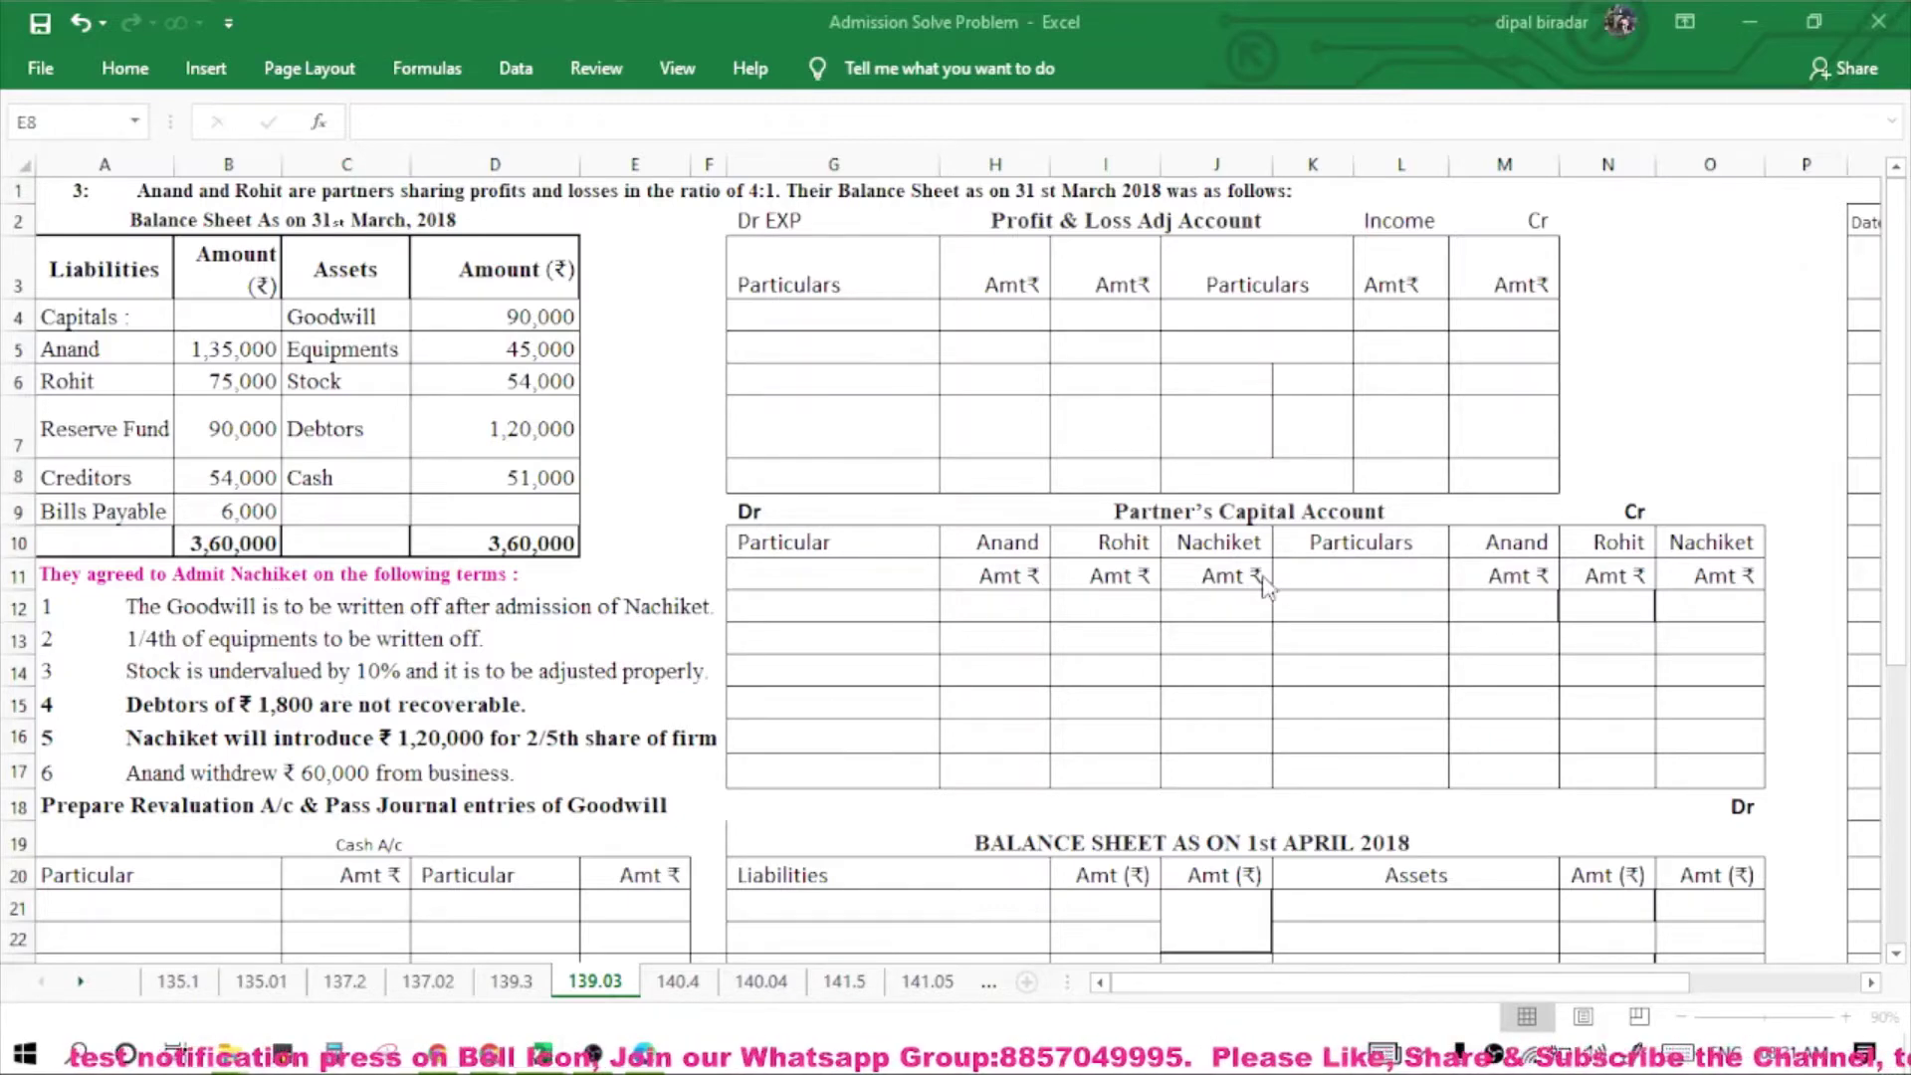
Enter "By Balance b/d" as the first credit-side particular of the Partner's Capital Account, in K12.
{"action": "key", "text": "alt+Tab"}
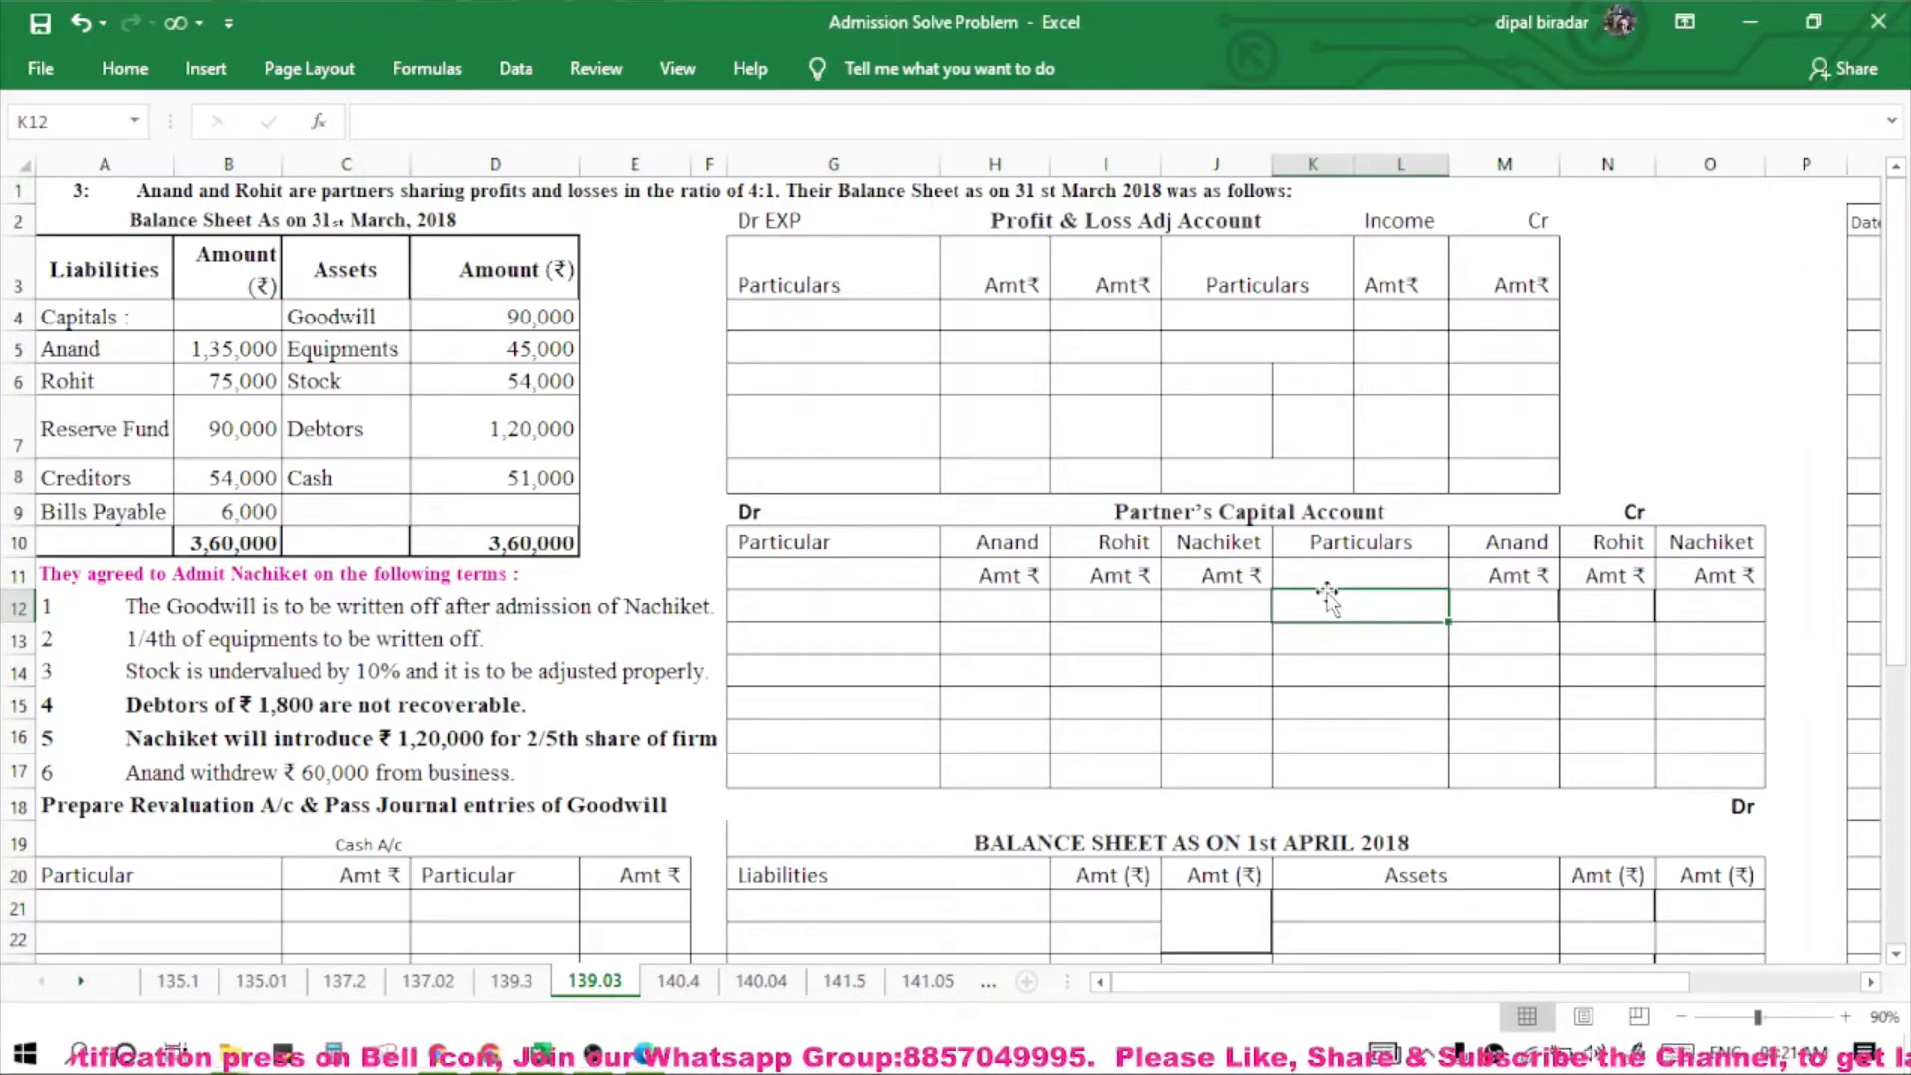
{"action": "left_click_drag", "start_coordinate": [88, 317], "coordinate": [212, 379]}
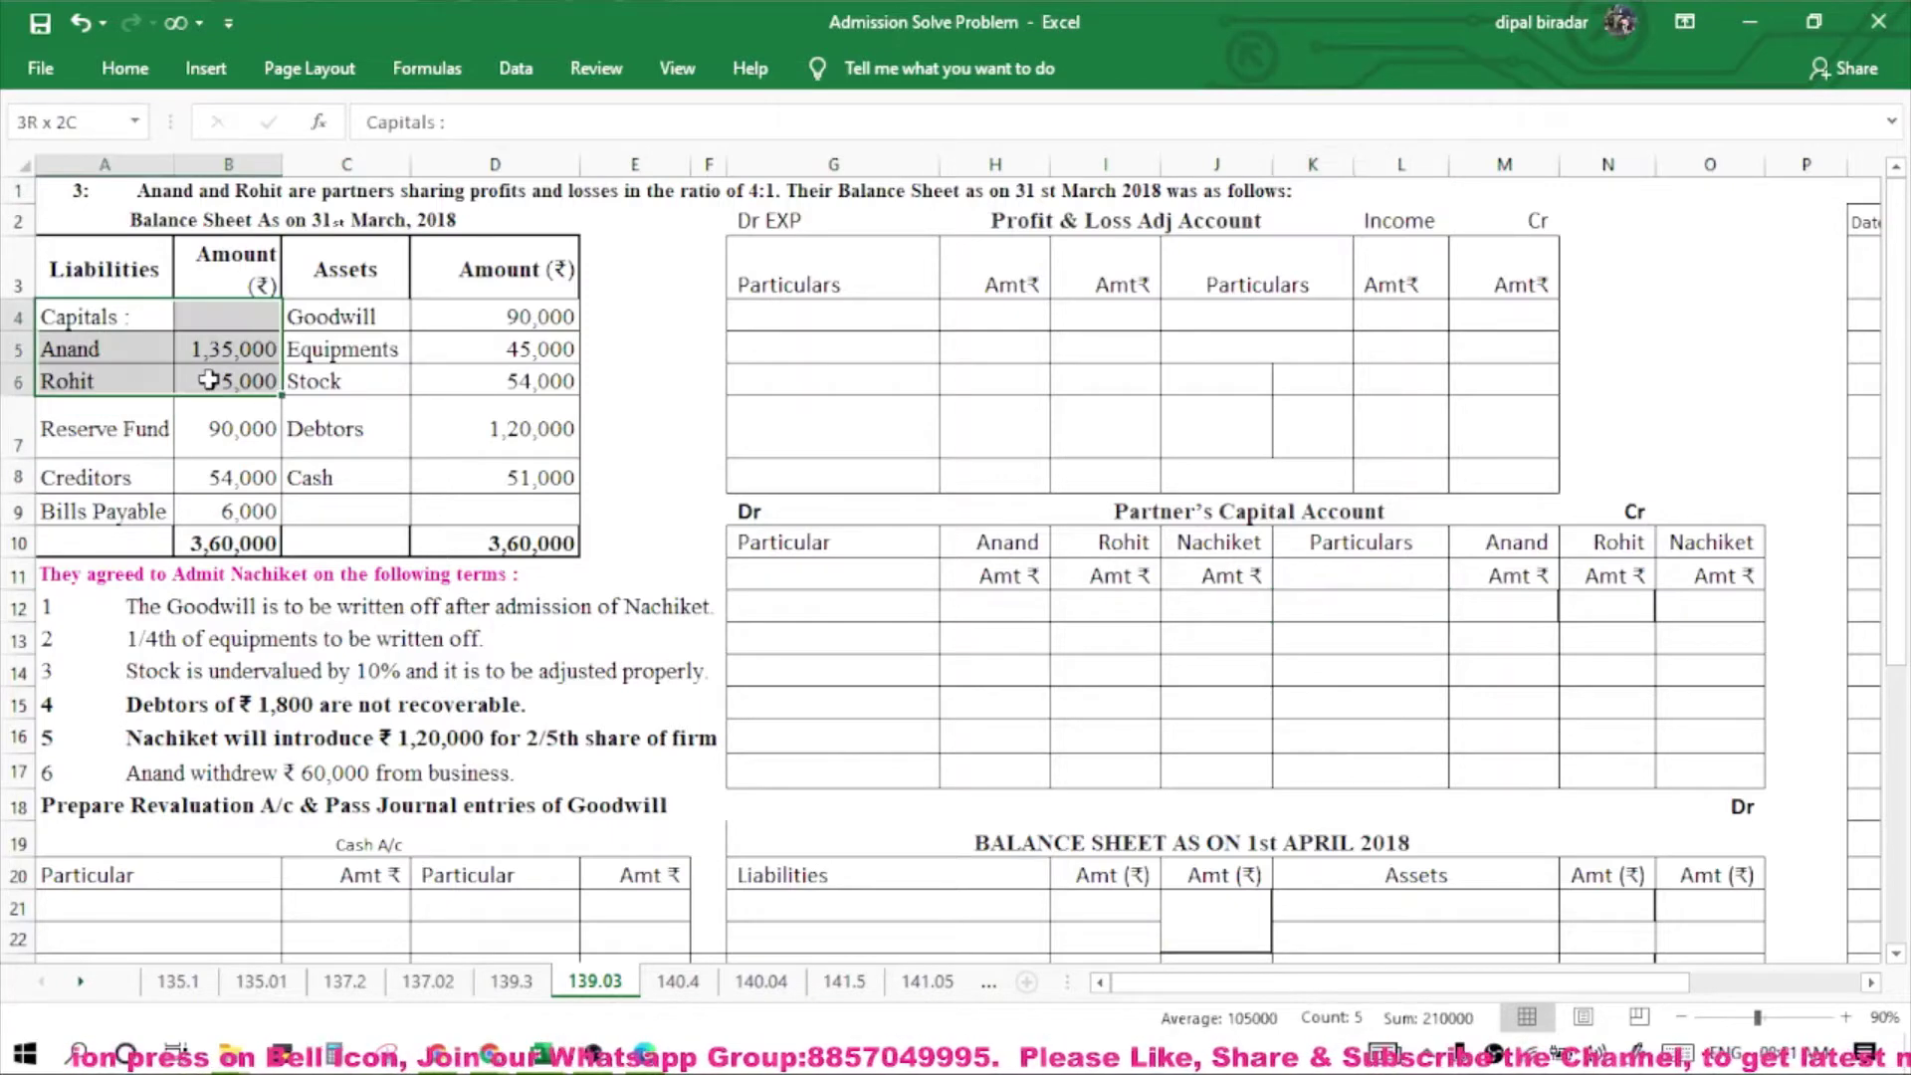
{"action": "left_click", "coordinate": [1377, 610]}
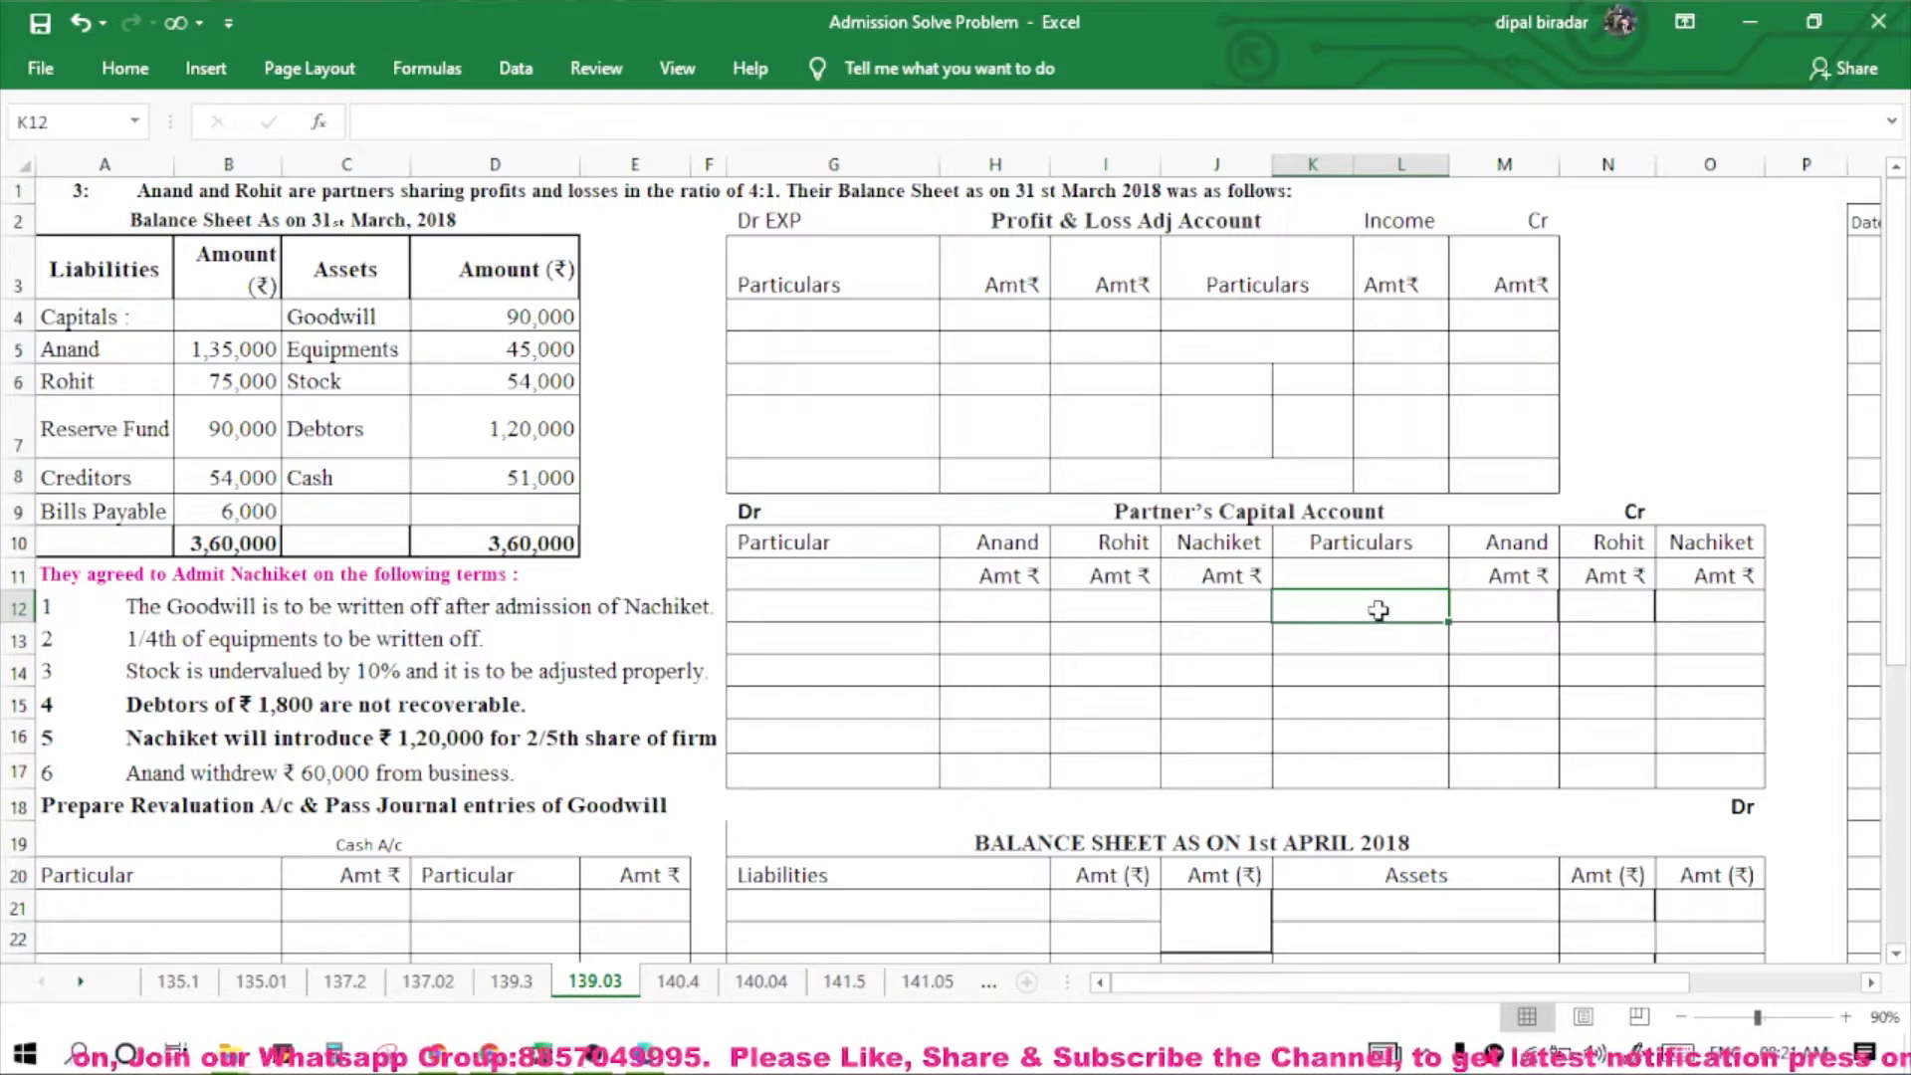
{"action": "type", "text": "By "}
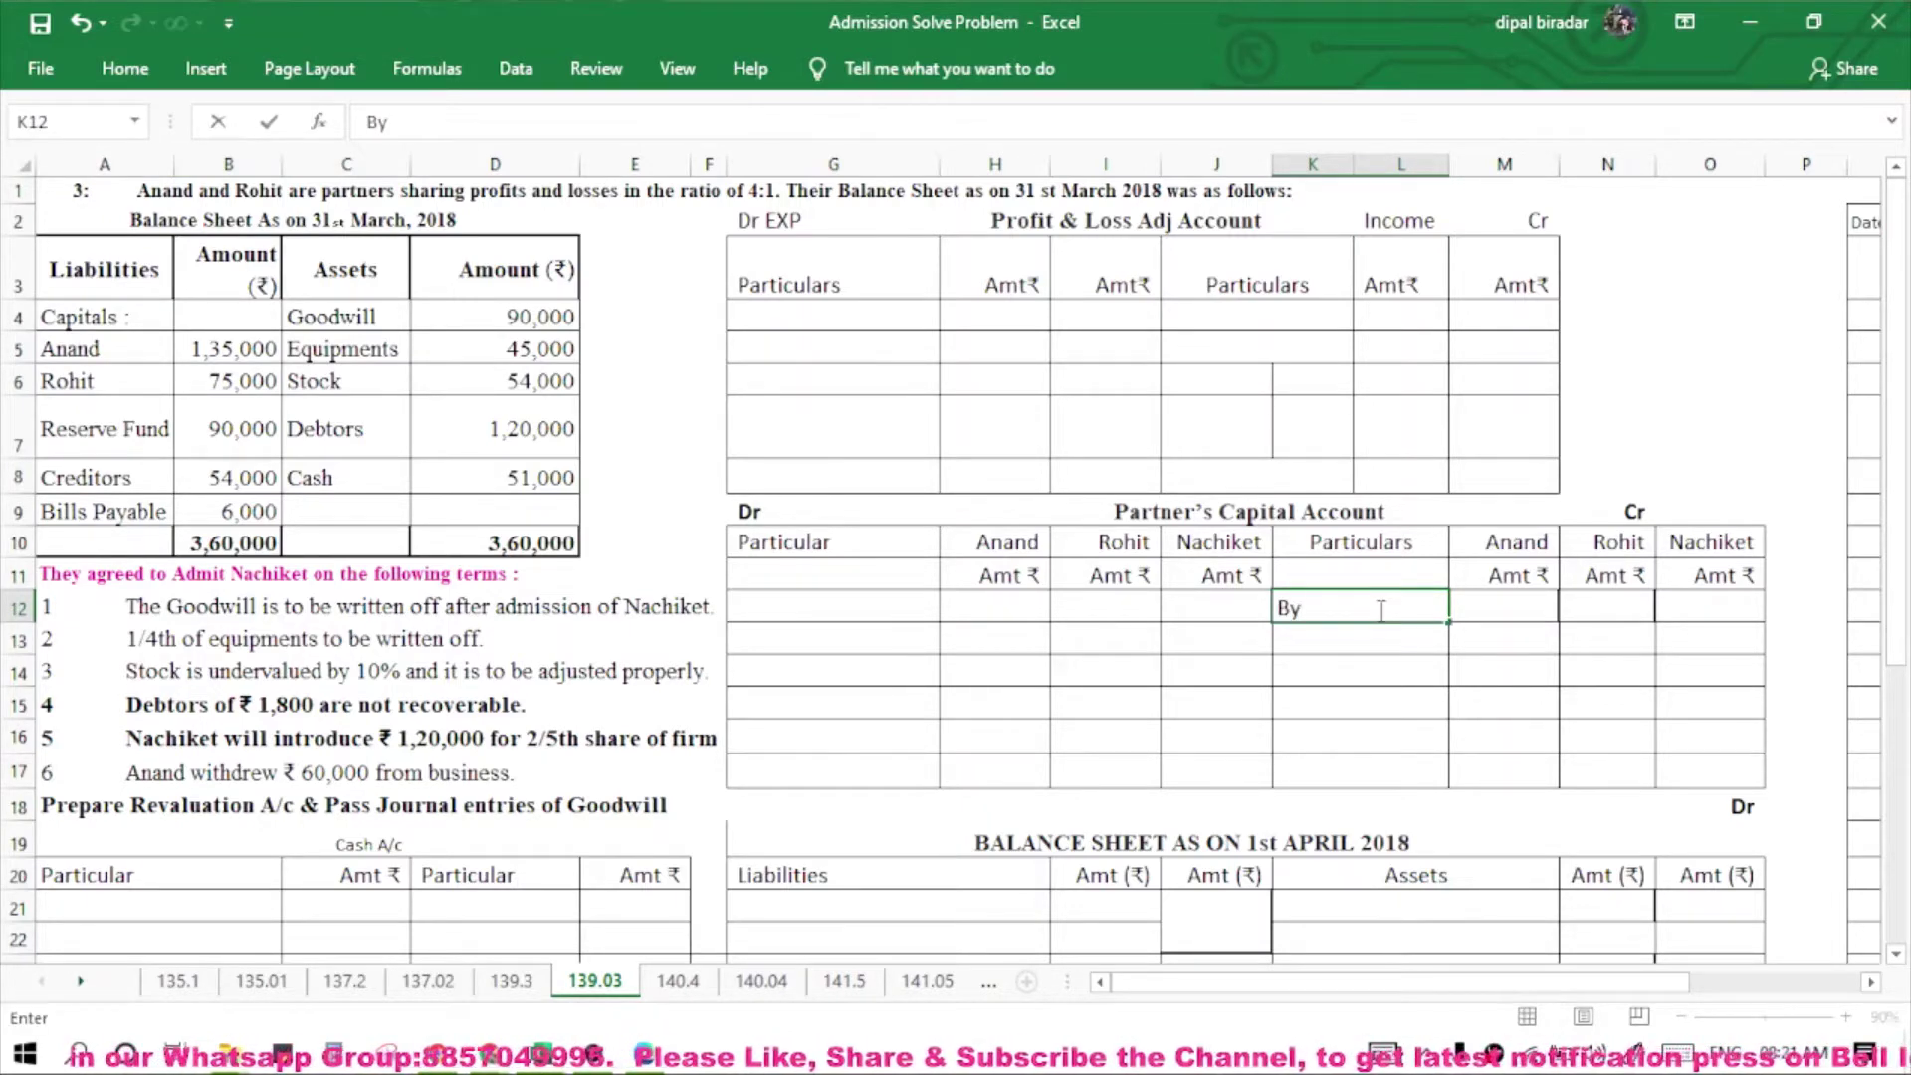
{"action": "type", "text": "Balance"}
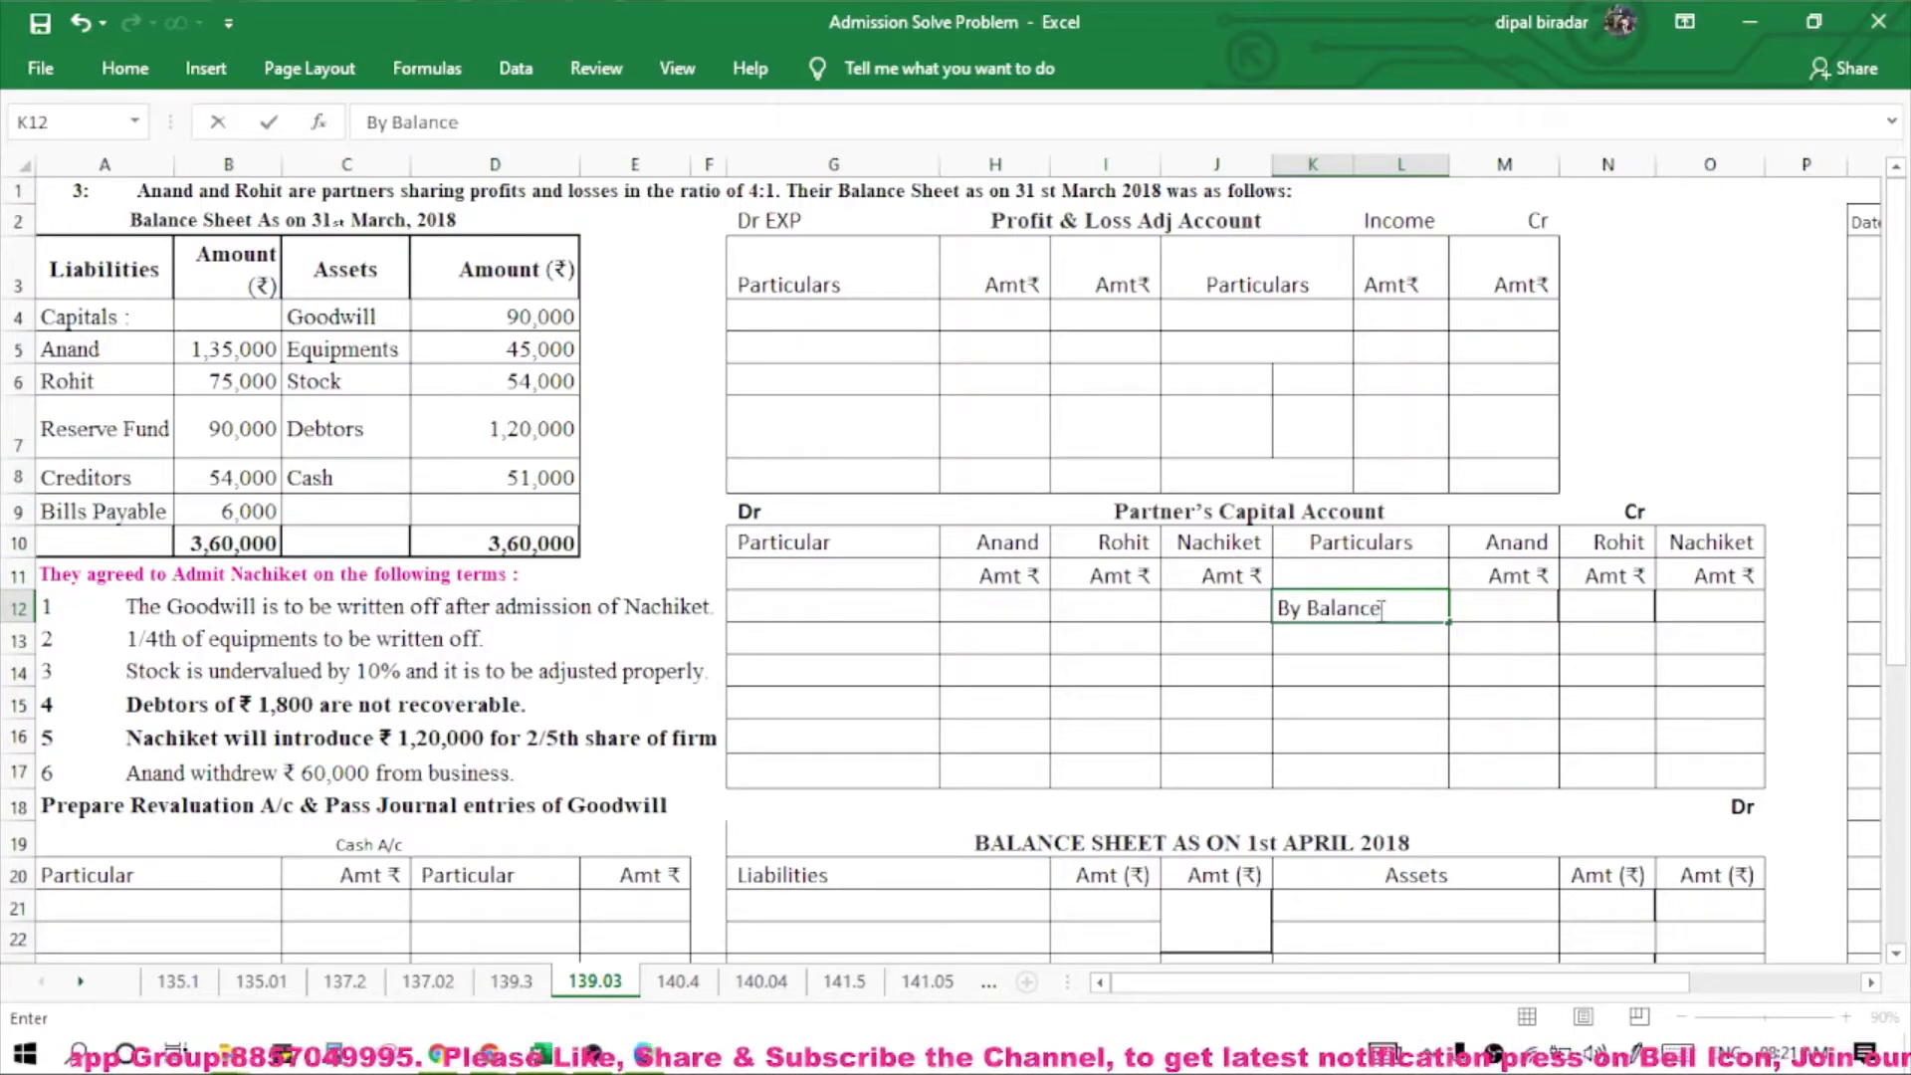
{"action": "type", "text": " b/d"}
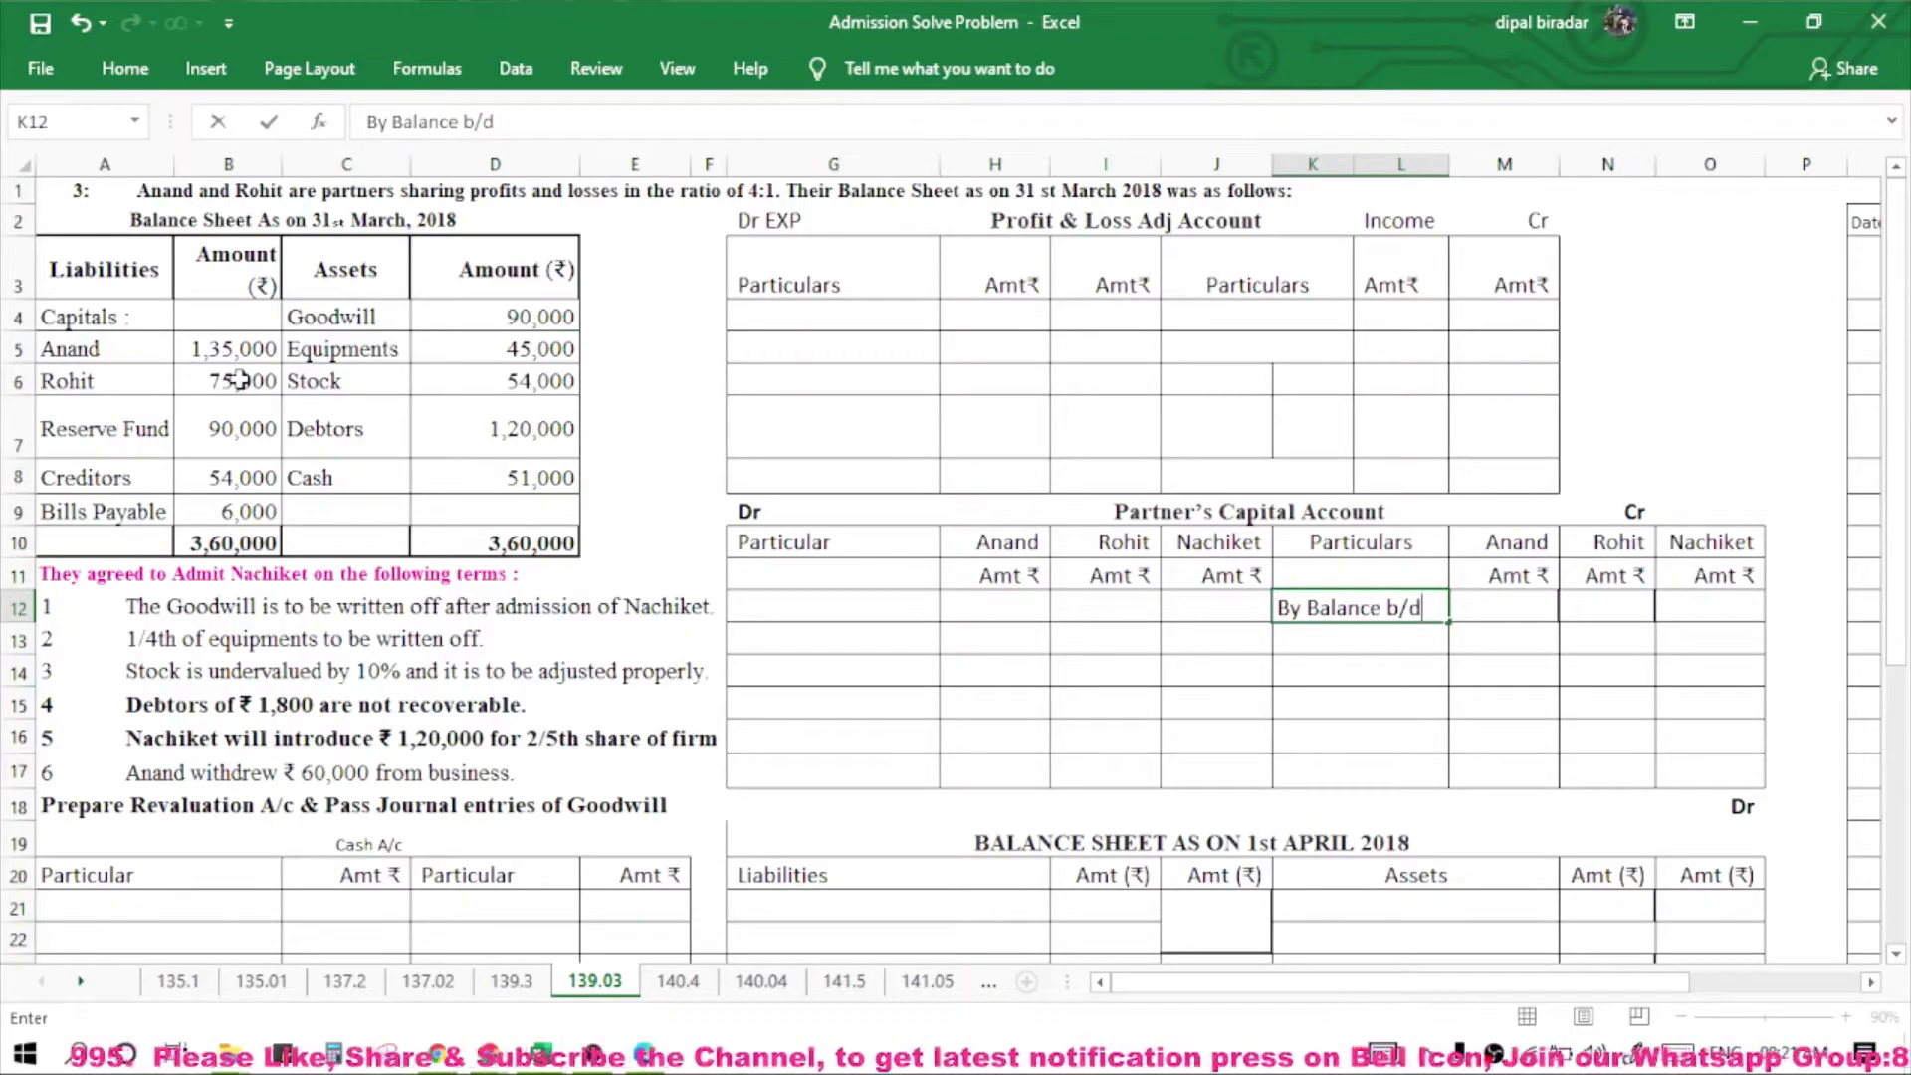
Copy the two partners' capitals from B5:B6 and paste them transposed into the By Balance b/d row, starting at M12.
{"action": "left_click_drag", "start_coordinate": [234, 348], "coordinate": [238, 380]}
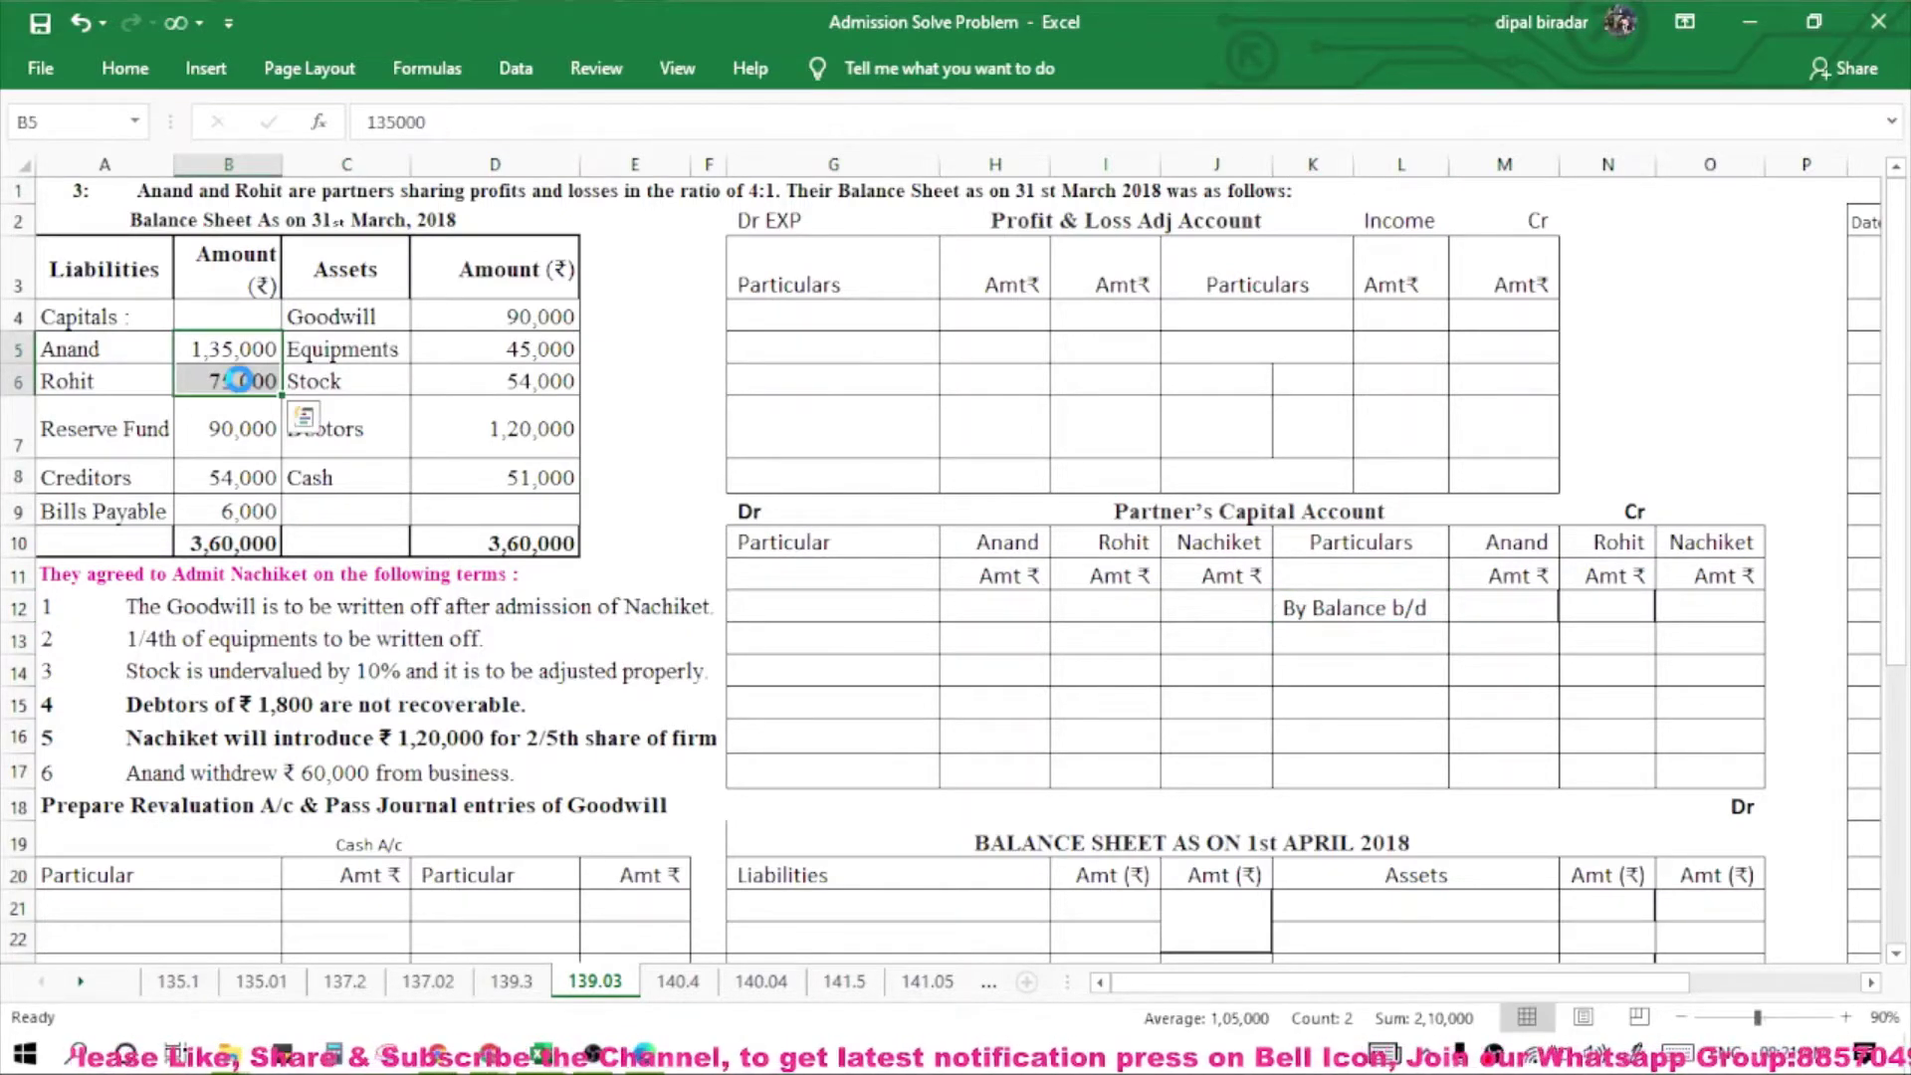
{"action": "key", "text": "ctrl+c"}
{"action": "left_click", "coordinate": [1530, 606]}
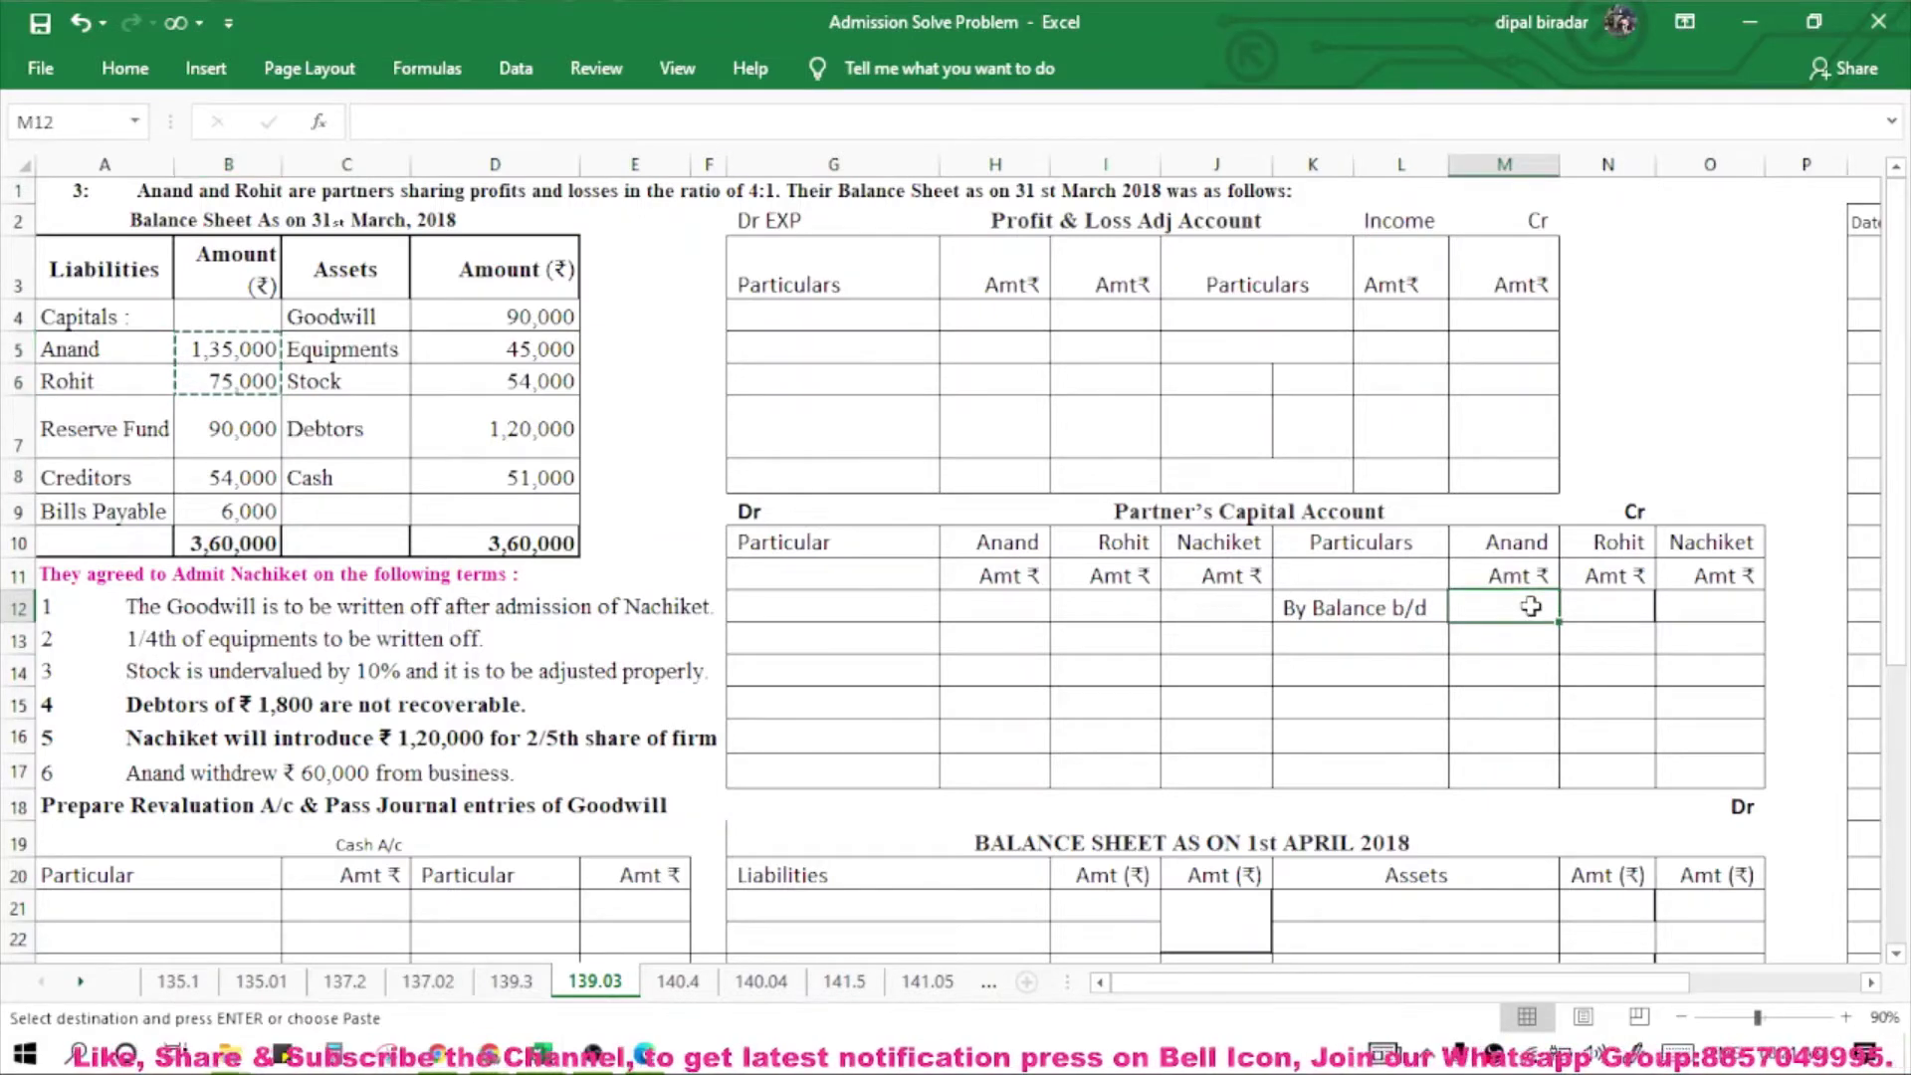
{"action": "right_click", "coordinate": [1531, 606]}
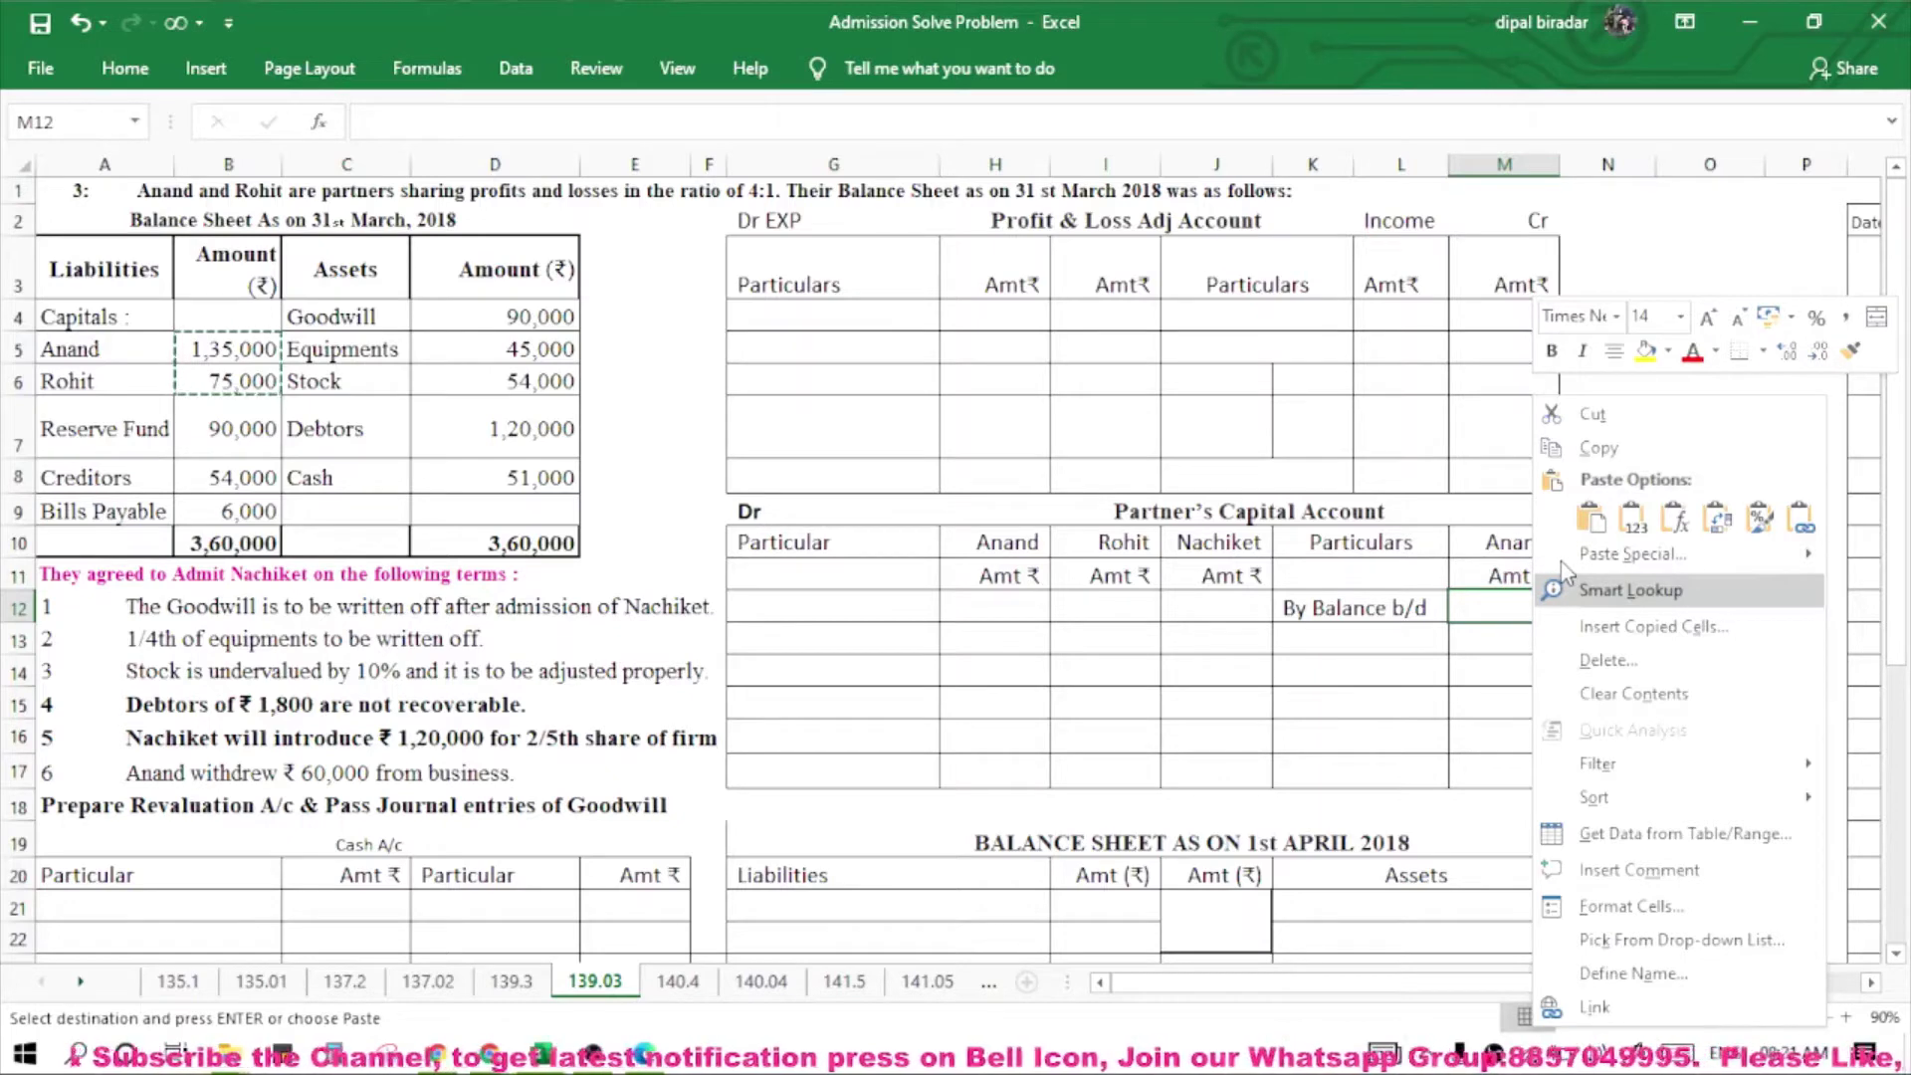
{"action": "left_click", "coordinate": [1716, 519]}
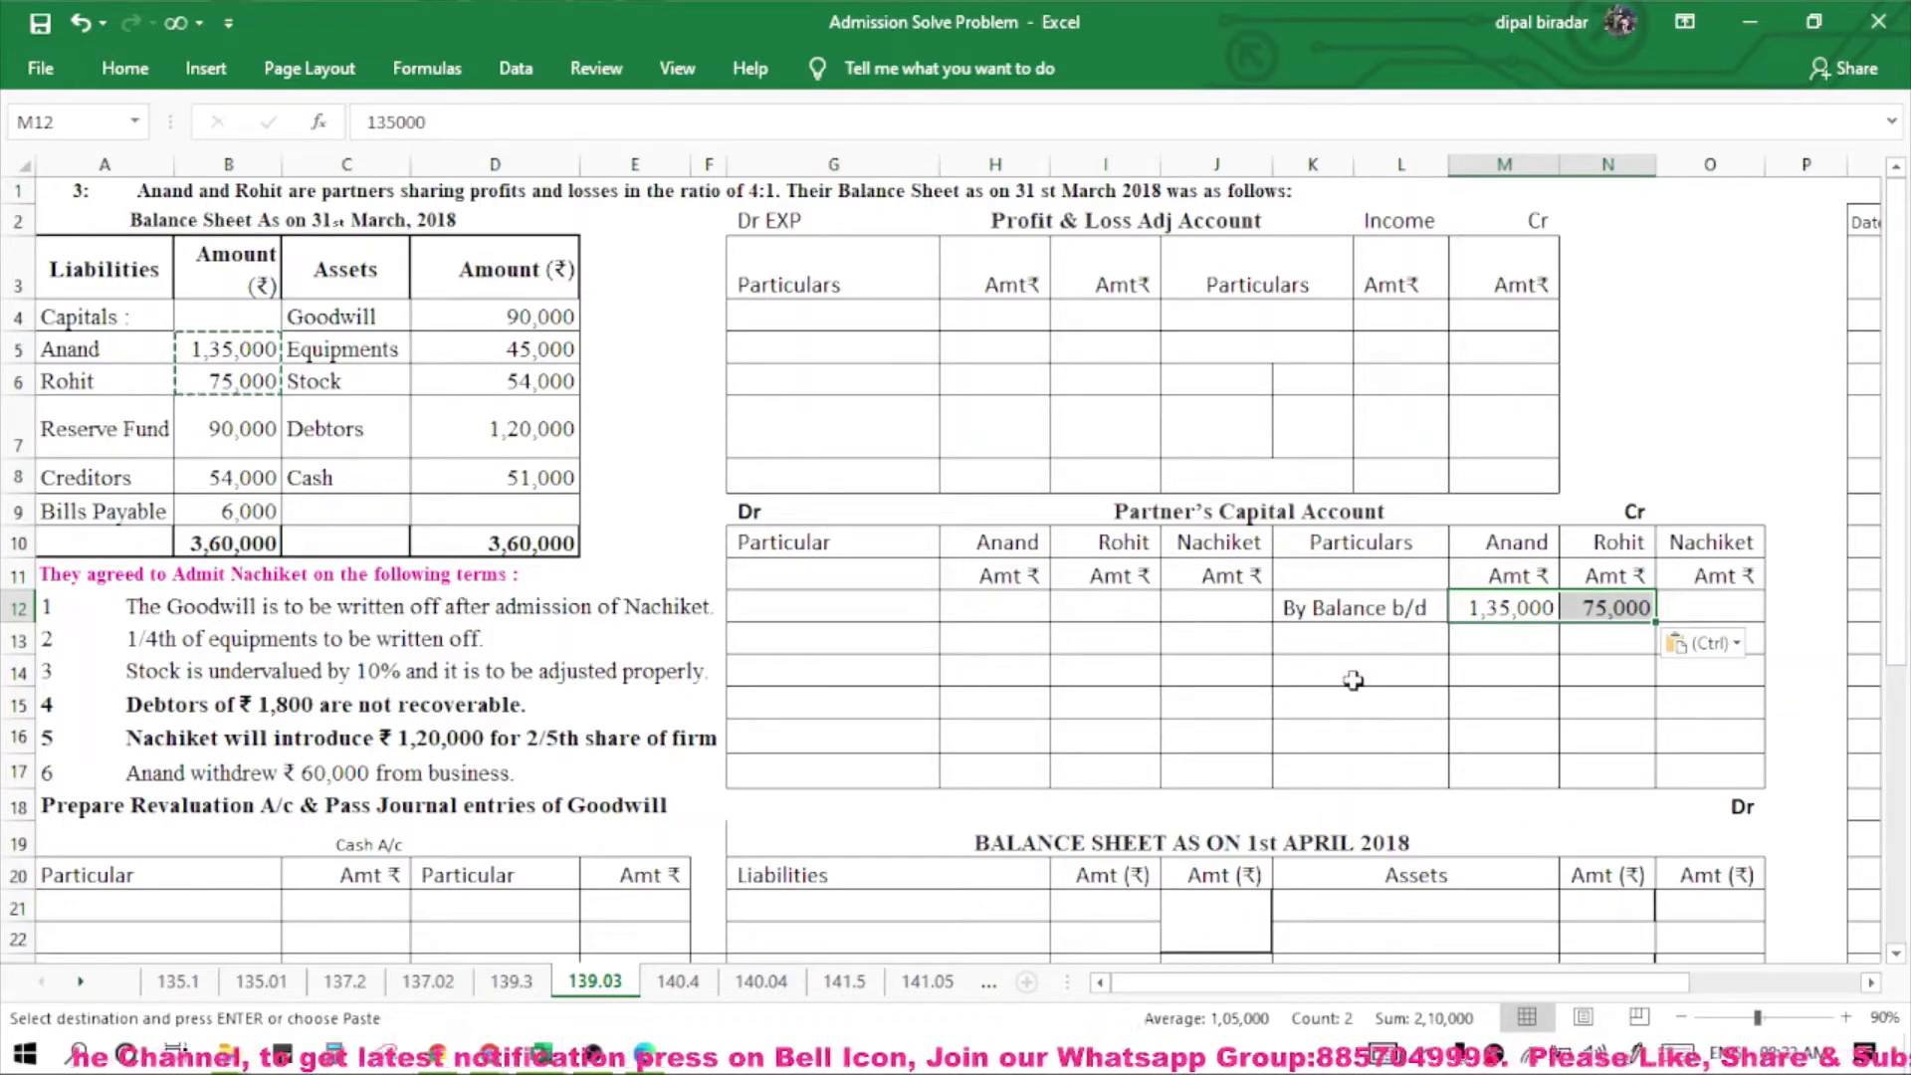
{"action": "left_click", "coordinate": [1687, 607]}
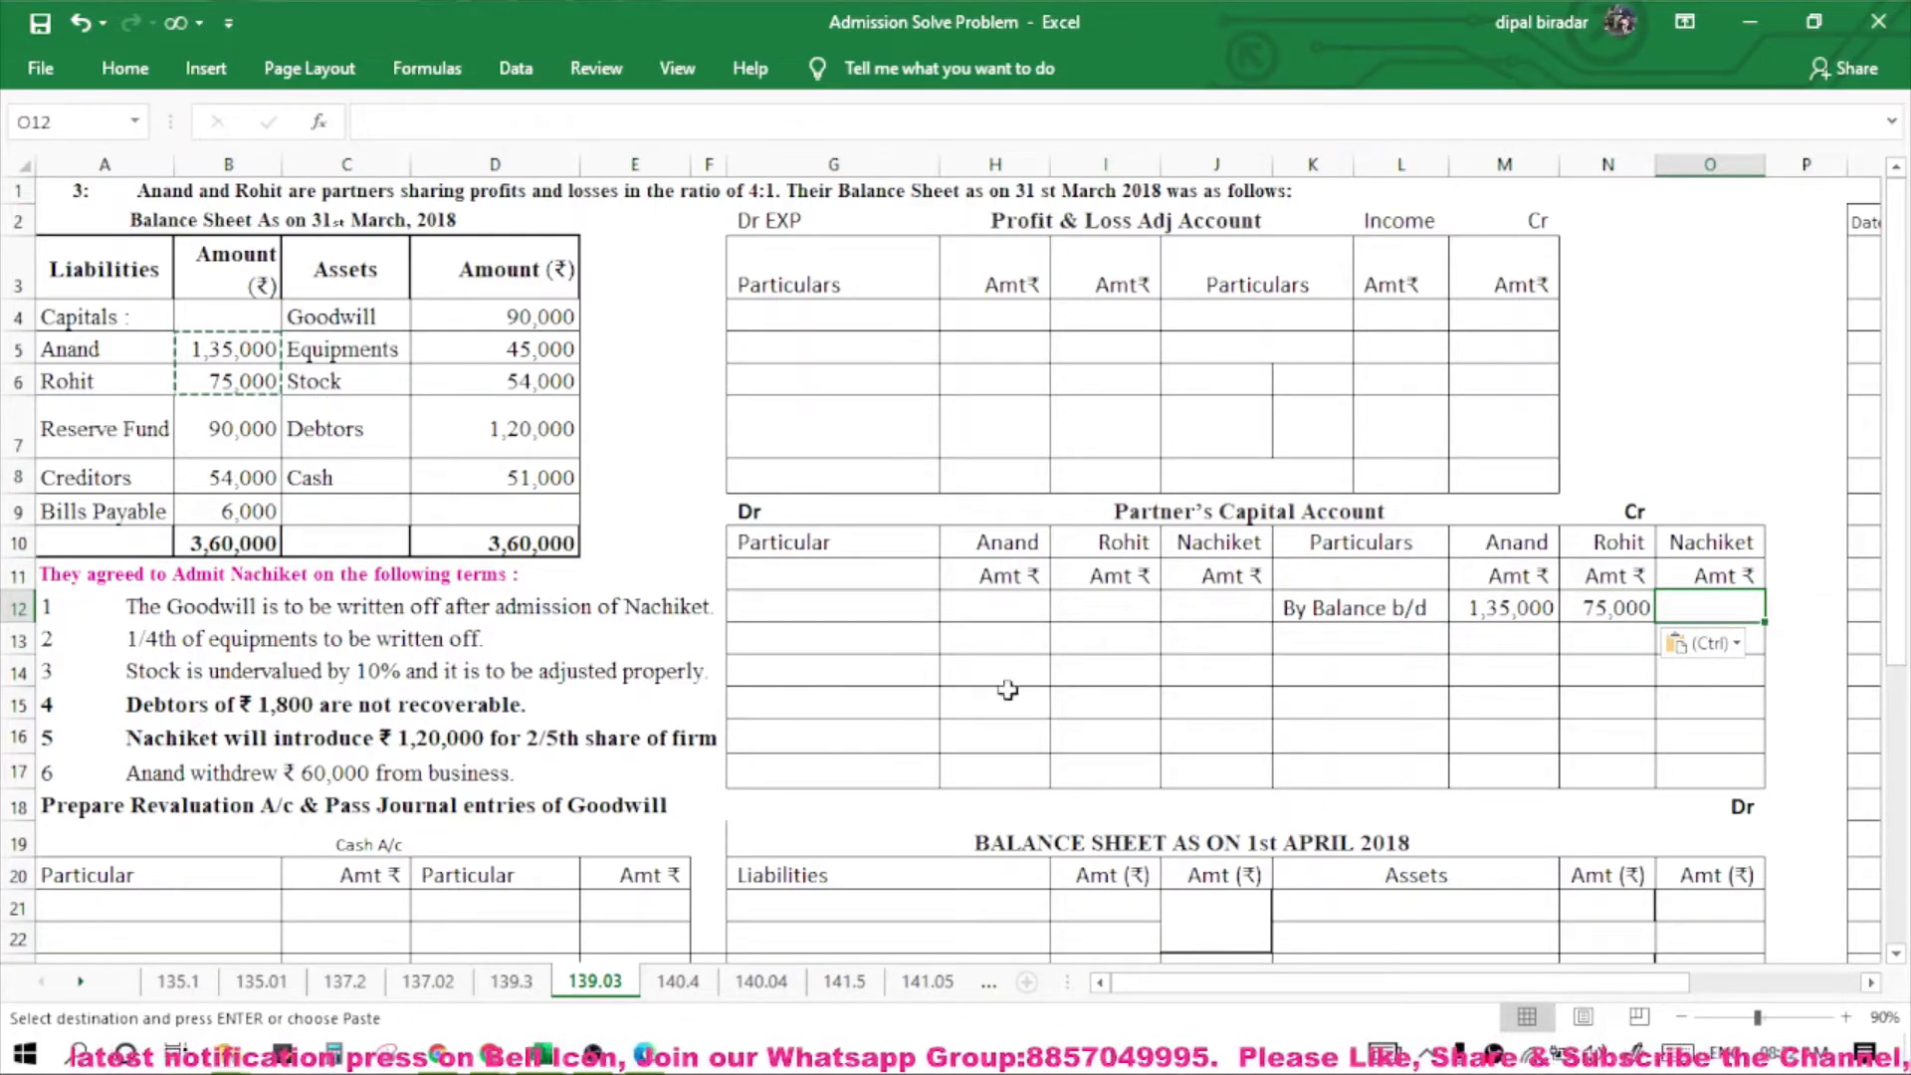
Enter "By Reserve Fund" as the second credit-side particular of the Partner's Capital Account, in K13.
{"action": "left_click", "coordinate": [1294, 644]}
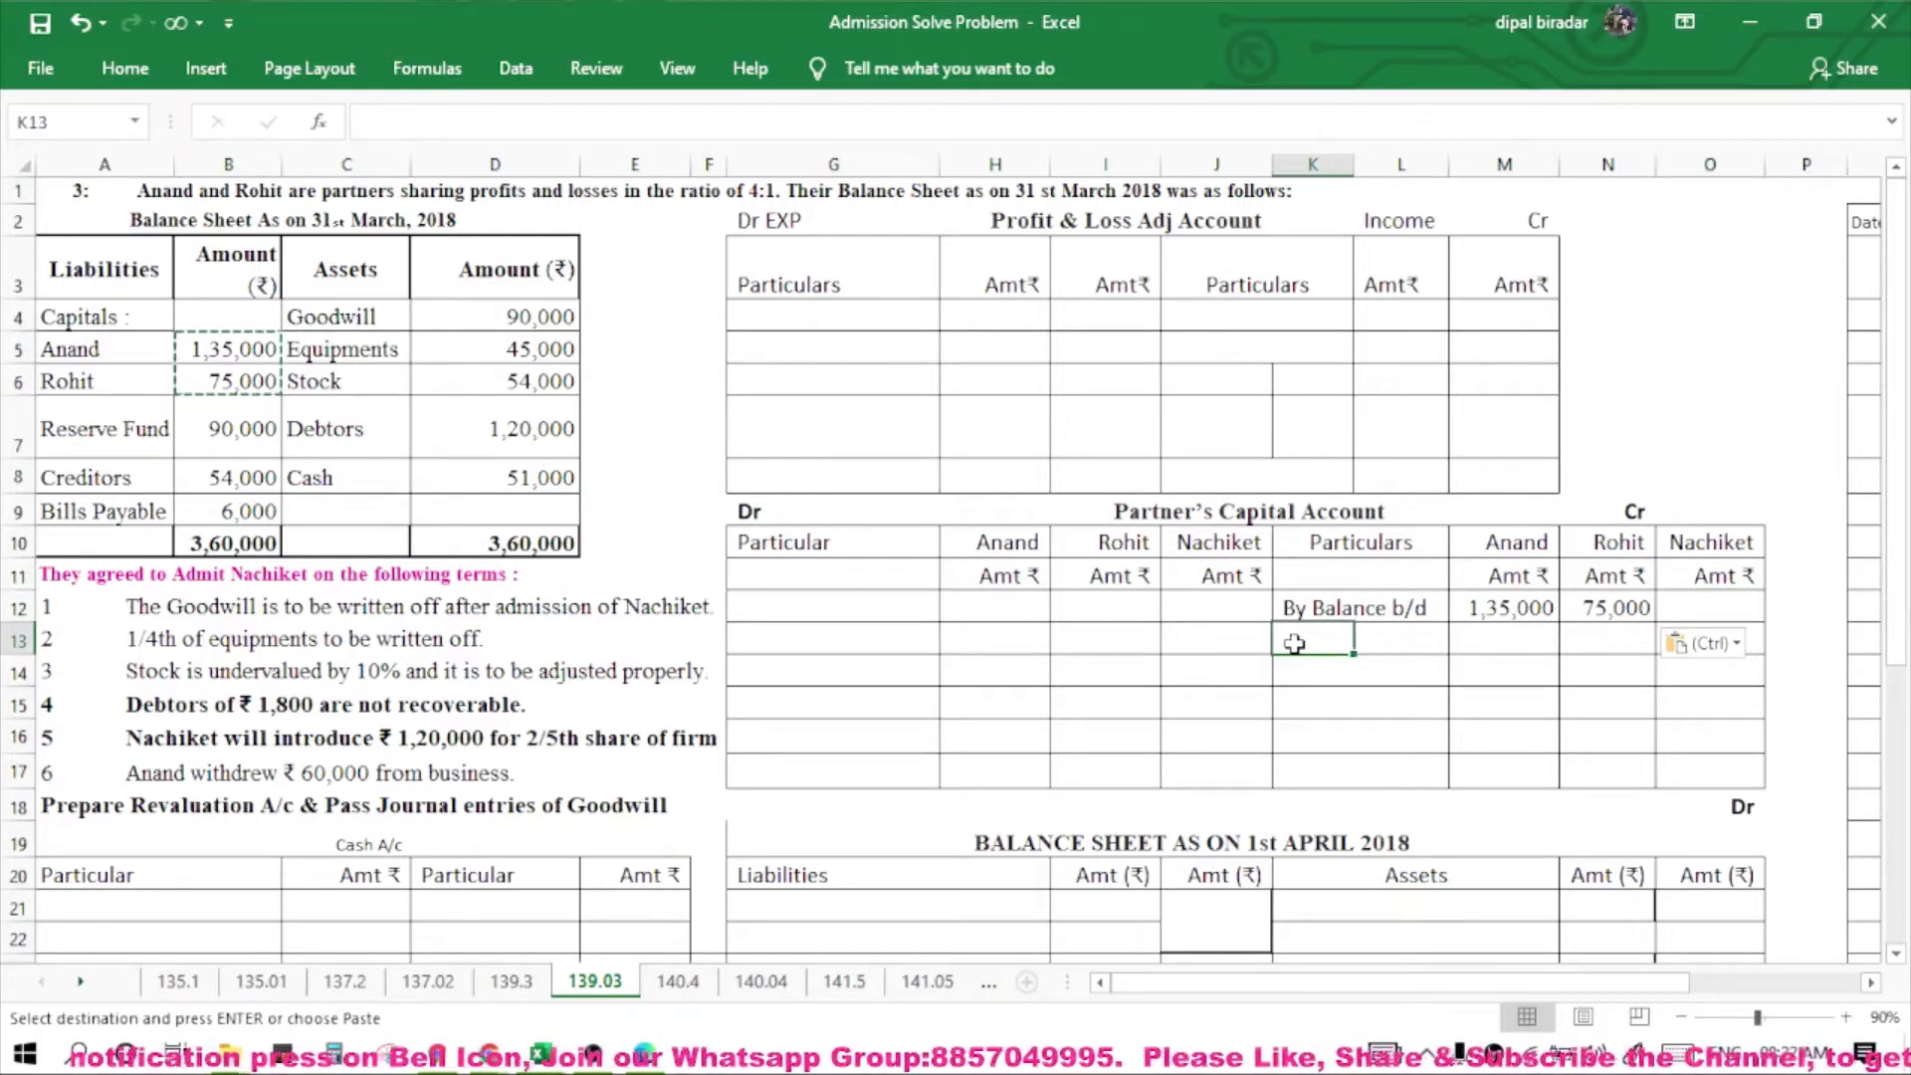
{"action": "type", "text": "By R"}
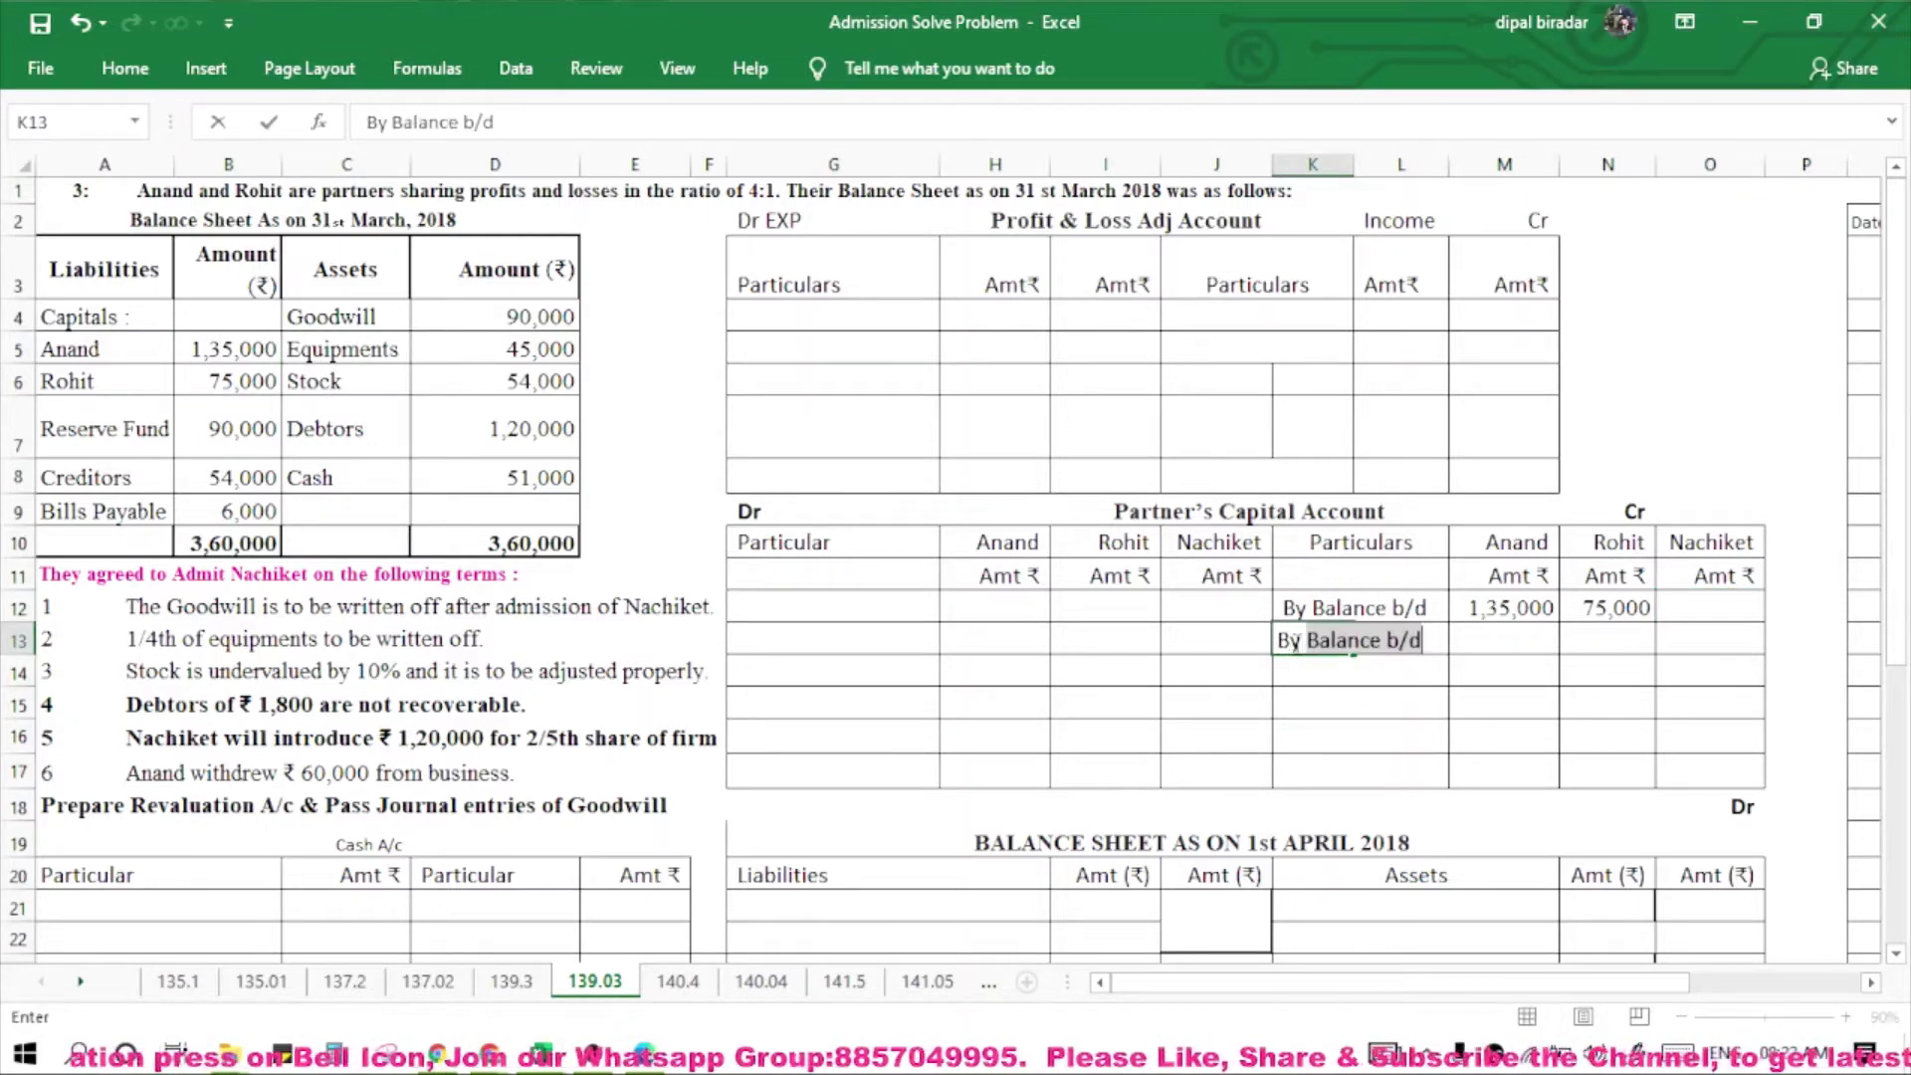
{"action": "type", "text": "eser"}
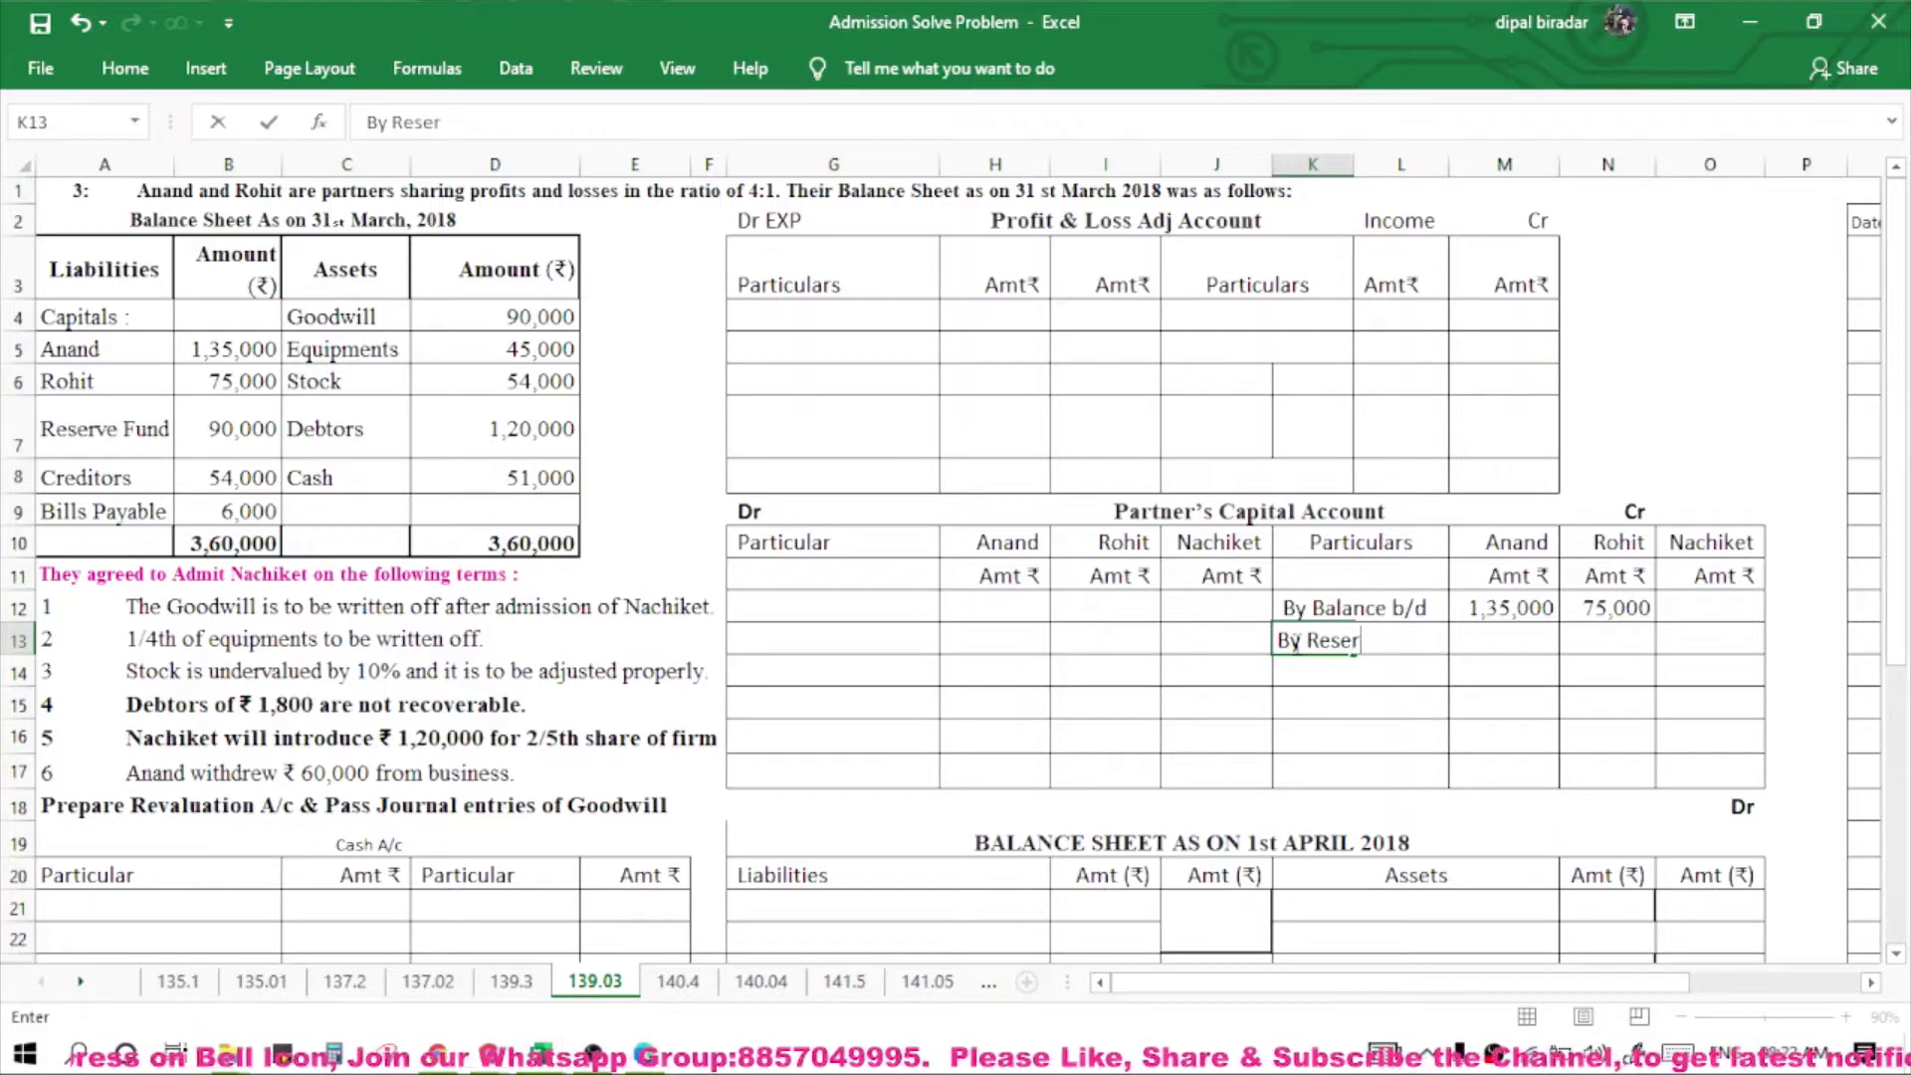
{"action": "type", "text": "ve F"}
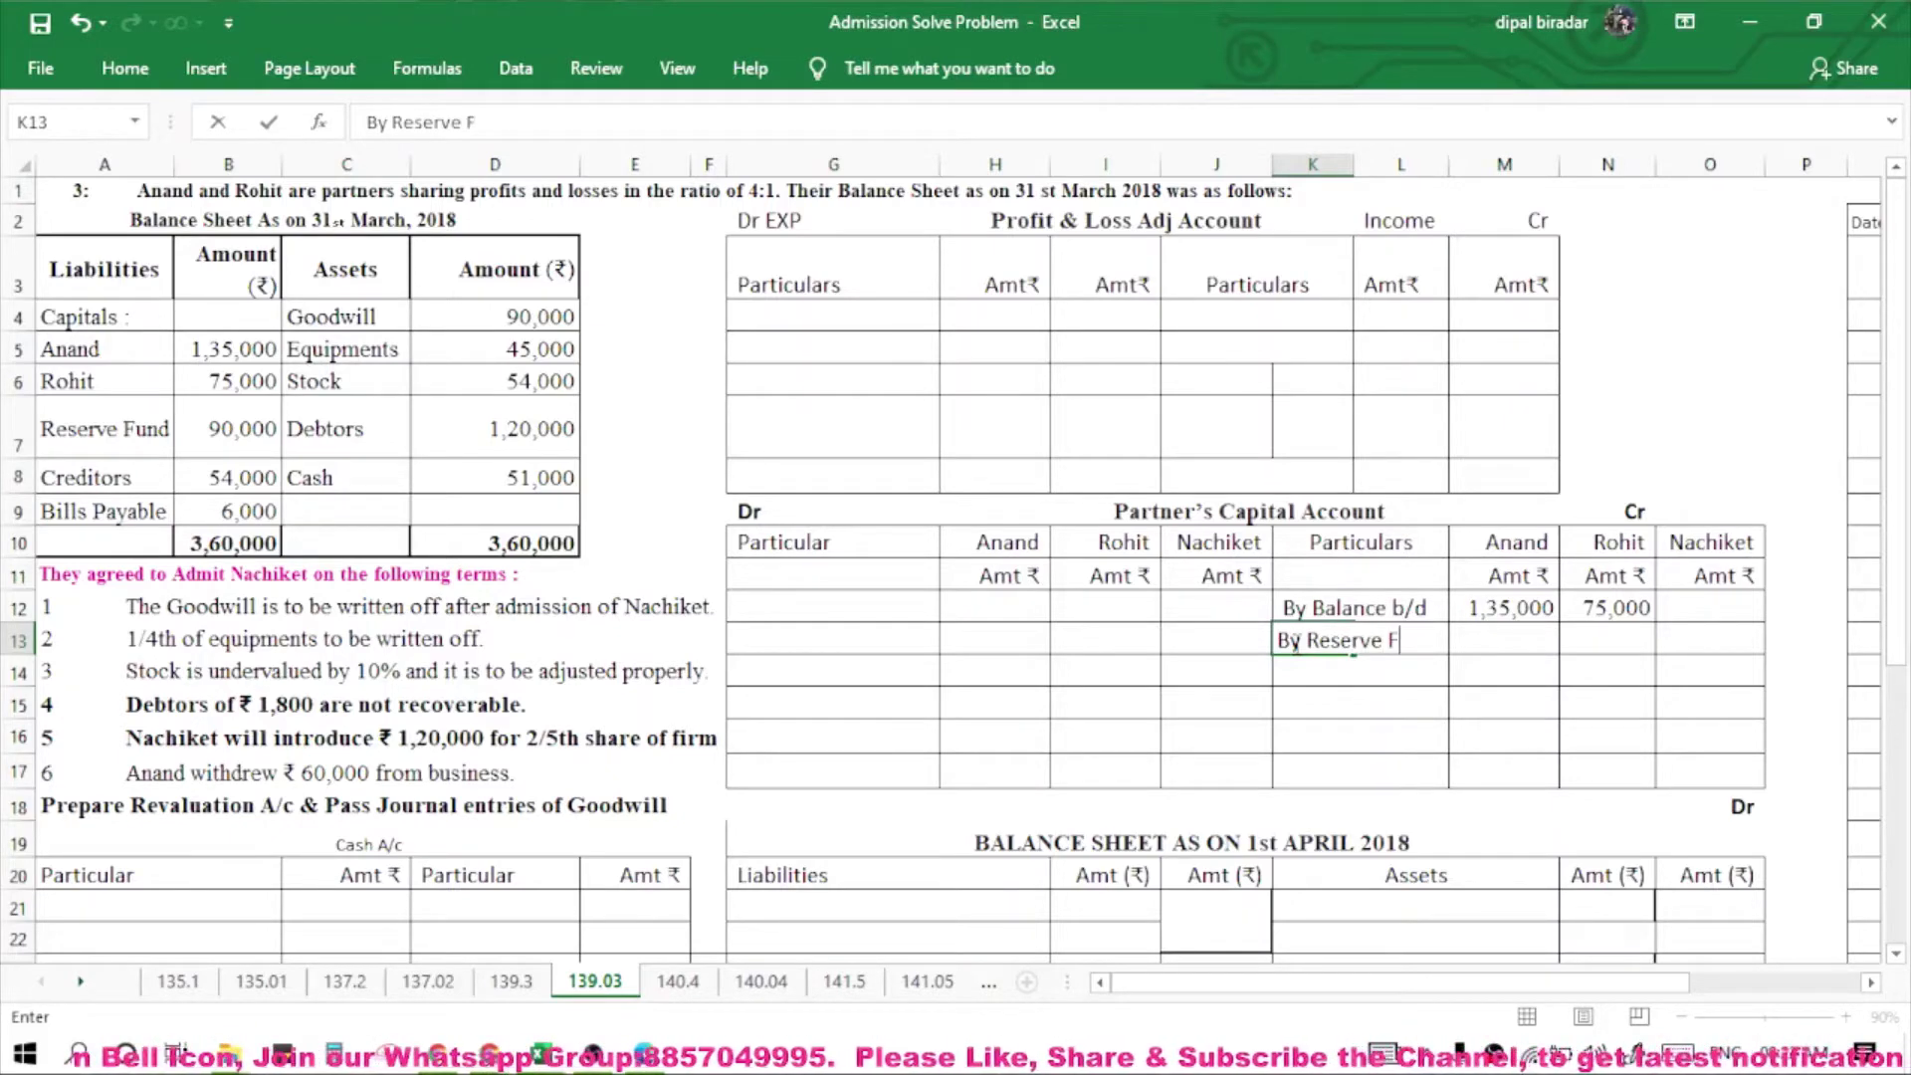
{"action": "type", "text": "und"}
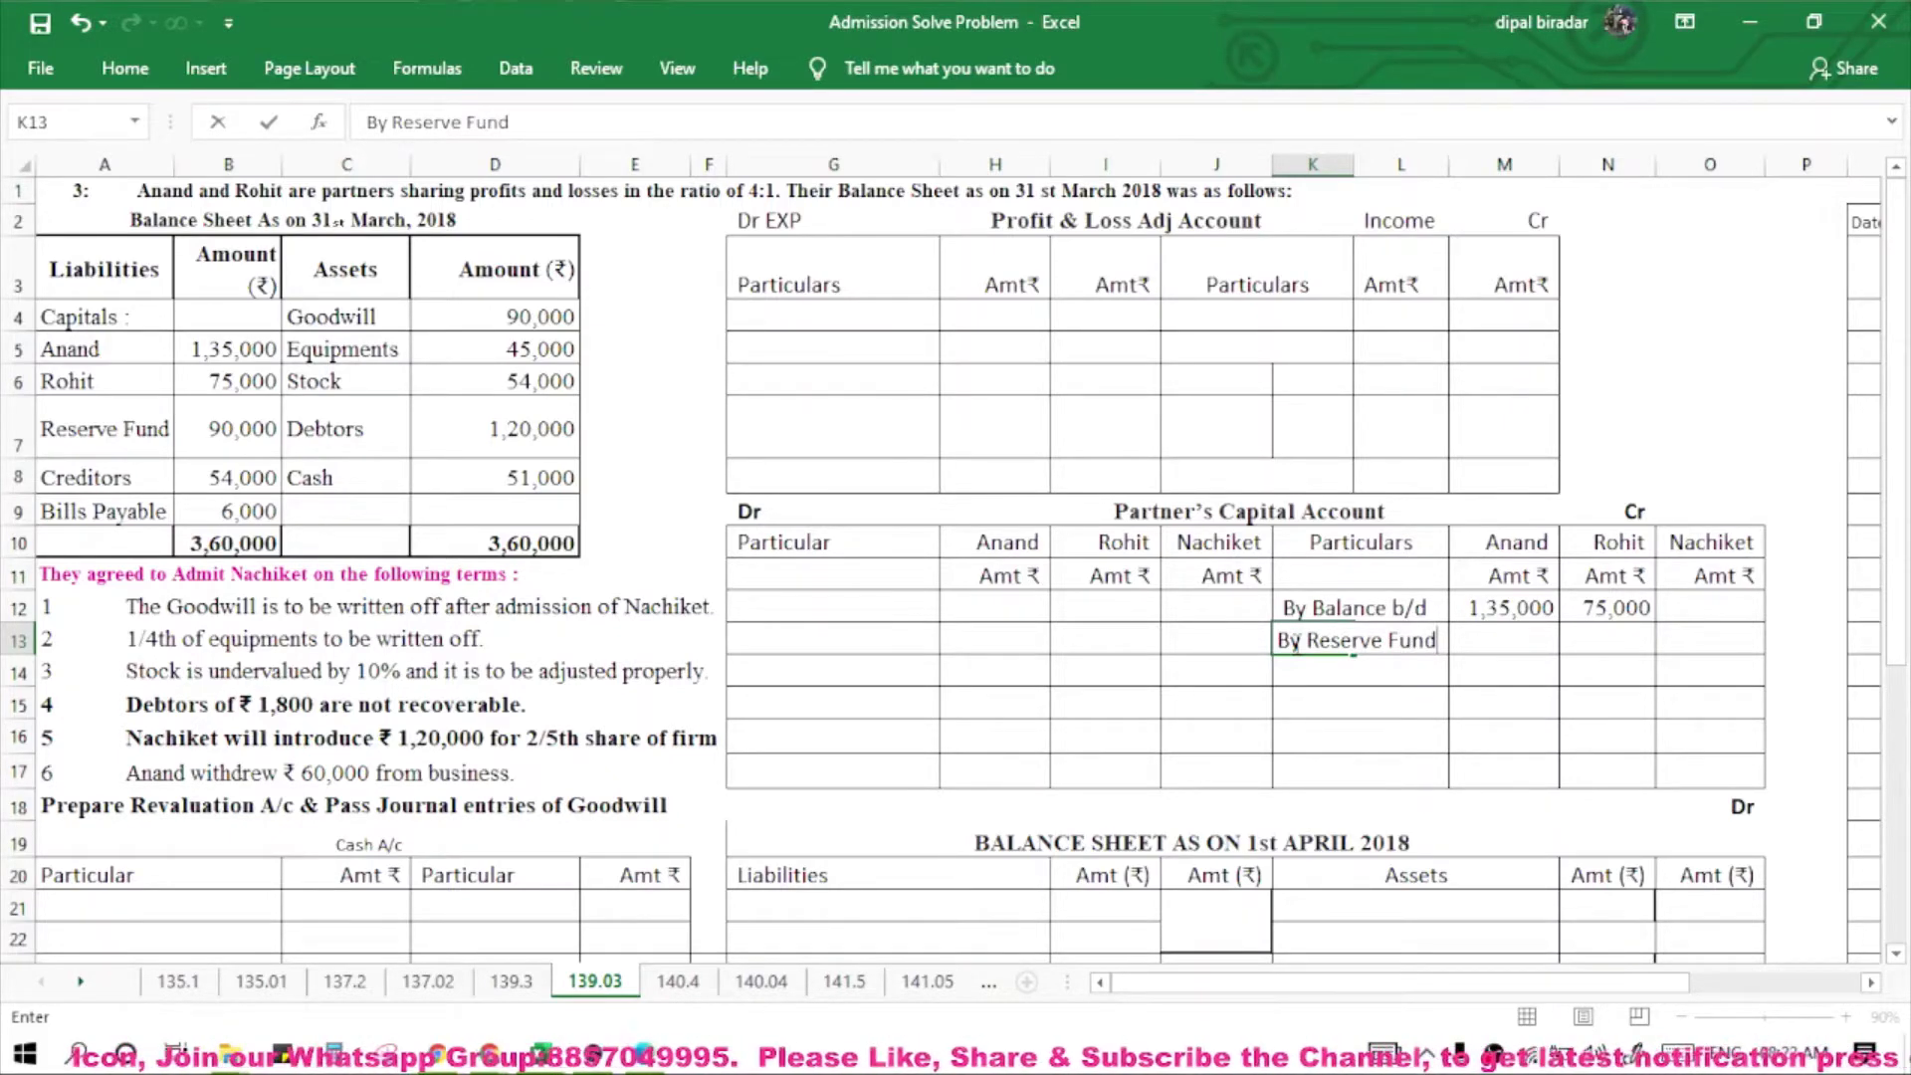
{"action": "key", "text": "Tab"}
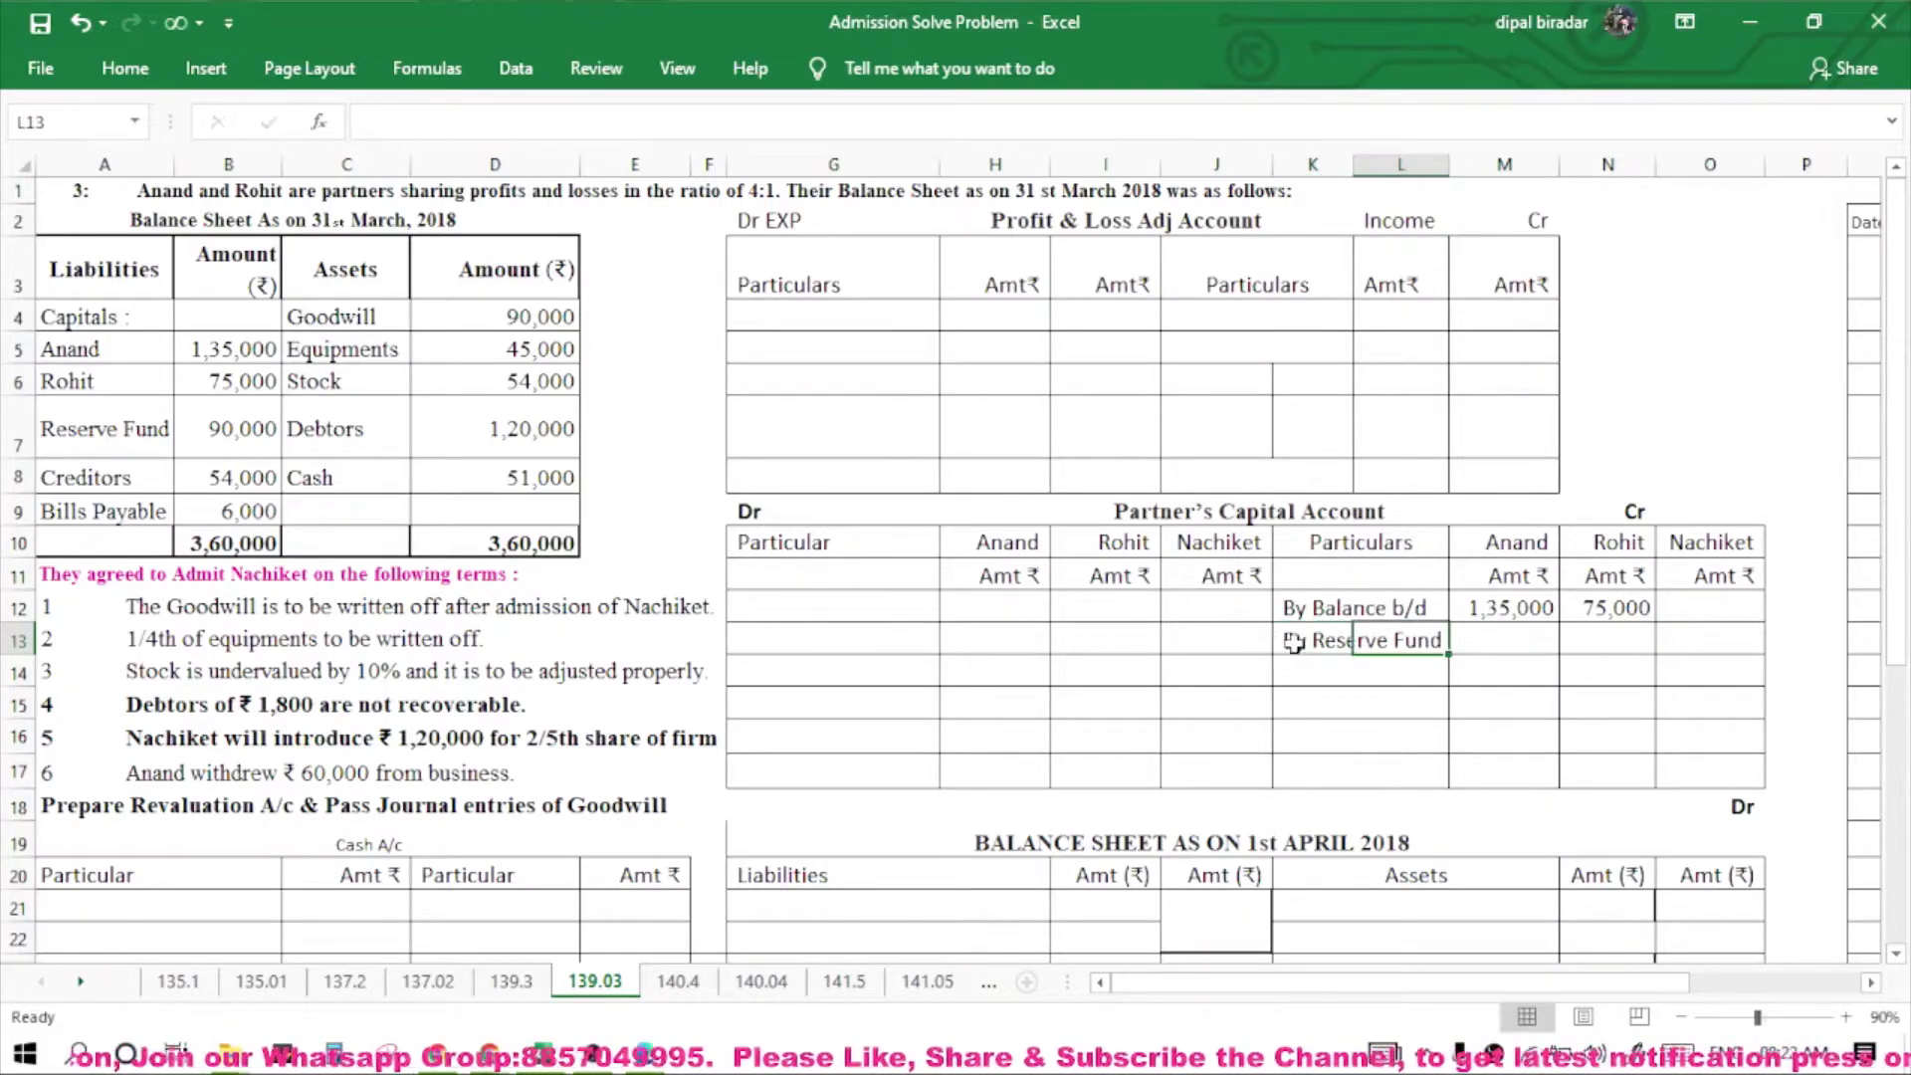
Calculate the first partner's share of the reserve fund in M13 with =90000*4/5.
{"action": "left_click", "coordinate": [221, 440]}
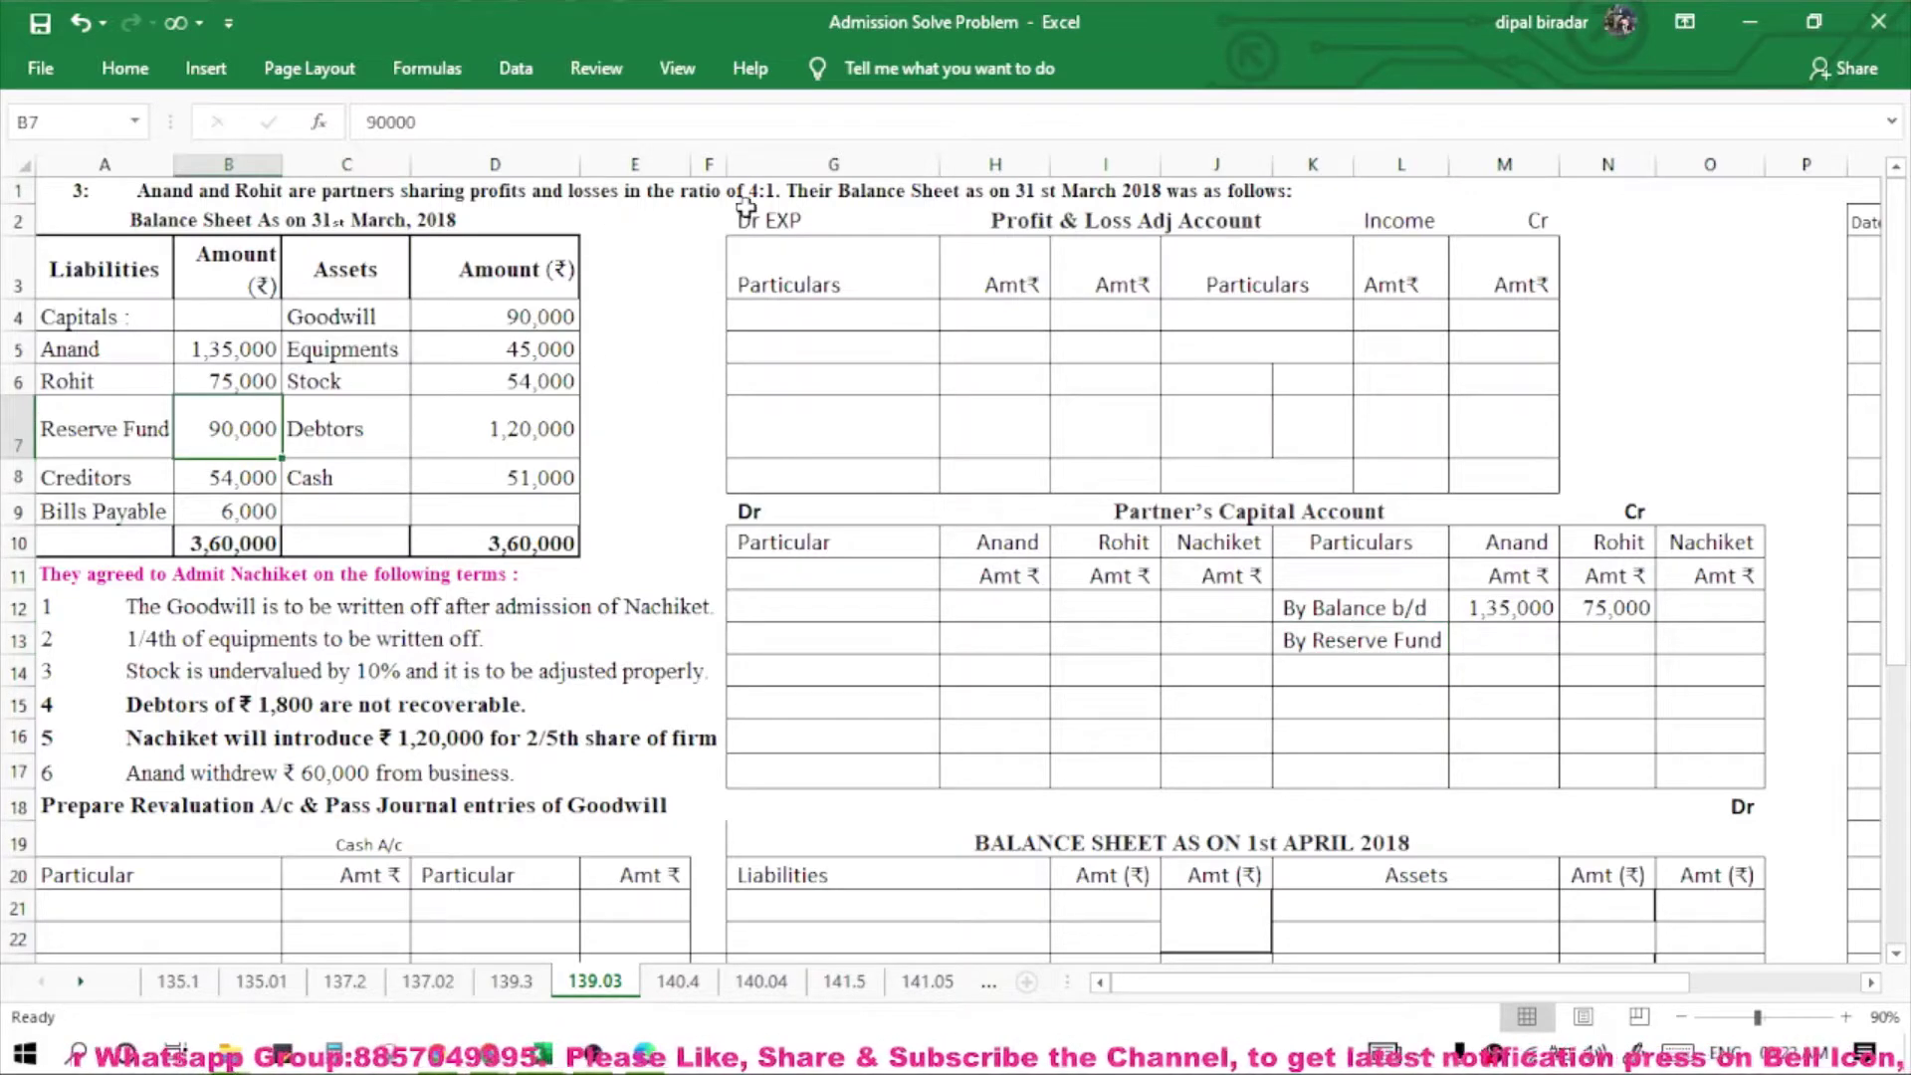
{"action": "left_click", "coordinate": [1486, 640]}
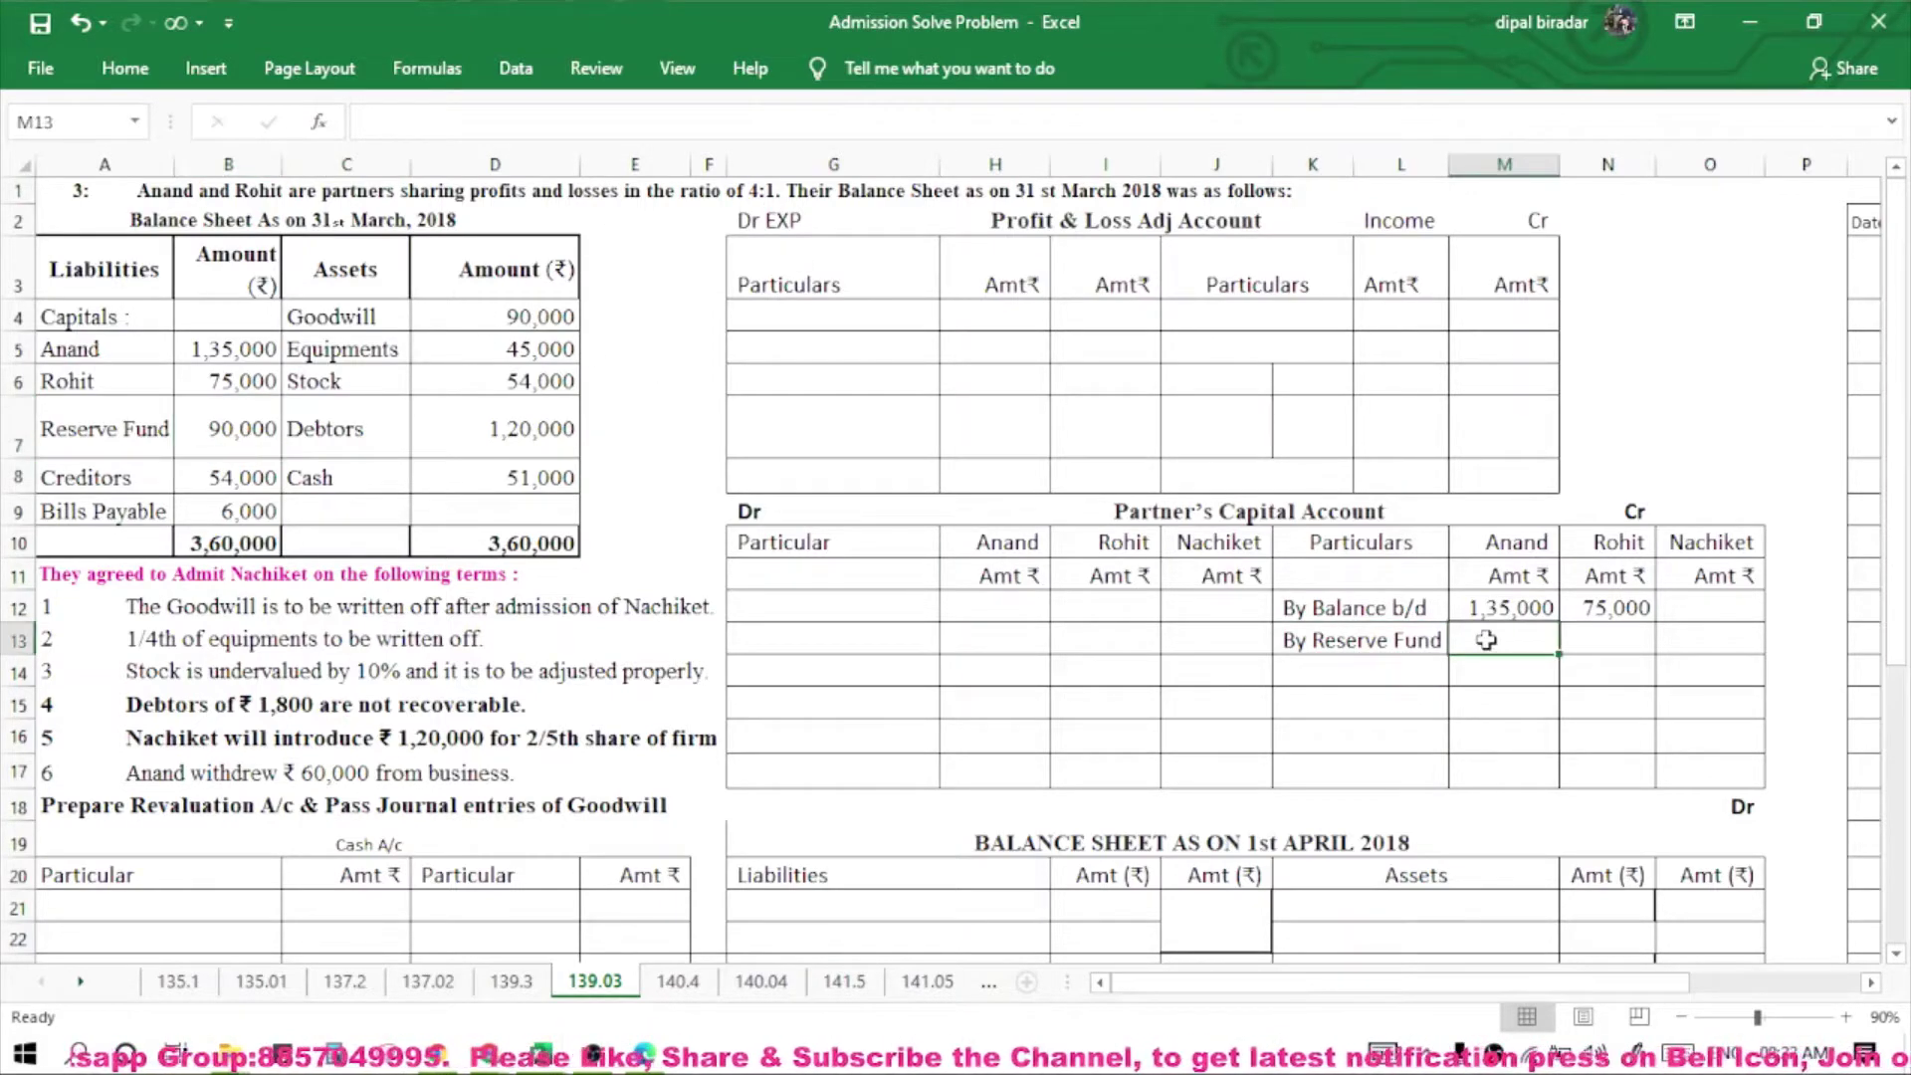
{"action": "type", "text": "="}
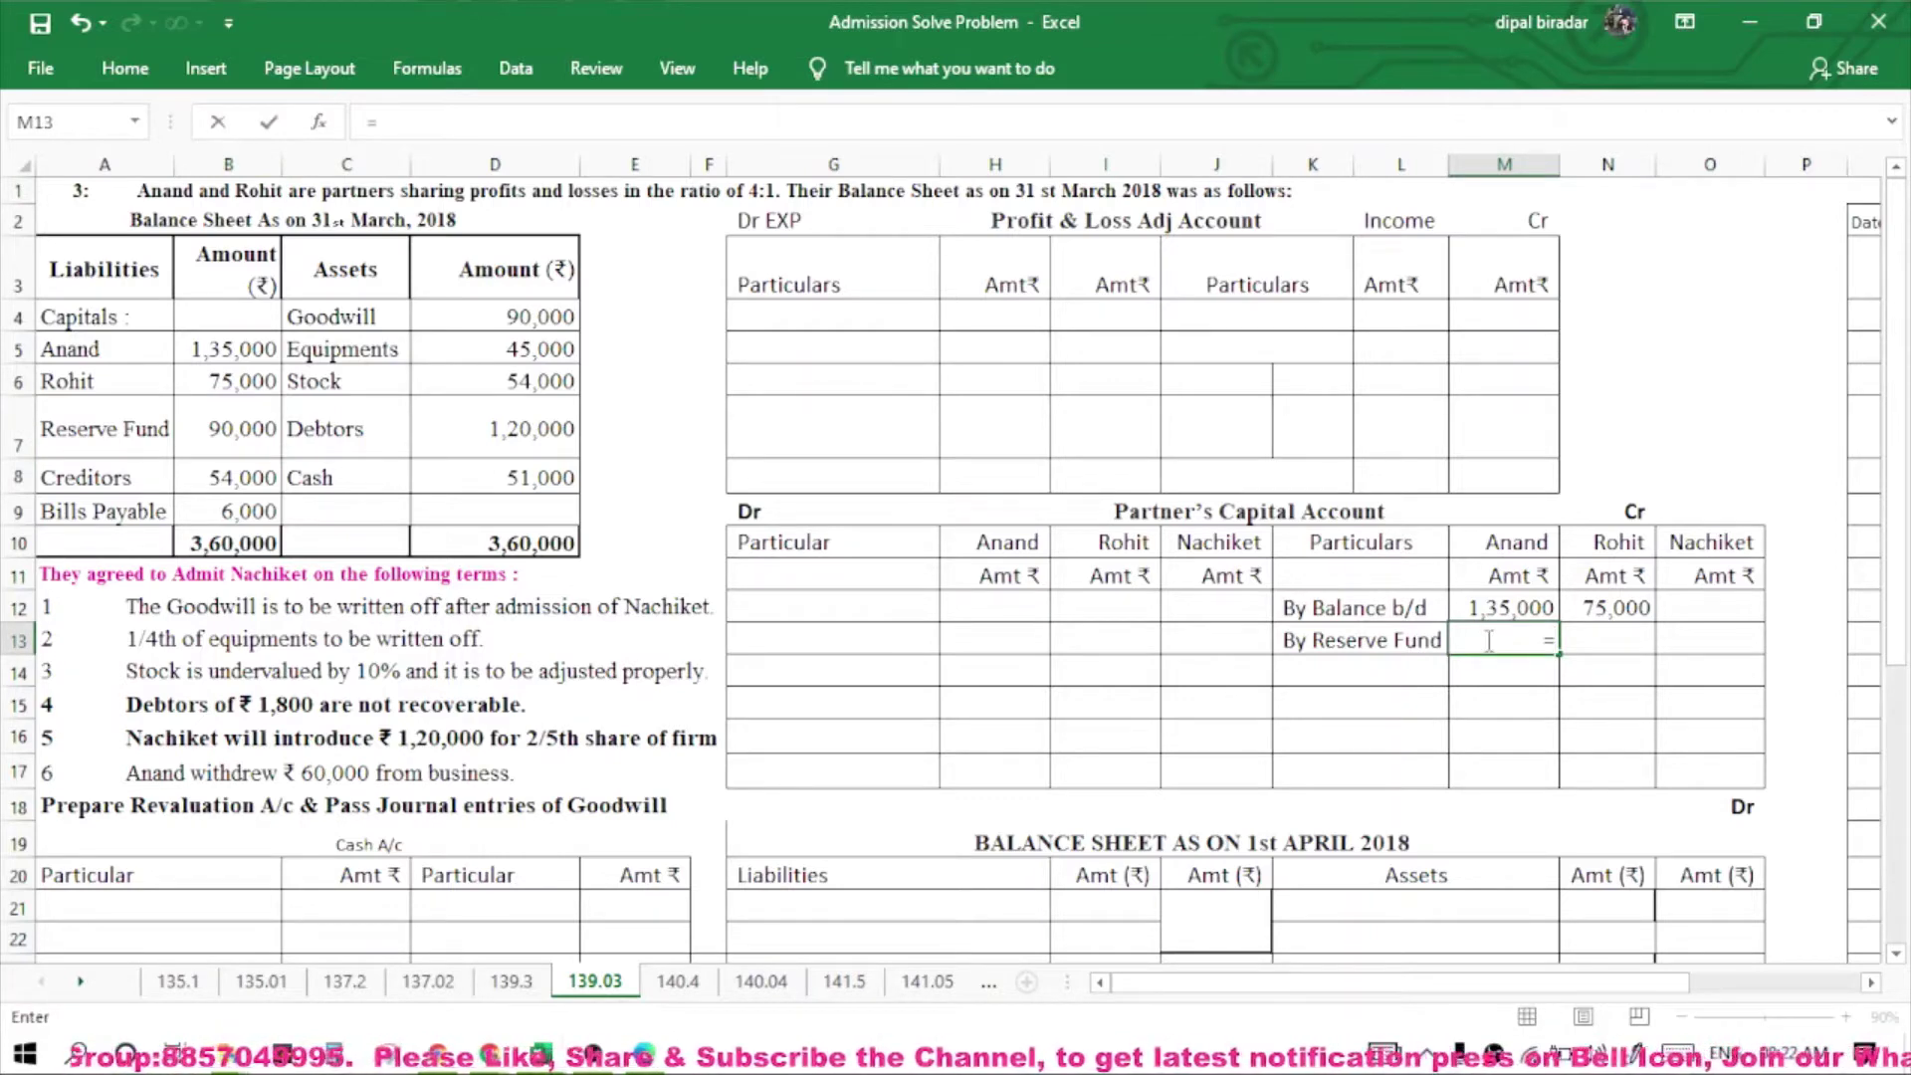
{"action": "type", "text": "90000"}
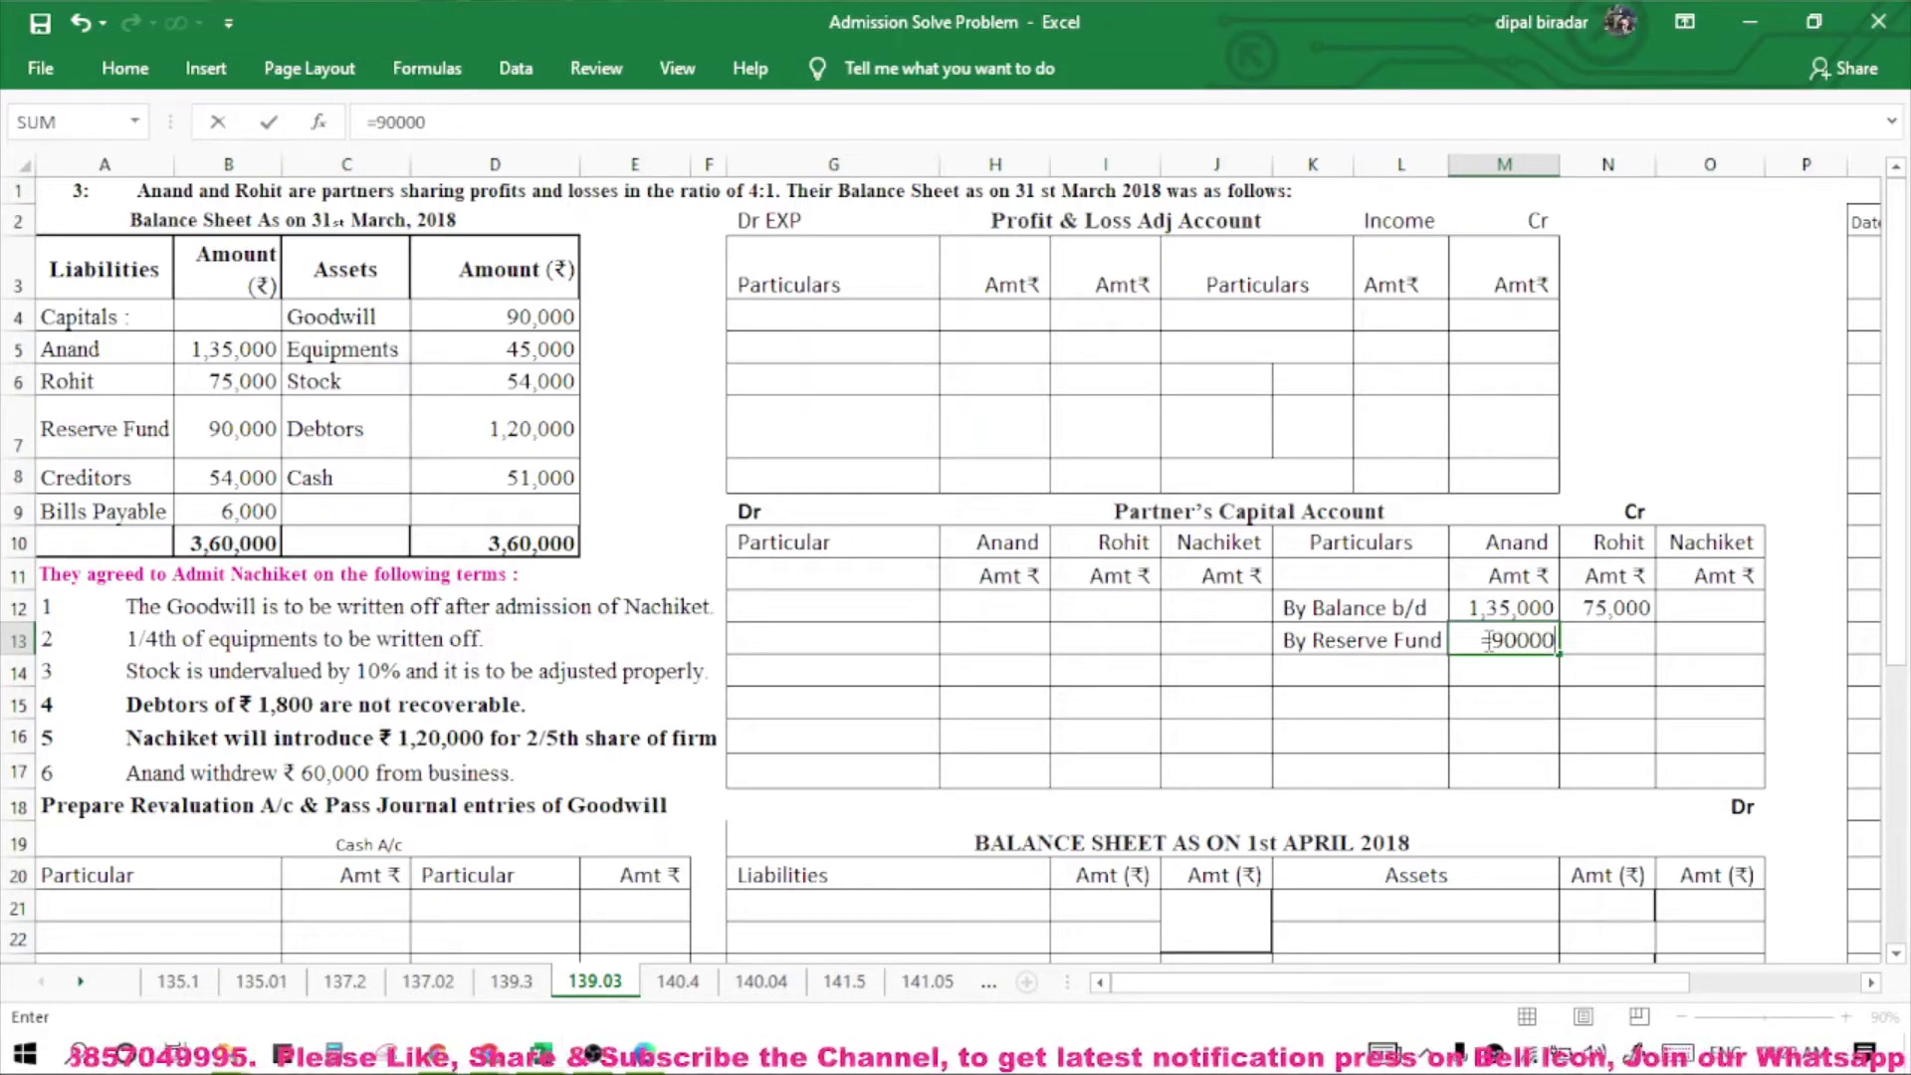
{"action": "type", "text": "*4/5"}
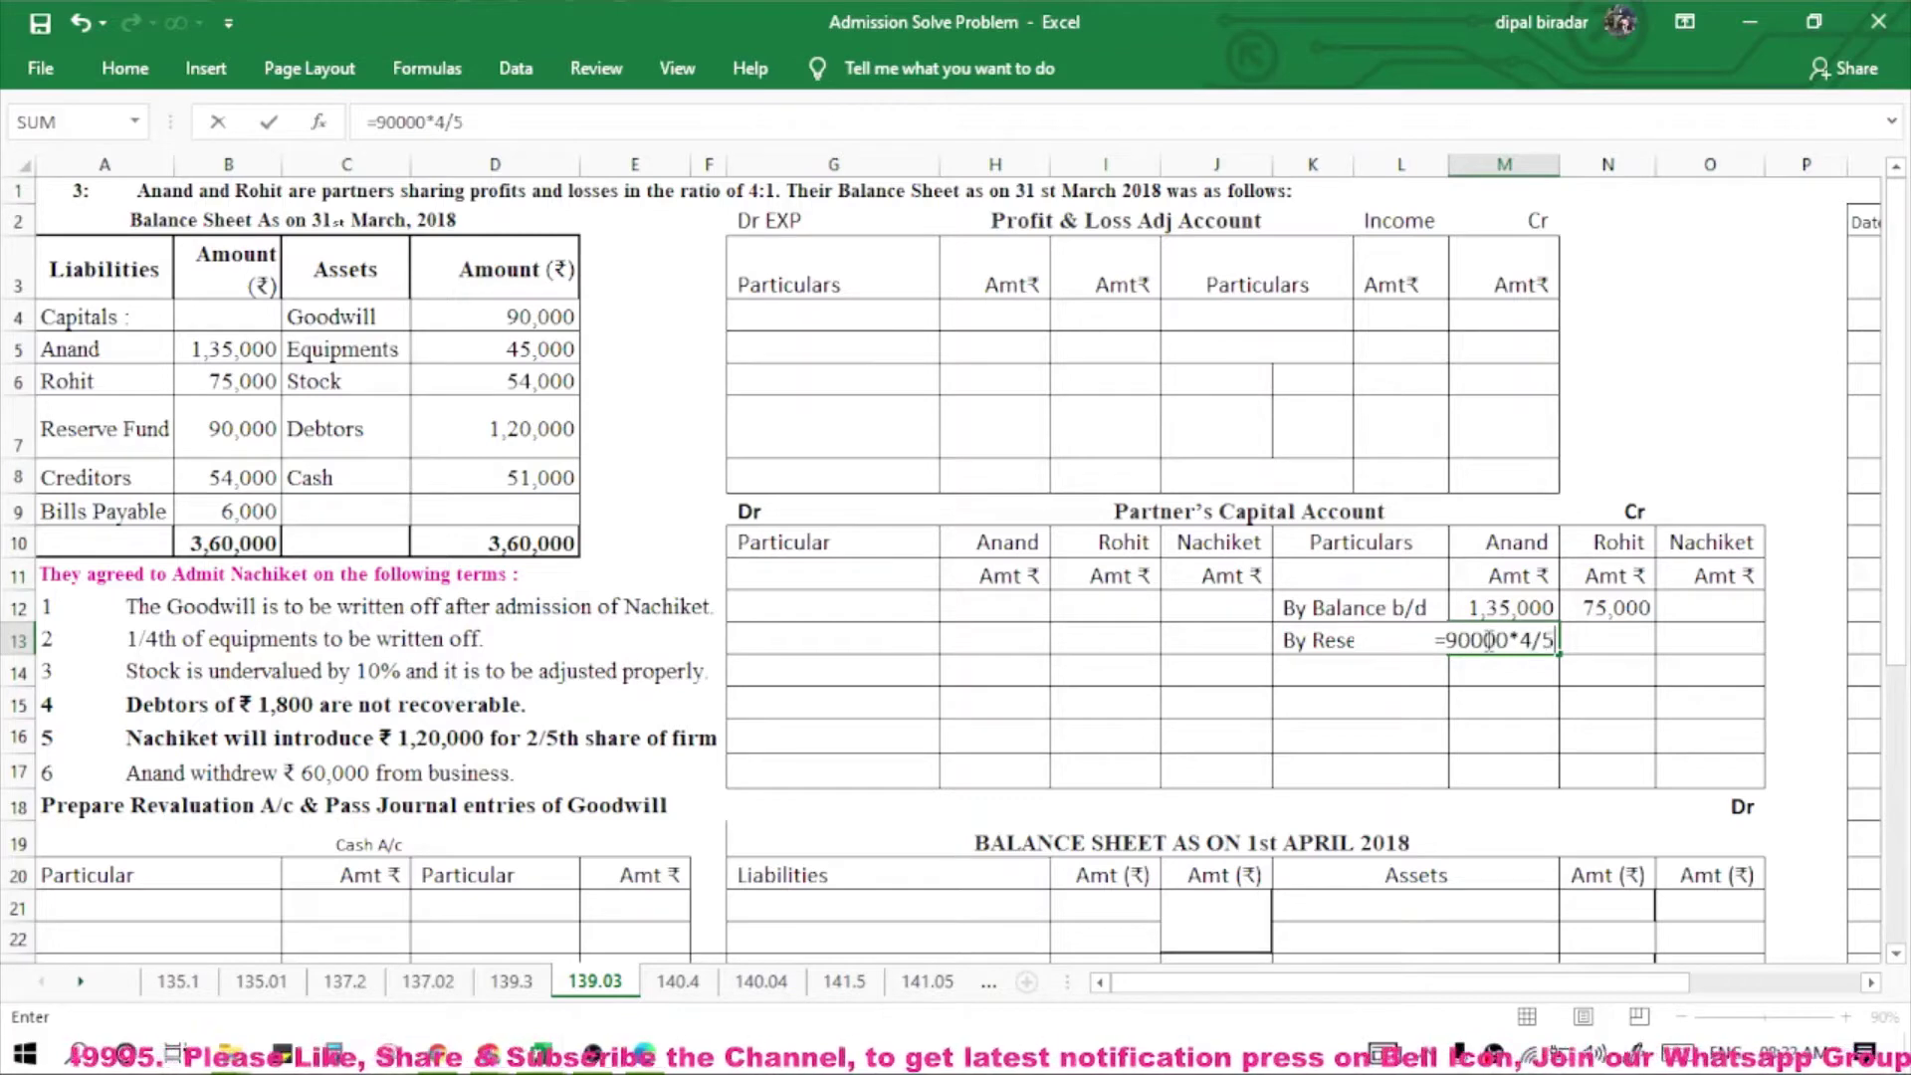
{"action": "key", "text": "Return"}
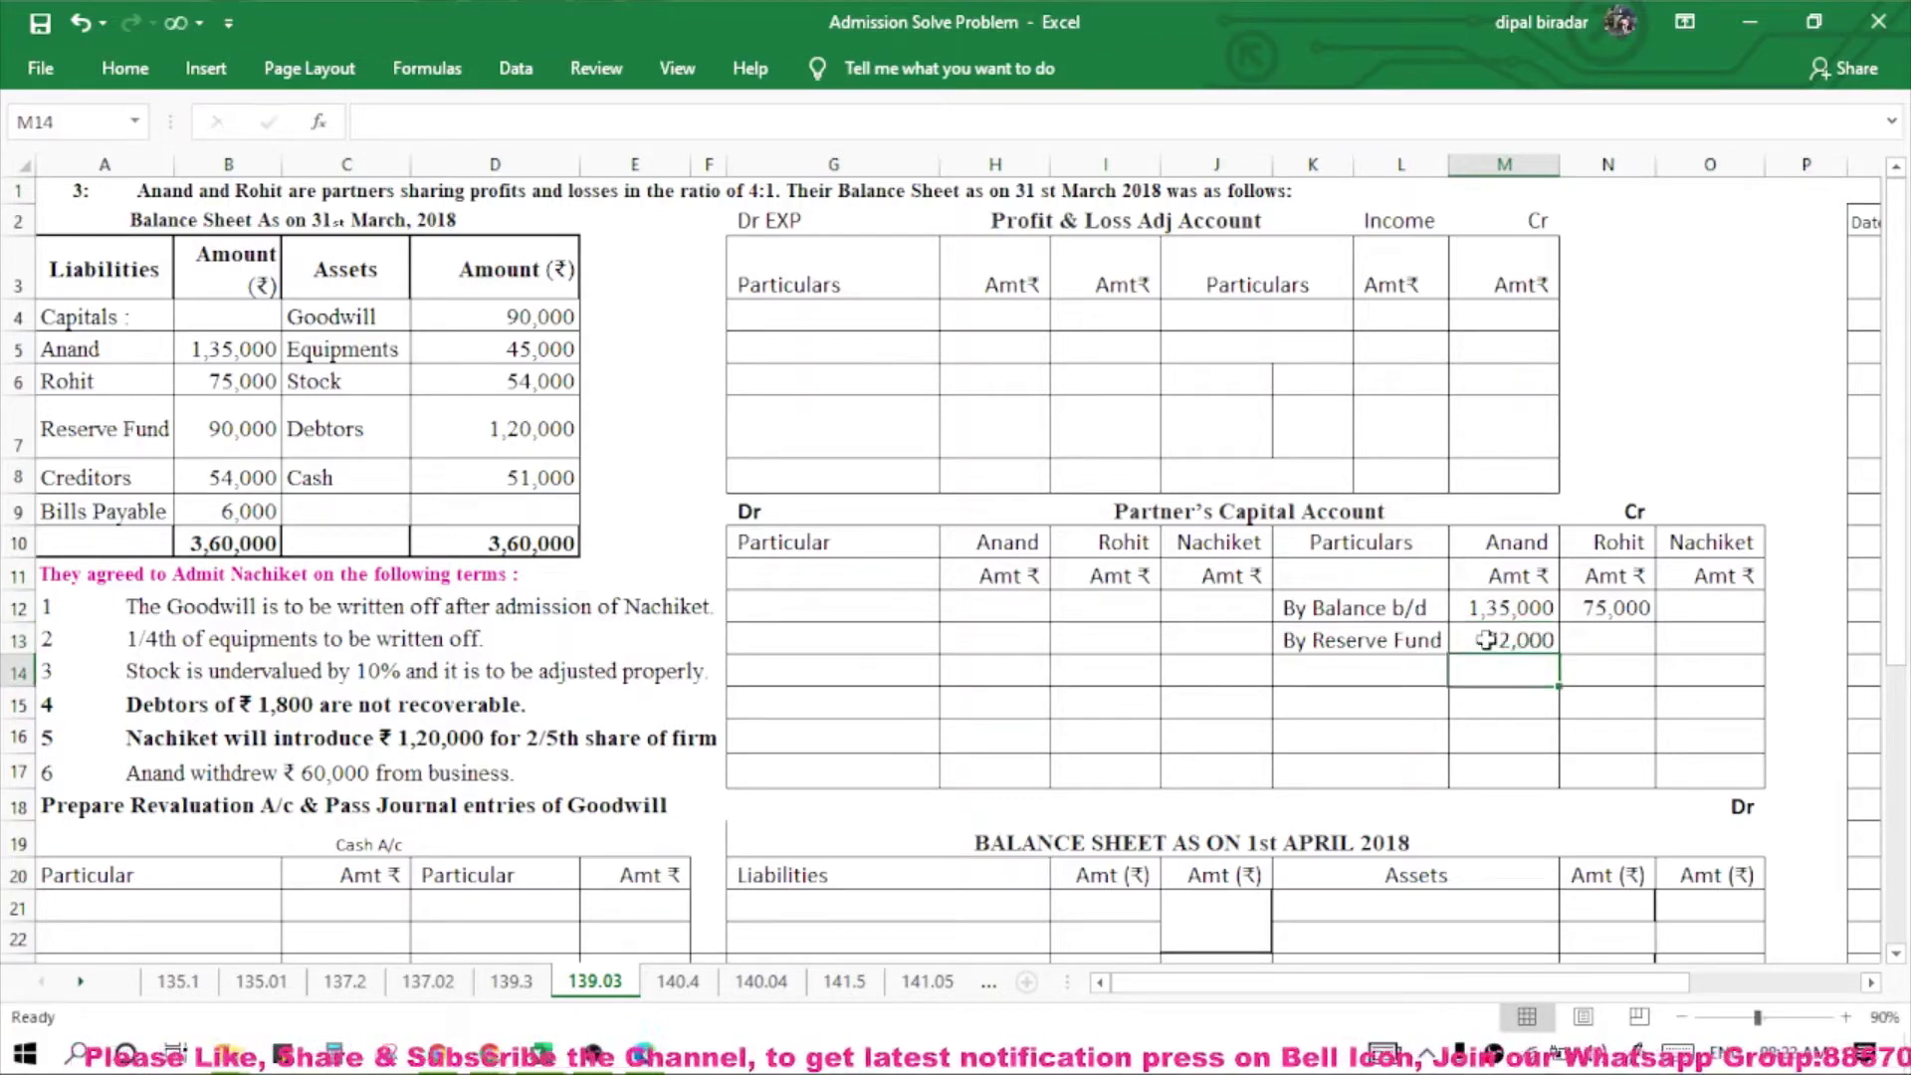
Calculate the second partner's share of the reserve fund in N13 with =90000*1/5.
{"action": "left_click", "coordinate": [1606, 633]}
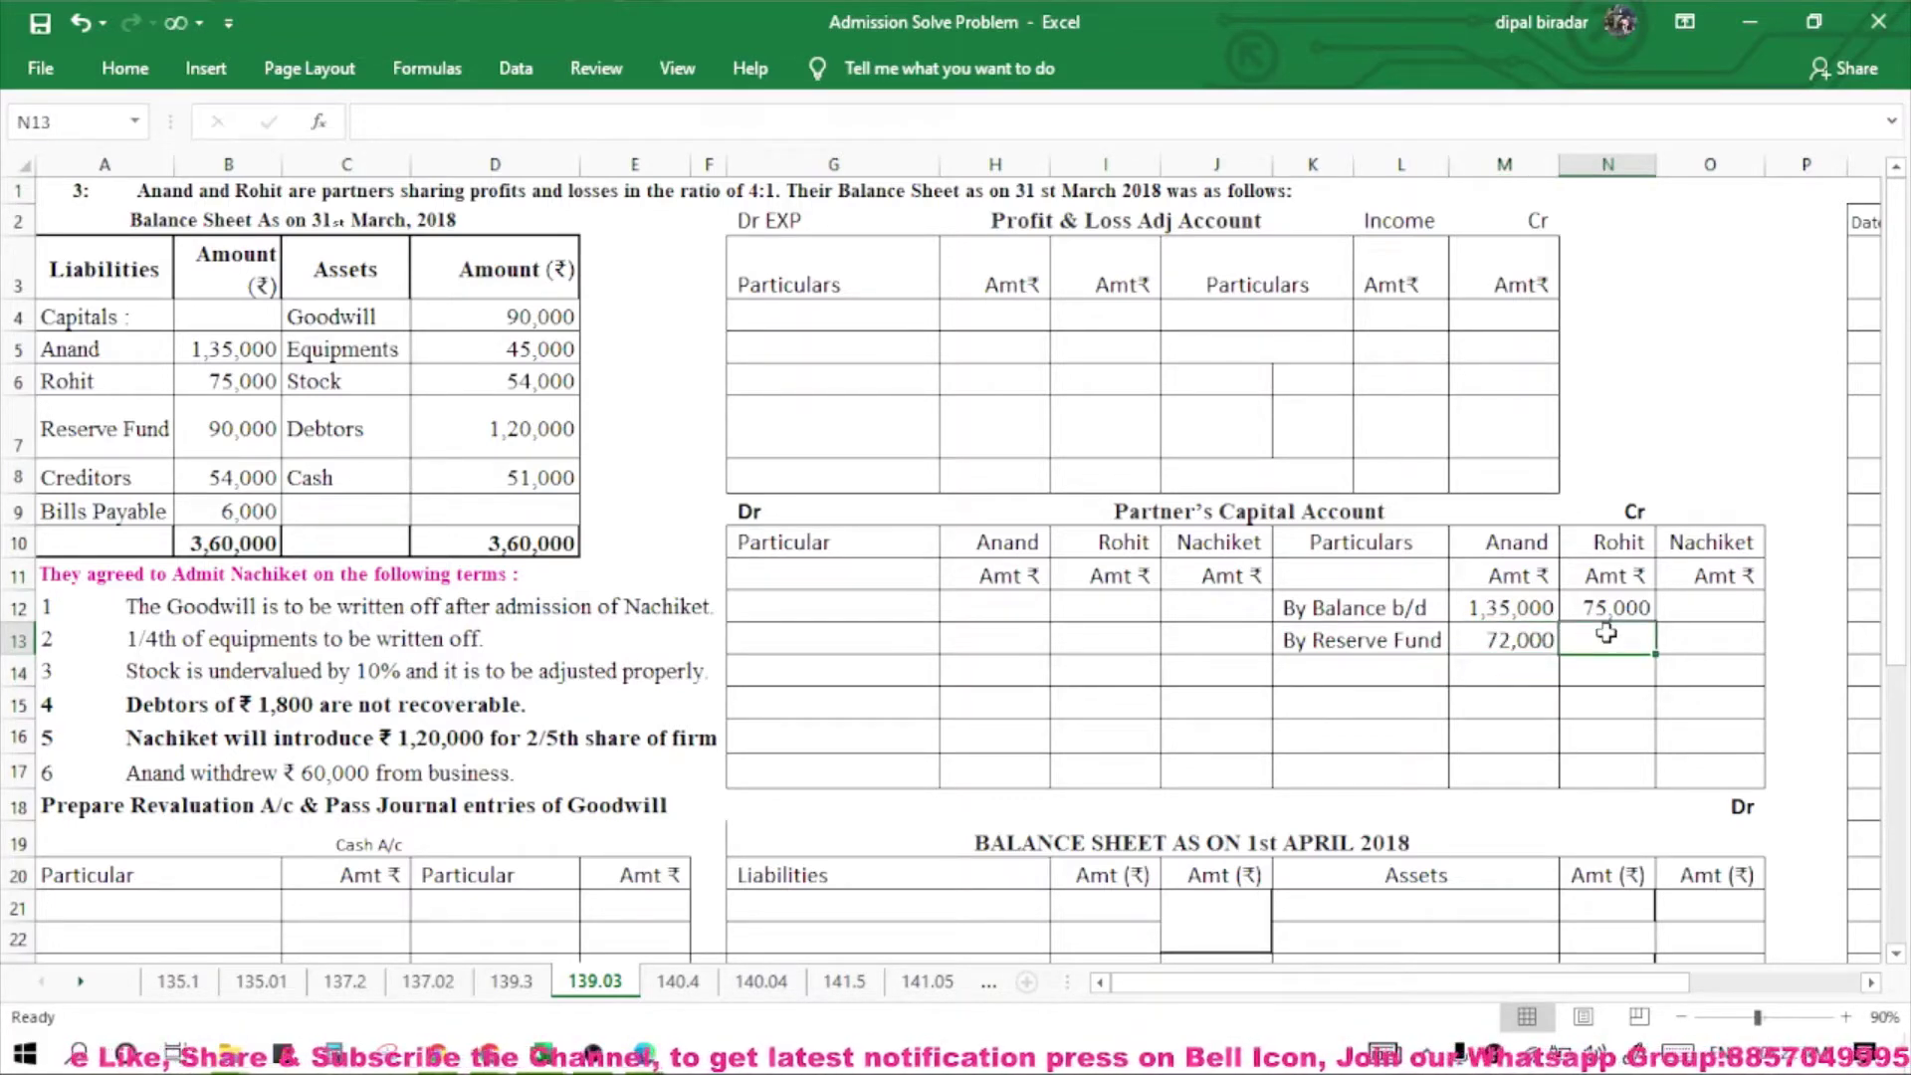
{"action": "type", "text": "="}
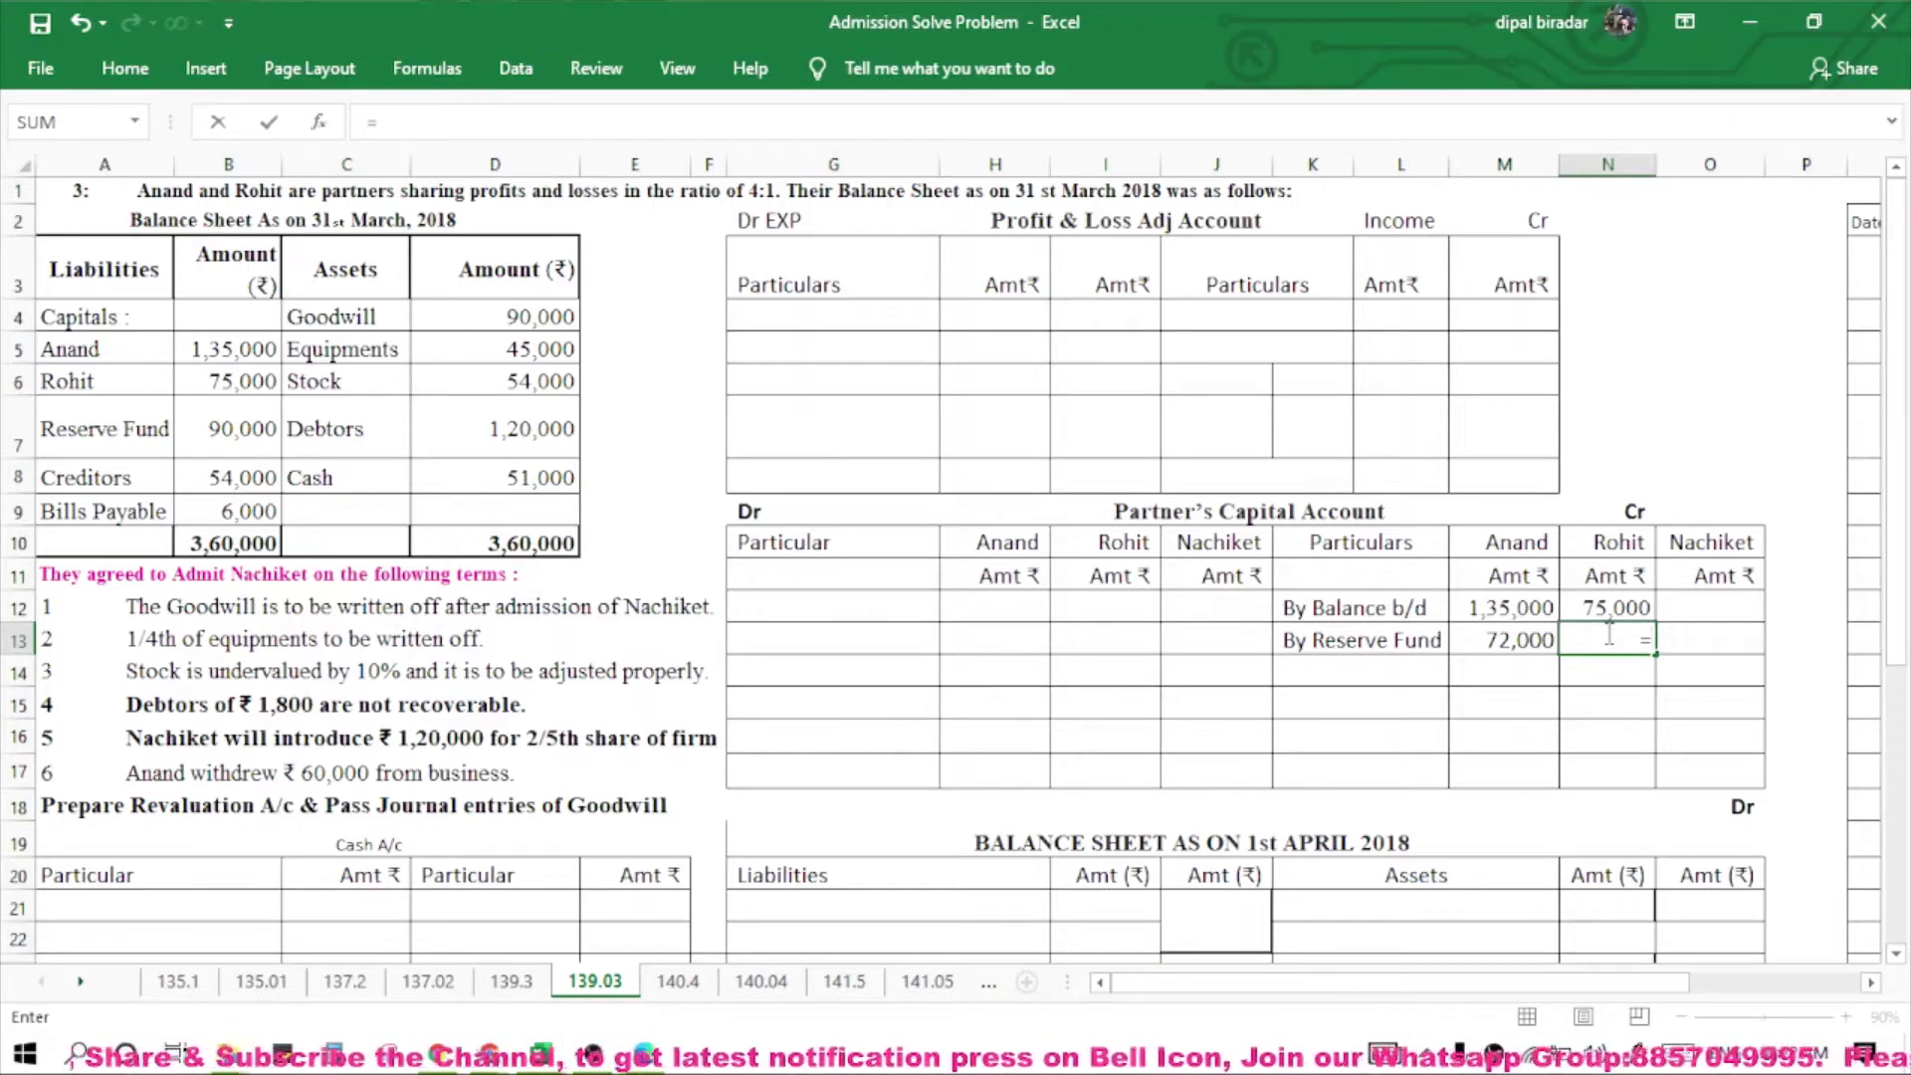
{"action": "type", "text": "90000"}
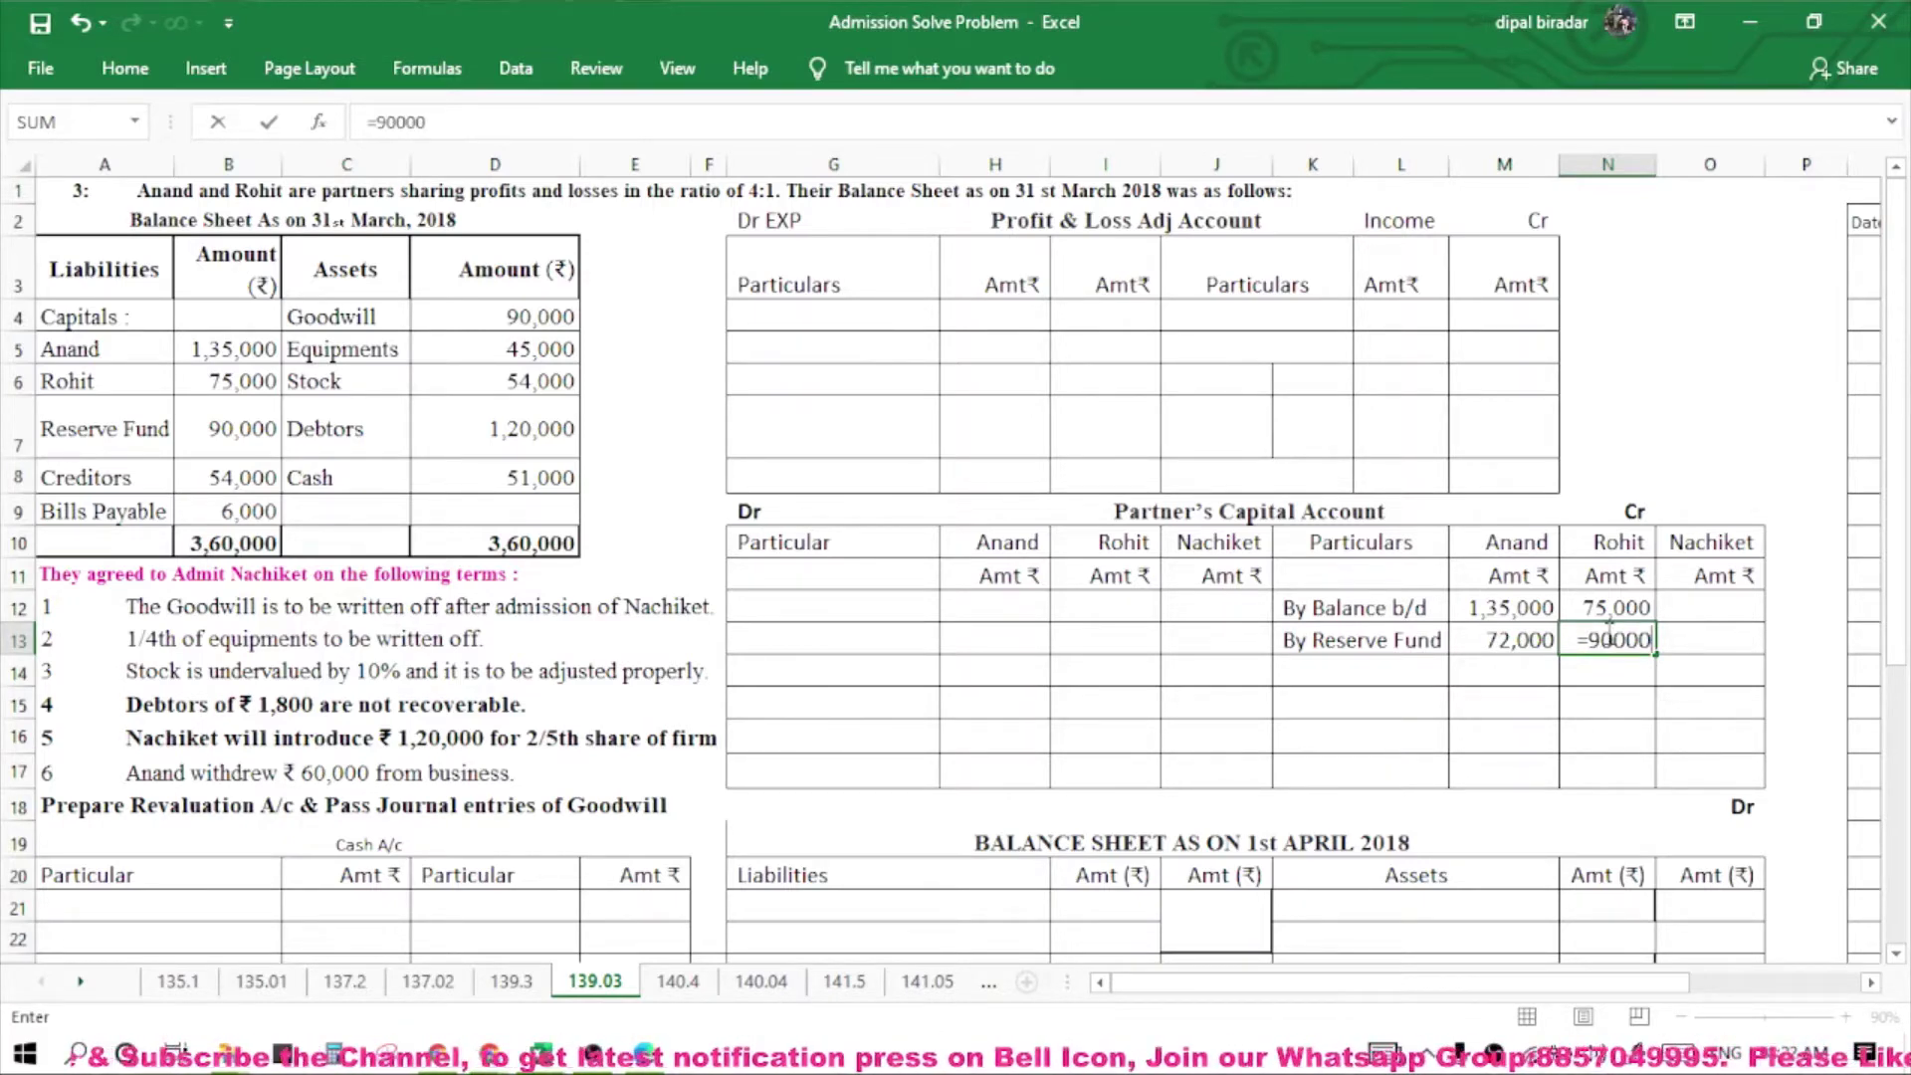
{"action": "type", "text": "*/5"}
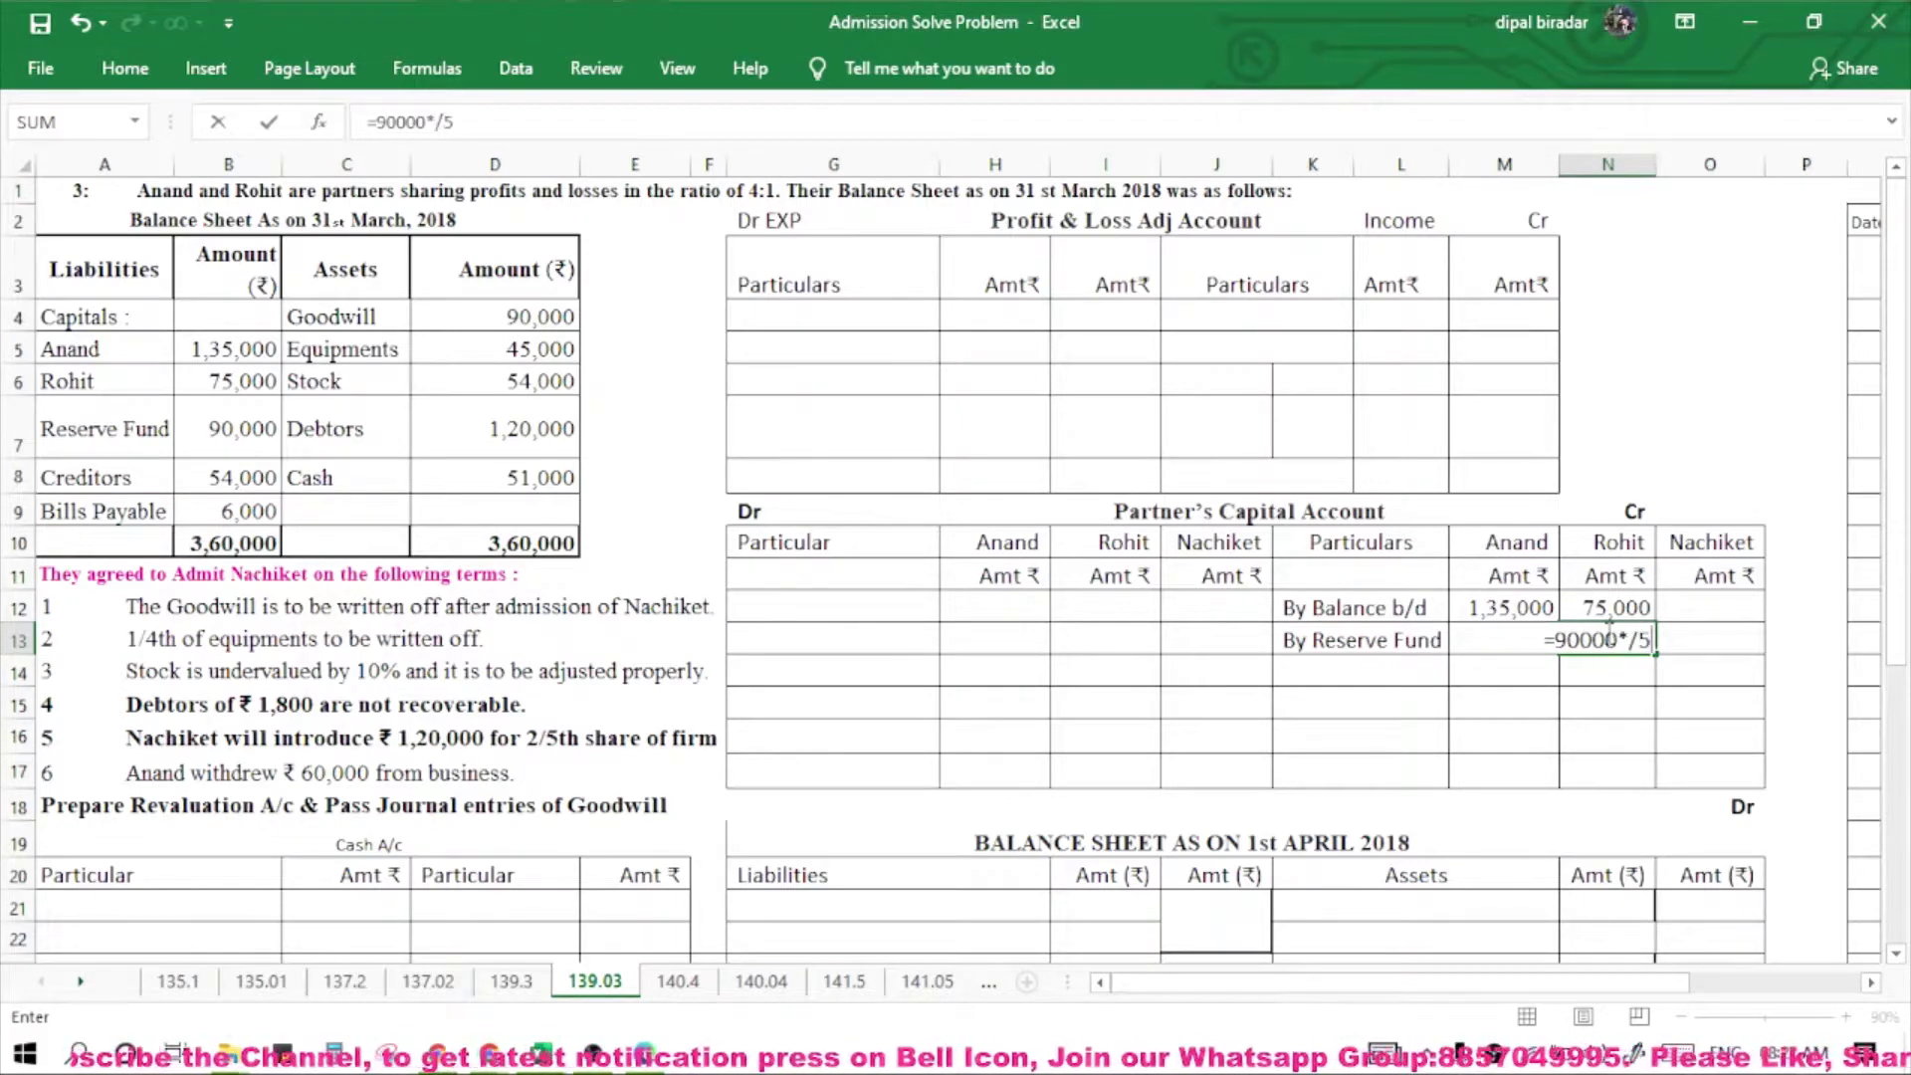
{"action": "key", "text": "BackSpace"}
{"action": "key", "text": "BackSpace"}
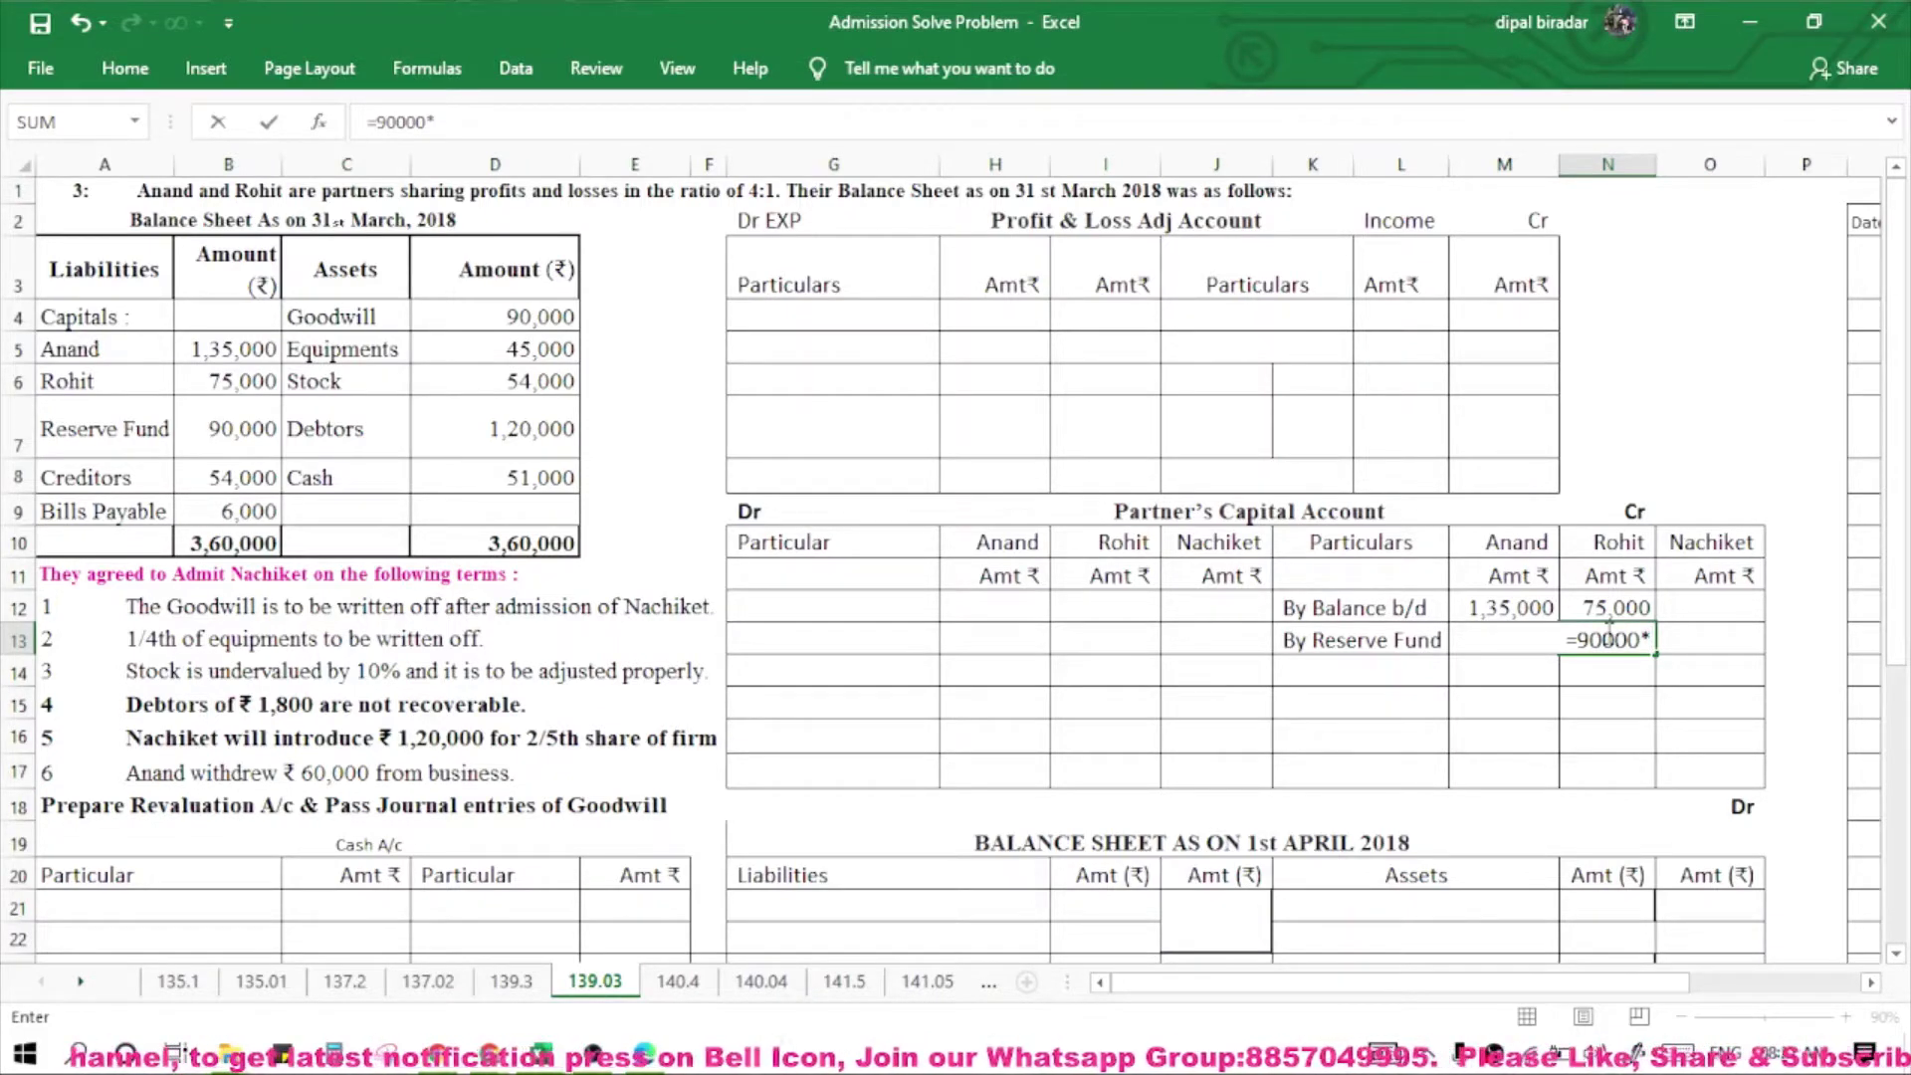
{"action": "type", "text": "1"}
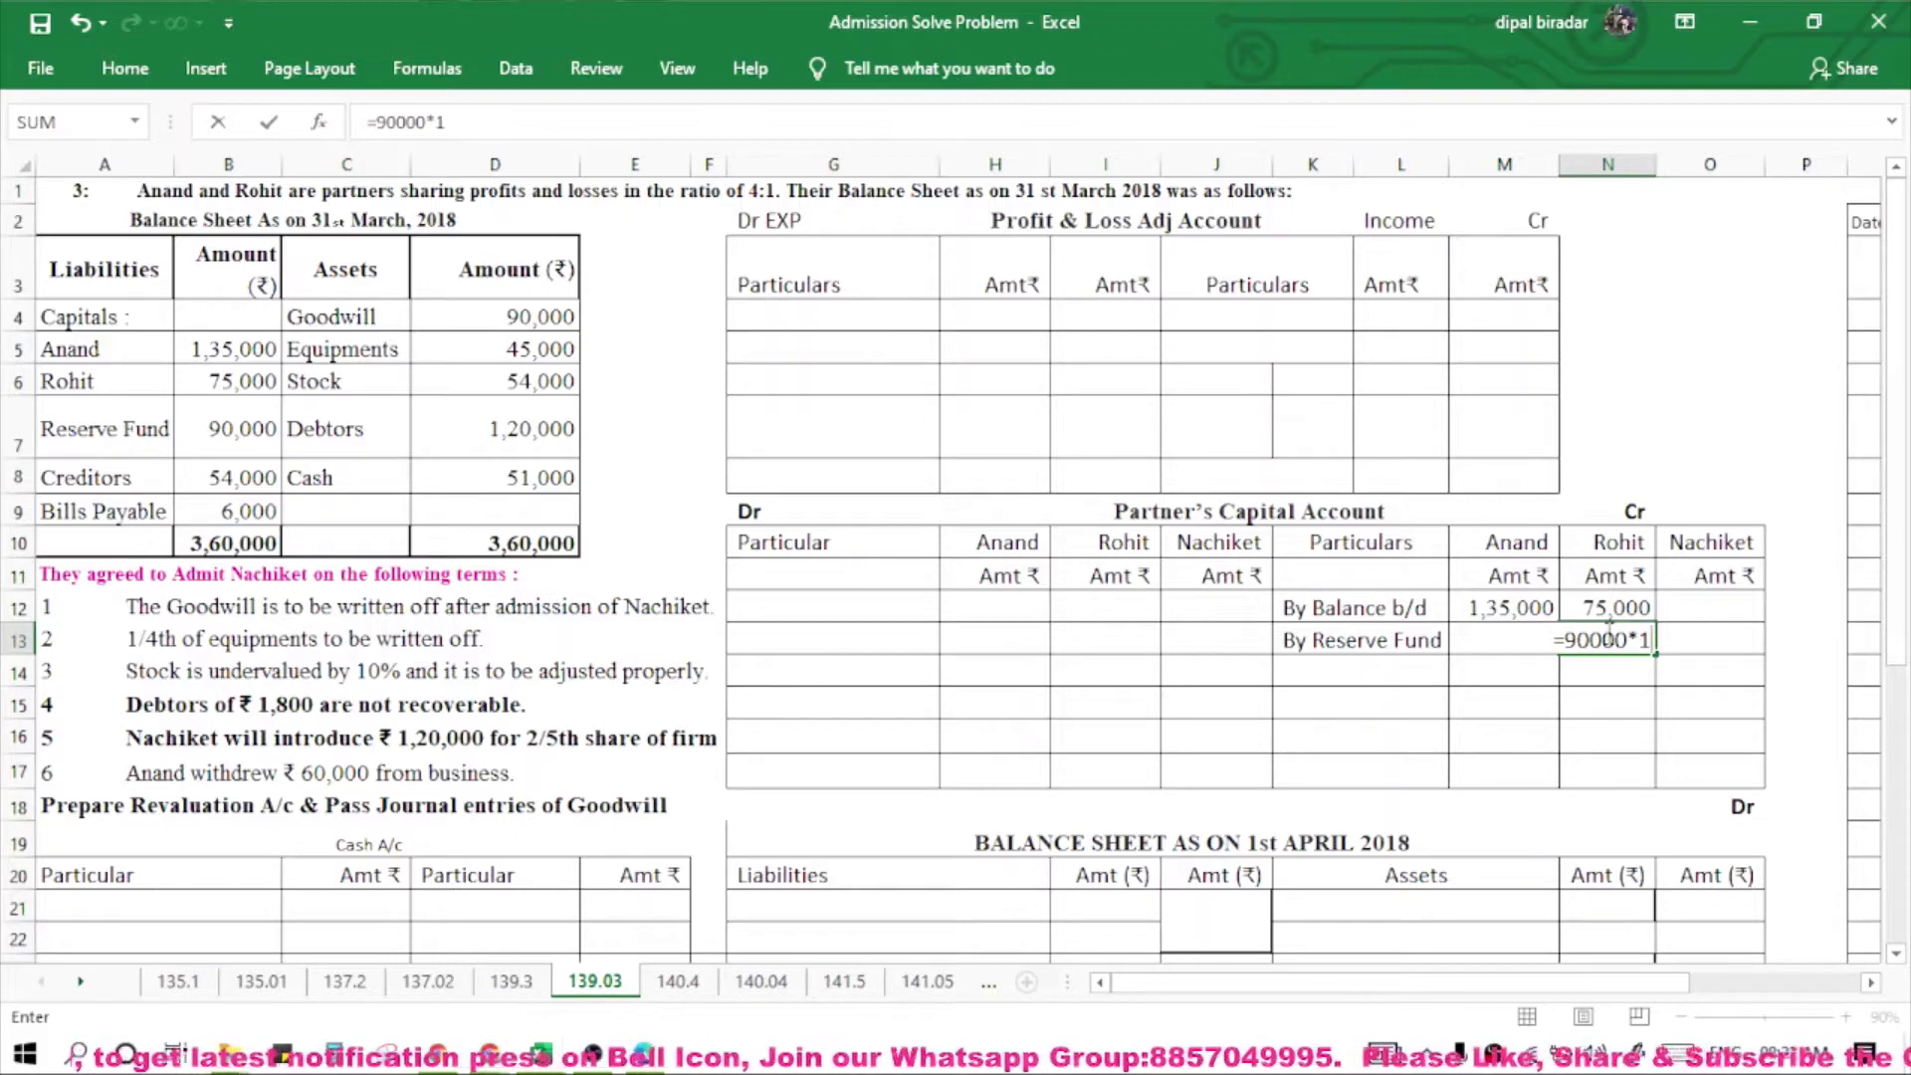
{"action": "type", "text": "/"}
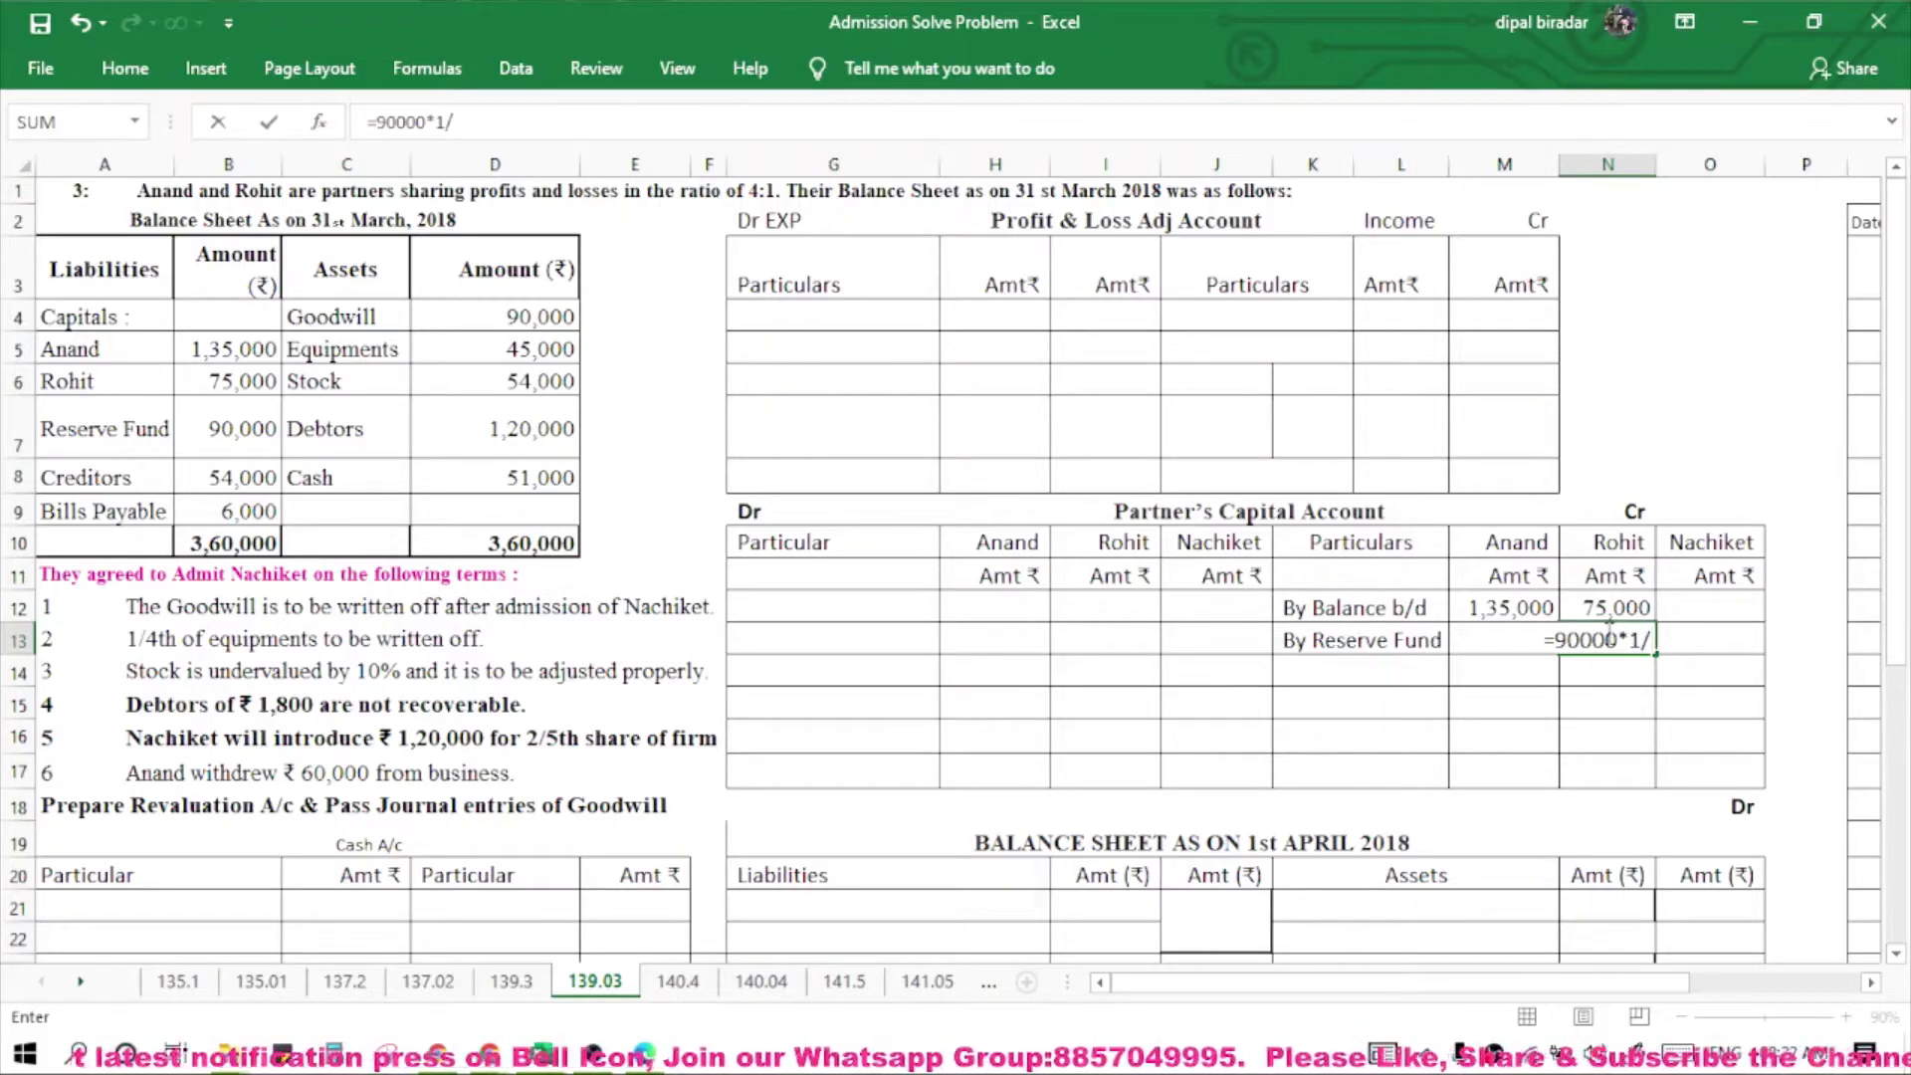
{"action": "type", "text": "5"}
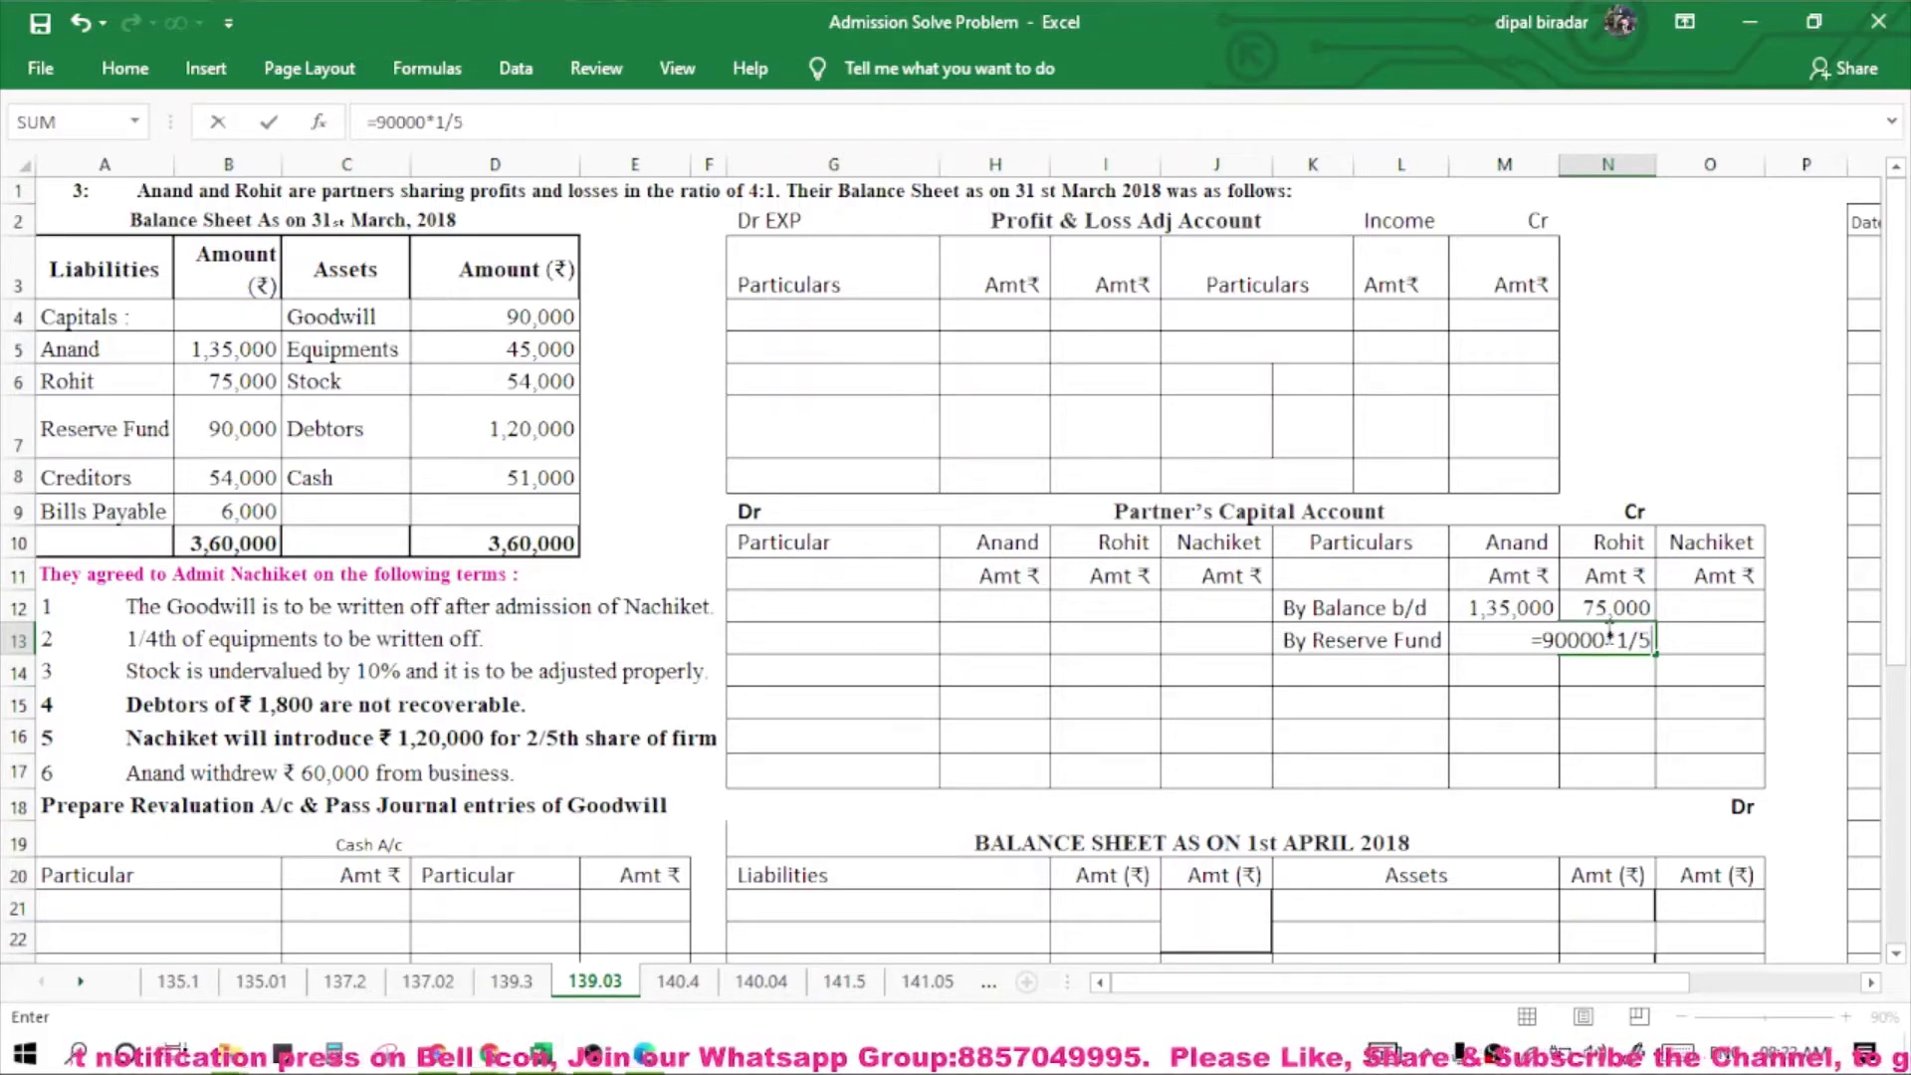
{"action": "key", "text": "Return"}
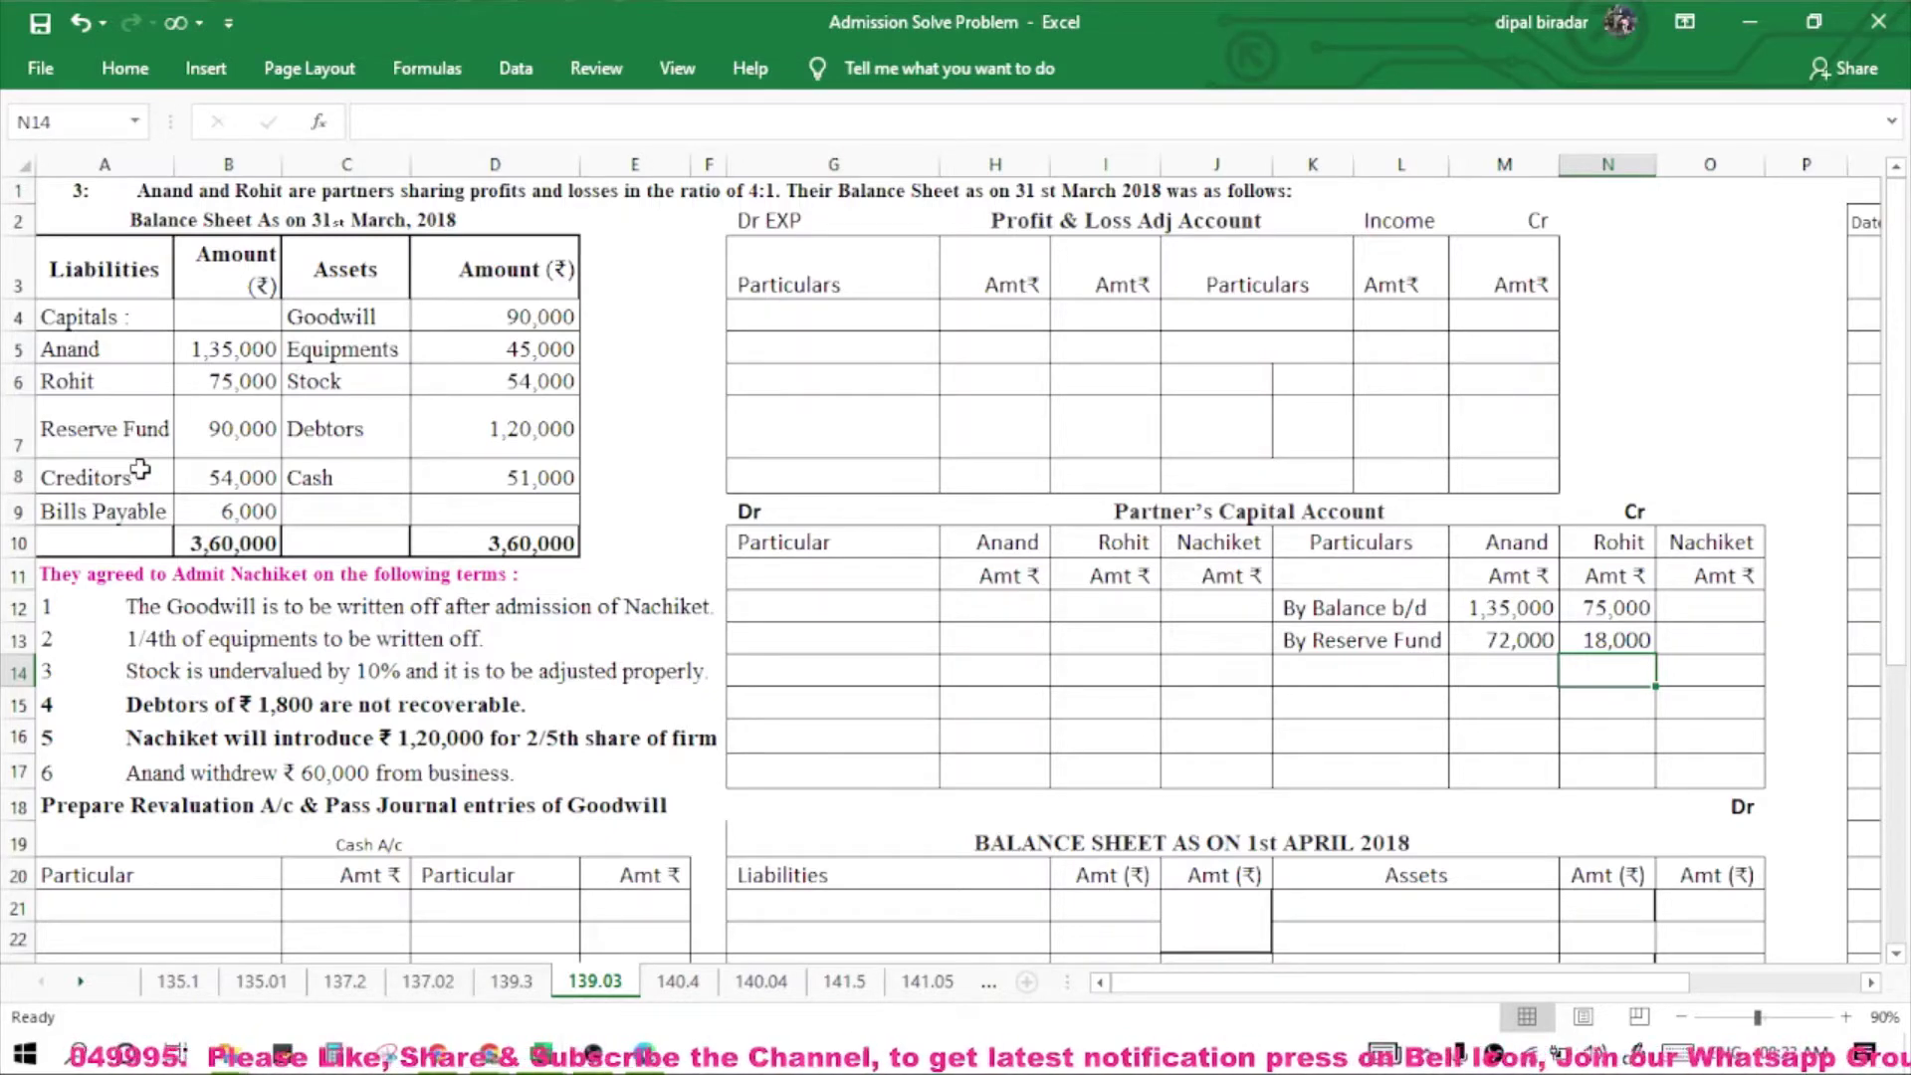
Copy the blank liabilities rows G23:J24 of the new balance sheet and paste them over G21:J22 to carry over their cell borders.
{"action": "scroll", "coordinate": [140, 470], "scroll_direction": "down", "scroll_amount": 1}
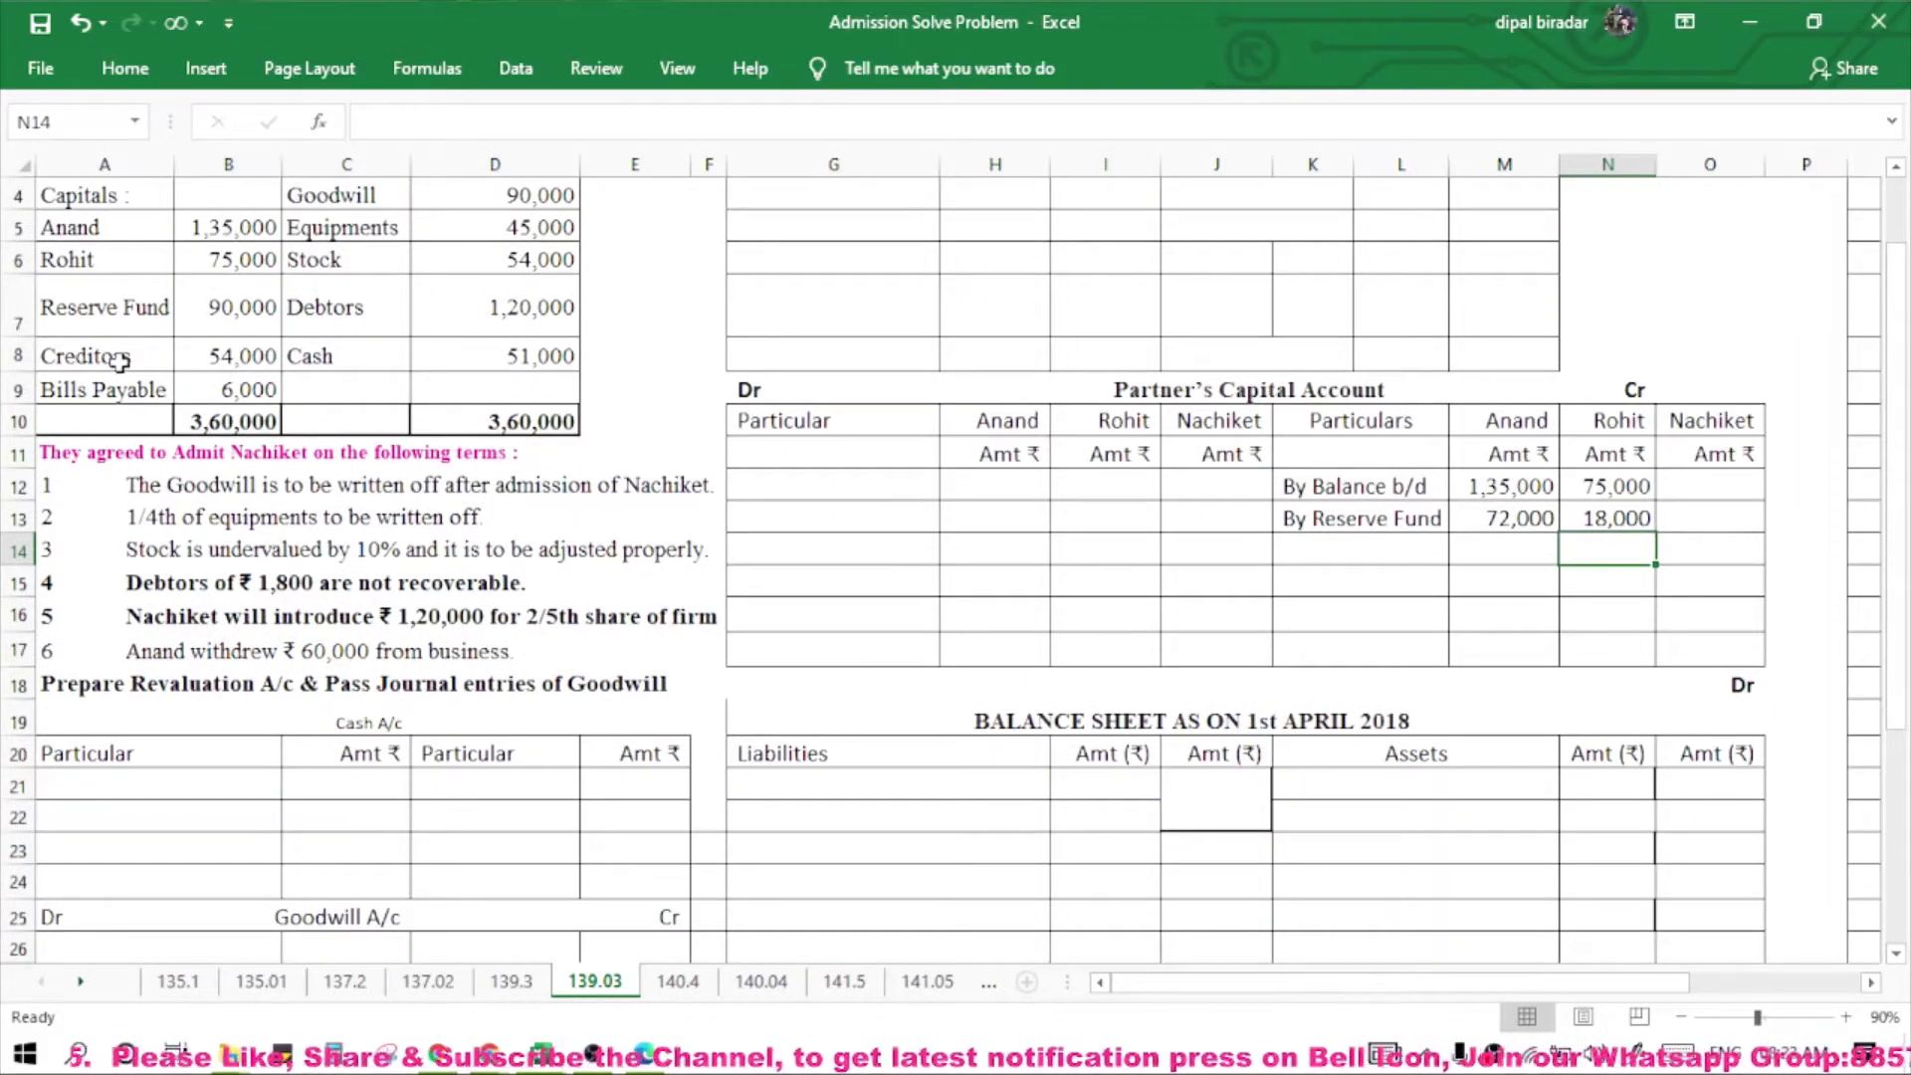
{"action": "left_click_drag", "start_coordinate": [119, 360], "coordinate": [109, 390]}
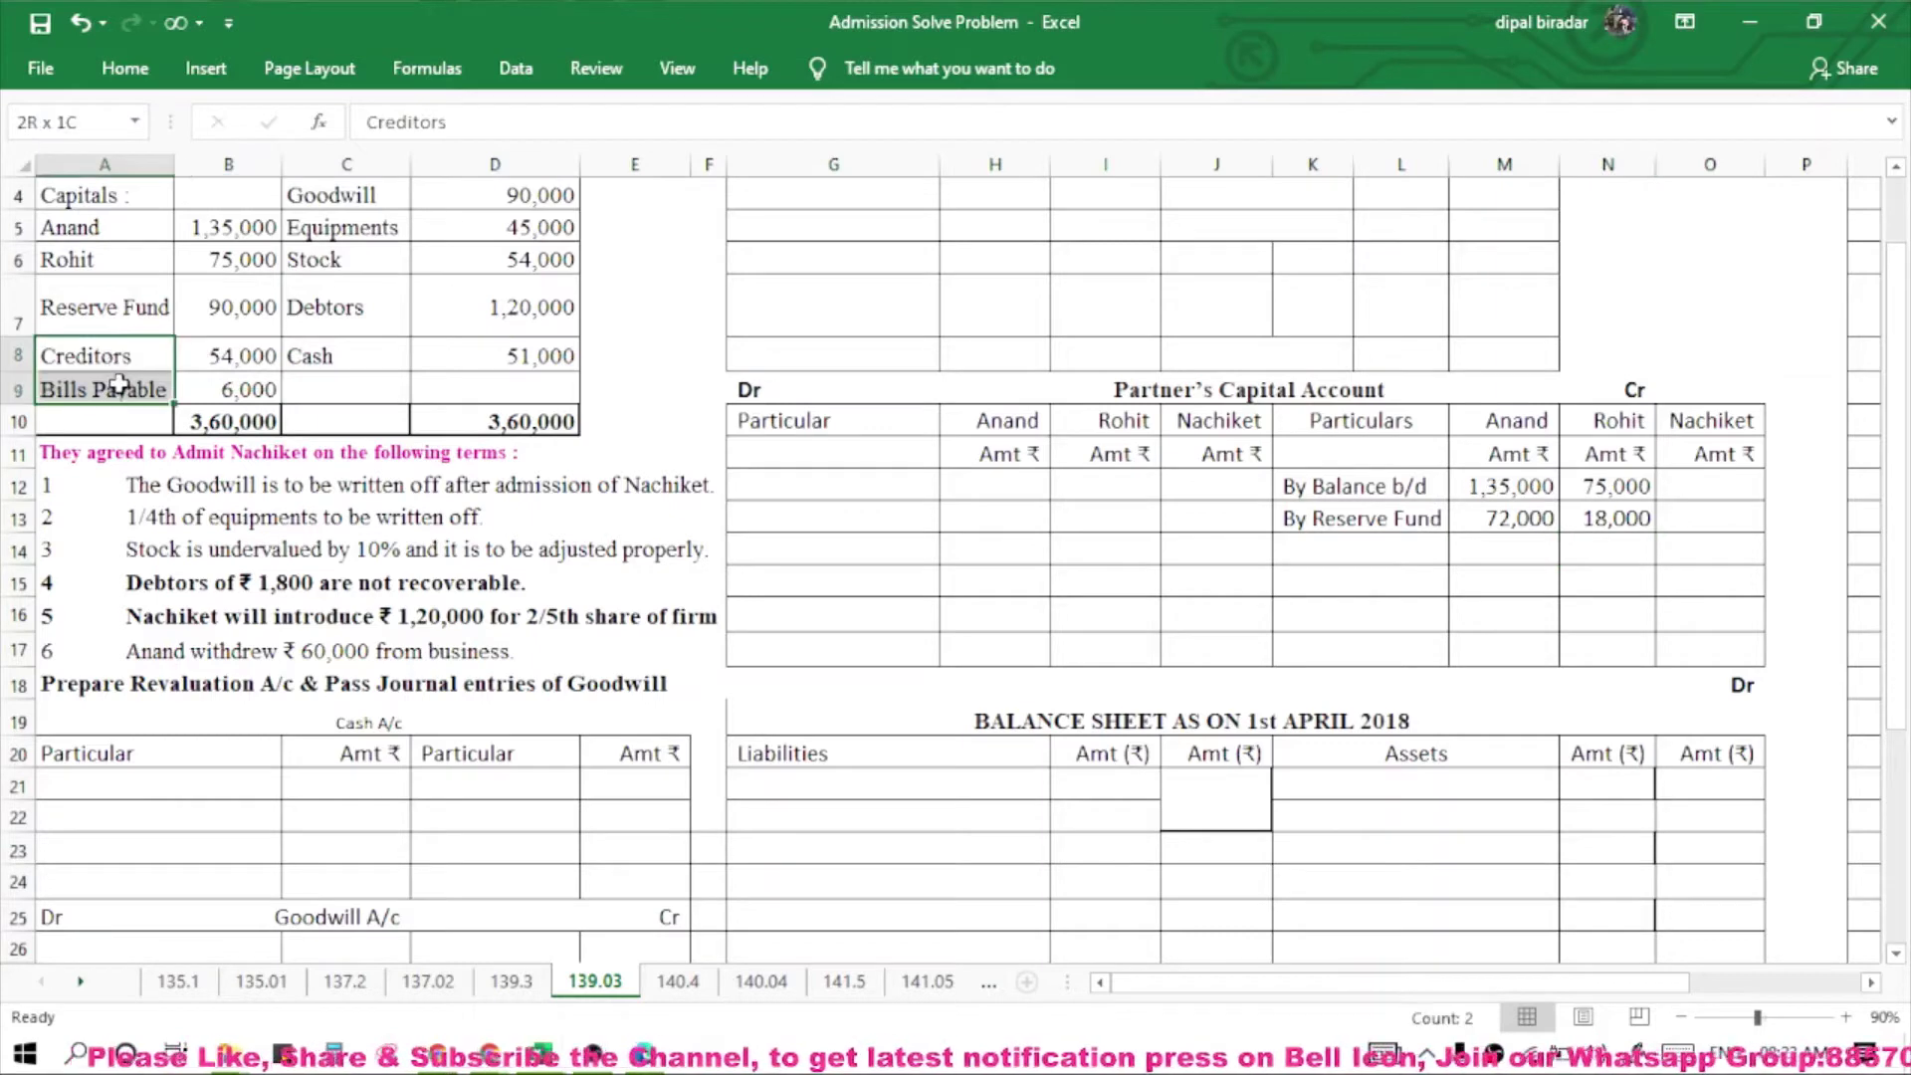
{"action": "left_click", "coordinate": [938, 787]}
{"action": "left_click", "coordinate": [915, 844]}
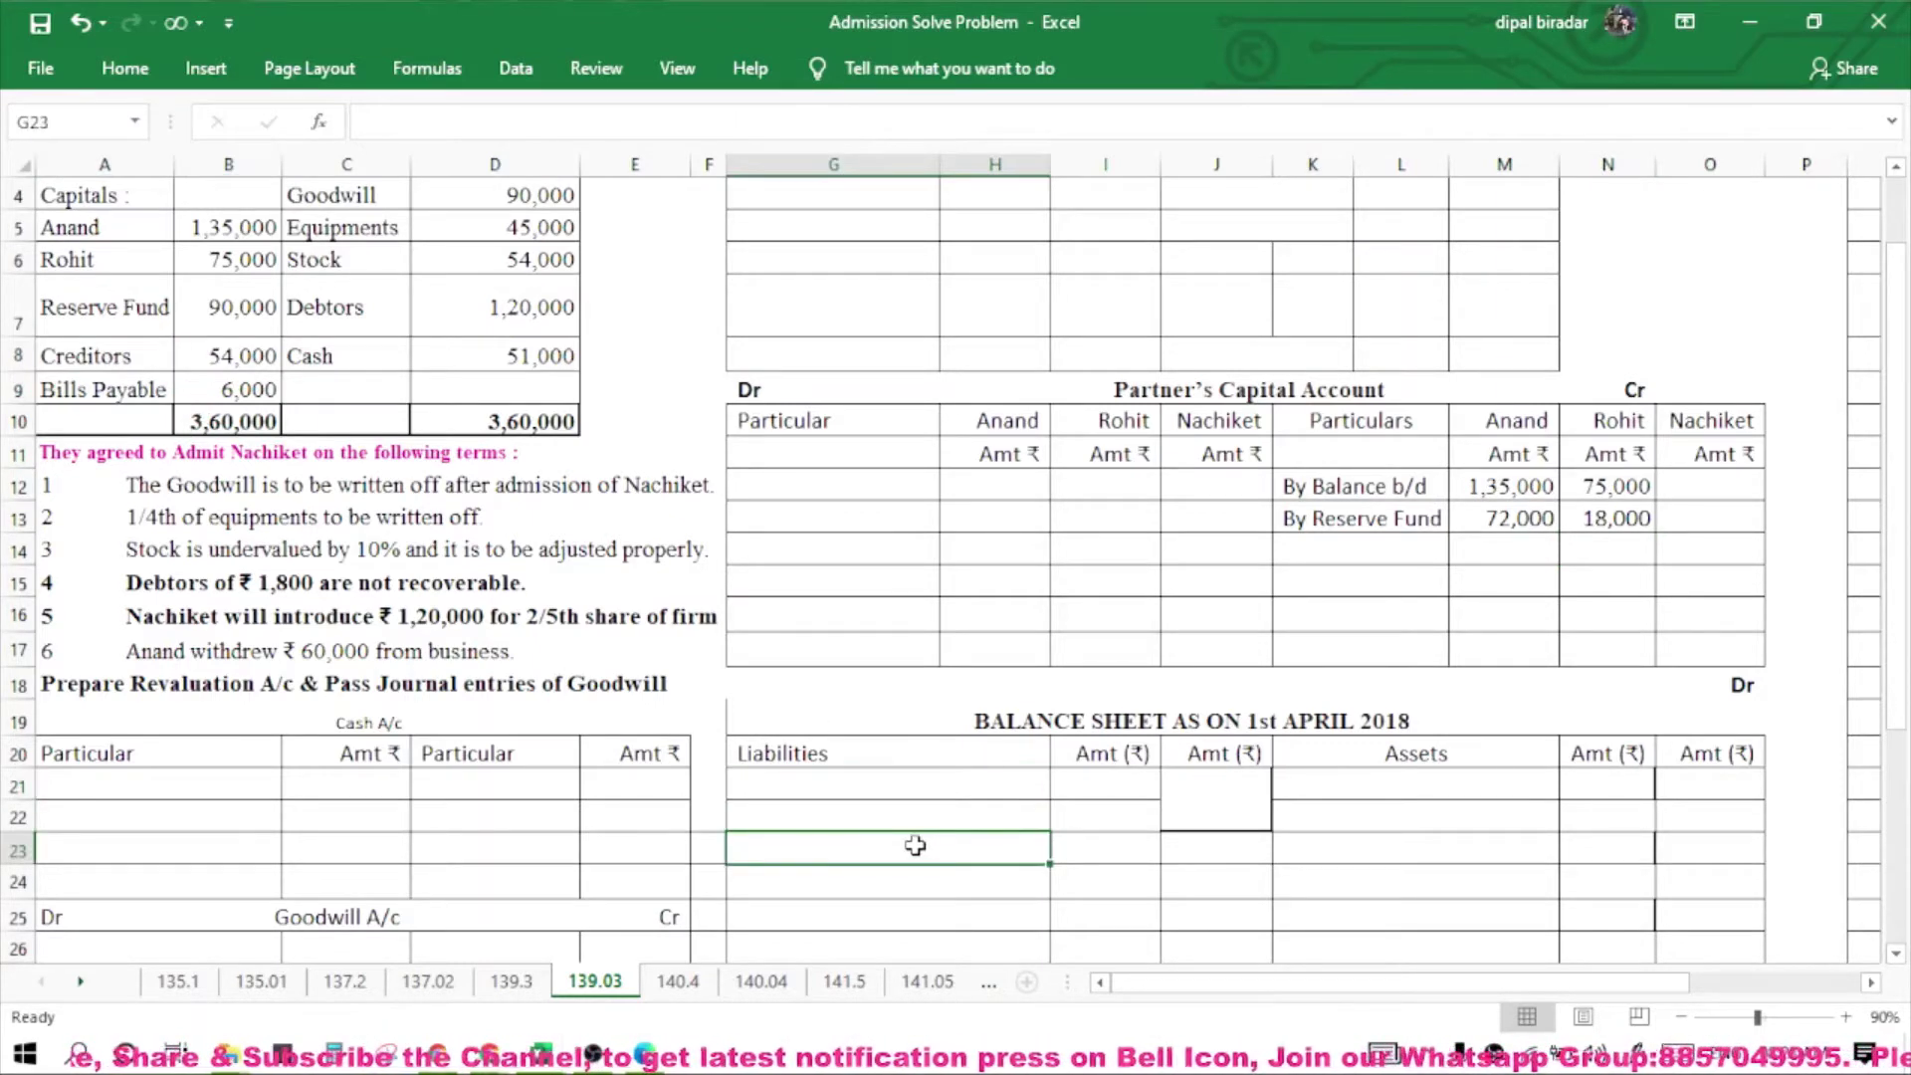
{"action": "left_click", "coordinate": [901, 778]}
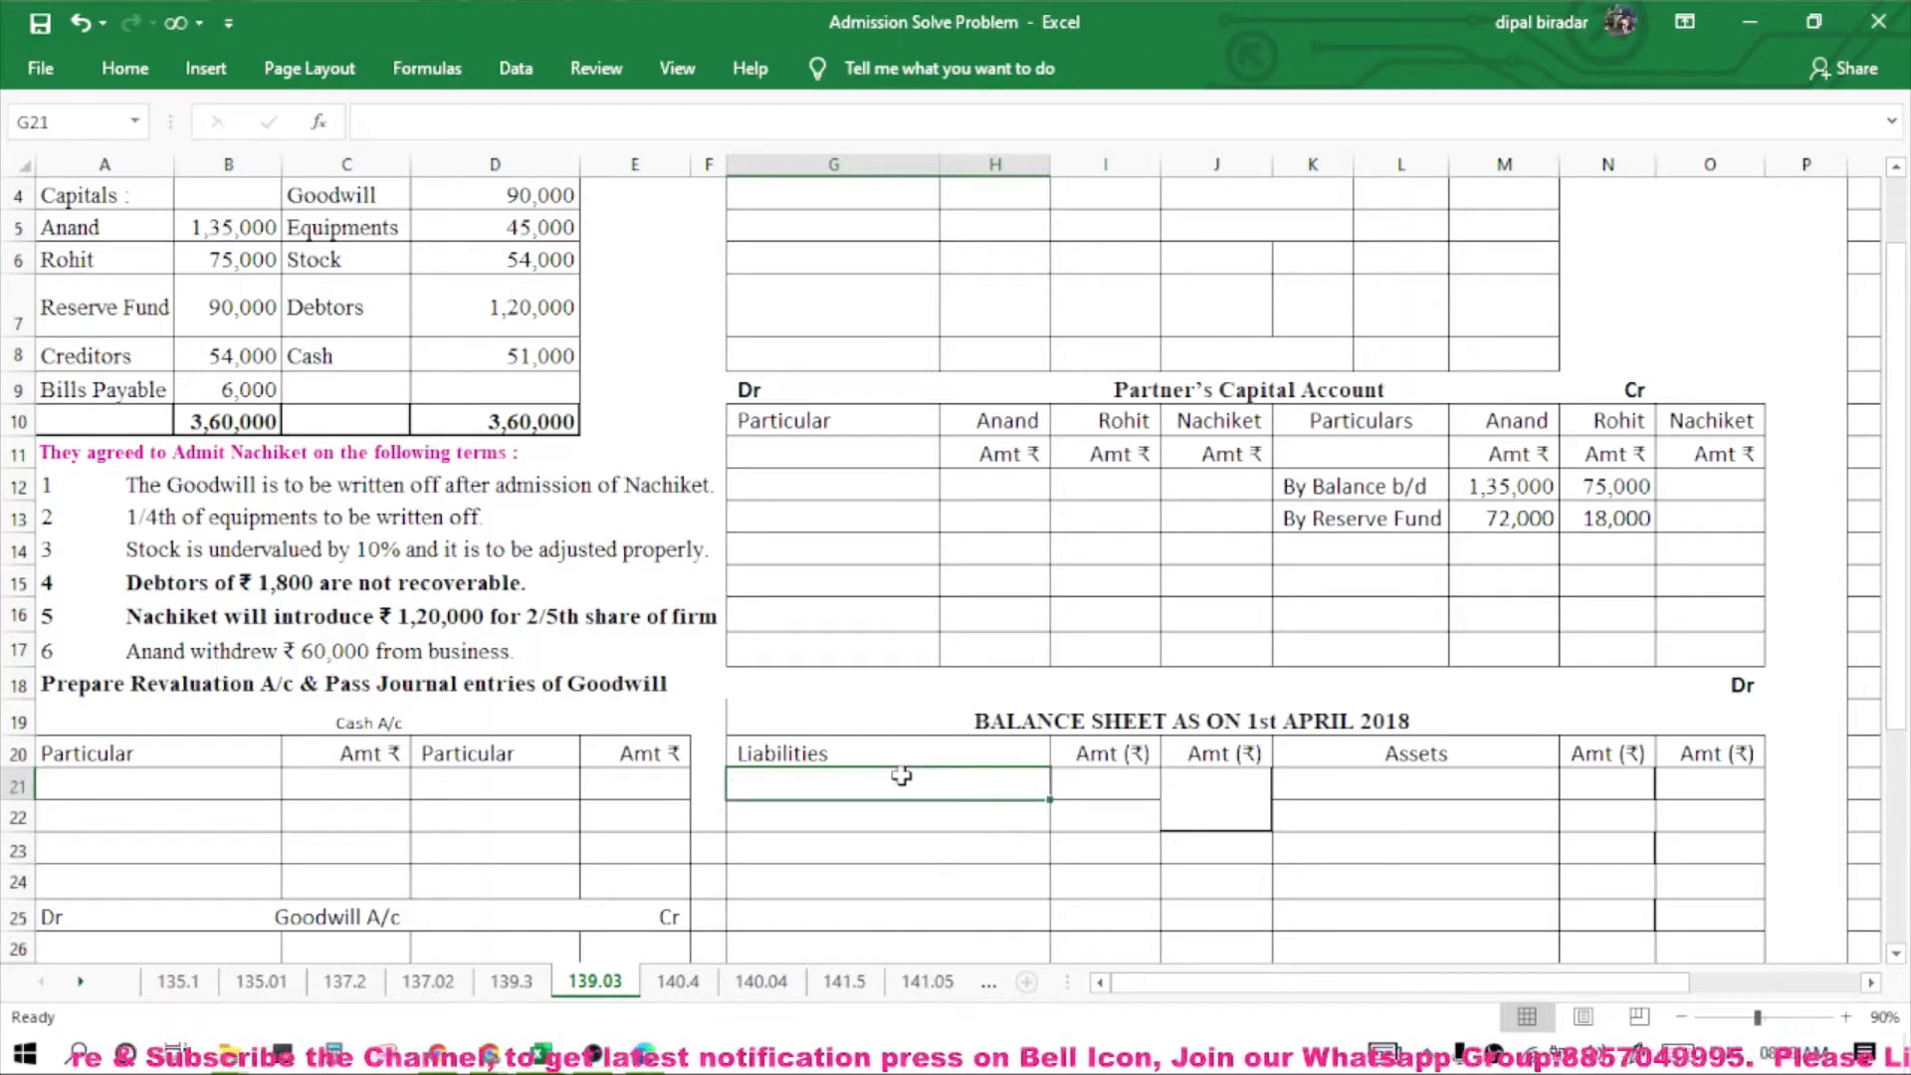
{"action": "left_click", "coordinate": [883, 845]}
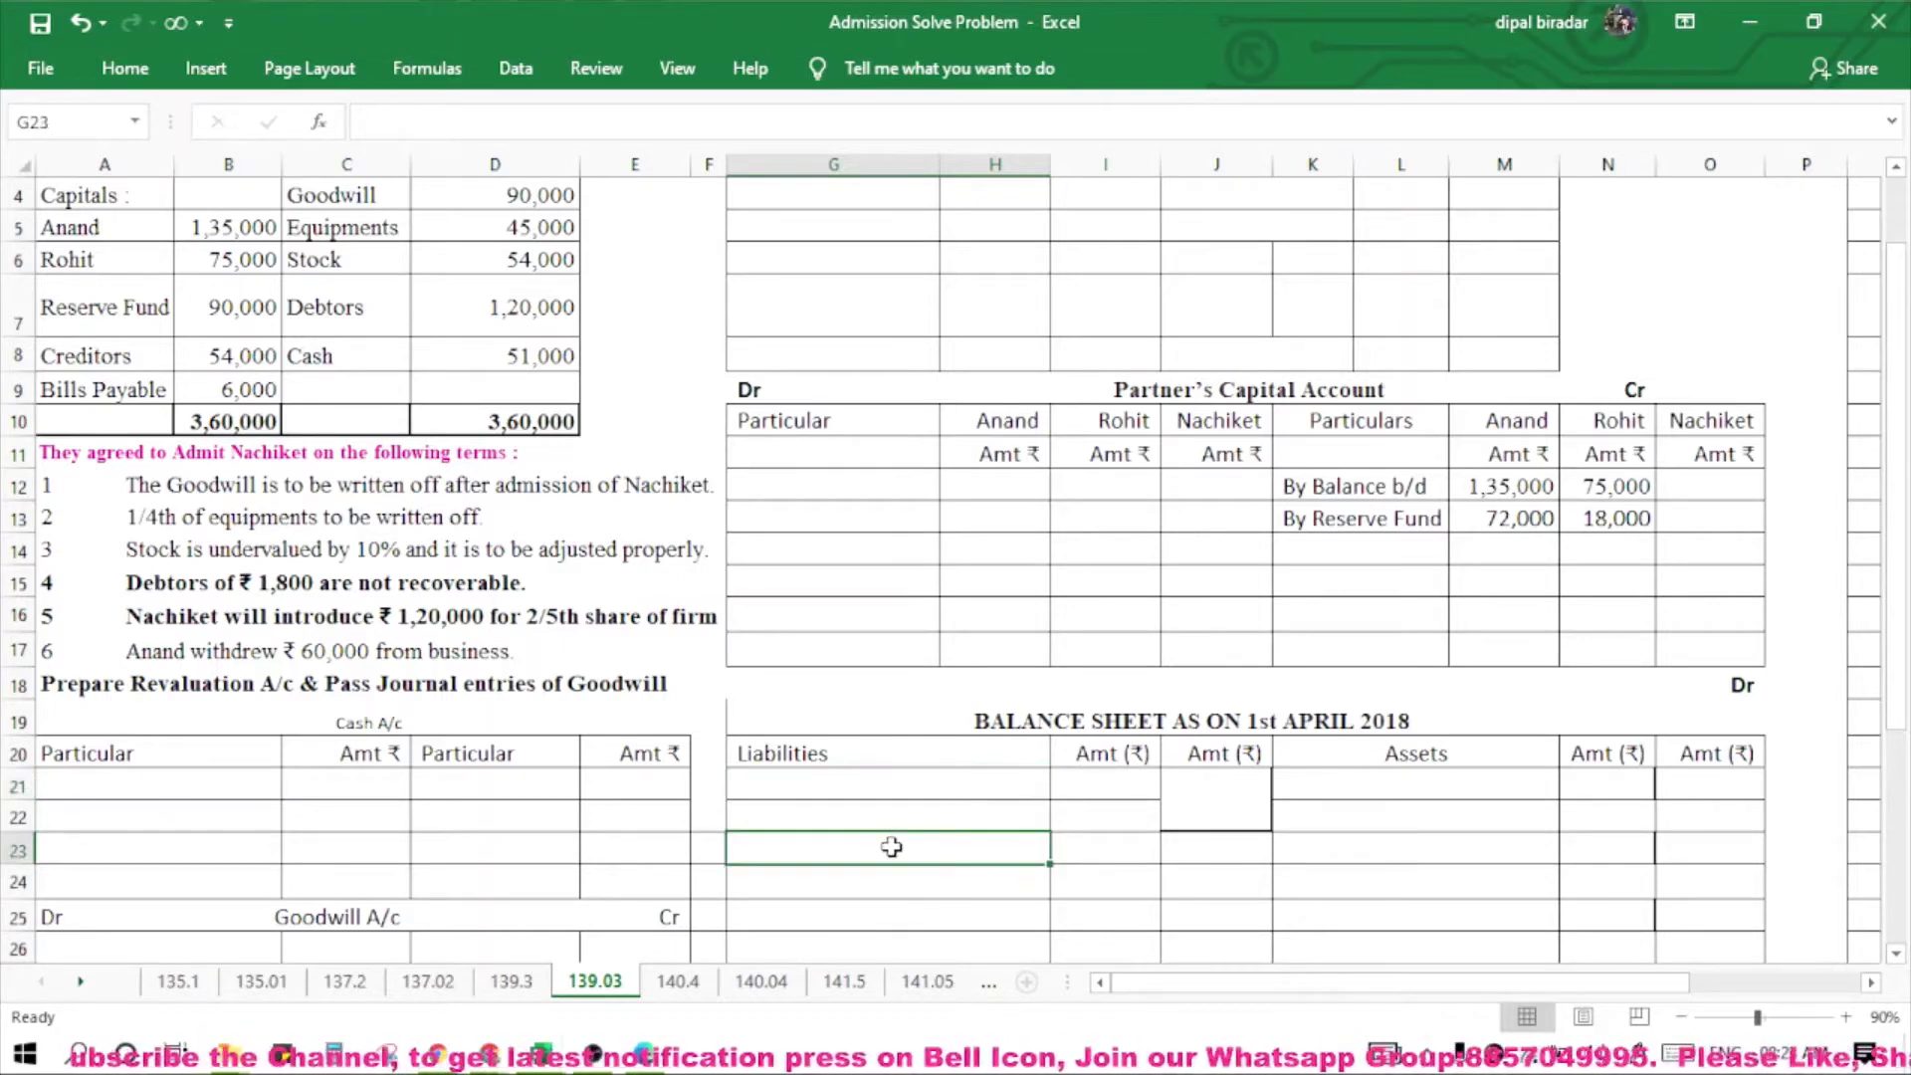
{"action": "left_click_drag", "start_coordinate": [1057, 849], "coordinate": [1203, 866]}
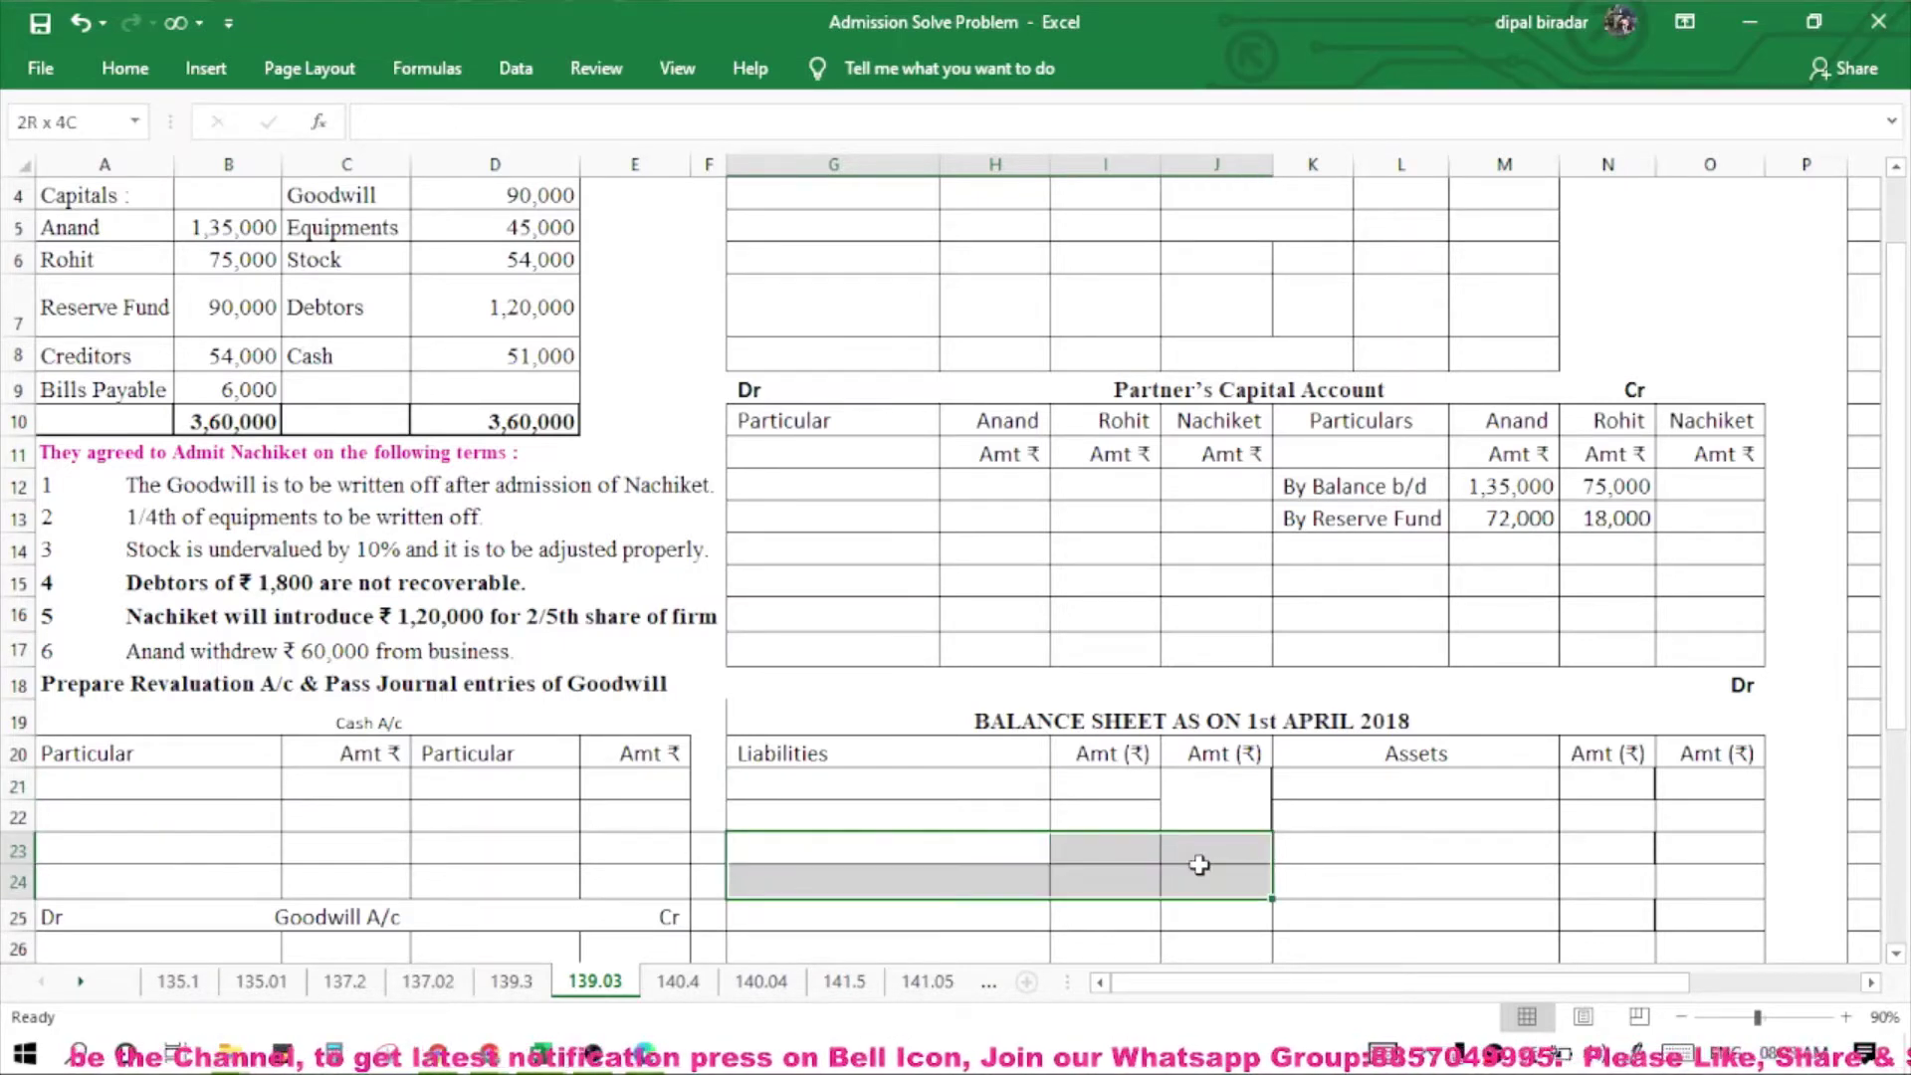
{"action": "key", "text": "ctrl+c"}
{"action": "left_click_drag", "start_coordinate": [905, 777], "coordinate": [1194, 826]}
{"action": "key", "text": "ctrl+v"}
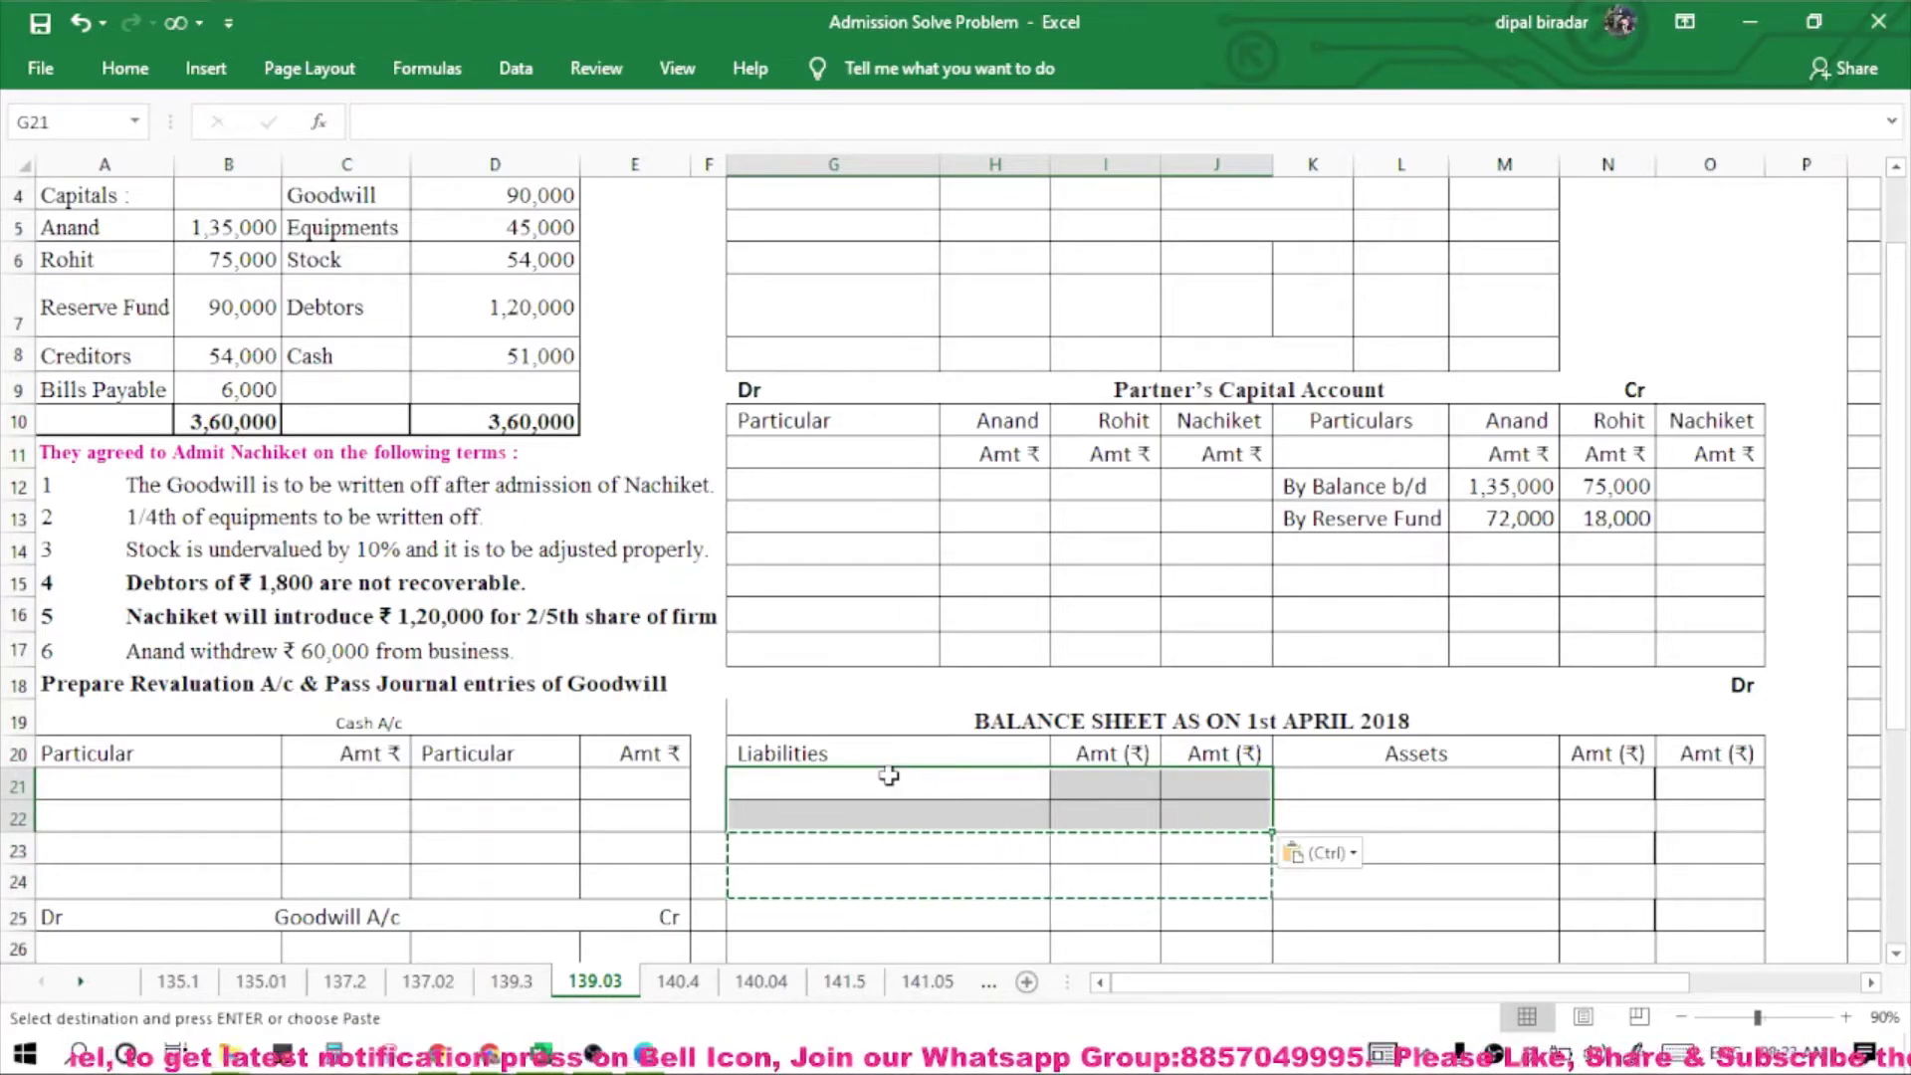
Enter Creditors as the first liability in G21 of the new balance sheet, with the amount 54000 in J21.
{"action": "left_click", "coordinate": [888, 776]}
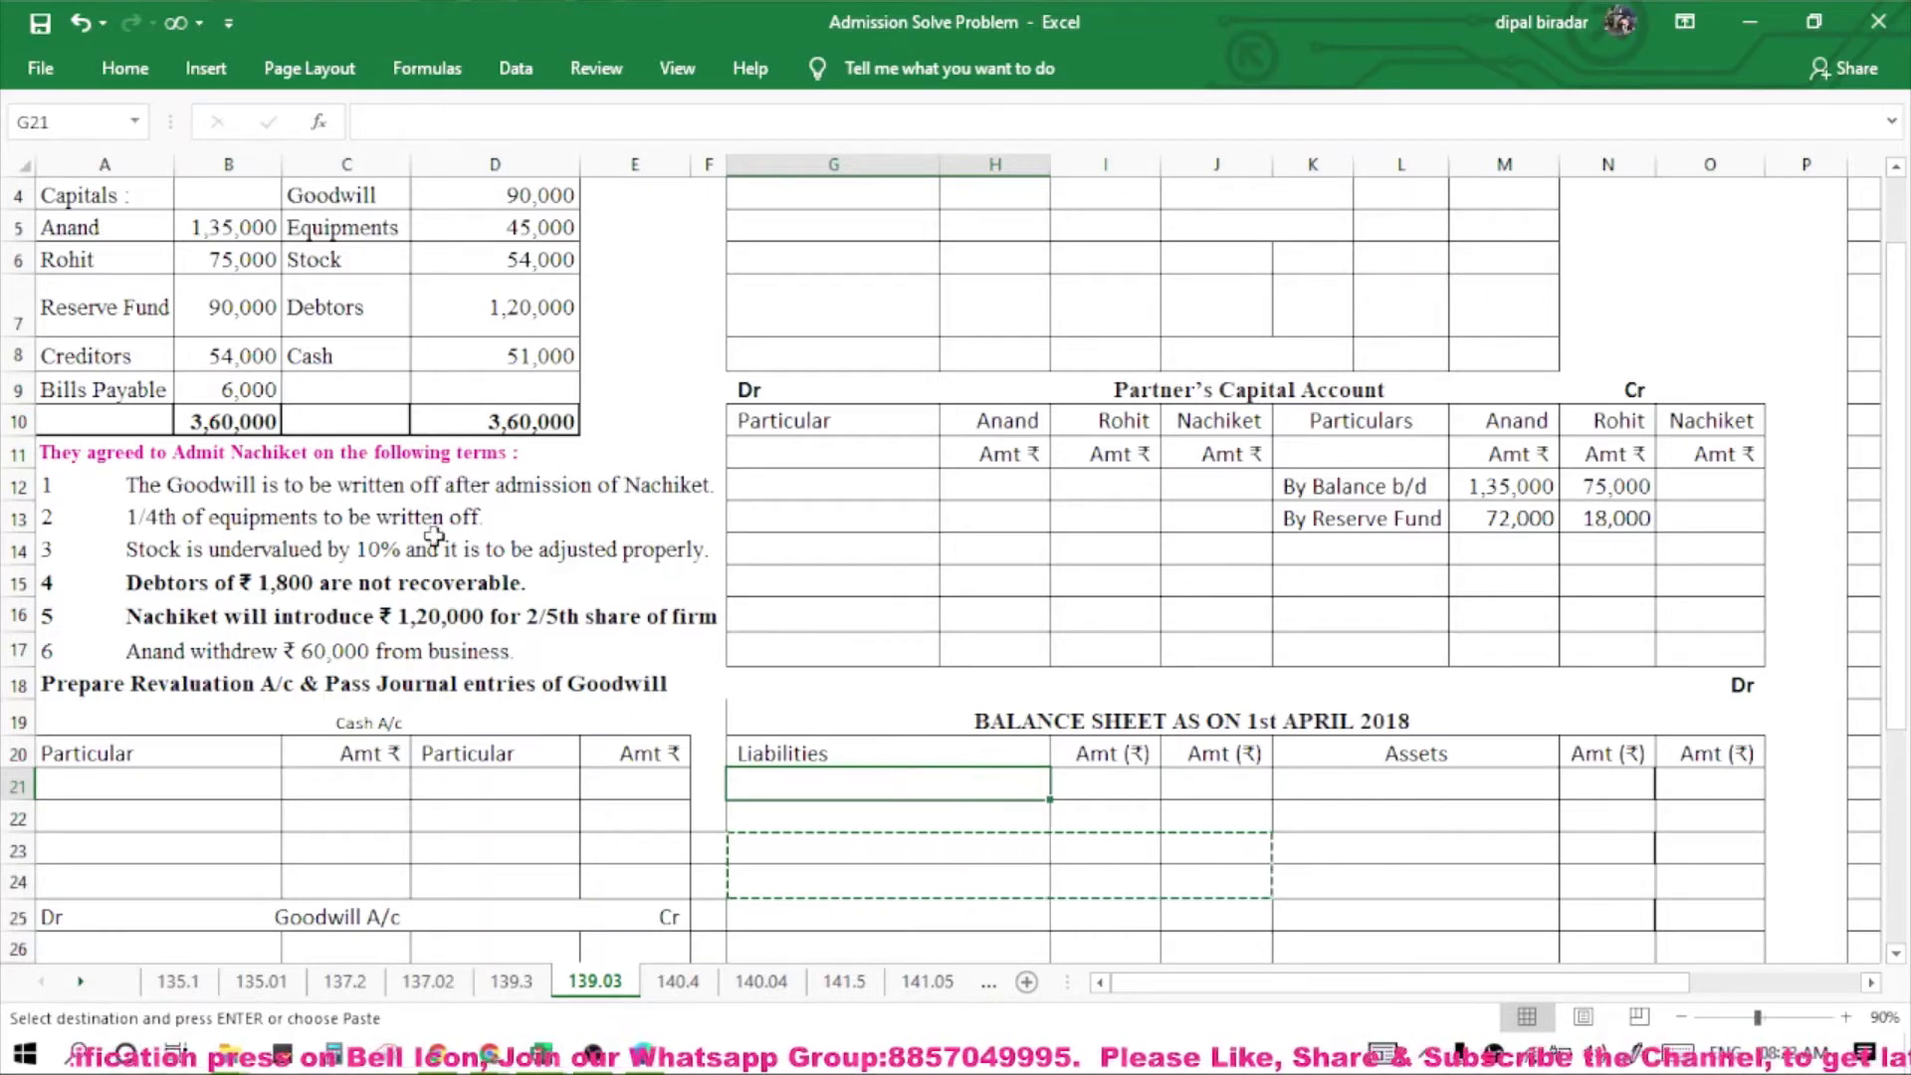
{"action": "type", "text": "Creditors"}
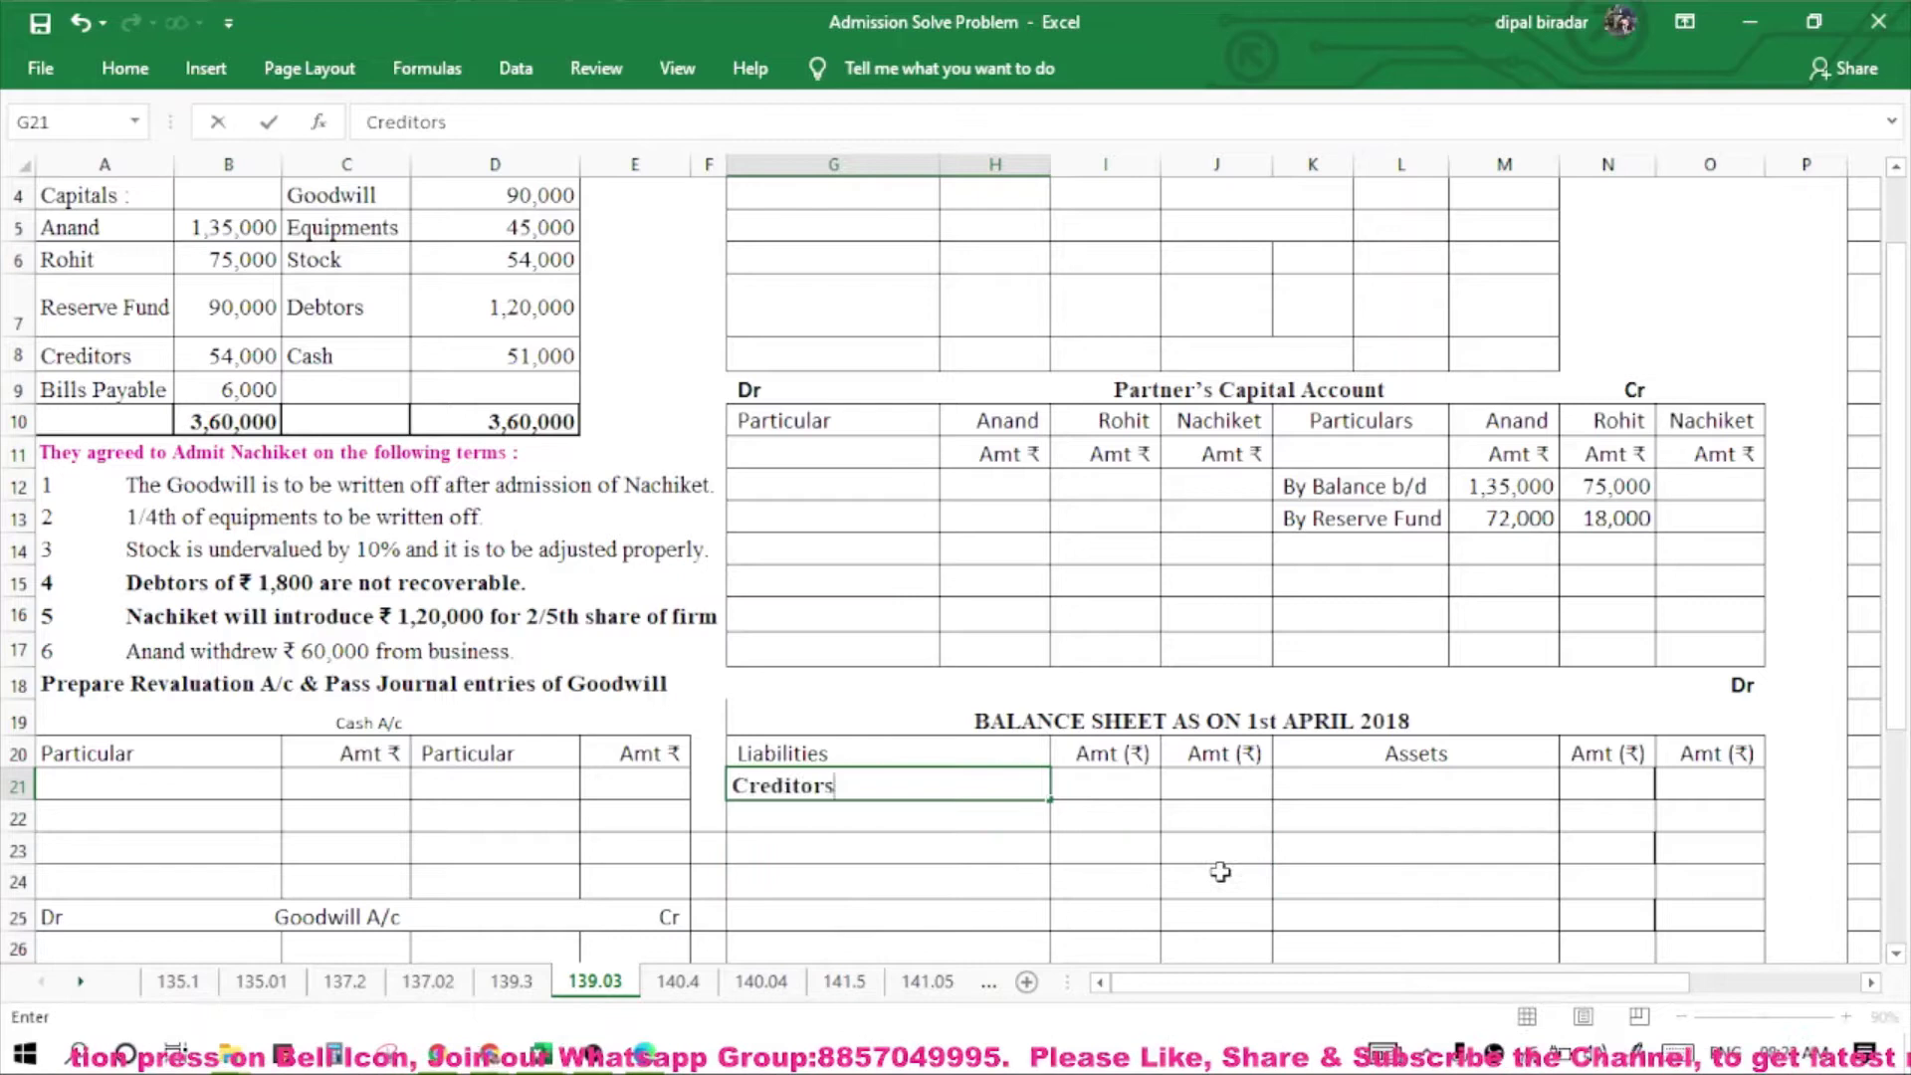
{"action": "left_click", "coordinate": [1200, 796]}
{"action": "type", "text": "54"}
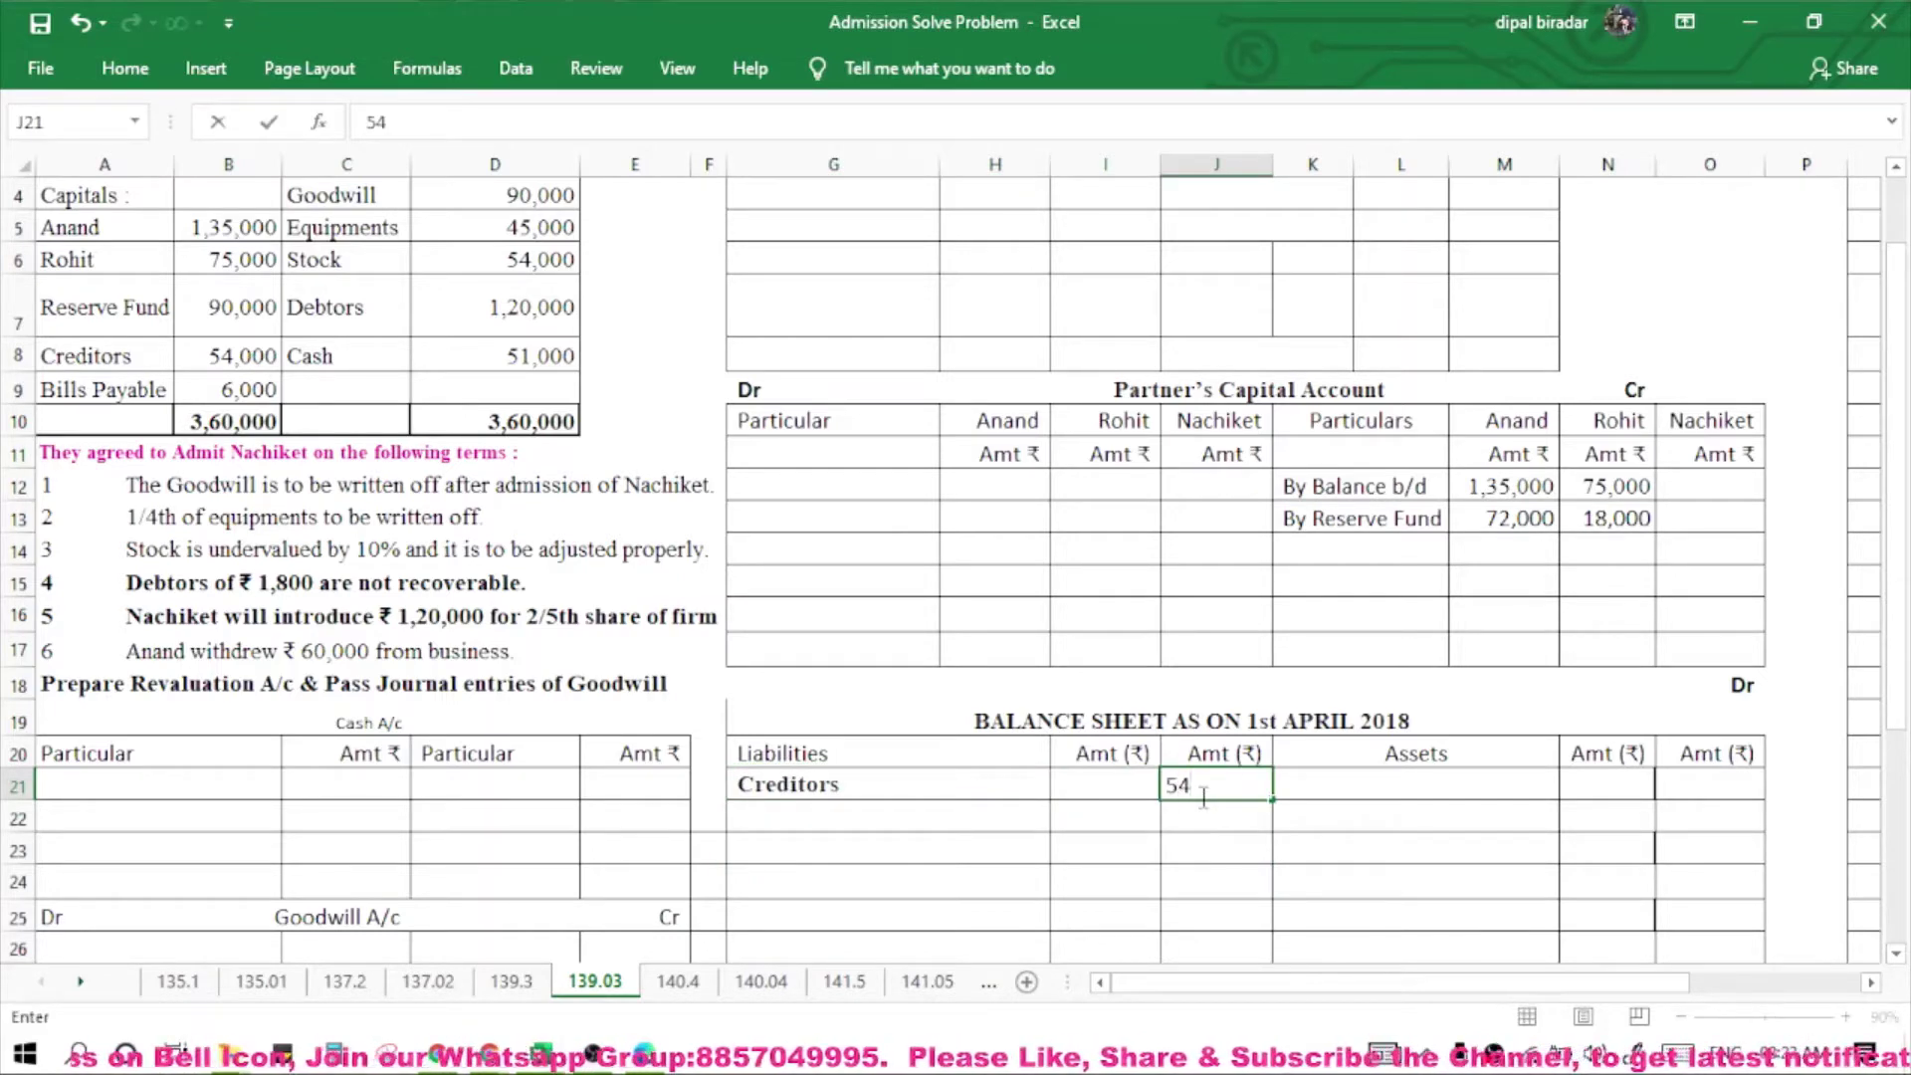
{"action": "type", "text": "000"}
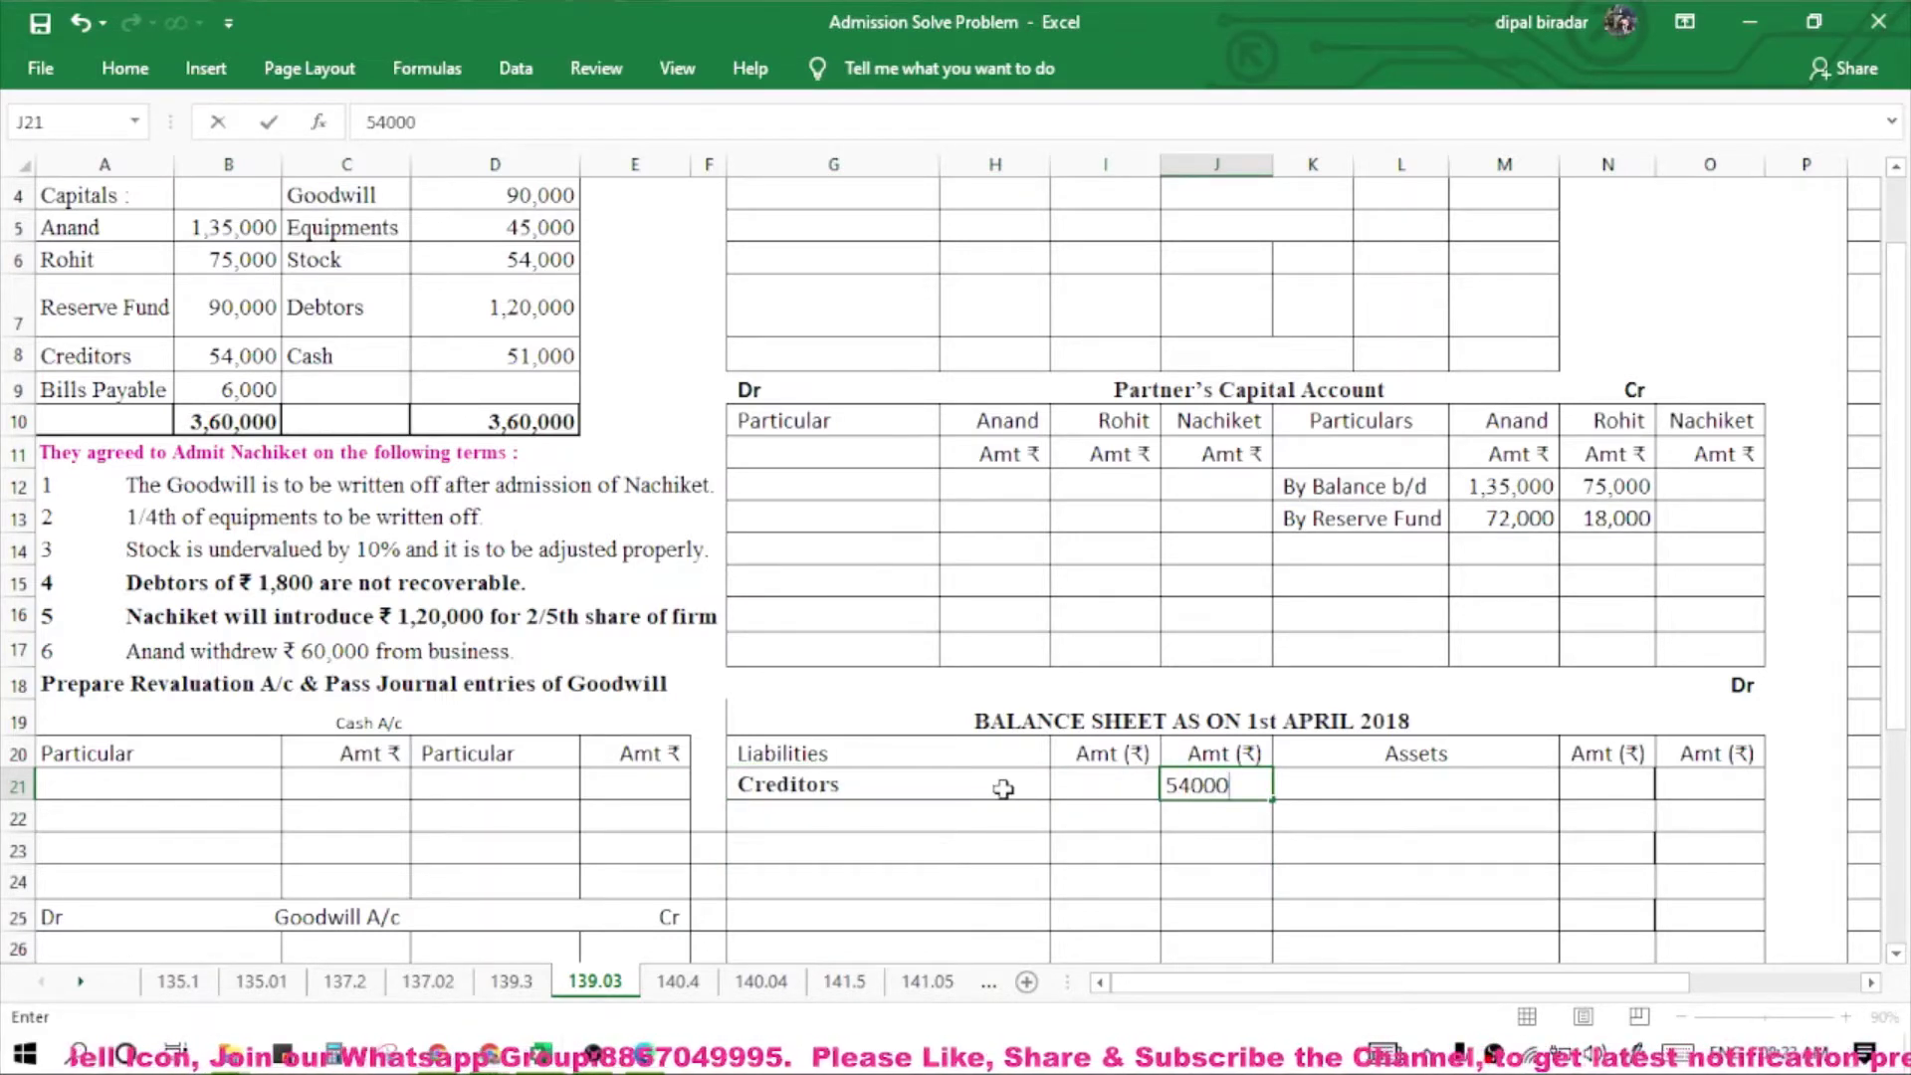
Copy the Bills Payable label from A9 to G22 and its amount from B9 to J22 in the new balance sheet.
{"action": "left_click", "coordinate": [159, 387]}
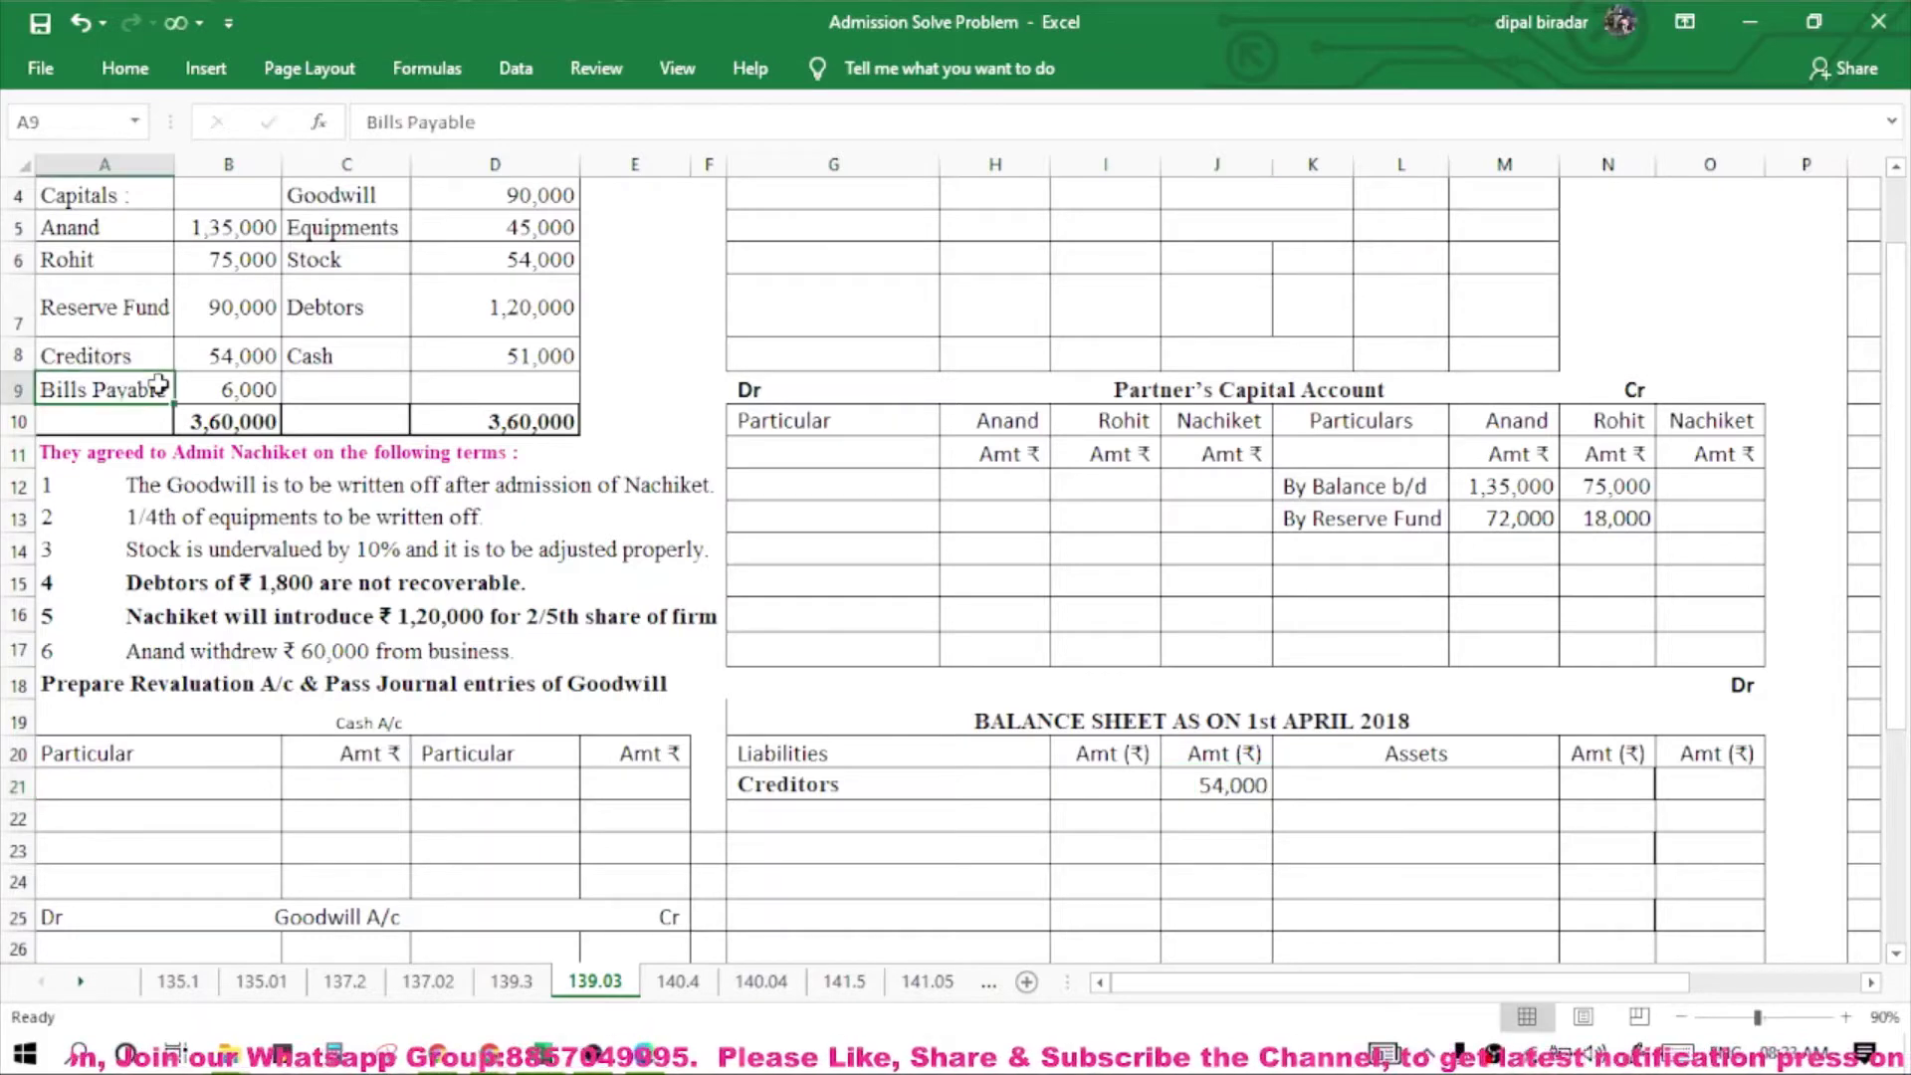
{"action": "key", "text": "ctrl+c"}
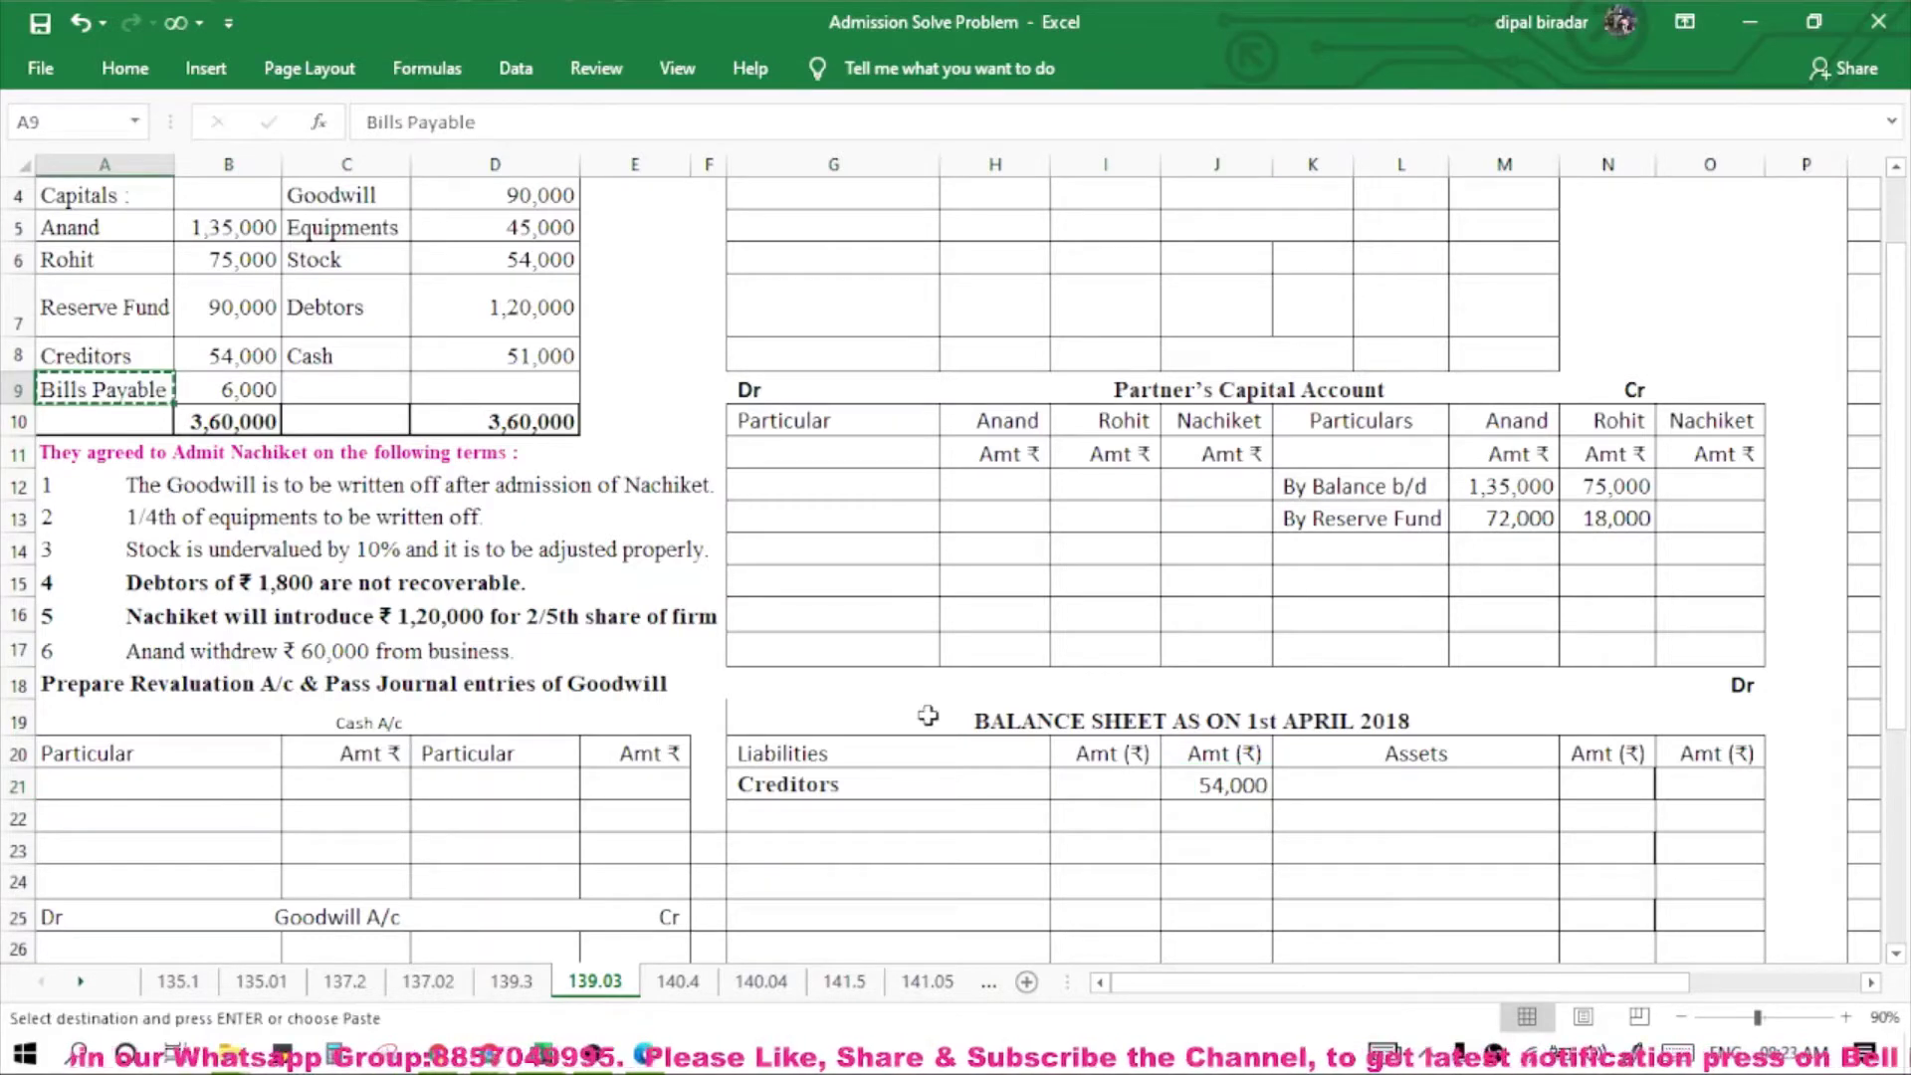
{"action": "left_click", "coordinate": [946, 817]}
{"action": "key", "text": "ctrl+v"}
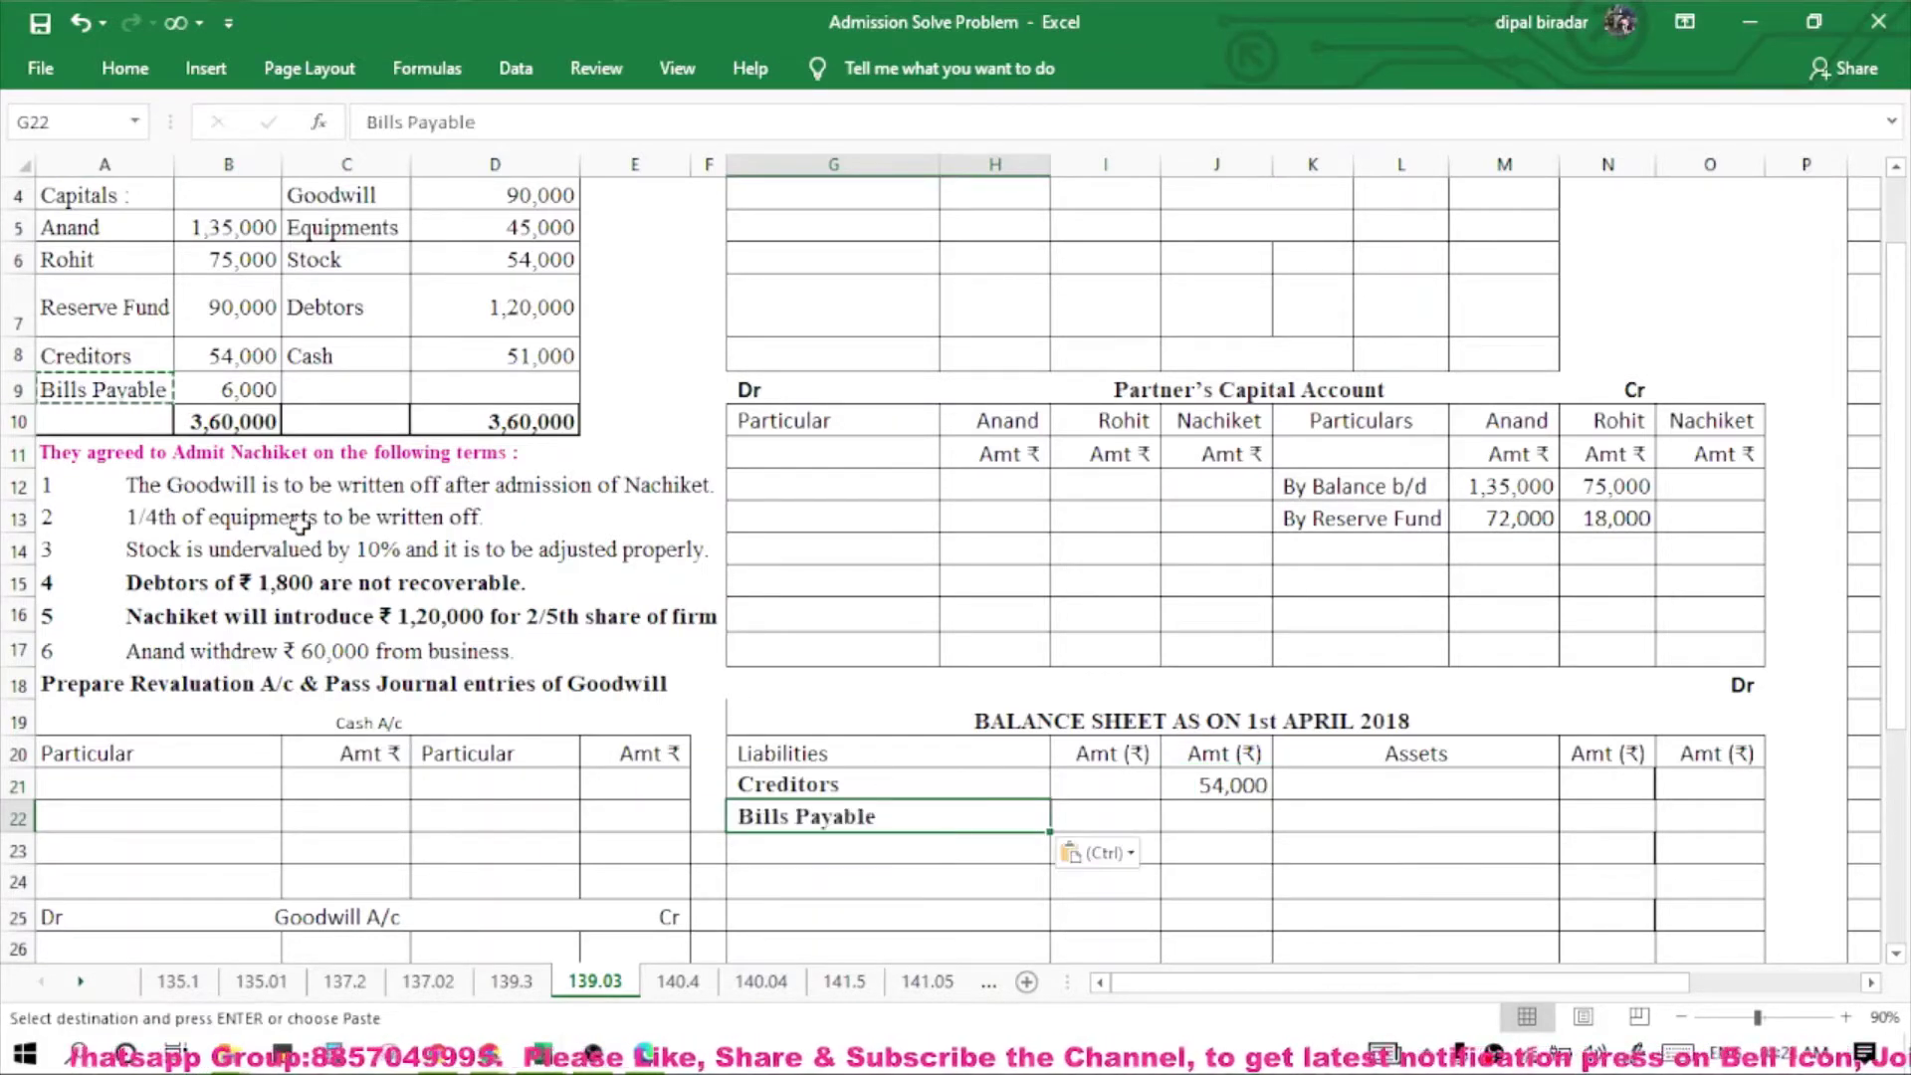
{"action": "left_click", "coordinate": [254, 390]}
{"action": "key", "text": "ctrl+c"}
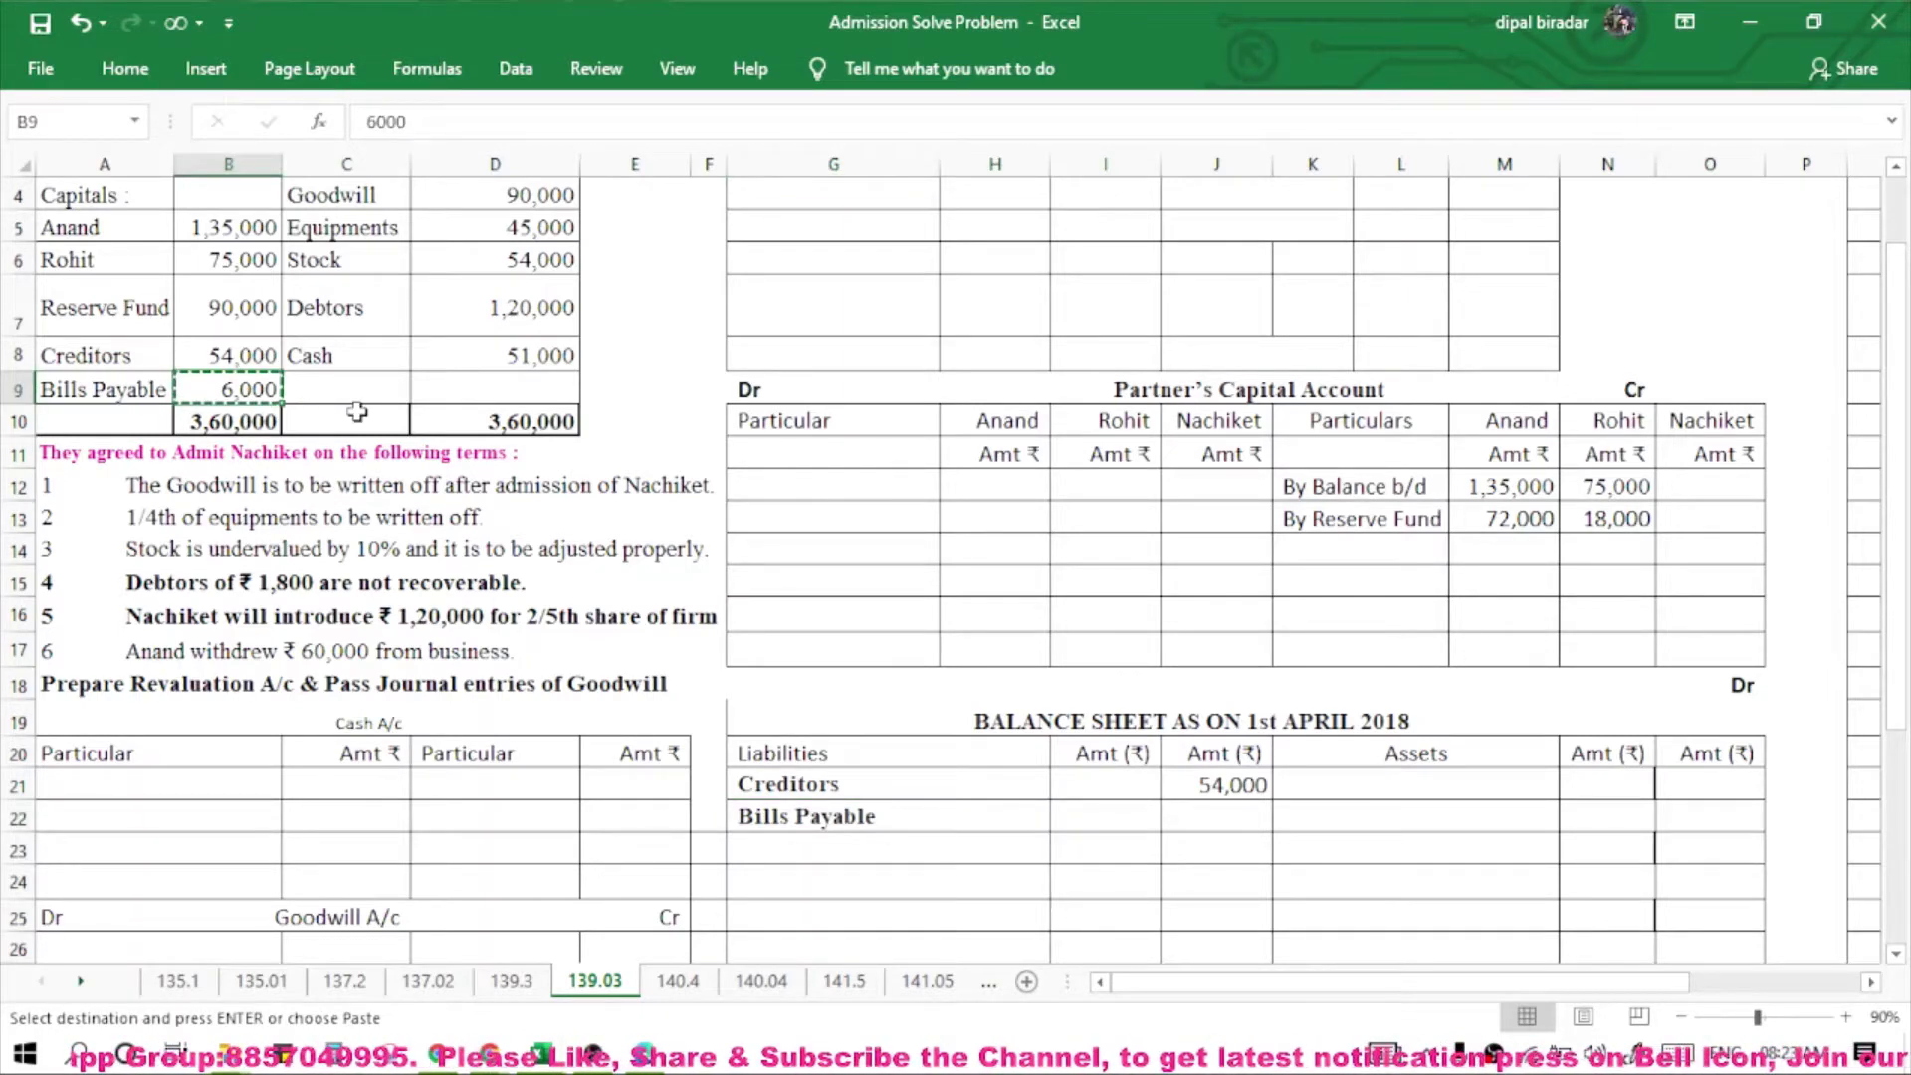
{"action": "left_click", "coordinate": [1186, 820]}
{"action": "key", "text": "ctrl+v"}
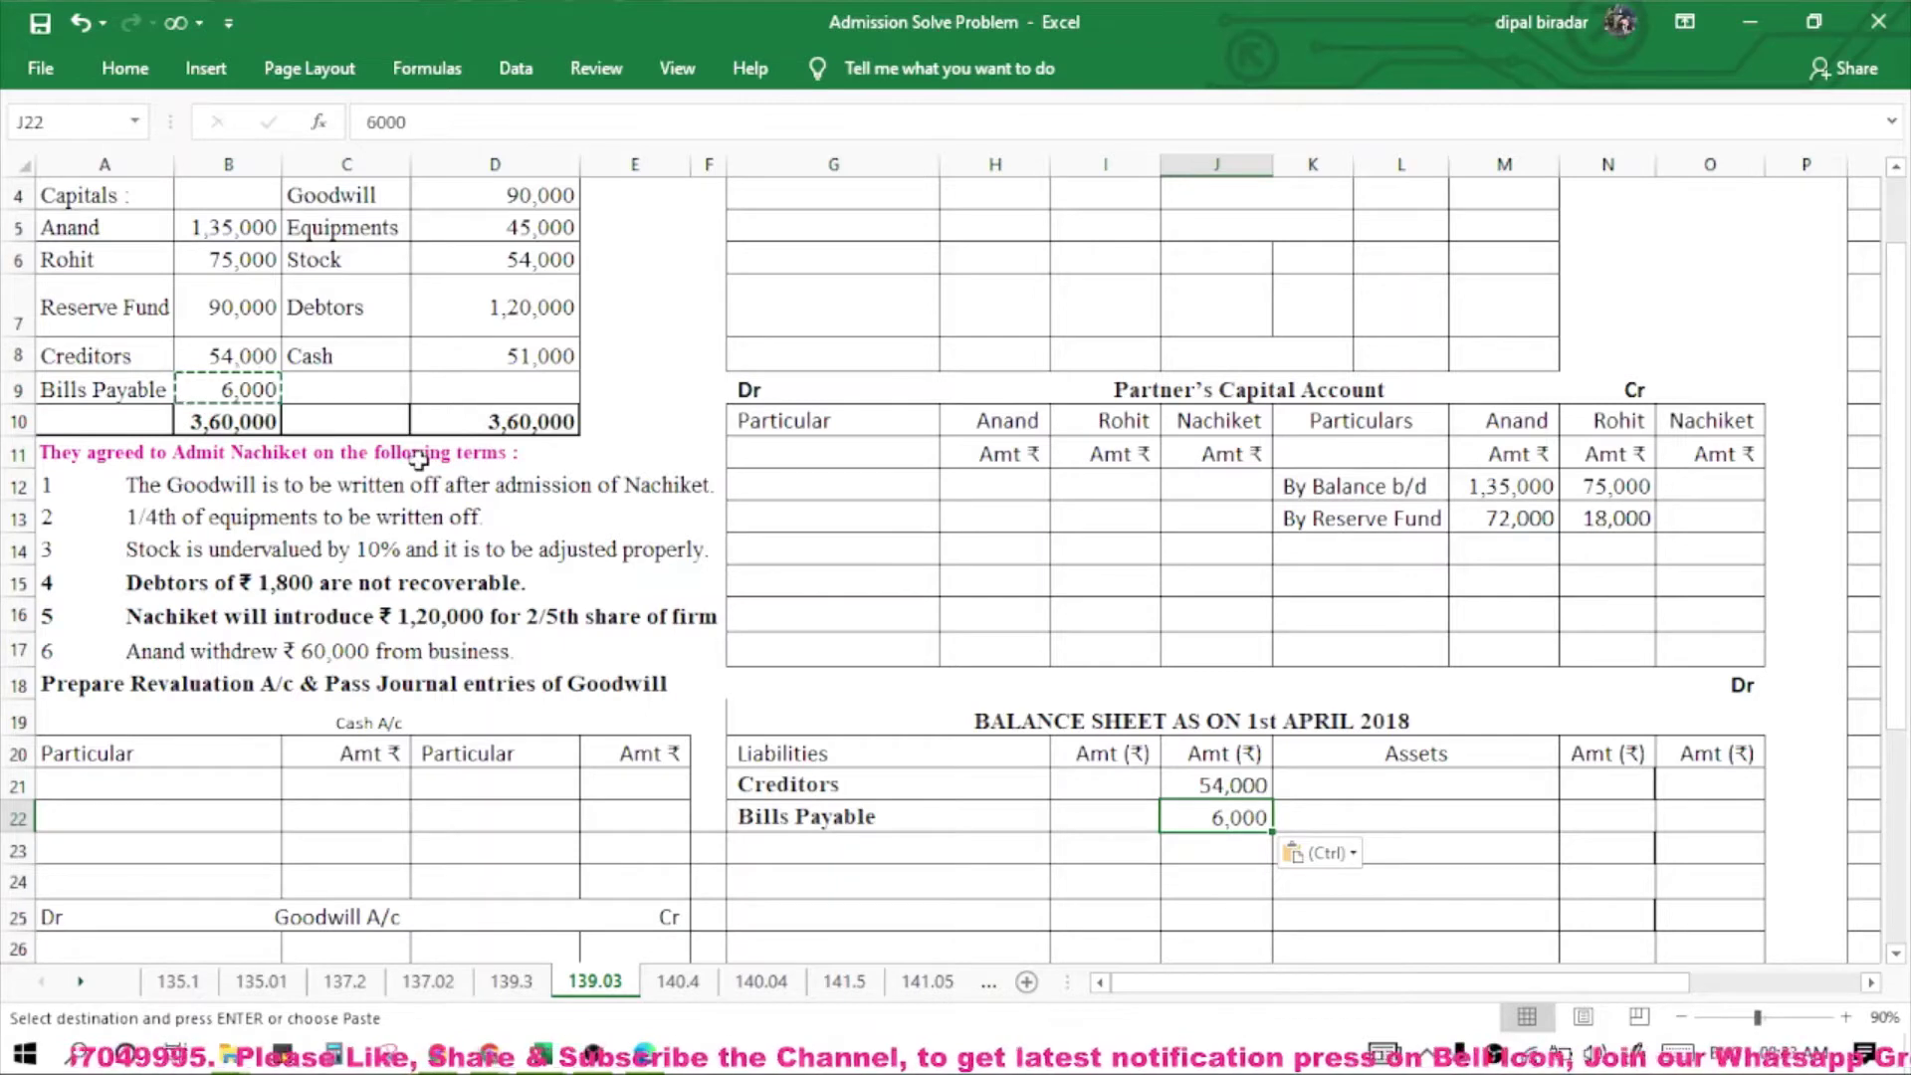
Enter "Goodwill A/c" as the first asset of the new balance sheet, in K21.
{"action": "scroll", "coordinate": [418, 458], "scroll_direction": "up", "scroll_amount": 1}
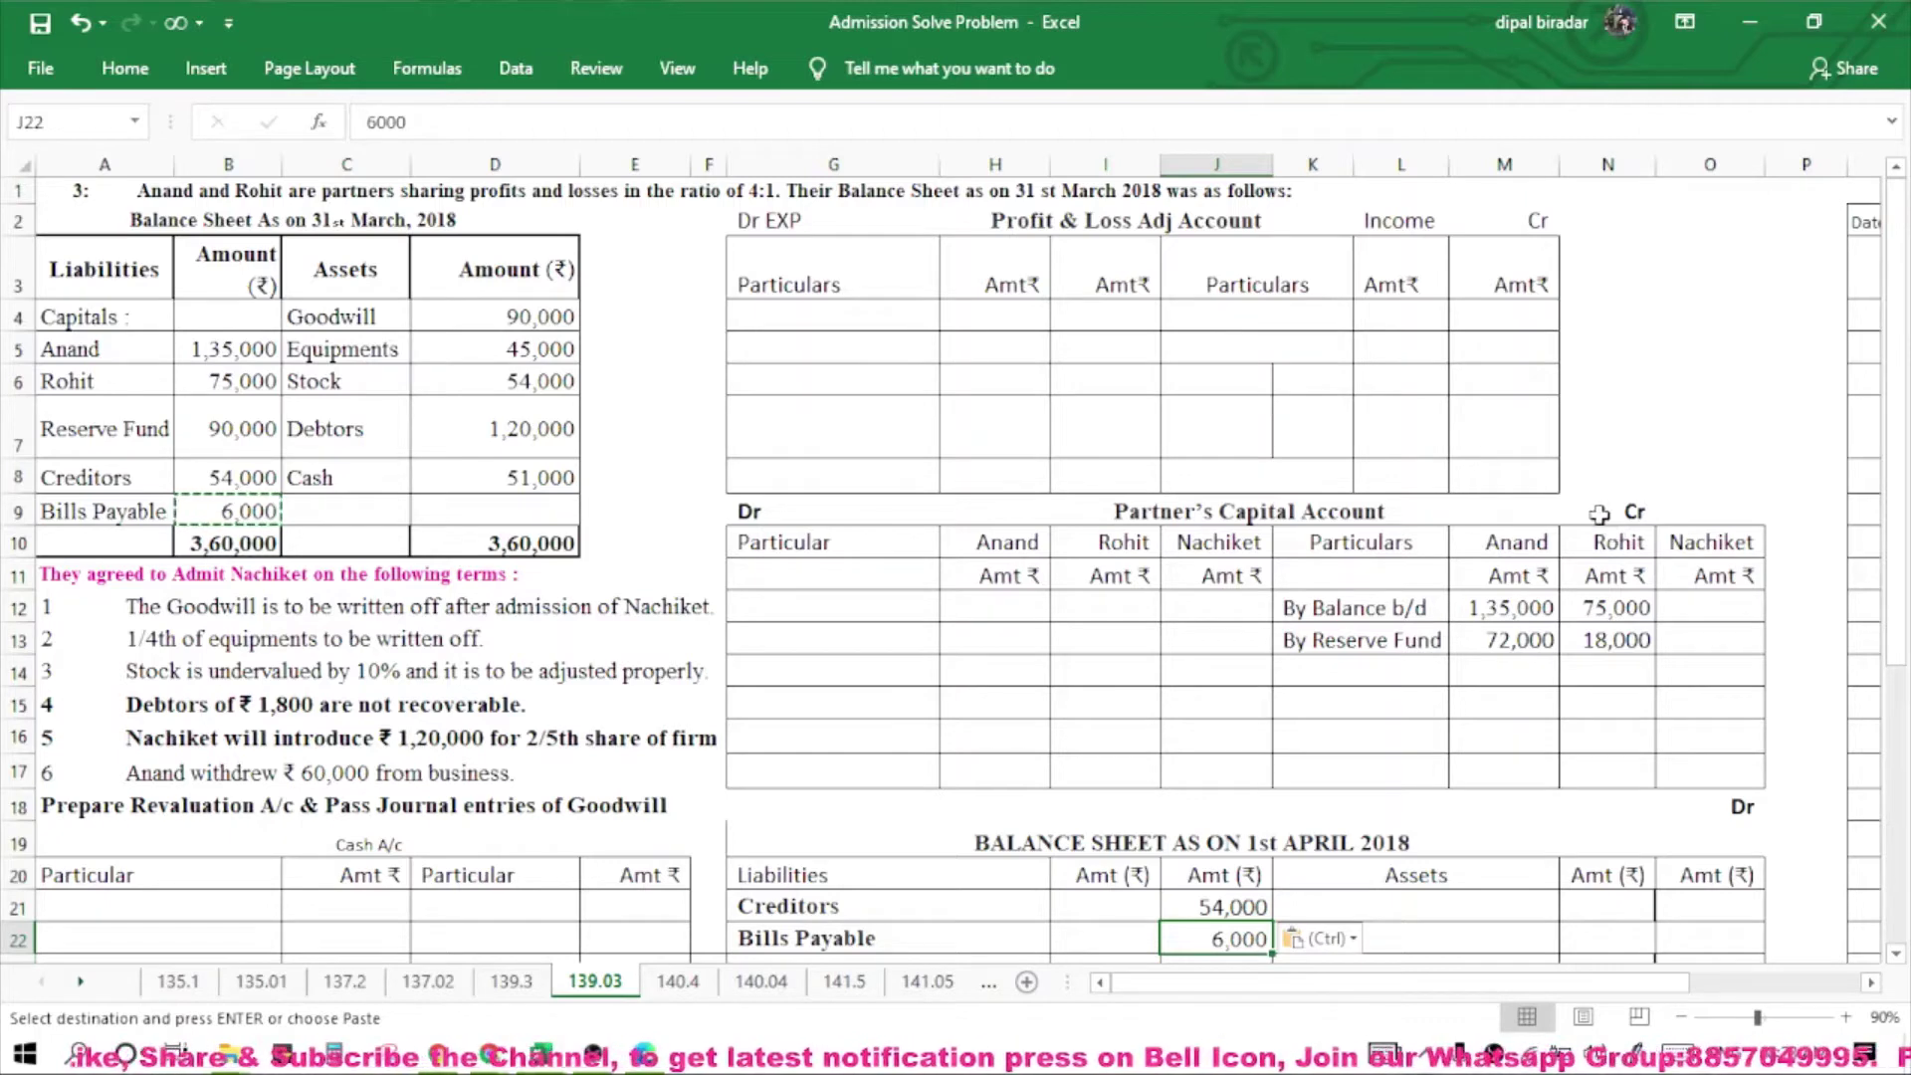
{"action": "left_click", "coordinate": [364, 343]}
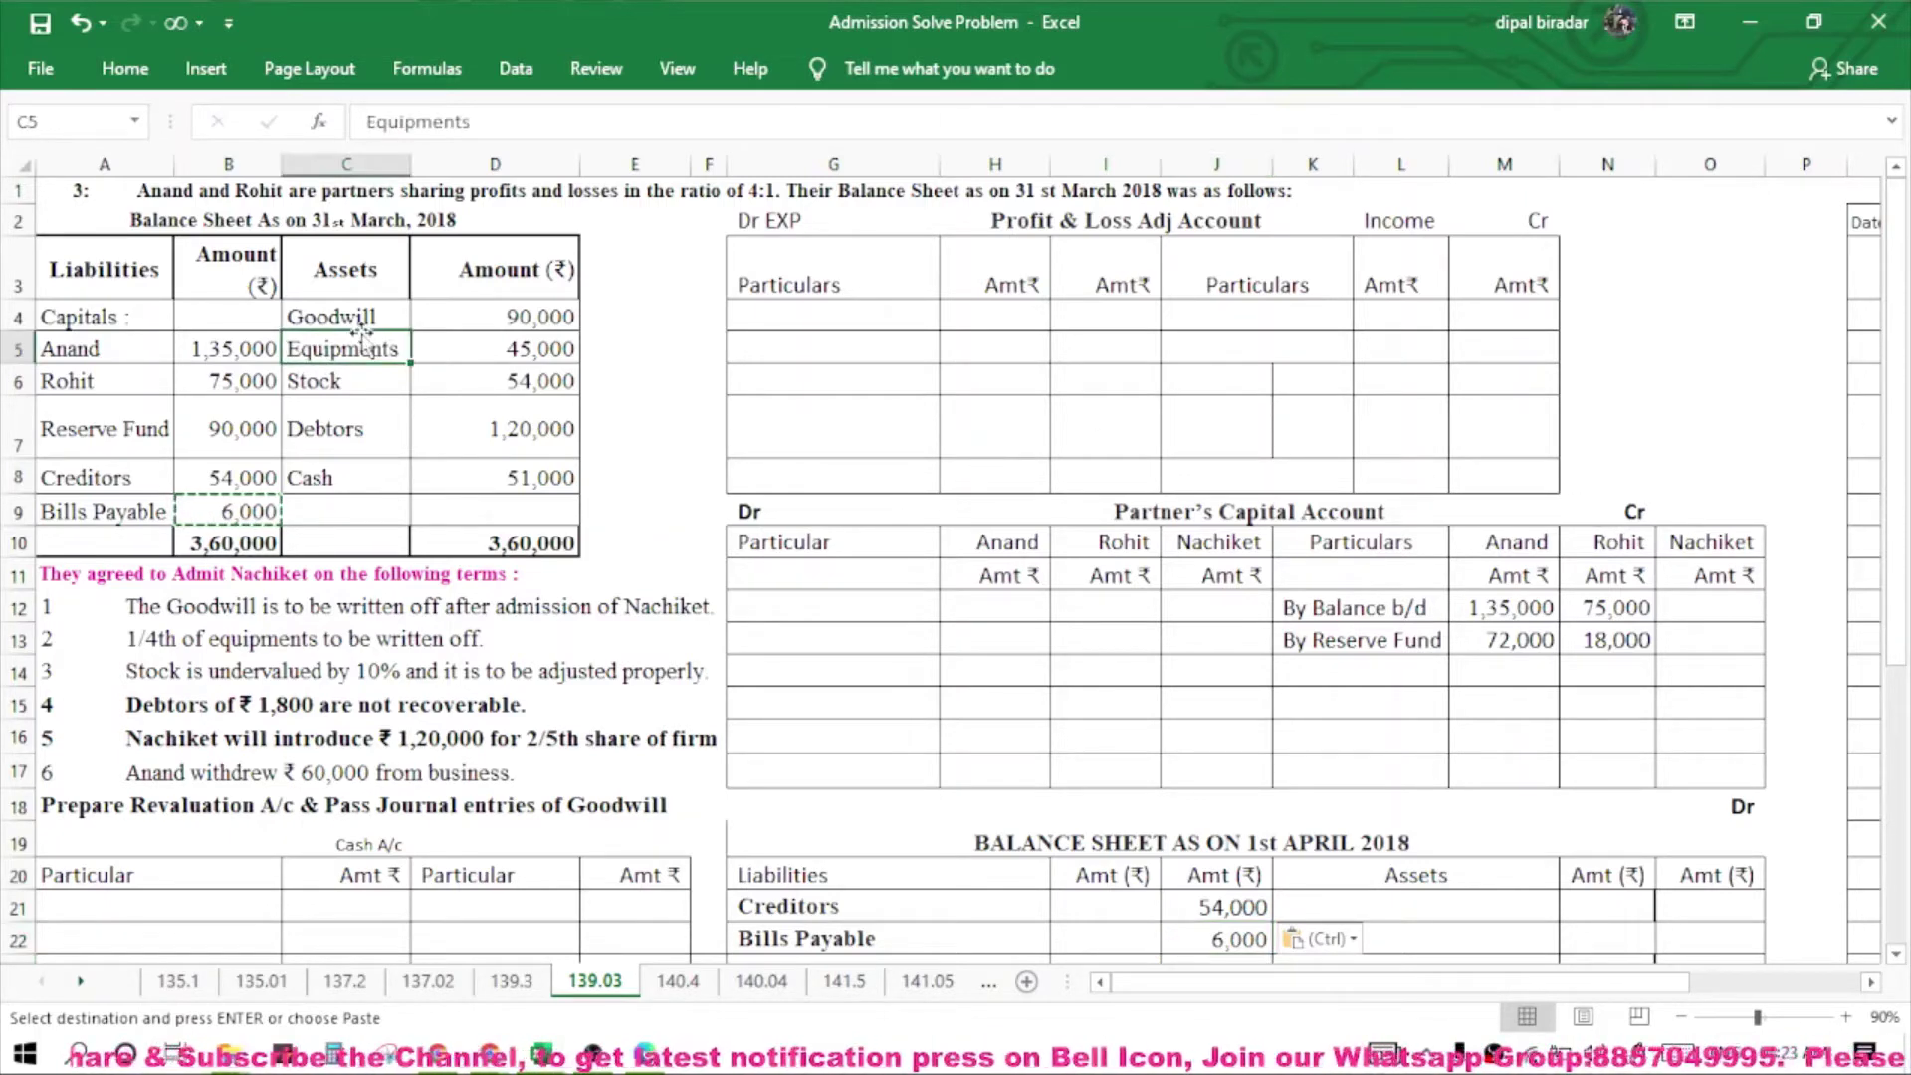
{"action": "left_click", "coordinate": [356, 320]}
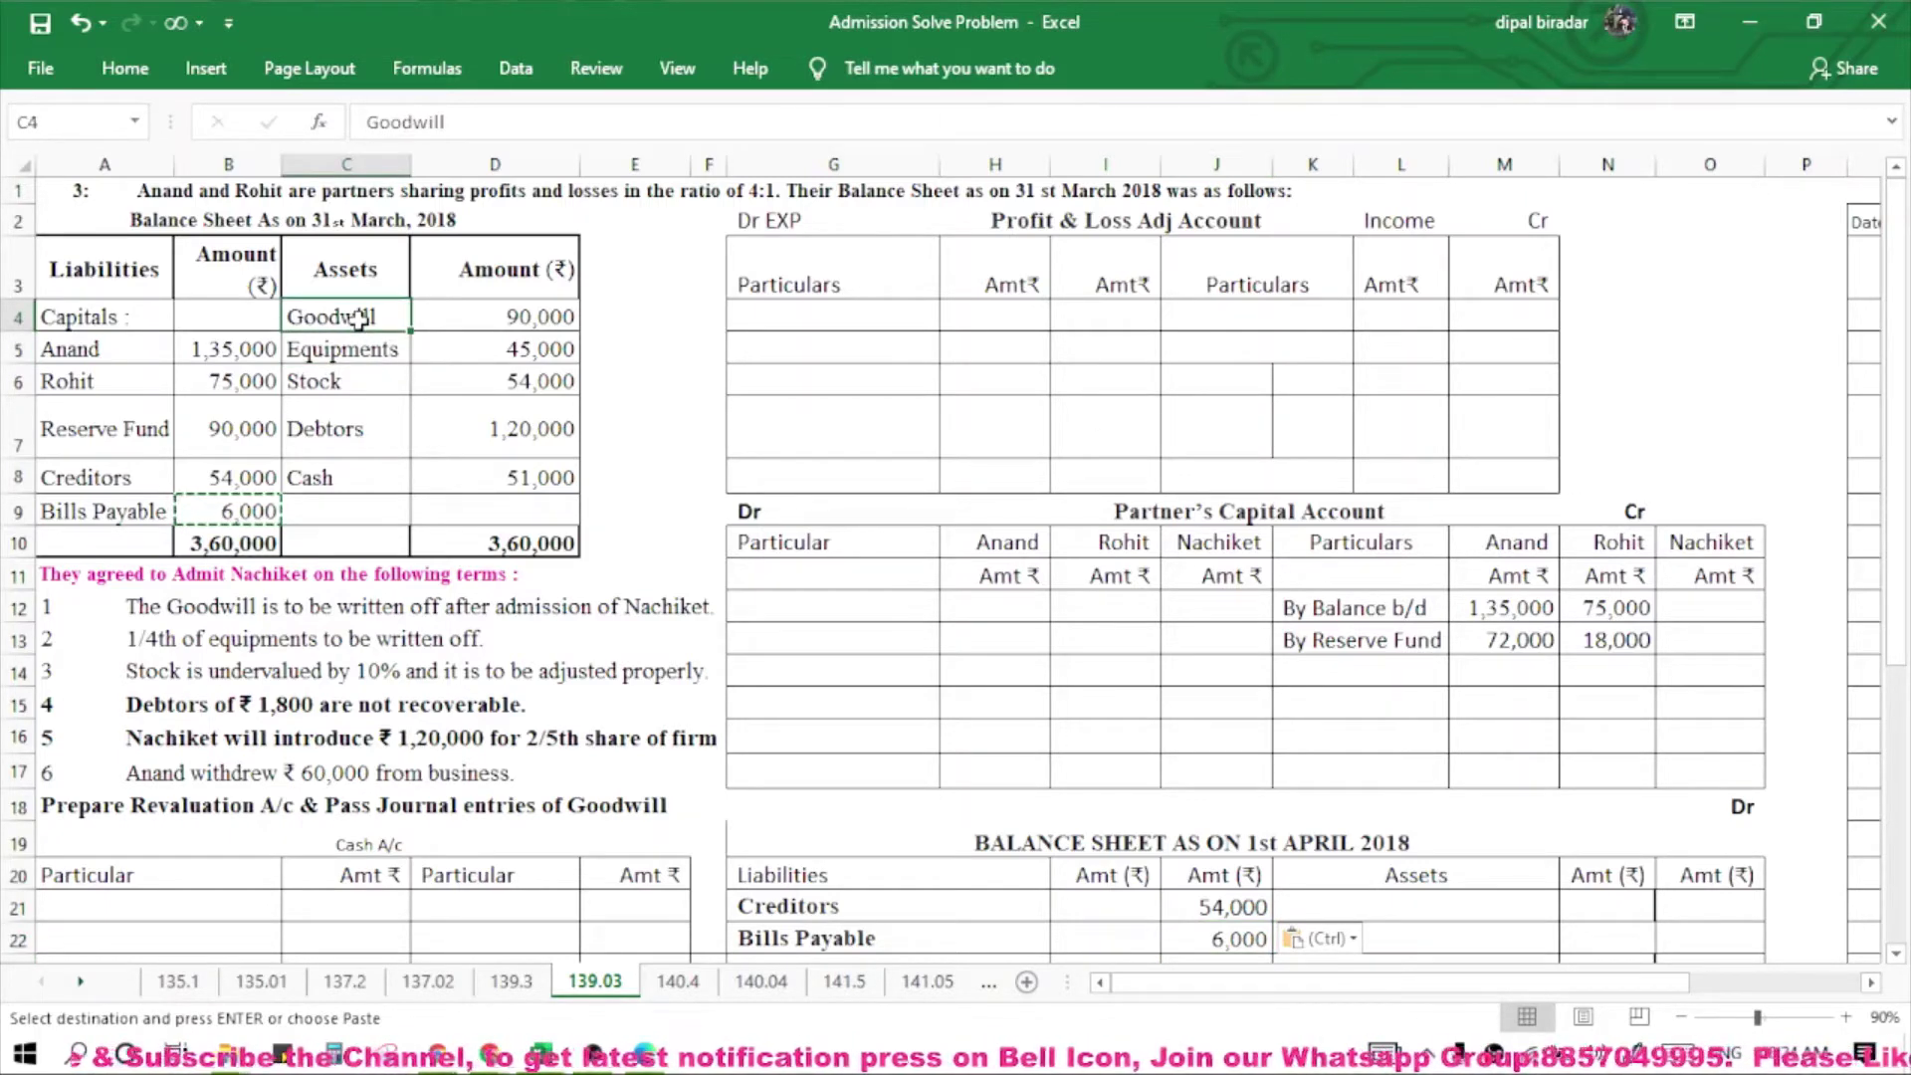
{"action": "left_click", "coordinate": [314, 638]}
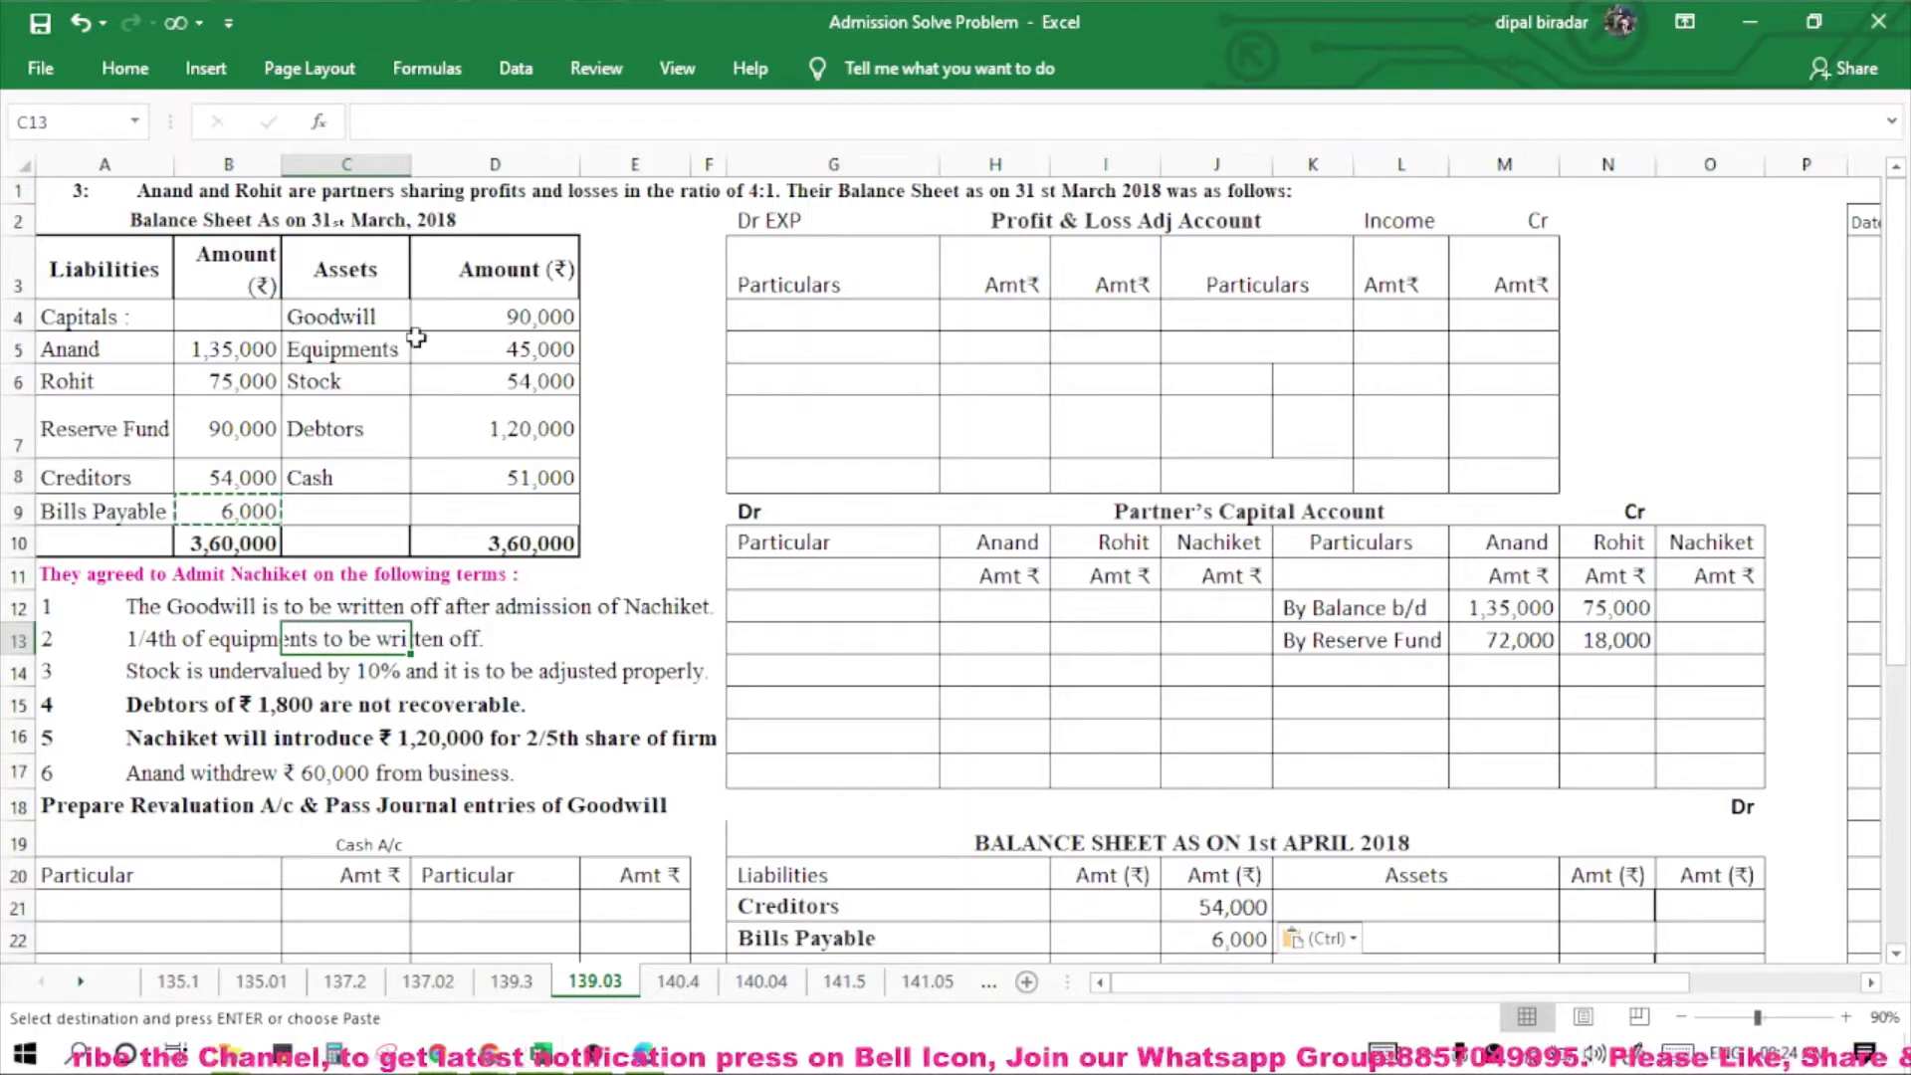
{"action": "left_click", "coordinate": [378, 323]}
{"action": "key", "text": "ctrl+c"}
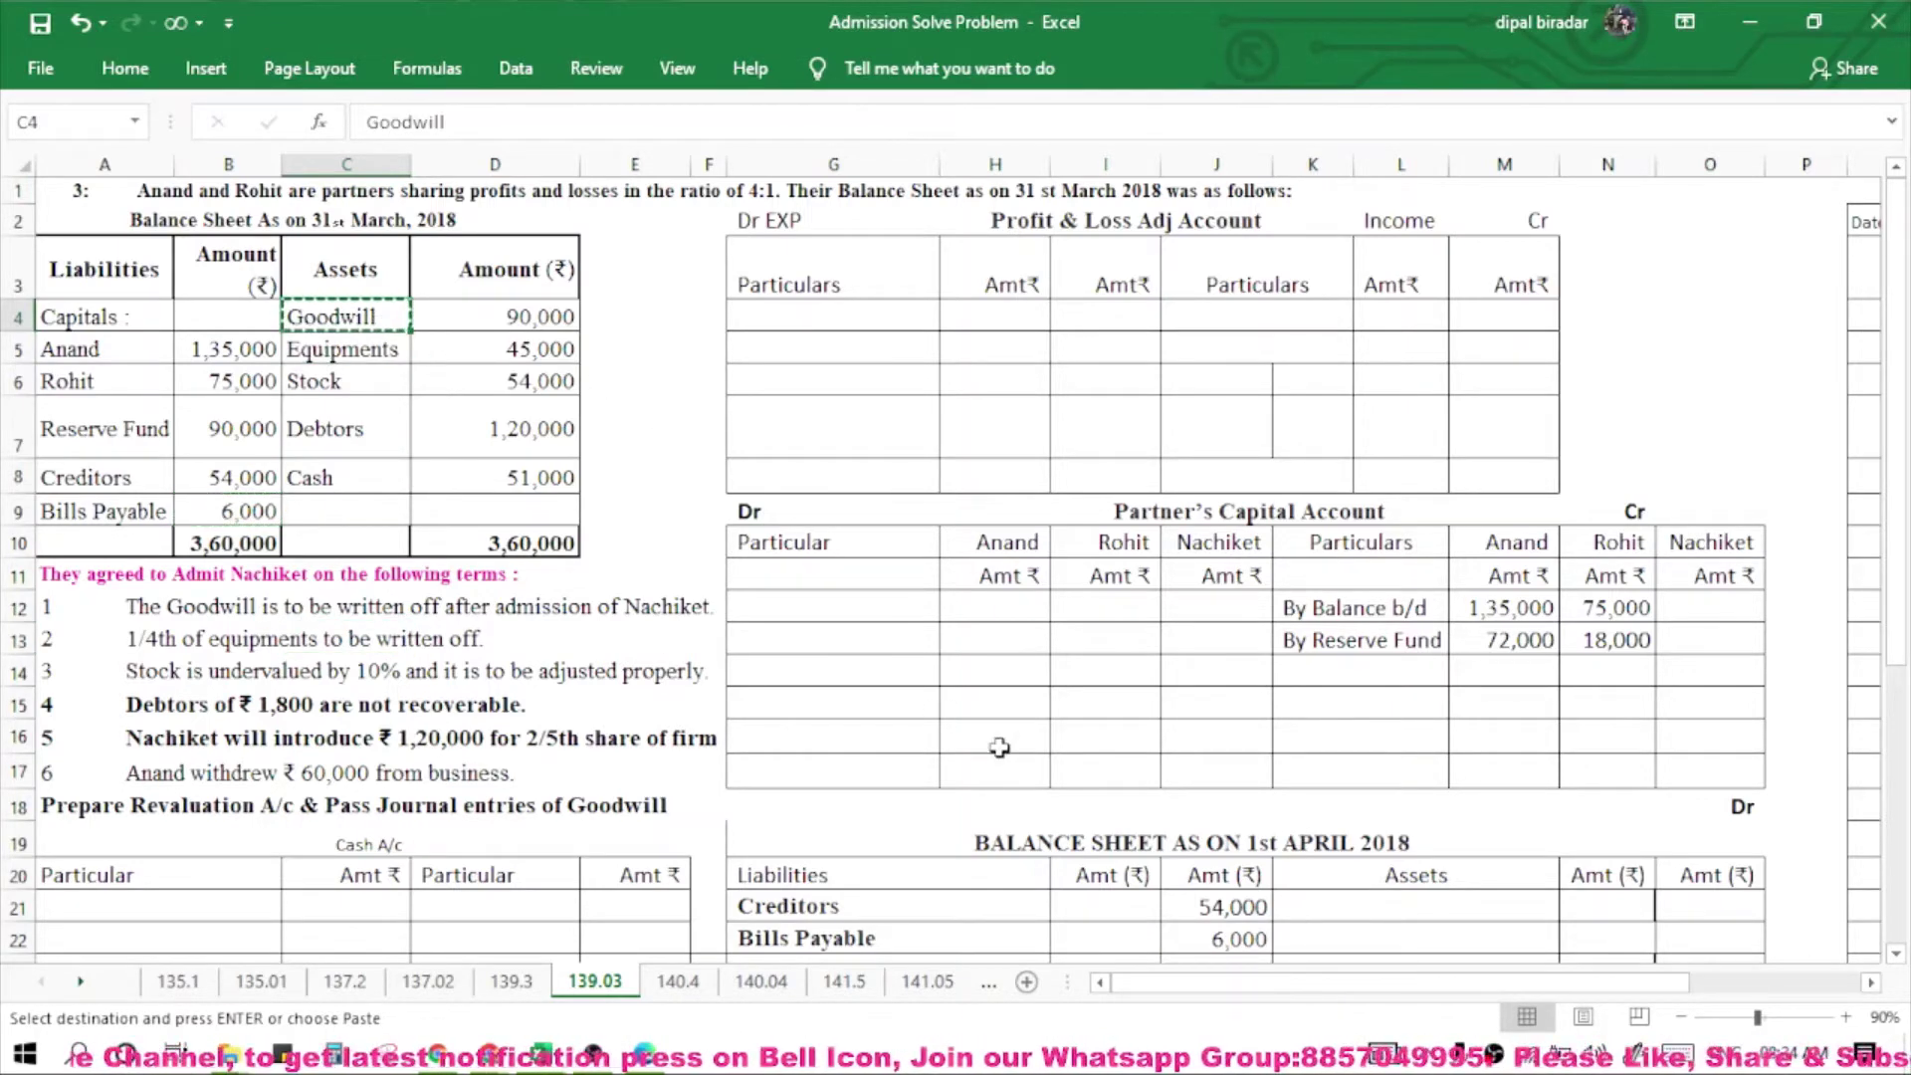
{"action": "left_click", "coordinate": [1329, 905]}
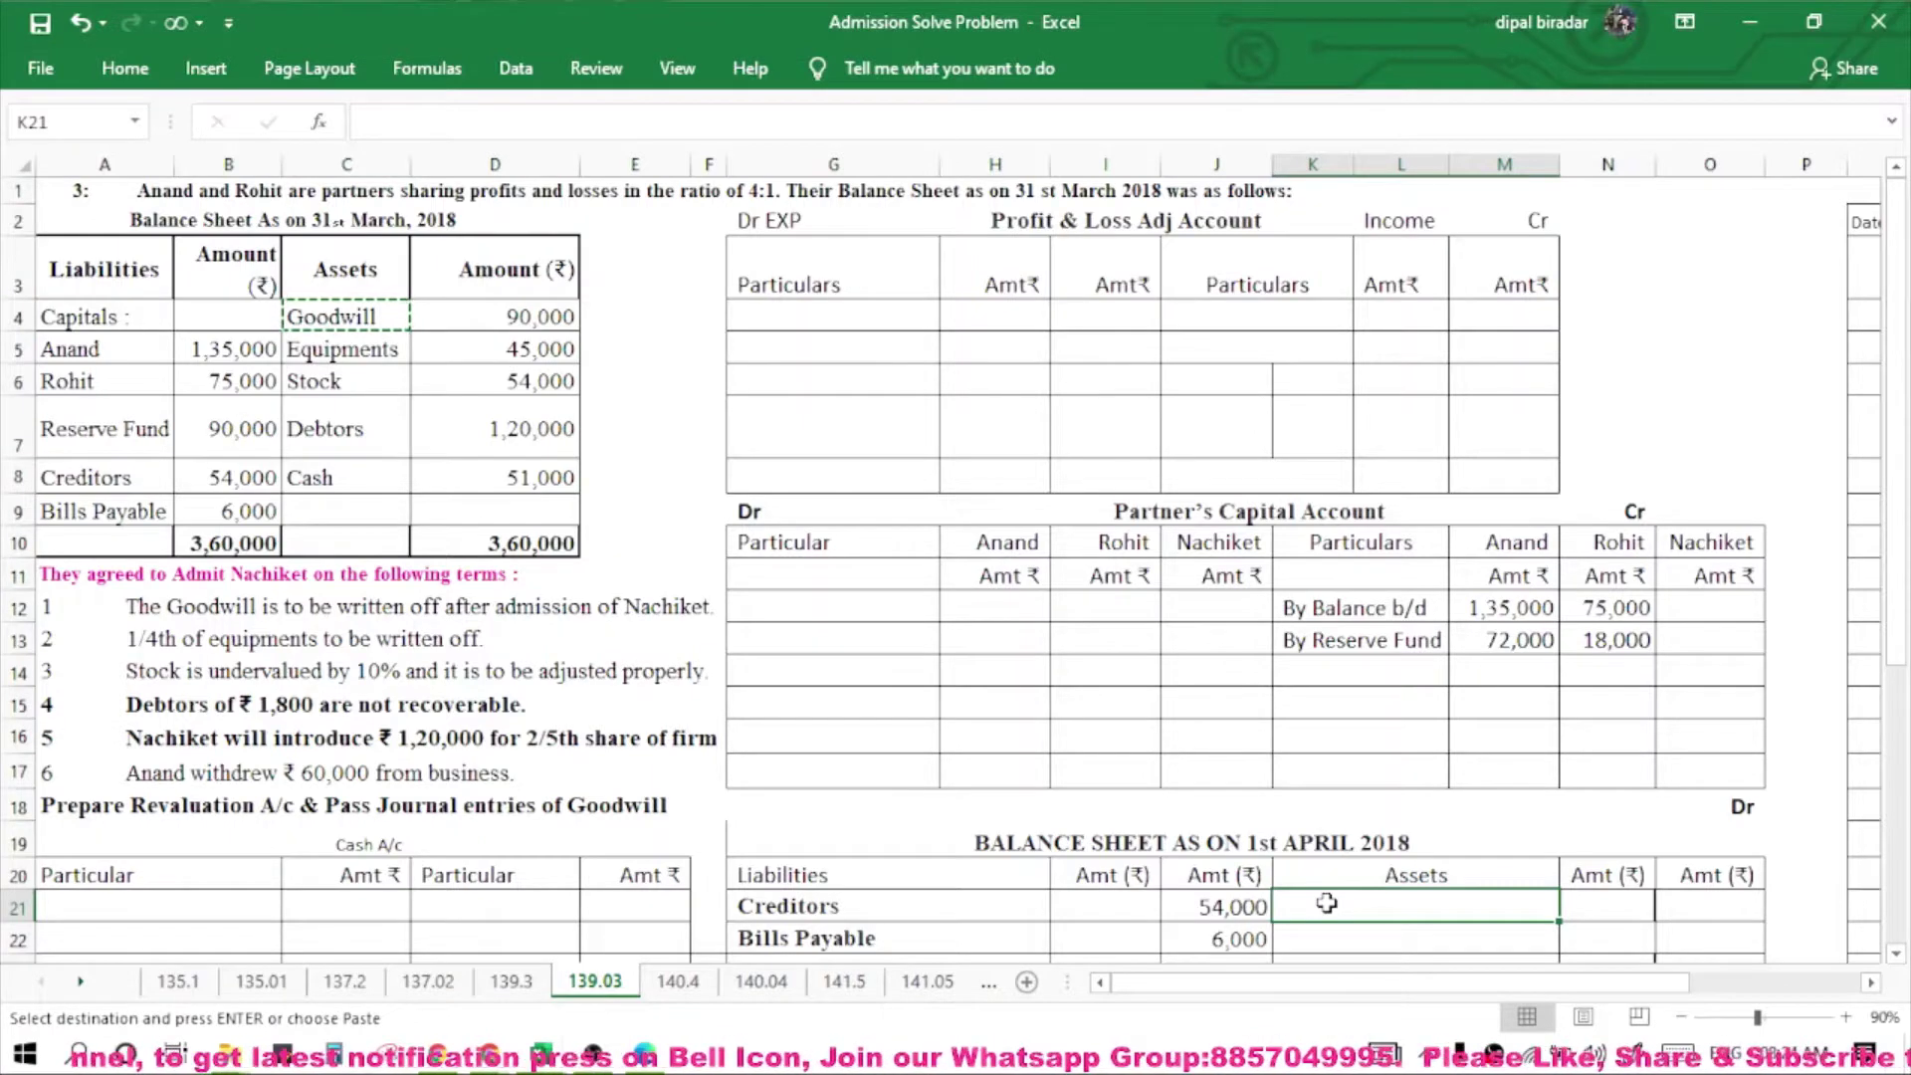
{"action": "type", "text": "Good"}
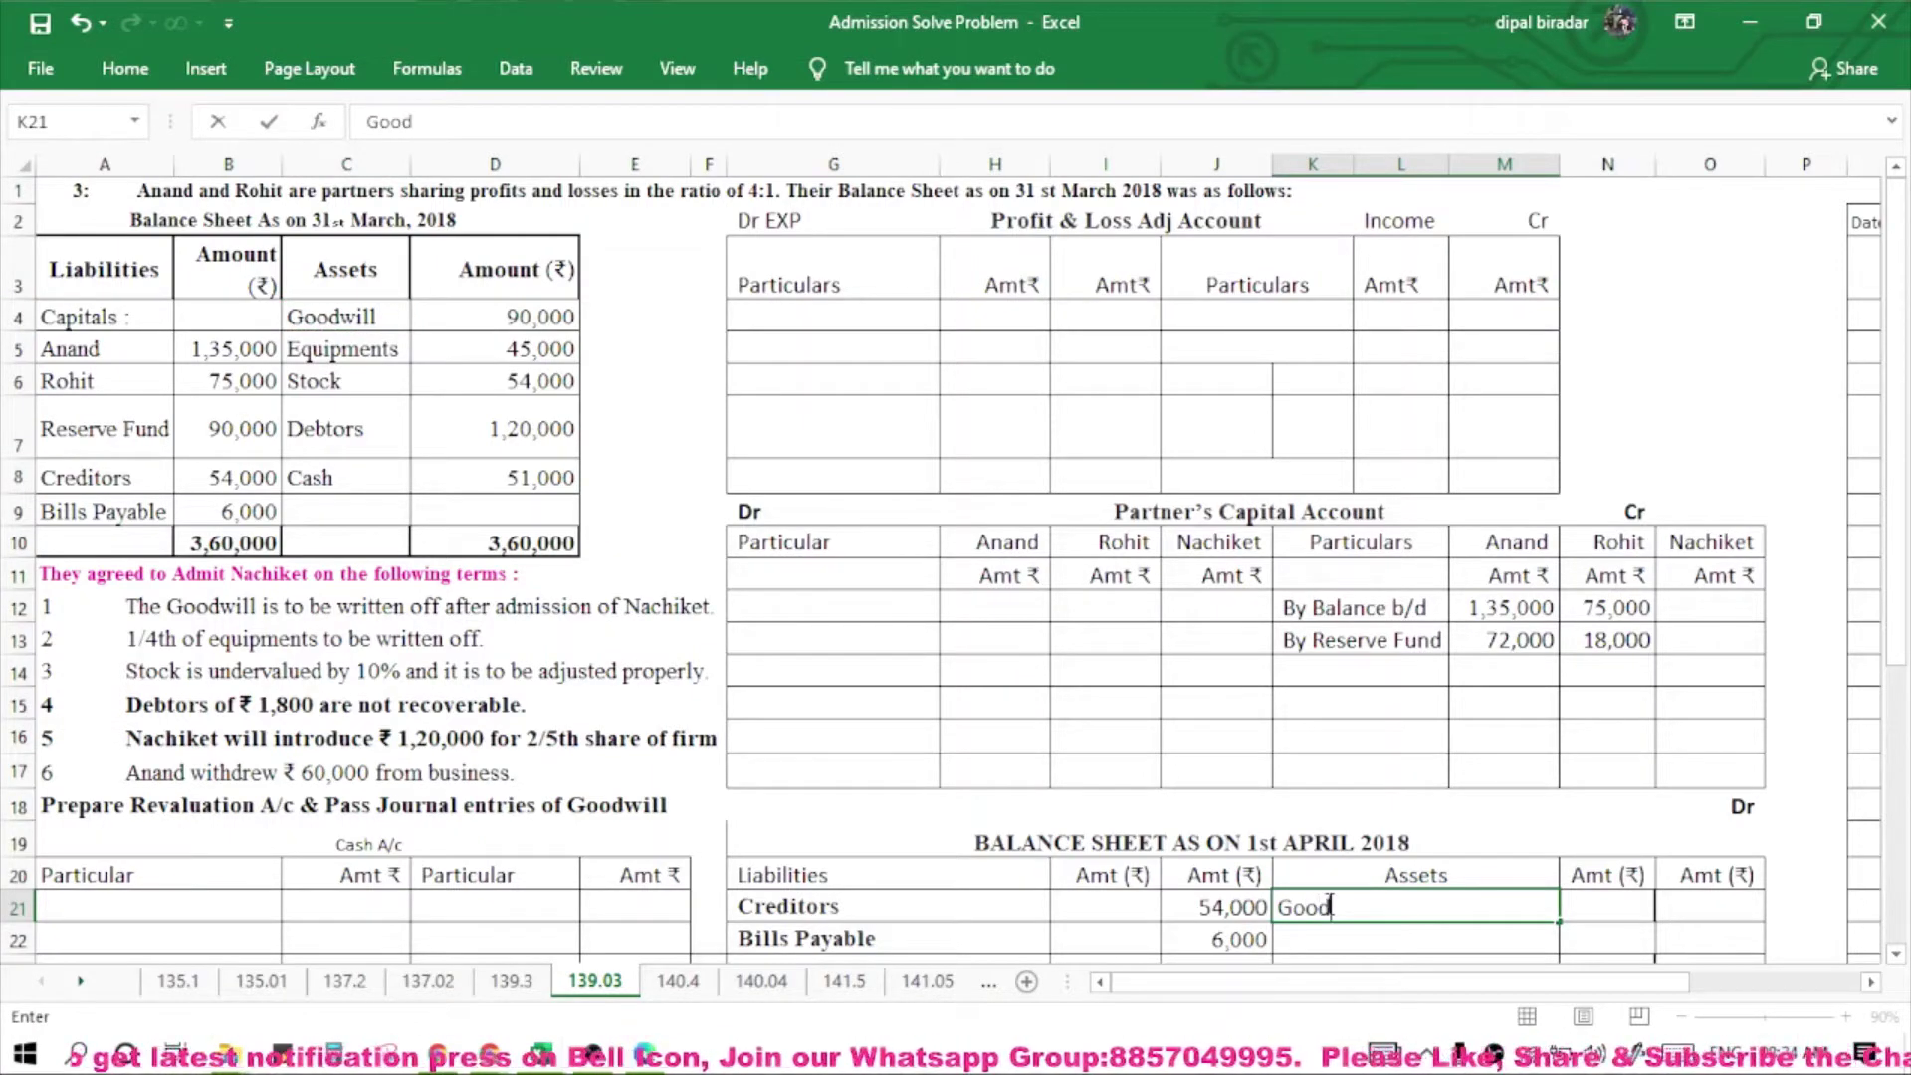
{"action": "type", "text": "will A"}
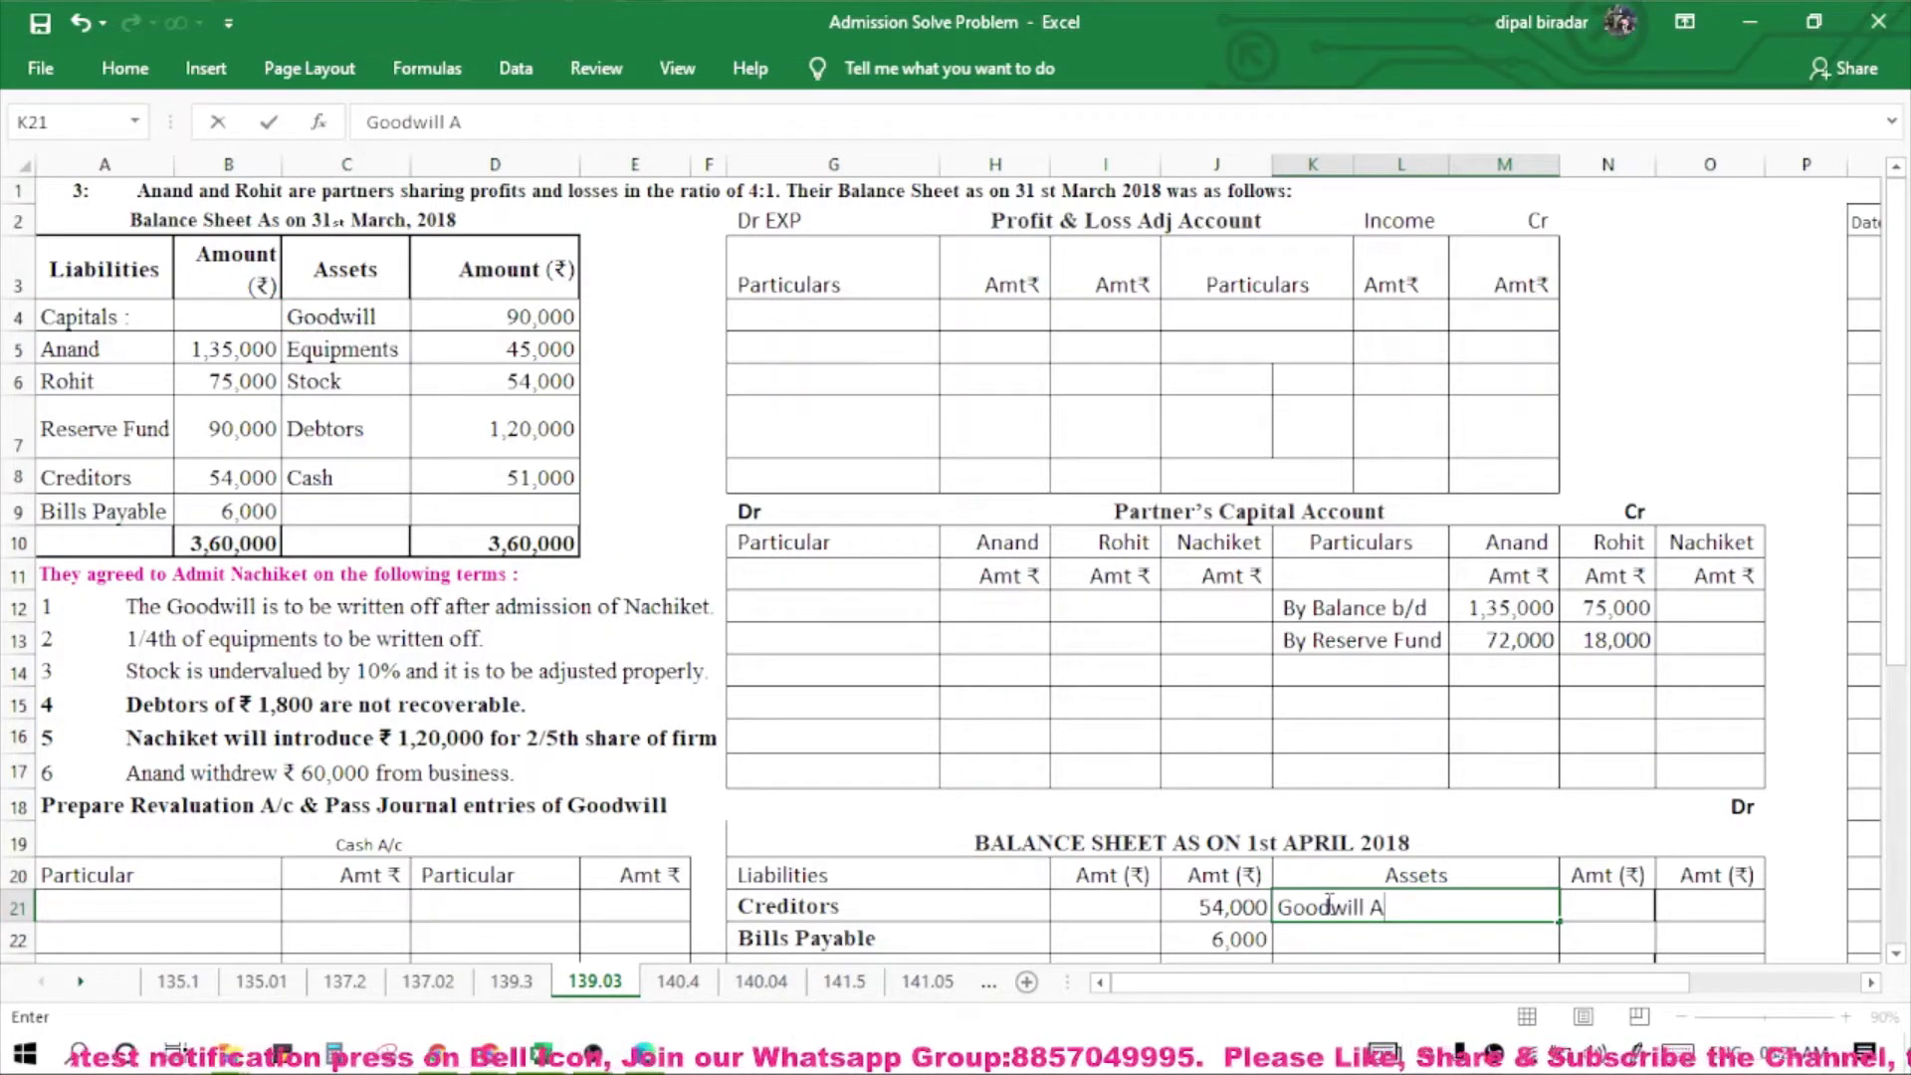
{"action": "type", "text": "/c"}
{"action": "key", "text": "Tab"}
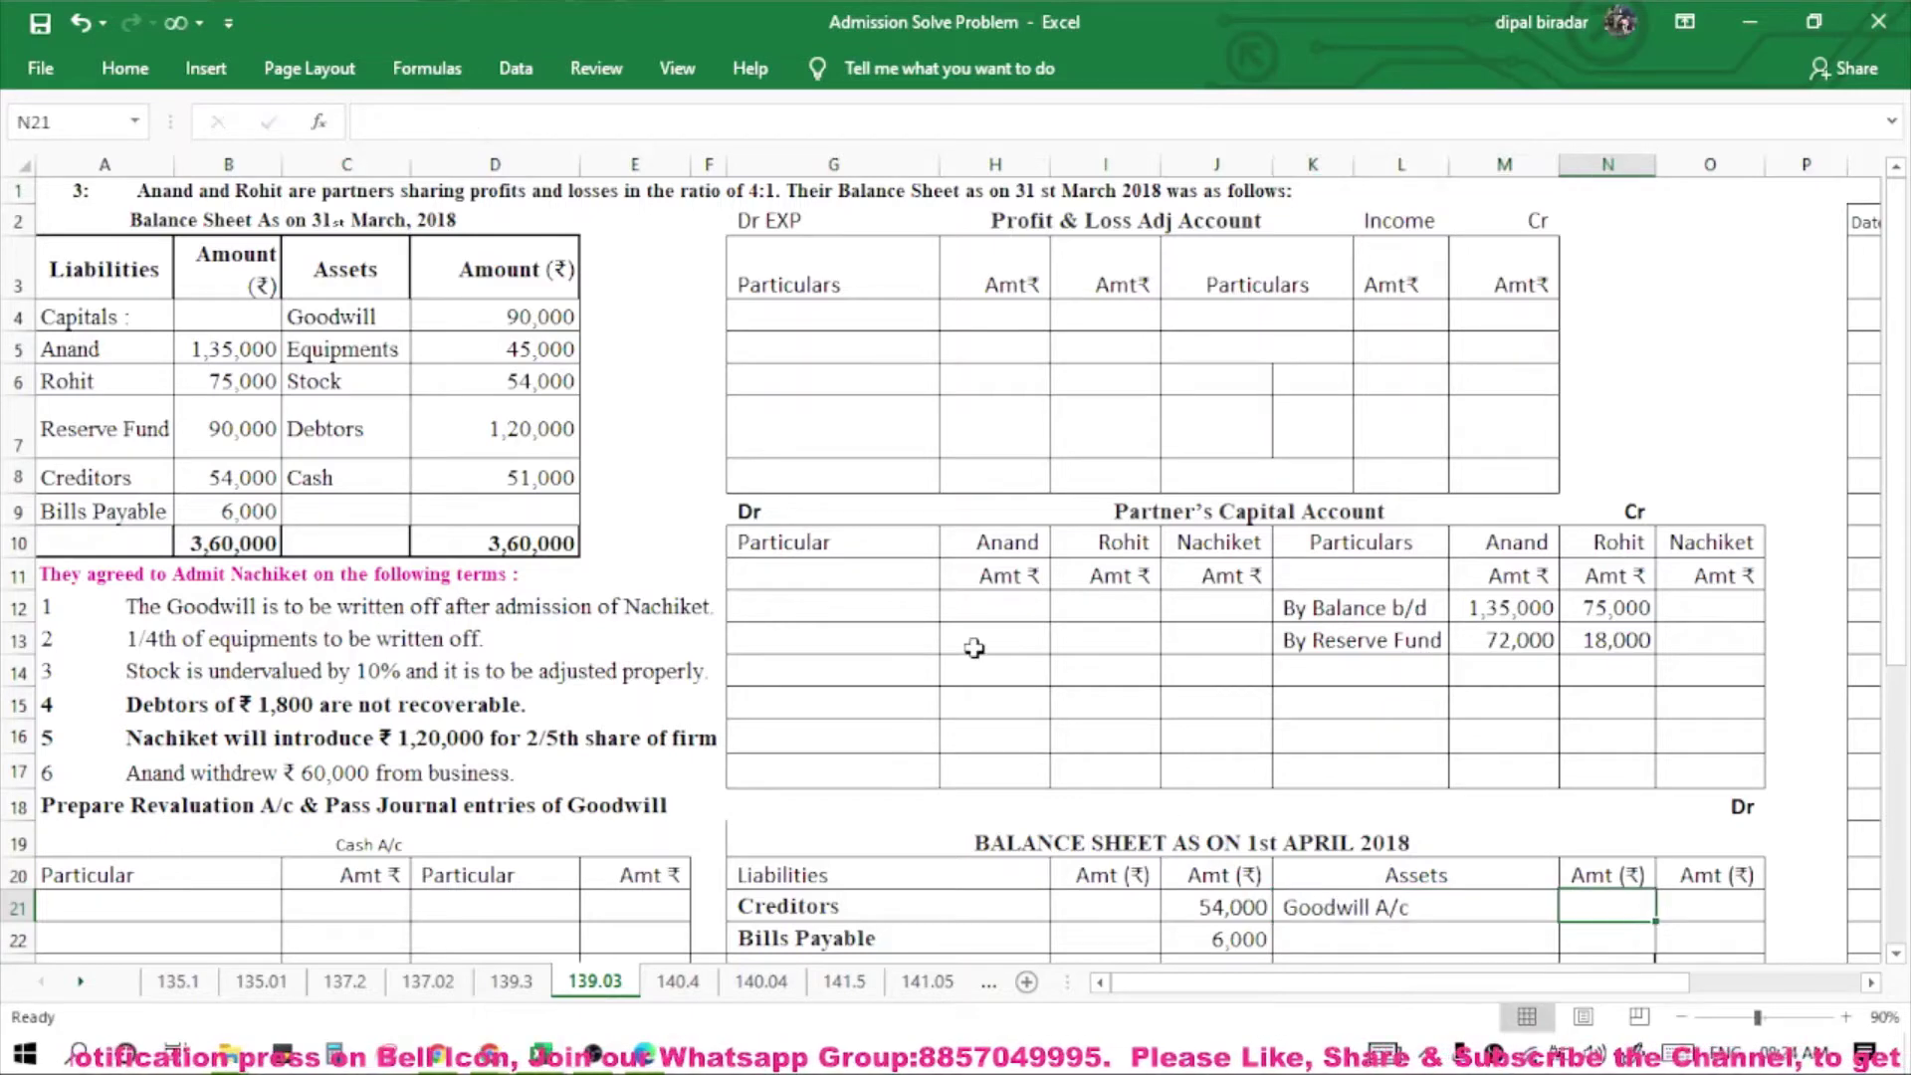
Copy the old balance sheet's goodwill amount from D4 into N21, beside Goodwill A/c.
{"action": "left_click", "coordinate": [532, 331]}
{"action": "key", "text": "ctrl+c"}
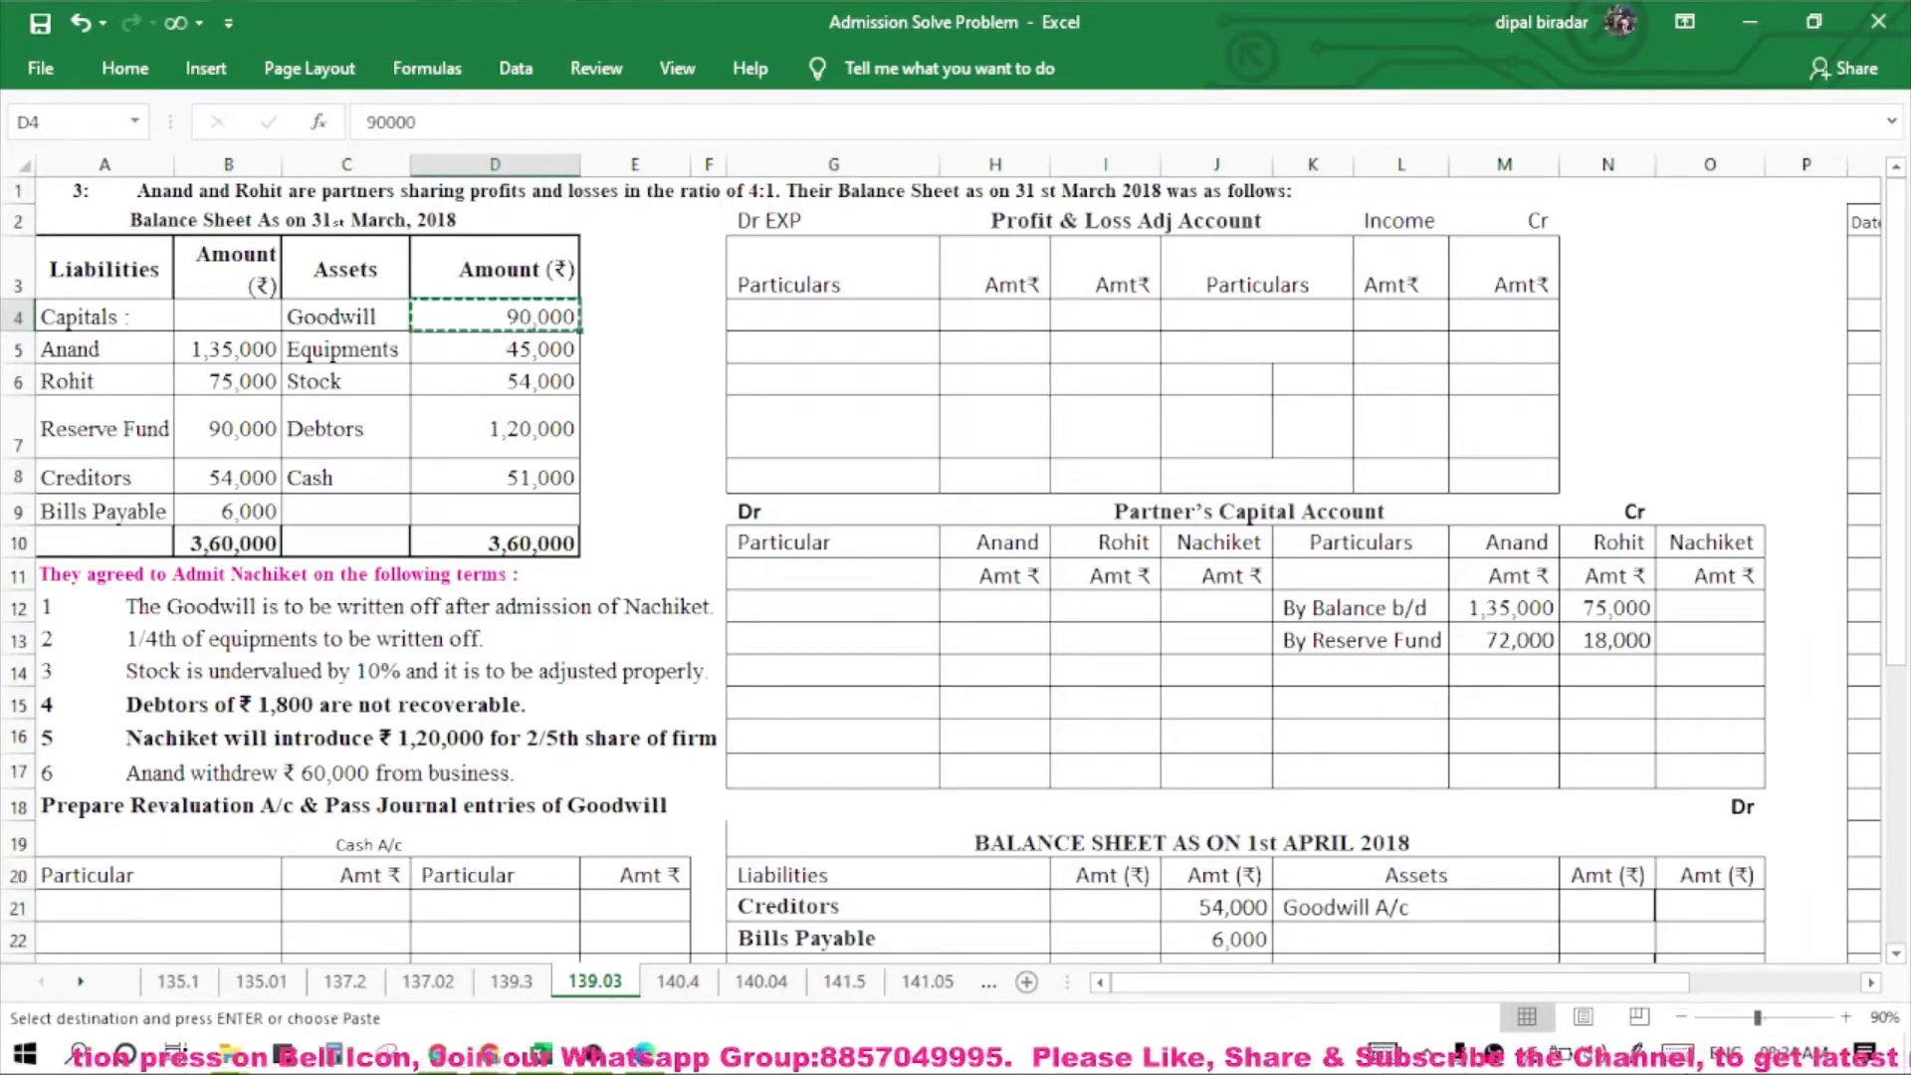
{"action": "left_click", "coordinate": [1610, 906]}
{"action": "key", "text": "ctrl+v"}
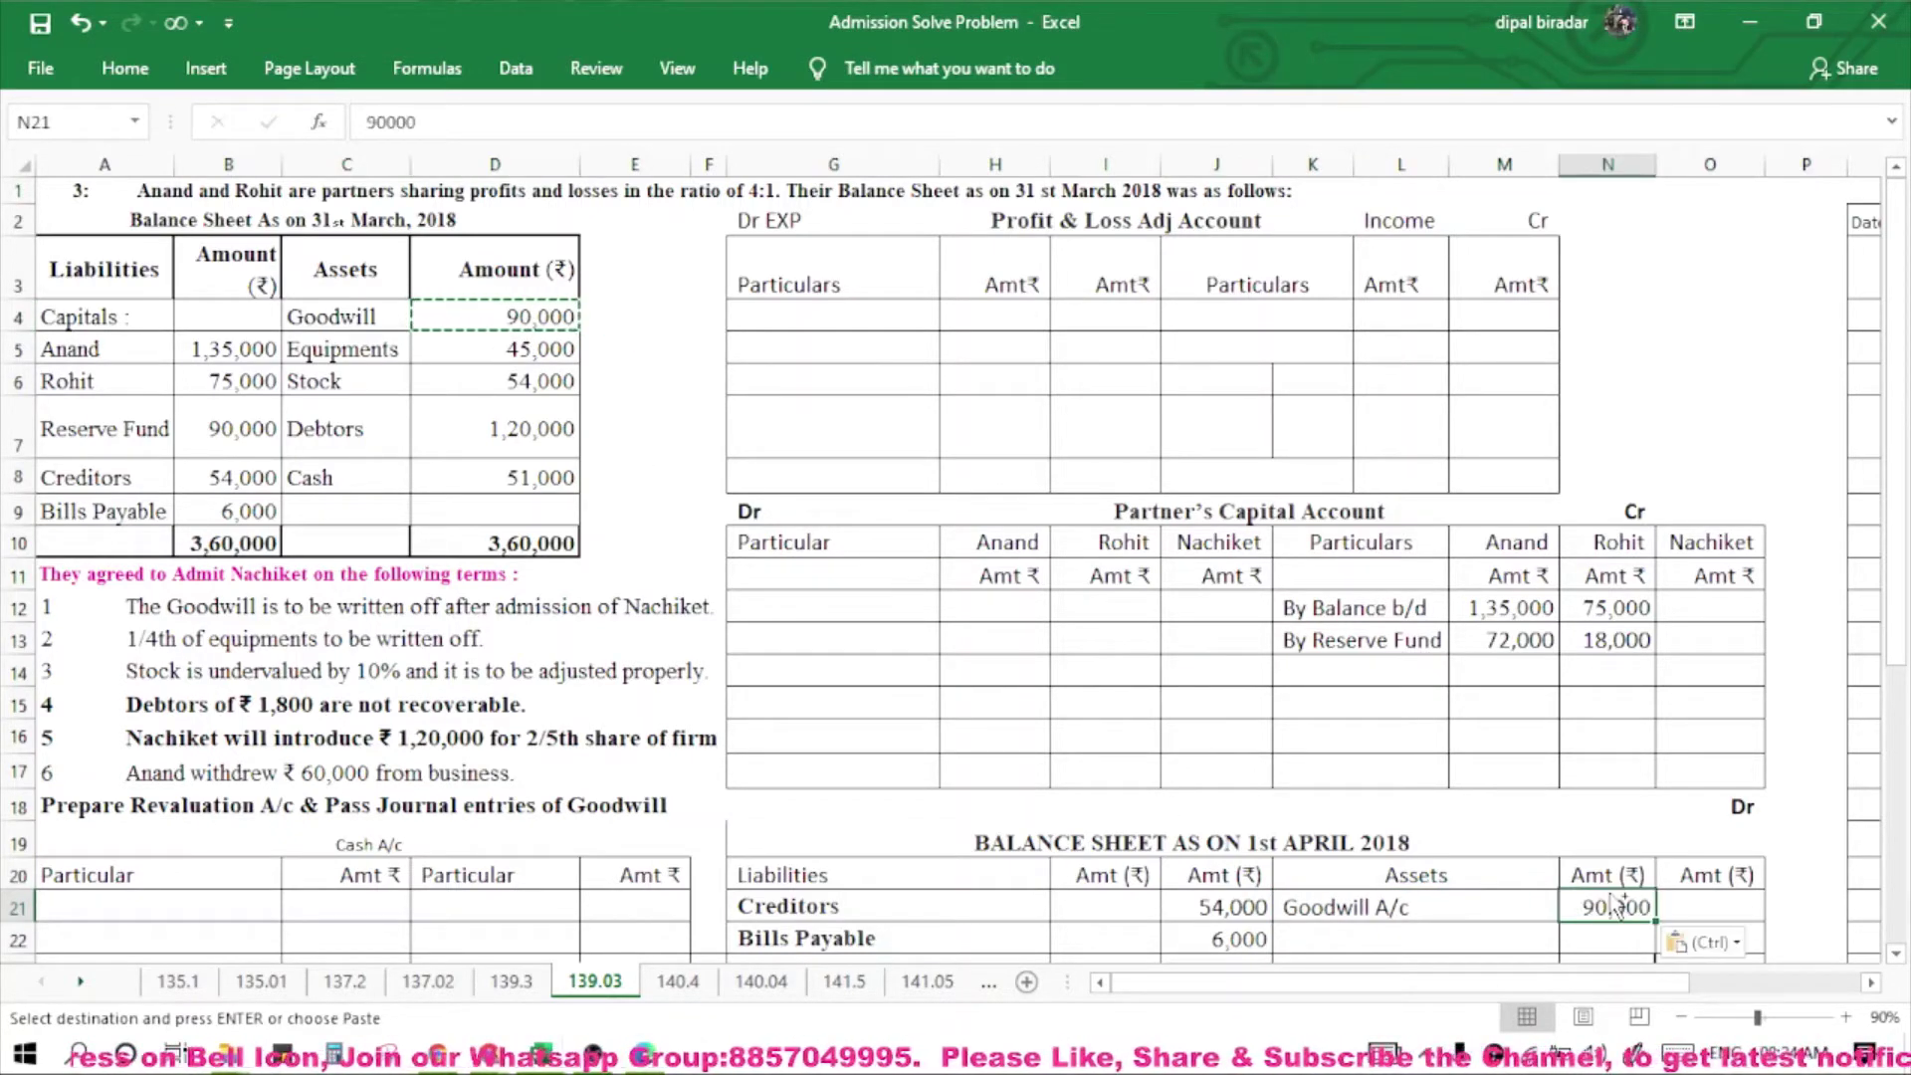
Copy the Equipments label from C5 to K23 on the assets side of the new balance sheet, leaving row 22 blank.
{"action": "left_click", "coordinate": [1329, 933]}
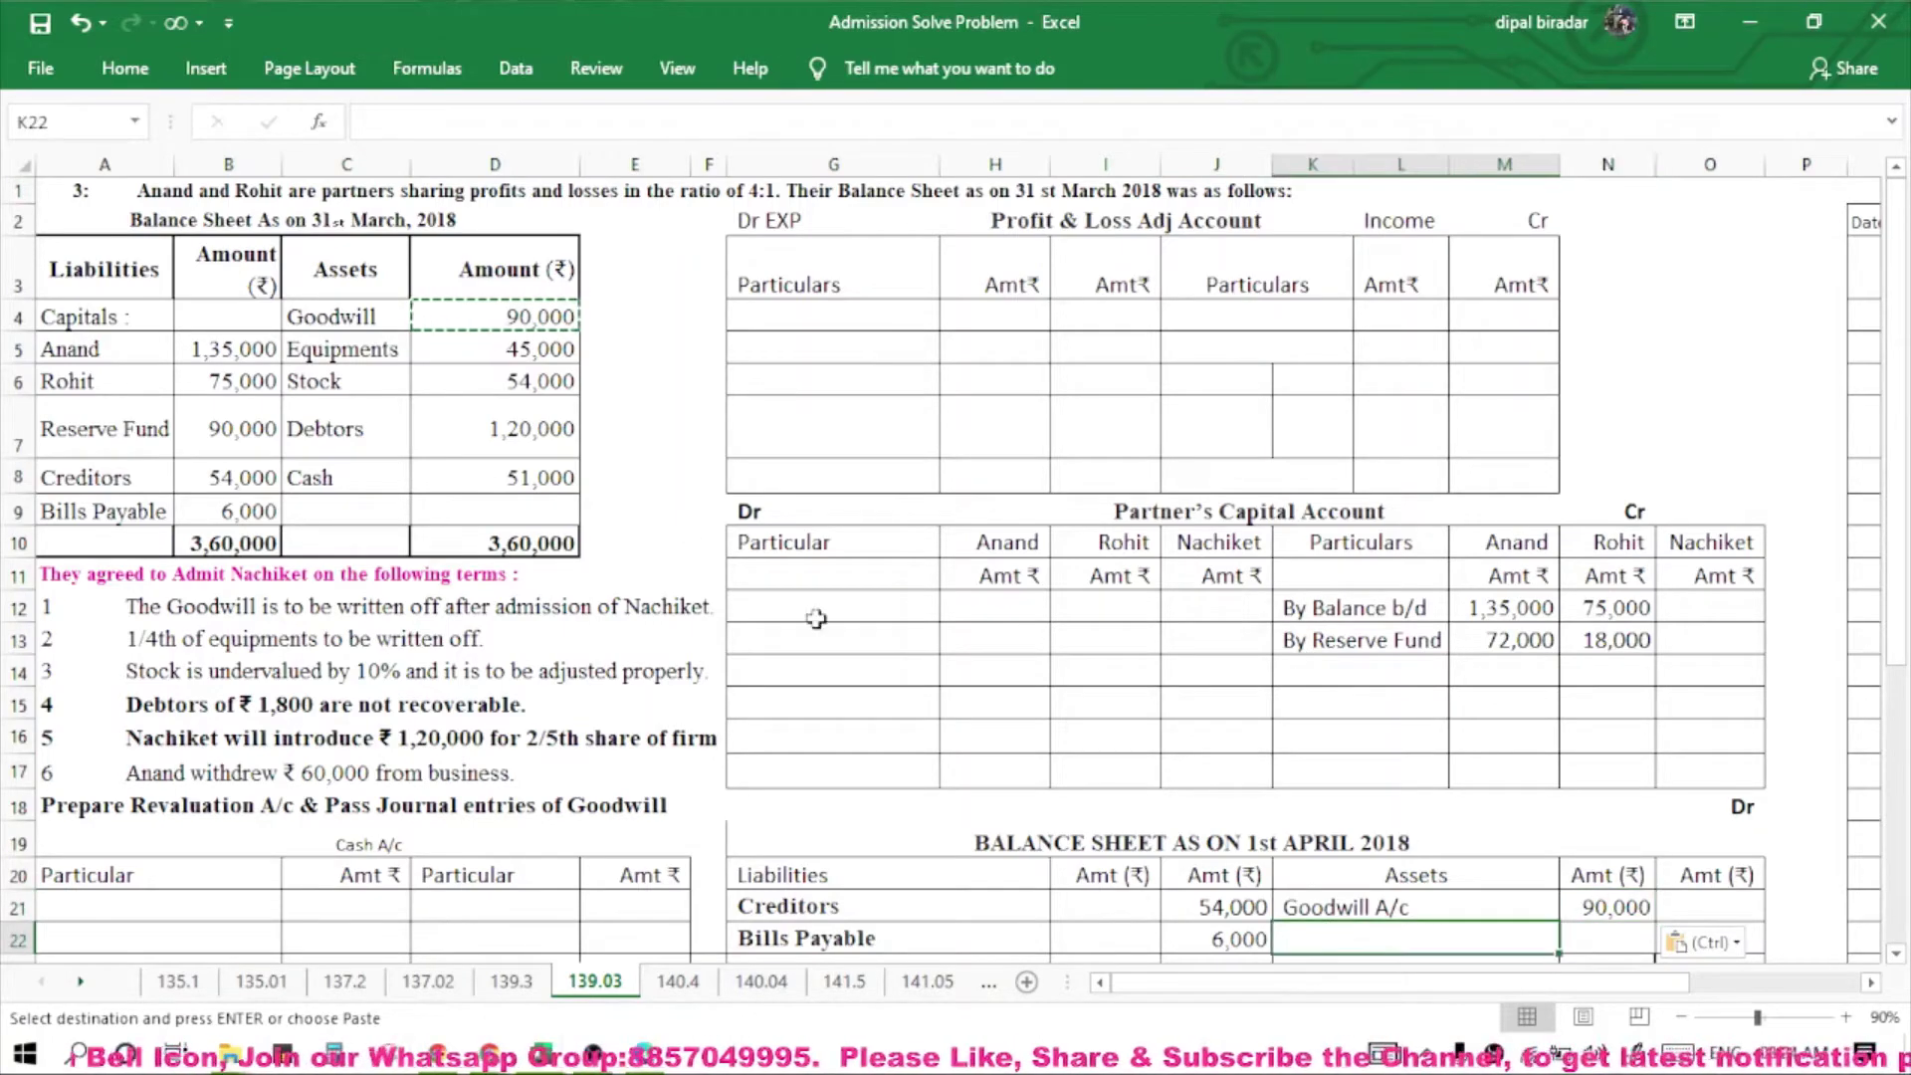
{"action": "scroll", "coordinate": [437, 358], "scroll_direction": "down", "scroll_amount": 2}
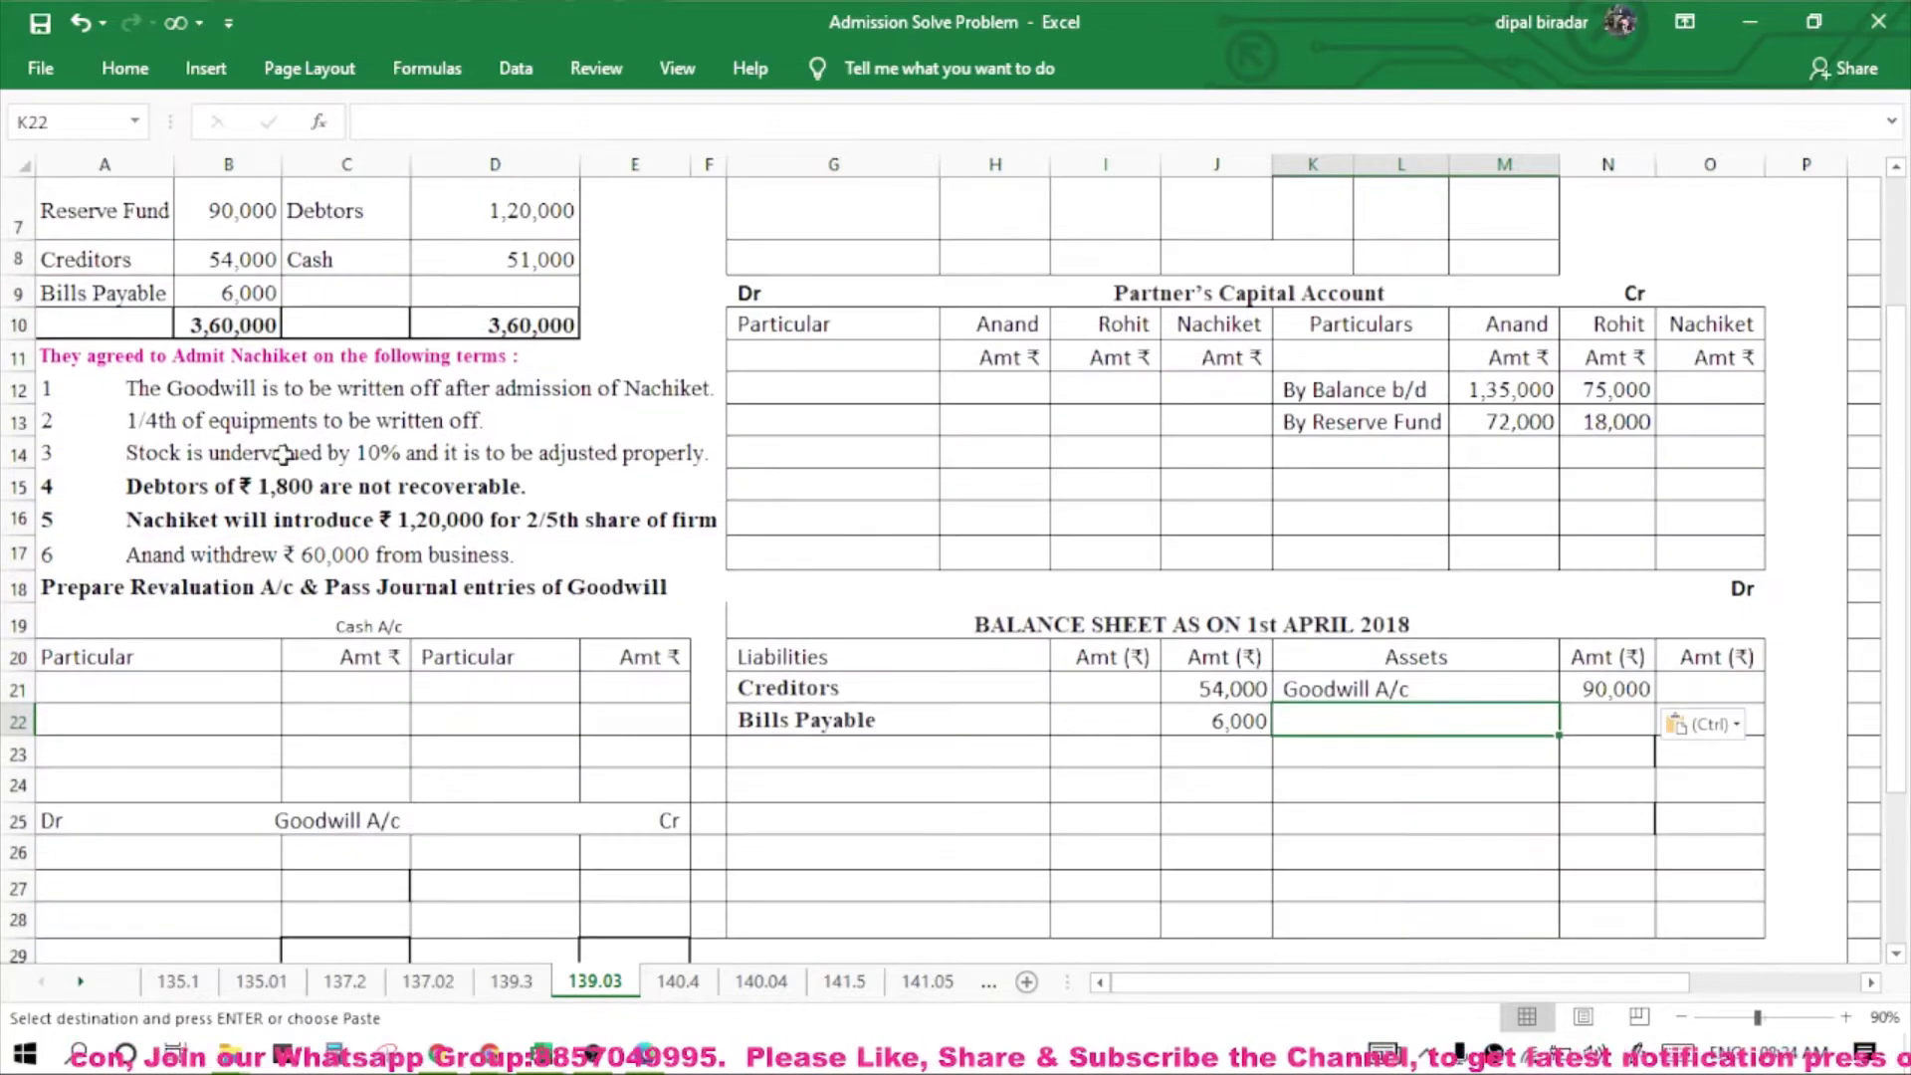
{"action": "scroll", "coordinate": [289, 453], "scroll_direction": "up", "scroll_amount": 2}
{"action": "left_click", "coordinate": [319, 357]}
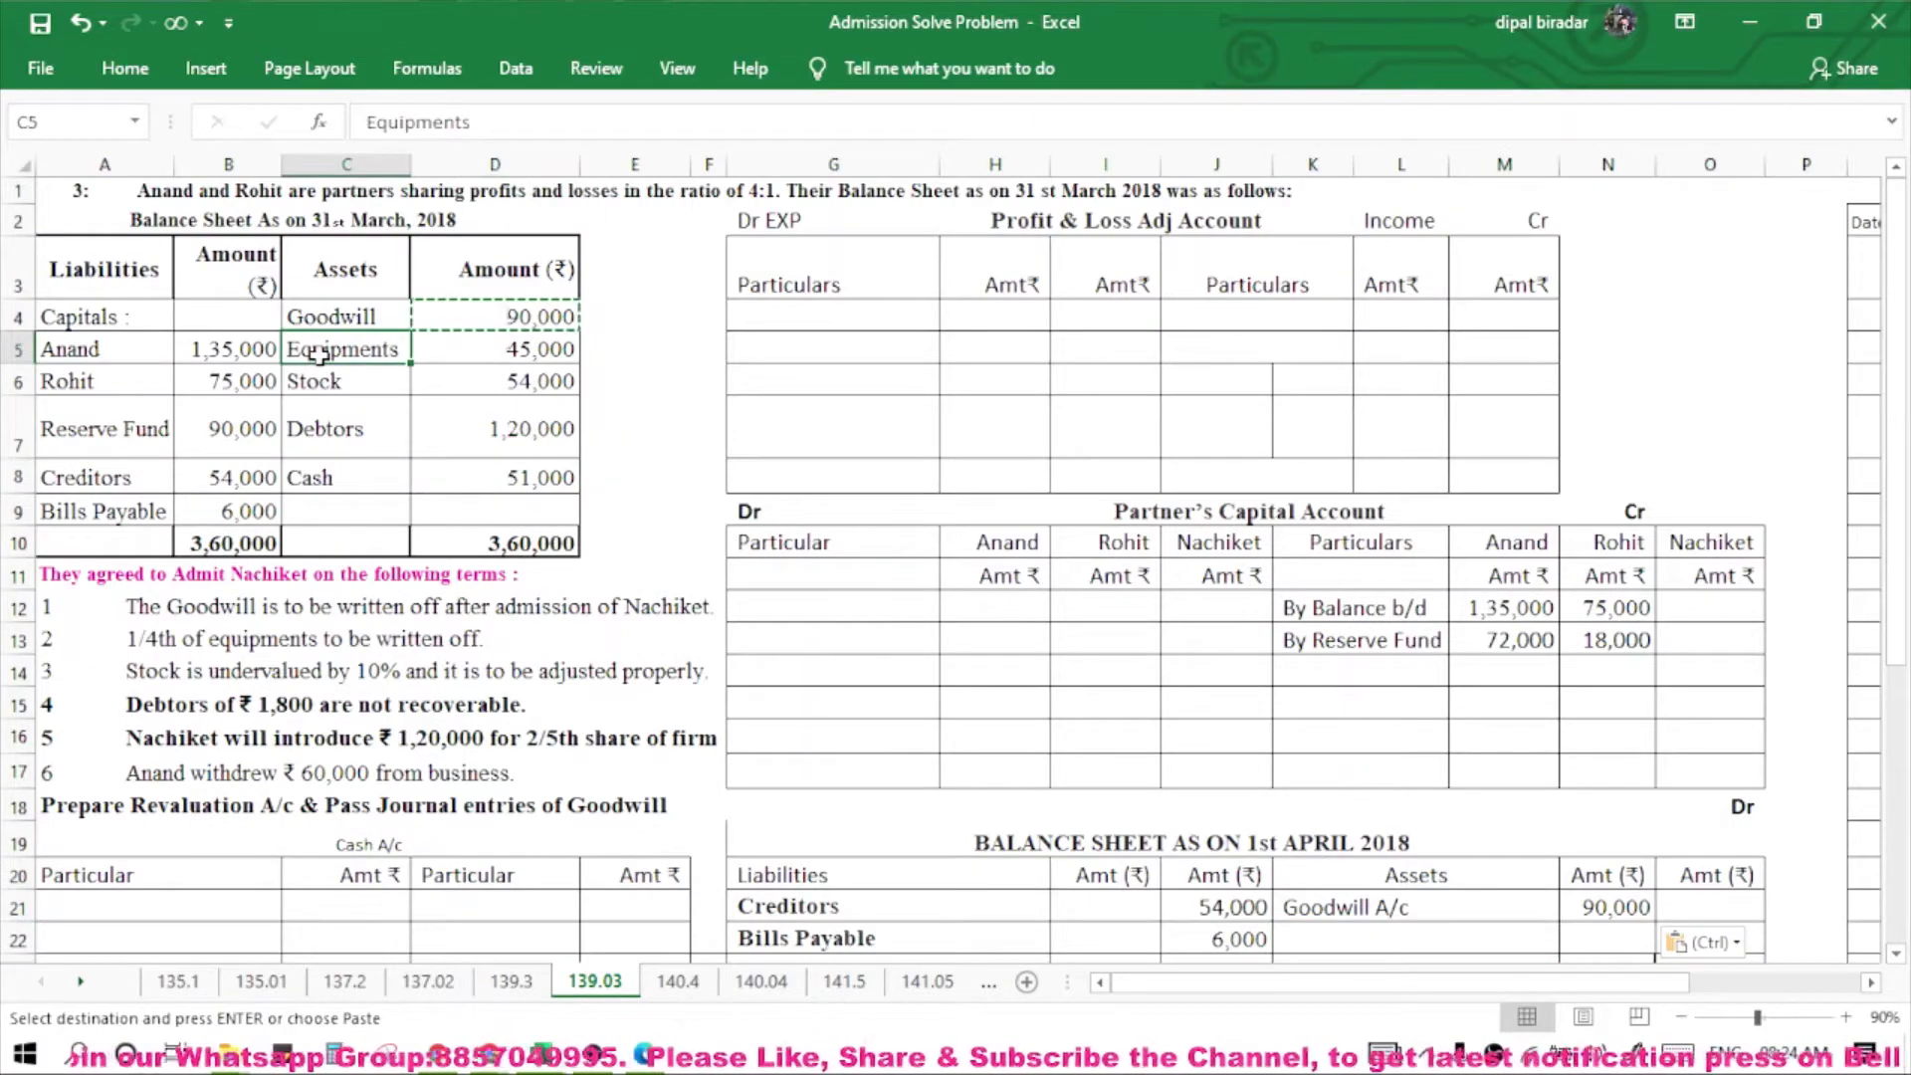
{"action": "key", "text": "ctrl+c"}
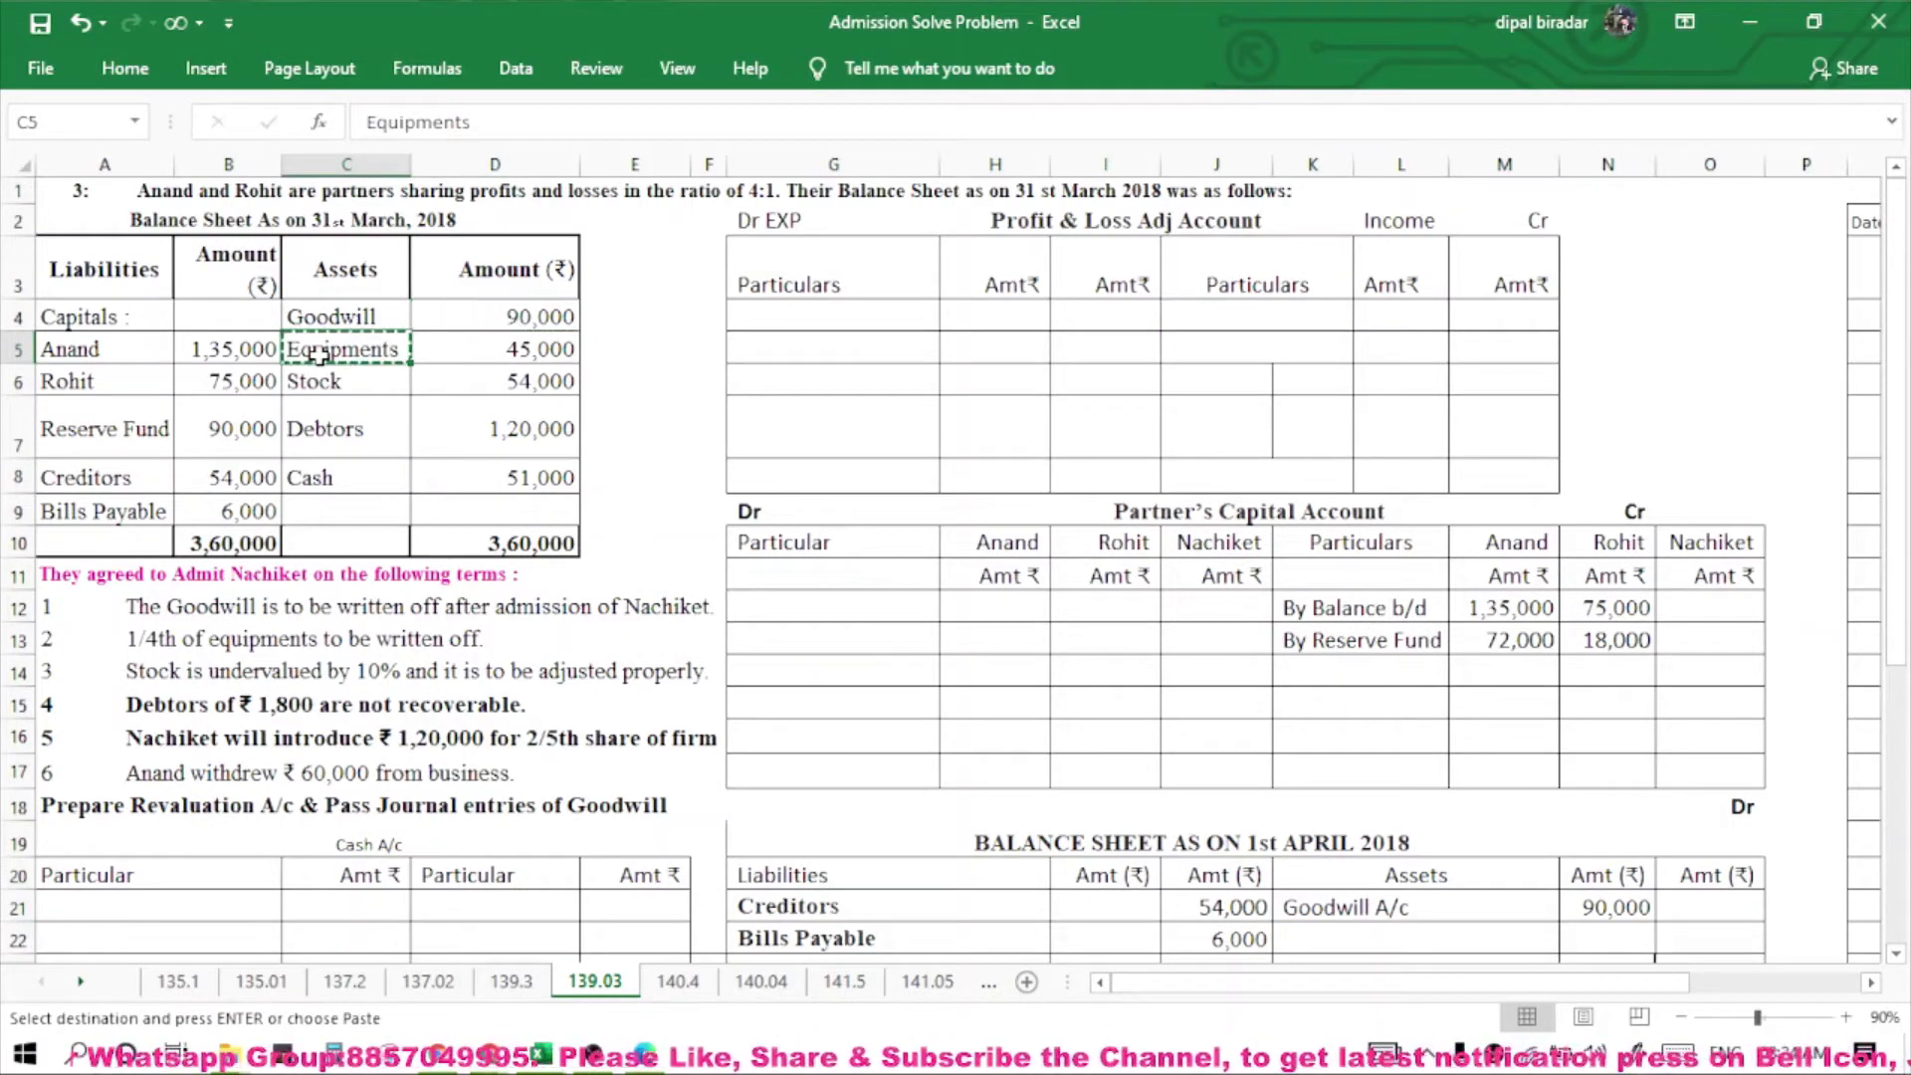
{"action": "scroll", "coordinate": [776, 509], "scroll_direction": "down", "scroll_amount": 2}
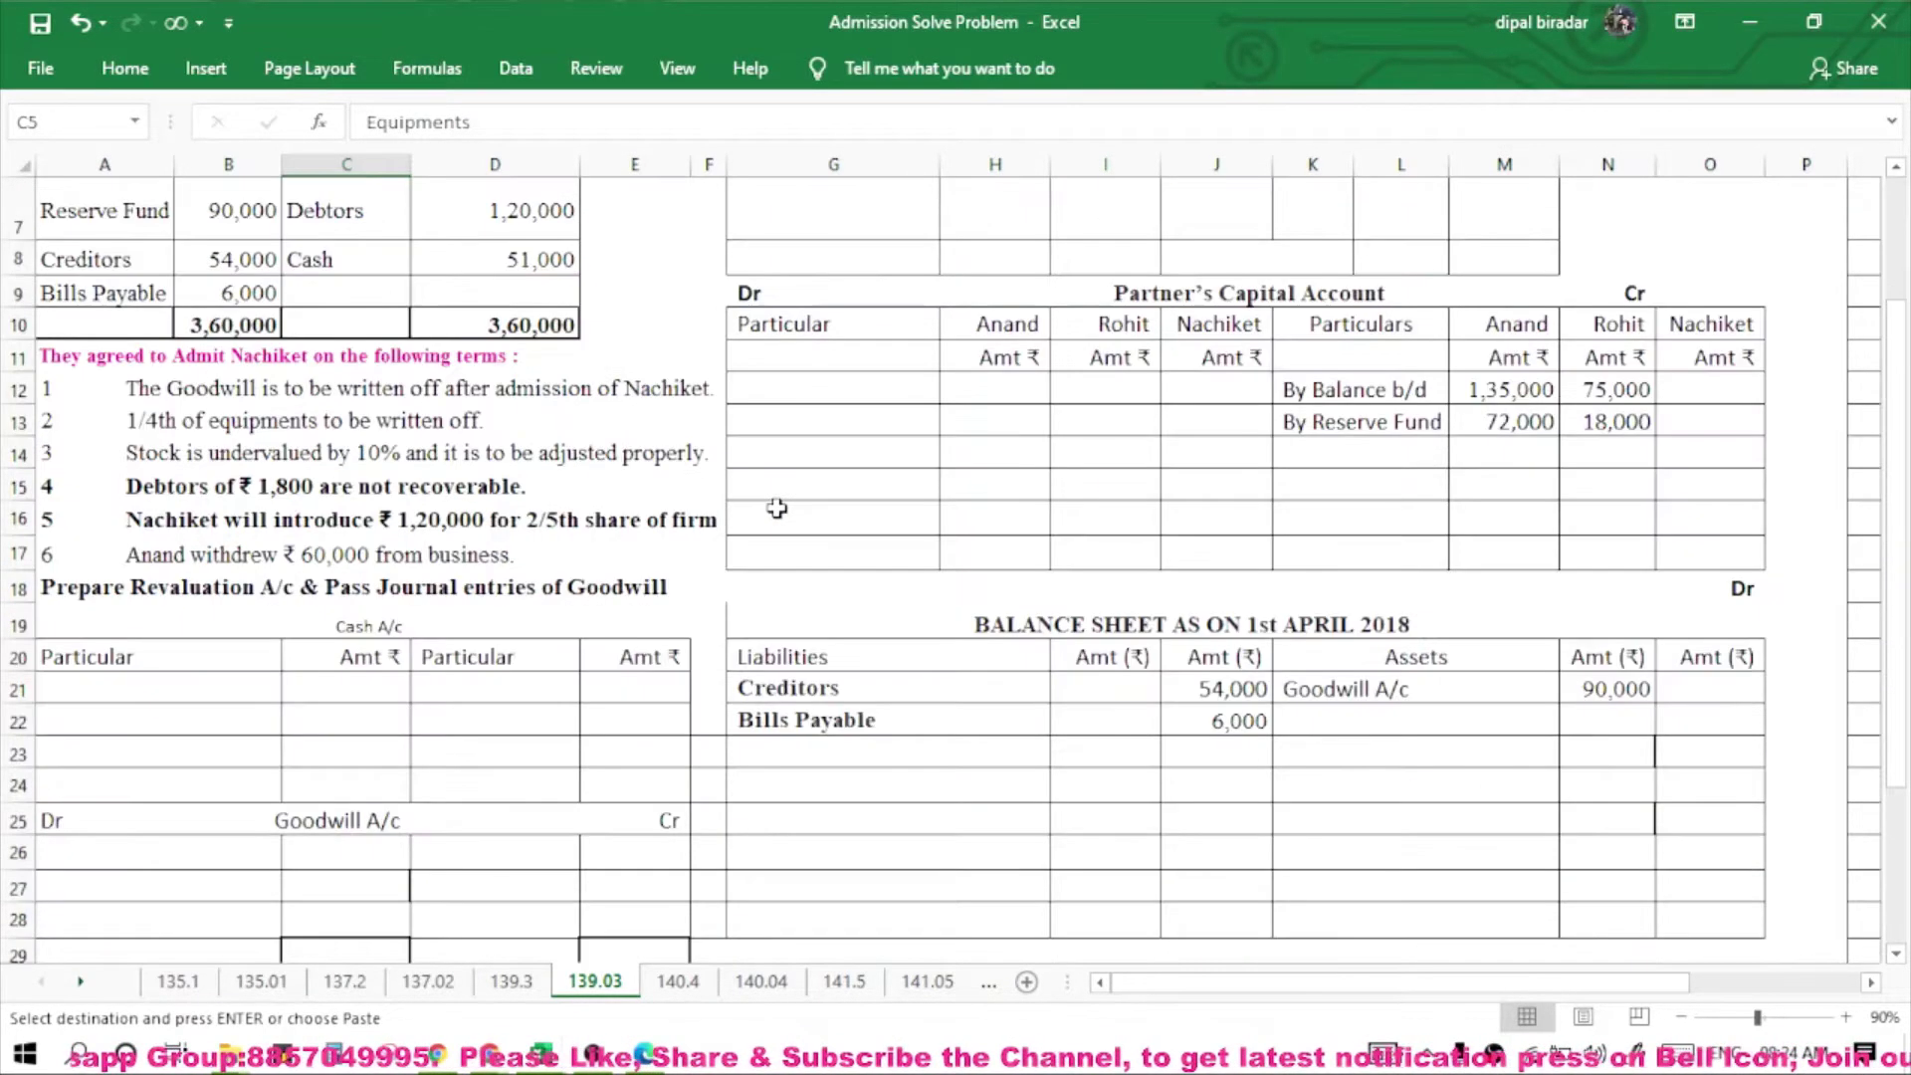
{"action": "left_click", "coordinate": [1302, 754]}
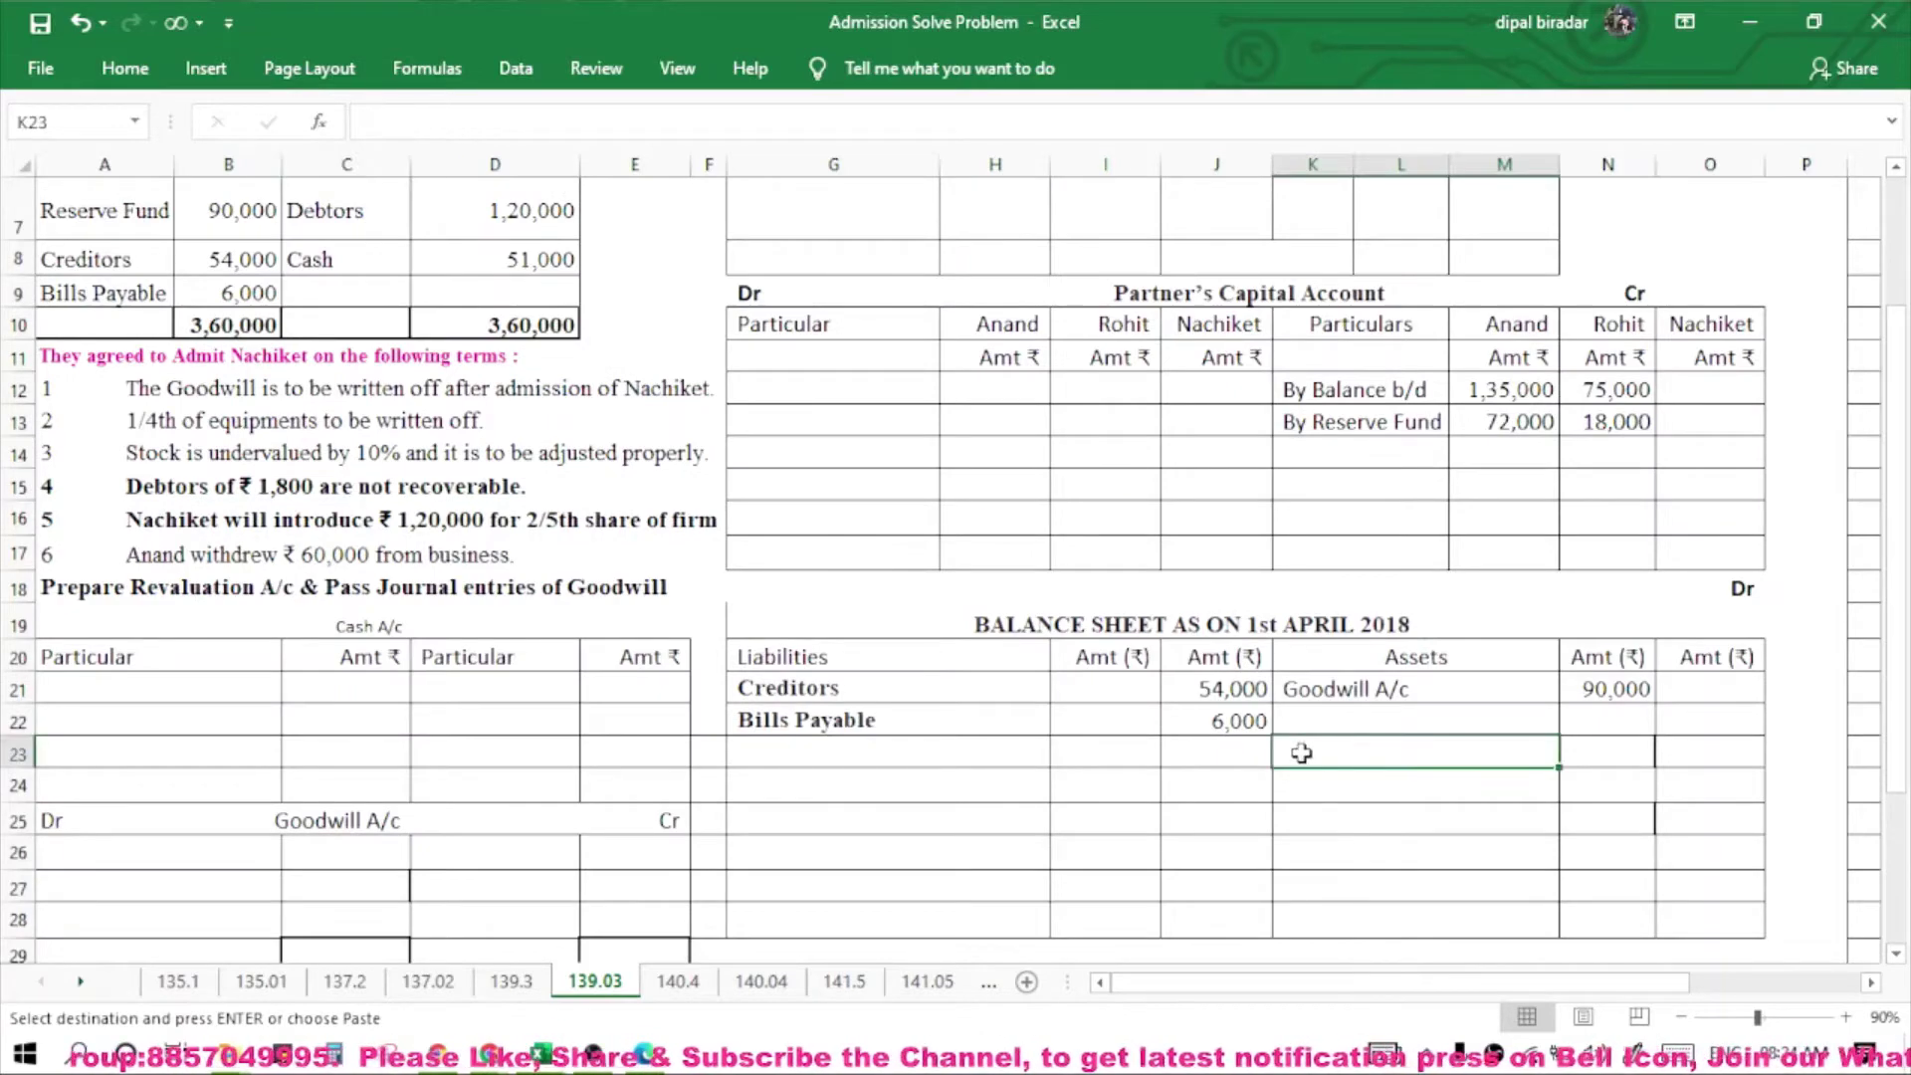
{"action": "key", "text": "ctrl+v"}
Copy the old balance sheet's equipments amount from D5 to N23, beside Equipments in the new balance sheet.
{"action": "scroll", "coordinate": [990, 618], "scroll_direction": "up", "scroll_amount": 2}
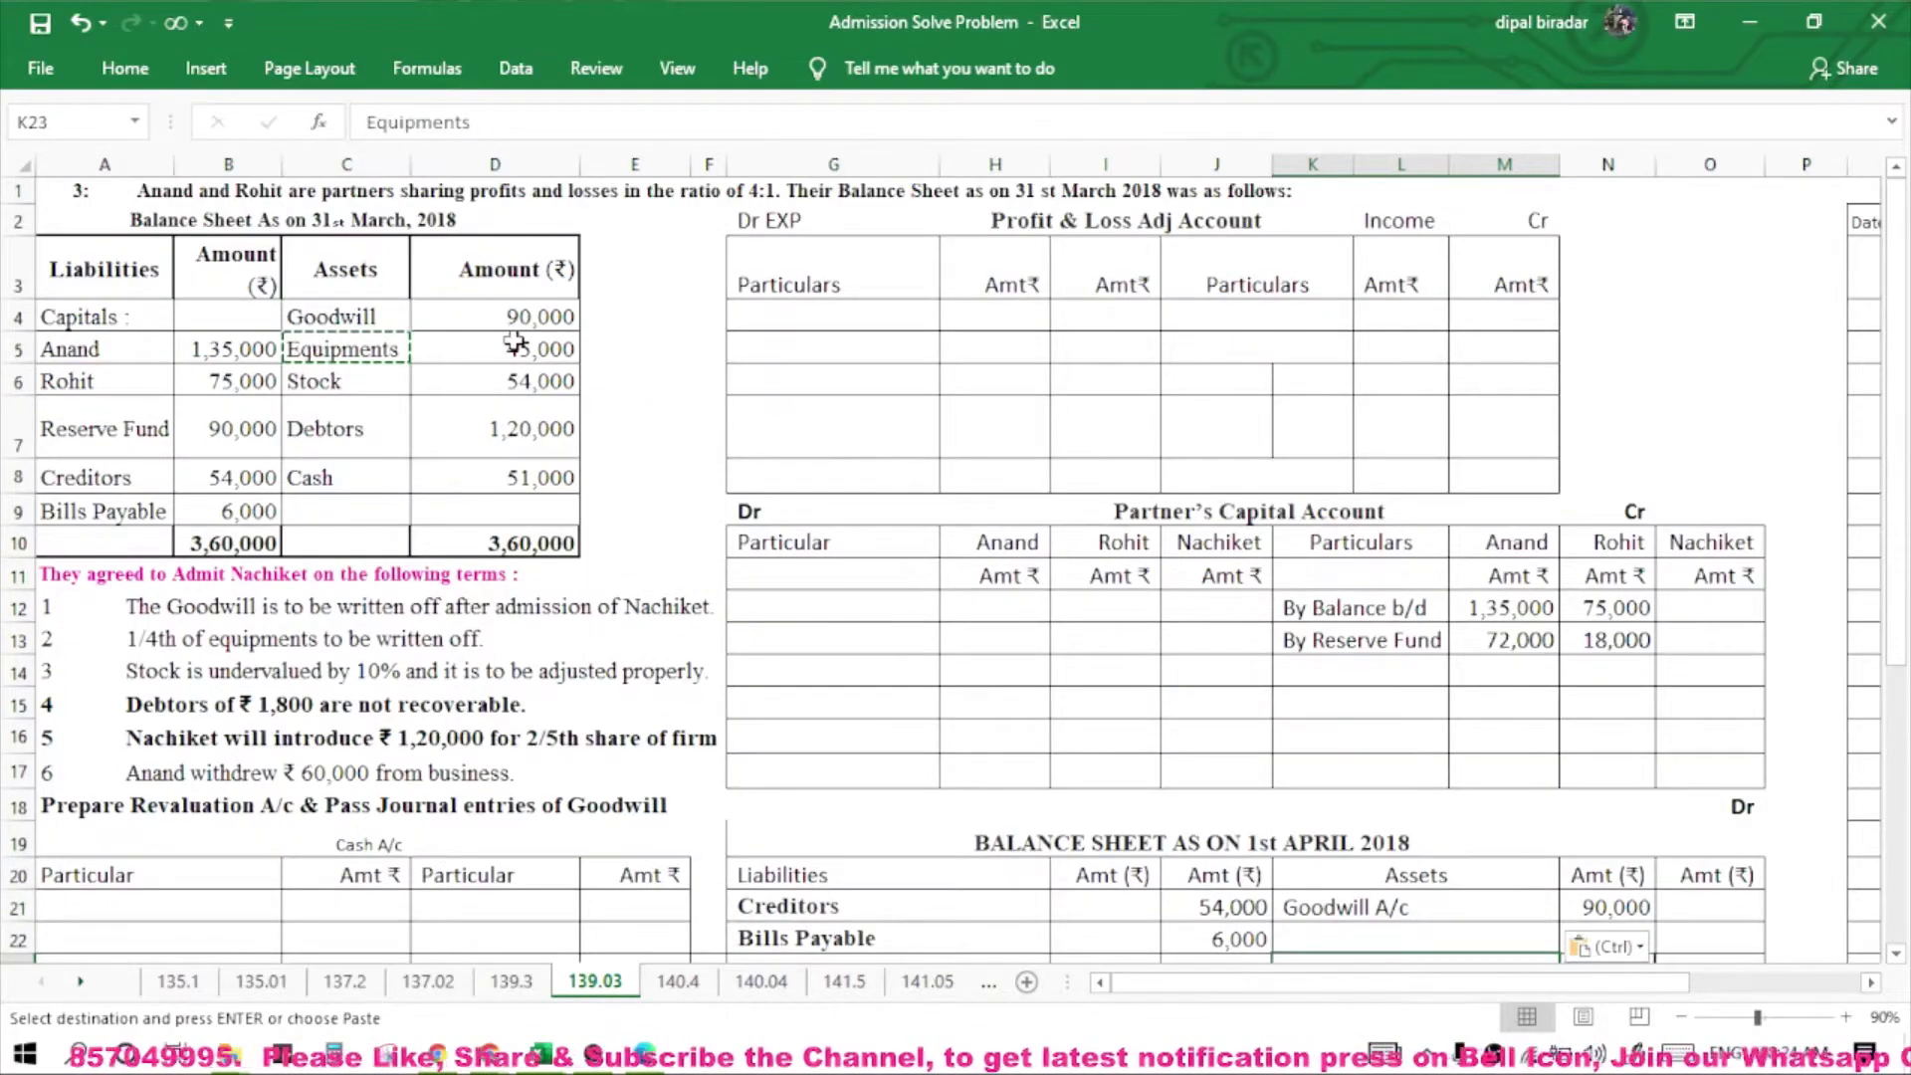
{"action": "left_click", "coordinate": [542, 349]}
{"action": "key", "text": "ctrl+c"}
{"action": "scroll", "coordinate": [1642, 883], "scroll_direction": "down", "scroll_amount": 1}
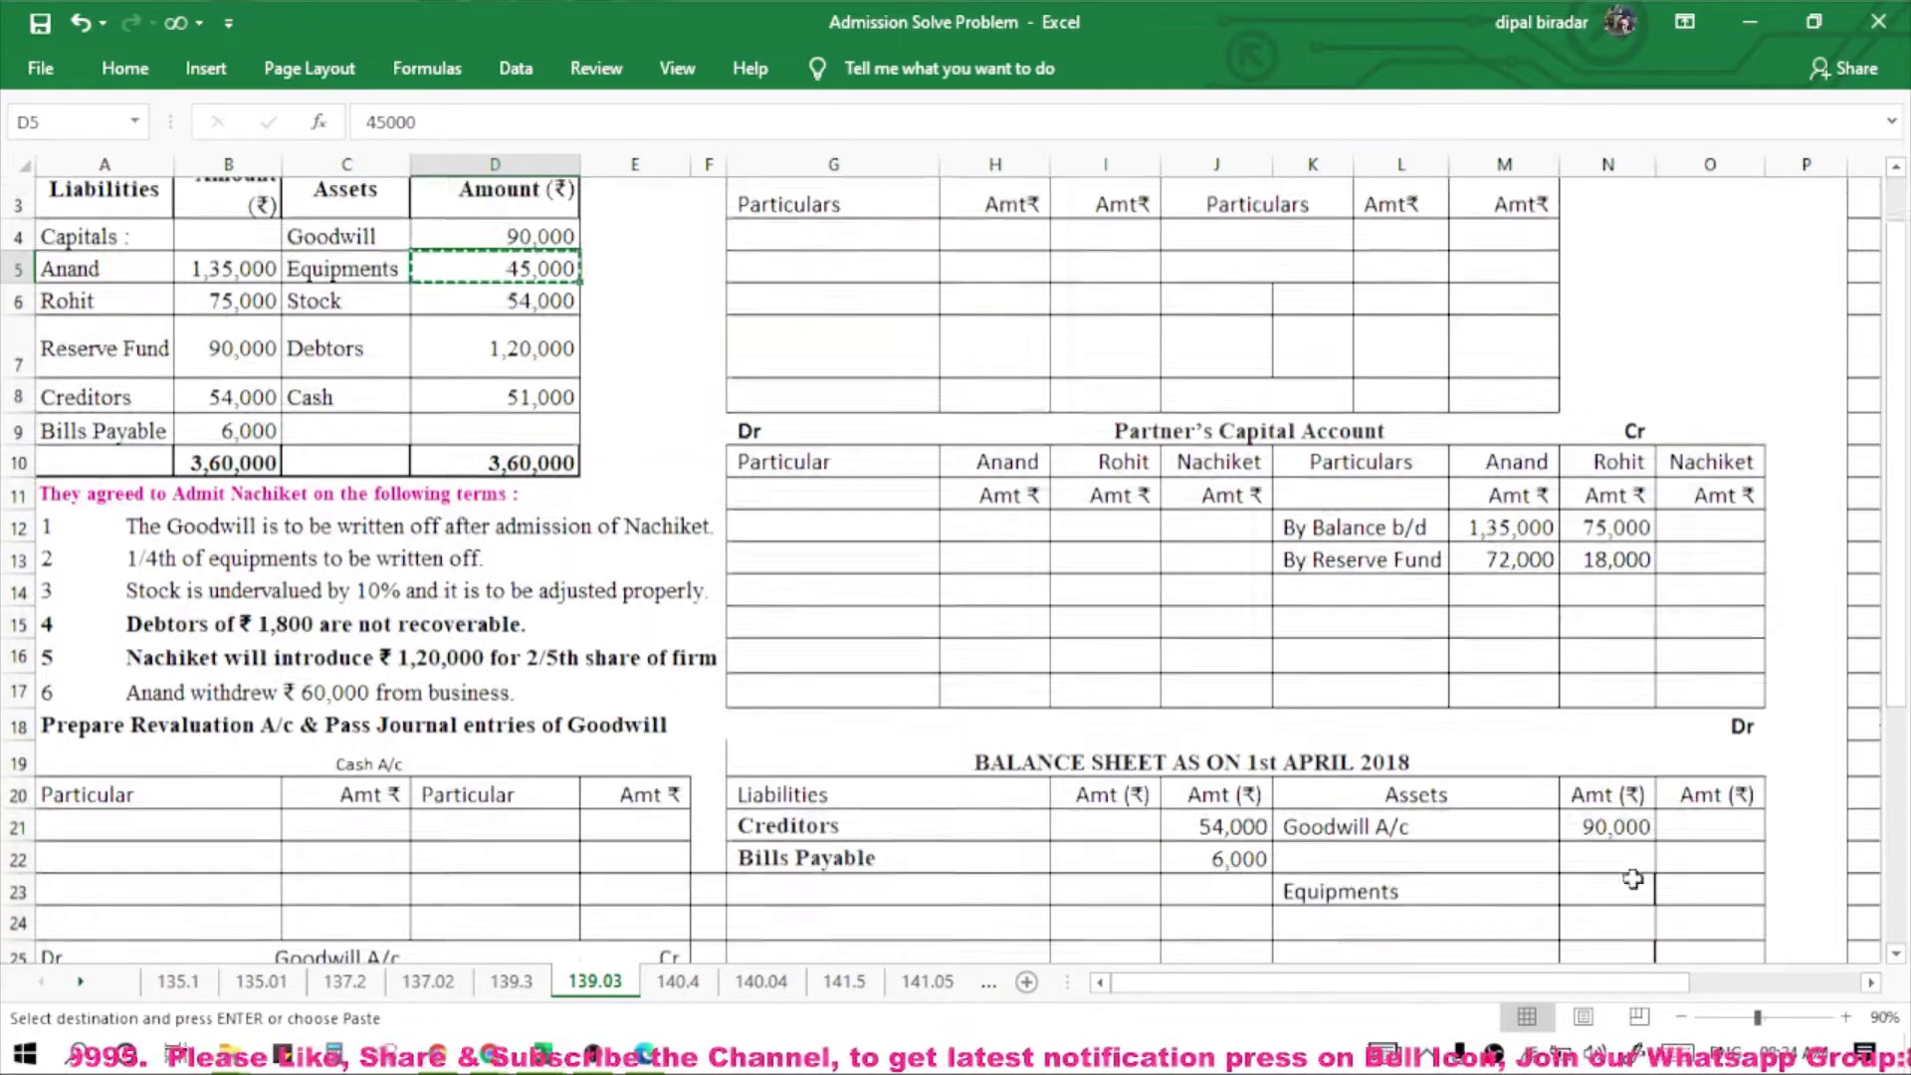
{"action": "left_click", "coordinate": [1604, 855]}
{"action": "key", "text": "ctrl+v"}
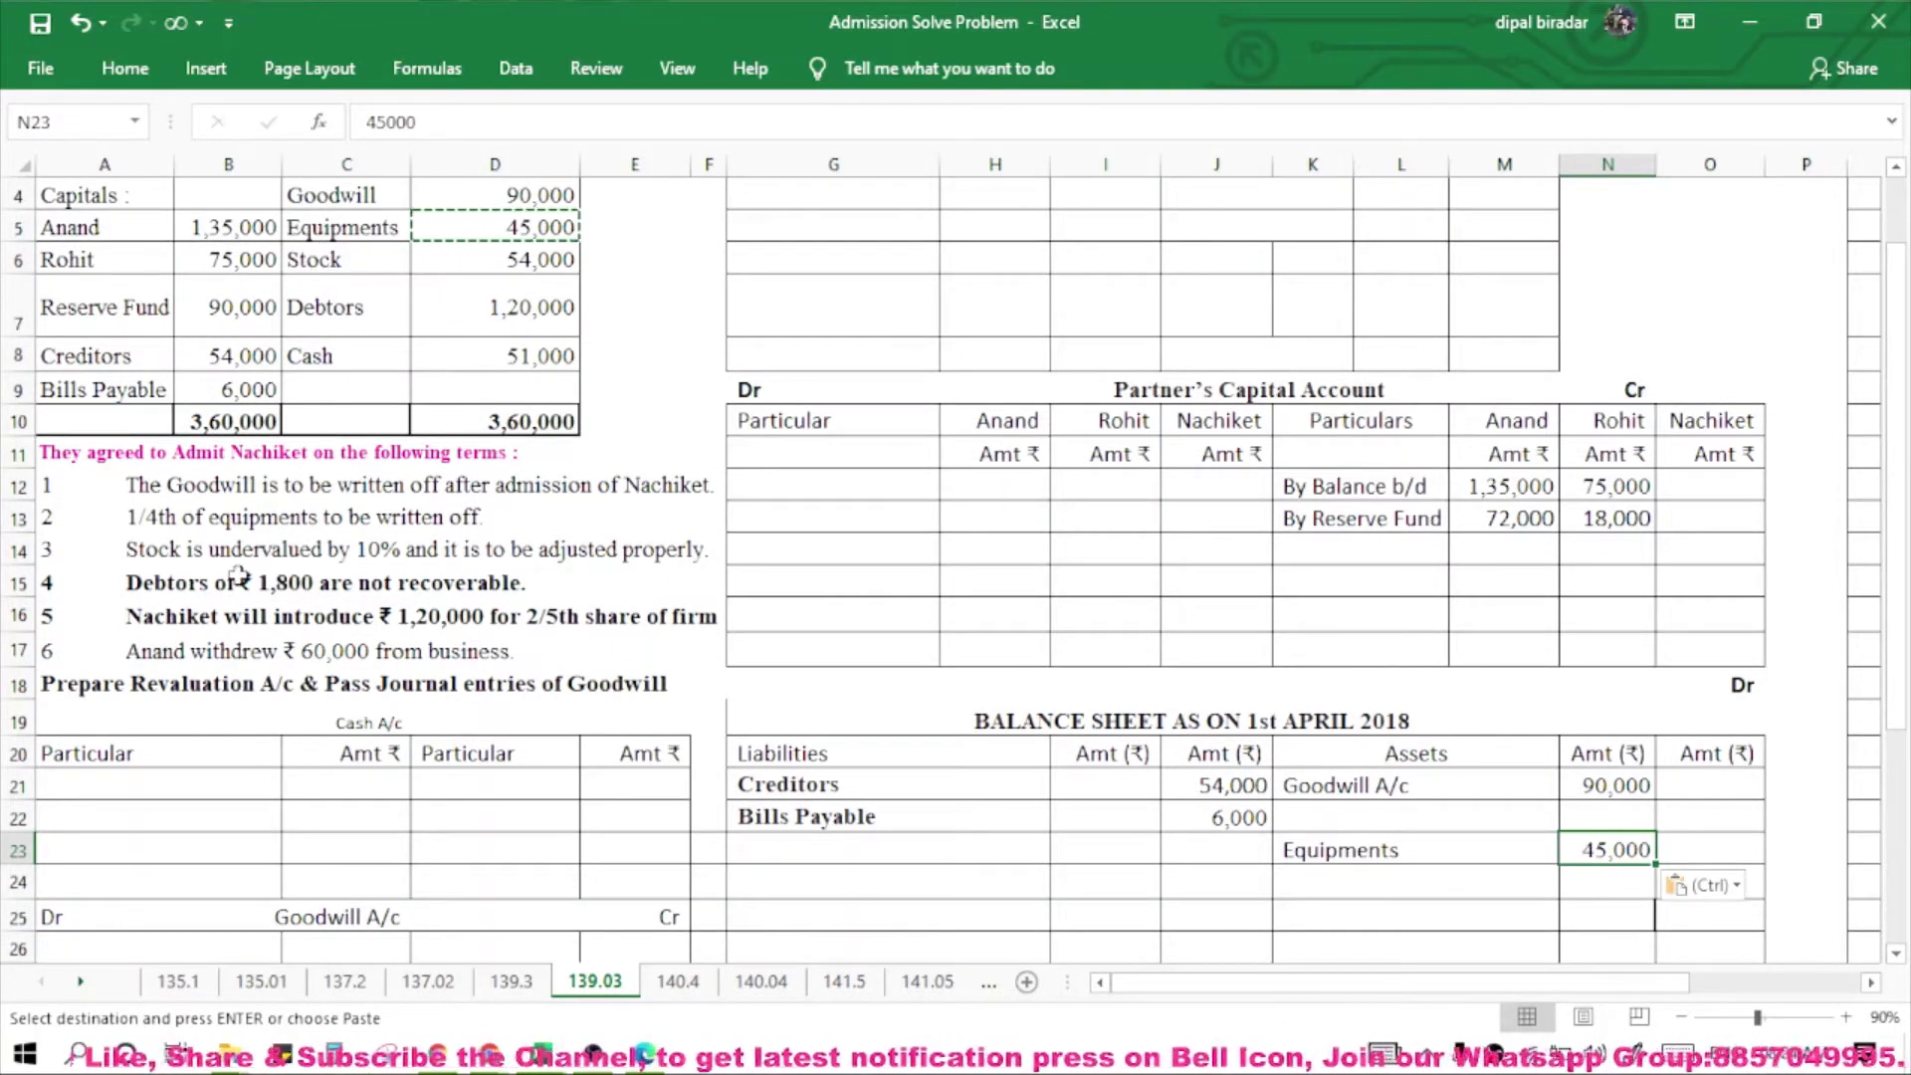
Copy the Stock label from C6 to K25 and its amount from D6 to N25 in the new balance sheet.
{"action": "left_click", "coordinate": [304, 263]}
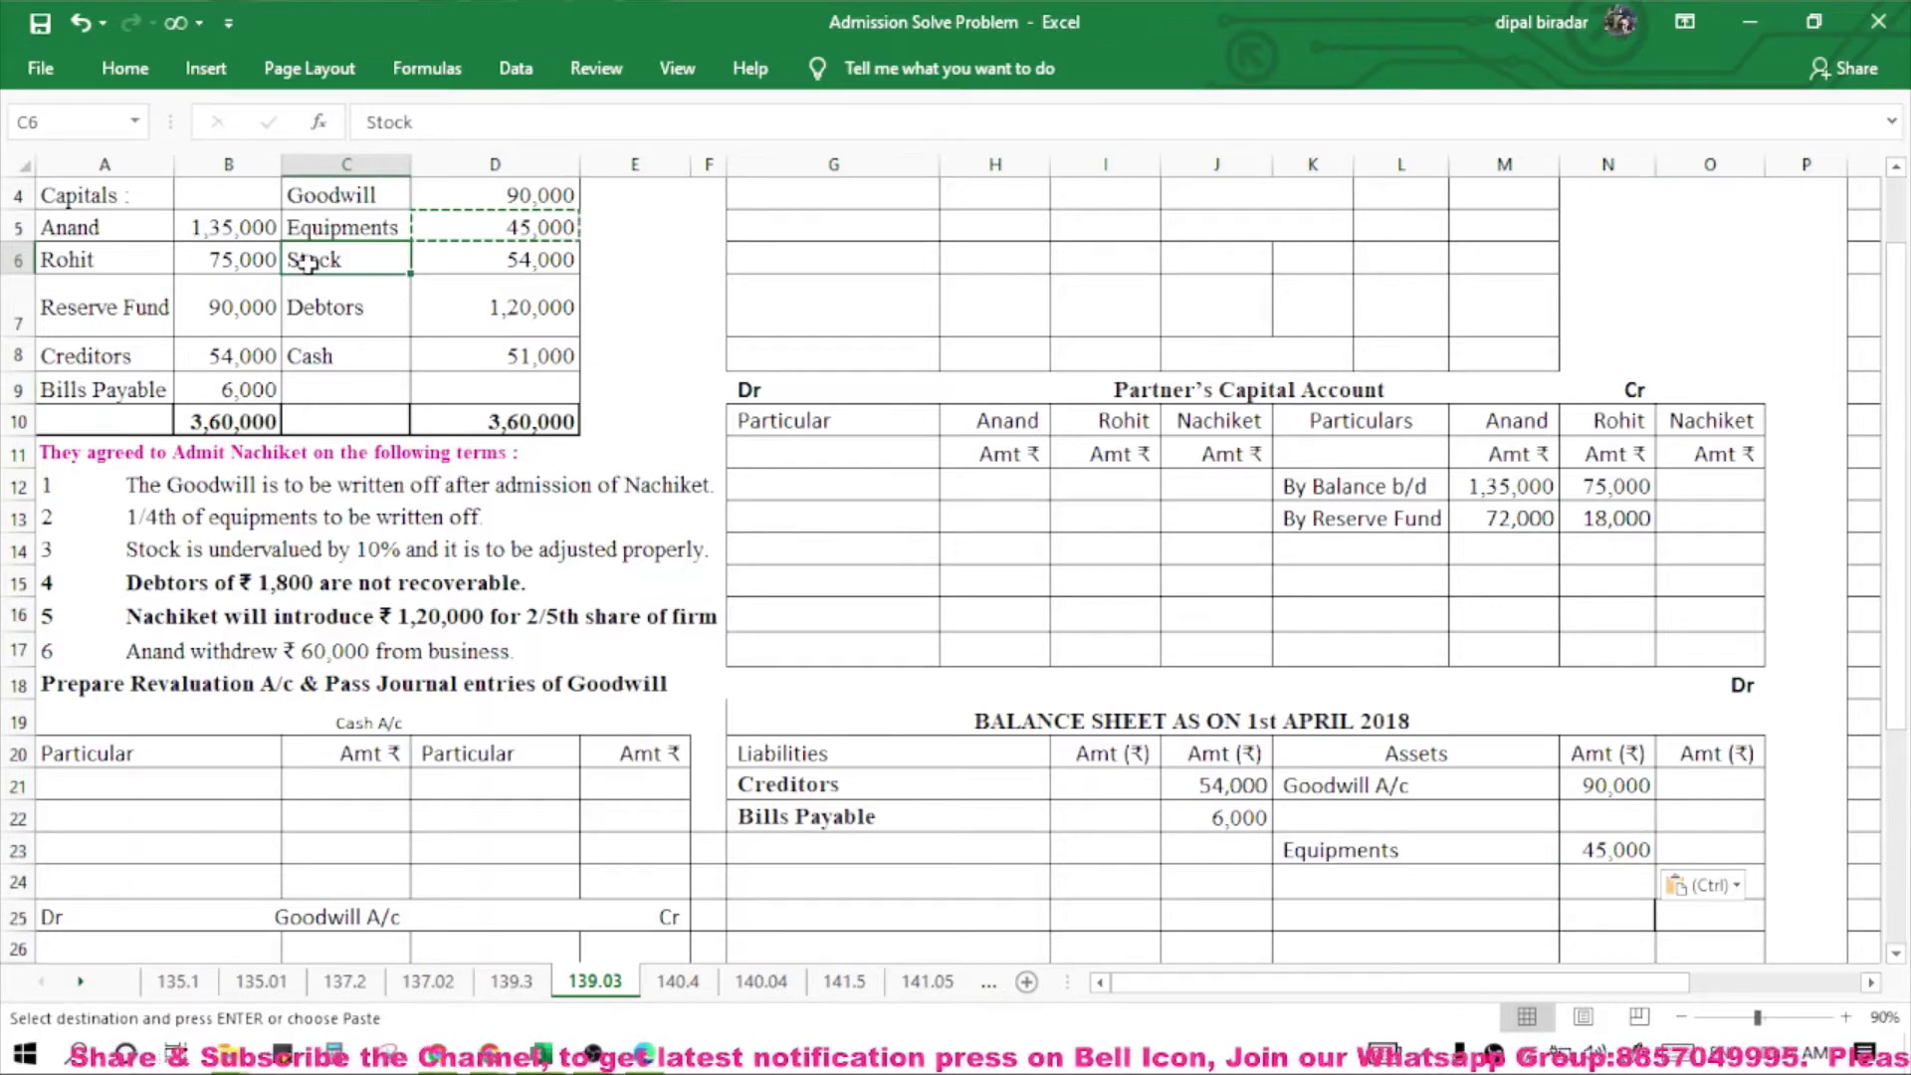
{"action": "key", "text": "ctrl+c"}
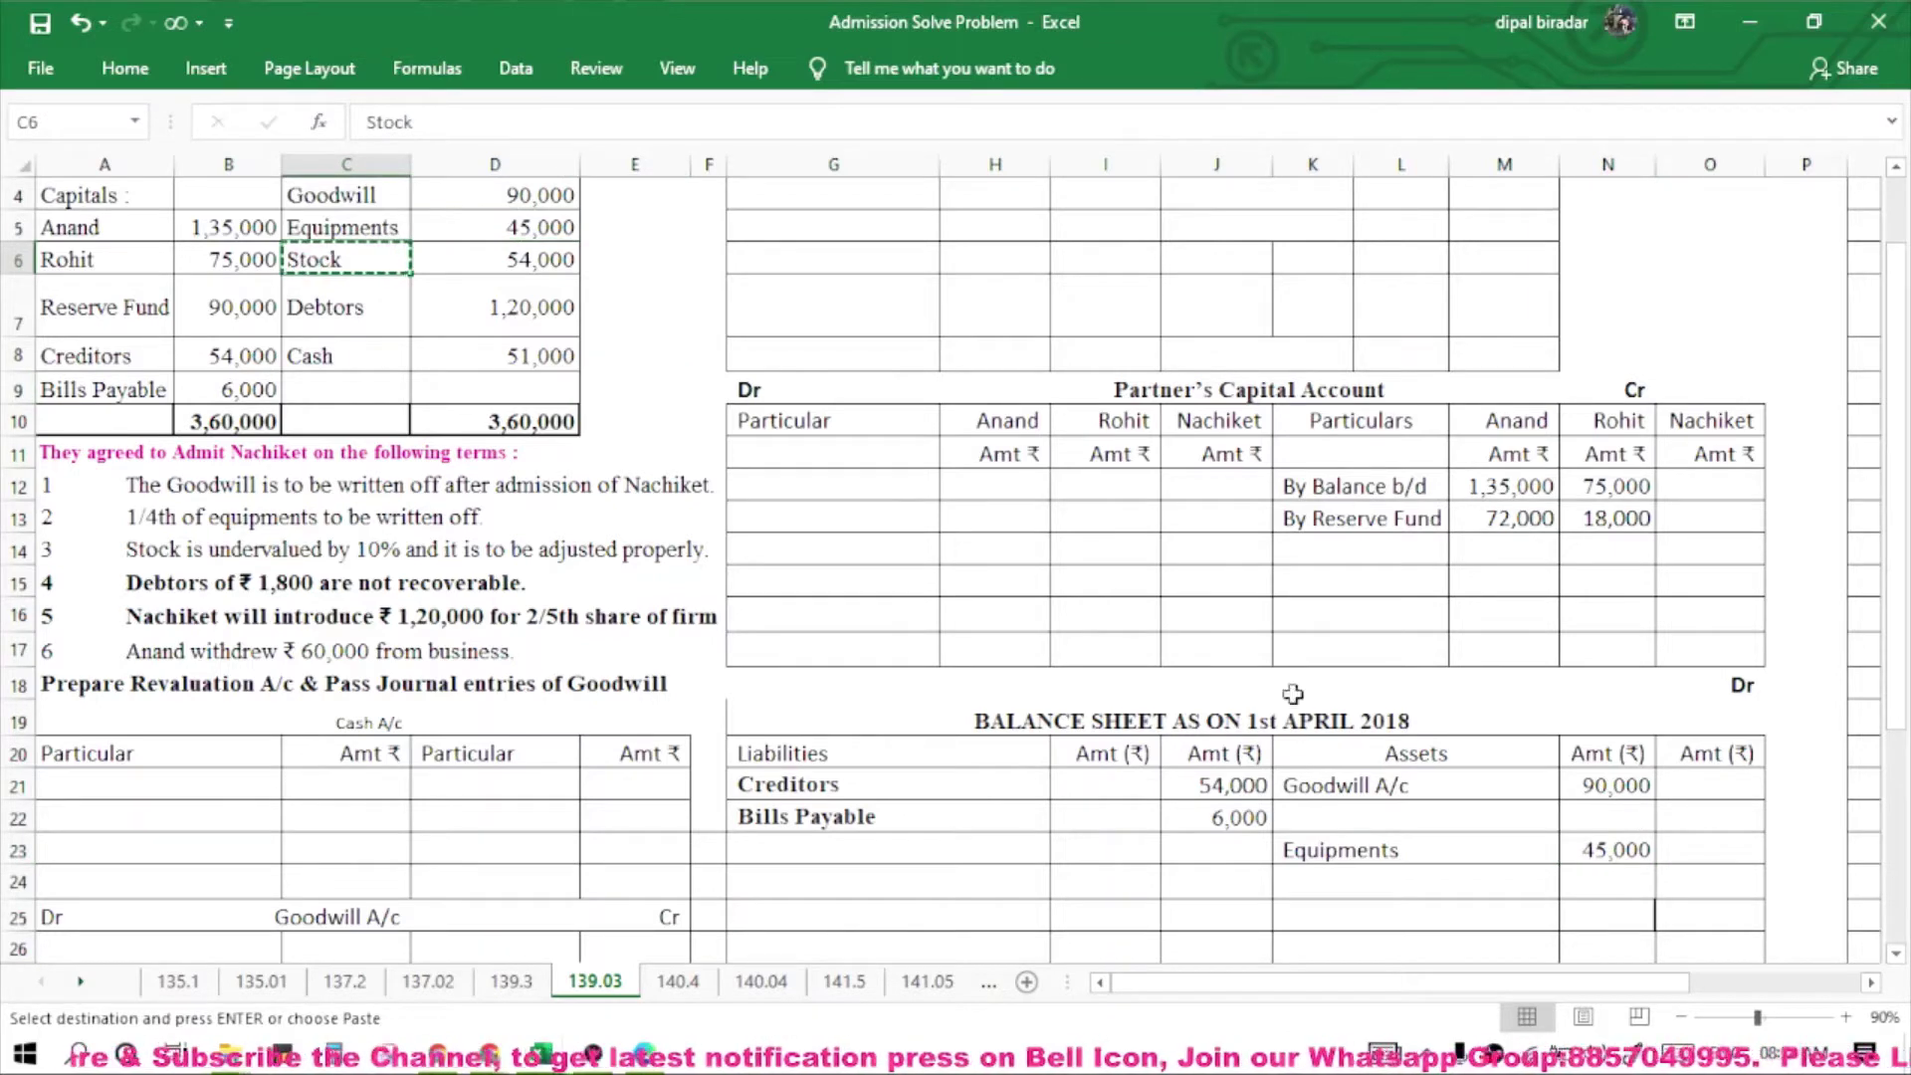
{"action": "left_click", "coordinate": [1442, 910]}
{"action": "key", "text": "ctrl+v"}
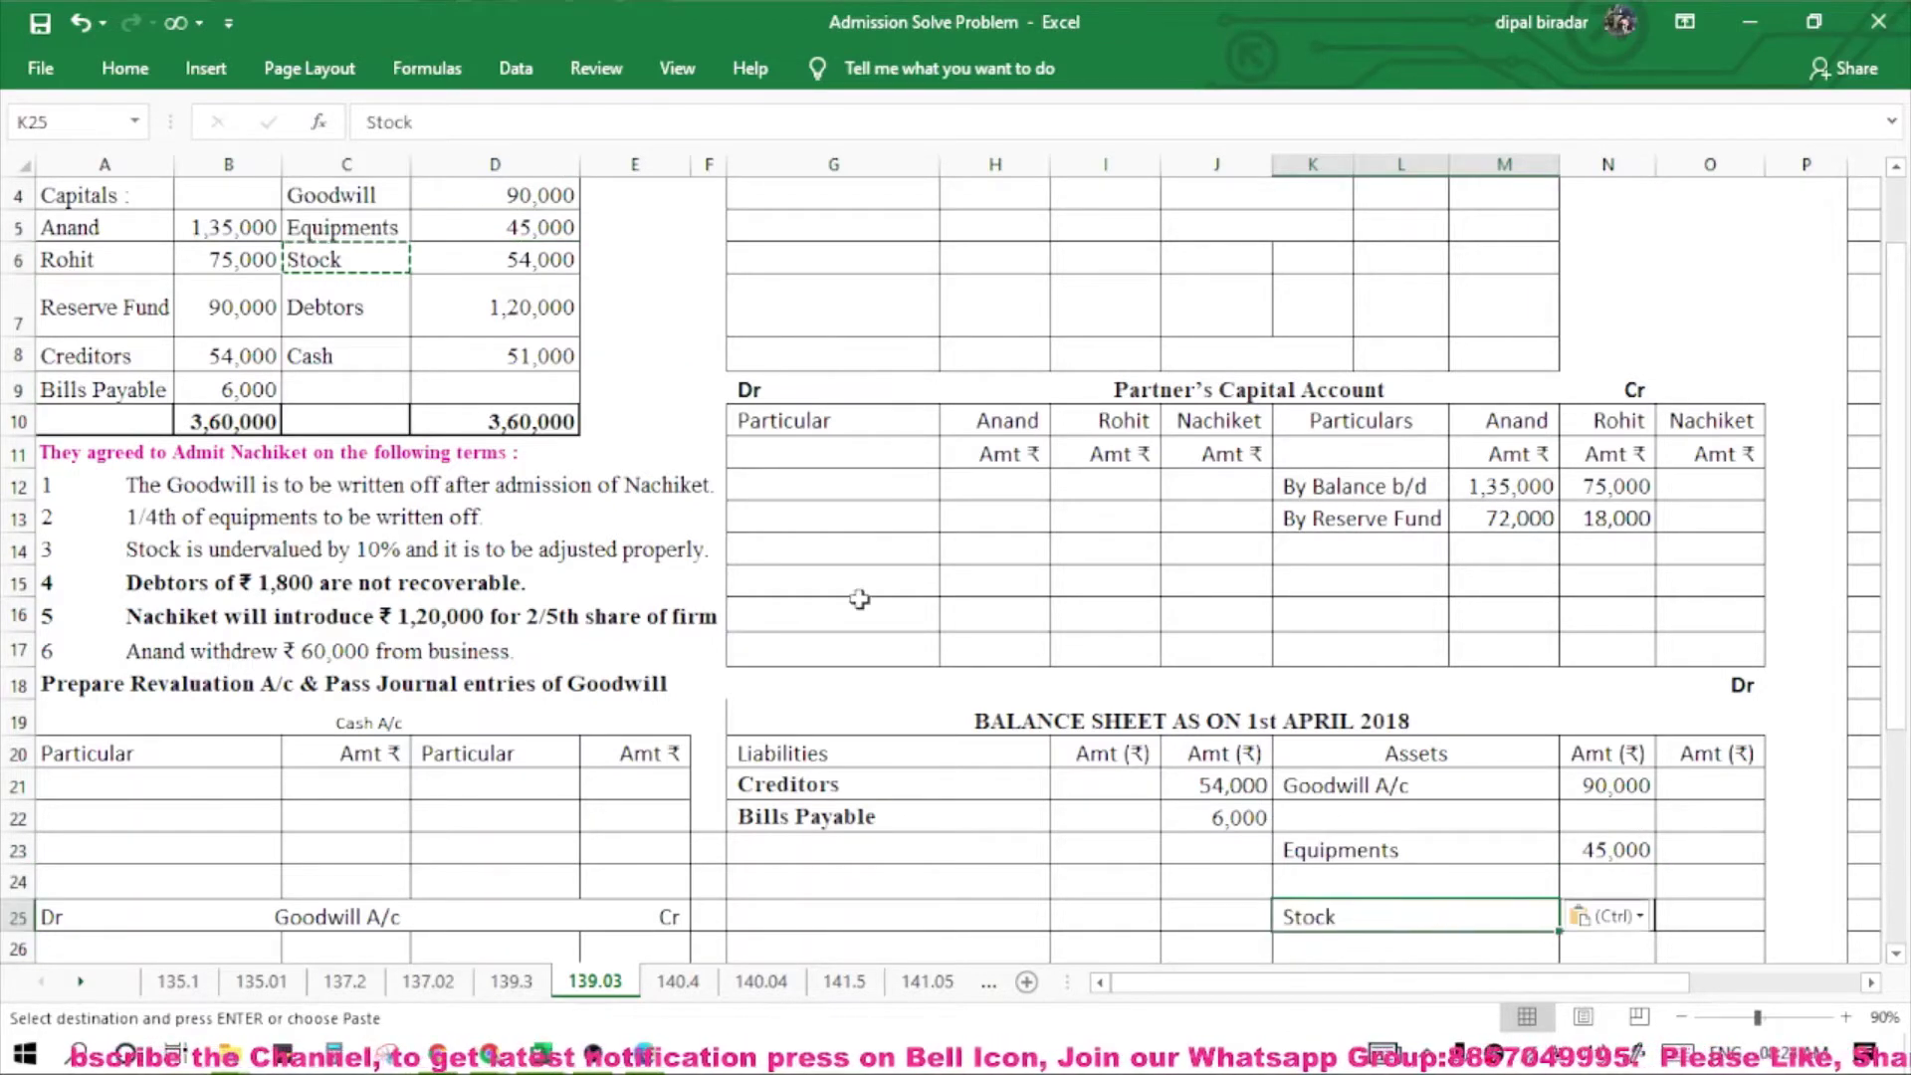
{"action": "left_click", "coordinate": [504, 262]}
{"action": "key", "text": "ctrl+c"}
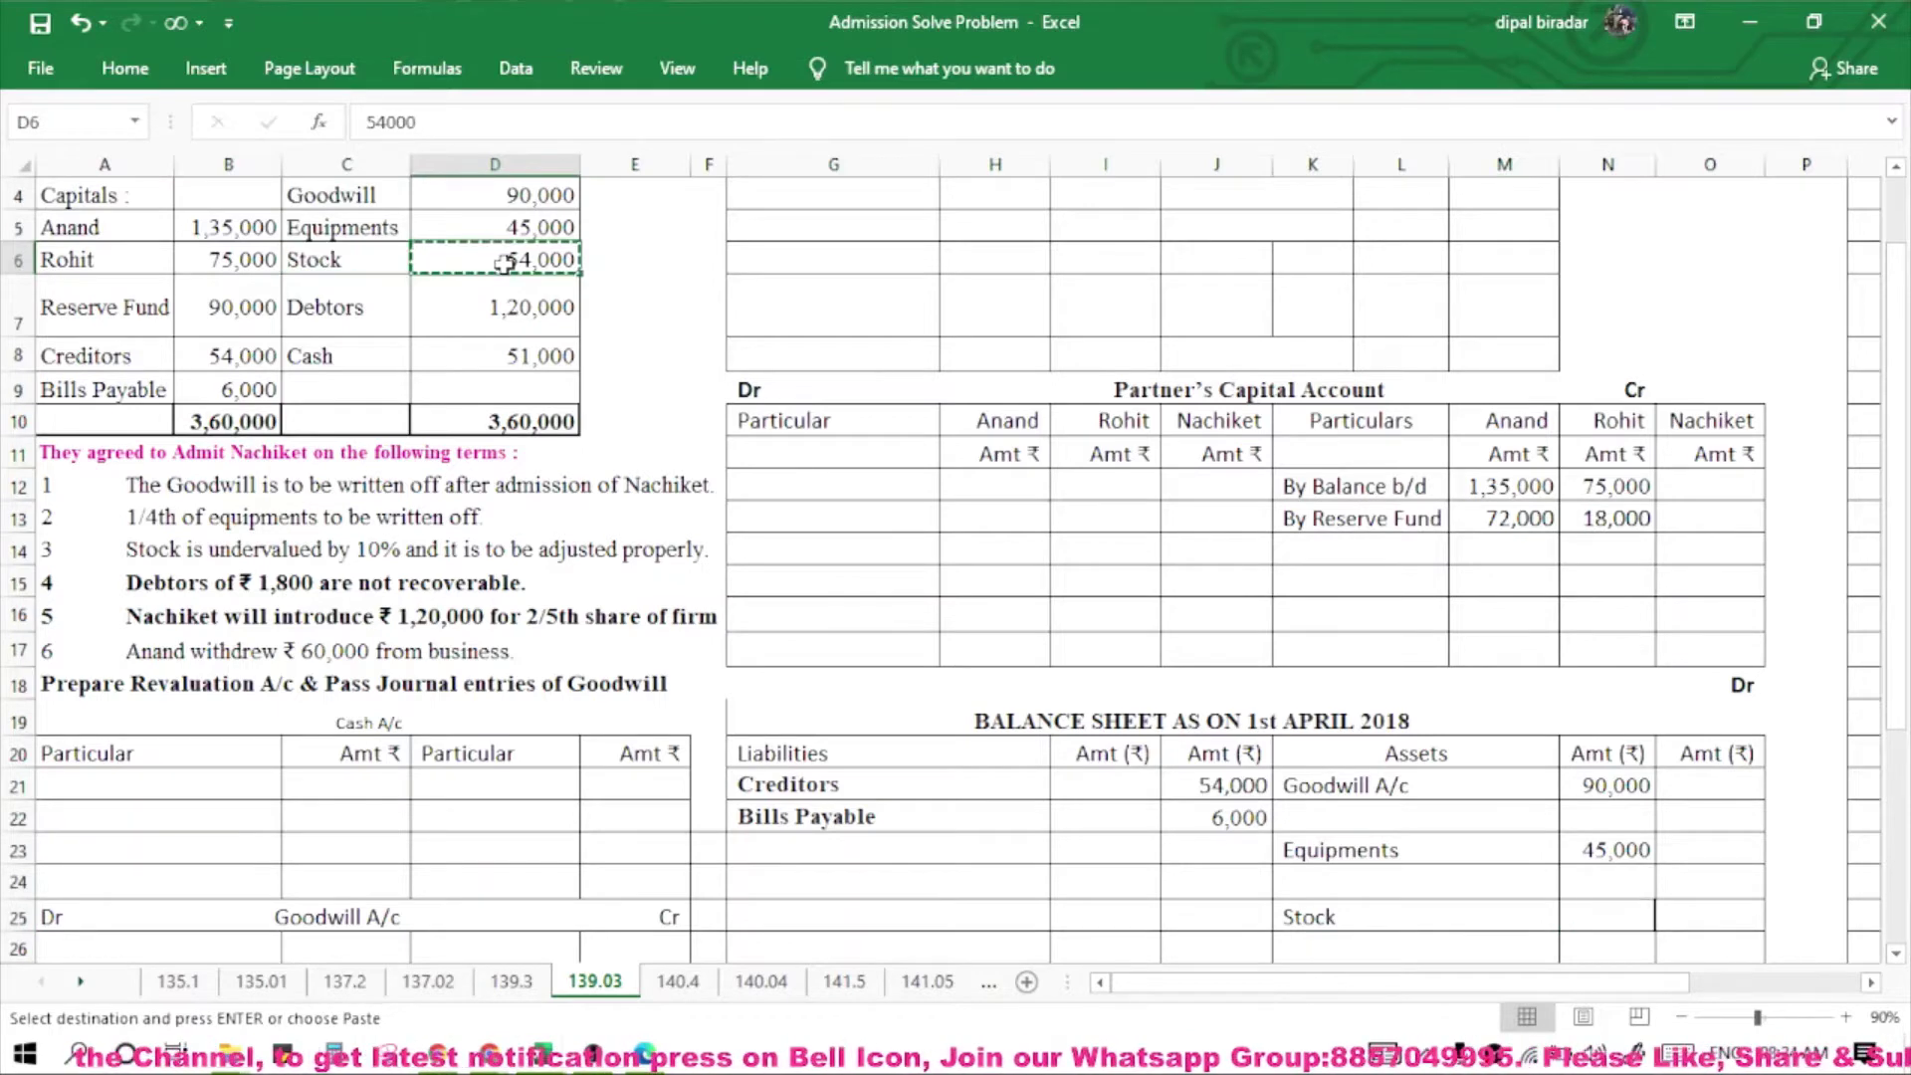
{"action": "left_click", "coordinate": [1601, 912]}
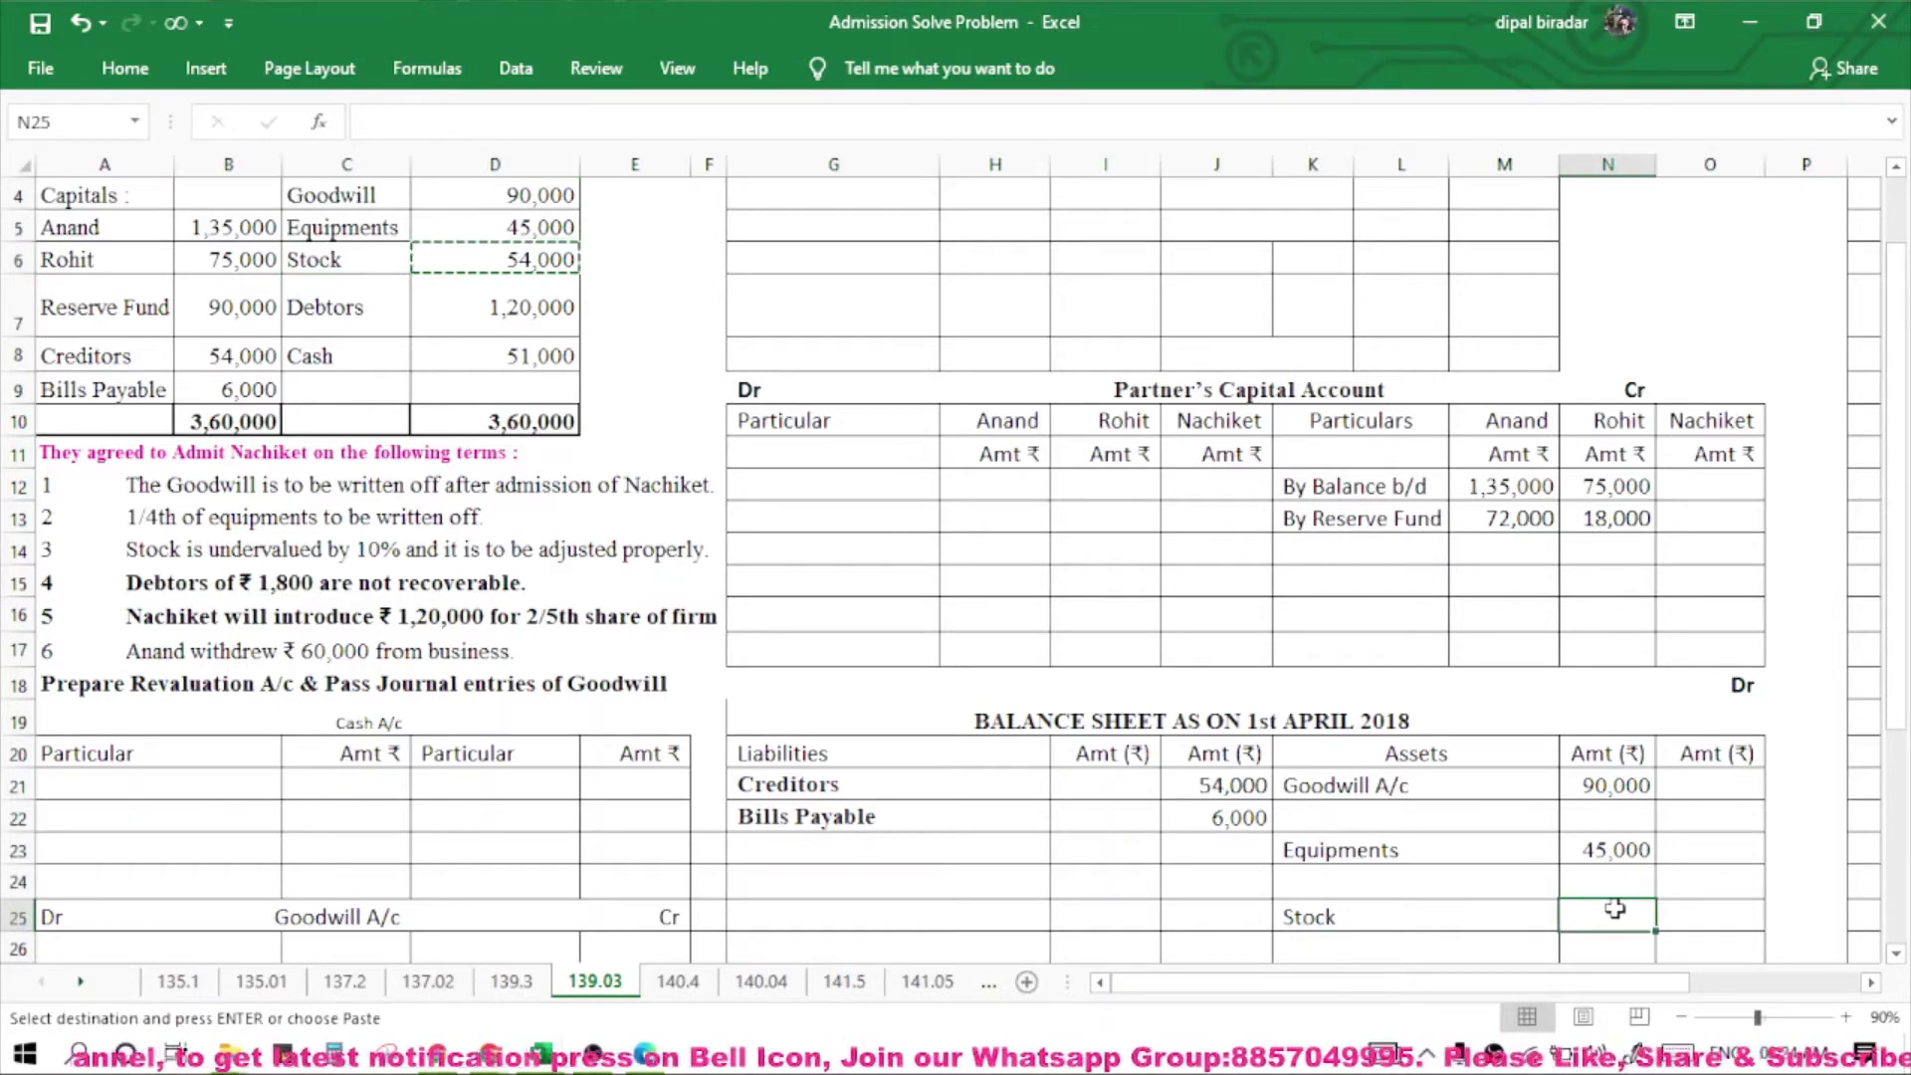
{"action": "key", "text": "ctrl+v"}
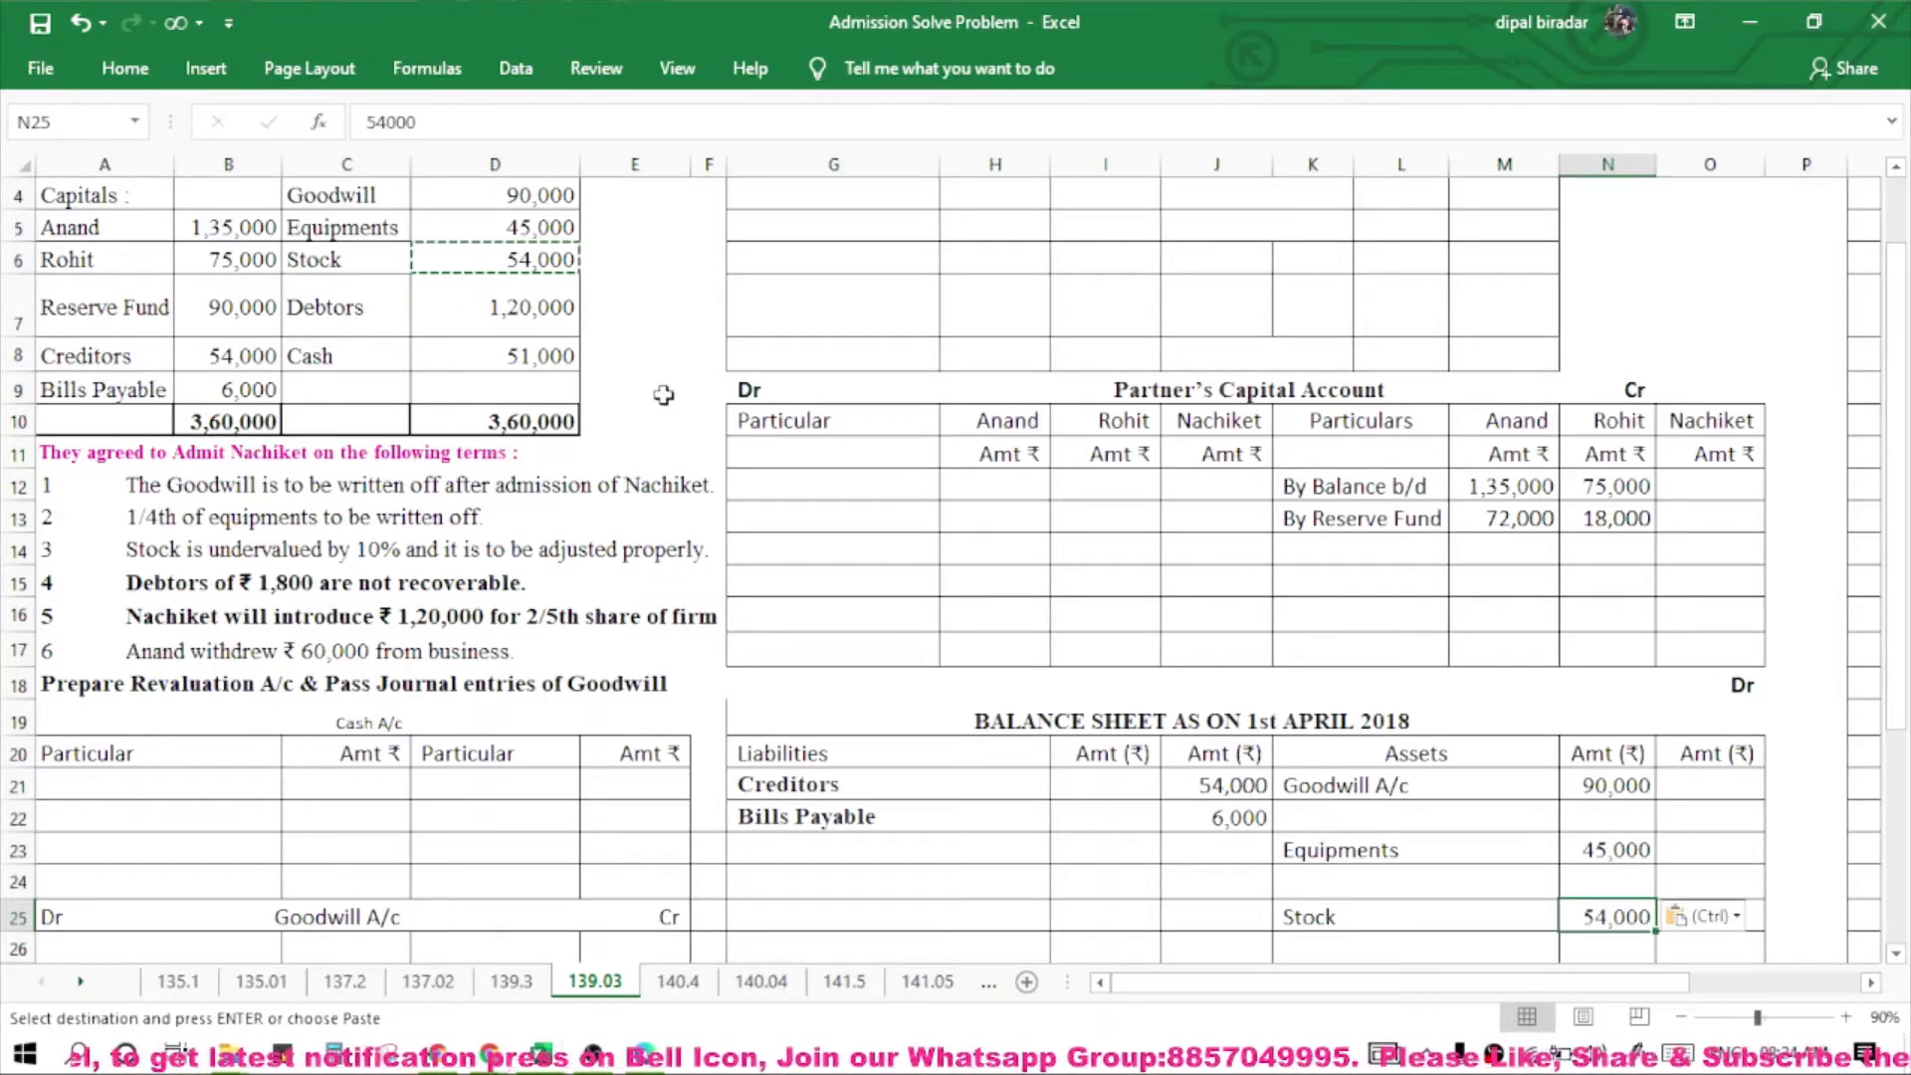
Try to copy the Debtors label from C7 to K27 in the new balance sheet.
{"action": "left_click", "coordinate": [303, 311]}
{"action": "key", "text": "ctrl+c"}
{"action": "scroll", "coordinate": [977, 533], "scroll_direction": "down", "scroll_amount": 3}
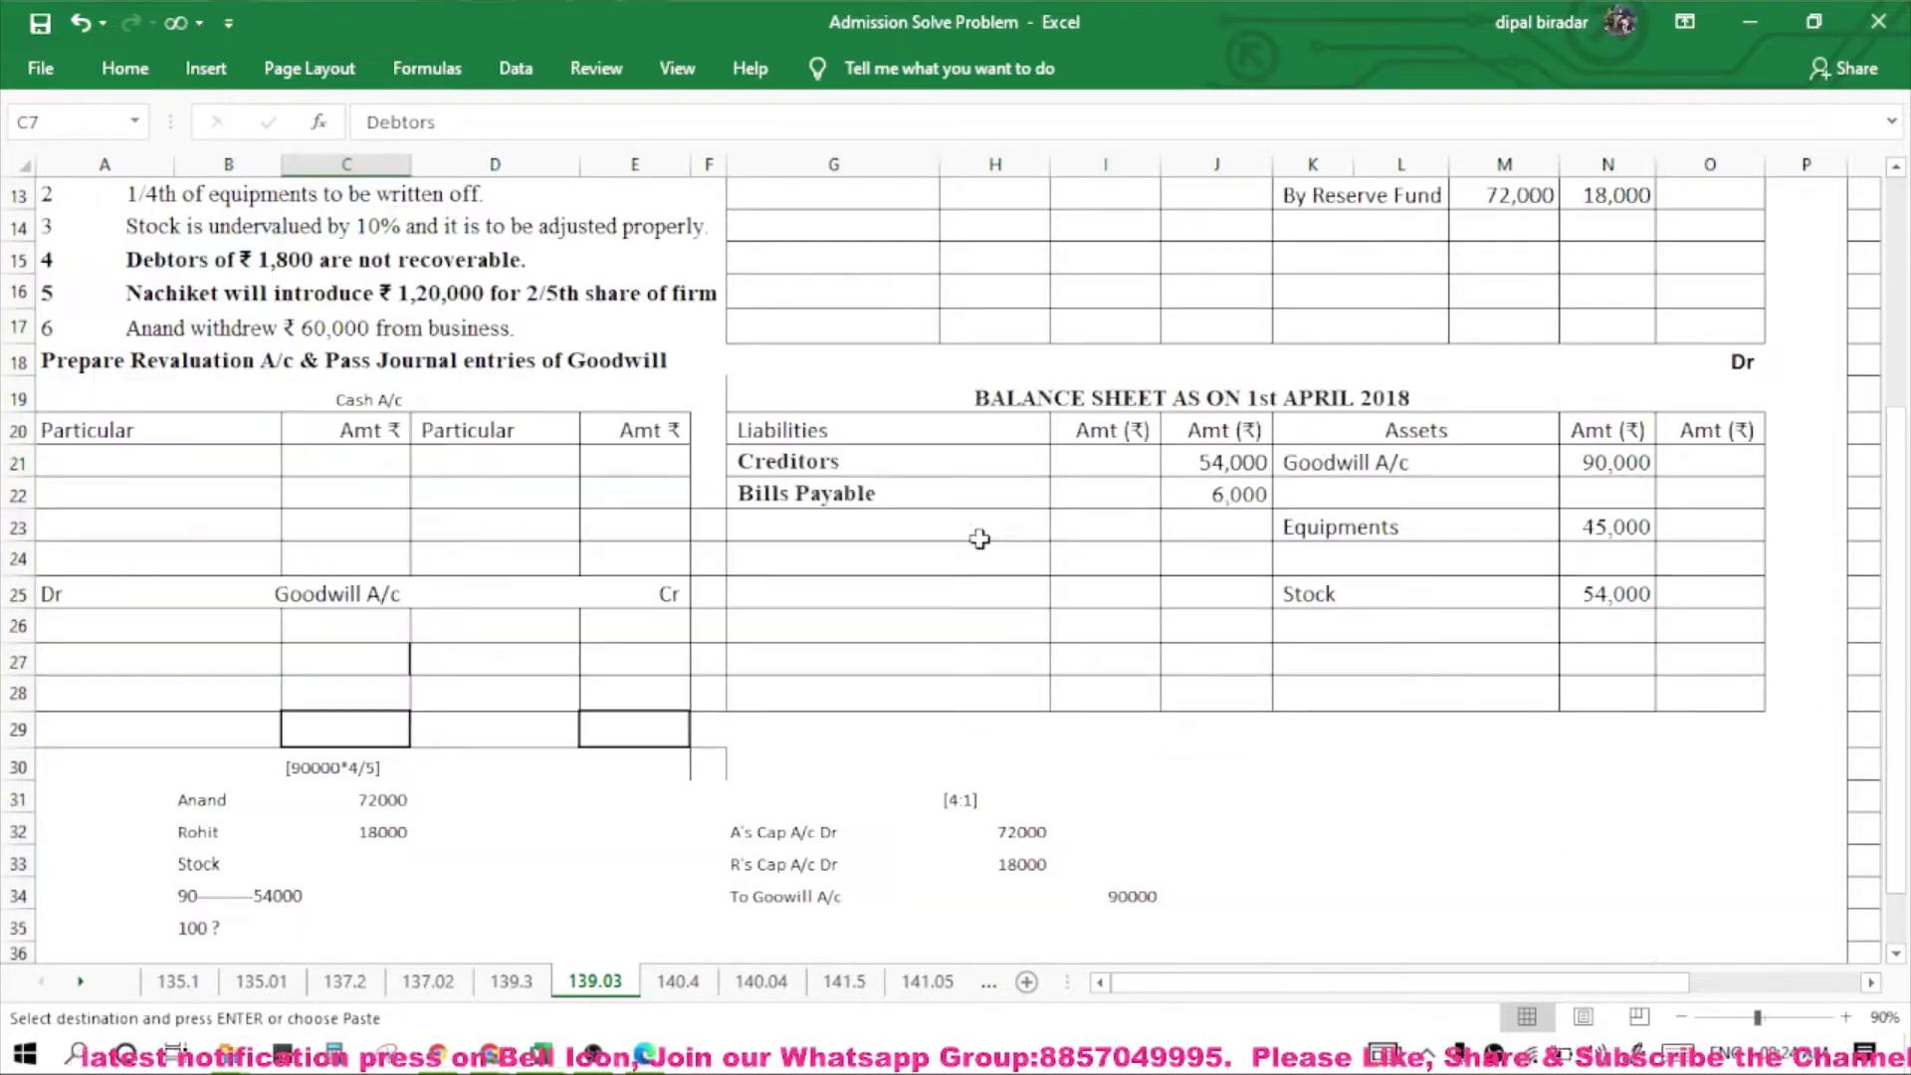
{"action": "left_click", "coordinate": [1398, 660]}
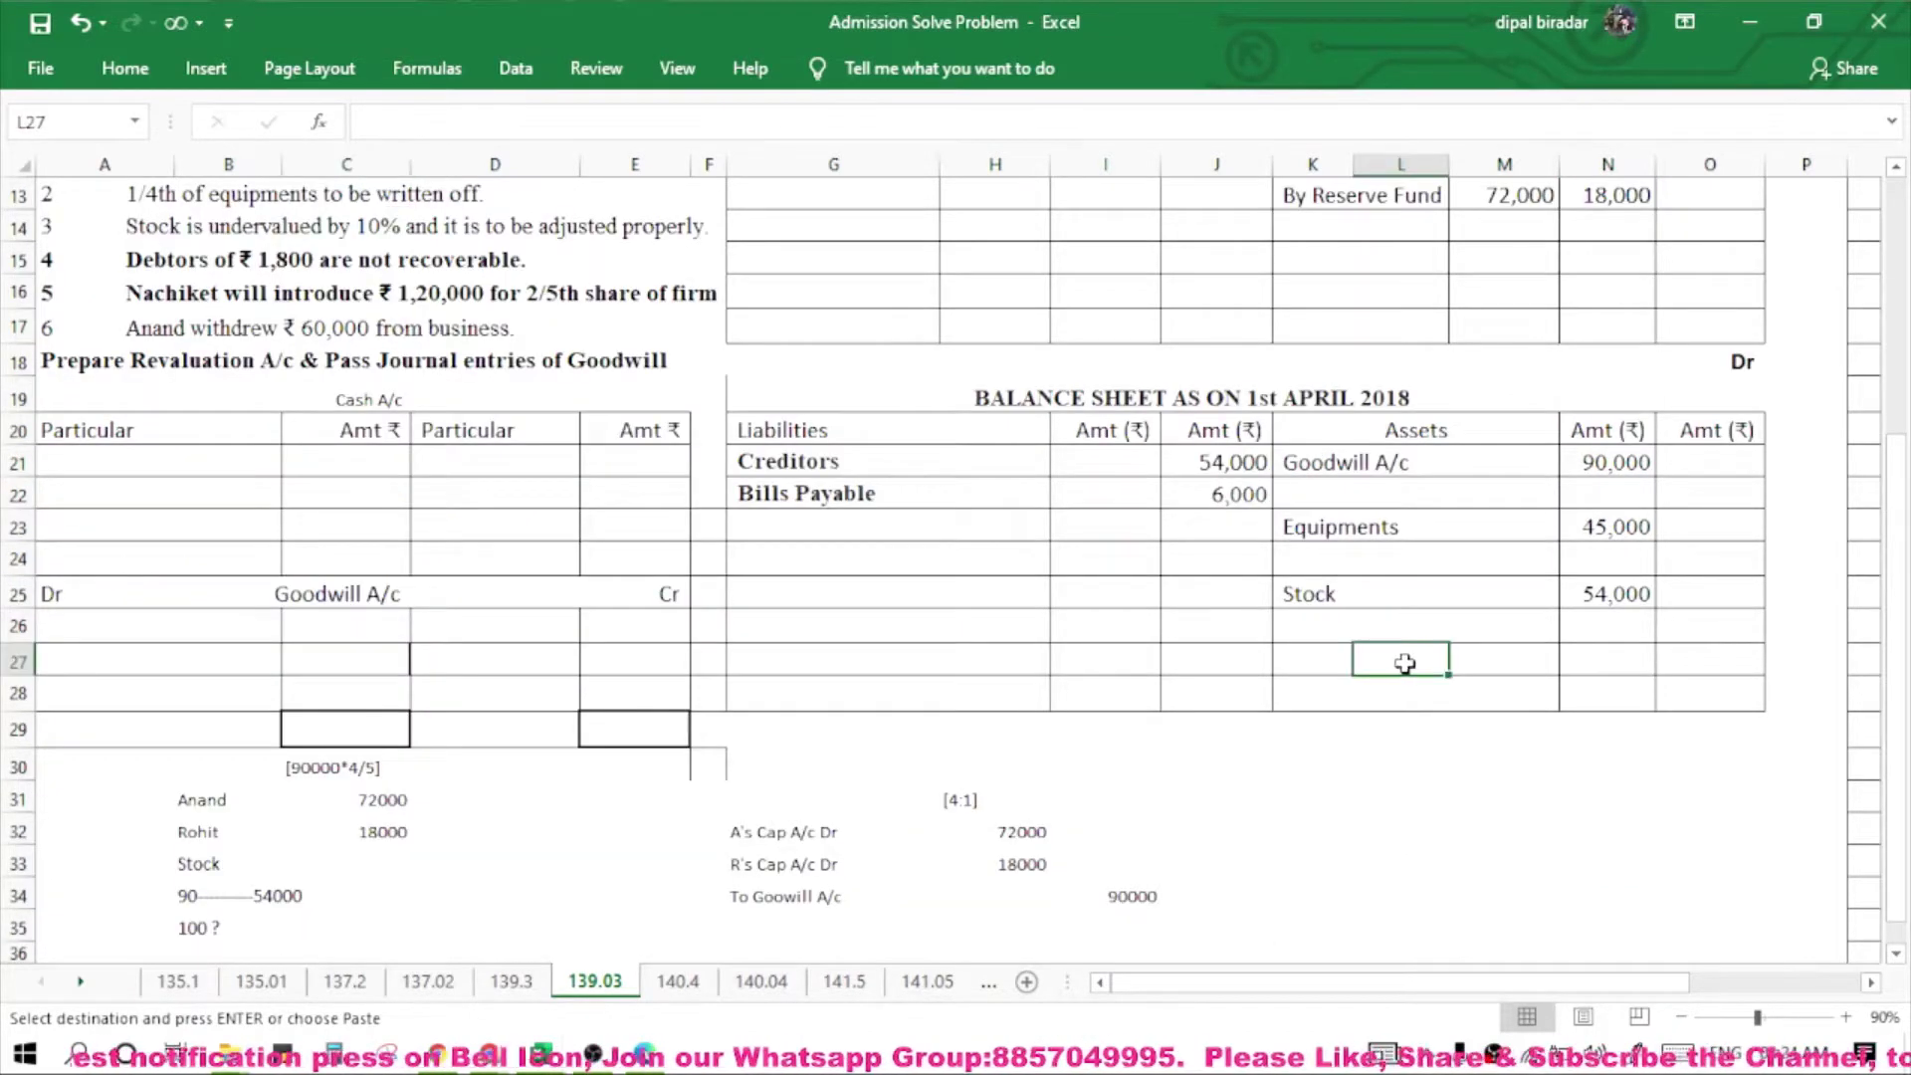
{"action": "left_click", "coordinate": [1309, 658]}
{"action": "key", "text": "ctrl+v"}
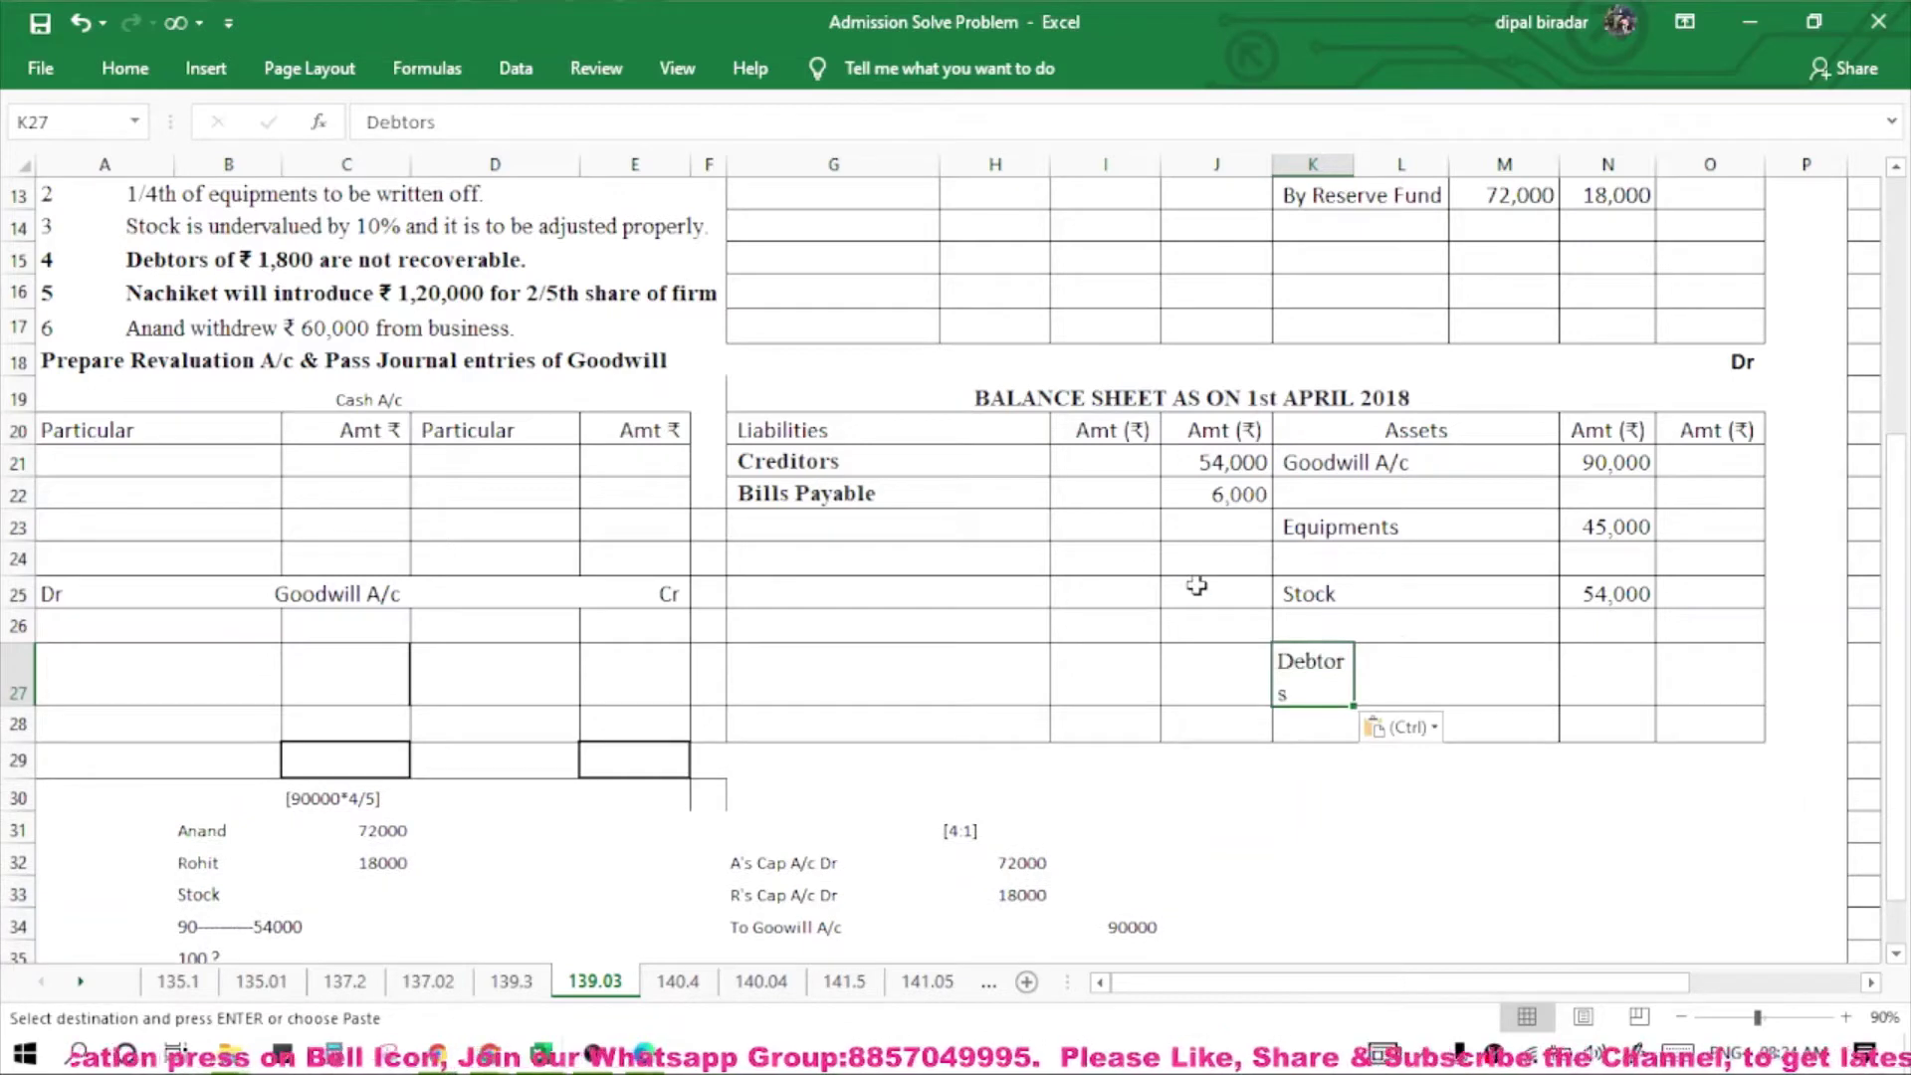
{"action": "key", "text": "ctrl+z"}
{"action": "left_click", "coordinate": [1431, 665]}
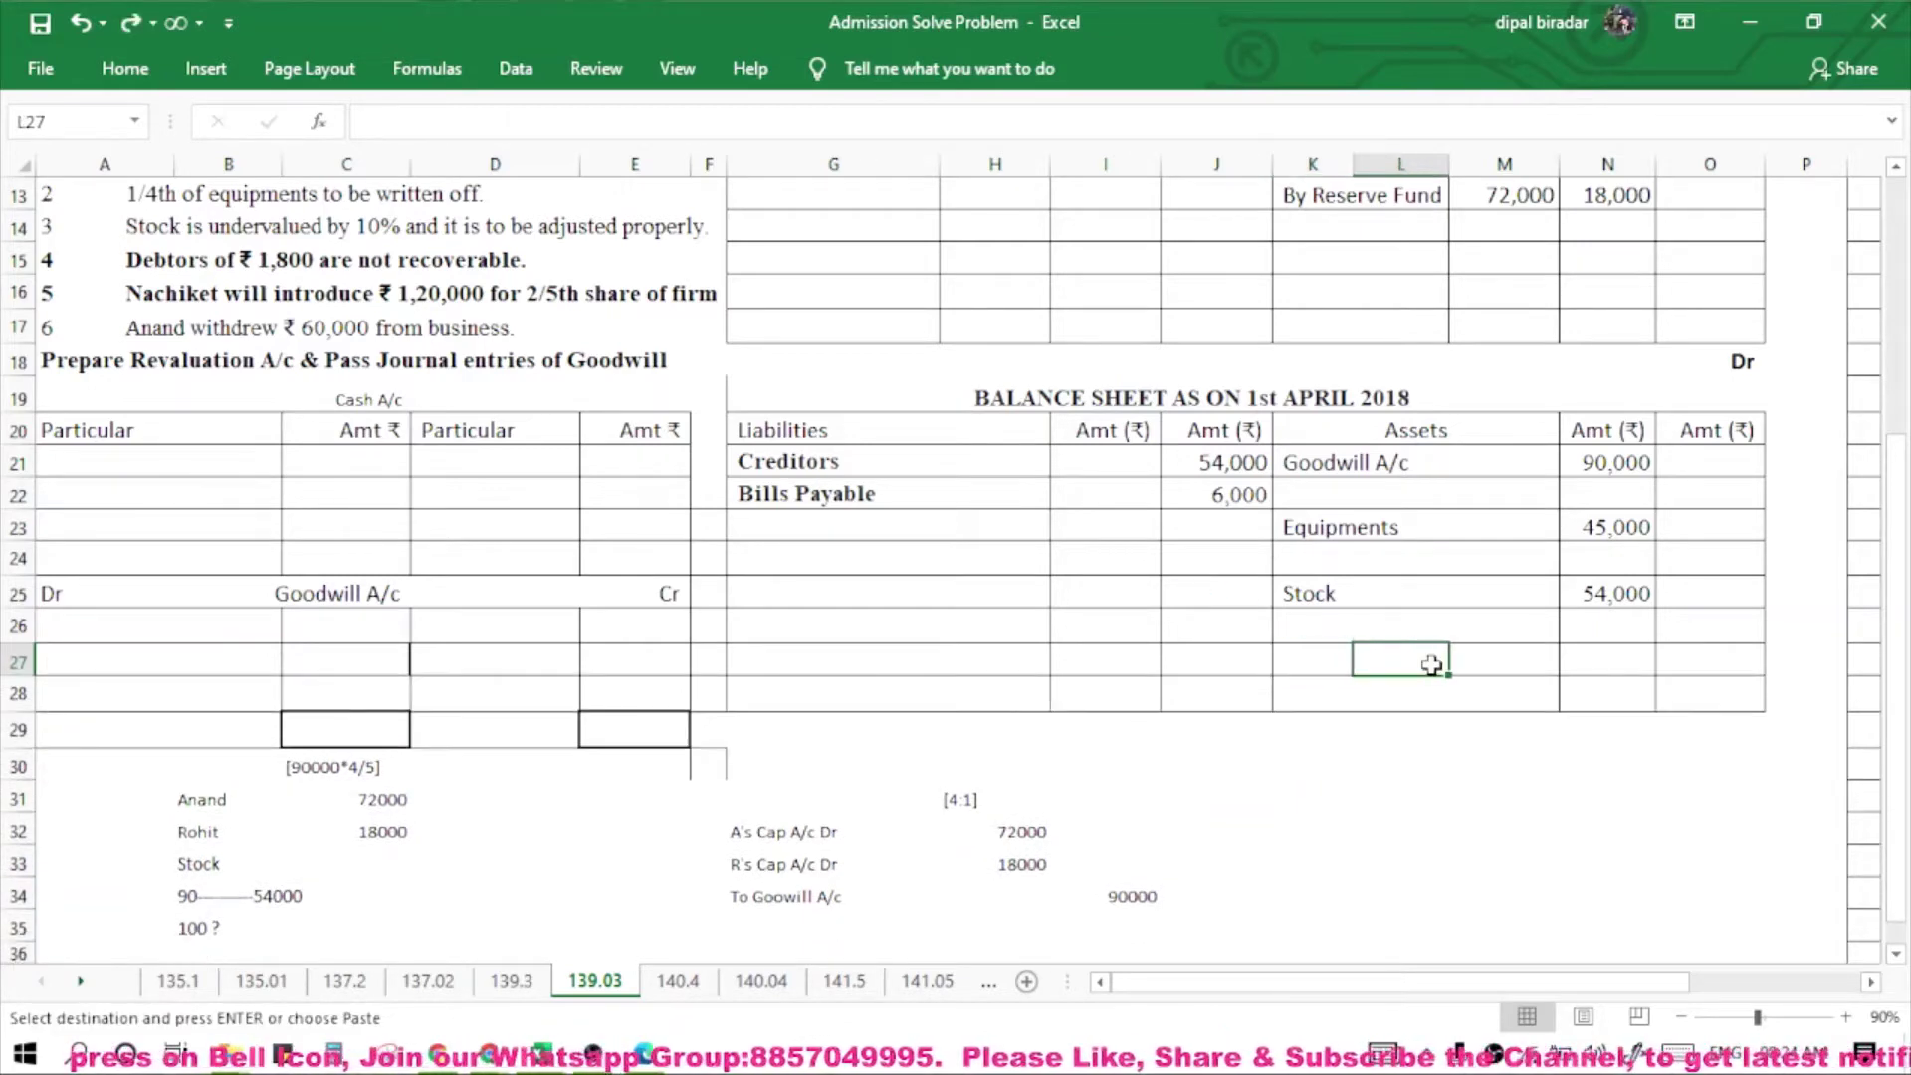
{"action": "key", "text": "ctrl+c"}
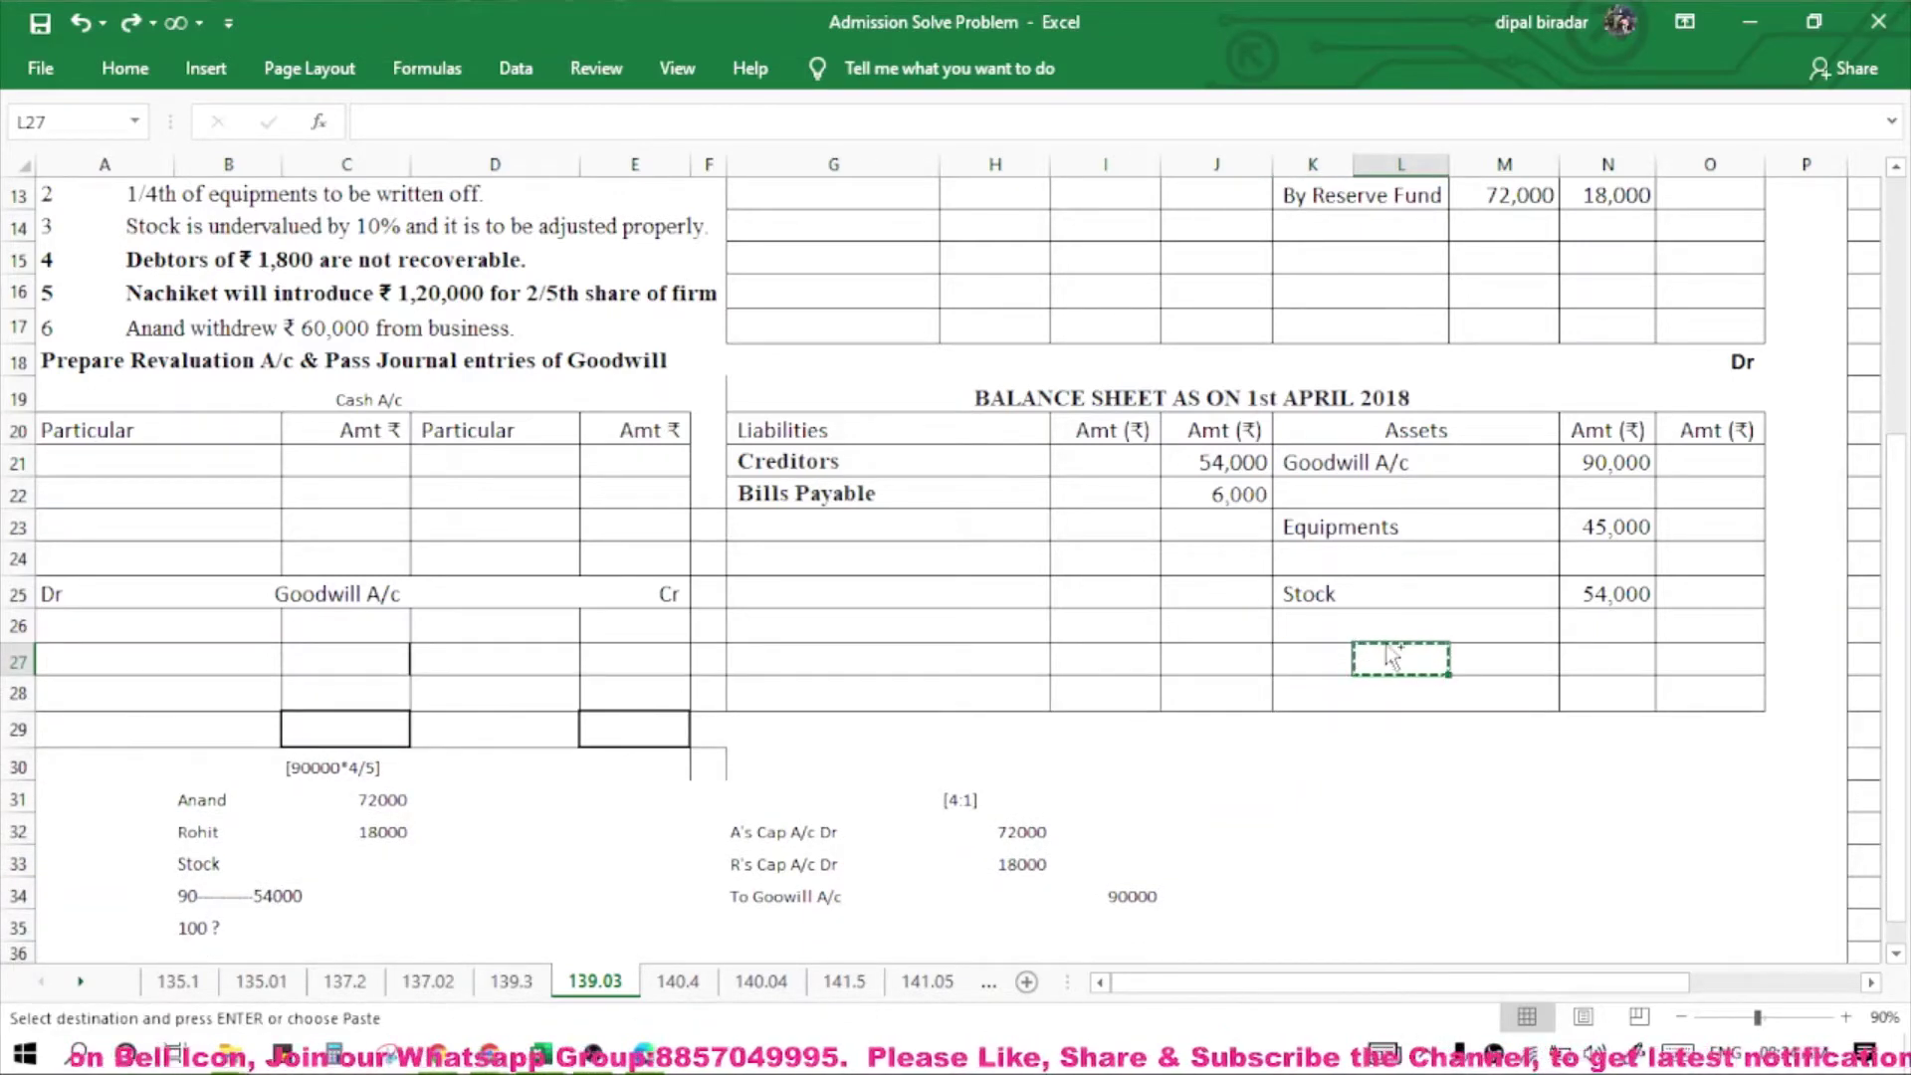
{"action": "key", "text": "ctrl+v"}
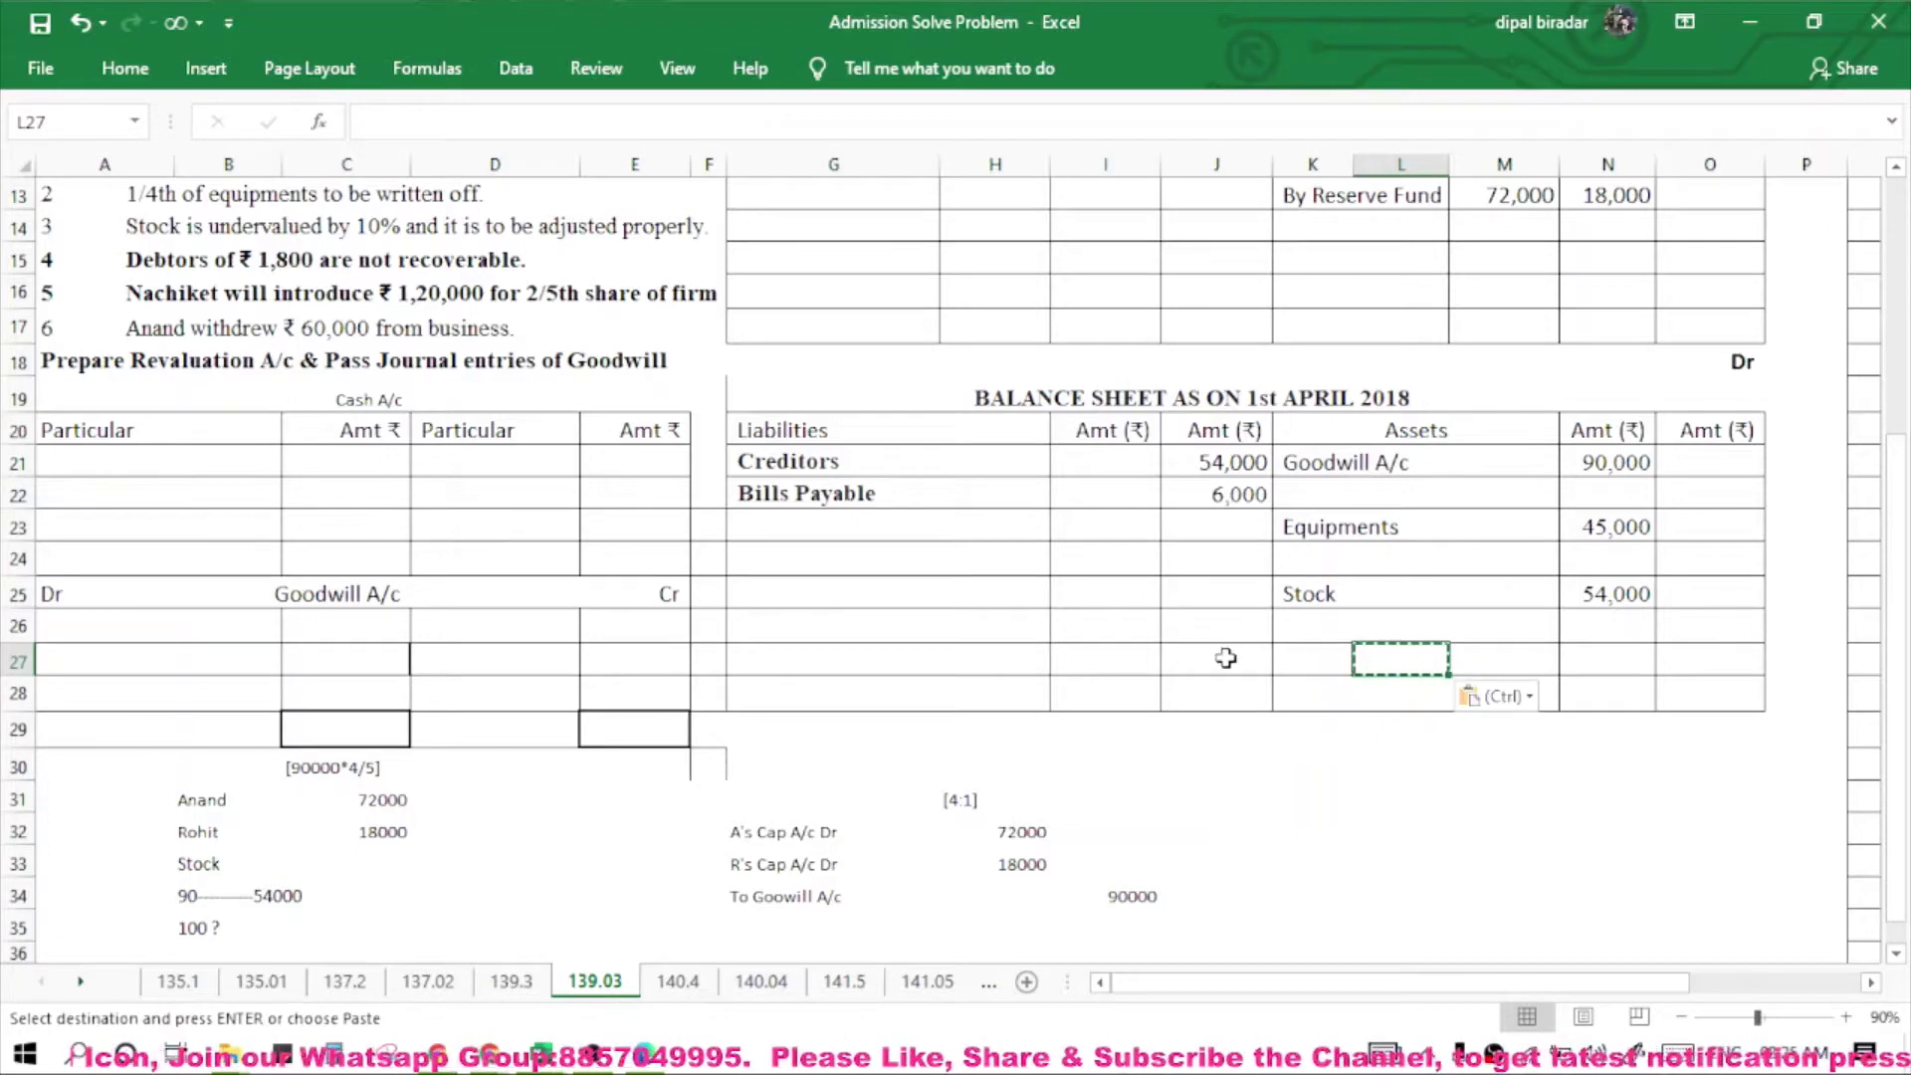
Enter "Debtors" in K27 on the assets side of the new balance sheet.
{"action": "left_click", "coordinate": [1315, 662]}
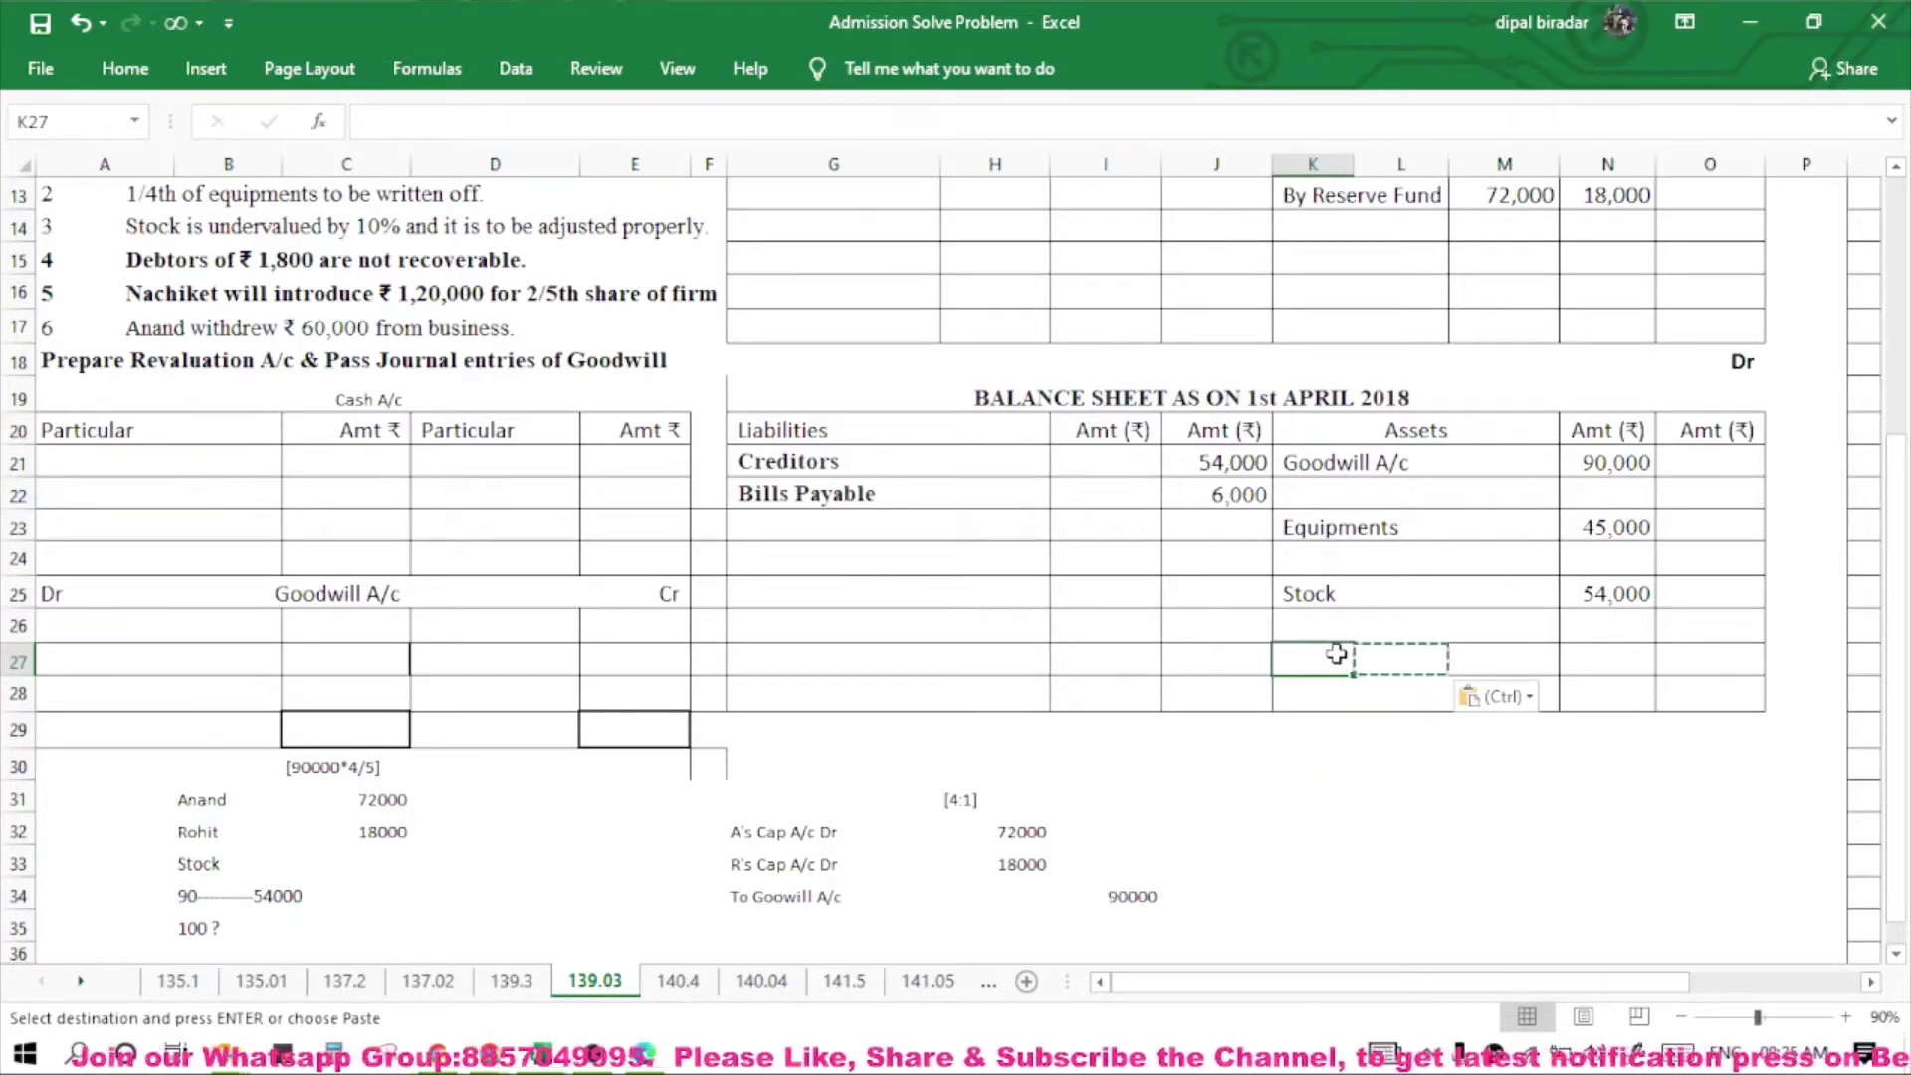
{"action": "type", "text": "Debtors"}
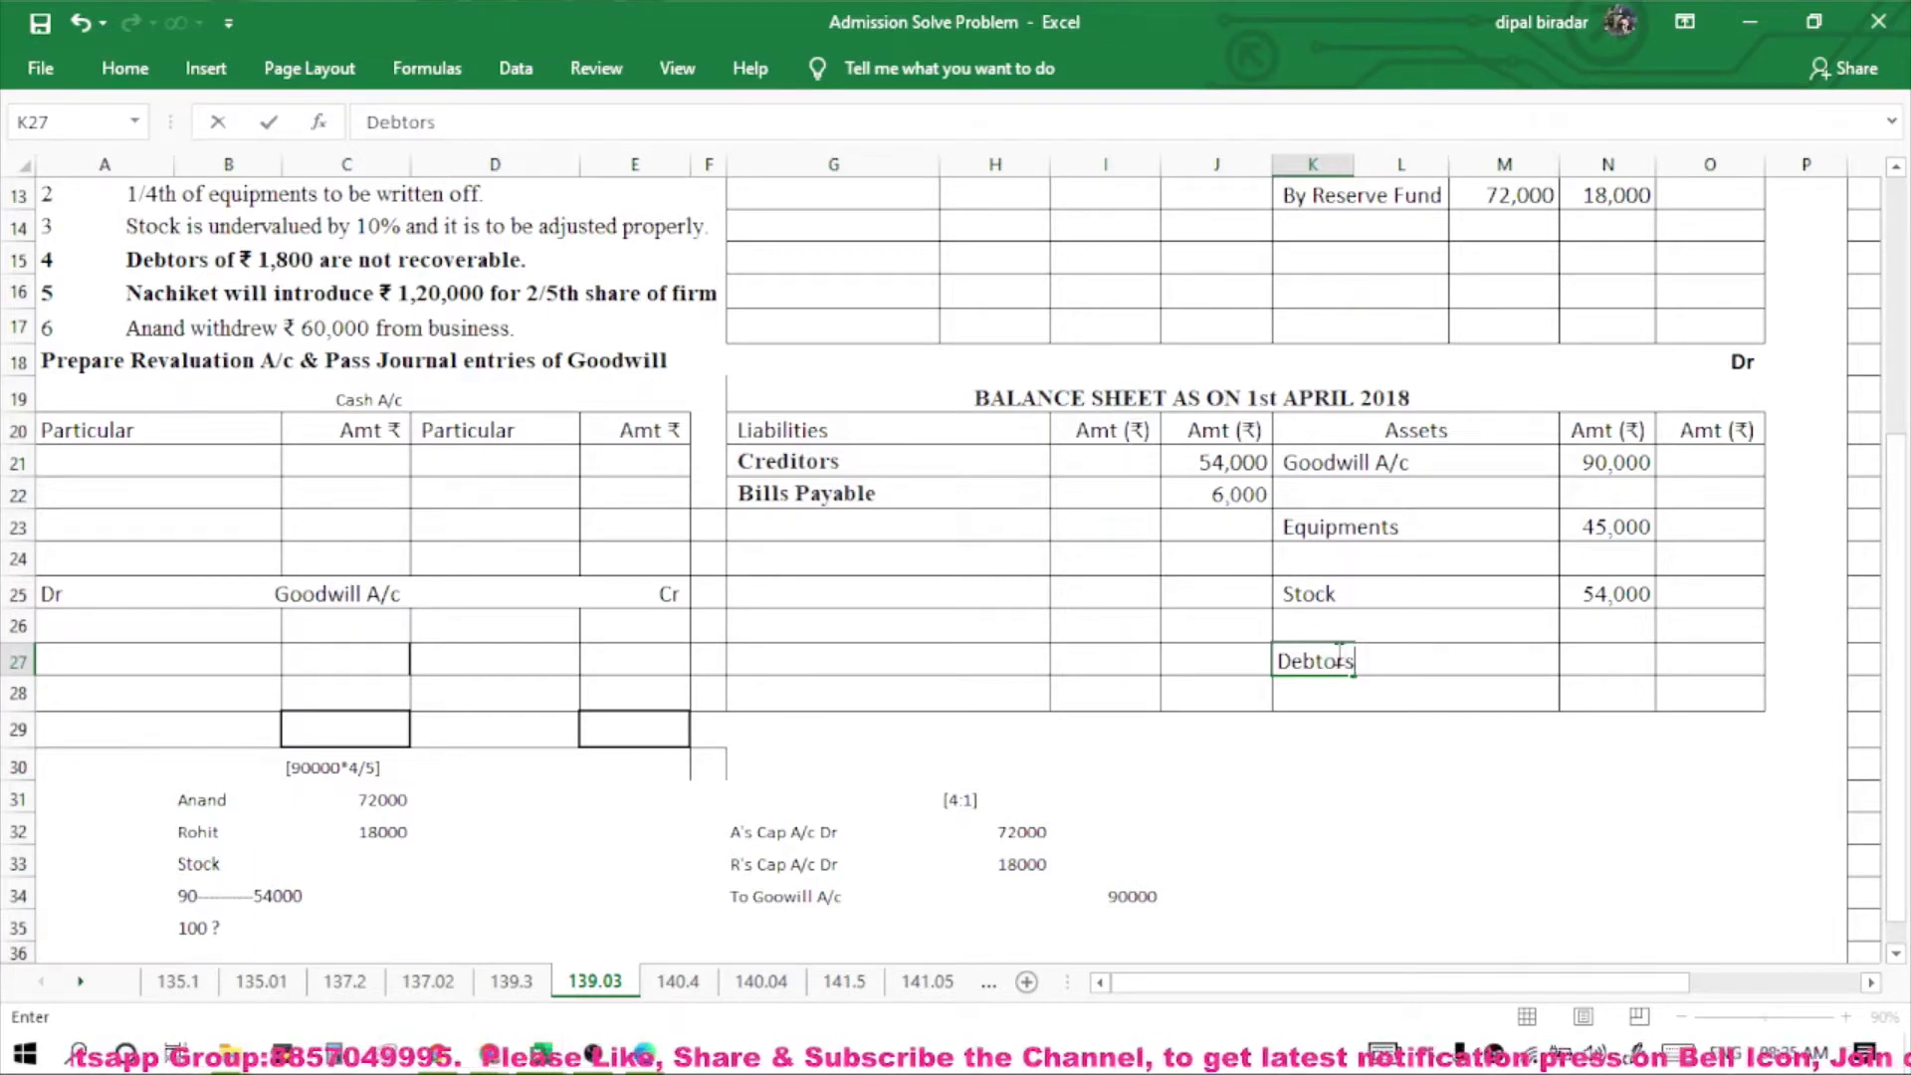
{"action": "left_click", "coordinate": [1523, 722]}
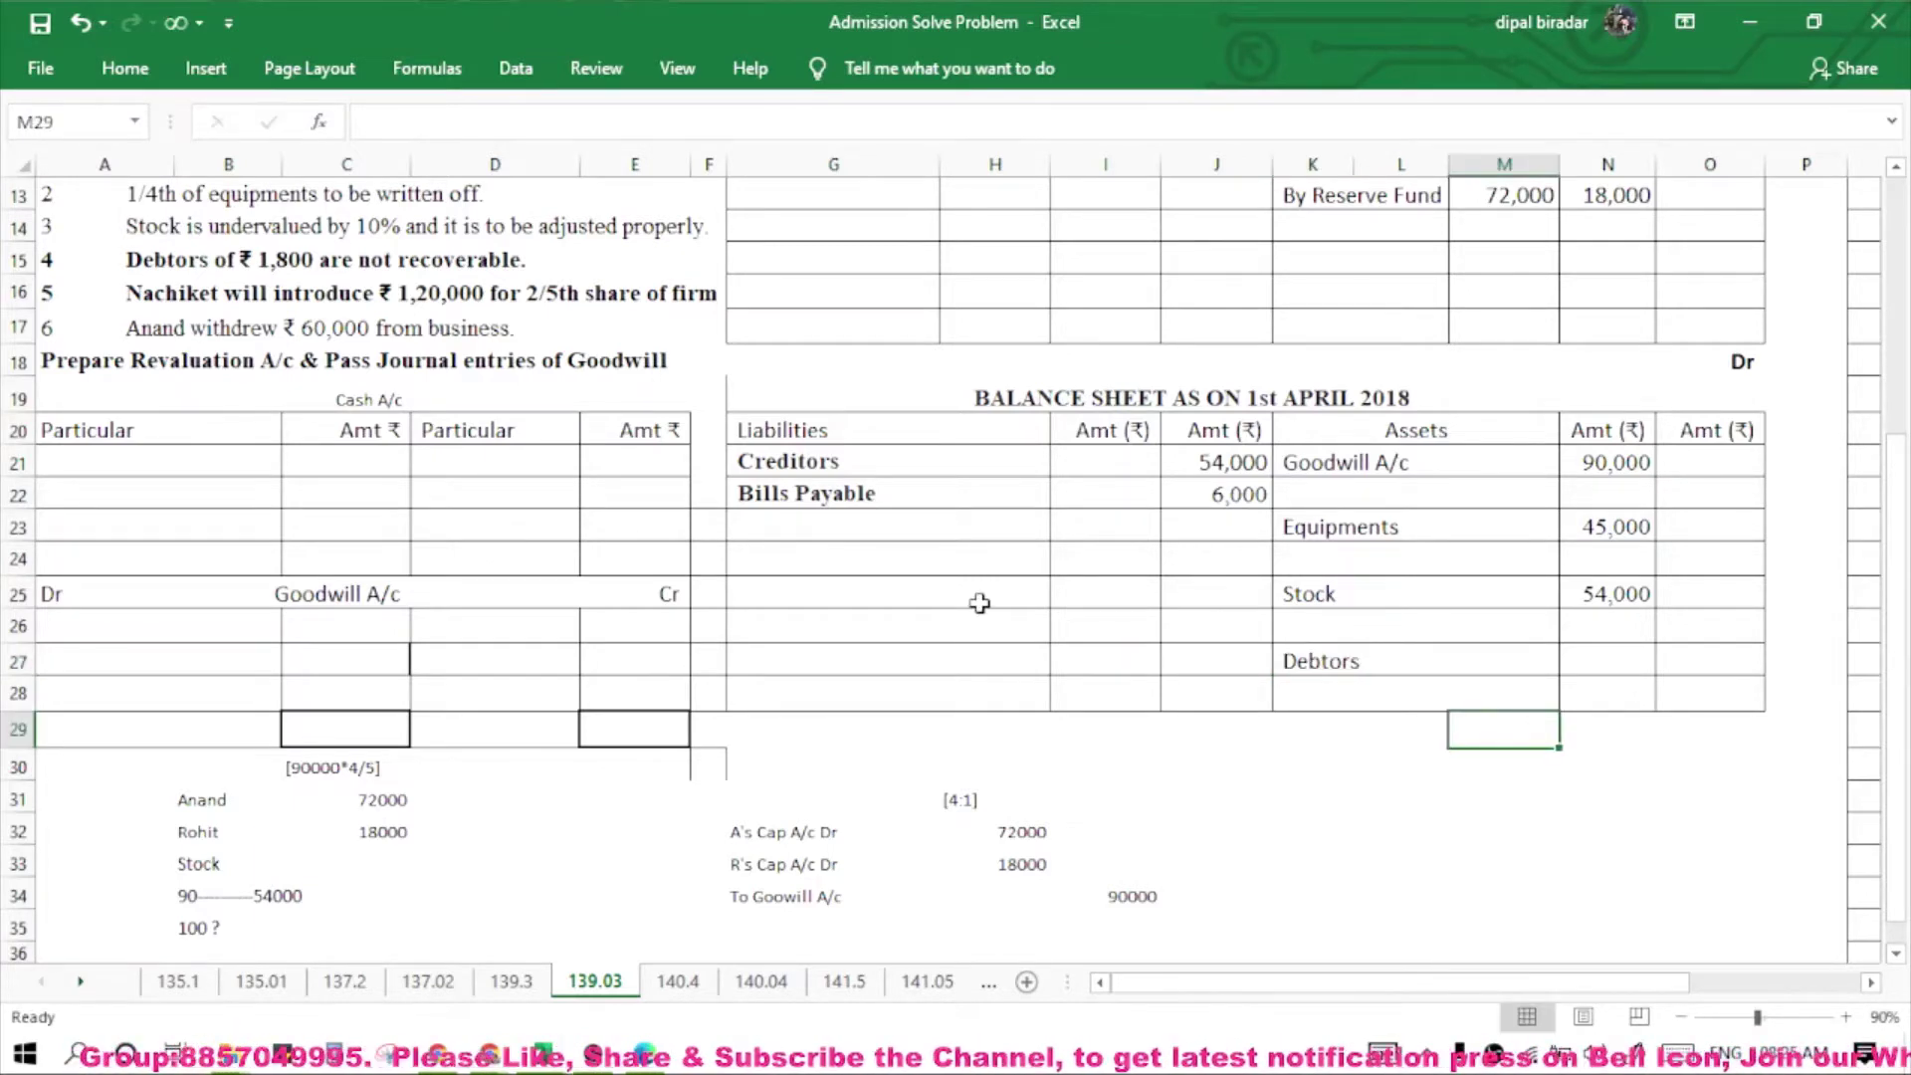
Copy the old balance sheet's debtors amount from D7 to N27, beside Debtors in the new balance sheet.
{"action": "scroll", "coordinate": [476, 260], "scroll_direction": "up", "scroll_amount": 2}
{"action": "left_click", "coordinate": [493, 231]}
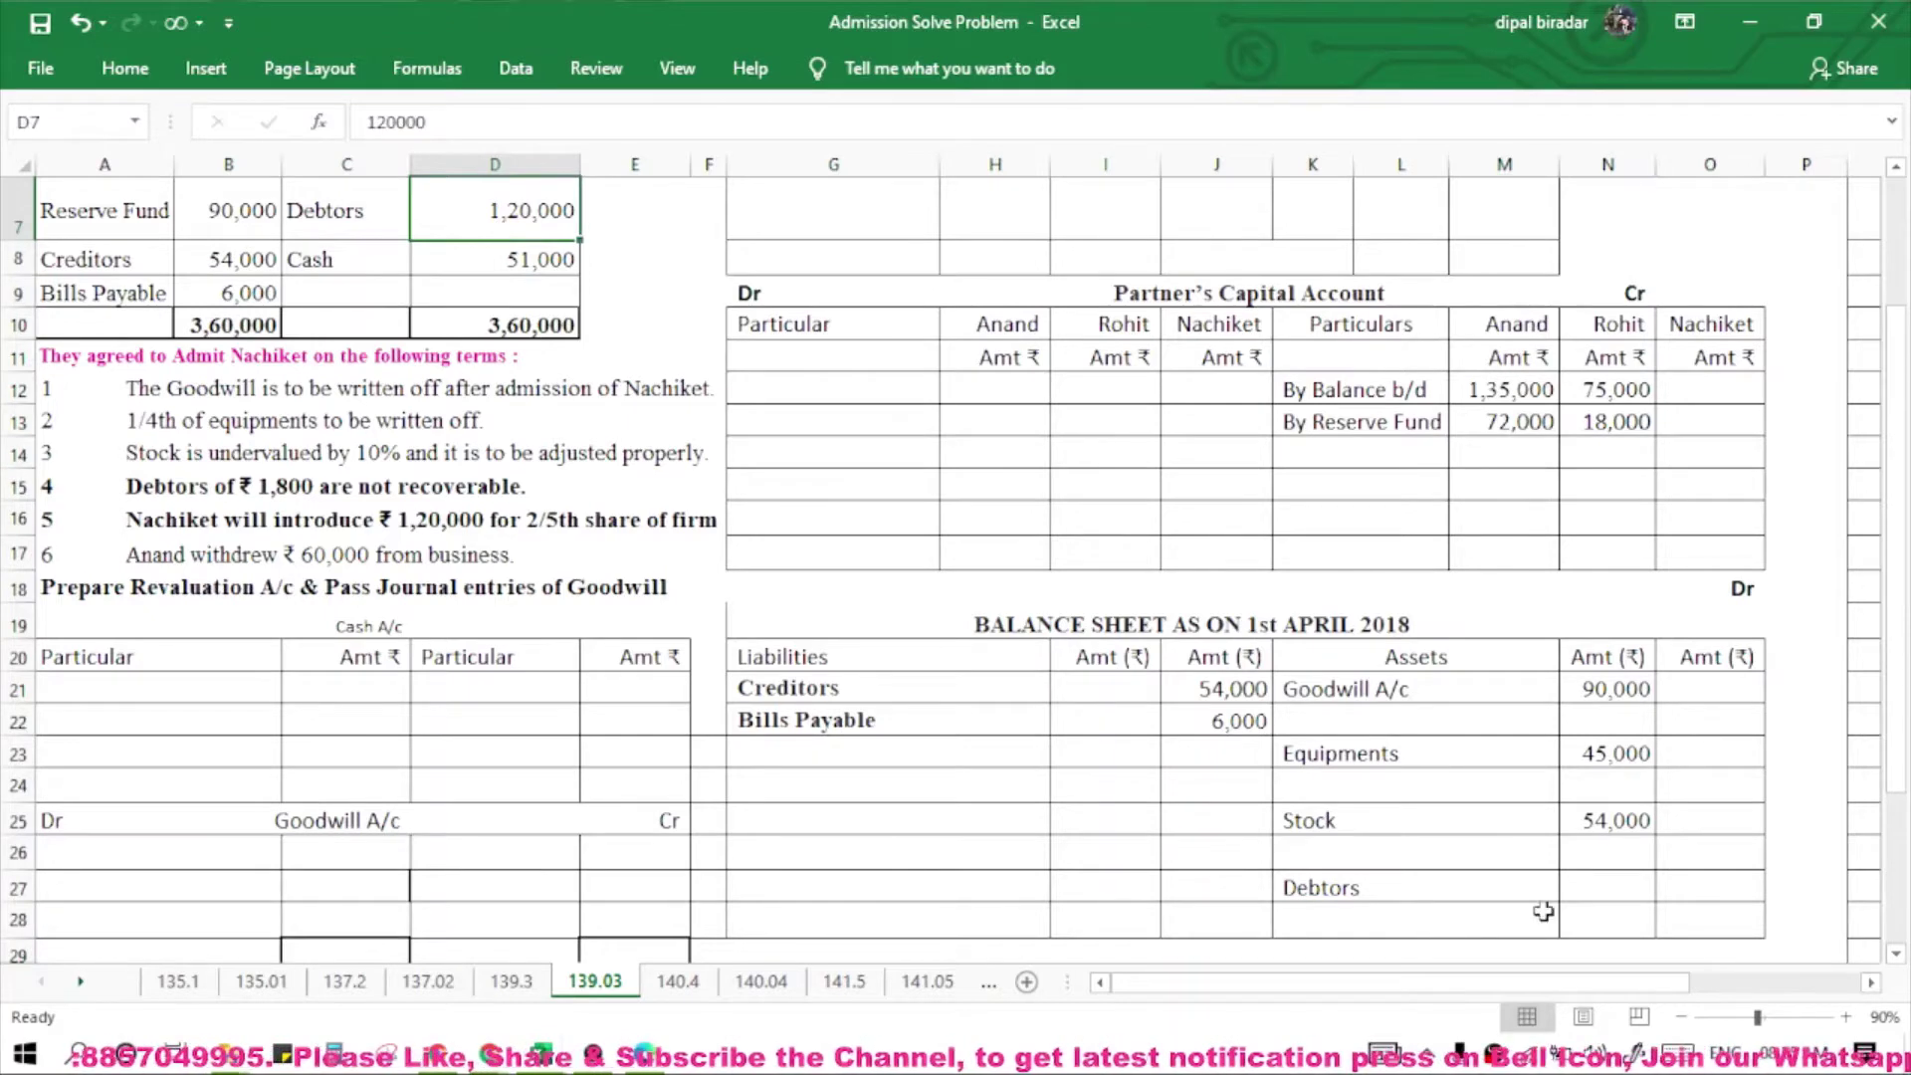
{"action": "left_click", "coordinate": [1576, 893]}
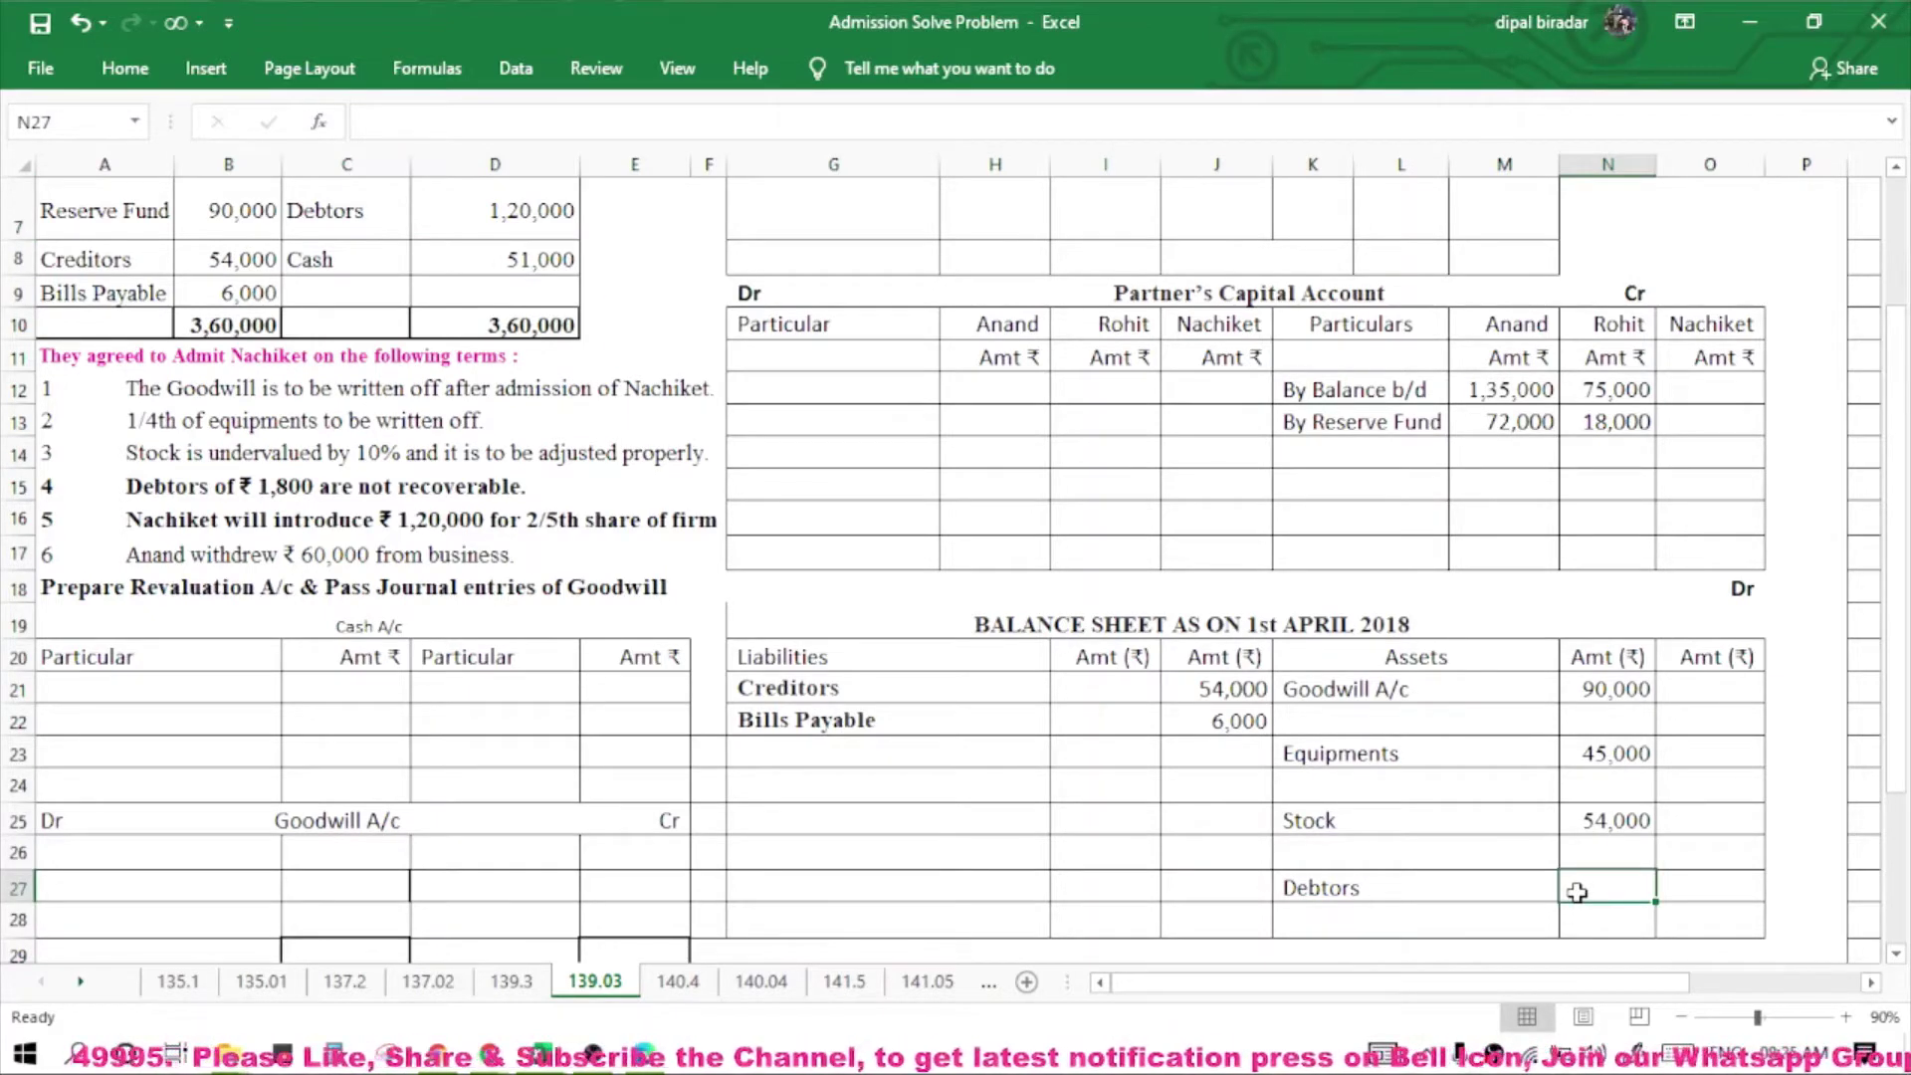
{"action": "left_click", "coordinate": [476, 239]}
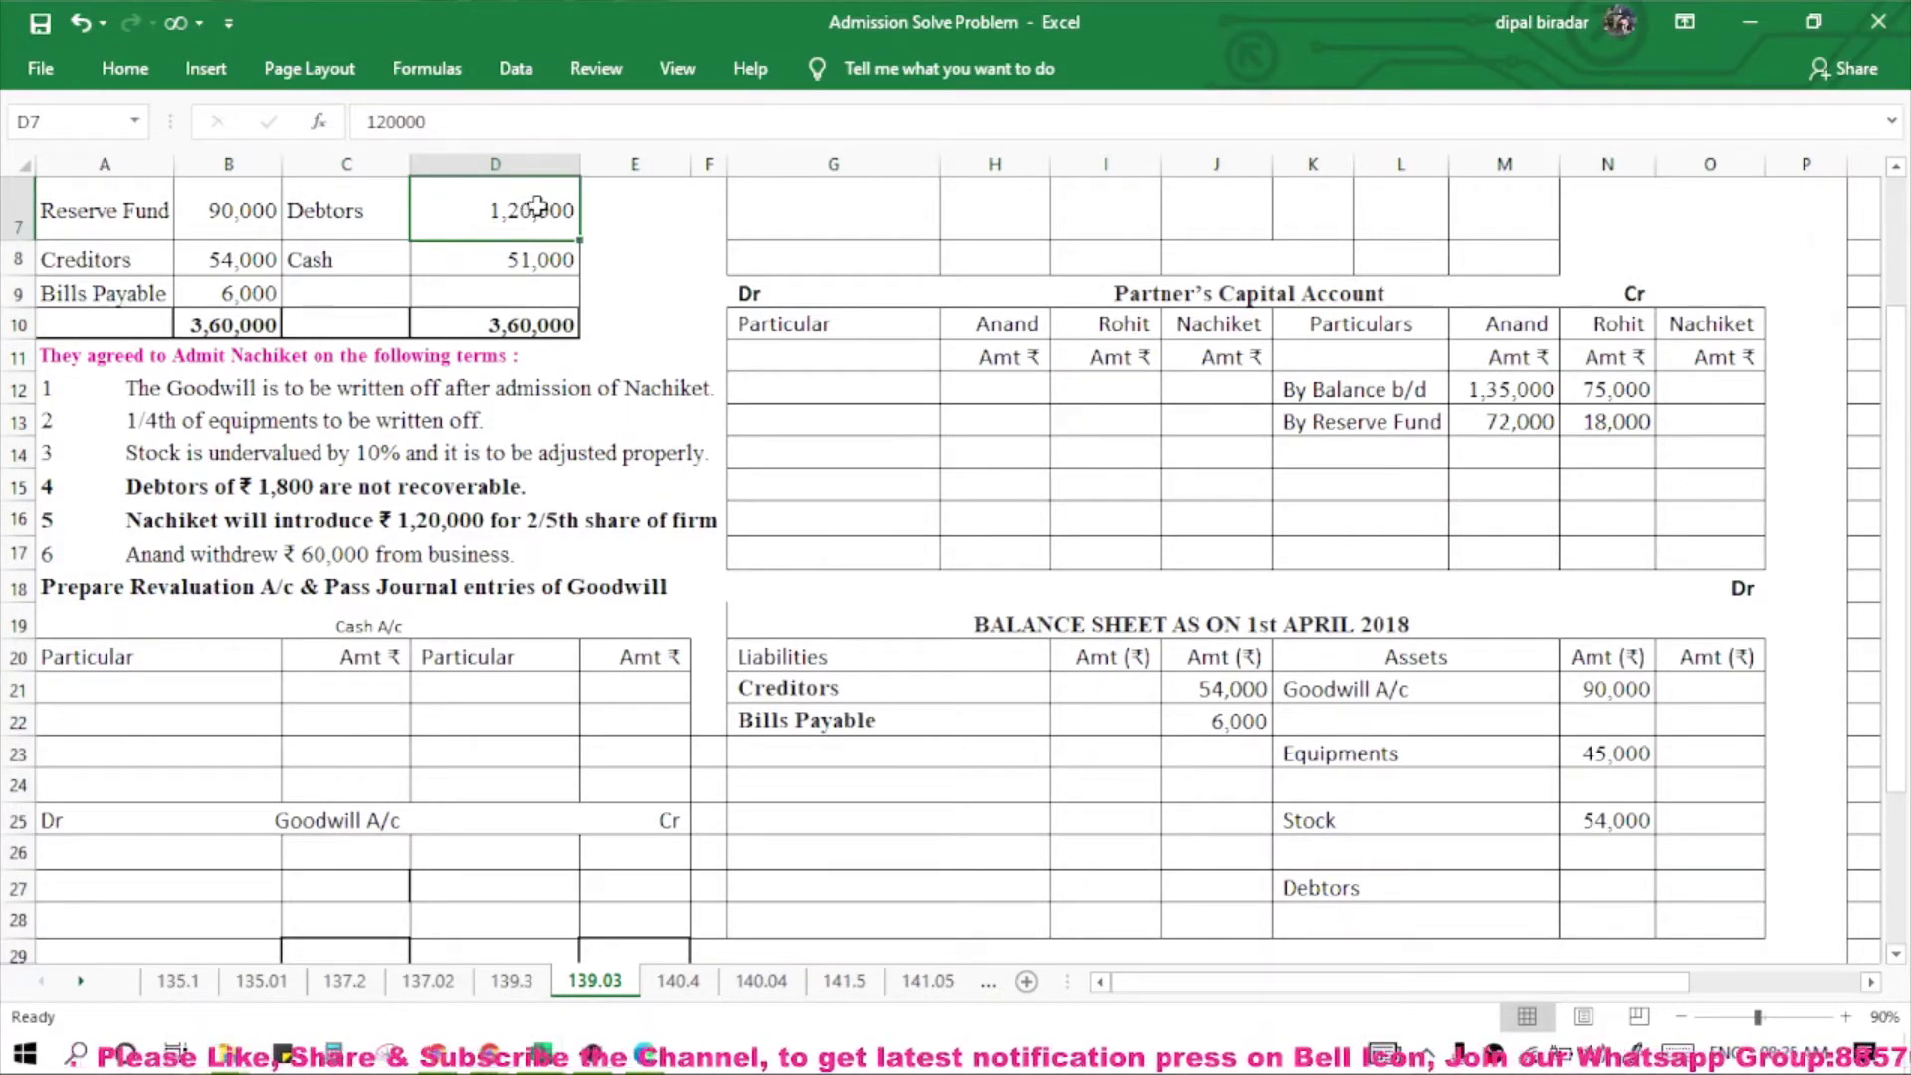
{"action": "key", "text": "ctrl+c"}
{"action": "left_click", "coordinate": [1592, 900]}
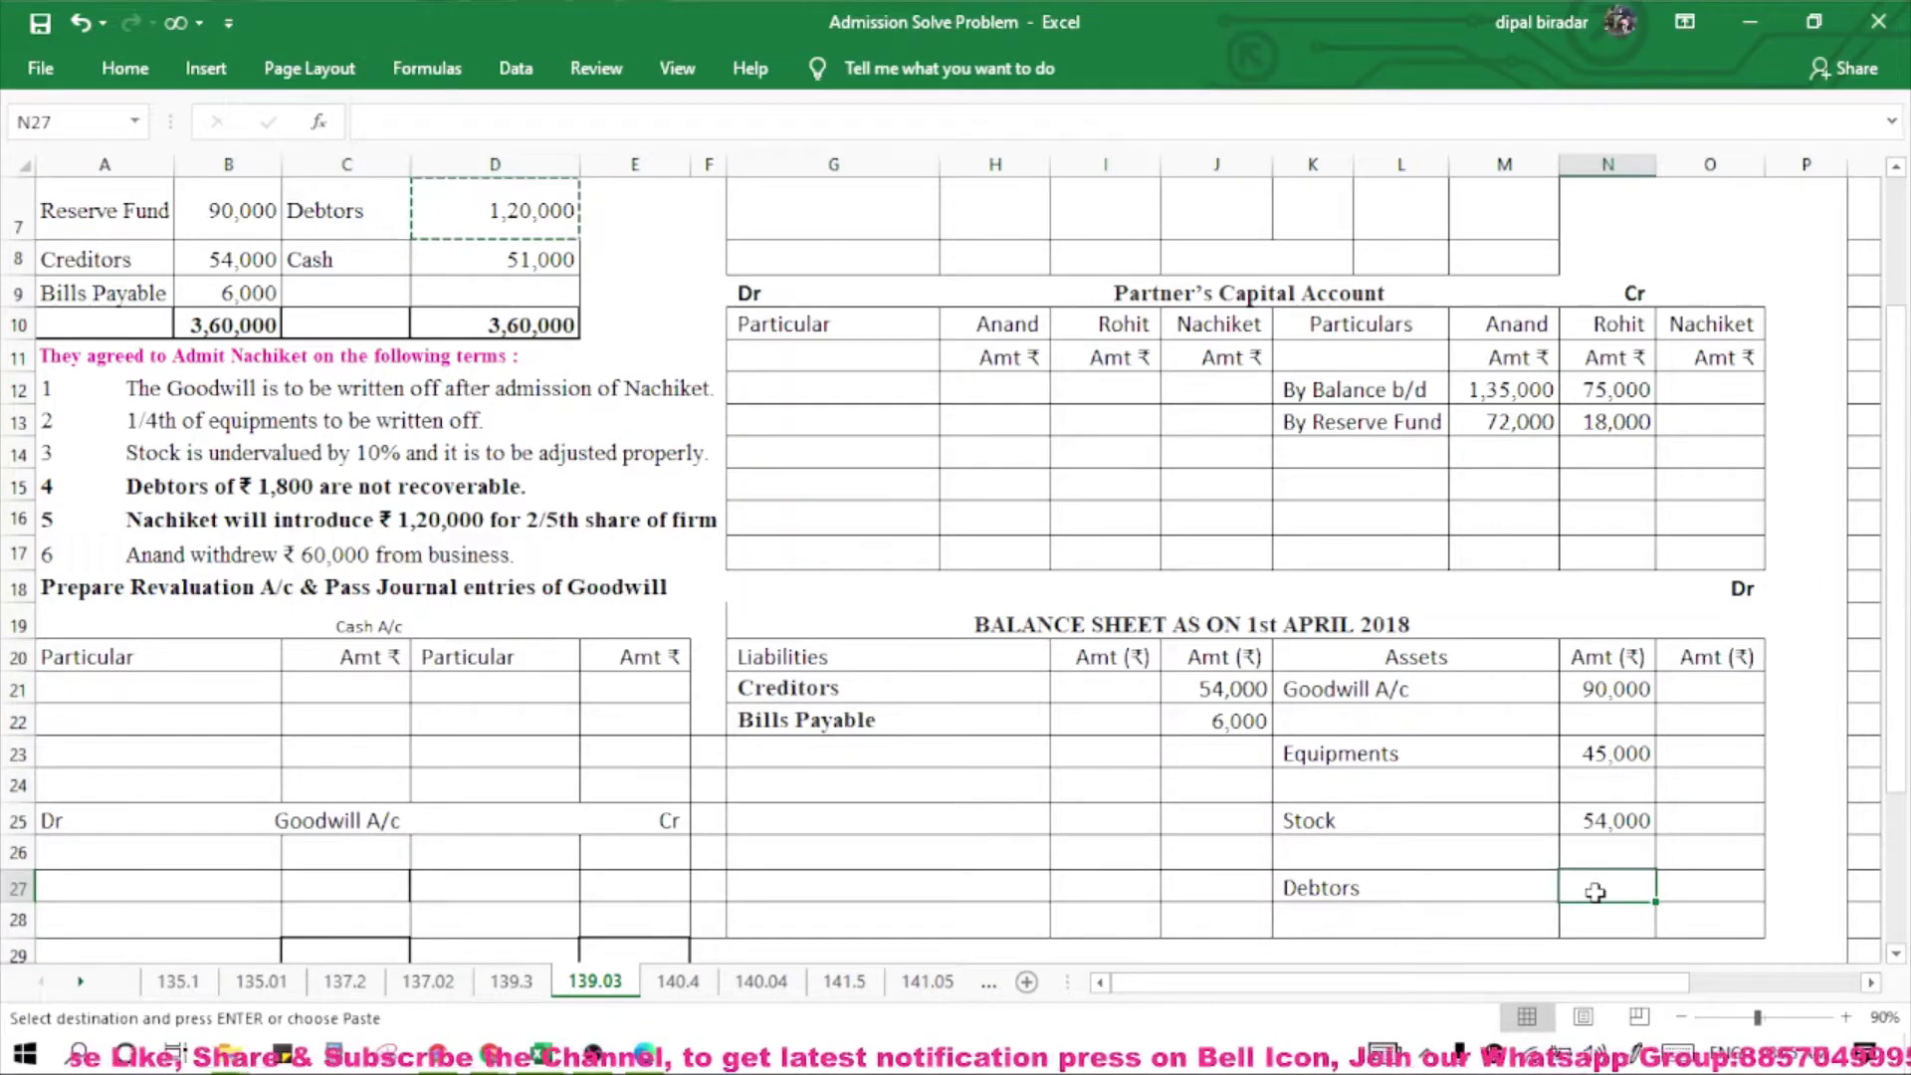
{"action": "key", "text": "ctrl+v"}
Enter "To Balance b/d" in A21 of the Cash A/c and copy the old balance sheet's cash amount from D8 to C21.
{"action": "left_click", "coordinate": [360, 261]}
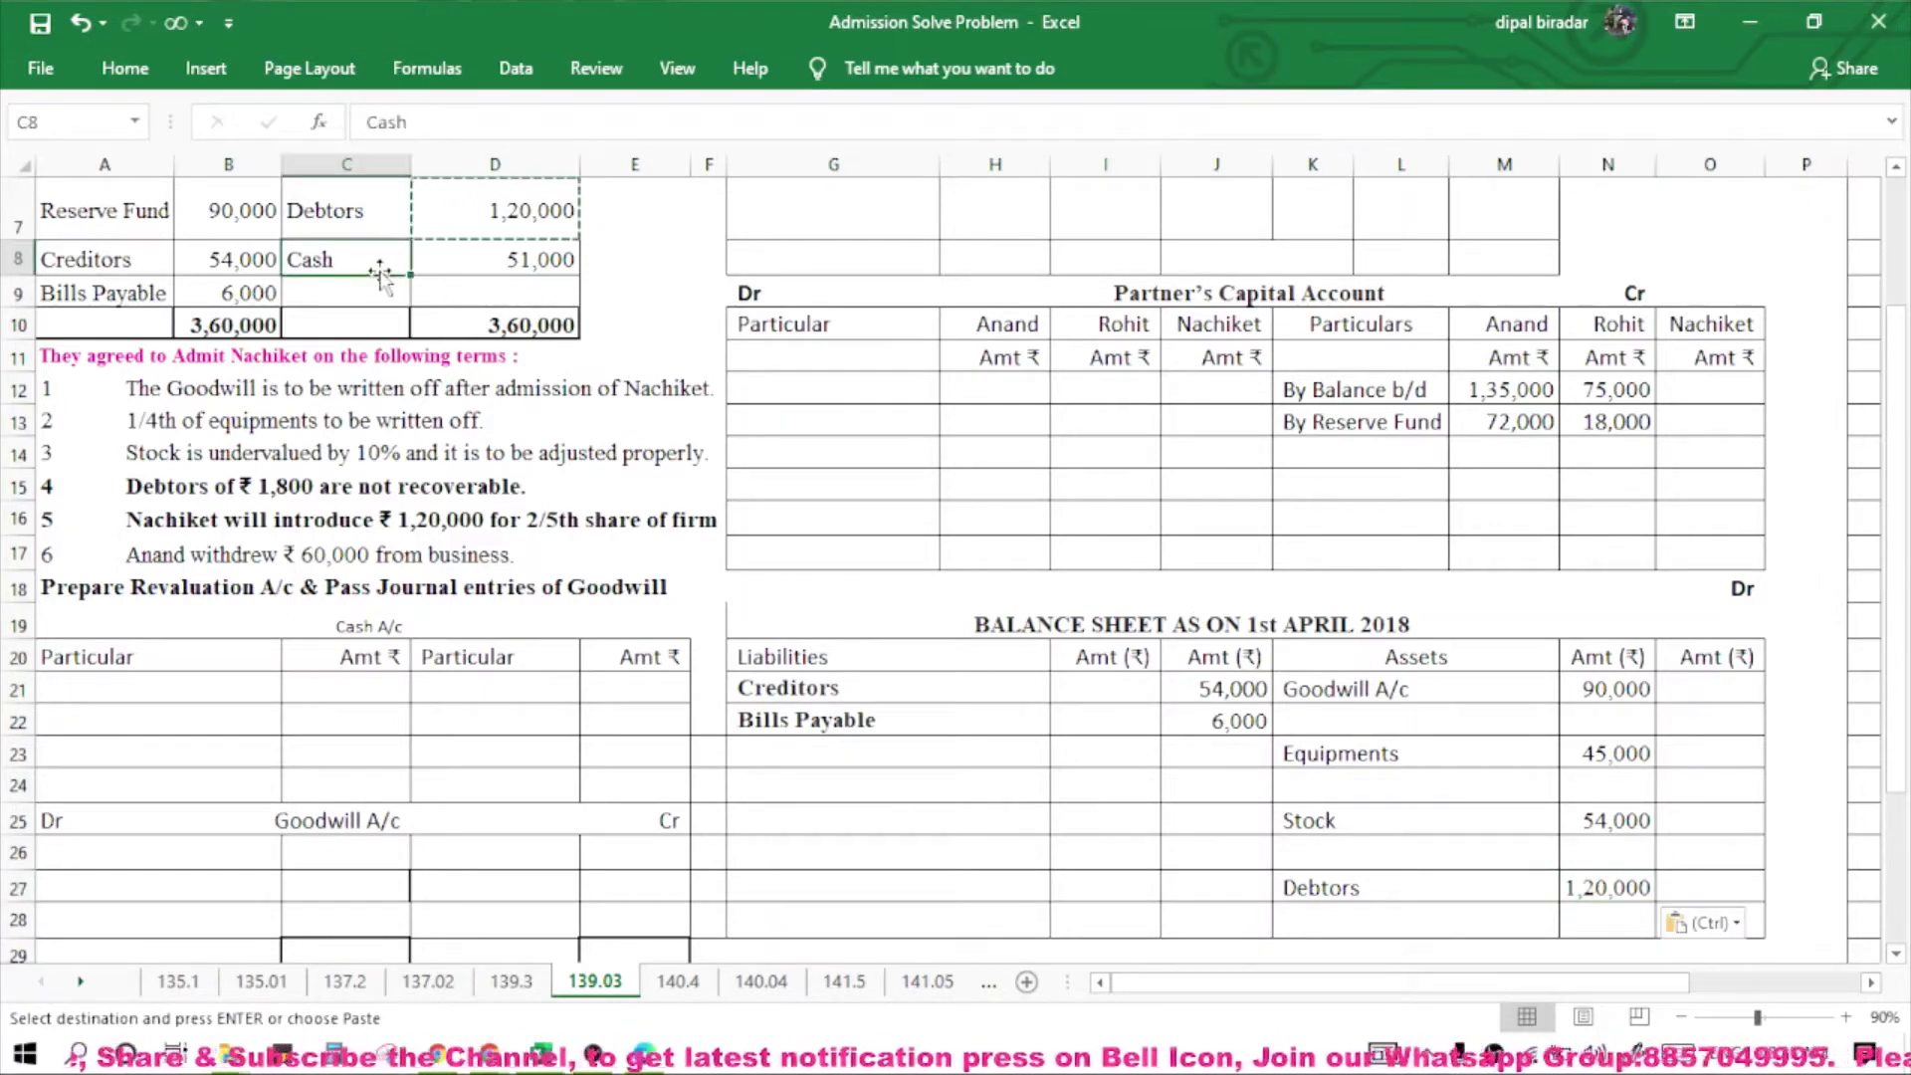
{"action": "left_click", "coordinate": [185, 681]}
{"action": "type", "text": "T"}
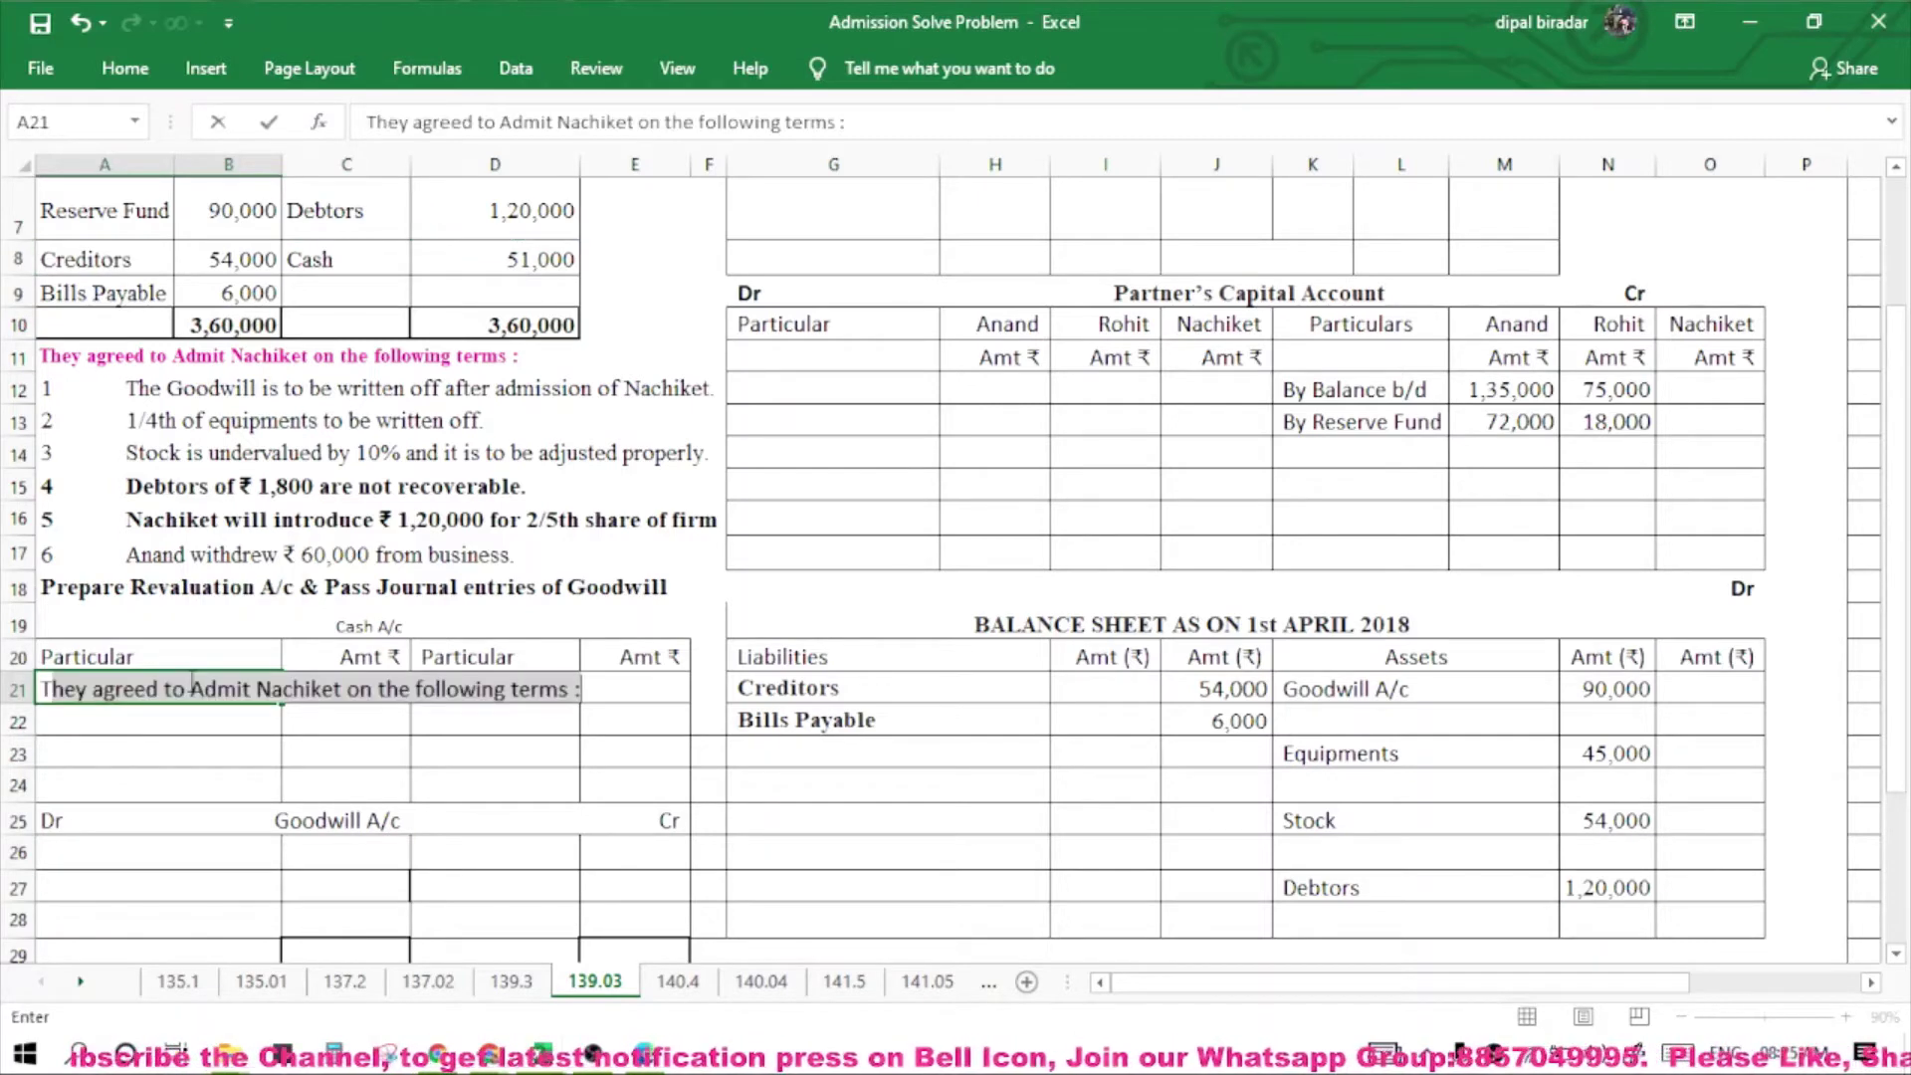
{"action": "type", "text": "o "}
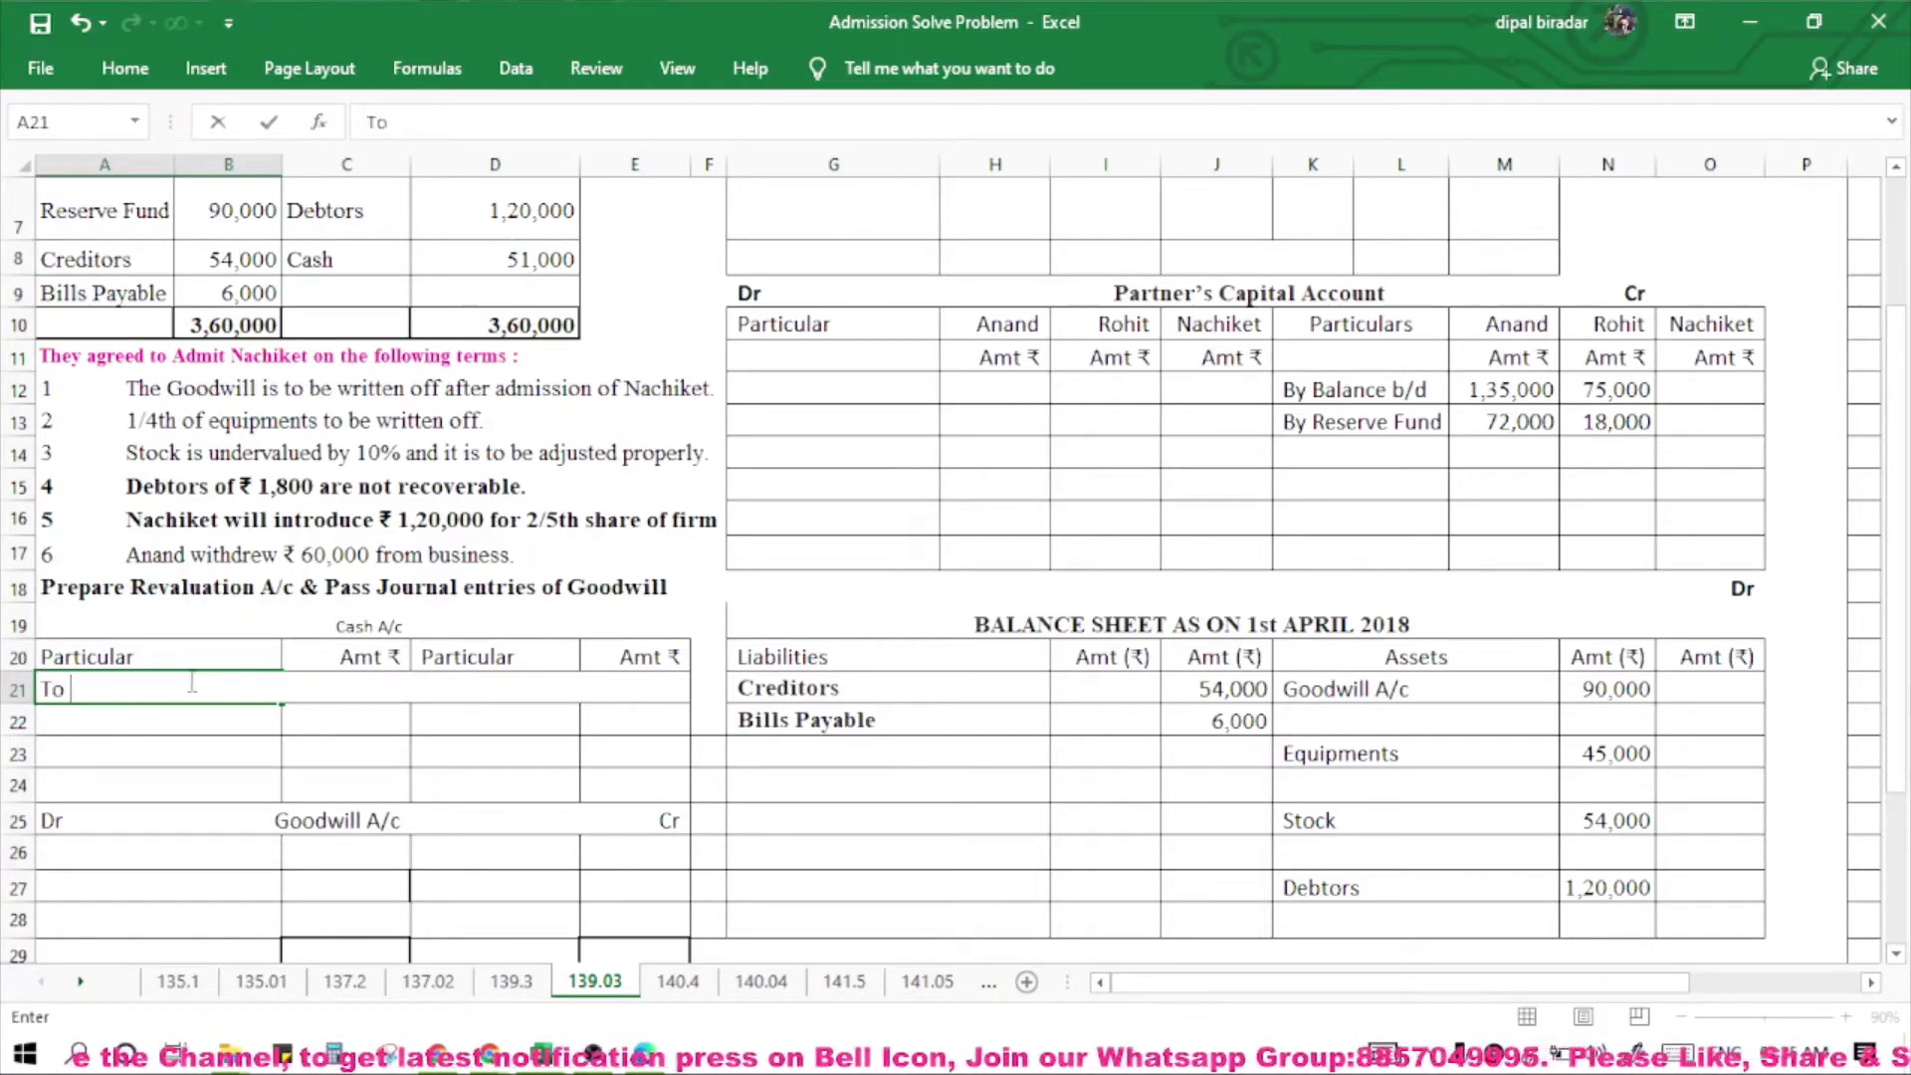
{"action": "type", "text": "Balance b/d"}
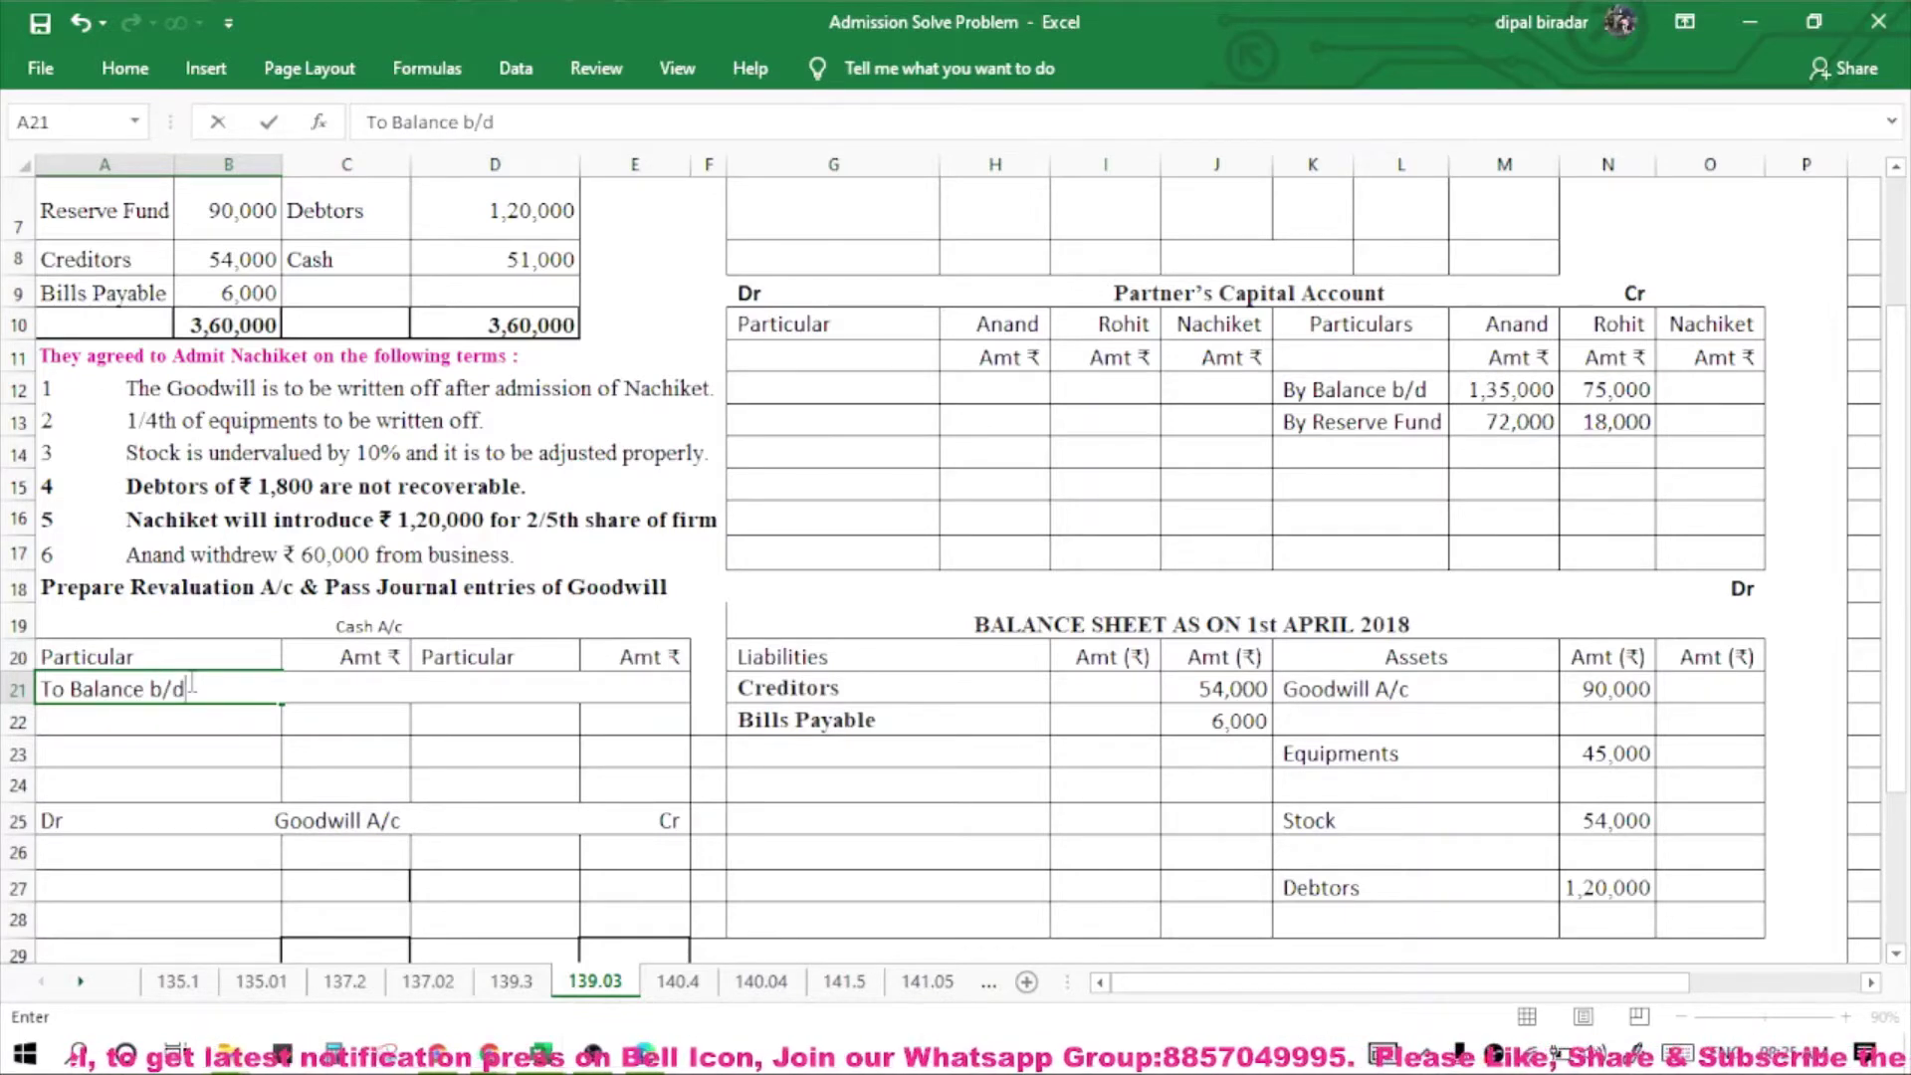
{"action": "left_click", "coordinate": [511, 258]}
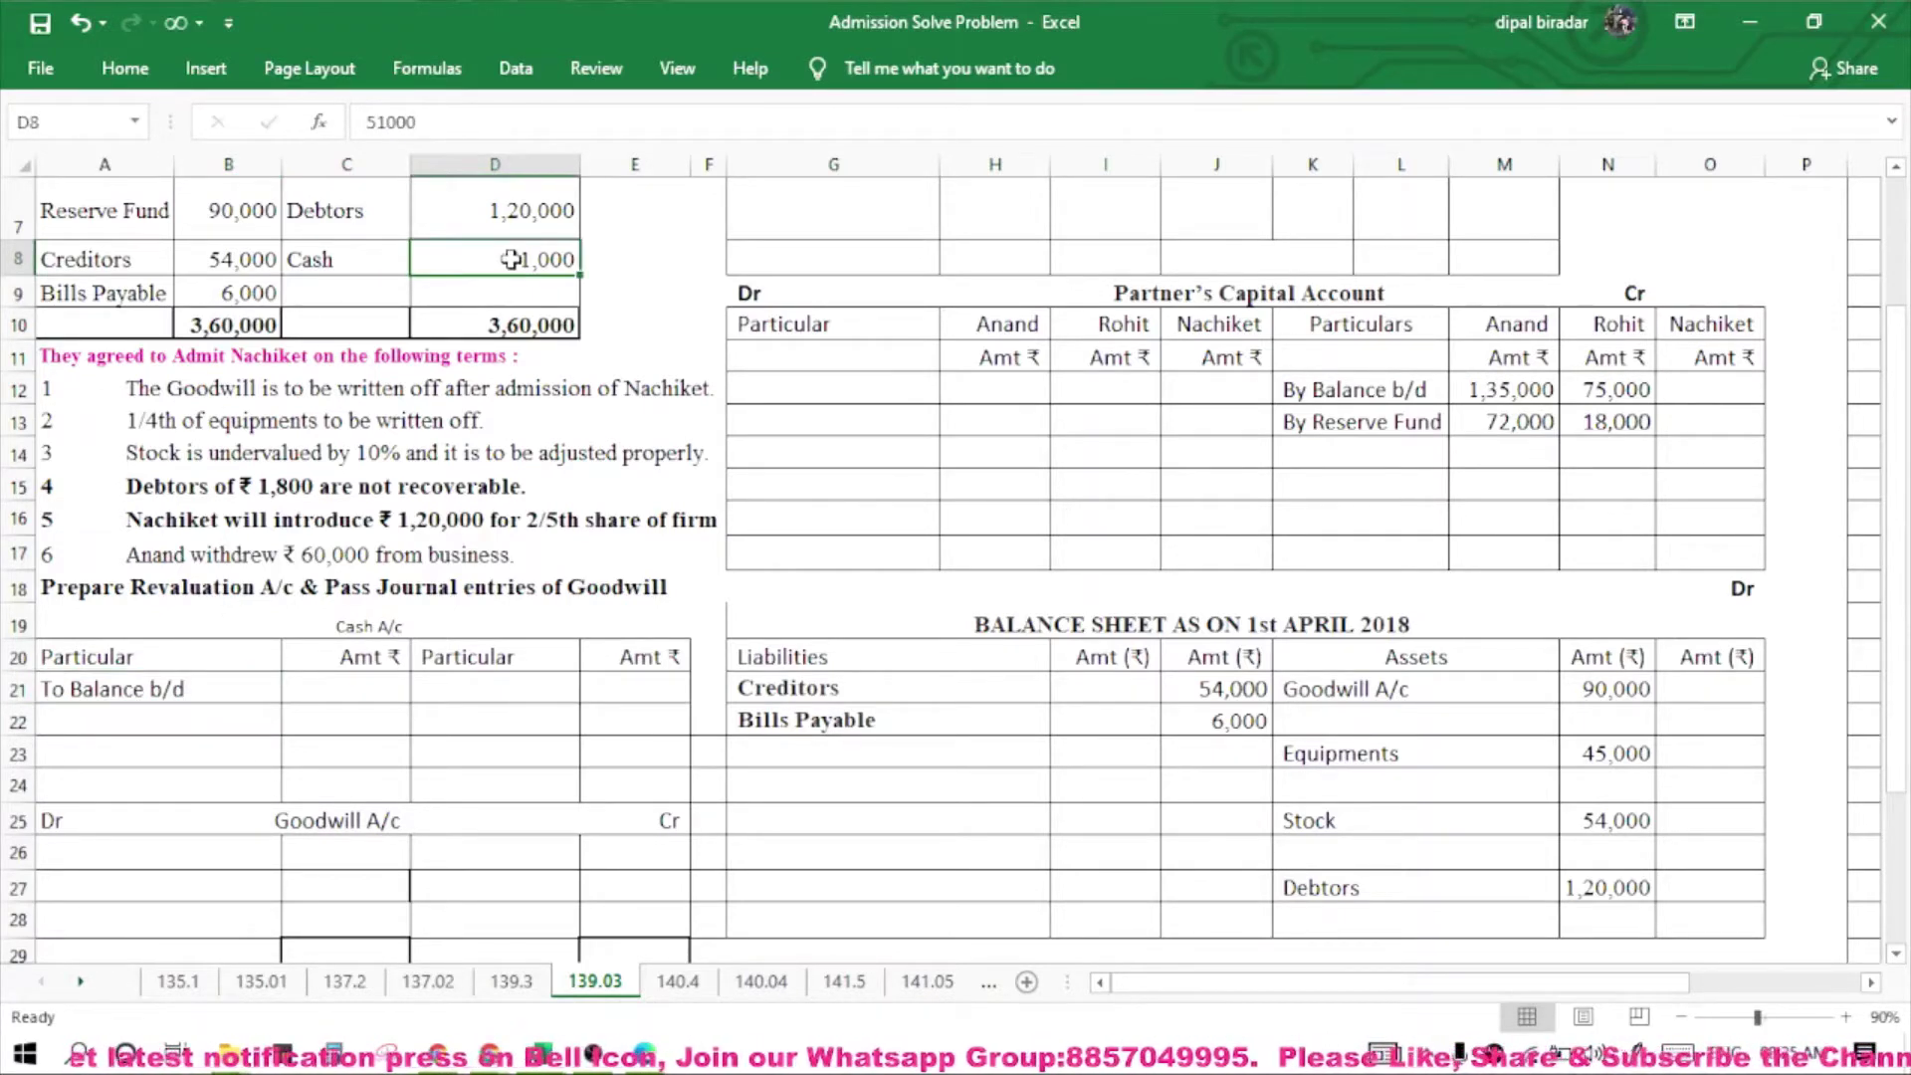
{"action": "key", "text": "ctrl+c"}
{"action": "left_click", "coordinate": [322, 684]}
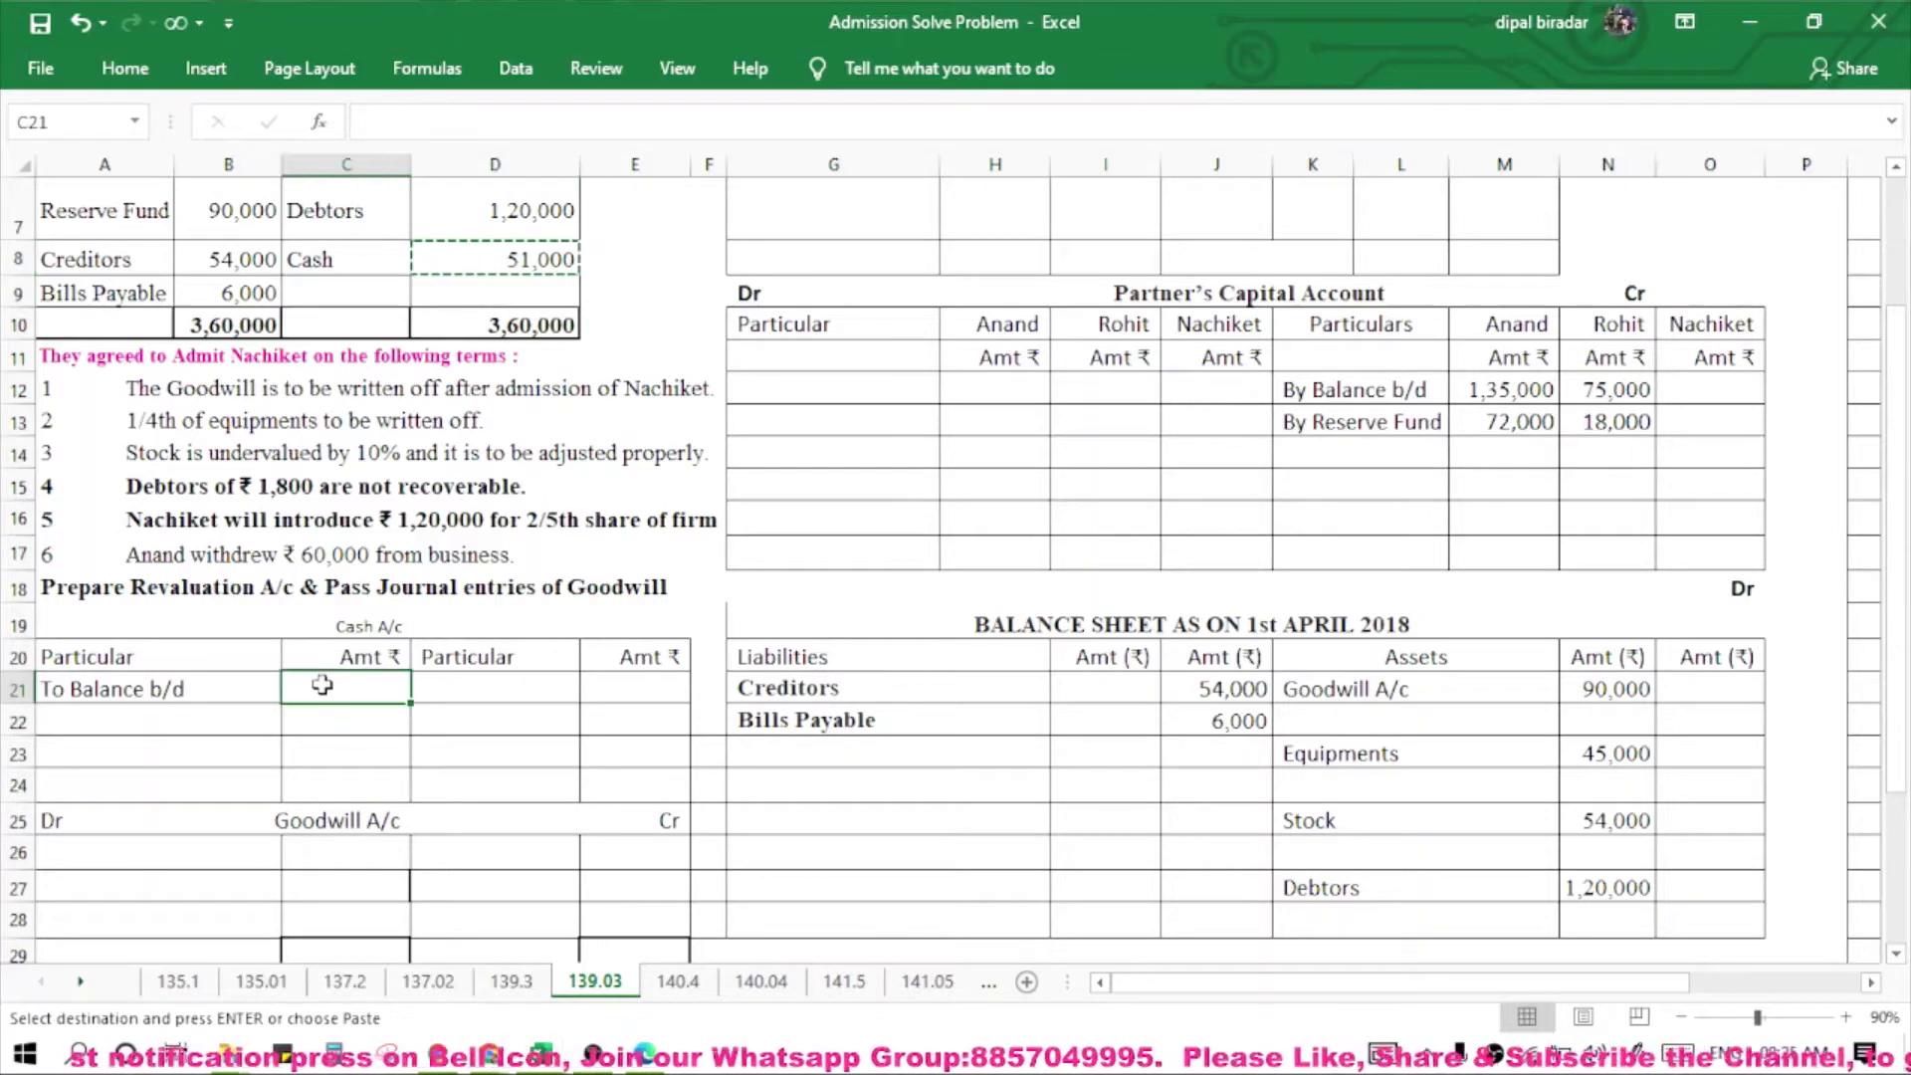
{"action": "key", "text": "ctrl+v"}
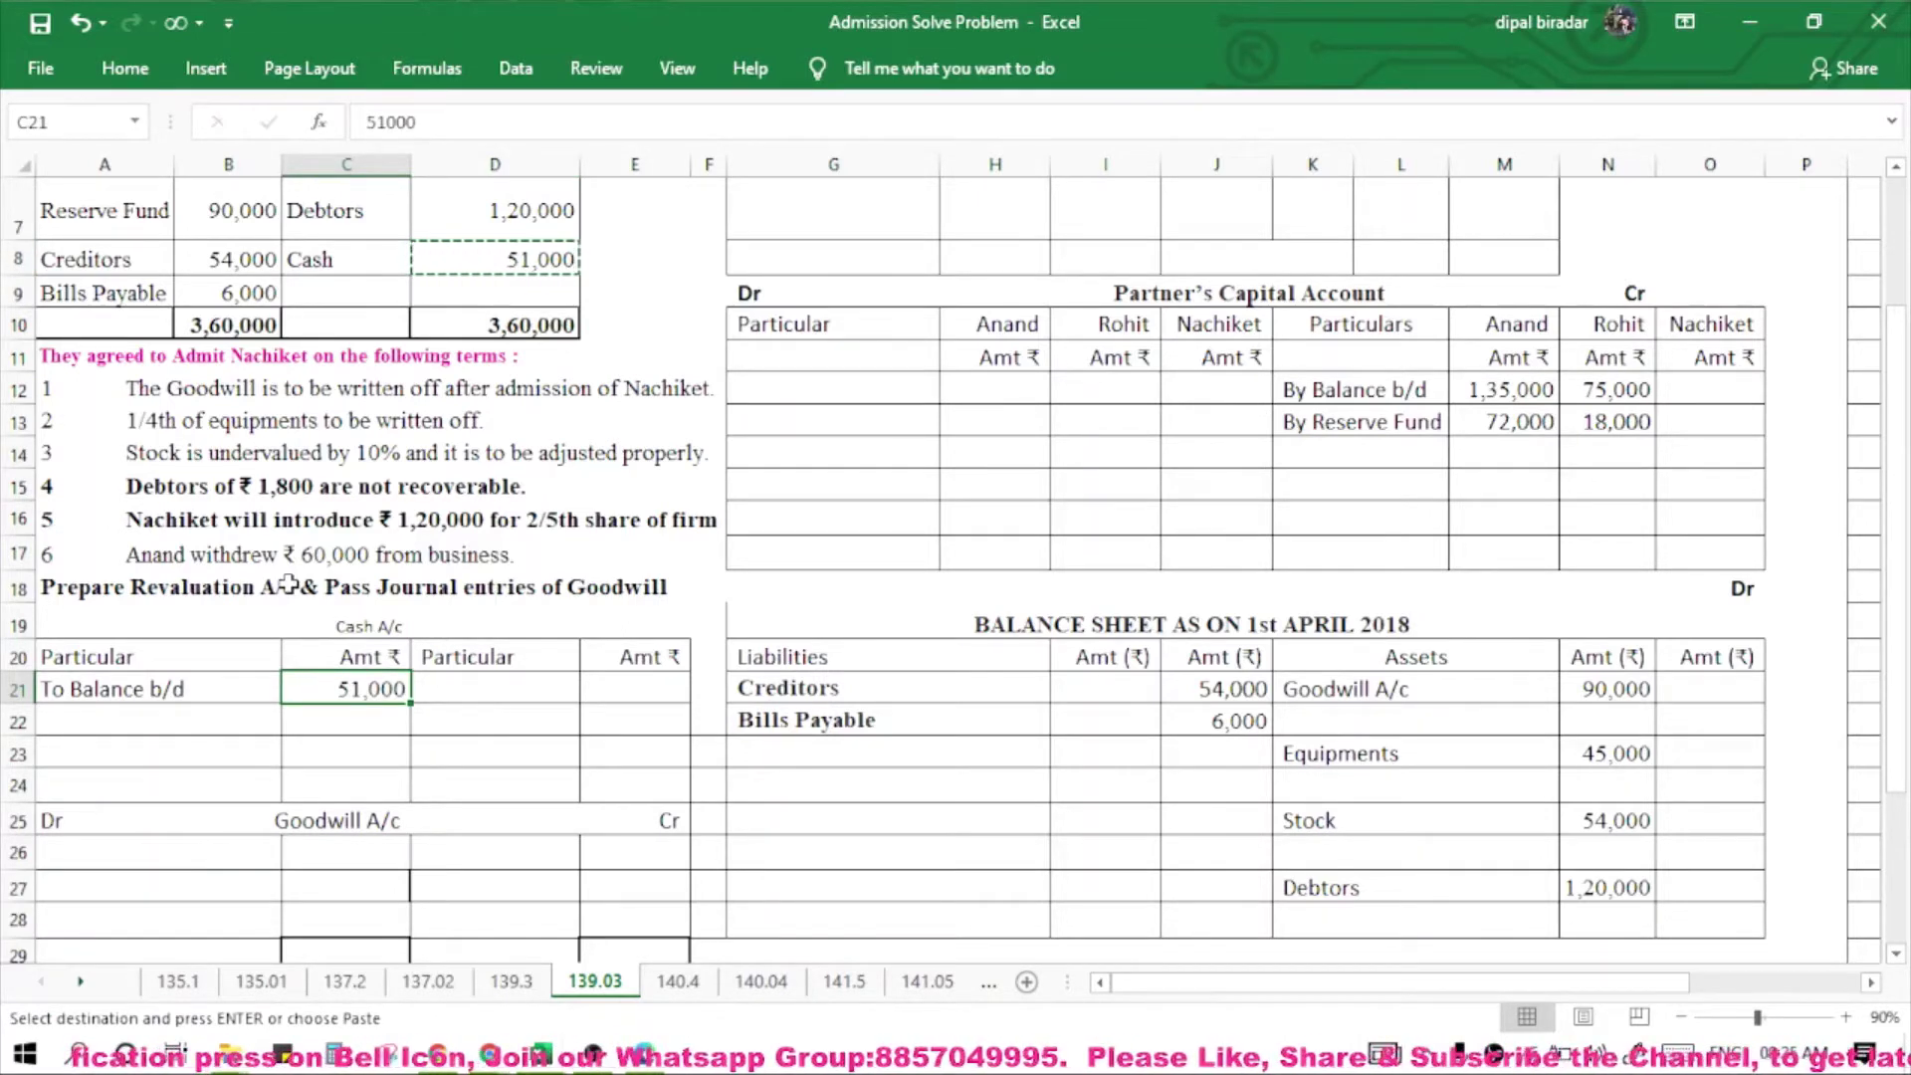
Make the first admission term, about writing off goodwill, bold in A12.
{"action": "scroll", "coordinate": [288, 584], "scroll_direction": "up", "scroll_amount": 1}
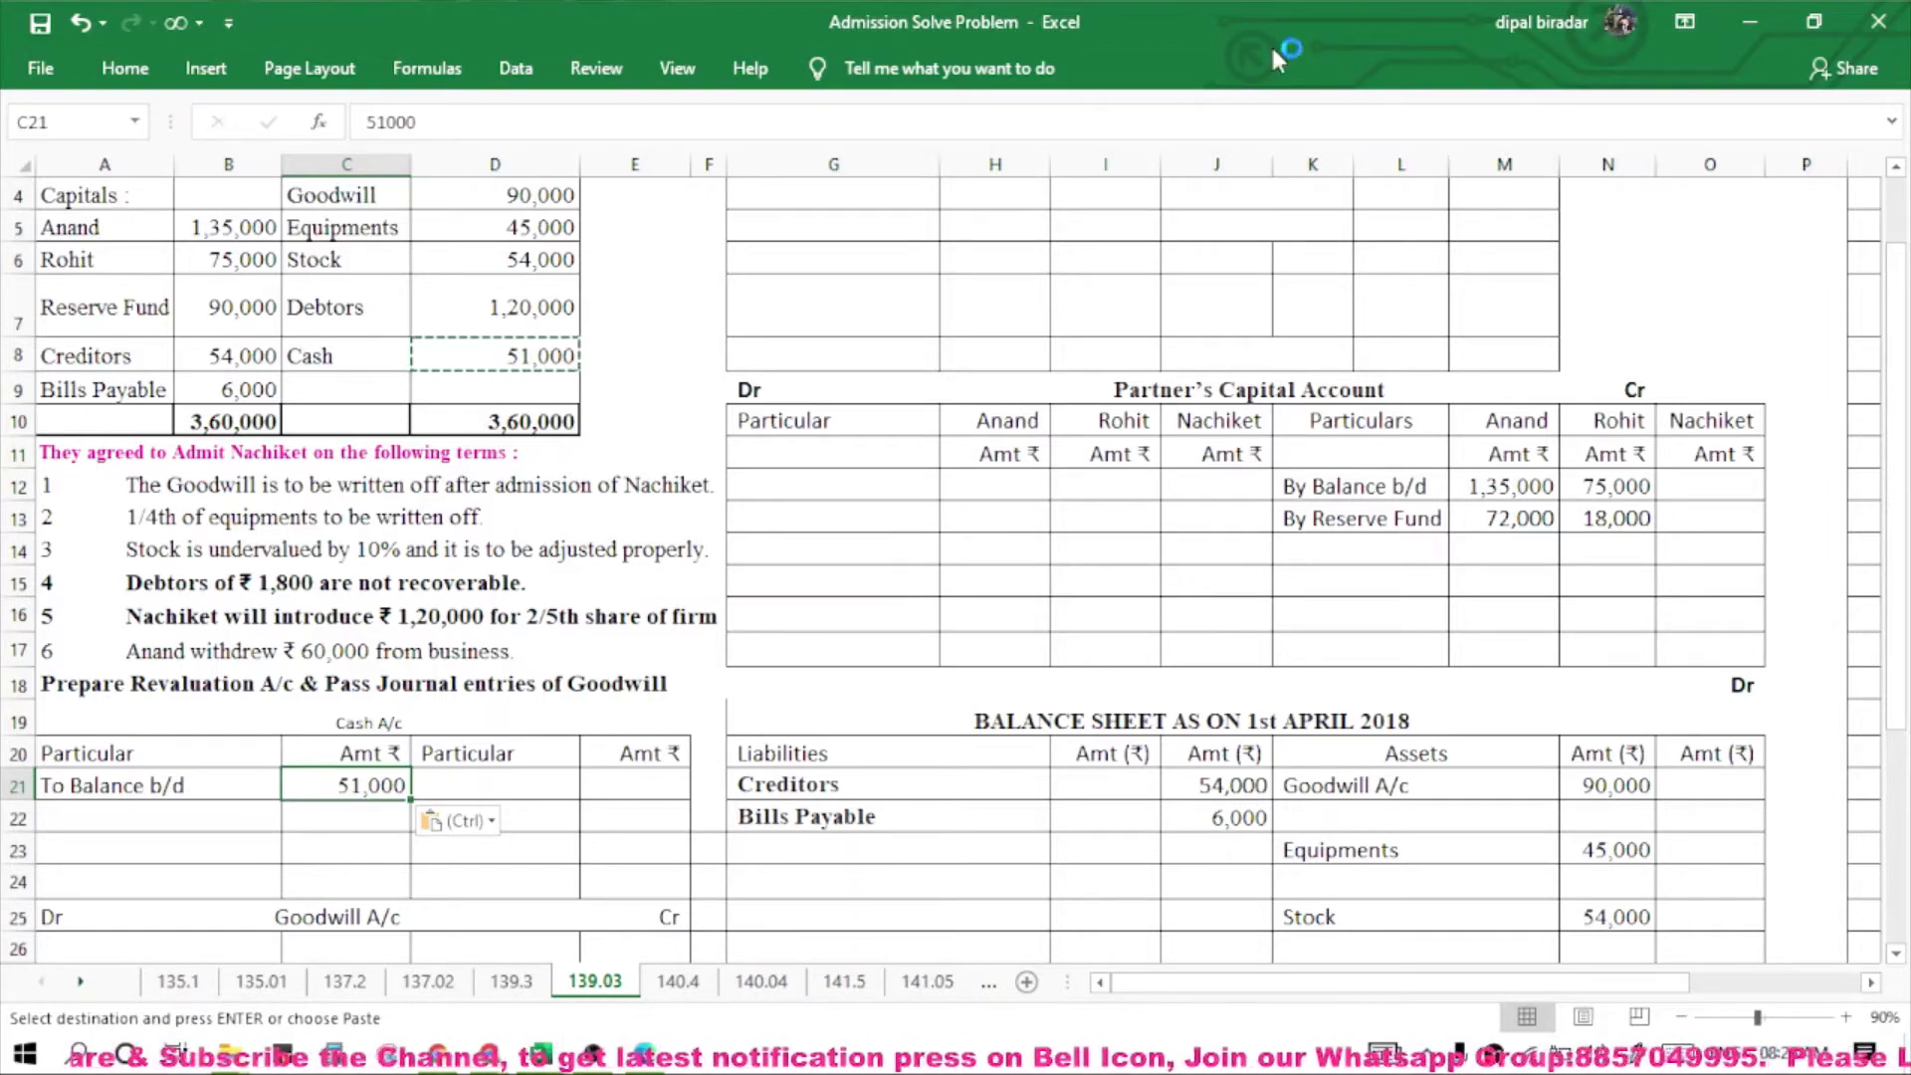
{"action": "left_click", "coordinate": [130, 488]}
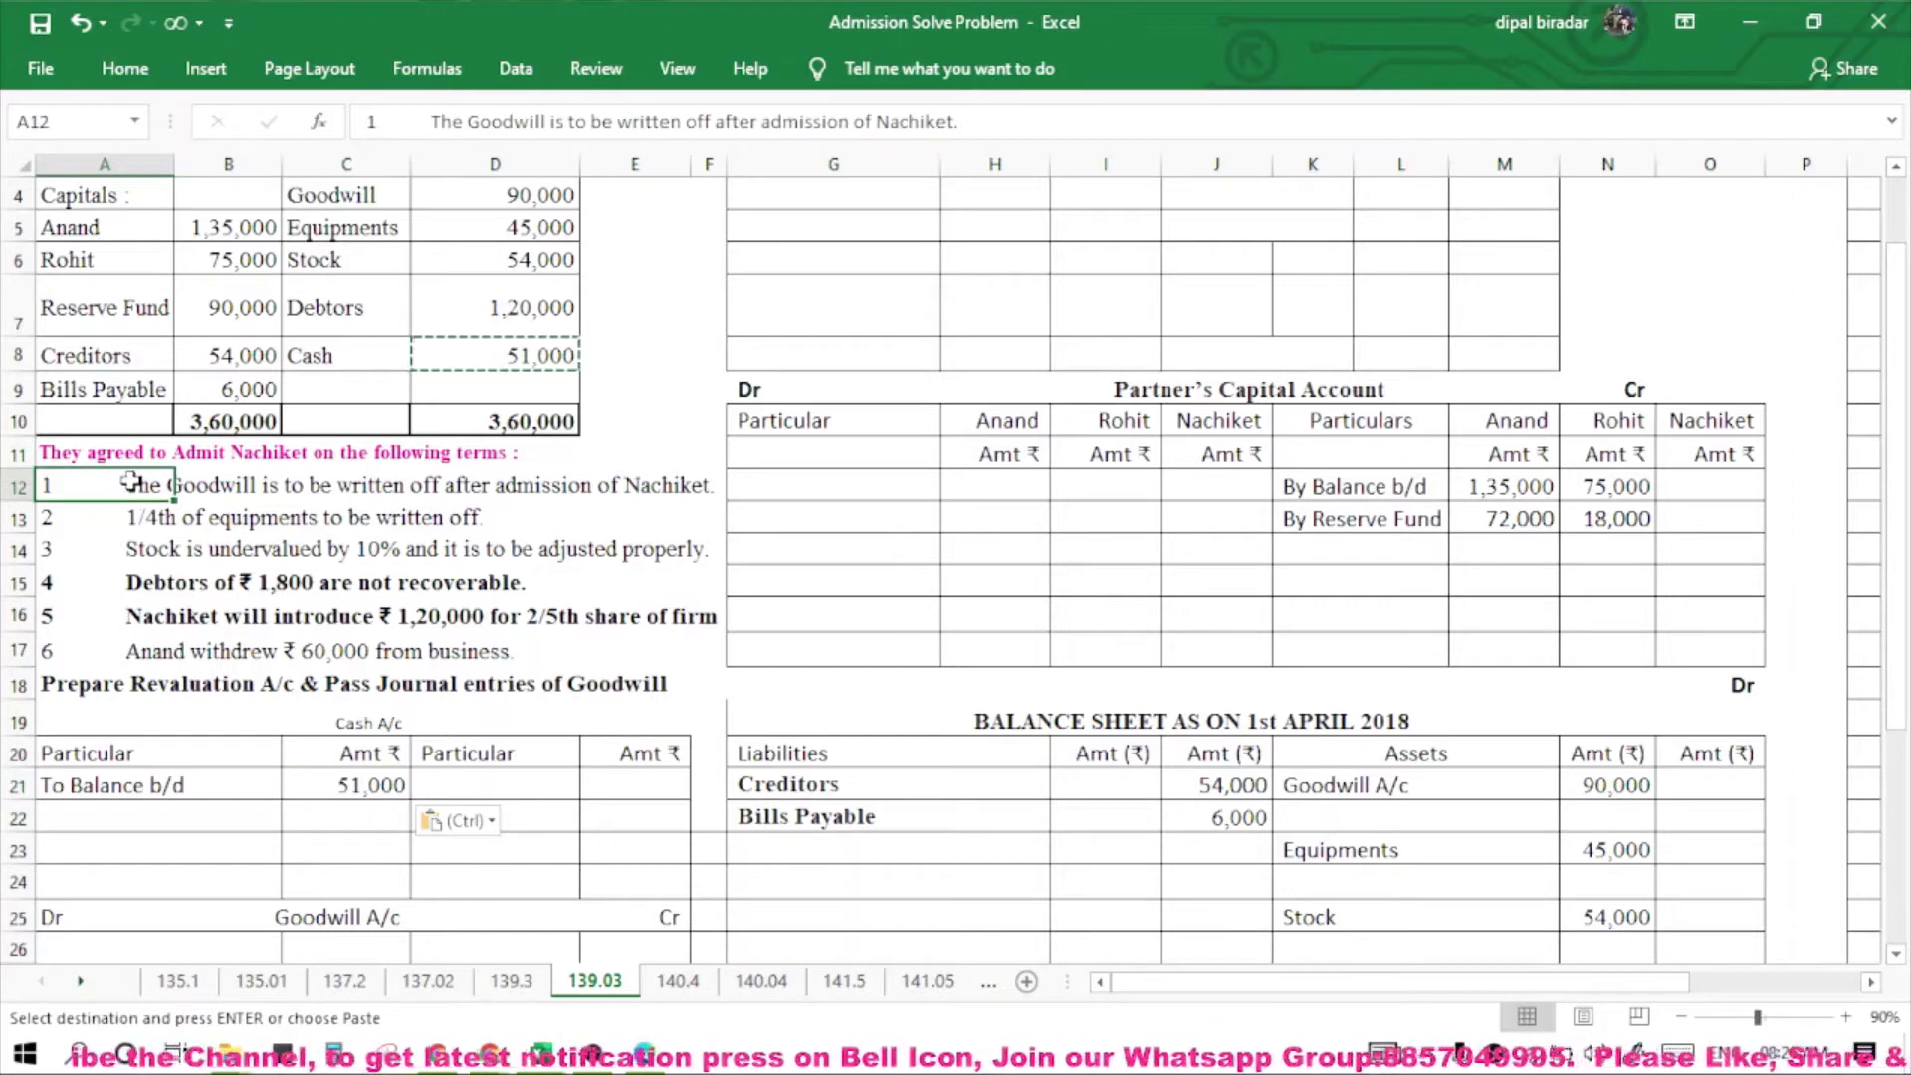
{"action": "key", "text": "Escape"}
{"action": "left_click", "coordinate": [130, 475]}
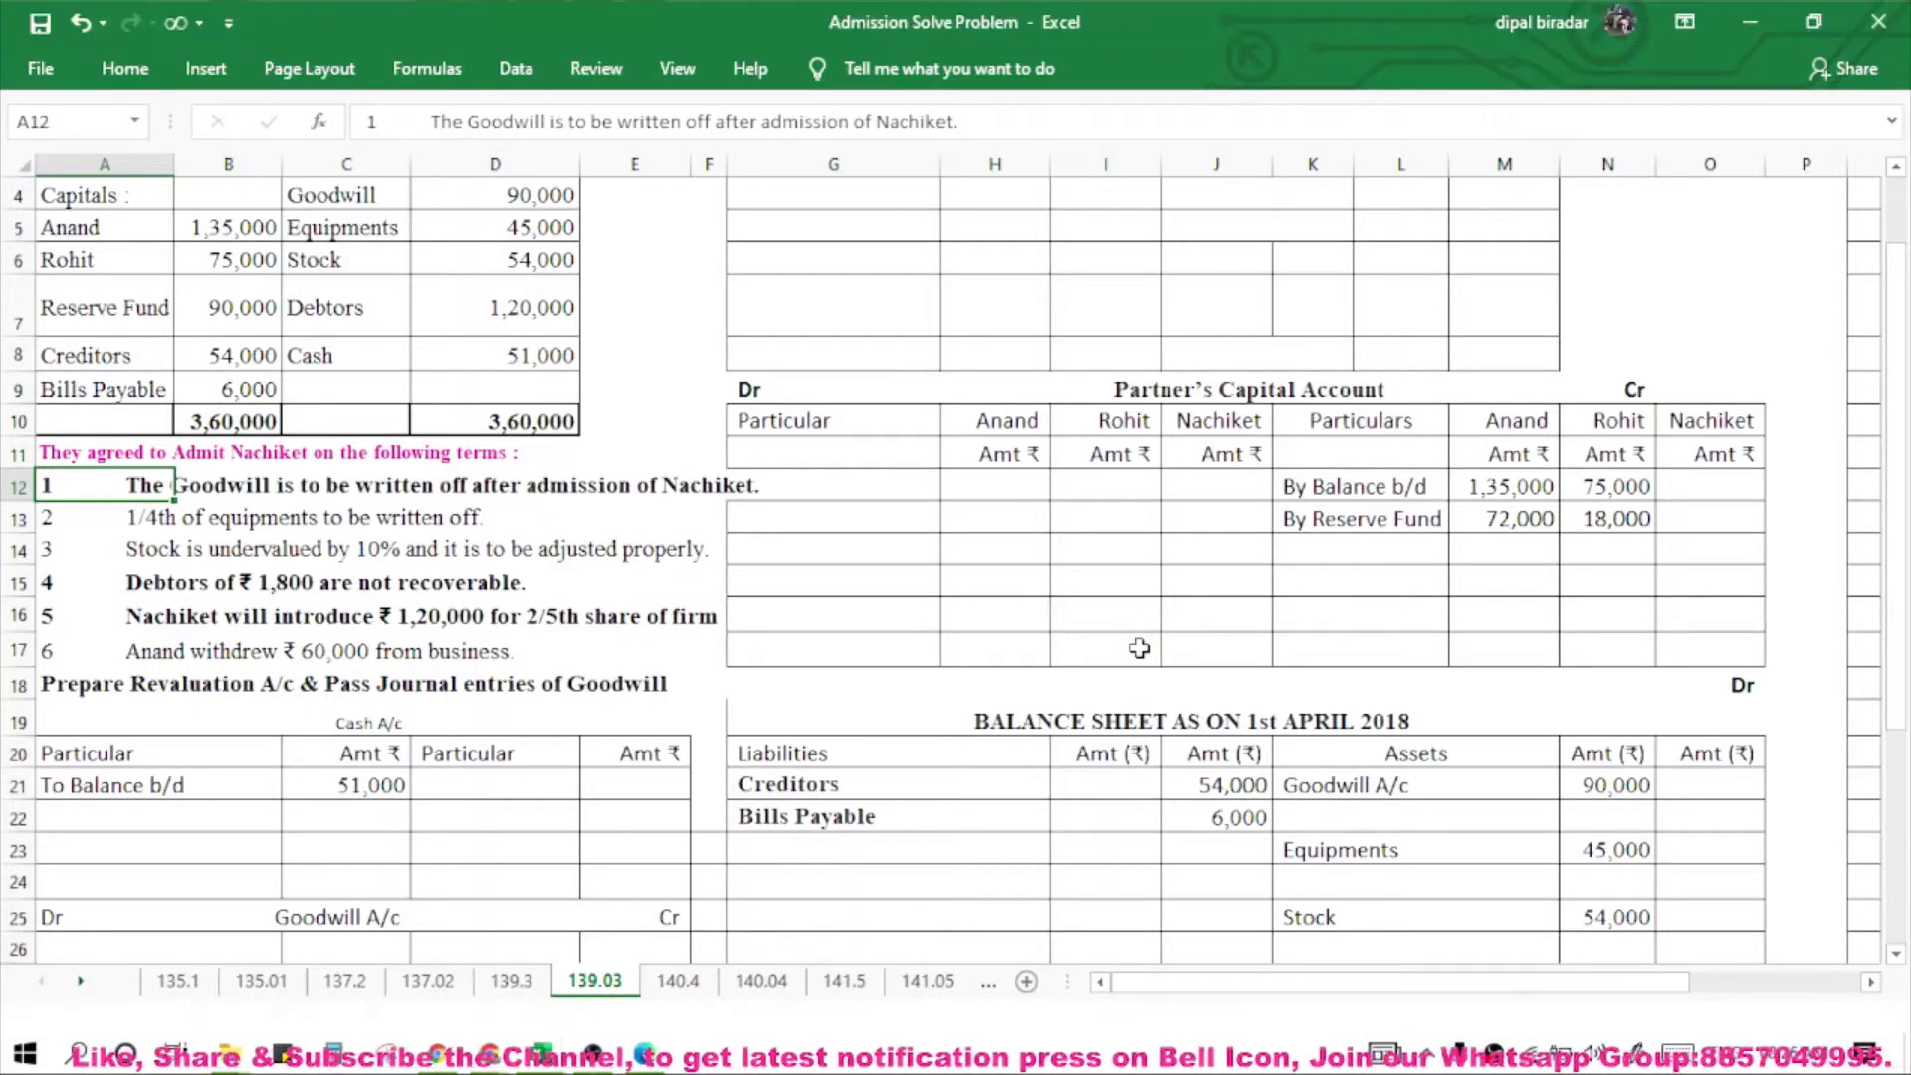
Enter "[-] Written off" in K22 below Goodwill A/c, with 90000 in N22 and a net amount of 0 in O22.
{"action": "left_click", "coordinate": [1302, 814]}
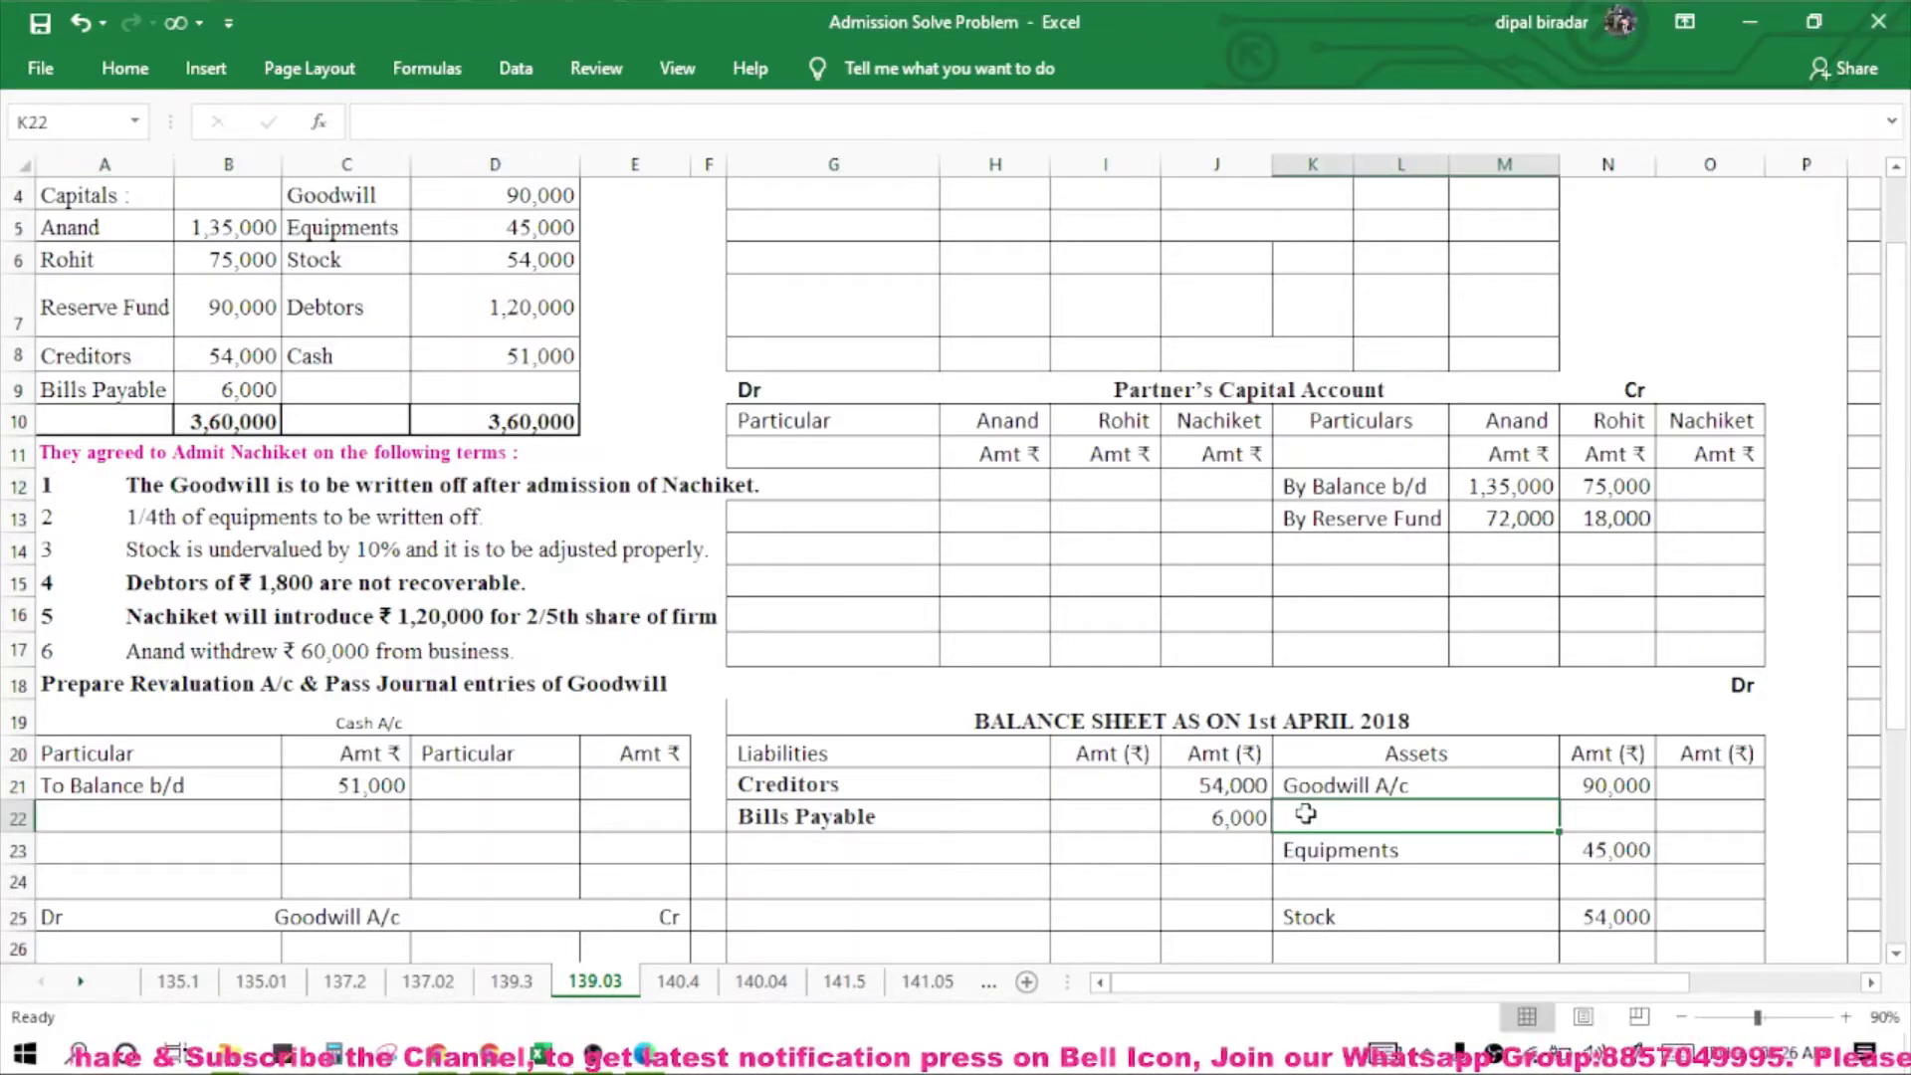
{"action": "type", "text": "[-]"}
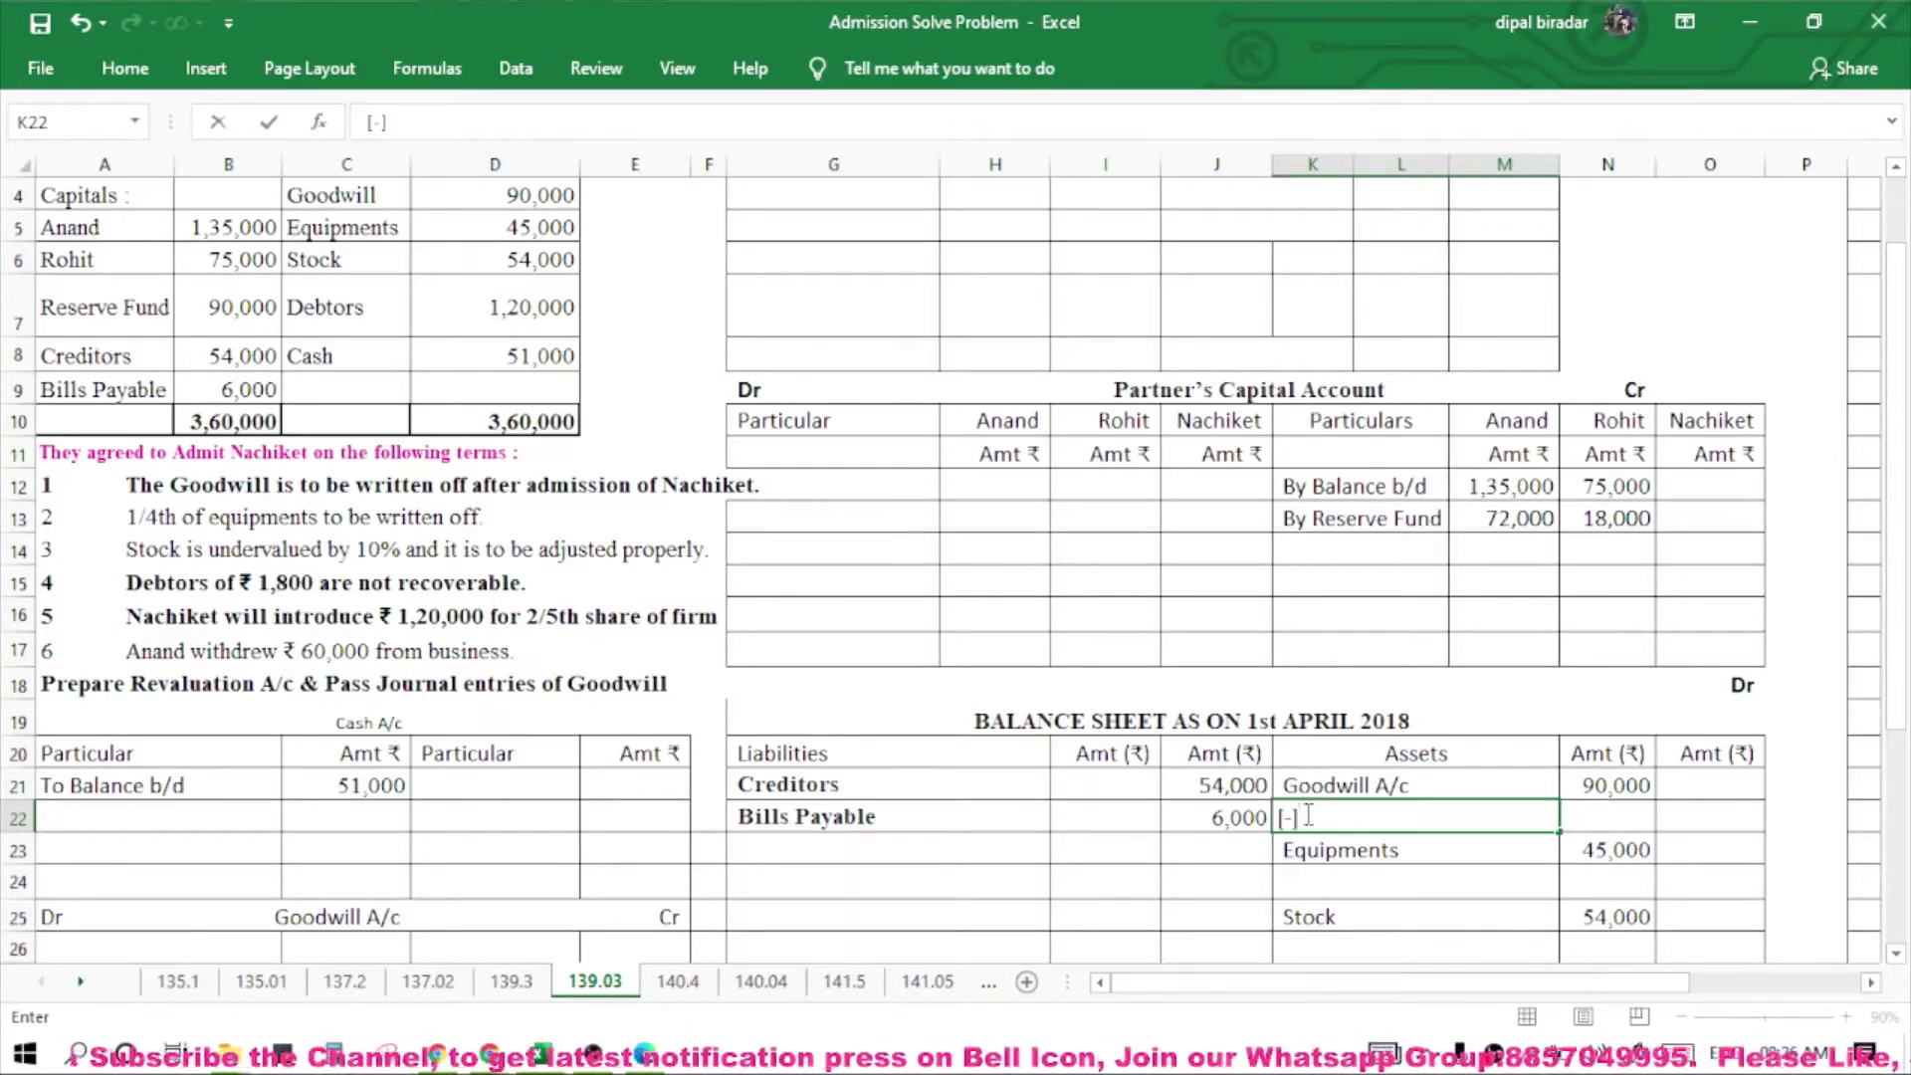
{"action": "type", "text": " Written off"}
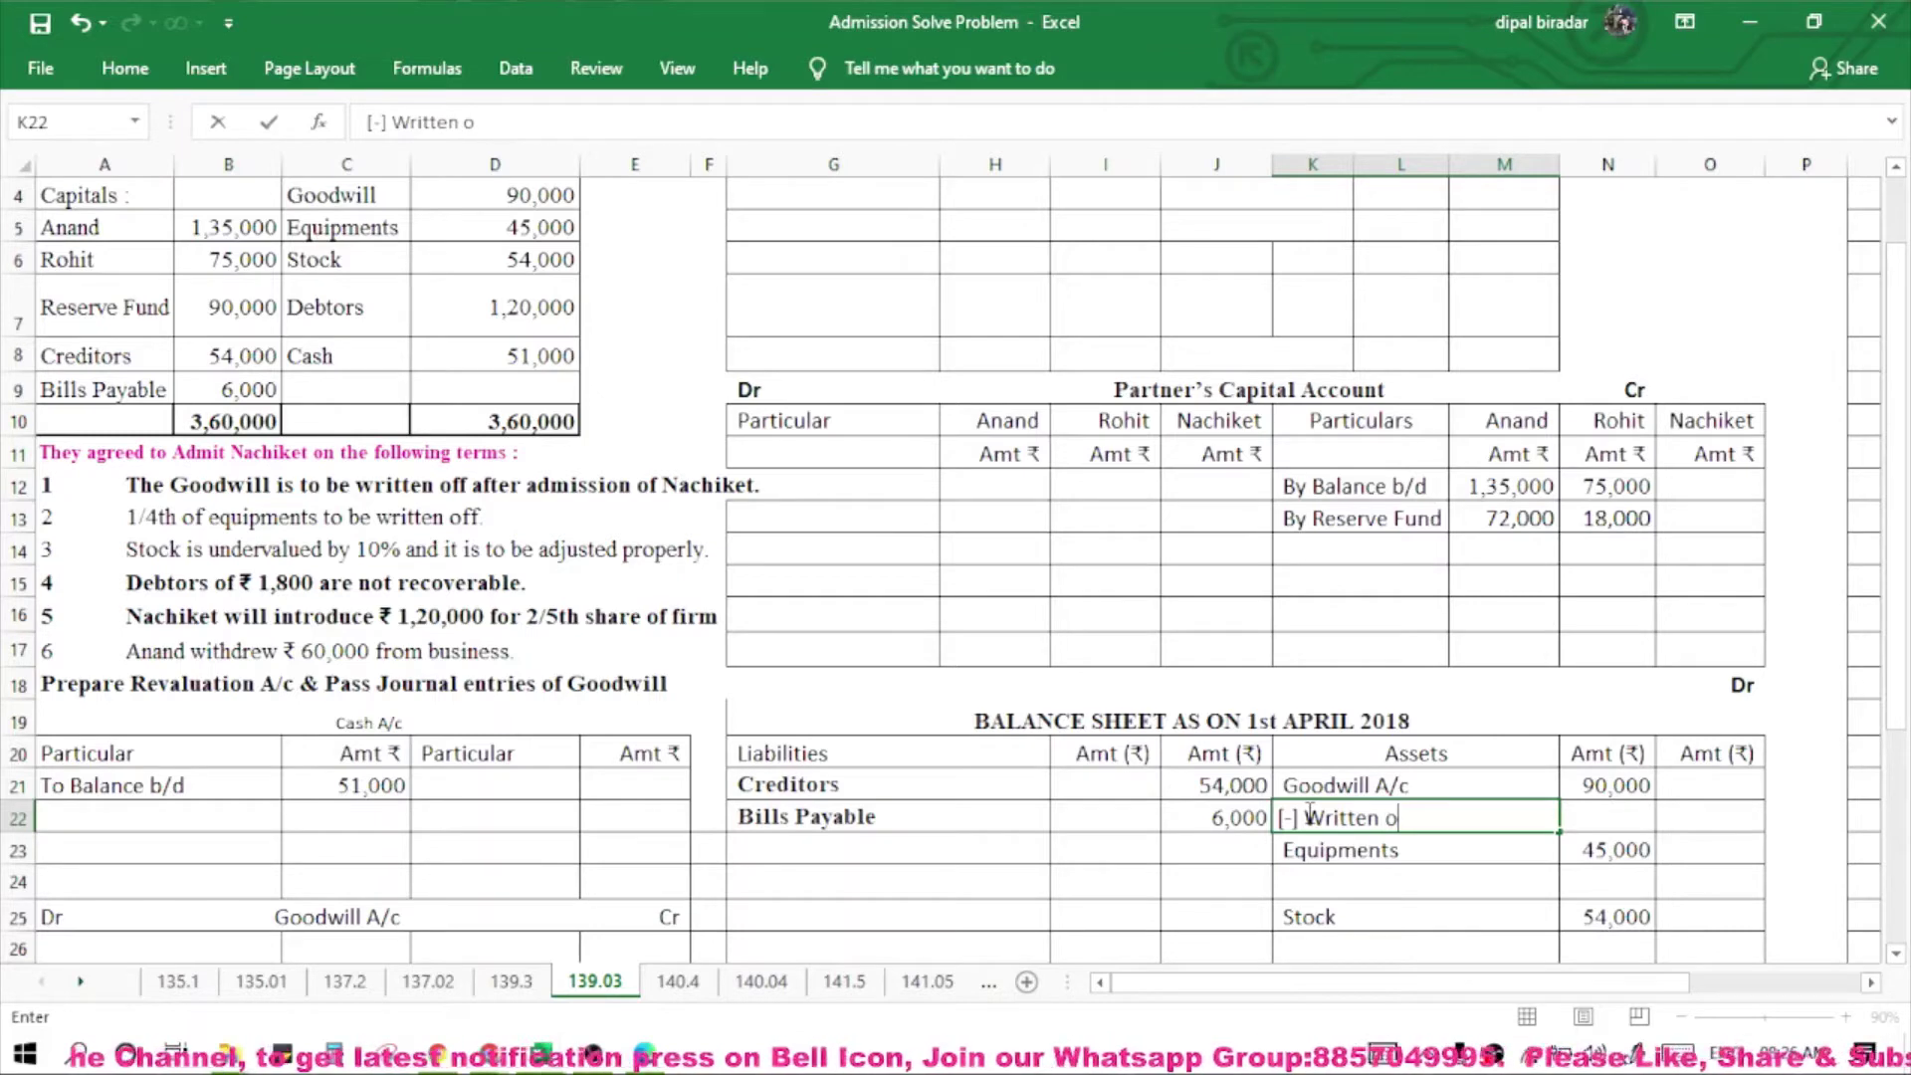
{"action": "left_click", "coordinate": [1606, 814]}
{"action": "type", "text": "90000"}
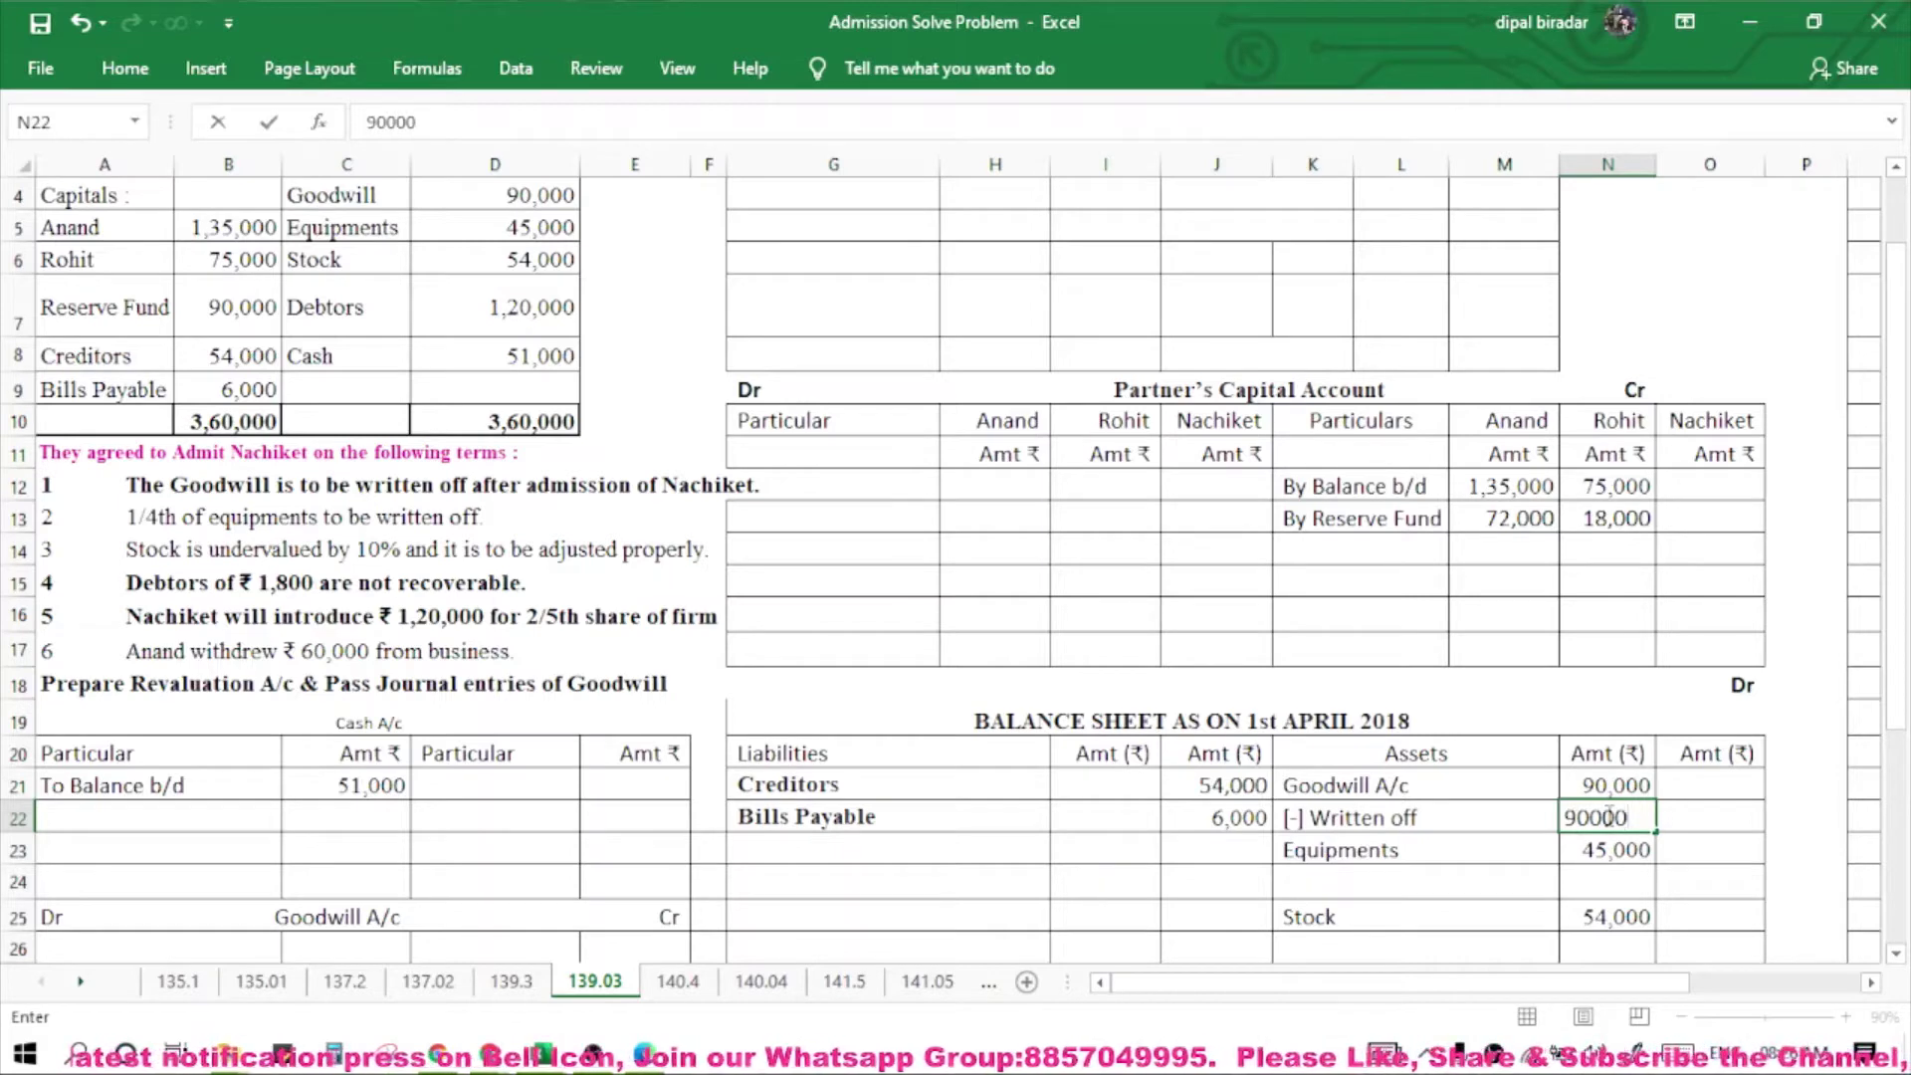
{"action": "key", "text": "Tab"}
{"action": "type", "text": "0"}
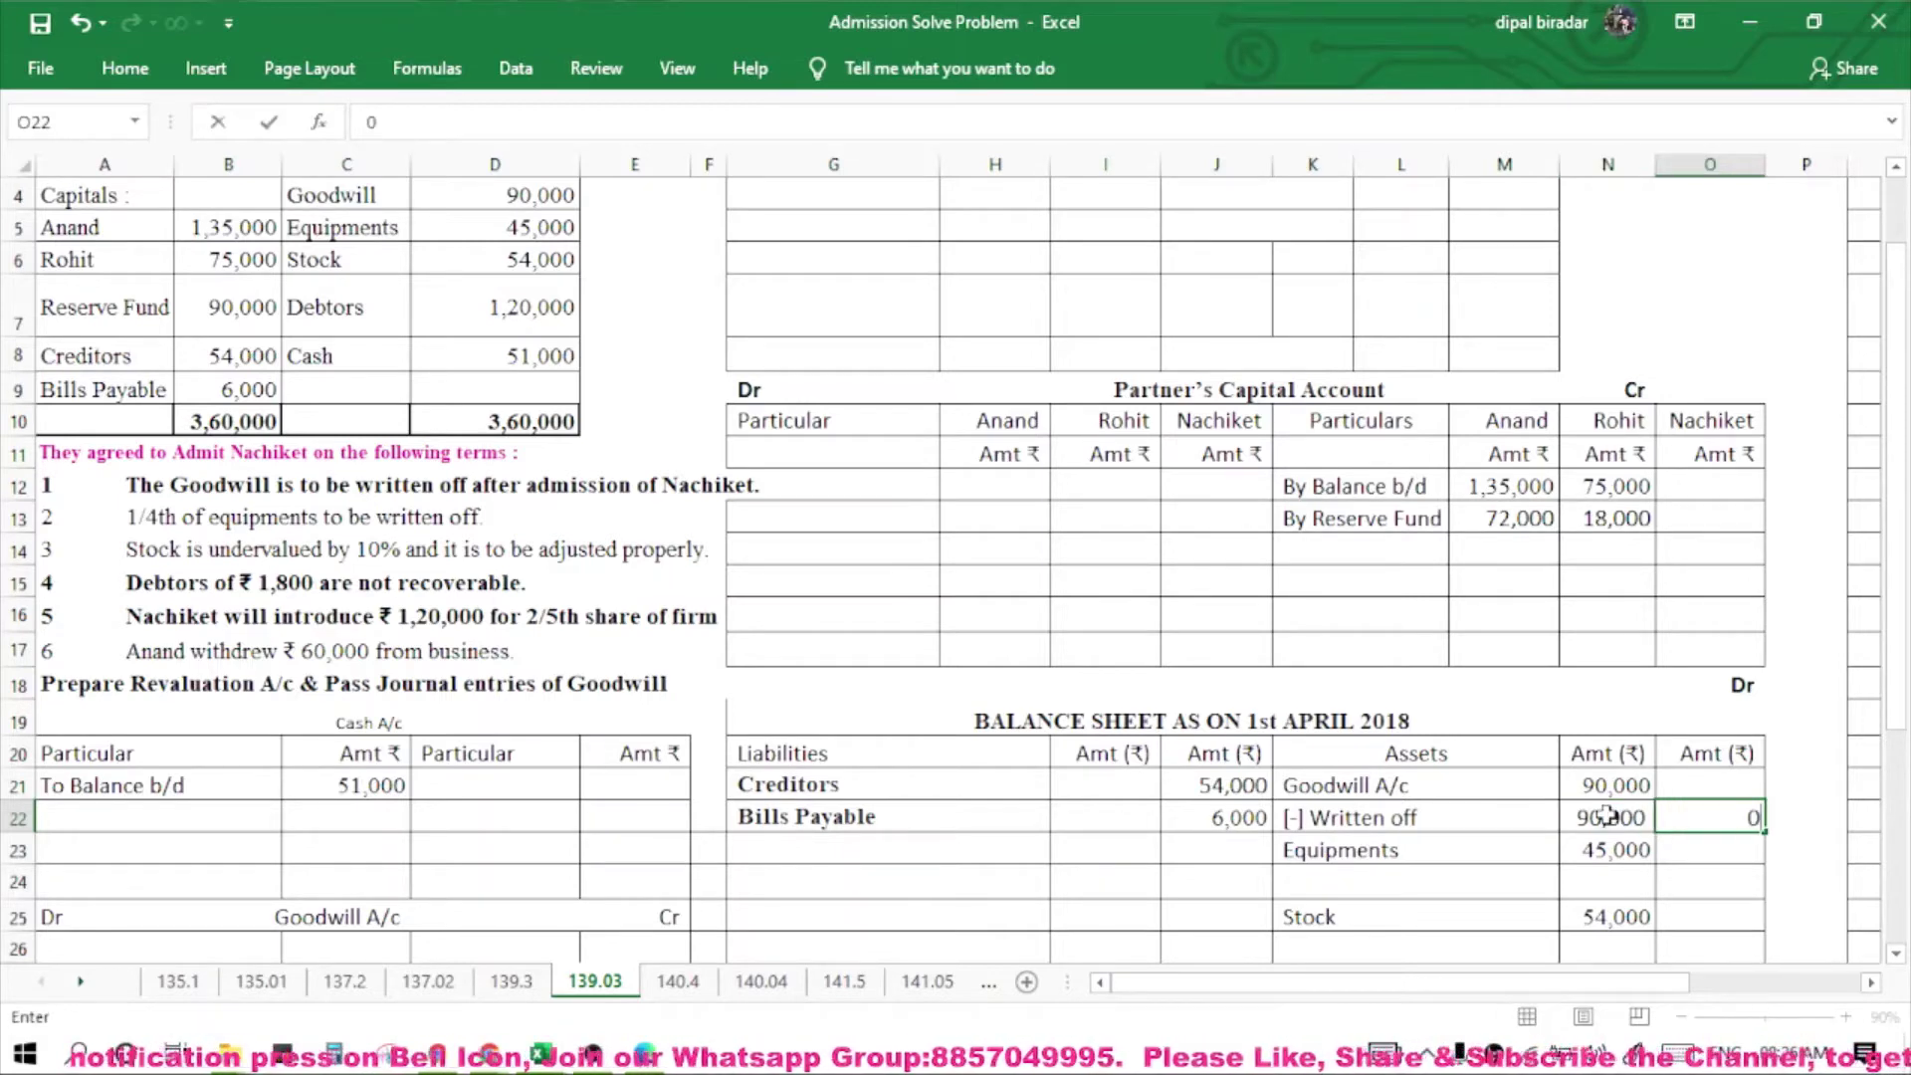
Enter "To Goodwill A/c" in G12 on the debit side of the Partner's Capital Account.
{"action": "left_click", "coordinate": [781, 479]}
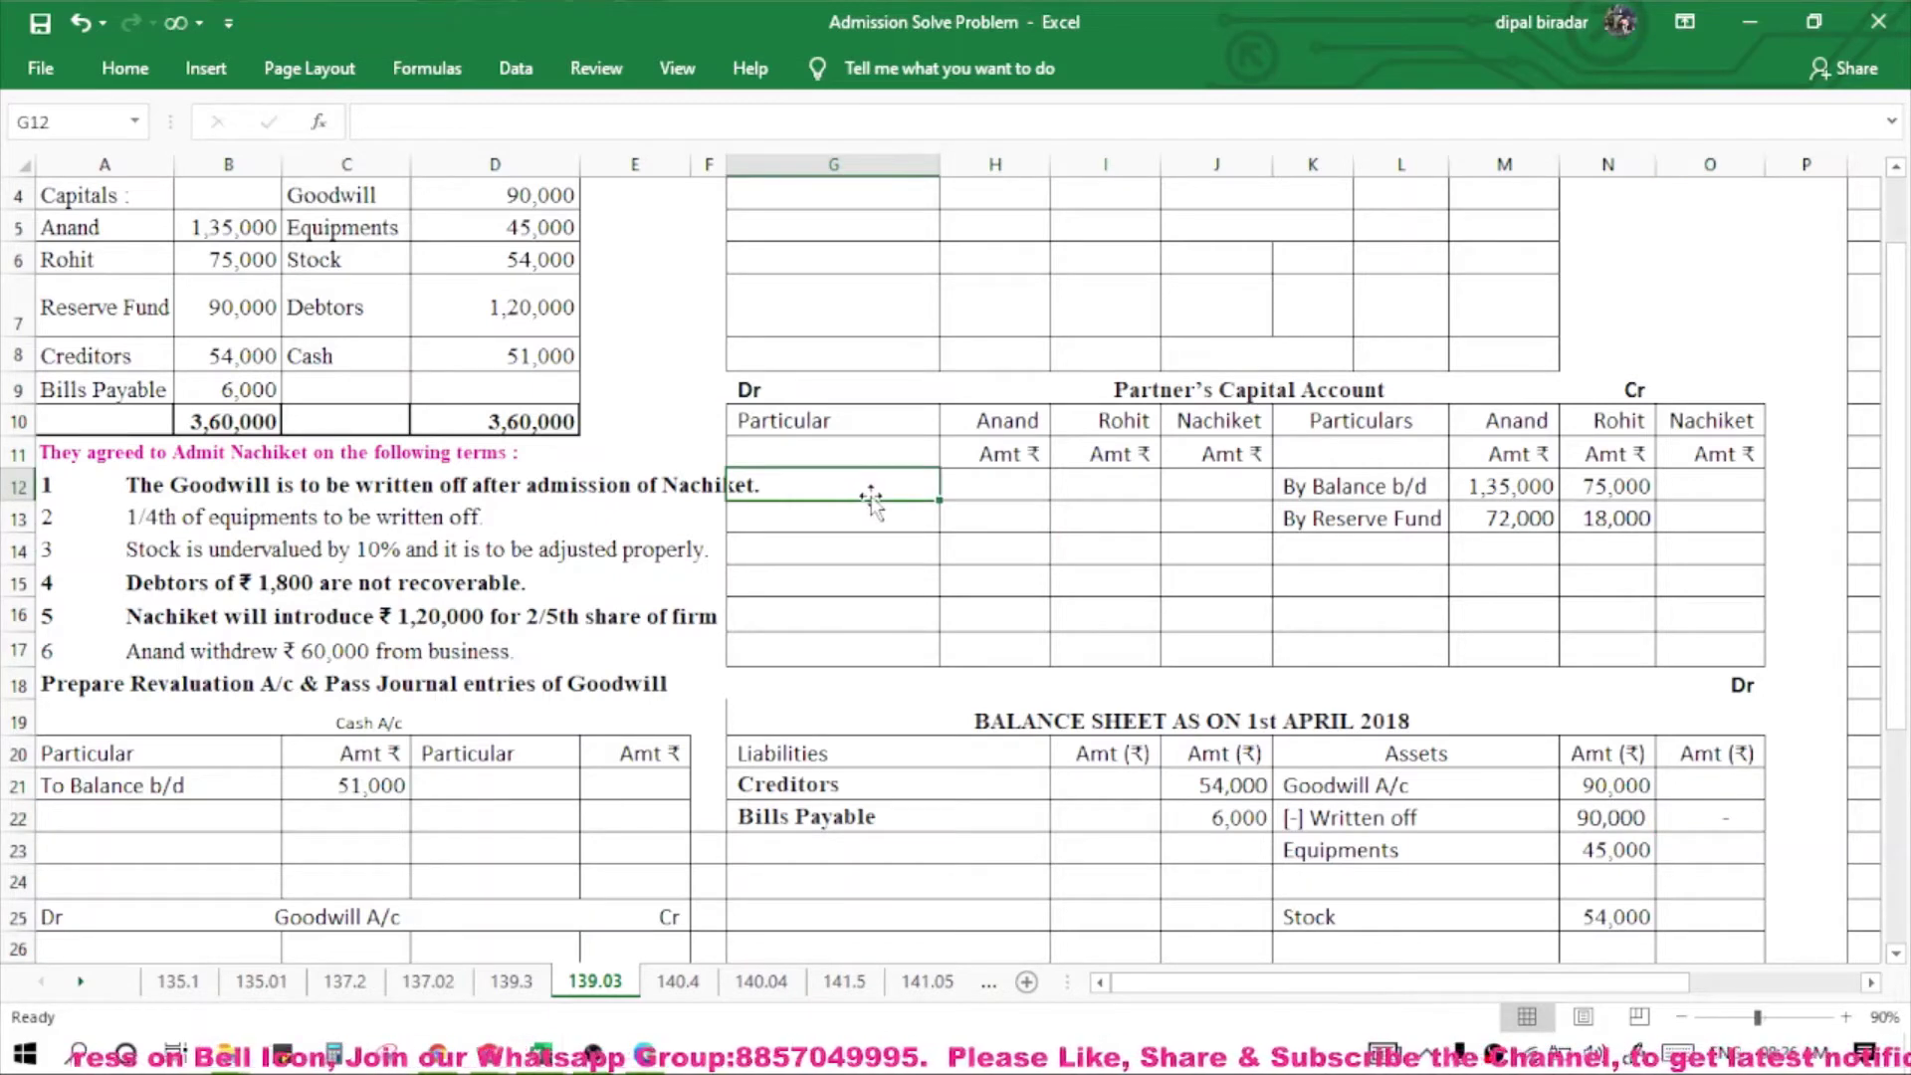
{"action": "type", "text": "To "}
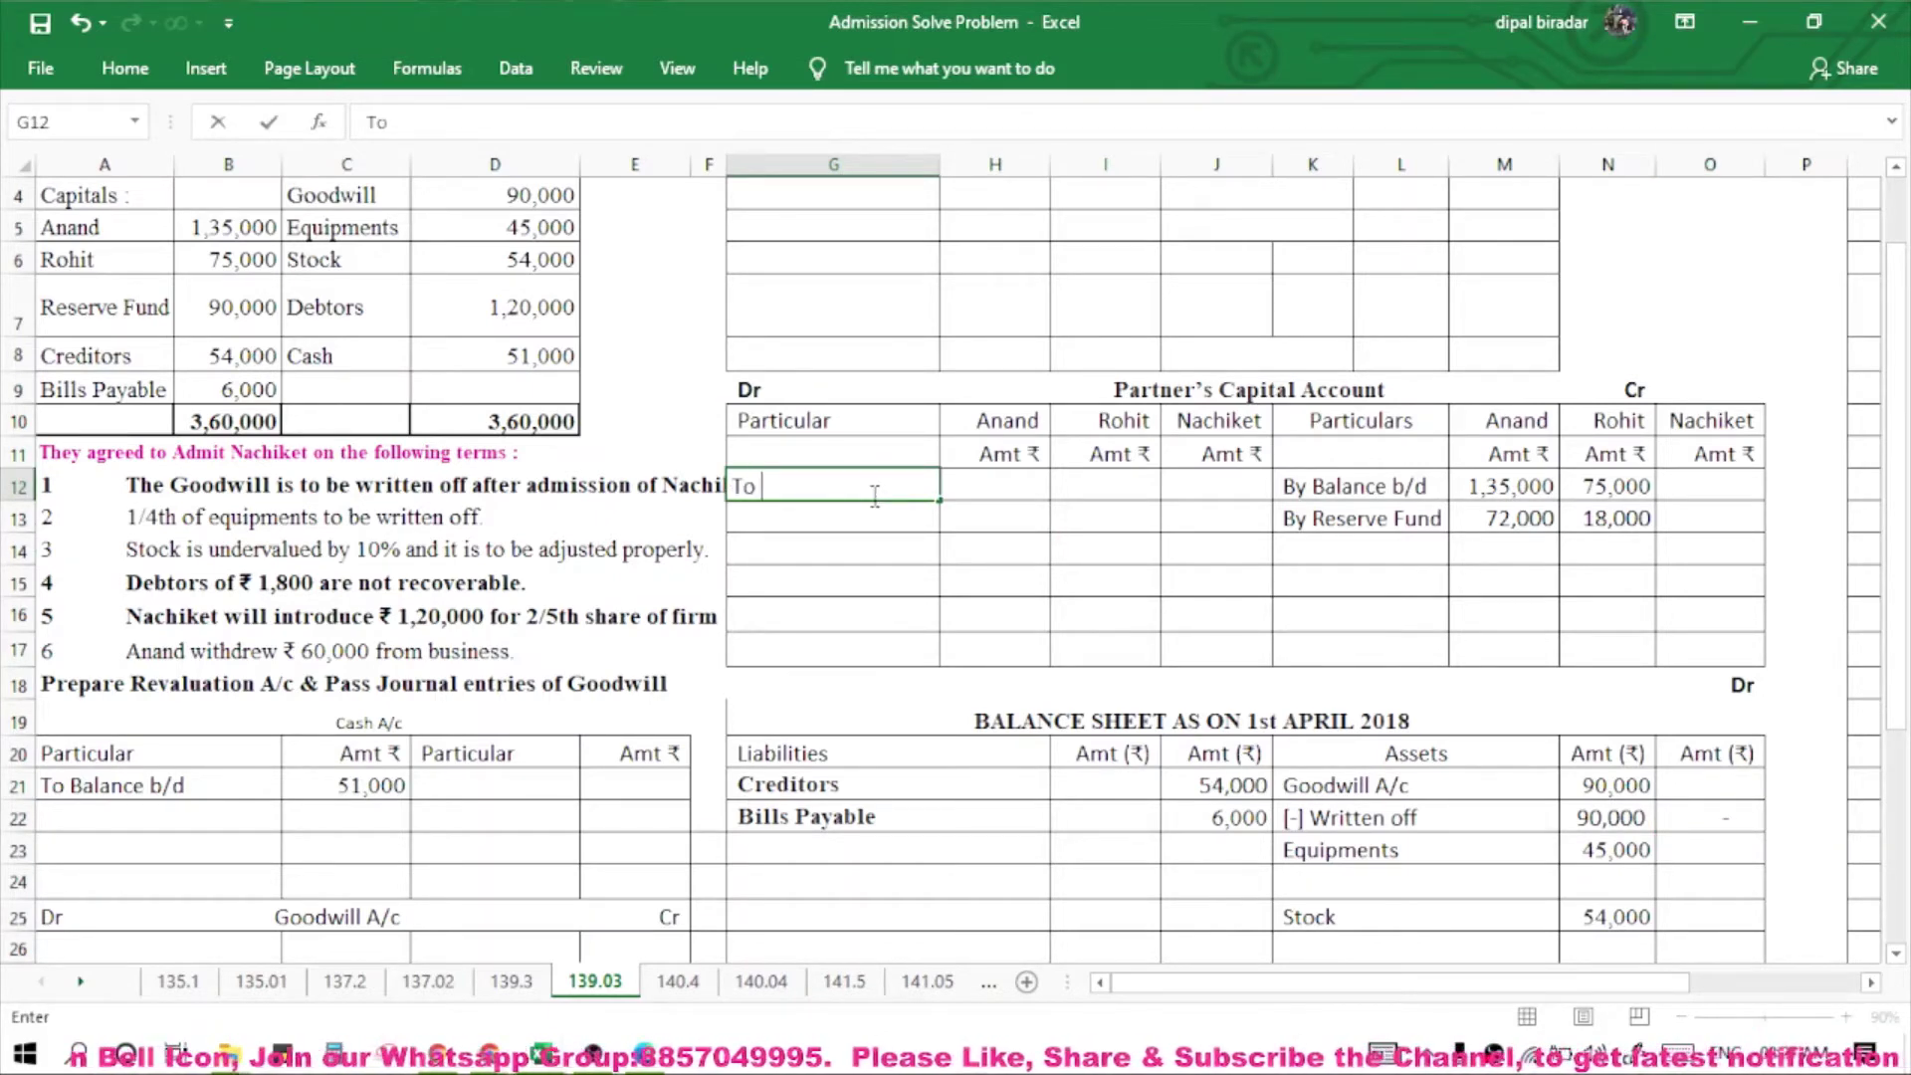
{"action": "type", "text": "Go"}
{"action": "type", "text": "odwi"}
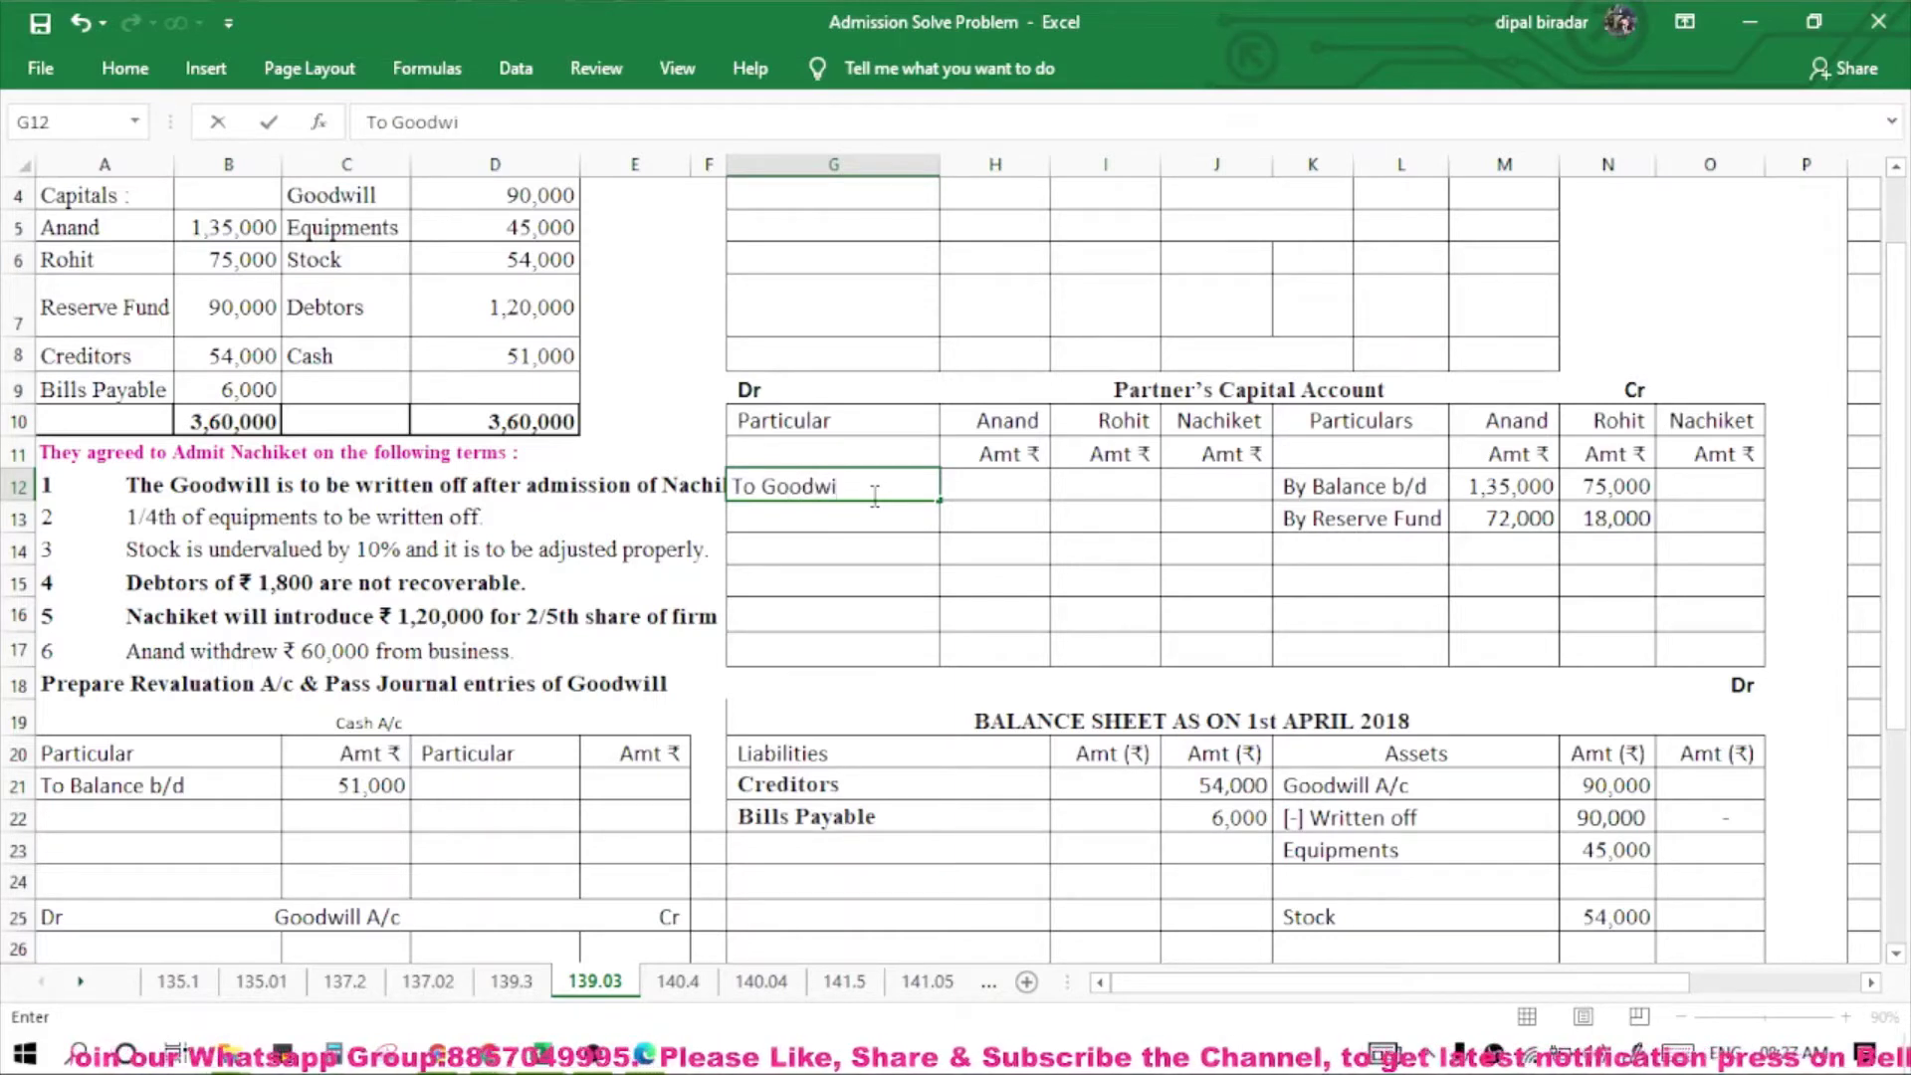
{"action": "type", "text": "ll"}
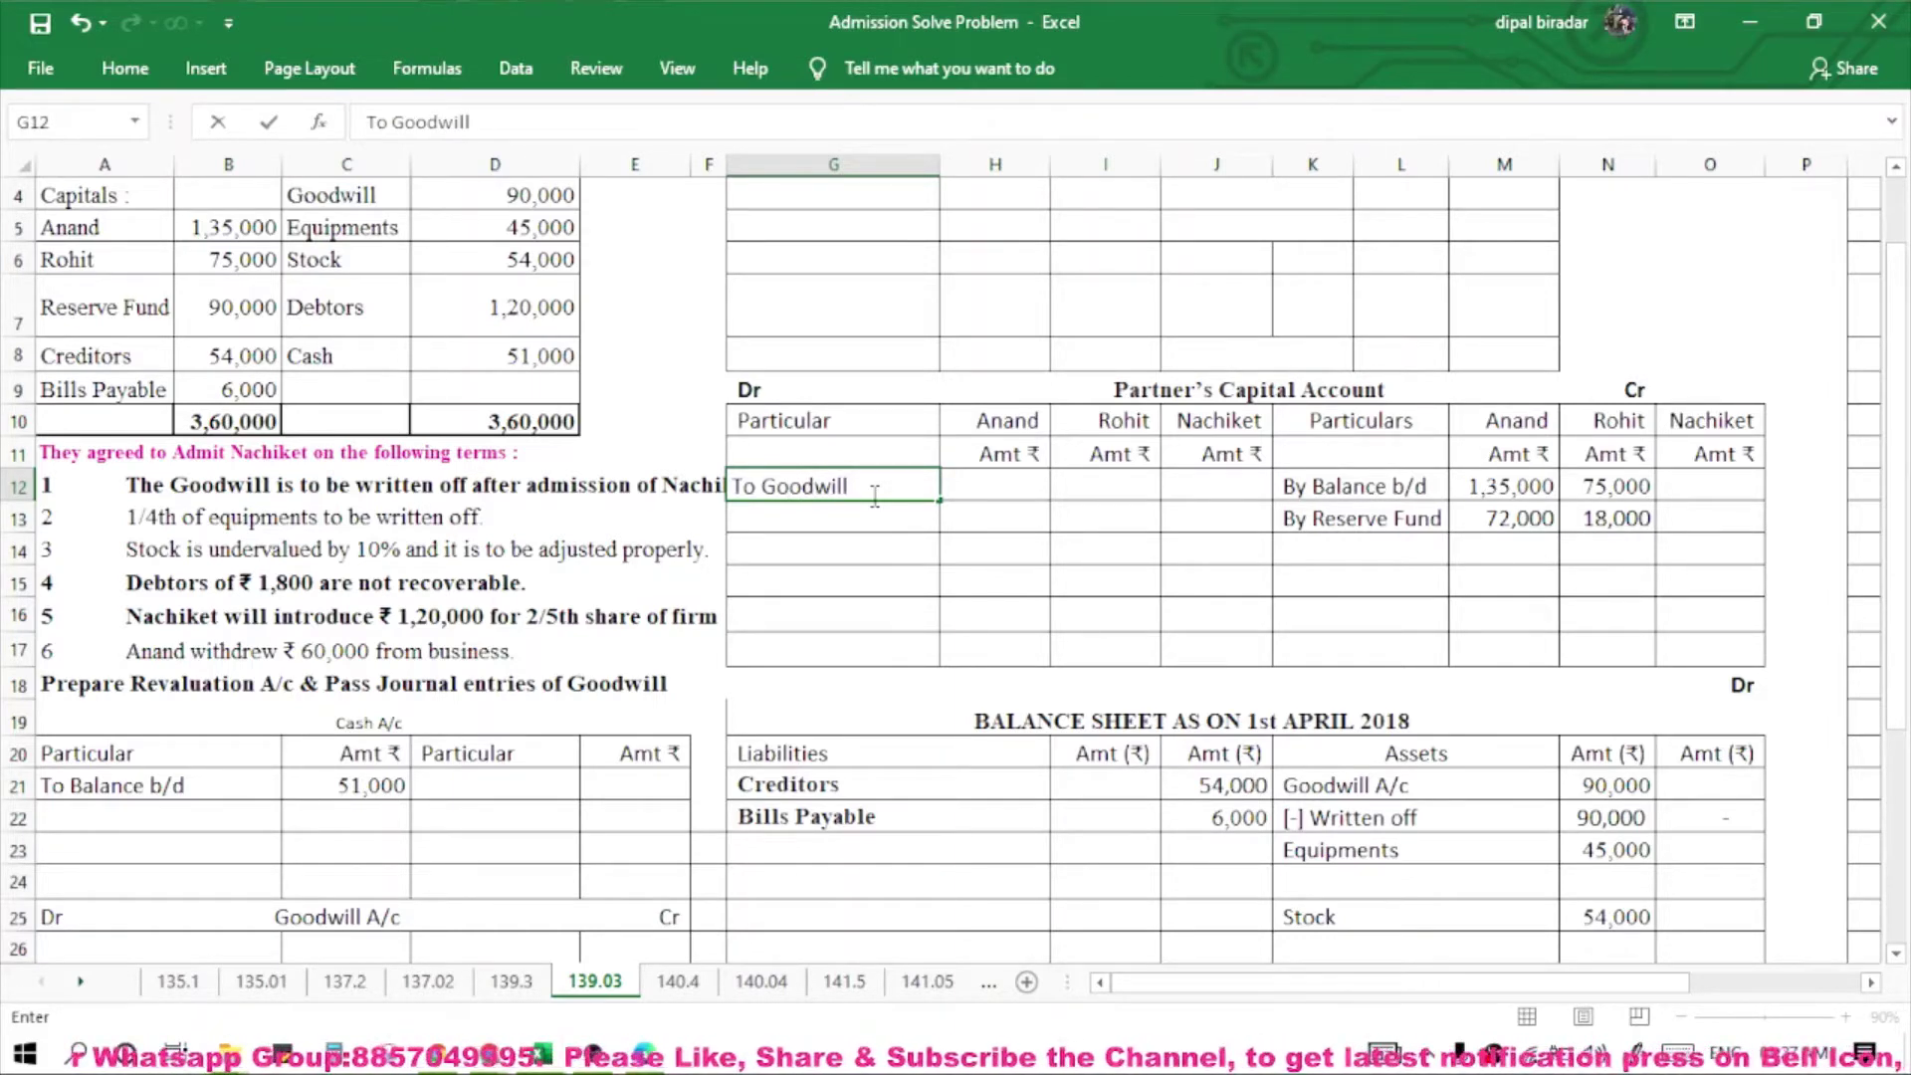
{"action": "type", "text": " A/c"}
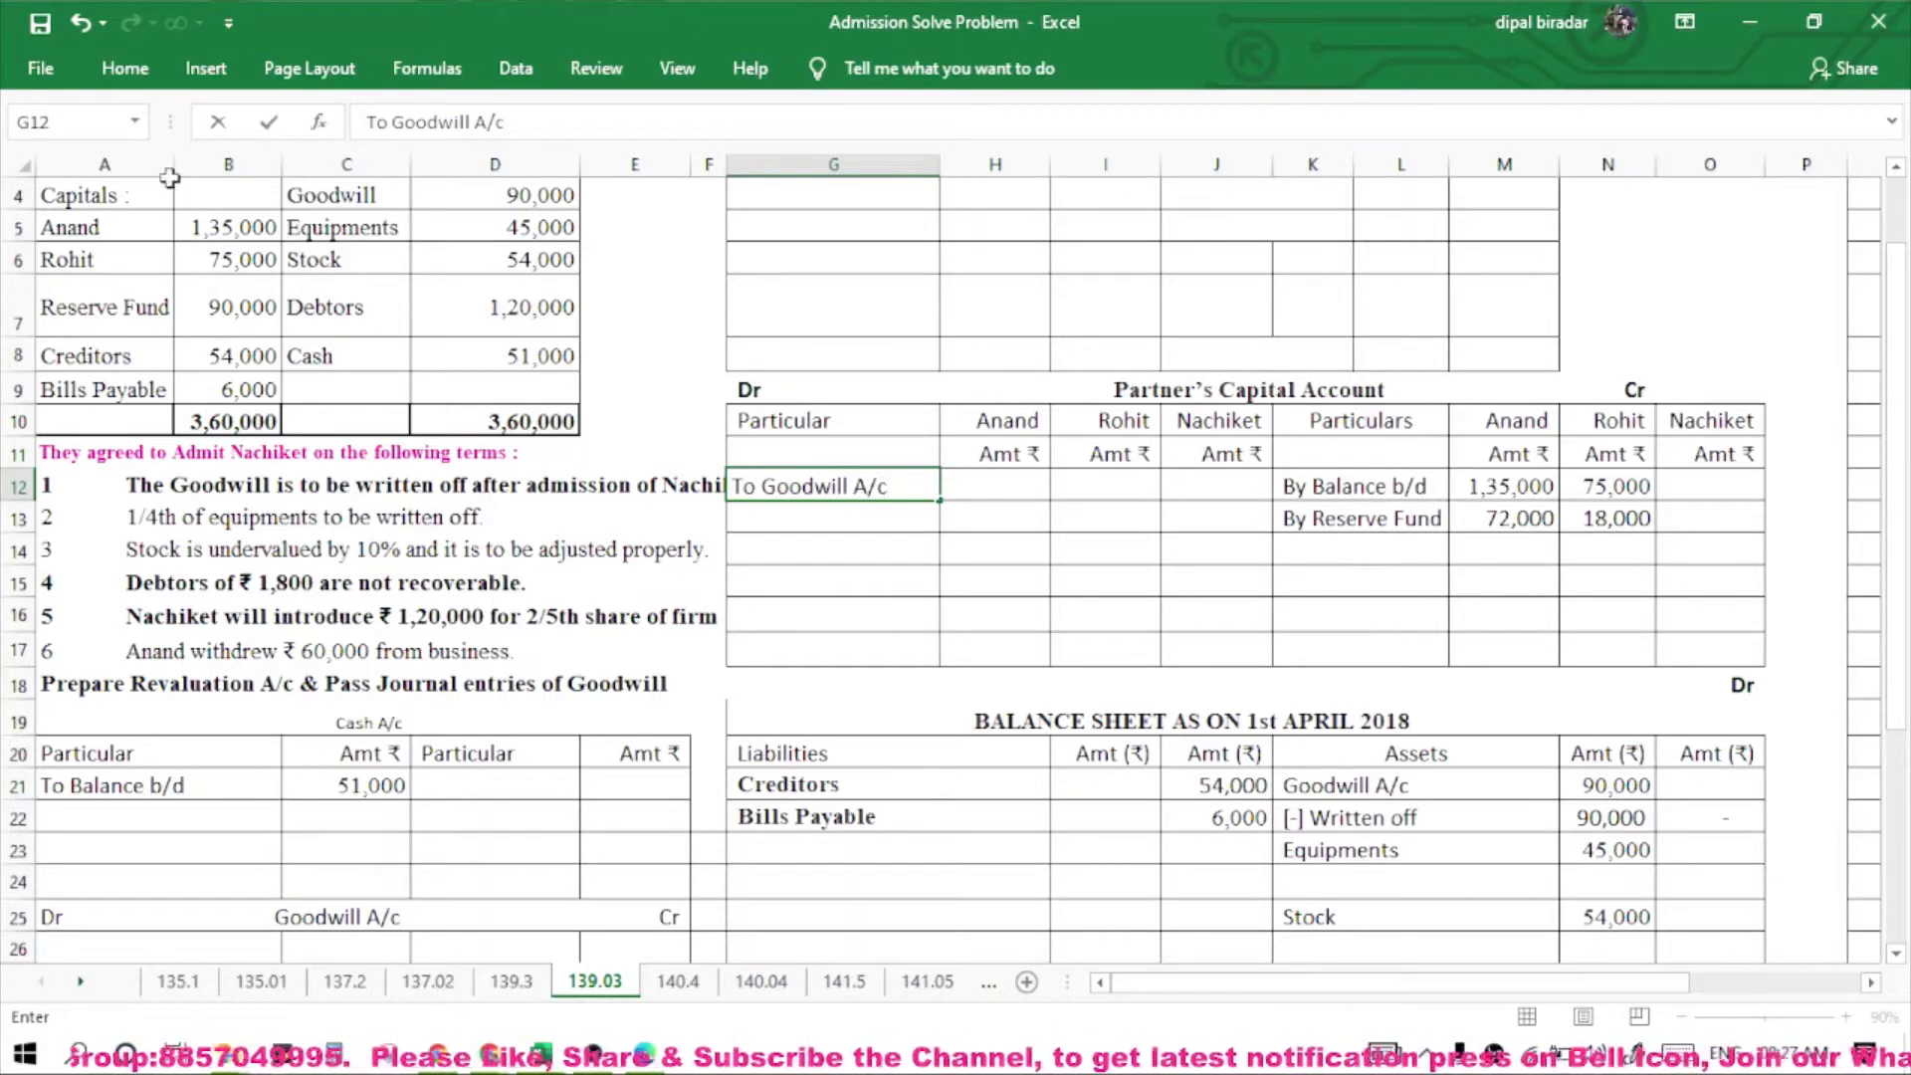
Calculate the first partner's share of the goodwill write-off in H12 with =90000*4/5.
{"action": "left_click", "coordinate": [238, 320]}
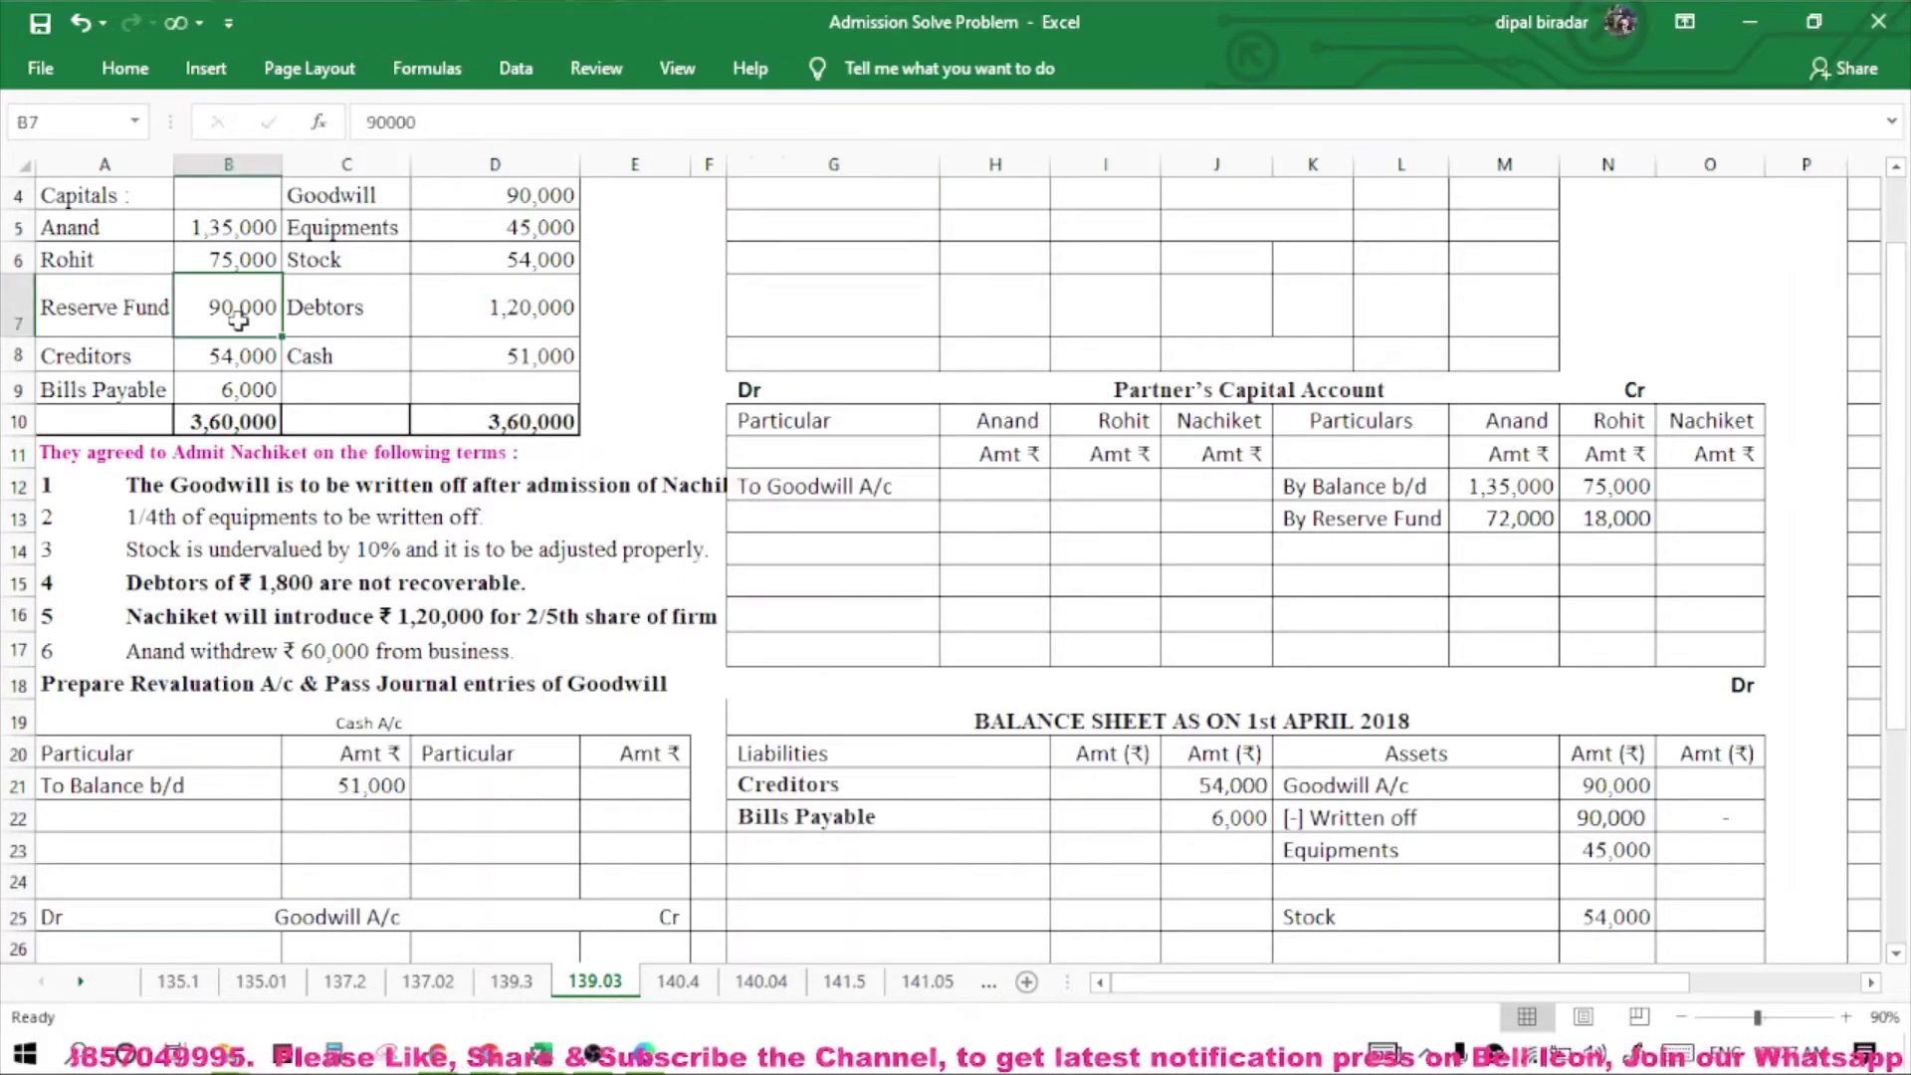
{"action": "left_click", "coordinate": [481, 199]}
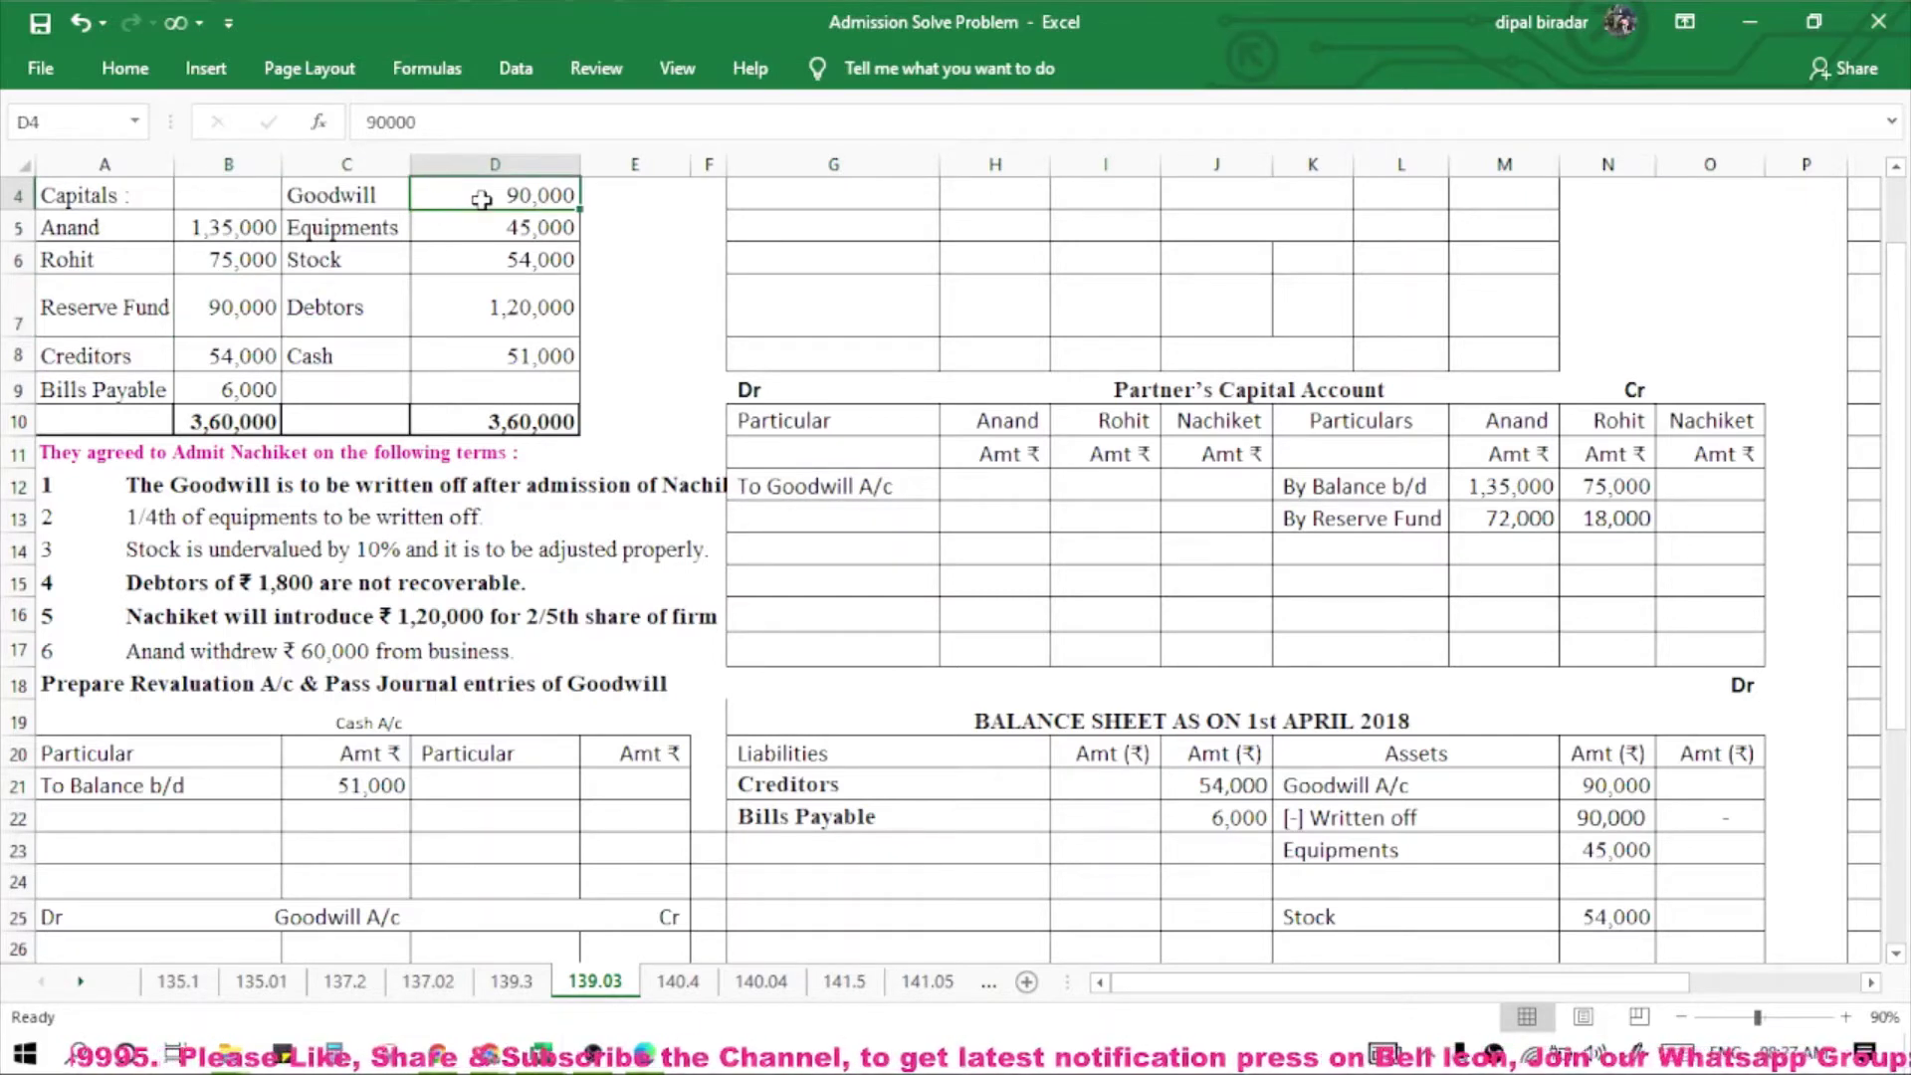
{"action": "left_click_drag", "start_coordinate": [1501, 491], "coordinate": [1505, 506]}
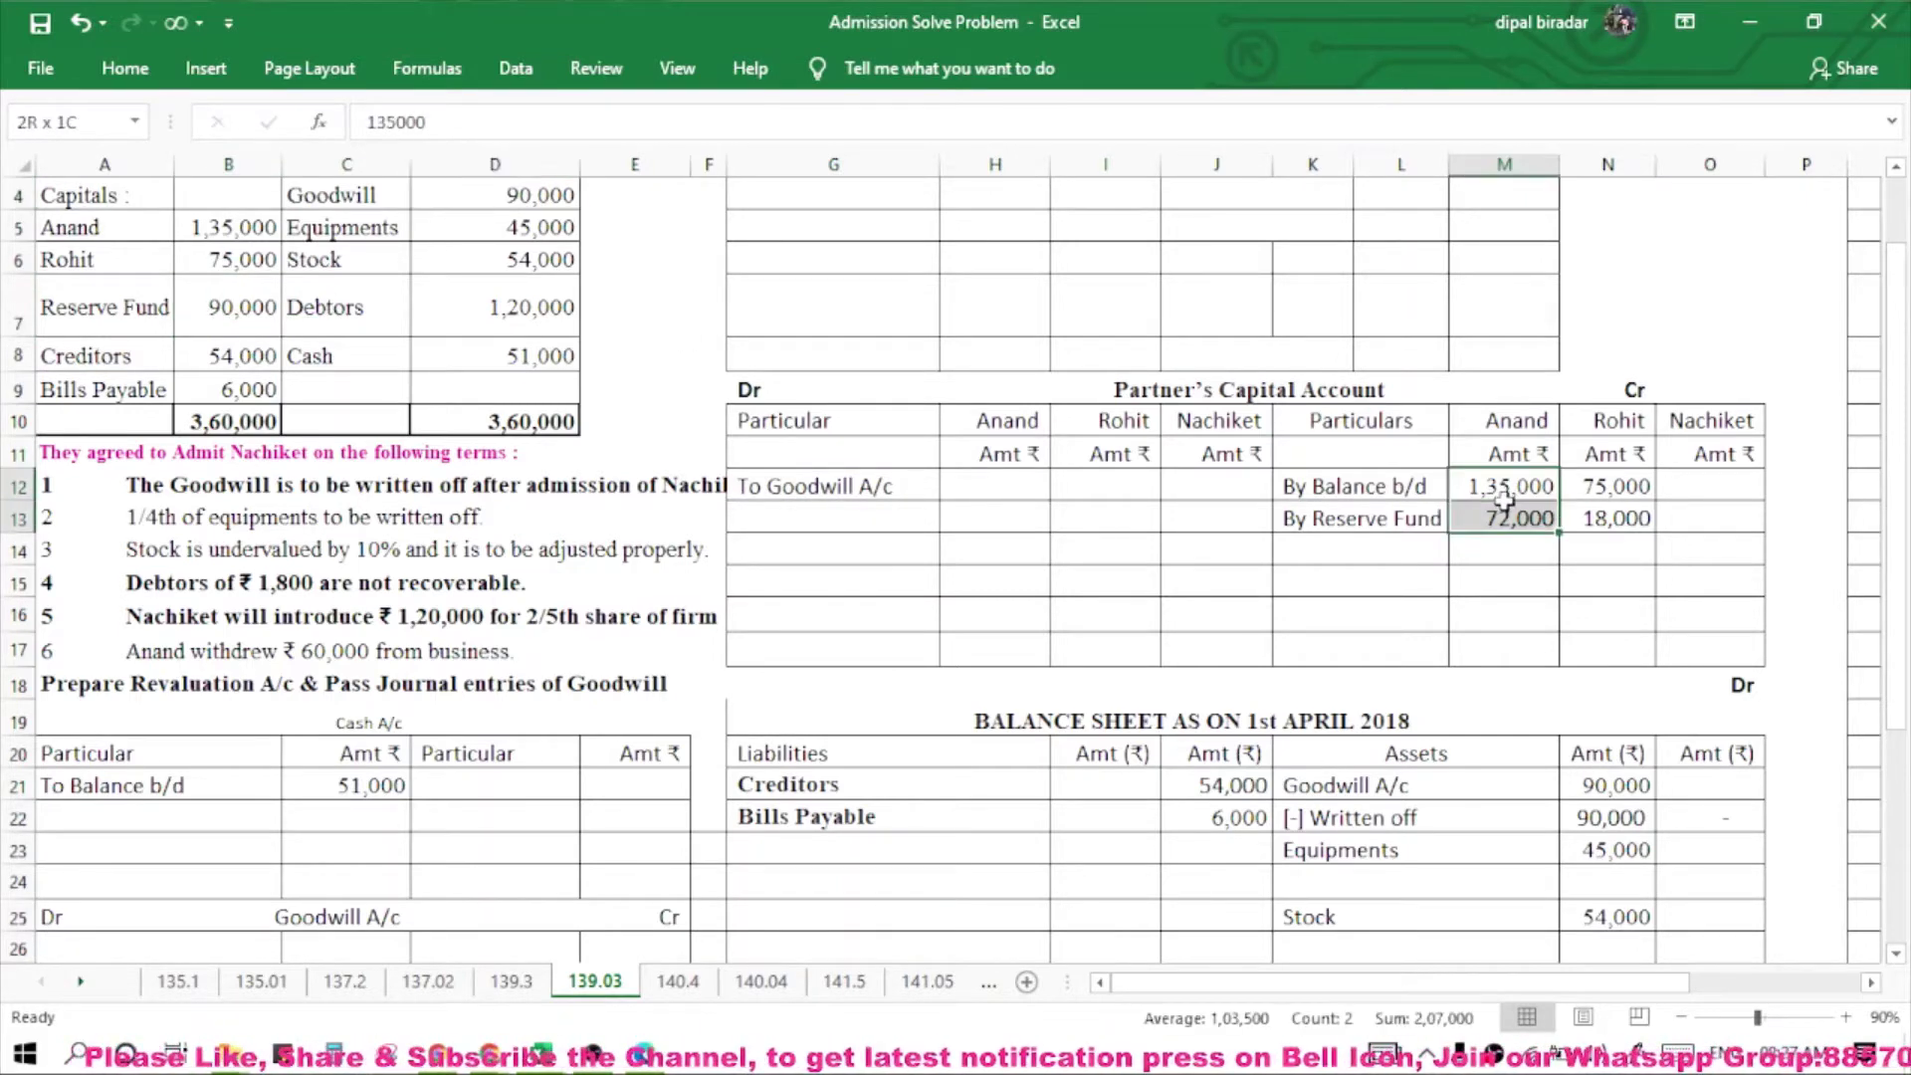
{"action": "left_click", "coordinate": [1505, 513]}
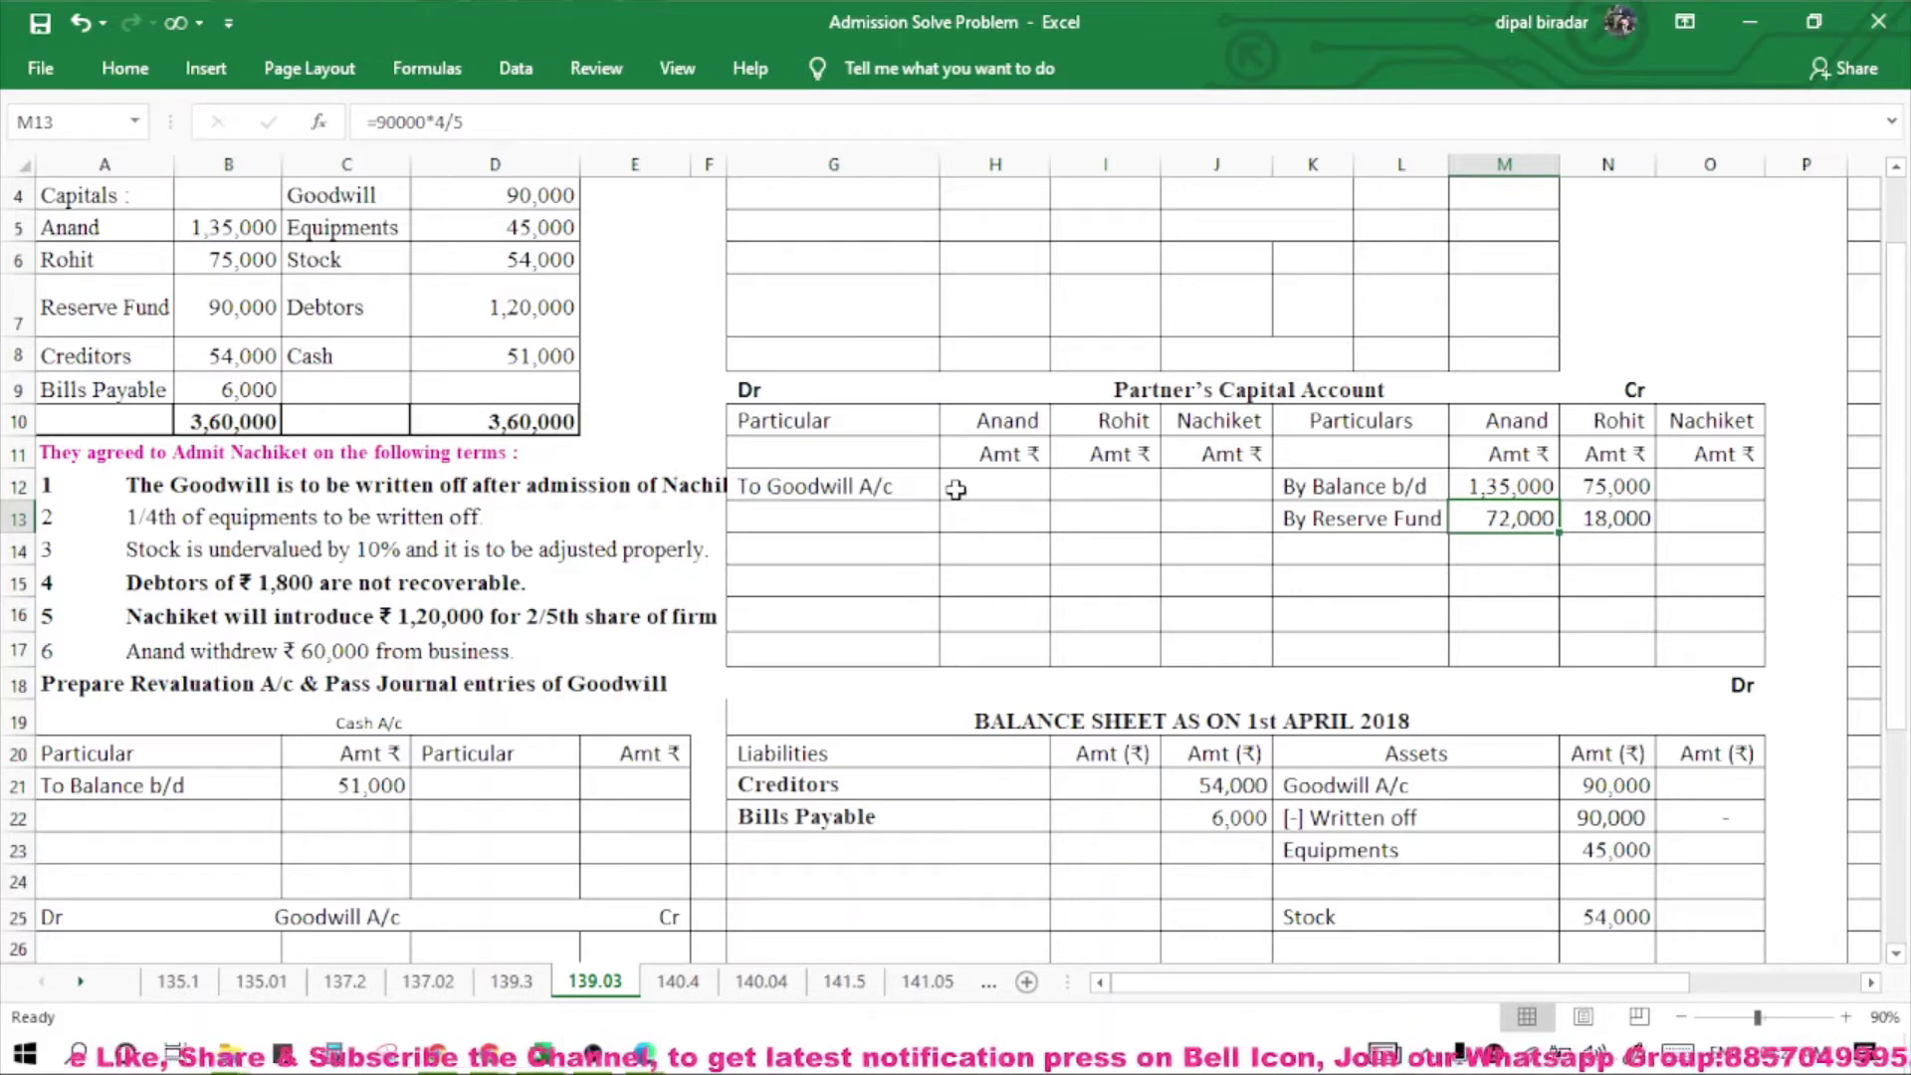
{"action": "left_click_drag", "start_coordinate": [956, 488], "coordinate": [1067, 488]}
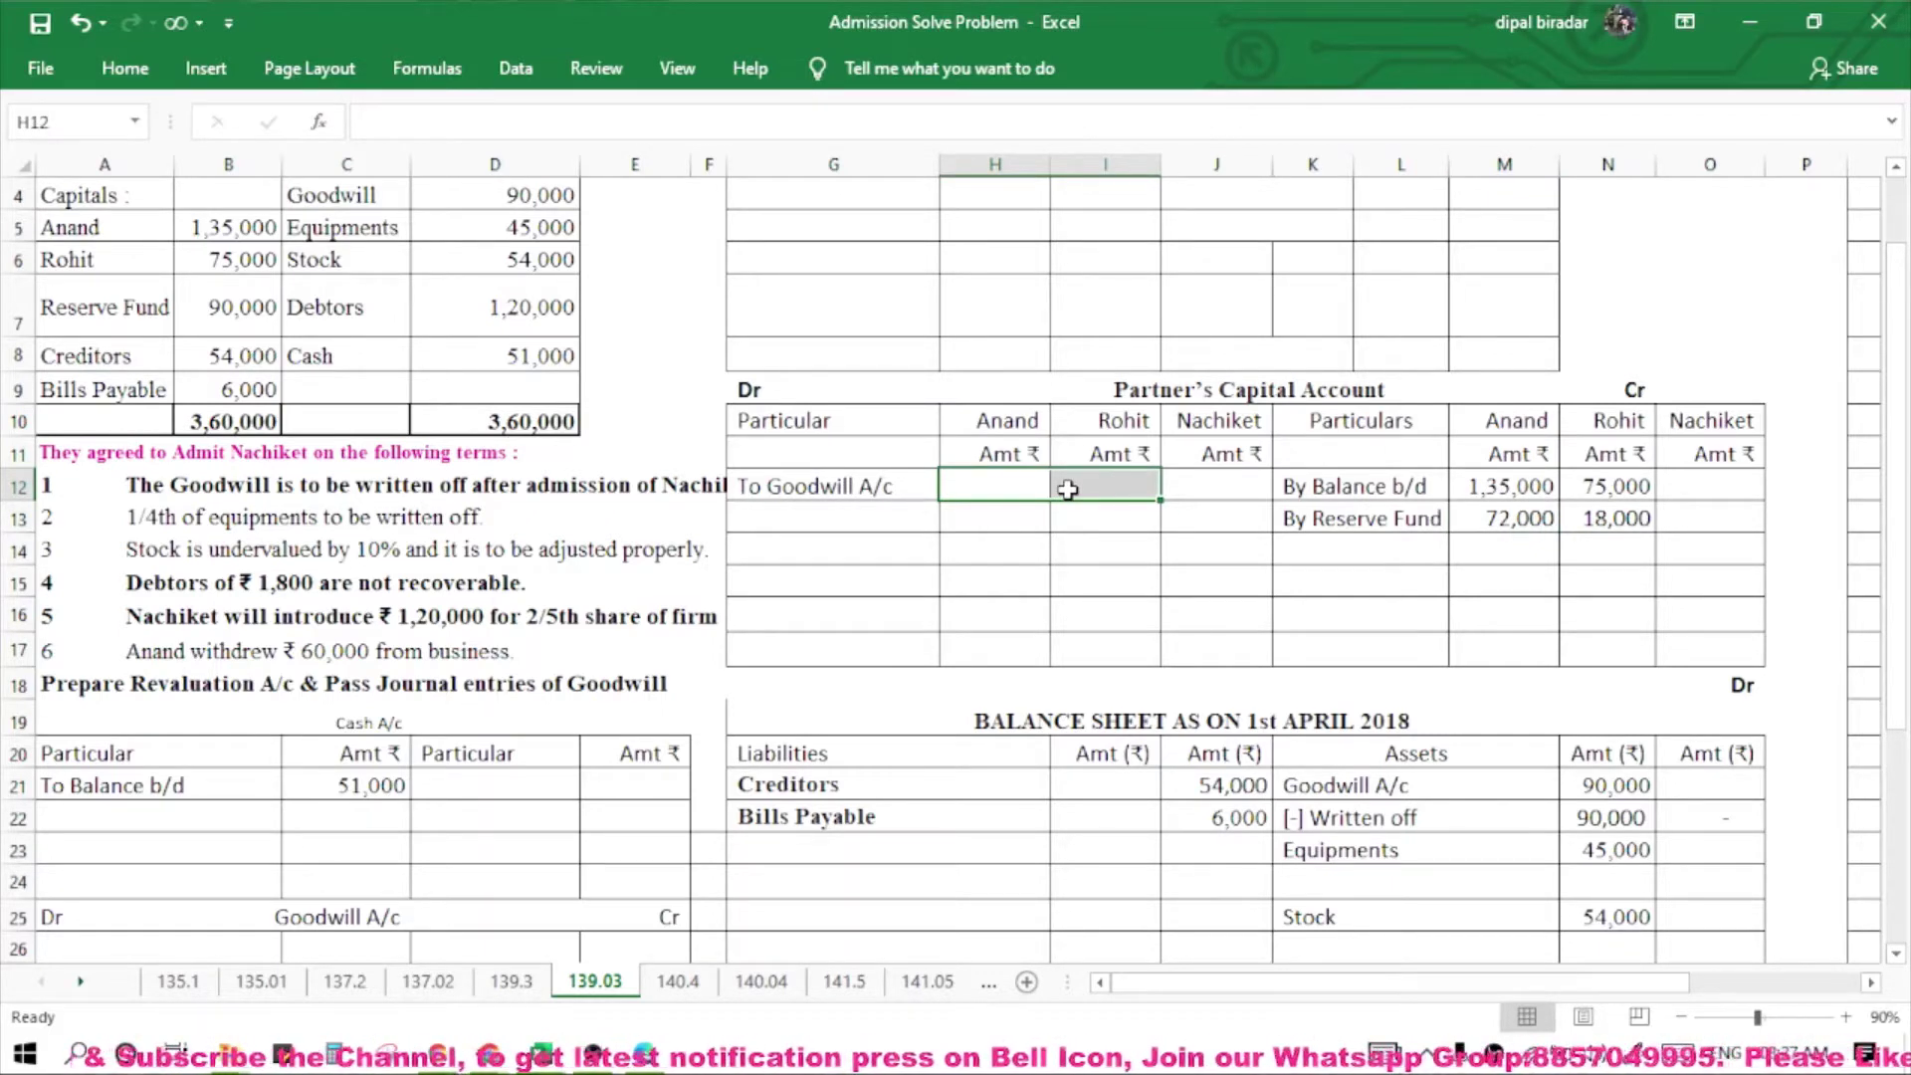
{"action": "left_click", "coordinate": [992, 481]}
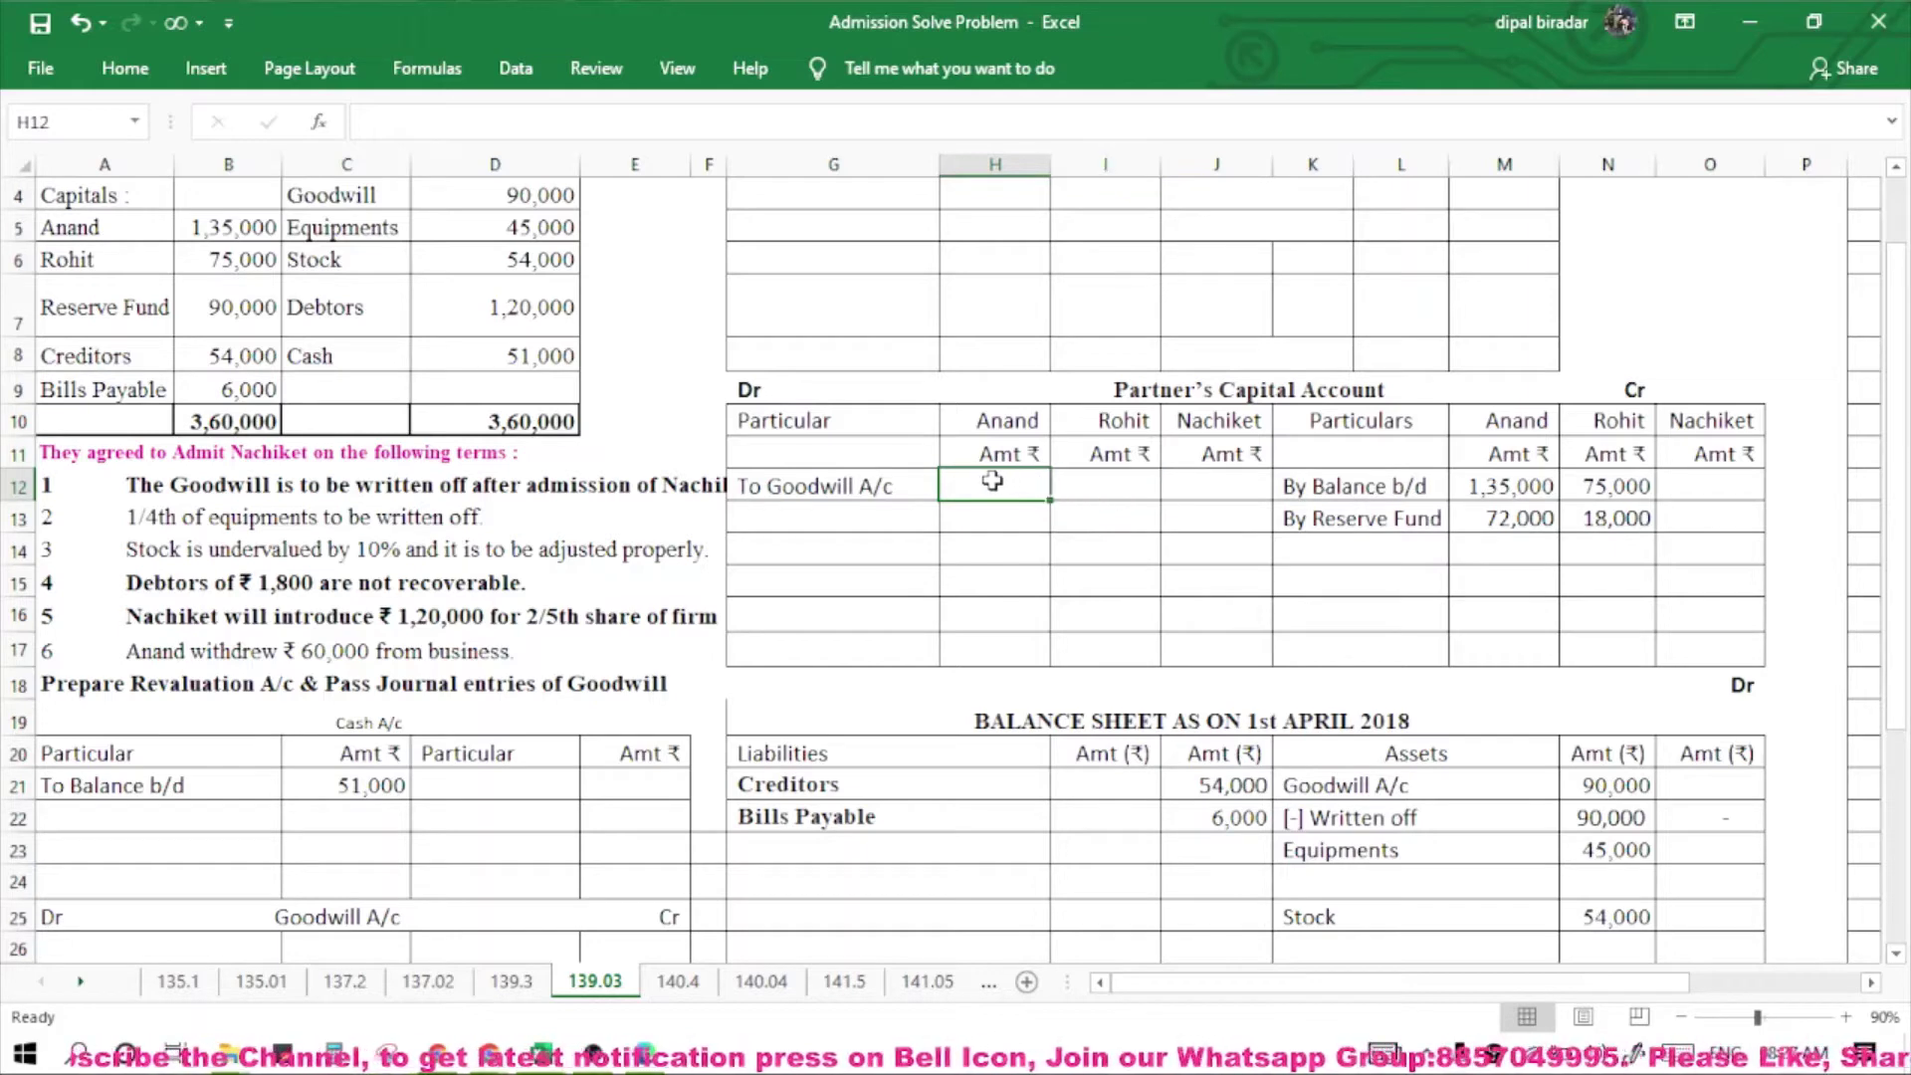
{"action": "type", "text": "="}
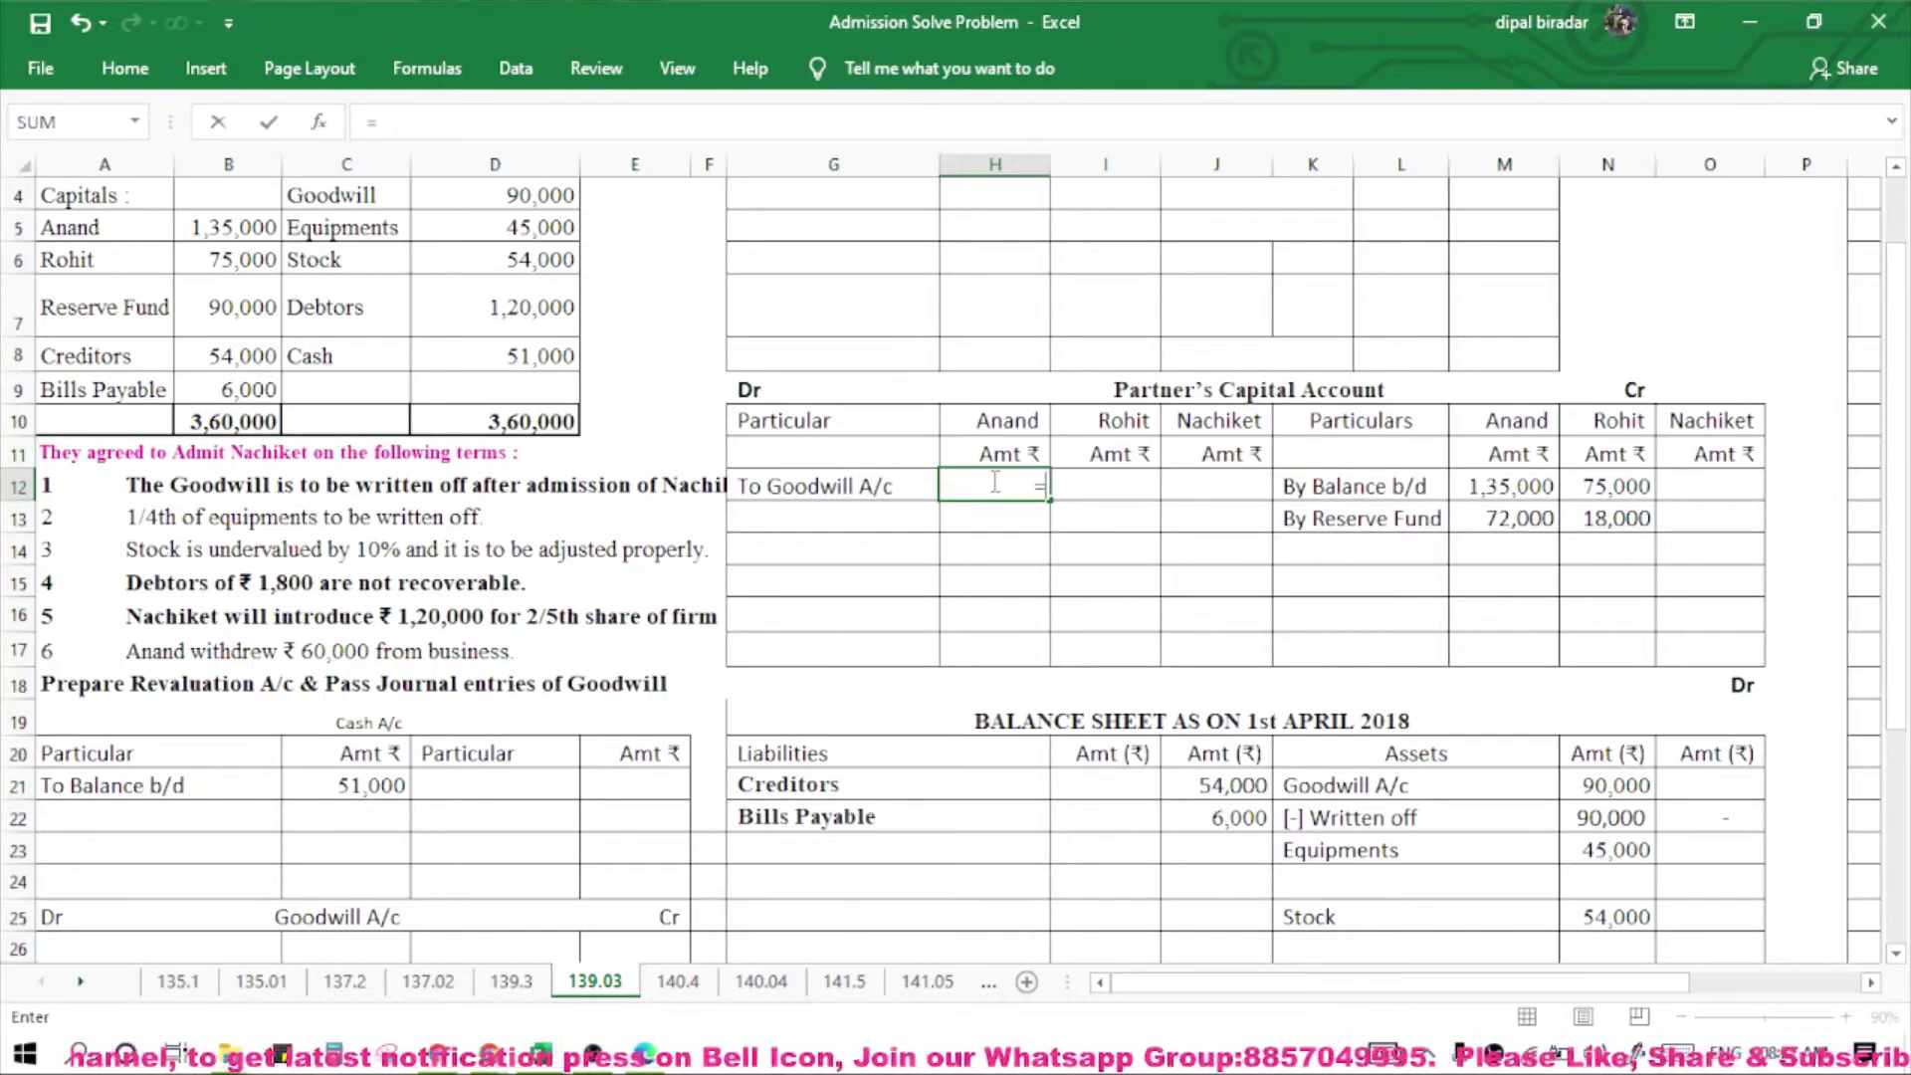
{"action": "type", "text": "90000"}
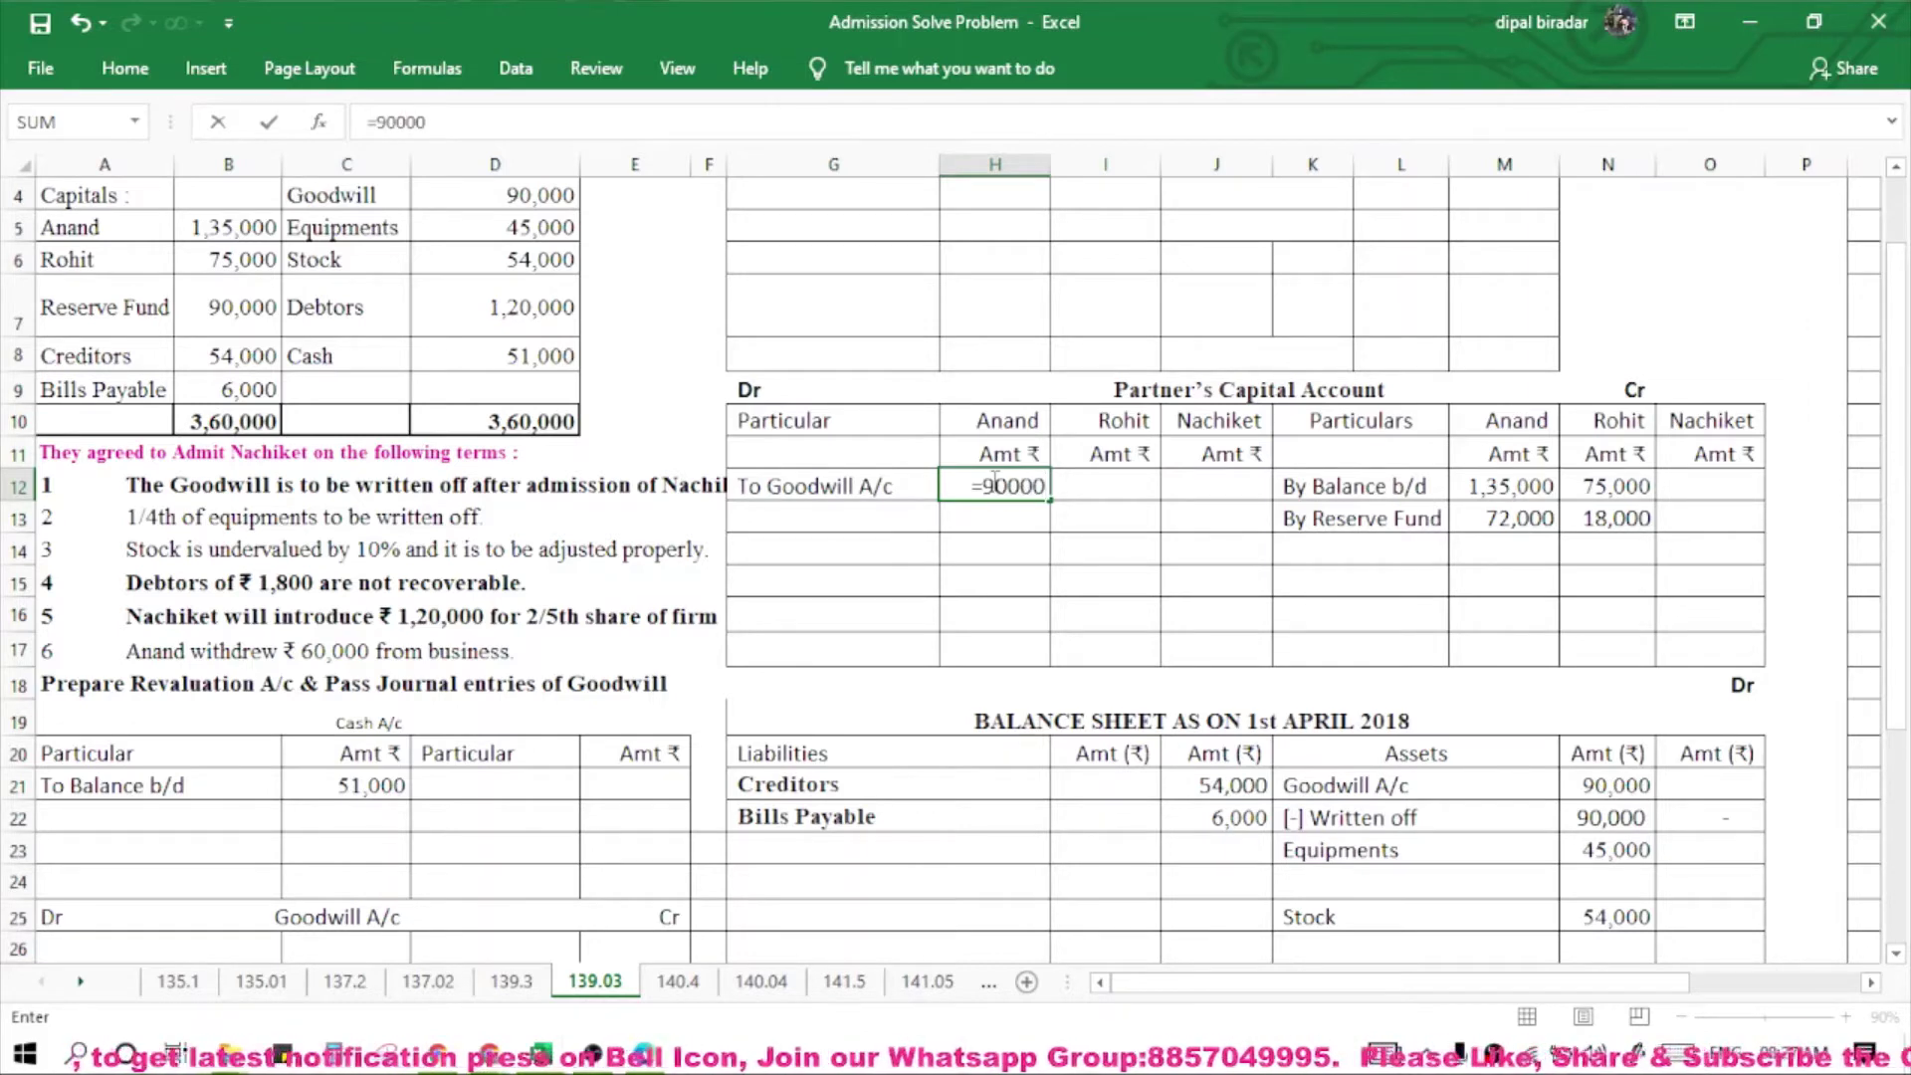
{"action": "type", "text": "*4/5"}
{"action": "key", "text": "ctrl+Return"}
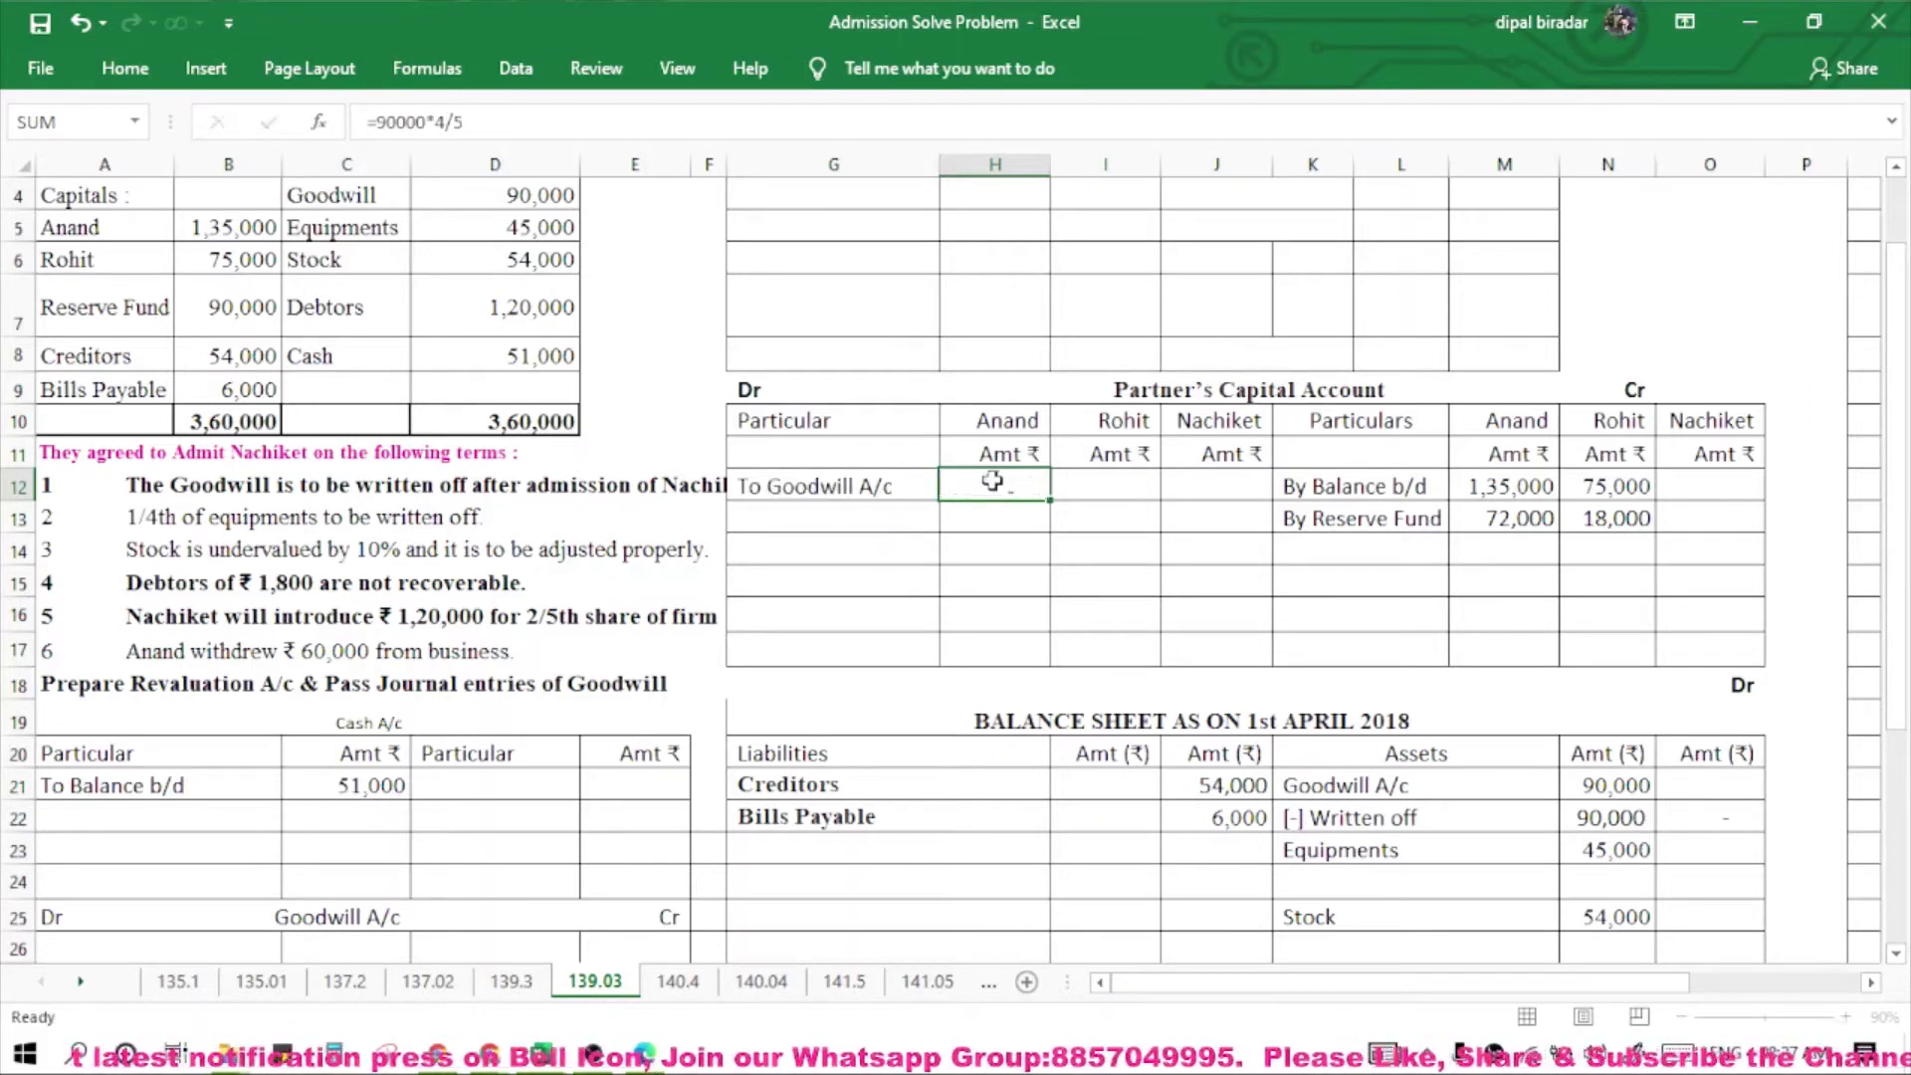
Calculate the second partner's share of the goodwill write-off in I12 with =90000*1/5.
{"action": "key", "text": "Right"}
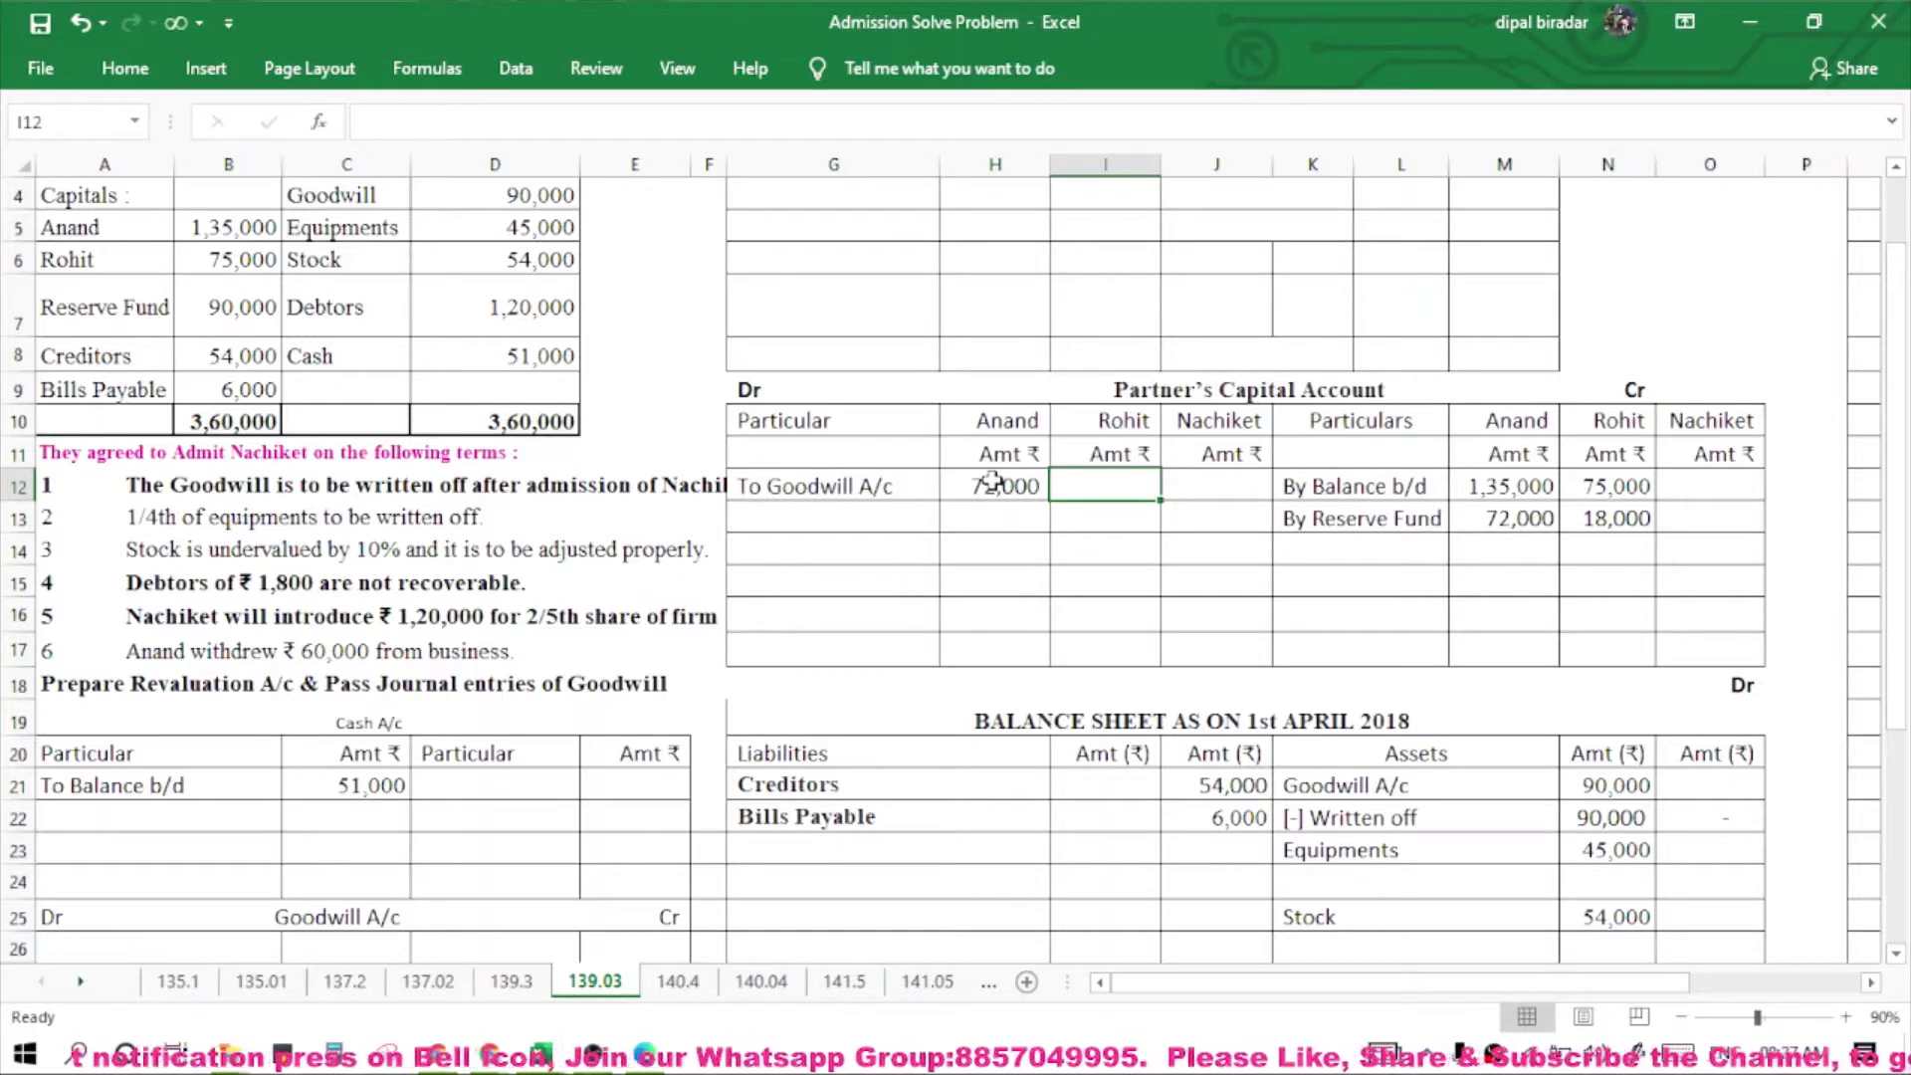
{"action": "type", "text": "=90000"}
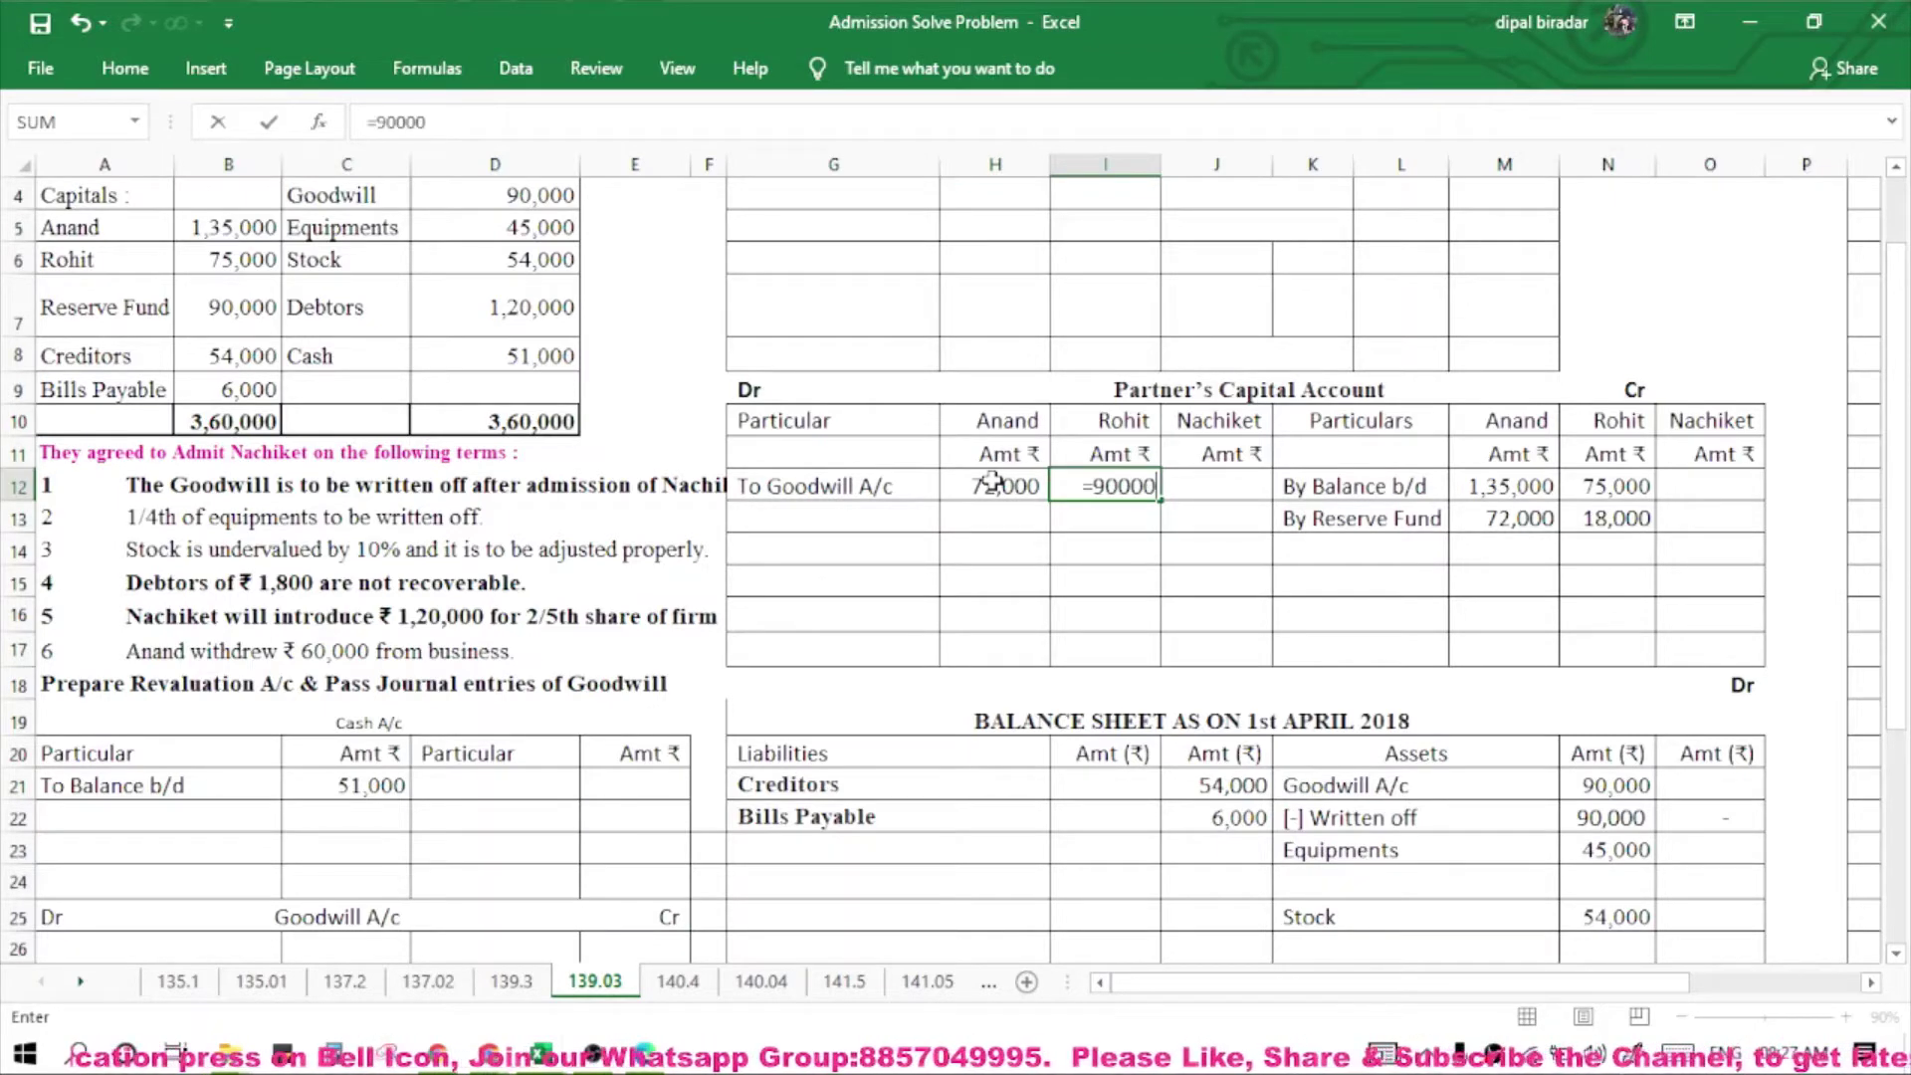
{"action": "type", "text": "*1/5"}
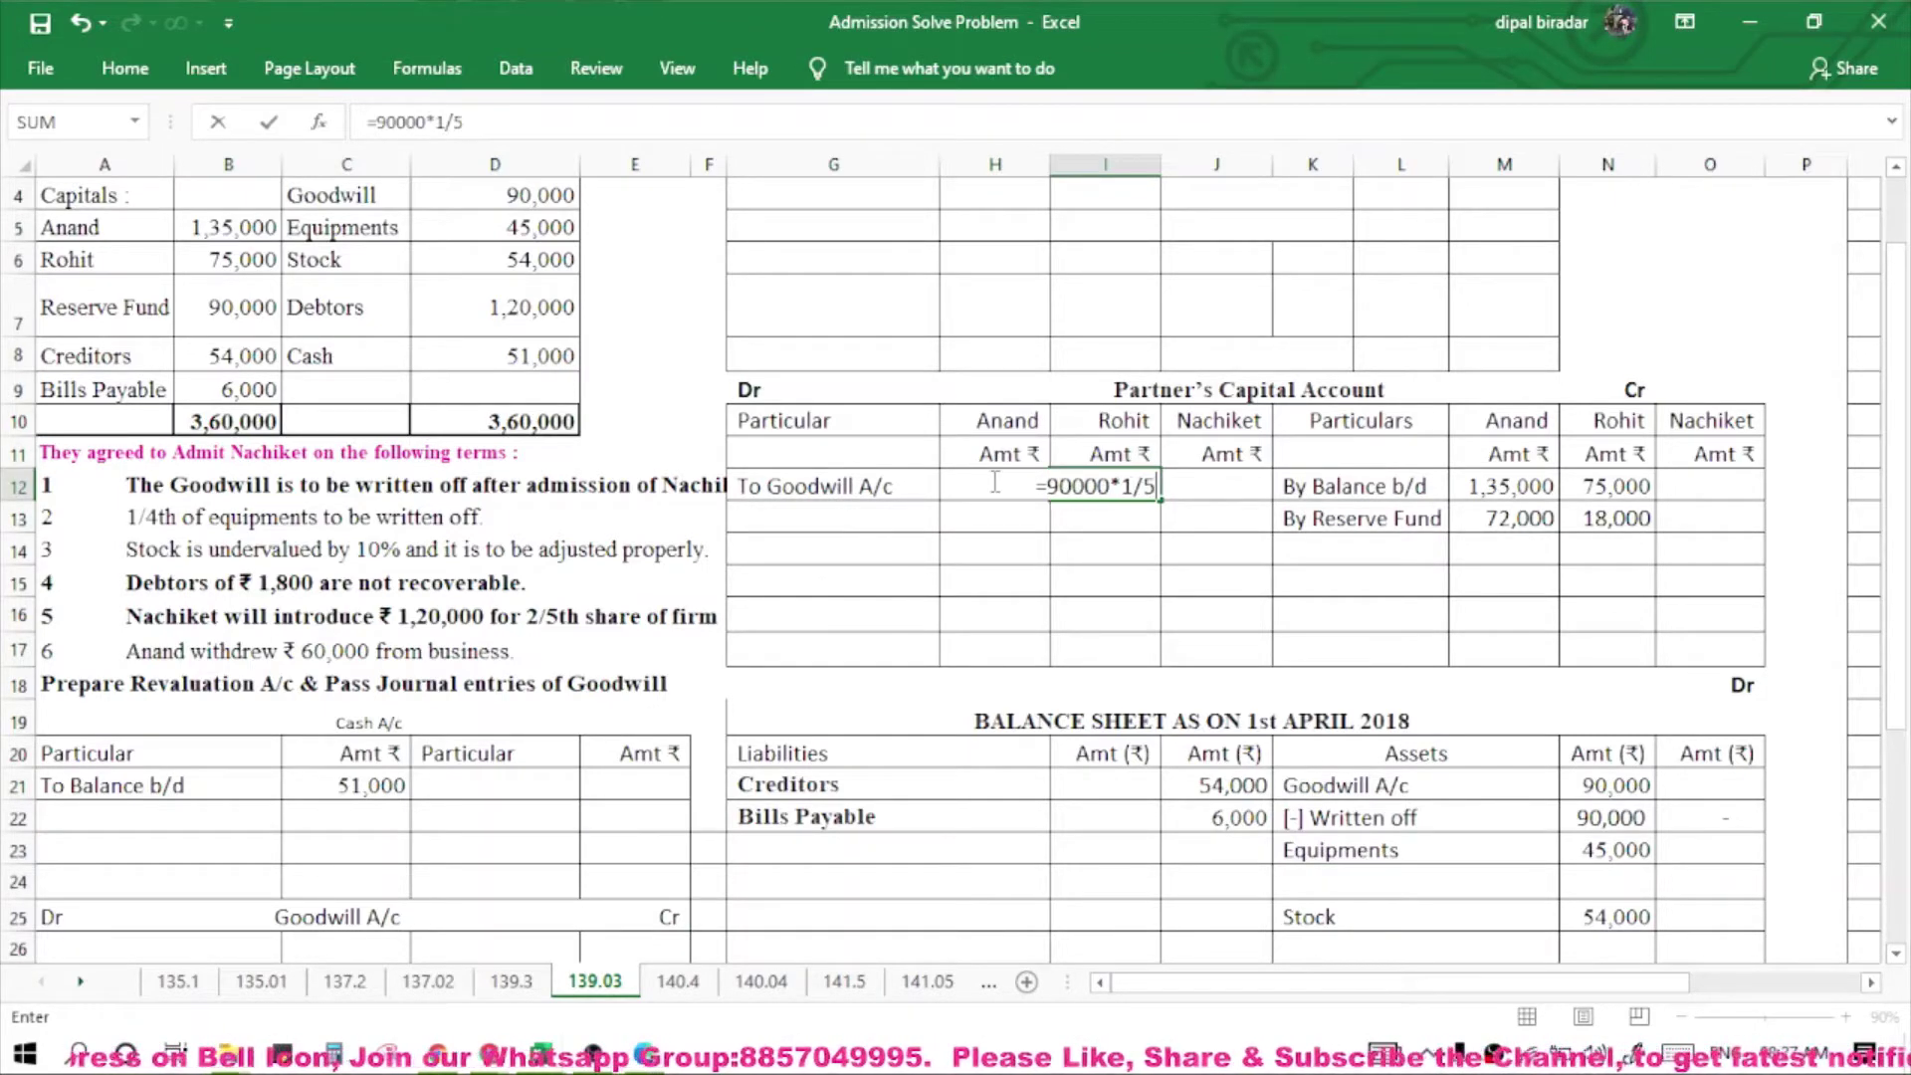
{"action": "key", "text": "Return"}
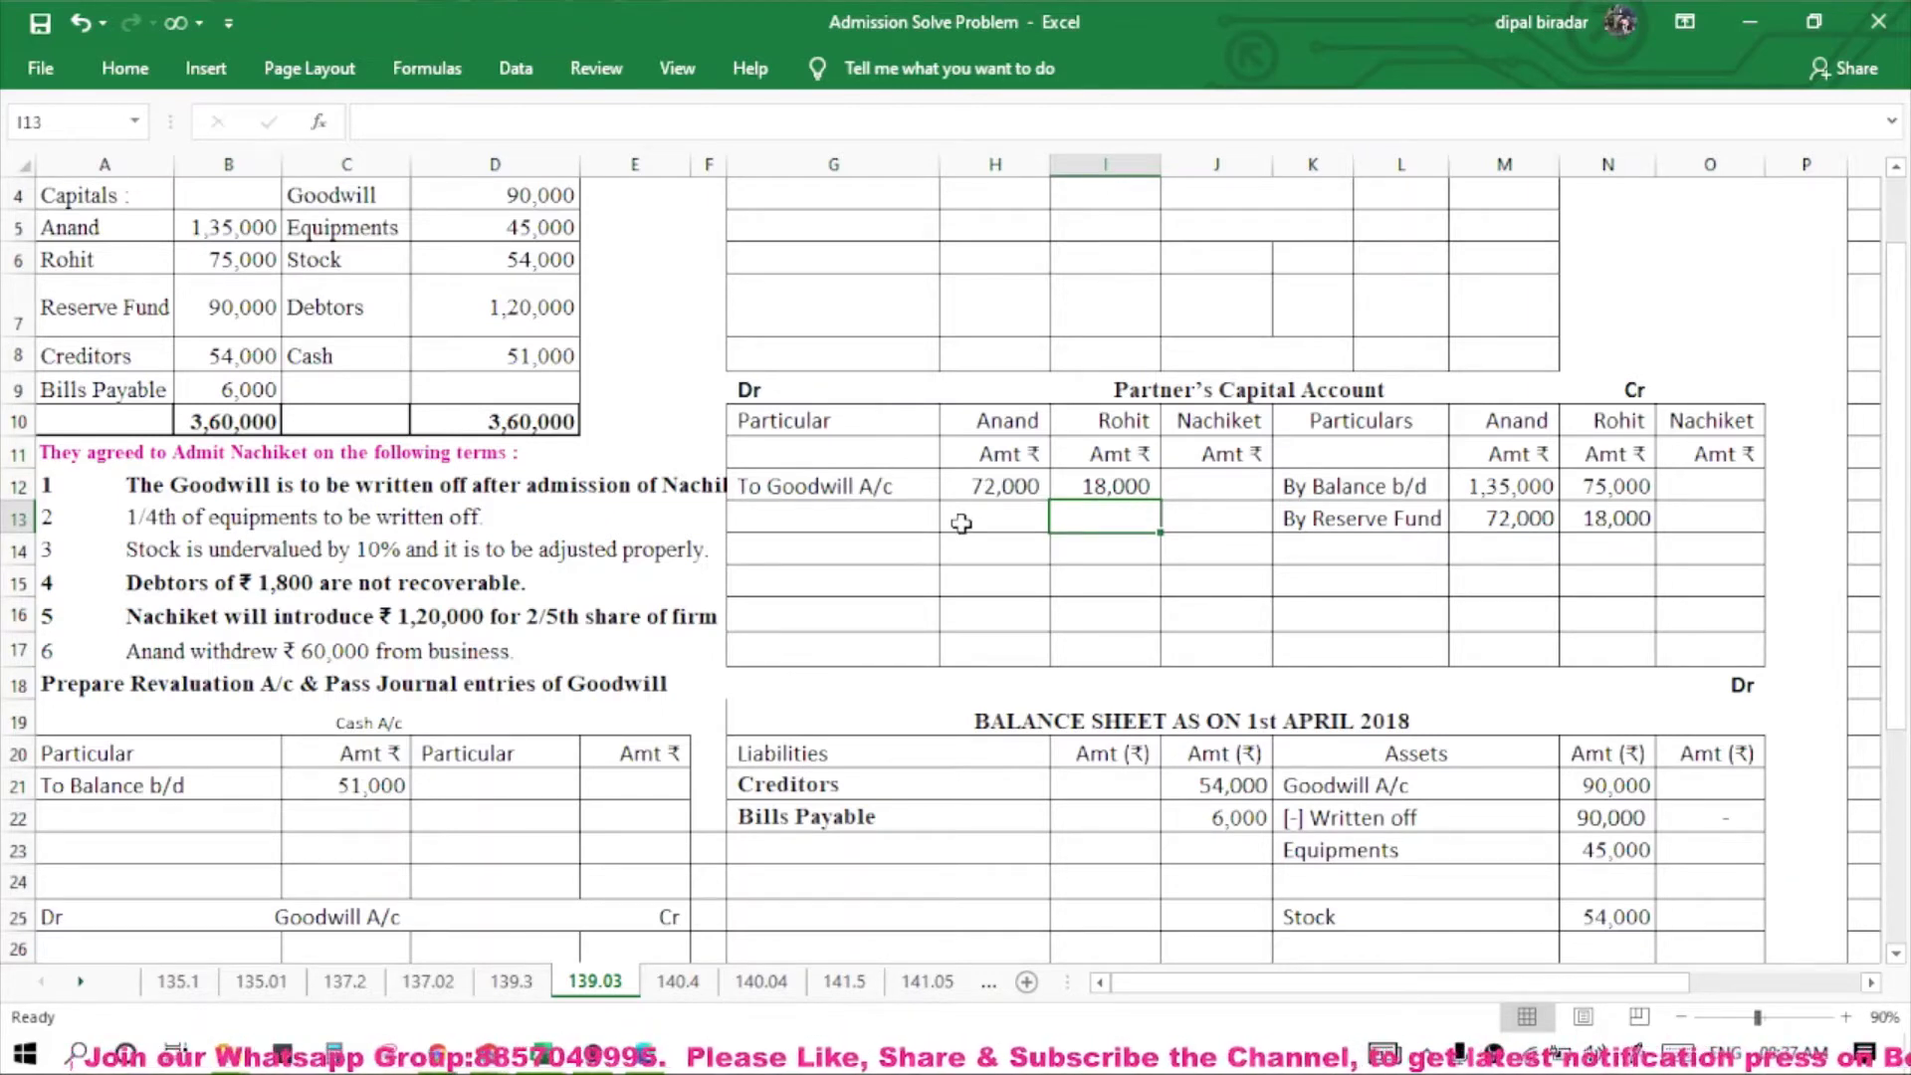
Copy the "[-] Written off" label from K22 to K24, below Equipments in the new balance sheet.
{"action": "left_click", "coordinate": [158, 514]}
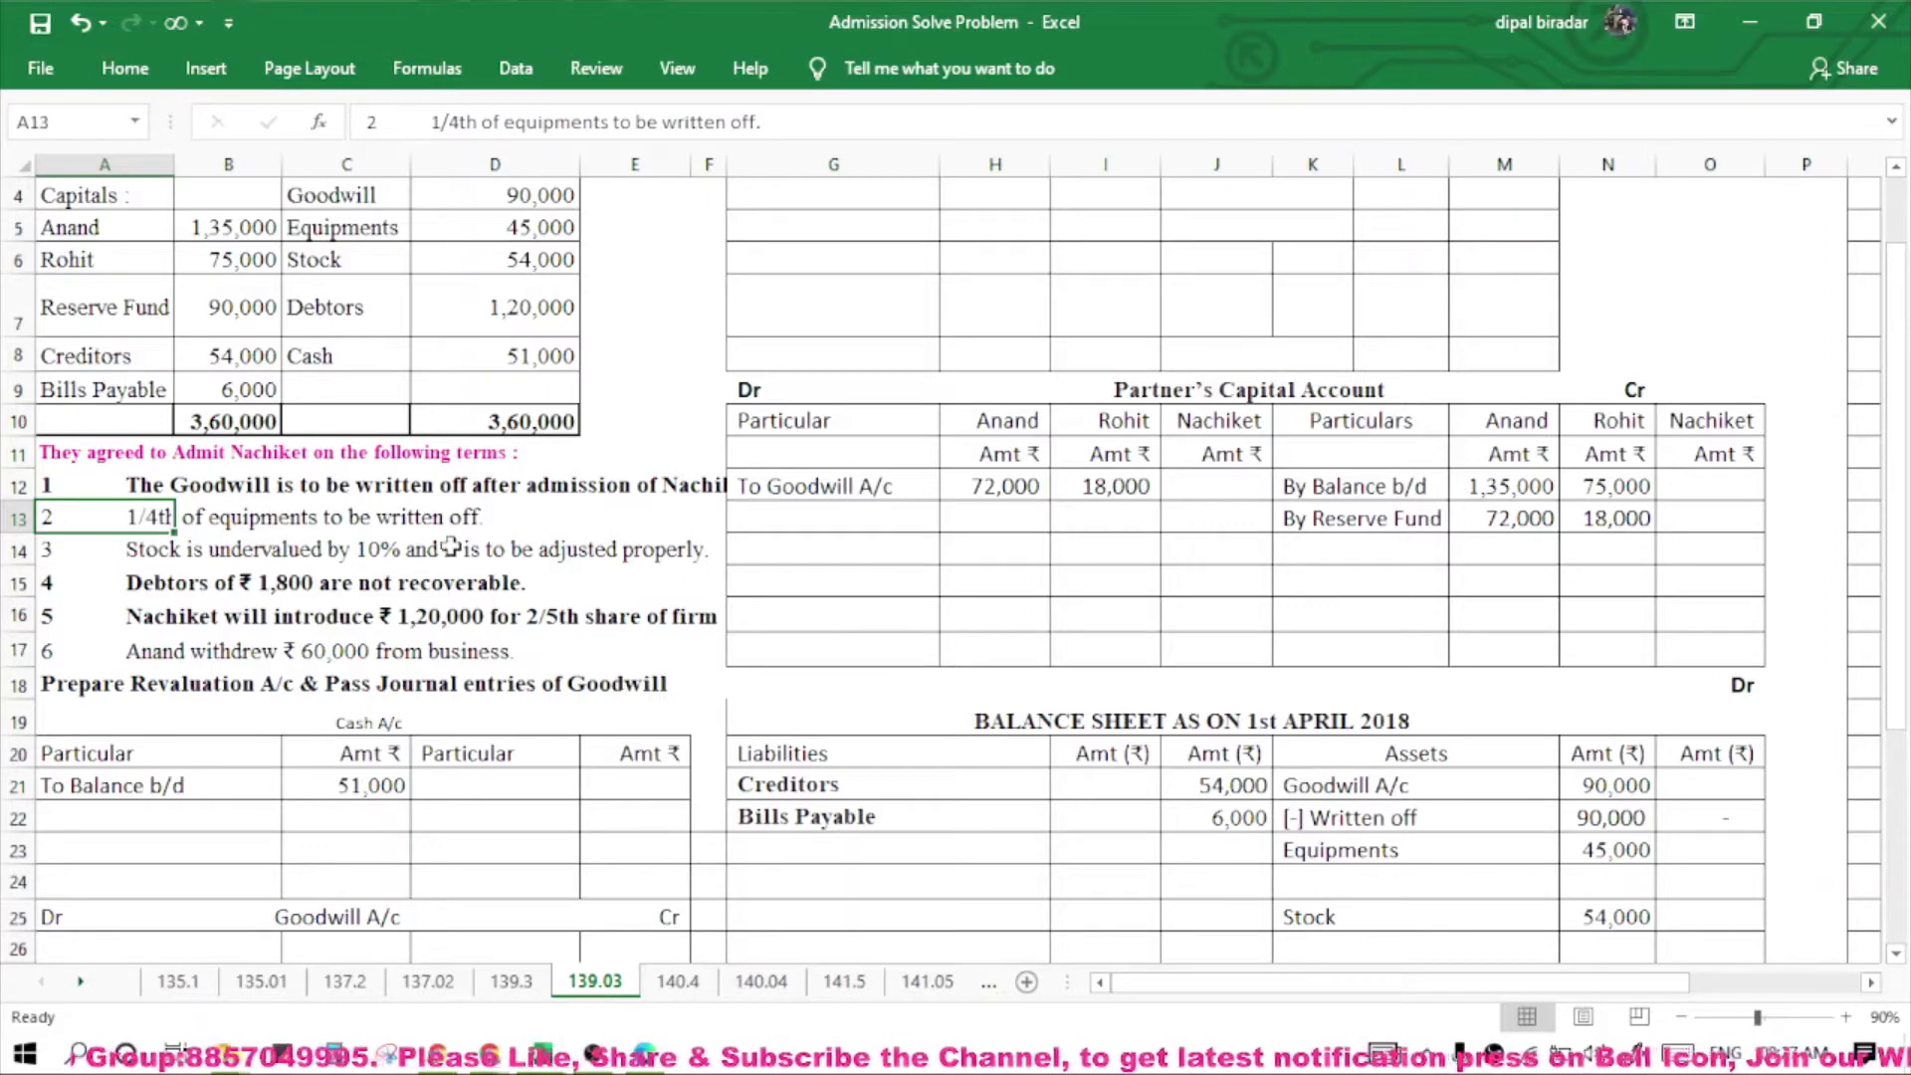
{"action": "left_click", "coordinate": [1380, 822]}
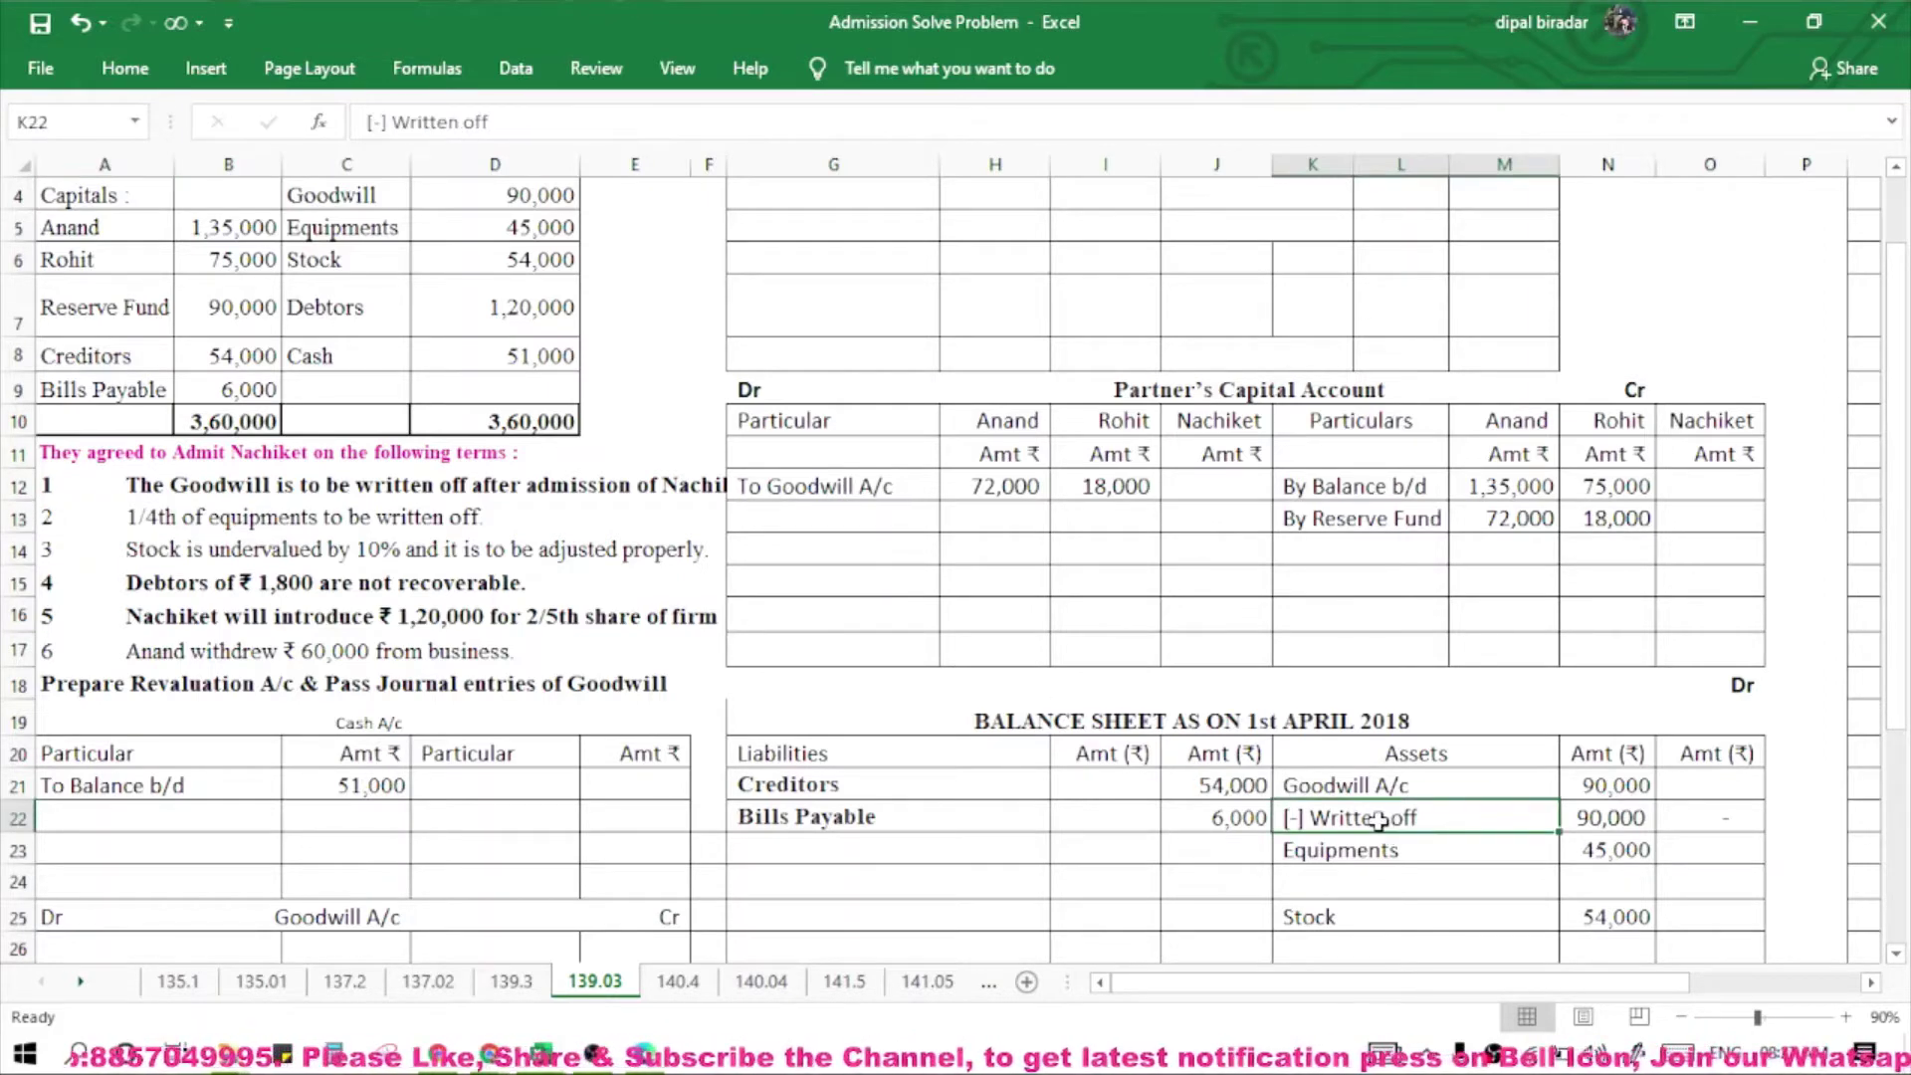
{"action": "key", "text": "ctrl+c"}
{"action": "left_click", "coordinate": [1355, 884]}
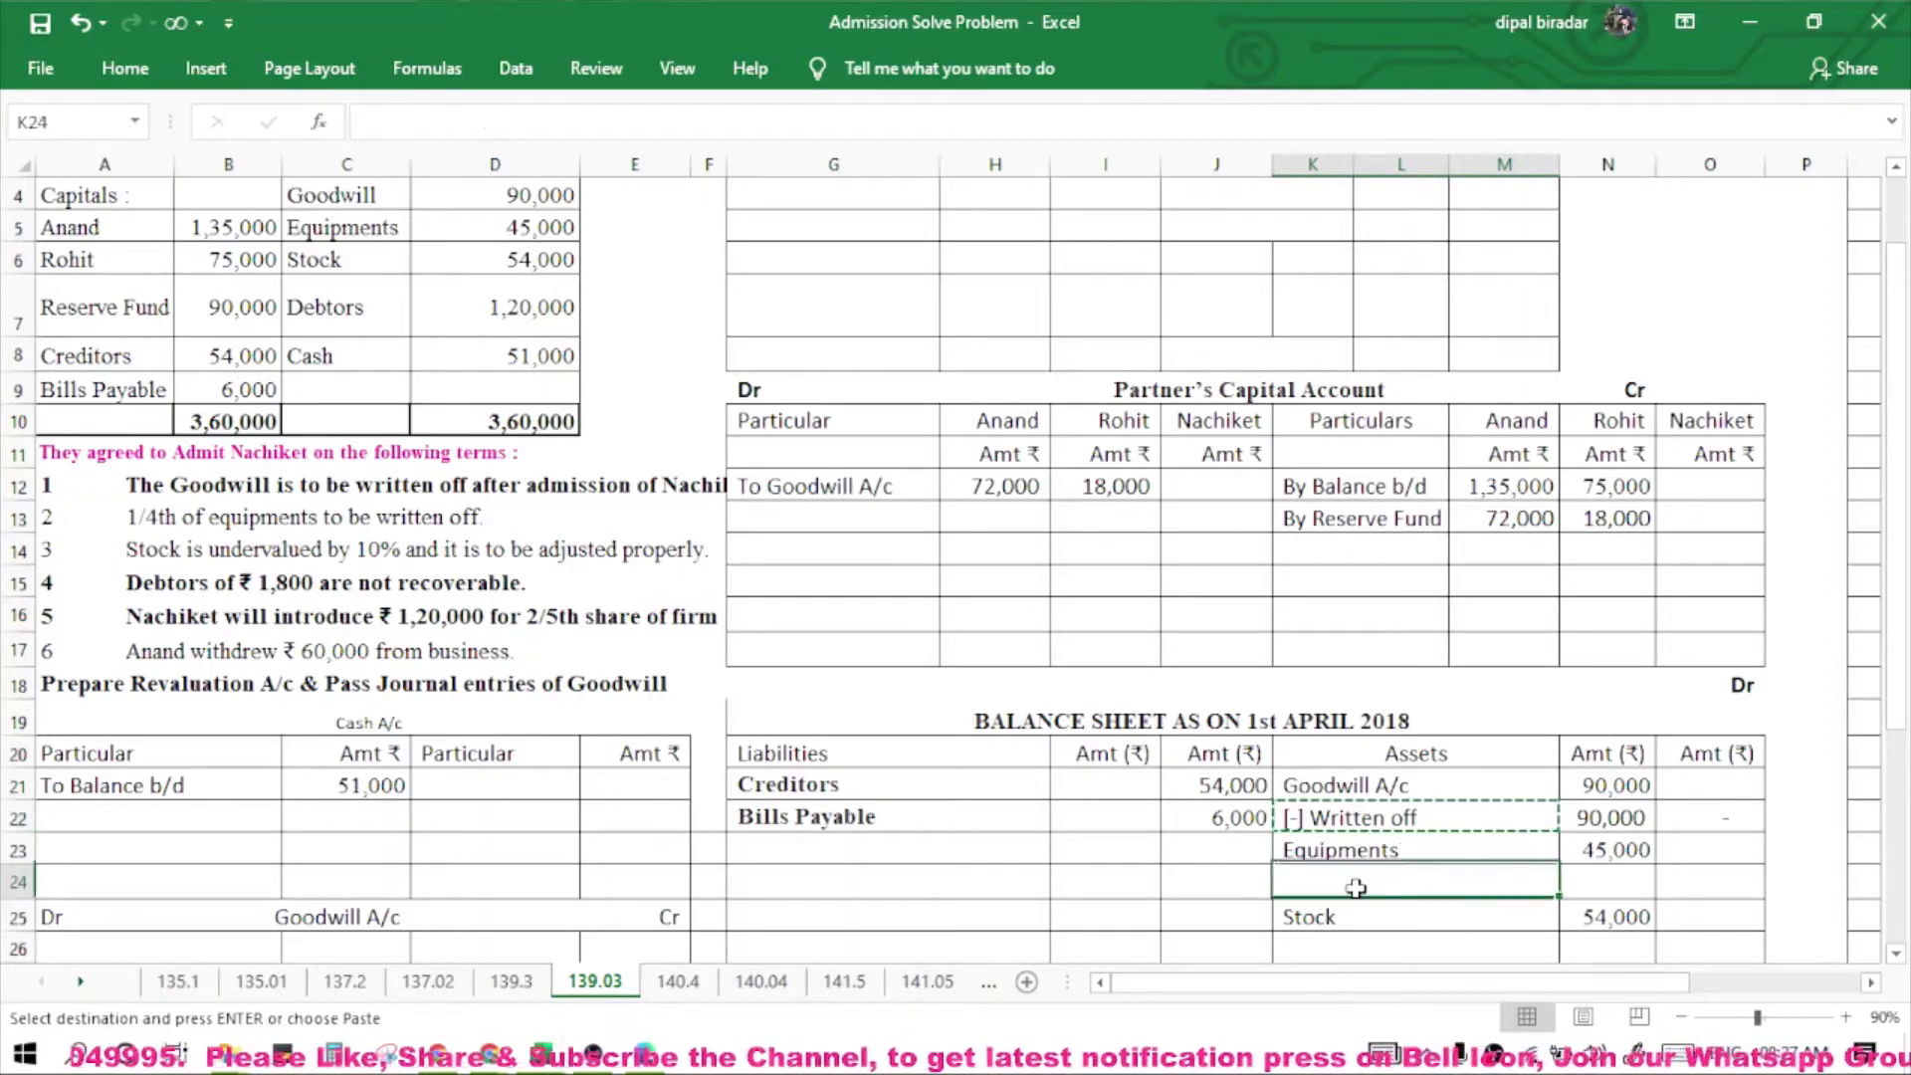
{"action": "key", "text": "ctrl+v"}
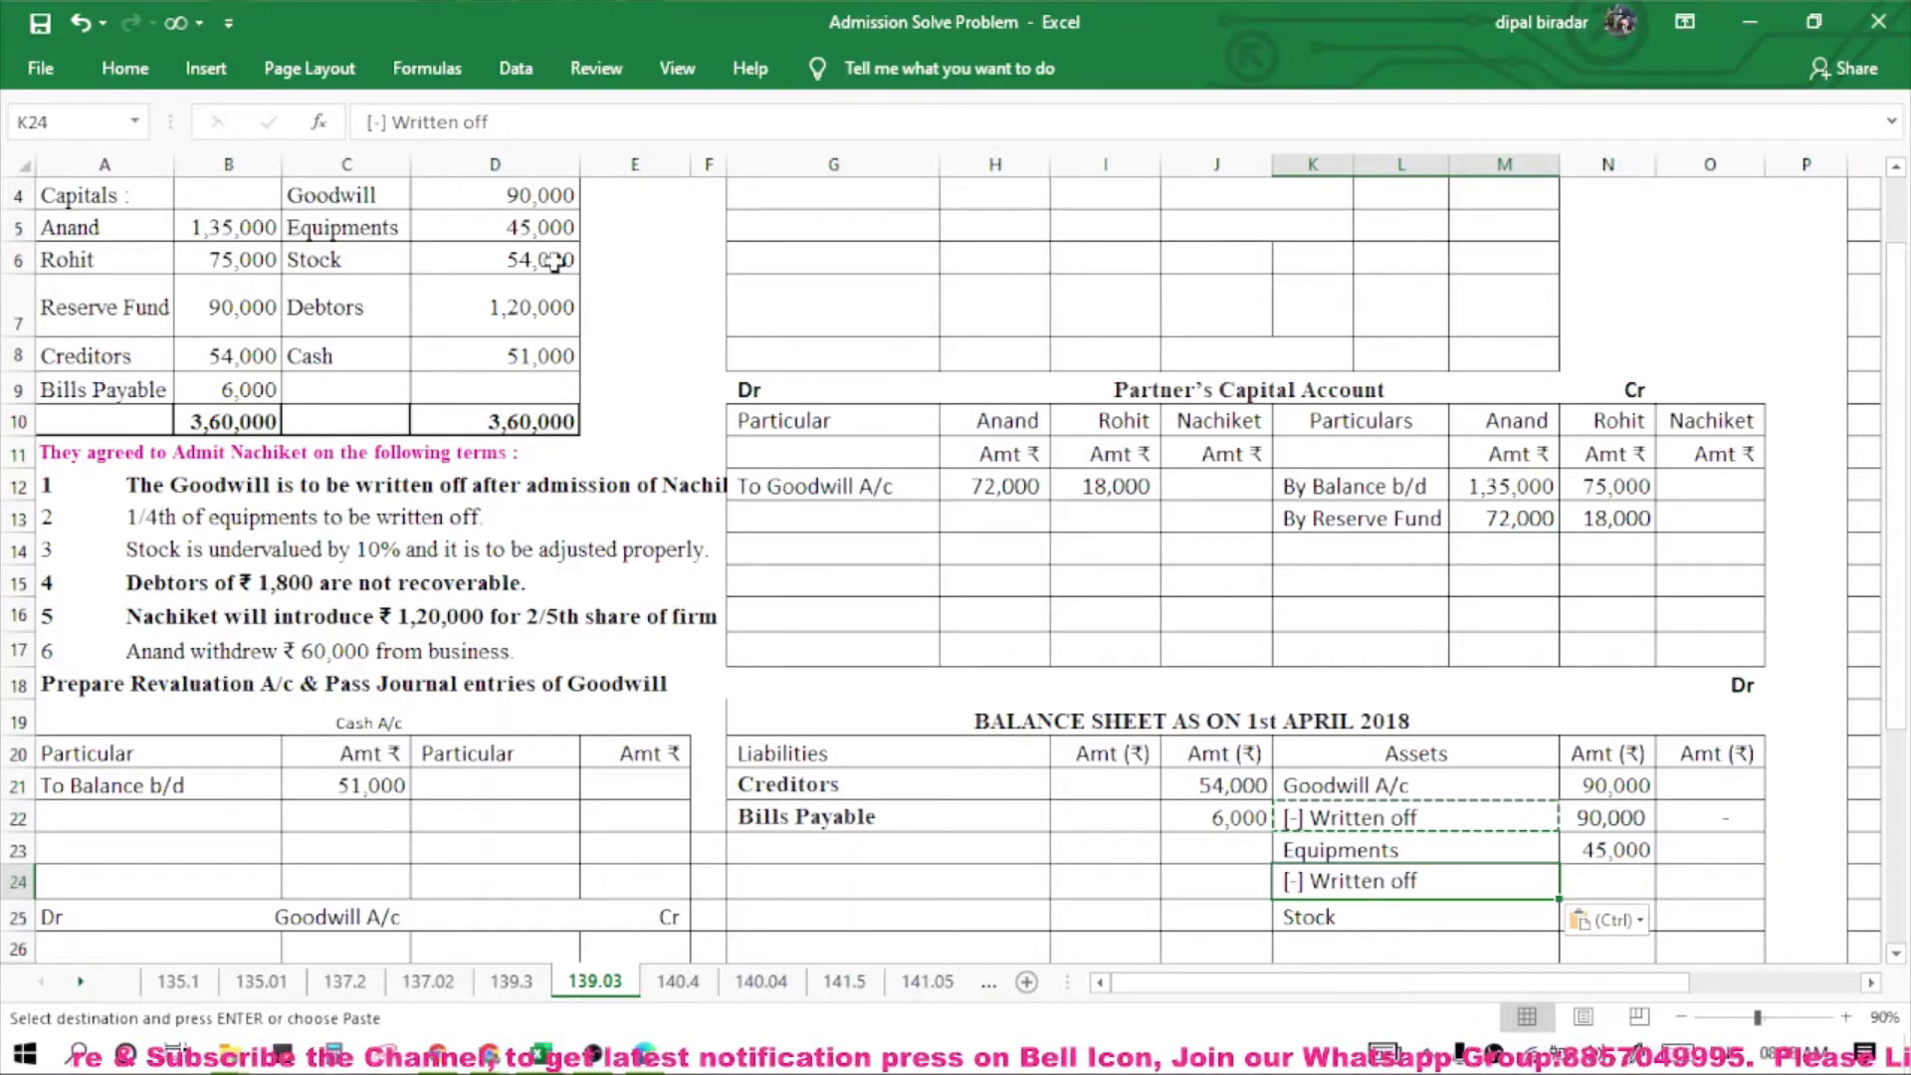
Calculate the equipment amount written off in N24 with =45000*1/4.
{"action": "left_click", "coordinate": [1575, 887]}
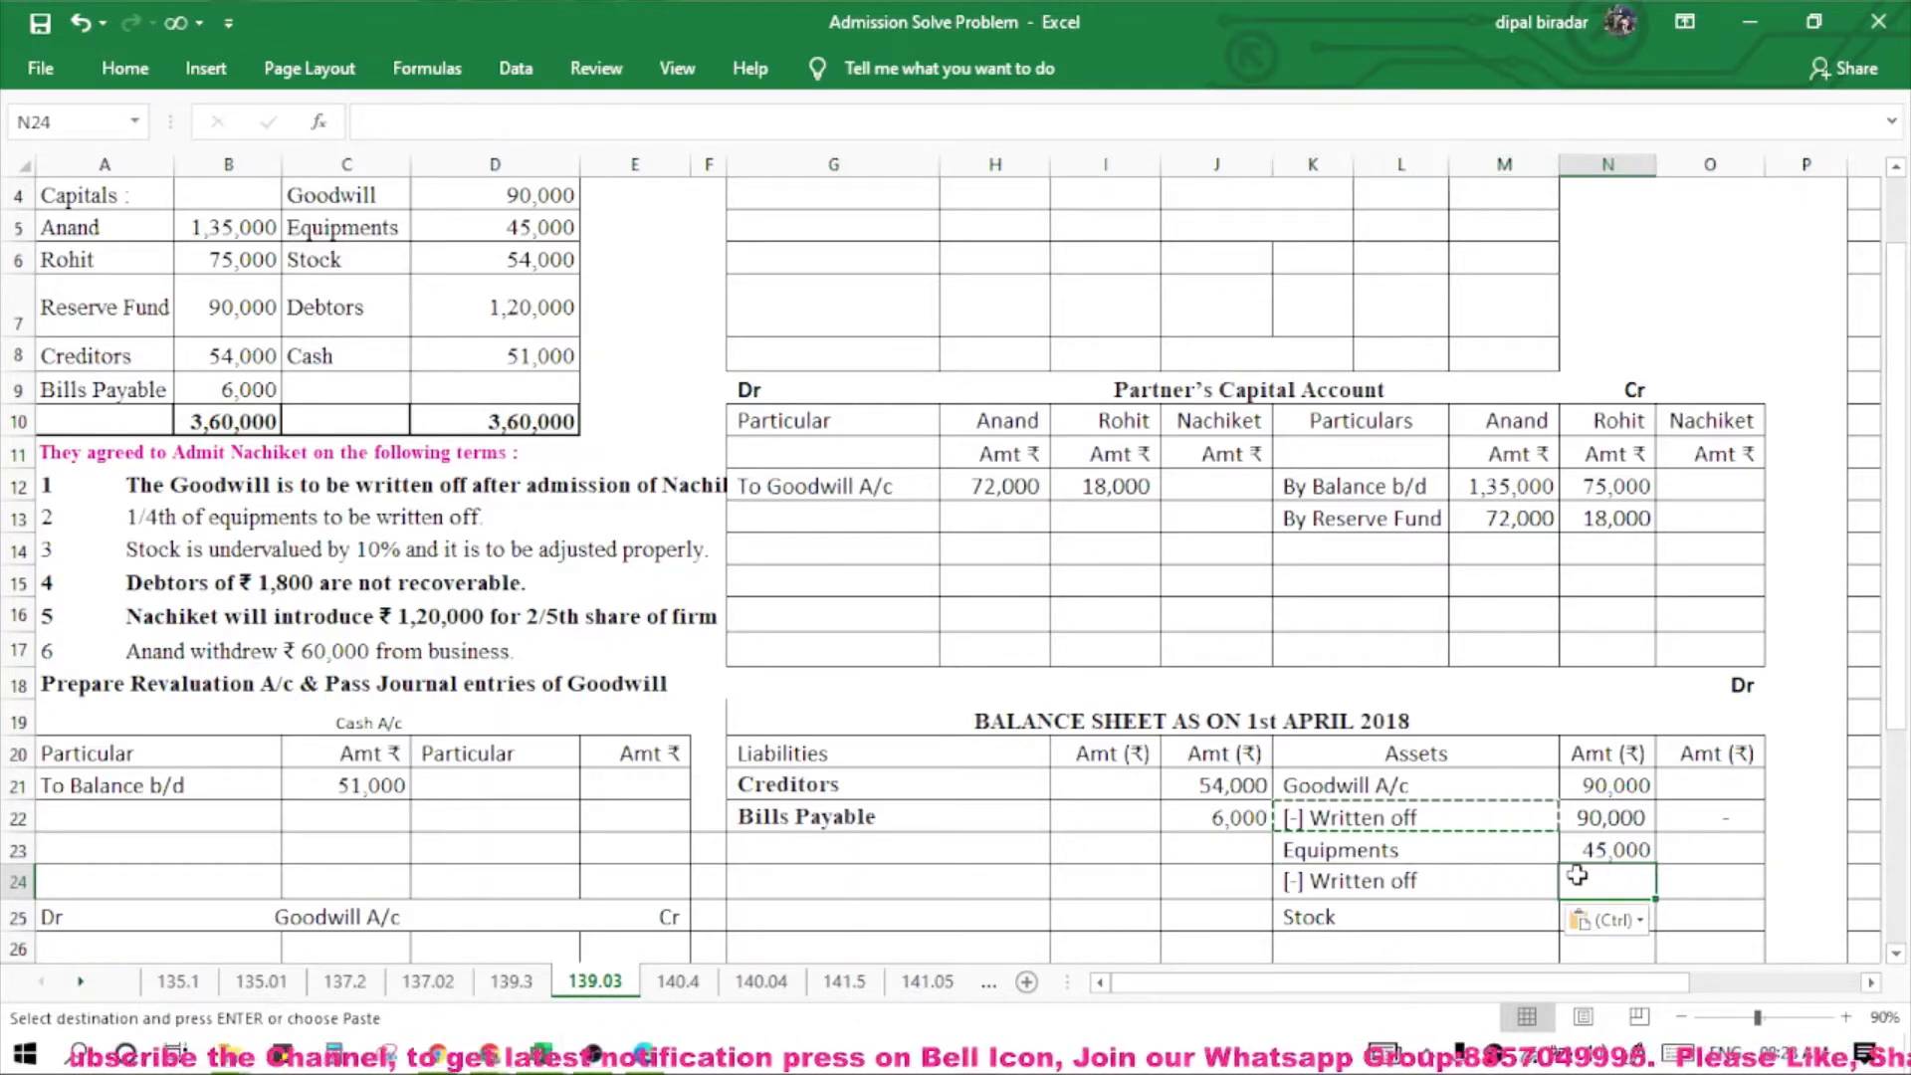
{"action": "type", "text": "=45"}
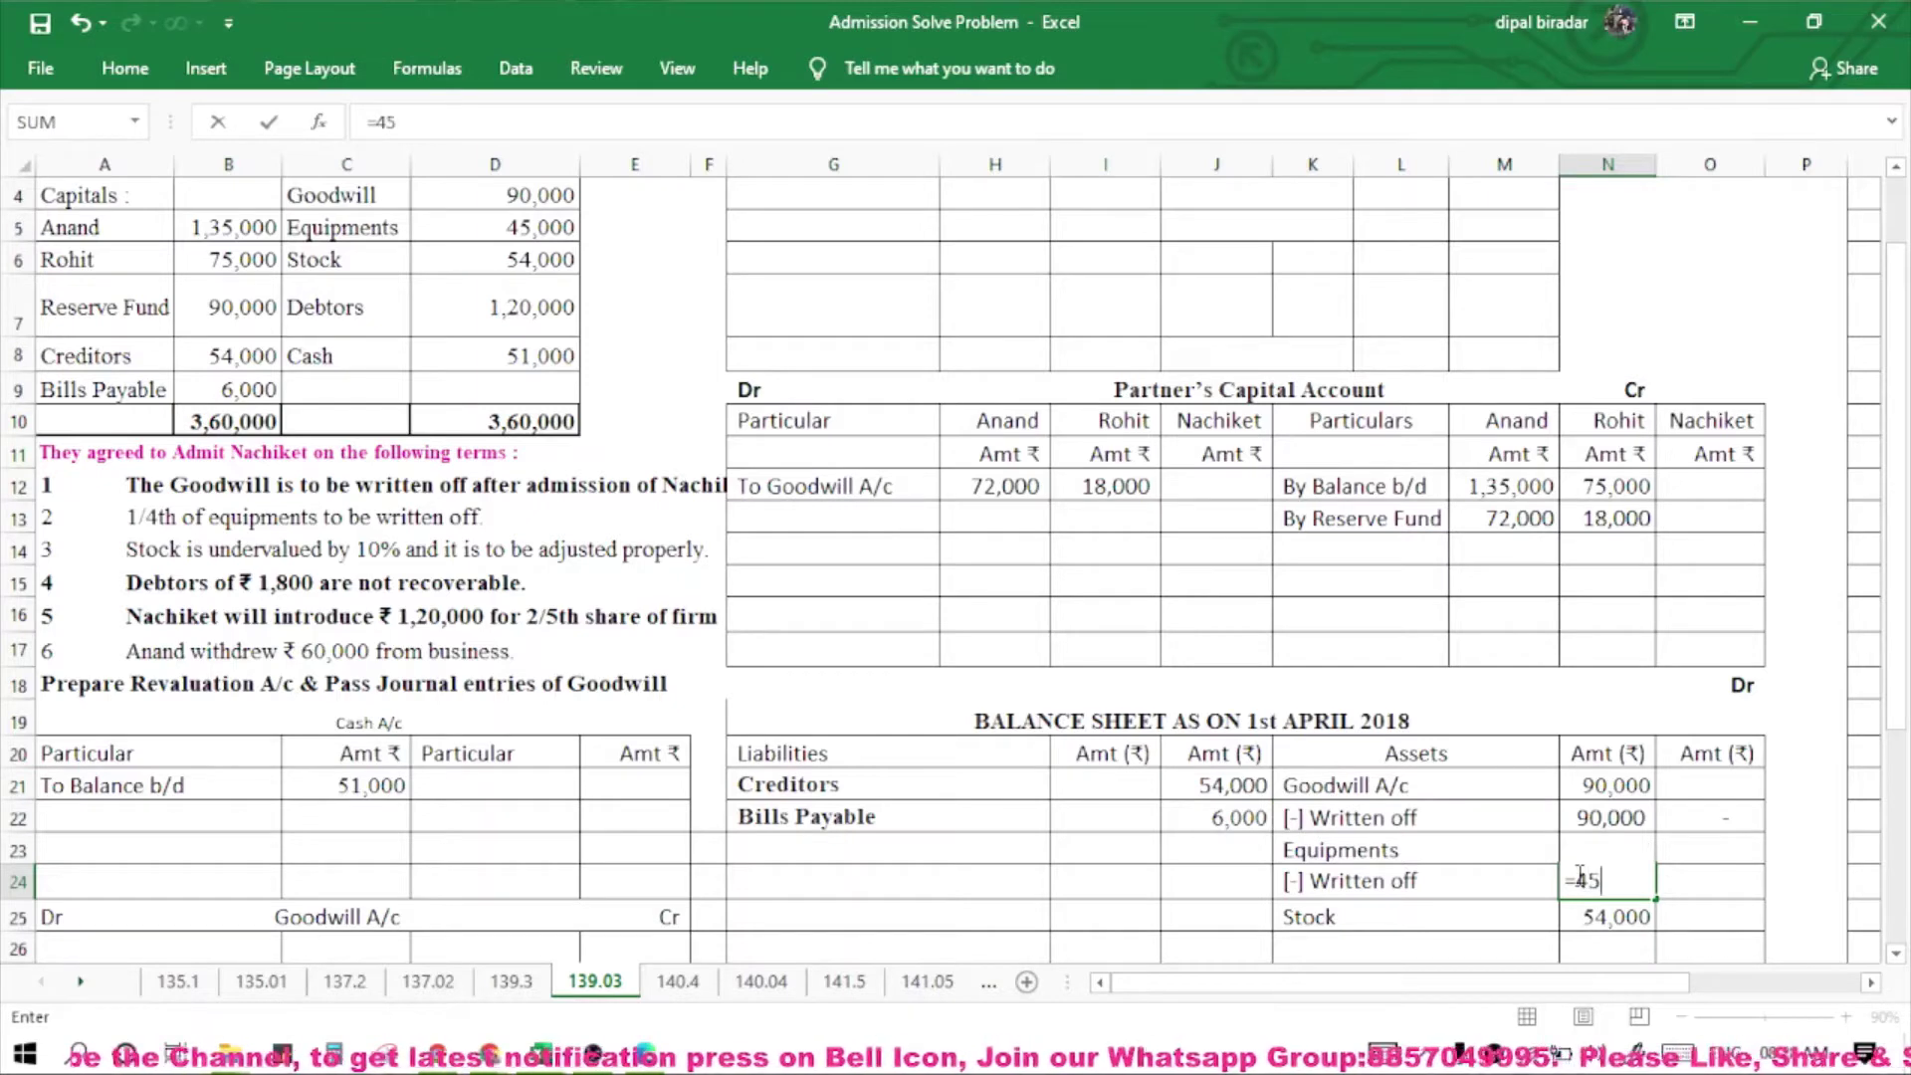
{"action": "type", "text": "000*"}
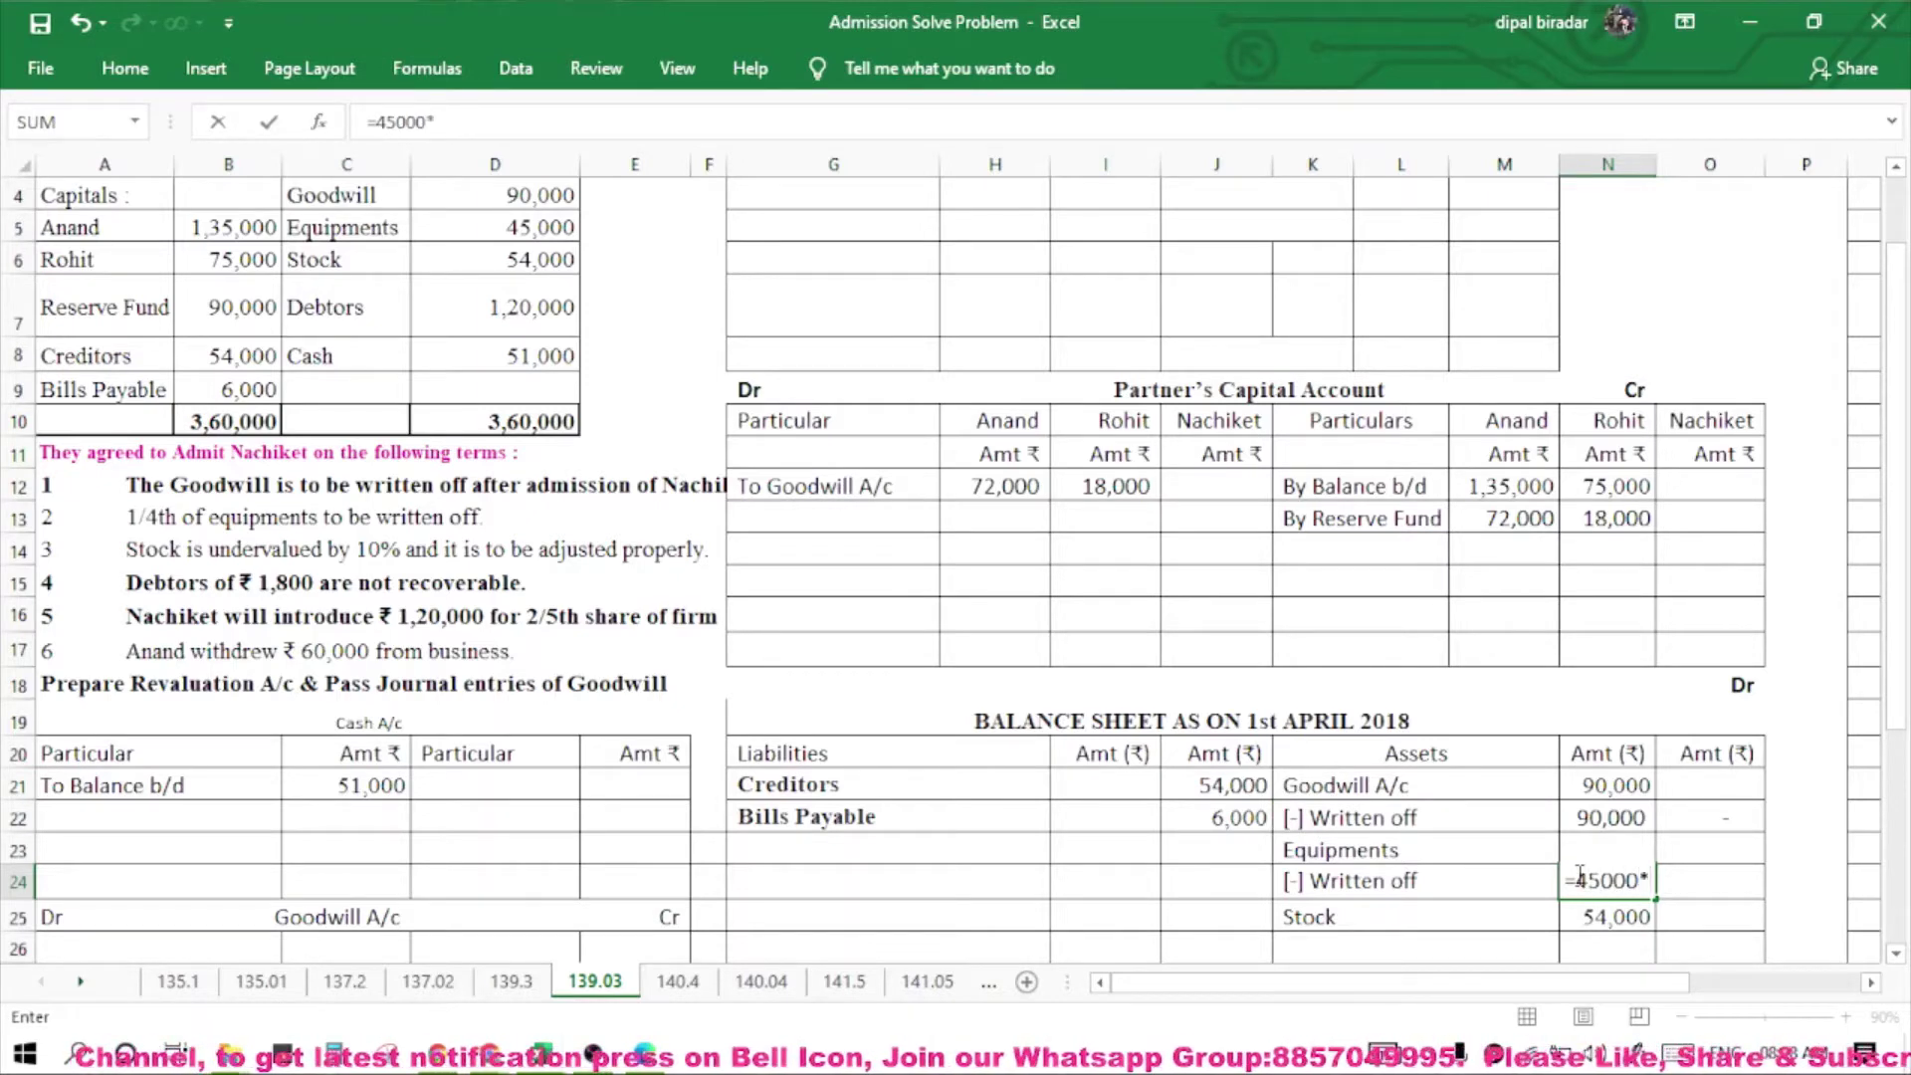
{"action": "type", "text": "1/"}
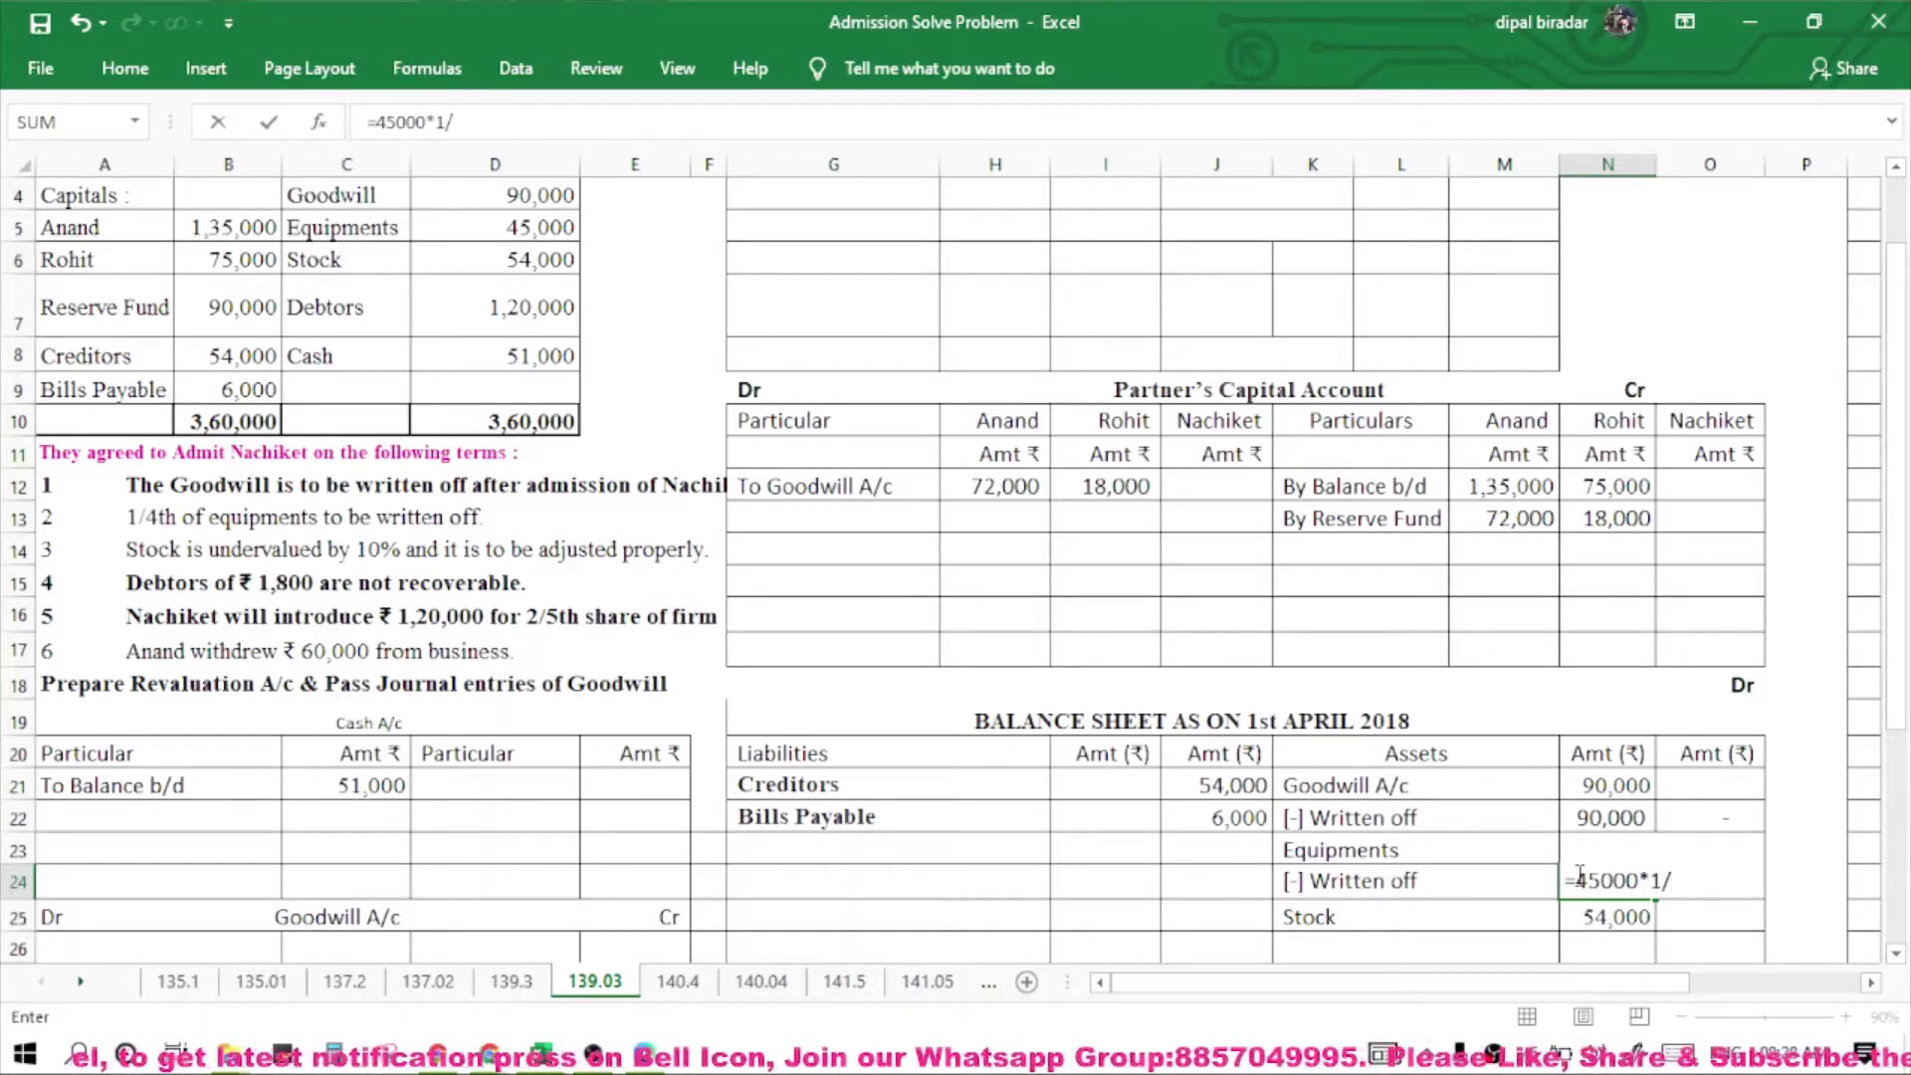
{"action": "type", "text": "4"}
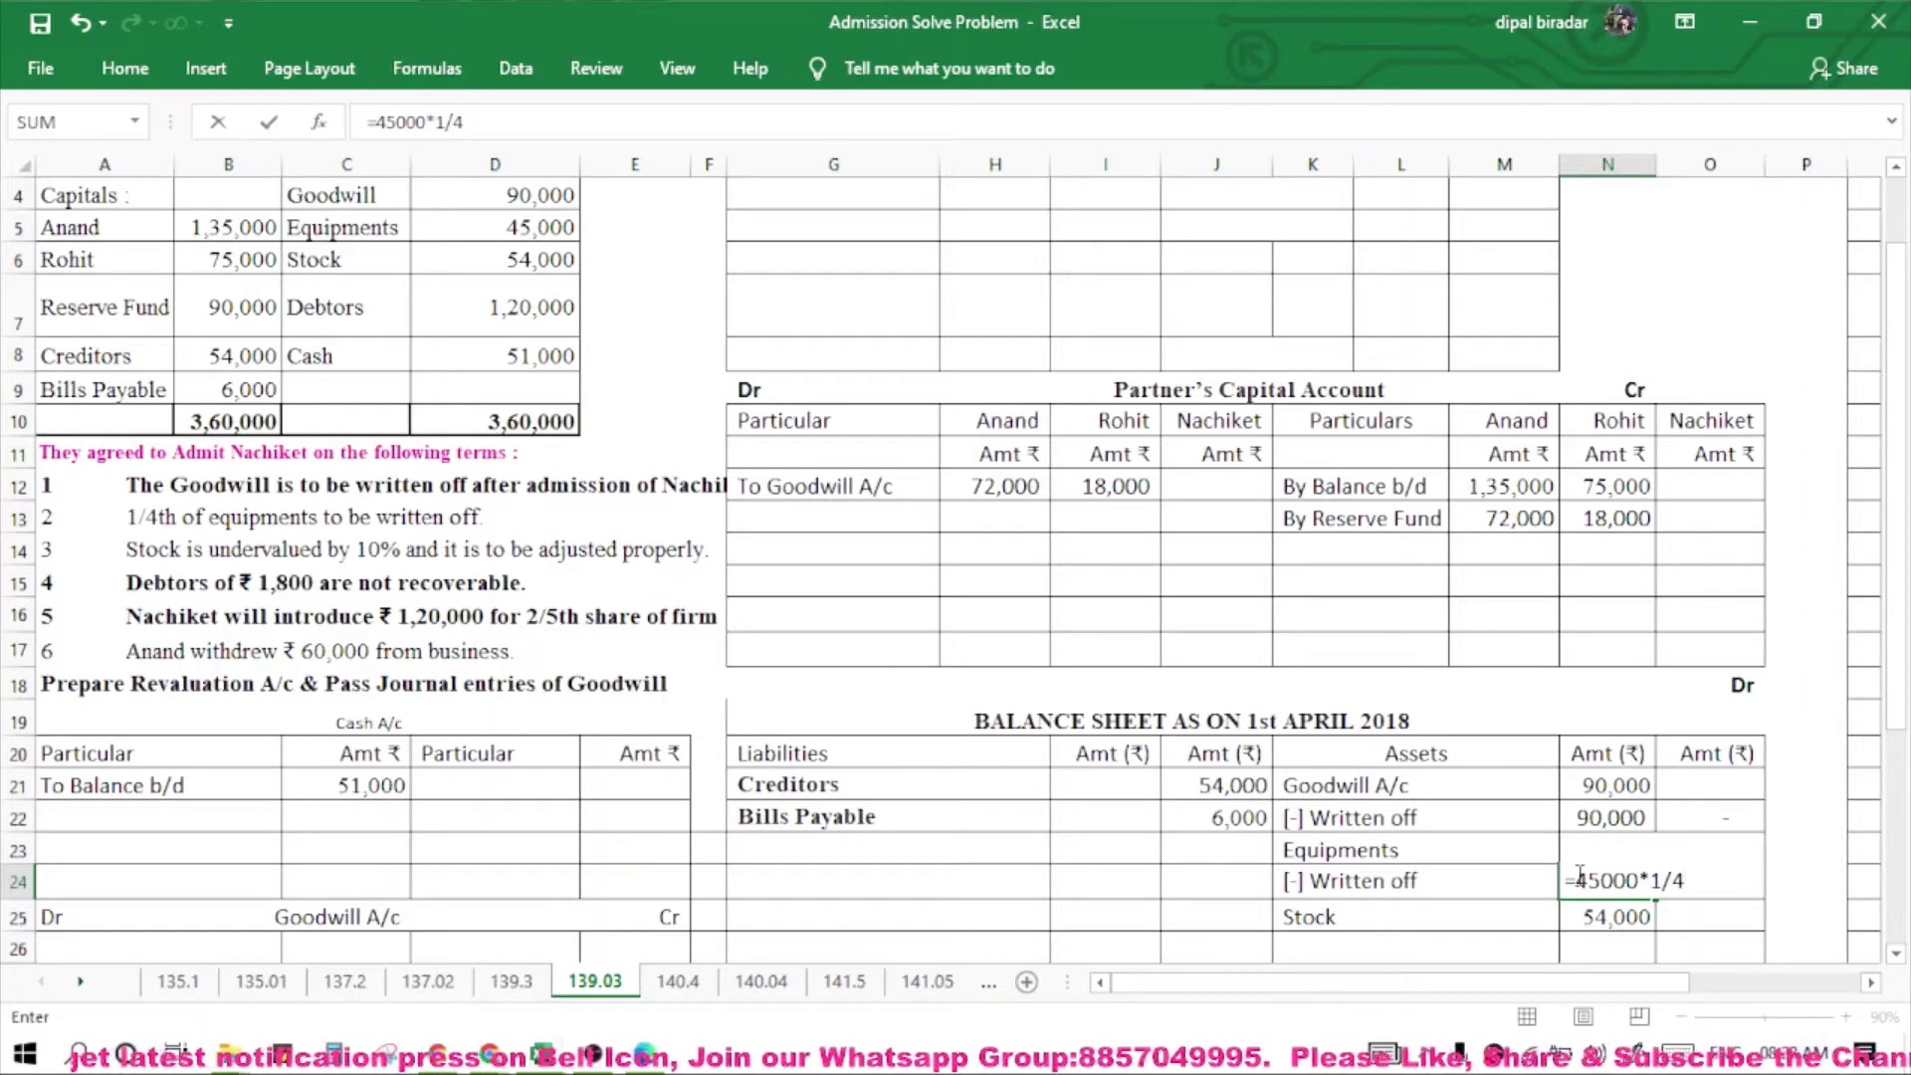
{"action": "key", "text": "Return"}
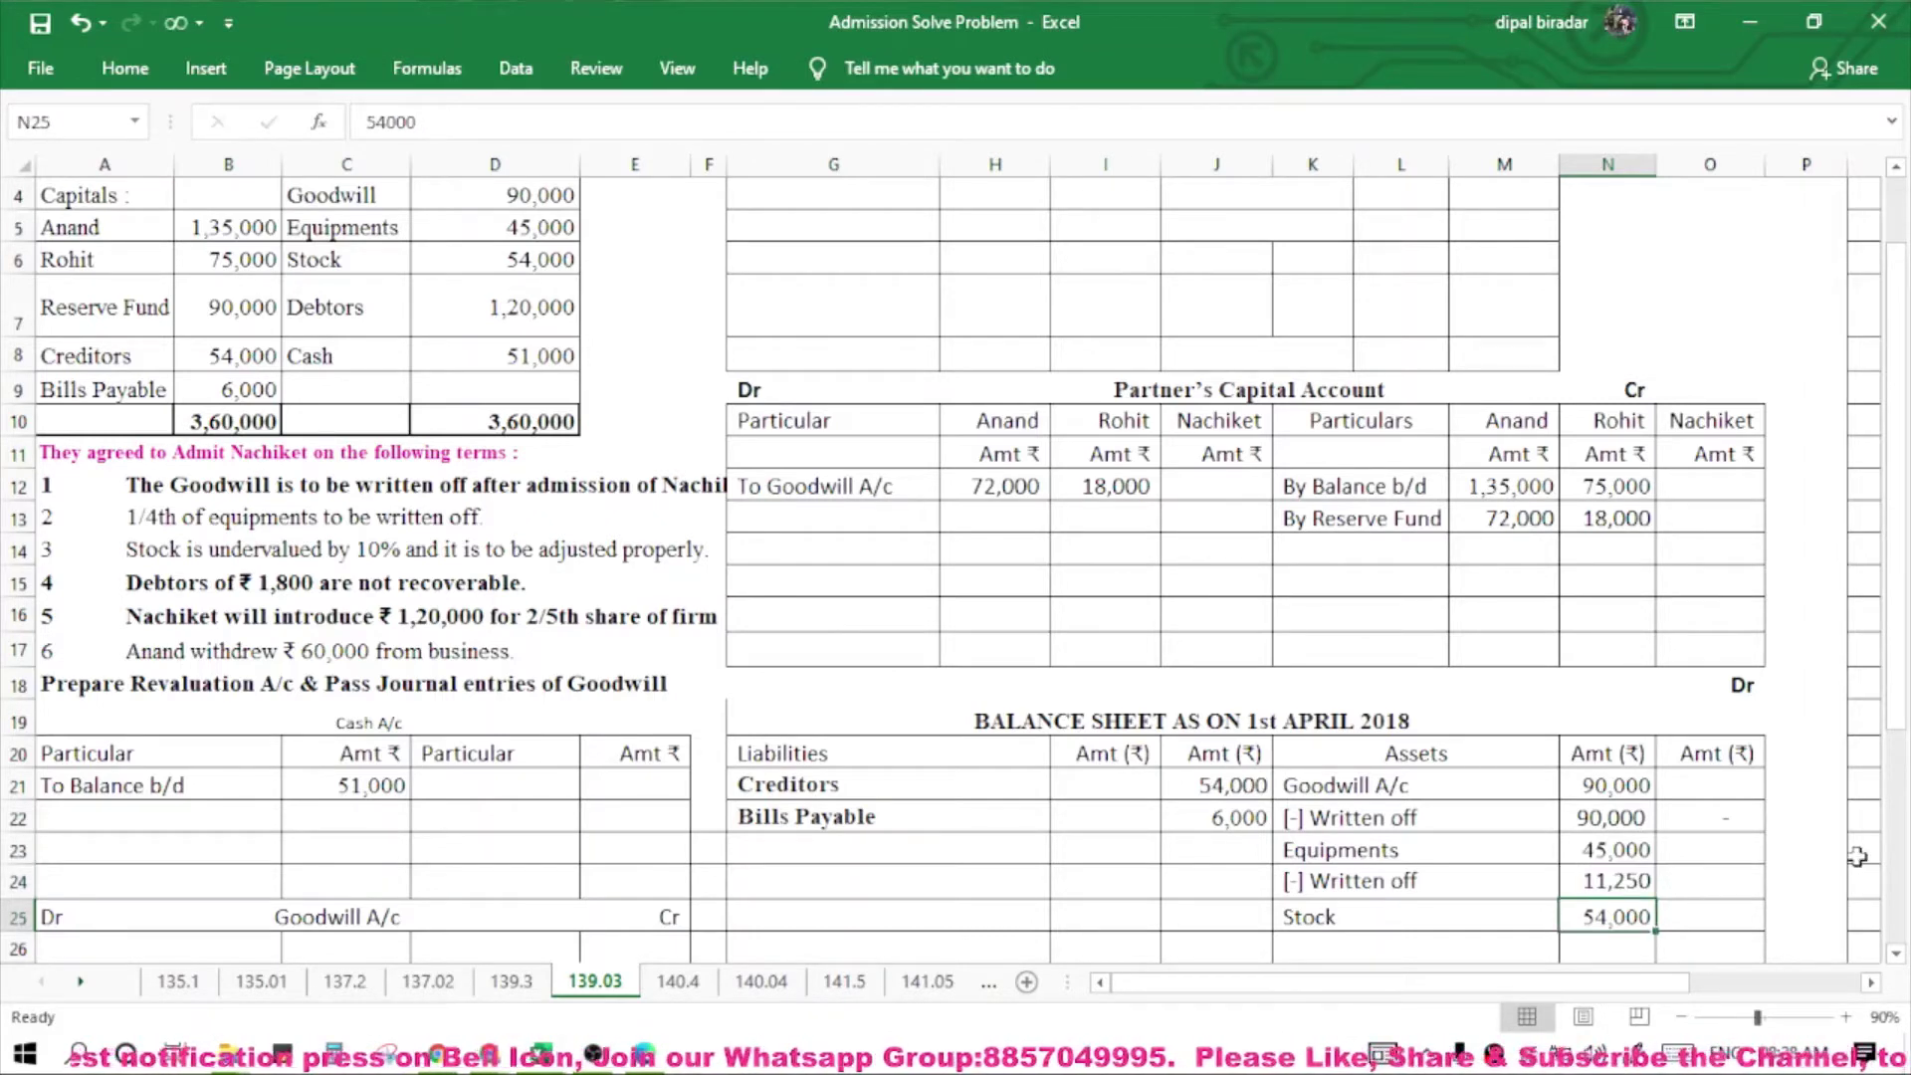
{"action": "left_click", "coordinate": [1715, 888]}
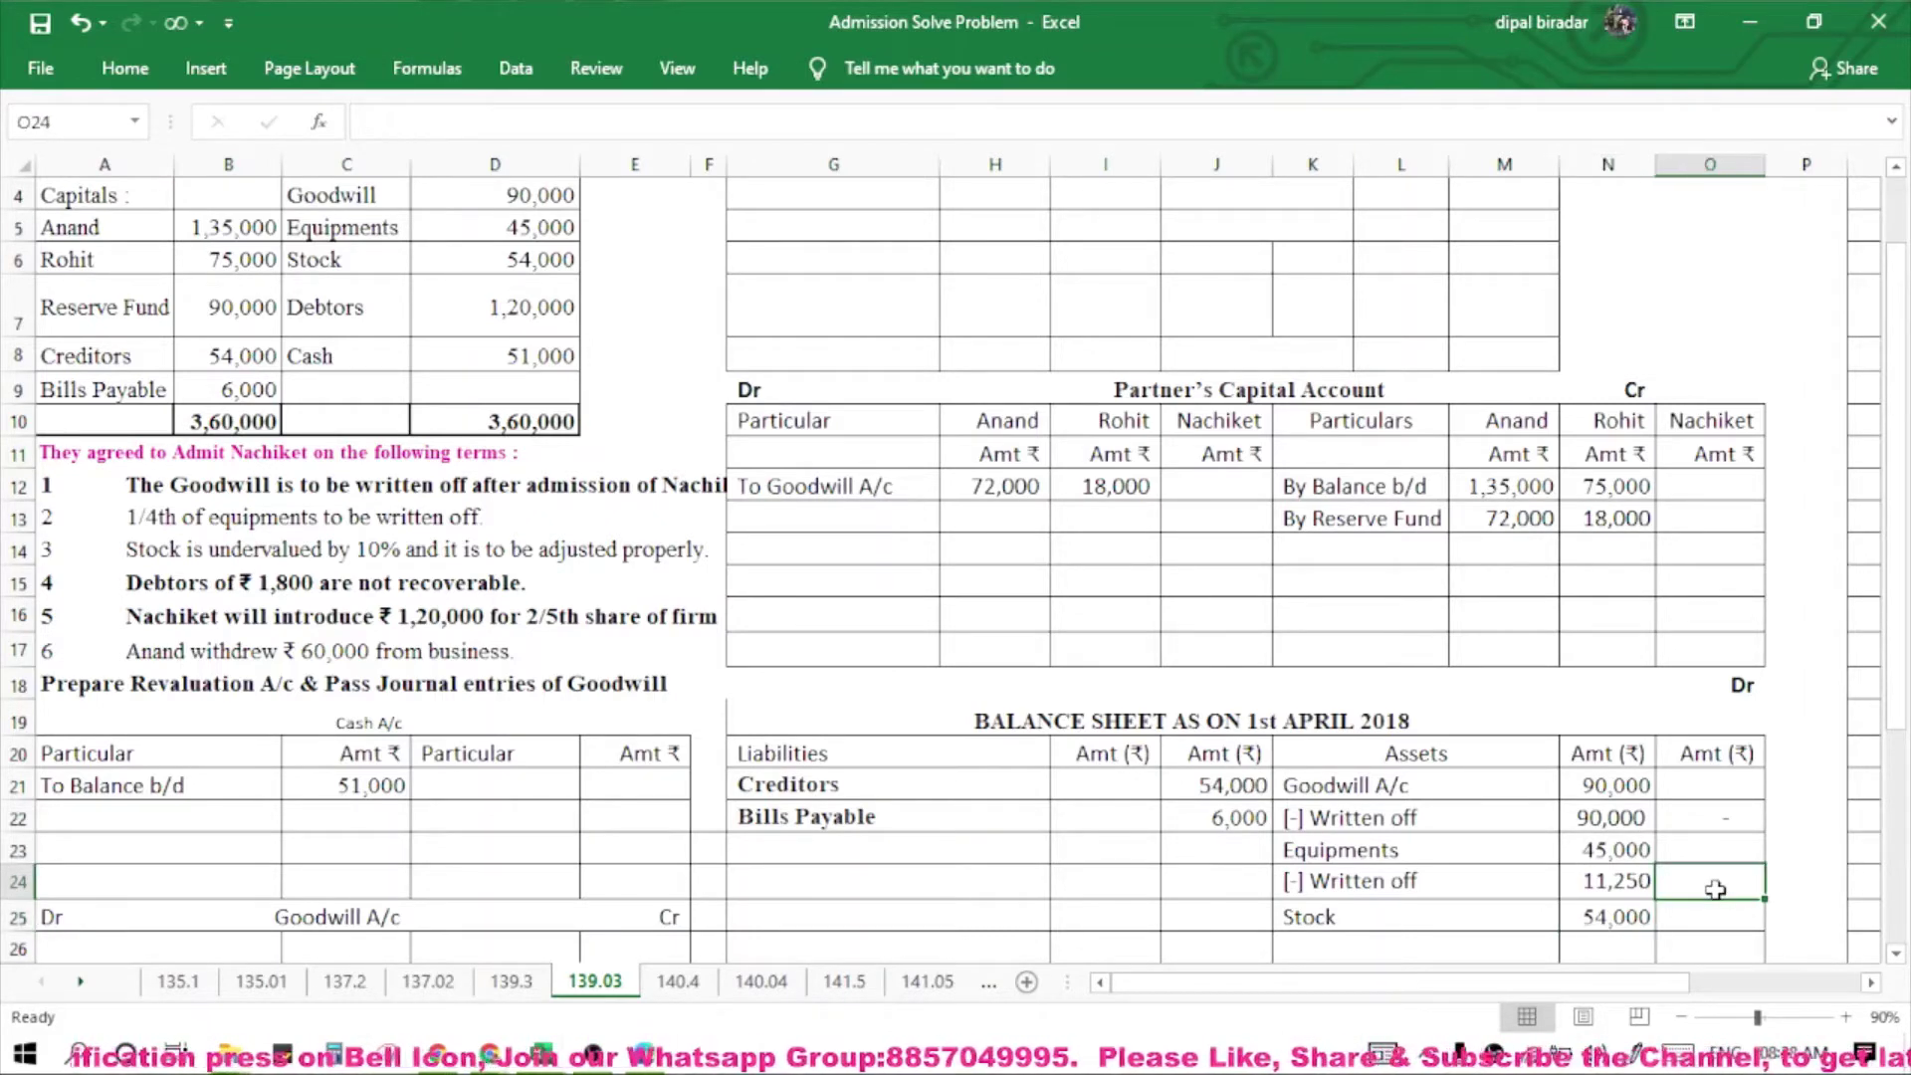
{"action": "type", "text": "=450"}
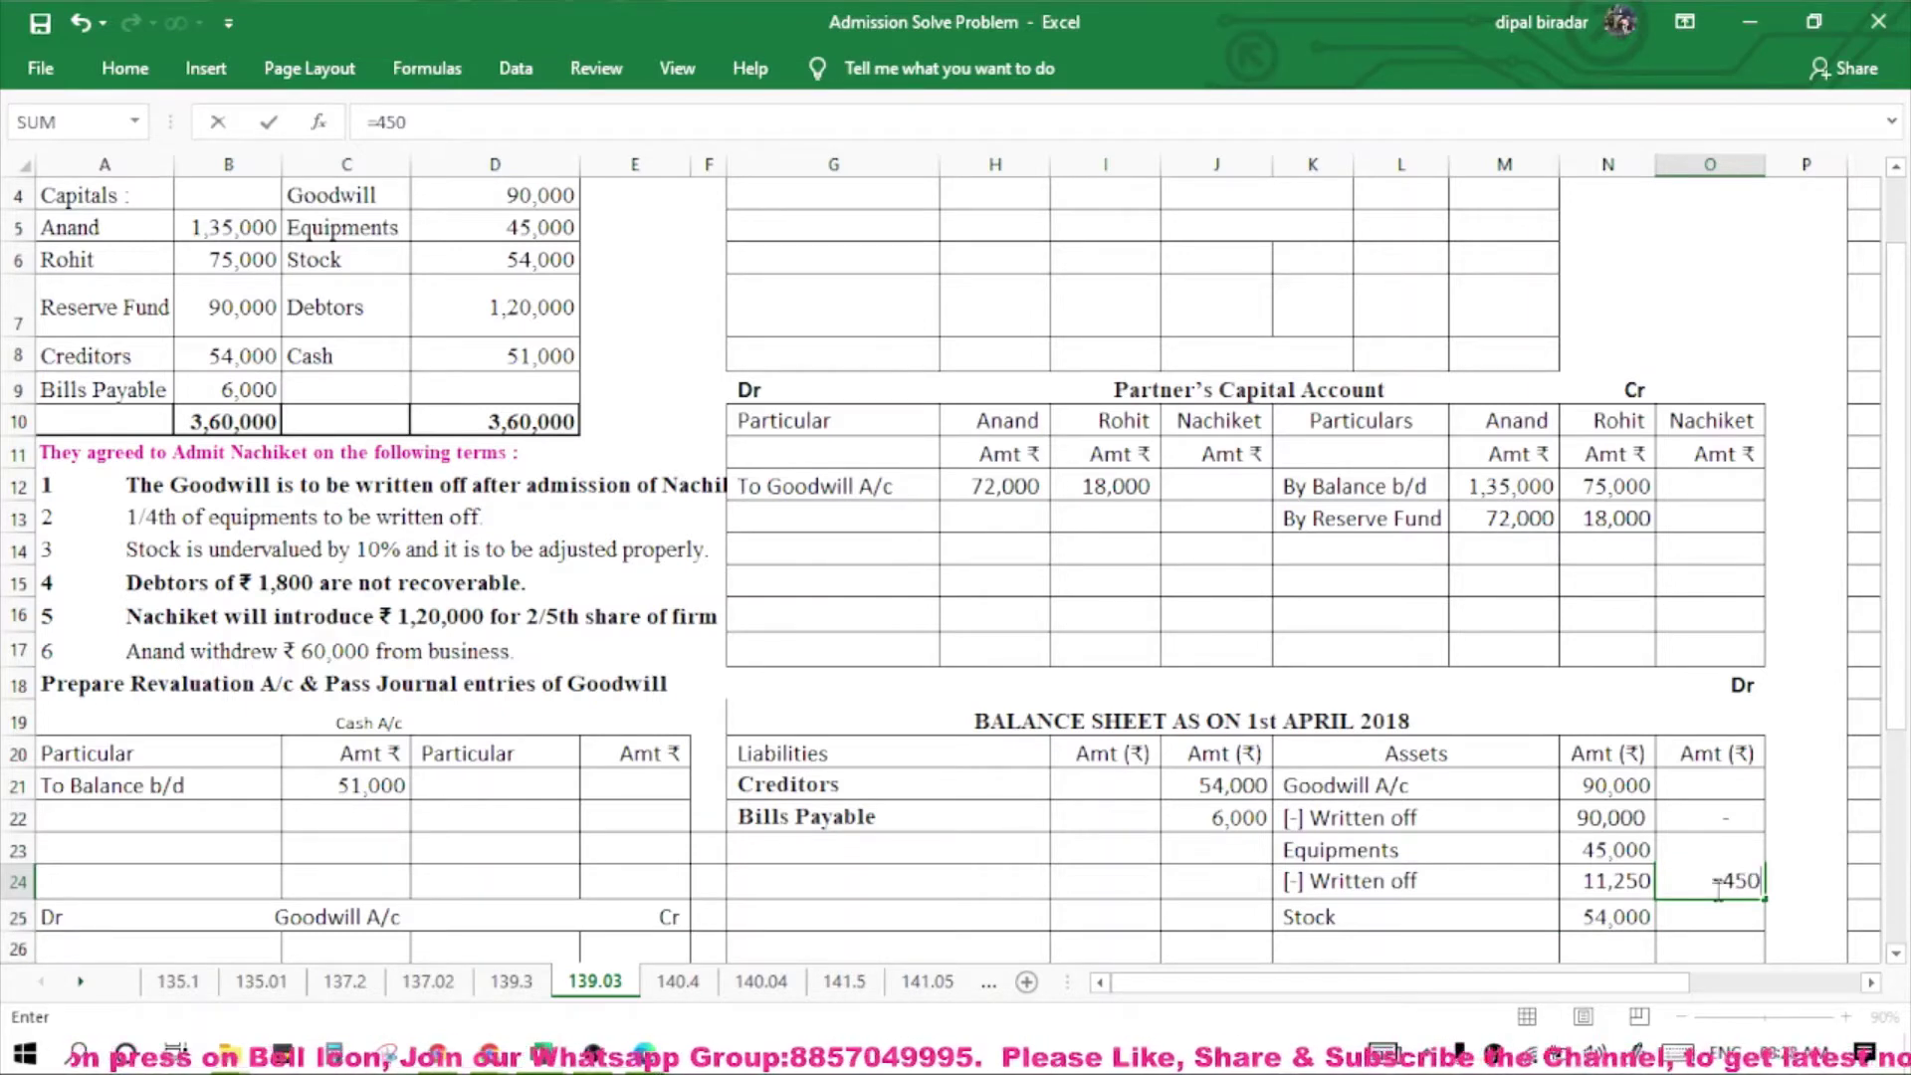
{"action": "type", "text": "00-1"}
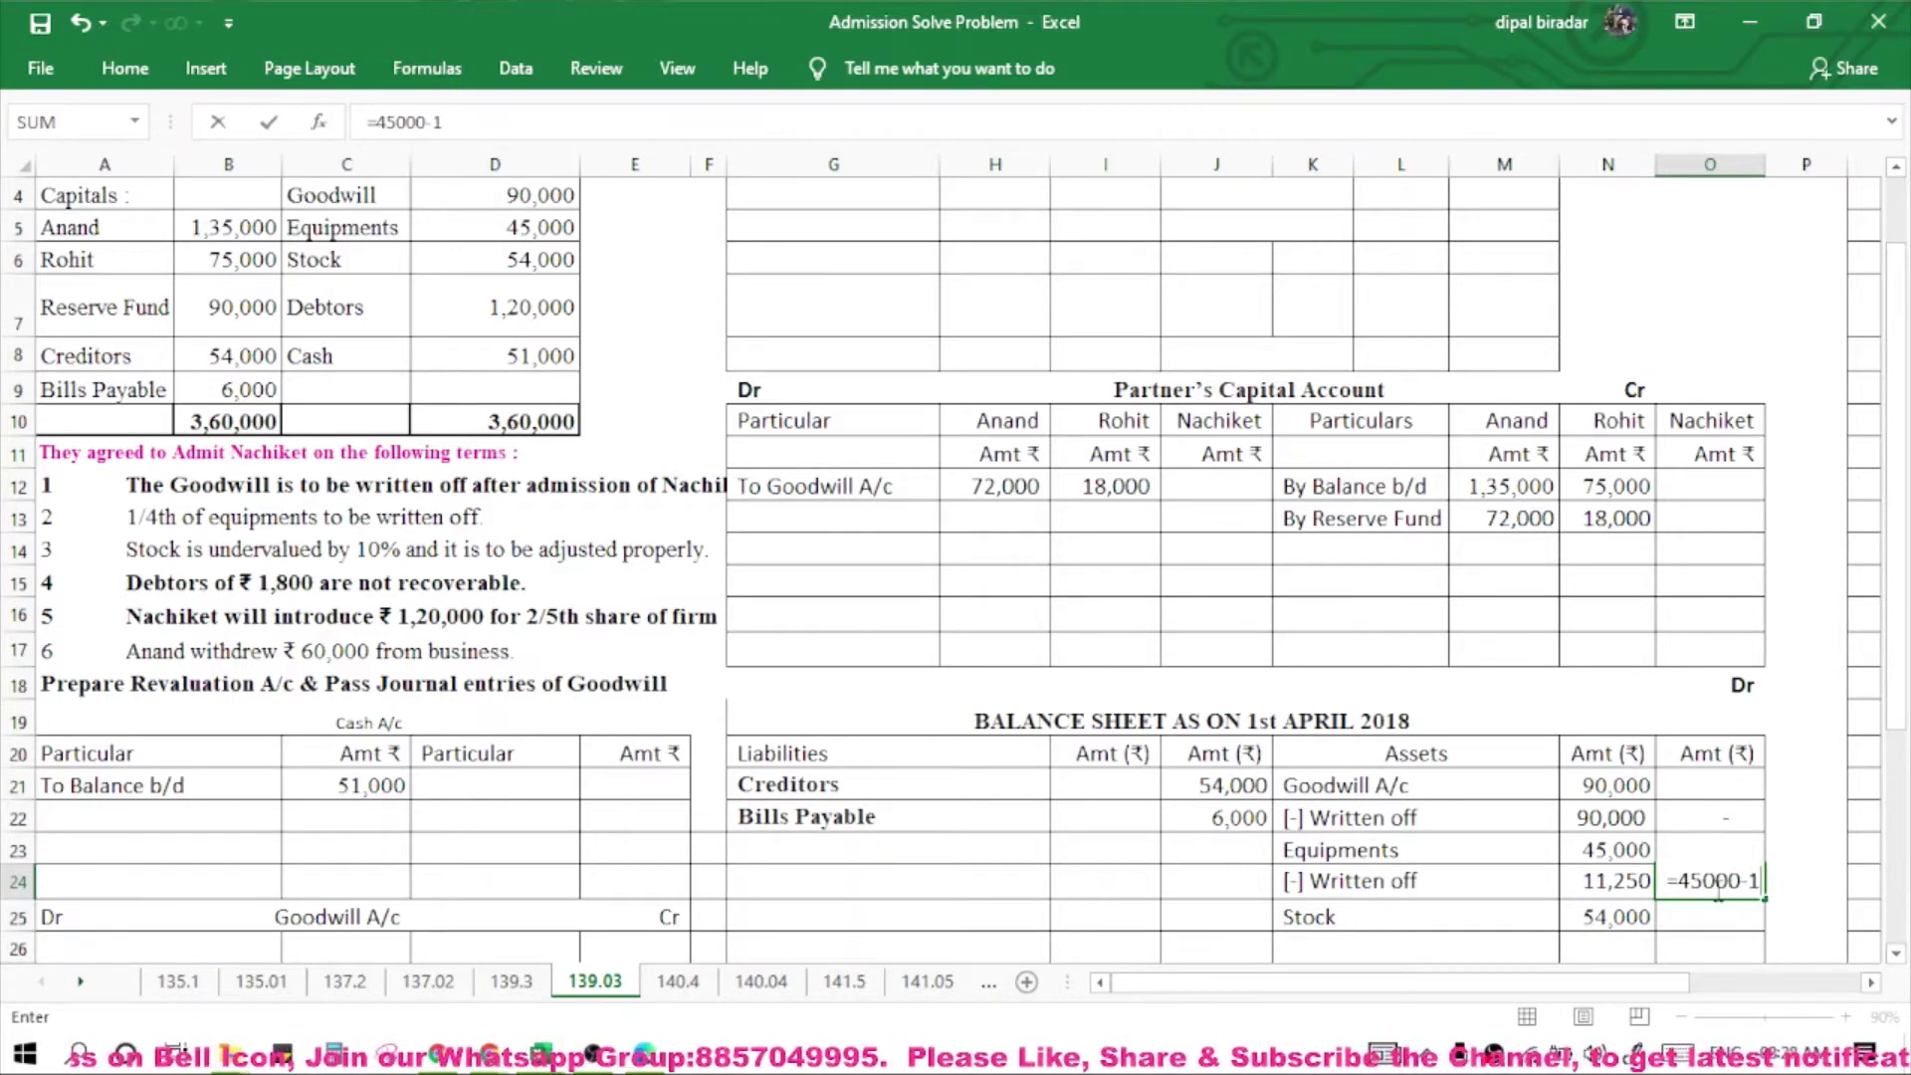
{"action": "type", "text": "12"}
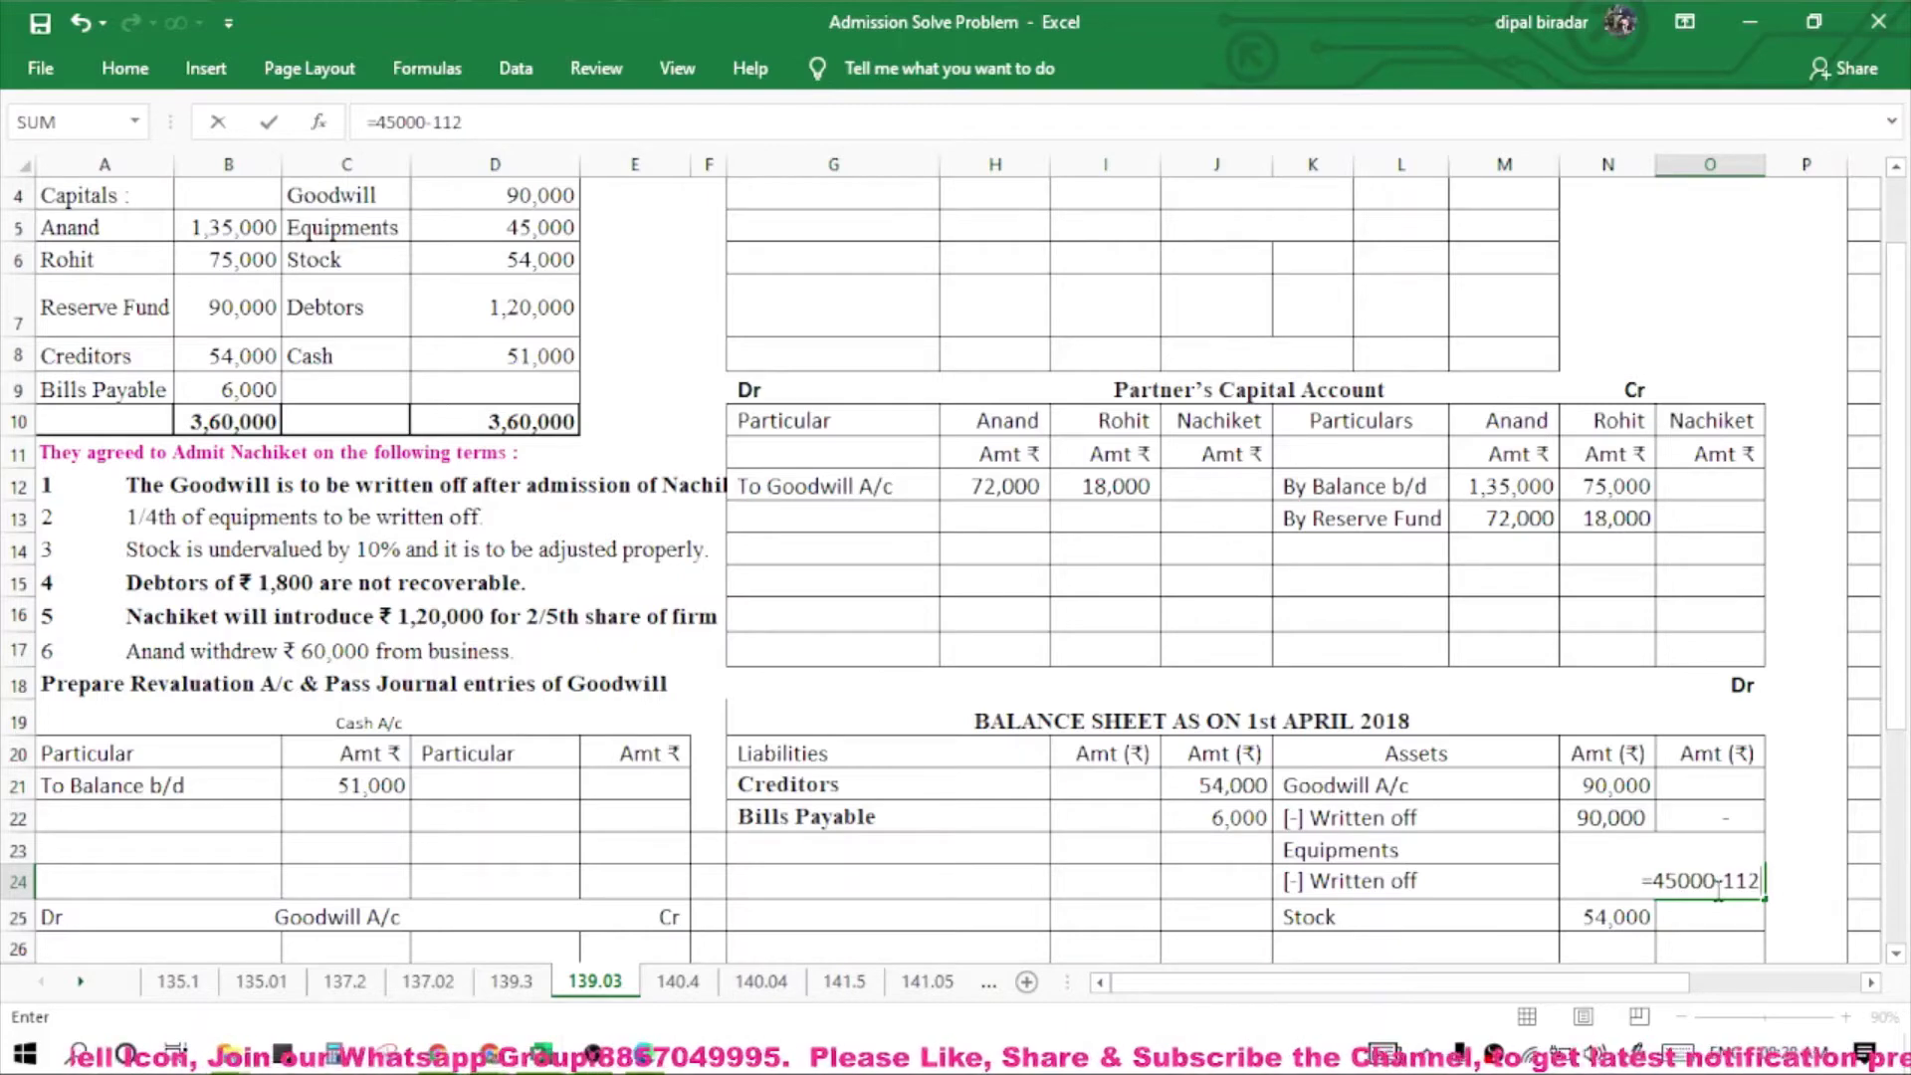
{"action": "type", "text": "50"}
{"action": "key", "text": "Return"}
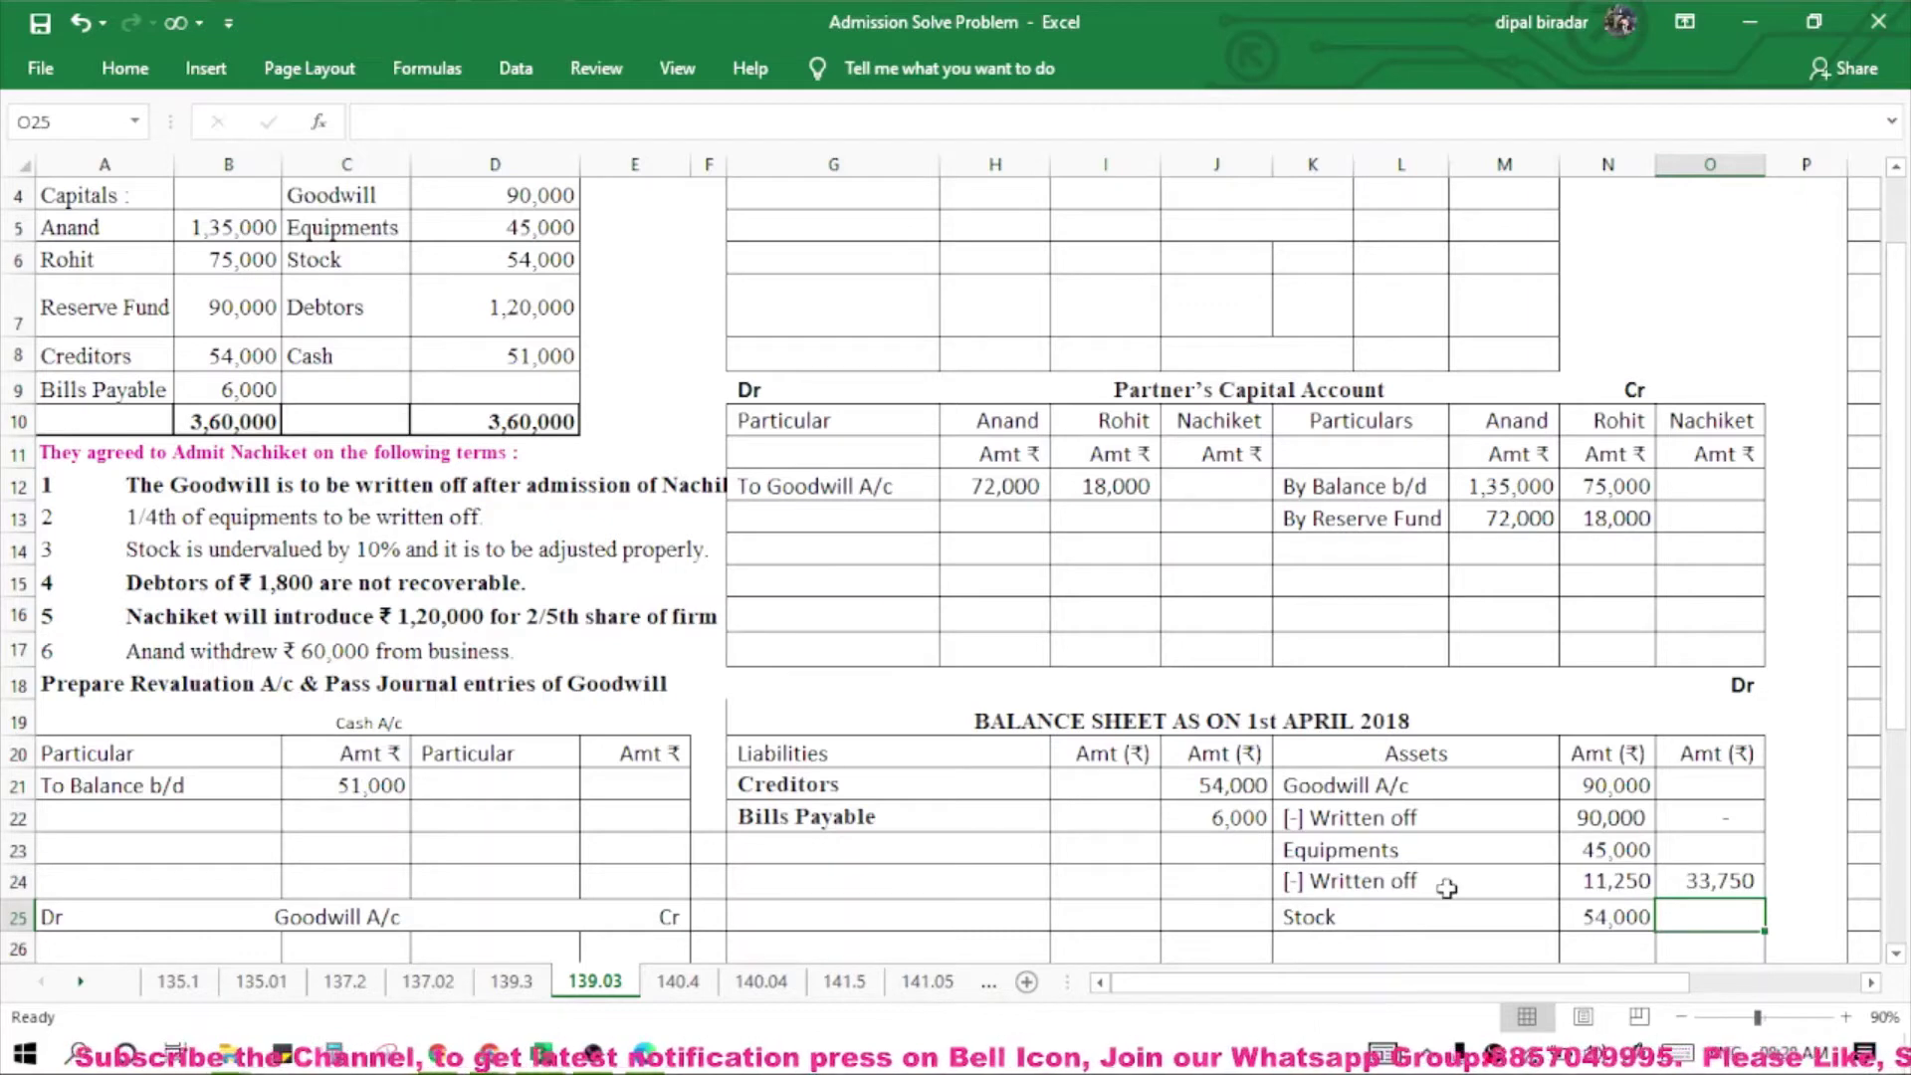
Enter "To Equipment" in G4 as the first debit particular of the Profit & Loss Adj Account.
{"action": "scroll", "coordinate": [975, 528], "scroll_direction": "up", "scroll_amount": 1}
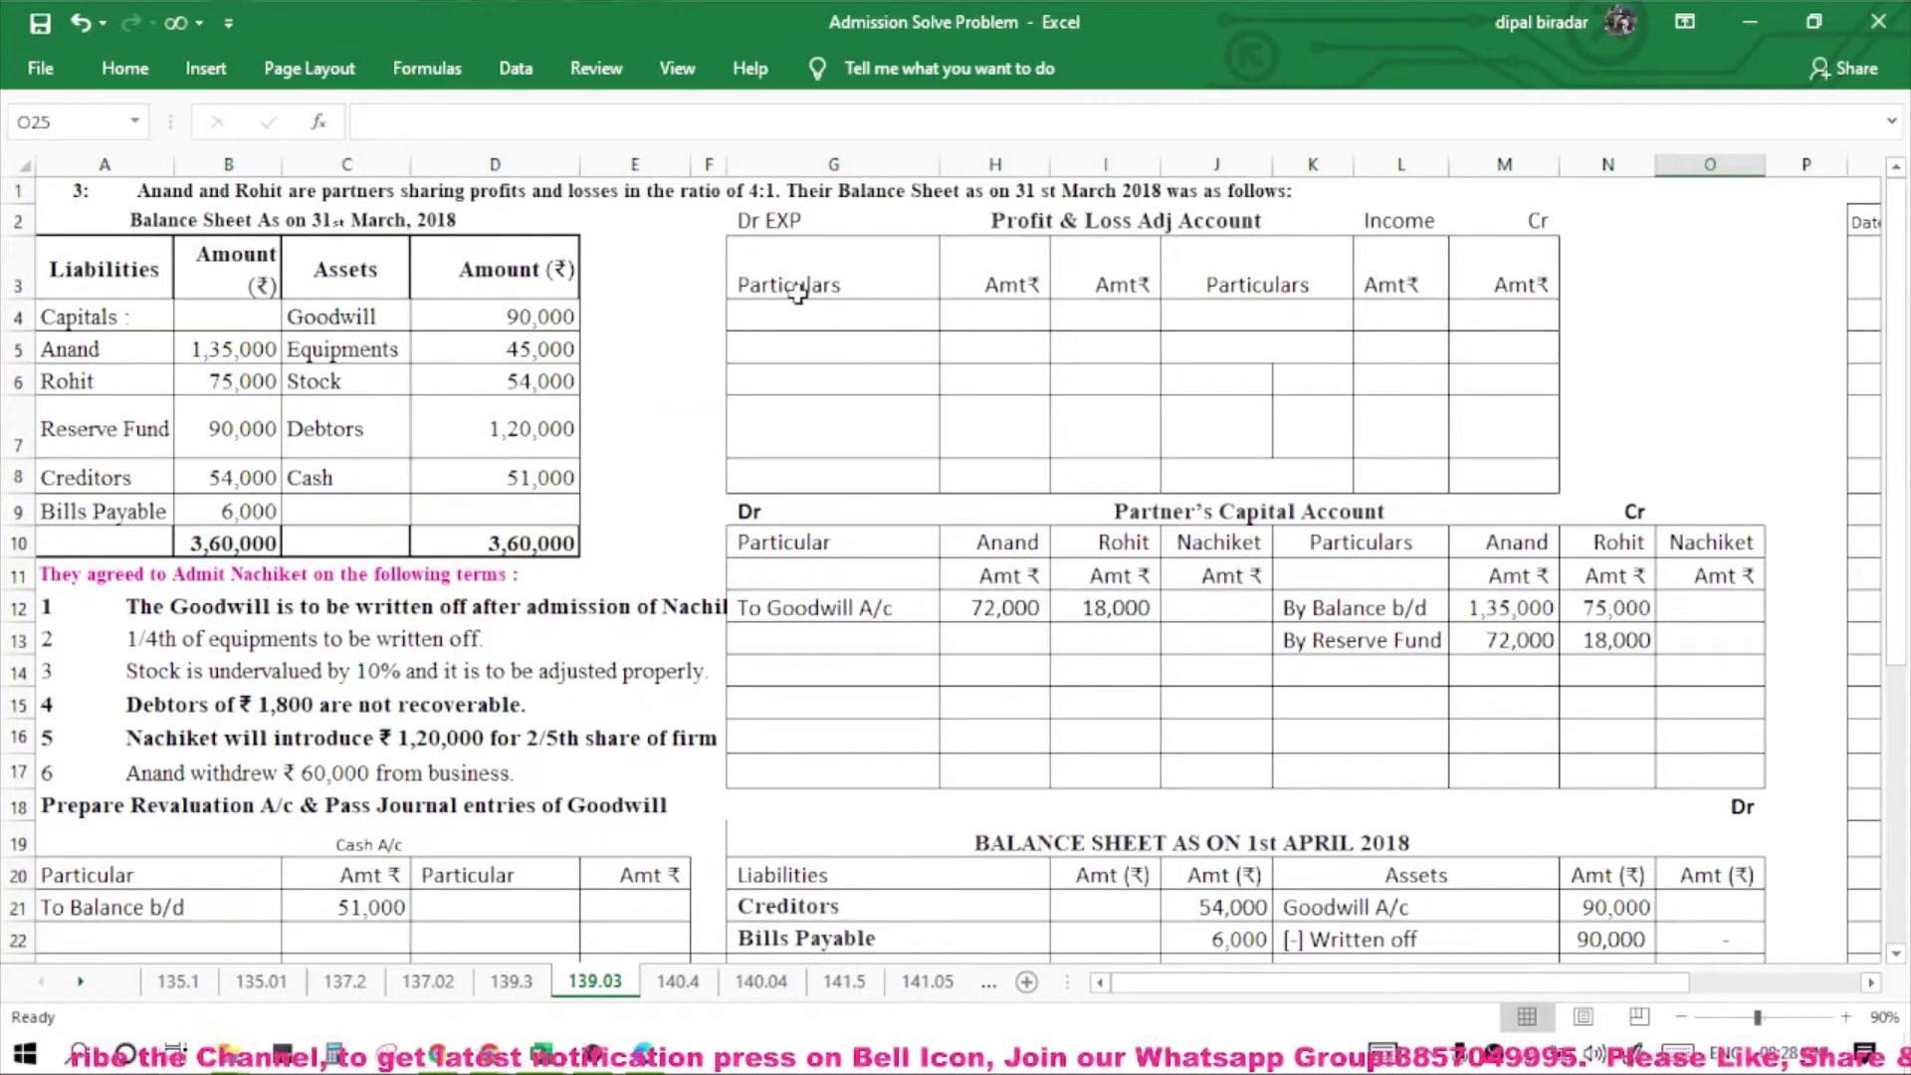
{"action": "left_click", "coordinate": [804, 323]}
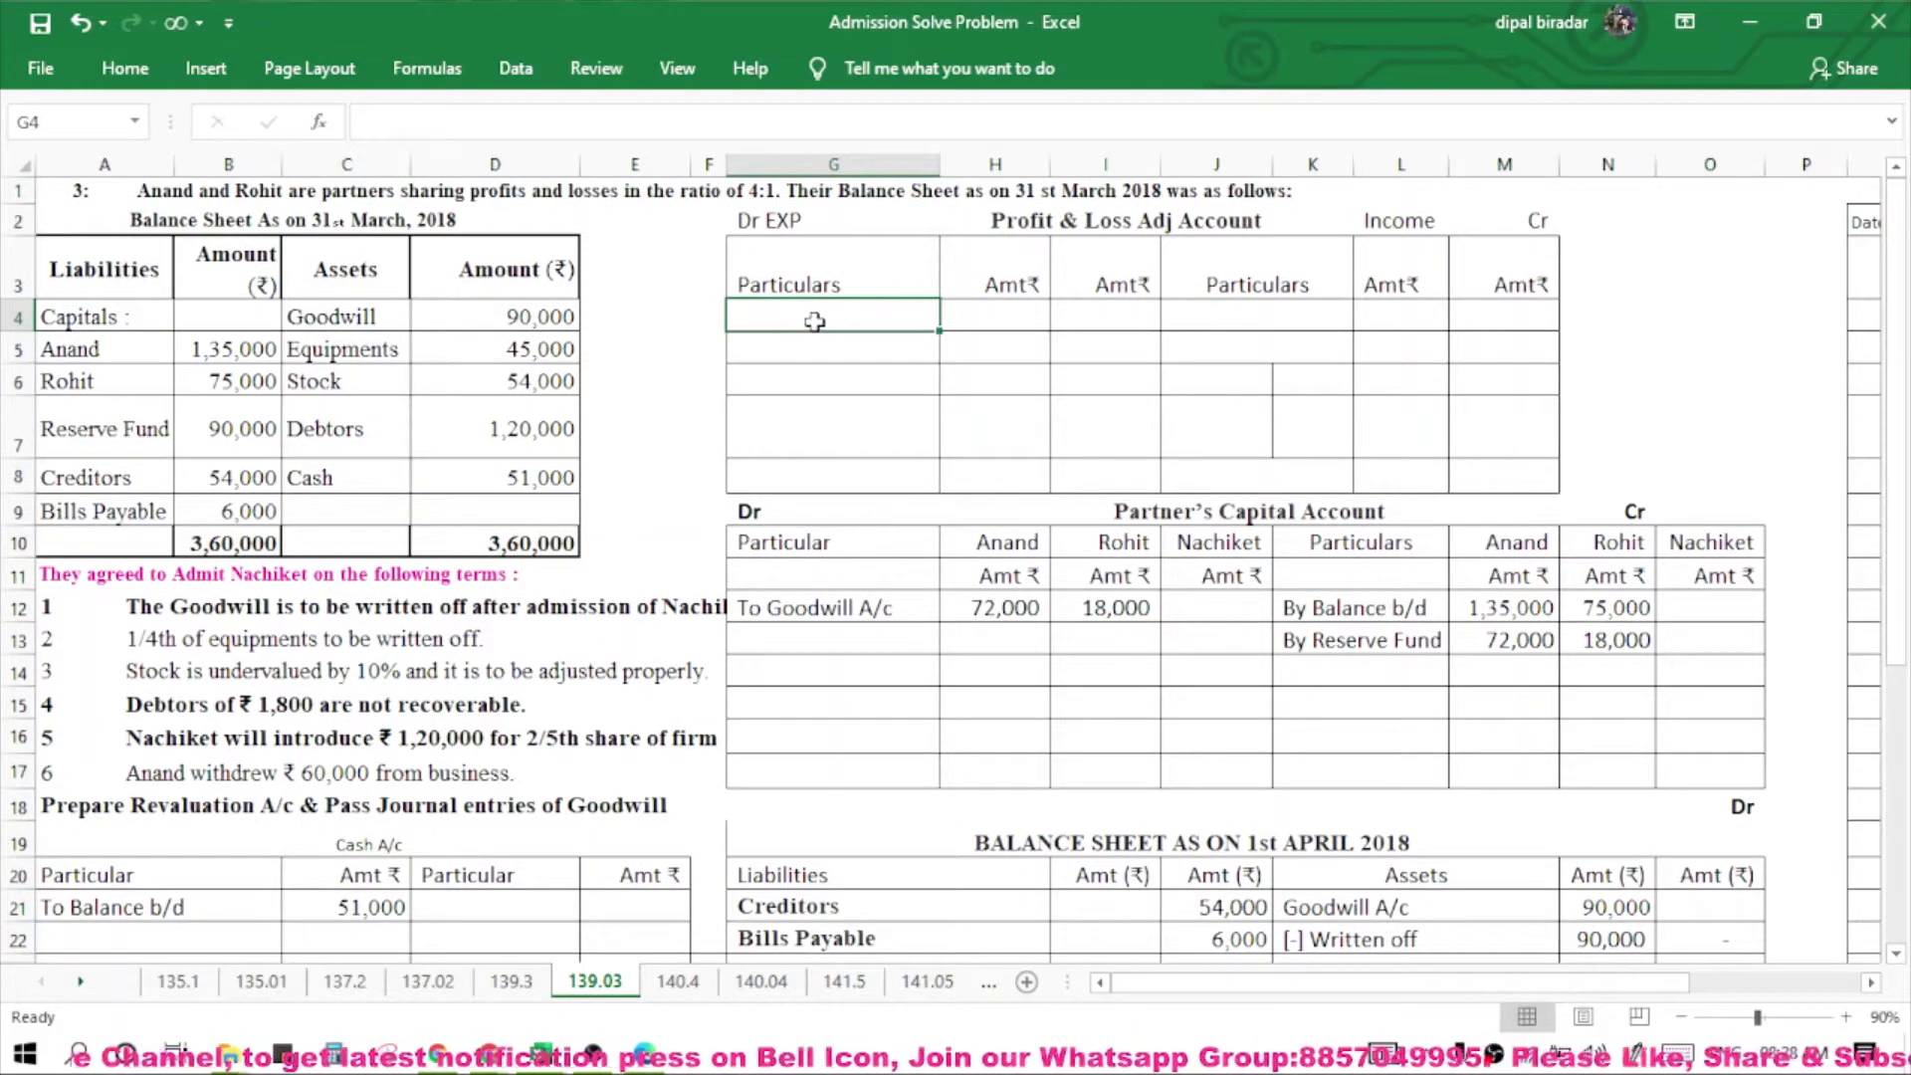
{"action": "type", "text": "T"}
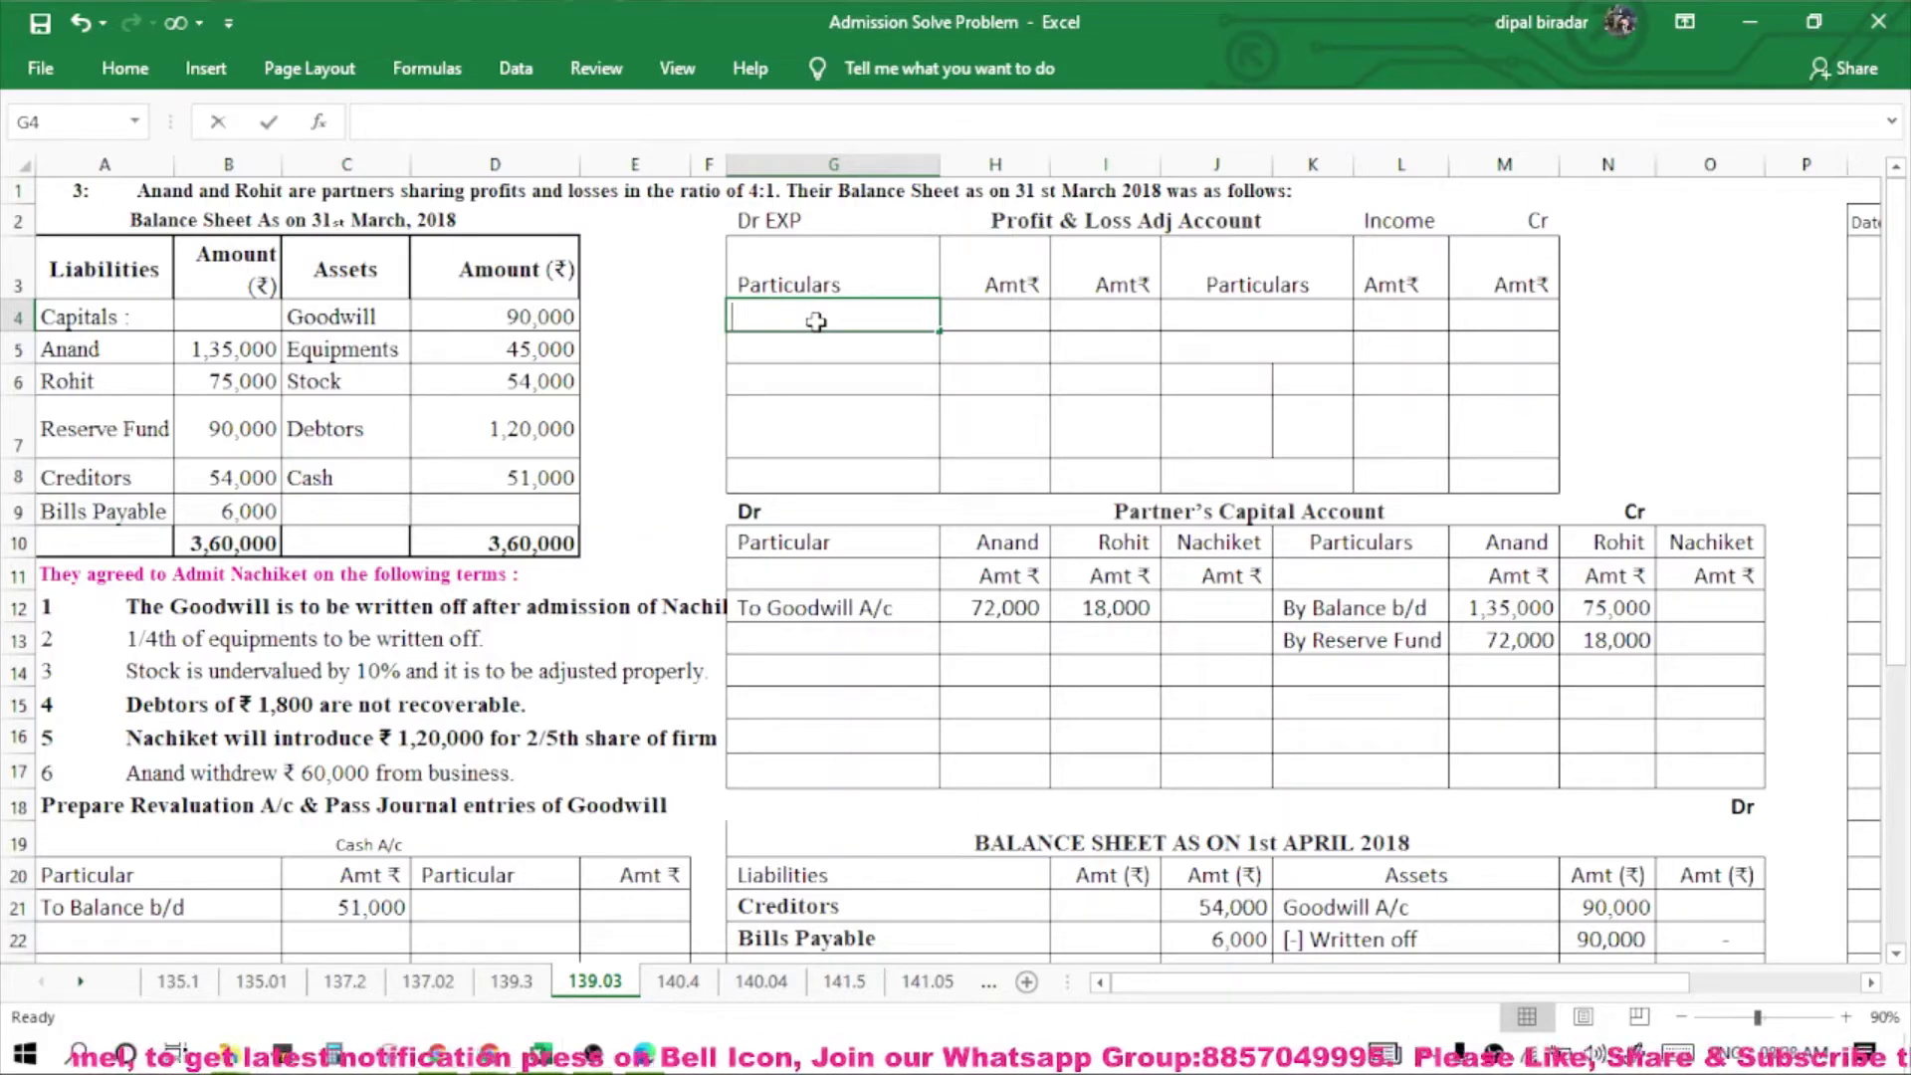
{"action": "type", "text": "o E"}
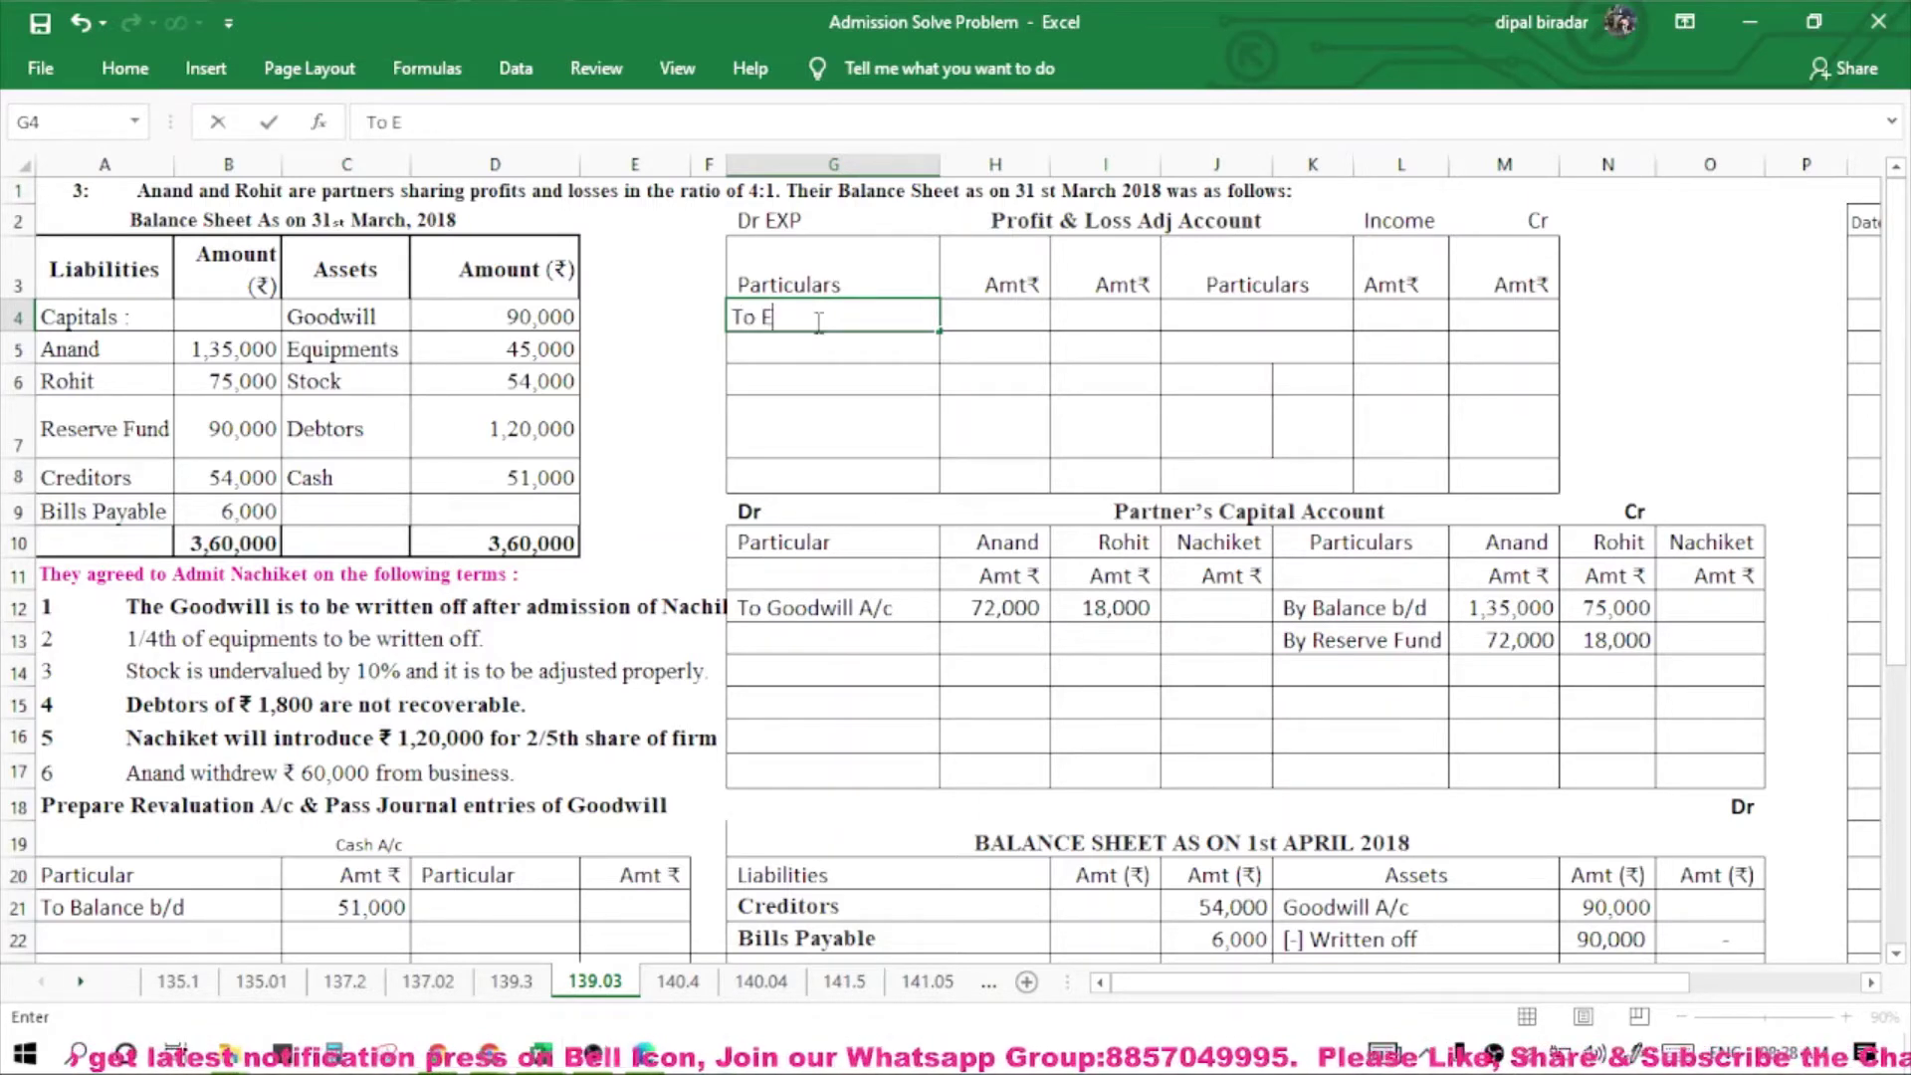
{"action": "type", "text": "quip"}
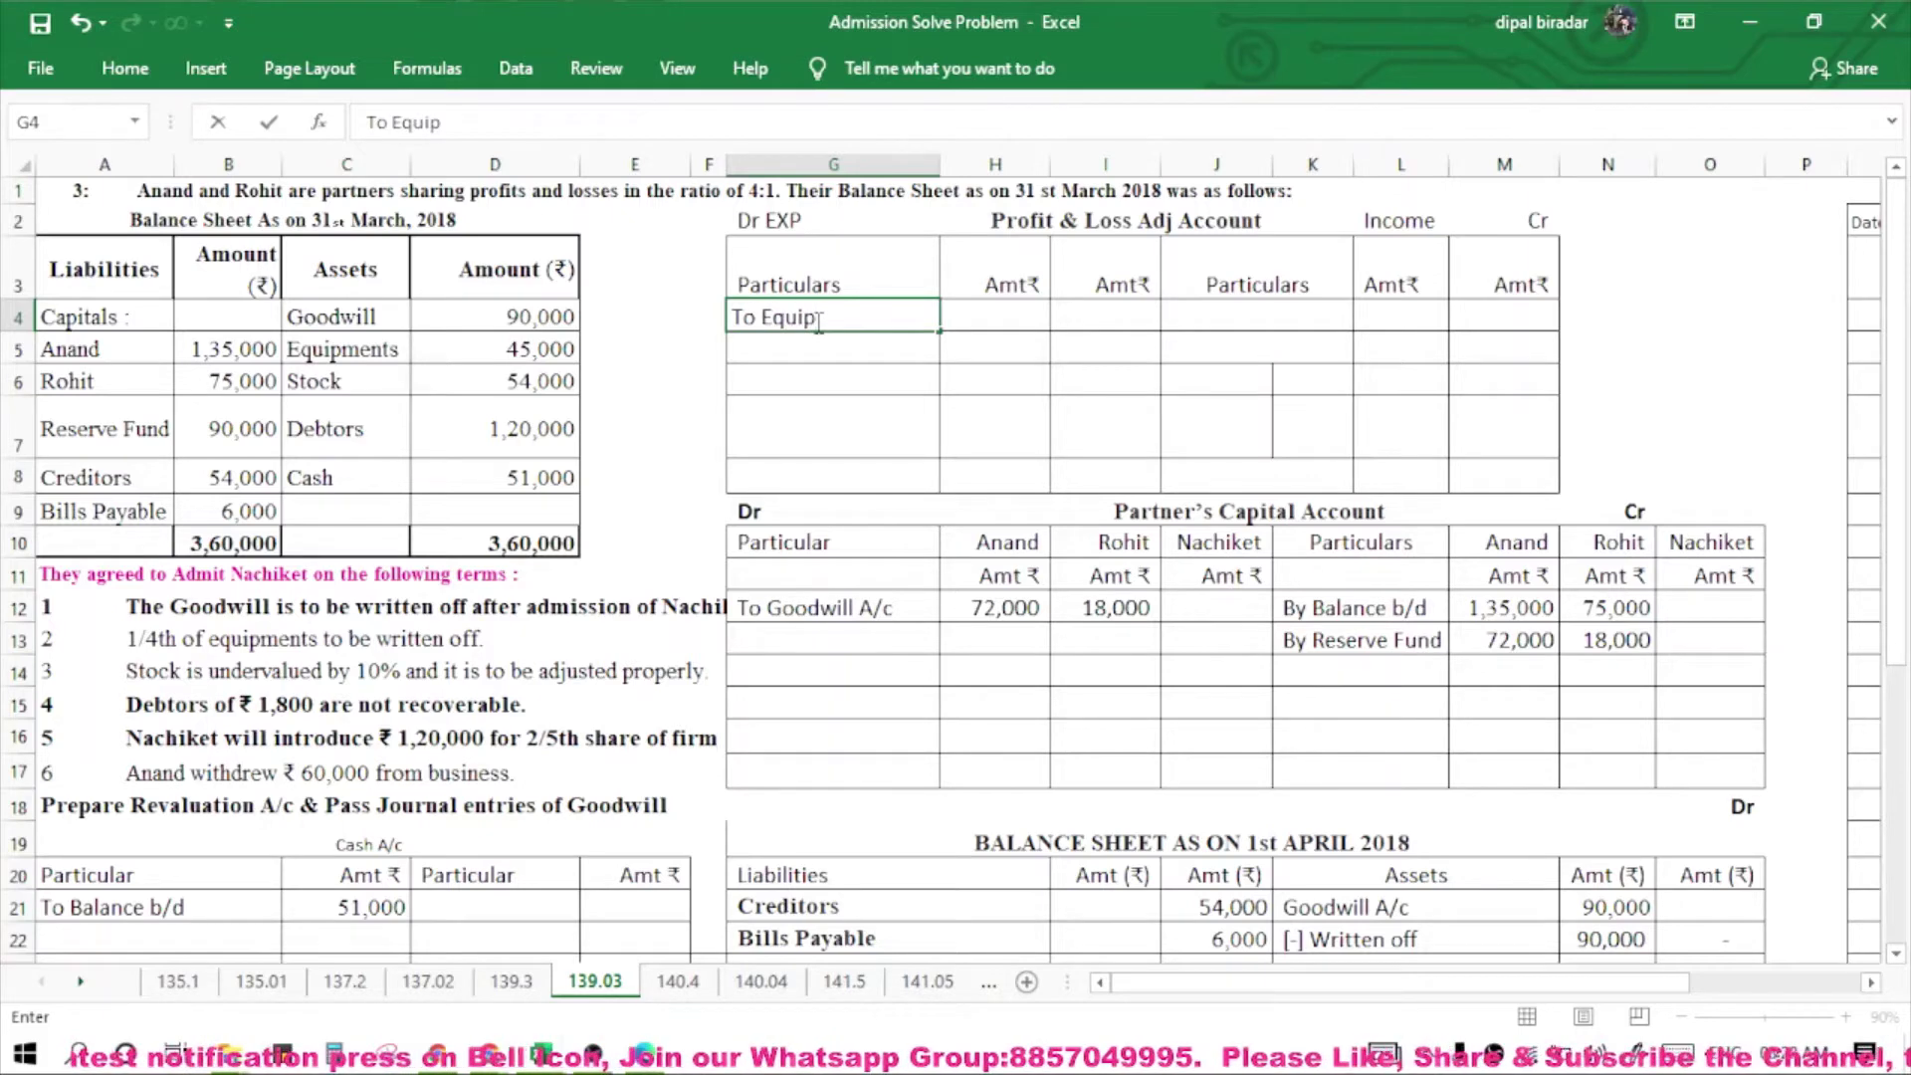
{"action": "type", "text": "ment"}
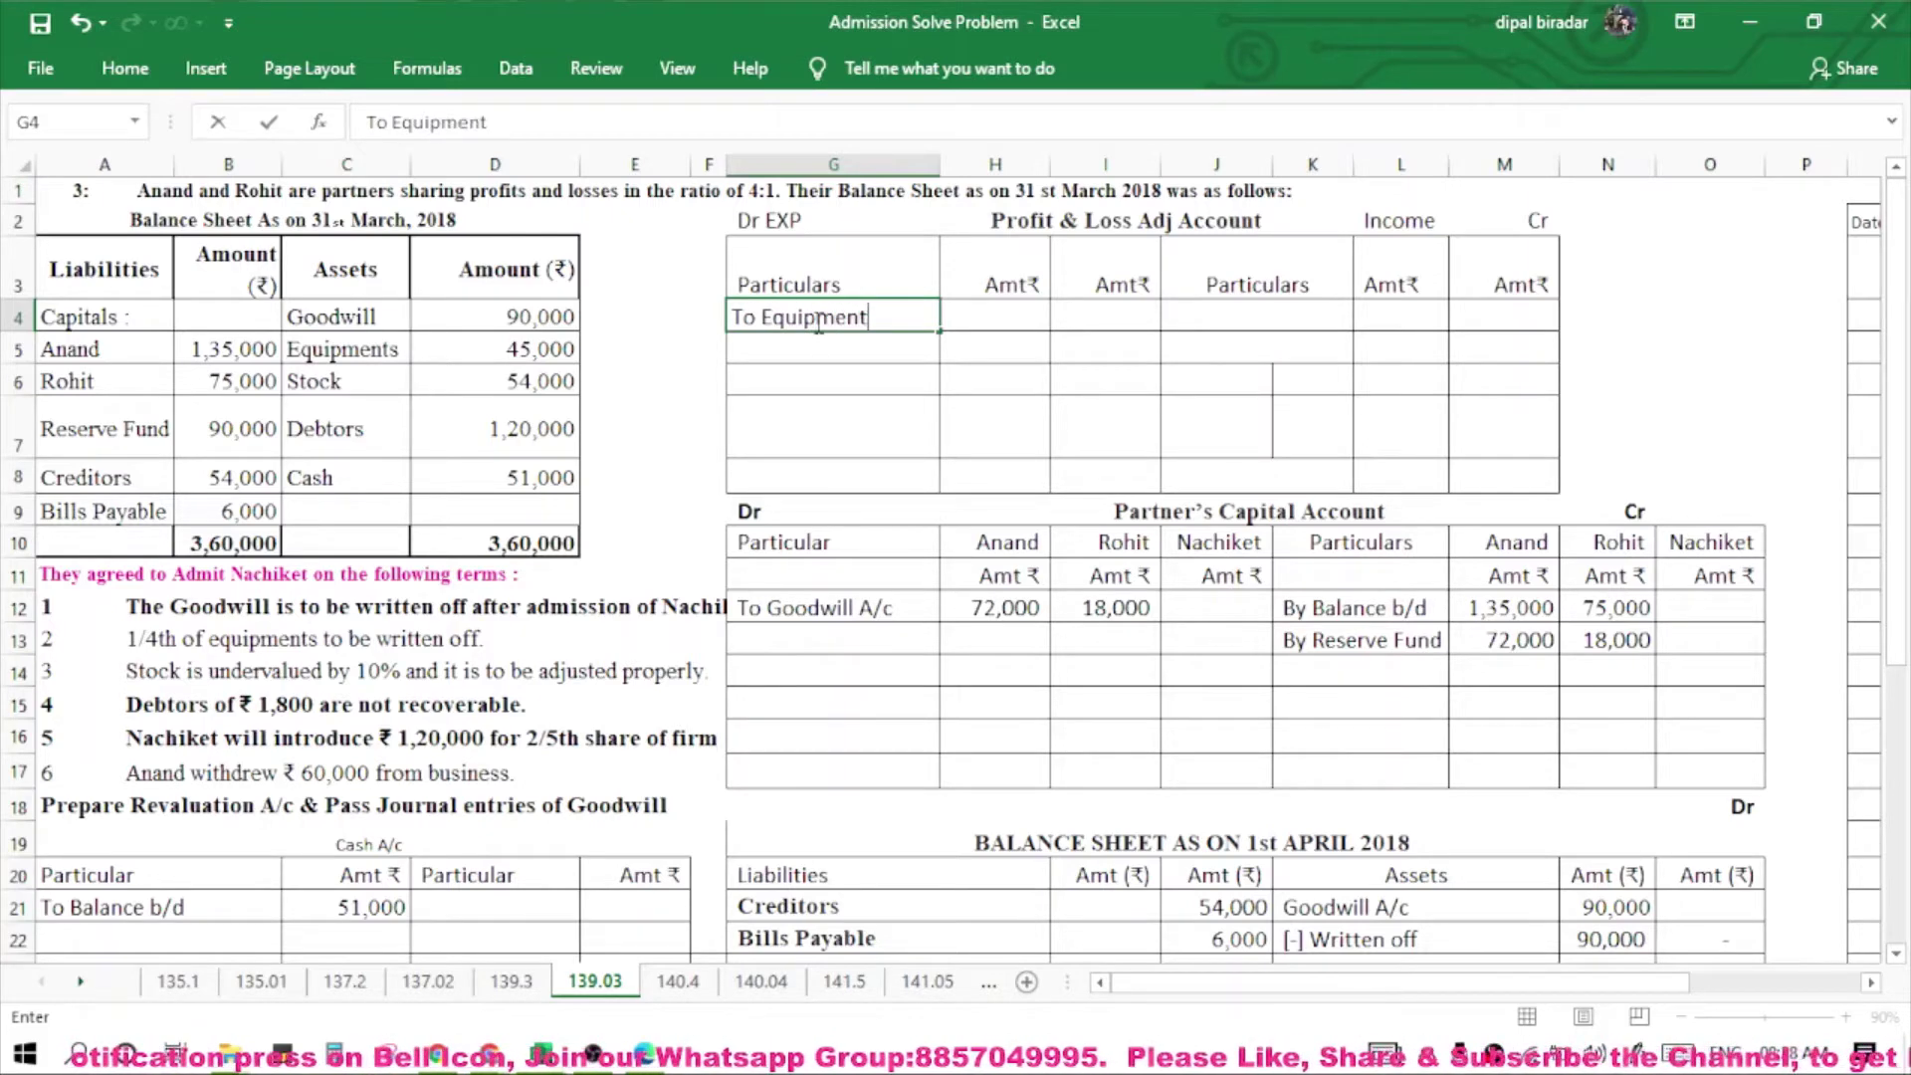
{"action": "type", "text": " A/c"}
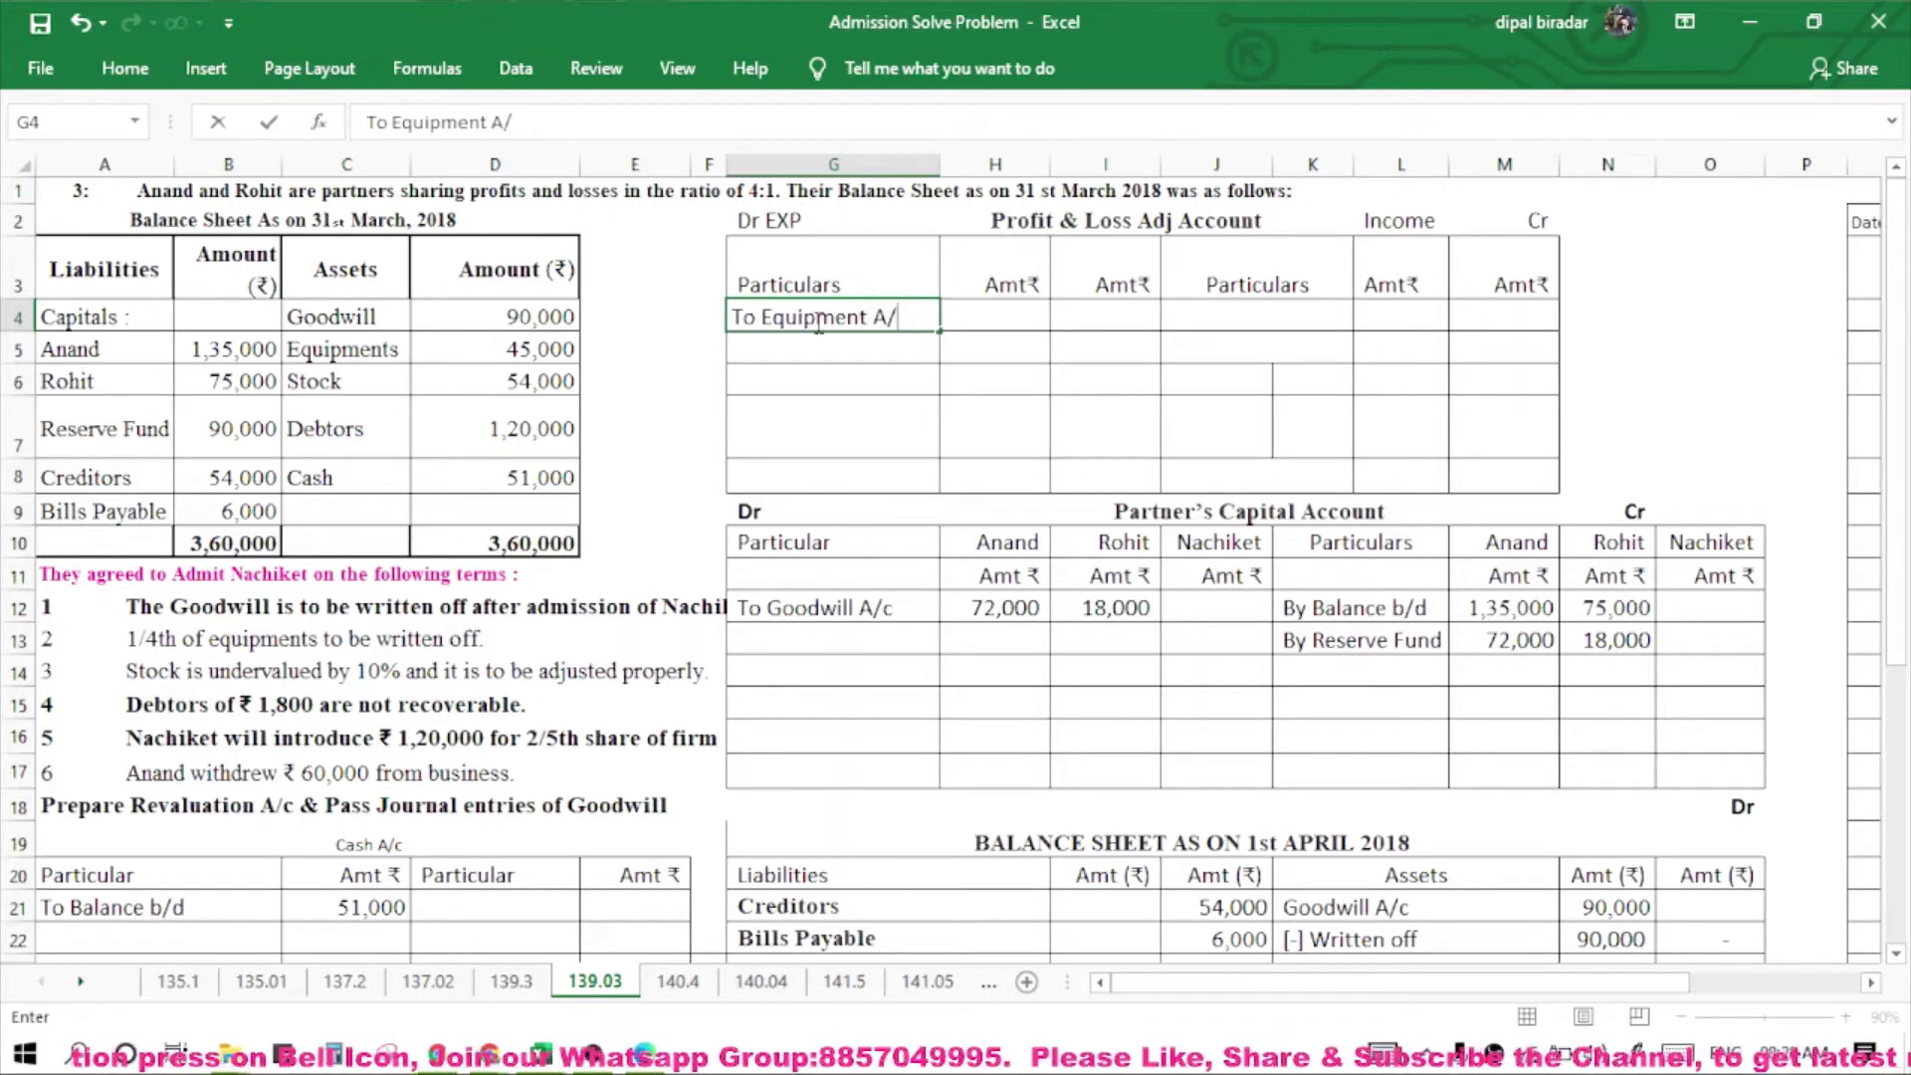
{"action": "key", "text": "BackSpace"}
{"action": "key", "text": "BackSpace"}
{"action": "key", "text": "BackSpace"}
{"action": "key", "text": "BackSpace"}
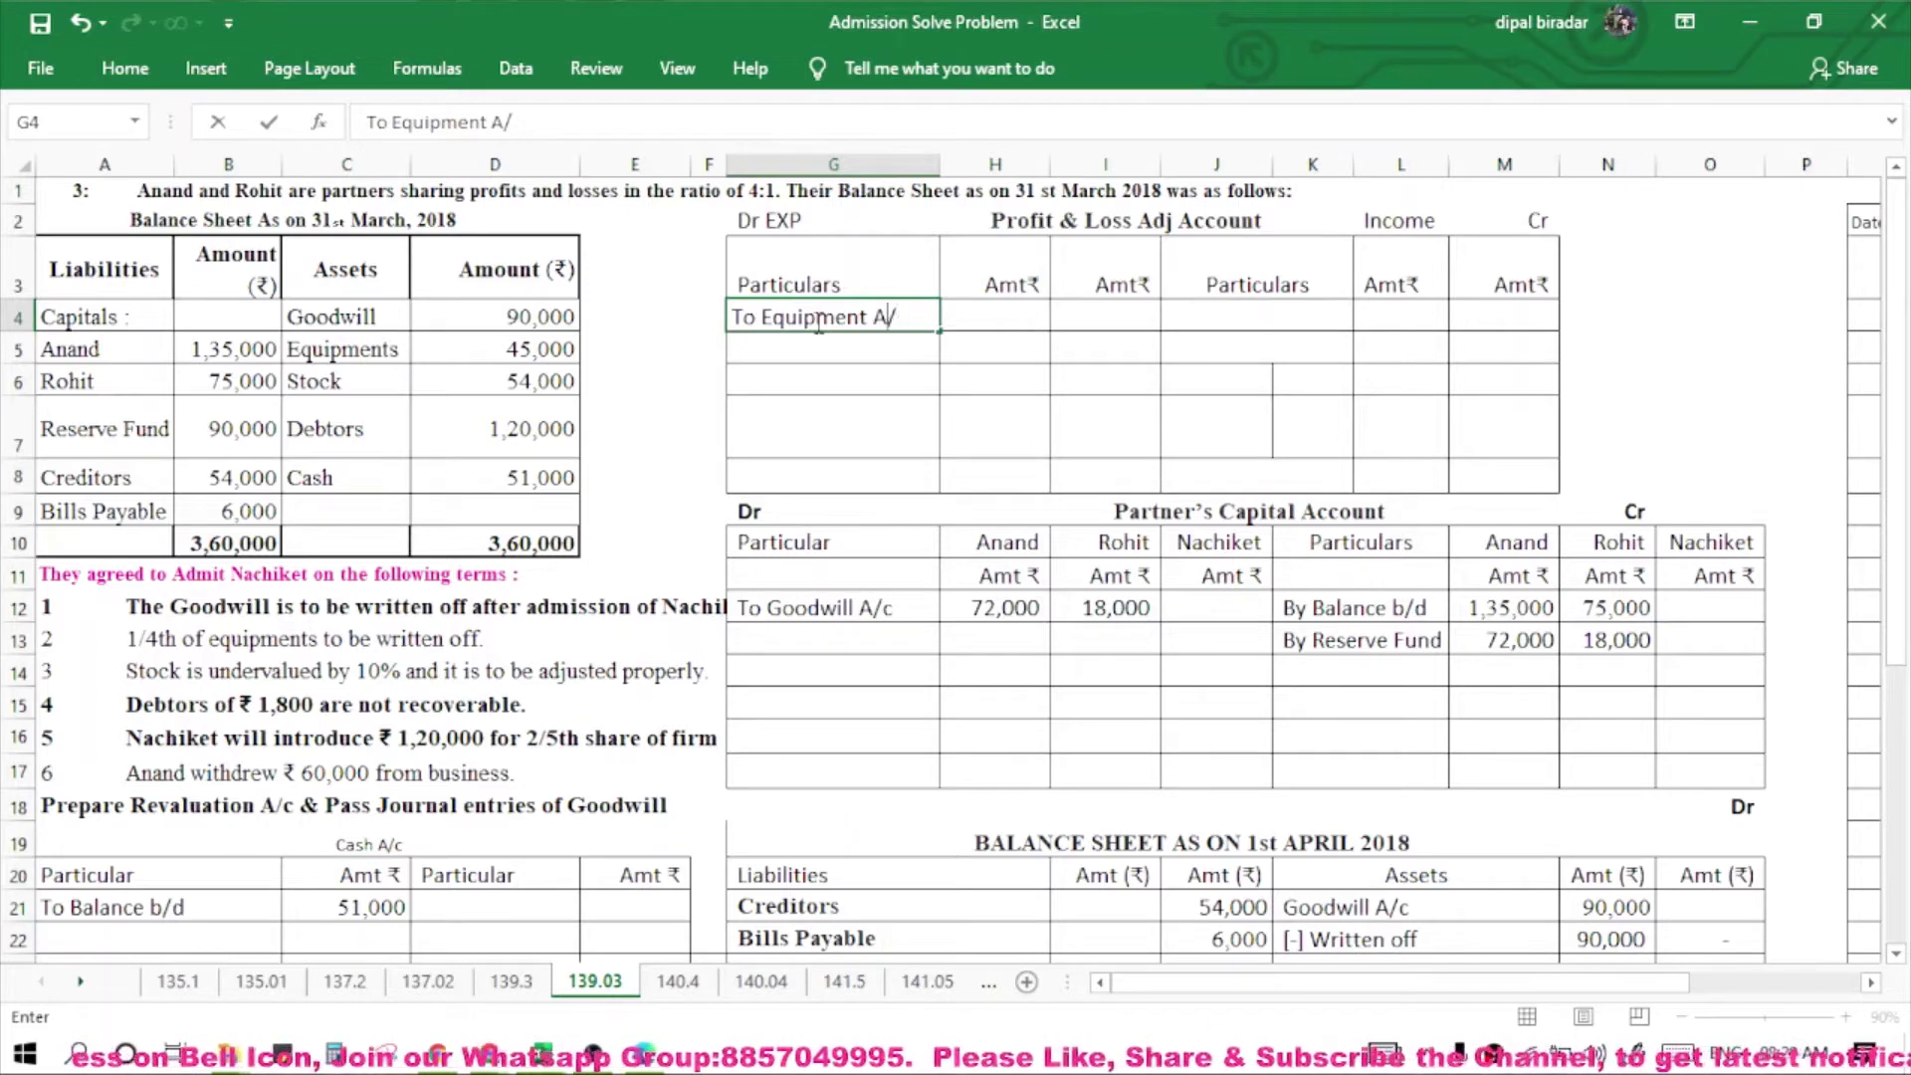
Enter 11250 in I4 as the amount for the equipment entry.
{"action": "key", "text": "Tab"}
{"action": "key", "text": "Tab"}
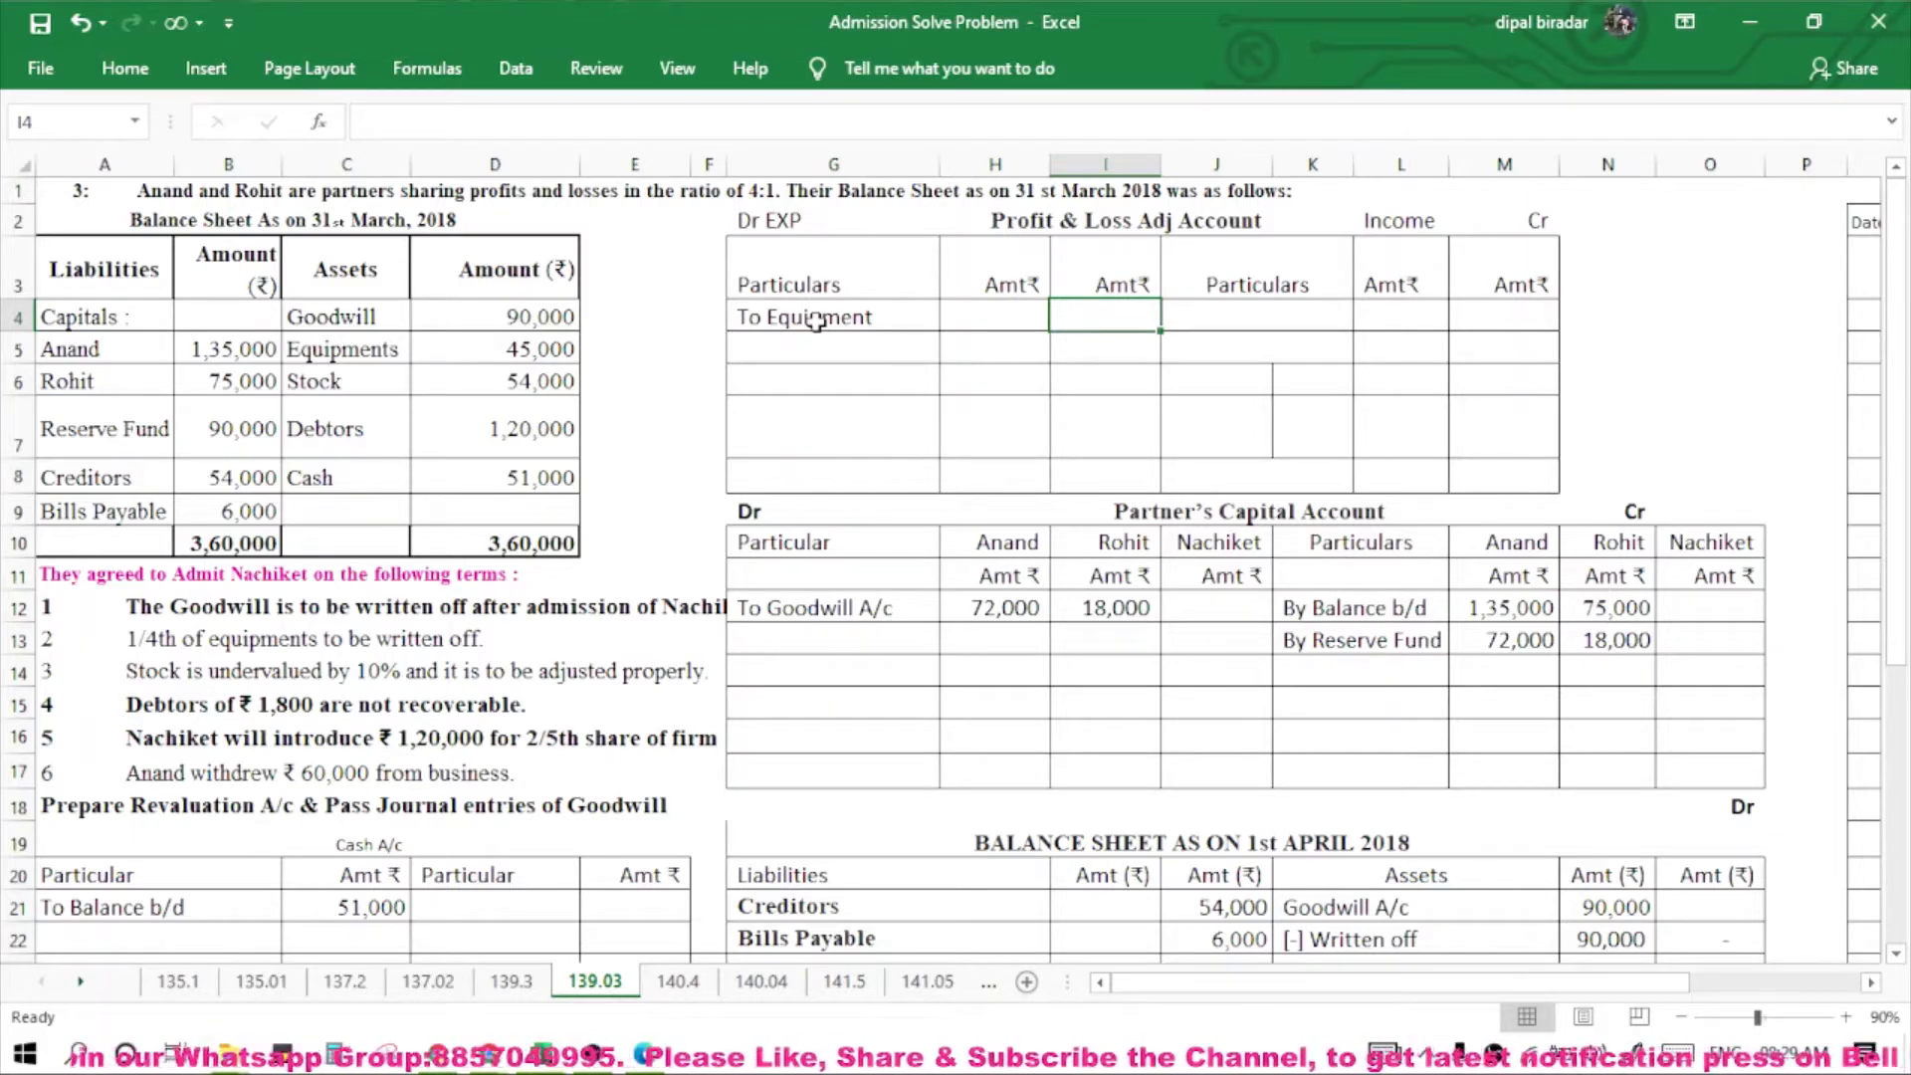
{"action": "type", "text": "11,250"}
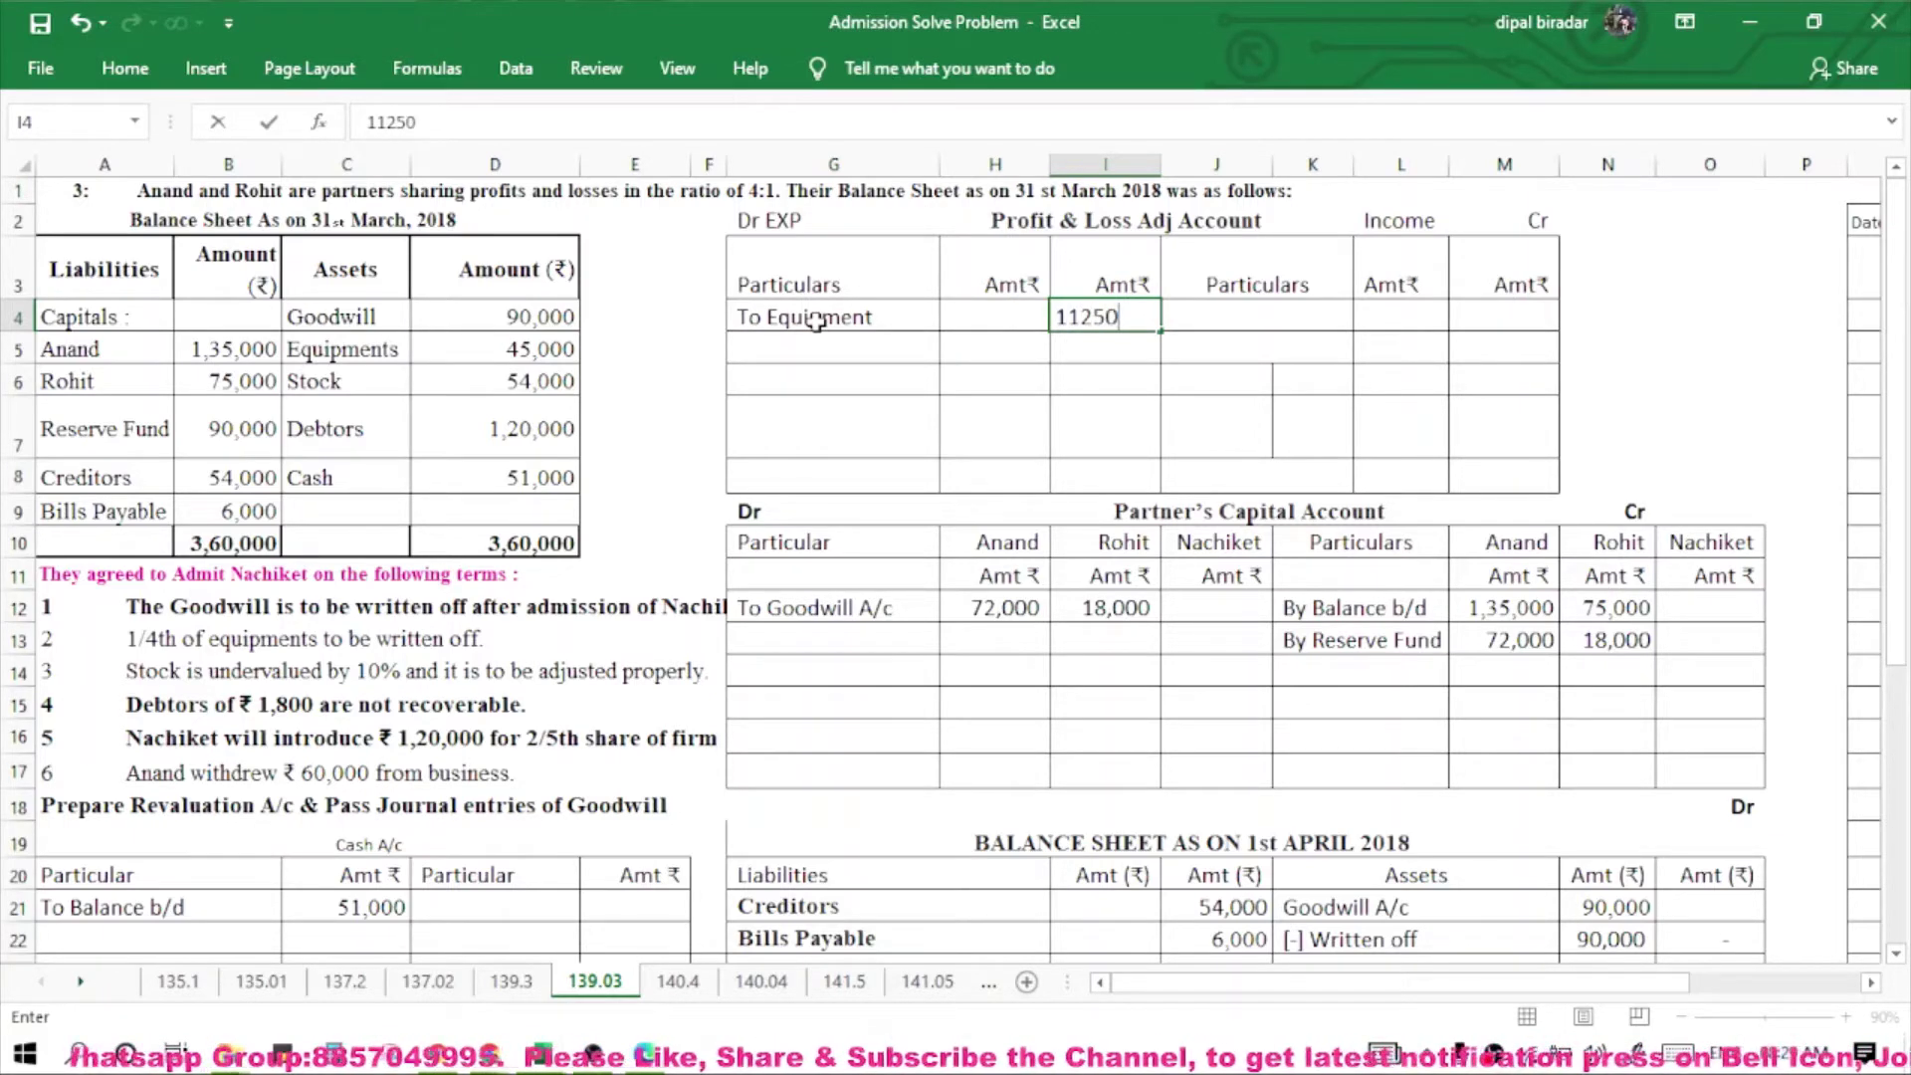
{"action": "key", "text": "Return"}
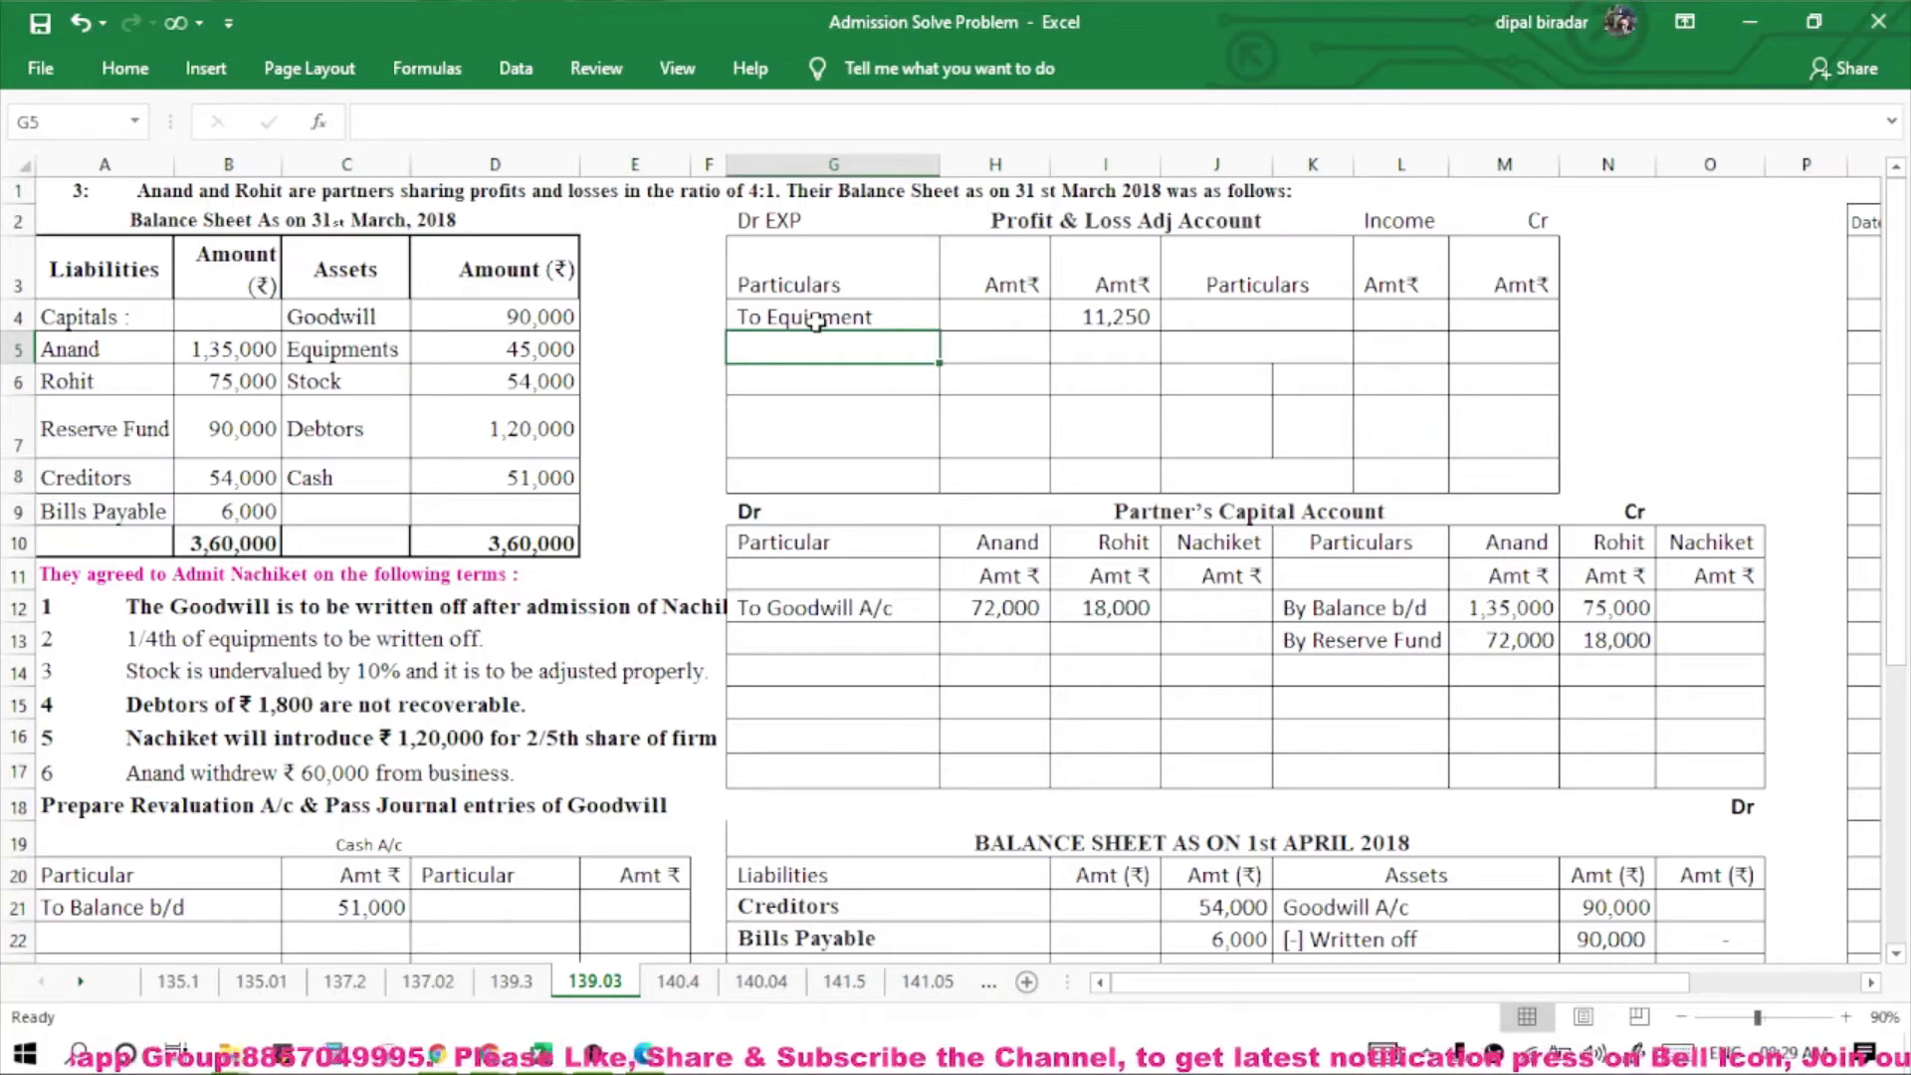
Bold admission term 2 about writing off 1/4th of the equipments in A13.
{"action": "left_click", "coordinate": [170, 652]}
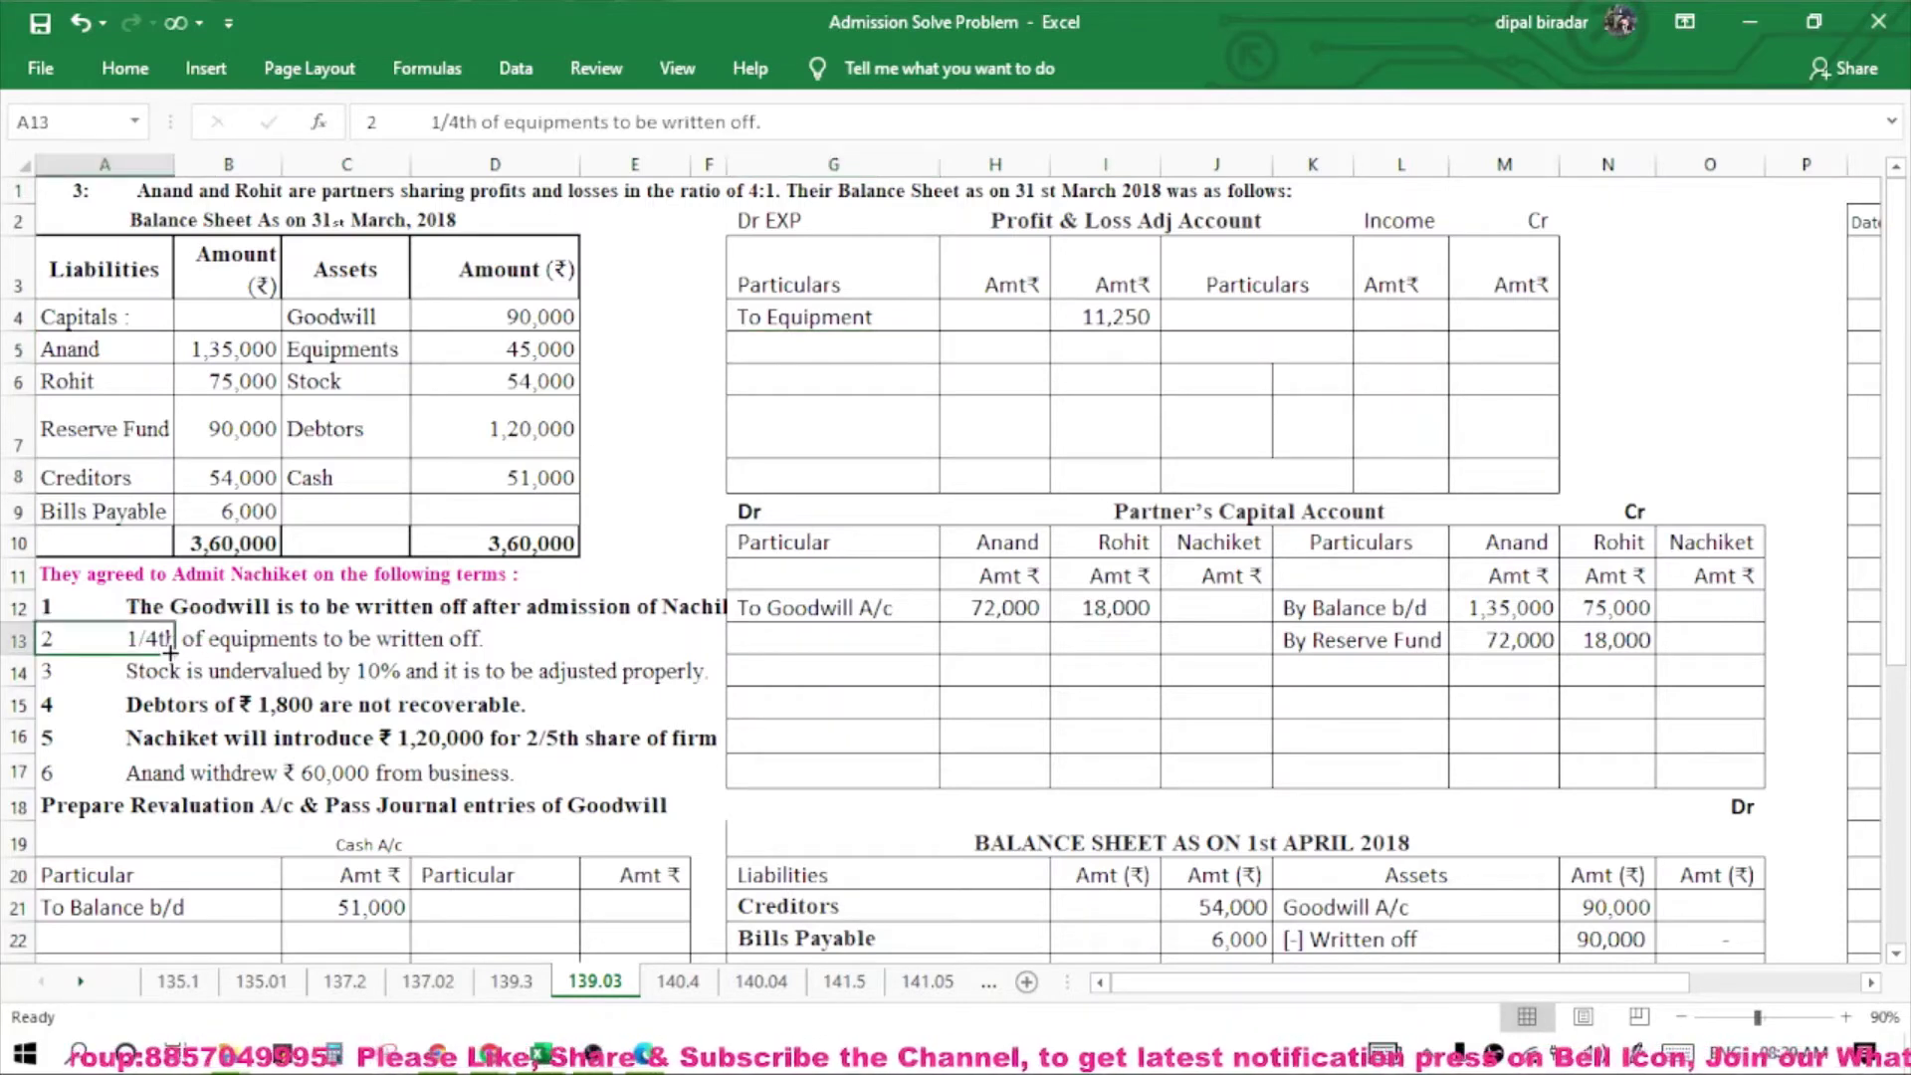
{"action": "key", "text": "ctrl+b"}
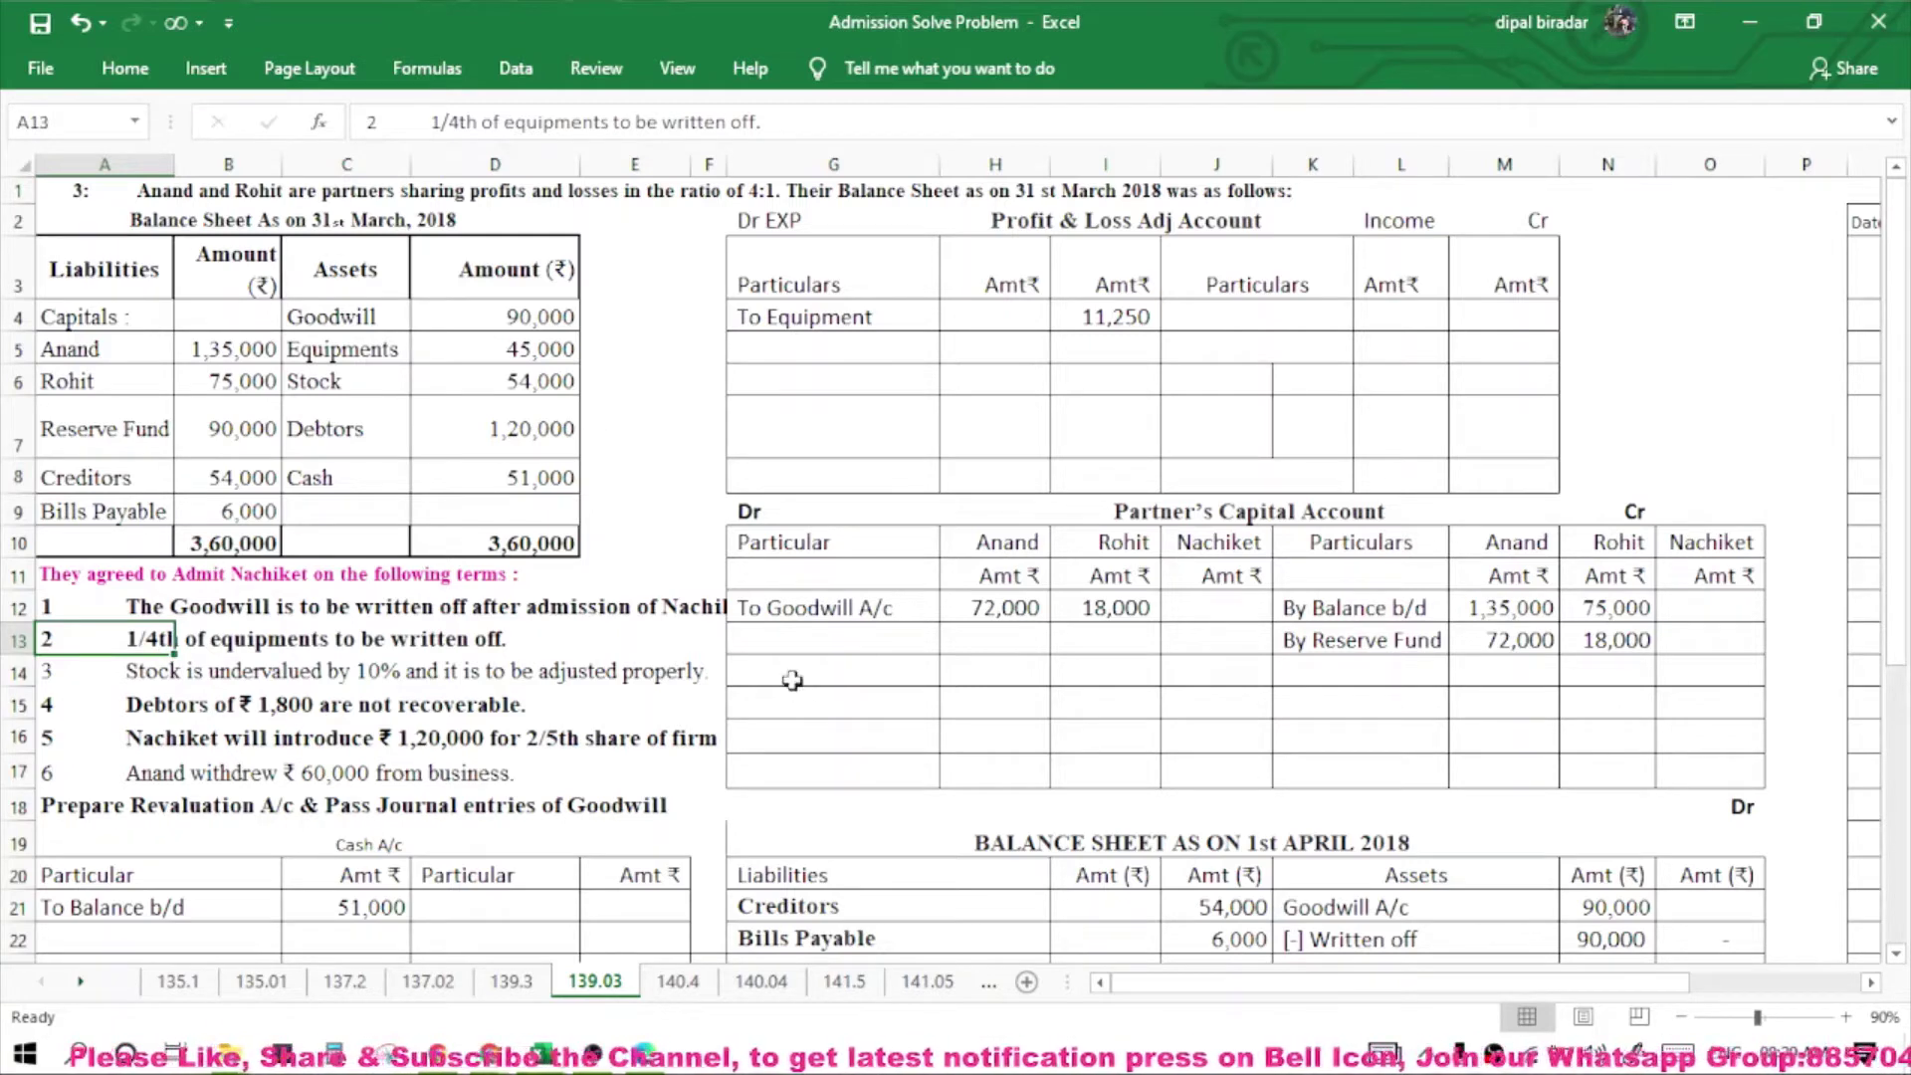
Calculate the full value of the undervalued stock in D35, beside the "100 ?" working note, with =54000*100/90.
{"action": "left_click", "coordinate": [182, 675]}
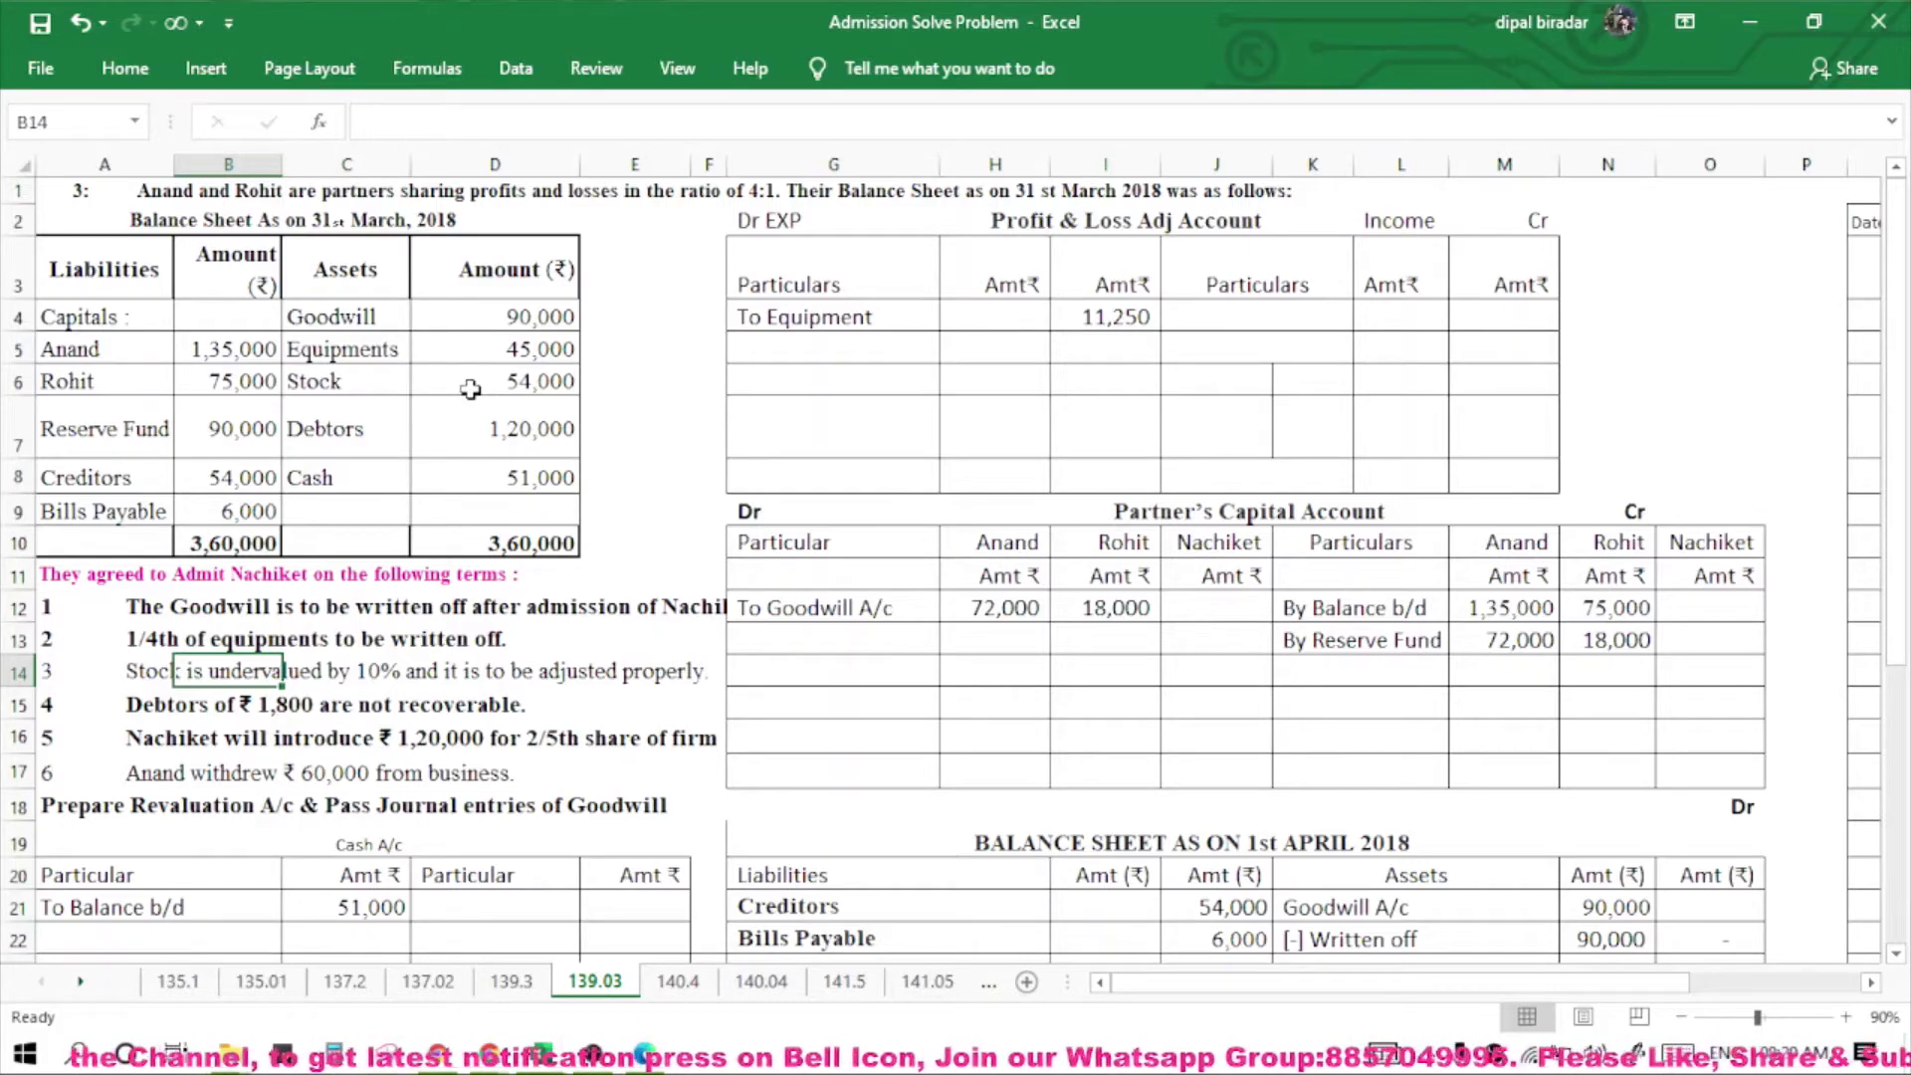
{"action": "scroll", "coordinate": [373, 831], "scroll_direction": "down", "scroll_amount": 4}
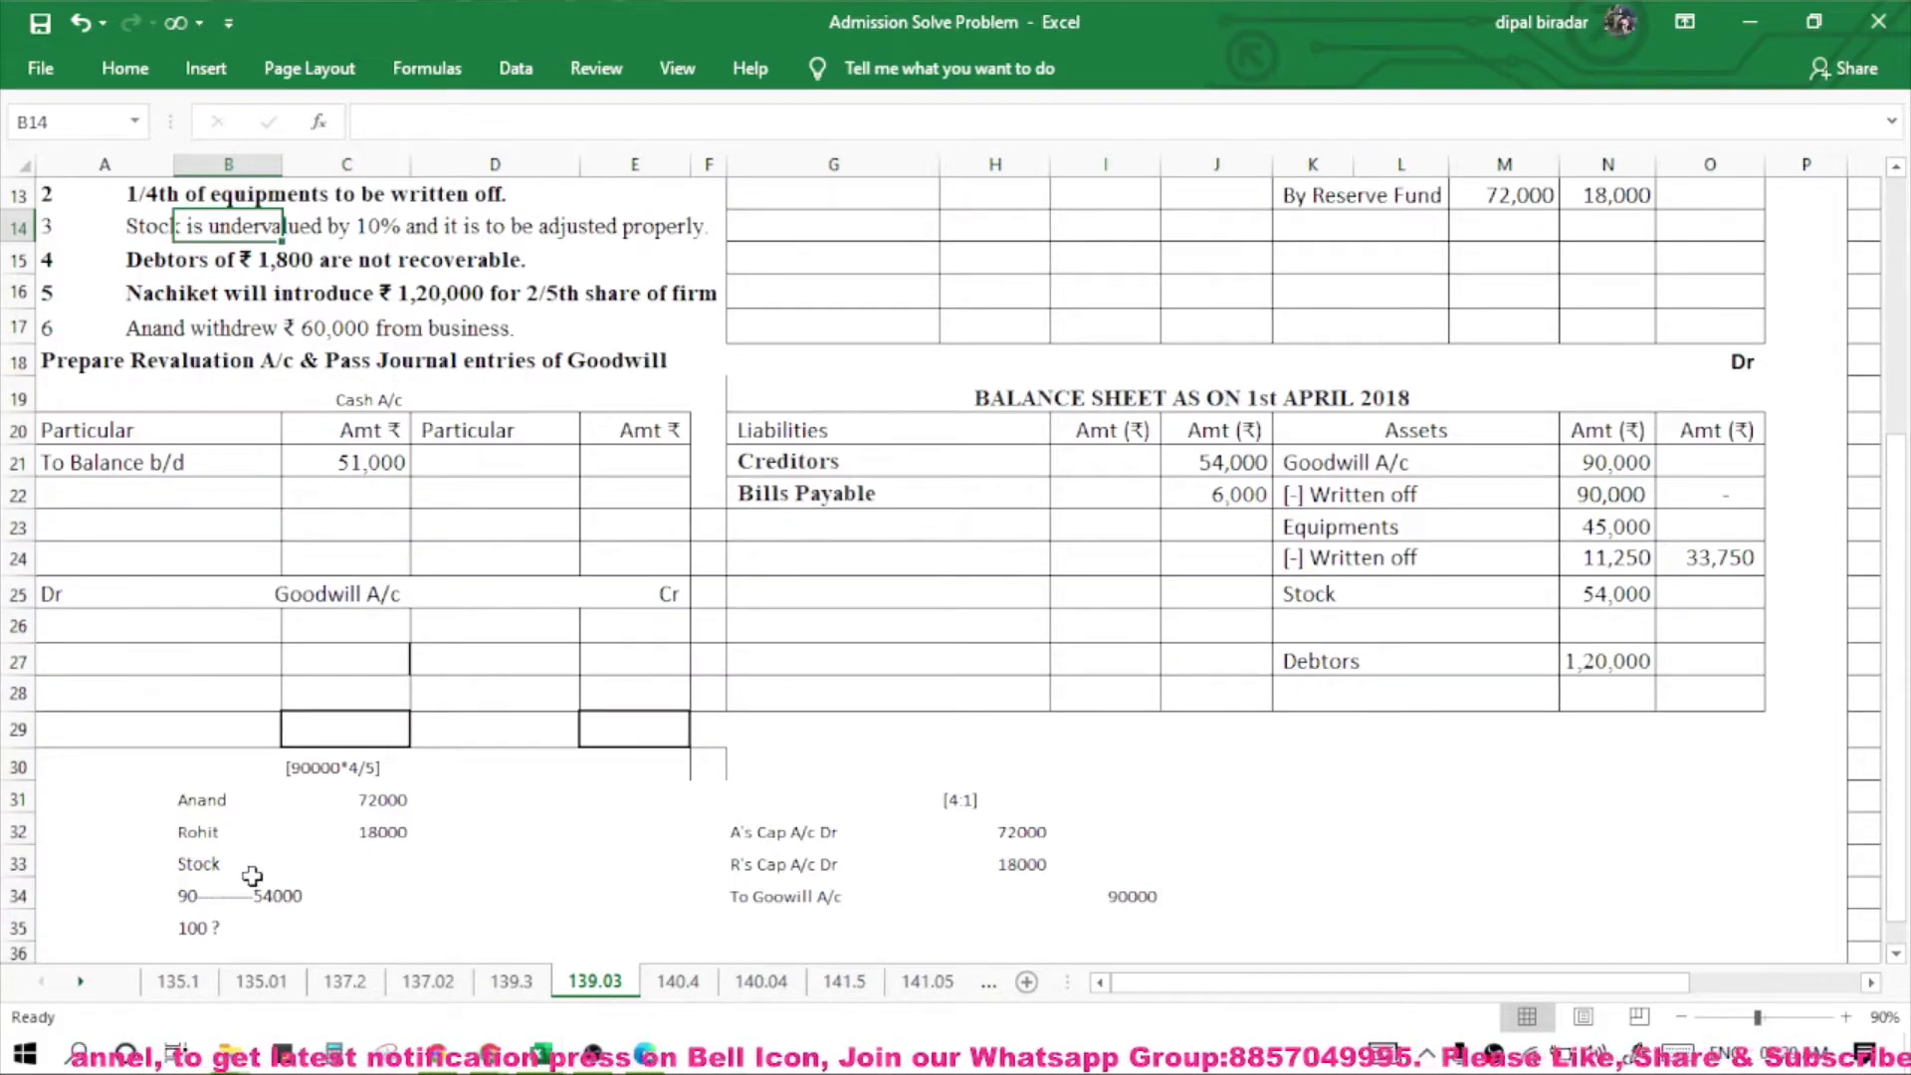
{"action": "scroll", "coordinate": [251, 876], "scroll_direction": "down", "scroll_amount": 2}
{"action": "left_click", "coordinate": [189, 728]}
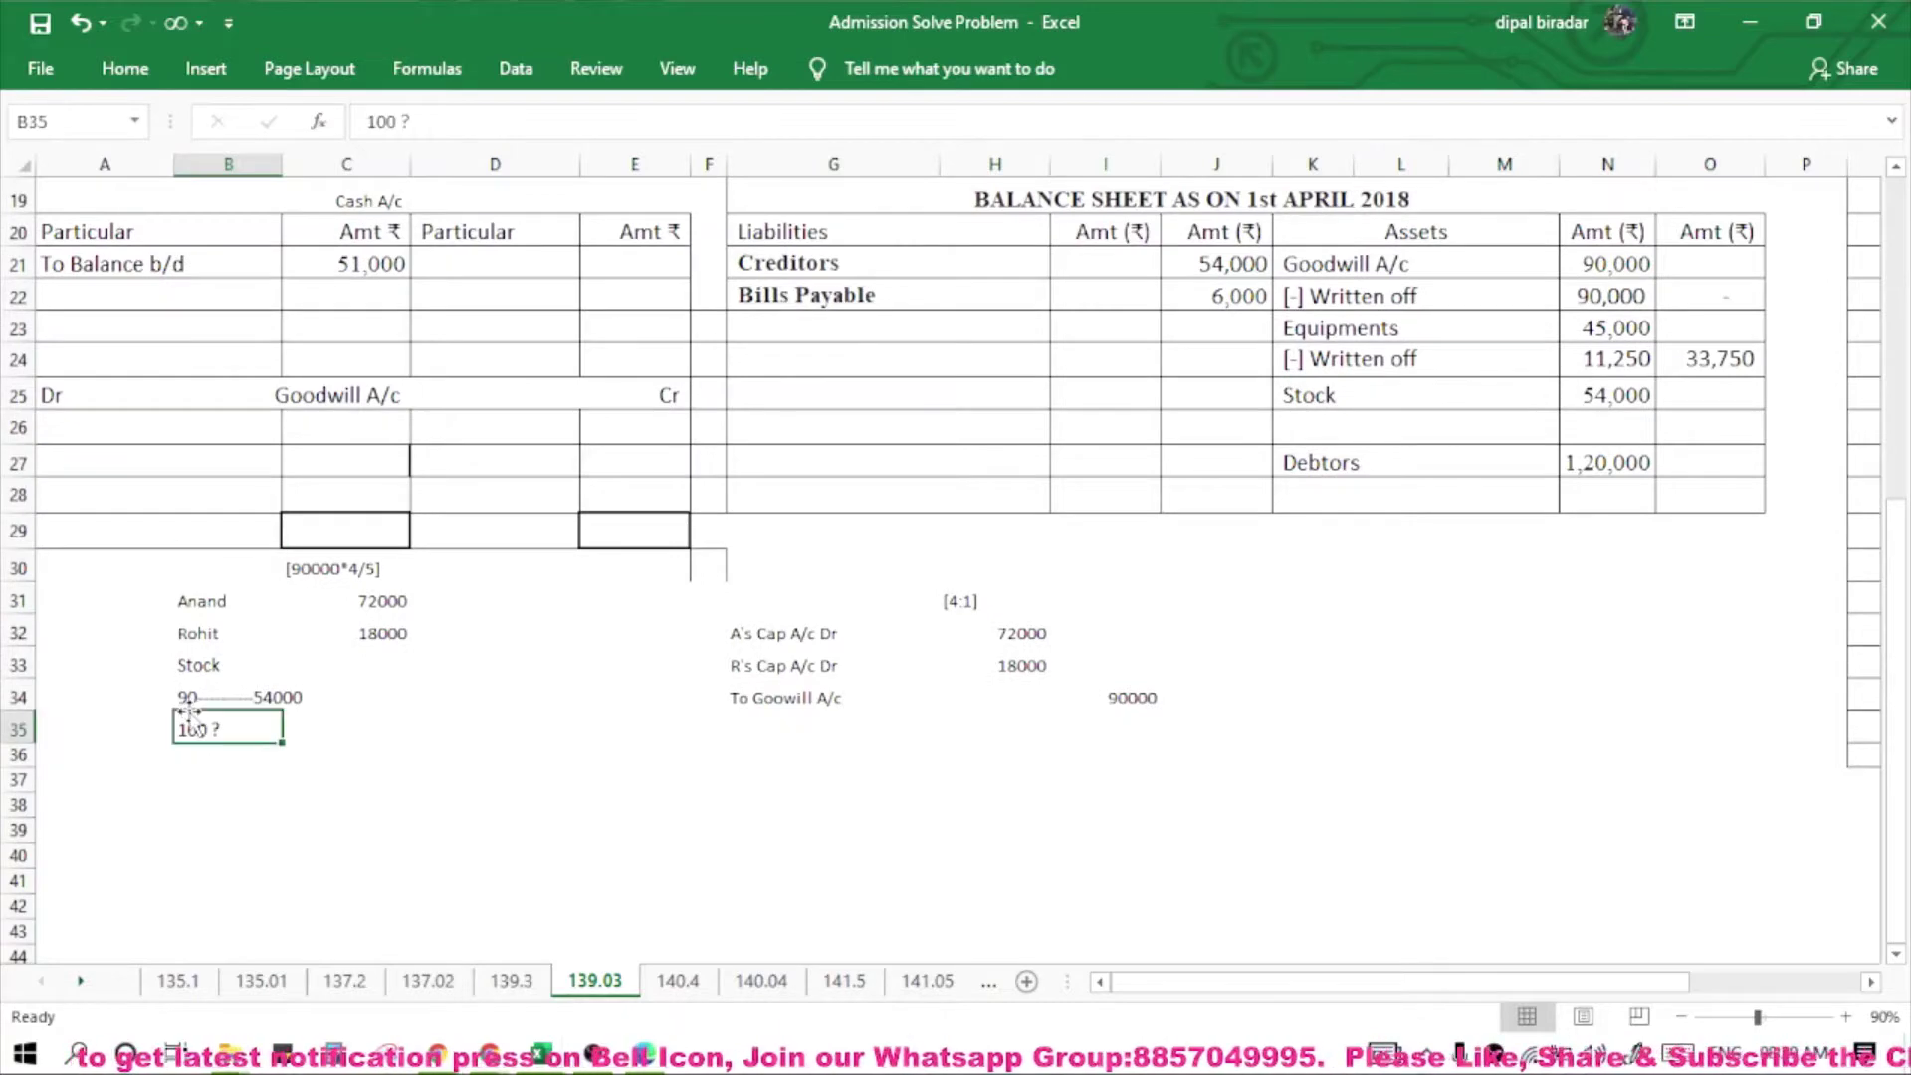
{"action": "scroll", "coordinate": [204, 707], "scroll_direction": "up", "scroll_amount": 3}
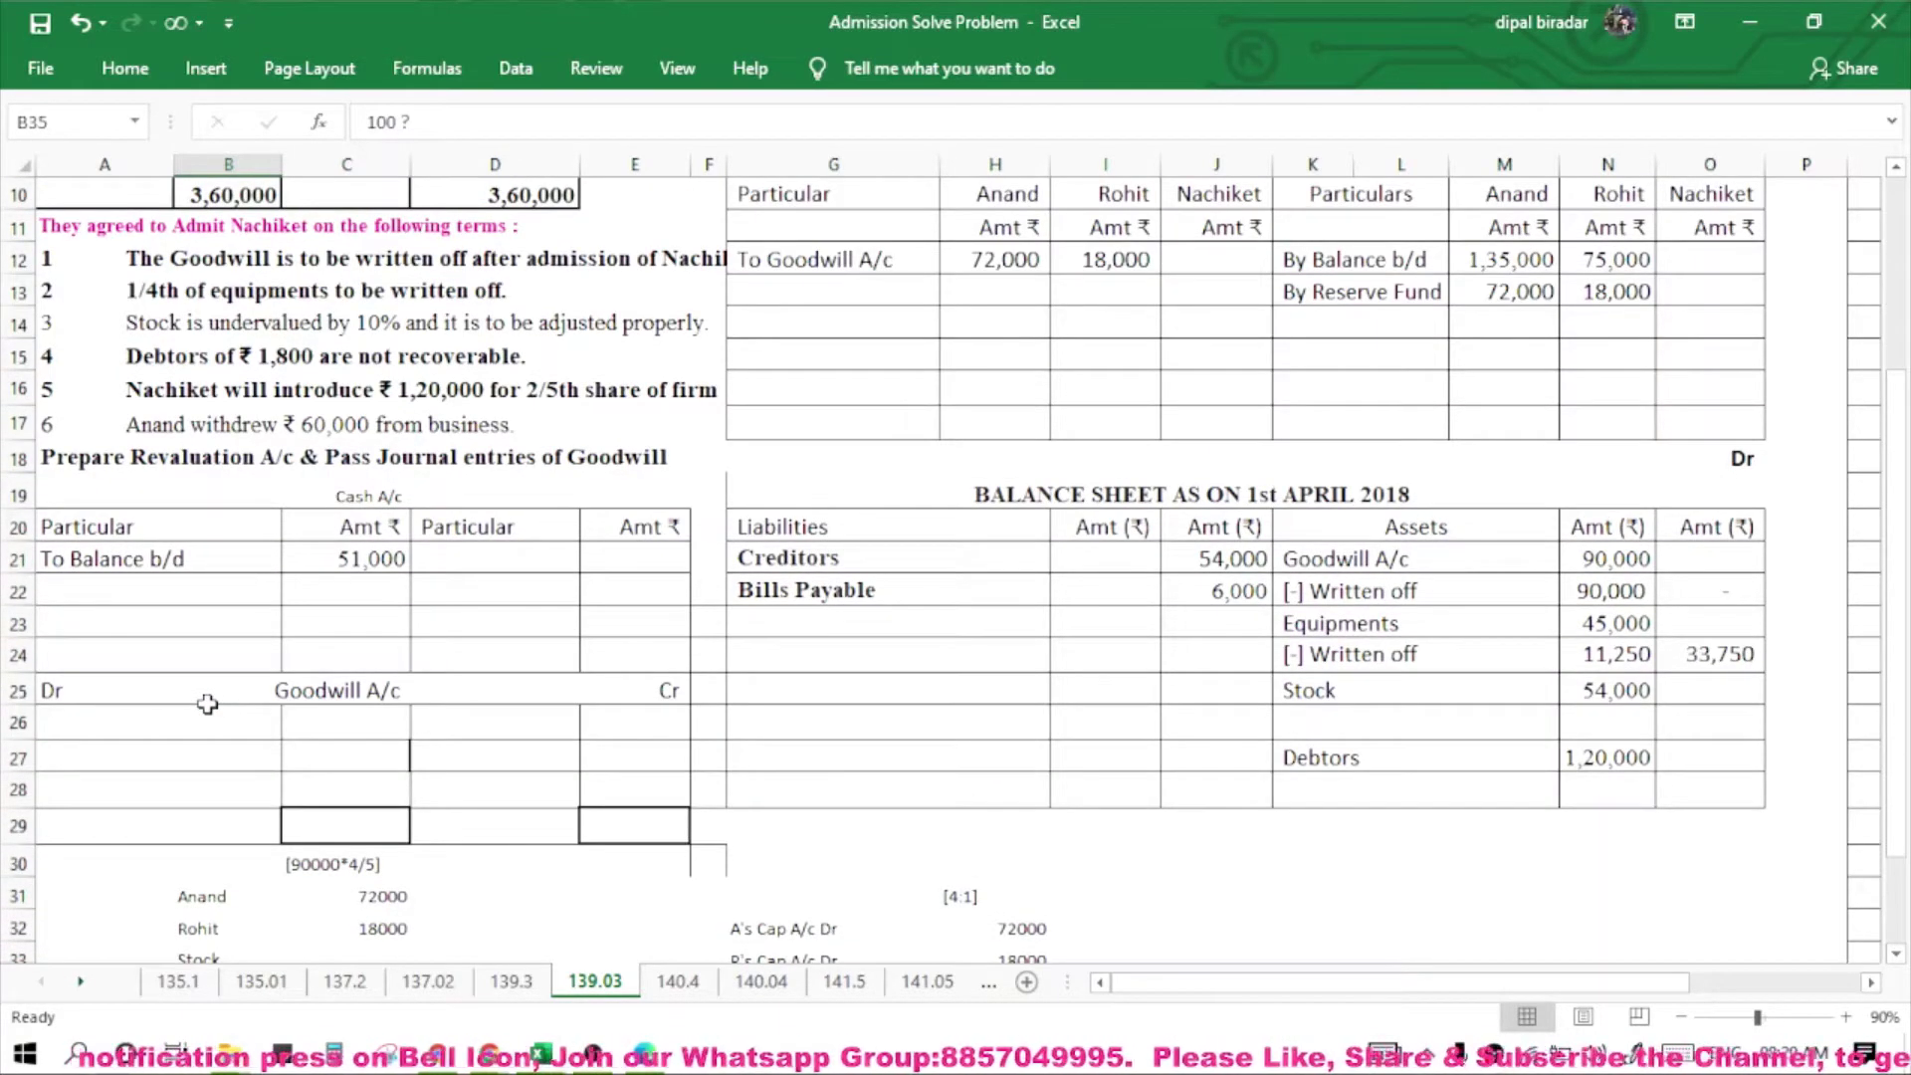
{"action": "scroll", "coordinate": [207, 703], "scroll_direction": "down", "scroll_amount": 3}
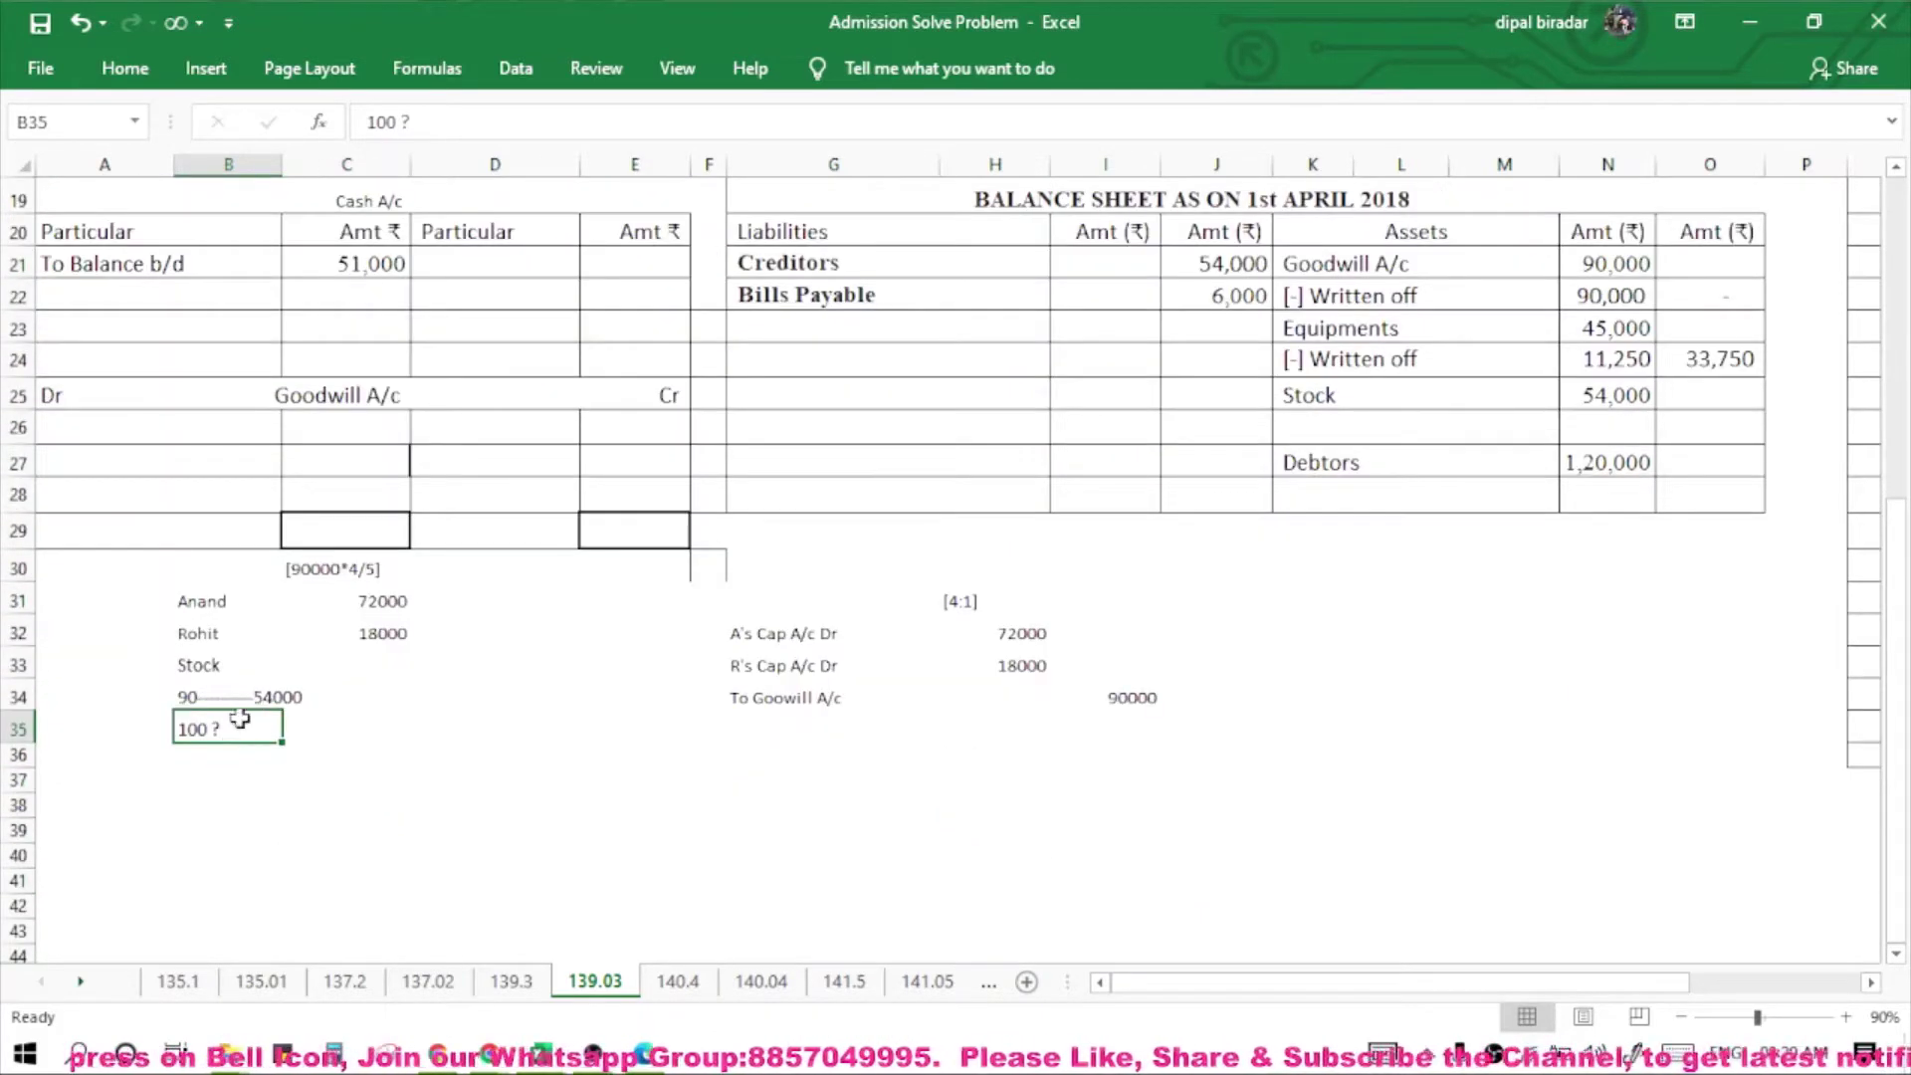
{"action": "left_click", "coordinate": [339, 723]}
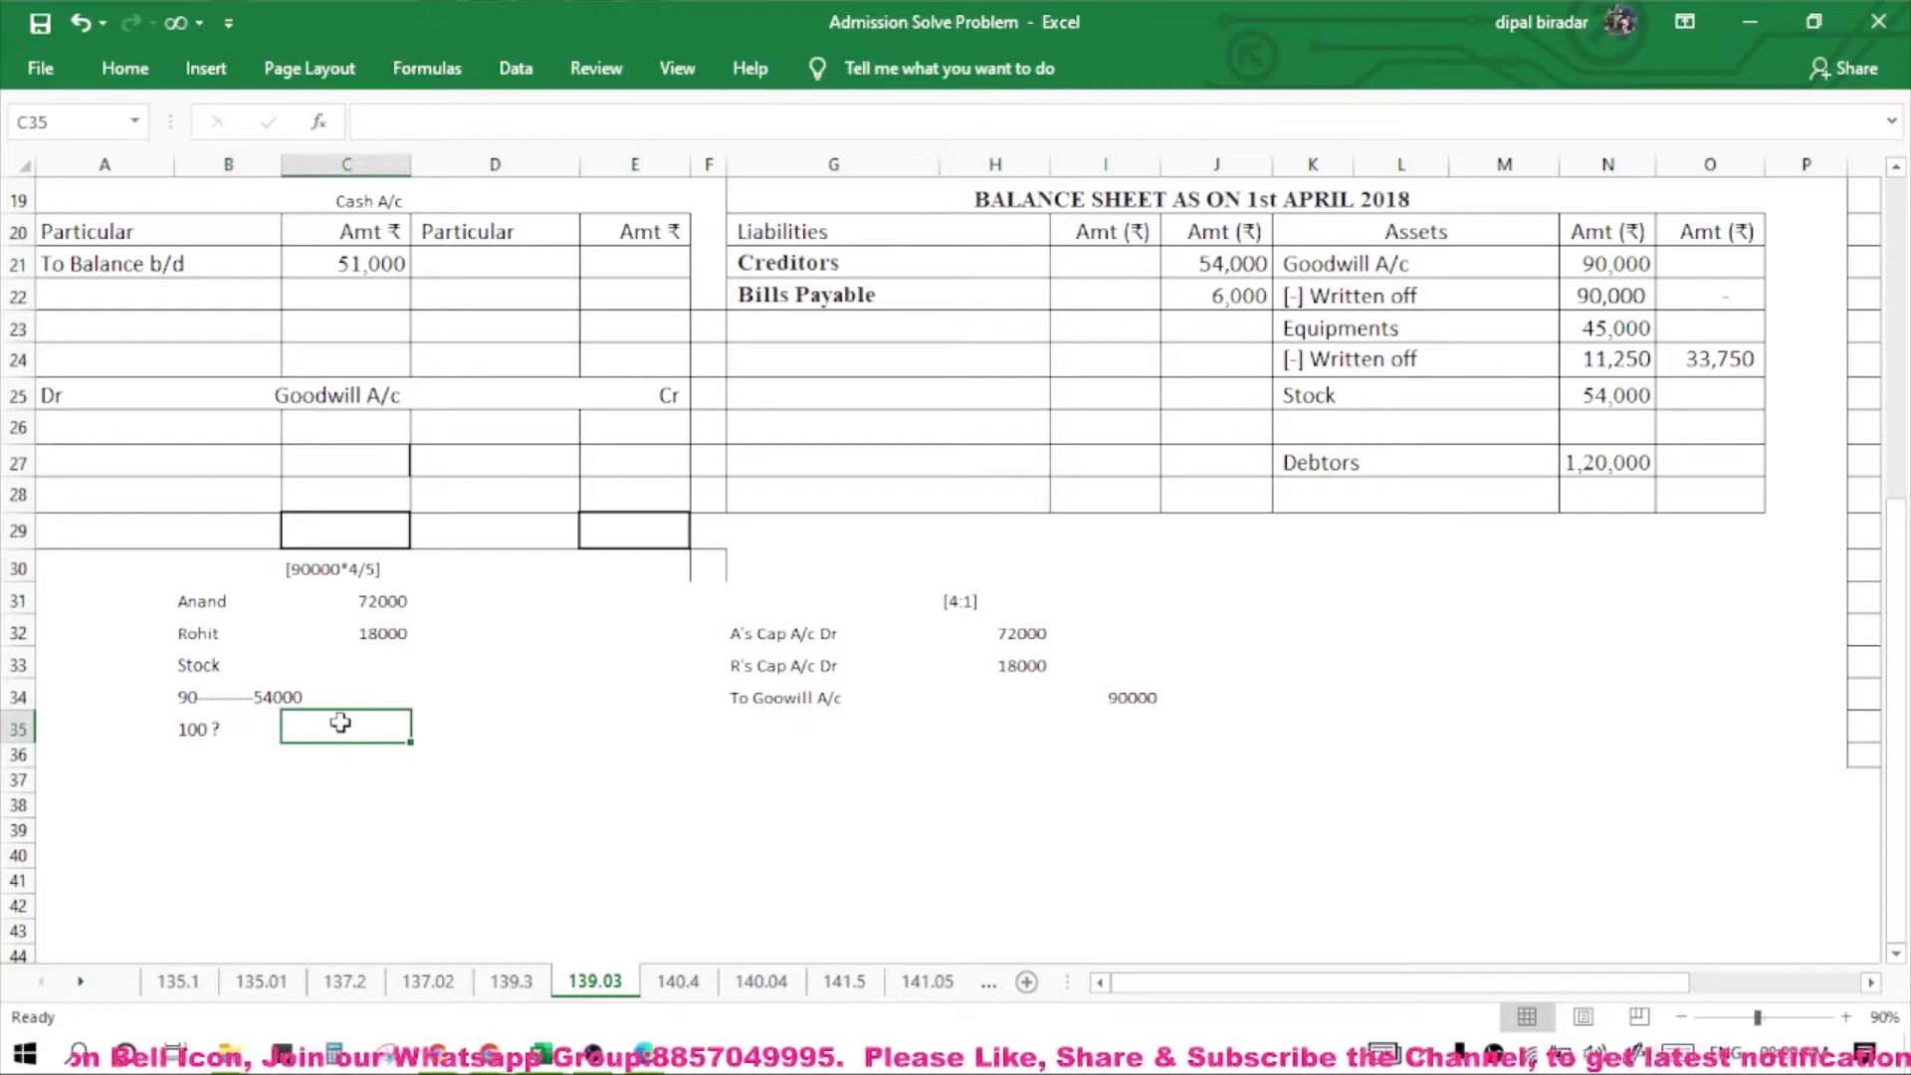
{"action": "left_click", "coordinate": [432, 717]}
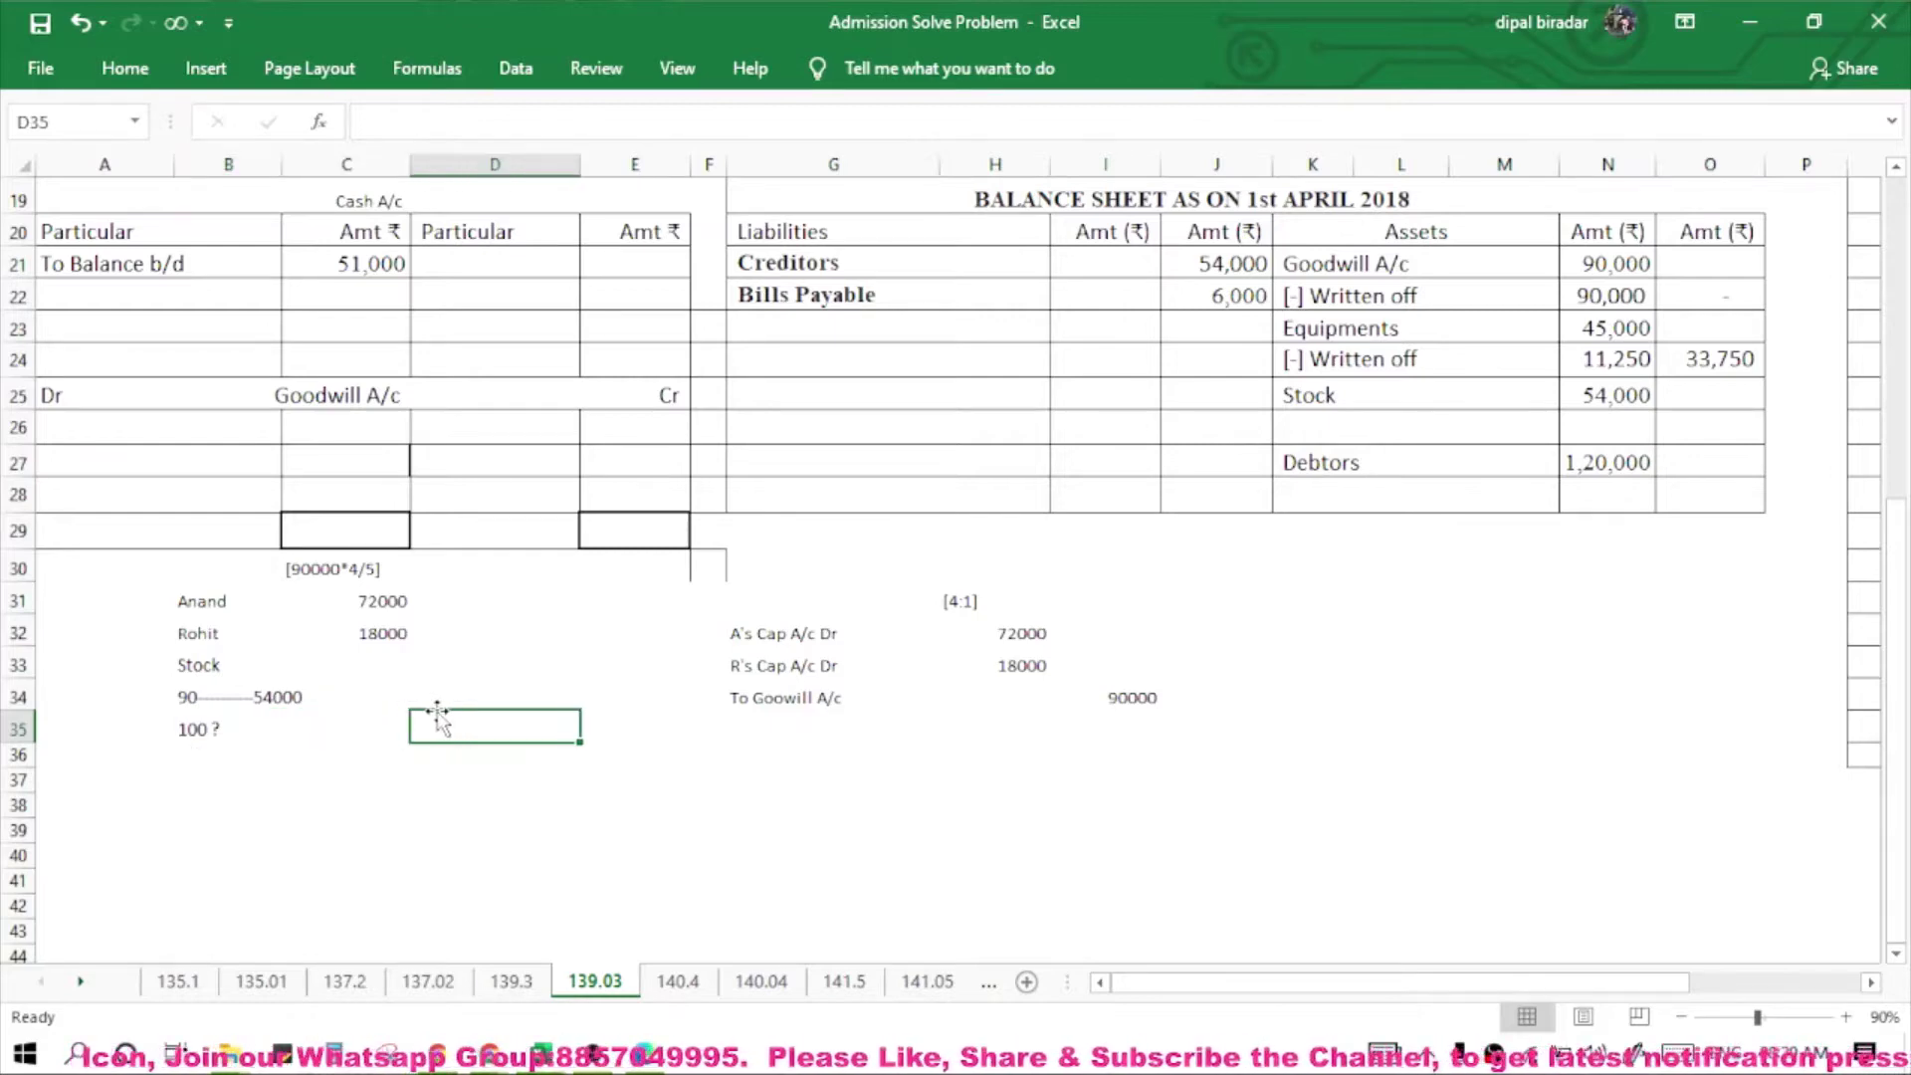
{"action": "type", "text": "="}
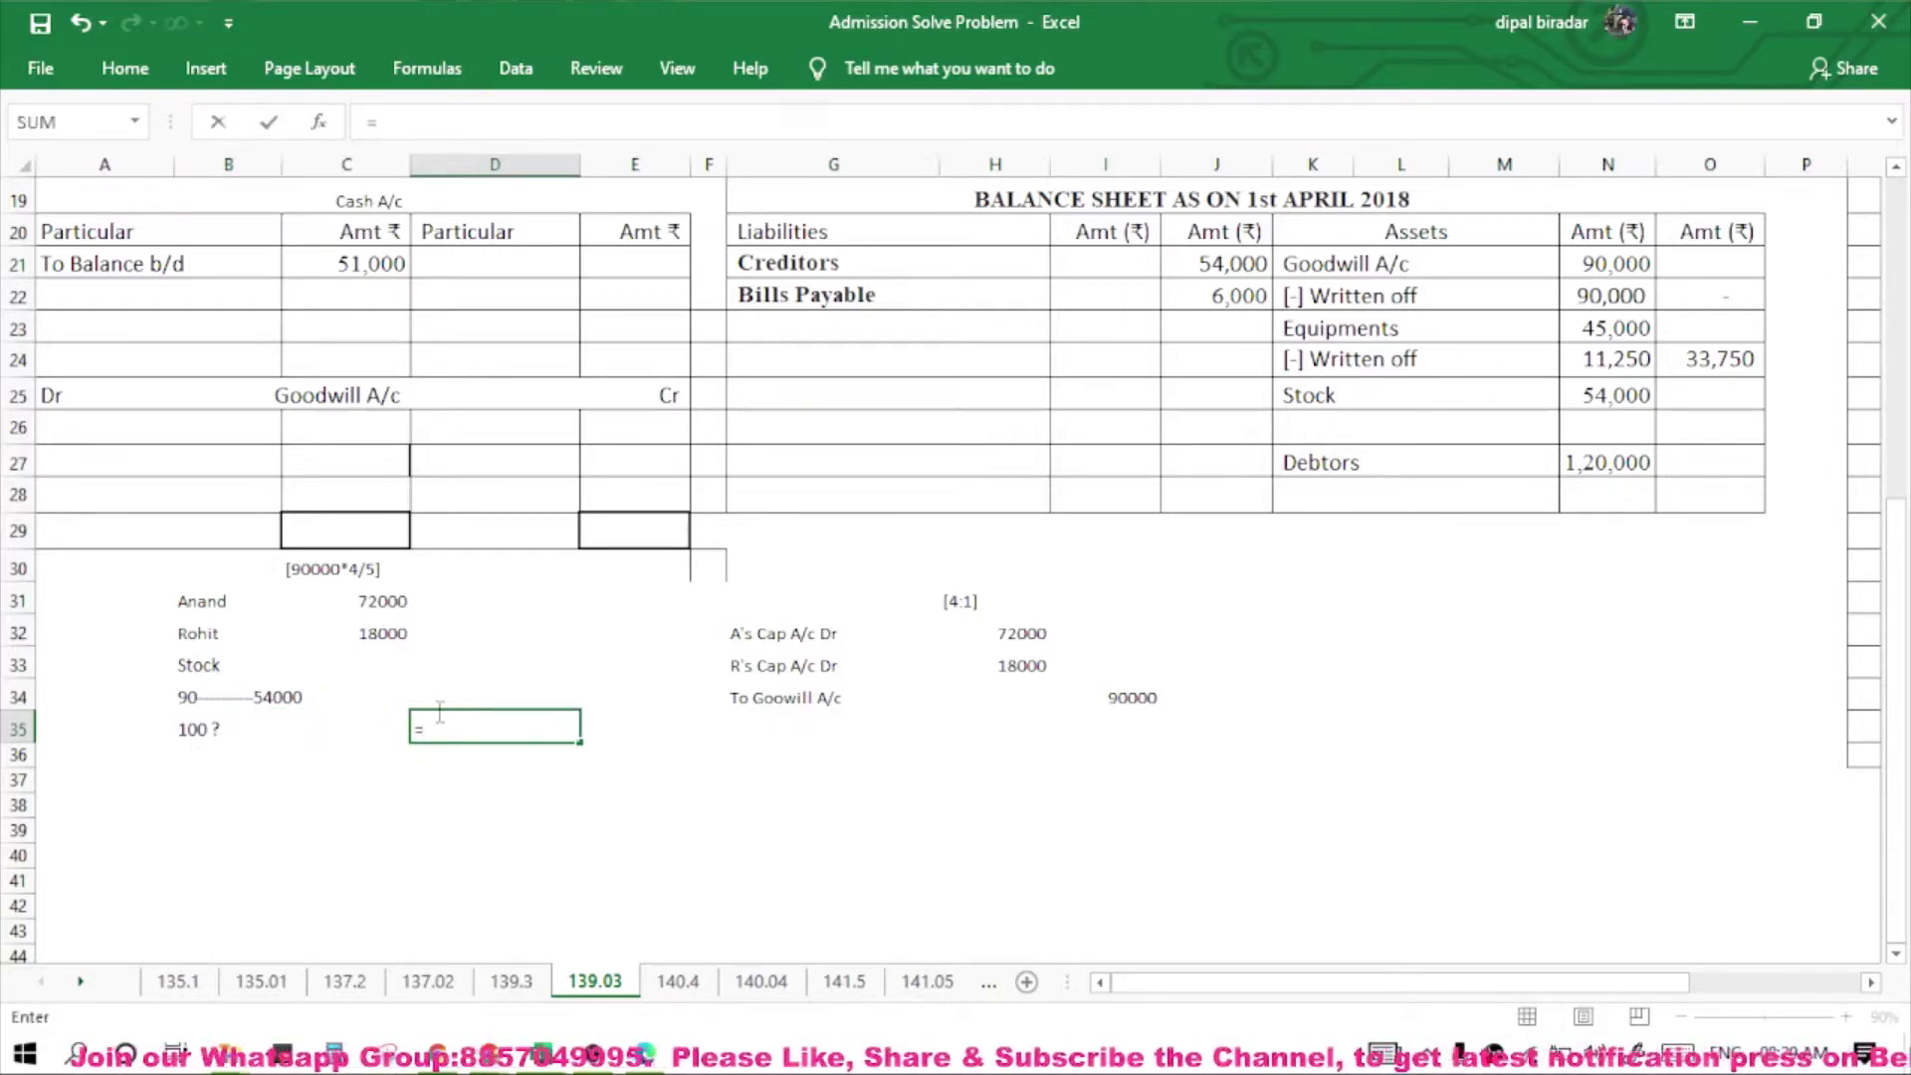
{"action": "type", "text": "54000"}
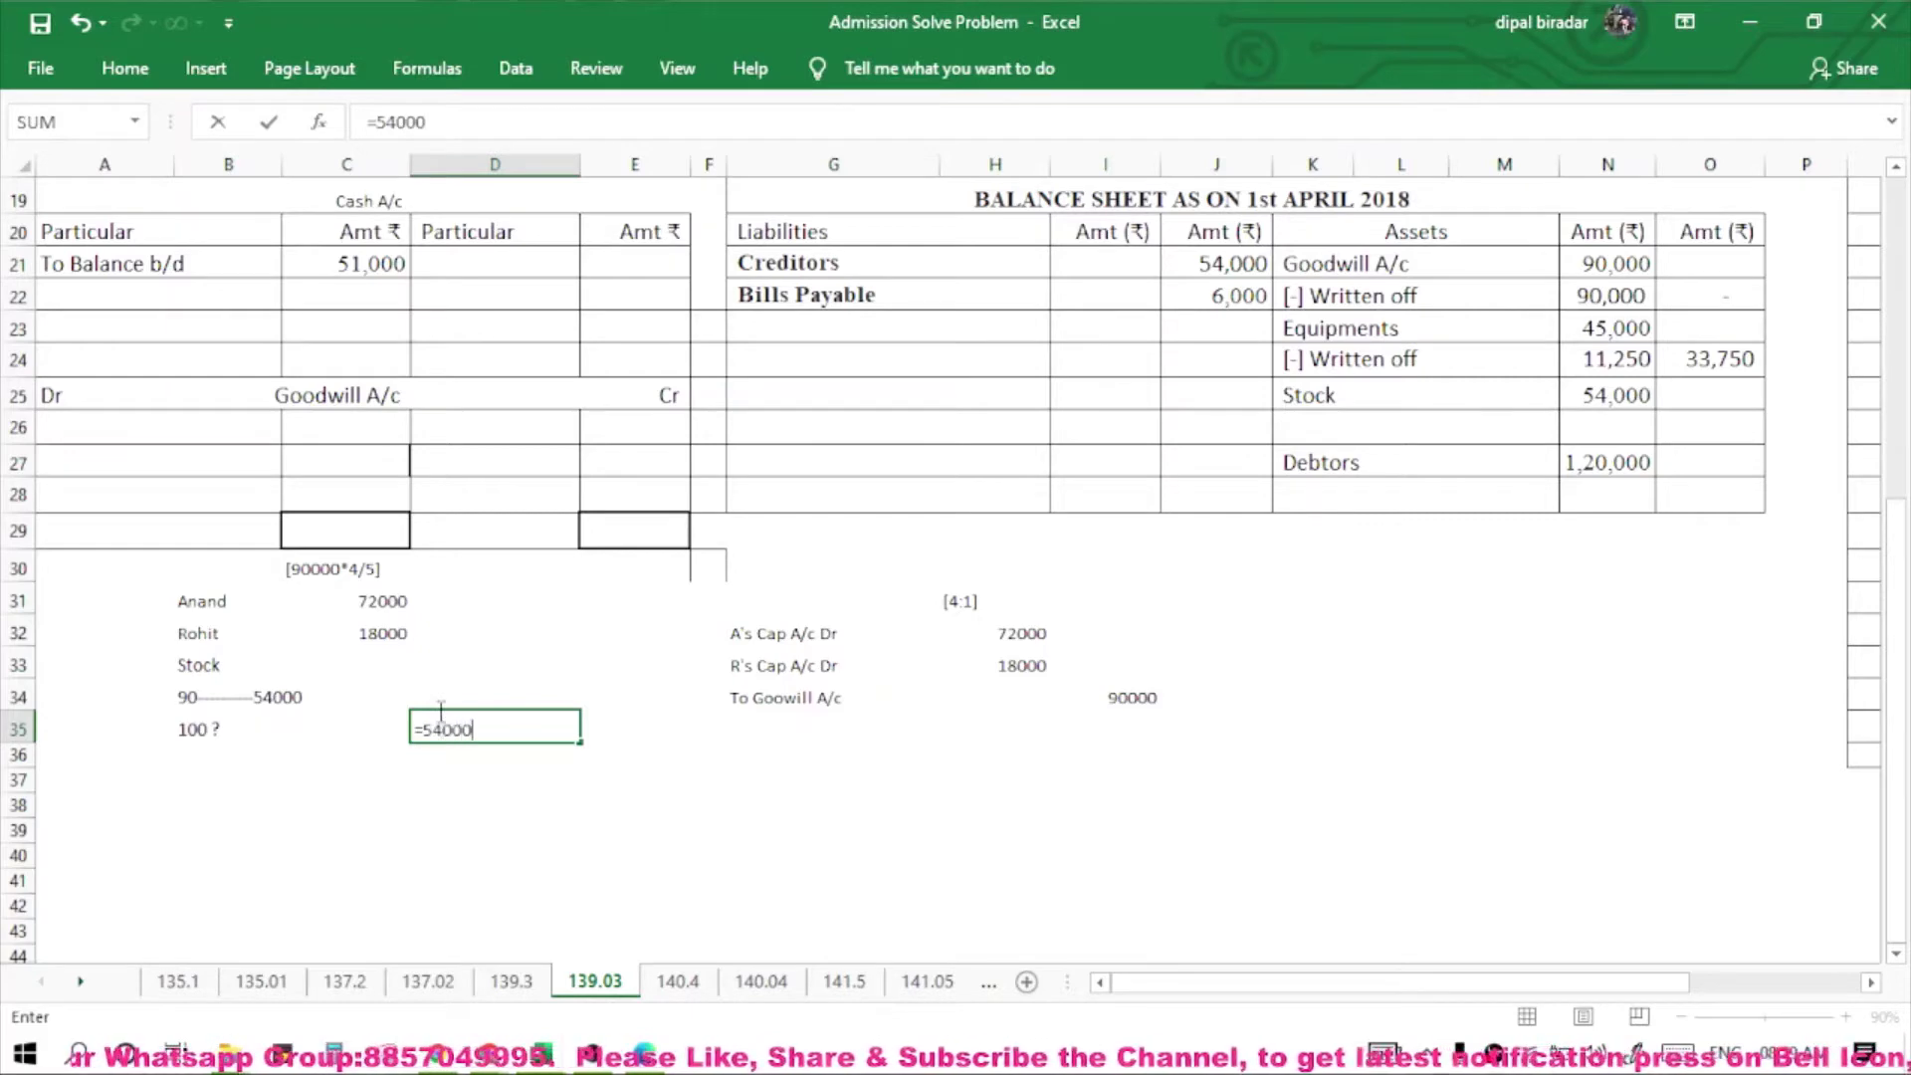
{"action": "type", "text": "*100"}
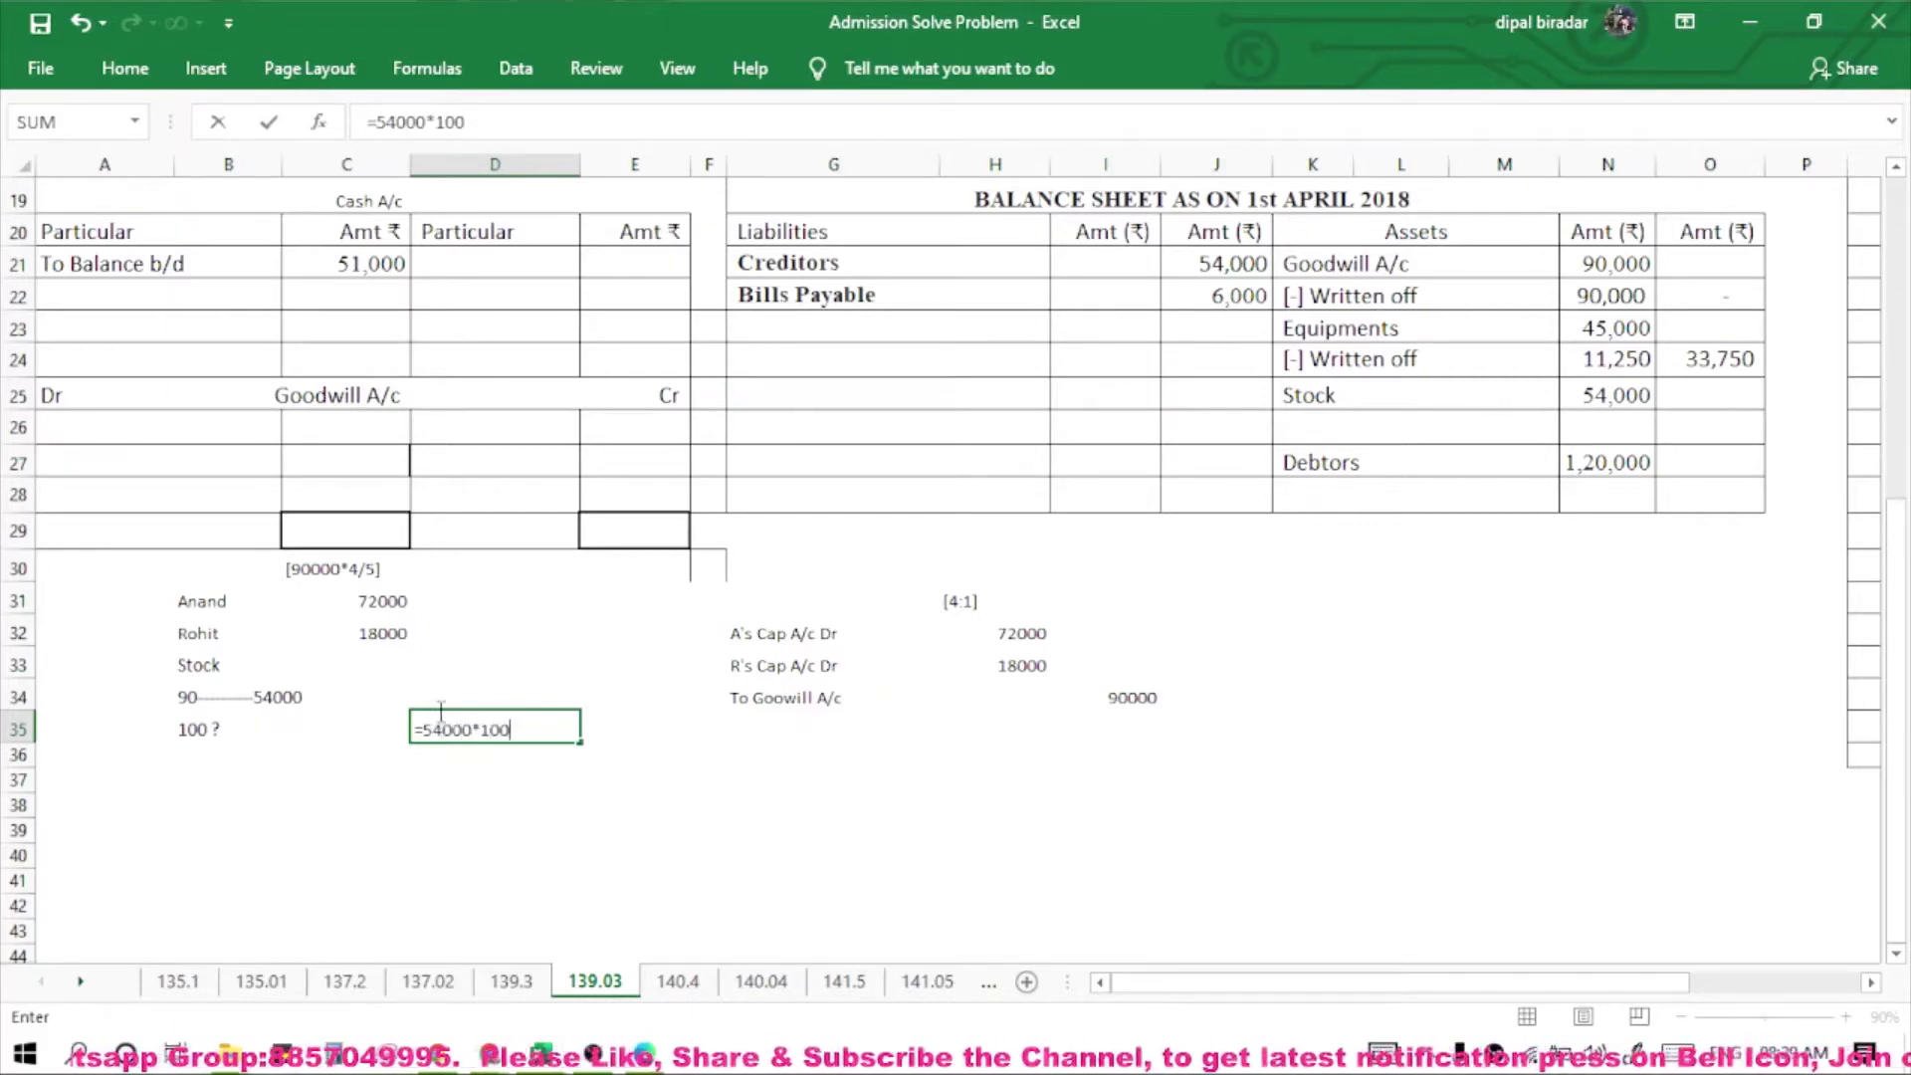
{"action": "type", "text": "/90"}
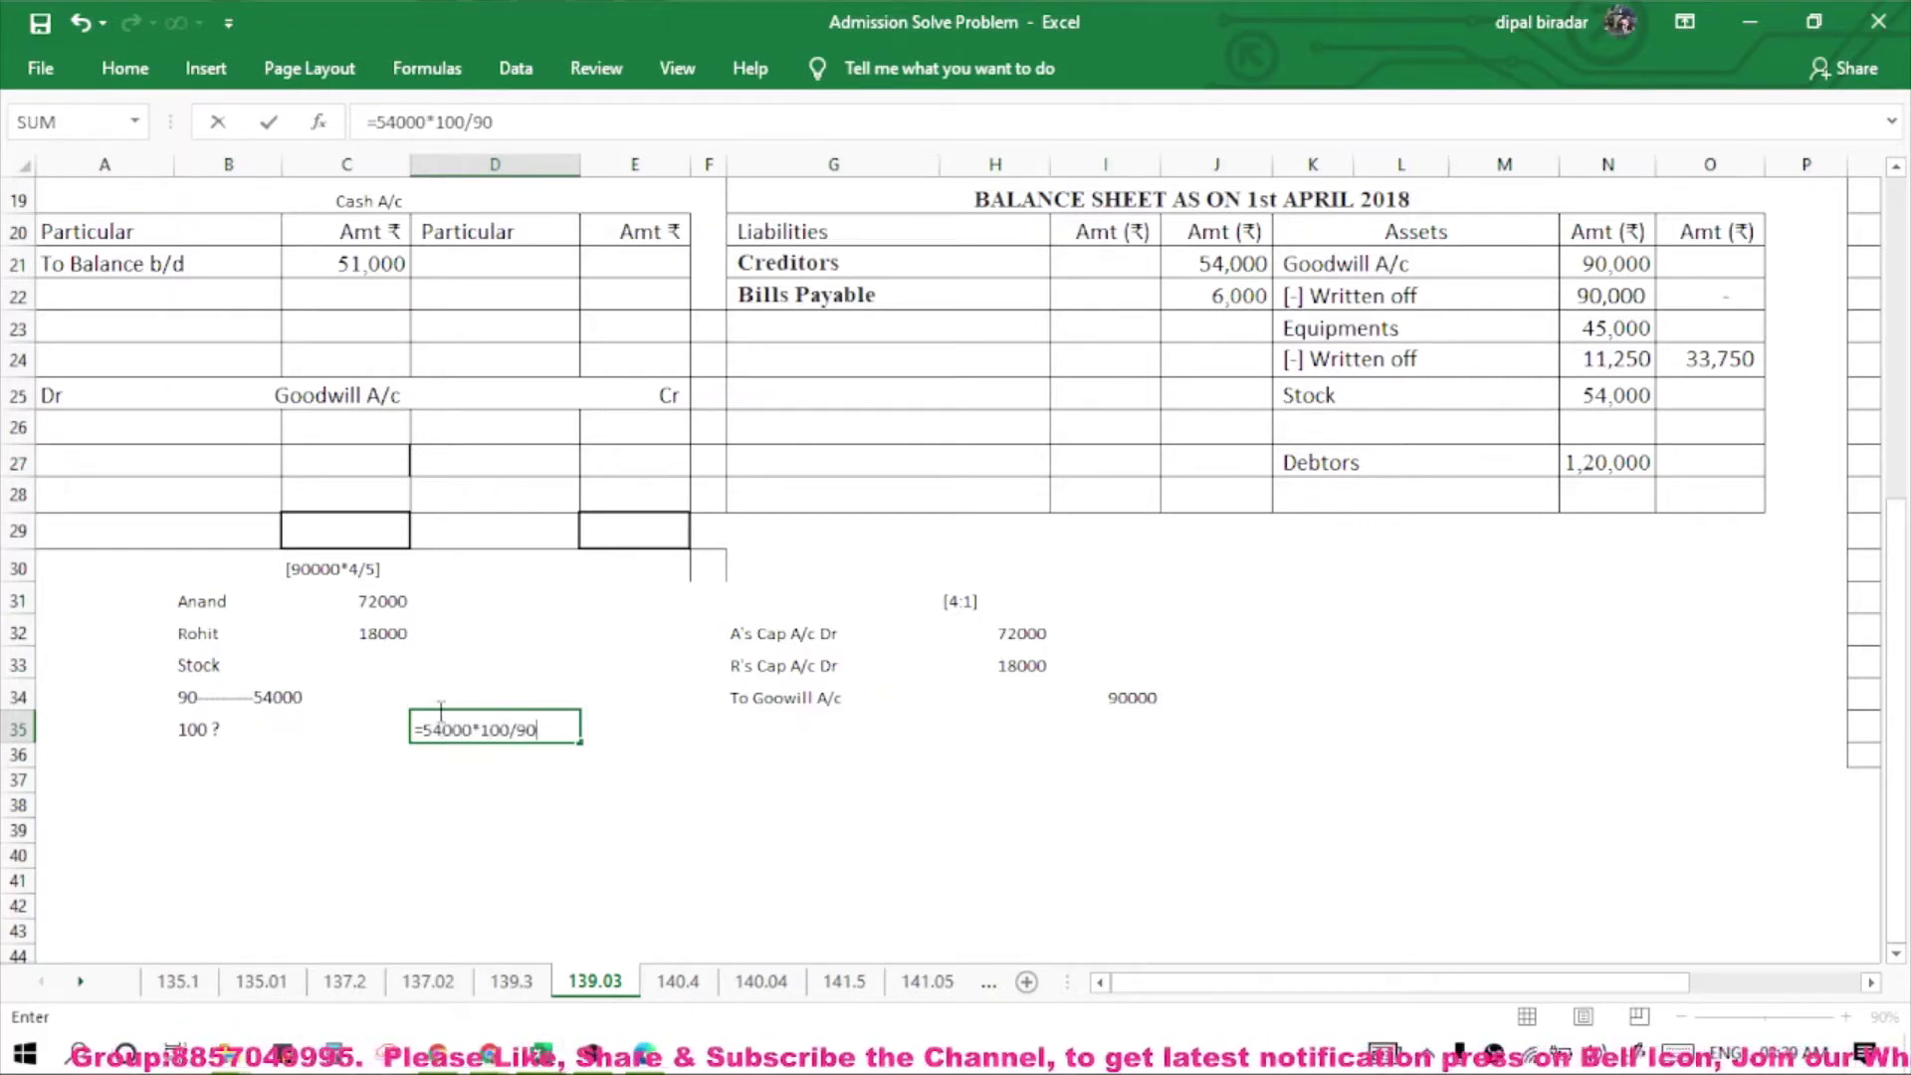
{"action": "key", "text": "Return"}
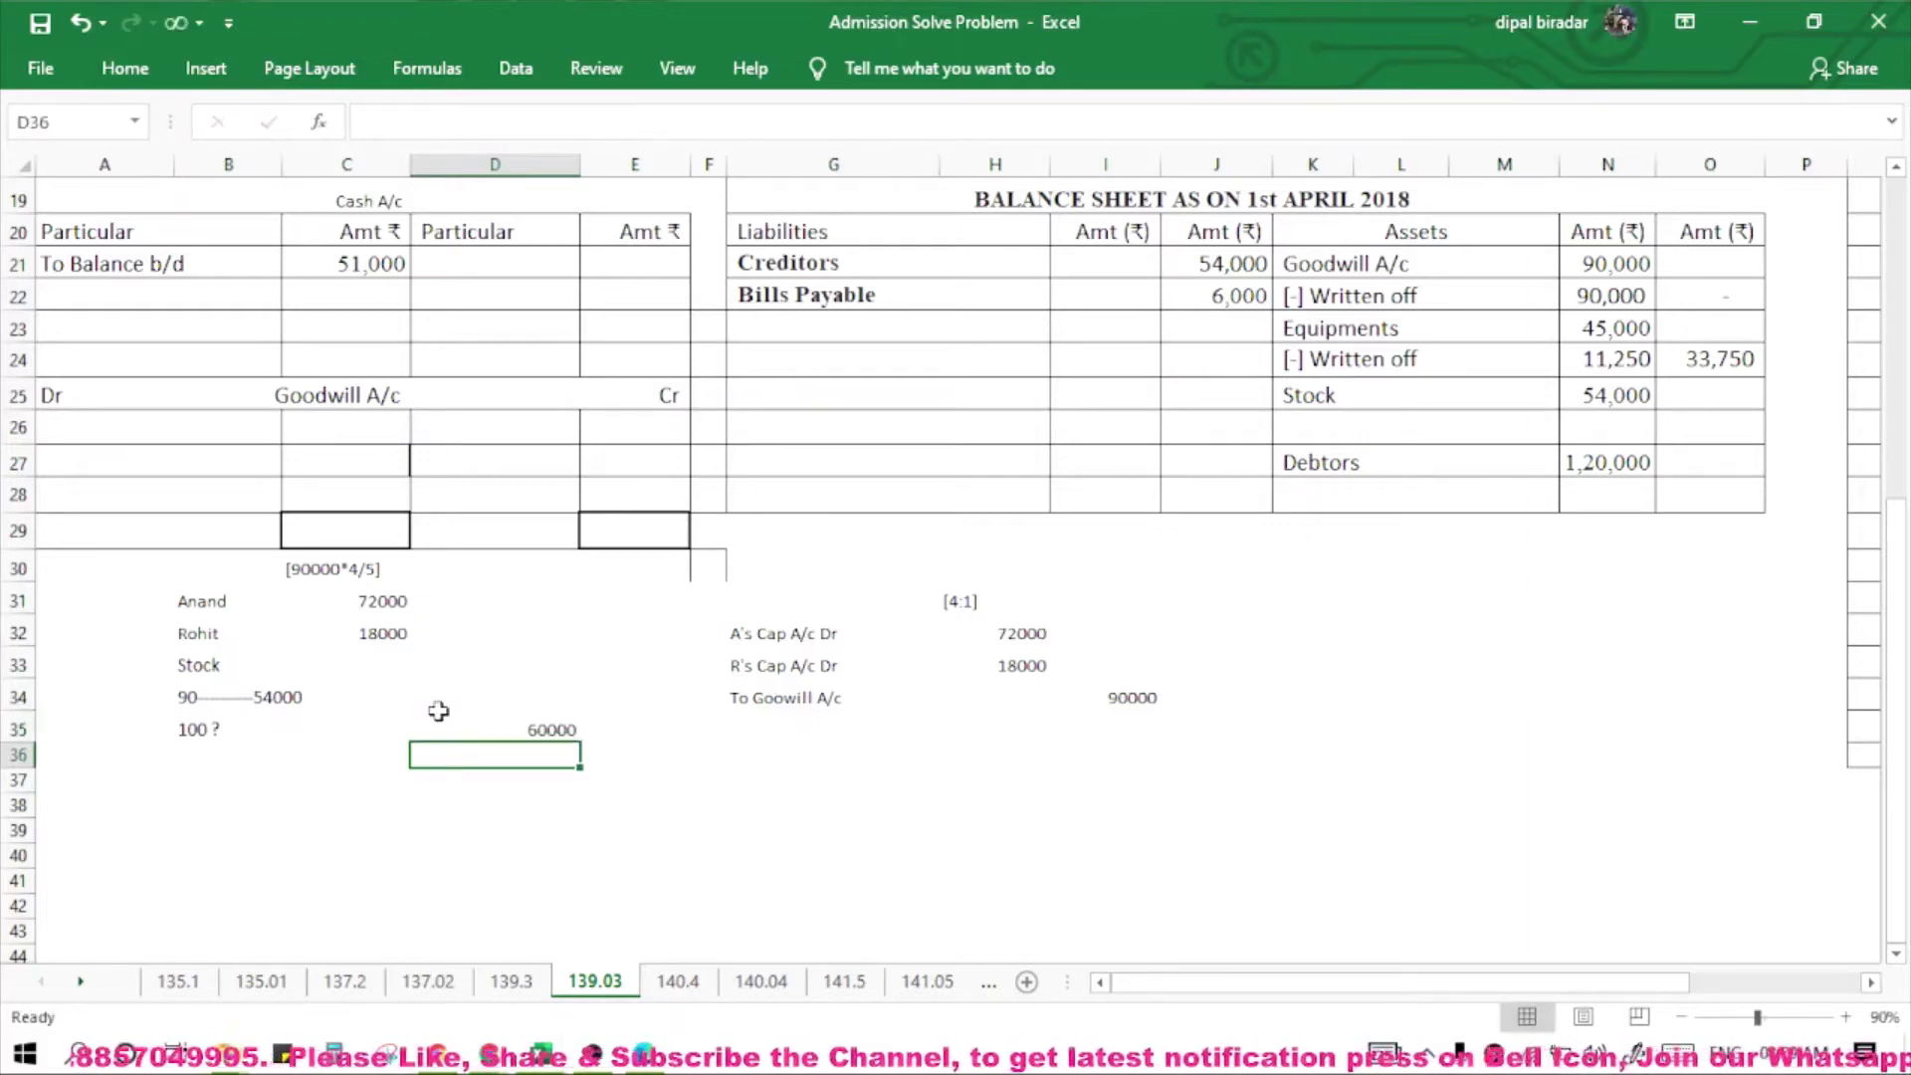
Enter 60000 in O26 as the adjusted stock value in the new balance sheet.
{"action": "left_click", "coordinate": [533, 665]}
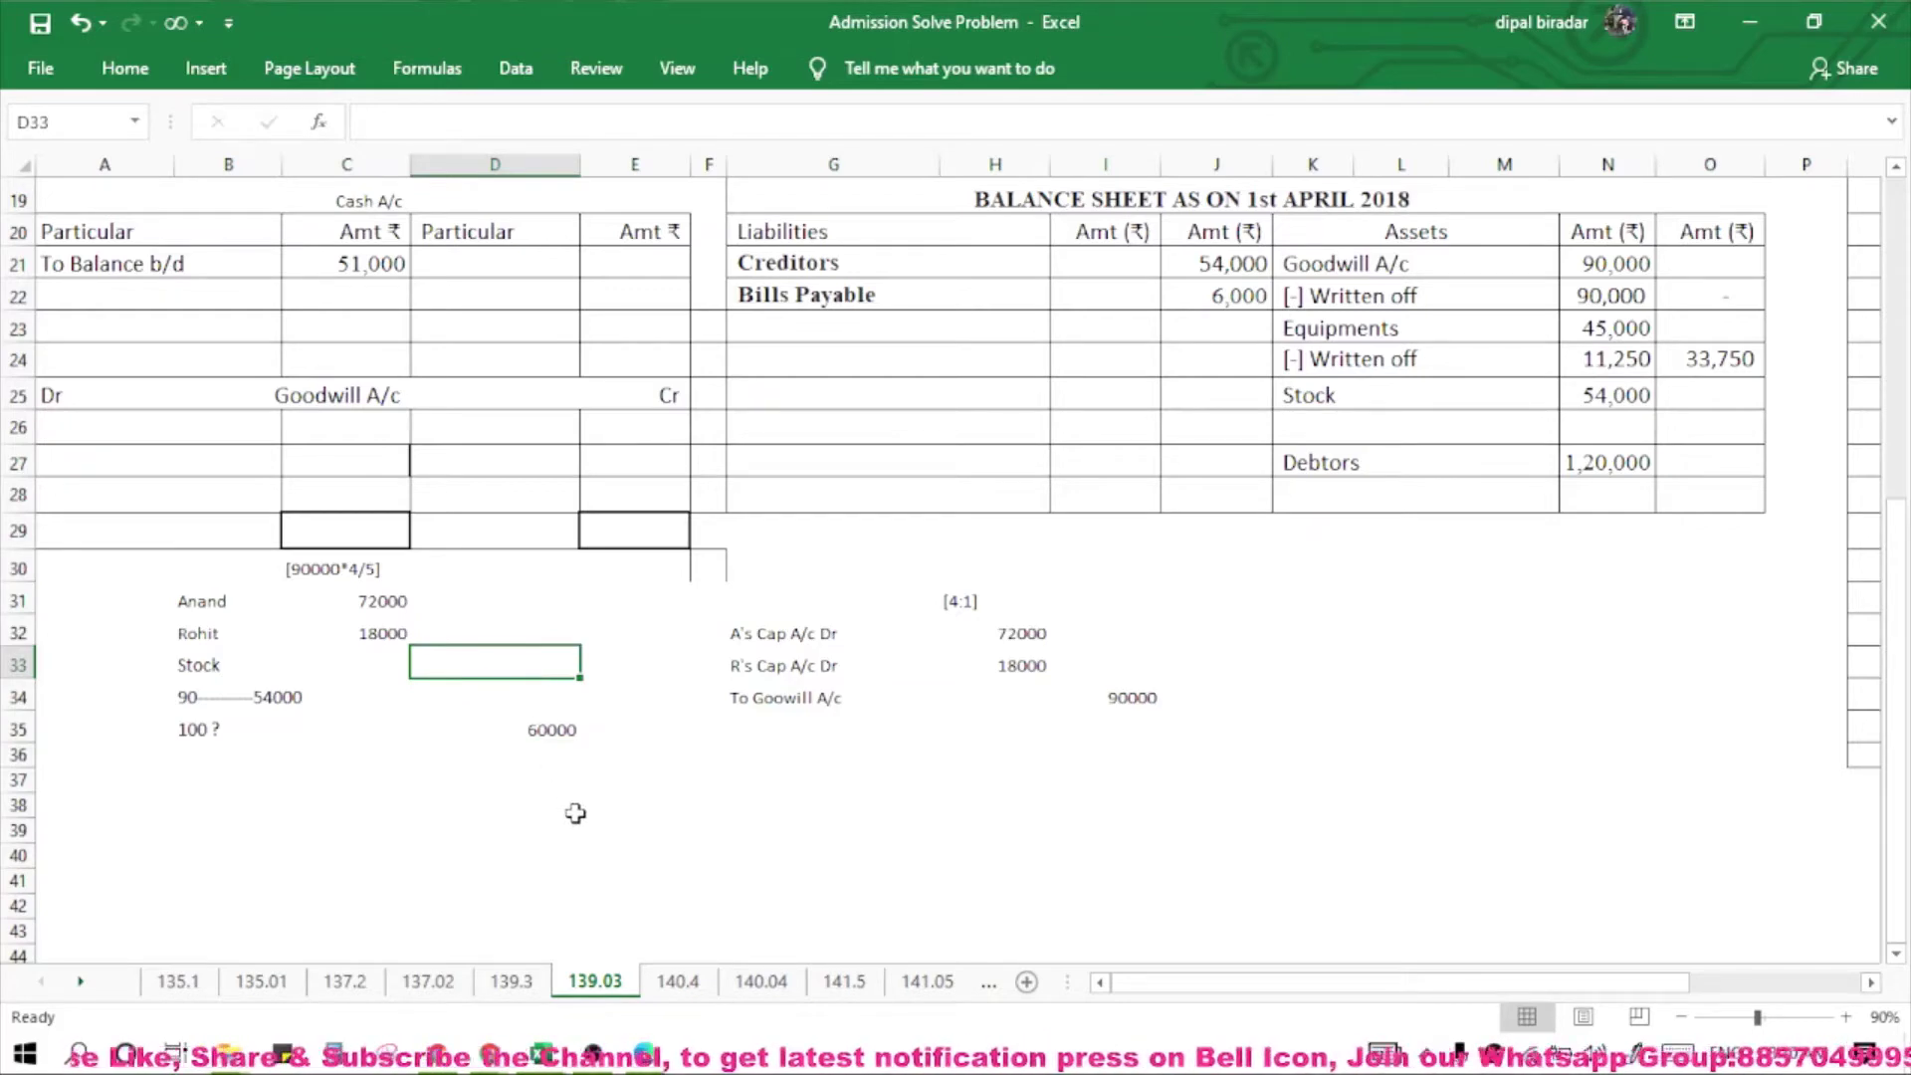
{"action": "scroll", "coordinate": [576, 813], "scroll_direction": "up", "scroll_amount": 2}
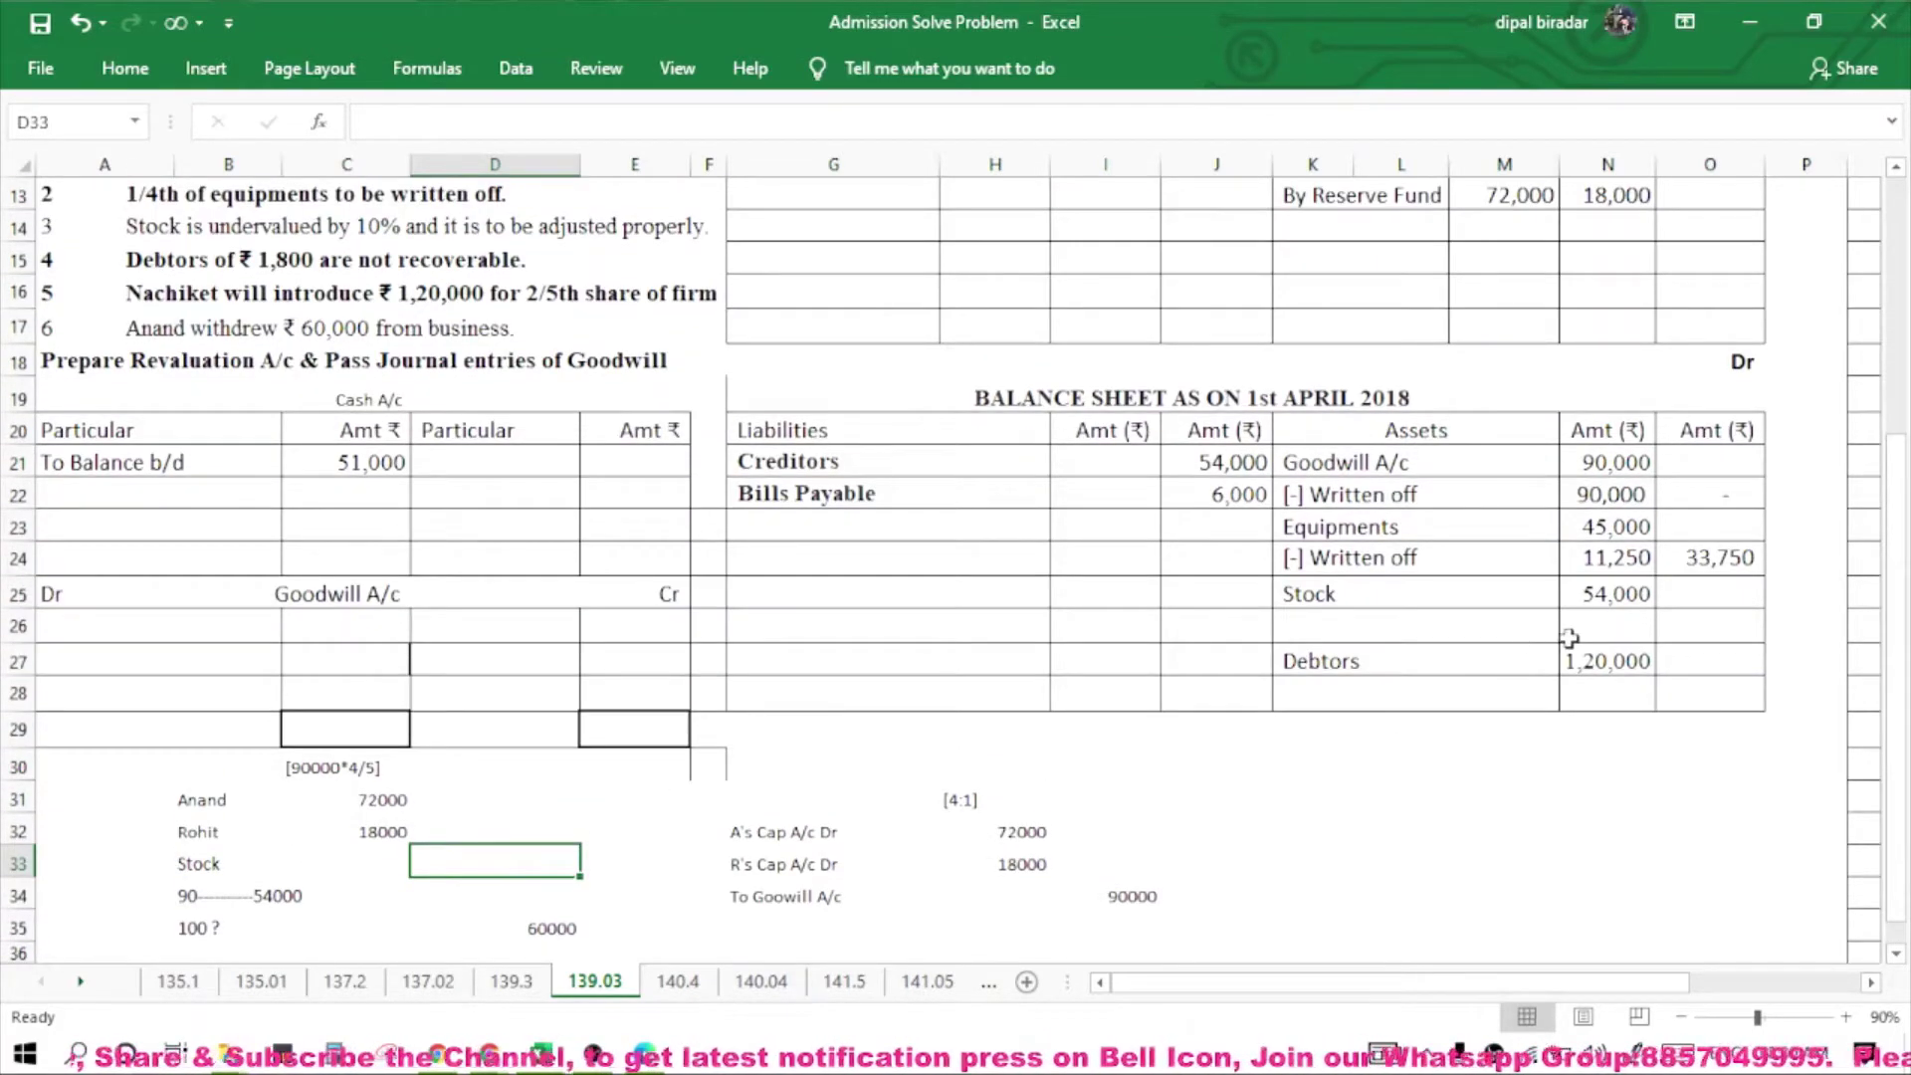
{"action": "left_click", "coordinate": [1732, 625]}
{"action": "type", "text": "6"}
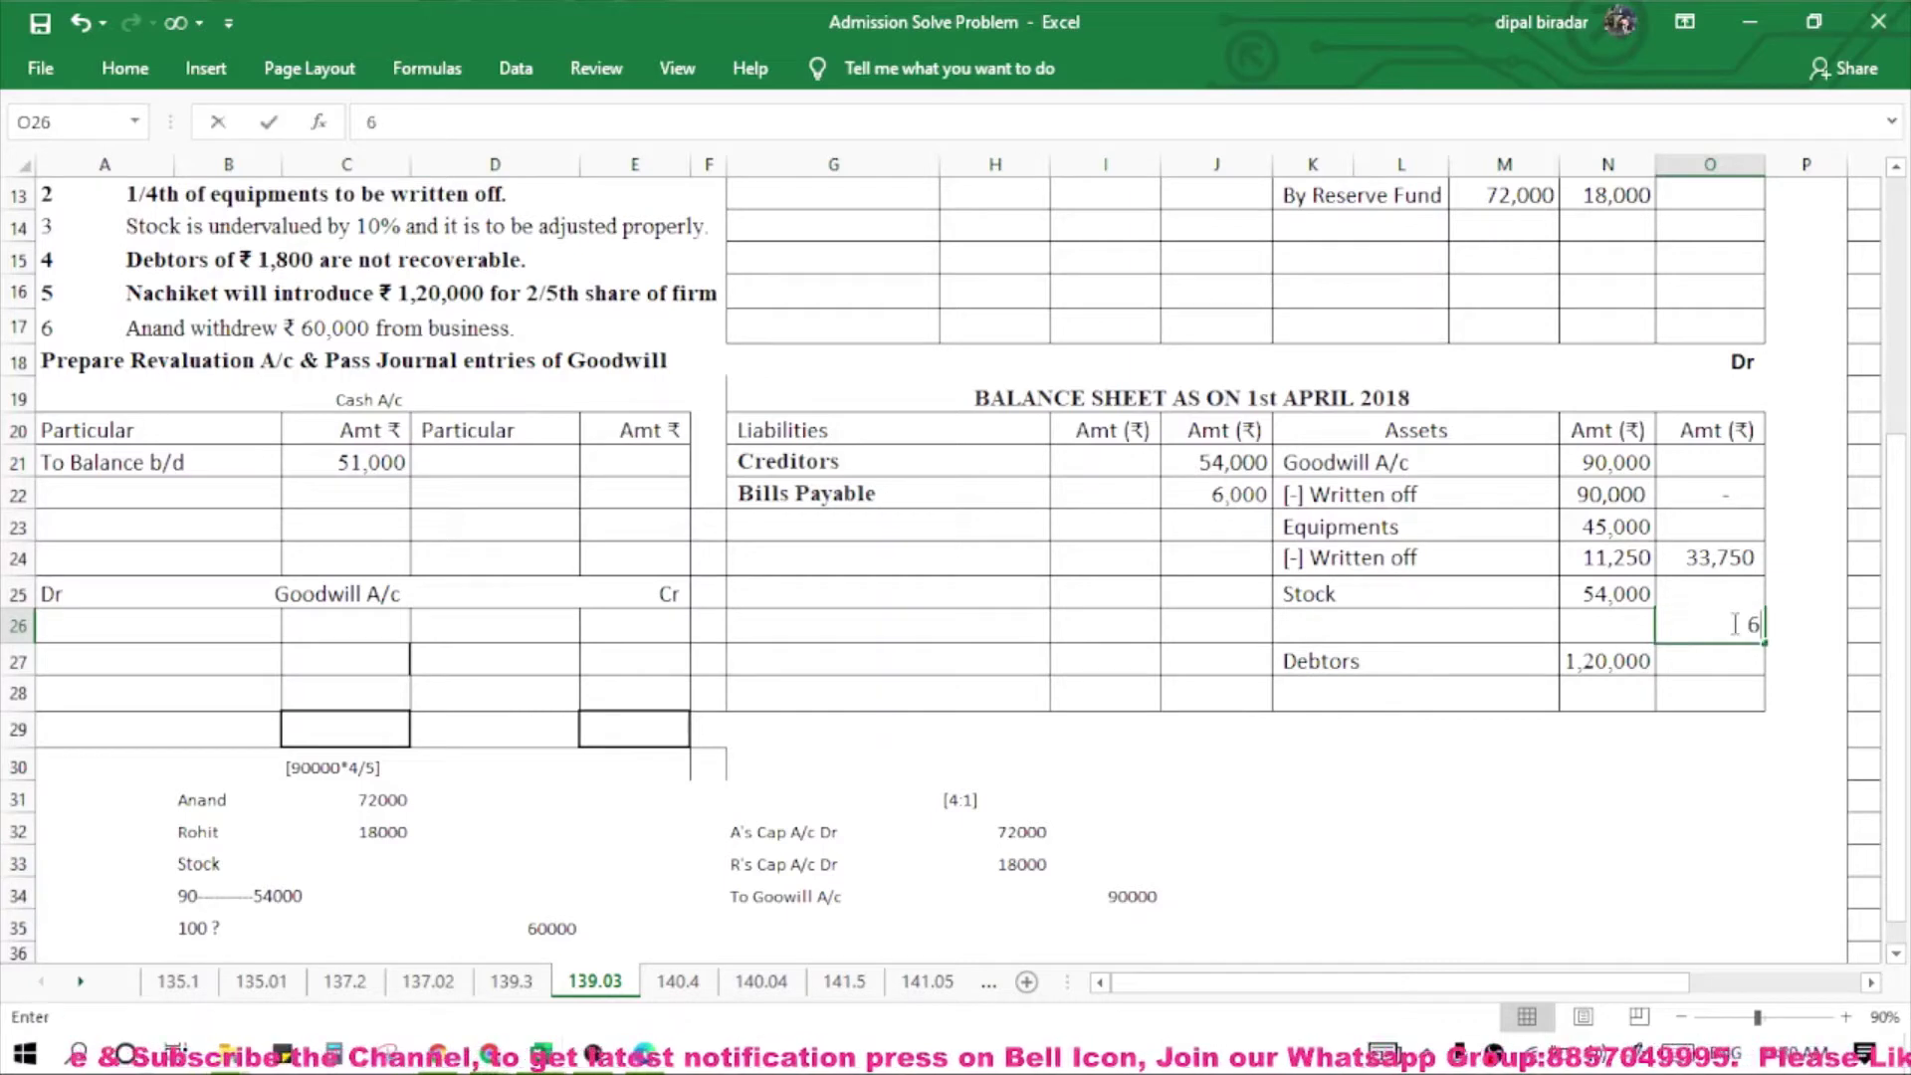
{"action": "type", "text": "0,000000"}
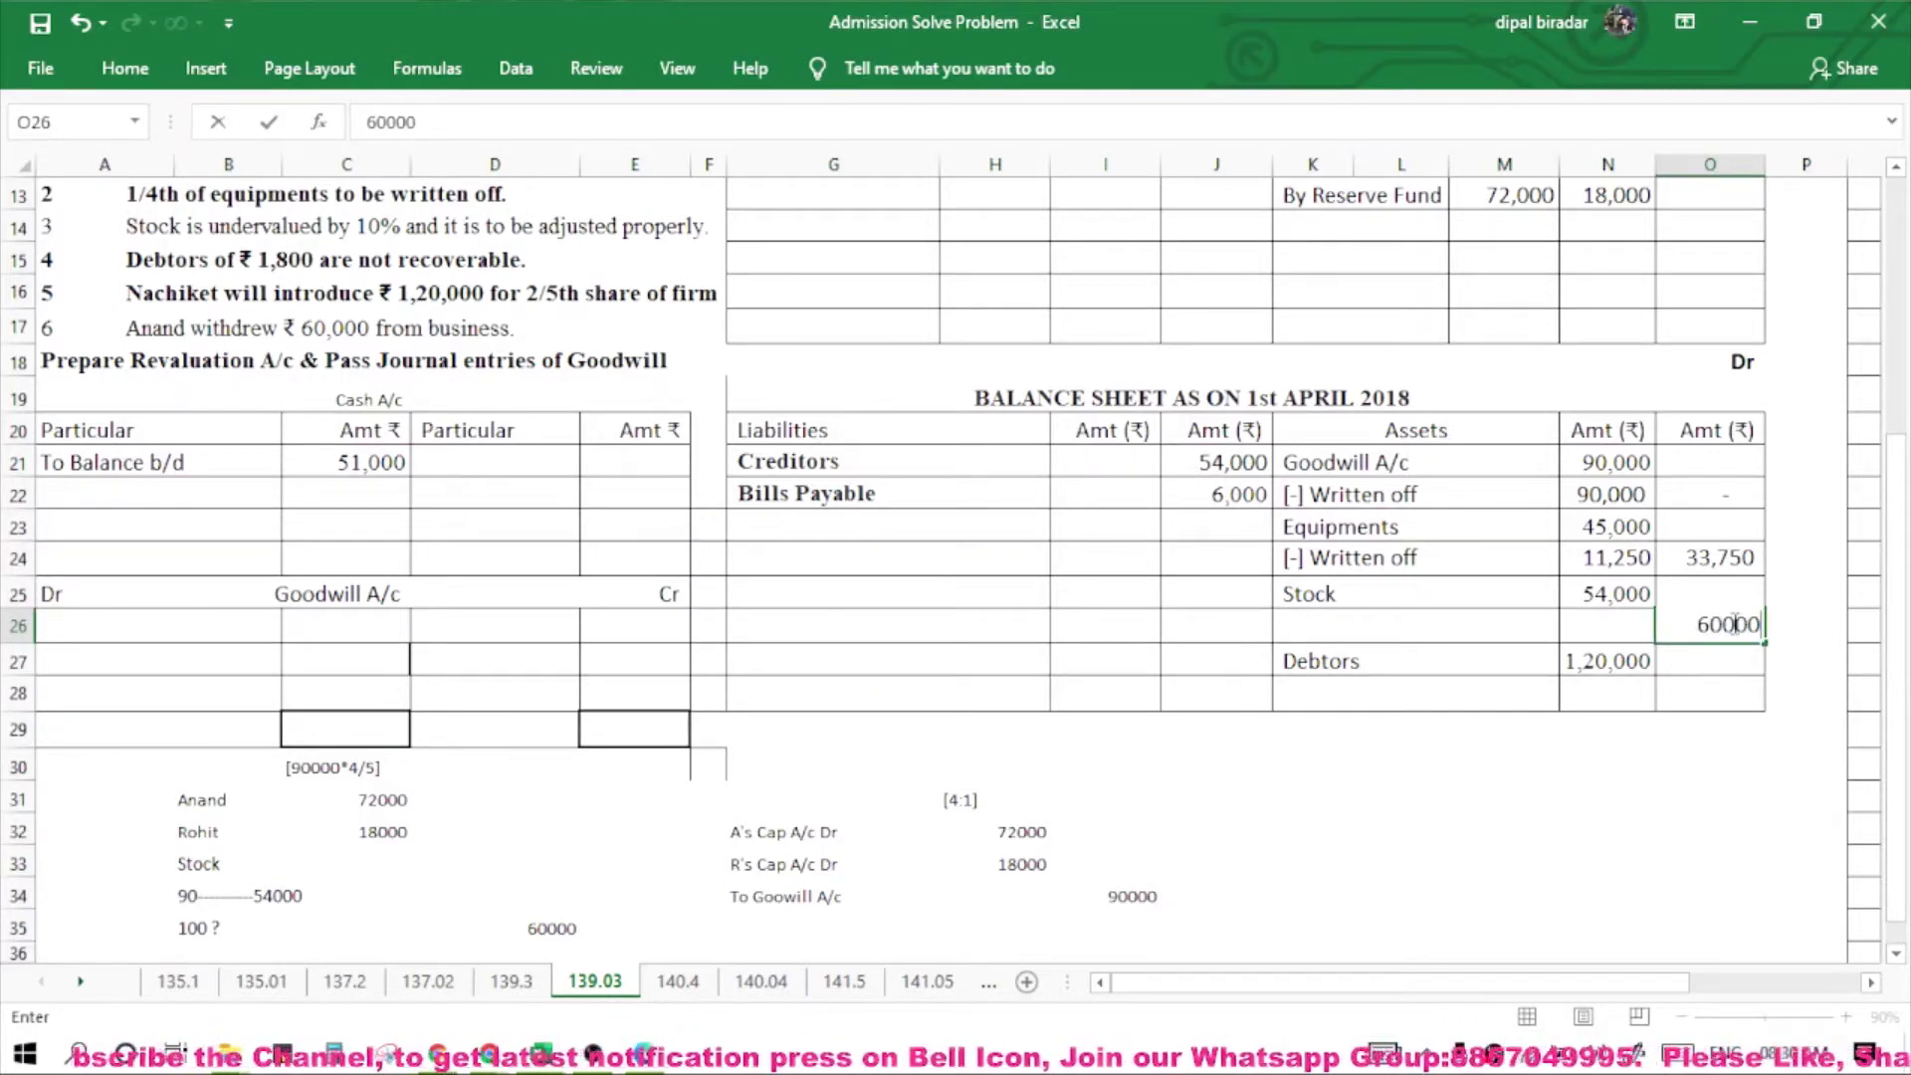
{"action": "key", "text": "Return"}
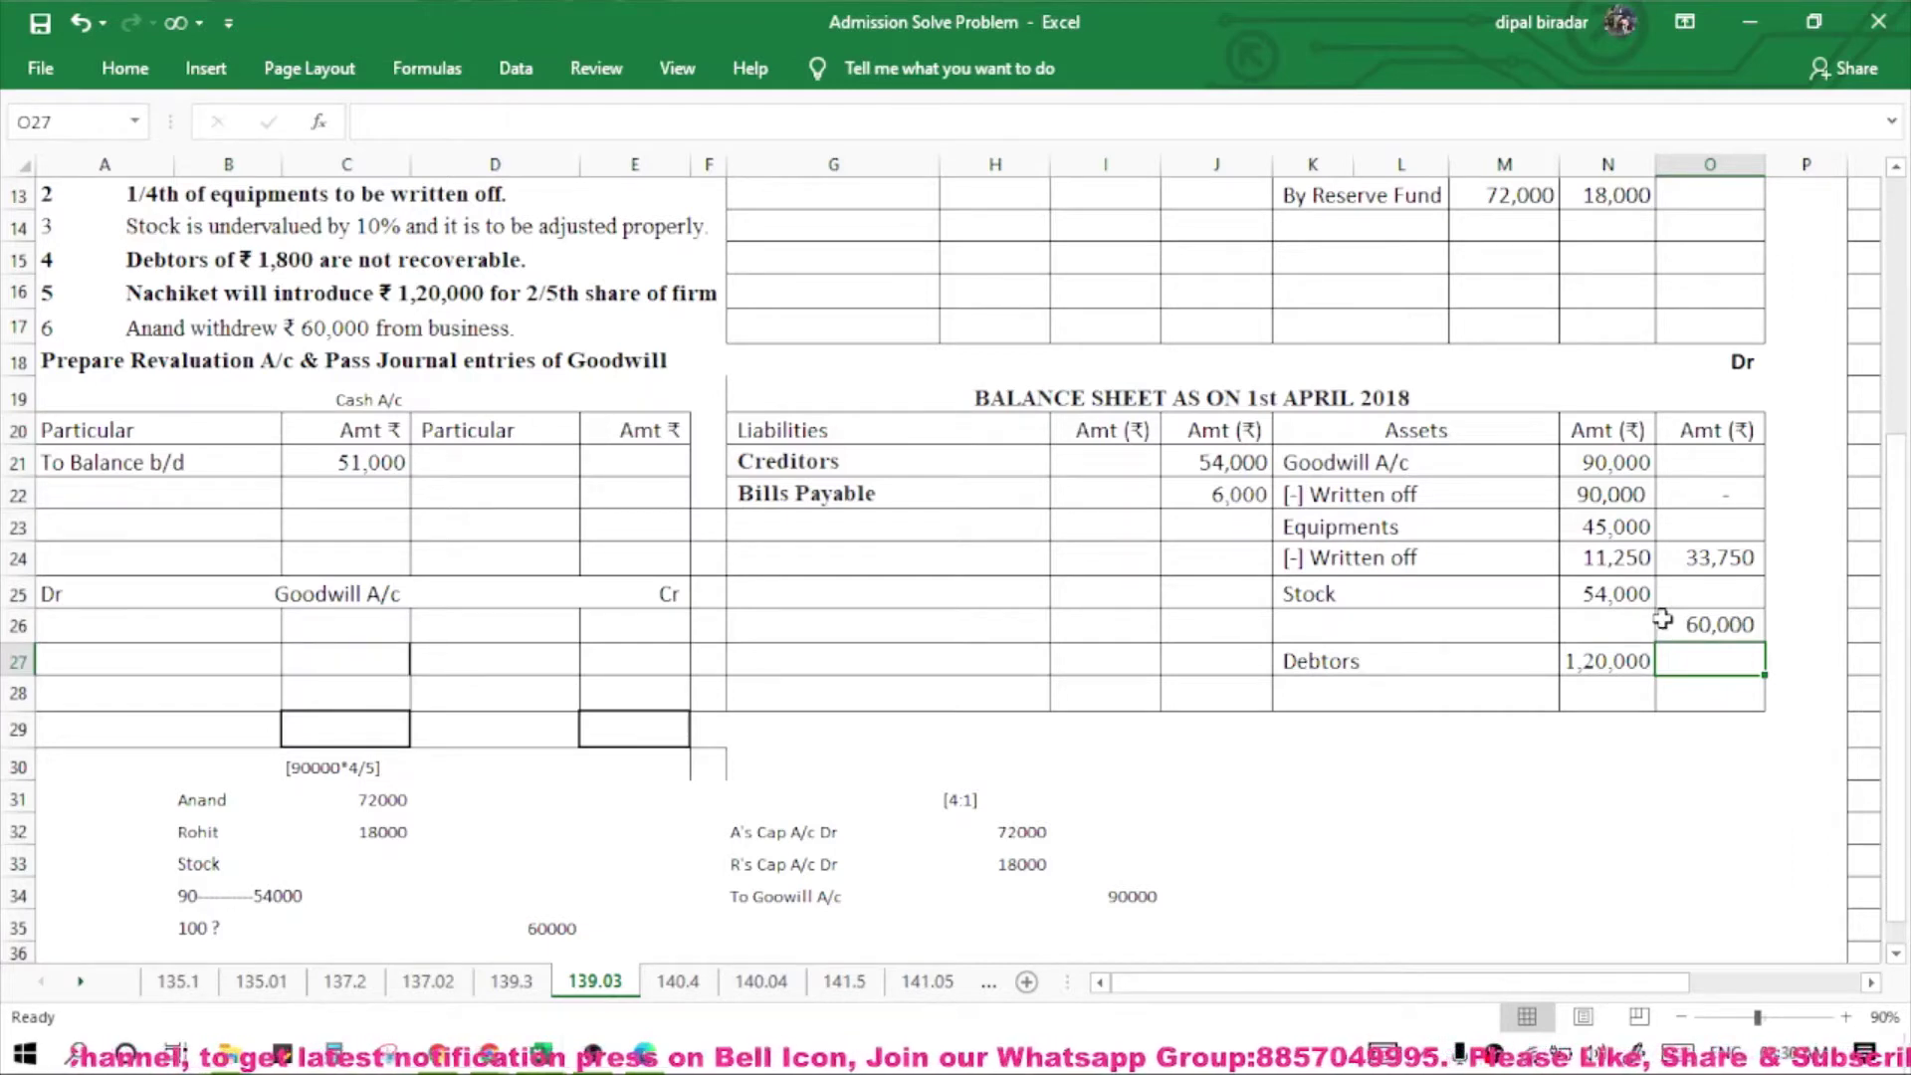
Add "[+] Appreciation" in K26 under Stock in the new balance sheet, with 6000 in N26.
{"action": "left_click", "coordinate": [1446, 631]}
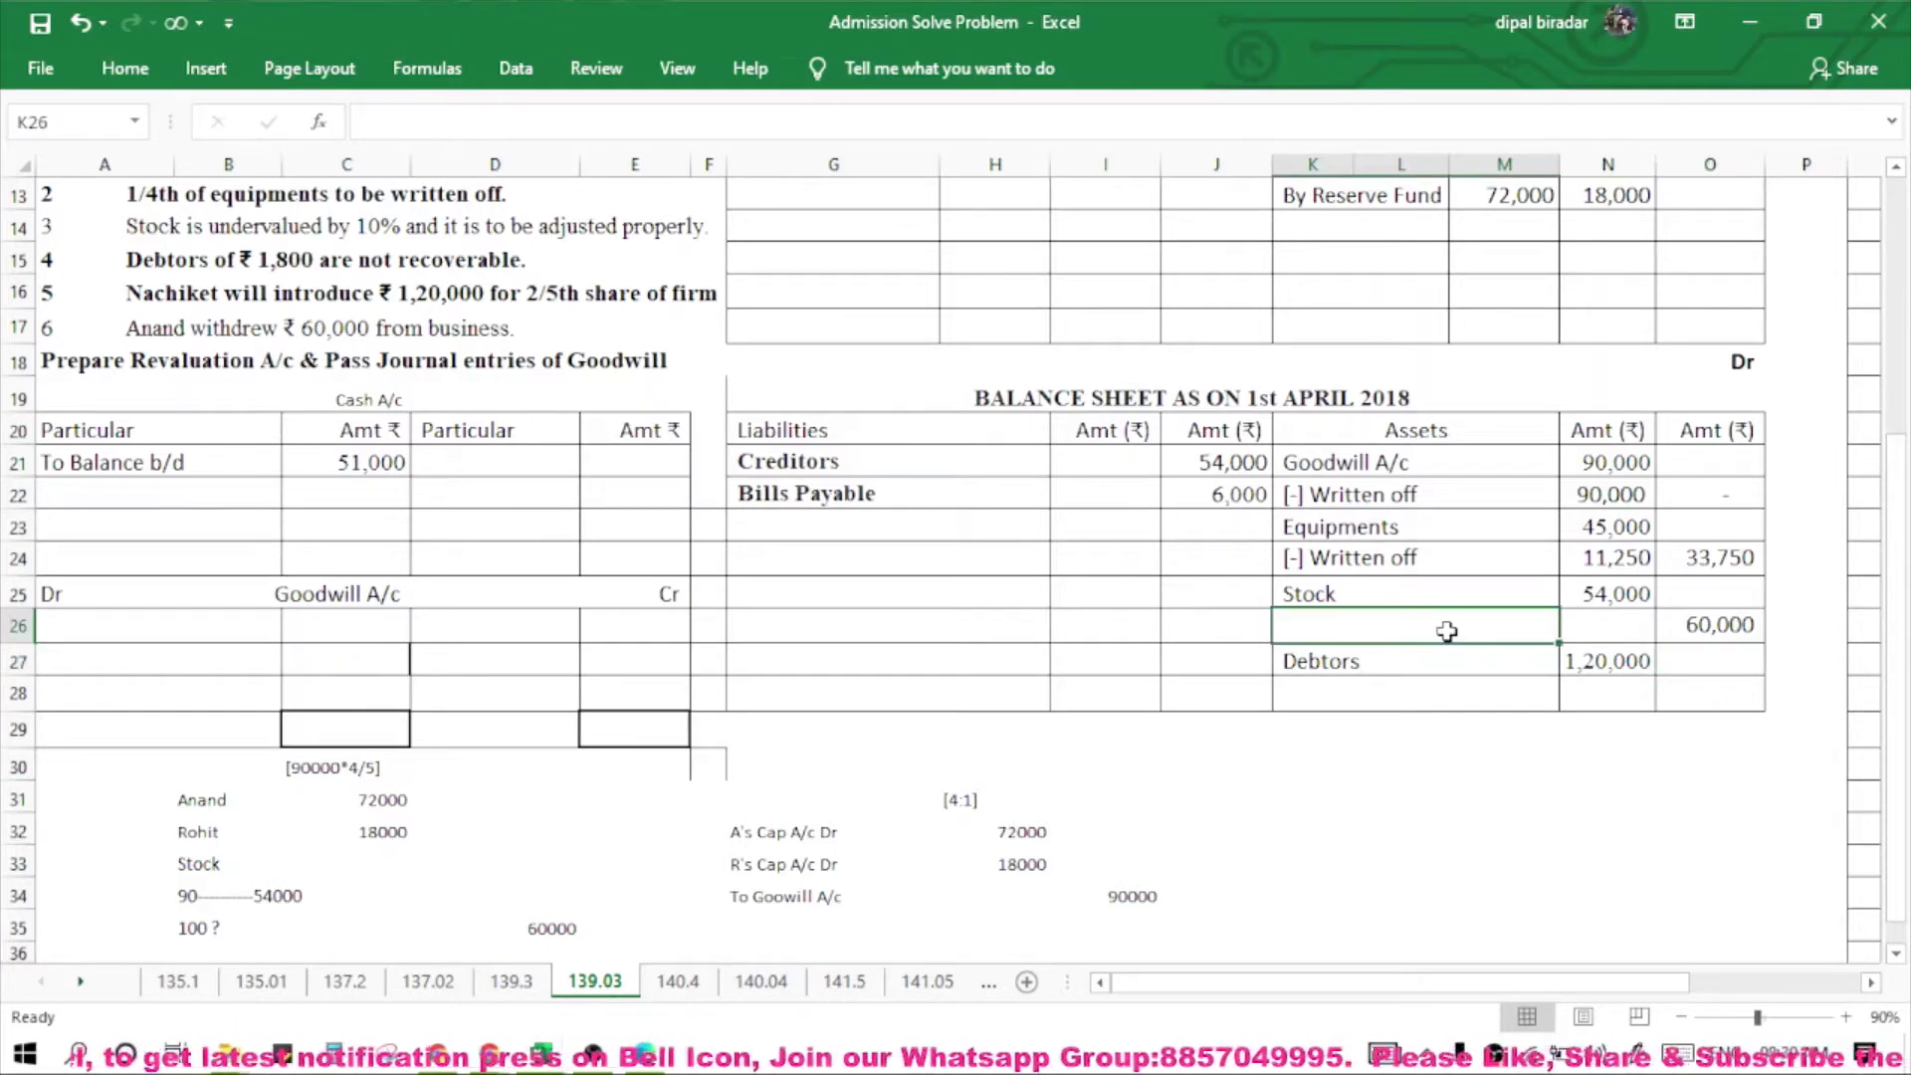
{"action": "type", "text": "[+]"}
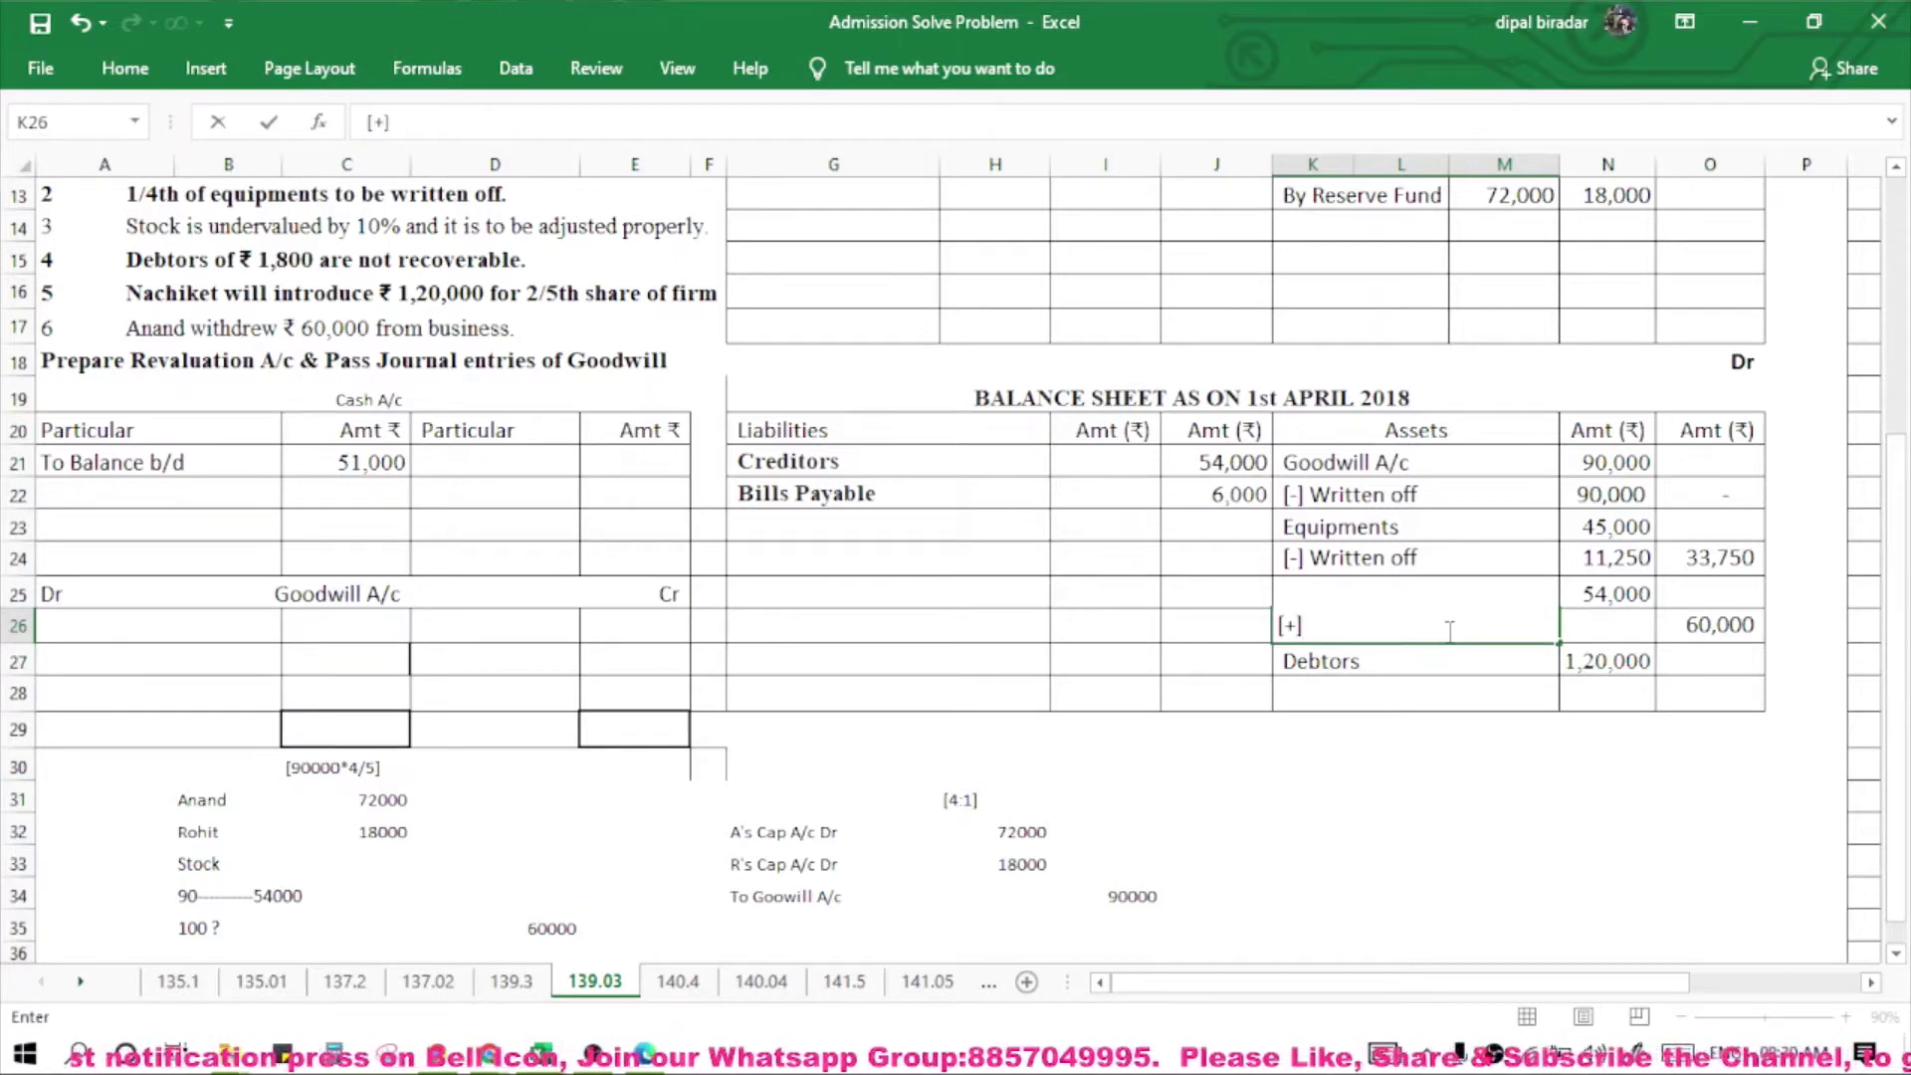
{"action": "type", "text": " Apprec"}
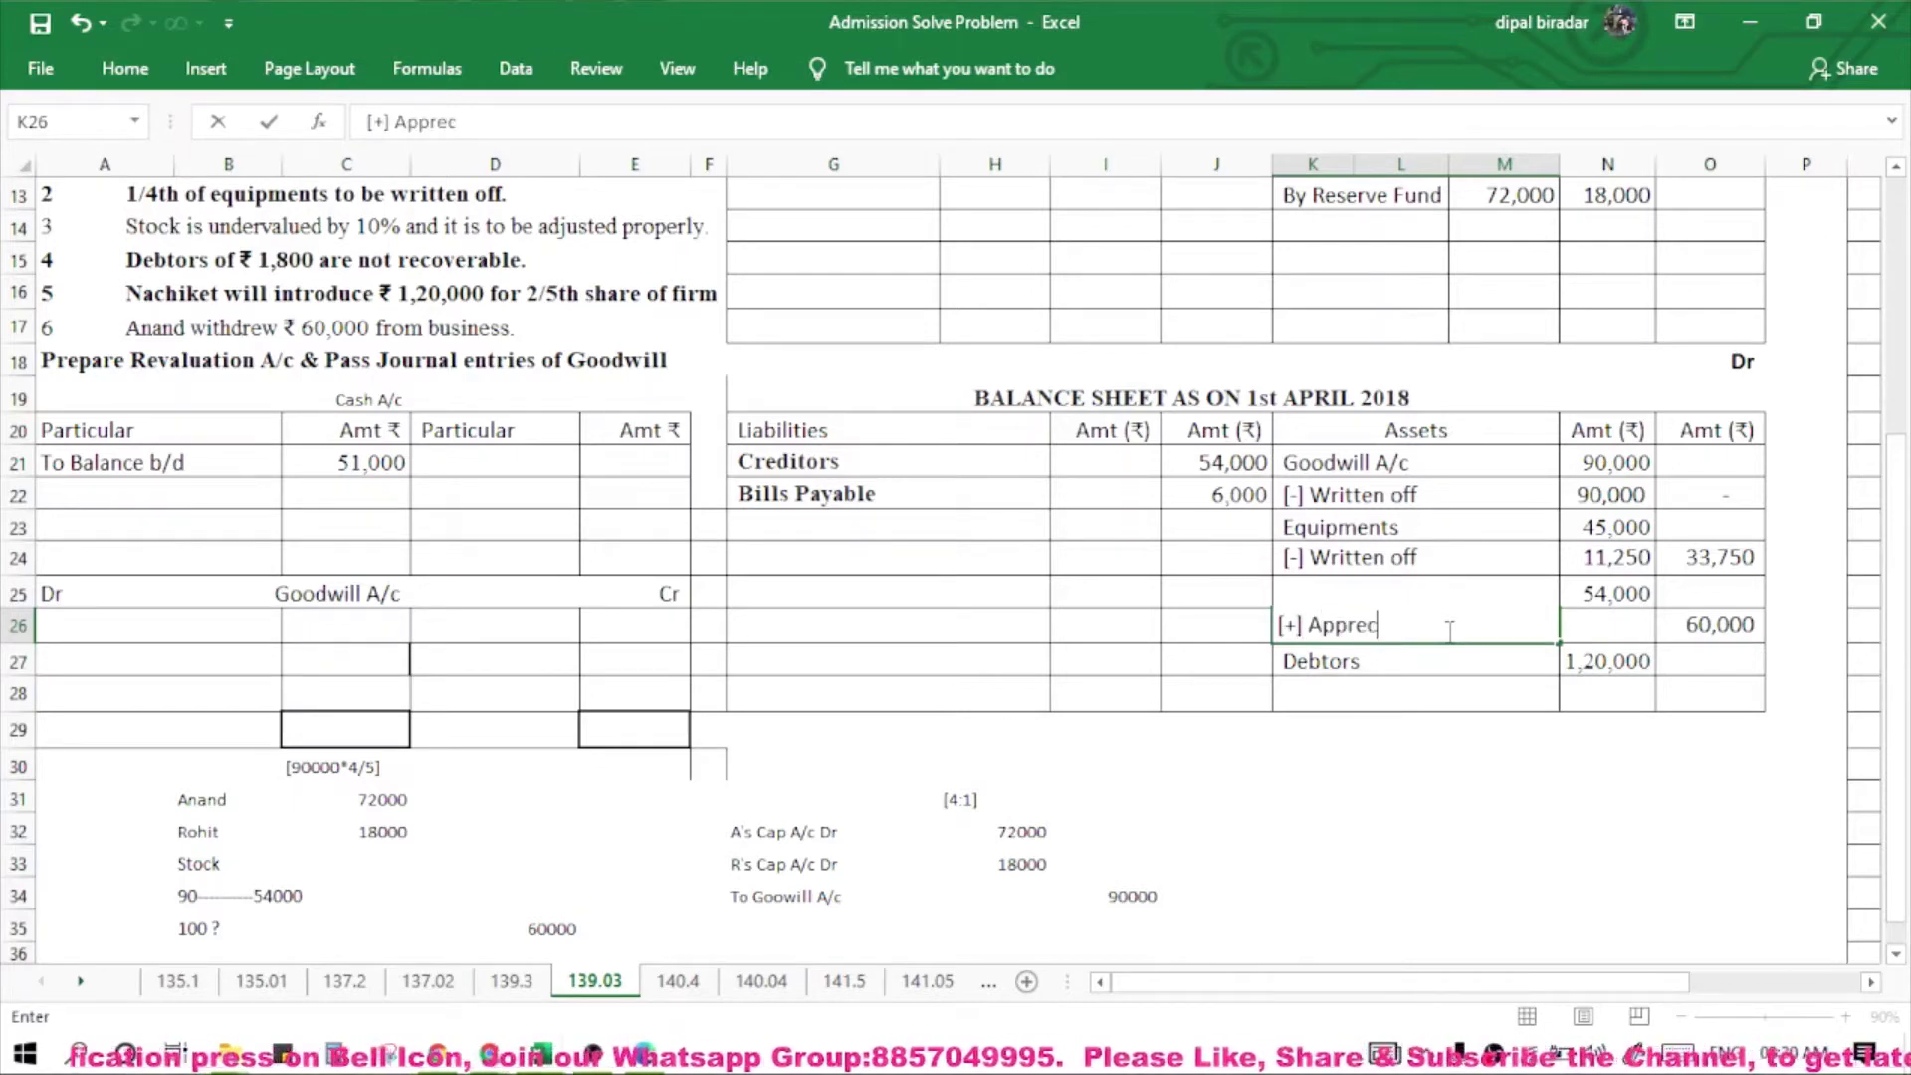
{"action": "type", "text": "iation"}
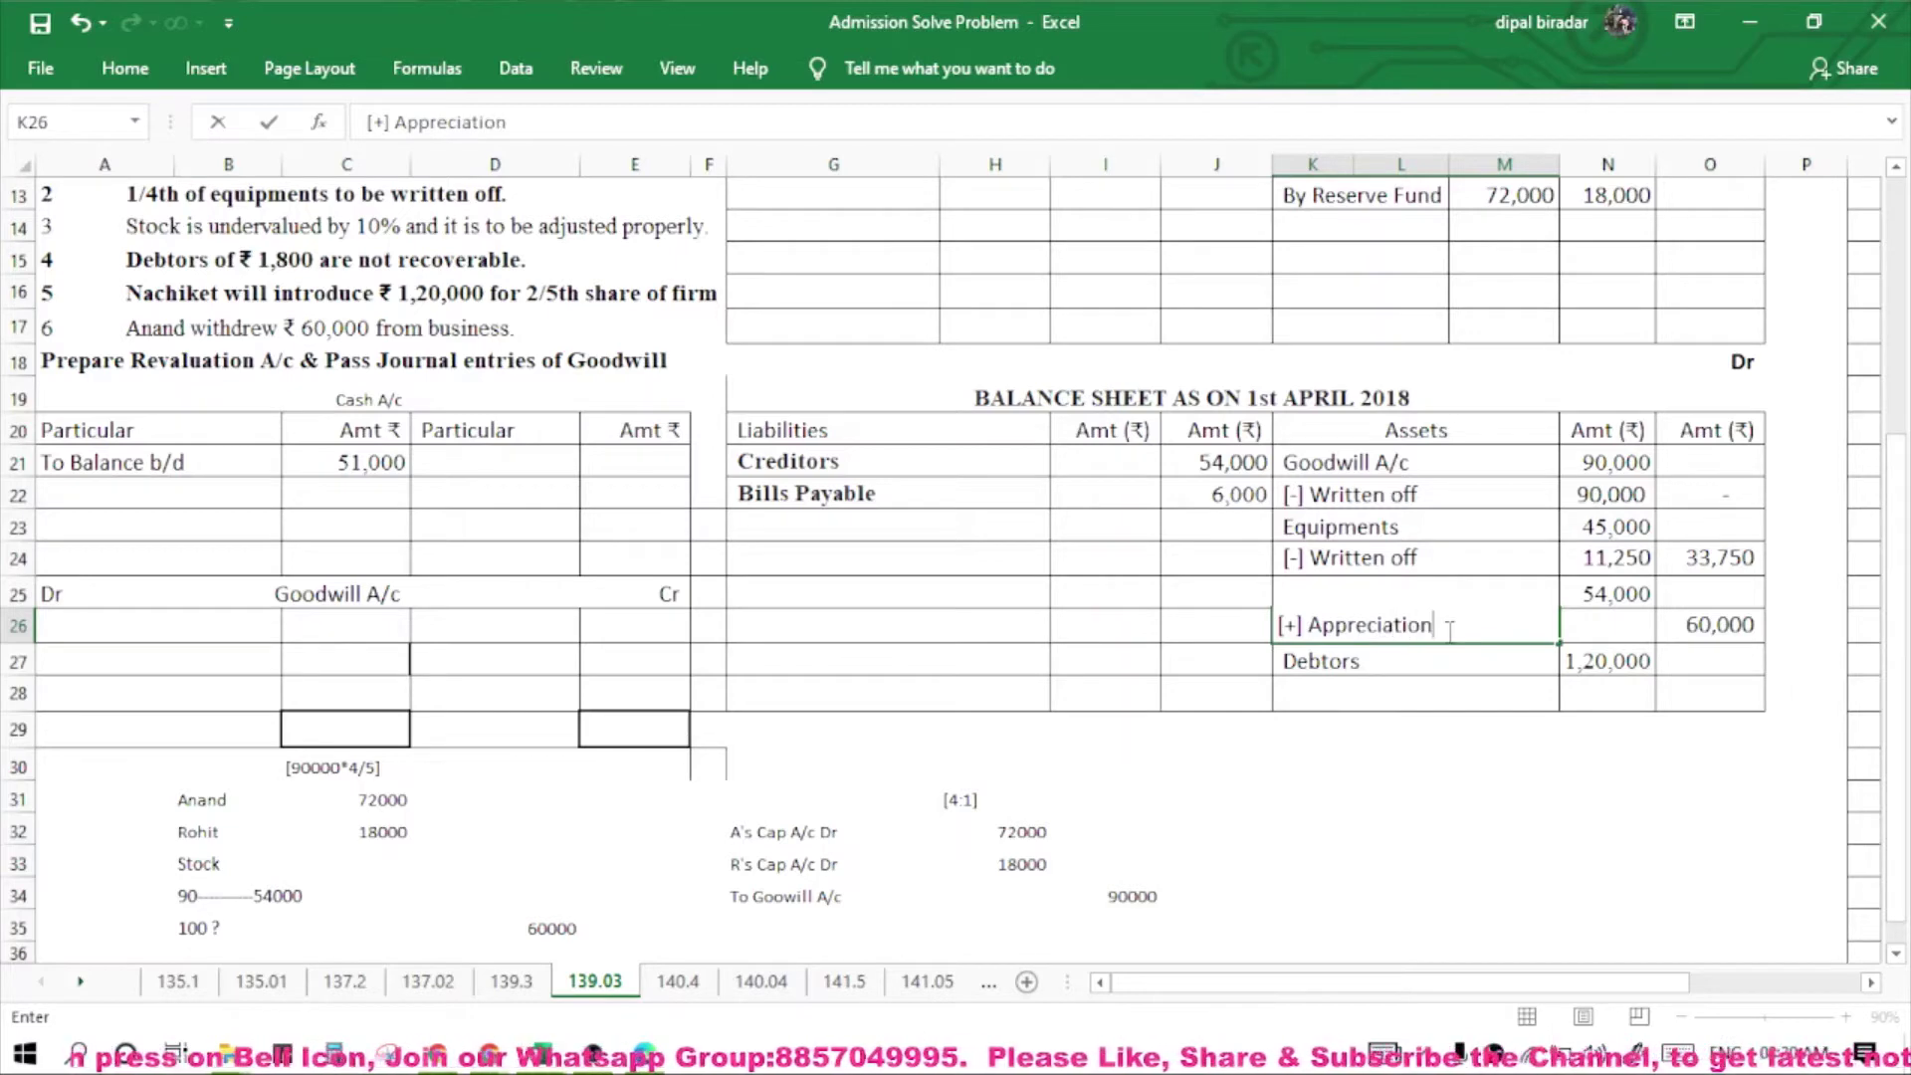
{"action": "left_click", "coordinate": [1609, 629]}
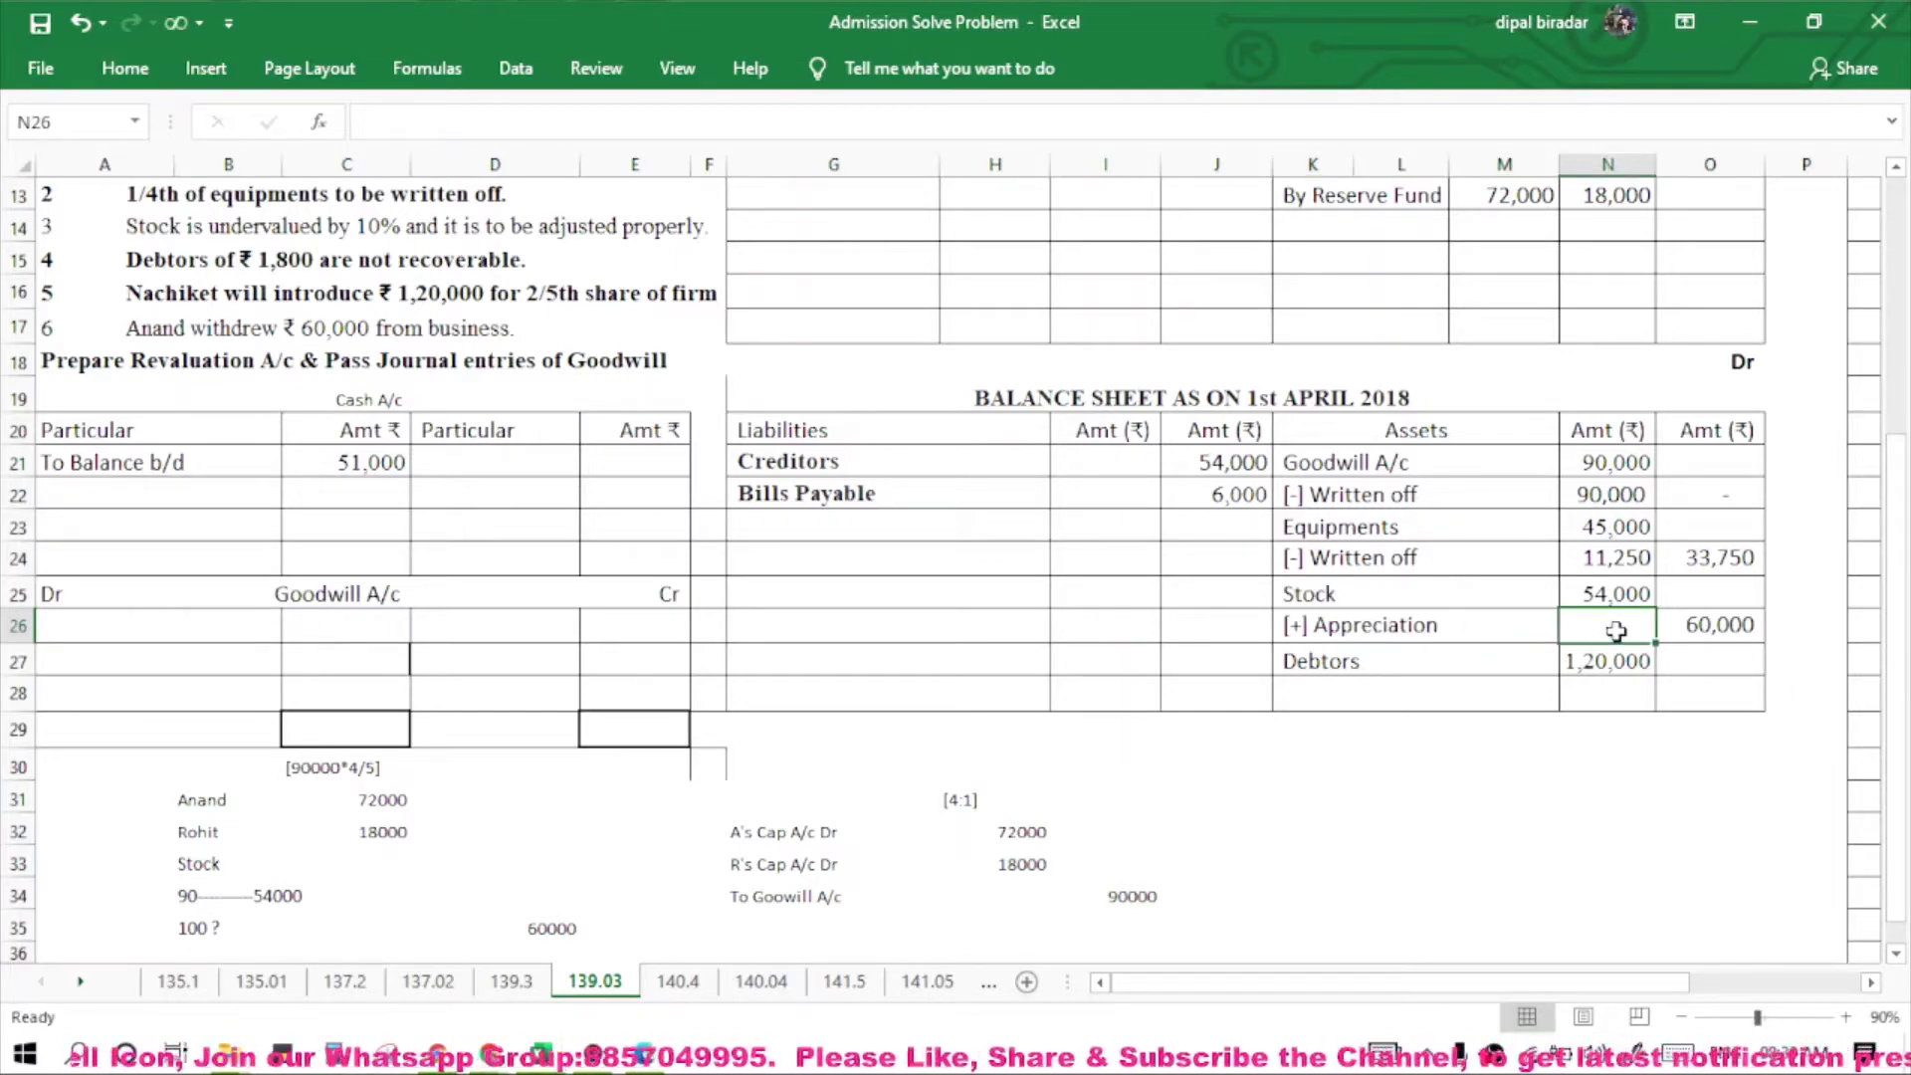
{"action": "type", "text": "6000"}
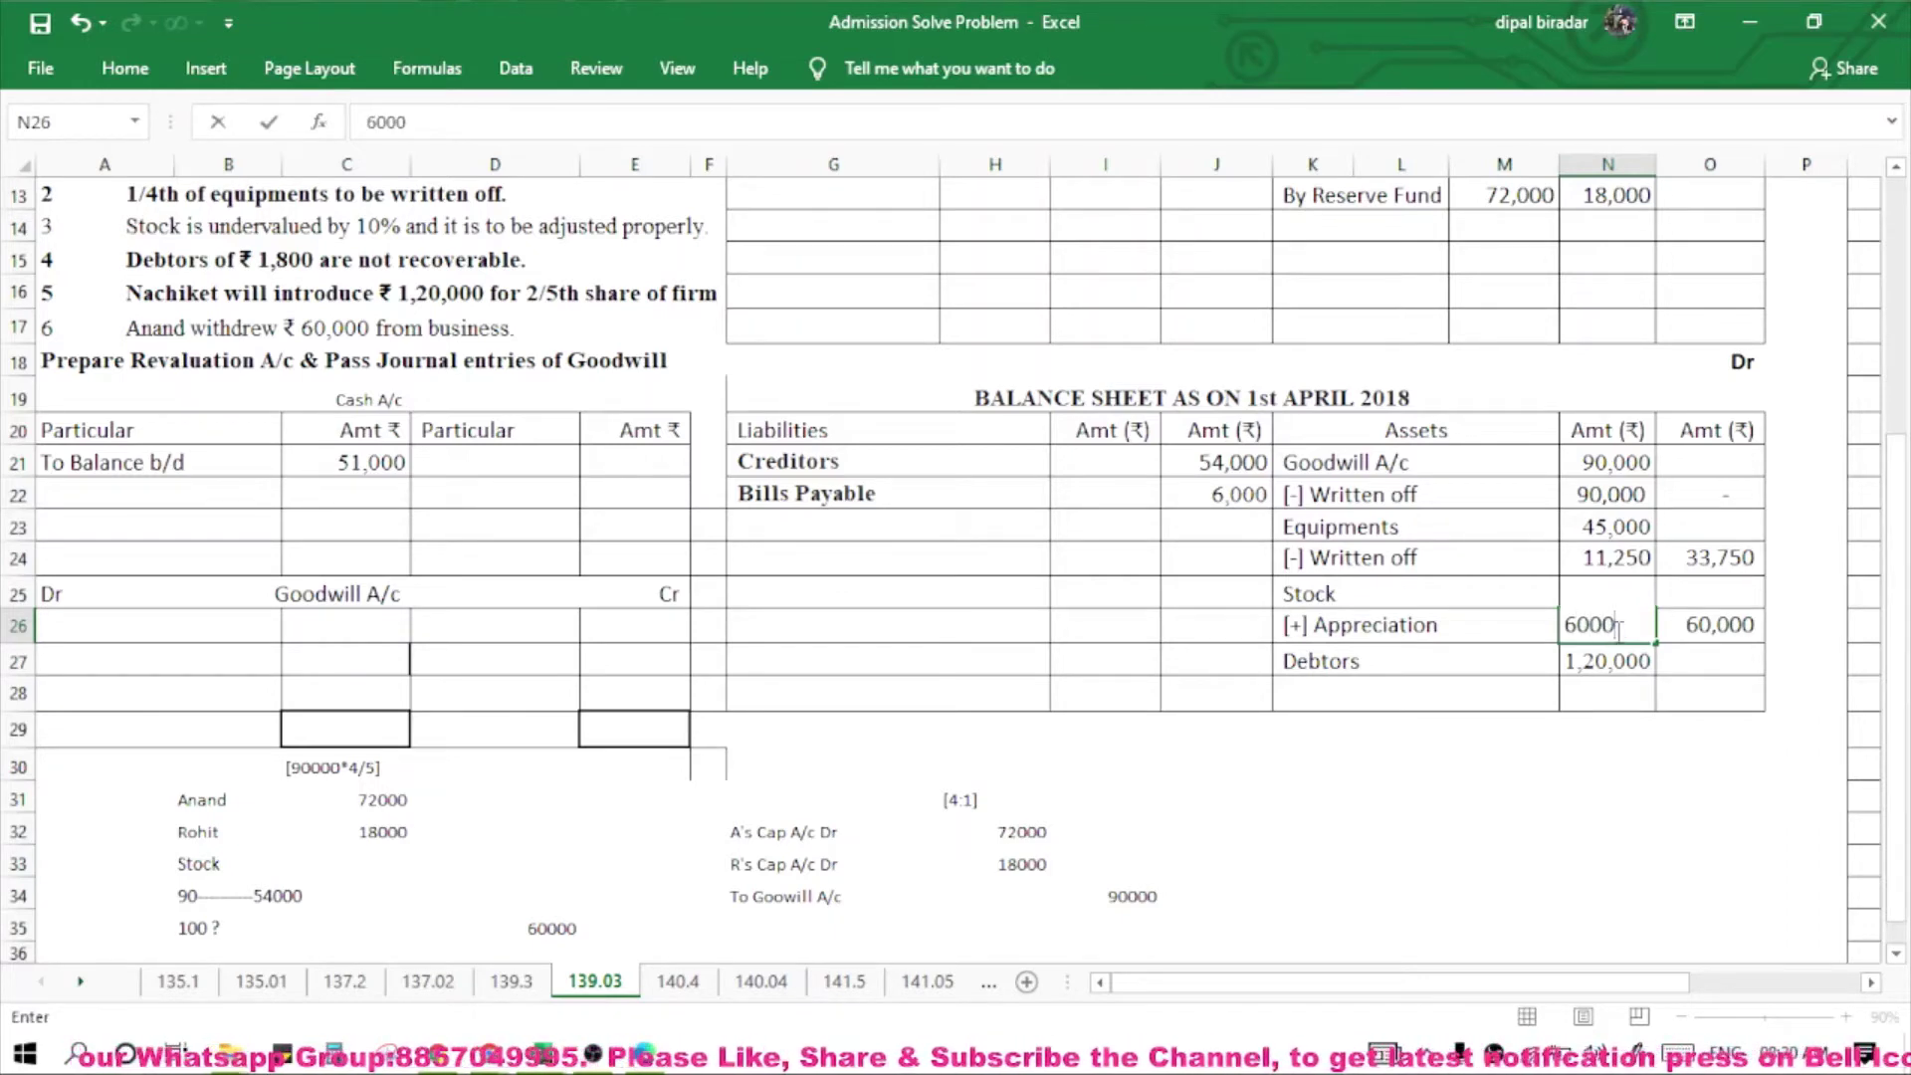
{"action": "key", "text": "Return"}
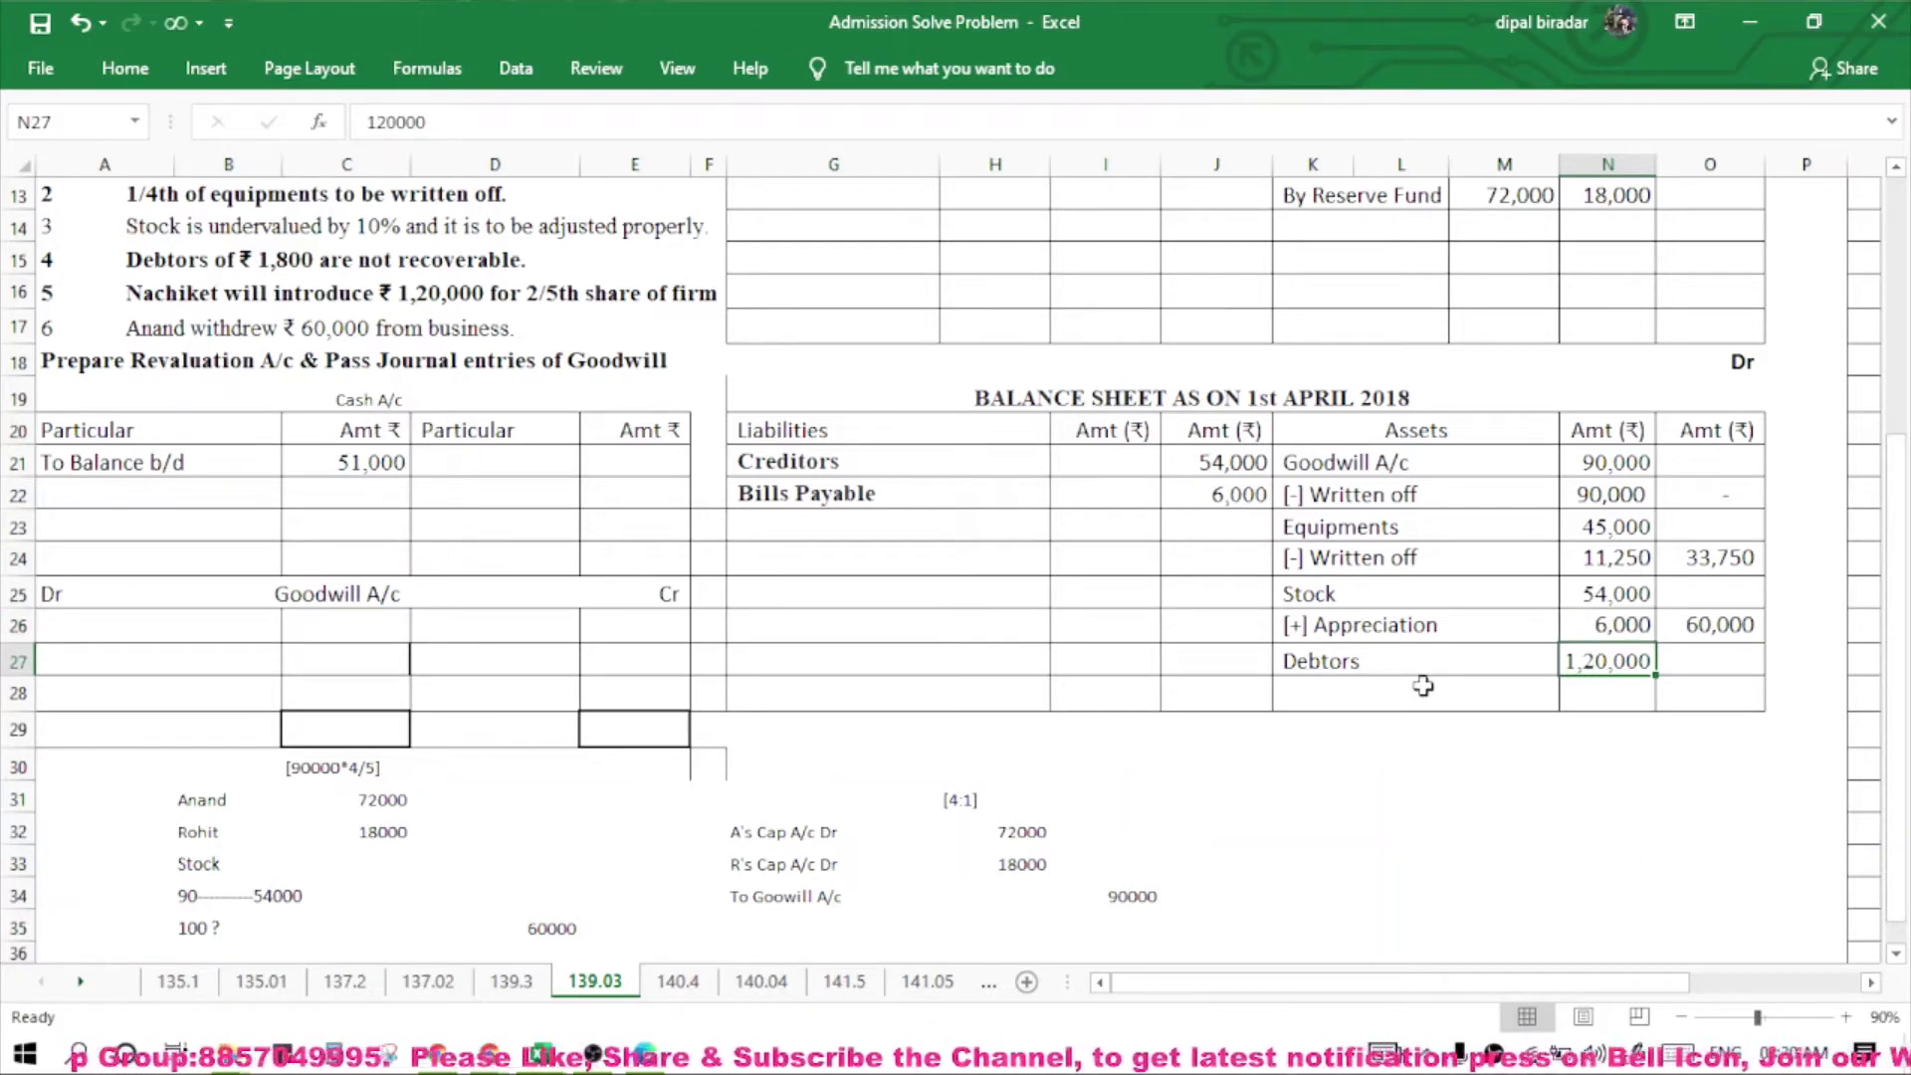
Enter "By Stock" in J4 on the income side of the Profit & Loss Adj Account, with 6000 in M4.
{"action": "scroll", "coordinate": [1423, 685], "scroll_direction": "up", "scroll_amount": 4}
{"action": "left_click", "coordinate": [1194, 323]}
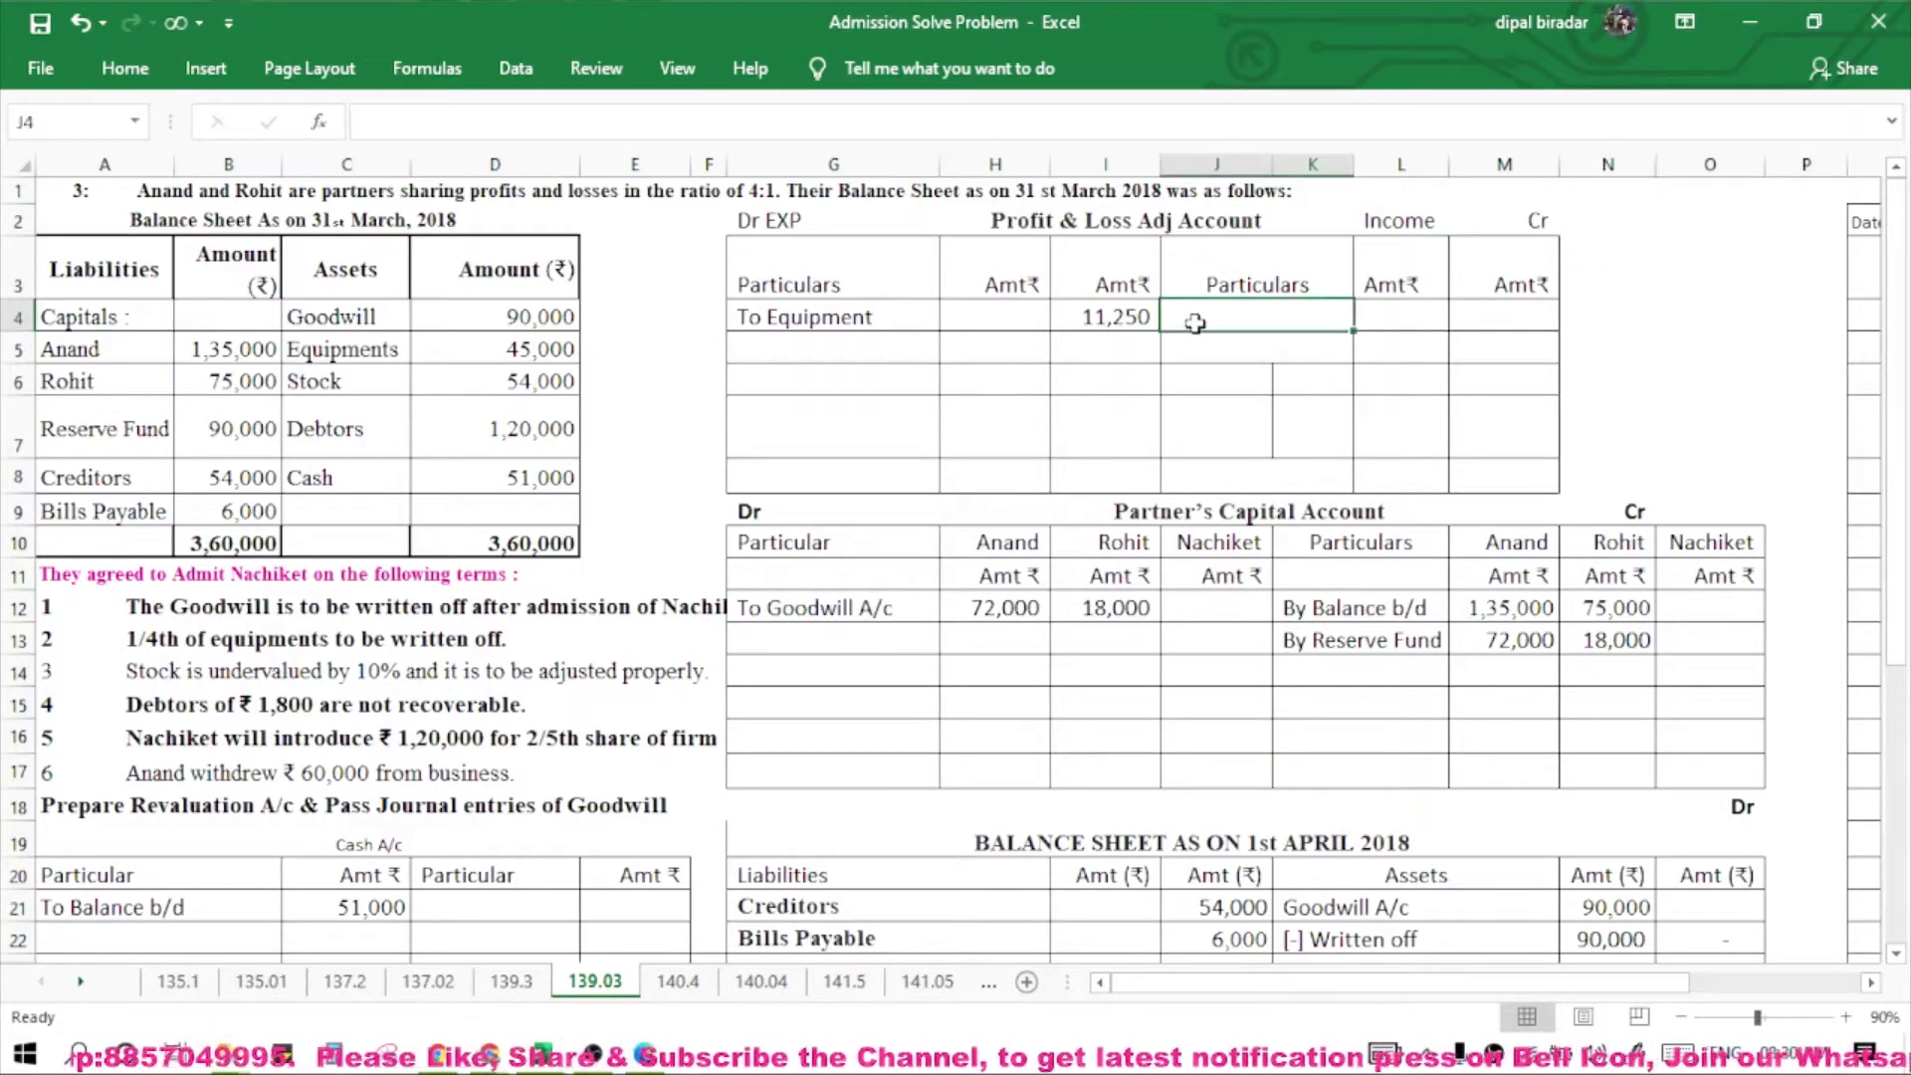
{"action": "type", "text": "By"}
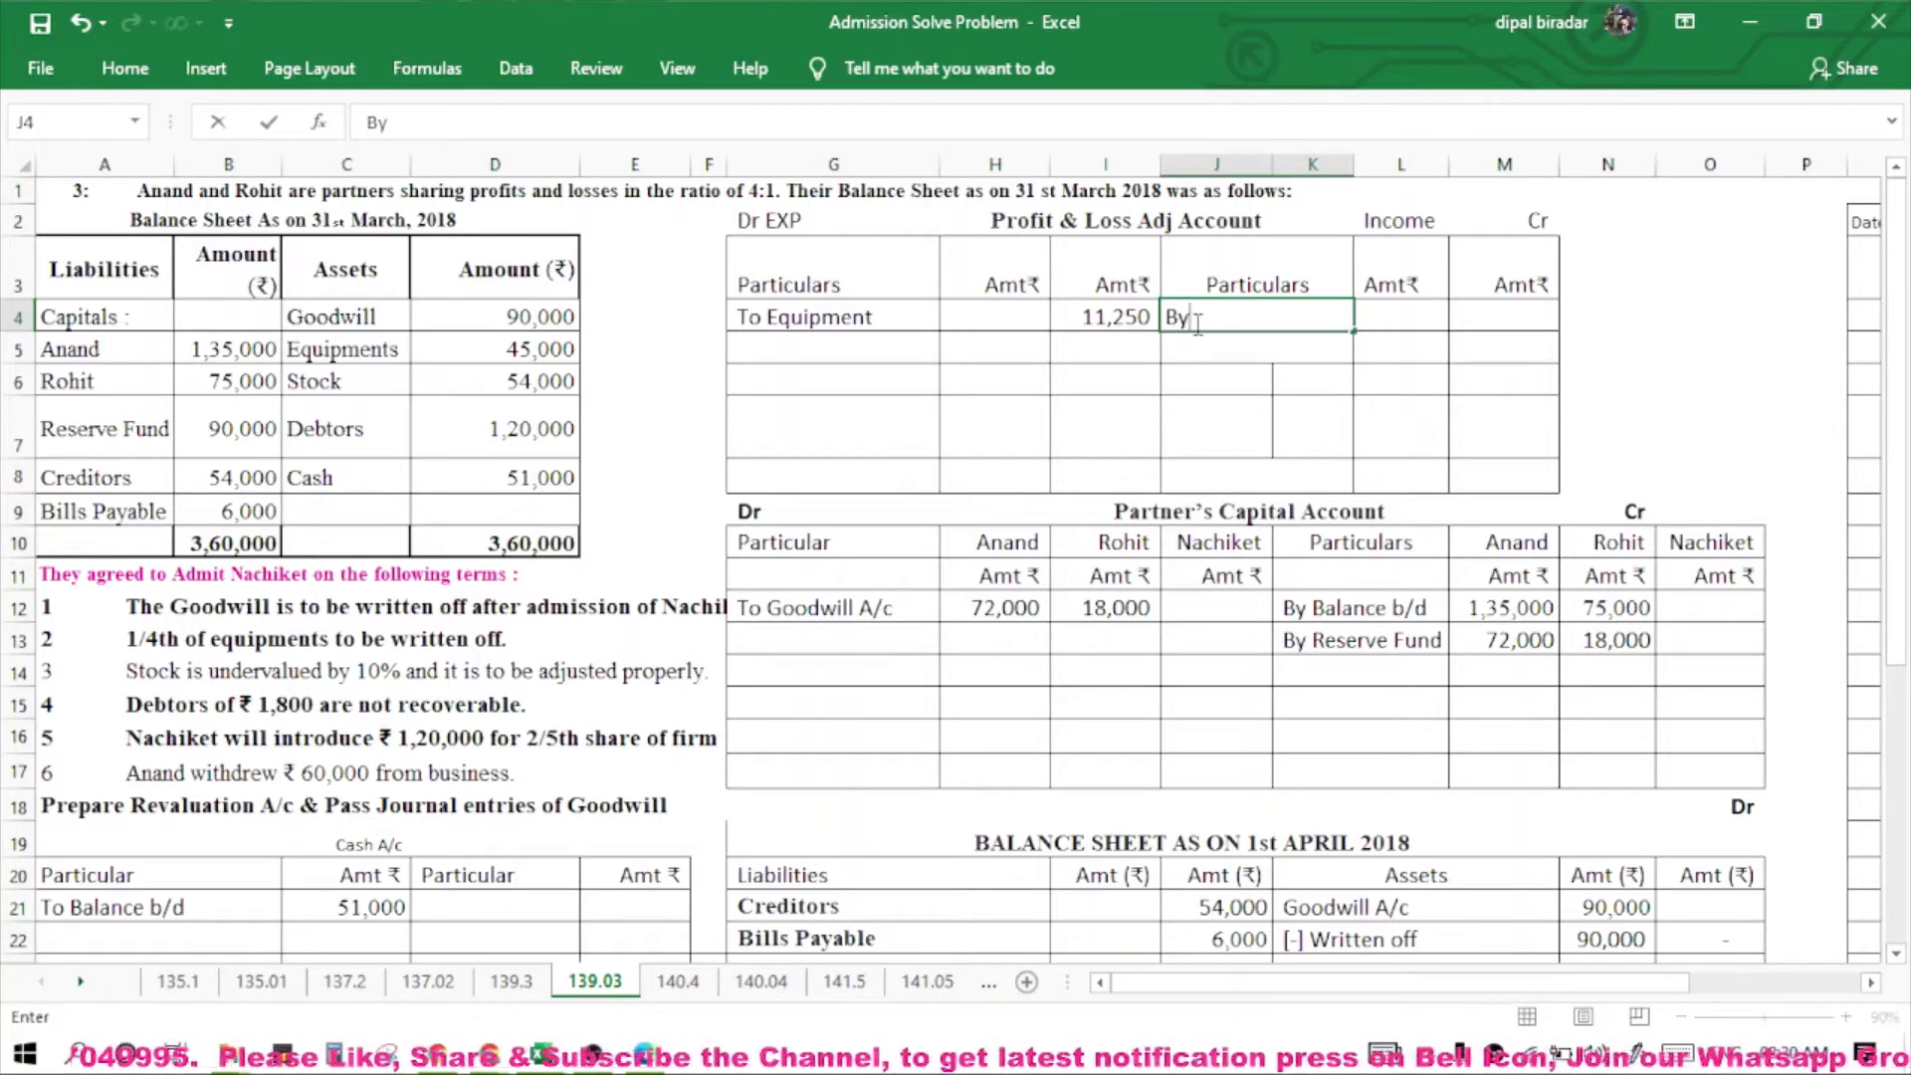
{"action": "type", "text": " Stock"}
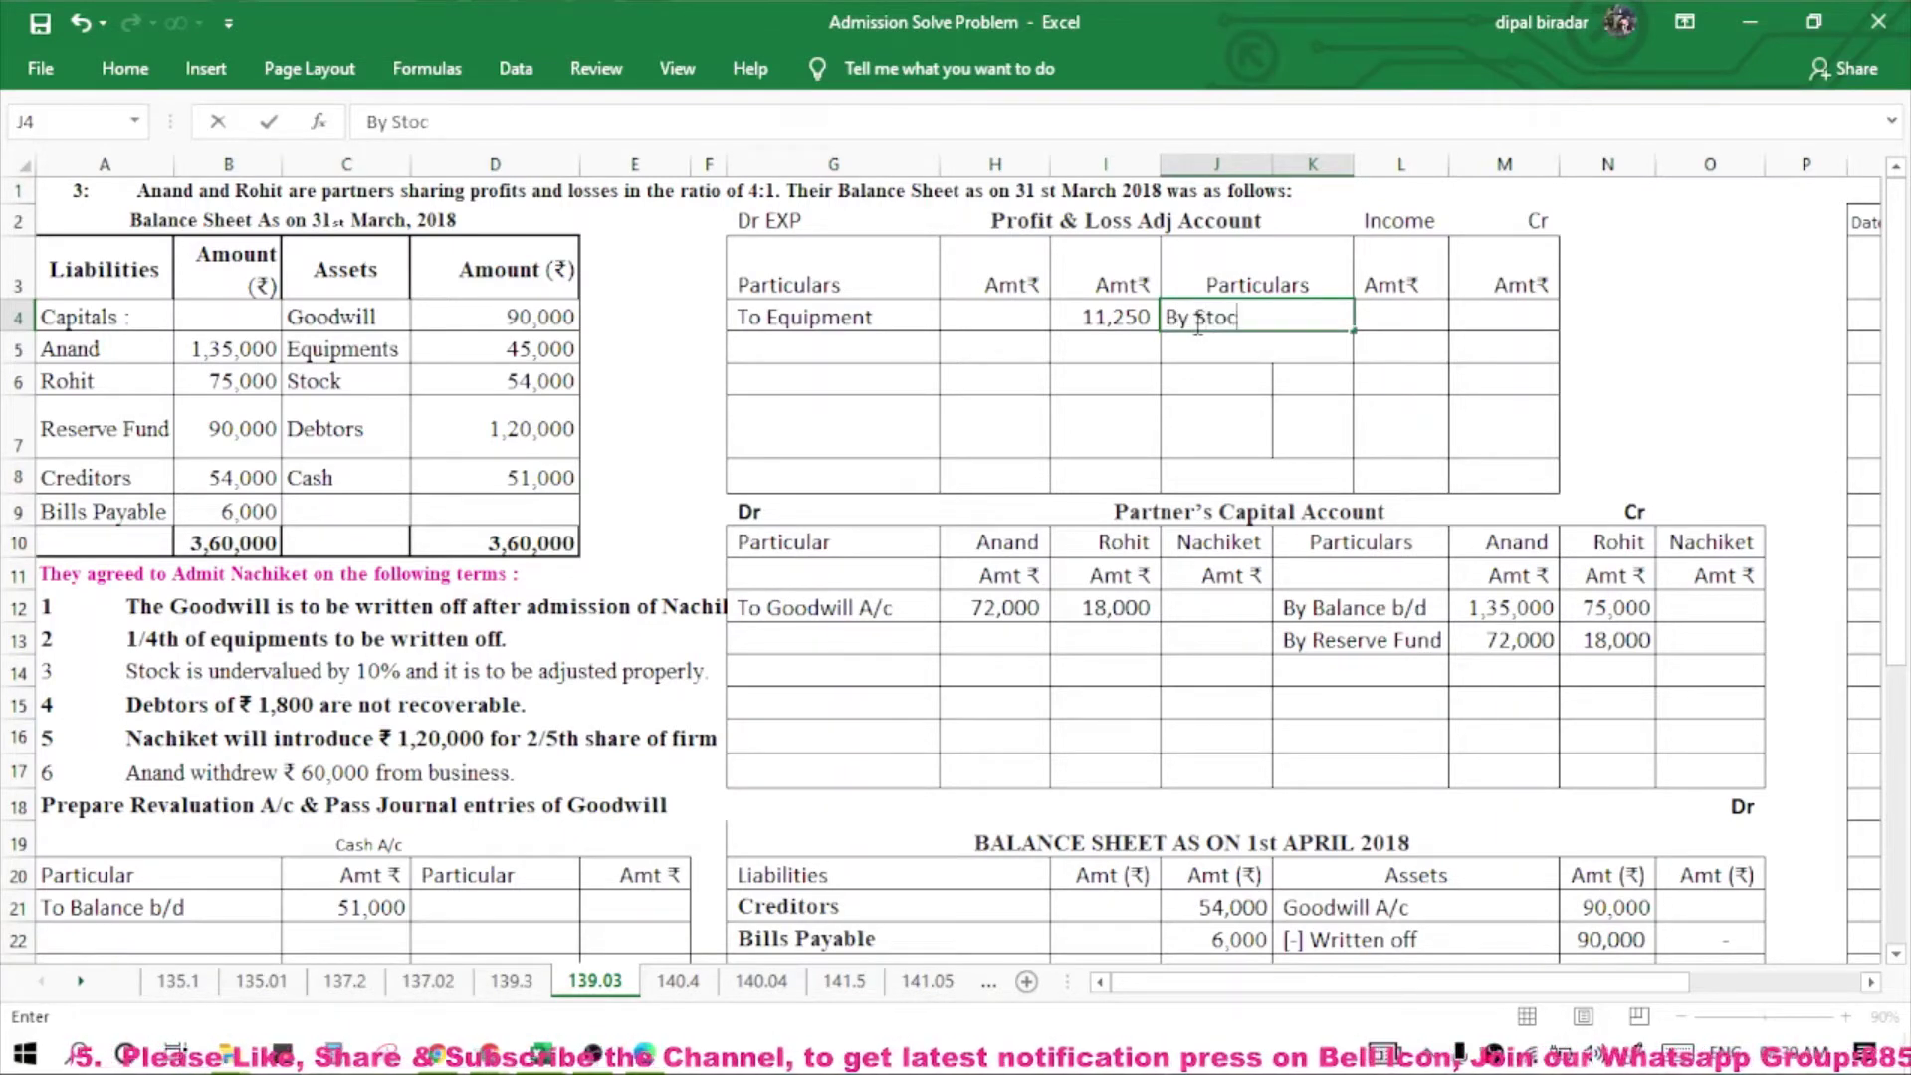
{"action": "key", "text": "Tab"}
{"action": "key", "text": "Tab"}
{"action": "type", "text": "6"}
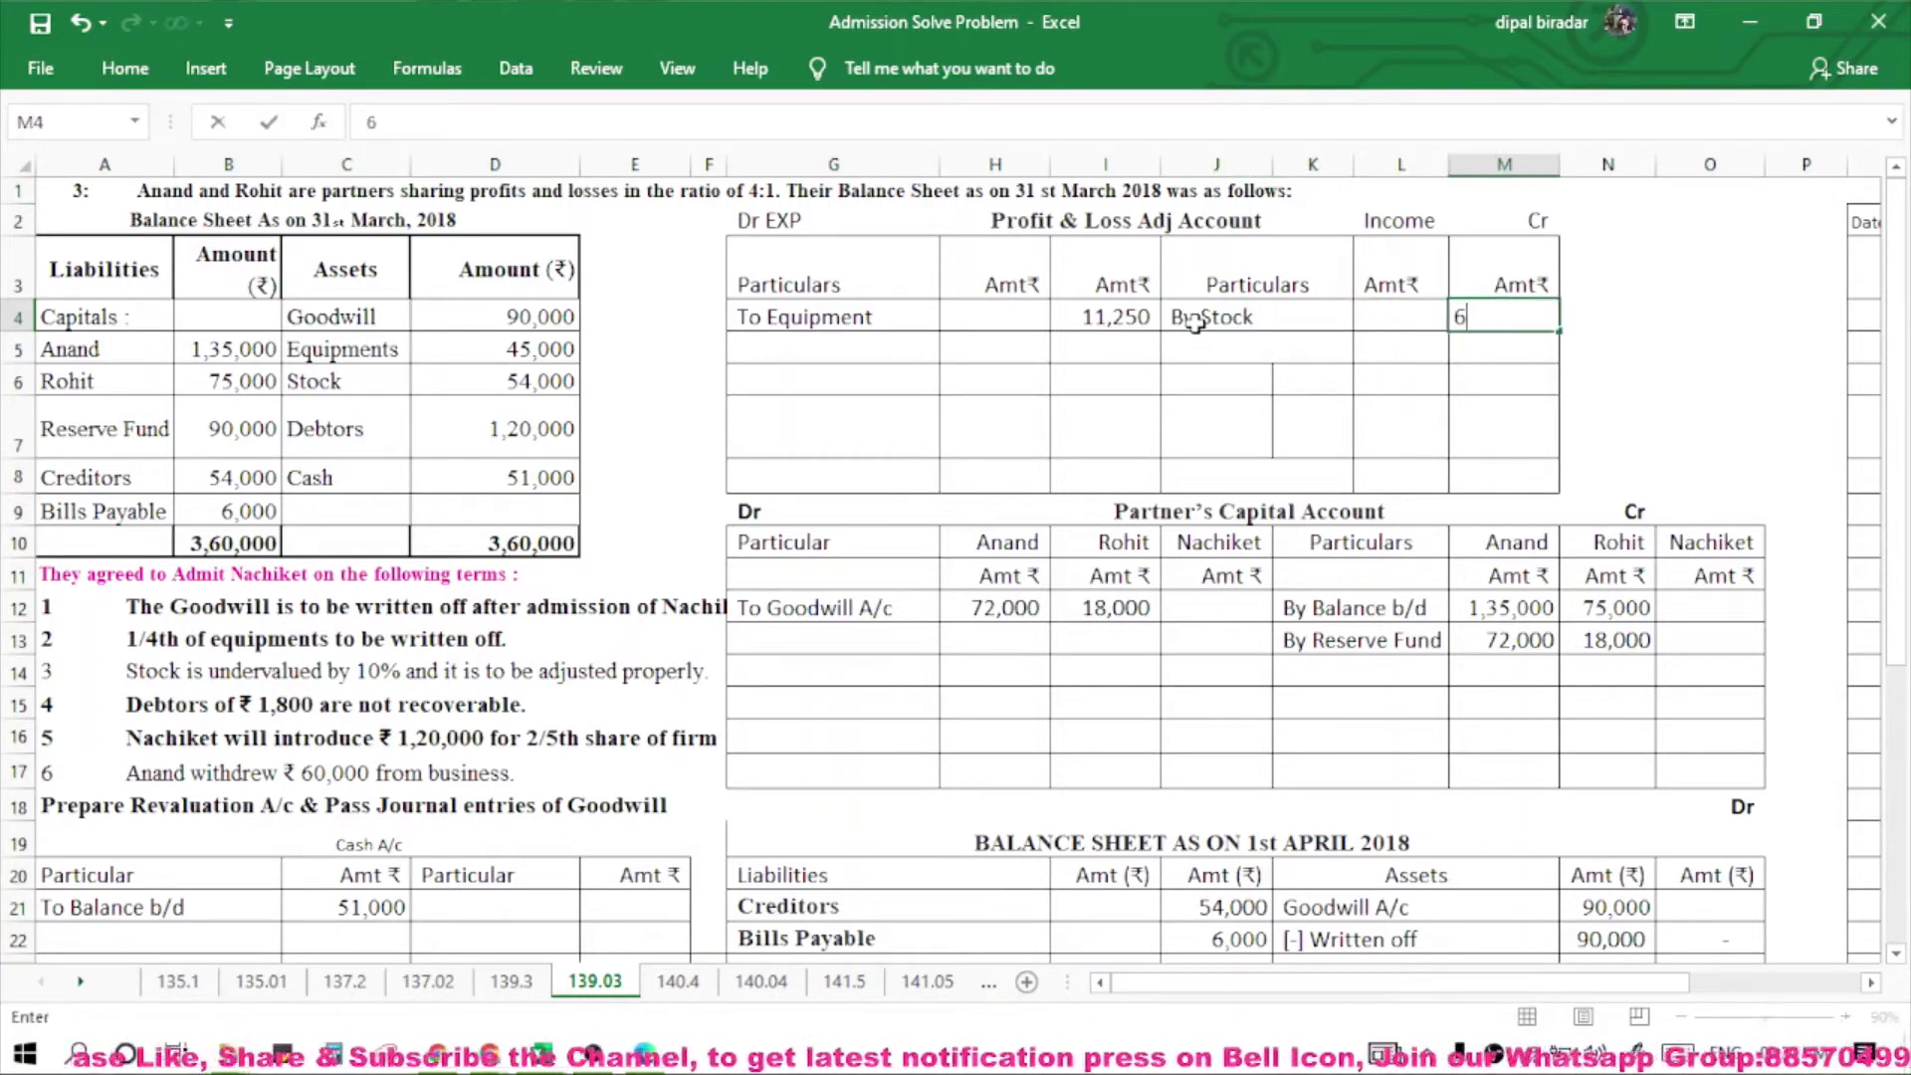
{"action": "type", "text": ",00000"}
{"action": "key", "text": "Return"}
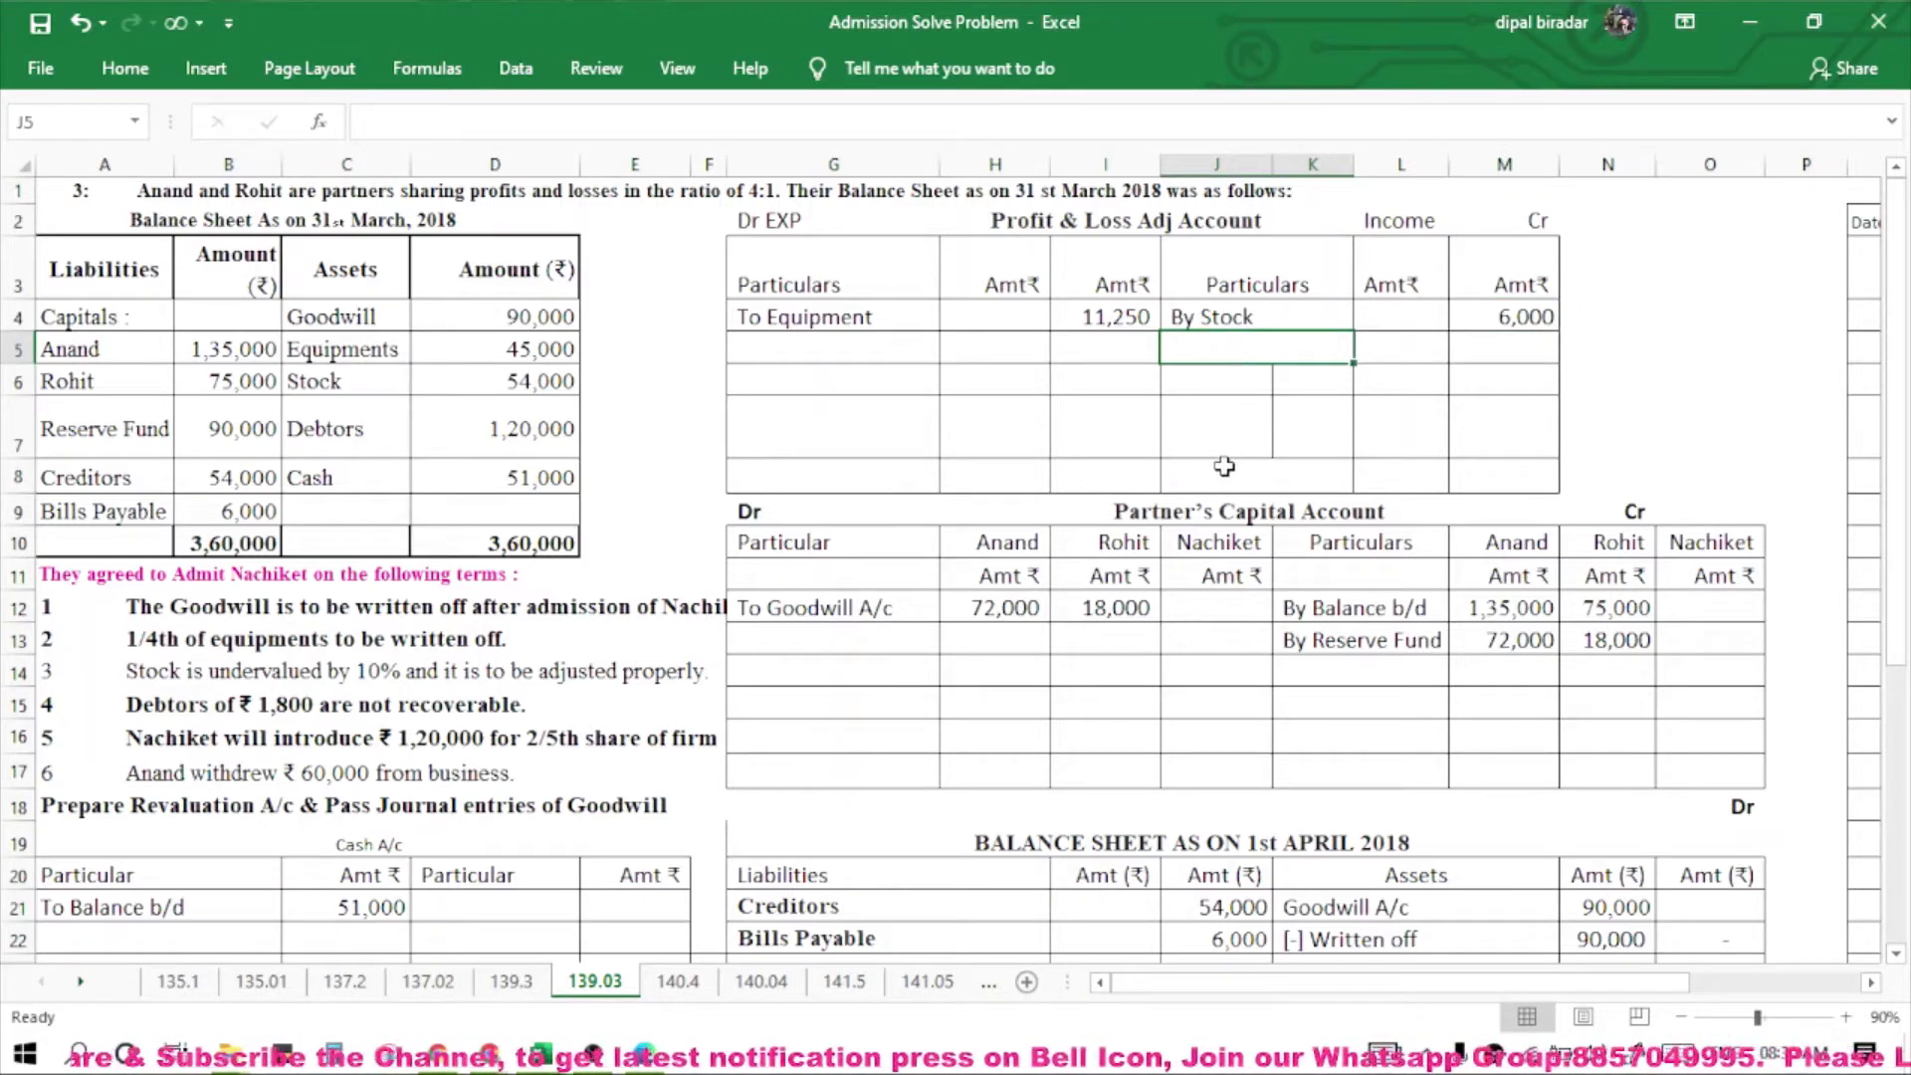
Copy the empty row J8:M8 of the Profit & Loss Adj Account over J6:M7 and save the workbook.
{"action": "left_click", "coordinate": [1266, 471]}
{"action": "left_click_drag", "start_coordinate": [1267, 470], "coordinate": [1522, 476]}
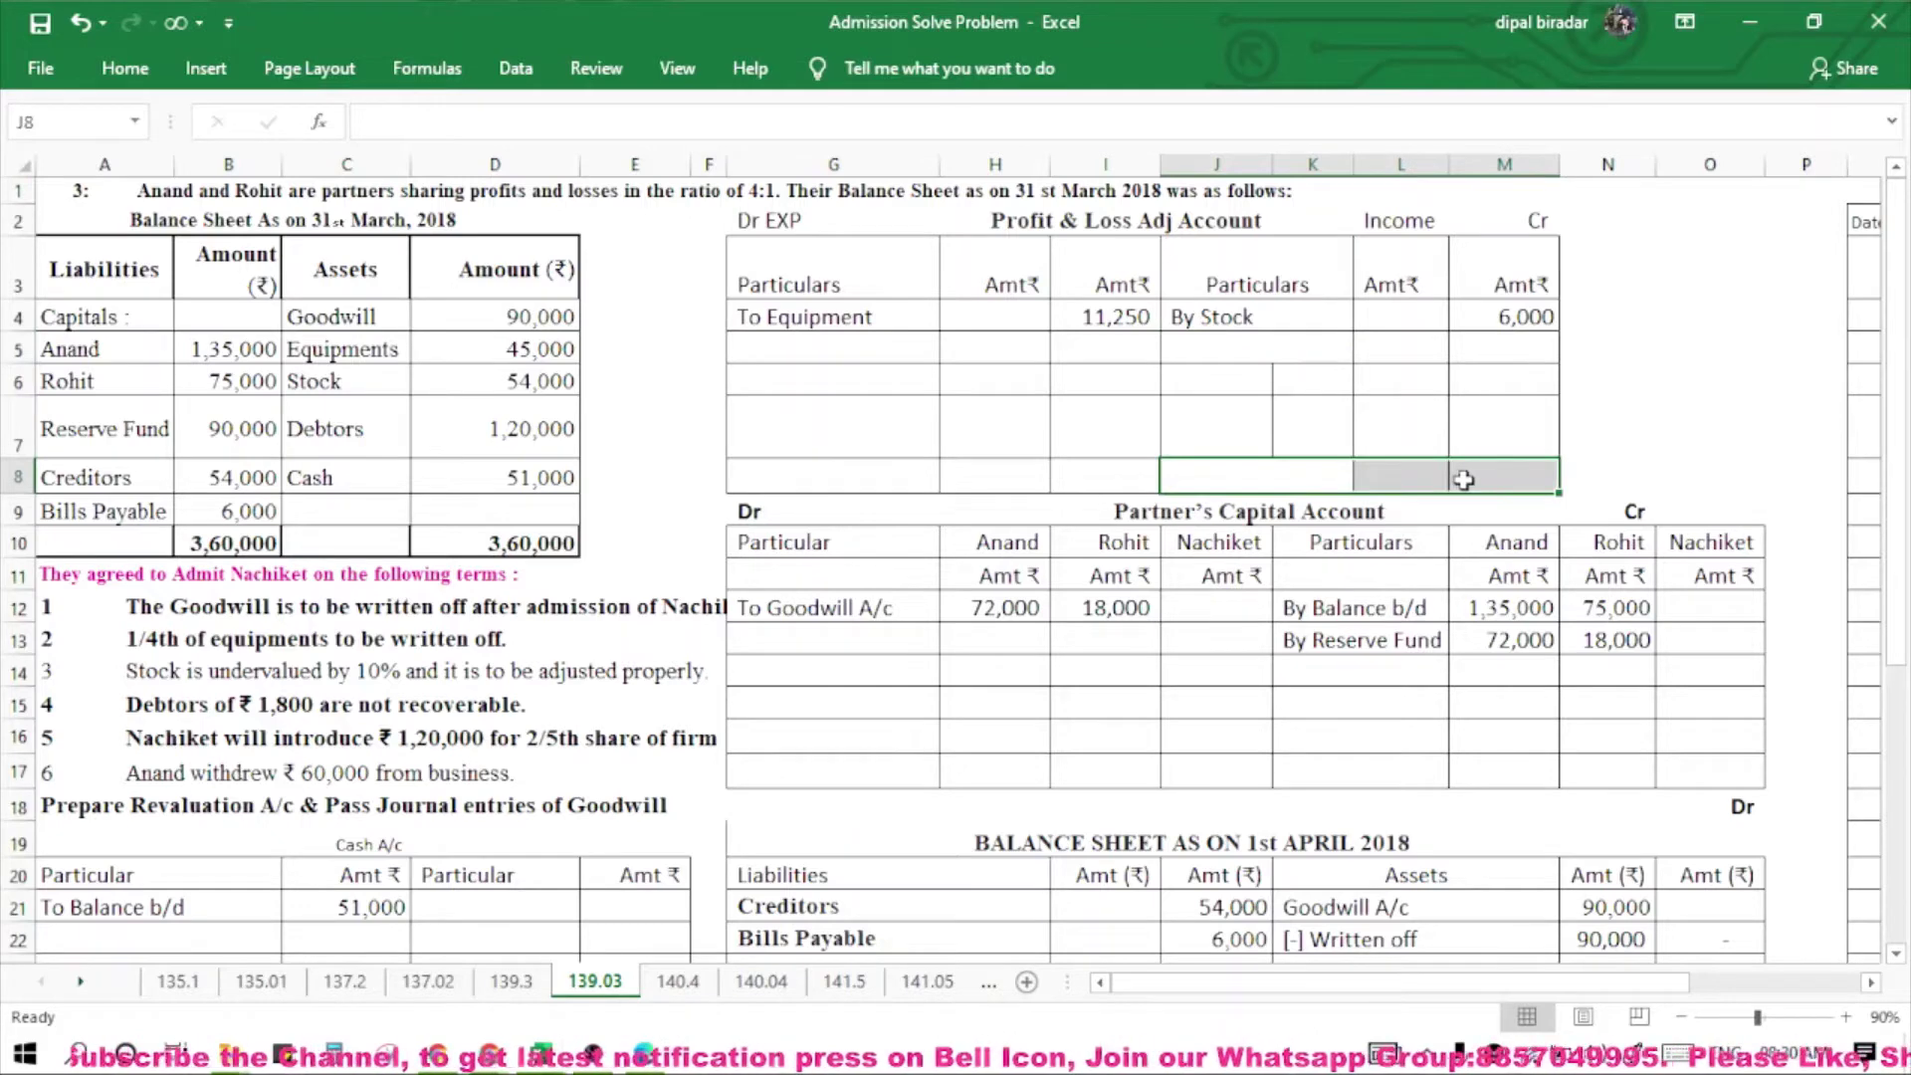
{"action": "key", "text": "ctrl+c"}
{"action": "left_click_drag", "start_coordinate": [1225, 376], "coordinate": [1450, 419]}
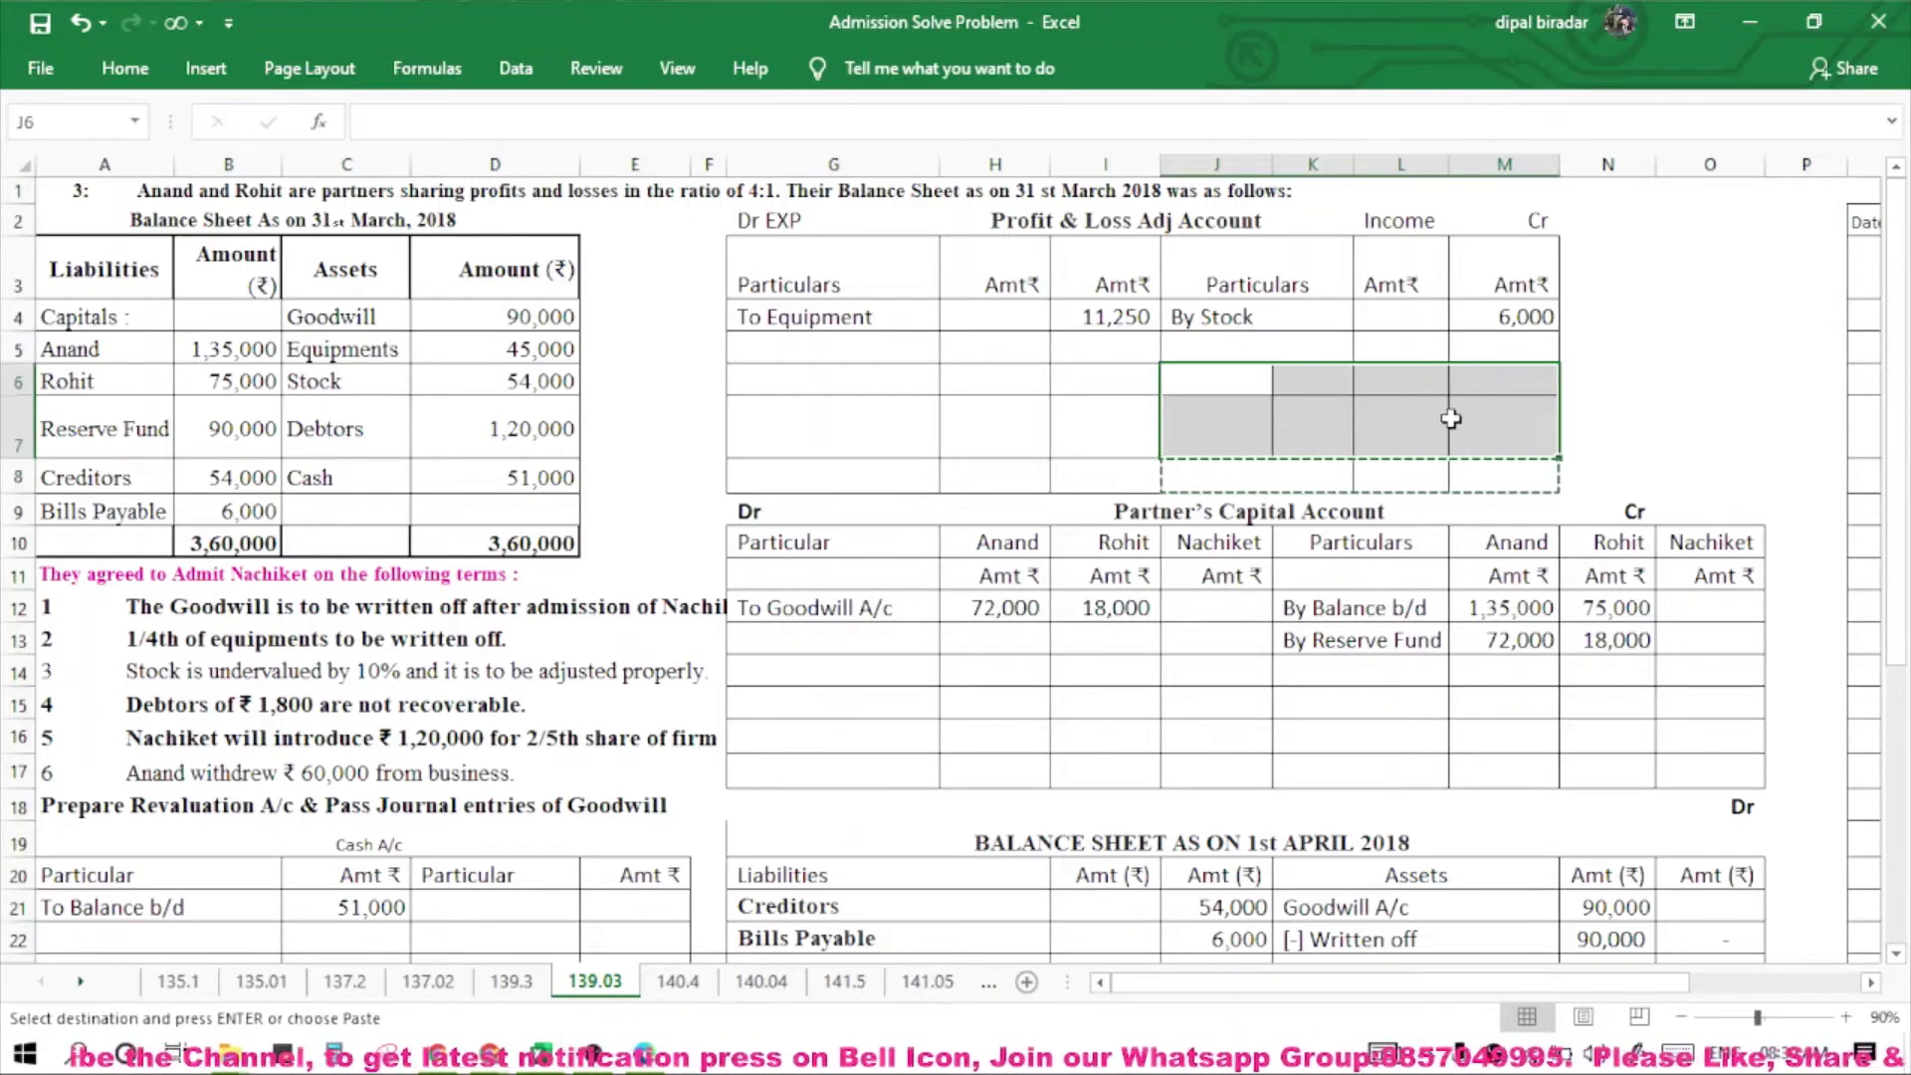
{"action": "key", "text": "ctrl+v"}
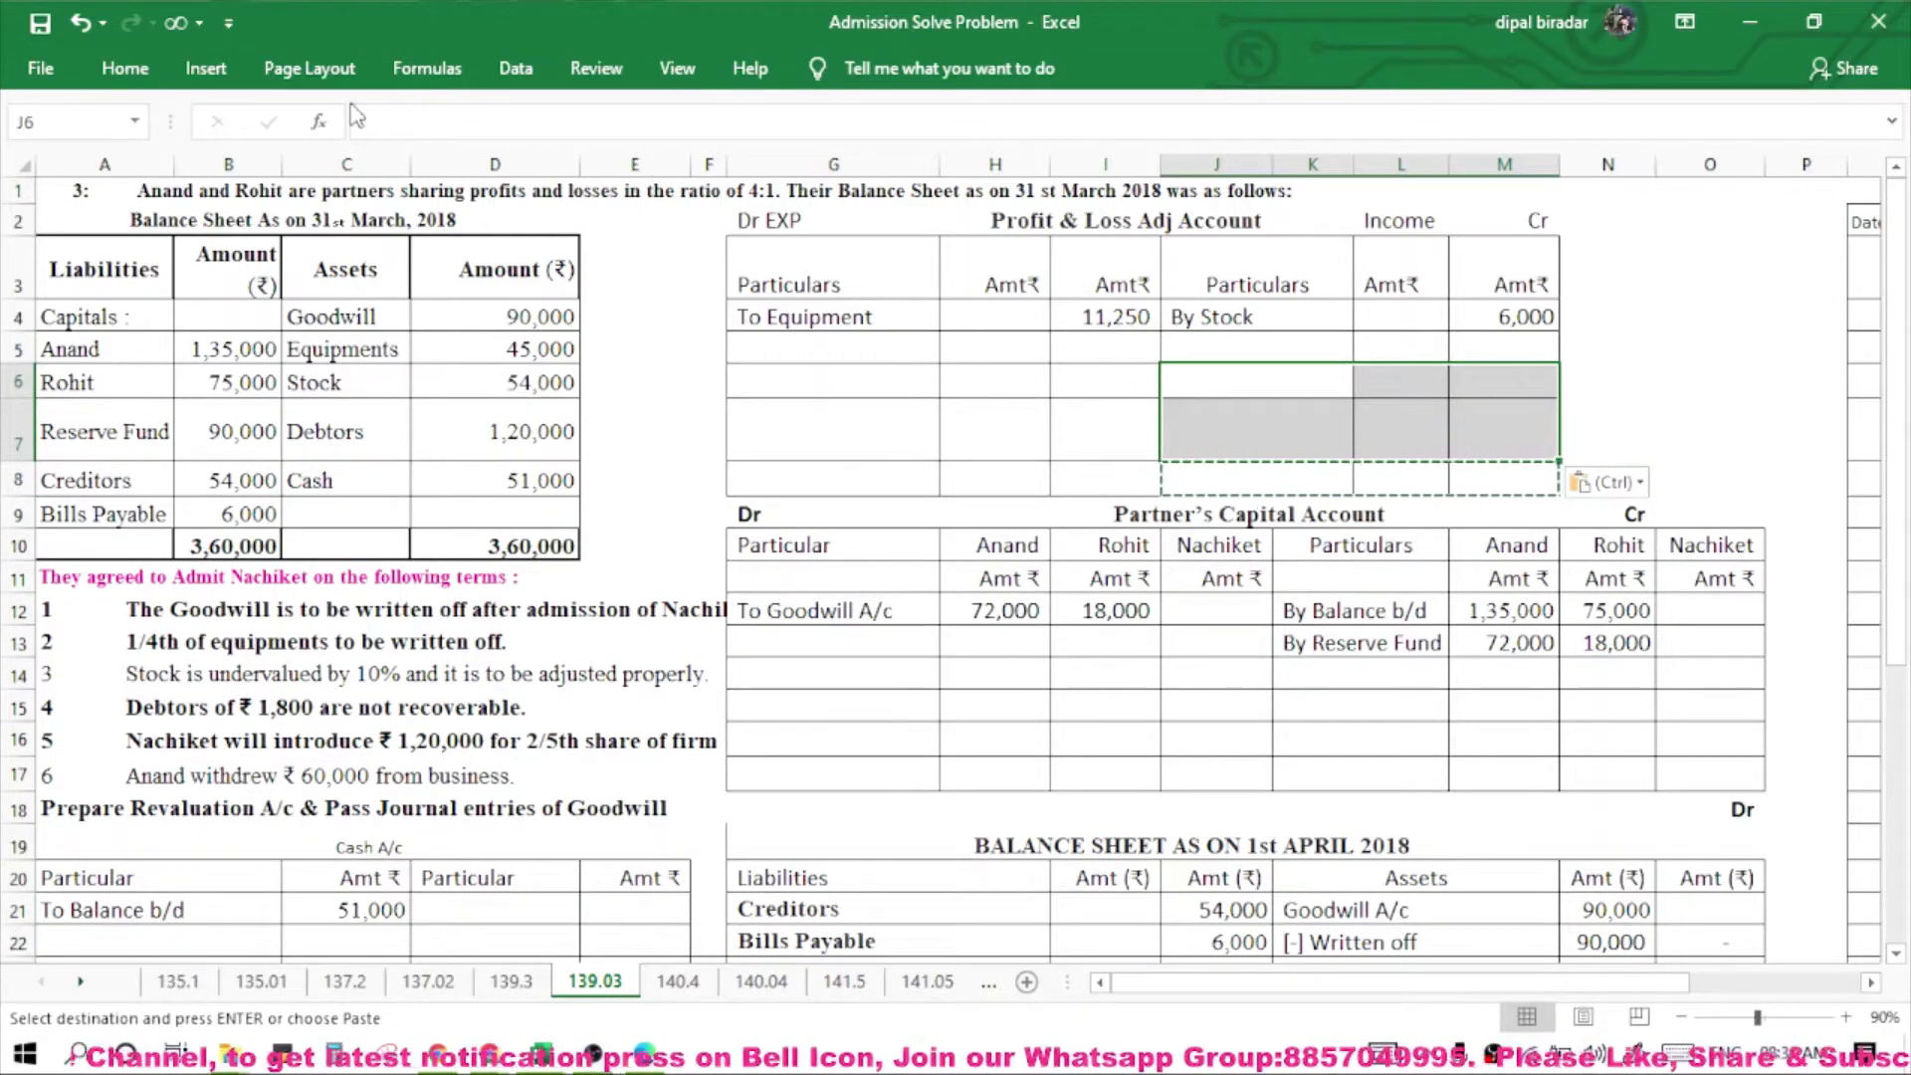
{"action": "left_click", "coordinate": [46, 28]}
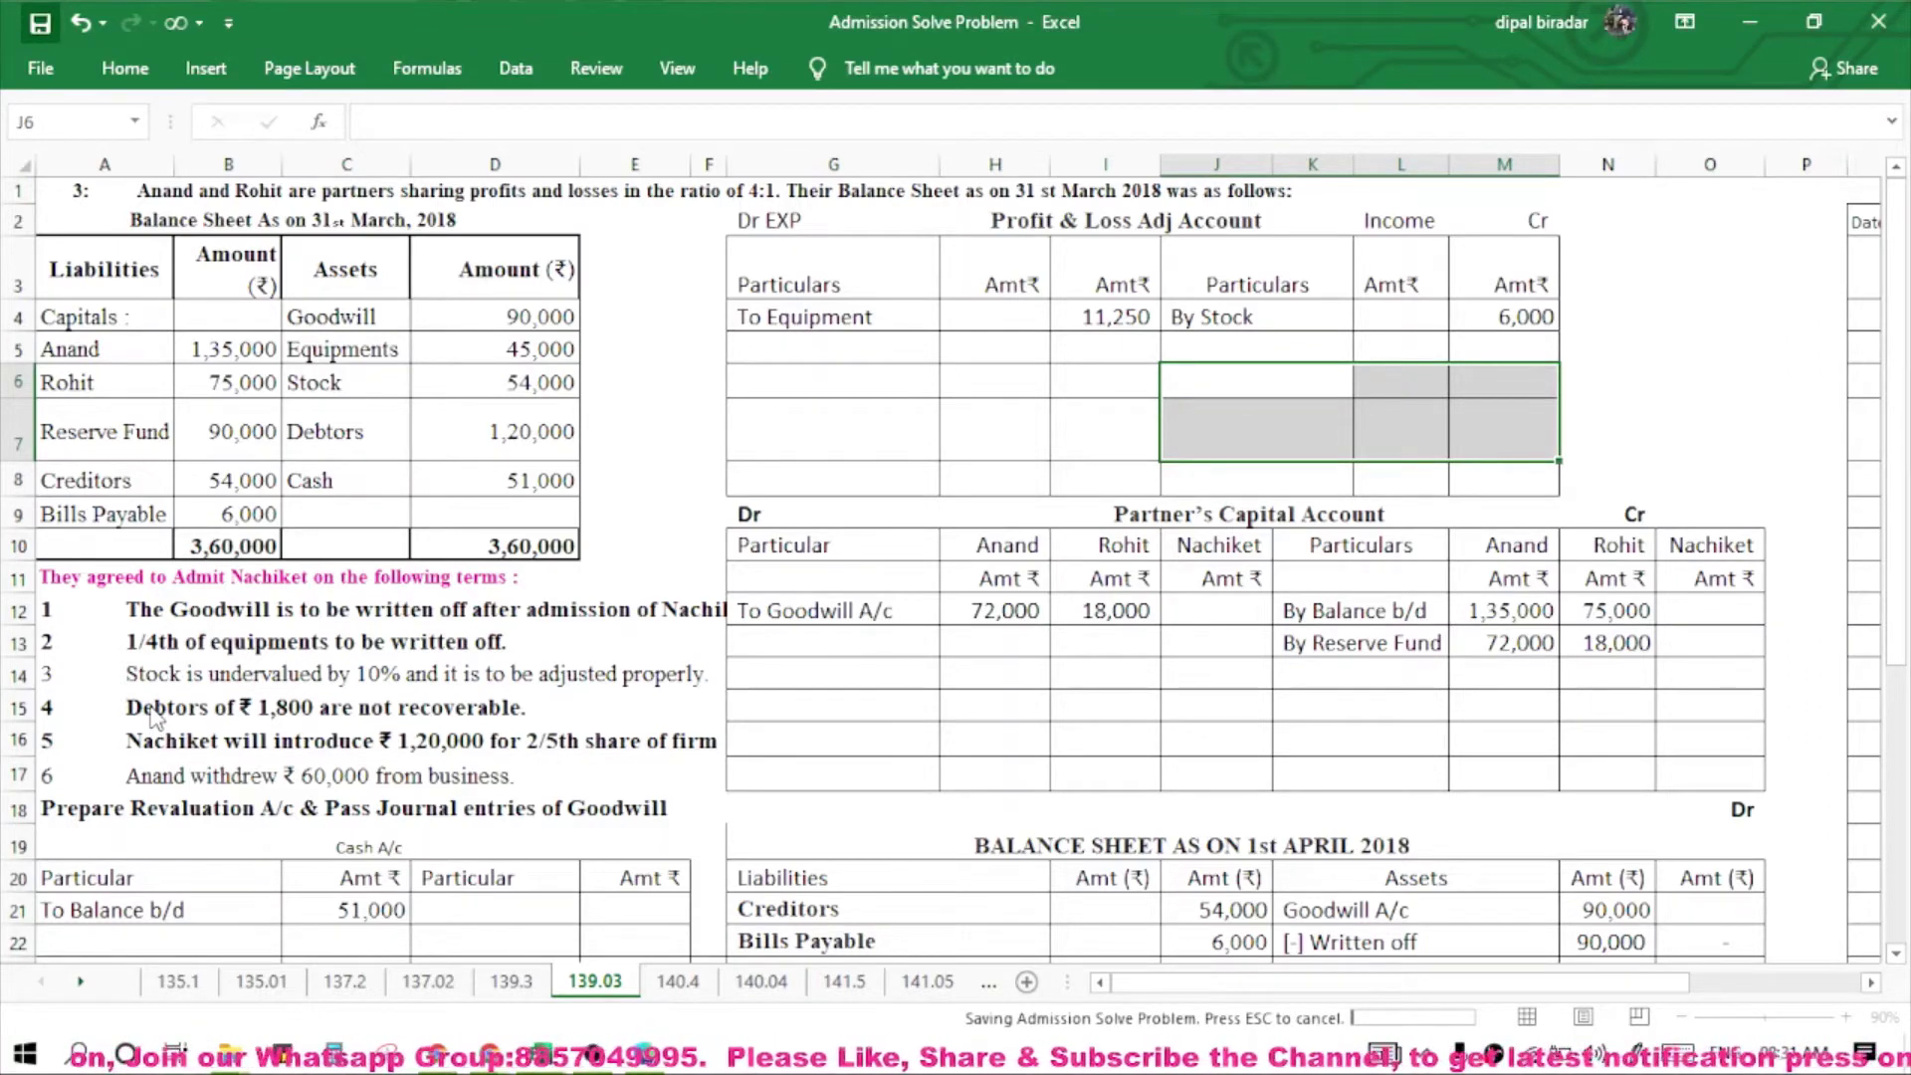
Following admission term 4, add "[-] Bad Debts" in K28 under Debtors in the balance sheet, with 1800 in N28.
{"action": "left_click", "coordinate": [159, 708]}
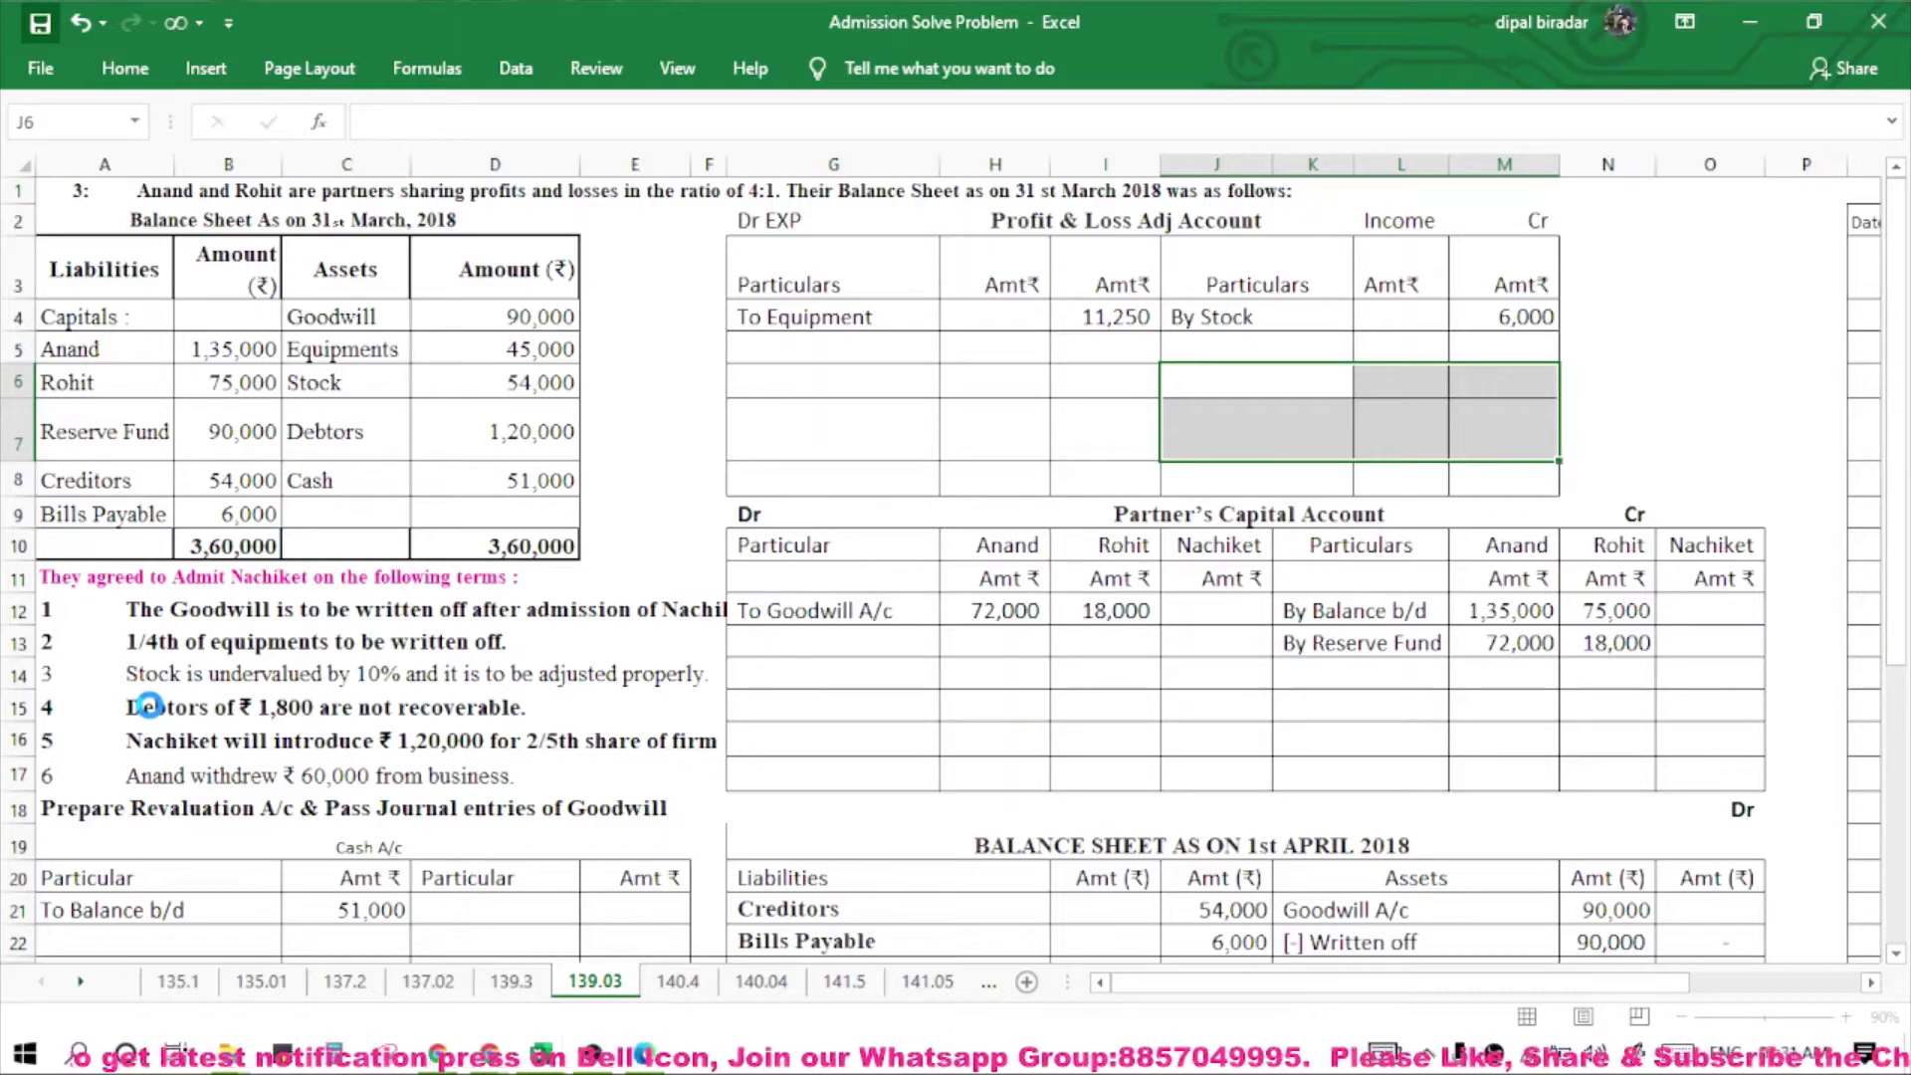
{"action": "left_click", "coordinate": [147, 706]}
{"action": "scroll", "coordinate": [953, 677], "scroll_direction": "down", "scroll_amount": 1}
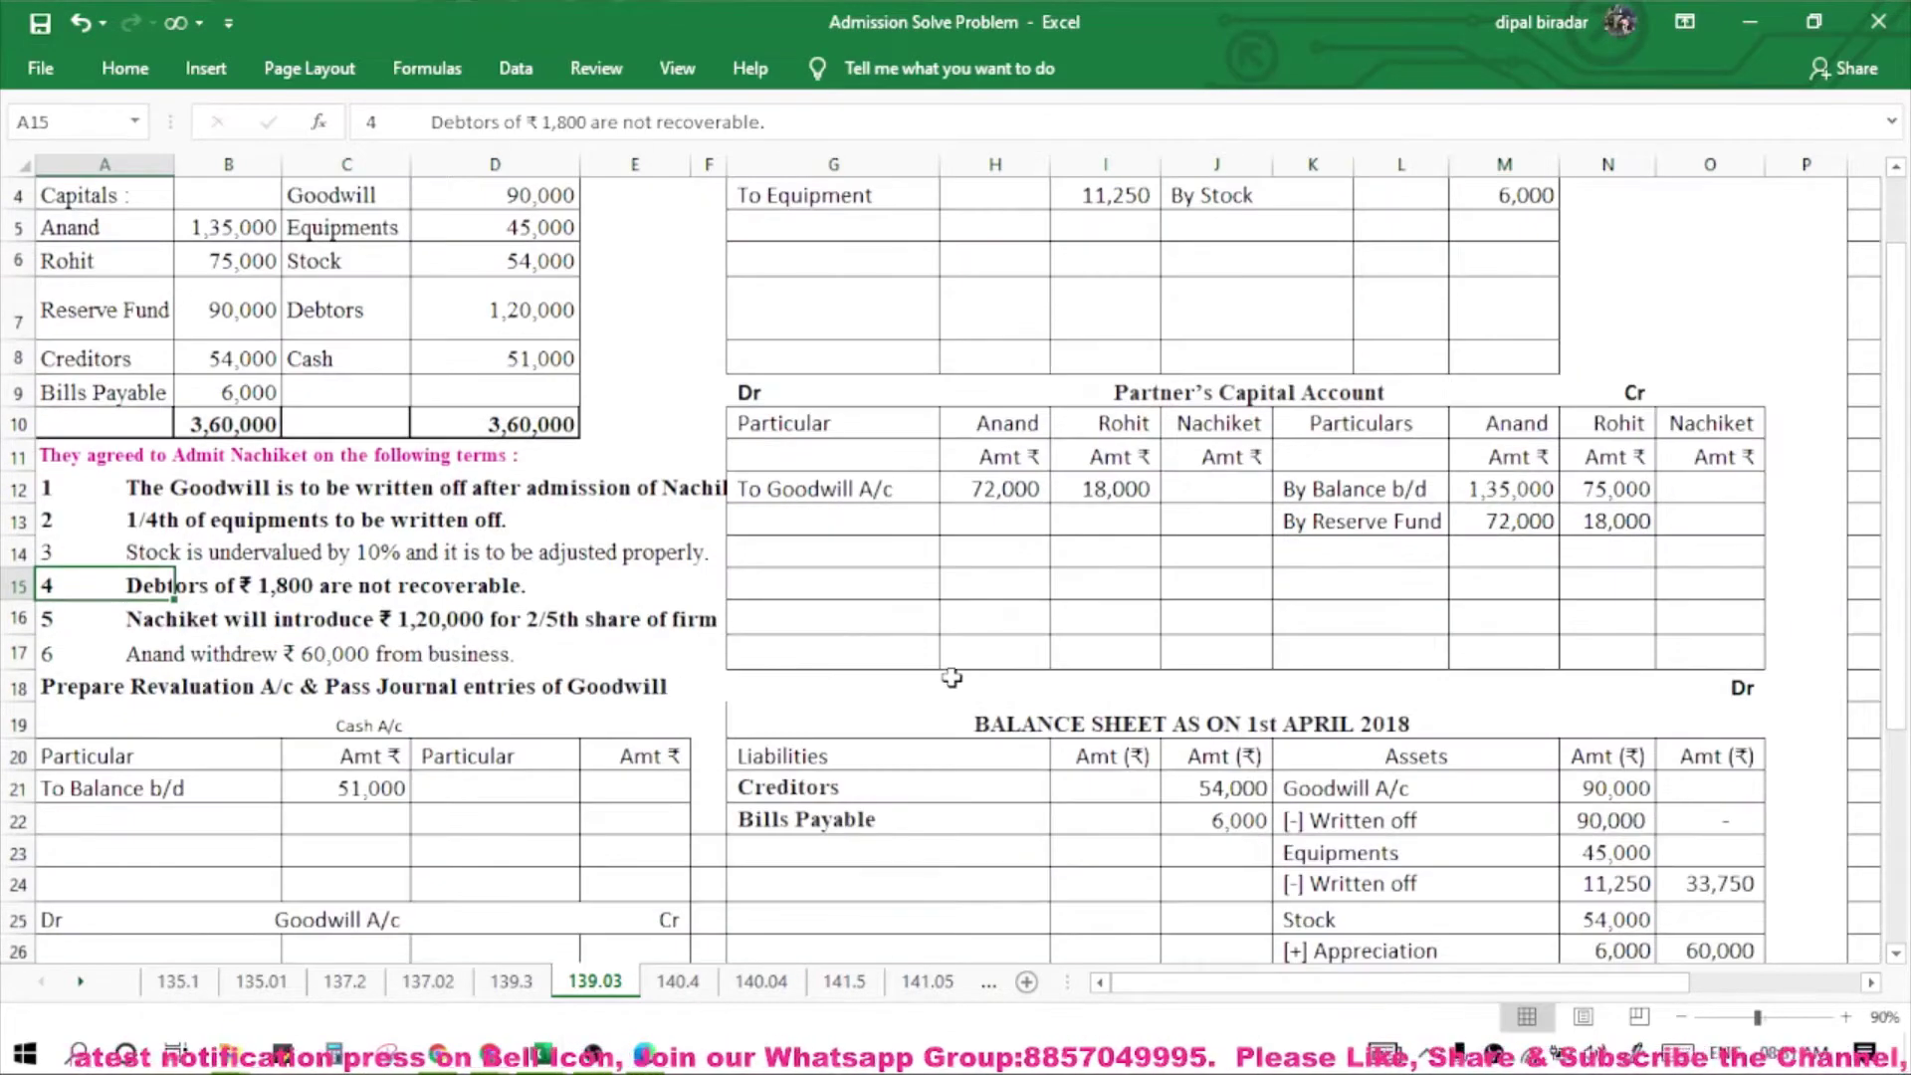
{"action": "scroll", "coordinate": [952, 677], "scroll_direction": "down", "scroll_amount": 2}
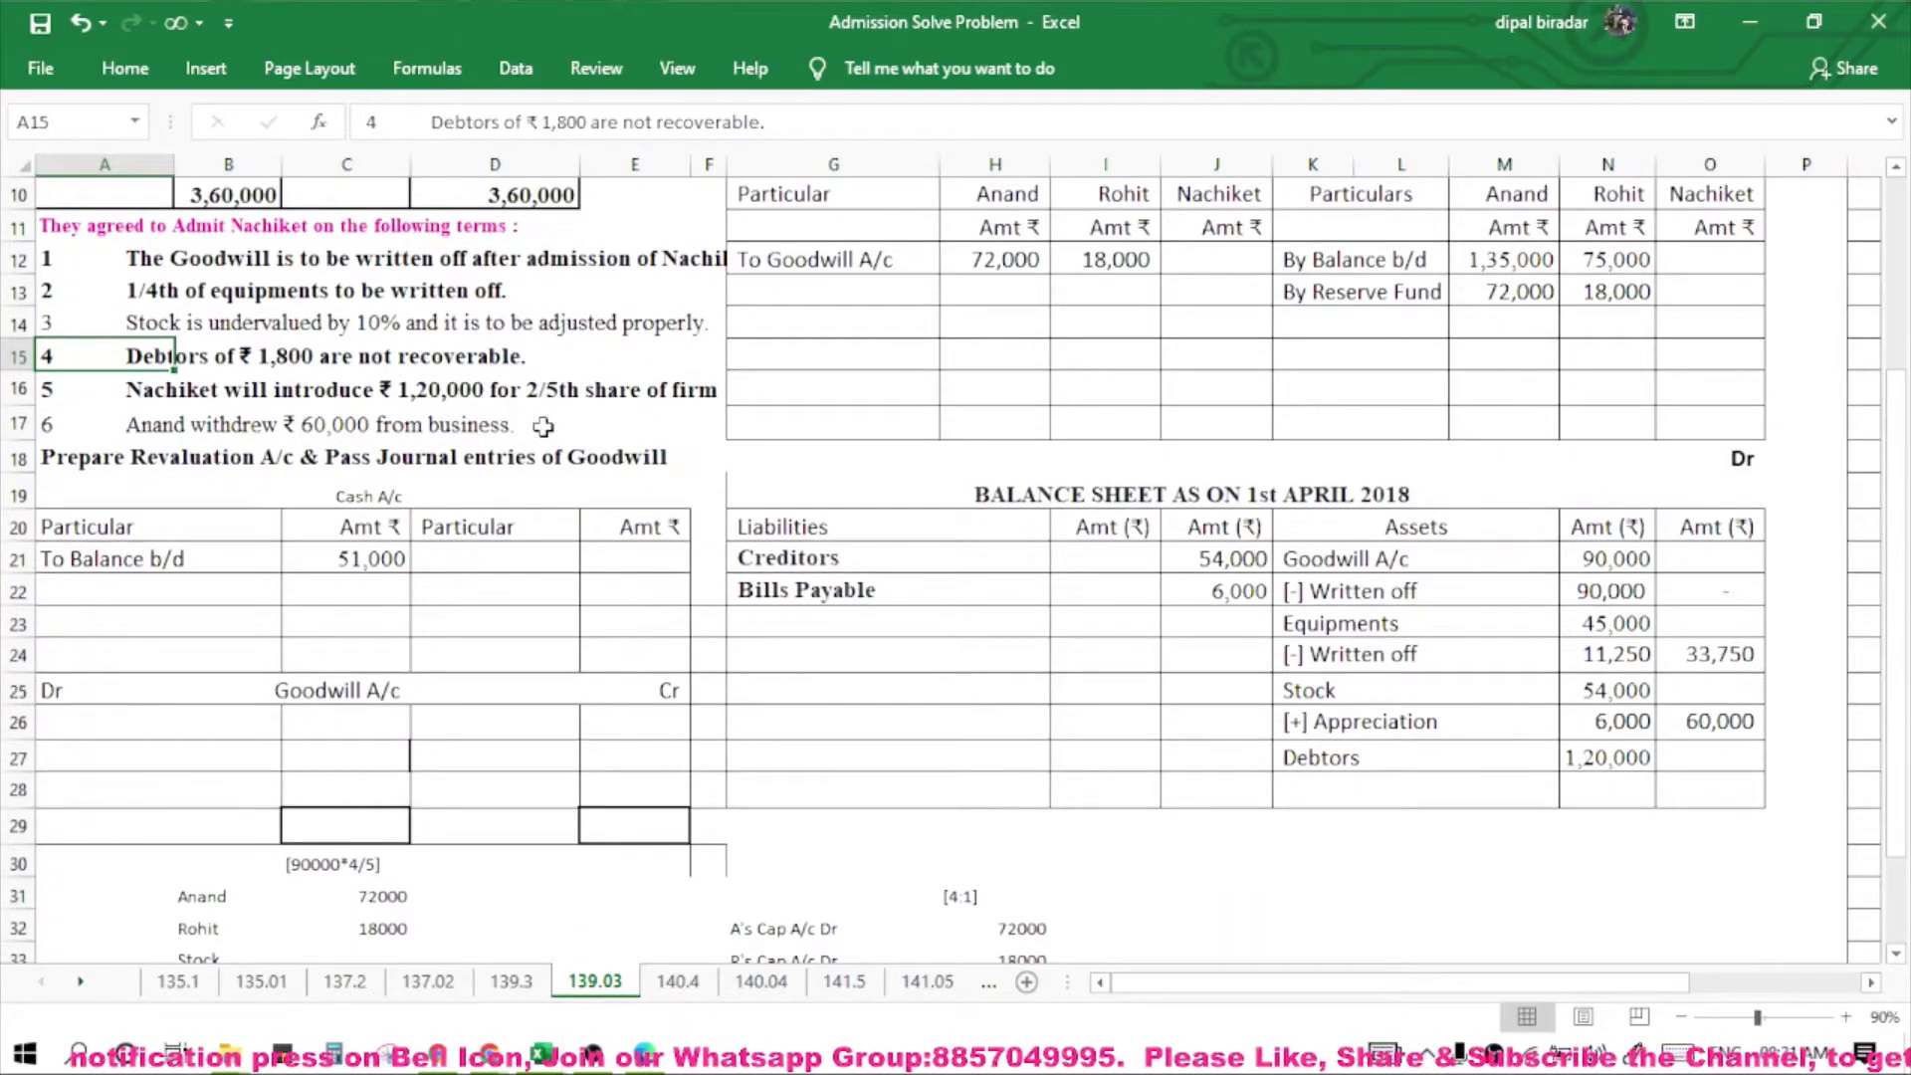
{"action": "left_click", "coordinate": [1338, 785]}
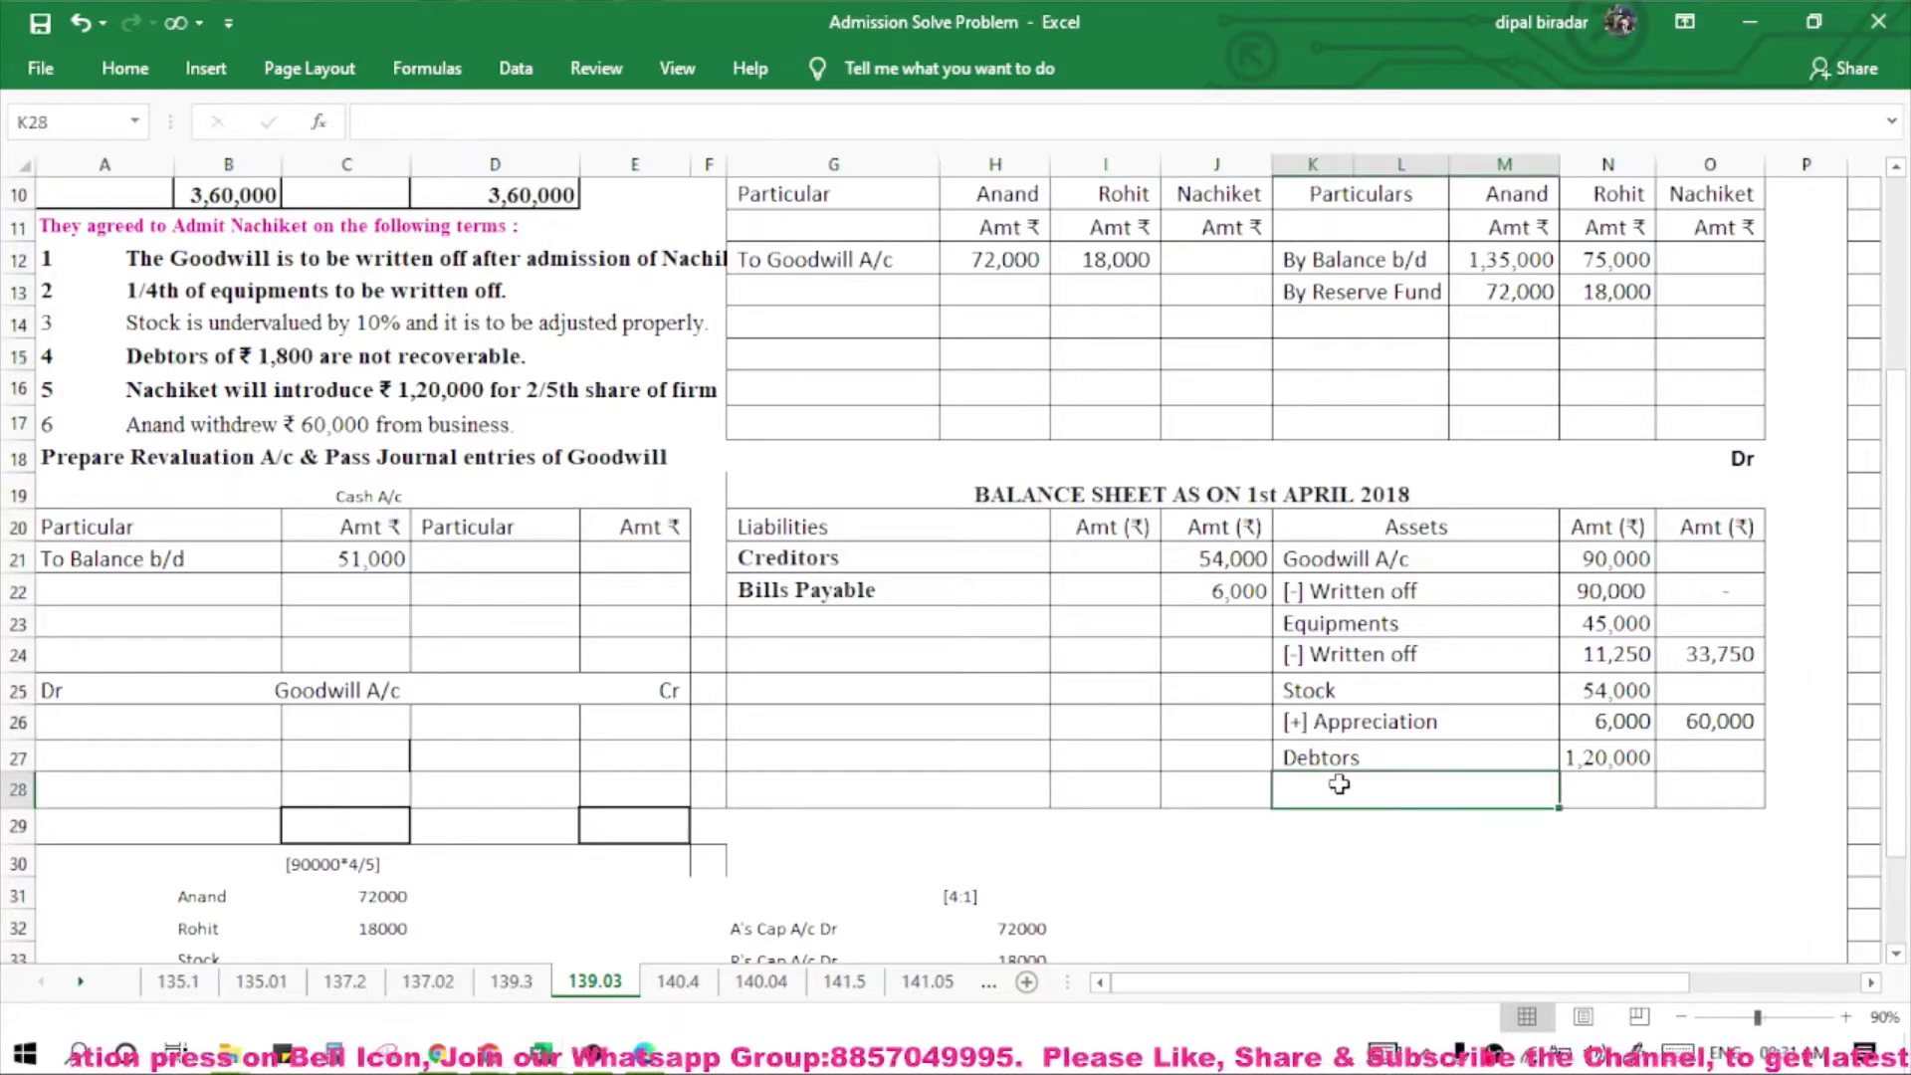
{"action": "type", "text": "[-]"}
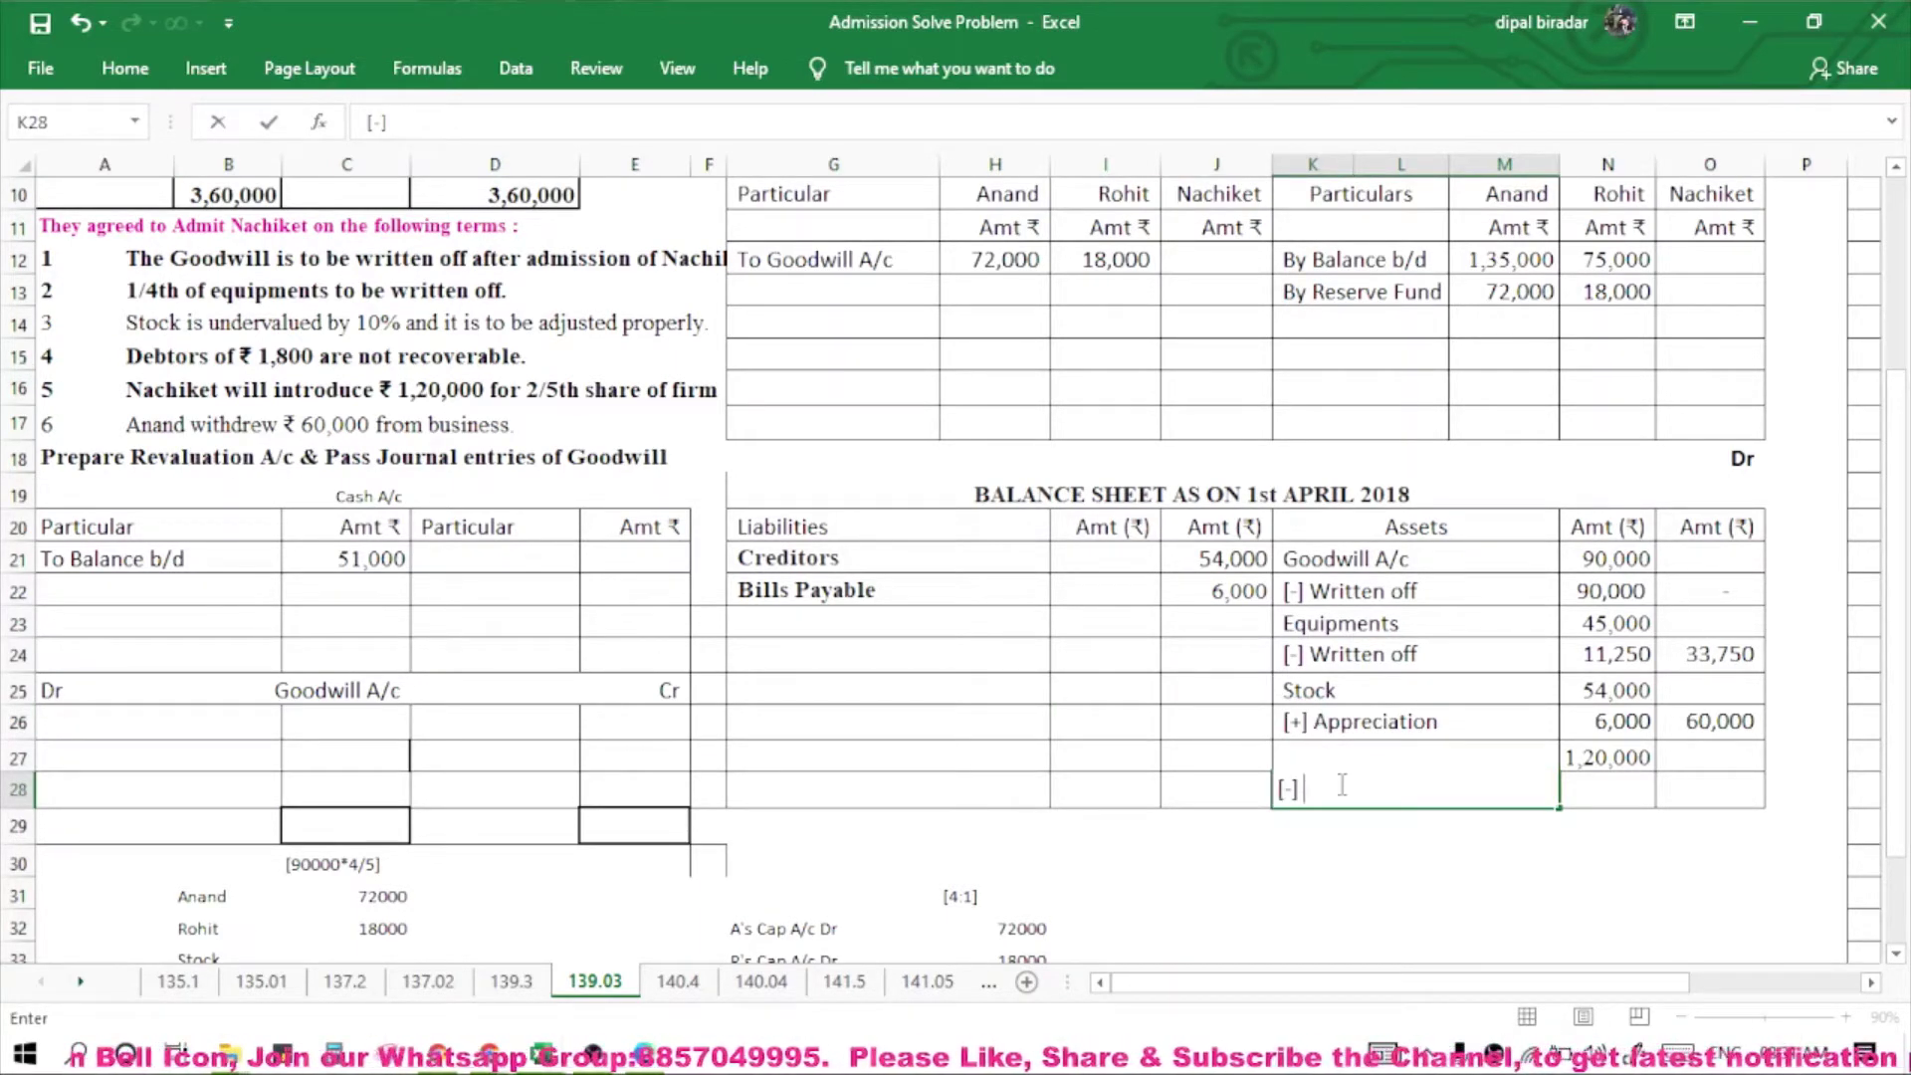
{"action": "type", "text": " Bad"}
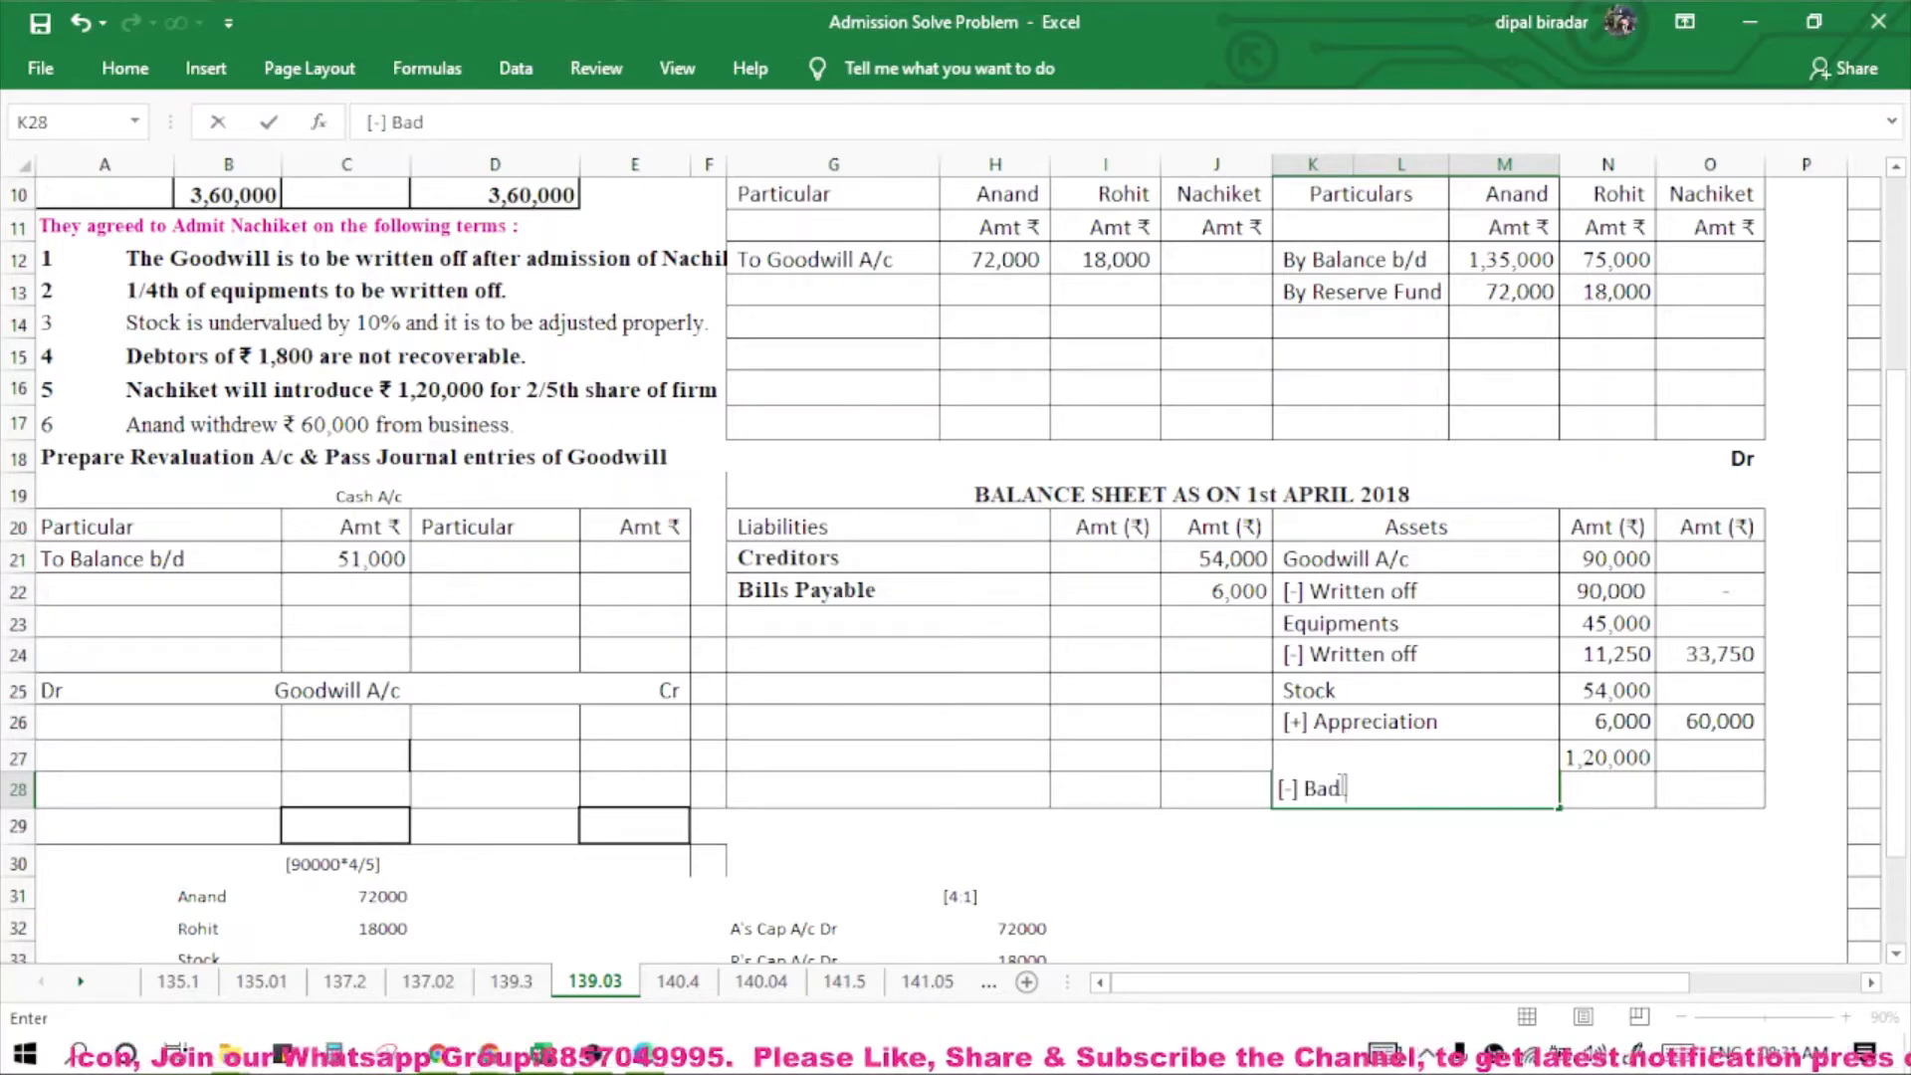
{"action": "type", "text": " Debts"}
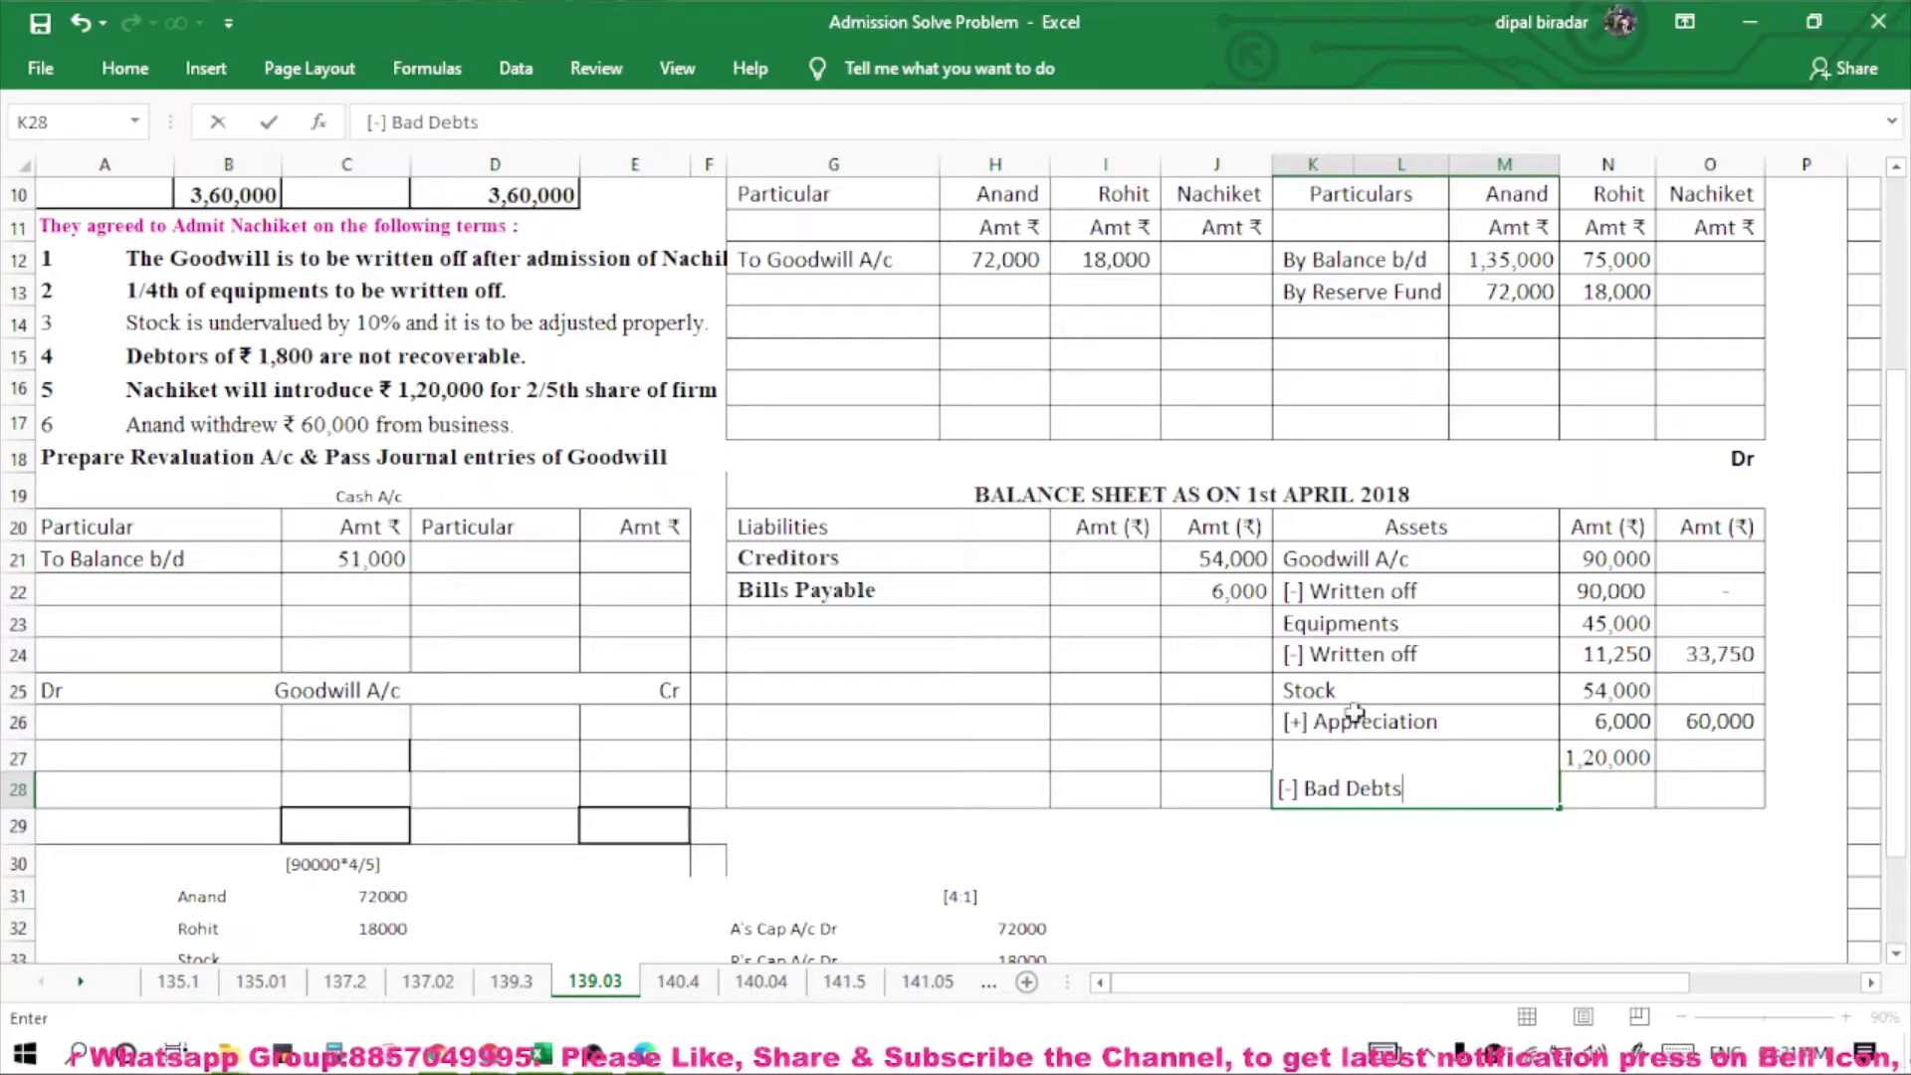
{"action": "left_click", "coordinate": [1587, 791]}
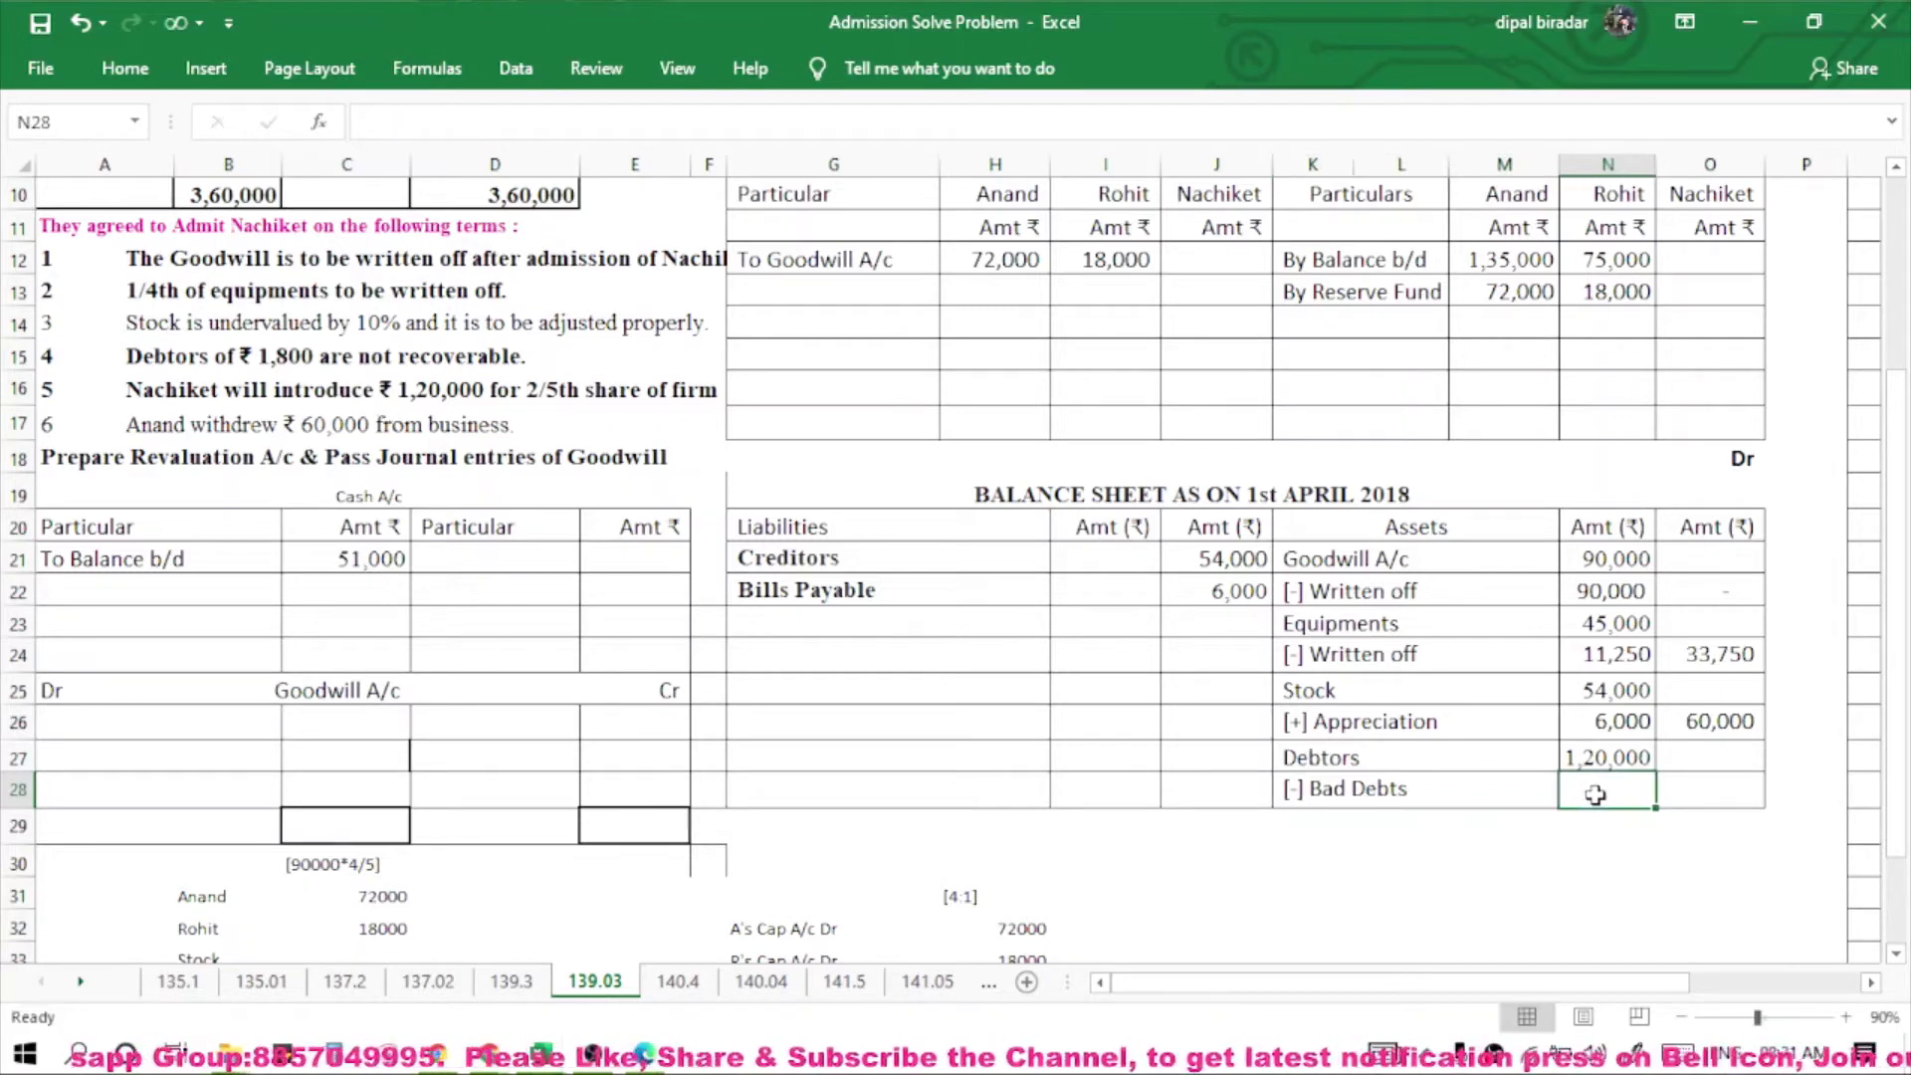
{"action": "type", "text": "1800"}
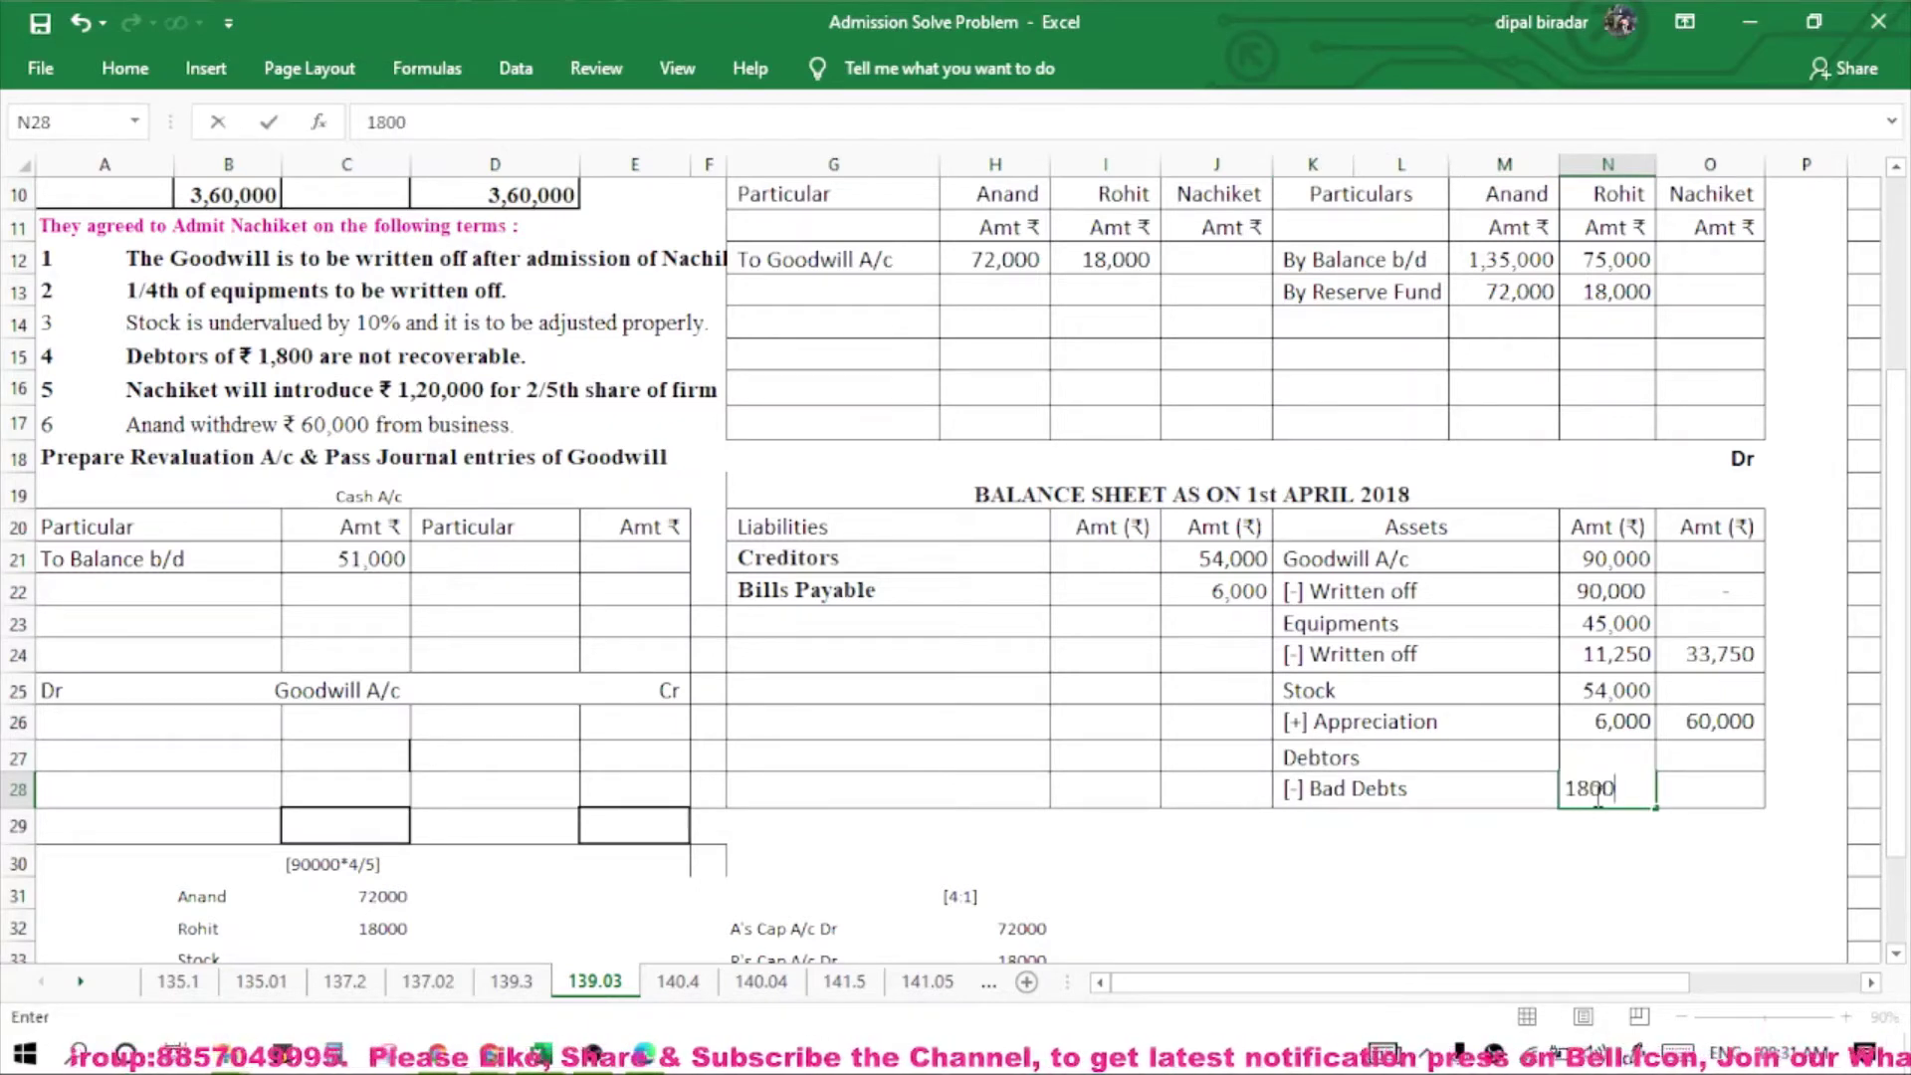
{"action": "key", "text": "Tab"}
{"action": "type", "text": "="}
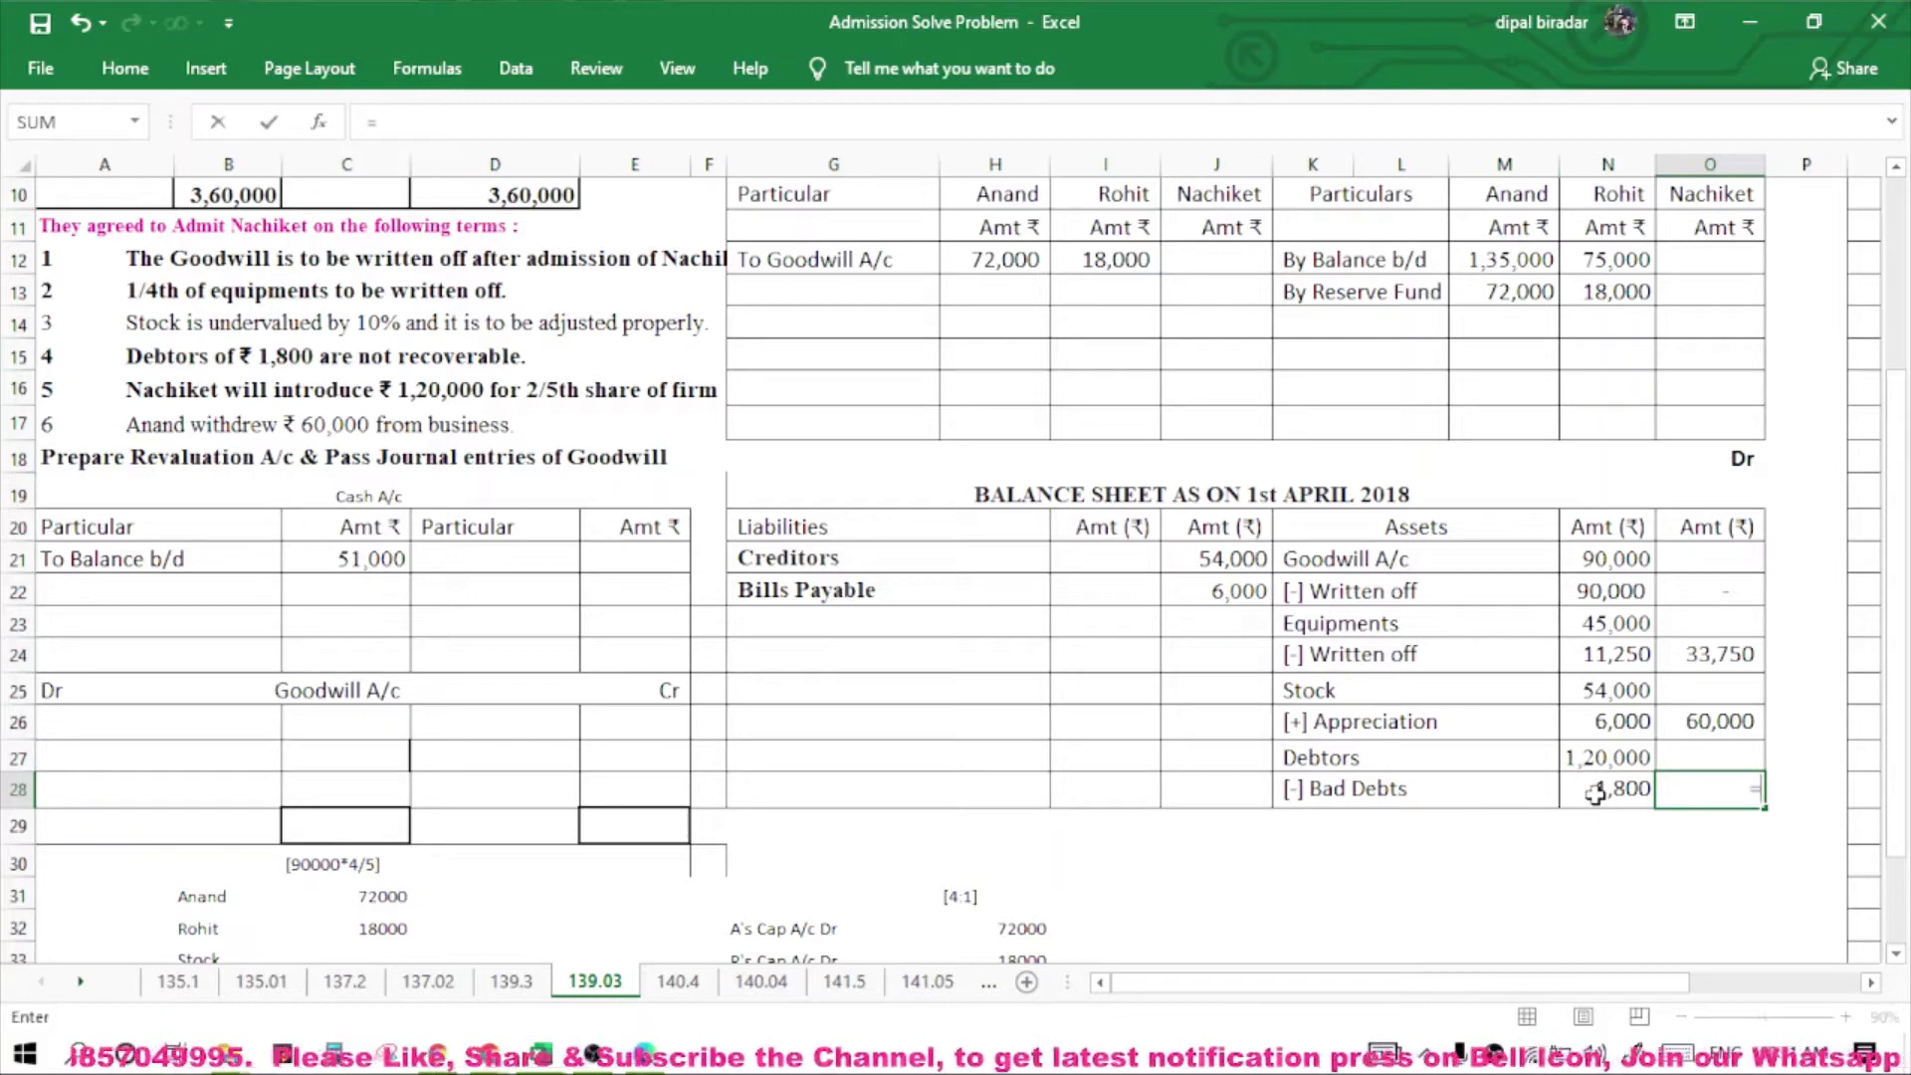
{"action": "type", "text": "1"}
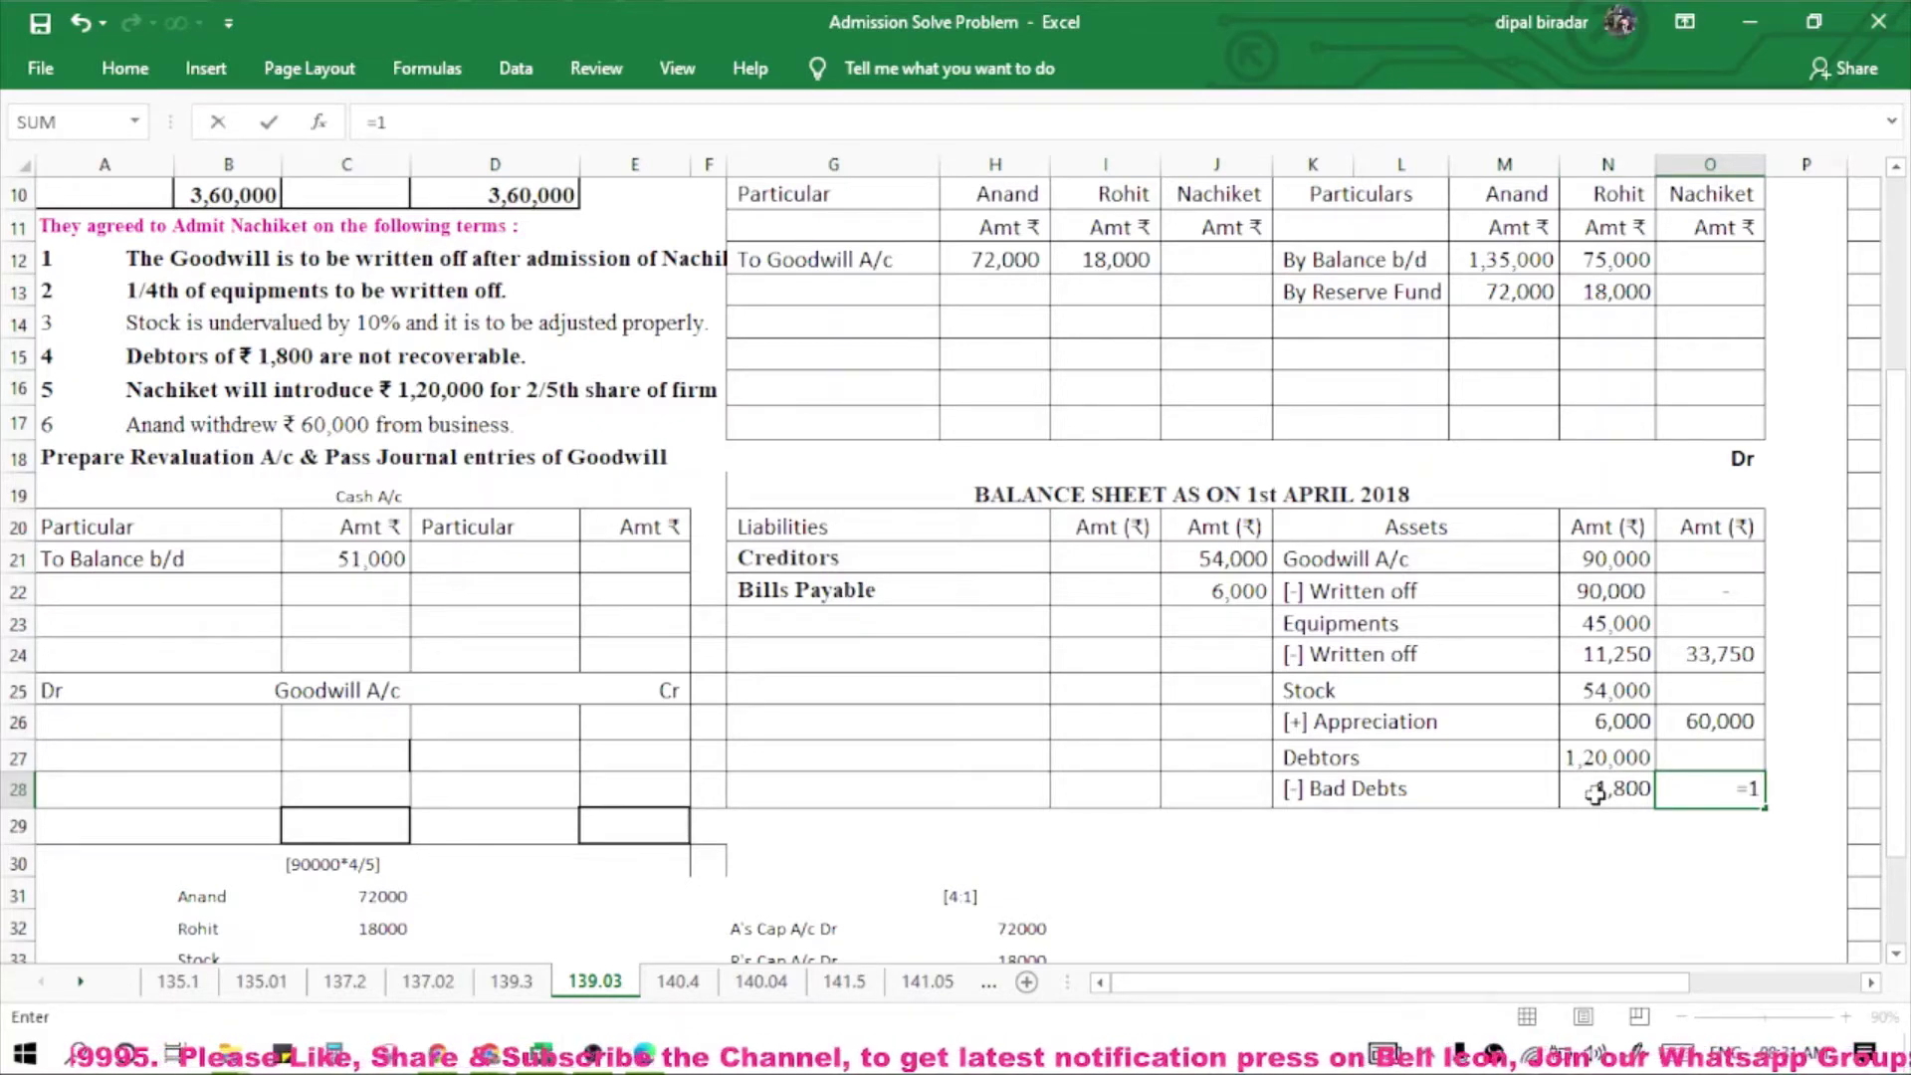
{"action": "type", "text": "20000"}
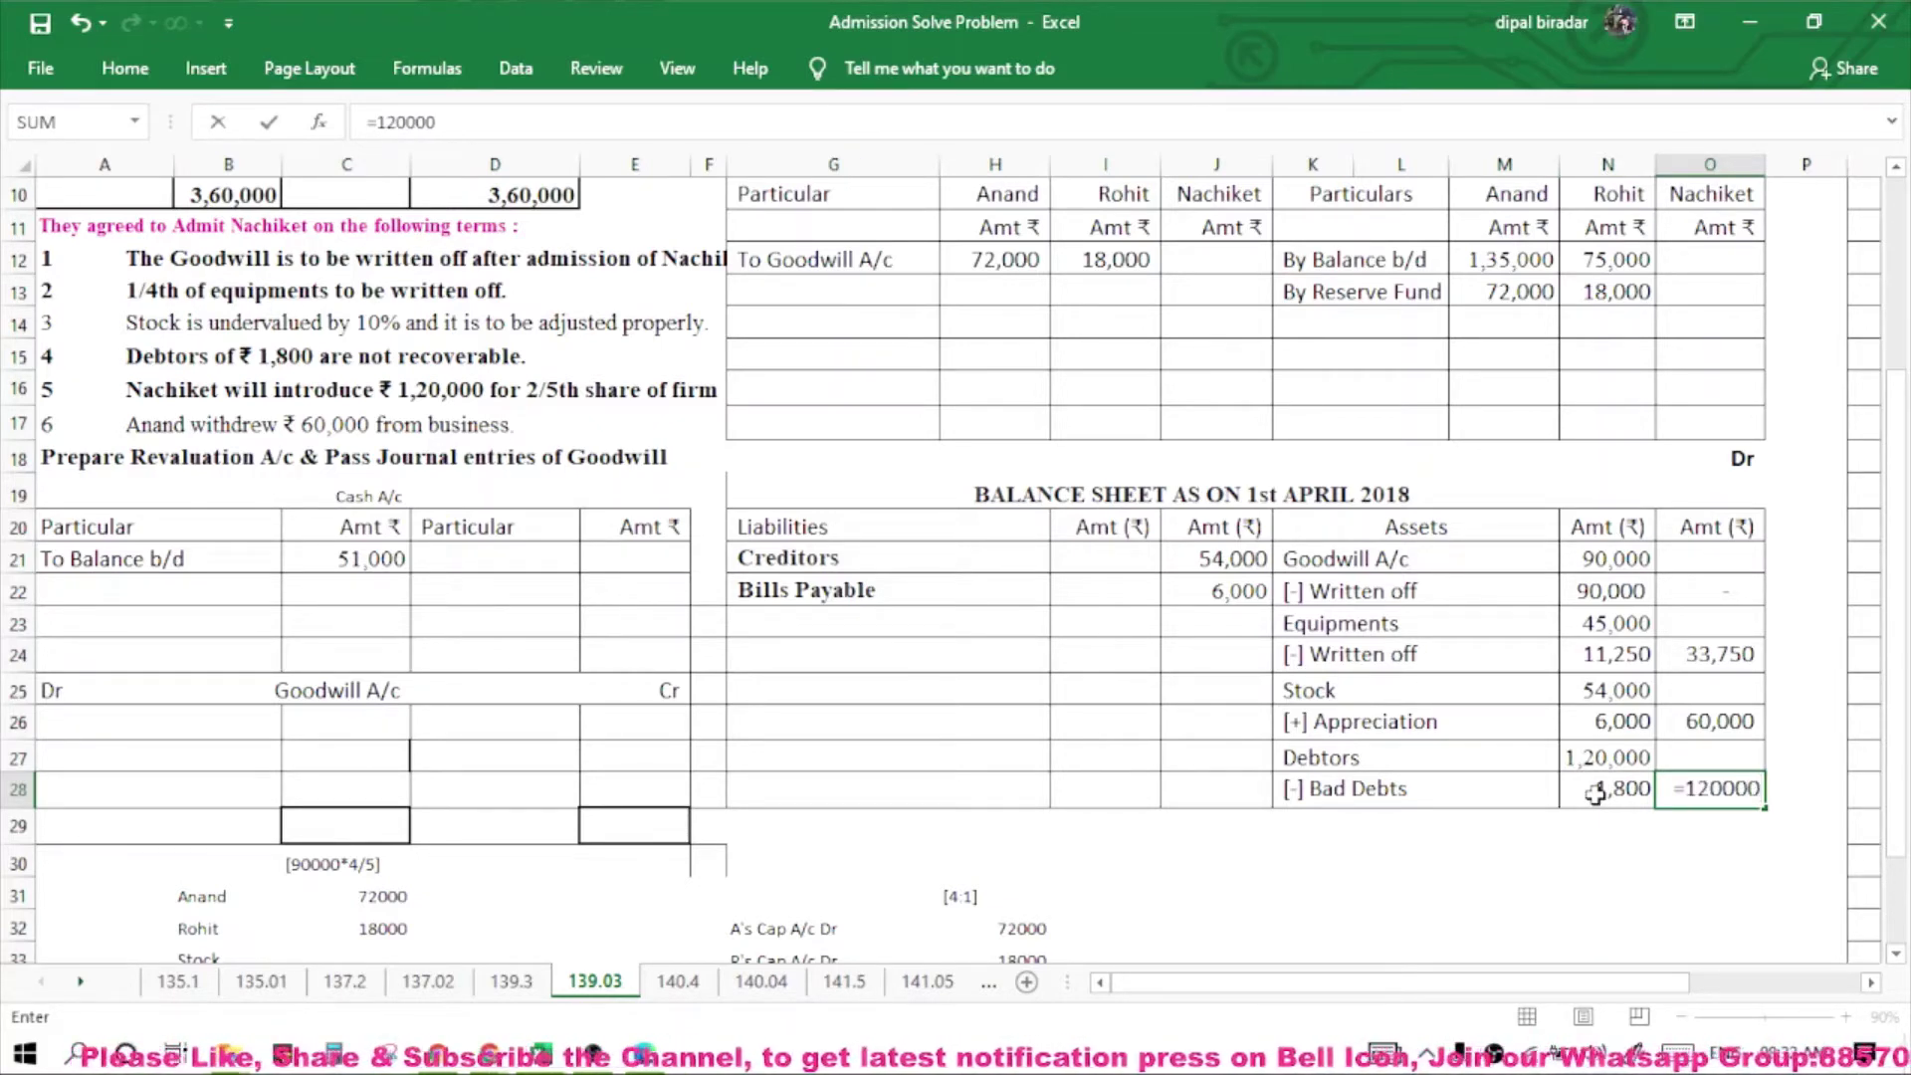
{"action": "type", "text": "-1800"}
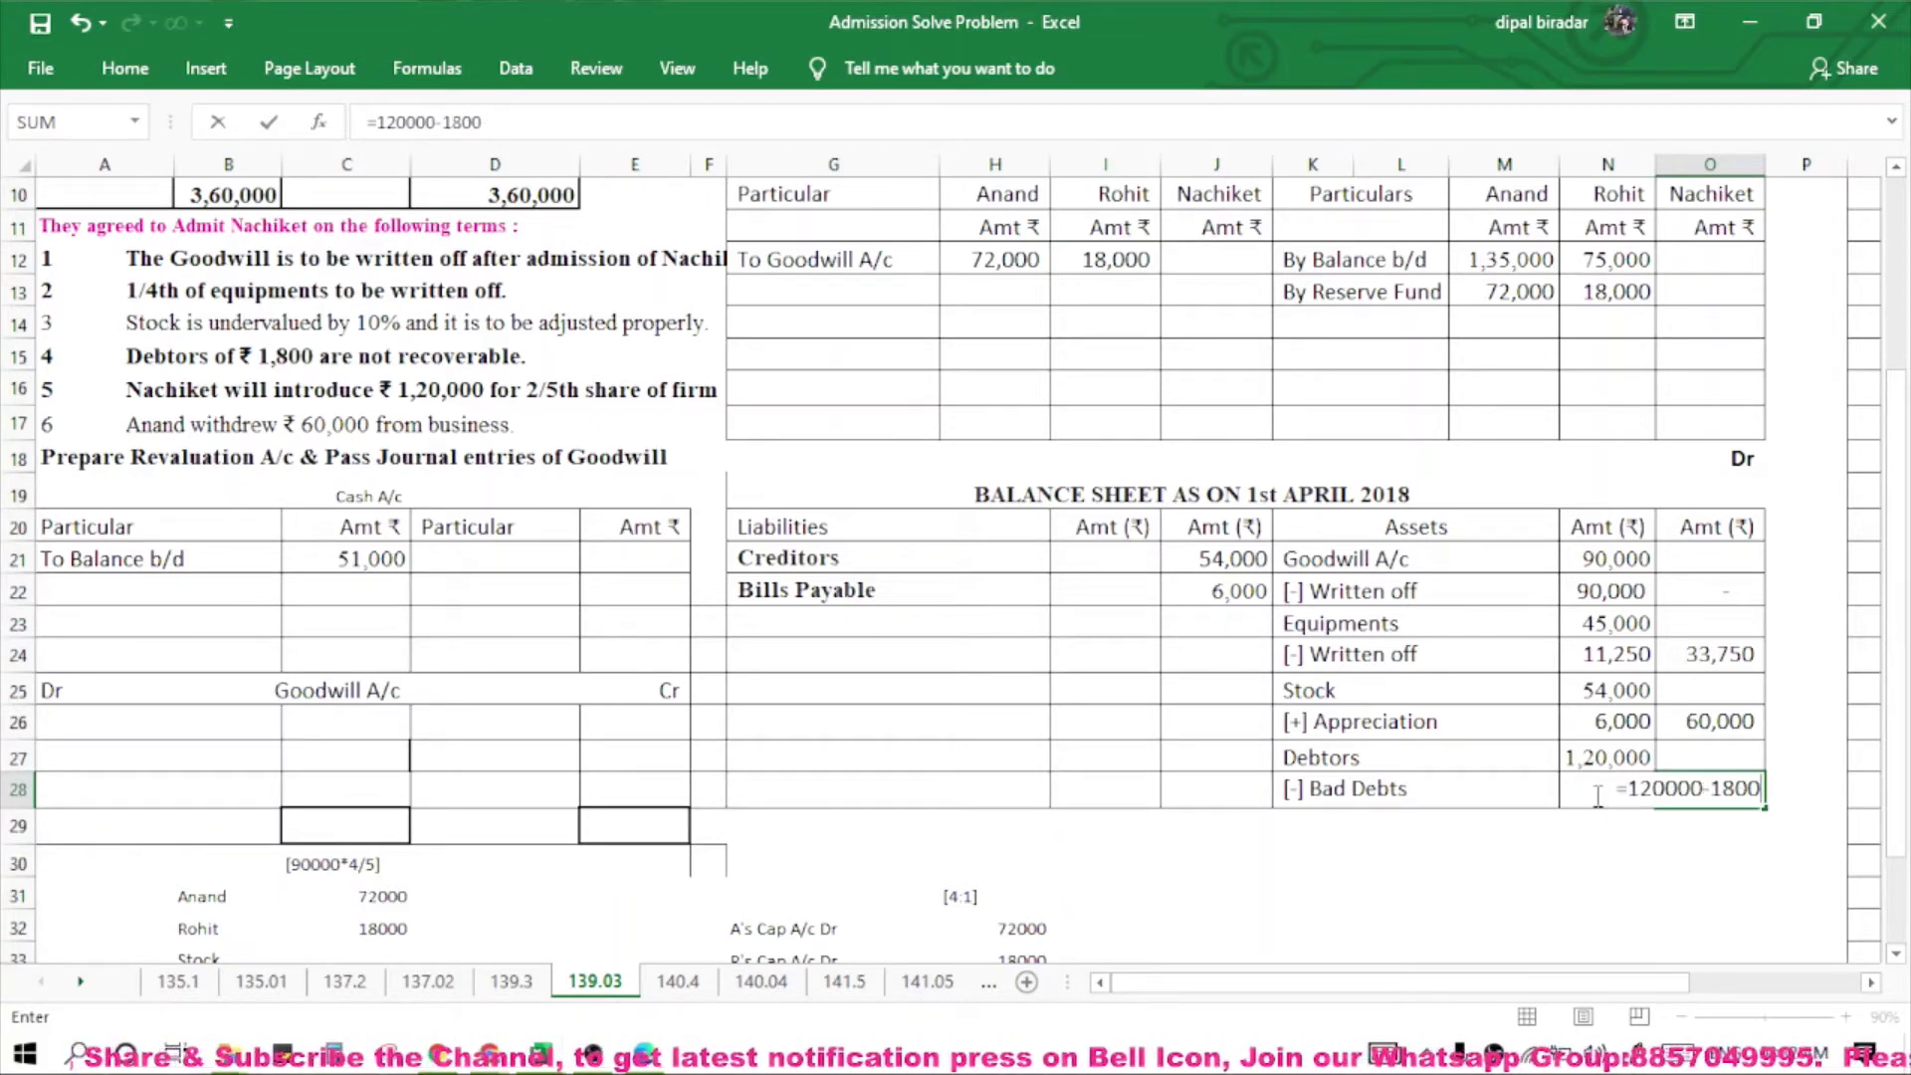
{"action": "key", "text": "Return"}
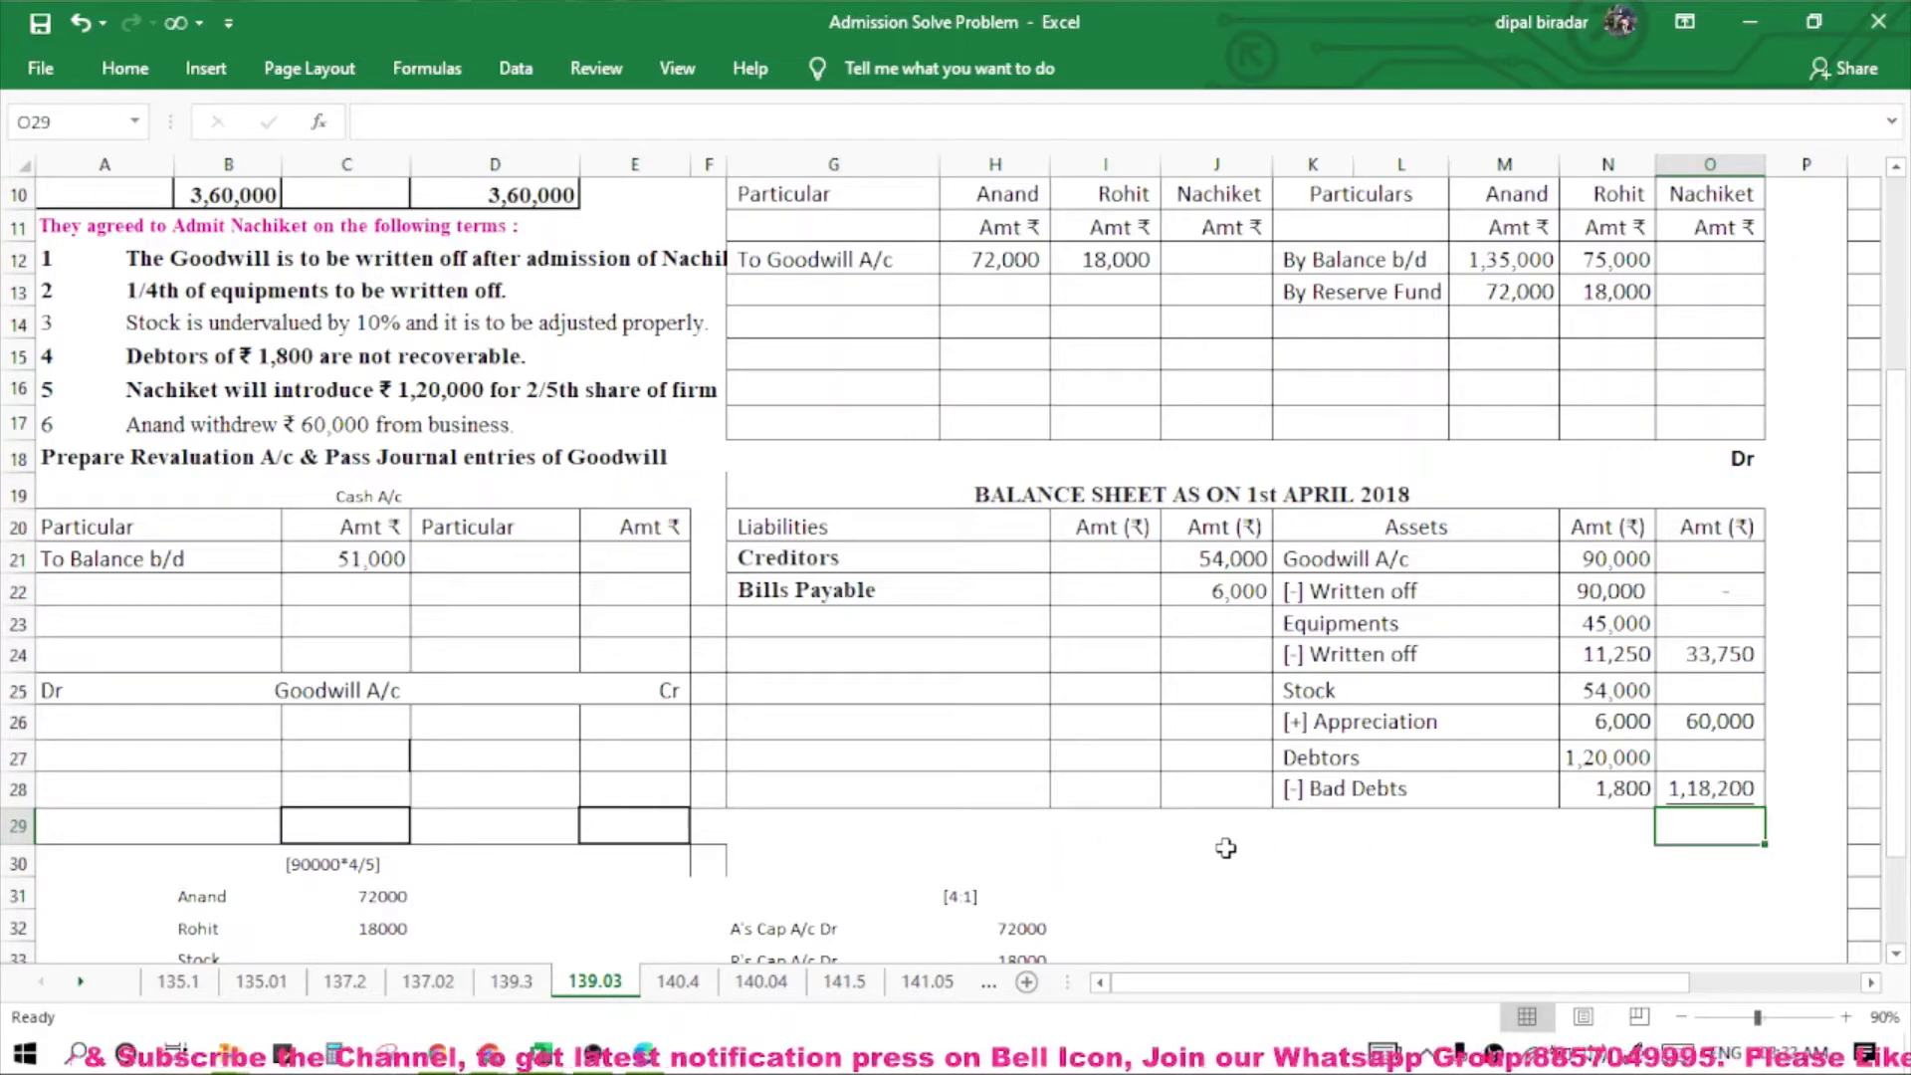
Extend the balance sheet by copying rows 27 and 28 to G29, and clear the duplicated contents in K29:O30.
{"action": "left_click_drag", "start_coordinate": [871, 782], "coordinate": [1693, 758]}
{"action": "key", "text": "ctrl+c"}
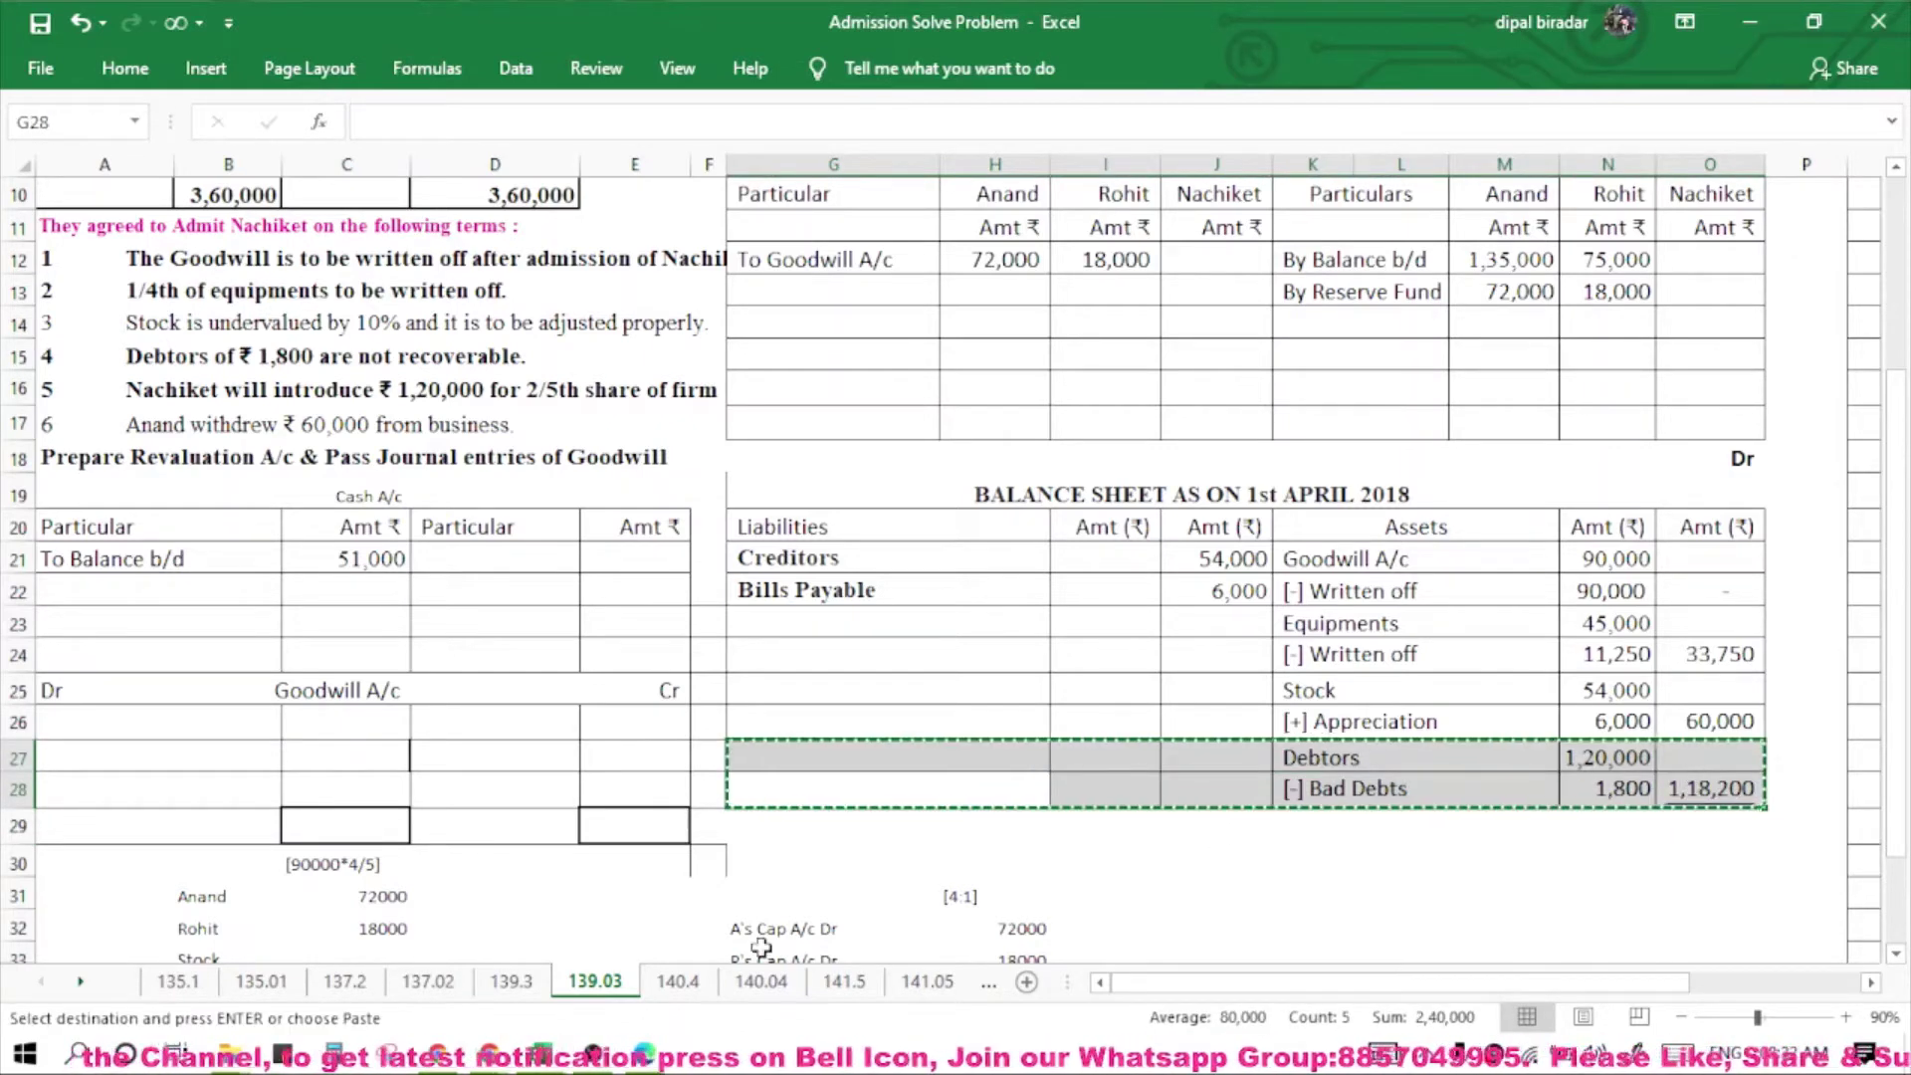
{"action": "left_click", "coordinate": [774, 830]}
{"action": "key", "text": "ctrl+v"}
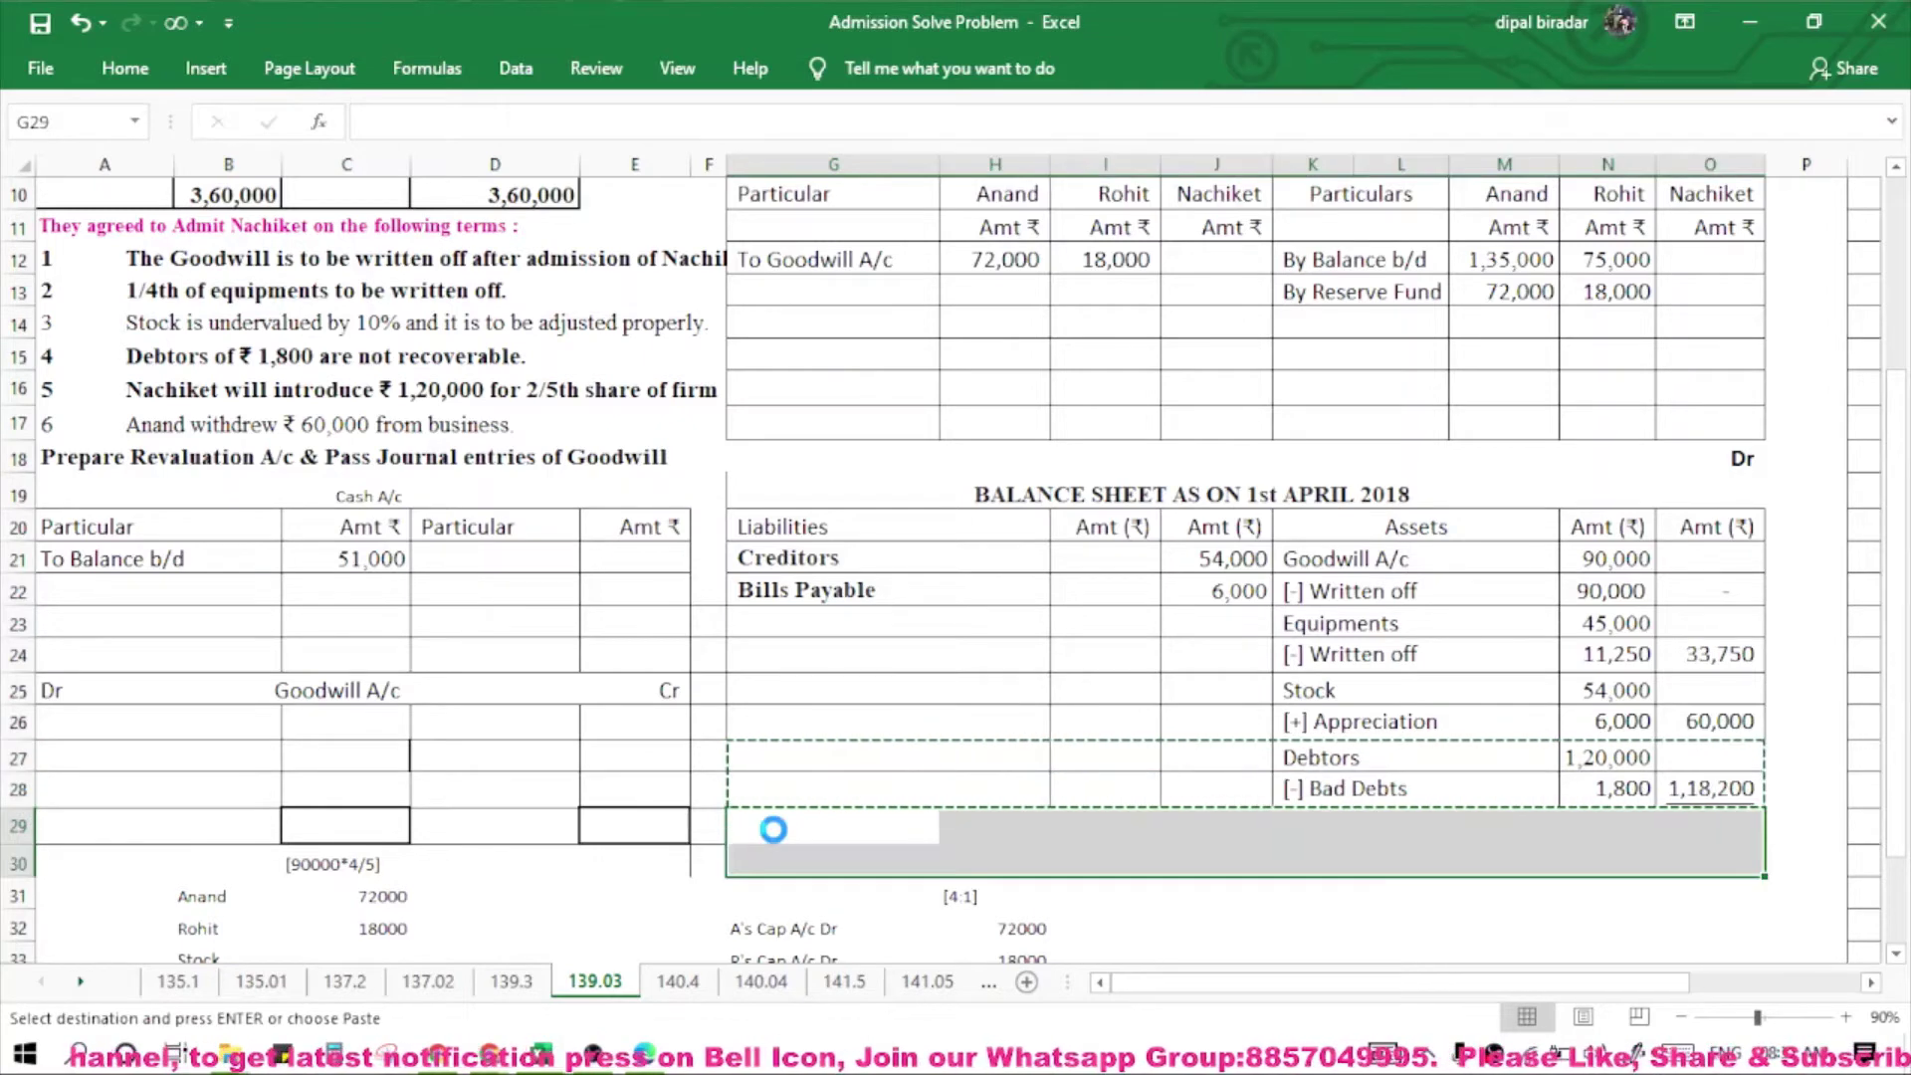
{"action": "left_click_drag", "start_coordinate": [1312, 829], "coordinate": [1689, 863]}
{"action": "key", "text": "Delete"}
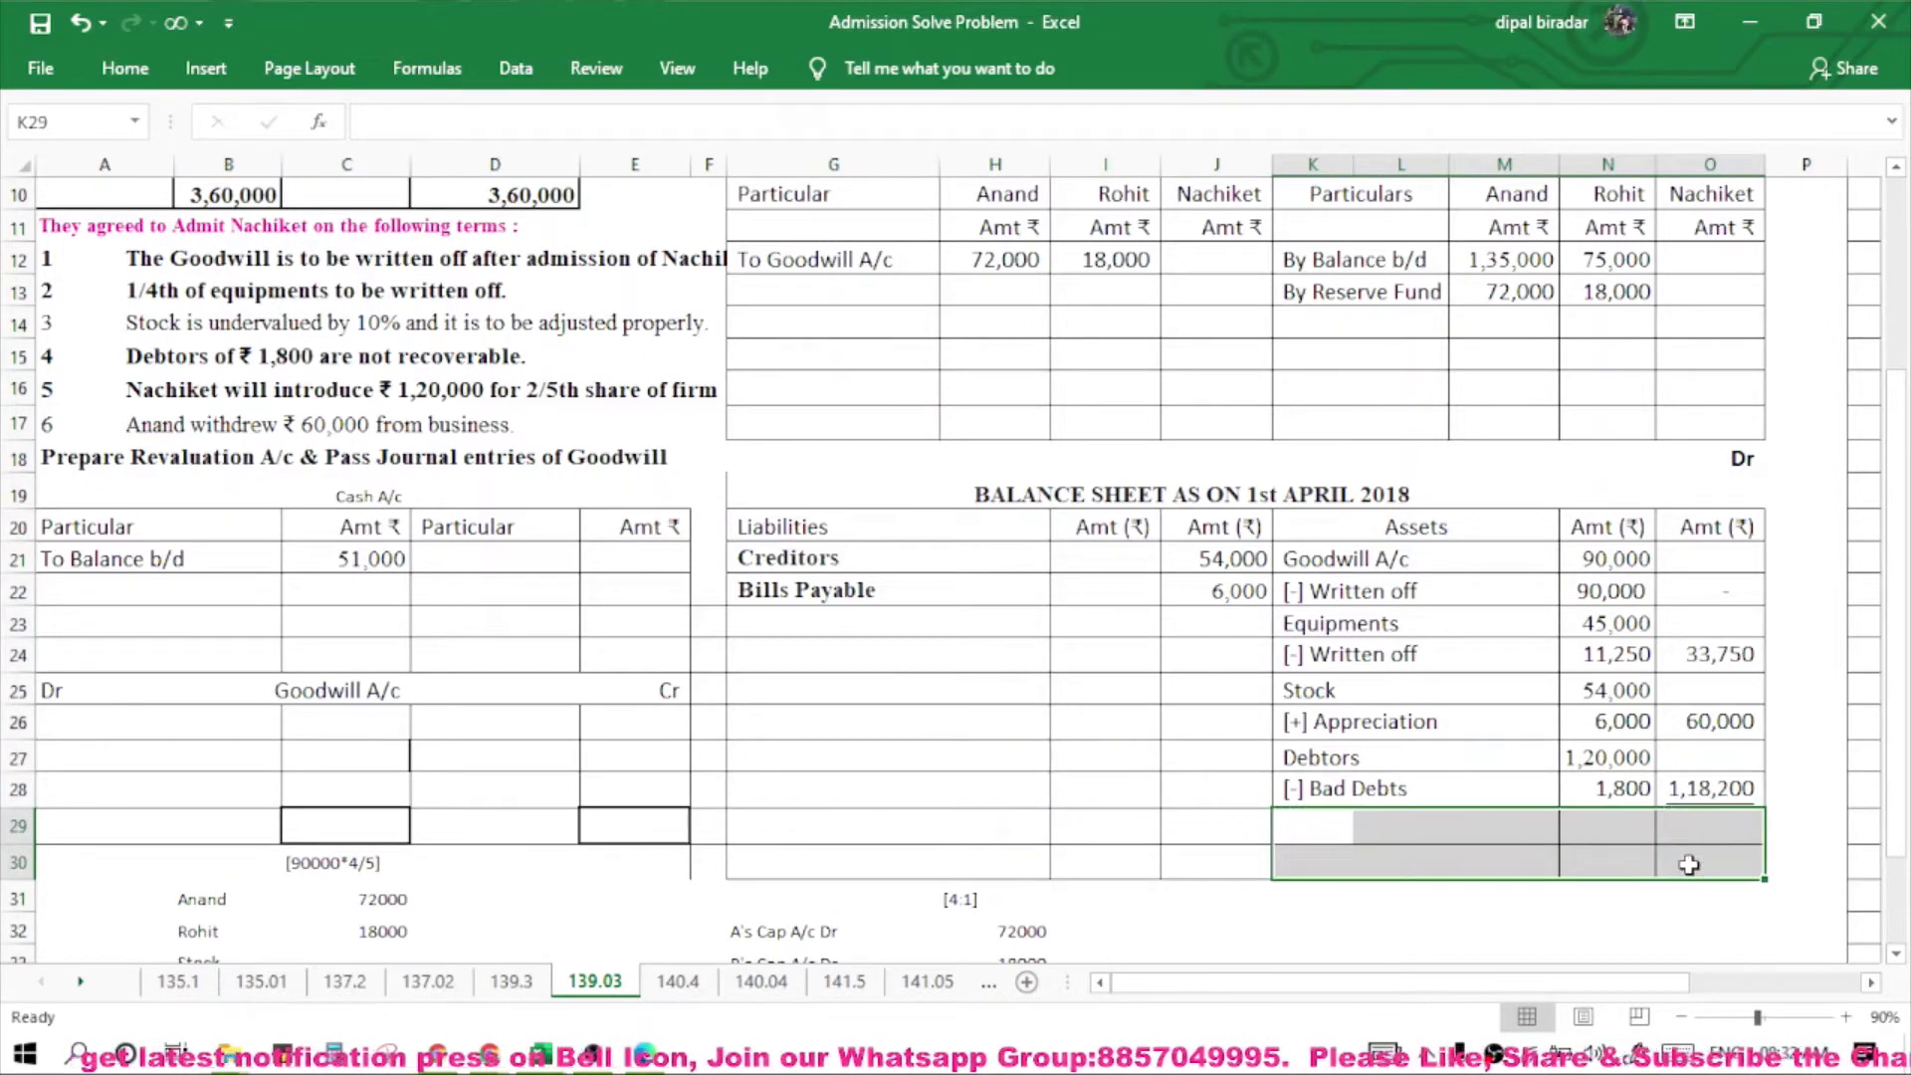
Following admission term 5, add "To N's Cap A/c" in A22 of the Cash A/c, with 120000 in C22.
{"action": "left_click", "coordinate": [1688, 789]}
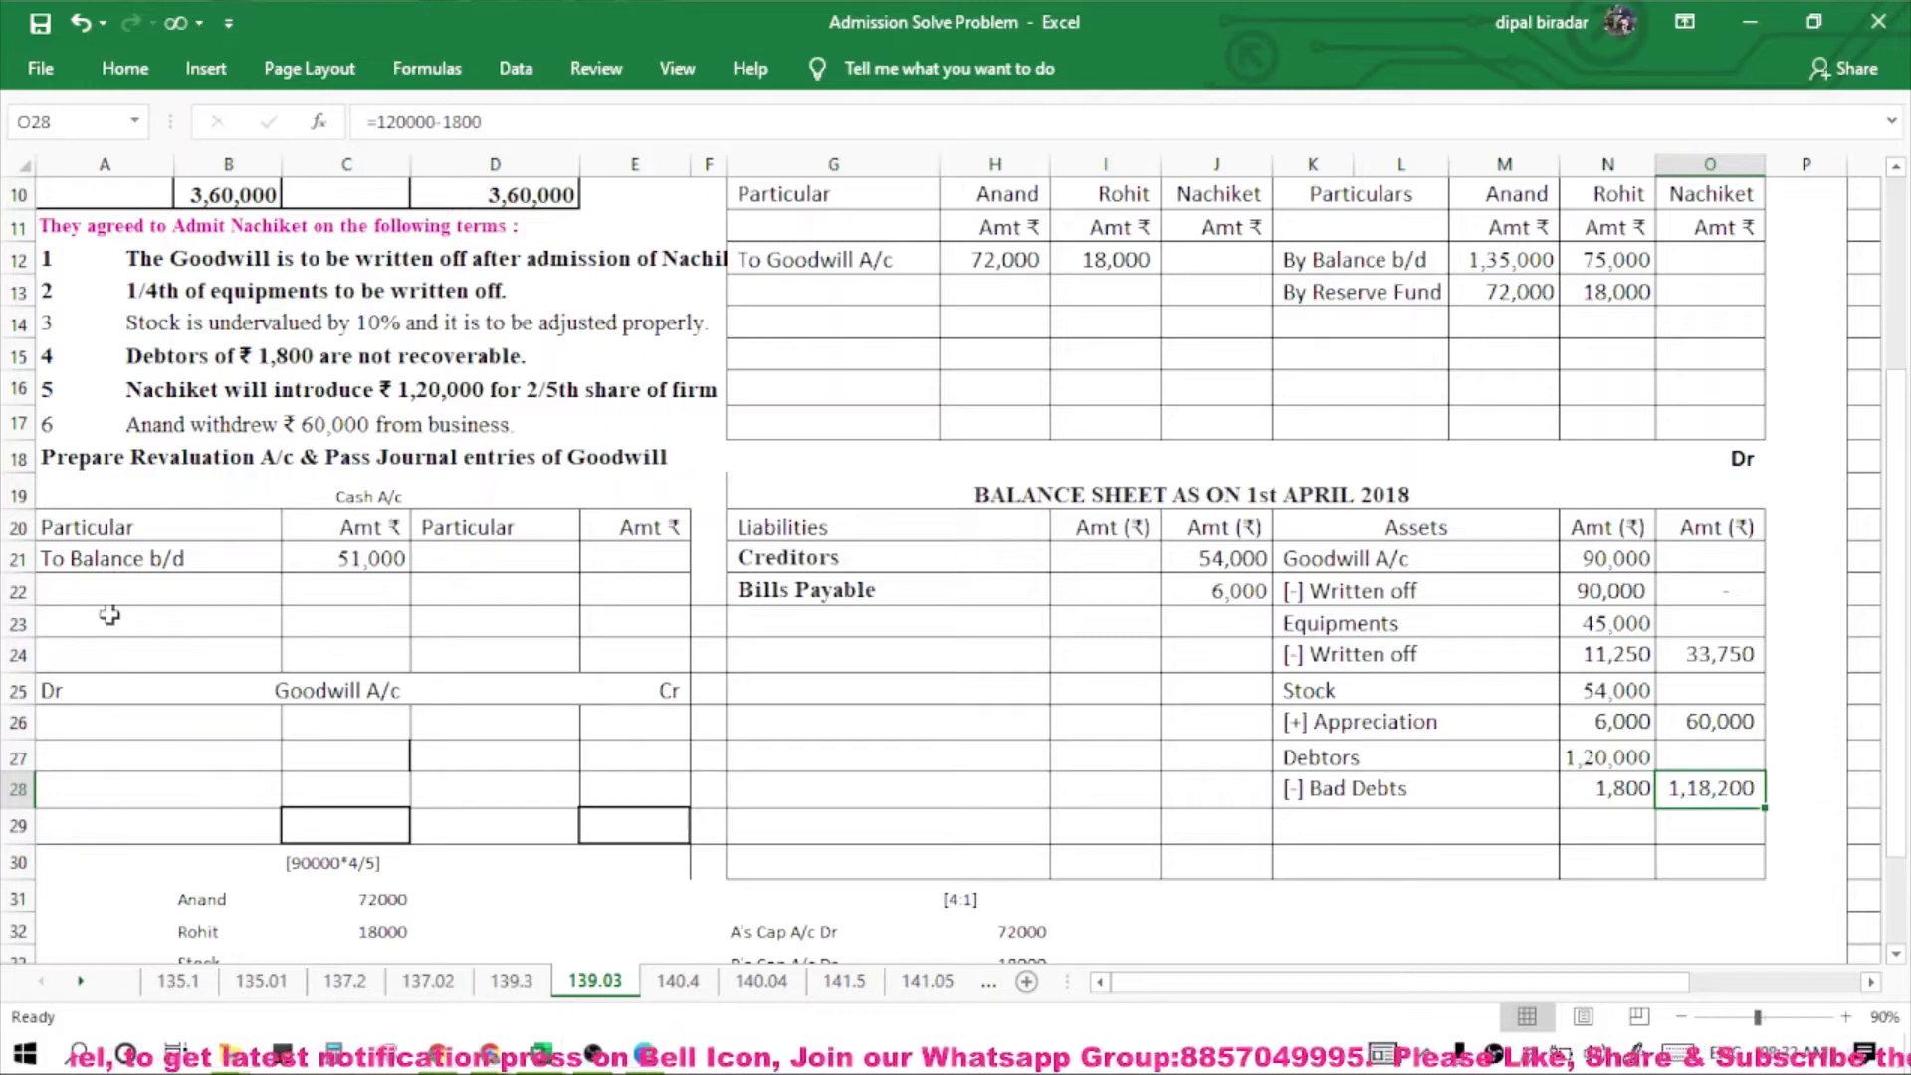
{"action": "left_click", "coordinate": [85, 594]}
{"action": "type", "text": "T"}
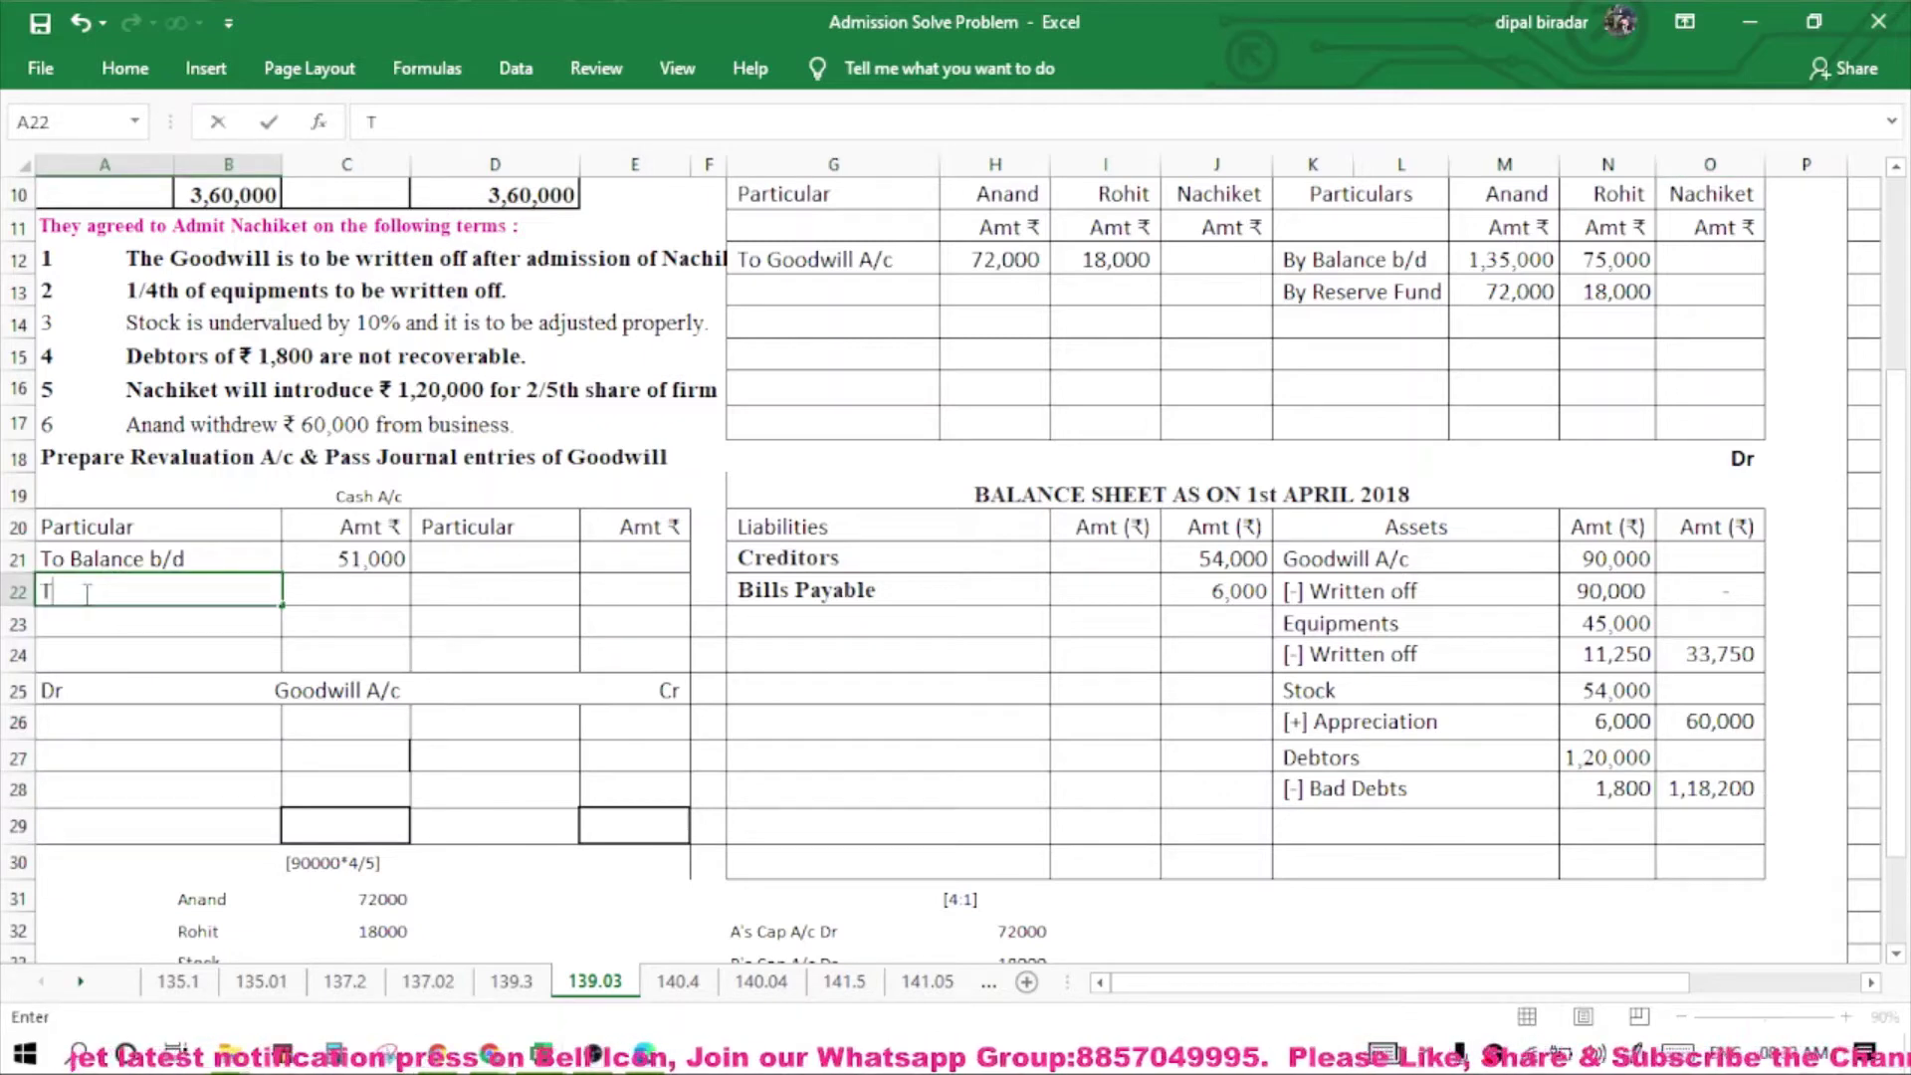
{"action": "type", "text": "o N"}
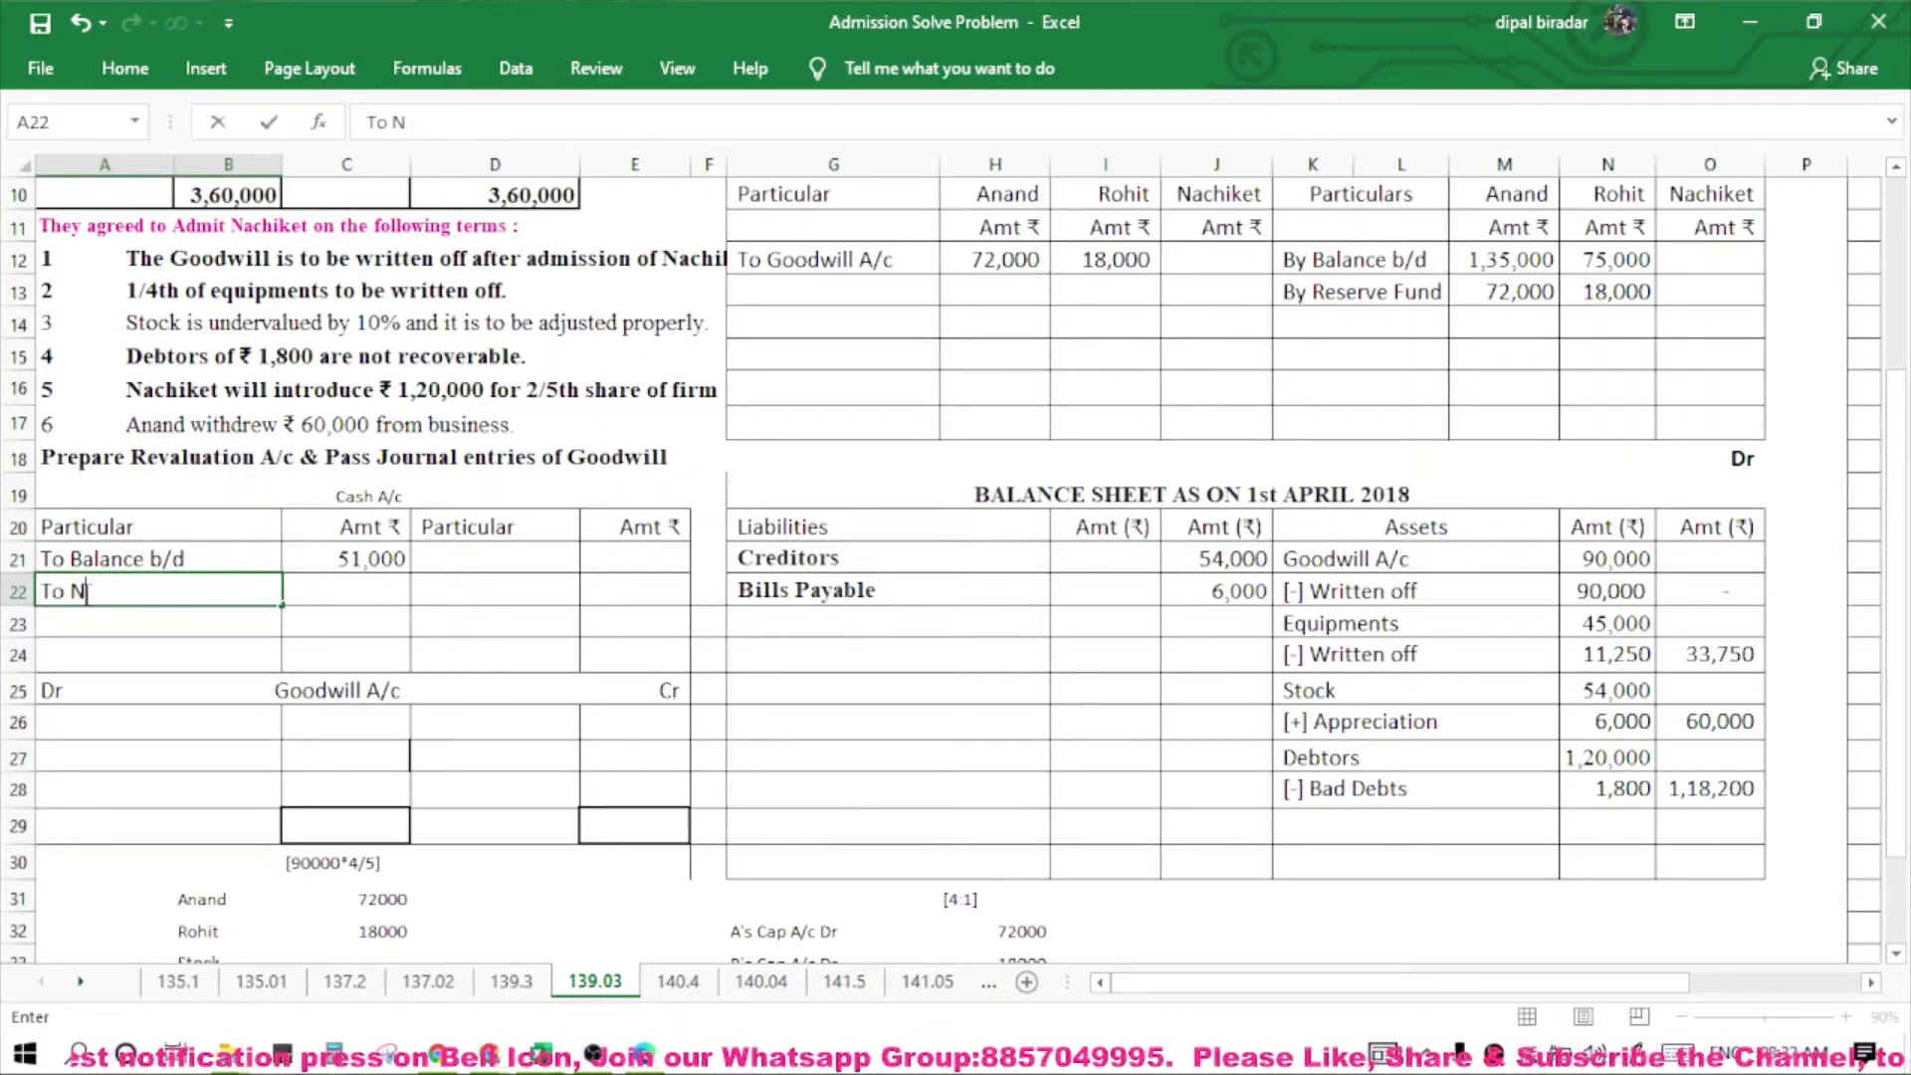
{"action": "type", "text": "'s C"}
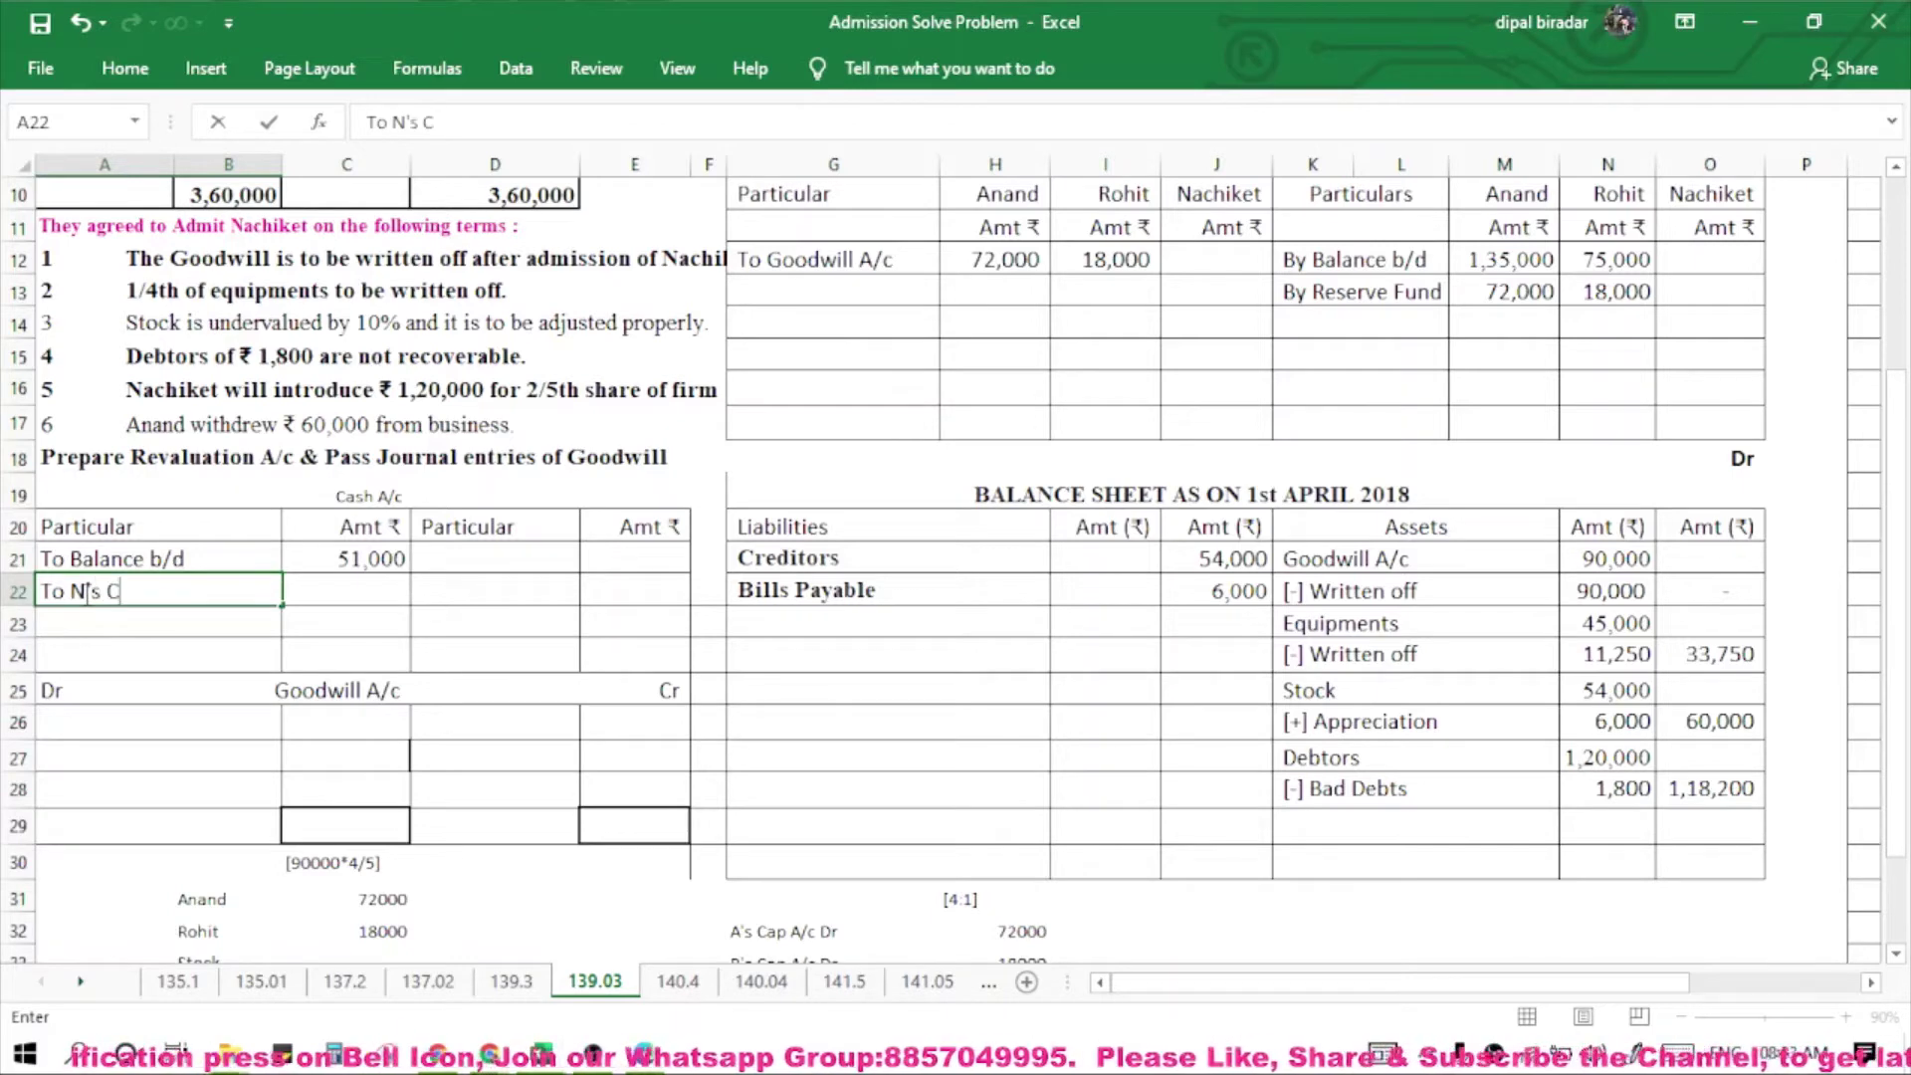
{"action": "type", "text": "ap A/c"}
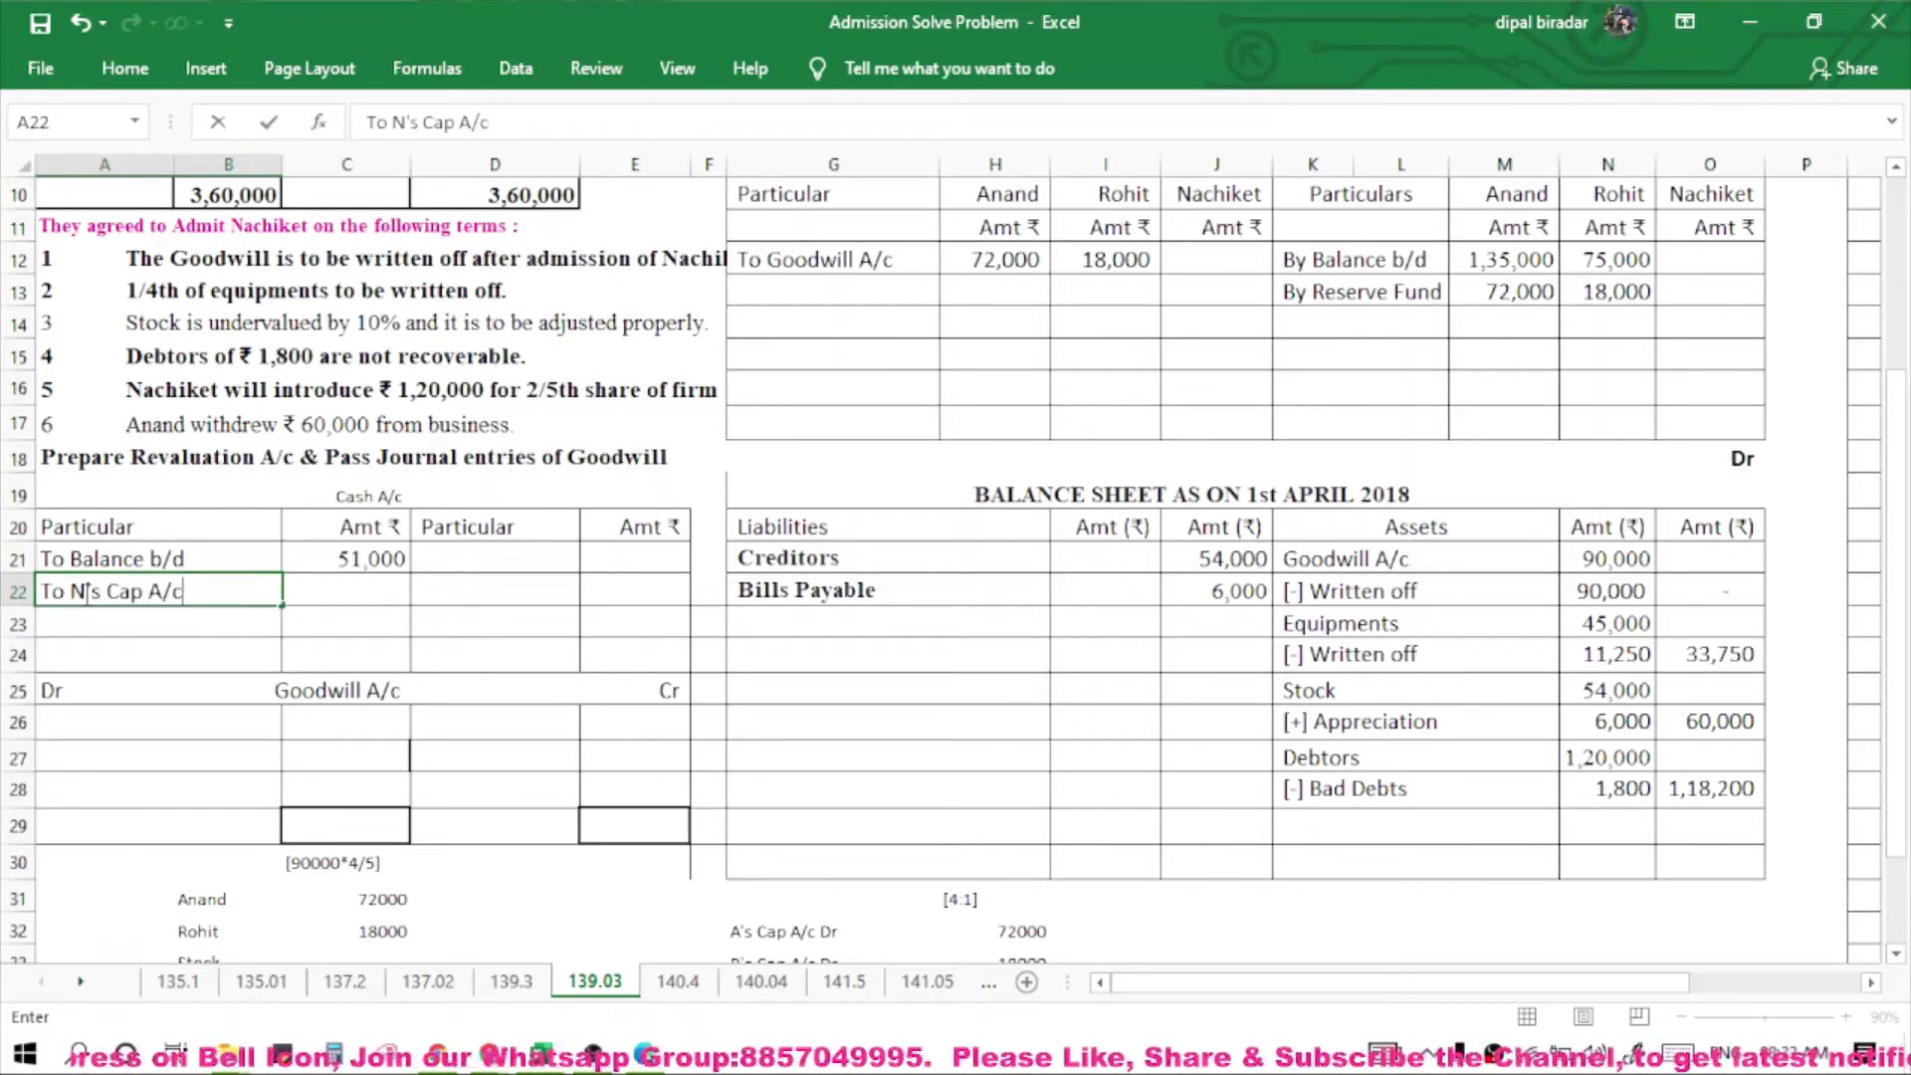
{"action": "key", "text": "Tab"}
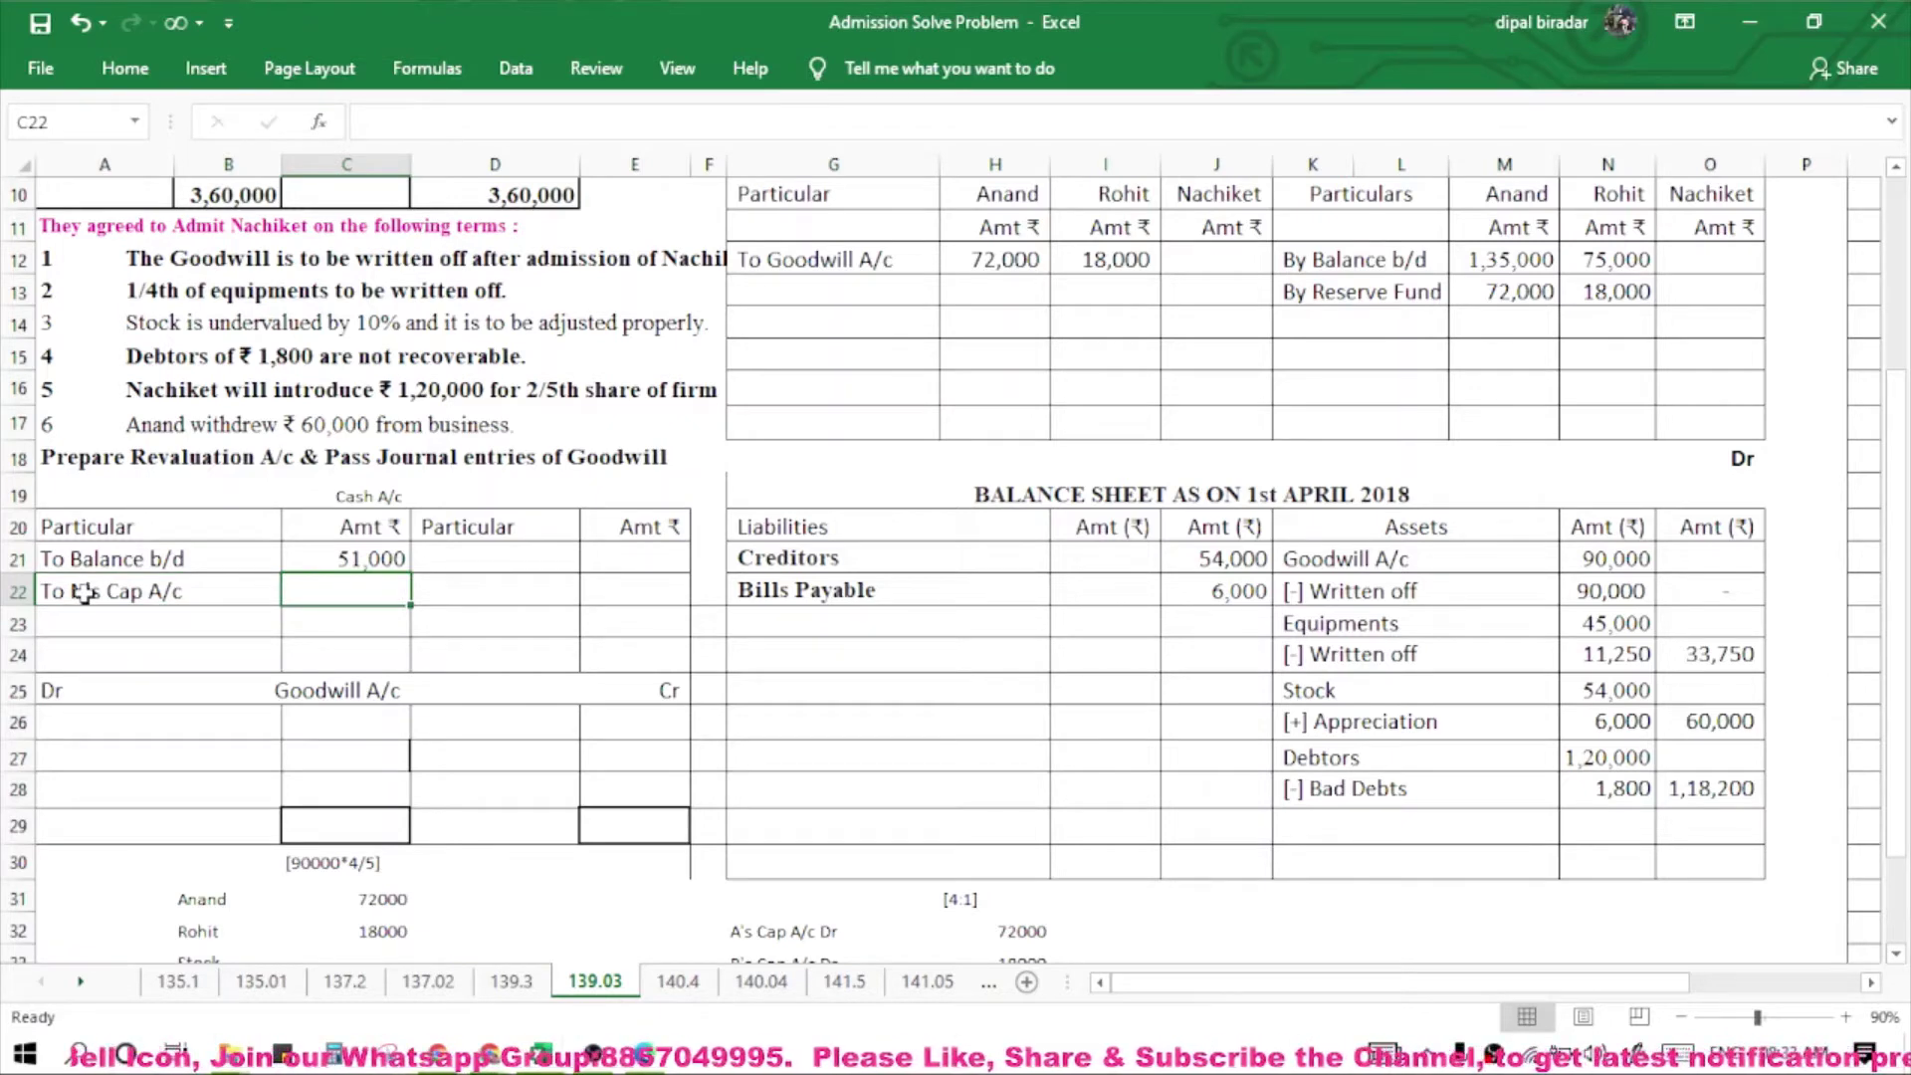
{"action": "type", "text": "1"}
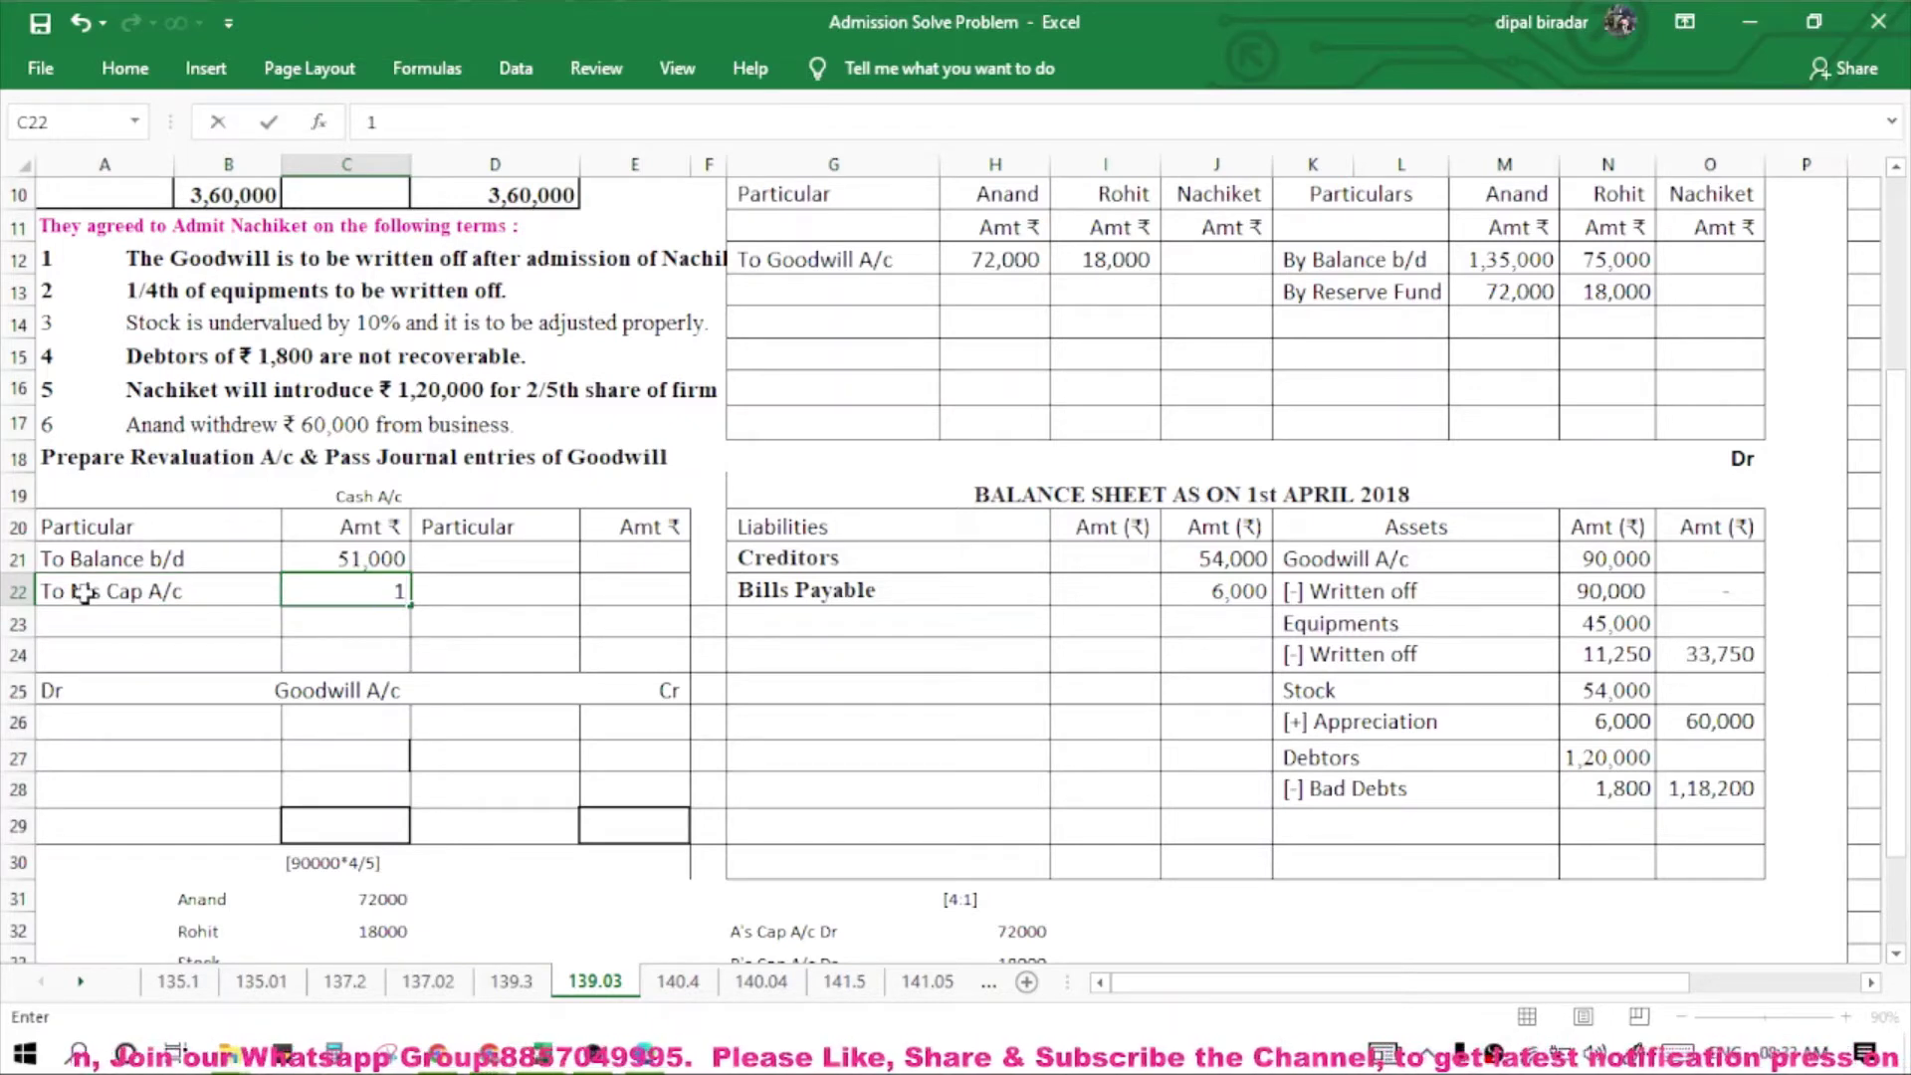
{"action": "type", "text": "2"}
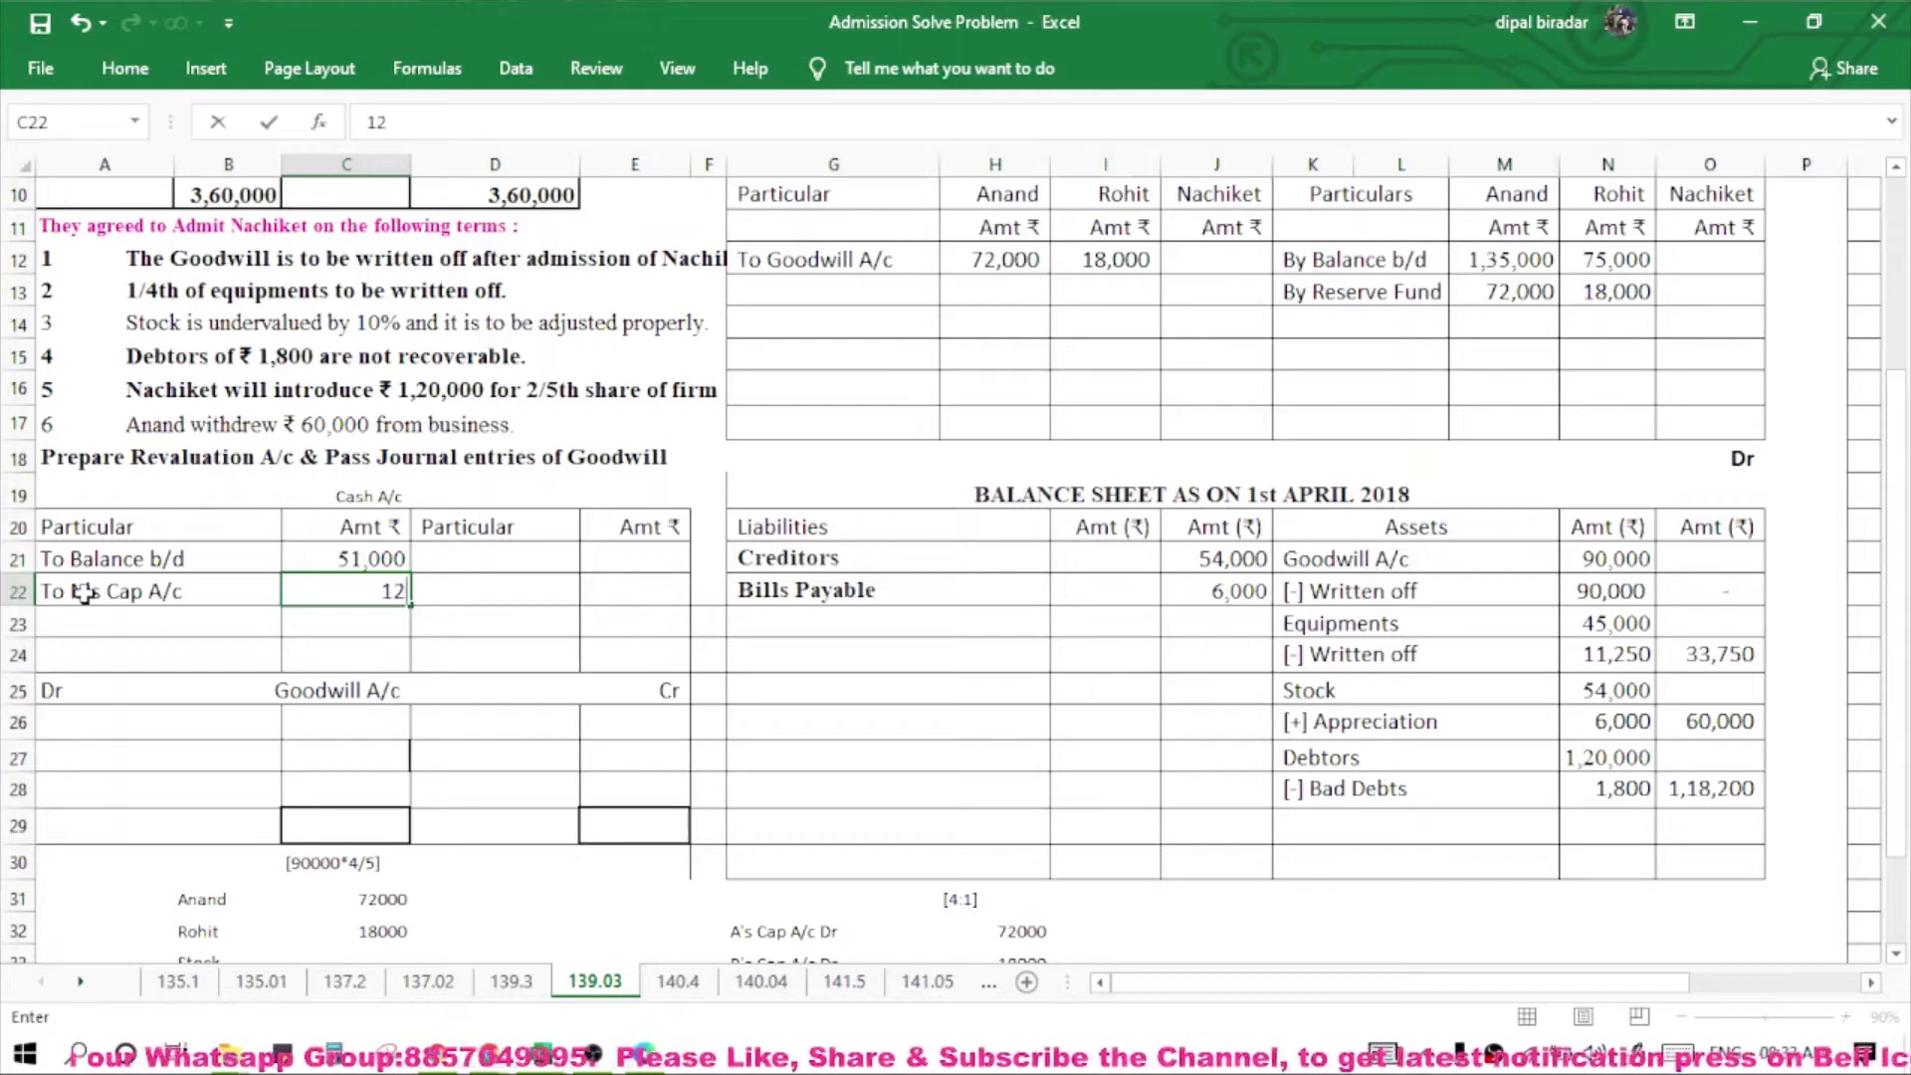
{"action": "type", "text": "0000"}
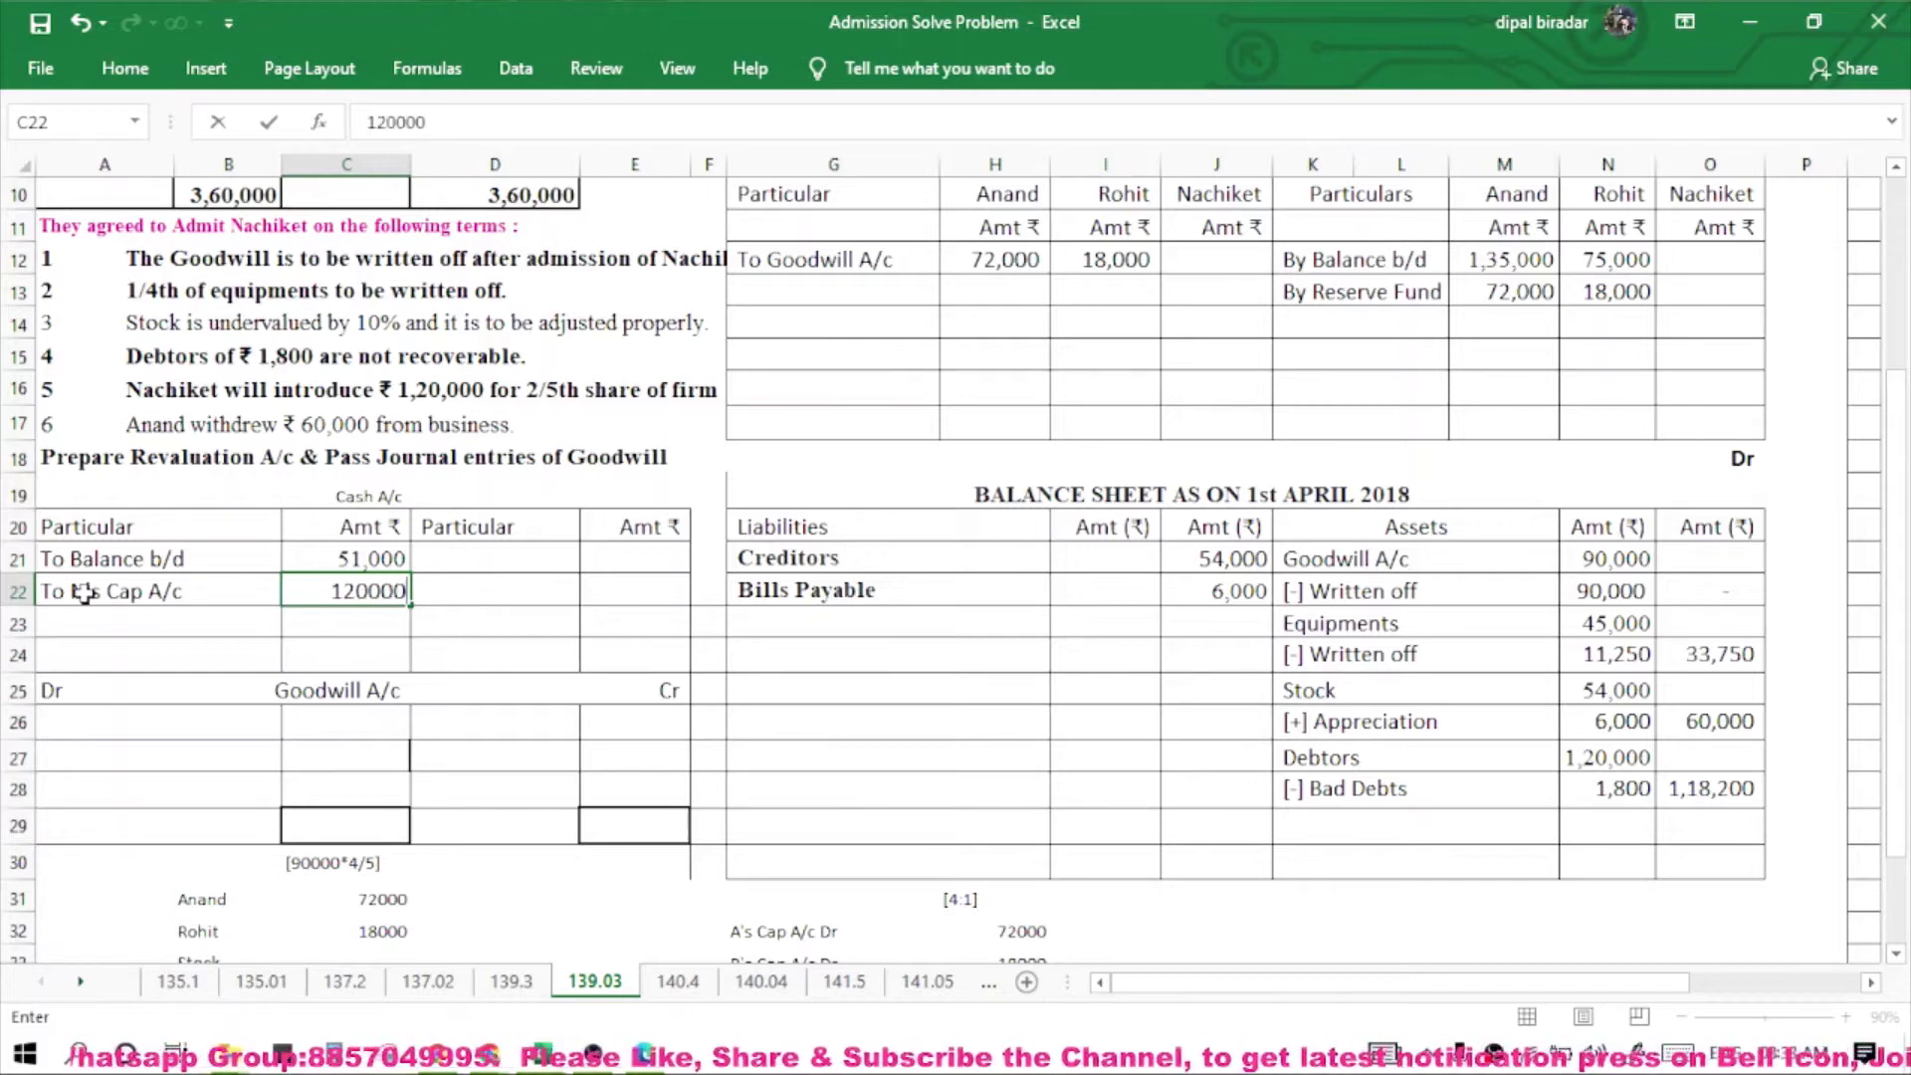
{"action": "key", "text": "Return"}
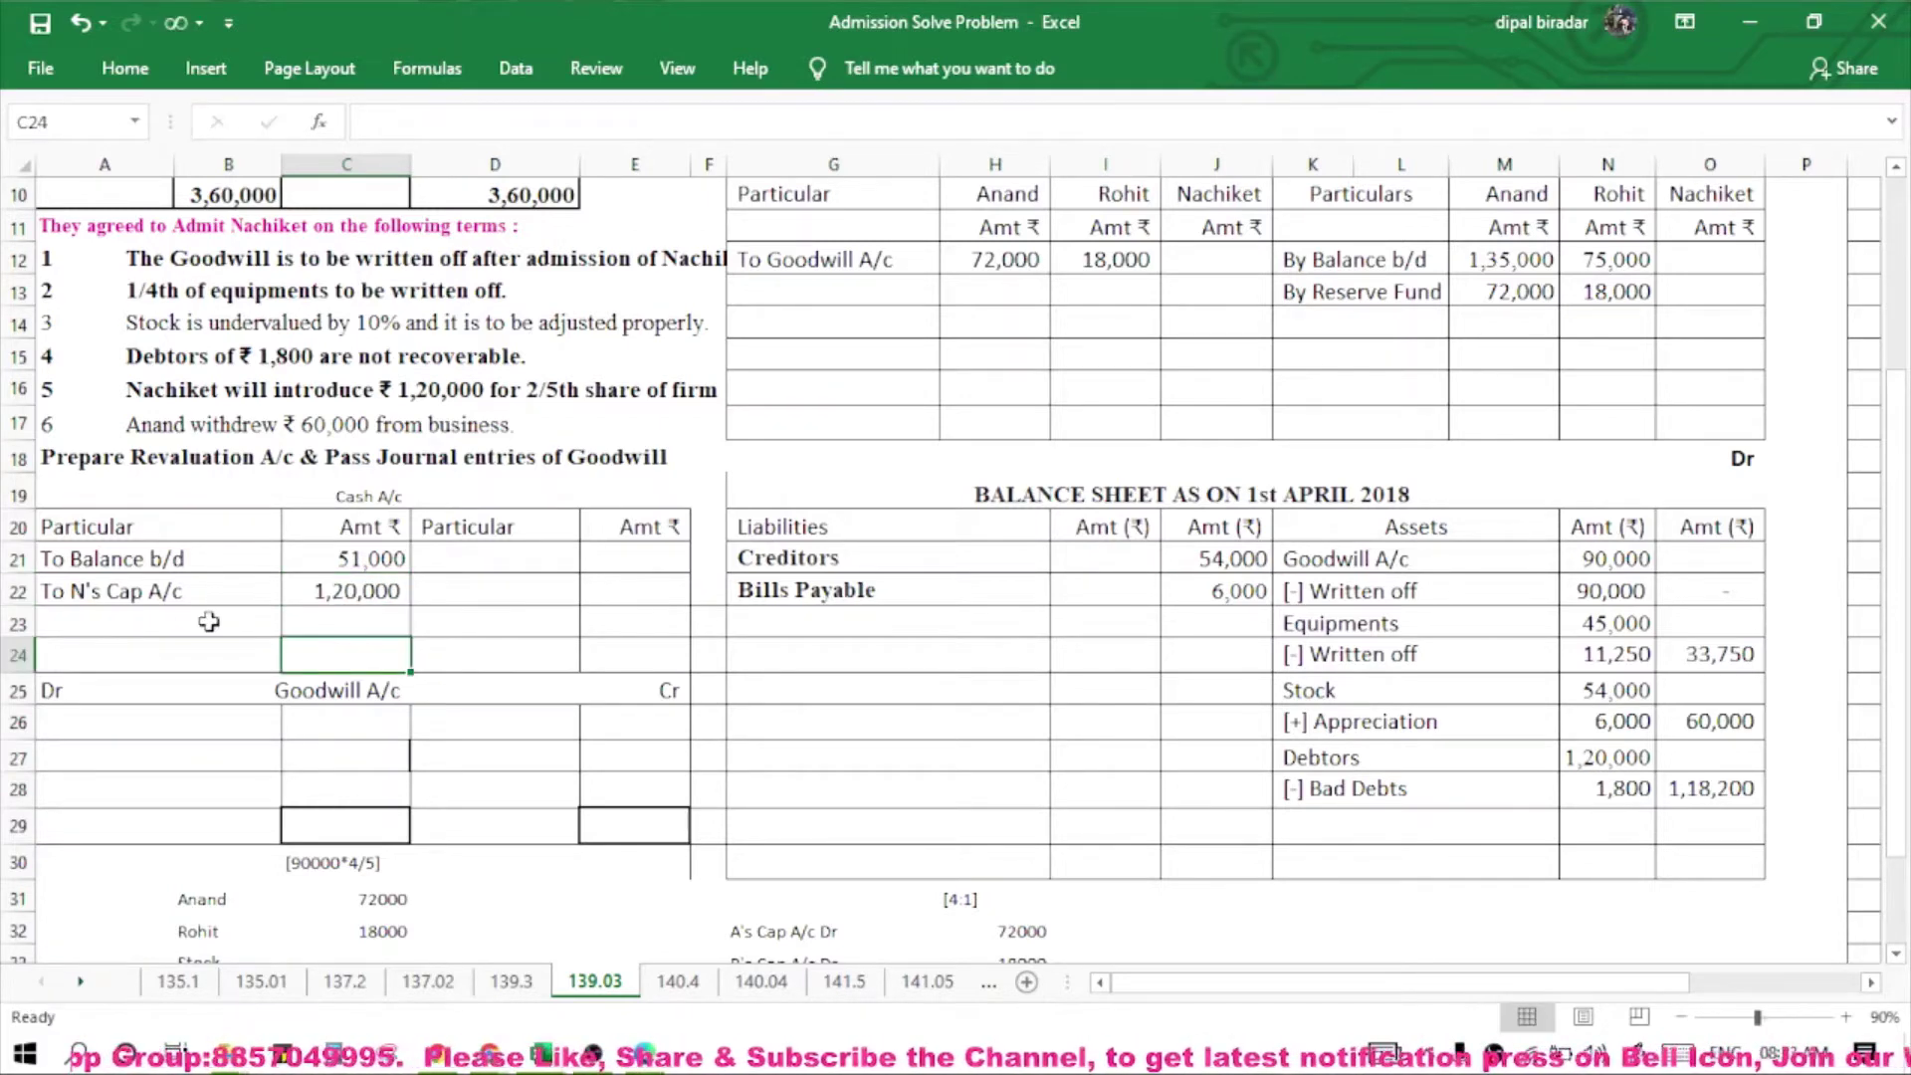
Credit the incoming partner's capital in the Partner's Capital Account with "By Cash A/c" in K14 and 120000 in O14.
{"action": "left_click", "coordinate": [125, 595]}
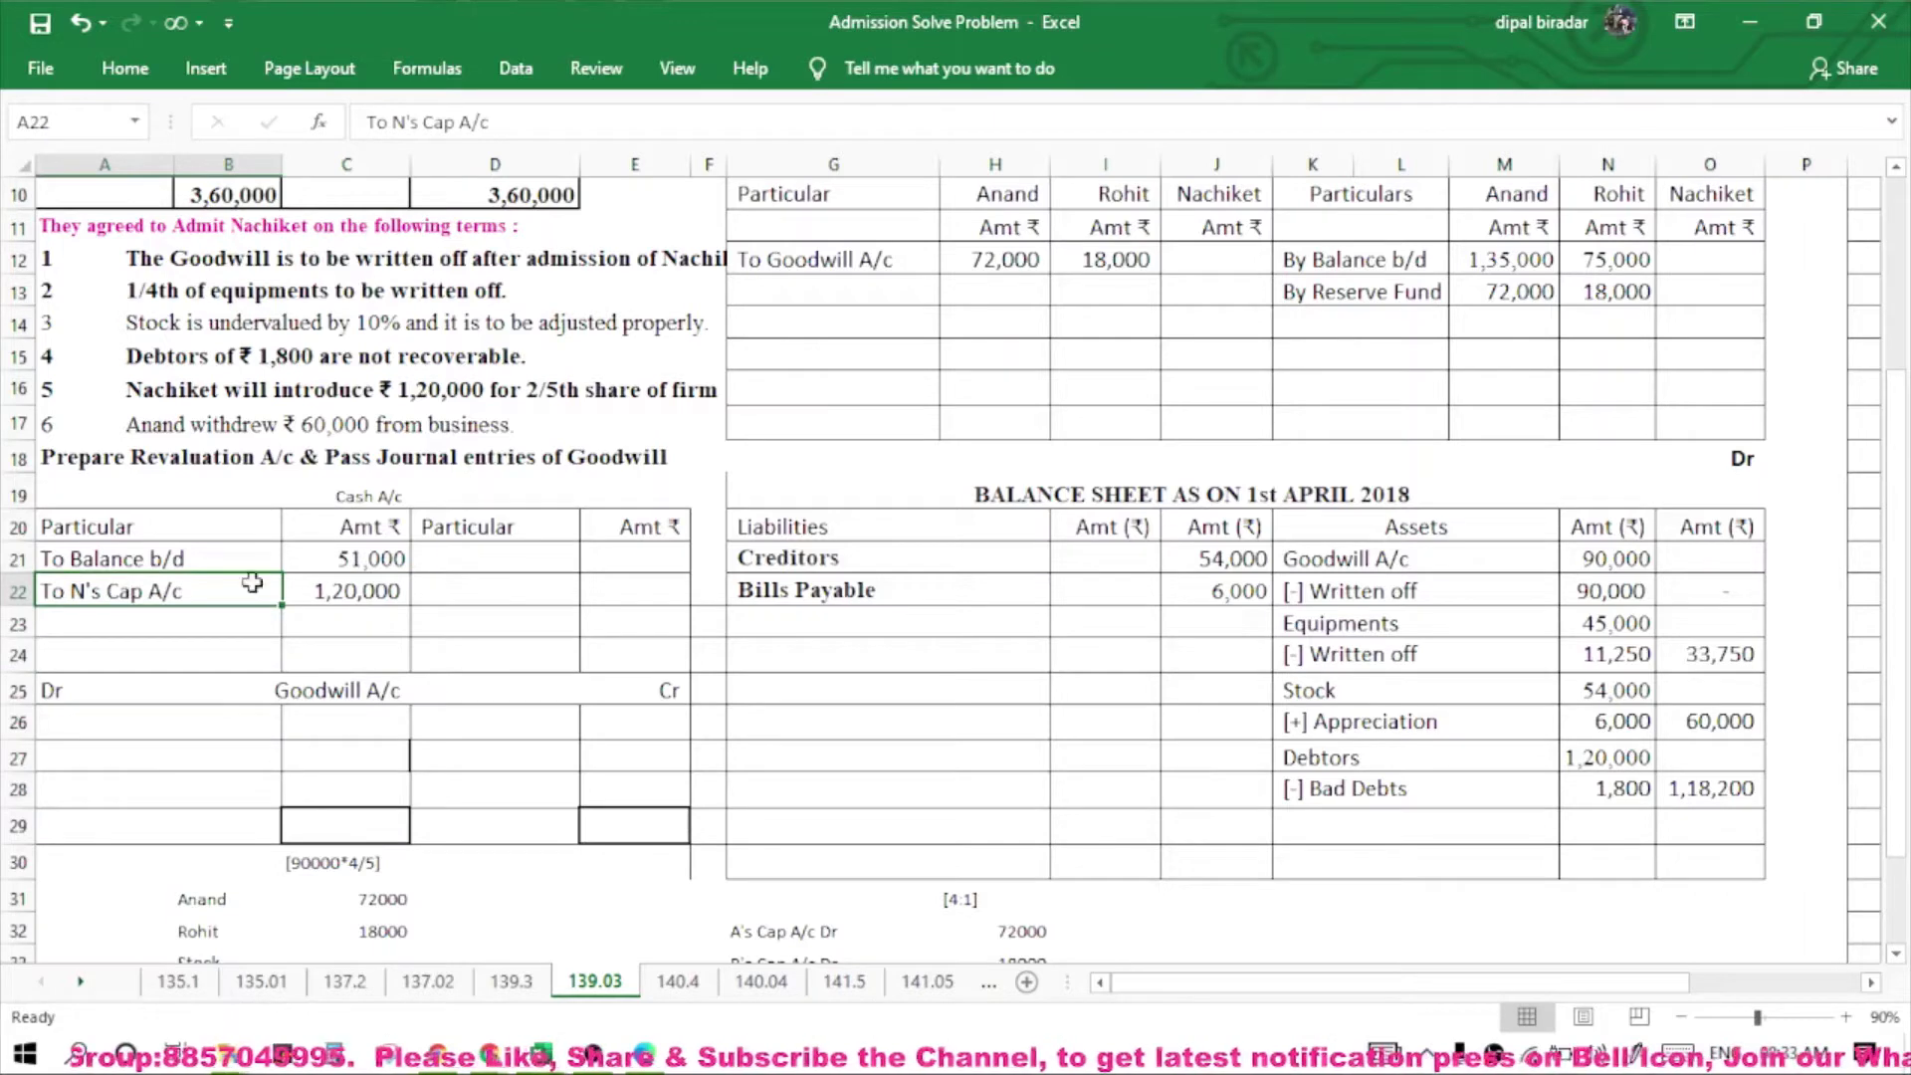
{"action": "left_click", "coordinate": [1315, 322]}
{"action": "type", "text": "By "}
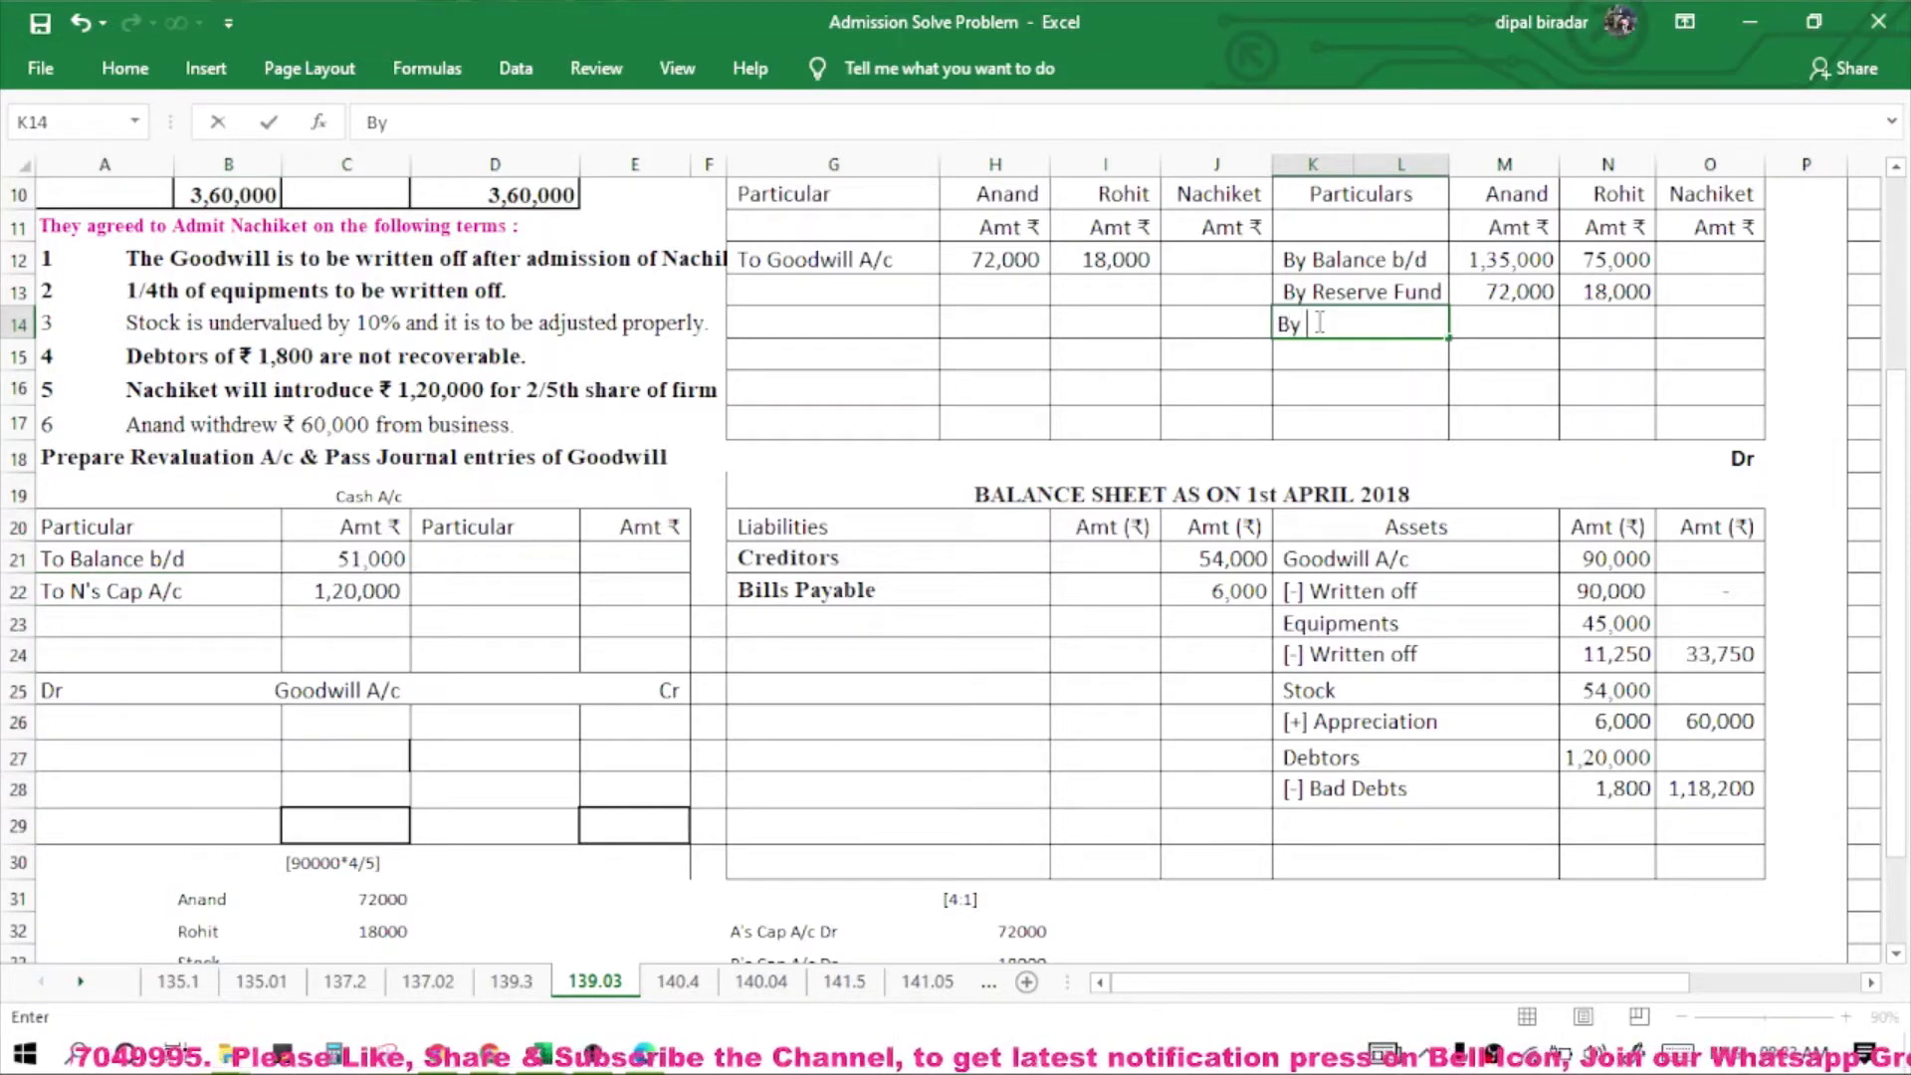
{"action": "type", "text": "Cash A"}
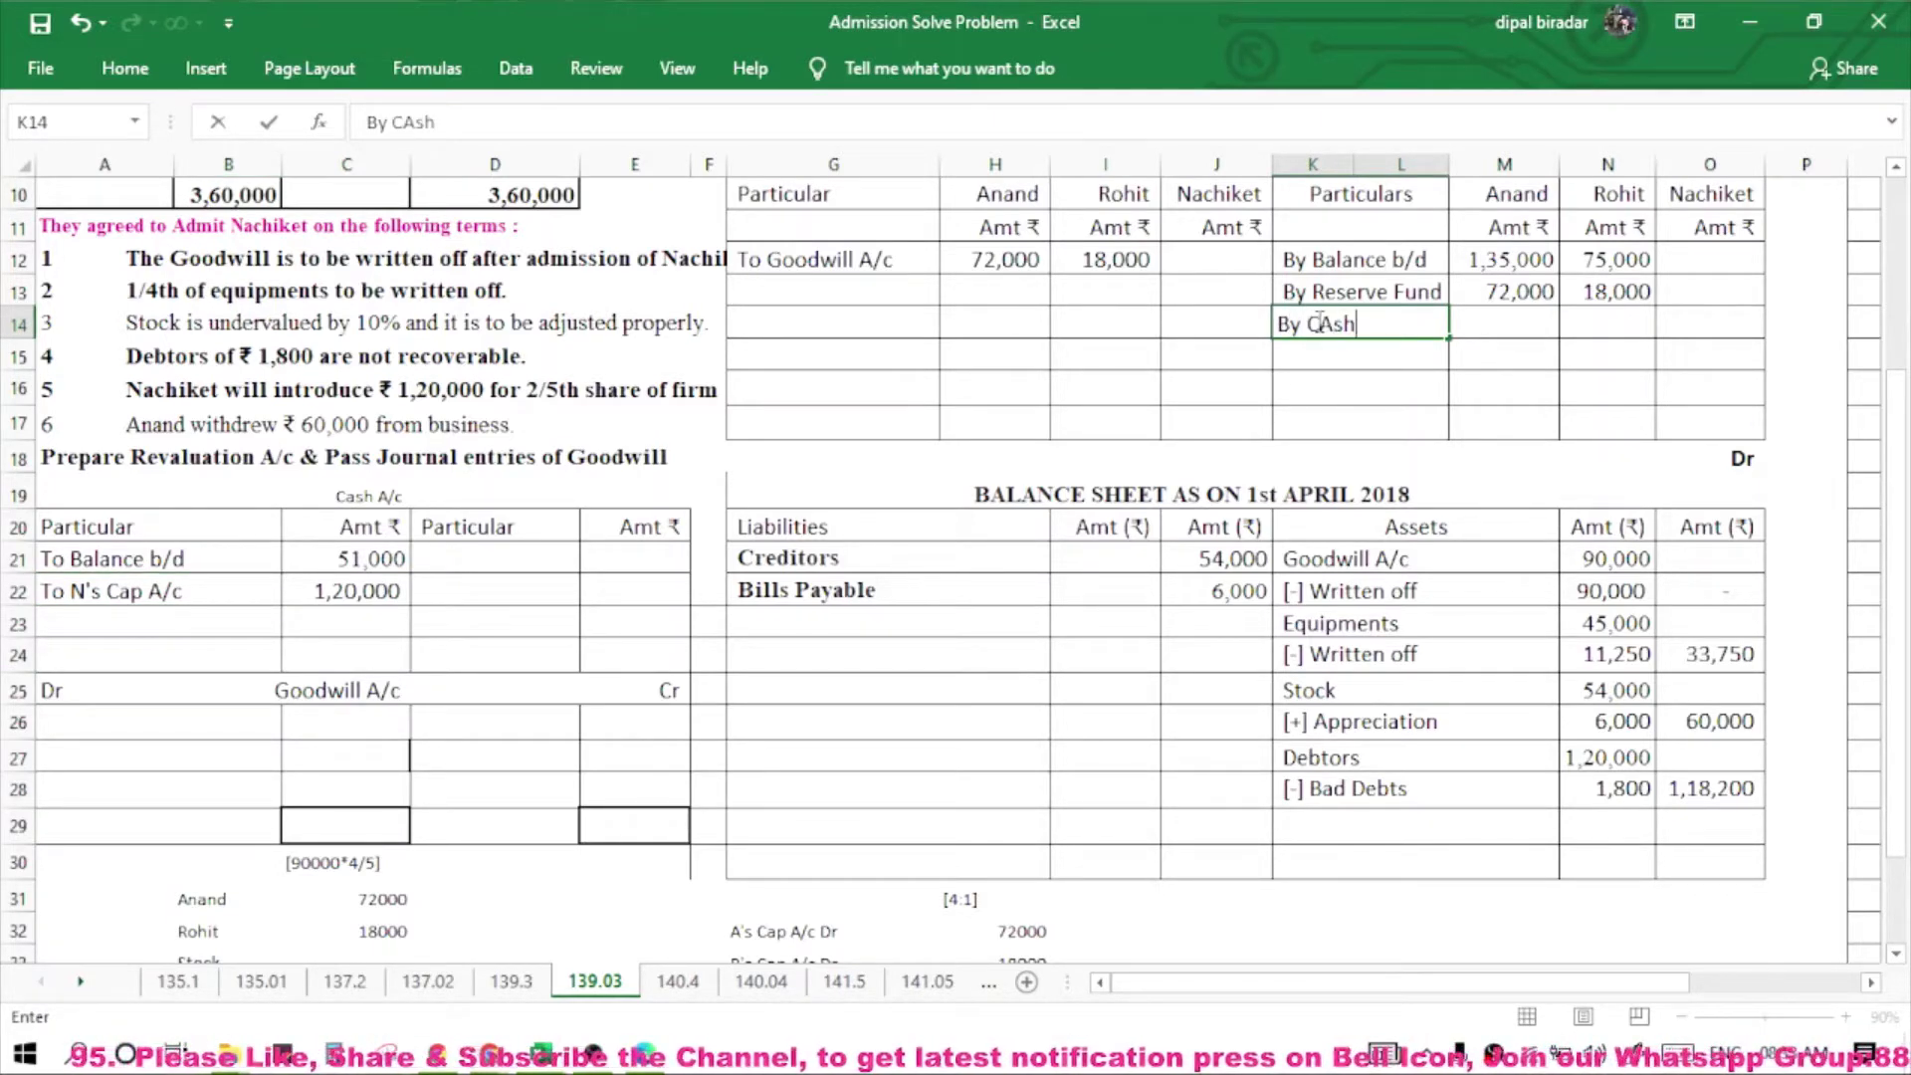
{"action": "type", "text": "/c"}
{"action": "key", "text": "Tab"}
{"action": "key", "text": "Tab"}
{"action": "key", "text": "Tab"}
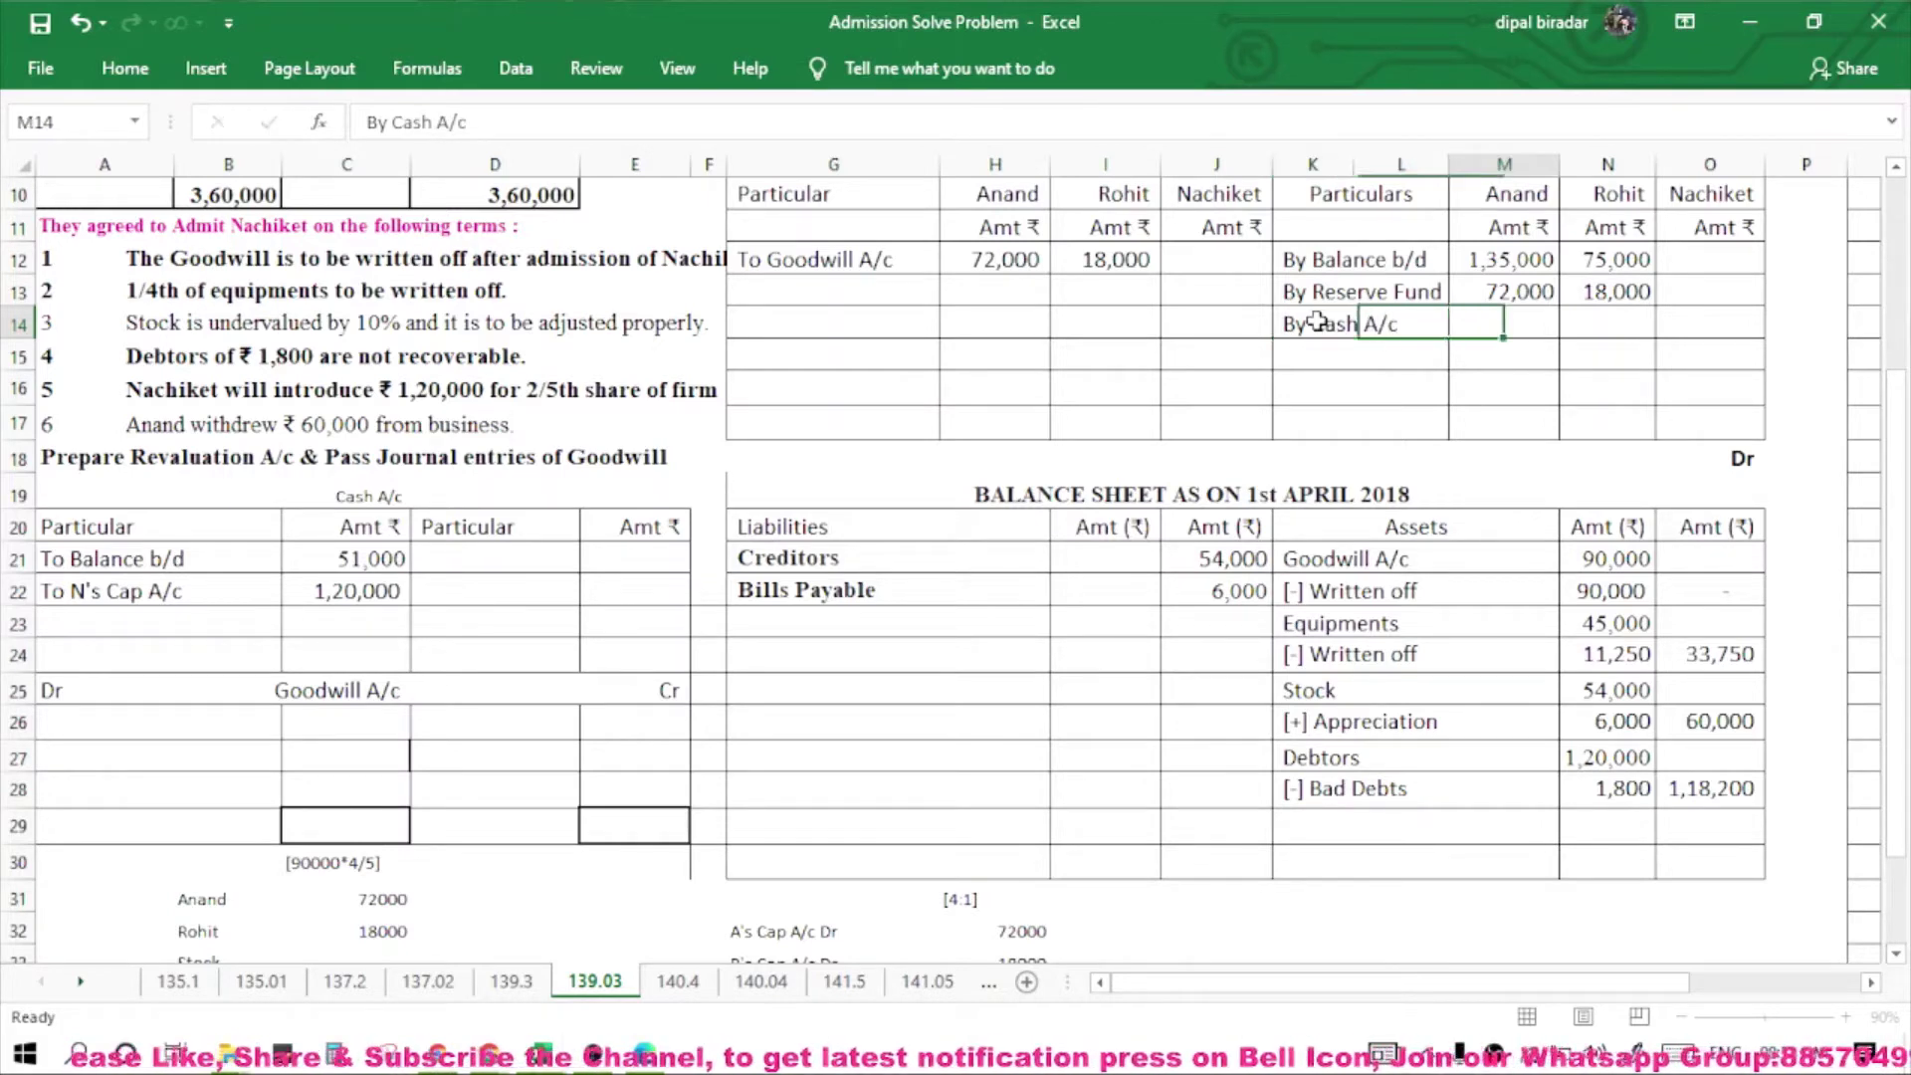
{"action": "type", "text": "1"}
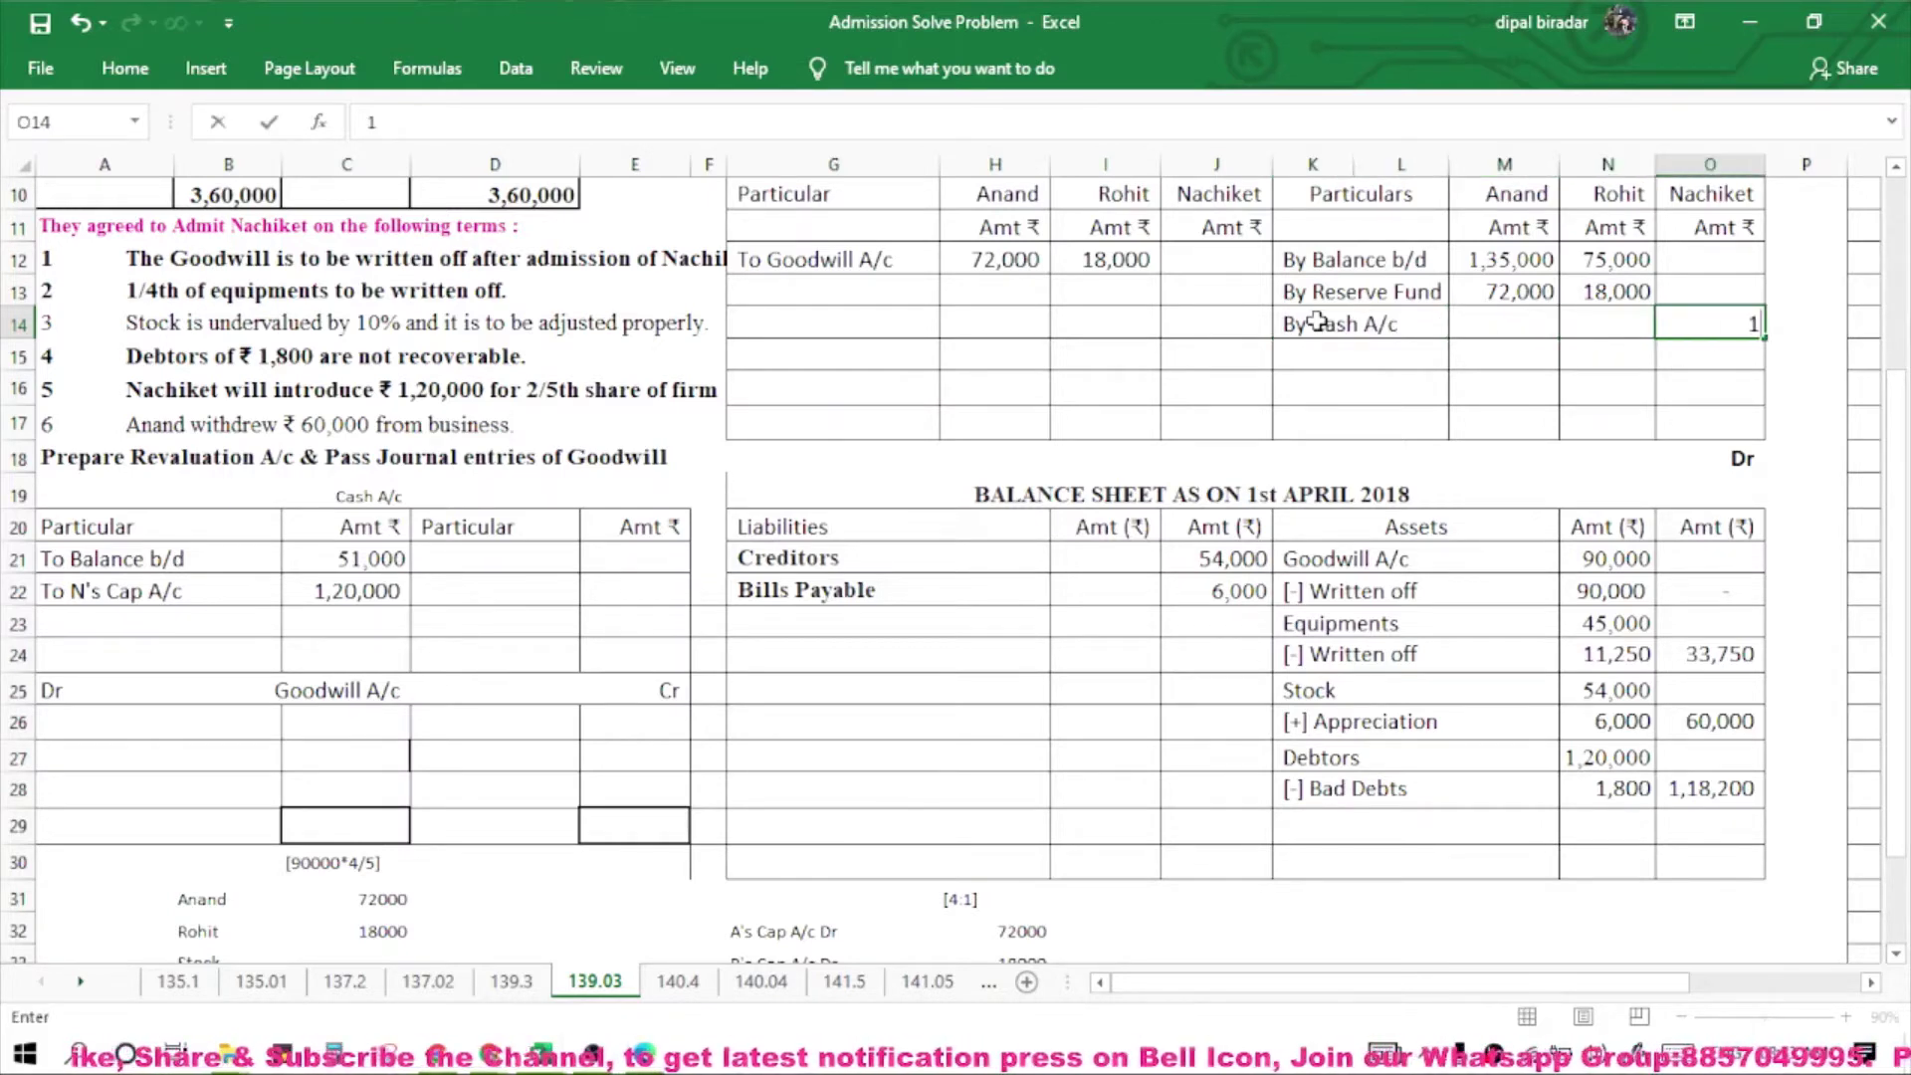
{"action": "type", "text": "20000"}
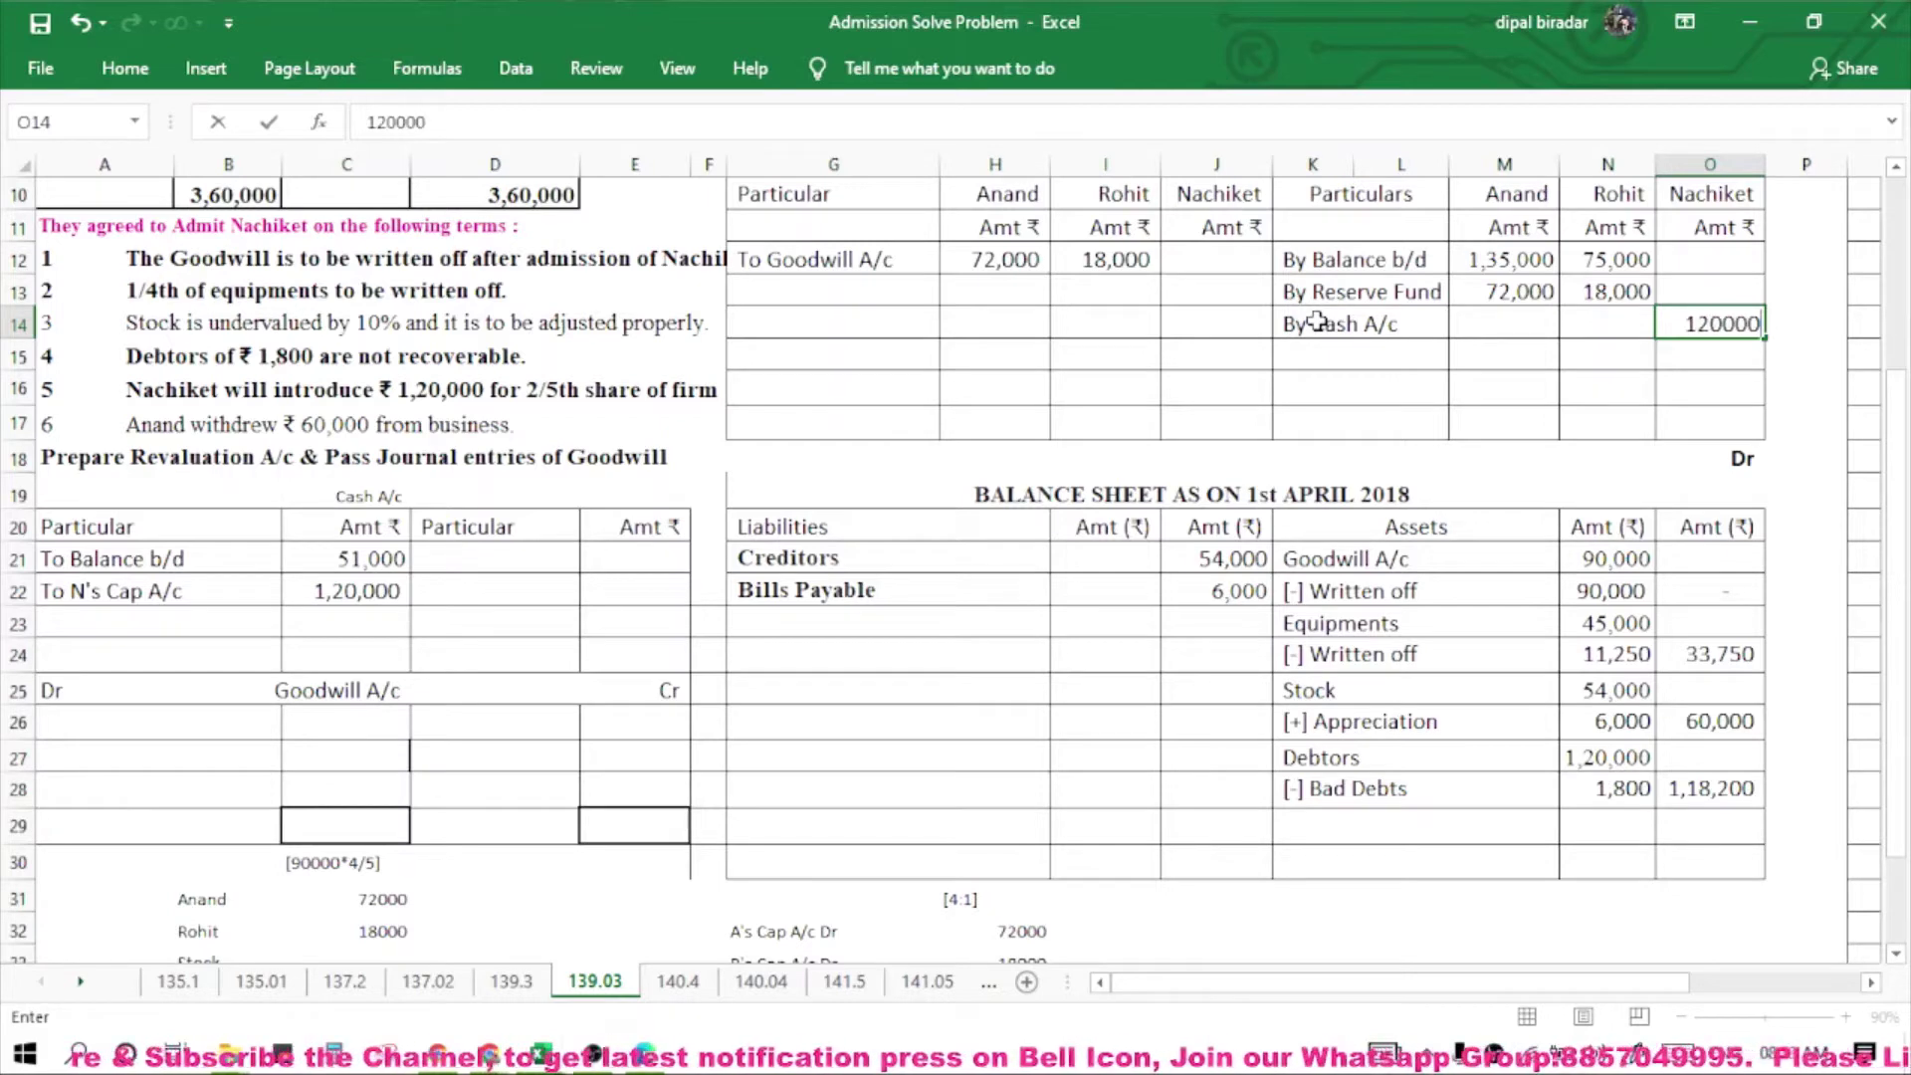
{"action": "key", "text": "Return"}
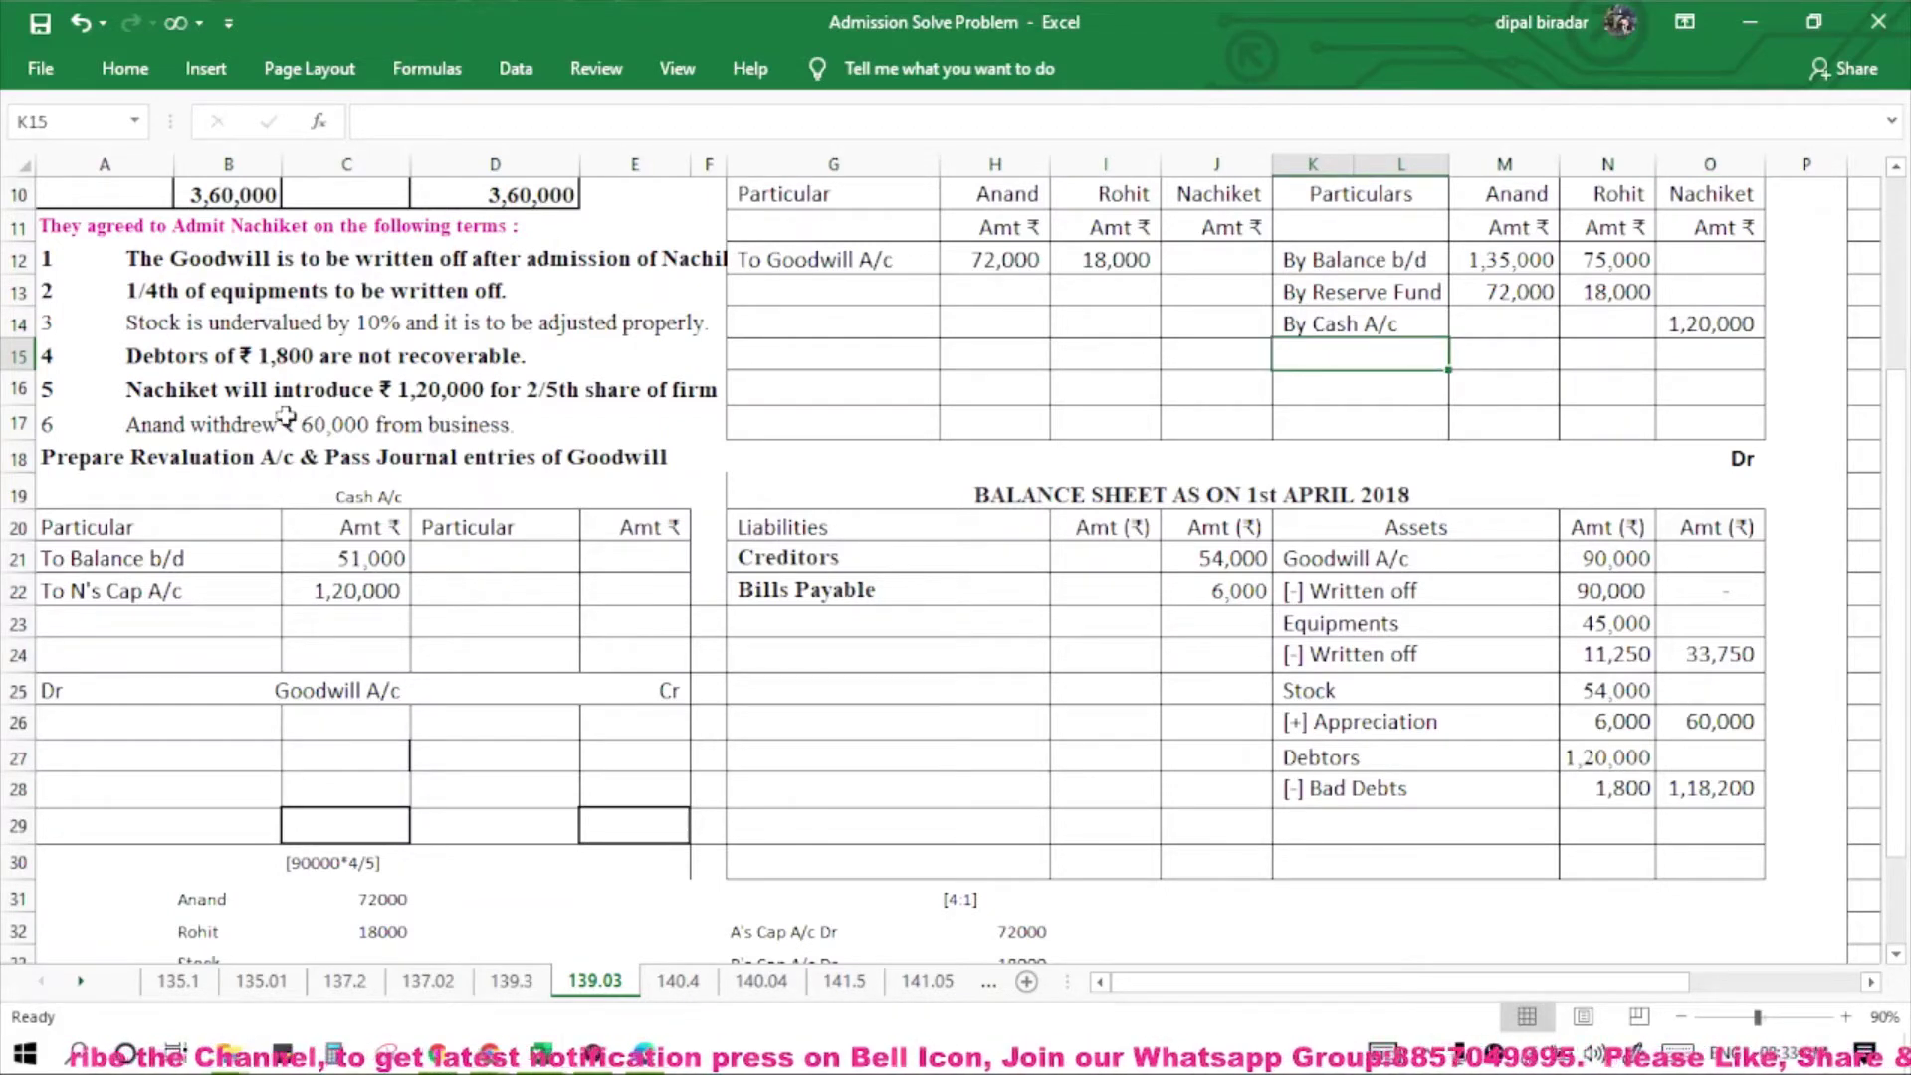
Following admission term 6, debit the withdrawal in the Partner's Capital Account with "To Cash A/c" in G13 and 60000 in H13.
{"action": "left_click", "coordinate": [207, 418]}
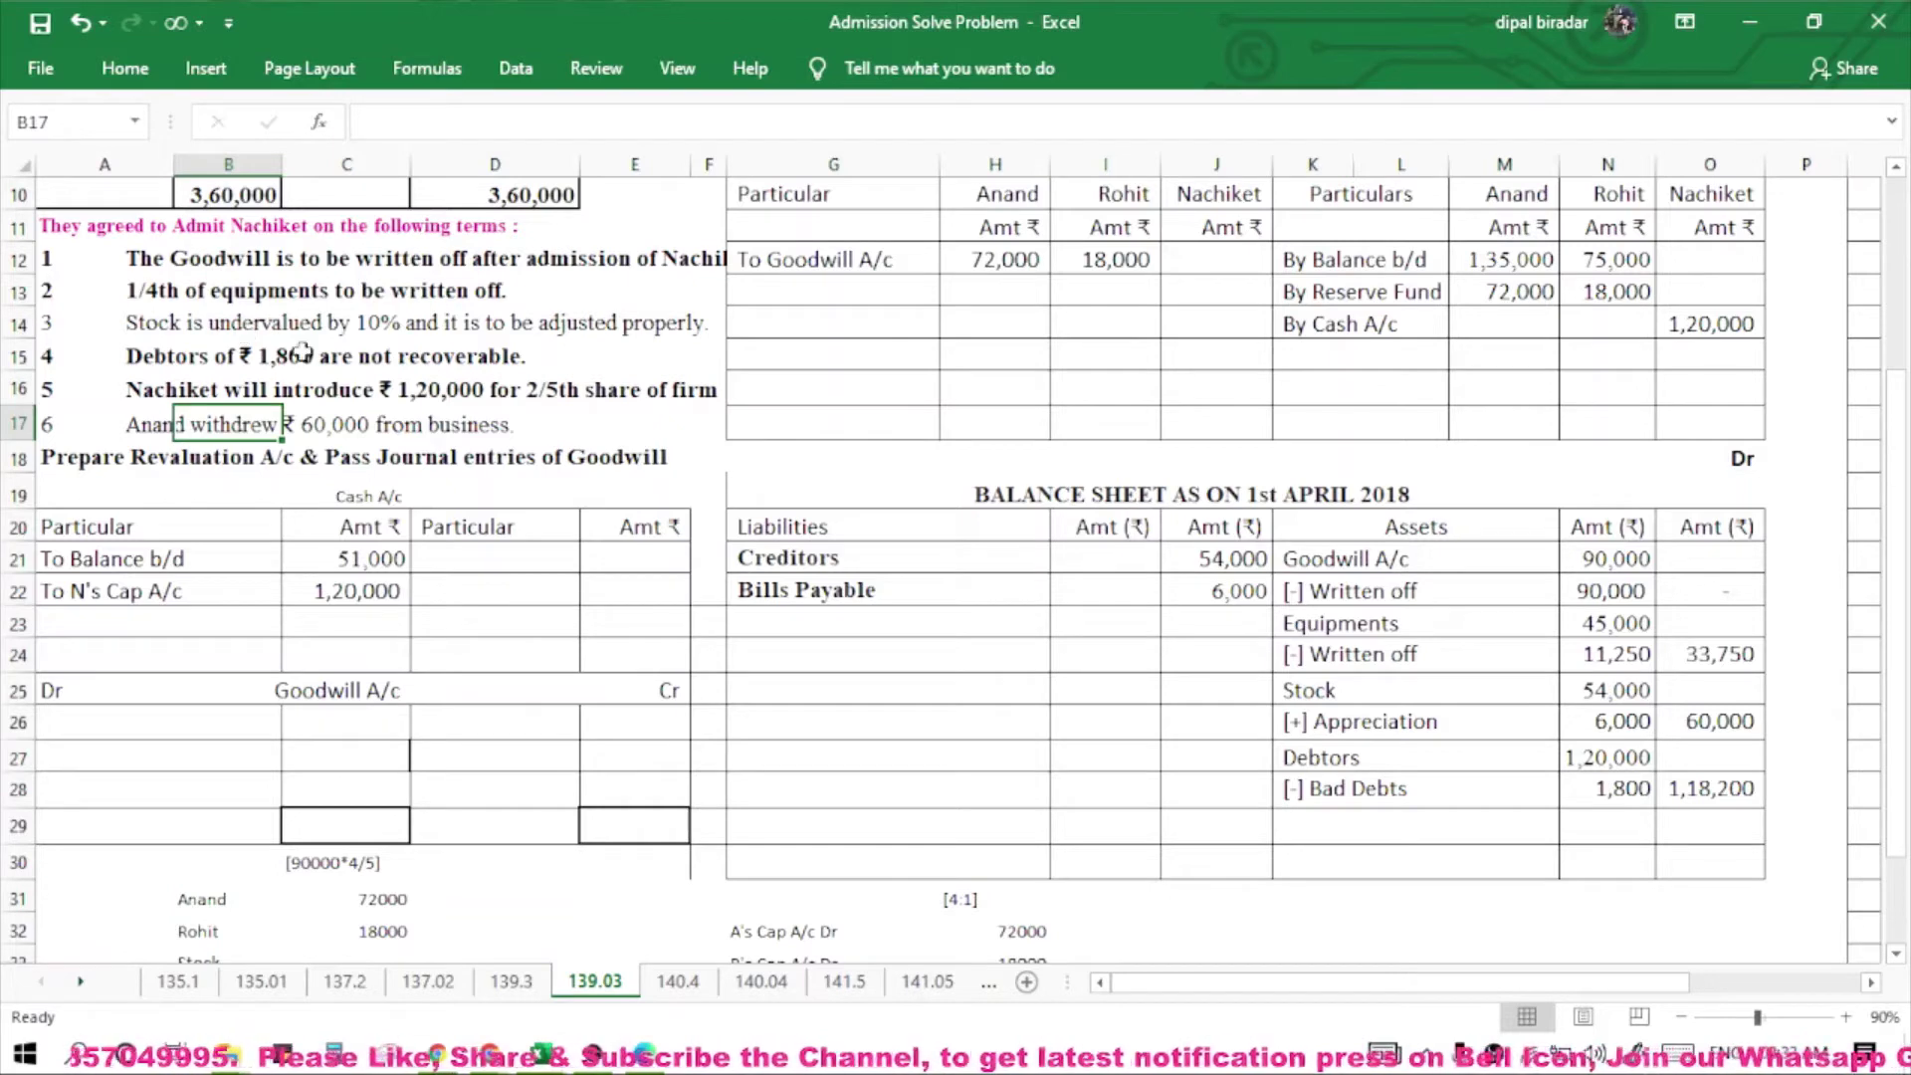
{"action": "left_click", "coordinate": [764, 284]}
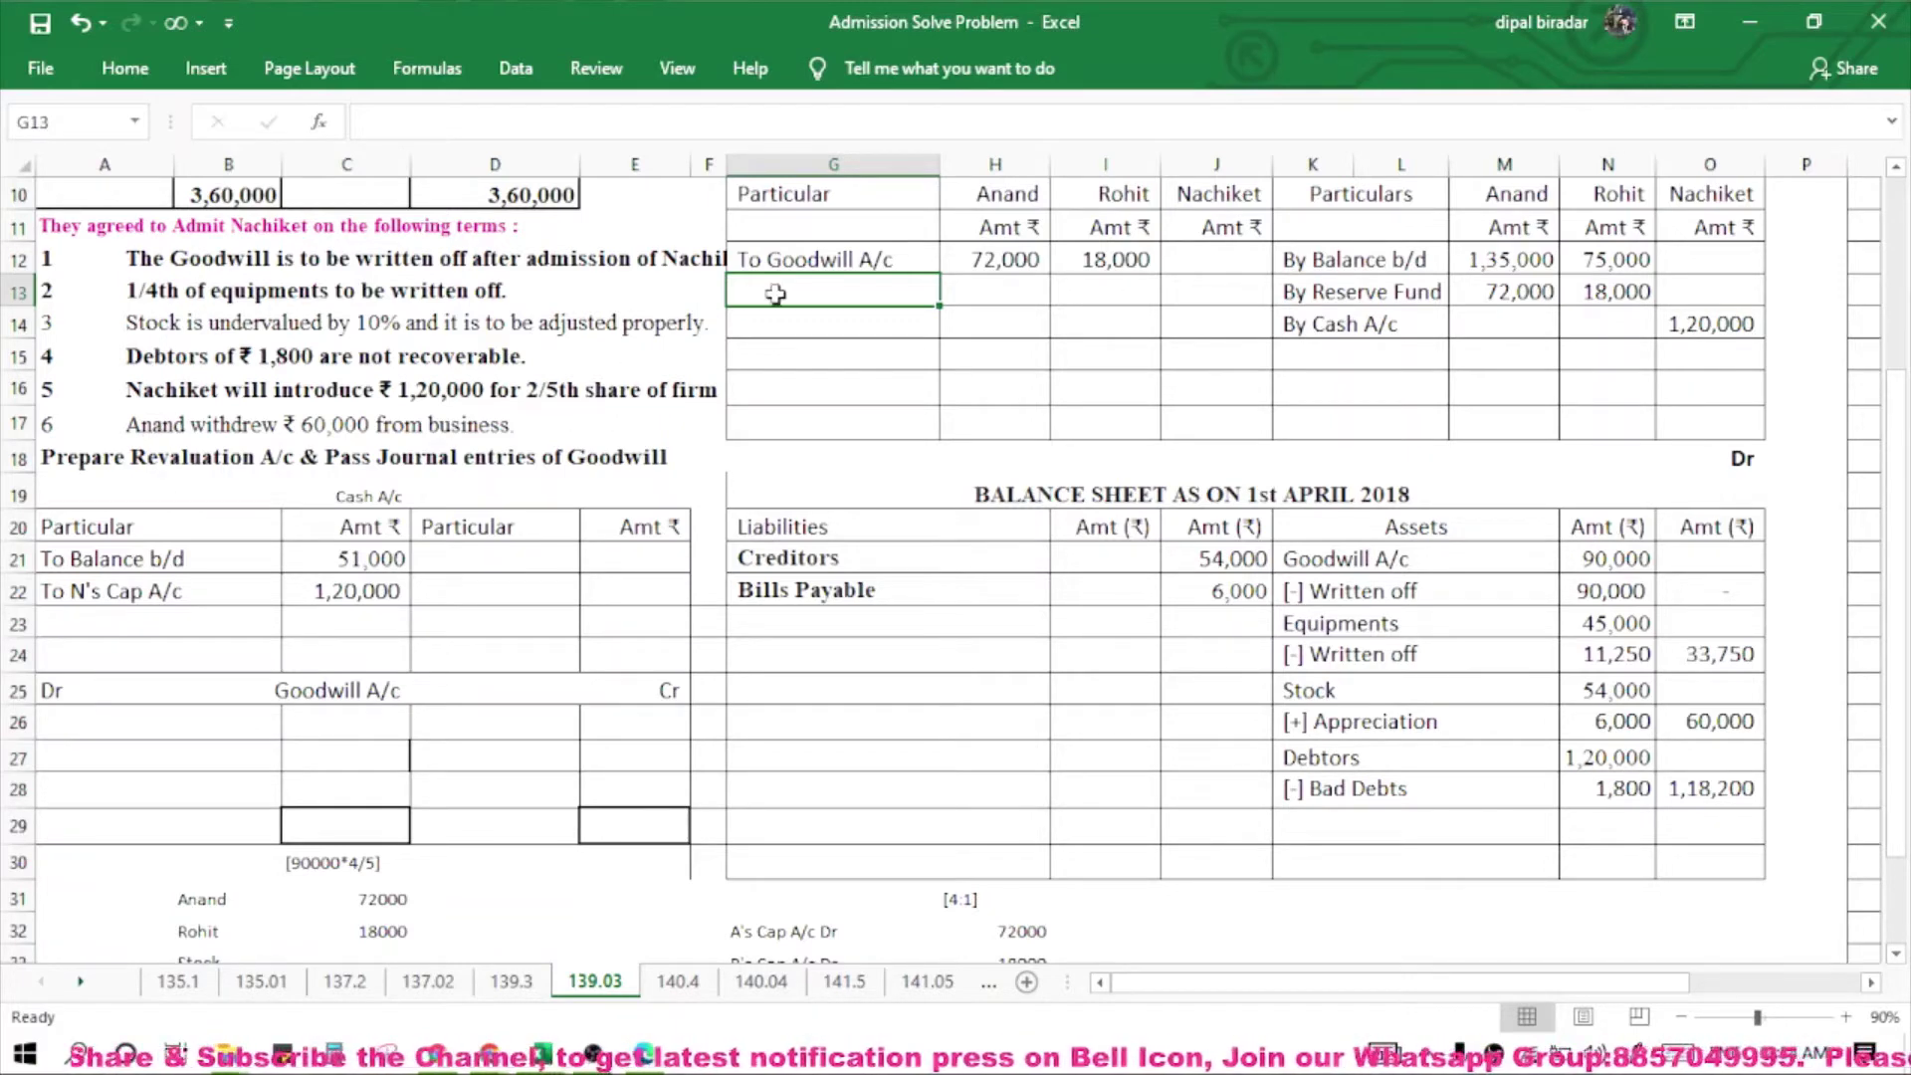
{"action": "type", "text": "T"}
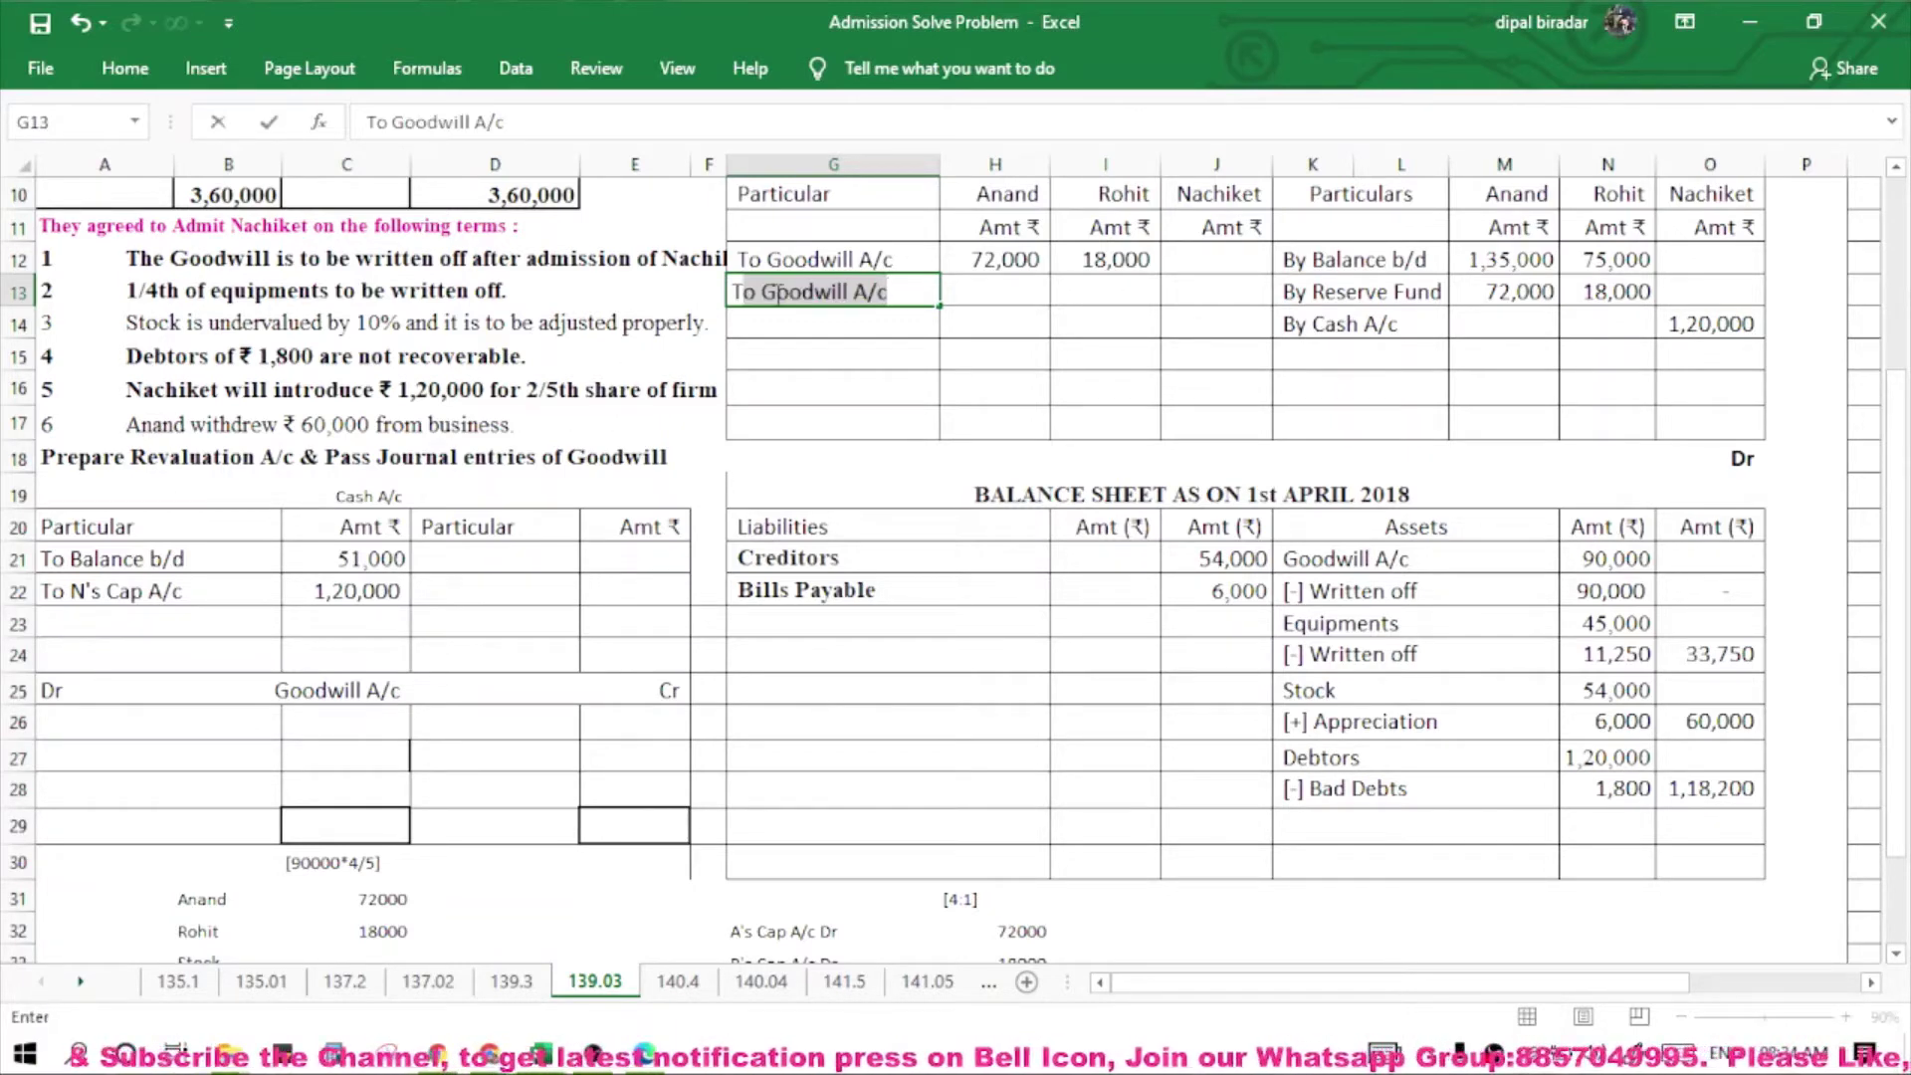
{"action": "type", "text": "o Cash"}
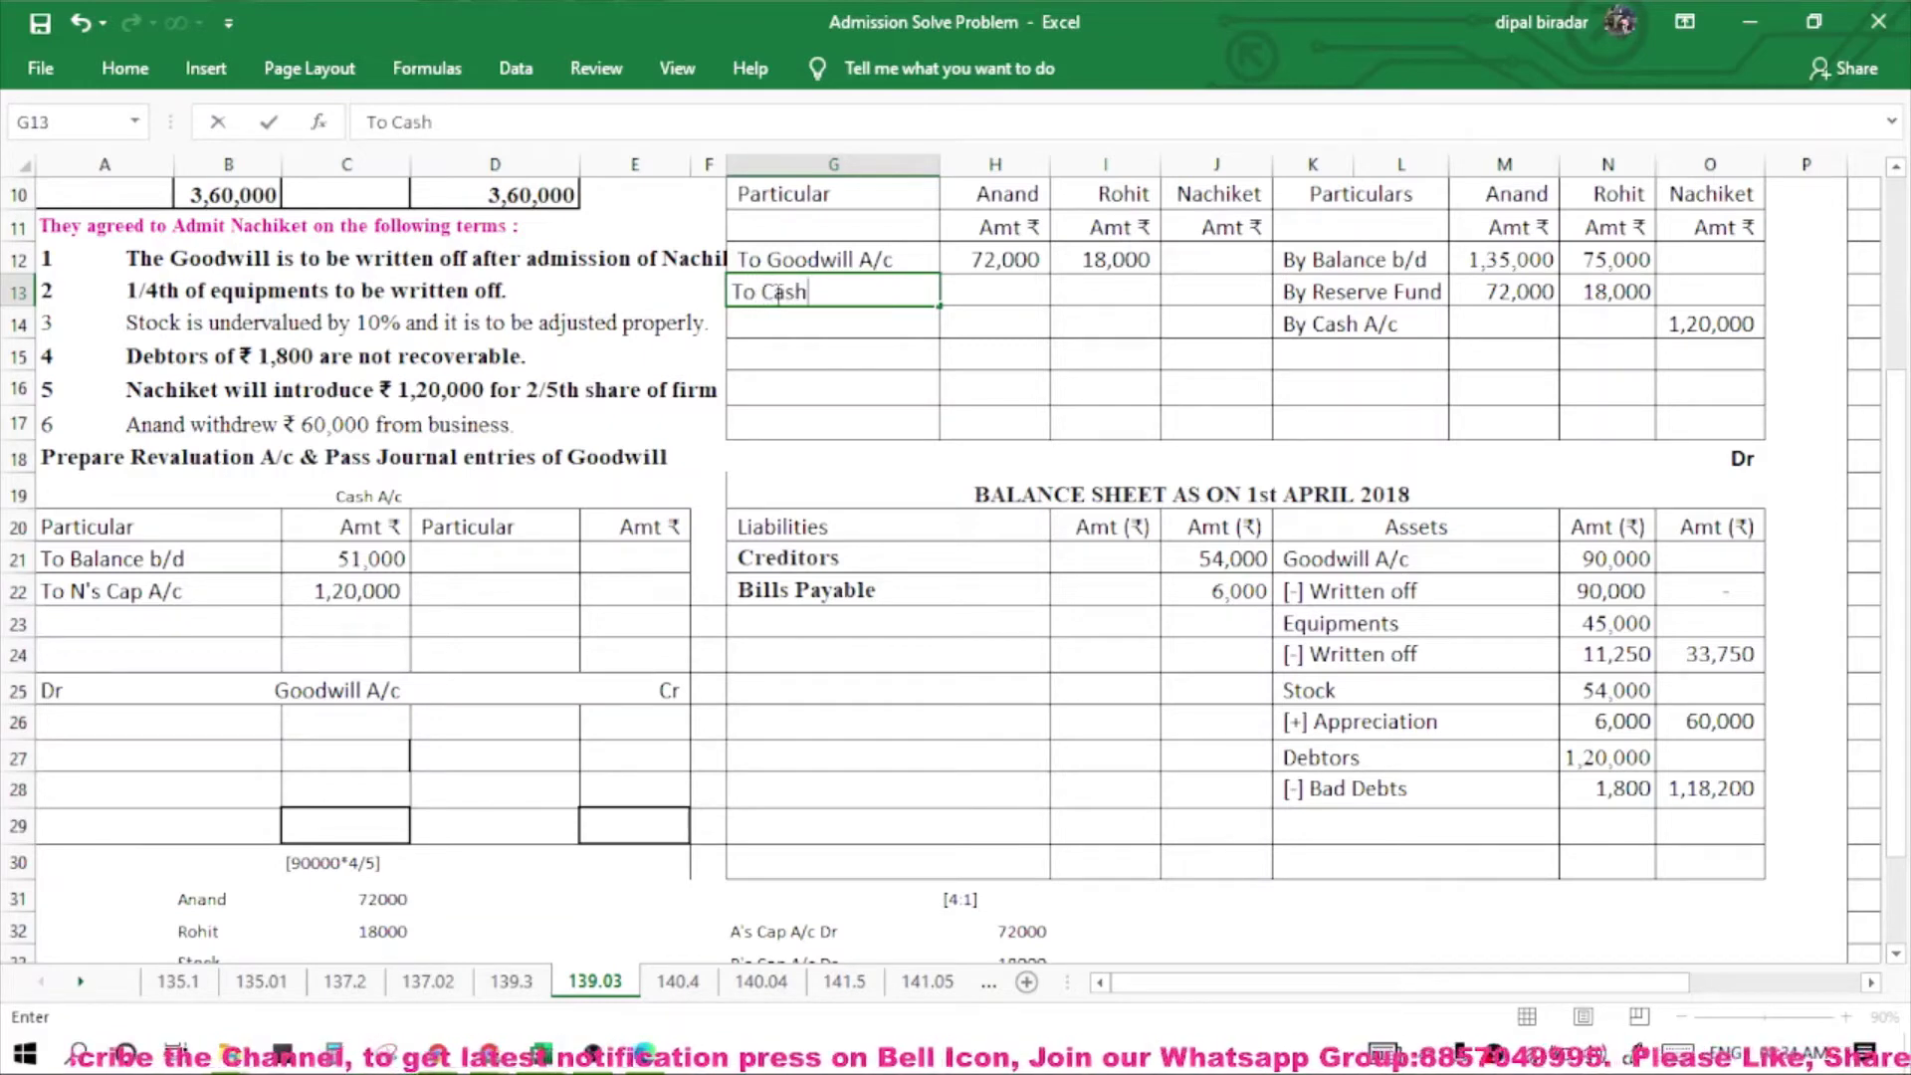
{"action": "type", "text": " A/c"}
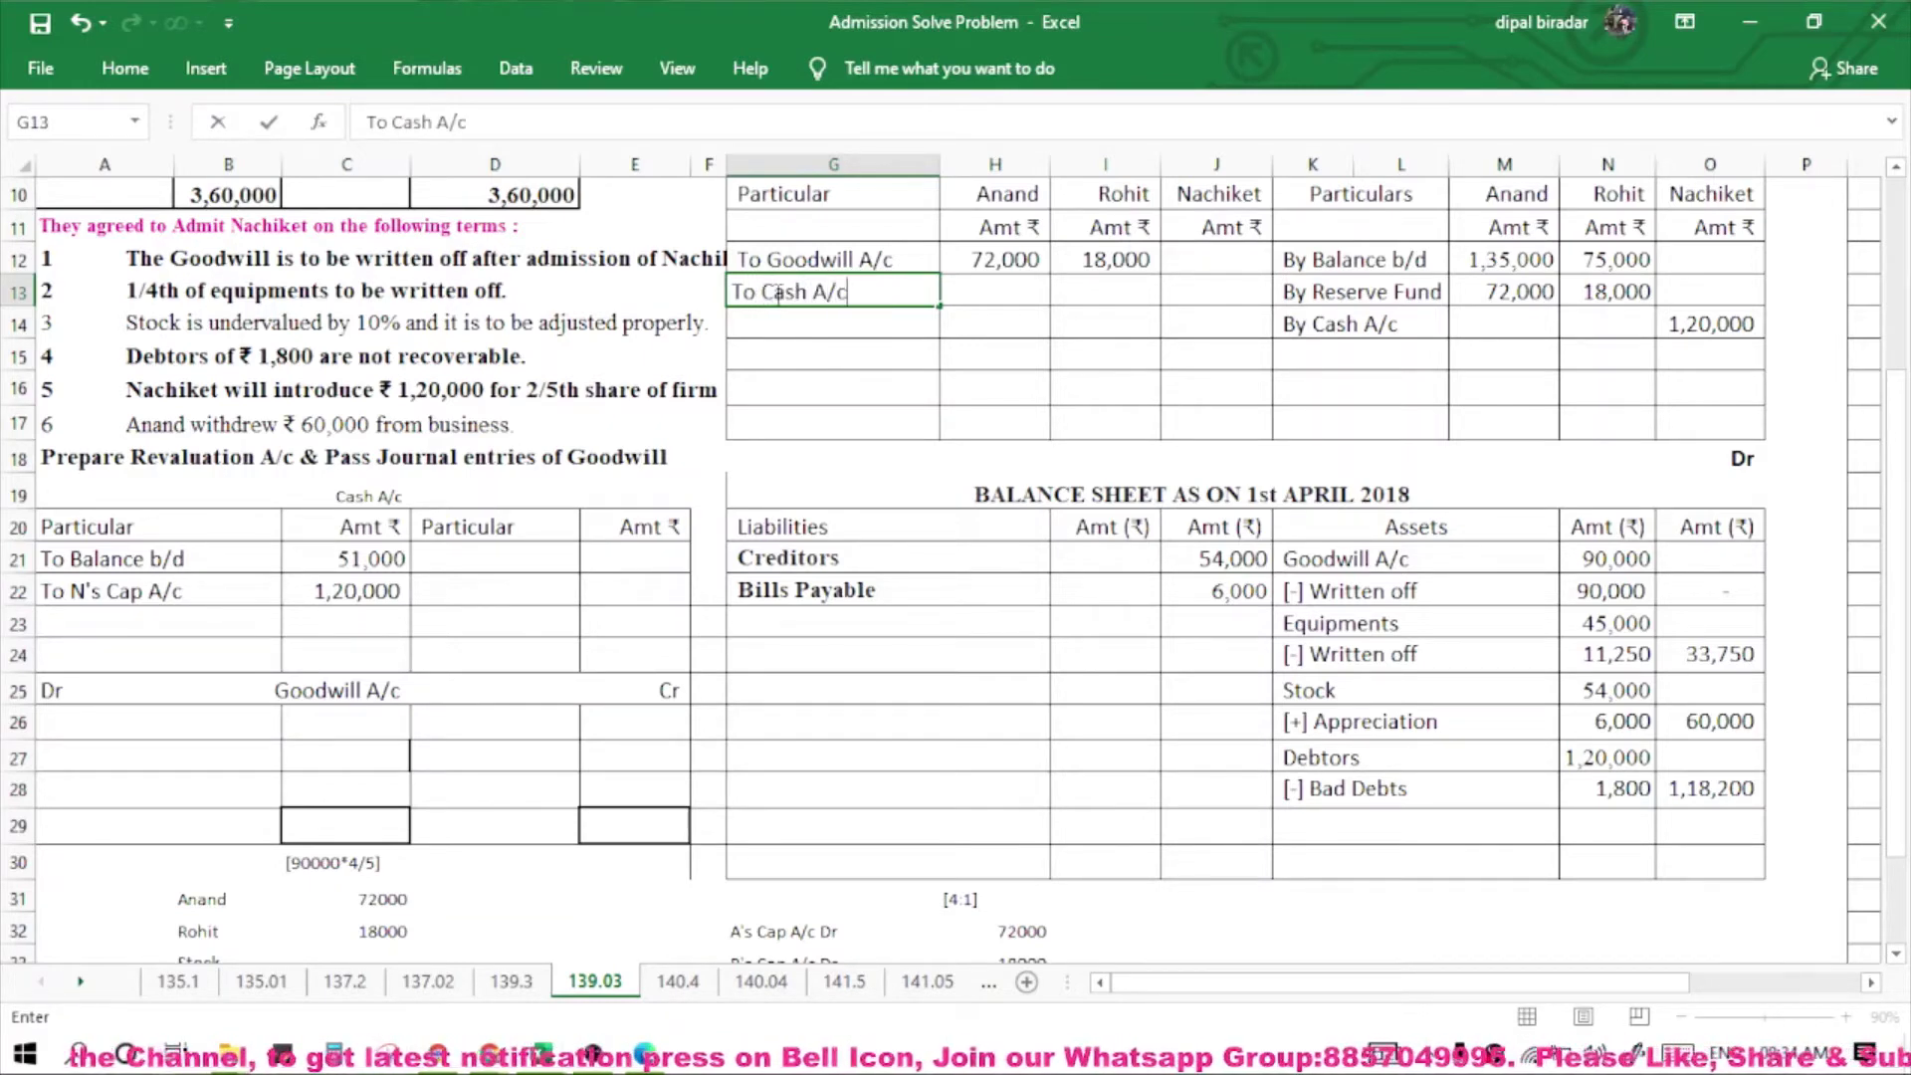
{"action": "left_click", "coordinate": [988, 286]}
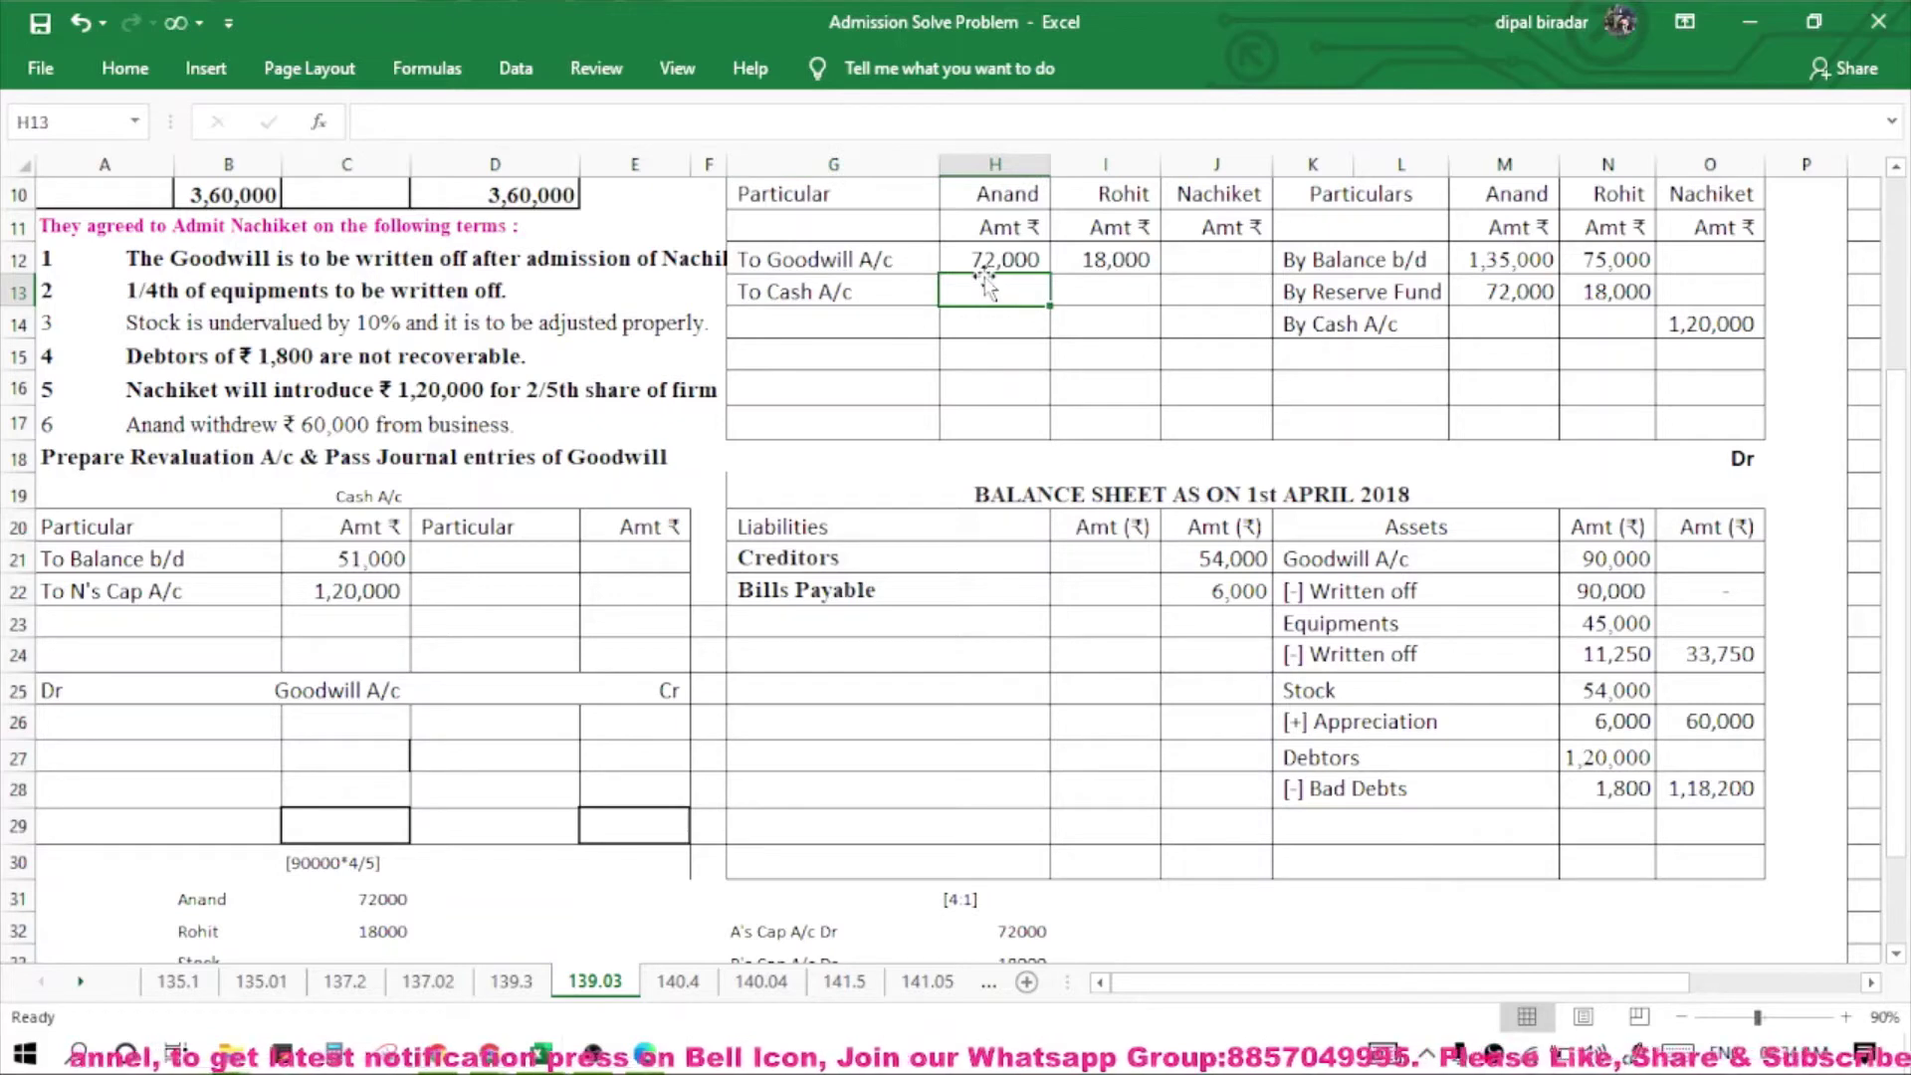
{"action": "type", "text": "60000"}
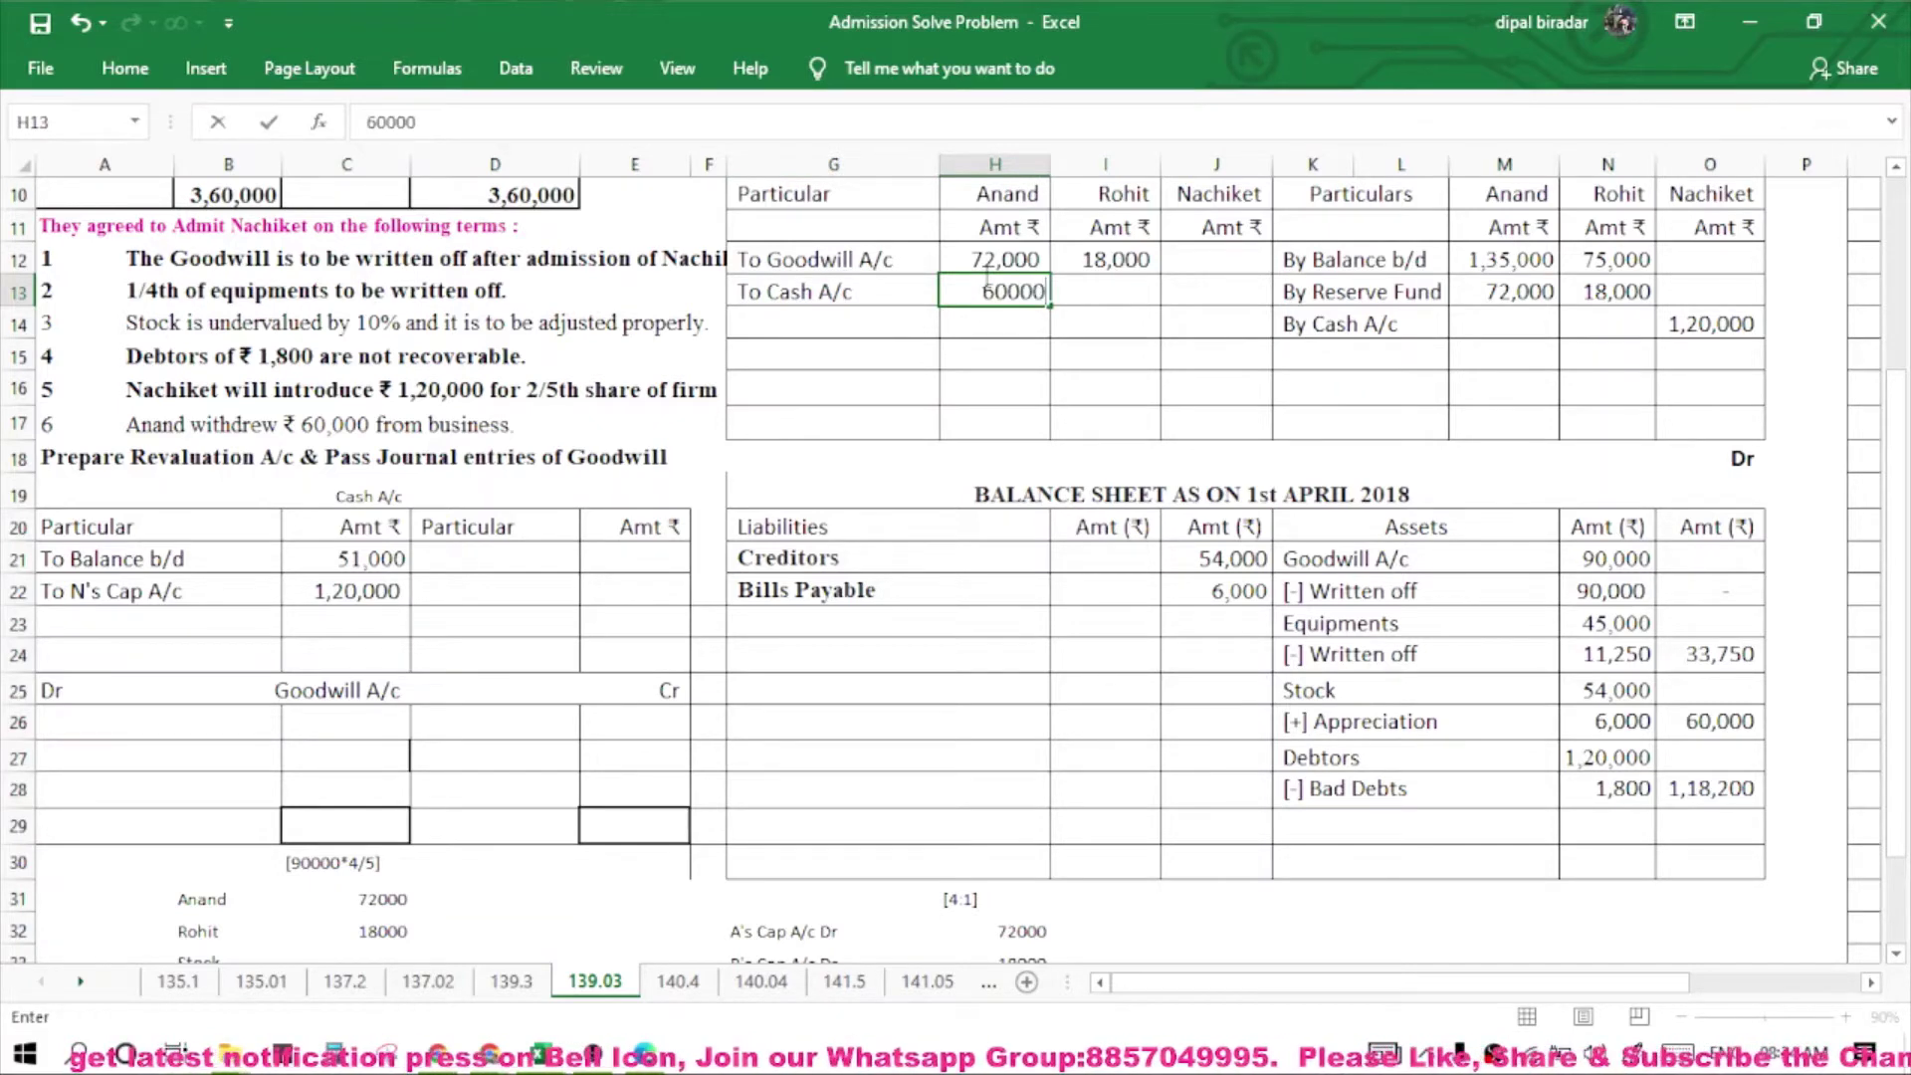
{"action": "key", "text": "Return"}
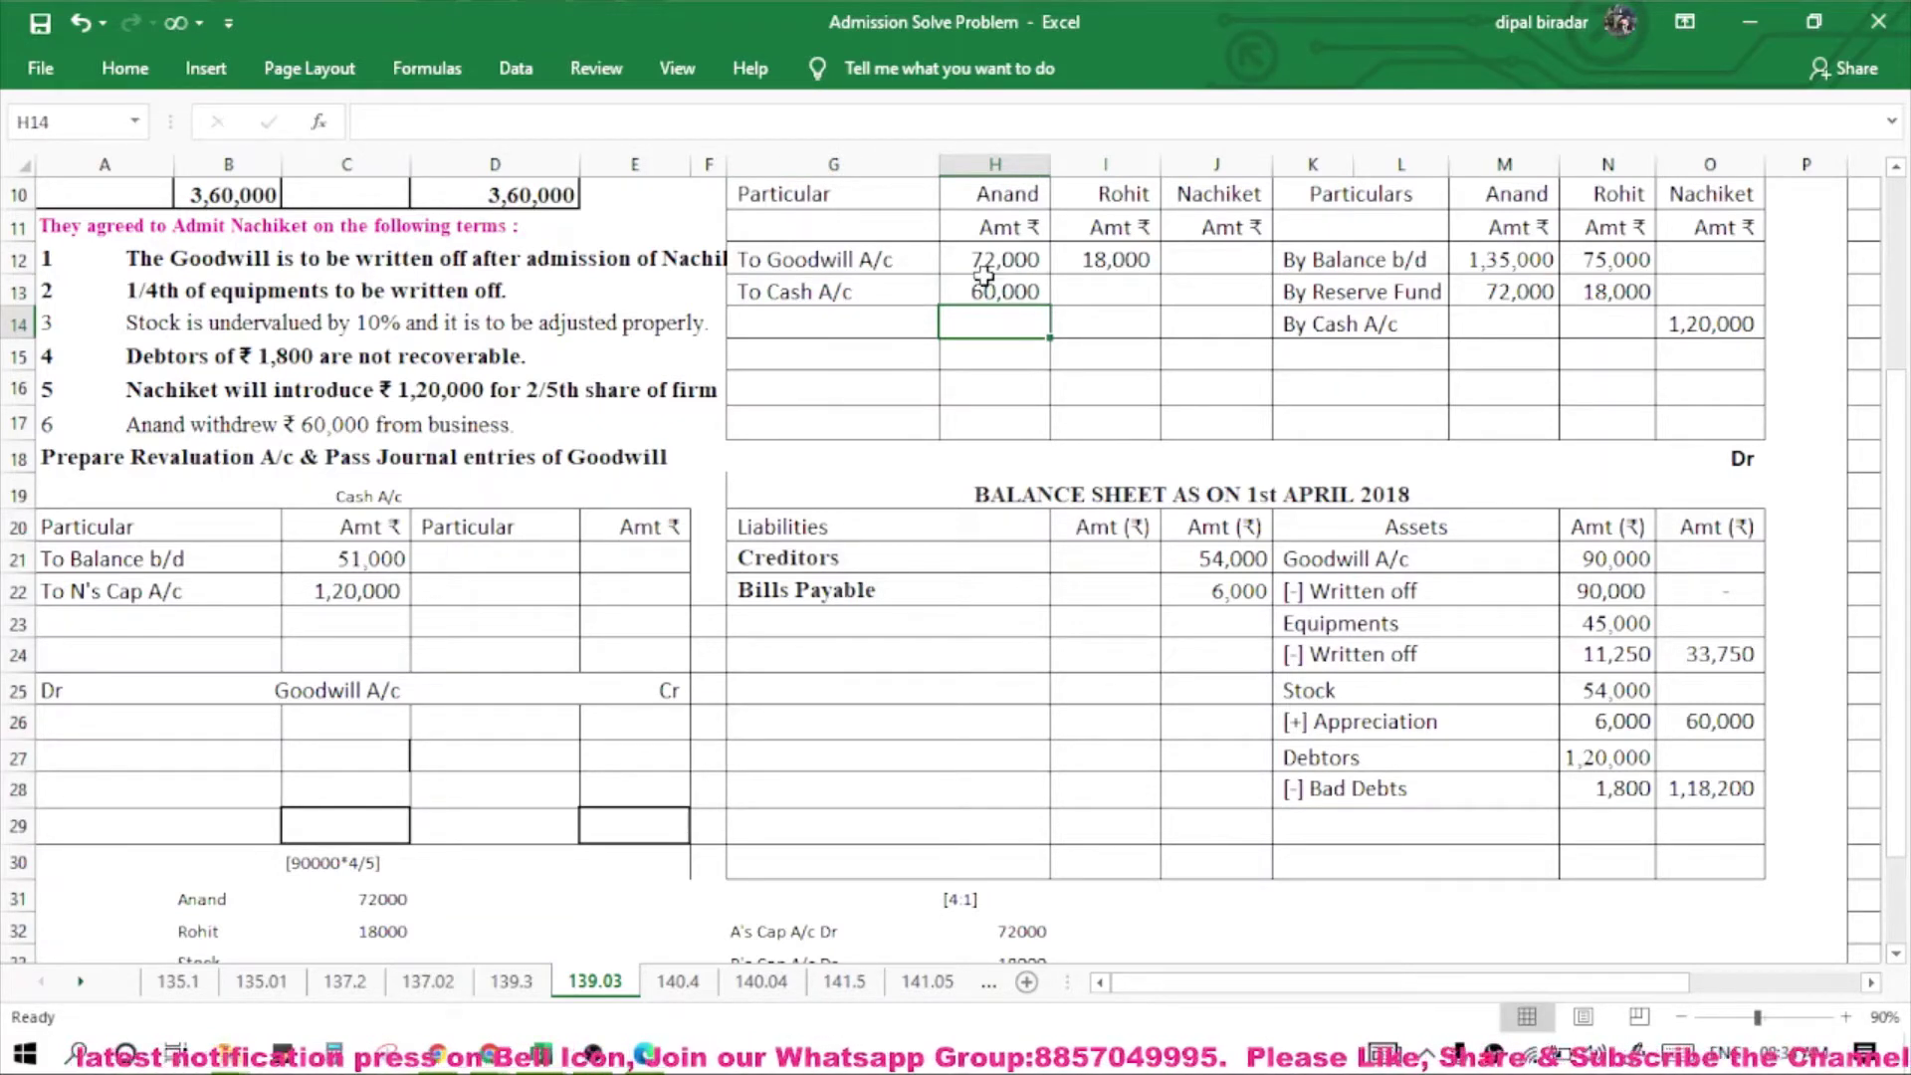
Record the partner's withdrawal on the credit side of the Cash A/c with "By A' Cap A/c" in D21 and 60000 in E21.
{"action": "left_click", "coordinate": [460, 569]}
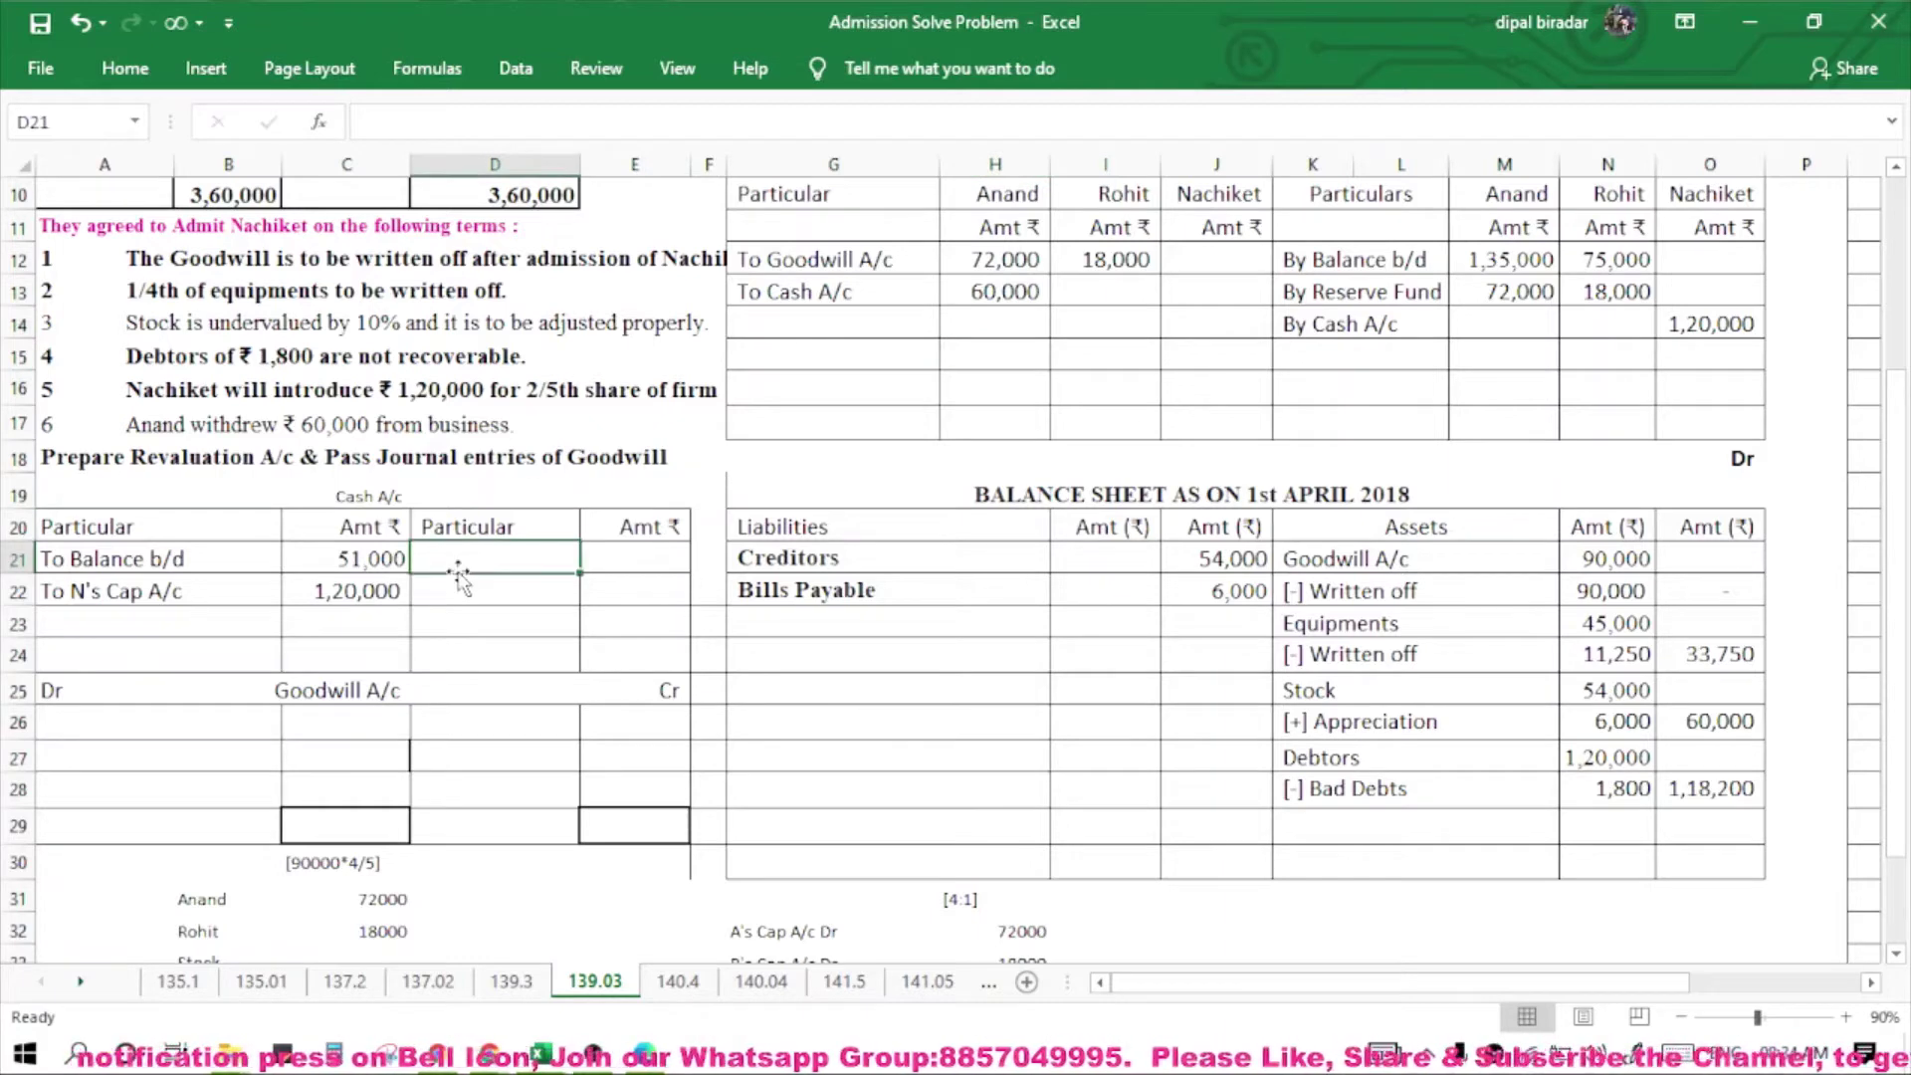
{"action": "type", "text": "By"}
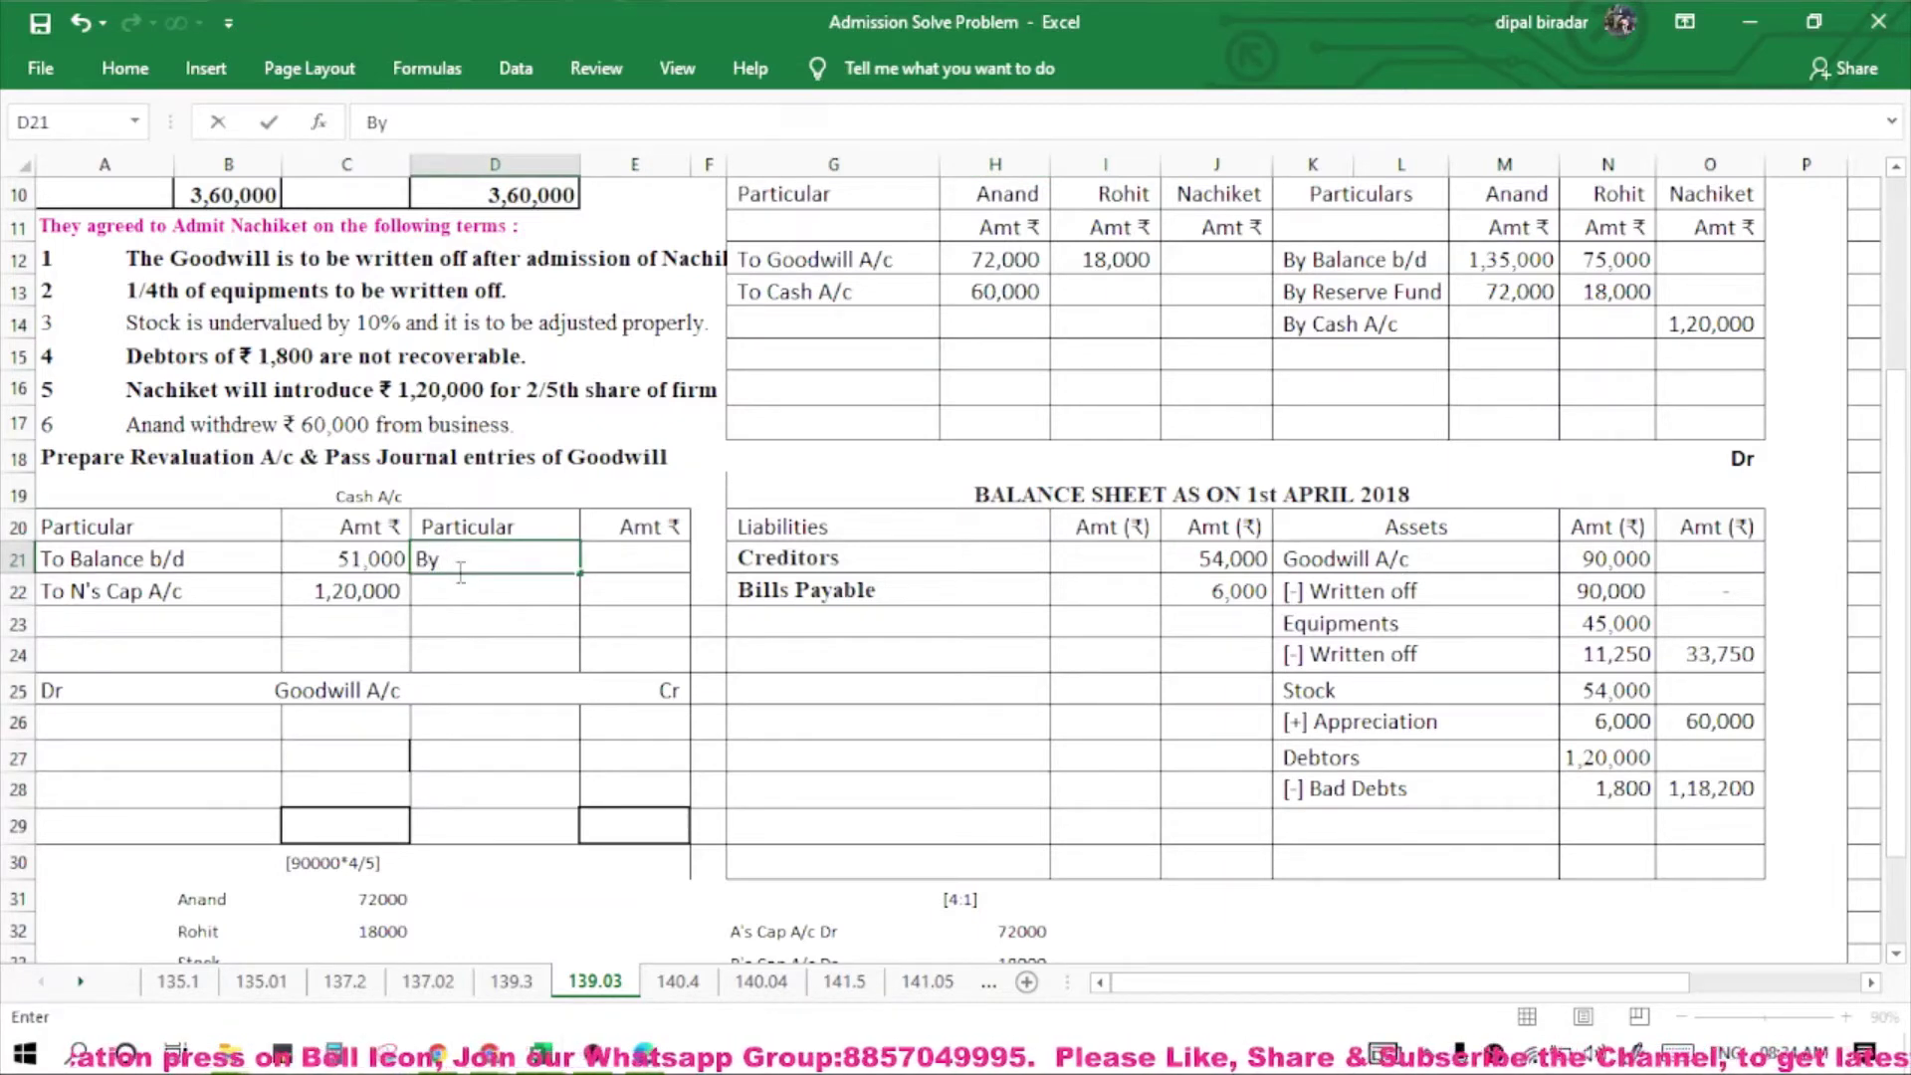
{"action": "type", "text": " A"}
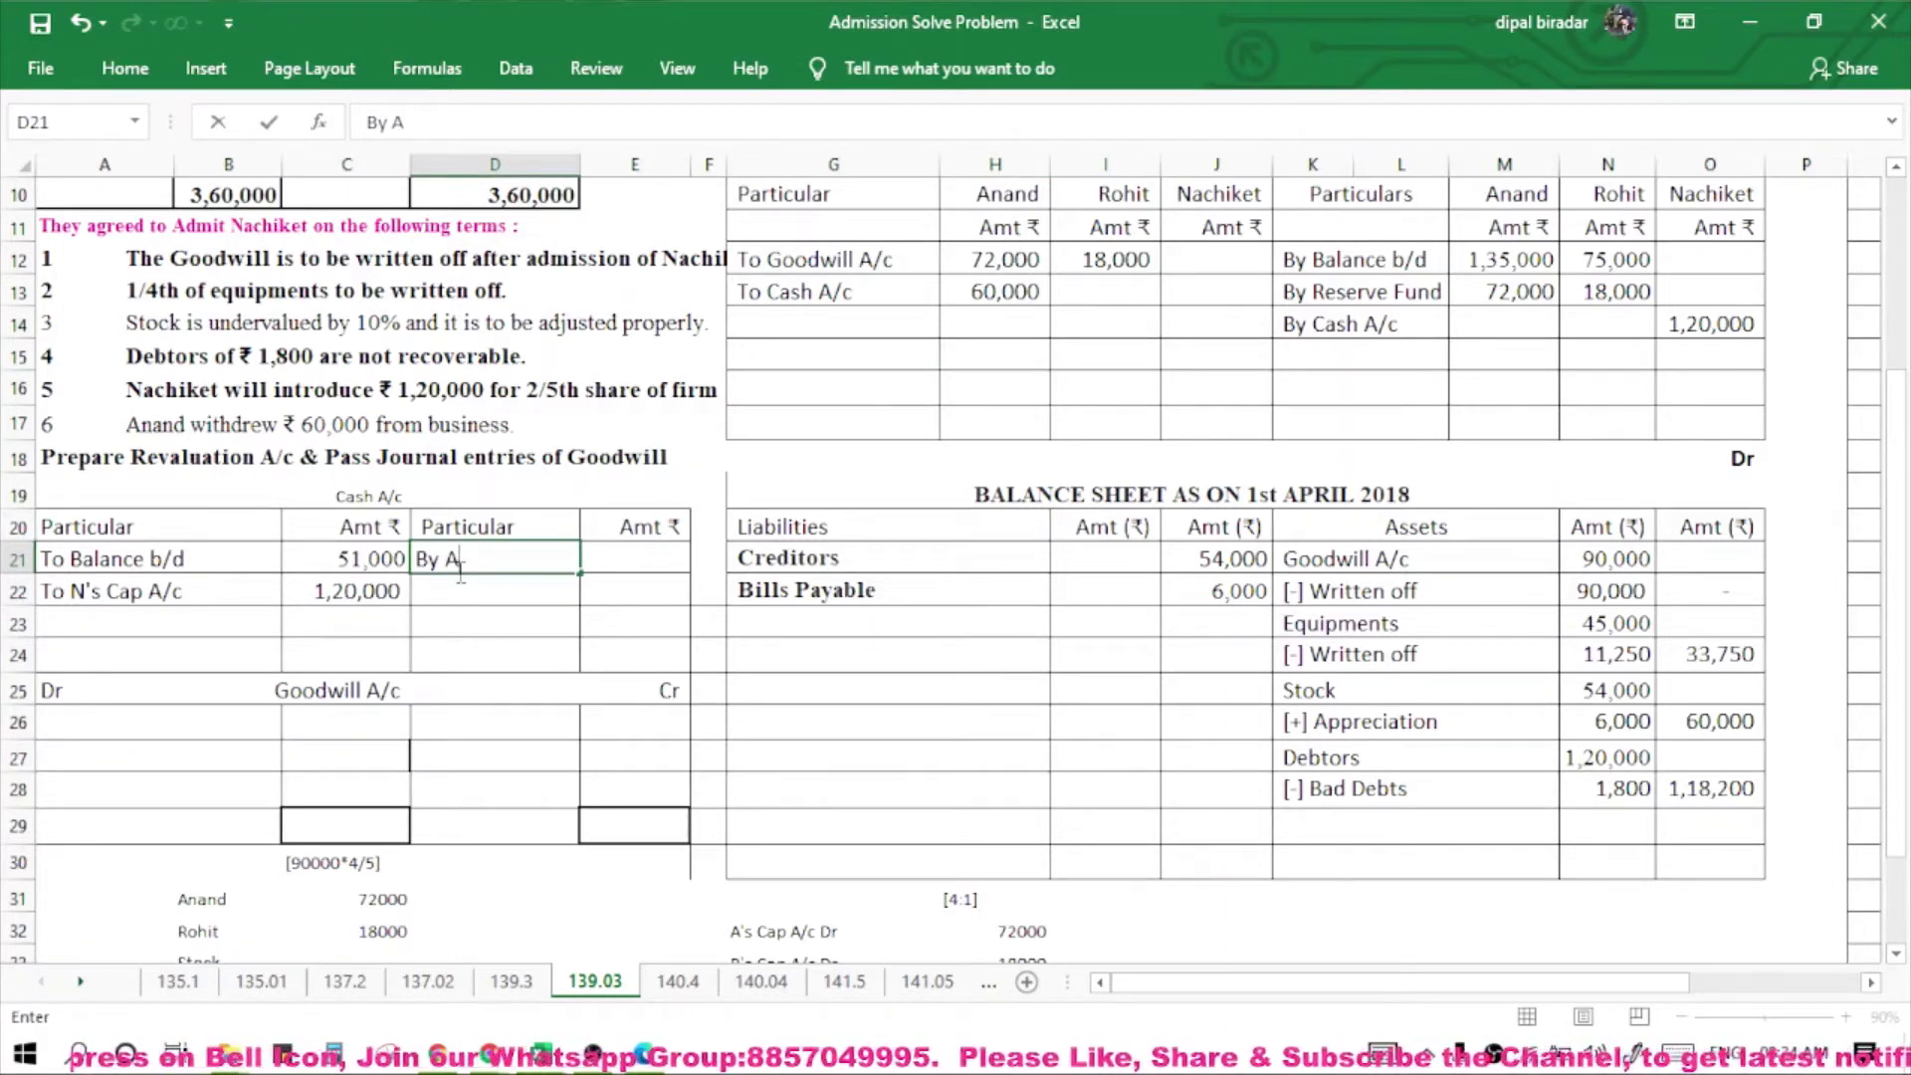
{"action": "type", "text": "' C"}
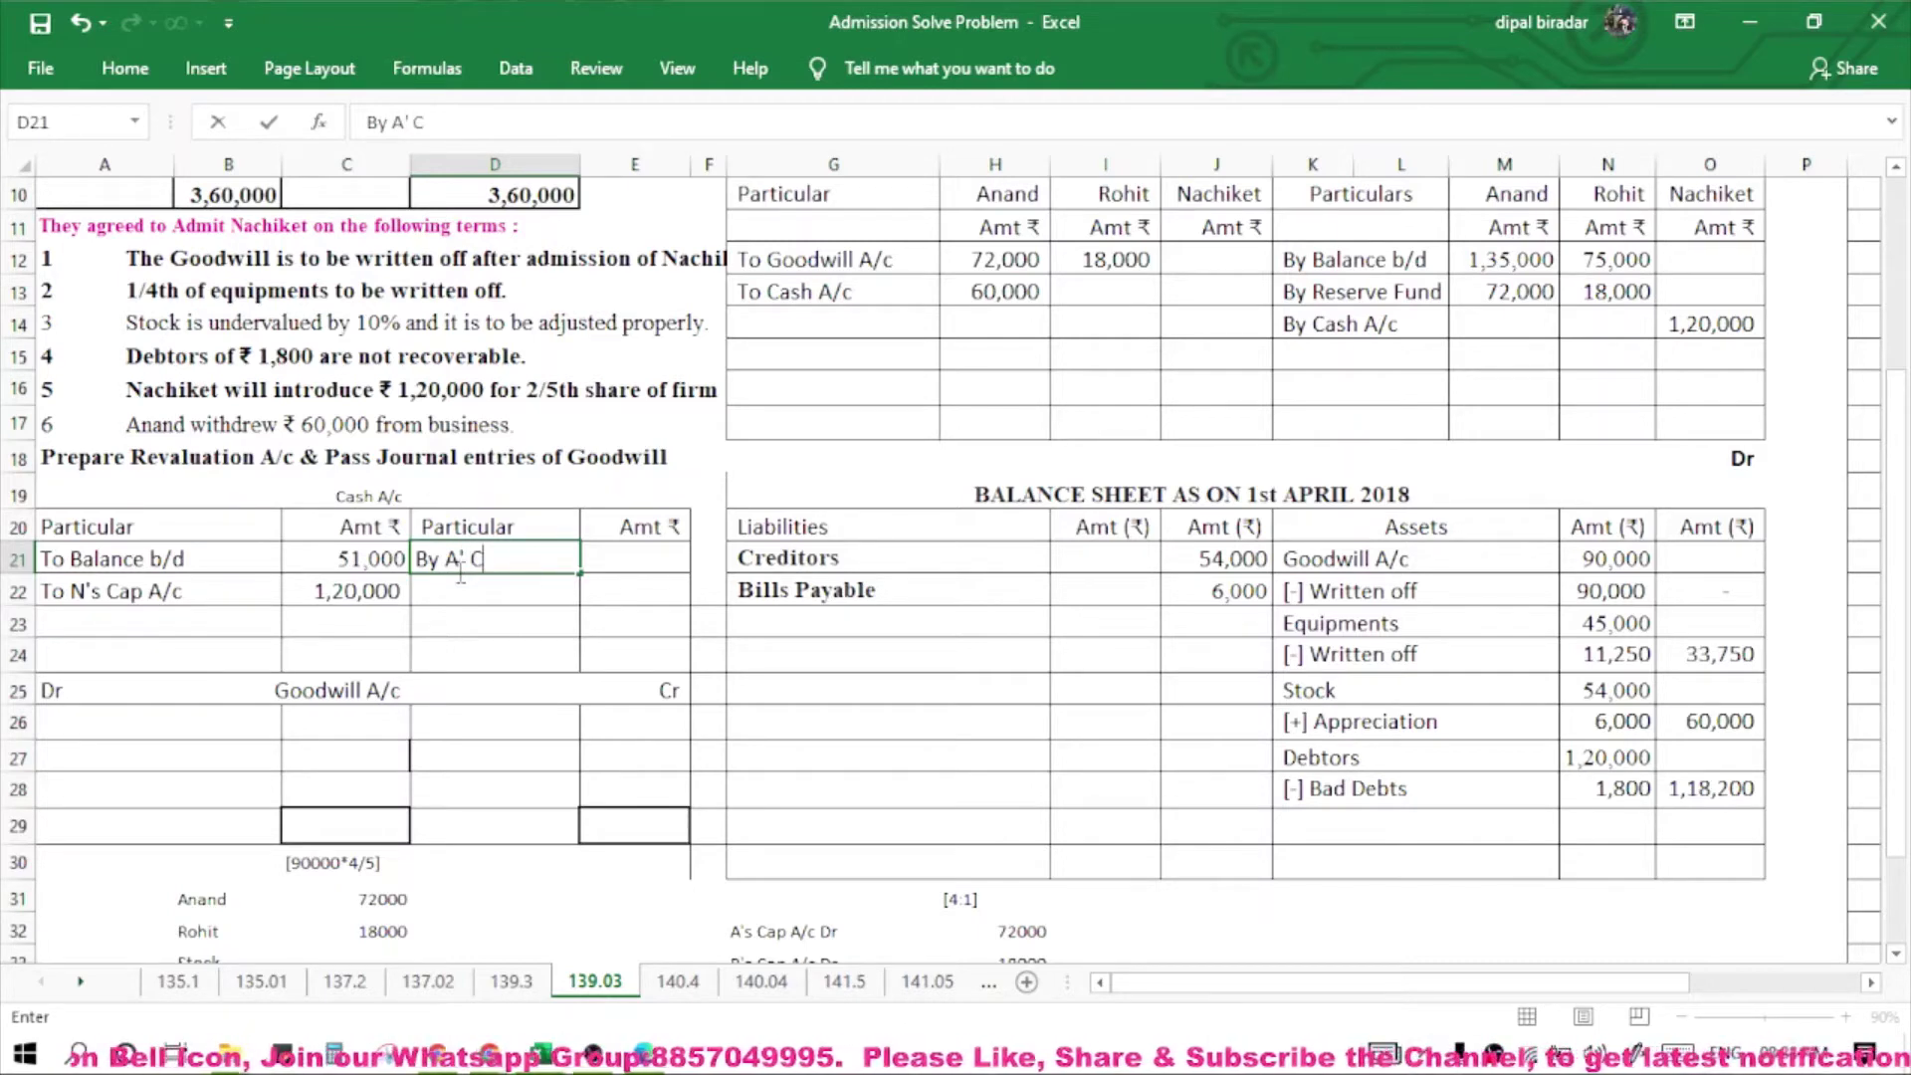
{"action": "type", "text": "ap A/c"}
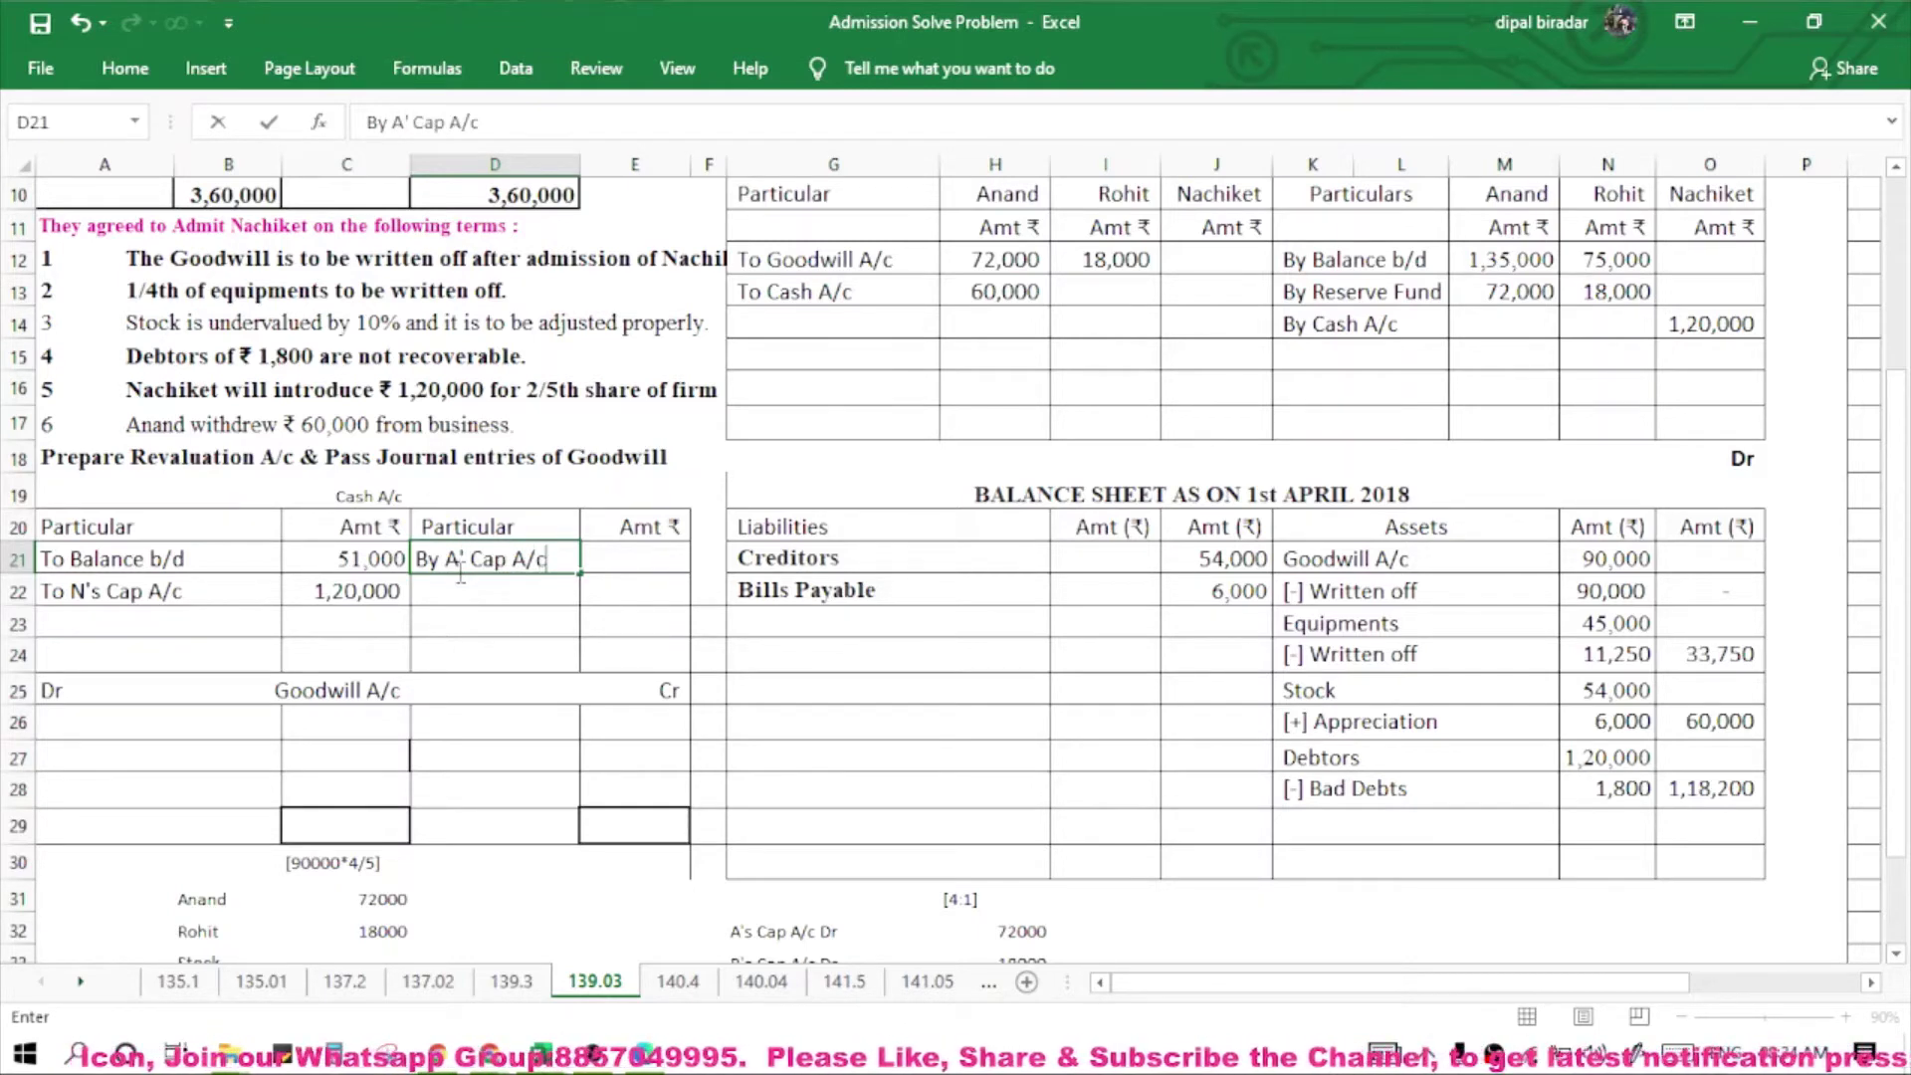
{"action": "left_click", "coordinate": [631, 559]}
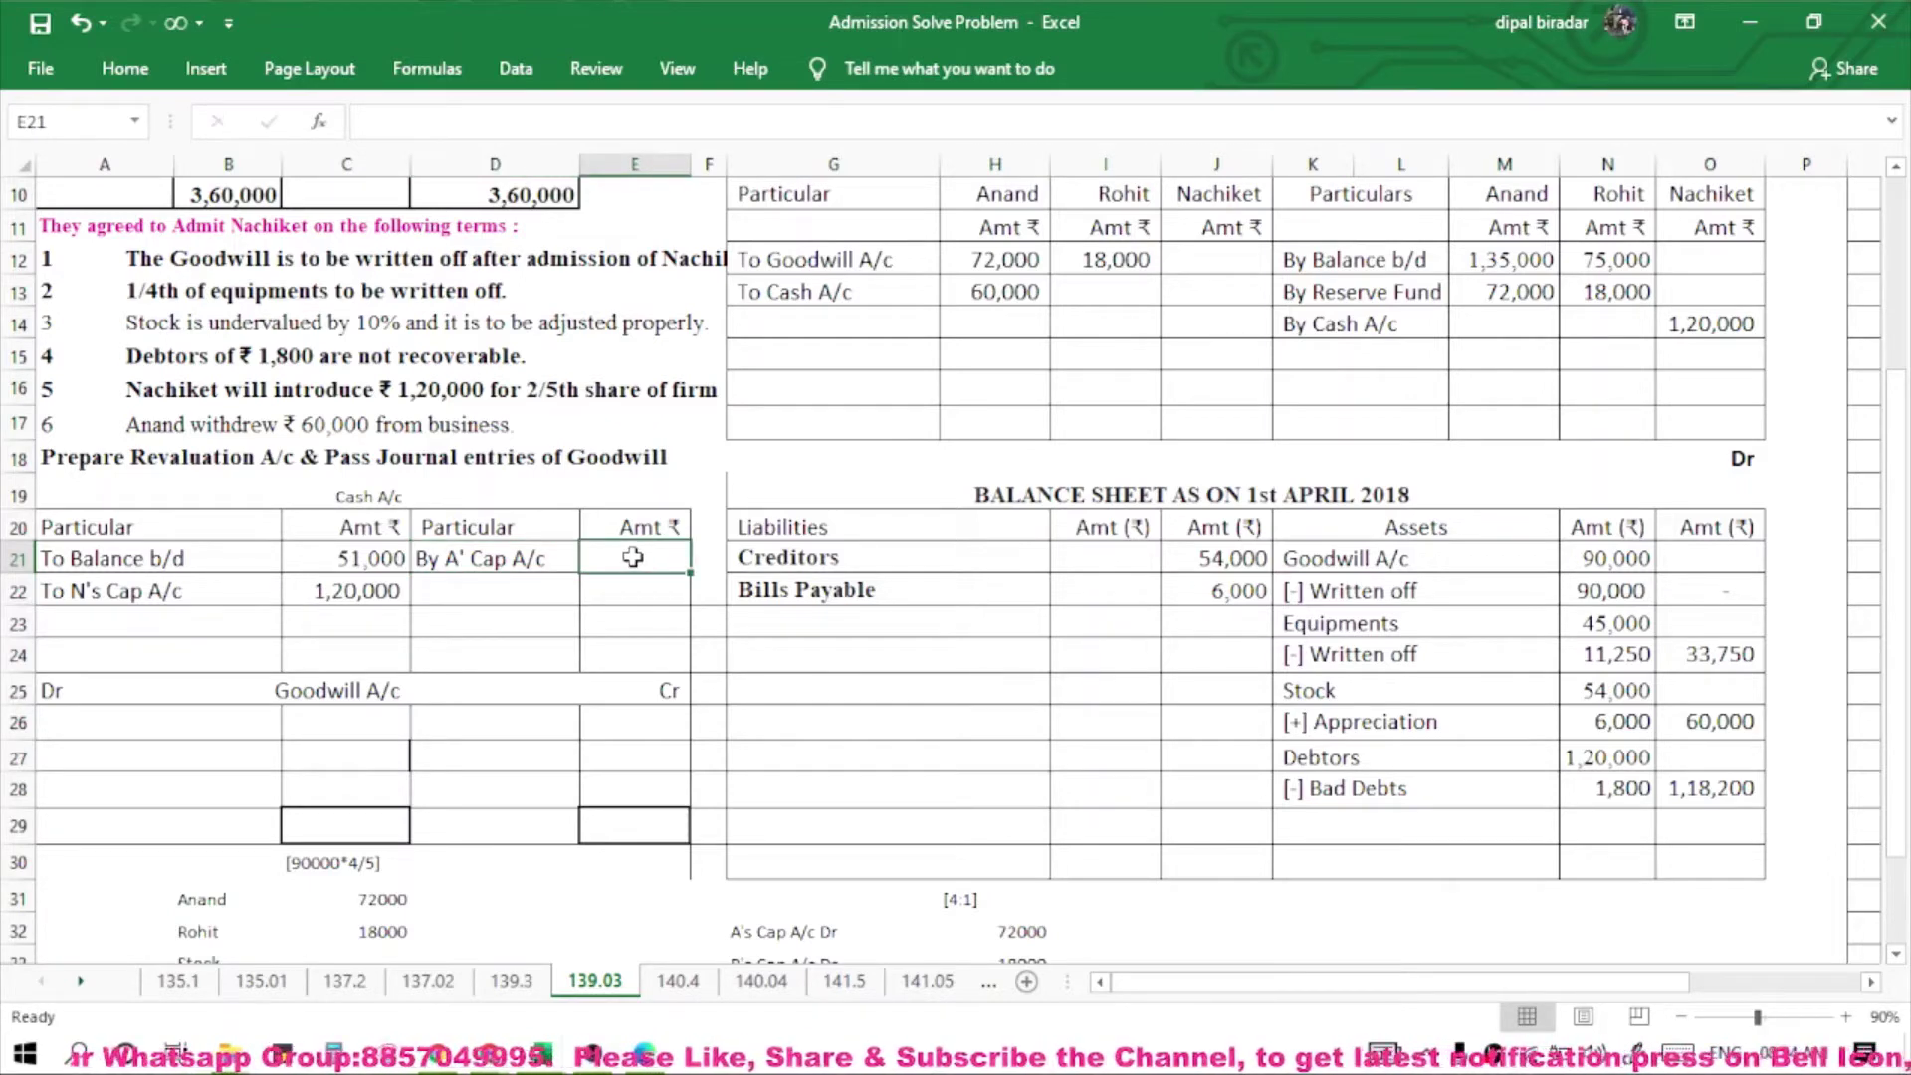
{"action": "type", "text": "60000"}
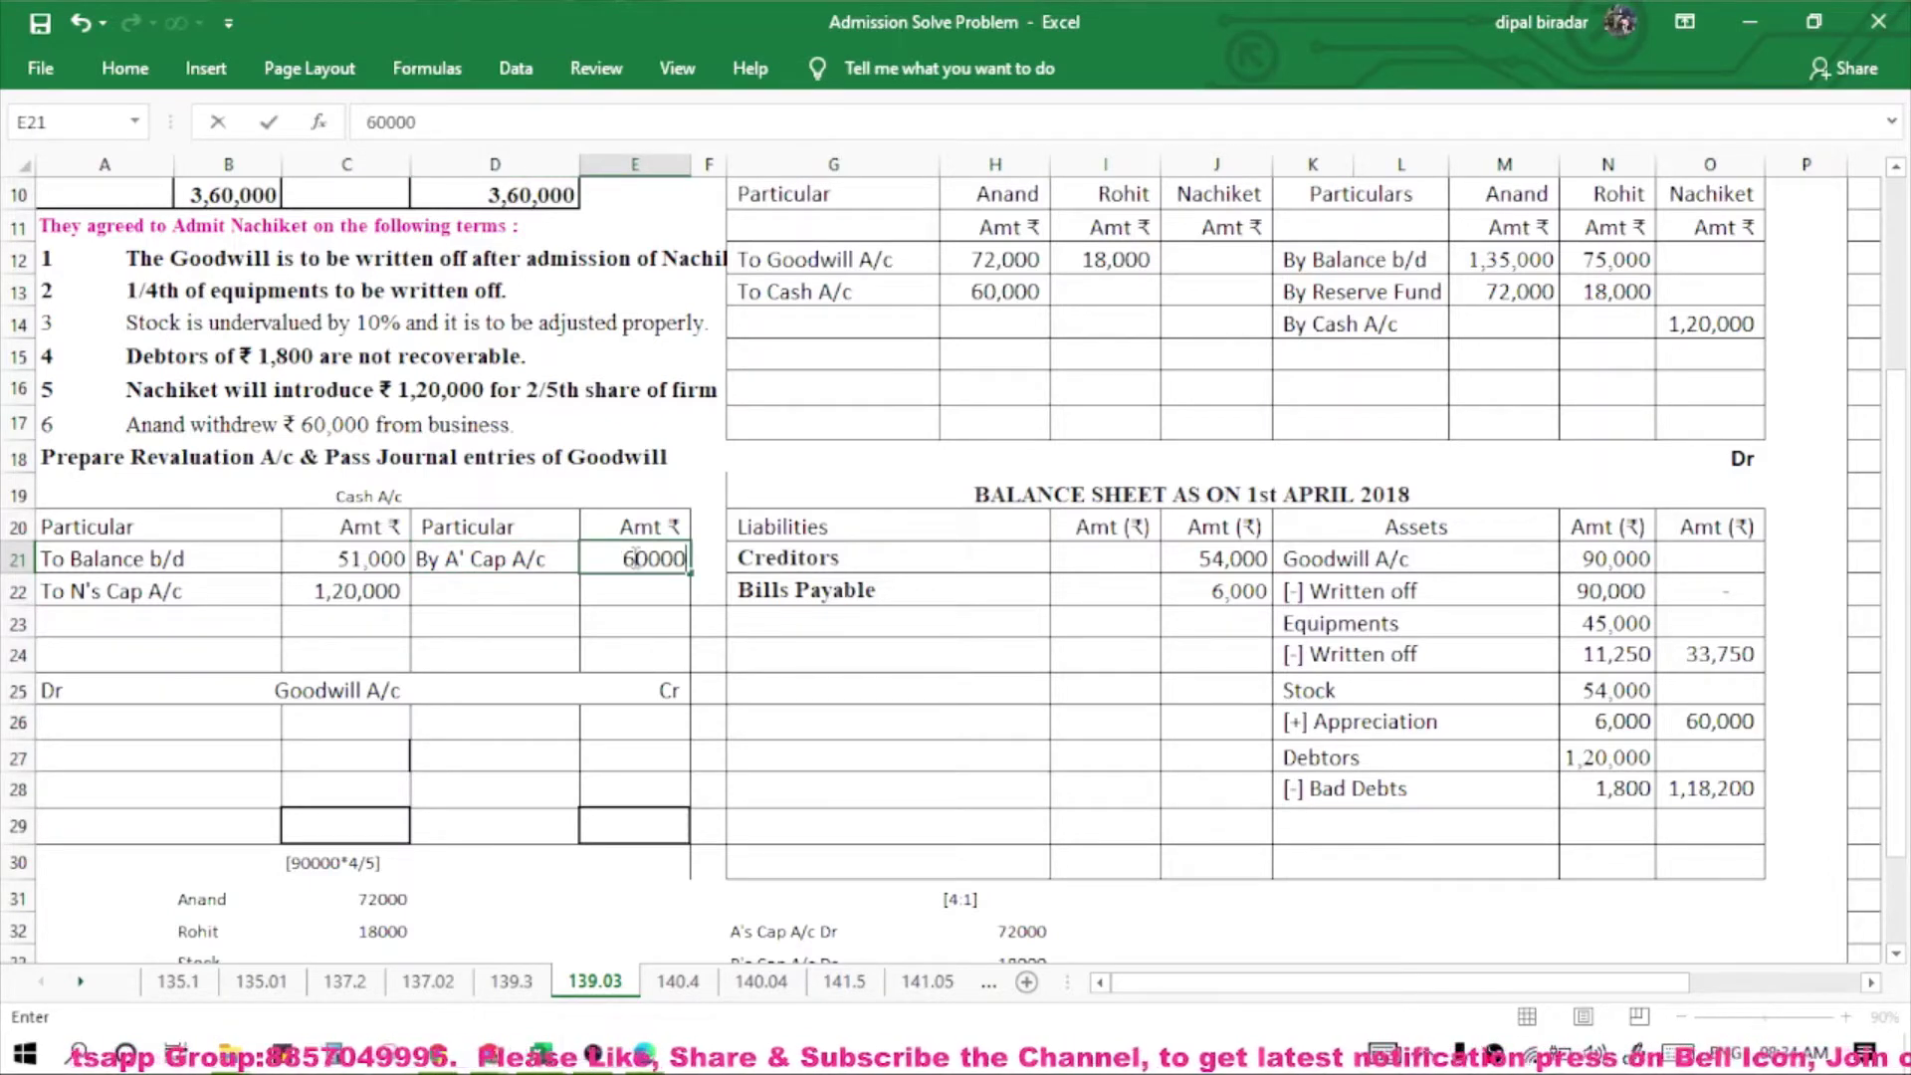
{"action": "key", "text": "Return"}
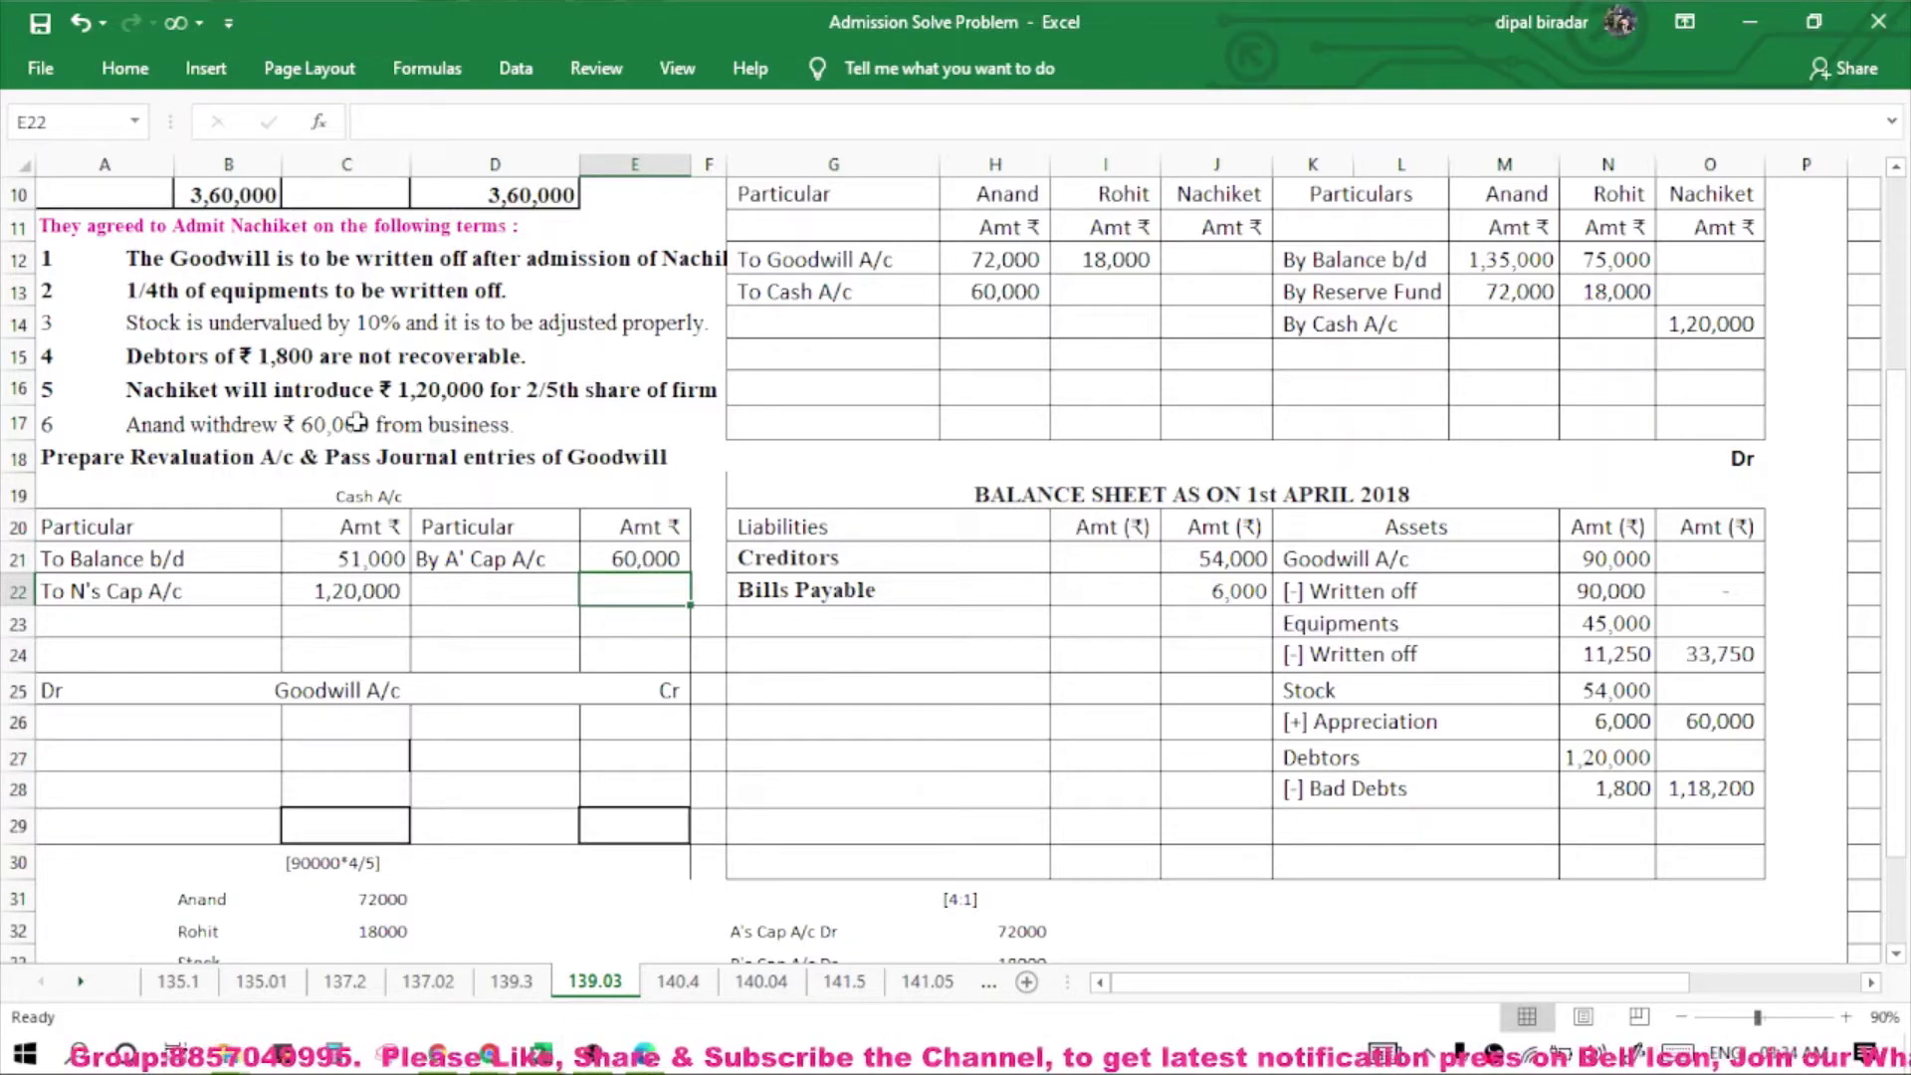
{"action": "scroll", "coordinate": [950, 629], "scroll_direction": "up", "scroll_amount": 3}
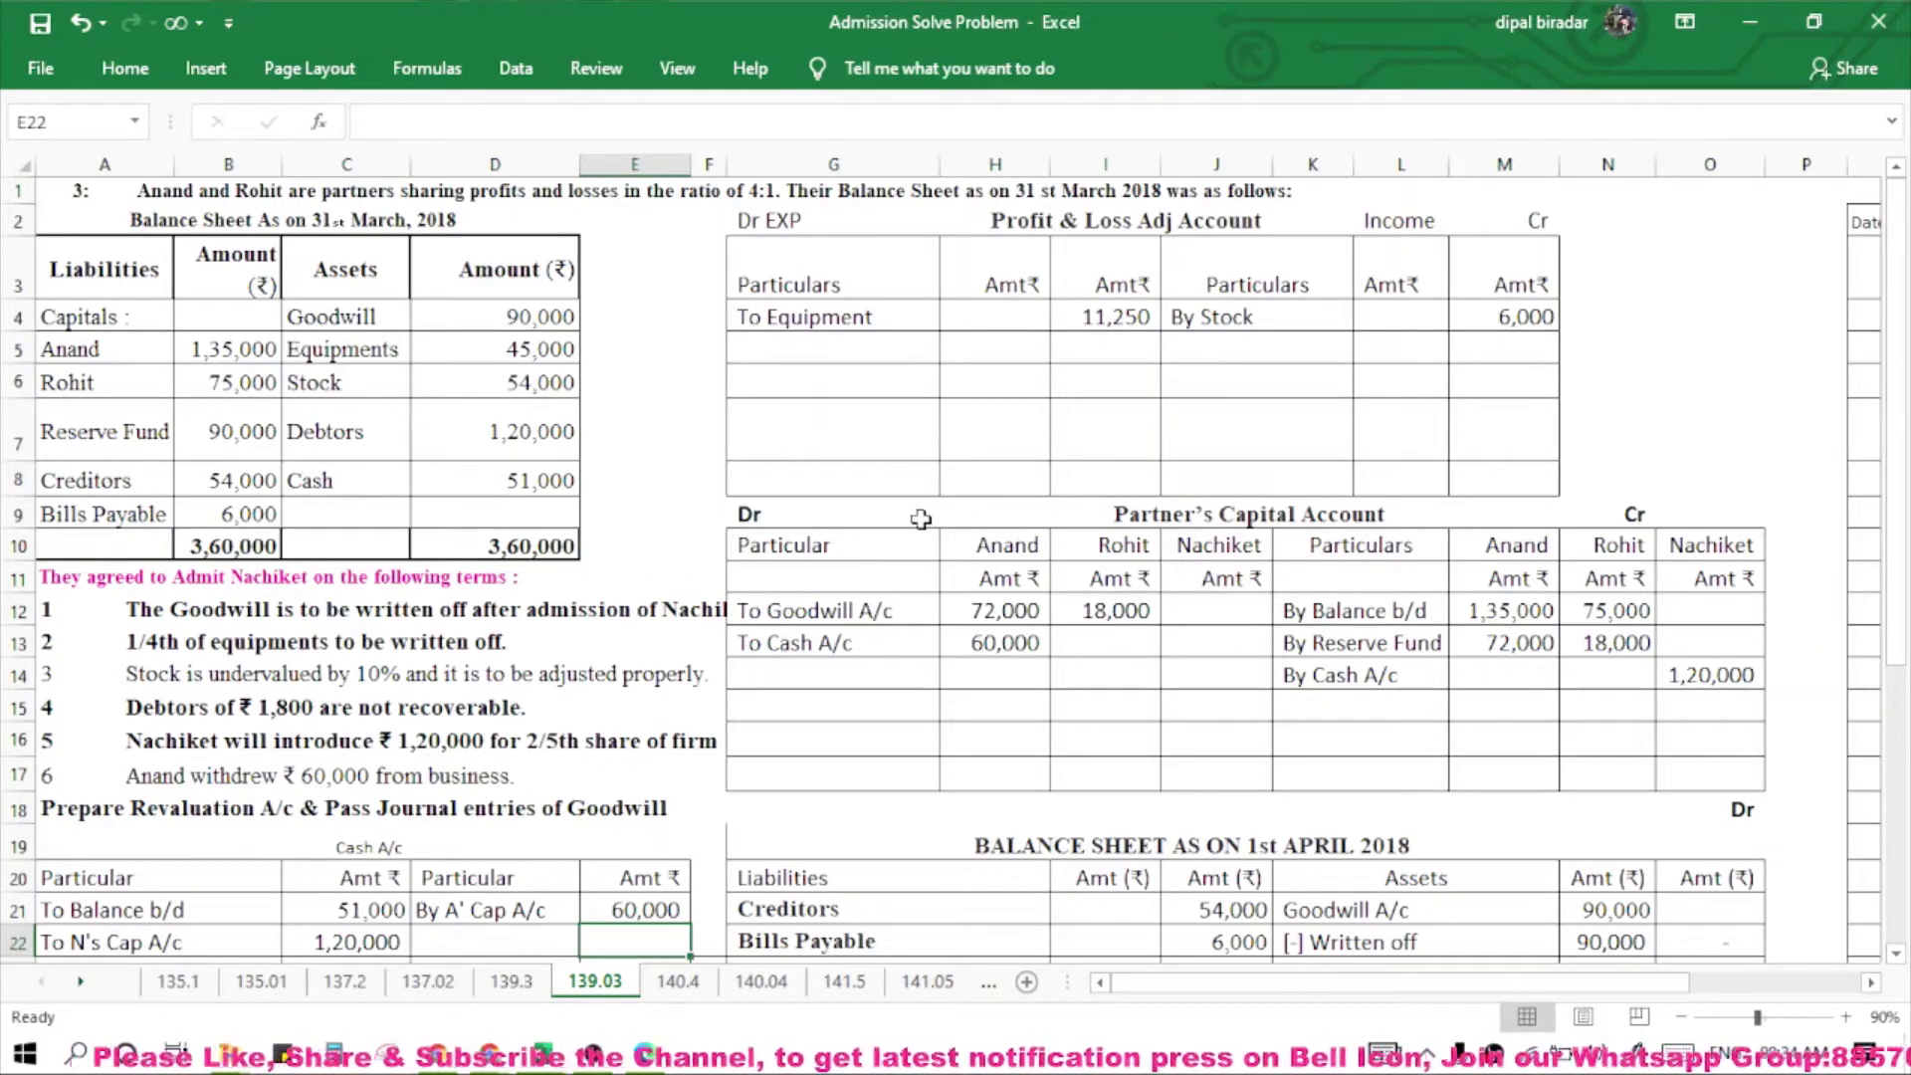
{"action": "scroll", "coordinate": [991, 660], "scroll_direction": "down", "scroll_amount": 2}
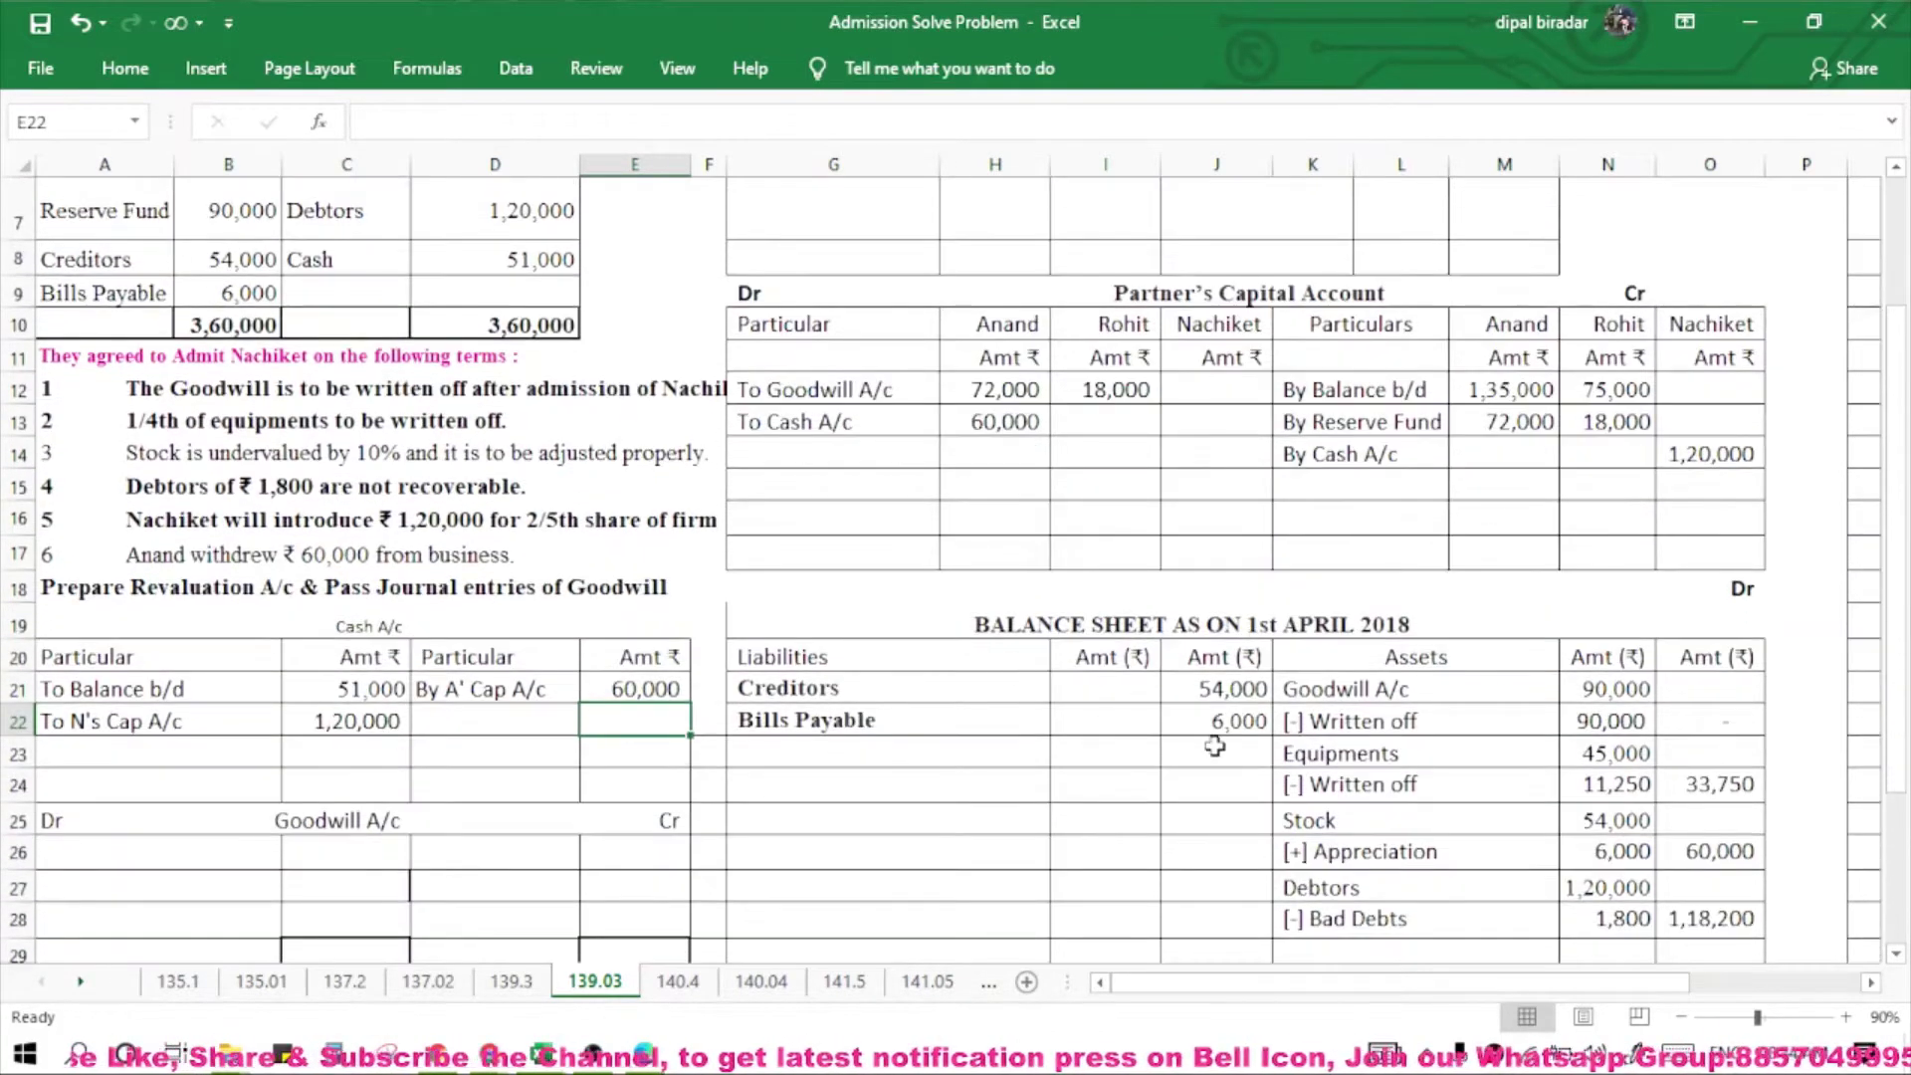
Add the debit entry "To Debtors(Bad Debts)" in G5 of the Profit & Loss Adj Account.
{"action": "scroll", "coordinate": [1478, 918], "scroll_direction": "down", "scroll_amount": 1}
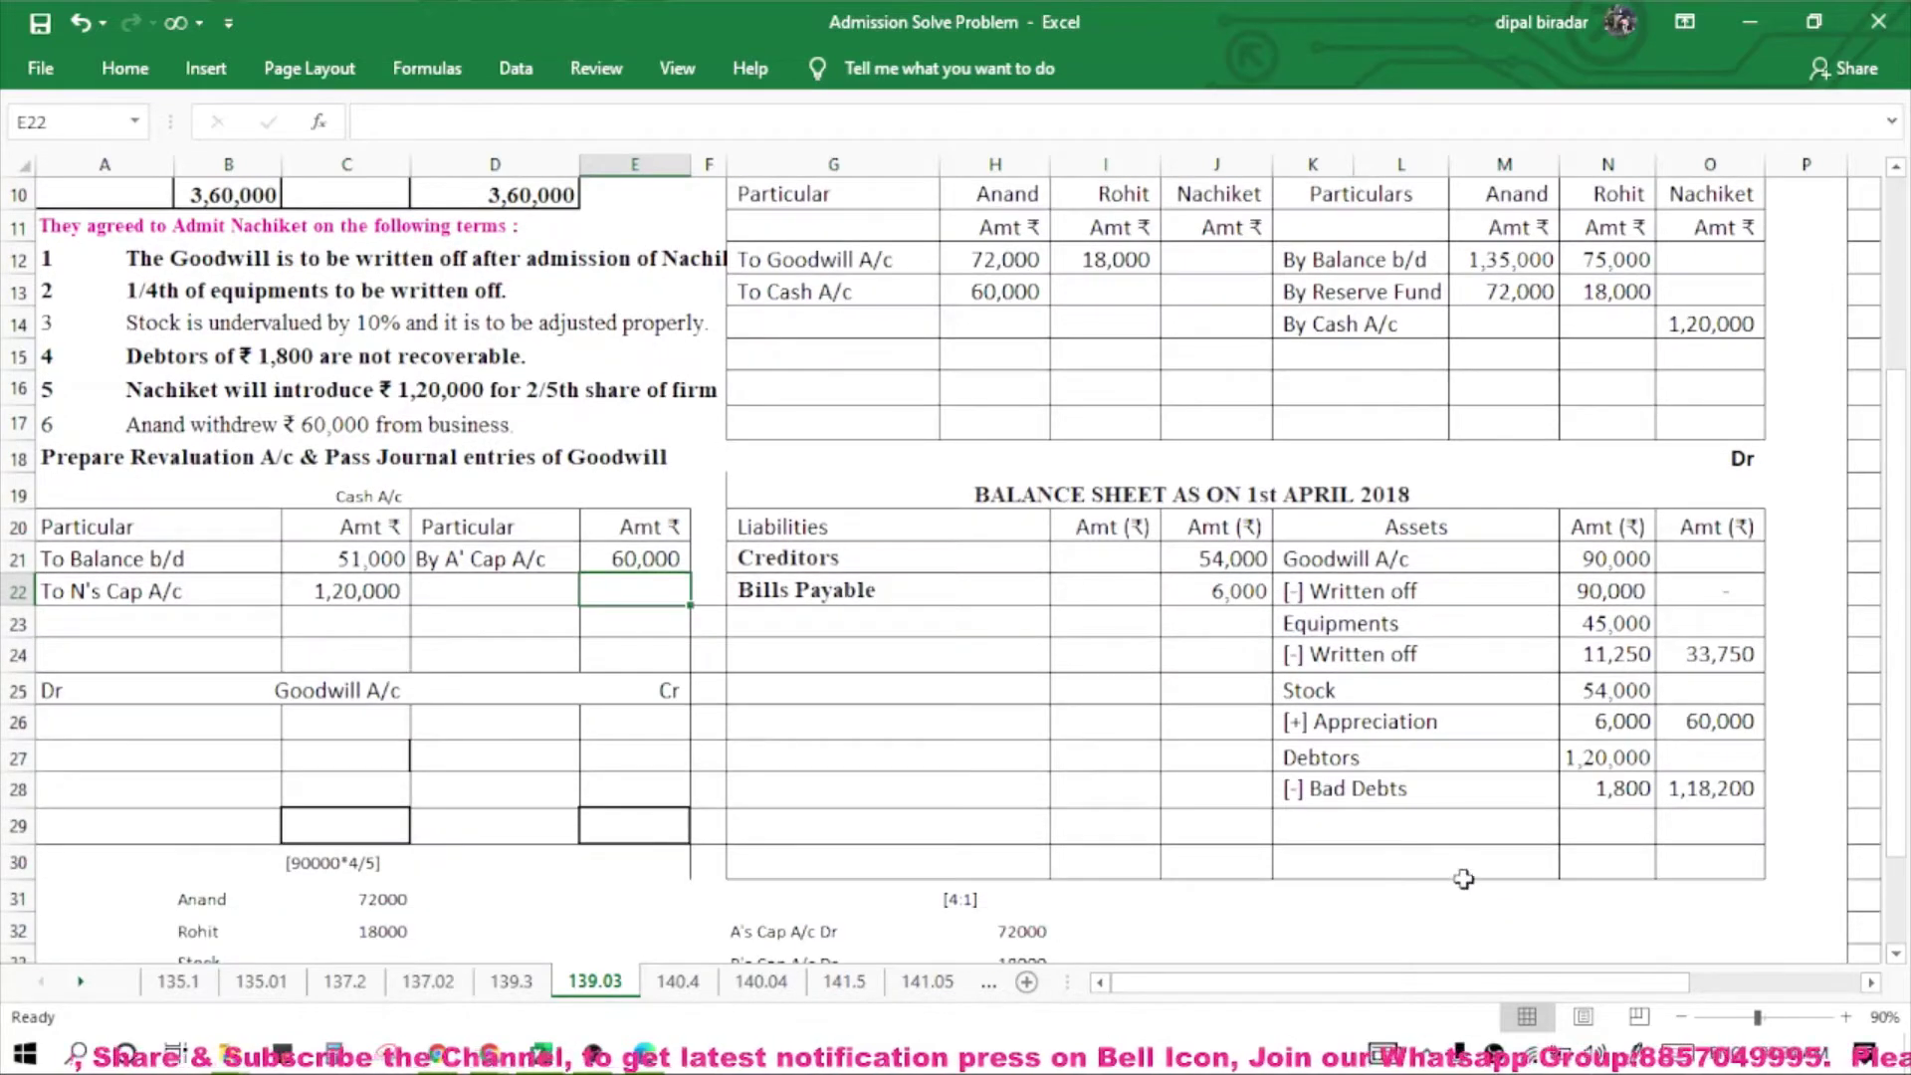
{"action": "left_click", "coordinate": [1323, 804]}
{"action": "scroll", "coordinate": [715, 345], "scroll_direction": "up", "scroll_amount": 3}
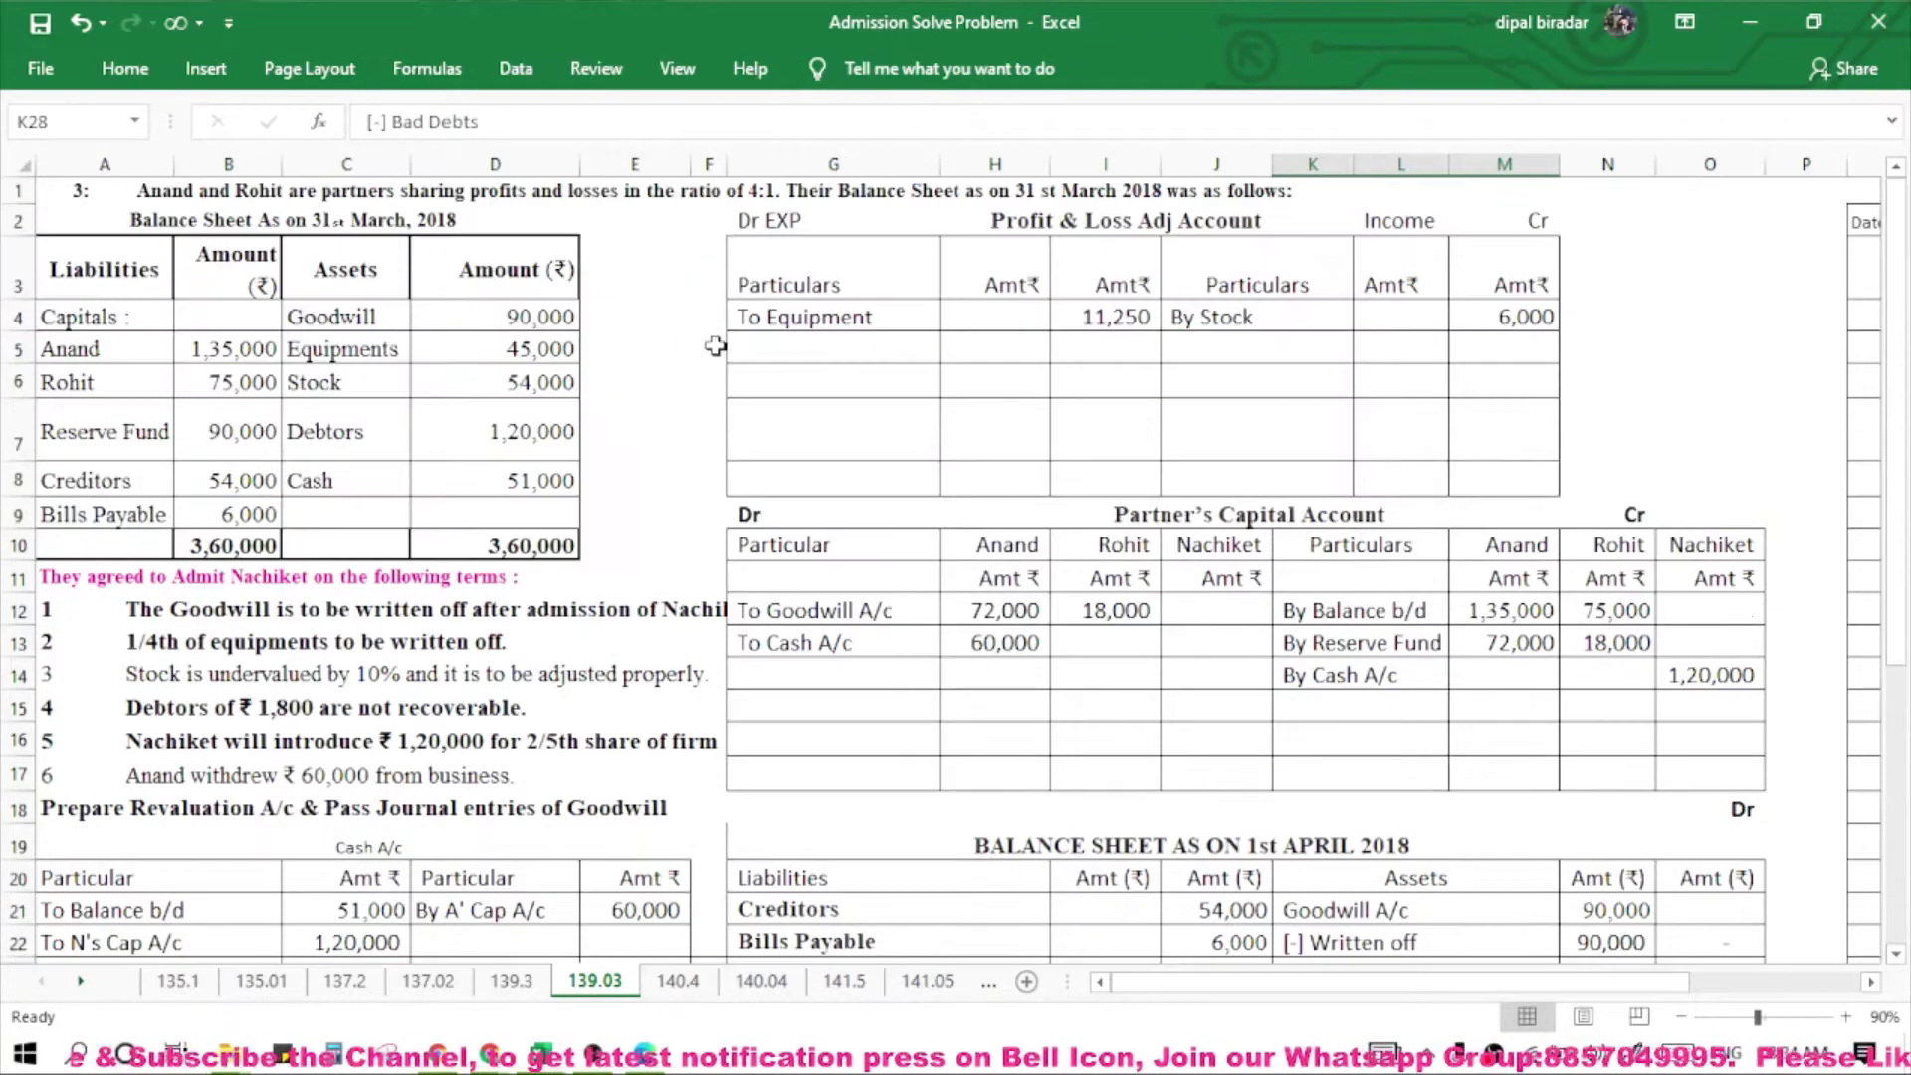
{"action": "left_click", "coordinate": [790, 338]}
{"action": "type", "text": "To E"}
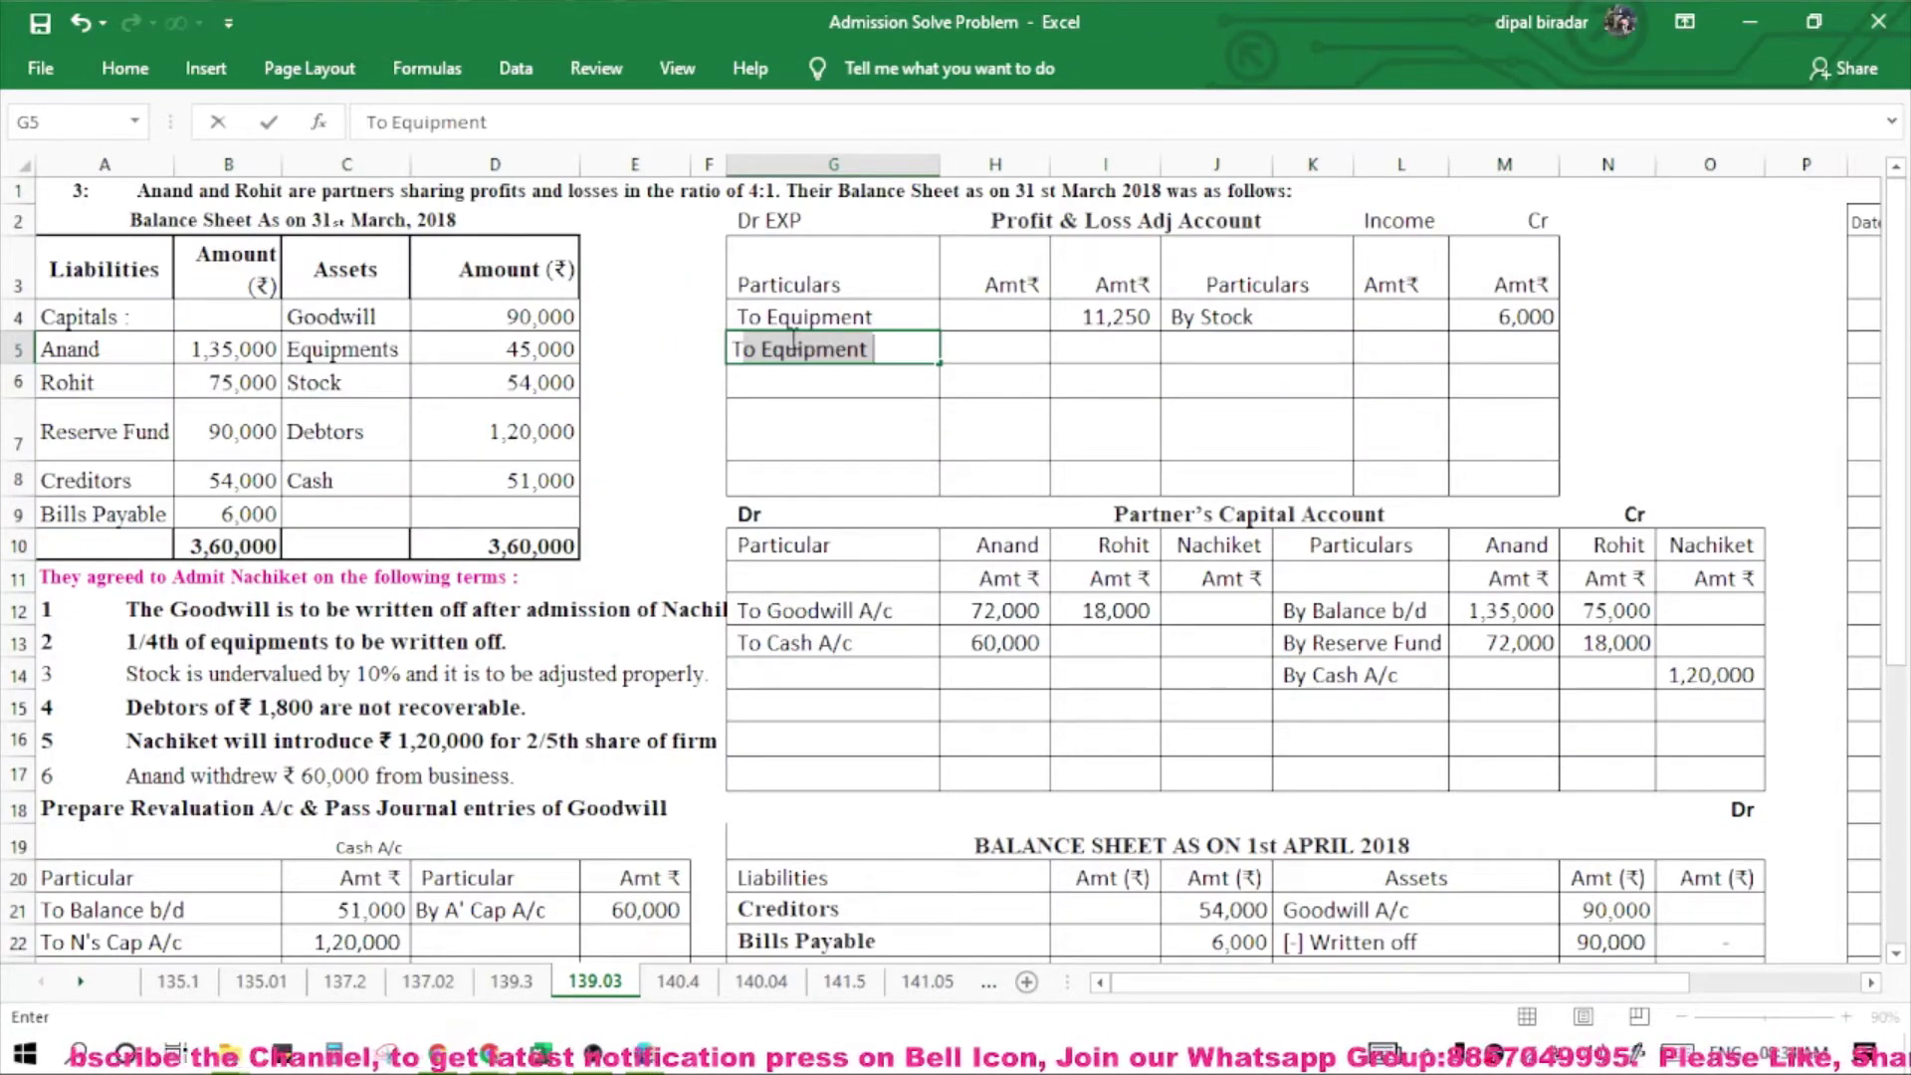
{"action": "type", "text": "o E"}
{"action": "key", "text": "BackSpace"}
{"action": "key", "text": "BackSpace"}
{"action": "type", "text": "De"}
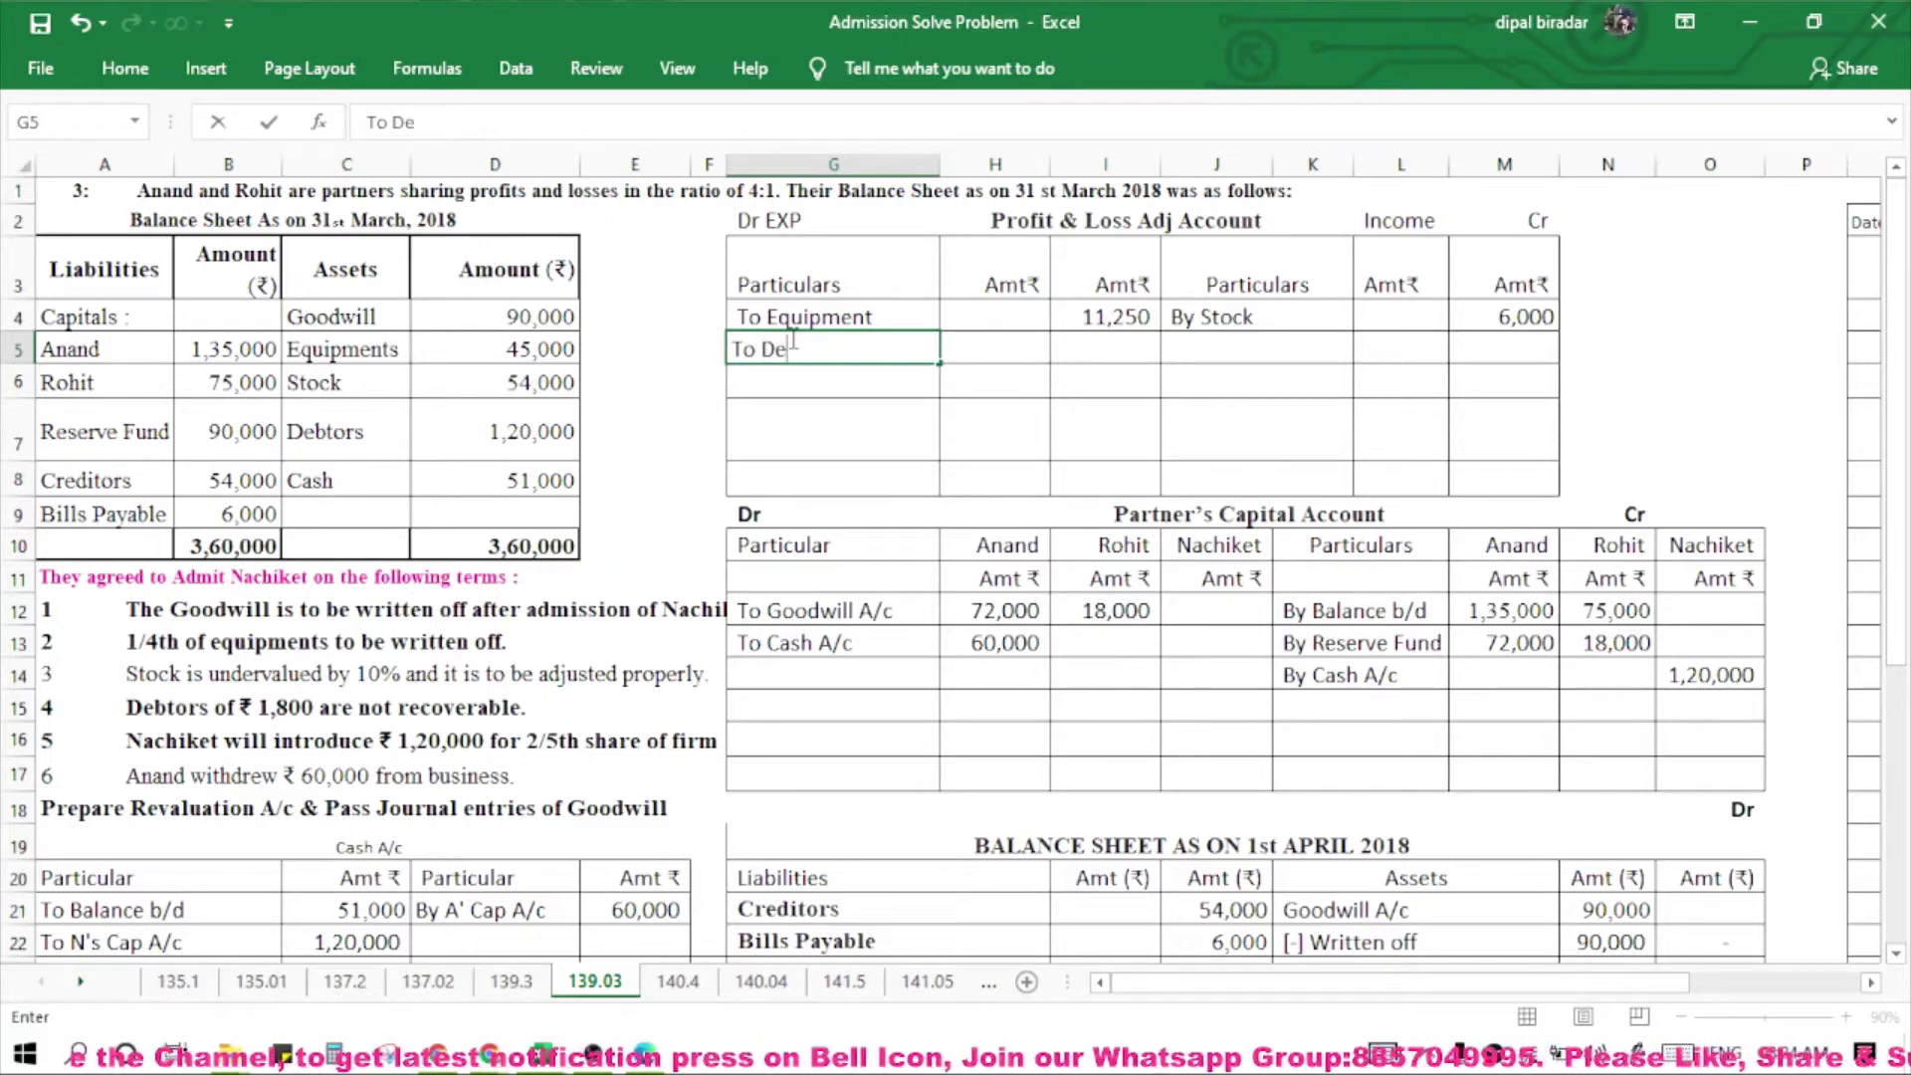
{"action": "type", "text": "btor"}
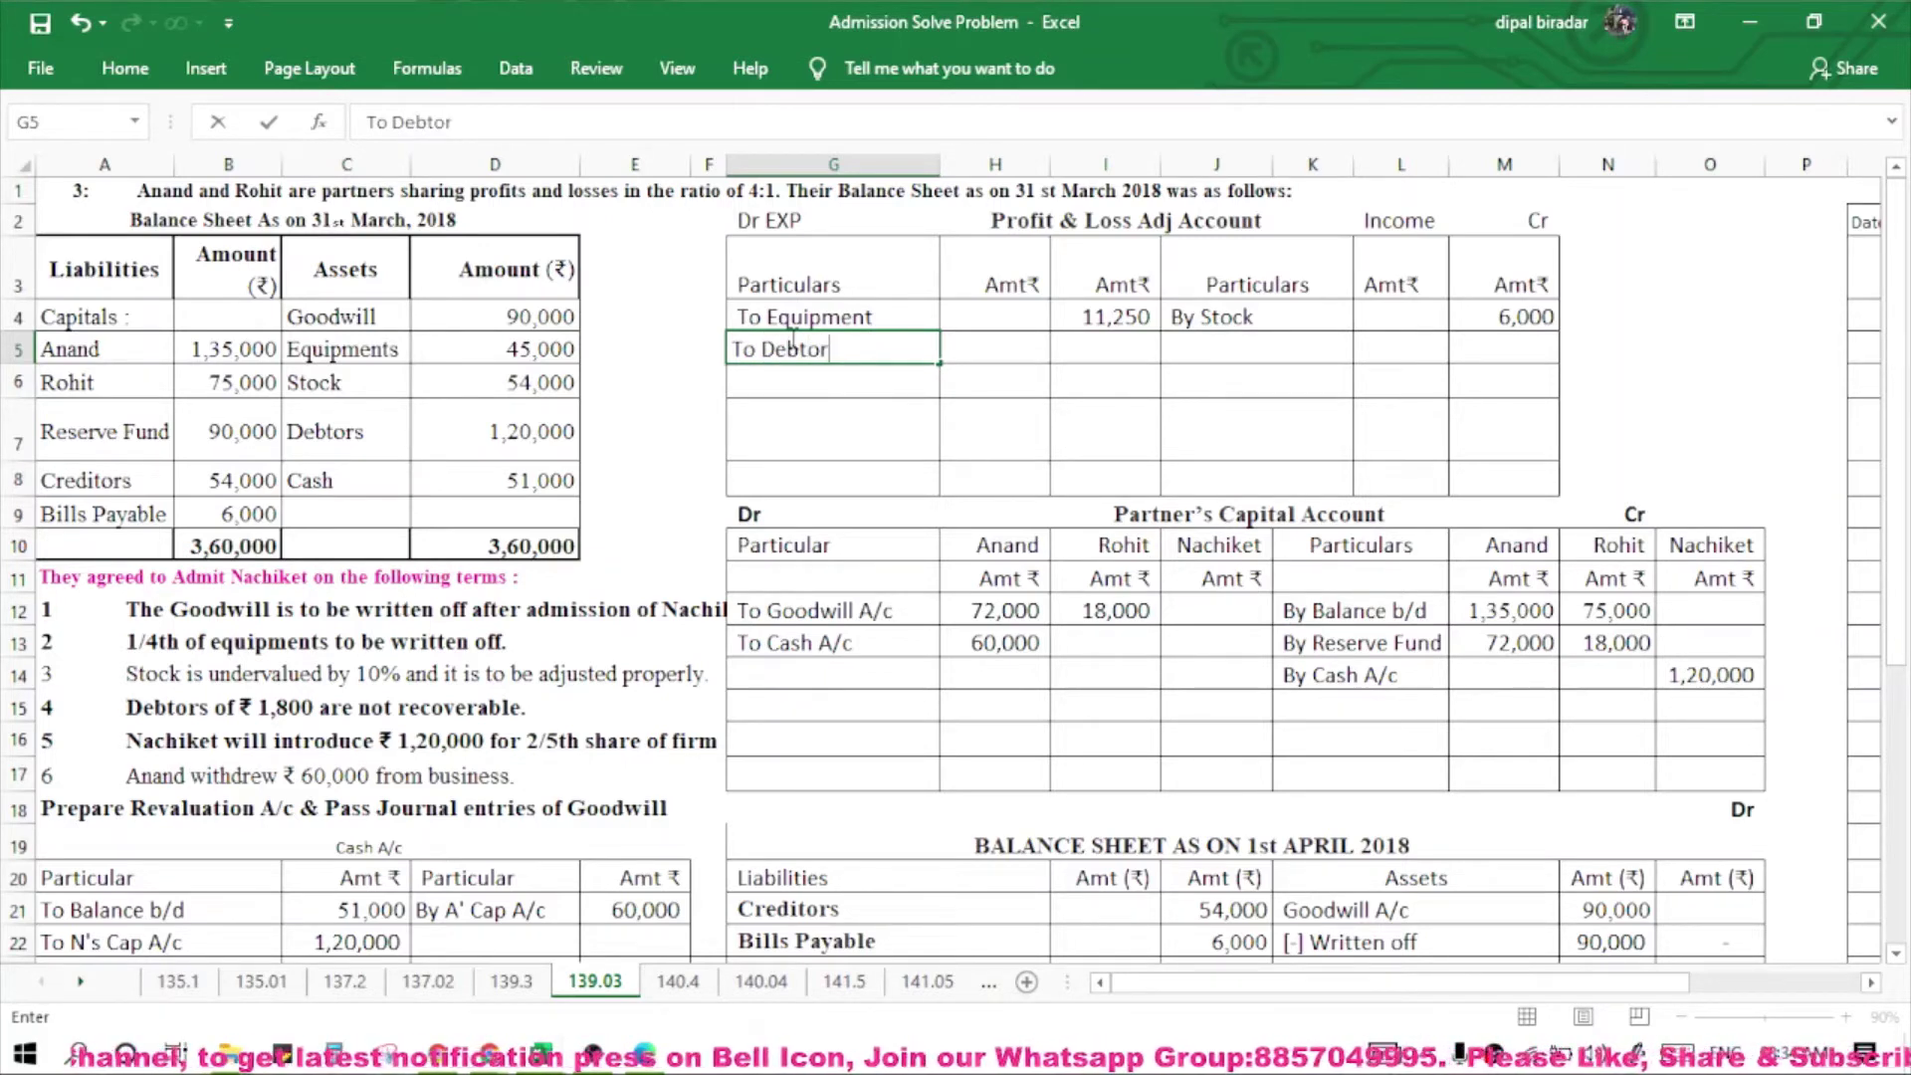
{"action": "type", "text": "s("}
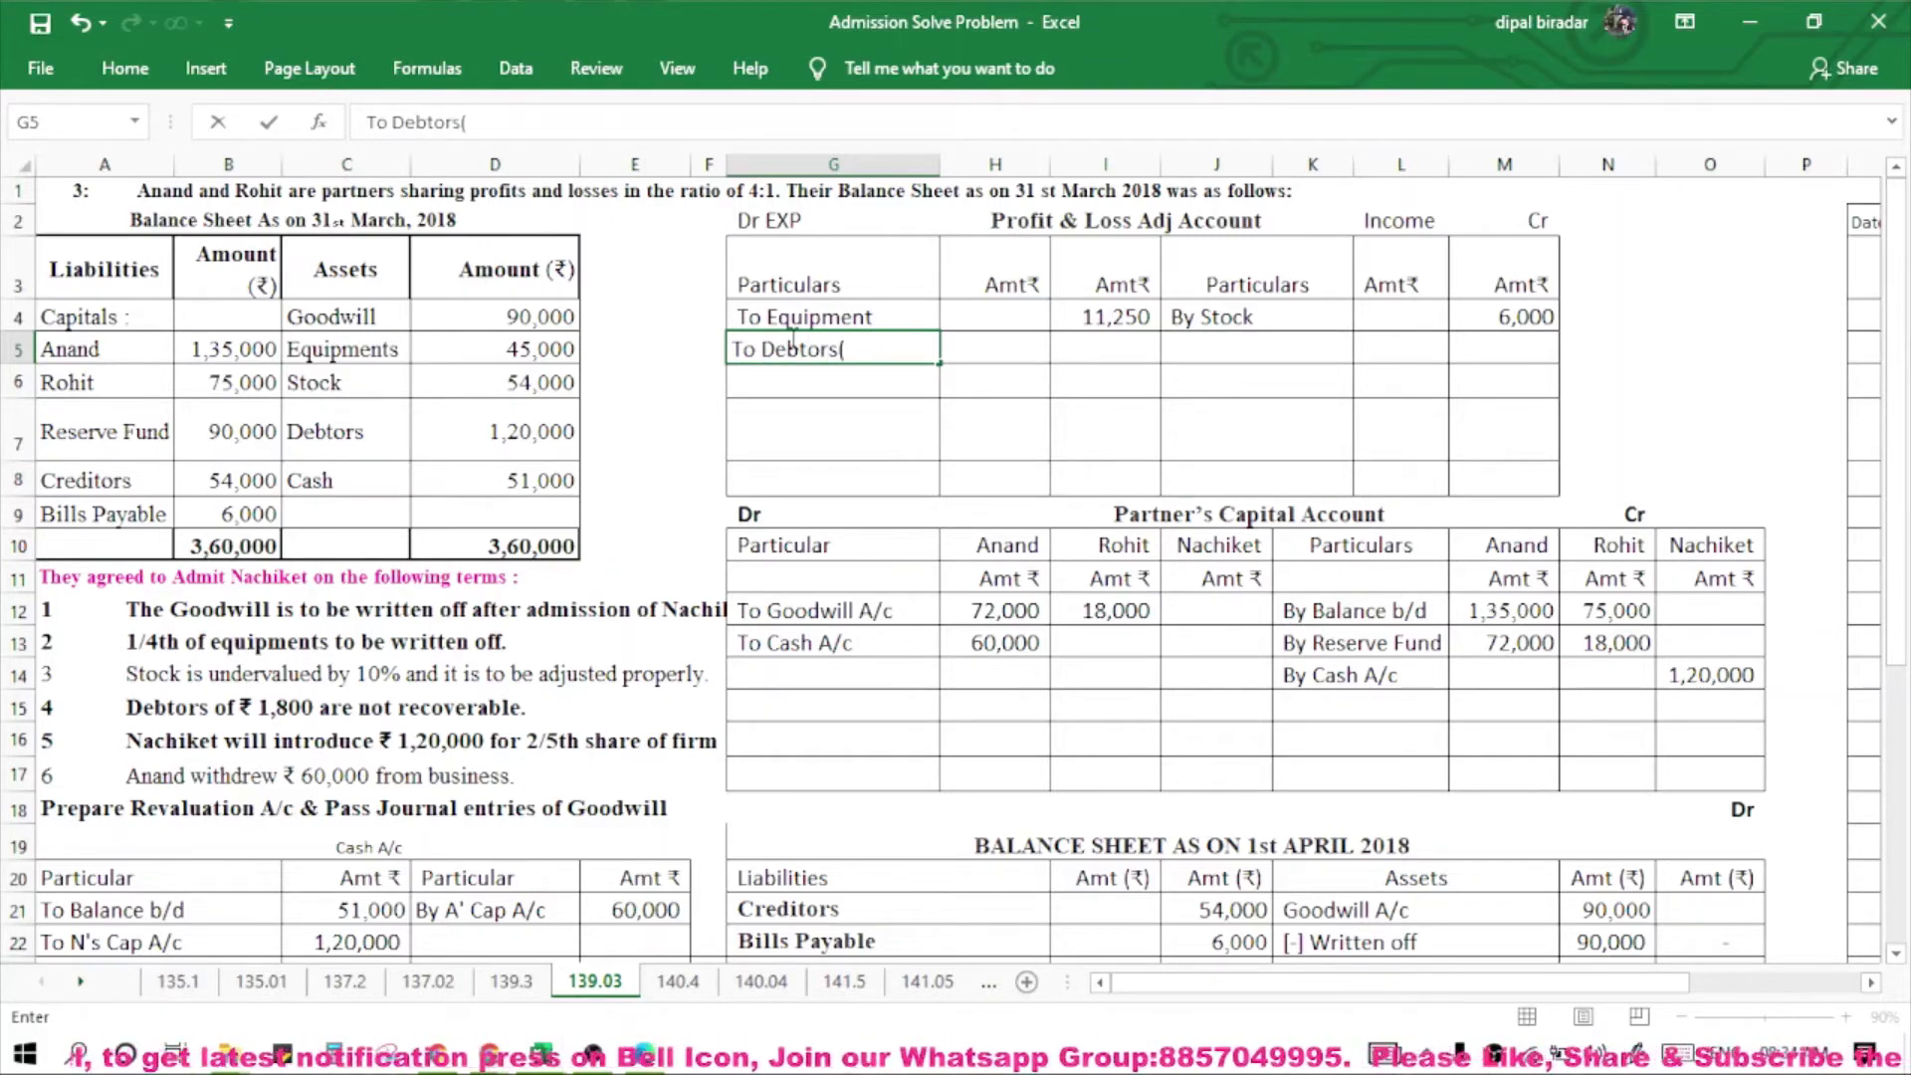
{"action": "type", "text": "Bad De"}
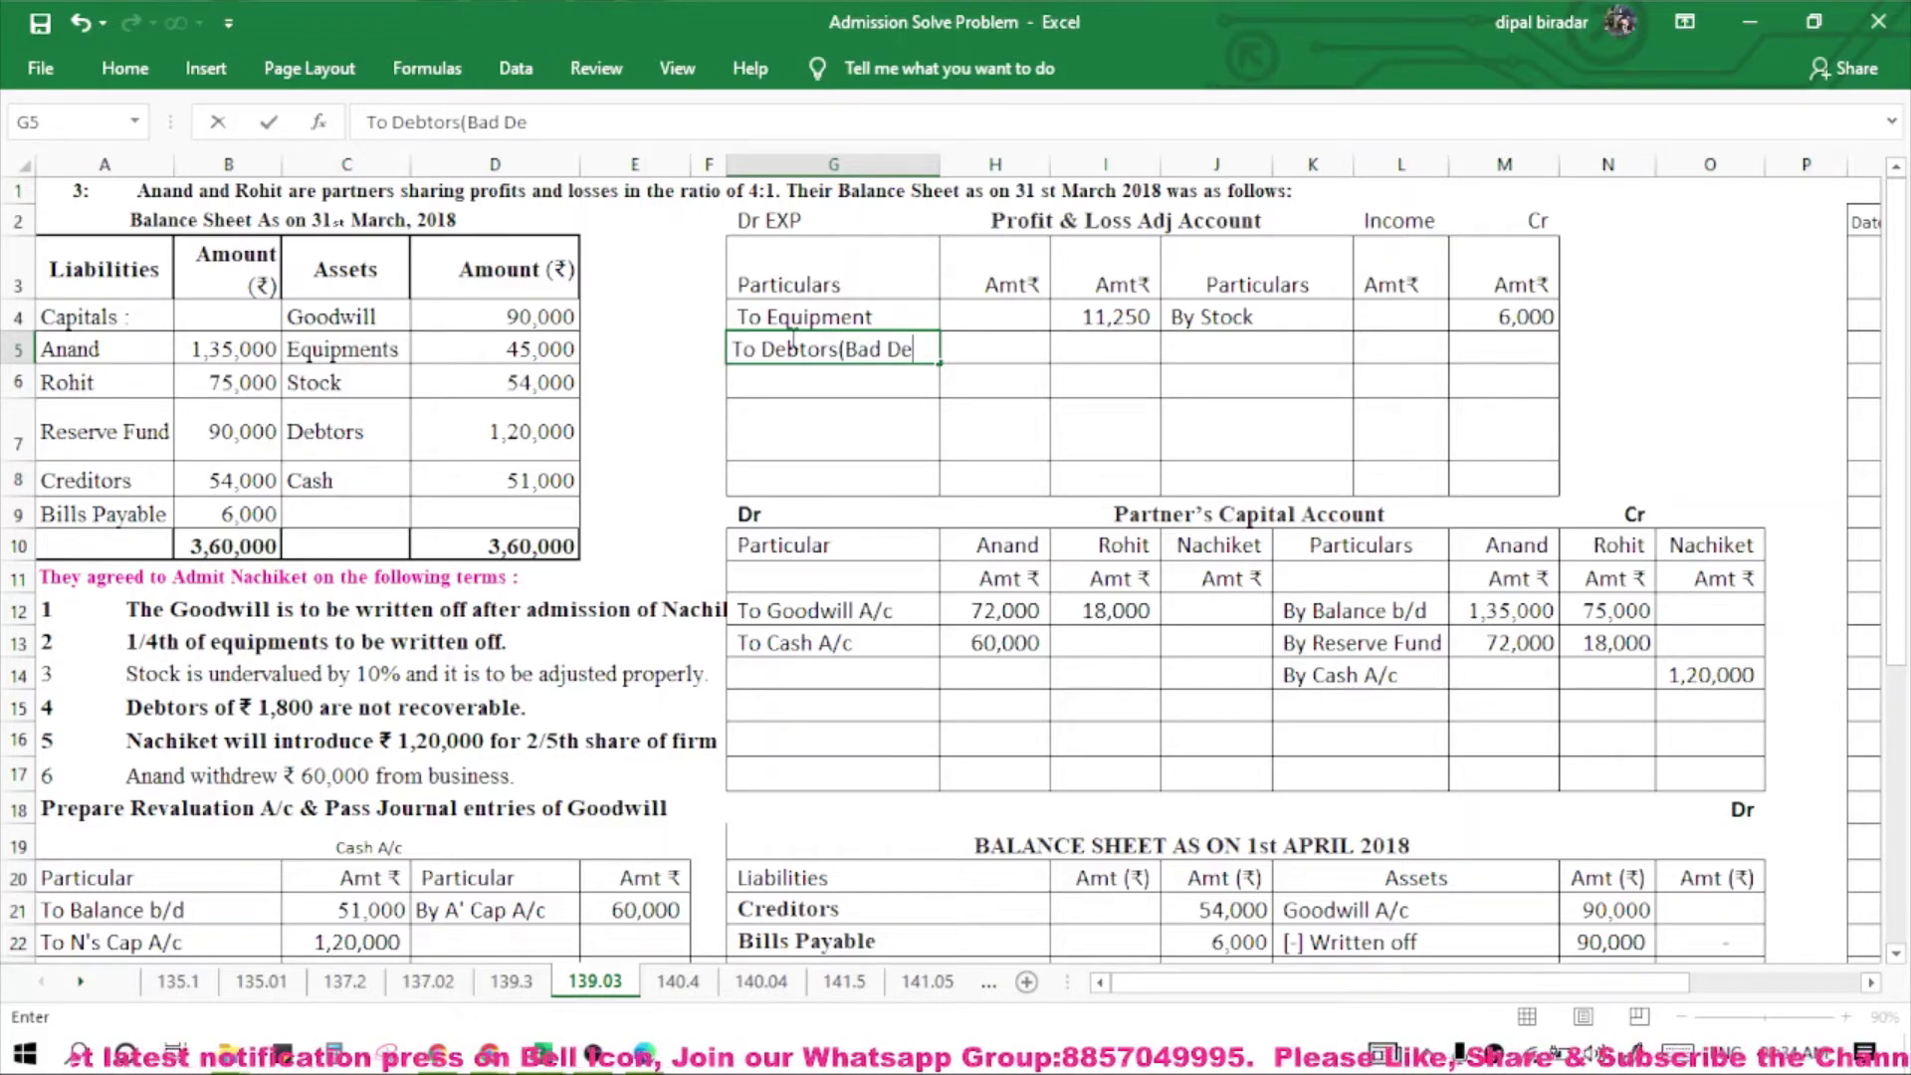
{"action": "type", "text": "bts)"}
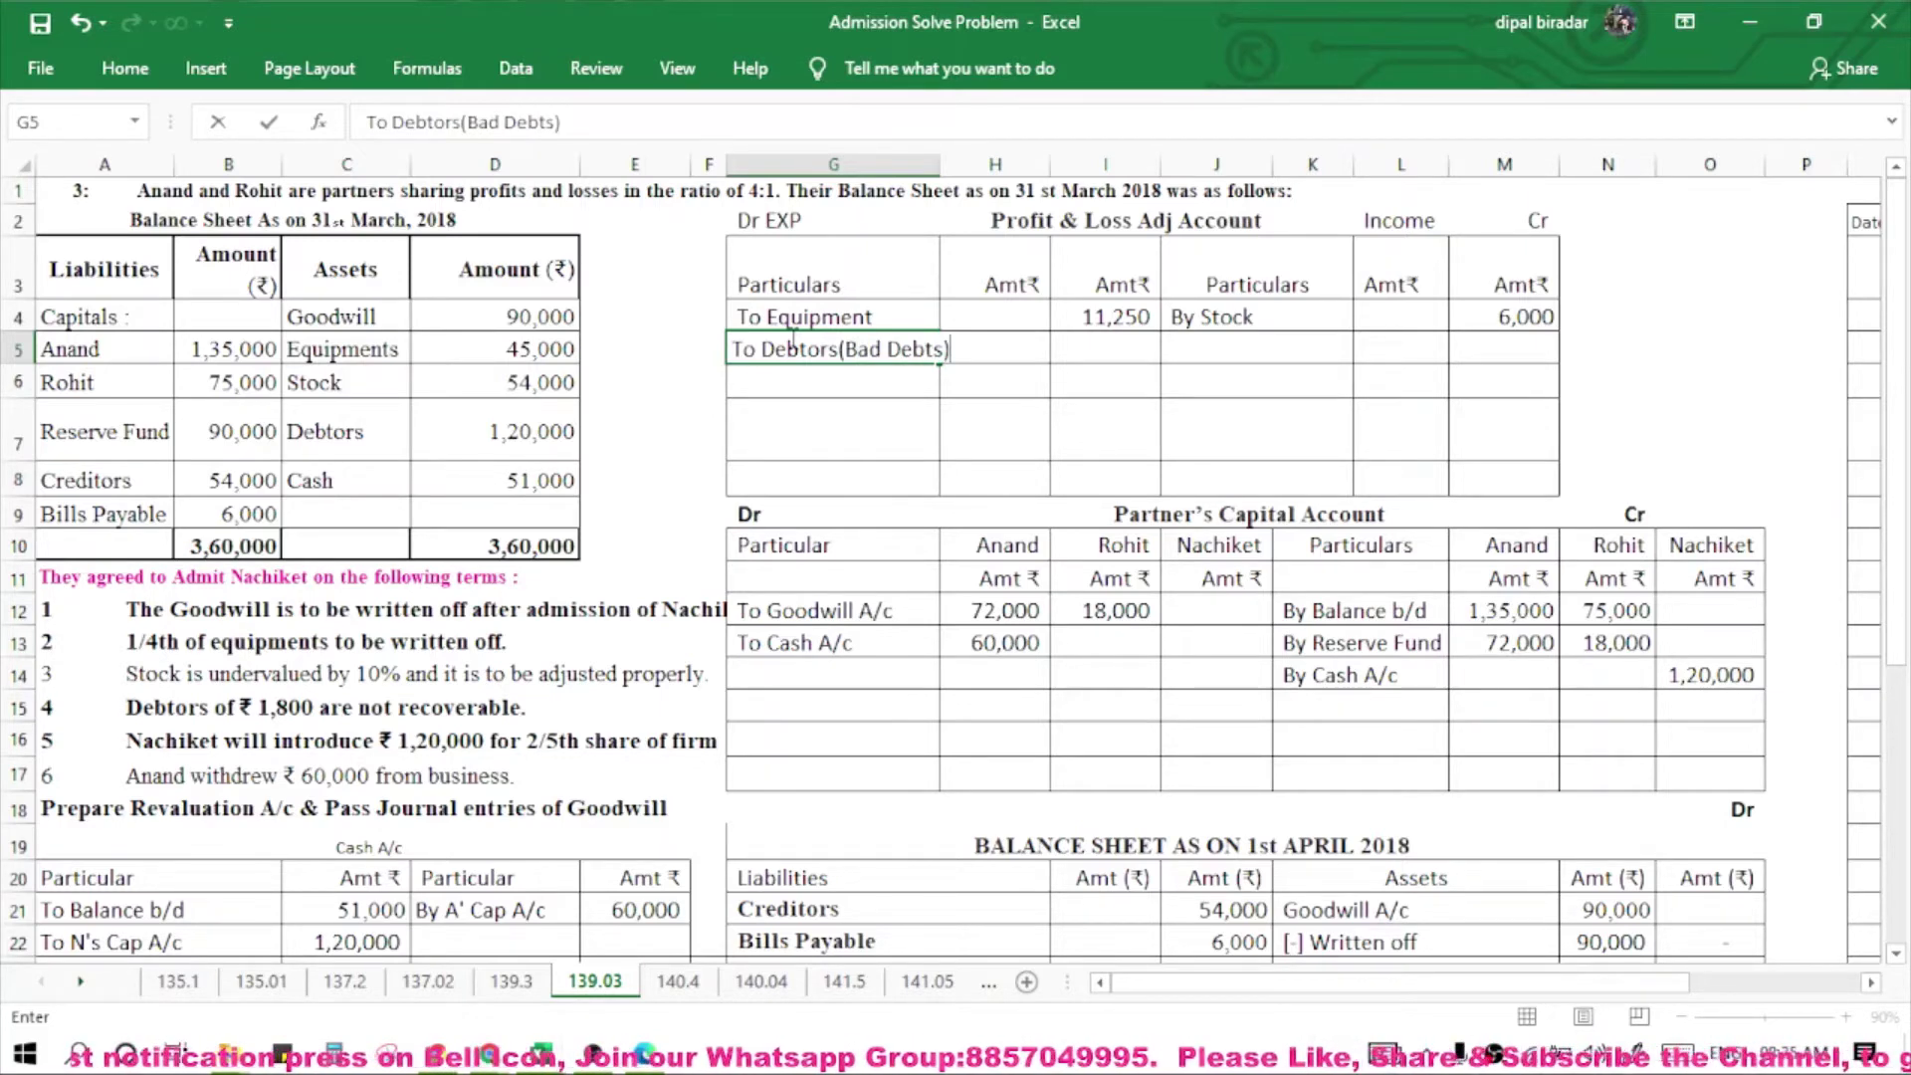
Enter 1800 as the bad debts amount in I5 of the Profit & Loss Adj Account.
{"action": "scroll", "coordinate": [945, 428], "scroll_direction": "down", "scroll_amount": 3}
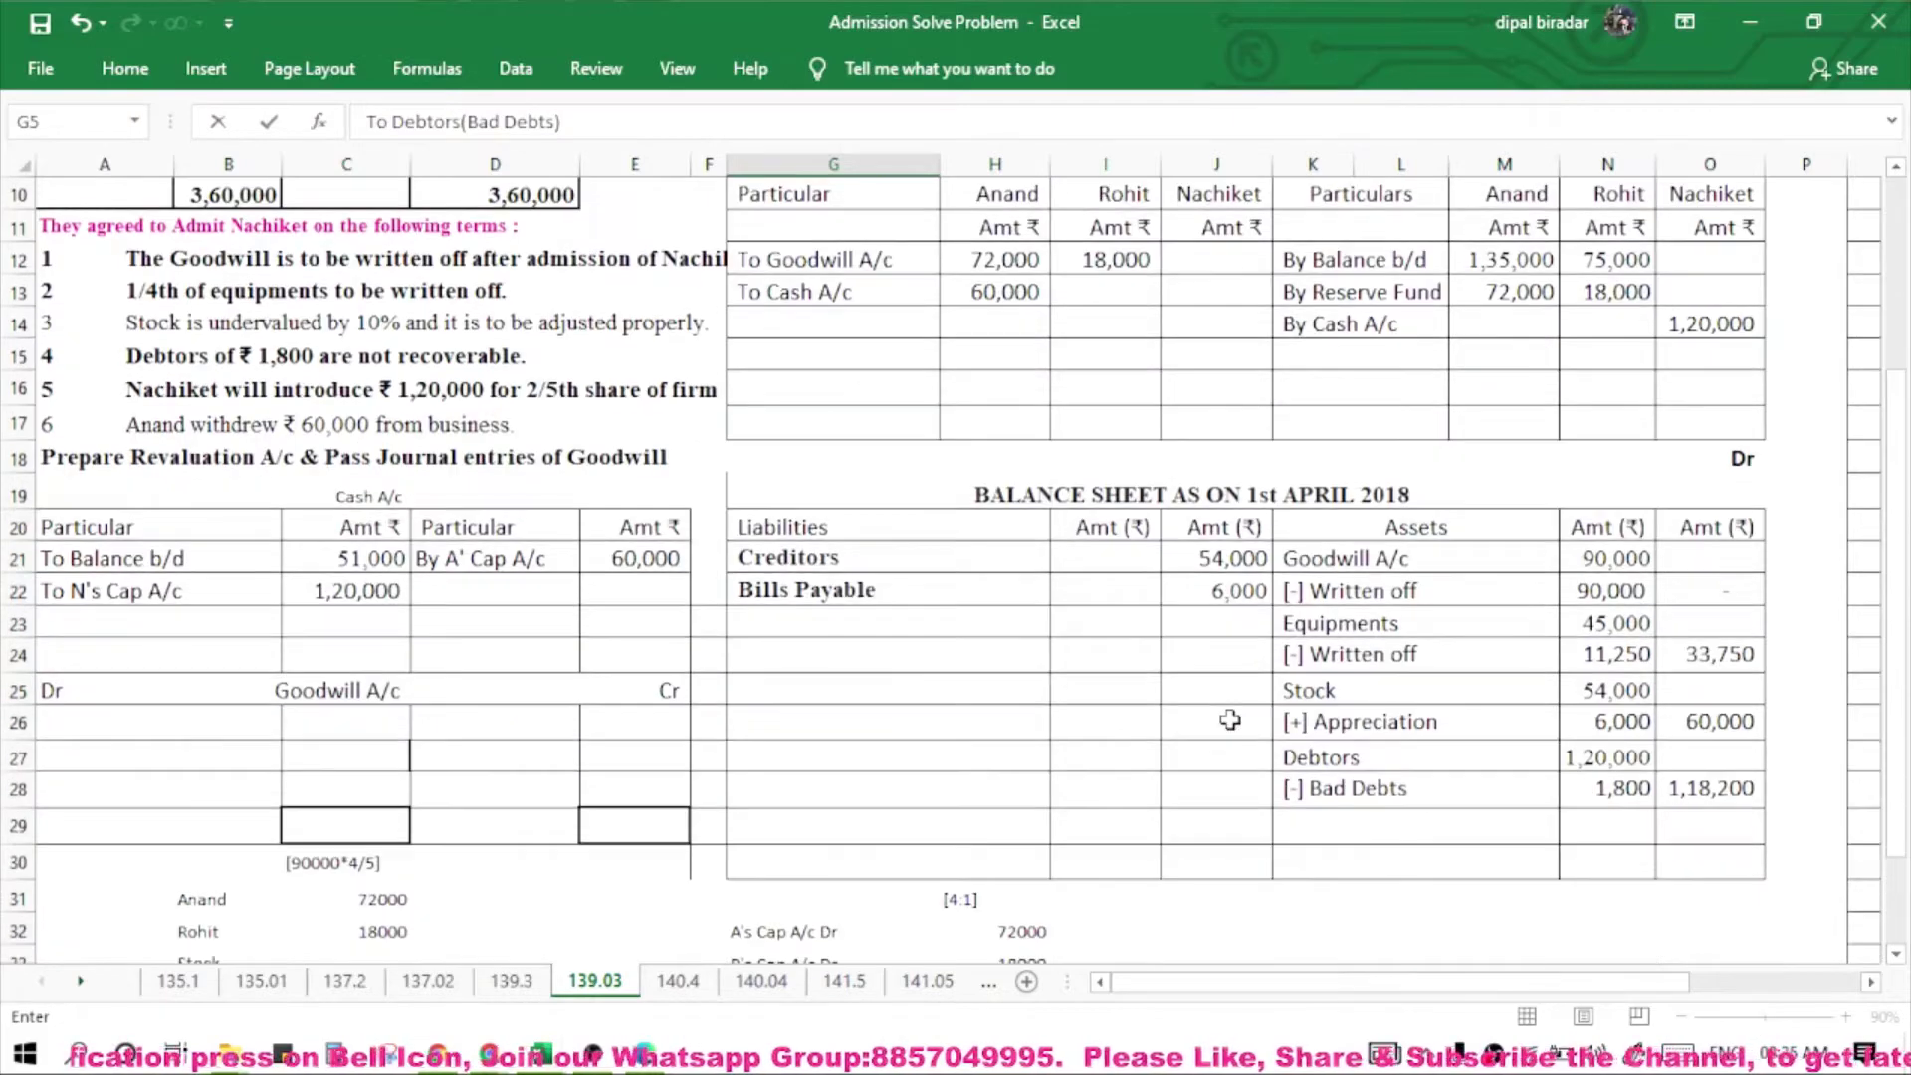
{"action": "scroll", "coordinate": [1147, 516], "scroll_direction": "up", "scroll_amount": 3}
{"action": "left_click", "coordinate": [1124, 353]}
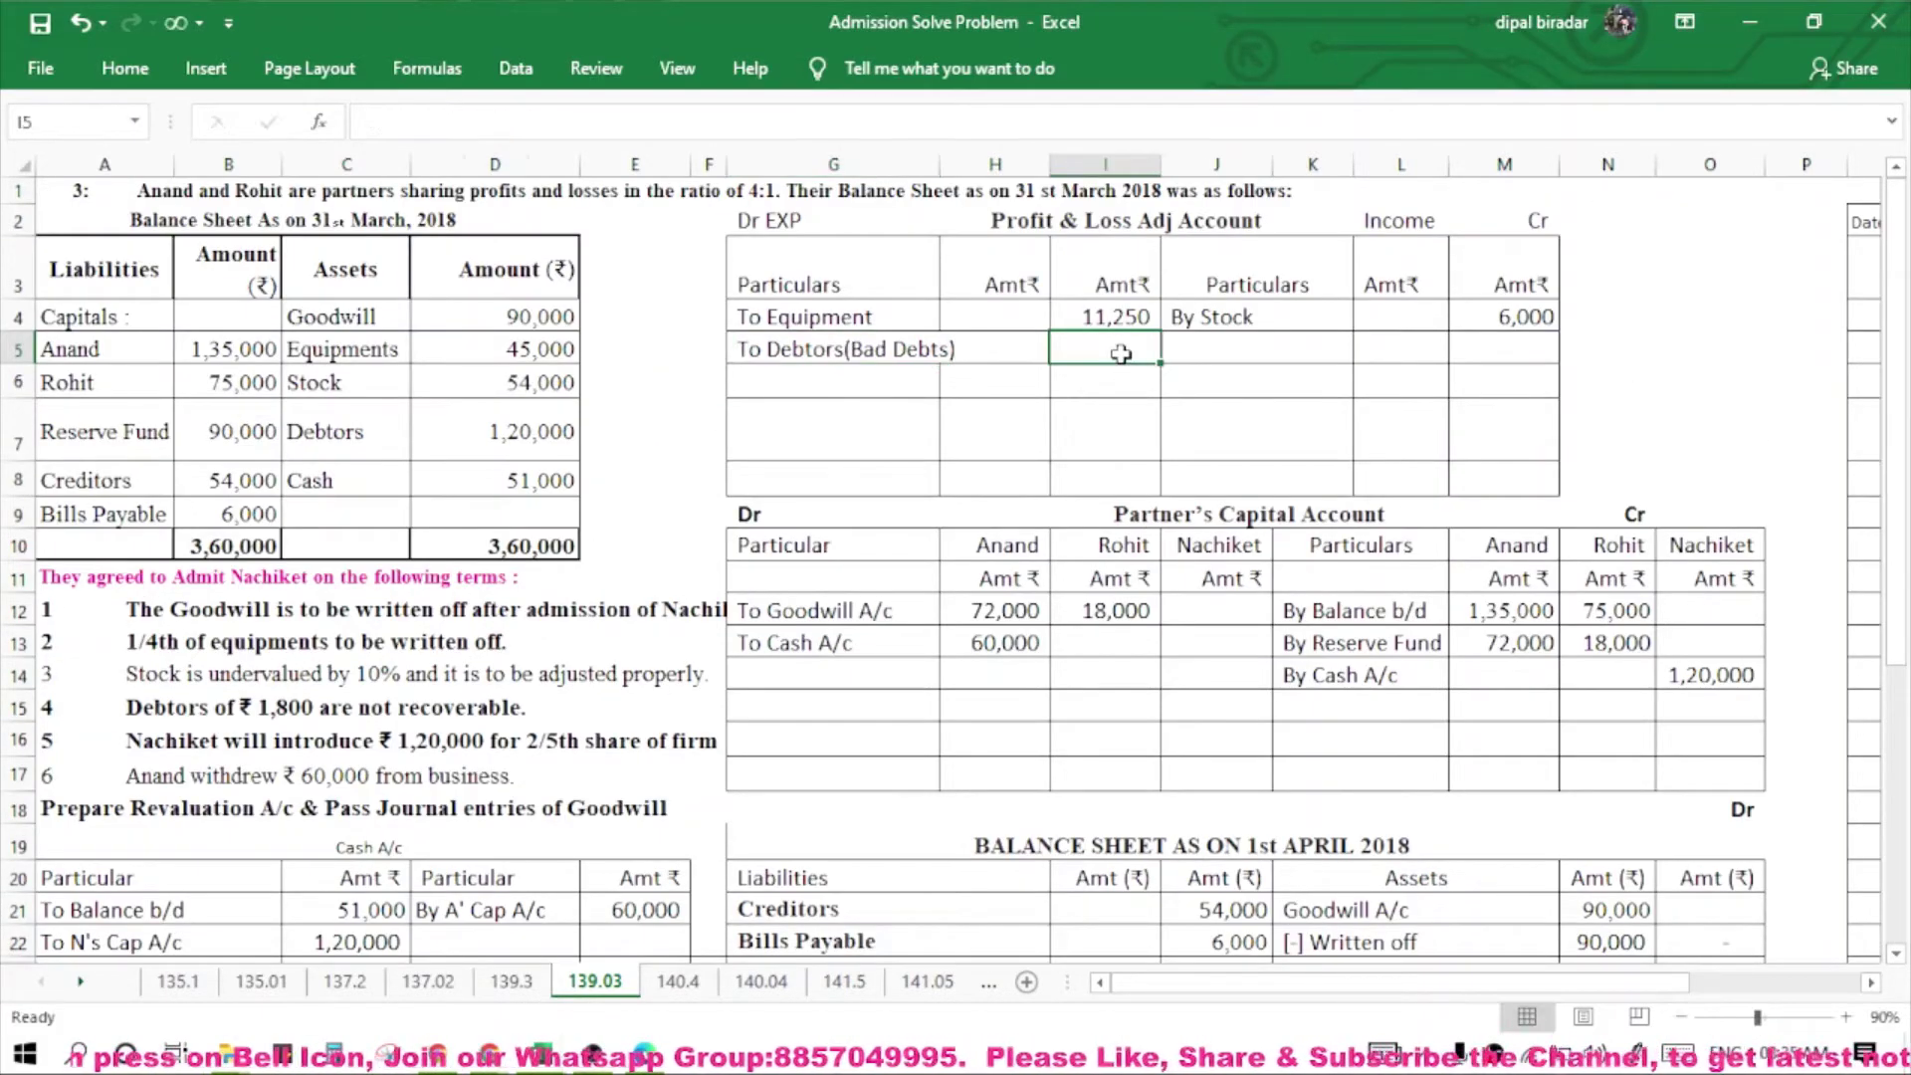
{"action": "type", "text": "1800"}
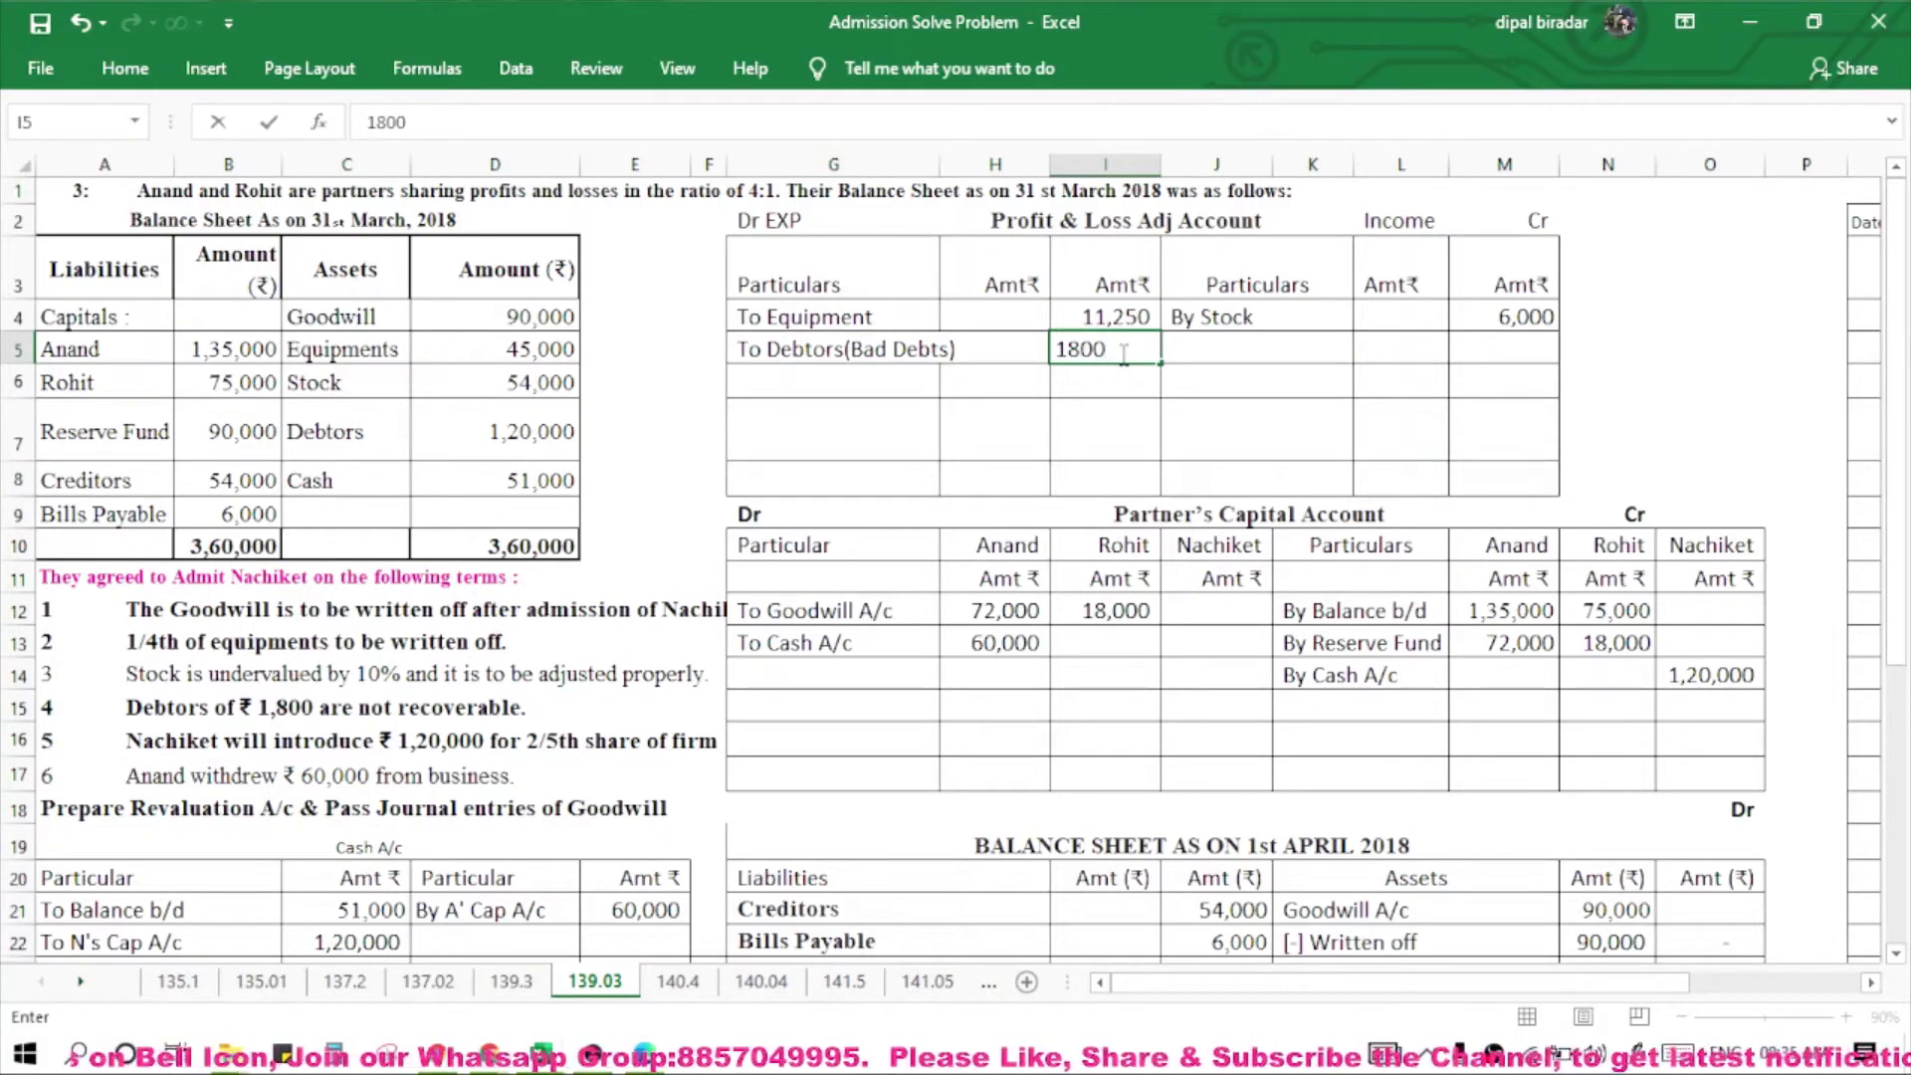
{"action": "key", "text": "Return"}
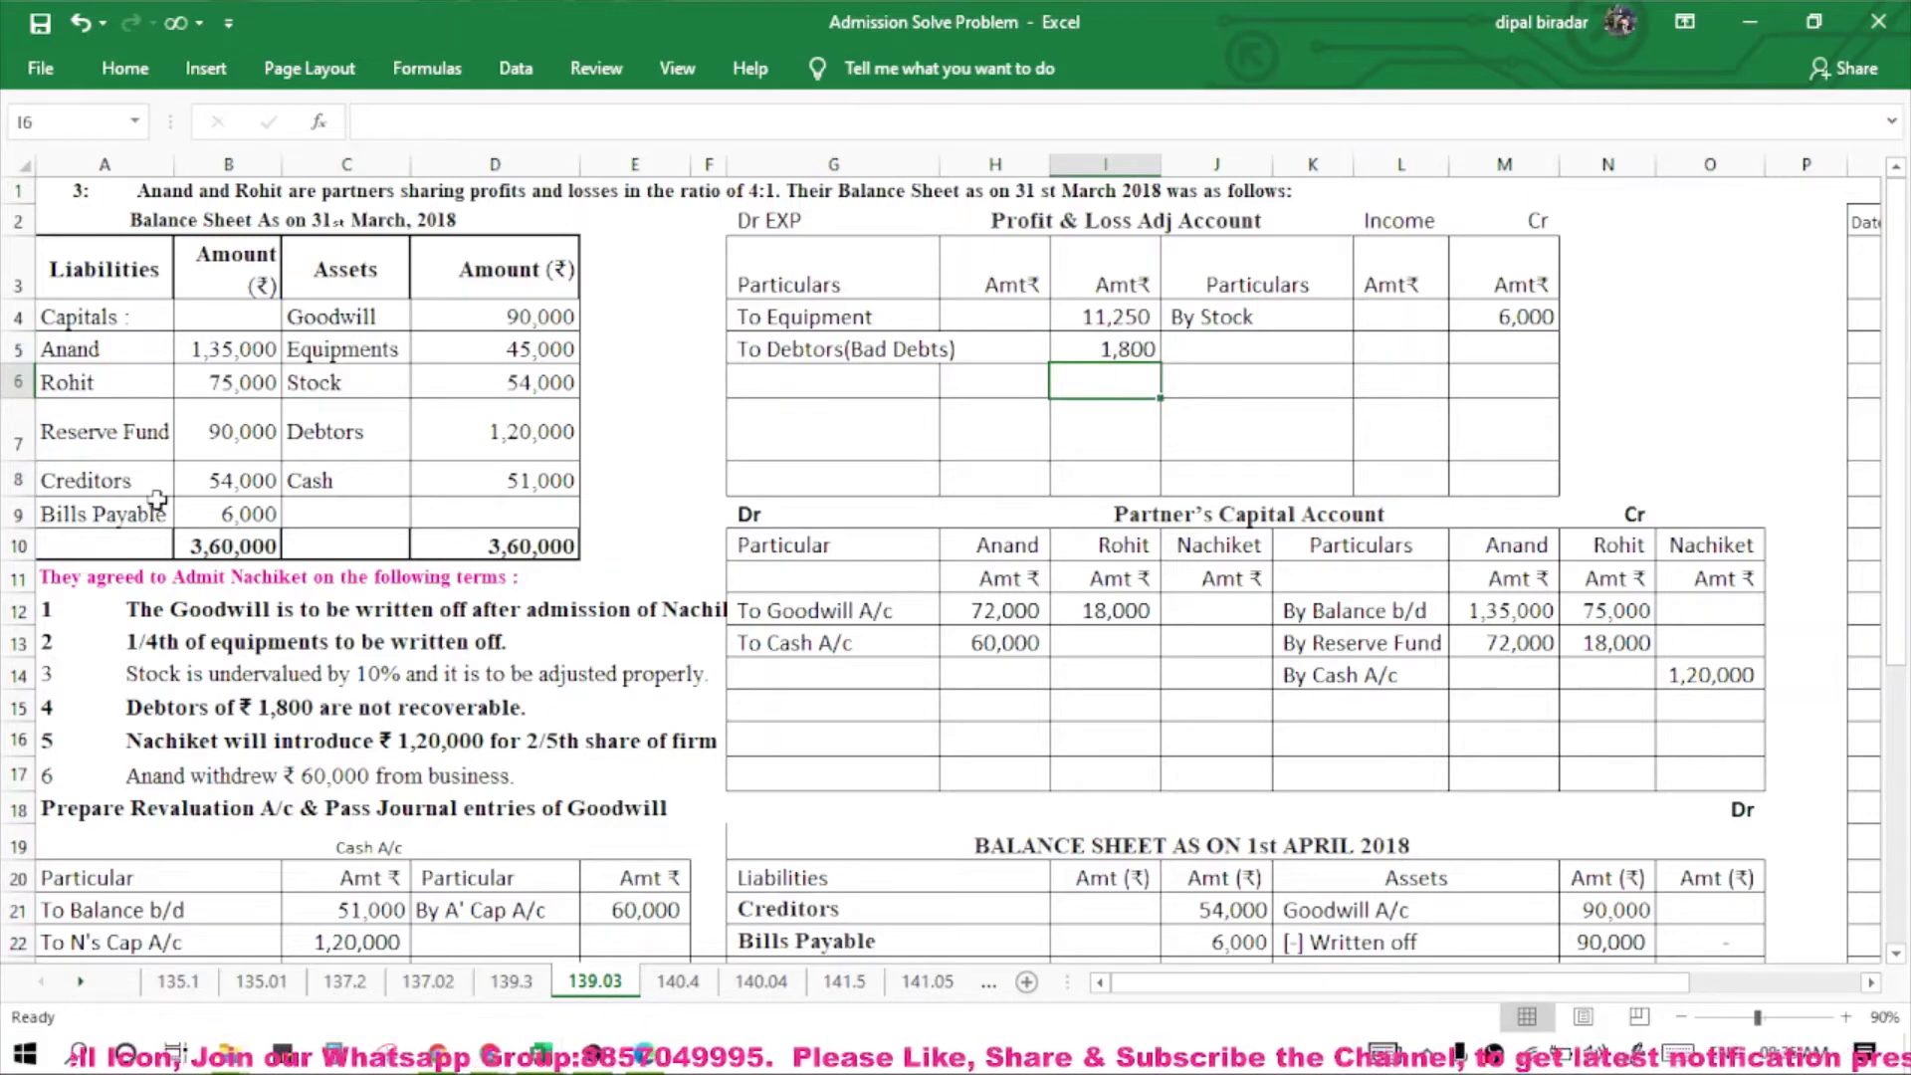
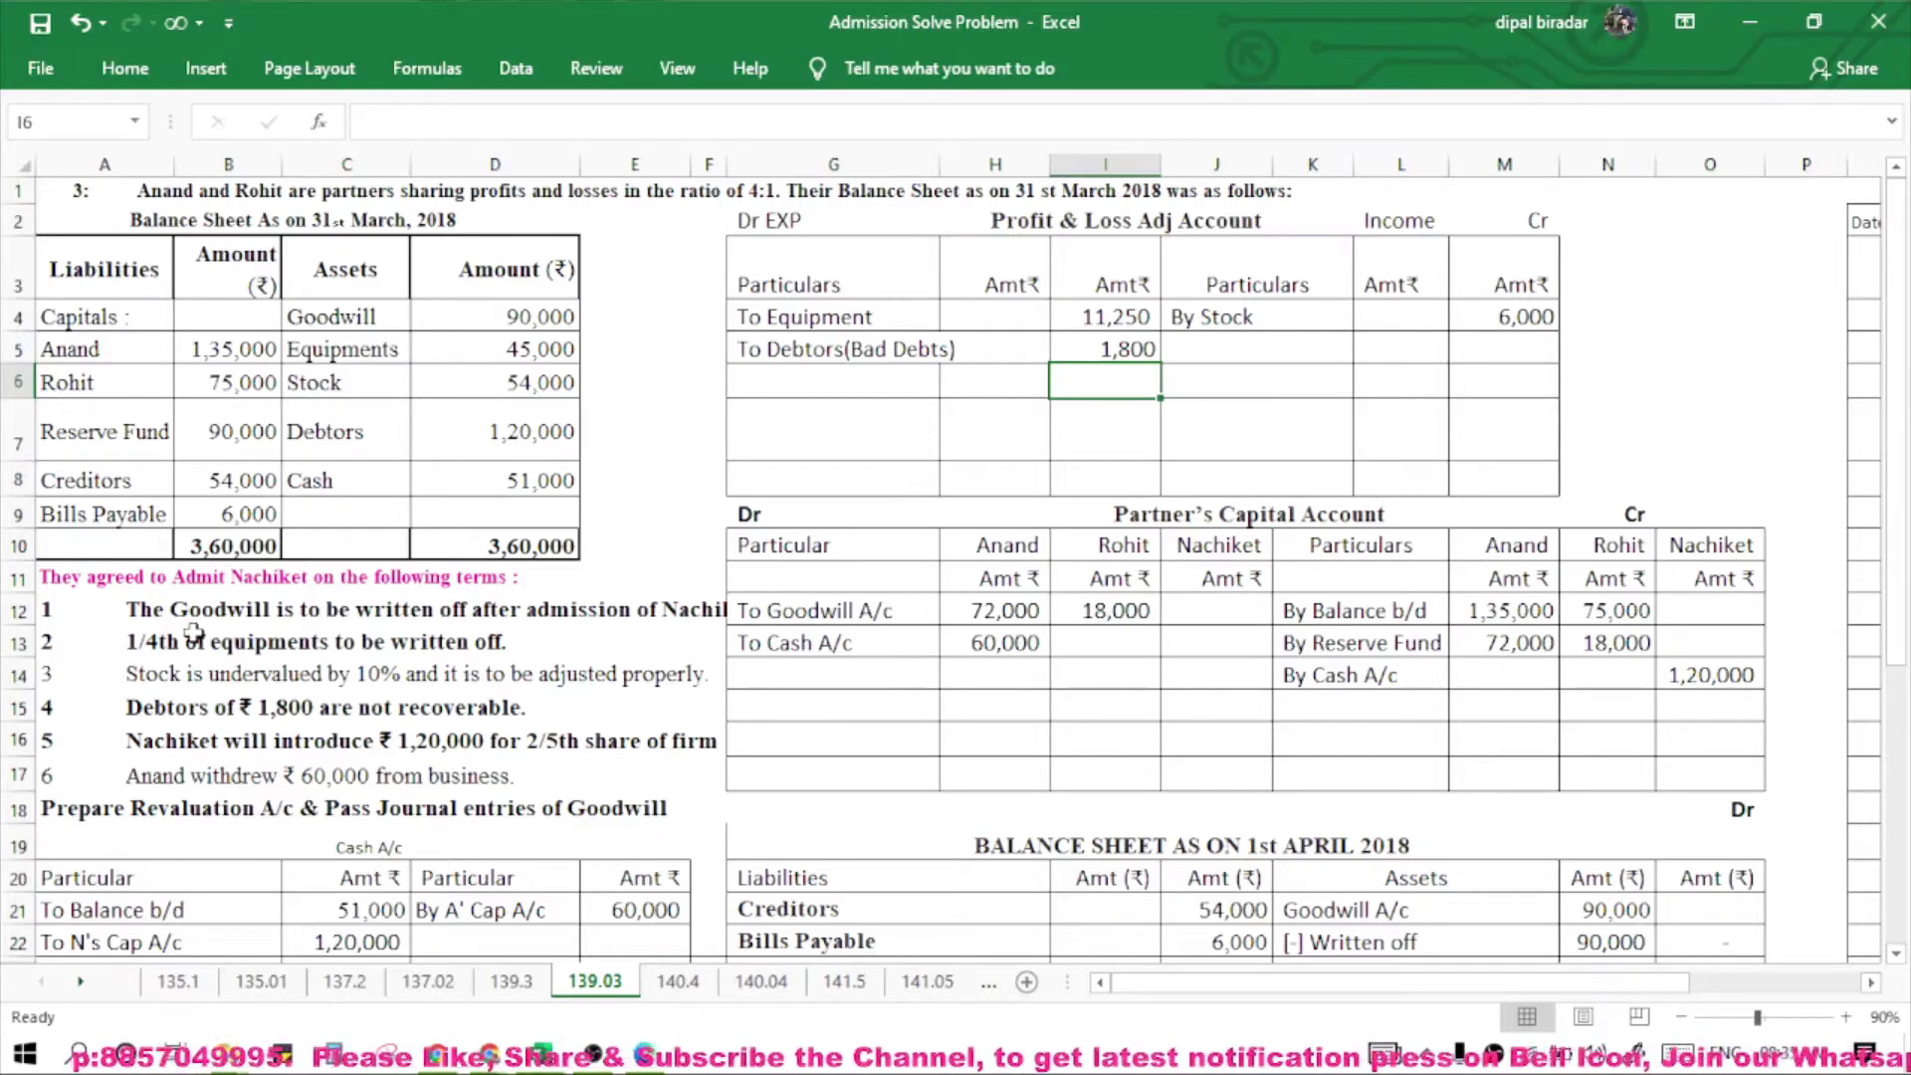
Sum the debit amounts in I4:I5 and enter 13050 as the Profit & Loss Adj Account total in I8 and M8.
{"action": "left_click", "coordinate": [1091, 316]}
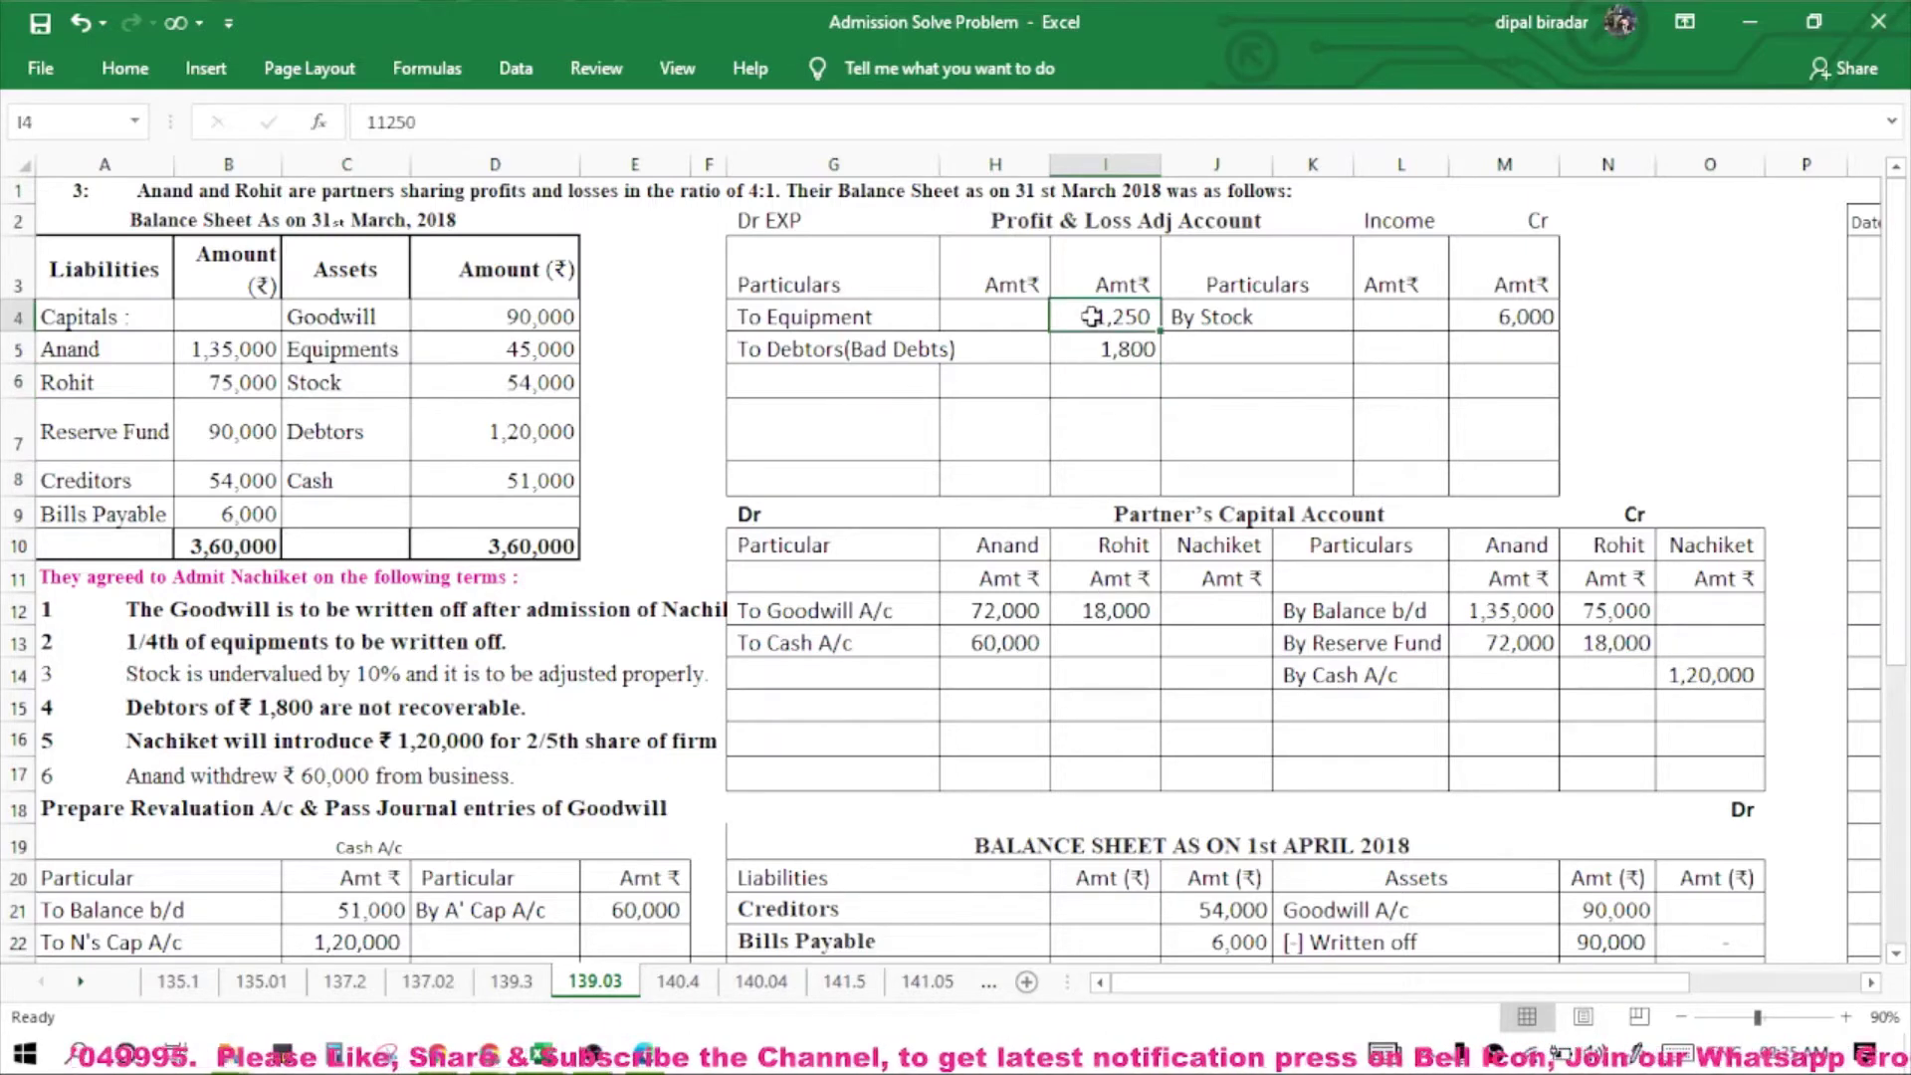
{"action": "left_click_drag", "start_coordinate": [1091, 316], "coordinate": [1096, 355]}
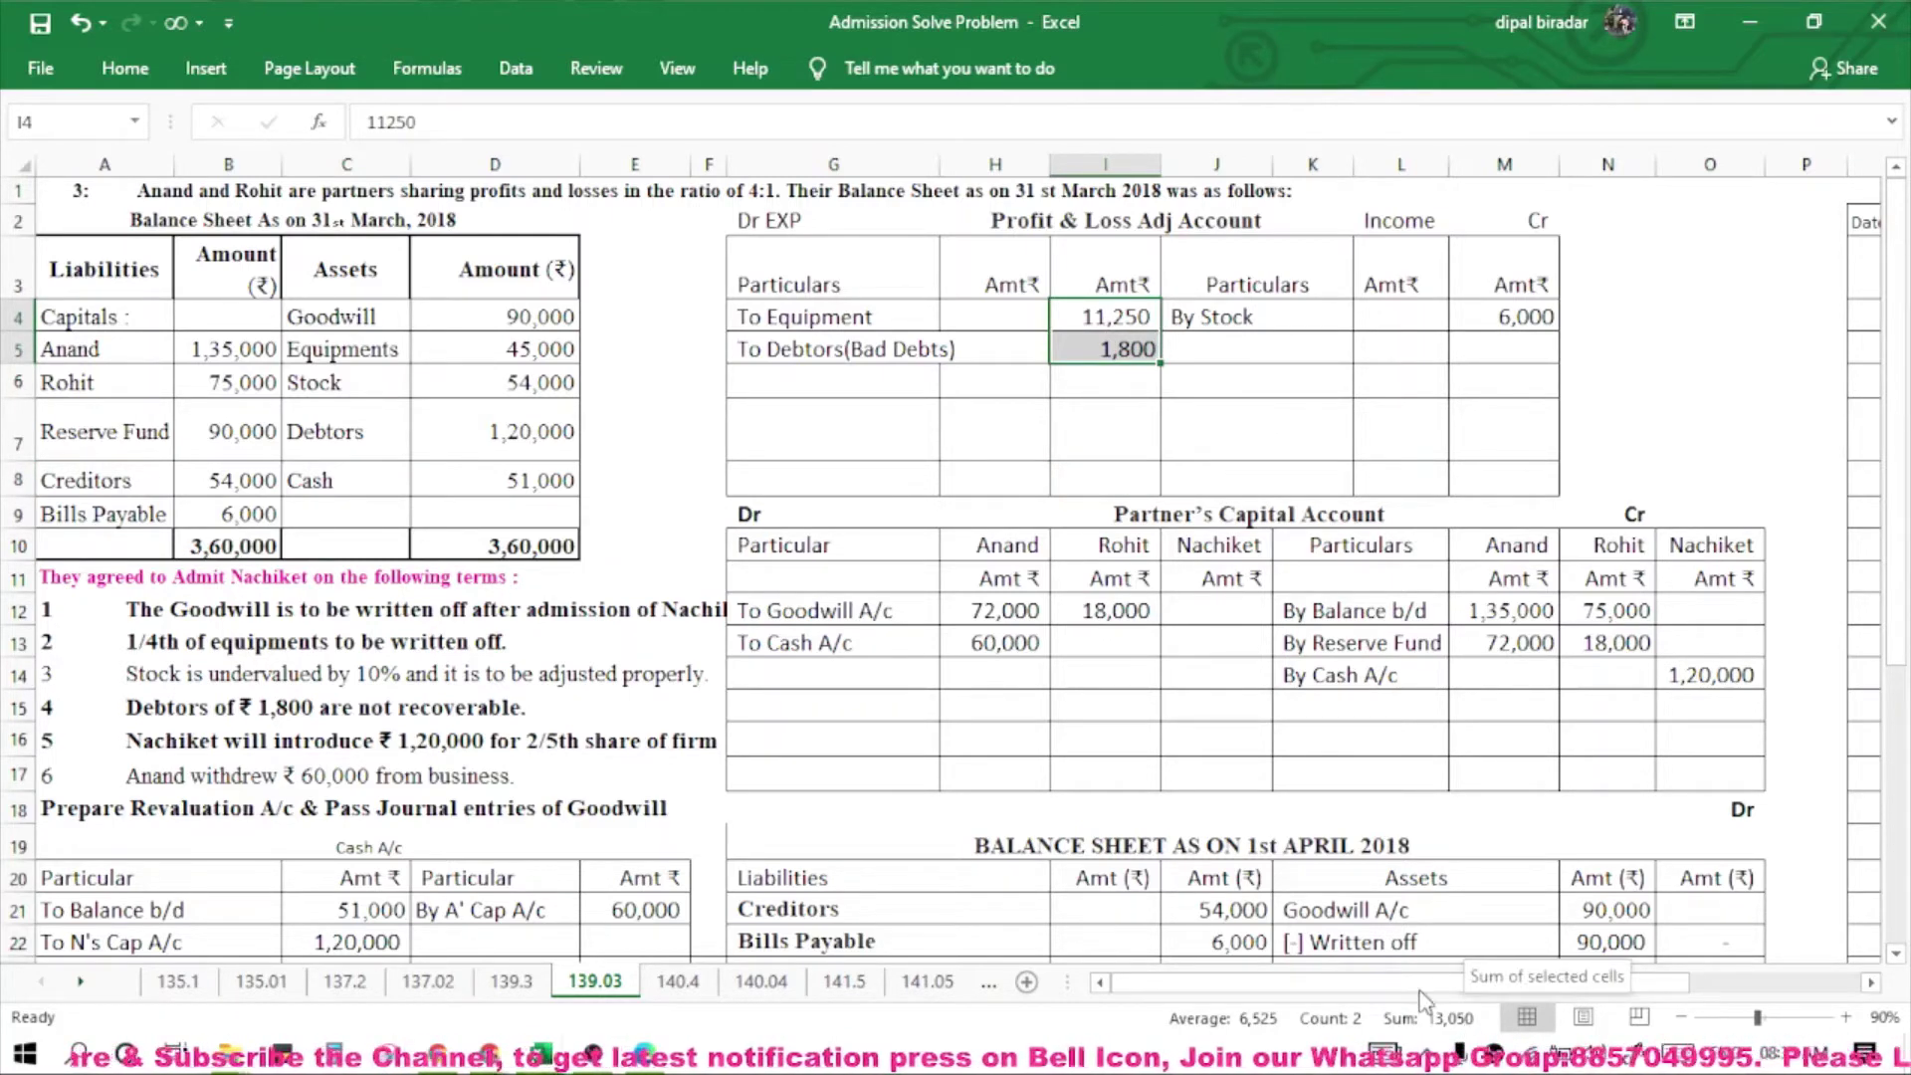
{"action": "left_click", "coordinate": [1121, 472]}
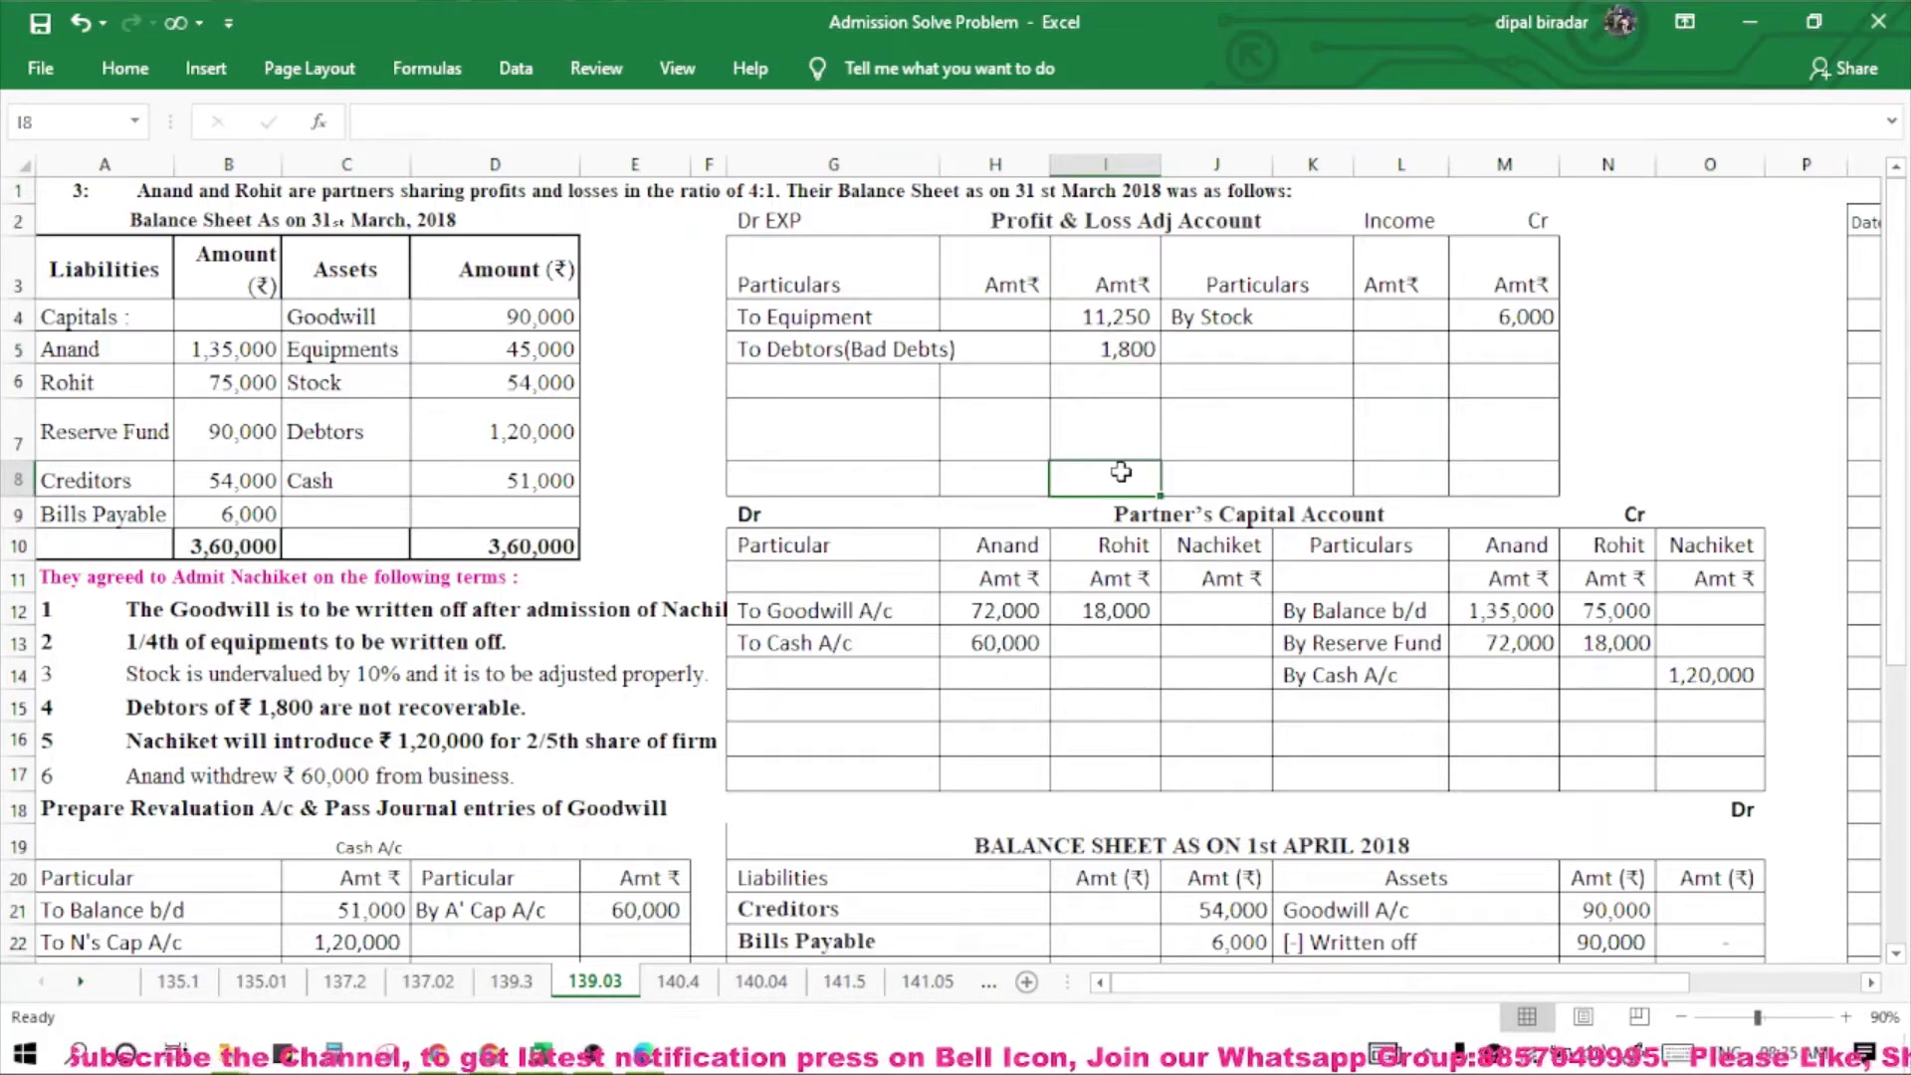
{"action": "type", "text": "13050"}
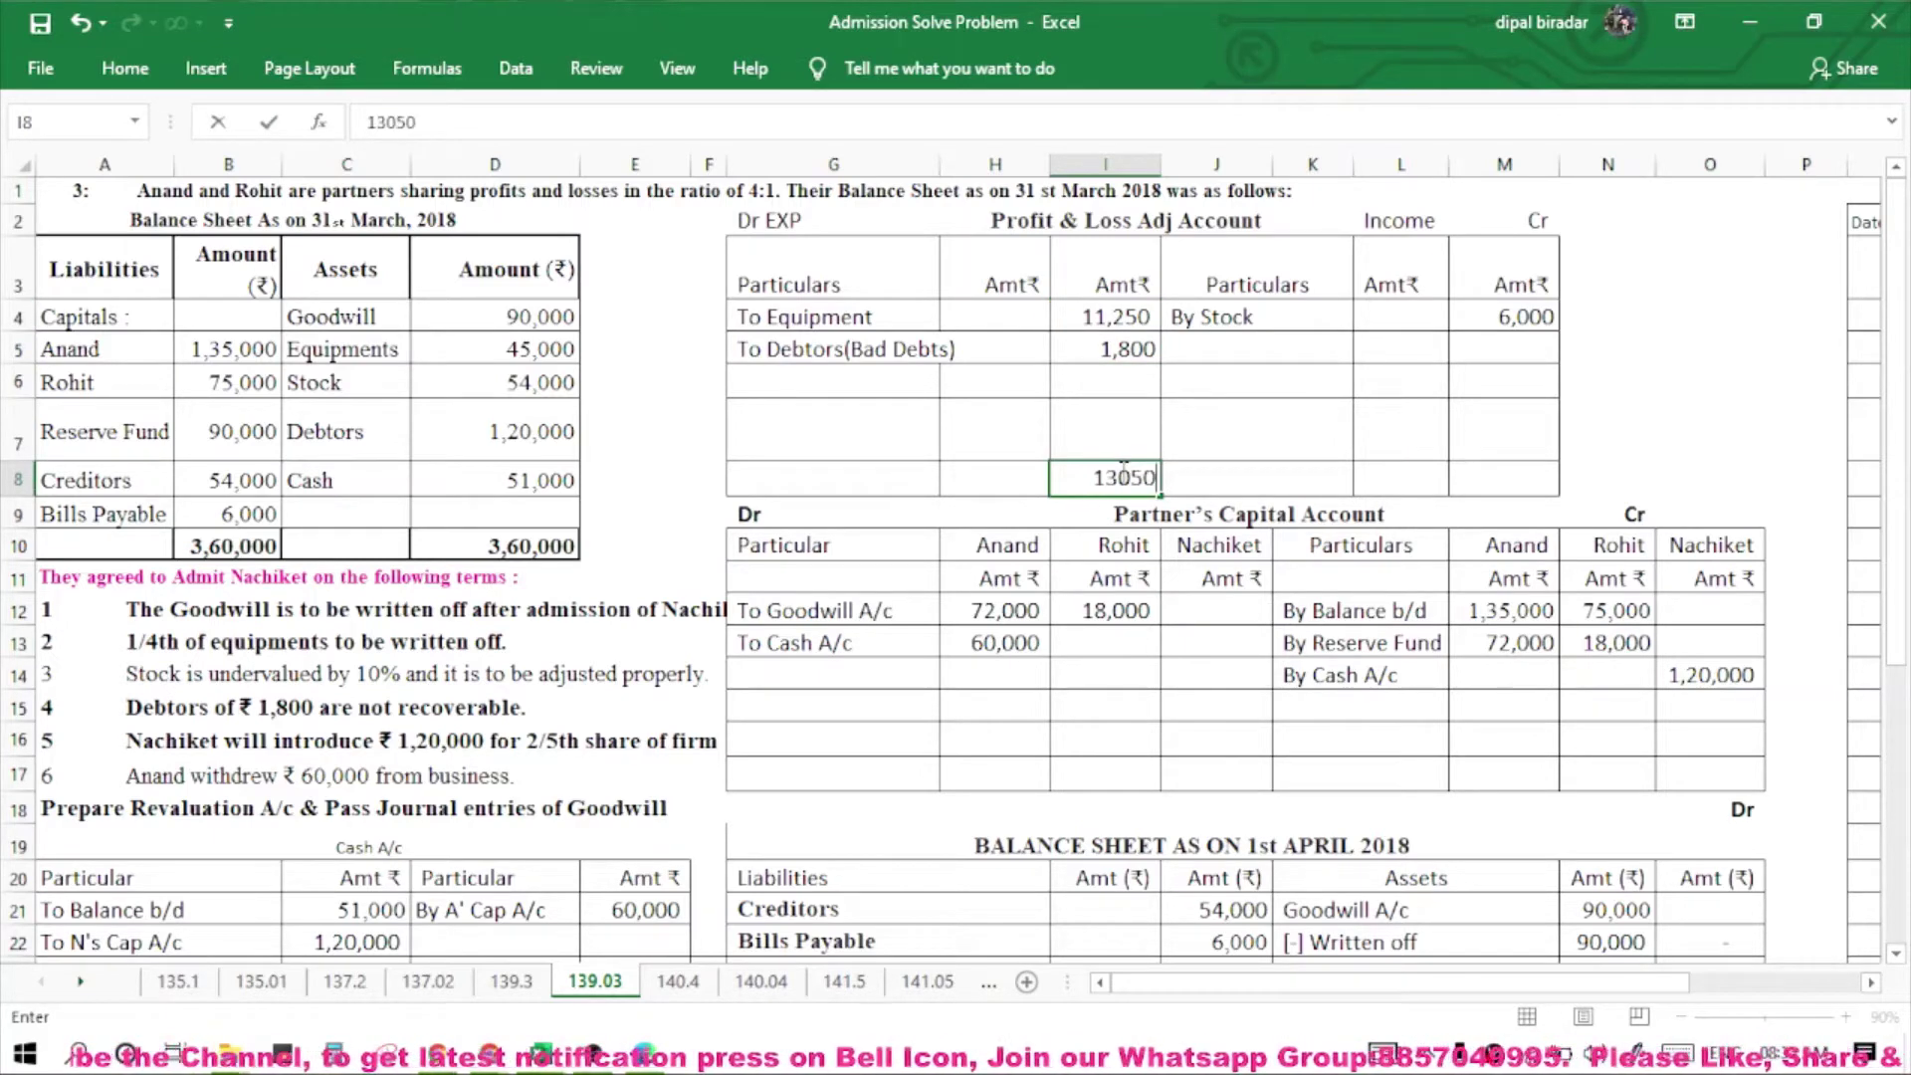
{"action": "key", "text": "Right"}
{"action": "key", "text": "Right"}
{"action": "key", "text": "Right"}
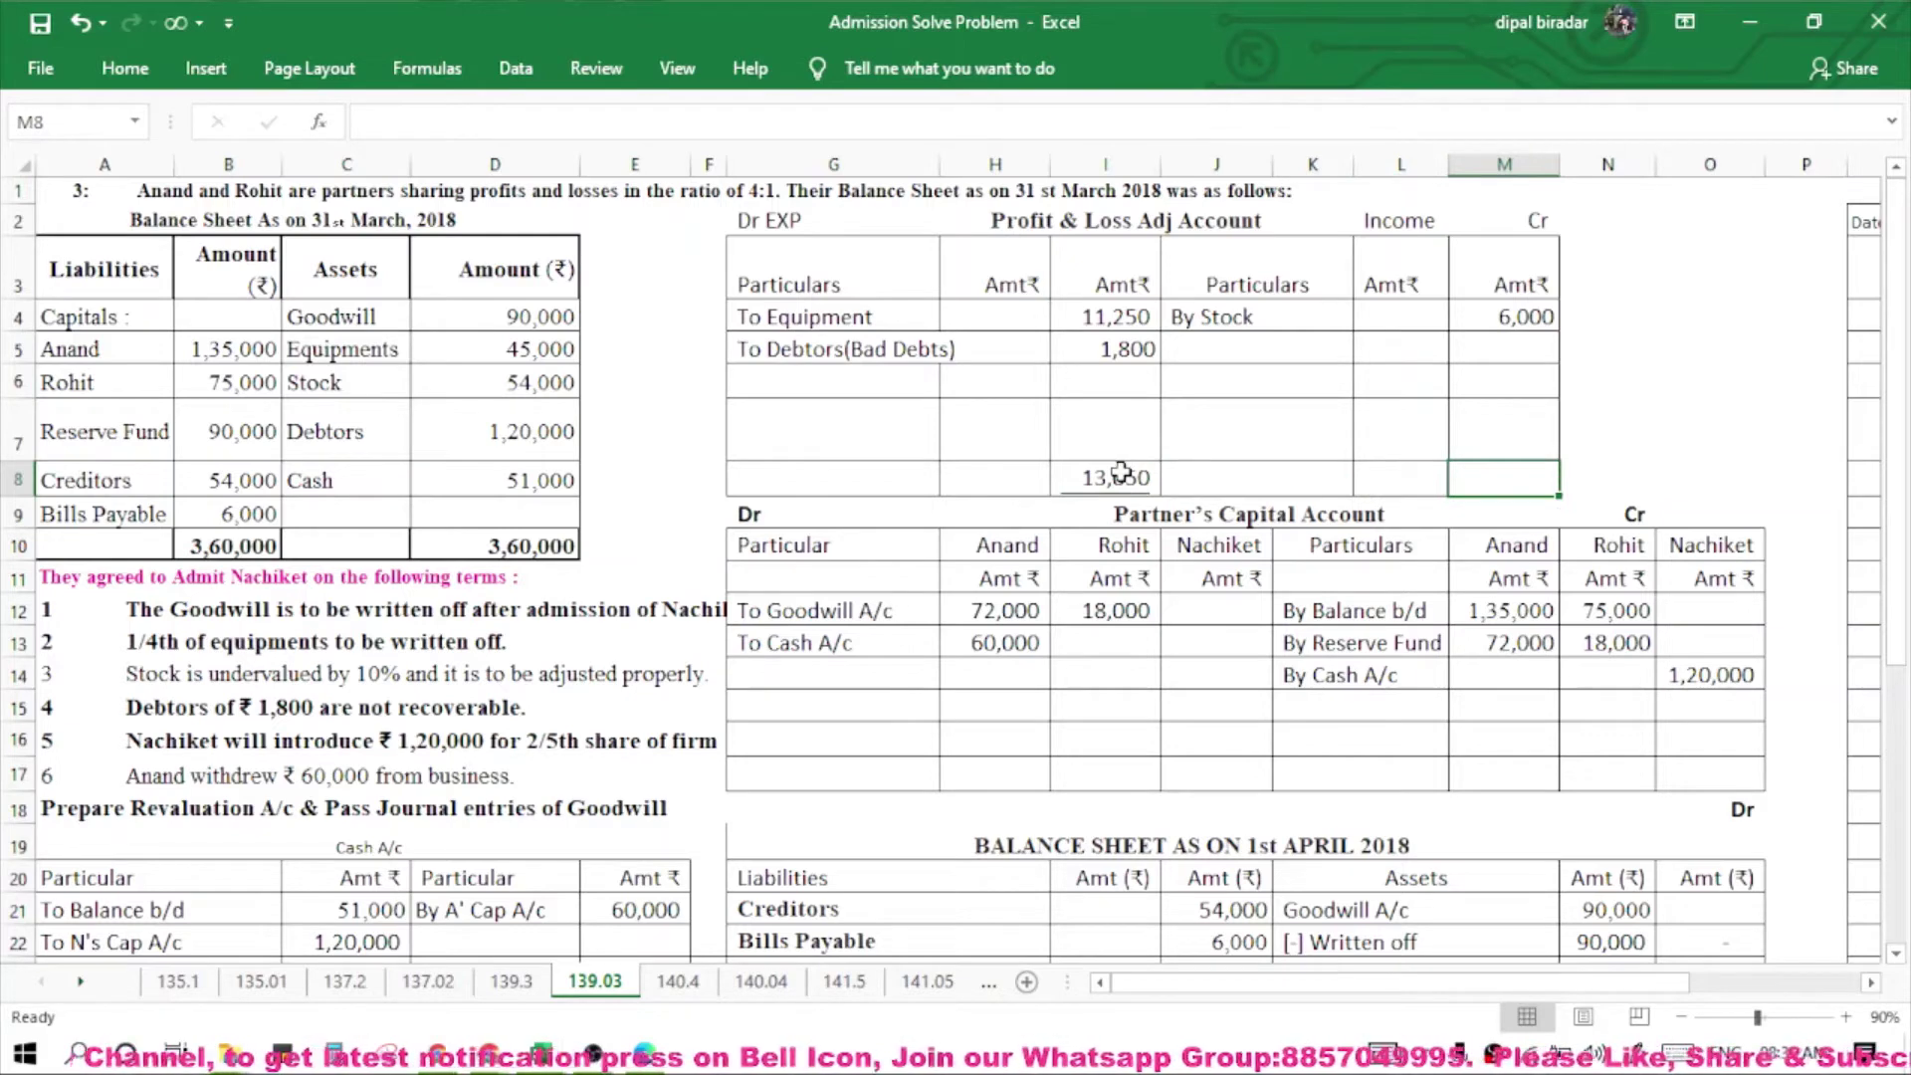
{"action": "type", "text": "13"}
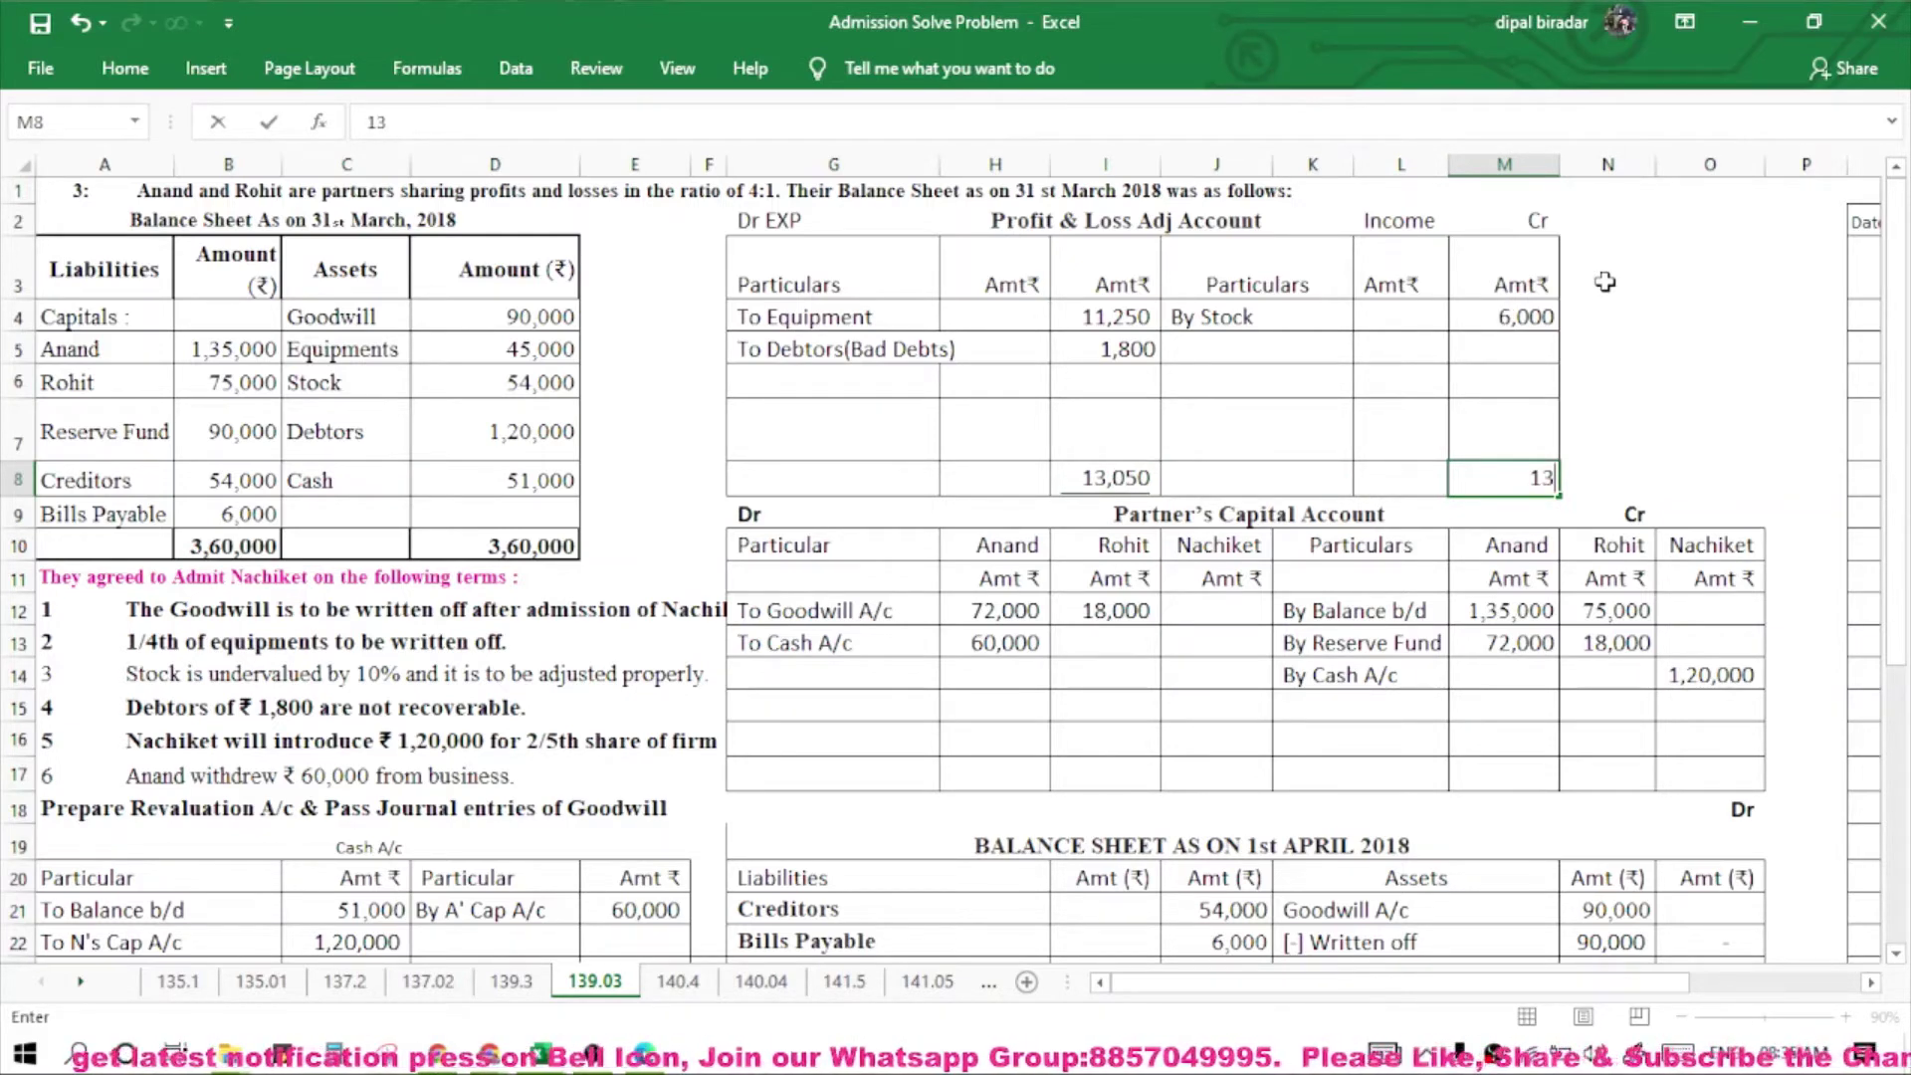
{"action": "type", "text": "050"}
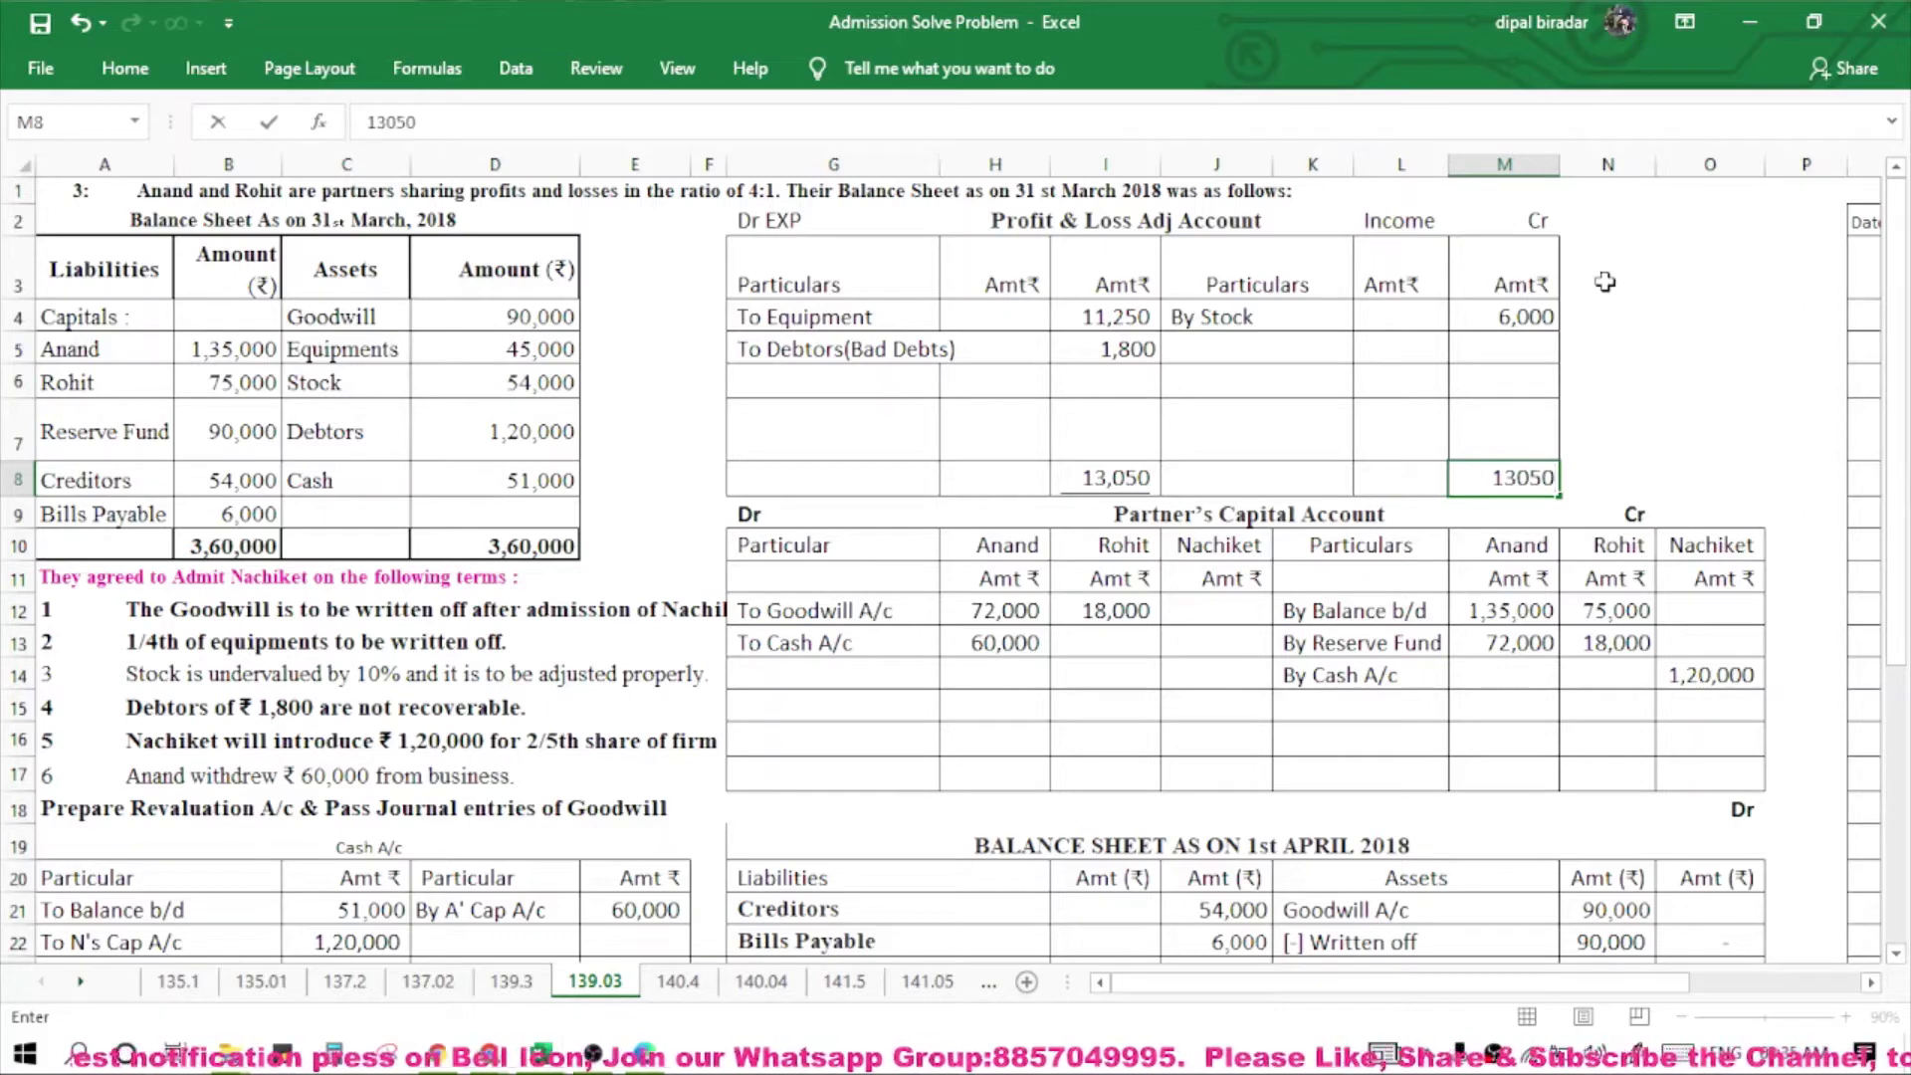
{"action": "key", "text": "Up"}
{"action": "key", "text": "Up"}
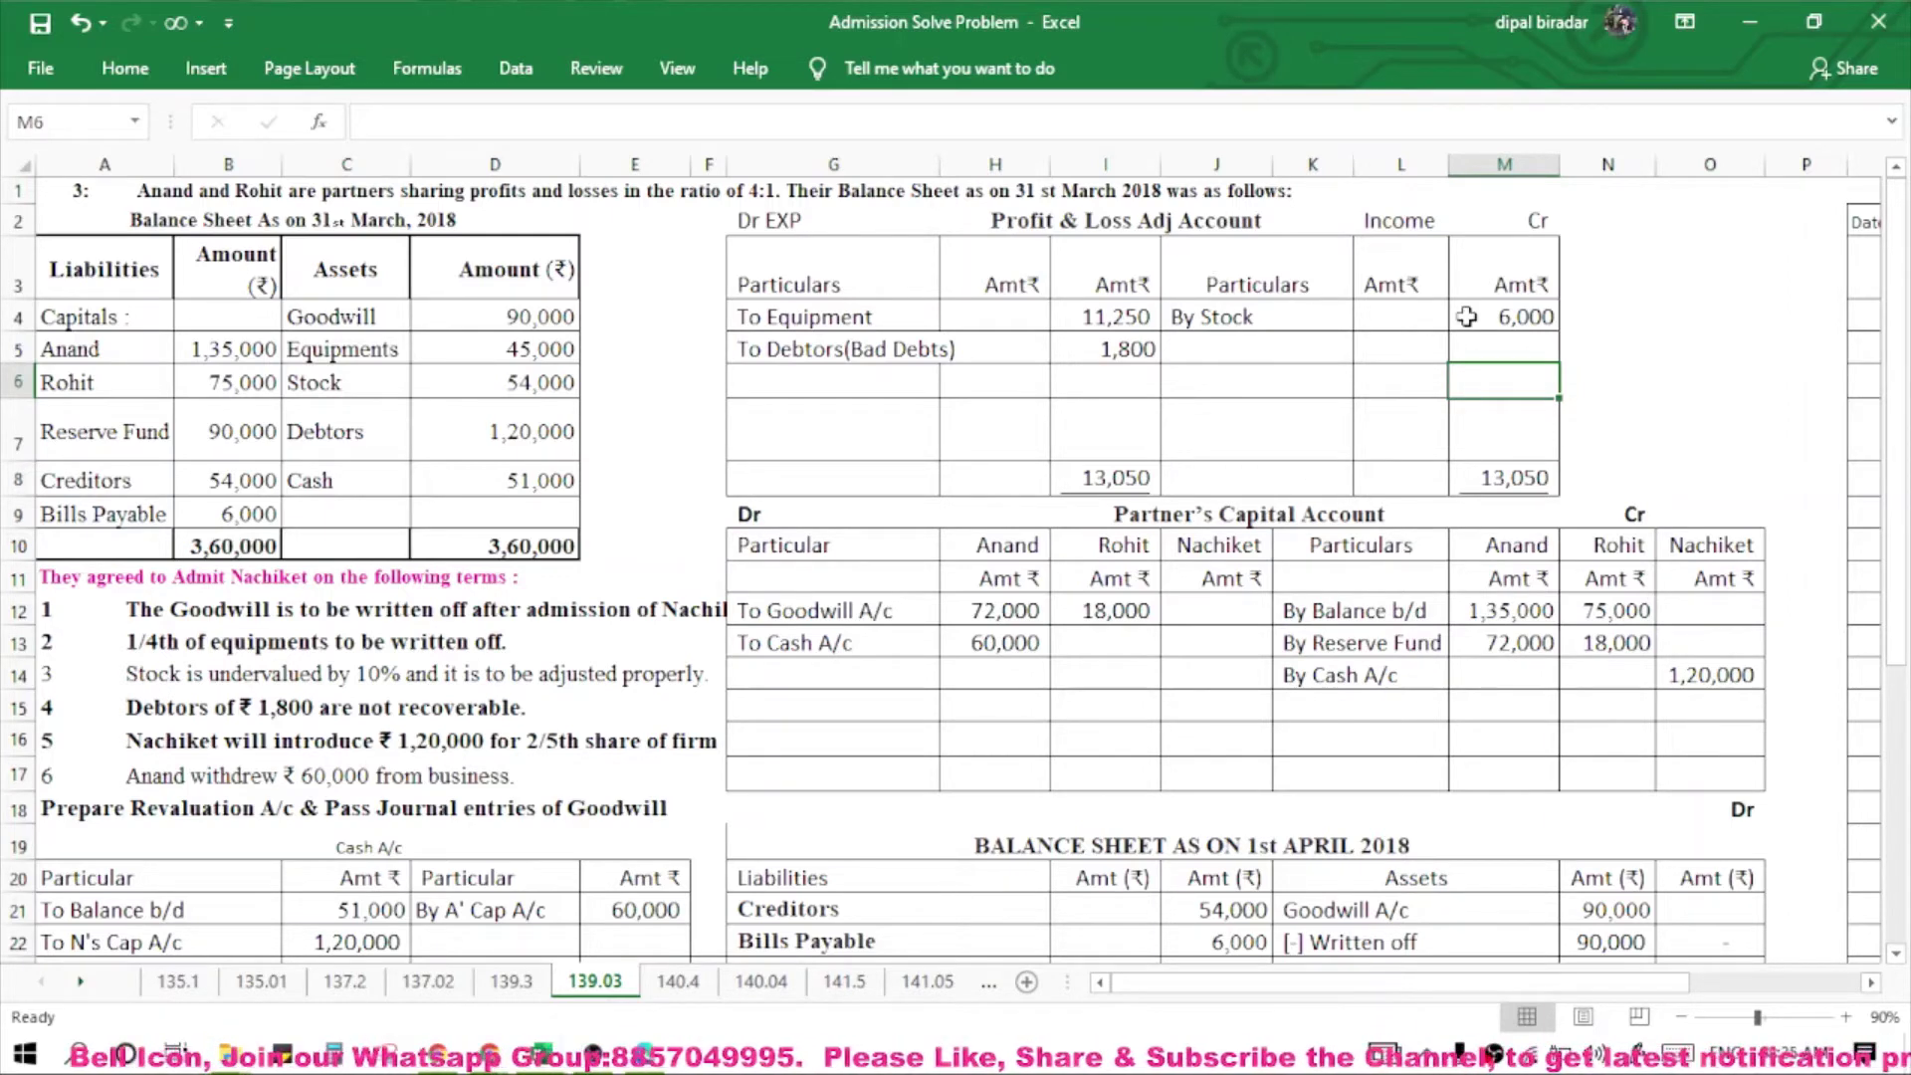
Calculate the revaluation loss on the credit side in M5 with the formula =13050-6000.
{"action": "left_click", "coordinate": [1527, 344]}
{"action": "type", "text": "="}
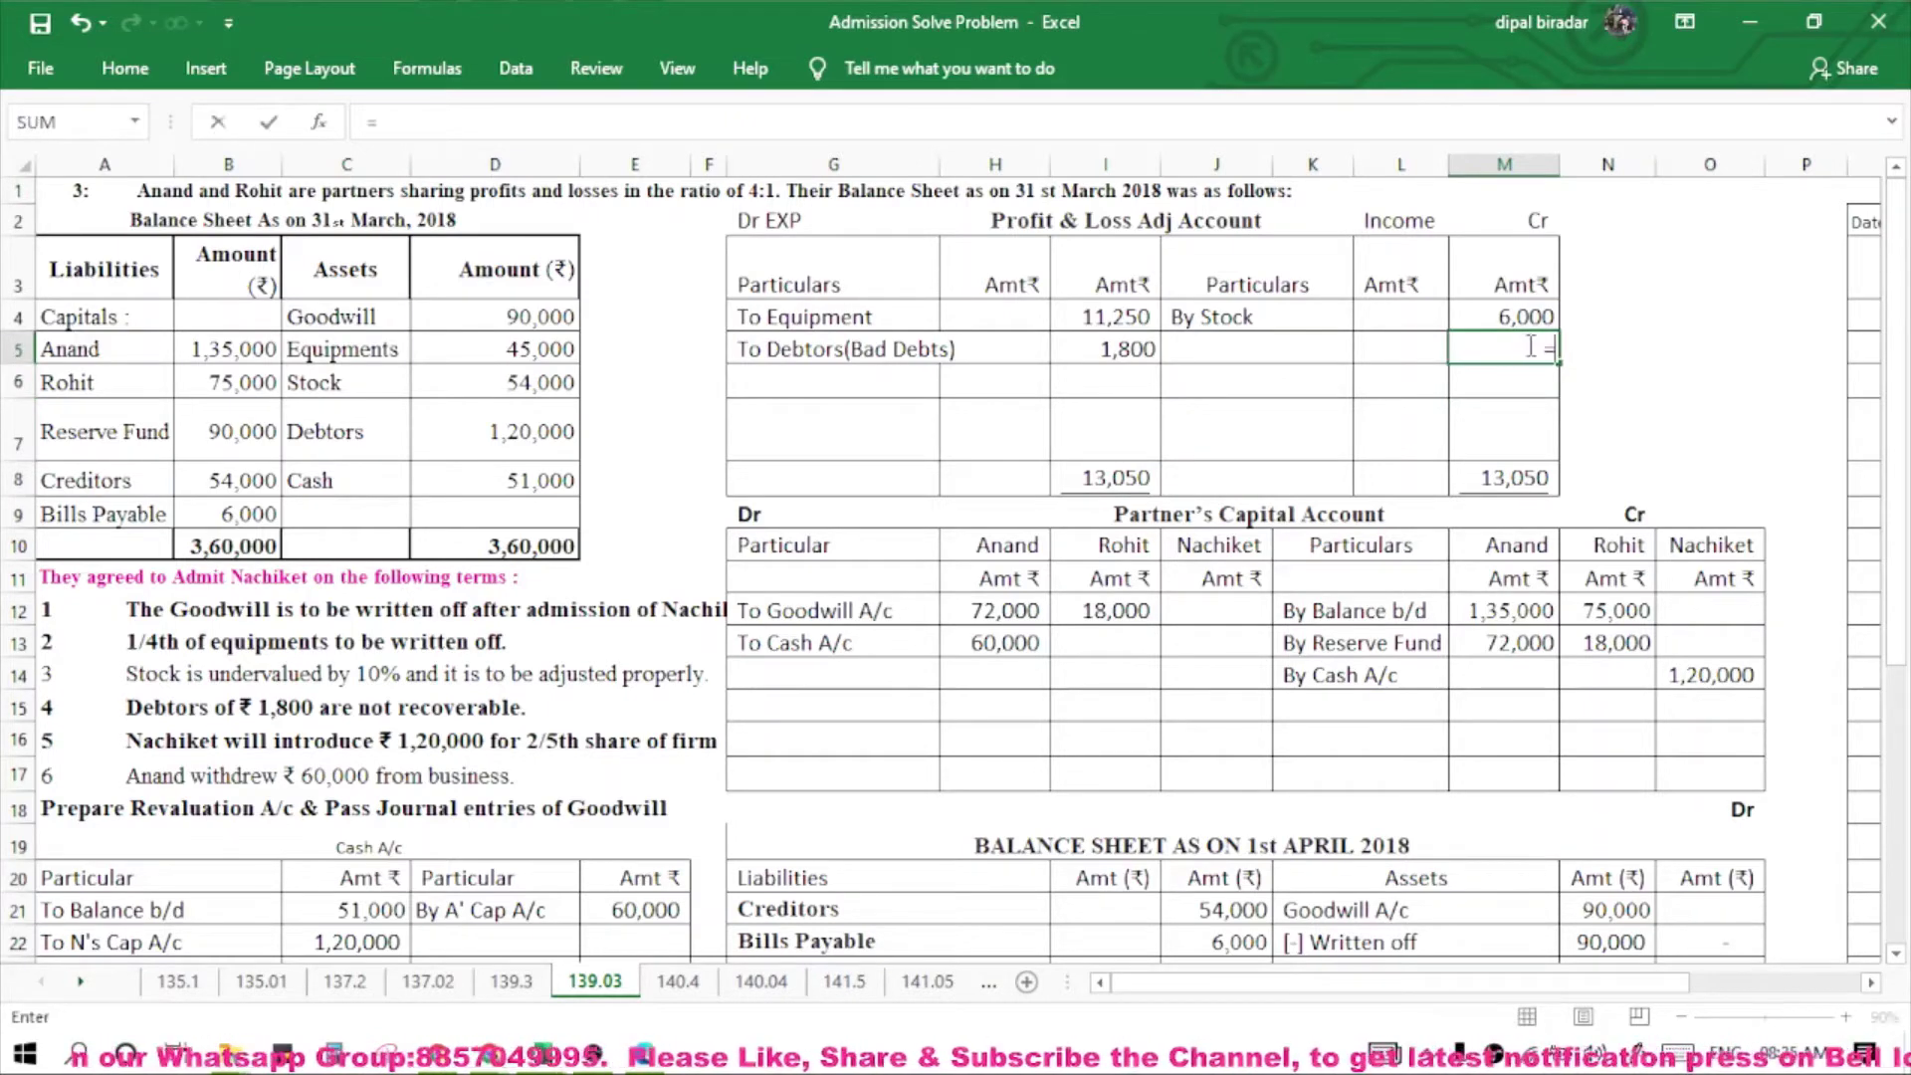
{"action": "type", "text": "130"}
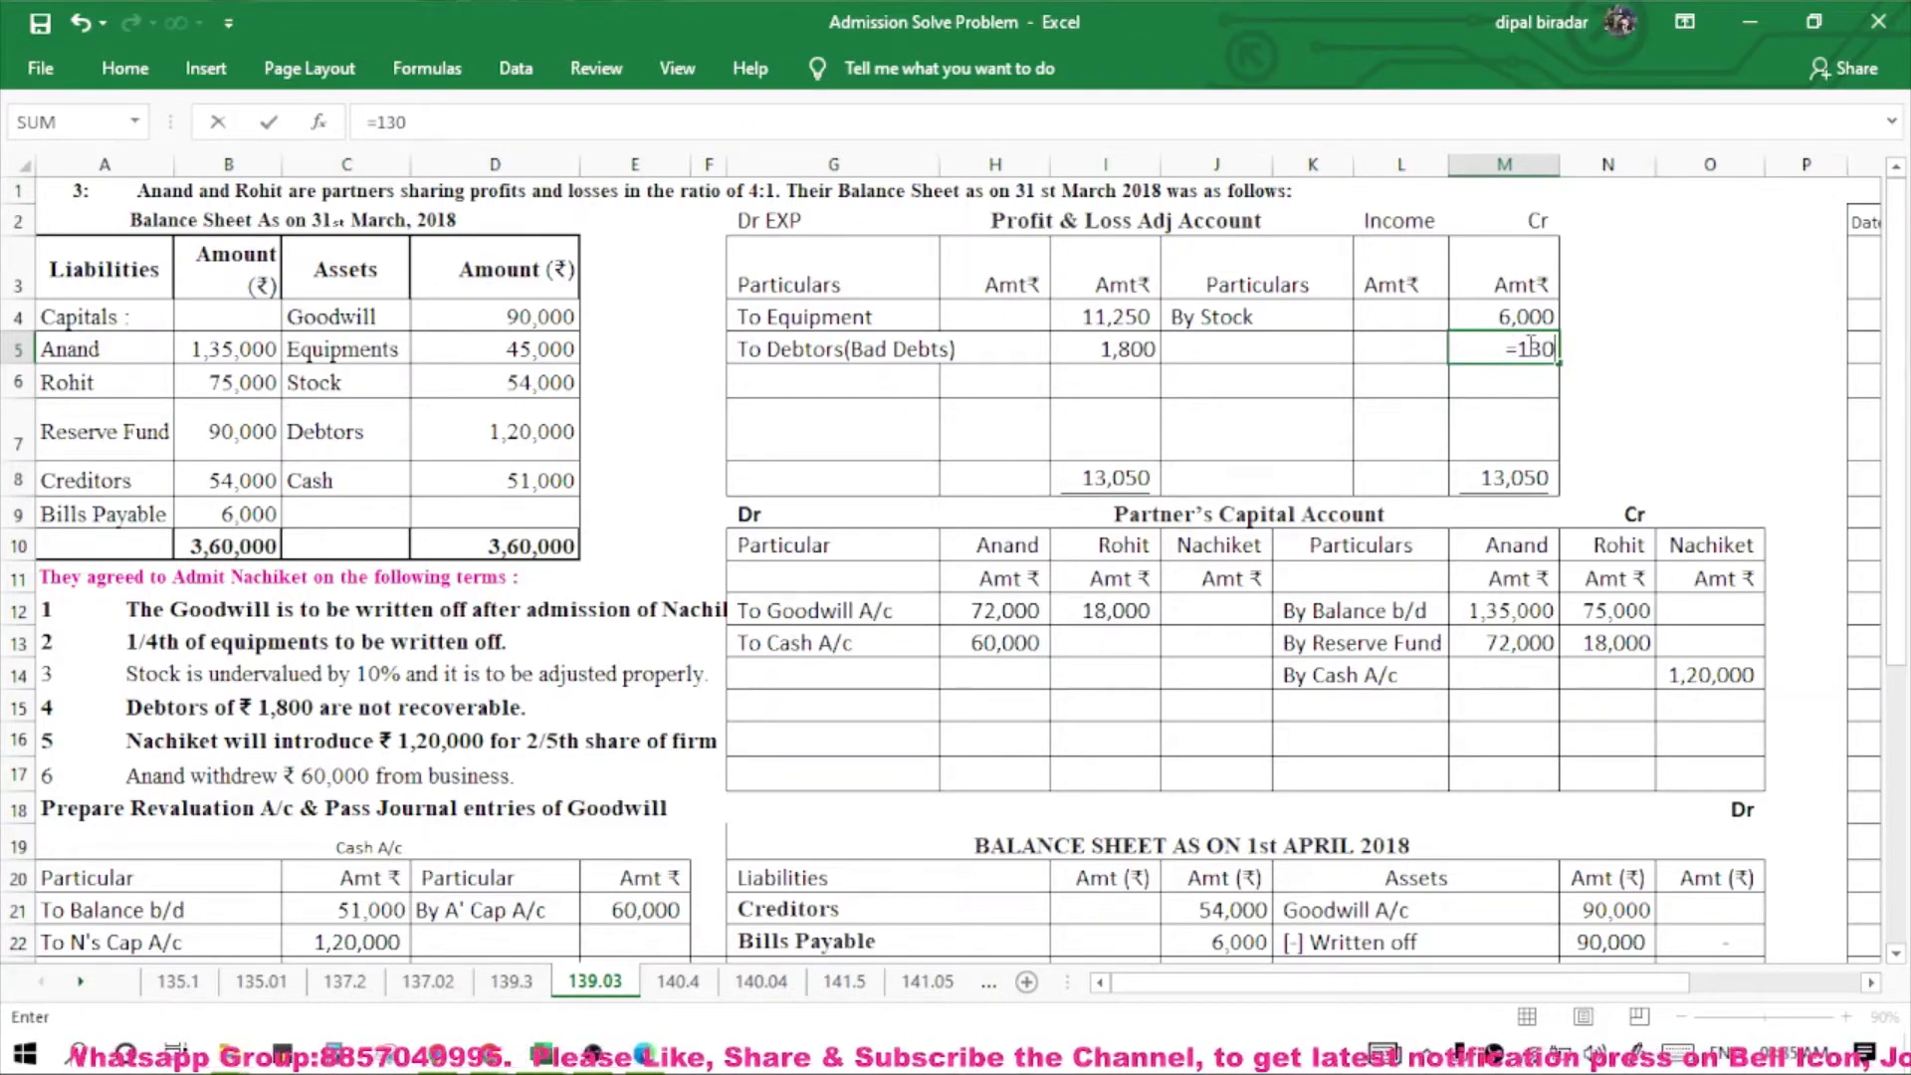
{"action": "type", "text": "50-6000"}
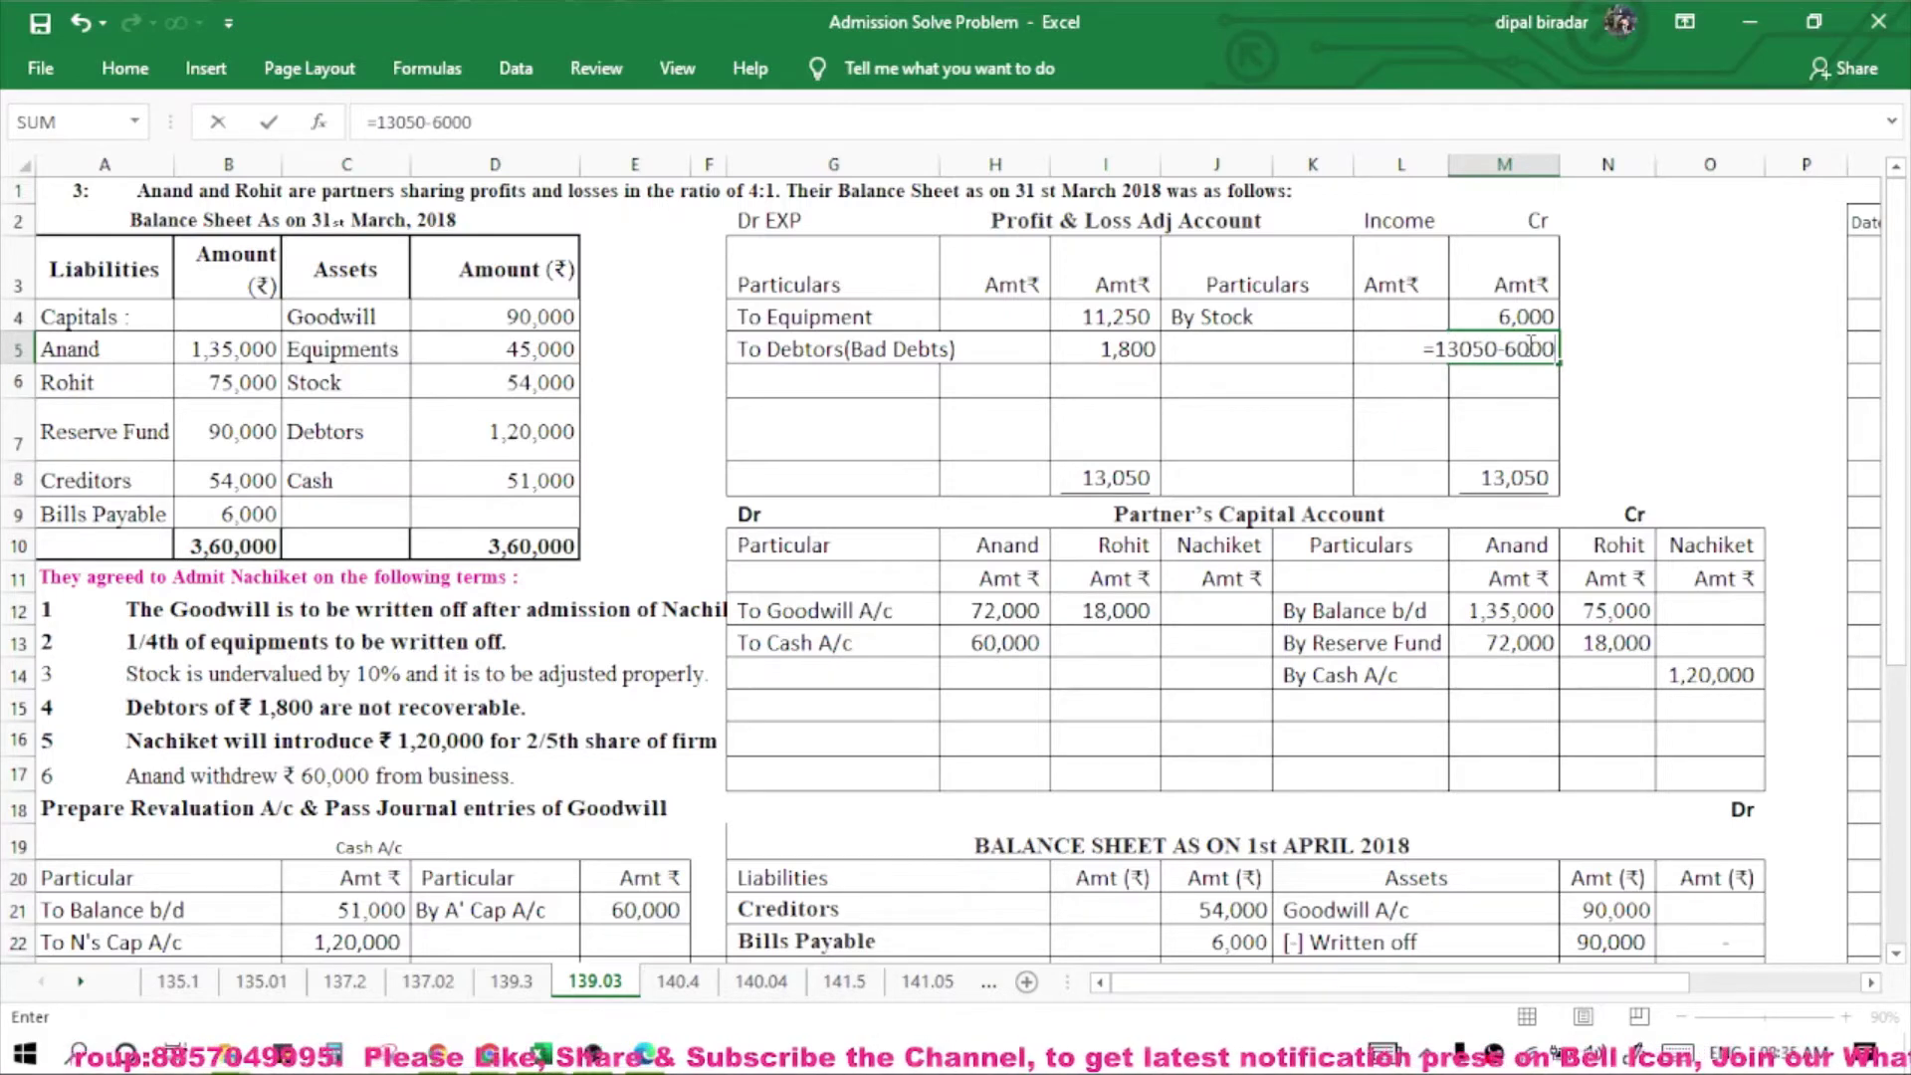
{"action": "key", "text": "Return"}
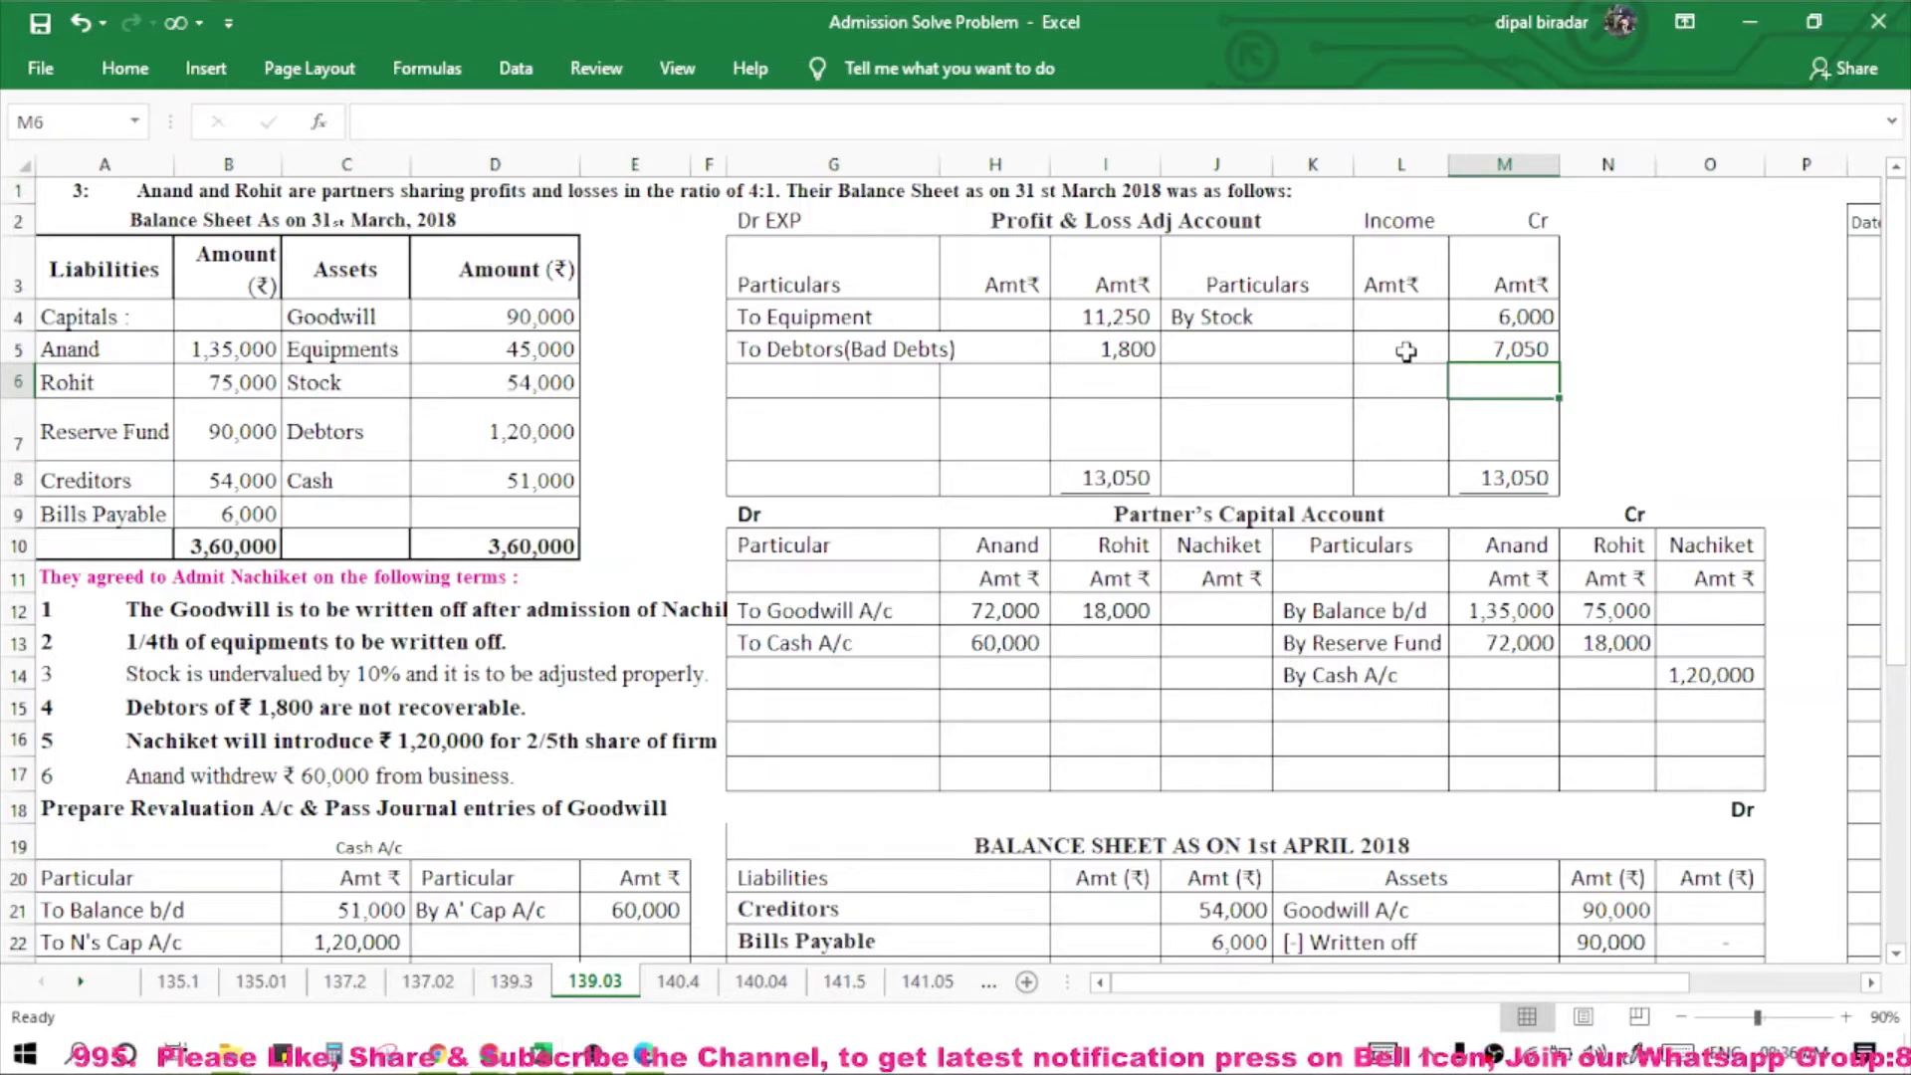
Label the loss transfer "By P's Cap A/c" in J5 and list the two existing partners' names below it in J6 and J7.
{"action": "left_click", "coordinate": [1267, 346]}
{"action": "type", "text": "By "}
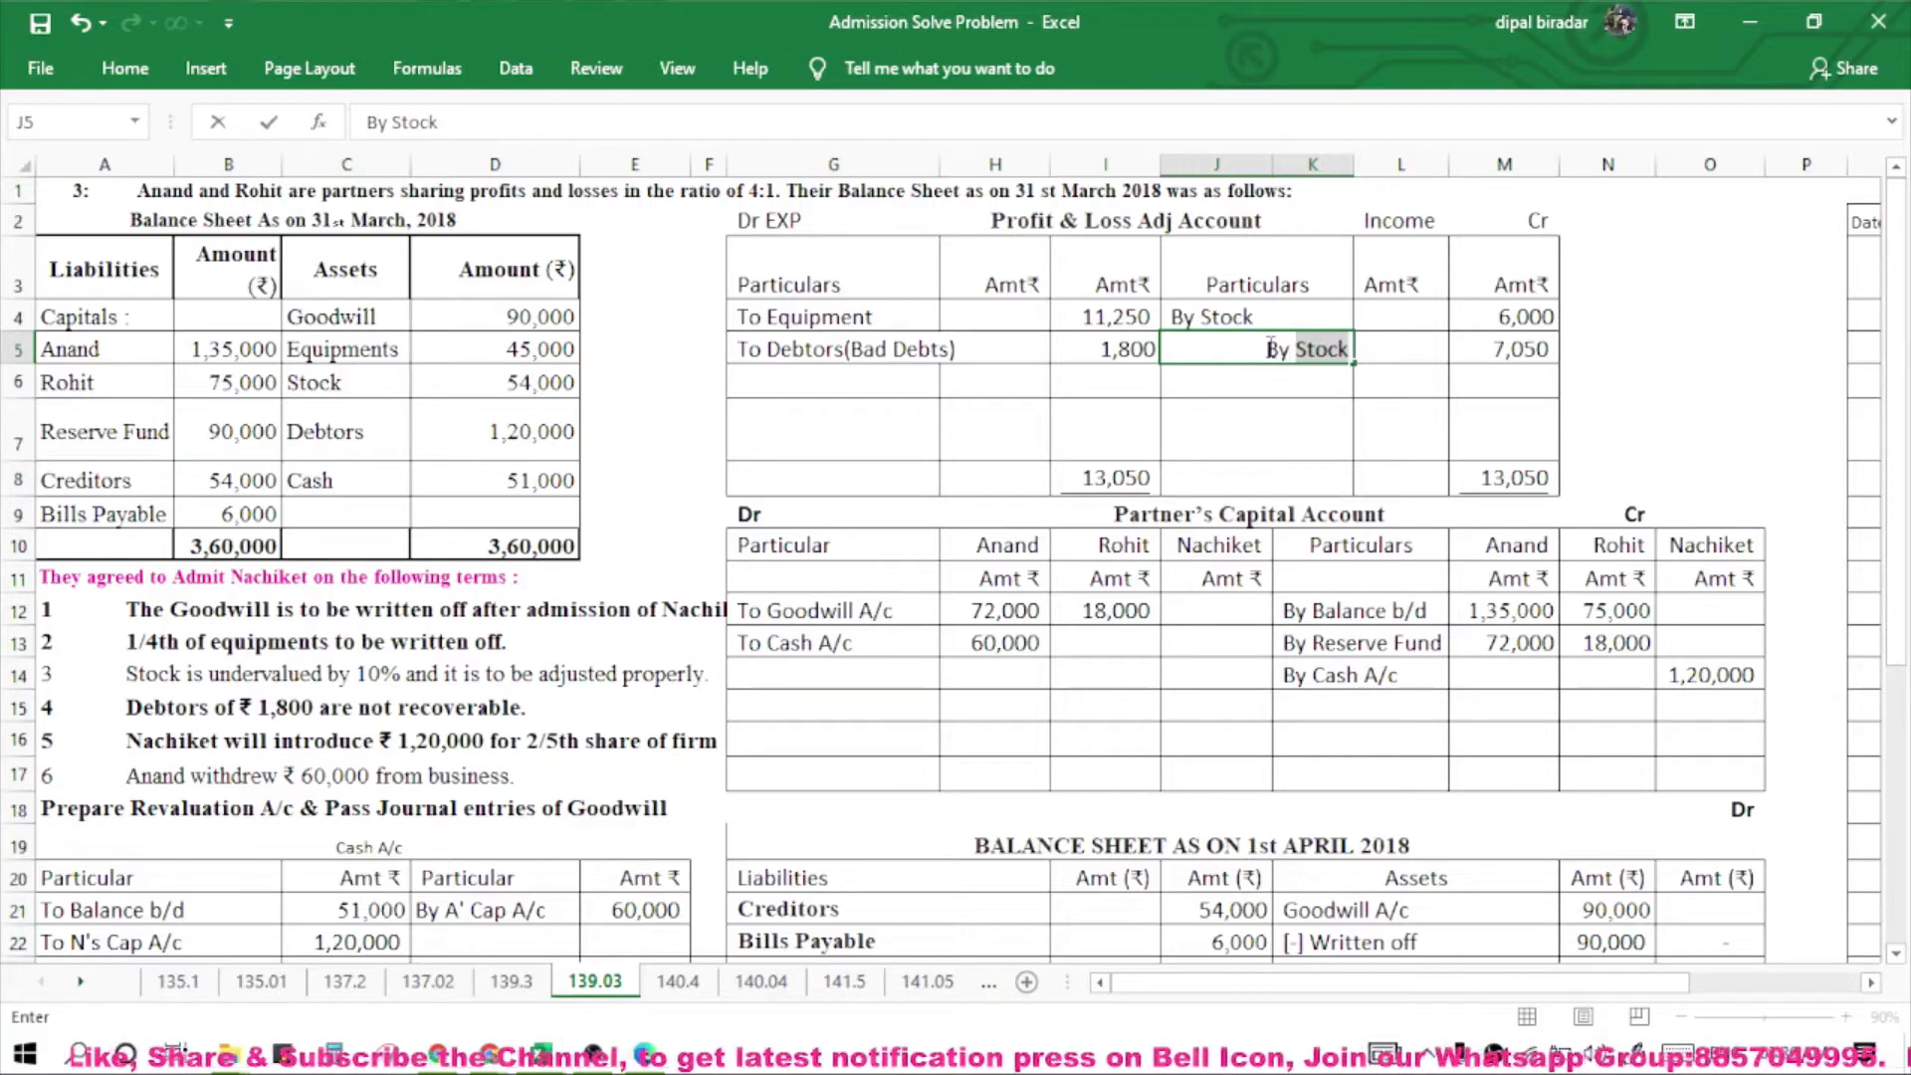
{"action": "type", "text": "P's"}
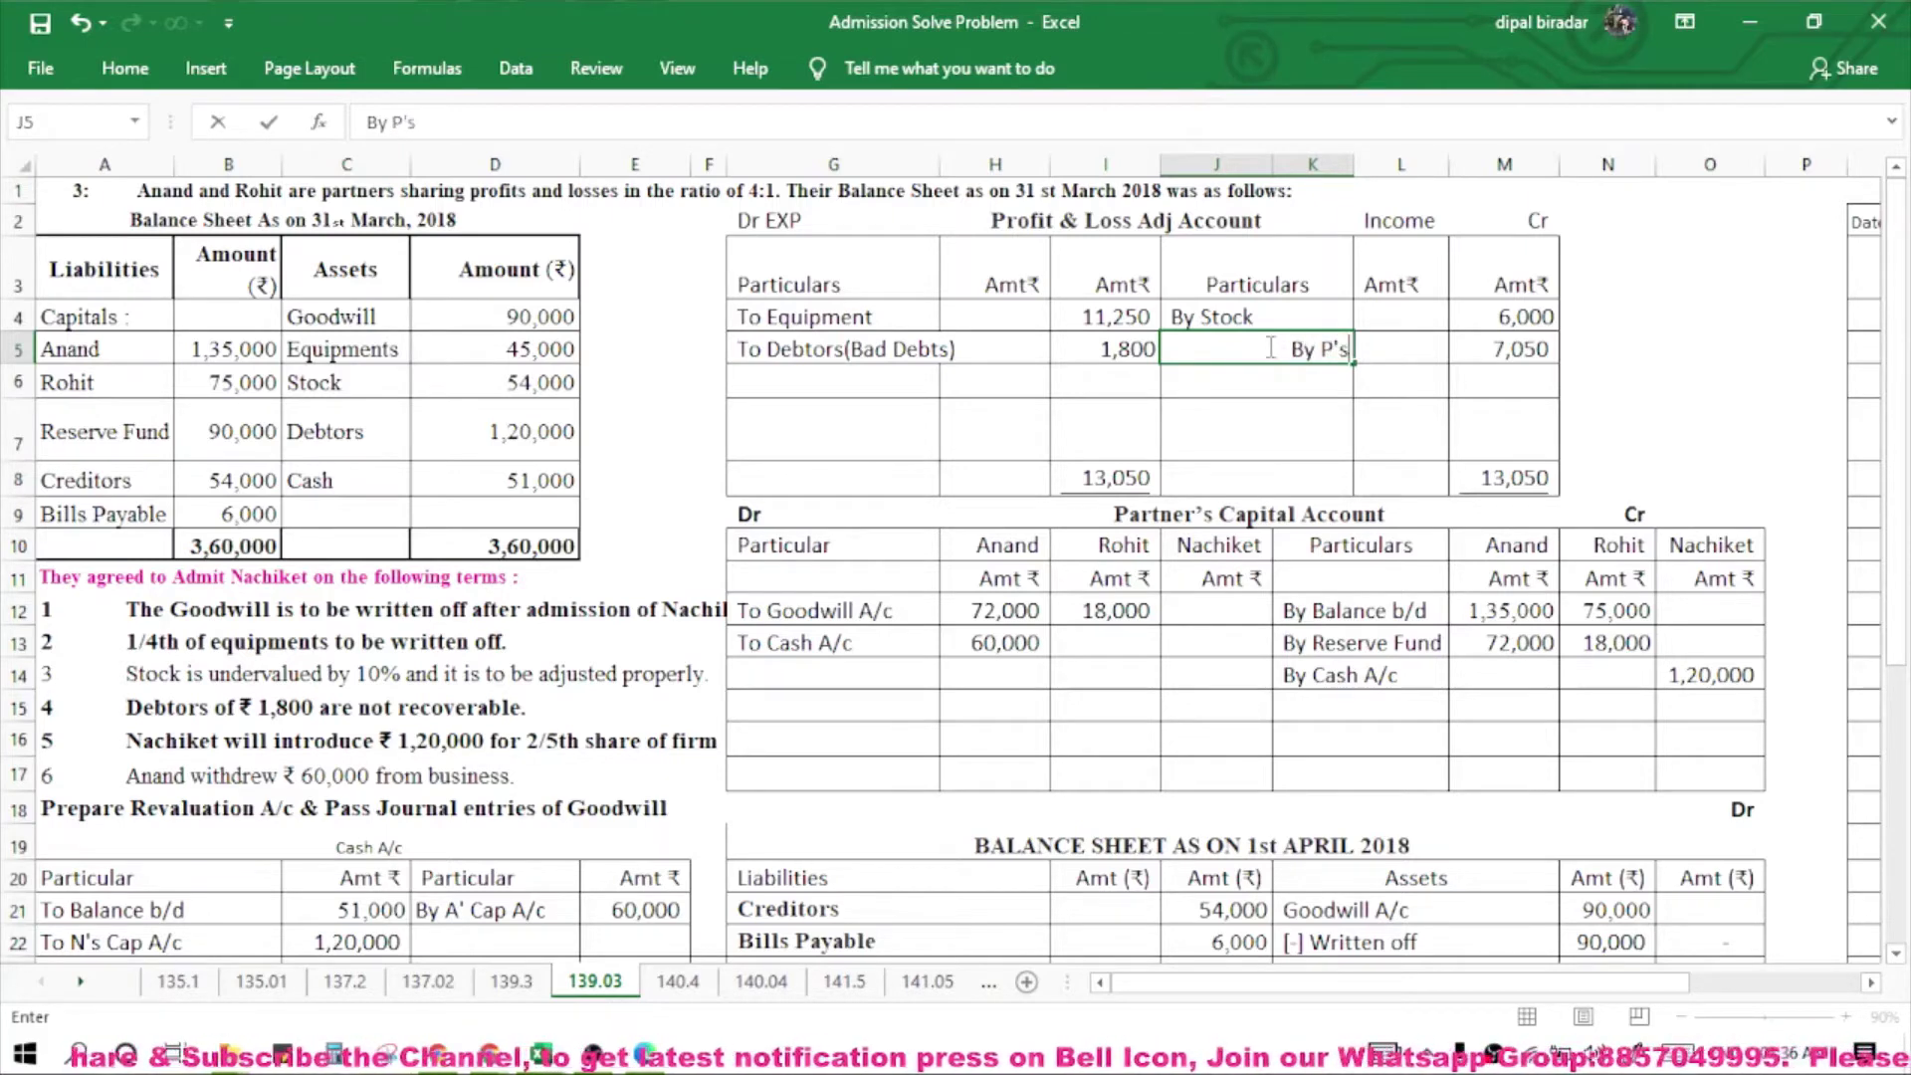
{"action": "type", "text": " Cap"}
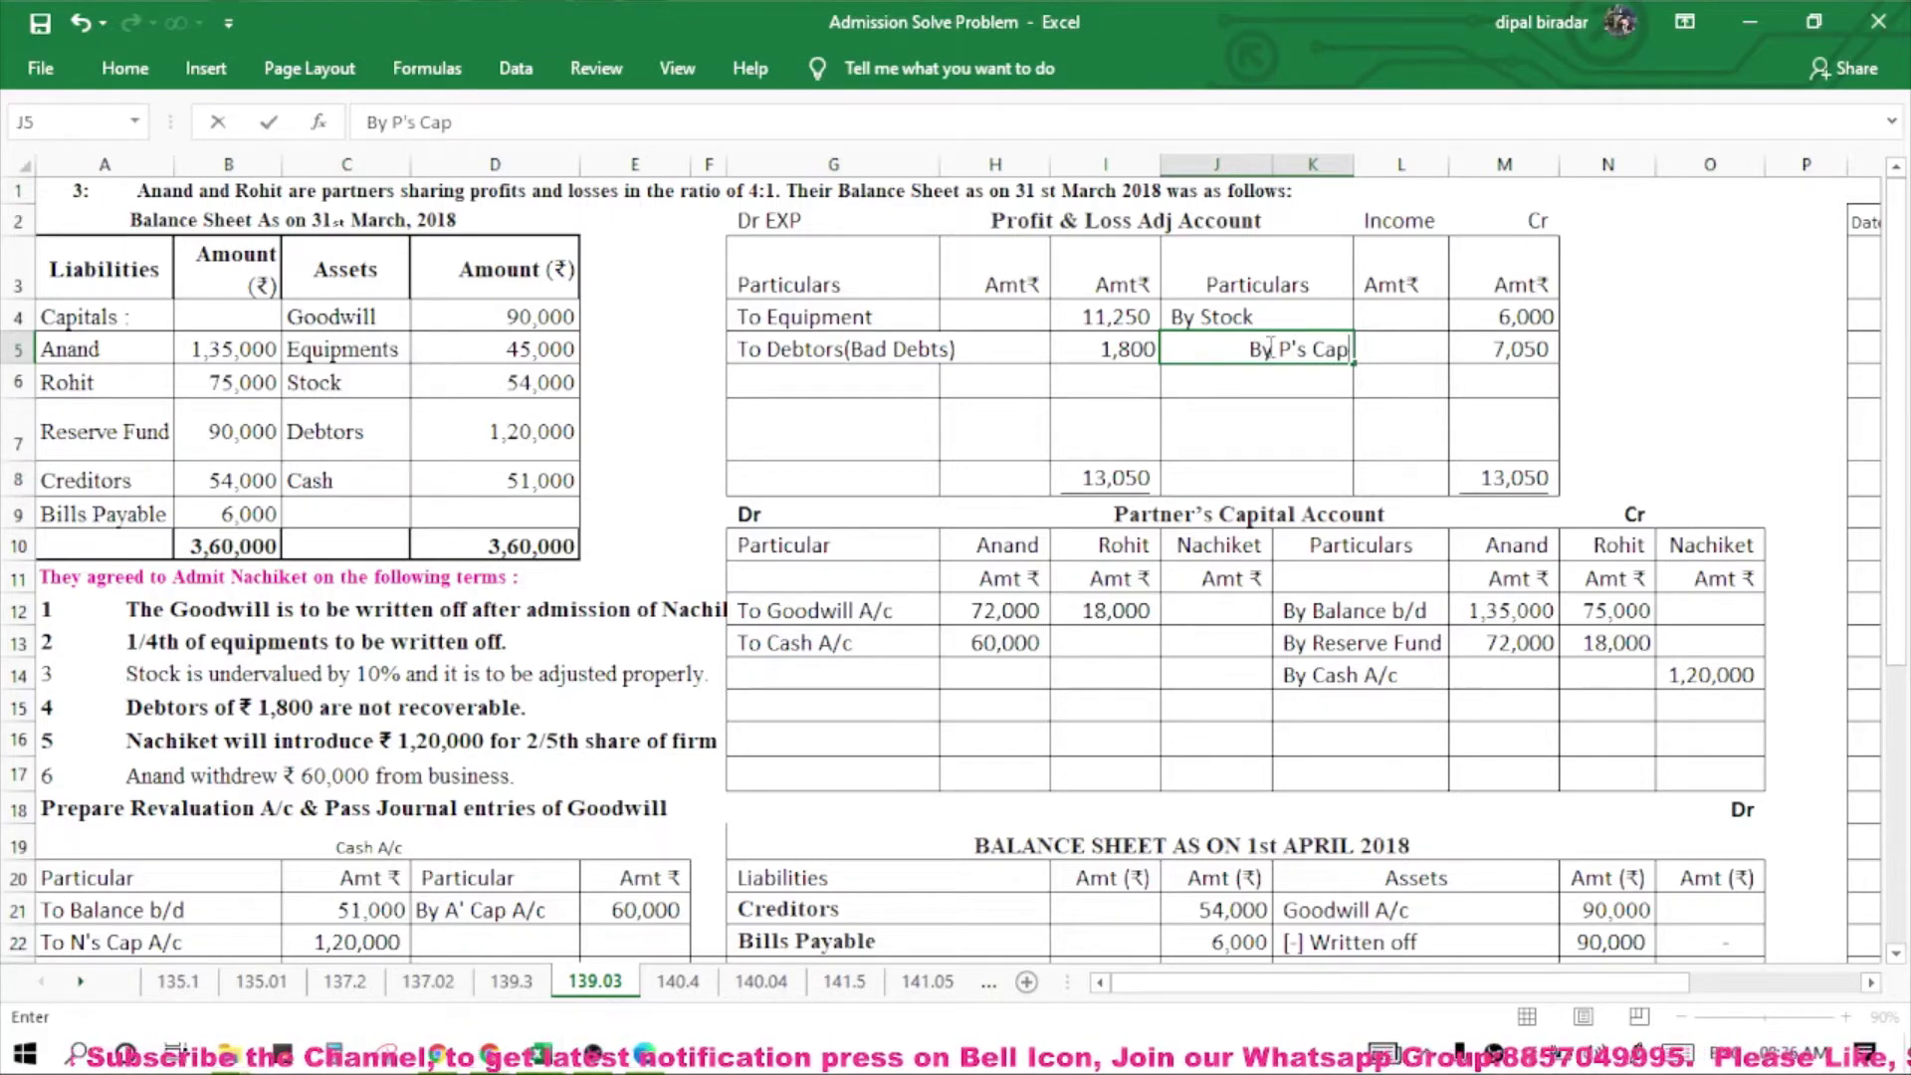
{"action": "type", "text": " A/c"}
{"action": "key", "text": "Return"}
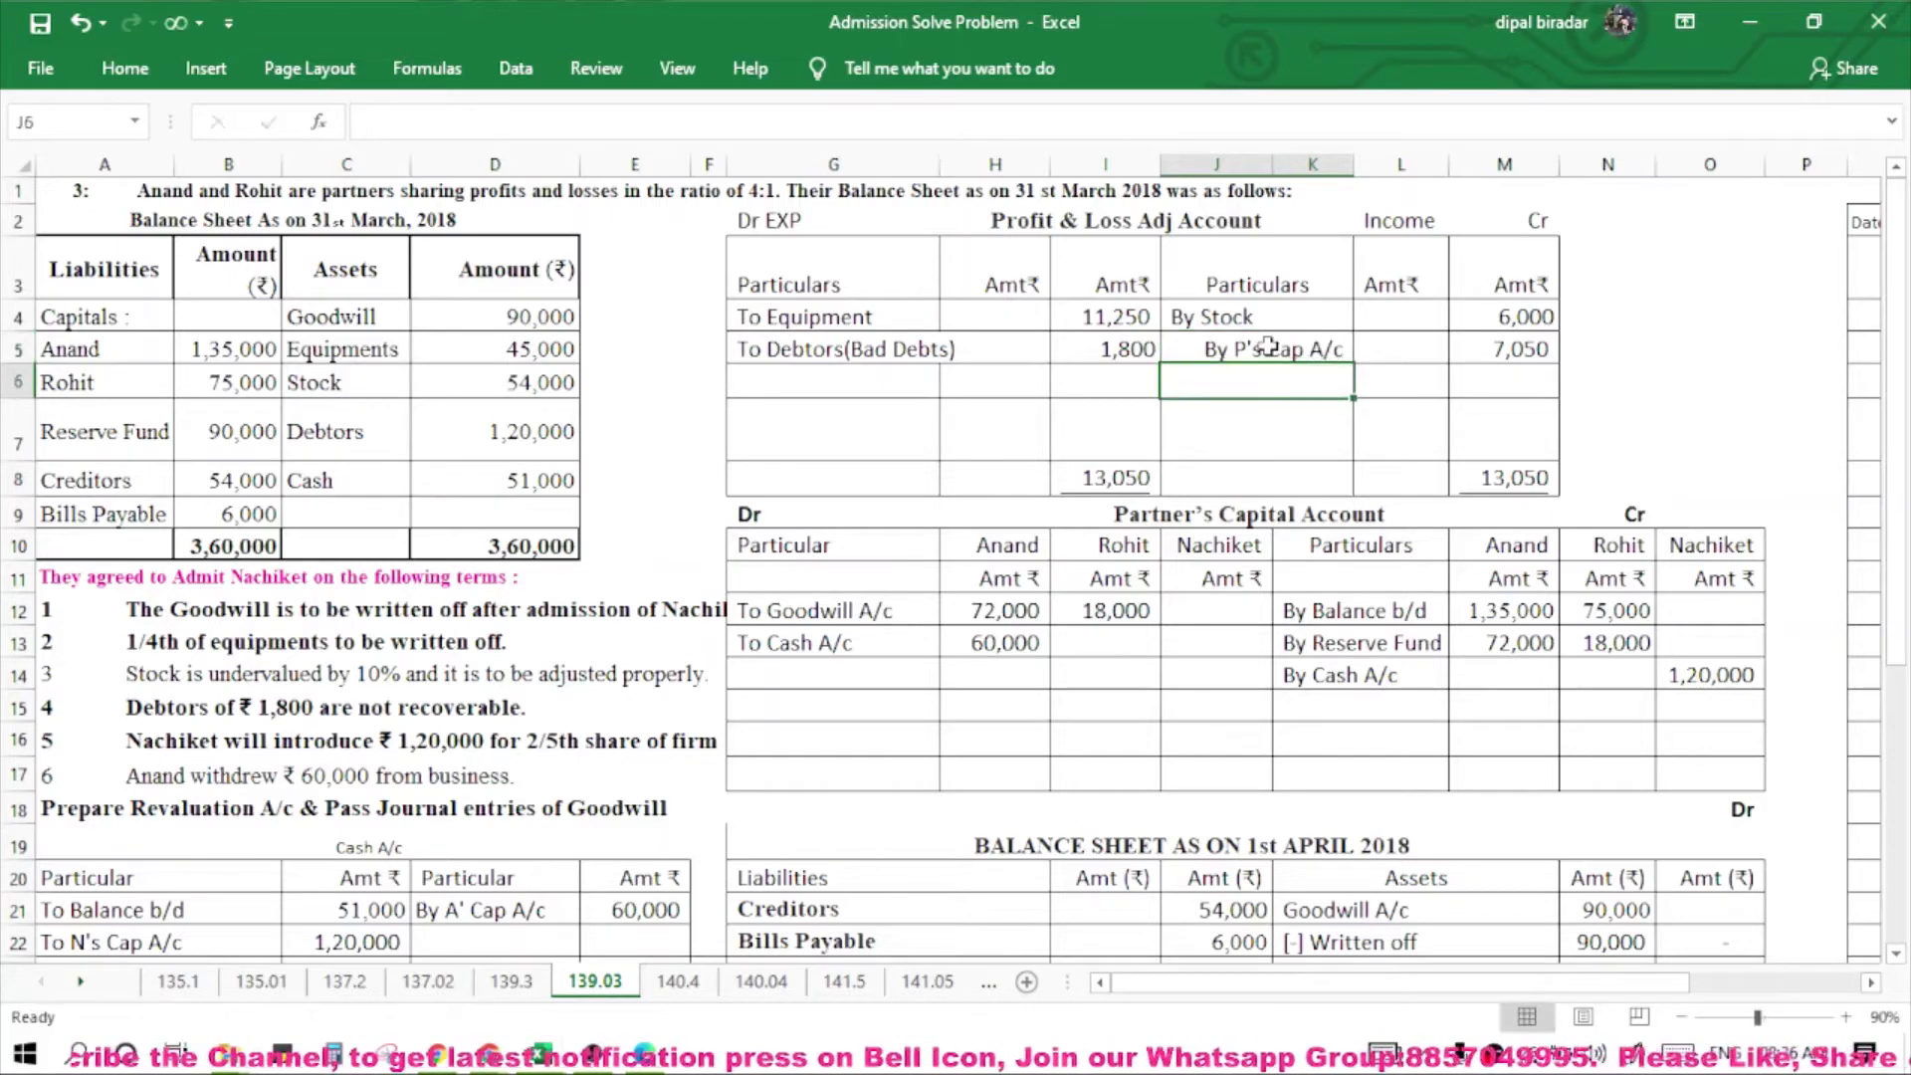
{"action": "type", "text": "Anand"}
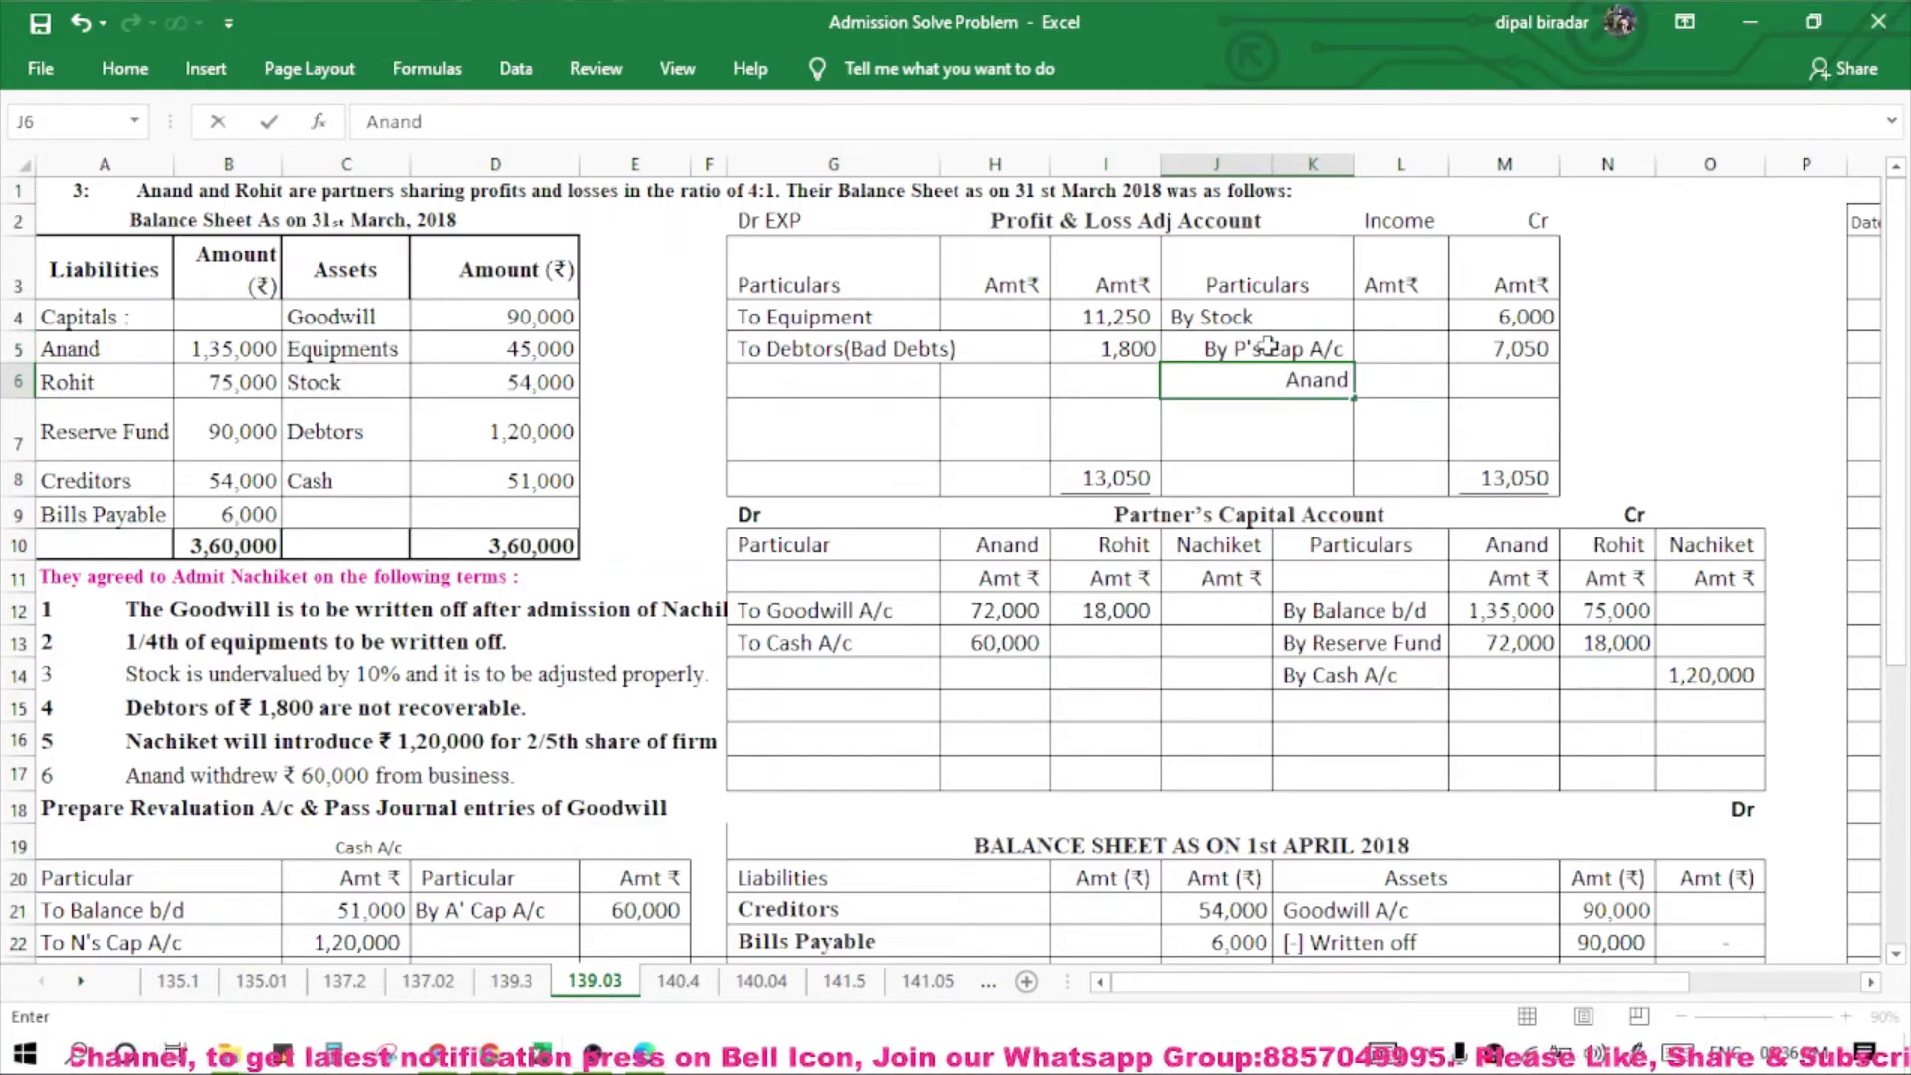
{"action": "key", "text": "Return"}
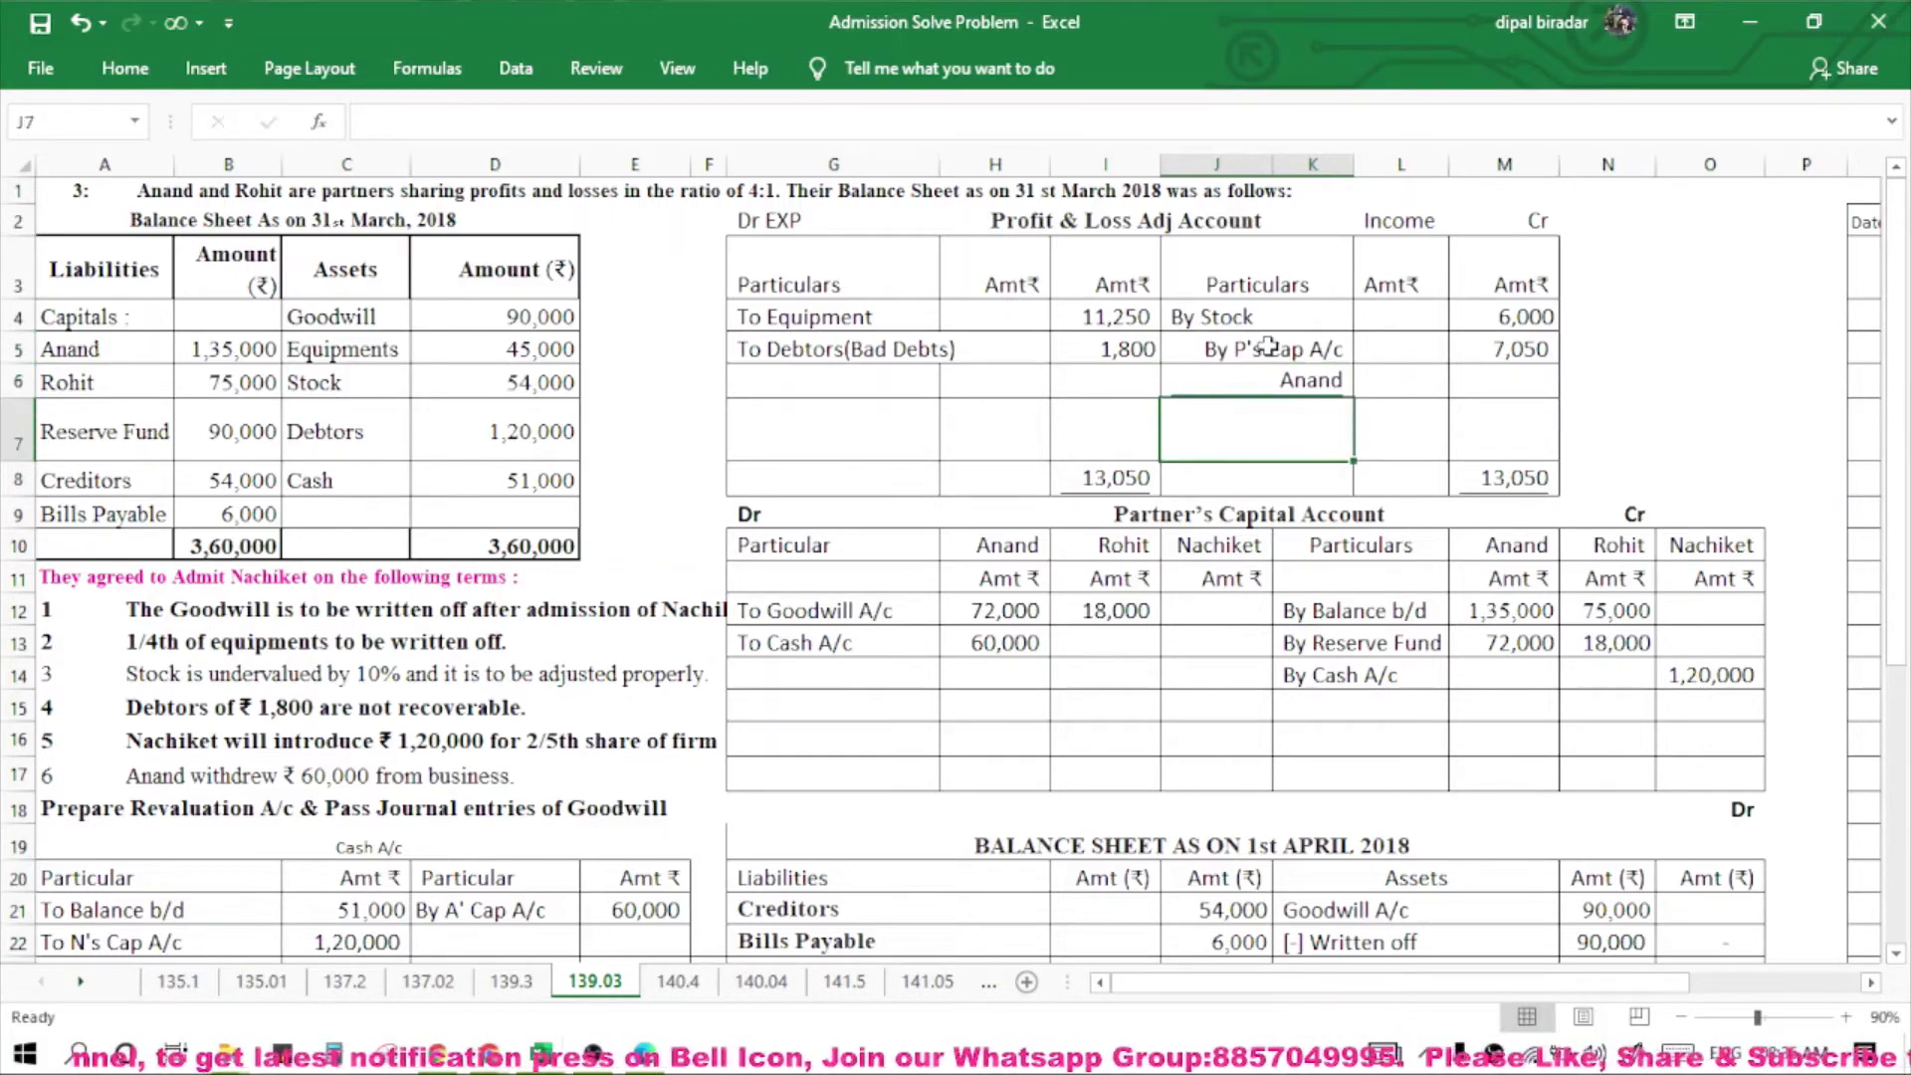
{"action": "type", "text": "Rohit"}
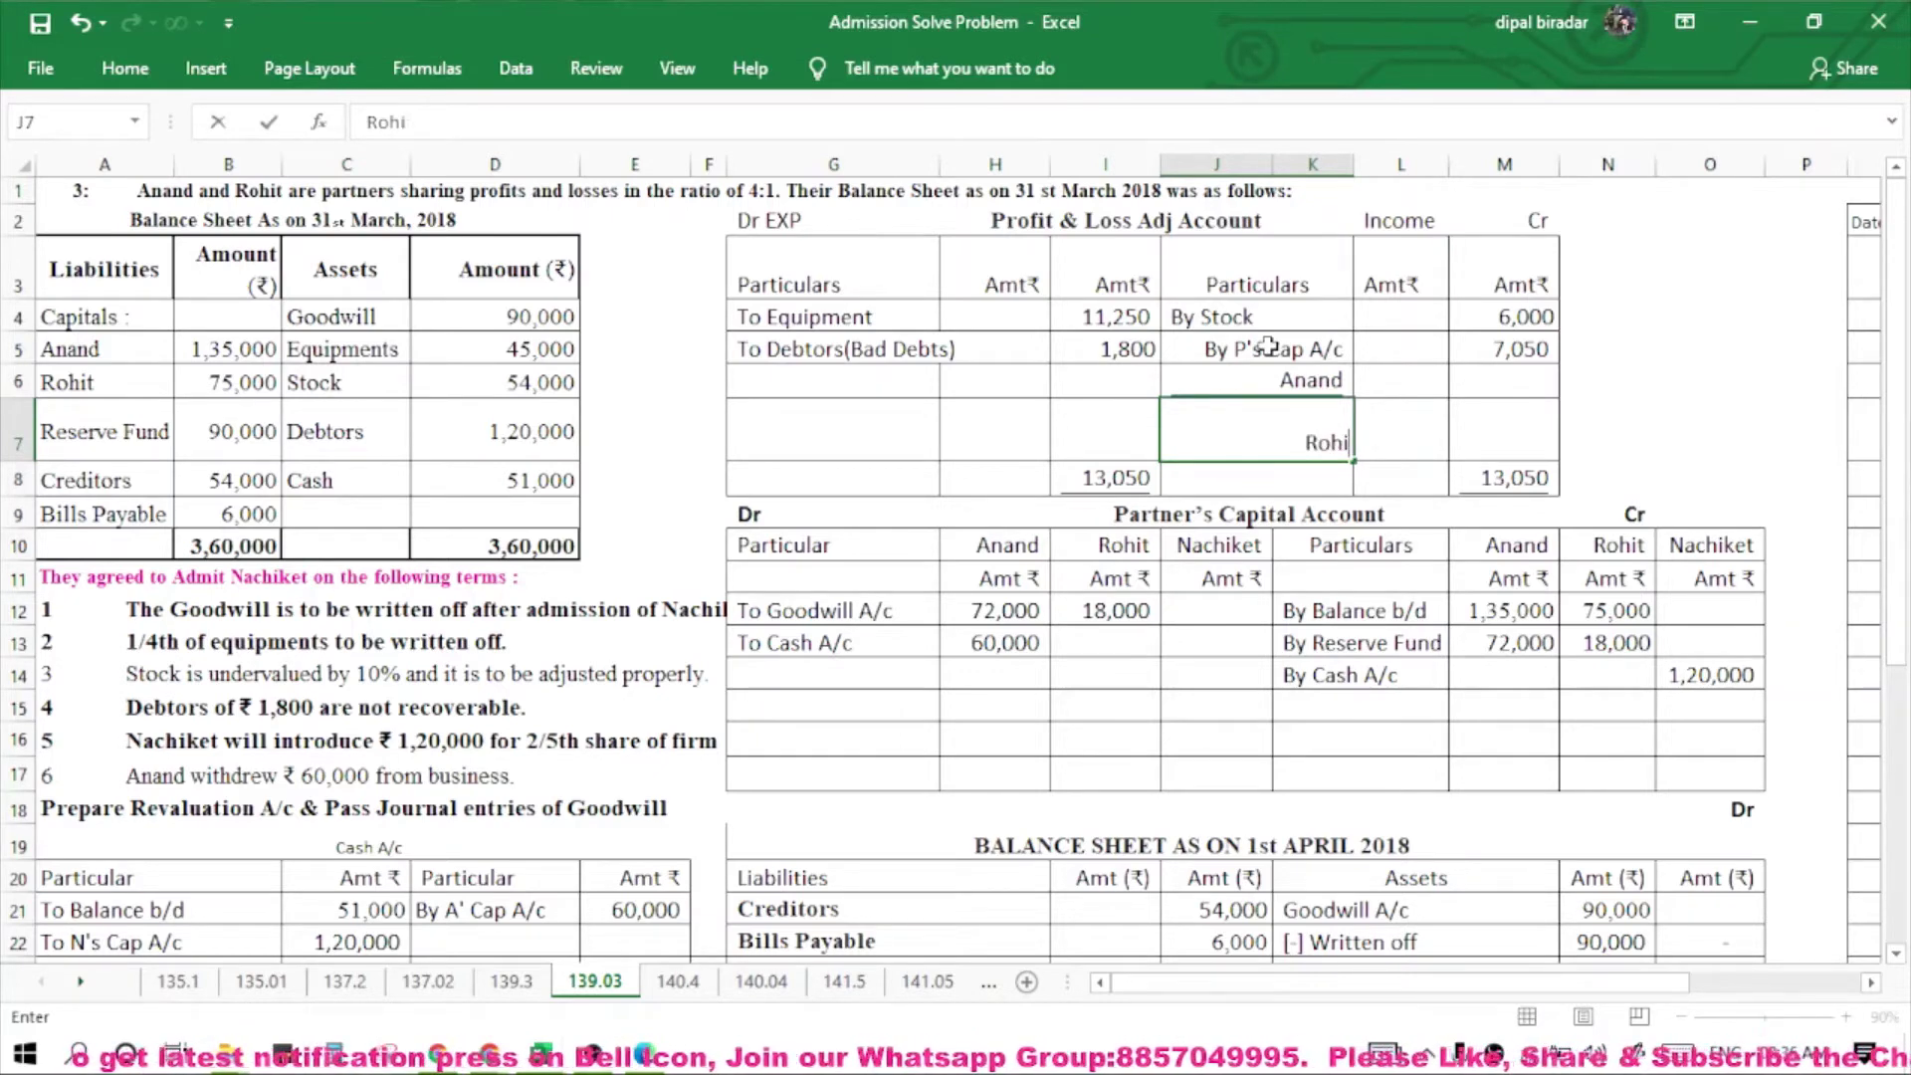
Calculate the first partner's four-fifths share of the revaluation loss in L6 with the formula =7050*4/5.
{"action": "left_click", "coordinate": [1391, 385]}
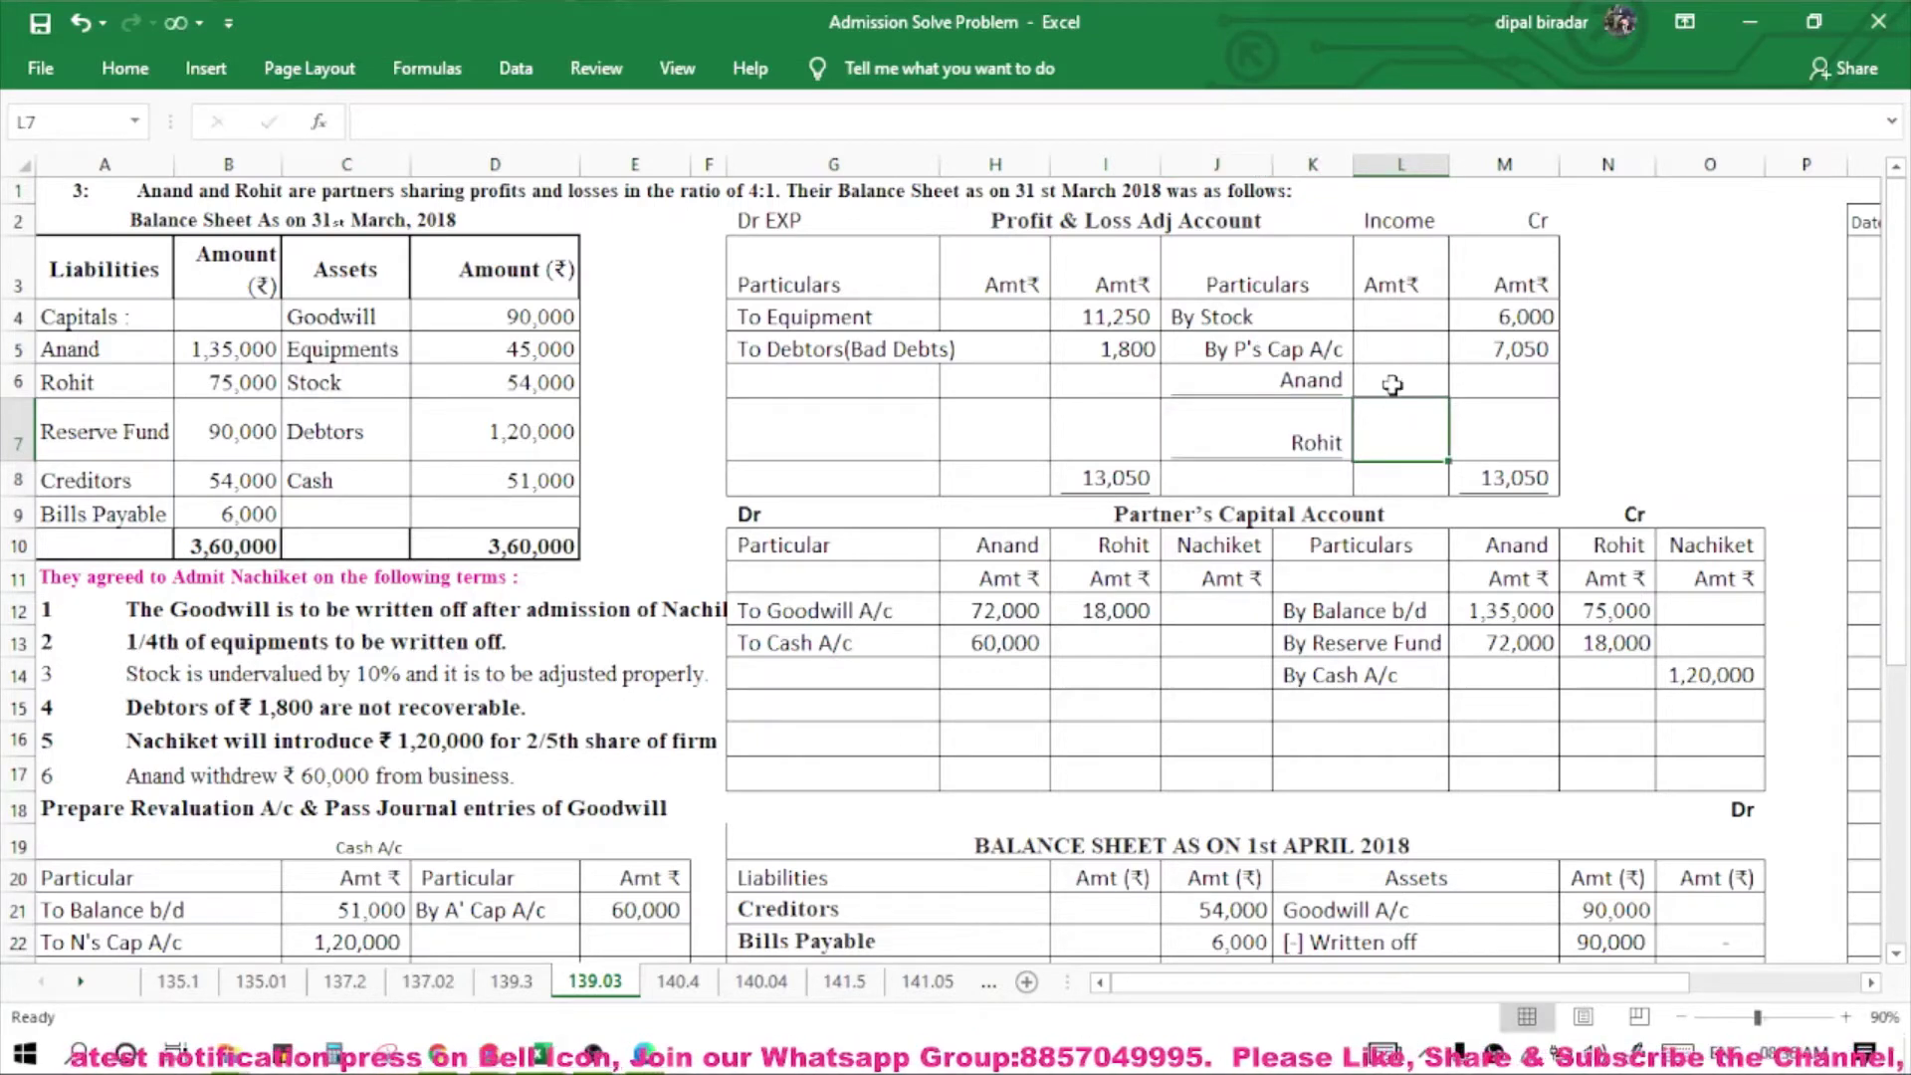
{"action": "type", "text": "="}
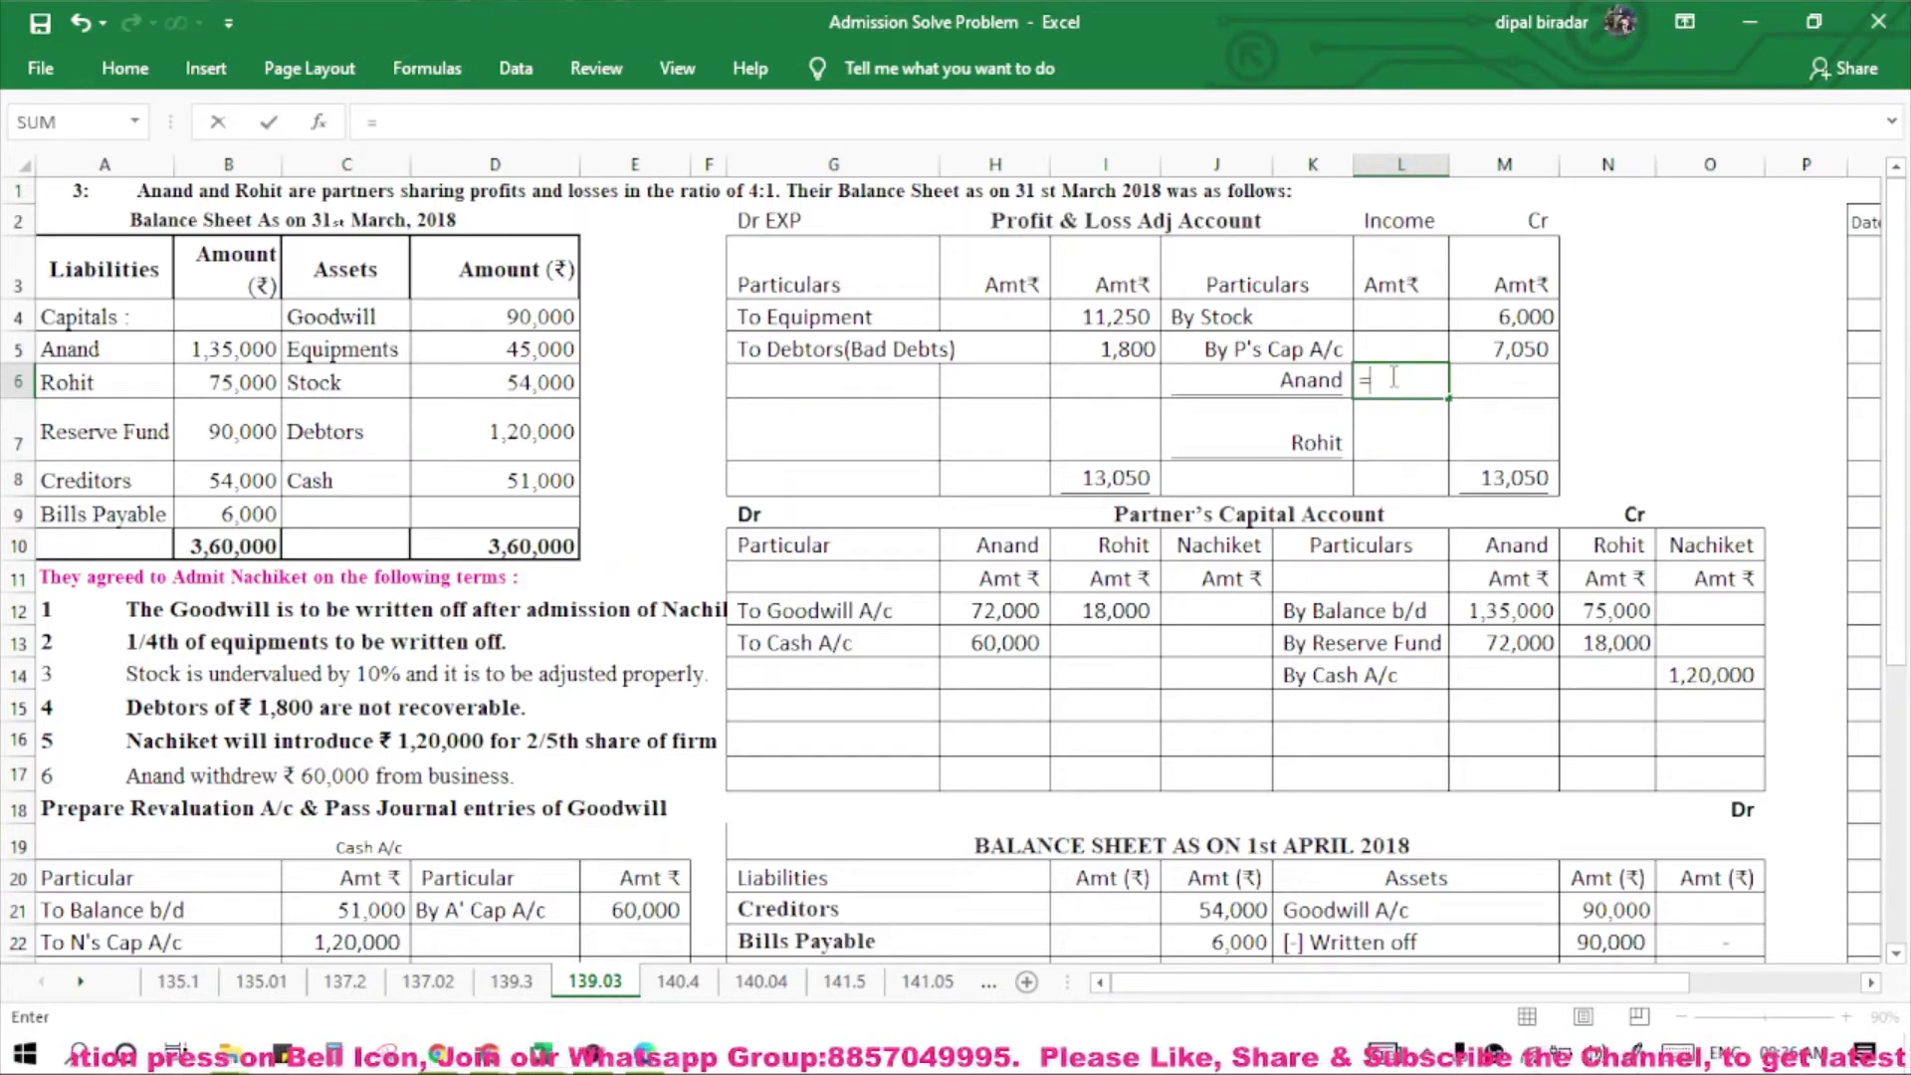
{"action": "type", "text": "7050*"}
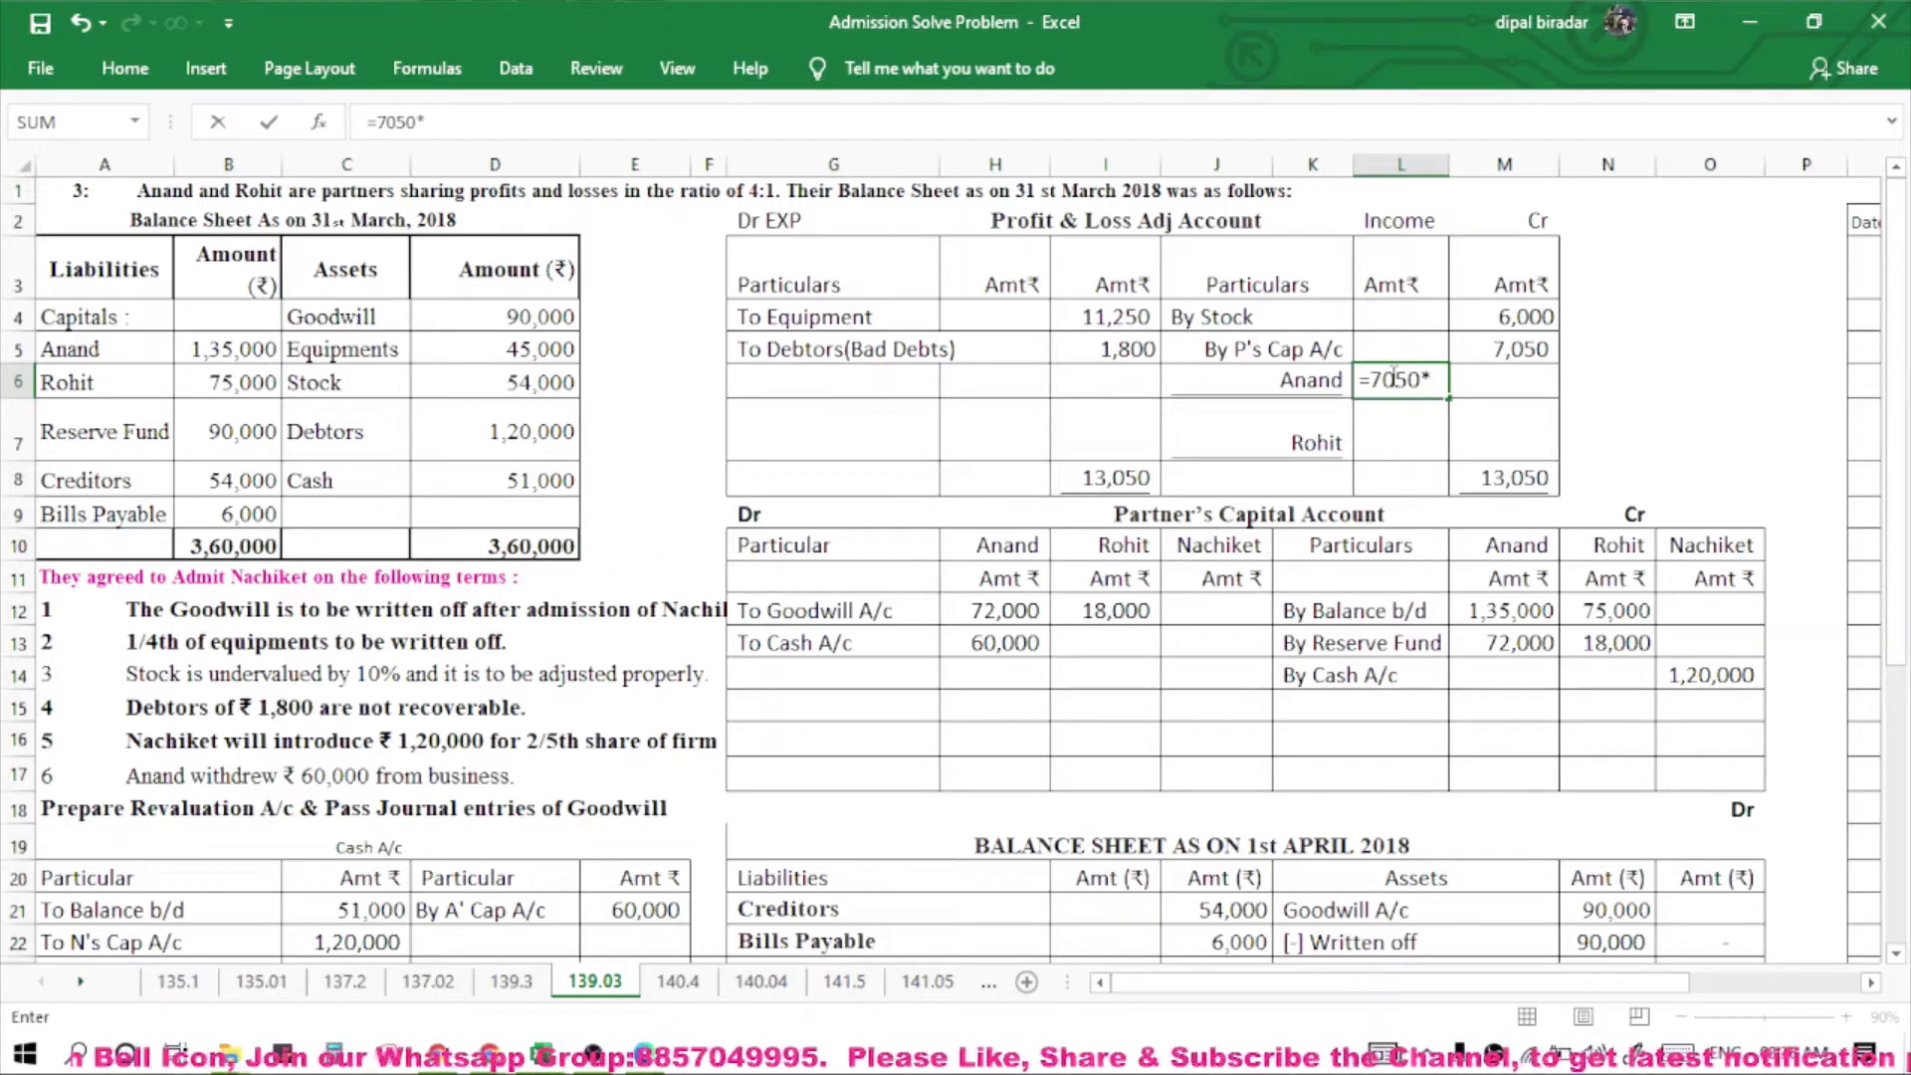
{"action": "type", "text": "4/5"}
{"action": "key", "text": "Return"}
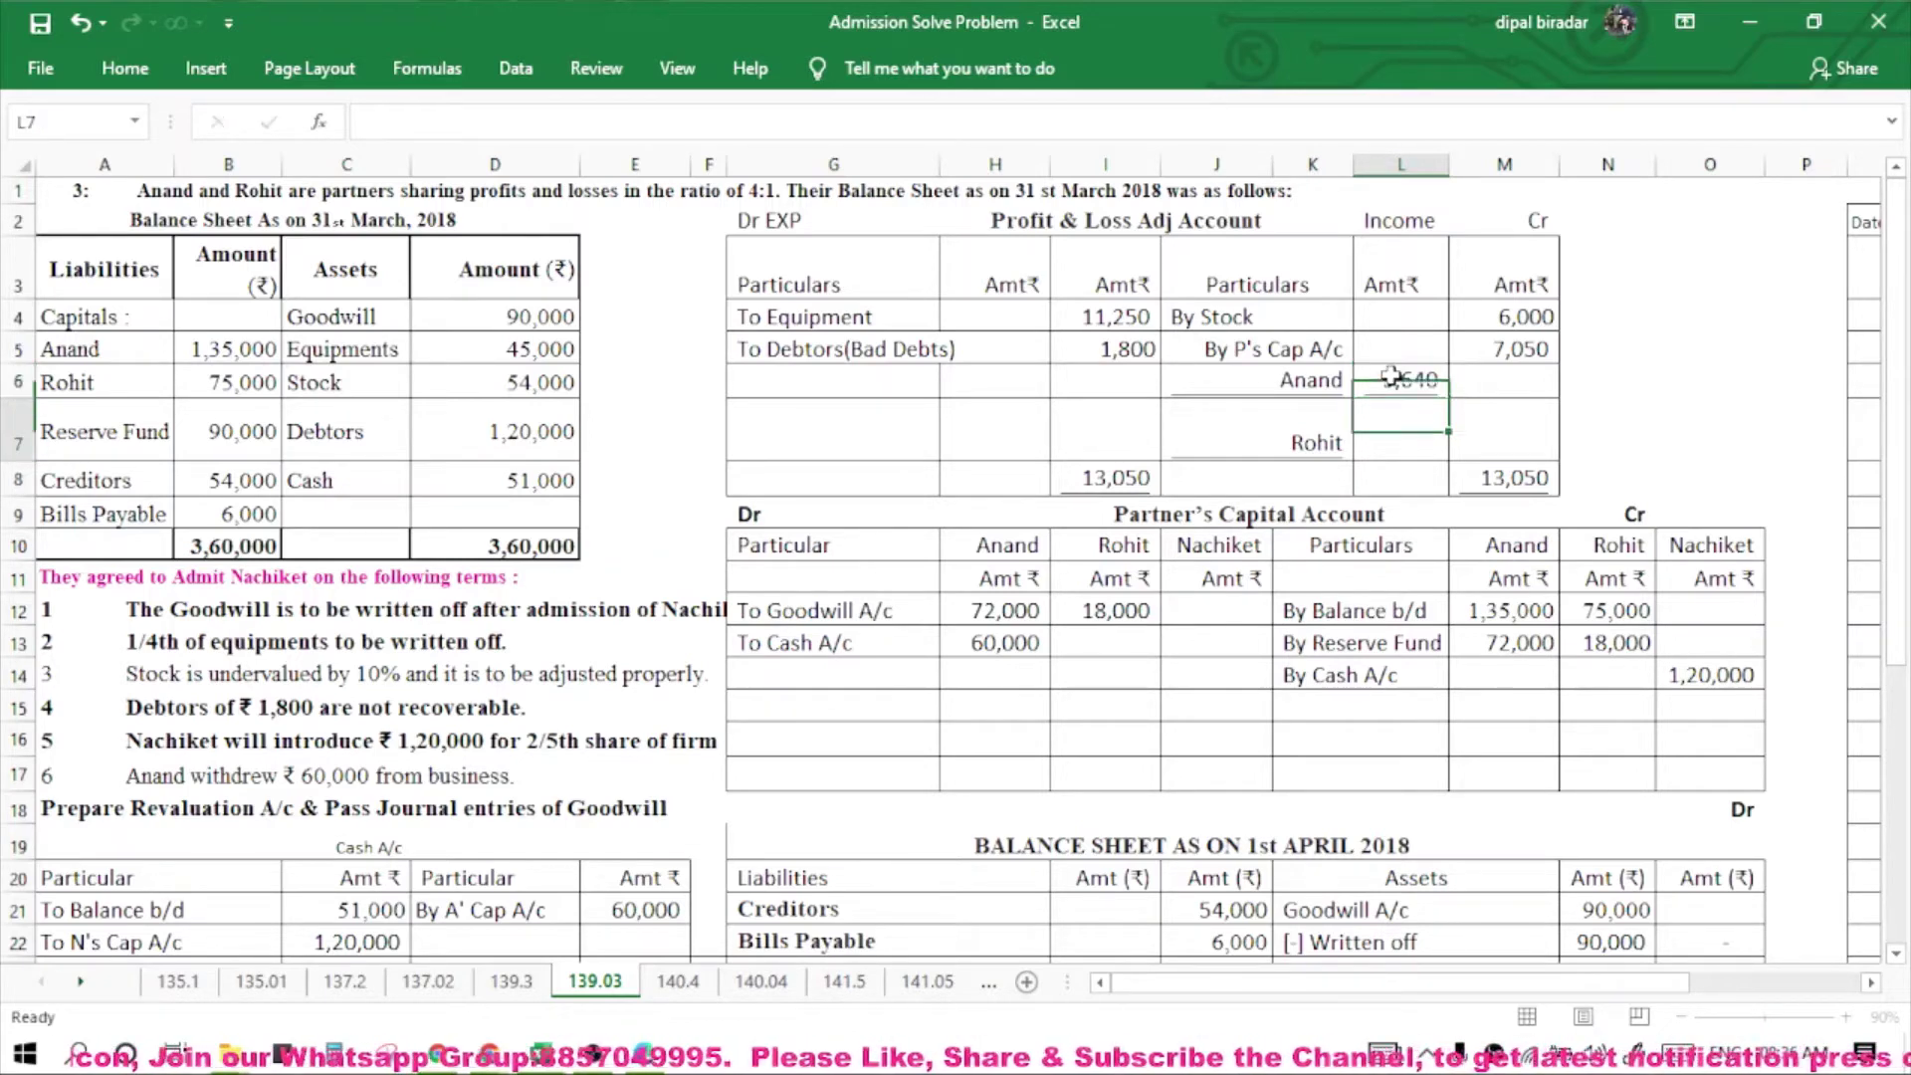
Calculate the second partner's one-fifth share of the revaluation loss in L7 with the formula =7050*1/5.
{"action": "type", "text": "="}
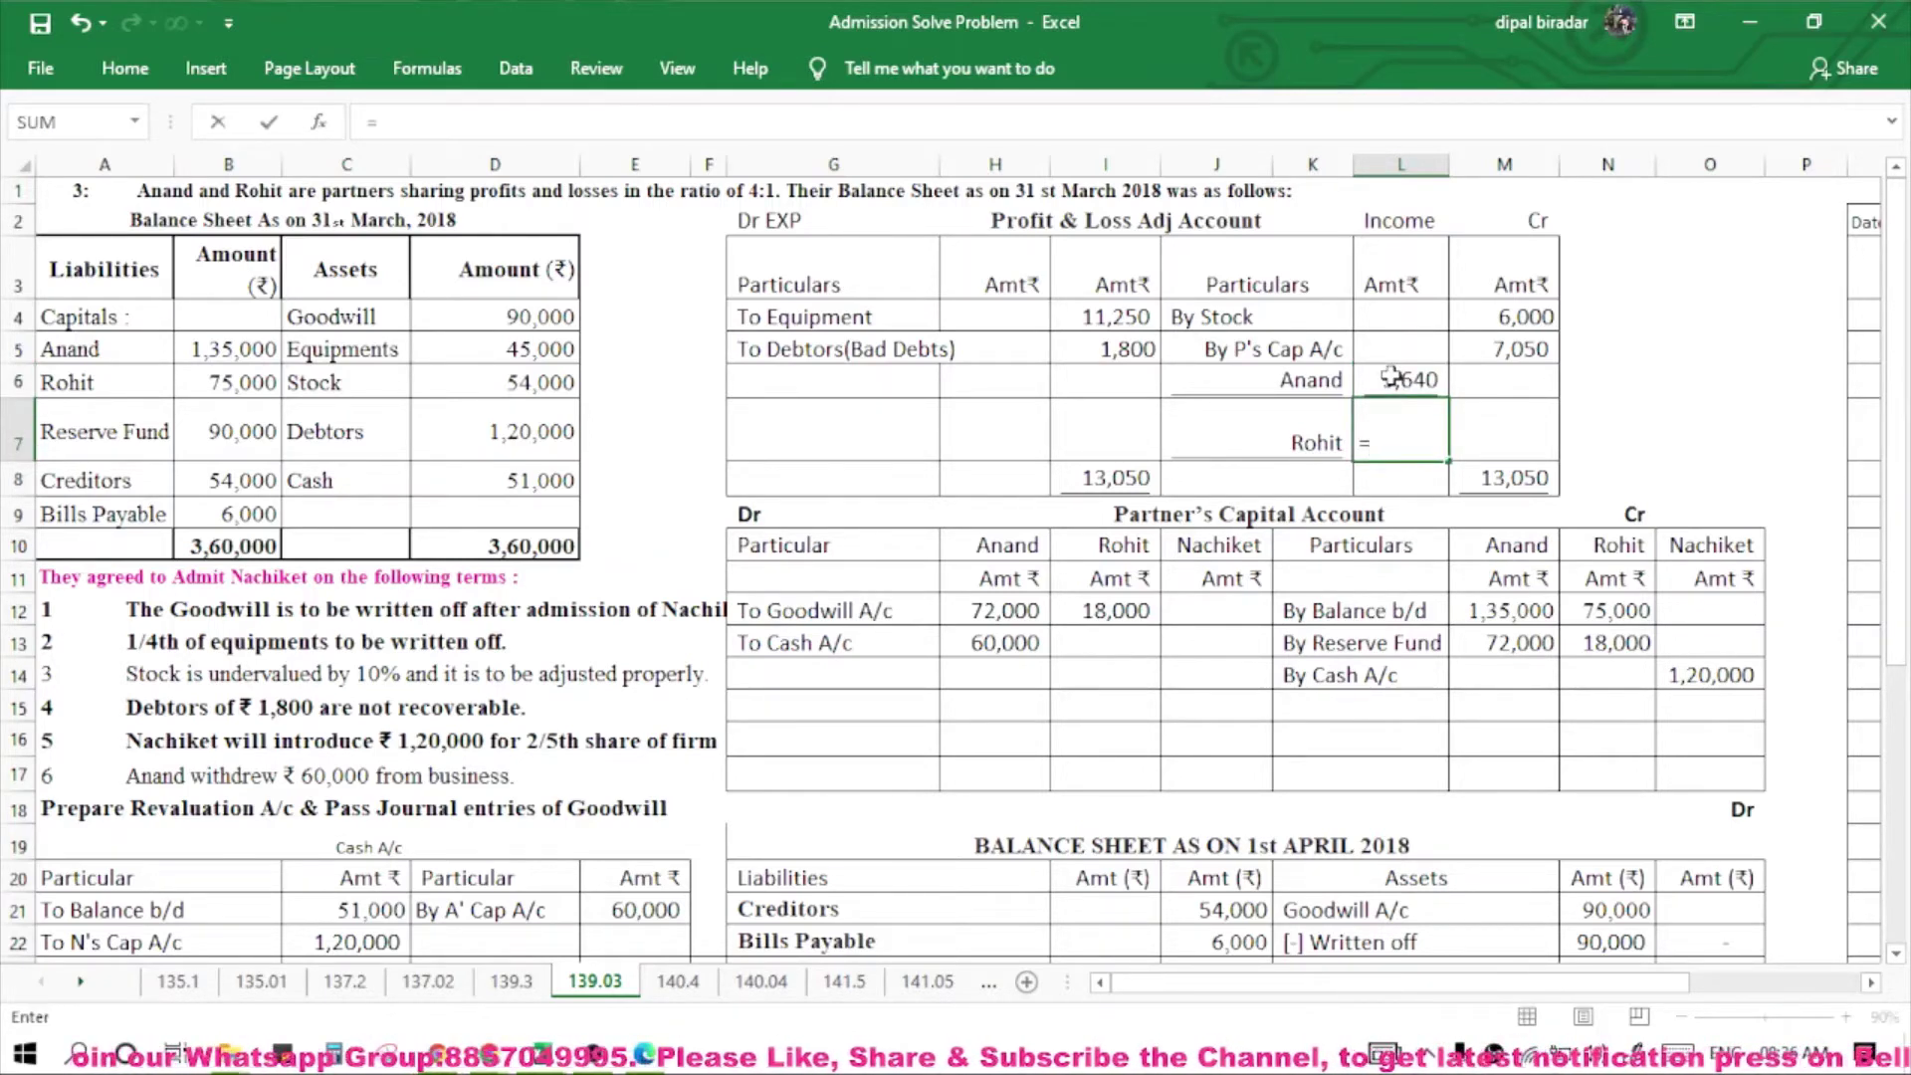
{"action": "type", "text": "7050"}
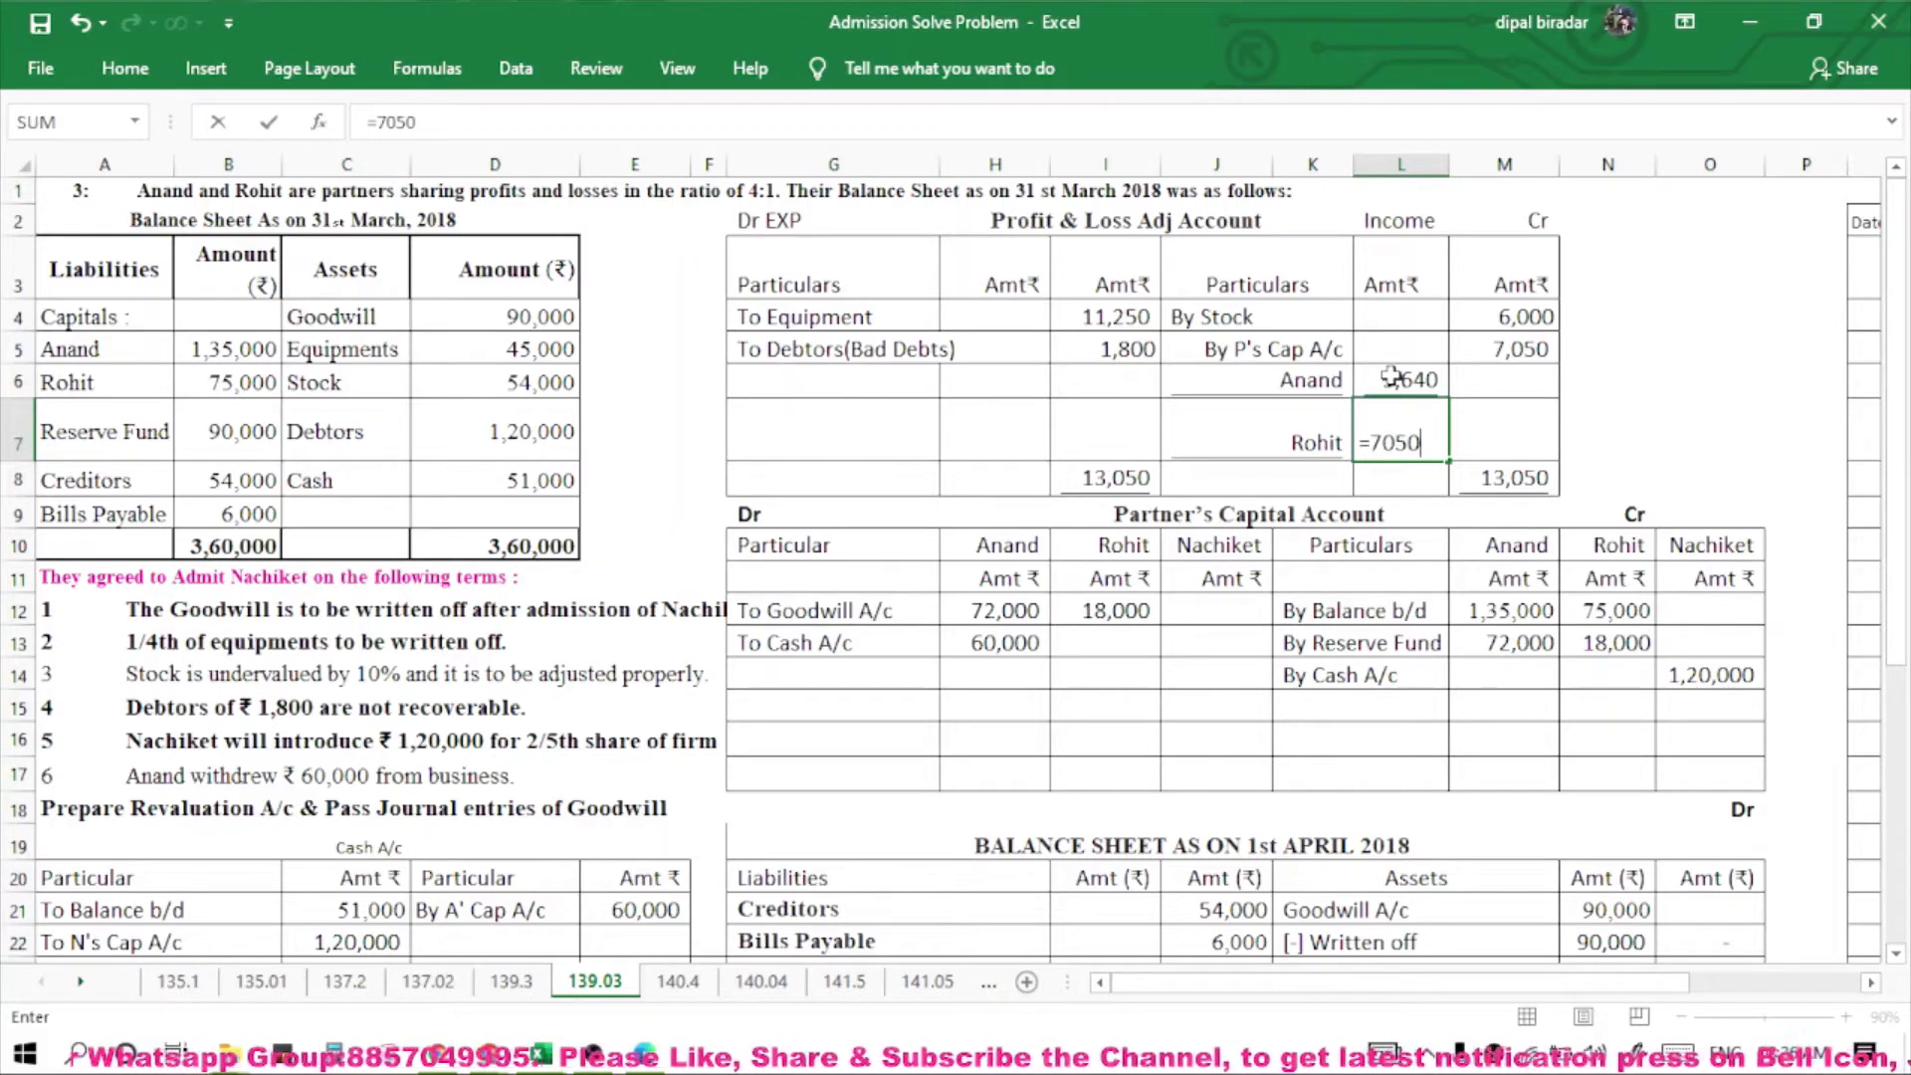
{"action": "type", "text": "*1/5"}
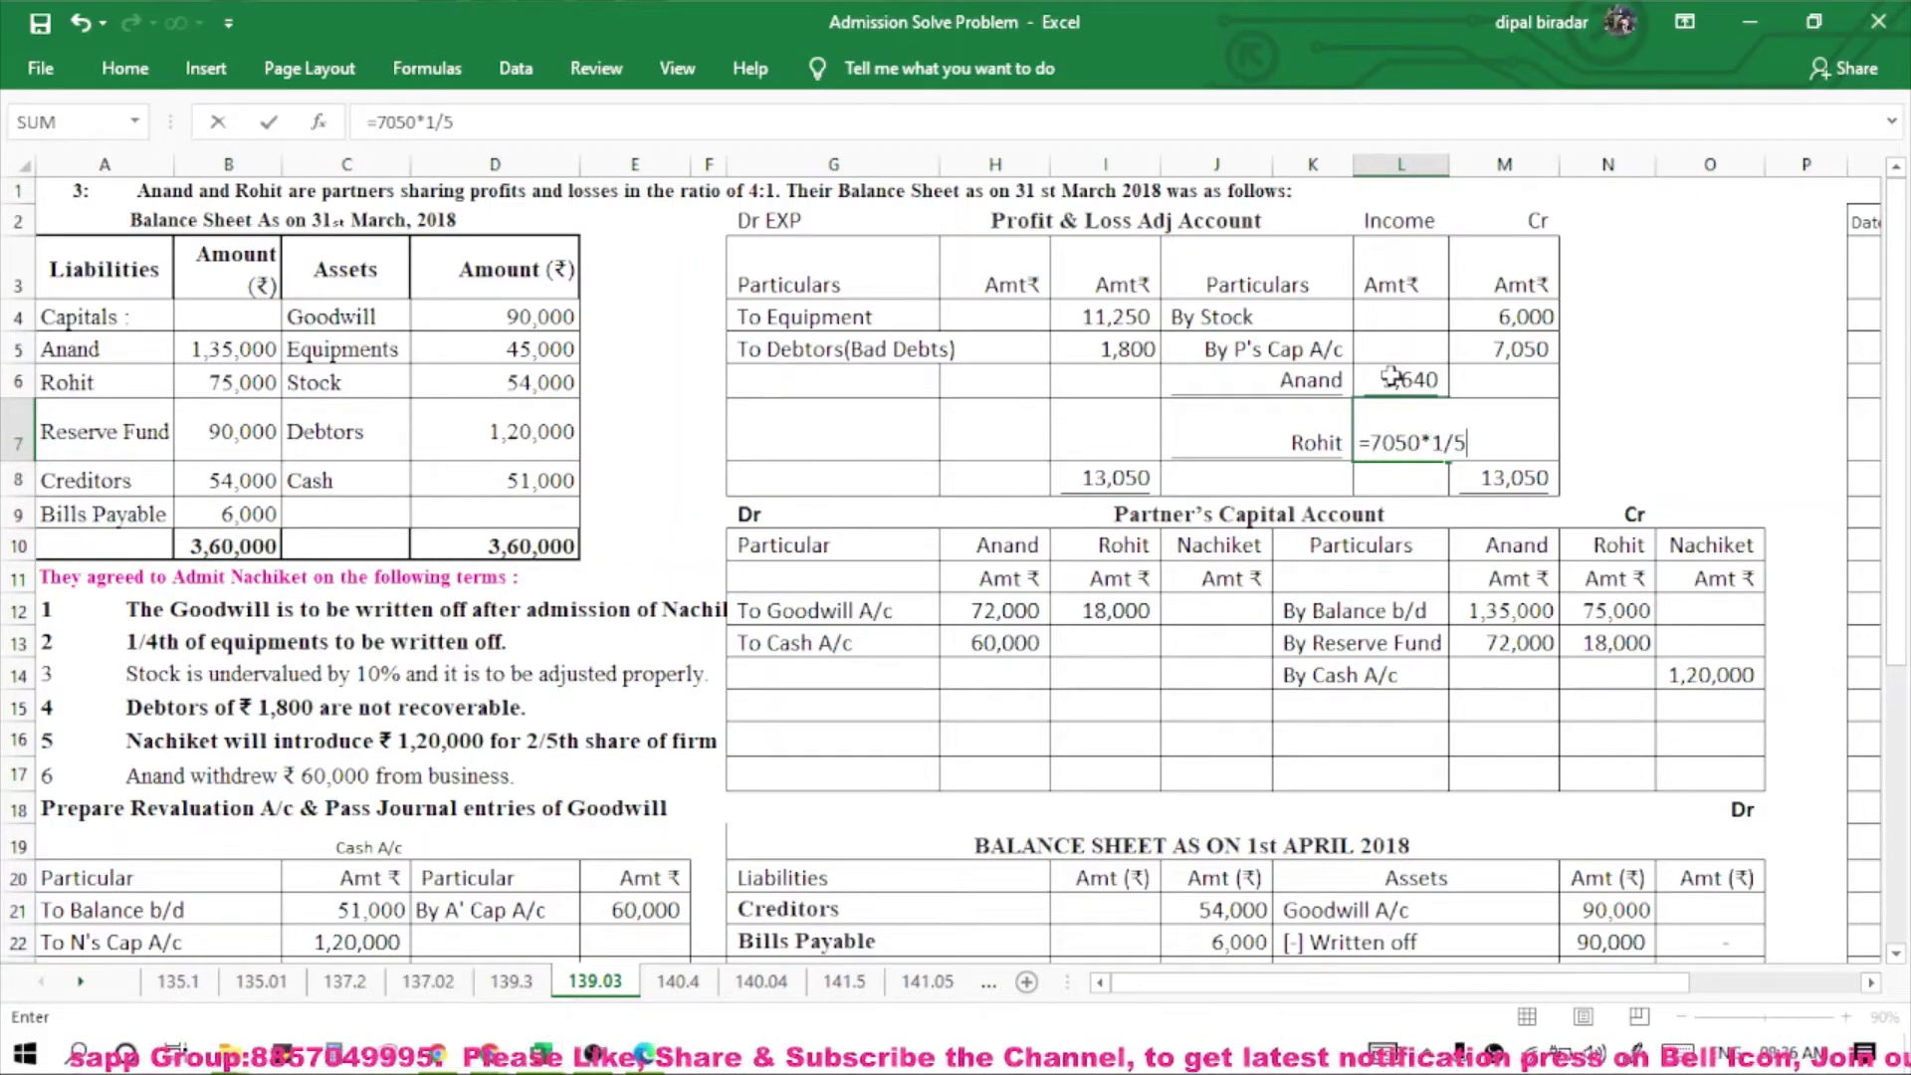
{"action": "key", "text": "Return"}
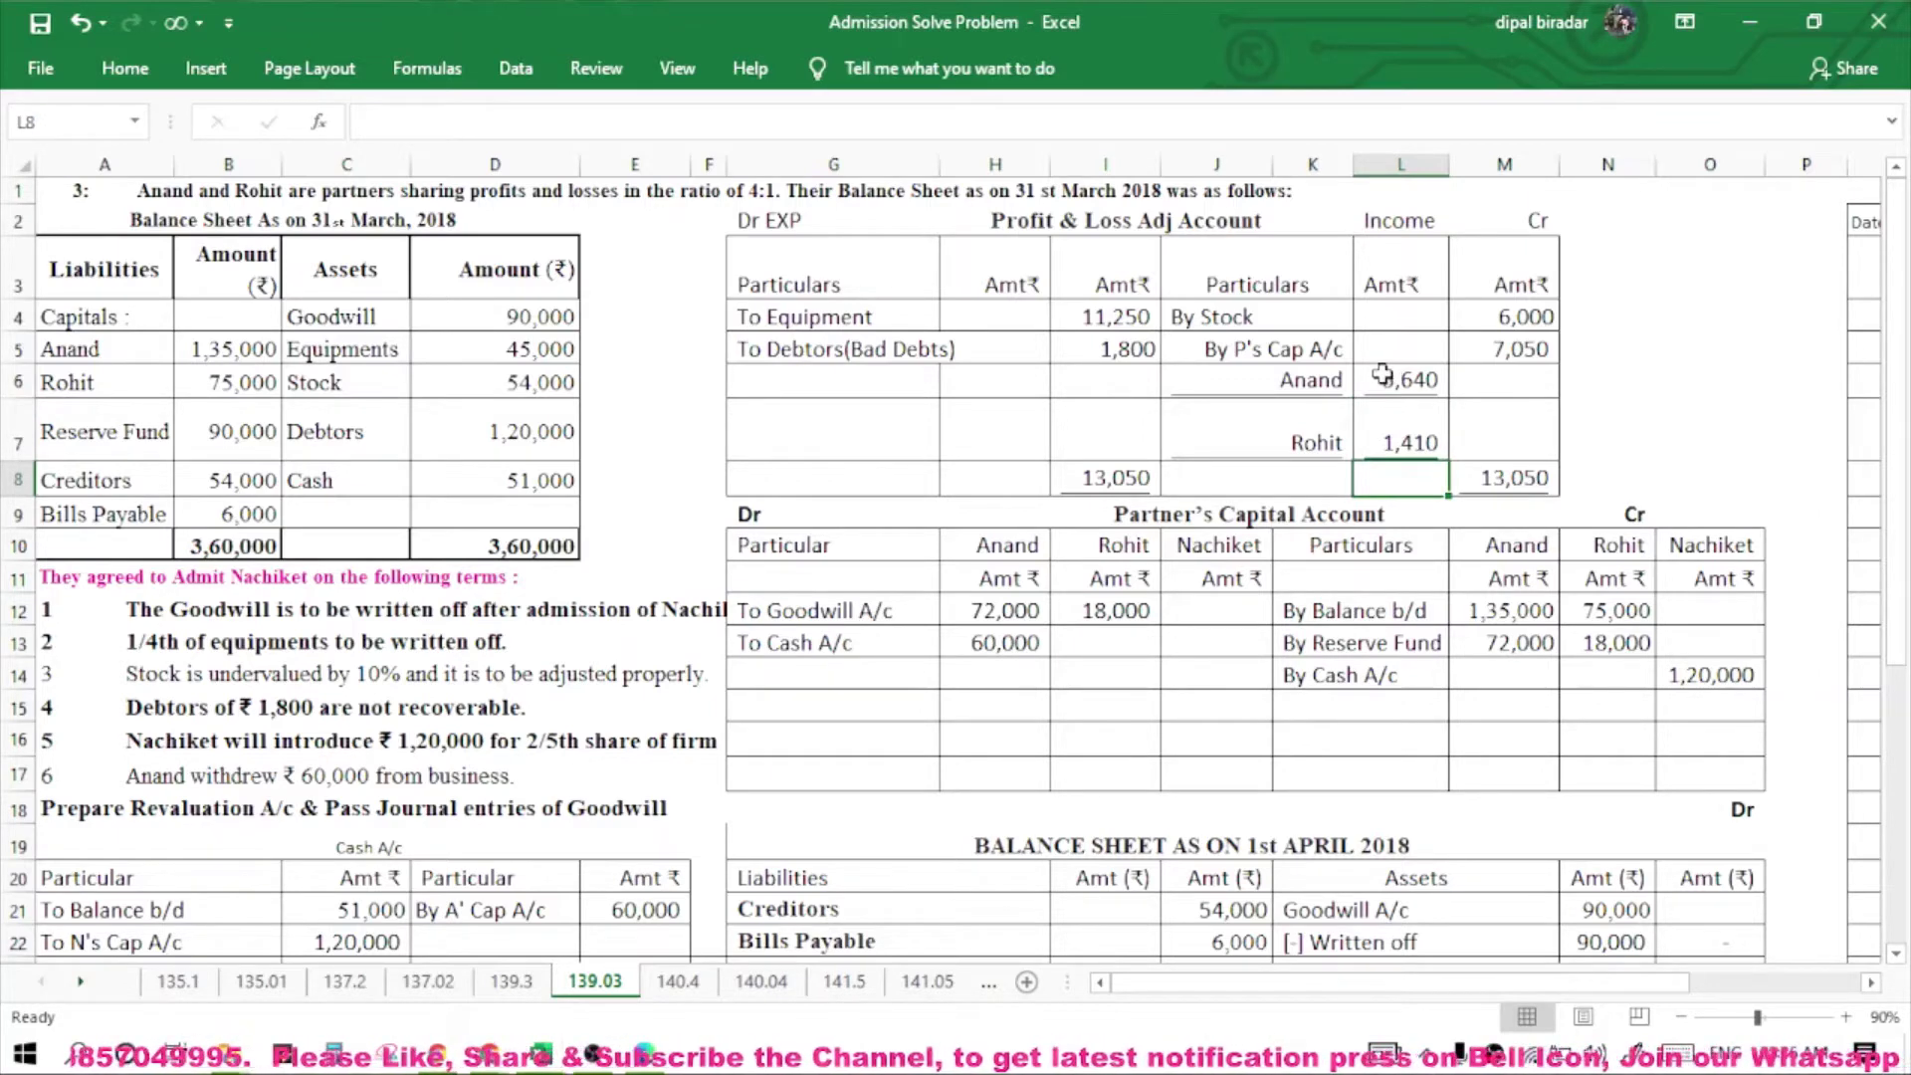
Start a new debit entry in G14 of the Partner's Capital Account with the word "To".
{"action": "left_click", "coordinate": [818, 687]}
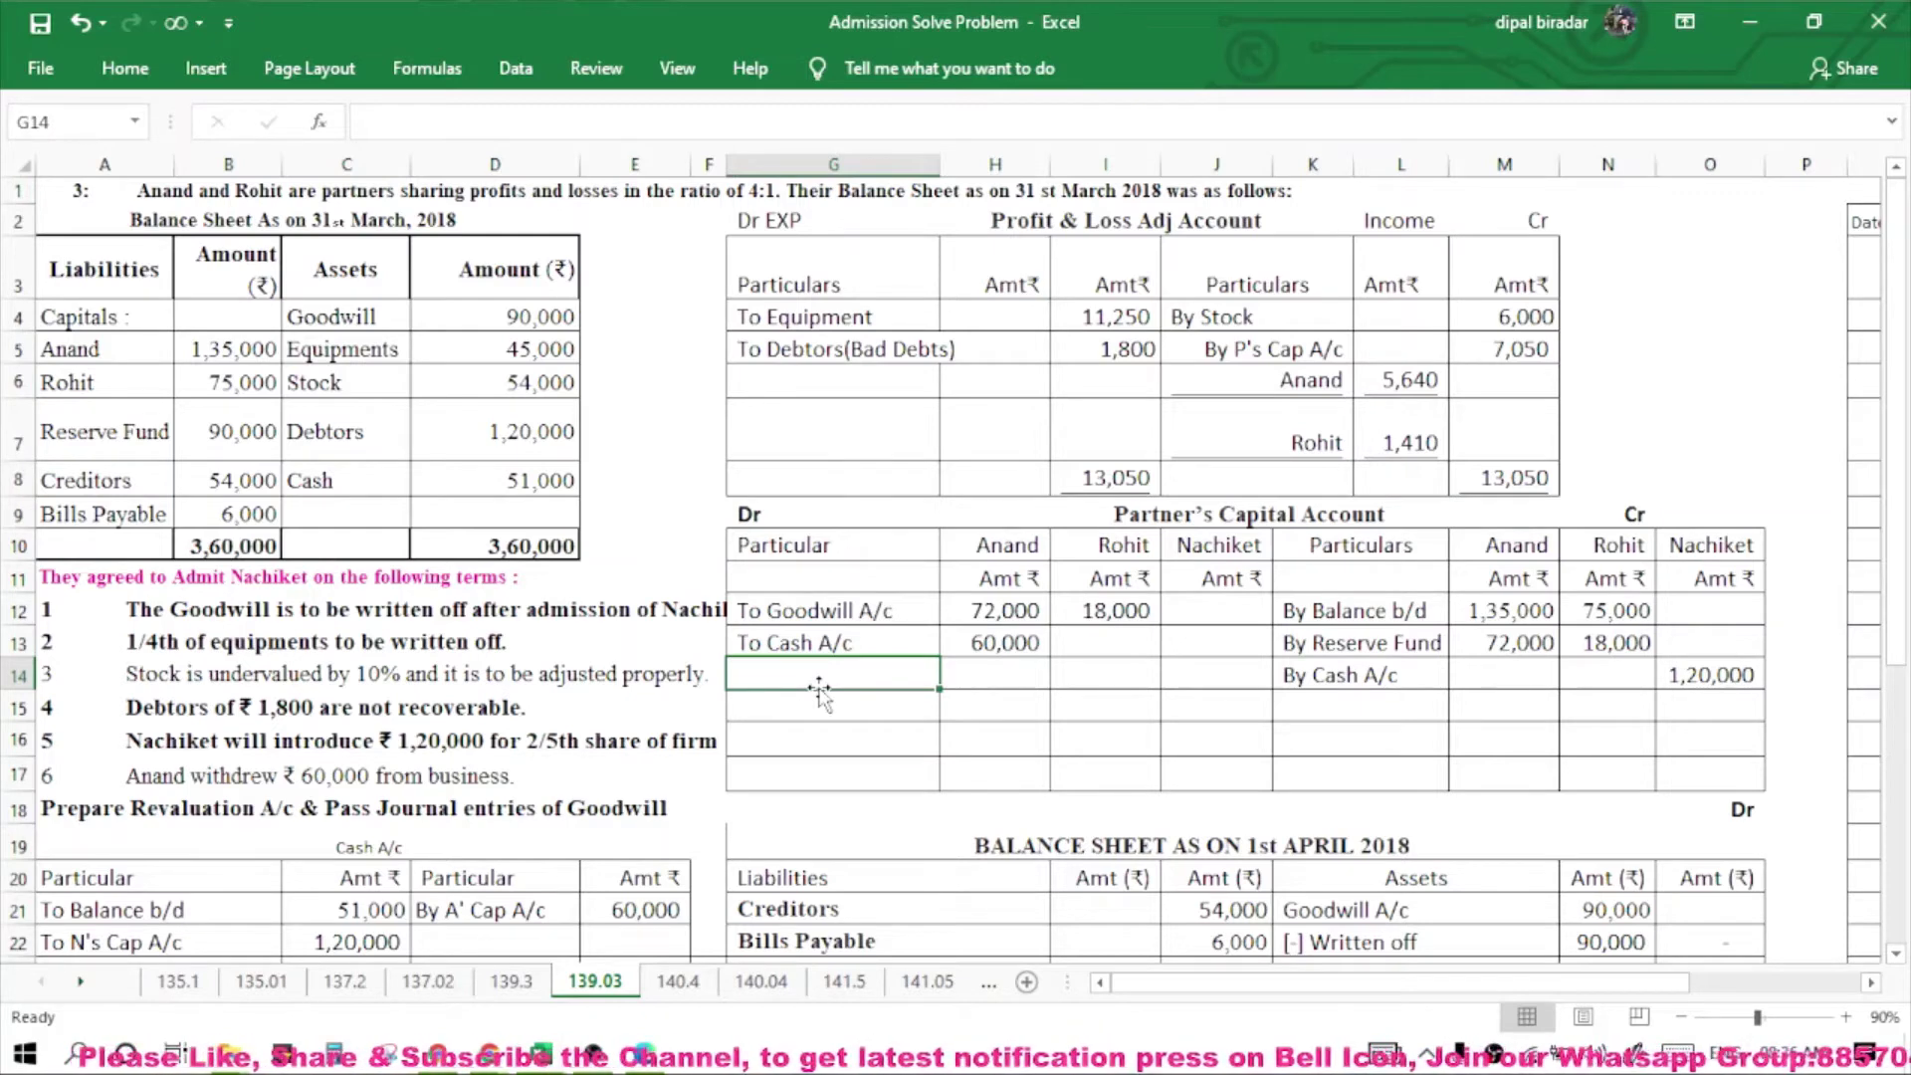
{"action": "type", "text": "To"}
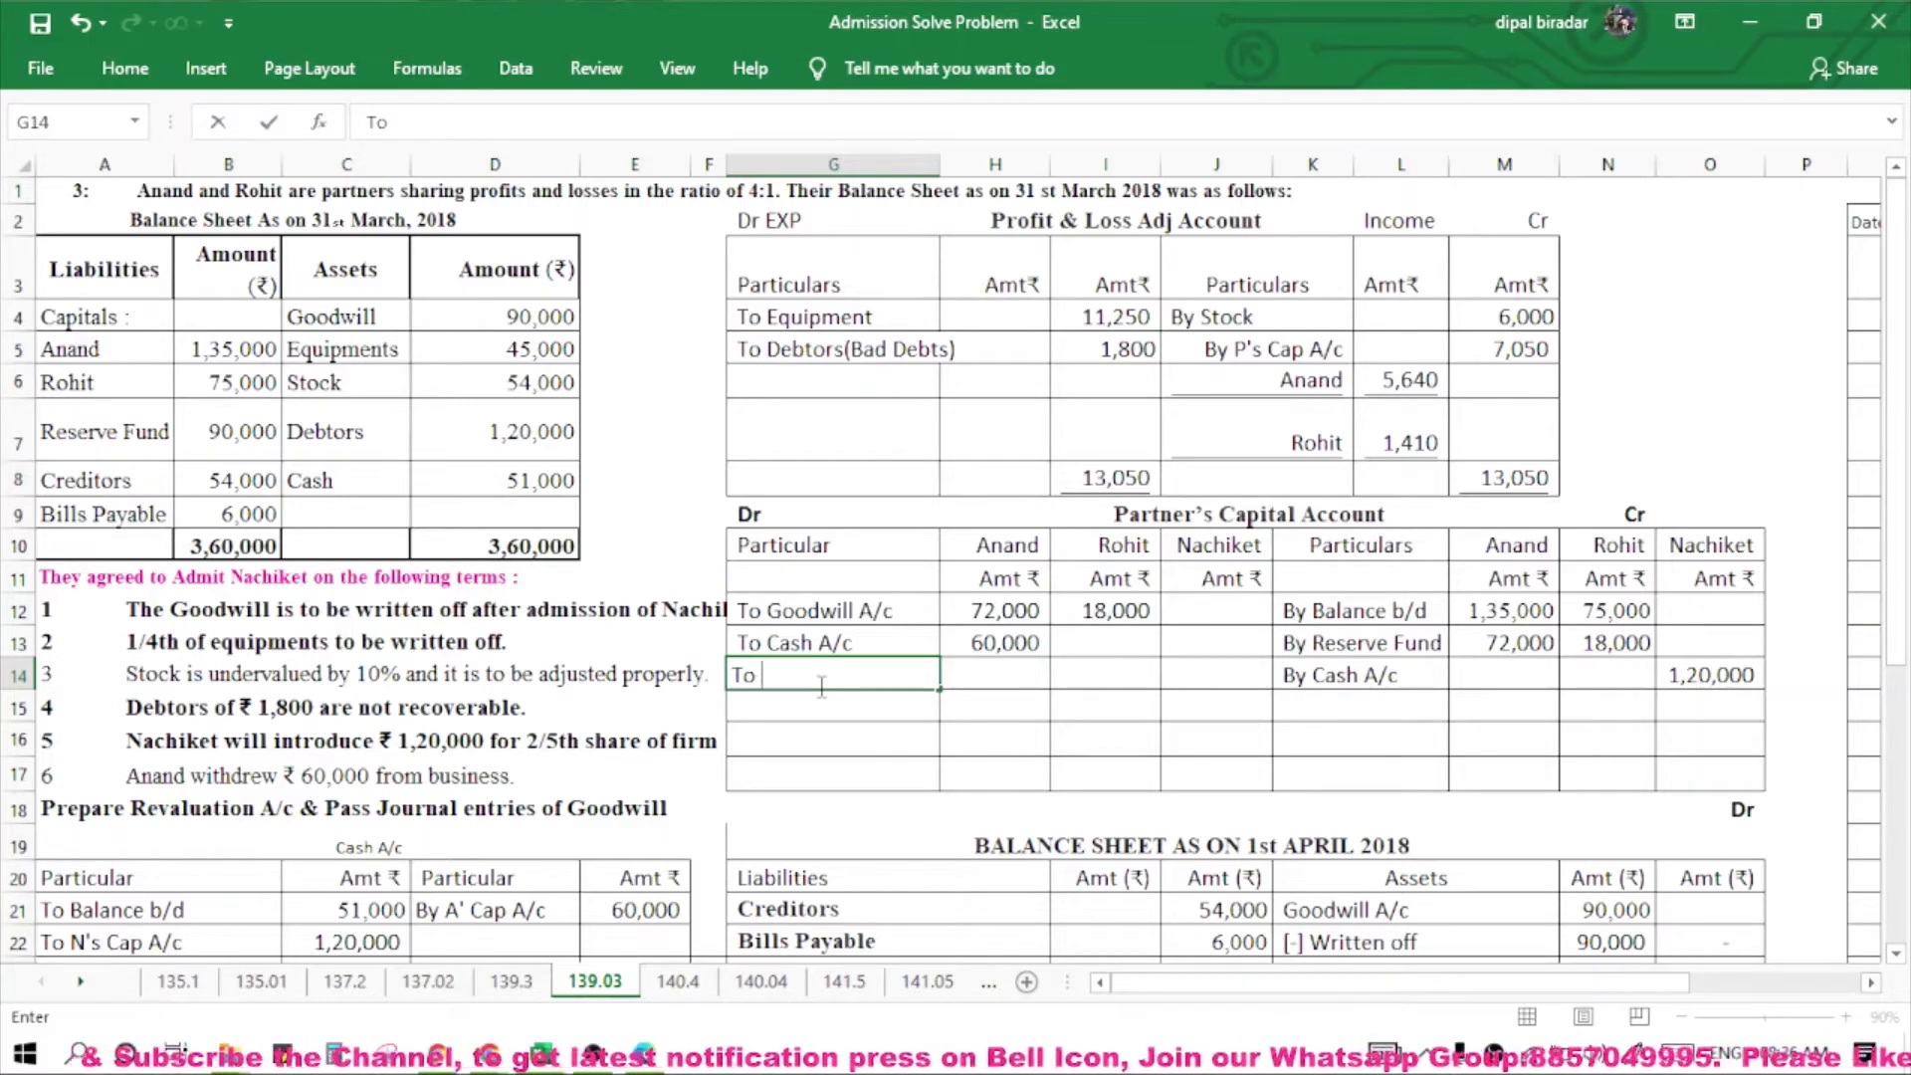
{"action": "left_click", "coordinate": [1110, 224]}
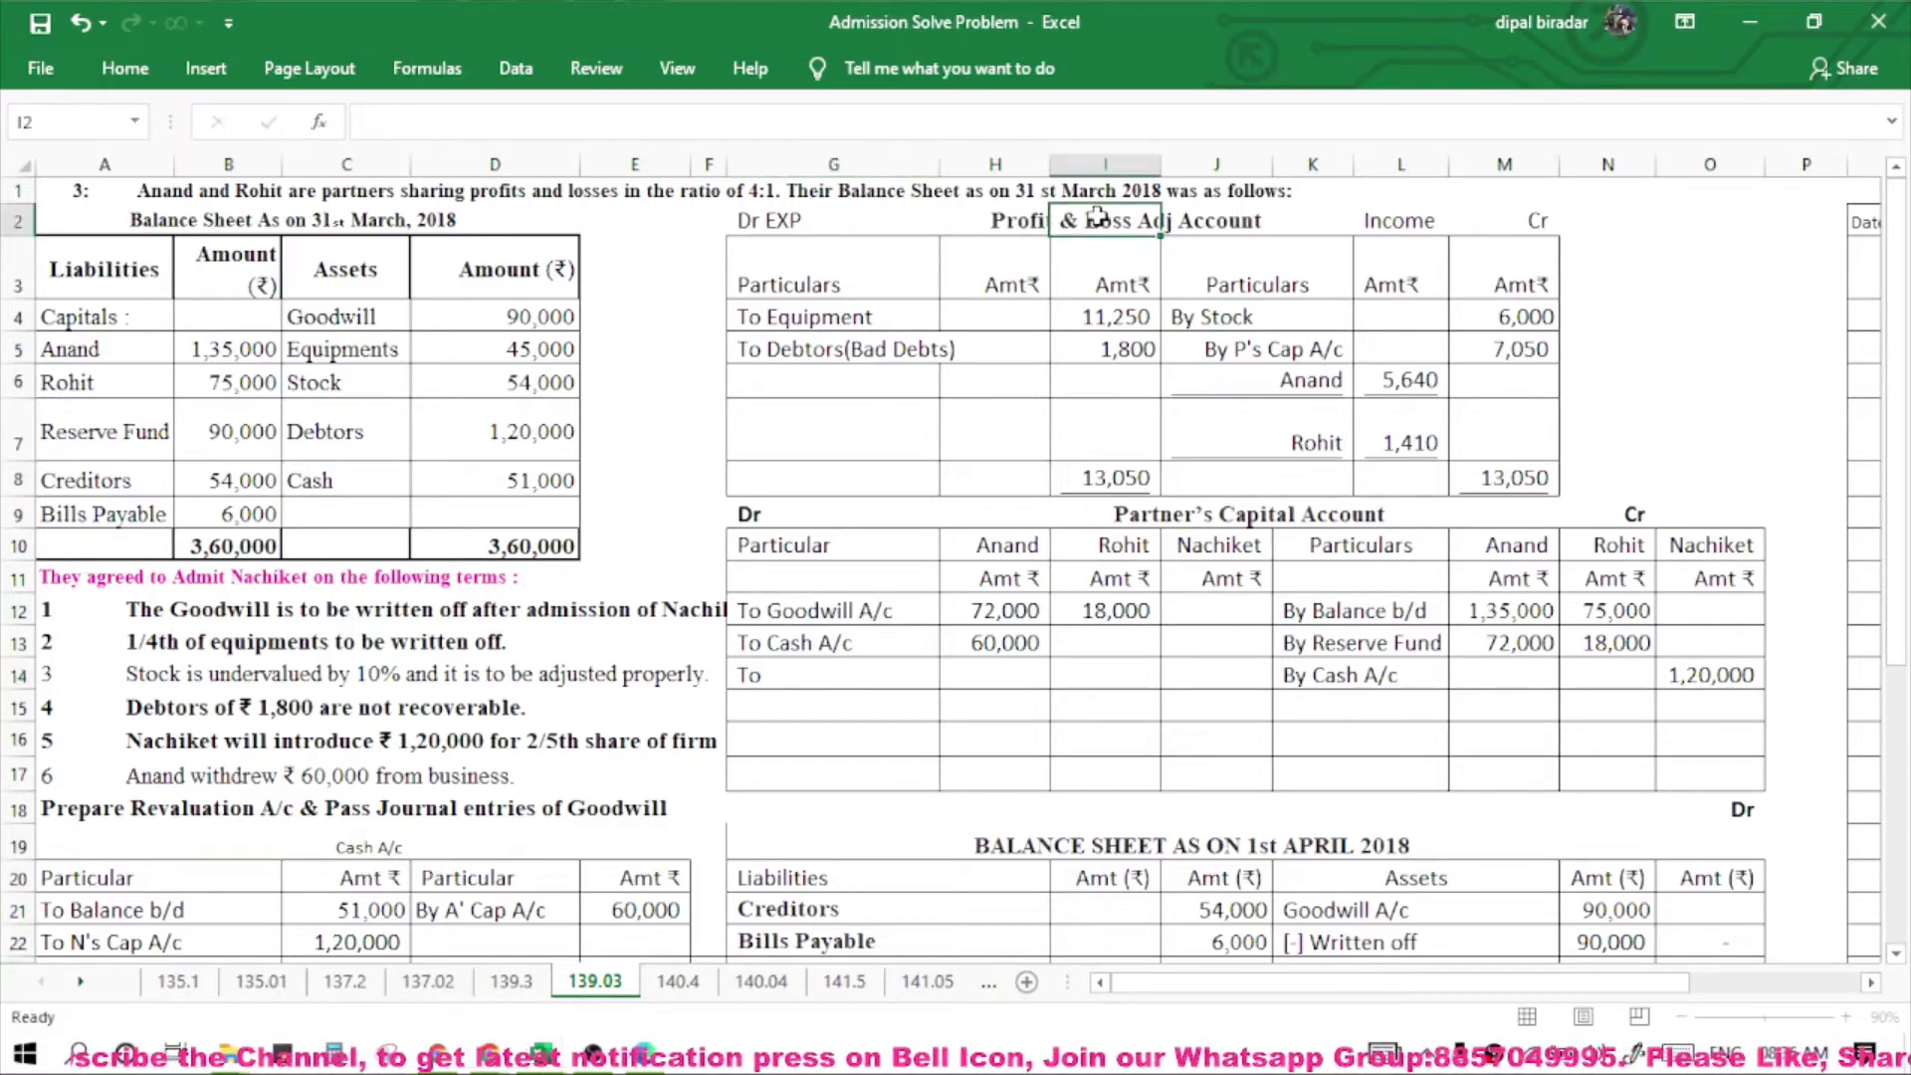
Enter "Revaluation" in H2 as the first part of the adjustment account's heading.
{"action": "left_click", "coordinate": [186, 811]}
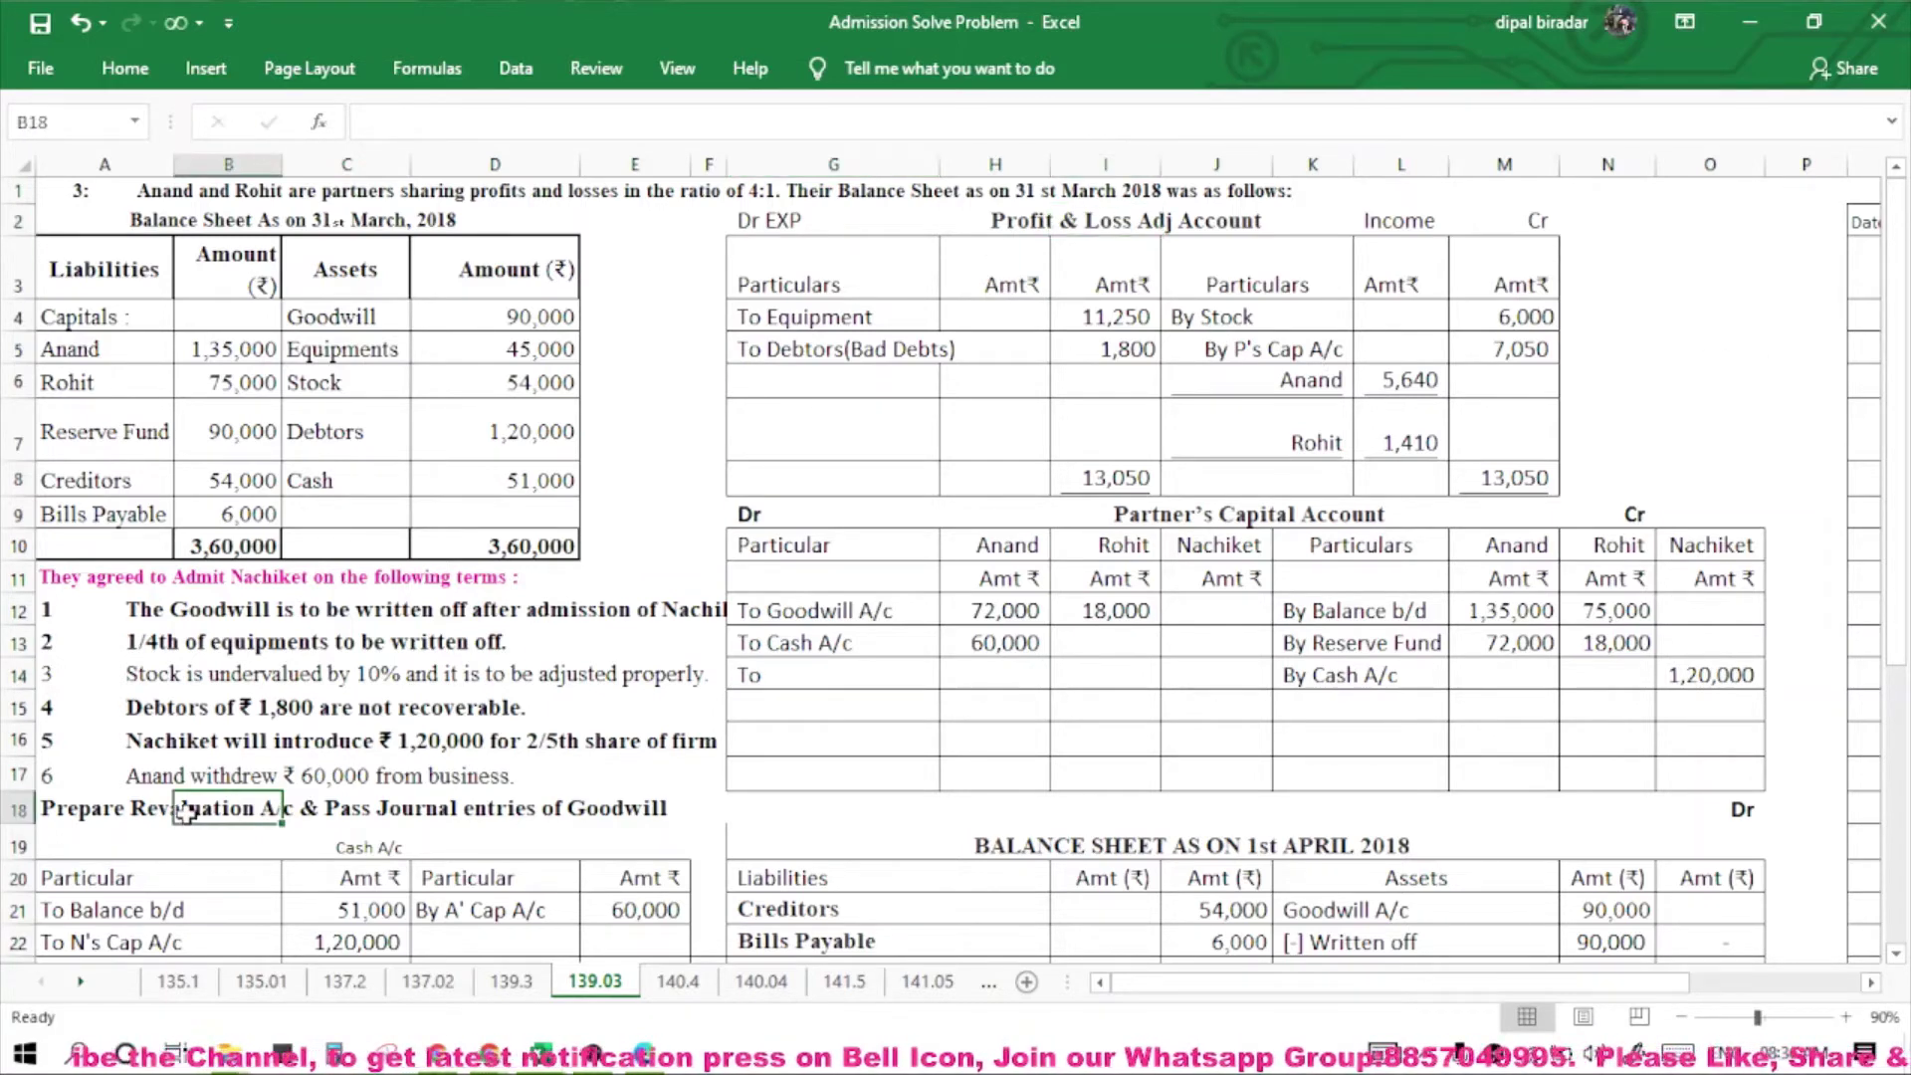
{"action": "left_click", "coordinate": [1012, 221]}
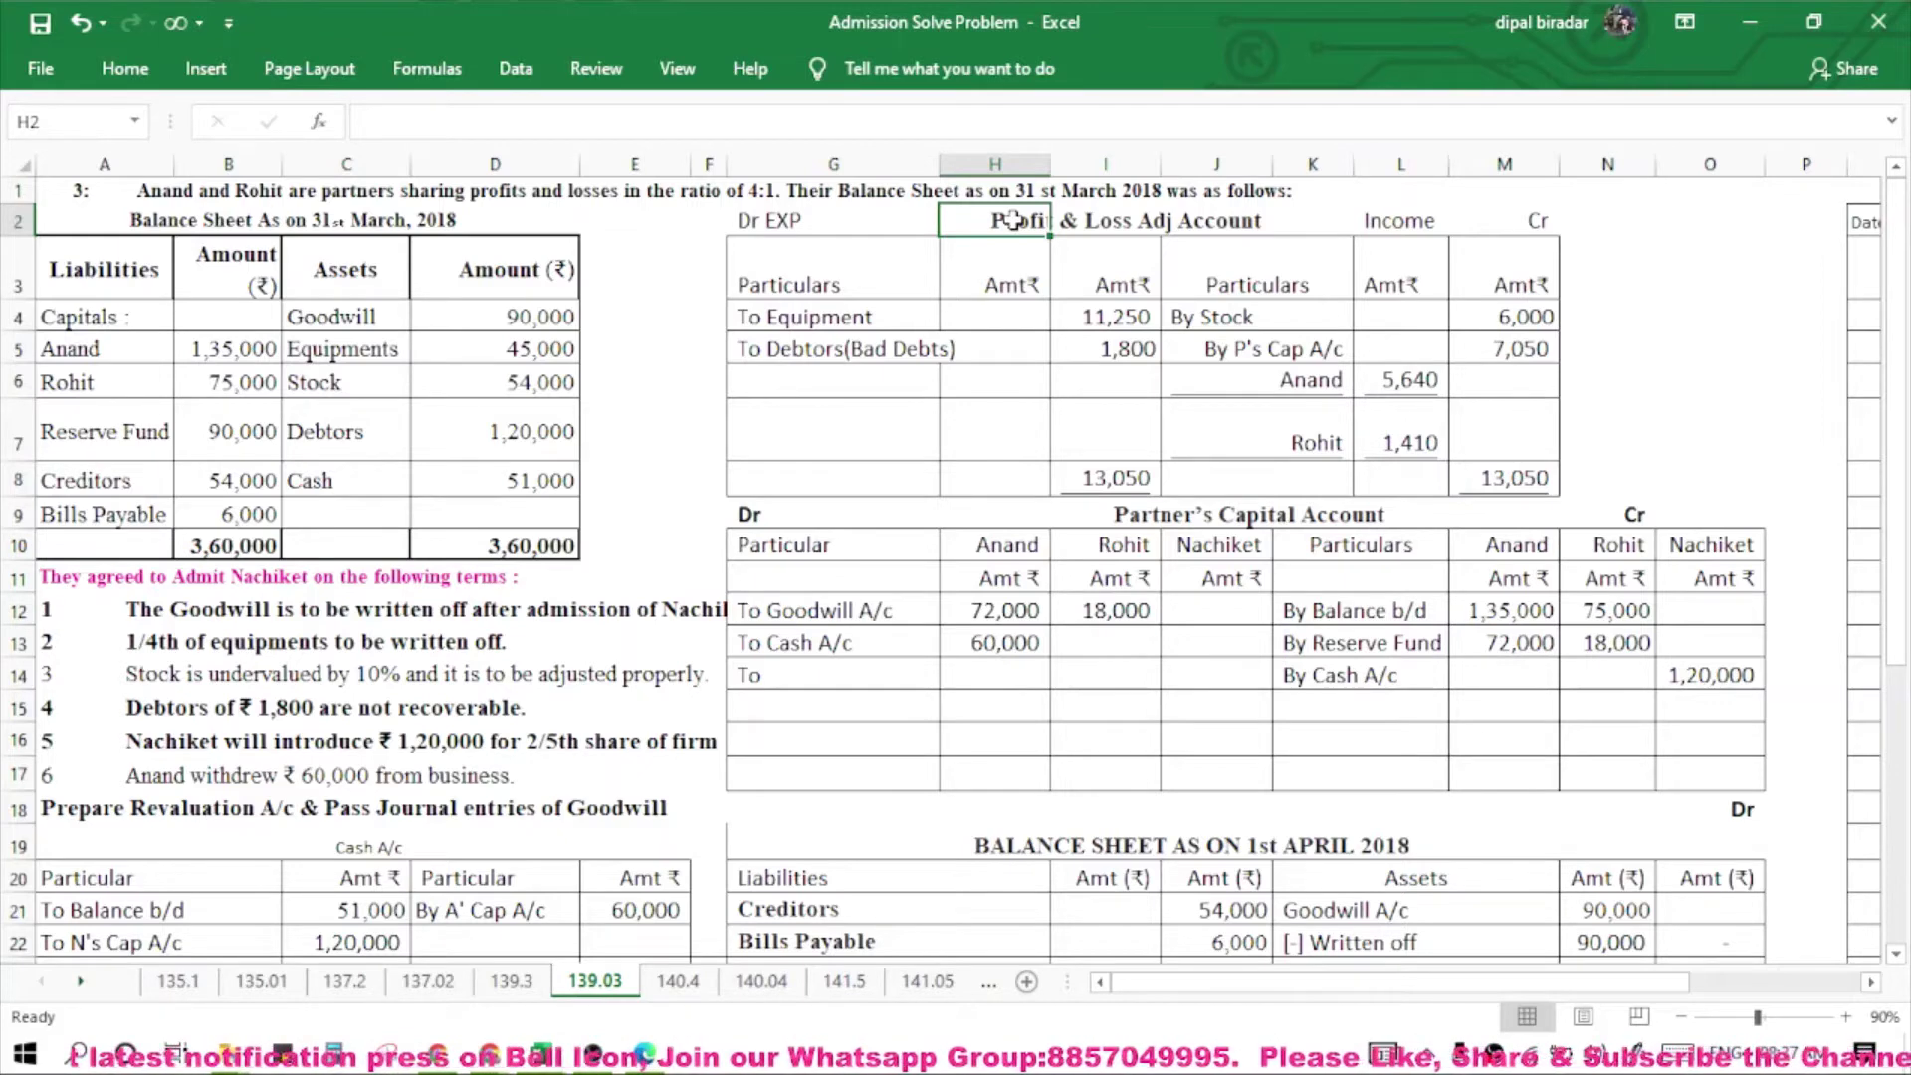
{"action": "type", "text": "R"}
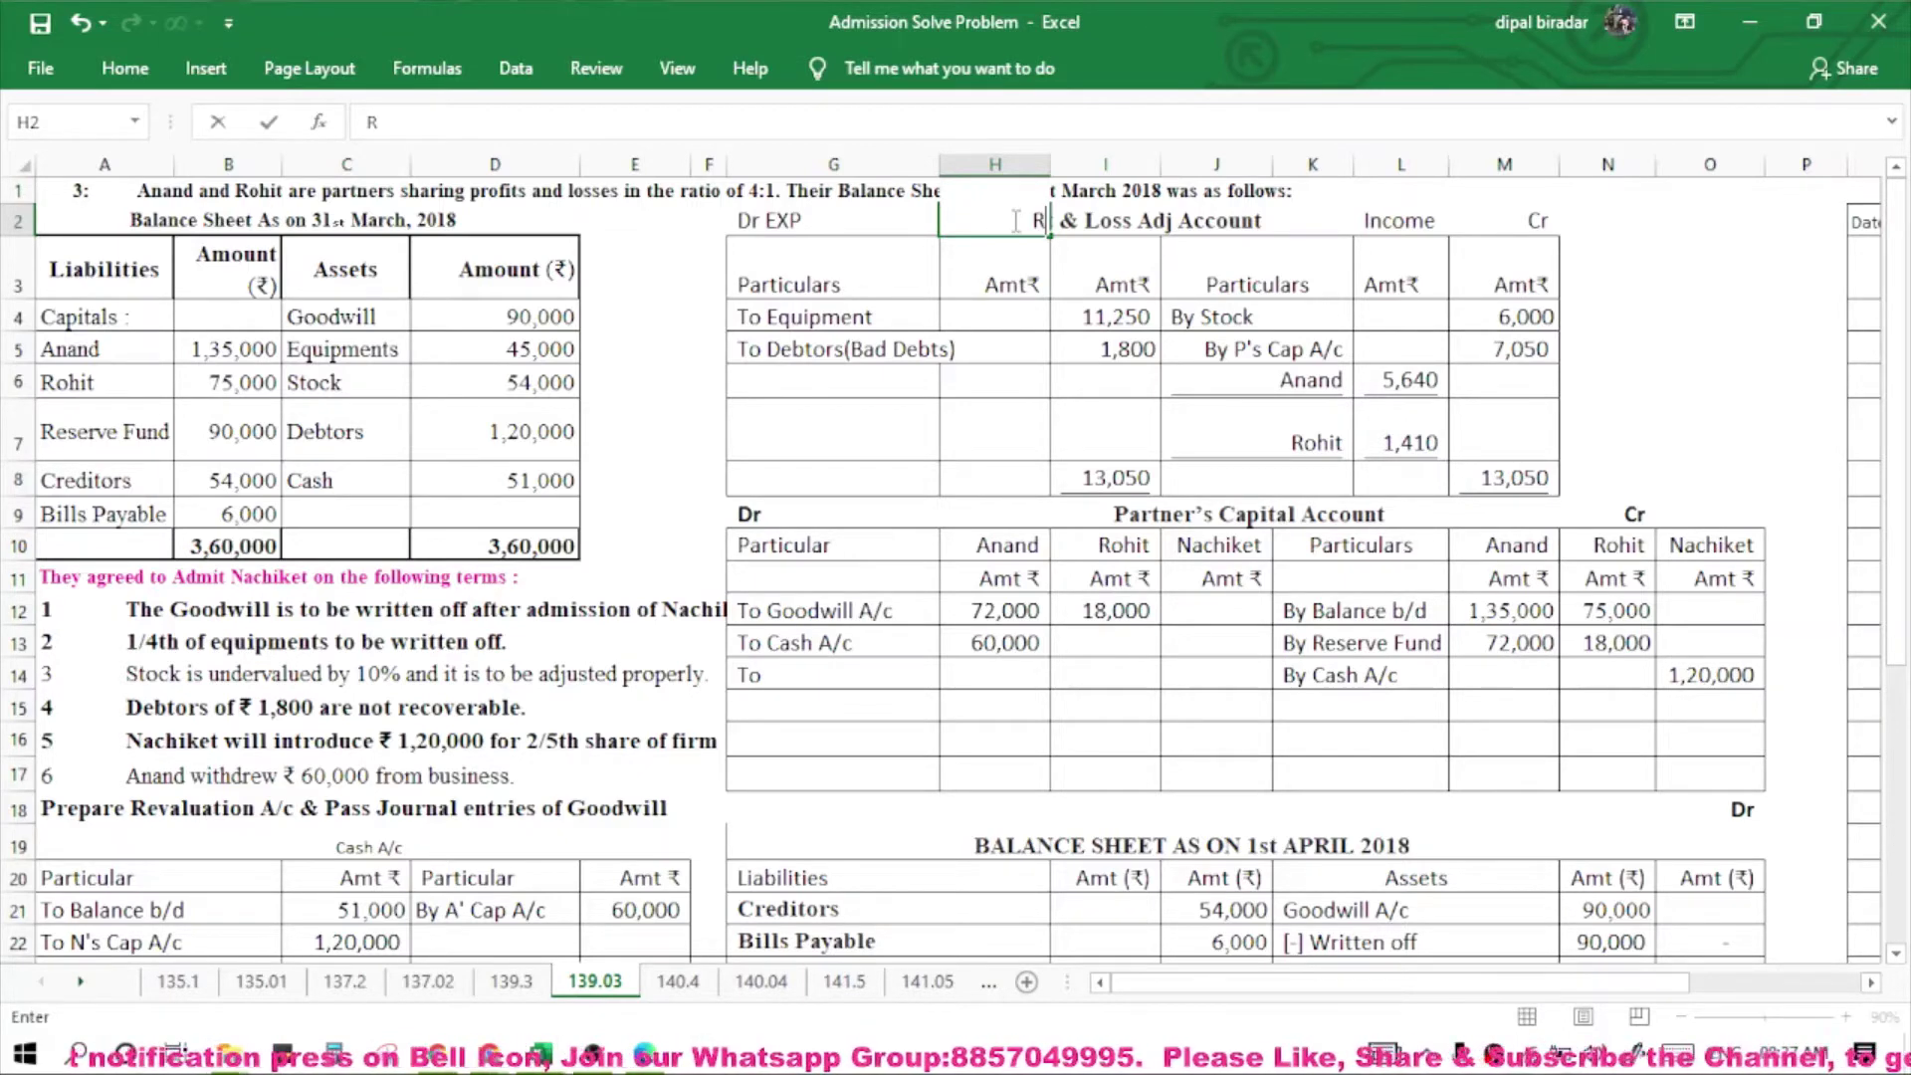
{"action": "type", "text": "eva"}
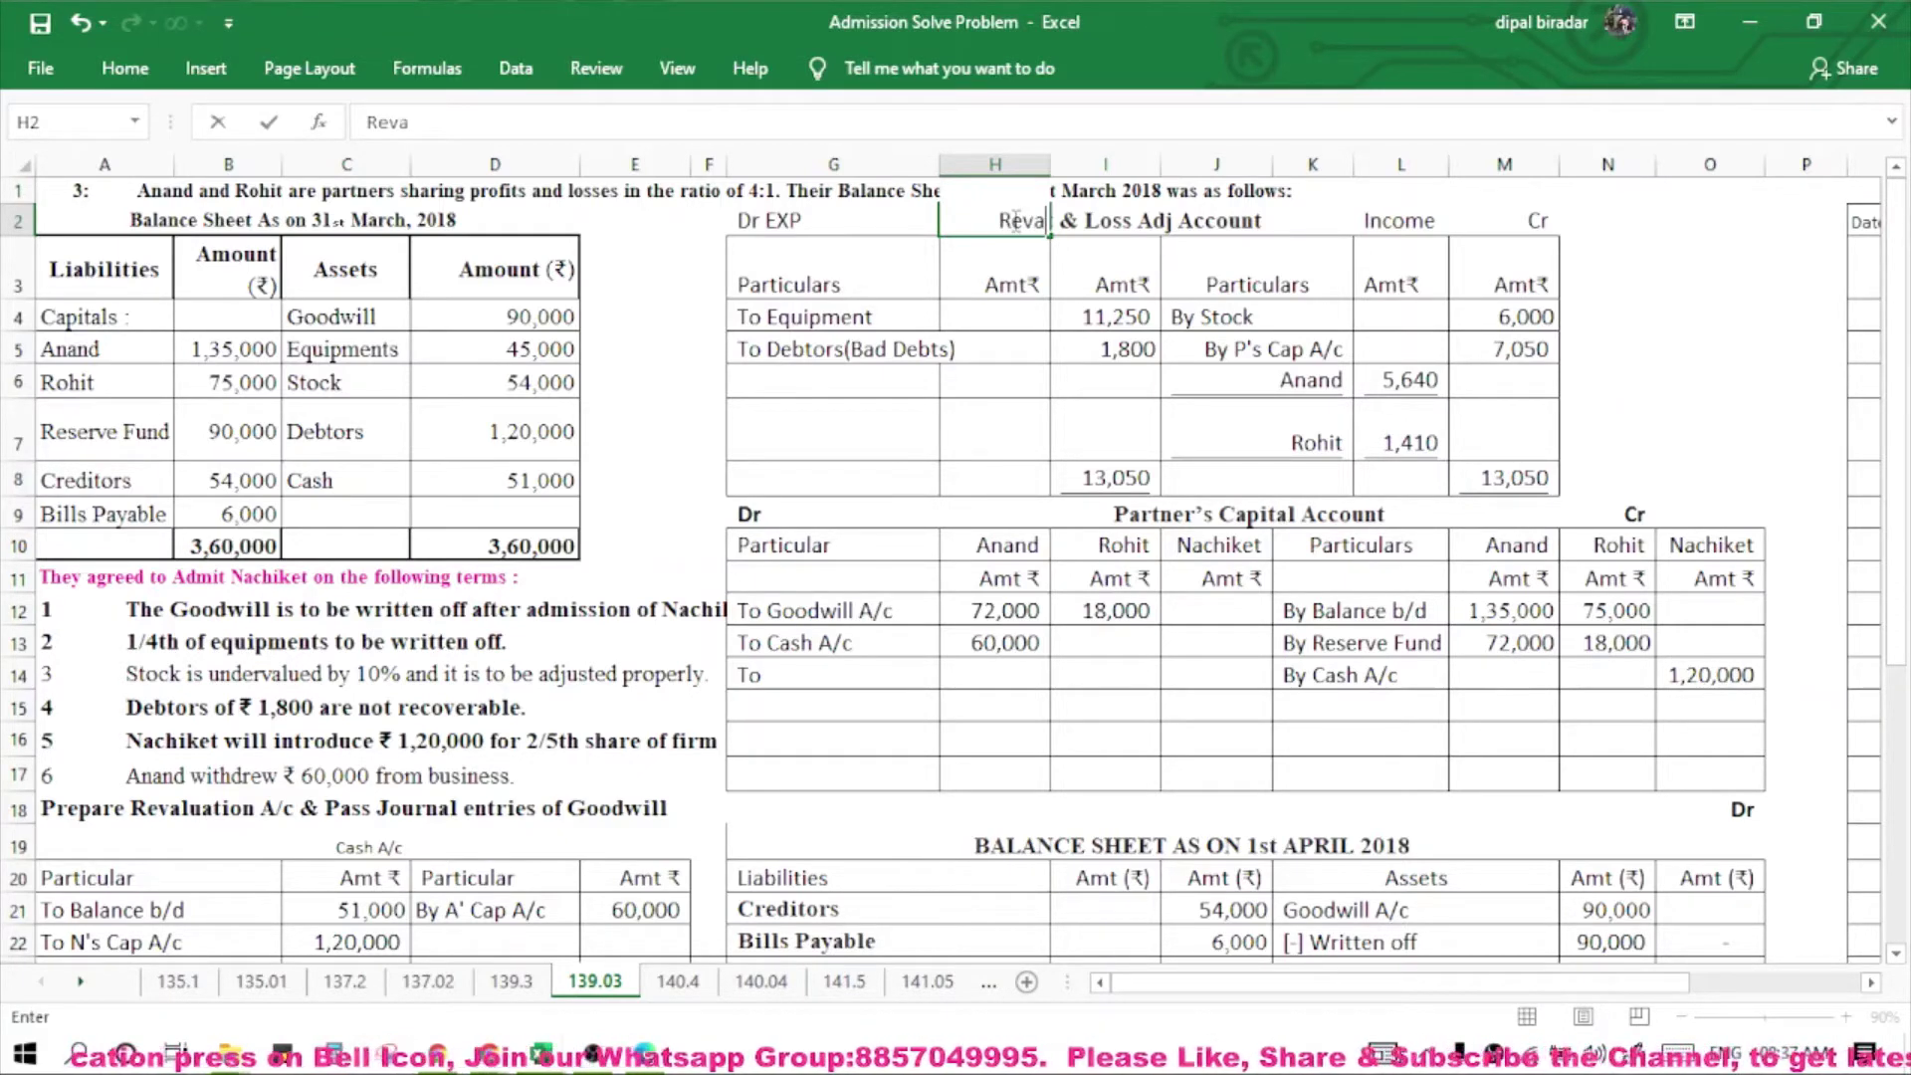
{"action": "type", "text": "luation"}
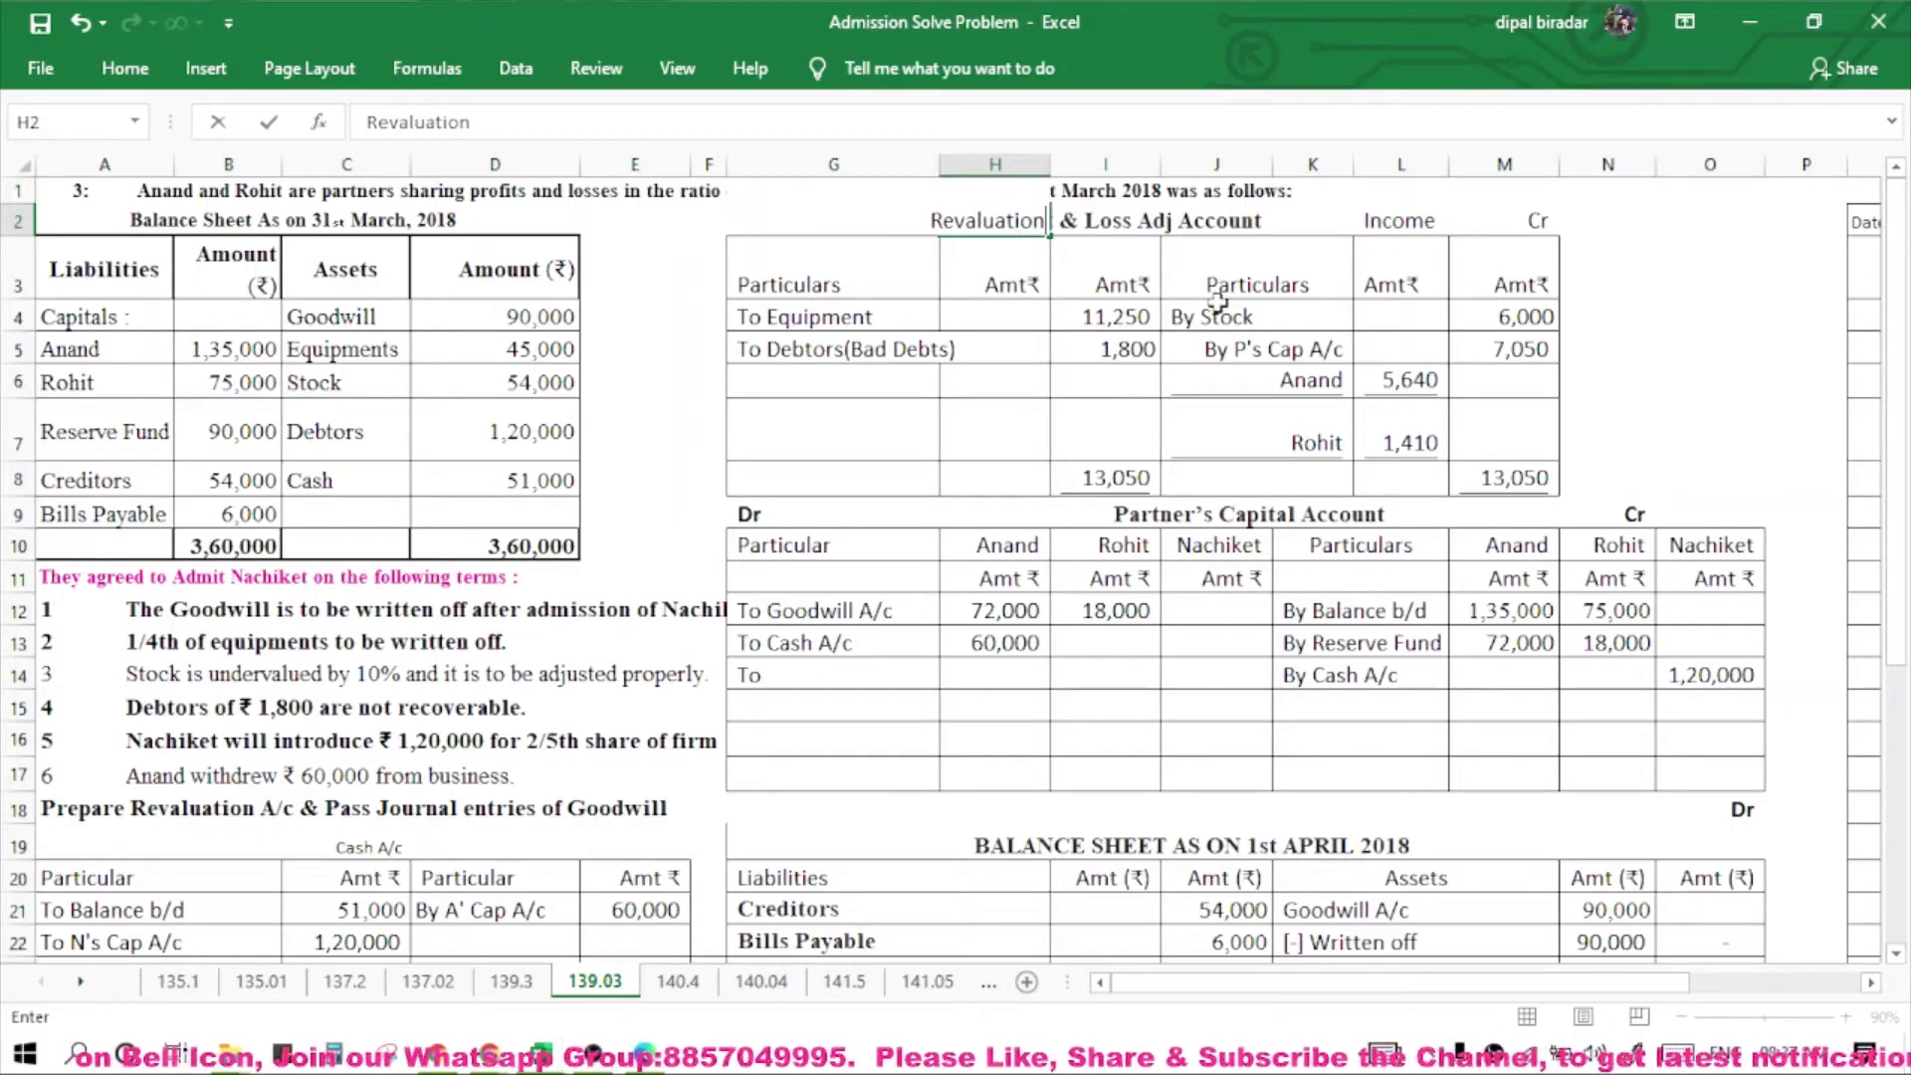
{"action": "left_click", "coordinate": [1239, 339]}
Remove "Profit & Loss Adj" from the heading in J2, leaving only "Account".
{"action": "left_click", "coordinate": [1063, 218]}
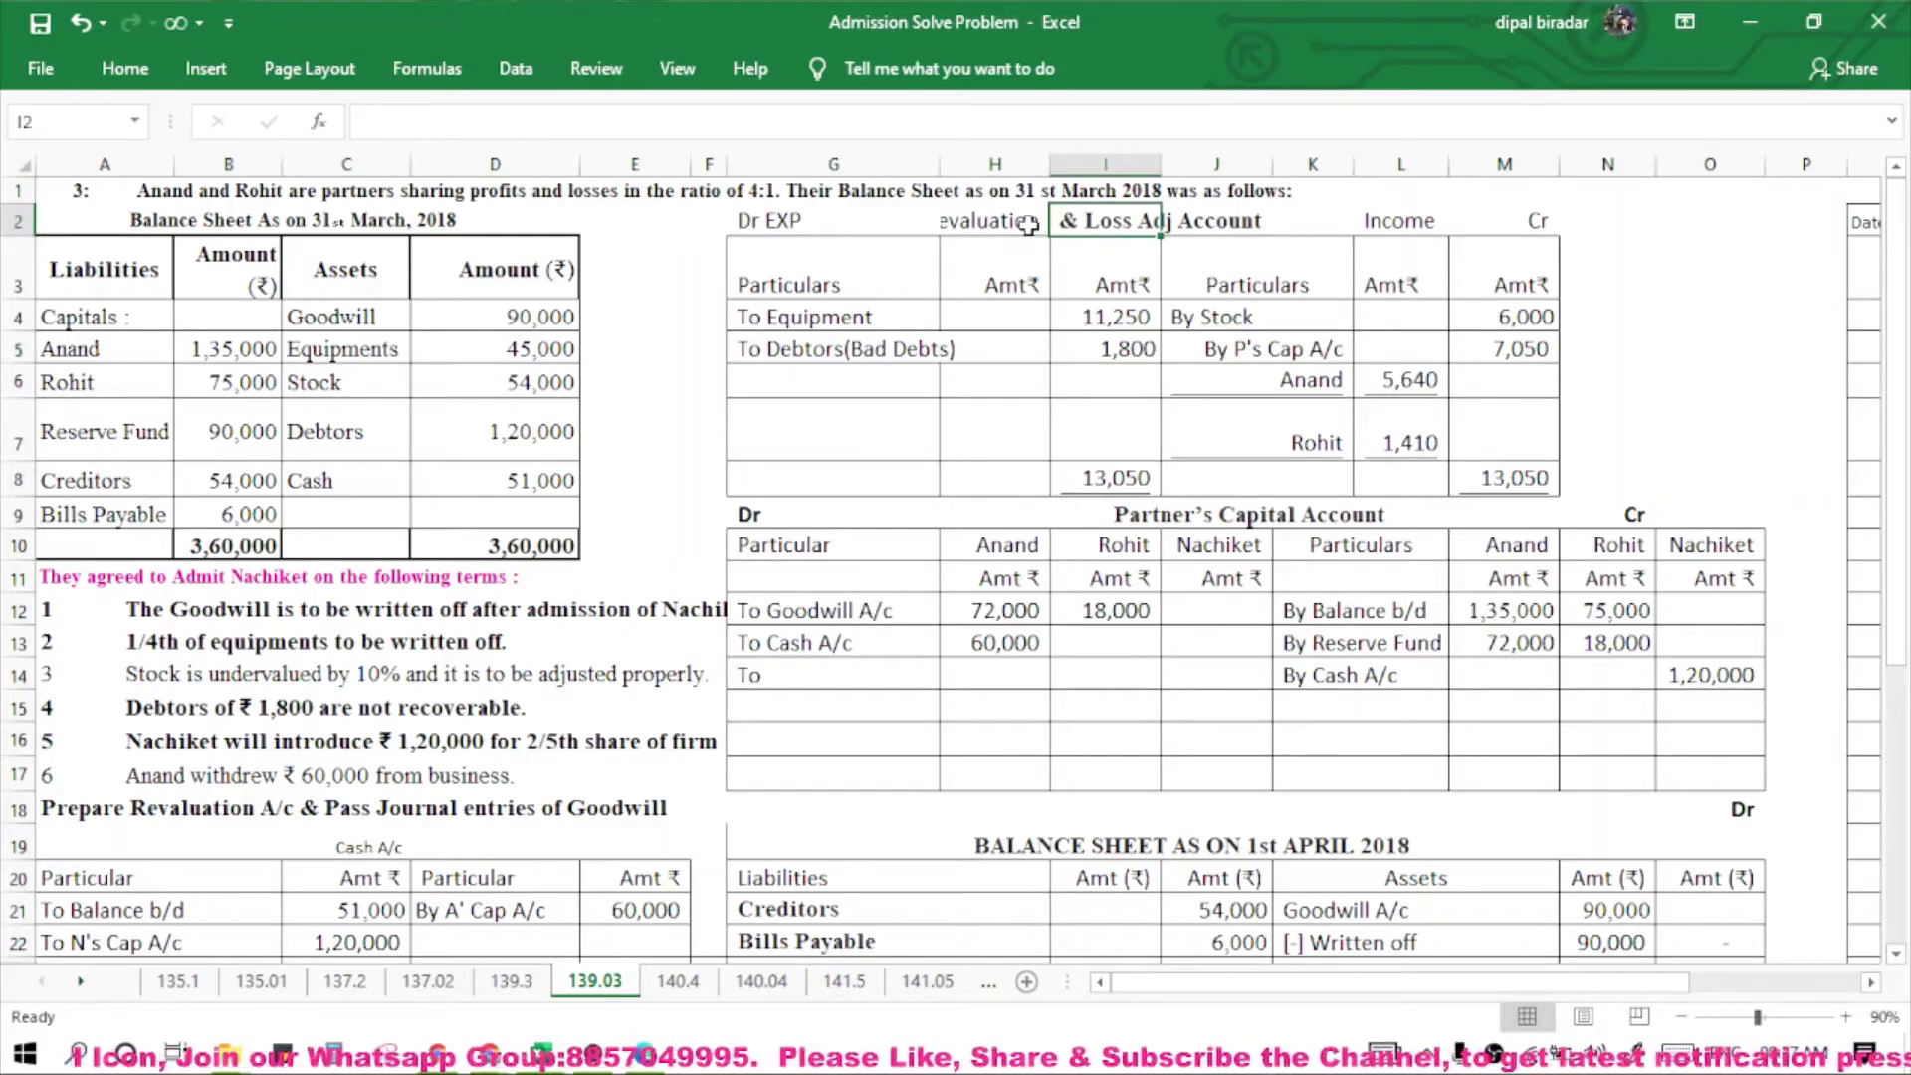
{"action": "left_click", "coordinate": [1040, 224]}
{"action": "left_click", "coordinate": [1055, 229]}
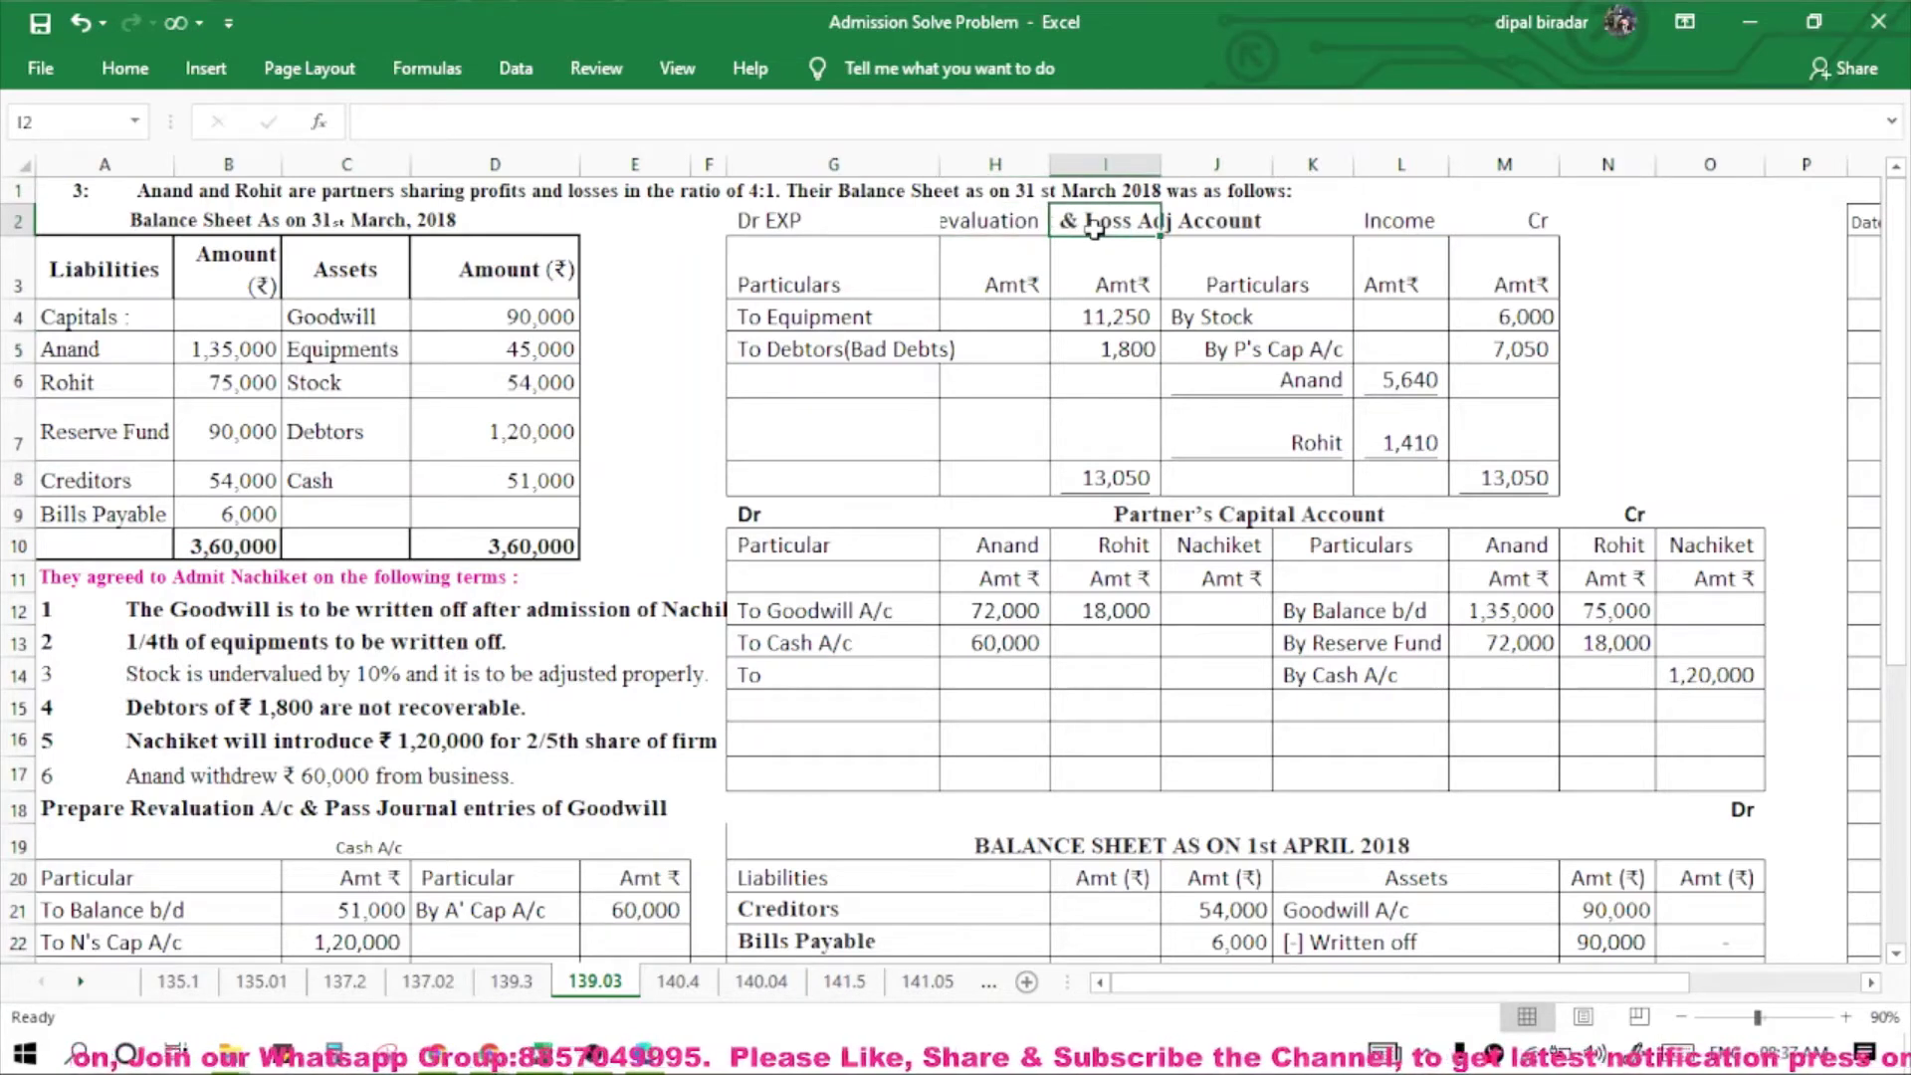
{"action": "left_click", "coordinate": [864, 217]}
{"action": "left_click", "coordinate": [965, 227]}
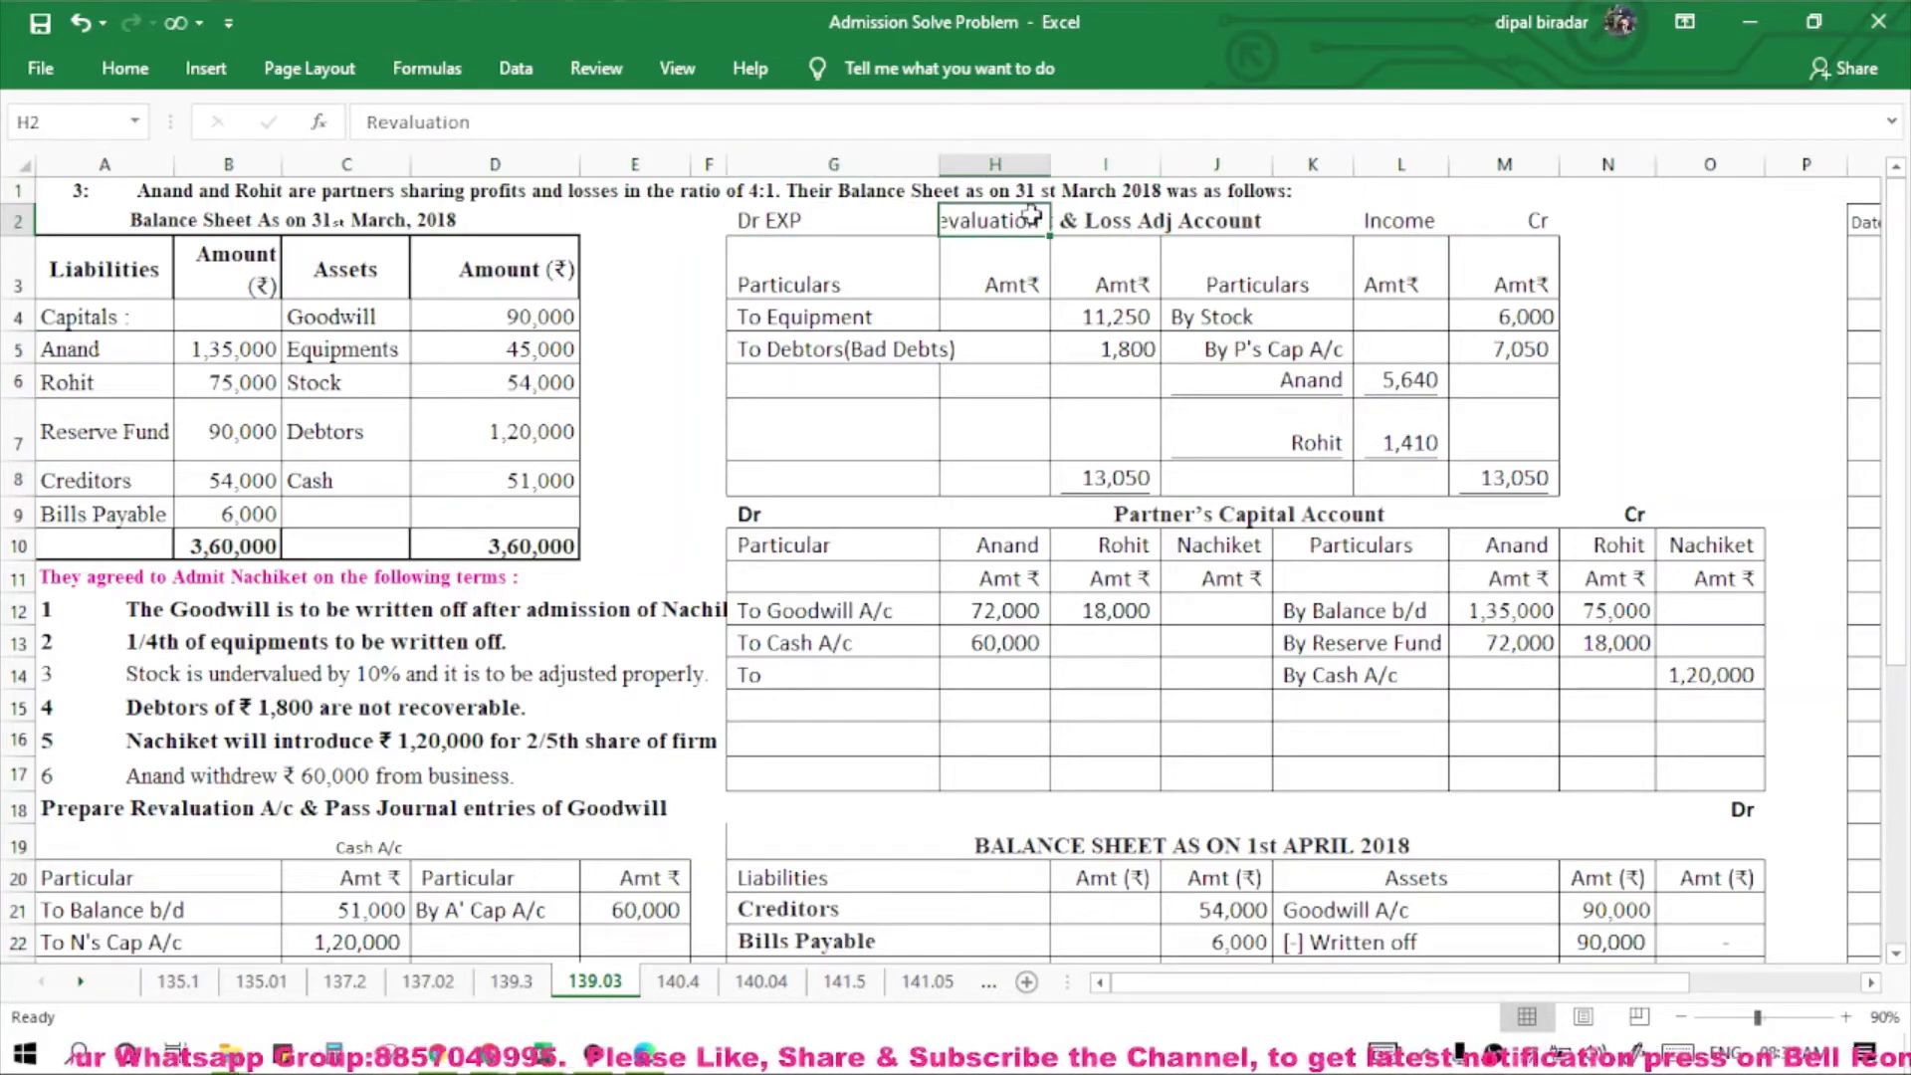
{"action": "left_click", "coordinate": [1085, 218]}
{"action": "left_click", "coordinate": [1174, 222]}
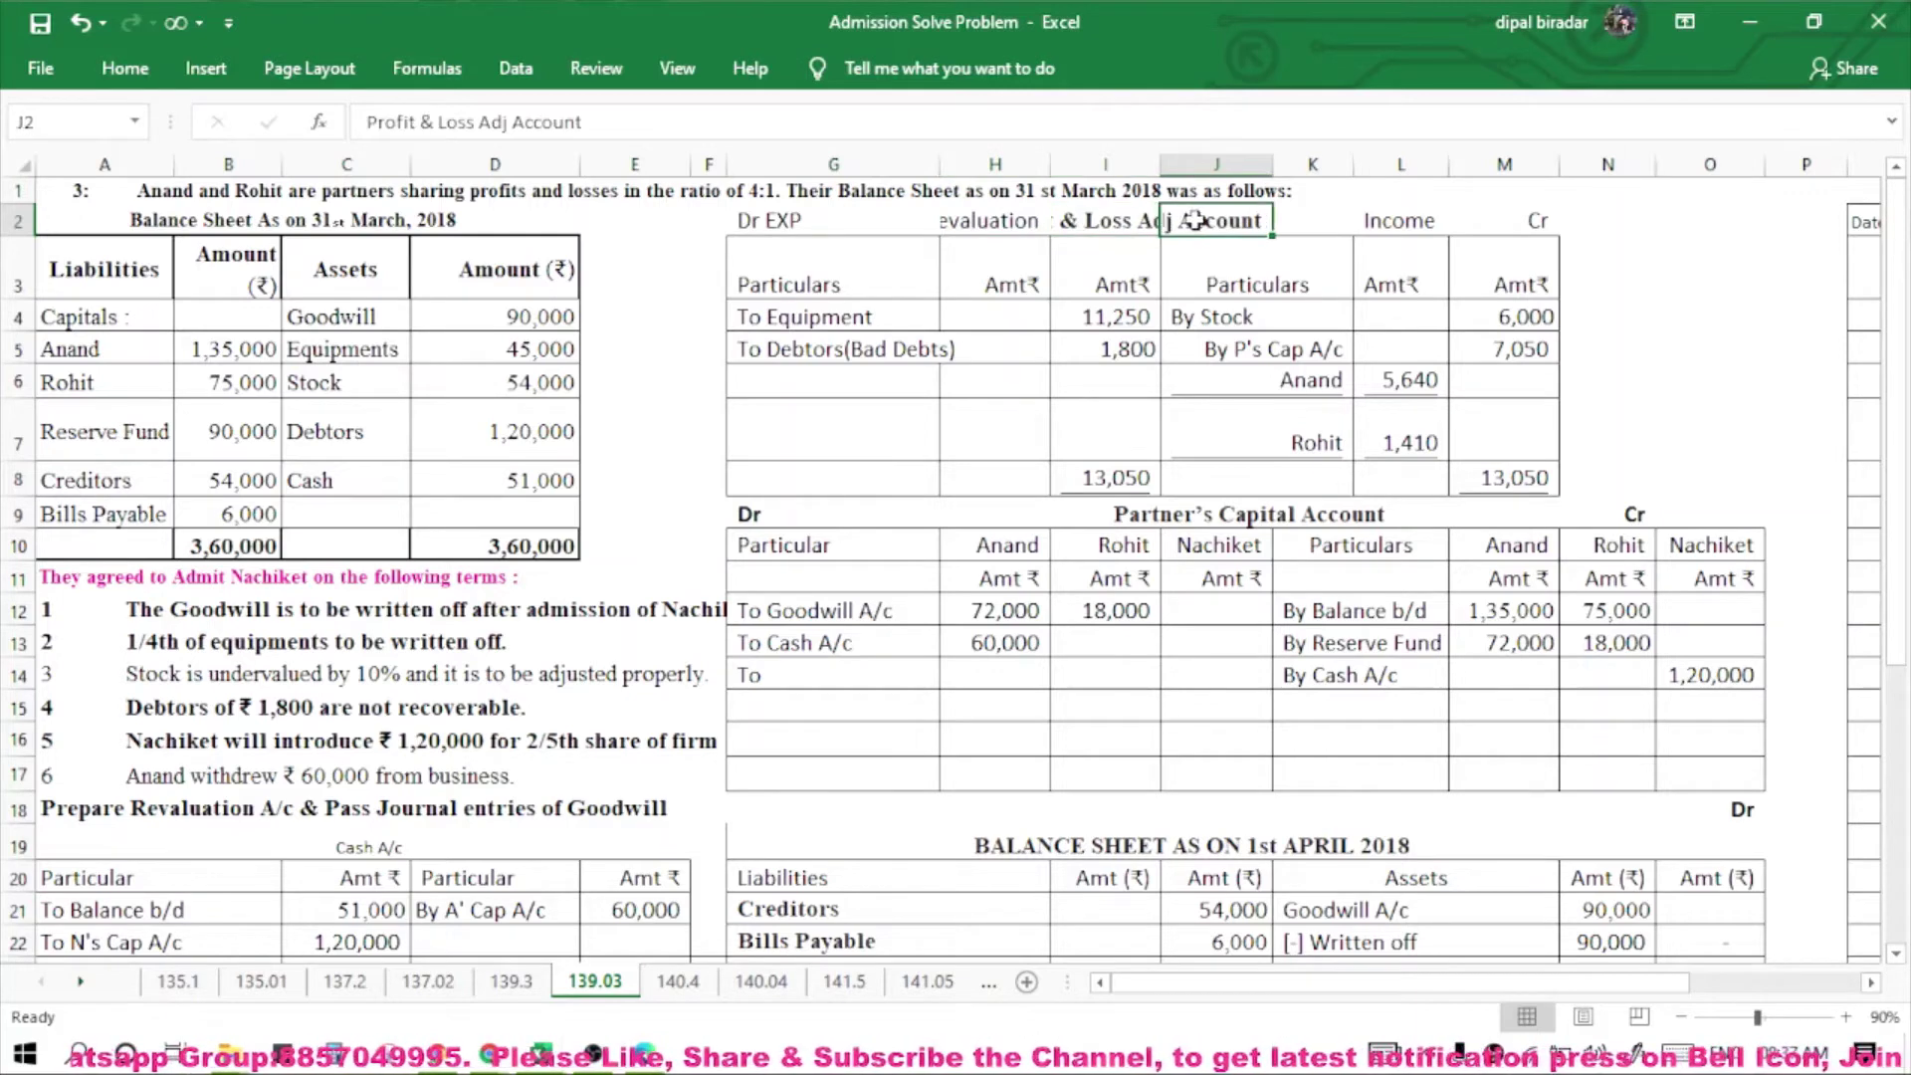
{"action": "left_click", "coordinate": [516, 124]}
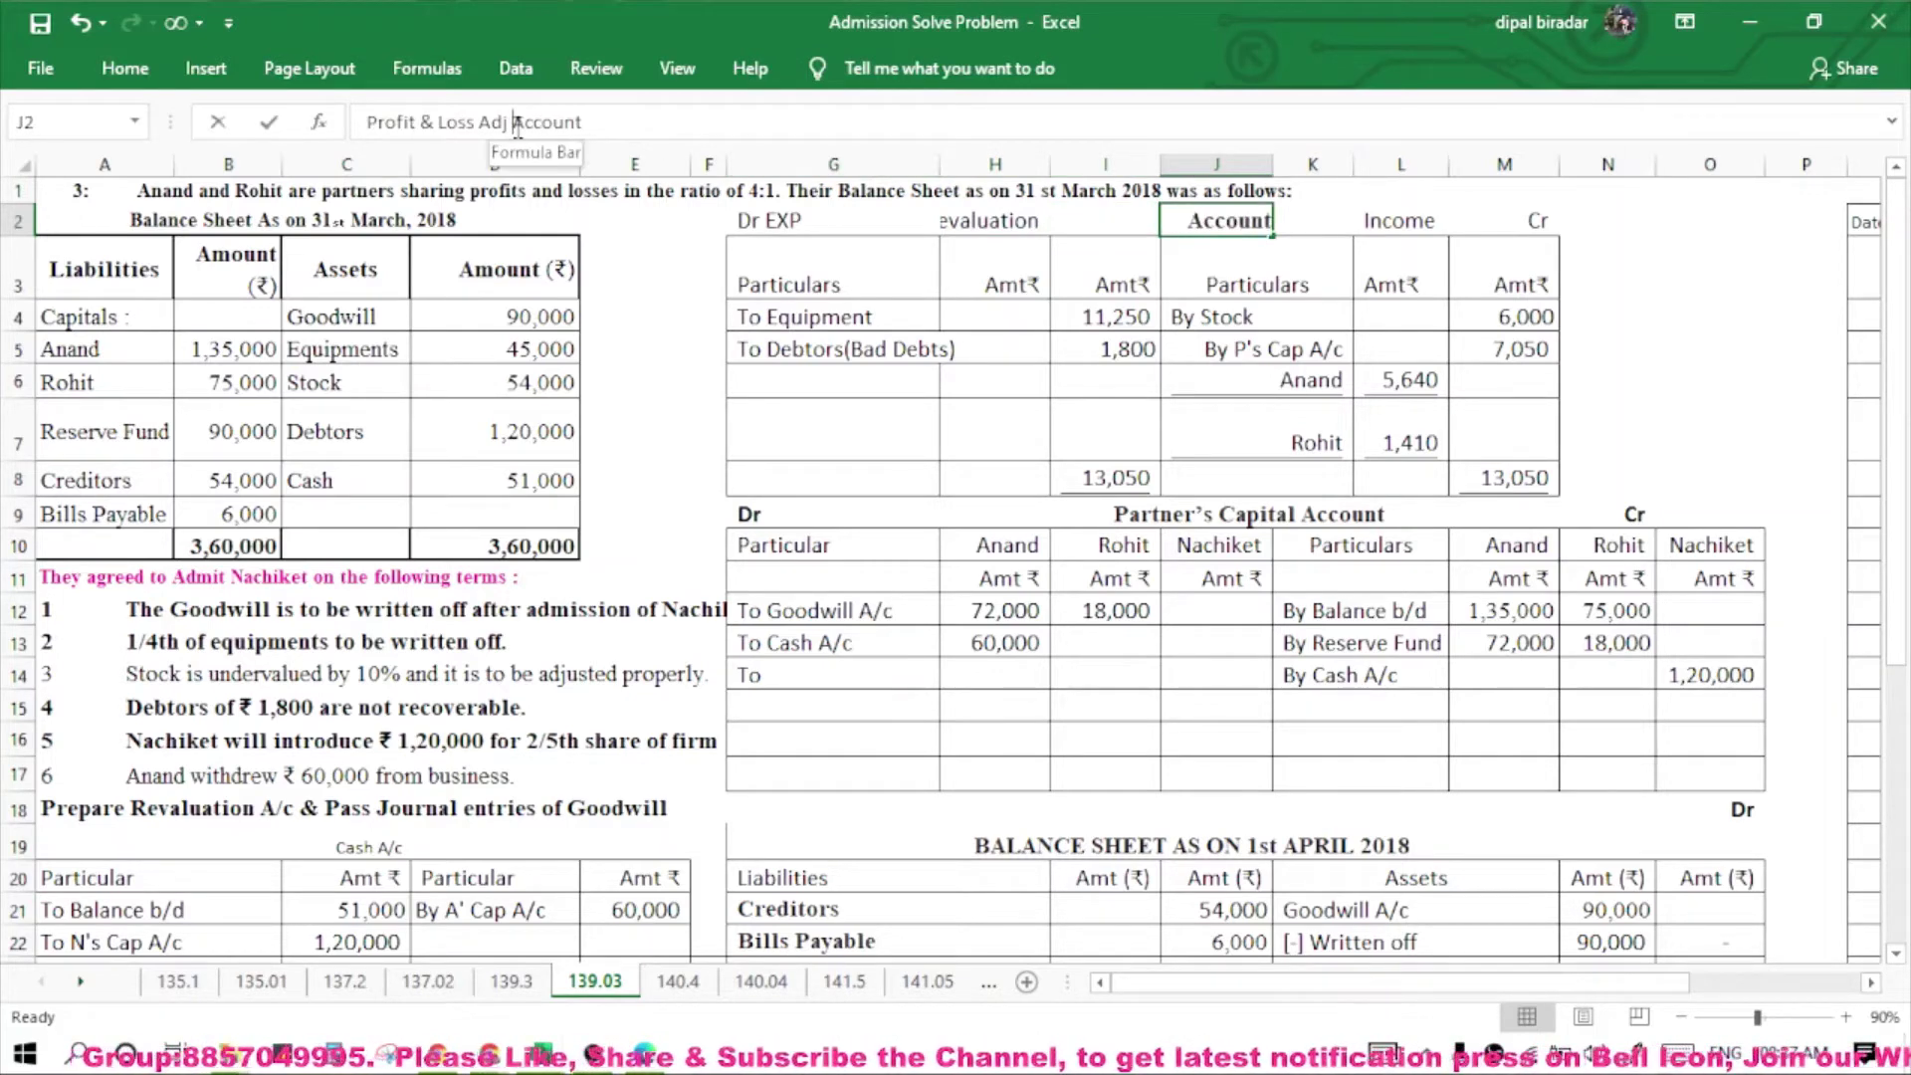
{"action": "key", "text": "BackSpace"}
{"action": "key", "text": "BackSpace"}
{"action": "key", "text": "BackSpace"}
{"action": "key", "text": "BackSpace"}
{"action": "key", "text": "BackSpace"}
{"action": "key", "text": "BackSpace"}
{"action": "key", "text": "BackSpace"}
{"action": "key", "text": "BackSpace"}
{"action": "key", "text": "BackSpace"}
{"action": "key", "text": "BackSpace"}
{"action": "key", "text": "BackSpace"}
{"action": "key", "text": "BackSpace"}
{"action": "key", "text": "BackSpace"}
{"action": "key", "text": "BackSpace"}
{"action": "key", "text": "BackSpace"}
{"action": "key", "text": "BackSpace"}
{"action": "key", "text": "BackSpace"}
{"action": "key", "text": "BackSpace"}
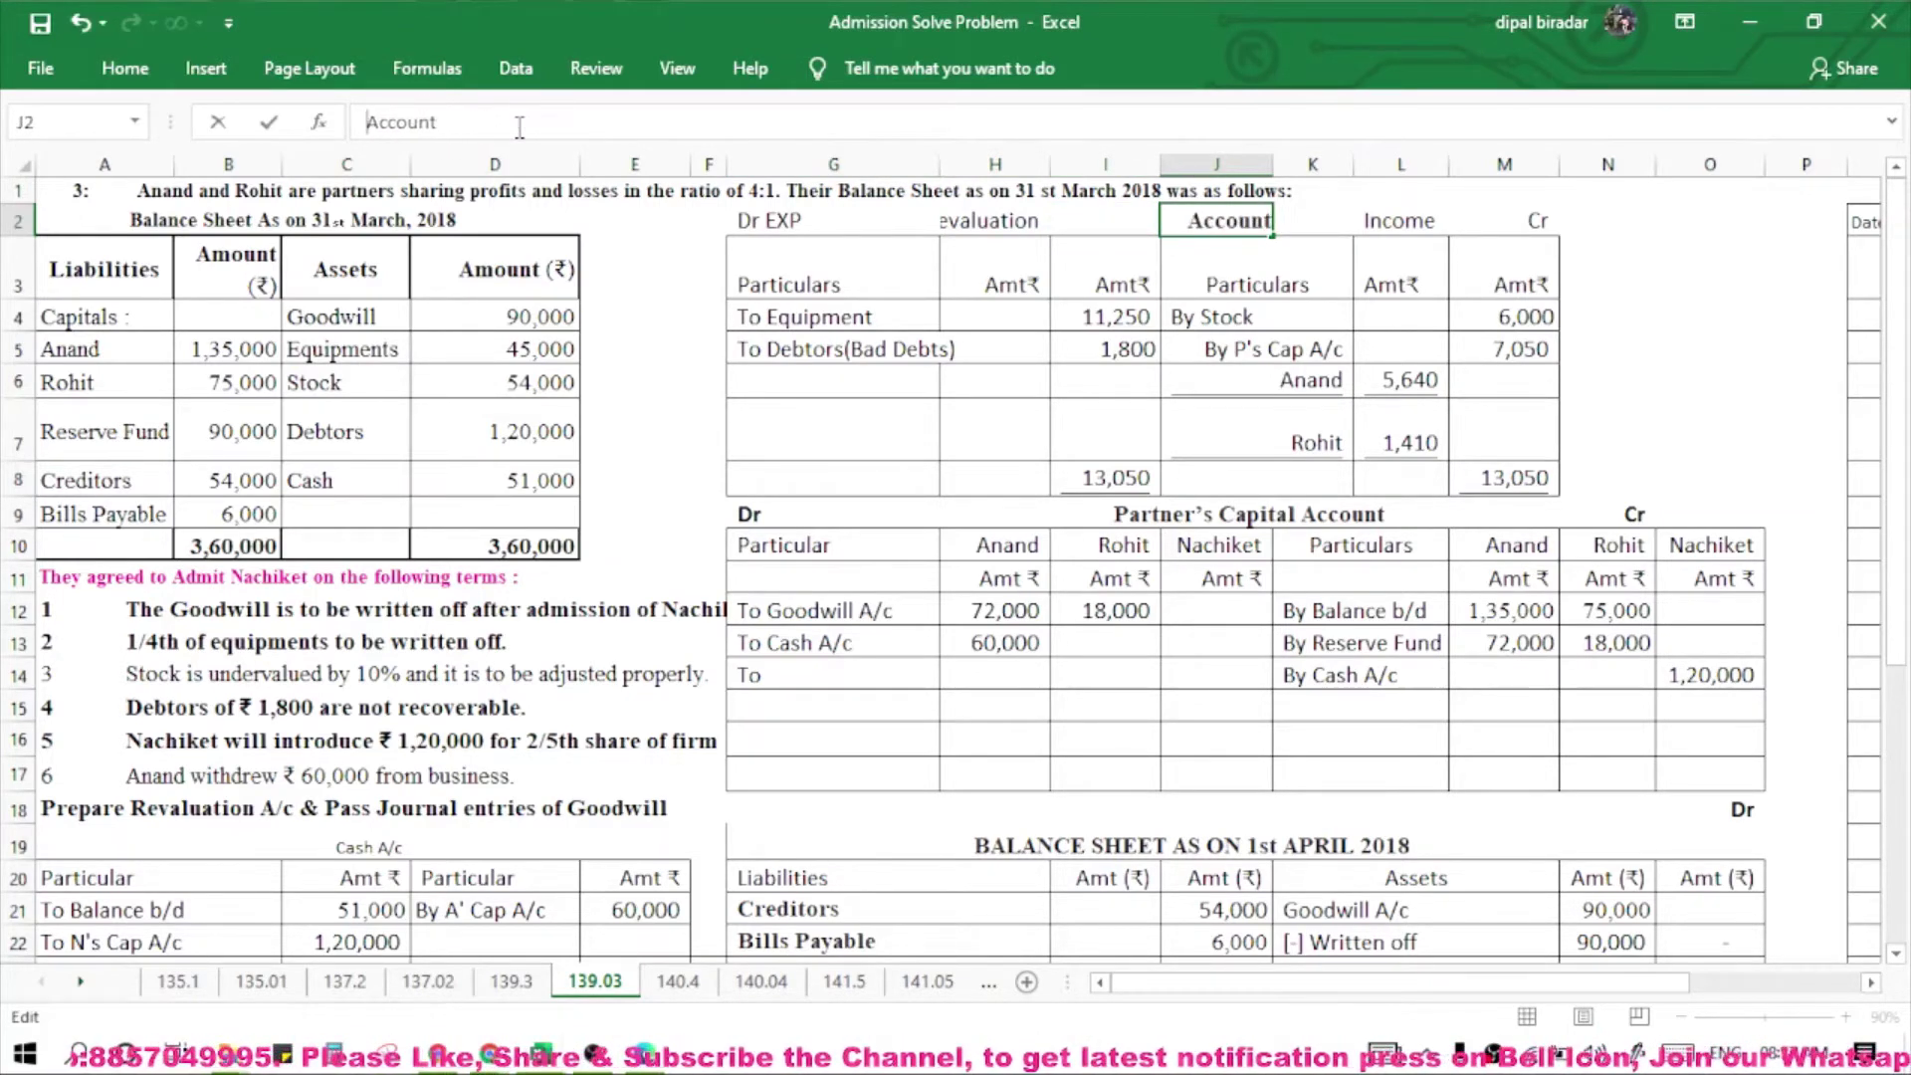
{"action": "key", "text": "Return"}
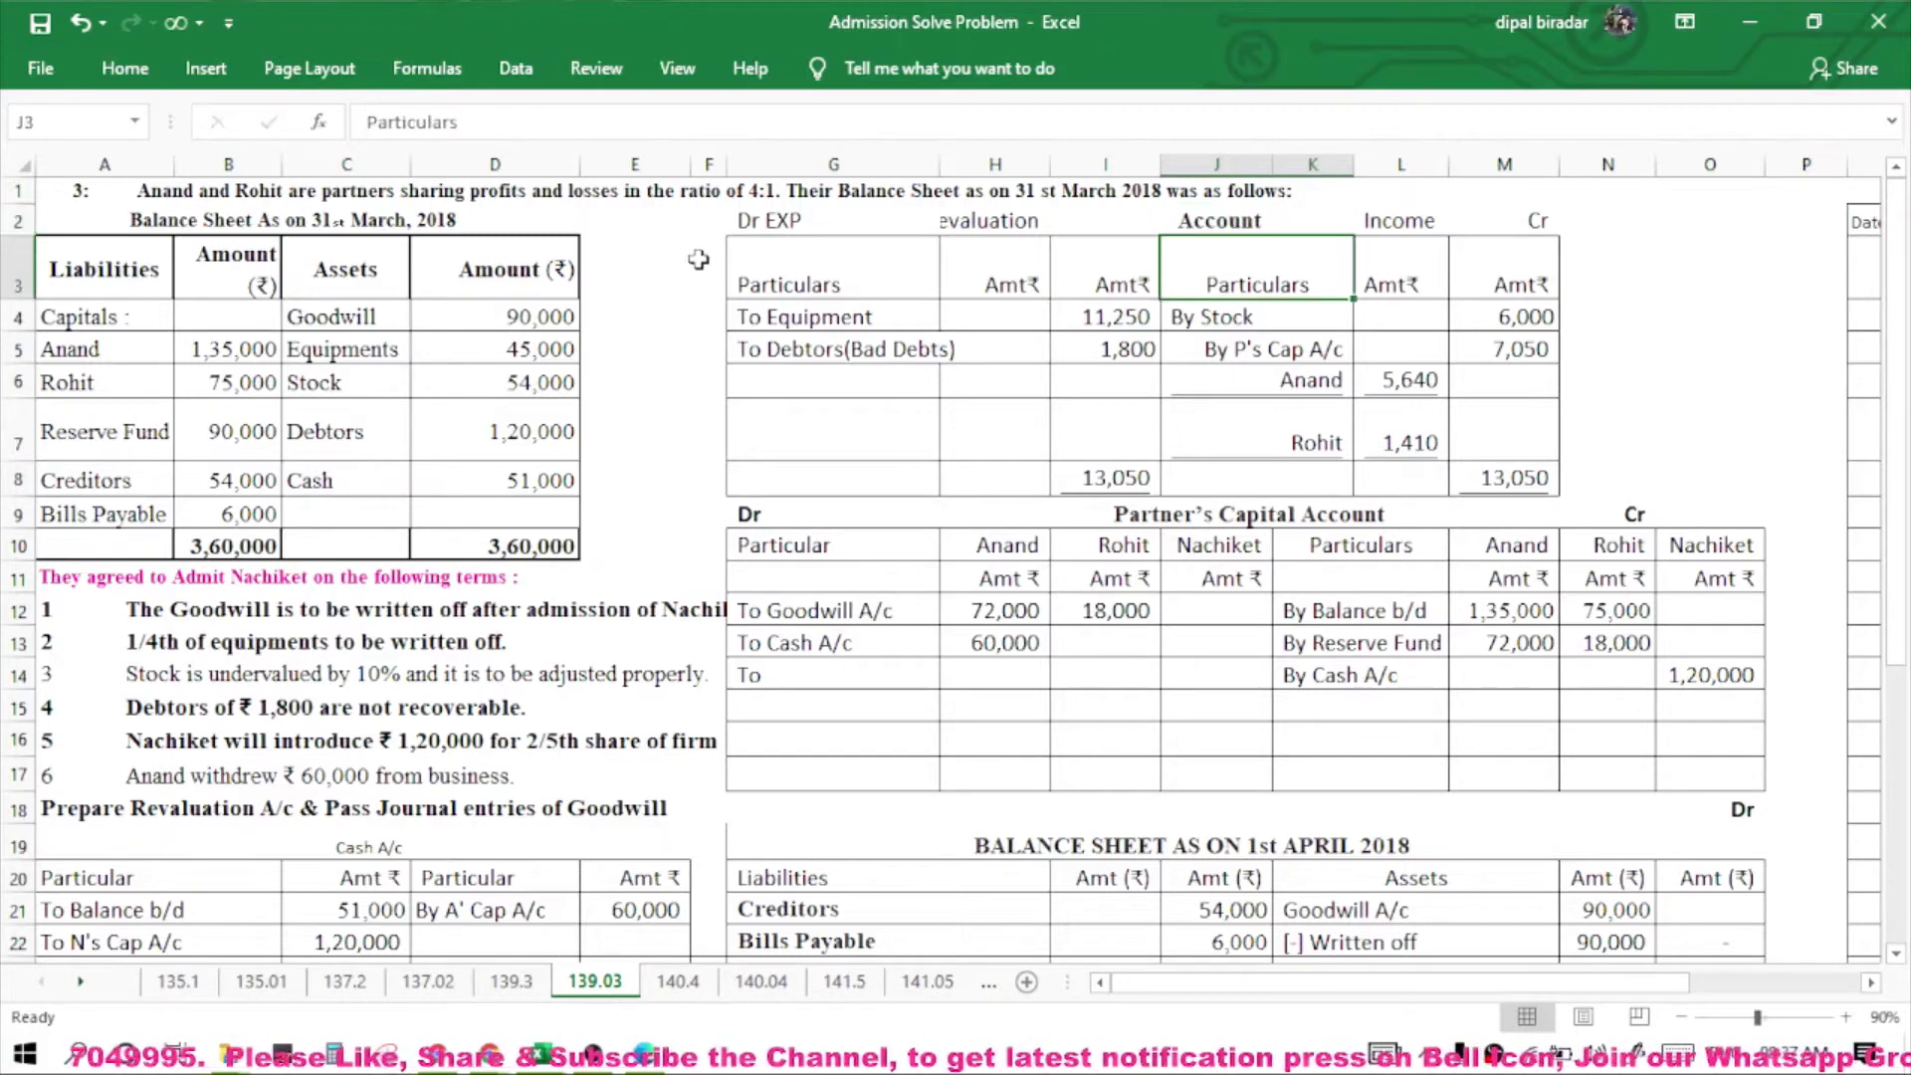
{"action": "left_click", "coordinate": [971, 225]}
{"action": "left_click_drag", "start_coordinate": [971, 225], "coordinate": [1194, 227]}
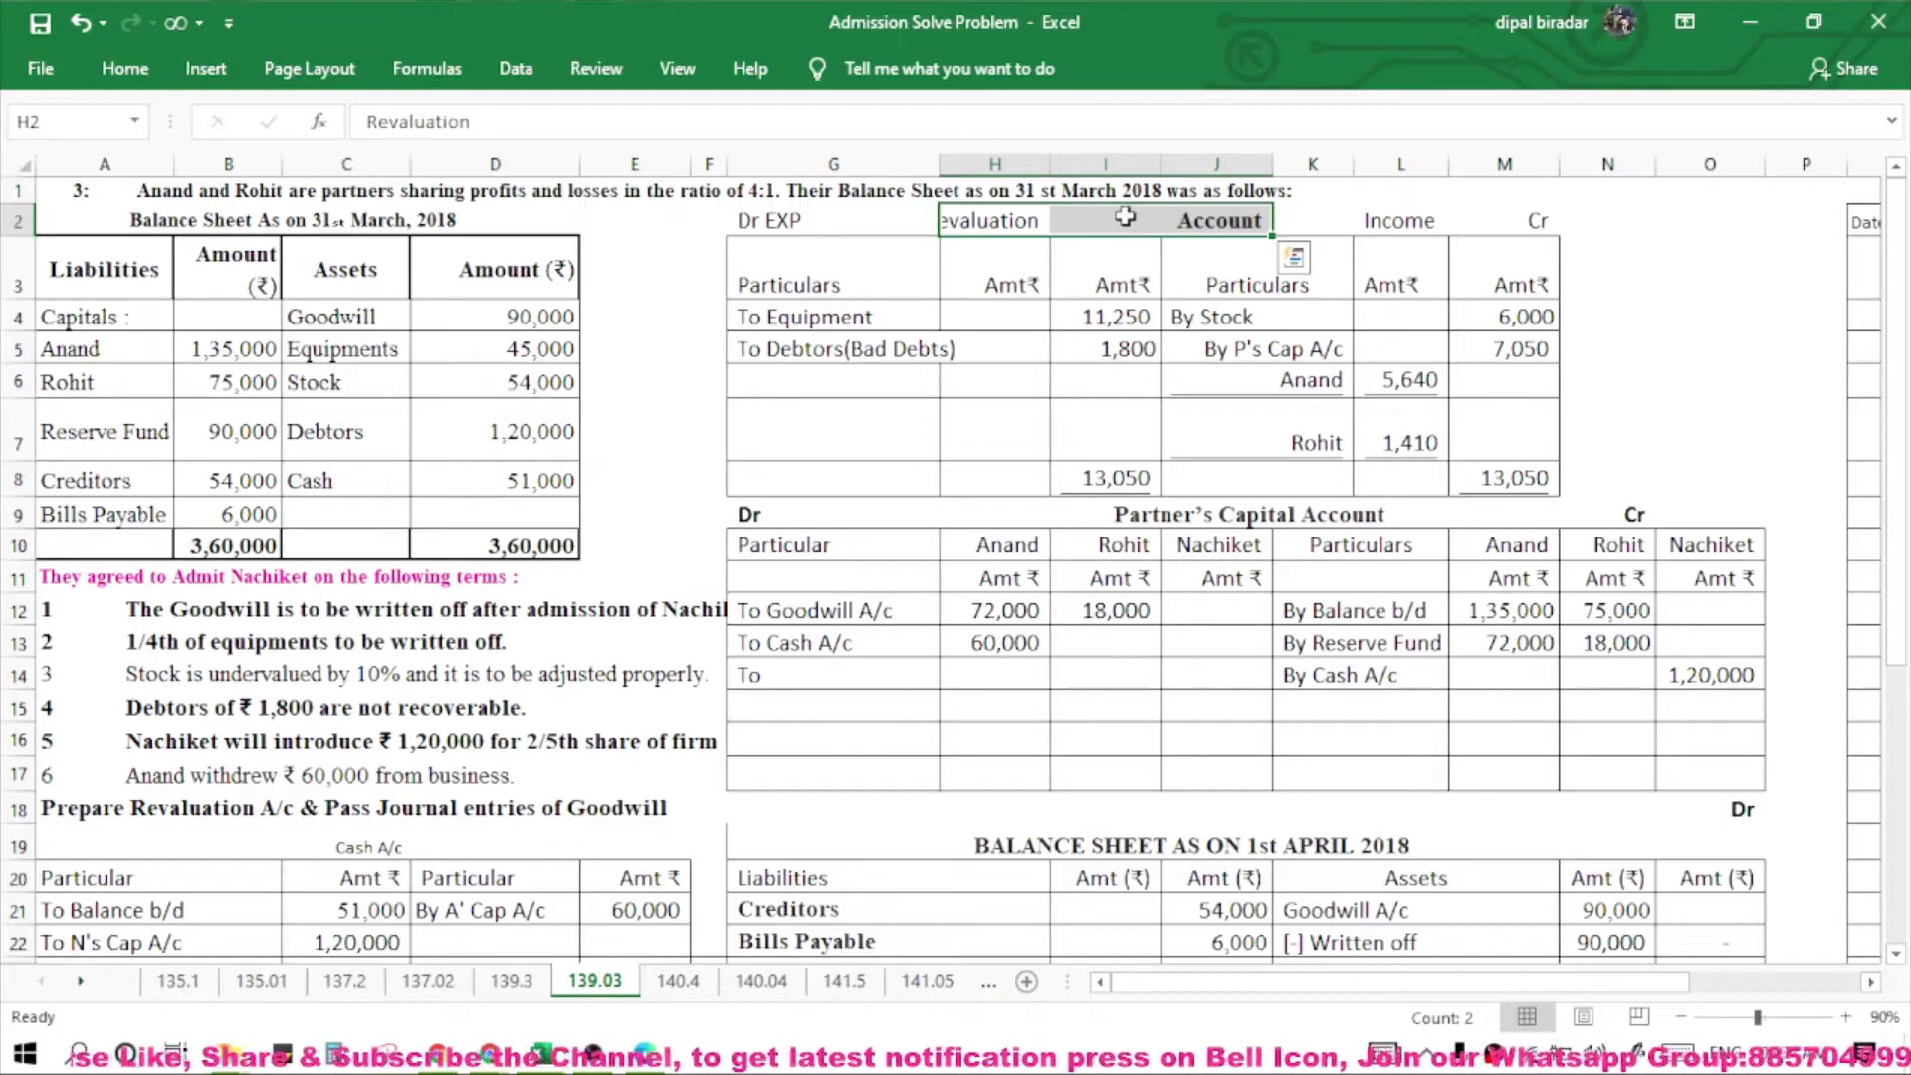
{"action": "right_click", "coordinate": [1057, 225]}
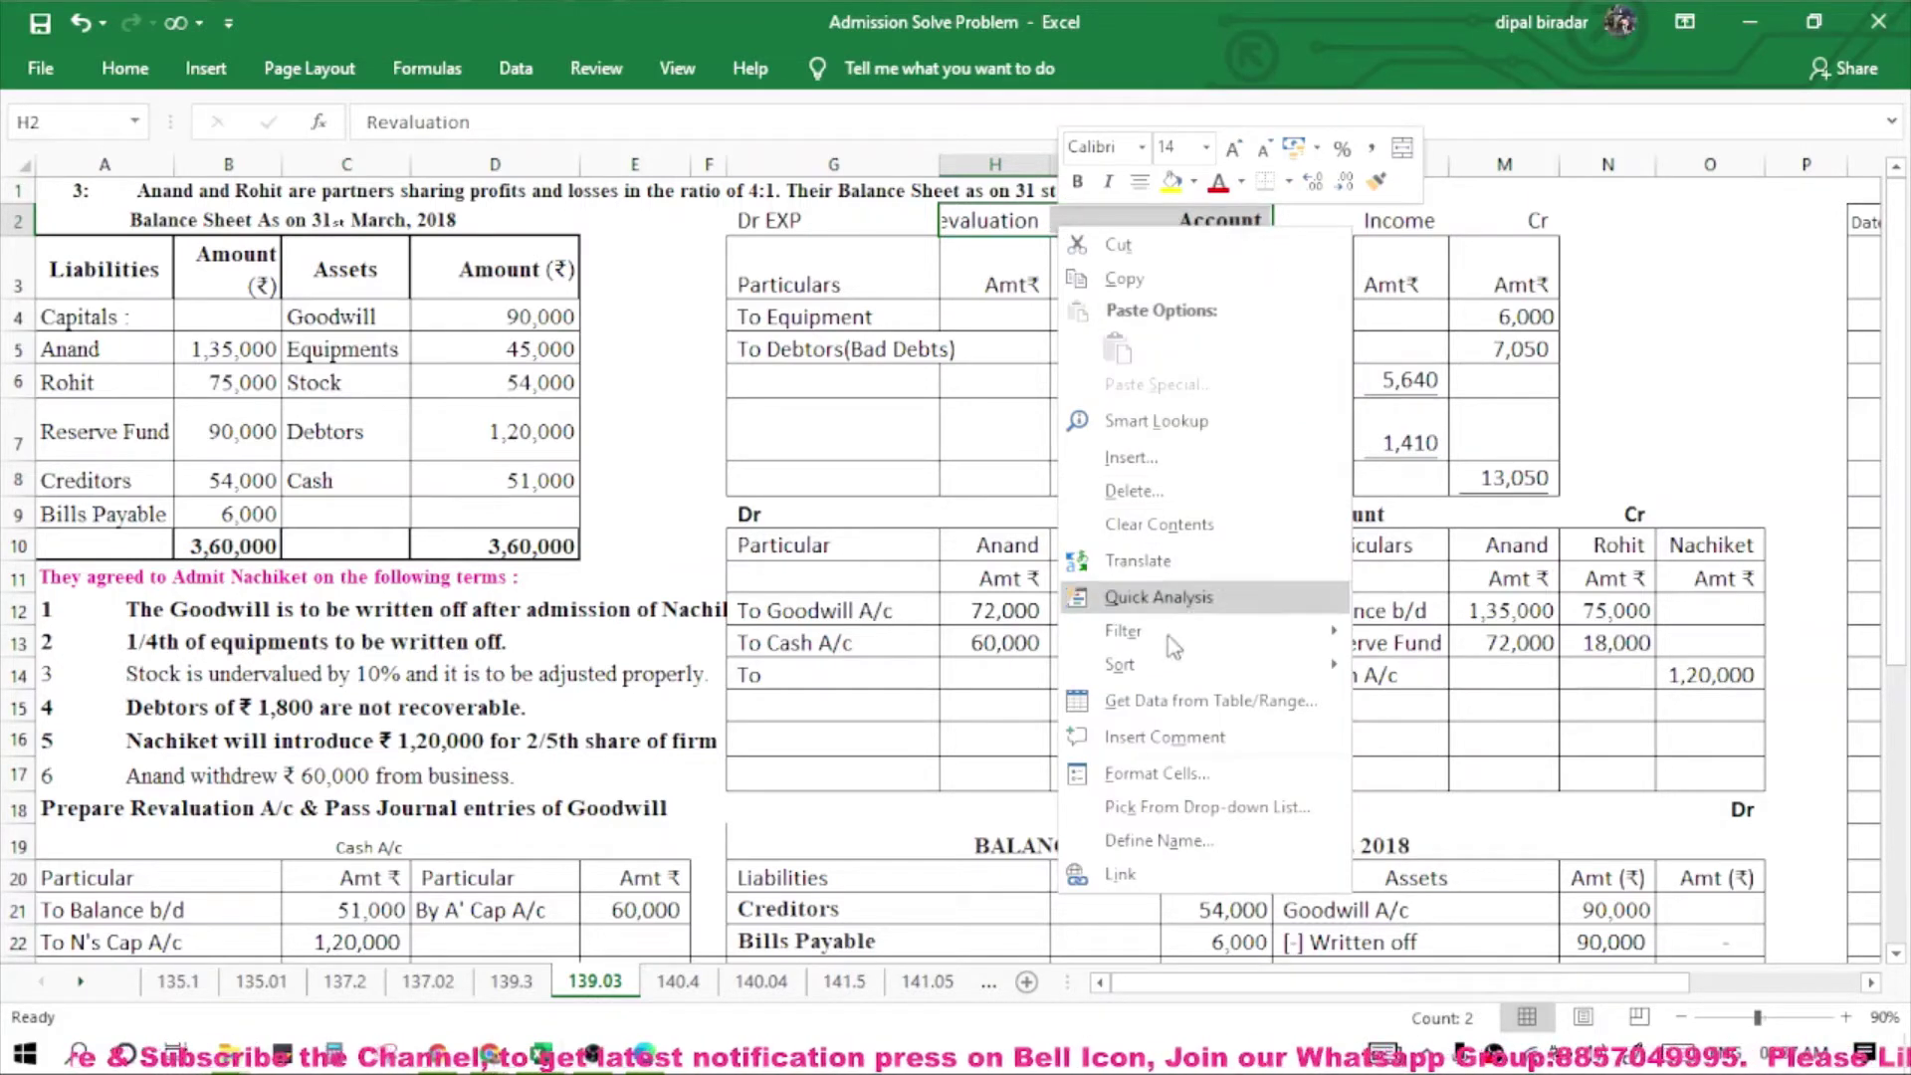
{"action": "key", "text": "Escape"}
Merge and center the "Revaluation" heading across cells H2:I2.
{"action": "left_click", "coordinate": [988, 217]}
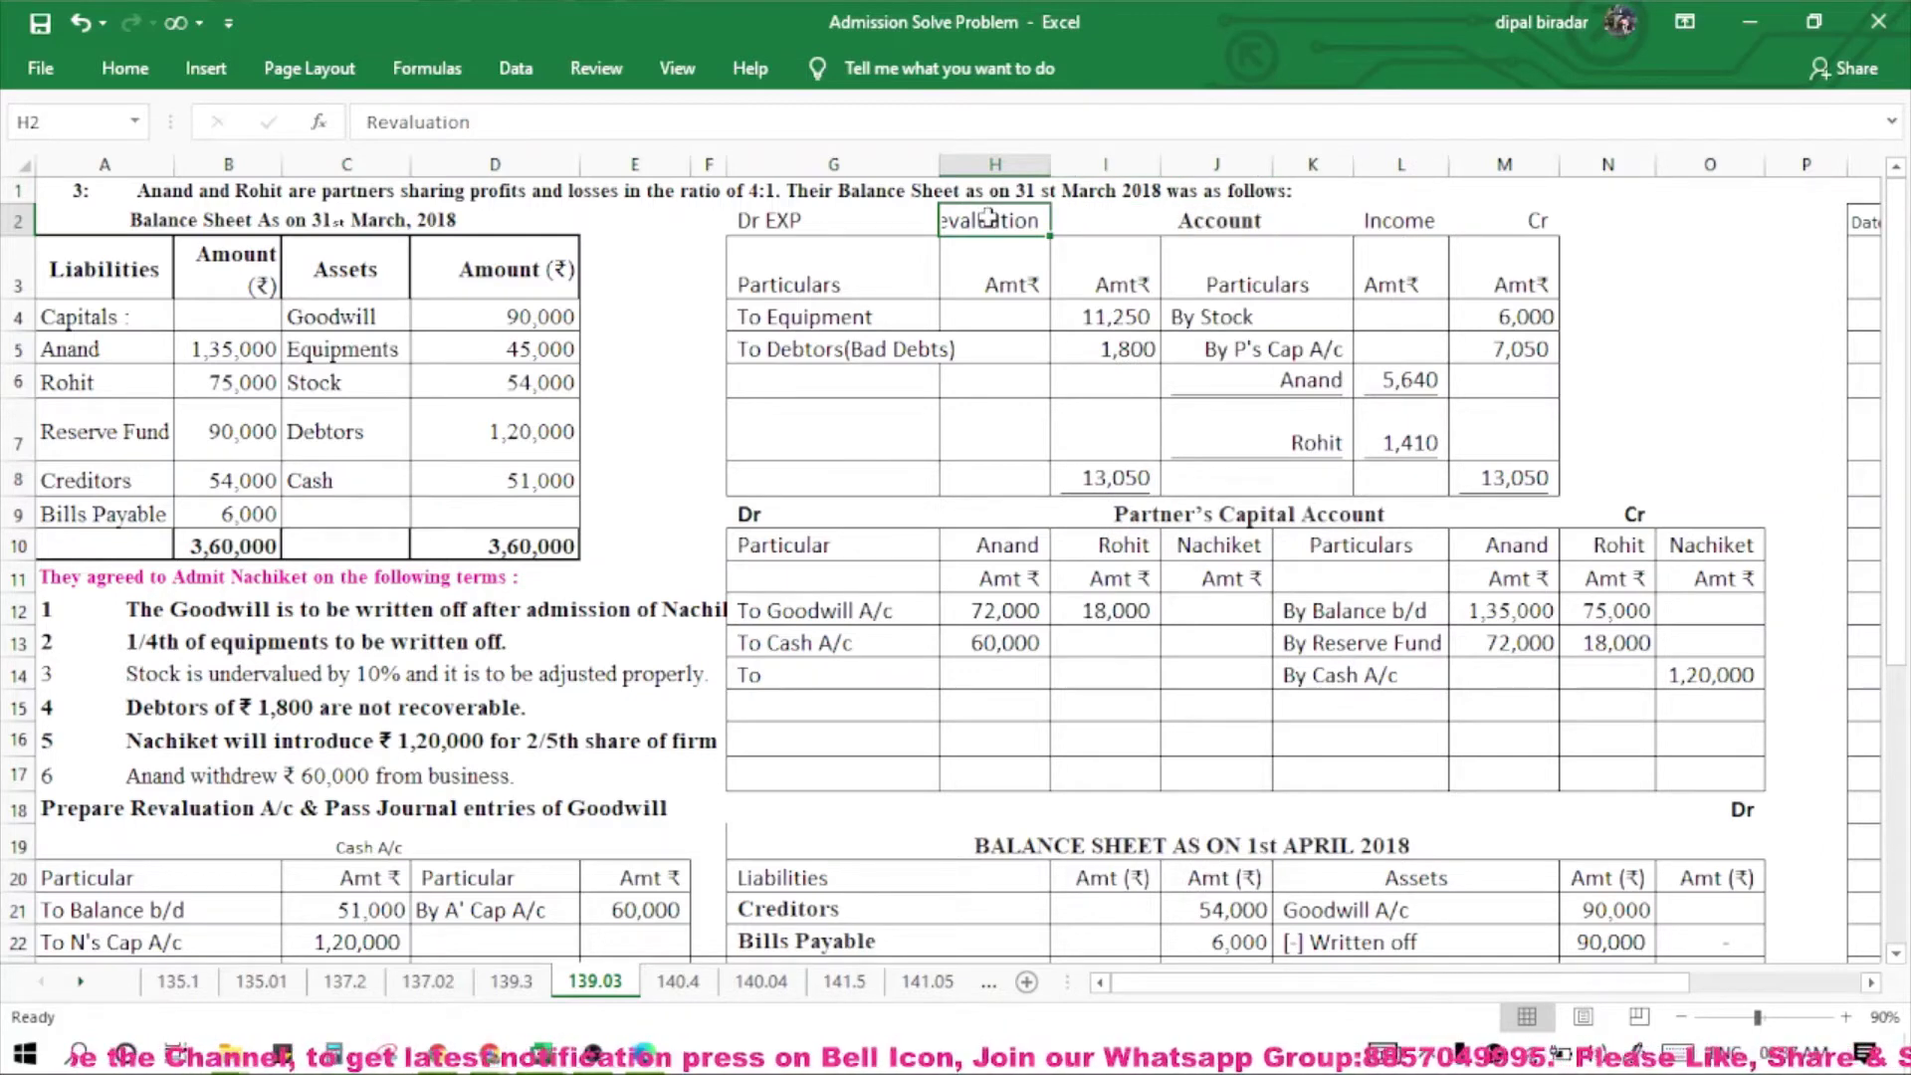
{"action": "left_click_drag", "start_coordinate": [988, 217], "coordinate": [1069, 228]}
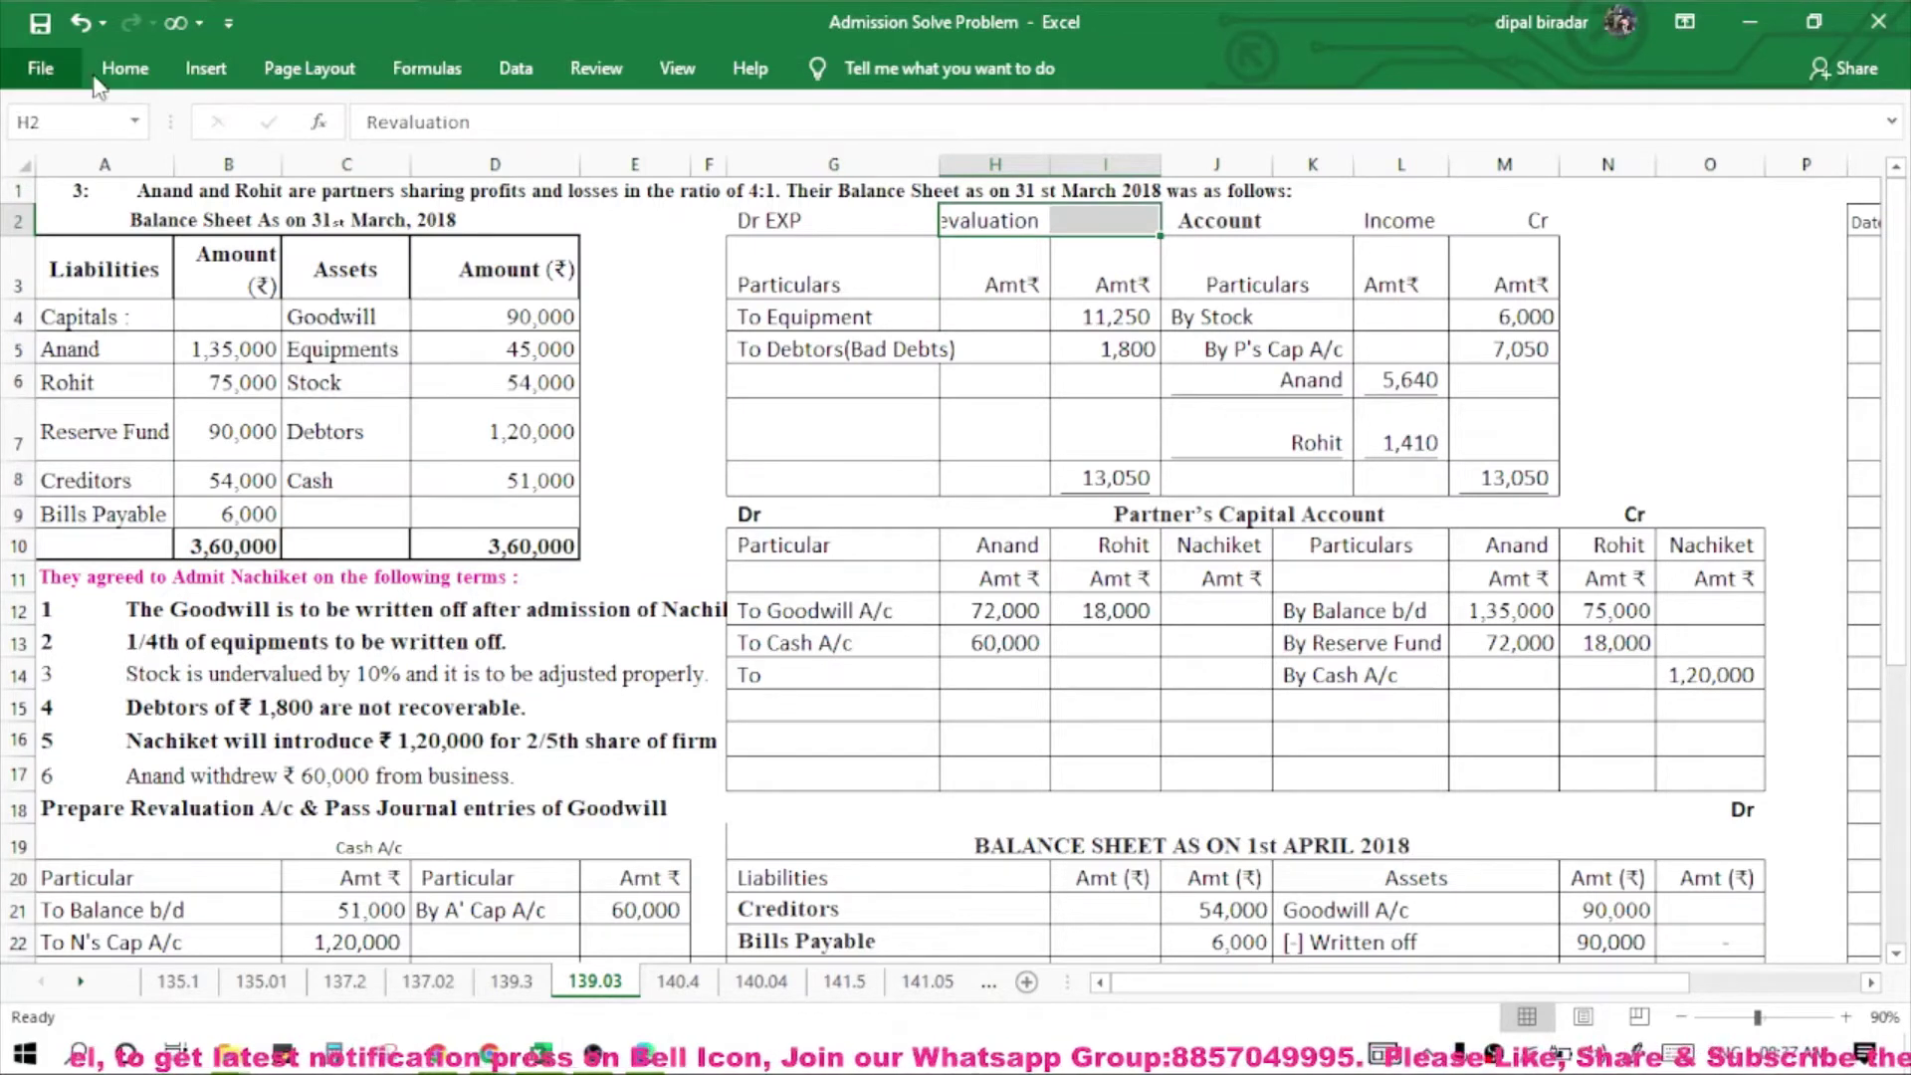
{"action": "left_click", "coordinate": [132, 74]}
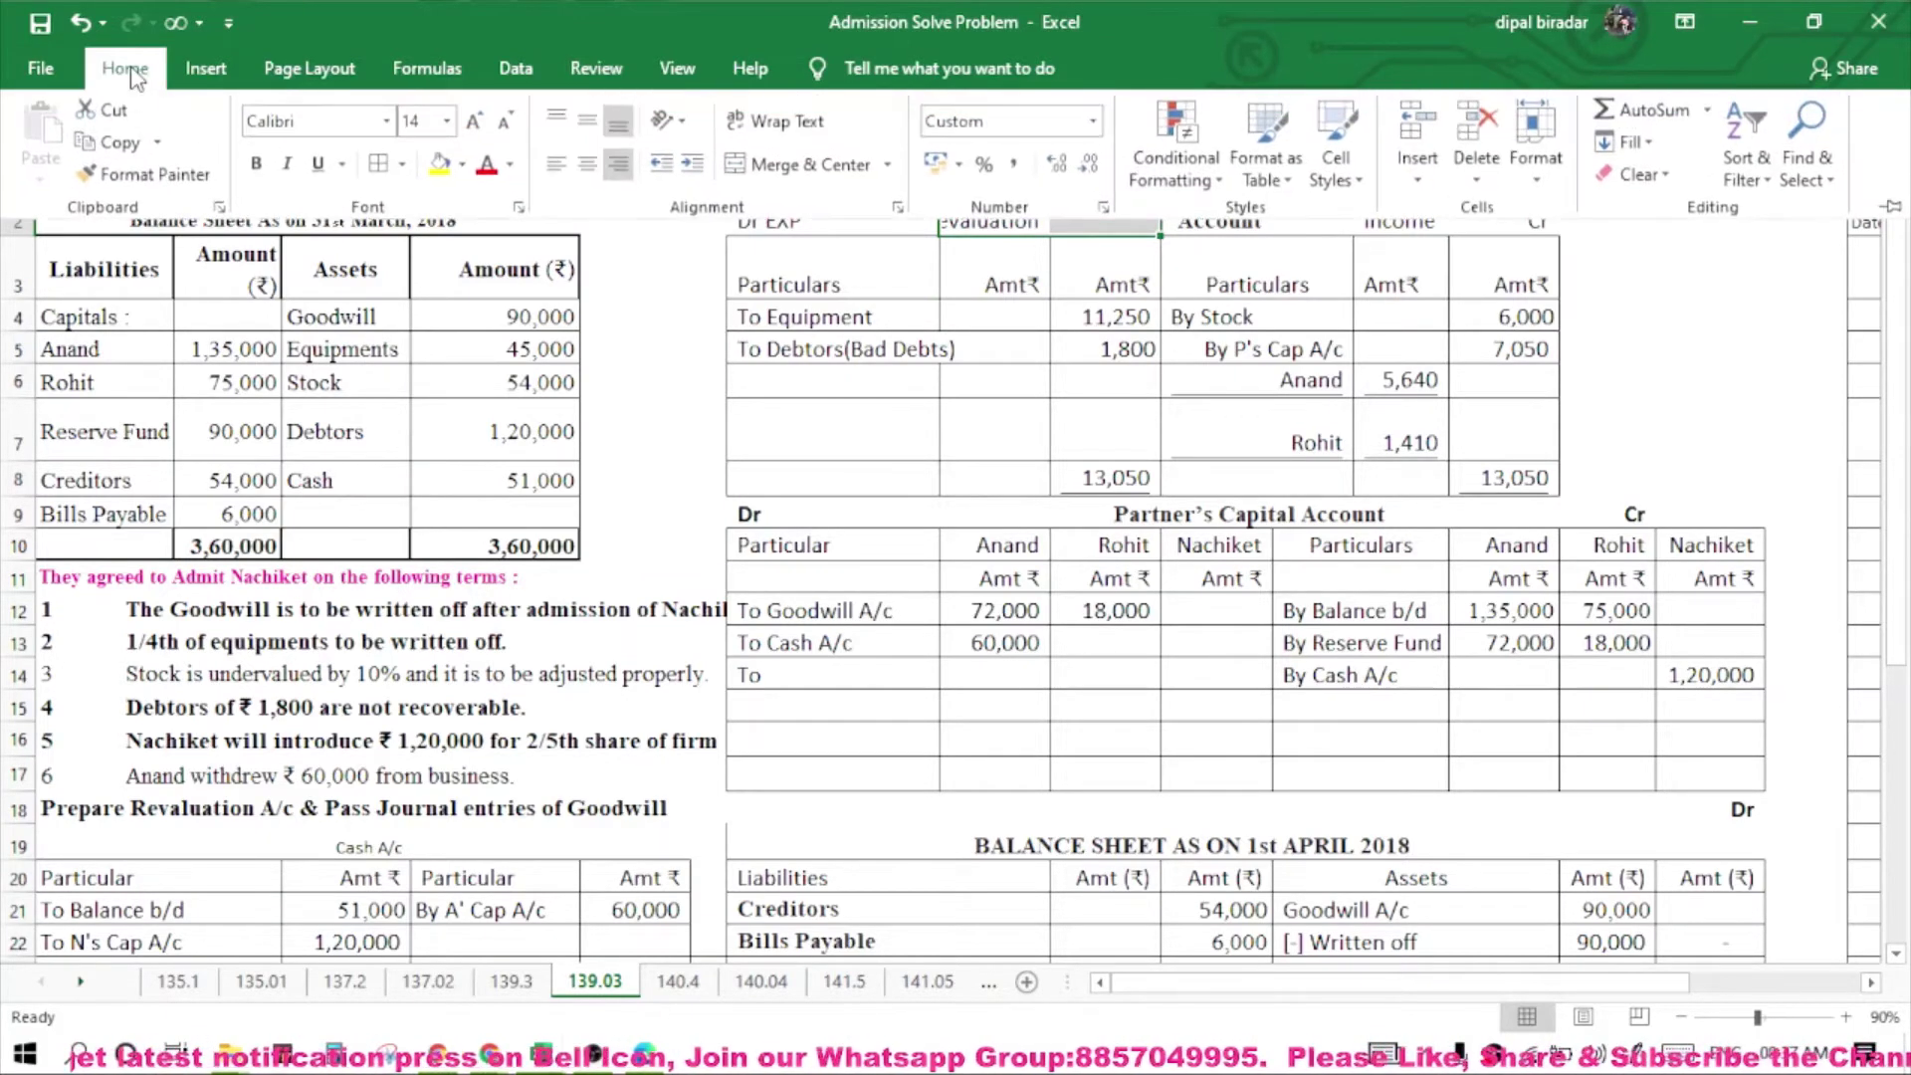
{"action": "left_click", "coordinate": [748, 161]}
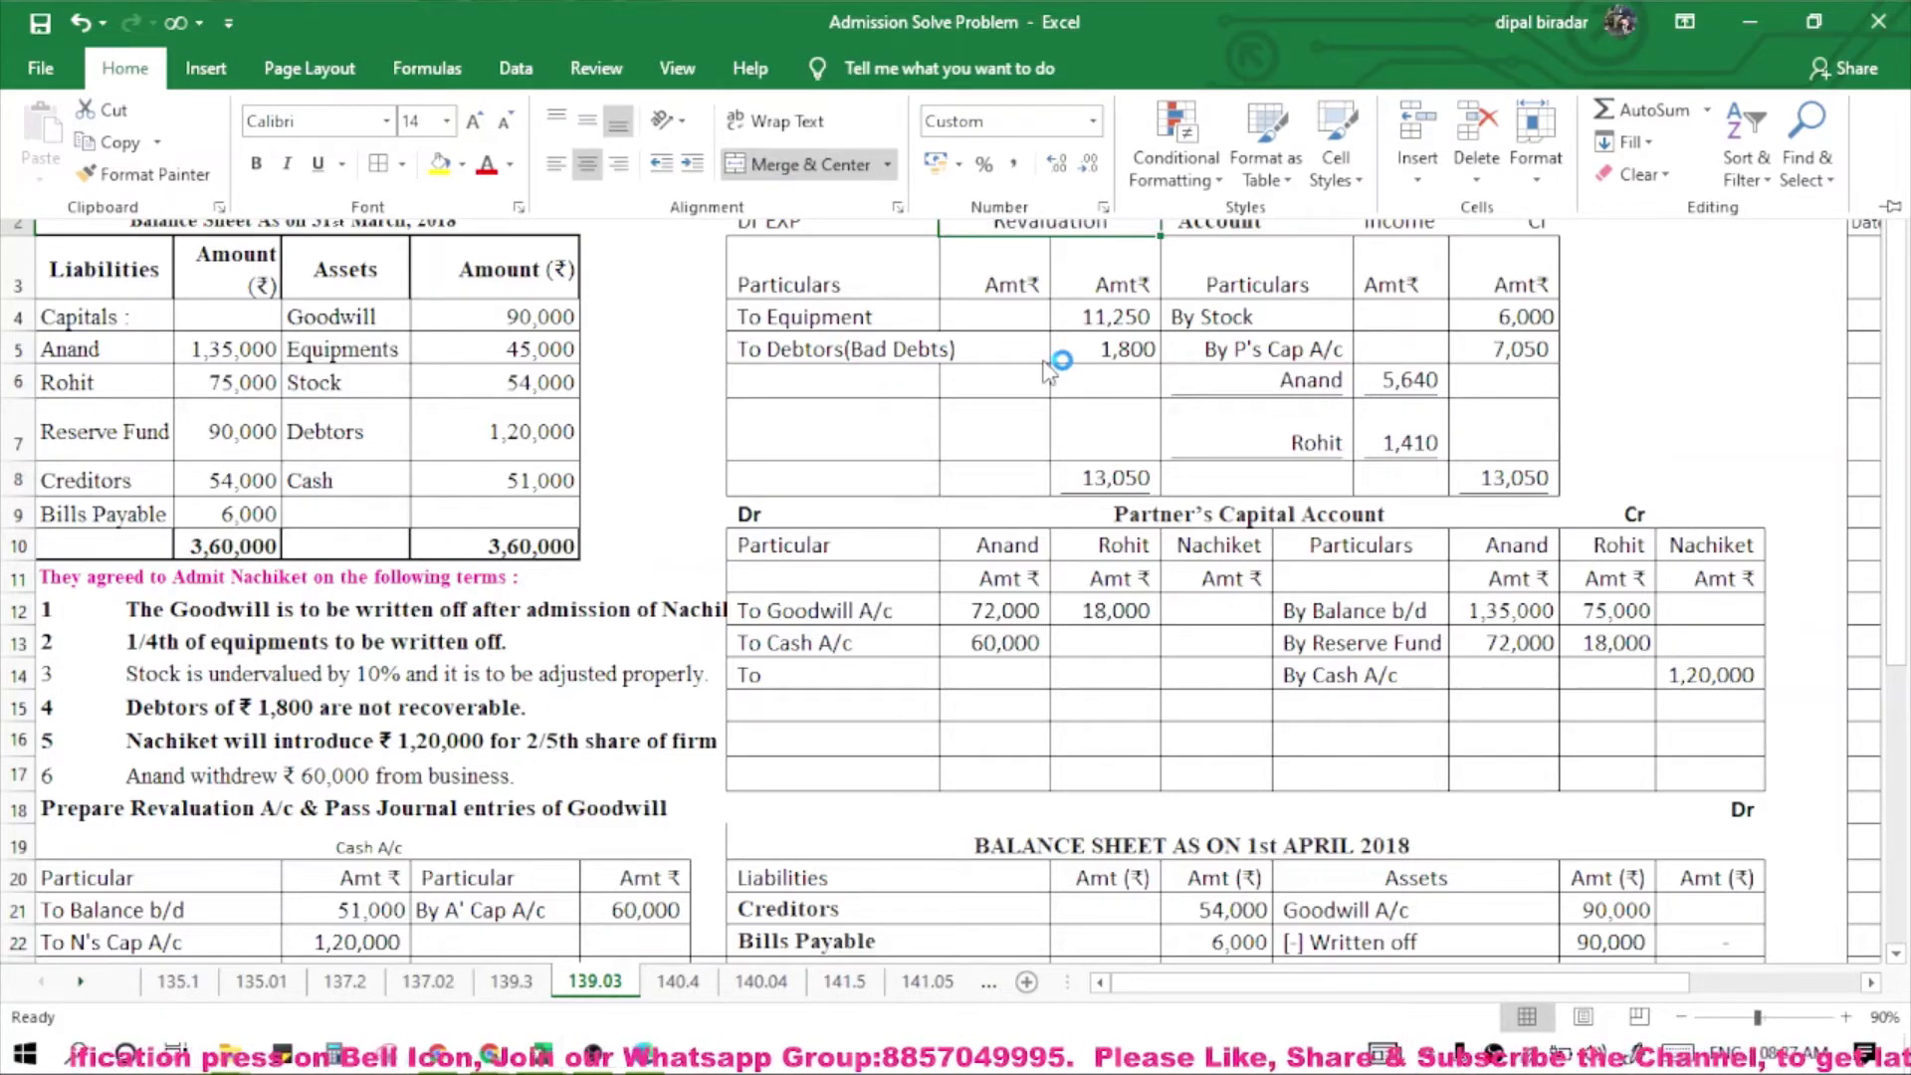
{"action": "left_click", "coordinate": [1294, 271]}
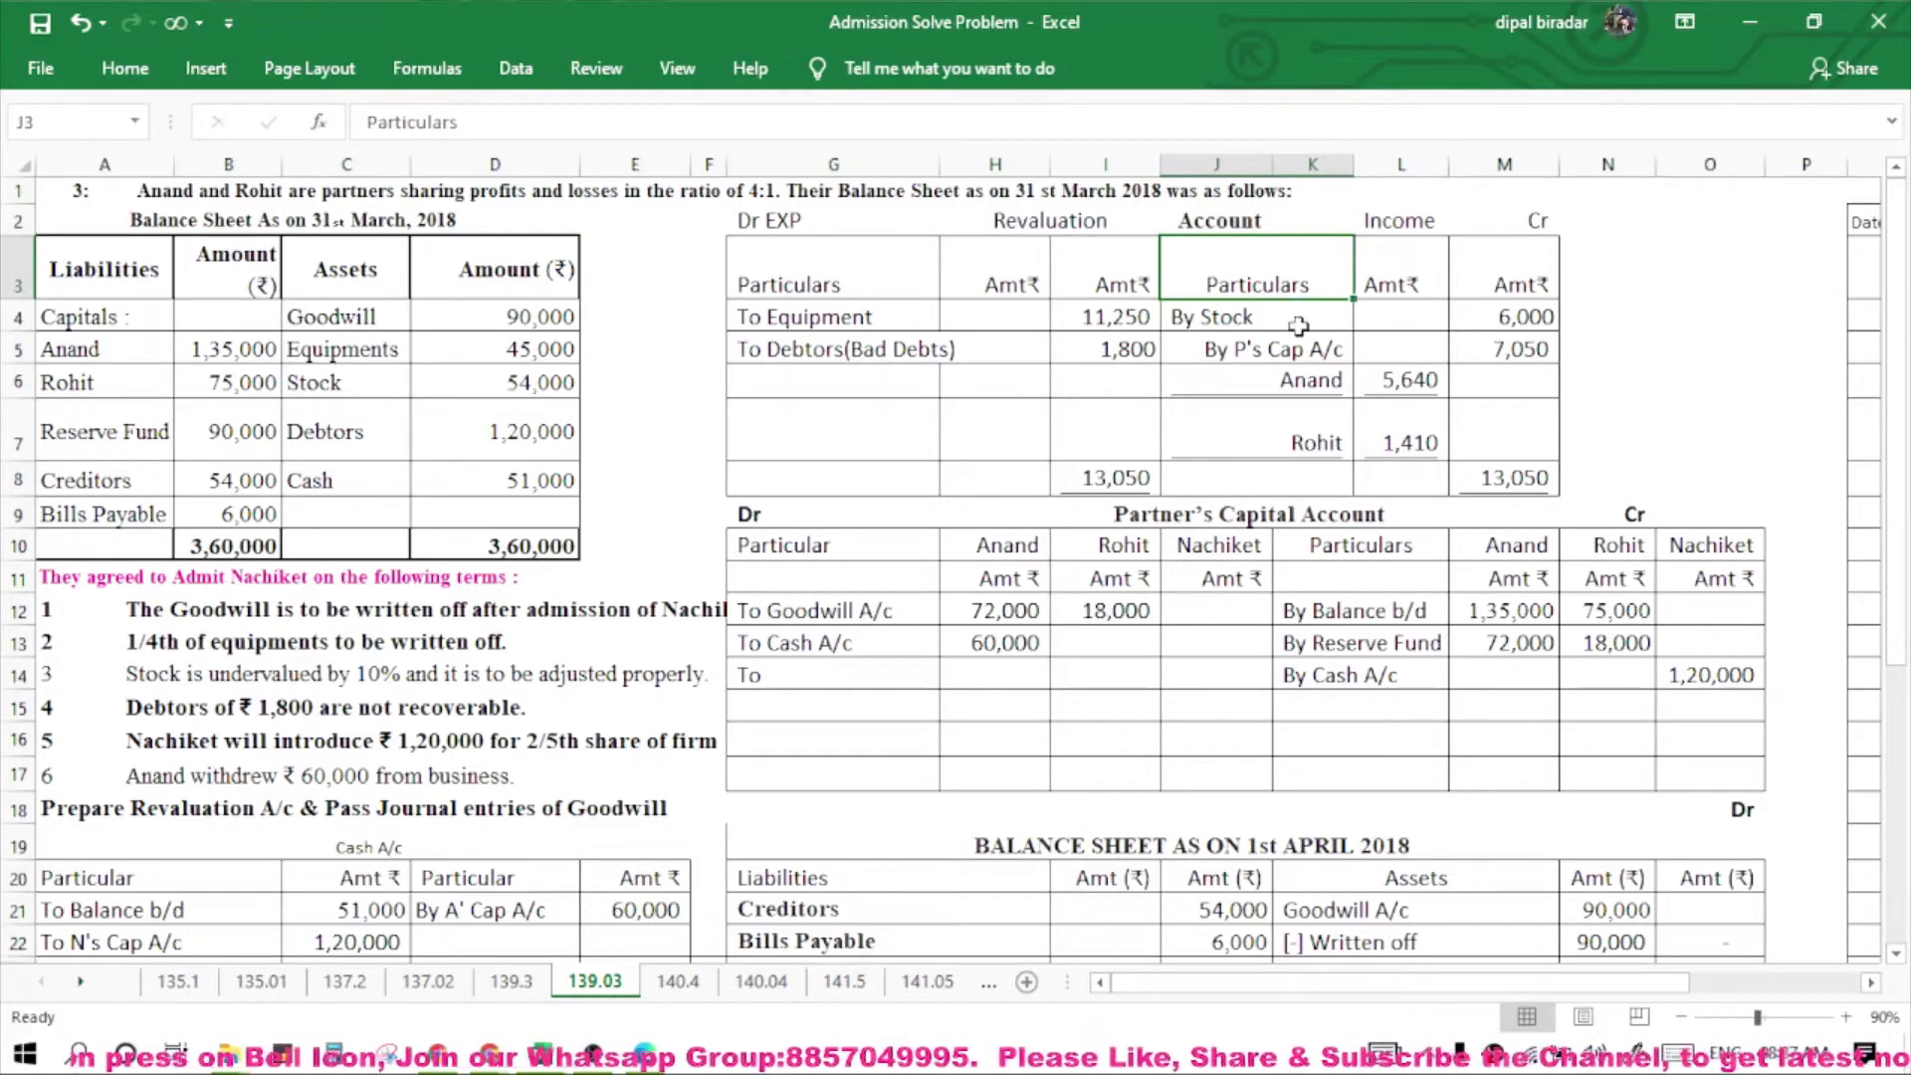
{"action": "left_click", "coordinate": [1119, 211]}
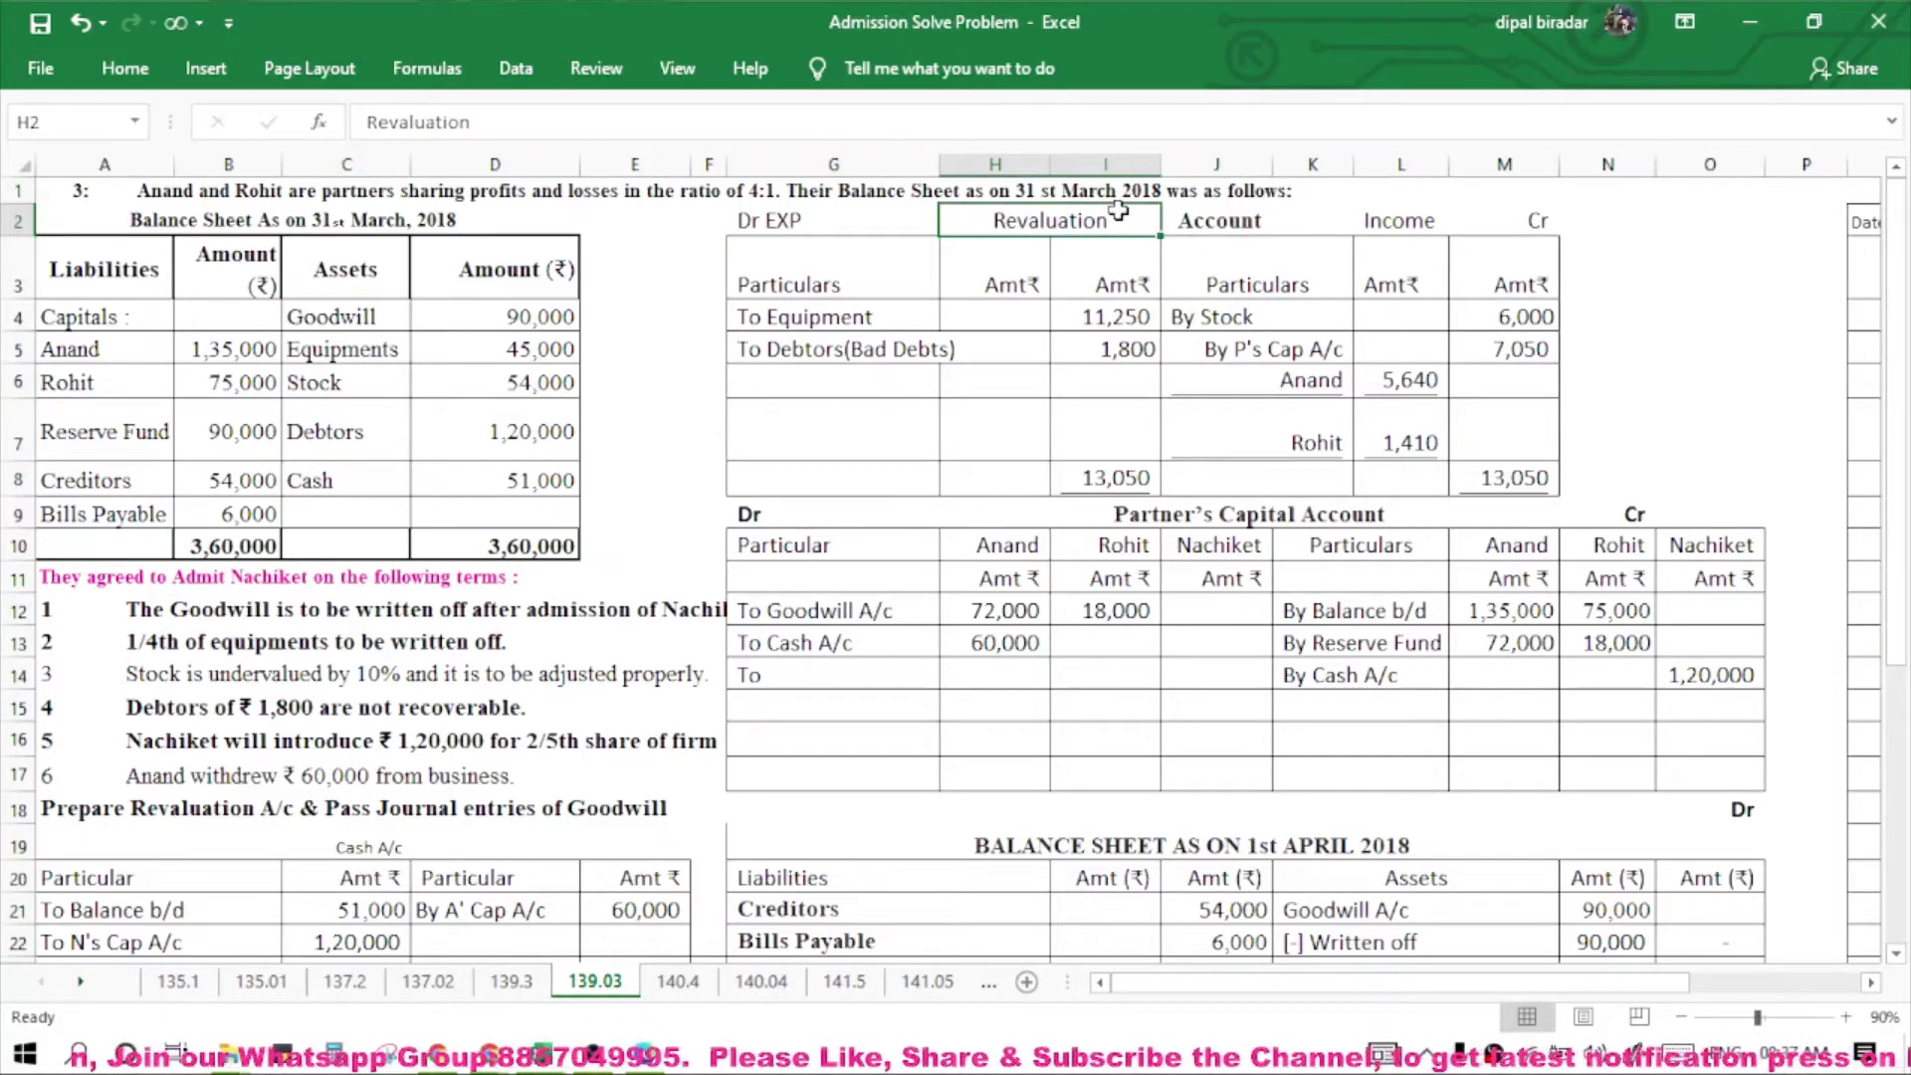
Complete the debit label in G14 of the Partner's Capital Account as "To Revauation A/c".
{"action": "left_click", "coordinate": [870, 685]}
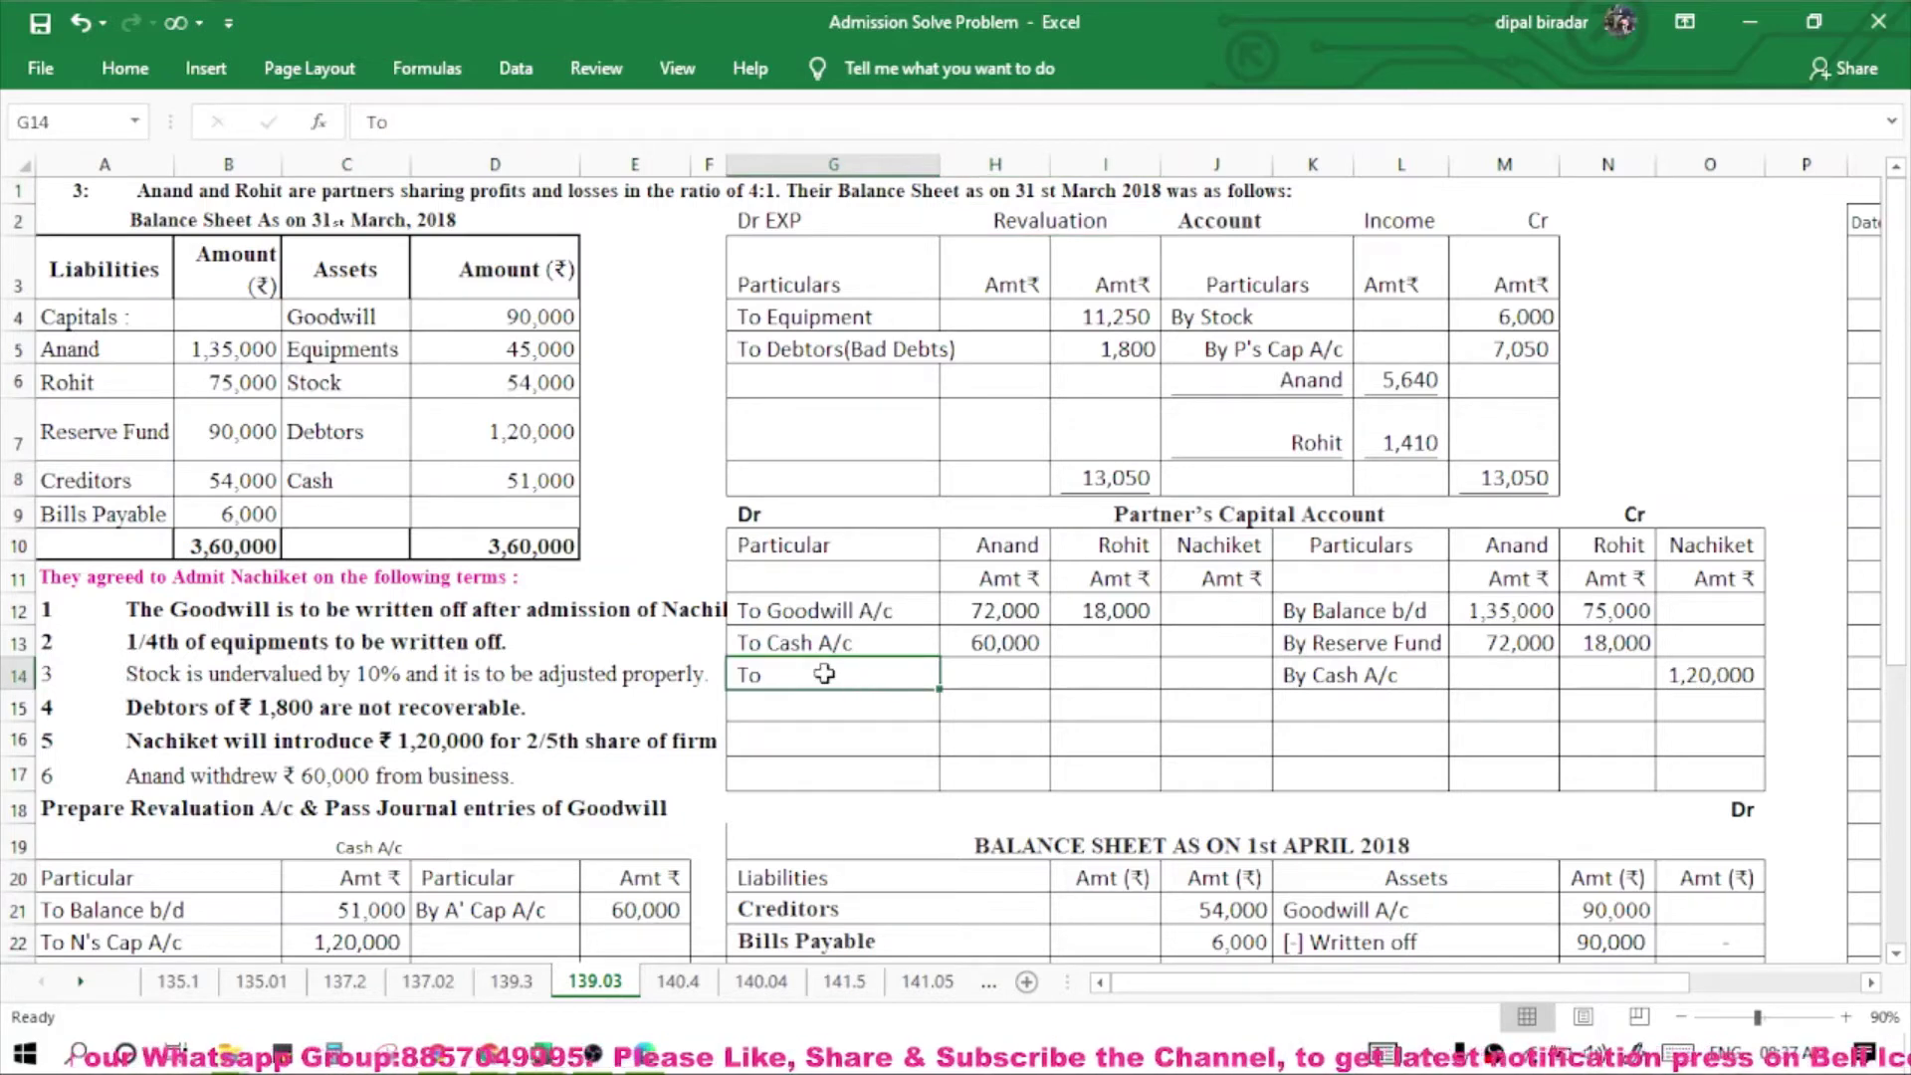
{"action": "double_click", "coordinate": [824, 674]}
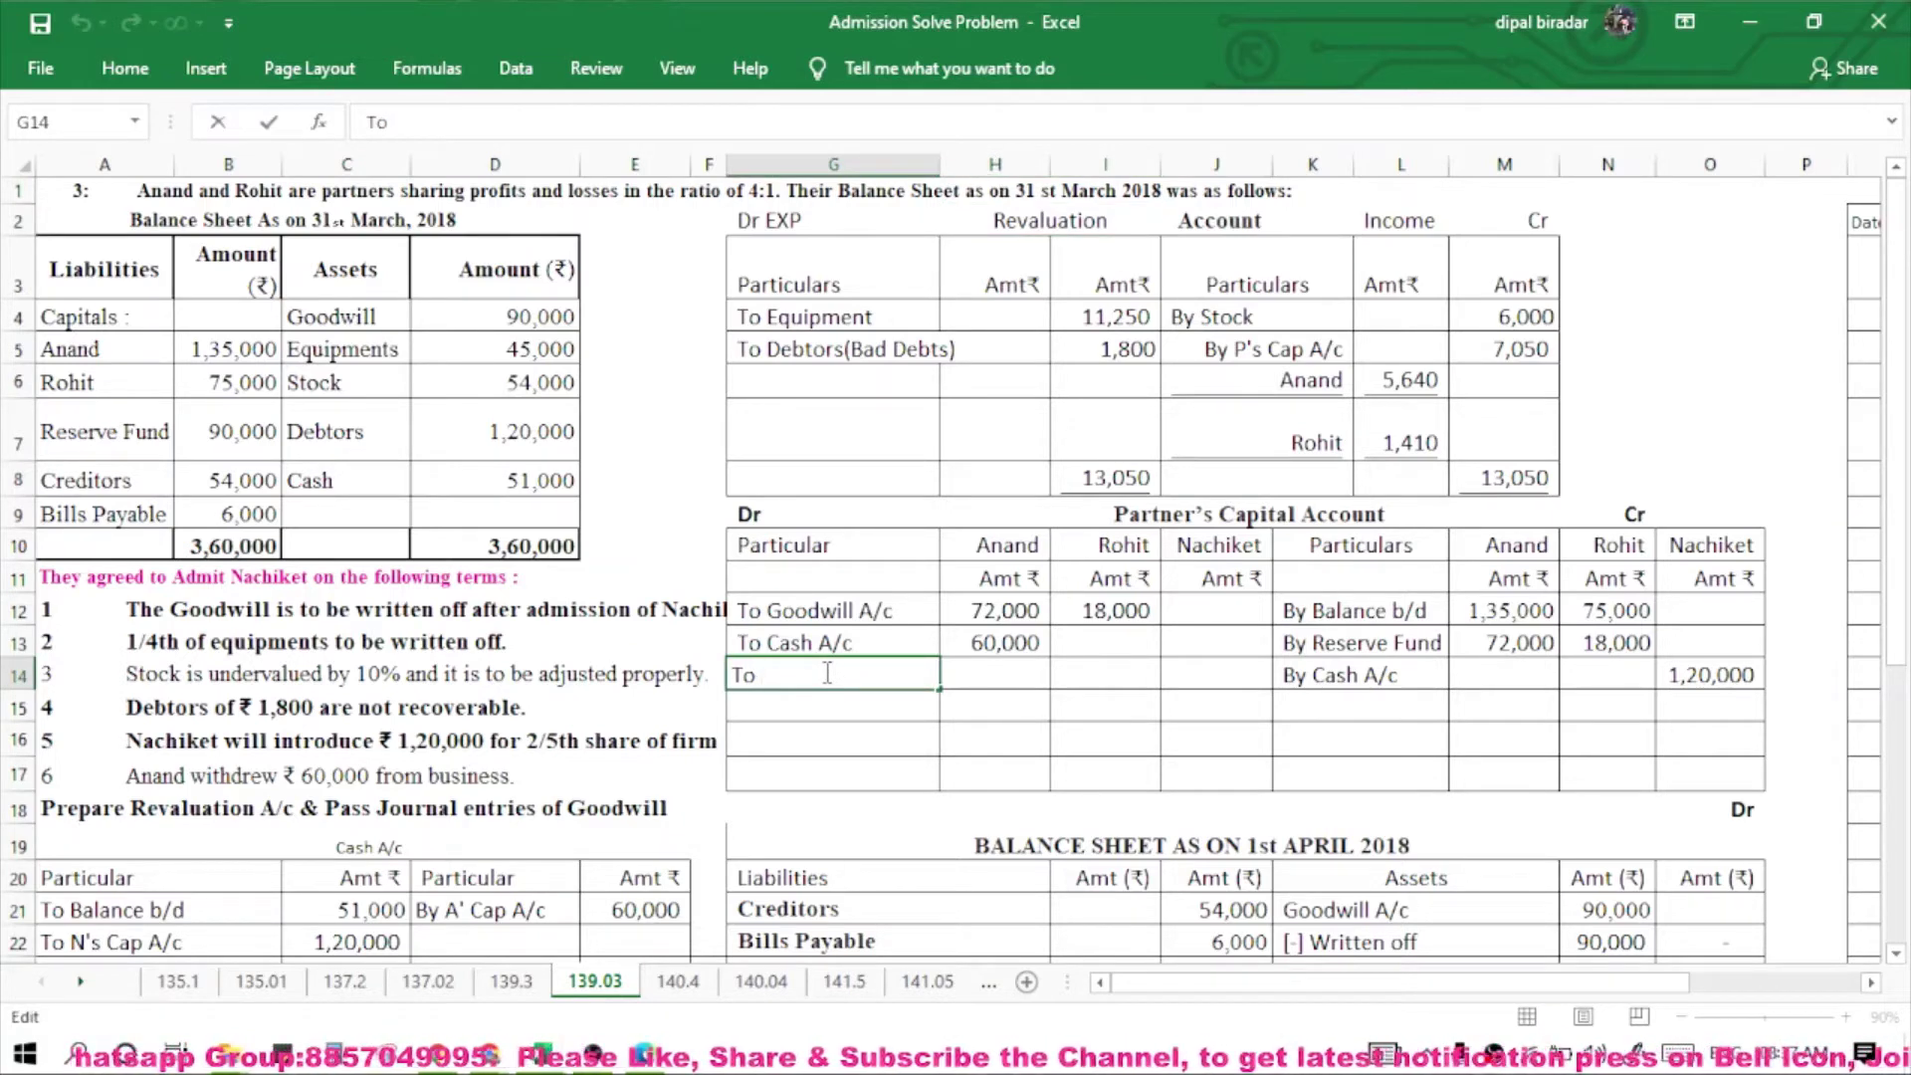
{"action": "type", "text": "Revauat"}
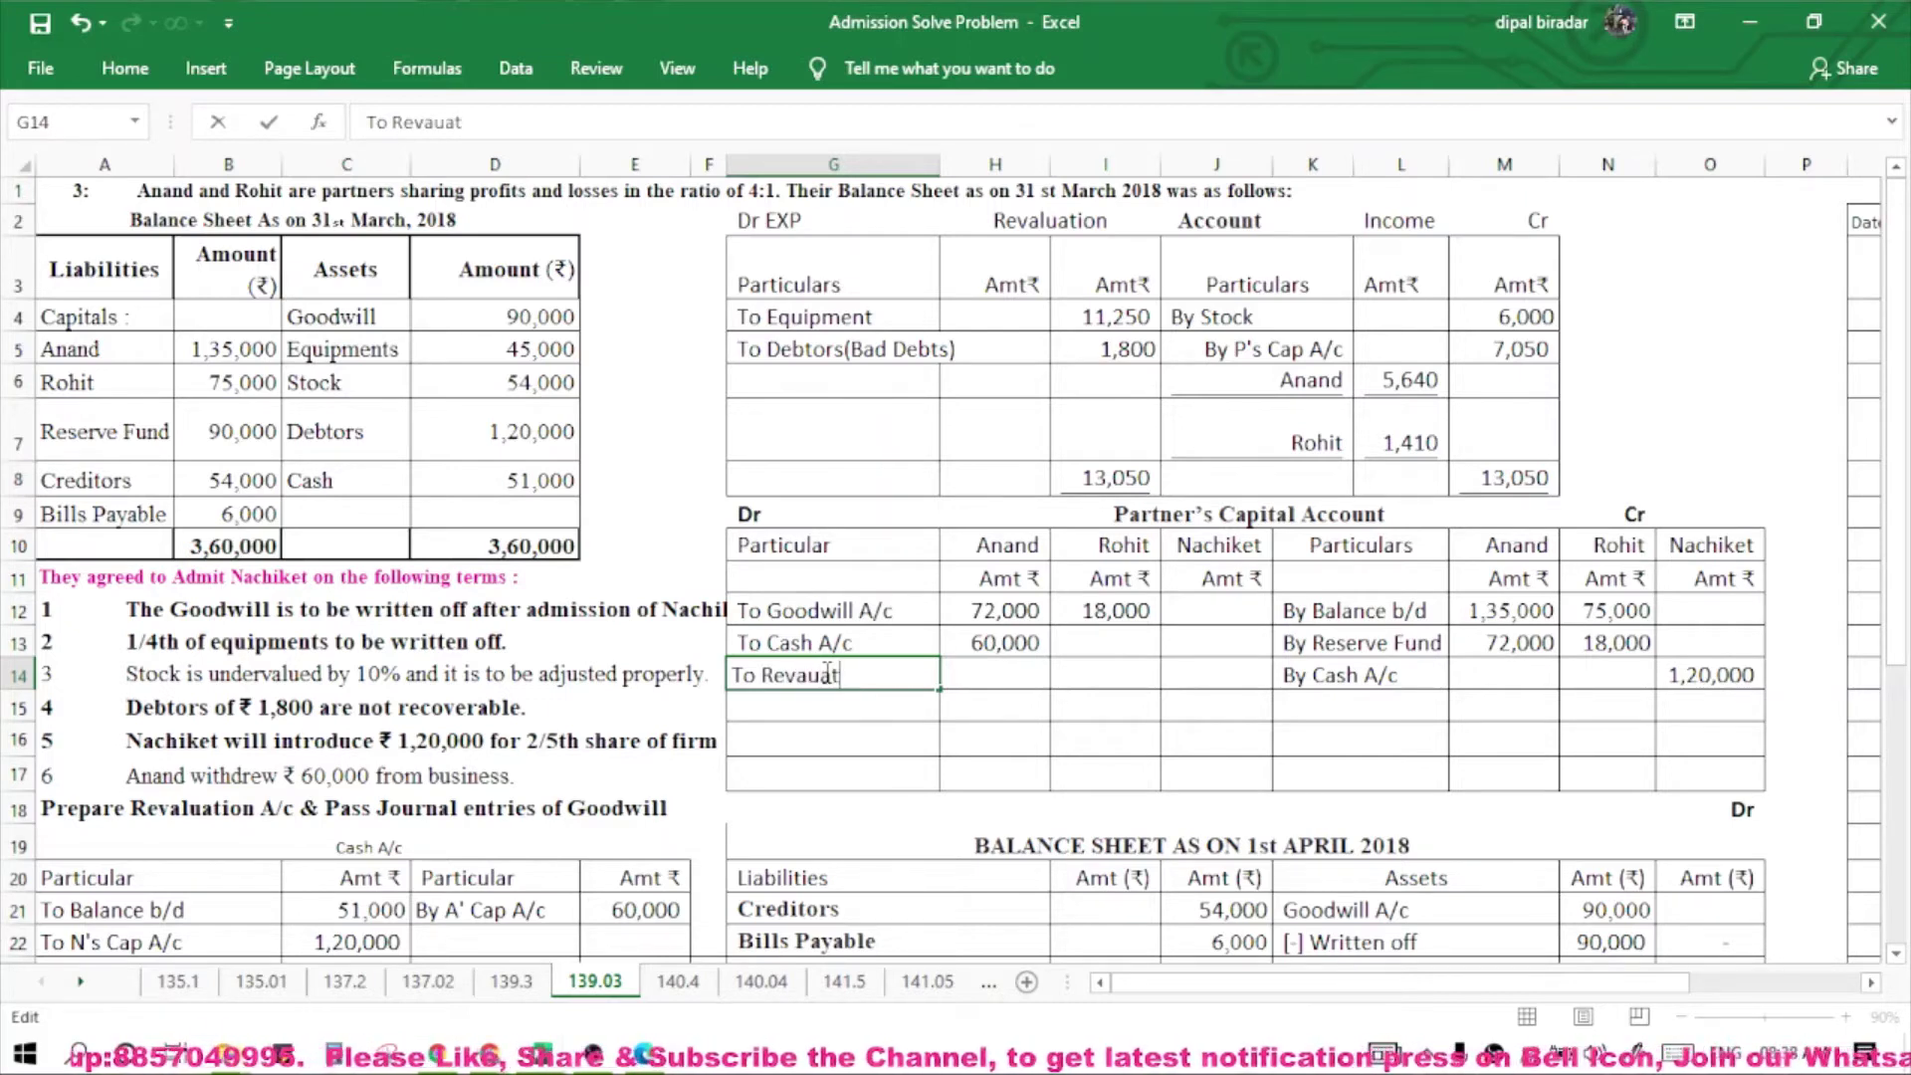
{"action": "type", "text": "ion A/c"}
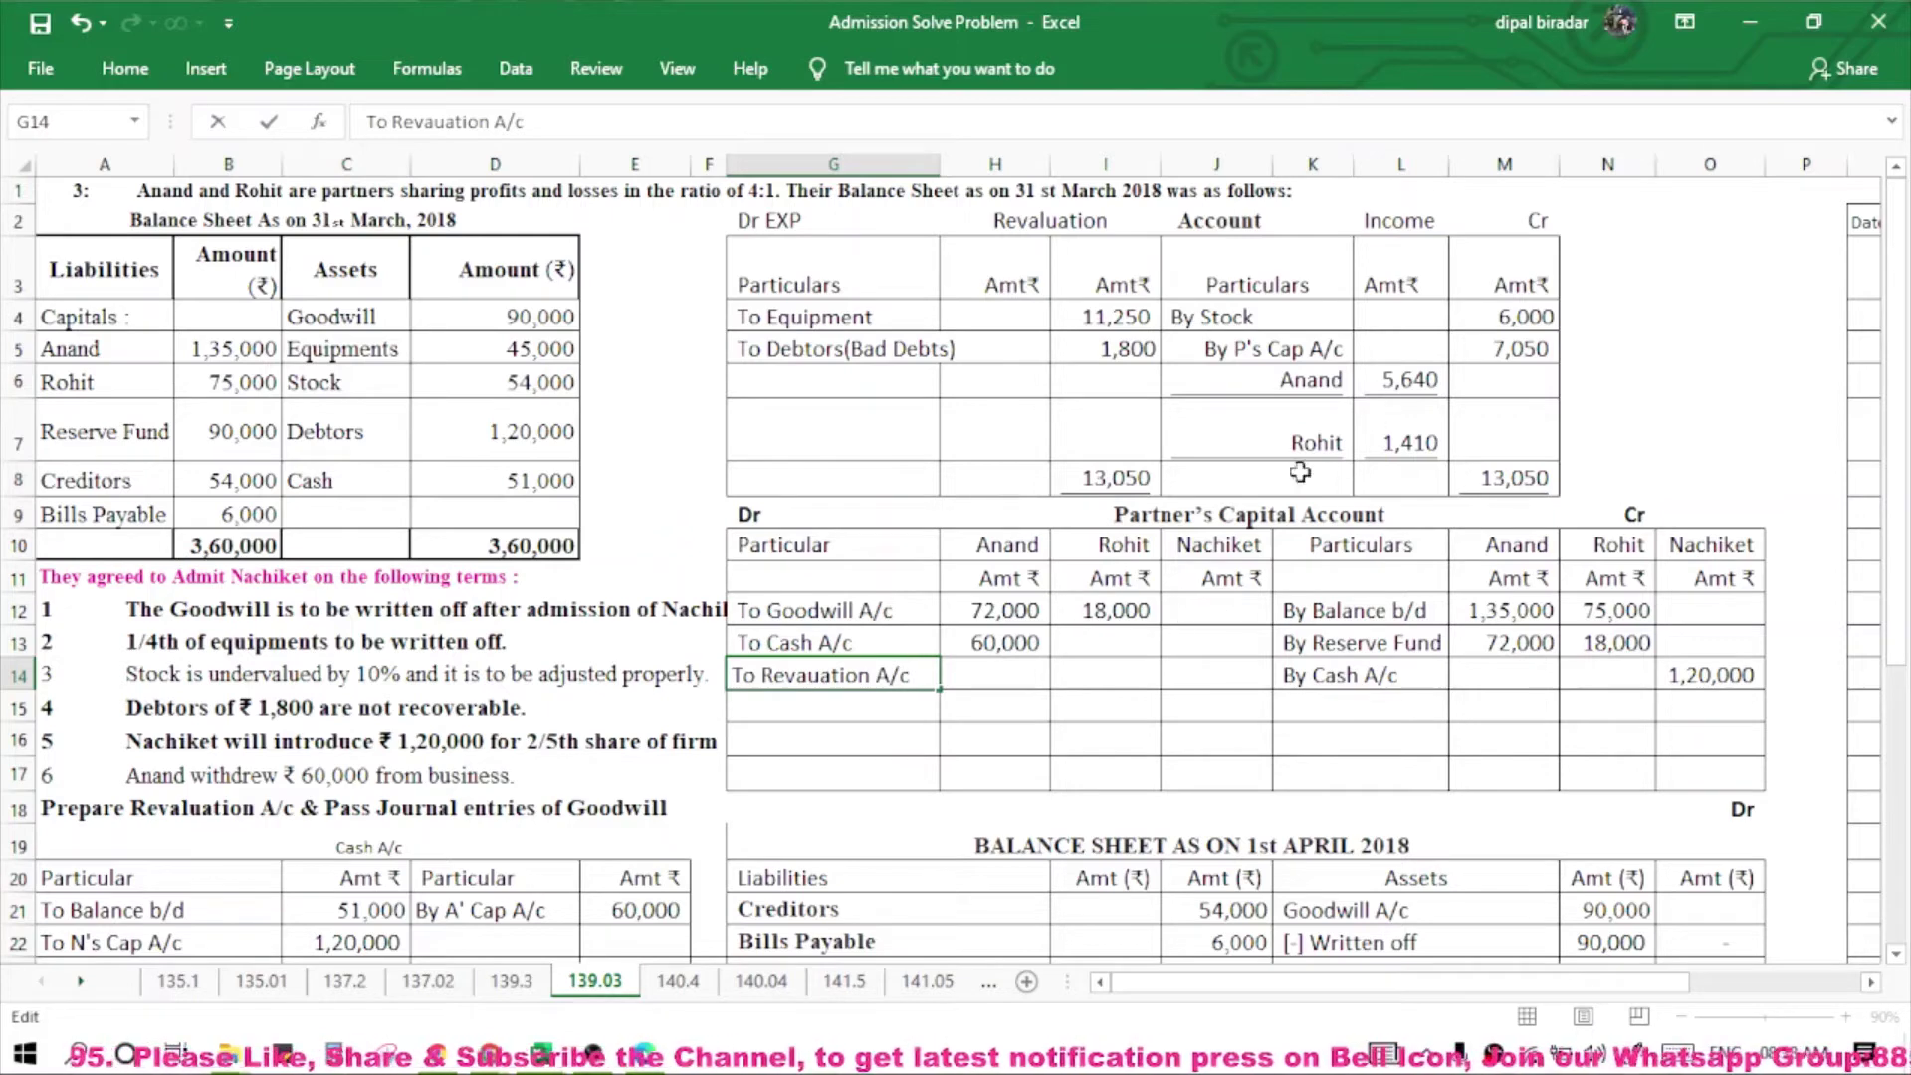
Copy the partners' revaluation shares from L6:L7, paste them transposed into H14:I14 and remove their underlines.
{"action": "left_click_drag", "start_coordinate": [1403, 385], "coordinate": [1421, 438]}
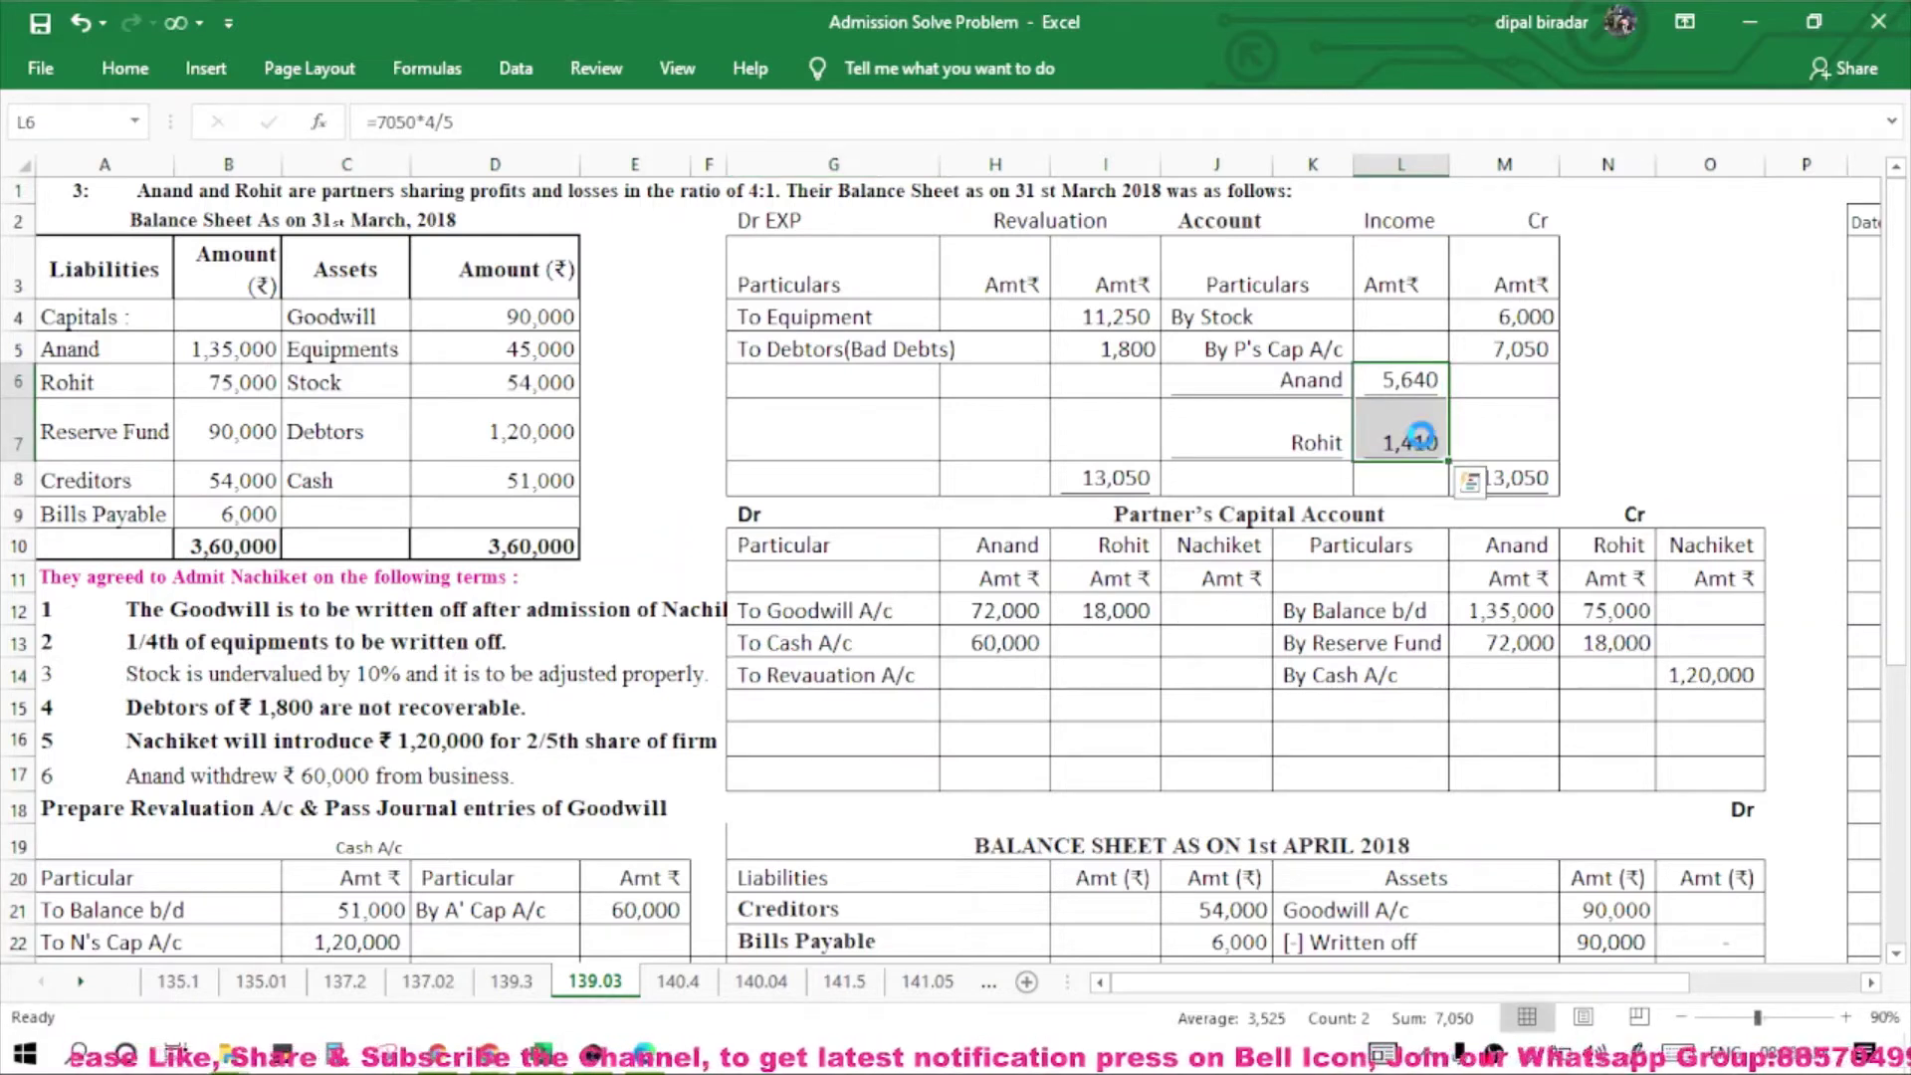
{"action": "key", "text": "ctrl+c"}
{"action": "right_click", "coordinate": [1019, 676]}
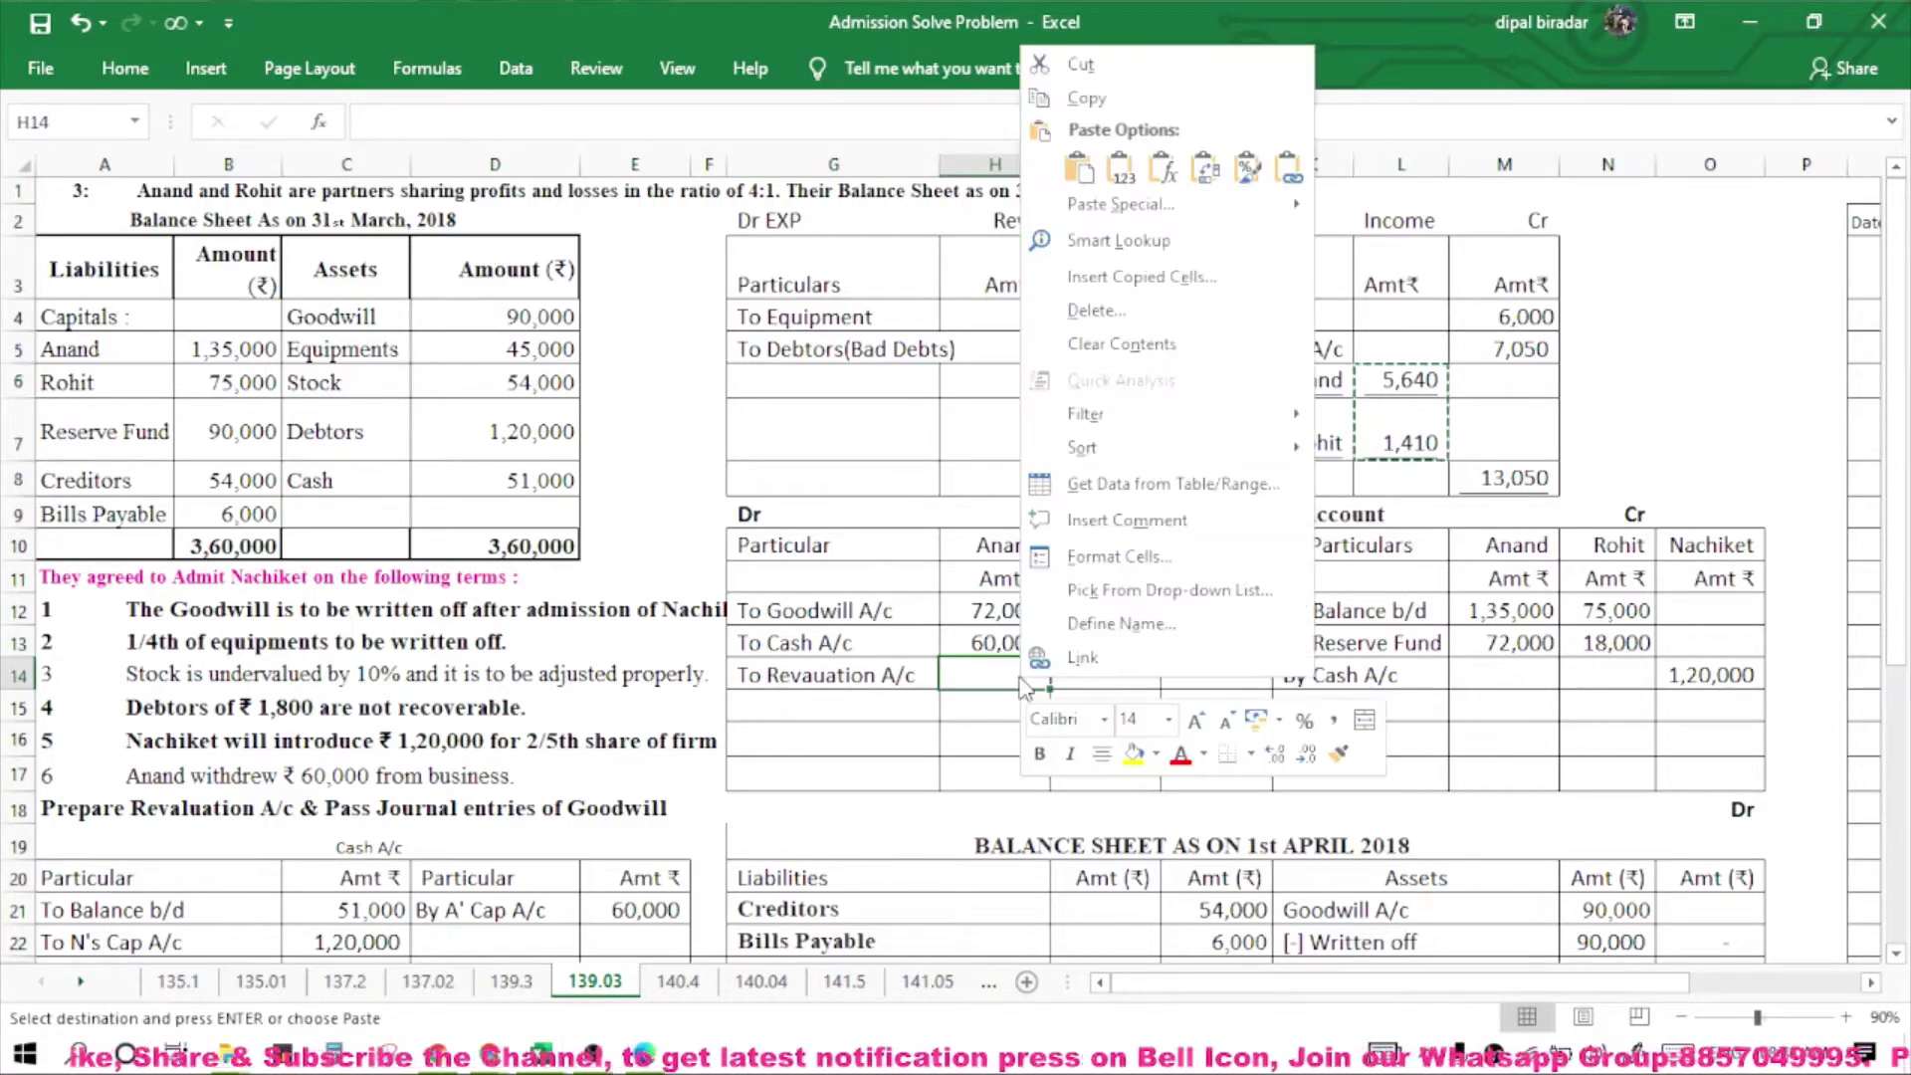
{"action": "left_click", "coordinate": [1206, 169]}
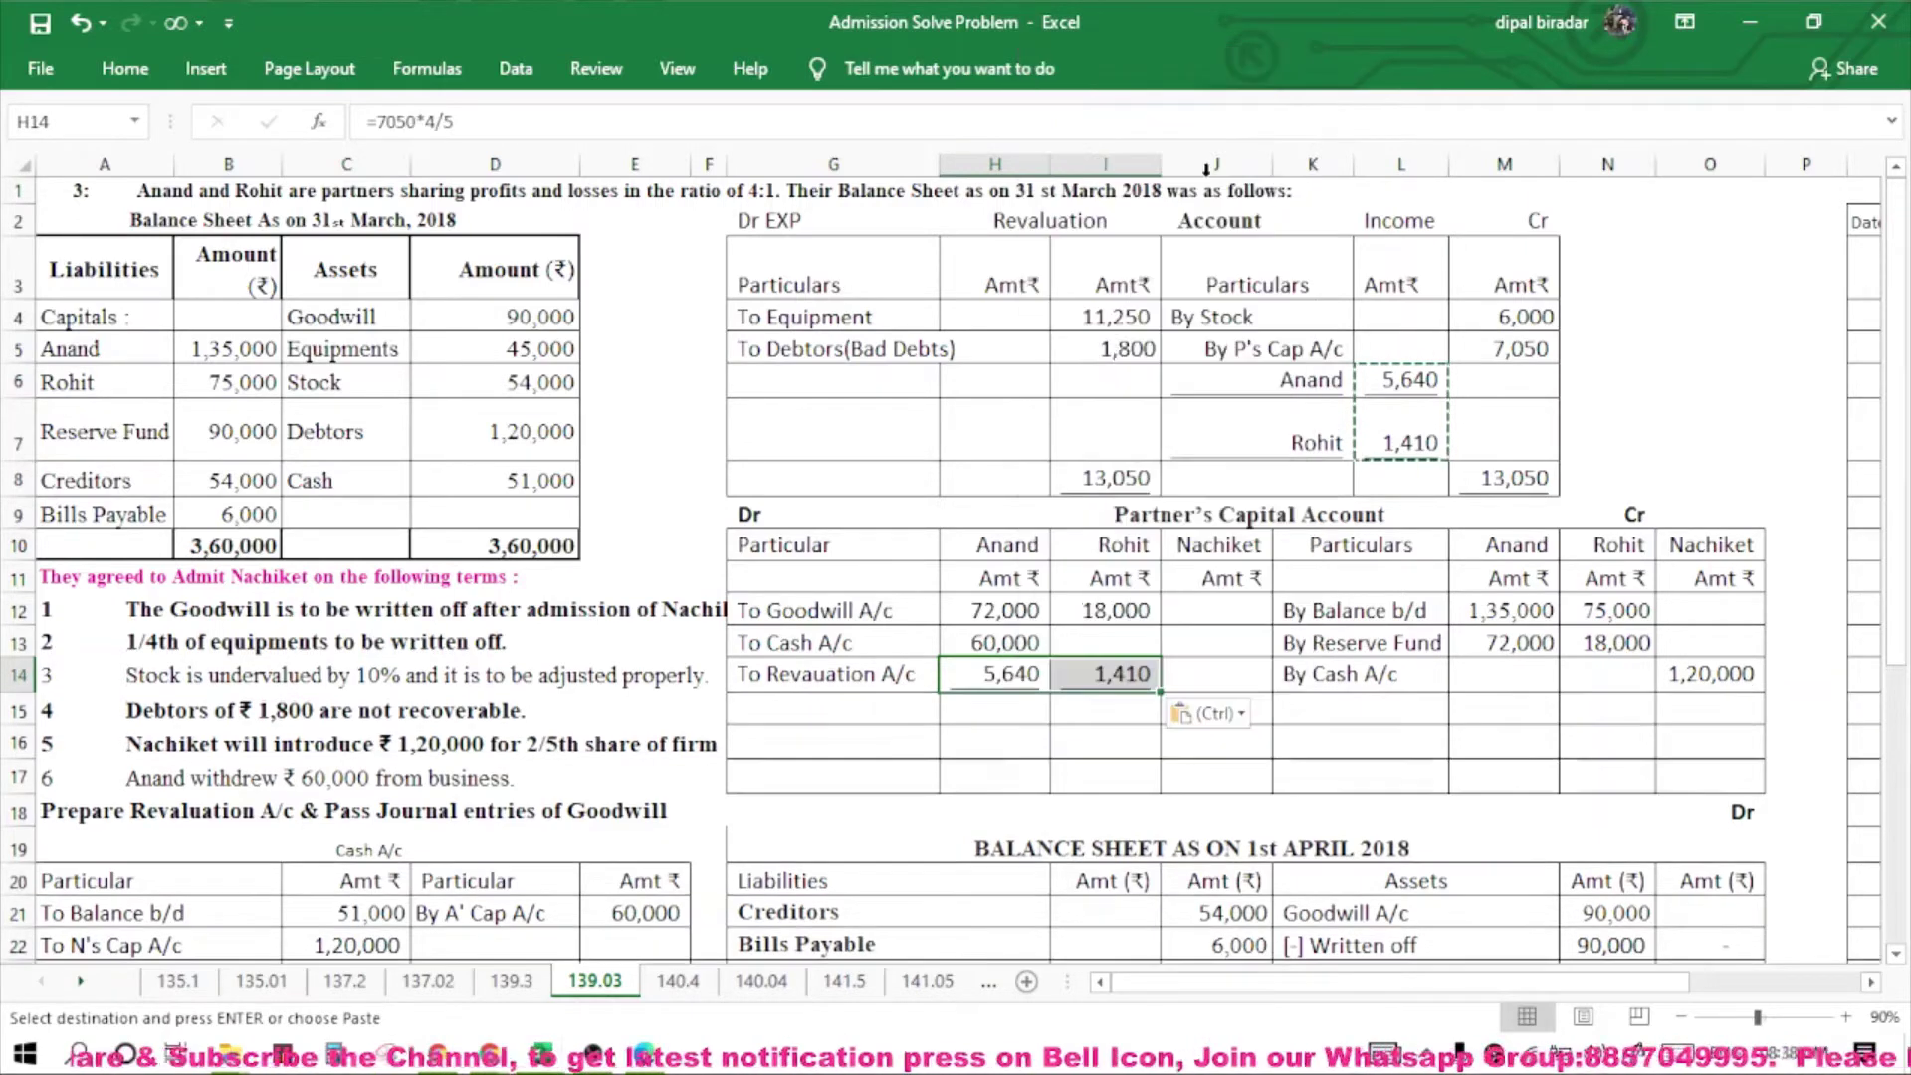
{"action": "left_click_drag", "start_coordinate": [1017, 676], "coordinate": [1095, 676]}
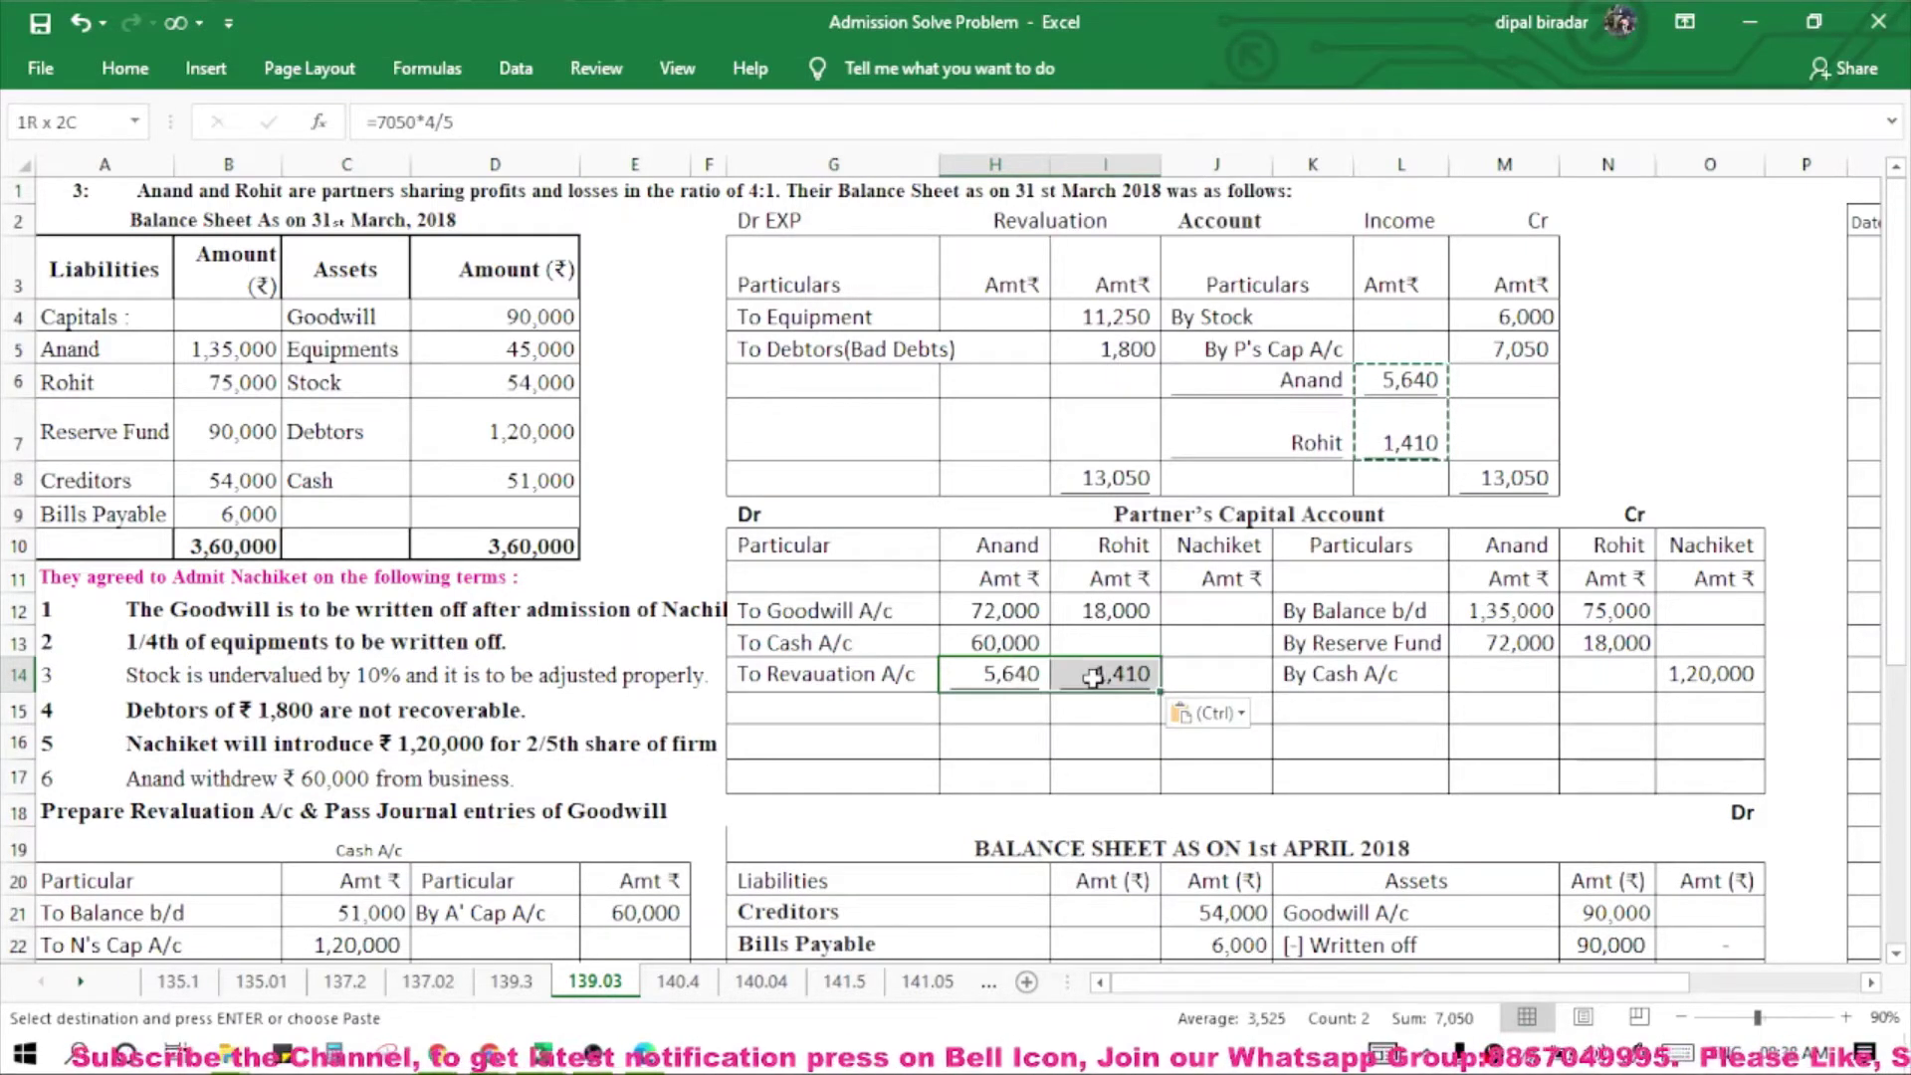
{"action": "key", "text": "Escape"}
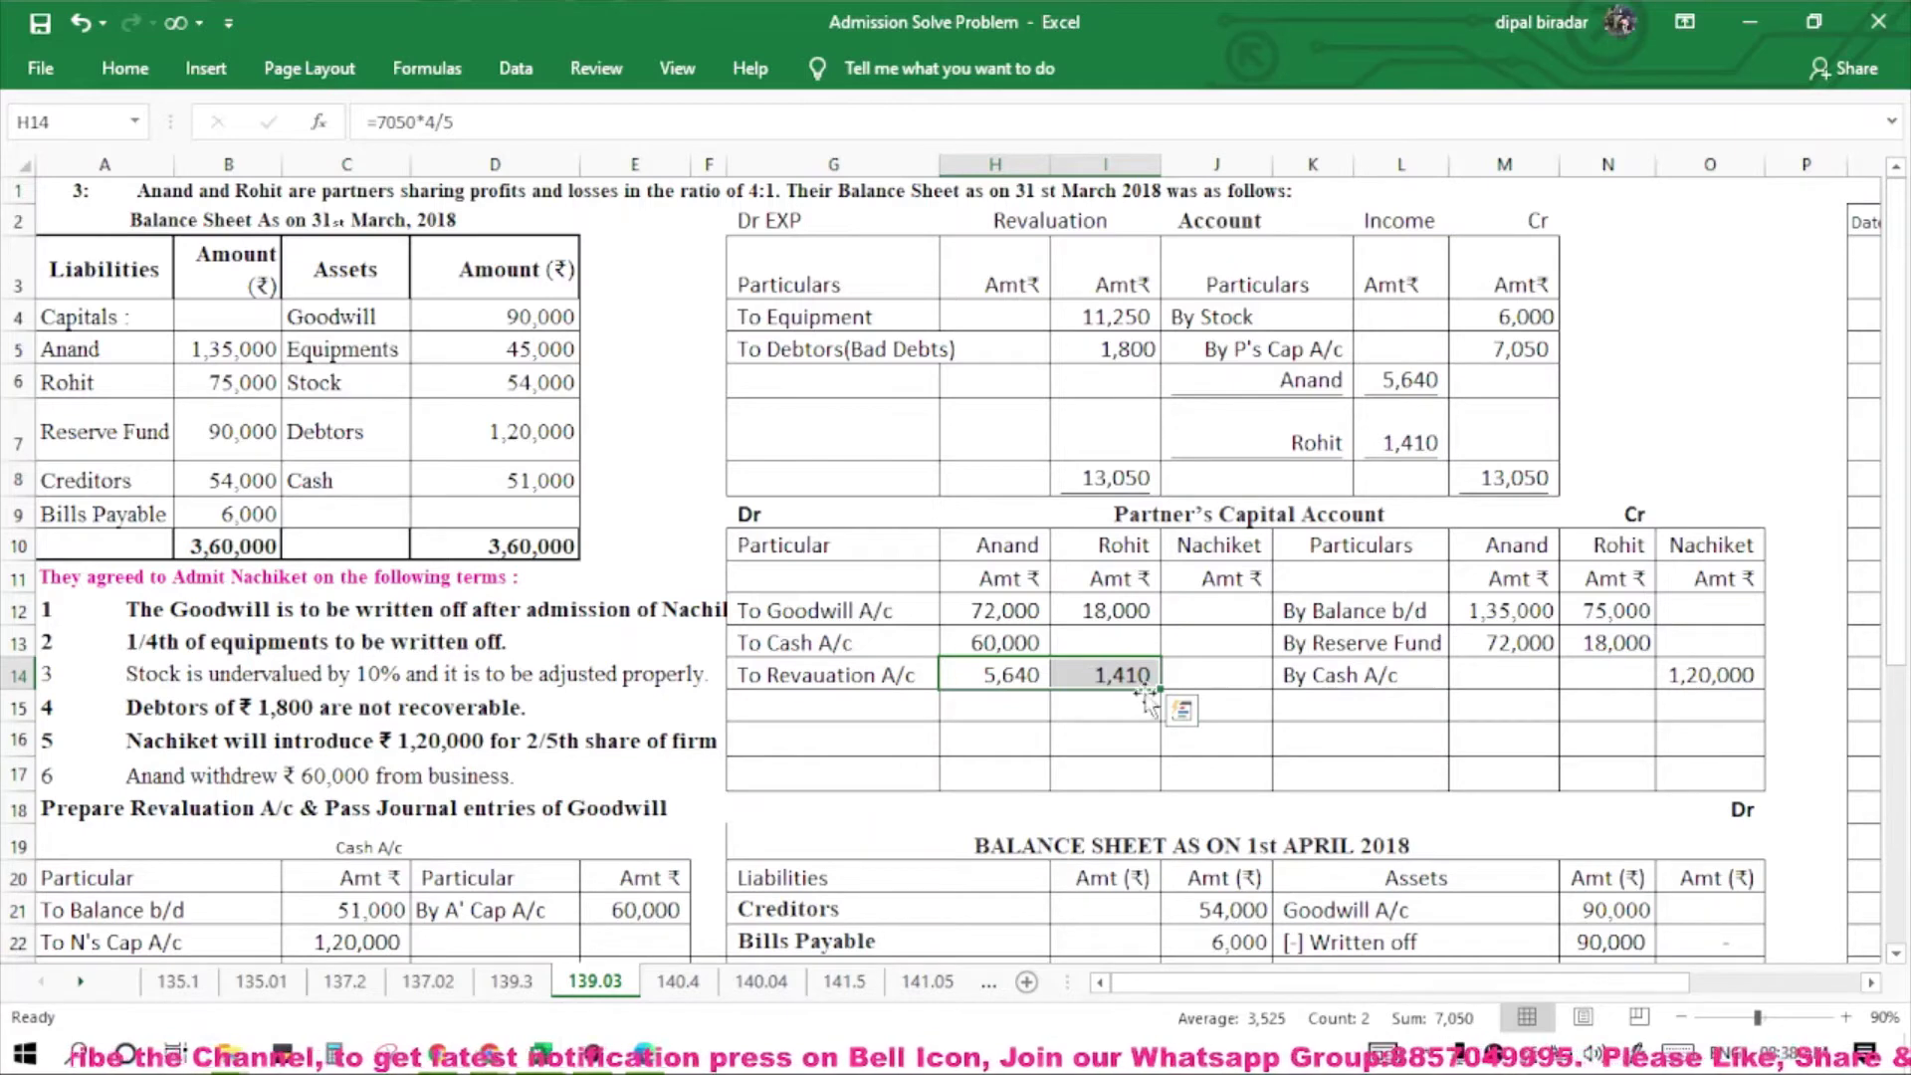
{"action": "left_click", "coordinate": [1358, 728]}
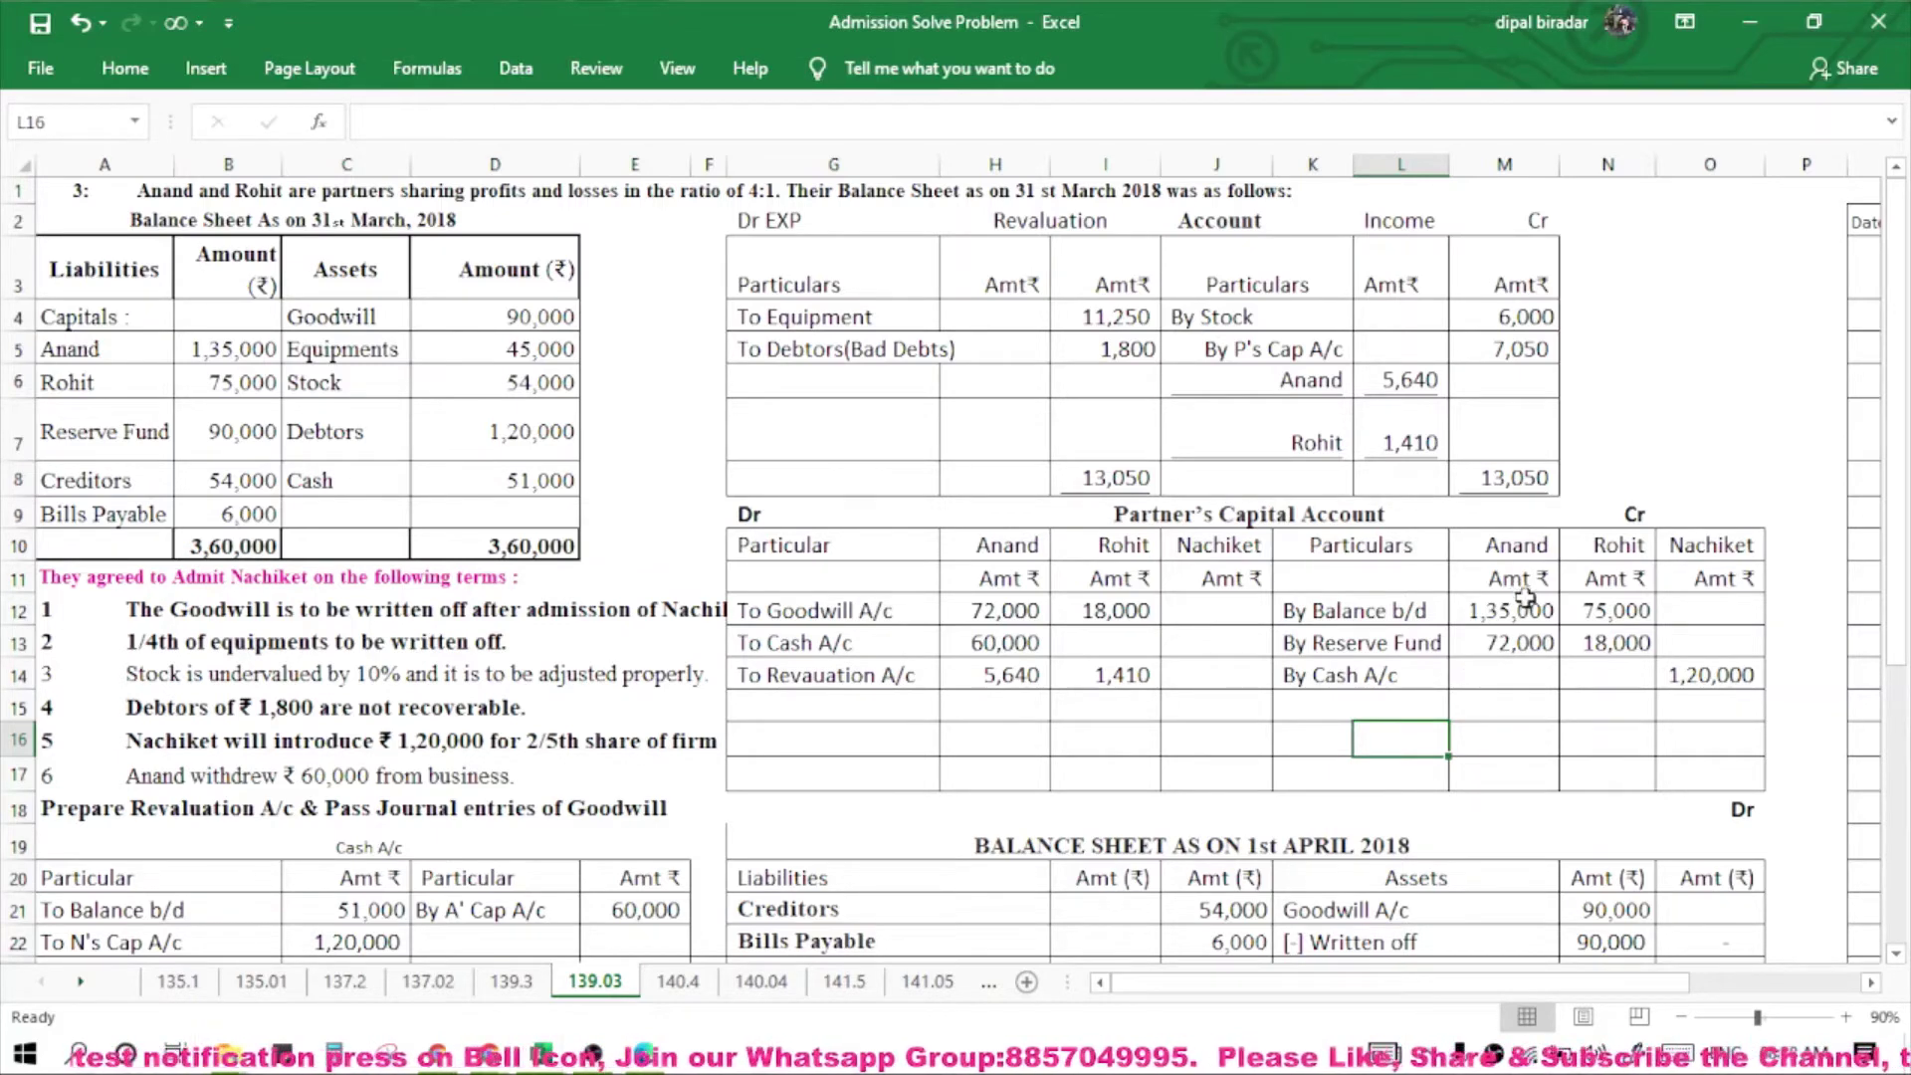
Enter the credit side totals of the Partner's Capital Account in row 17: 2,07,000 in M17, 93,000 in N17 and 1,20,000 in O17.
{"action": "left_click_drag", "start_coordinate": [1519, 597], "coordinate": [1543, 652]}
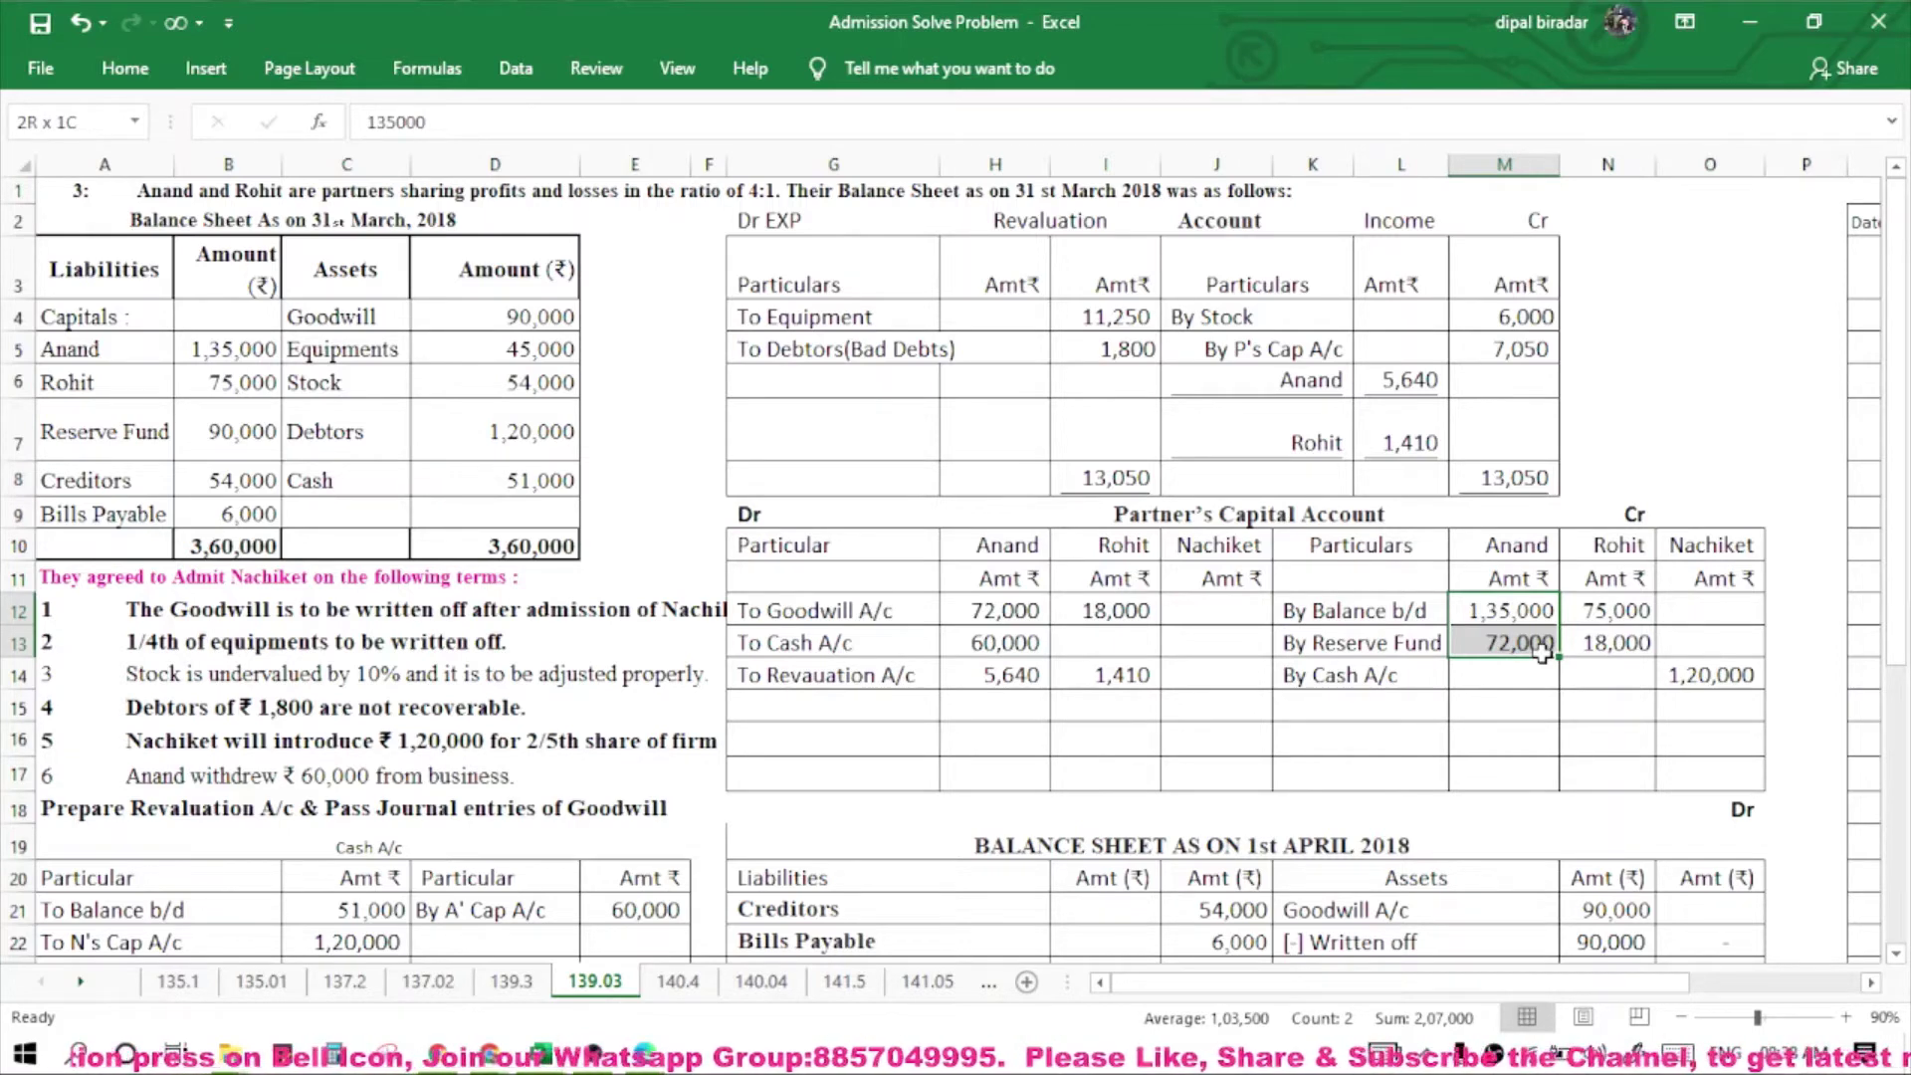
{"action": "left_click", "coordinate": [1525, 777]}
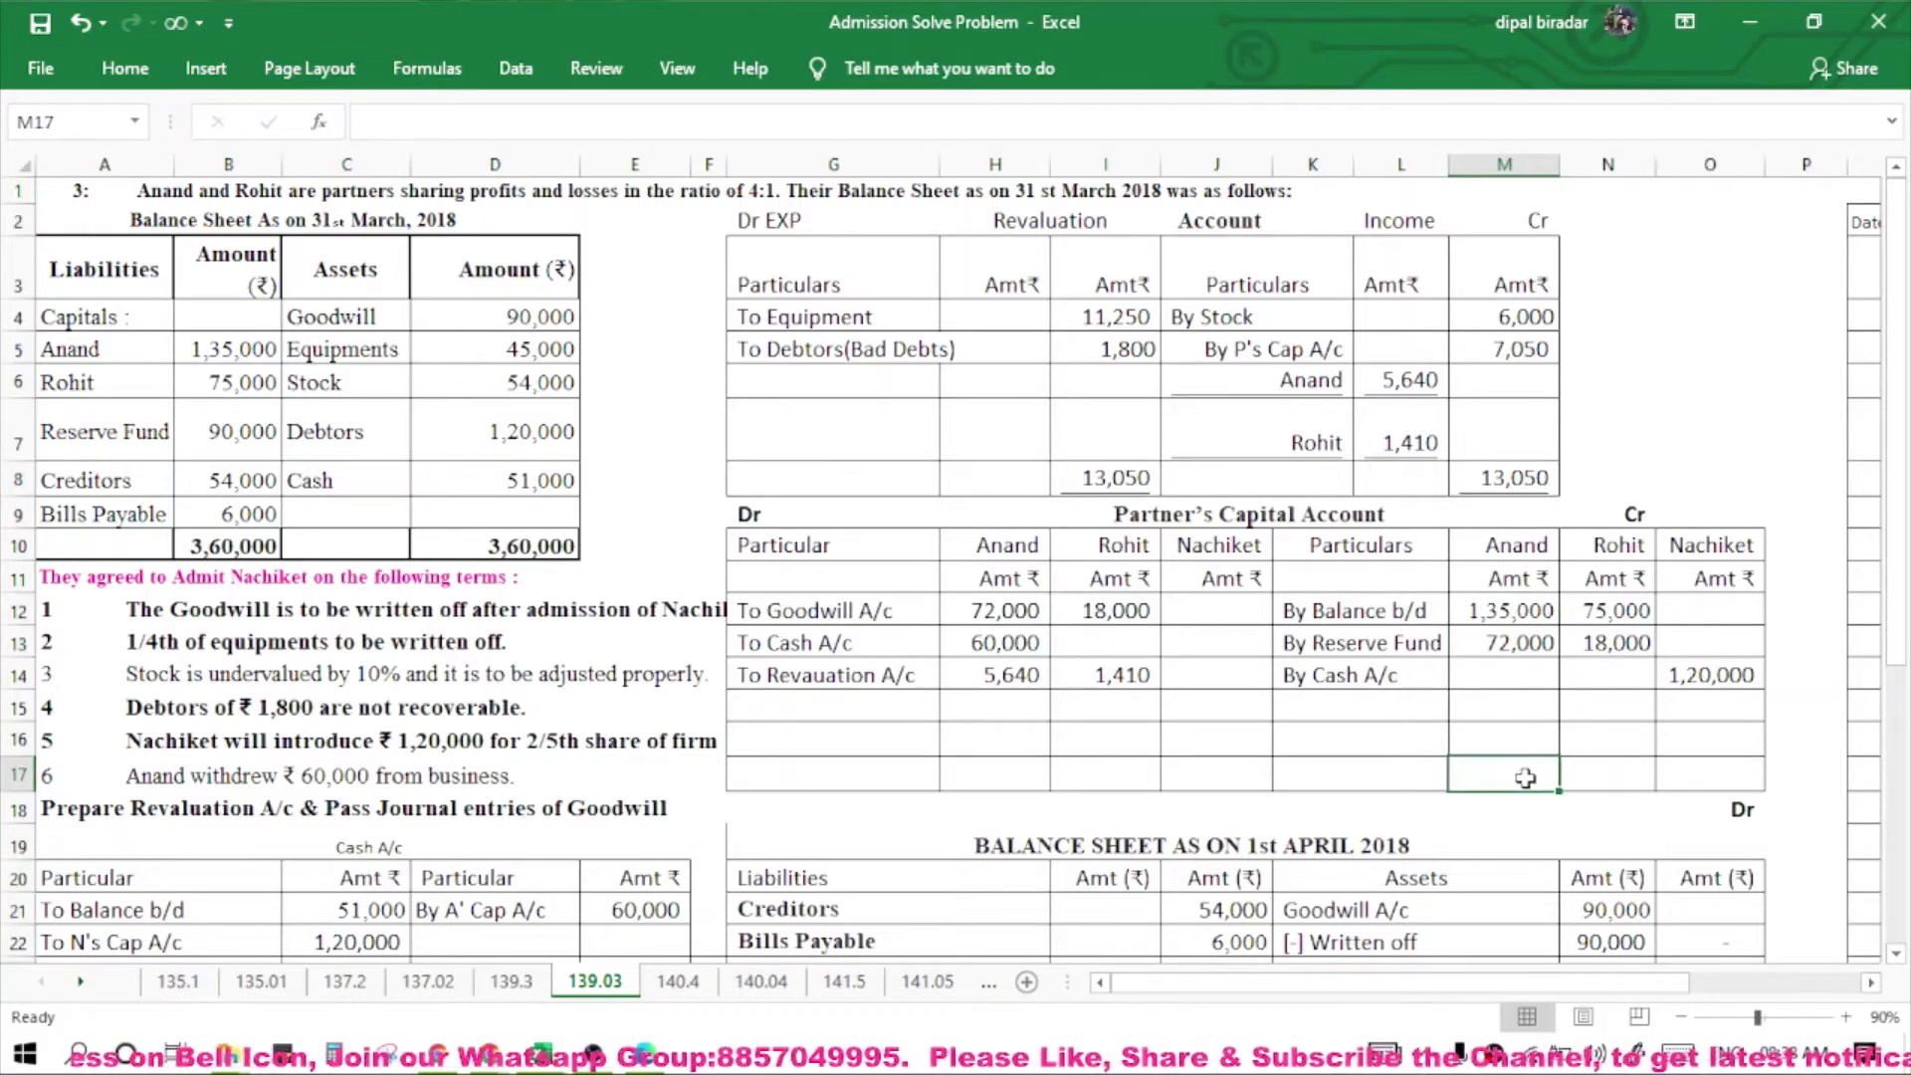
{"action": "type", "text": "2,07,"}
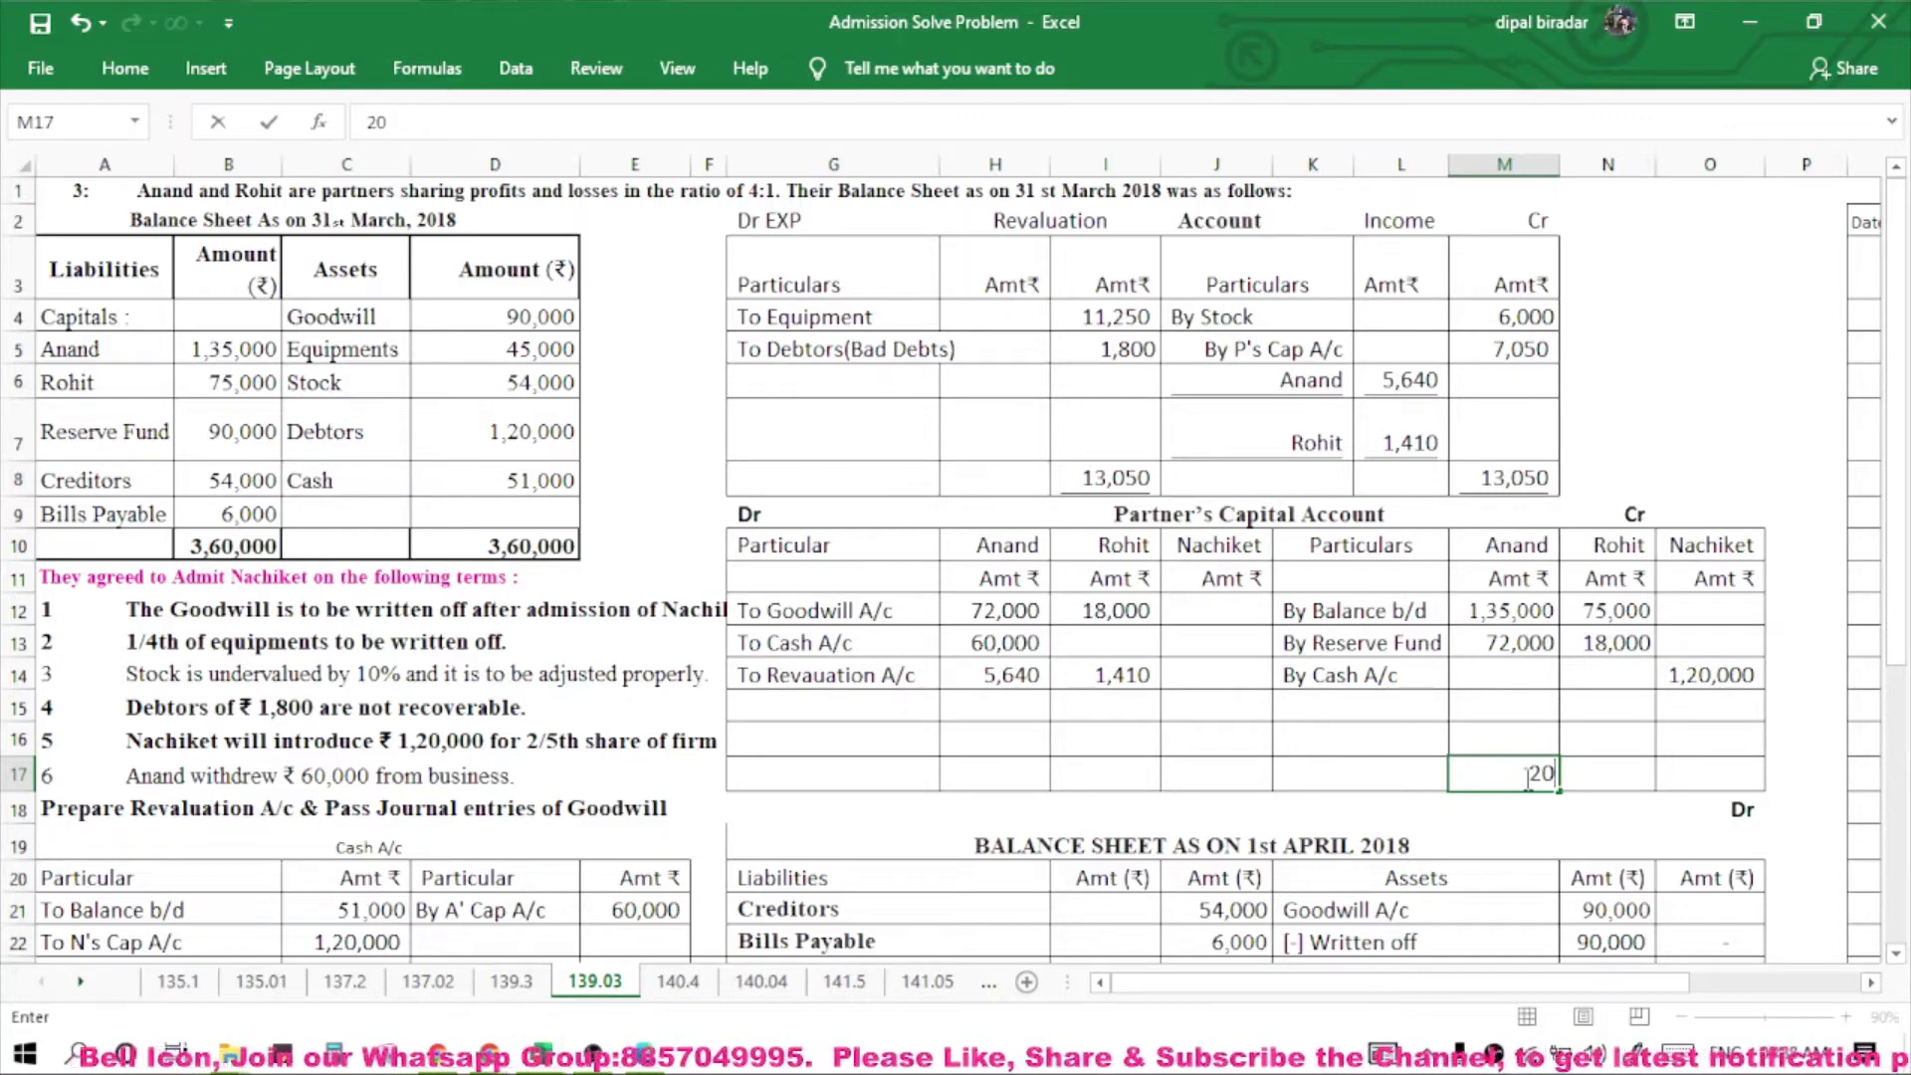
{"action": "type", "text": "000"}
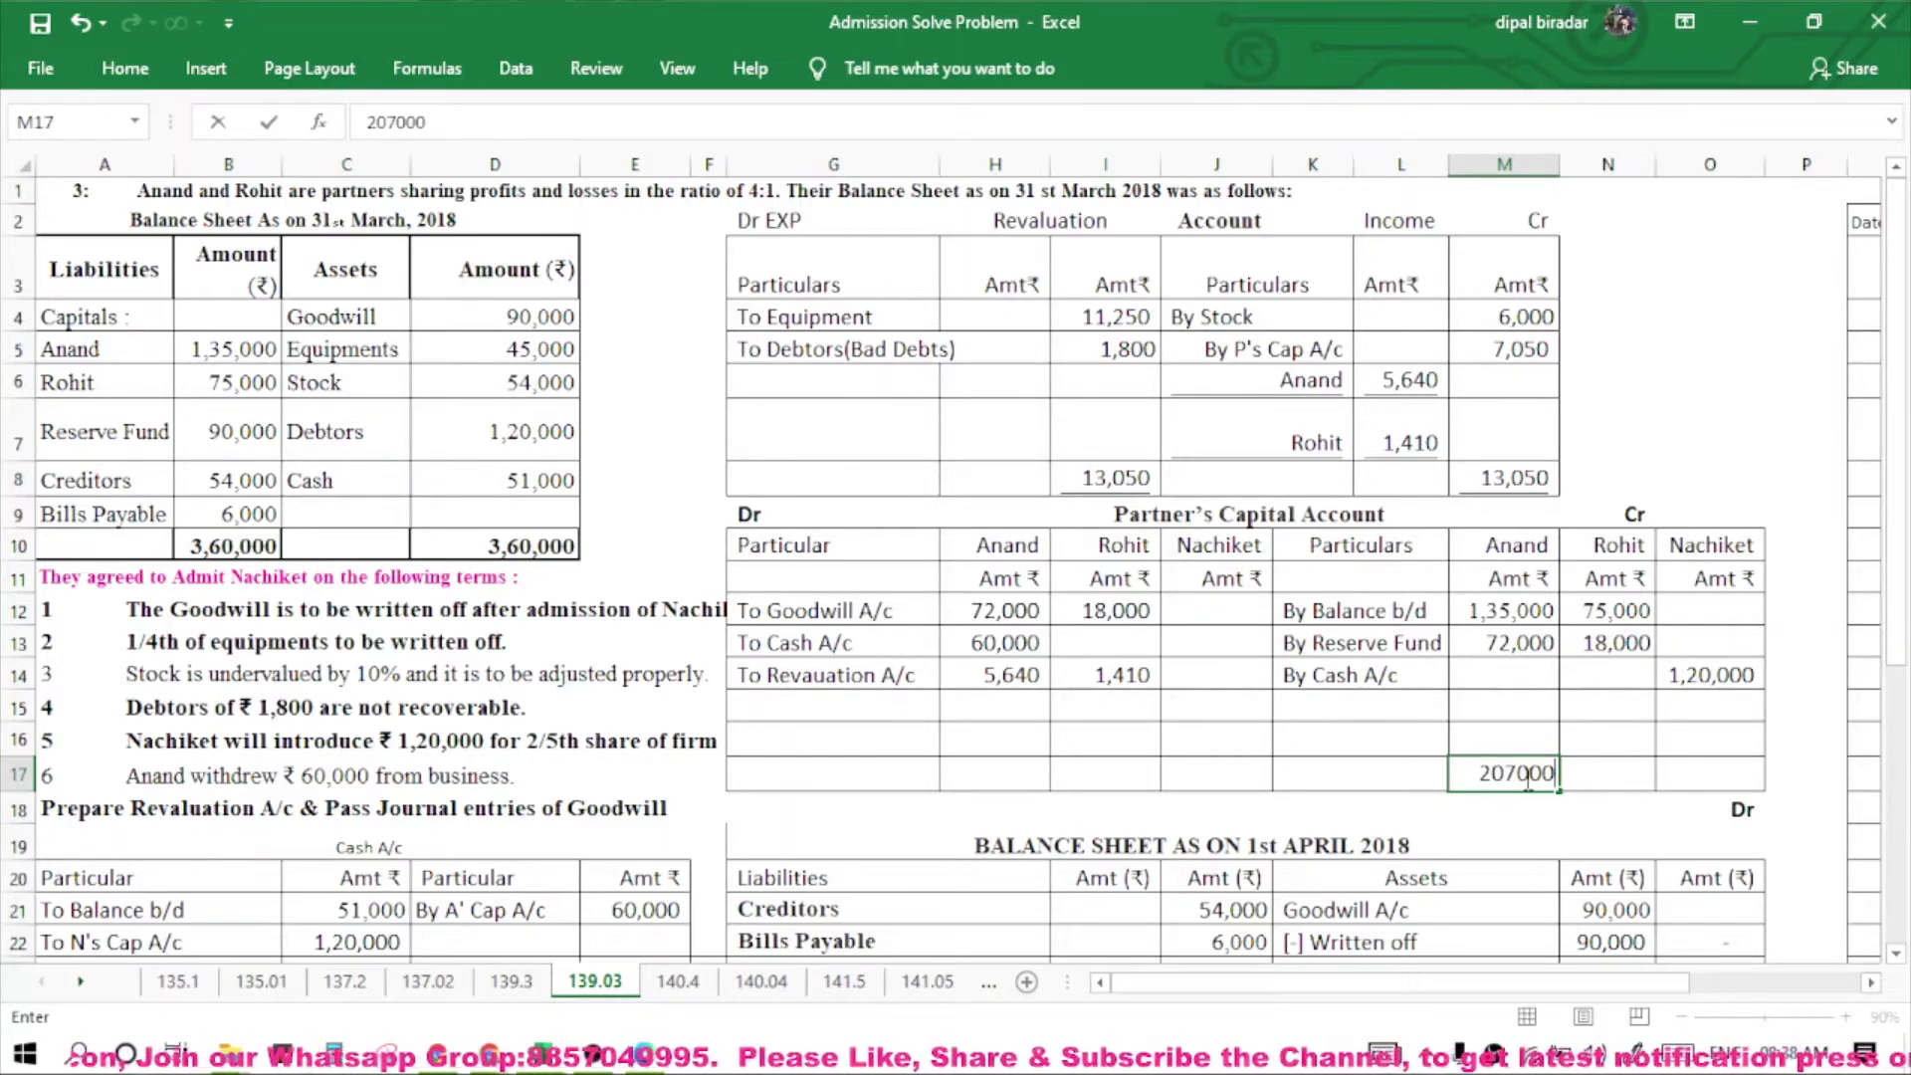
{"action": "key", "text": "Tab"}
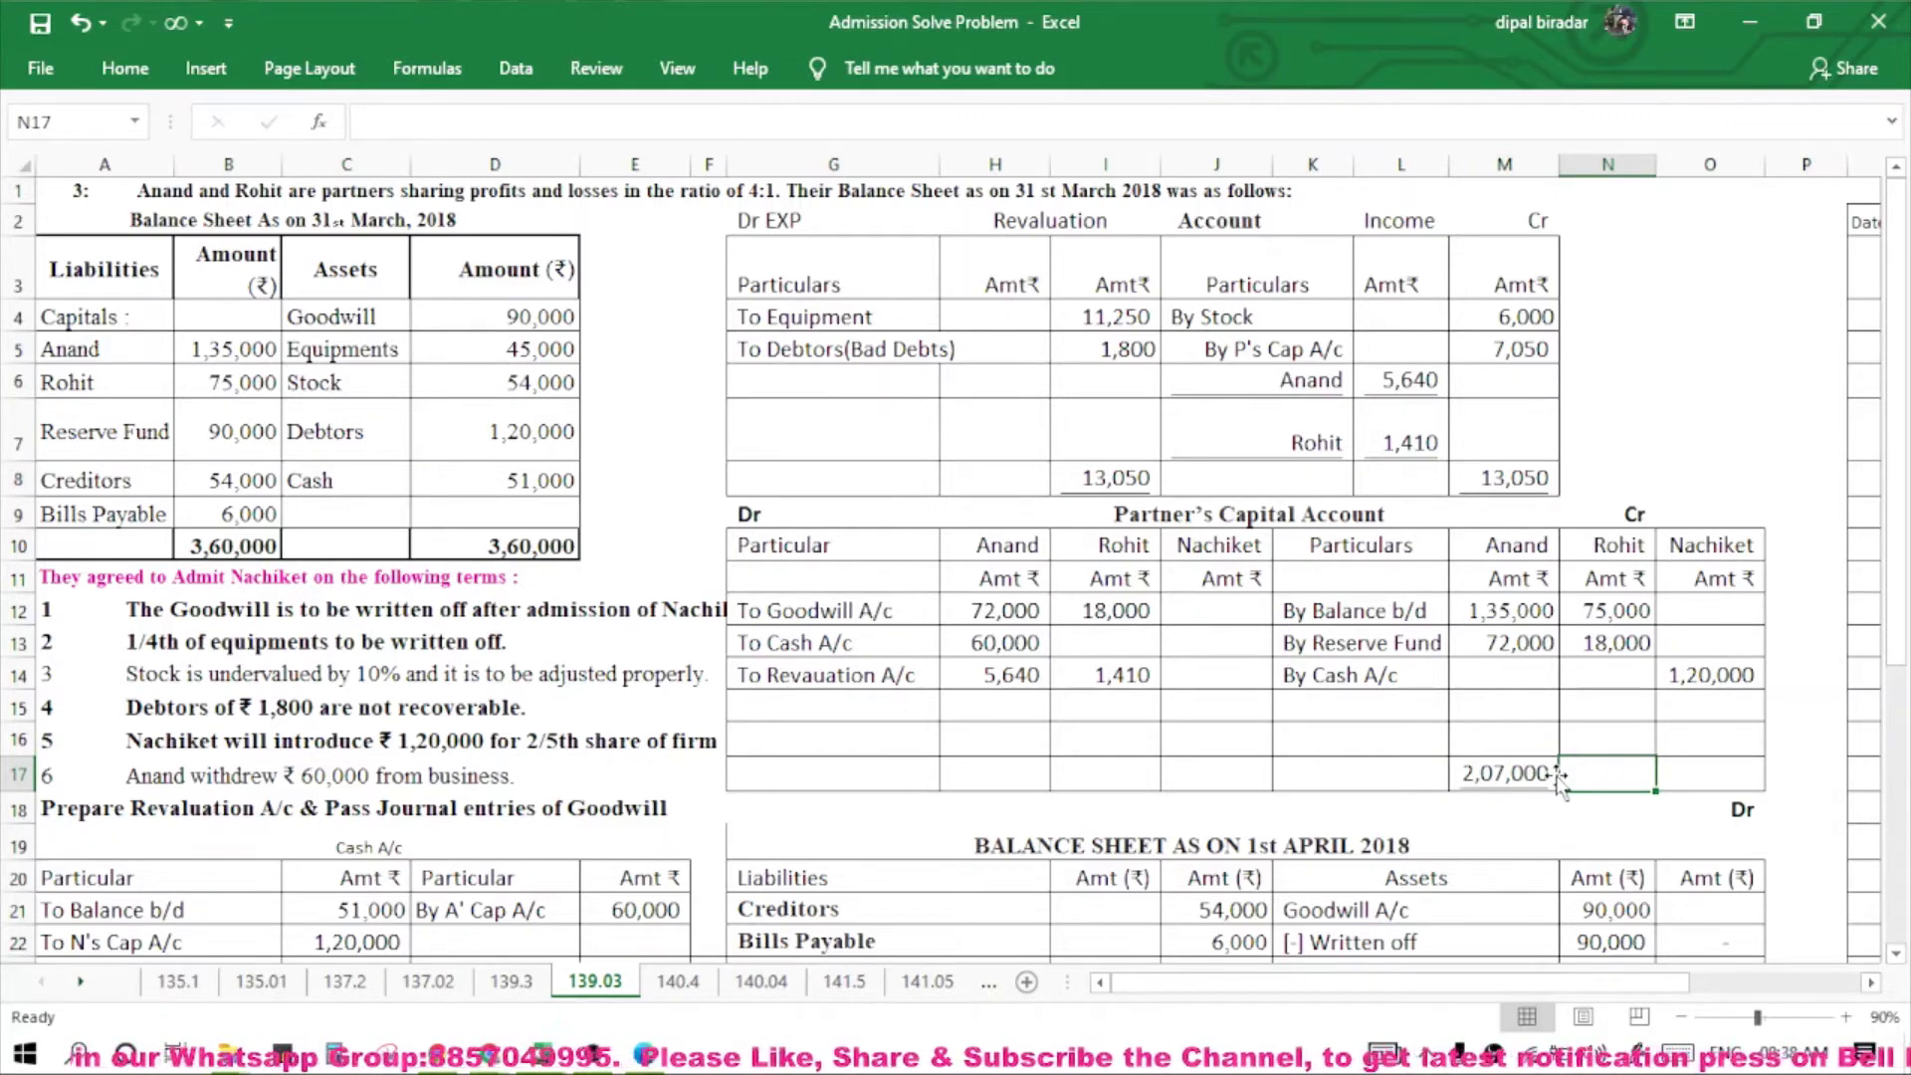
{"action": "left_click_drag", "start_coordinate": [1598, 611], "coordinate": [1612, 644]}
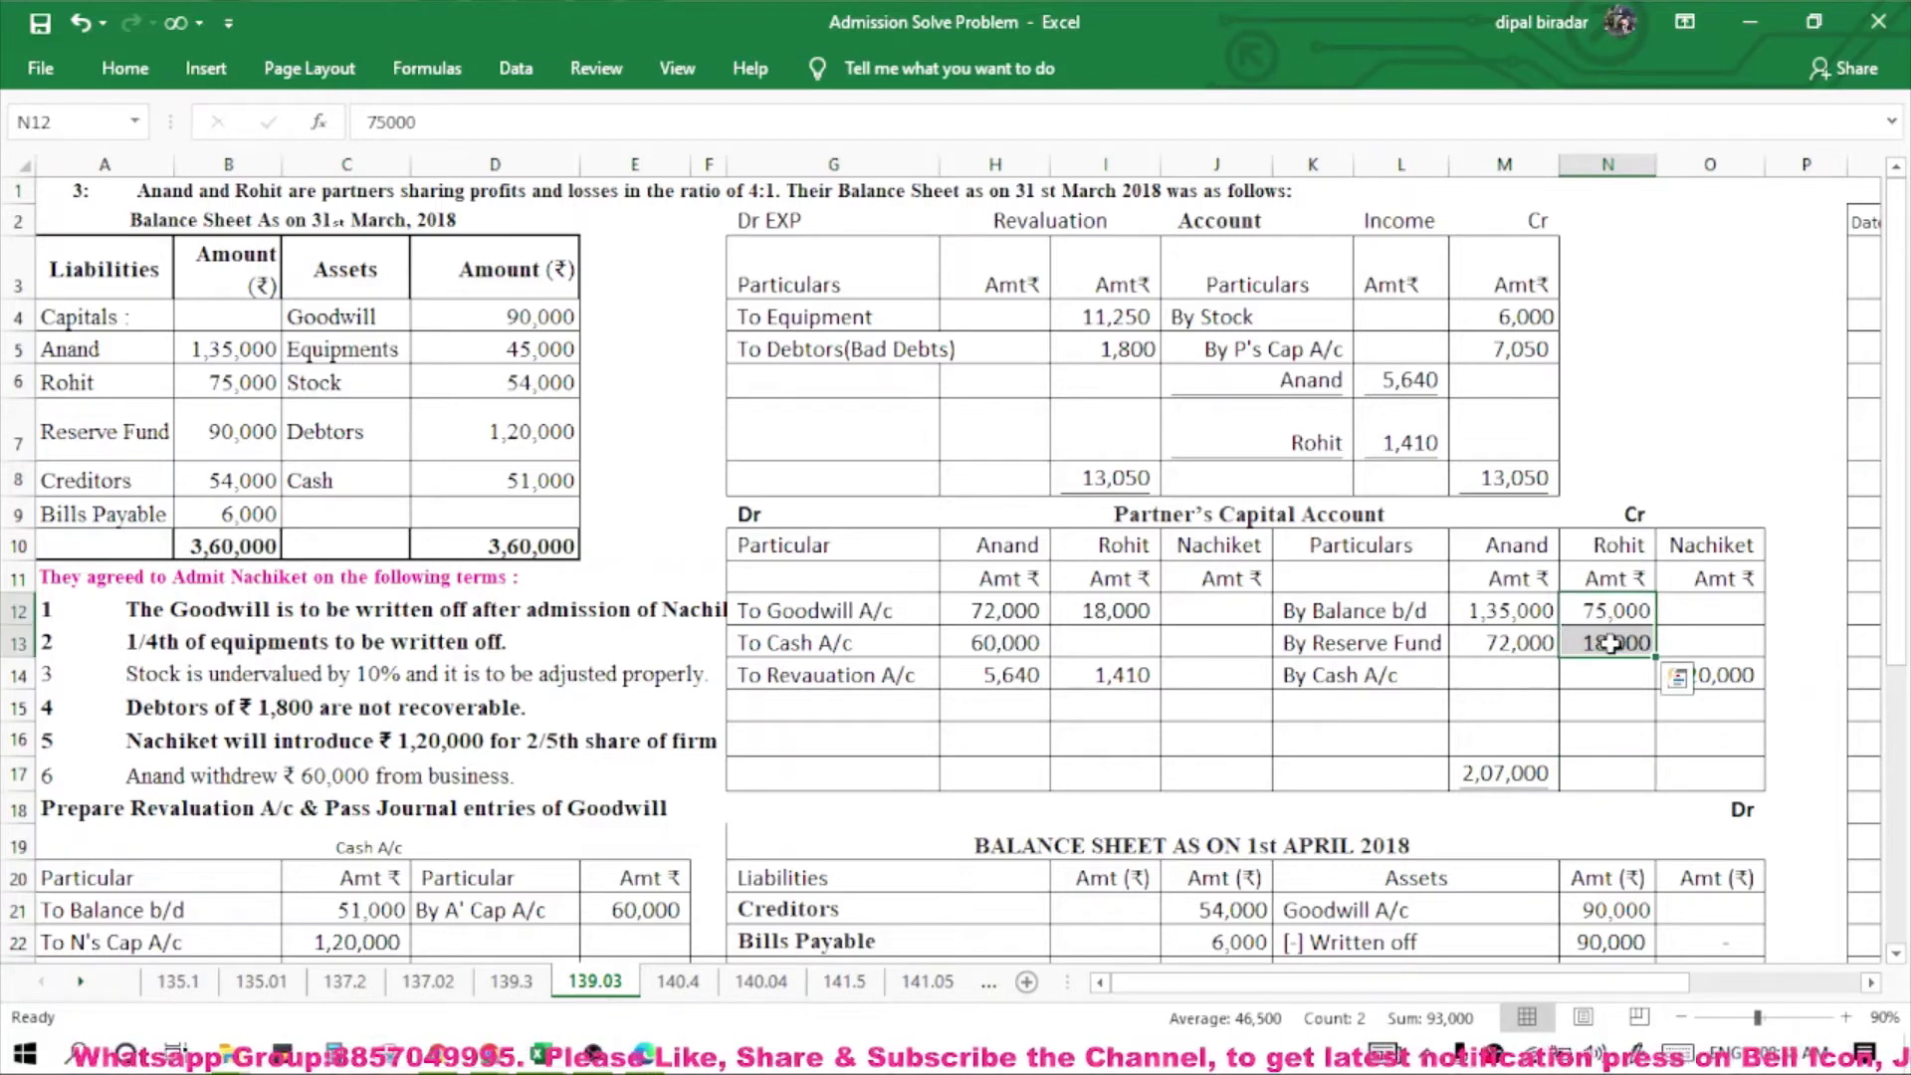
{"action": "left_click", "coordinate": [1600, 778]}
{"action": "type", "text": "93000"}
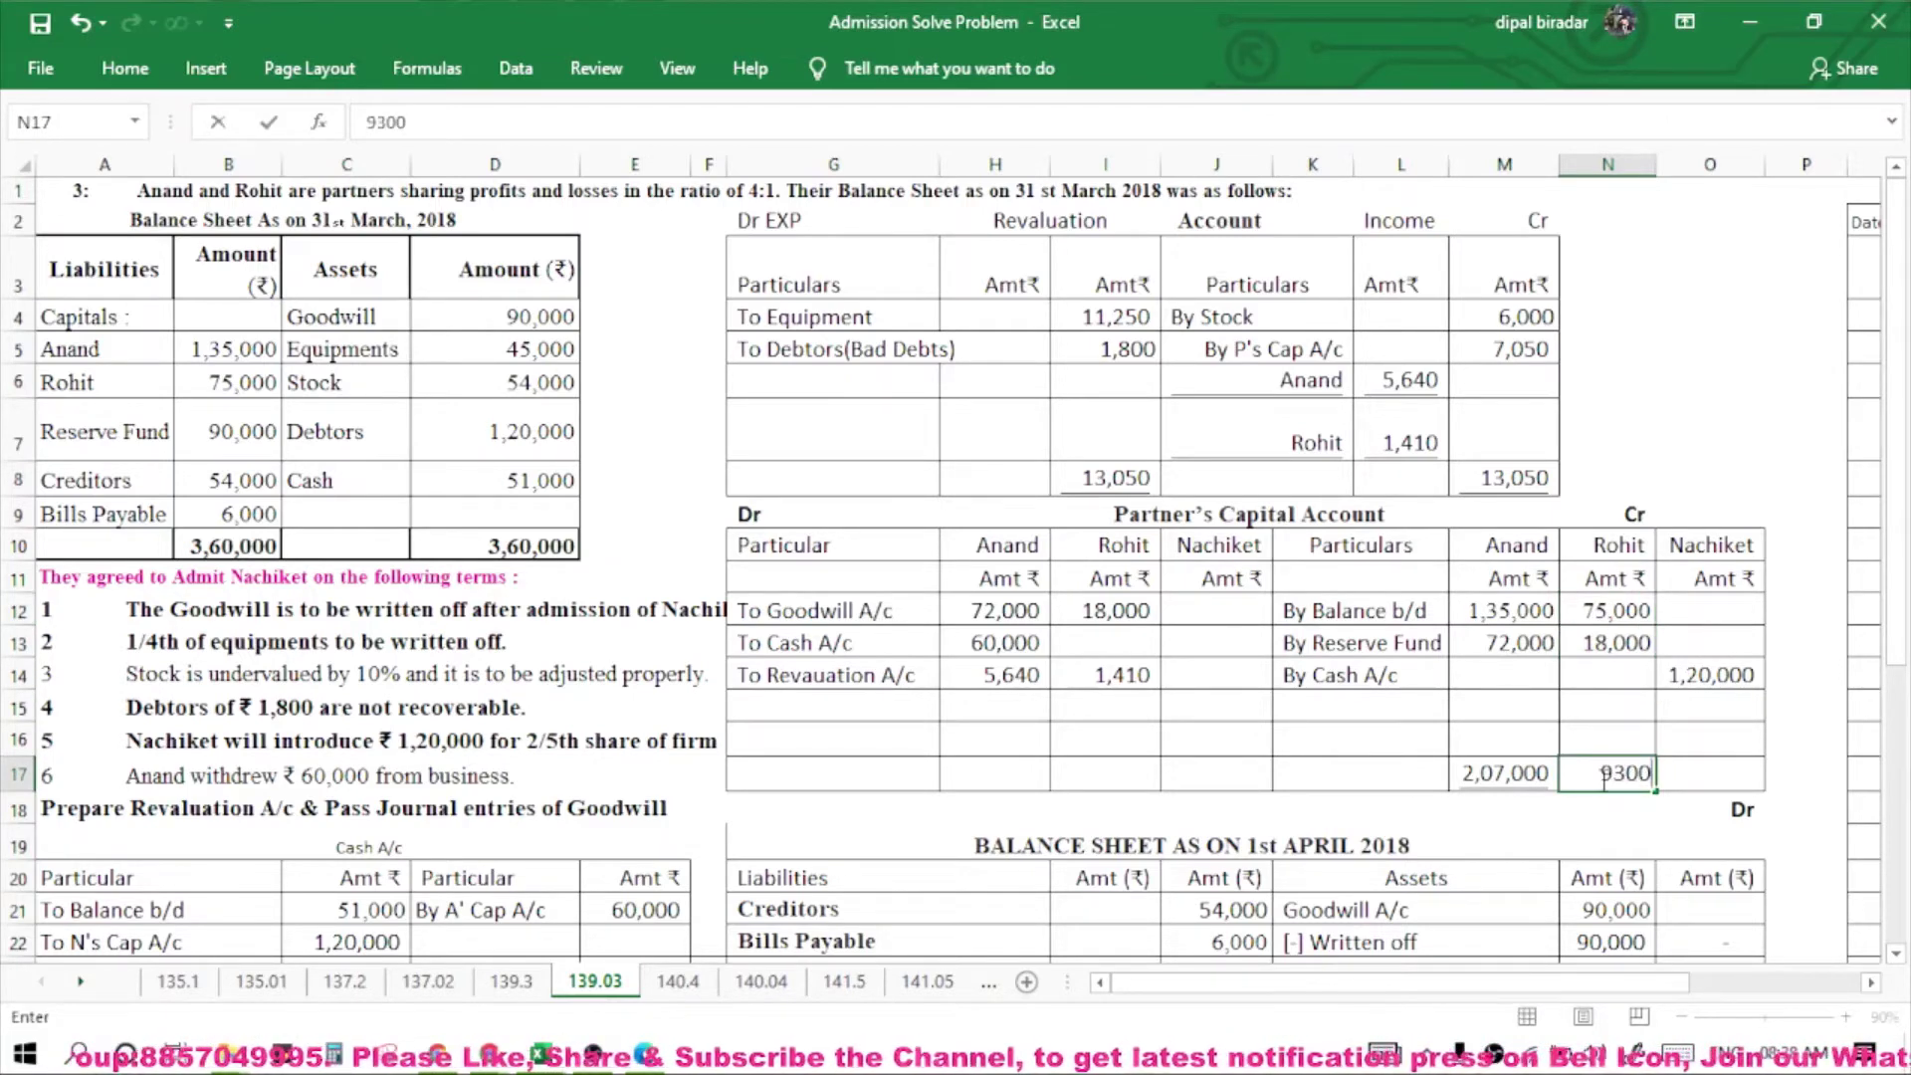
{"action": "left_click", "coordinate": [1722, 786]}
{"action": "type", "text": "120"}
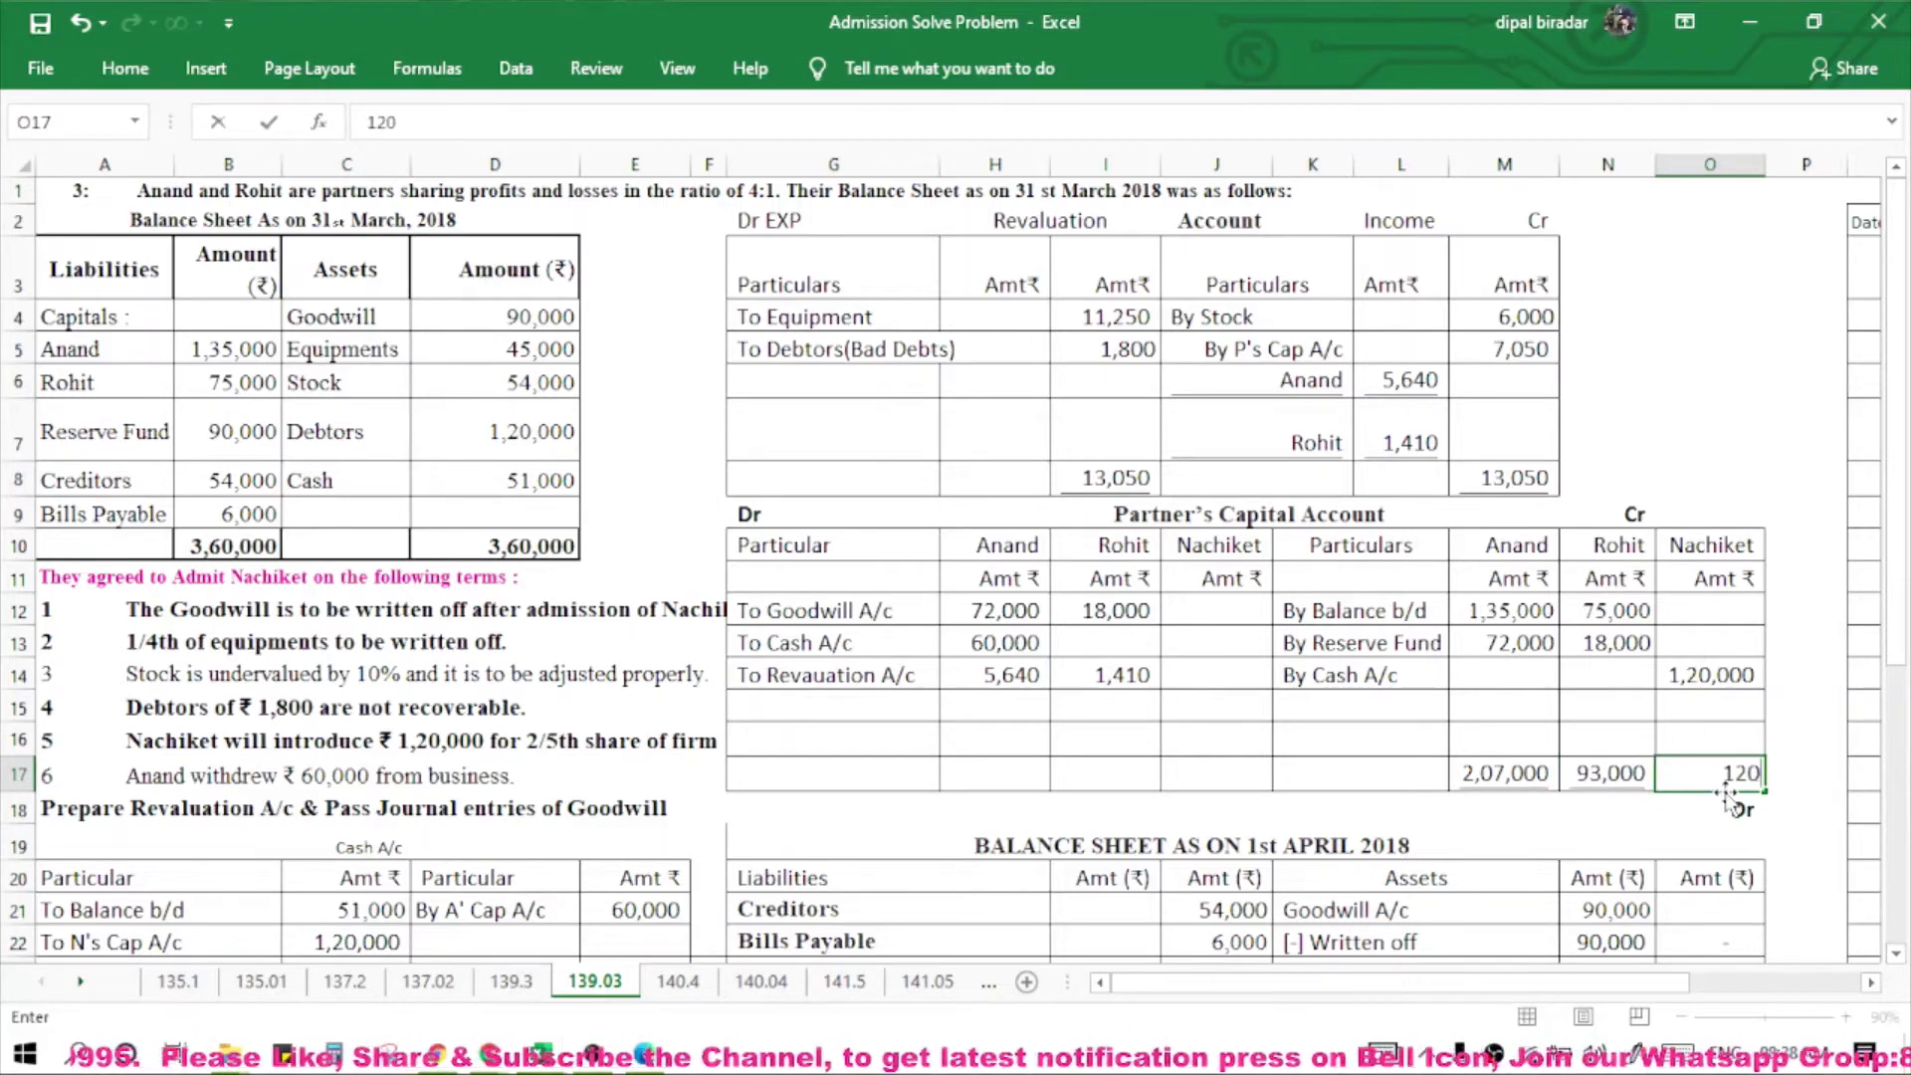
{"action": "type", "text": "000"}
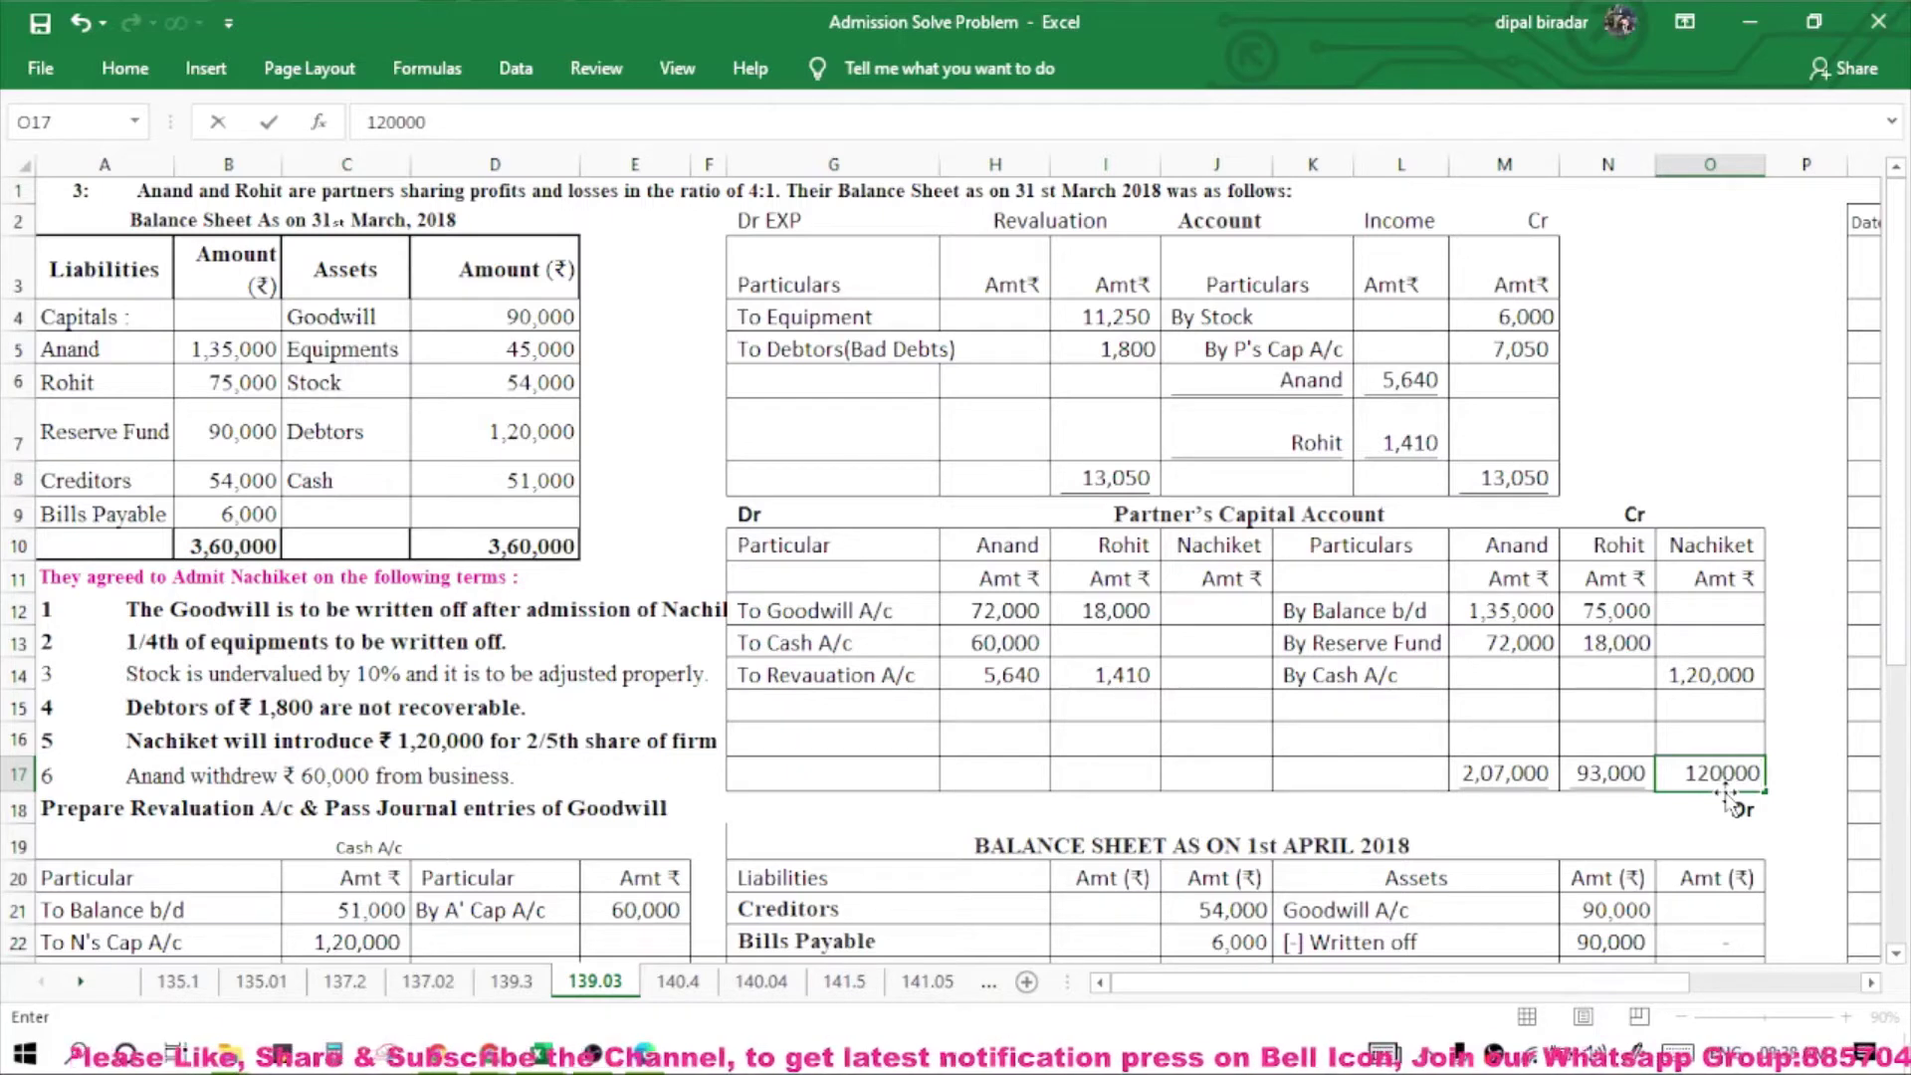
Copy the three credit totals in M17:O17 to the debit side total row in H17:J17.
{"action": "left_click_drag", "start_coordinate": [1460, 772], "coordinate": [1691, 772]}
{"action": "key", "text": "ctrl+c"}
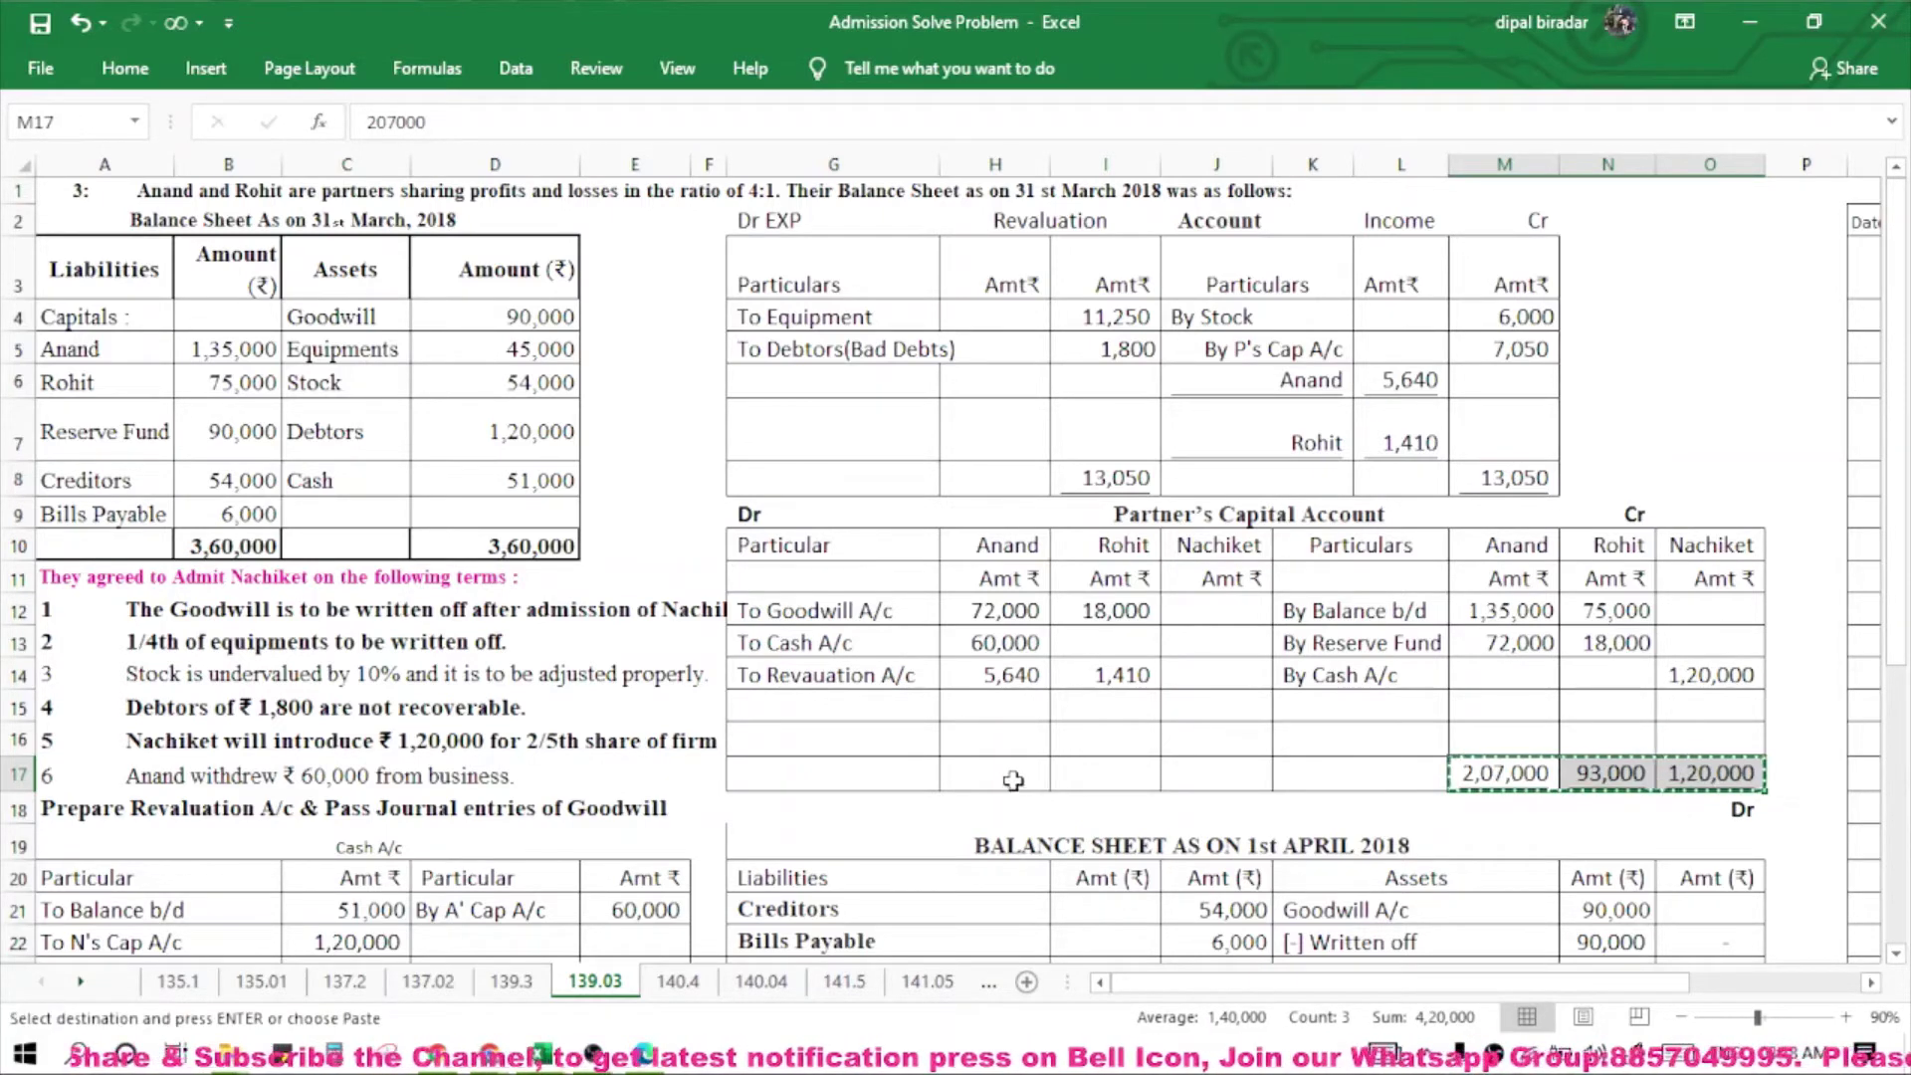
{"action": "left_click", "coordinate": [1012, 780]}
{"action": "key", "text": "ctrl+v"}
Enter the label "To Balance c/d" in G16 on the debit side of the Partner's Capital Account.
{"action": "left_click", "coordinate": [873, 739]}
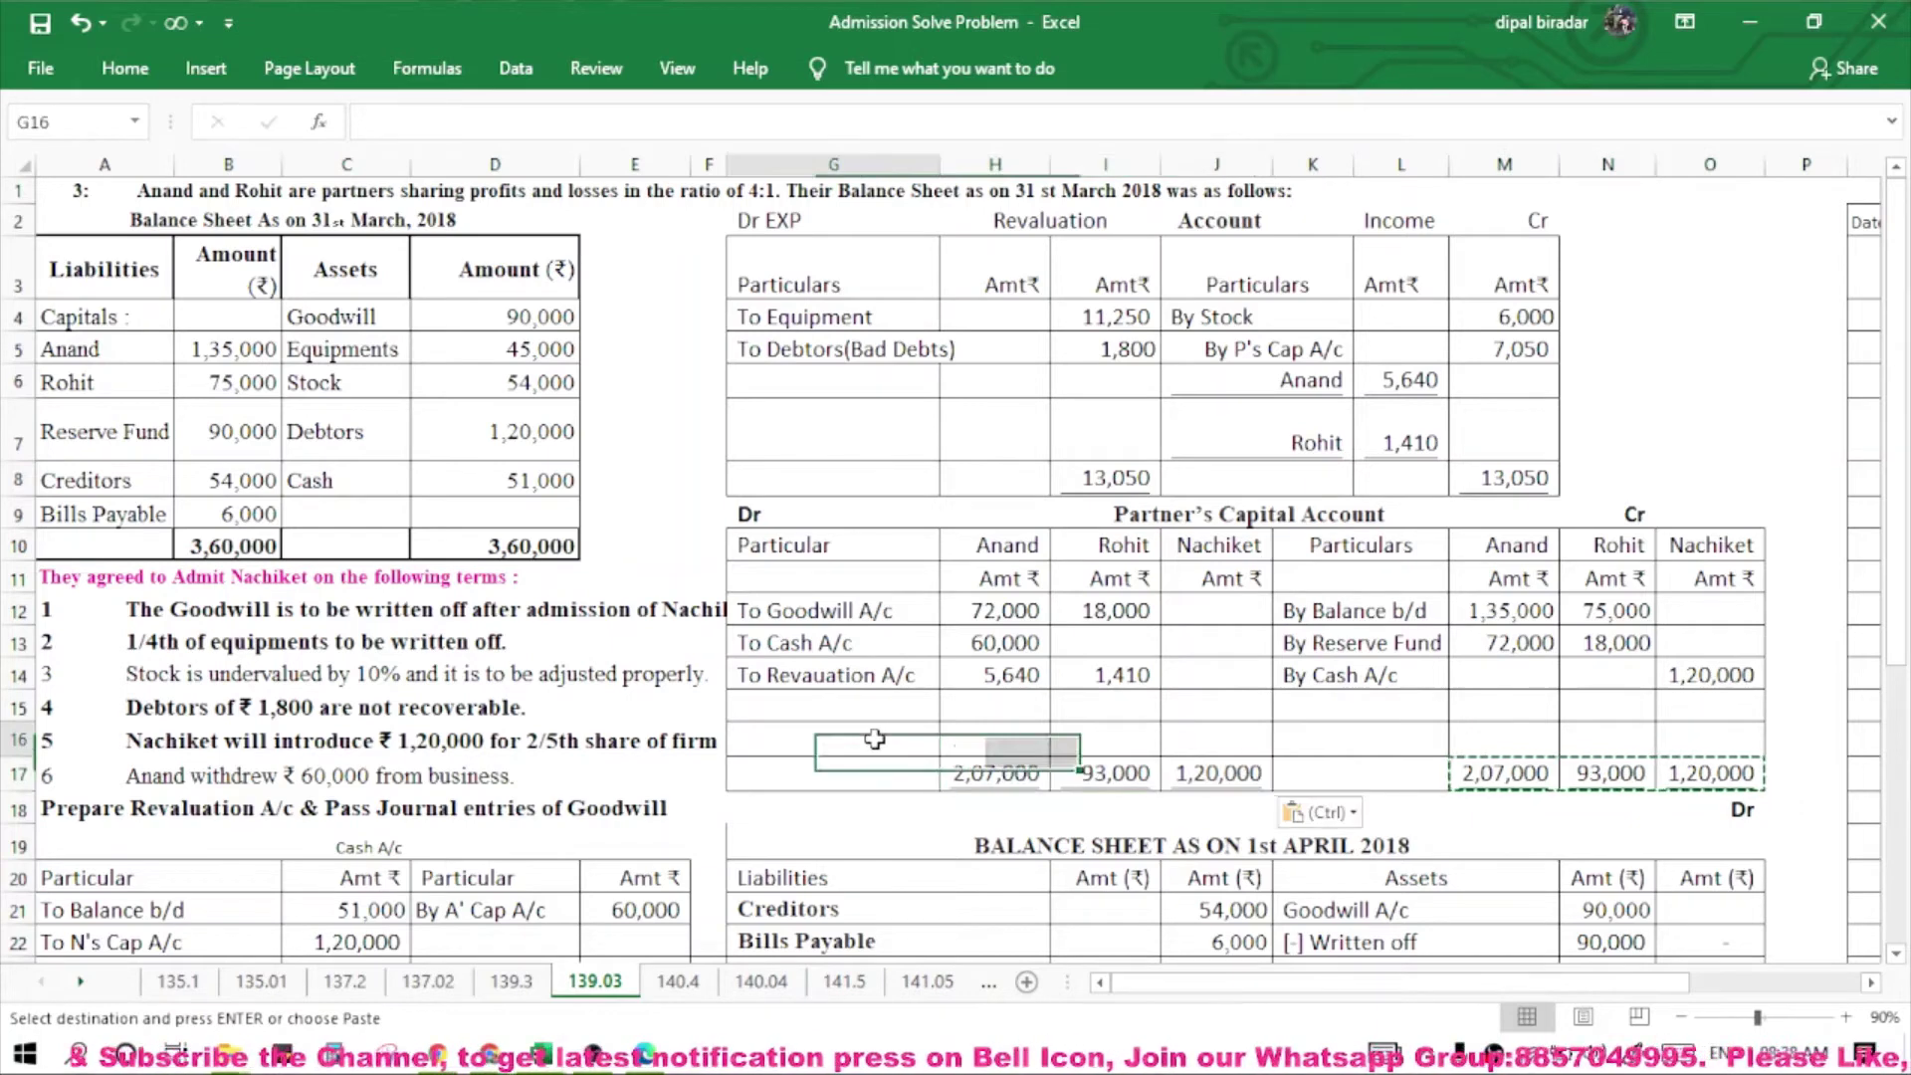
{"action": "type", "text": "T"}
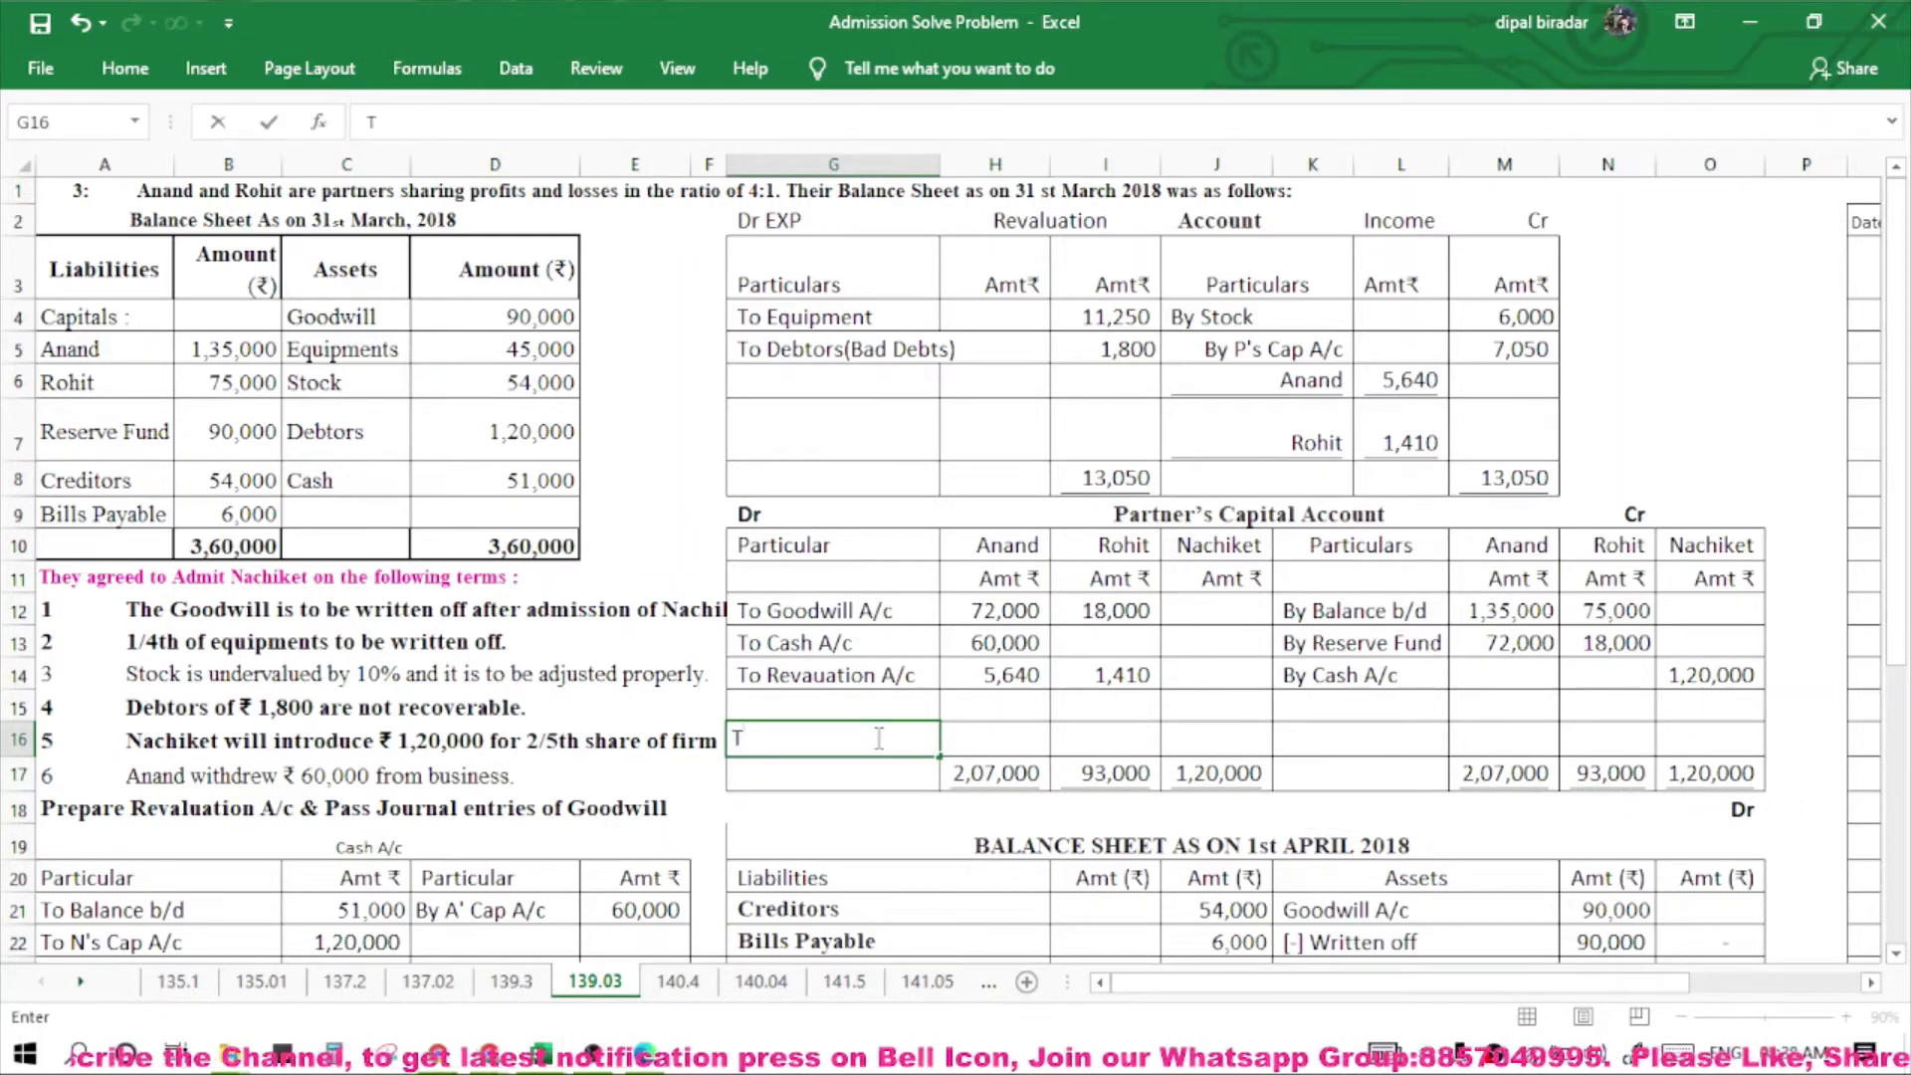
{"action": "type", "text": "o Balance c/d"}
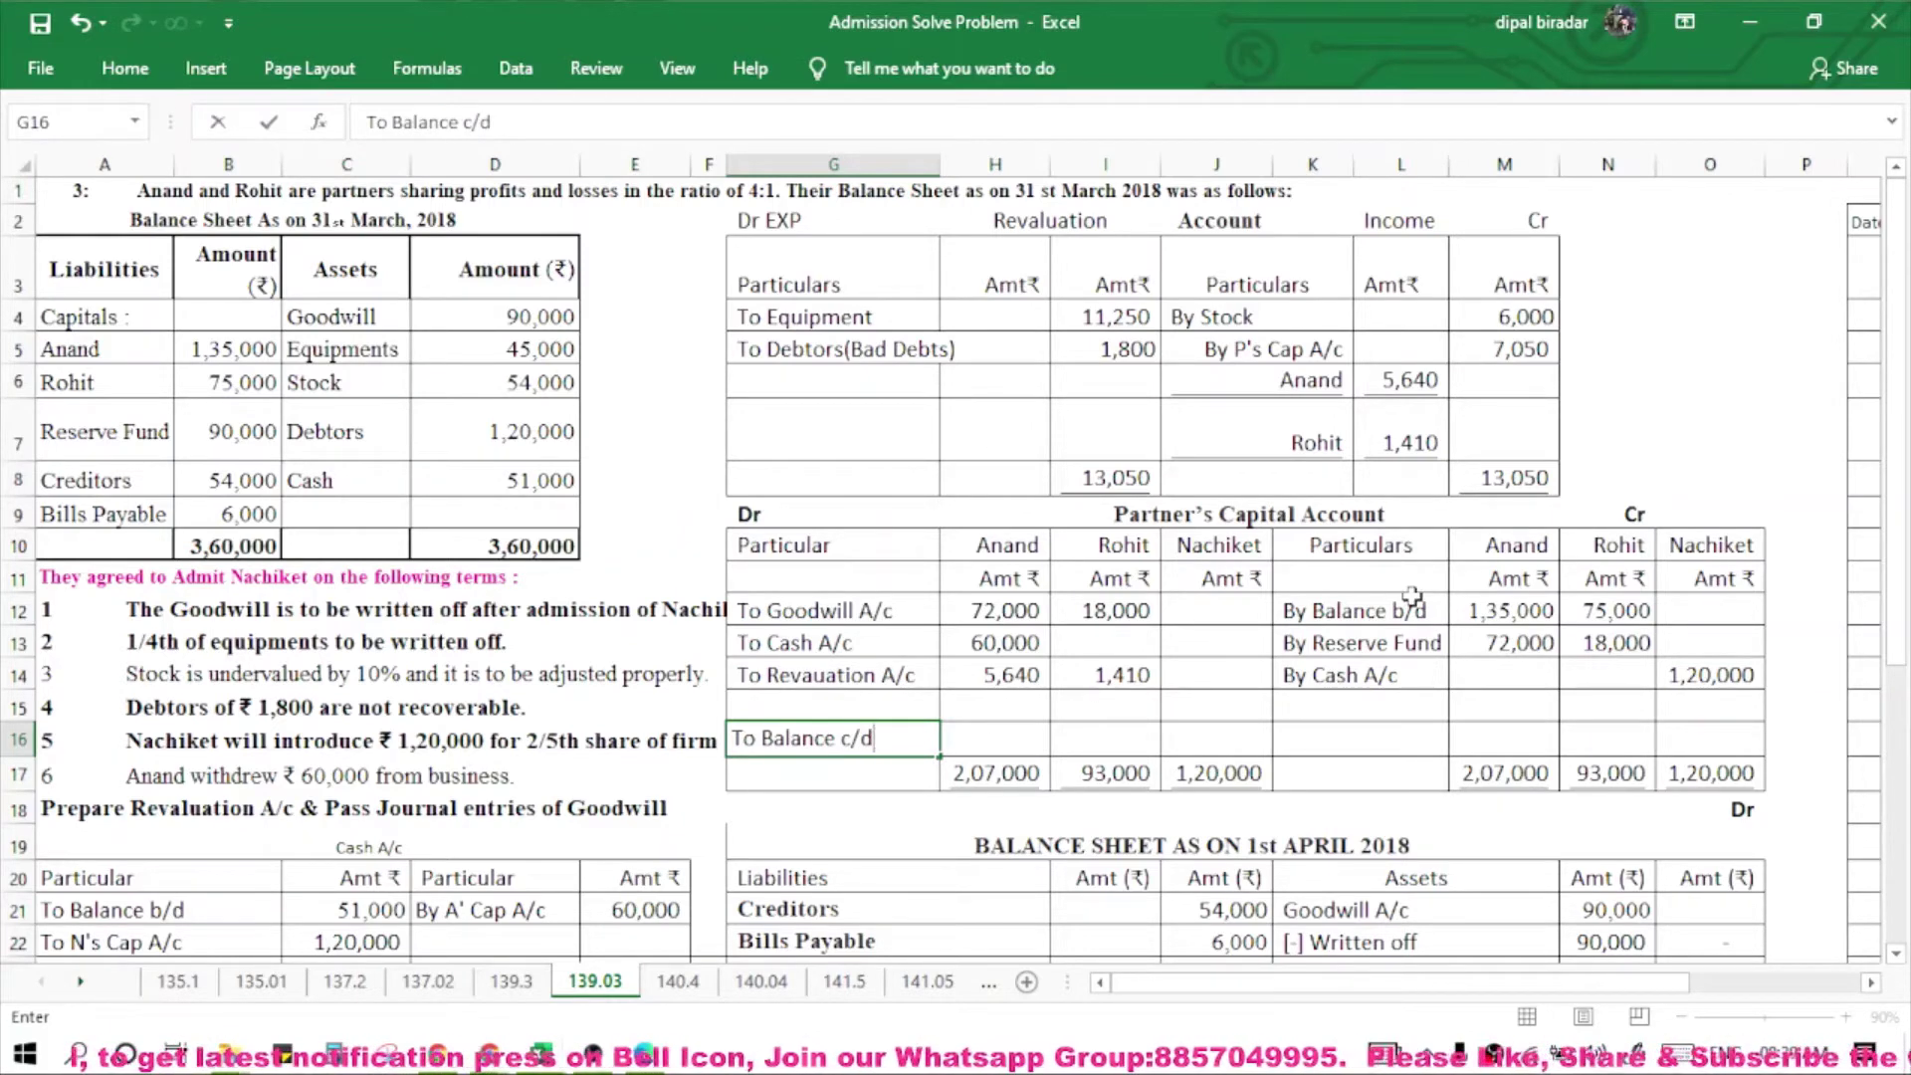
{"action": "left_click", "coordinate": [1418, 603]}
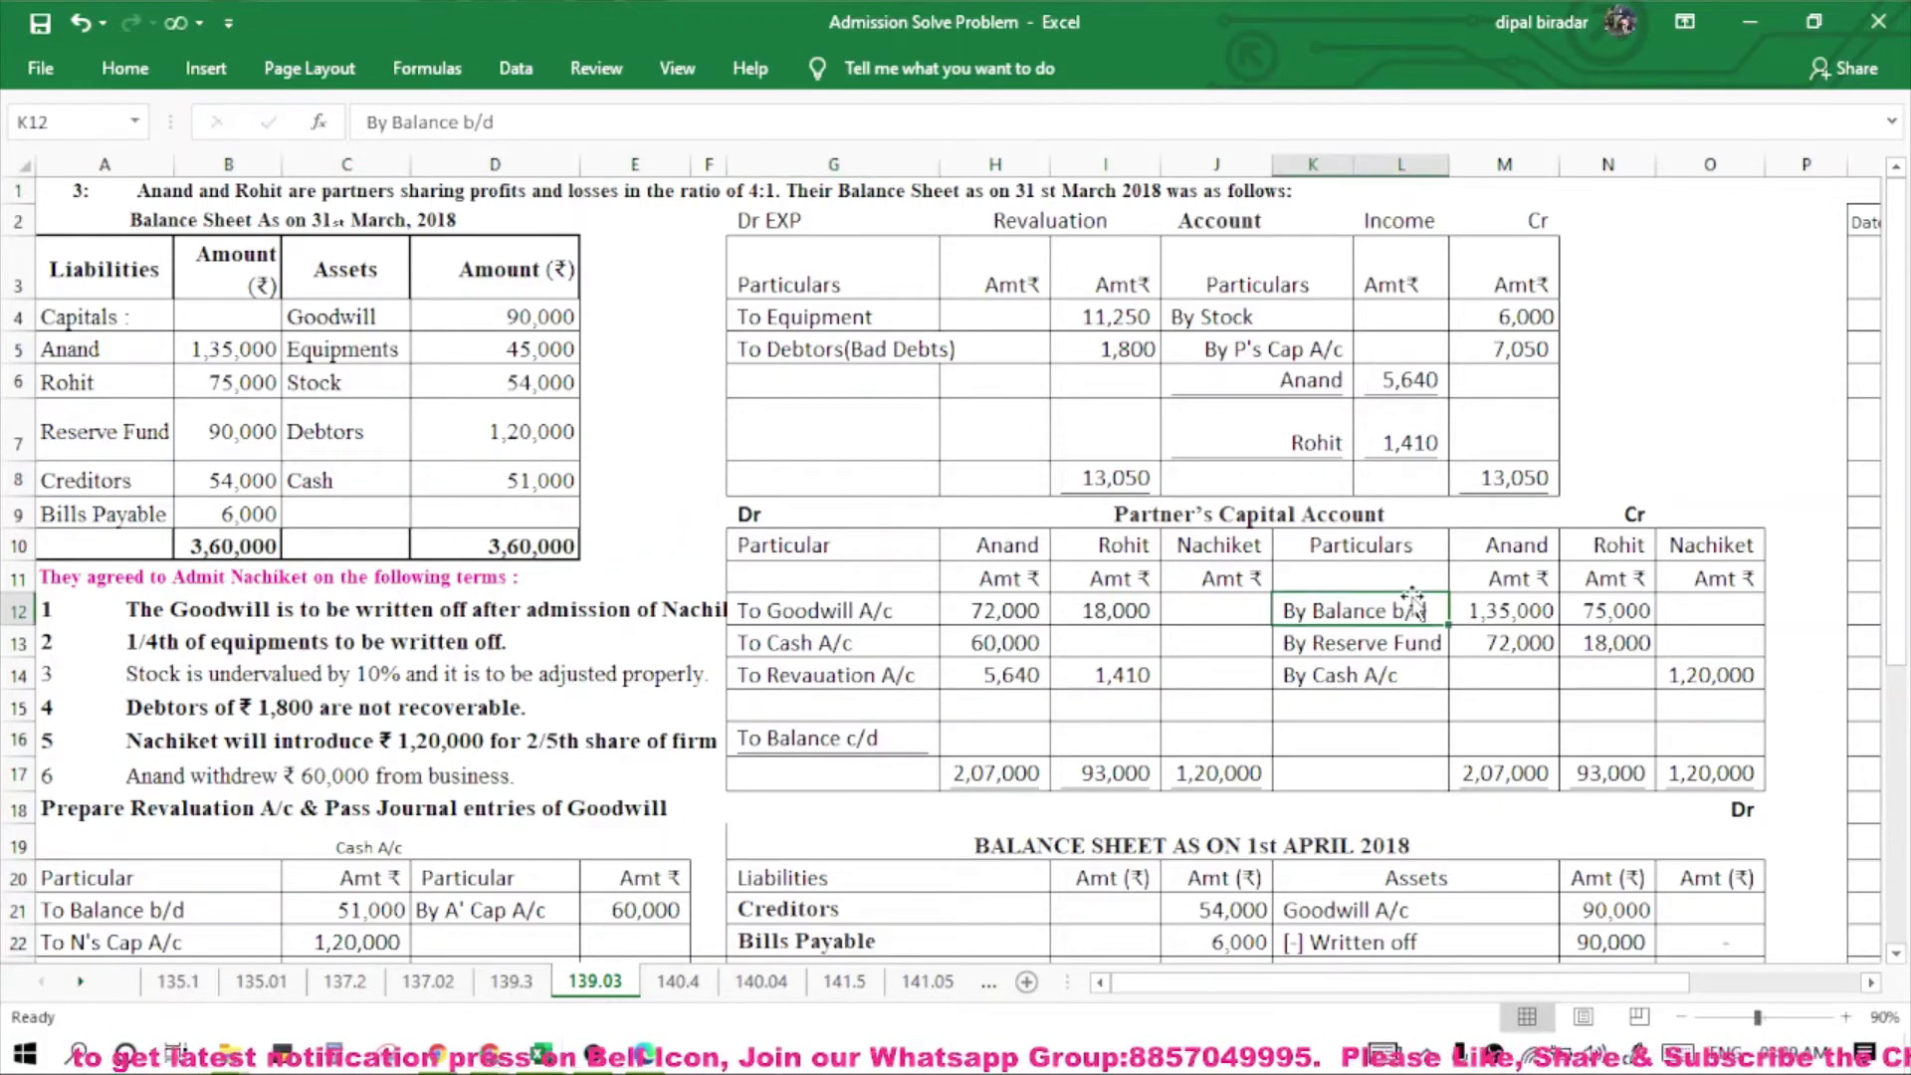
Start the first partner's closing balance formula in H16 with =207000, after summing the debits in H12:H14.
{"action": "left_click", "coordinate": [946, 744]}
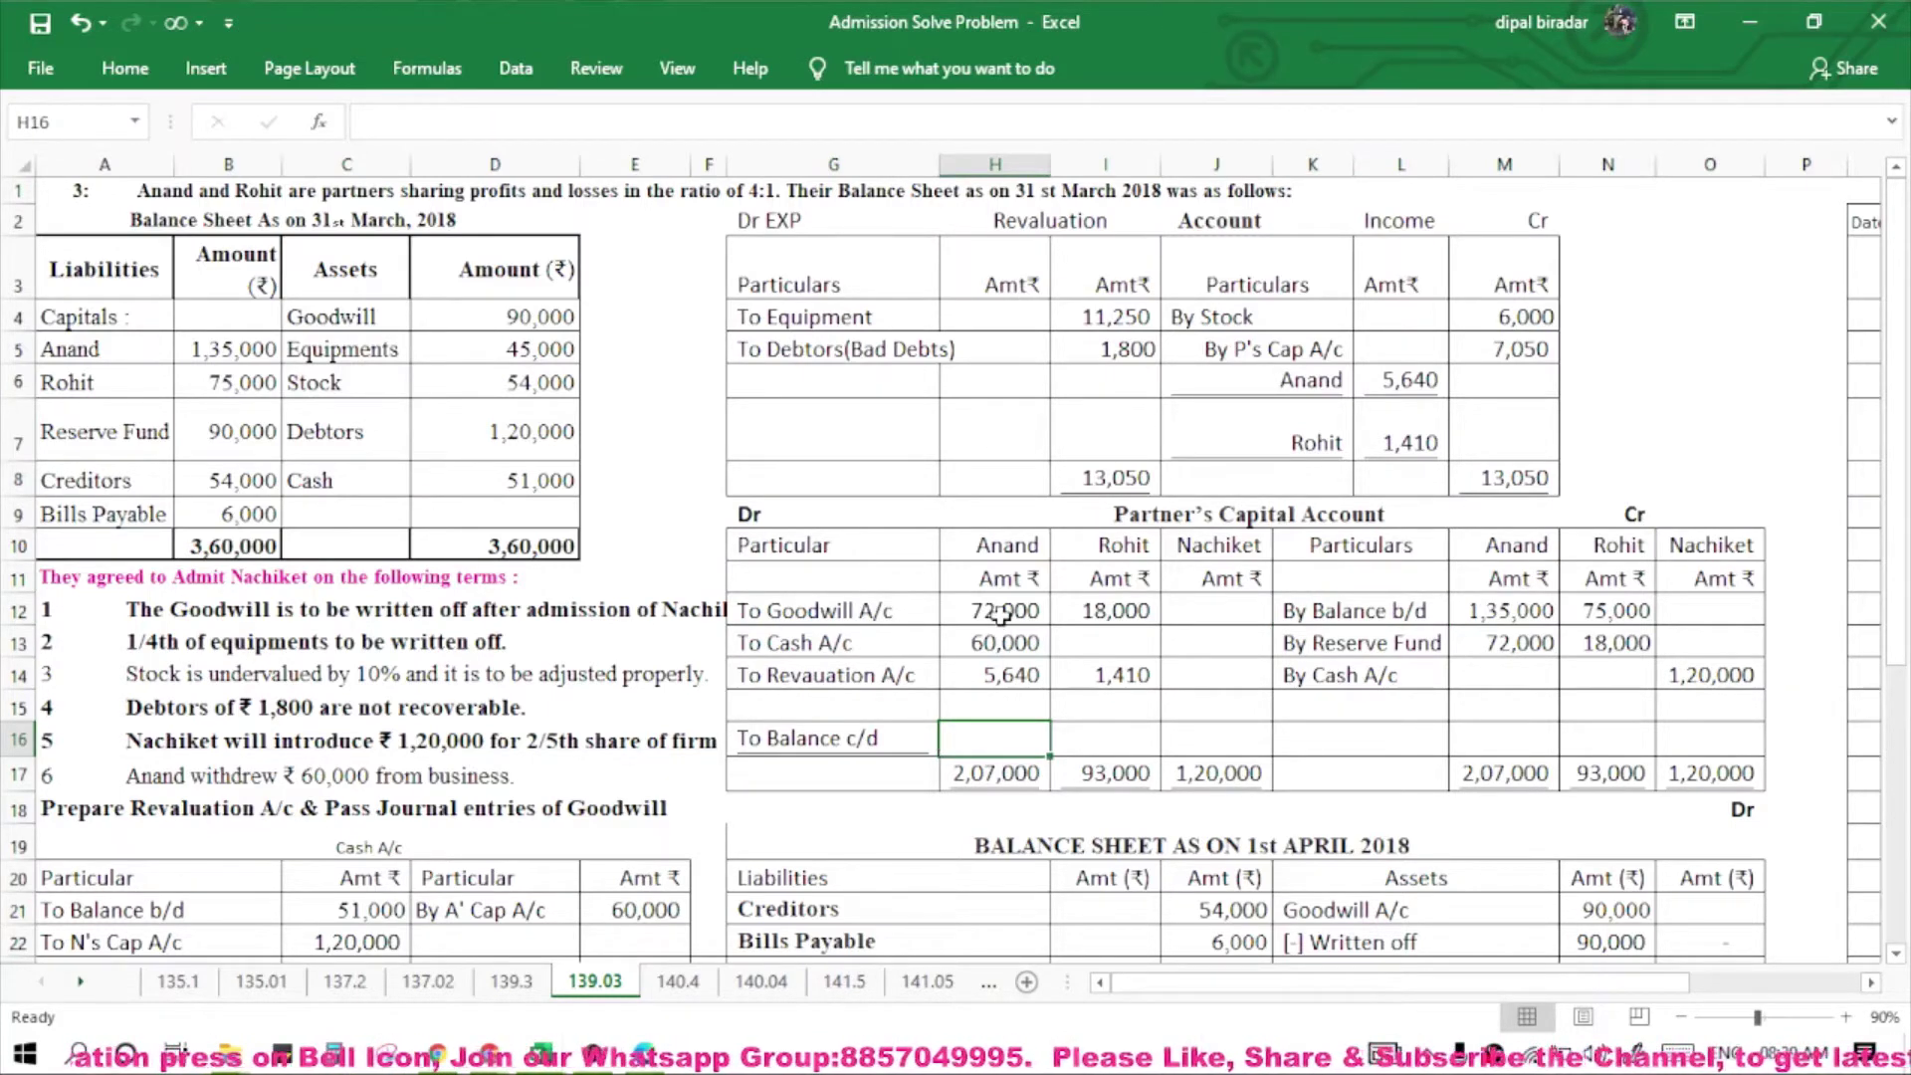
{"action": "left_click_drag", "start_coordinate": [999, 612], "coordinate": [1007, 676]}
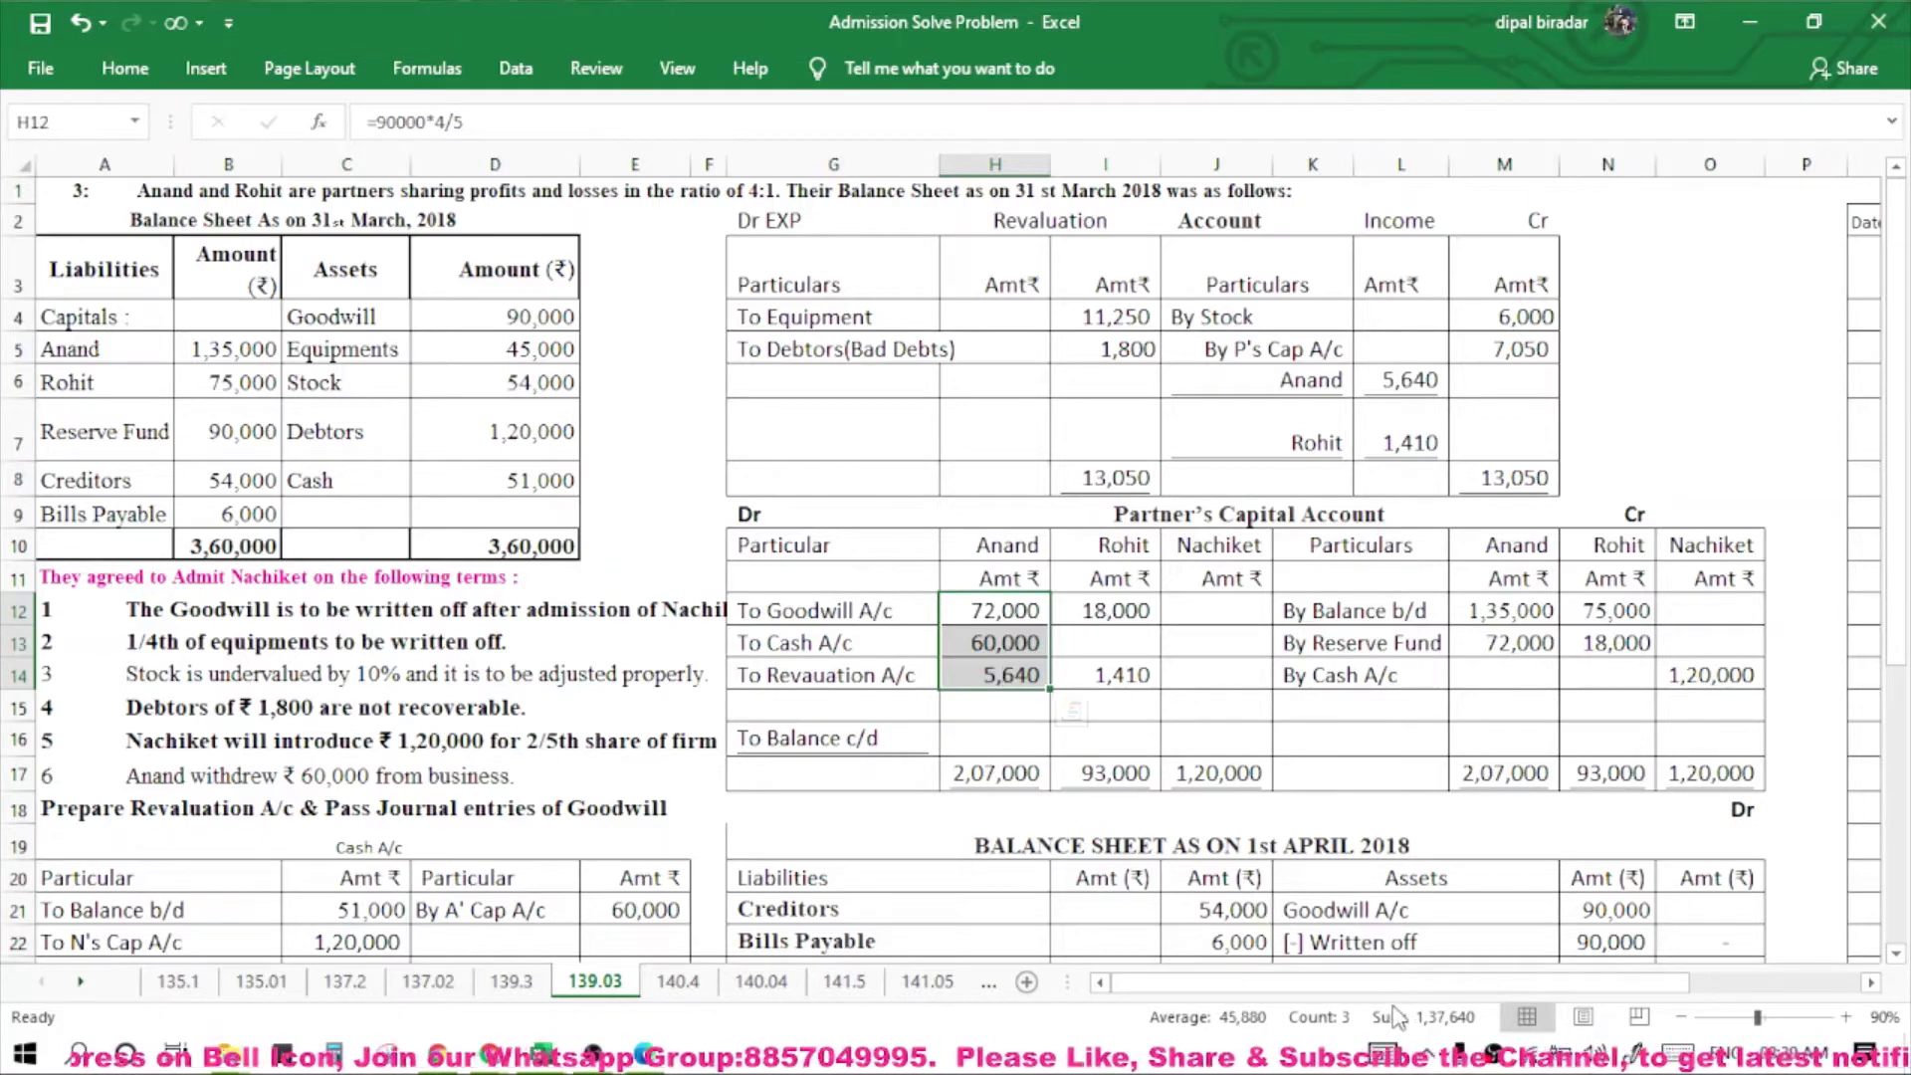
{"action": "left_click", "coordinate": [996, 749]}
{"action": "type", "text": "="}
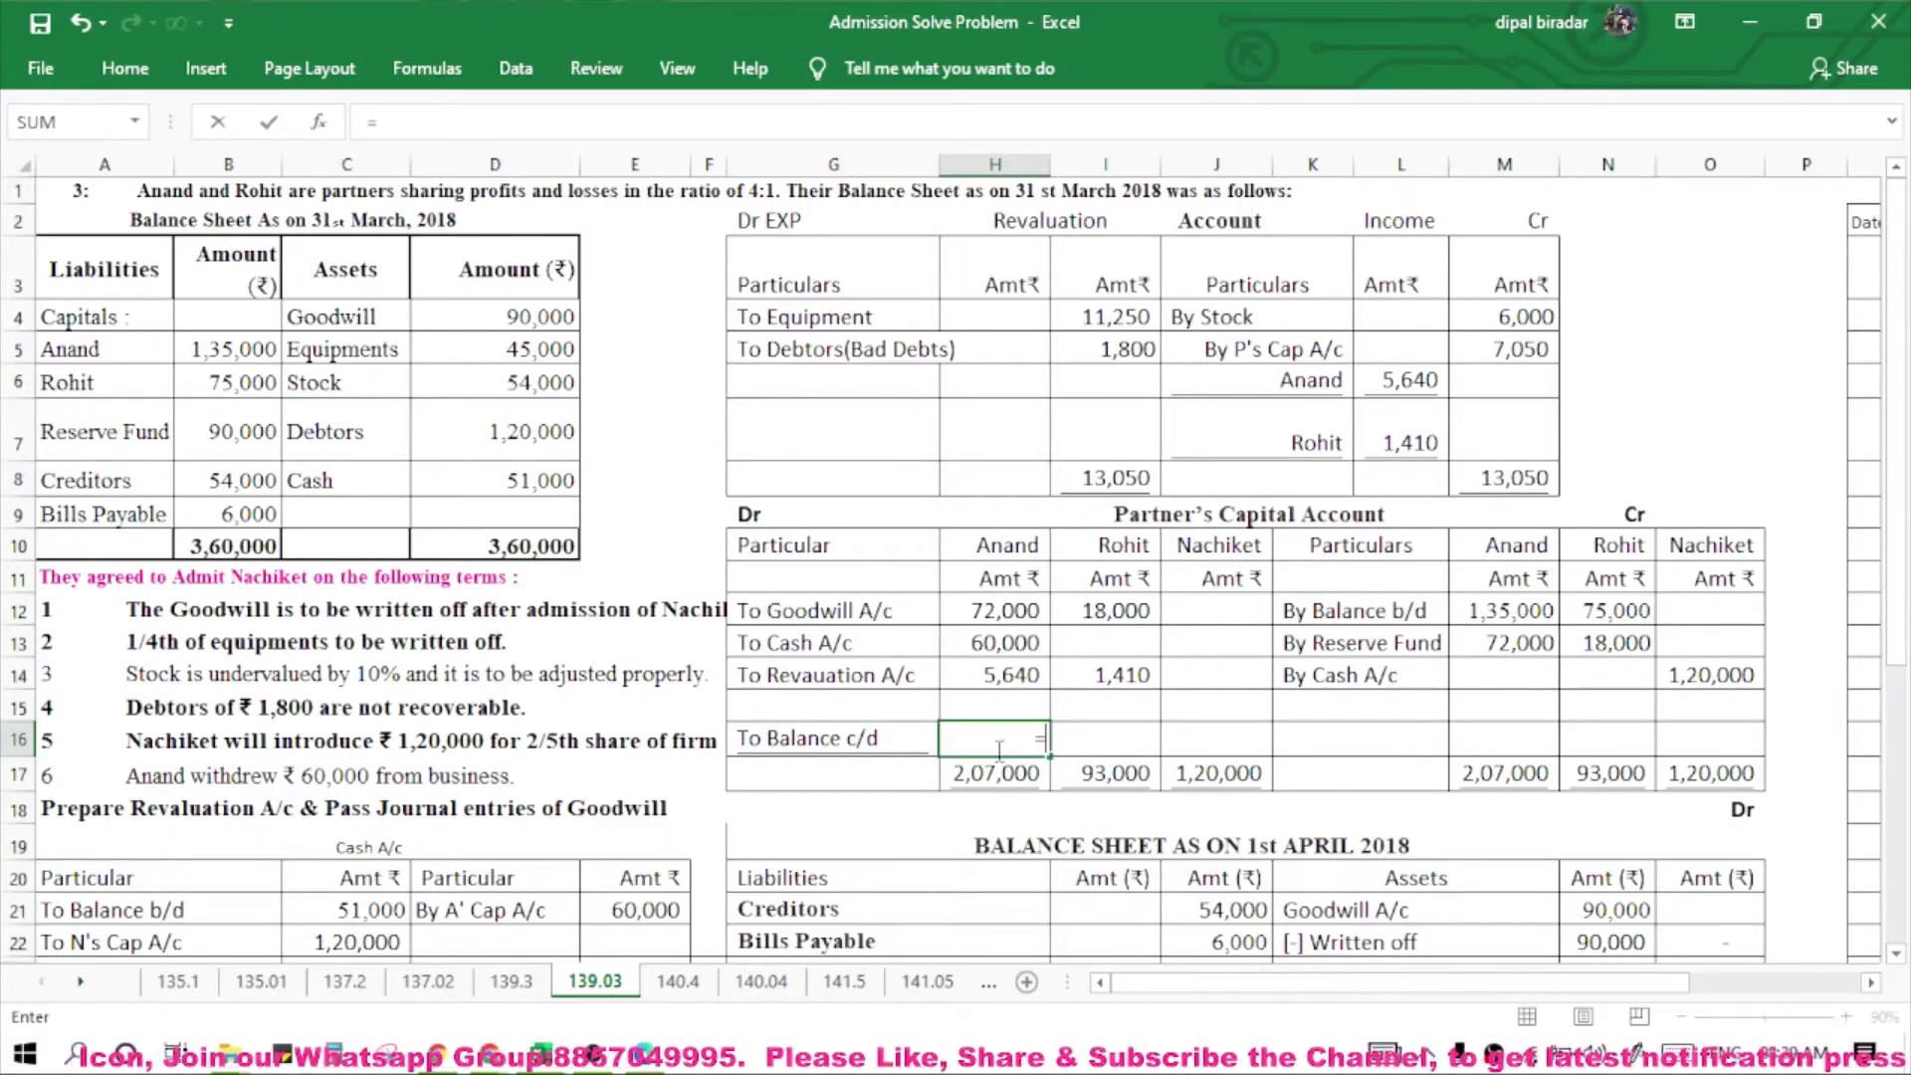
{"action": "type", "text": "20"}
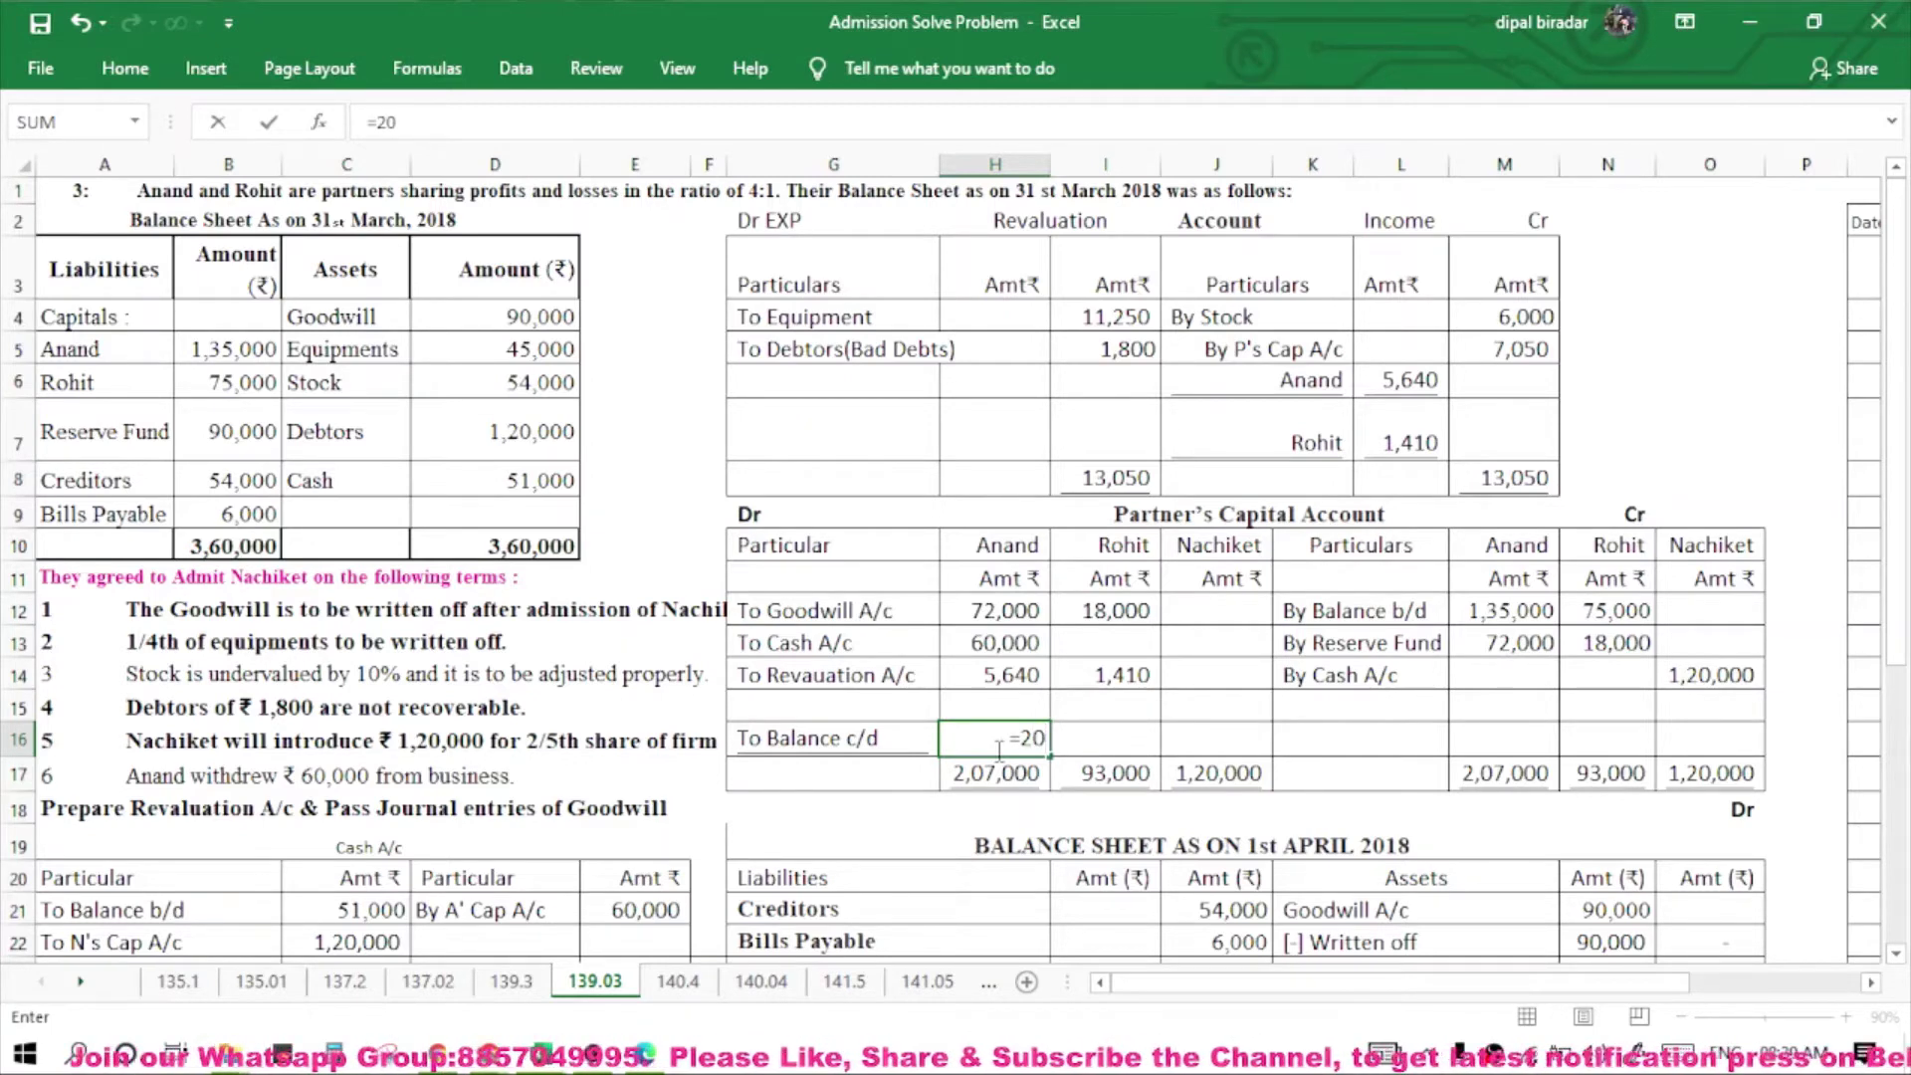
{"action": "type", "text": "7000"}
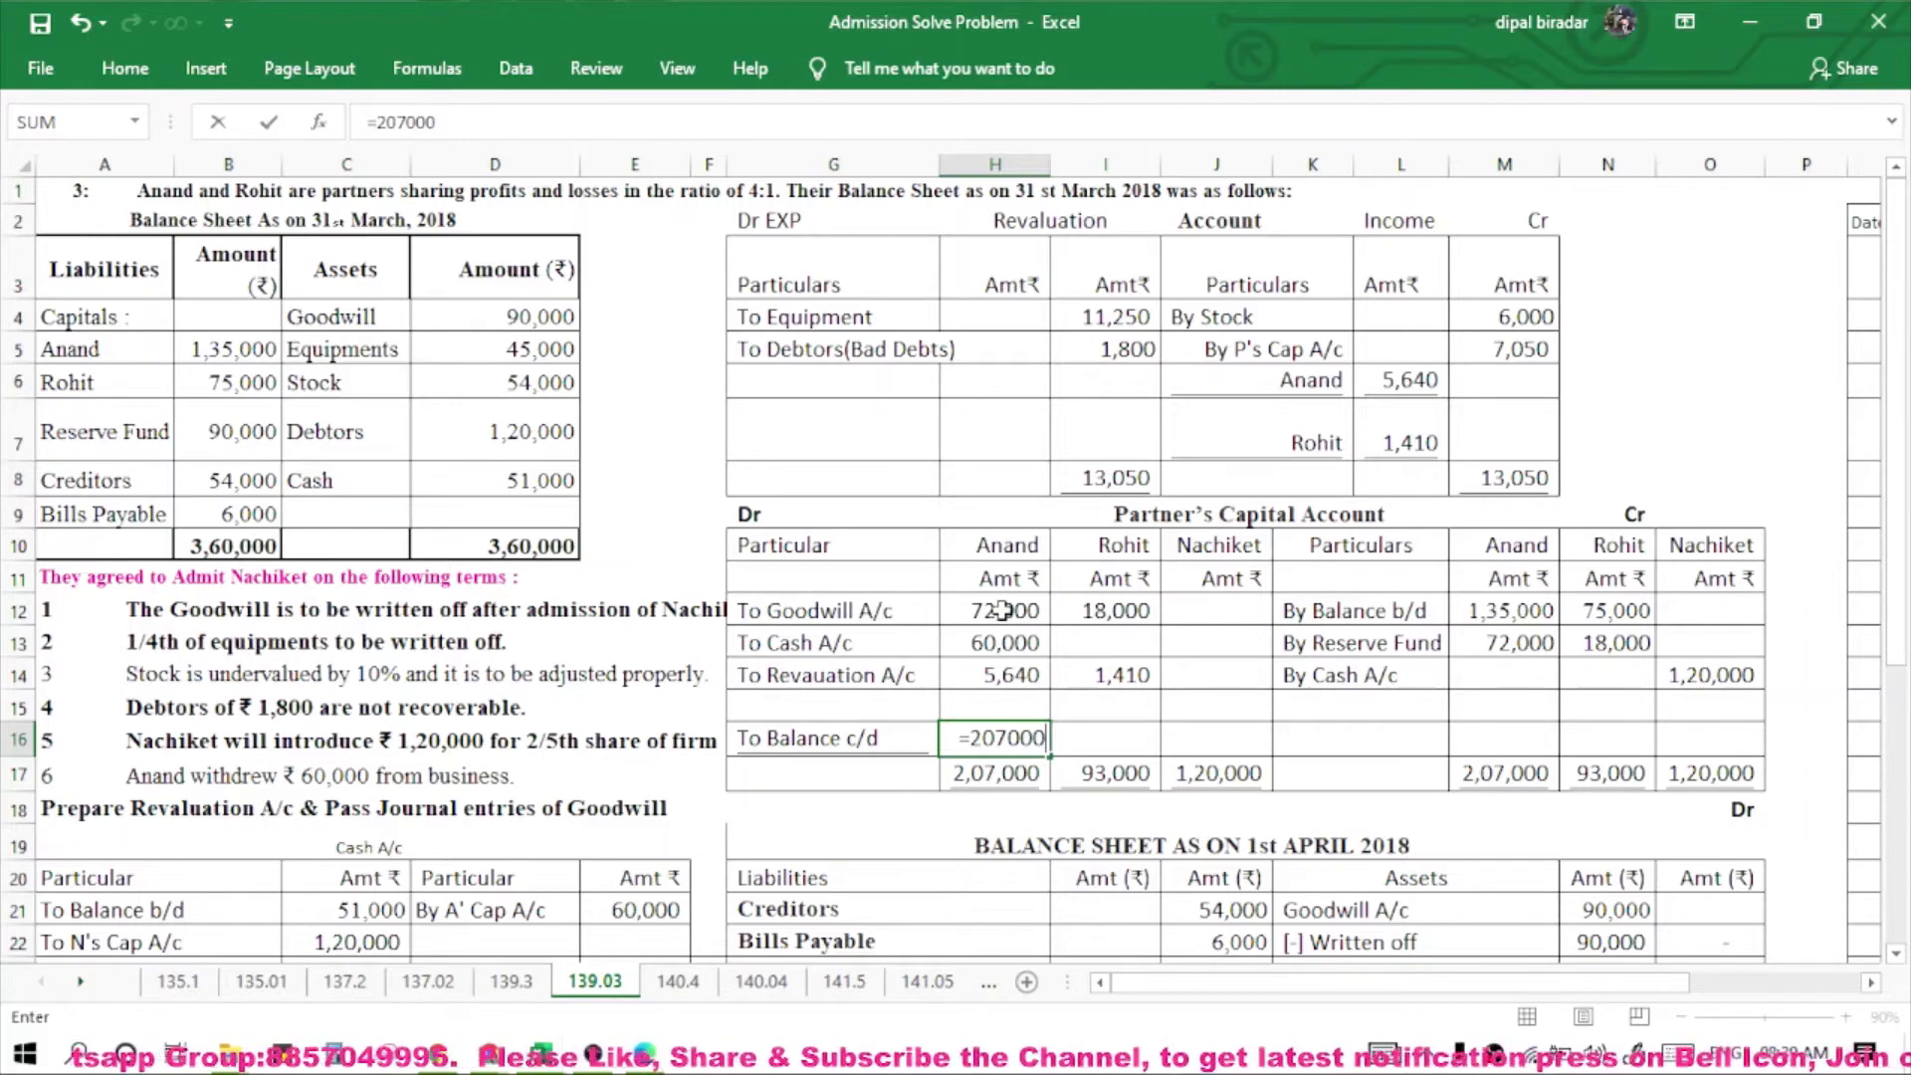
{"action": "left_click_drag", "start_coordinate": [1000, 610], "coordinate": [1010, 661]}
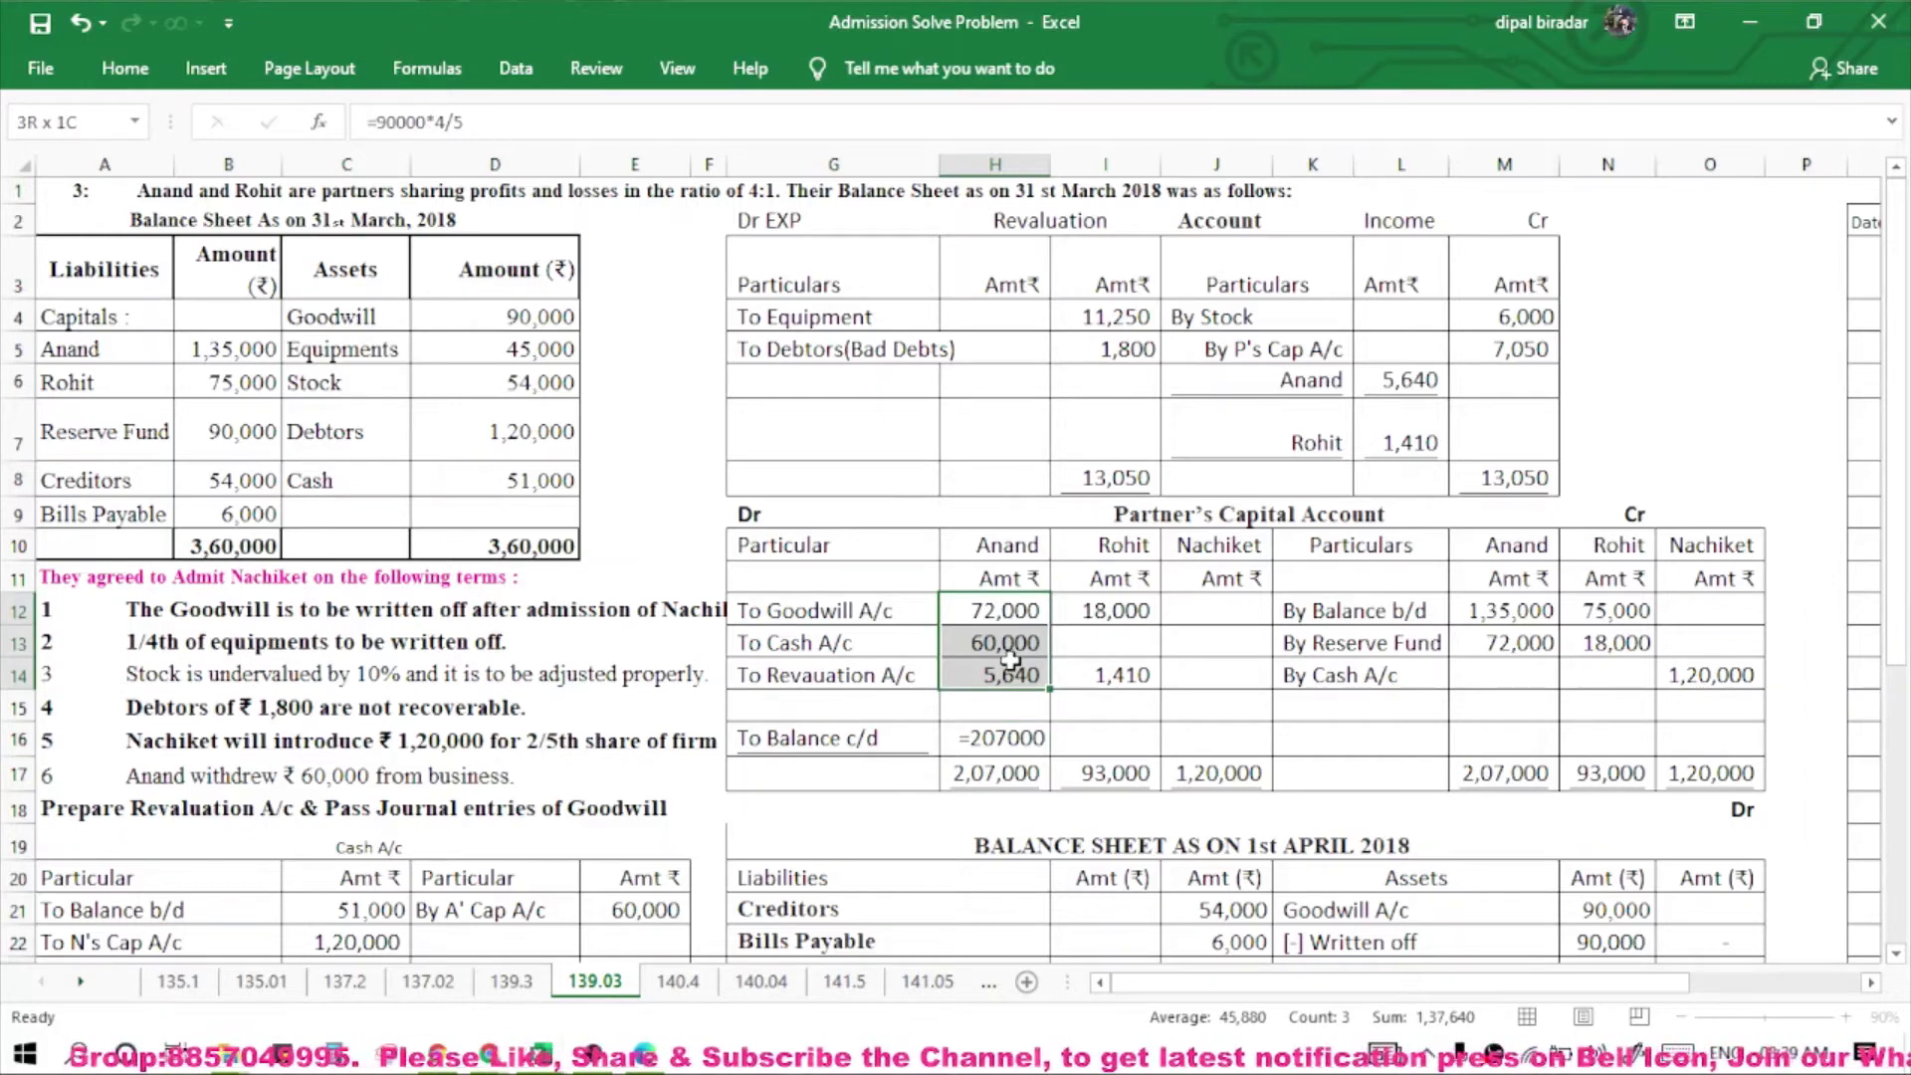
{"action": "left_click", "coordinate": [1024, 732]}
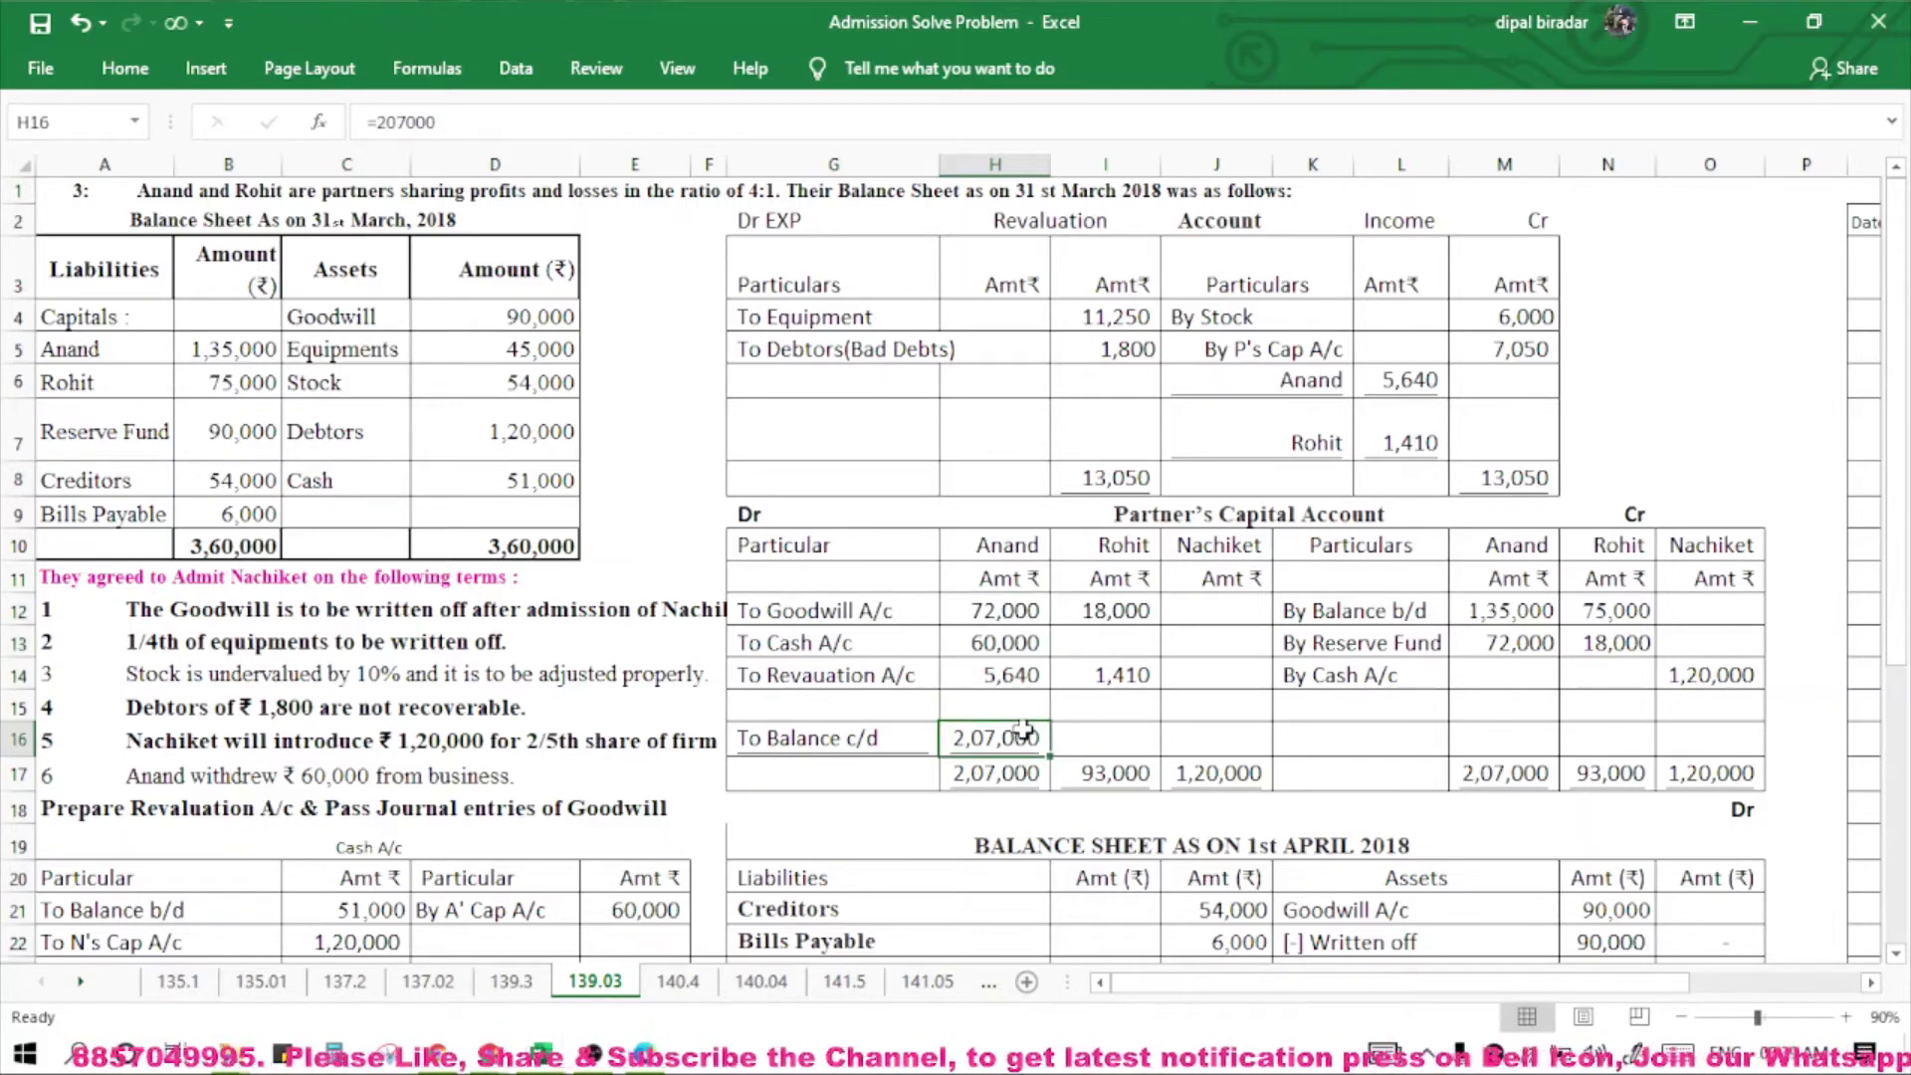
{"action": "left_click", "coordinate": [463, 137]}
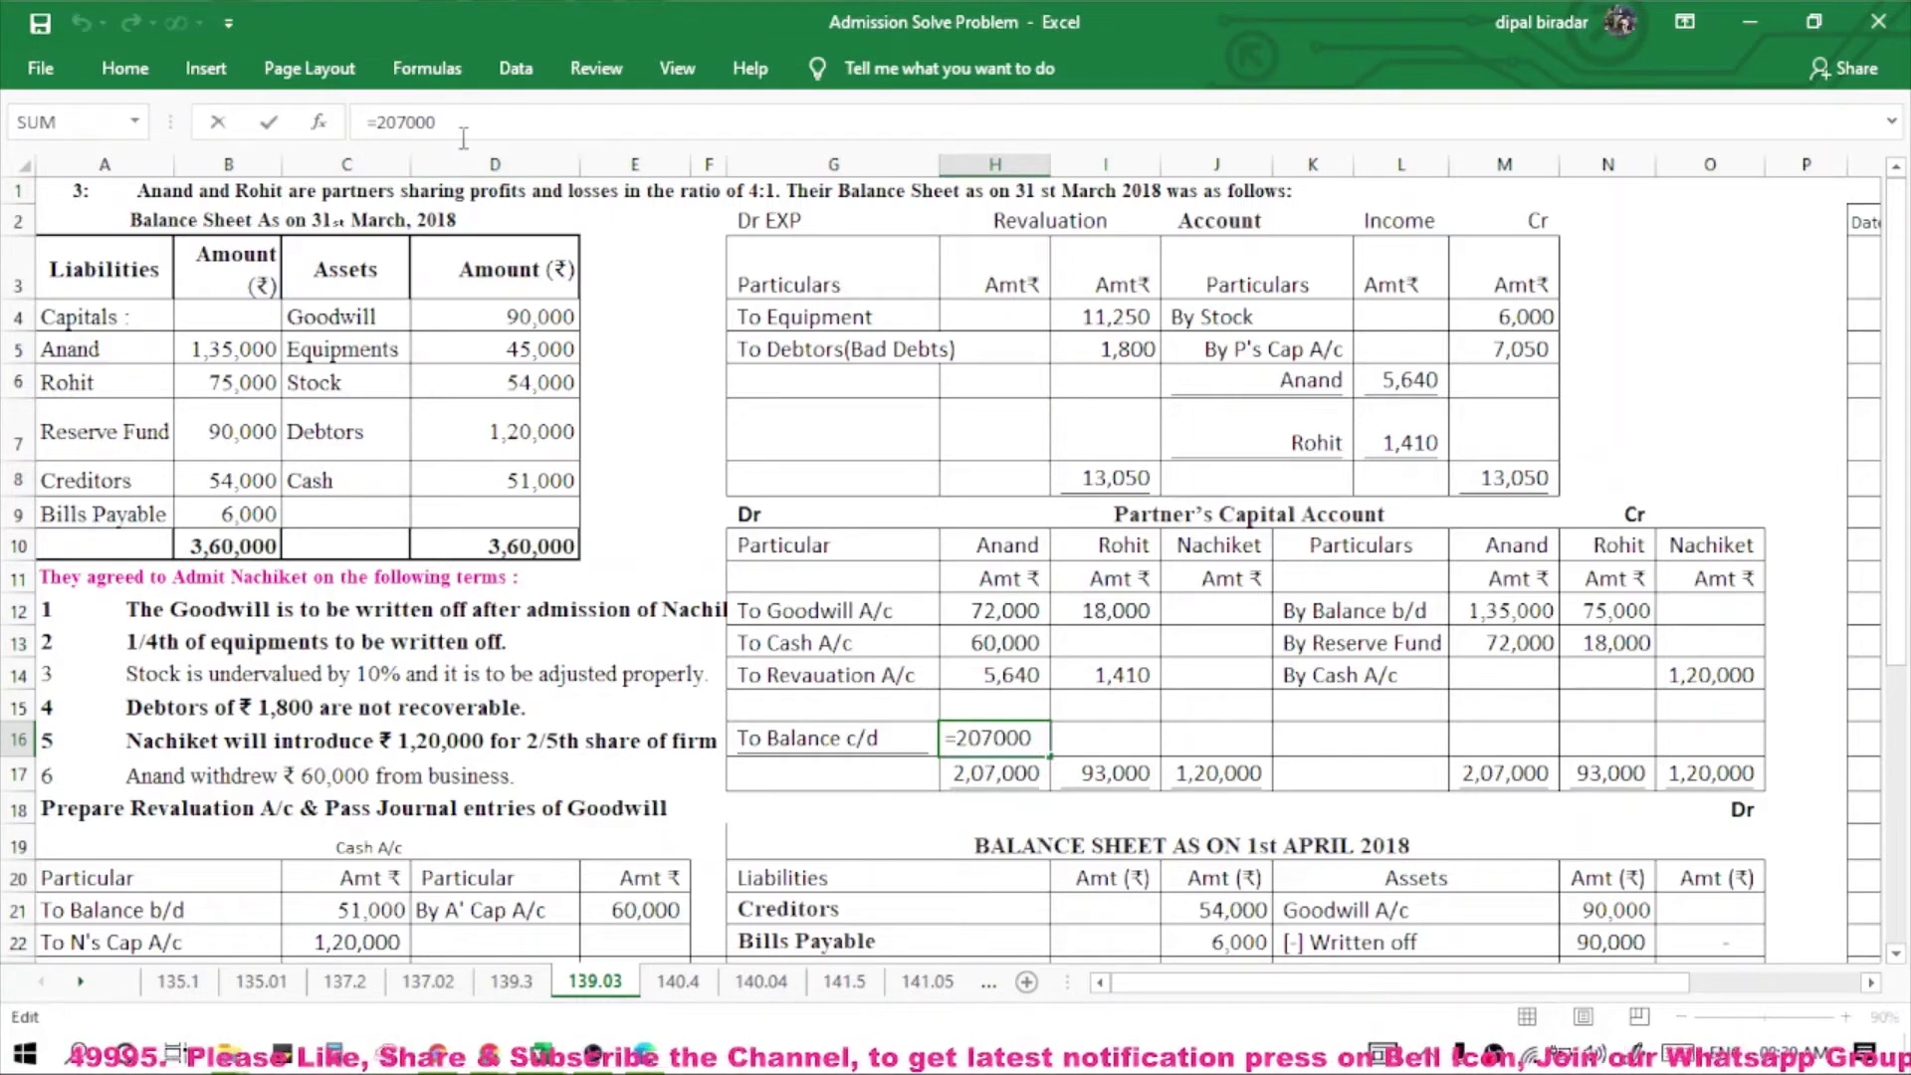
{"action": "type", "text": "-13"}
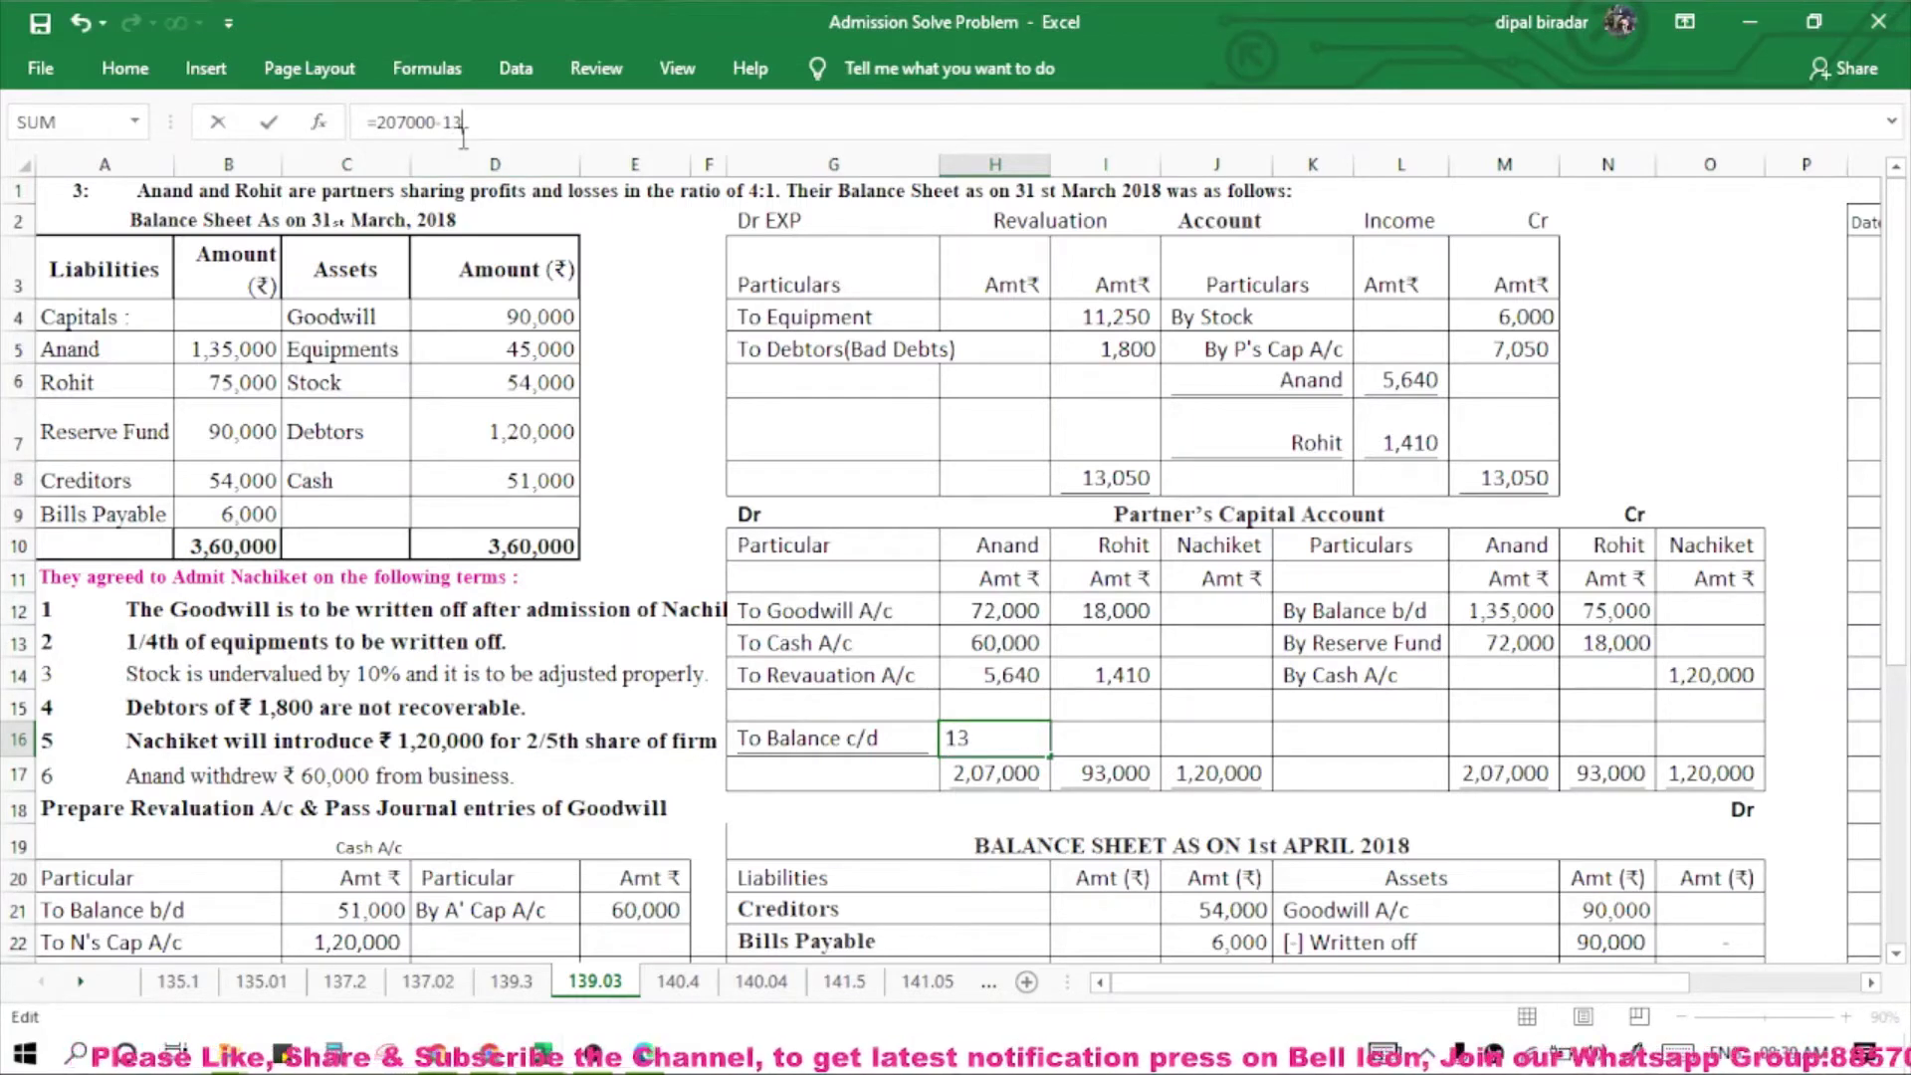
{"action": "type", "text": "7040"}
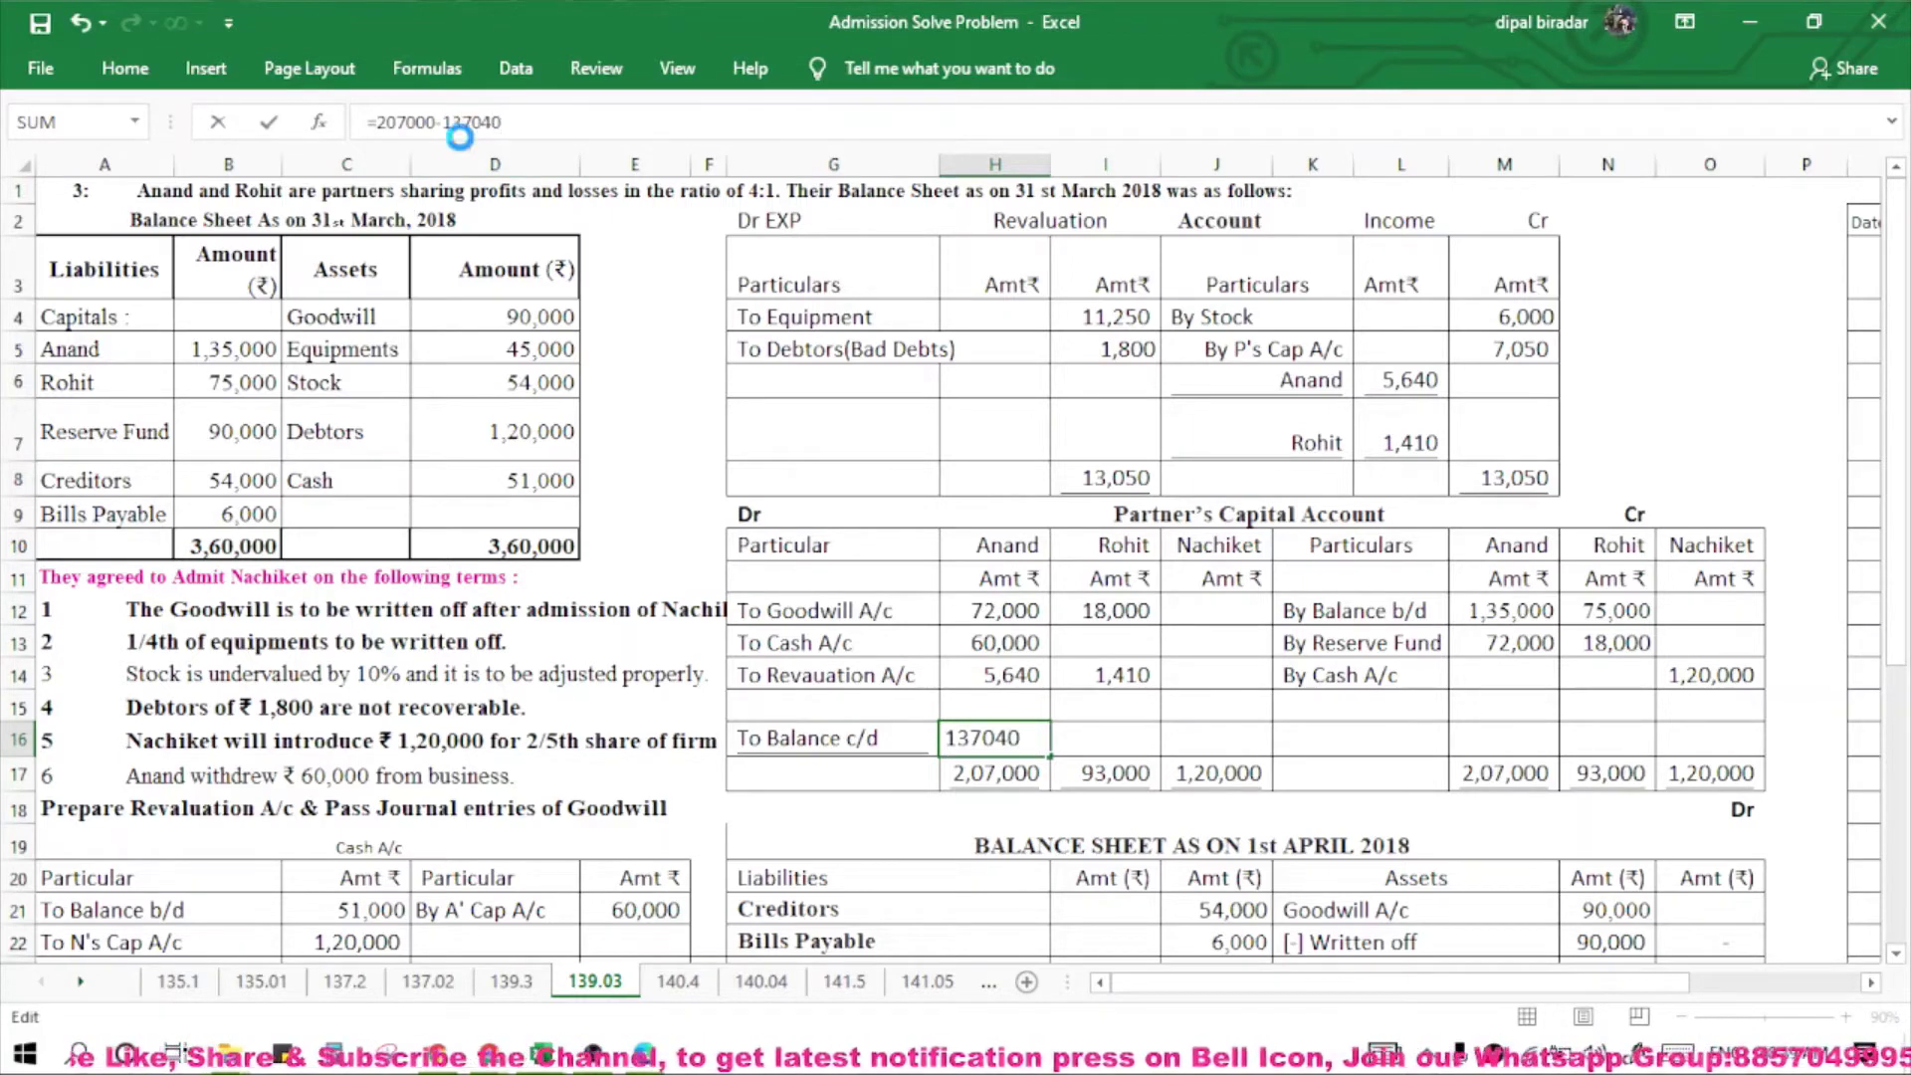
{"action": "key", "text": "Return"}
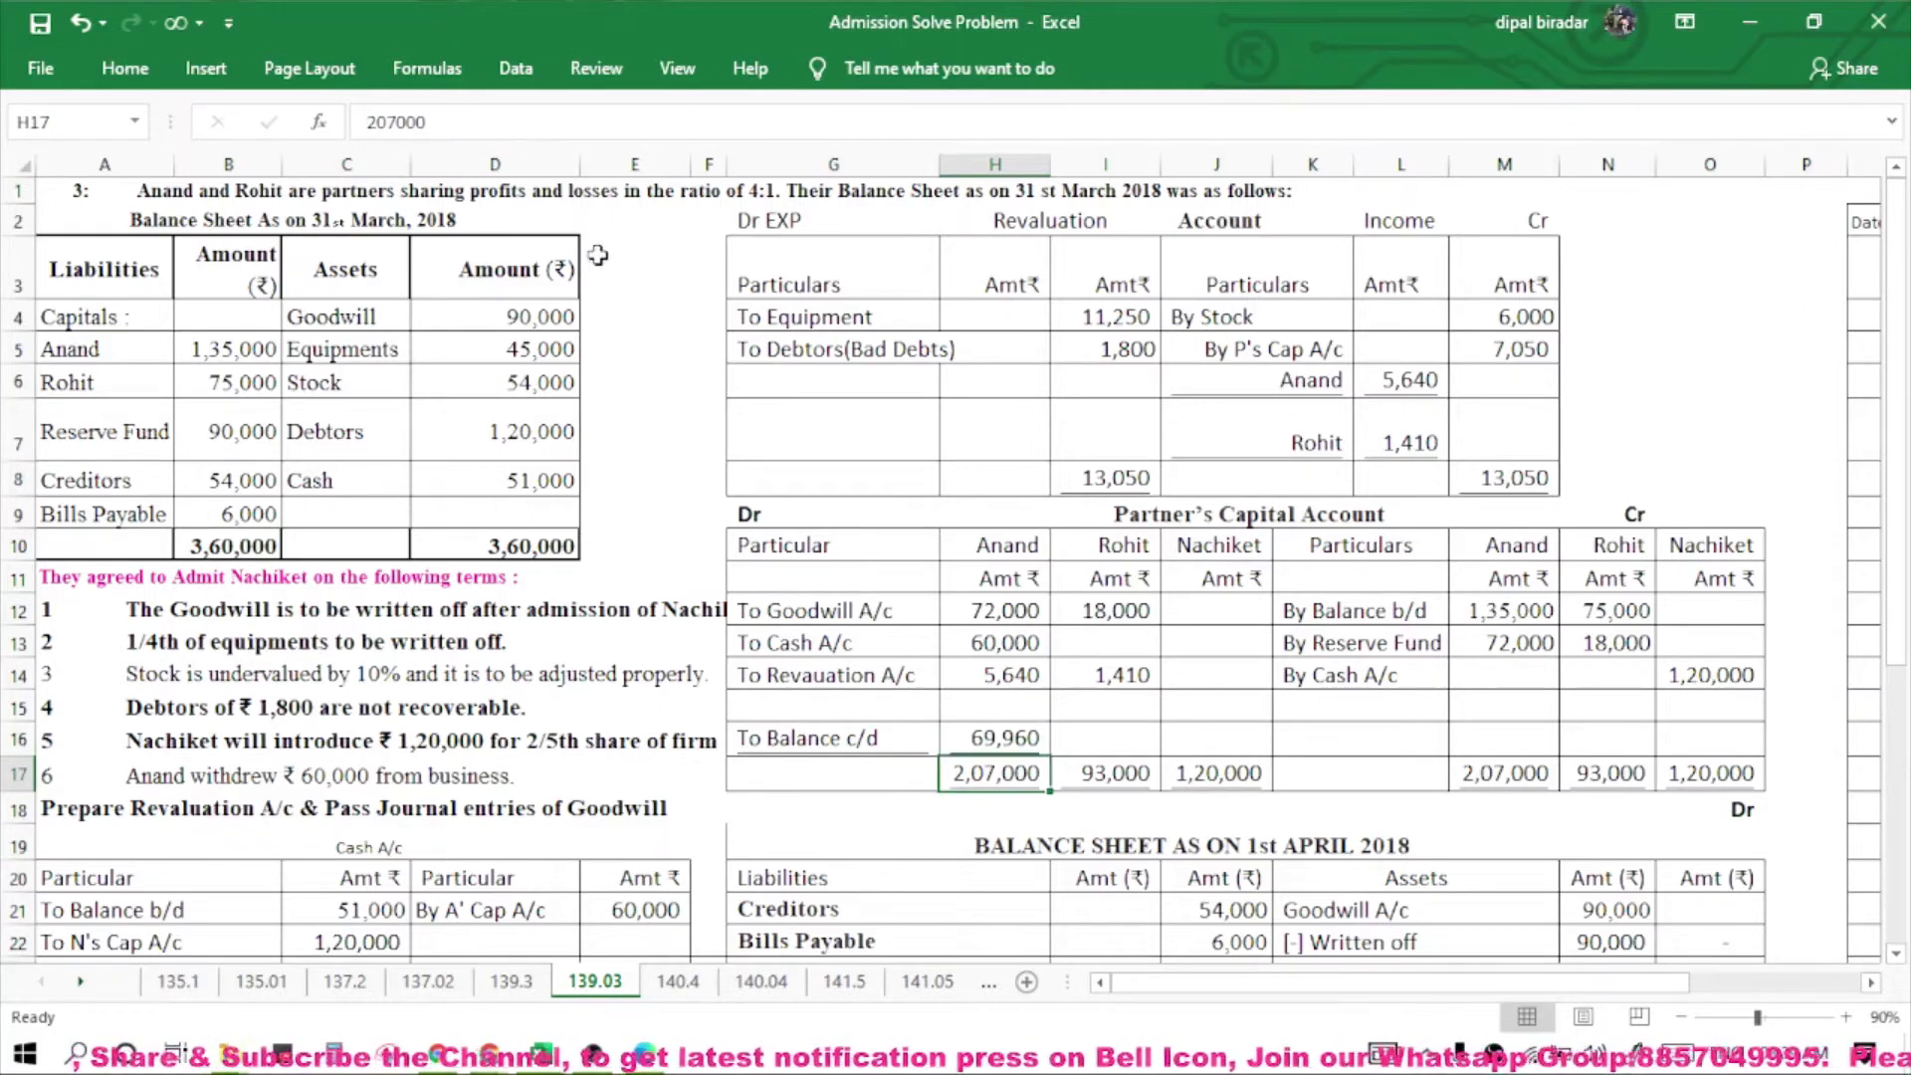
{"action": "left_click", "coordinate": [1009, 744]}
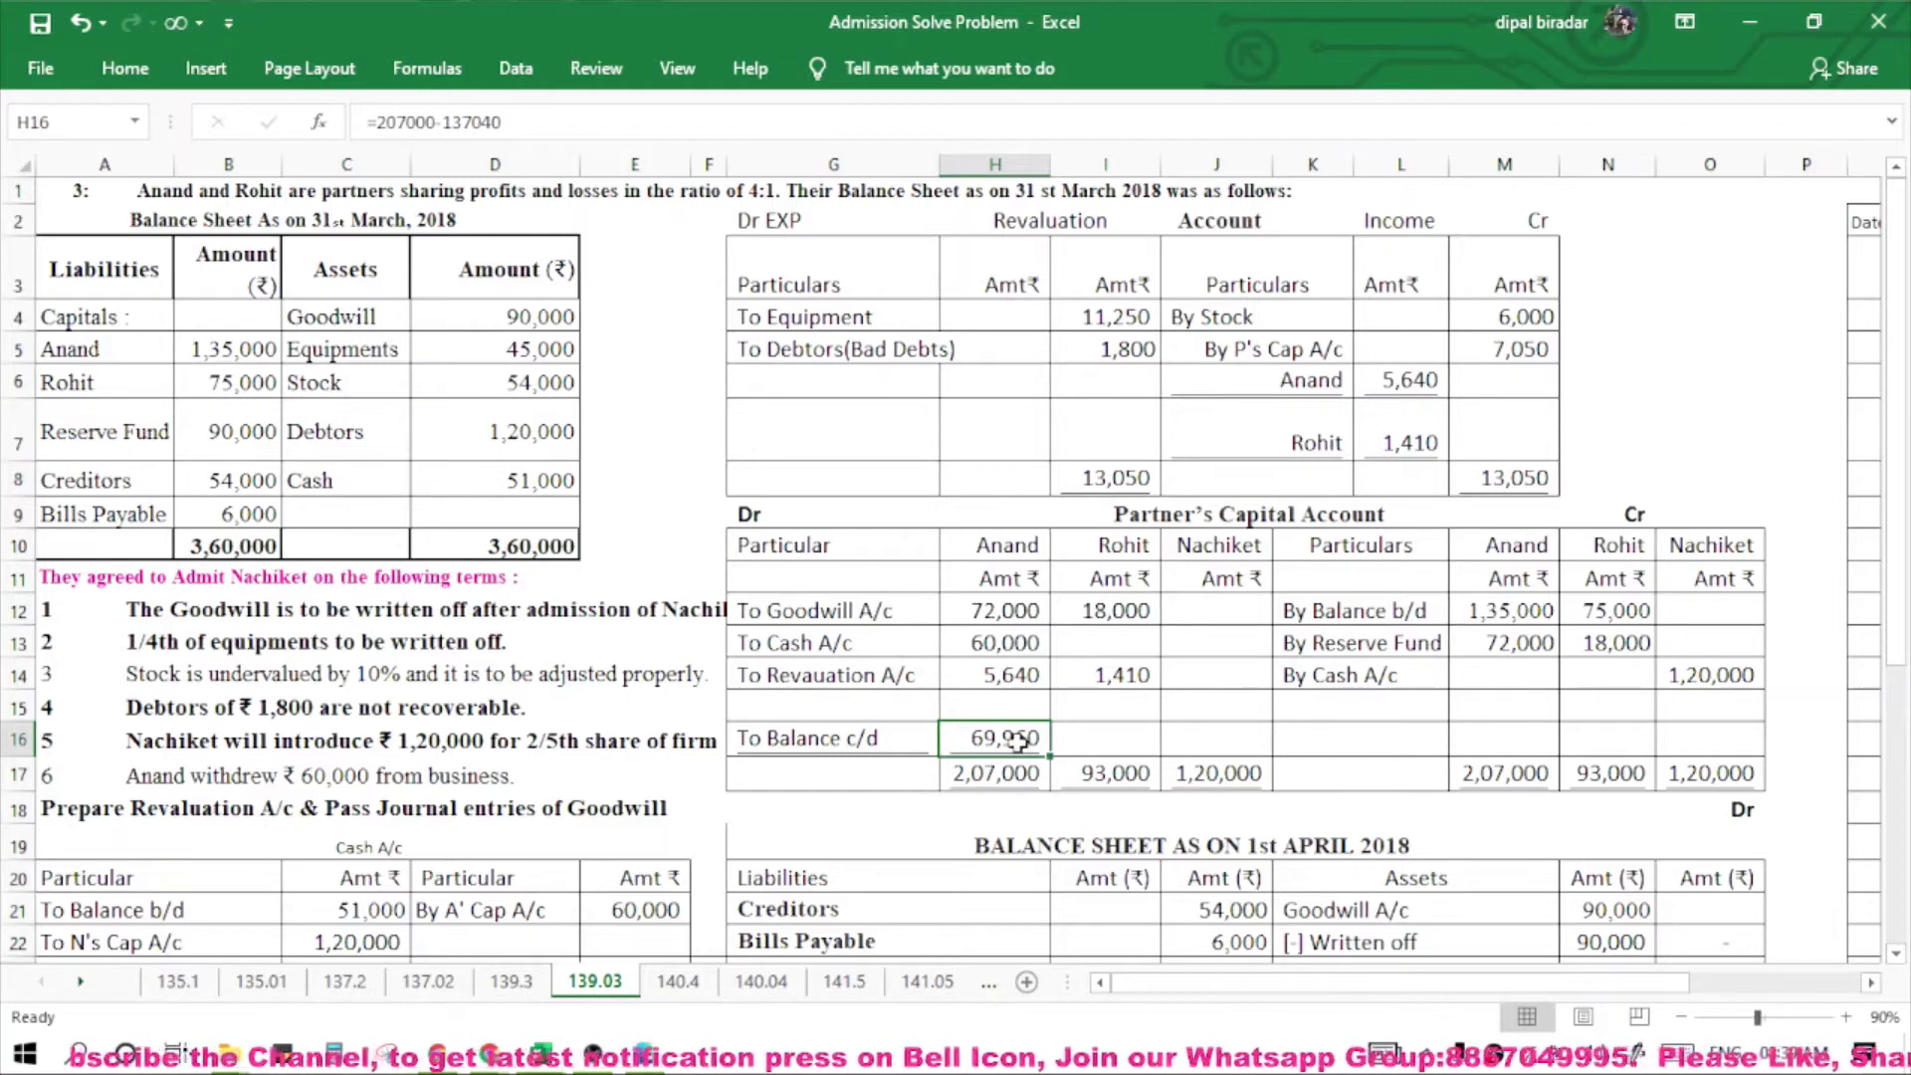
{"action": "left_click", "coordinate": [513, 120]}
{"action": "key", "text": "BackSpace"}
{"action": "key", "text": "BackSpace"}
{"action": "key", "text": "BackSpace"}
{"action": "key", "text": "BackSpace"}
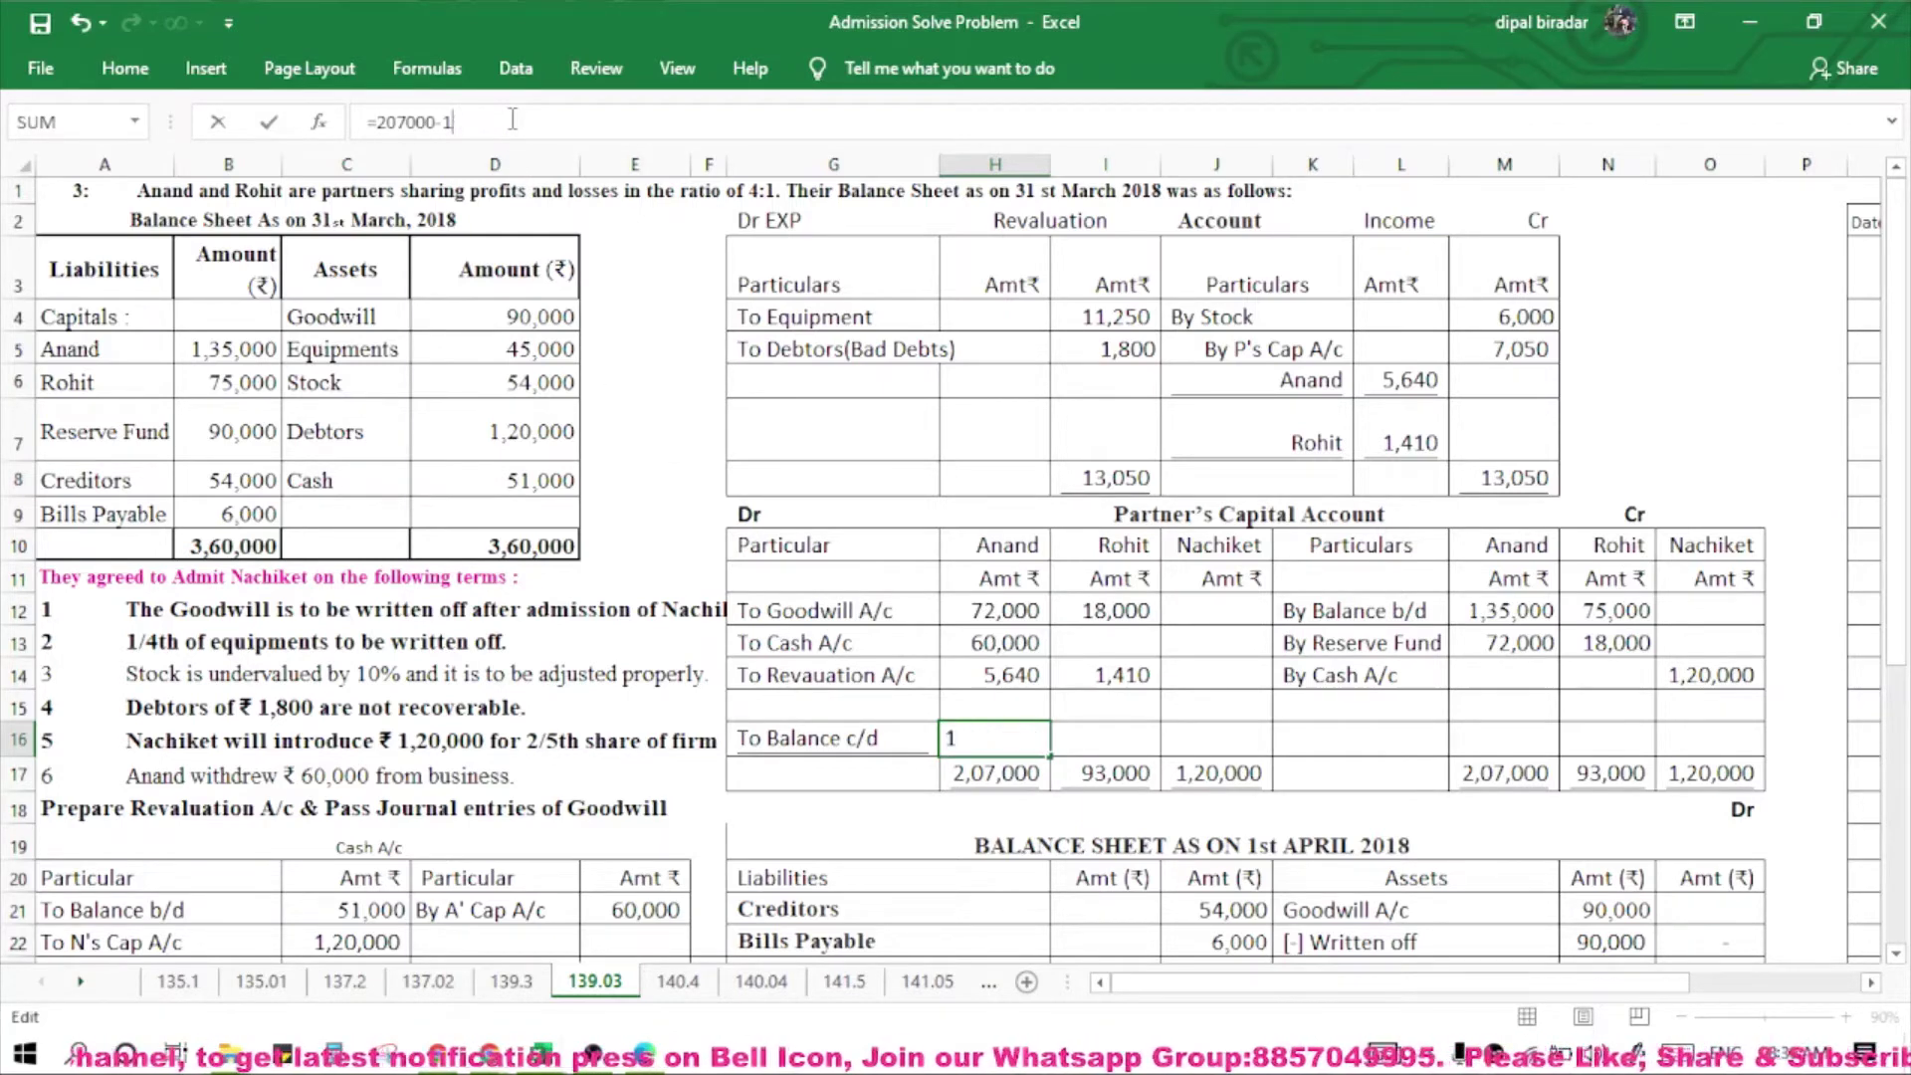
{"action": "key", "text": "BackSpace"}
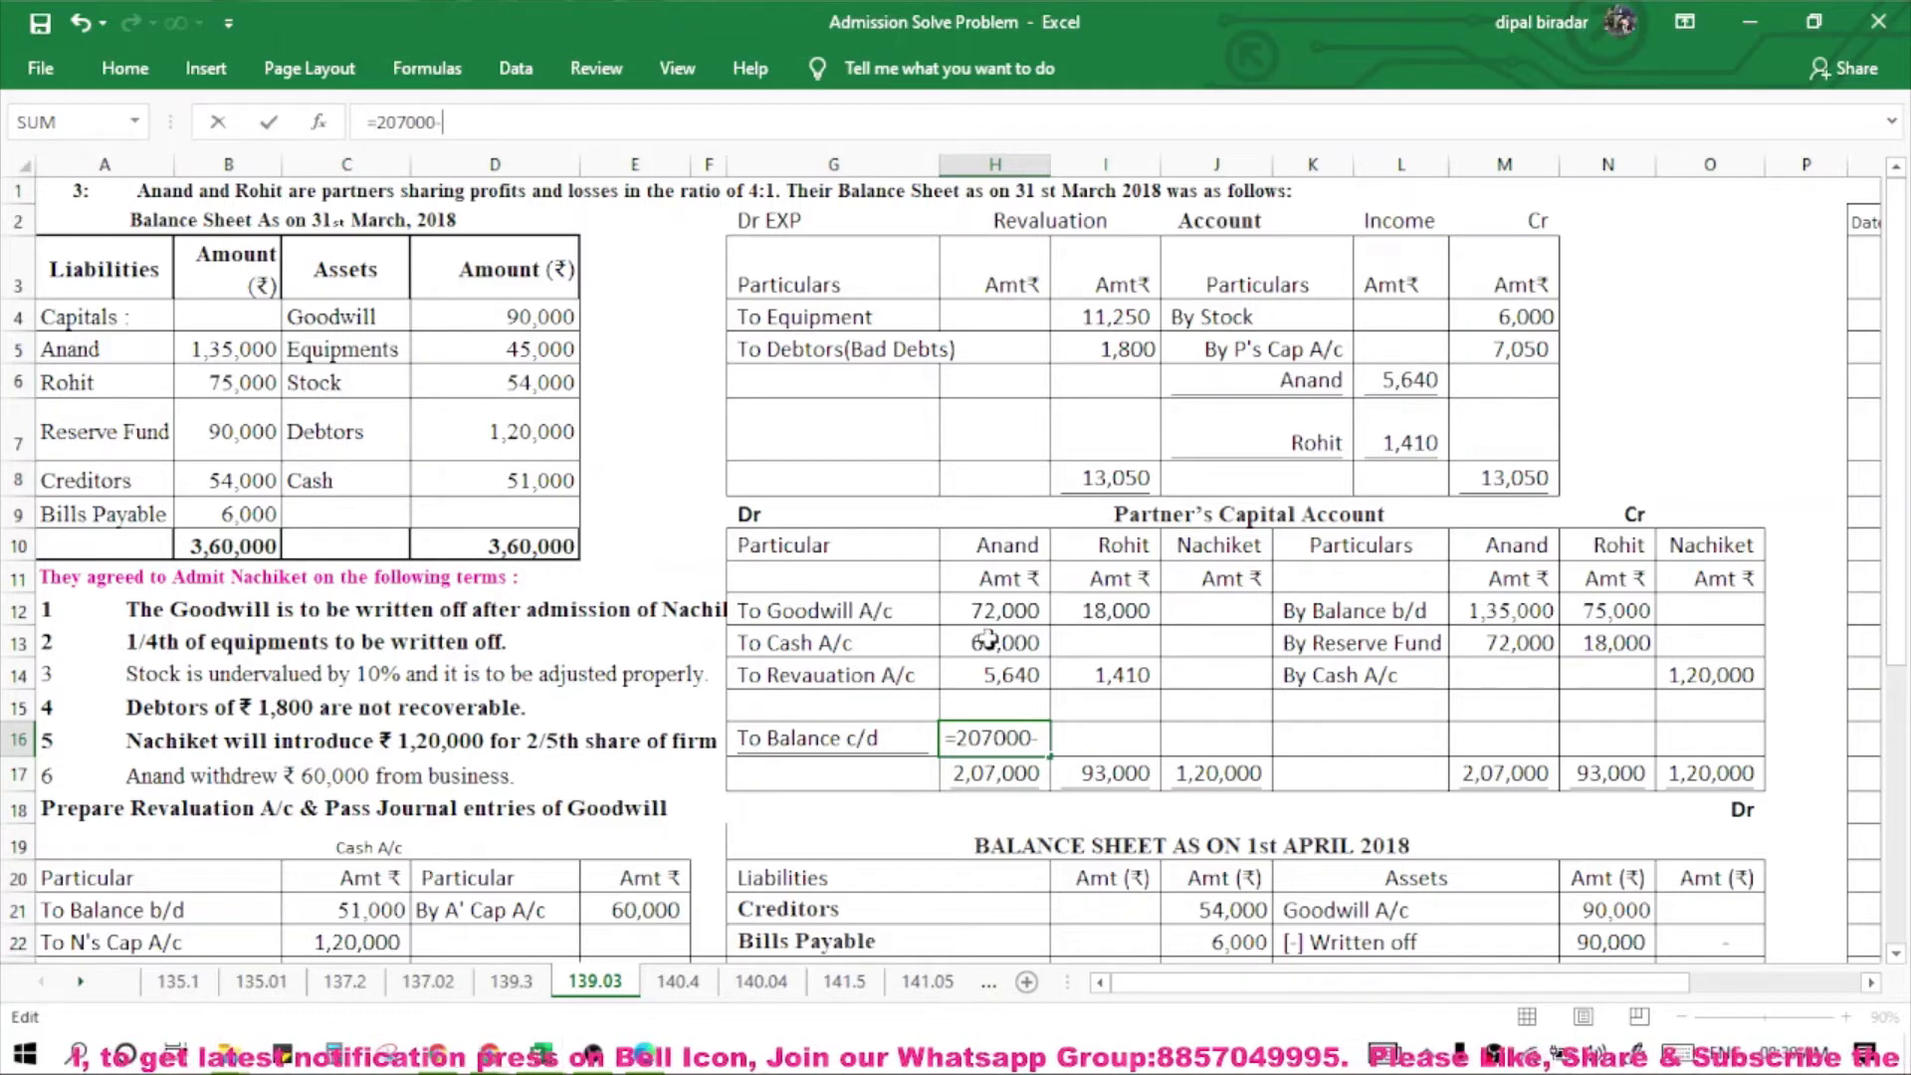
{"action": "left_click", "coordinate": [991, 610]}
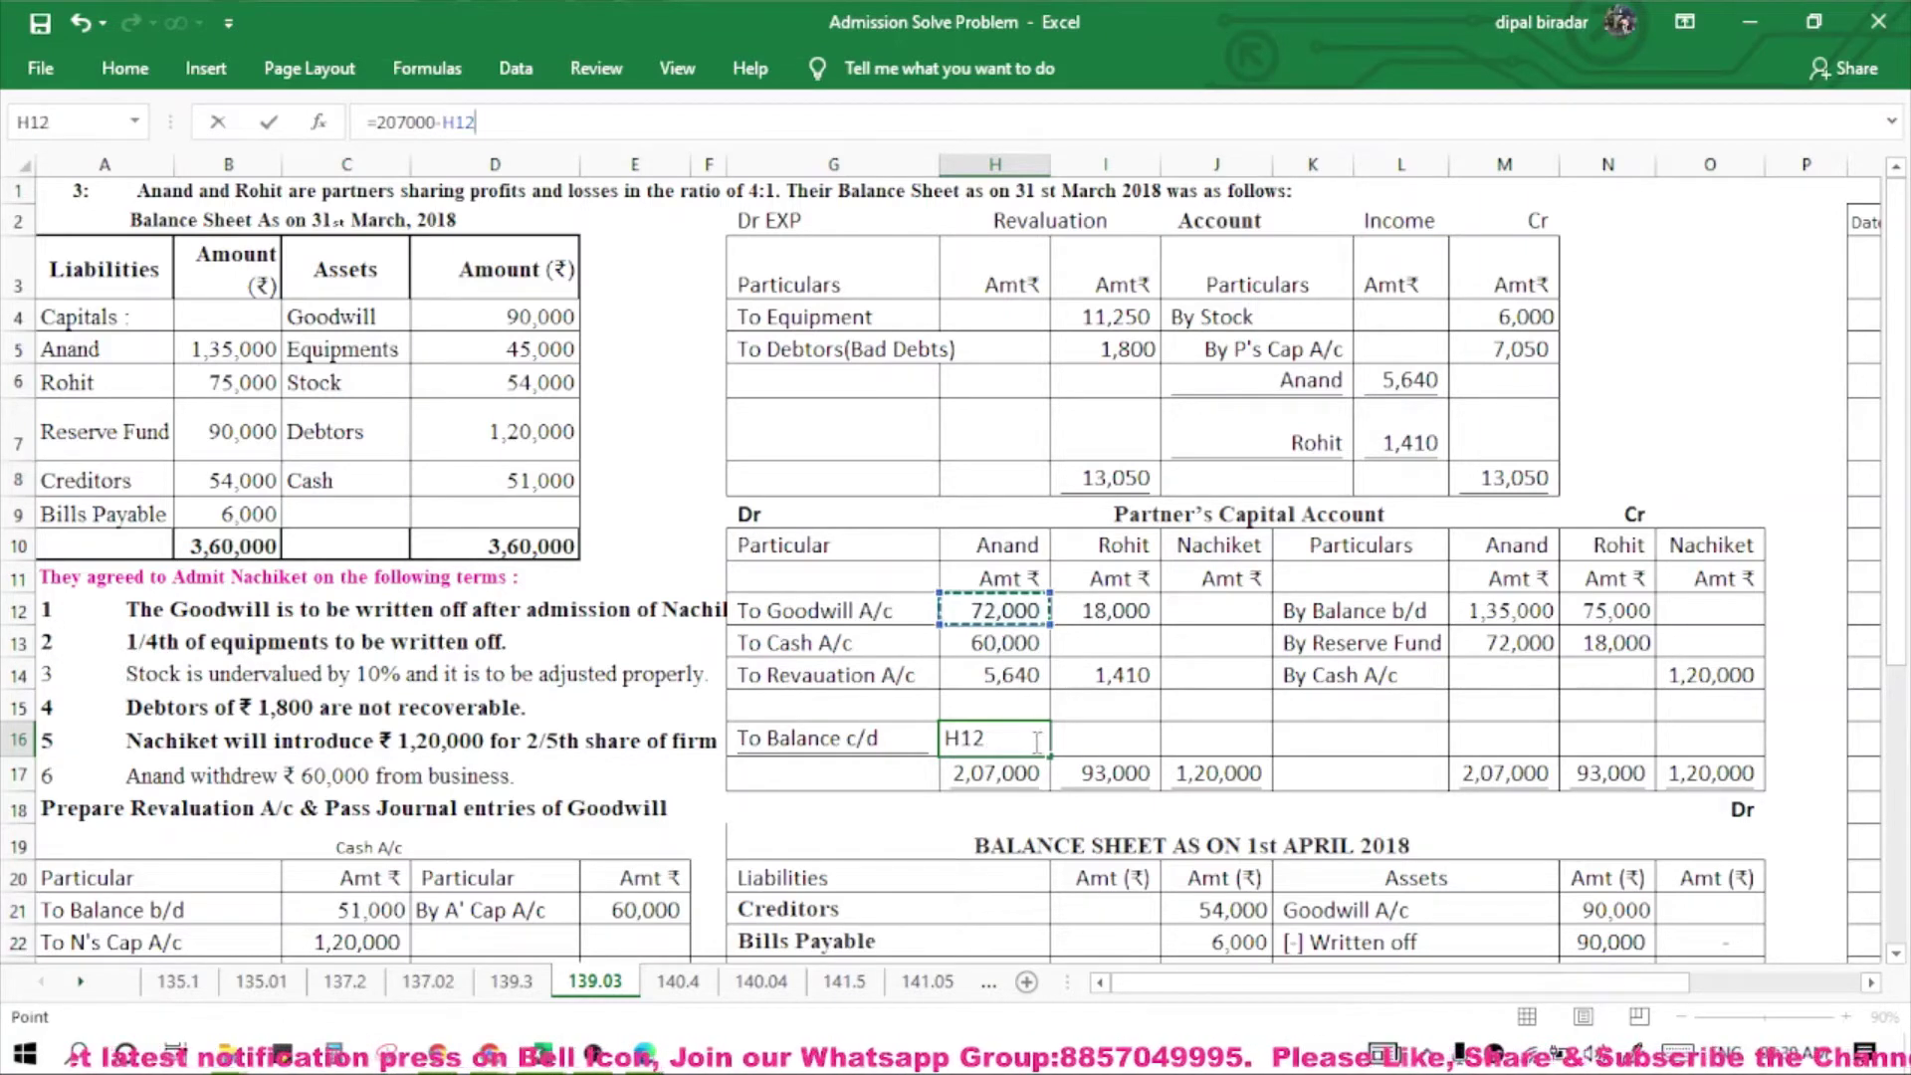
{"action": "left_click", "coordinate": [1100, 735]}
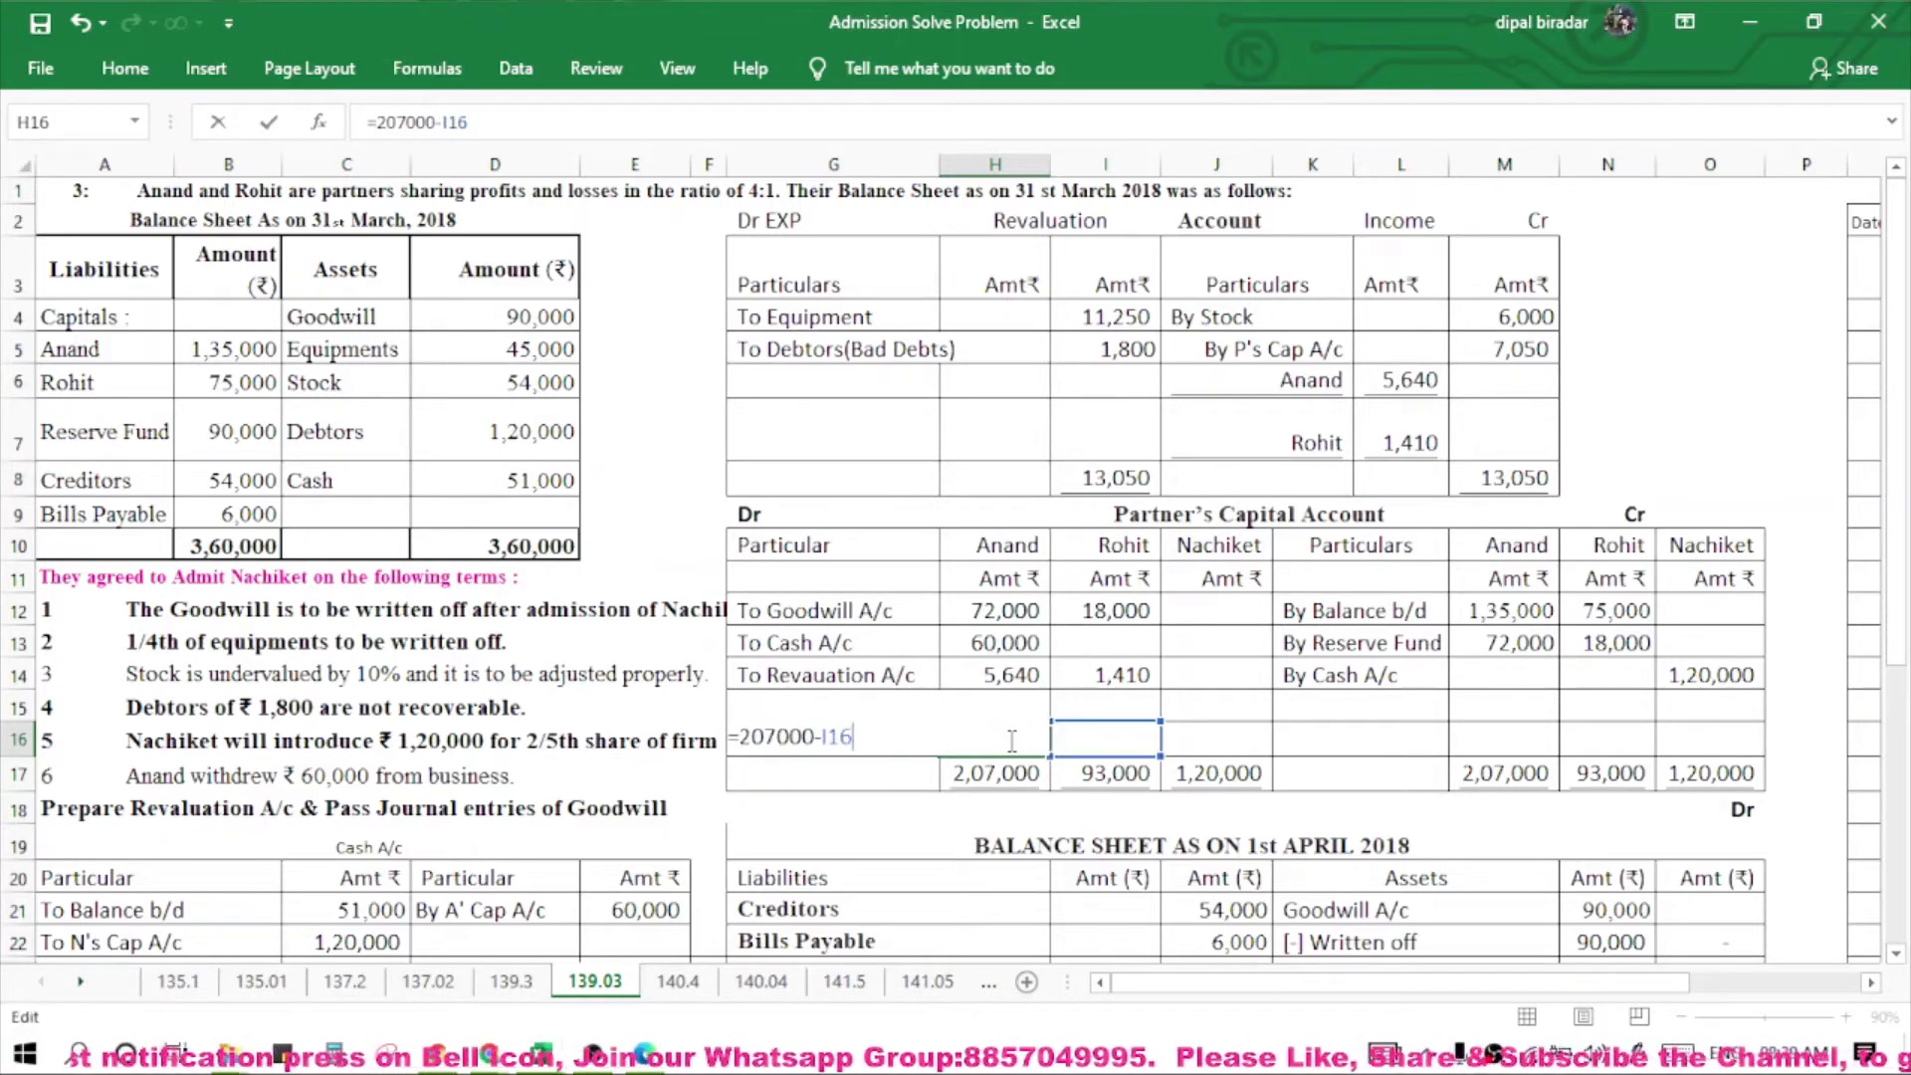
{"action": "key", "text": "BackSpace"}
{"action": "key", "text": "BackSpace"}
{"action": "key", "text": "BackSpace"}
{"action": "type", "text": "137040"}
{"action": "key", "text": "ctrl+Return"}
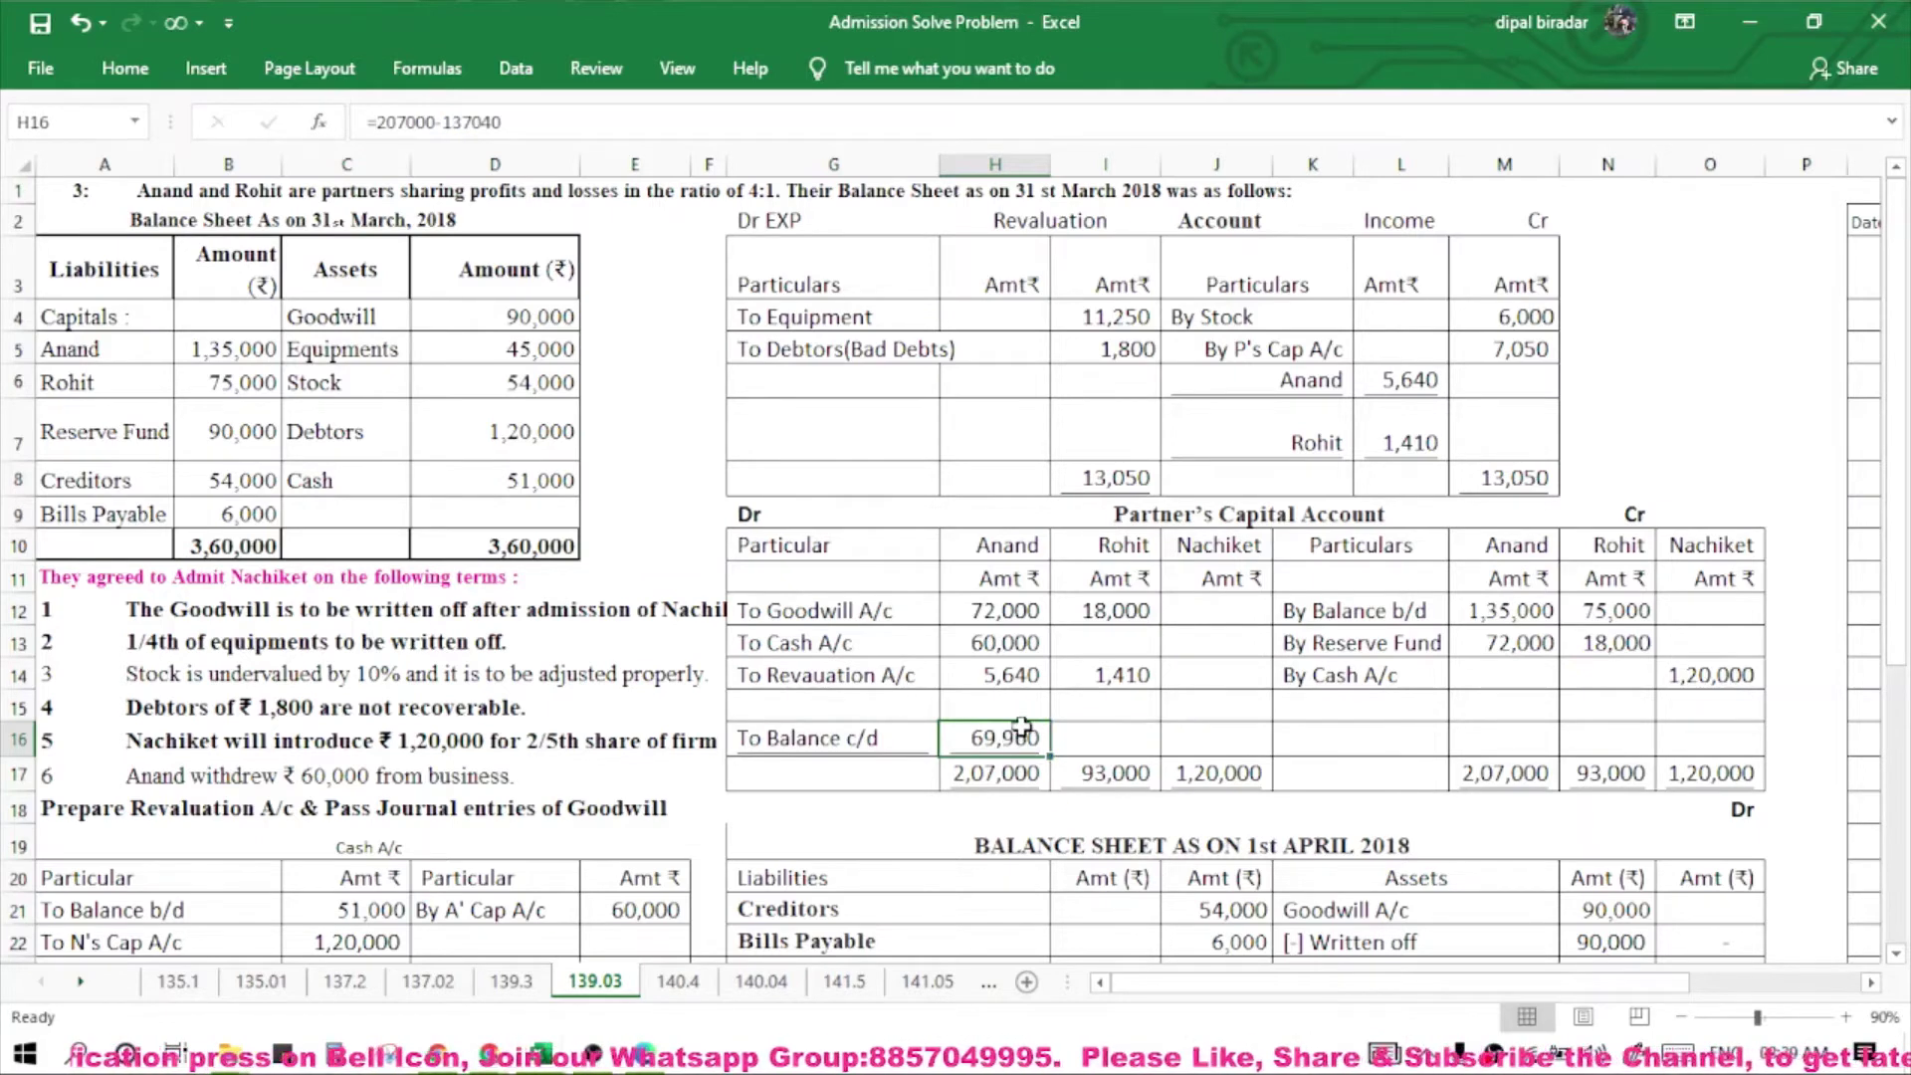
{"action": "key", "text": "Delete"}
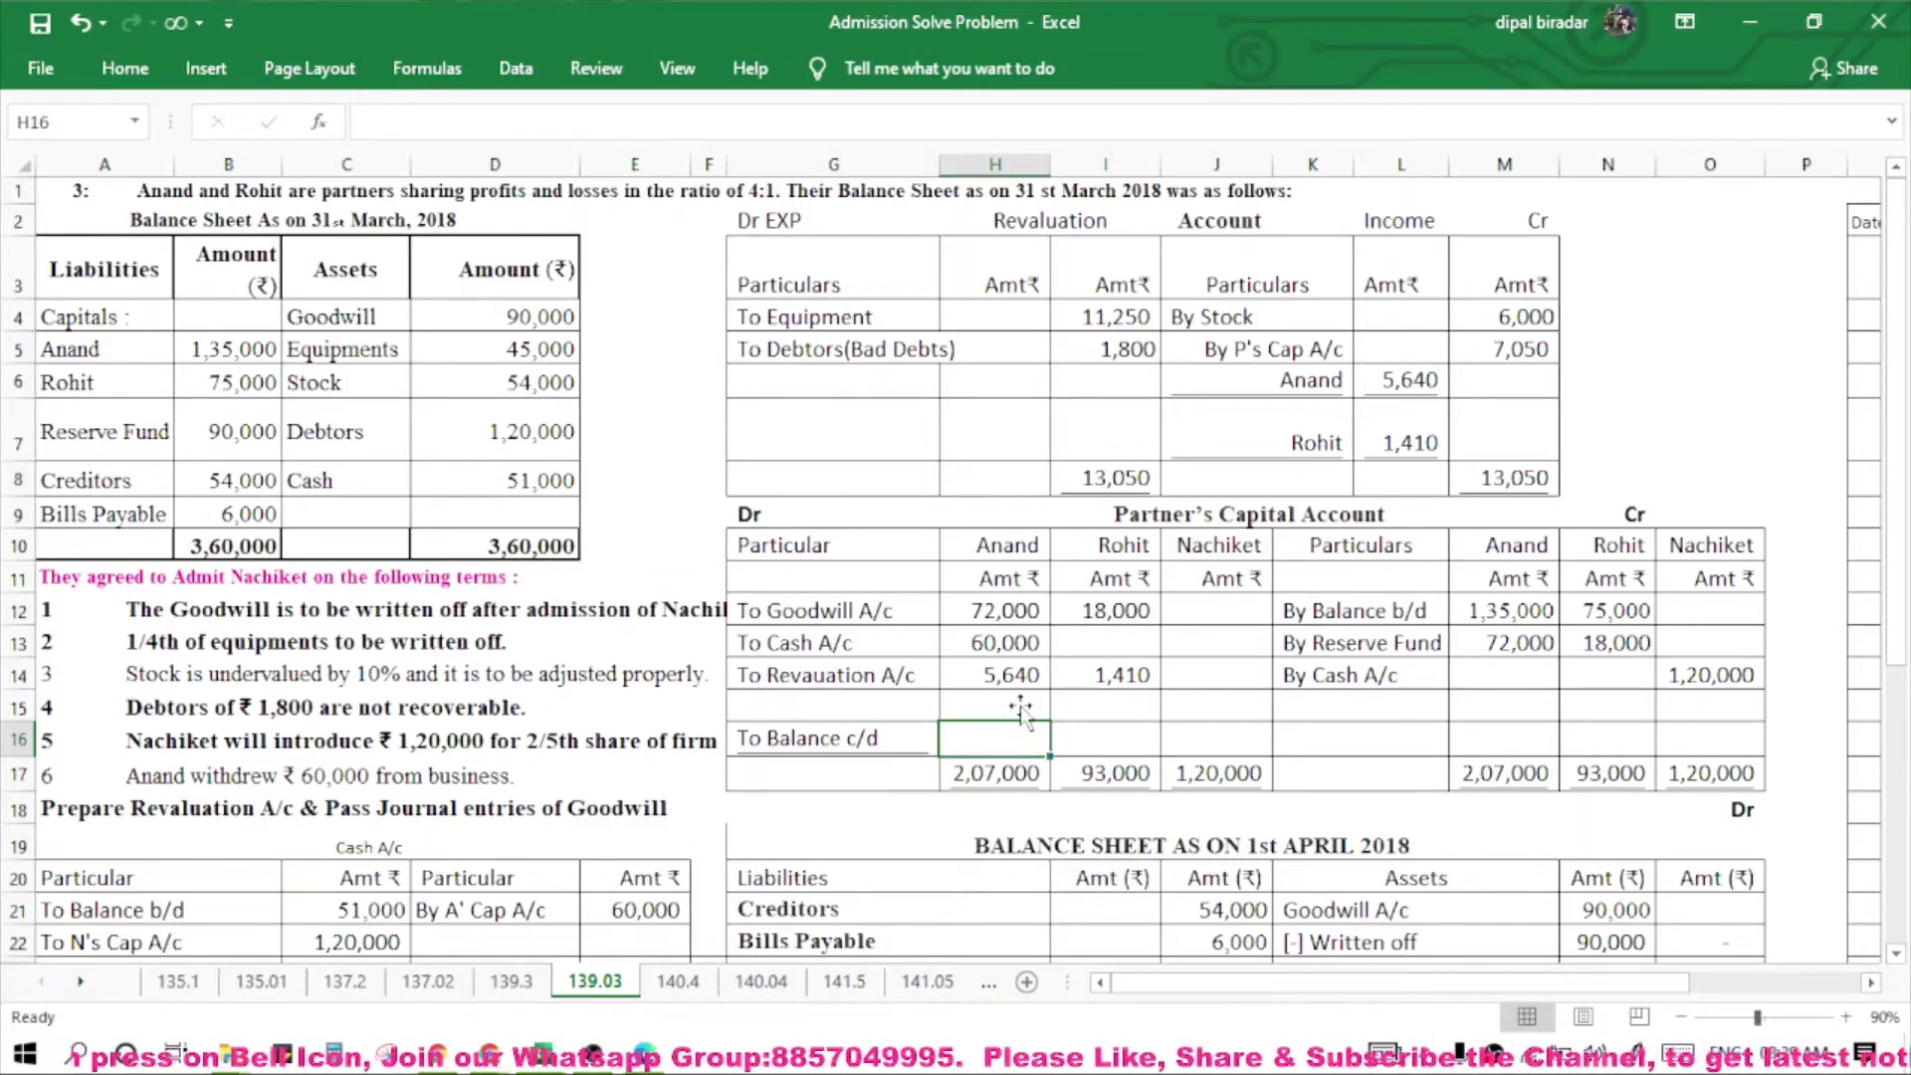
Check the sum of the first partner's debits in H12:H14 and note 137640 in H15.
{"action": "left_click_drag", "start_coordinate": [1005, 610], "coordinate": [1028, 678]}
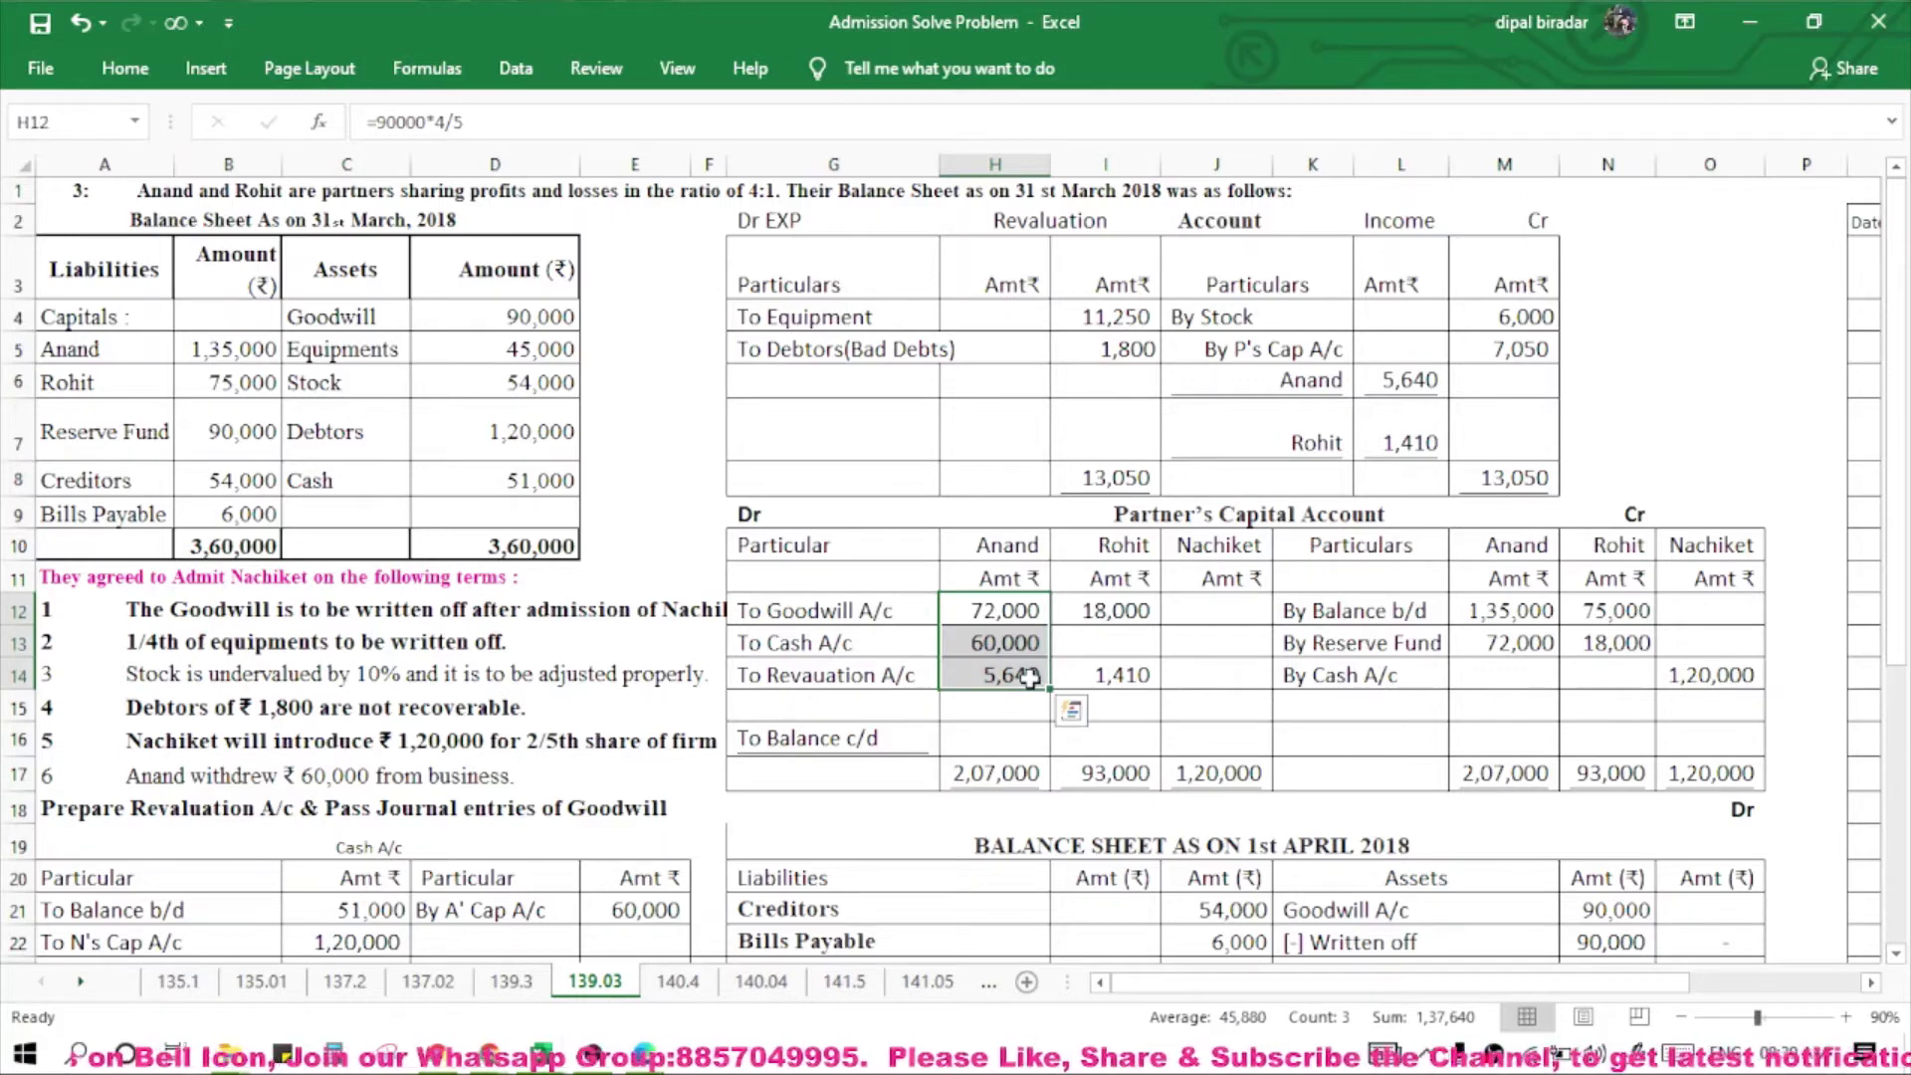
{"action": "left_click", "coordinate": [1020, 706]}
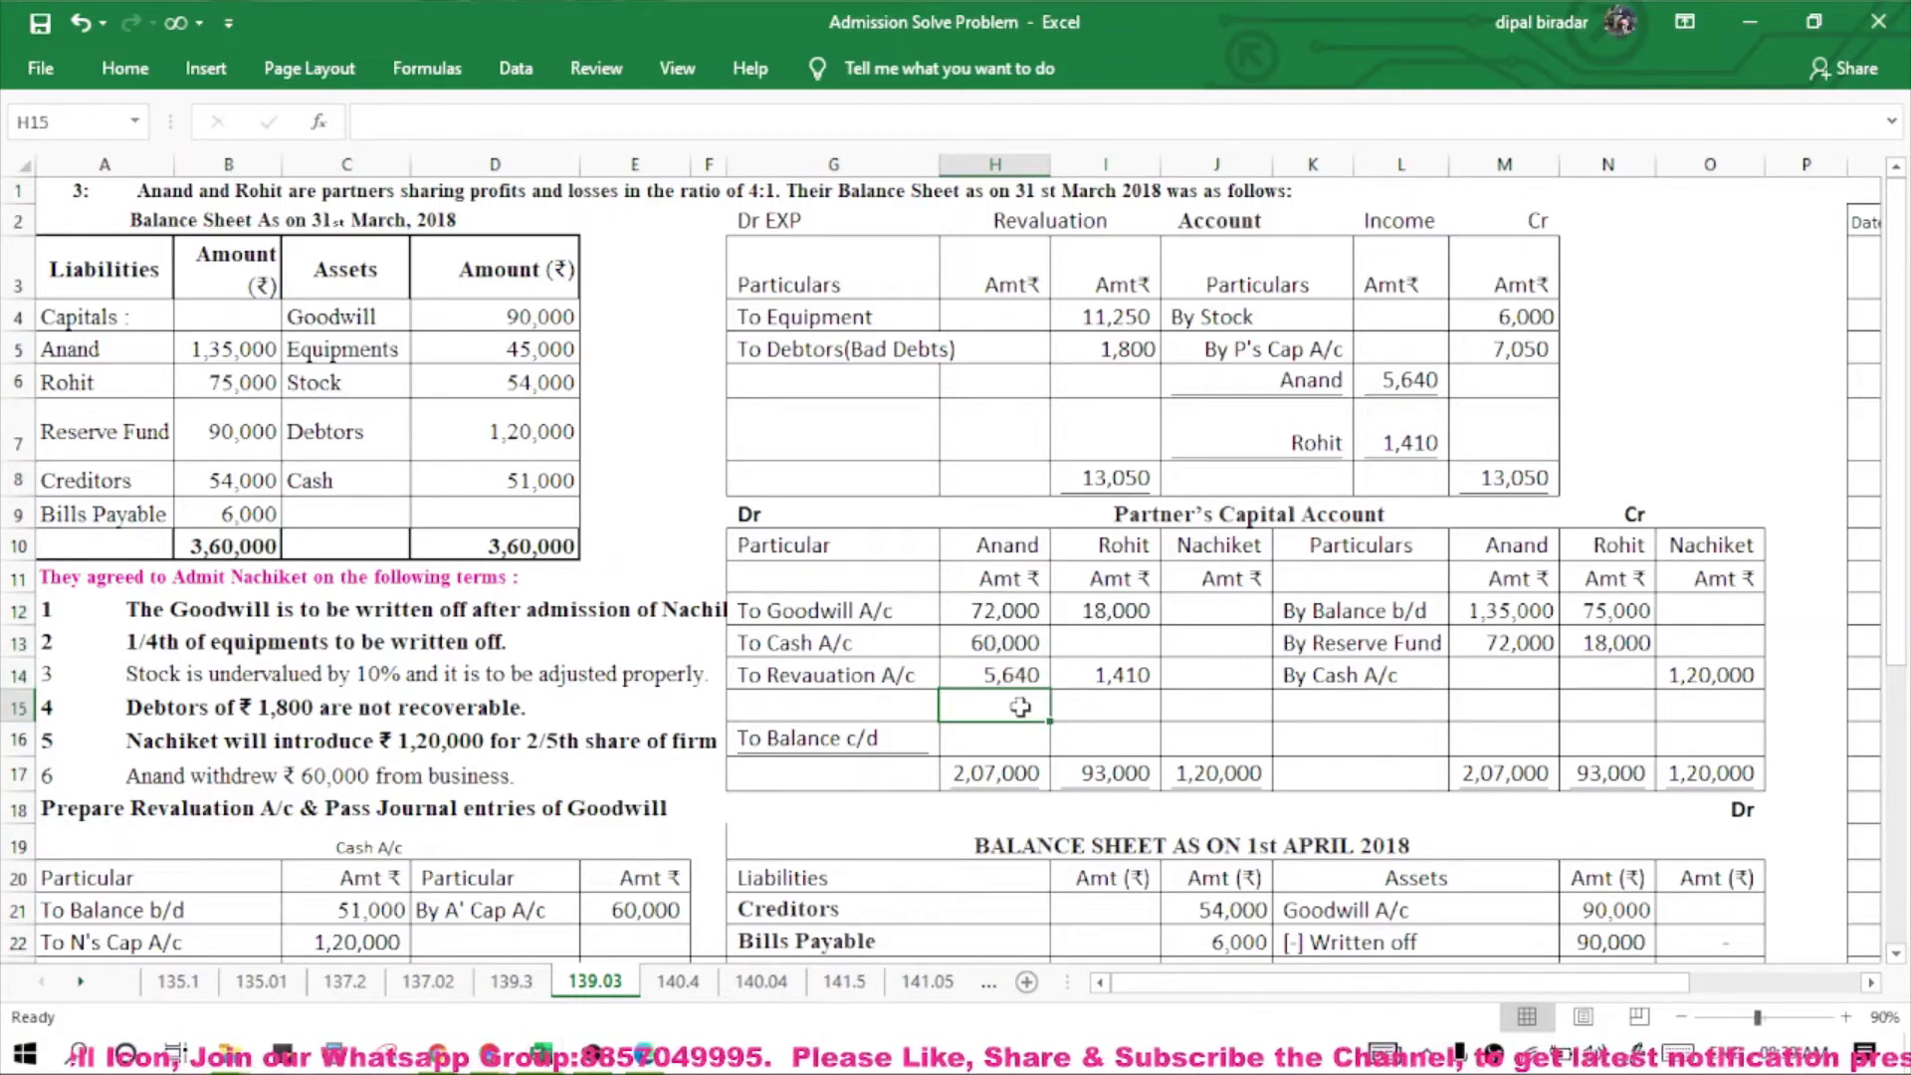
{"action": "type", "text": "137640"}
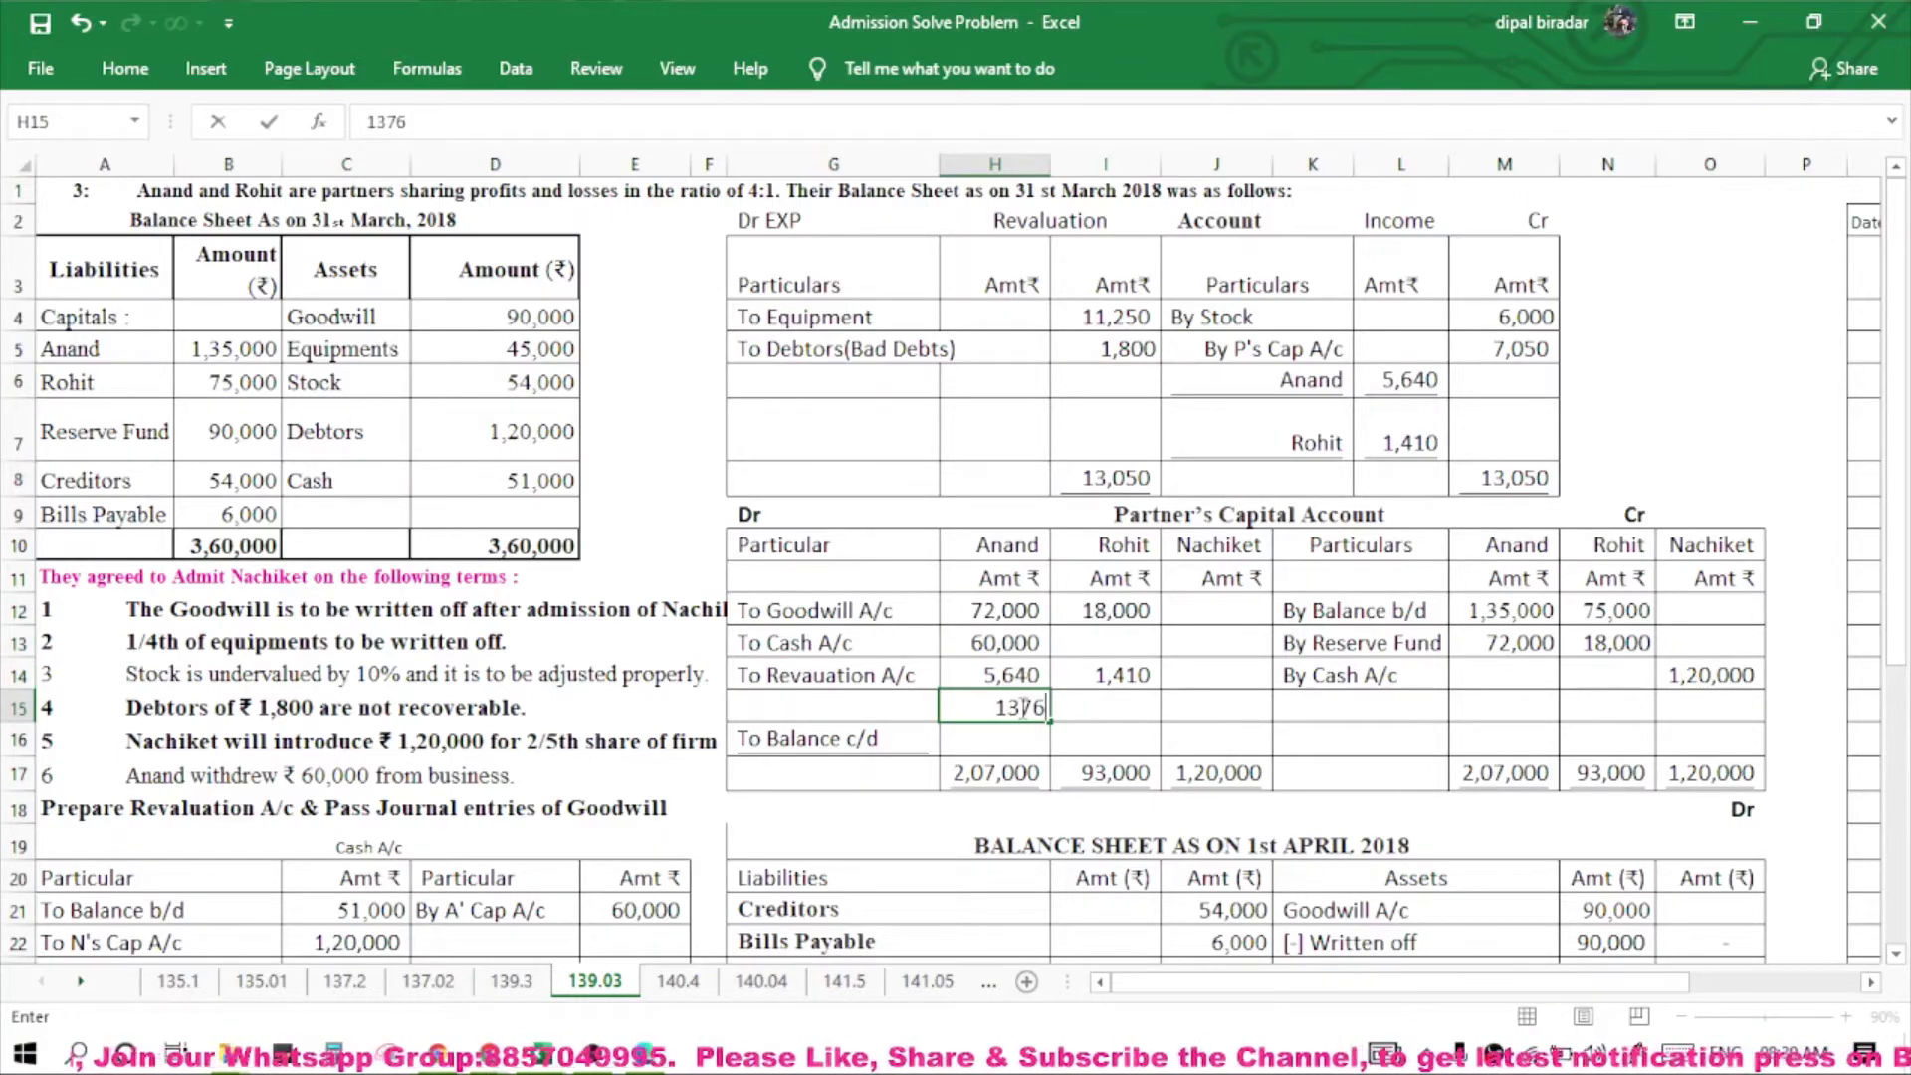
{"action": "left_click", "coordinate": [1004, 748]}
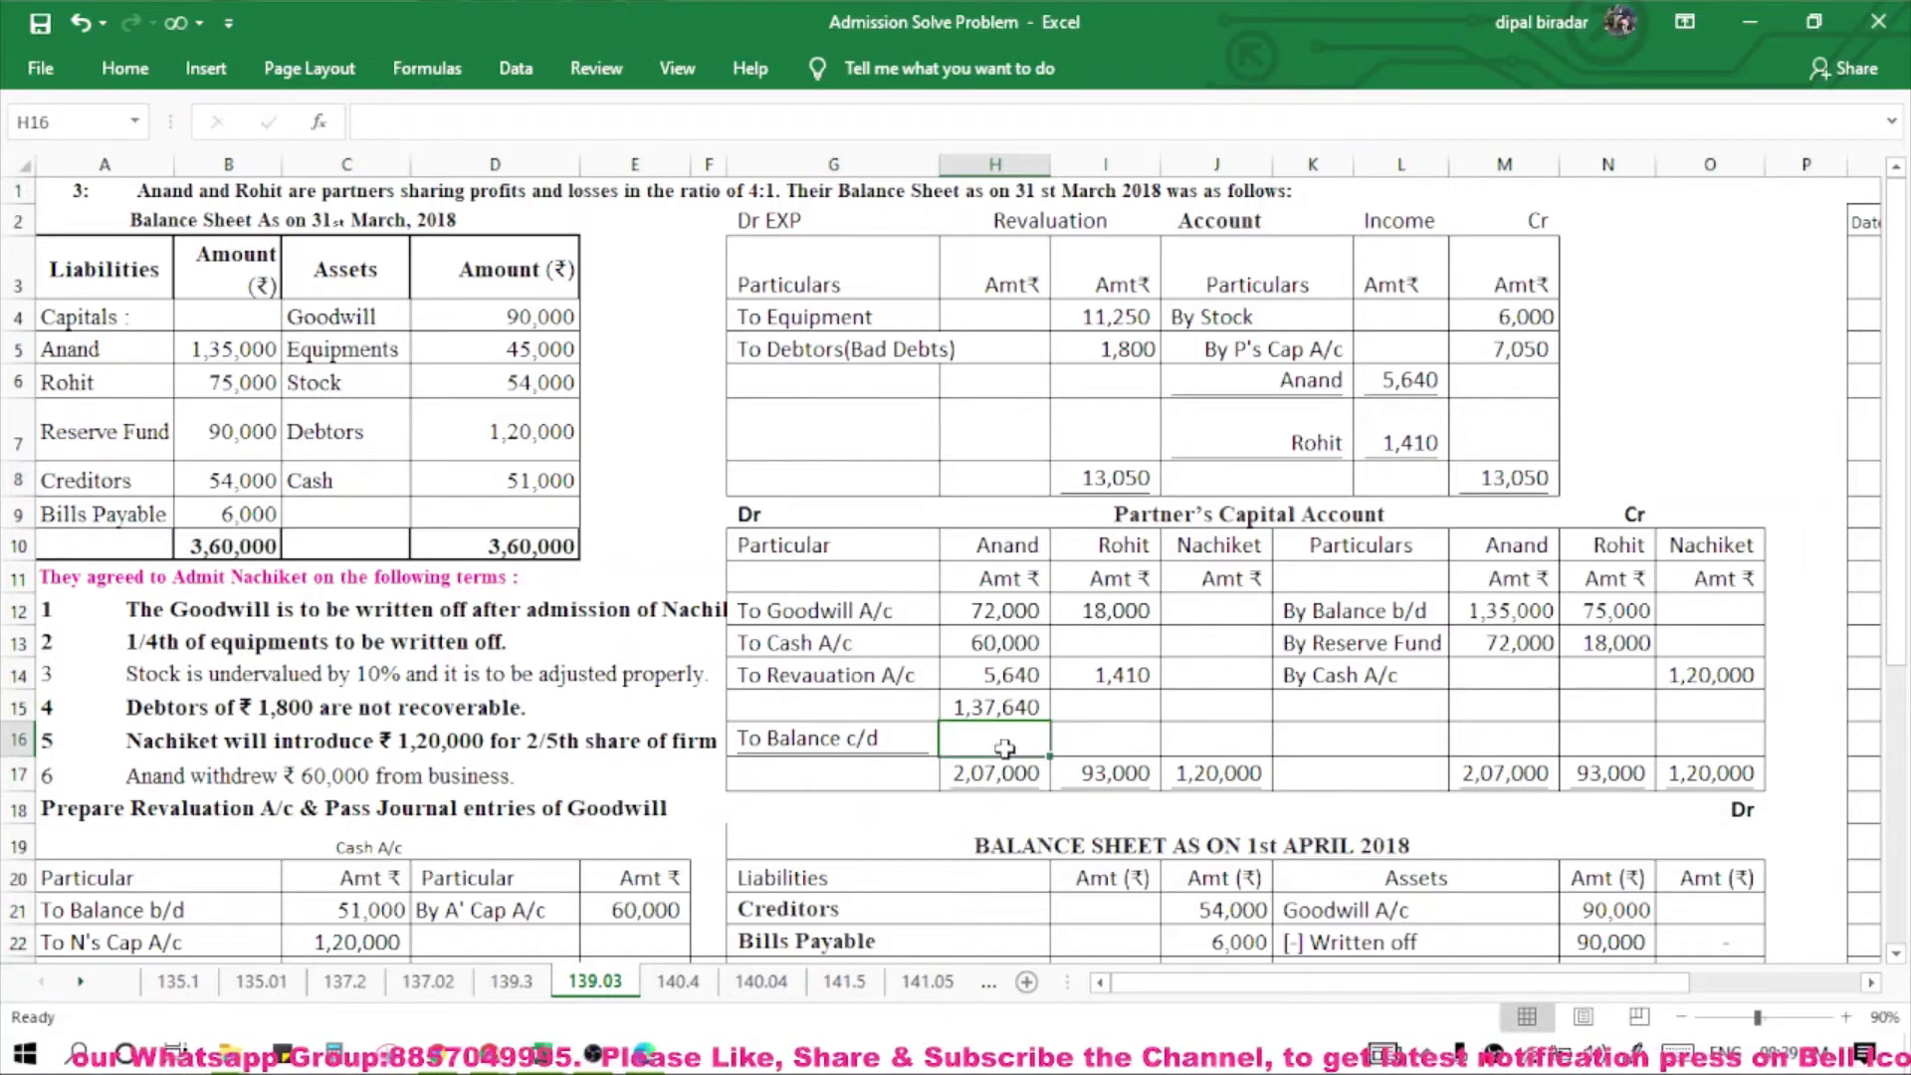
{"action": "type", "text": "="}
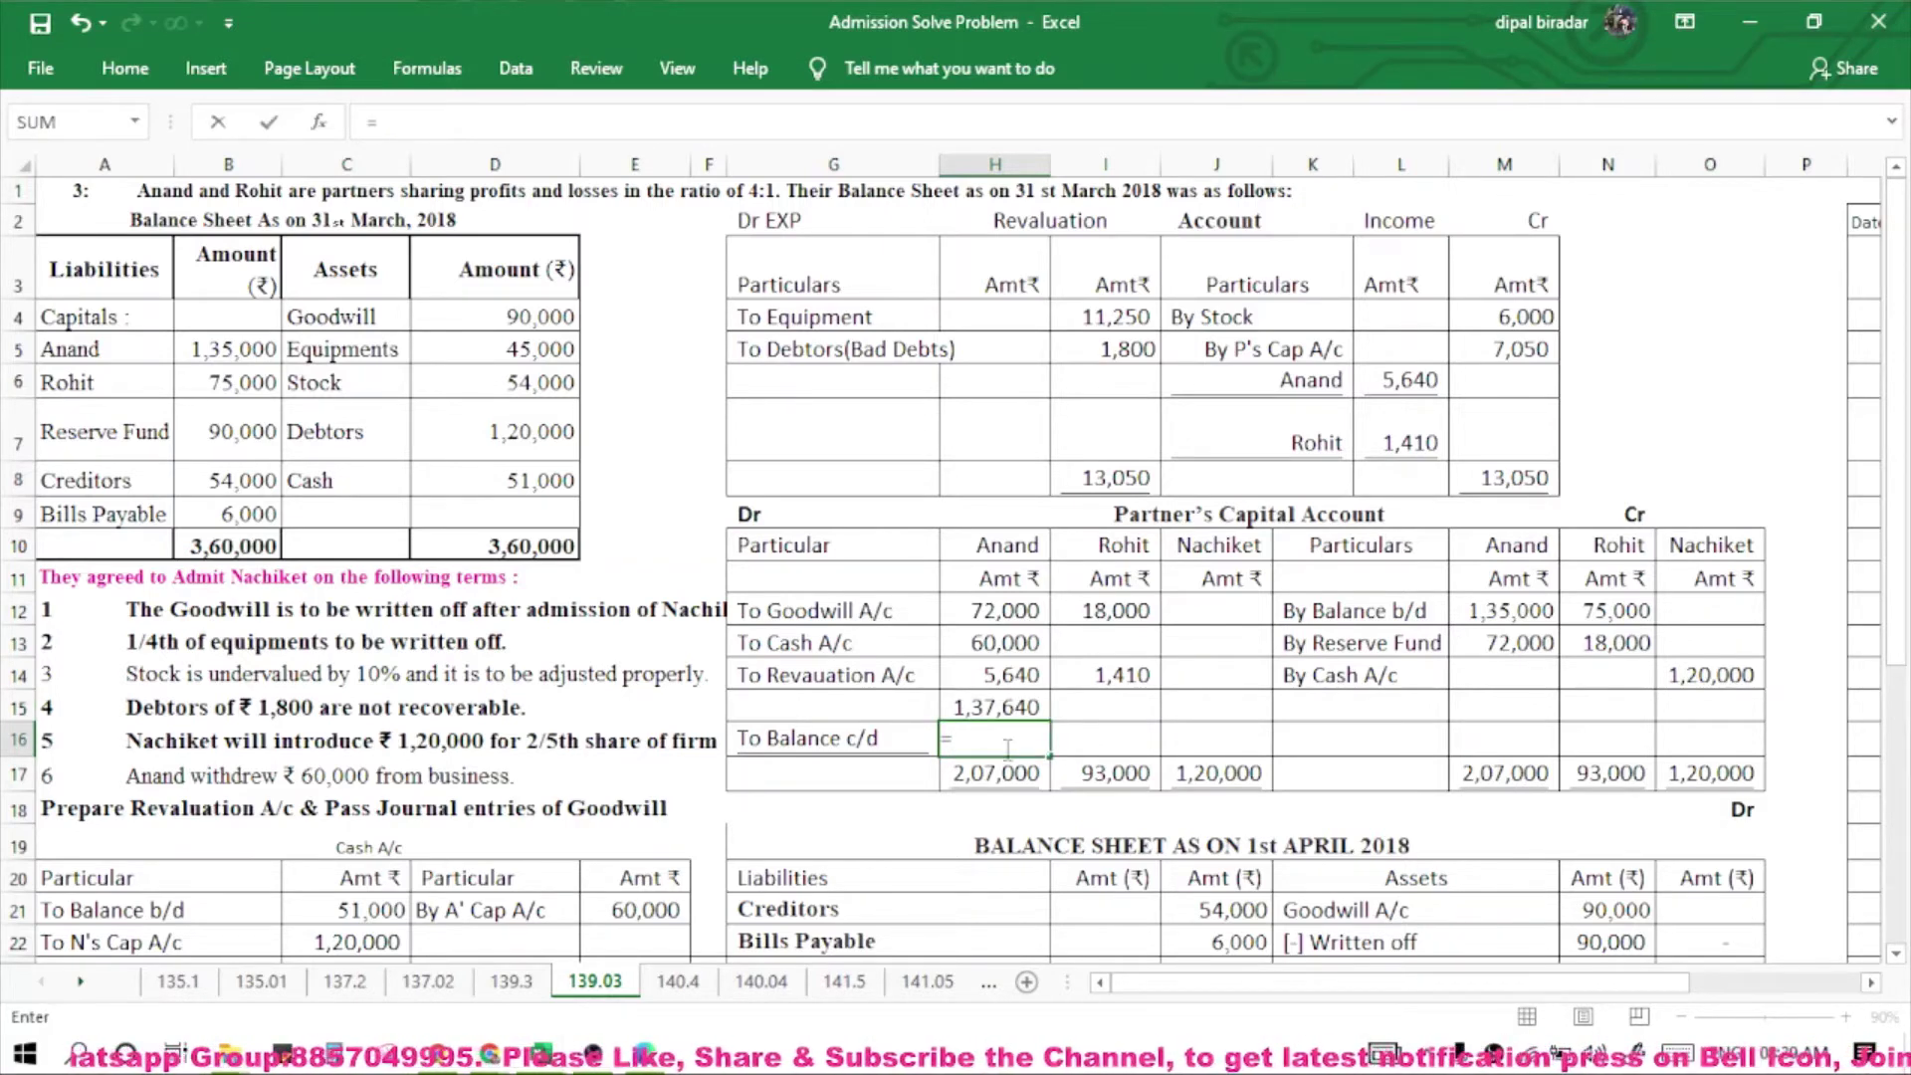
{"action": "type", "text": "2070"}
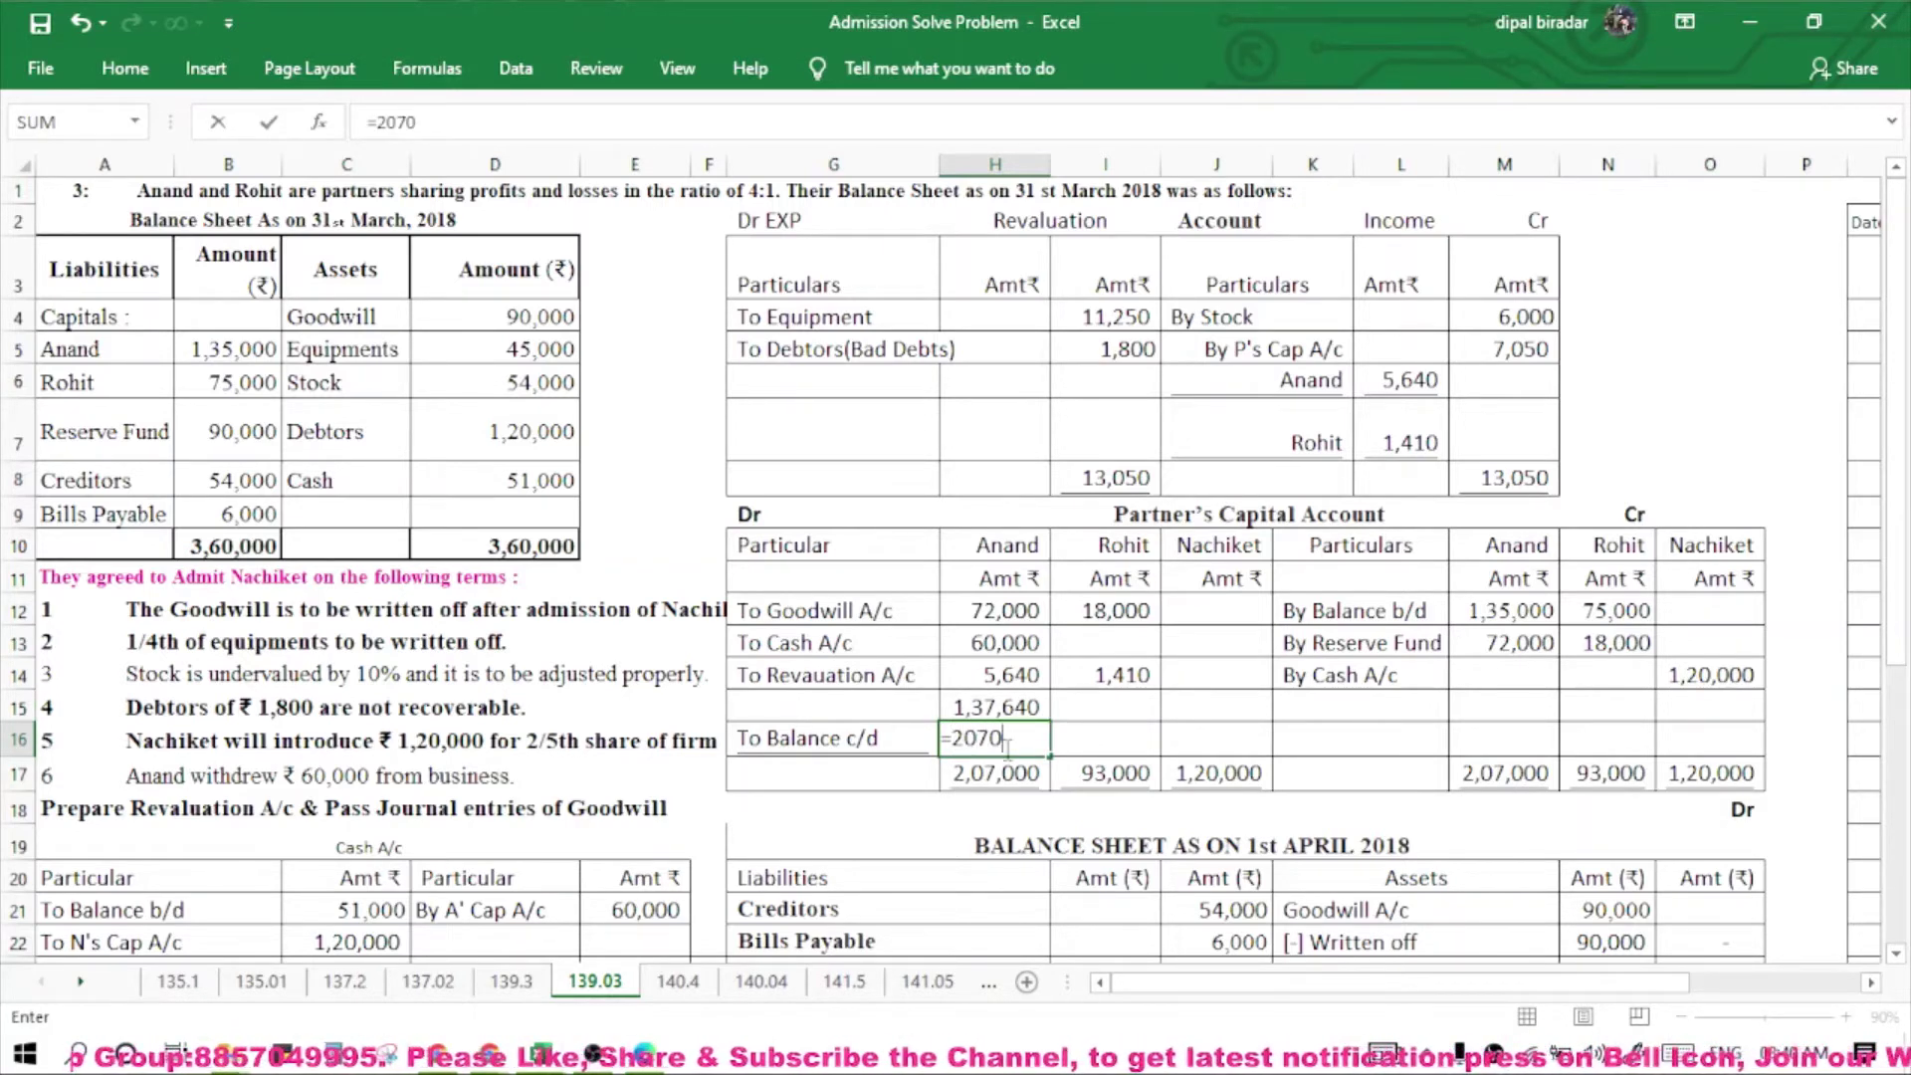
{"action": "type", "text": "00-"}
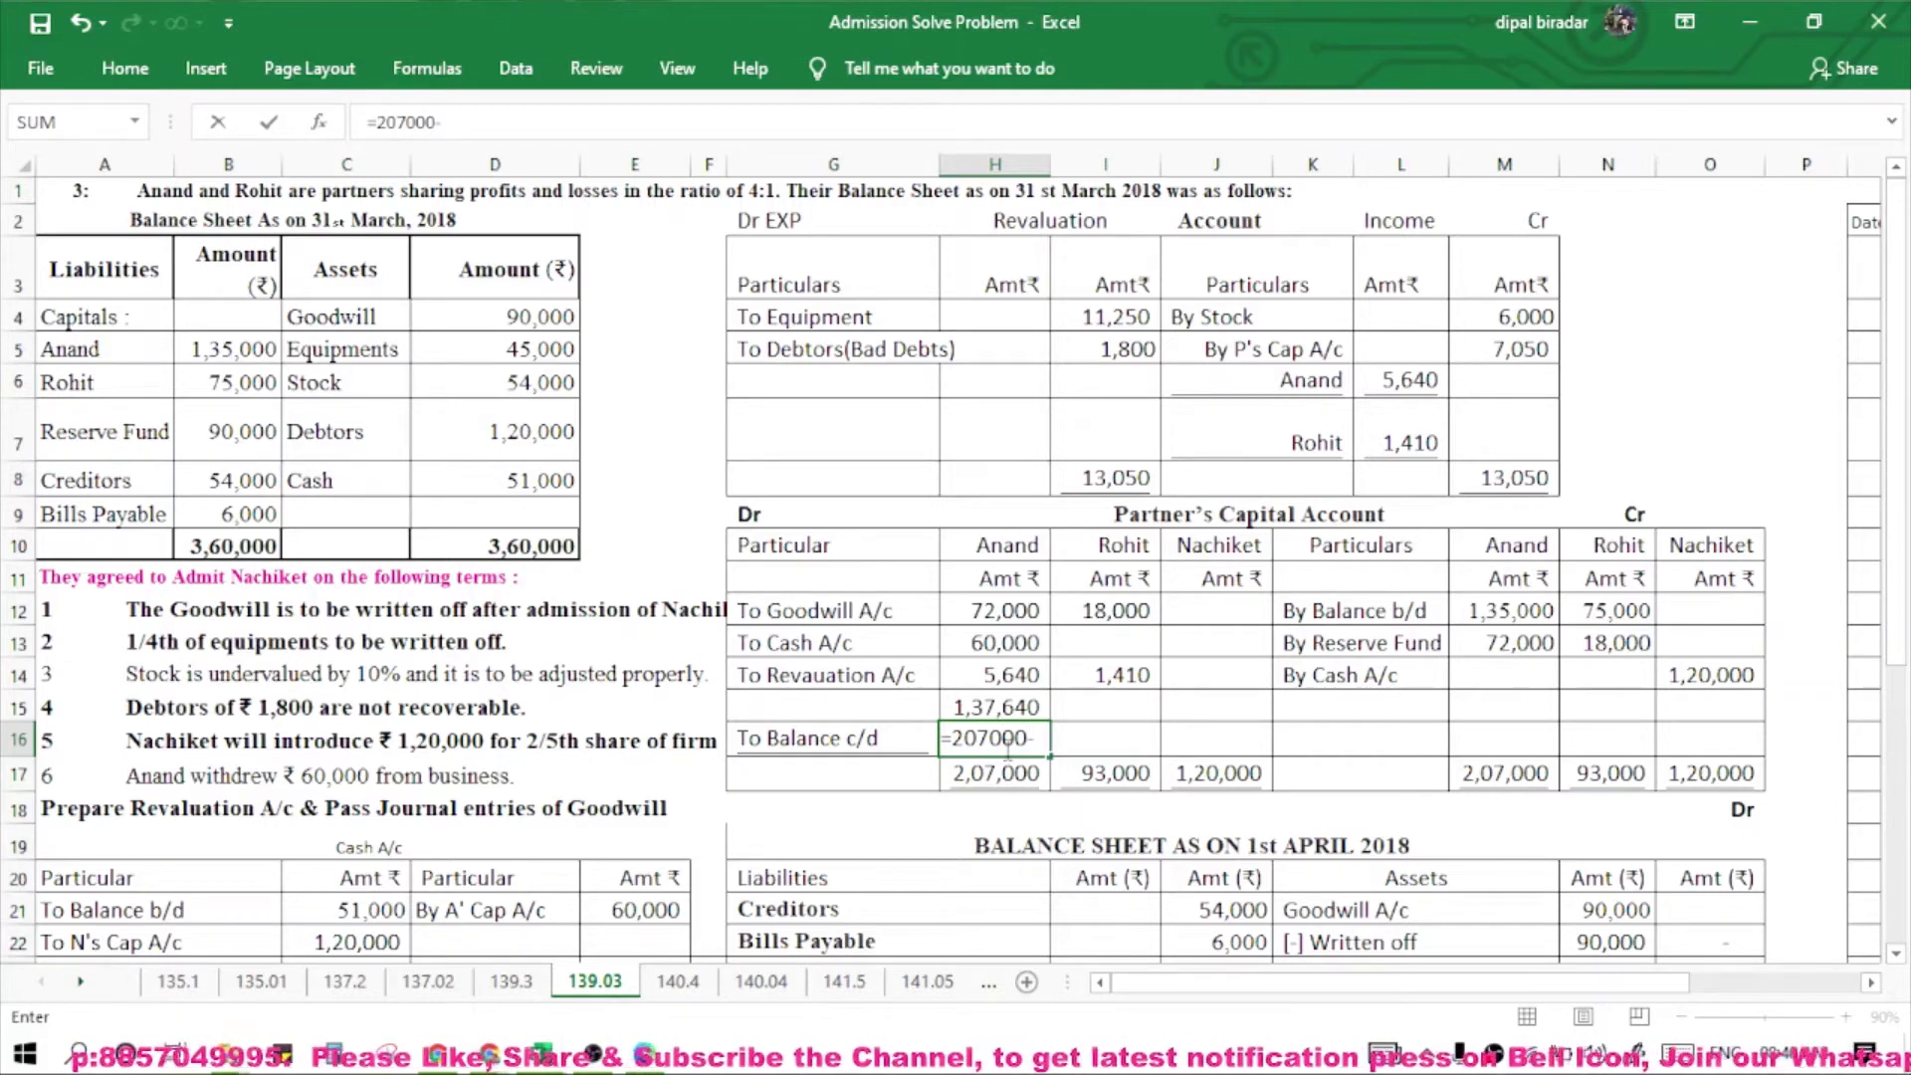
{"action": "type", "text": "137"}
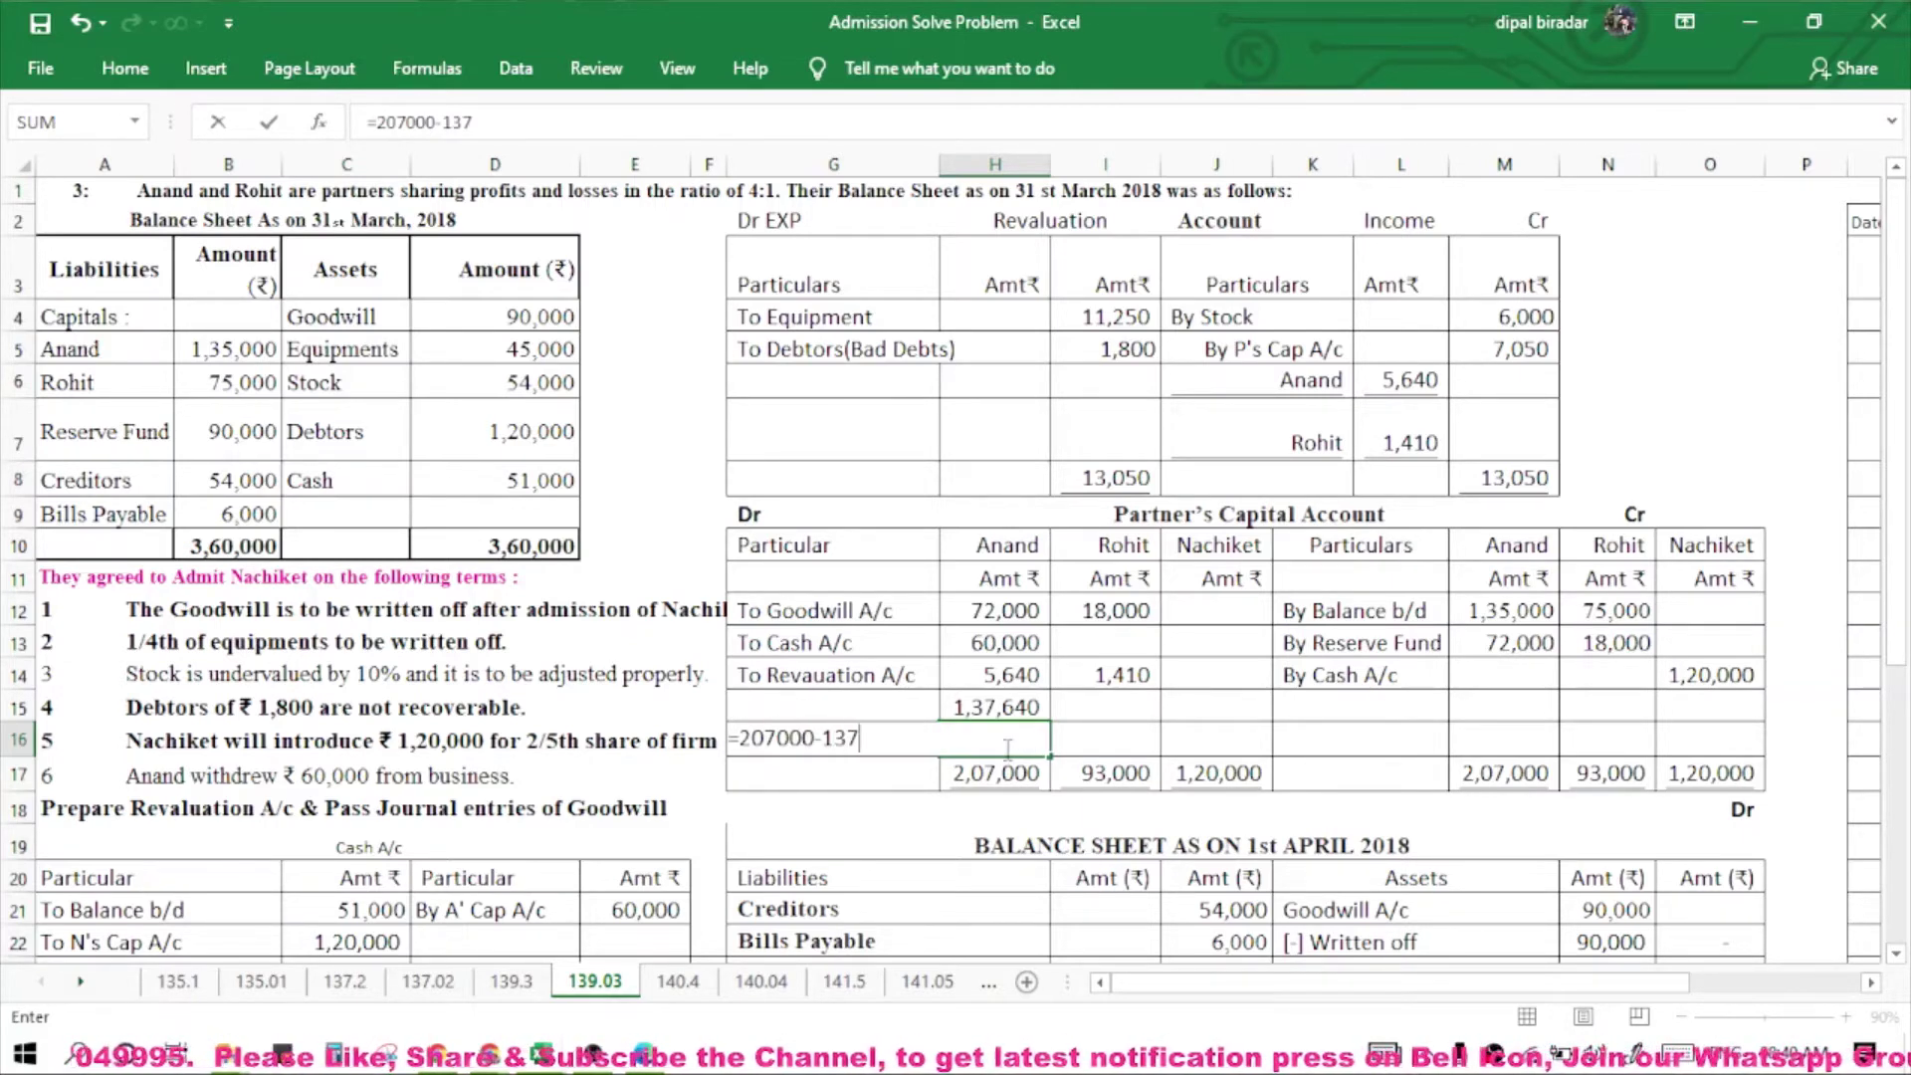
{"action": "type", "text": "640"}
{"action": "key", "text": "Return"}
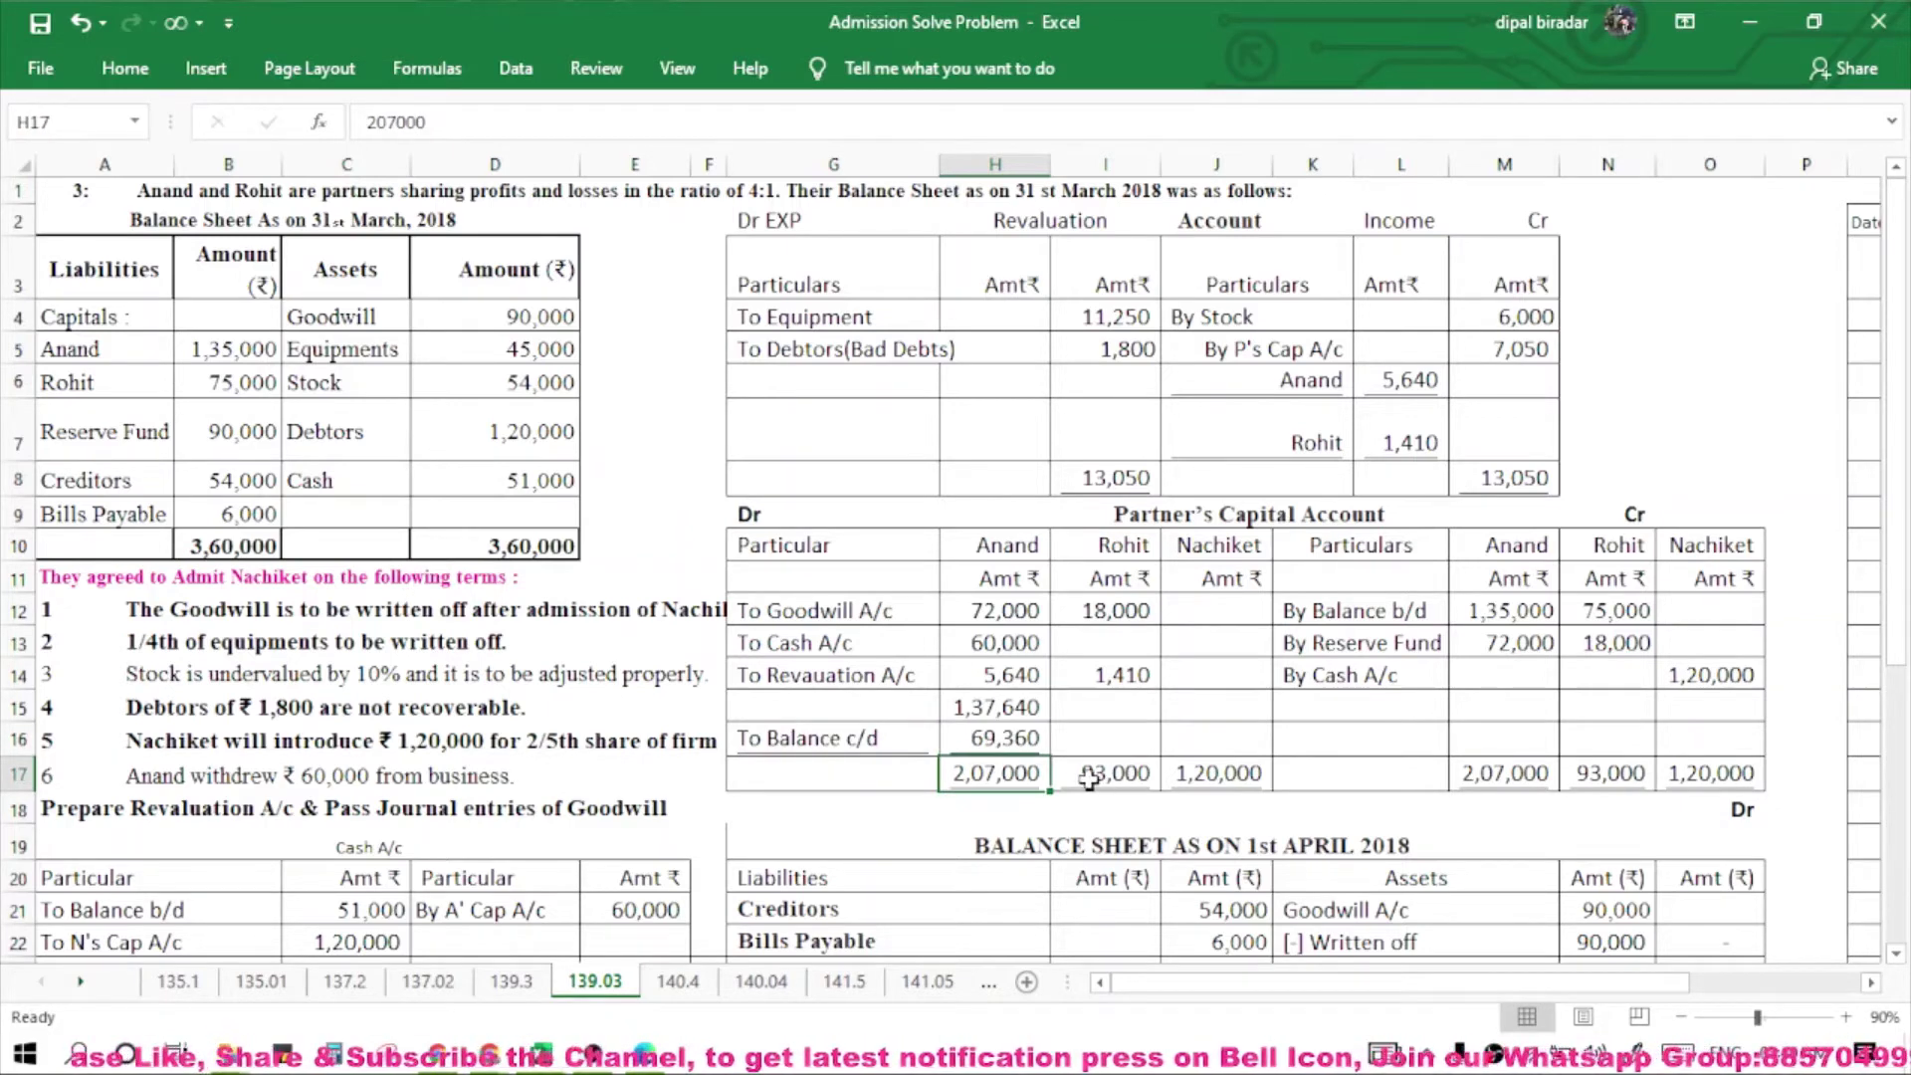
{"action": "left_click", "coordinate": [1017, 708]}
{"action": "key", "text": "Delete"}
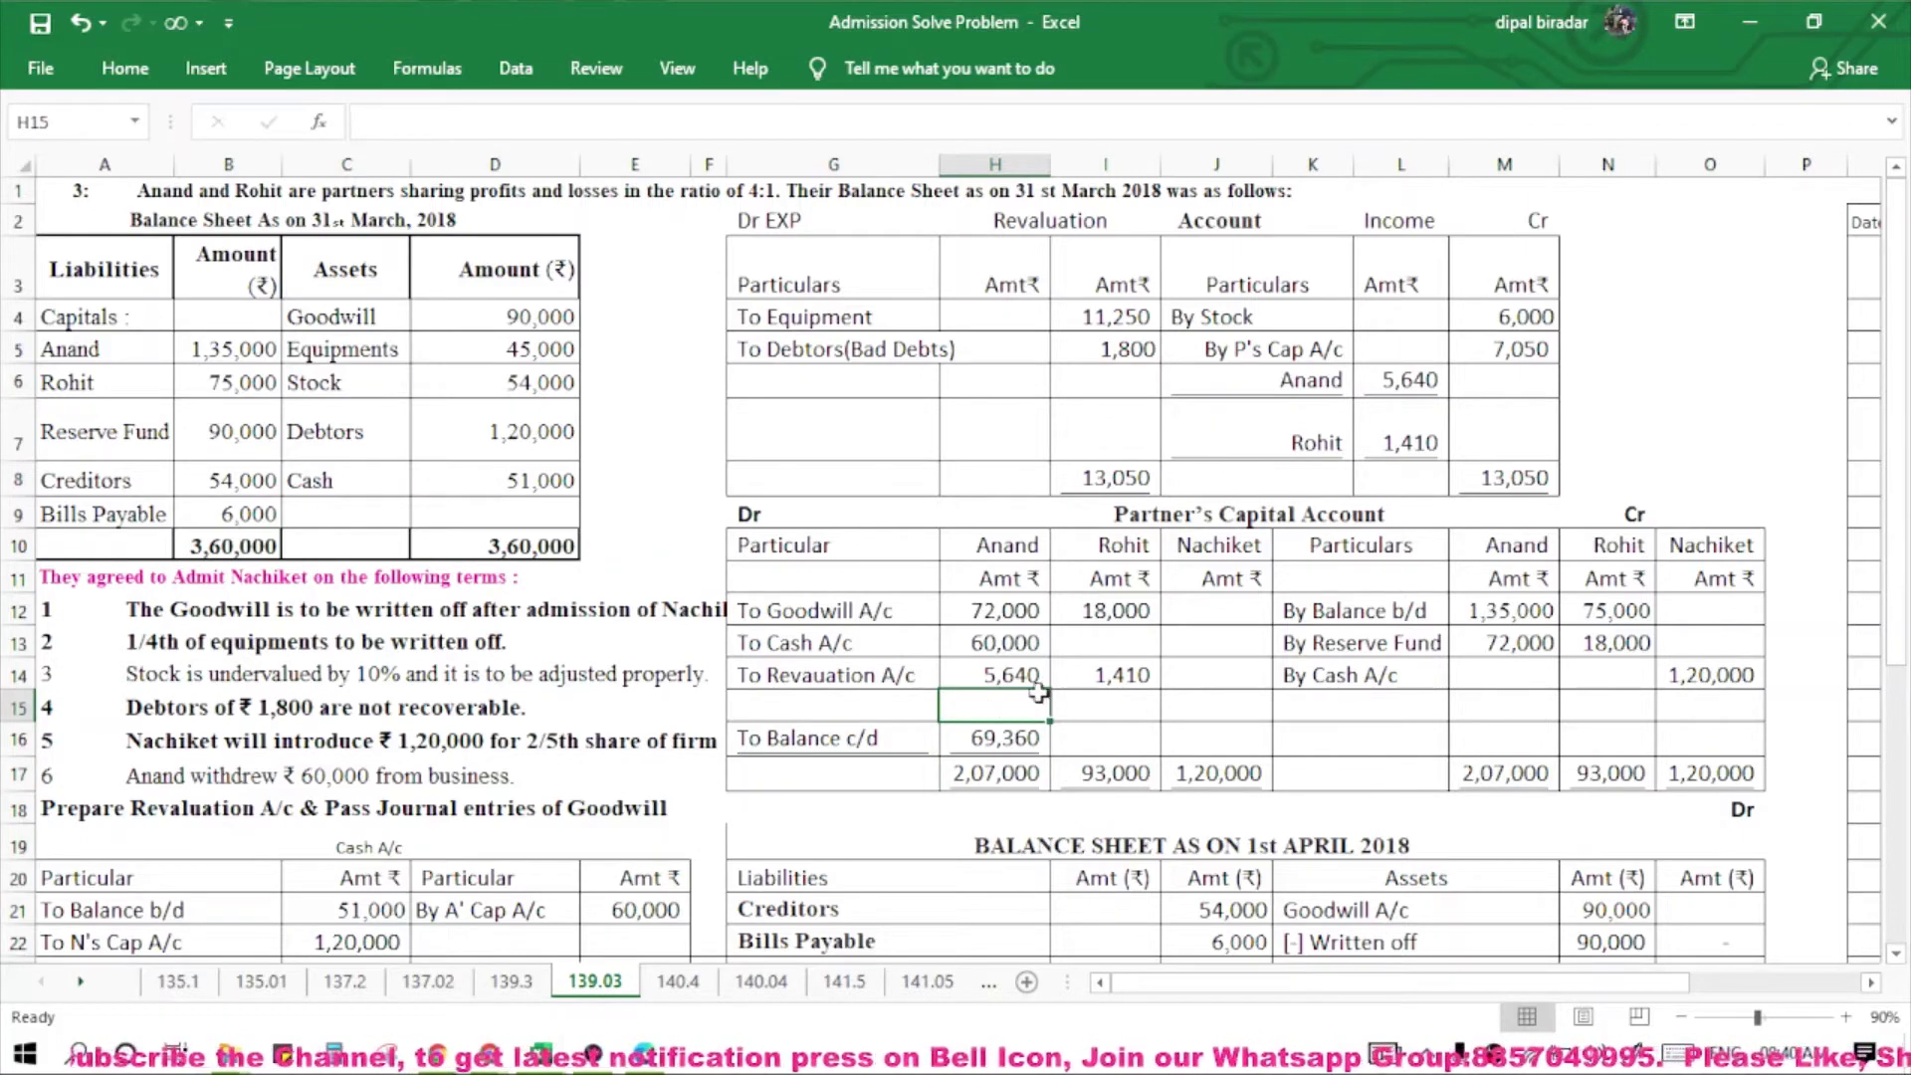
Total the second partner's debit entries in I12:I14 and note 19410 as a working figure in I15.
{"action": "left_click_drag", "start_coordinate": [1104, 610], "coordinate": [1109, 677]}
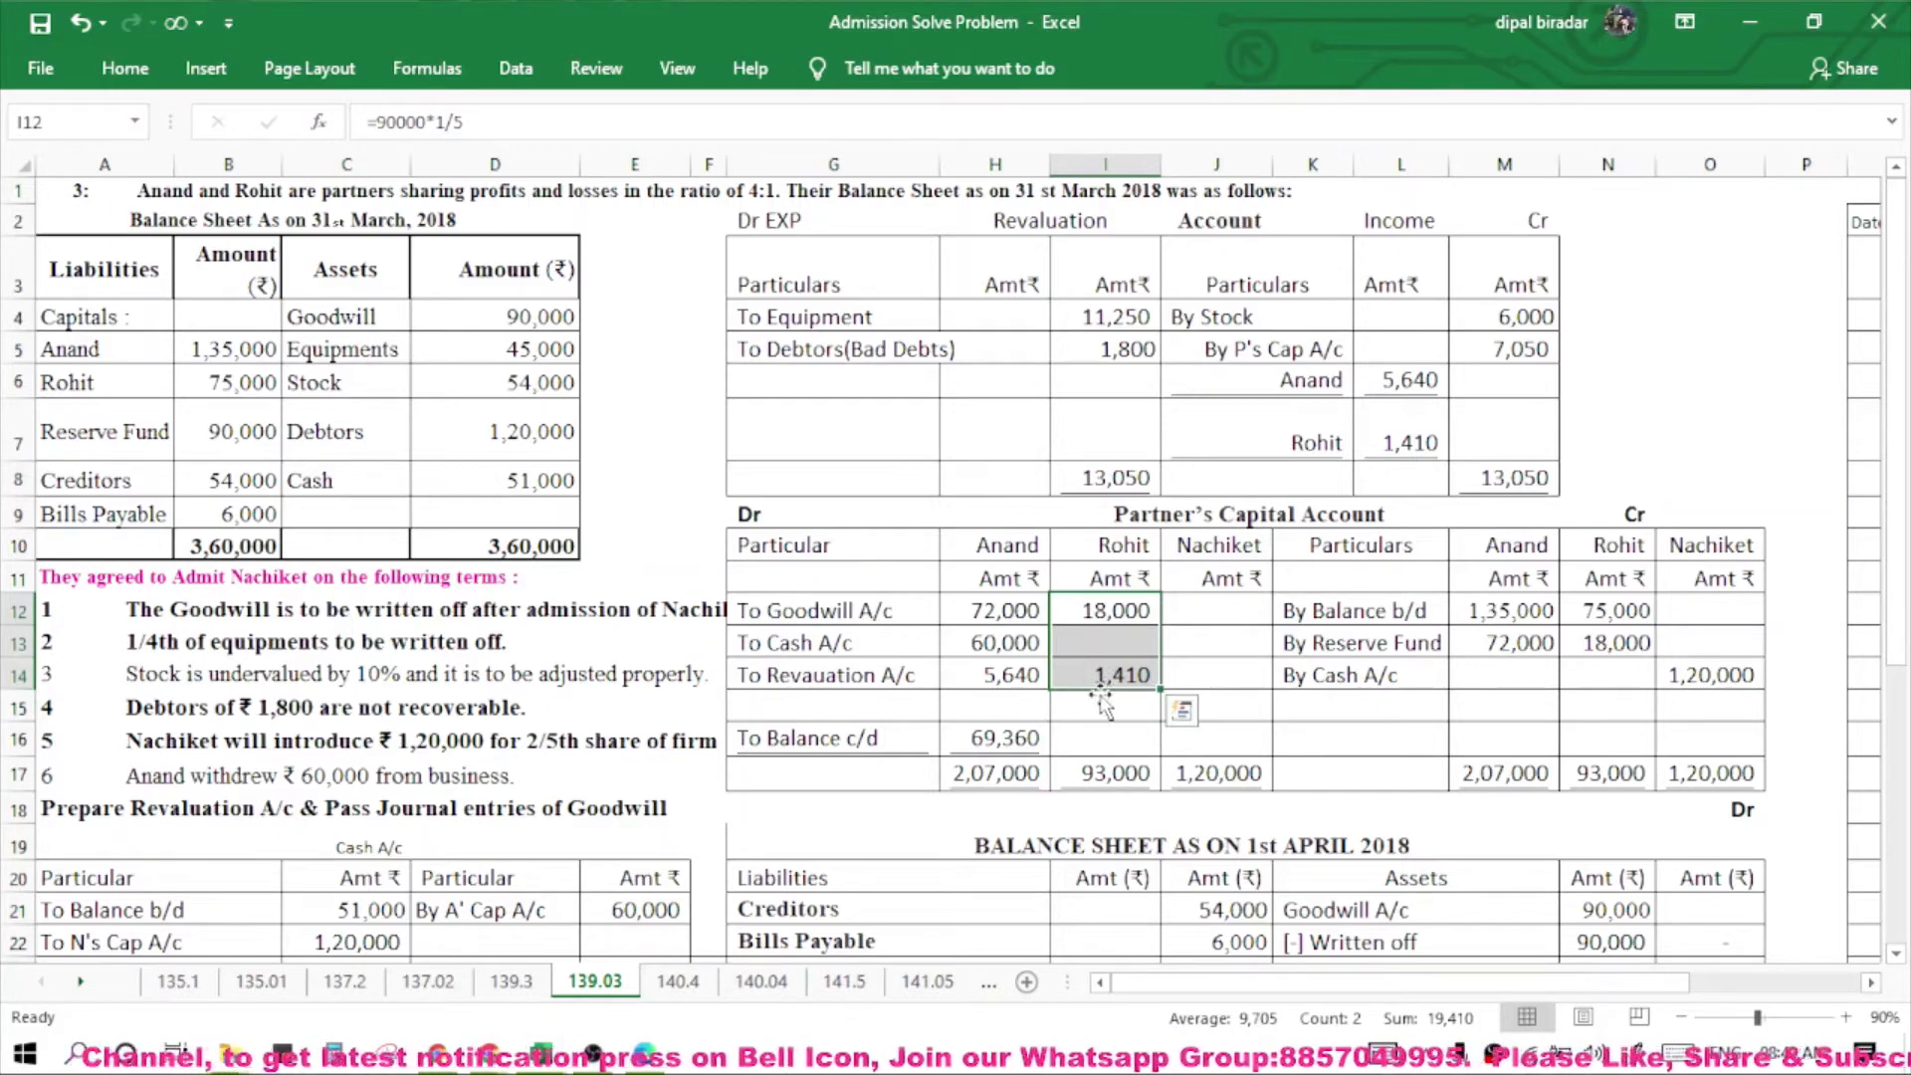
{"action": "left_click", "coordinate": [1092, 714]}
{"action": "type", "text": "19"}
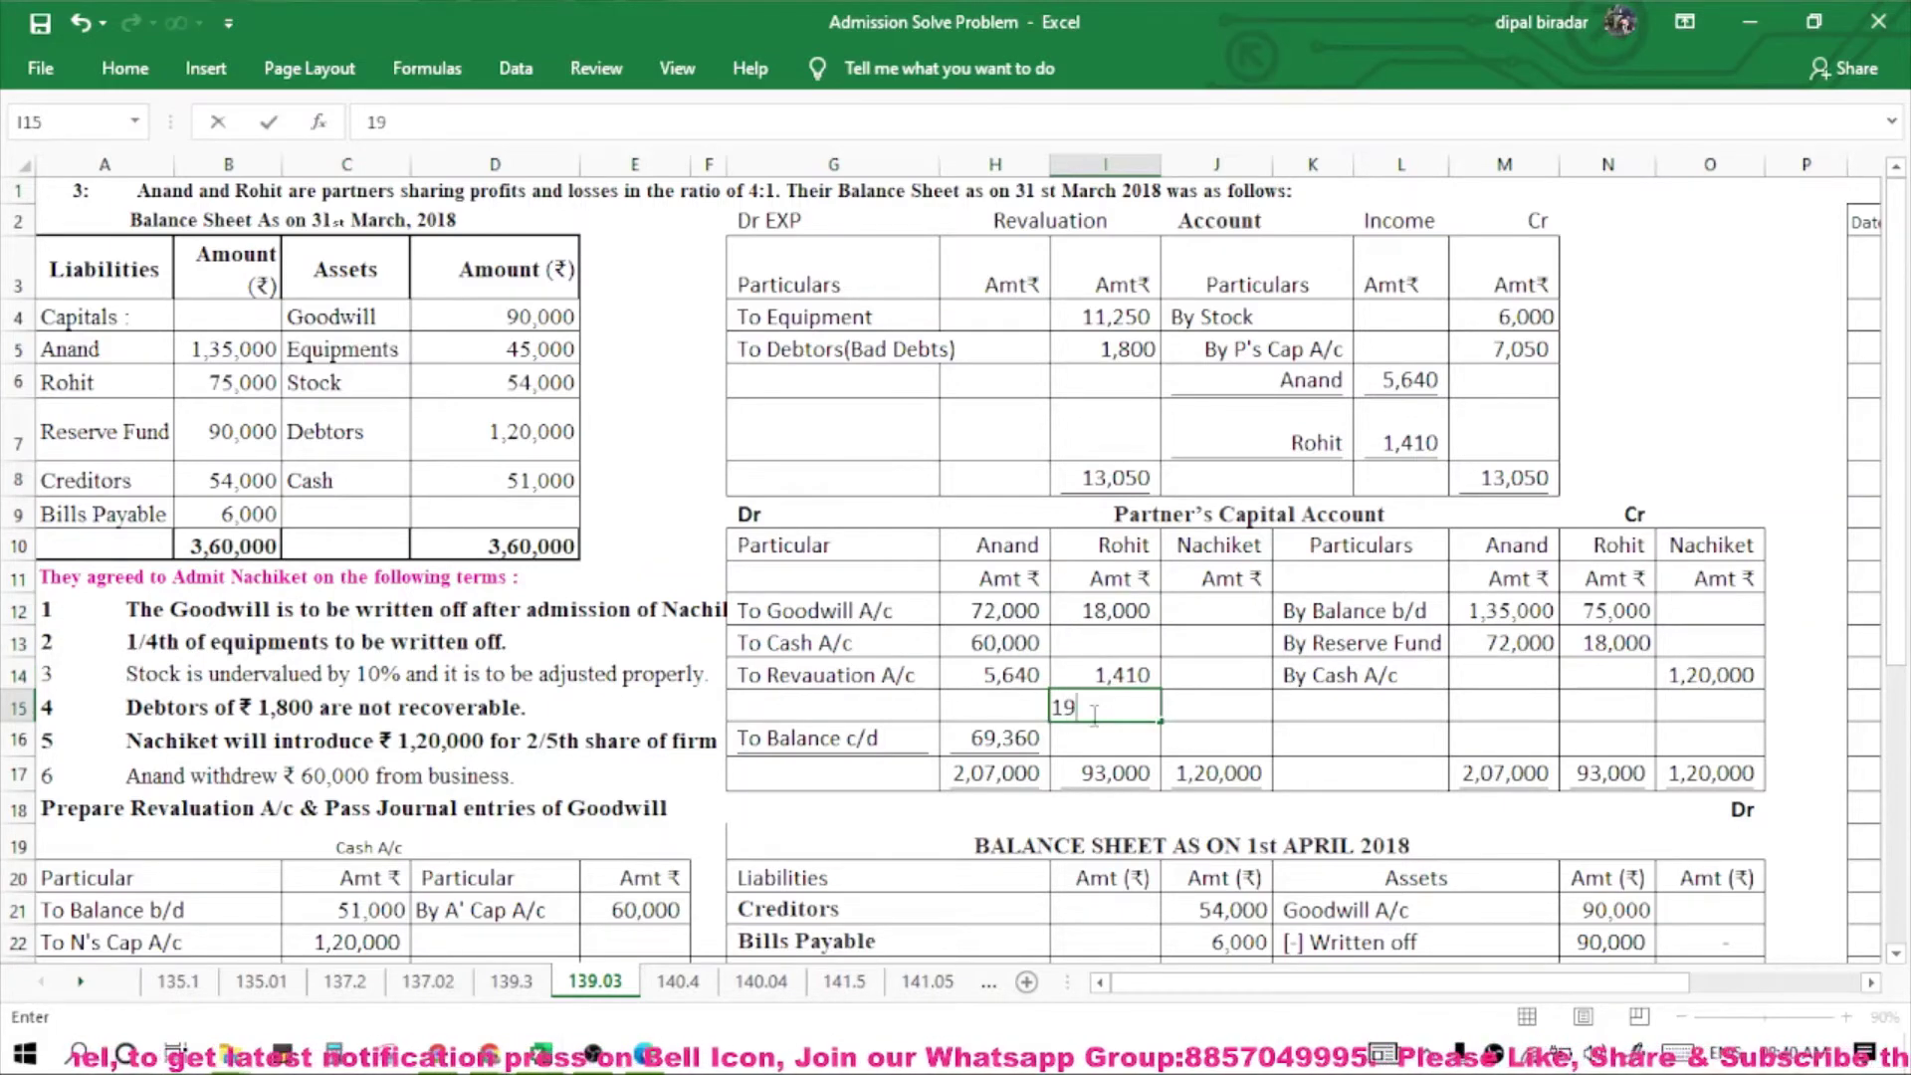
{"action": "type", "text": "410"}
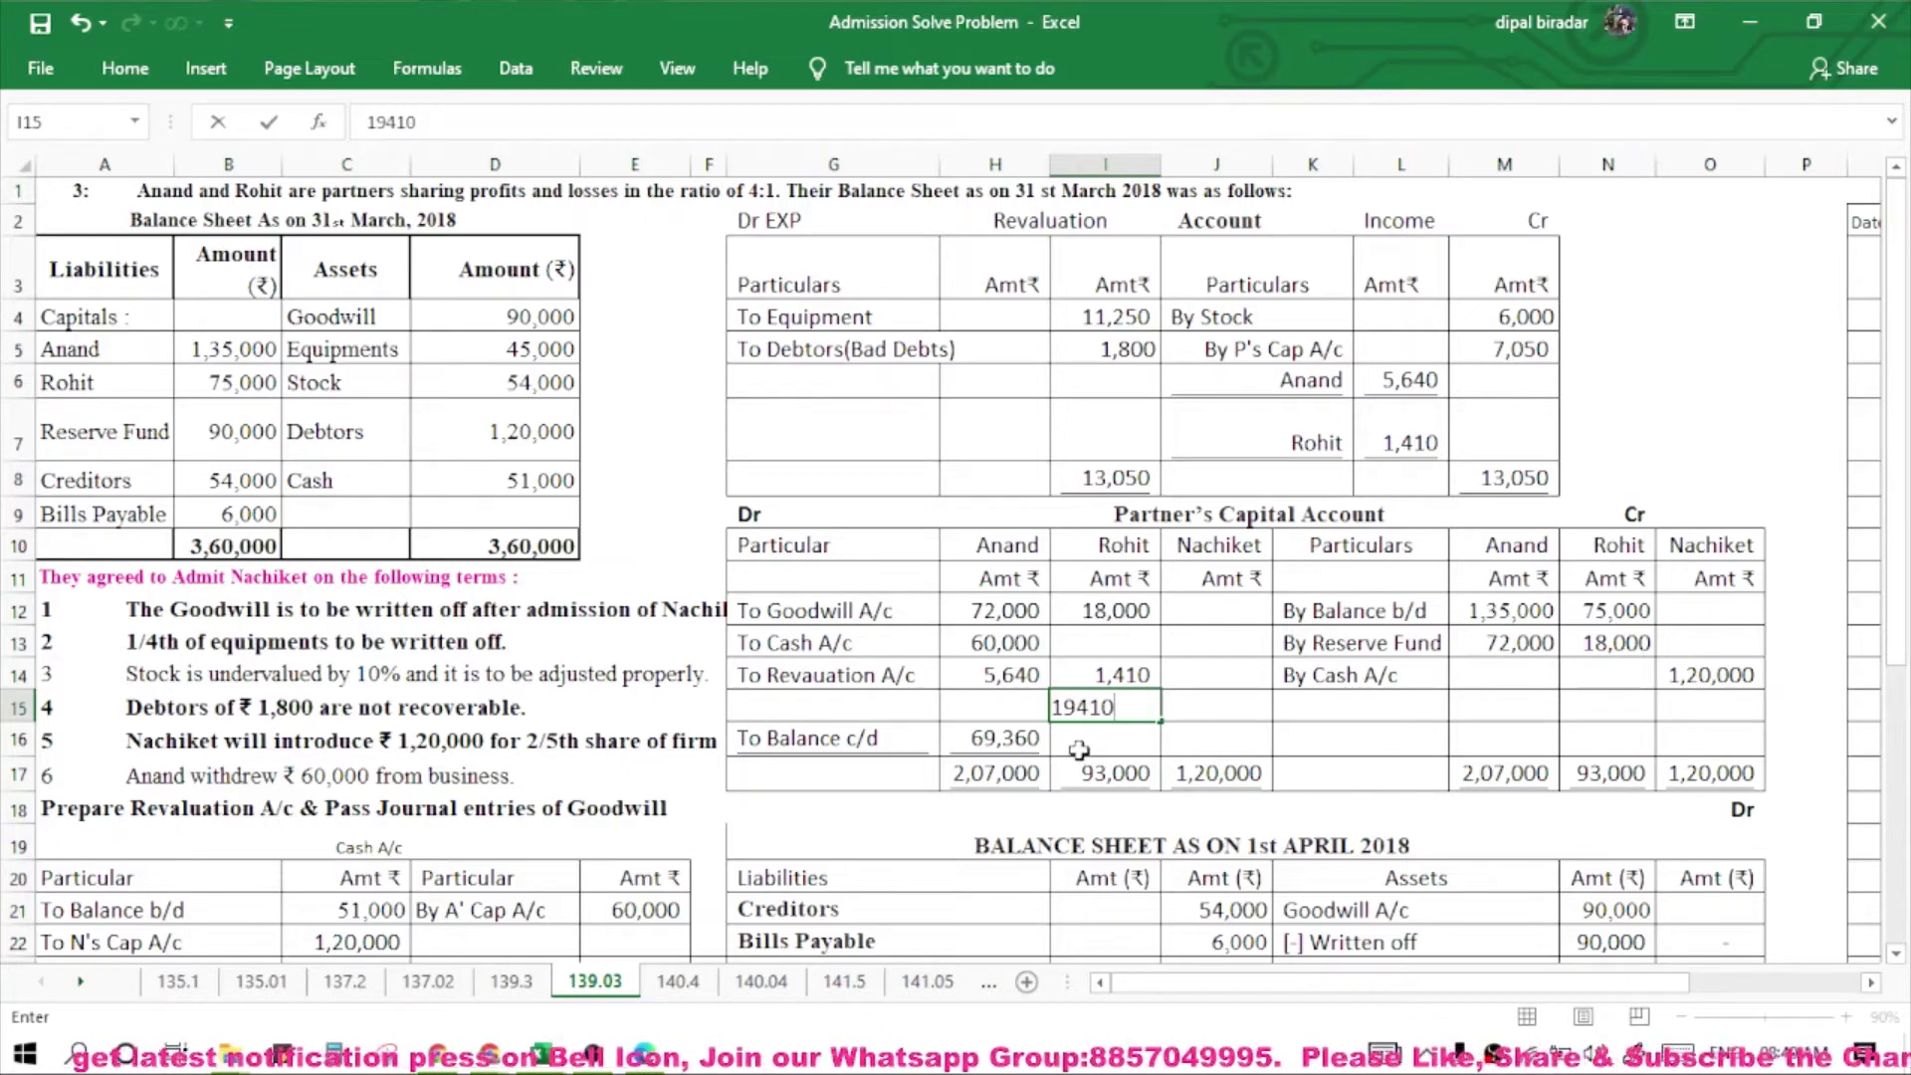
{"action": "left_click", "coordinate": [1095, 730]}
{"action": "type", "text": "9"}
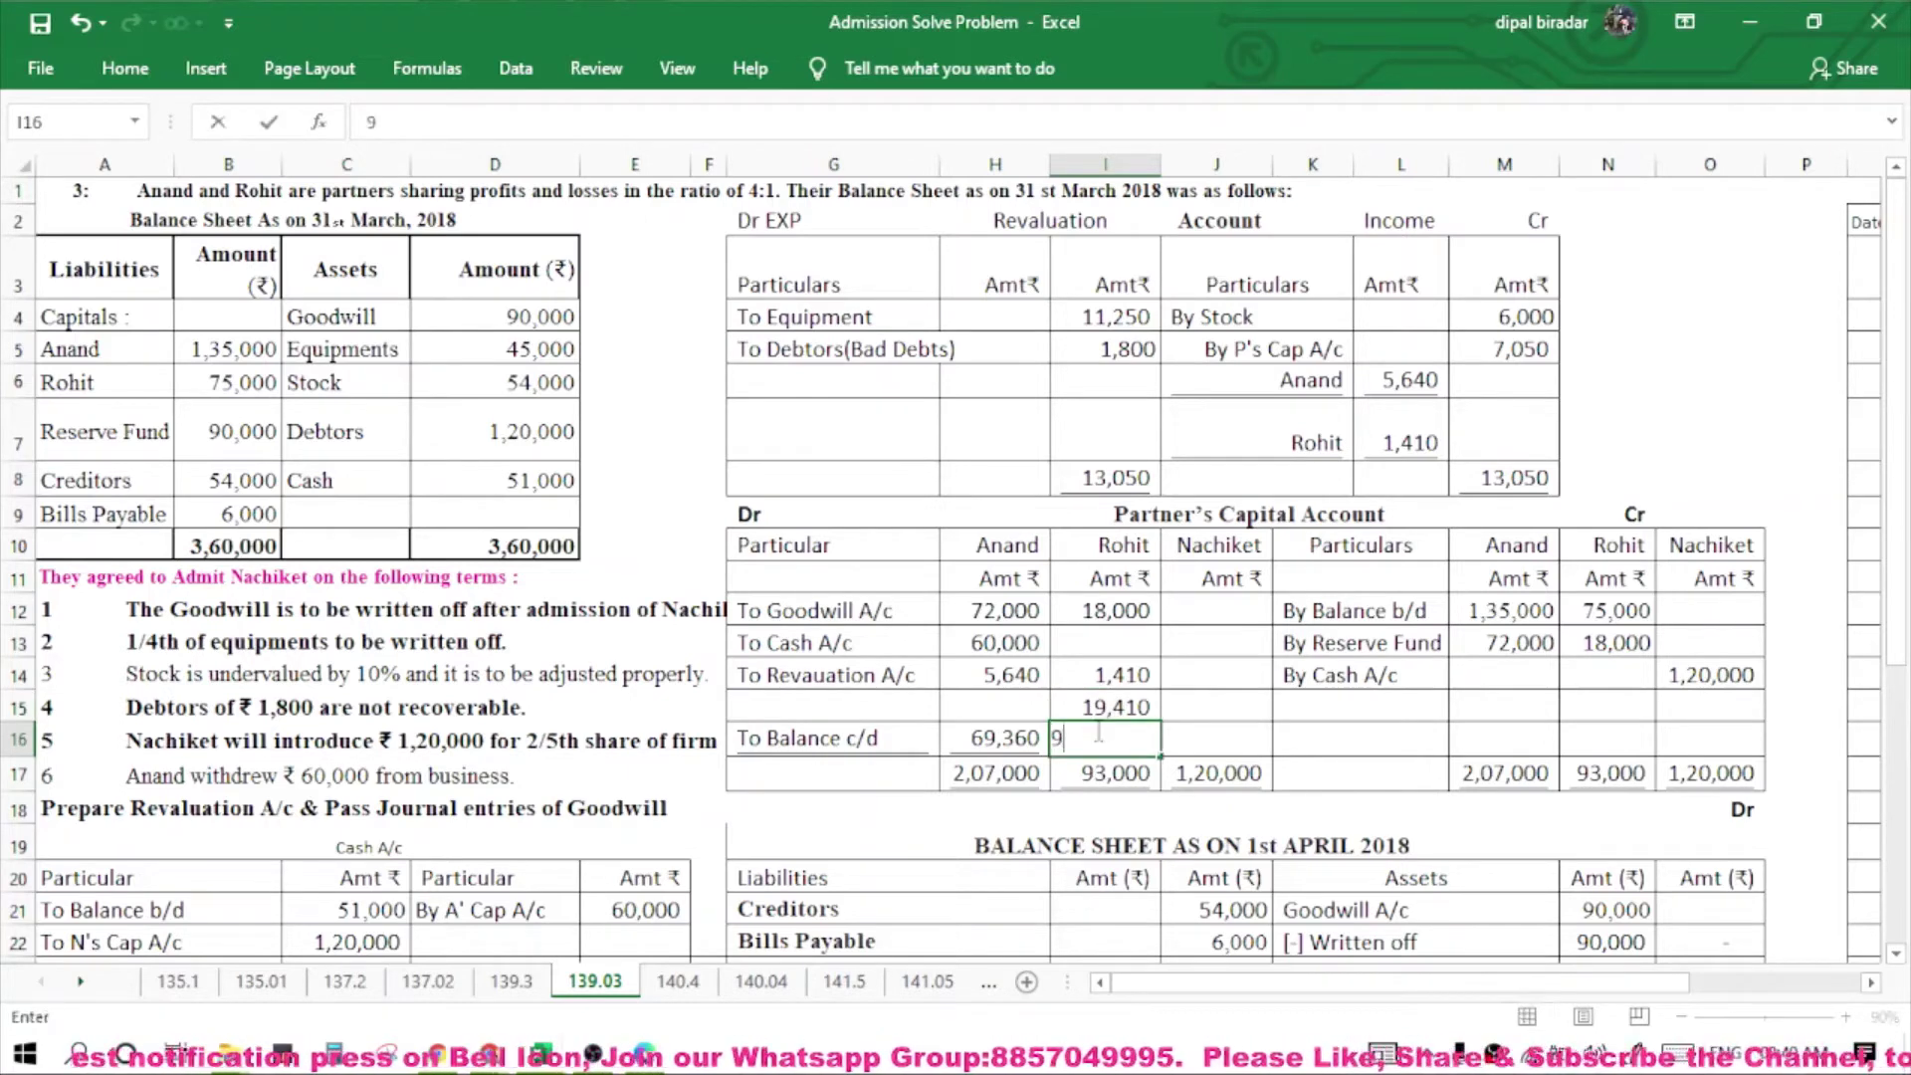
{"action": "type", "text": "3000"}
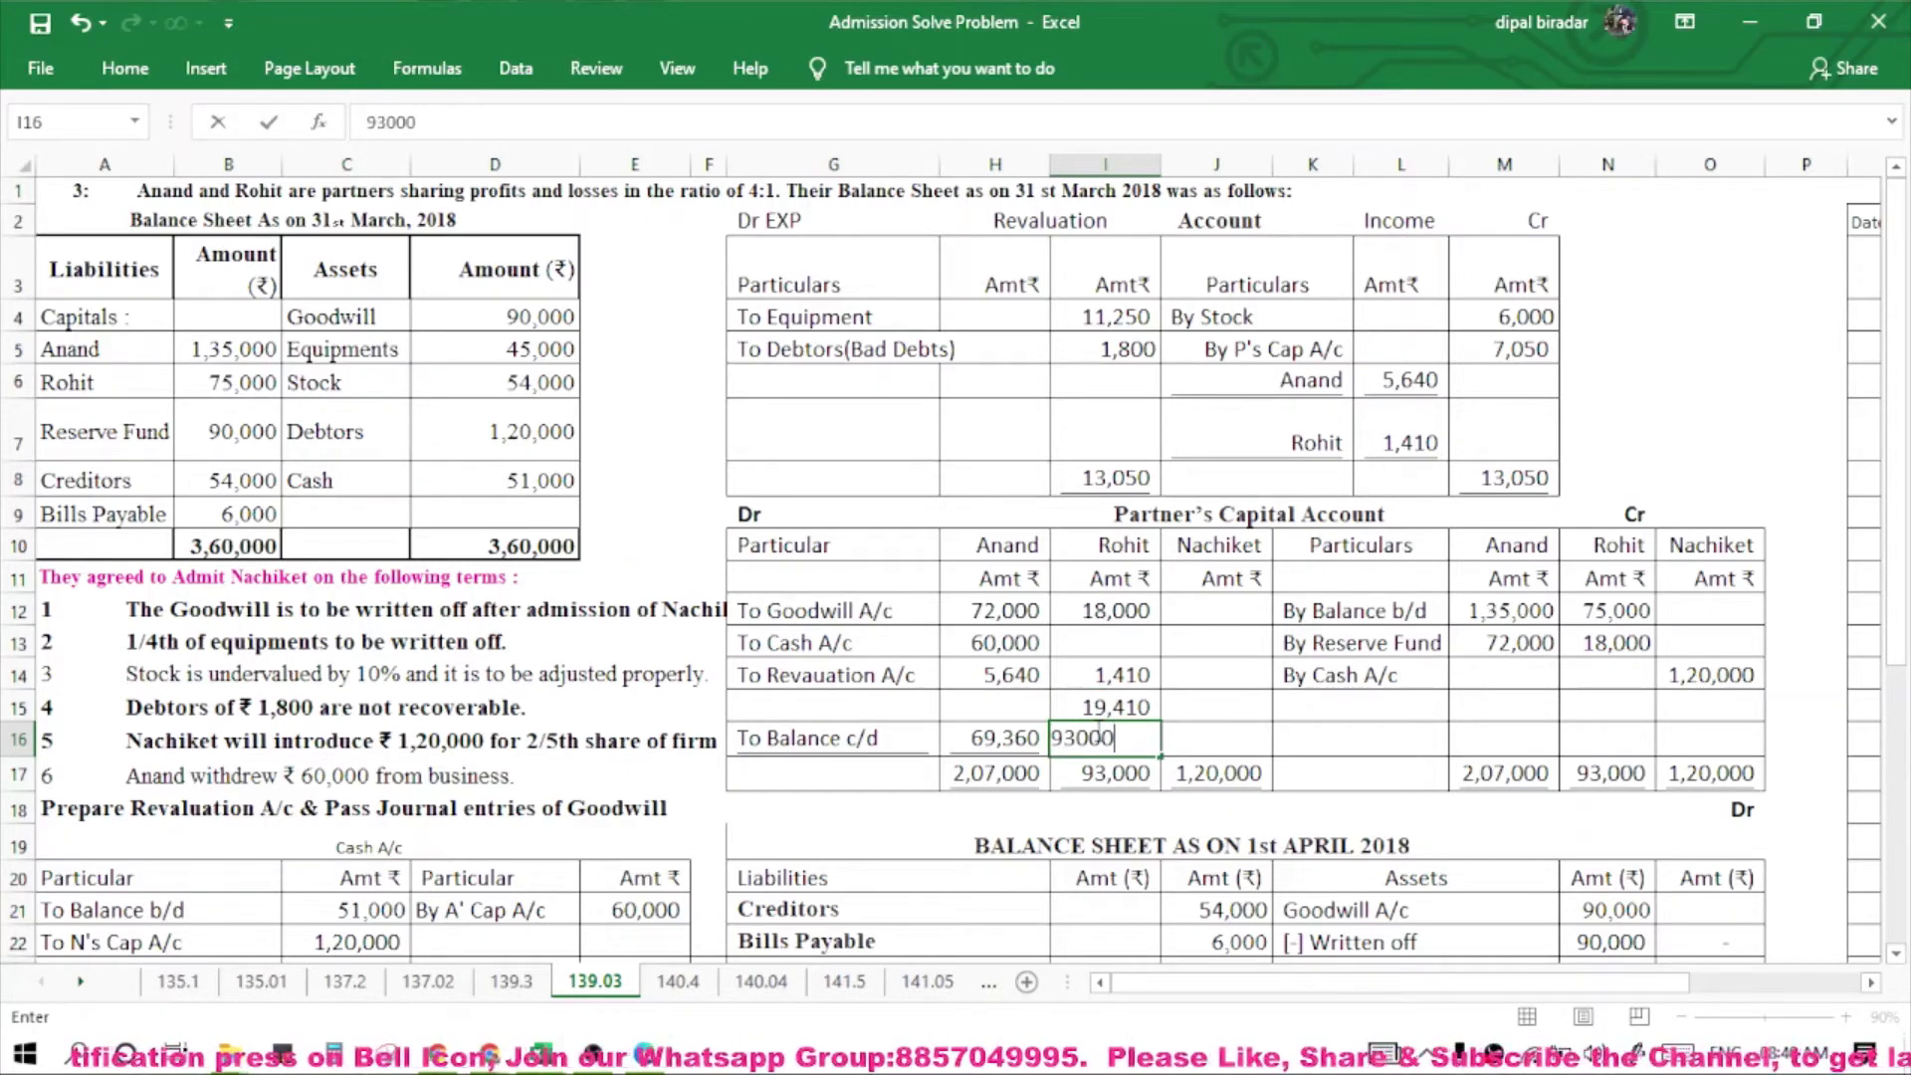
{"action": "type", "text": "-19"}
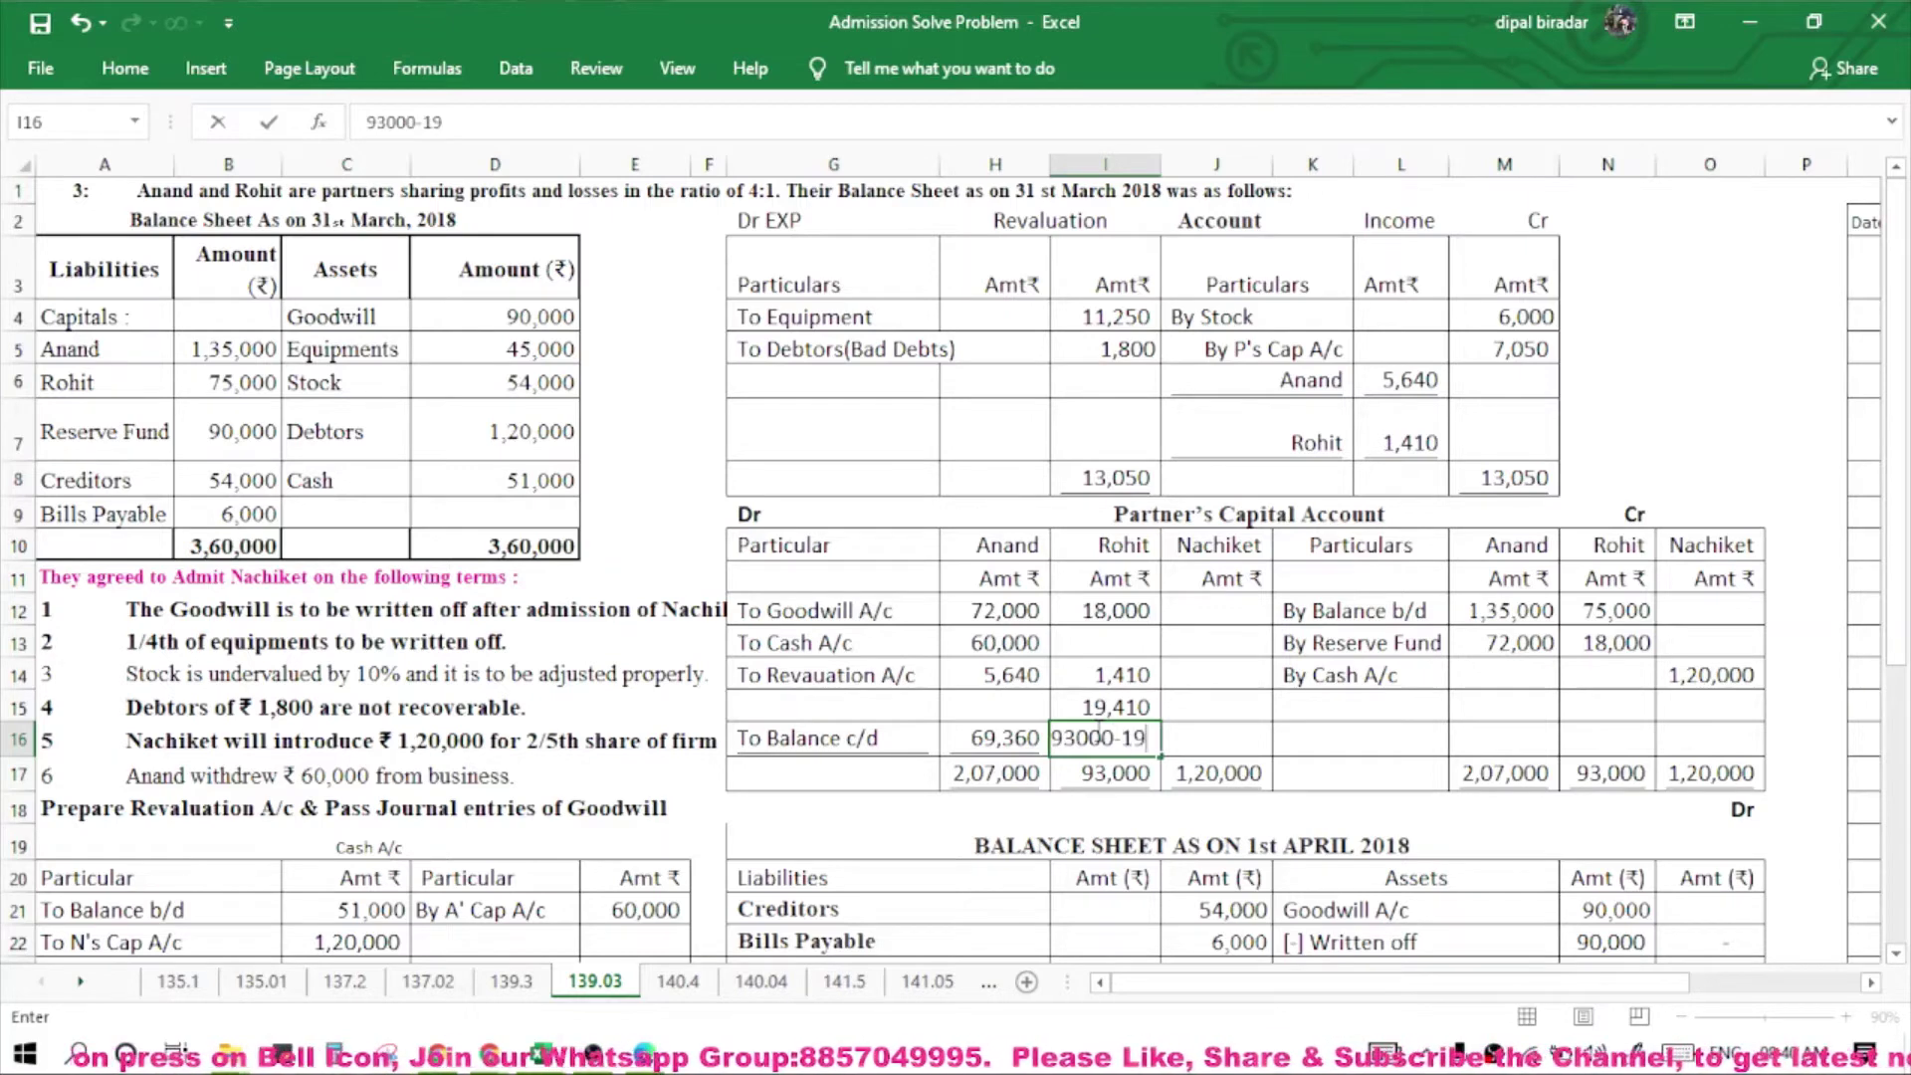
{"action": "type", "text": "410"}
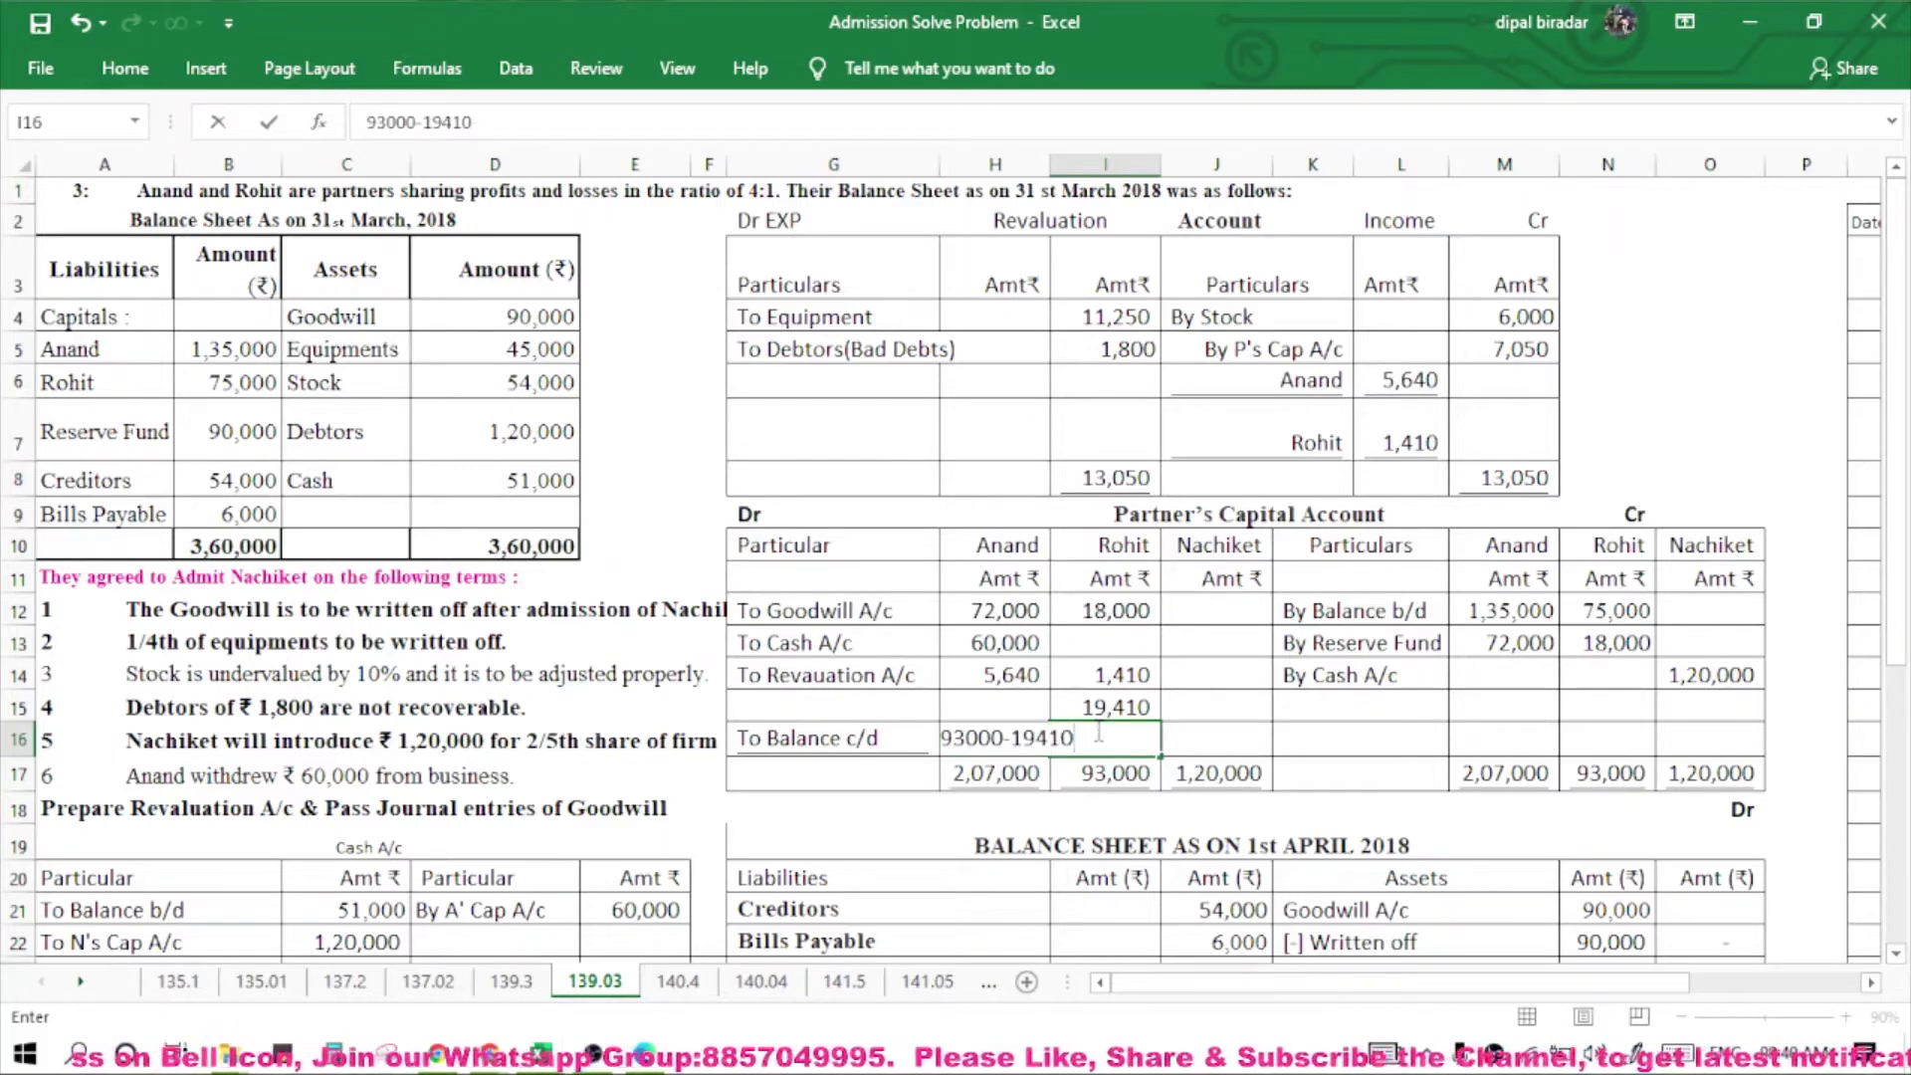
{"action": "key", "text": "Return"}
{"action": "left_click", "coordinate": [1095, 733]}
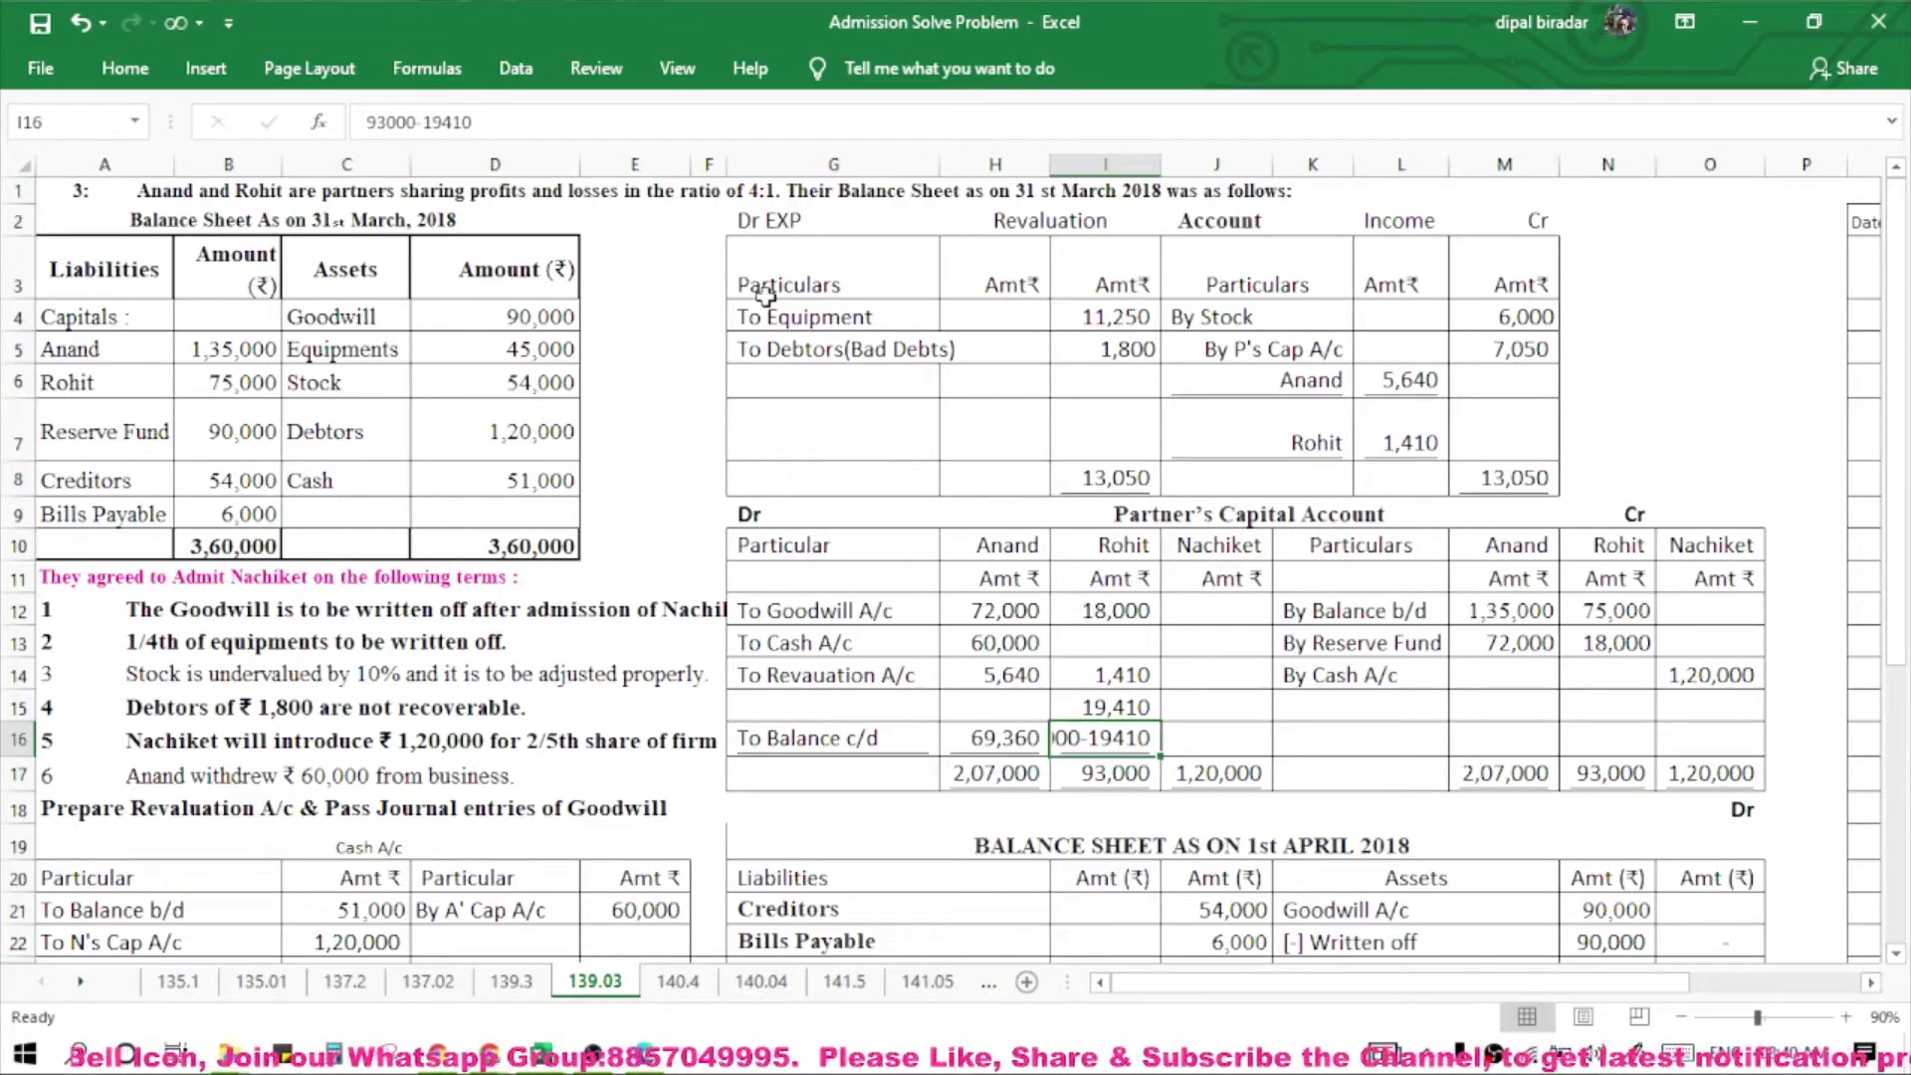
{"action": "left_click", "coordinate": [368, 121]}
{"action": "type", "text": "="}
{"action": "key", "text": "Return"}
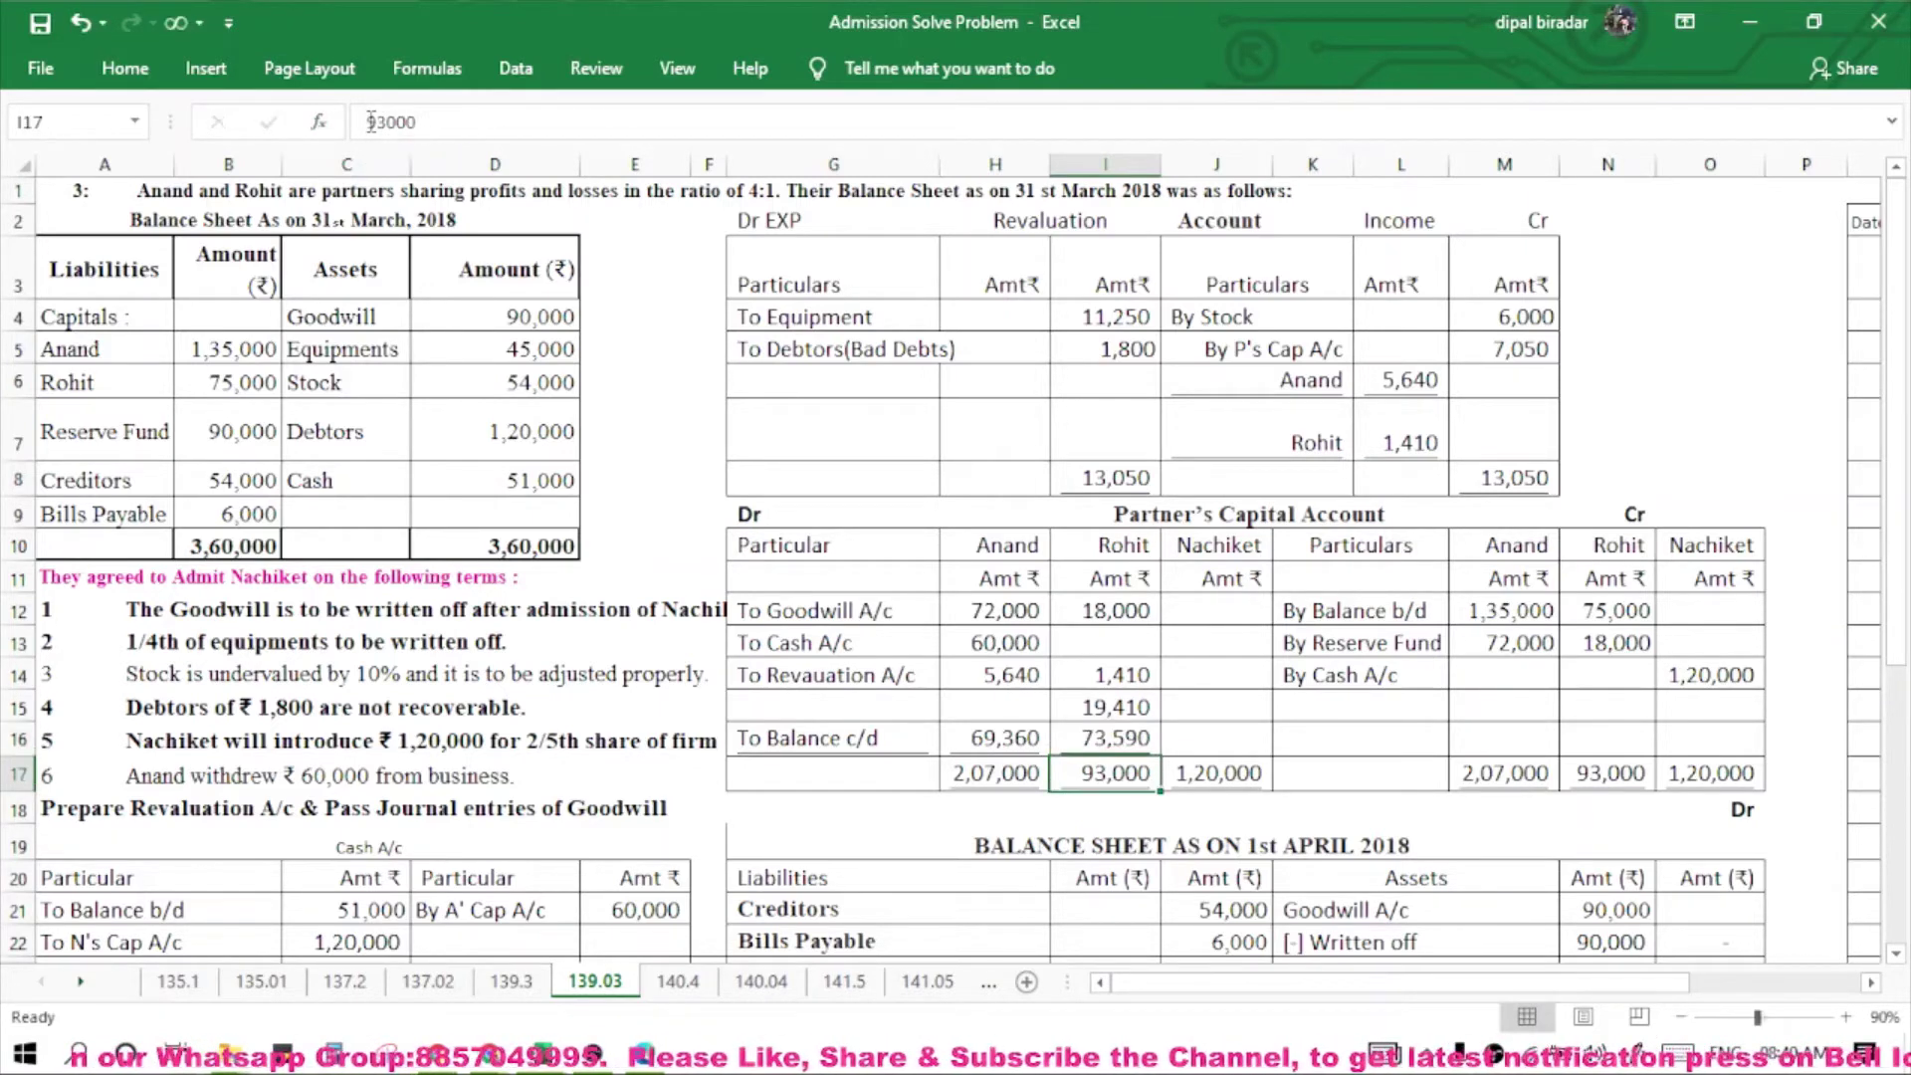
Clear the working figure from I15 and enter 120000 as the new partner's To Balance c/d amount in J16.
{"action": "left_click", "coordinate": [1107, 707]}
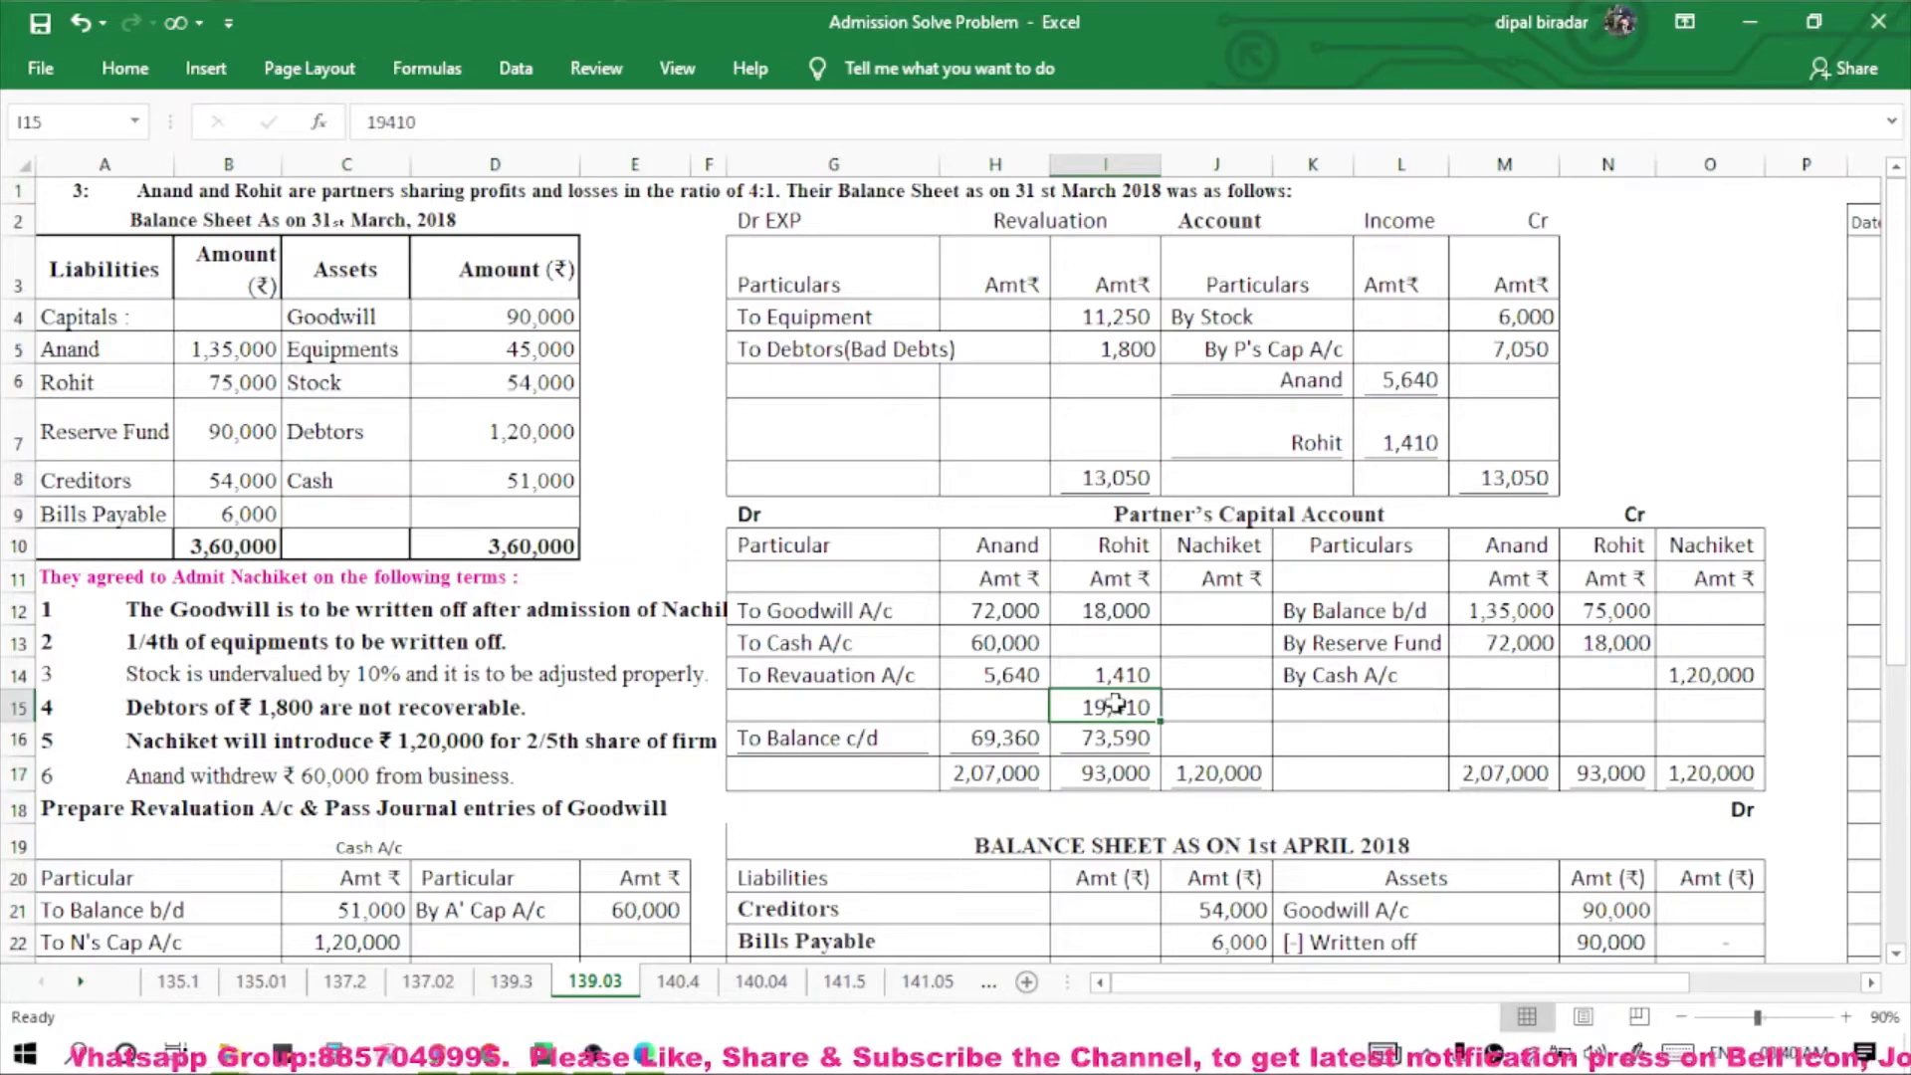
{"action": "key", "text": "Delete"}
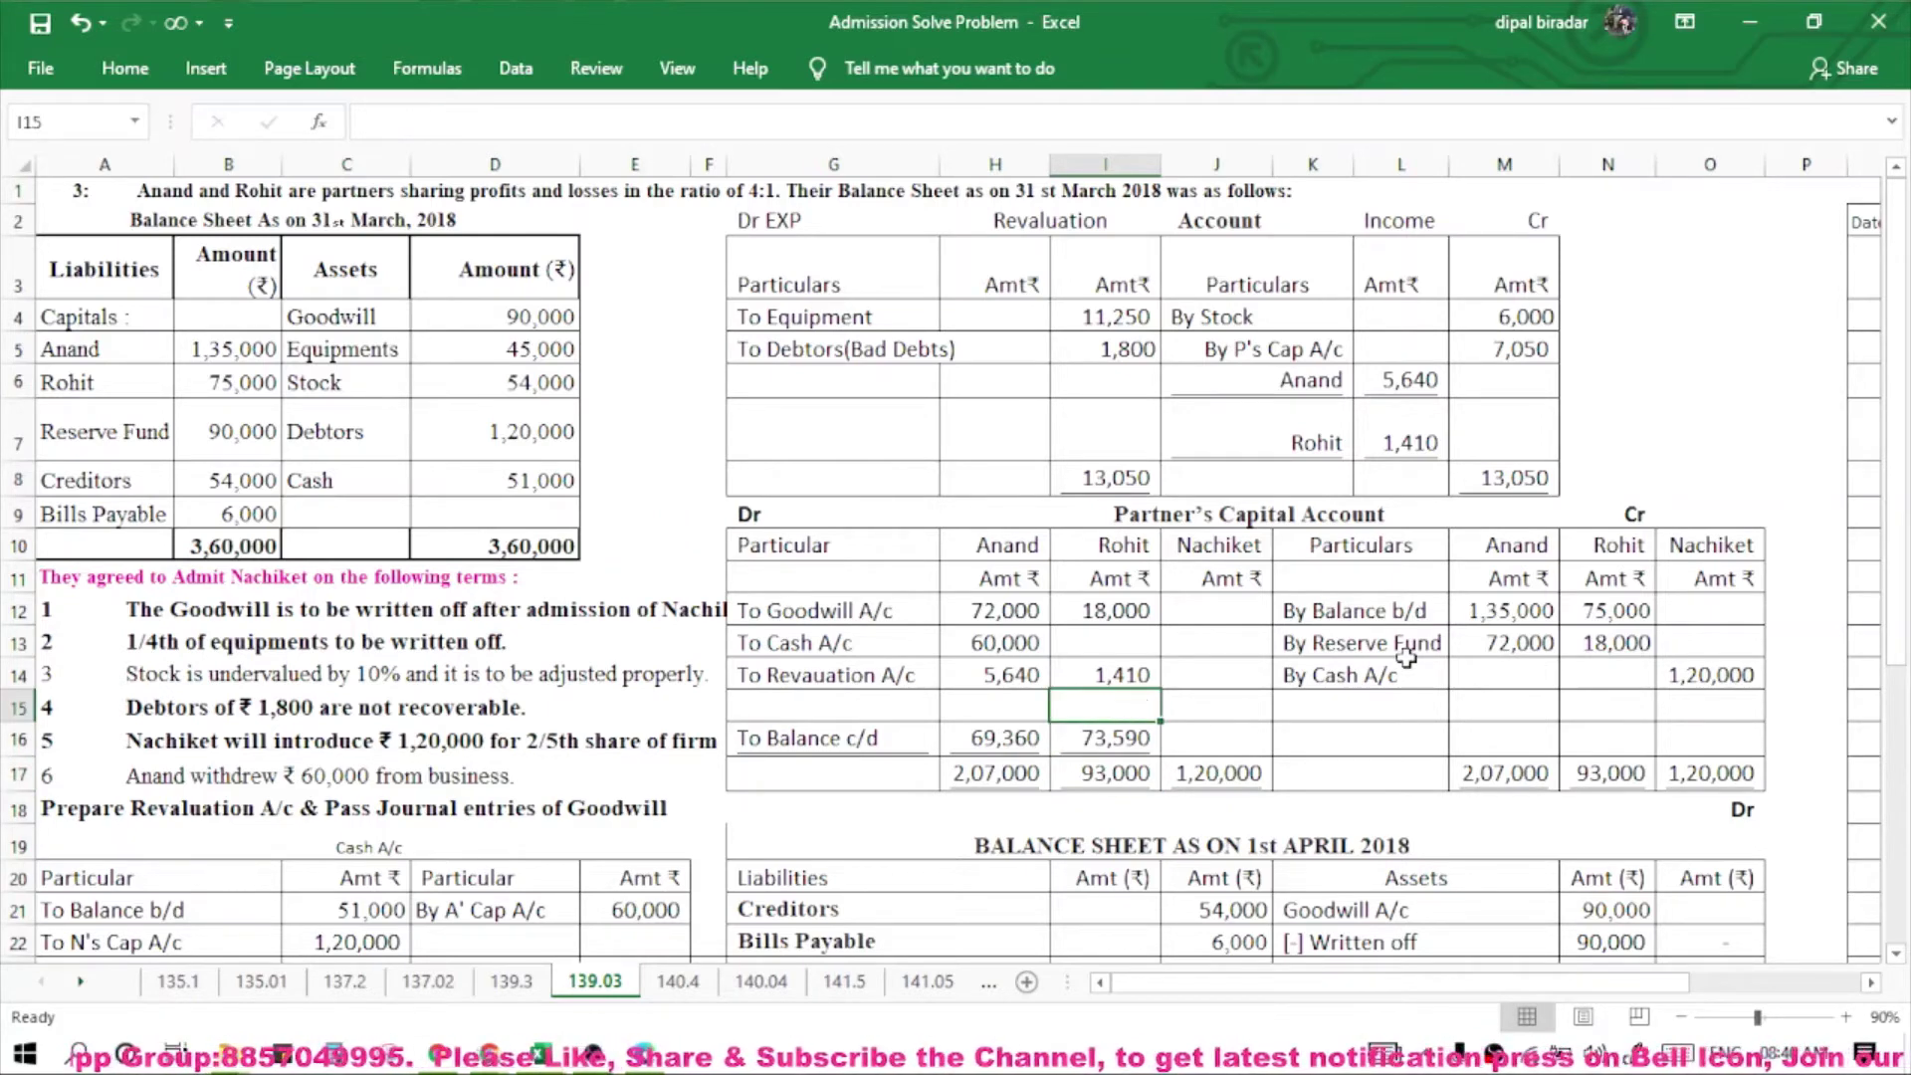
{"action": "left_click", "coordinate": [1222, 733]}
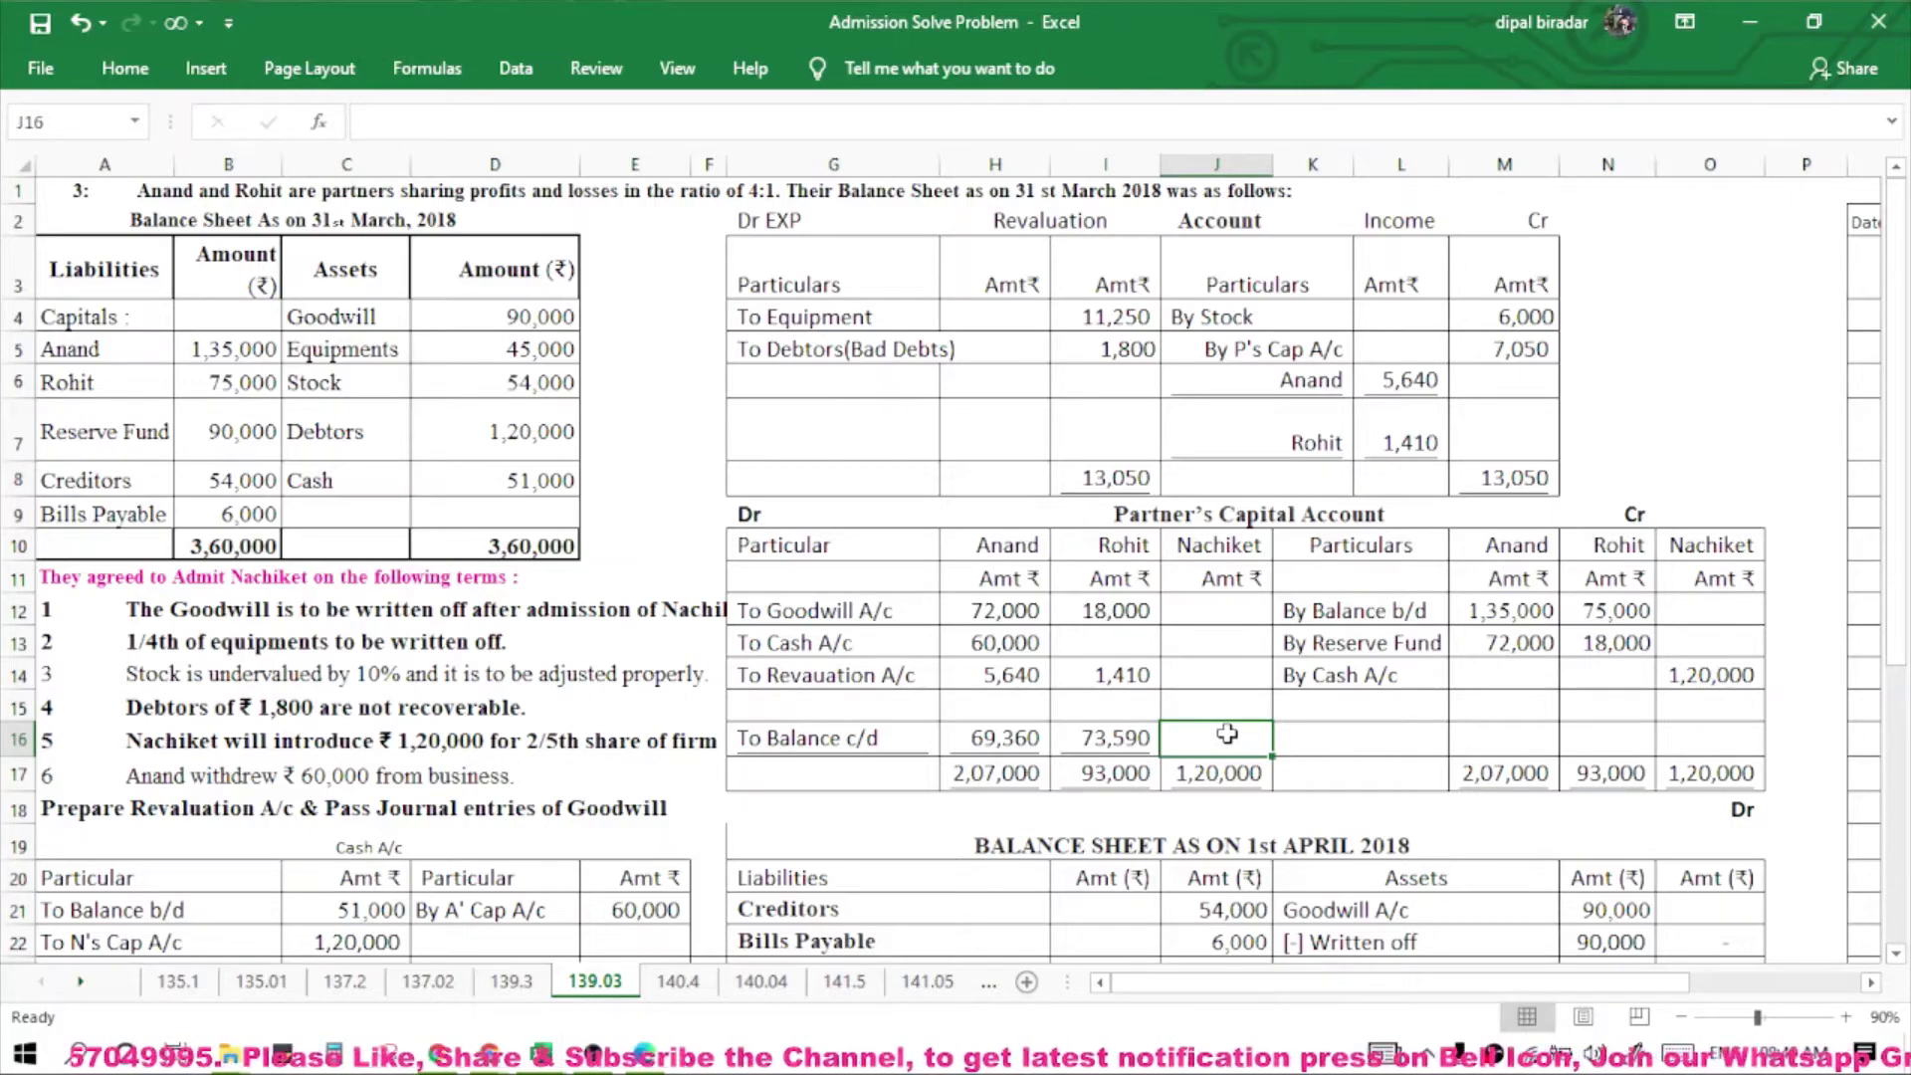
{"action": "type", "text": "12000"}
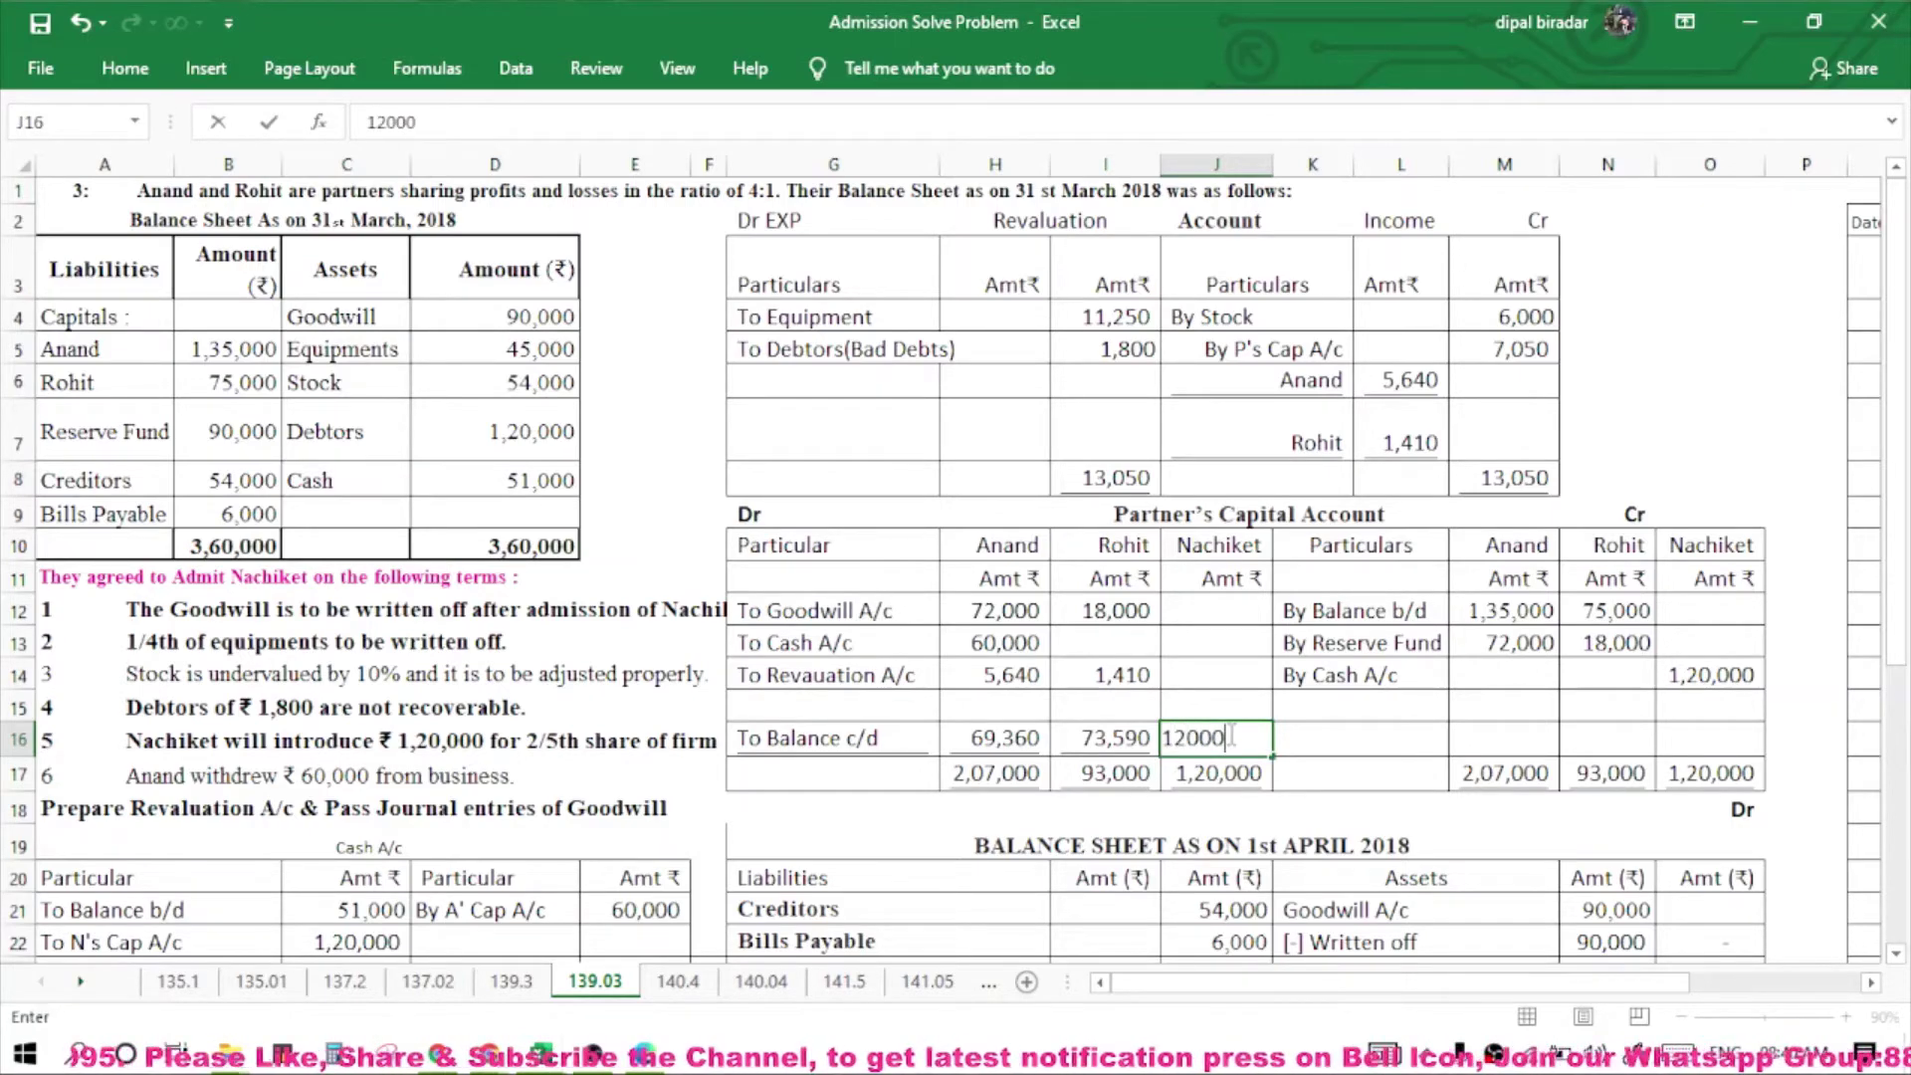
{"action": "type", "text": "0"}
Add the heading P's Cap A/c in G23, below Bills Payable on the balance sheet's liabilities side.
{"action": "scroll", "coordinate": [880, 756], "scroll_direction": "down", "scroll_amount": 2}
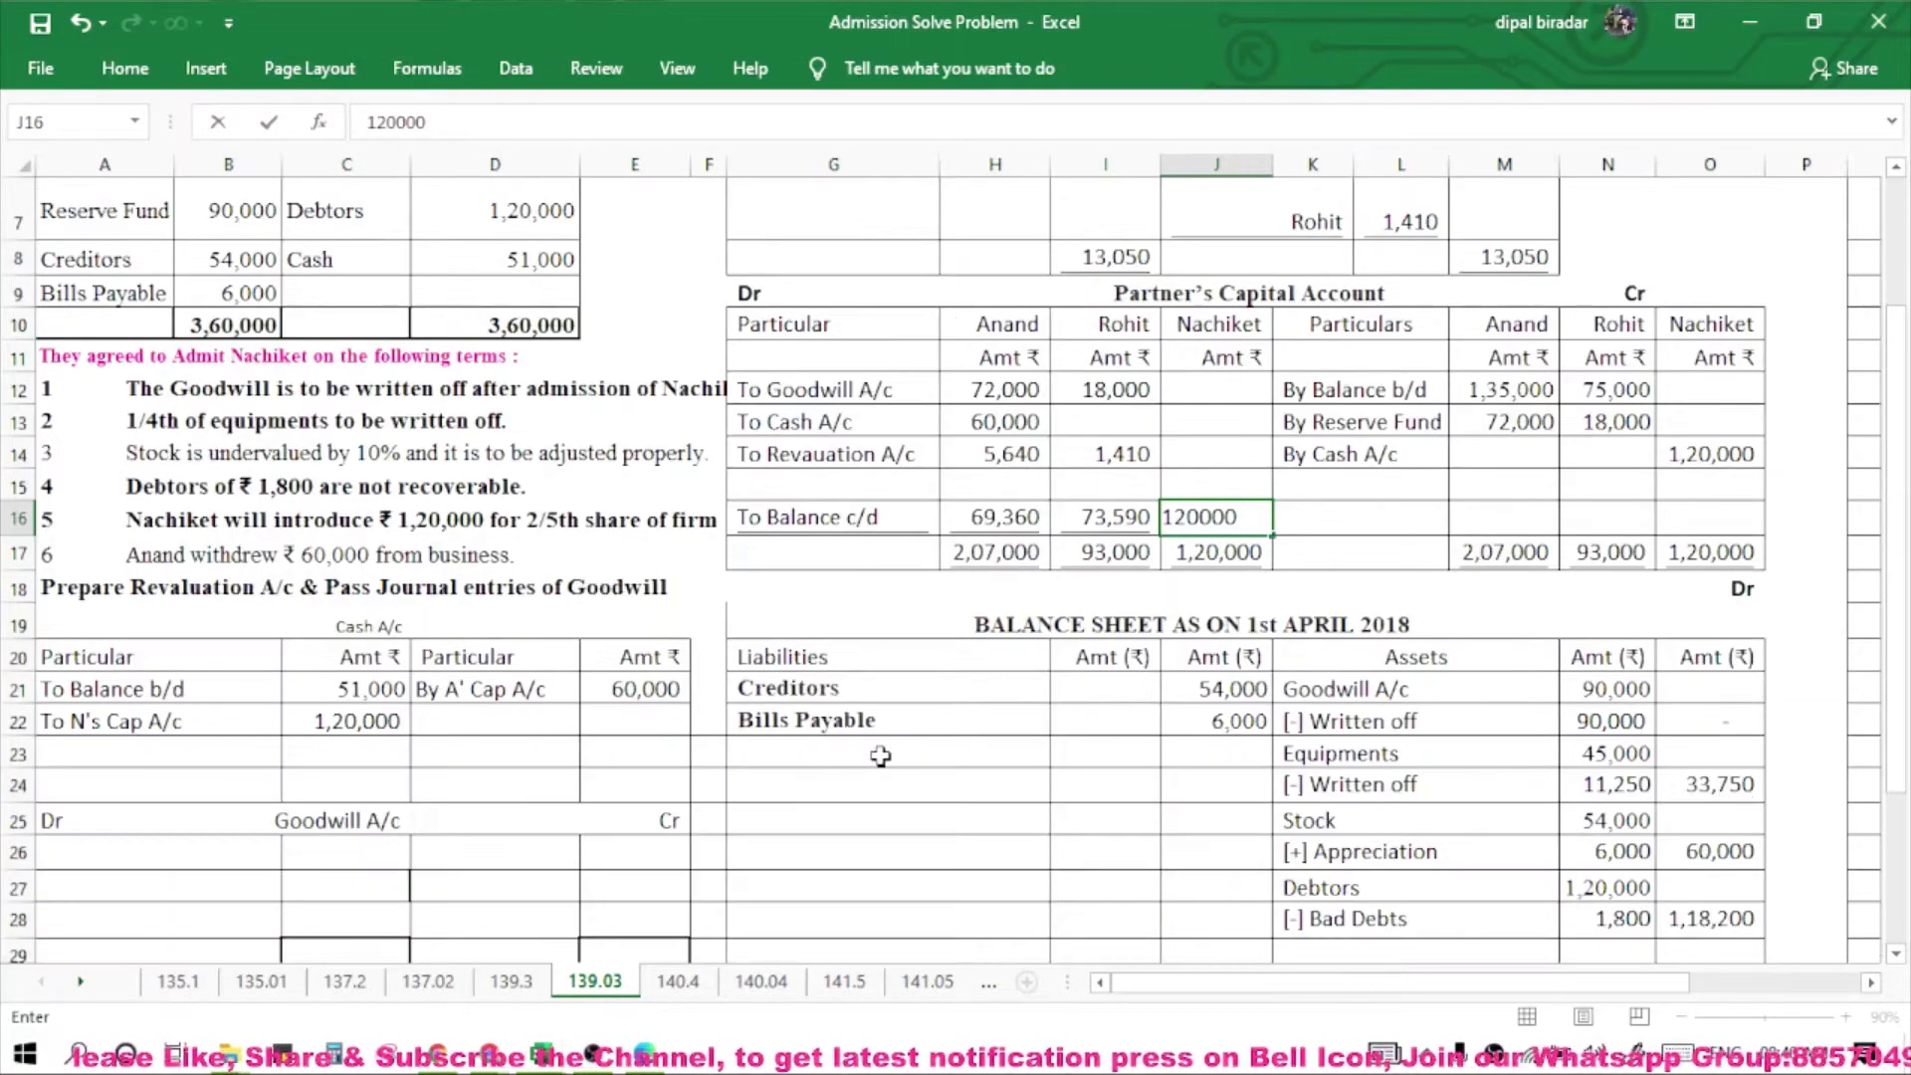
{"action": "left_click", "coordinate": [880, 744]}
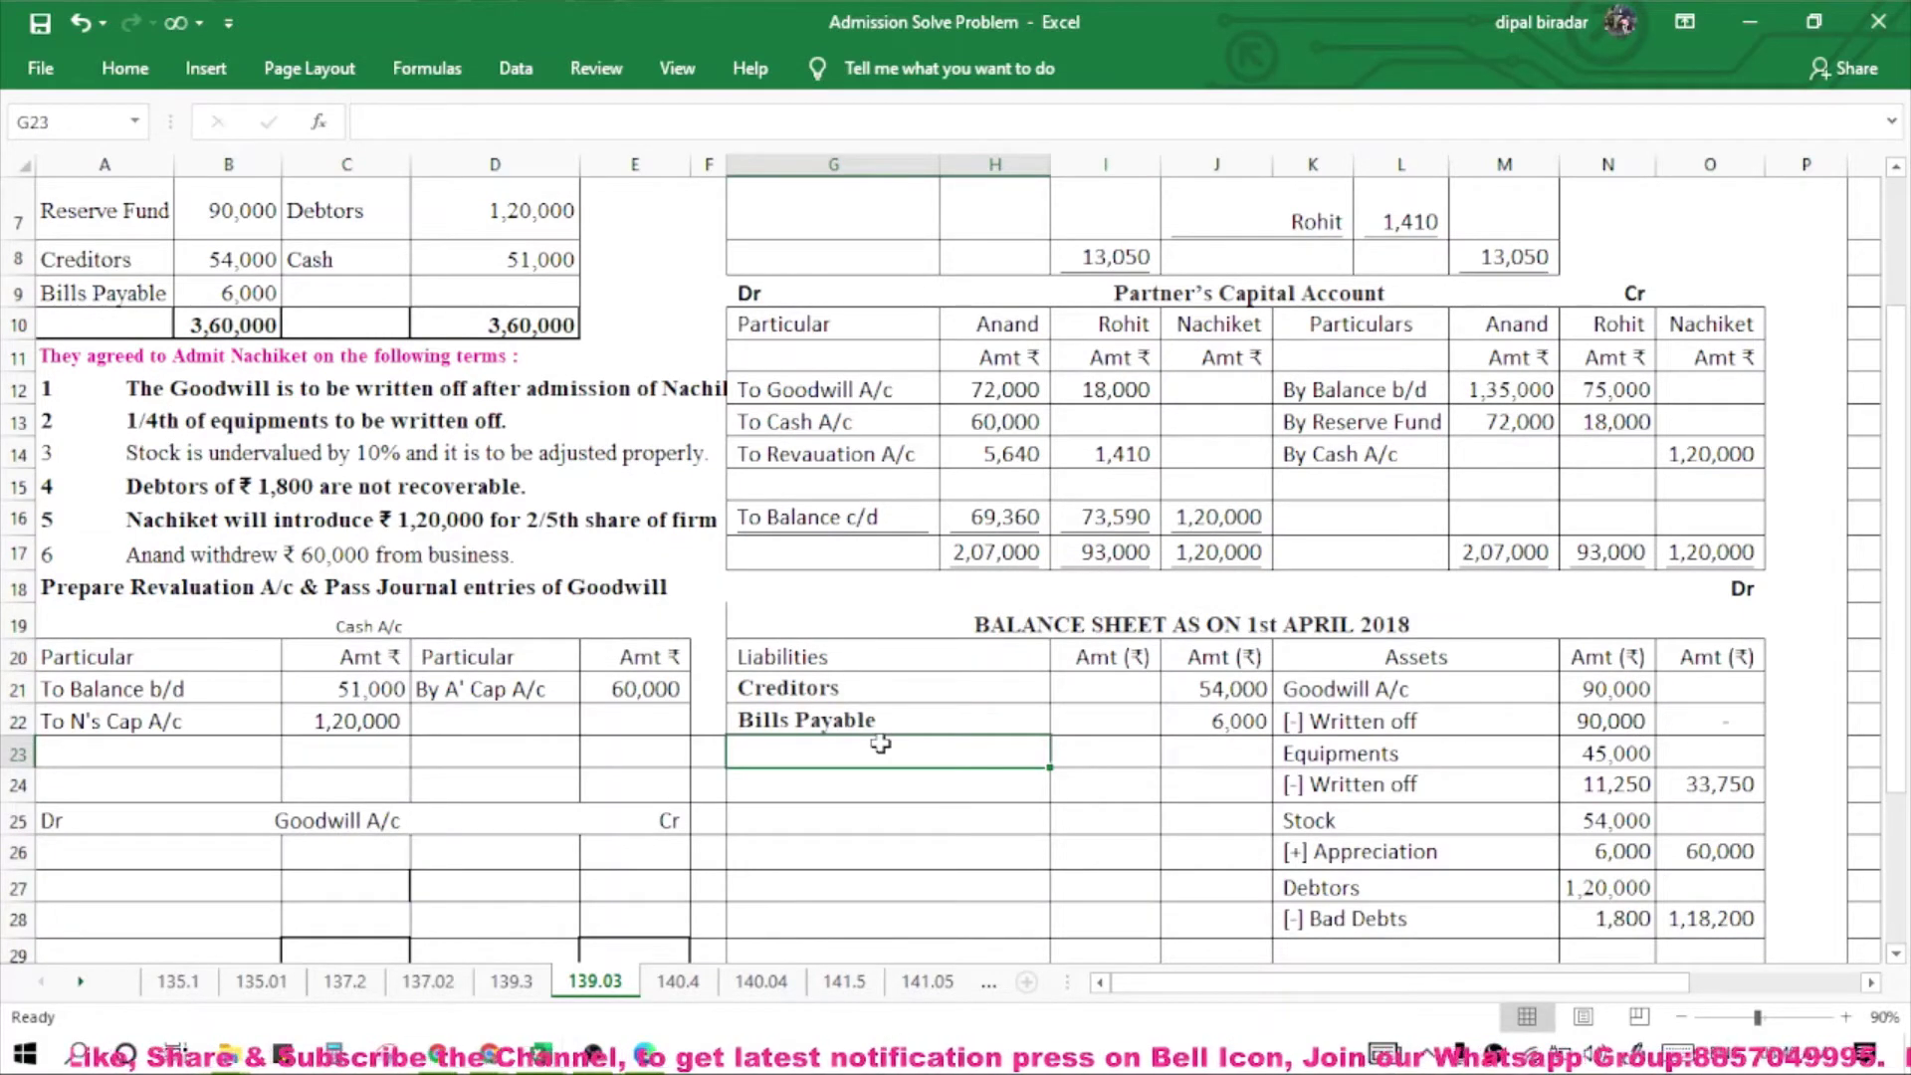
{"action": "type", "text": "P's C"}
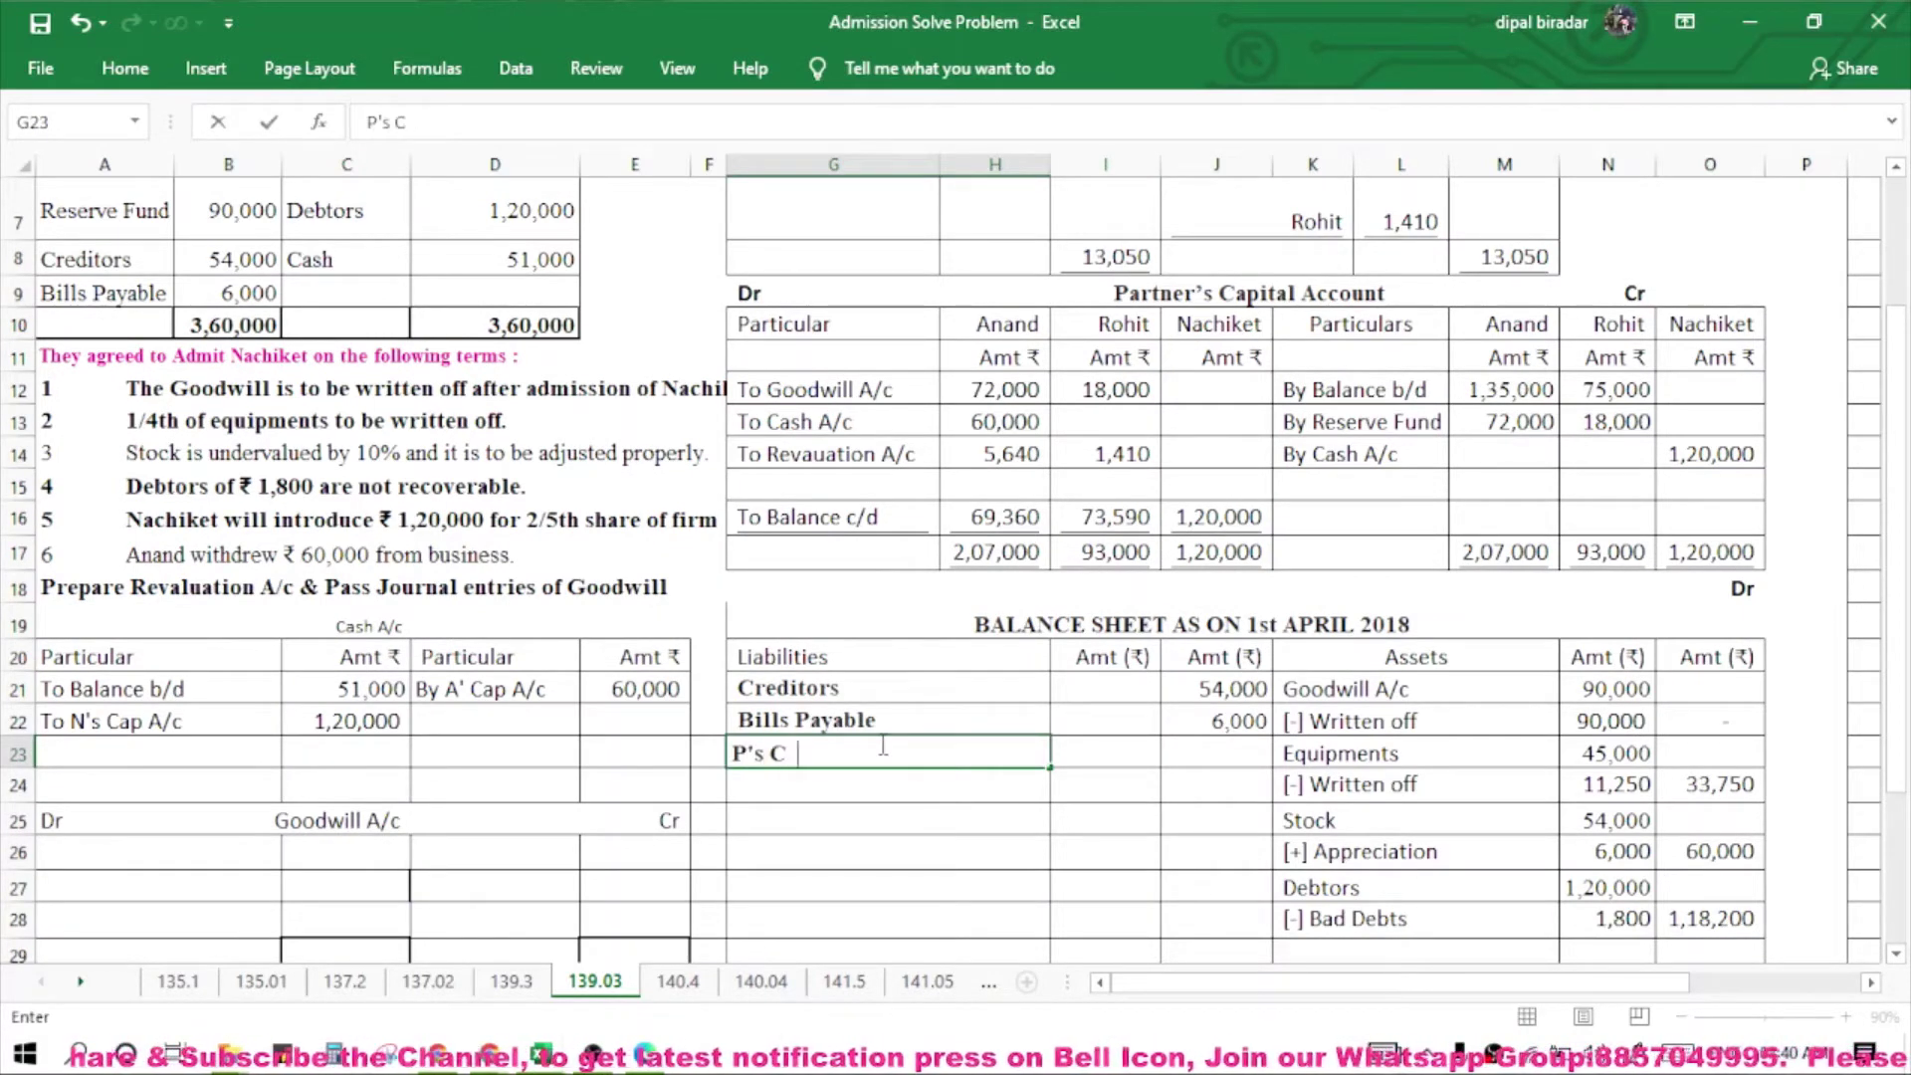
{"action": "type", "text": "ap A/c"}
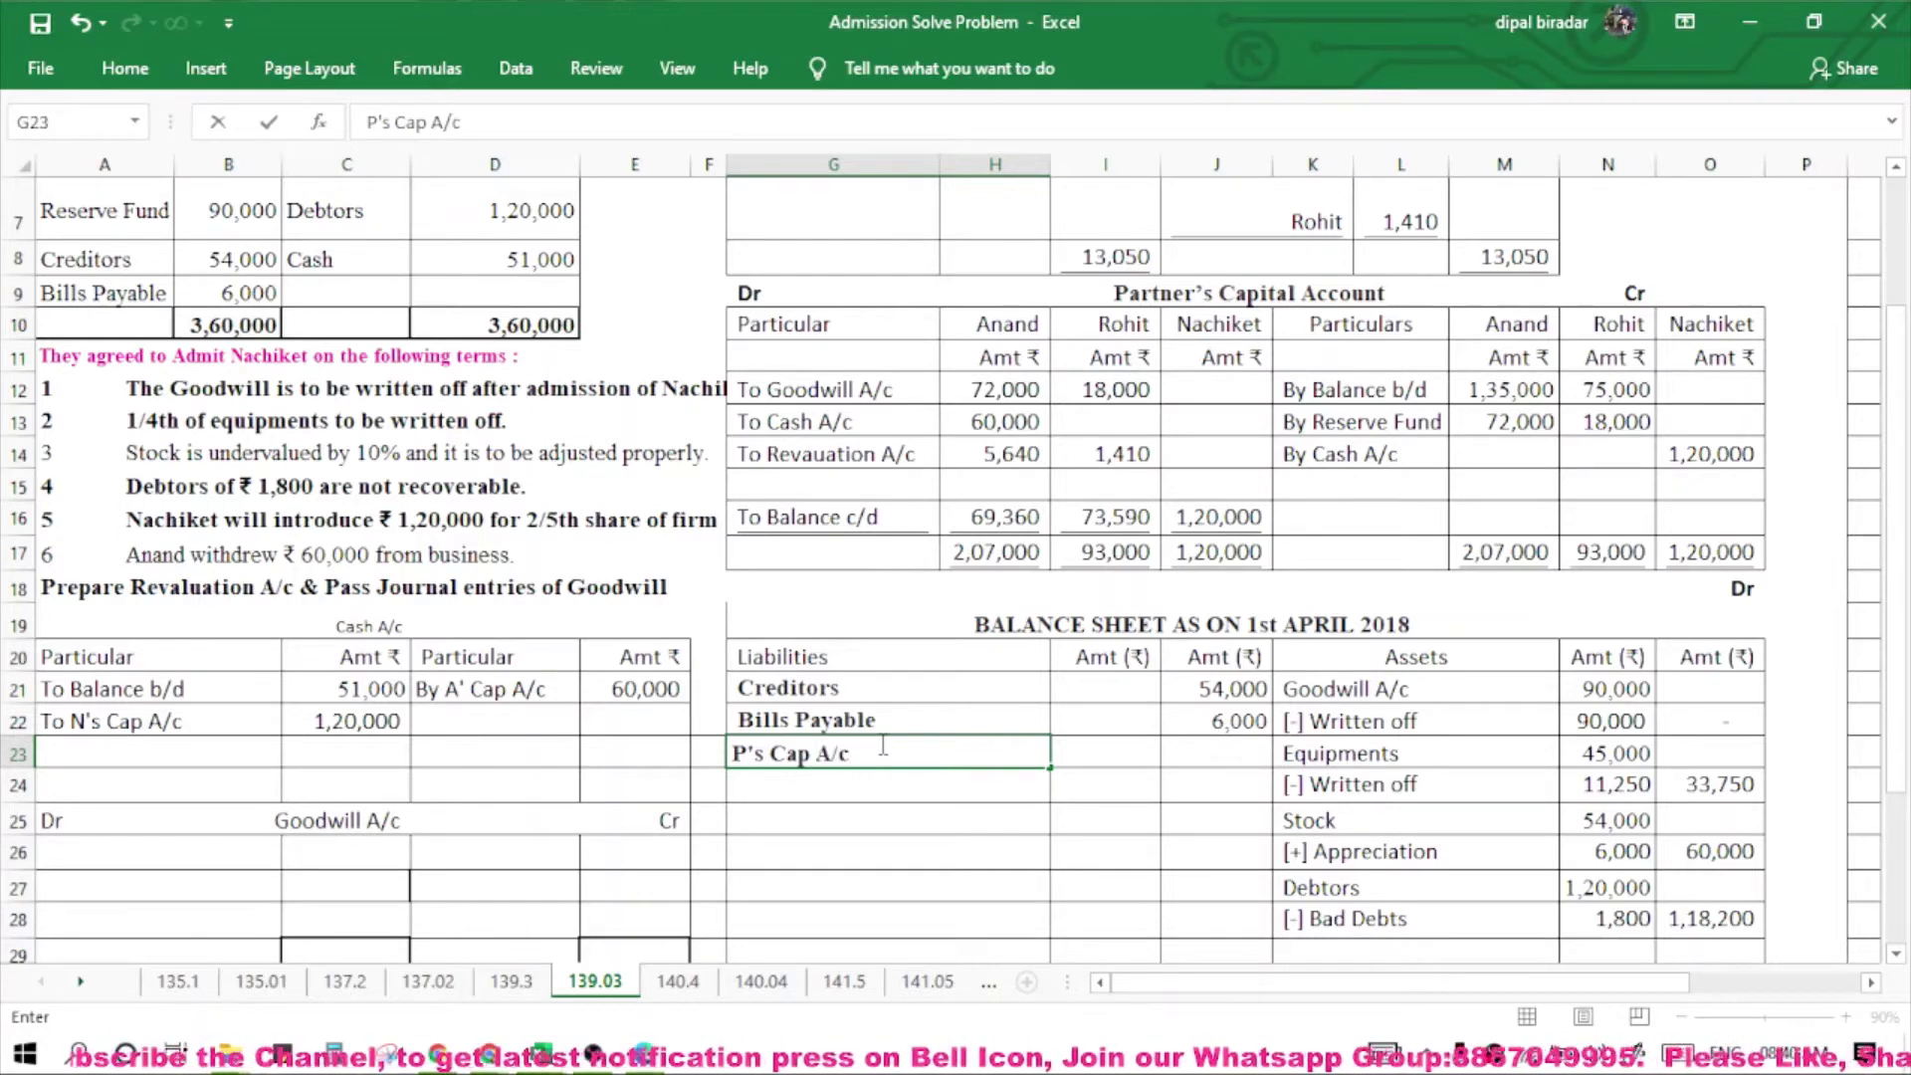
{"action": "key", "text": "Return"}
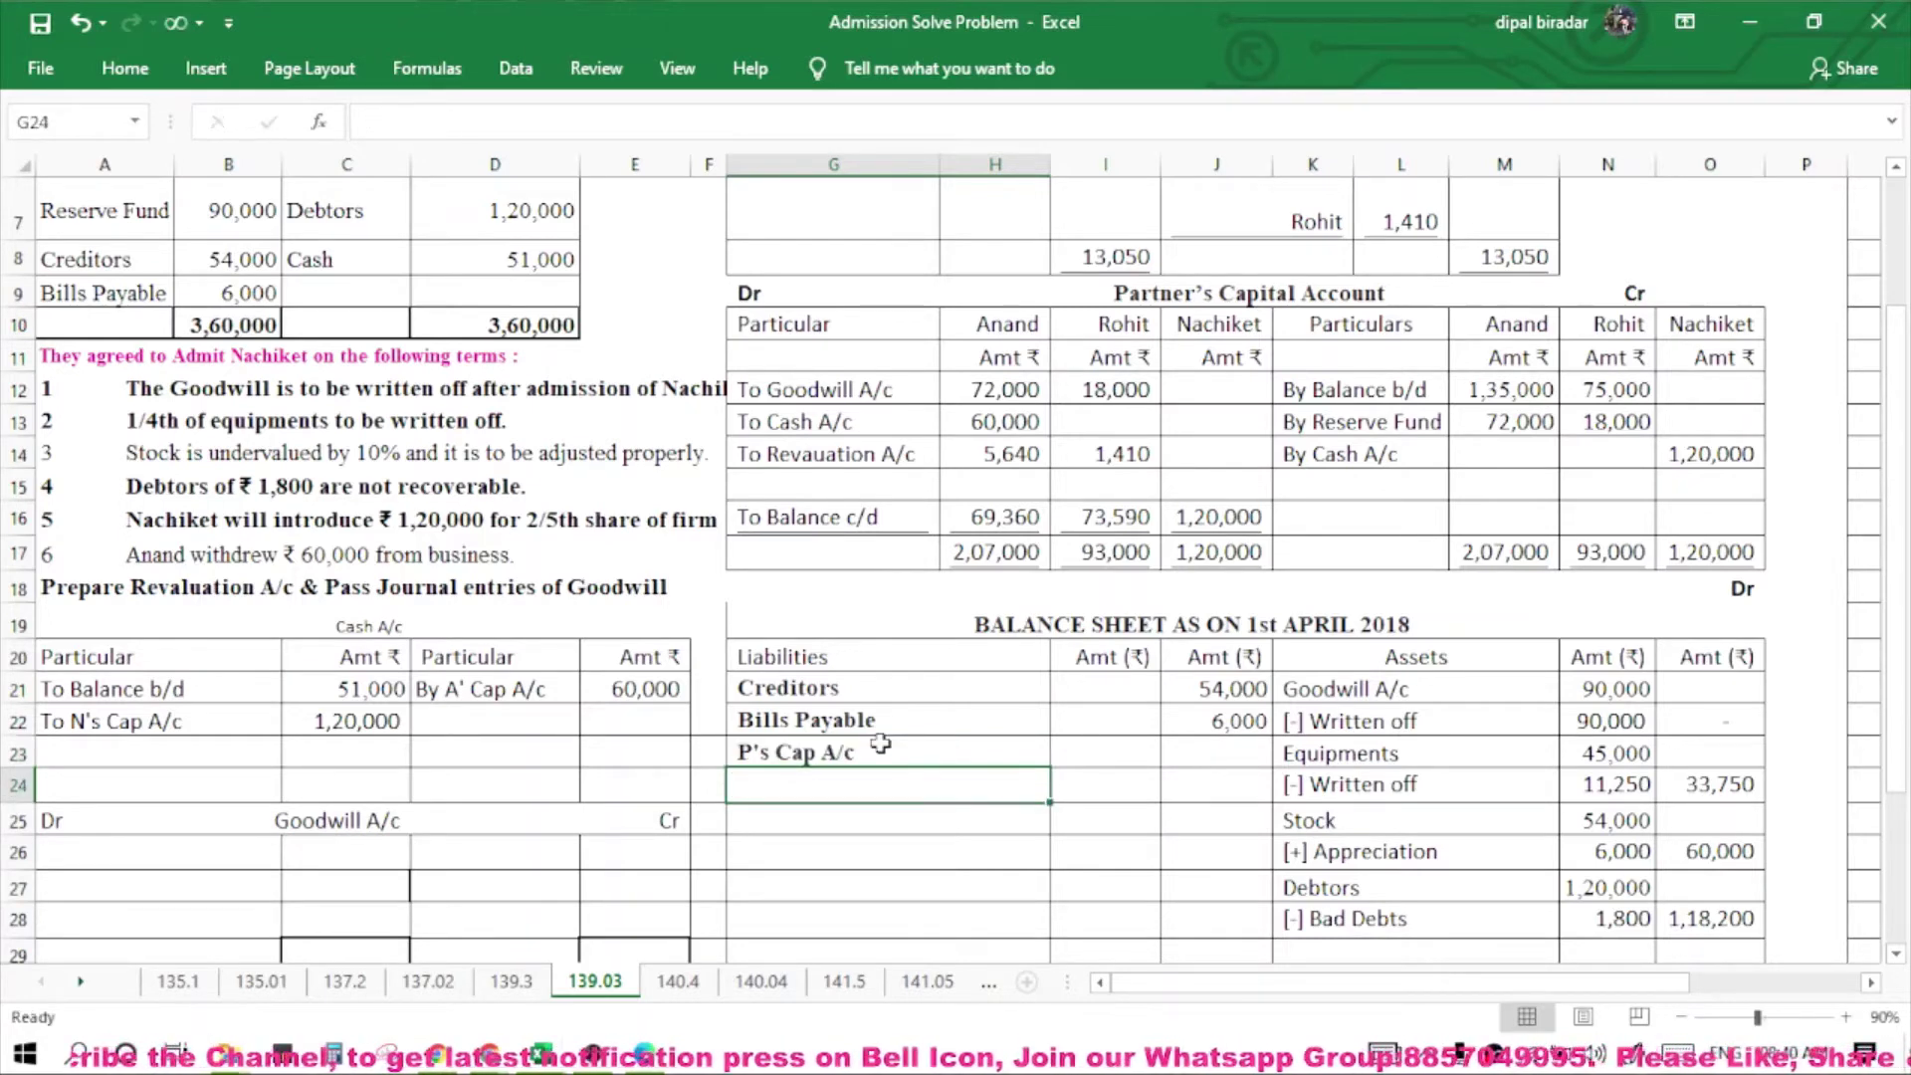
List the three partners' names under P's Cap A/c in G24:G26, in the order of the capital account columns.
{"action": "type", "text": "Rohit"}
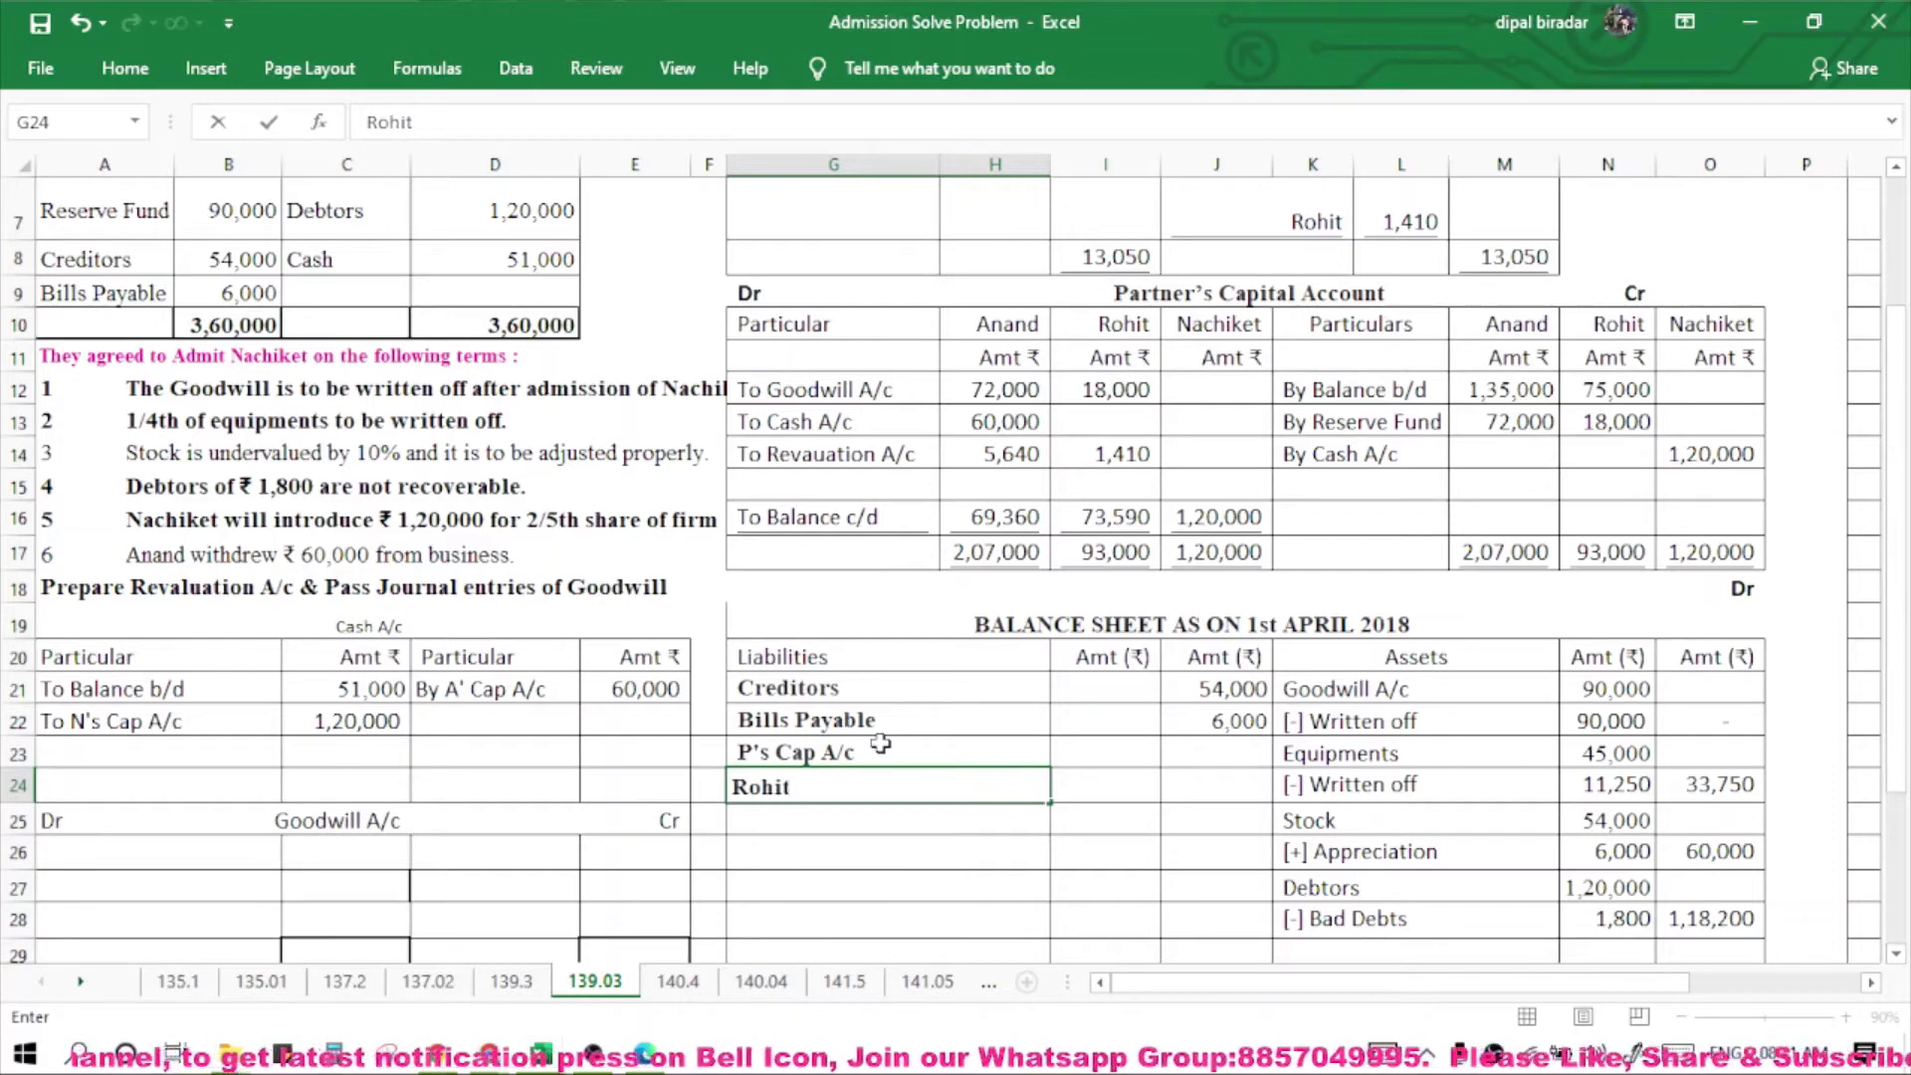
{"action": "key", "text": "Return"}
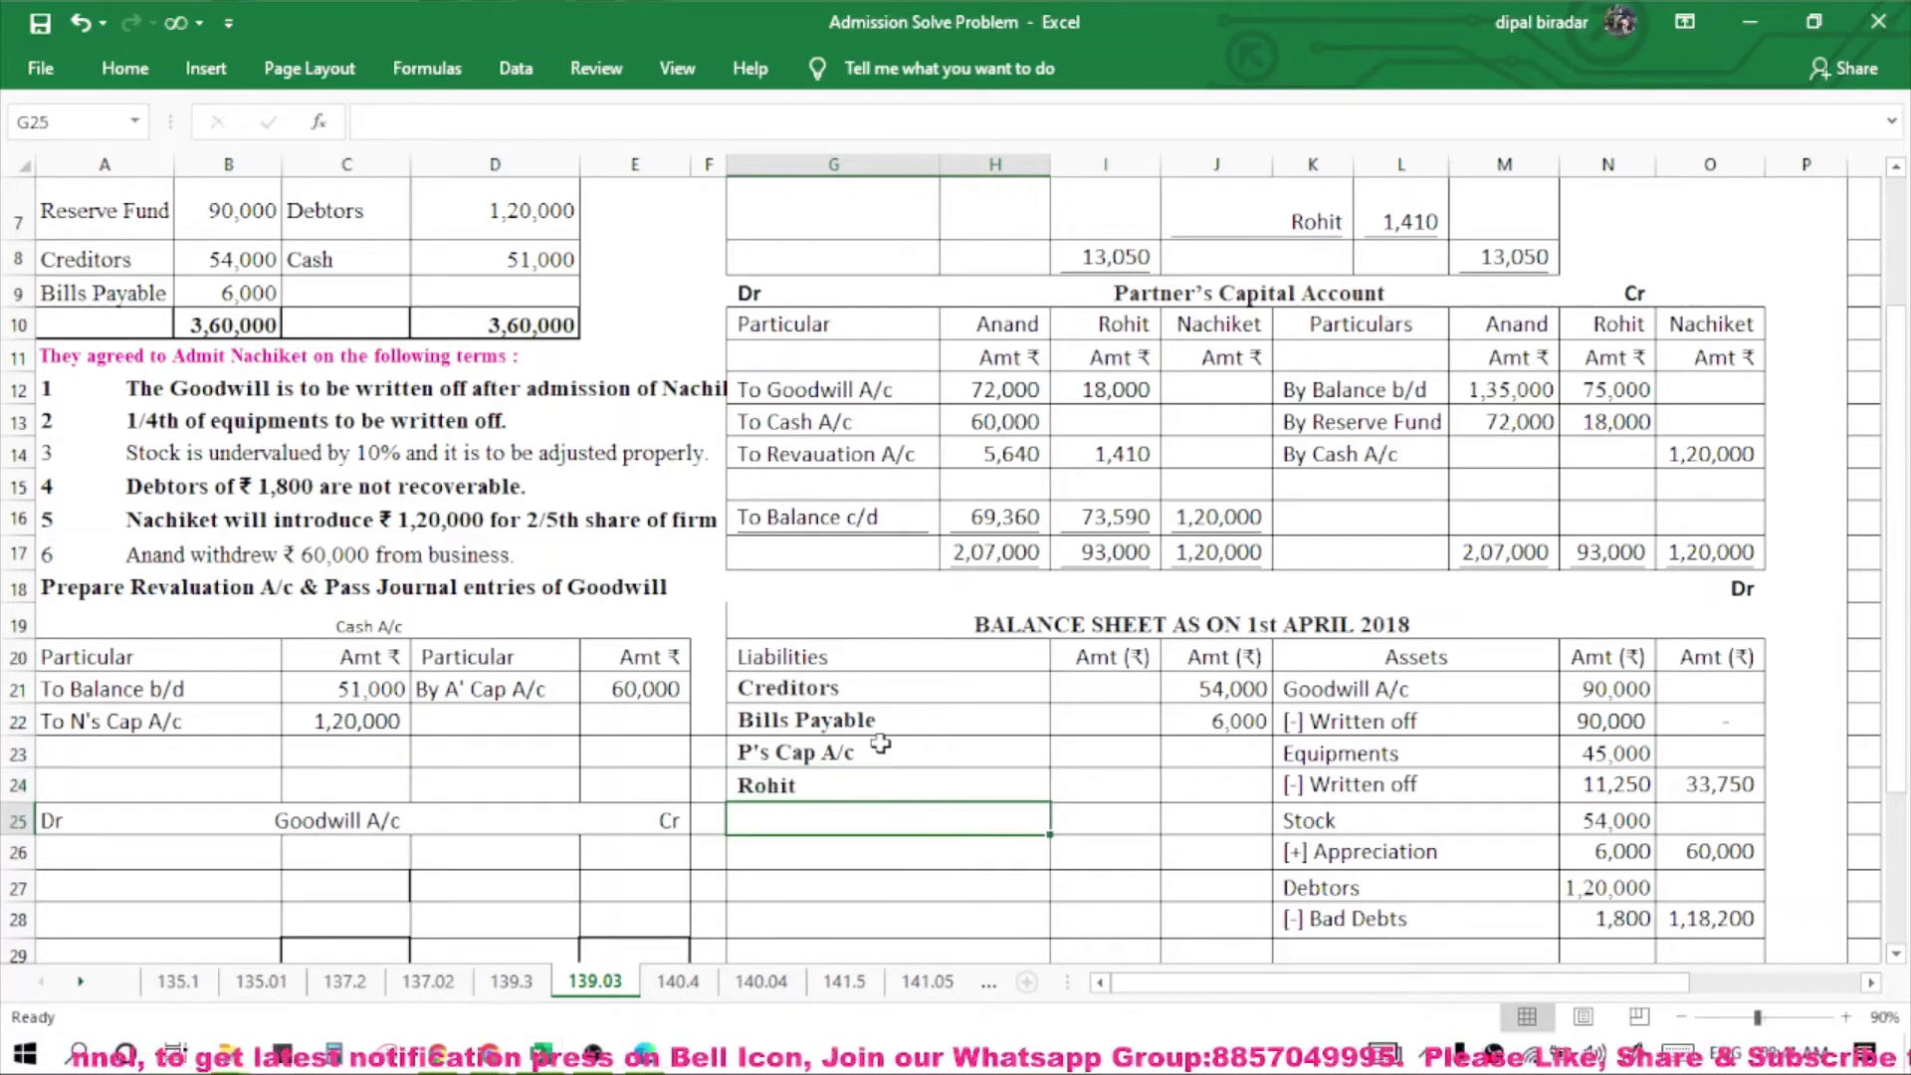
{"action": "key", "text": "Up"}
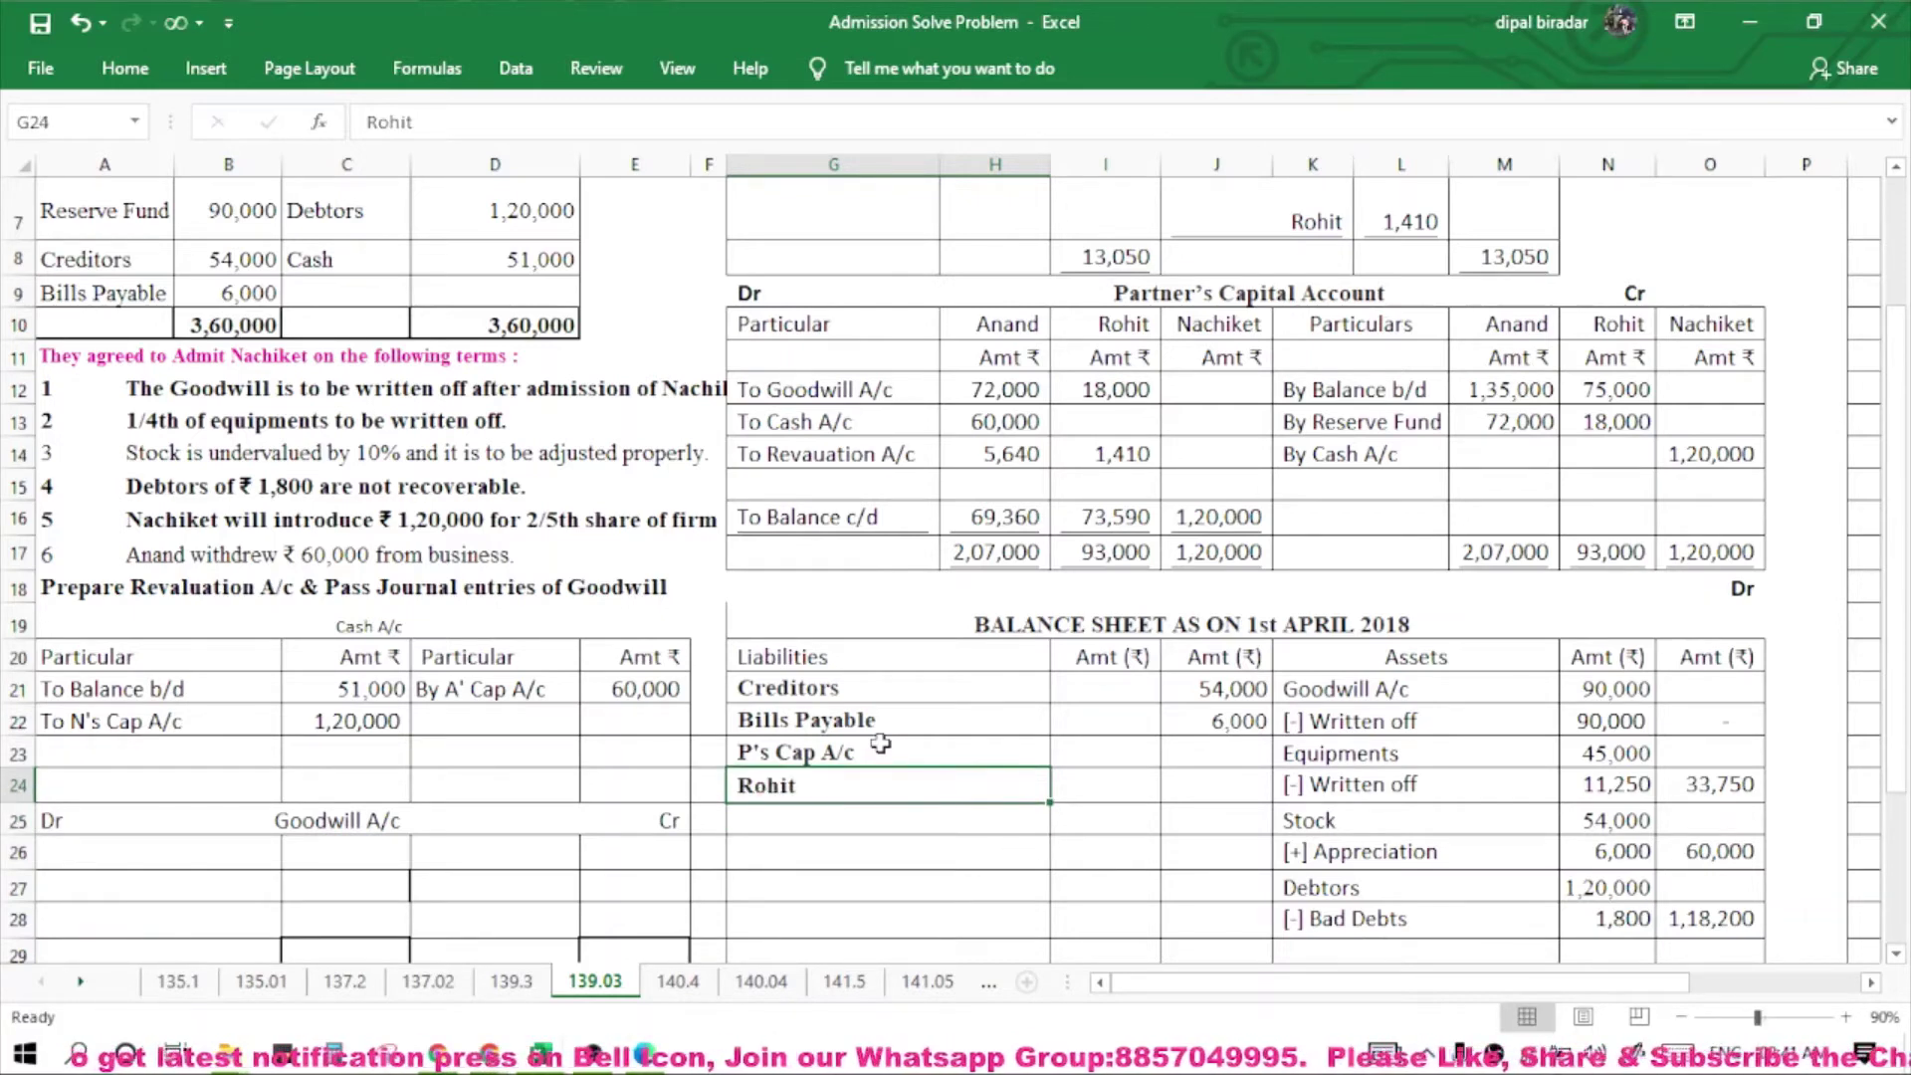
{"action": "type", "text": "Anand"}
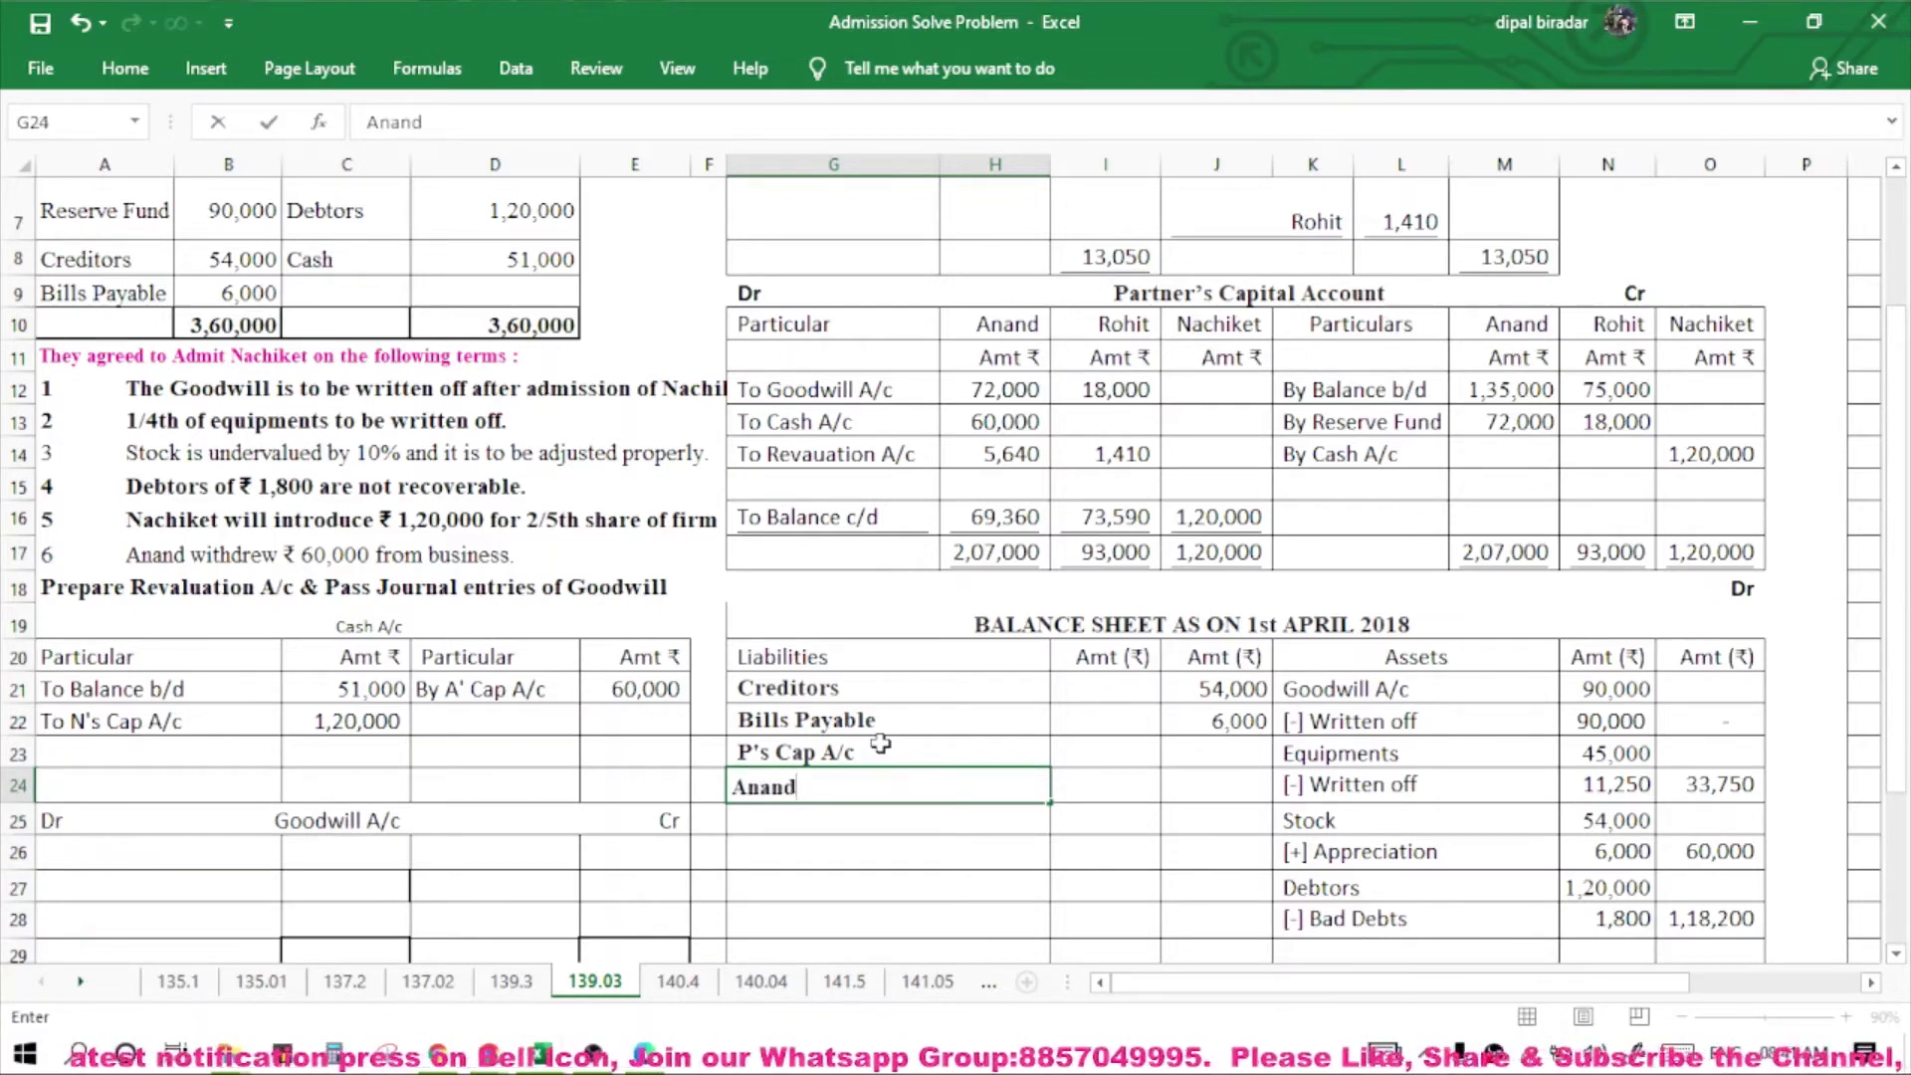
{"action": "key", "text": "Return"}
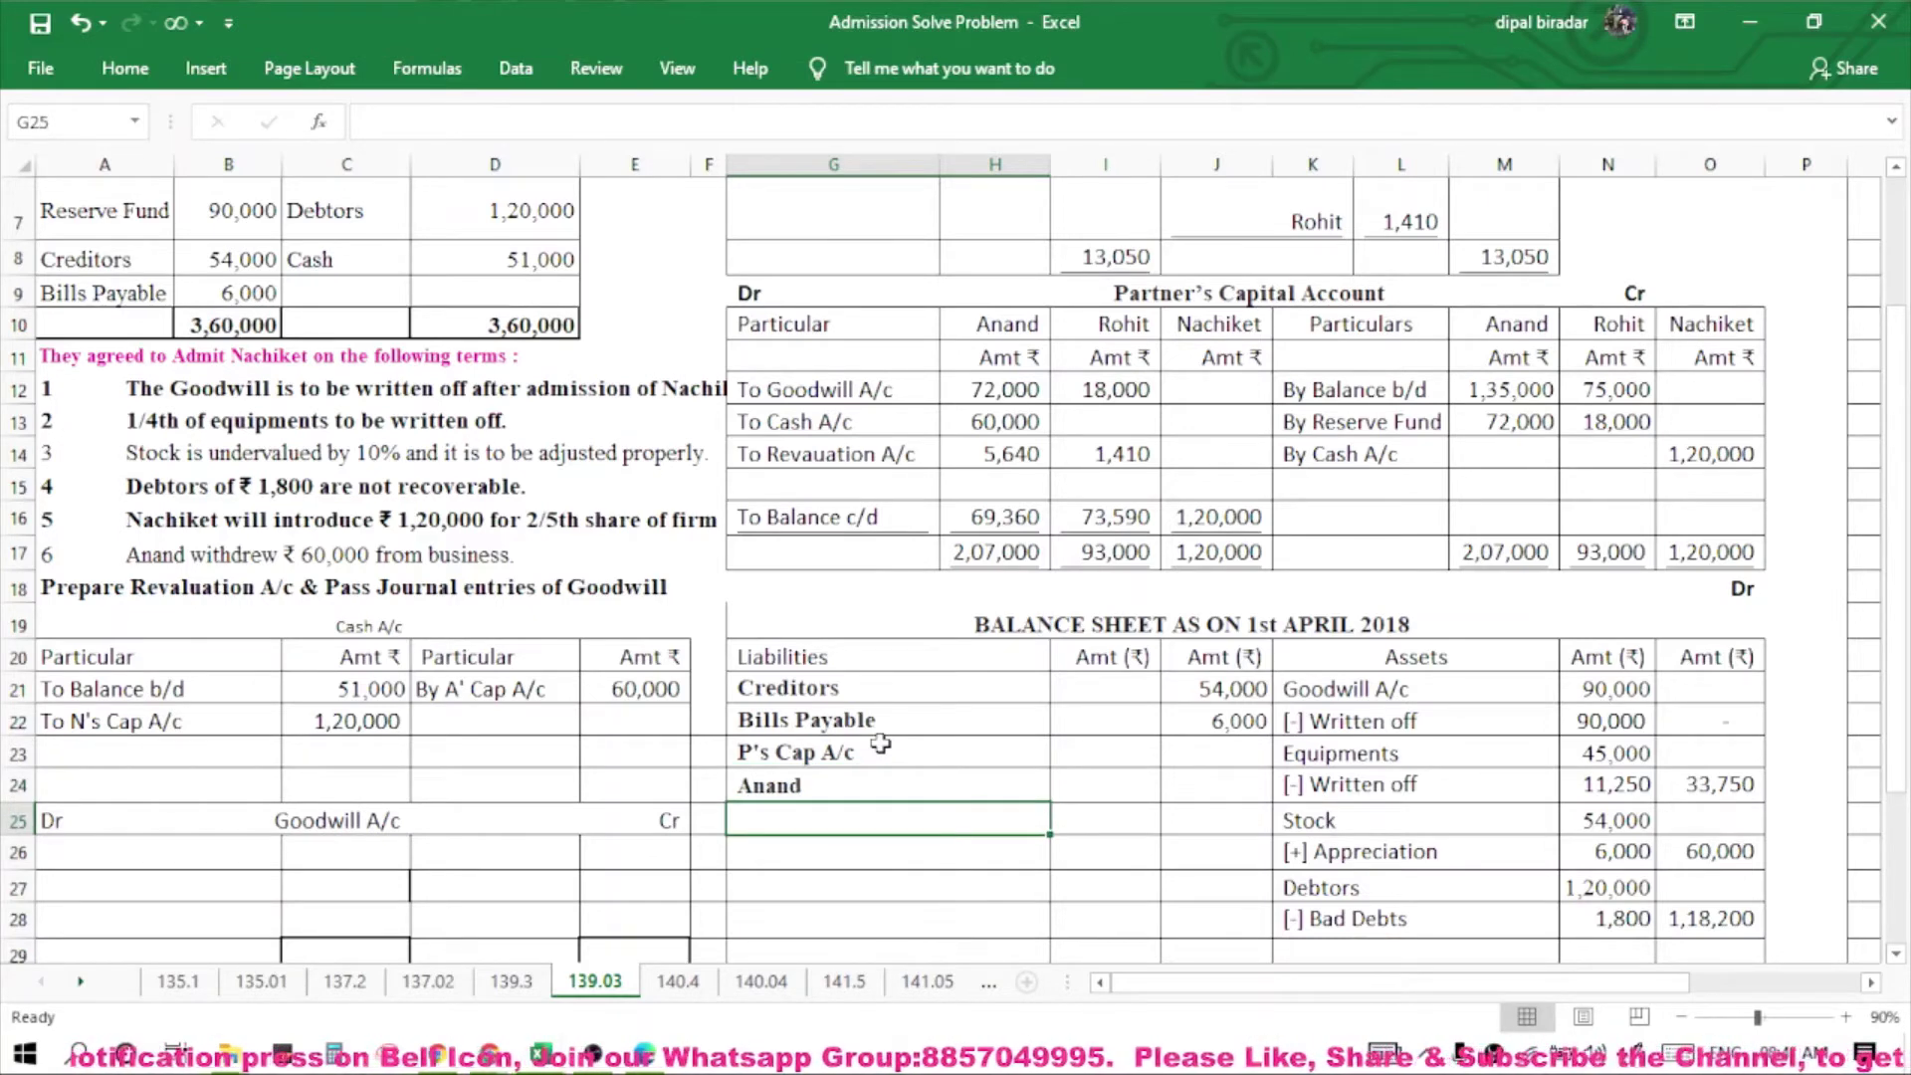
{"action": "type", "text": "Rohit"}
{"action": "key", "text": "Return"}
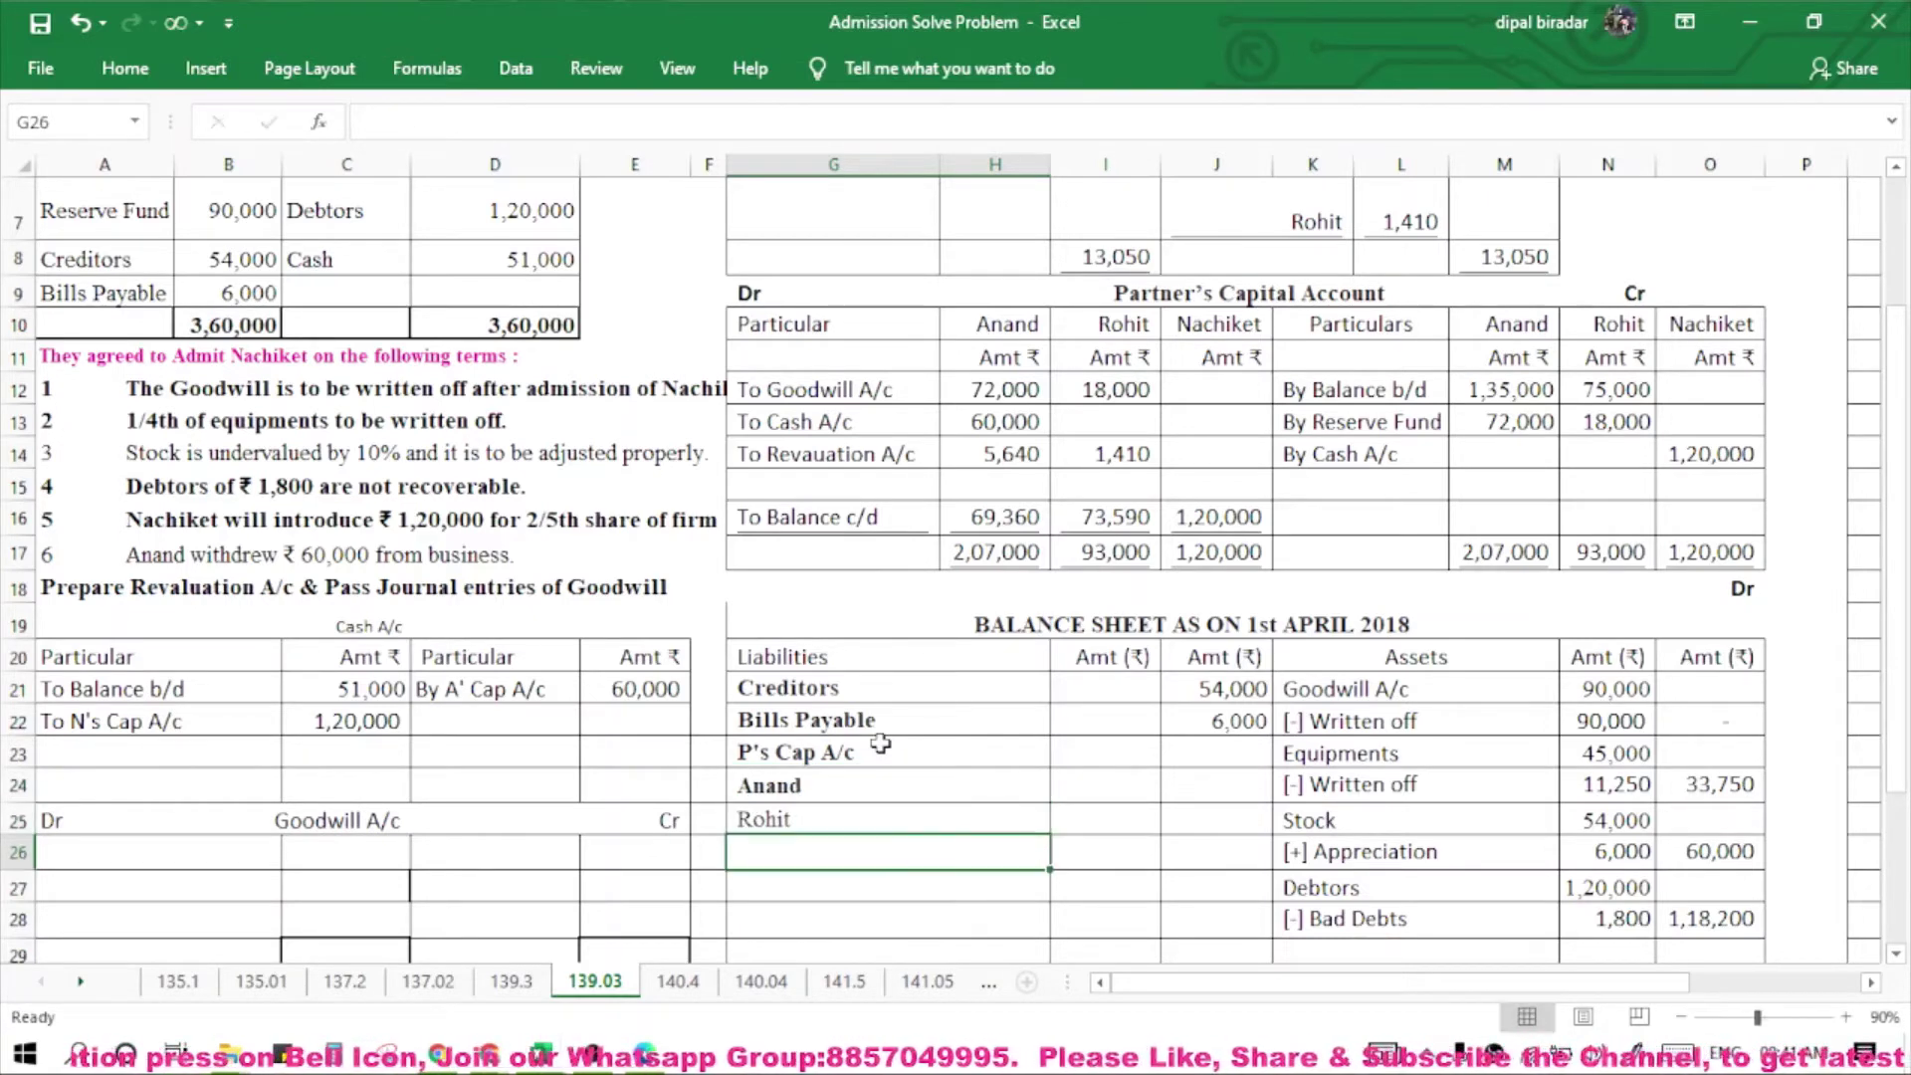
{"action": "type", "text": "Nach"}
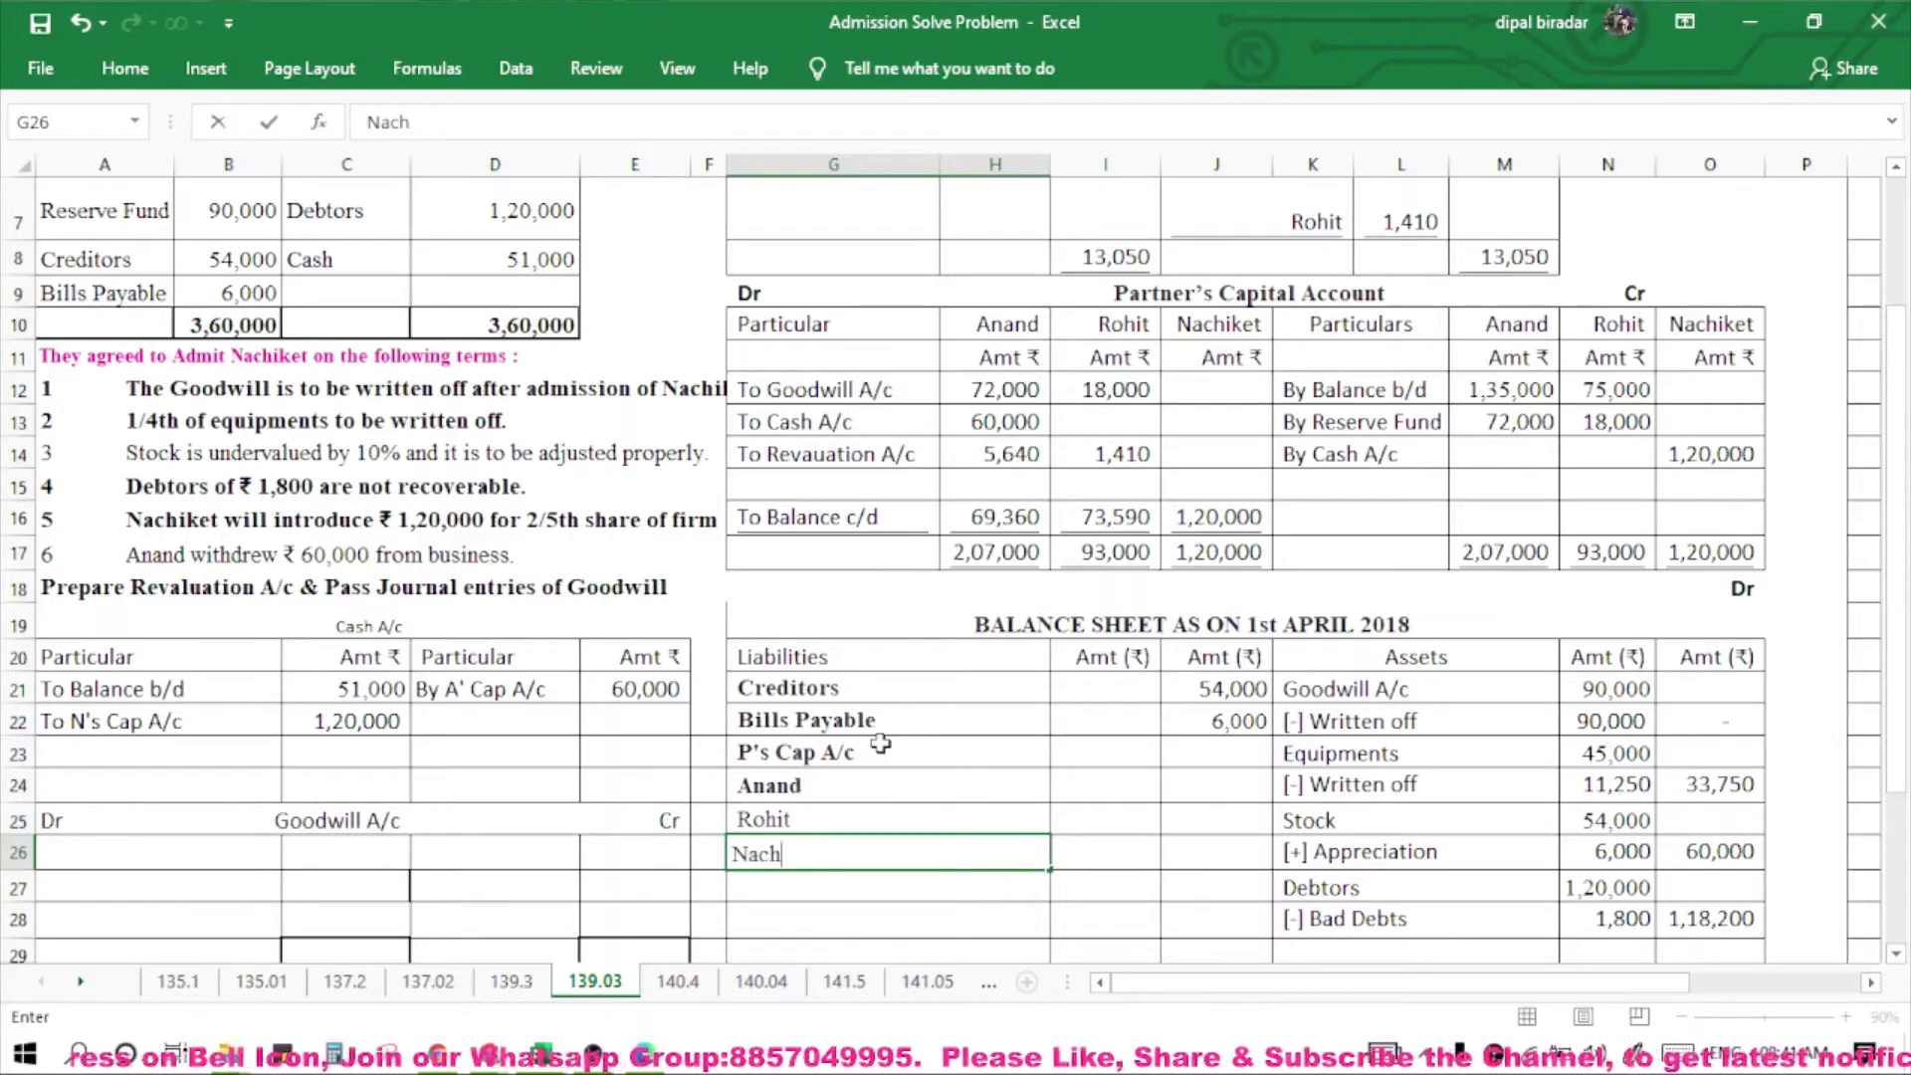
{"action": "type", "text": "iket"}
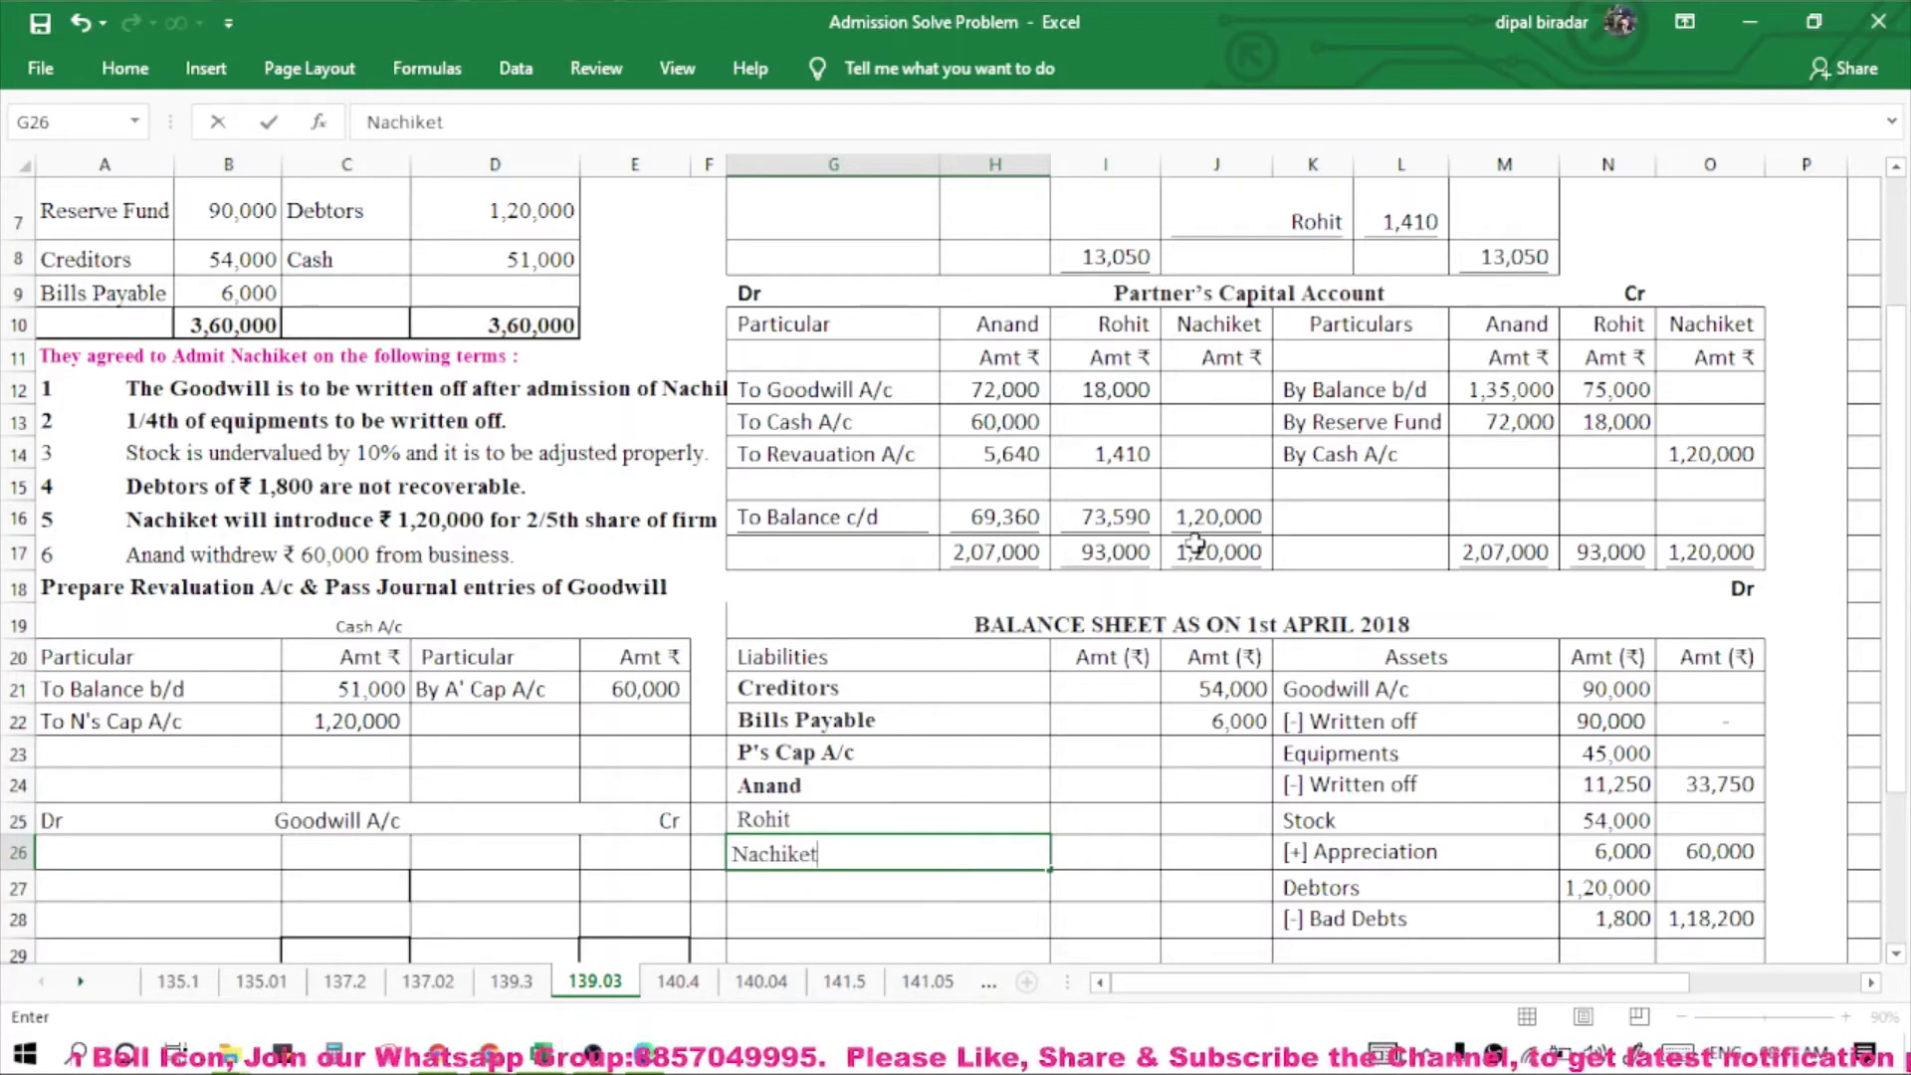
Copy the To Balance c/d amounts in H16:J16 and paste them transposed beside the partners' names in I24:I26.
{"action": "left_click_drag", "start_coordinate": [1005, 512], "coordinate": [1204, 505]}
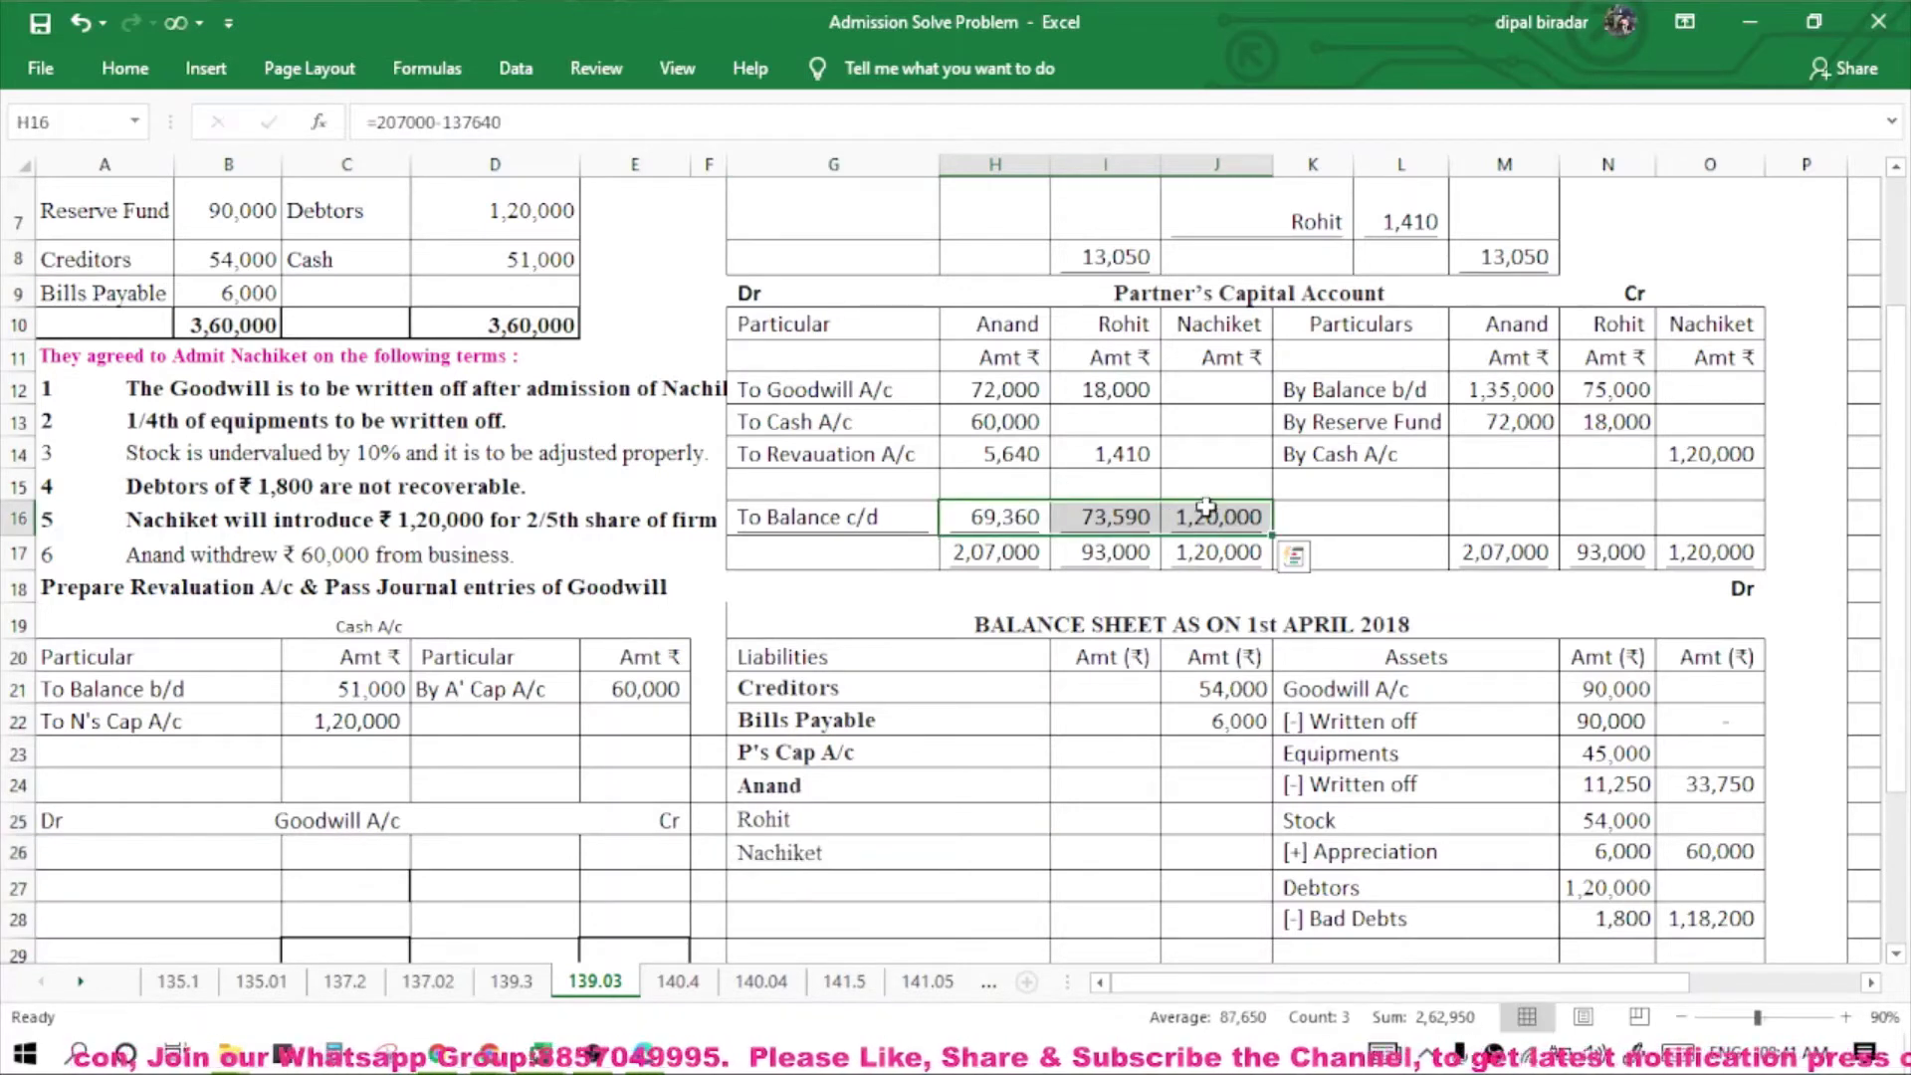
{"action": "right_click", "coordinate": [1204, 506]}
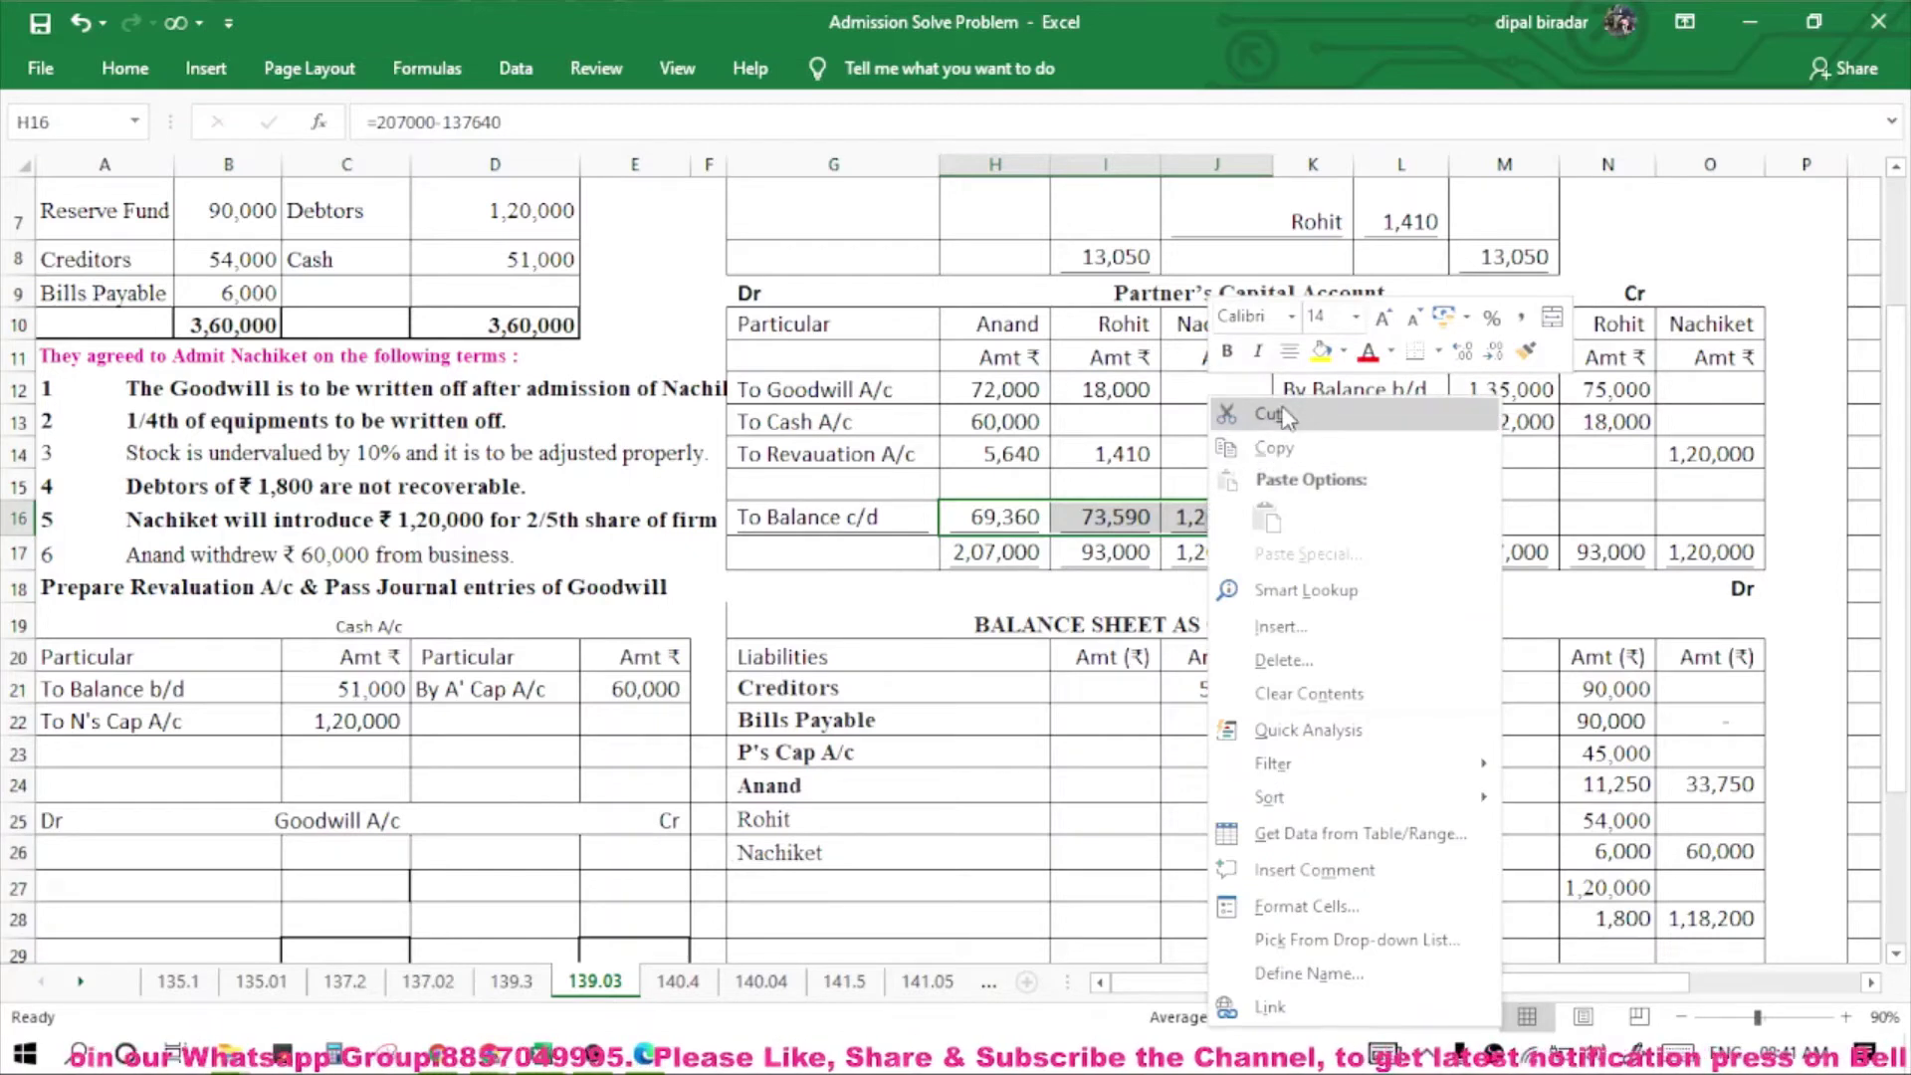
{"action": "left_click", "coordinate": [1273, 448]}
{"action": "left_click", "coordinate": [1086, 788]}
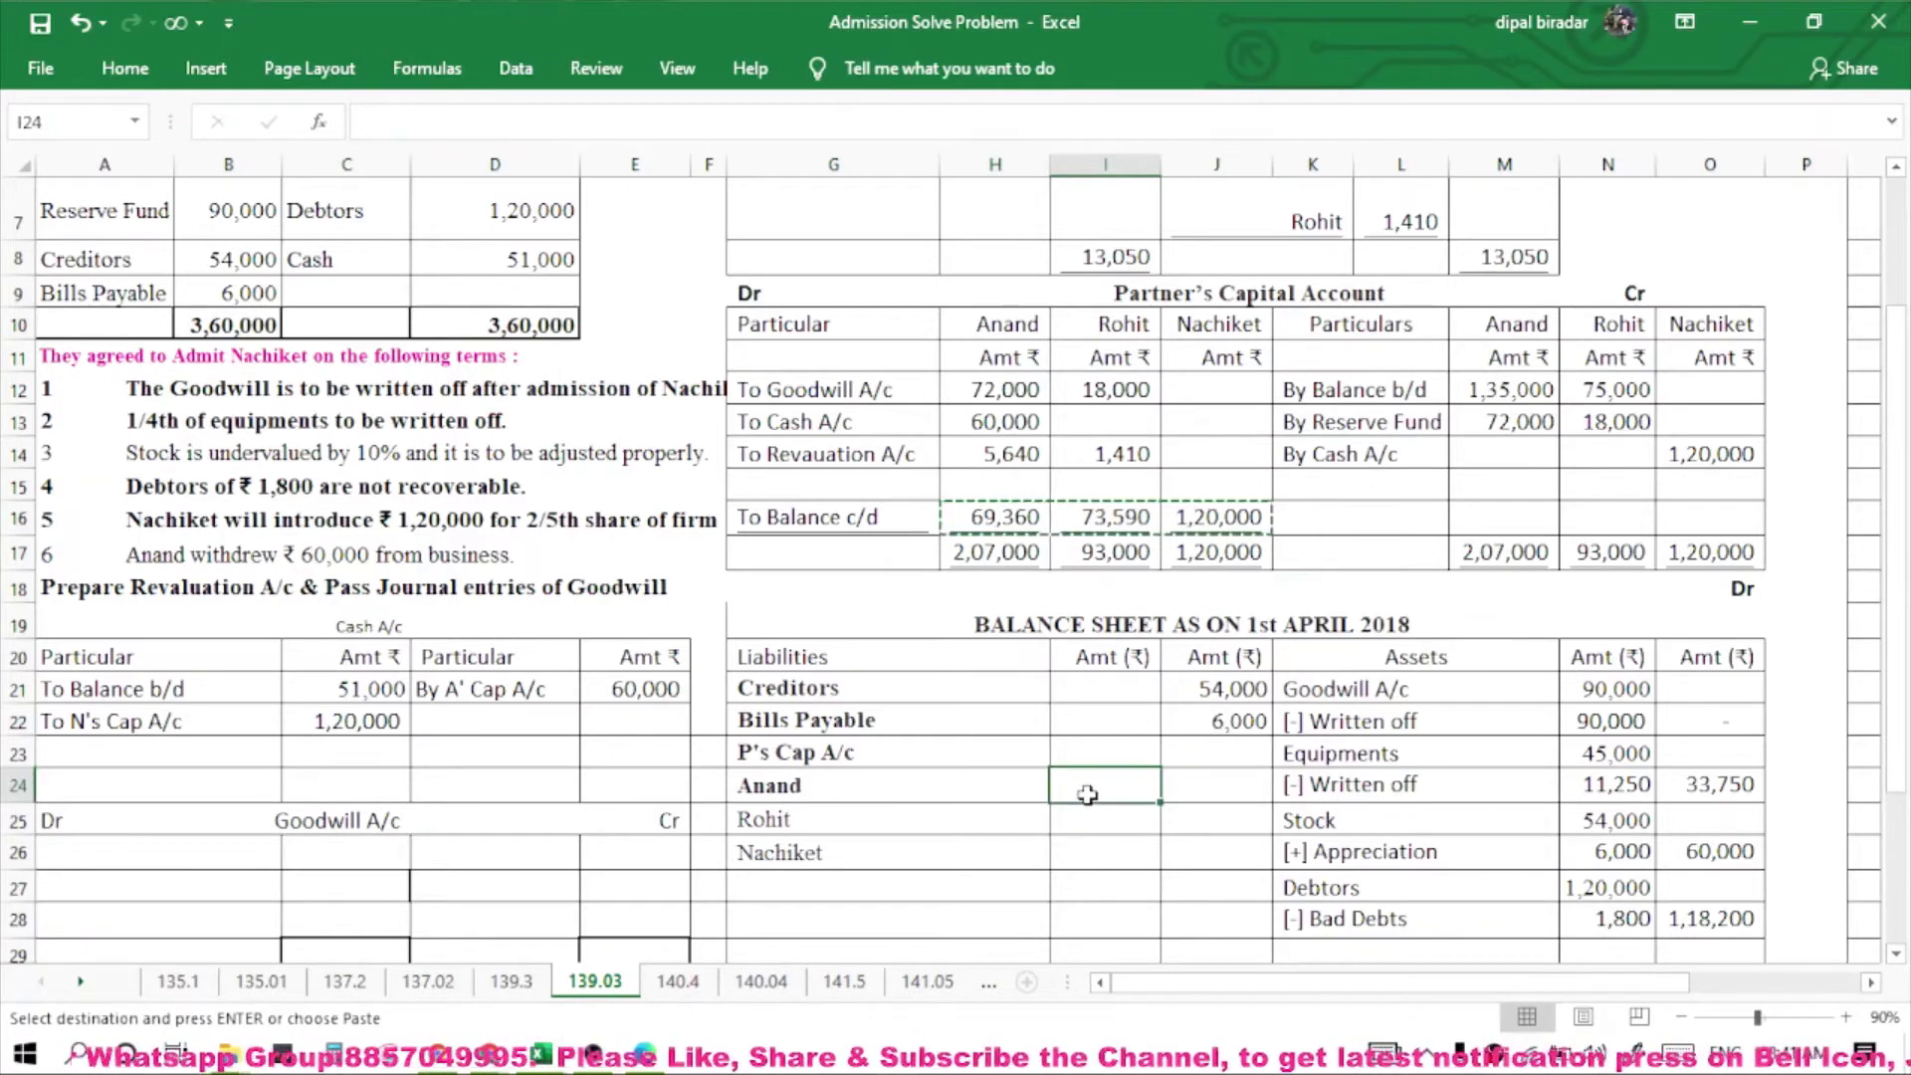
{"action": "right_click", "coordinate": [1090, 794]}
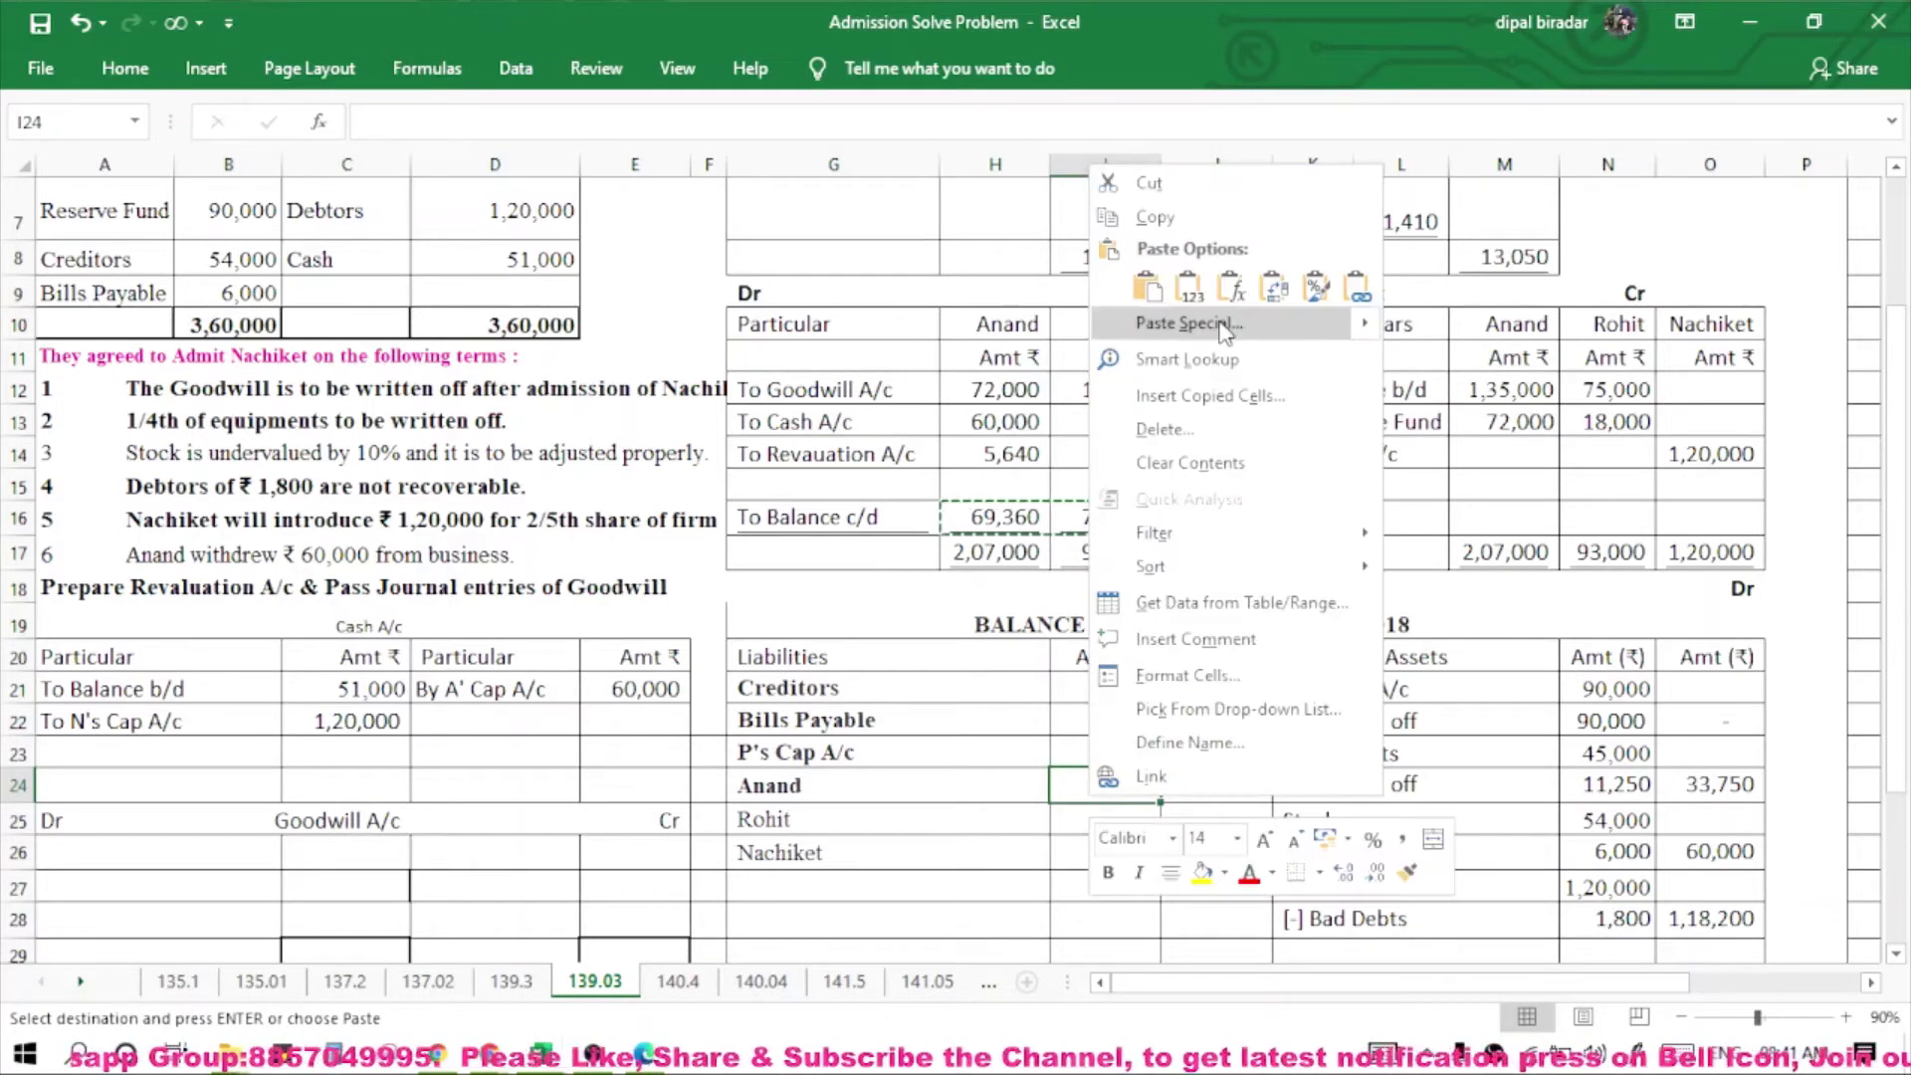
{"action": "left_click", "coordinate": [1274, 289]}
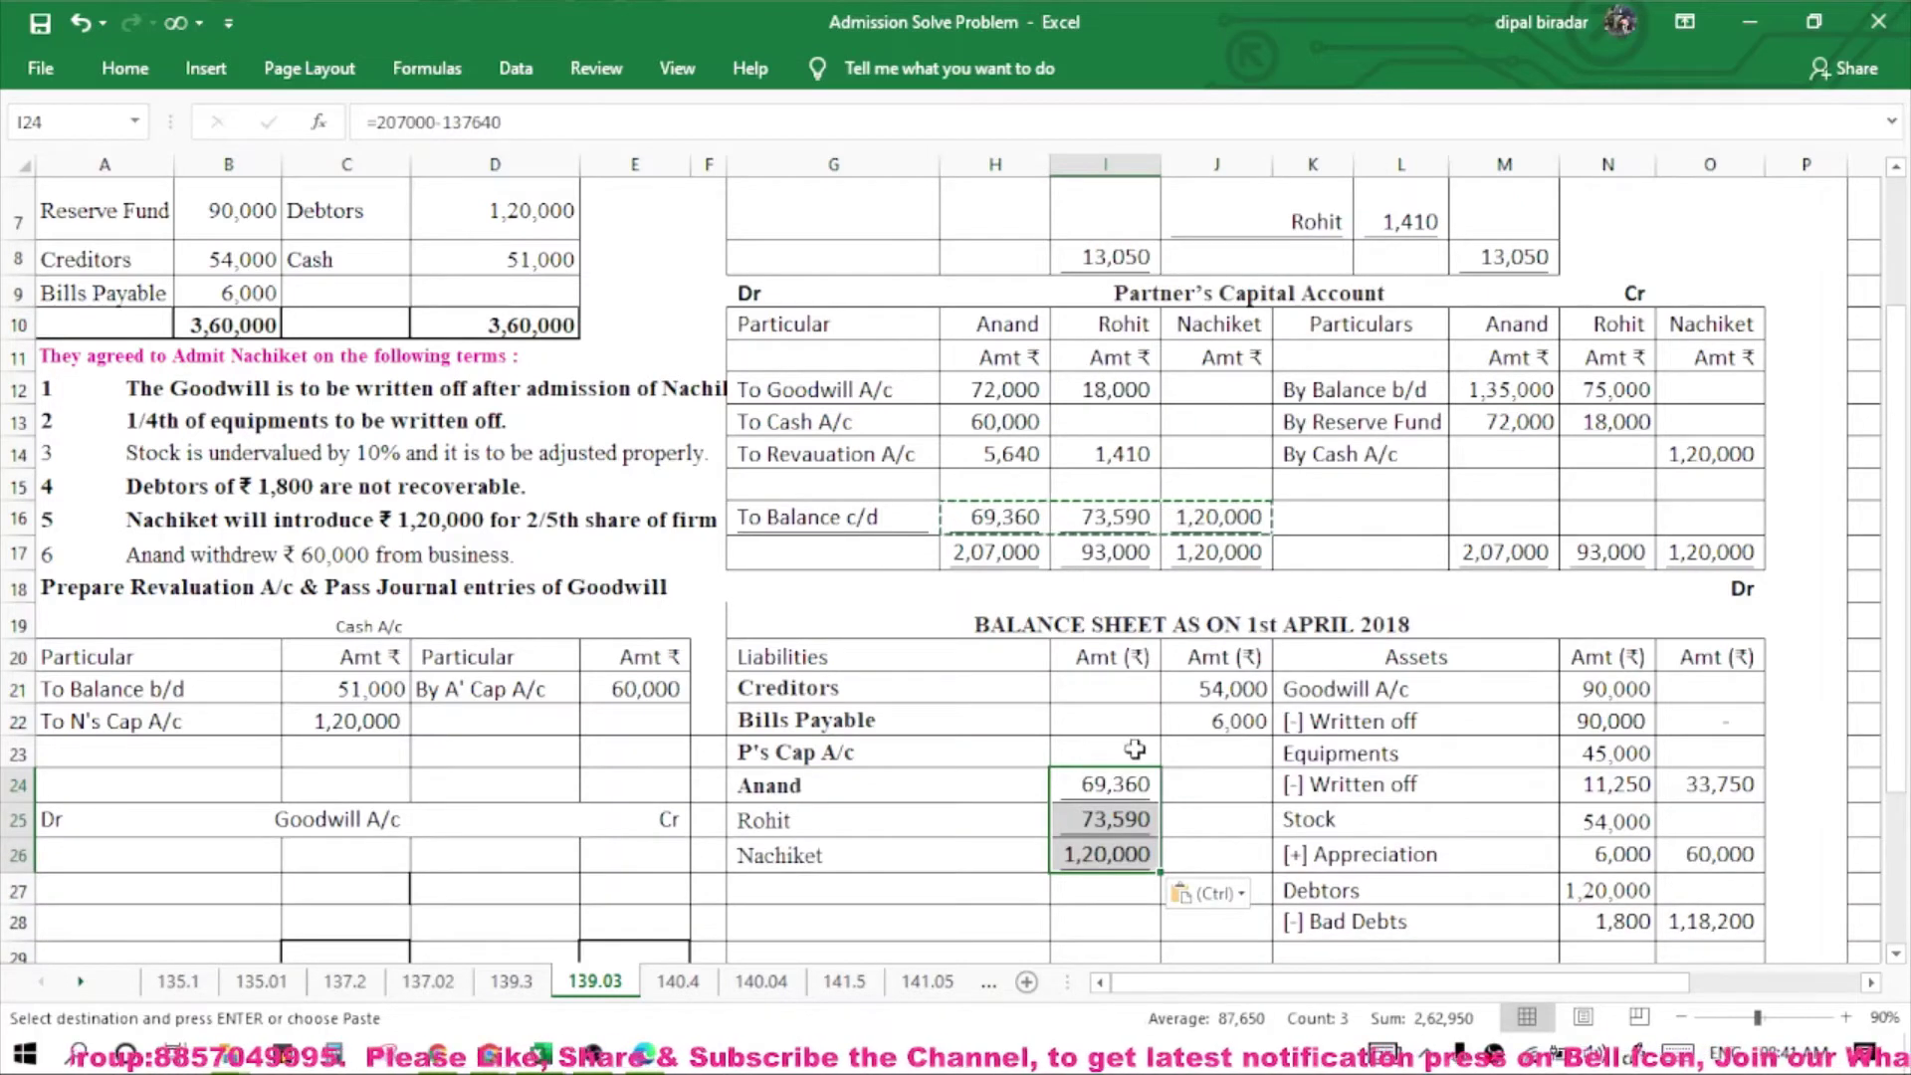
{"action": "key", "text": "Escape"}
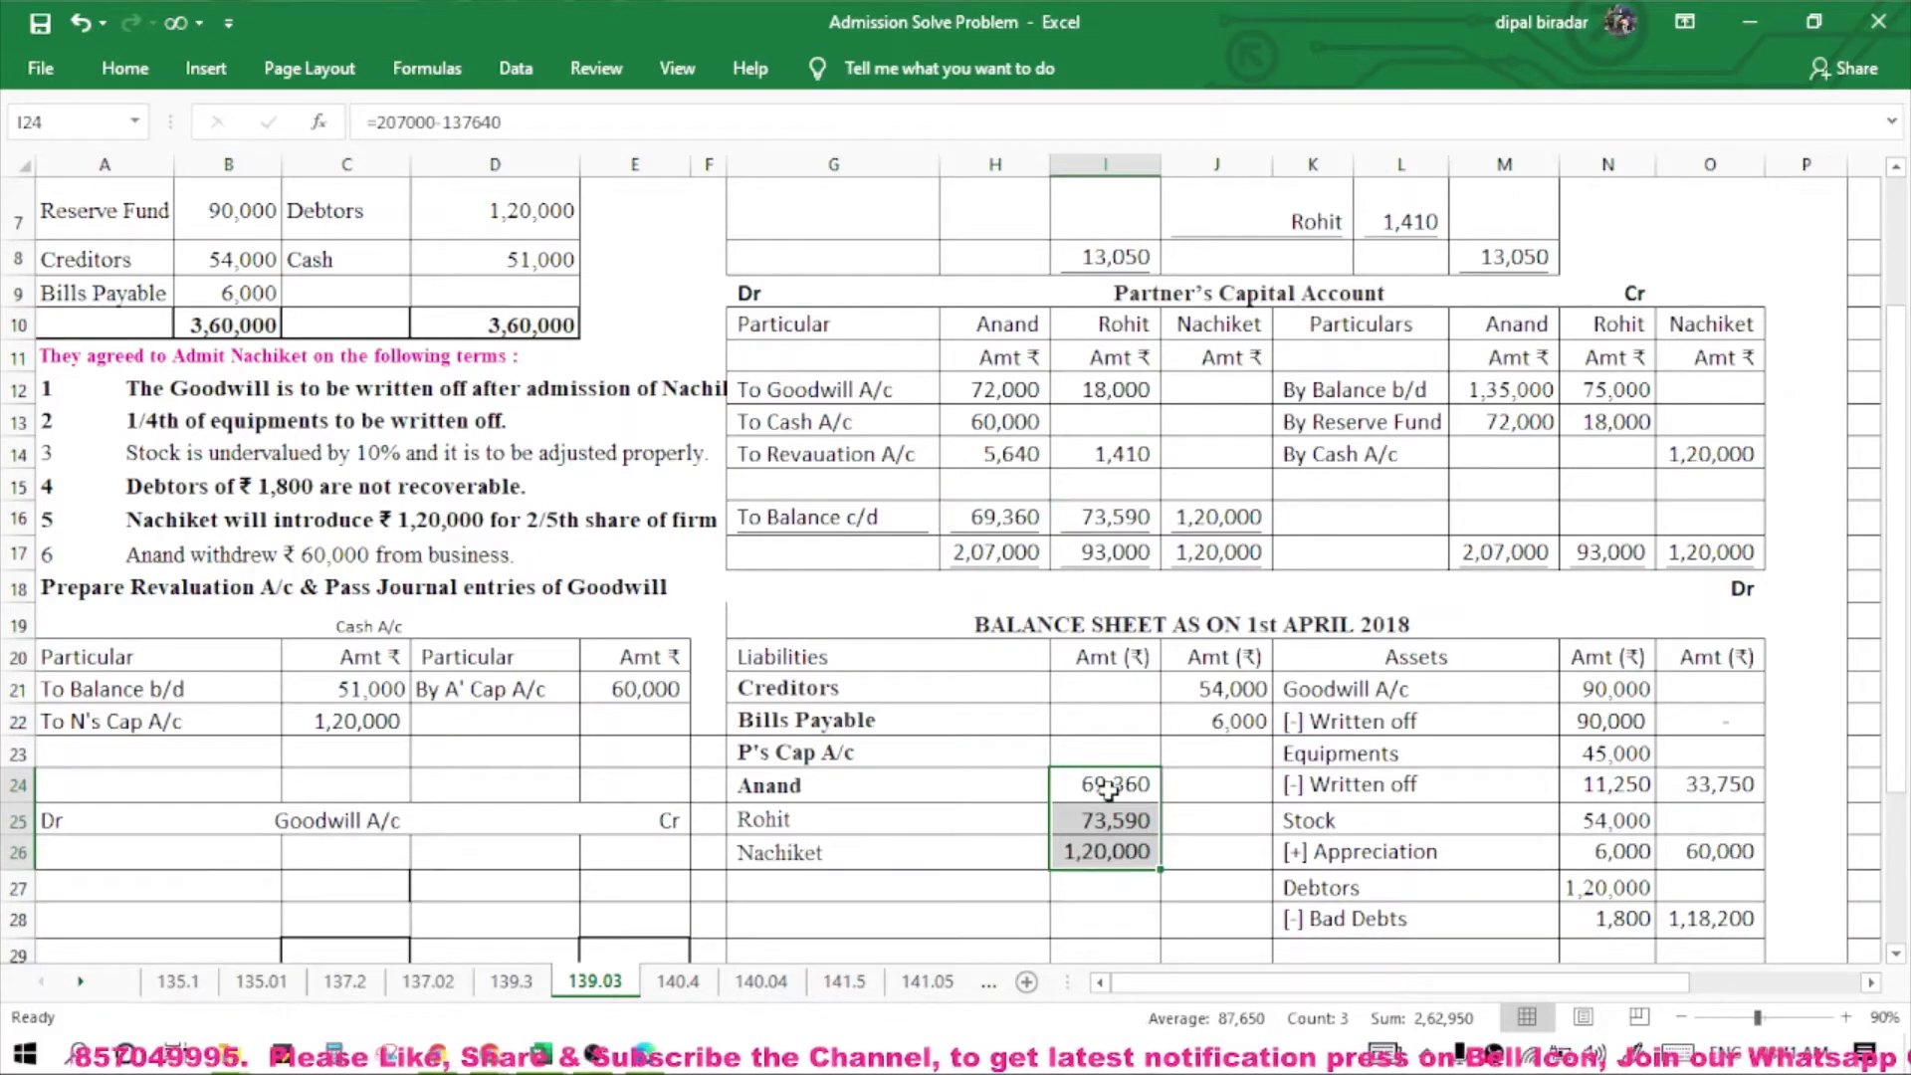
Enter 262950 in J26 as the partners' combined capital and check it against the sum of I24:I26.
{"action": "left_click", "coordinate": [1210, 852]}
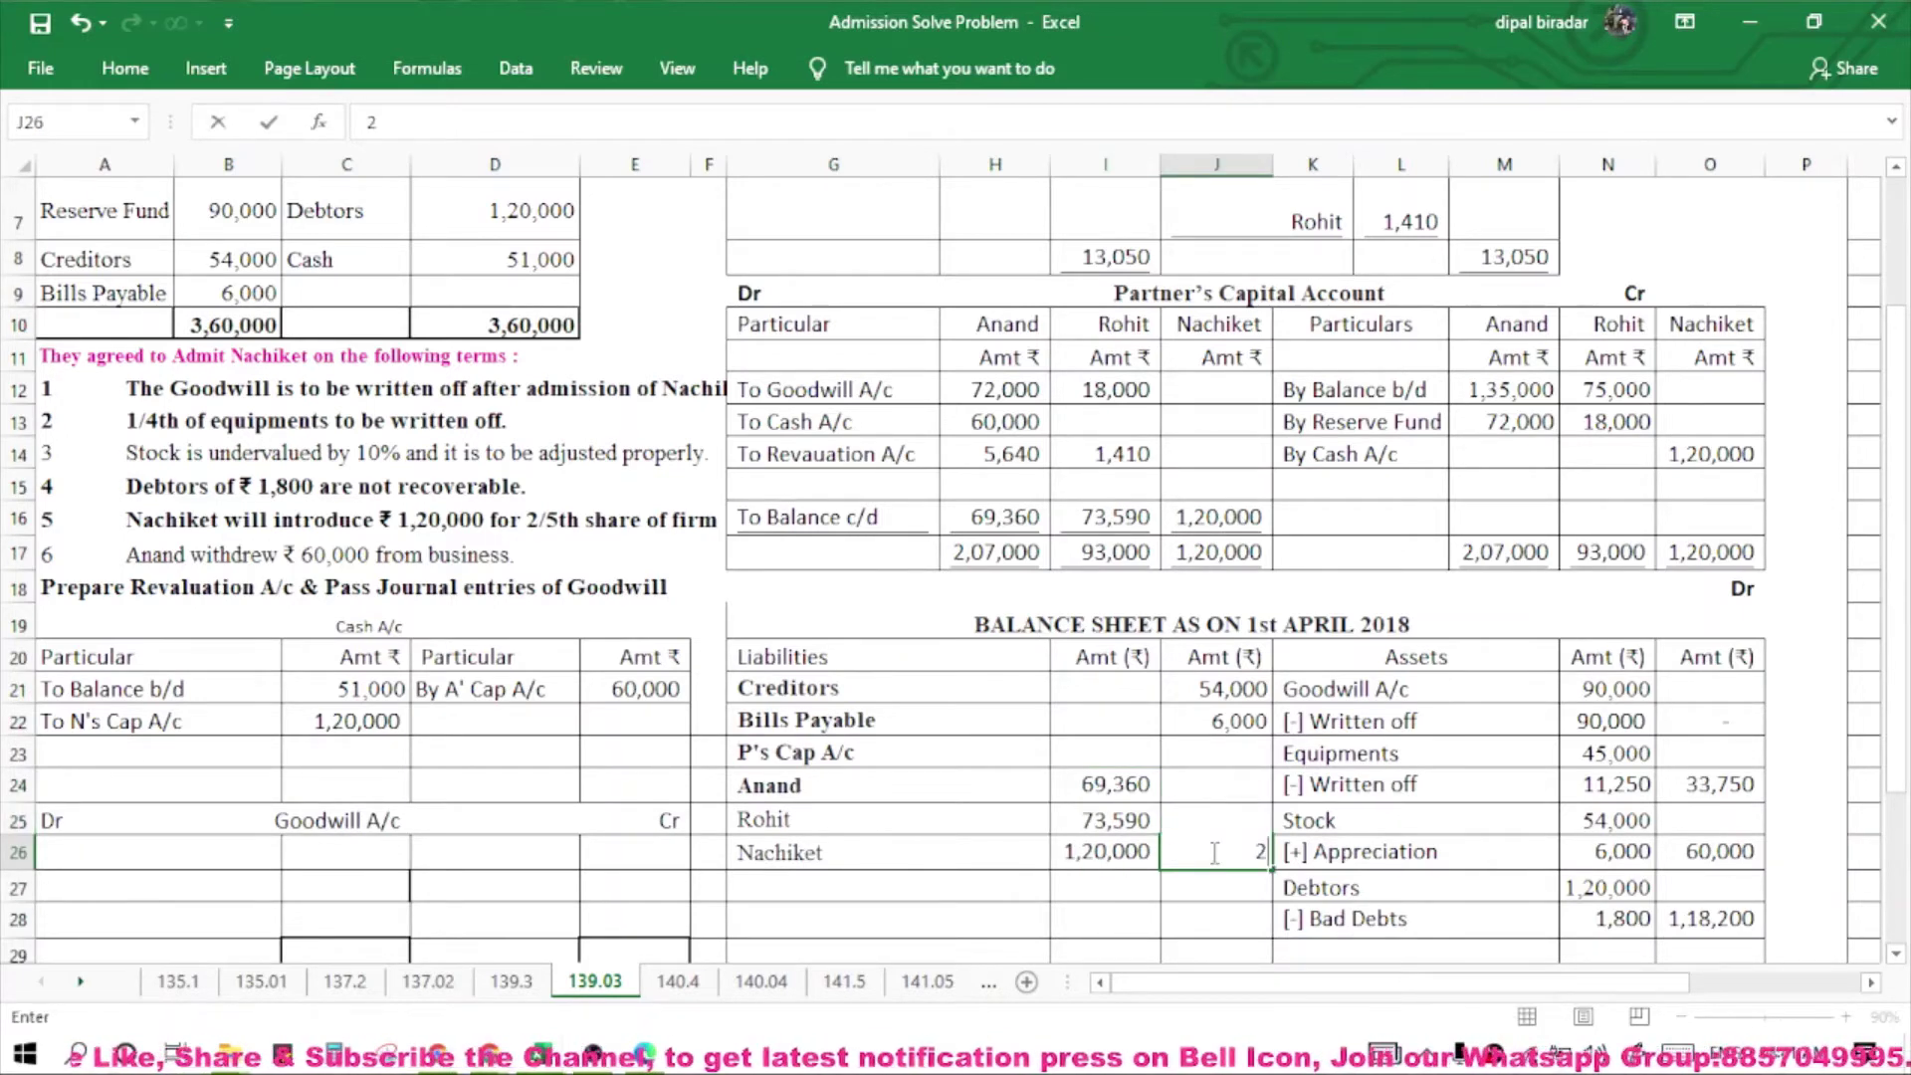
{"action": "type", "text": "26950"}
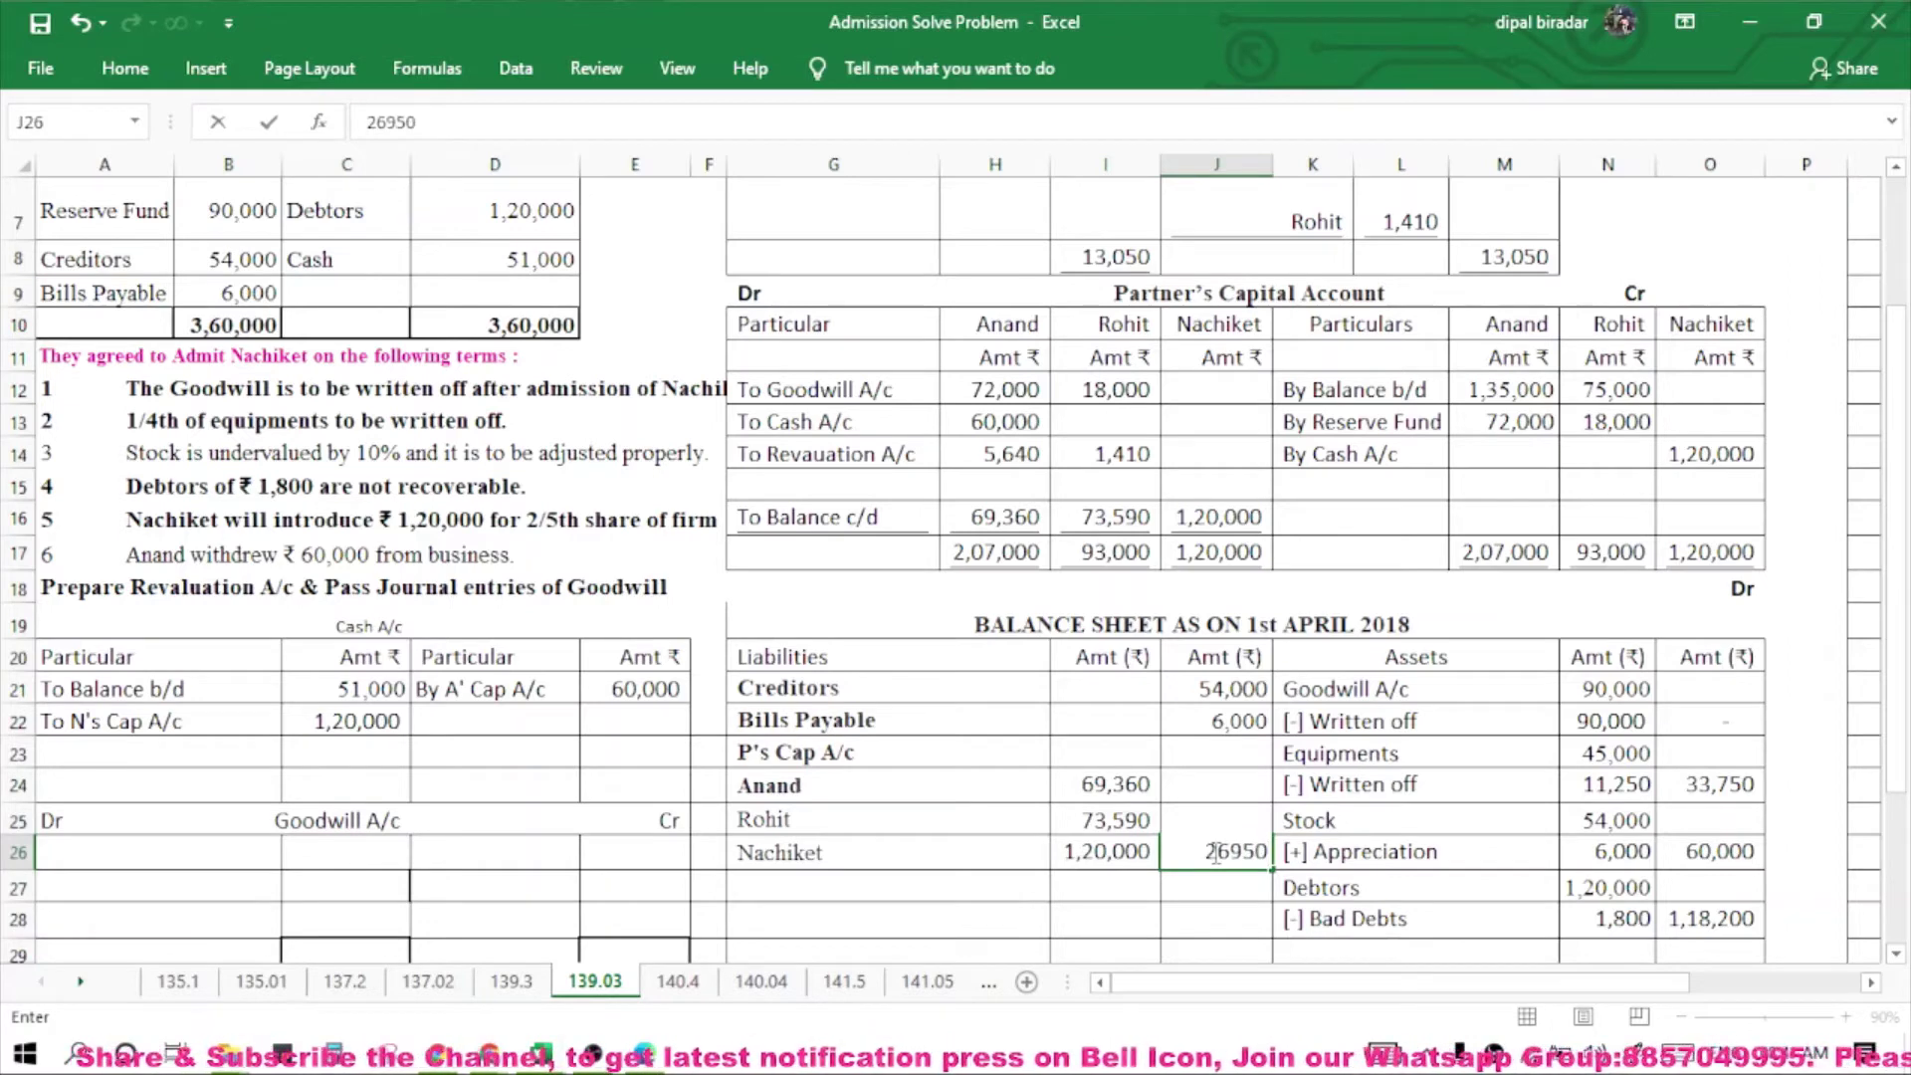
{"action": "left_click", "coordinate": [1214, 849]}
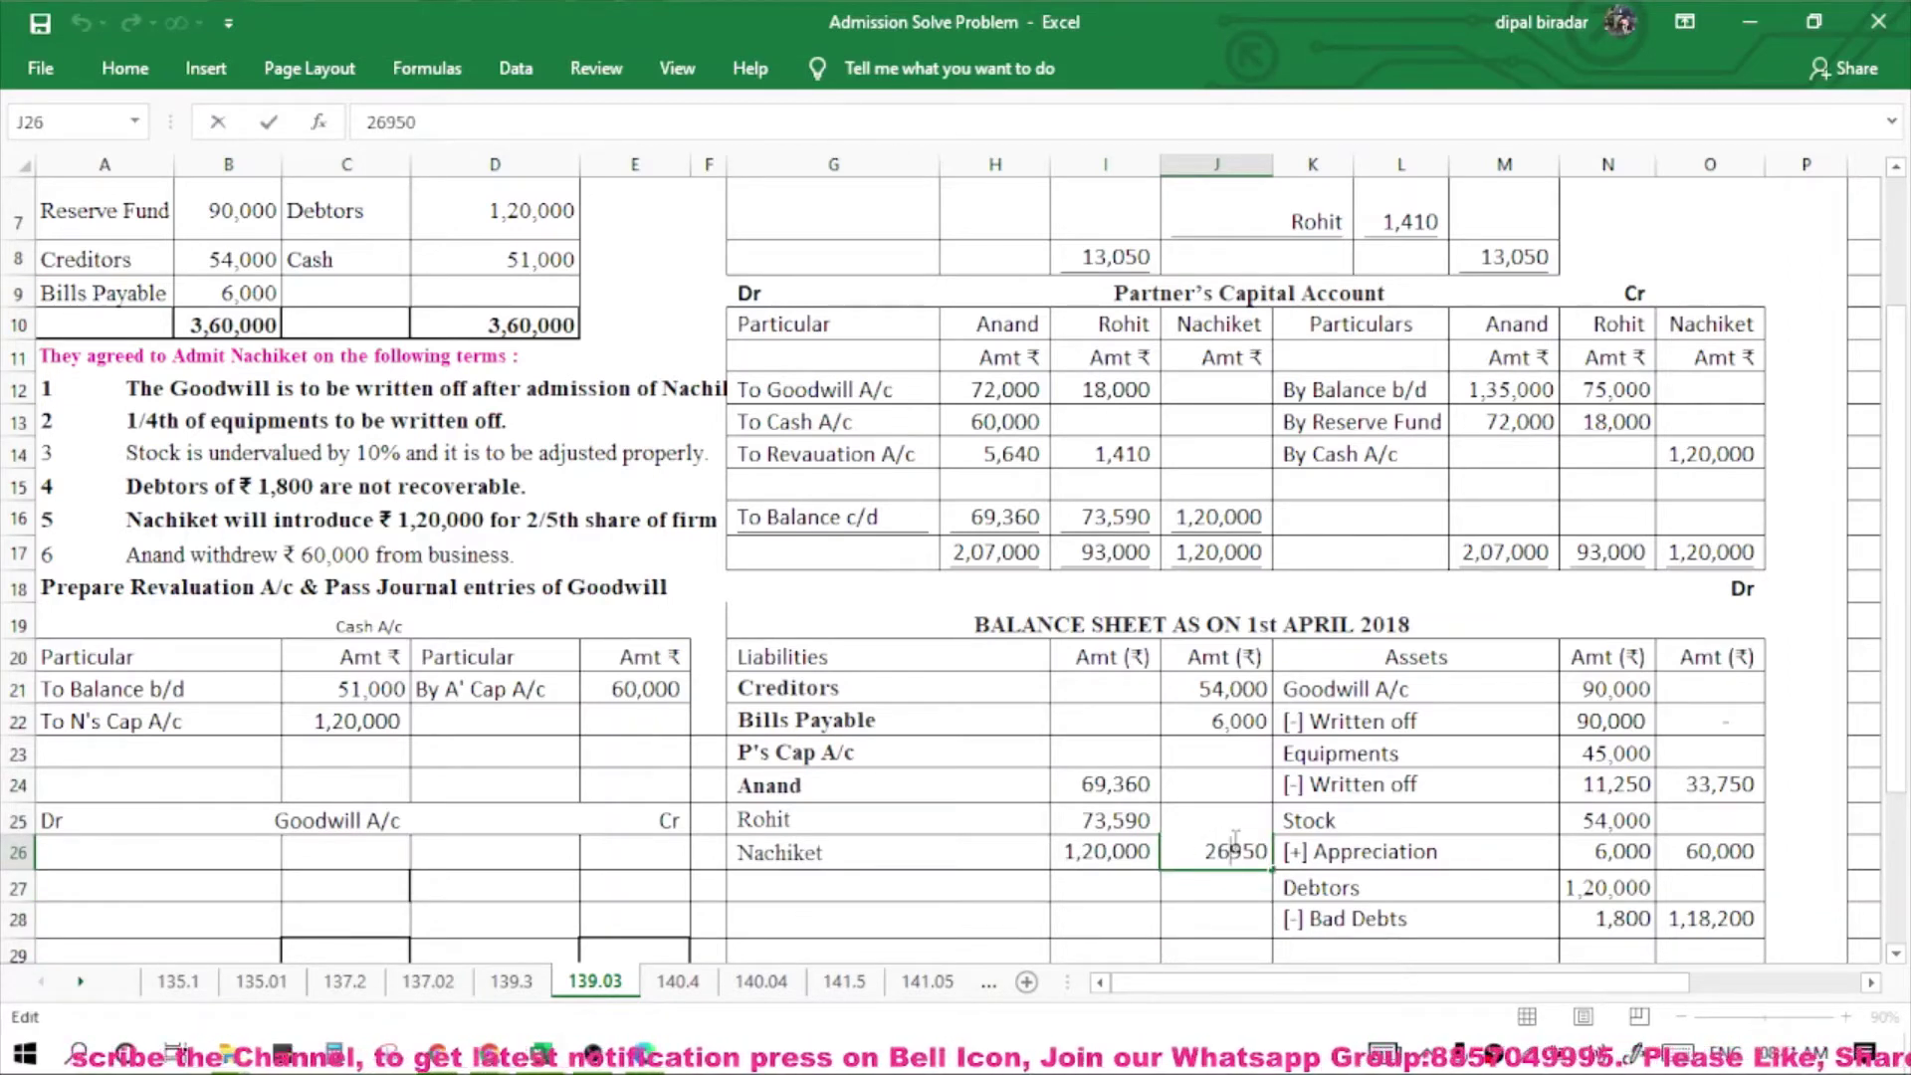
{"action": "type", "text": "2"}
{"action": "key", "text": "Return"}
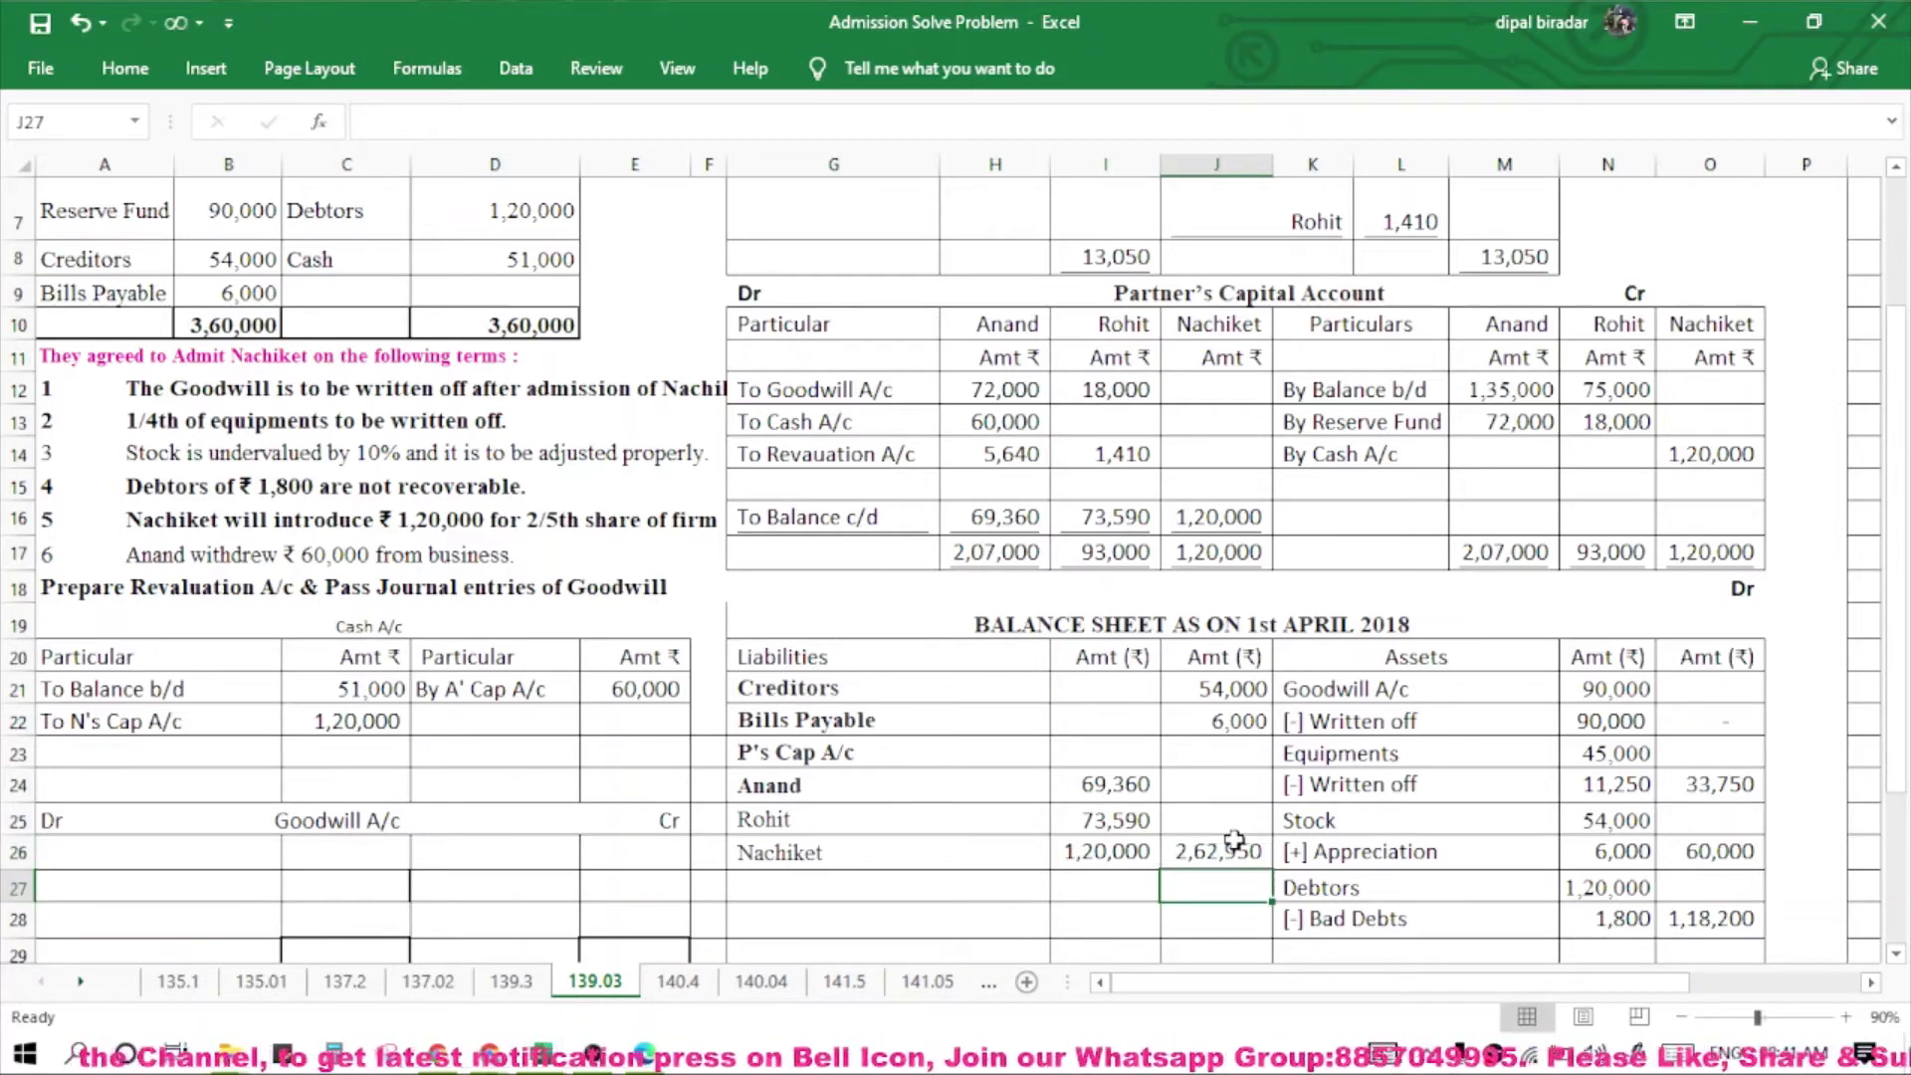
{"action": "left_click_drag", "start_coordinate": [1144, 776], "coordinate": [1135, 852]}
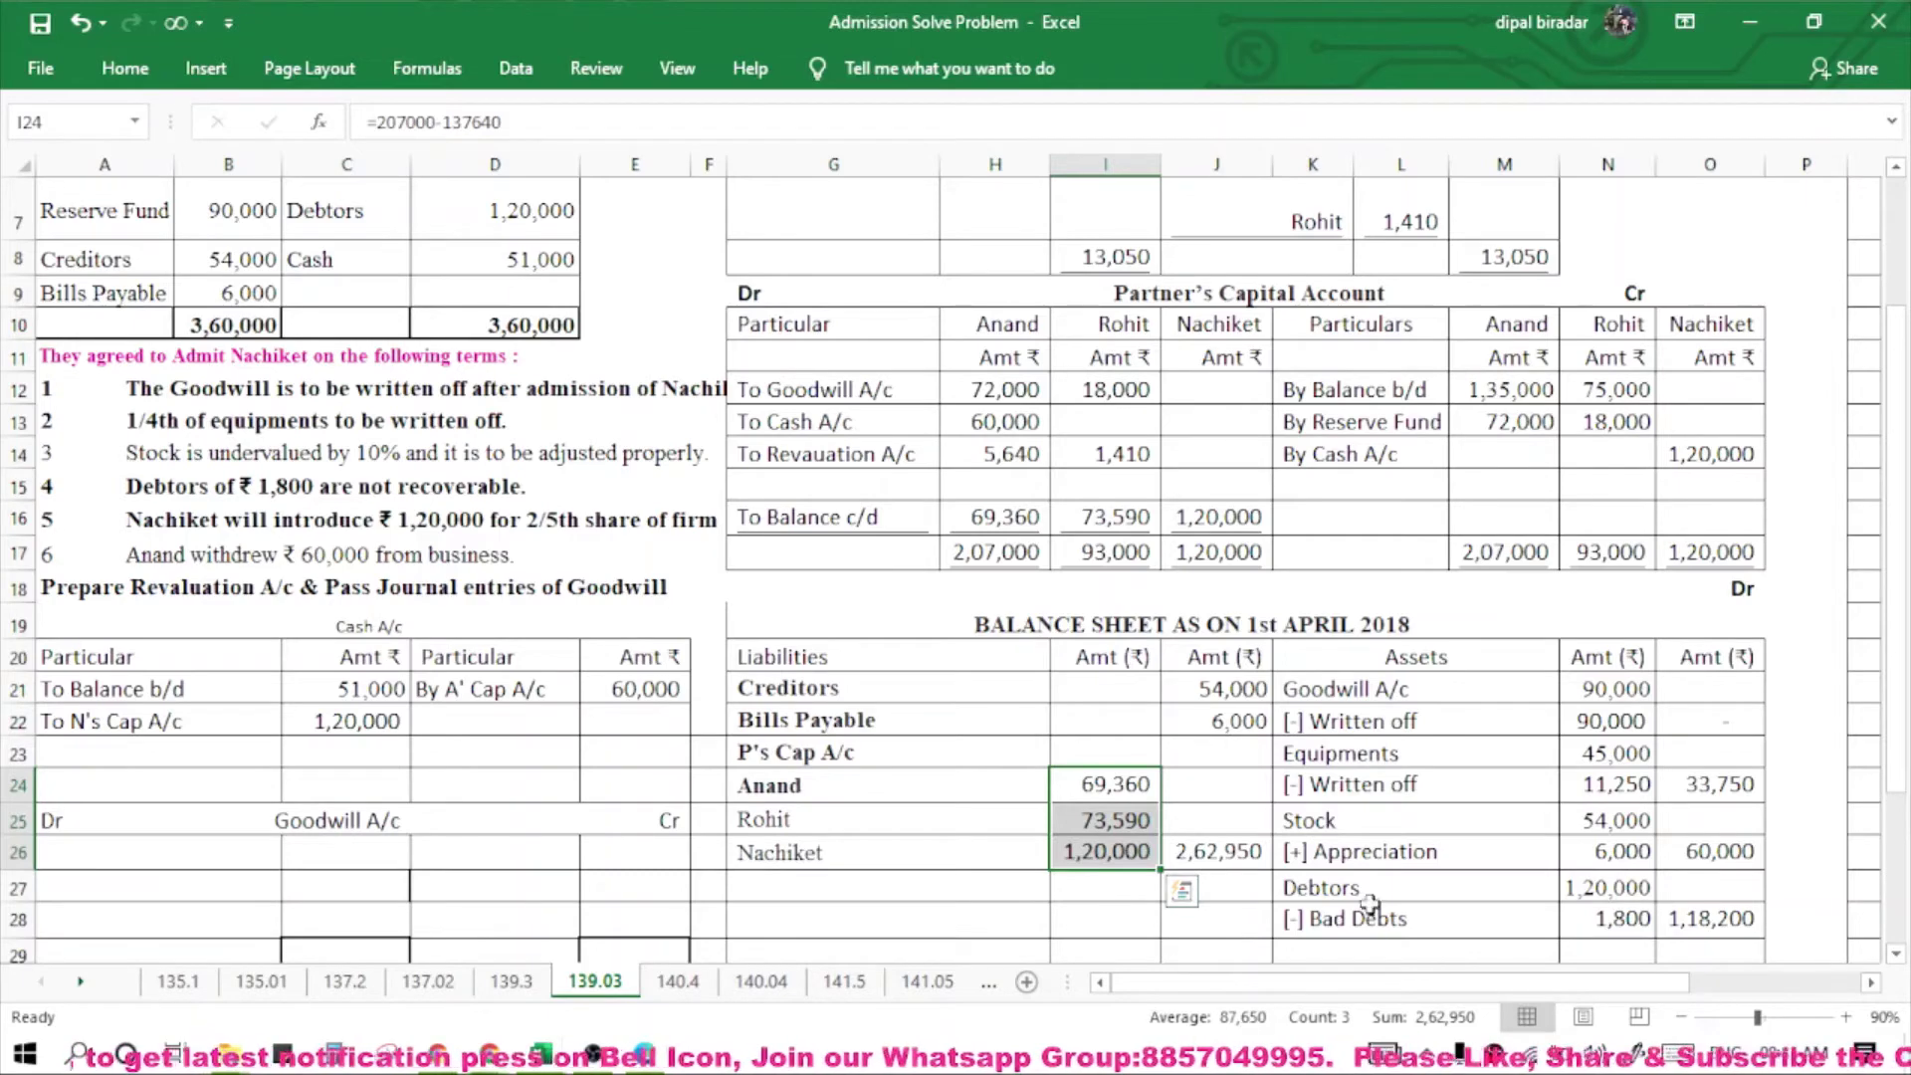
Review the cash entries in the Cash A/c and the Partner's Capital Account alongside the balance sheet's remaining rows.
{"action": "scroll", "coordinate": [1446, 826], "scroll_direction": "down", "scroll_amount": 2}
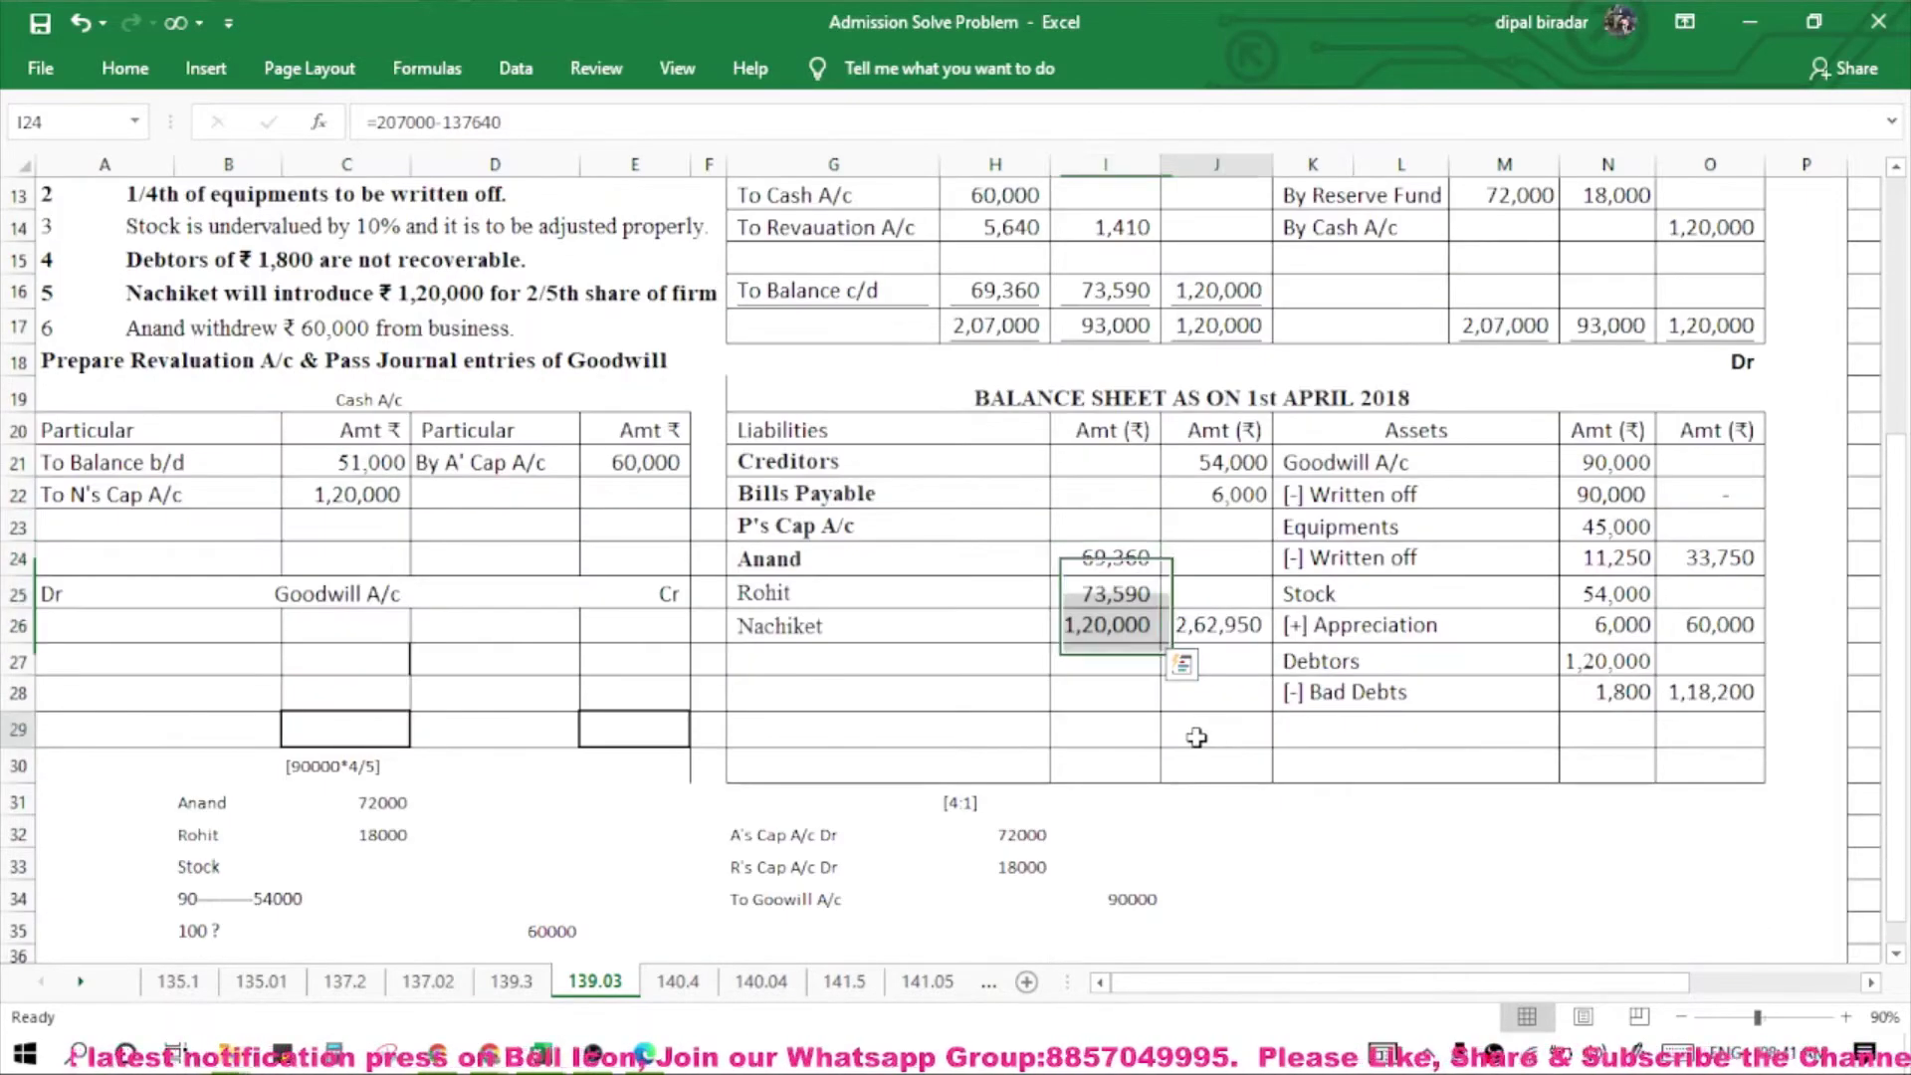
{"action": "left_click", "coordinate": [1199, 737]}
{"action": "scroll", "coordinate": [568, 597], "scroll_direction": "up", "scroll_amount": 2}
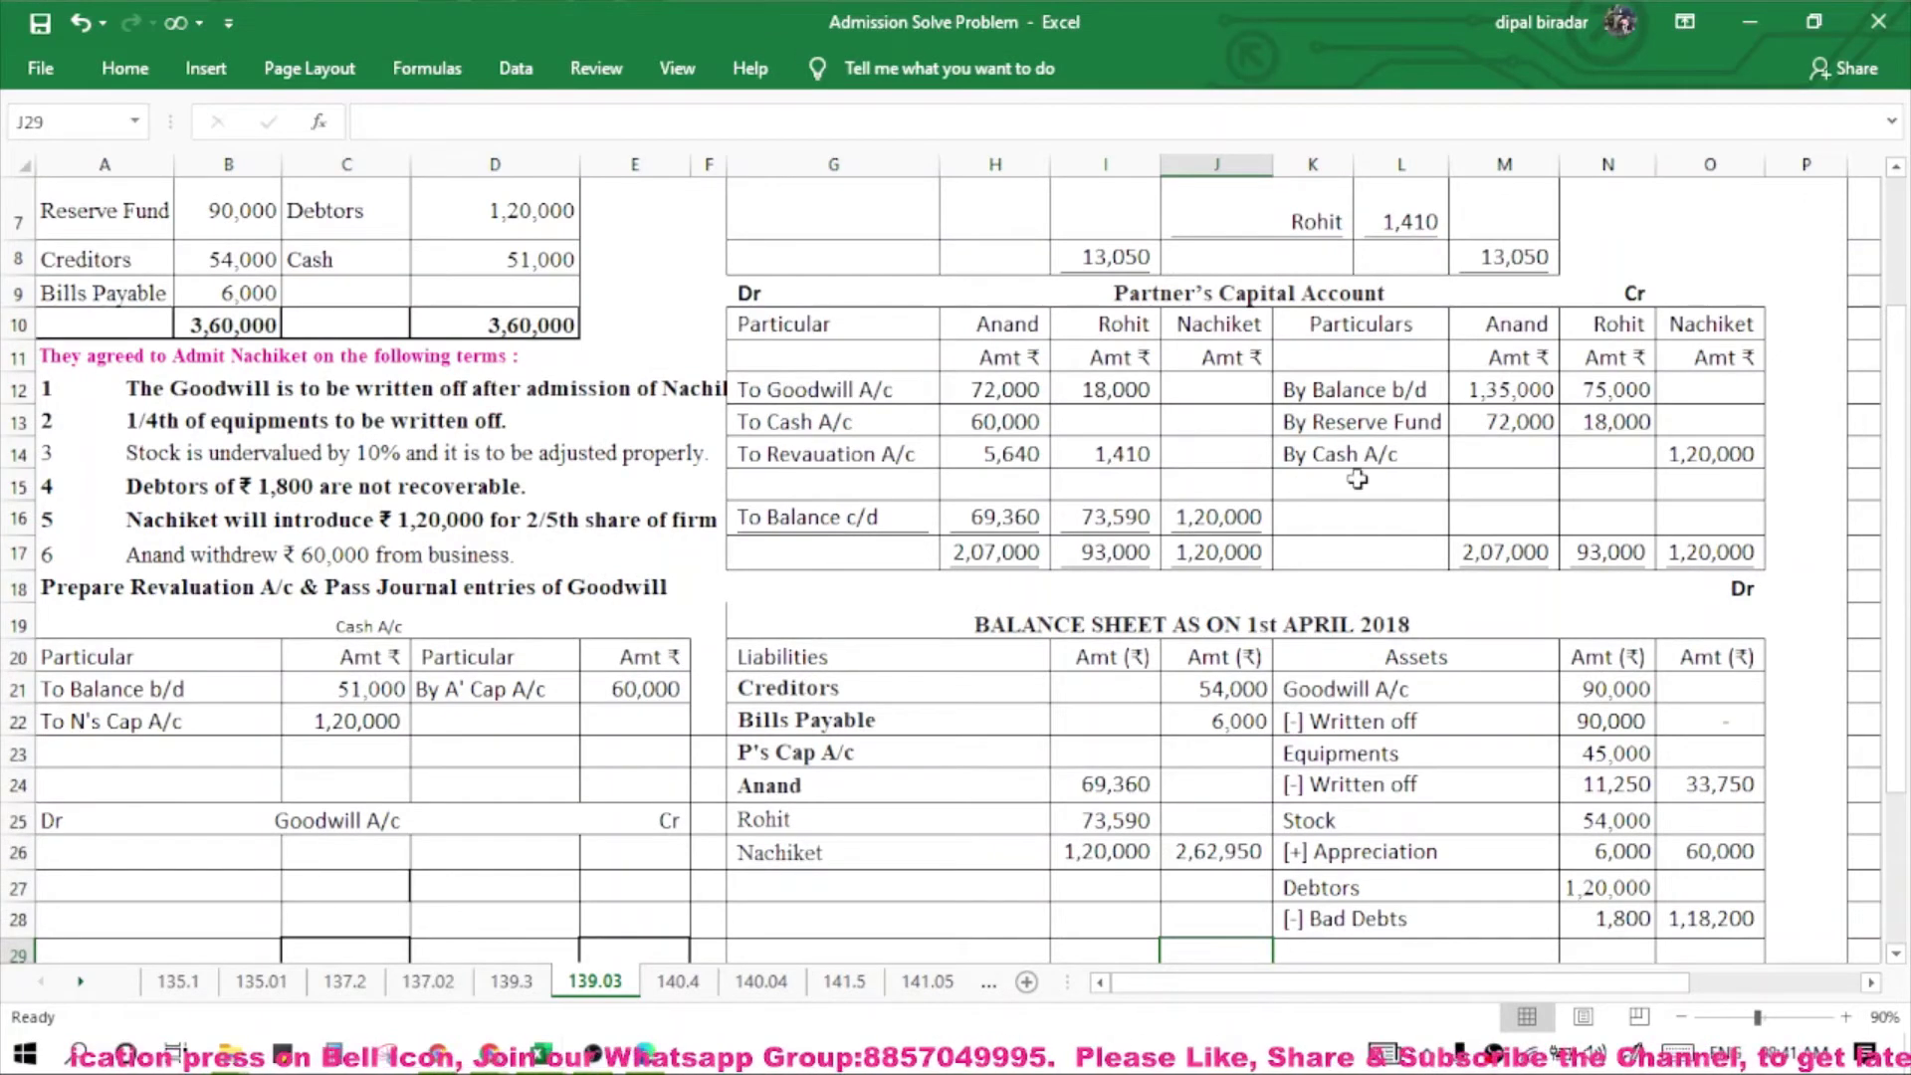
{"action": "left_click", "coordinate": [376, 709]}
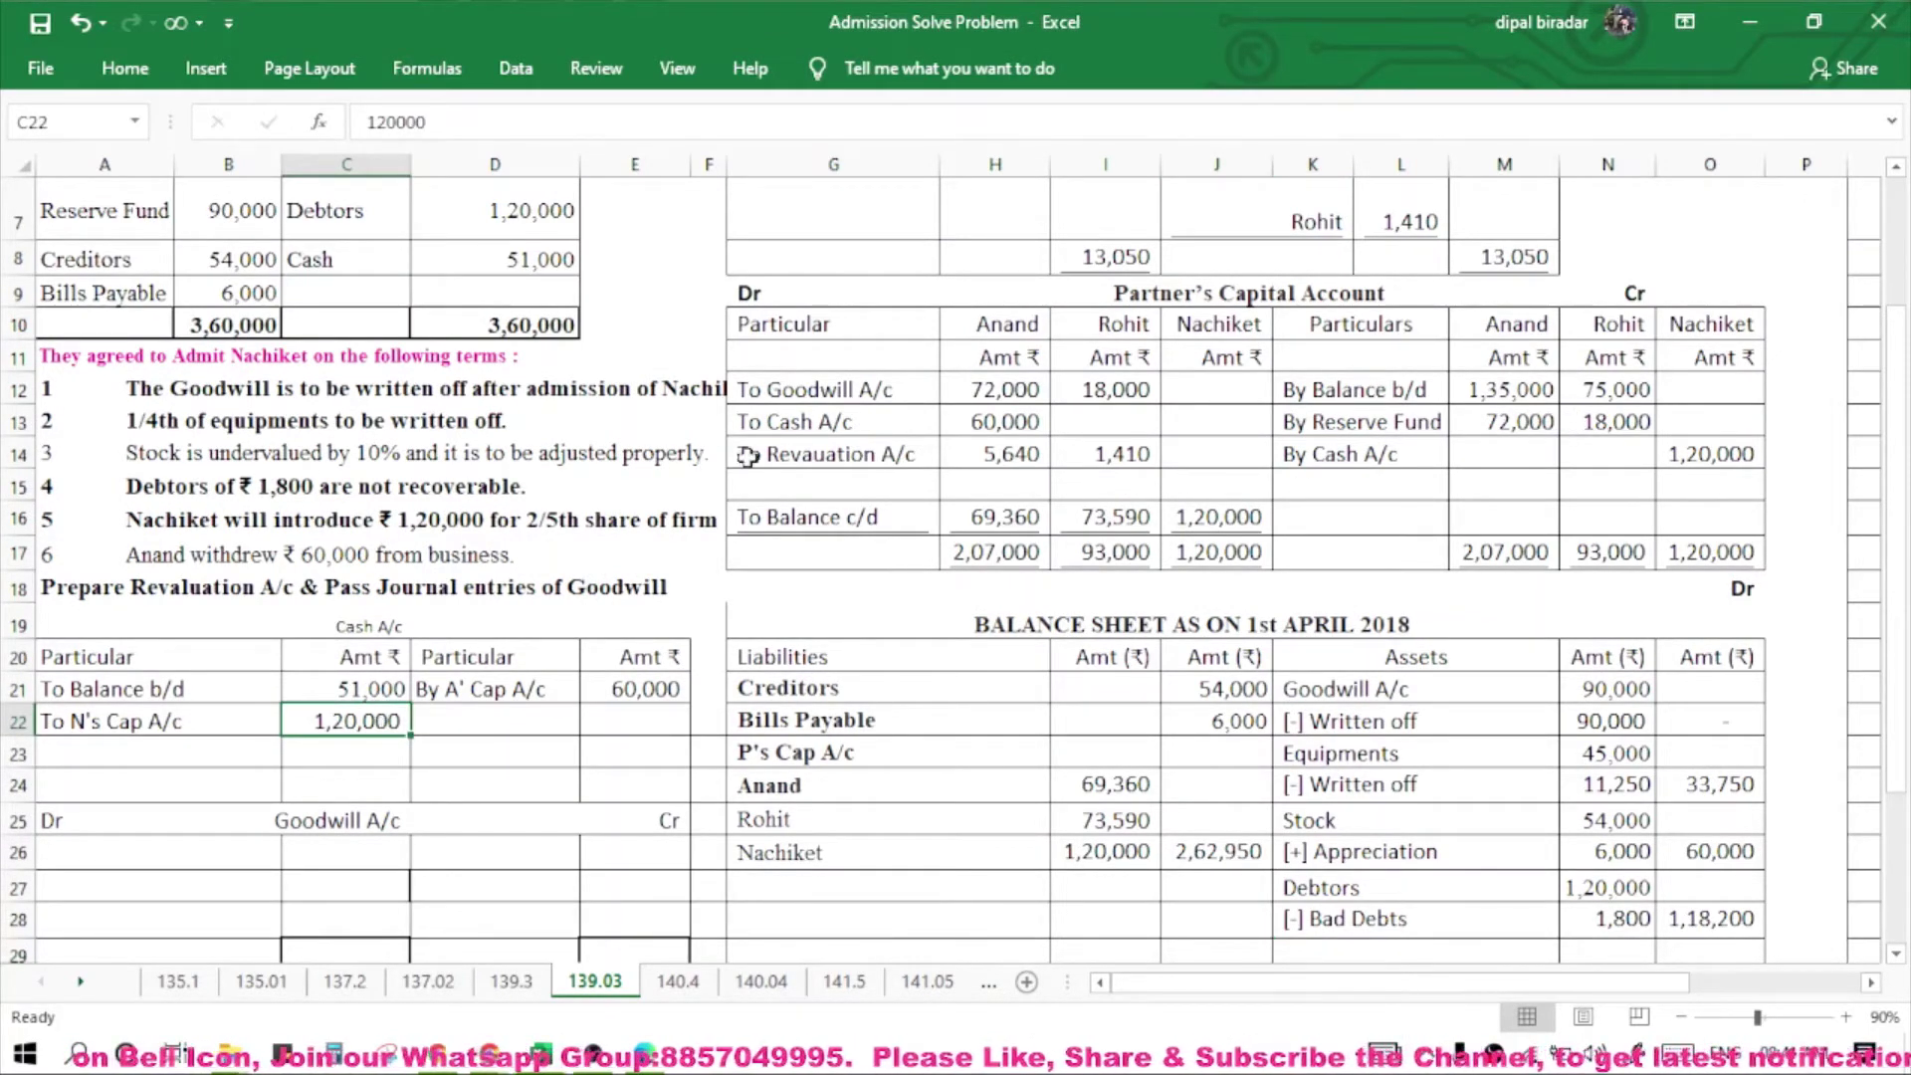
{"action": "left_click", "coordinate": [796, 430]}
{"action": "left_click", "coordinate": [950, 411]}
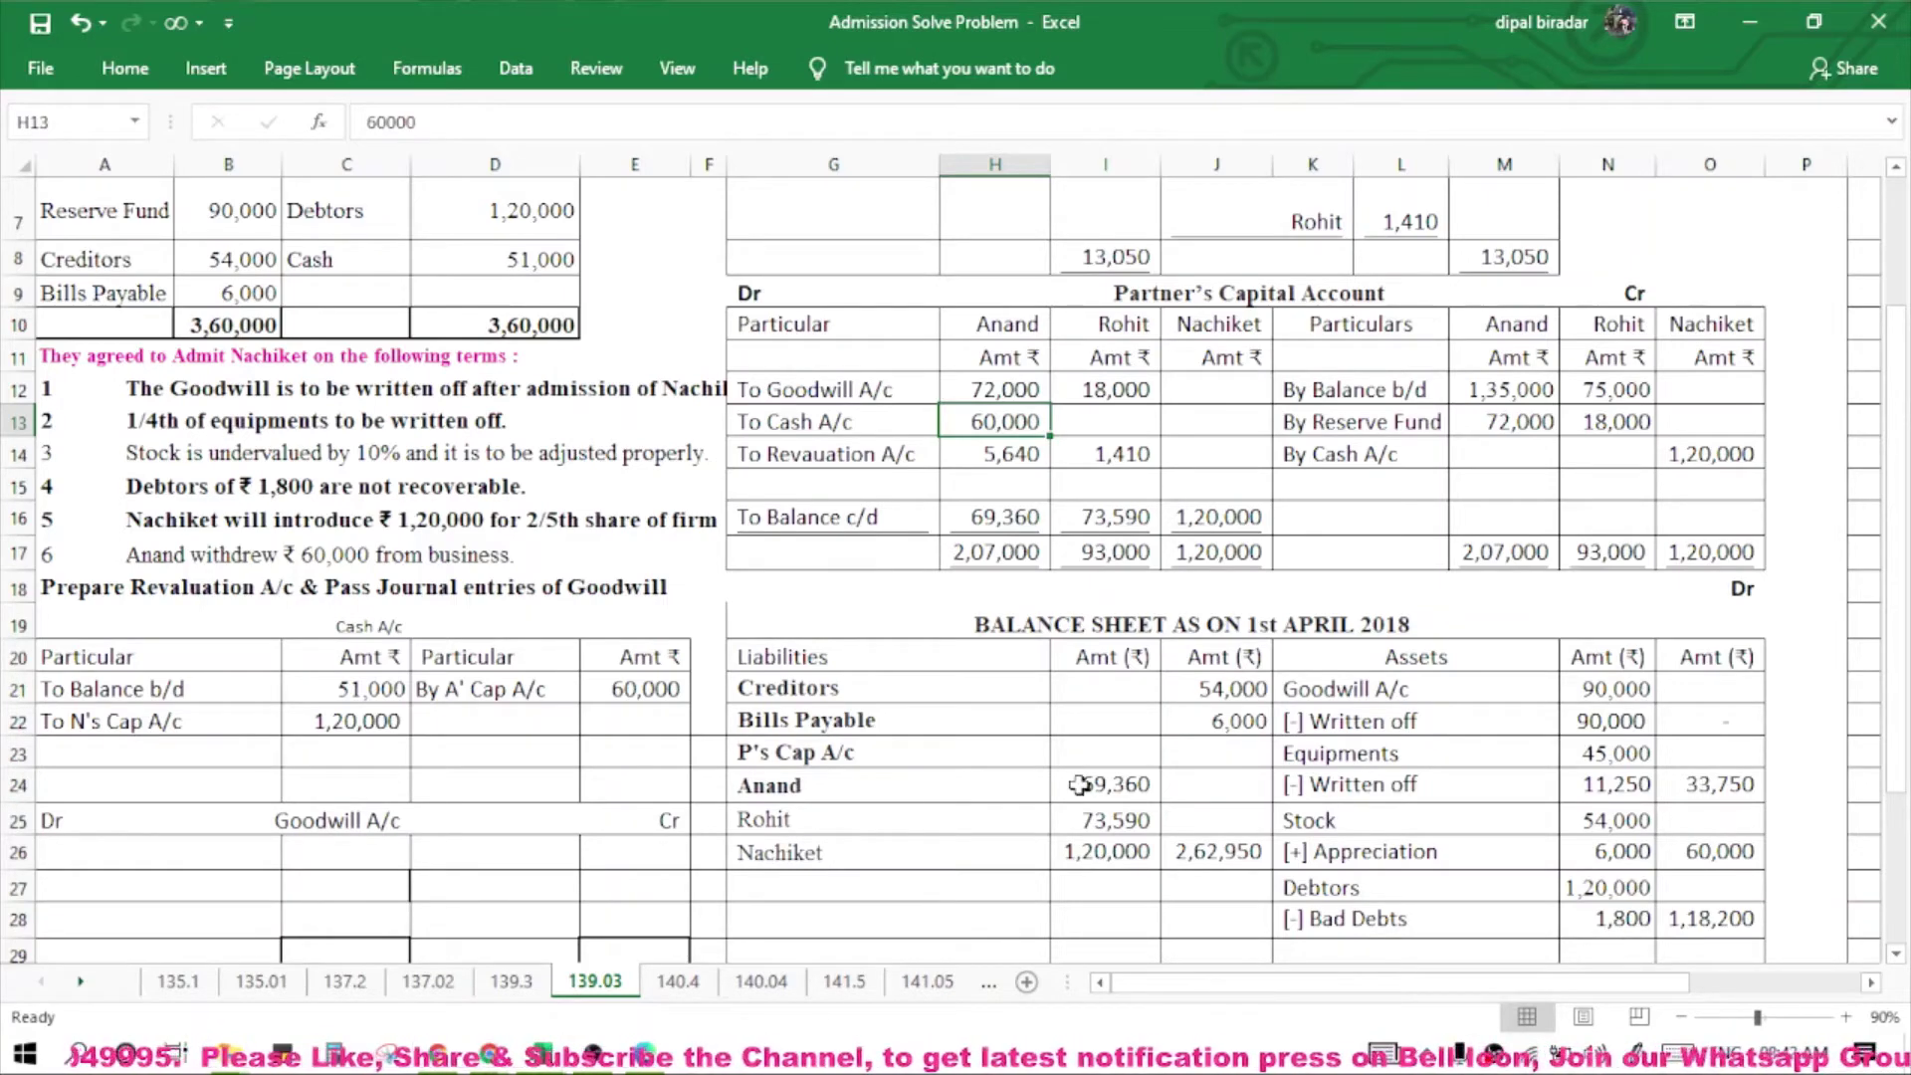
{"action": "scroll", "coordinate": [1078, 785], "scroll_direction": "down", "scroll_amount": 1}
{"action": "scroll", "coordinate": [1079, 785], "scroll_direction": "down", "scroll_amount": 1}
{"action": "scroll", "coordinate": [1079, 785], "scroll_direction": "up", "scroll_amount": 2}
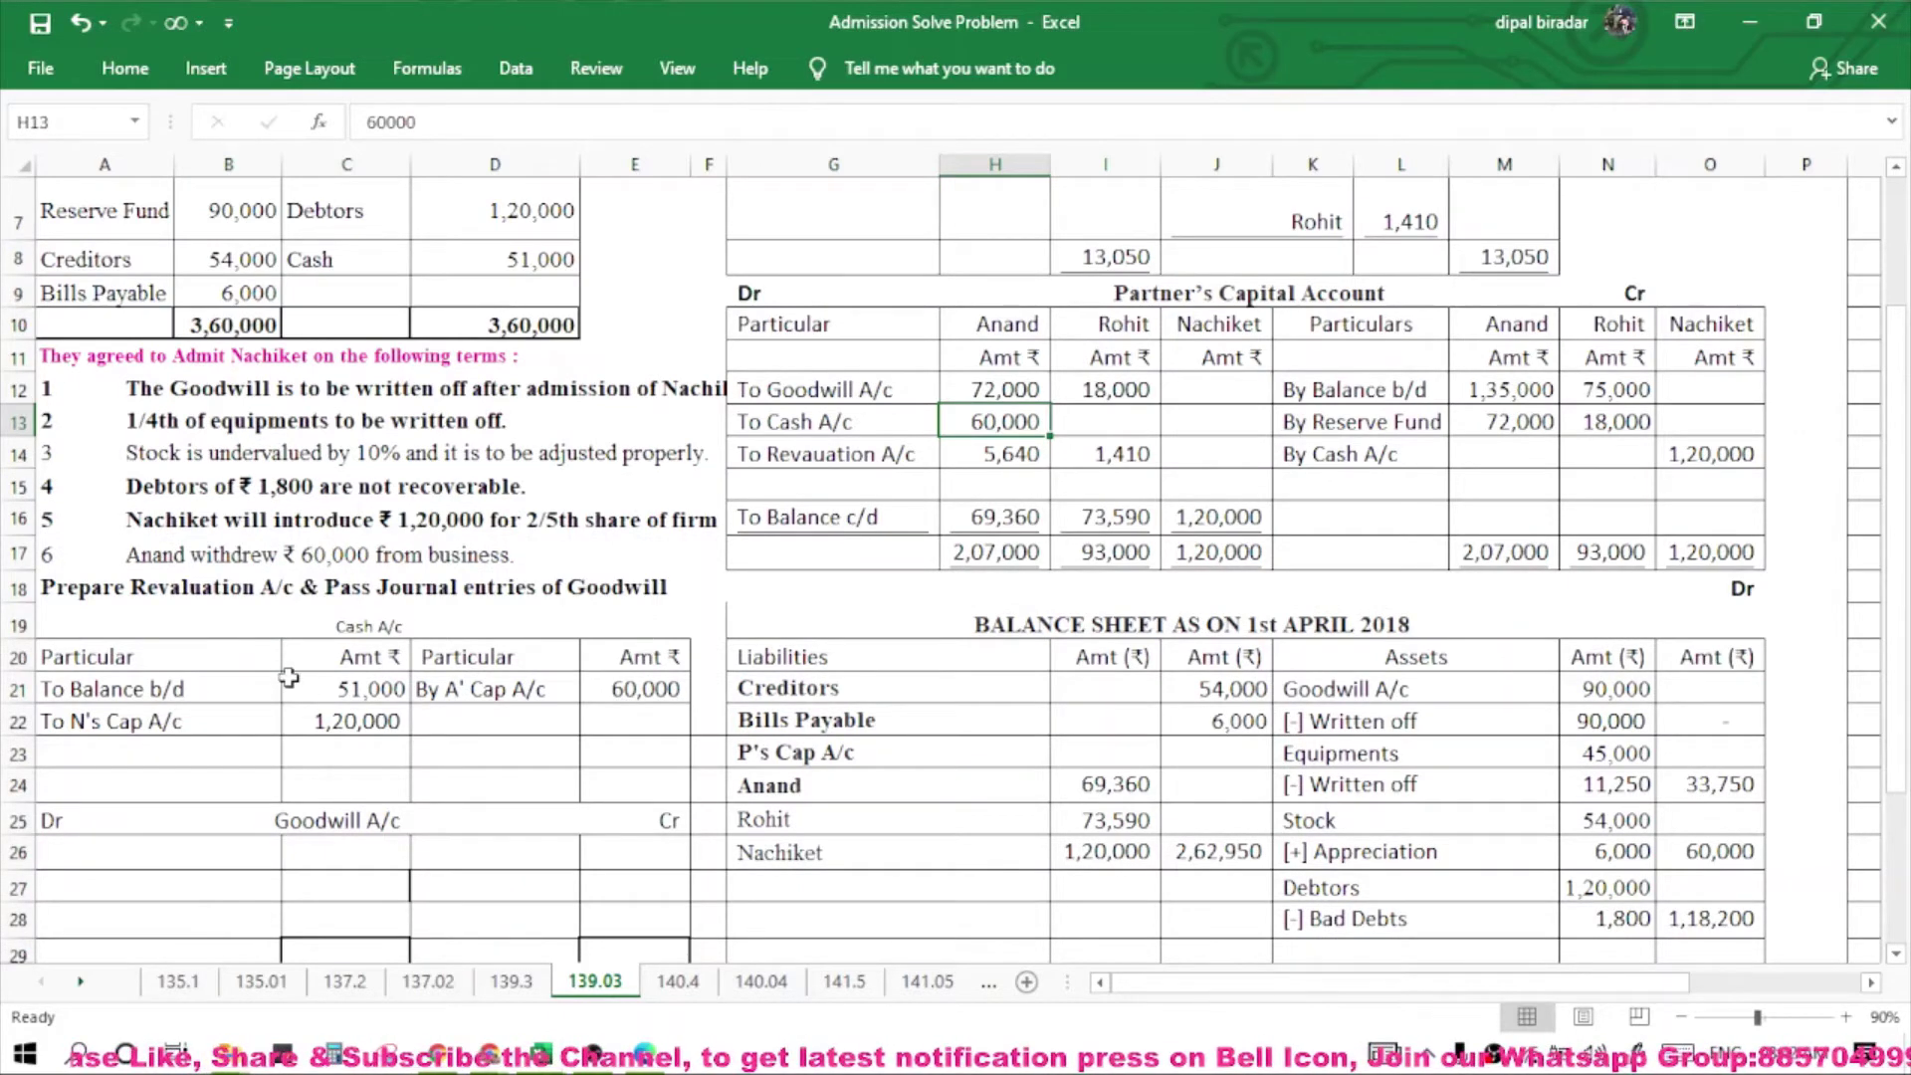
Sum the Cash A/c debit amounts and enter 171000 as the total on both sides, in C23 and E23.
{"action": "left_click", "coordinate": [371, 778]}
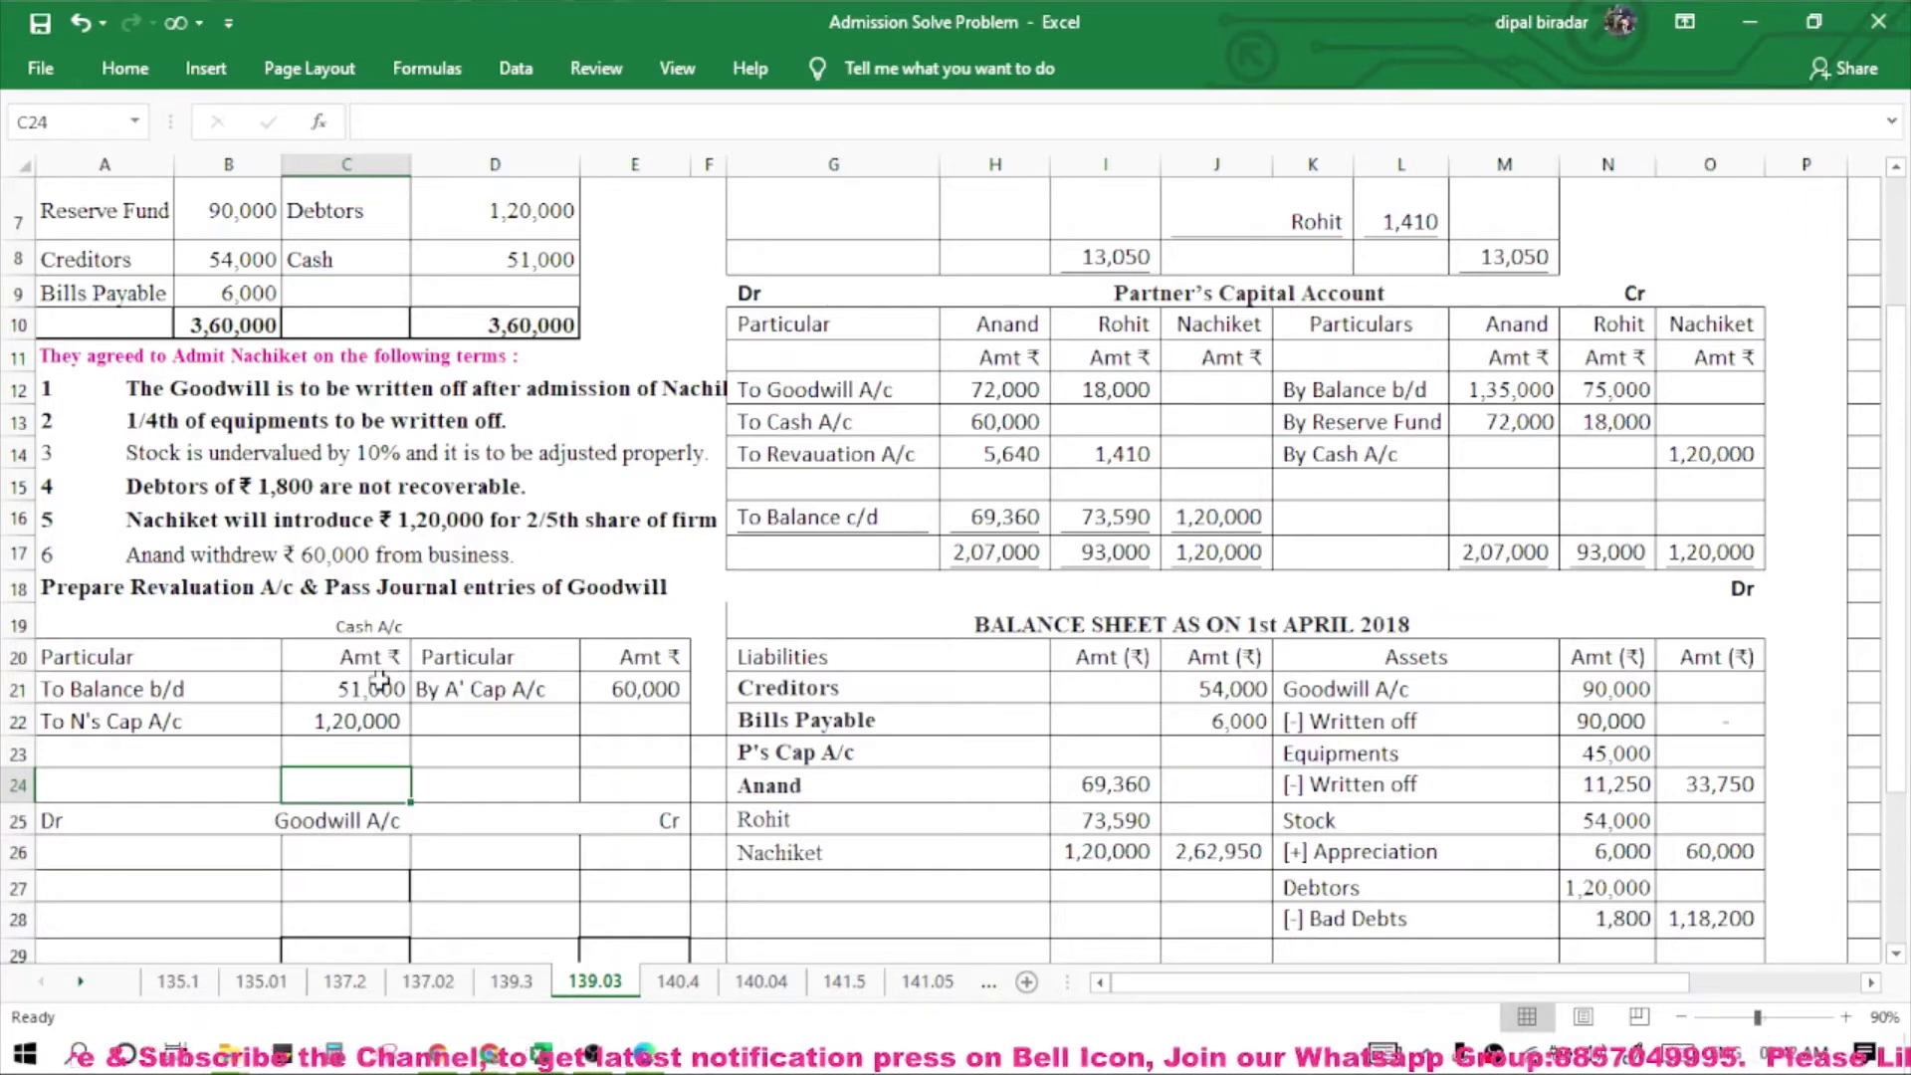
{"action": "left_click_drag", "start_coordinate": [371, 689], "coordinate": [368, 716]}
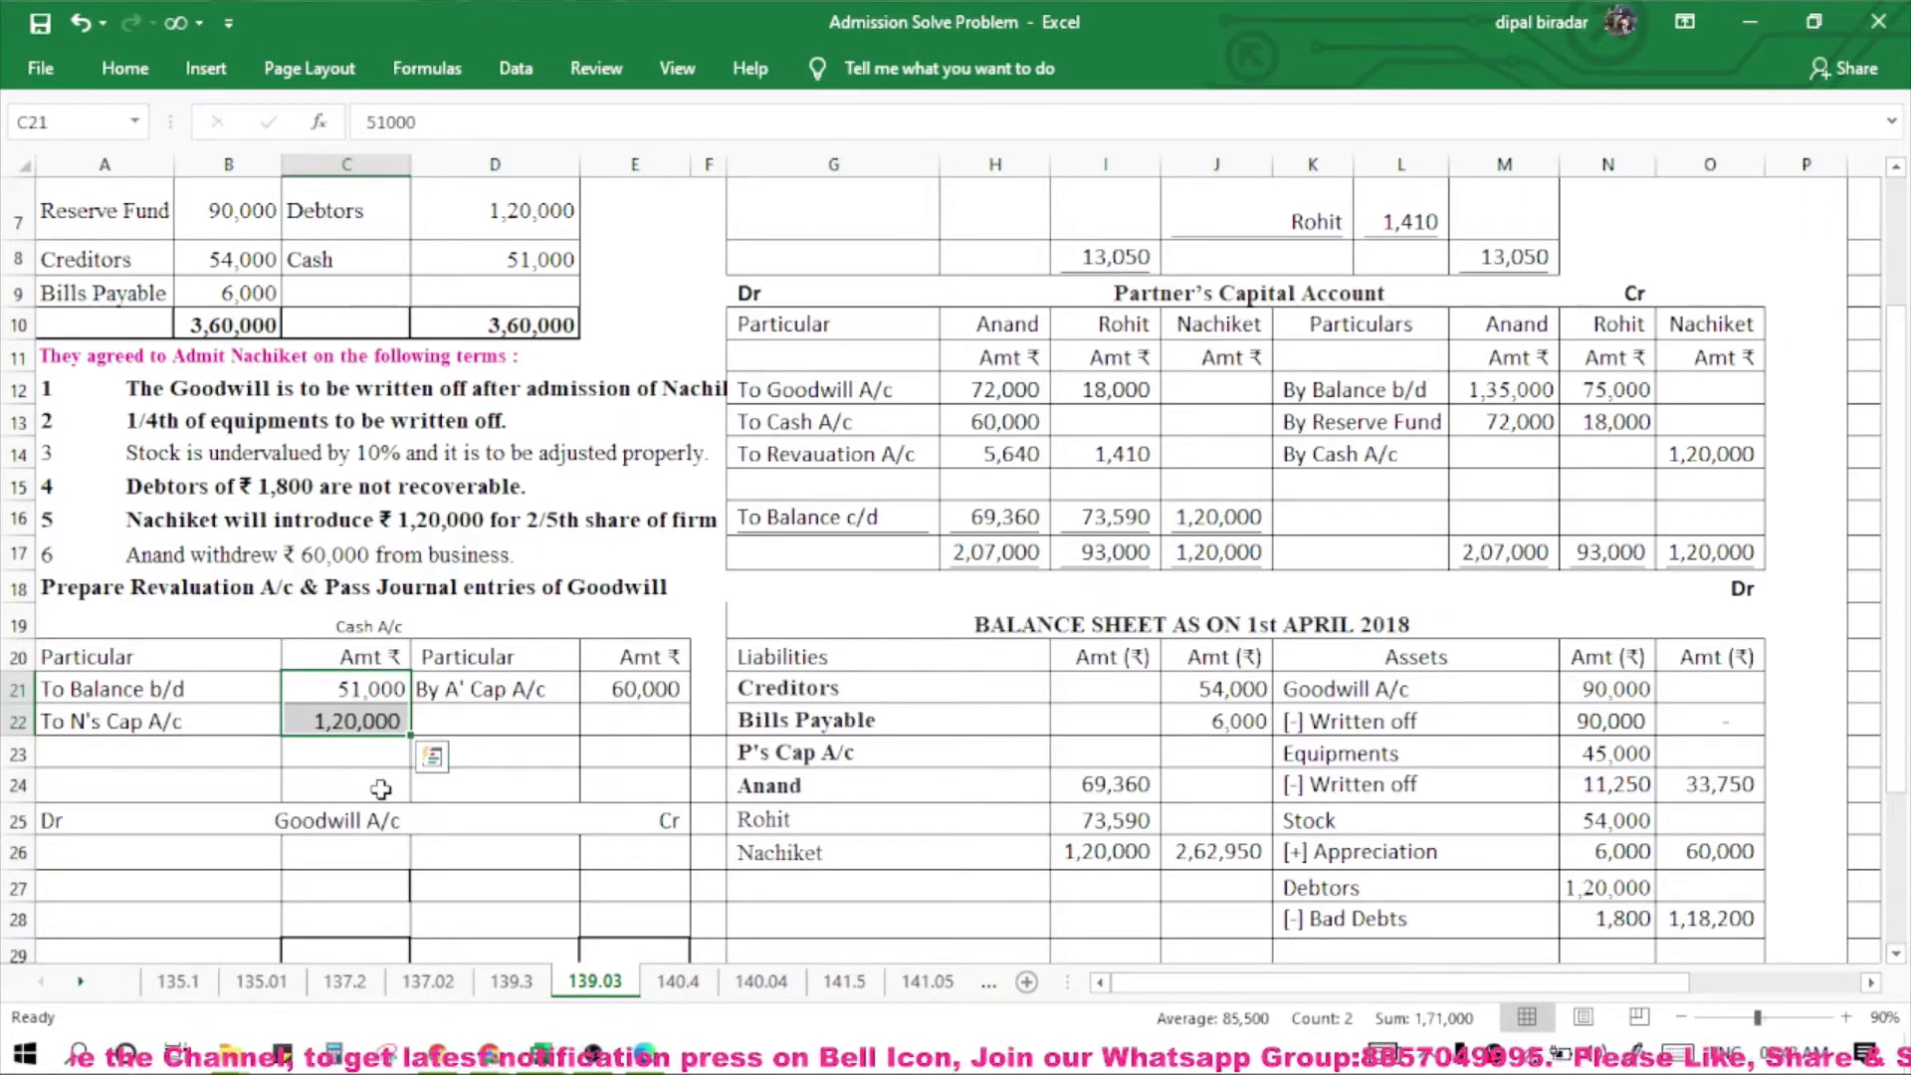
{"action": "left_click", "coordinate": [383, 758]}
{"action": "type", "text": "1"}
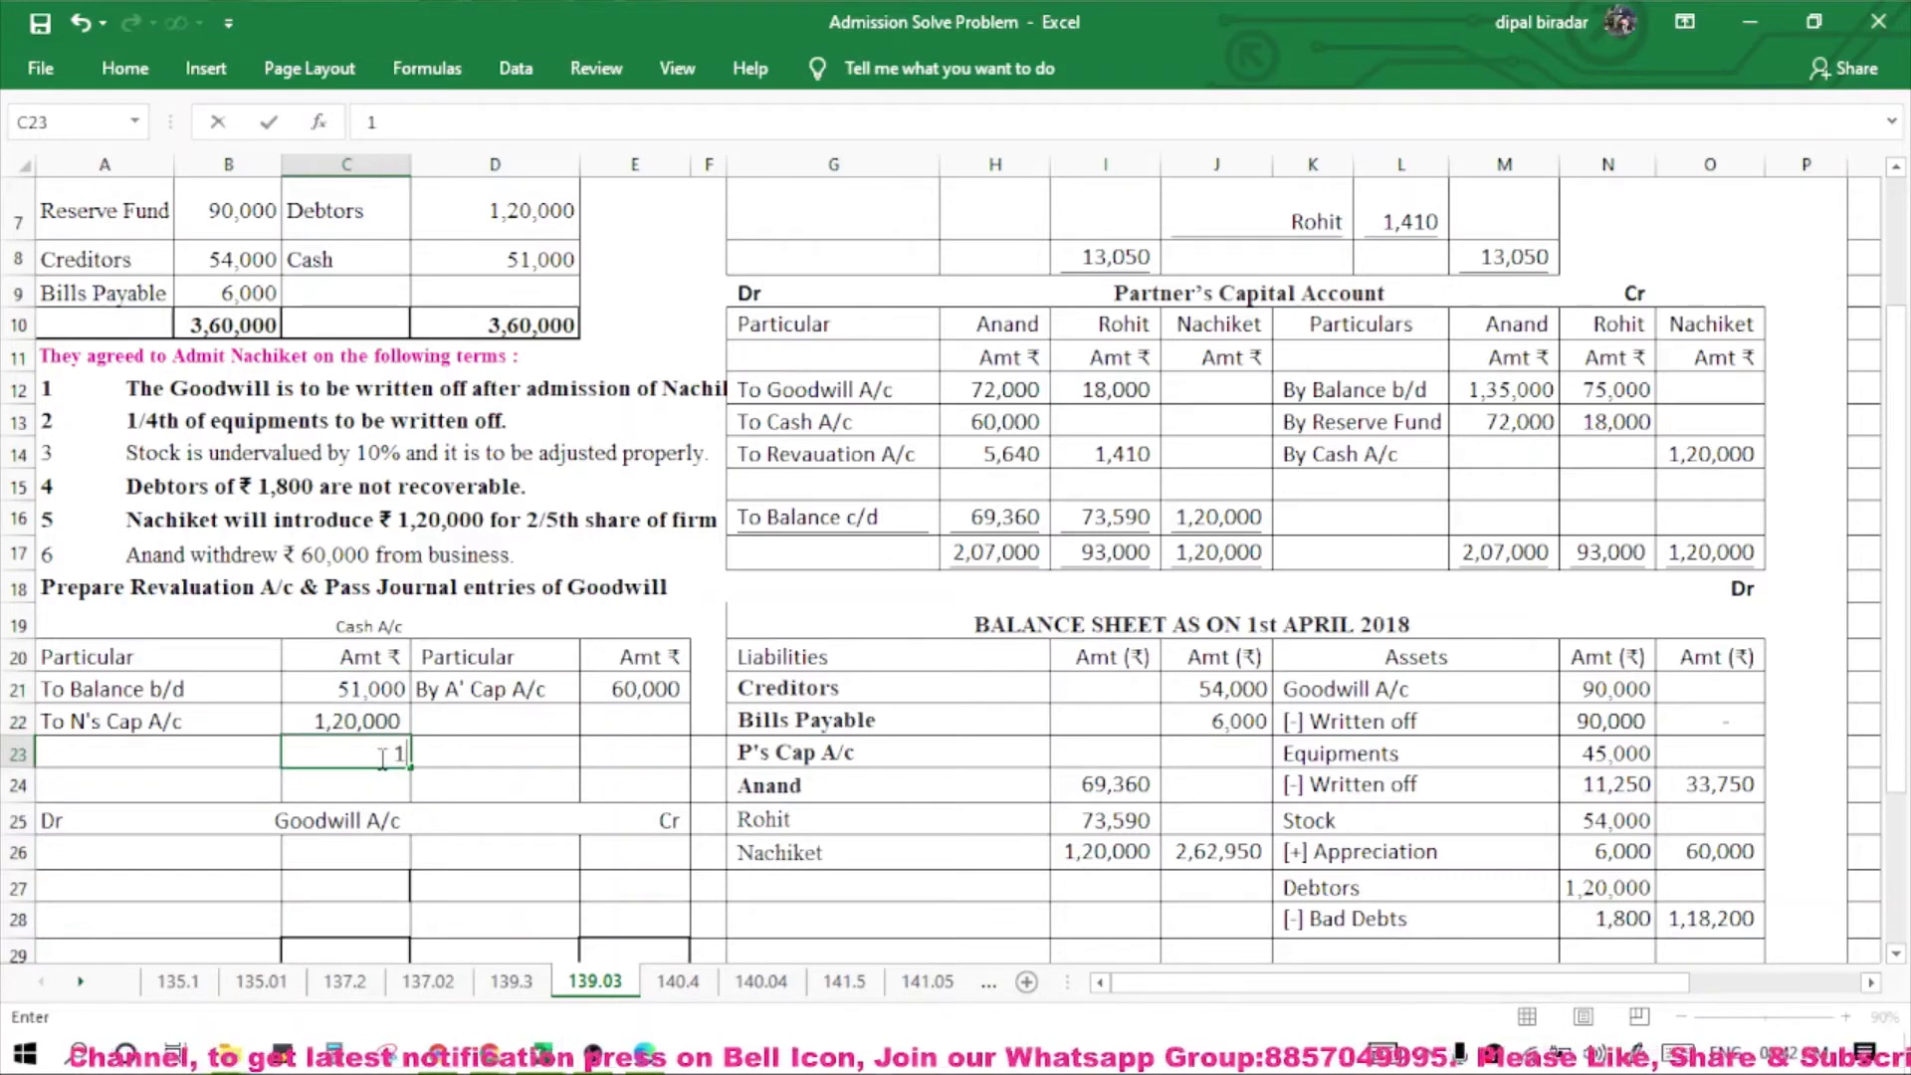
{"action": "type", "text": "71000"}
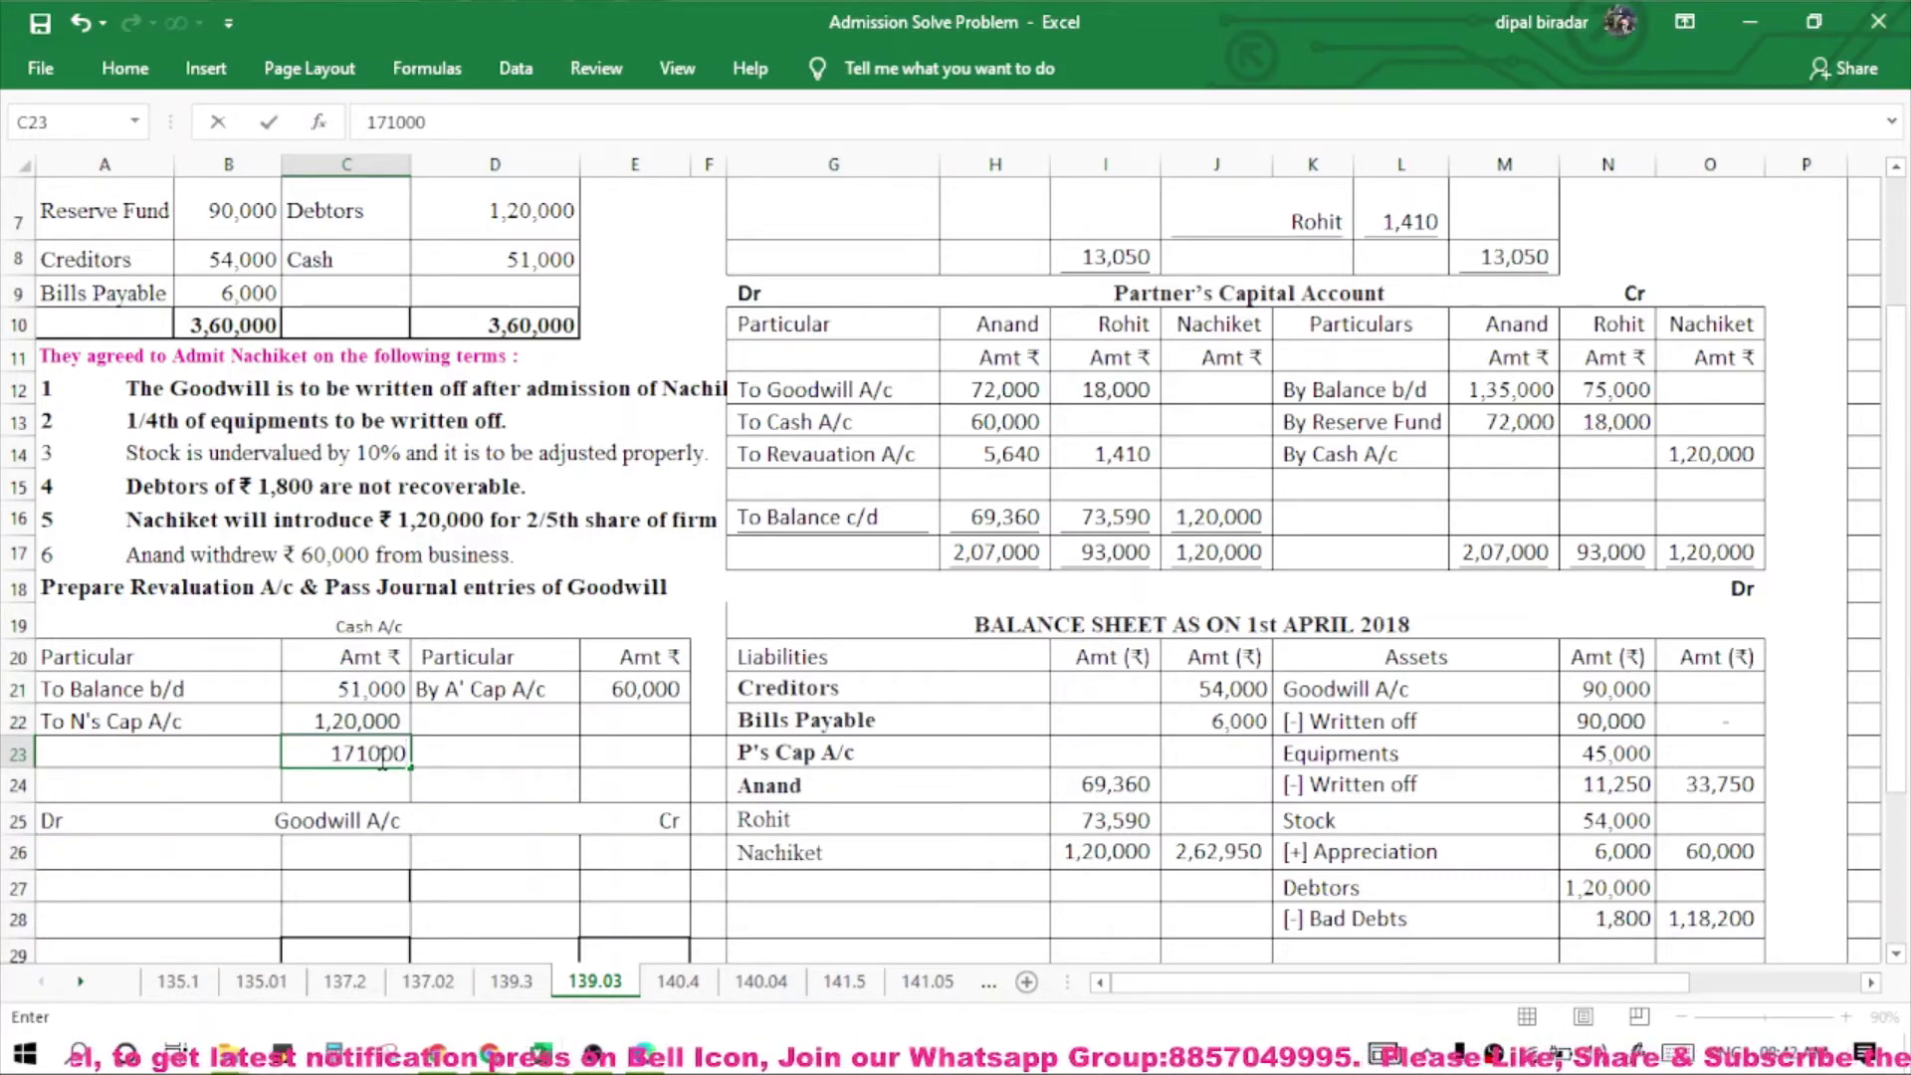
{"action": "key", "text": "Tab"}
{"action": "key", "text": "Tab"}
{"action": "type", "text": "17"}
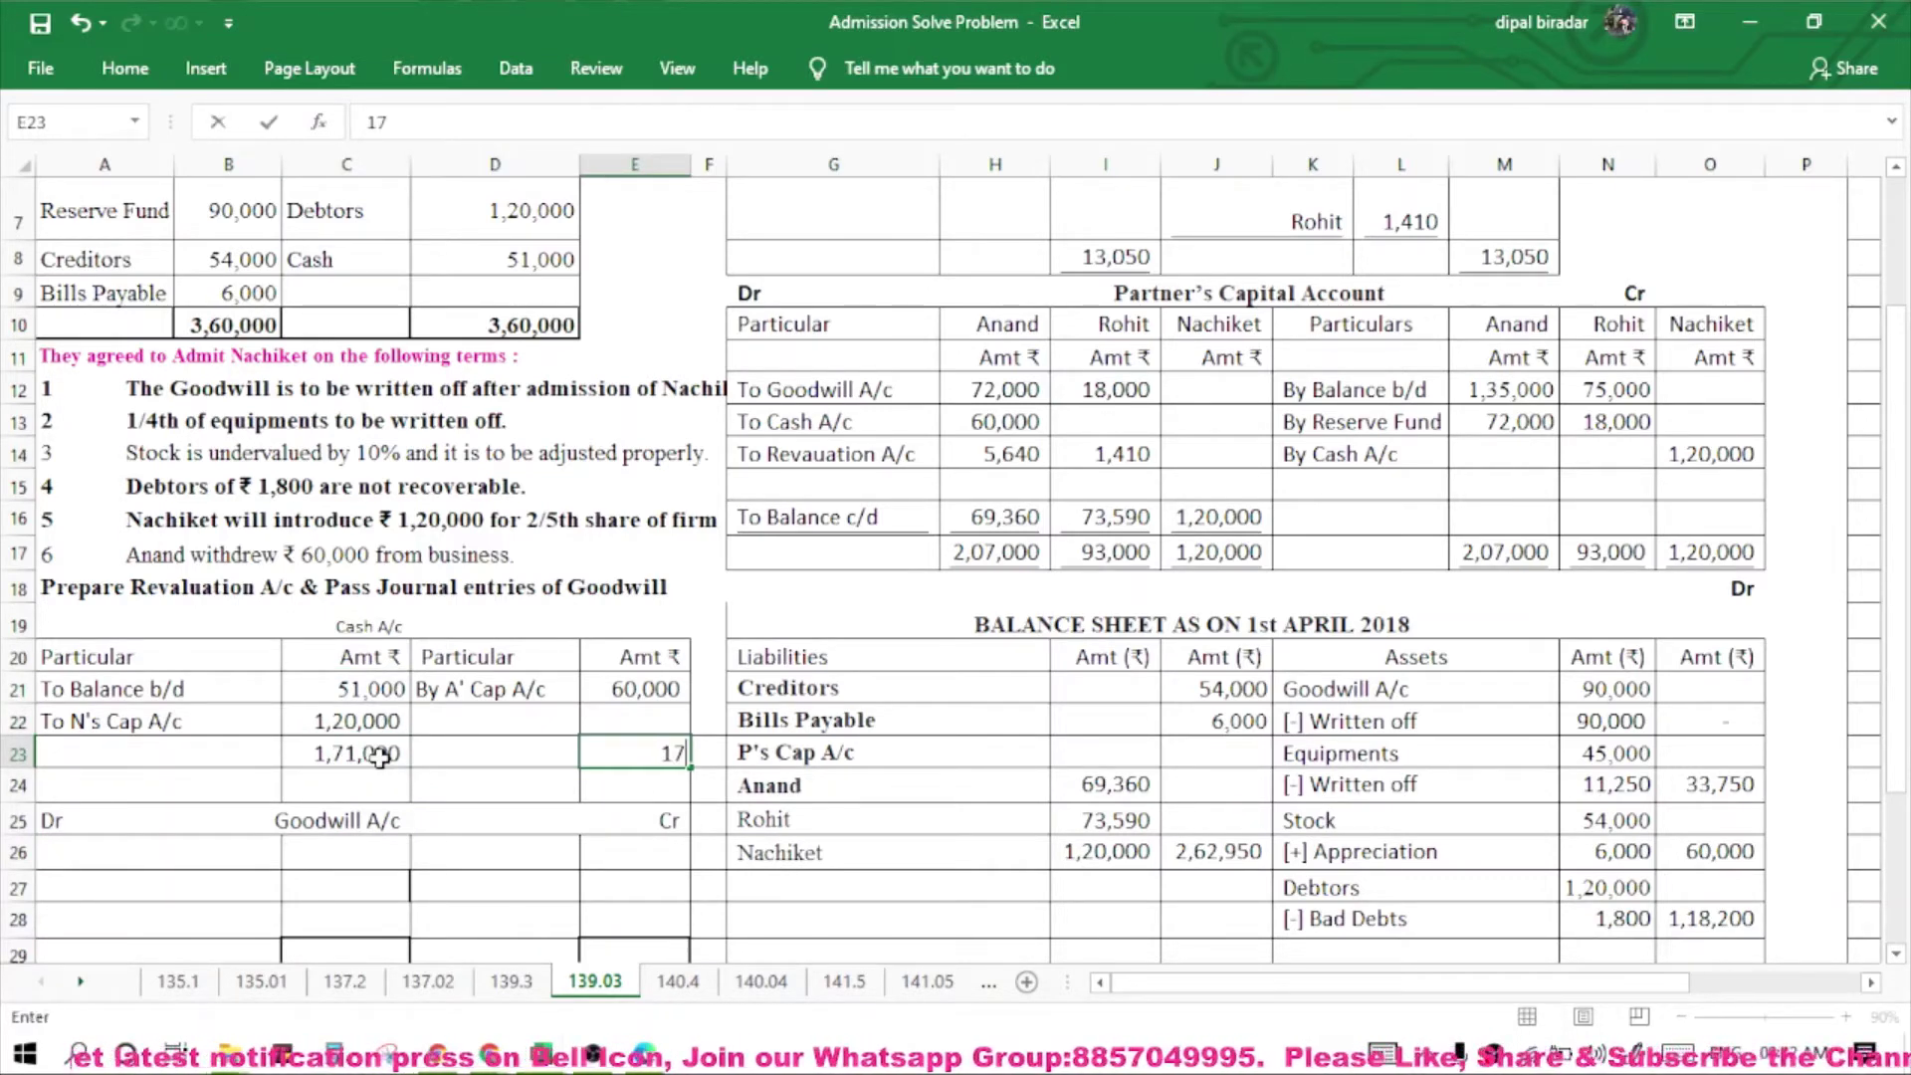
{"action": "type", "text": "1000"}
{"action": "key", "text": "Up"}
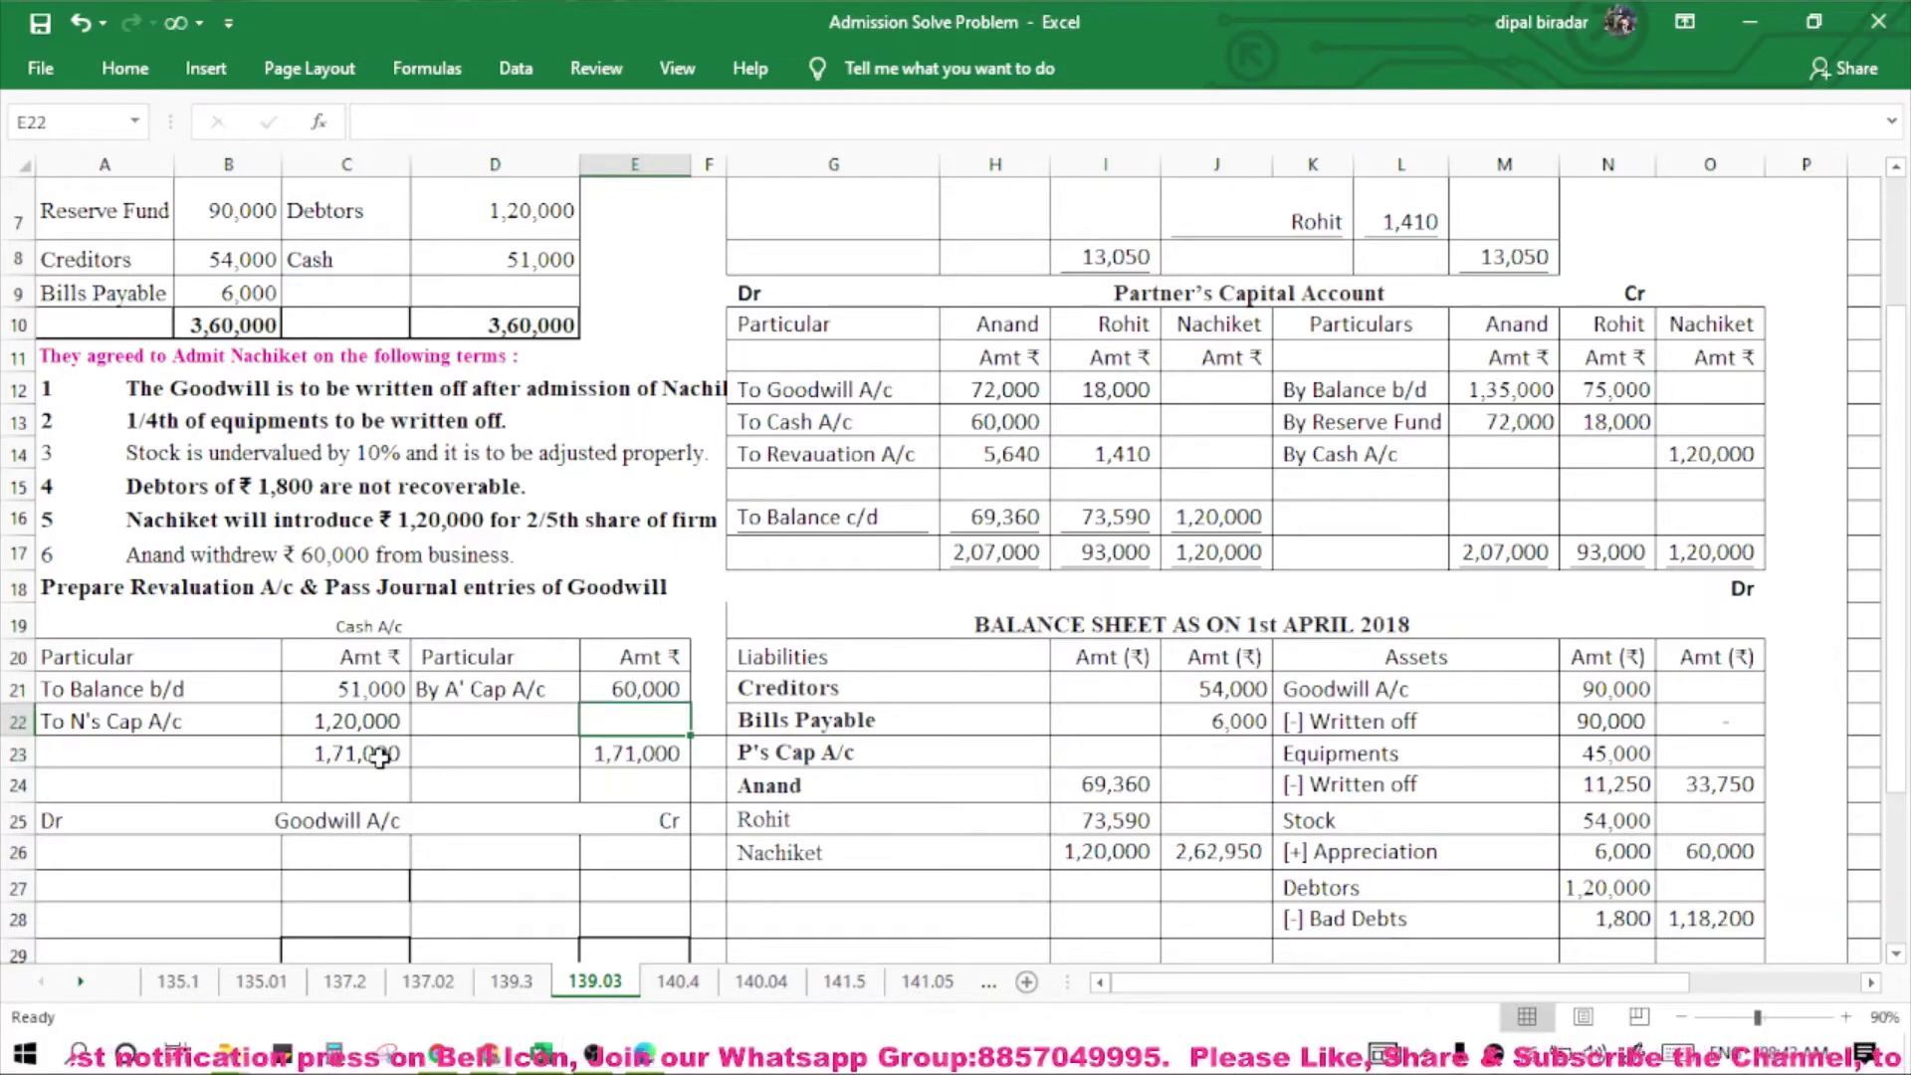
{"action": "type", "text": "=171000"}
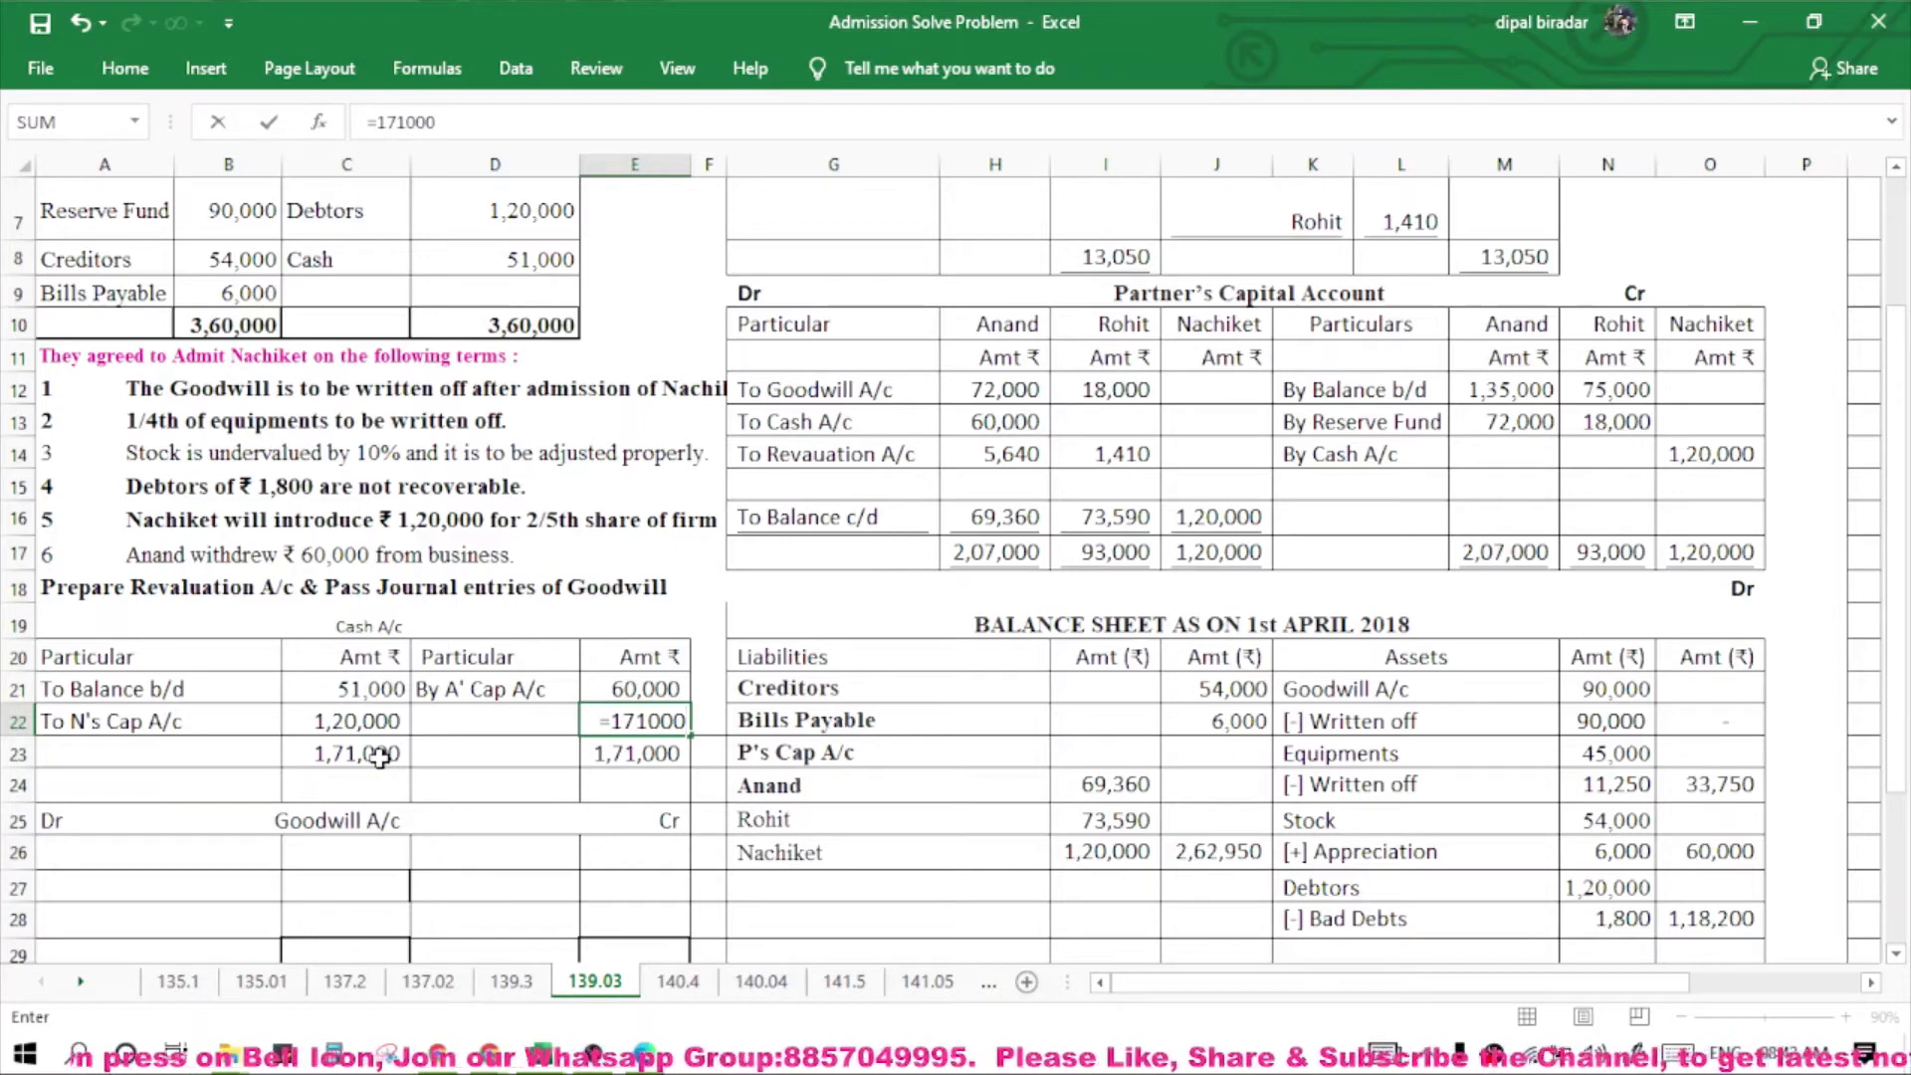
{"action": "type", "text": "-60000"}
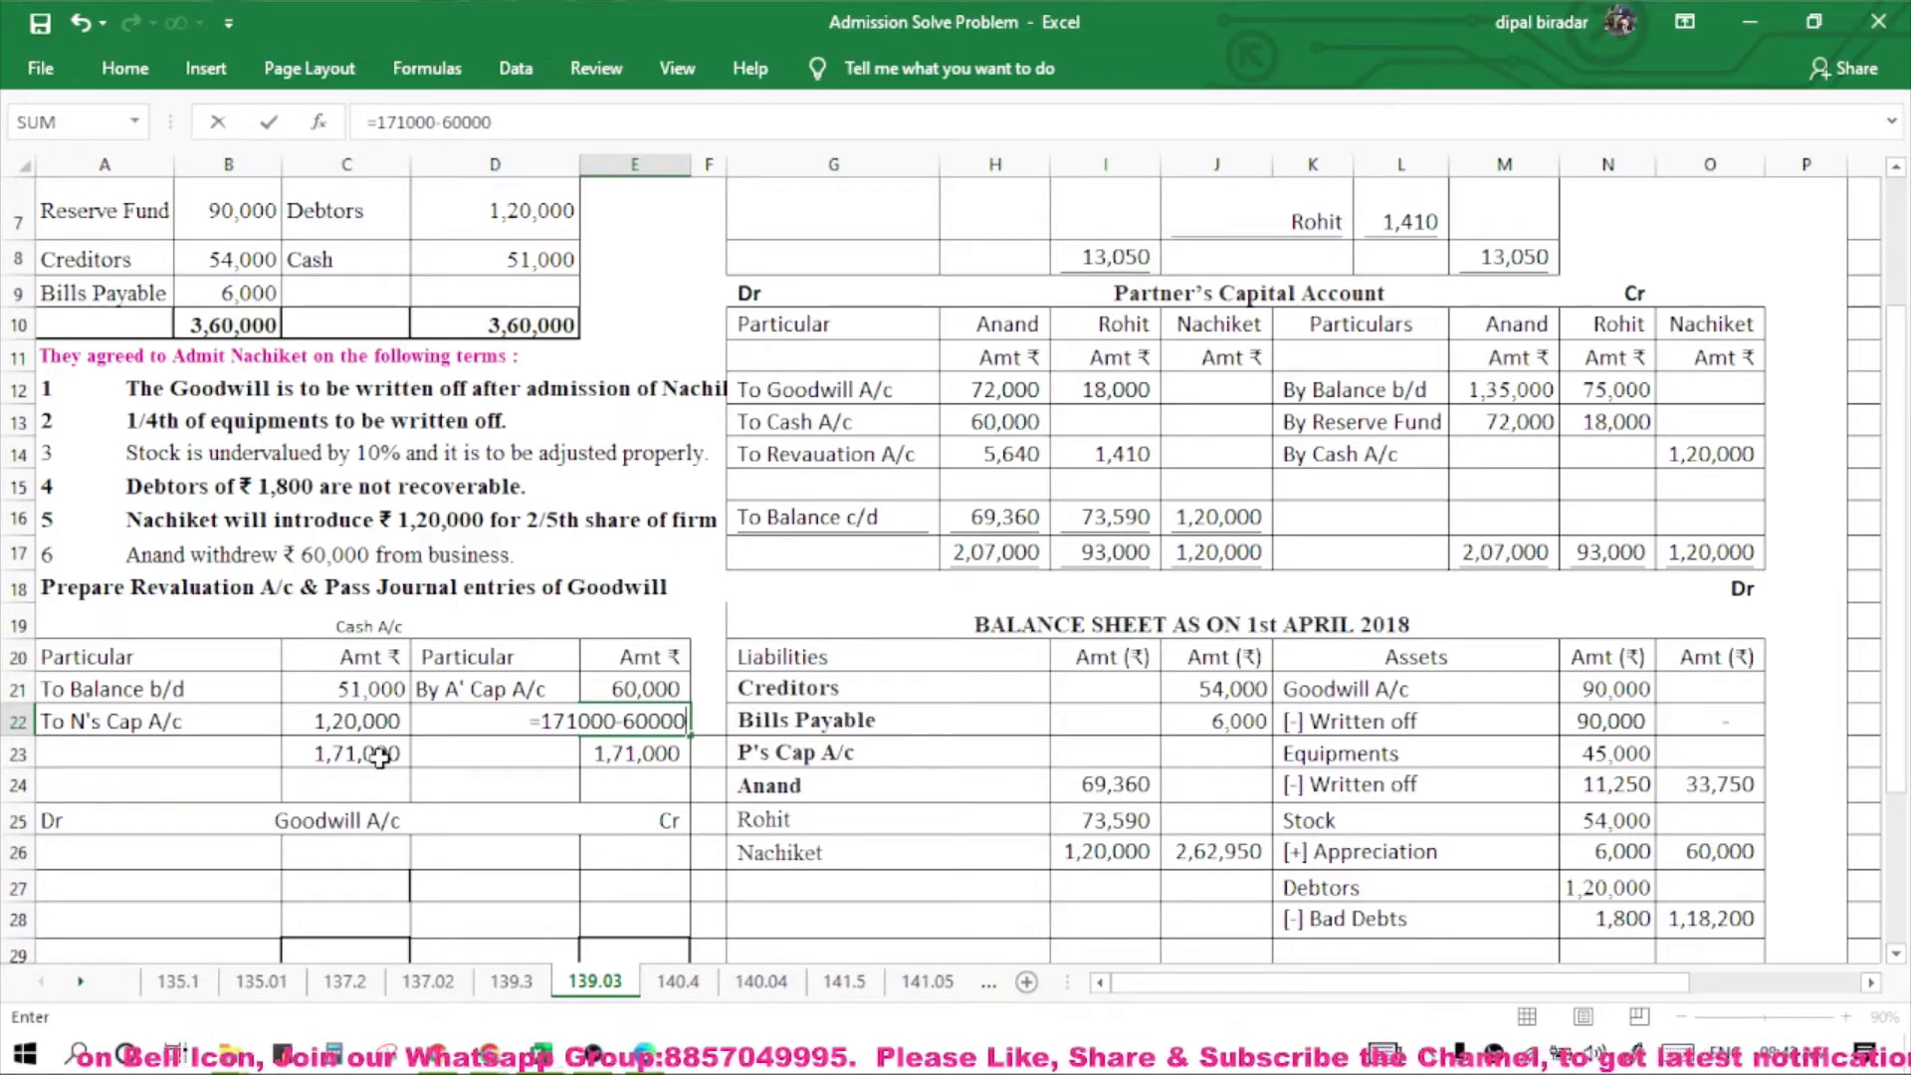
{"action": "key", "text": "Return"}
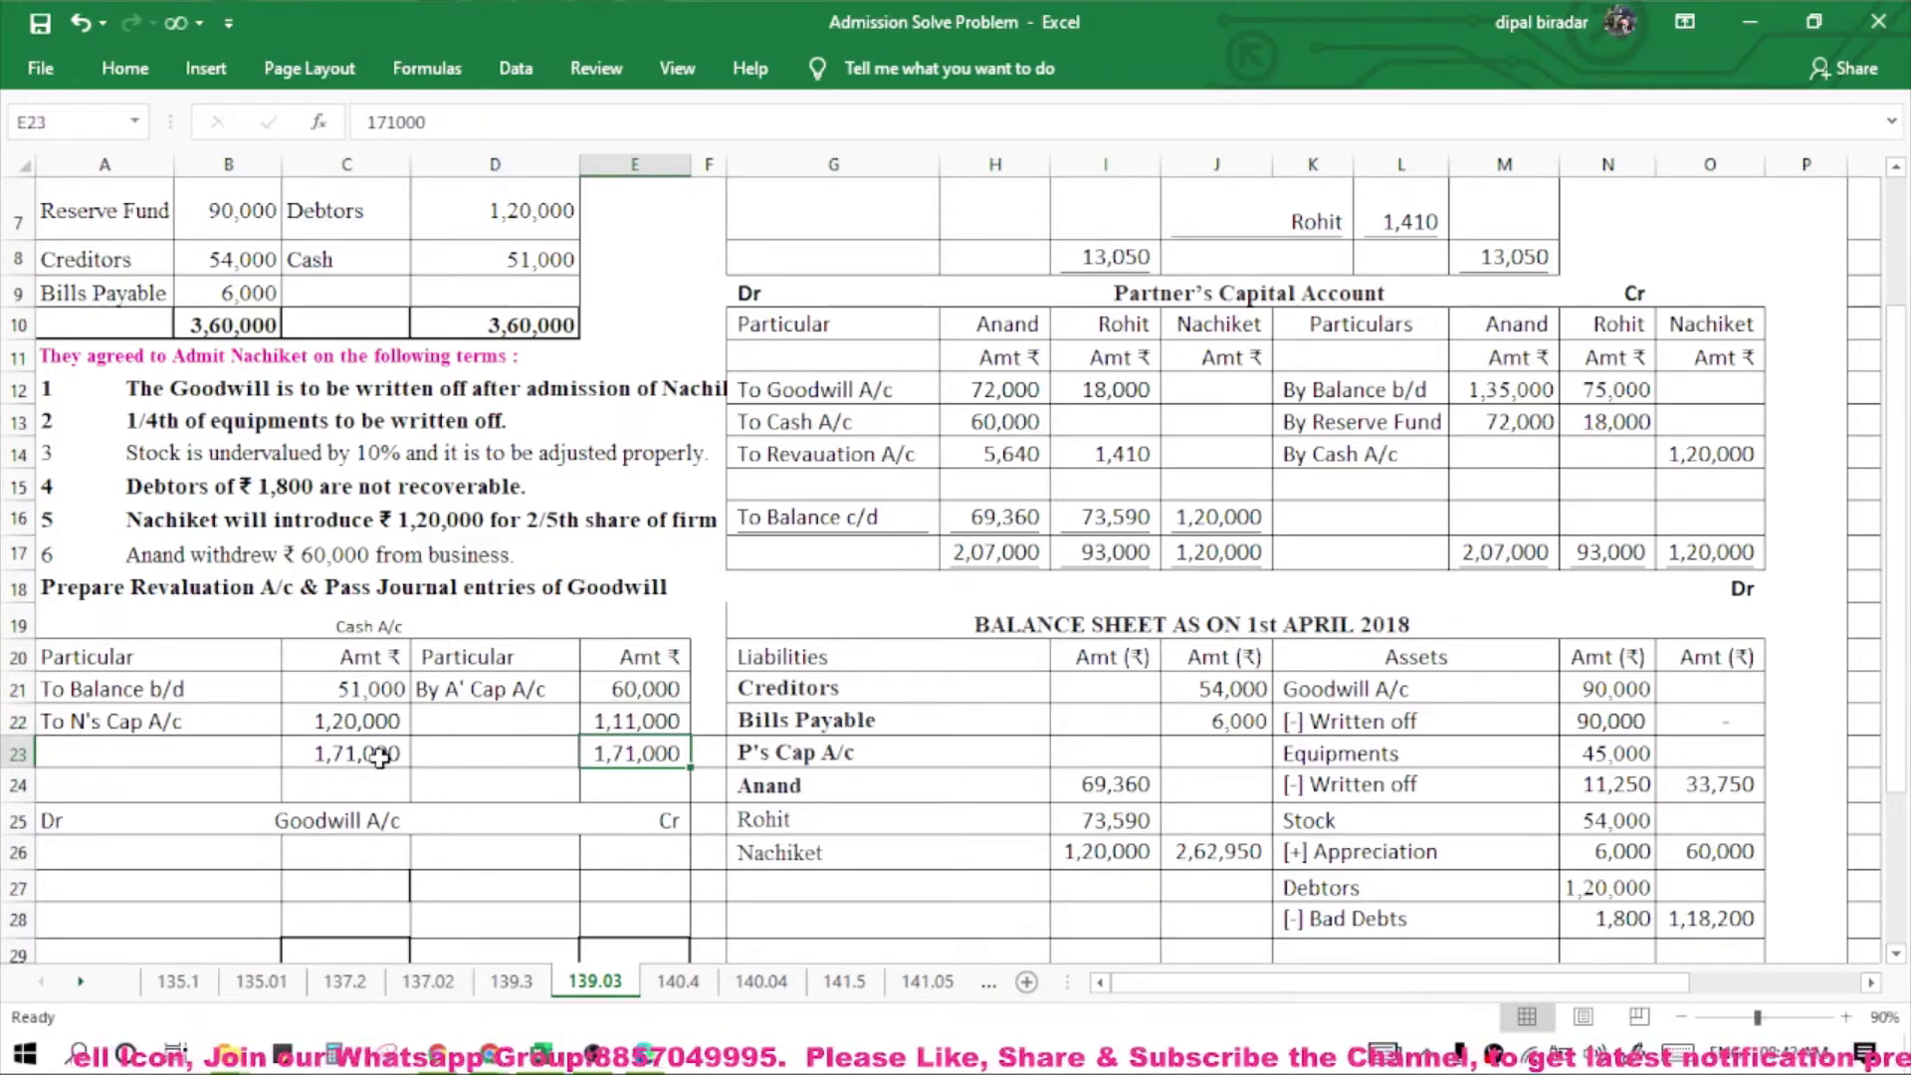
{"action": "key", "text": "Left"}
{"action": "key", "text": "Up"}
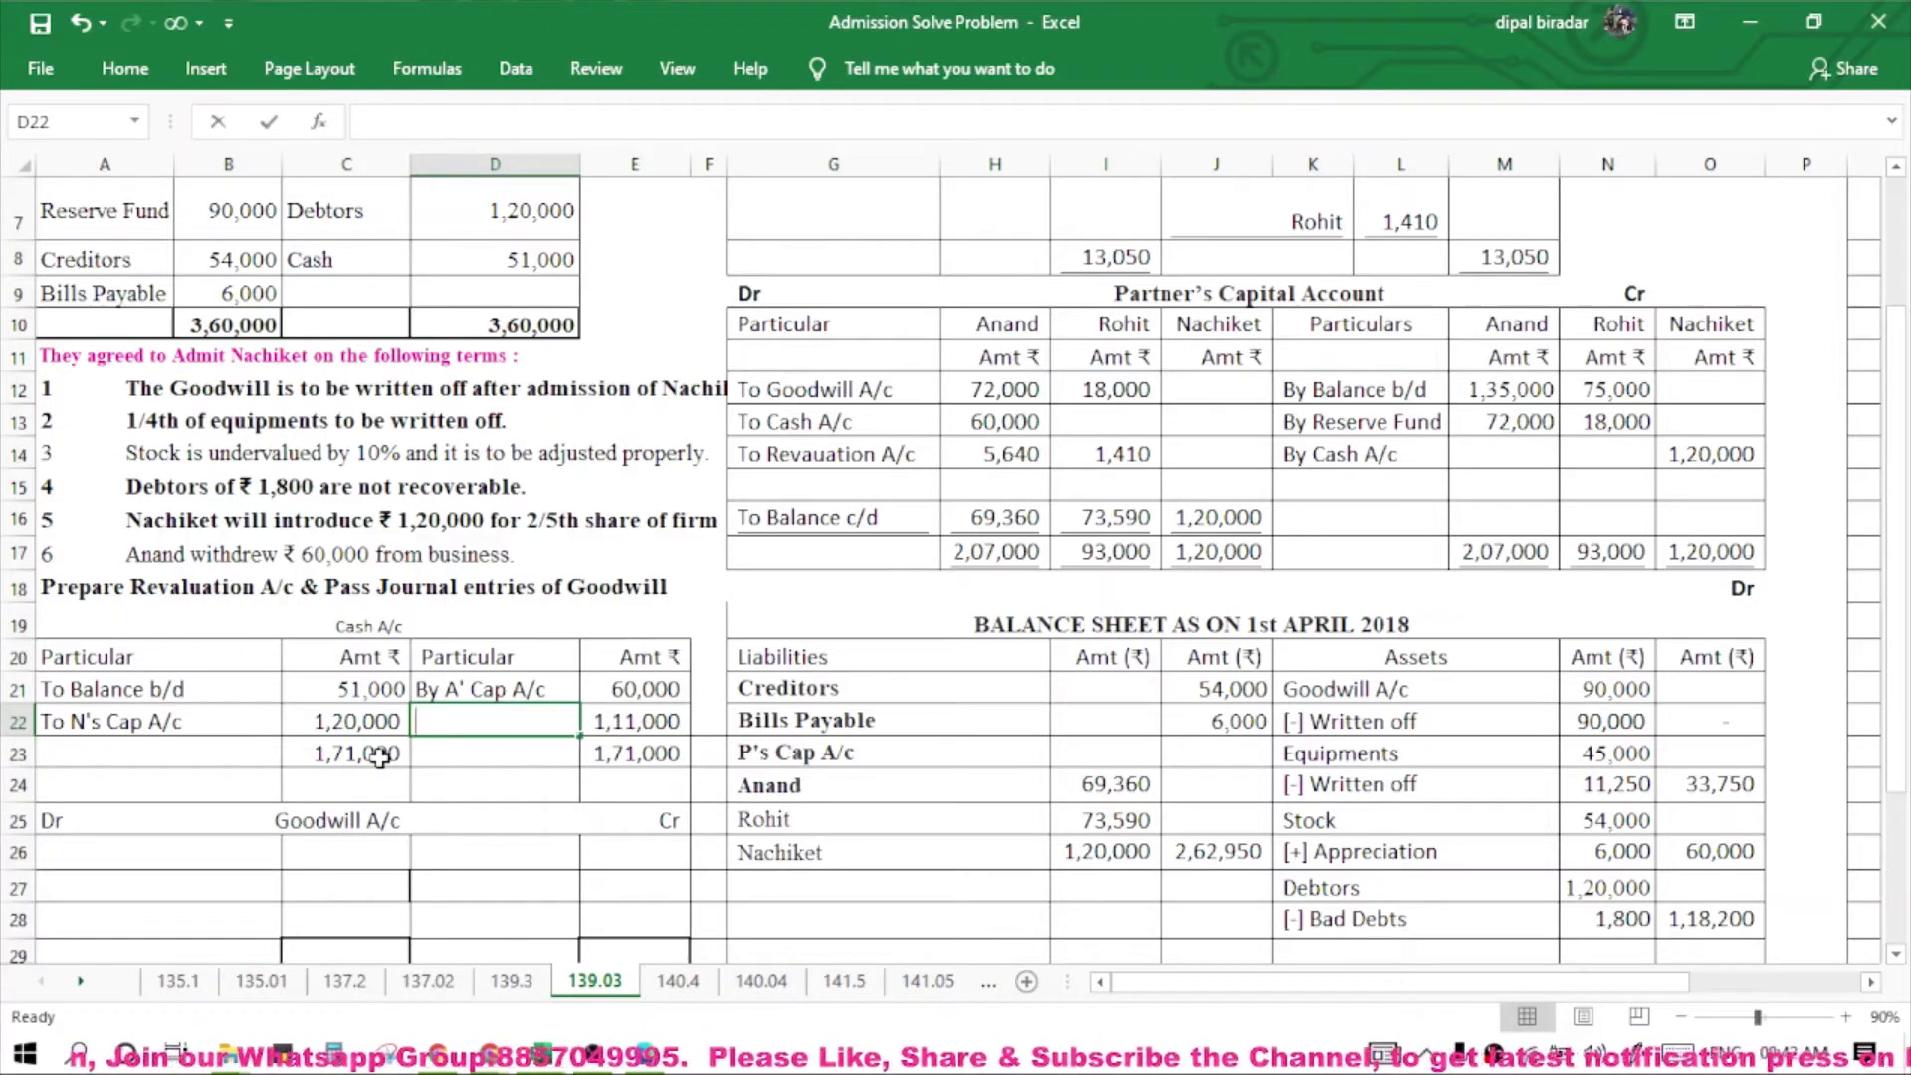
{"action": "type", "text": "By Balance"}
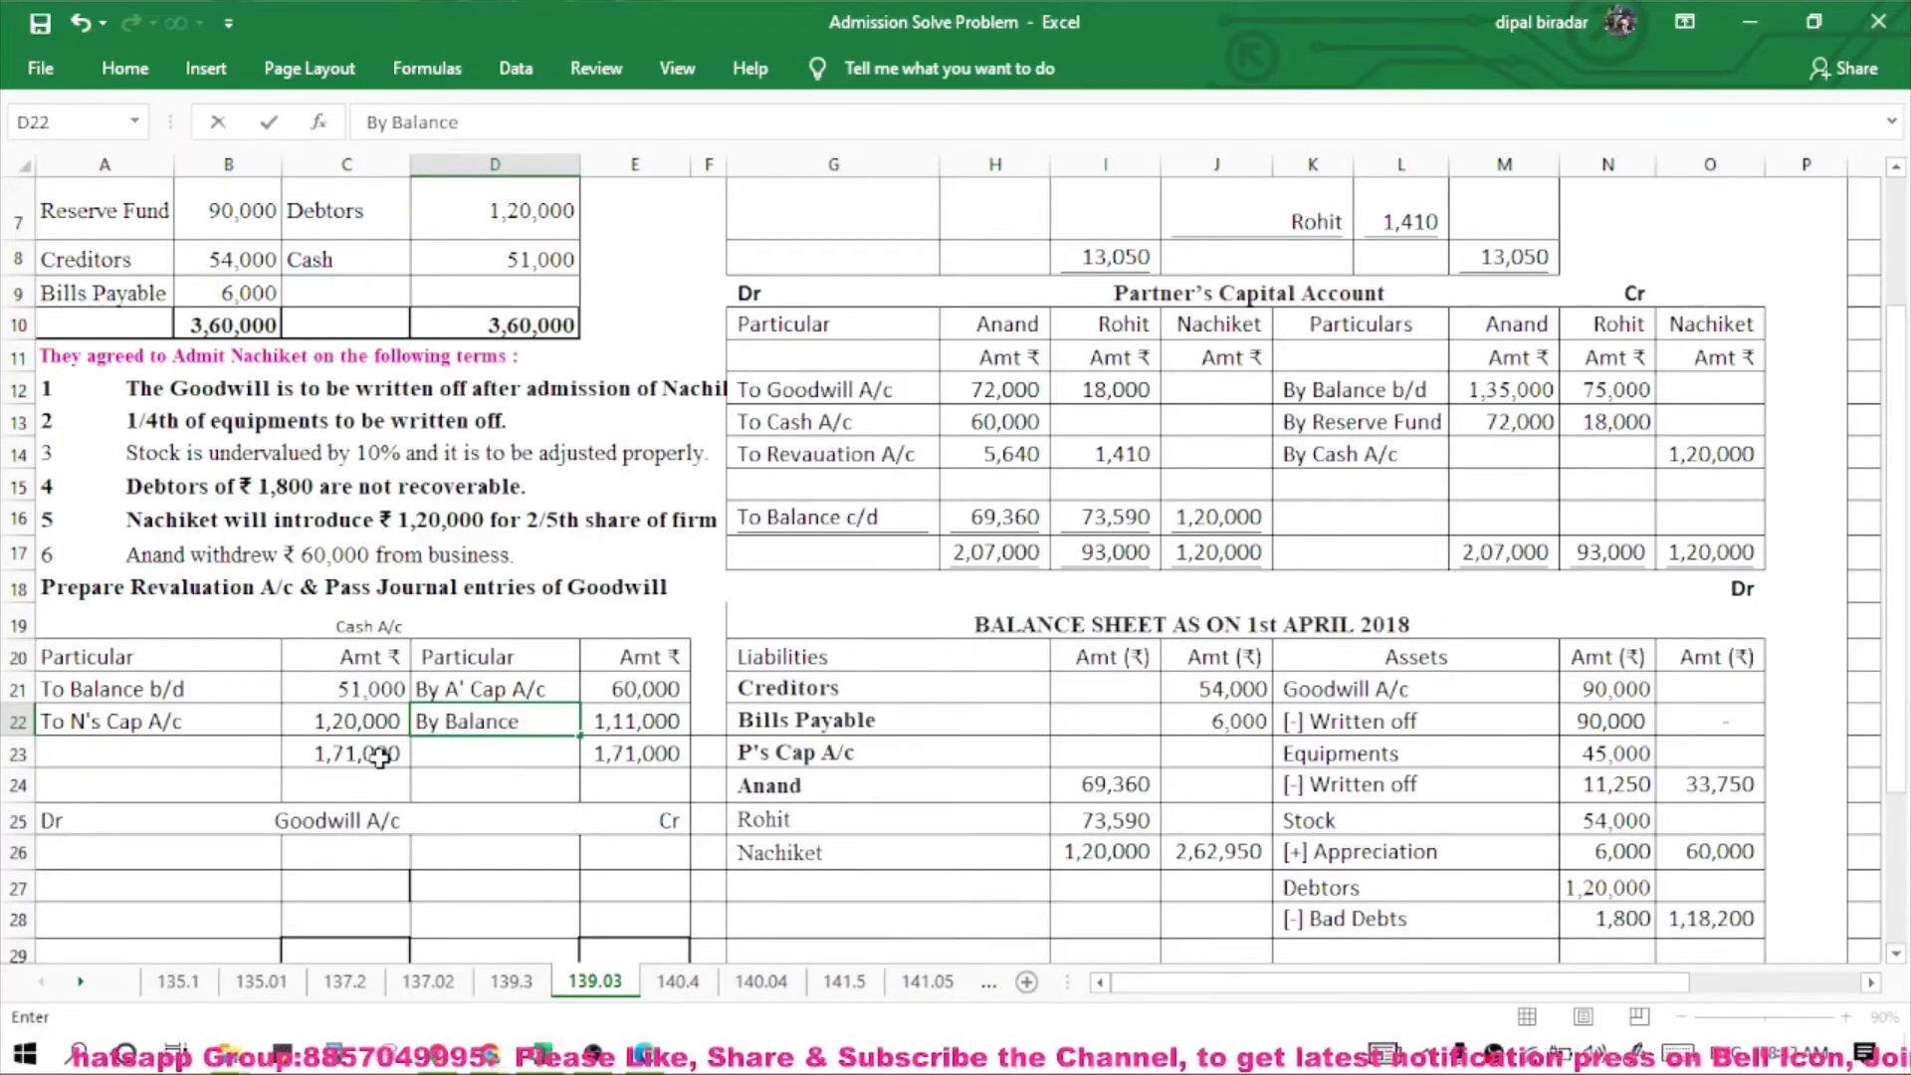
{"action": "type", "text": " c/d"}
{"action": "key", "text": "Tab"}
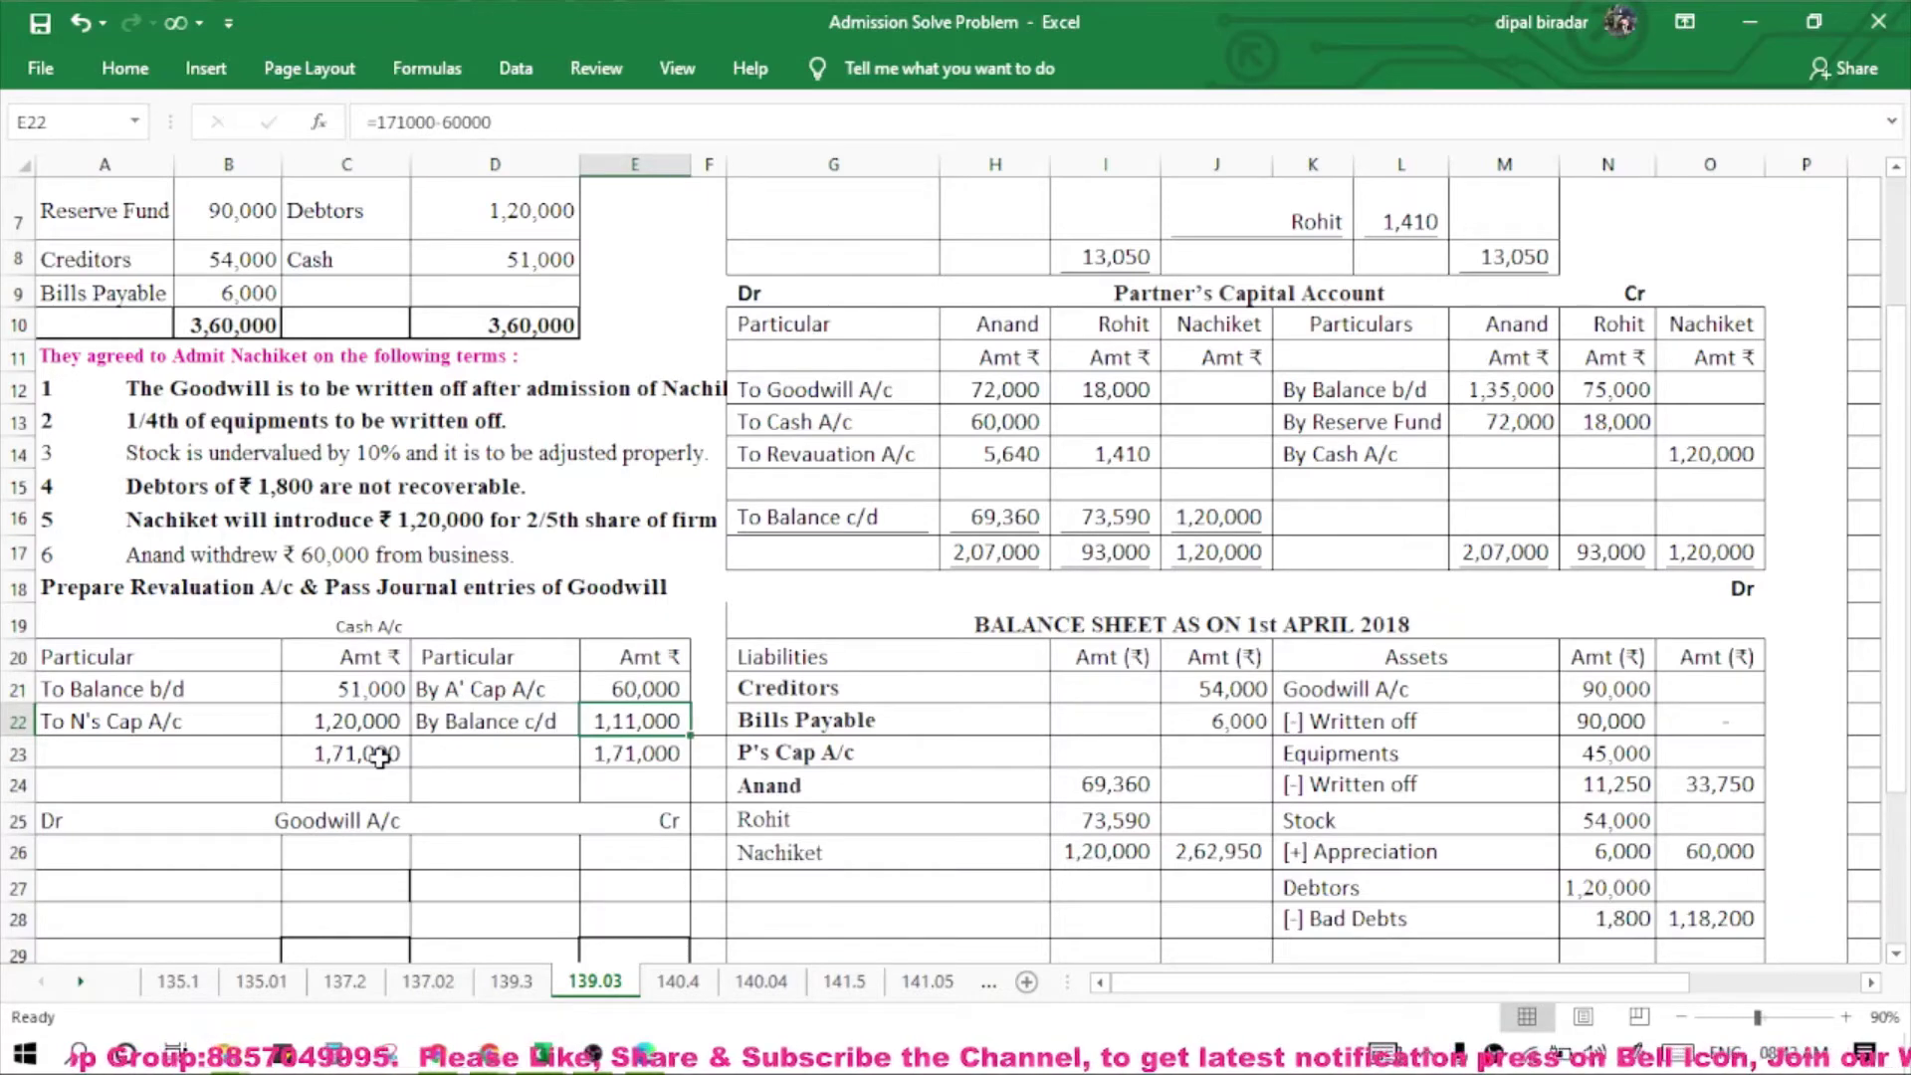
Add Cash in K29 on the balance sheet's assets side, below Bad Debts, with 111000 in O29.
{"action": "left_click", "coordinate": [1401, 826]}
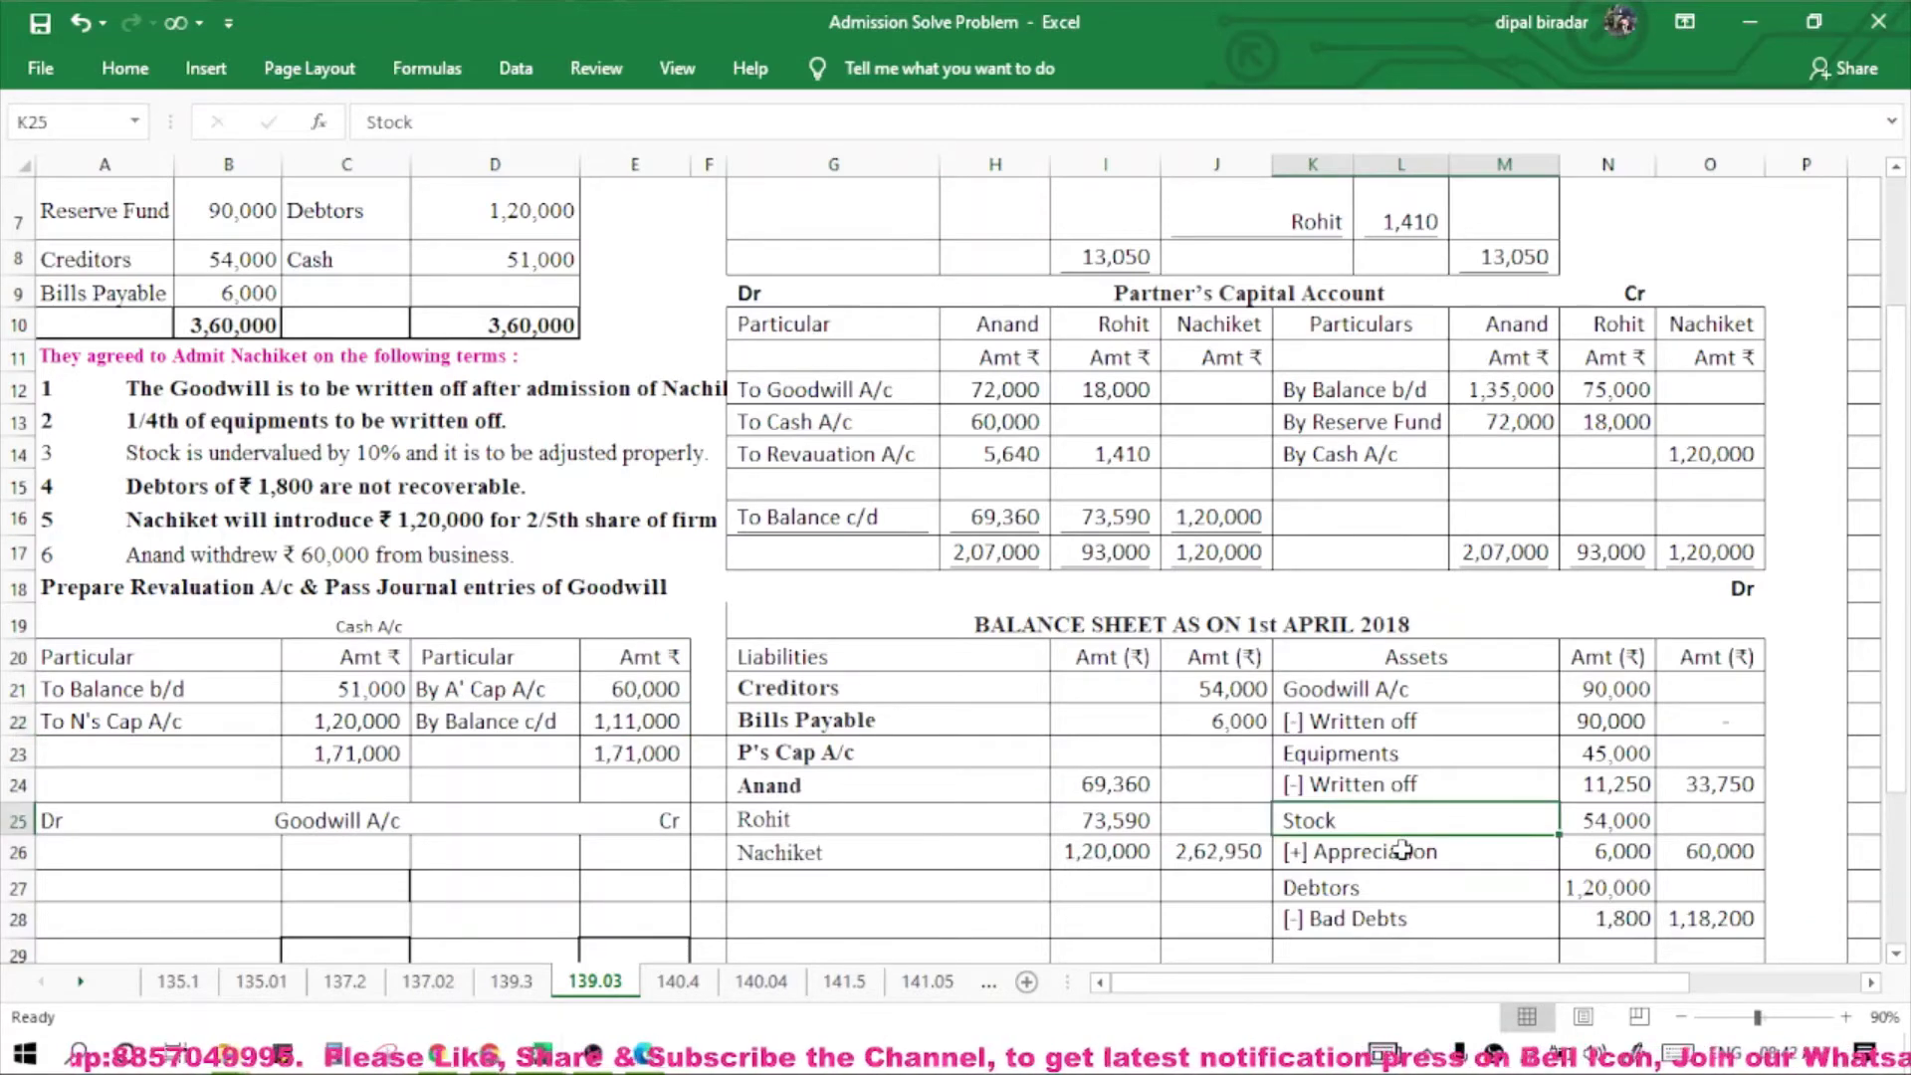
{"action": "scroll", "coordinate": [1404, 851], "scroll_direction": "down", "scroll_amount": 2}
{"action": "left_click", "coordinate": [1351, 736]}
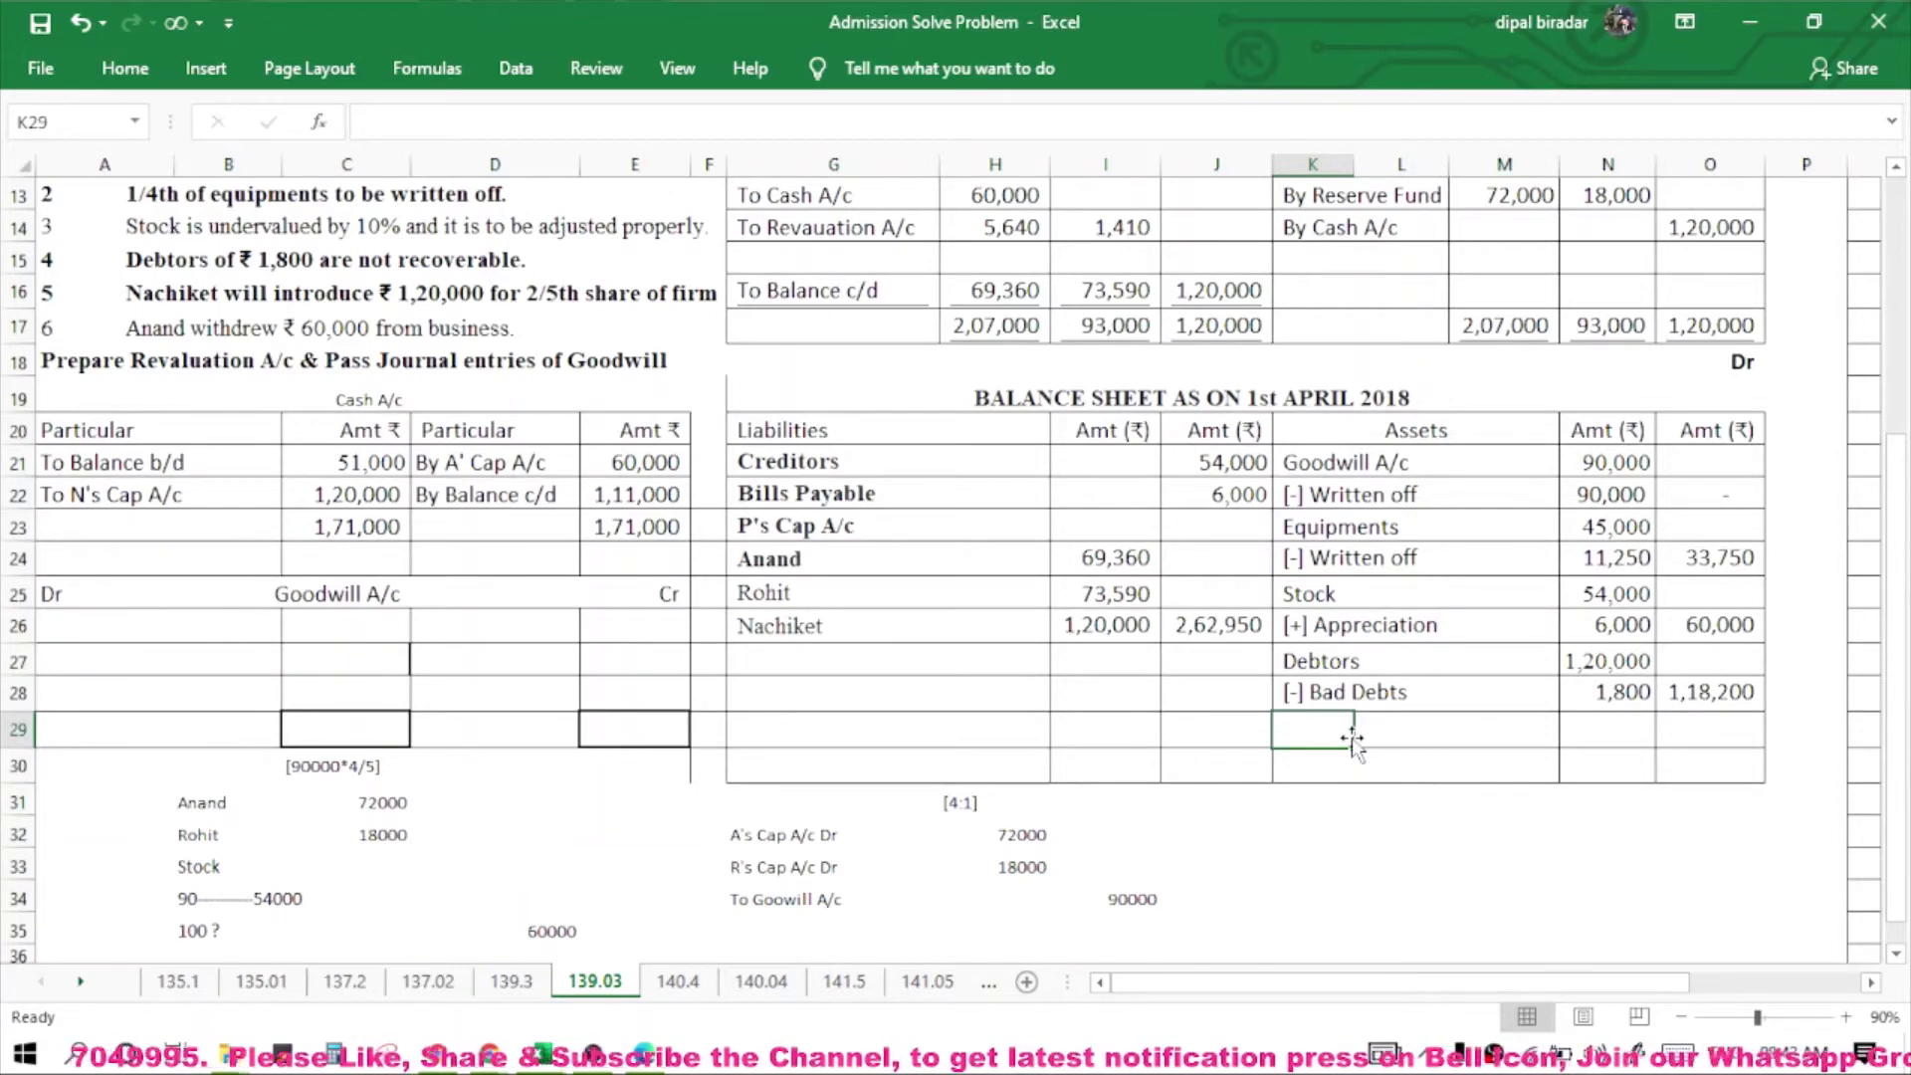
{"action": "type", "text": "Cash"}
{"action": "key", "text": "Tab"}
{"action": "key", "text": "Tab"}
{"action": "key", "text": "Tab"}
{"action": "key", "text": "Tab"}
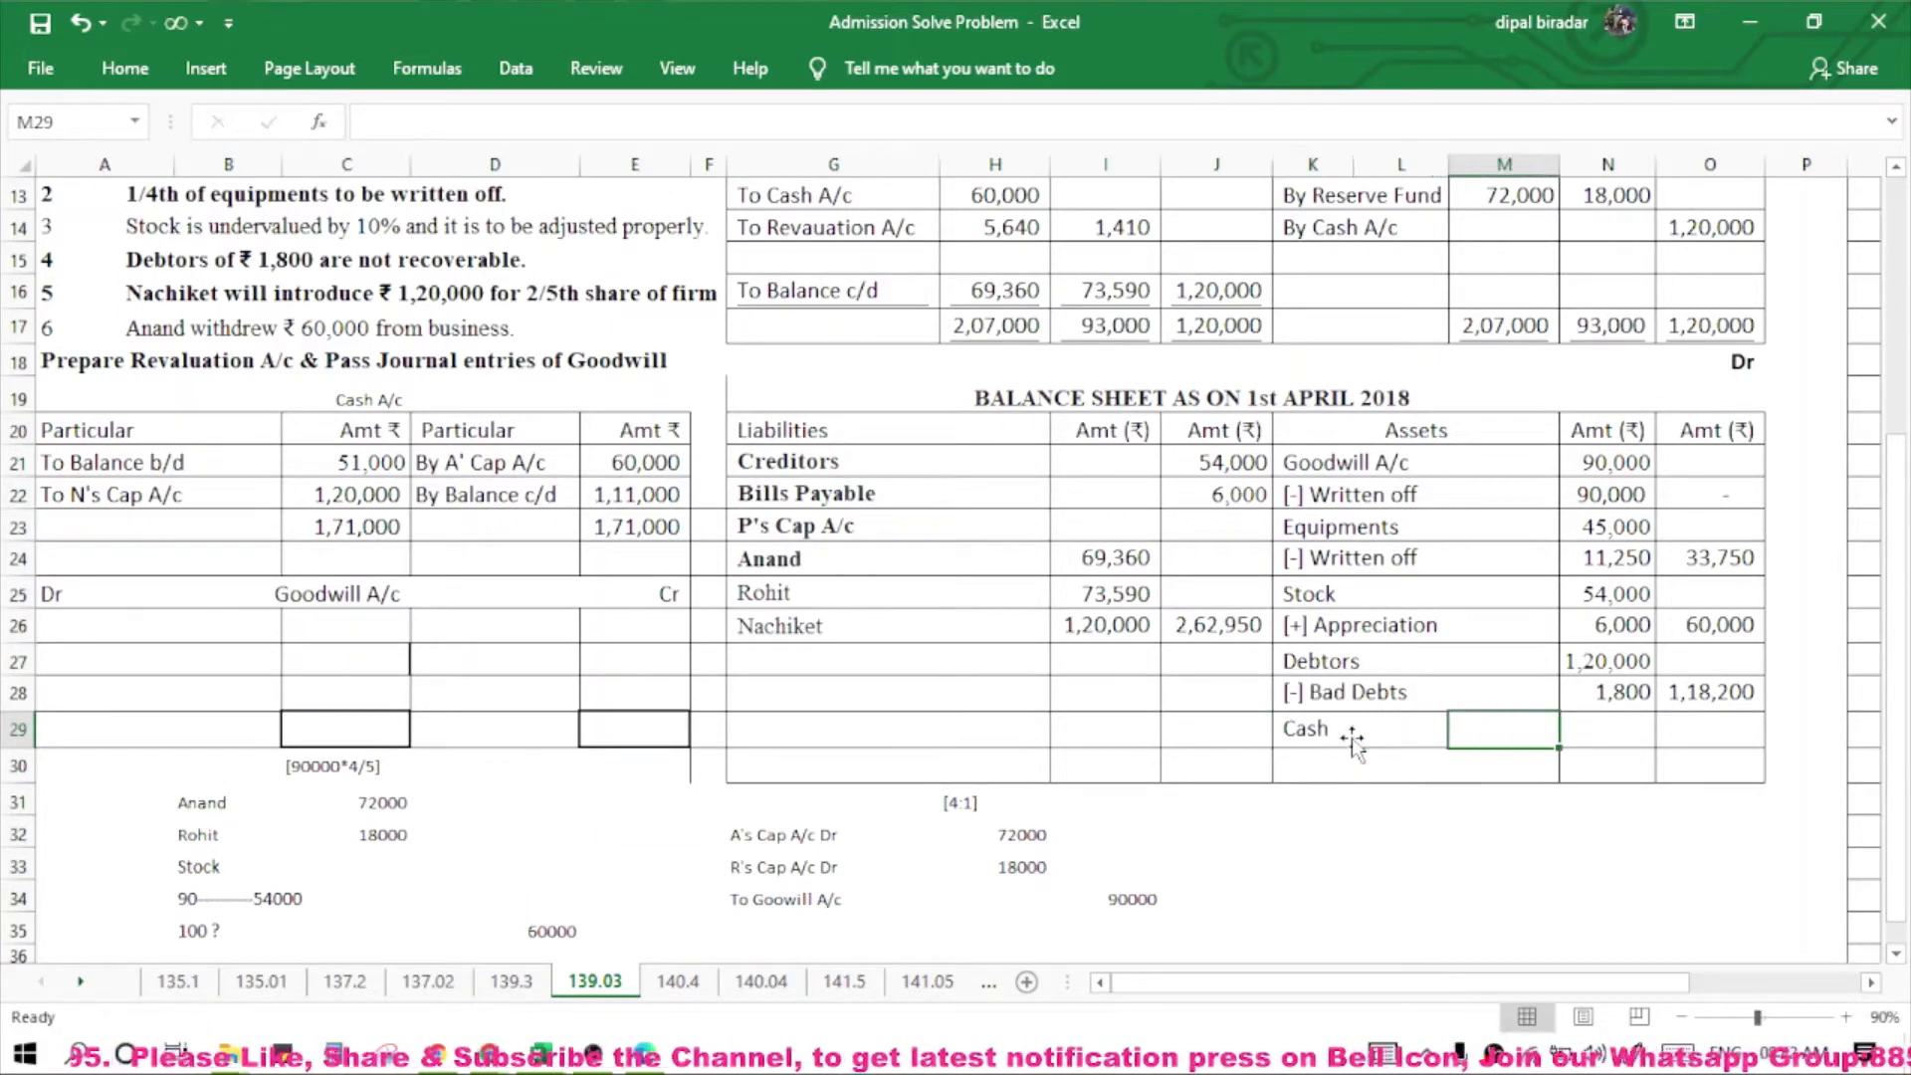
{"action": "type", "text": "11"}
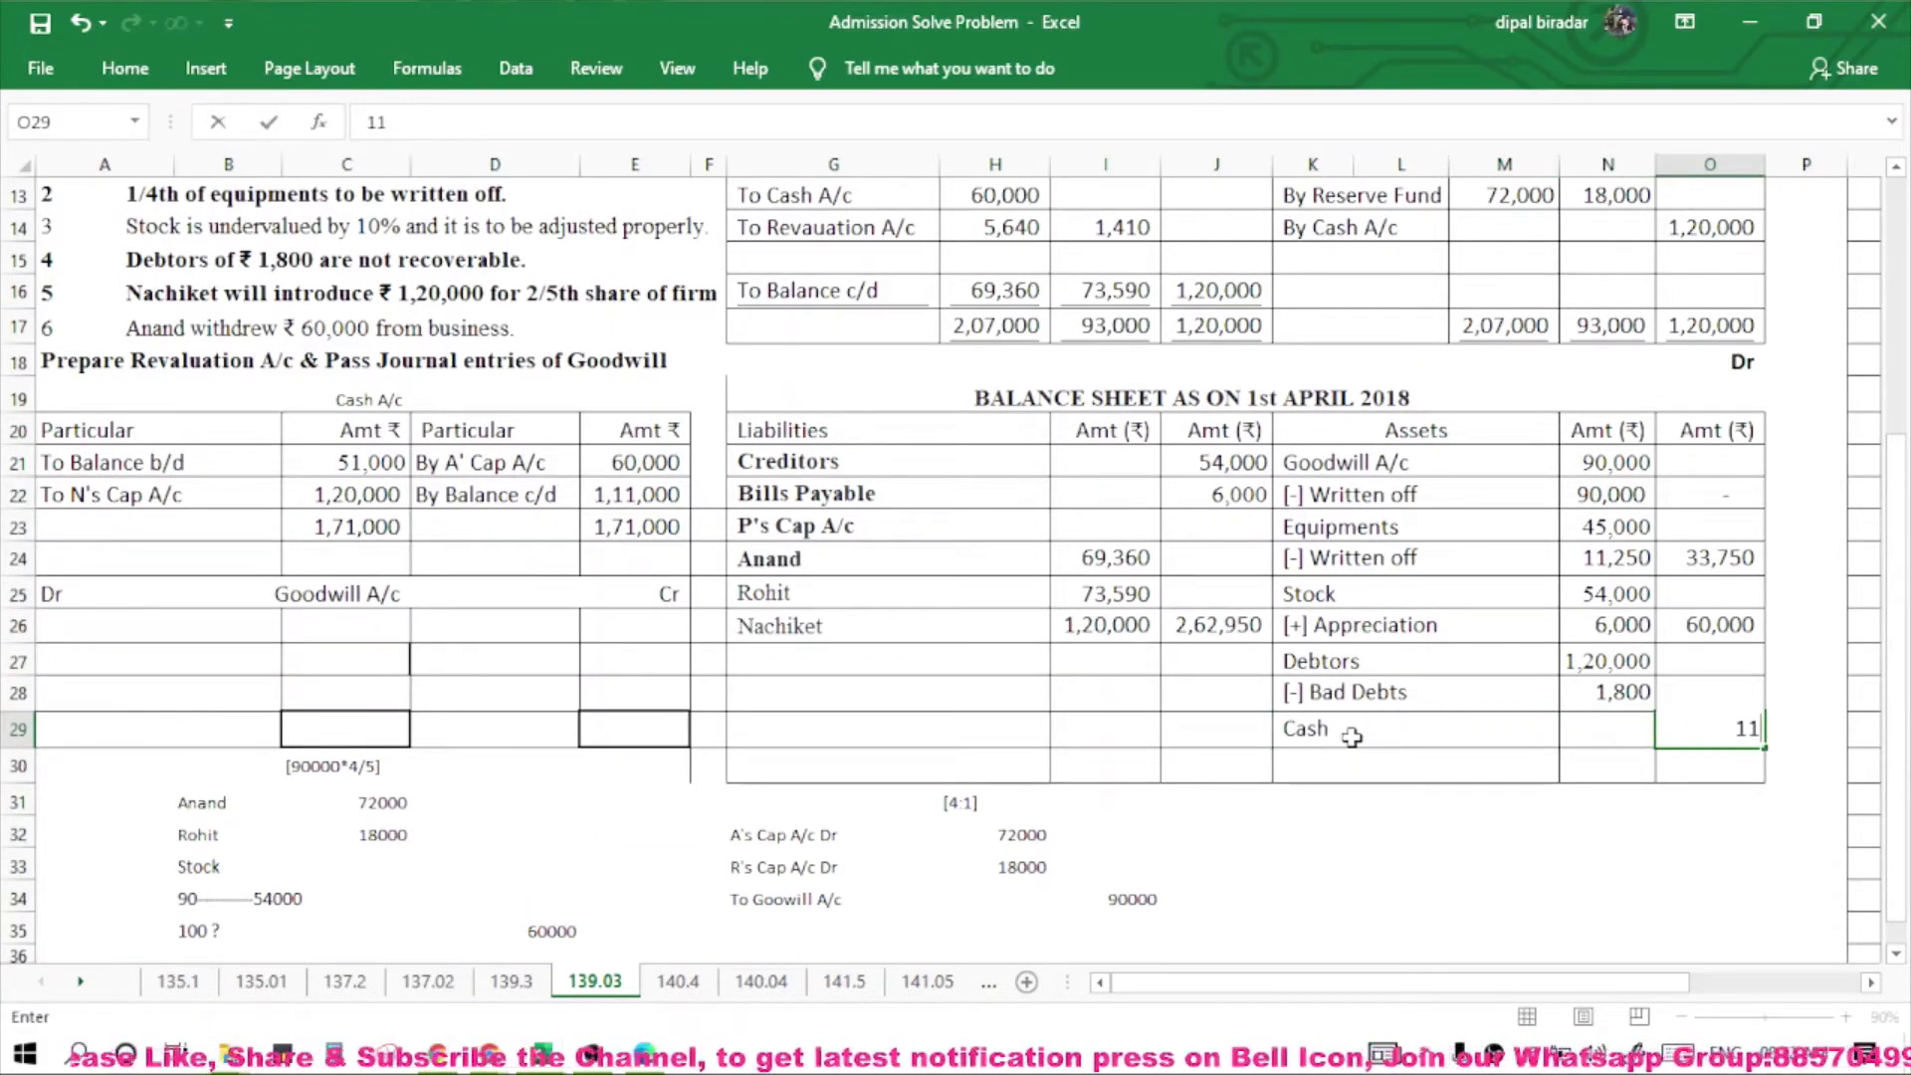
{"action": "type", "text": "10000"}
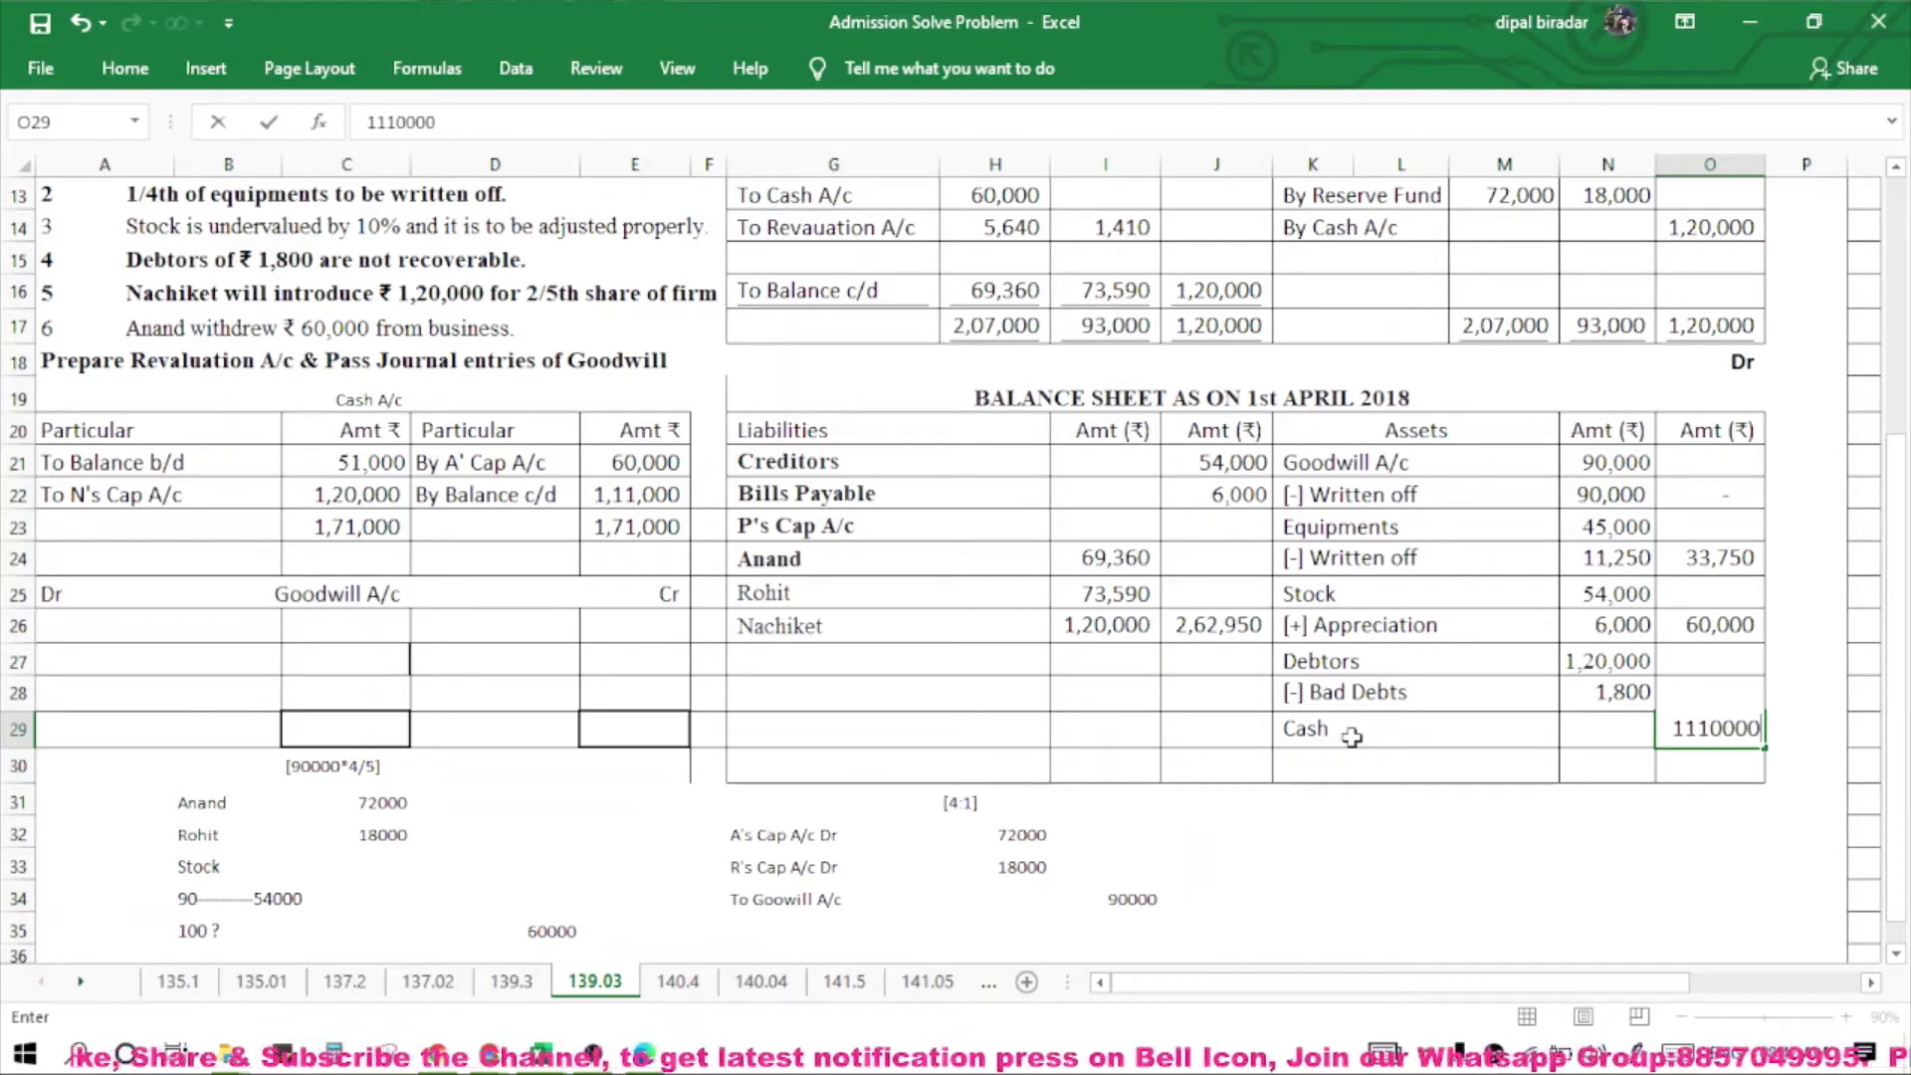
{"action": "key", "text": "BackSpace"}
{"action": "key", "text": "Return"}
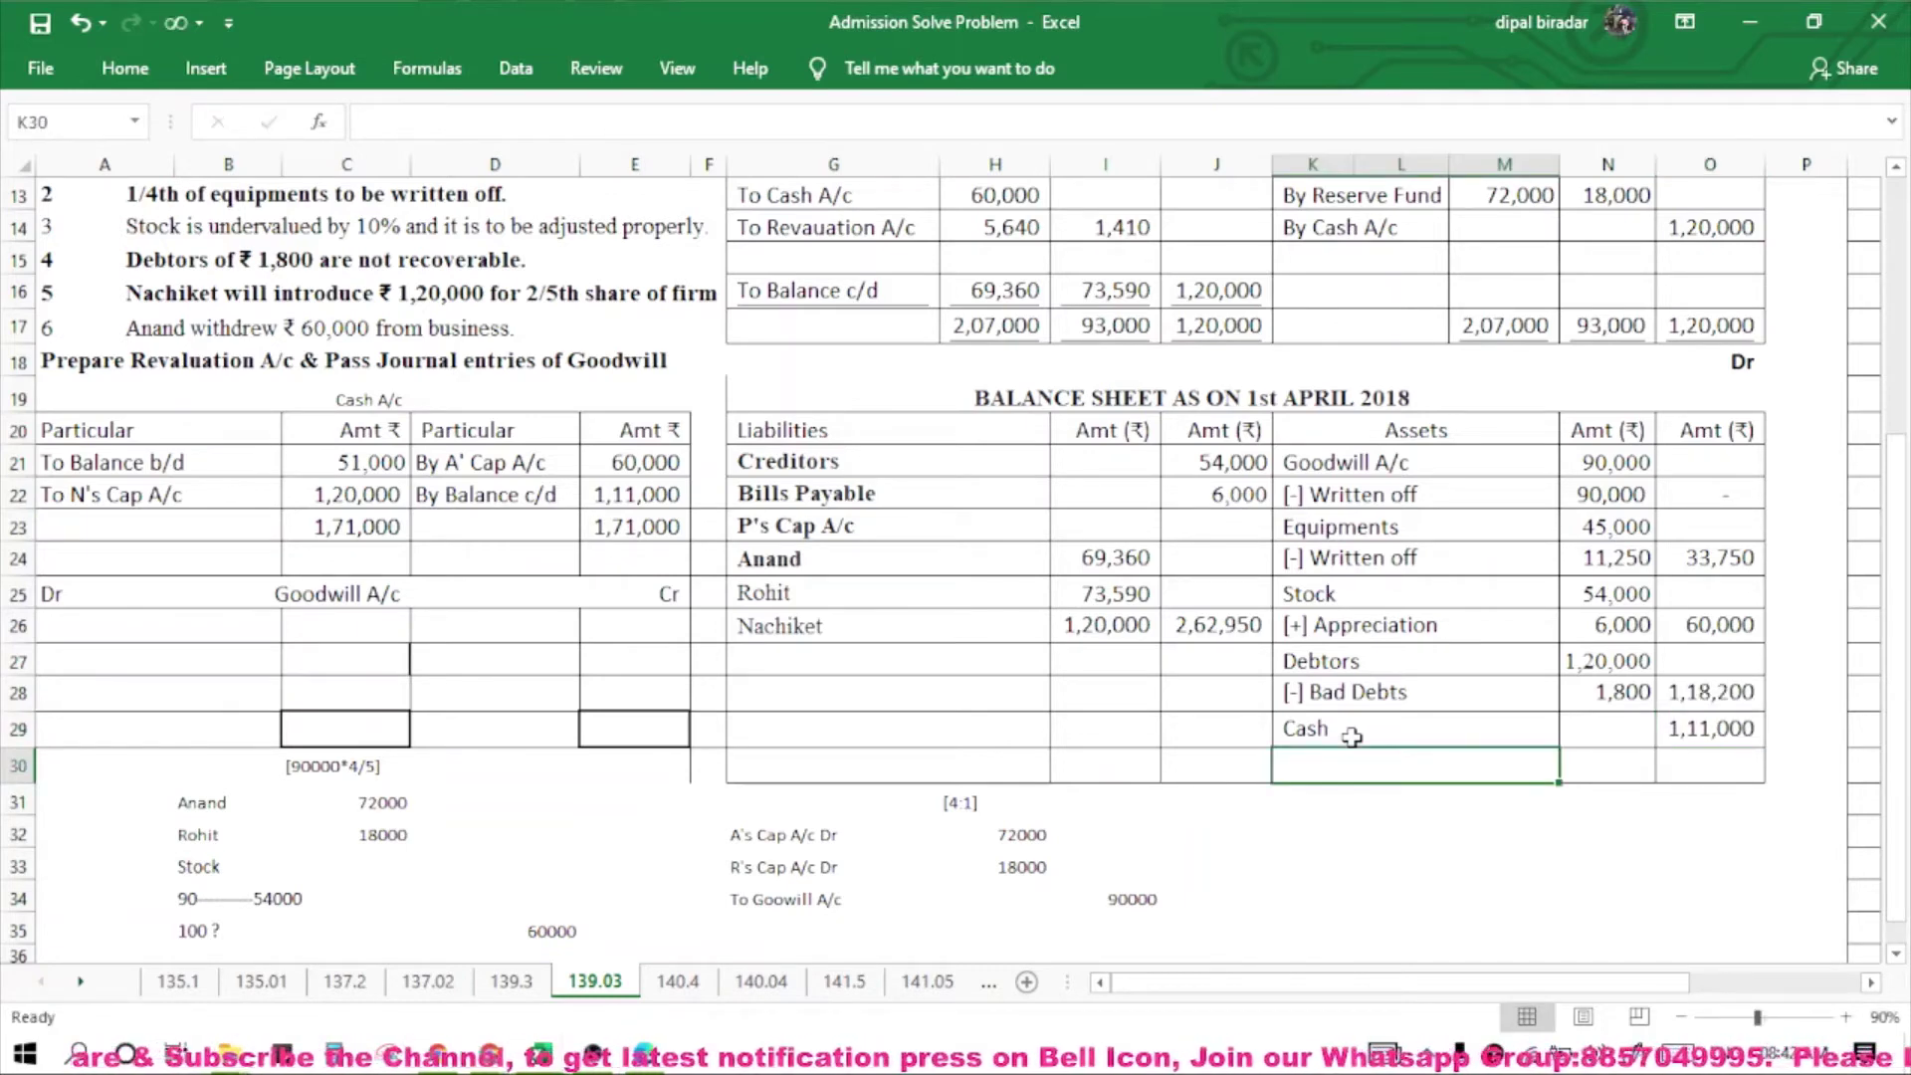
Compare the sums of the liabilities in J21:J26 and the assets in O21:O29, and enter 322950 as the liabilities total in J30.
{"action": "left_click_drag", "start_coordinate": [1219, 463], "coordinate": [1209, 625]}
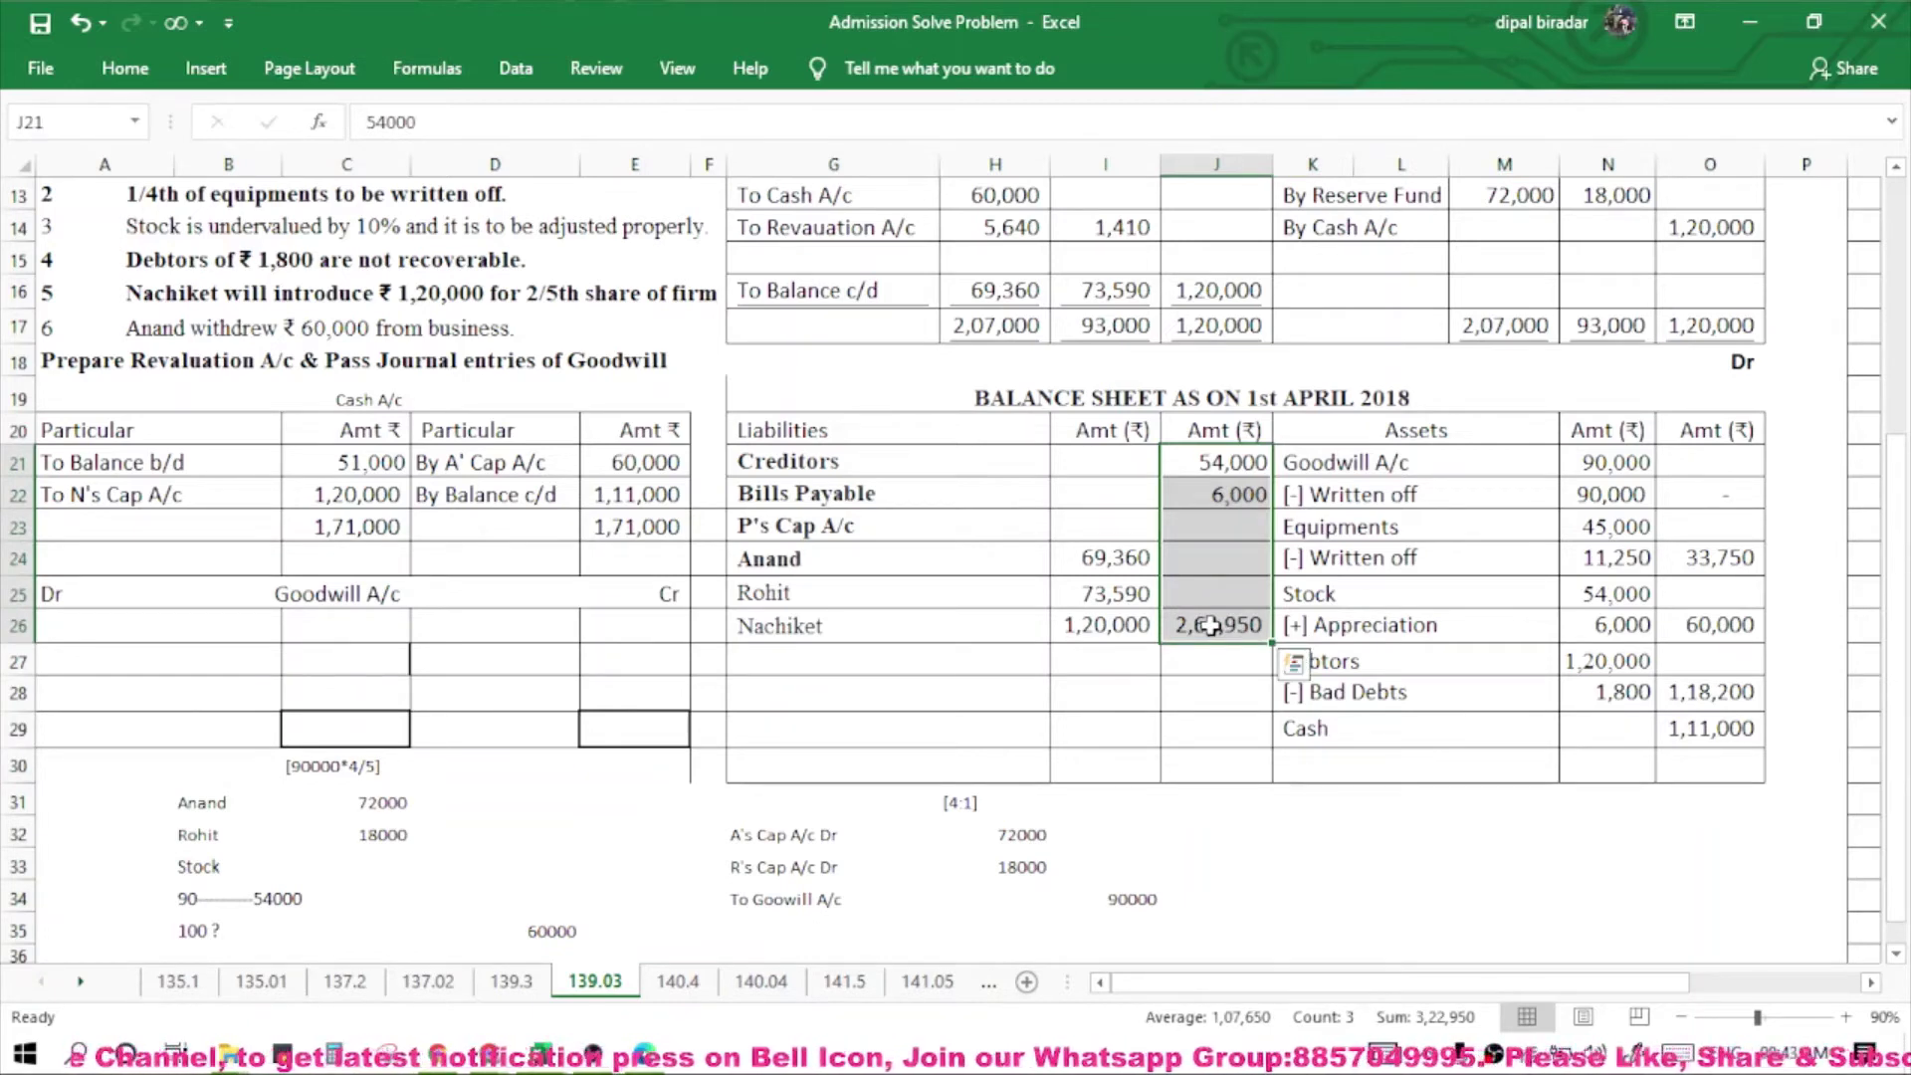
{"action": "left_click_drag", "start_coordinate": [1697, 468], "coordinate": [1724, 729]}
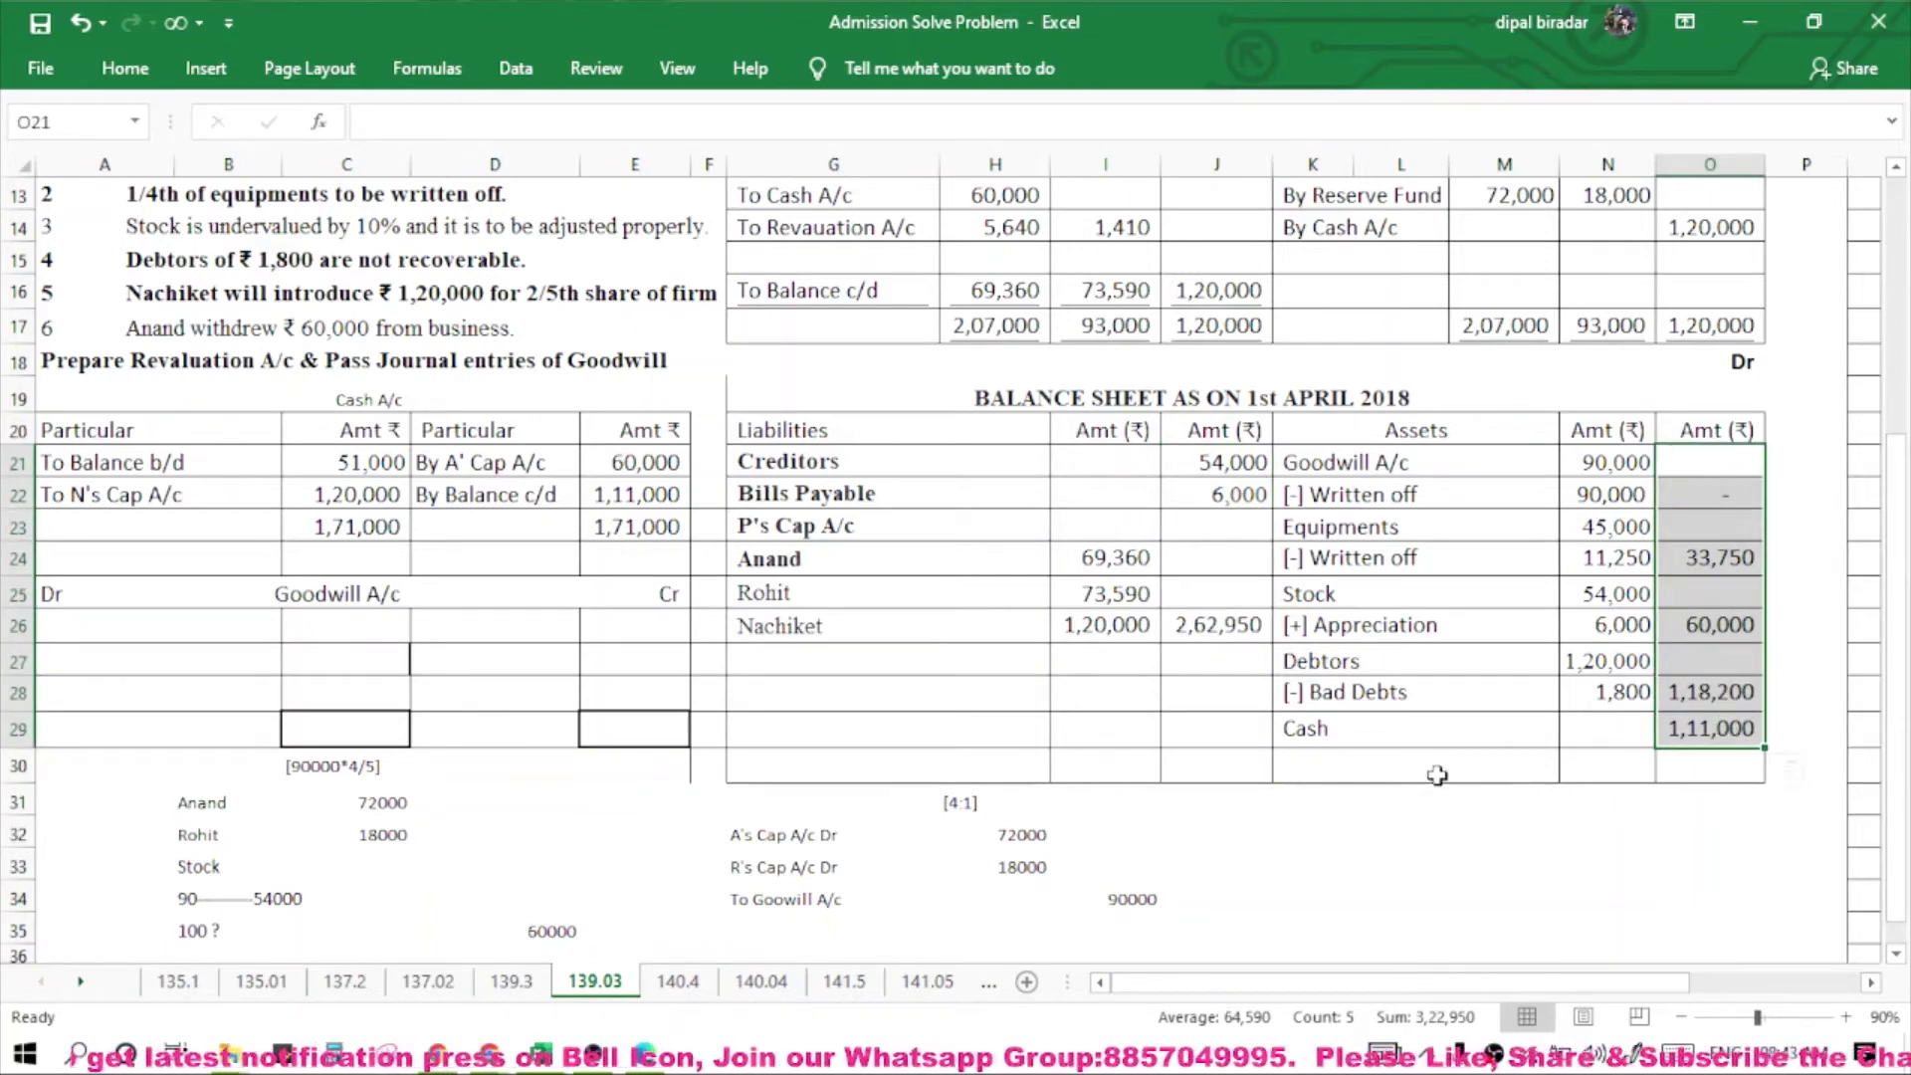
{"action": "left_click", "coordinate": [1231, 762]}
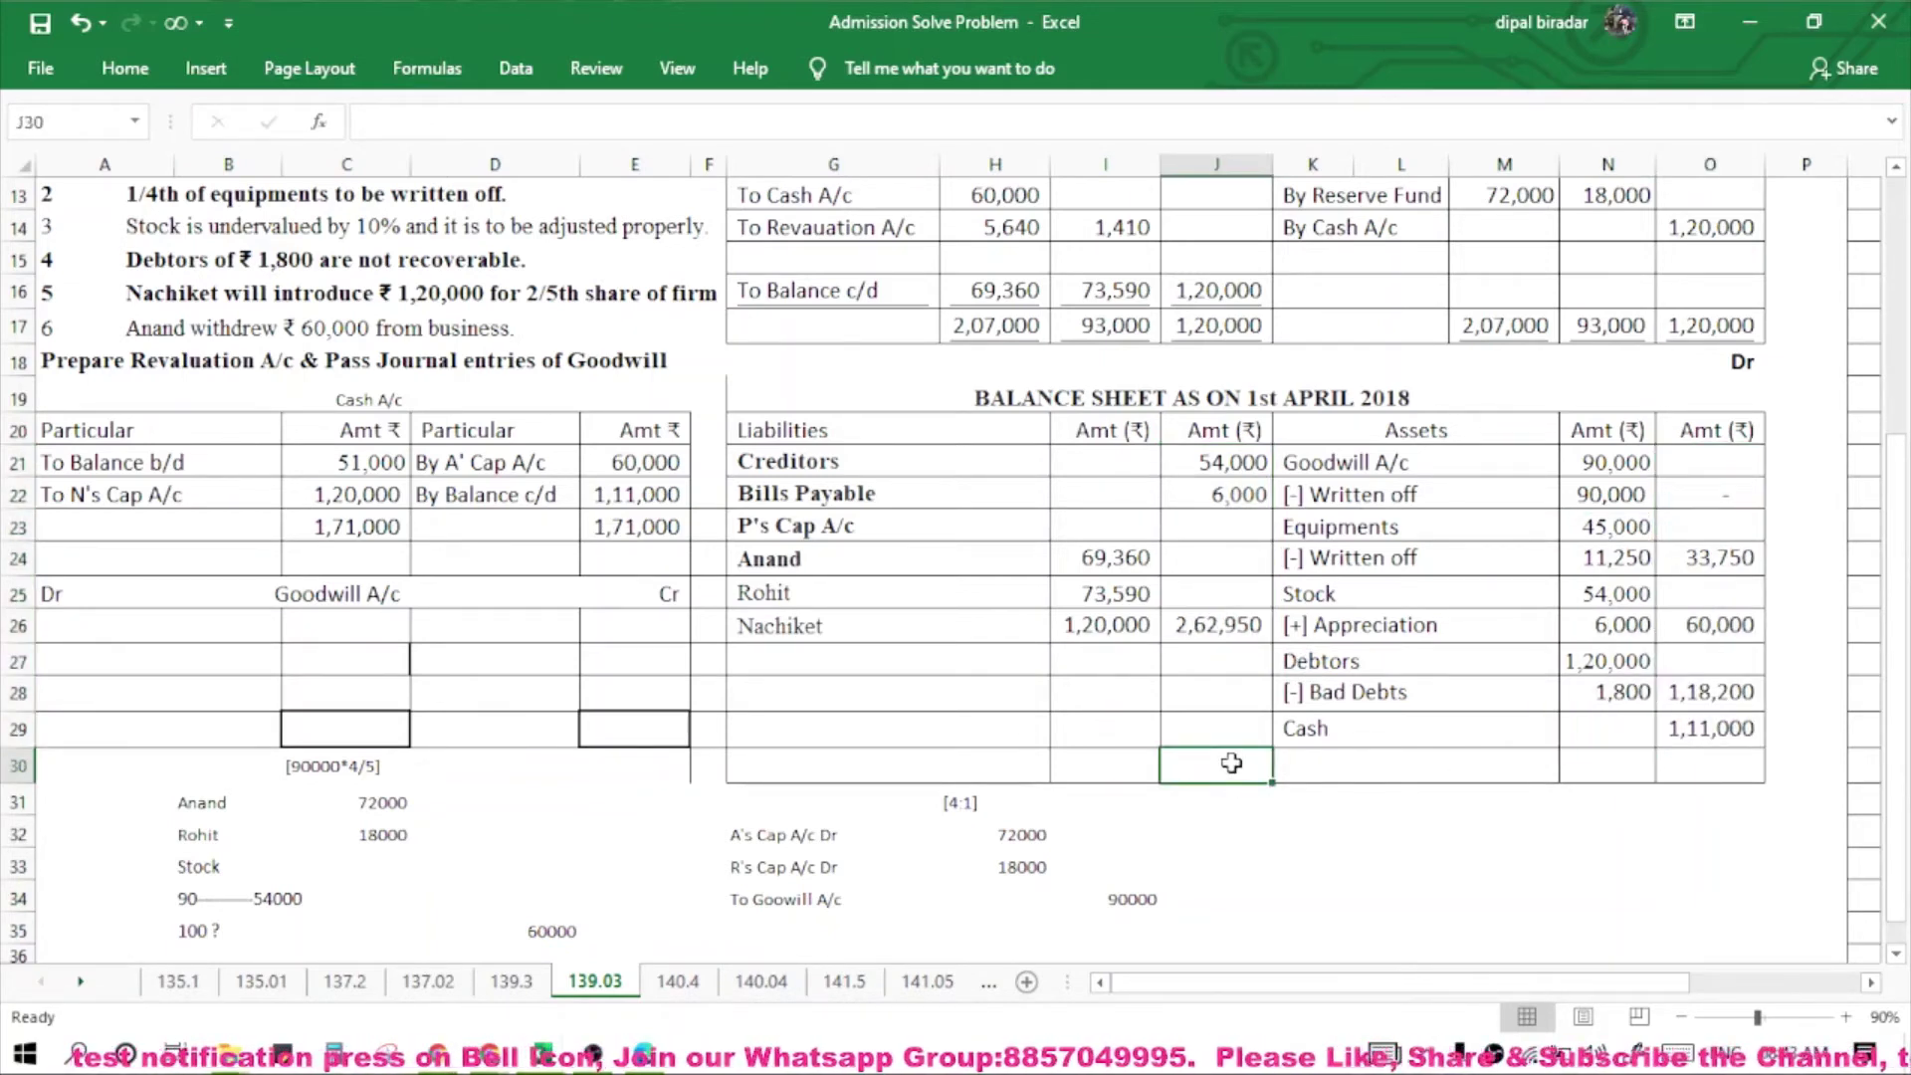
{"action": "type", "text": "322"}
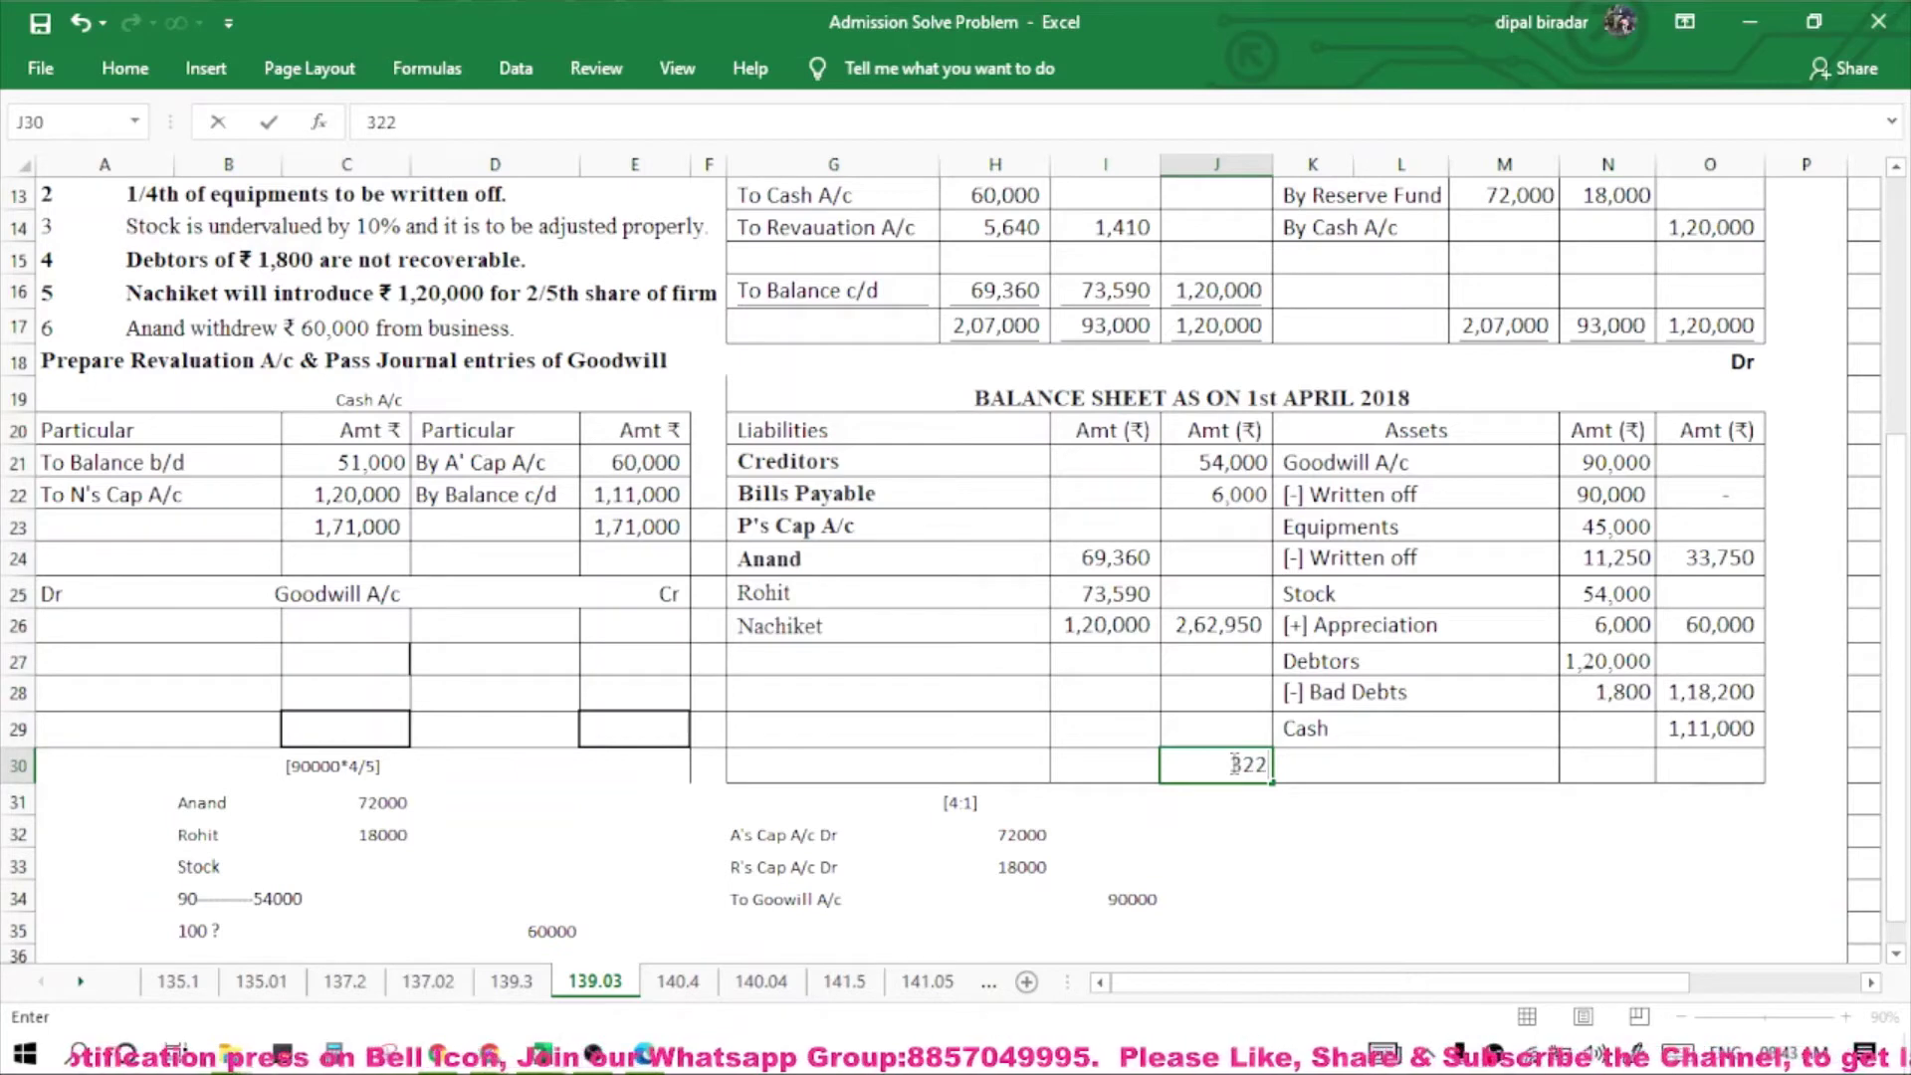
{"action": "type", "text": "950"}
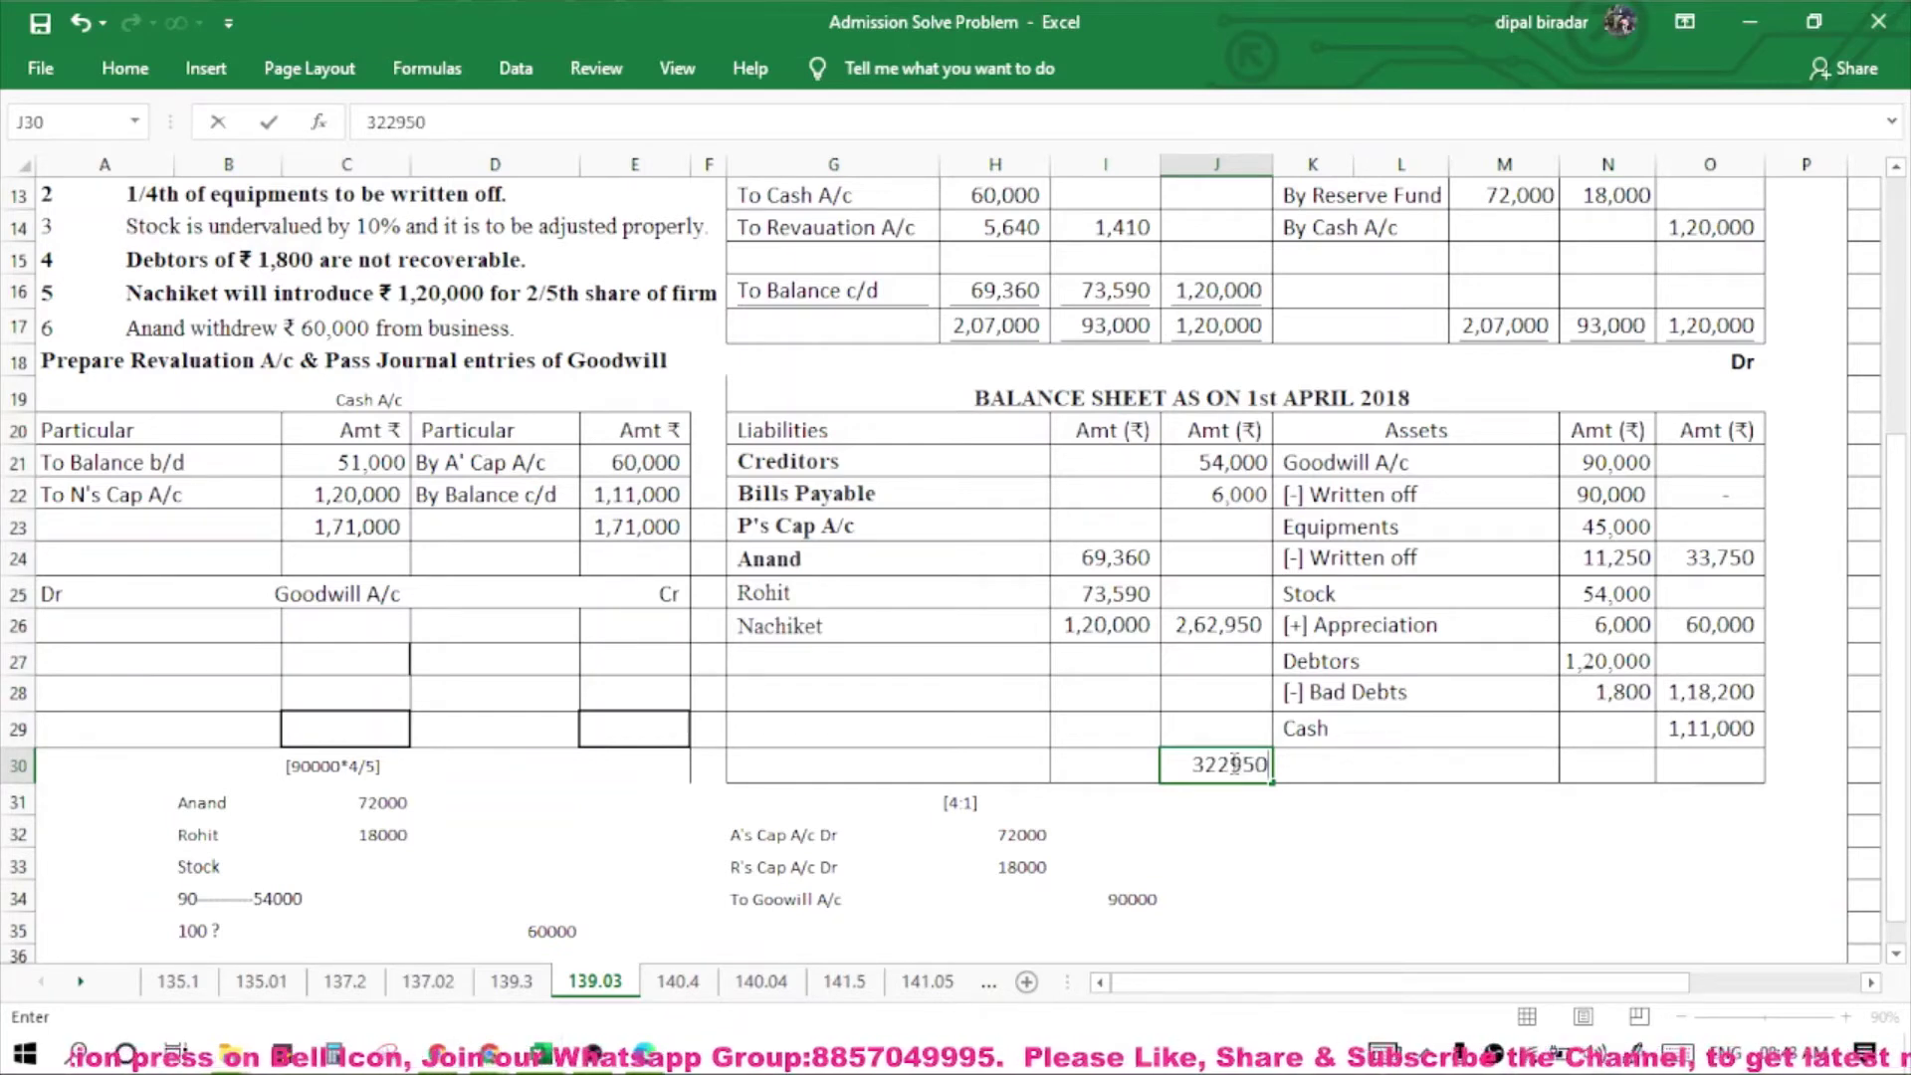
{"action": "left_click", "coordinate": [1296, 794]}
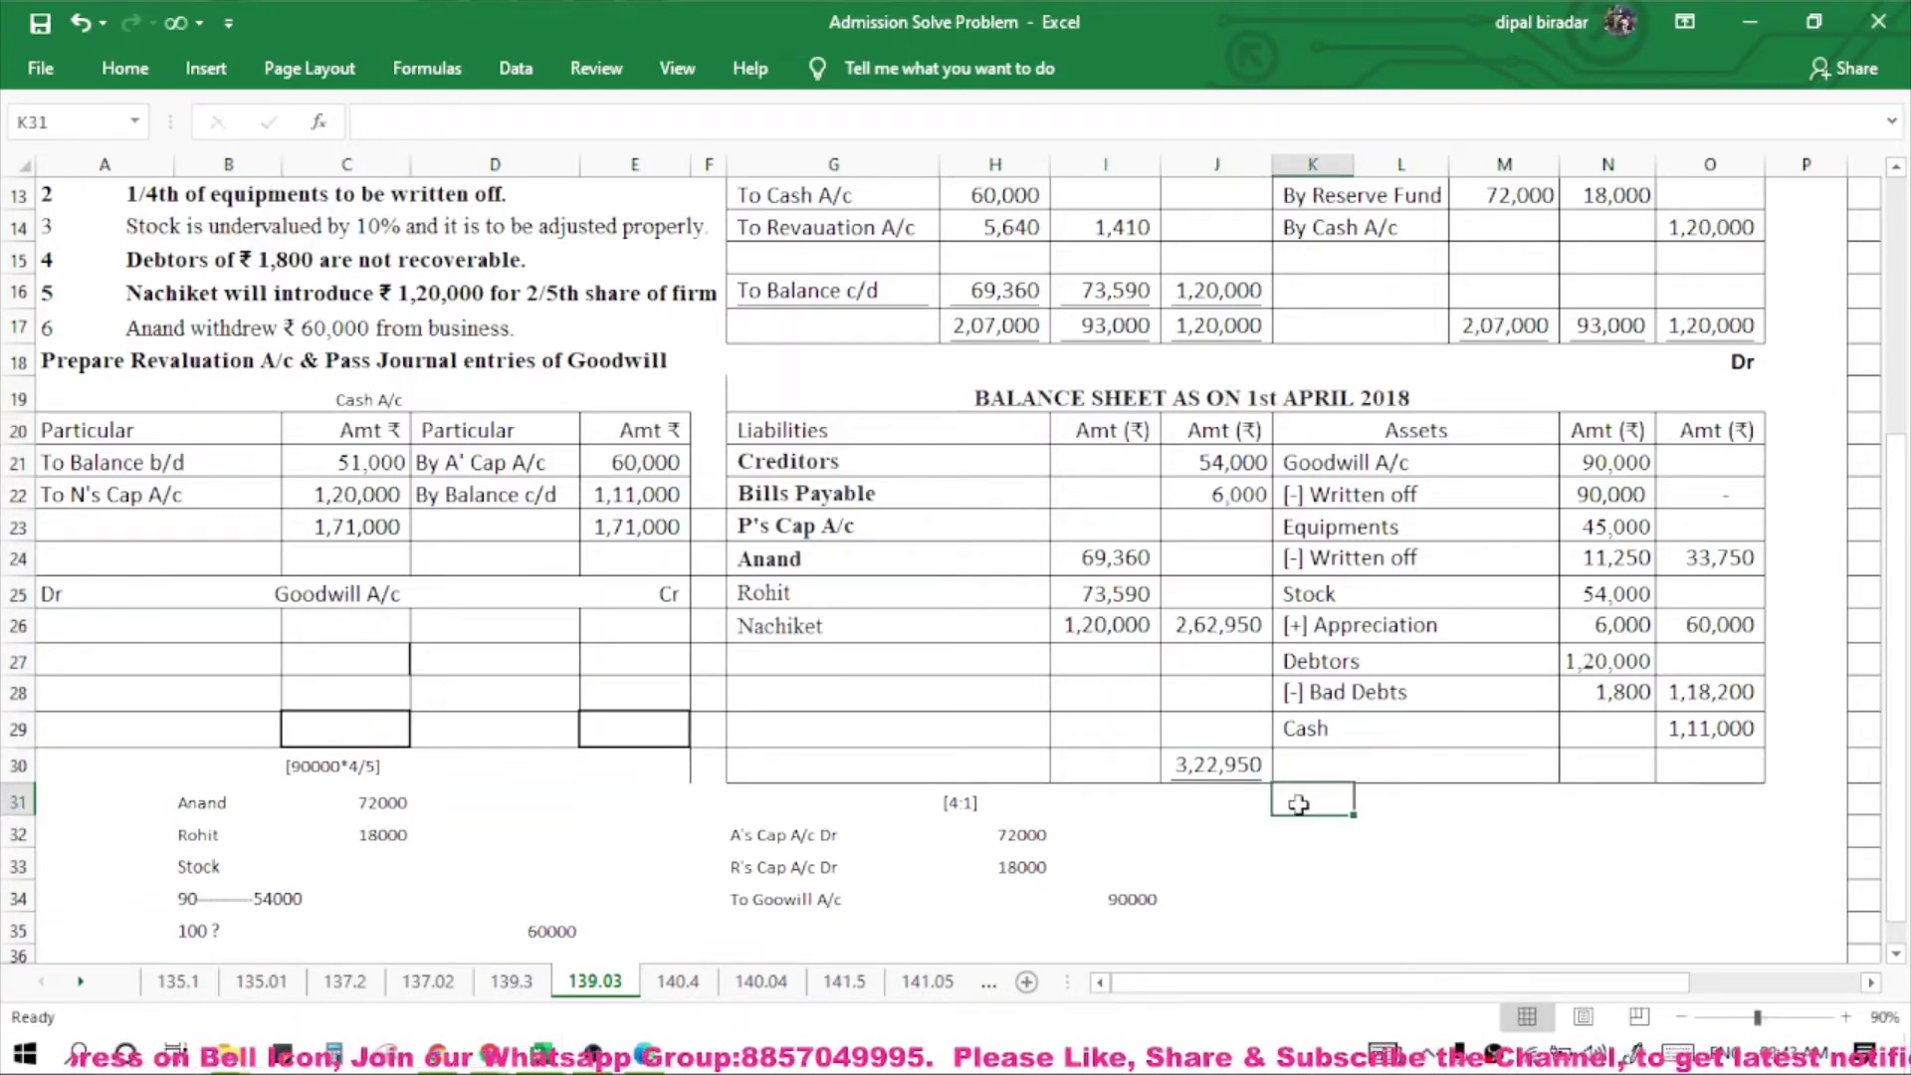
Copy the liabilities total from J30 to O30 as the balance sheet's assets total.
{"action": "left_click", "coordinate": [1231, 762]}
{"action": "key", "text": "ctrl+c"}
{"action": "left_click", "coordinate": [1677, 761]}
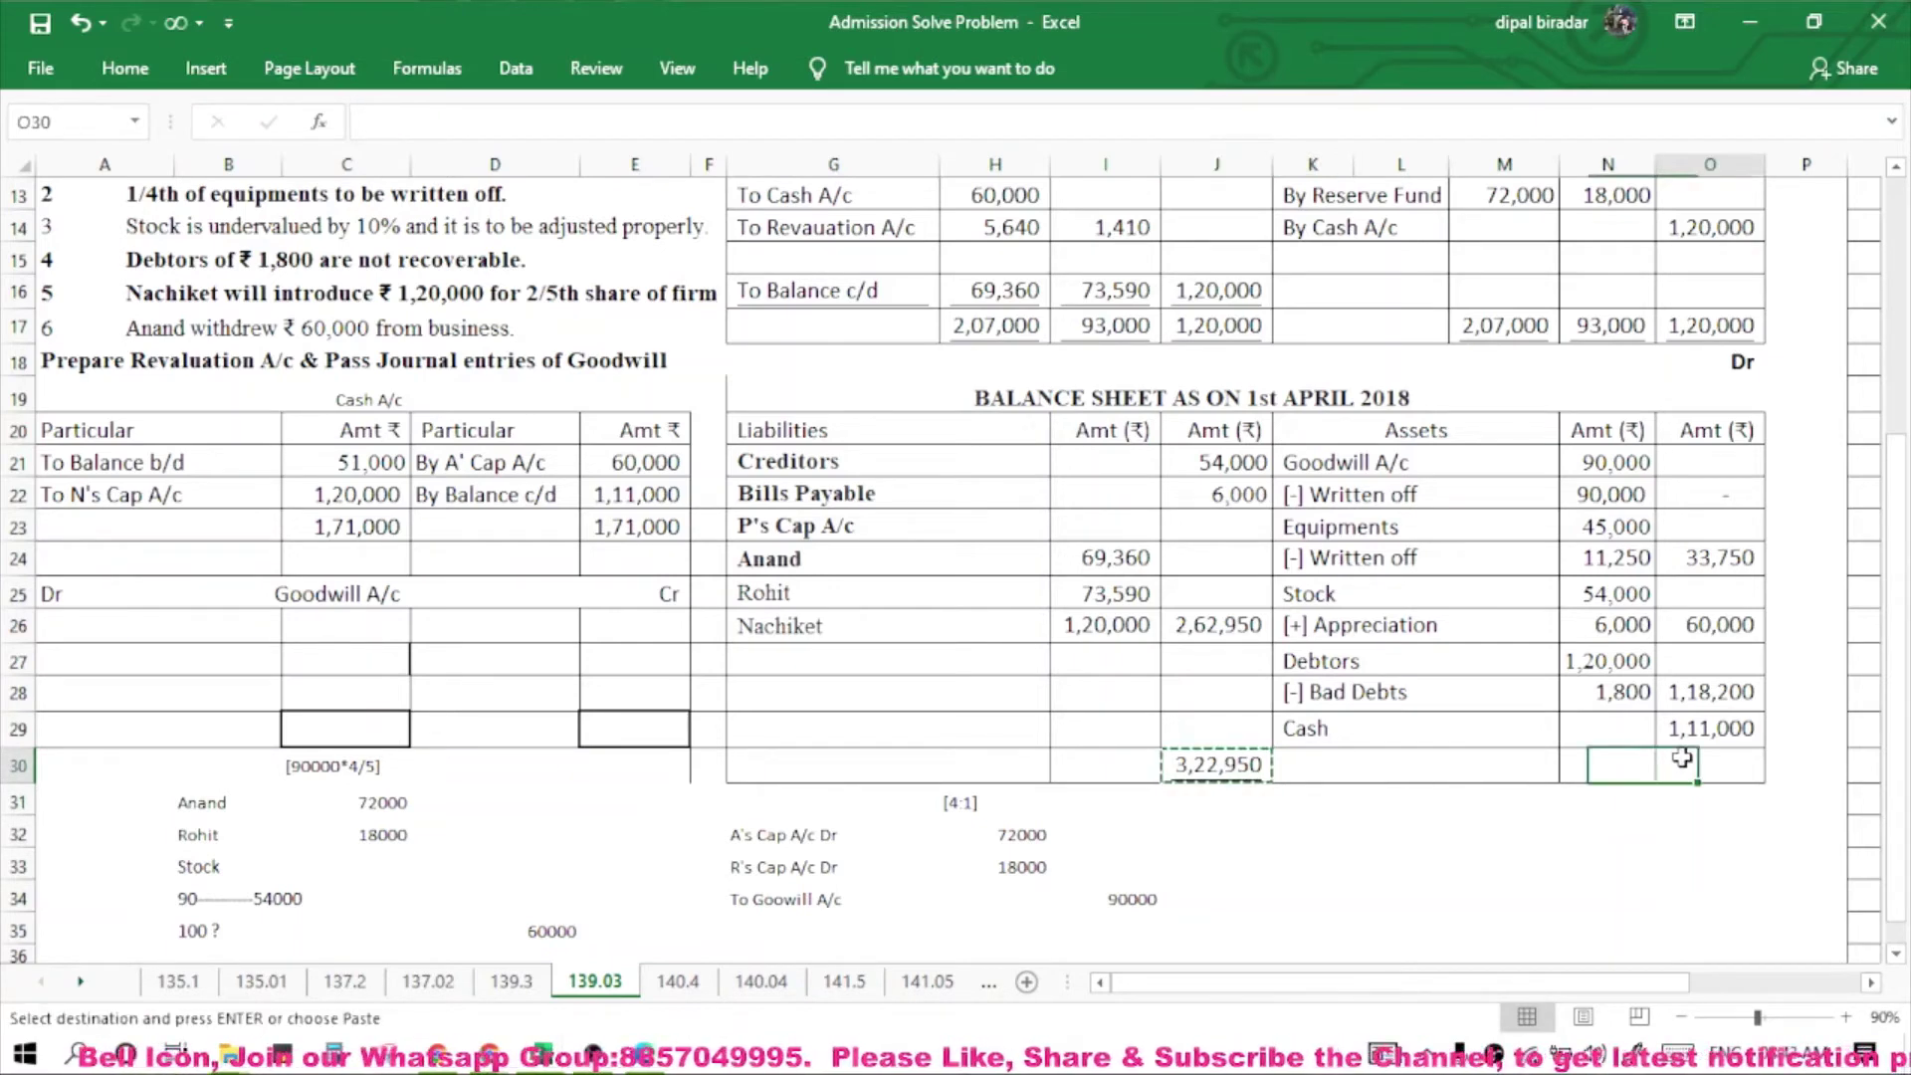
{"action": "key", "text": "ctrl+v"}
{"action": "left_click", "coordinate": [1505, 857]}
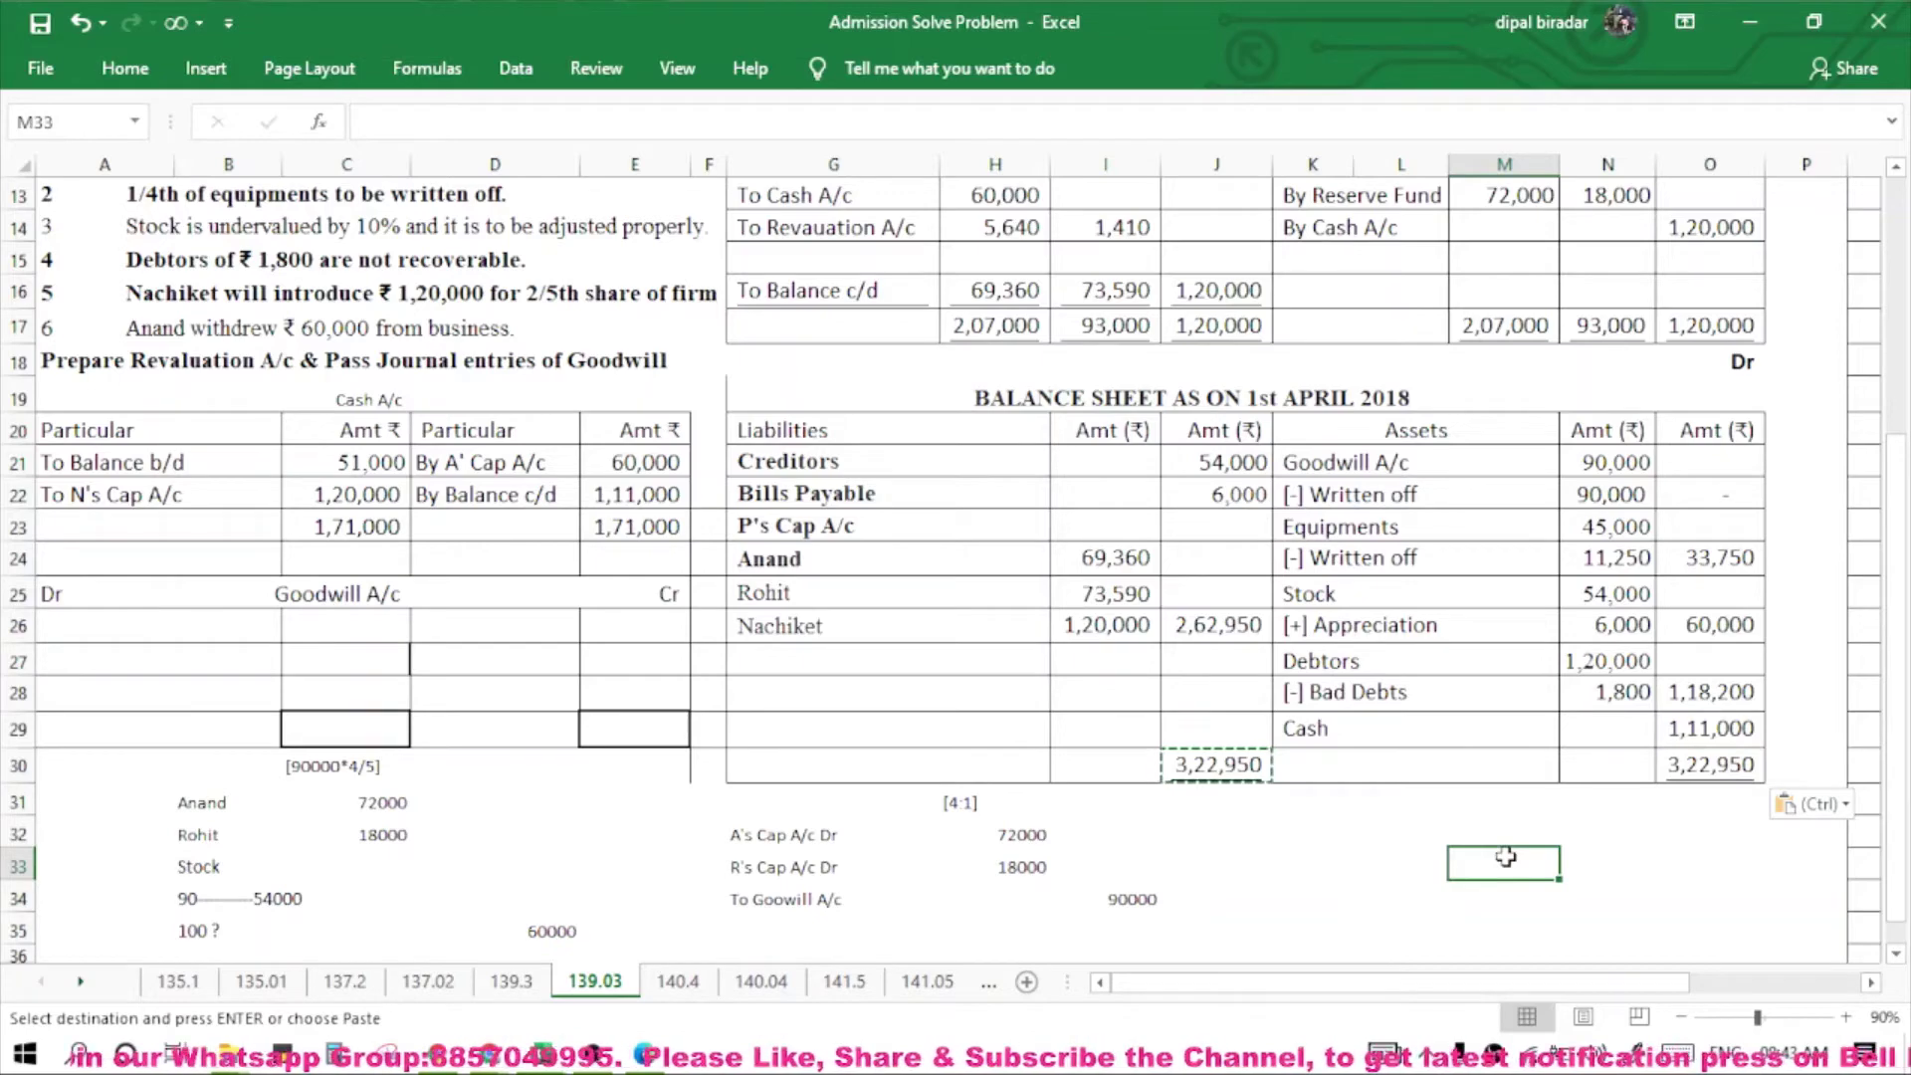
Enter To Balance b/d in A26 on the Goodwill A/c debit side, with 90000 in C26.
{"action": "left_click", "coordinate": [150, 625]}
{"action": "scroll", "coordinate": [298, 497], "scroll_direction": "up", "scroll_amount": 3}
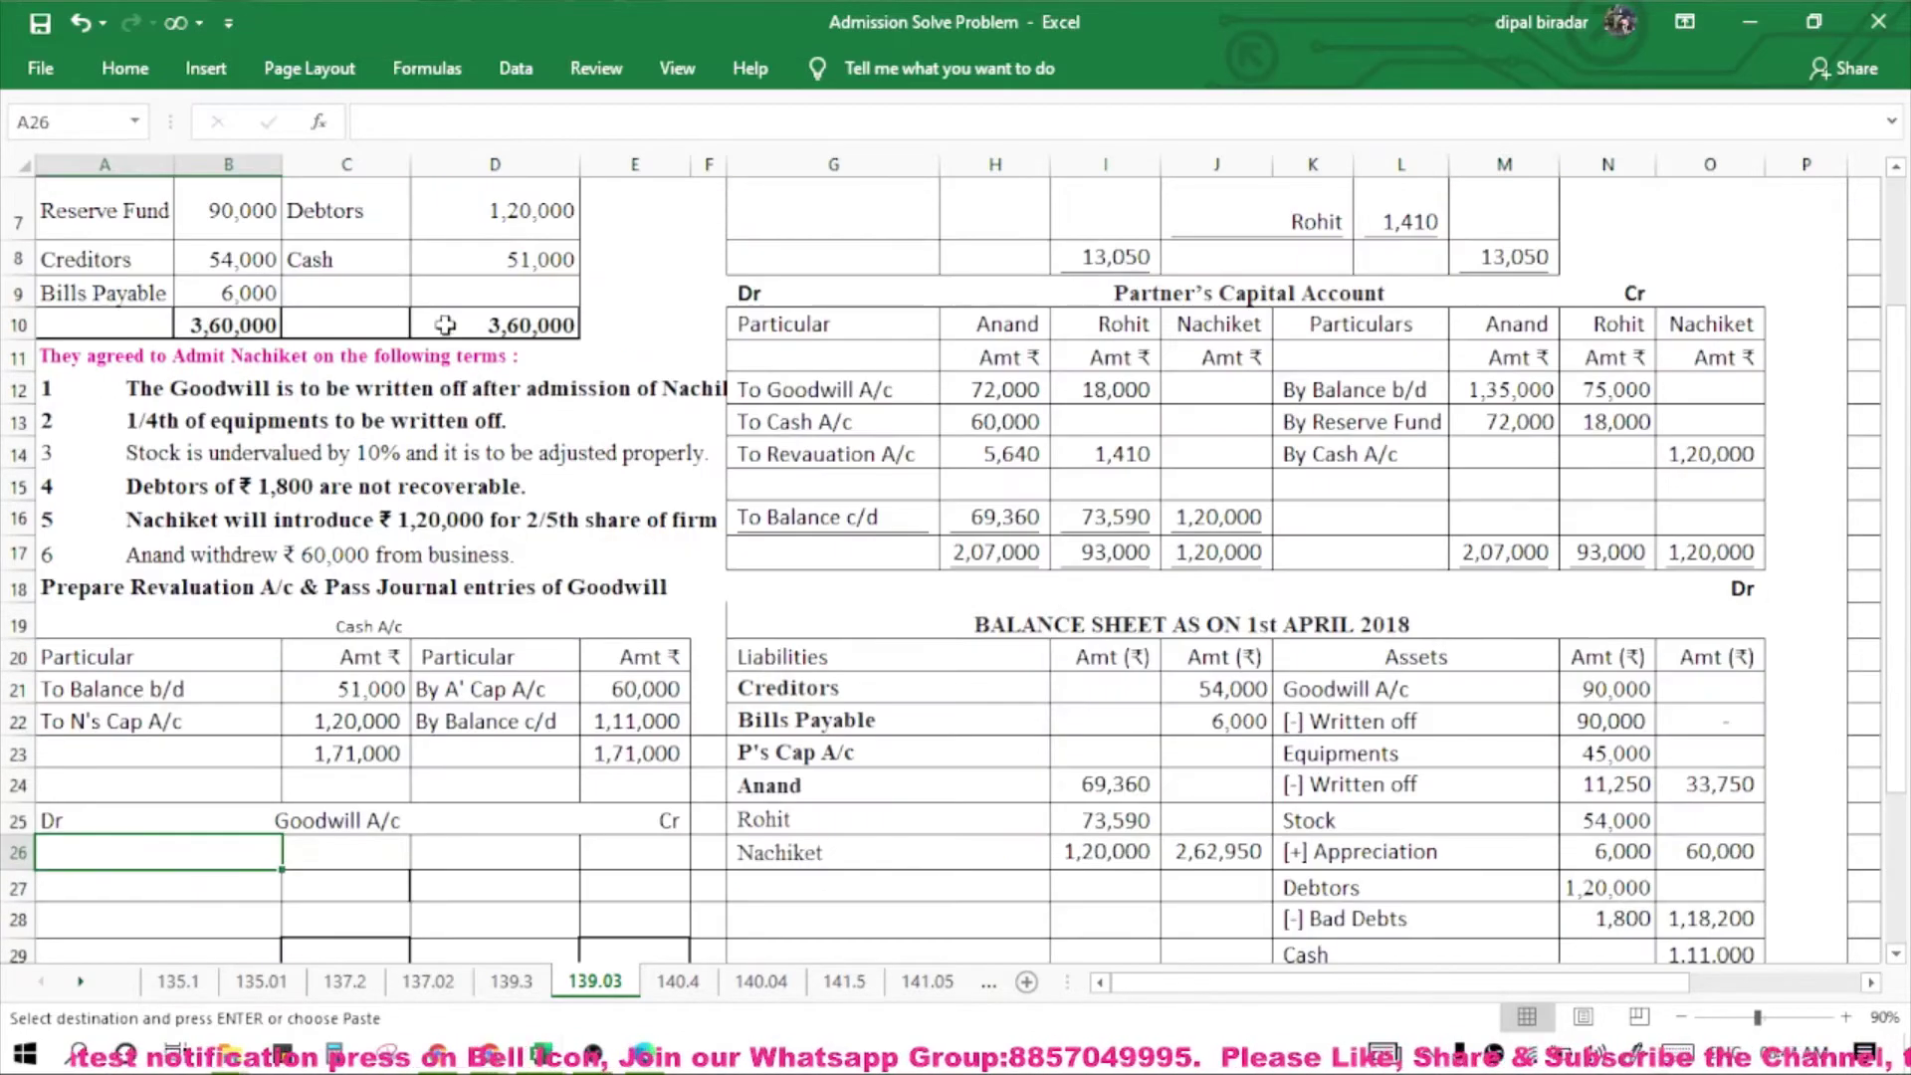
{"action": "scroll", "coordinate": [595, 452], "scroll_direction": "up", "scroll_amount": 1}
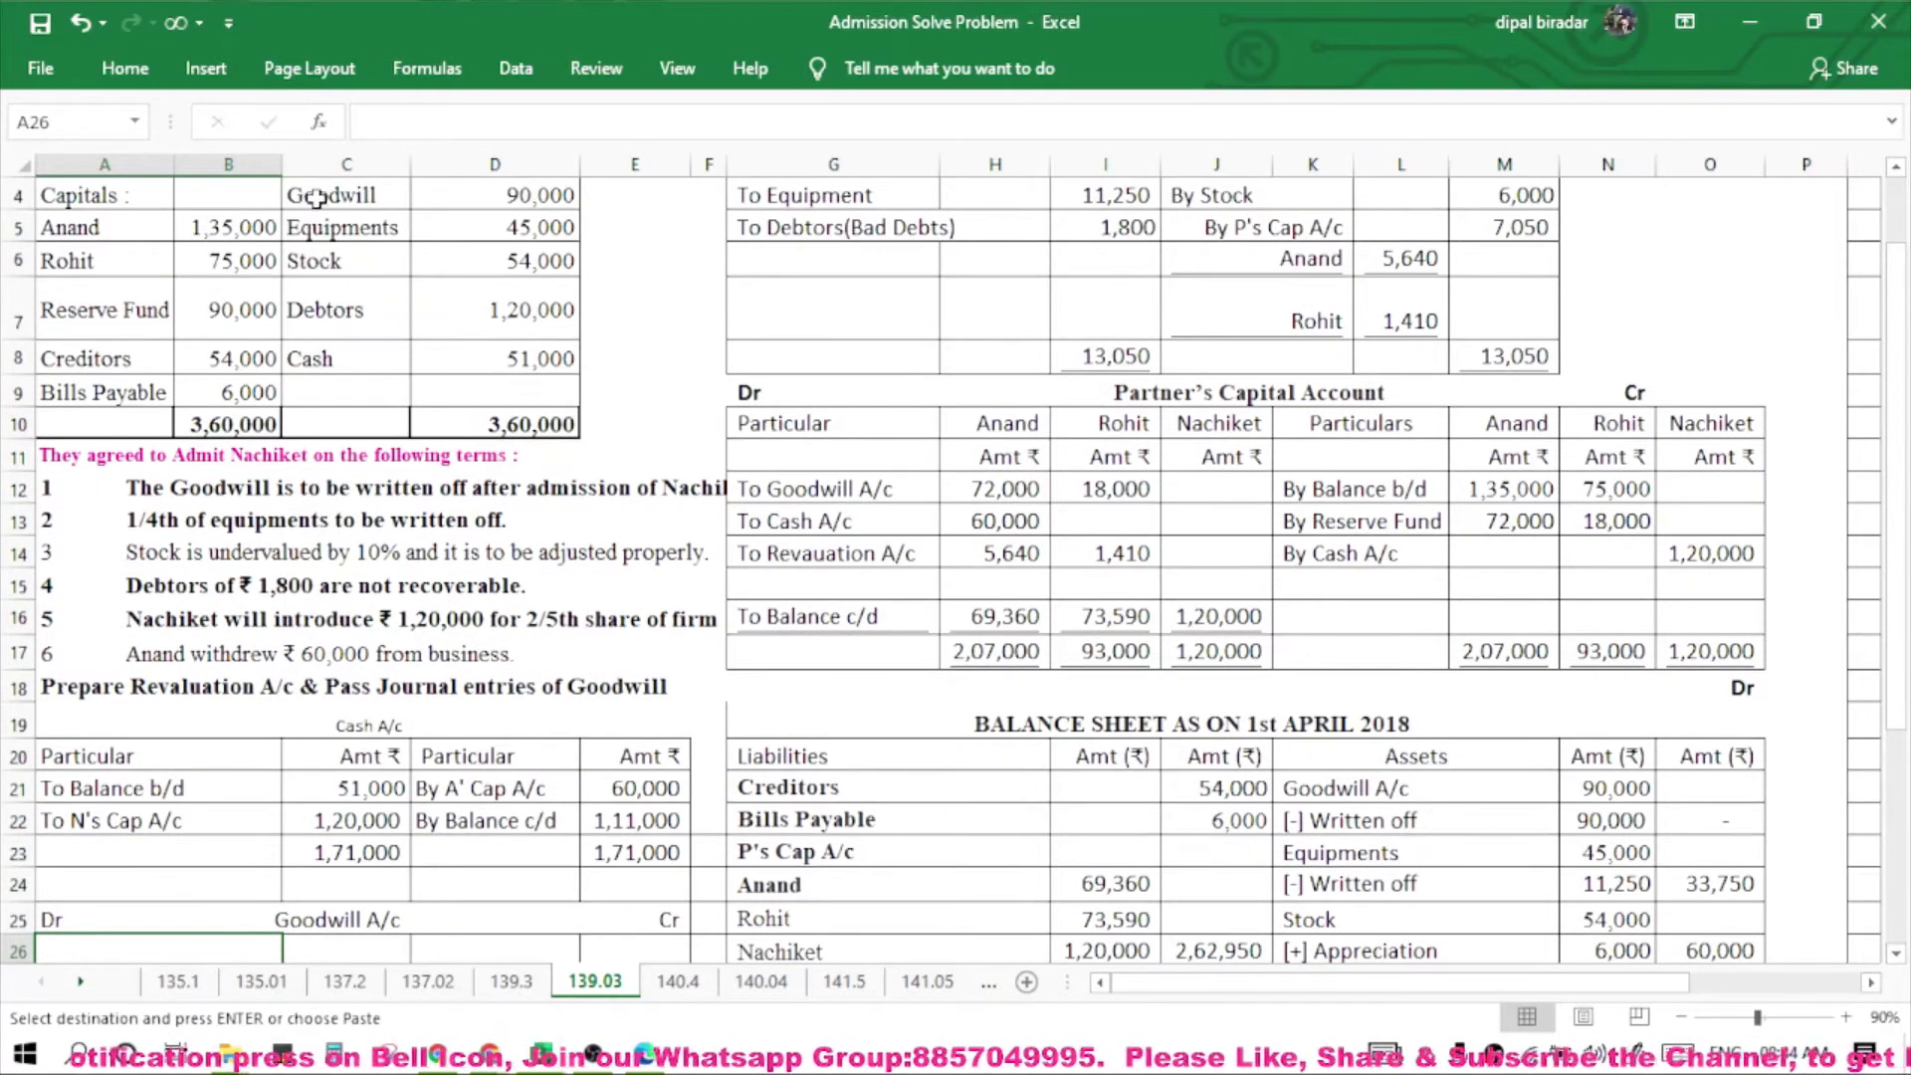
{"action": "scroll", "coordinate": [314, 808], "scroll_direction": "down", "scroll_amount": 1}
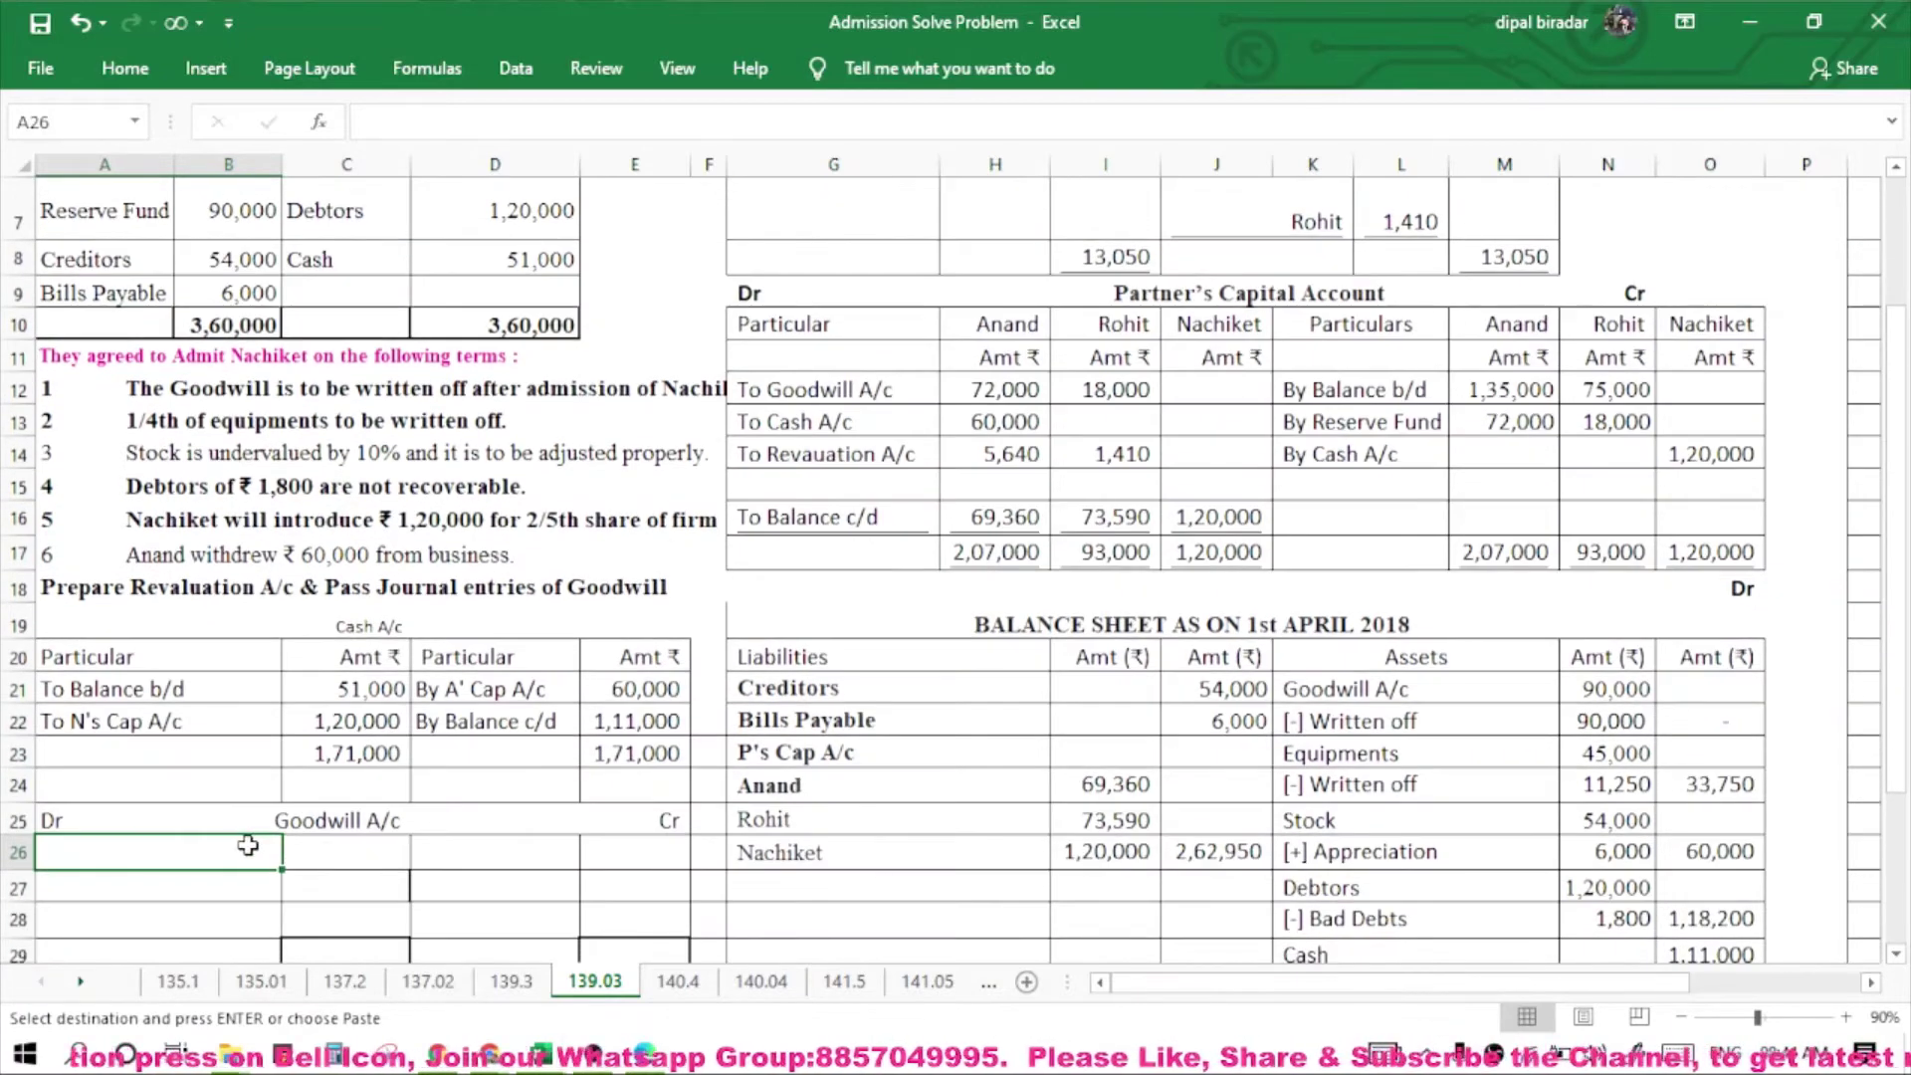
{"action": "type", "text": "To"}
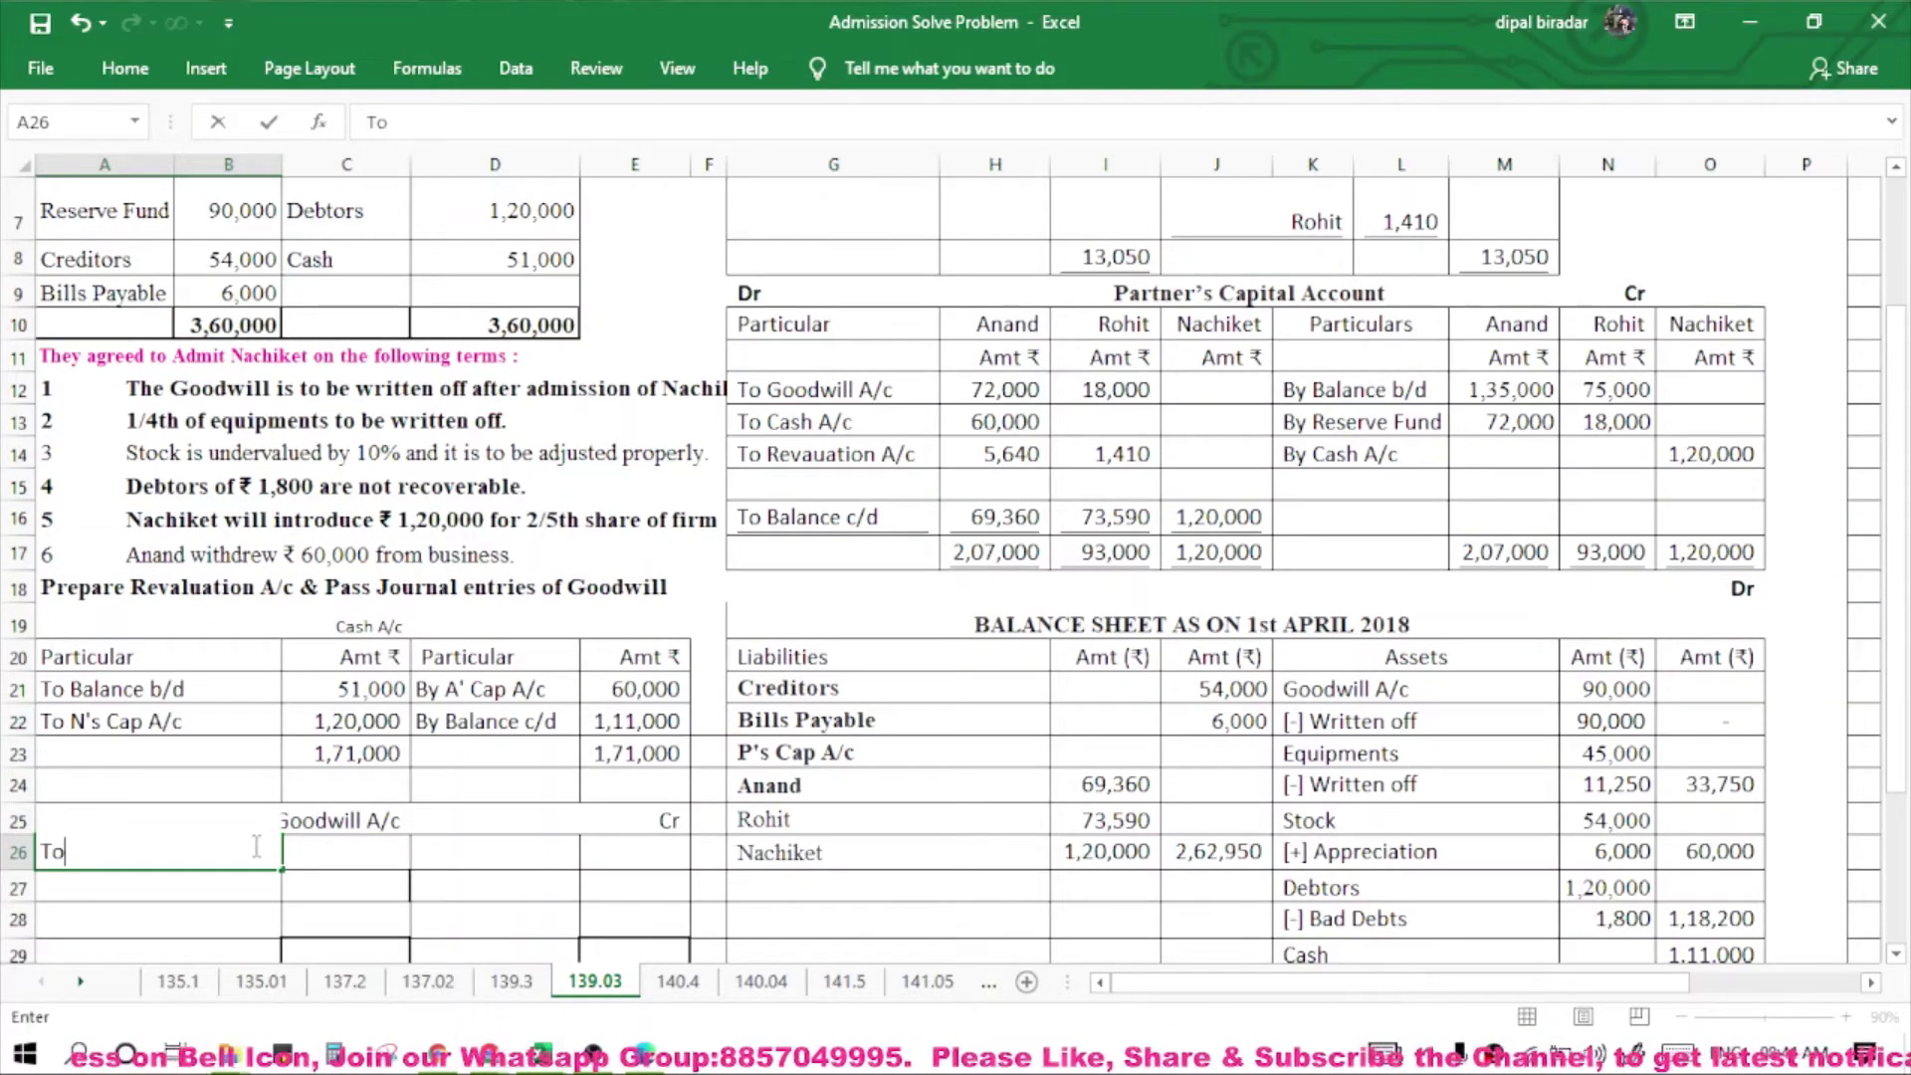
{"action": "type", "text": " Bala"}
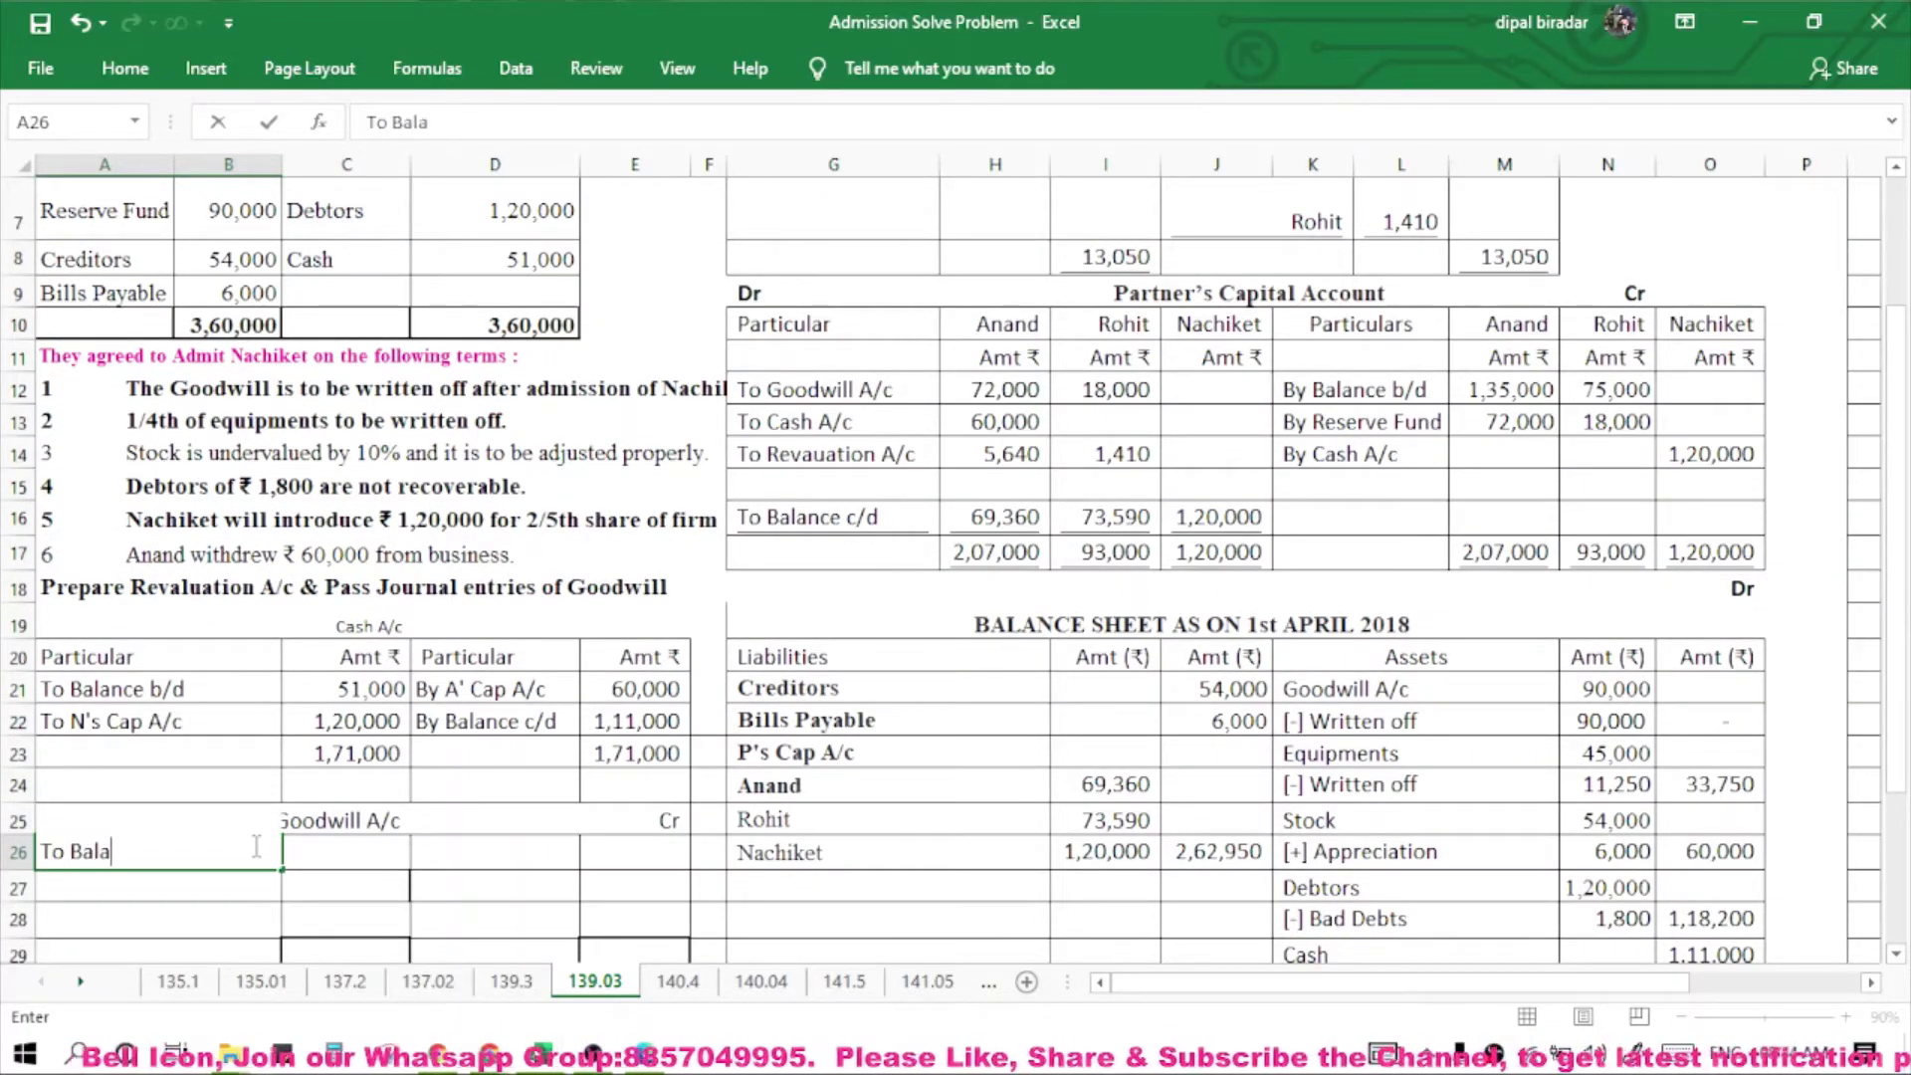
{"action": "type", "text": "nce b"}
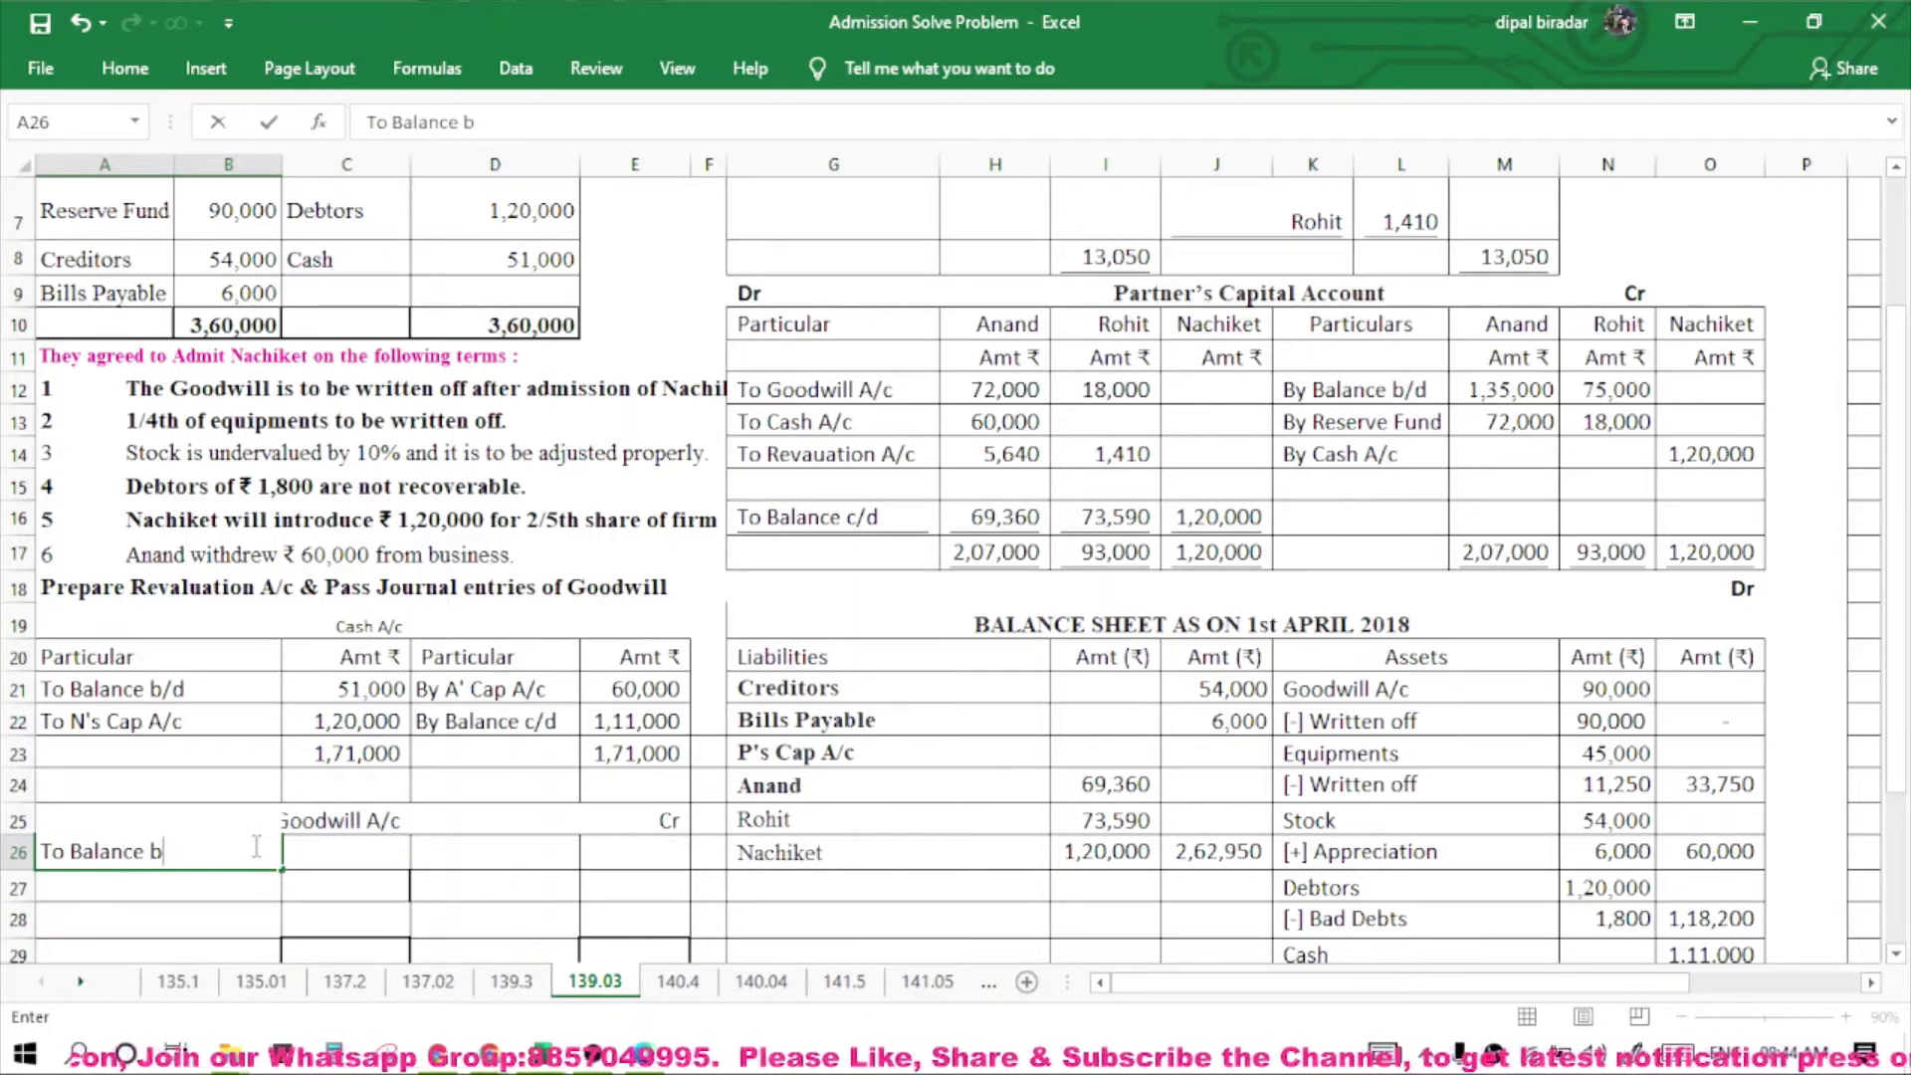
{"action": "type", "text": "/d"}
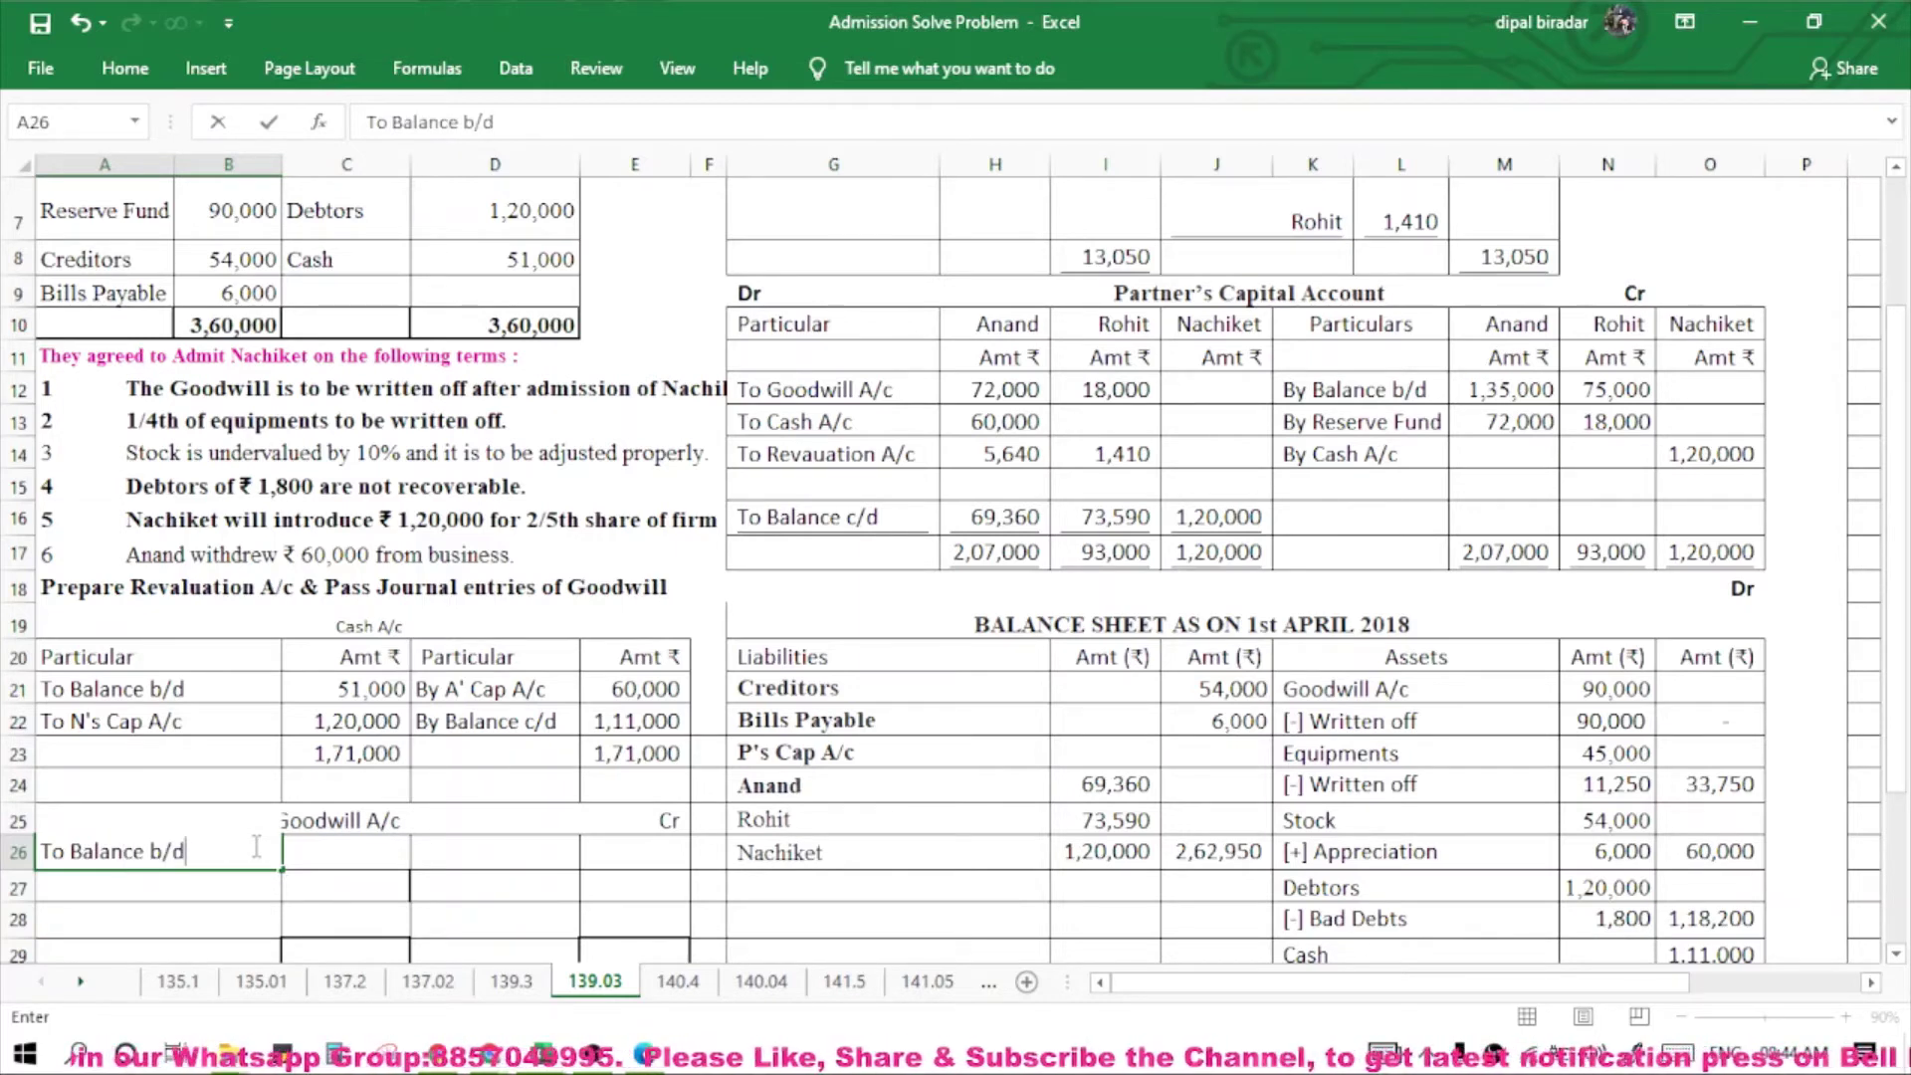
{"action": "left_click", "coordinate": [358, 843]}
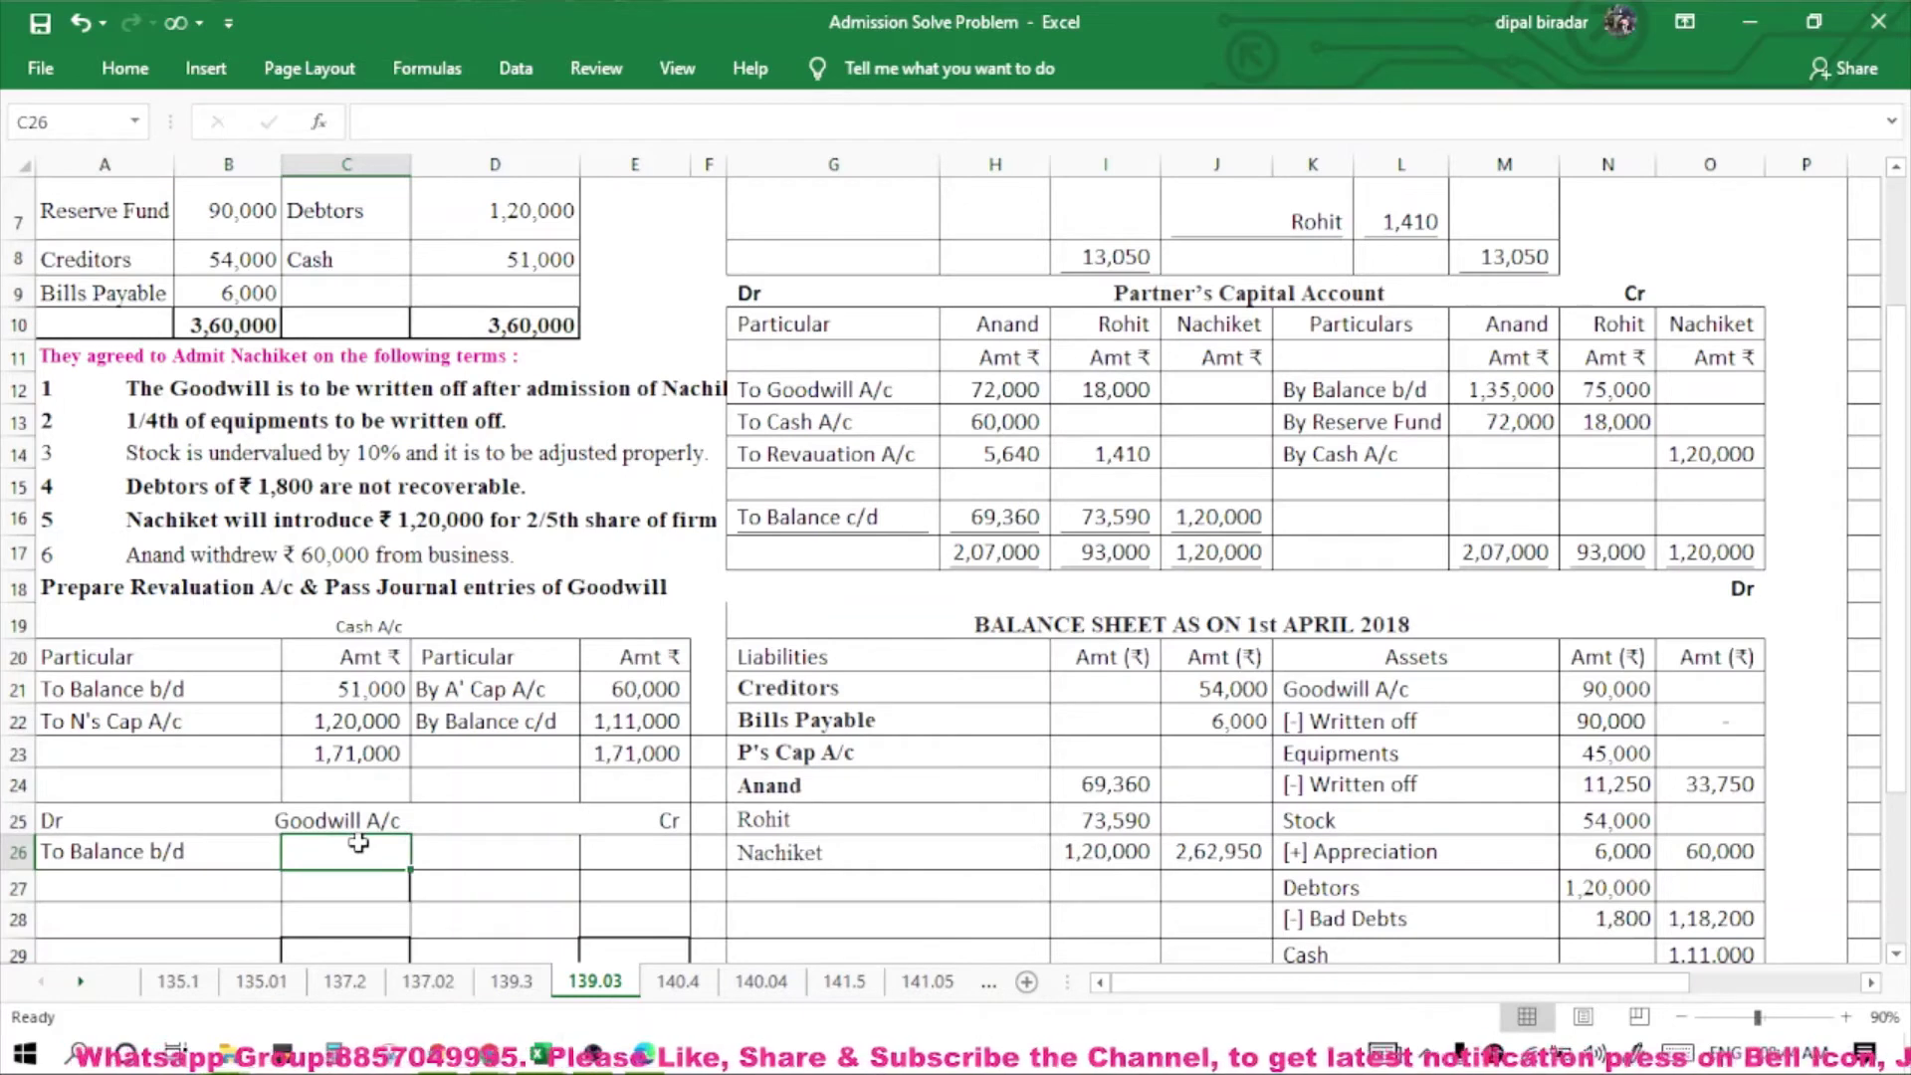
{"action": "type", "text": "90000"}
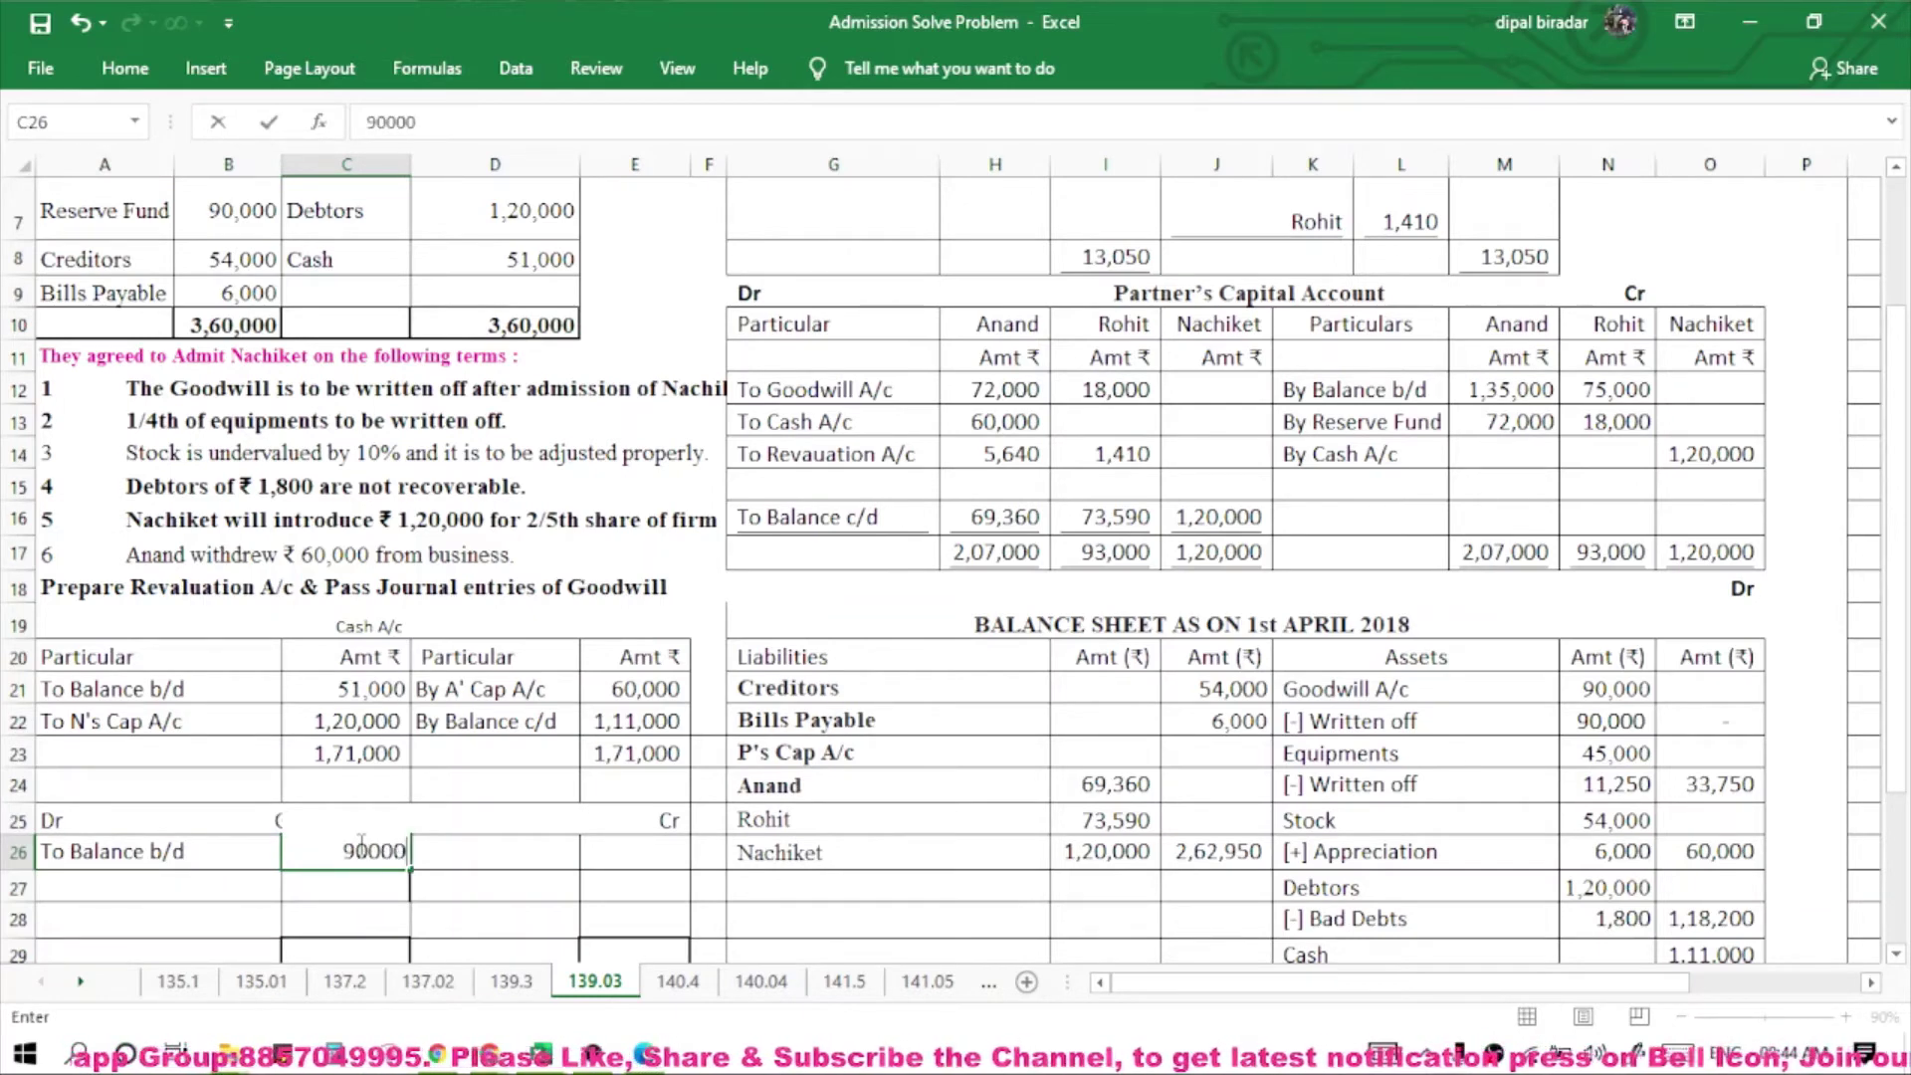
{"action": "key", "text": "Tab"}
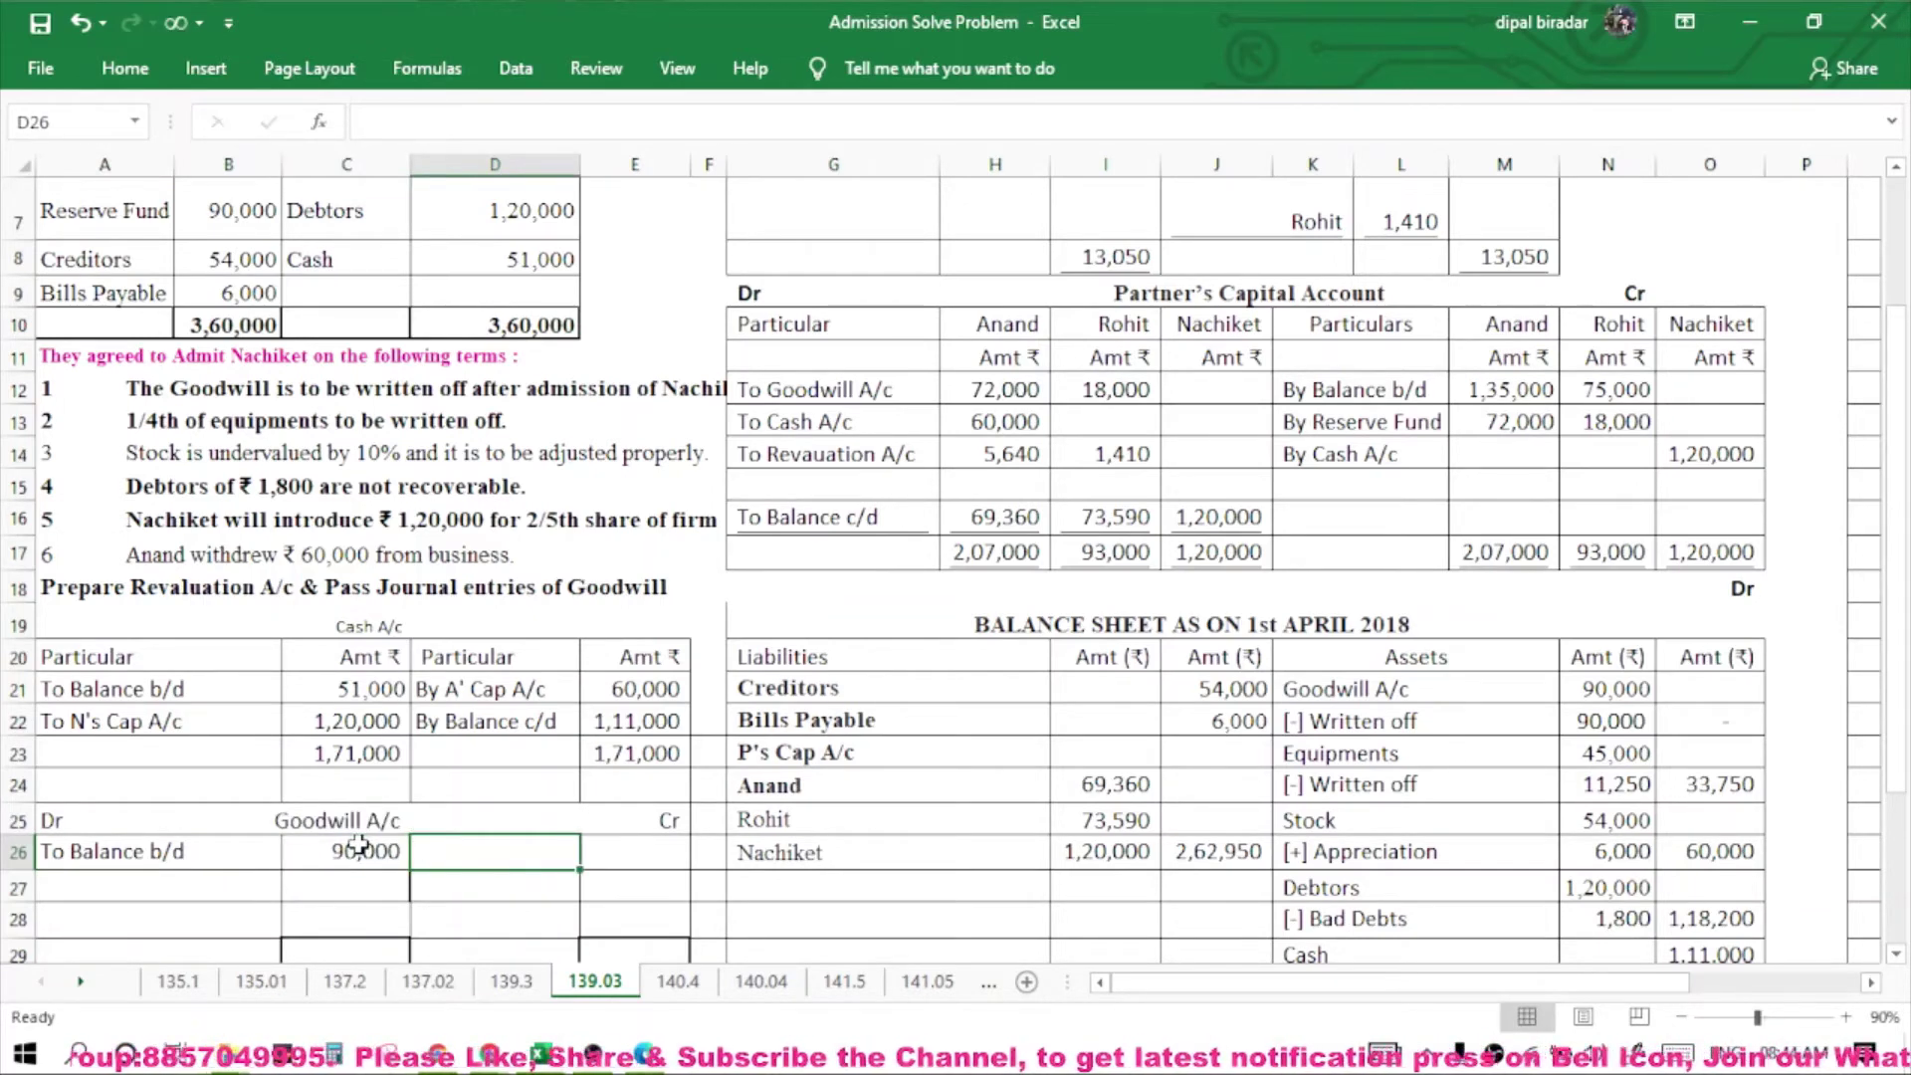
Label the Goodwill A/c credit entries By A's Cap A/c in D26 and By R's Cap A/c in D27.
{"action": "left_click", "coordinate": [851, 391]}
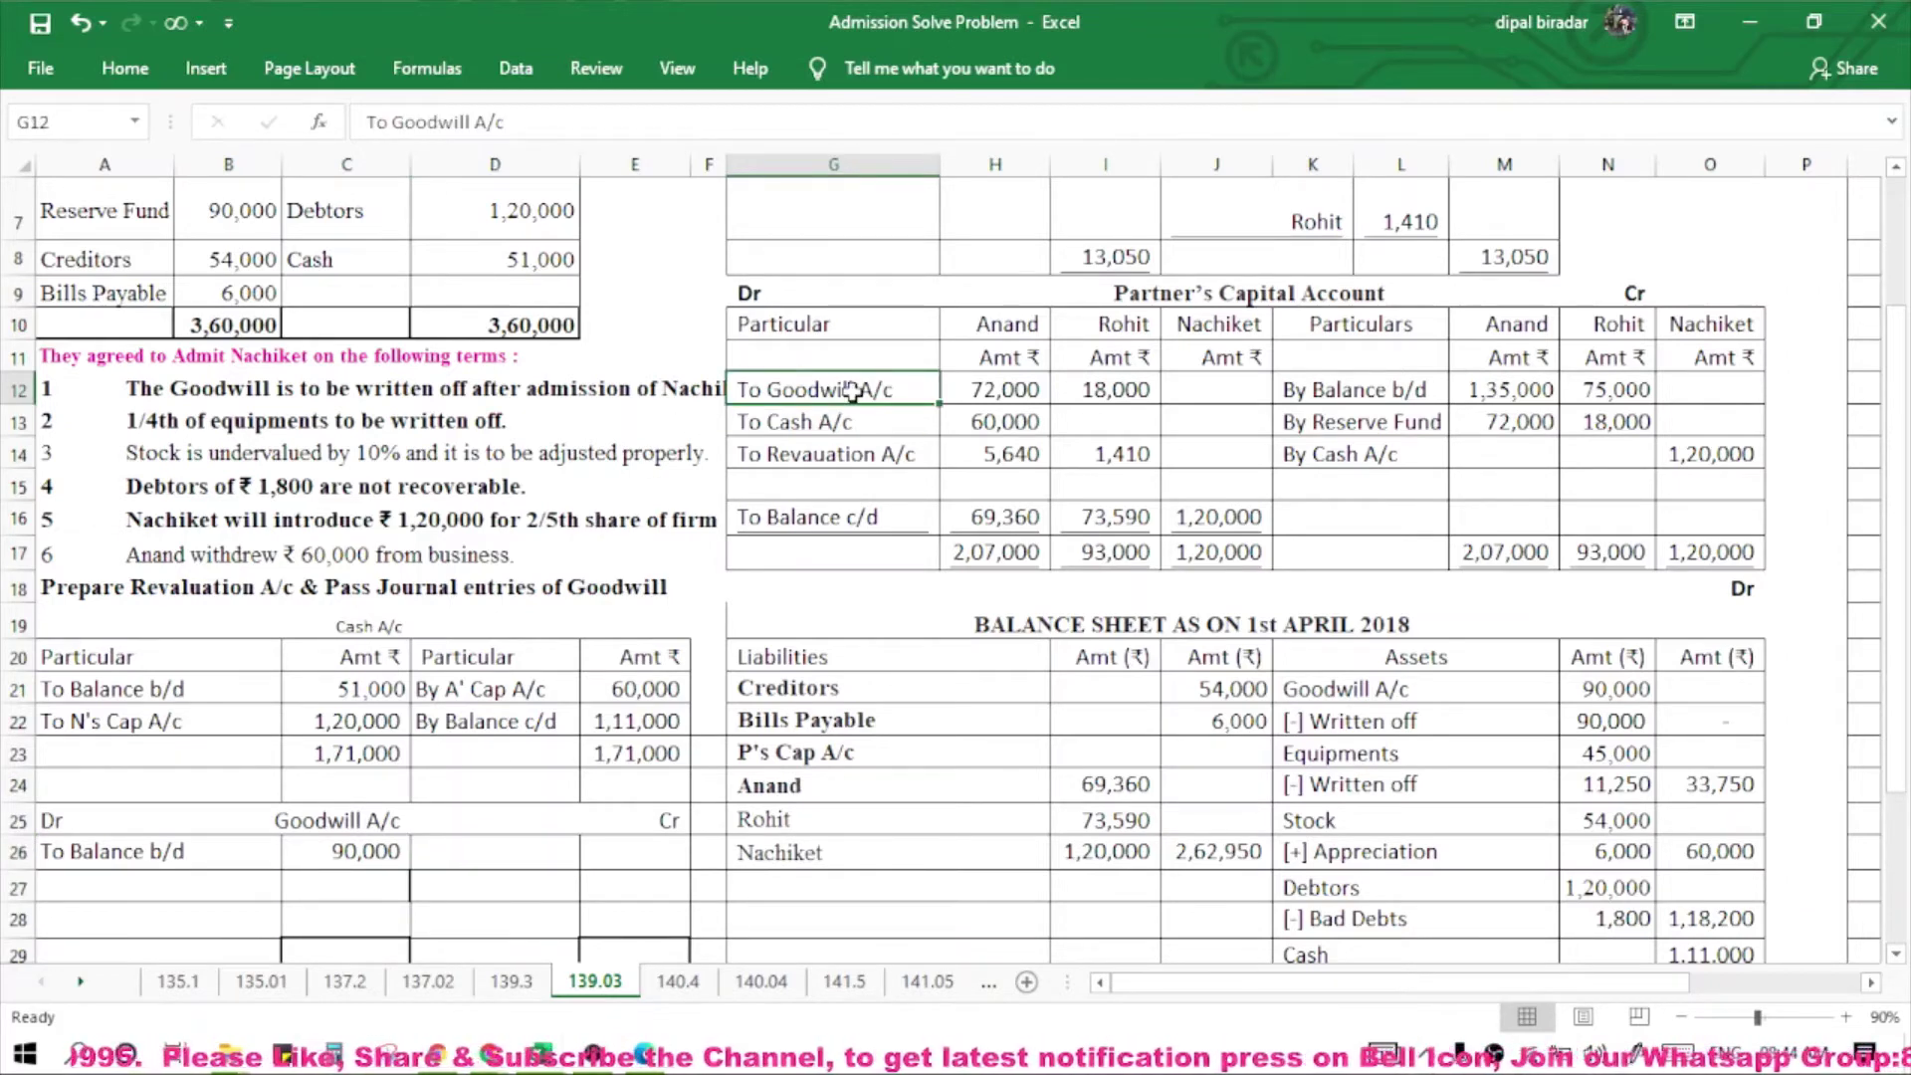
{"action": "left_click", "coordinate": [478, 843]}
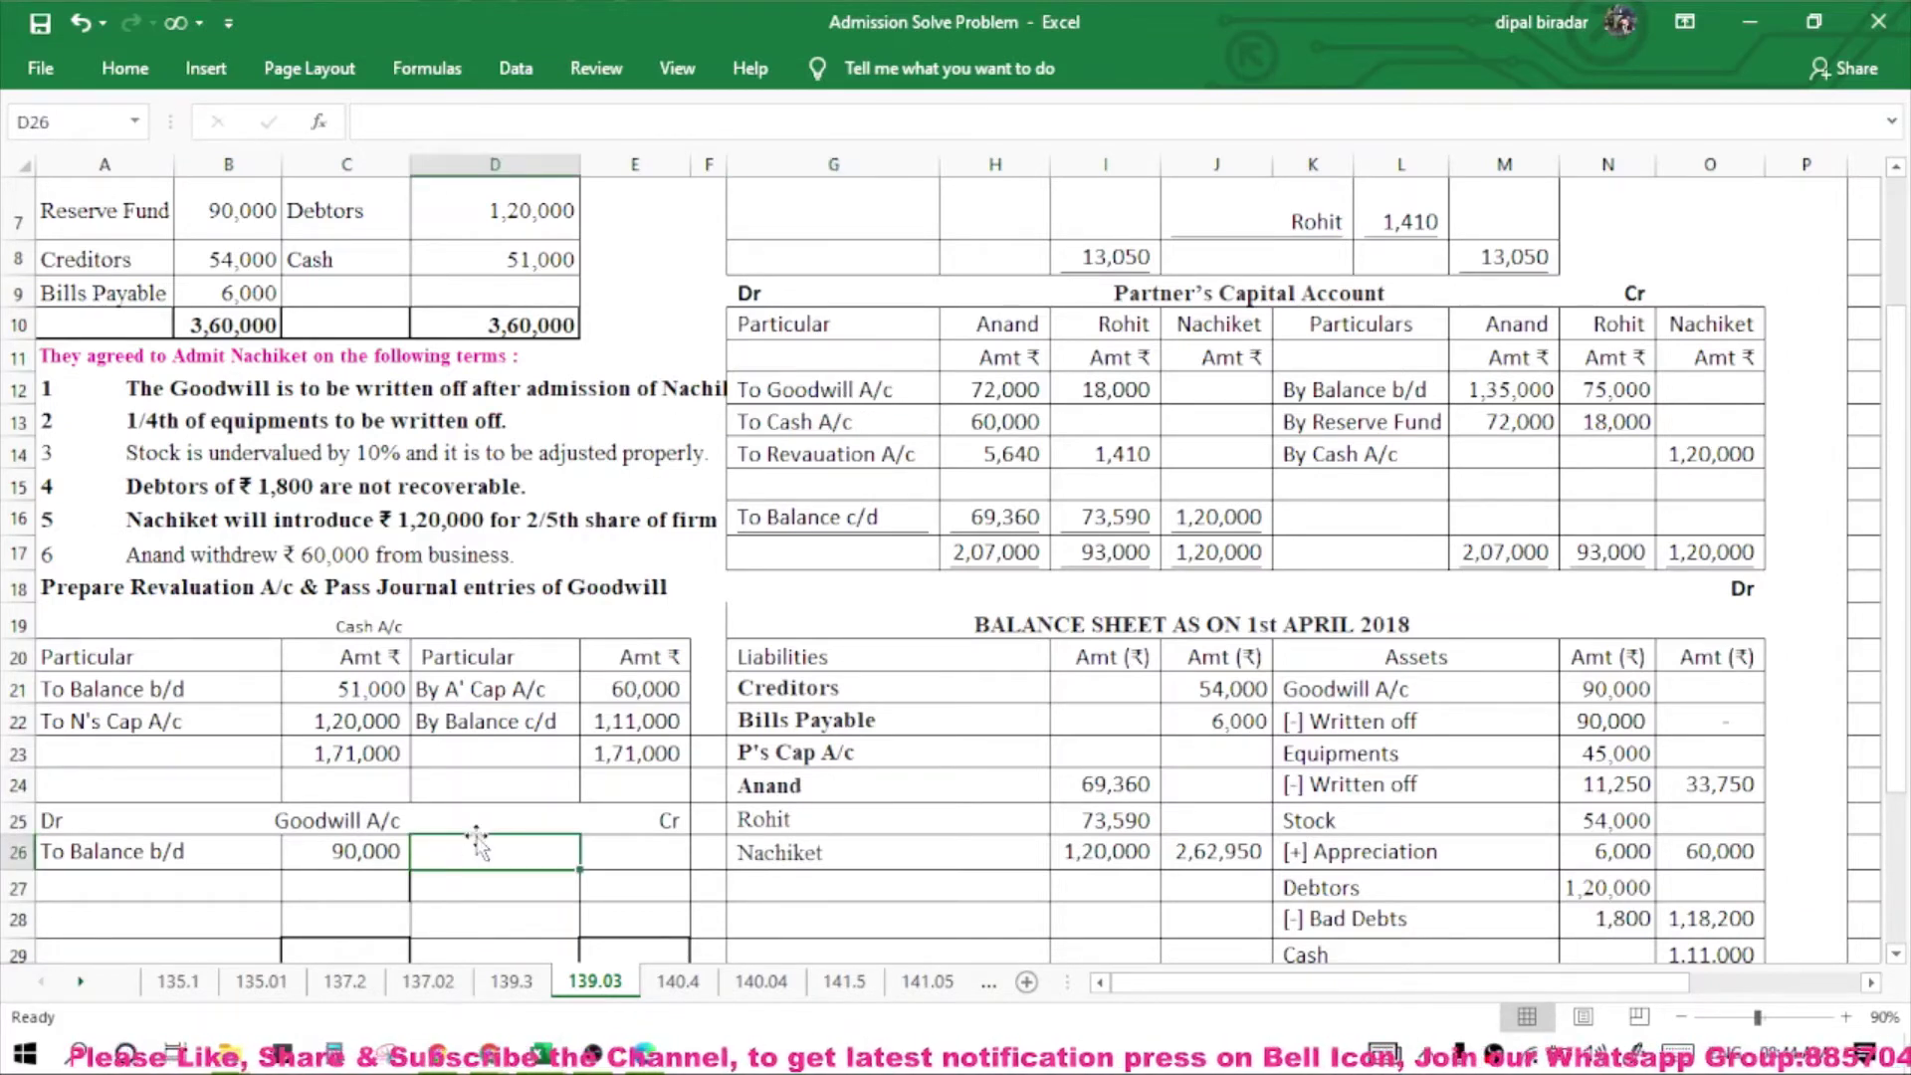
{"action": "type", "text": "By"}
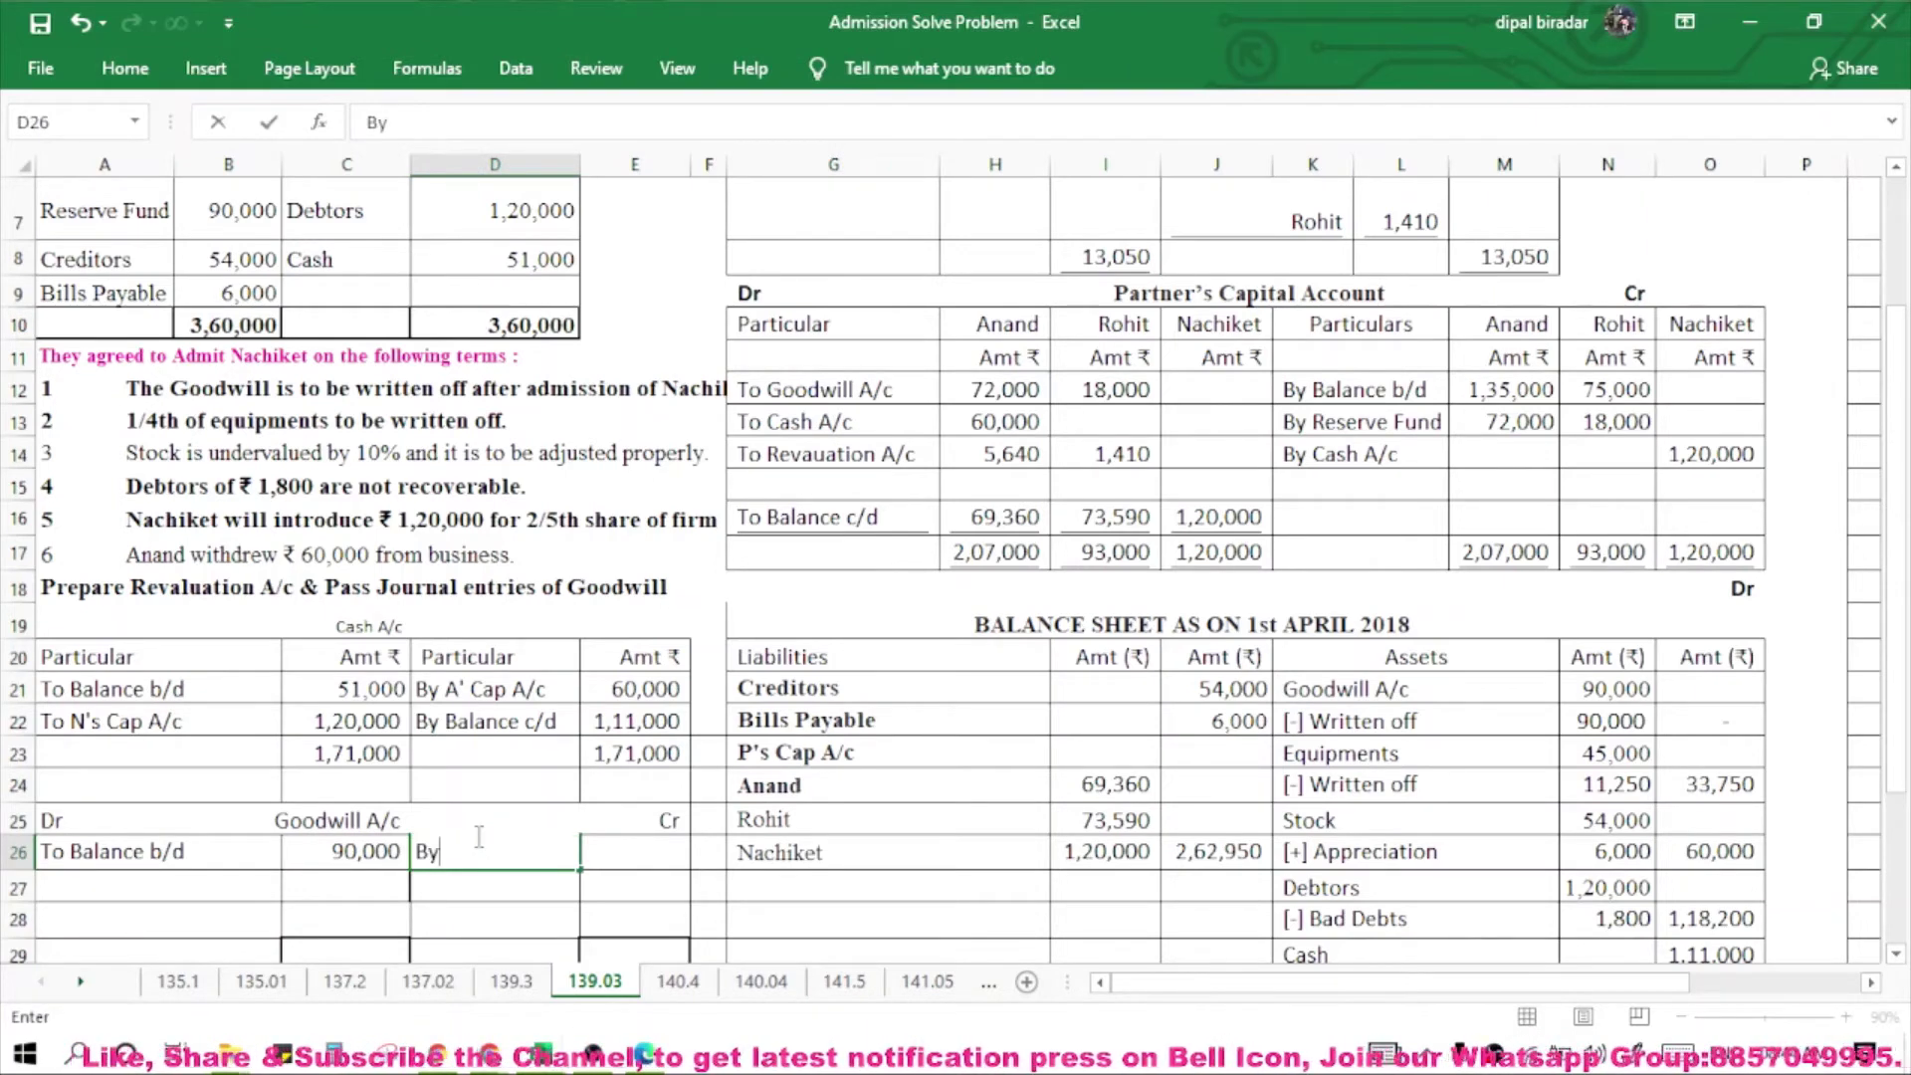
{"action": "type", "text": " R"}
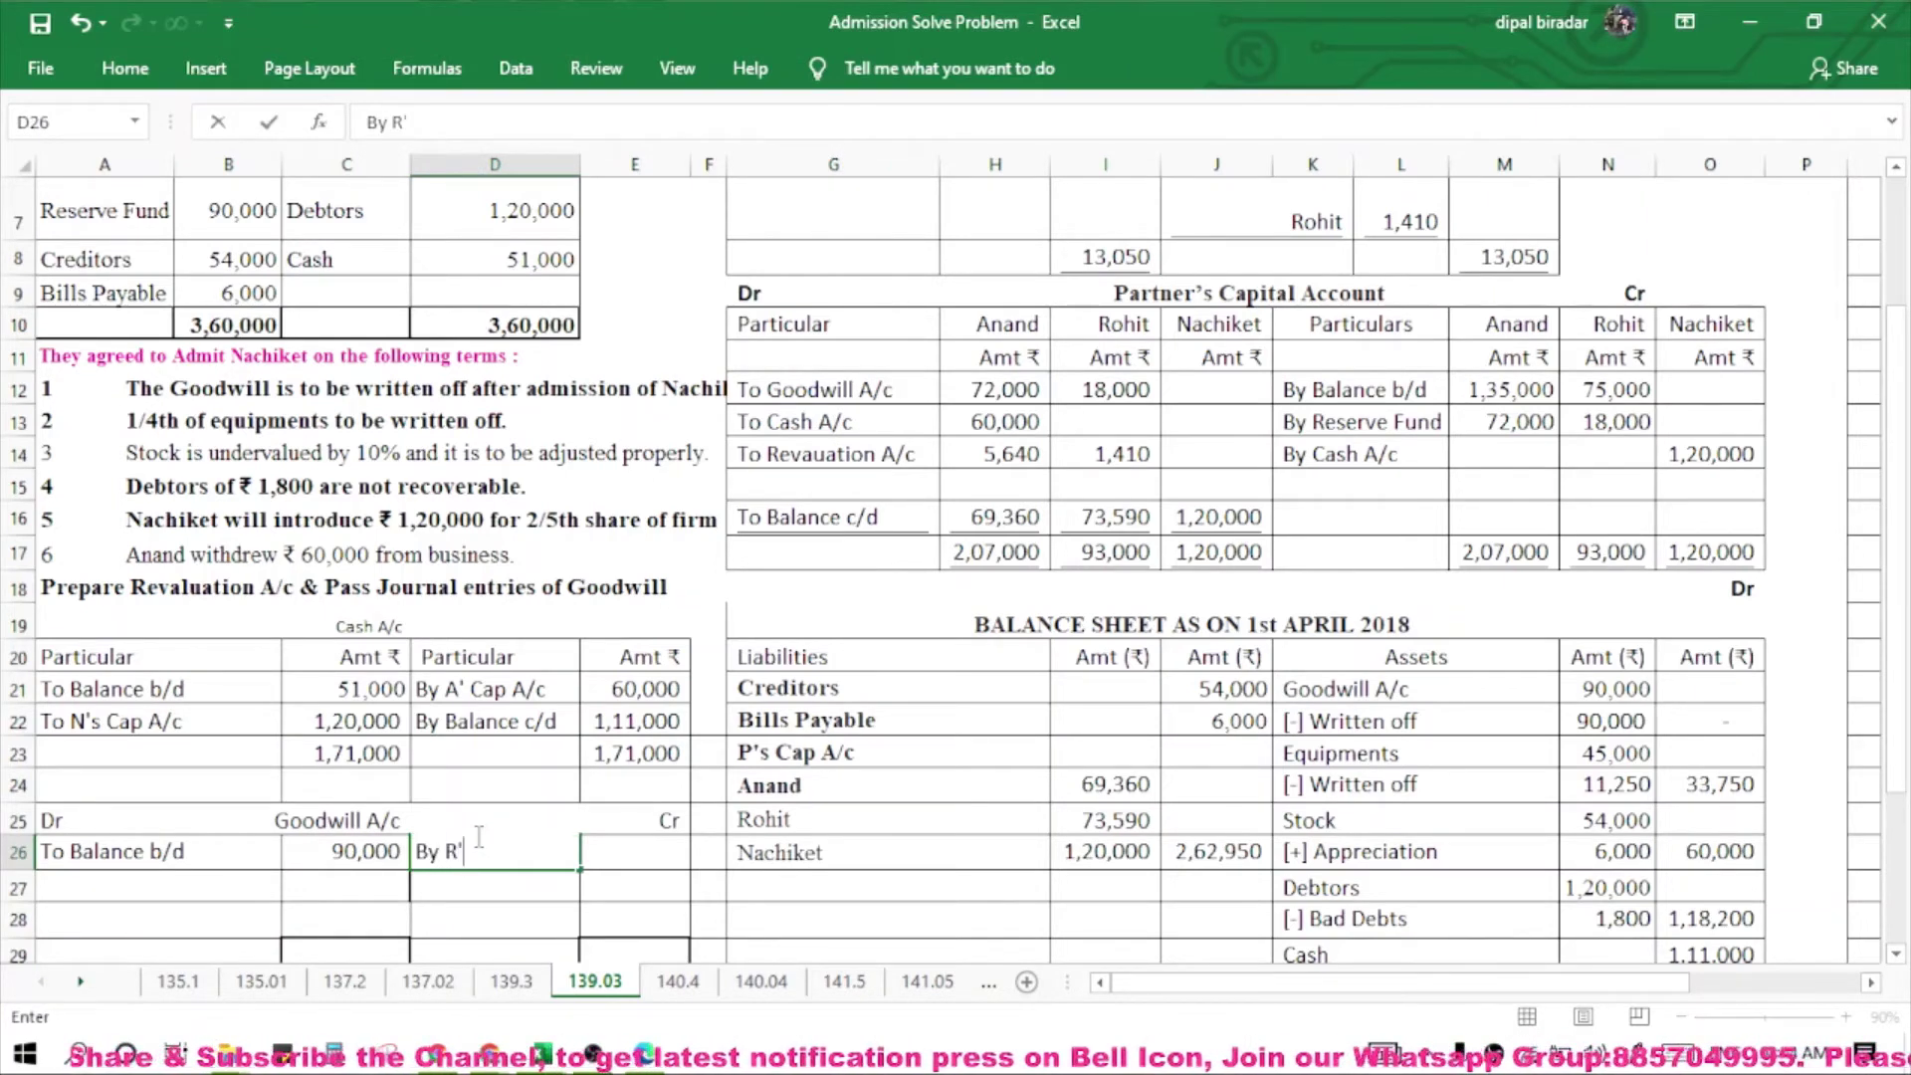
{"action": "type", "text": "'s Cap"}
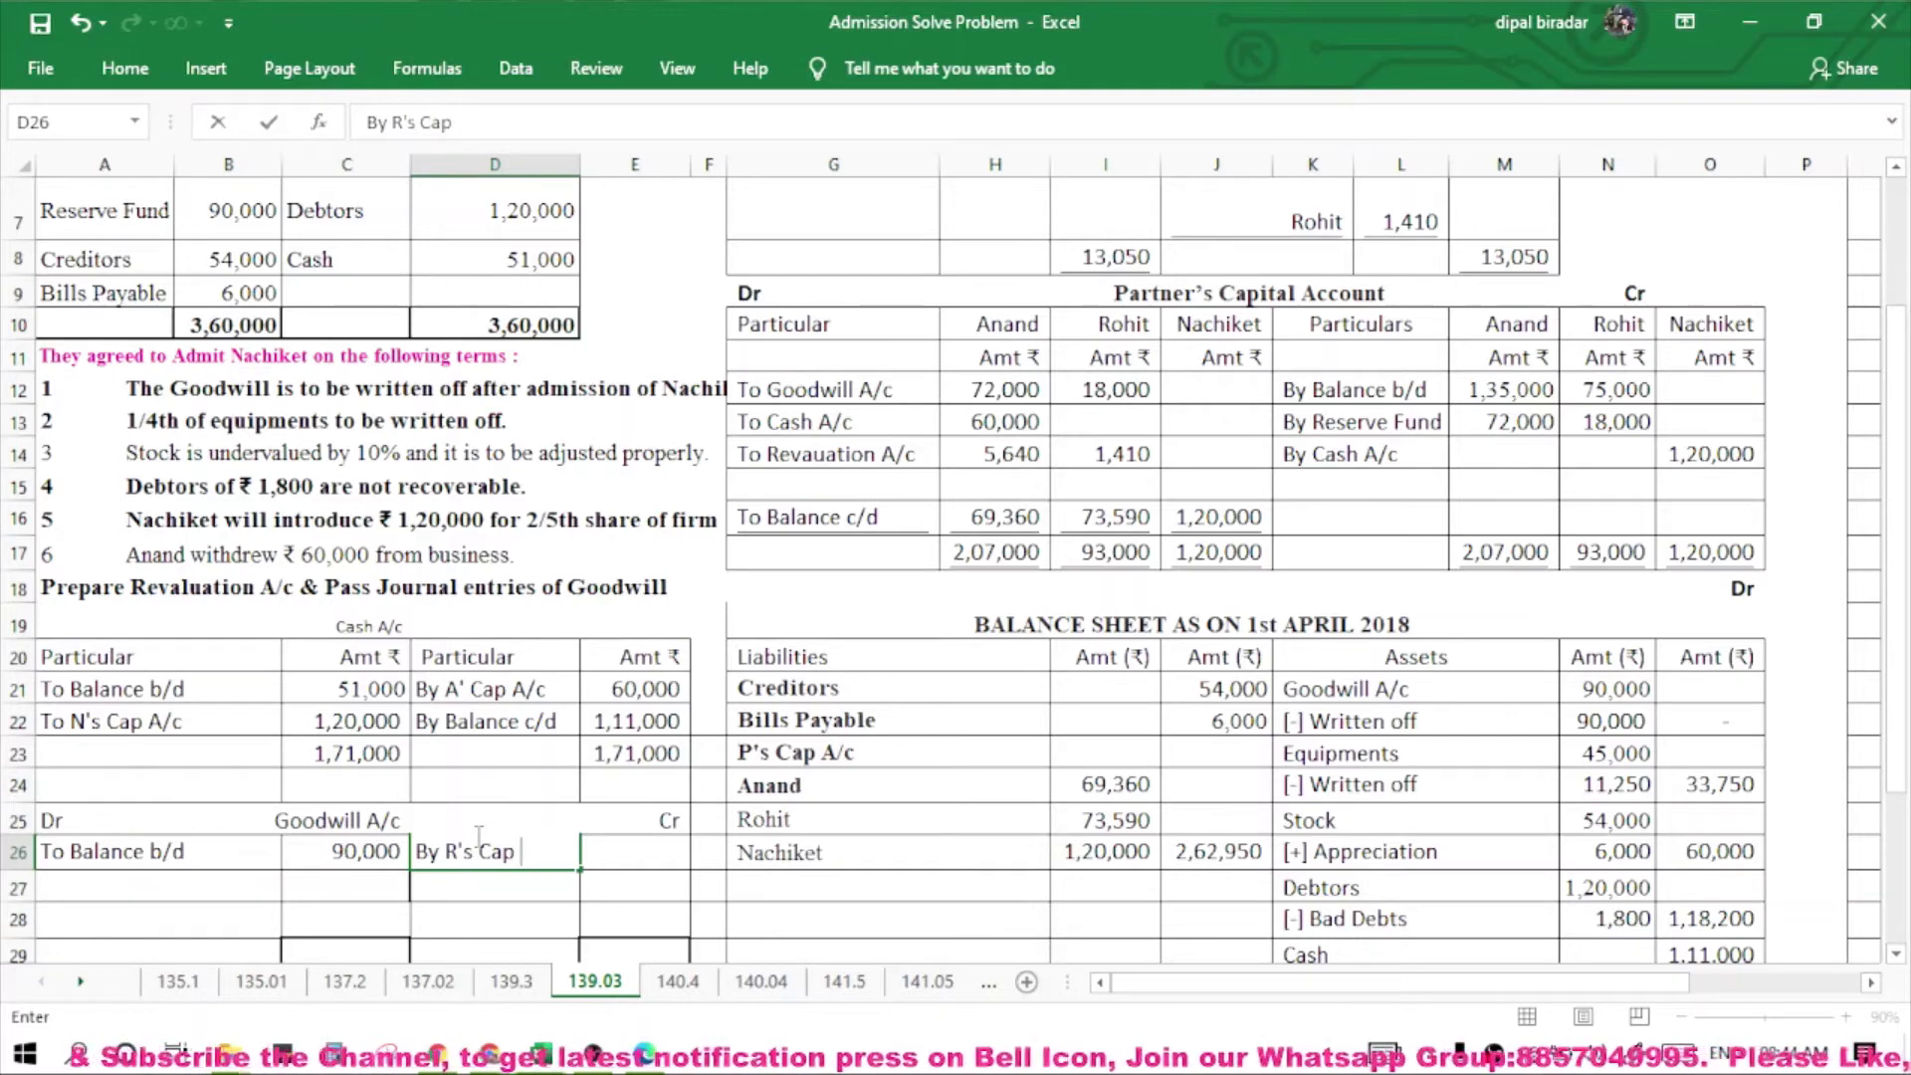
{"action": "type", "text": " A/c"}
{"action": "key", "text": "Return"}
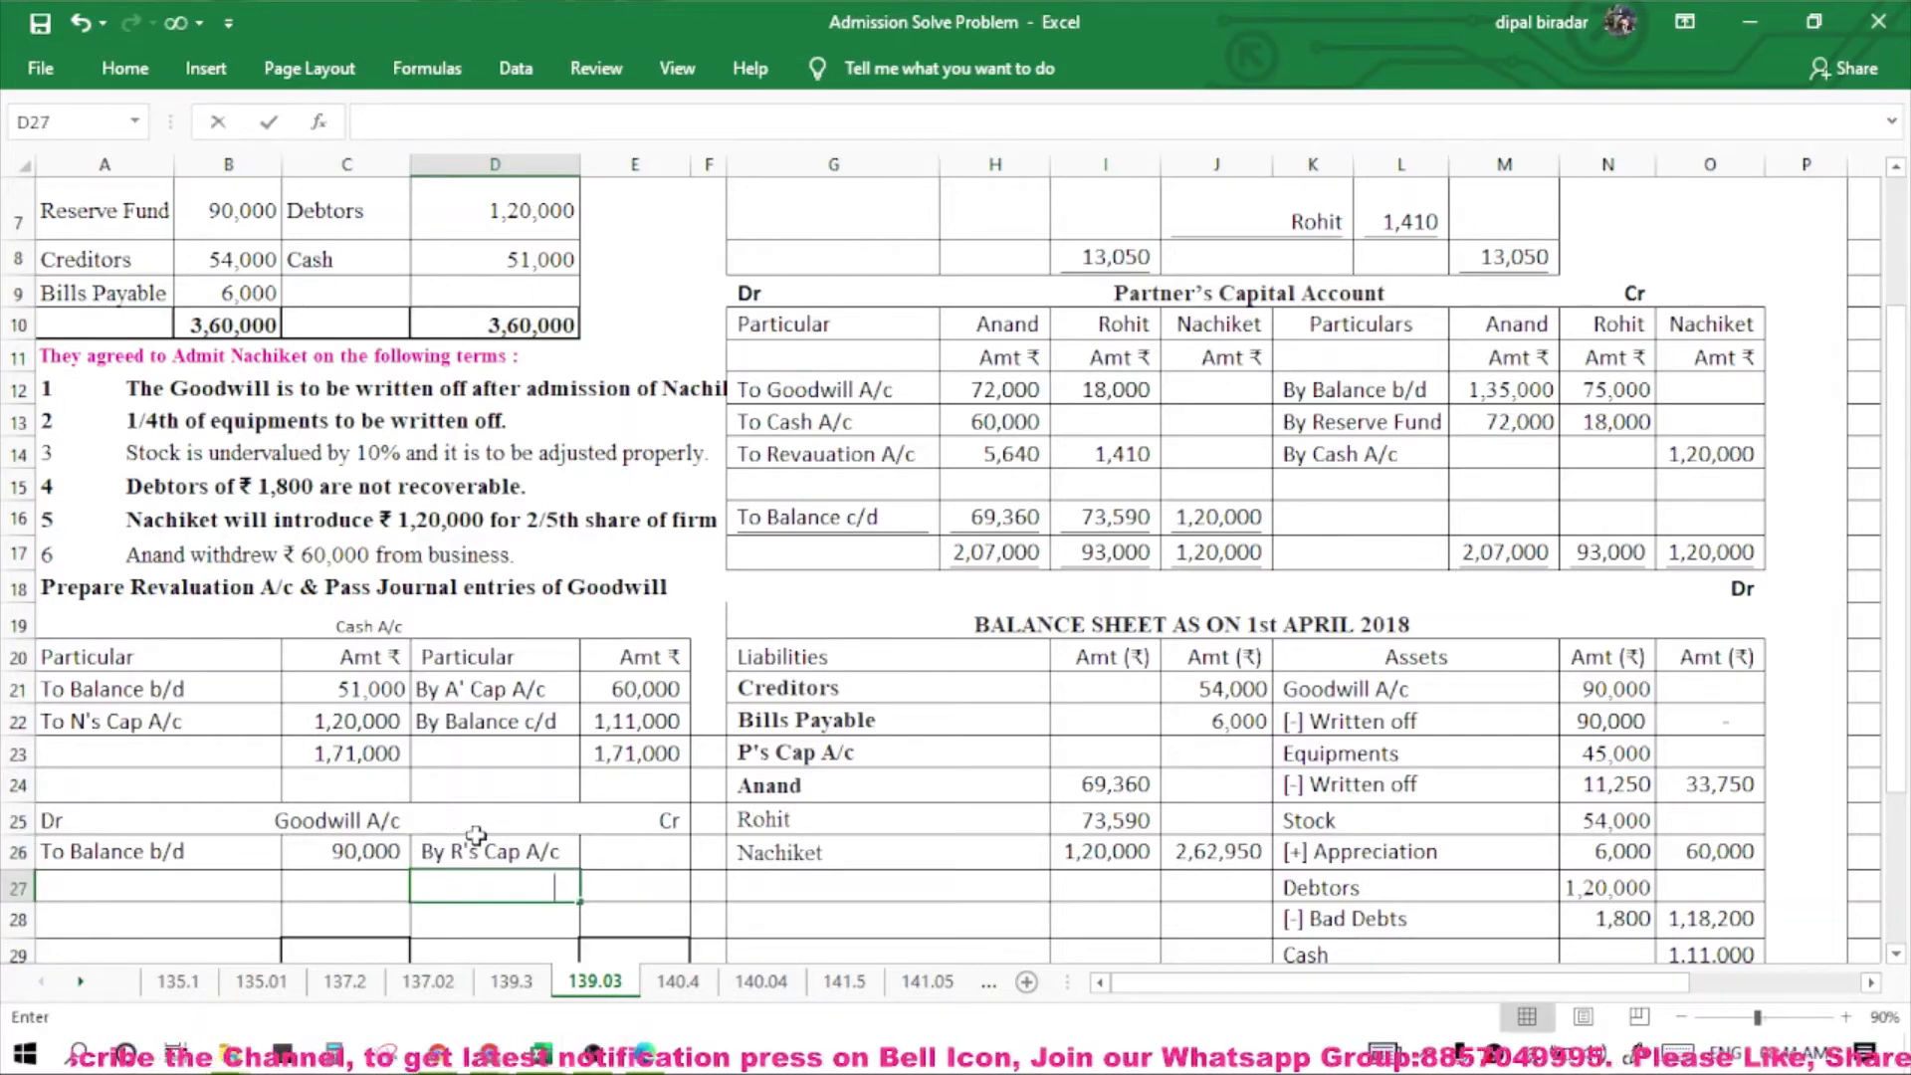
{"action": "type", "text": "By"}
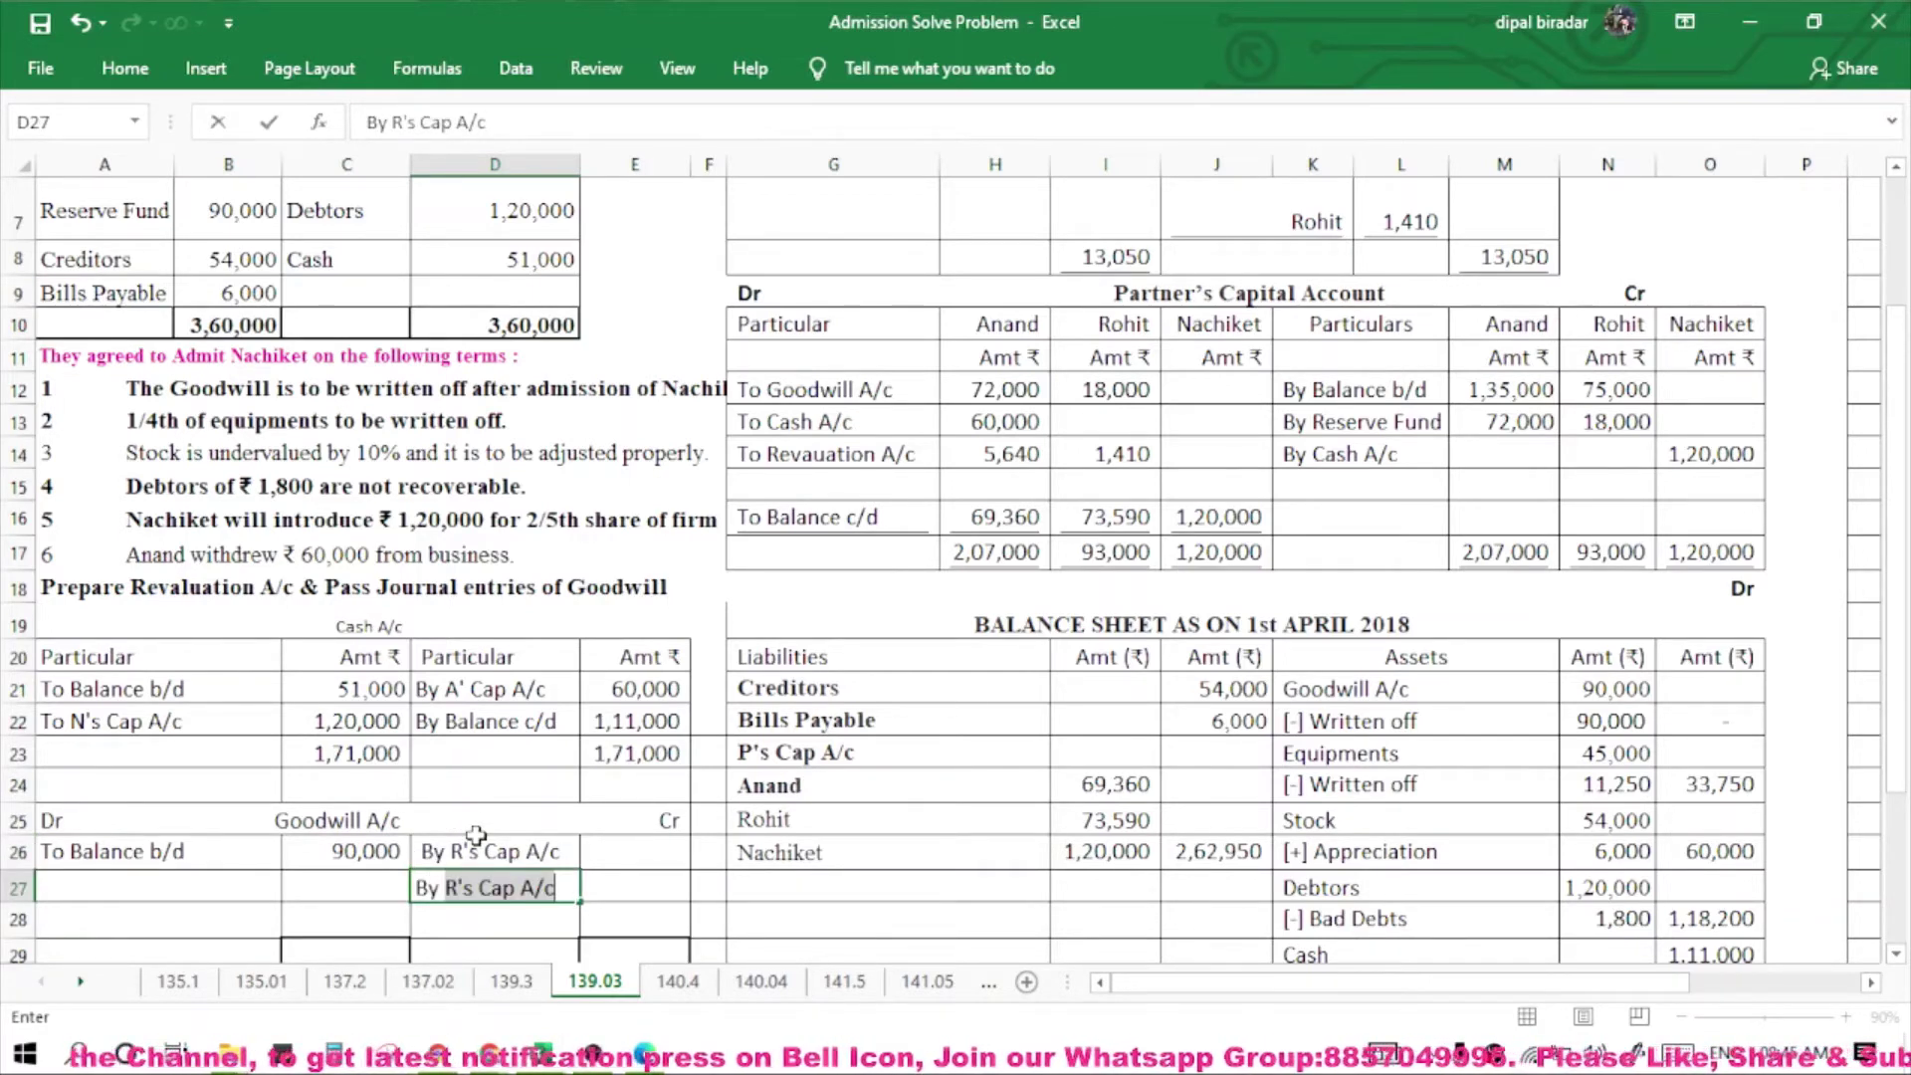
{"action": "left_click", "coordinate": [478, 841]}
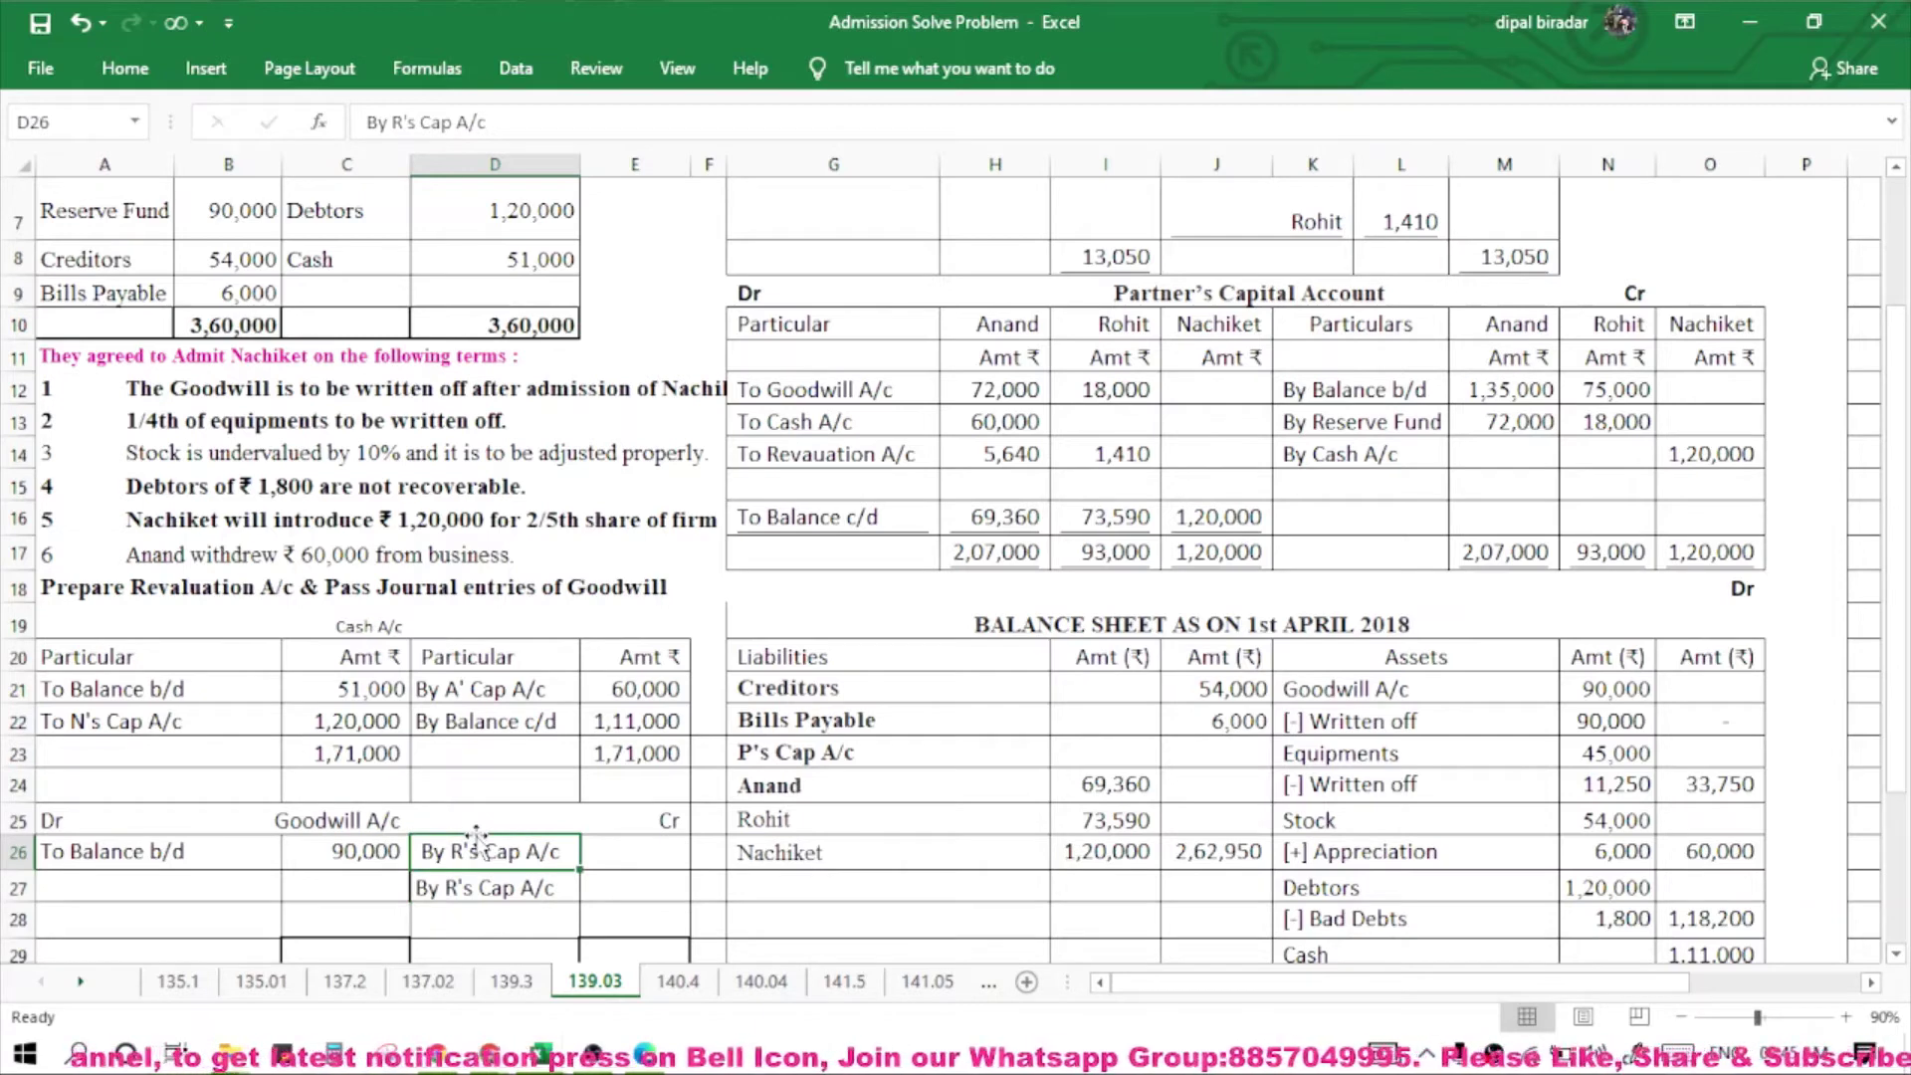
{"action": "double_click", "coordinate": [470, 853]}
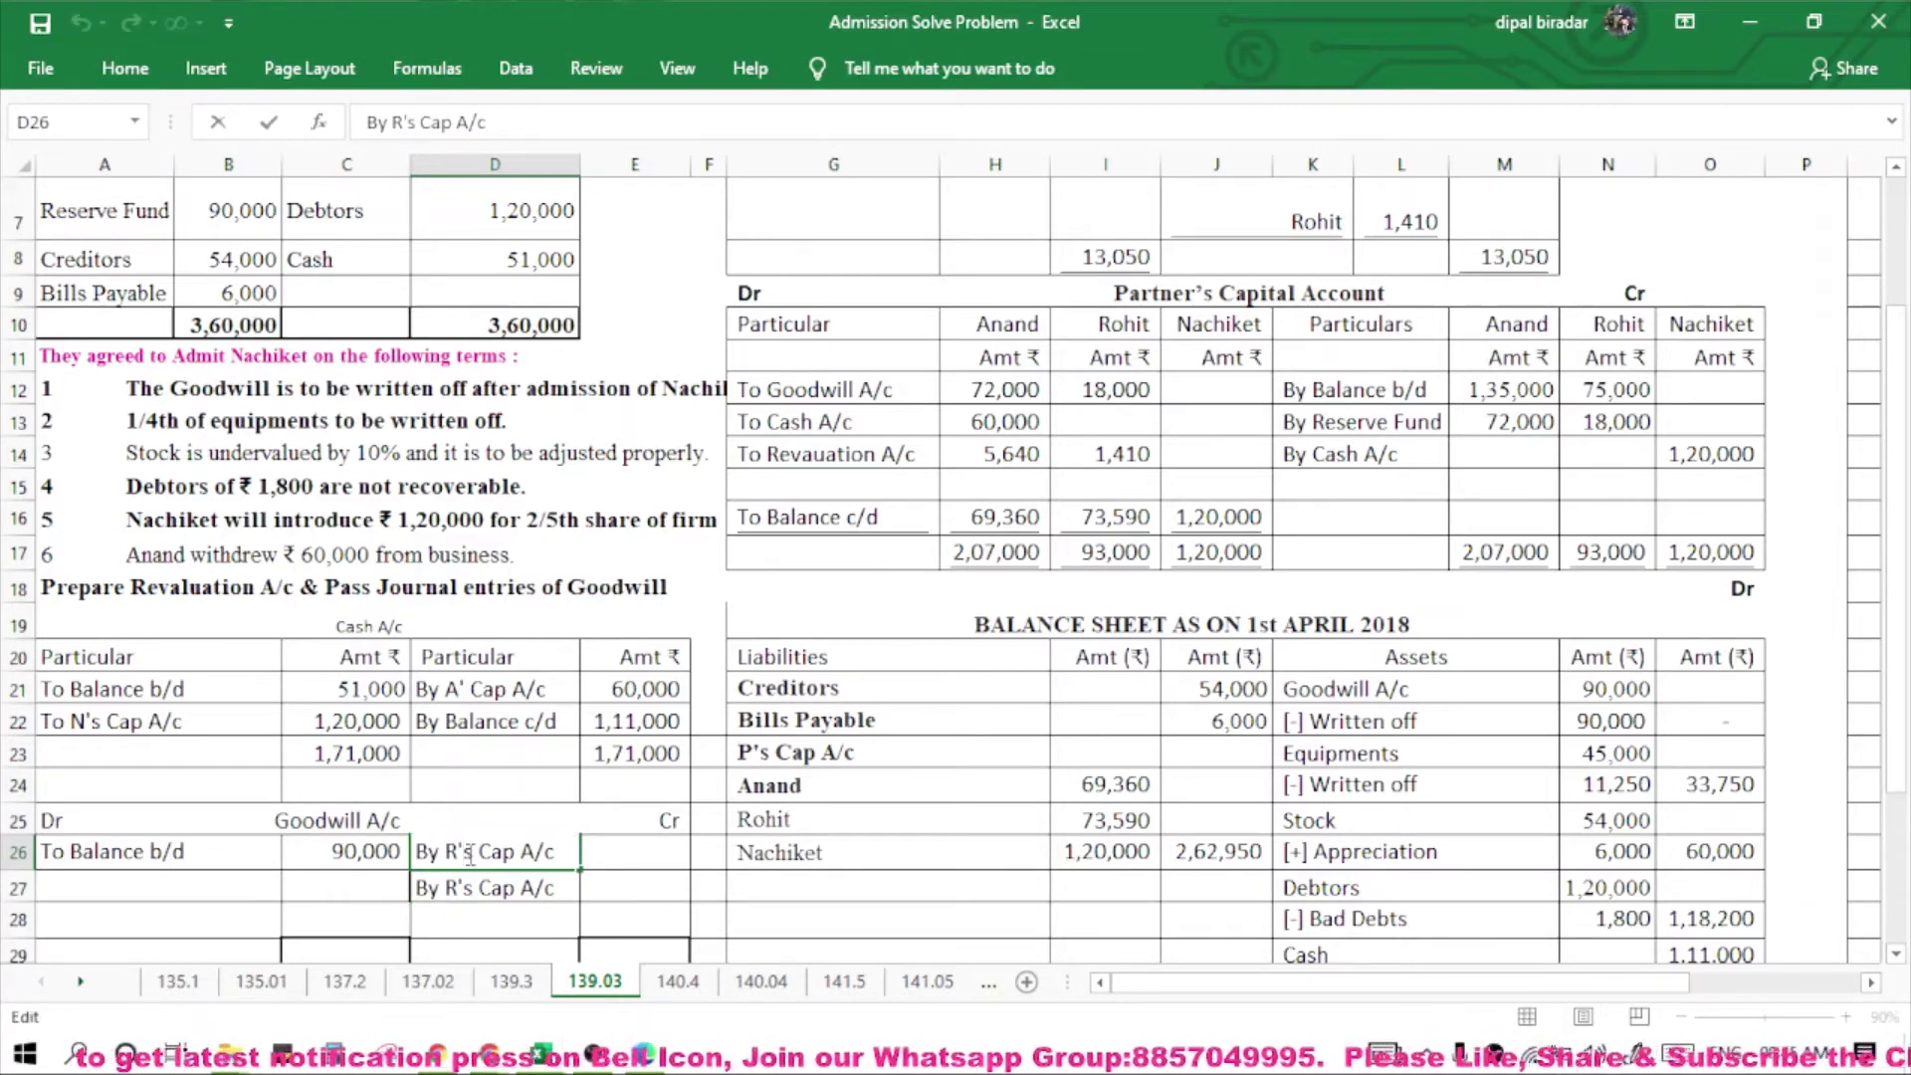
{"action": "key", "text": "BackSpace"}
{"action": "type", "text": "A"}
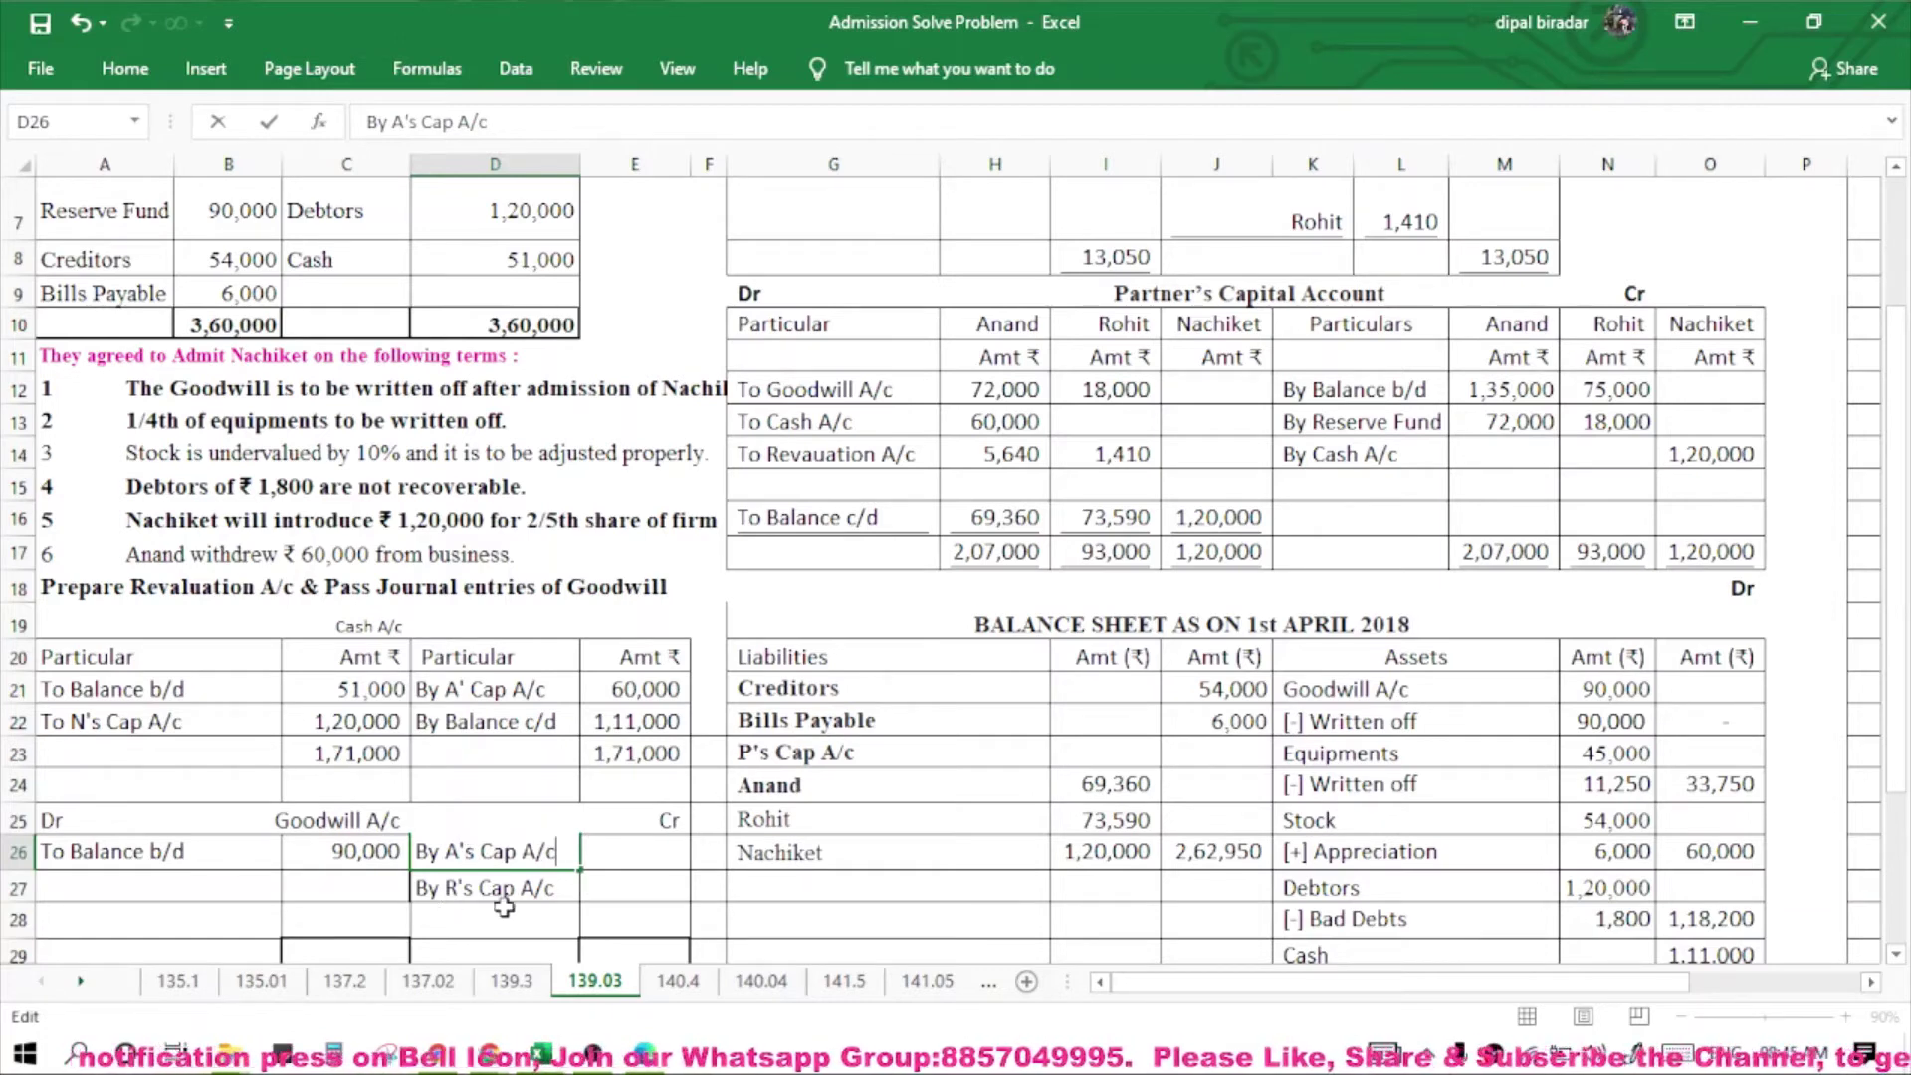
{"action": "key", "text": "Tab"}
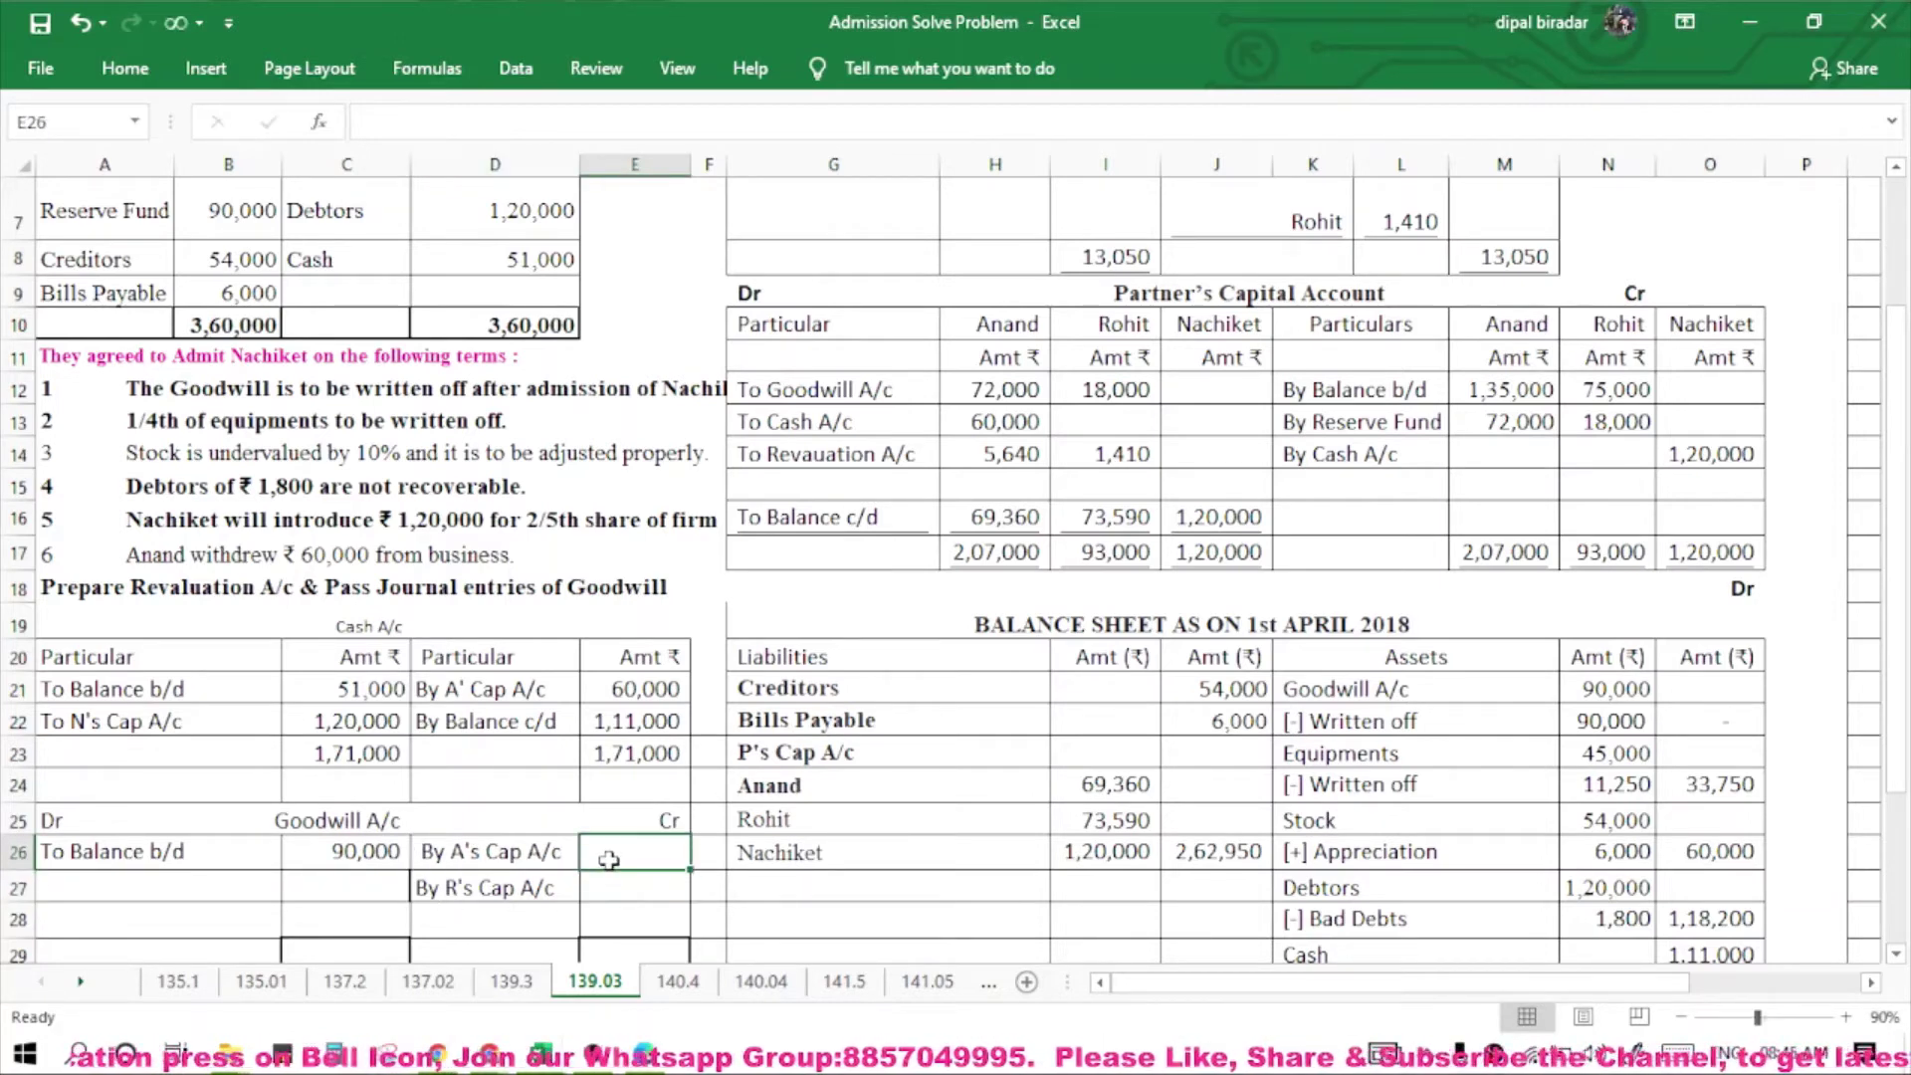
Enter the goodwill written off to each partner's capital account, 72000 in E26 and 18000 in E27.
{"action": "left_click", "coordinate": [1025, 390]}
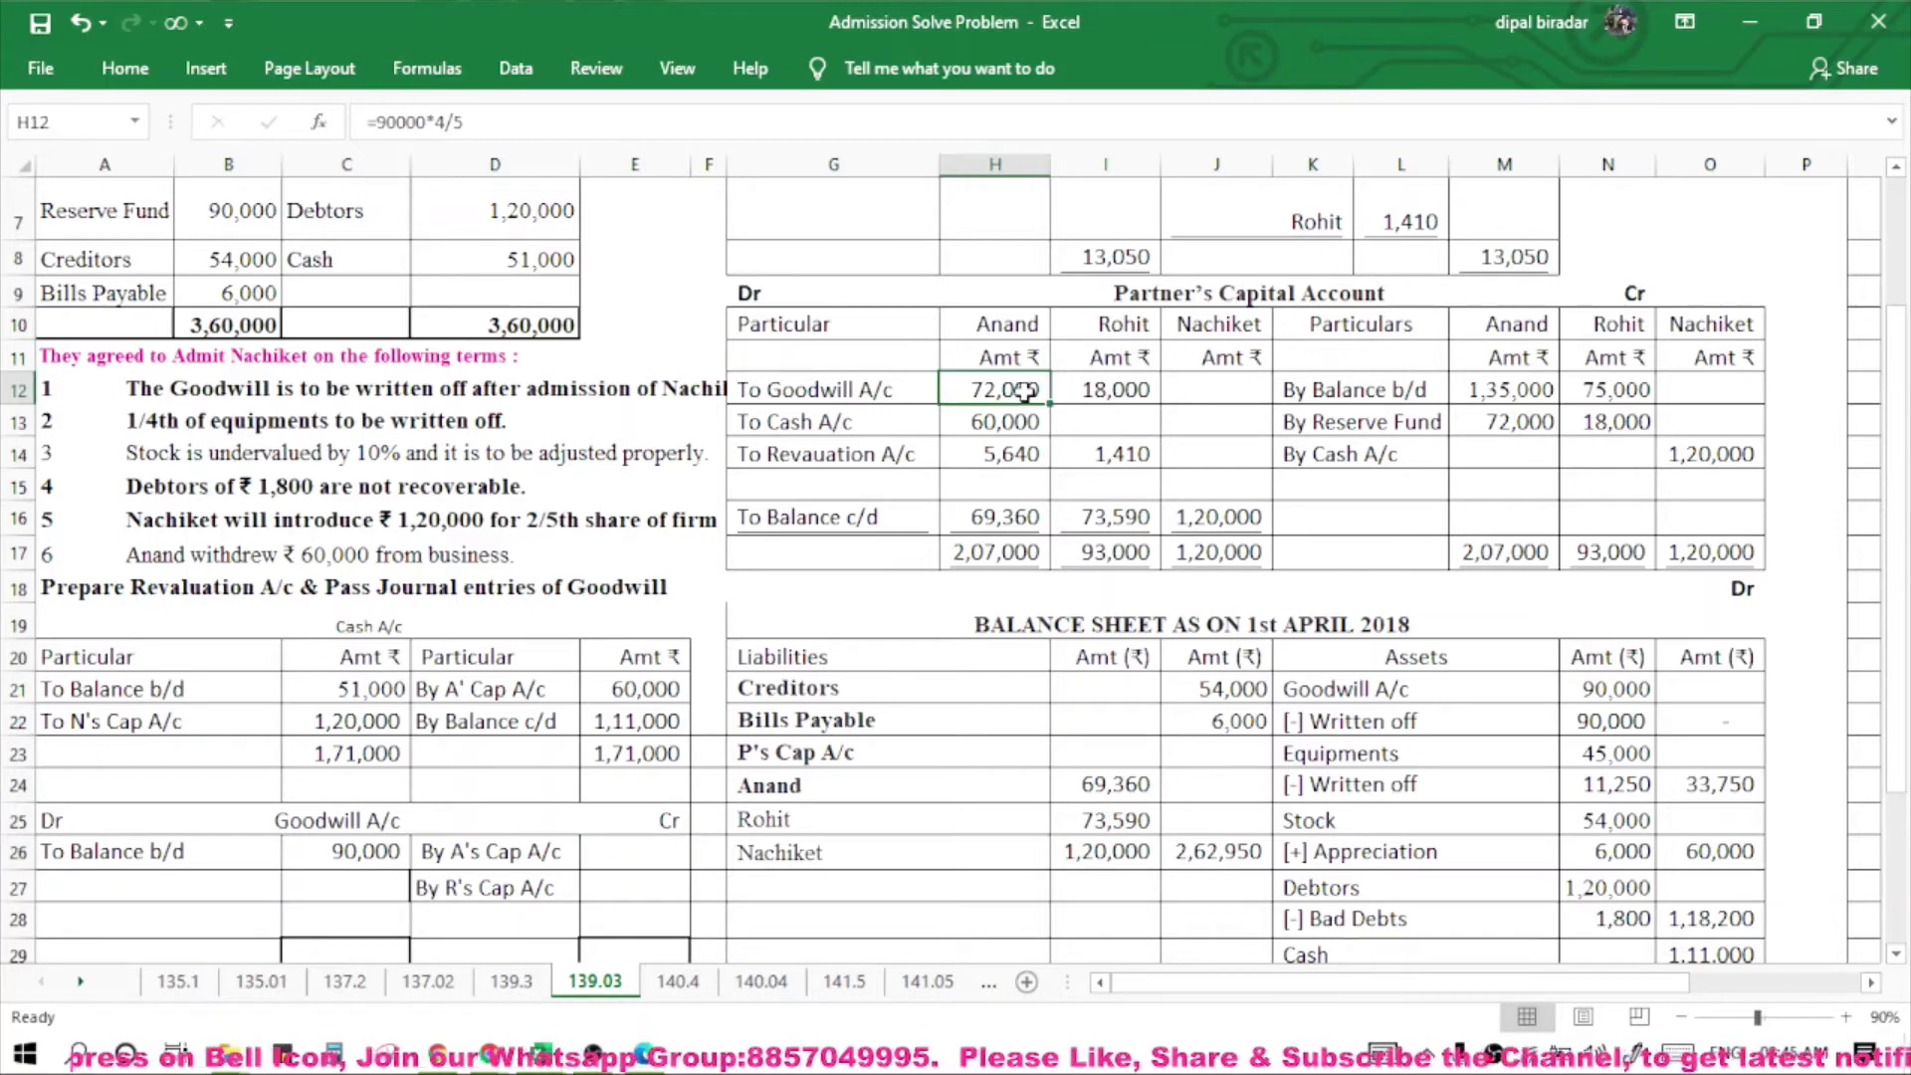
{"action": "left_click", "coordinate": [654, 853]}
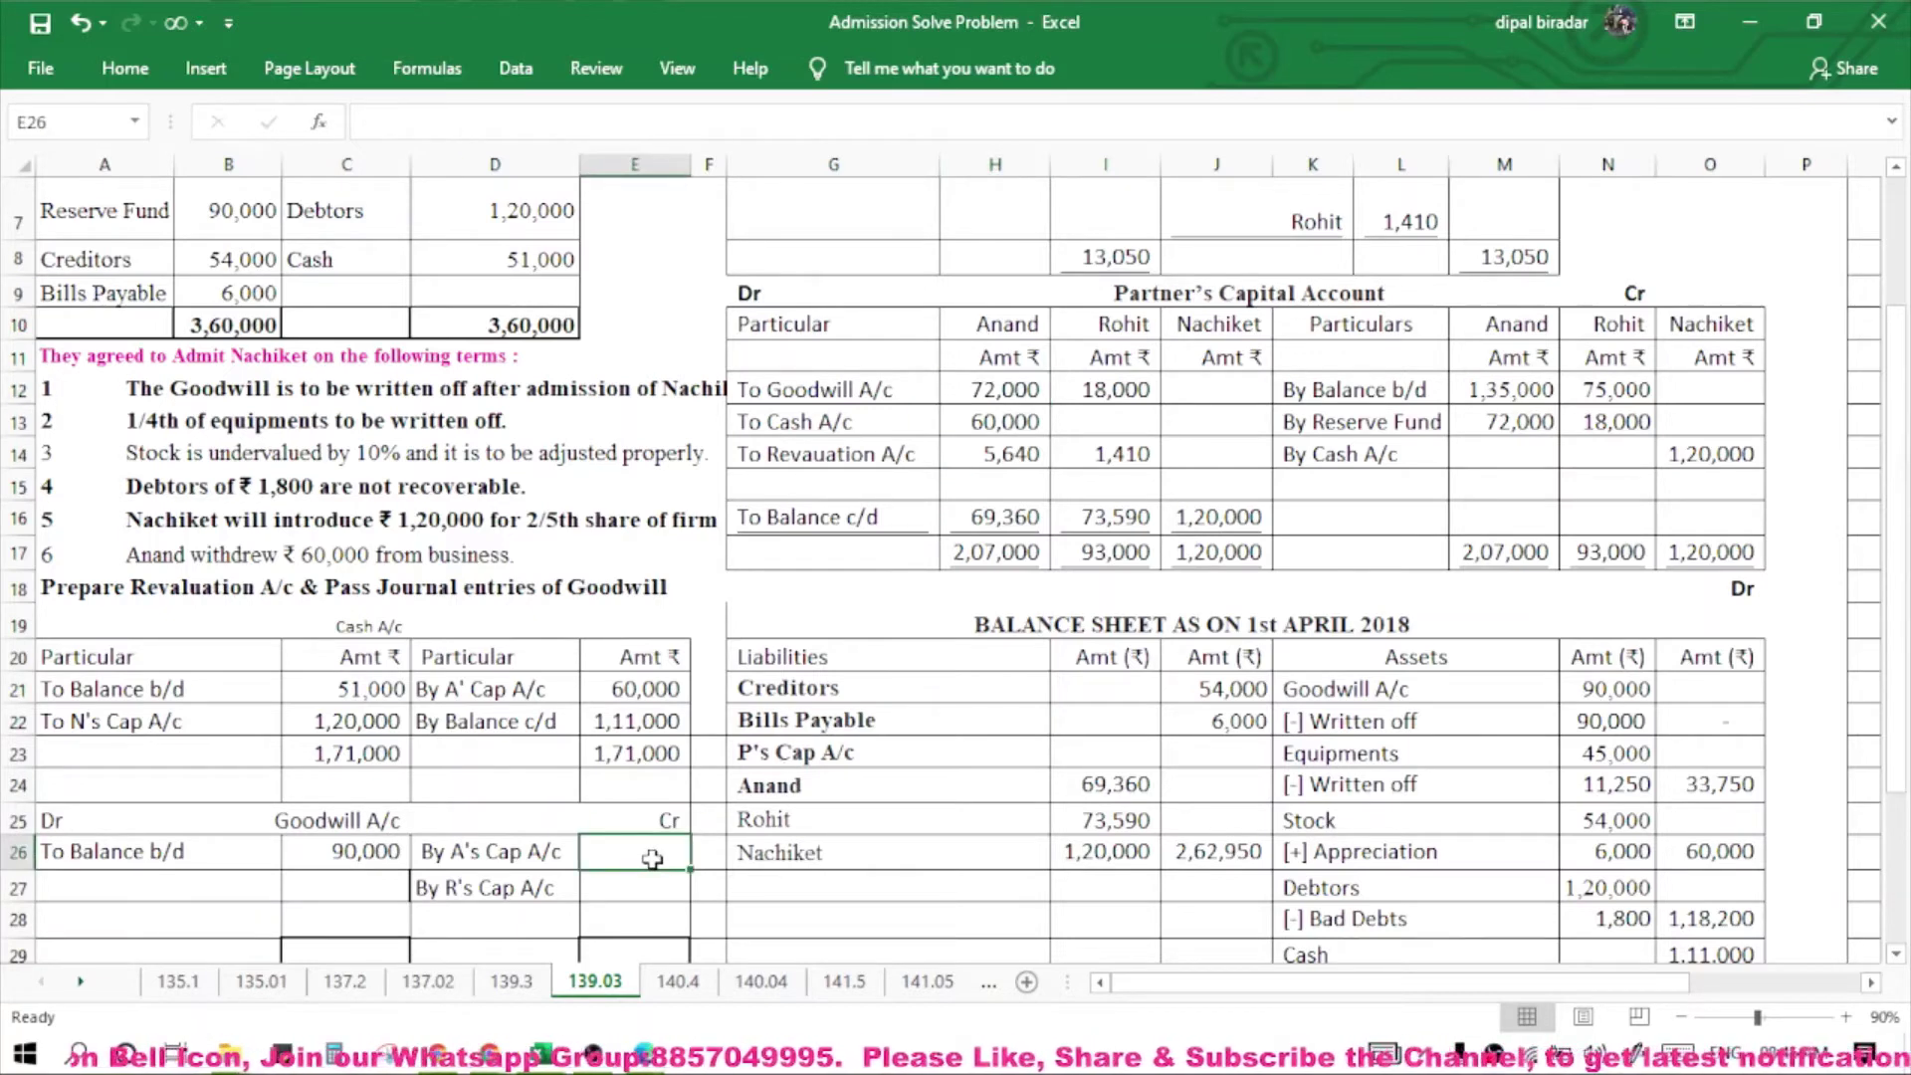
{"action": "type", "text": "72000"}
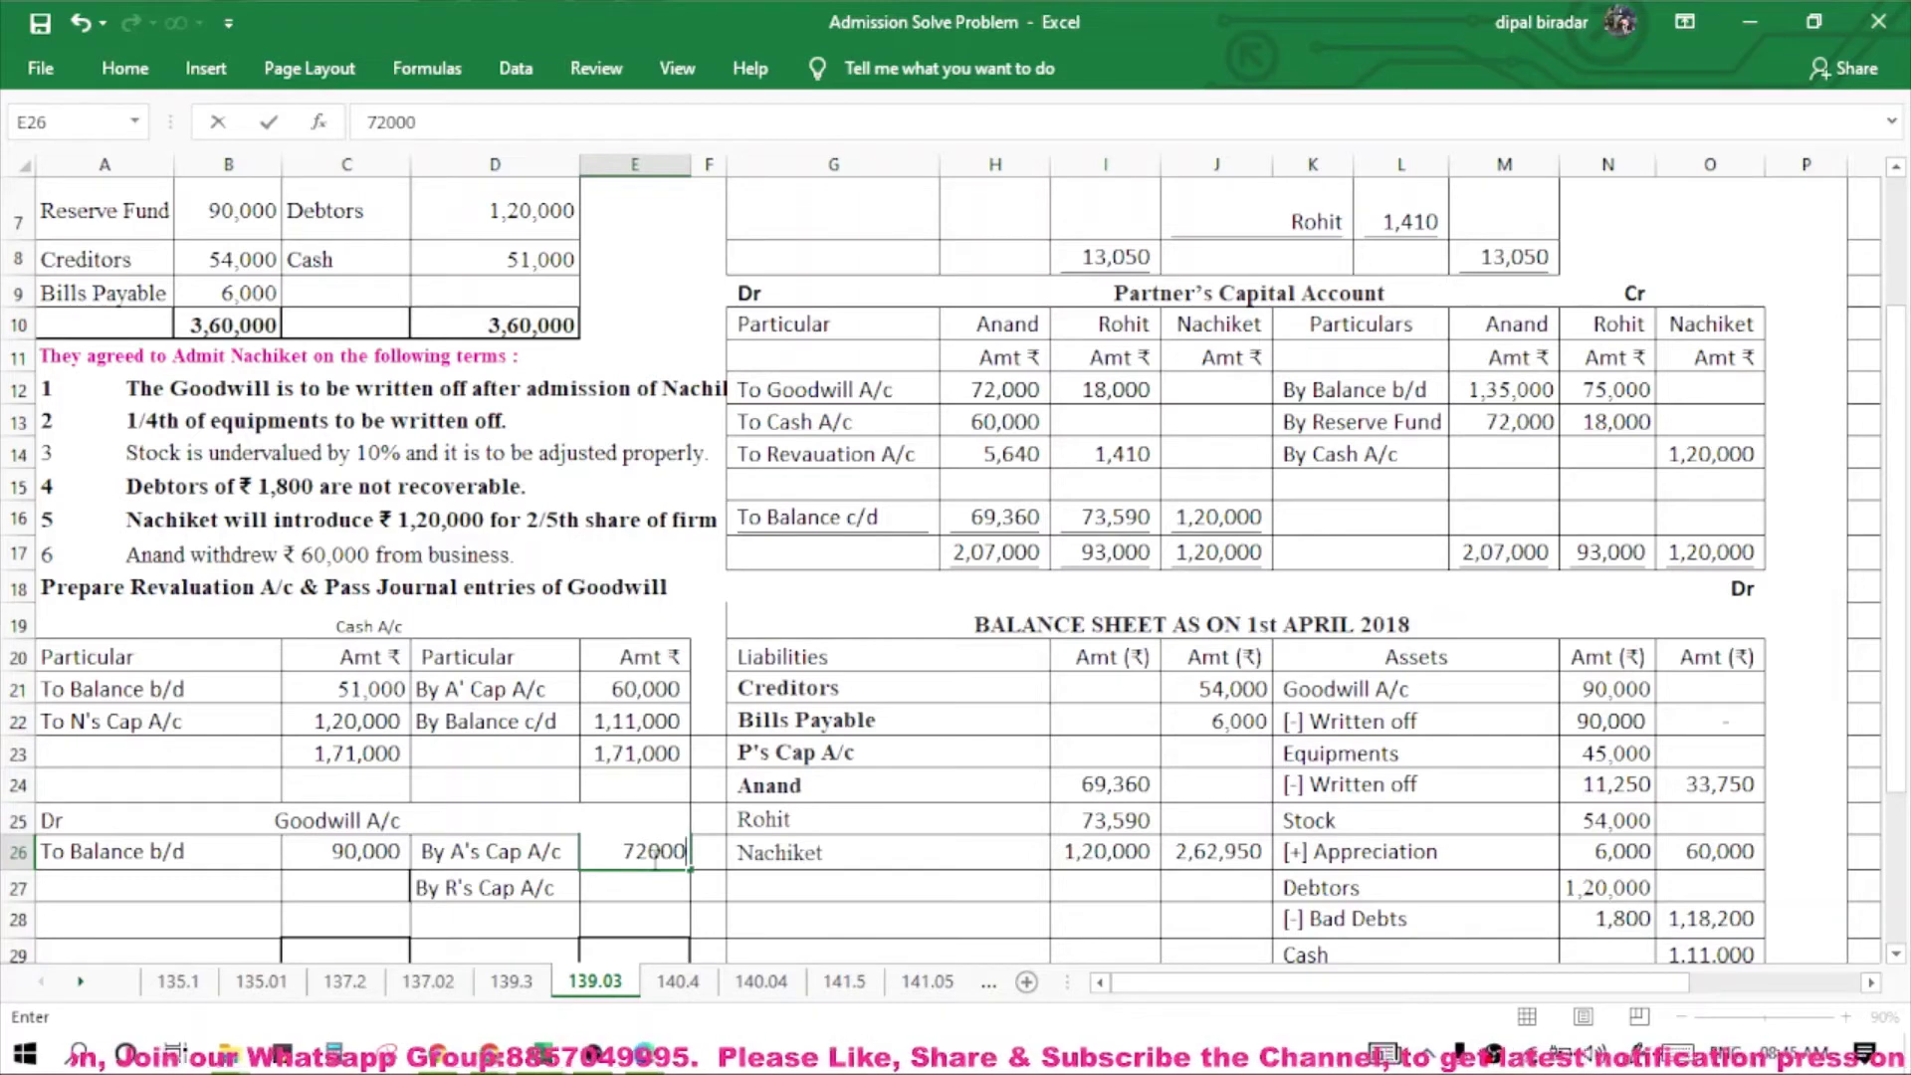
{"action": "key", "text": "Return"}
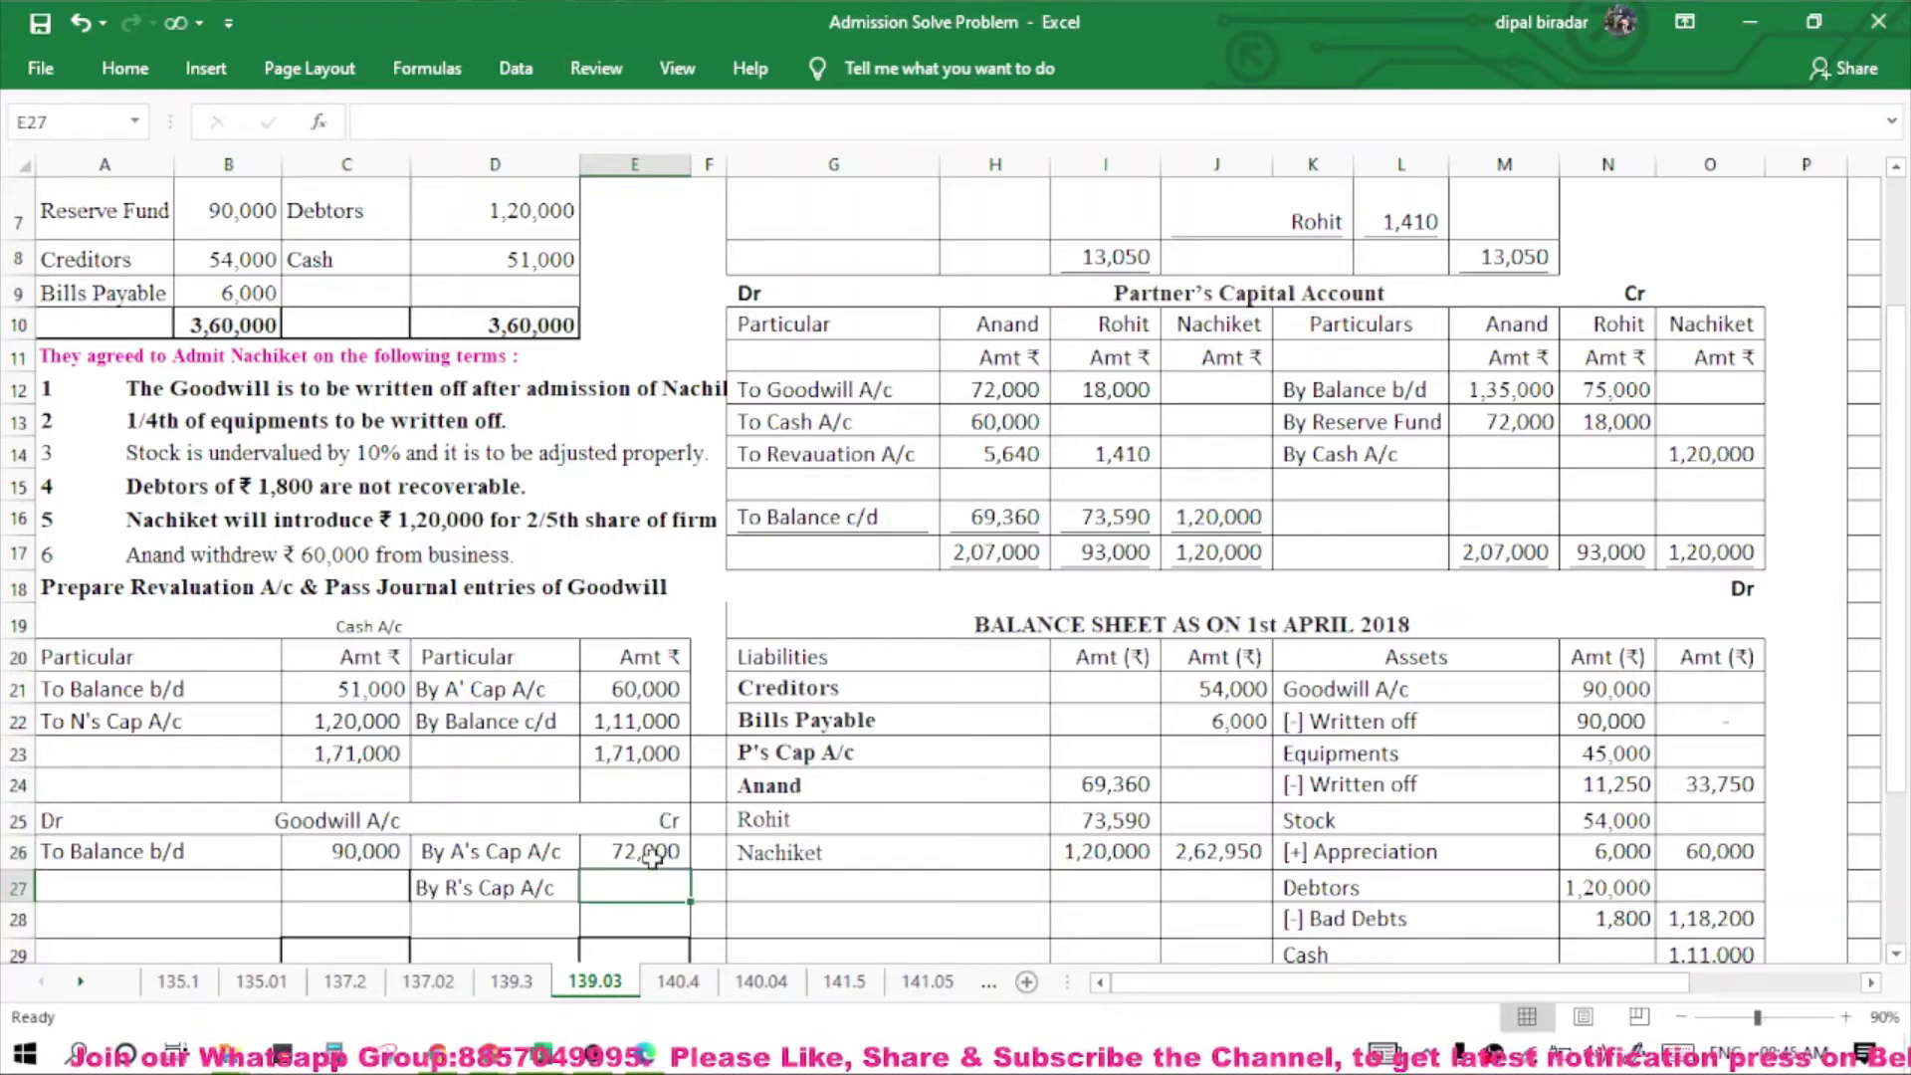
{"action": "type", "text": "18000"}
{"action": "key", "text": "Return"}
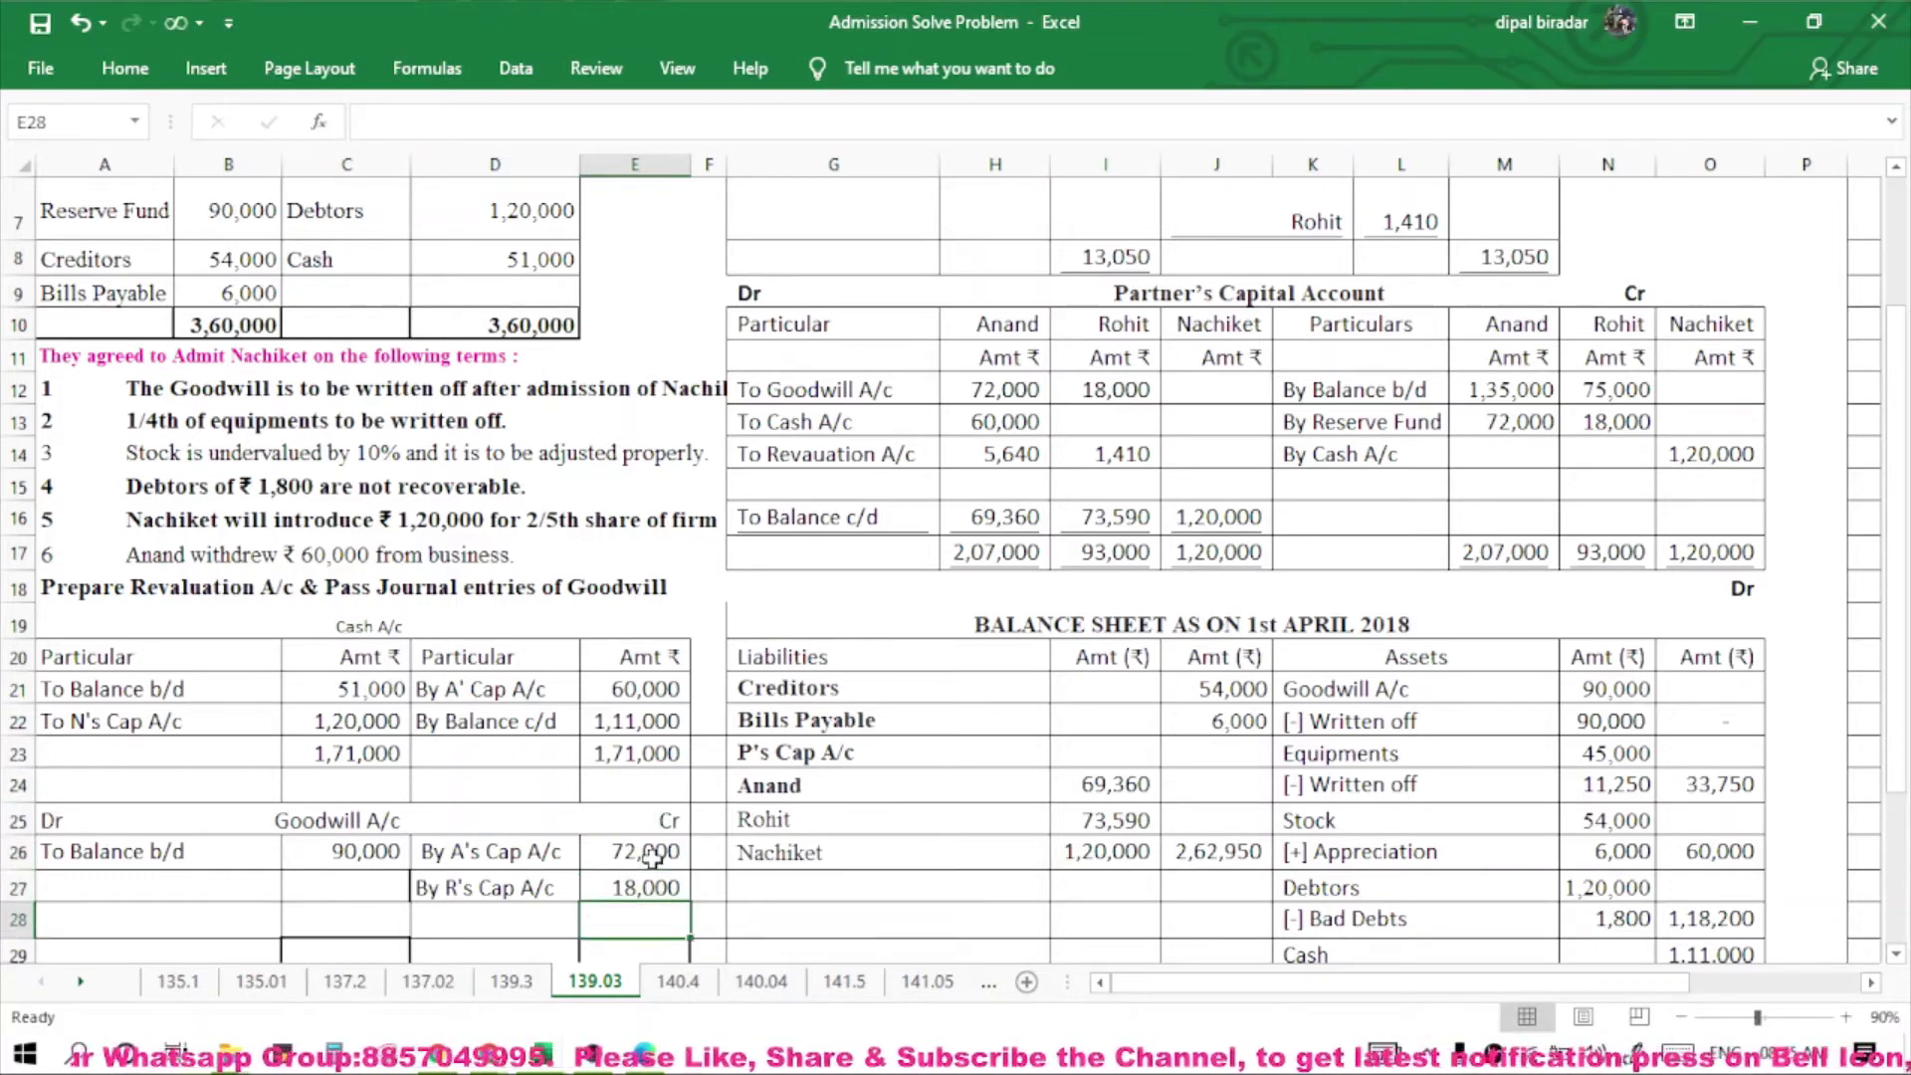
Enter 90000 as the Goodwill A/c total on both sides, in E28 and C28.
{"action": "type", "text": "90000"}
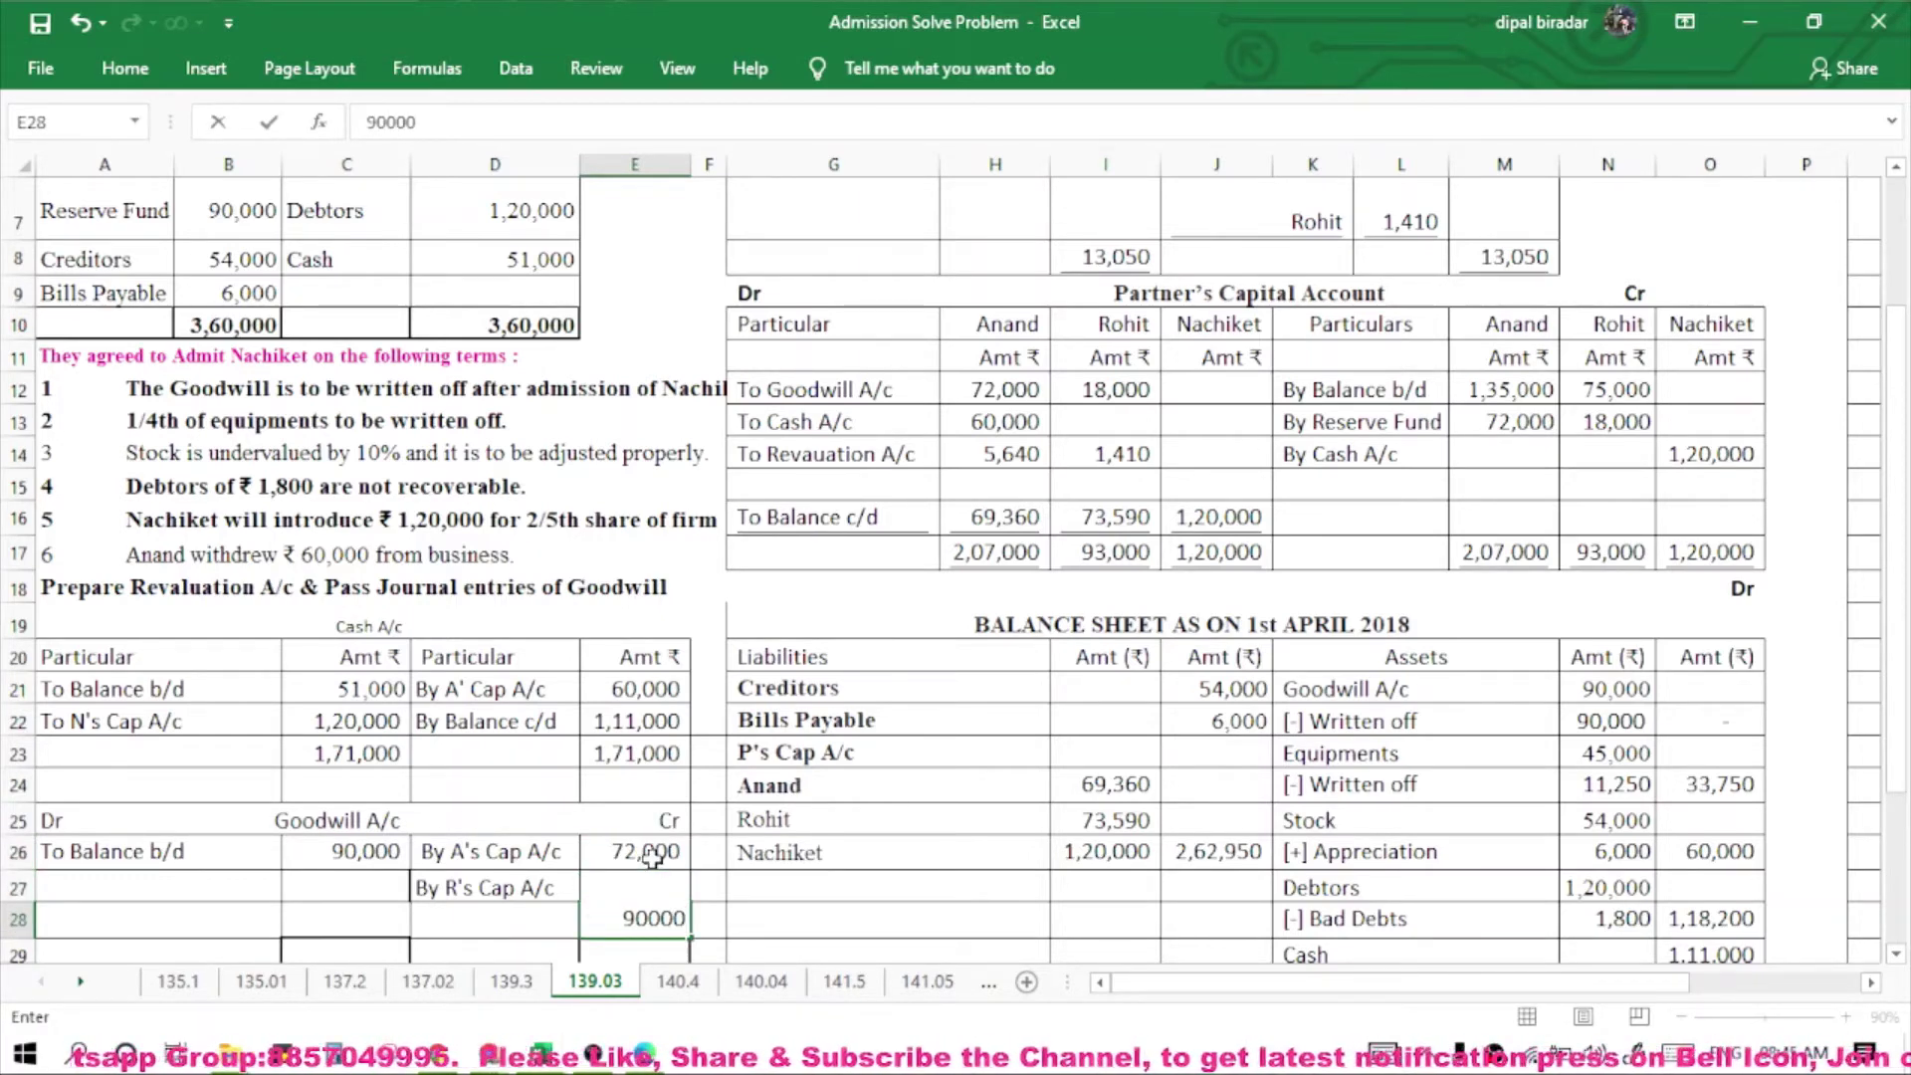
{"action": "key", "text": "Left"}
{"action": "key", "text": "Left"}
{"action": "type", "text": "90000"}
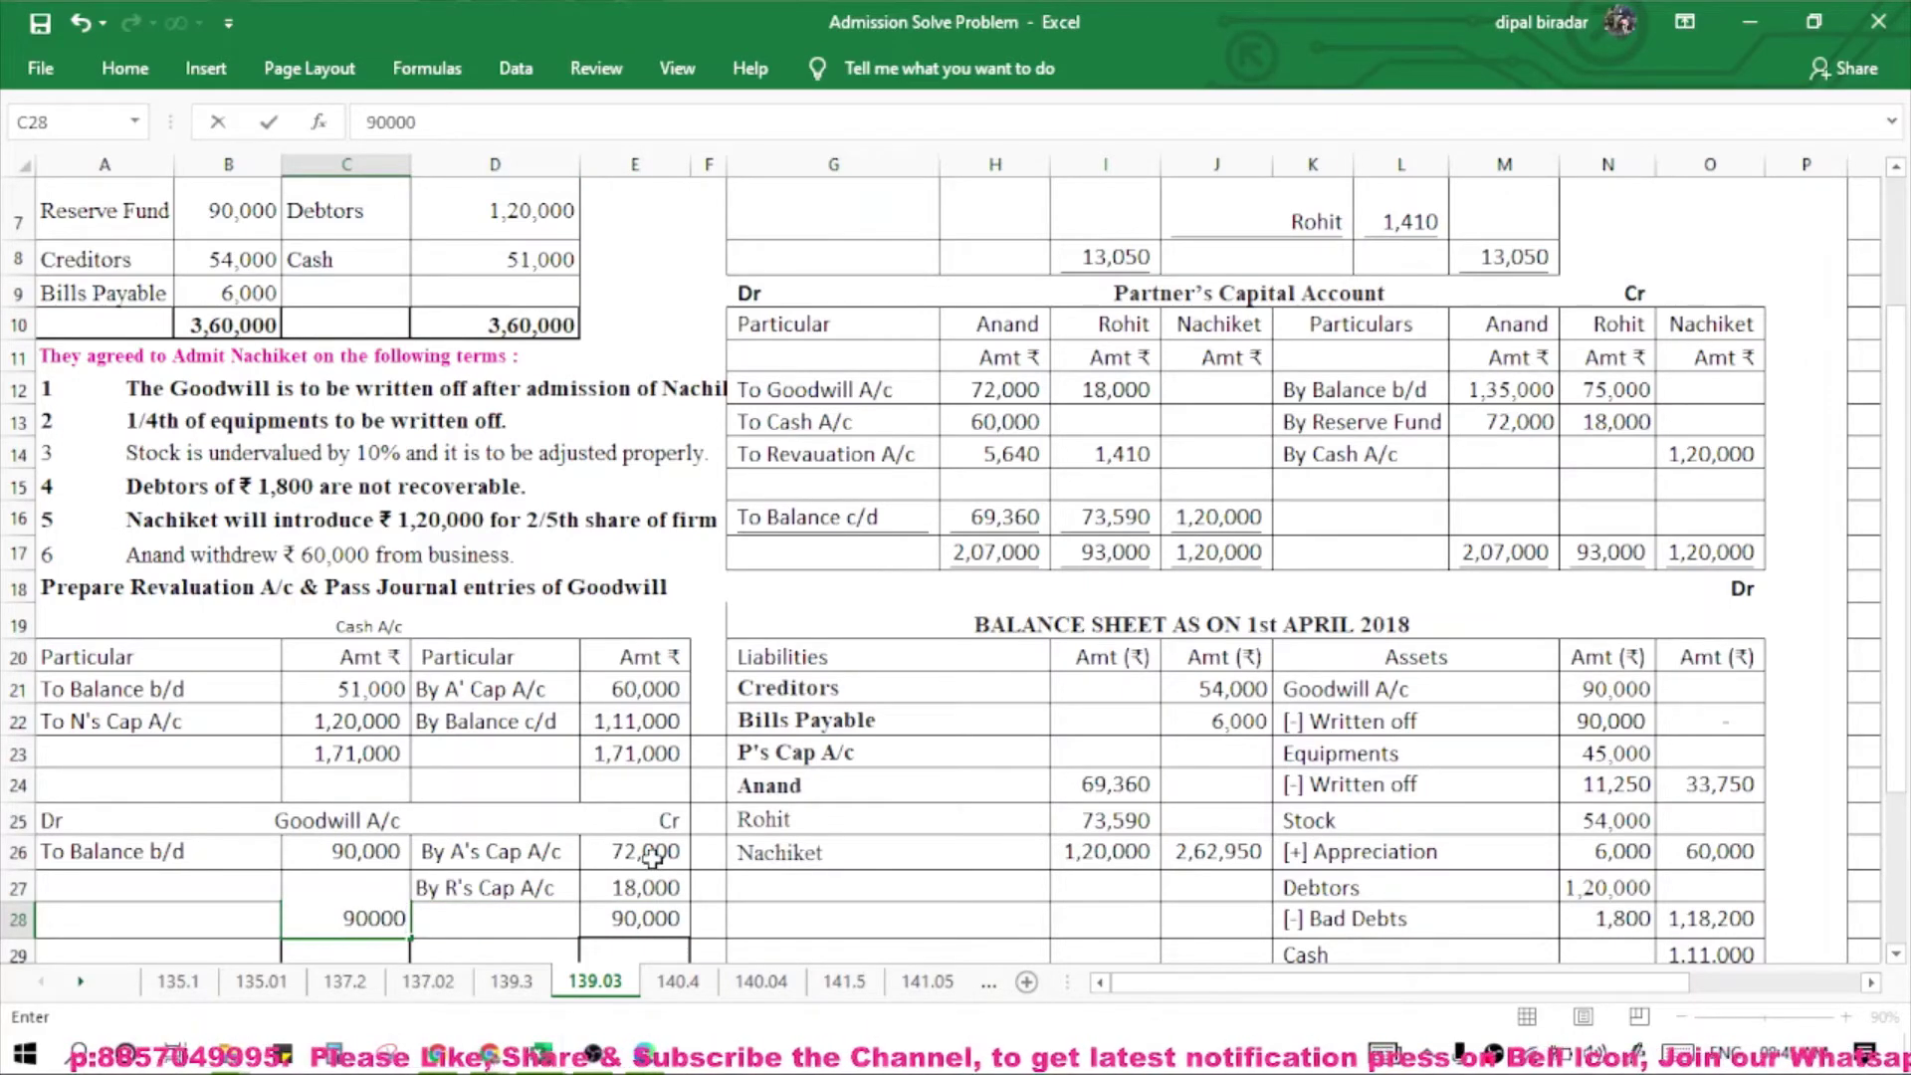
{"action": "key", "text": "Return"}
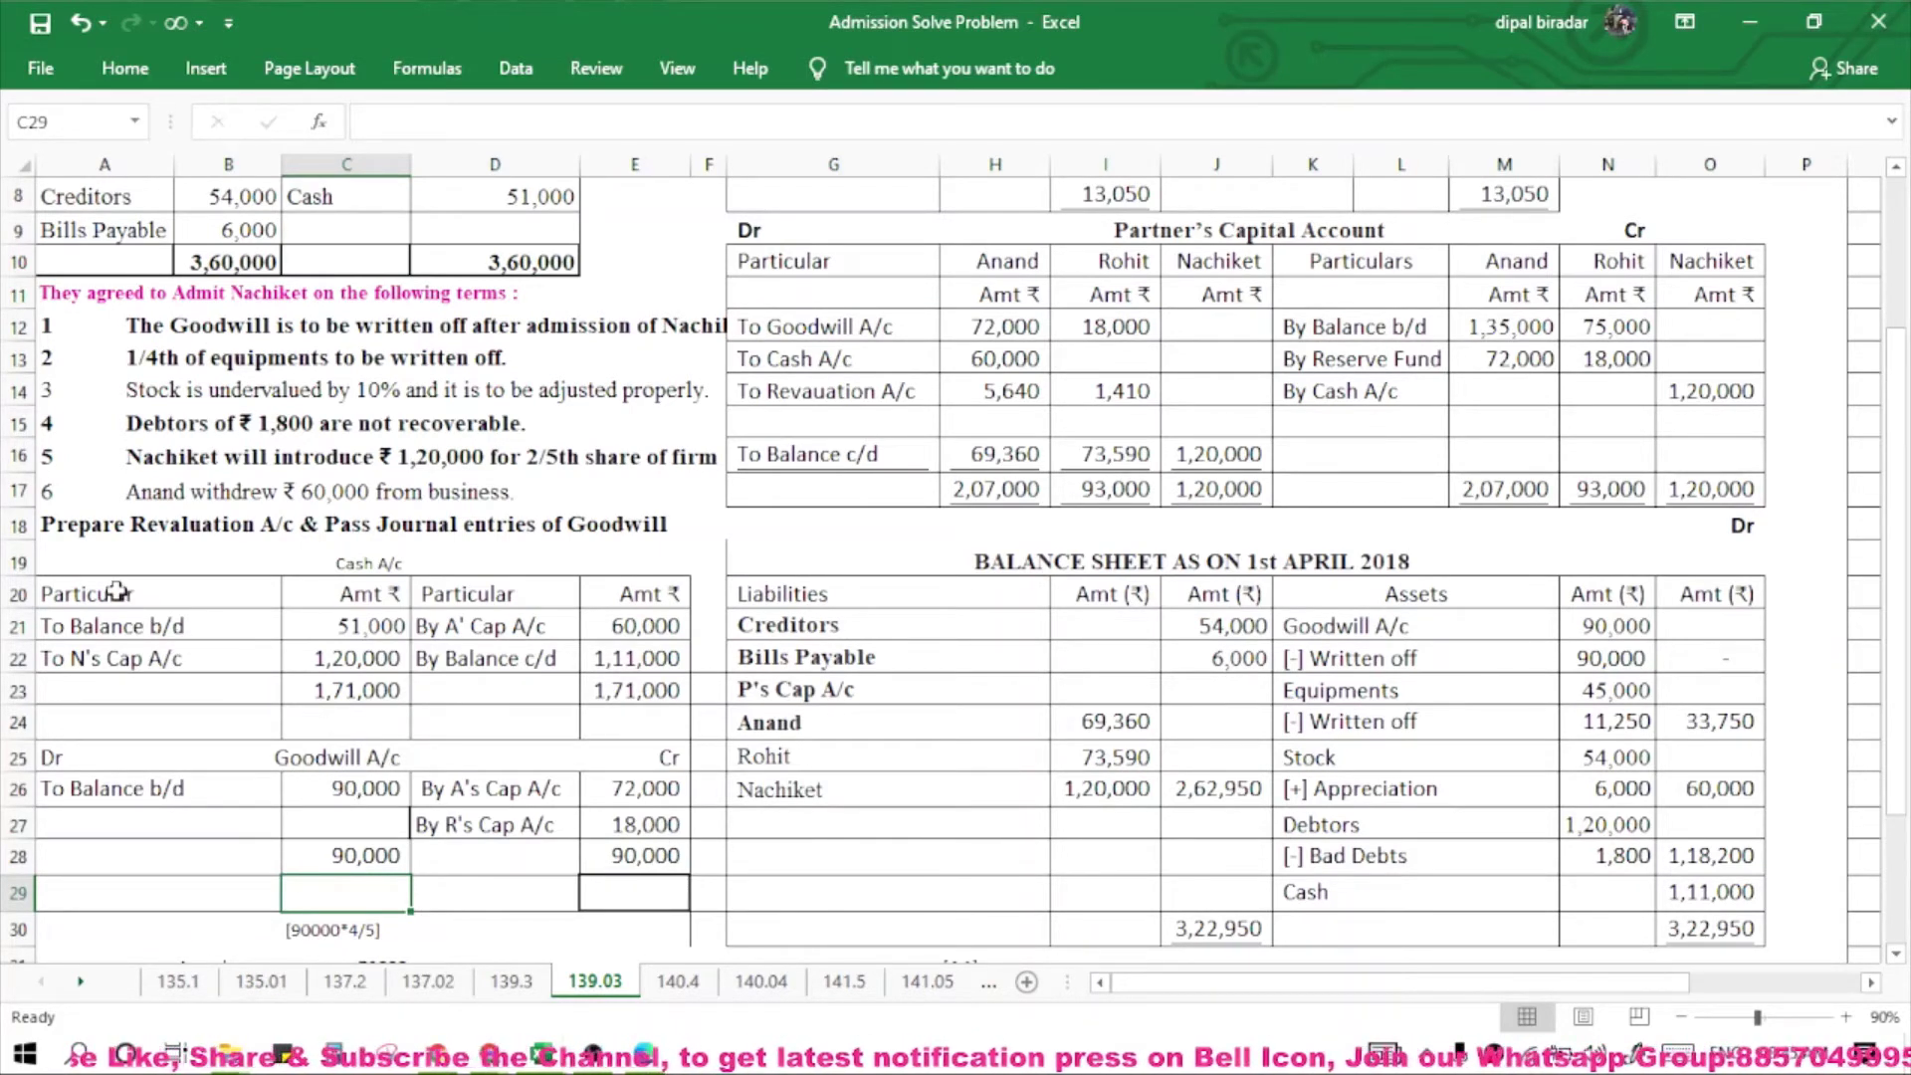
Examine the Revaluation Account's equipment and bad debts entries in G4:I5 alongside the blank journal table.
{"action": "left_click_drag", "start_coordinate": [117, 591], "coordinate": [631, 593]}
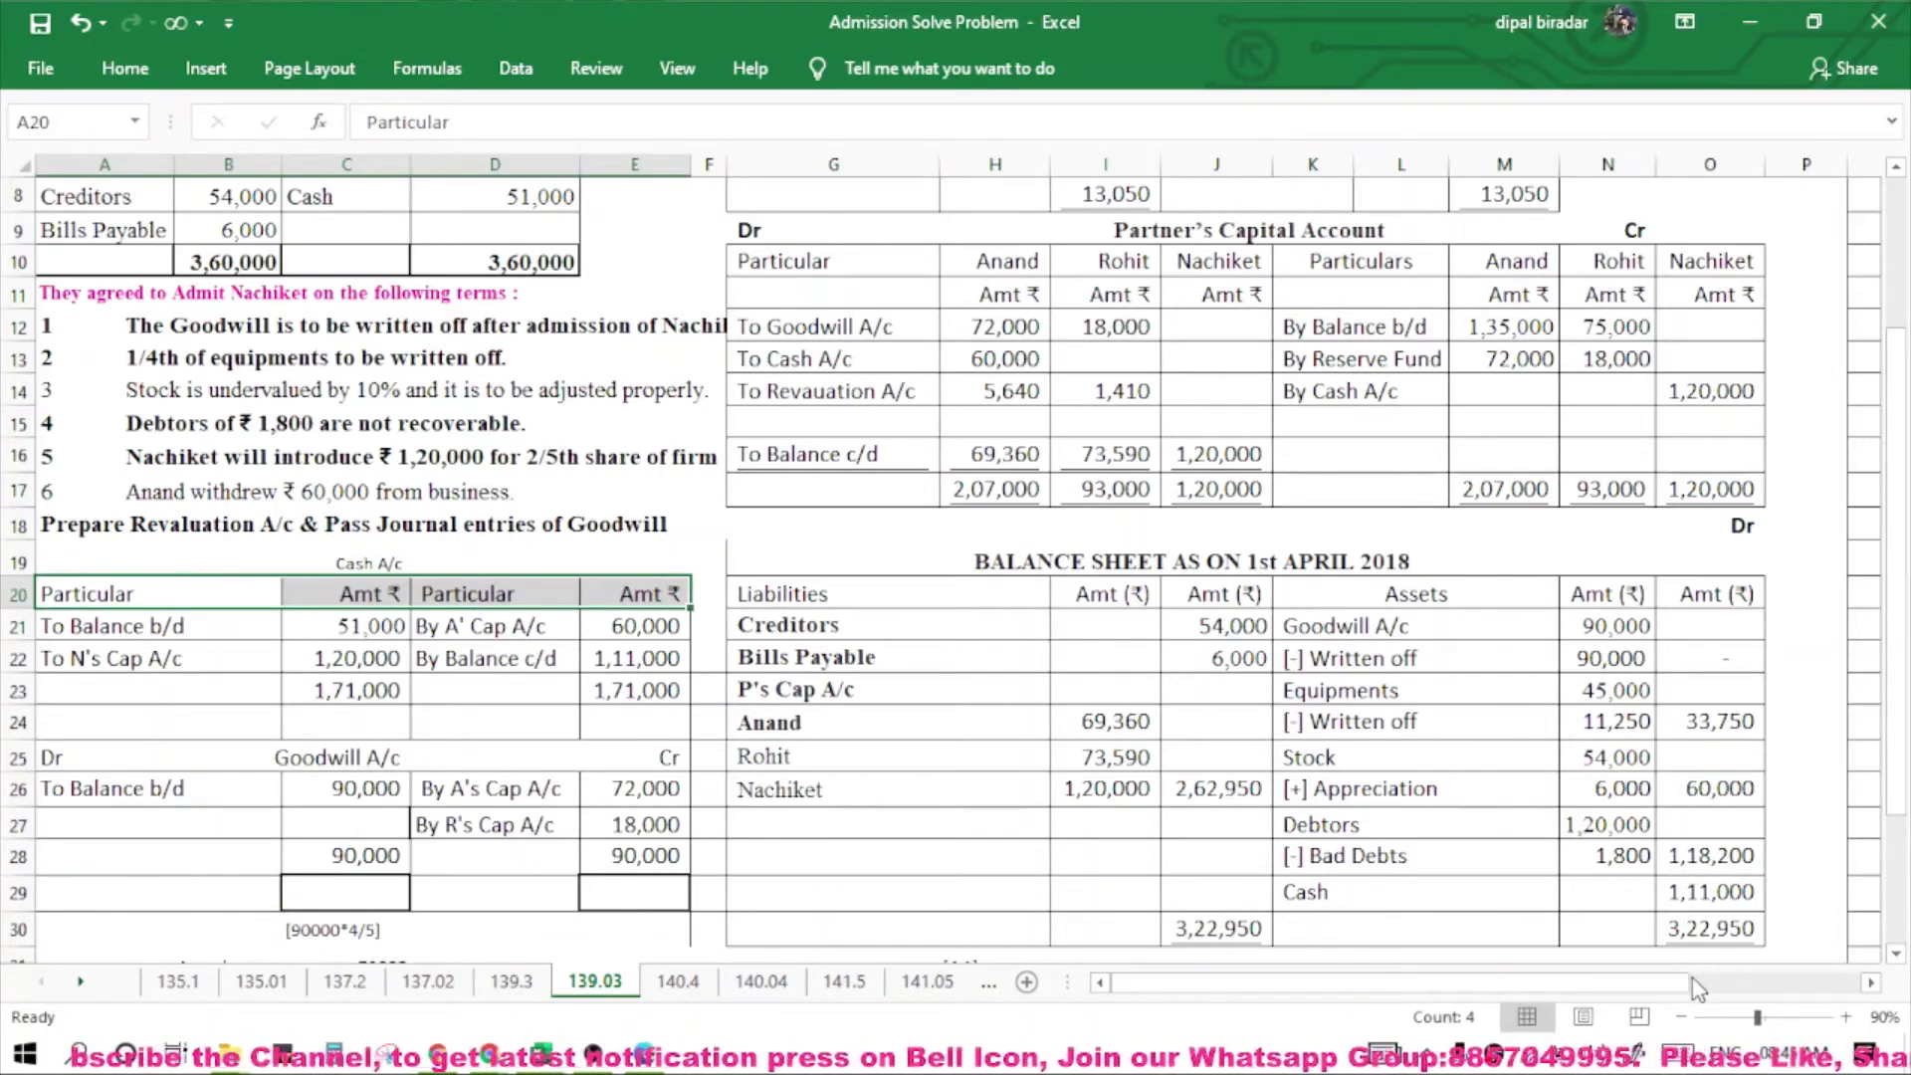
{"action": "left_click_drag", "start_coordinate": [1682, 983], "coordinate": [1869, 990]}
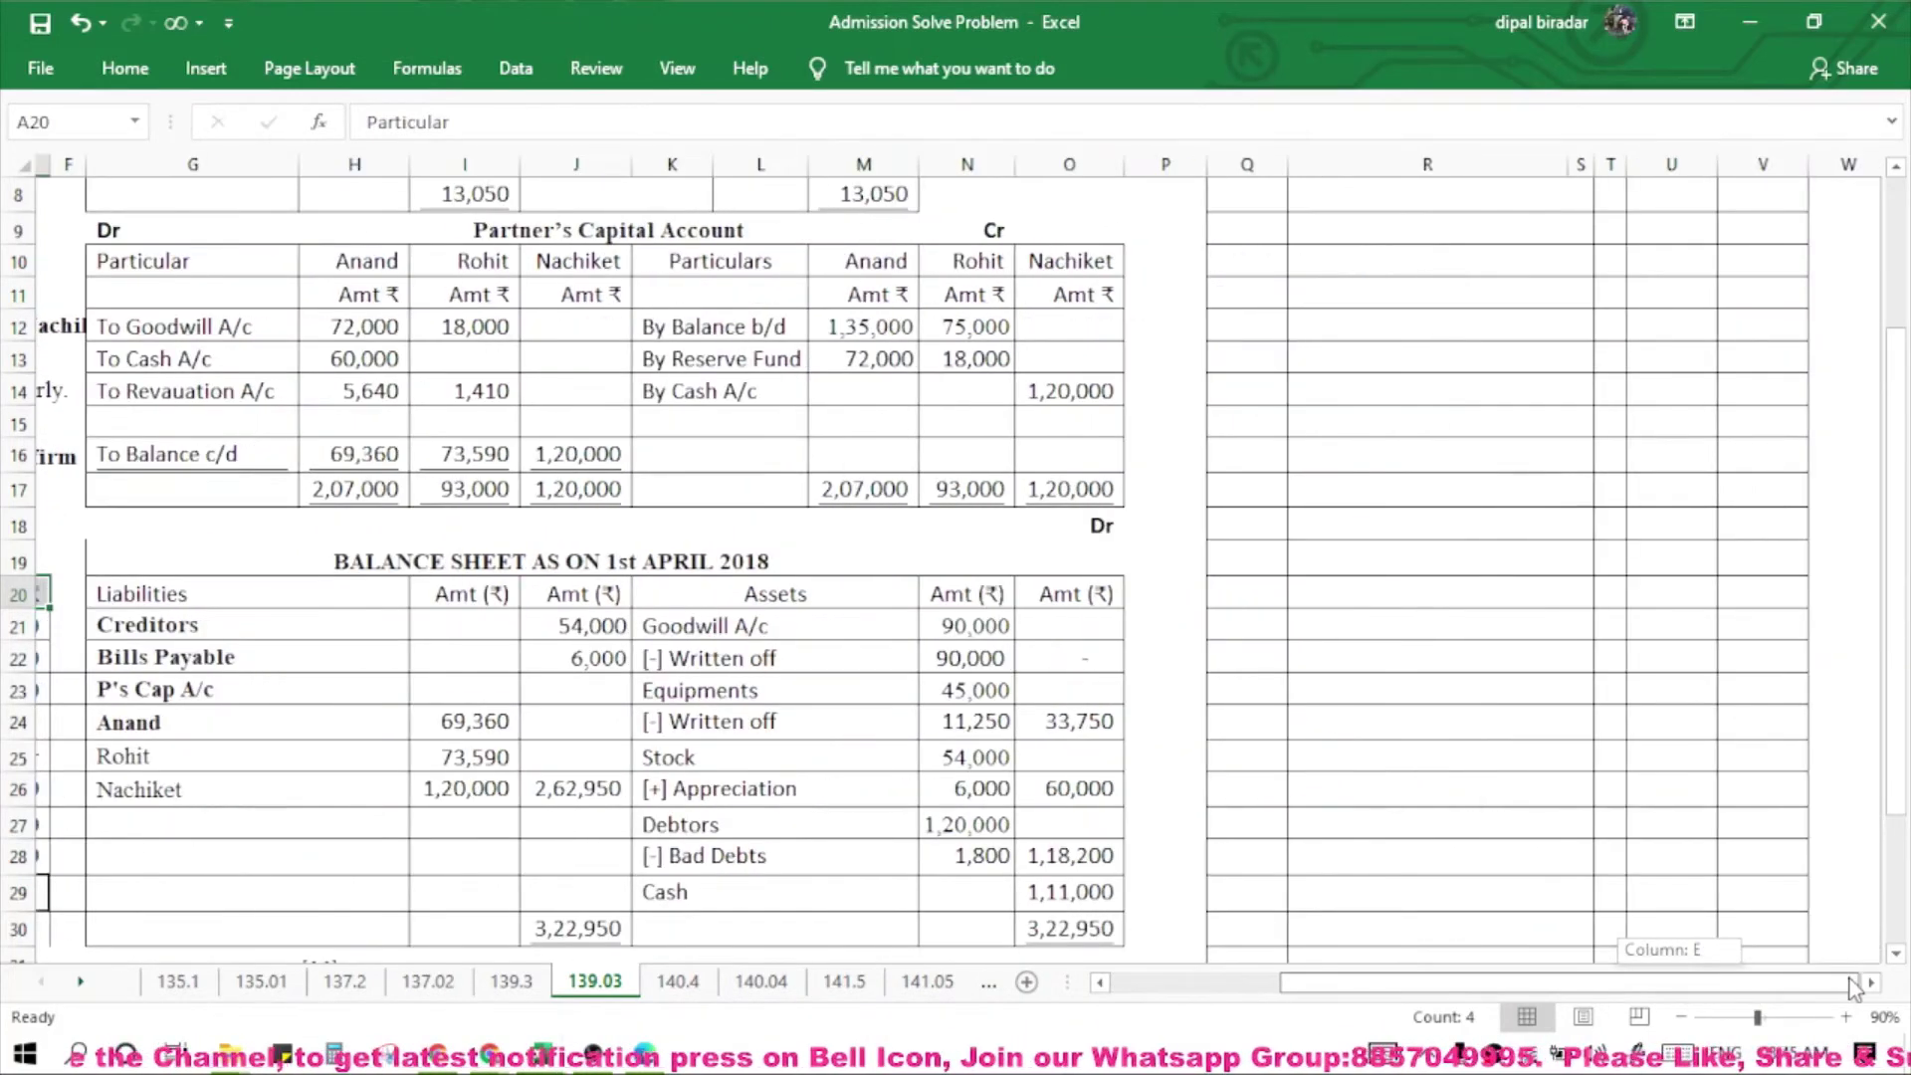
{"action": "scroll", "coordinate": [1582, 810], "scroll_direction": "up", "scroll_amount": 2}
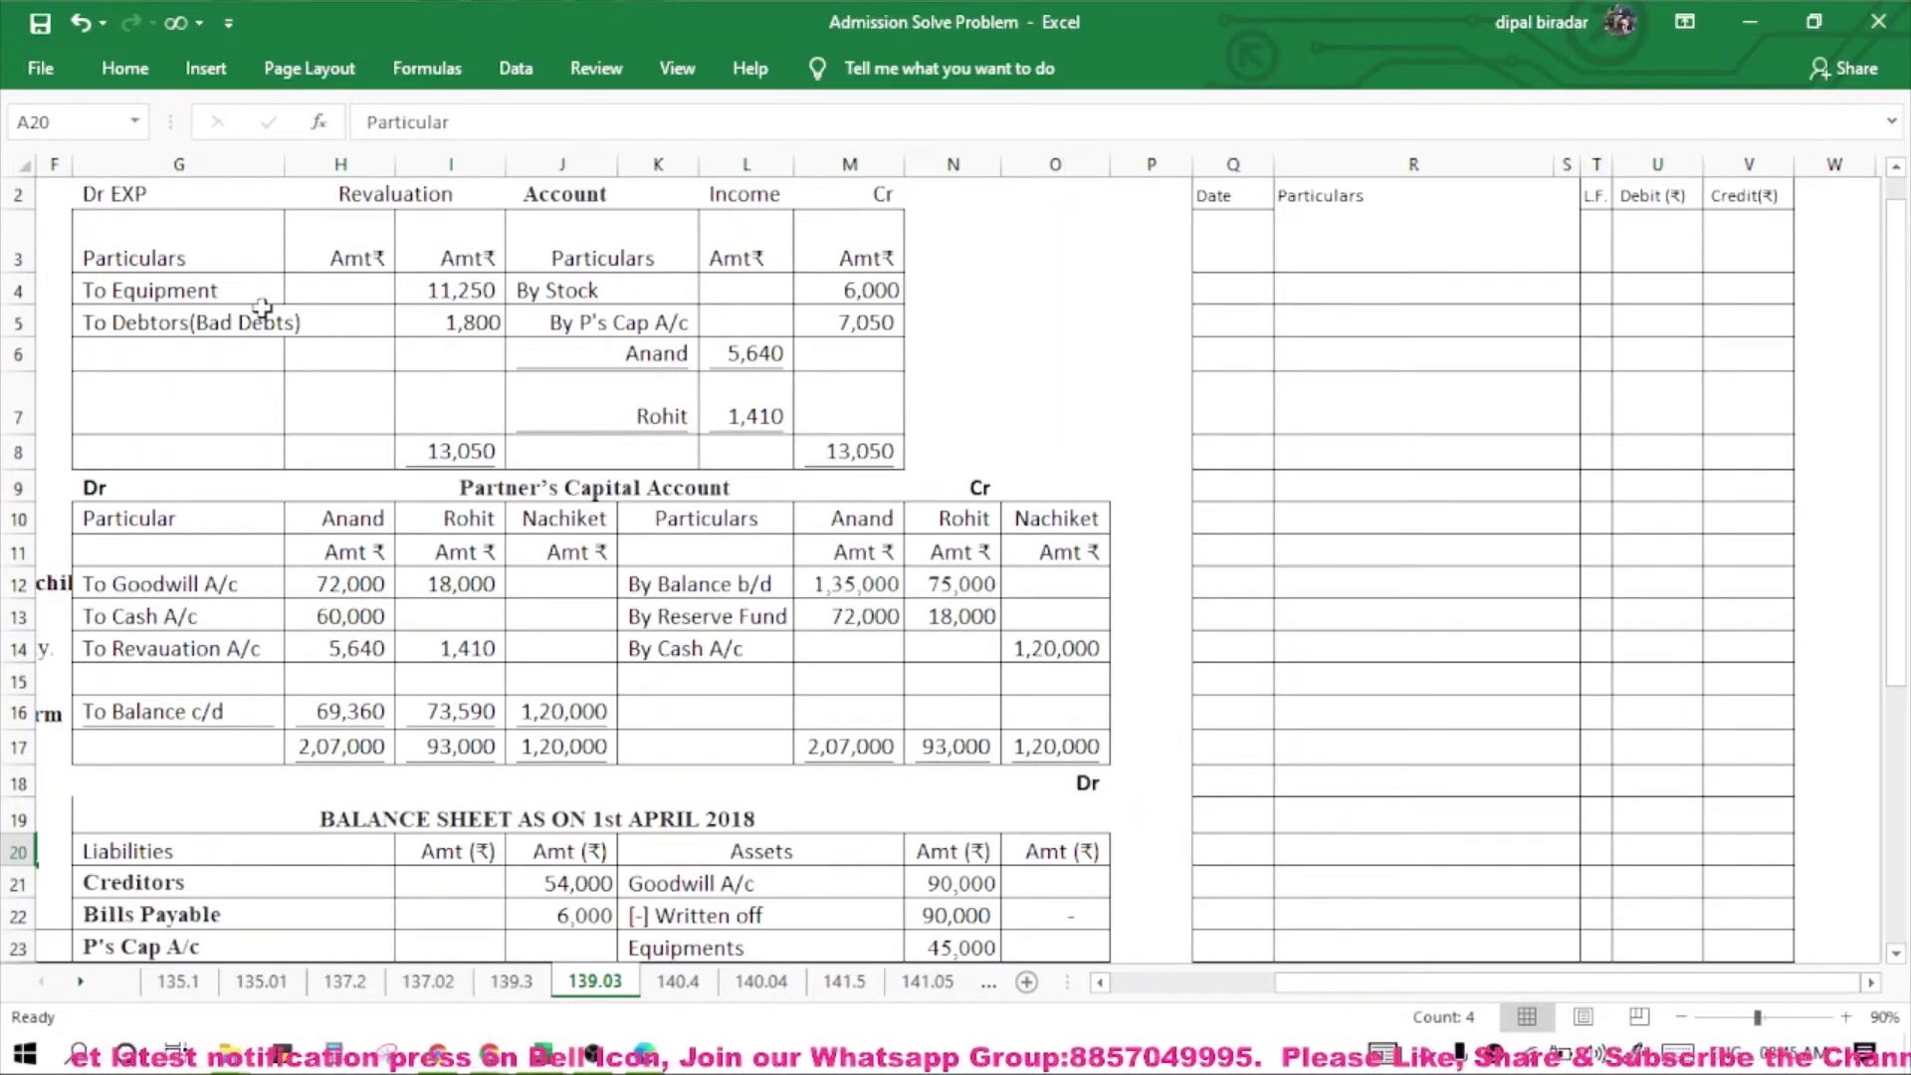
{"action": "left_click_drag", "start_coordinate": [149, 290], "coordinate": [429, 332]}
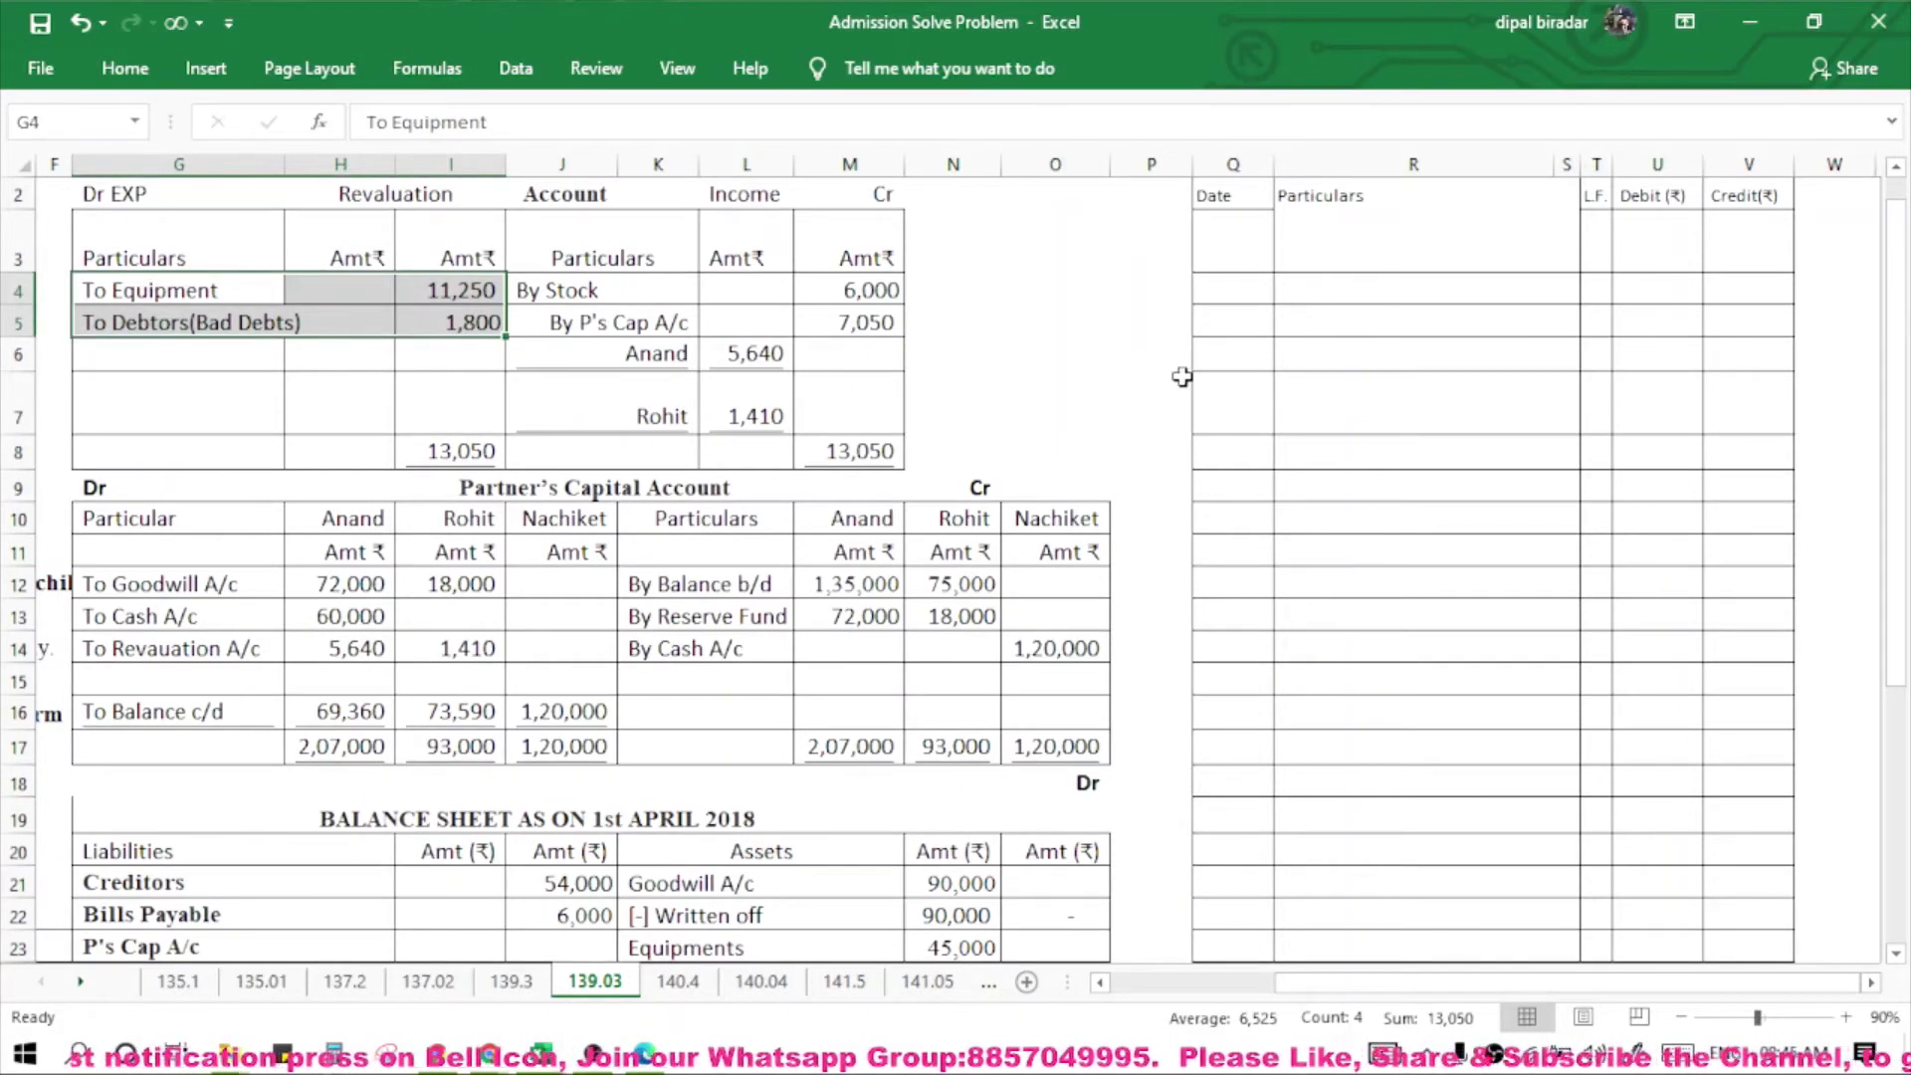
{"action": "left_click", "coordinate": [1233, 288]}
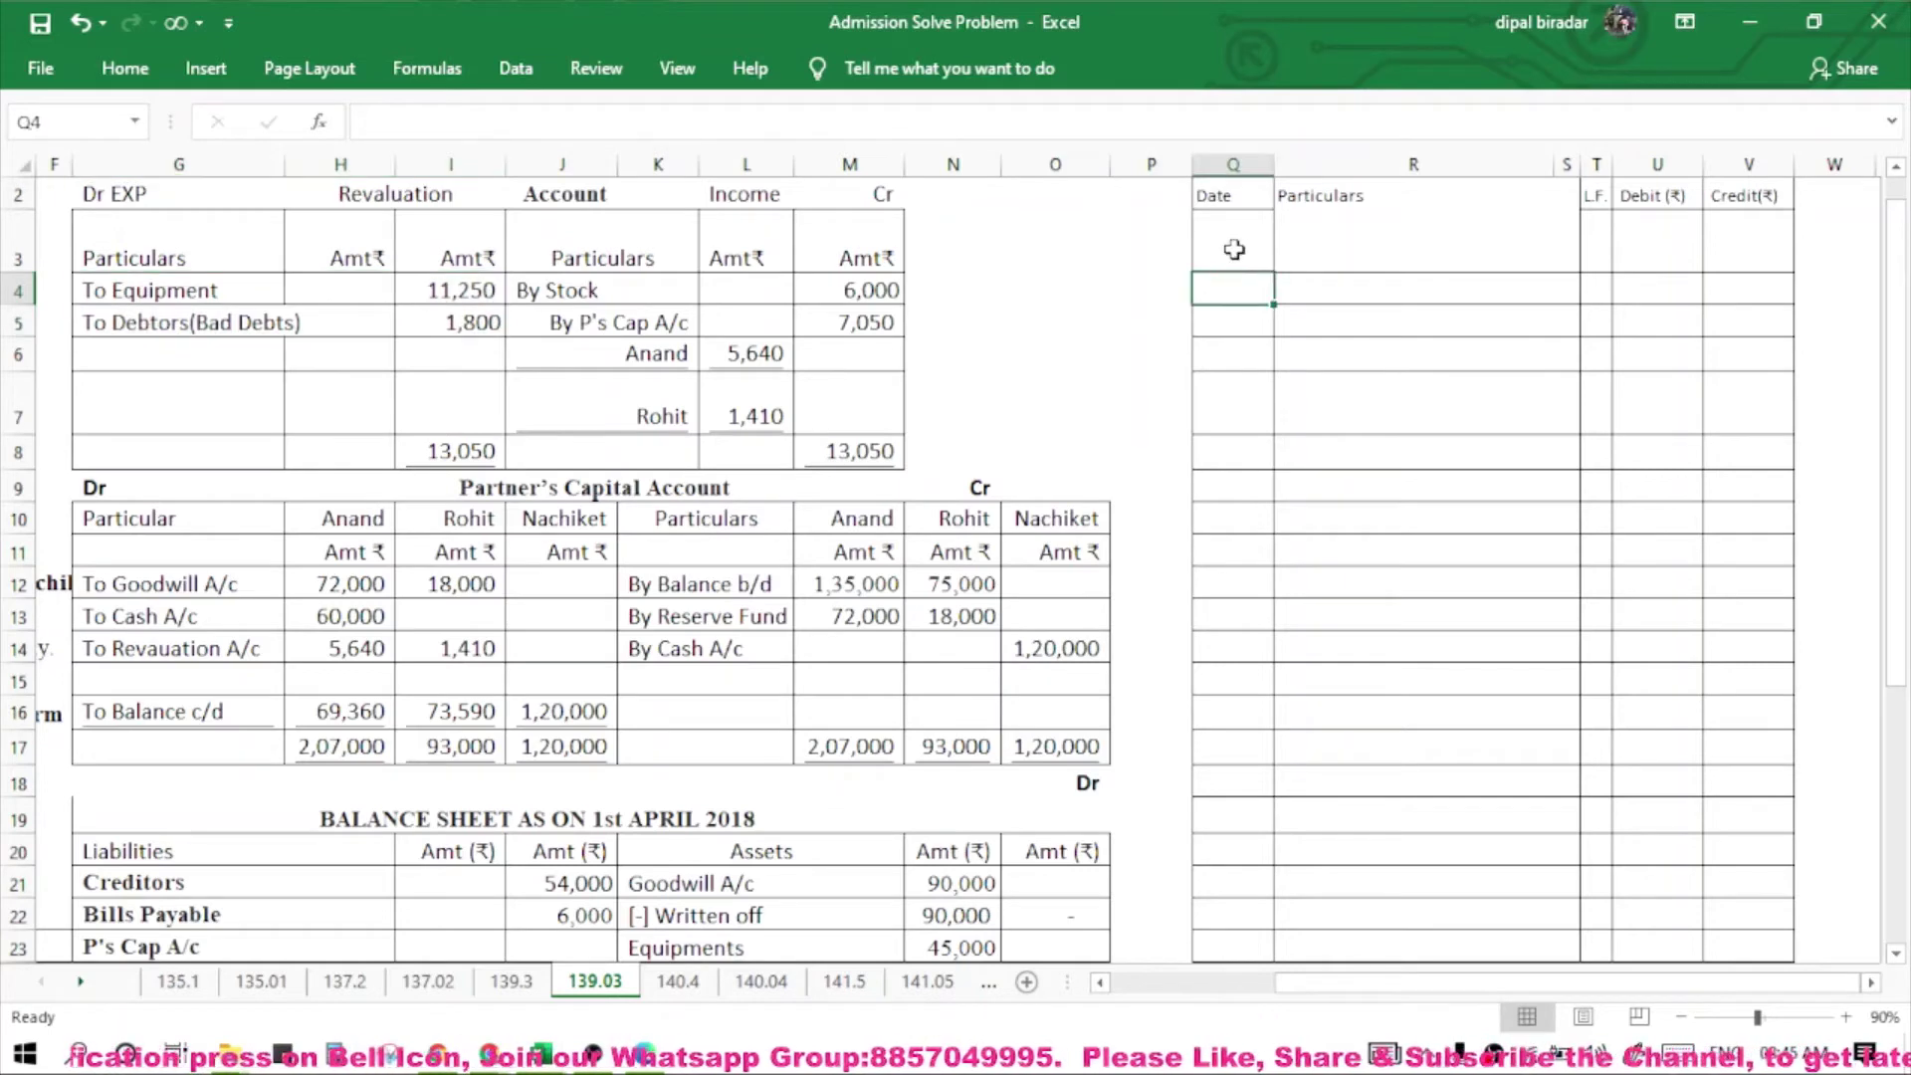
{"action": "left_click_drag", "start_coordinate": [1232, 244], "coordinate": [1736, 261]}
{"action": "right_click", "coordinate": [1737, 260]}
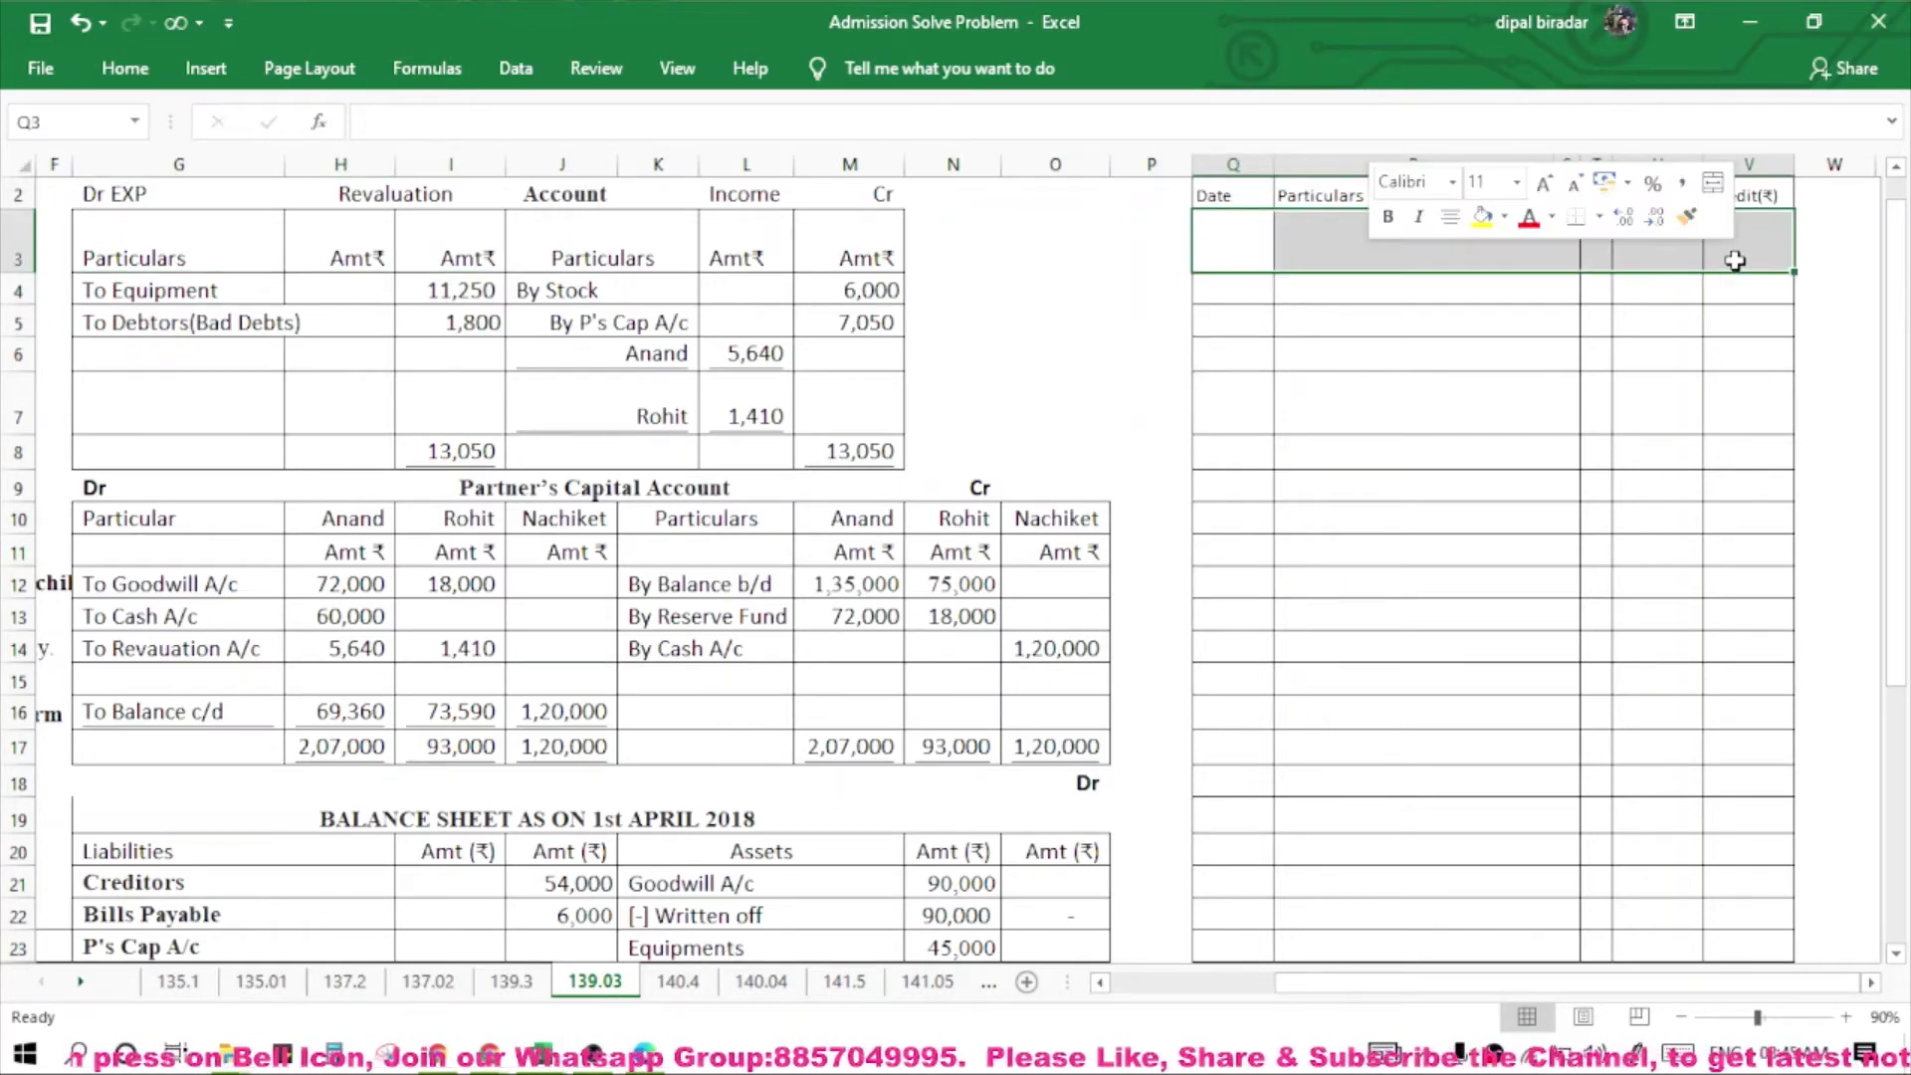
{"action": "left_click", "coordinate": [1573, 524]}
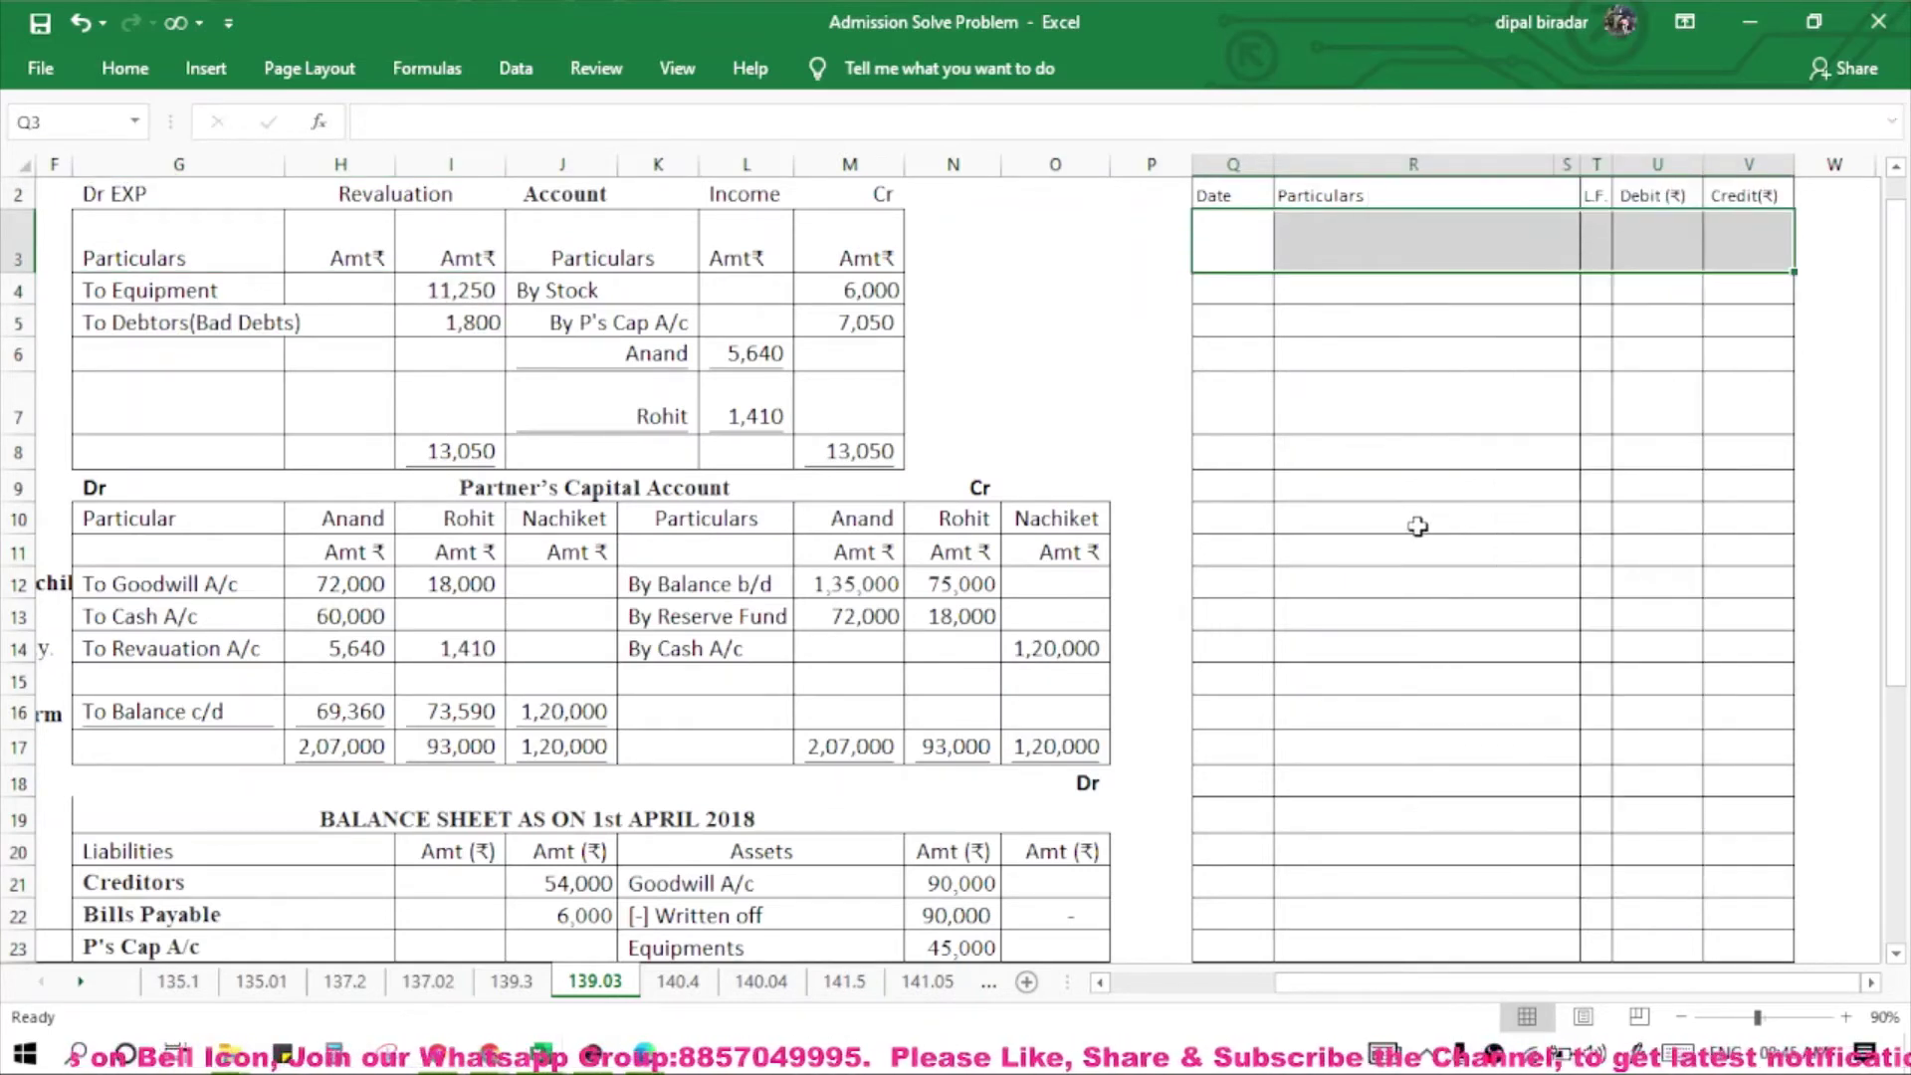
{"action": "left_click", "coordinate": [1486, 607]}
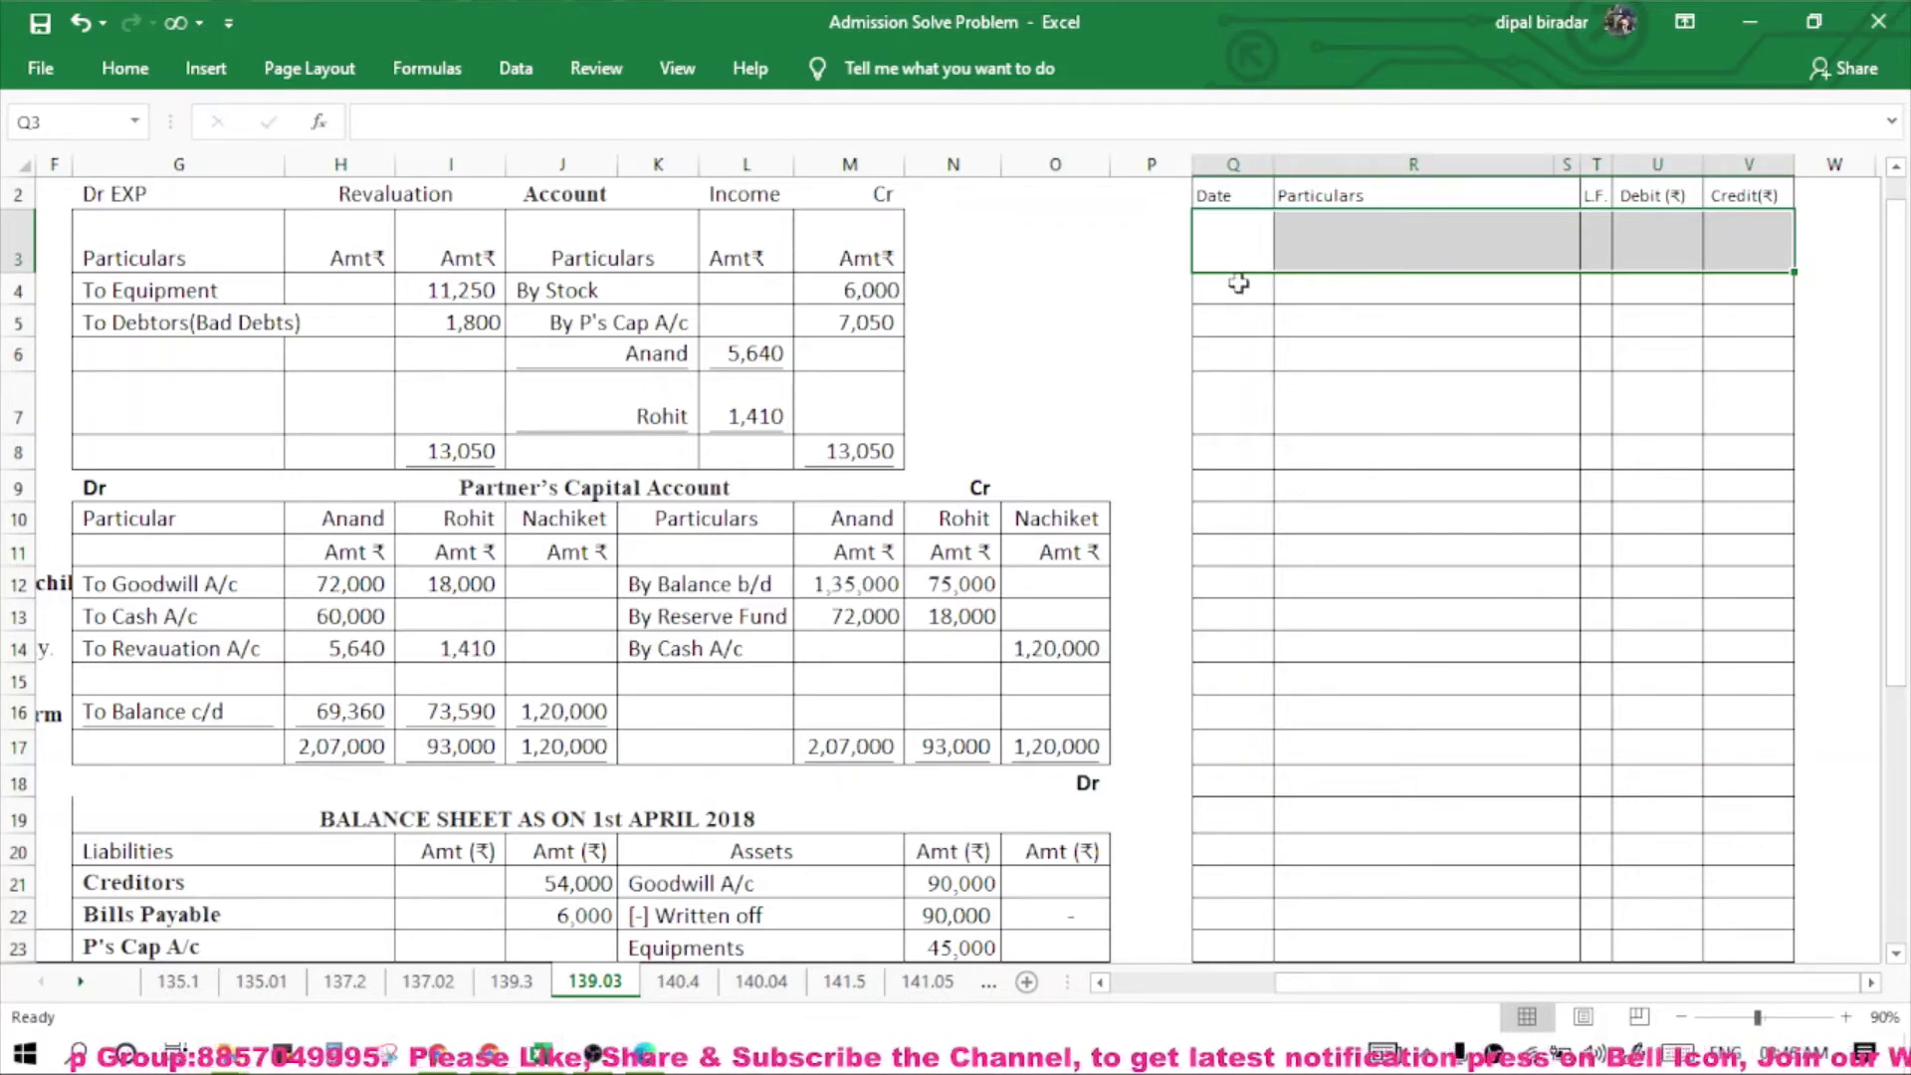
{"action": "left_click", "coordinate": [454, 200]}
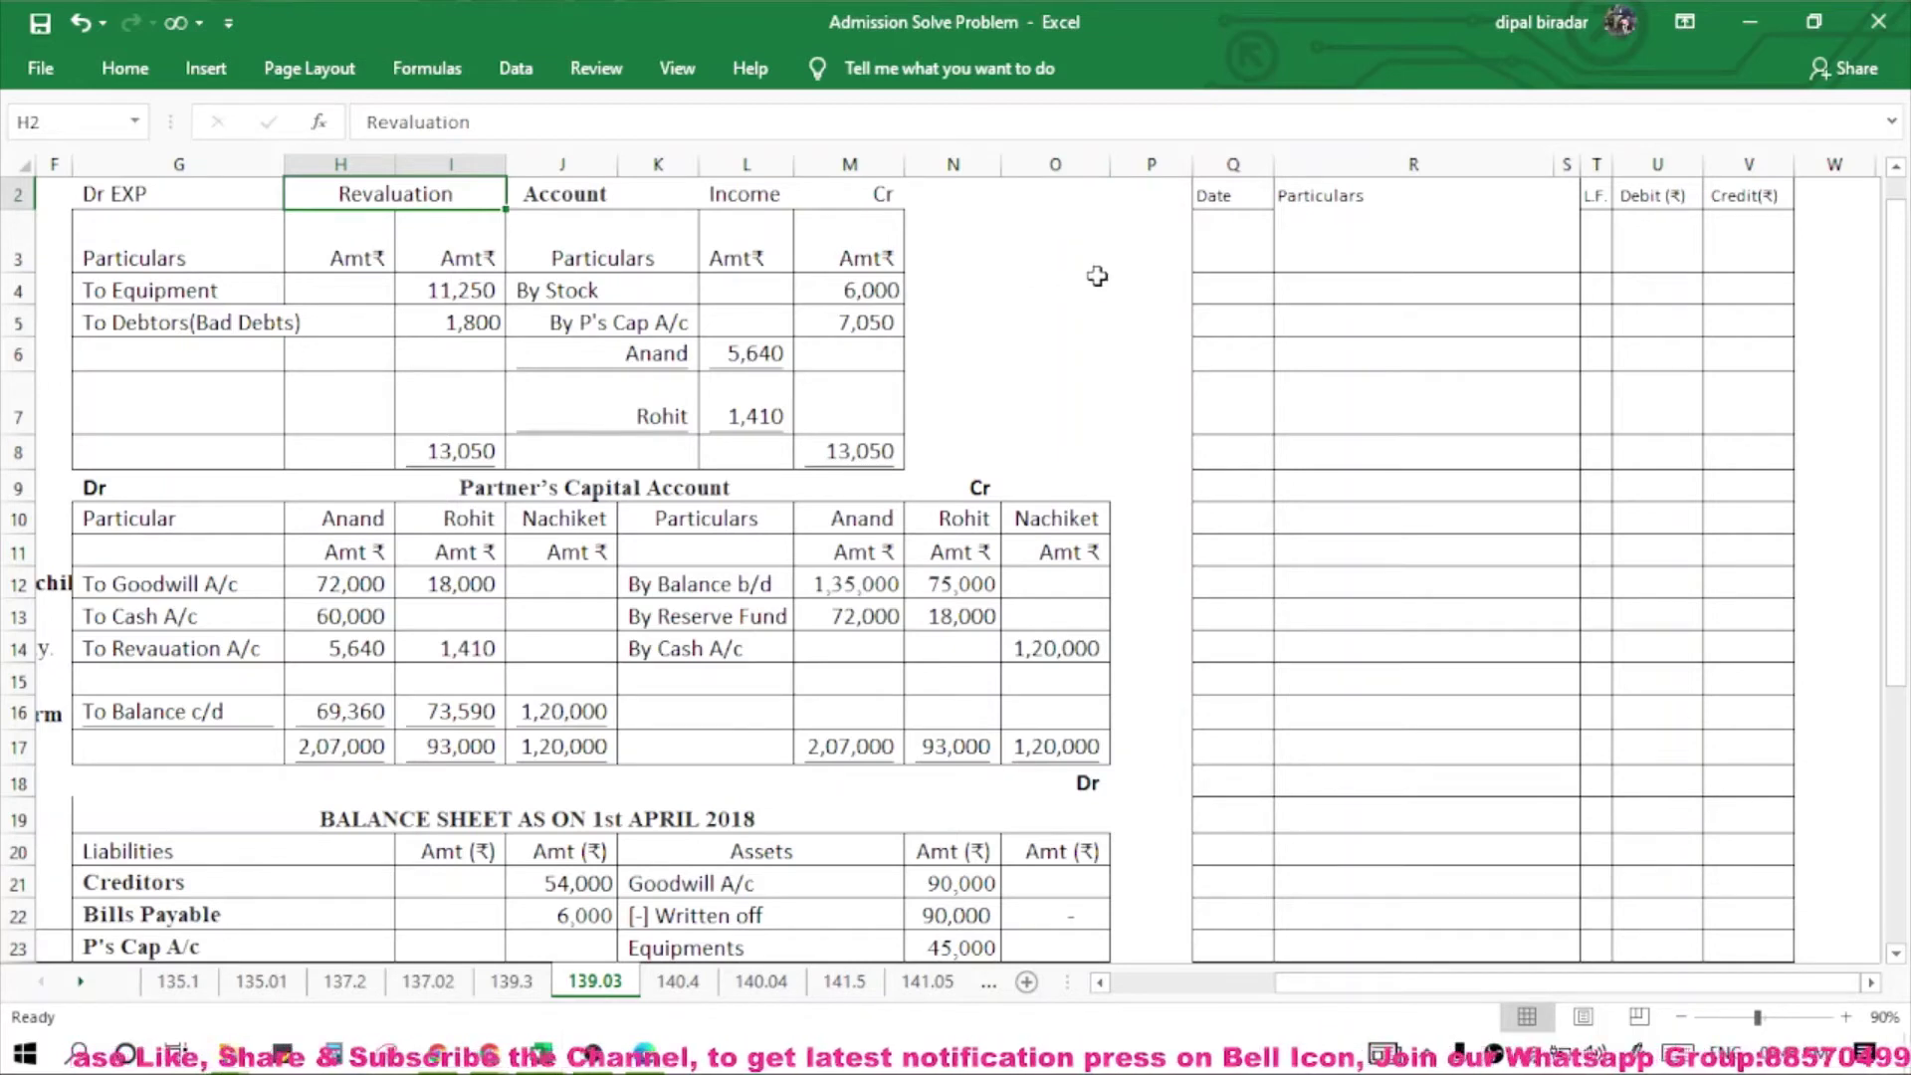
Date the first journal entry by entering 2018 in Q4 and Apr 1 in Q5.
{"action": "left_click", "coordinate": [1254, 290]}
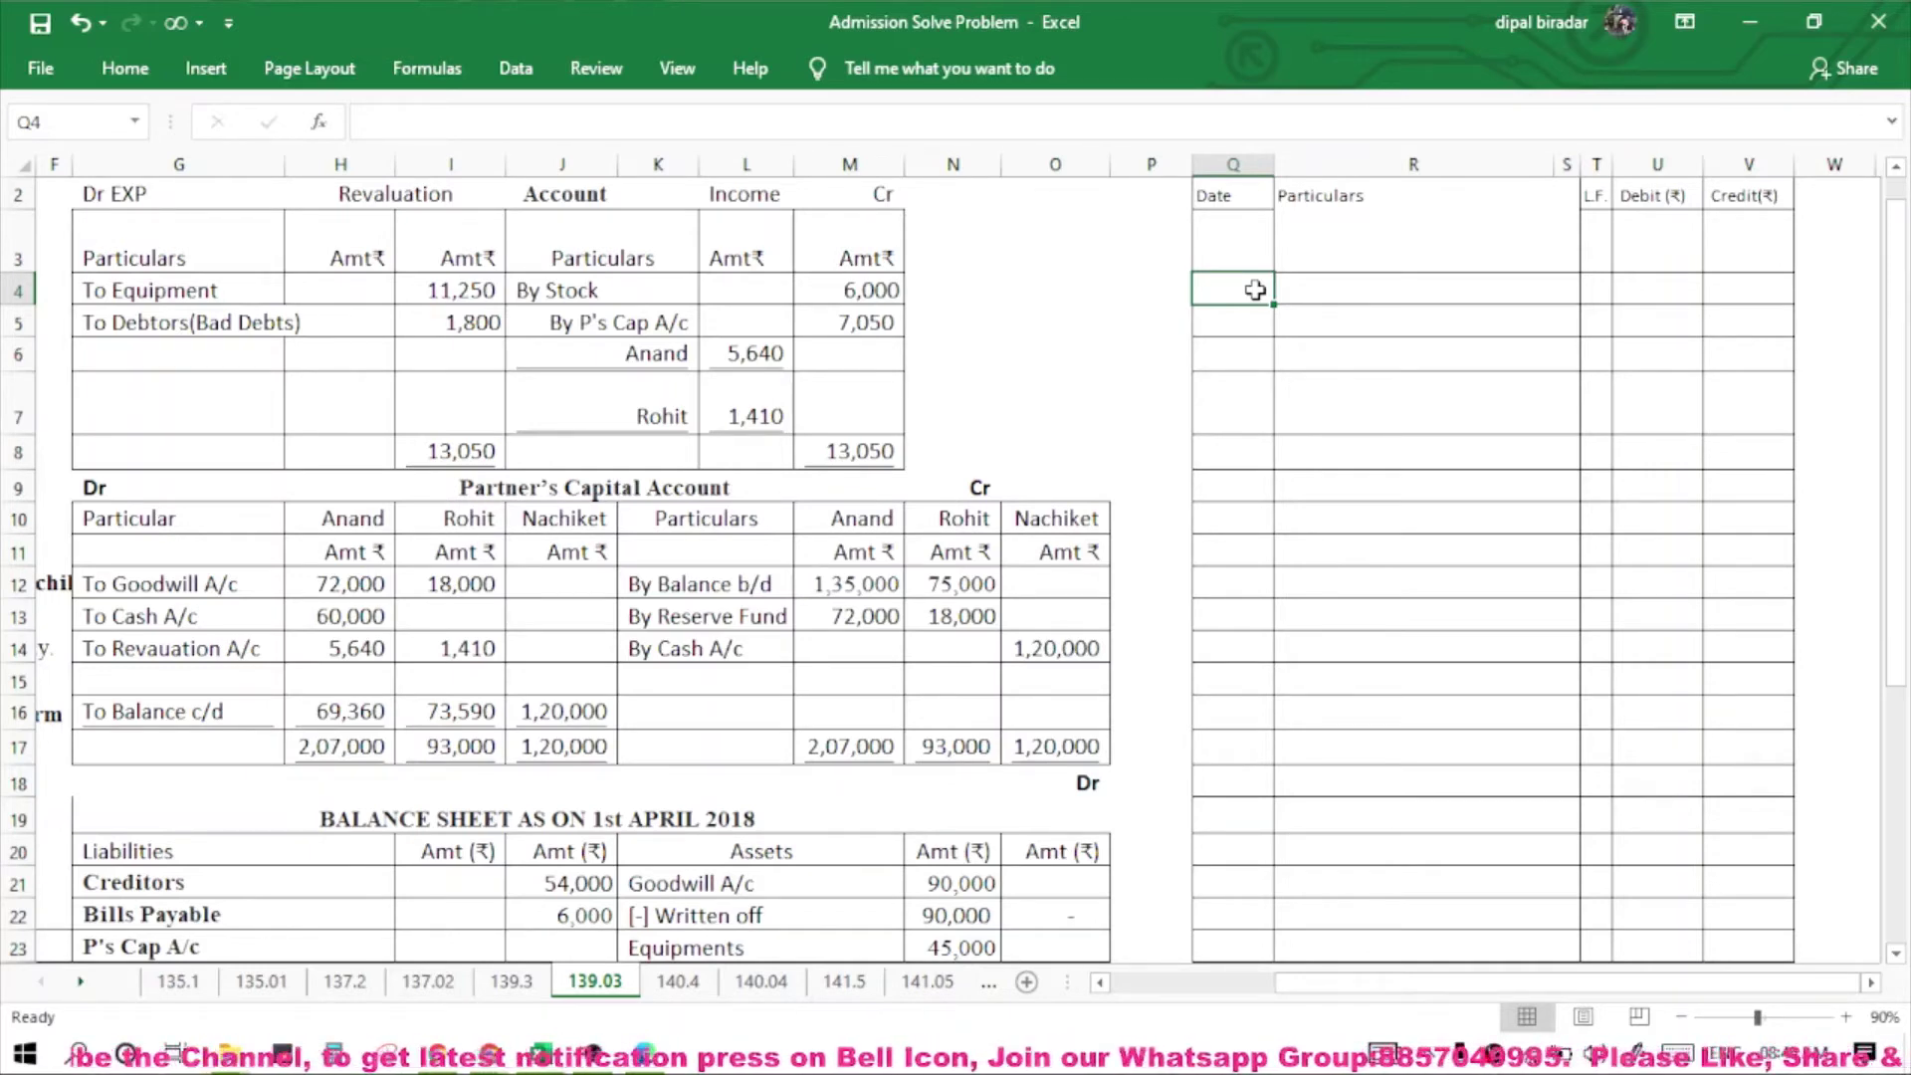
{"action": "type", "text": "2018"}
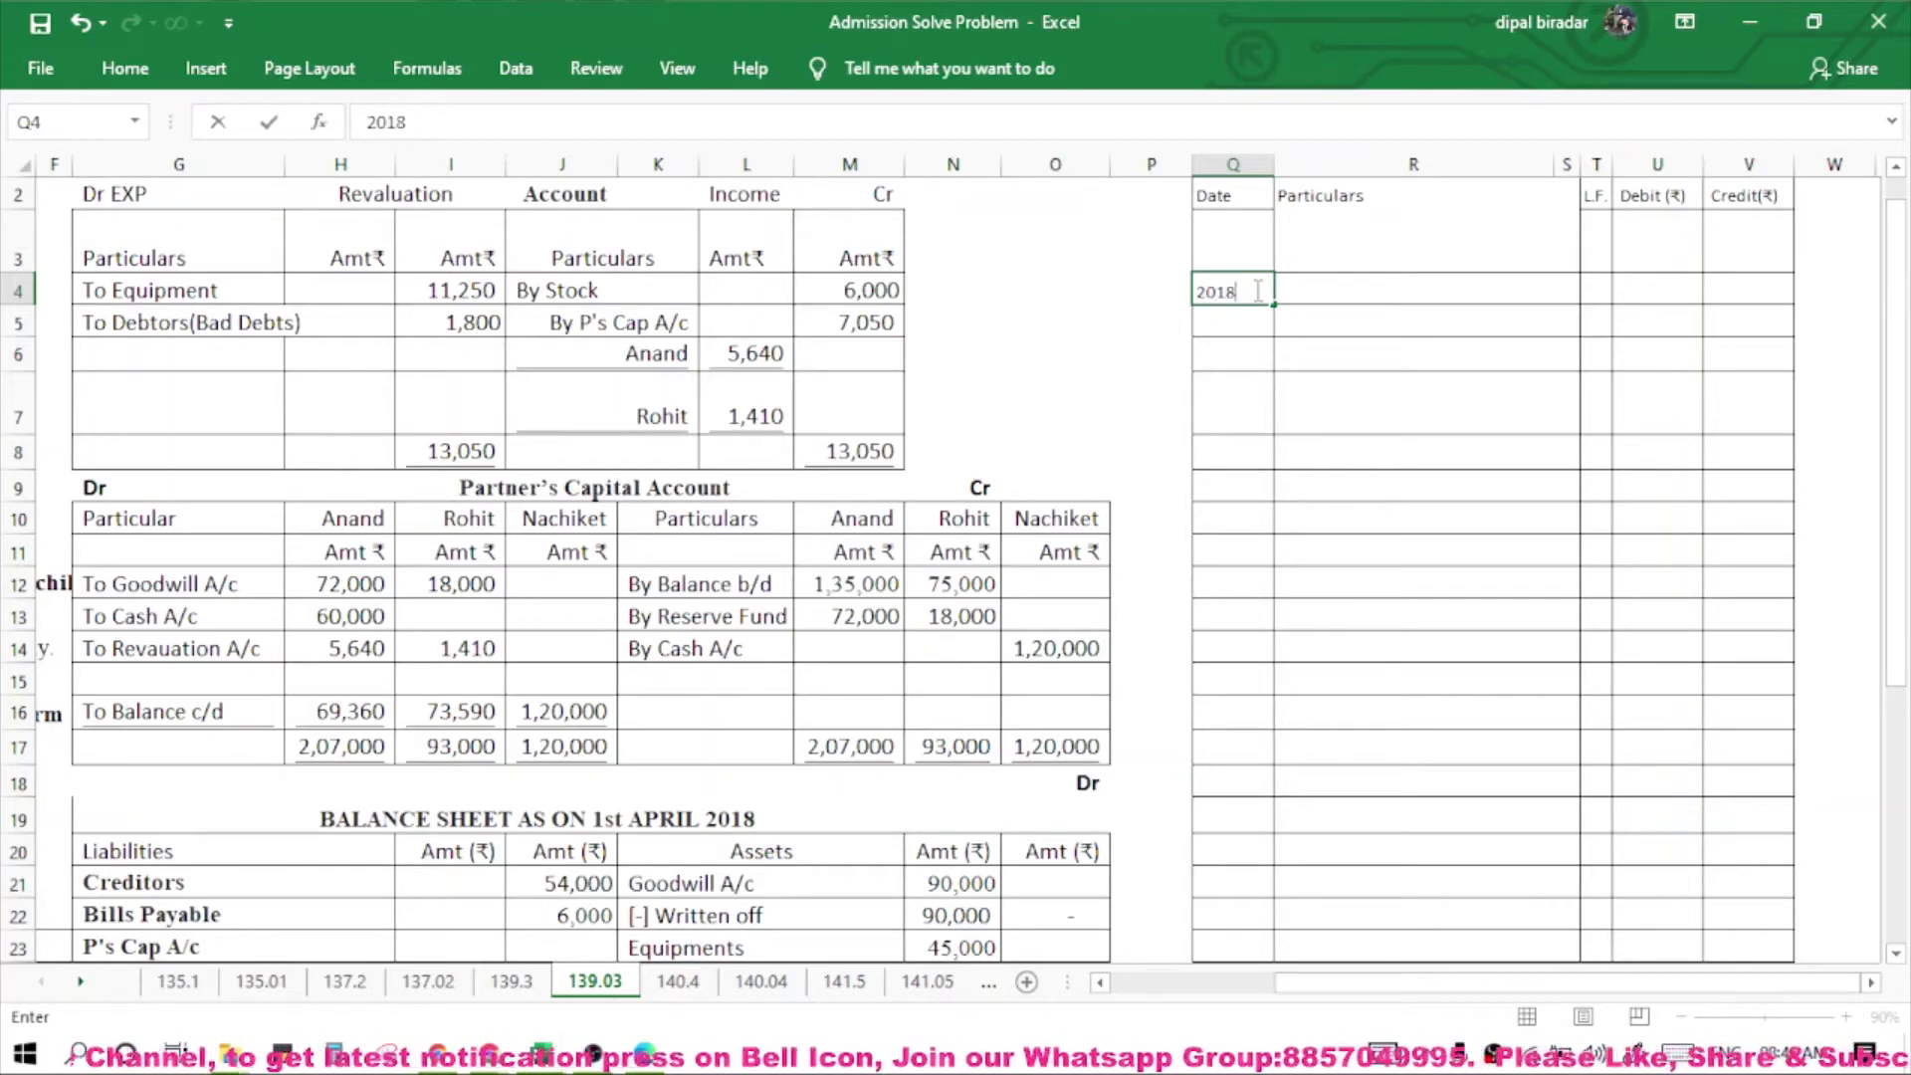
{"action": "key", "text": "Return"}
{"action": "type", "text": "Apr"}
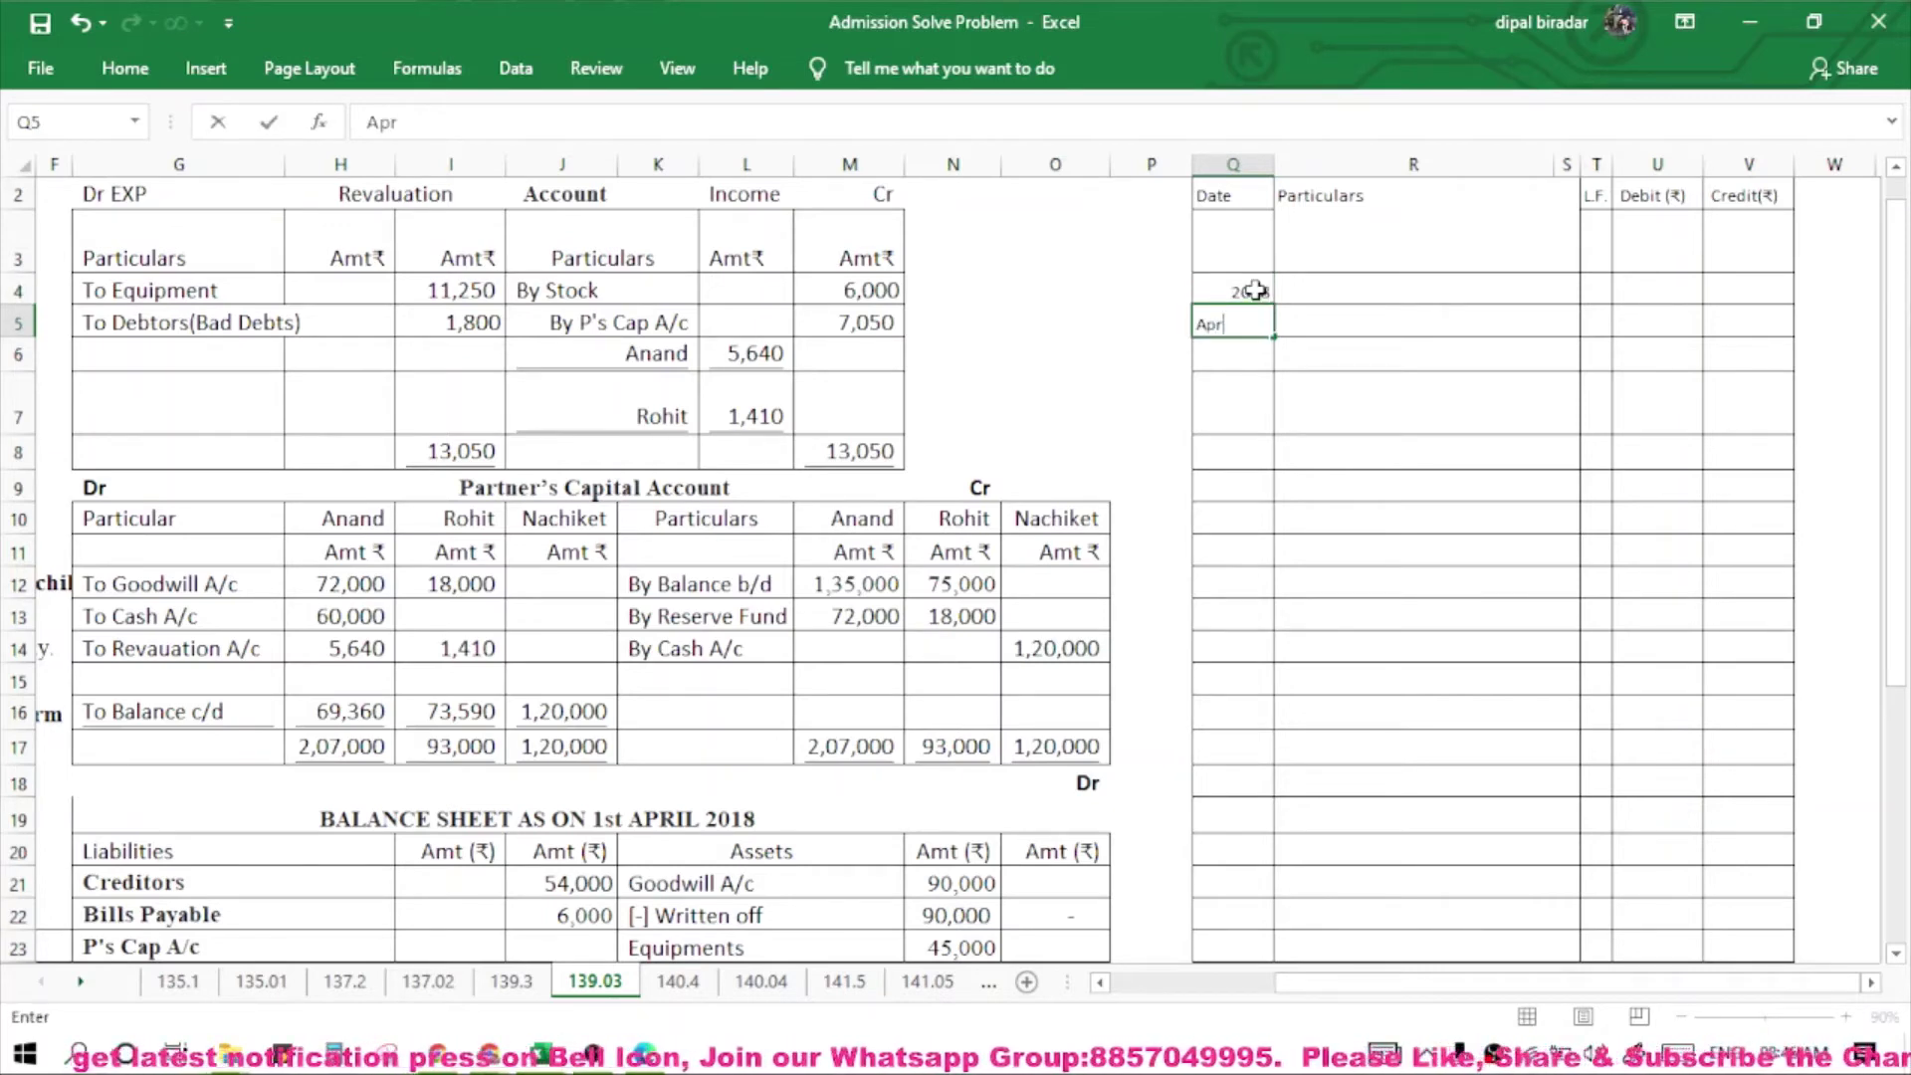
{"action": "type", "text": " 1"}
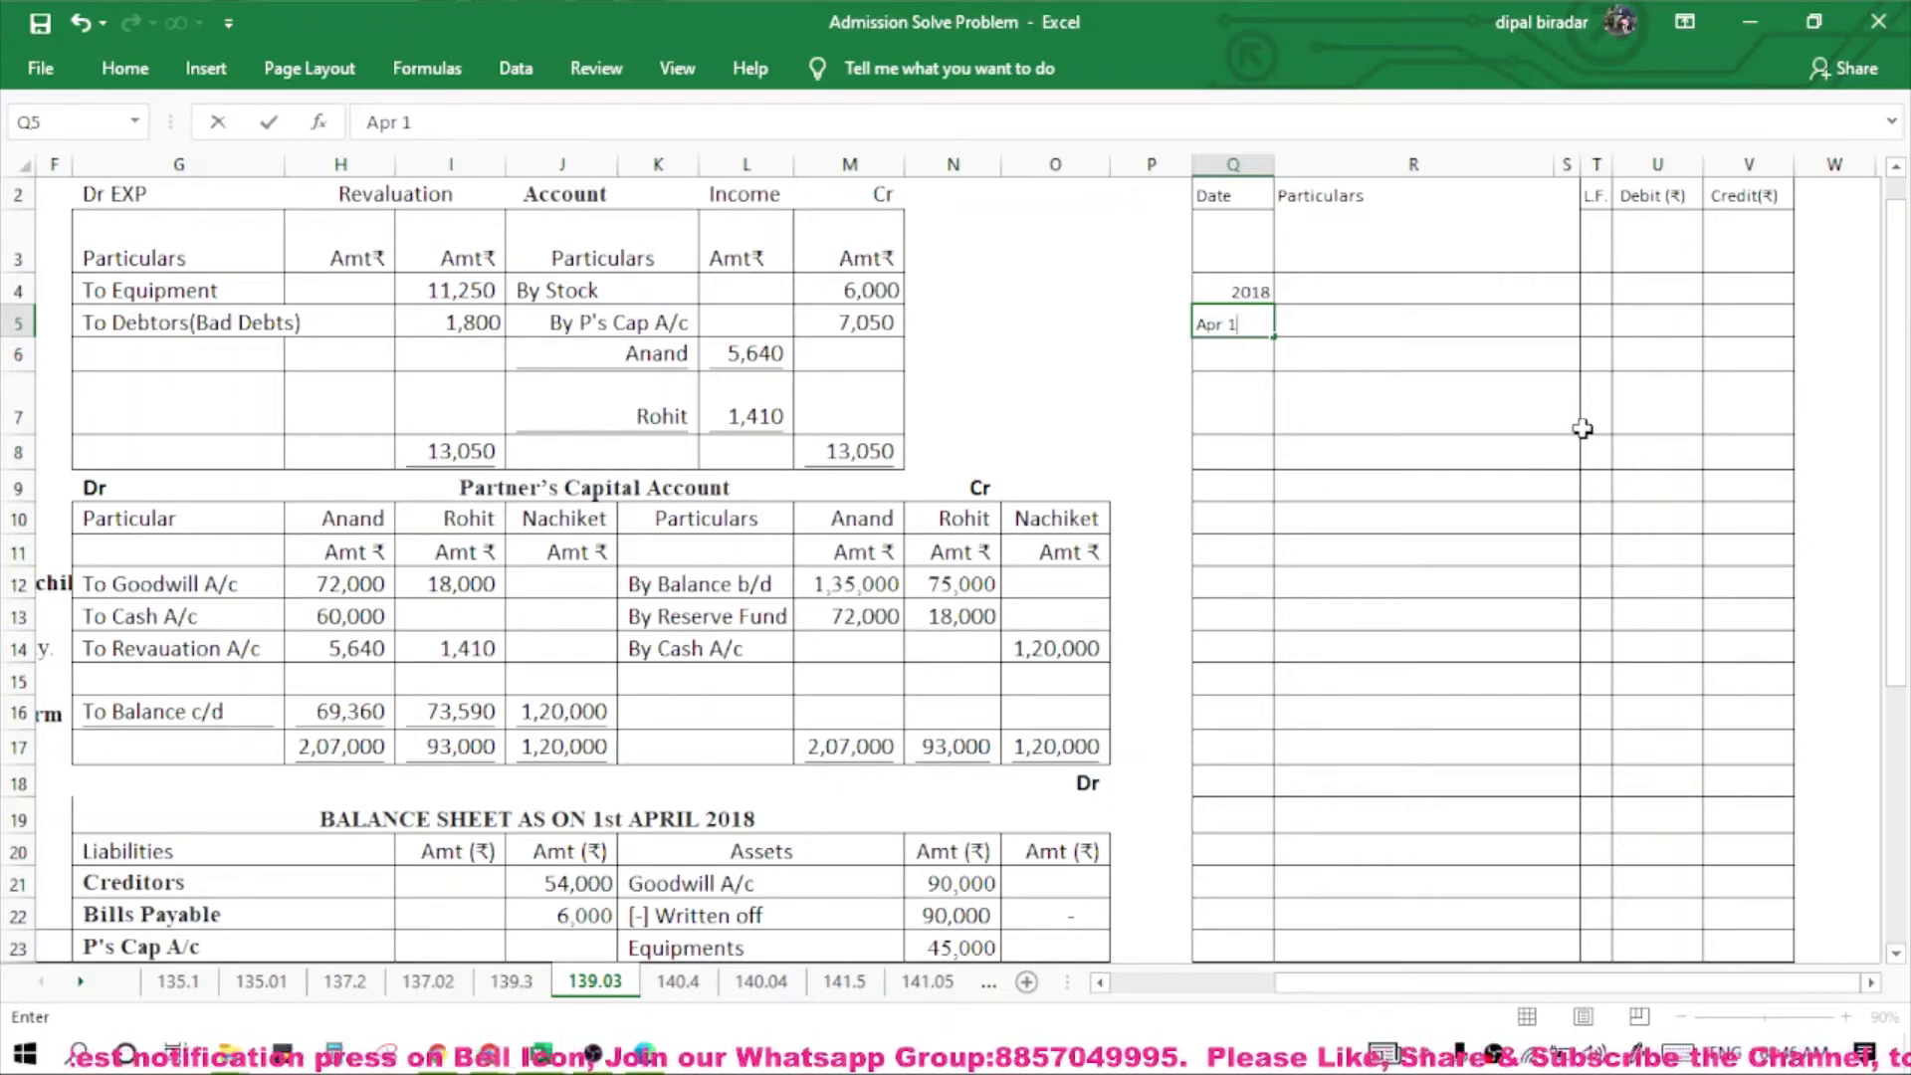
{"action": "key", "text": "Return"}
Enter the journal's debit line as Revaluation A/c in R4, marked Dr in S4.
{"action": "left_click", "coordinate": [1415, 296]}
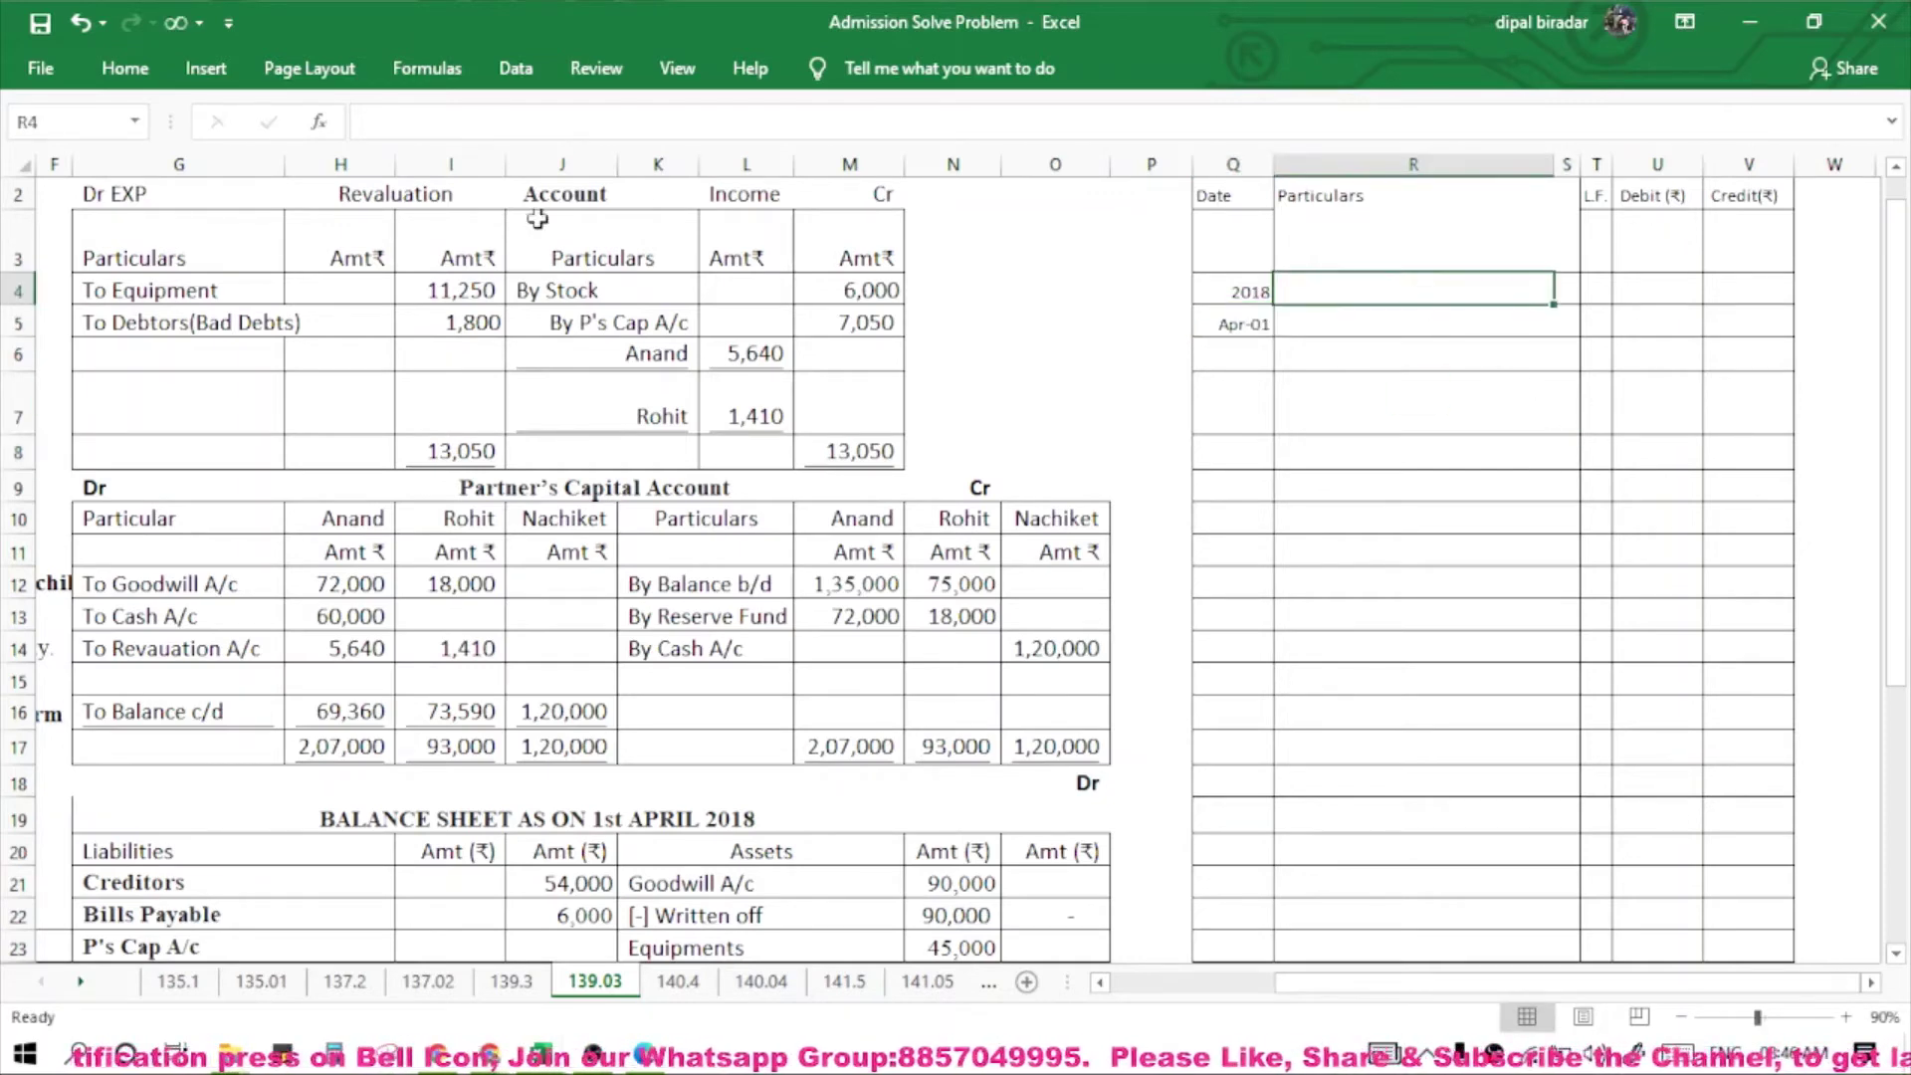
{"action": "type", "text": "R"}
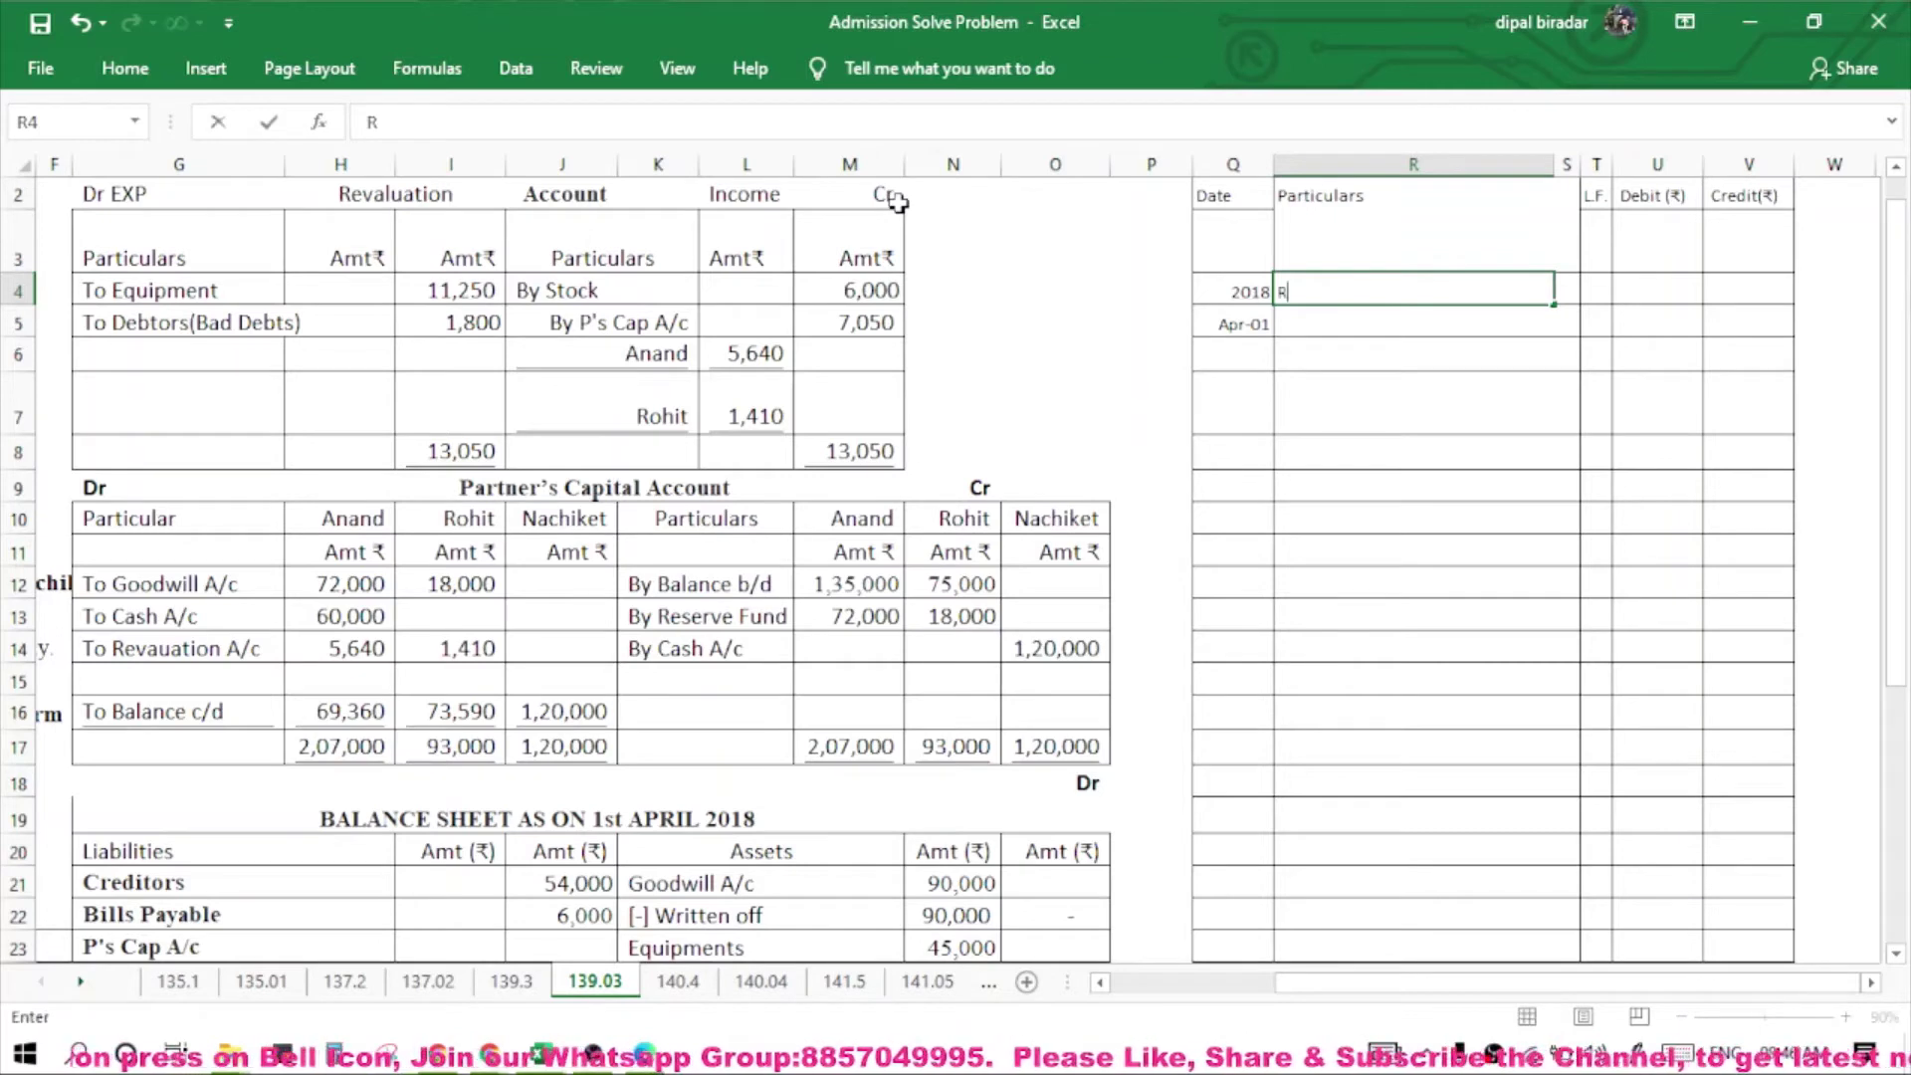
{"action": "type", "text": "evaluat"}
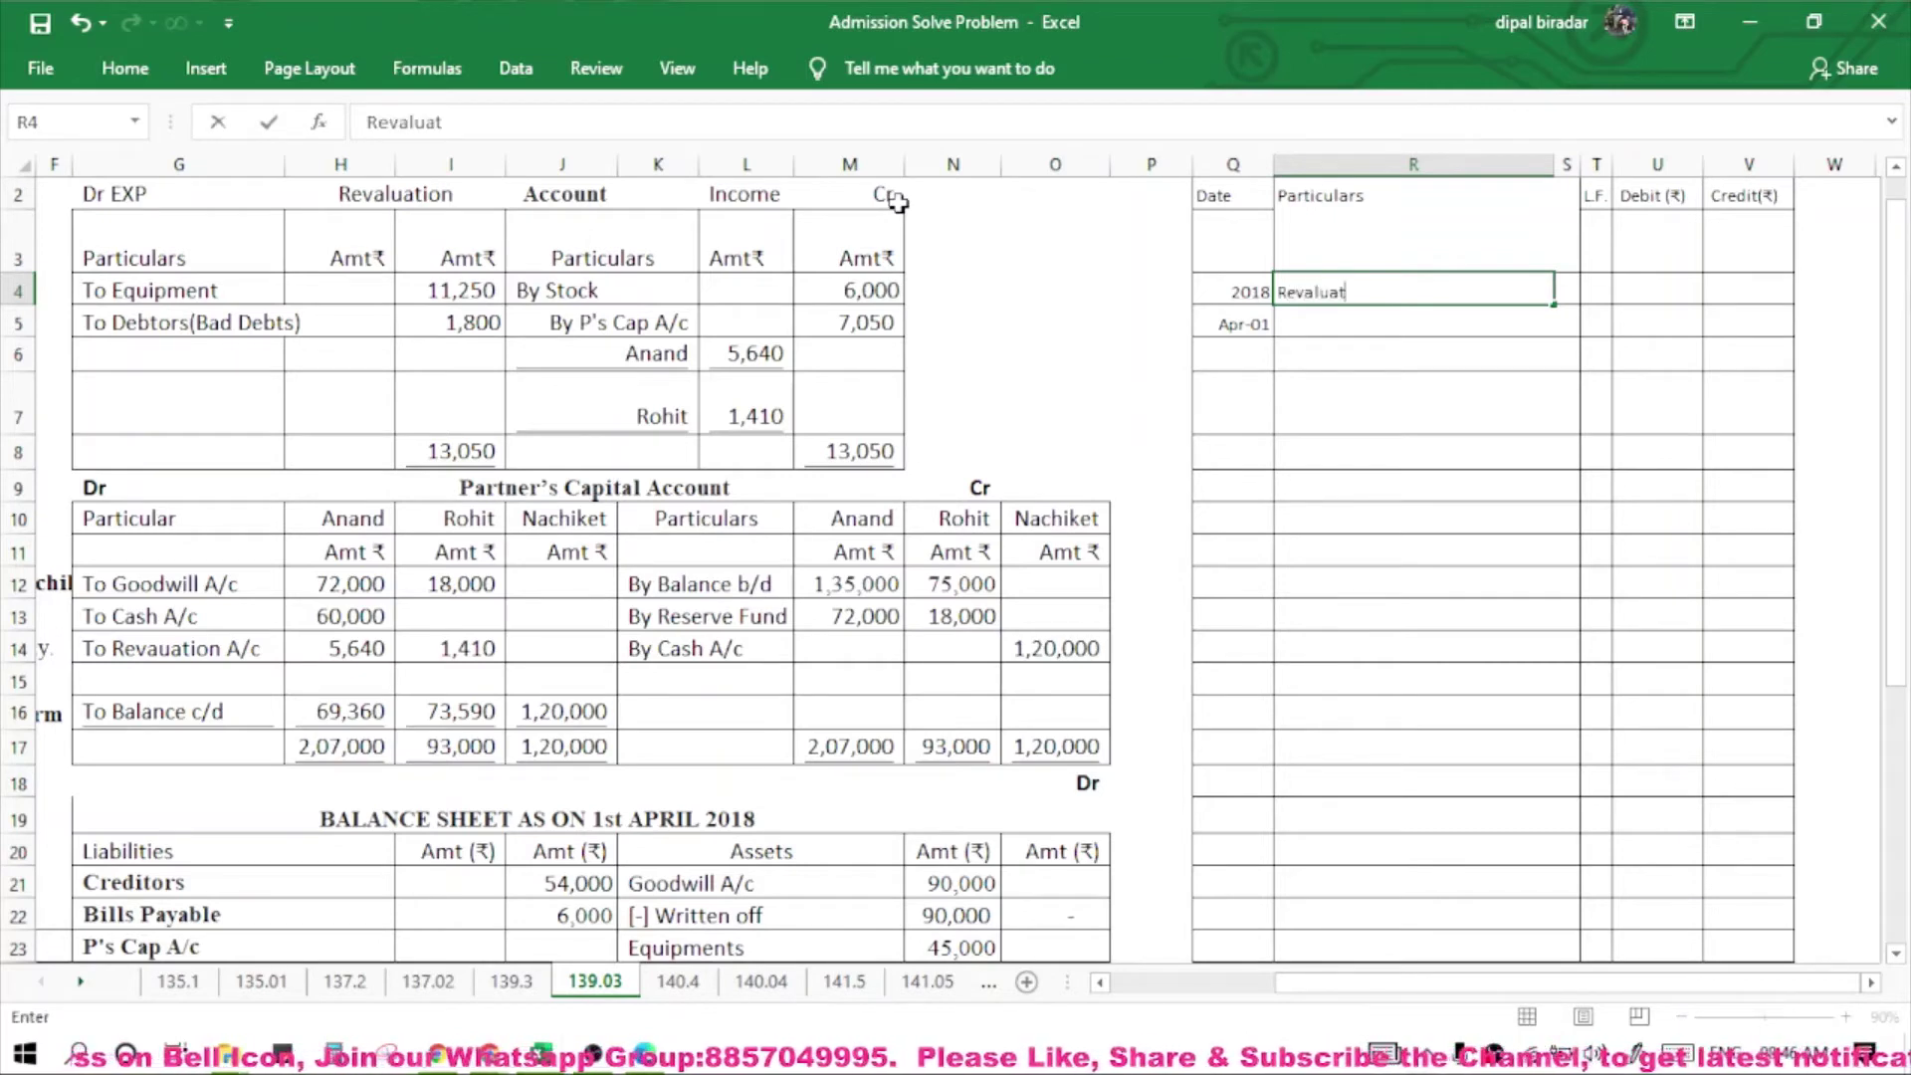
{"action": "type", "text": "ion A/c"}
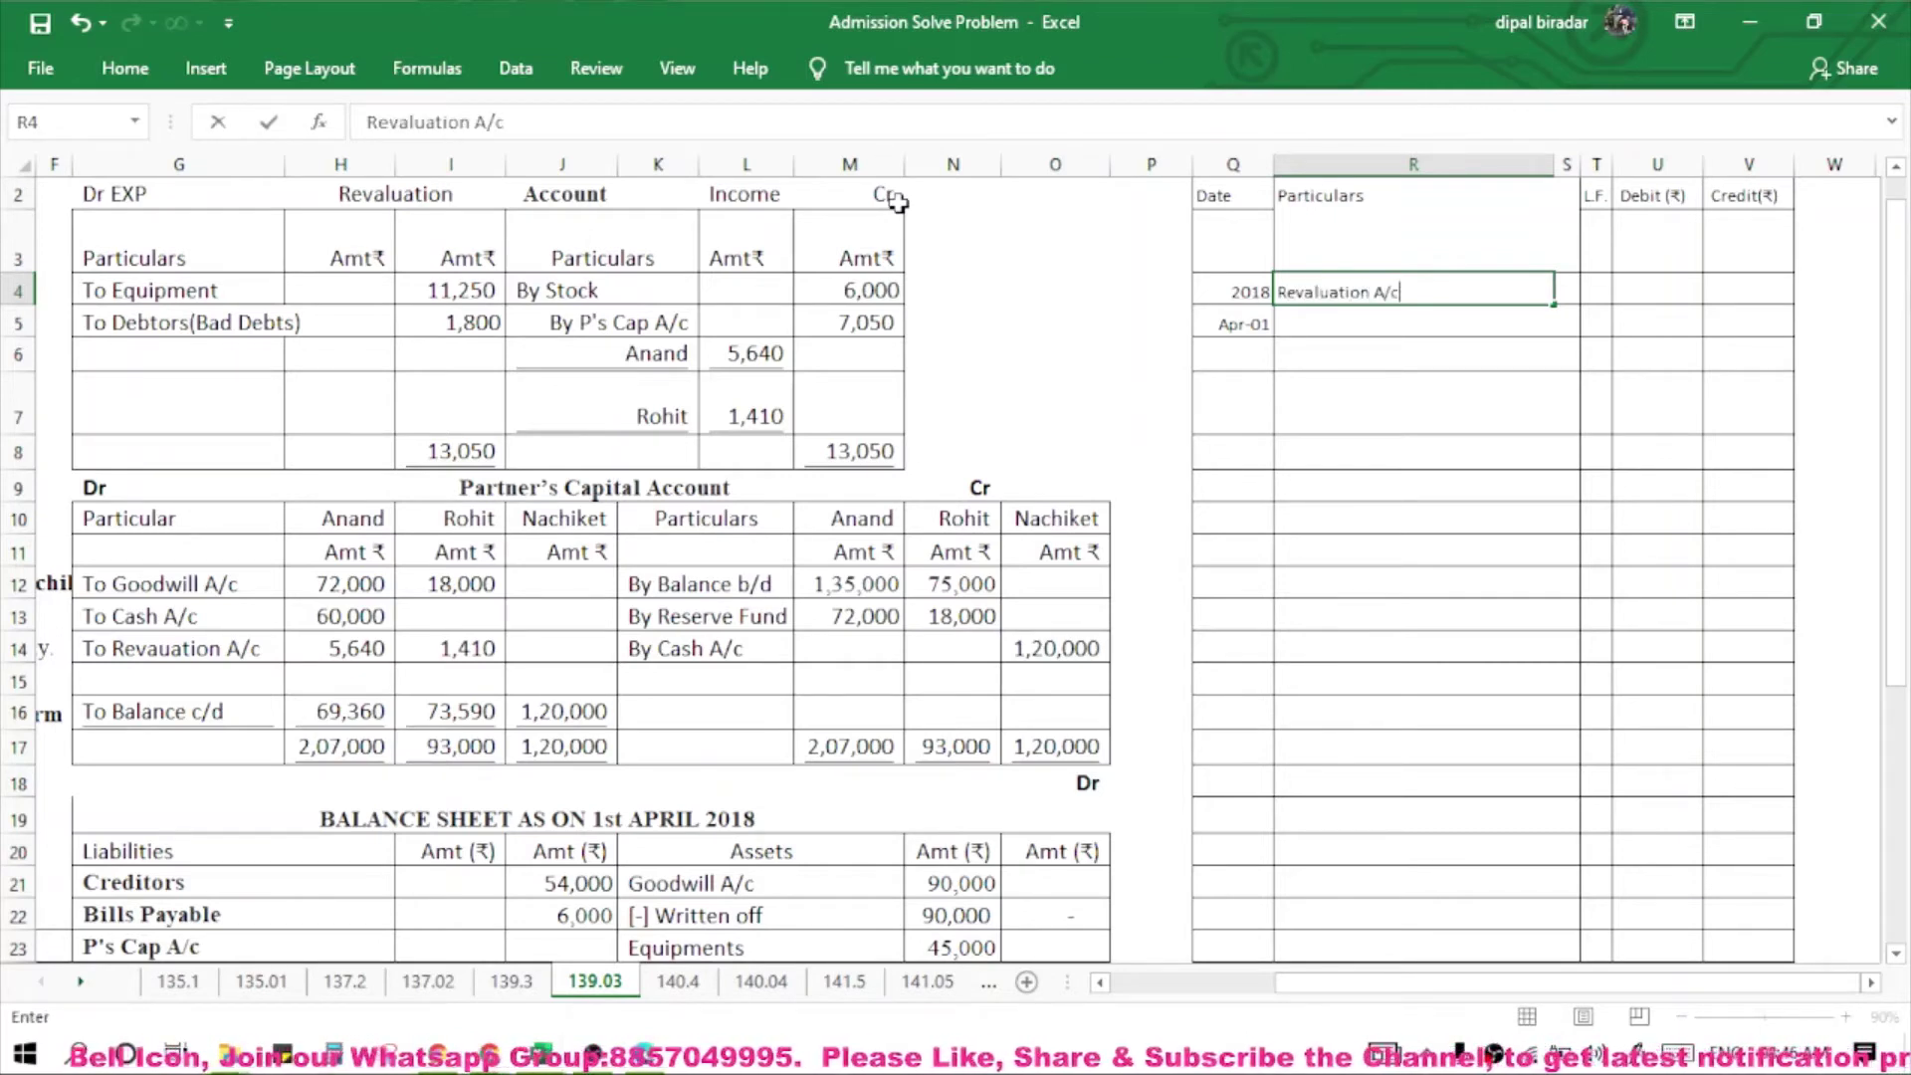
{"action": "key", "text": "Tab"}
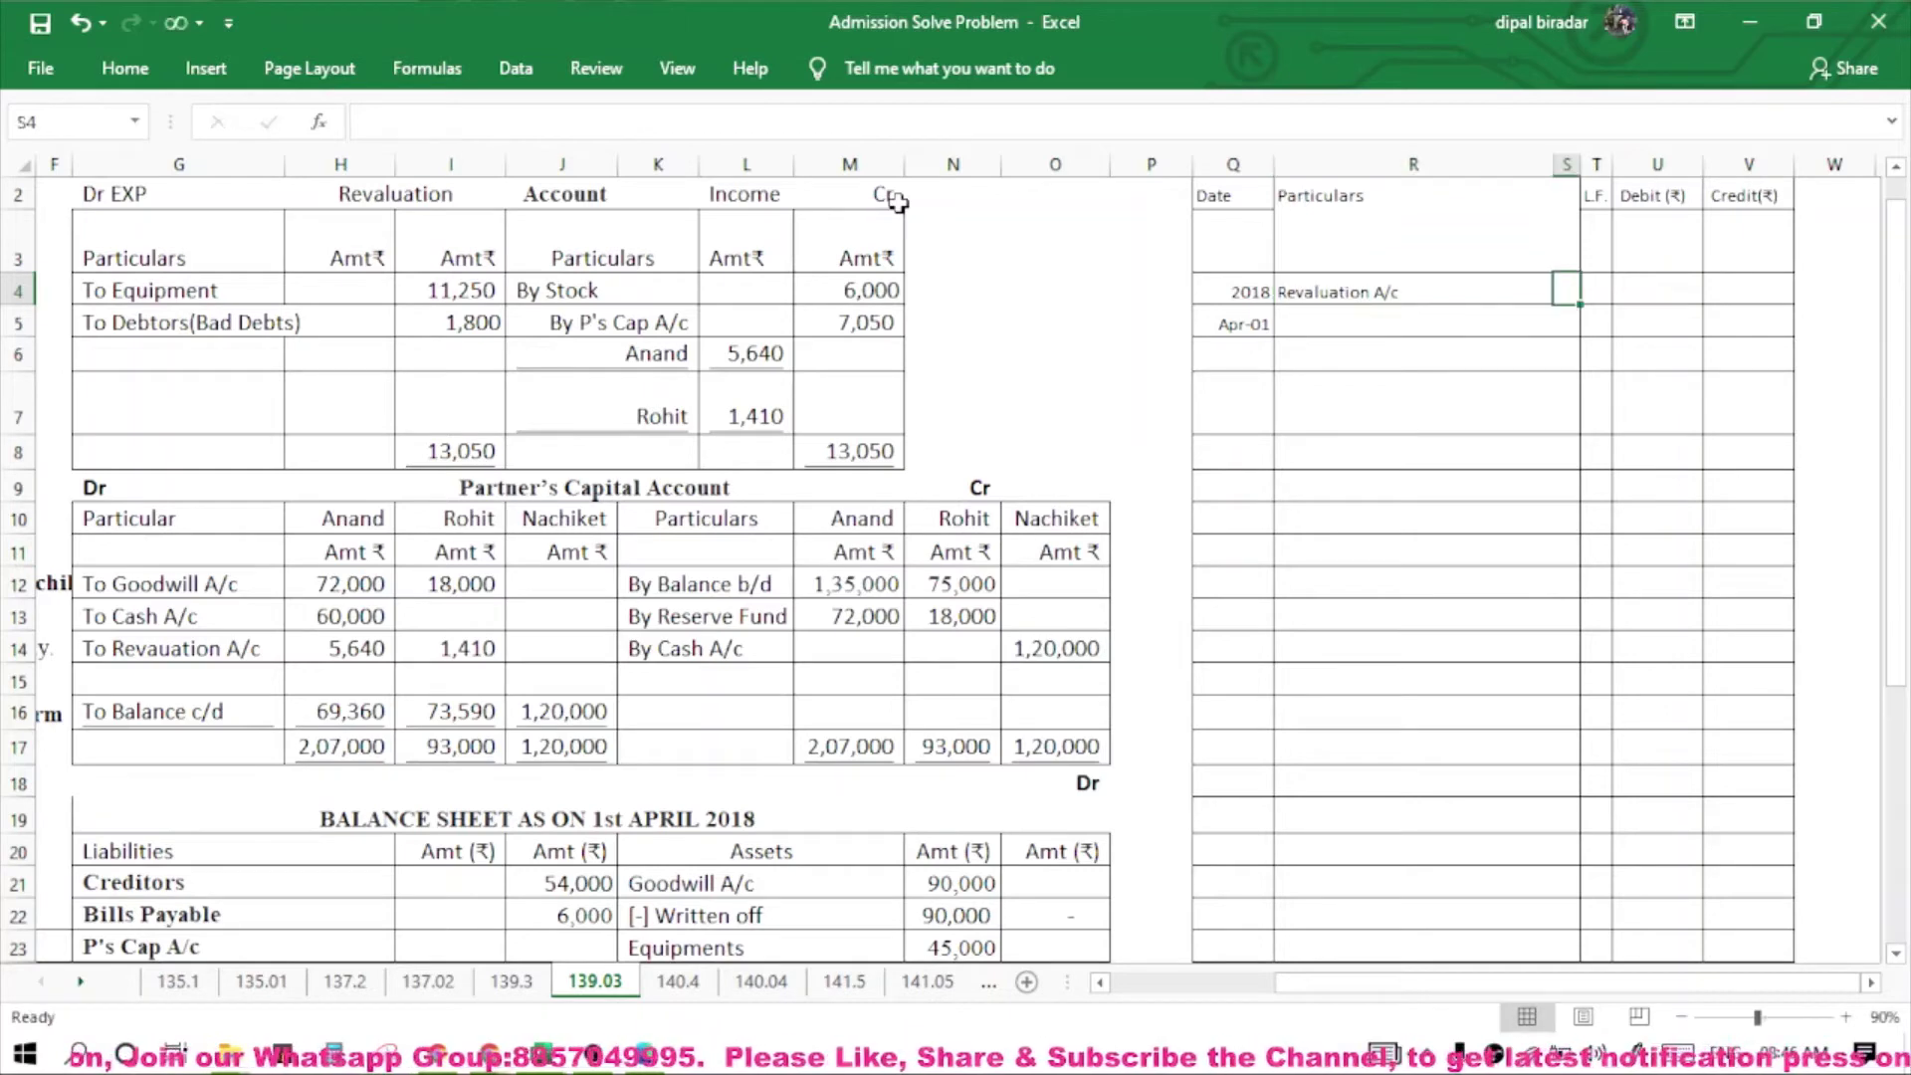
{"action": "type", "text": "Dr"}
{"action": "key", "text": "Return"}
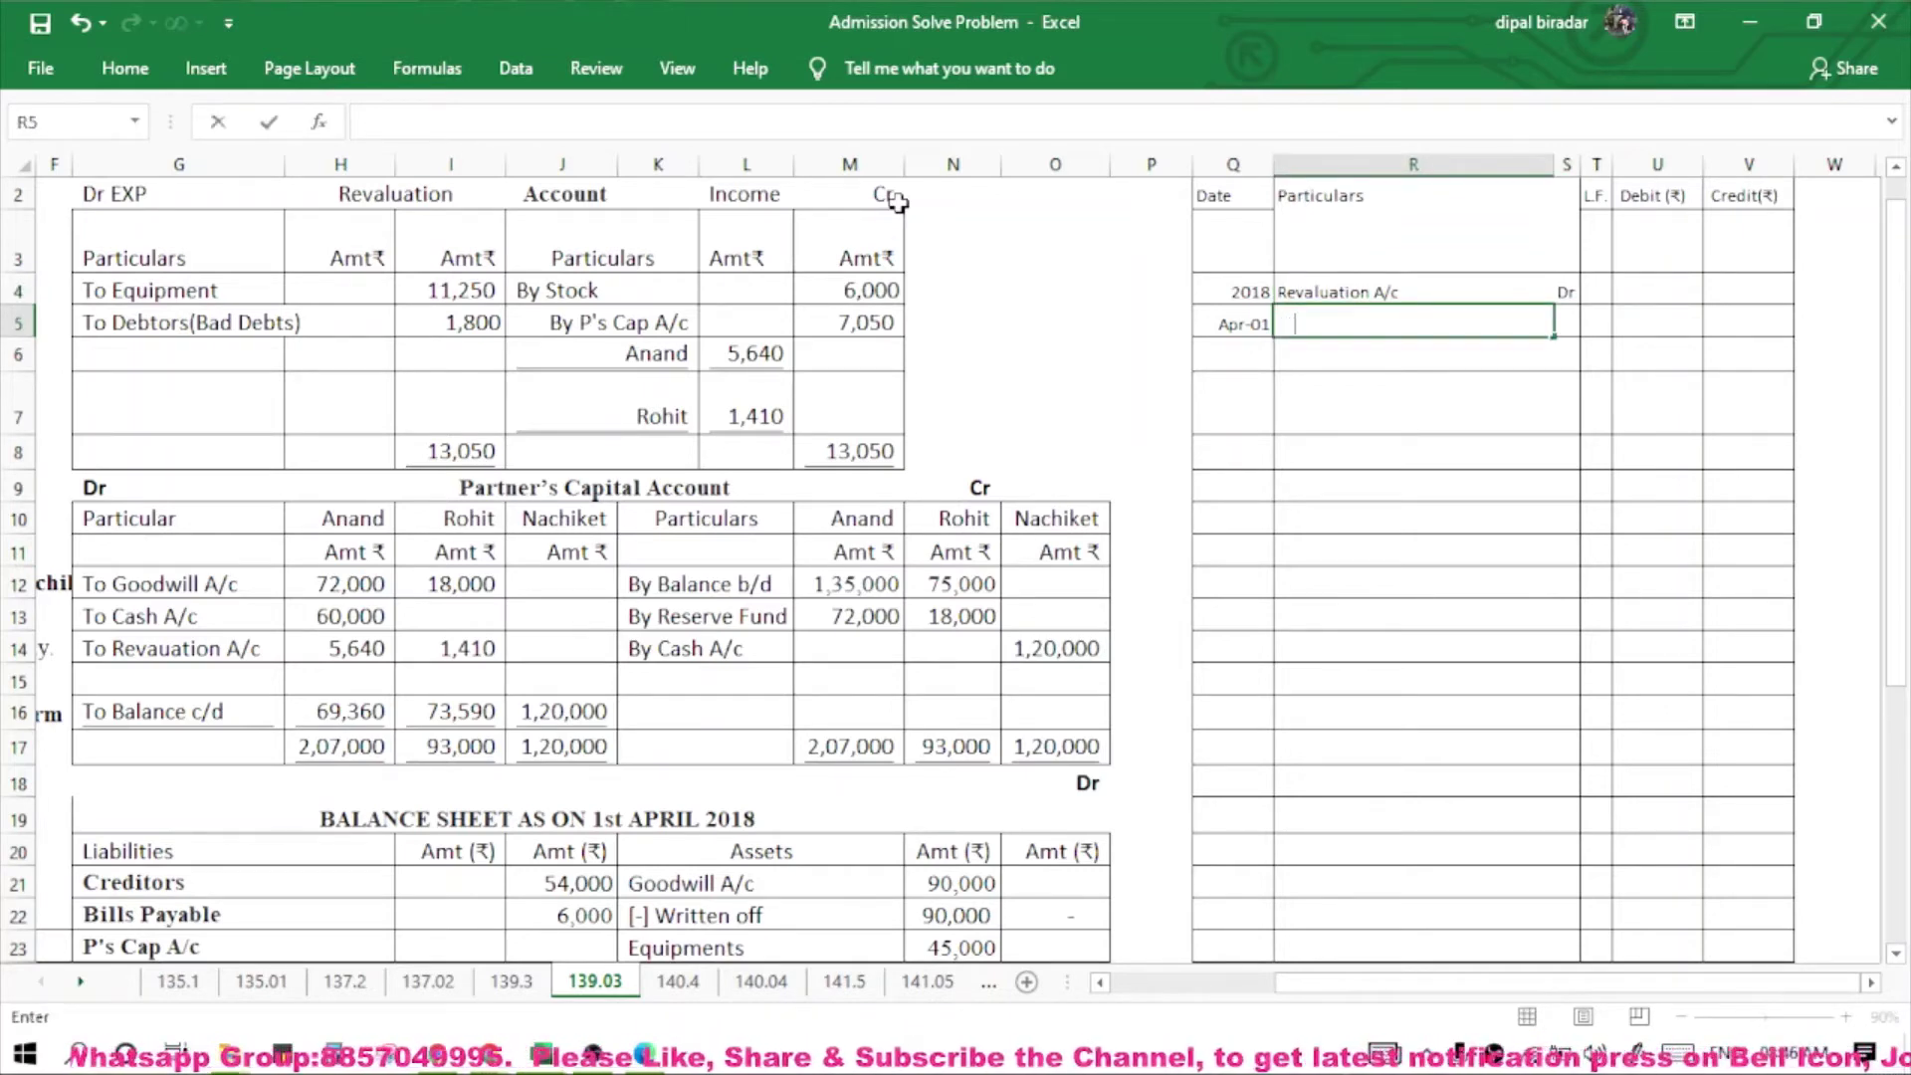
Enter the indented credit line To Equipment A/c in R5 of the journal.
{"action": "type", "text": "To"}
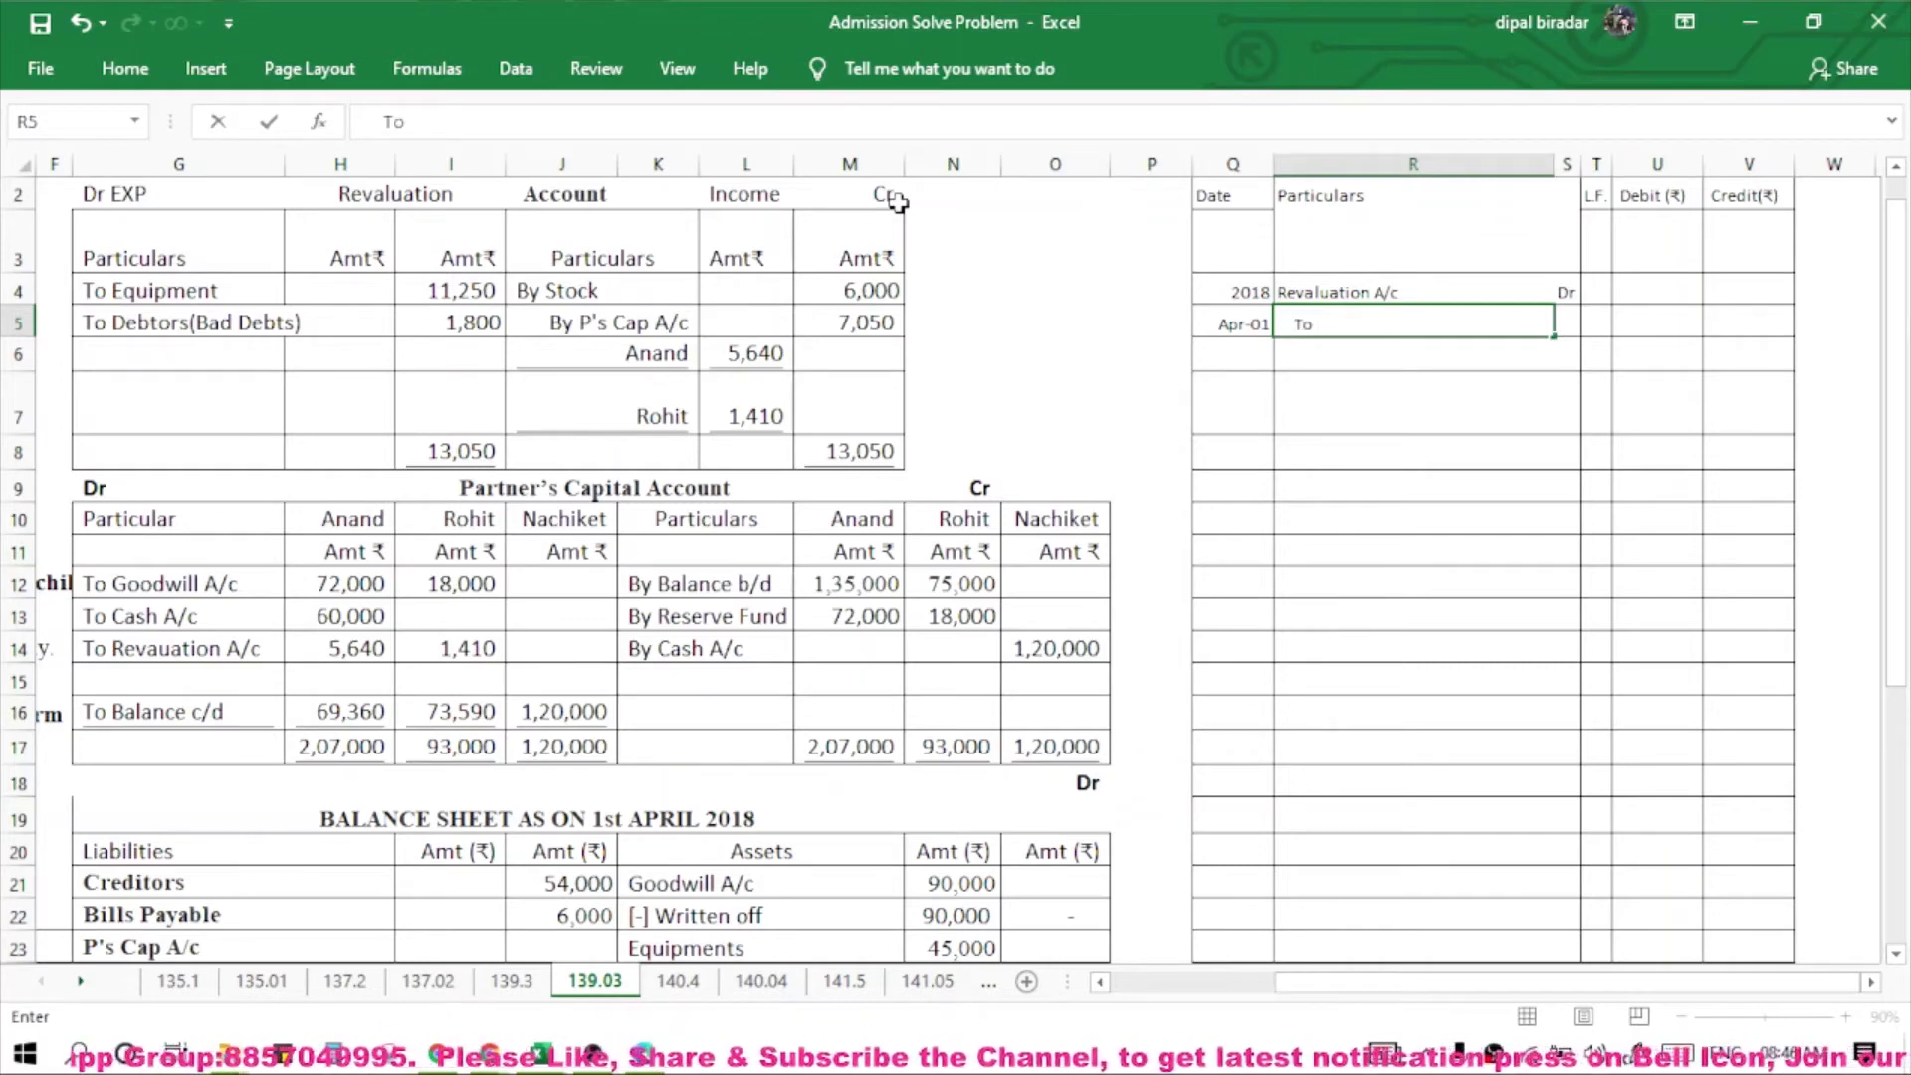
{"action": "type", "text": " Equip"}
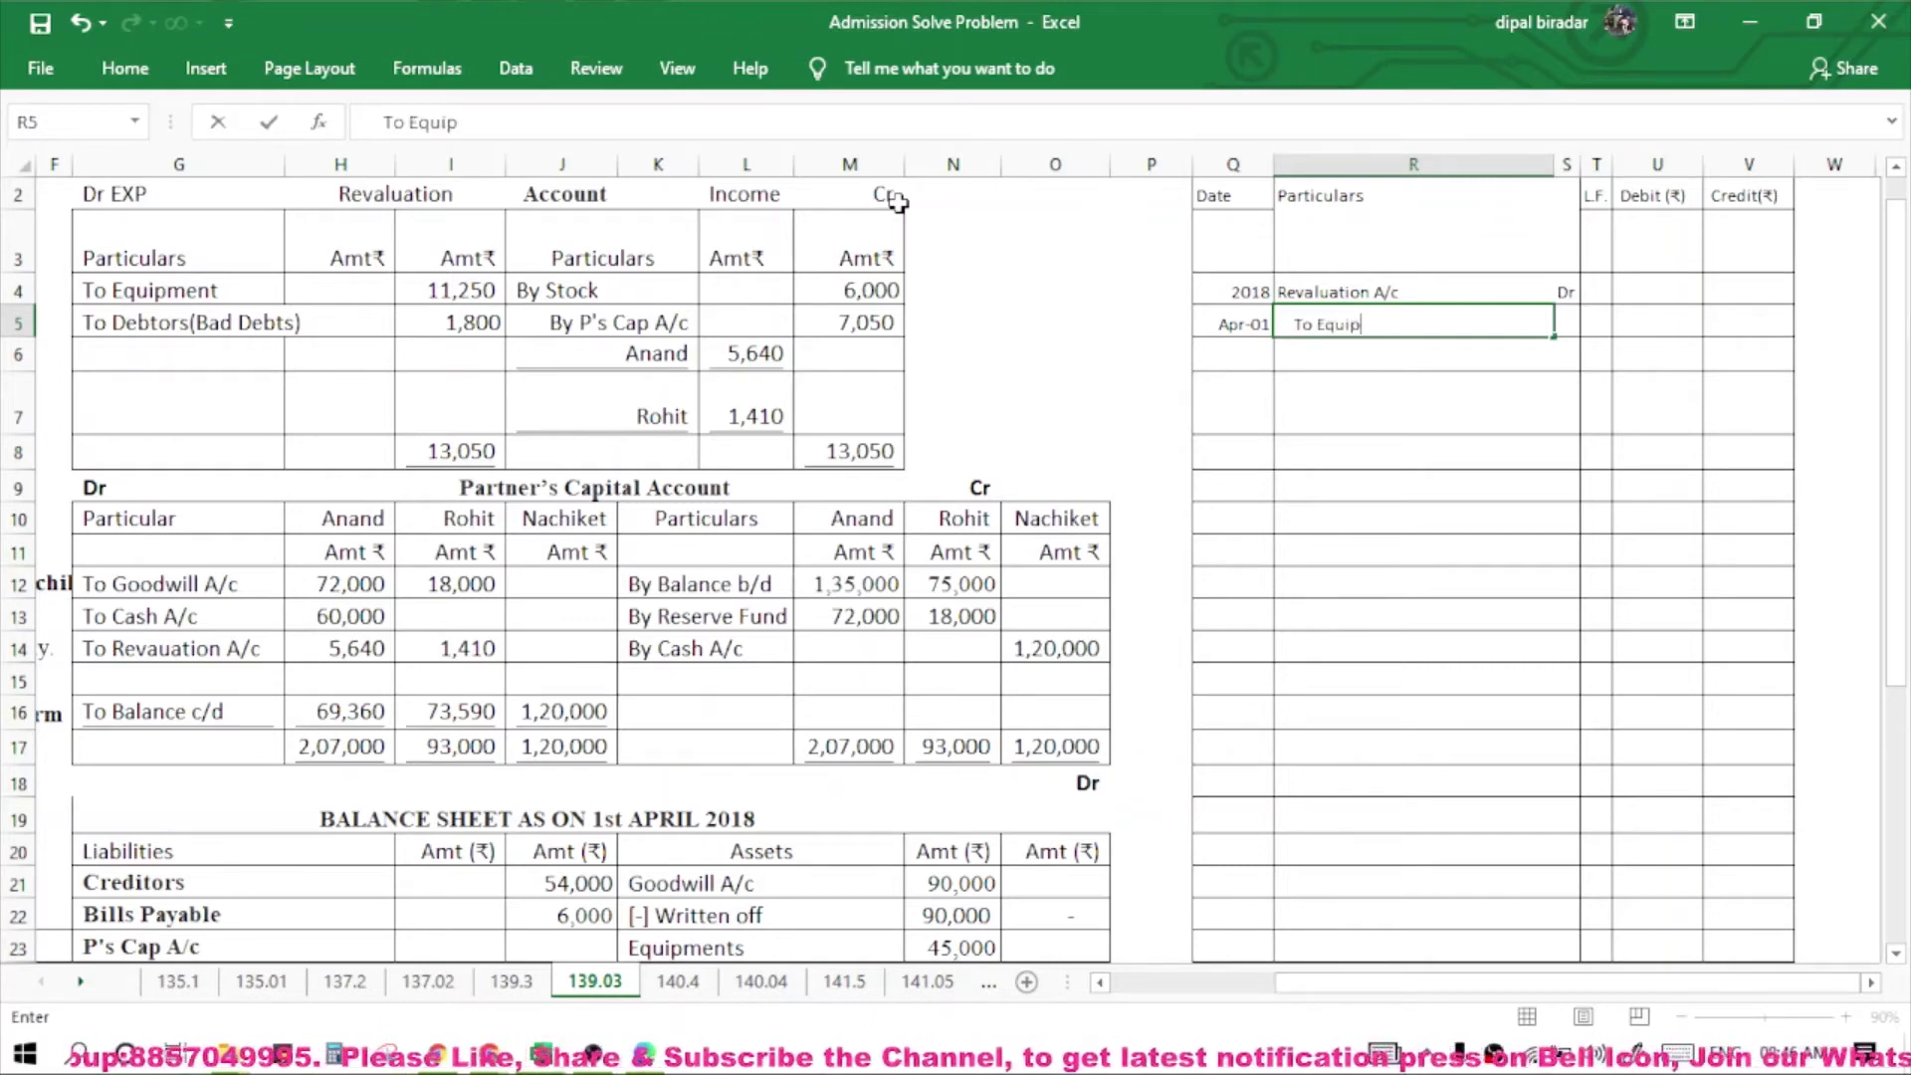
{"action": "type", "text": "ment "}
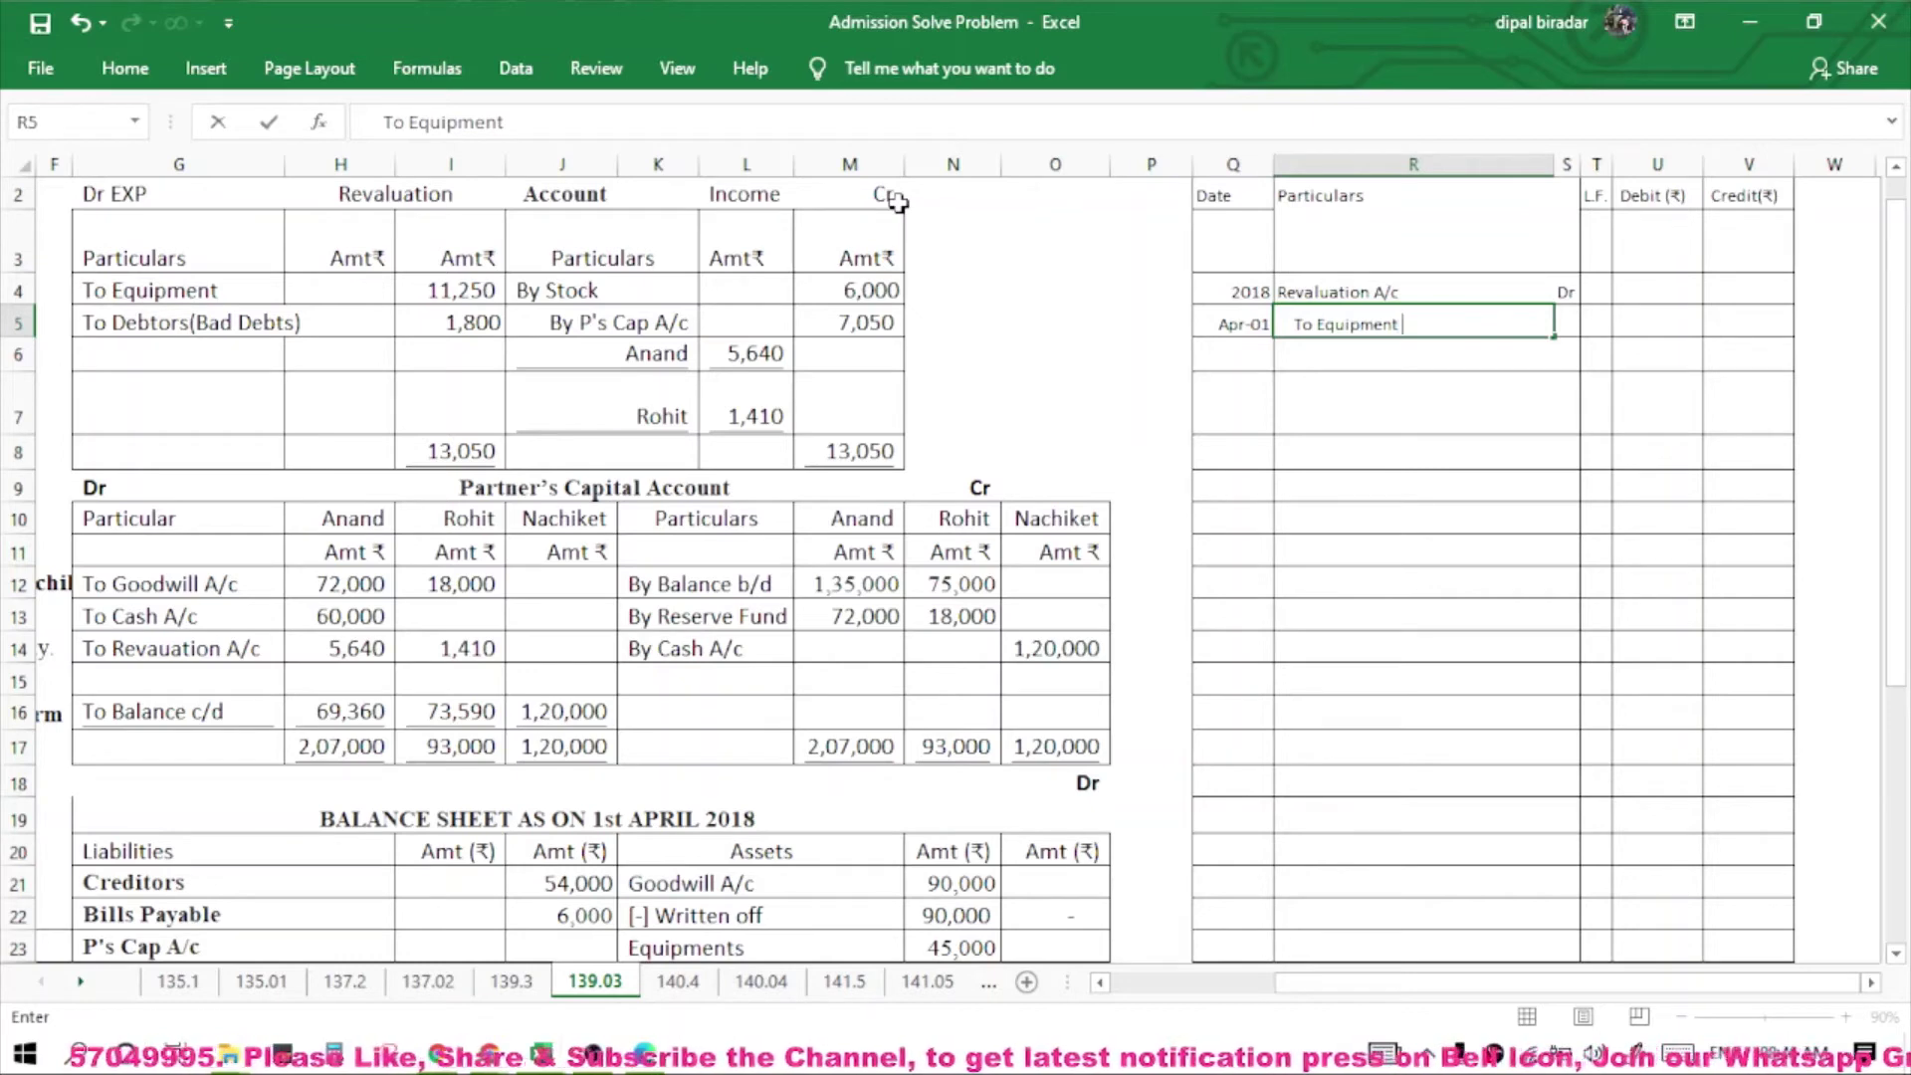
{"action": "type", "text": "A/c"}
{"action": "key", "text": "Return"}
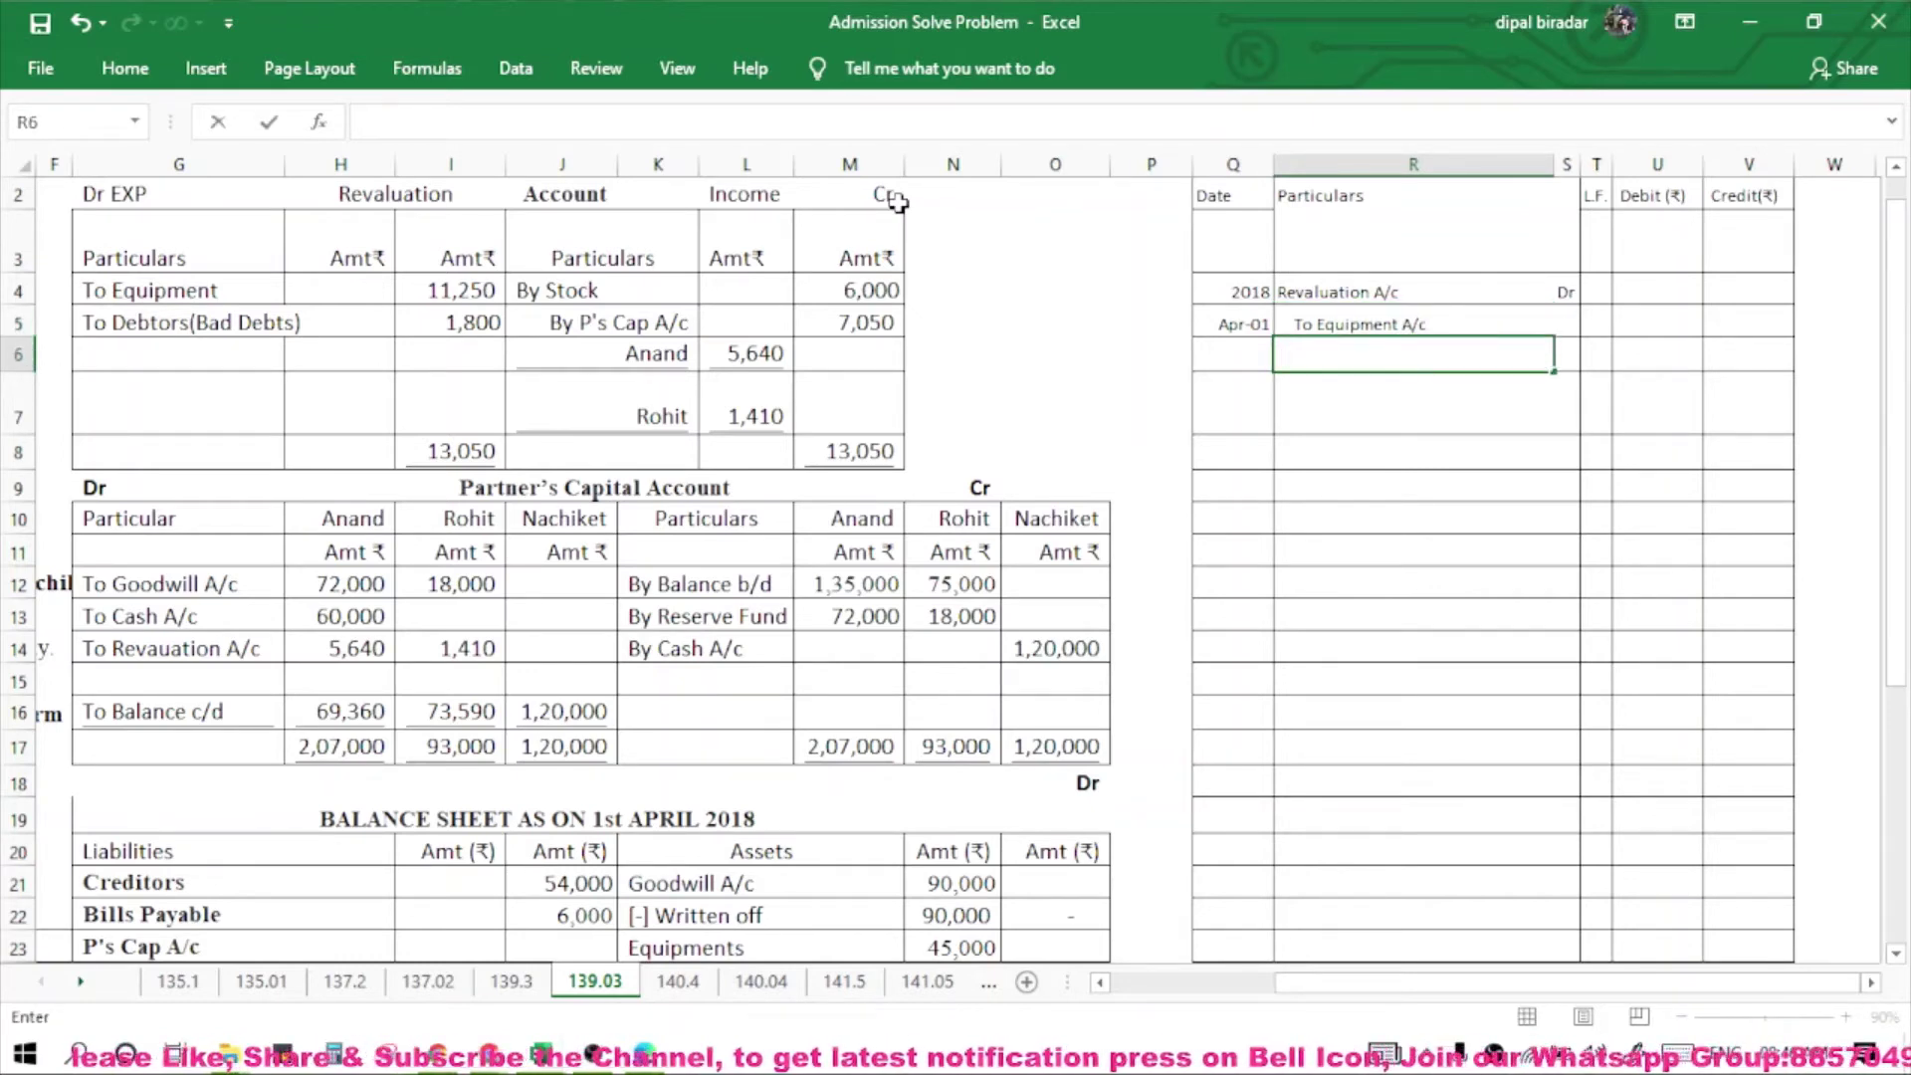
Enter the second indented credit line, To Debtors A/c(Bad Debts), in R6.
{"action": "type", "text": "To "}
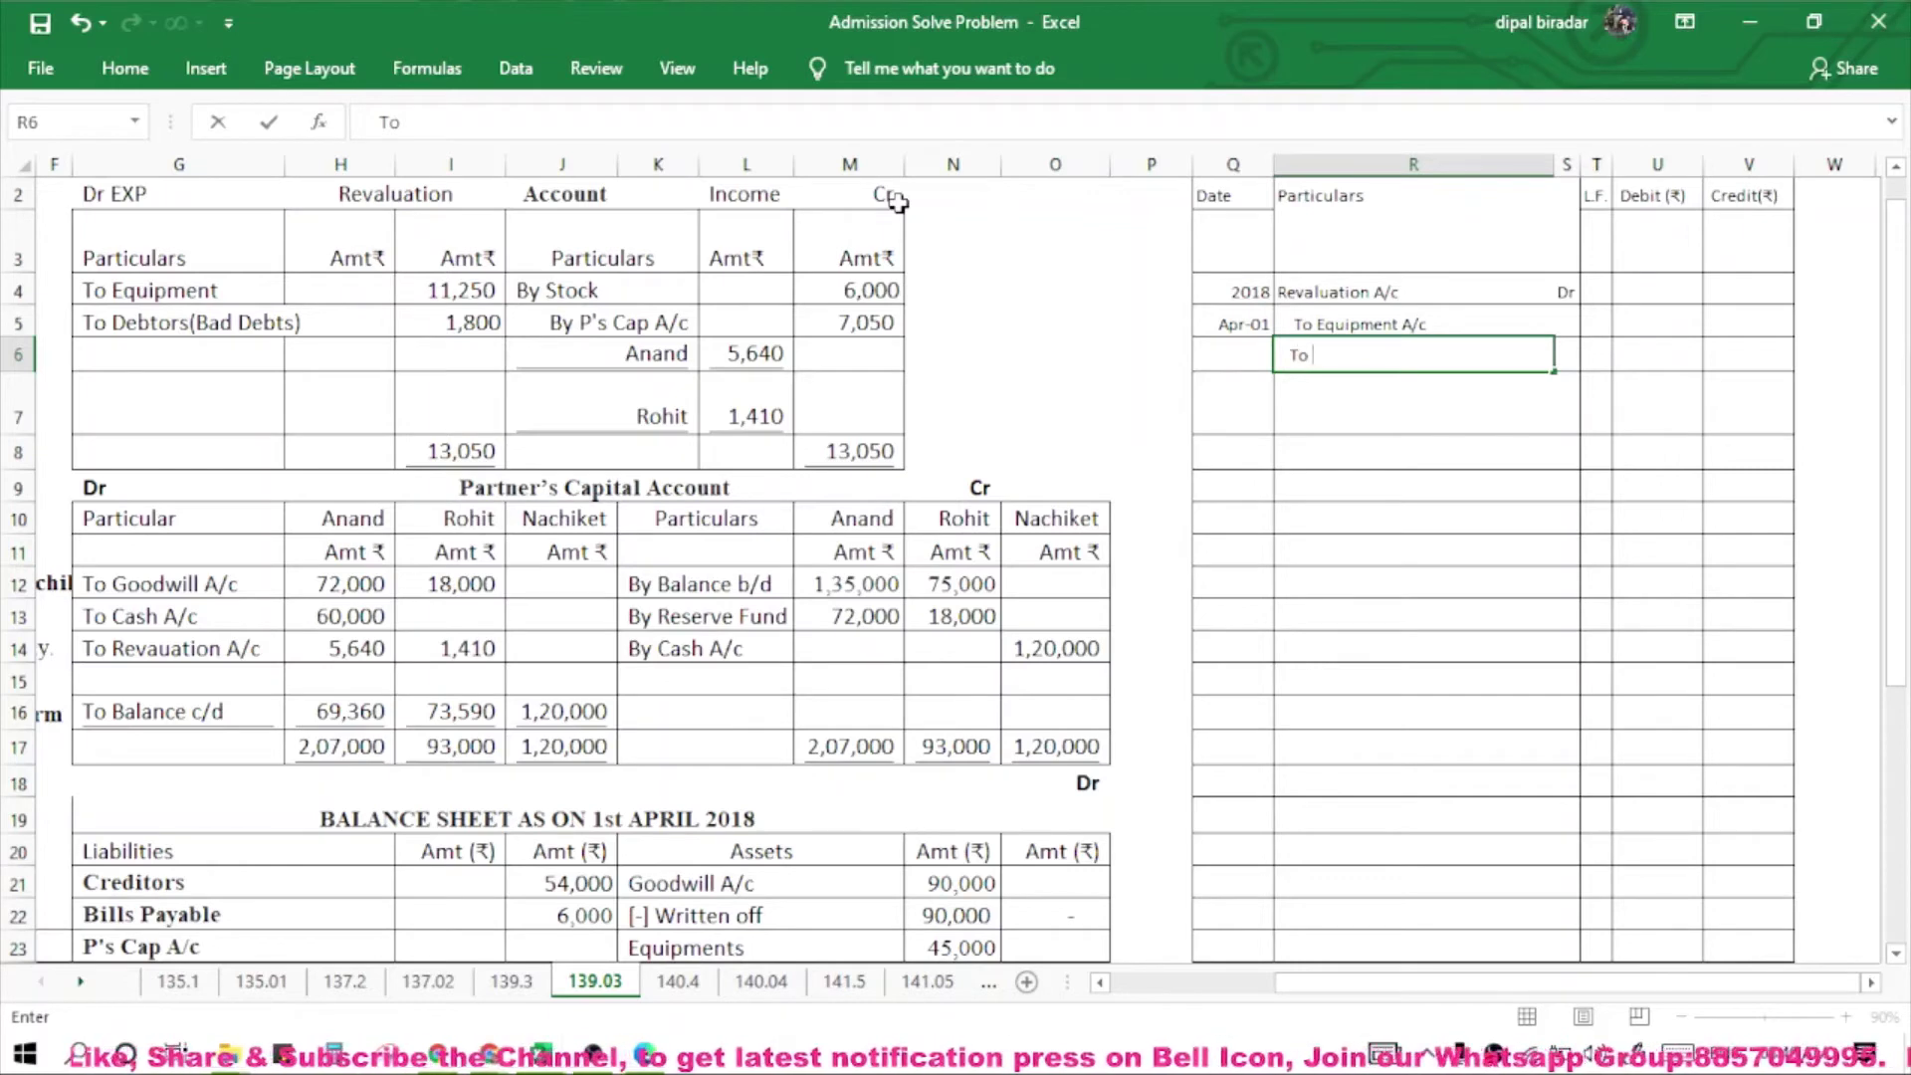
{"action": "type", "text": "De"}
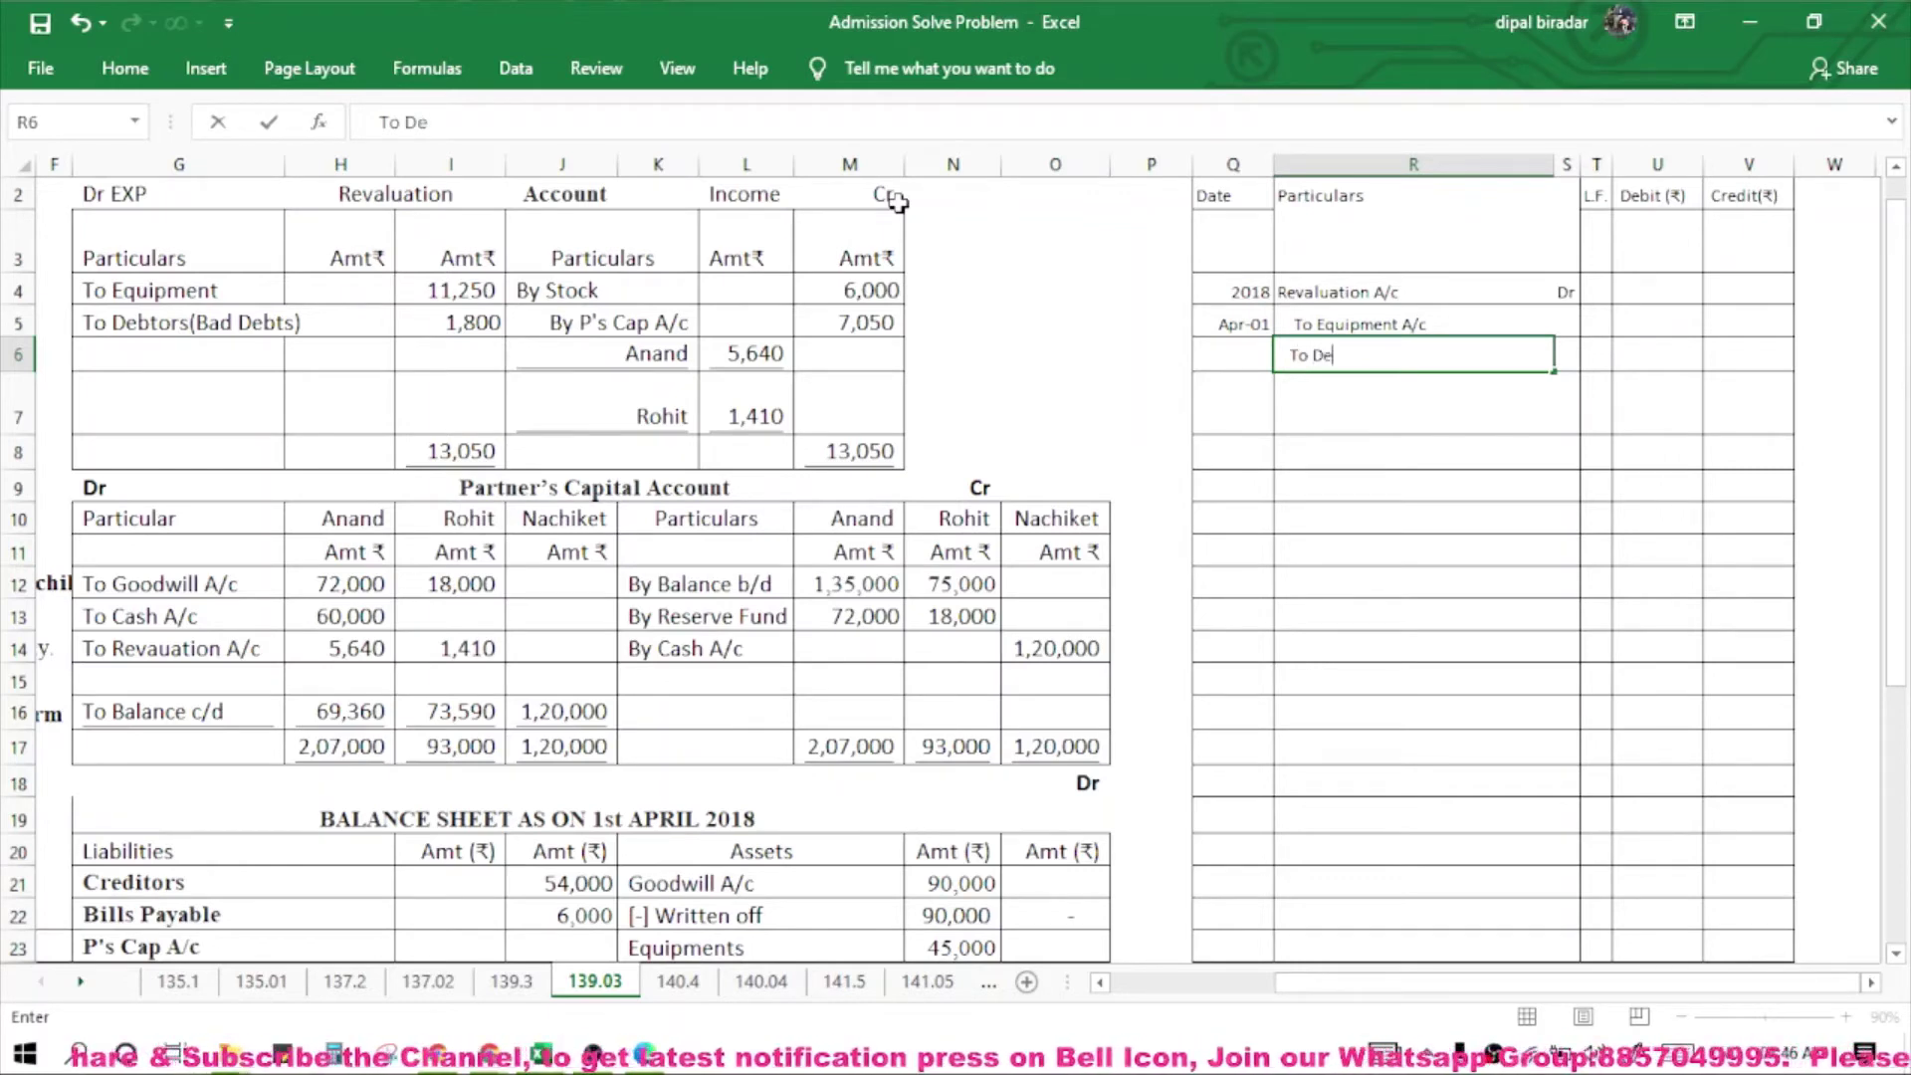
{"action": "type", "text": "btor"}
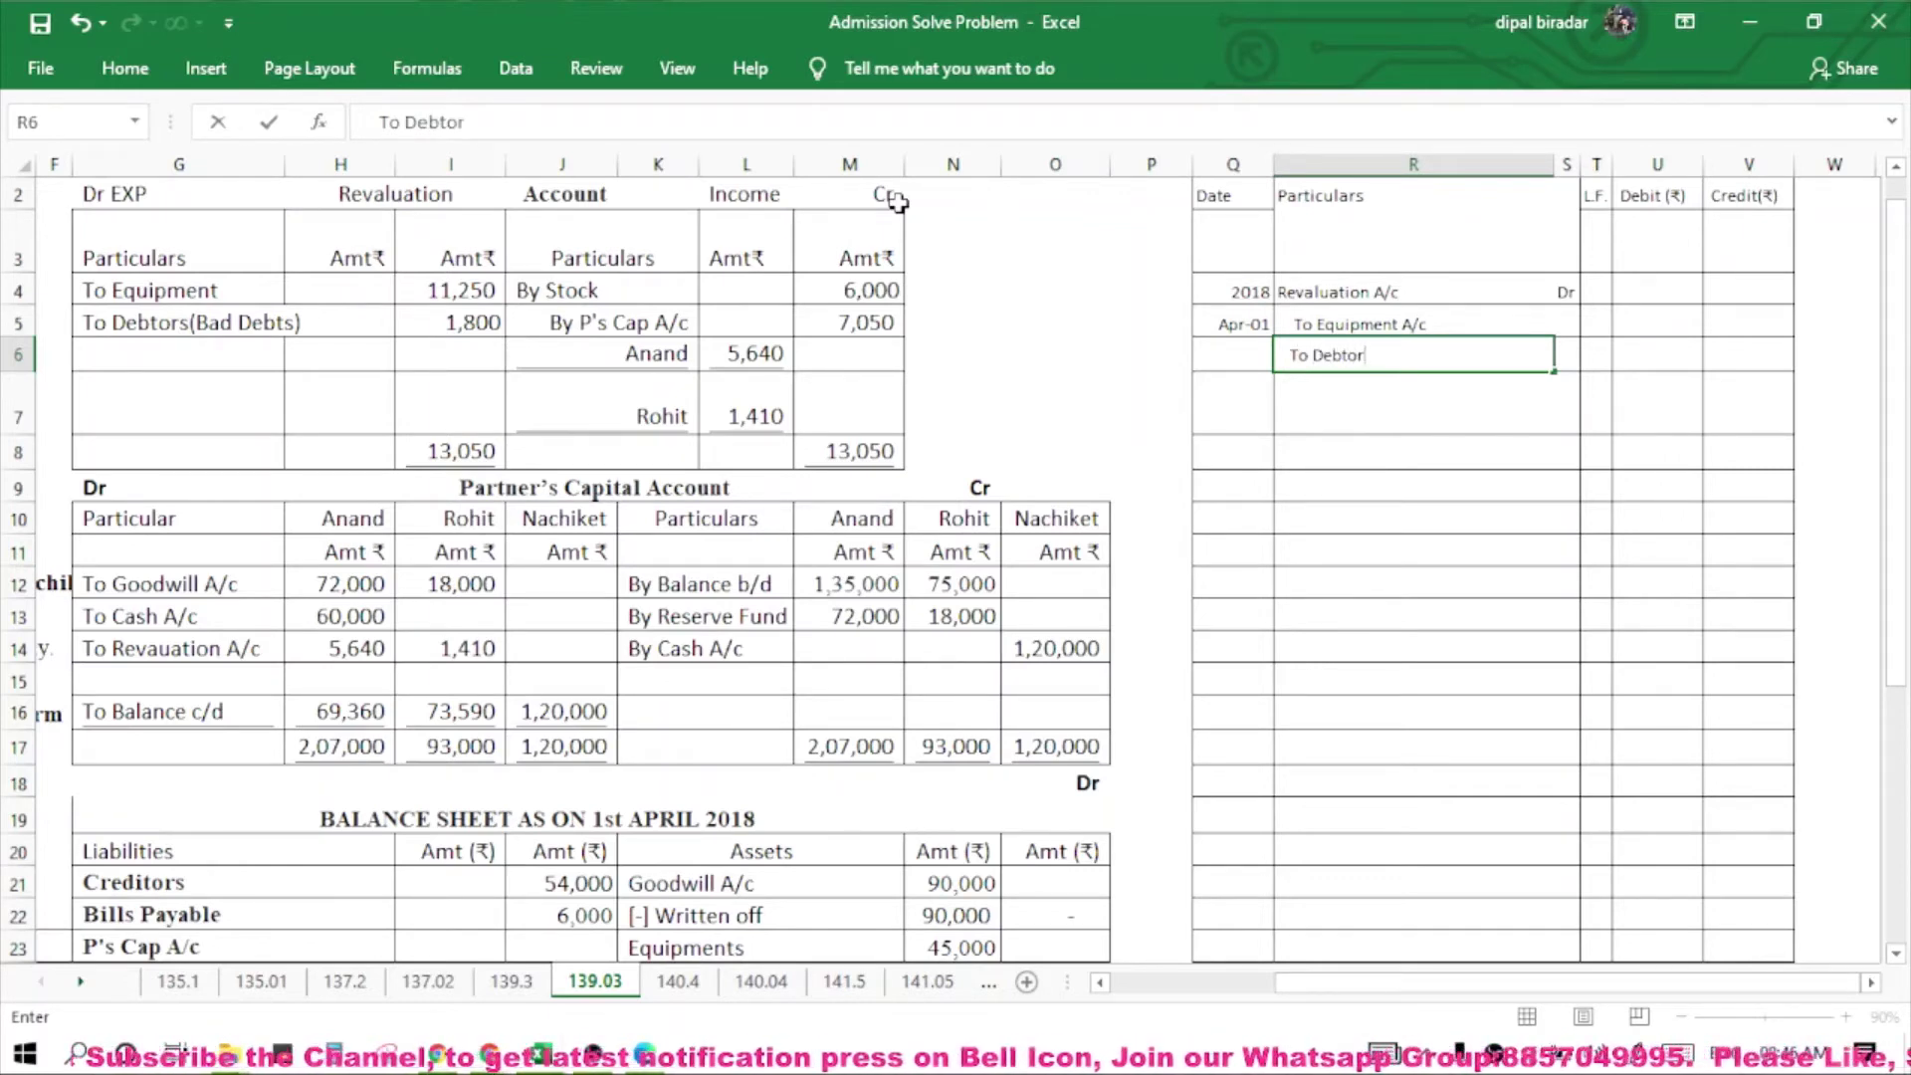
{"action": "type", "text": "s A/c("}
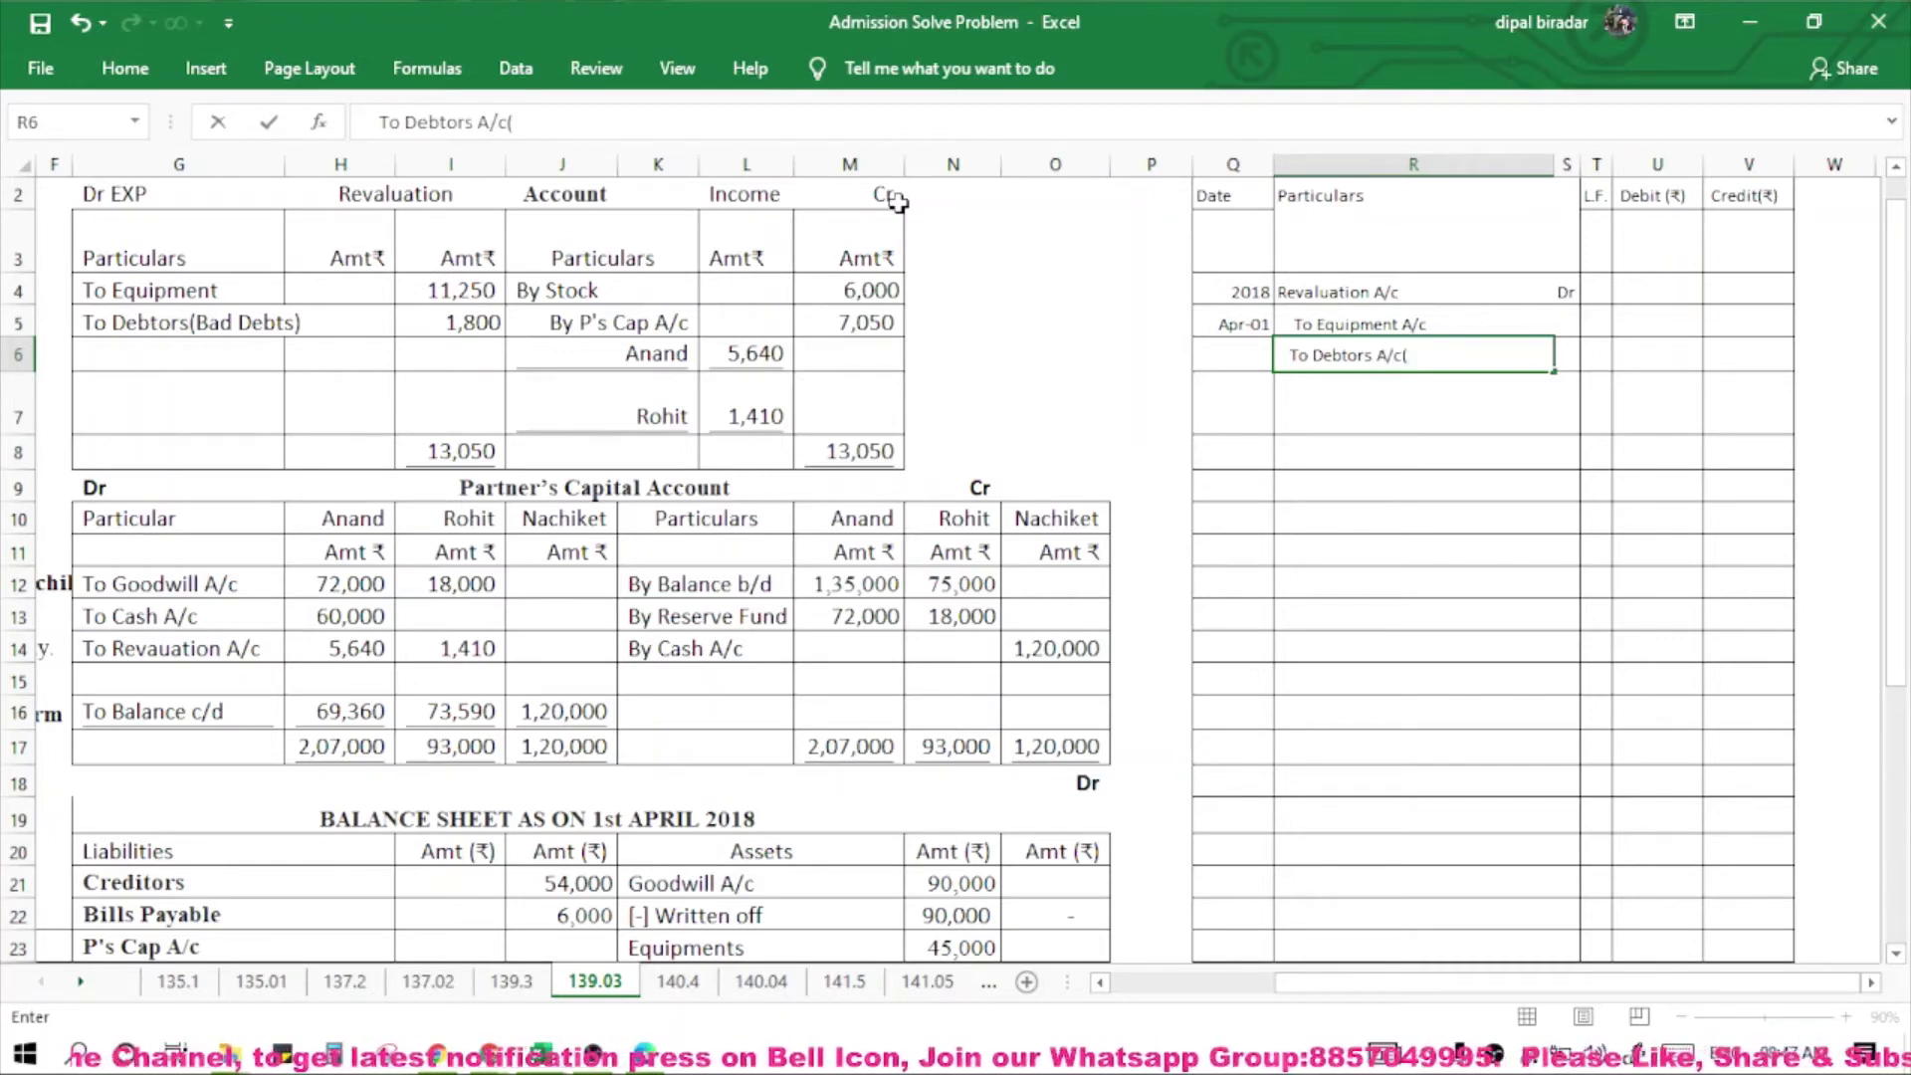
{"action": "type", "text": "Bad "}
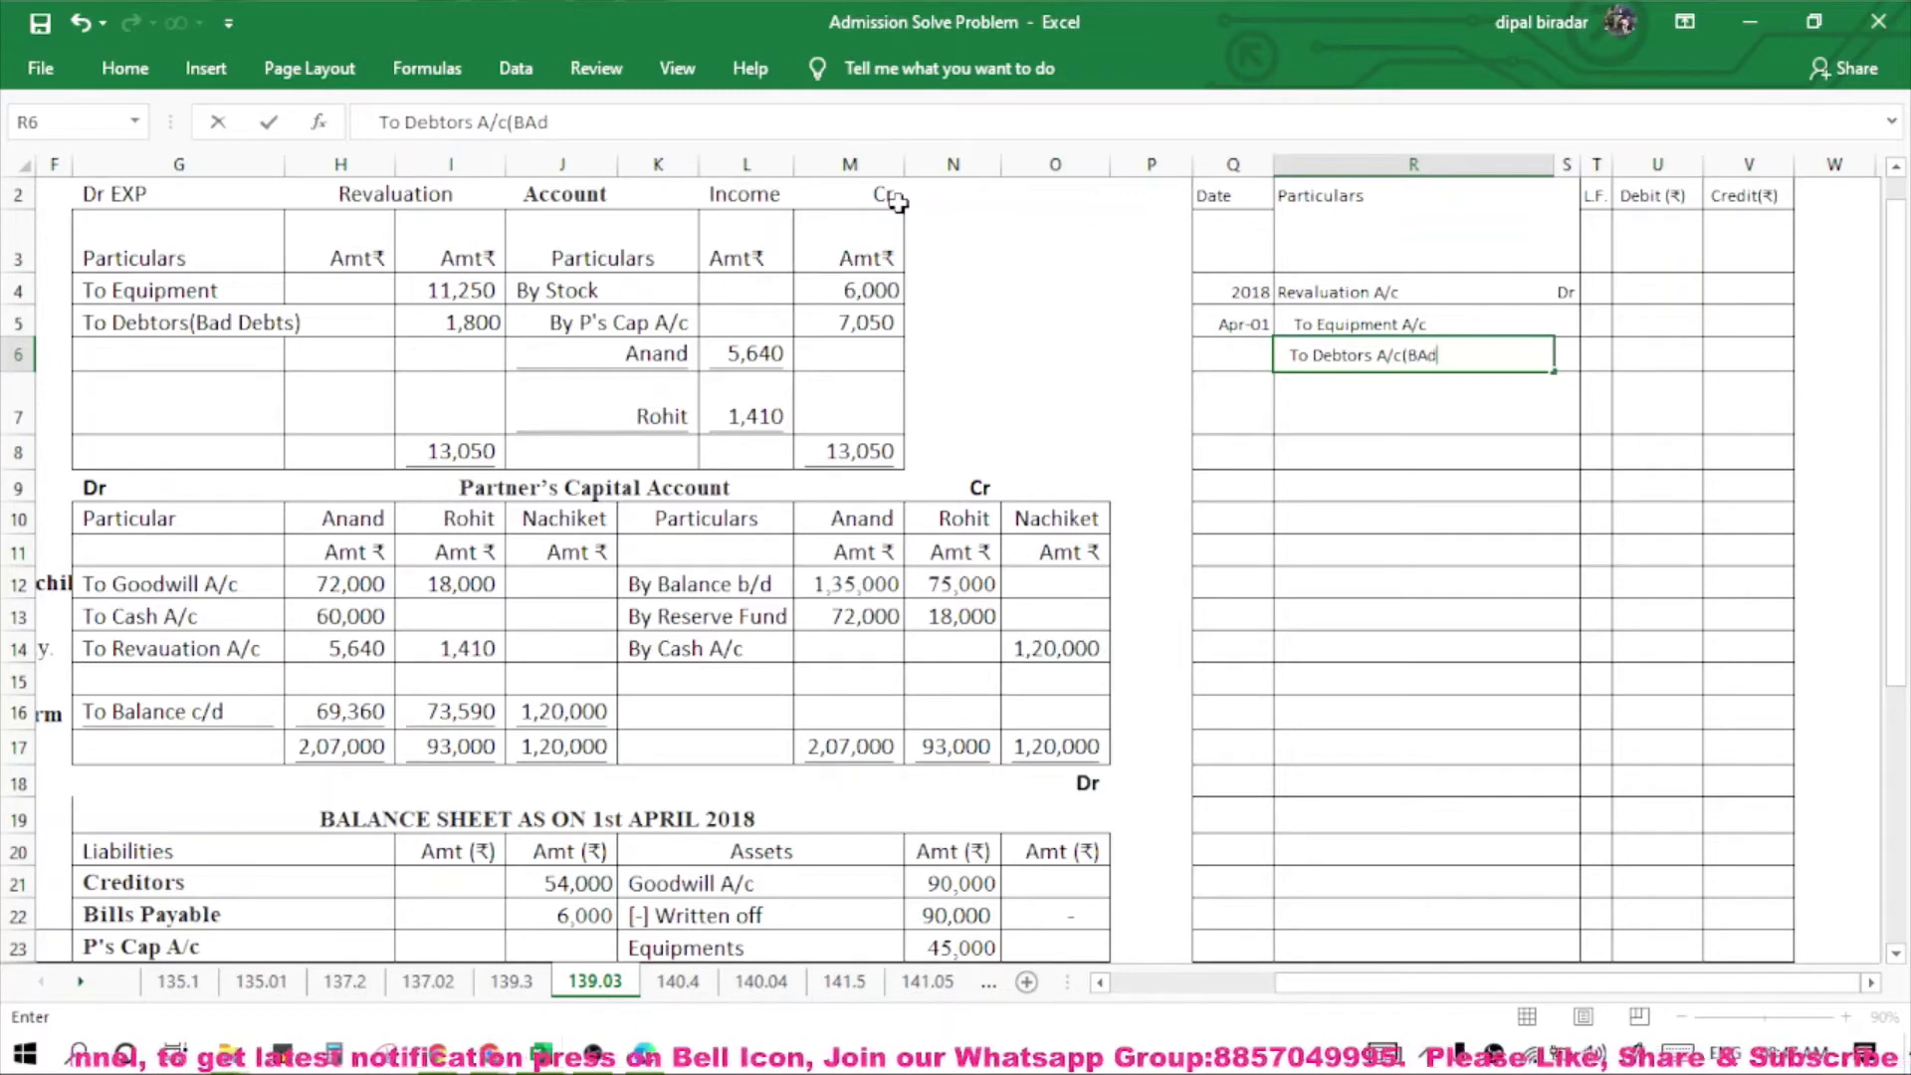
{"action": "type", "text": "Debts"}
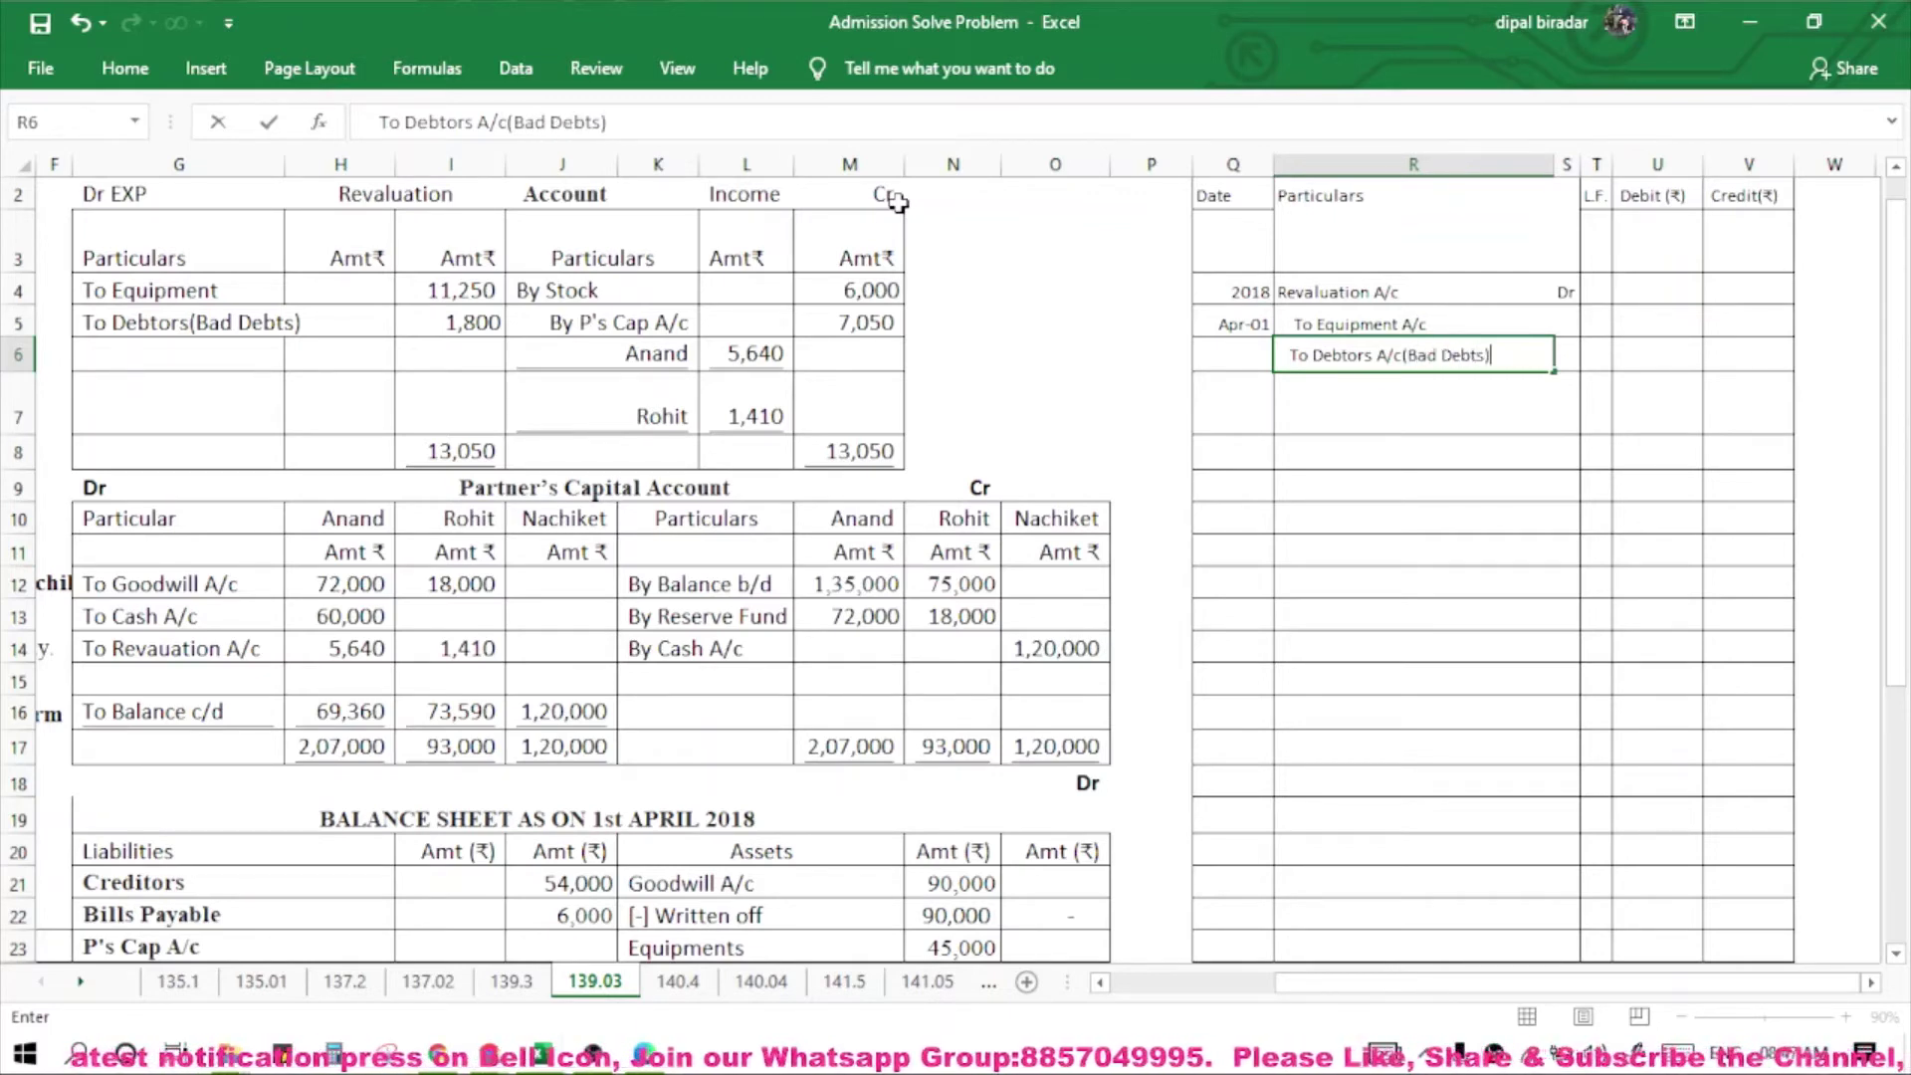
Add the narration (Being decrease in the value of assets) in R7 and reduce the height of row 7.
{"action": "left_click", "coordinate": [1328, 409]}
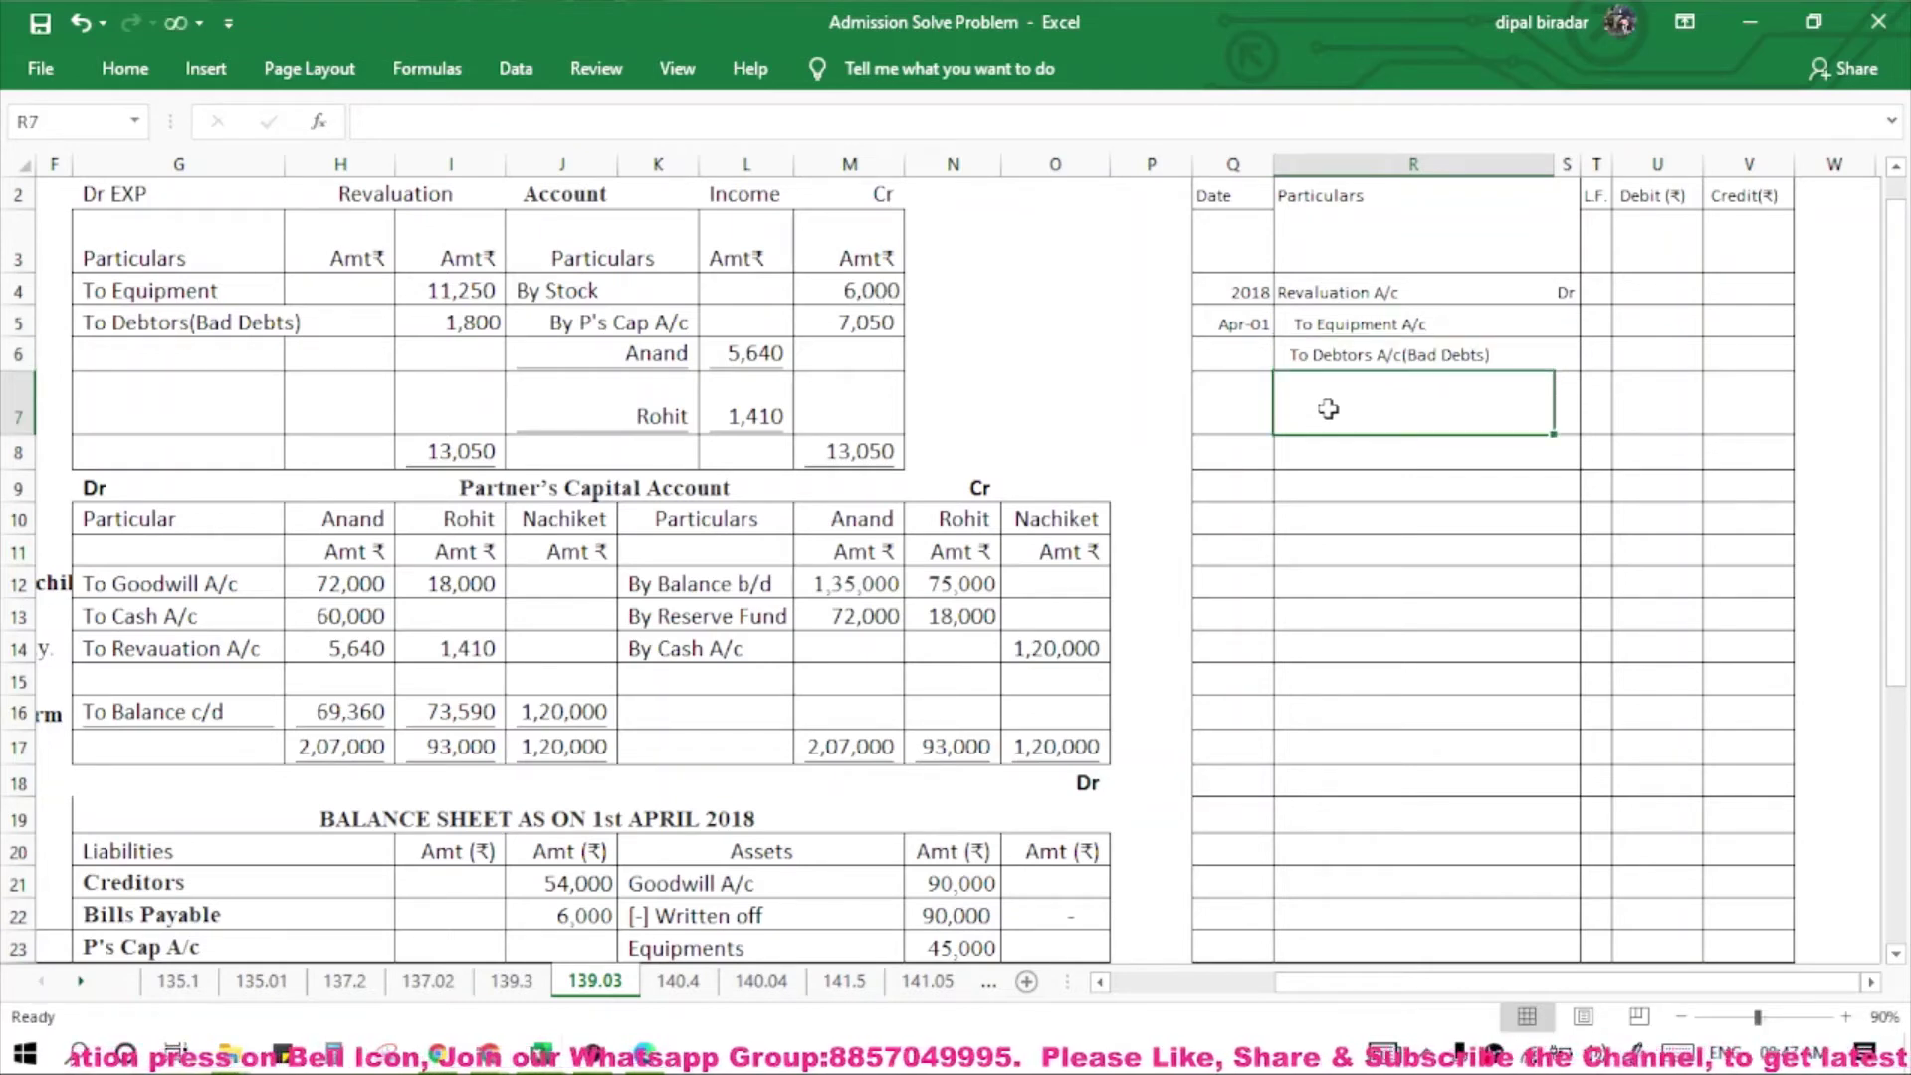
{"action": "type", "text": "(Bein"}
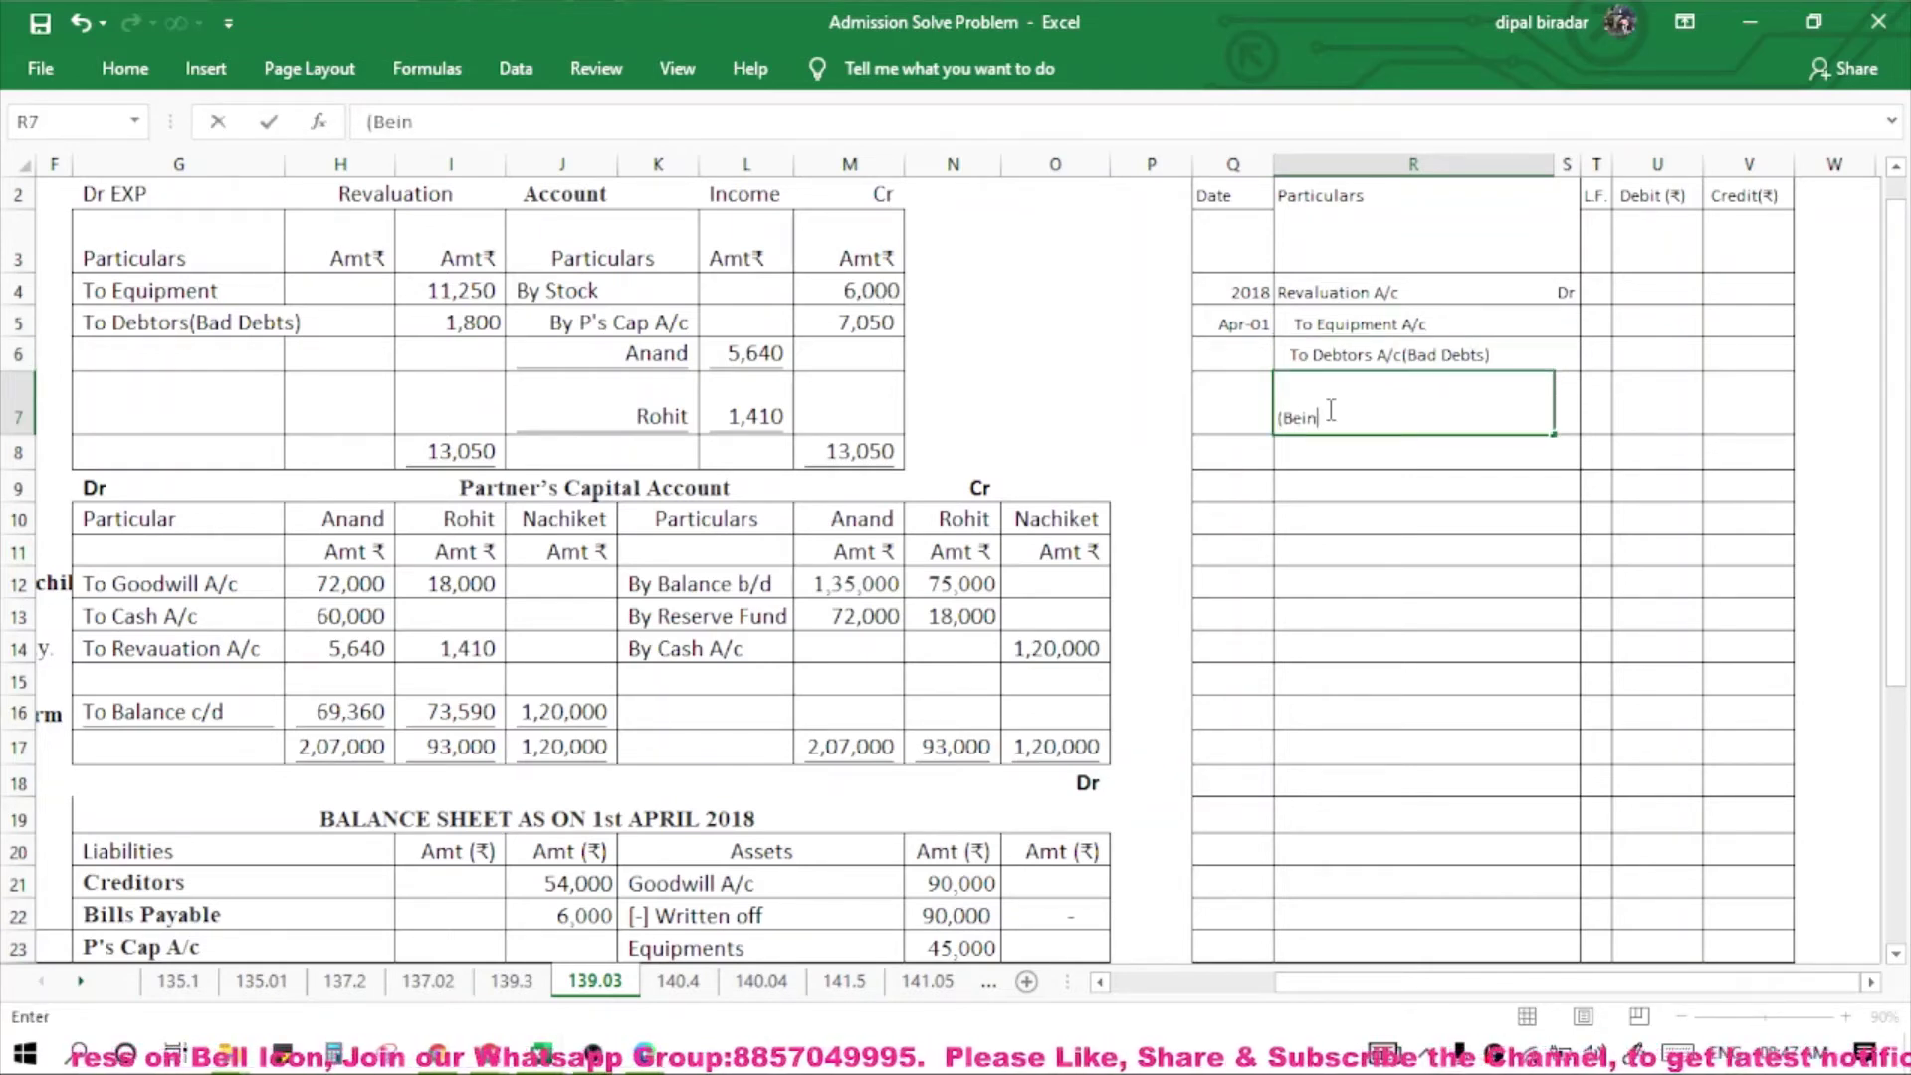
{"action": "type", "text": "g dec"}
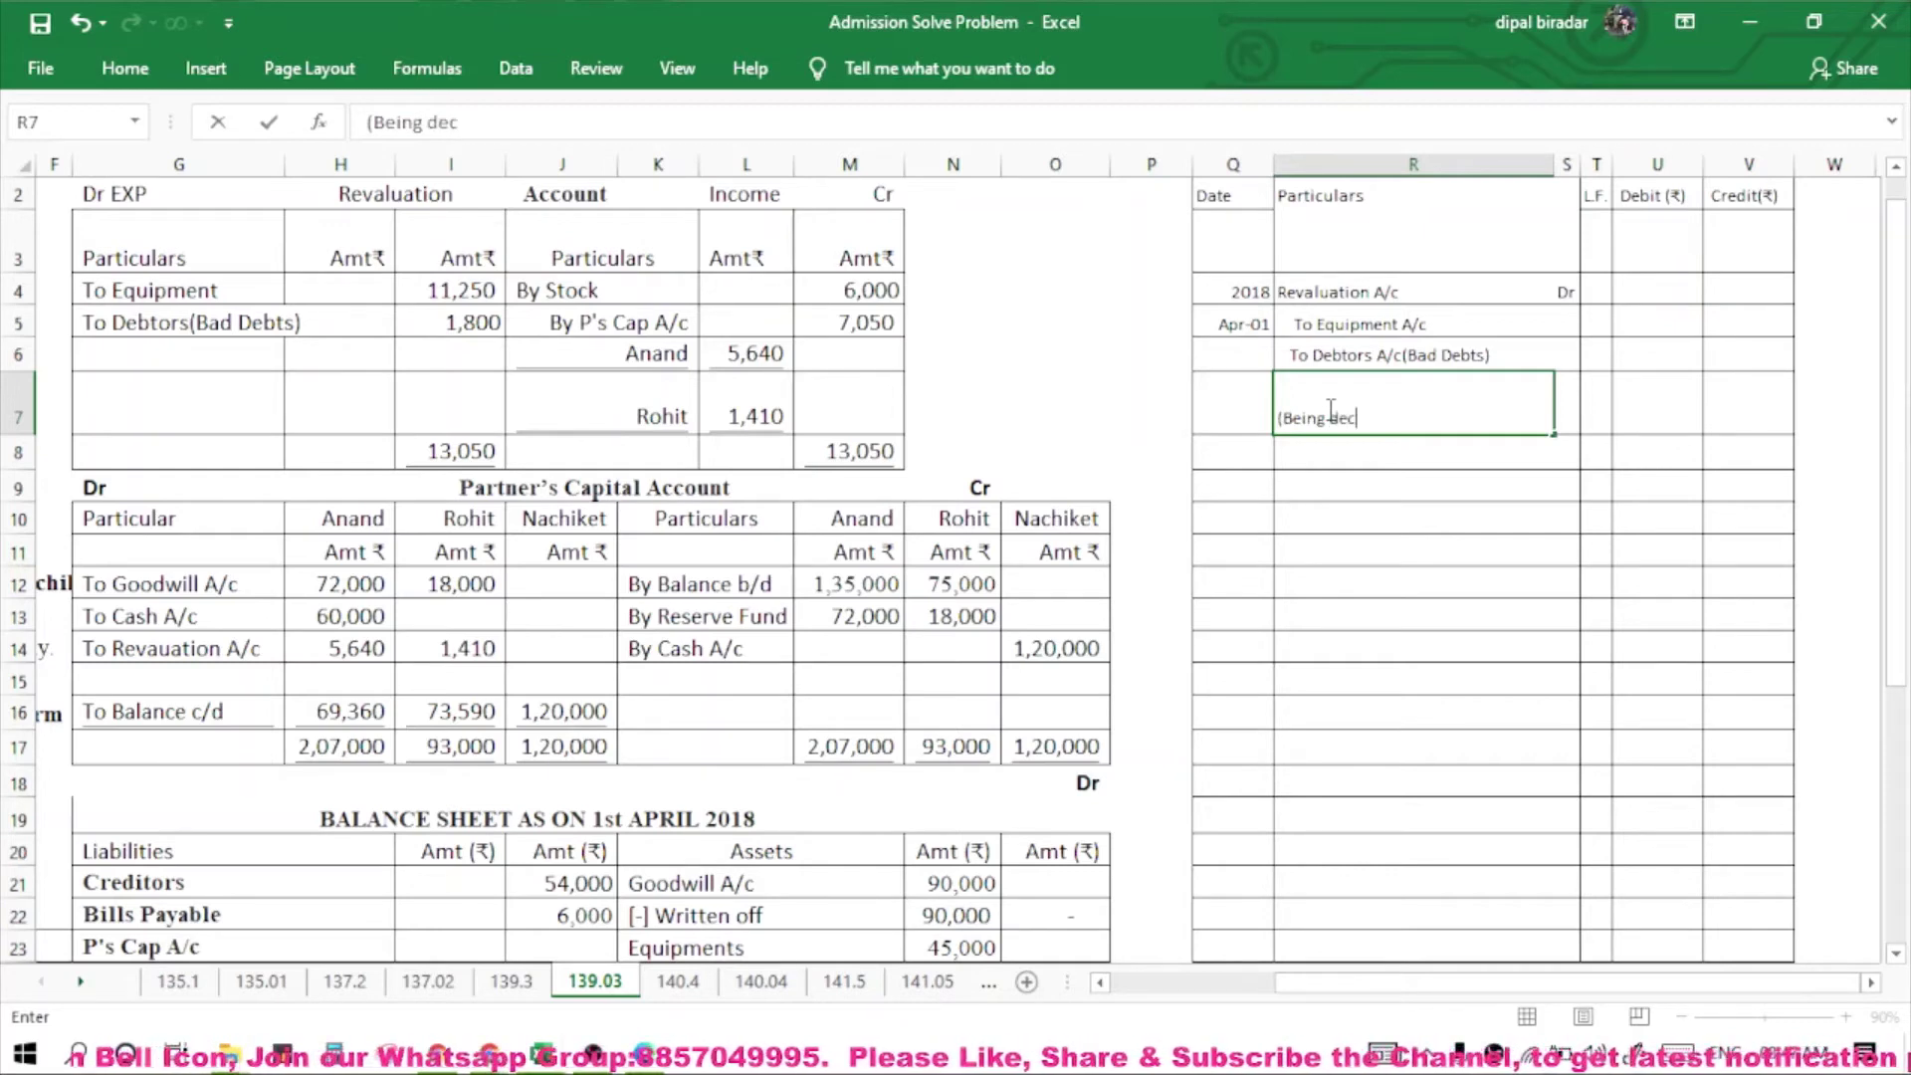
{"action": "type", "text": "rease i"}
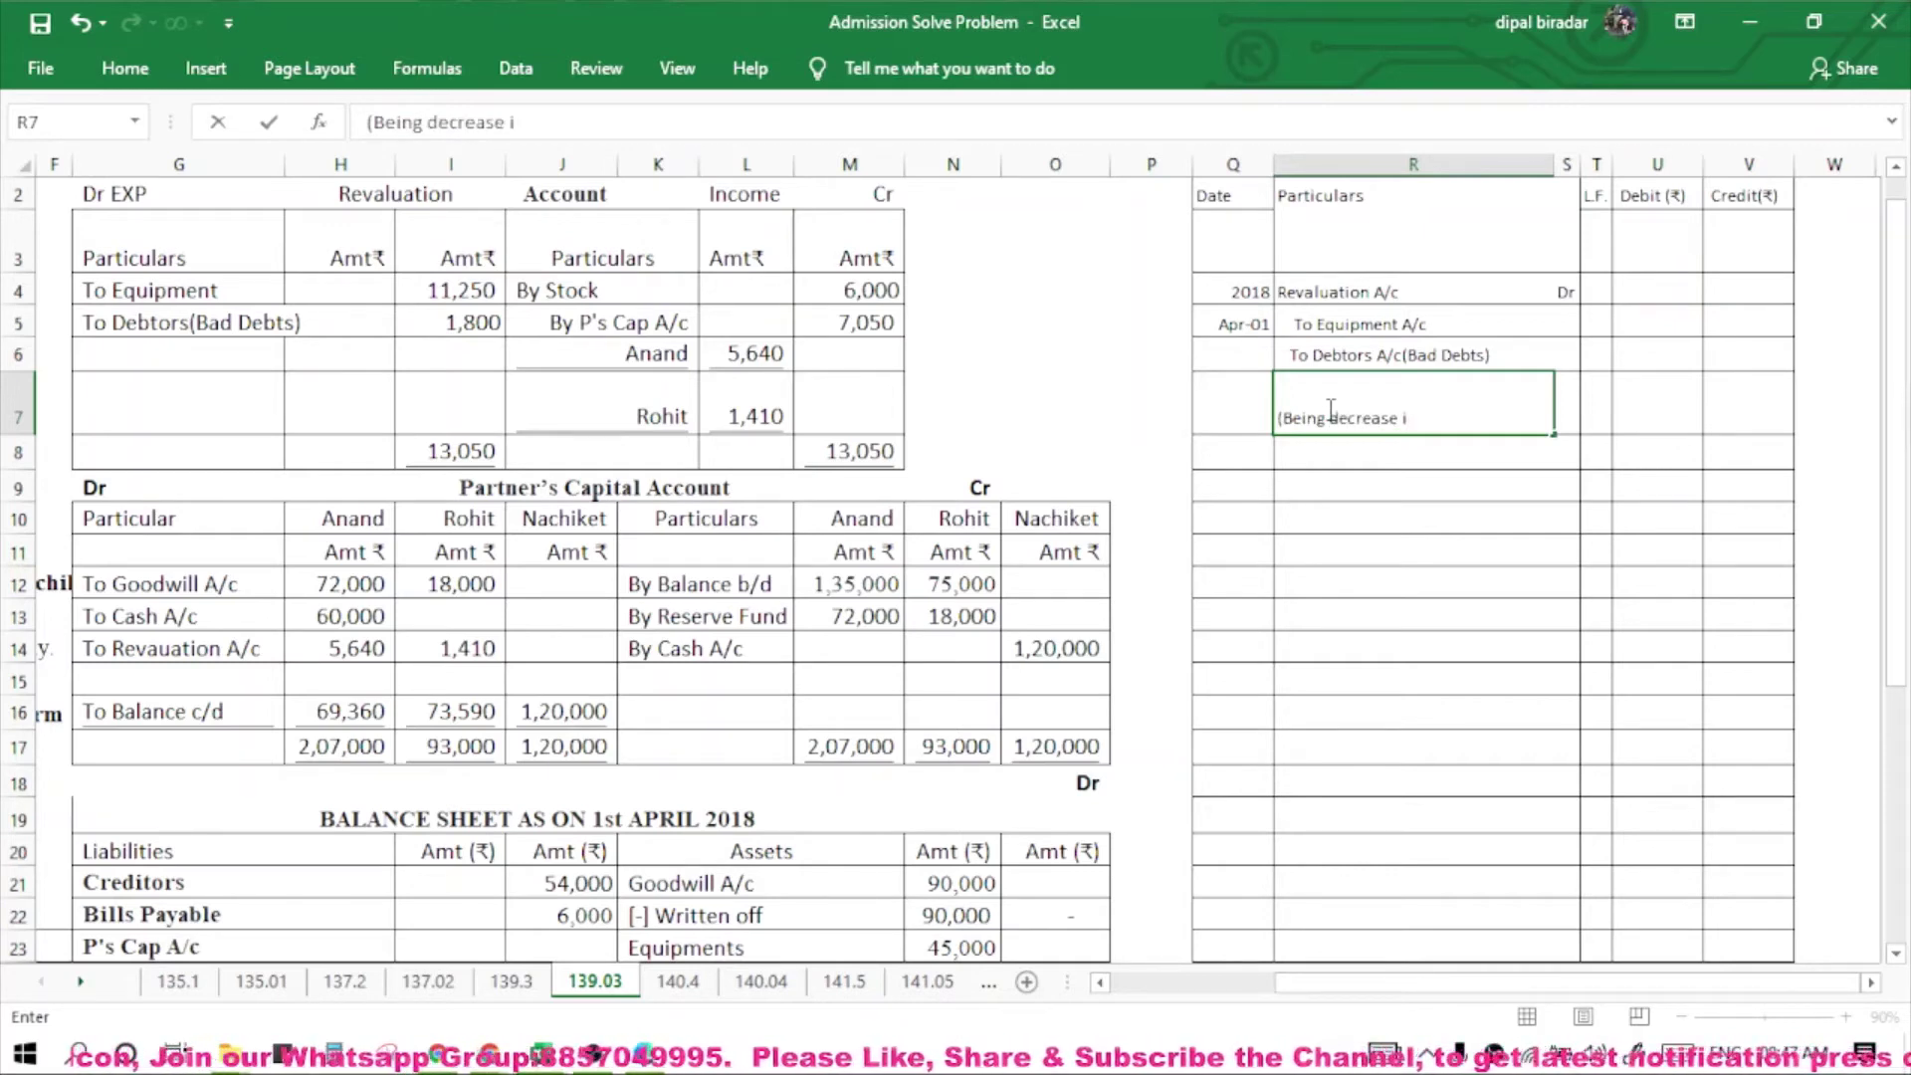
{"action": "type", "text": "n the value of"}
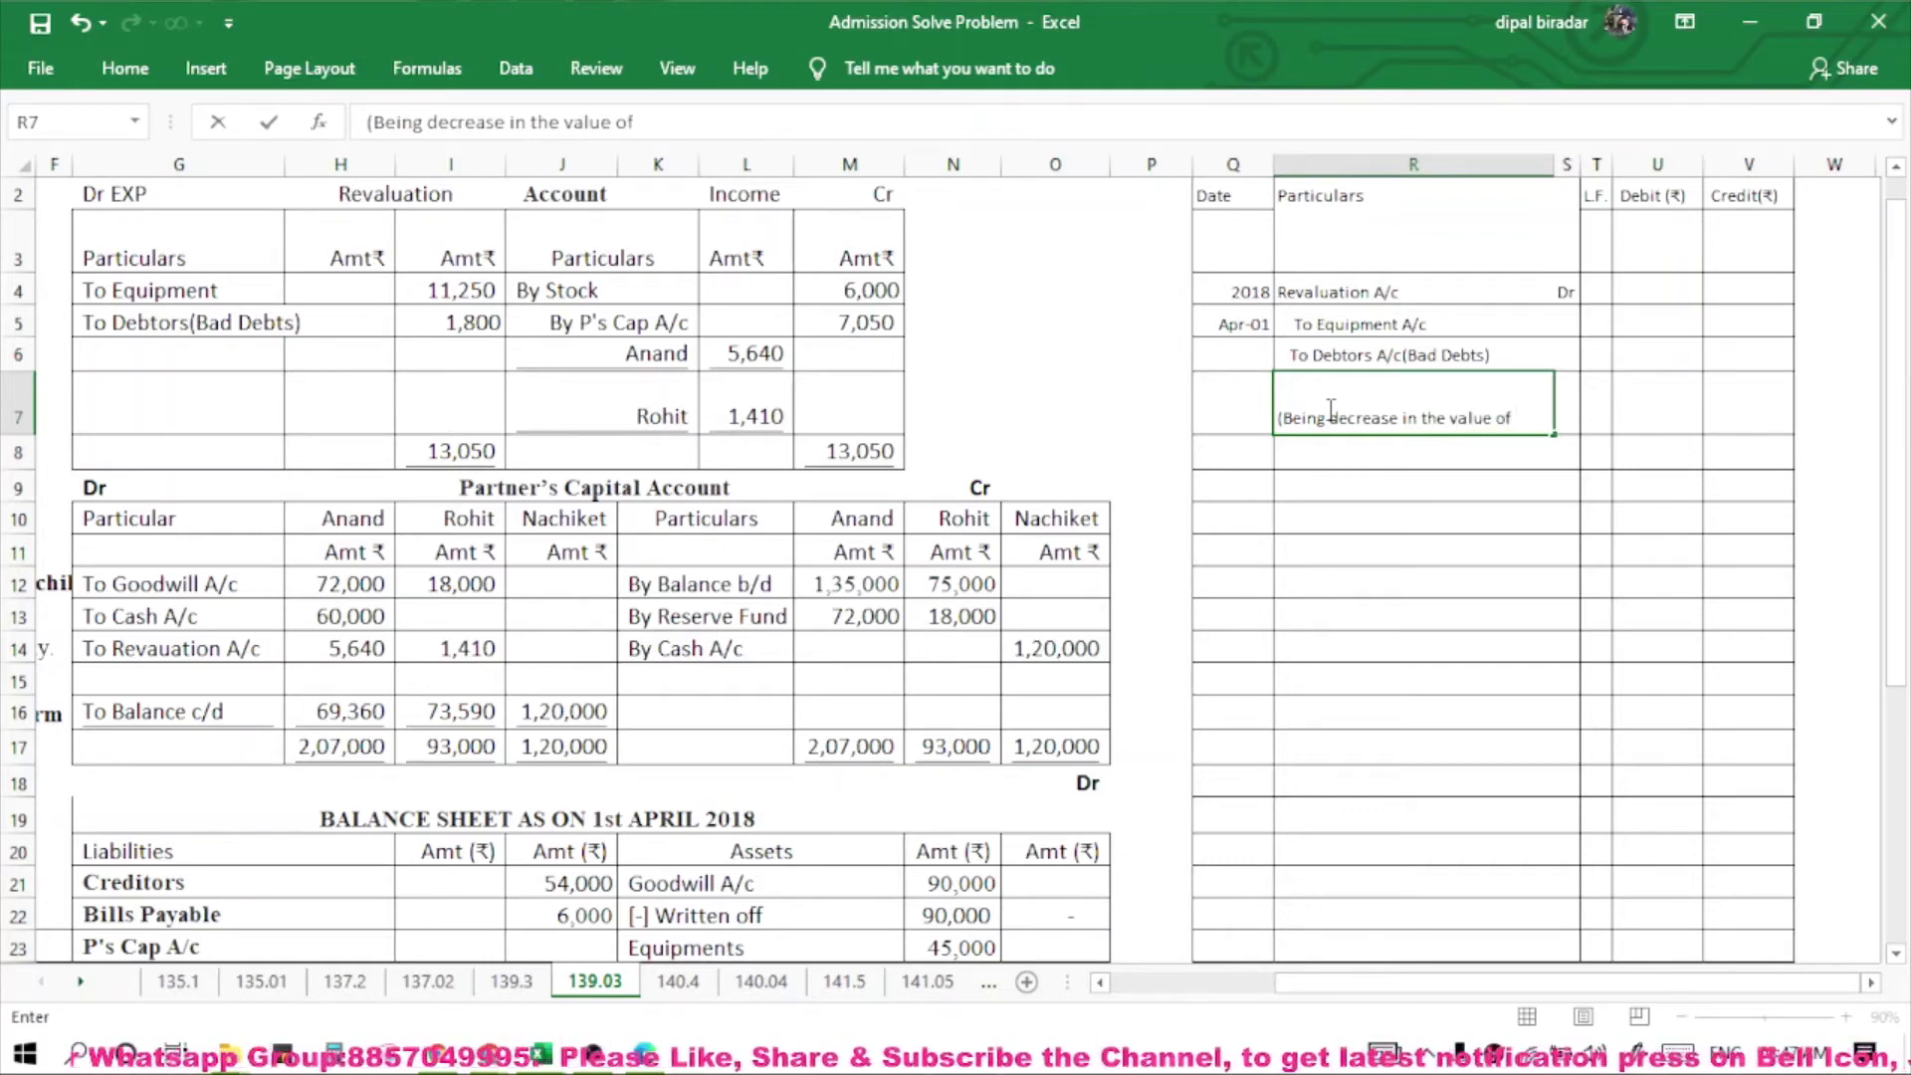
{"action": "type", "text": " assets"}
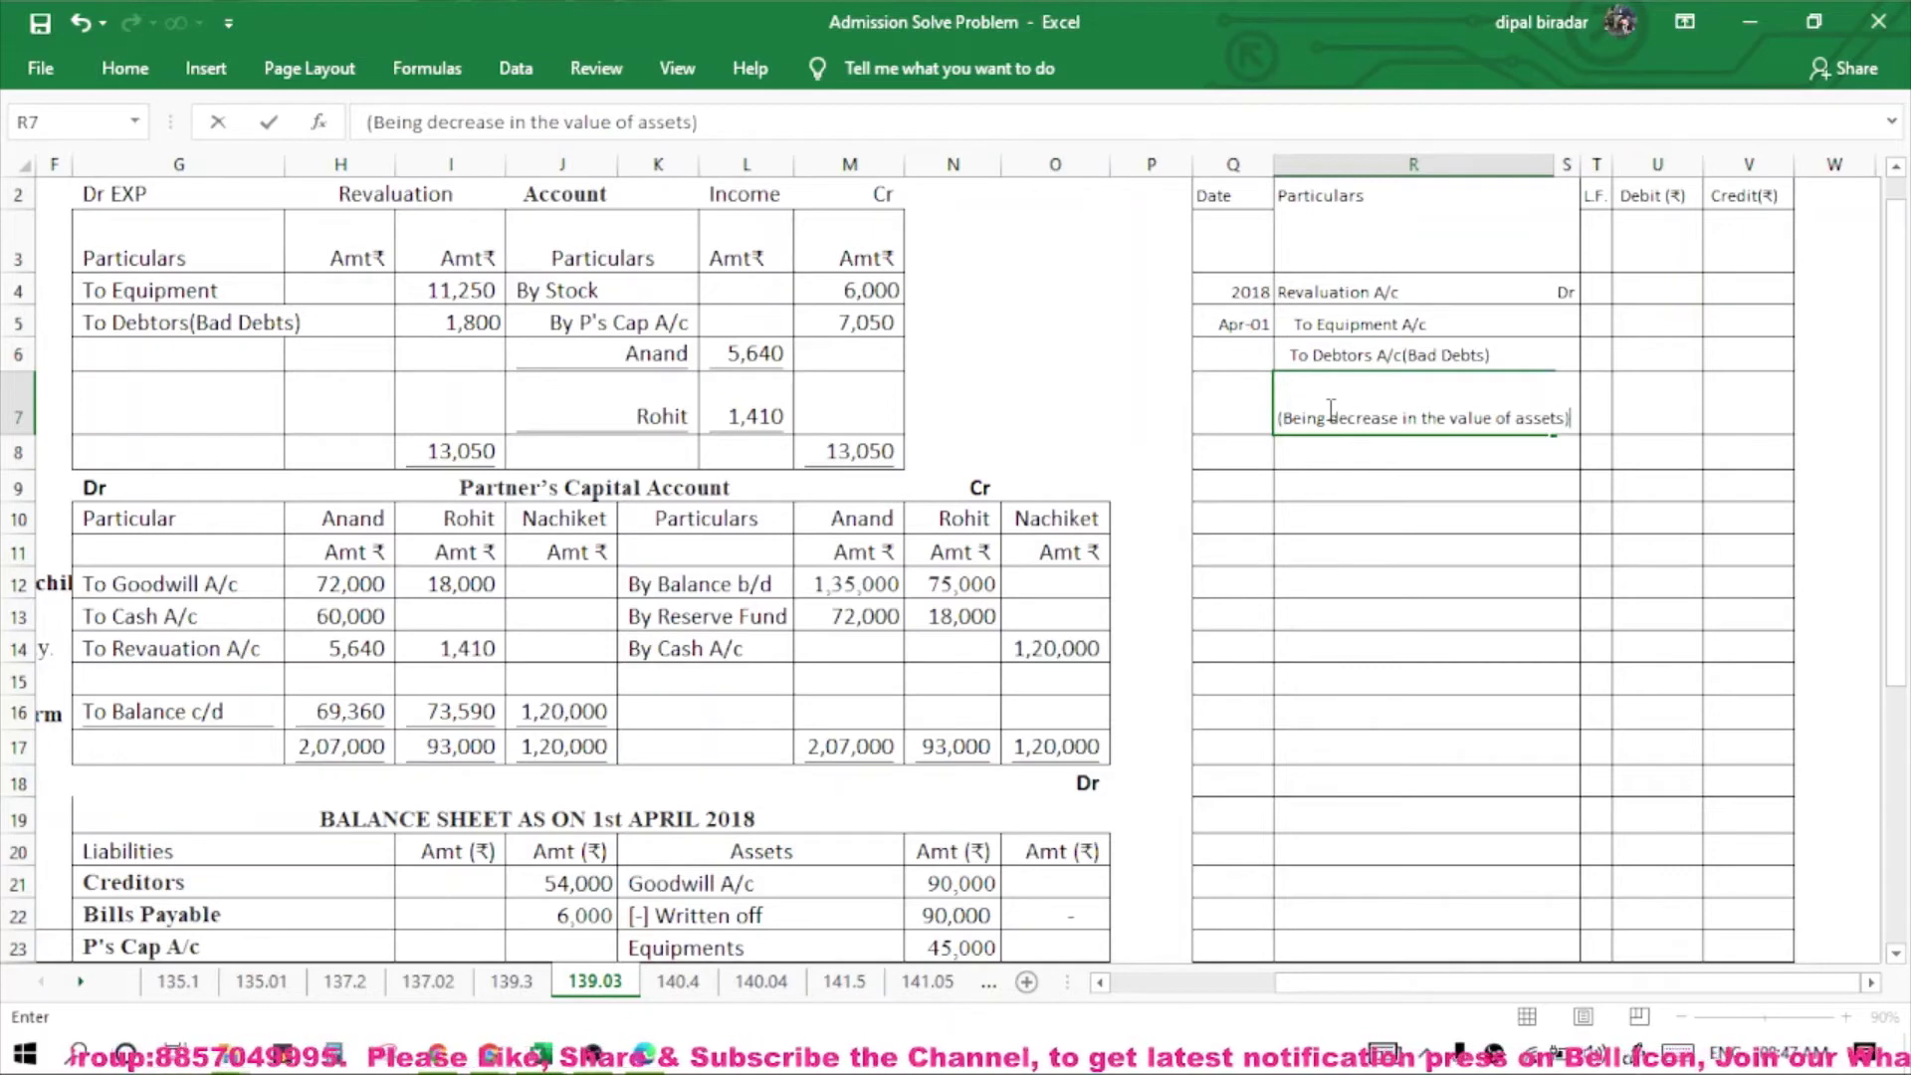
{"action": "left_click", "coordinate": [1694, 482]}
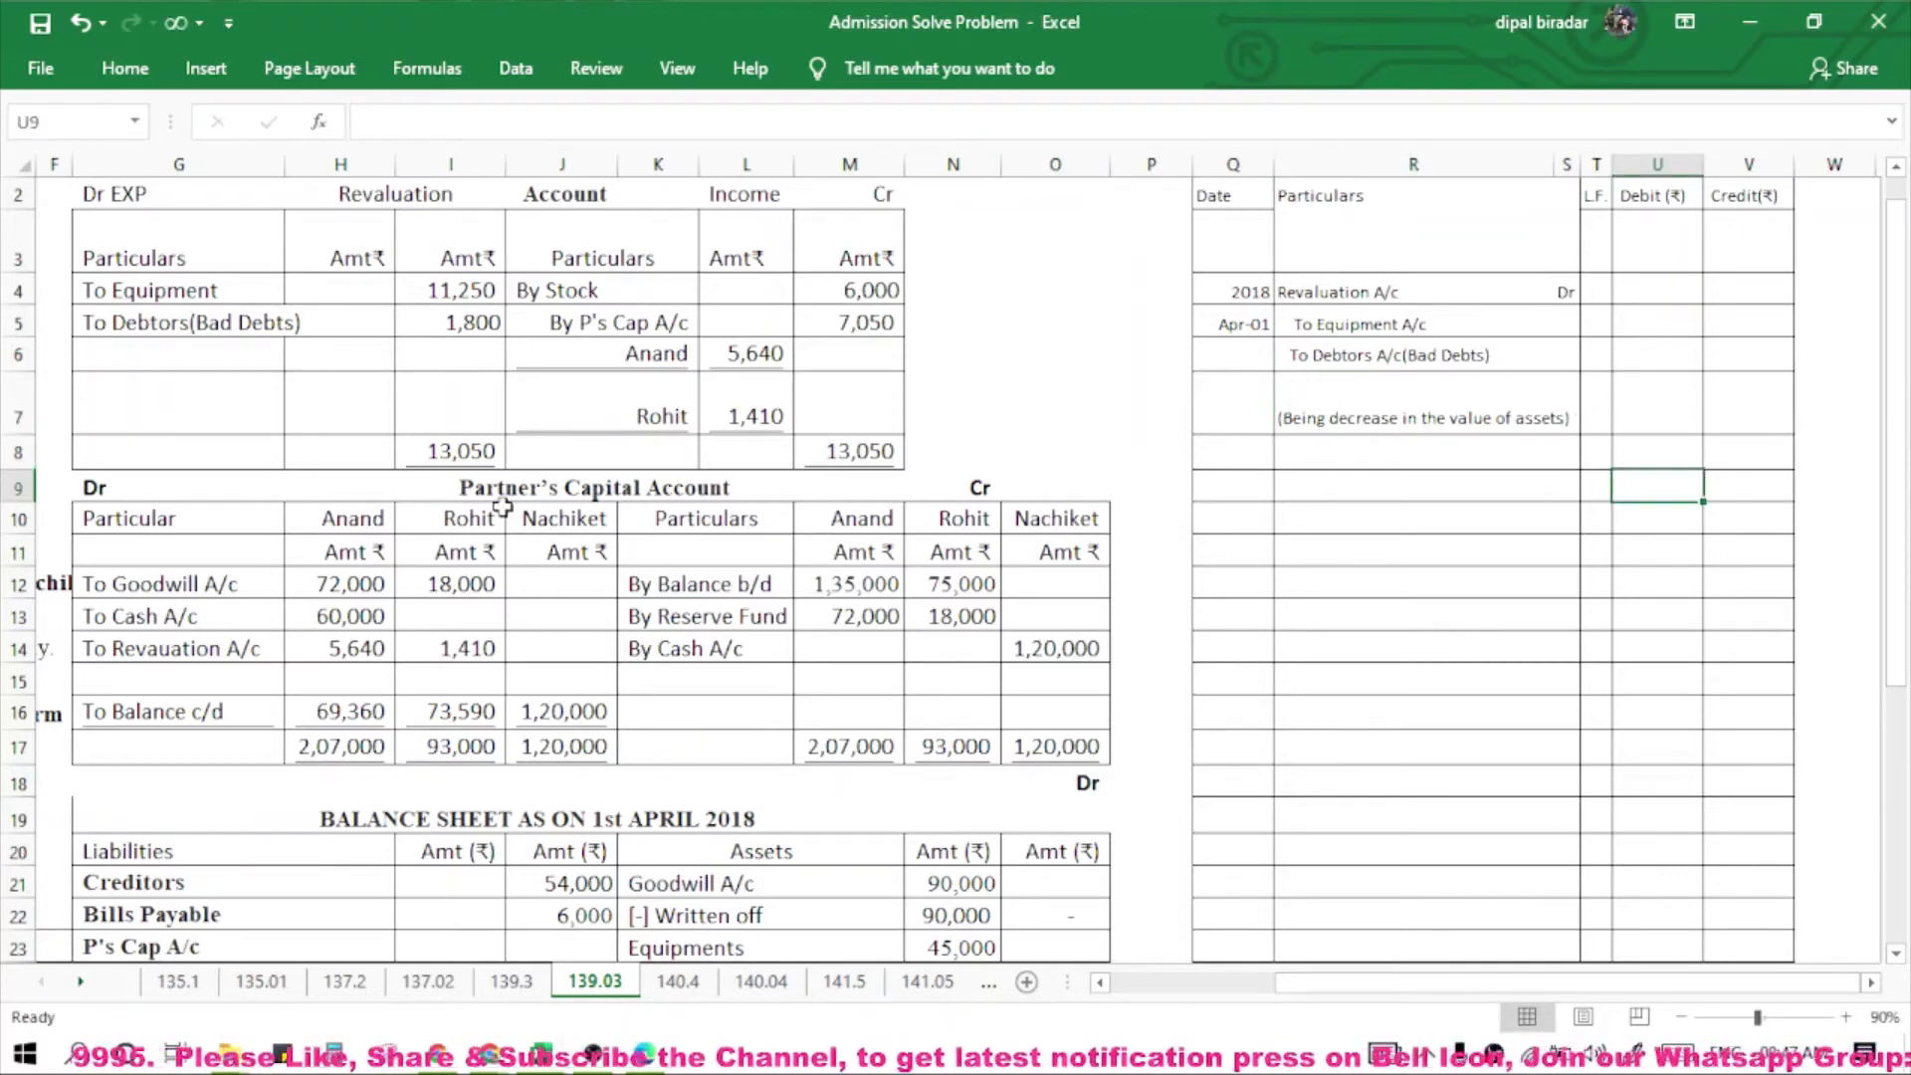
{"action": "left_click_drag", "start_coordinate": [21, 435], "coordinate": [22, 414]}
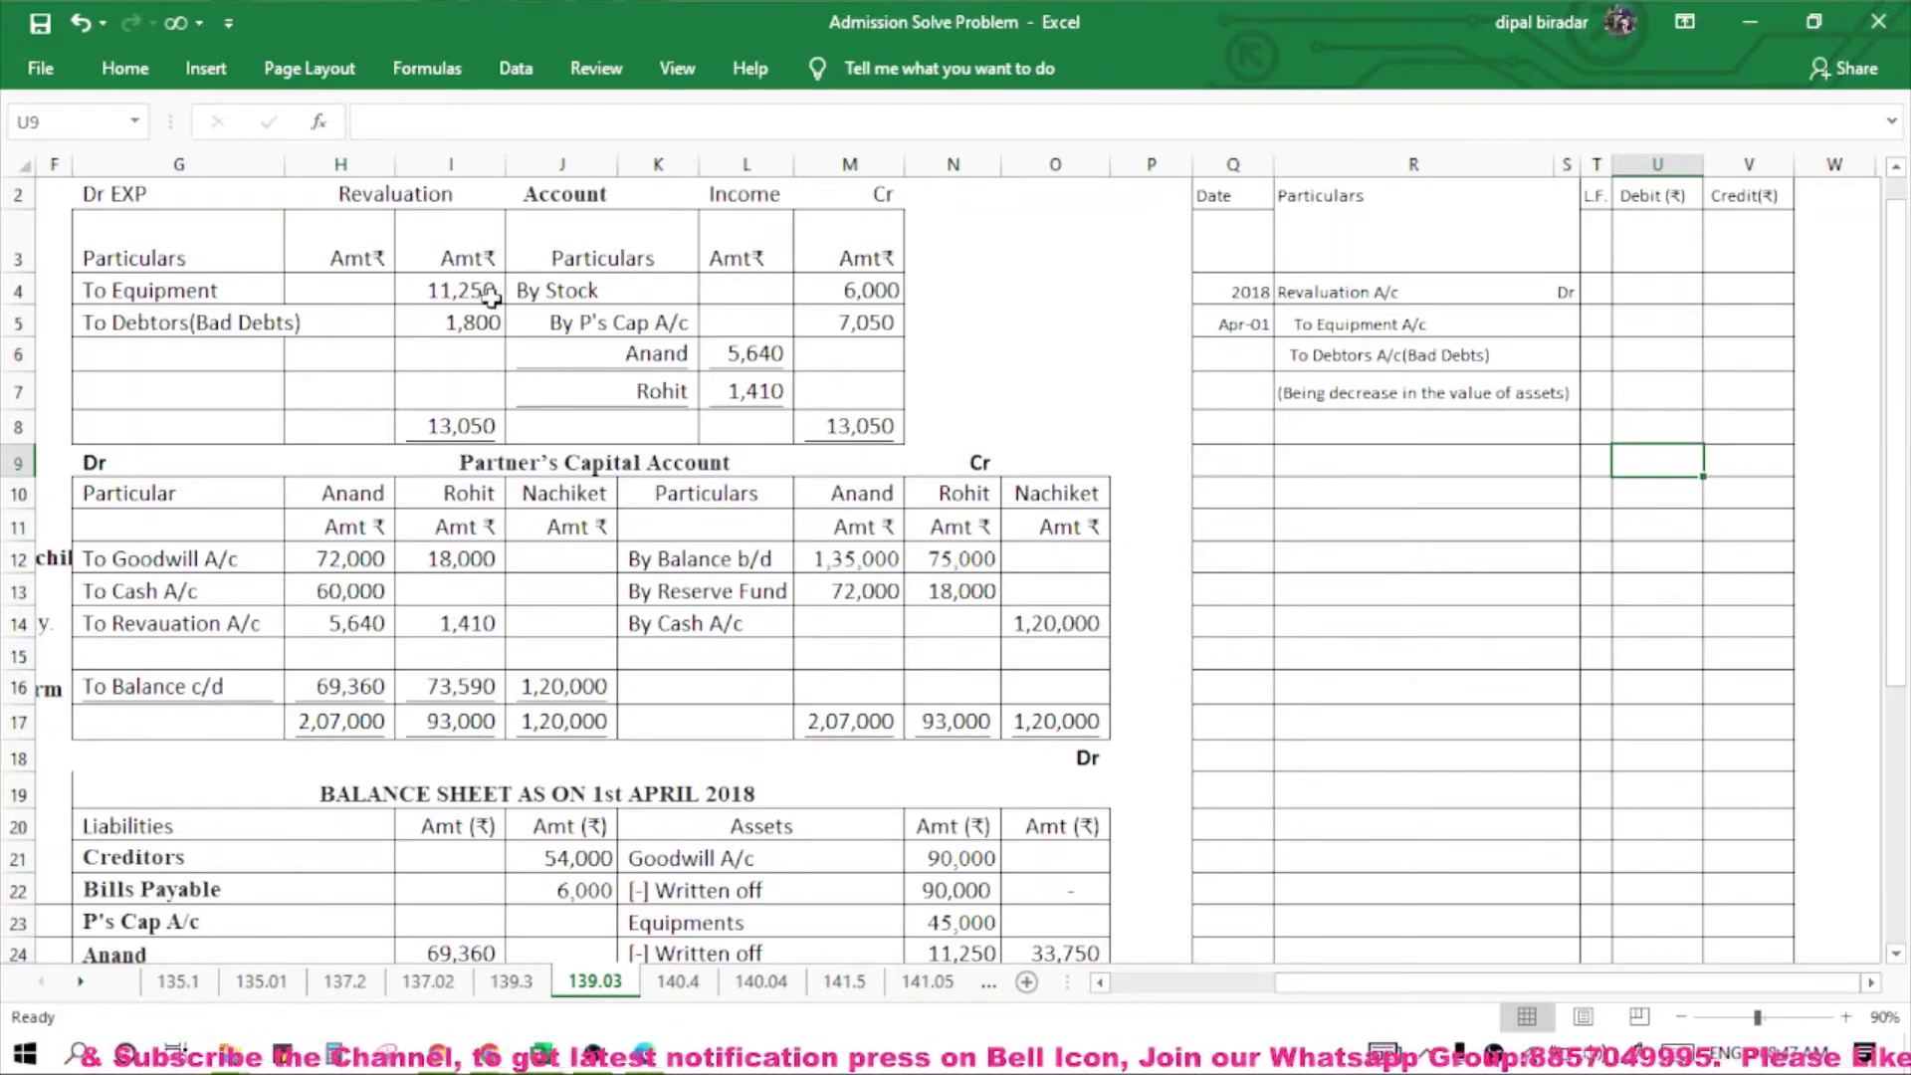
Copy the equipment and bad debts amounts, 11,250 and 1,800, from I4:I5 into the journal's Credit column at V5:V6.
{"action": "left_click_drag", "start_coordinate": [497, 293], "coordinate": [489, 320]}
{"action": "key", "text": "ctrl+c"}
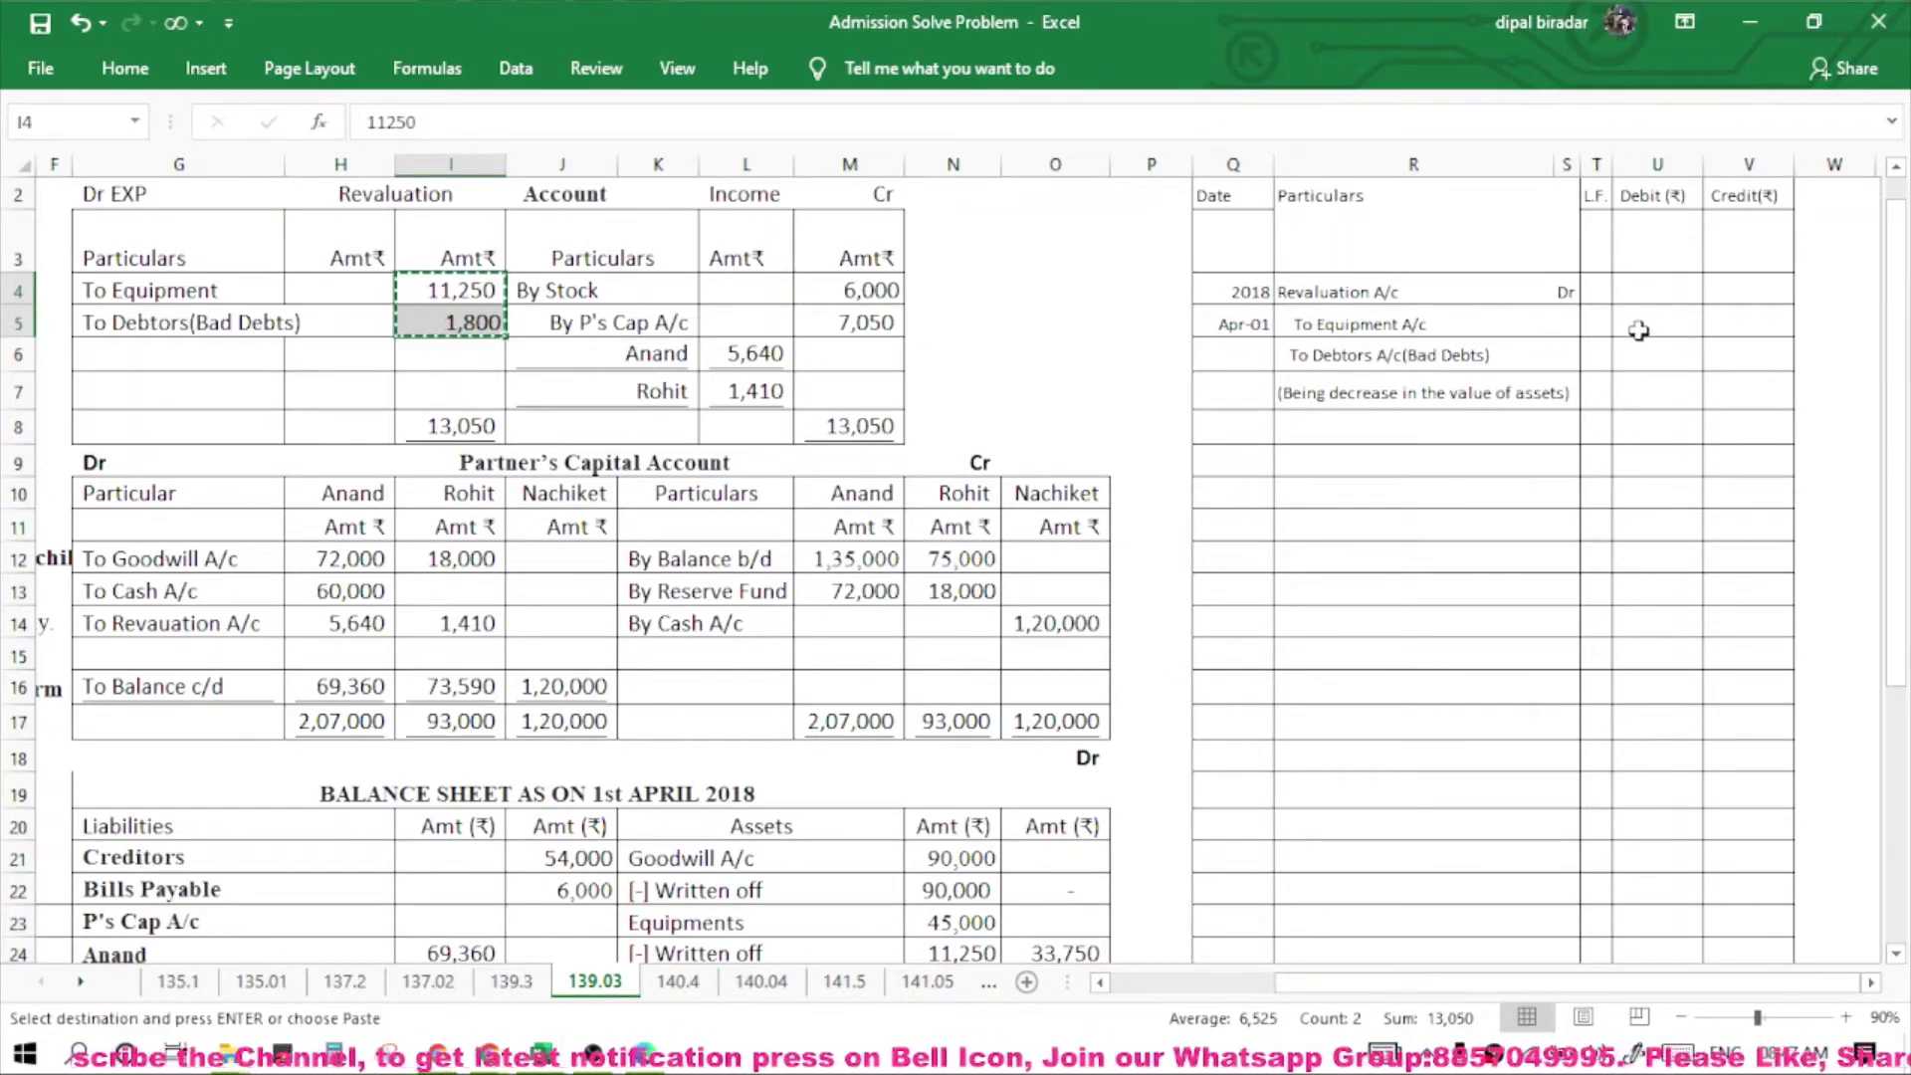
{"action": "left_click", "coordinate": [1716, 327]}
{"action": "key", "text": "ctrl+v"}
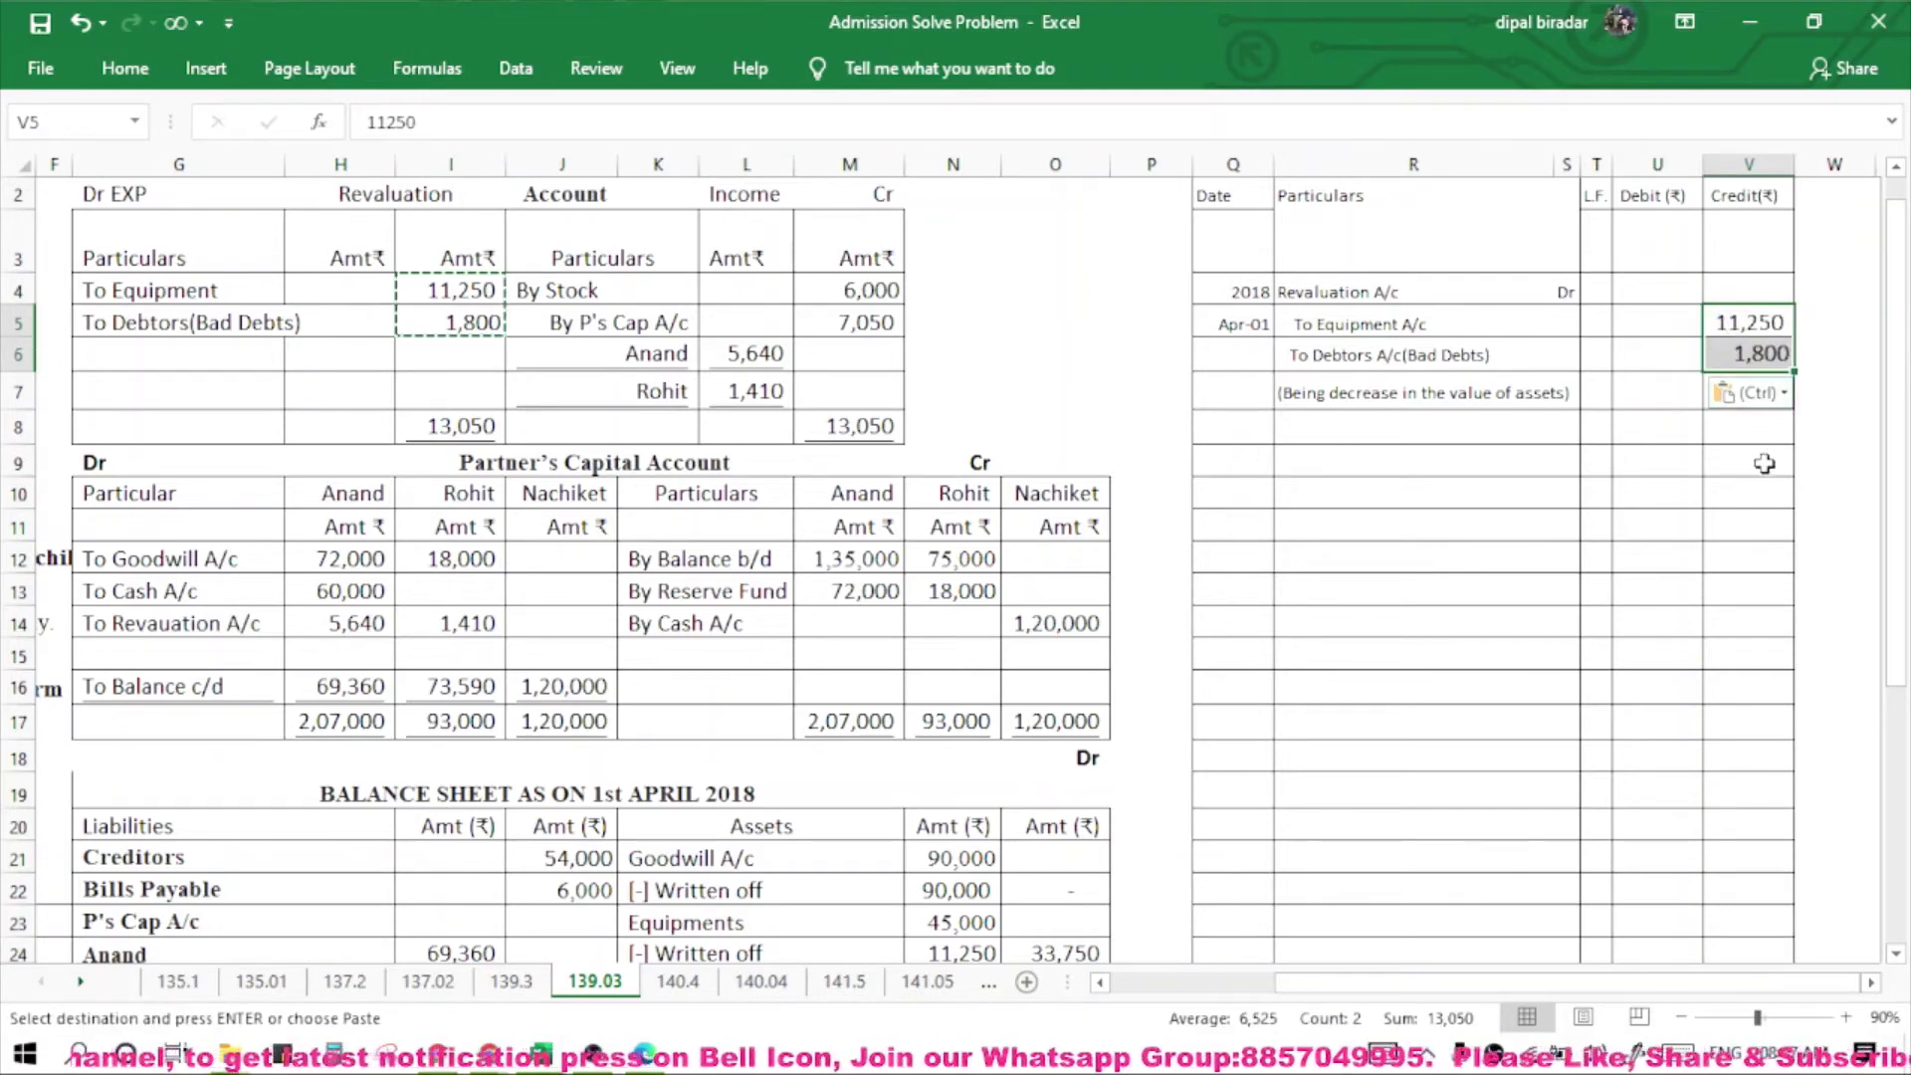
Enter the Revaluation A/c debit amount of 13,050 in U4 of the journal.
{"action": "left_click", "coordinate": [1651, 290]}
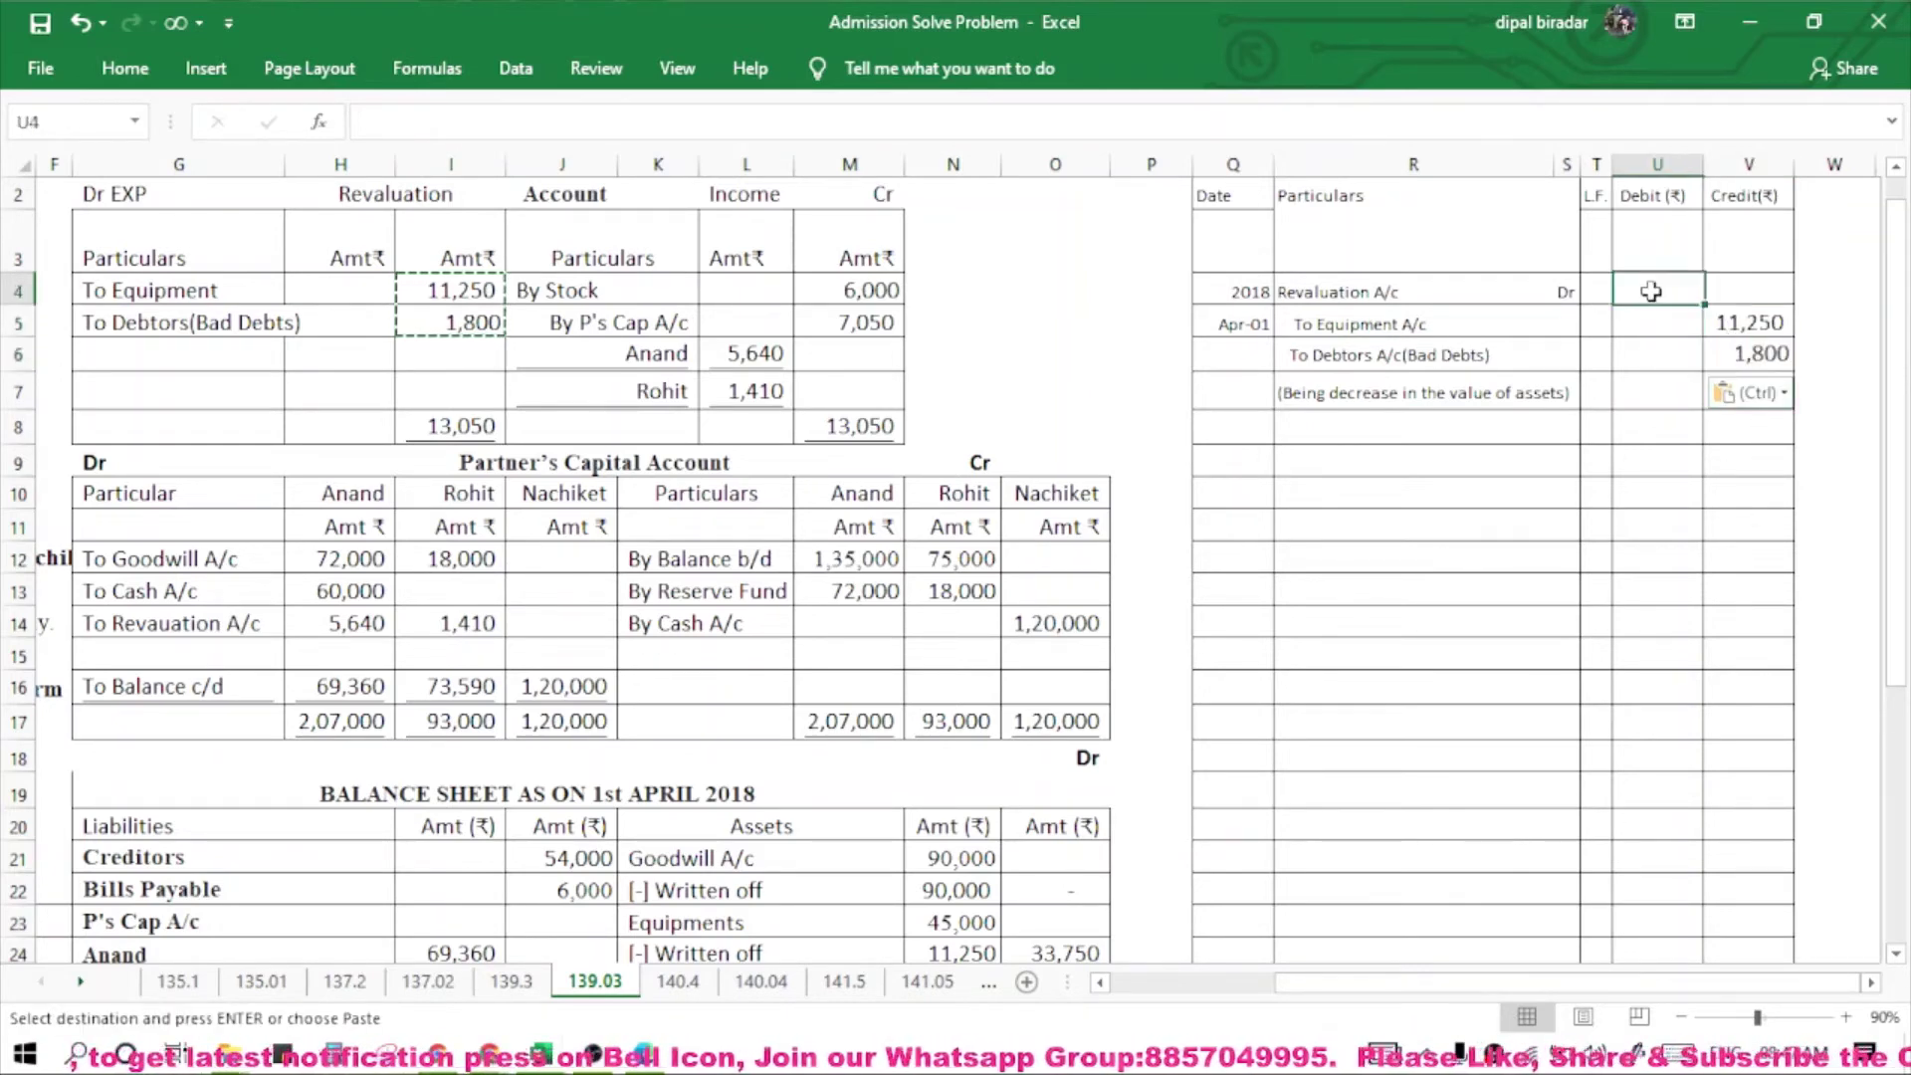
{"action": "type", "text": "13050"}
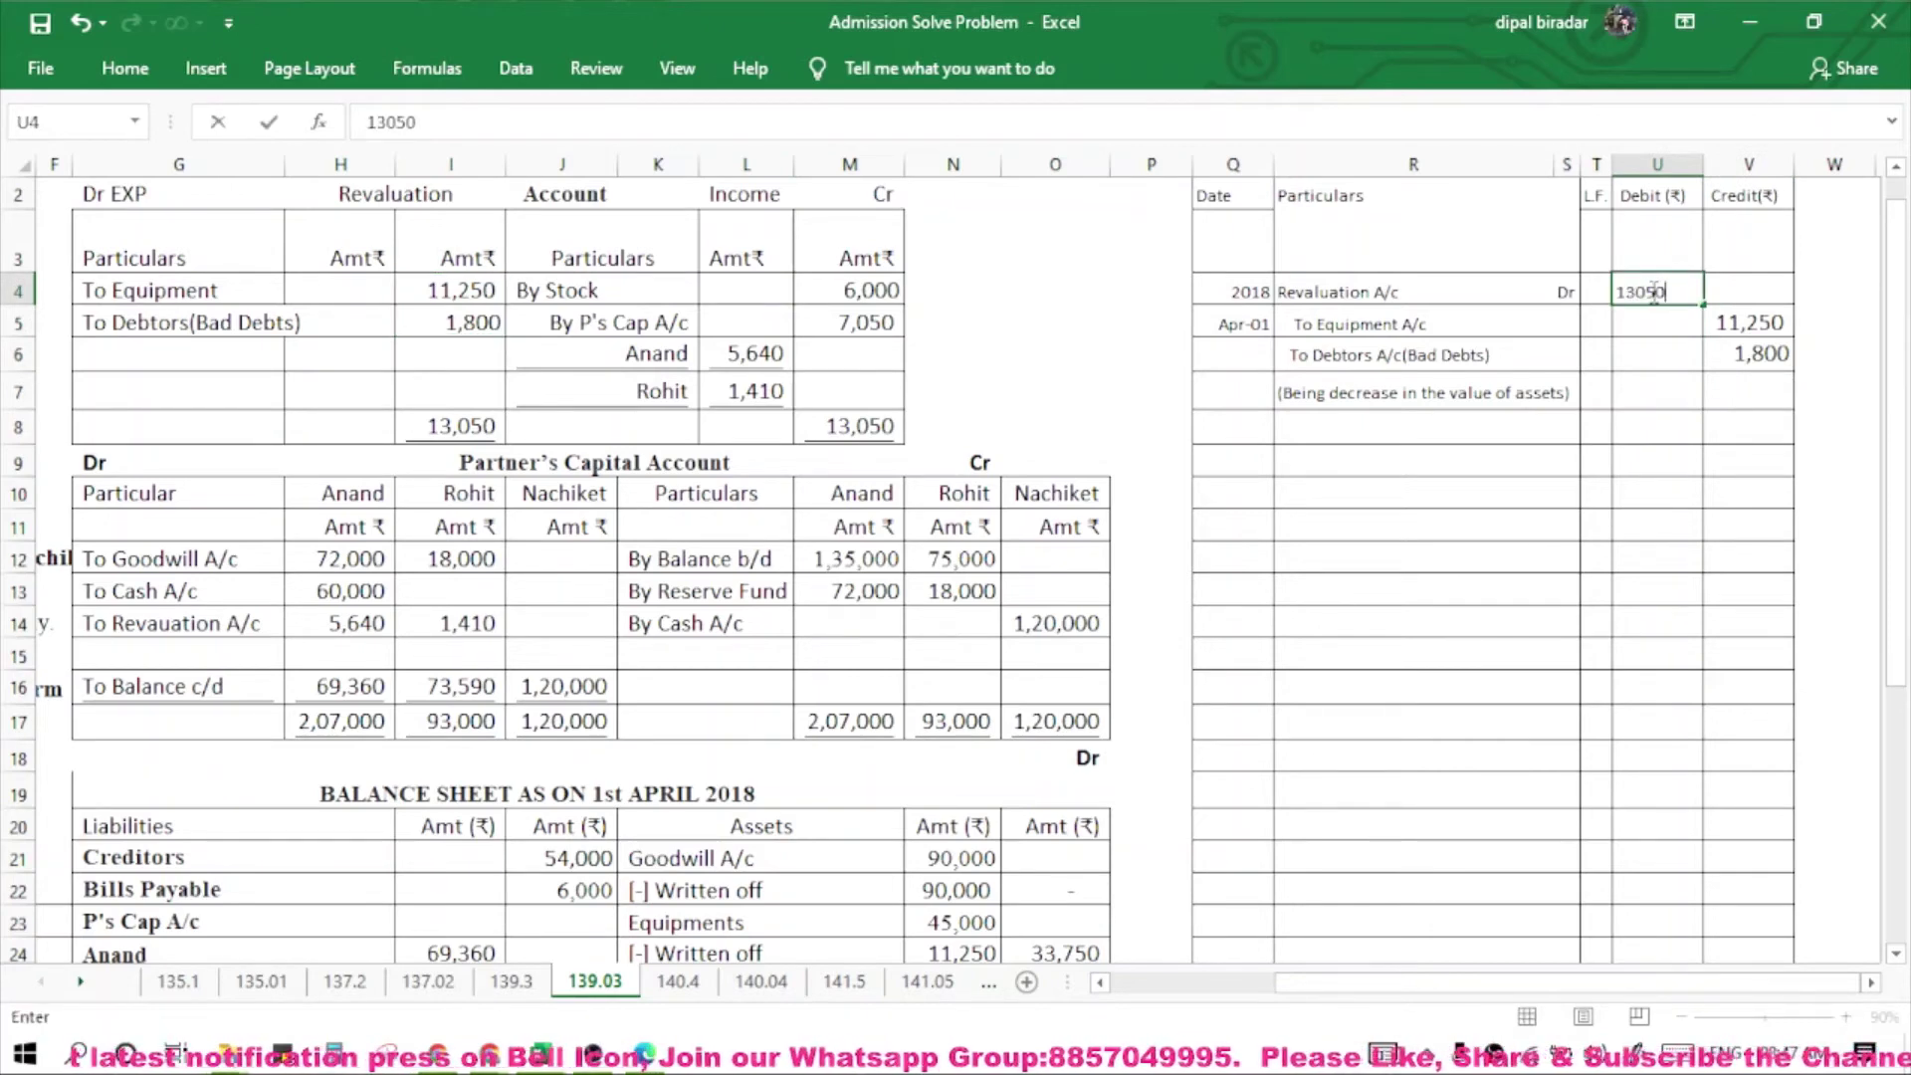
{"action": "key", "text": "Return"}
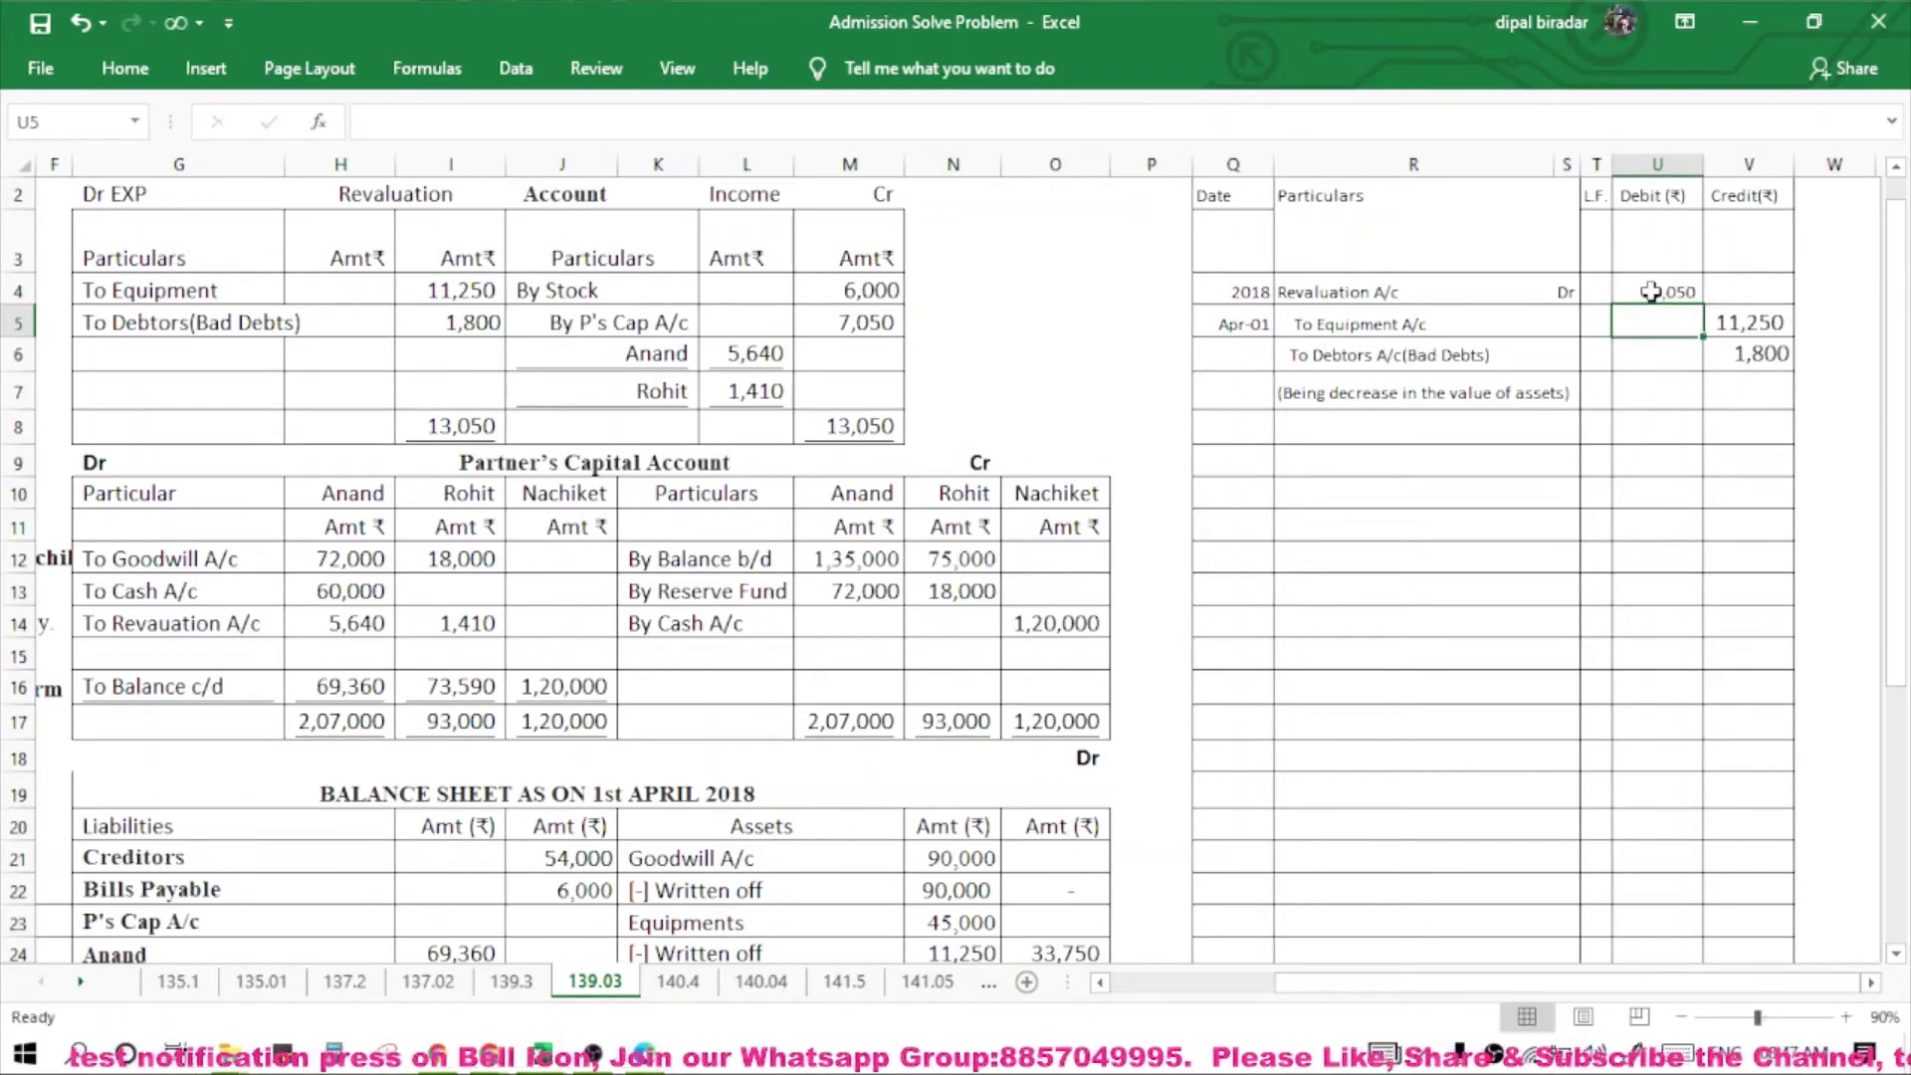
Copy the Apr-01 date from Q5 to Q8 to date the second journal entry.
{"action": "left_click", "coordinate": [1221, 325]}
{"action": "key", "text": "ctrl+c"}
{"action": "left_click", "coordinate": [1262, 427]}
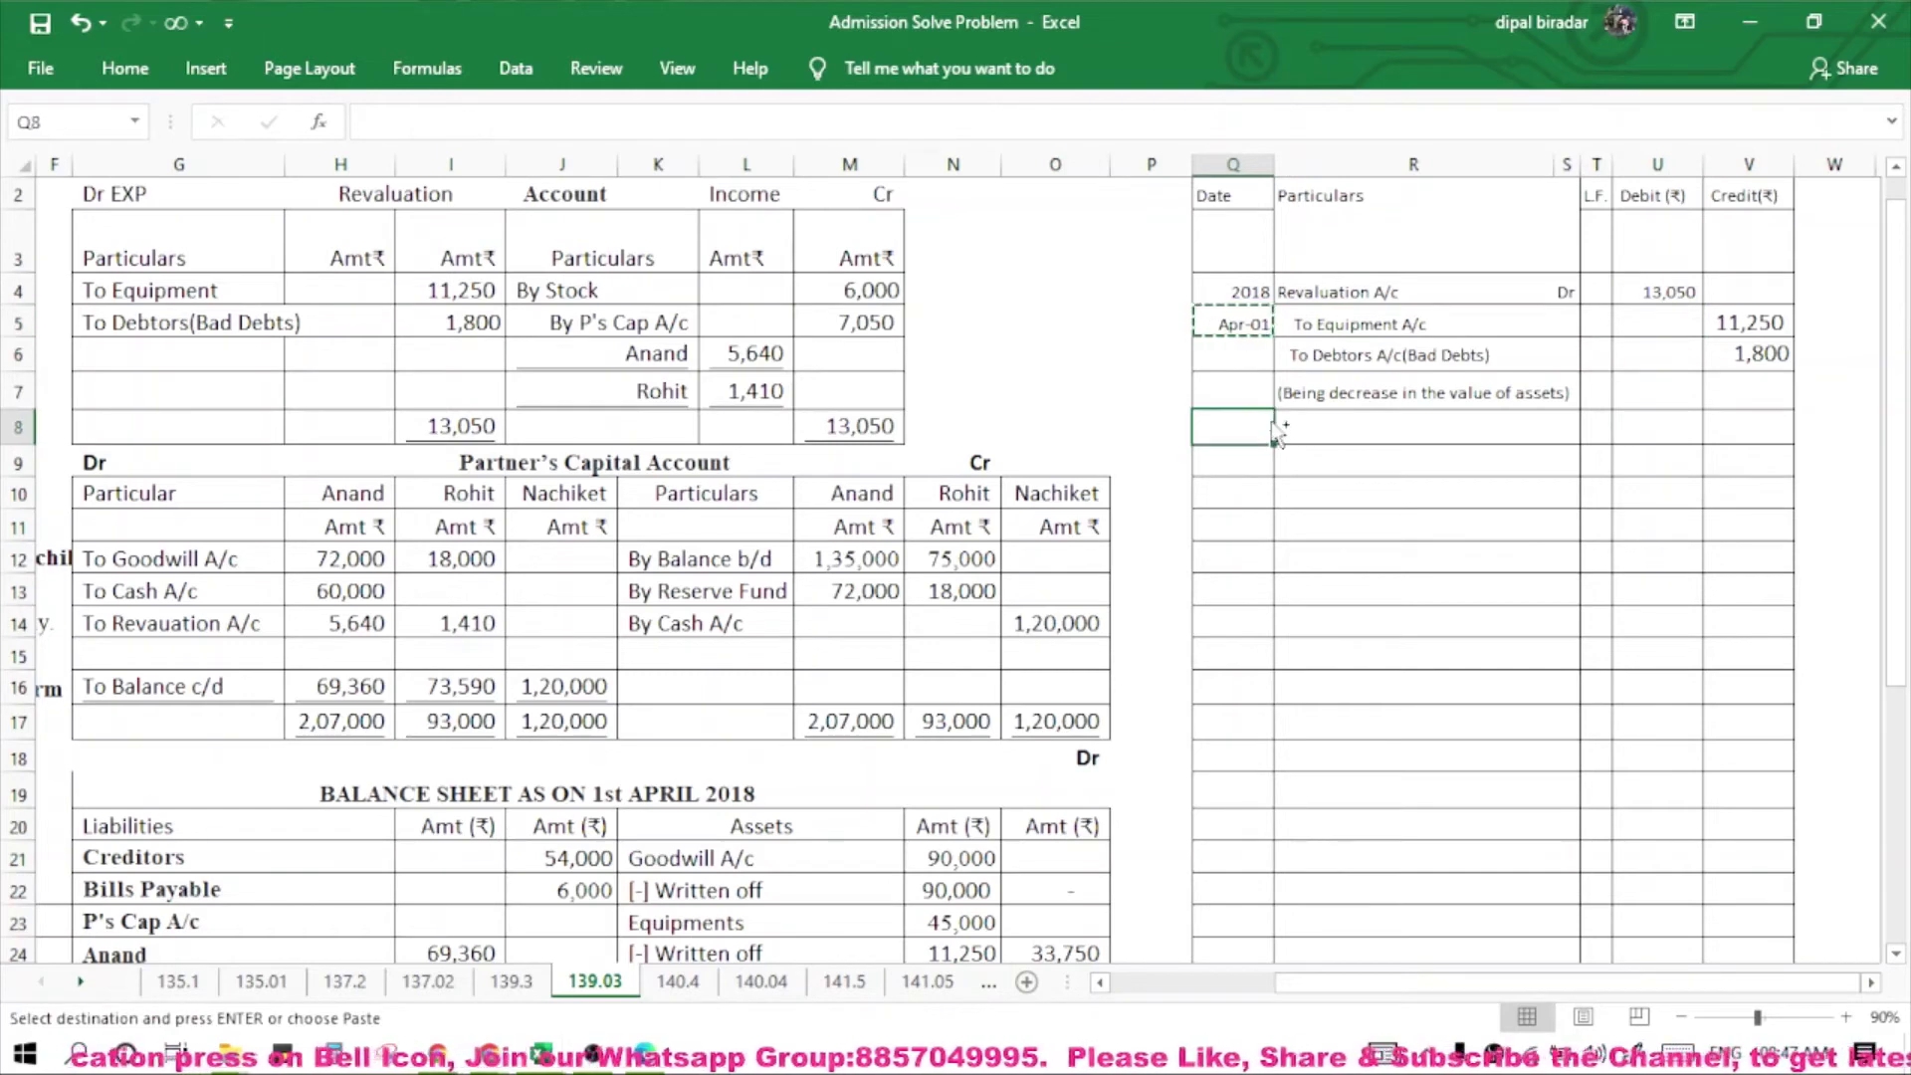
{"action": "key", "text": "ctrl+v"}
{"action": "left_click", "coordinate": [1320, 433]}
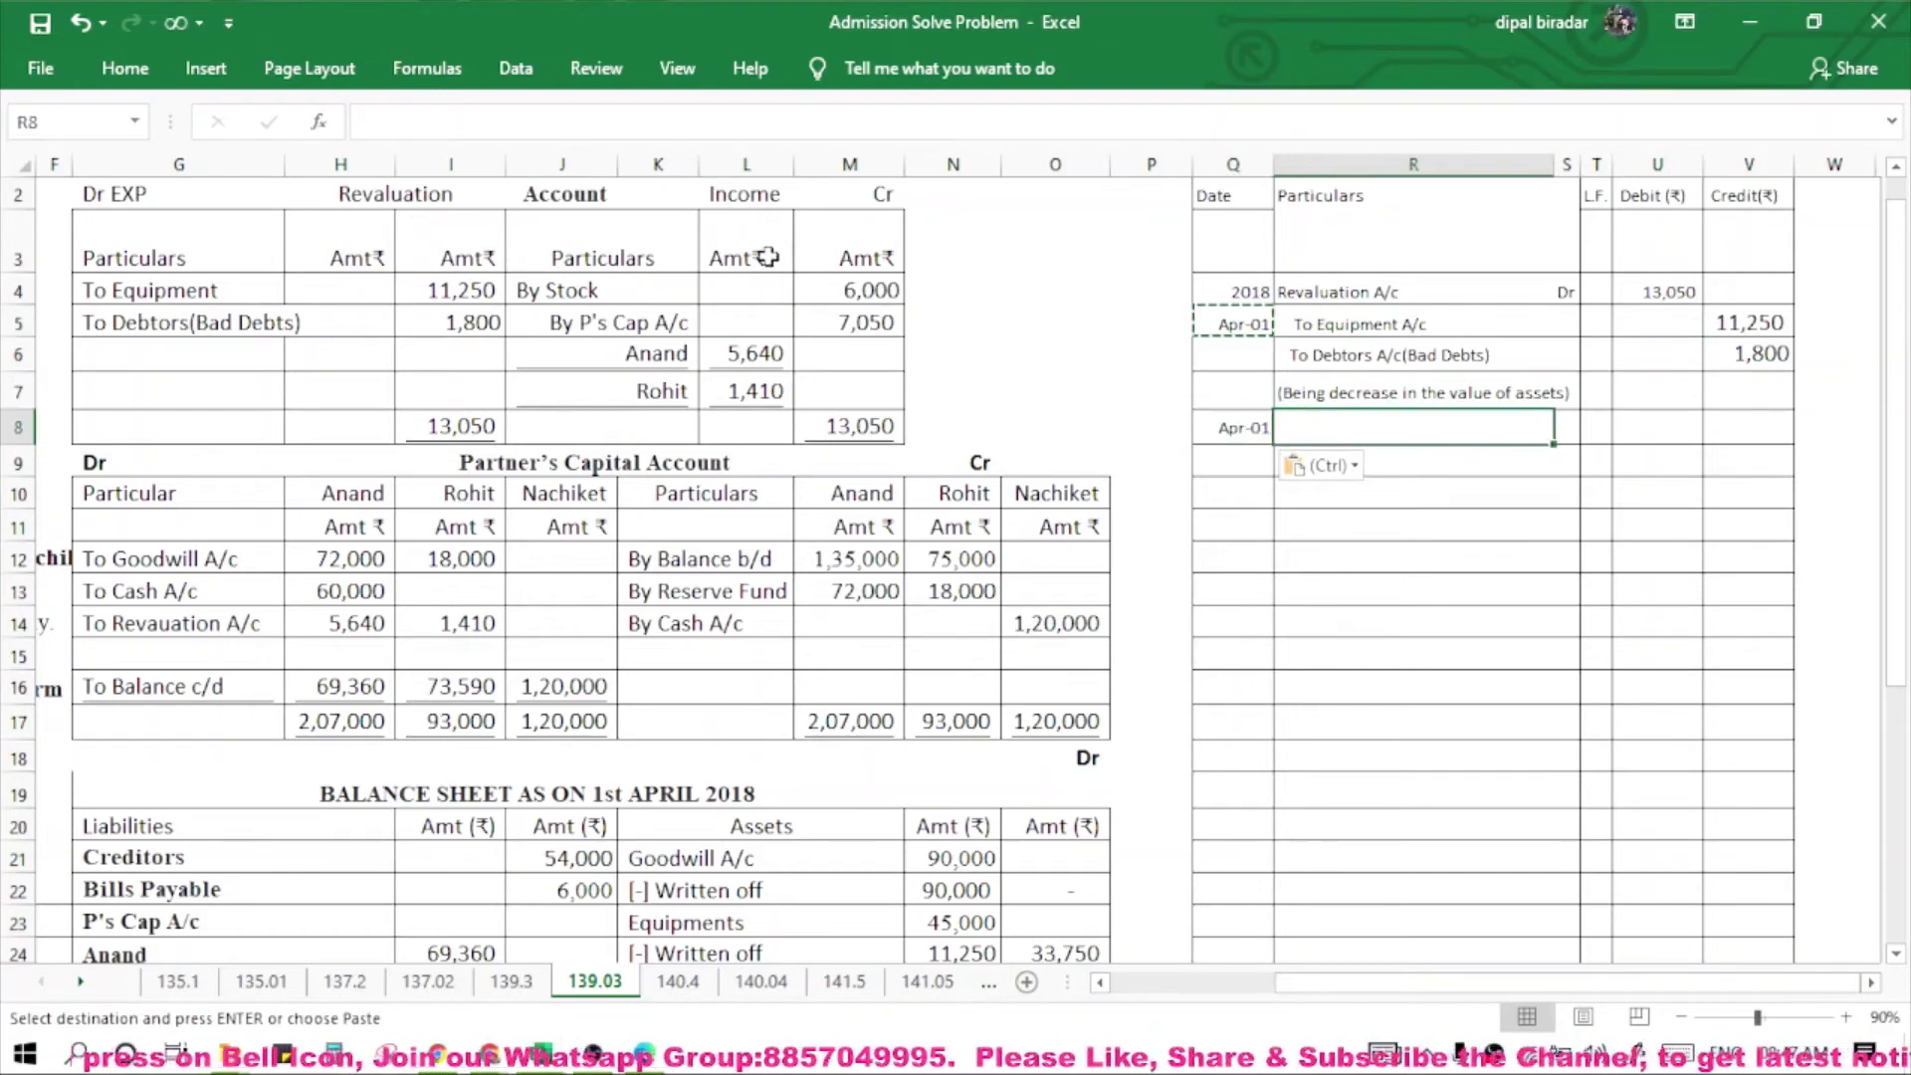
Bold the To Equipment, To Debtors(Bad Debts) and By Stock lines with their amounts in the Revaluation Account.
{"action": "left_click", "coordinate": [608, 290]}
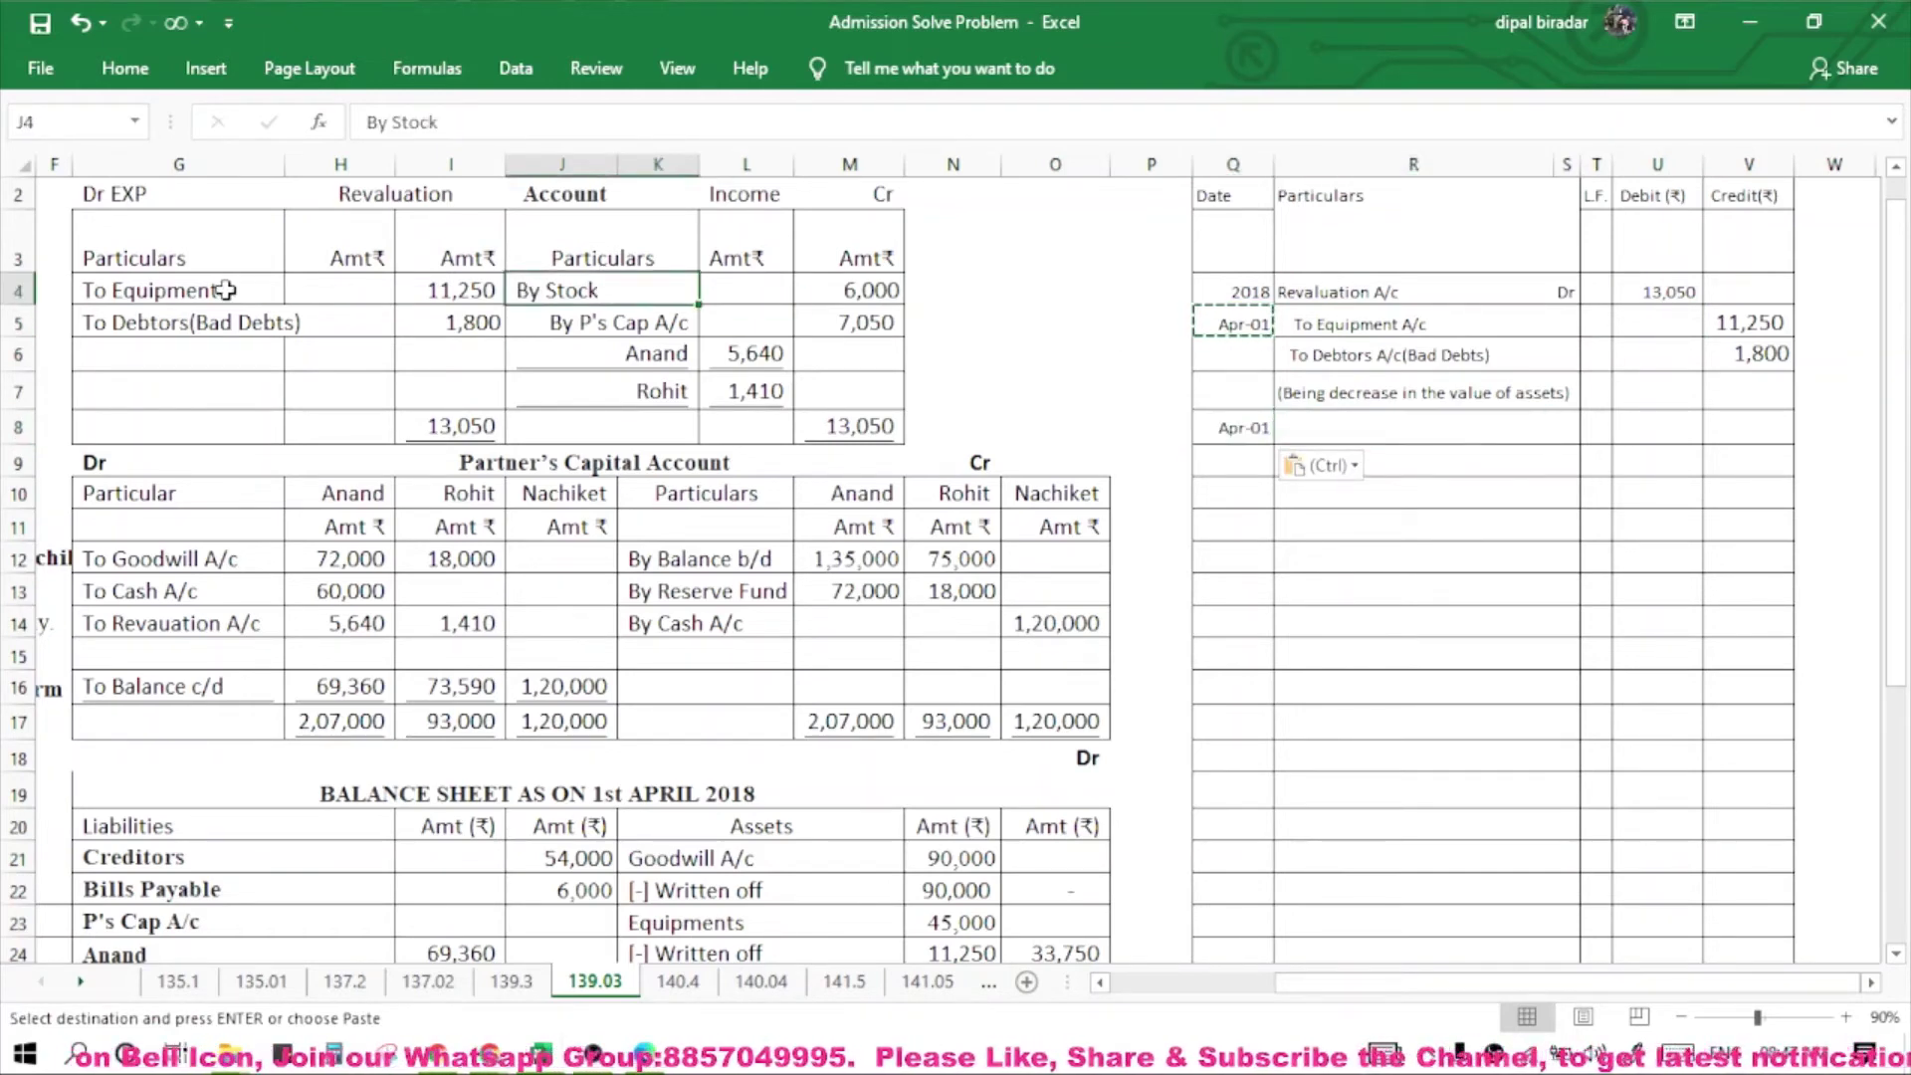
{"action": "left_click_drag", "start_coordinate": [222, 290], "coordinate": [447, 345]}
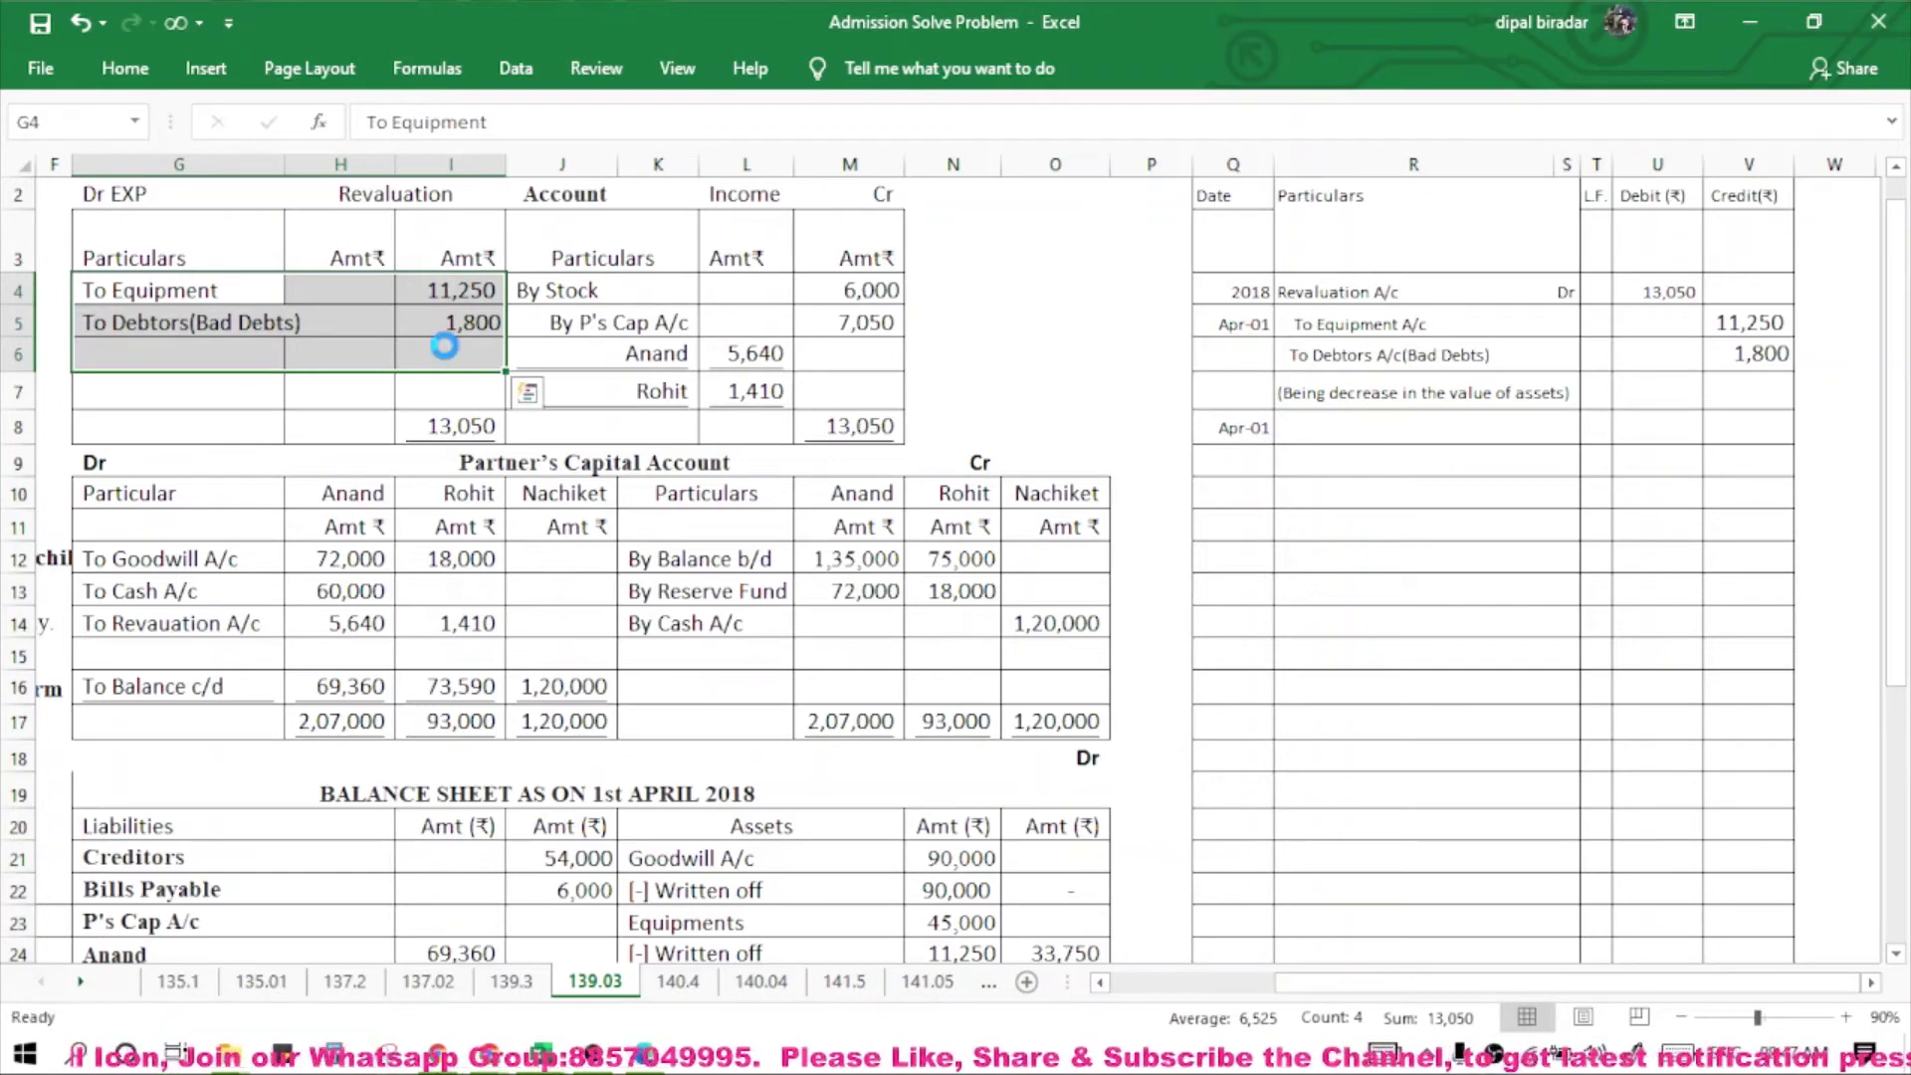
{"action": "key", "text": "ctrl+b"}
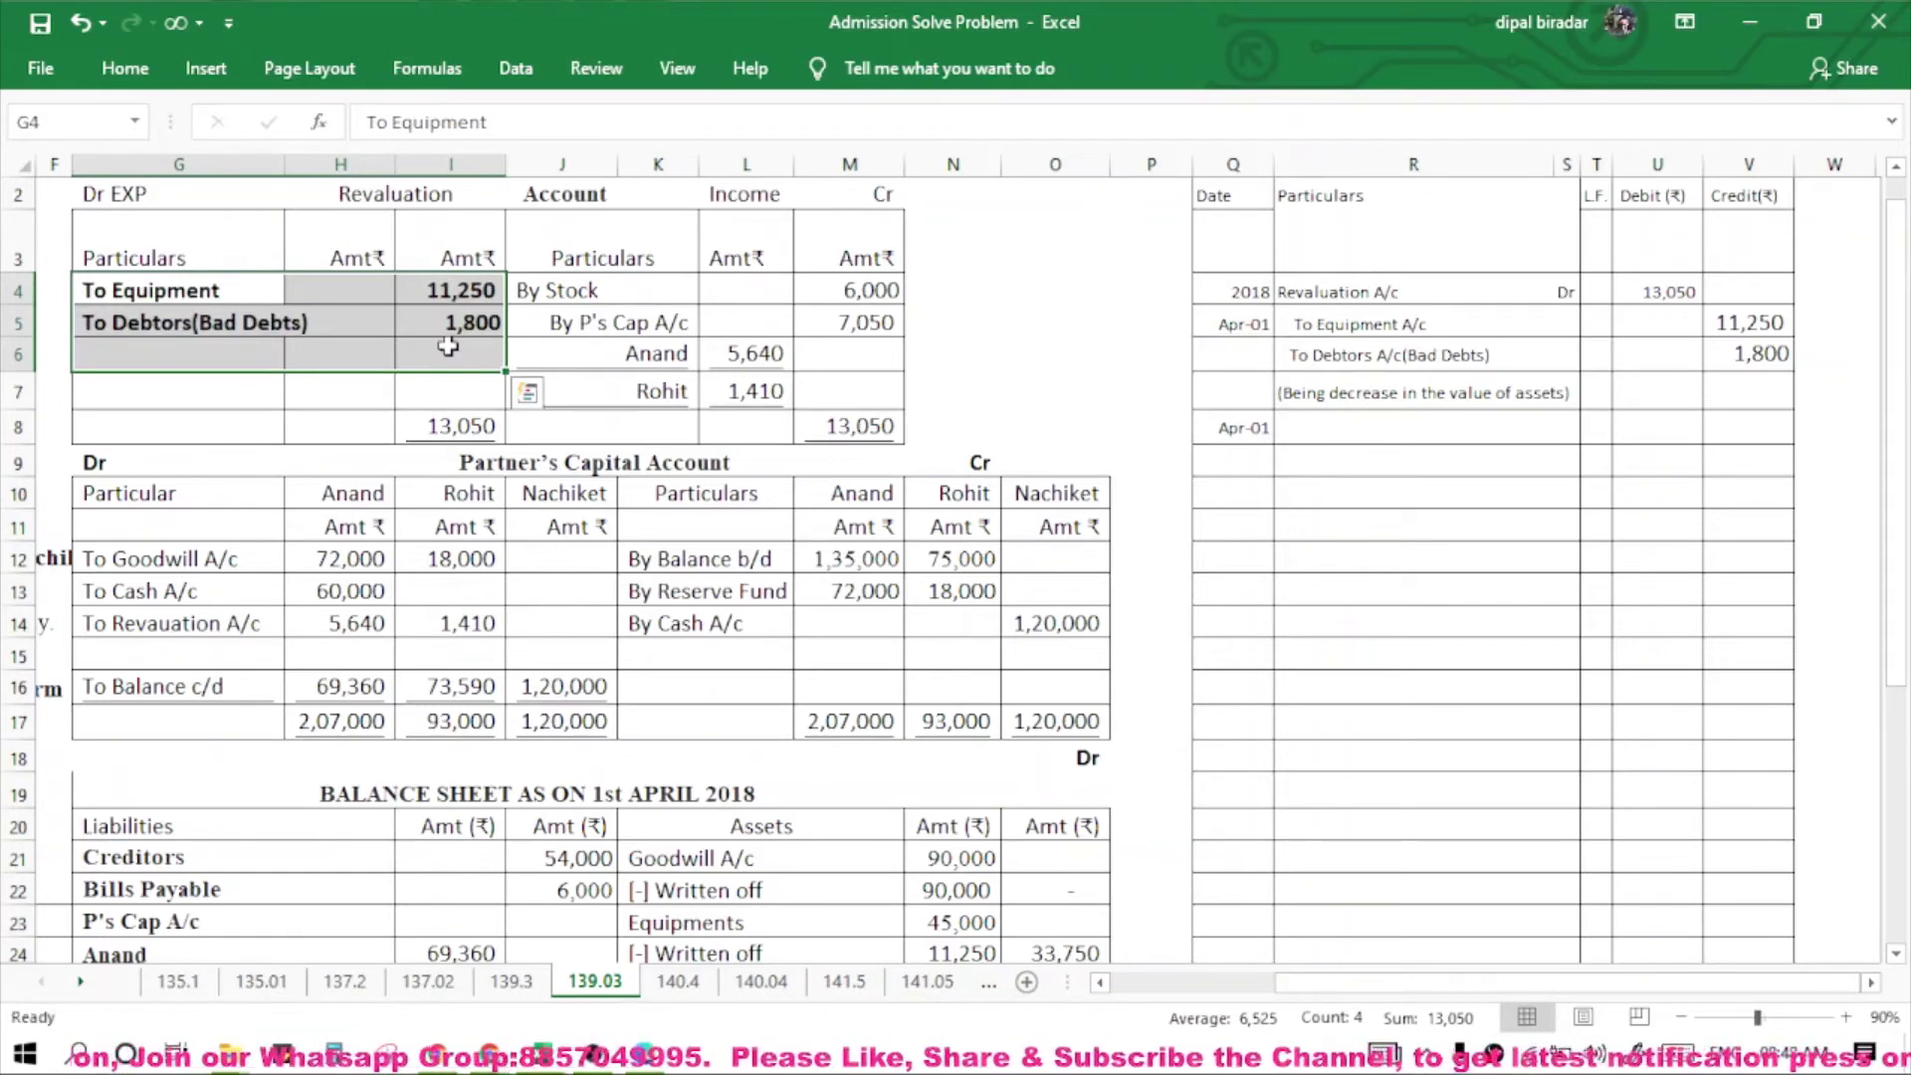
{"action": "left_click", "coordinate": [564, 295]}
{"action": "left_click_drag", "start_coordinate": [559, 290], "coordinate": [844, 286]}
{"action": "key", "text": "ctrl+b"}
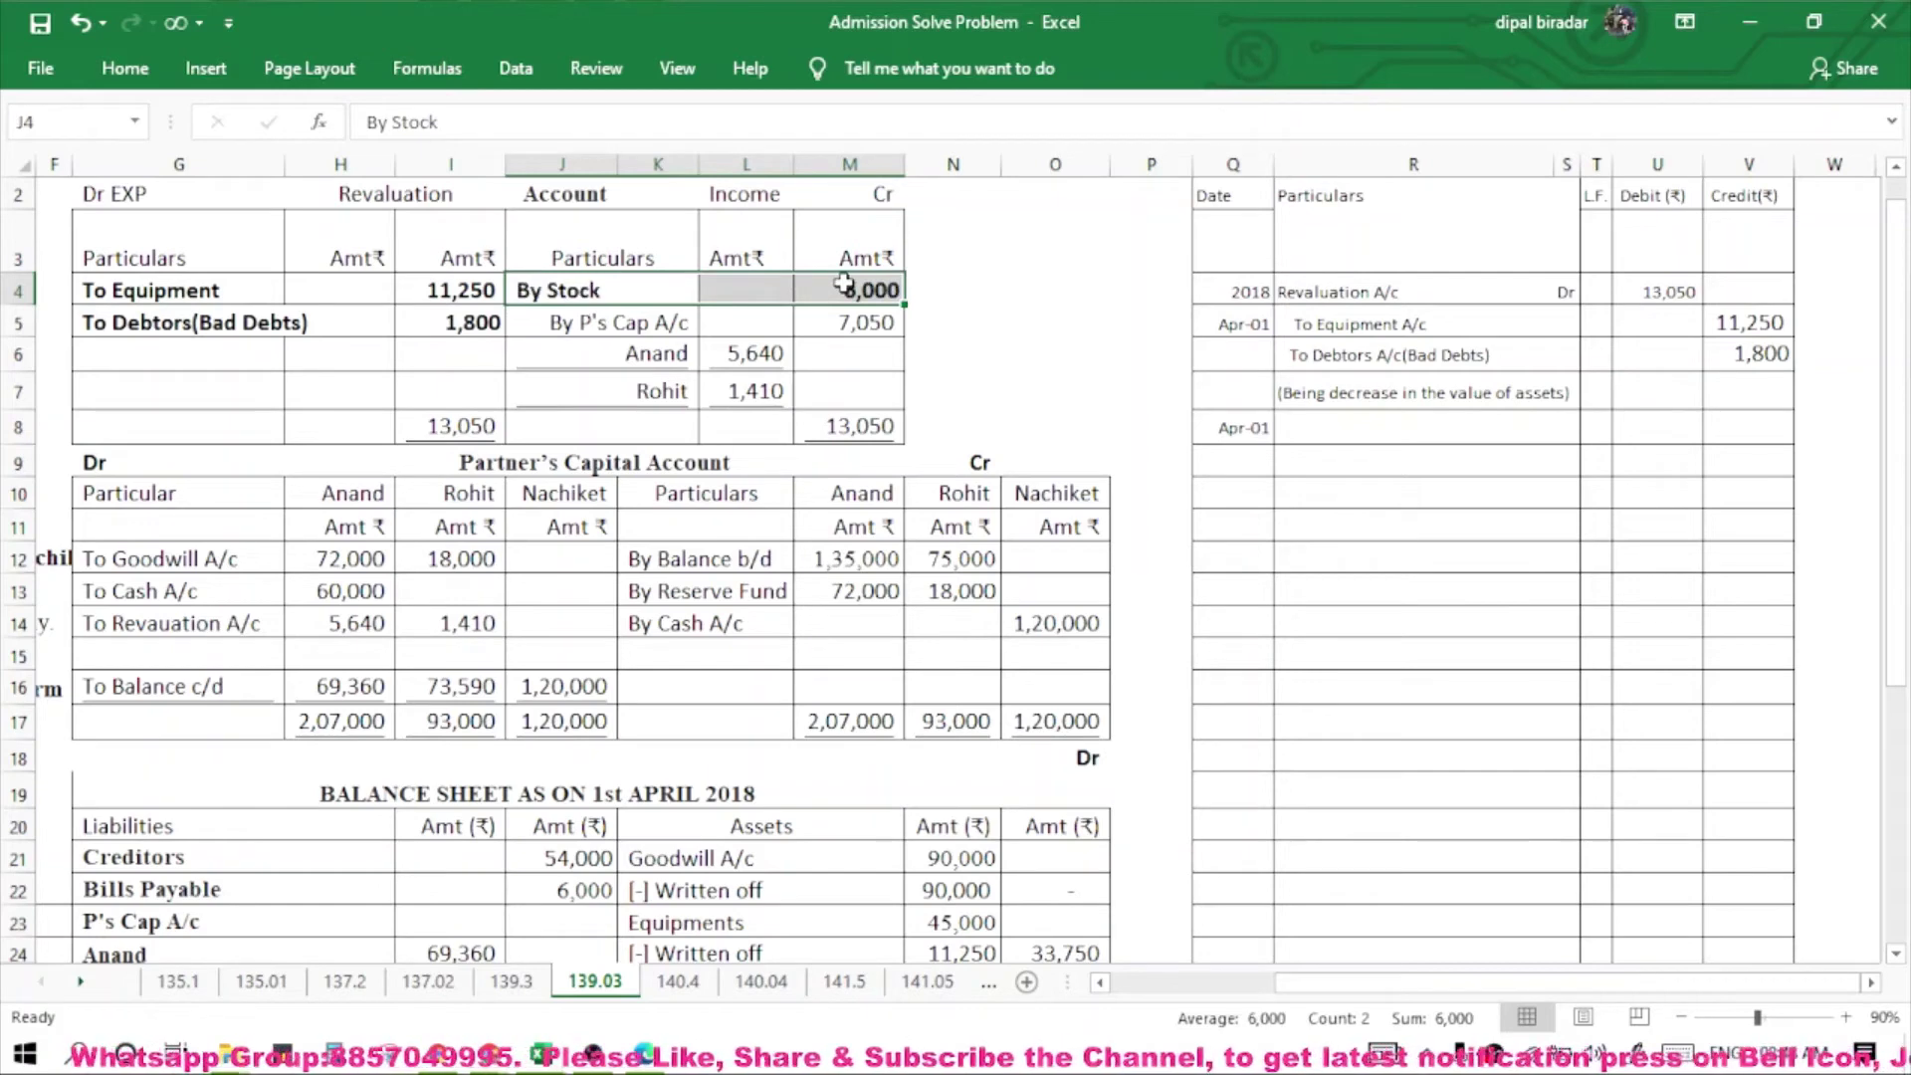
Enter the debit line Stock A/c in R8 of the journal with Dr in S8.
{"action": "left_click", "coordinate": [1293, 430]}
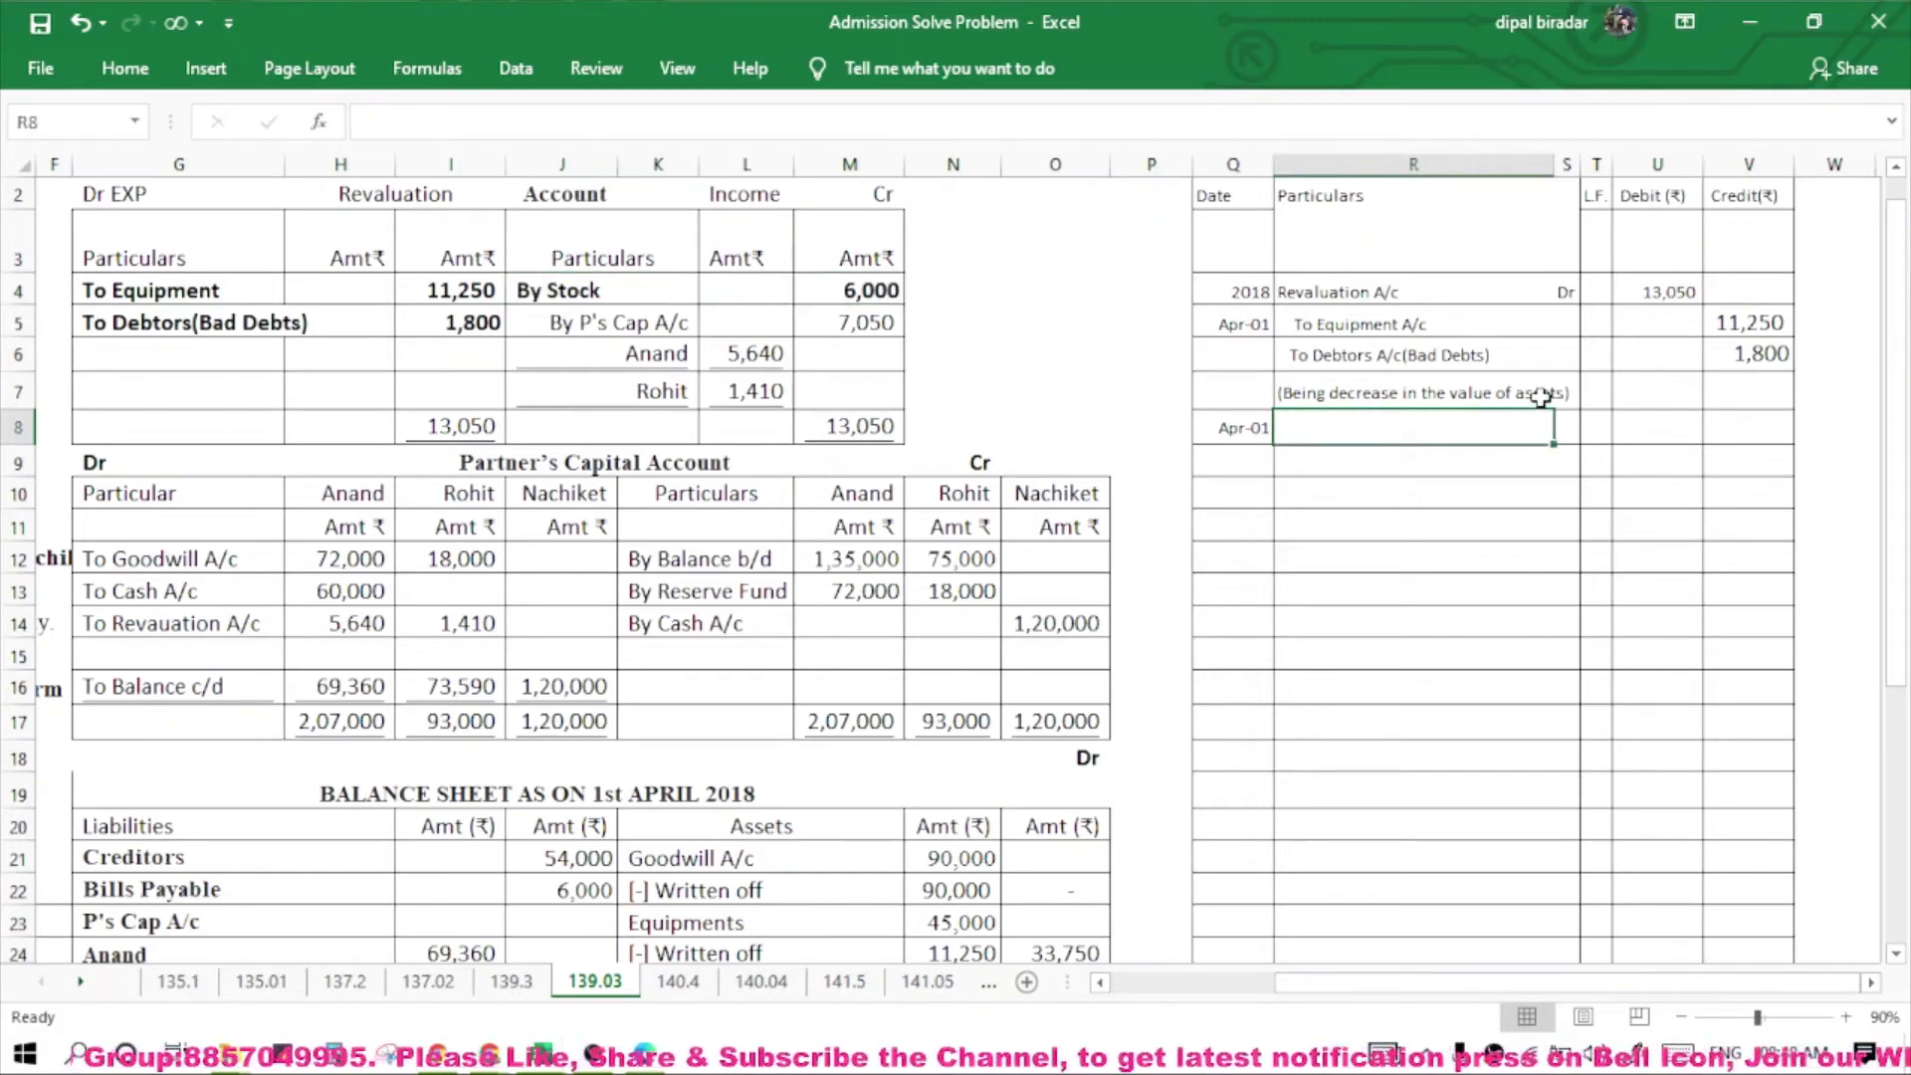
{"action": "type", "text": "t"}
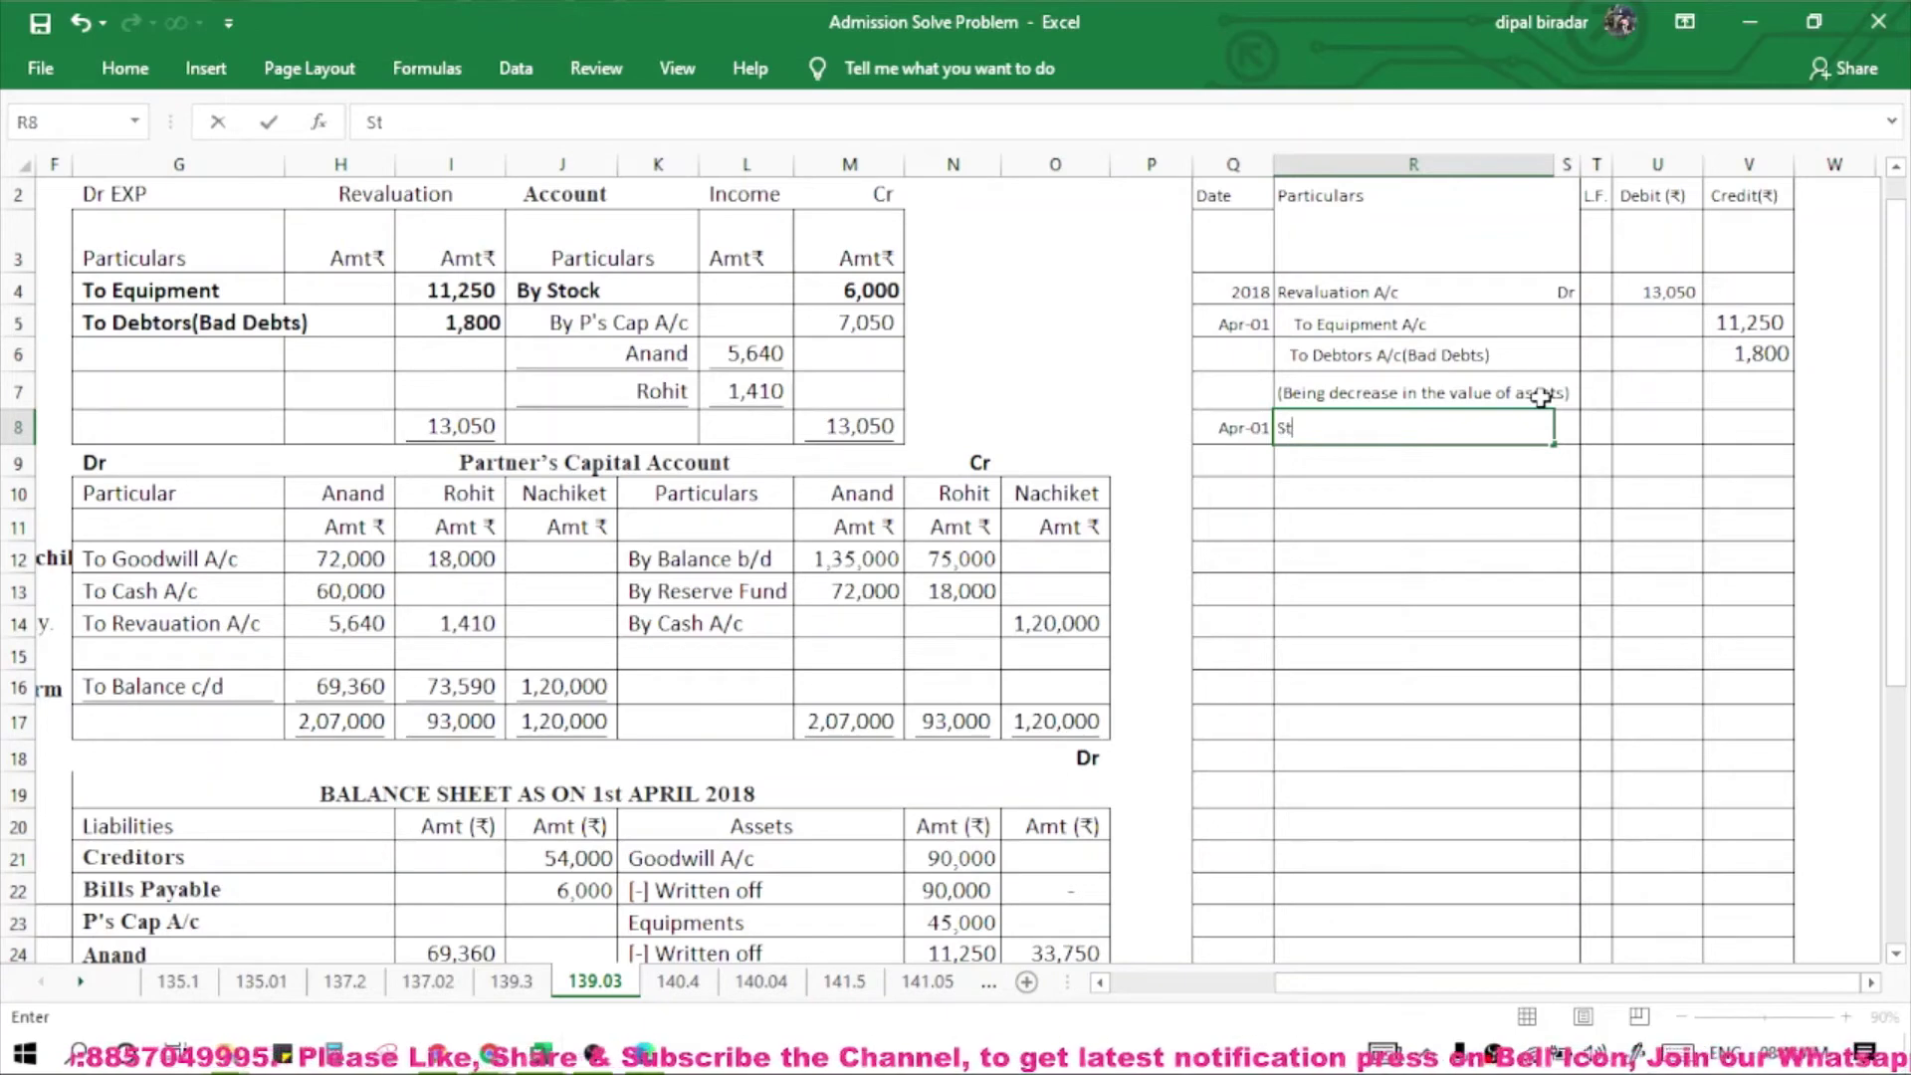
{"action": "type", "text": "ock A/c"}
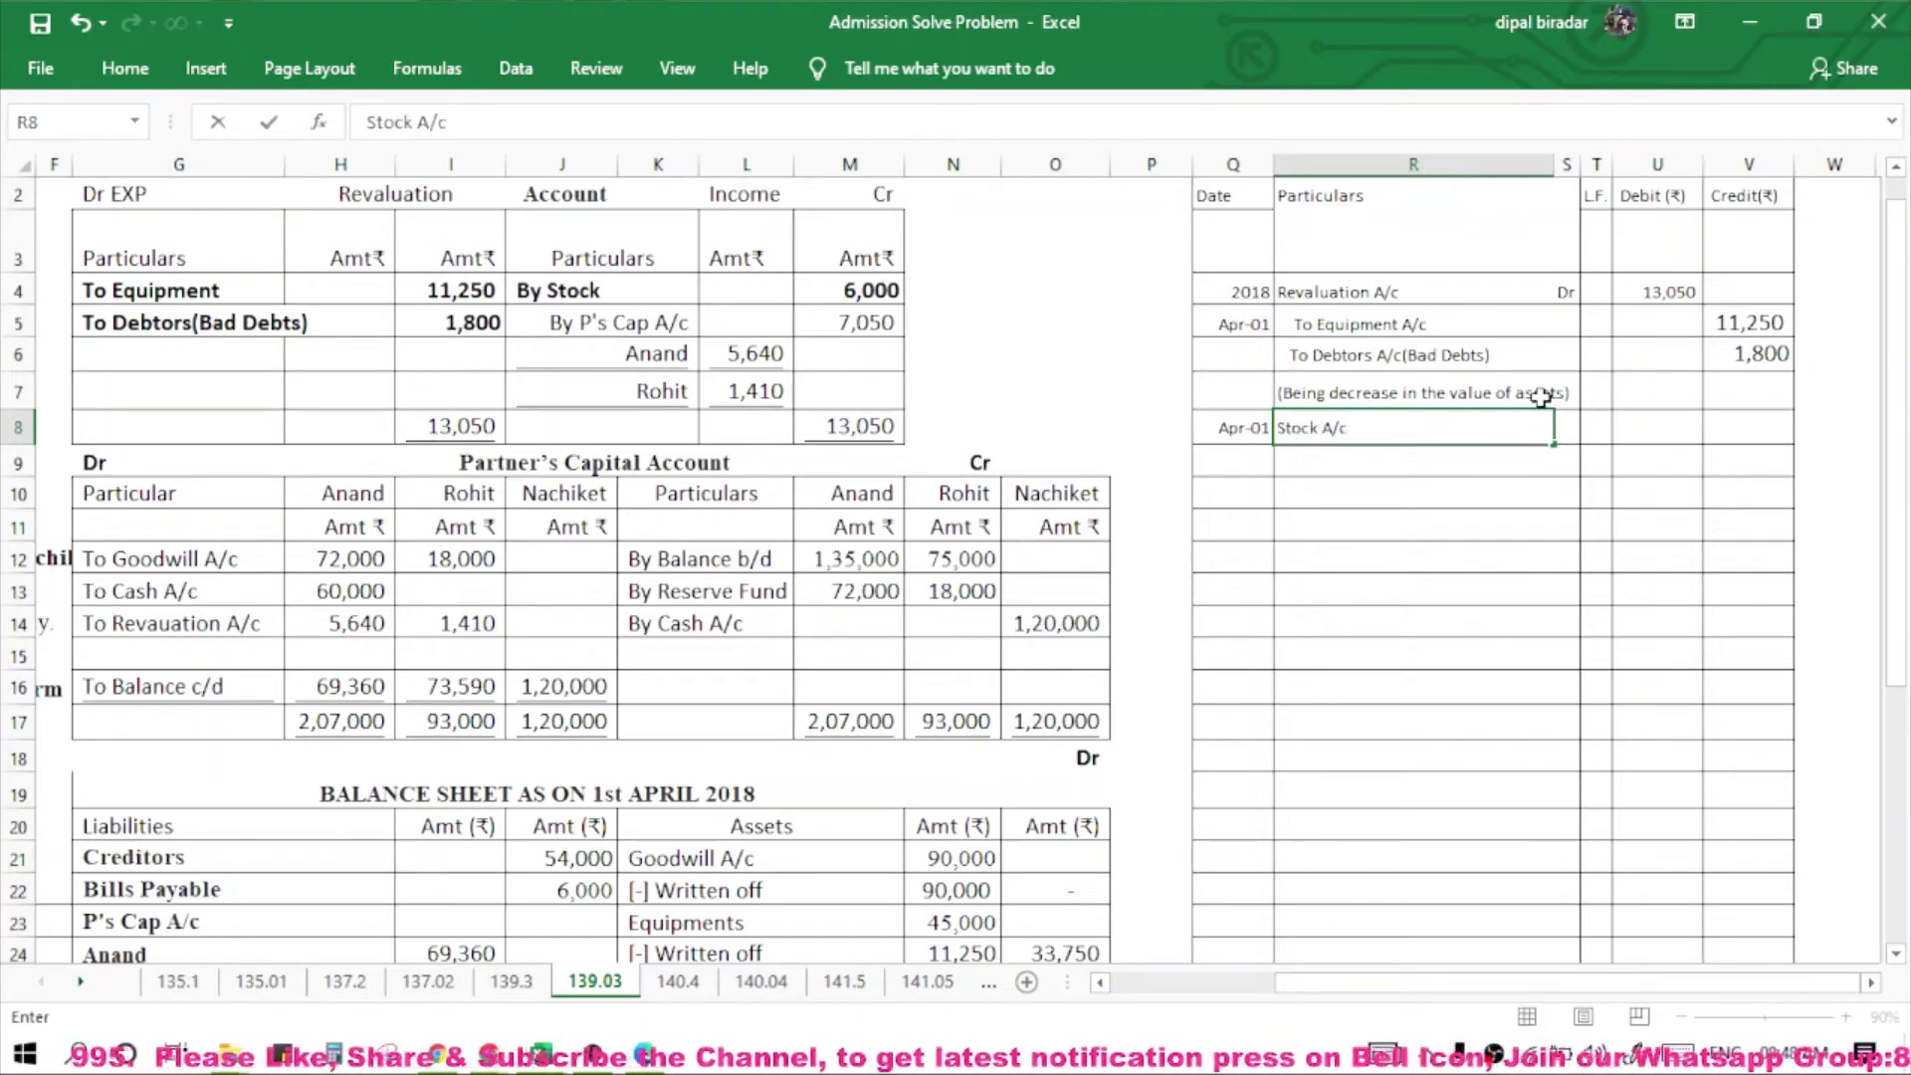
{"action": "key", "text": "Tab"}
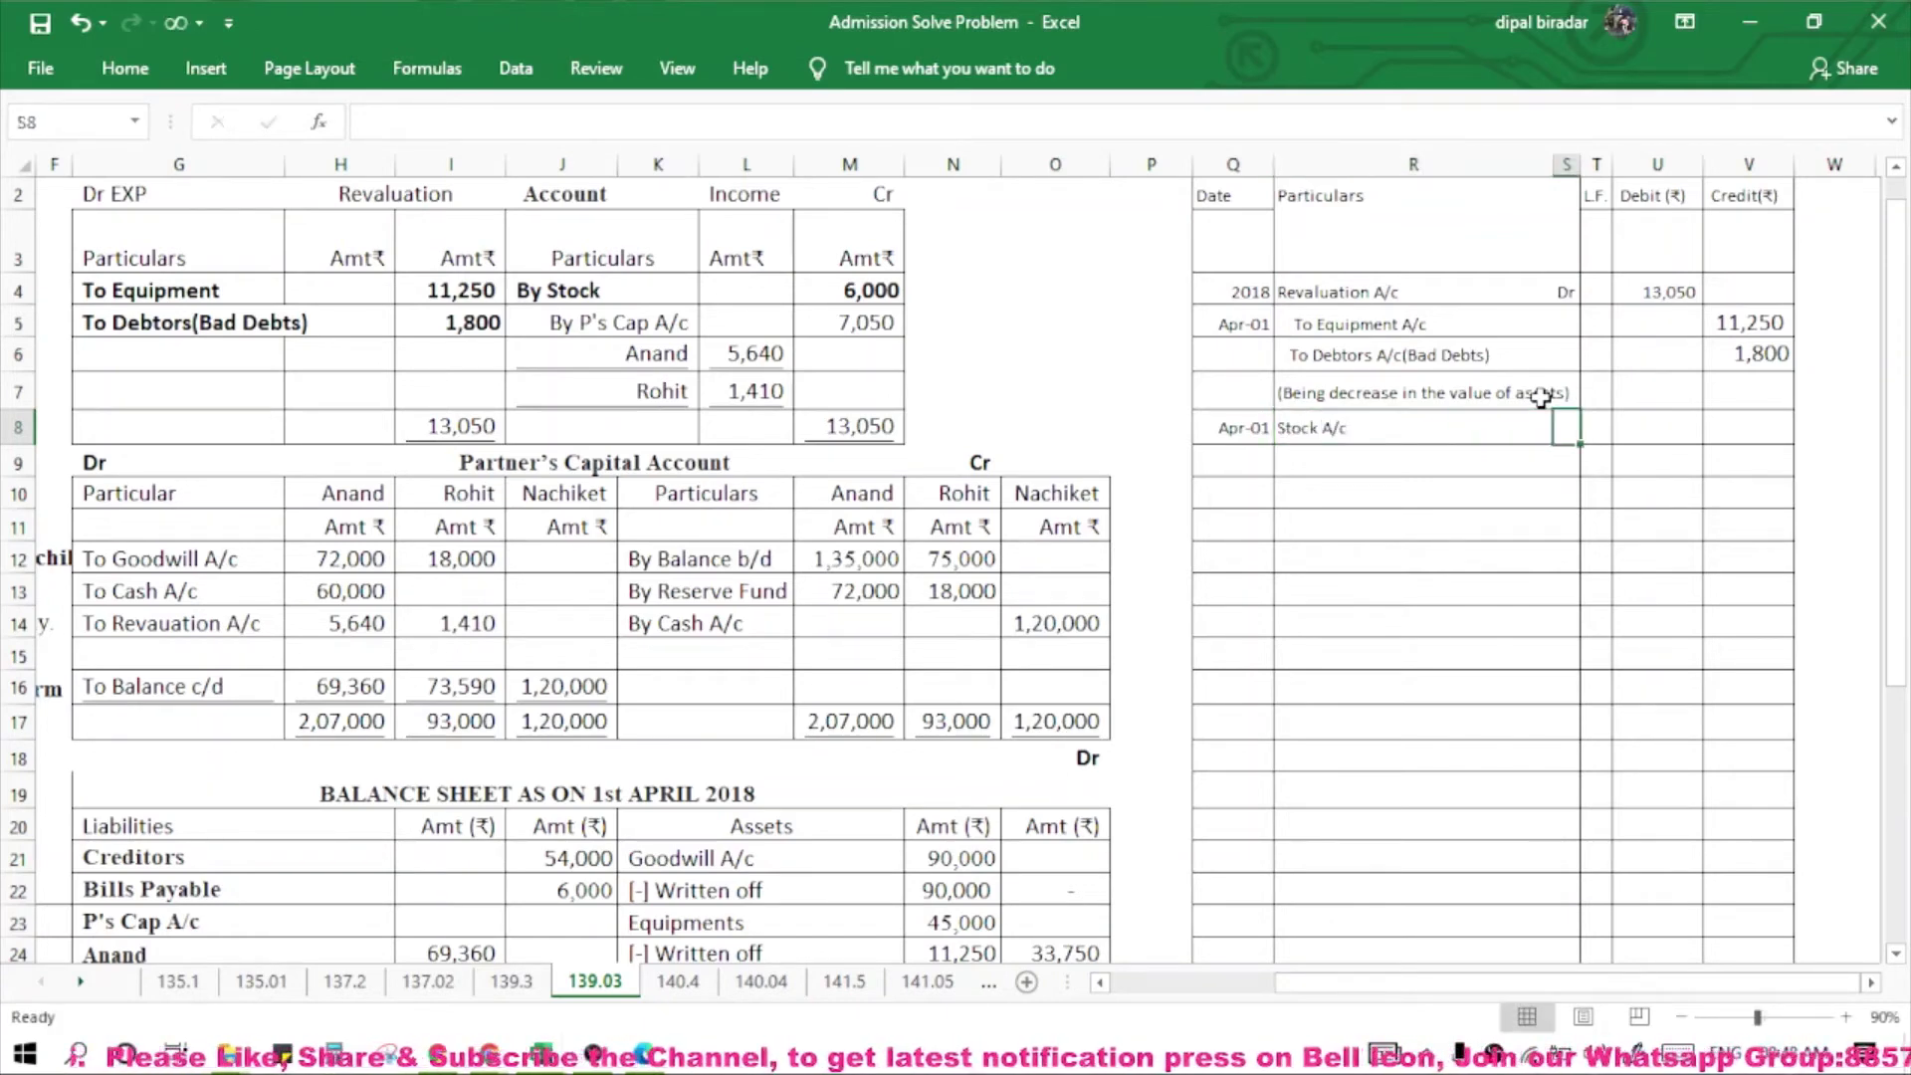
{"action": "type", "text": "Dr"}
{"action": "key", "text": "Return"}
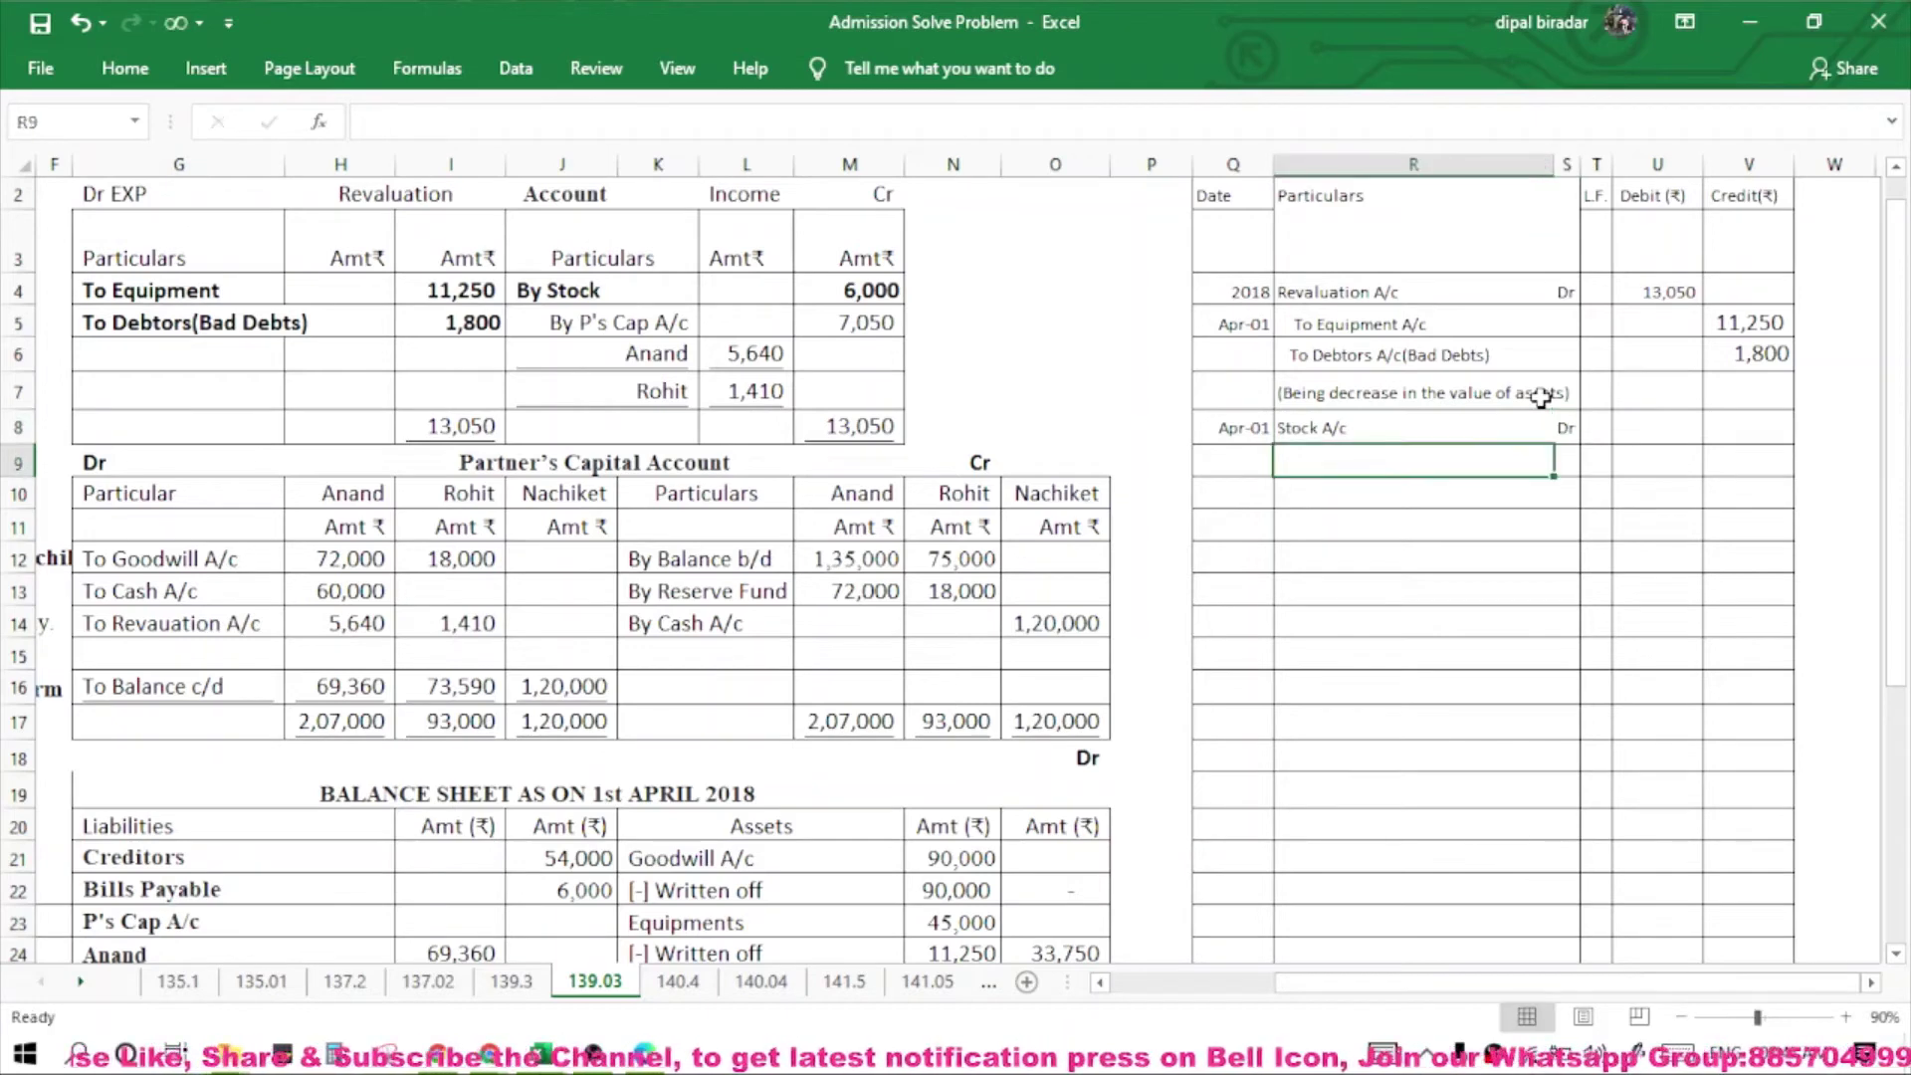
Enter the indented credit line To Revaluation A/c in R9.
{"action": "type", "text": "To "}
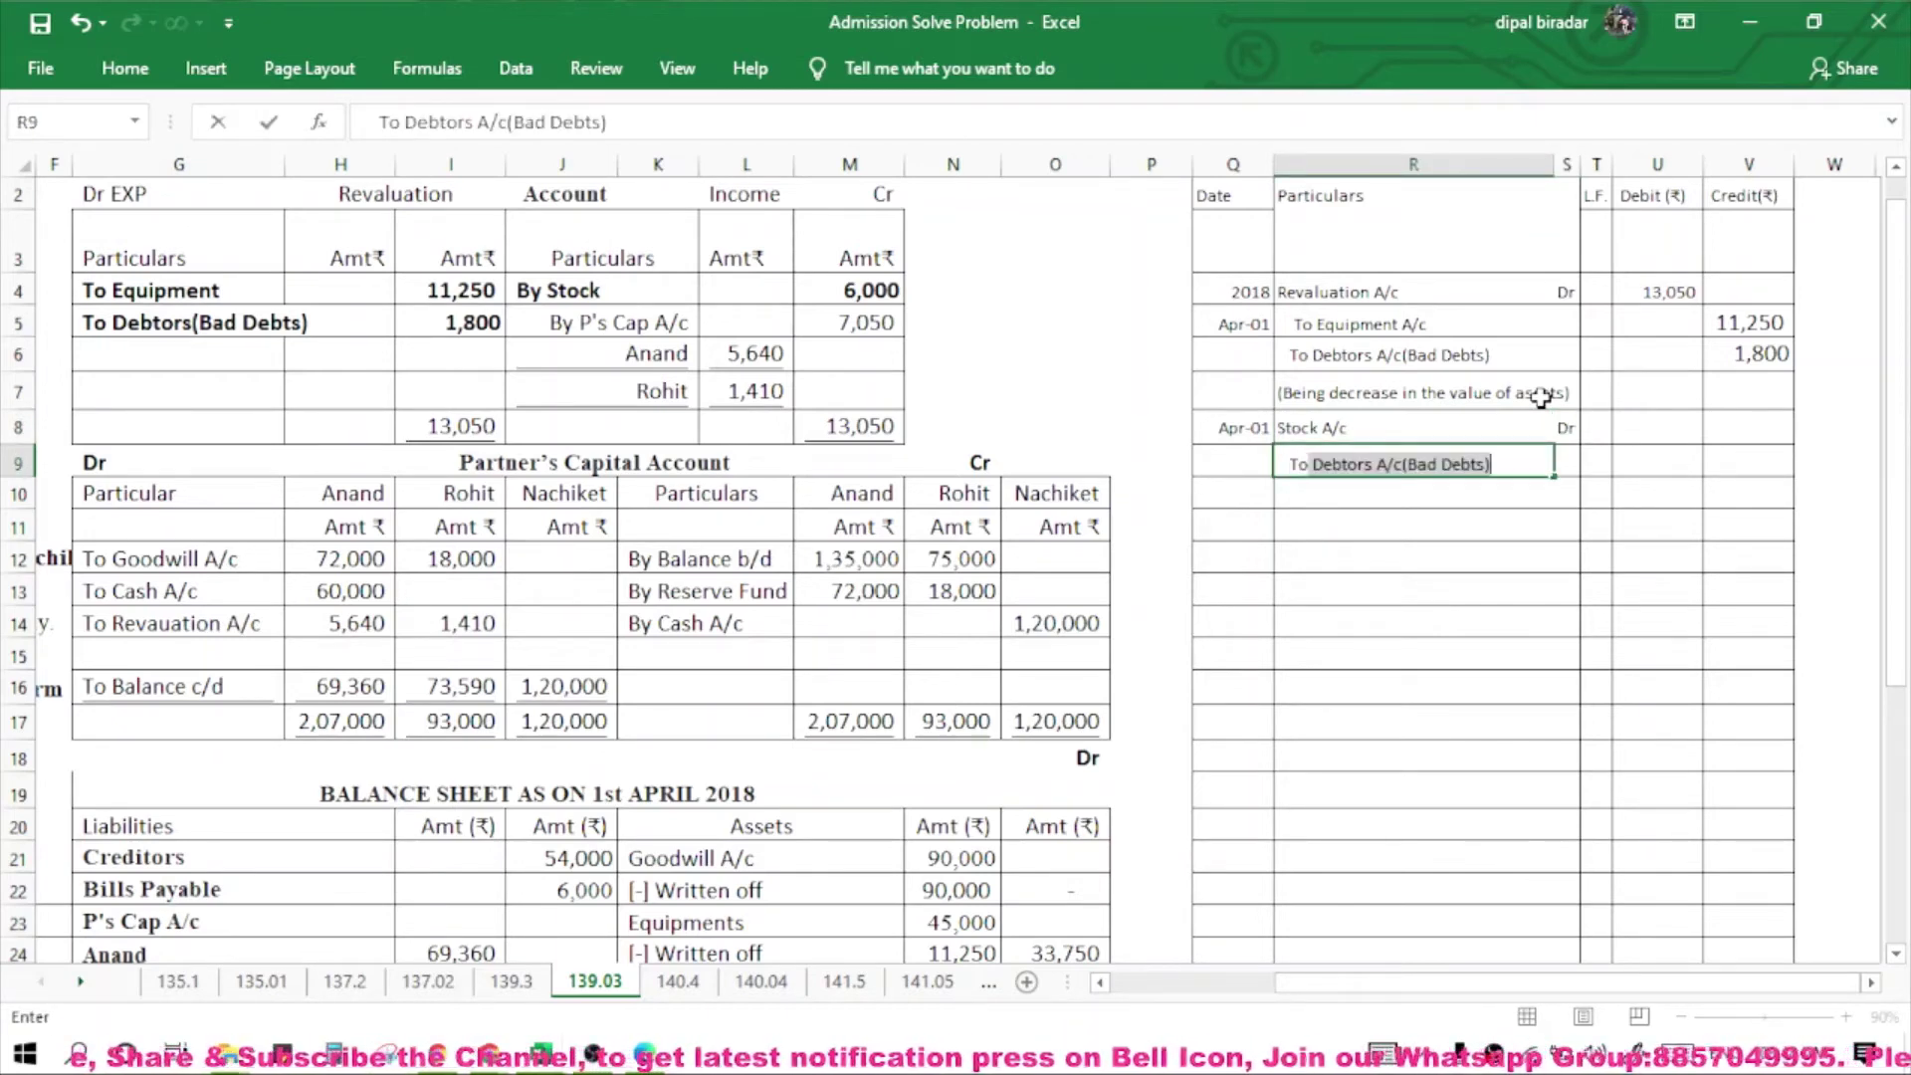
{"action": "type", "text": "Rev"}
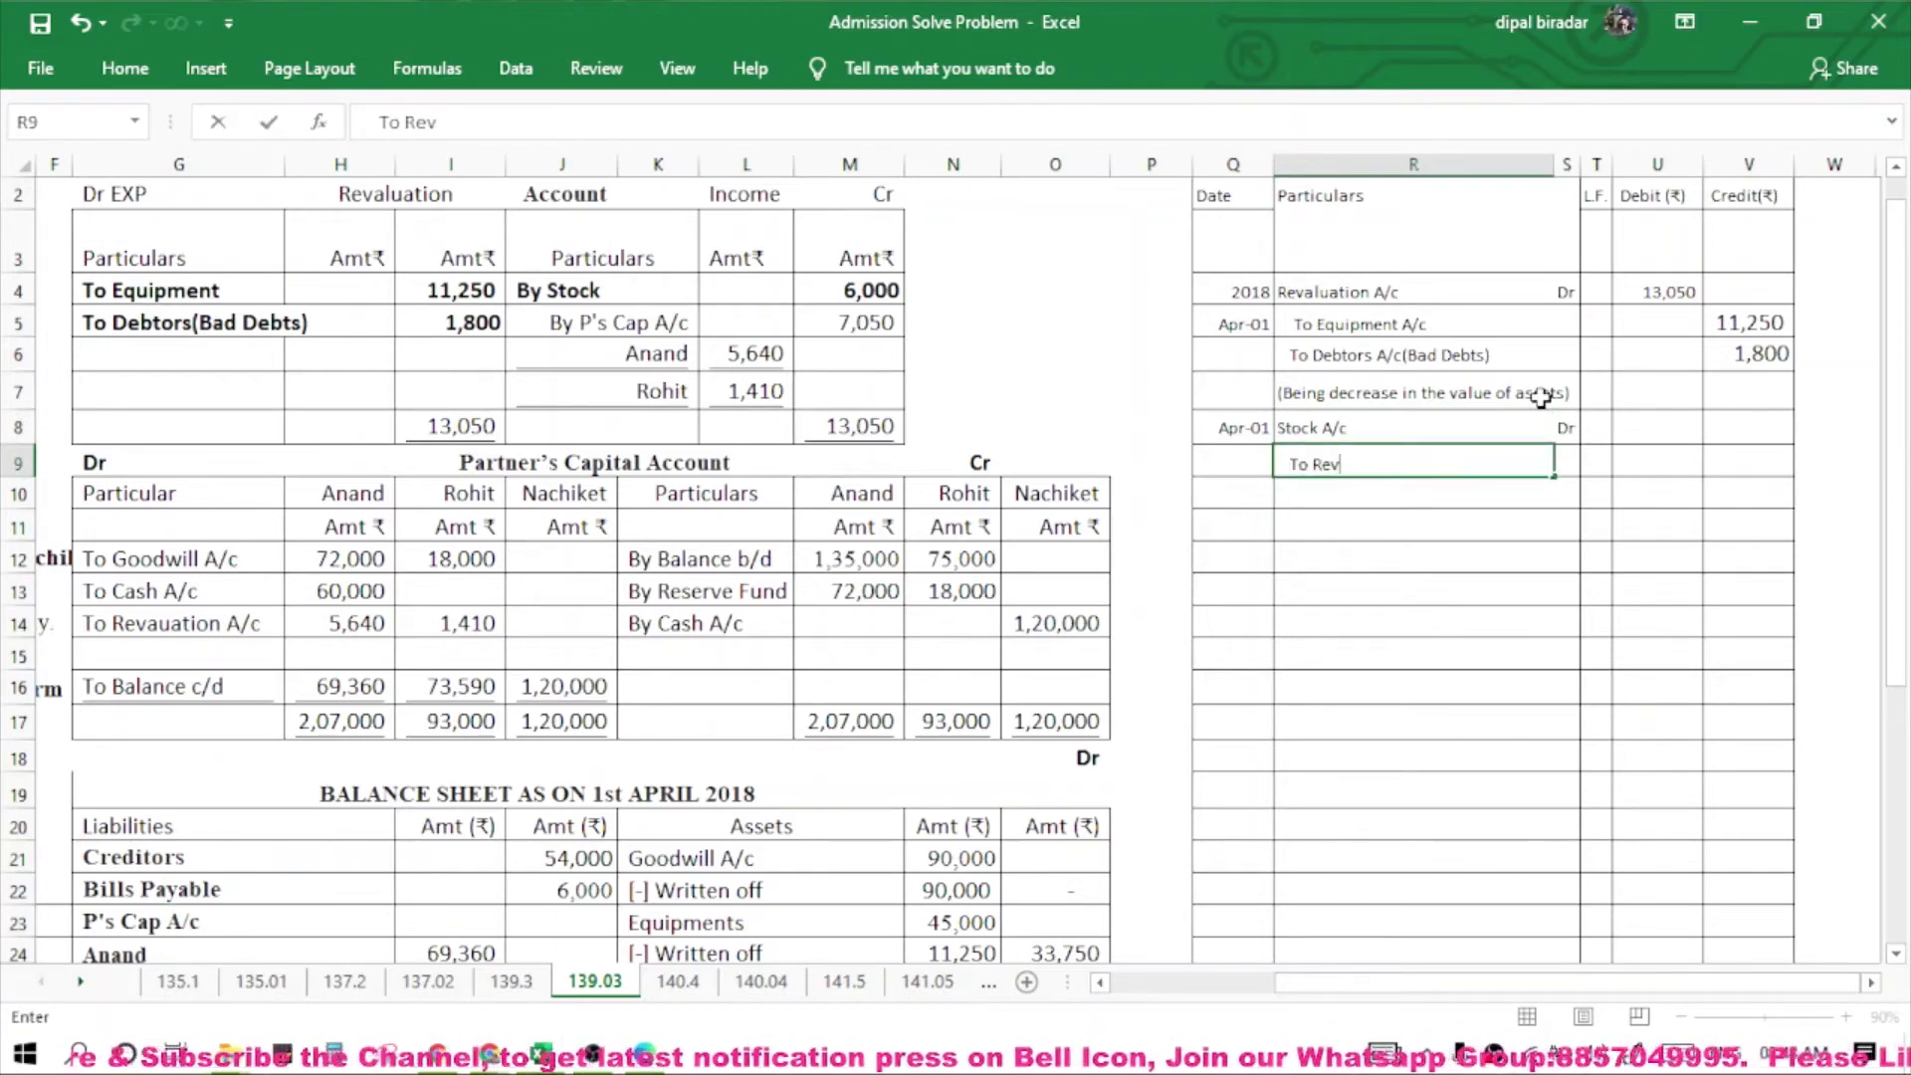
{"action": "type", "text": "aluatio"}
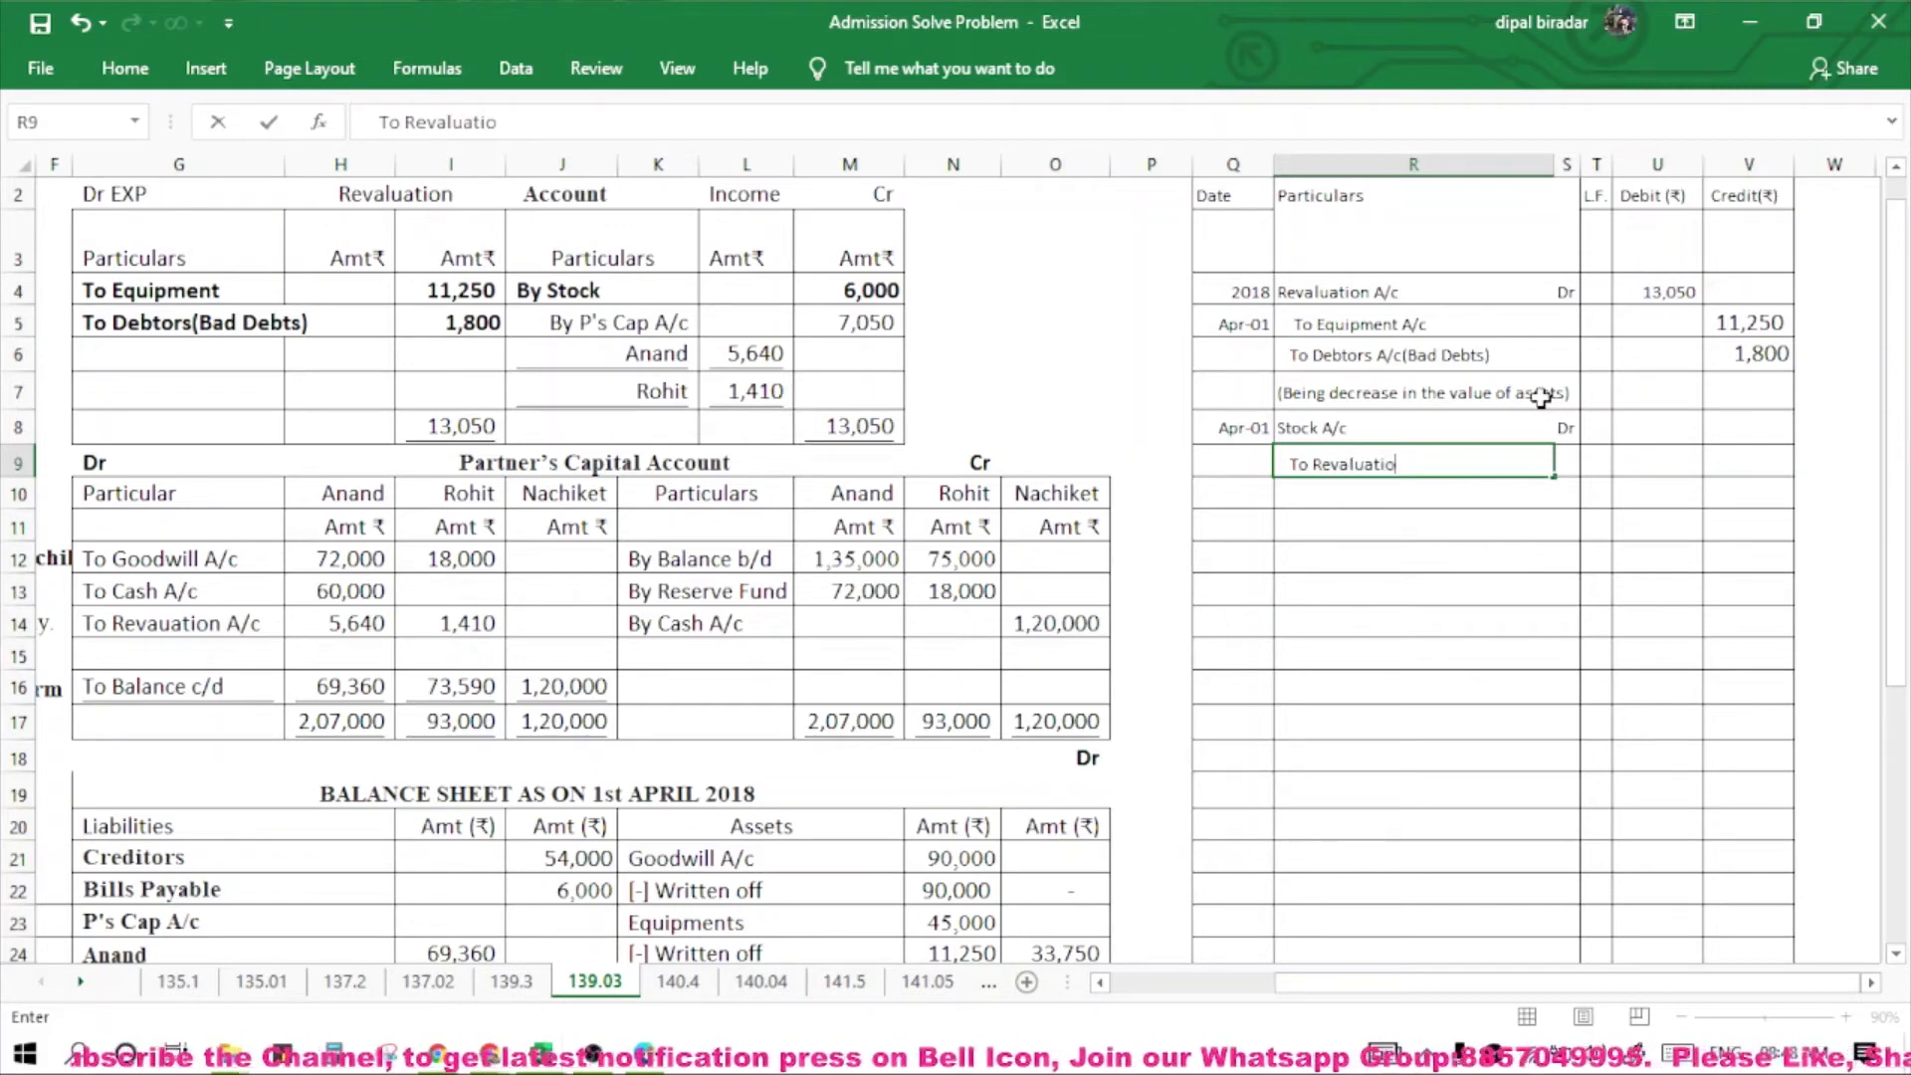
{"action": "type", "text": "n A/c"}
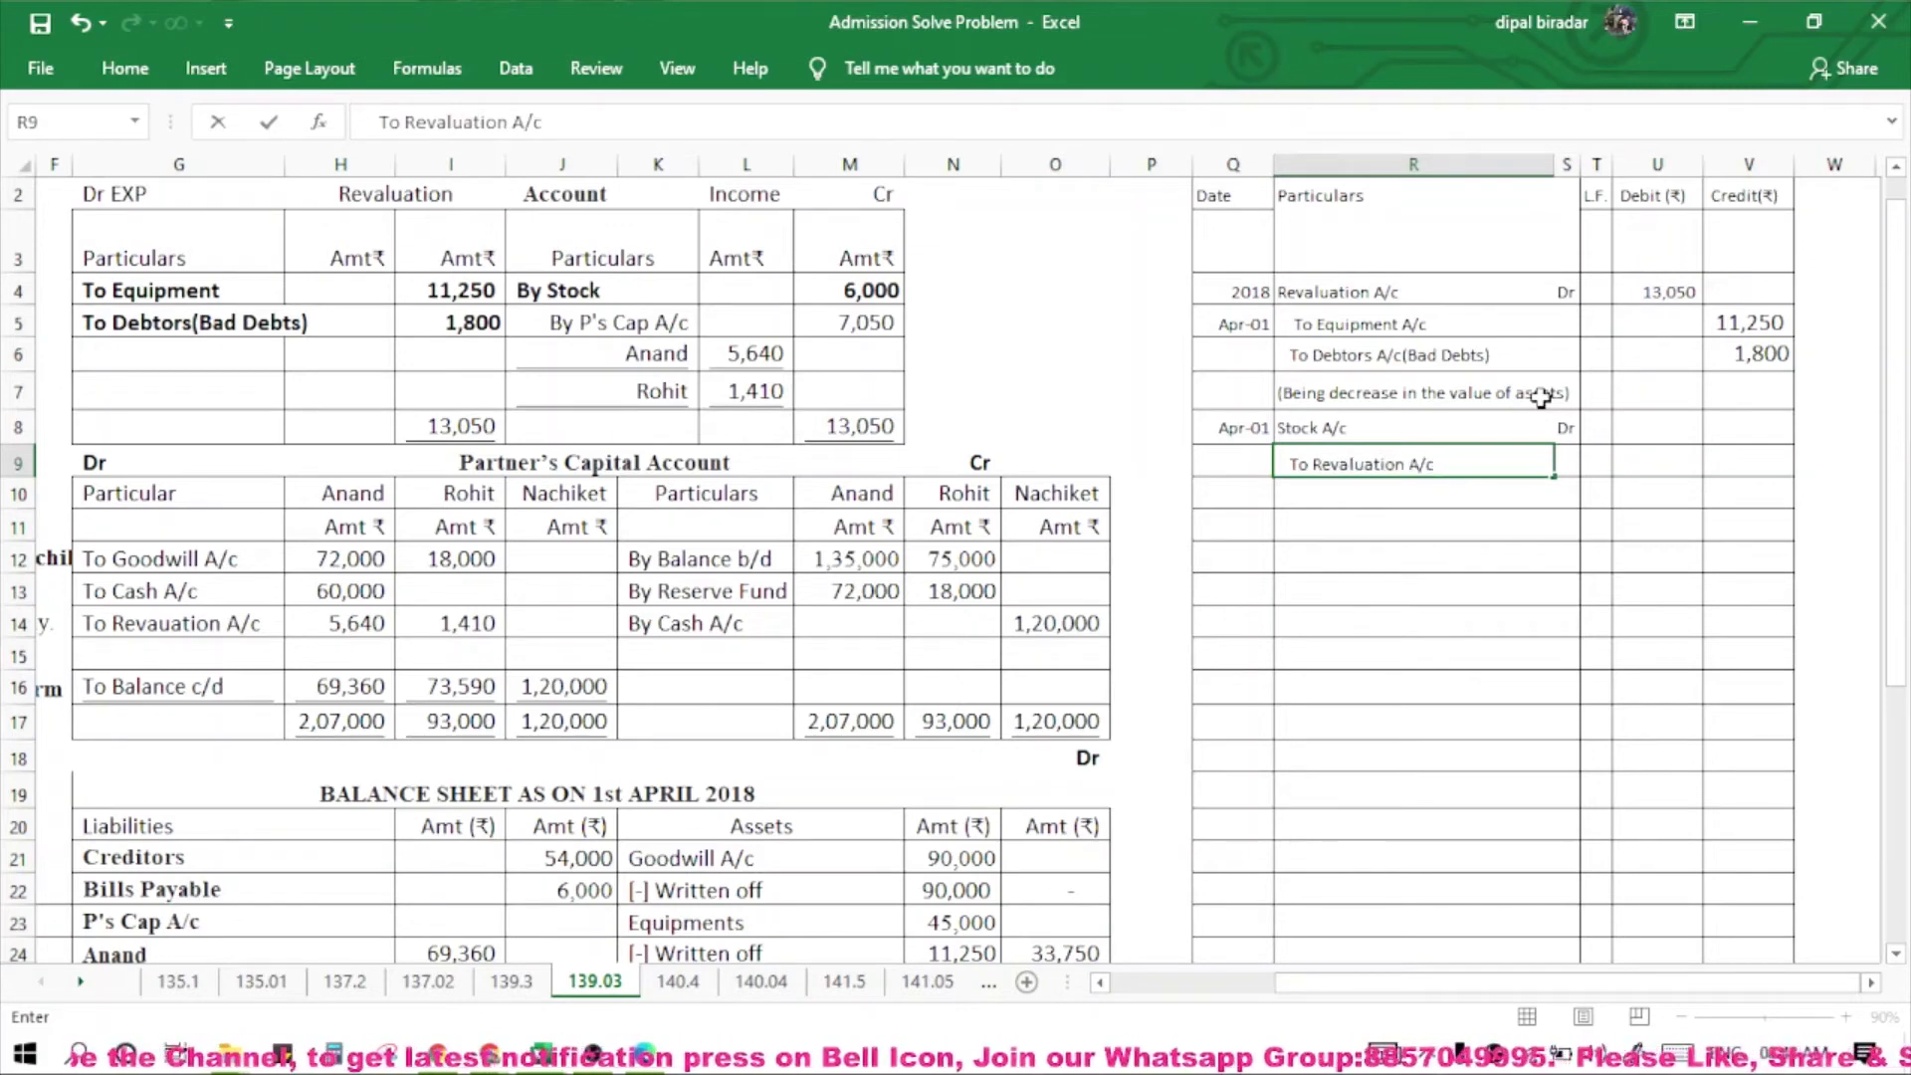
{"action": "key", "text": "Return"}
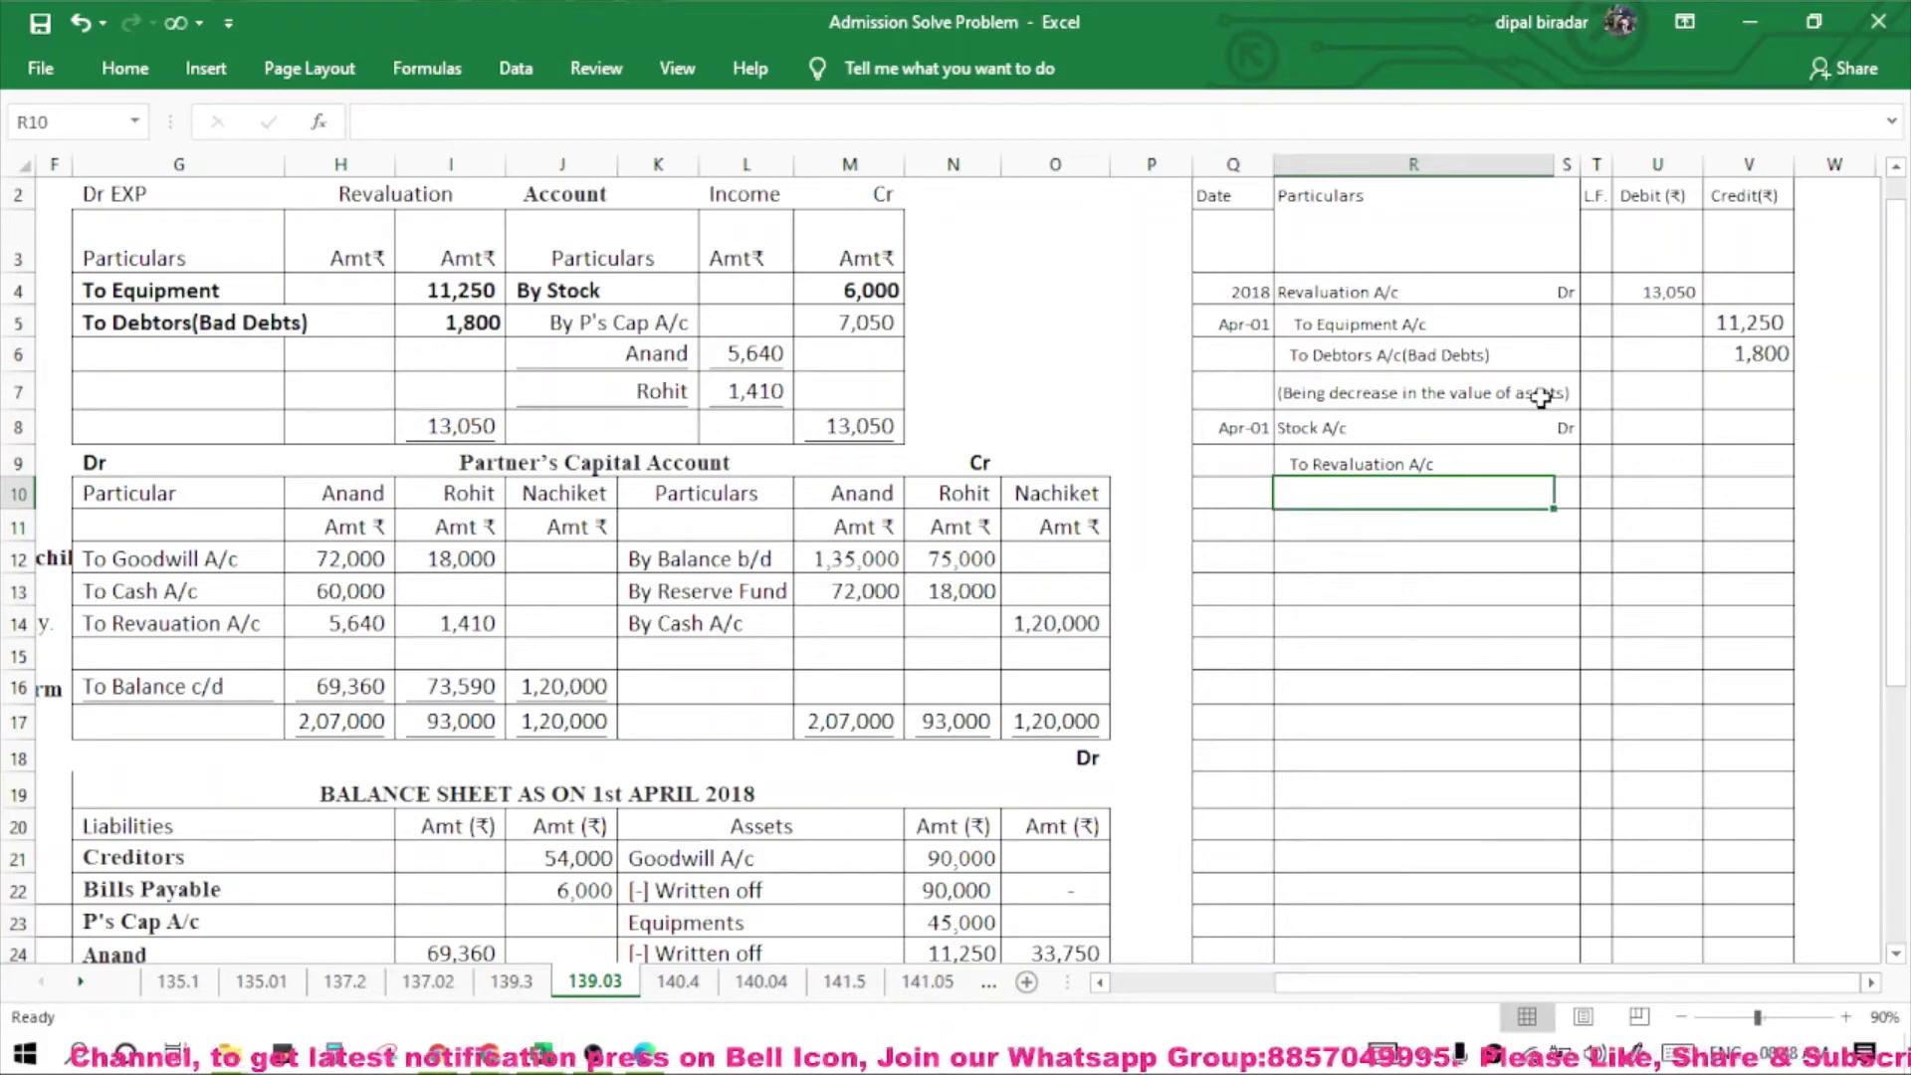
Add the narration (Being Increase in stock) in R10.
{"action": "type", "text": "("}
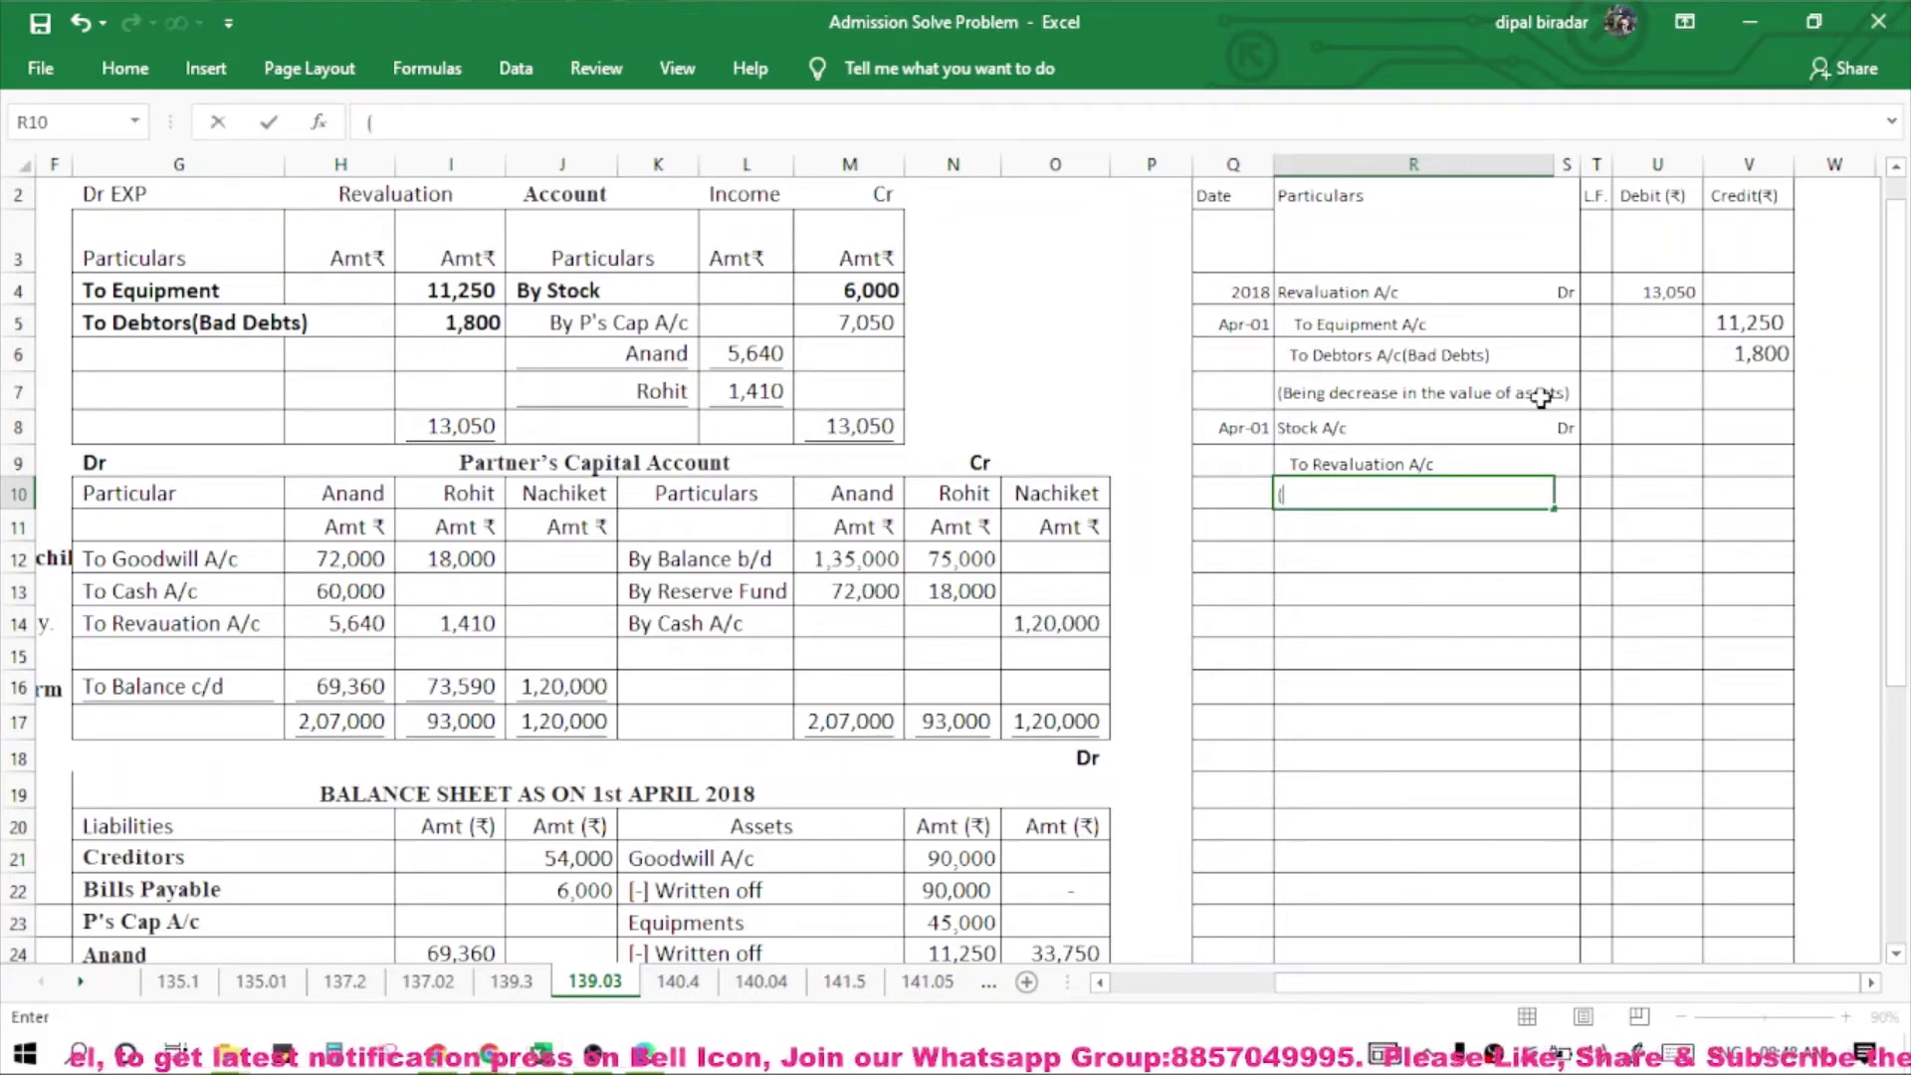
{"action": "type", "text": "Being "}
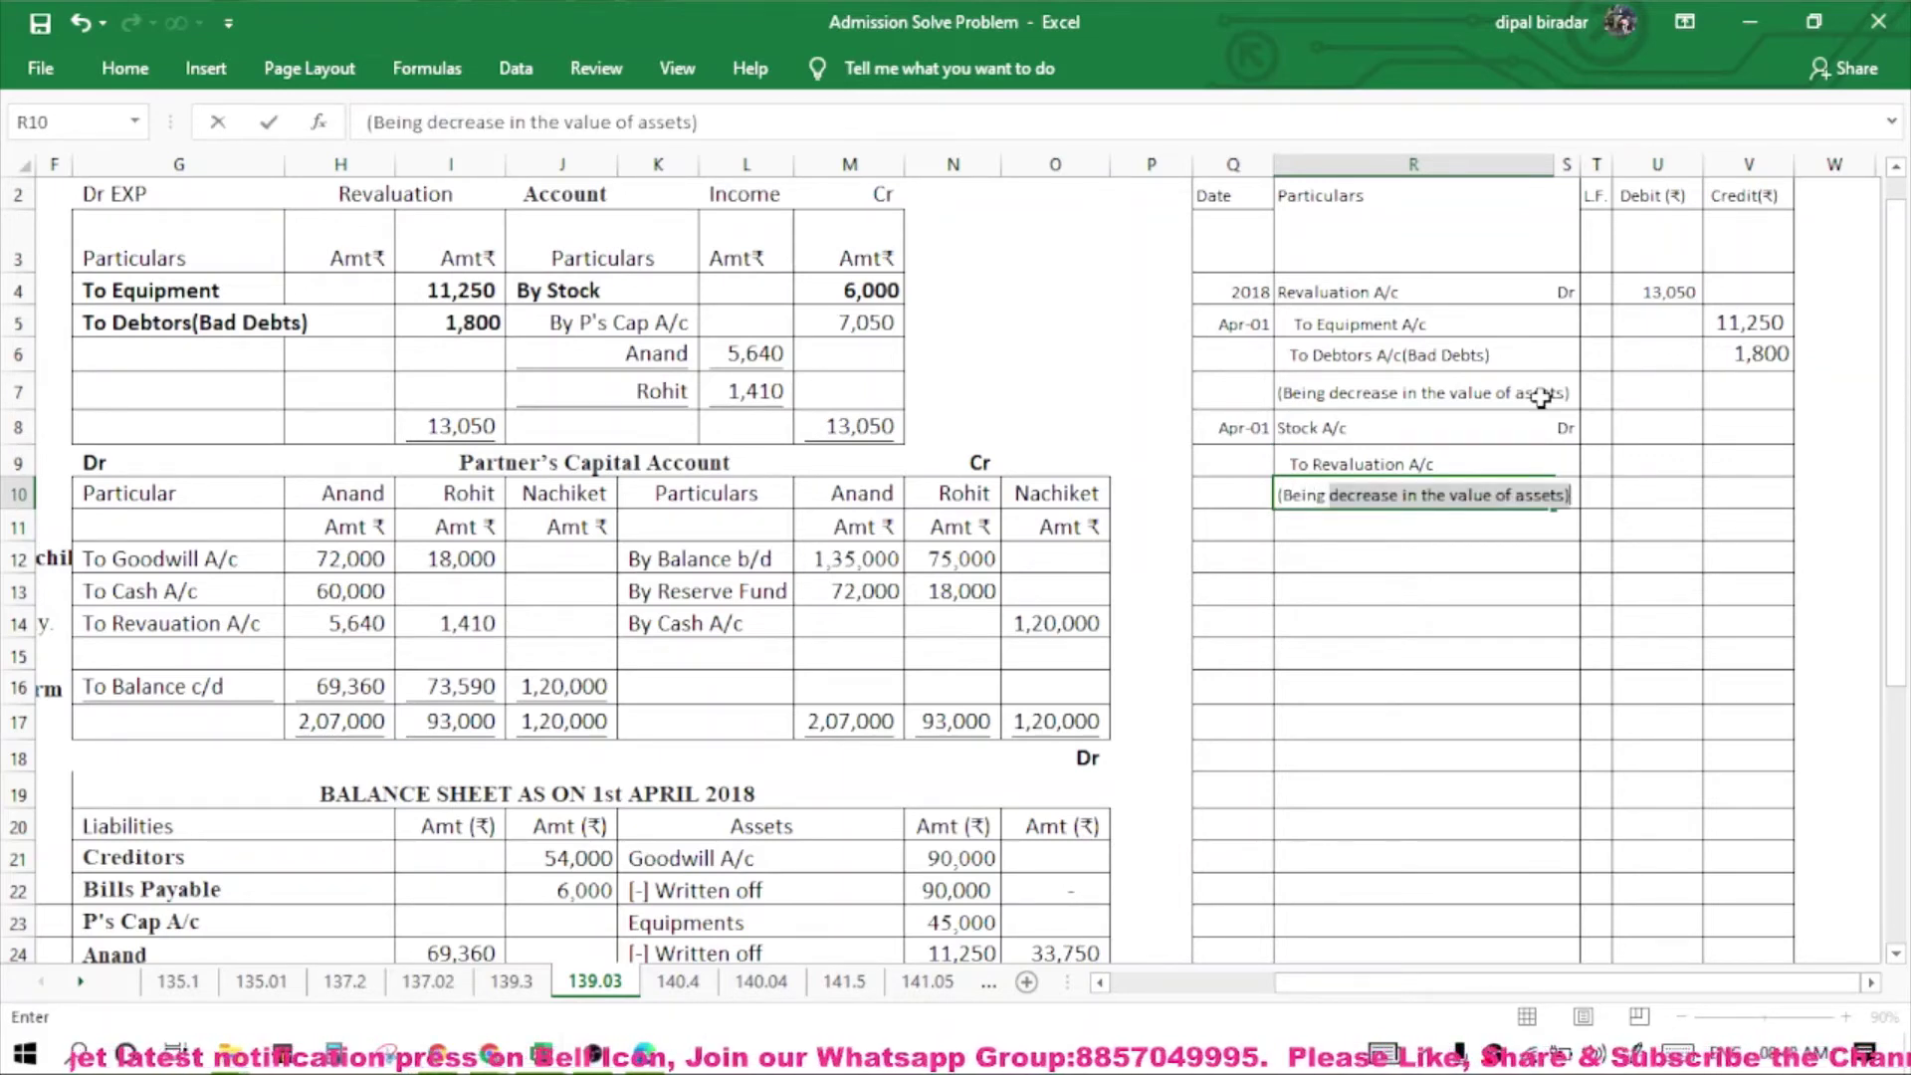
{"action": "type", "text": "Increase"}
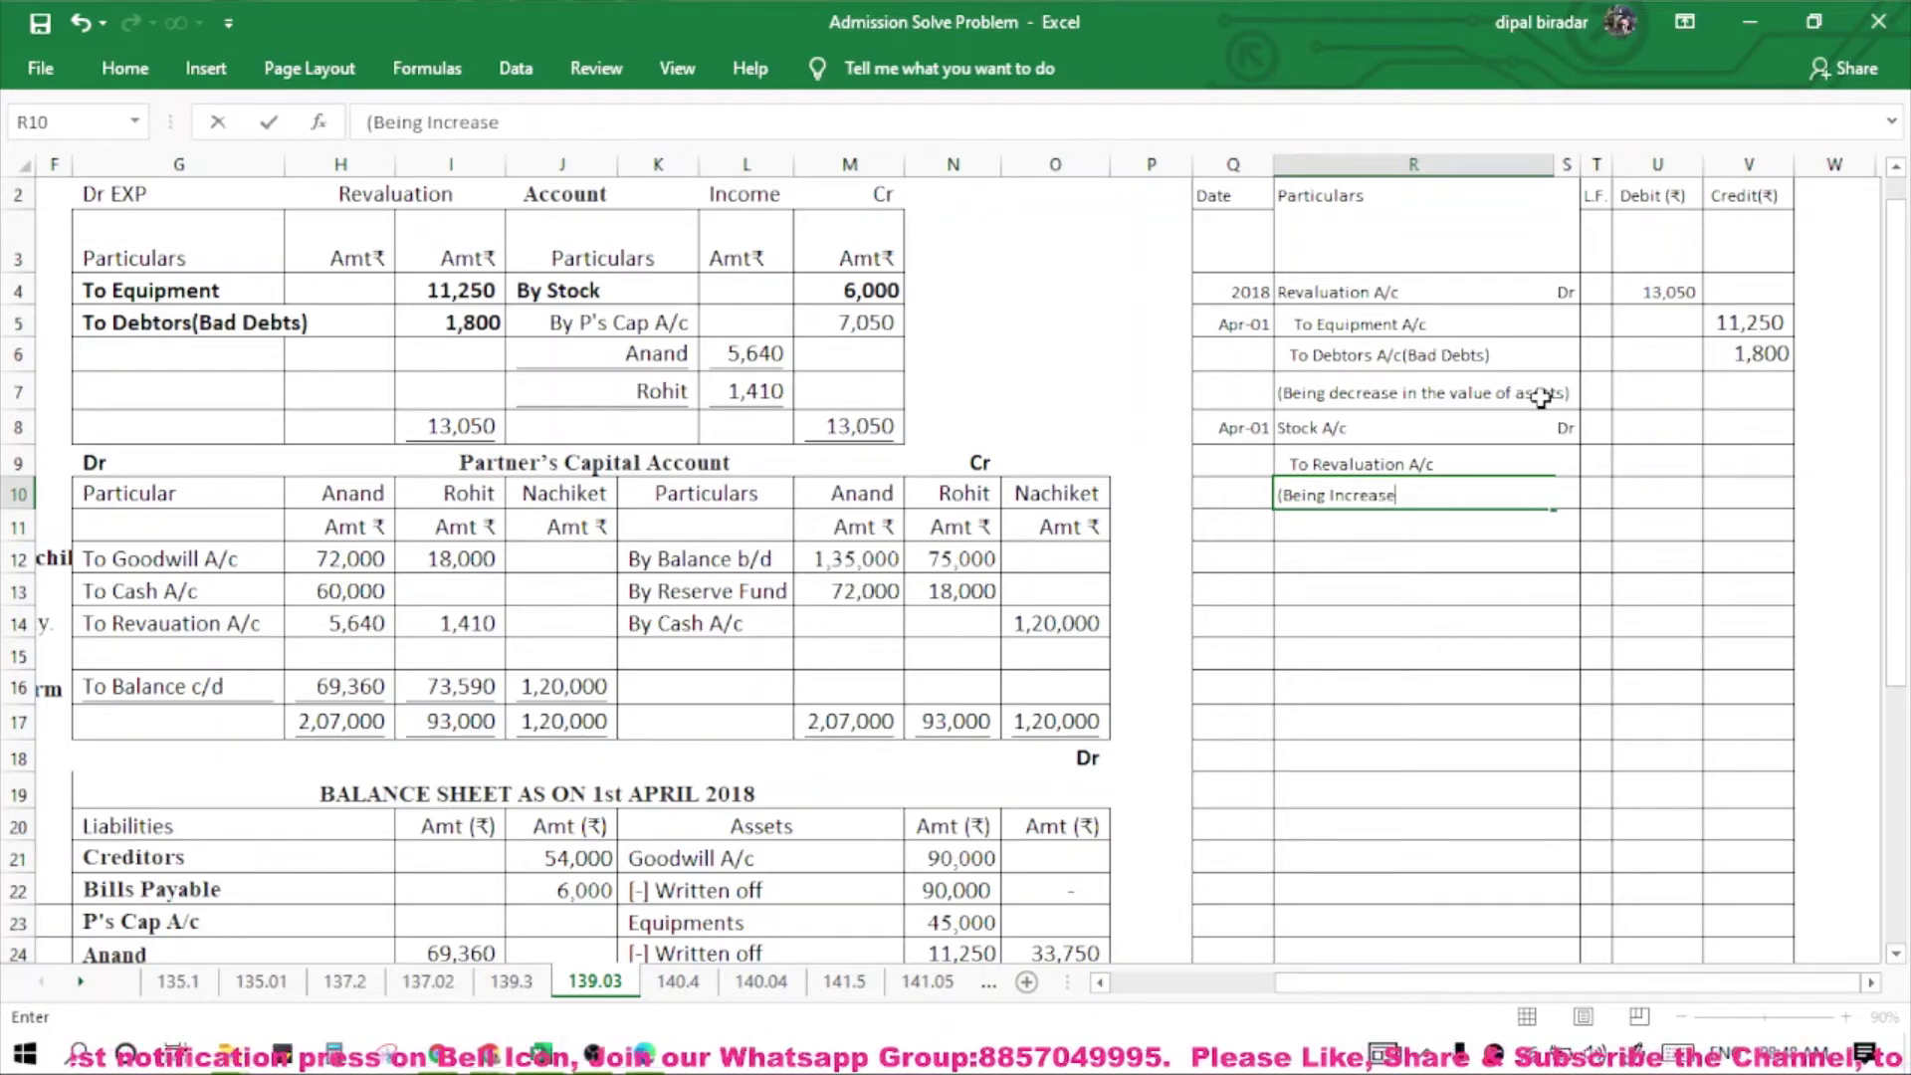
{"action": "type", "text": " in st"}
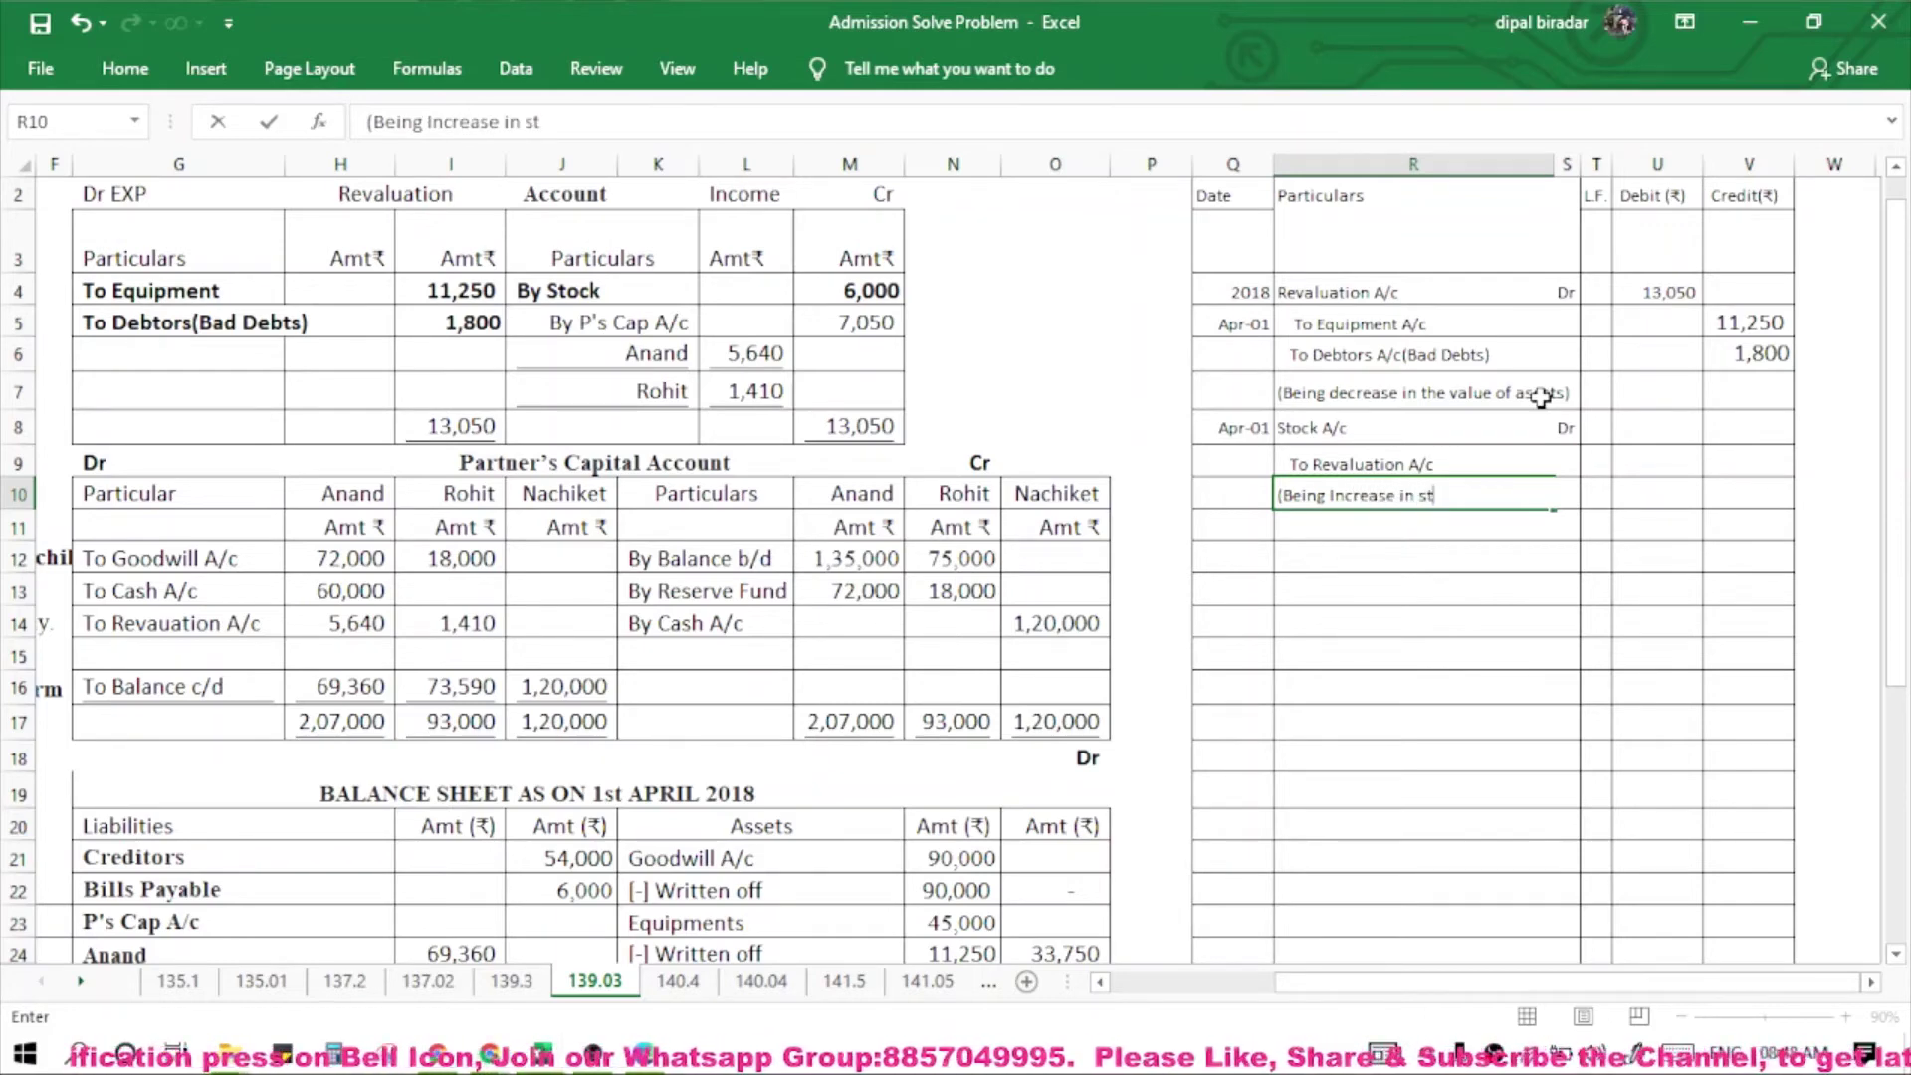
{"action": "type", "text": "ock)"}
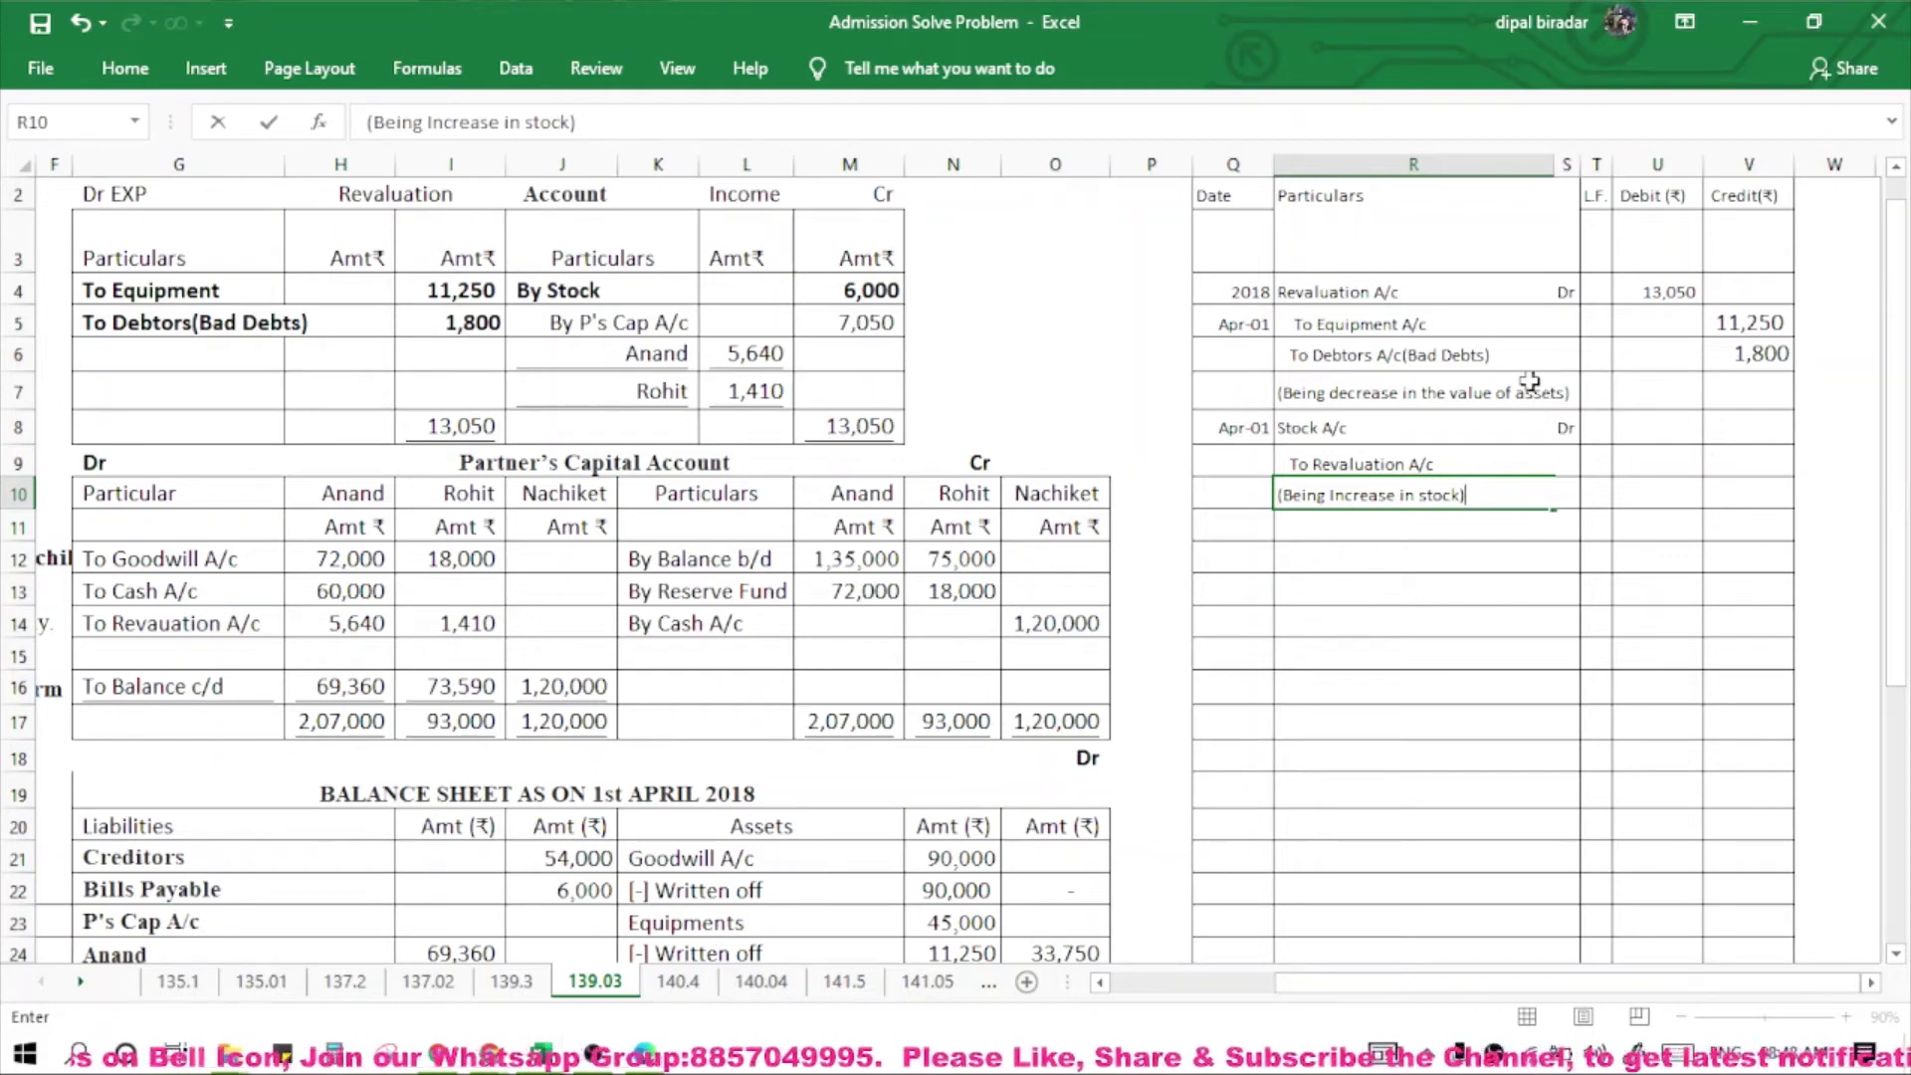
Enter 6,000 as the Stock A/c debit in U8 and 6,000 as the Revaluation A/c credit in V9.
{"action": "left_click", "coordinate": [1659, 492]}
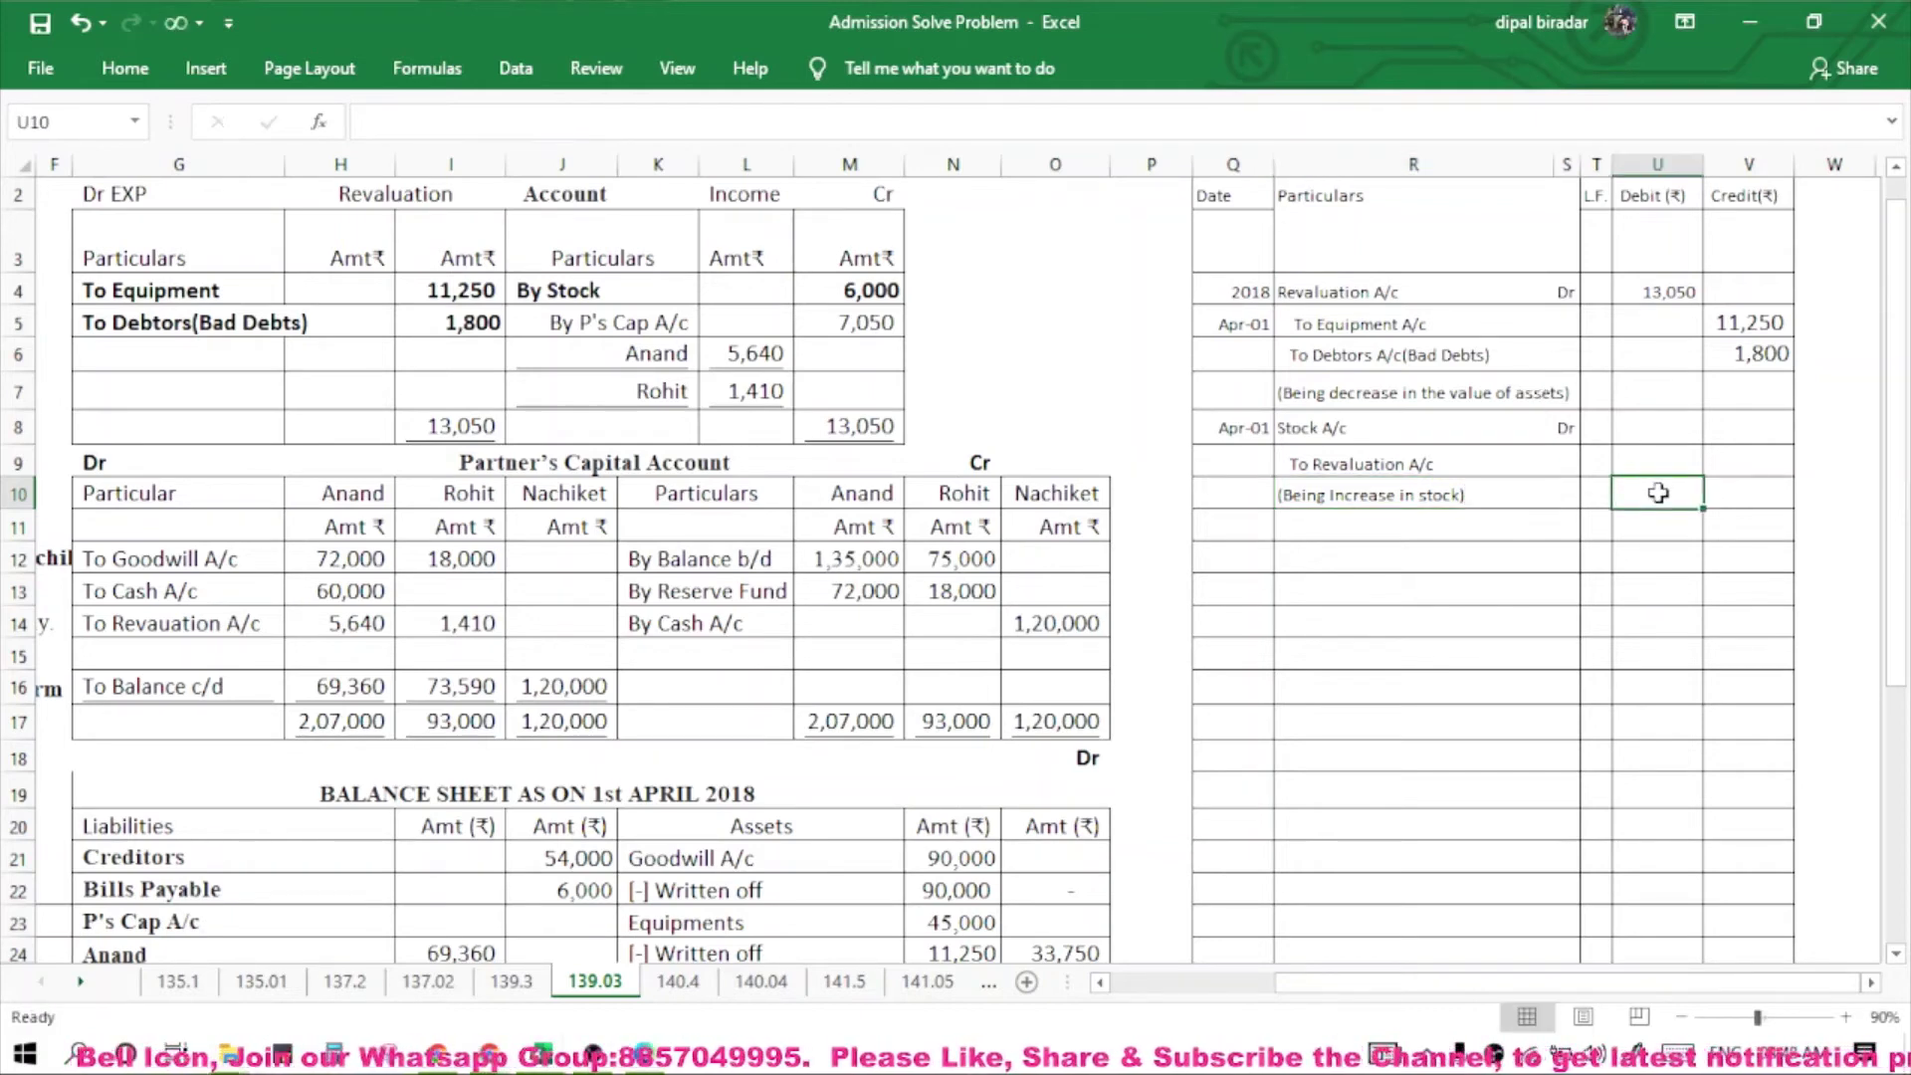
{"action": "left_click", "coordinate": [1653, 419]}
{"action": "type", "text": "6000"}
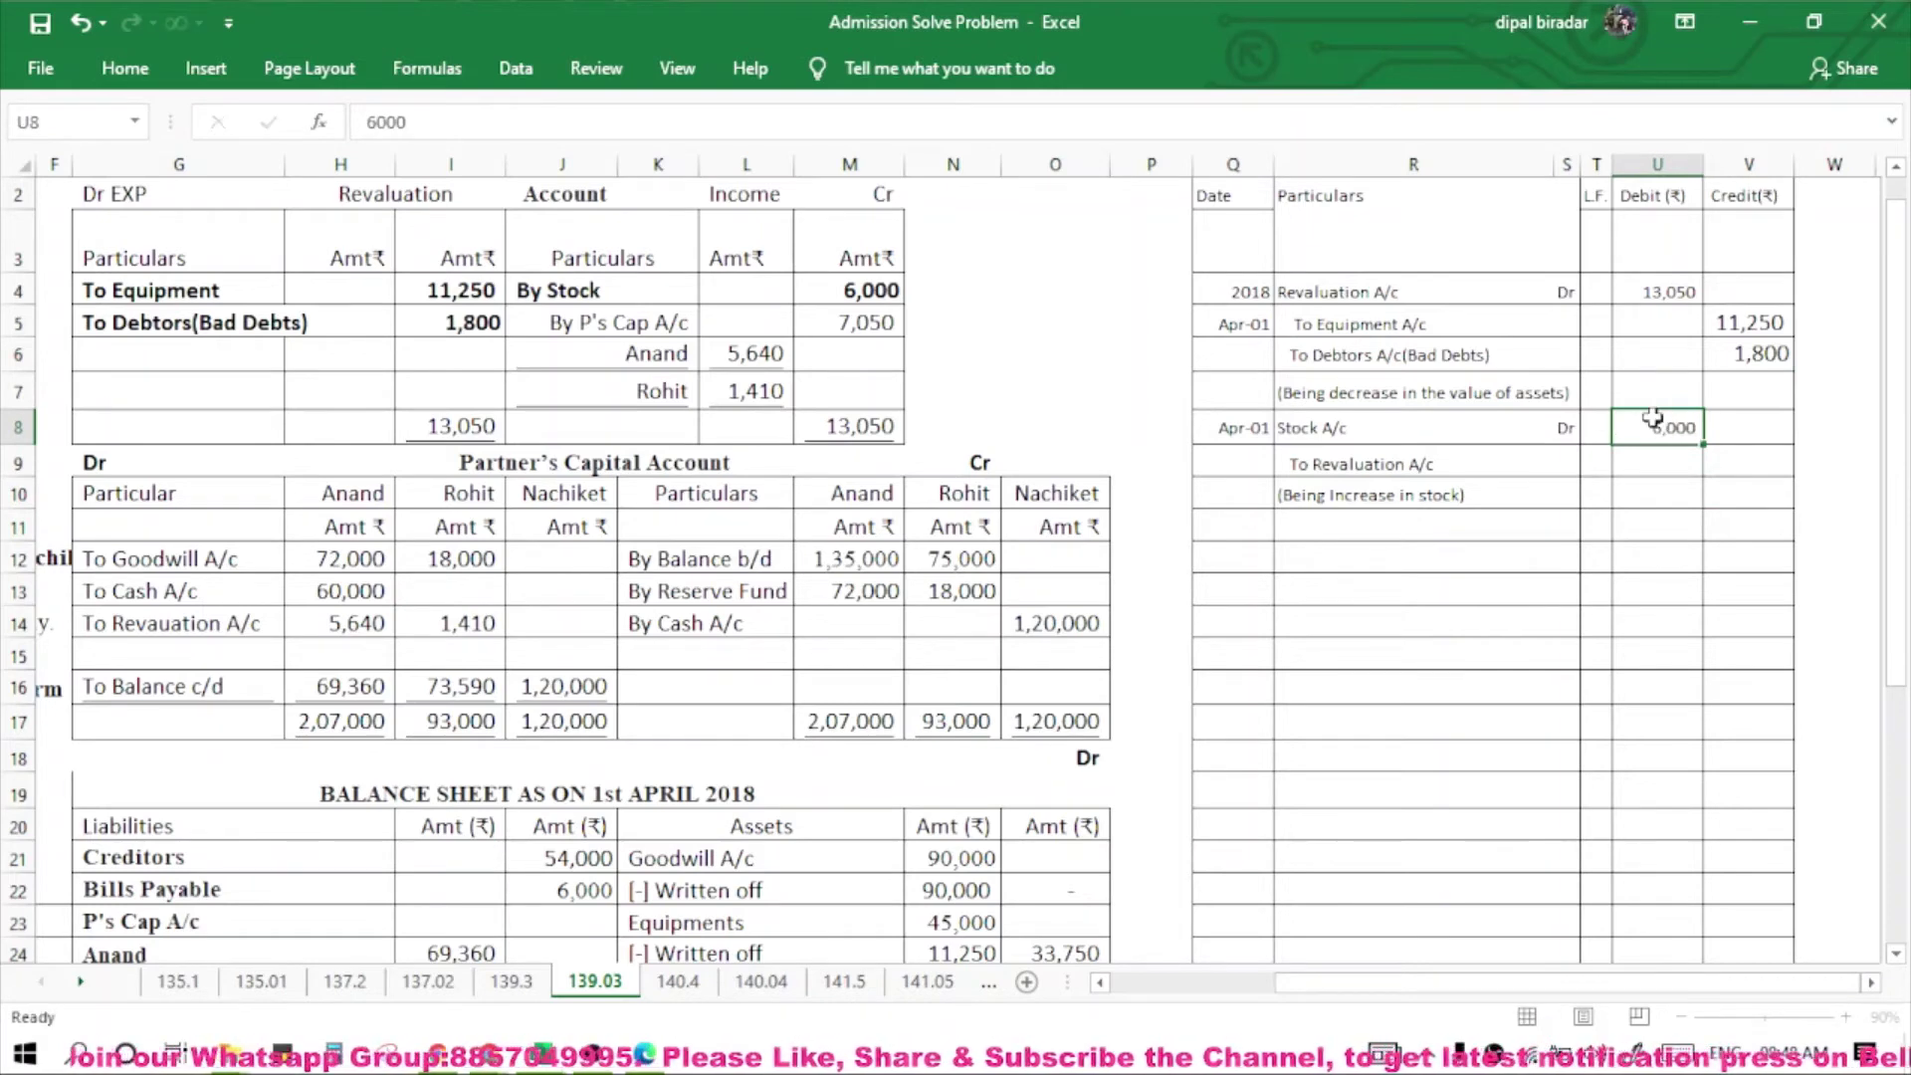
{"action": "key", "text": "Tab"}
{"action": "key", "text": "Down"}
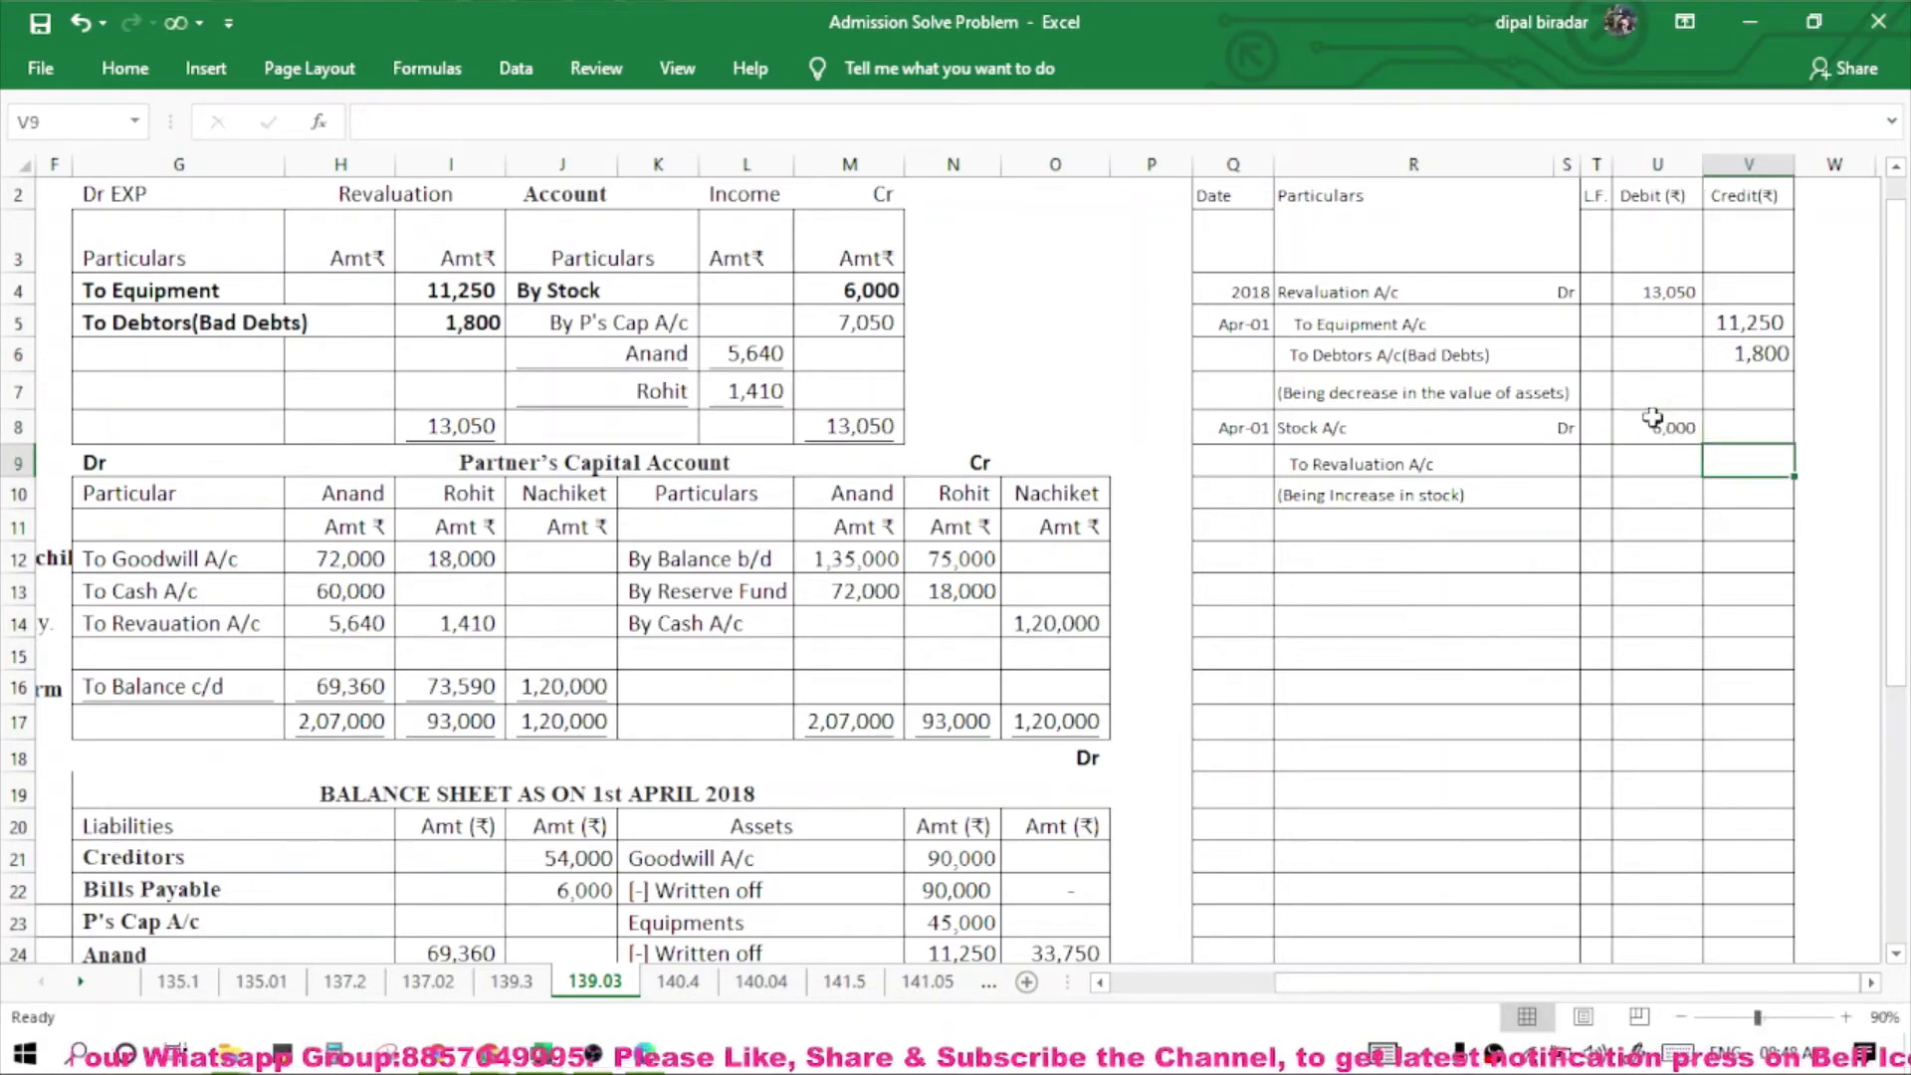
{"action": "type", "text": "6000"}
{"action": "key", "text": "Return"}
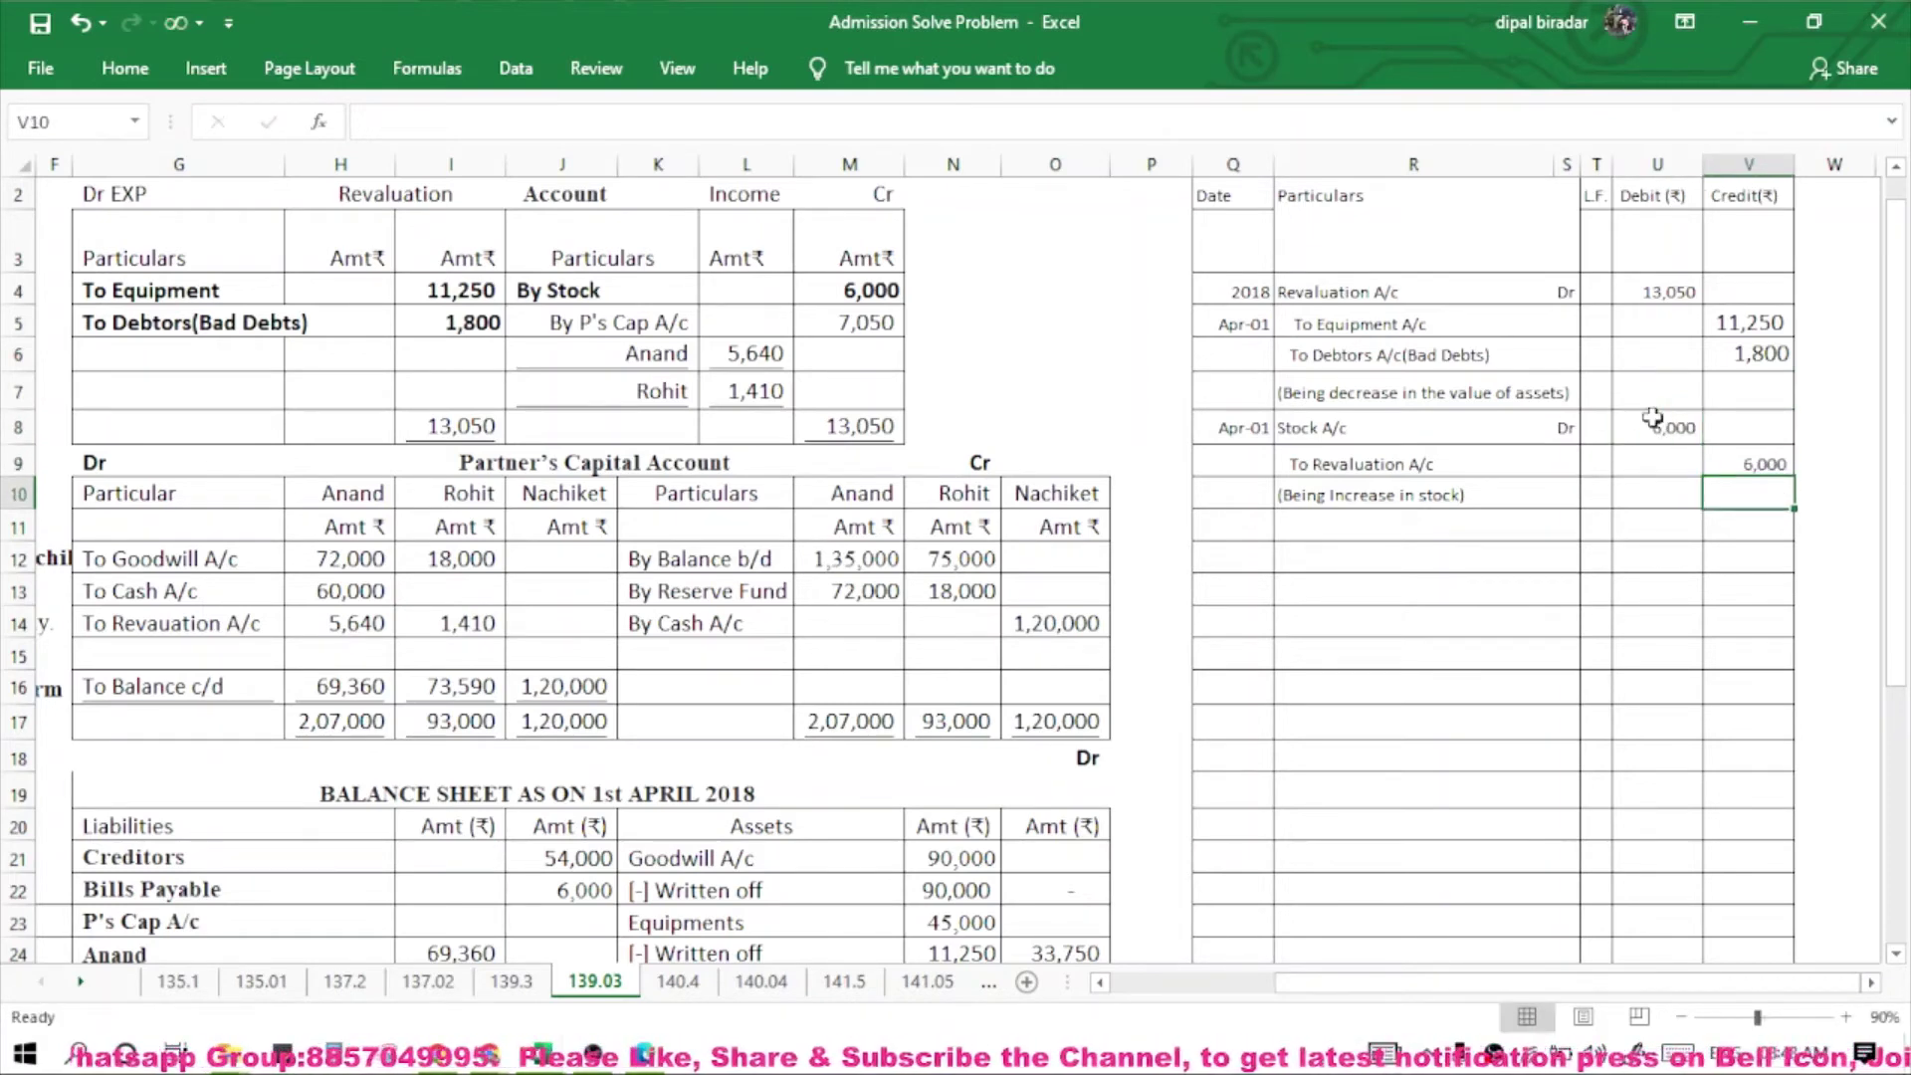
Bold the two partners' loss shares in J6:L7 of the Revaluation Account.
{"action": "left_click_drag", "start_coordinate": [609, 353], "coordinate": [747, 387]}
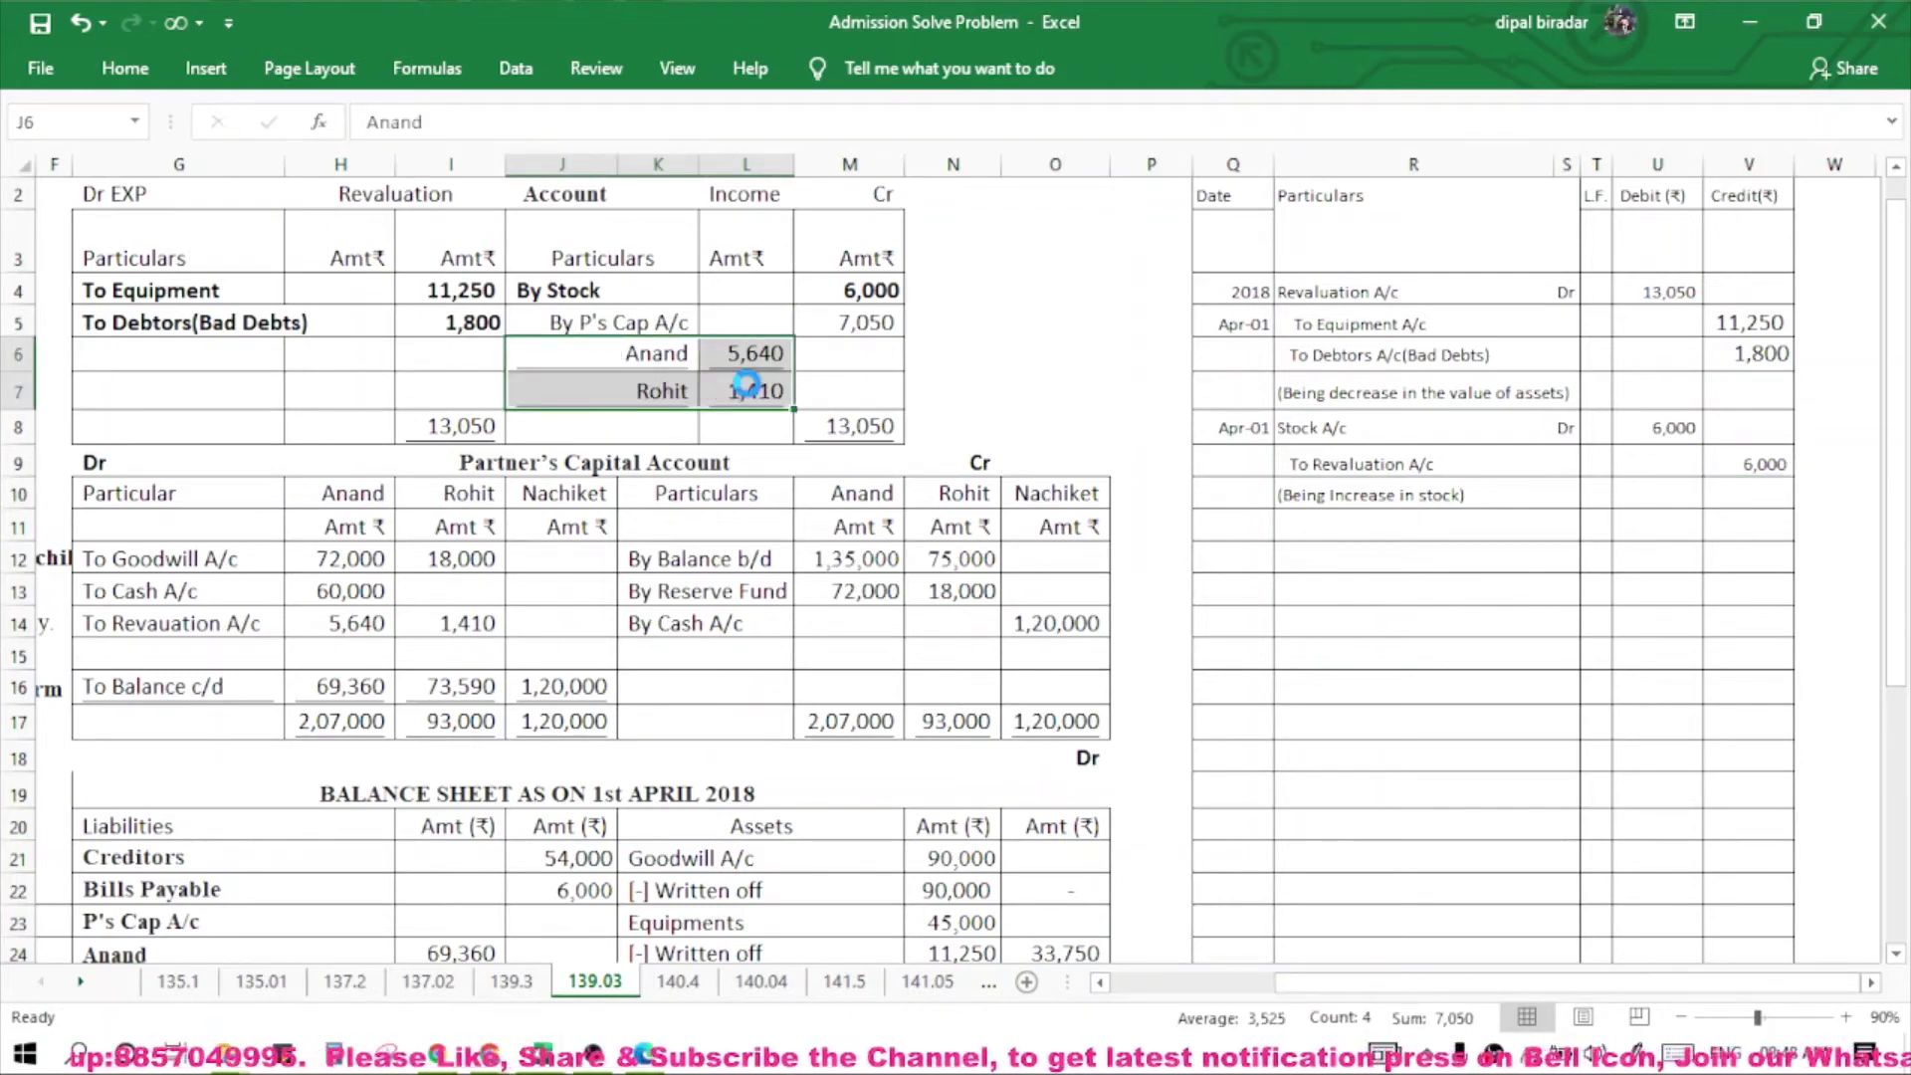
{"action": "key", "text": "ctrl+b"}
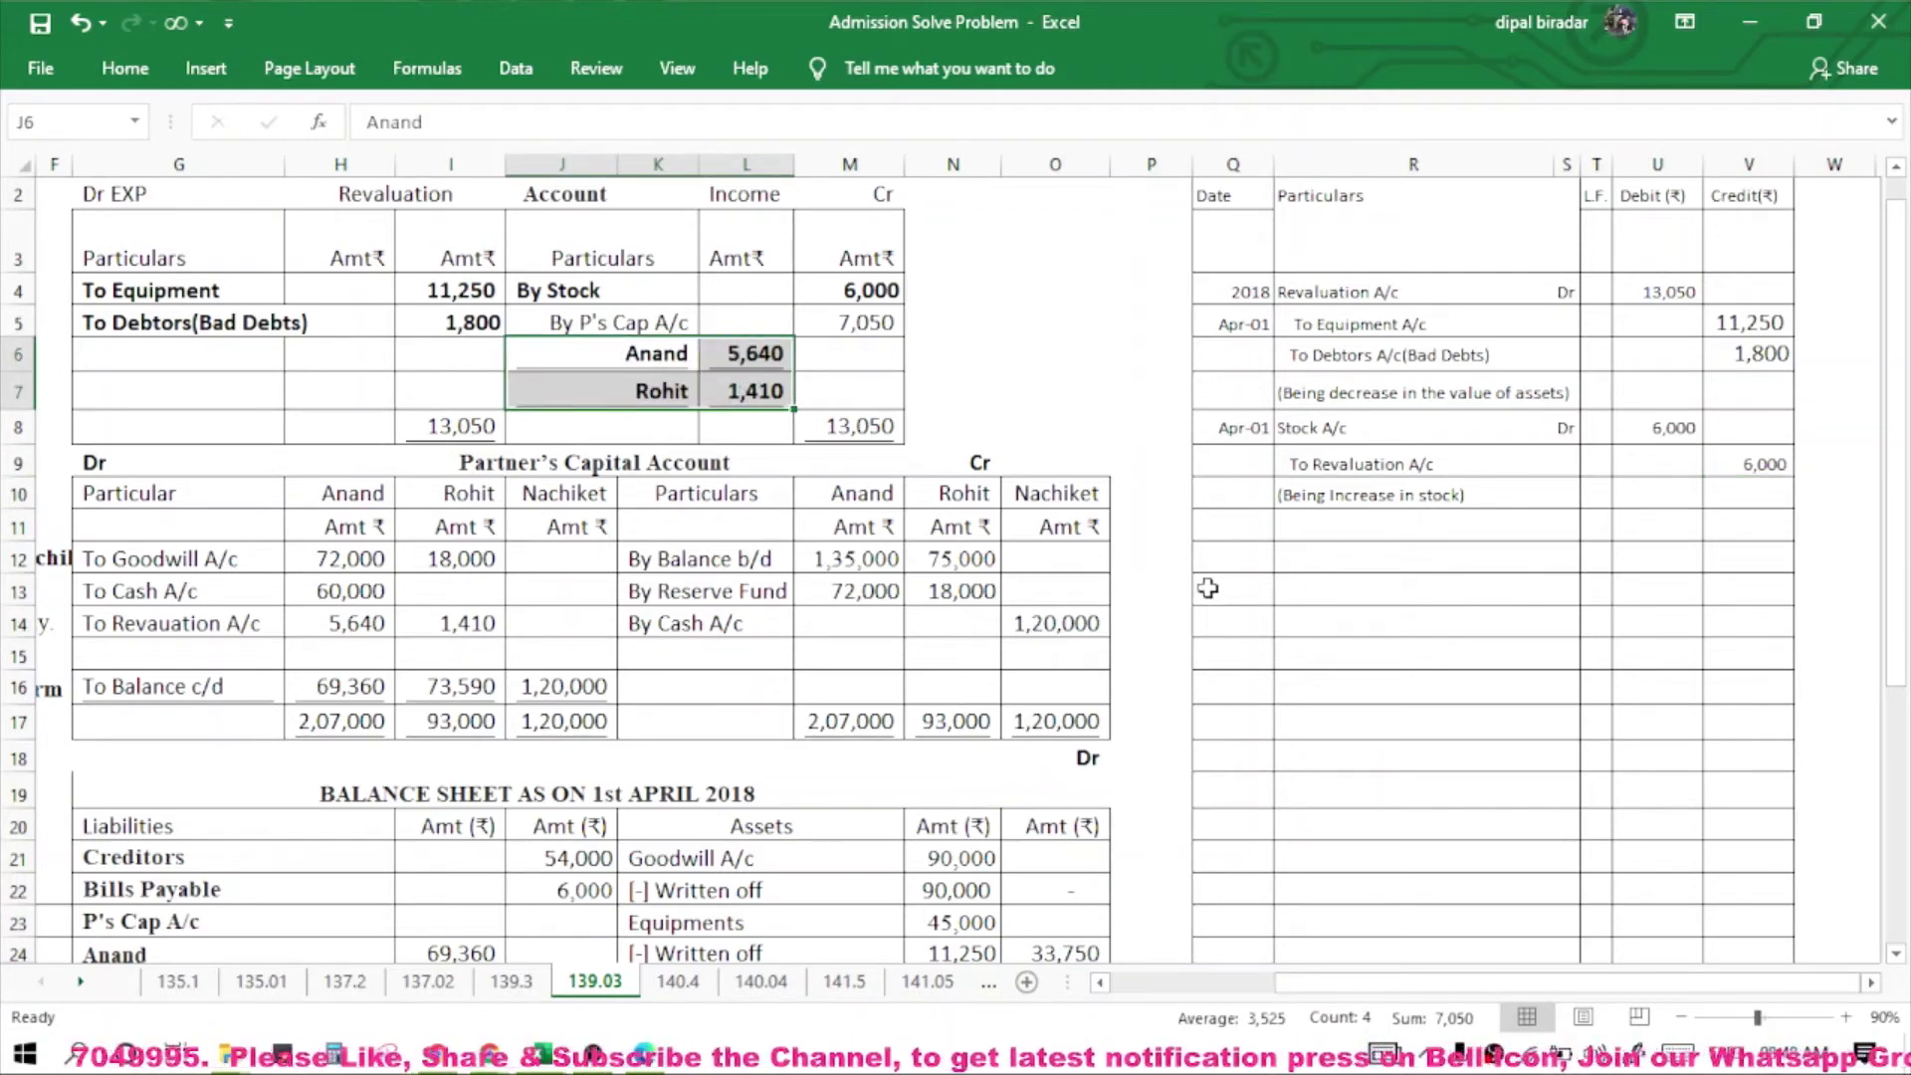
Copy the Apr-01 date from Q8 to Q11 to date the third journal entry.
{"action": "left_click", "coordinate": [1262, 524]}
{"action": "left_click", "coordinate": [1224, 428]}
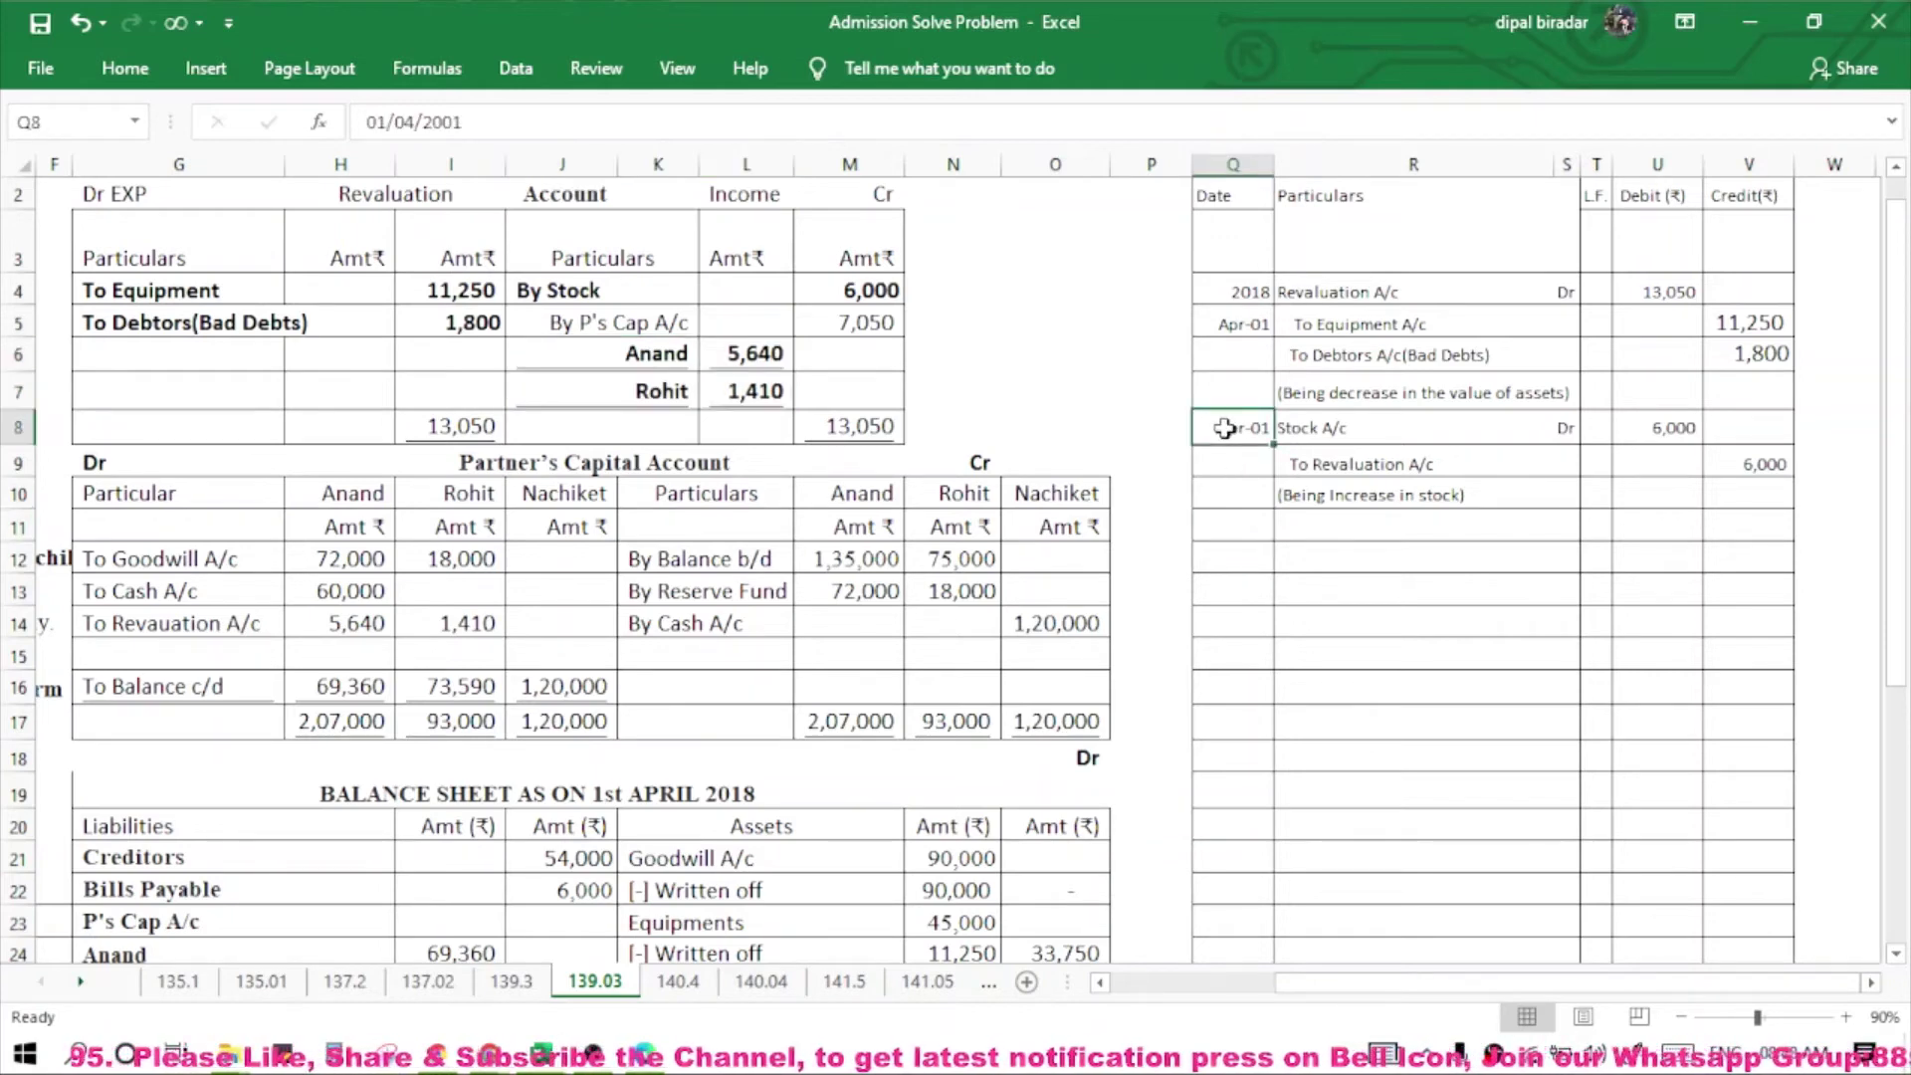
{"action": "key", "text": "ctrl+c"}
{"action": "left_click", "coordinate": [1239, 525]}
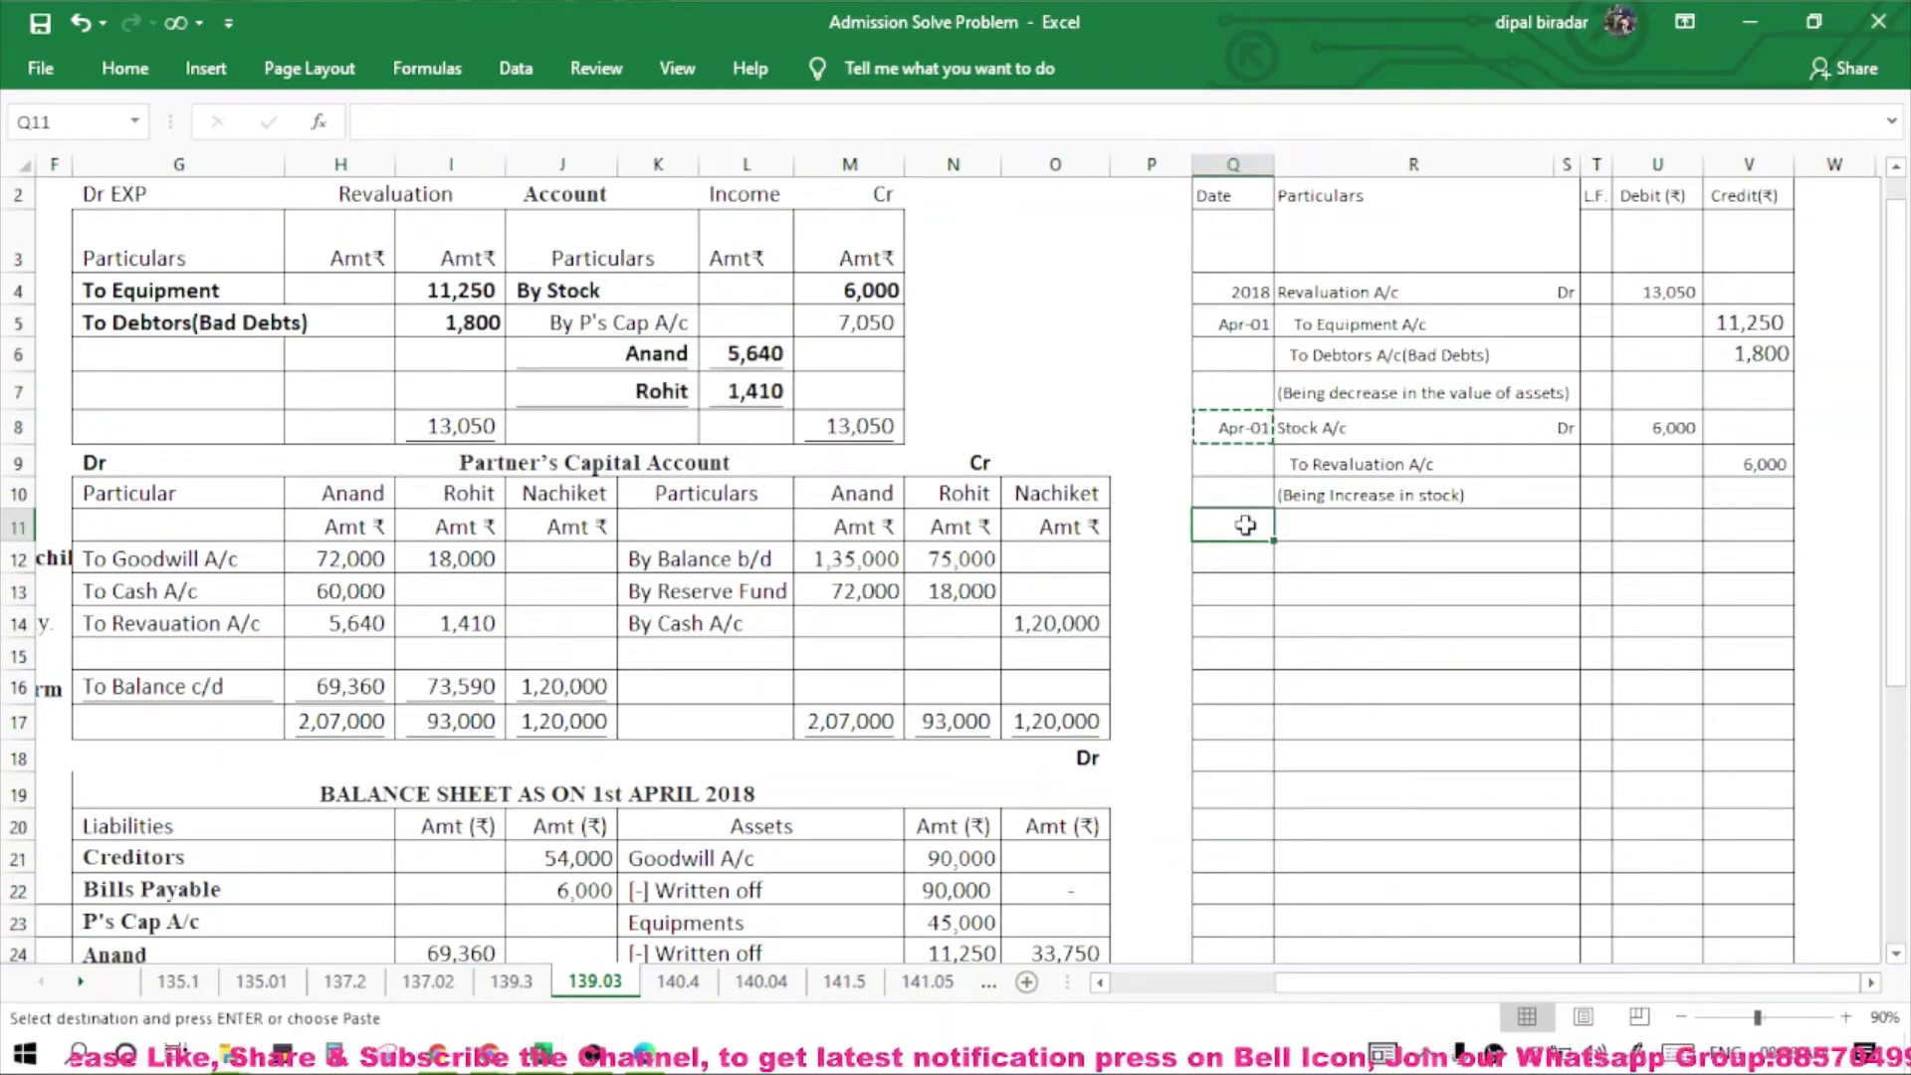
{"action": "key", "text": "ctrl+v"}
Enter A's Cap A/c in R11 of the journal and mark it Dr in S11.
{"action": "left_click", "coordinate": [1334, 523]}
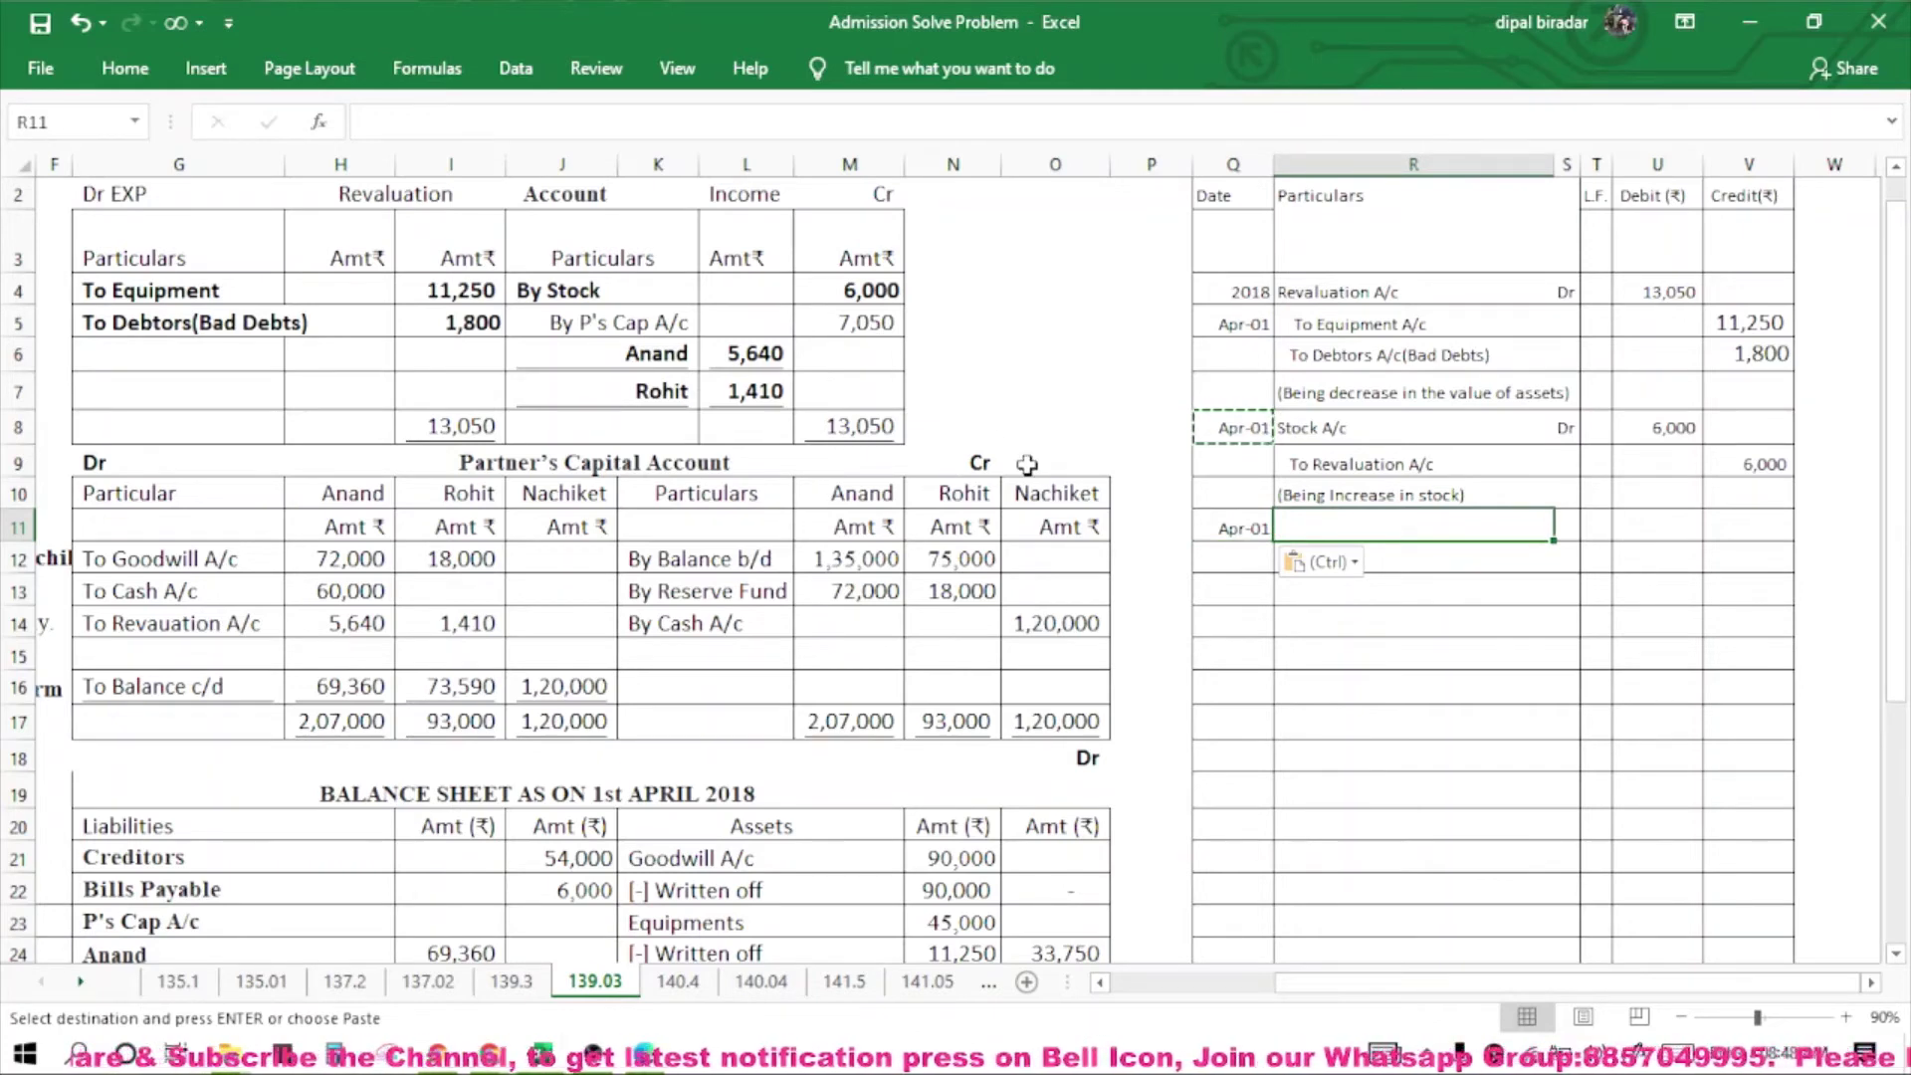
{"action": "left_click", "coordinate": [615, 353]}
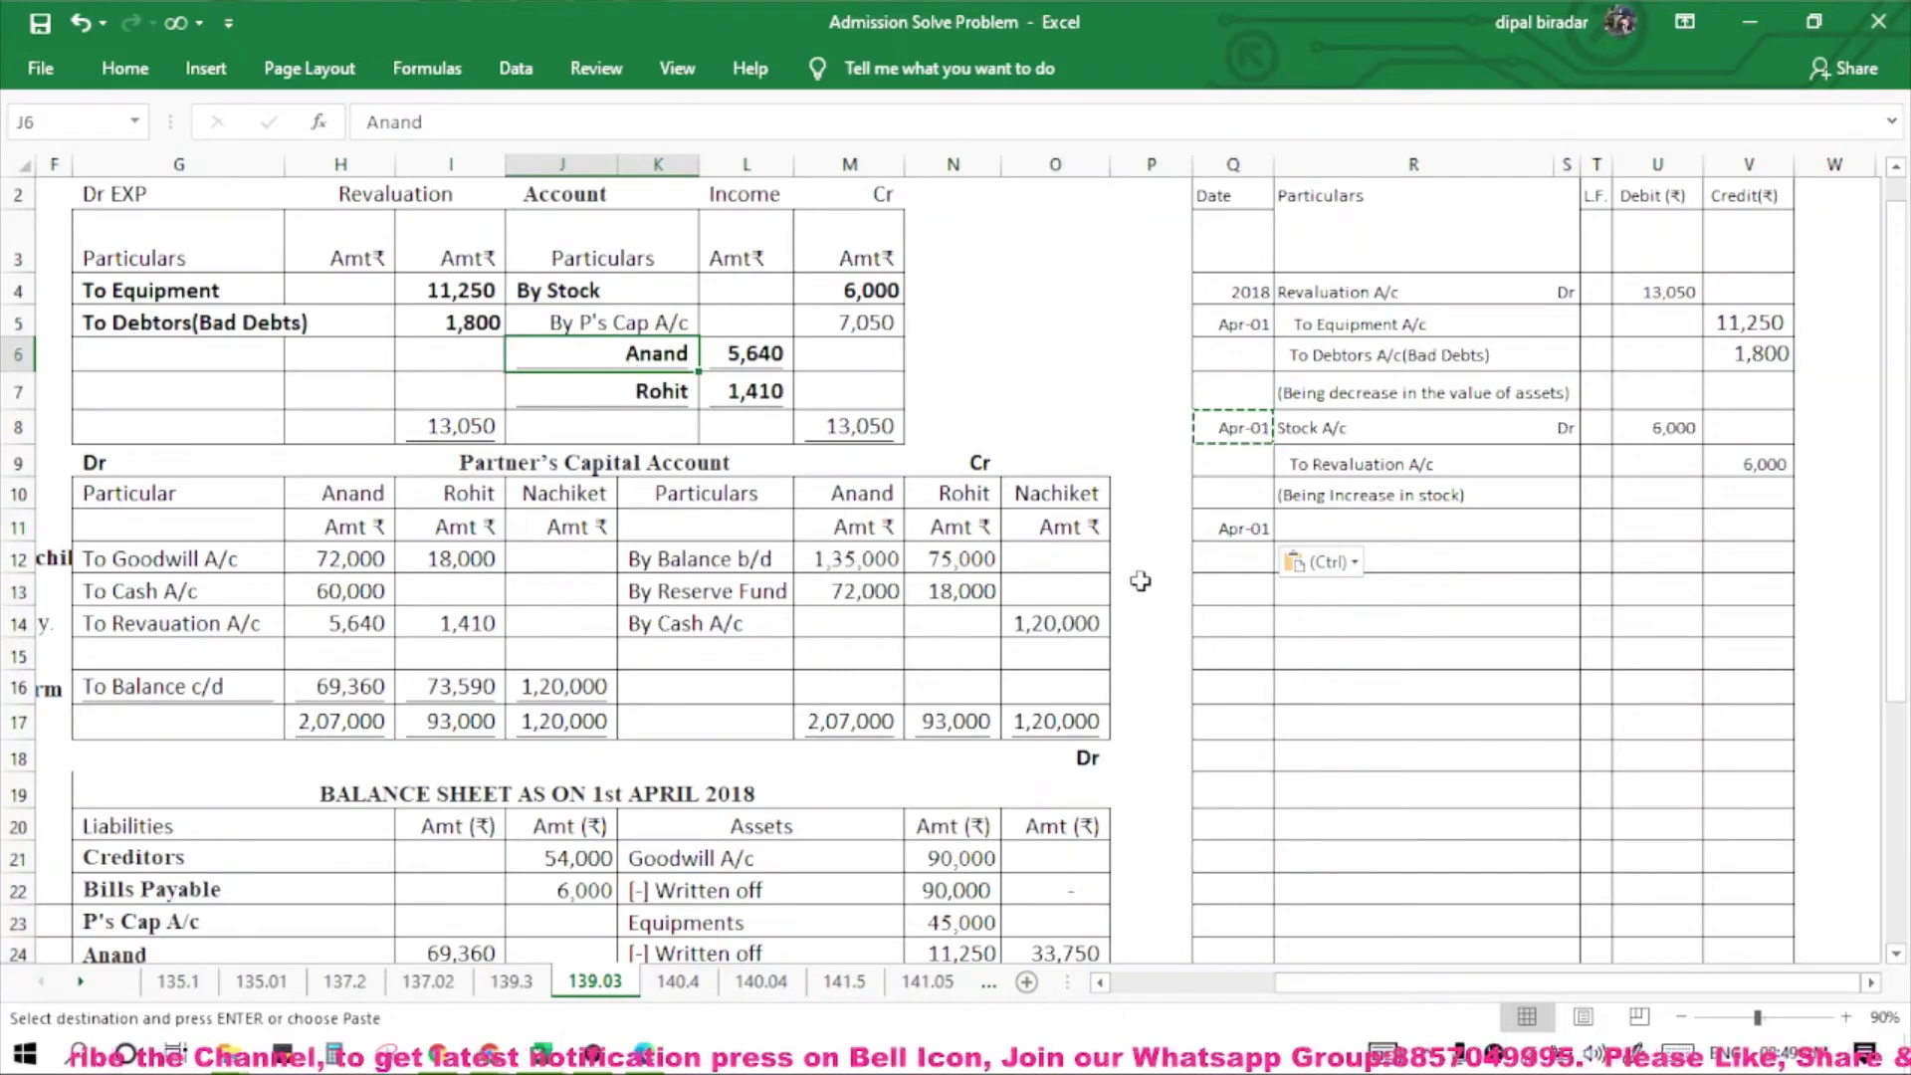
{"action": "left_click", "coordinate": [1291, 536]}
{"action": "type", "text": "A"}
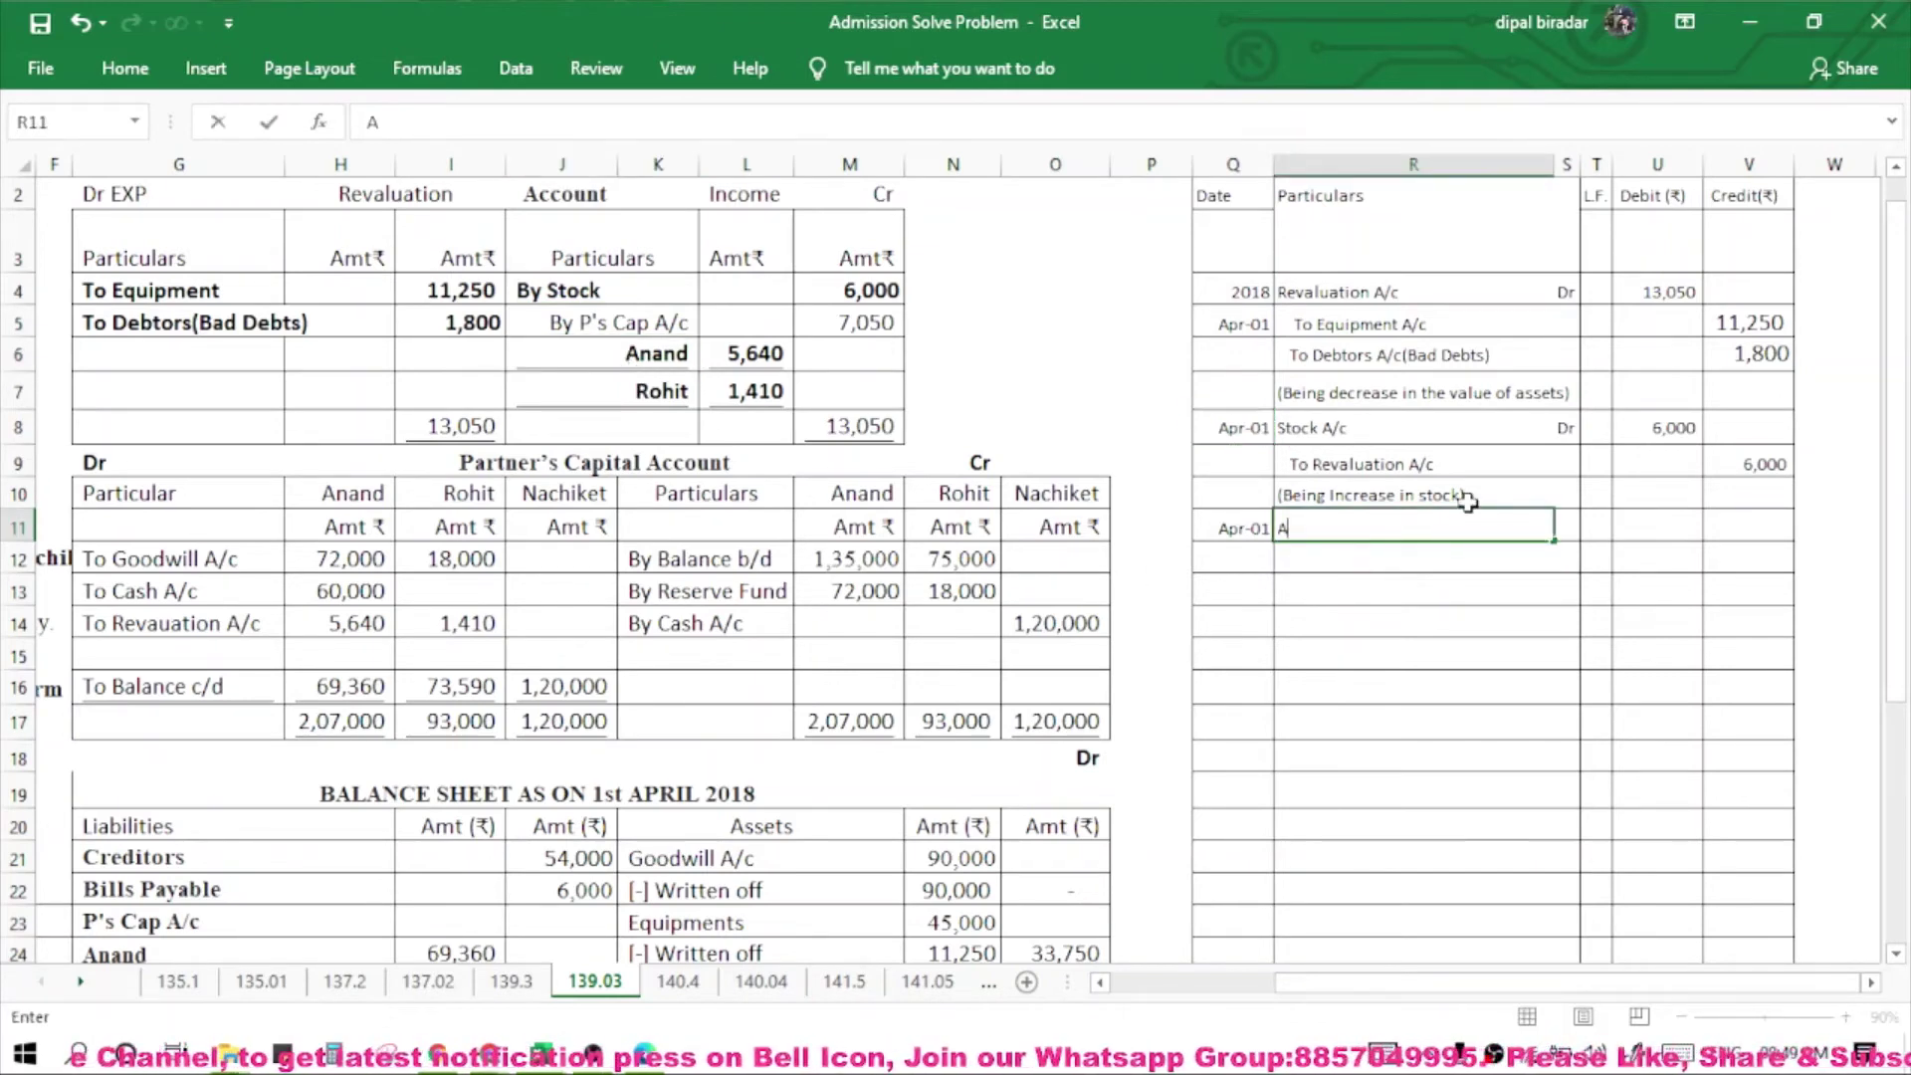
{"action": "type", "text": "'s"}
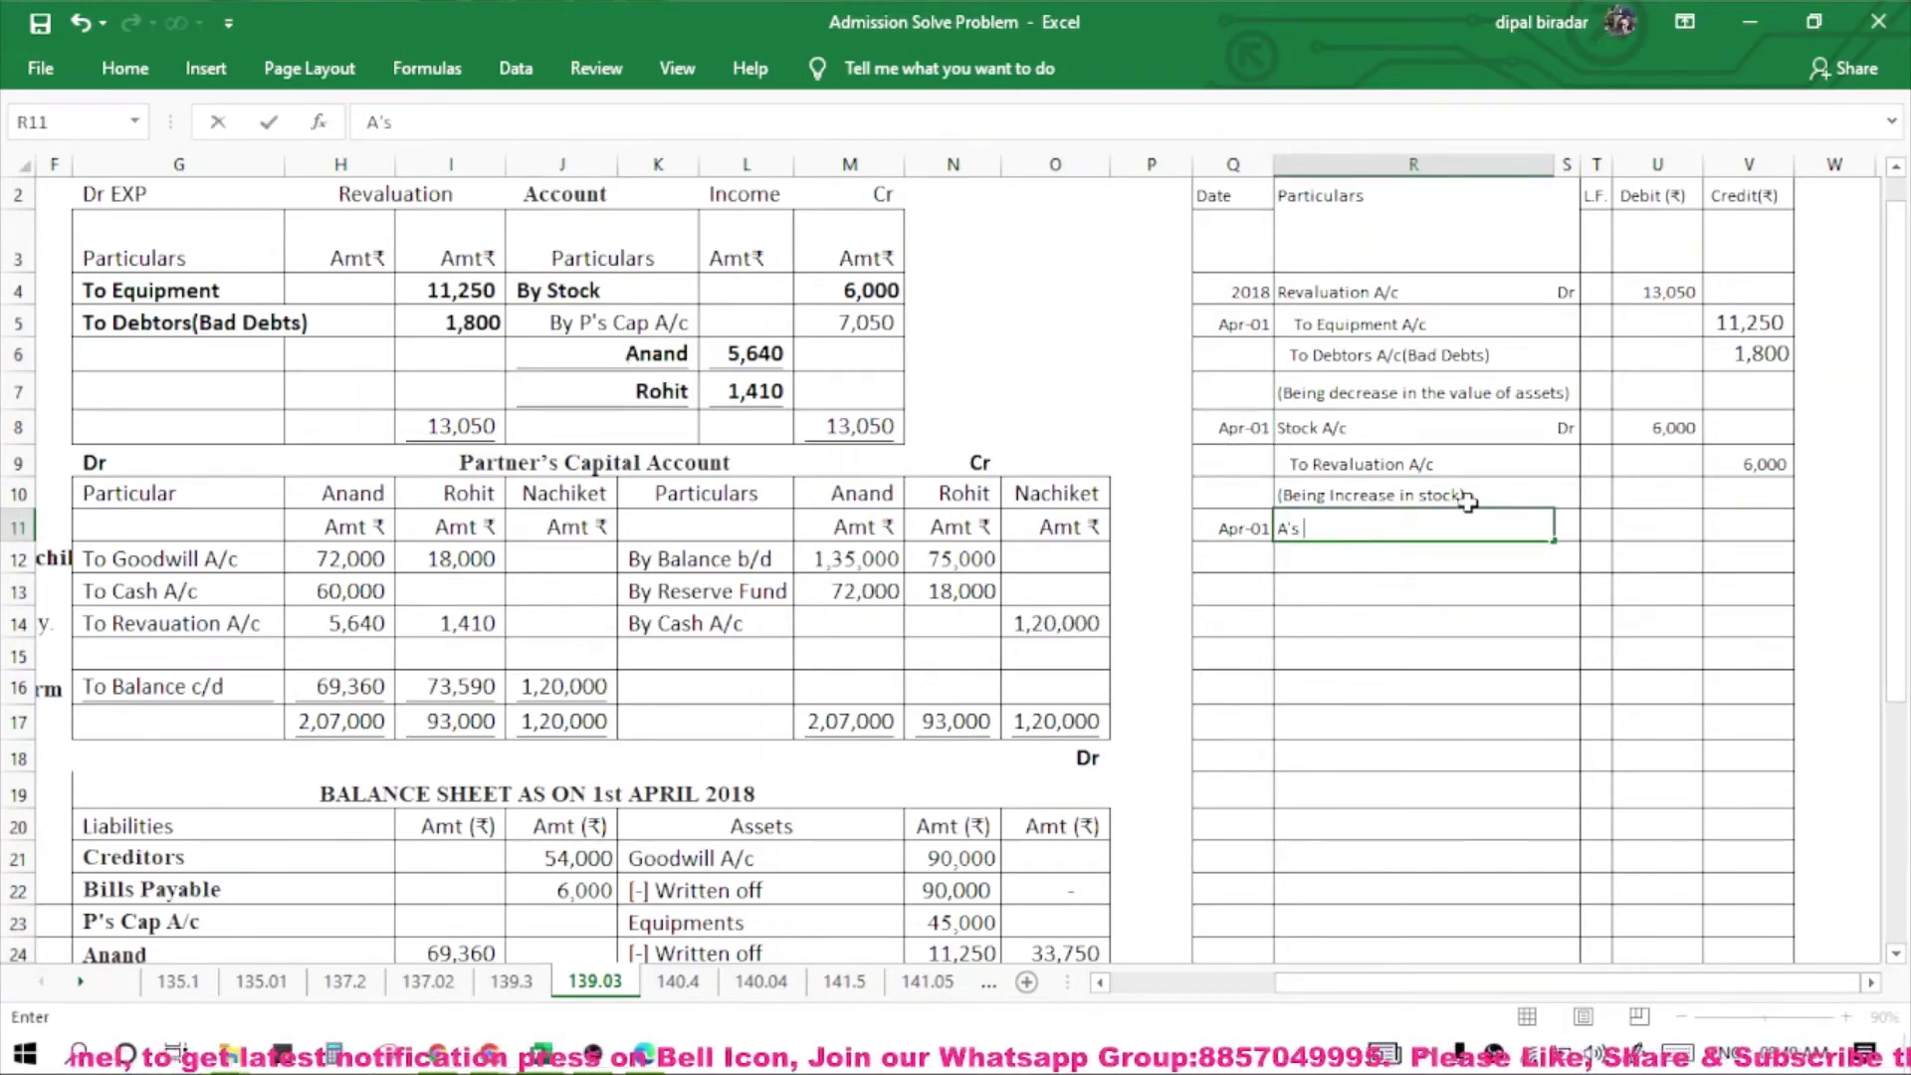
{"action": "type", "text": " Cap A/c"}
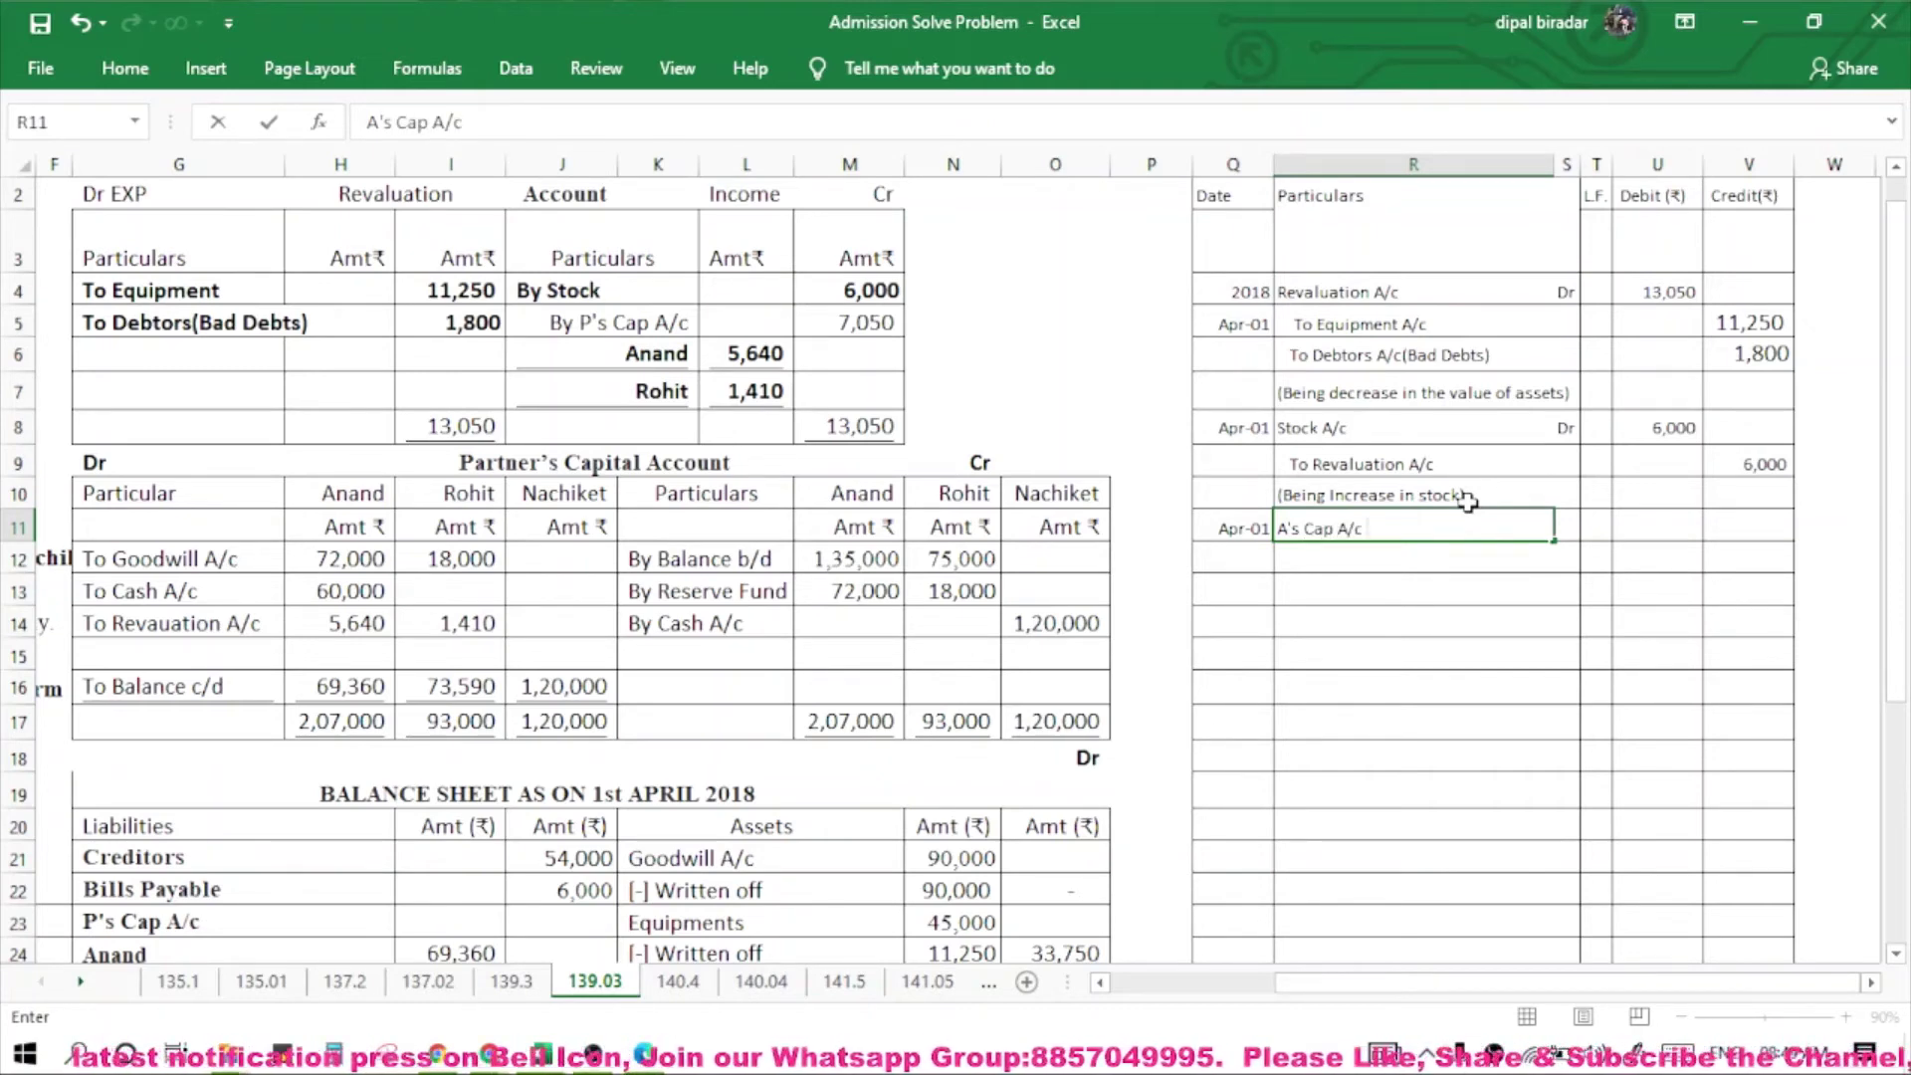
{"action": "key", "text": "Tab"}
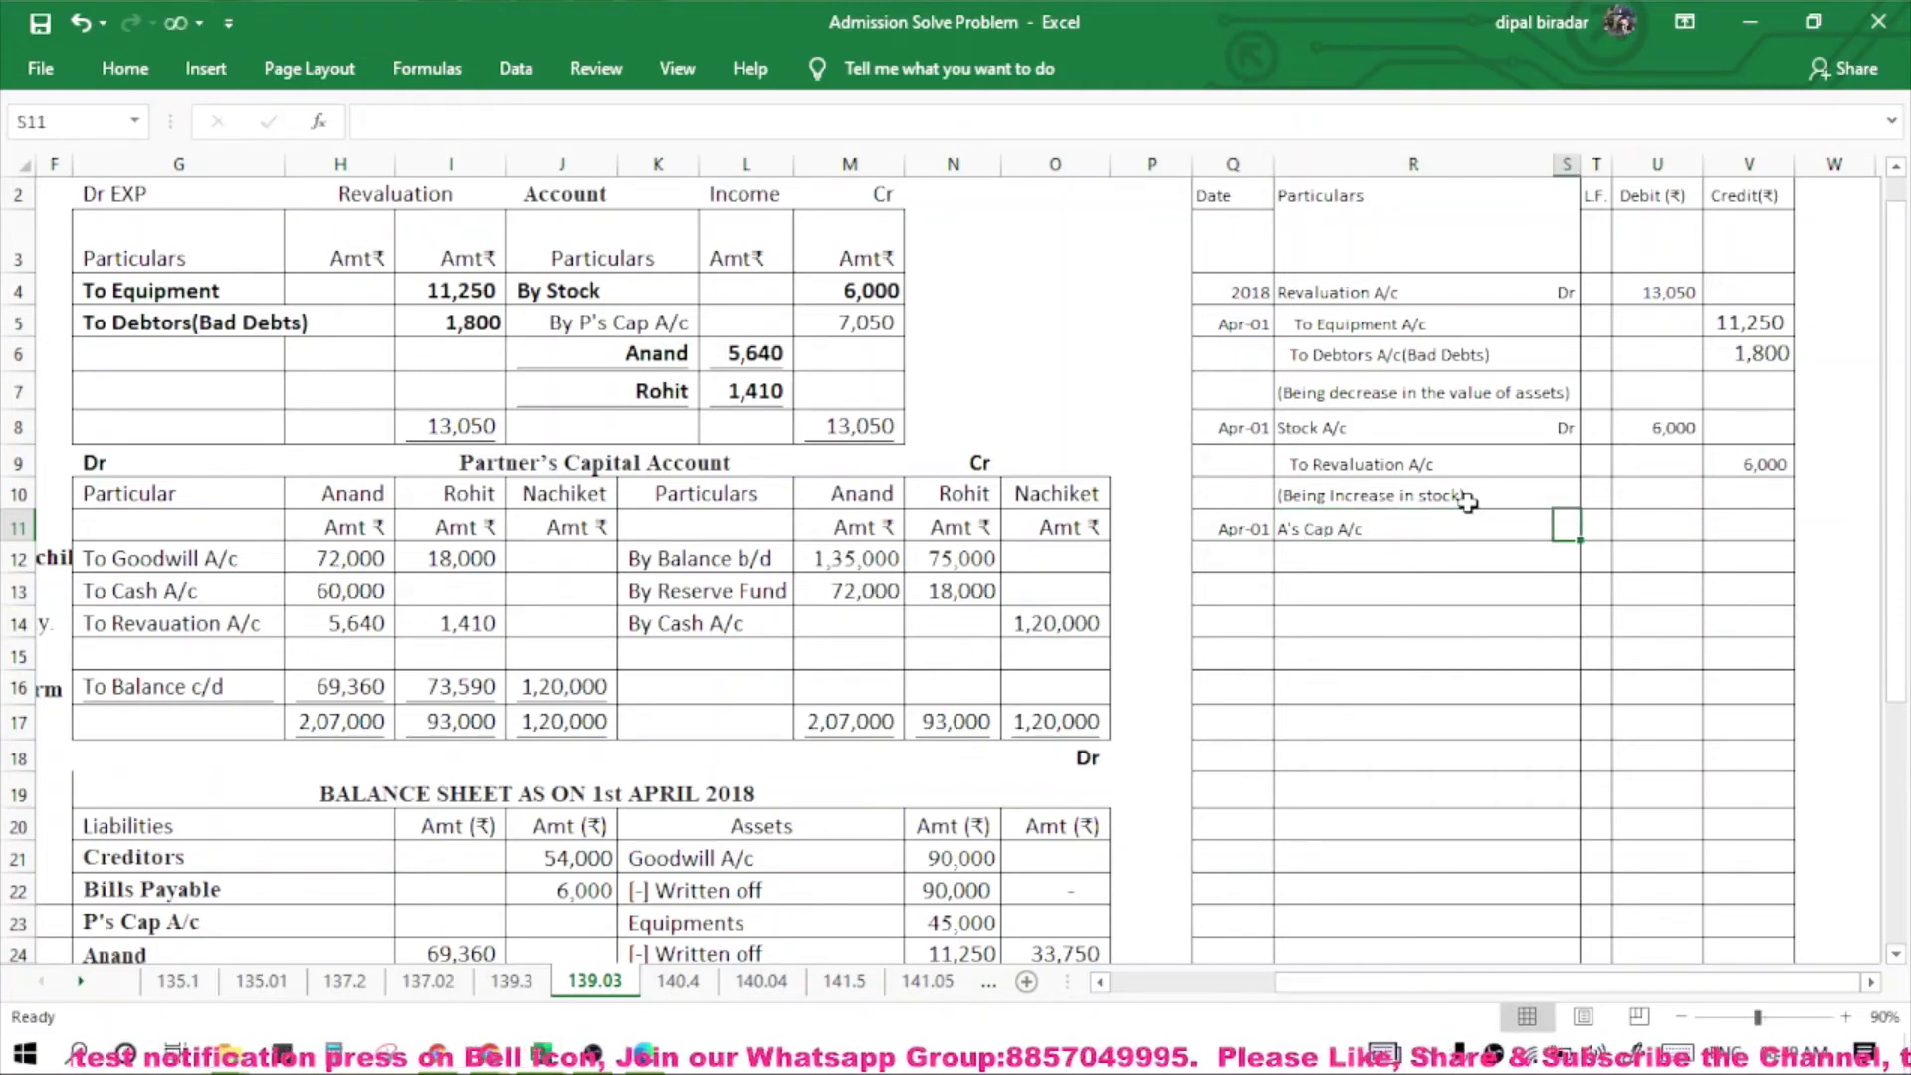
{"action": "type", "text": "Dr"}
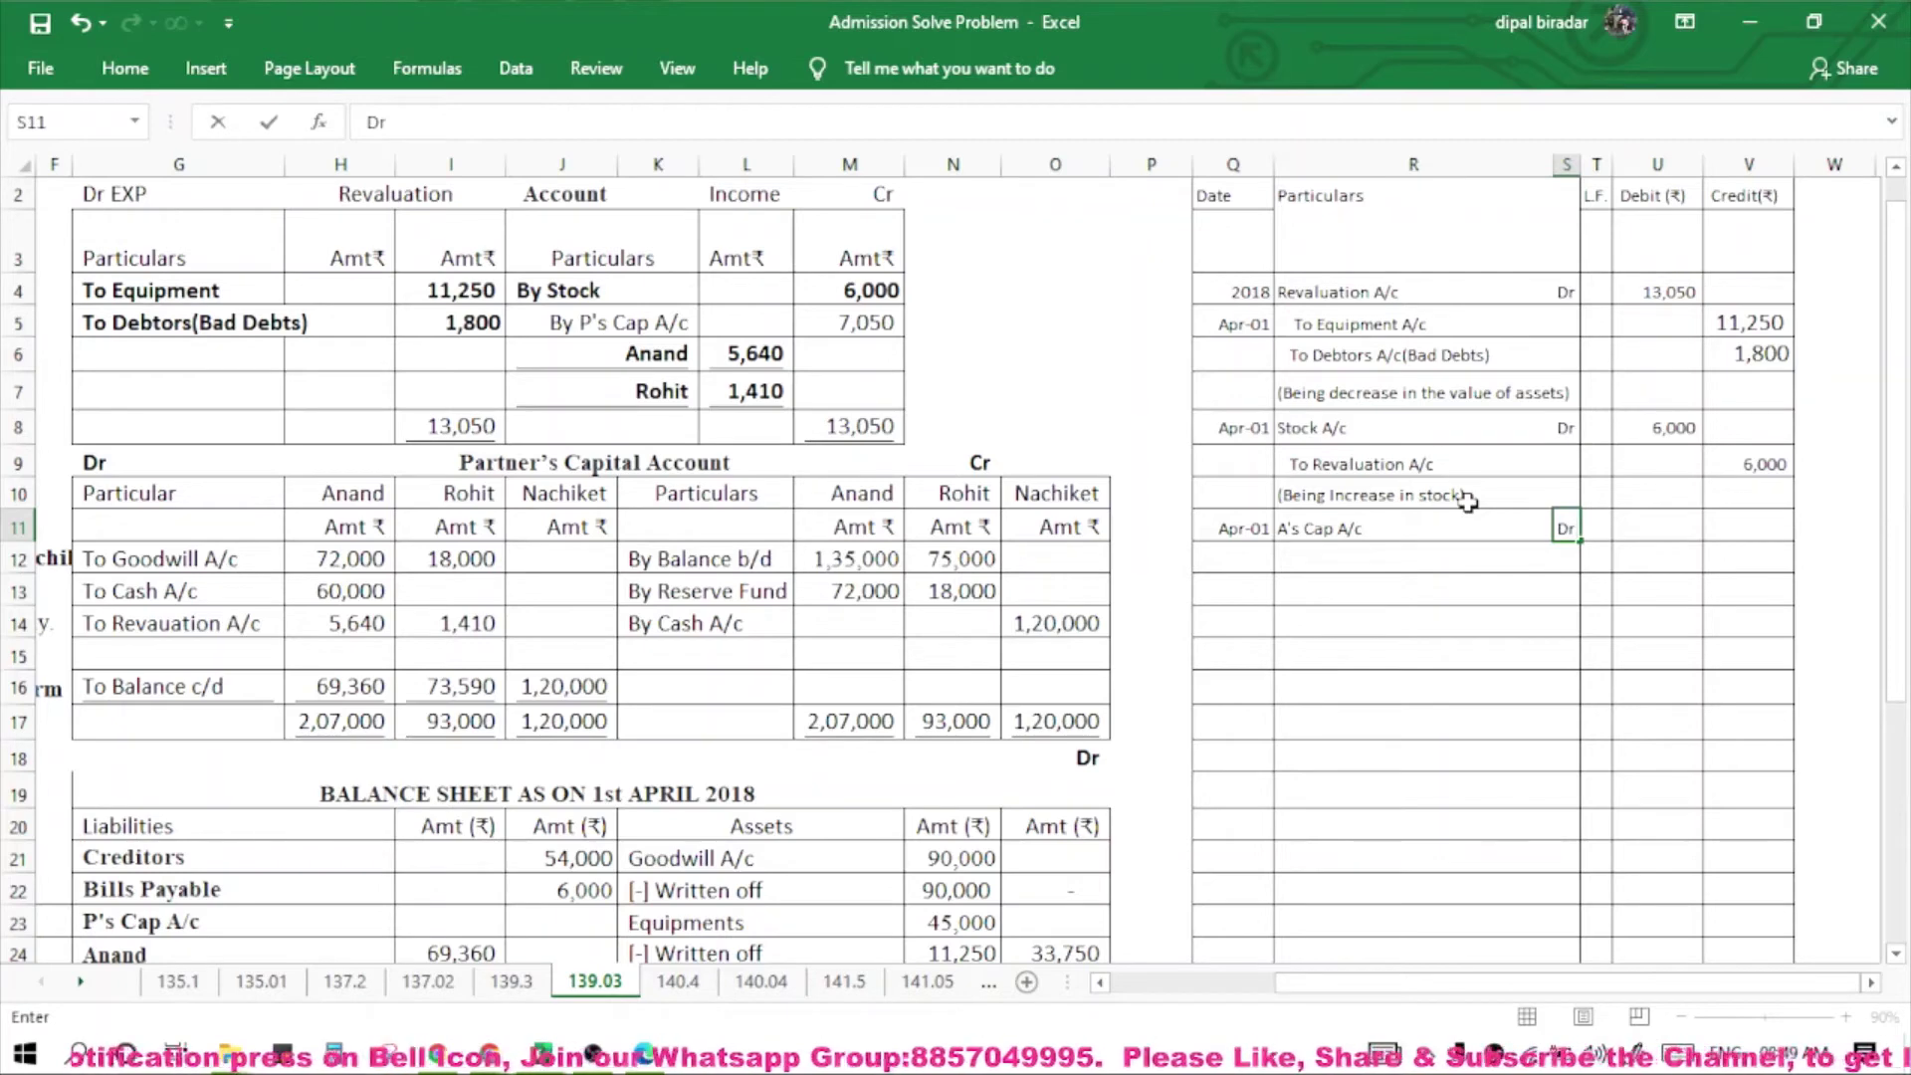
{"action": "key", "text": "Return"}
Add R's Cap A/c as the second debit account in R12, marked Dr in S12.
{"action": "type", "text": "R"}
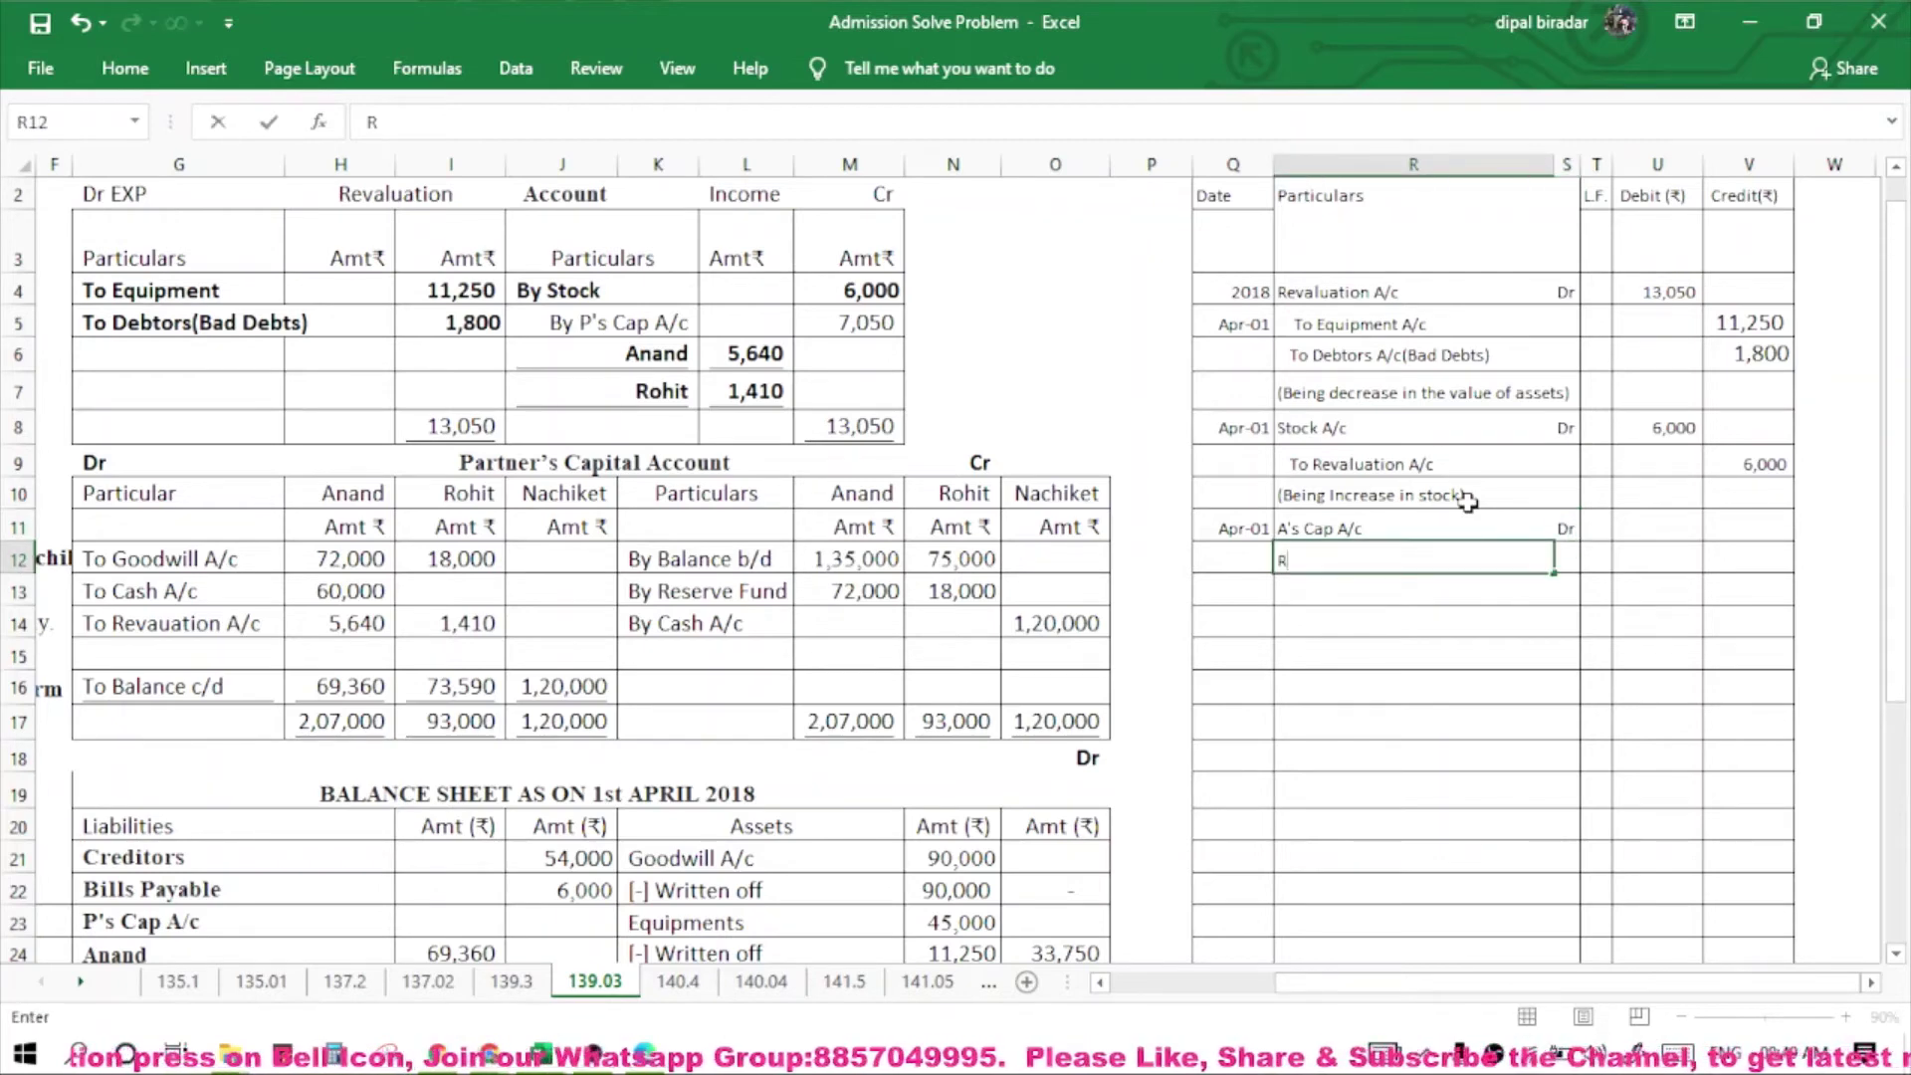
{"action": "type", "text": "'s C"}
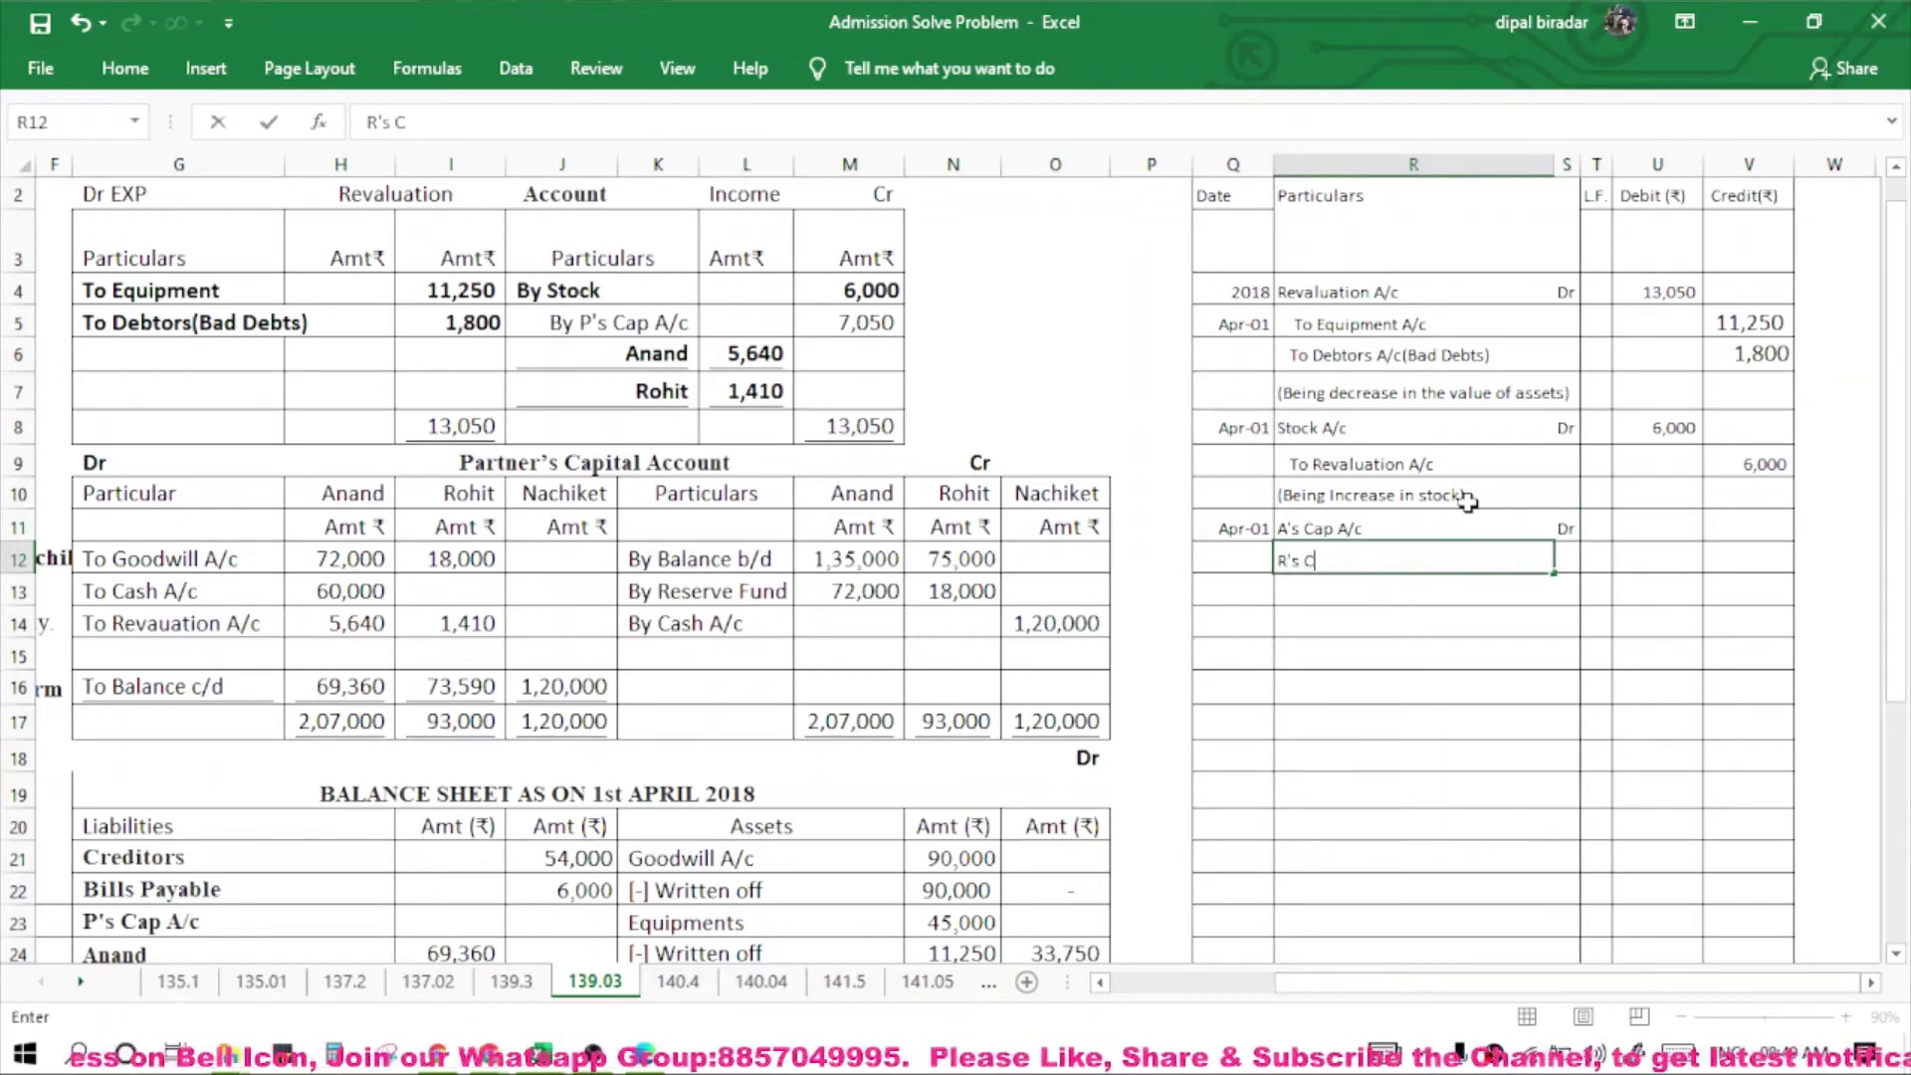
{"action": "type", "text": "ap A/c"}
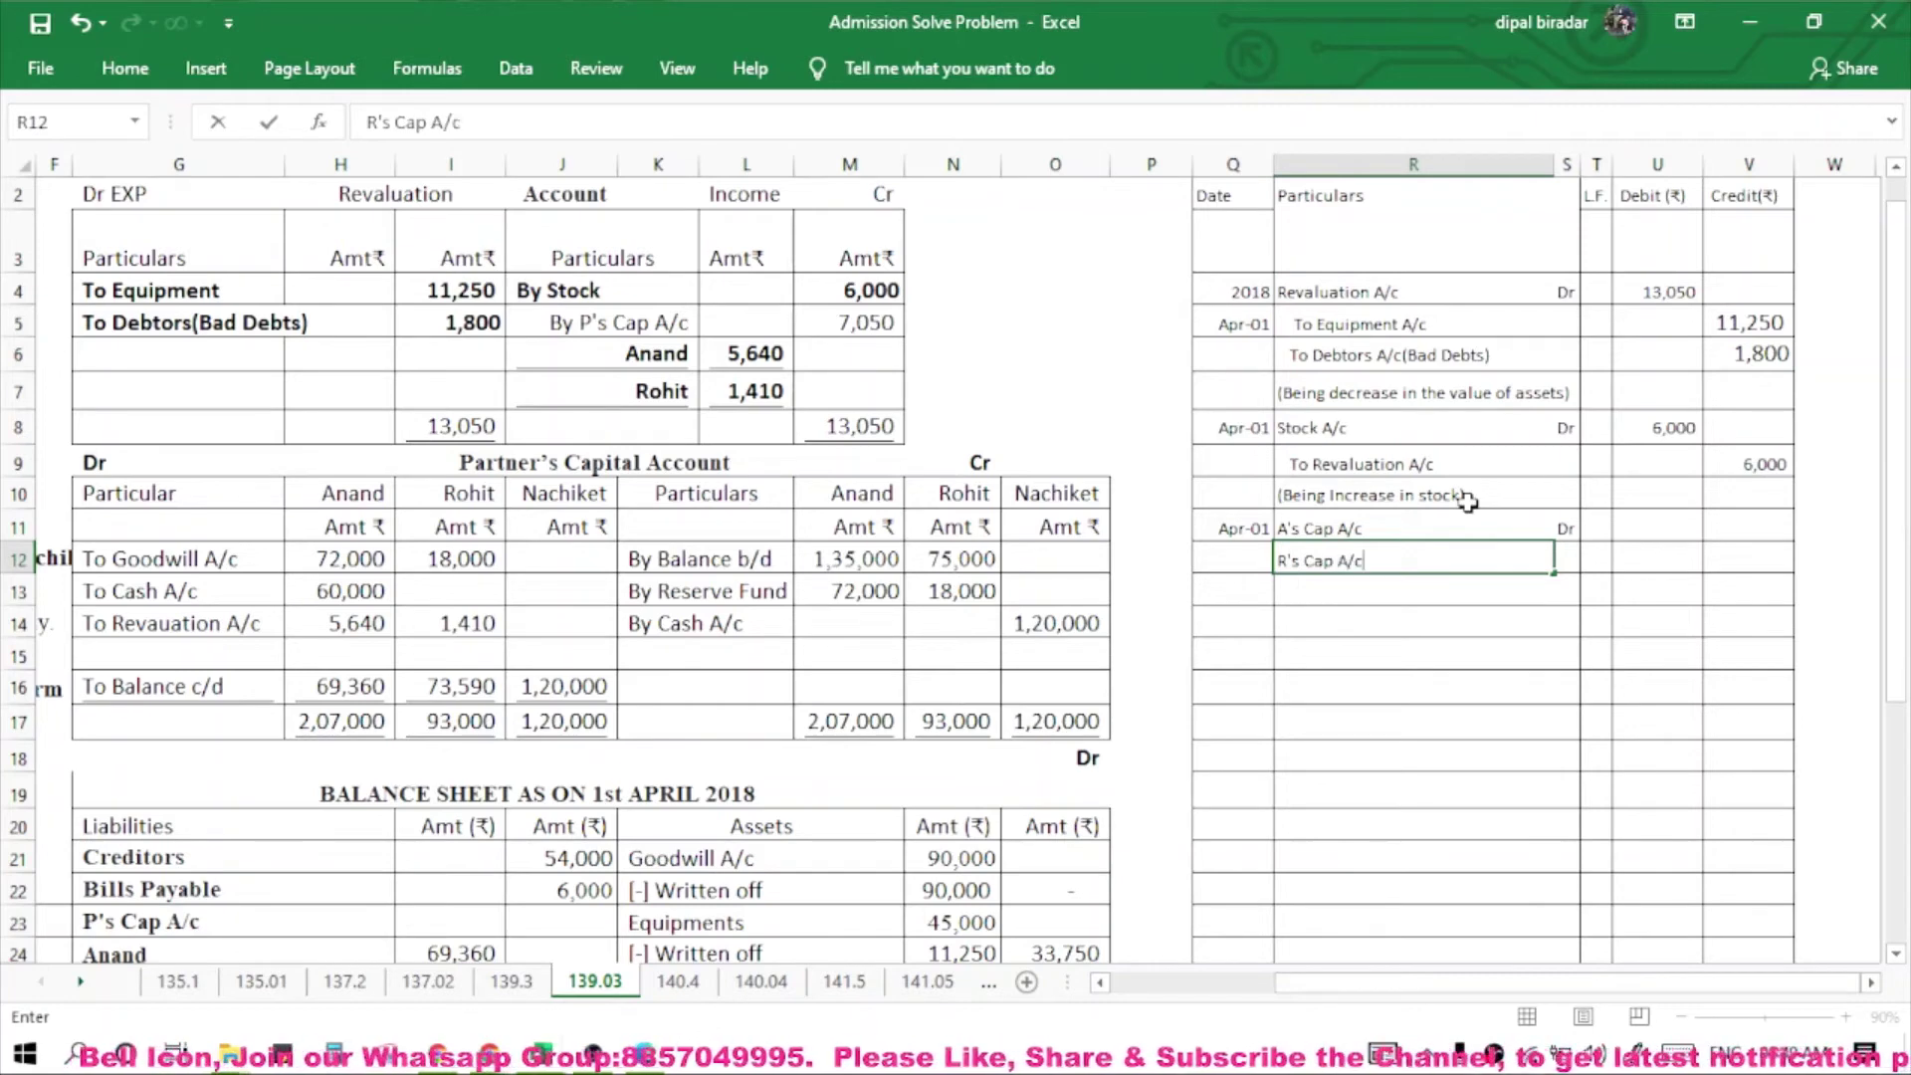
{"action": "key", "text": "Tab"}
{"action": "type", "text": "Dr"}
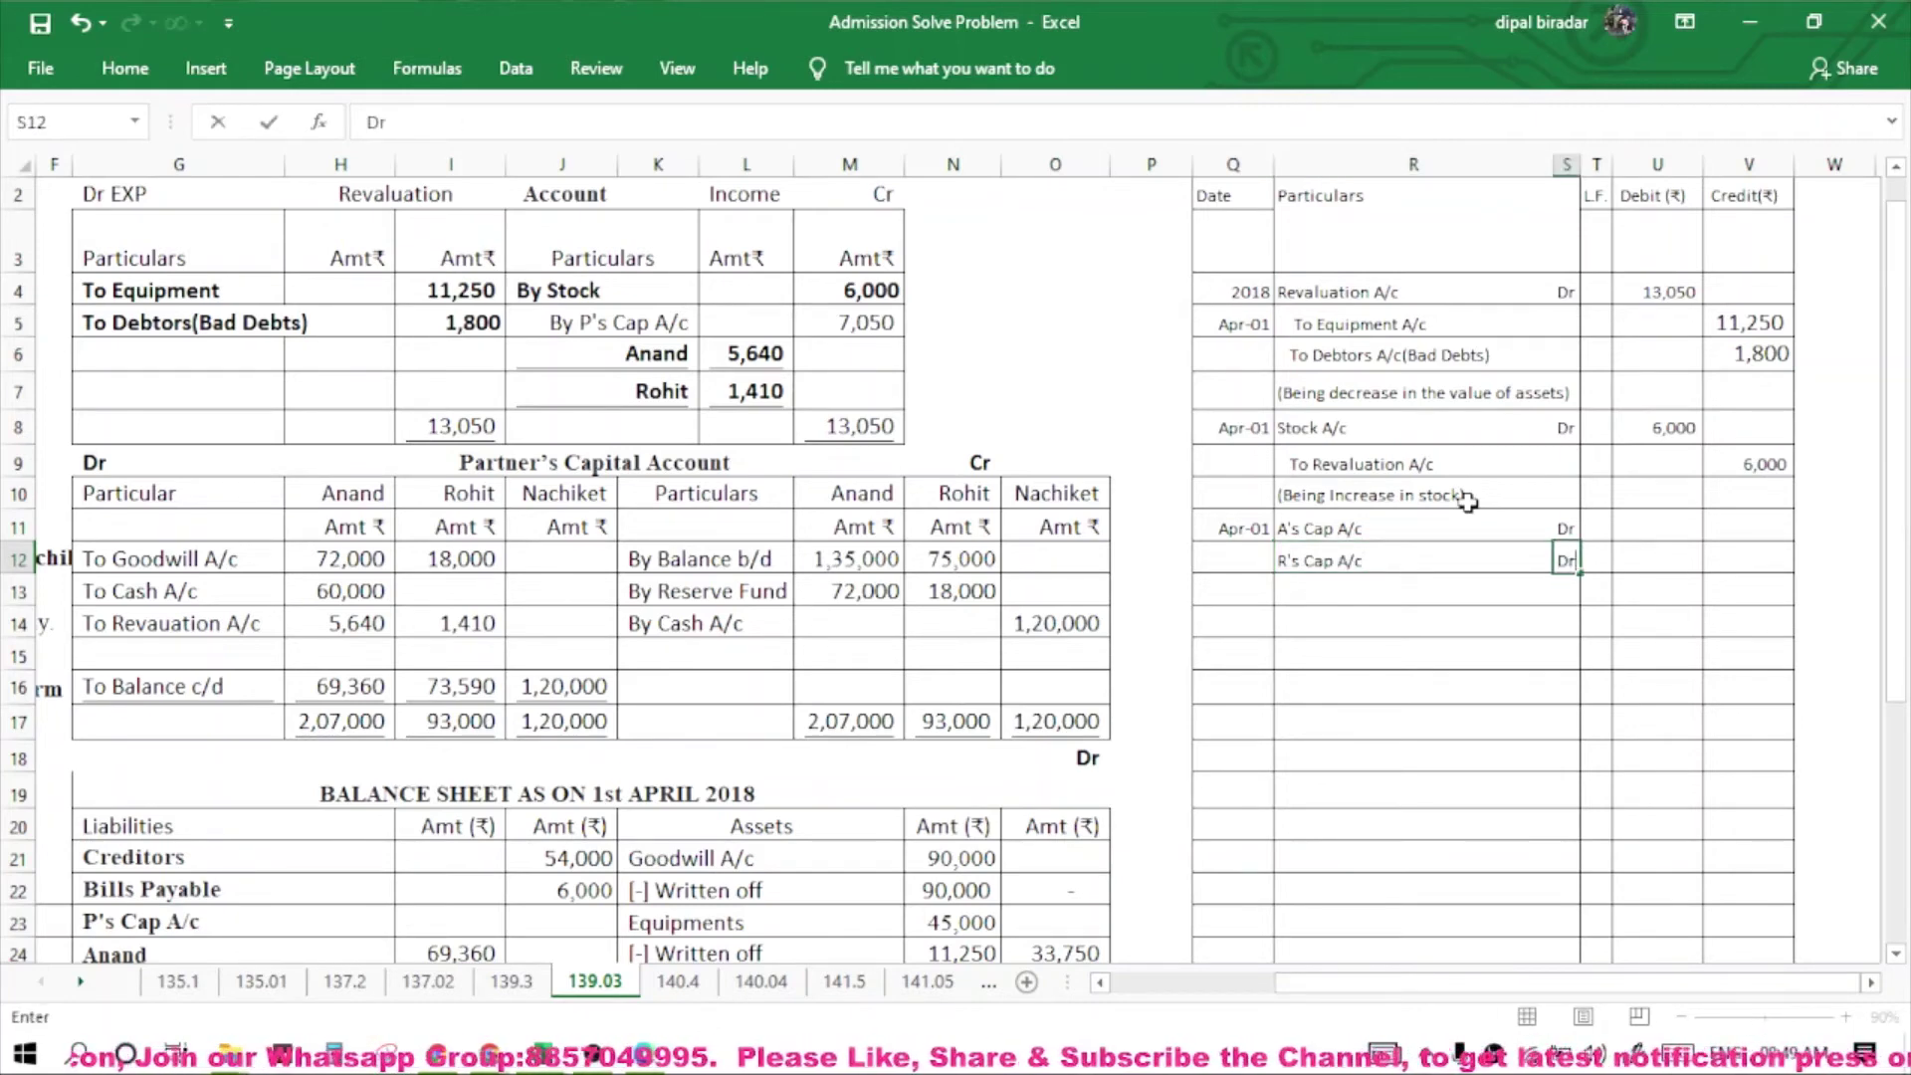
{"action": "key", "text": "Return"}
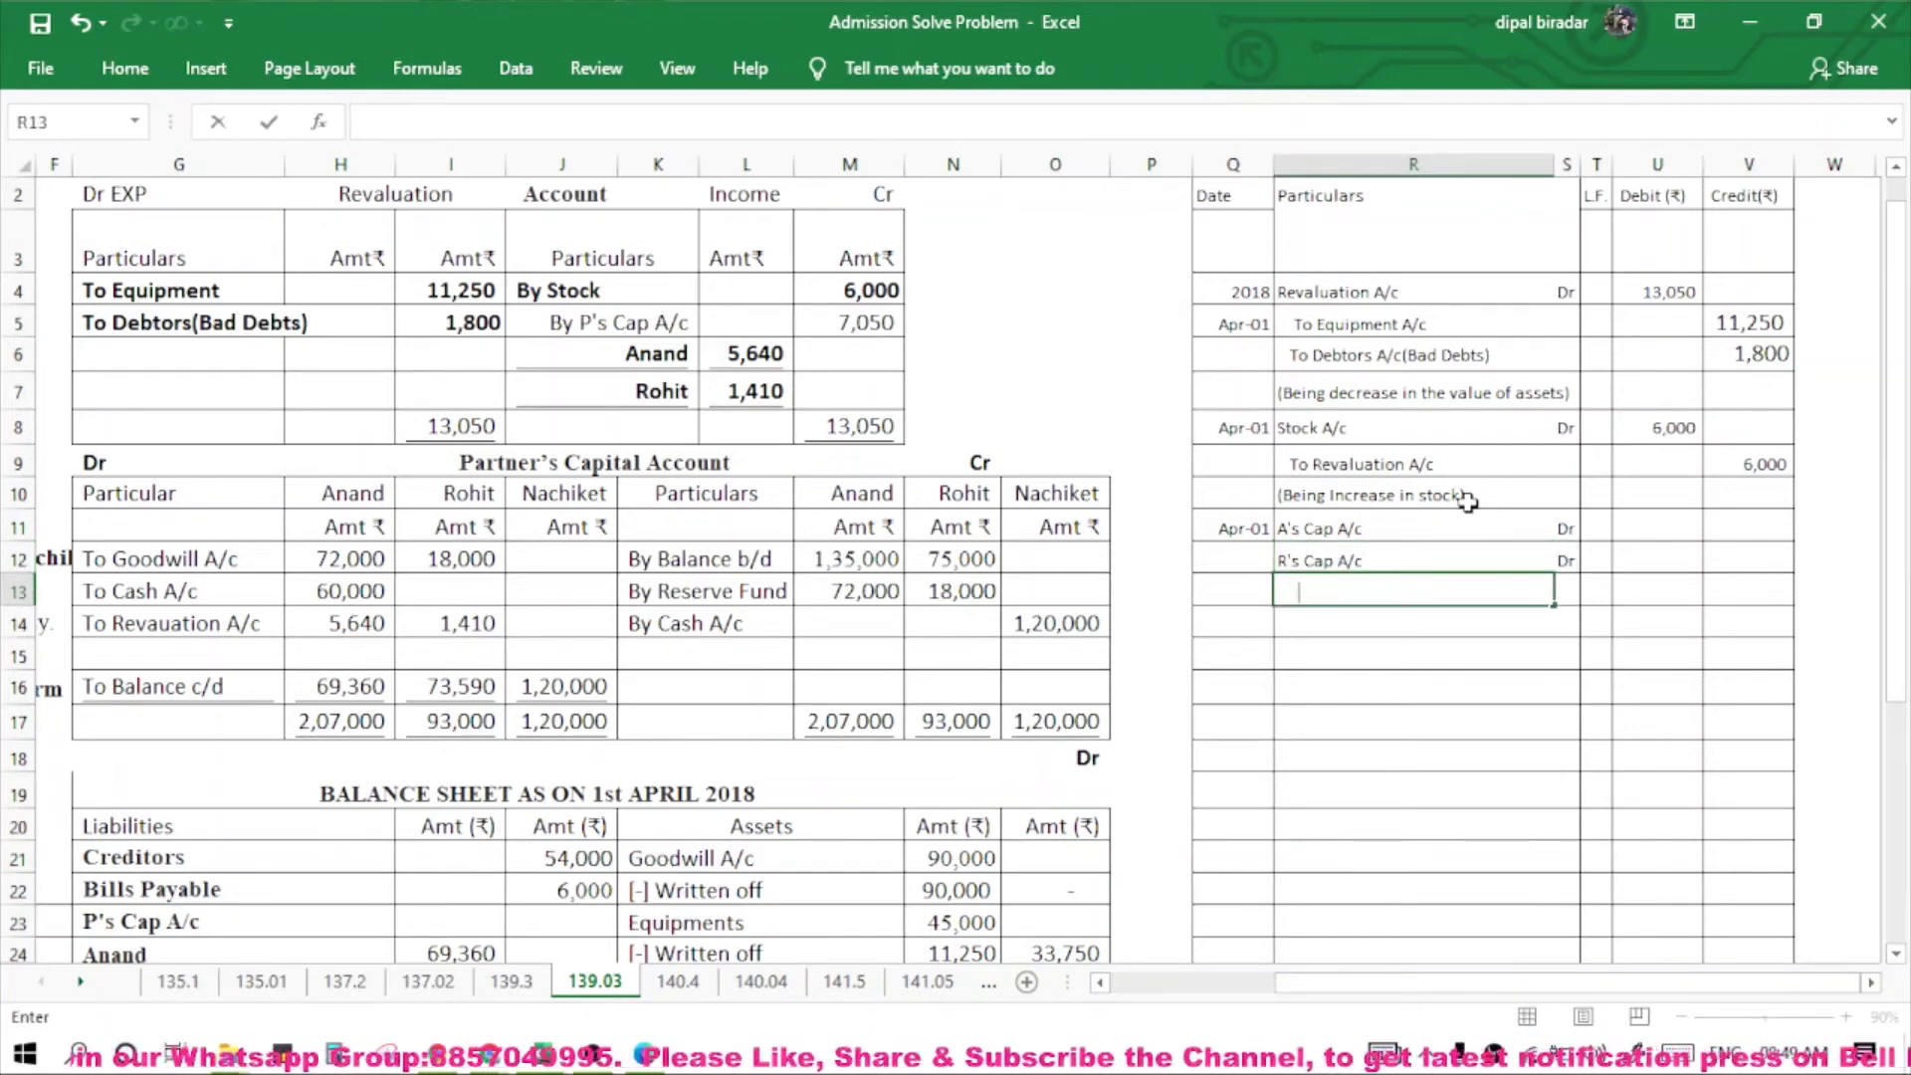
Enter the indented credit line To Revaluation A/c in R13.
{"action": "type", "text": "To"}
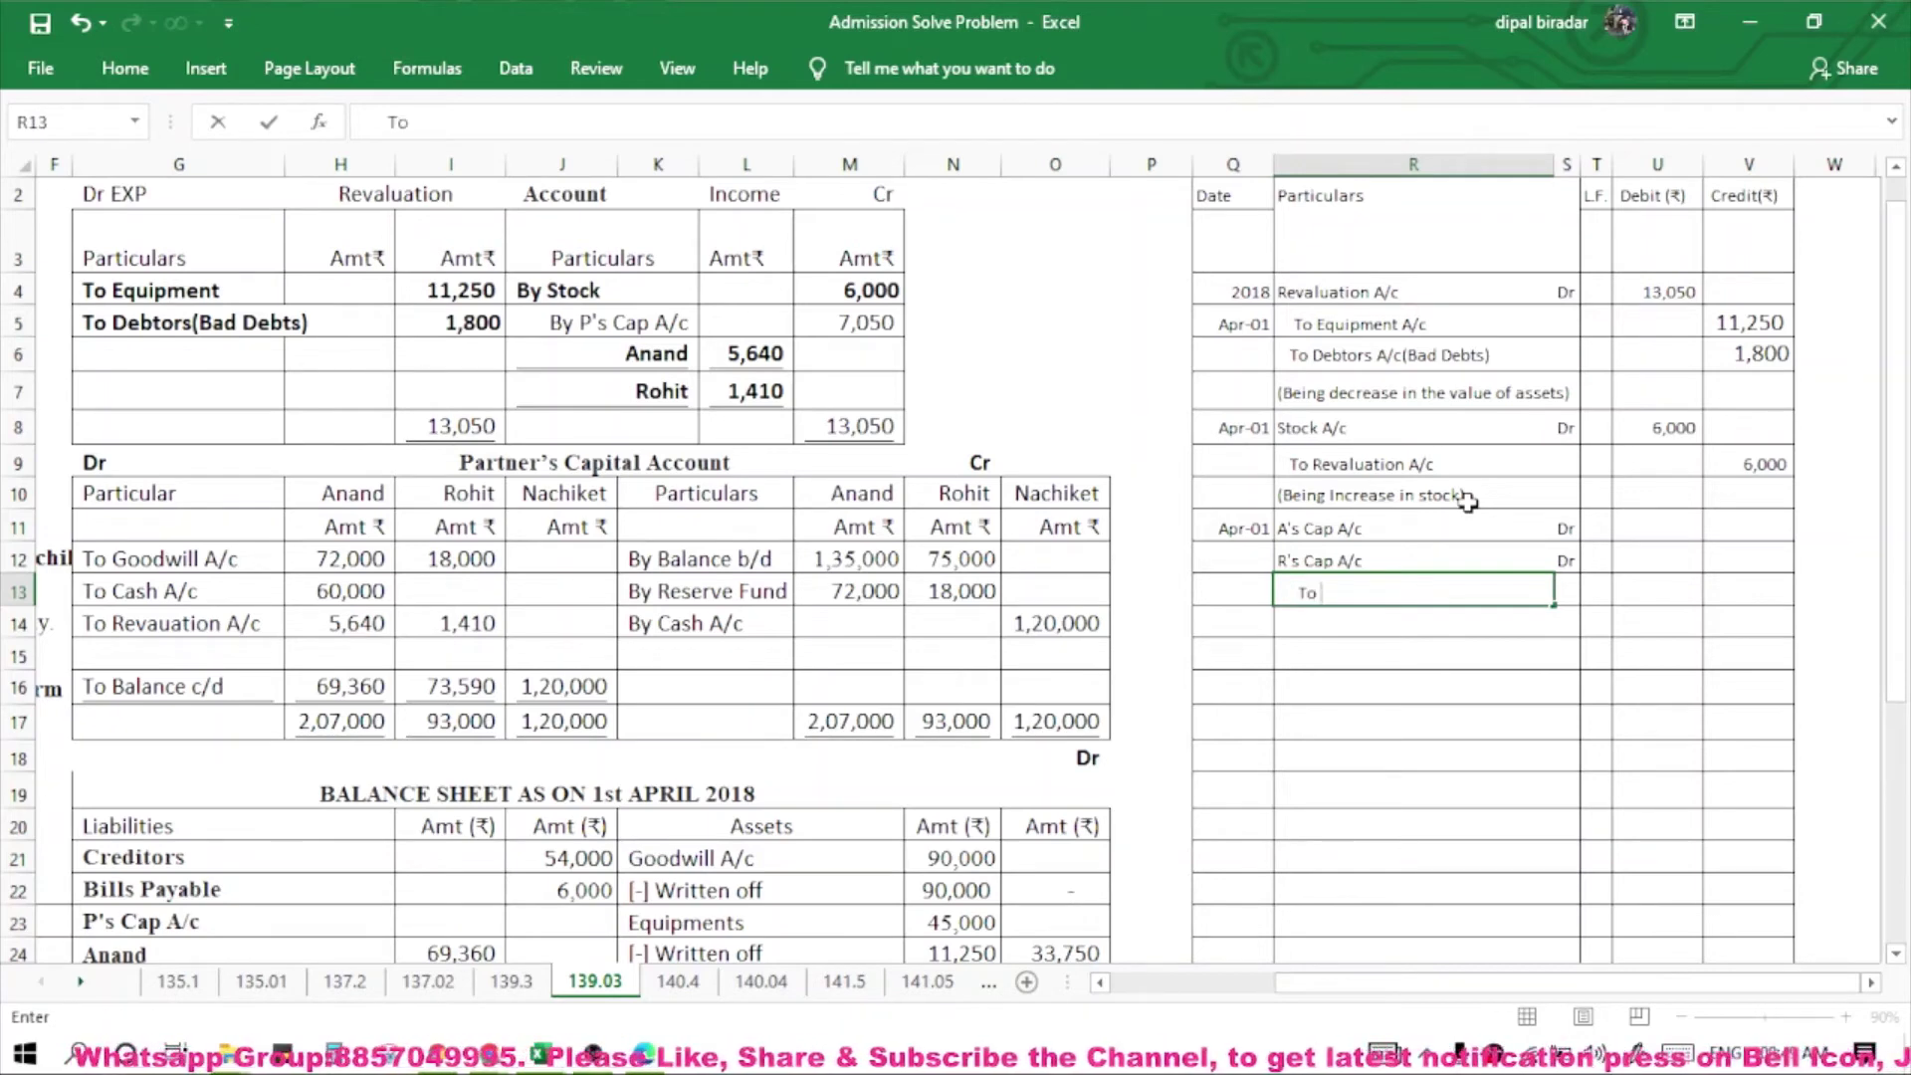
{"action": "type", "text": " Revau"}
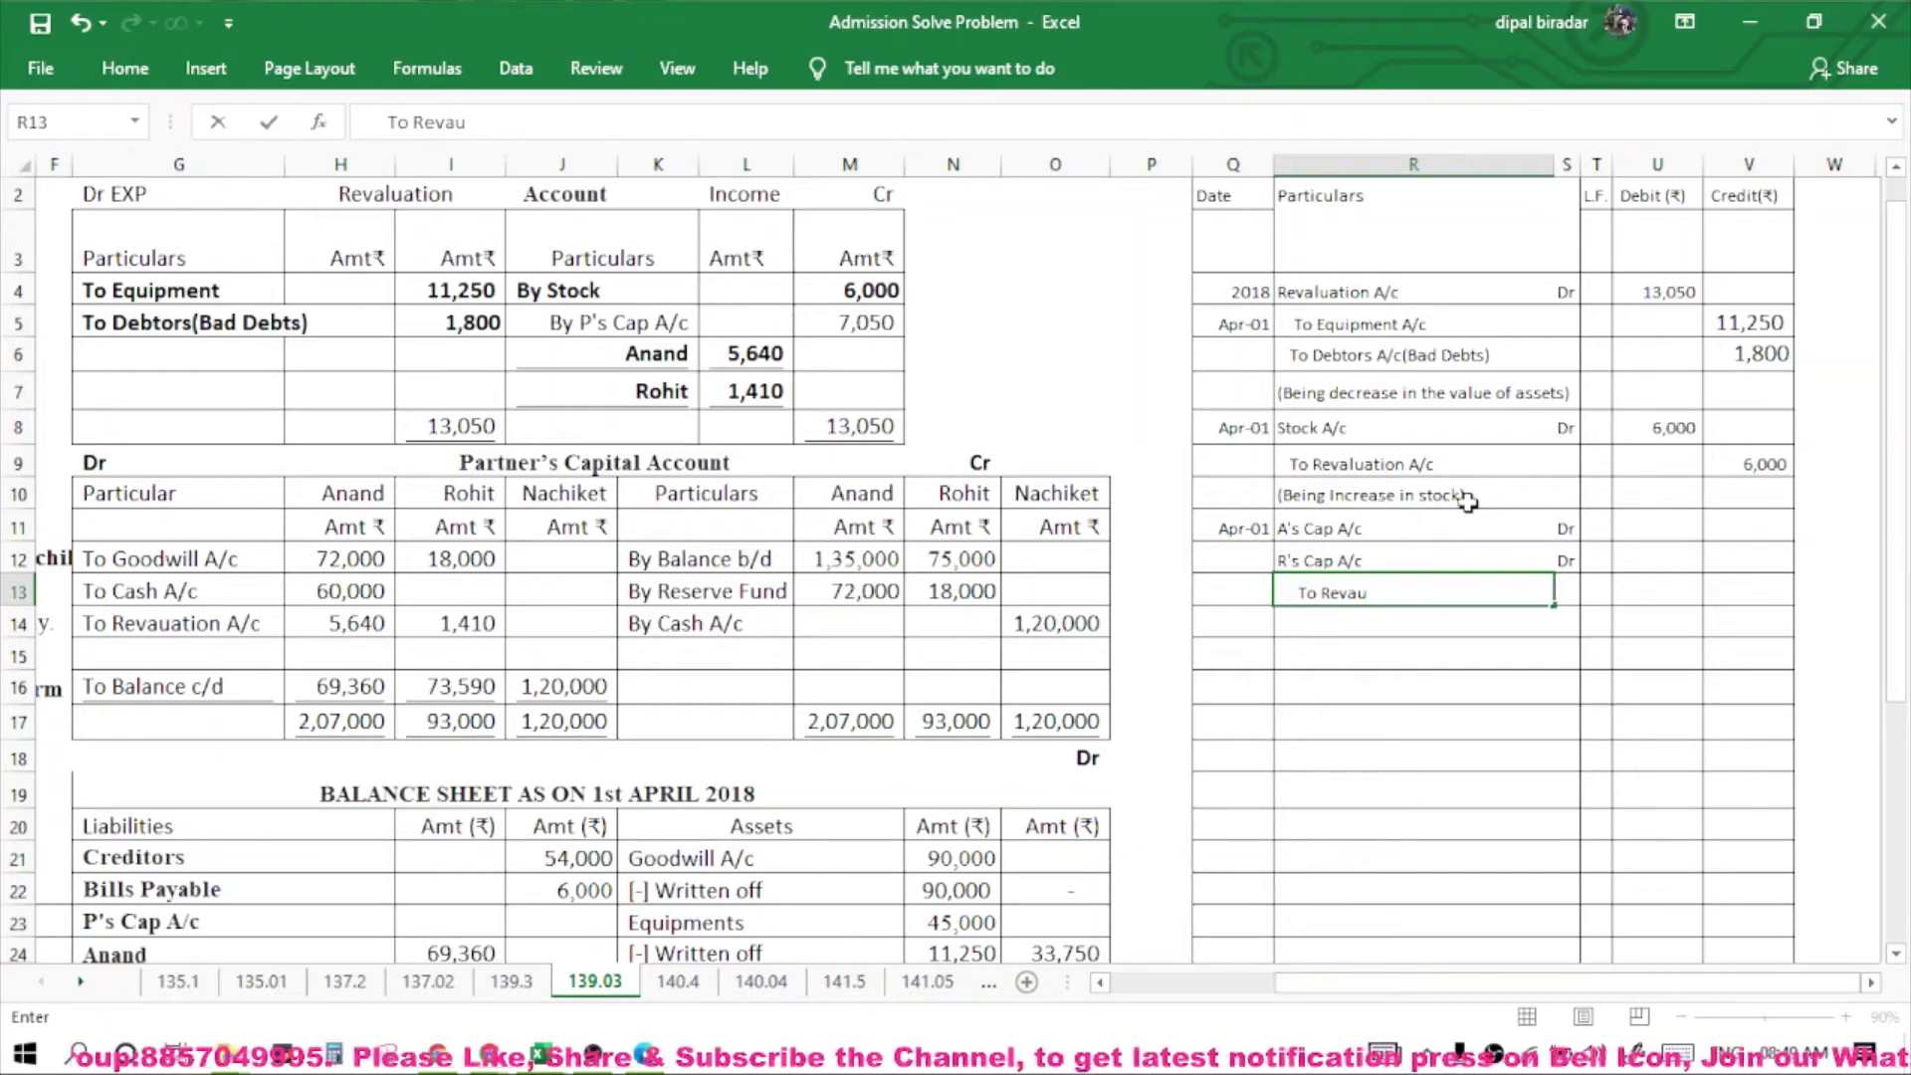
{"action": "key", "text": "BackSpace"}
{"action": "type", "text": "l"}
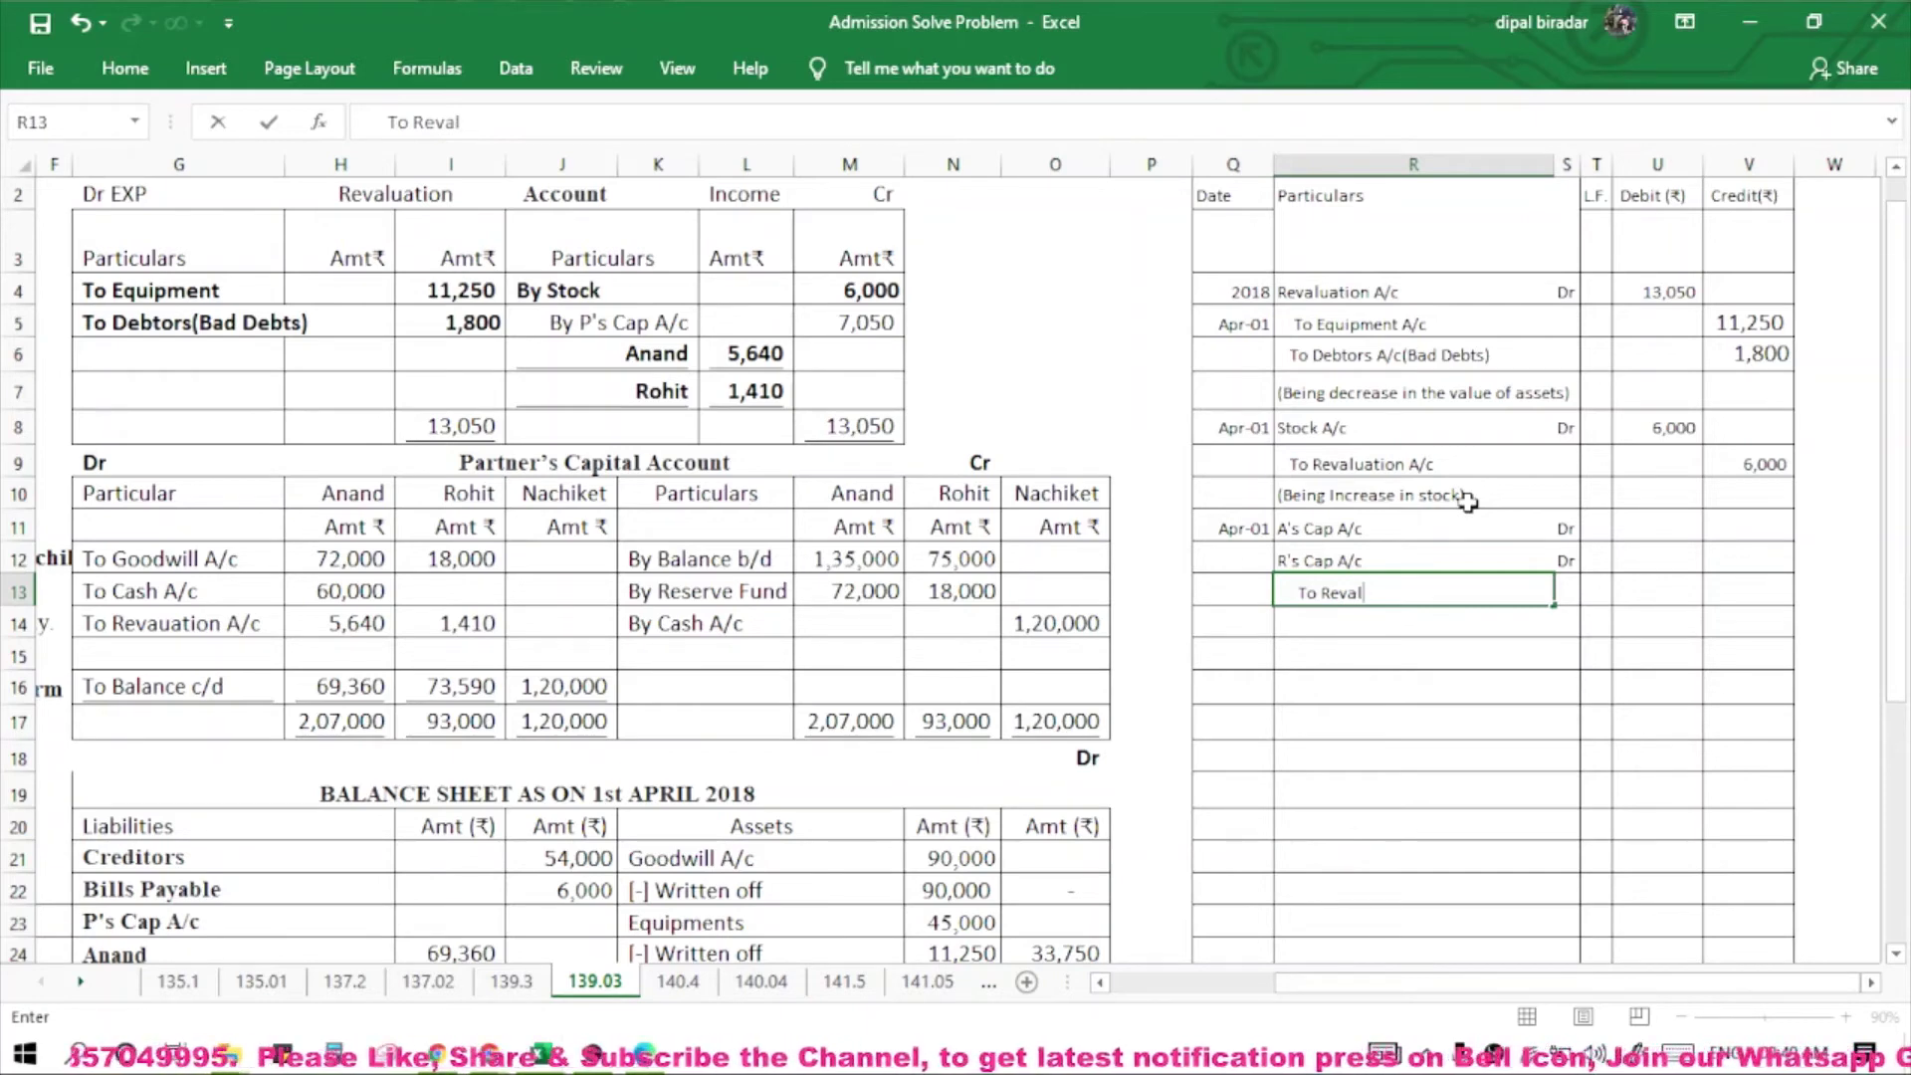
{"action": "type", "text": "uation A/c"}
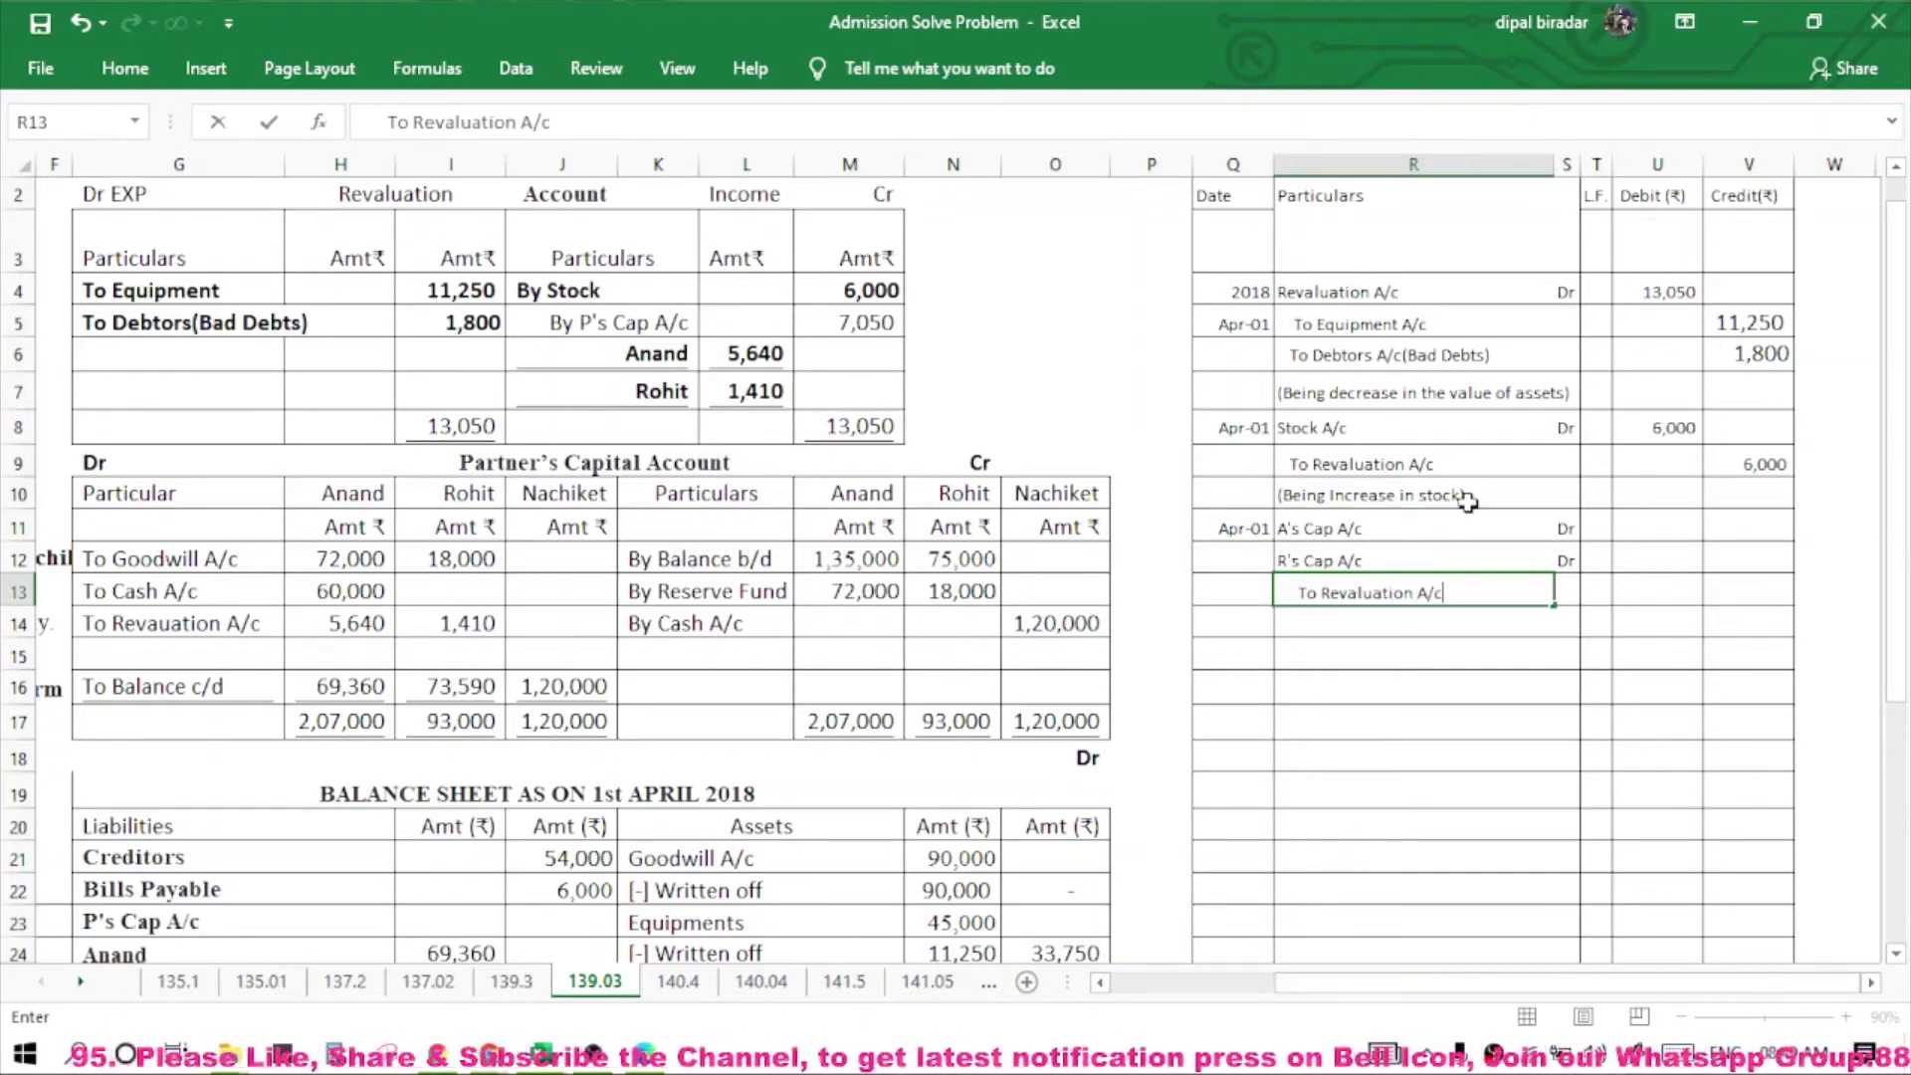
{"action": "key", "text": "Tab"}
{"action": "key", "text": "Tab"}
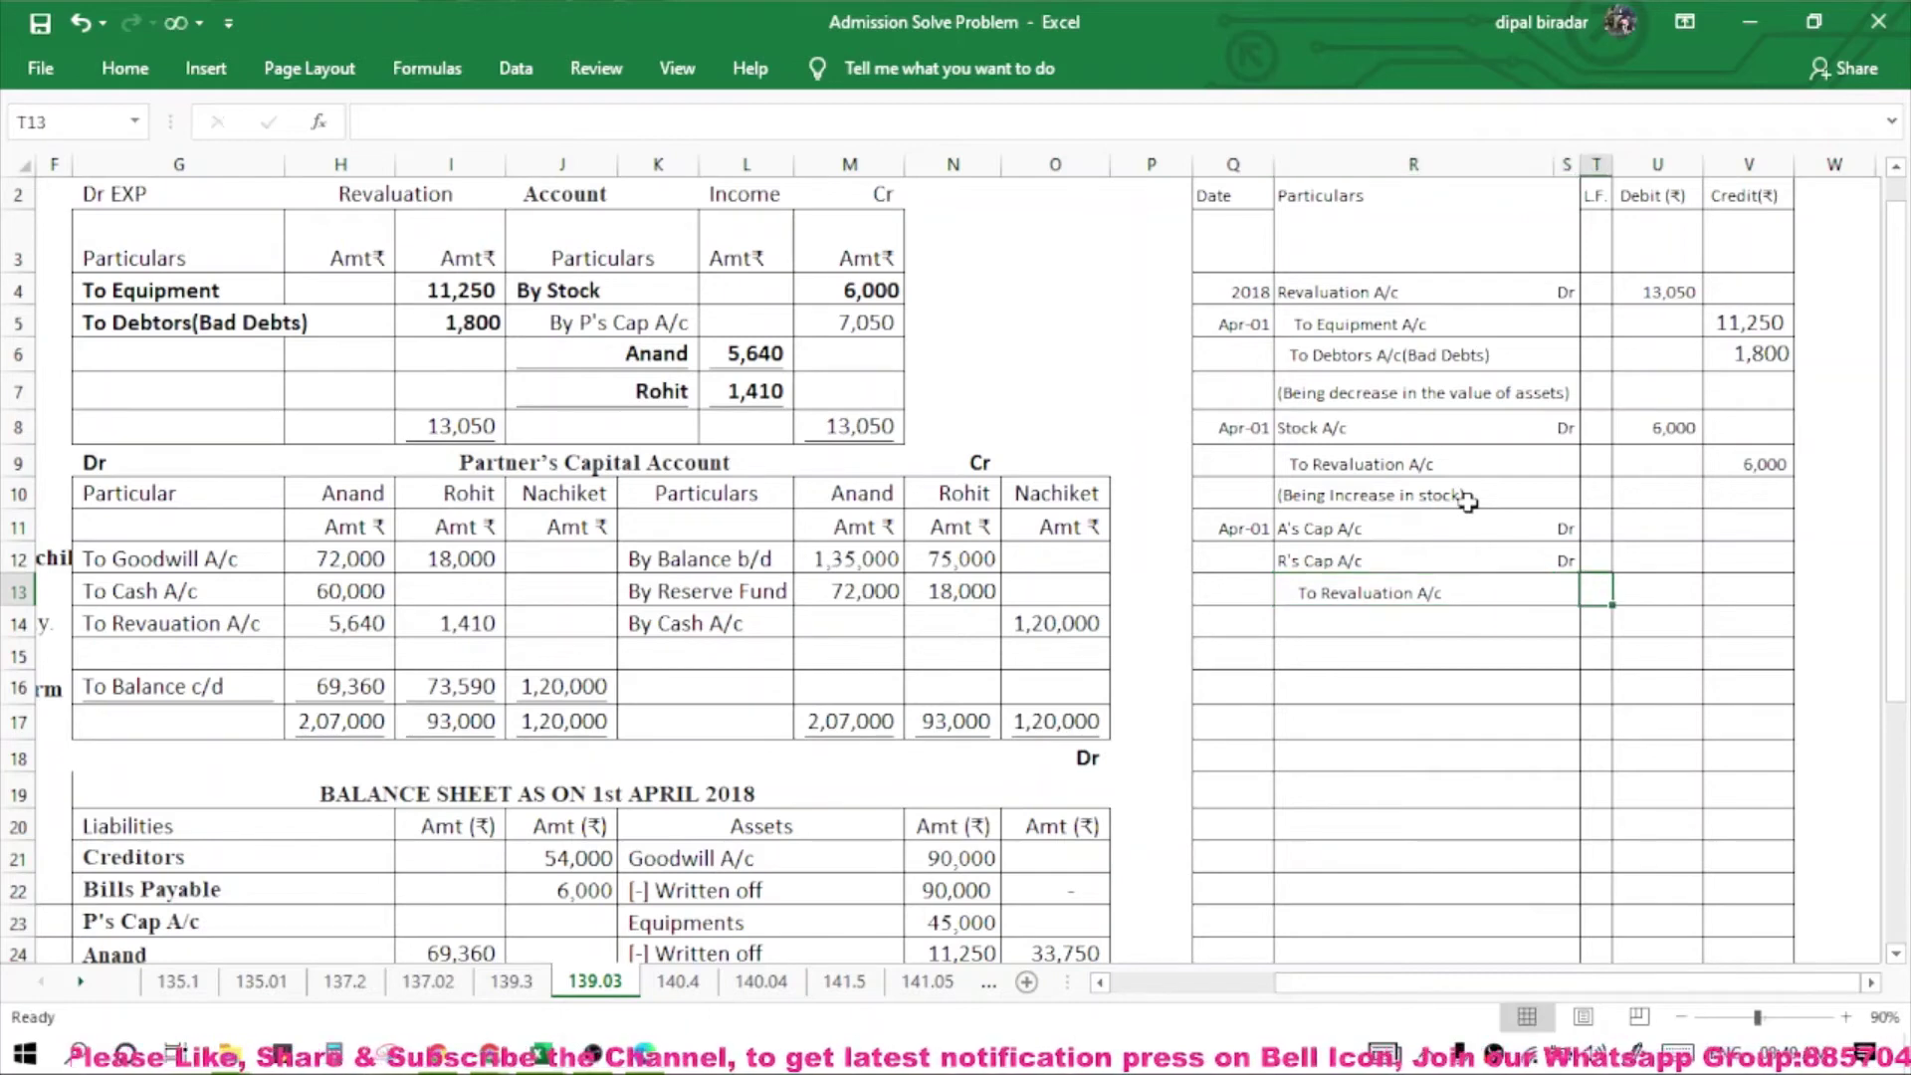
Enter the capital account debits of 5,640 in U11 and 1,410 in U12, and the Revaluation A/c credit of 7,050 in V13.
{"action": "left_click", "coordinate": [1644, 537]}
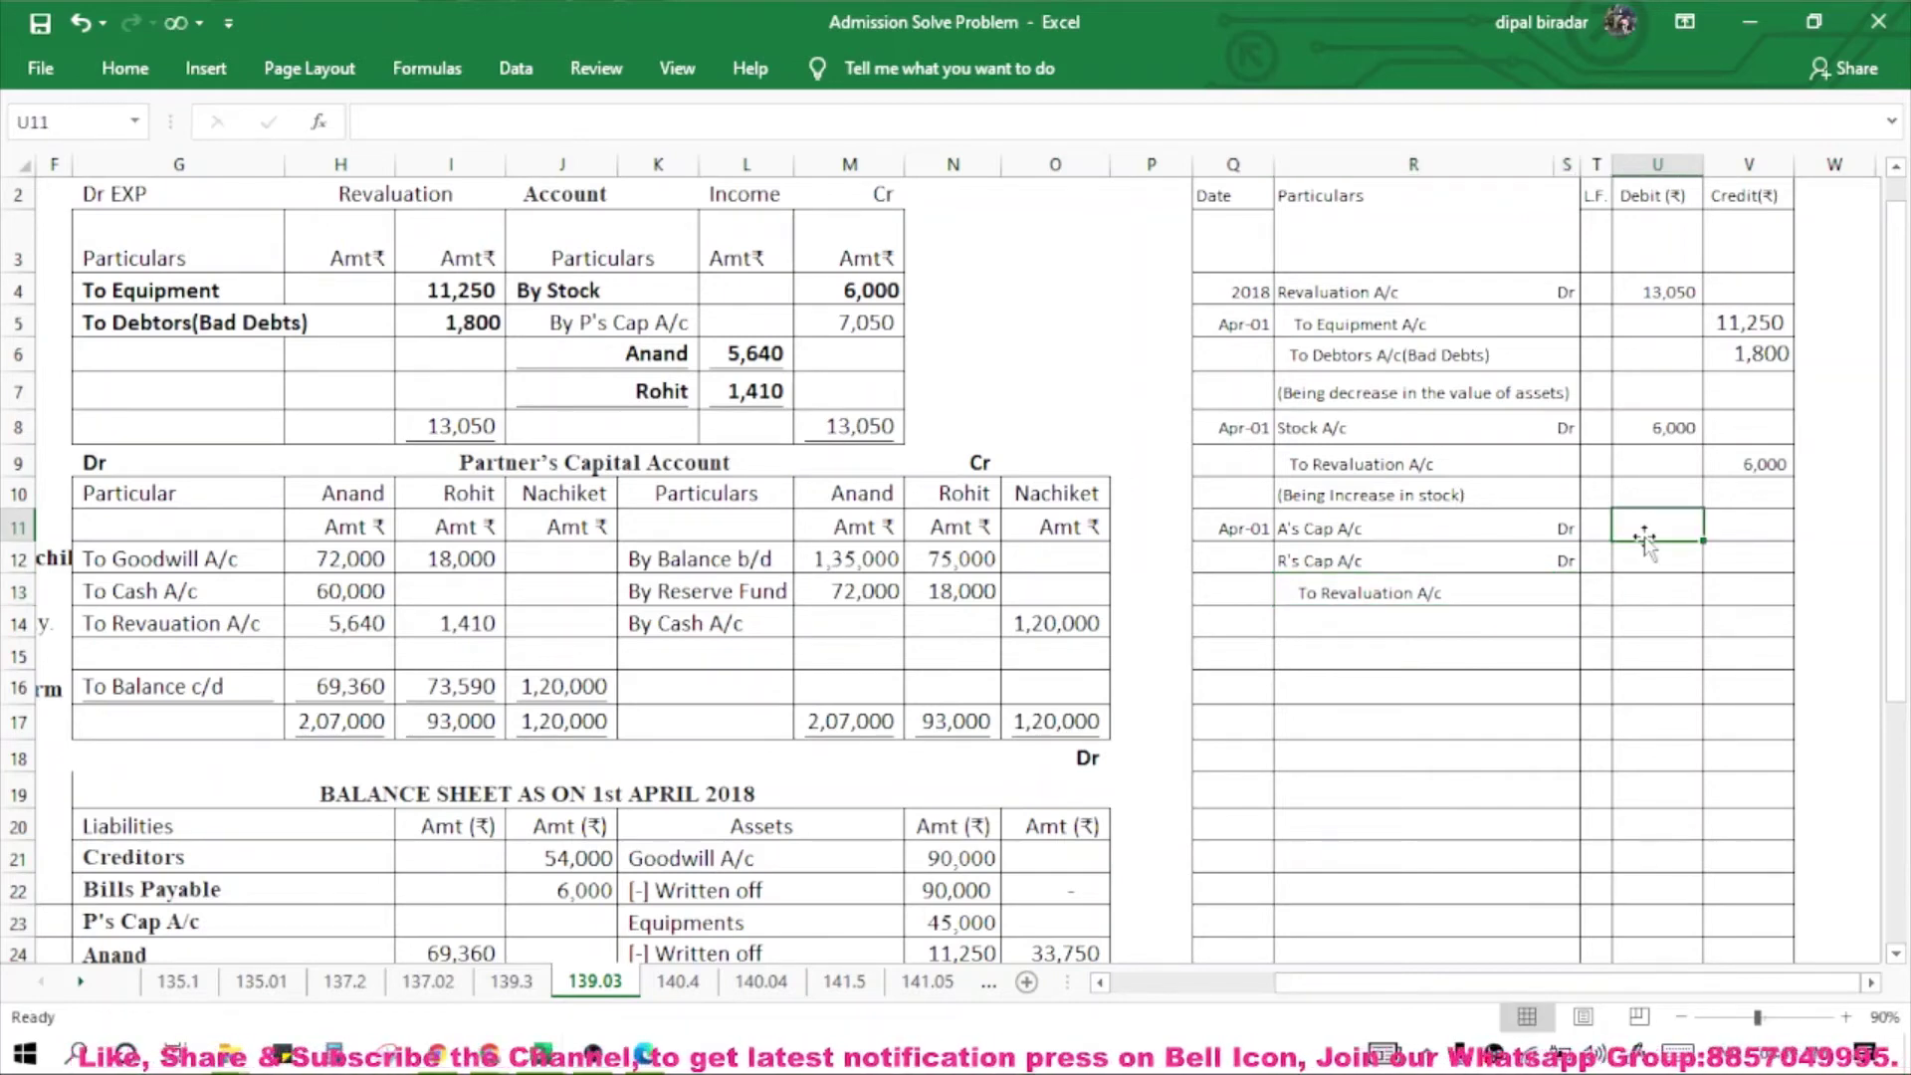
{"action": "type", "text": "5640"}
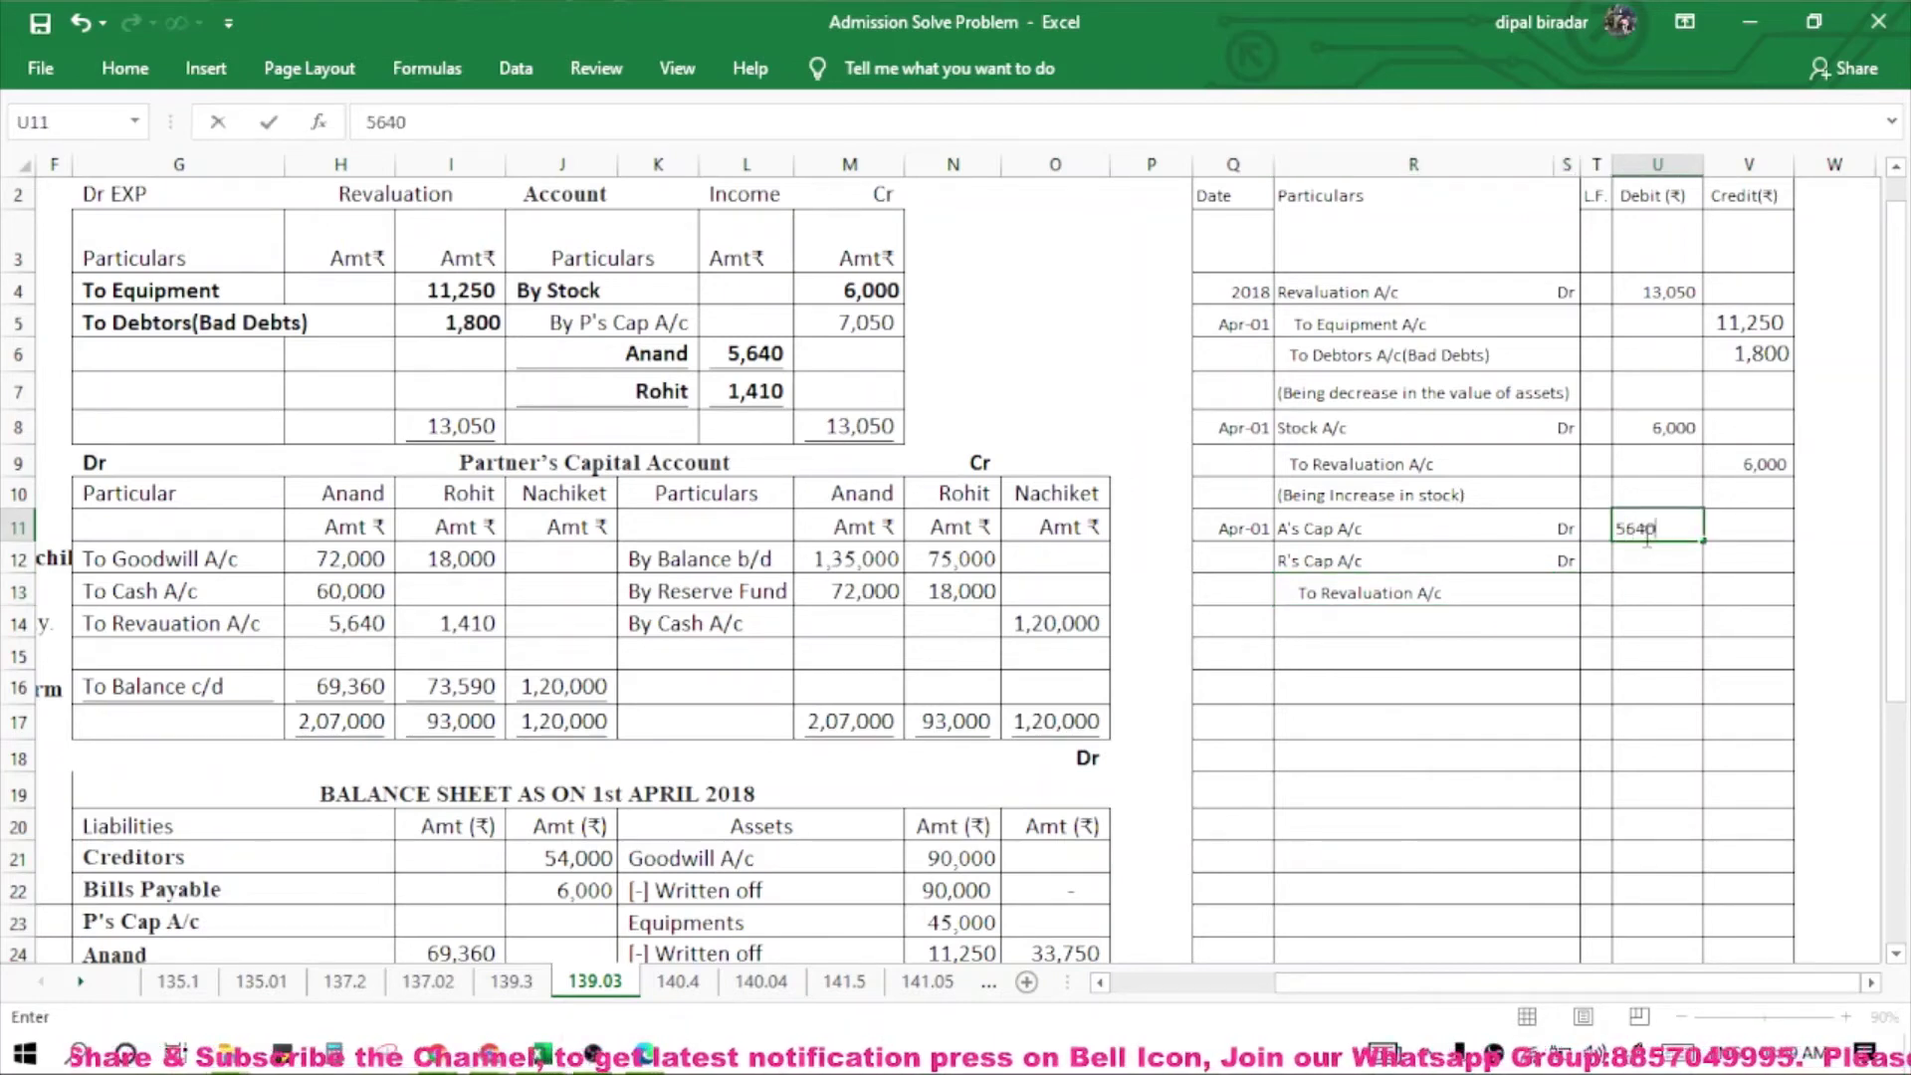
{"action": "key", "text": "Return"}
{"action": "type", "text": "1410"}
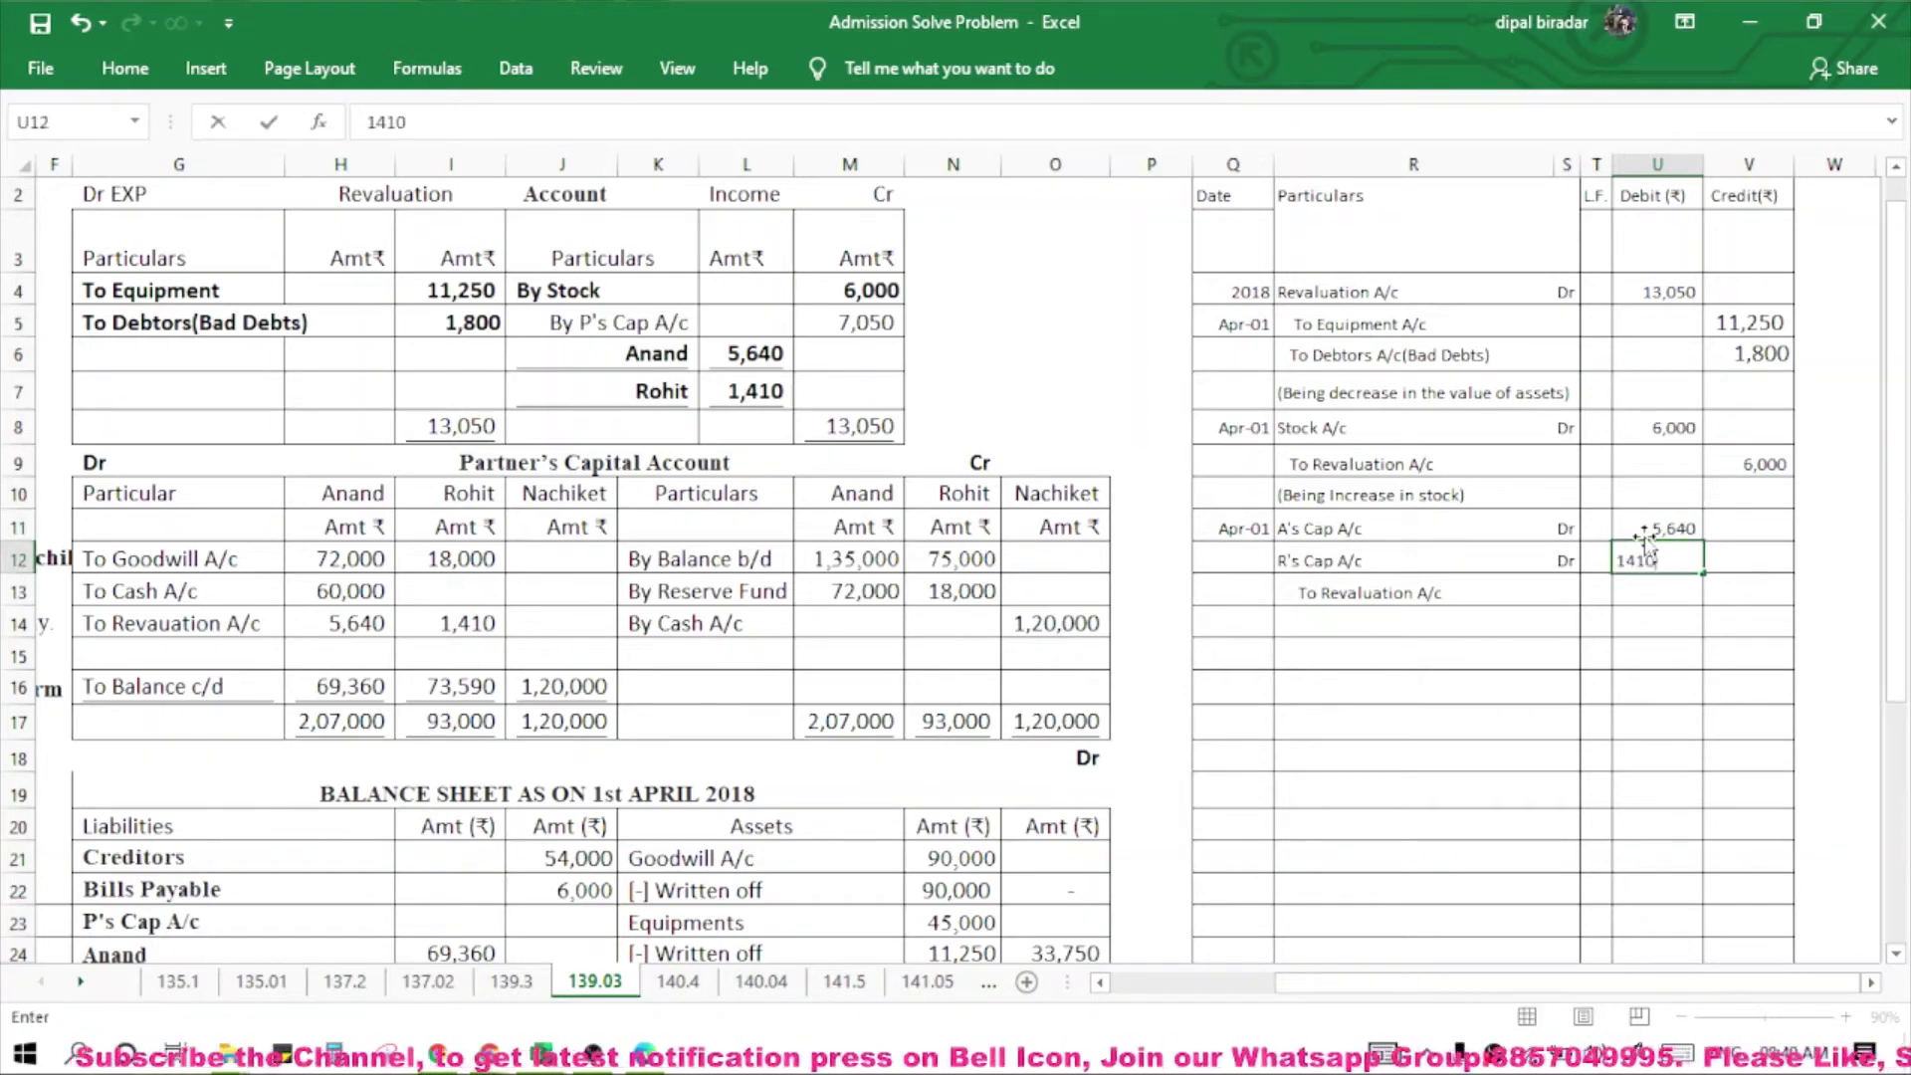
{"action": "key", "text": "Return"}
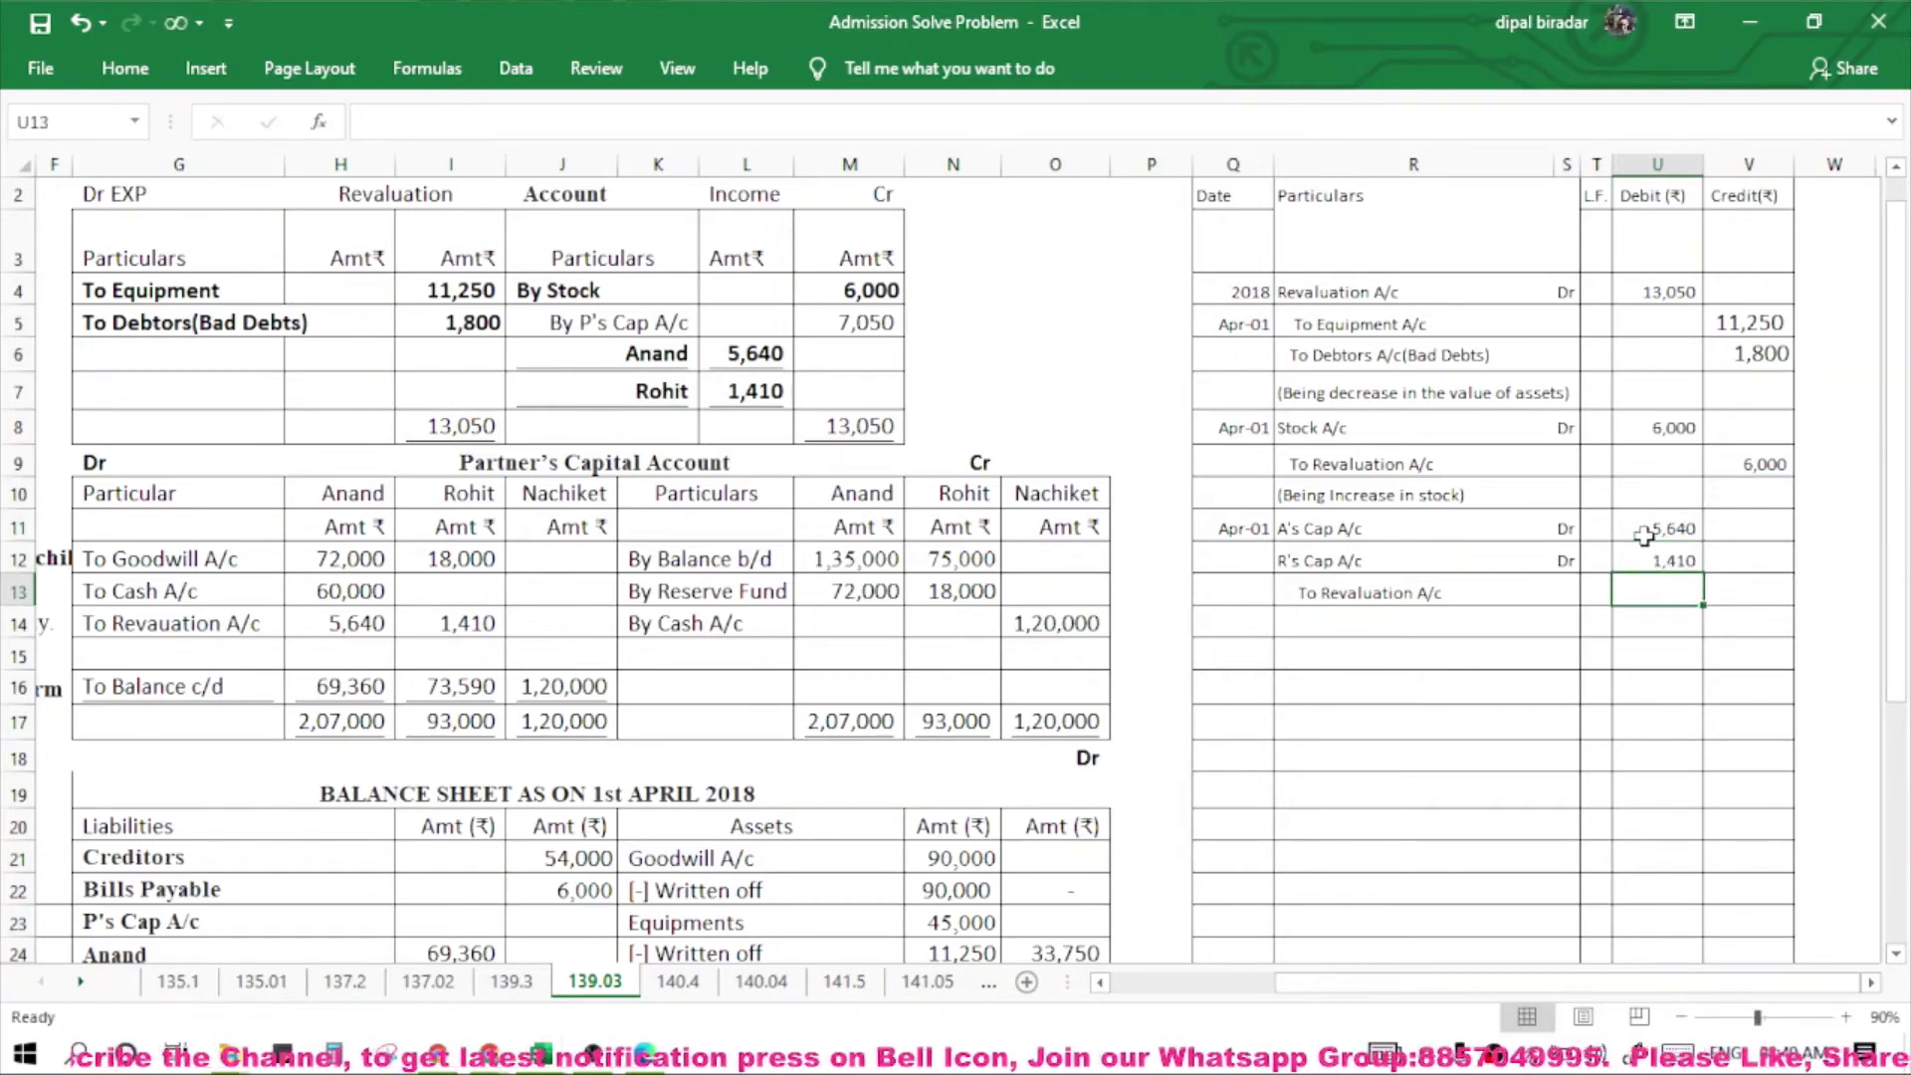
{"action": "key", "text": "Right"}
{"action": "type", "text": "7"}
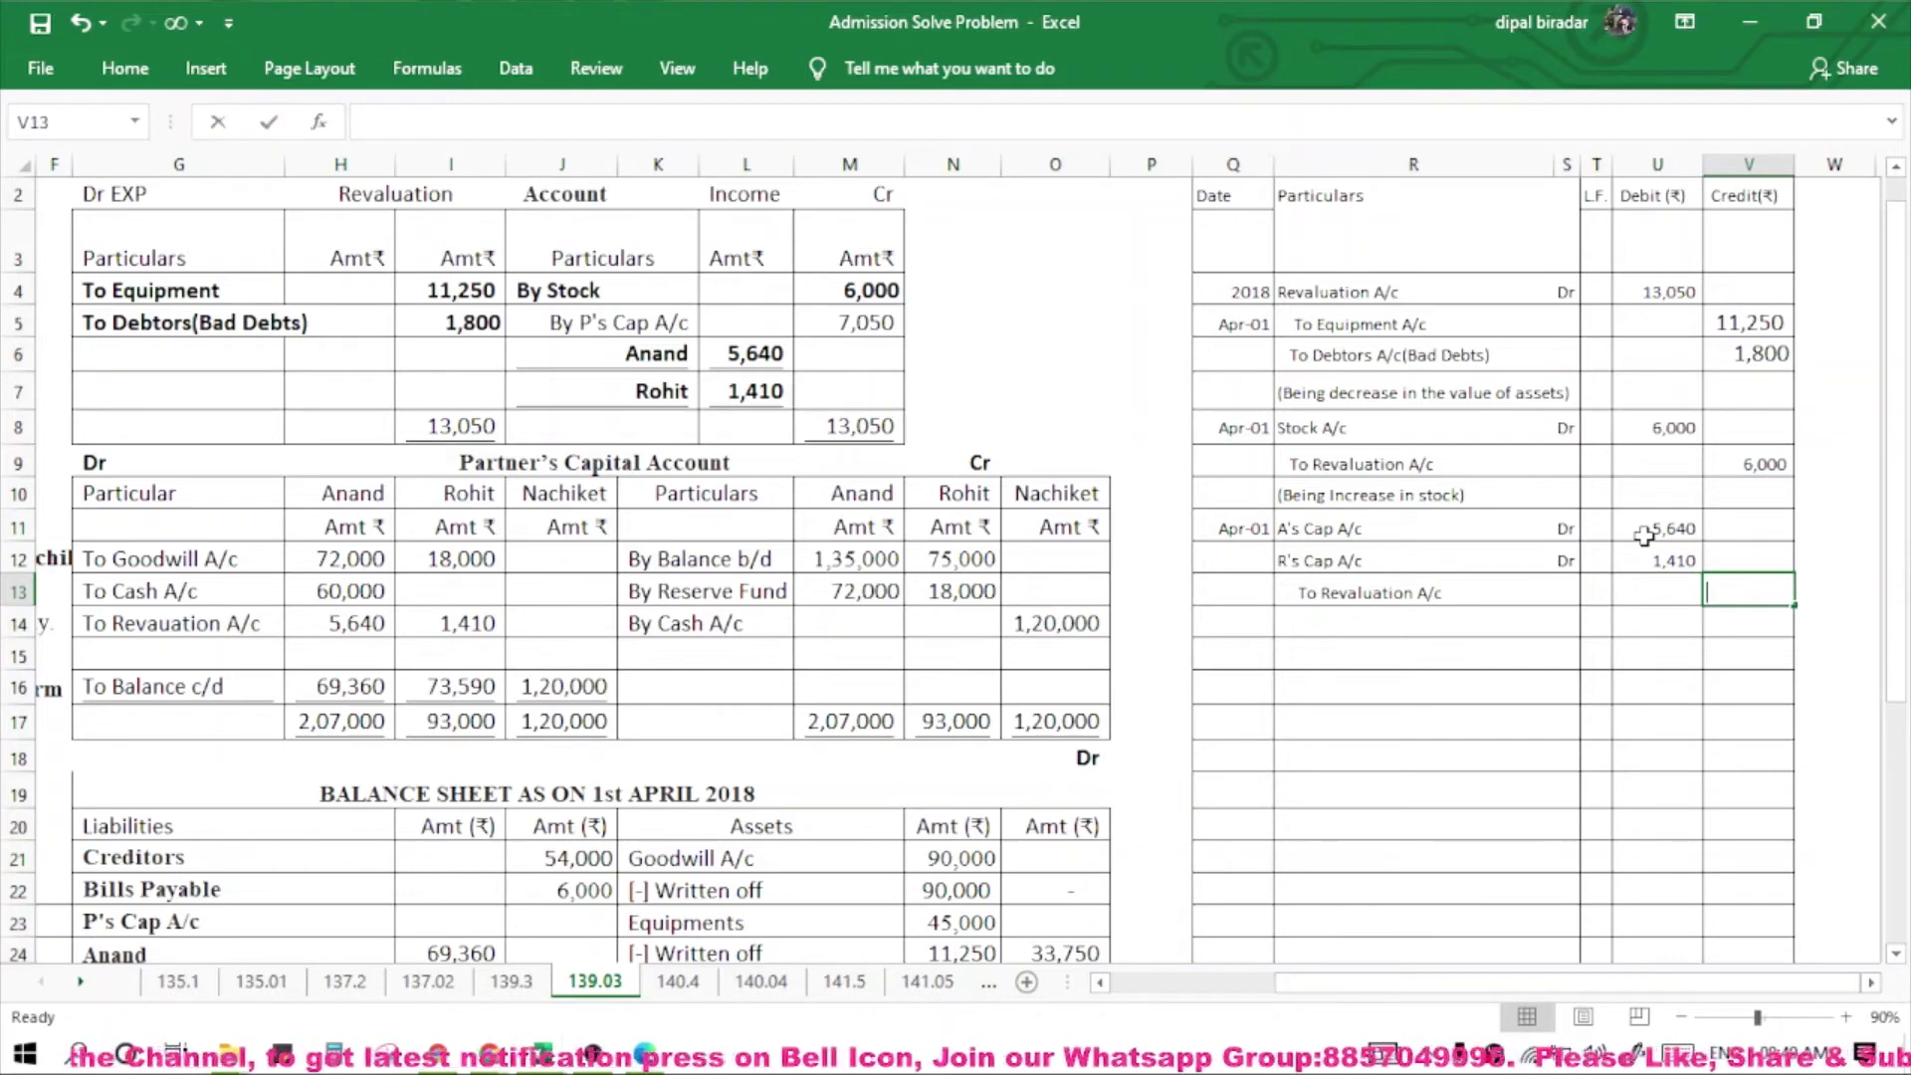
{"action": "type", "text": "050"}
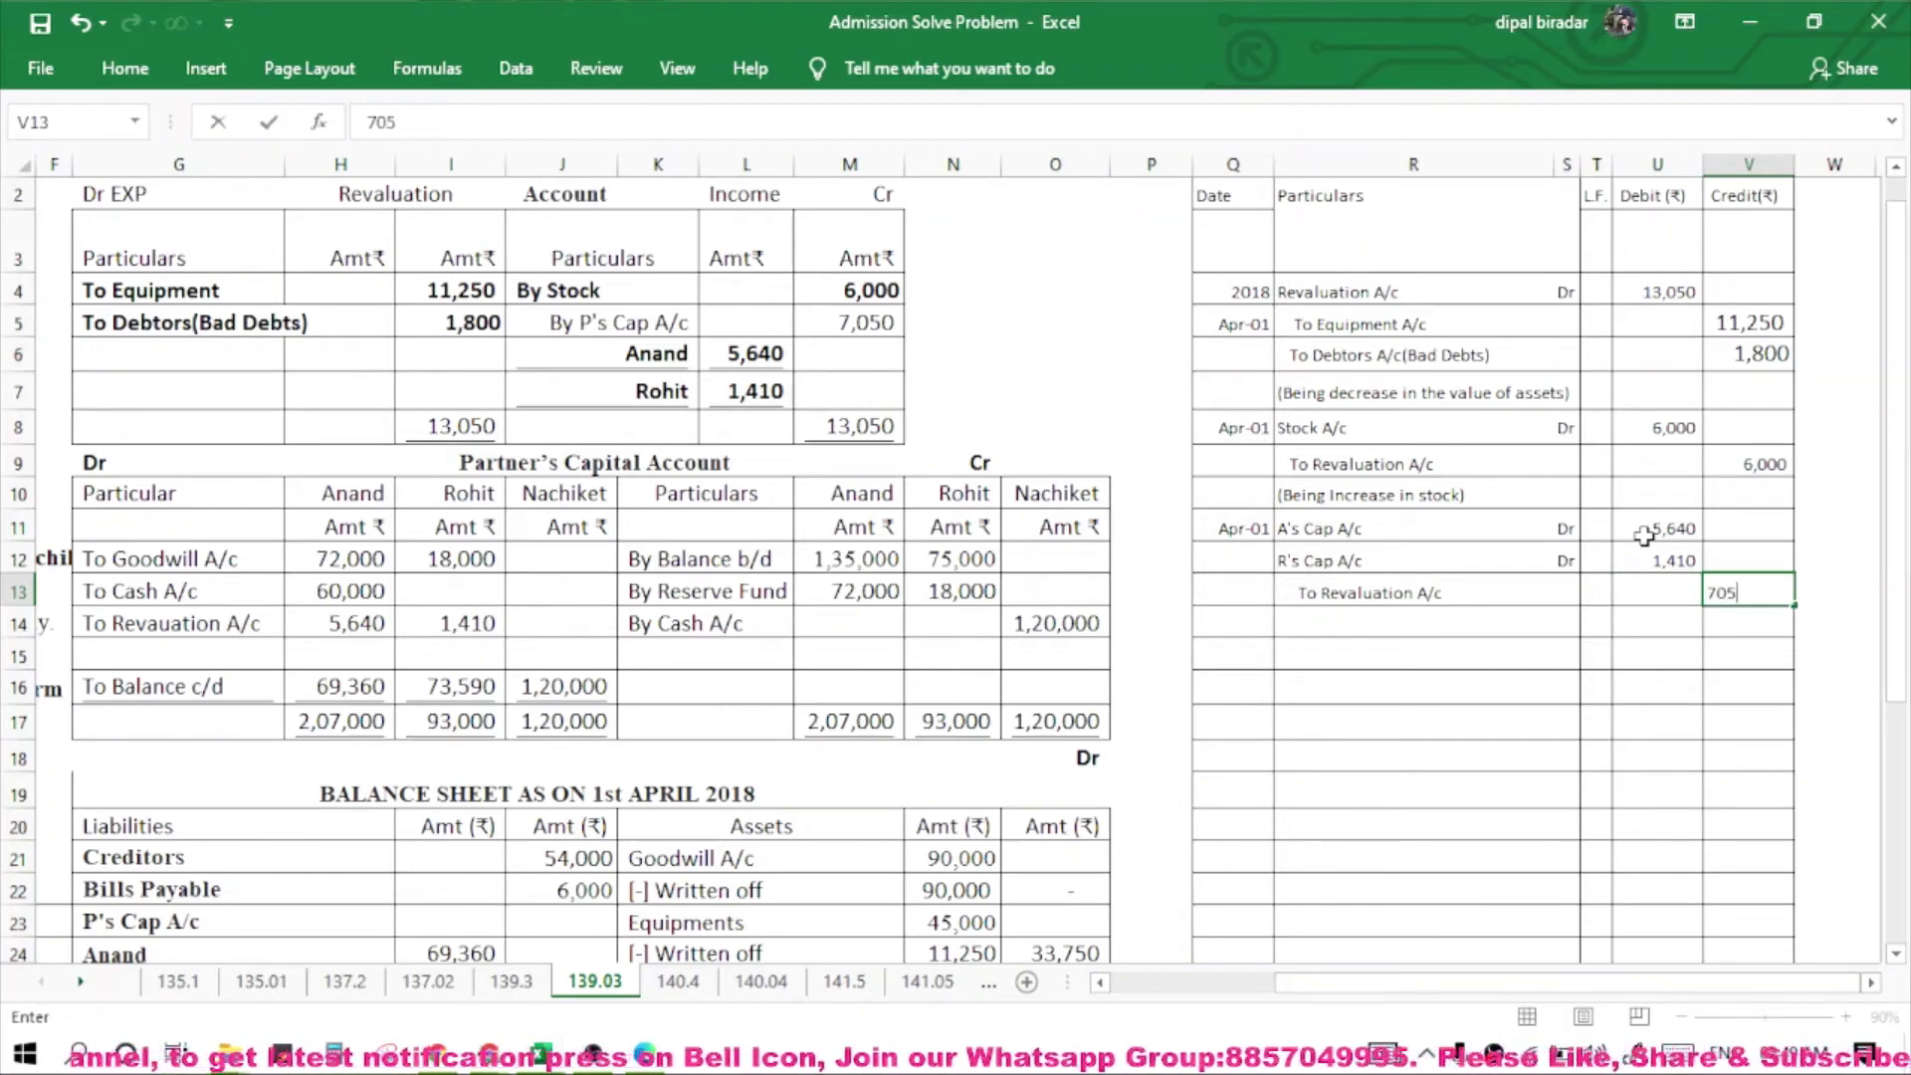
Add the narration (Loss Tr. To P's Cap A/c) in R14.
{"action": "left_click", "coordinate": [1446, 619]}
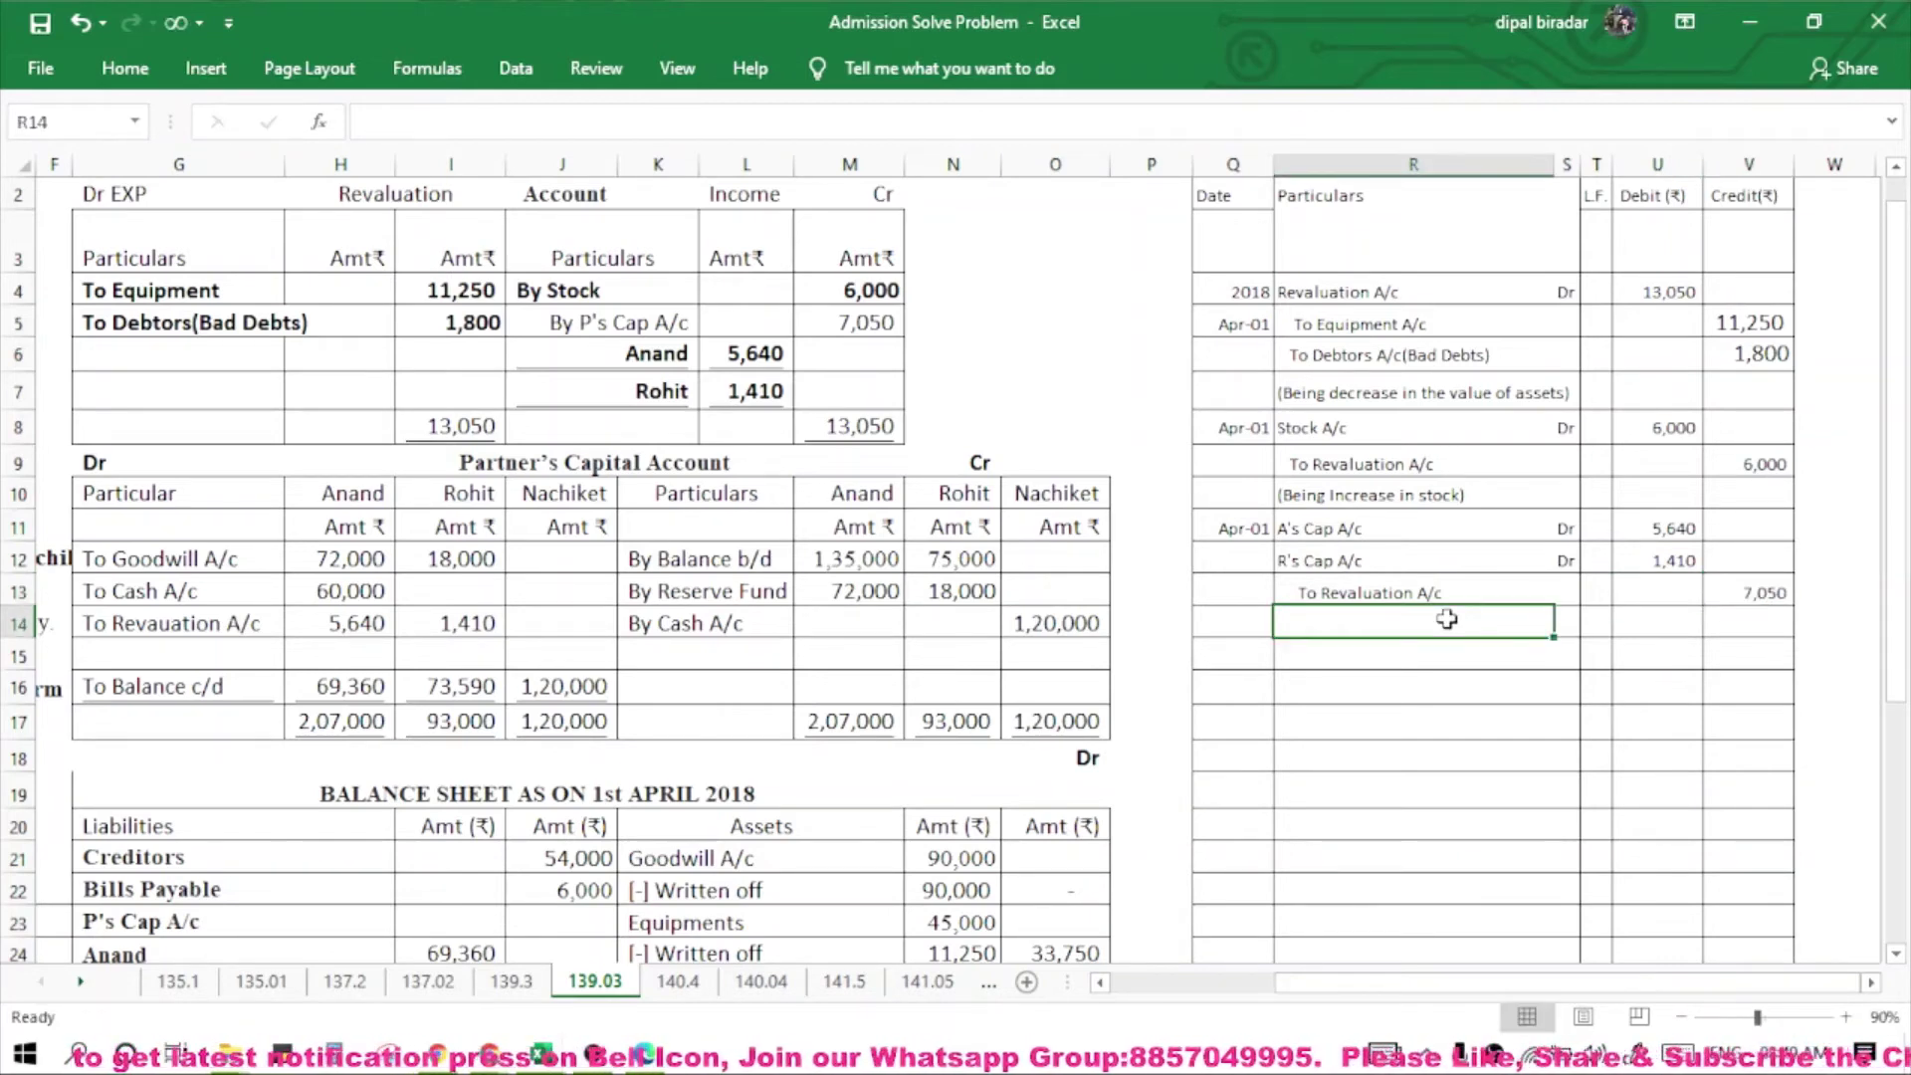
{"action": "type", "text": "("}
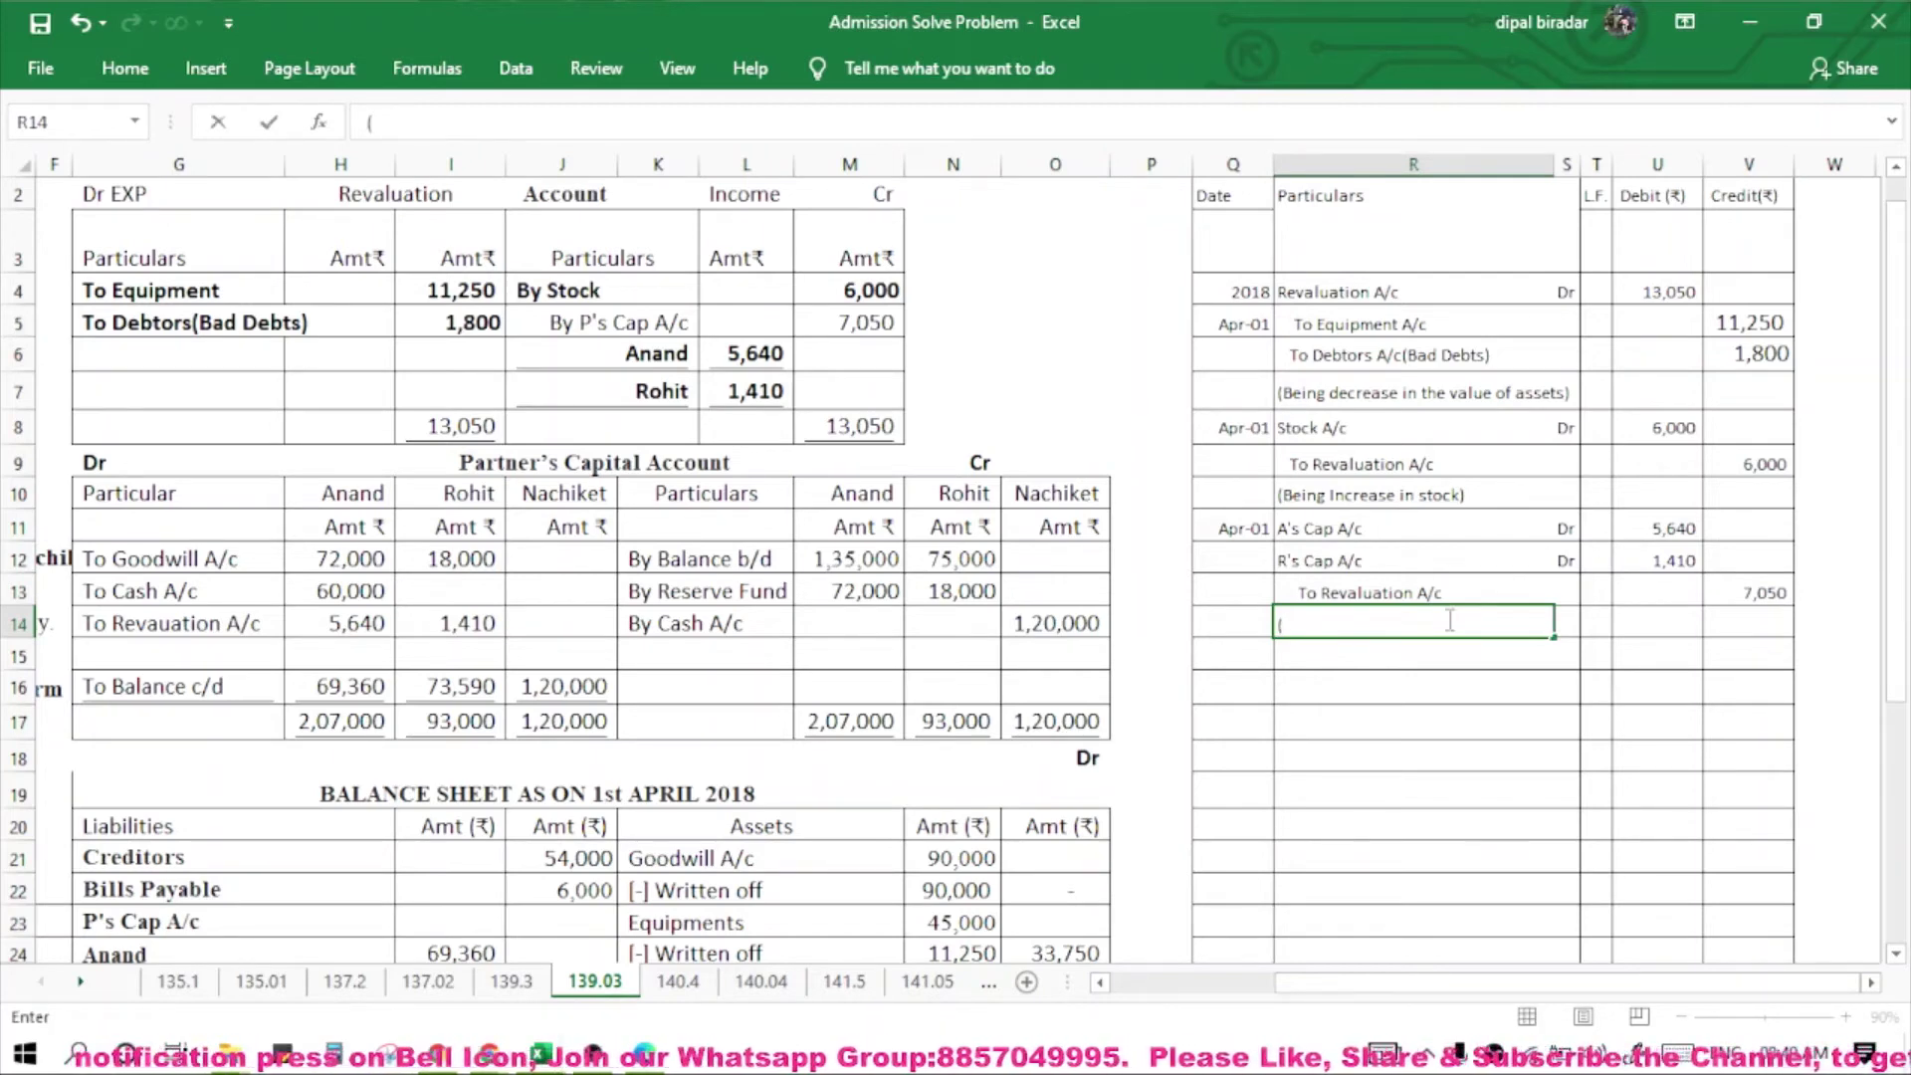
{"action": "type", "text": "Loss "}
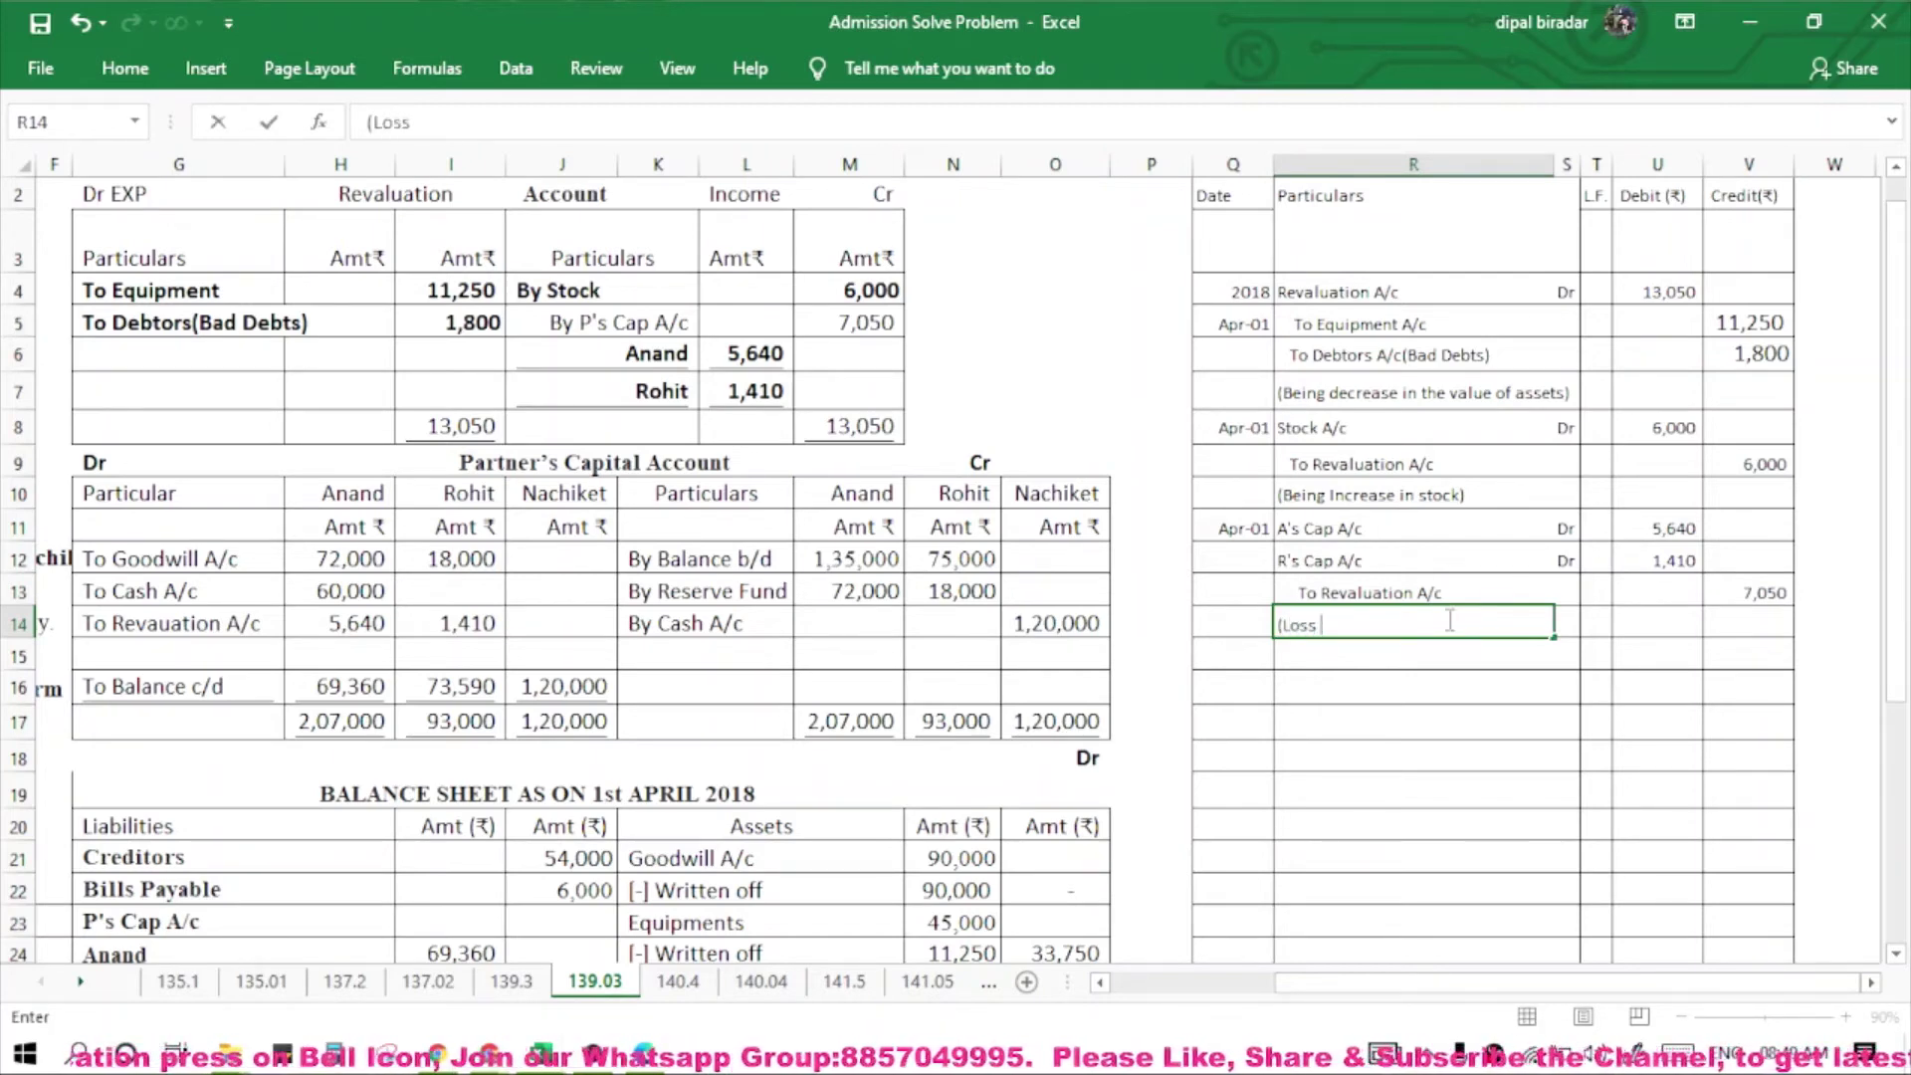
{"action": "type", "text": "Tr. To P's Cap A/c"}
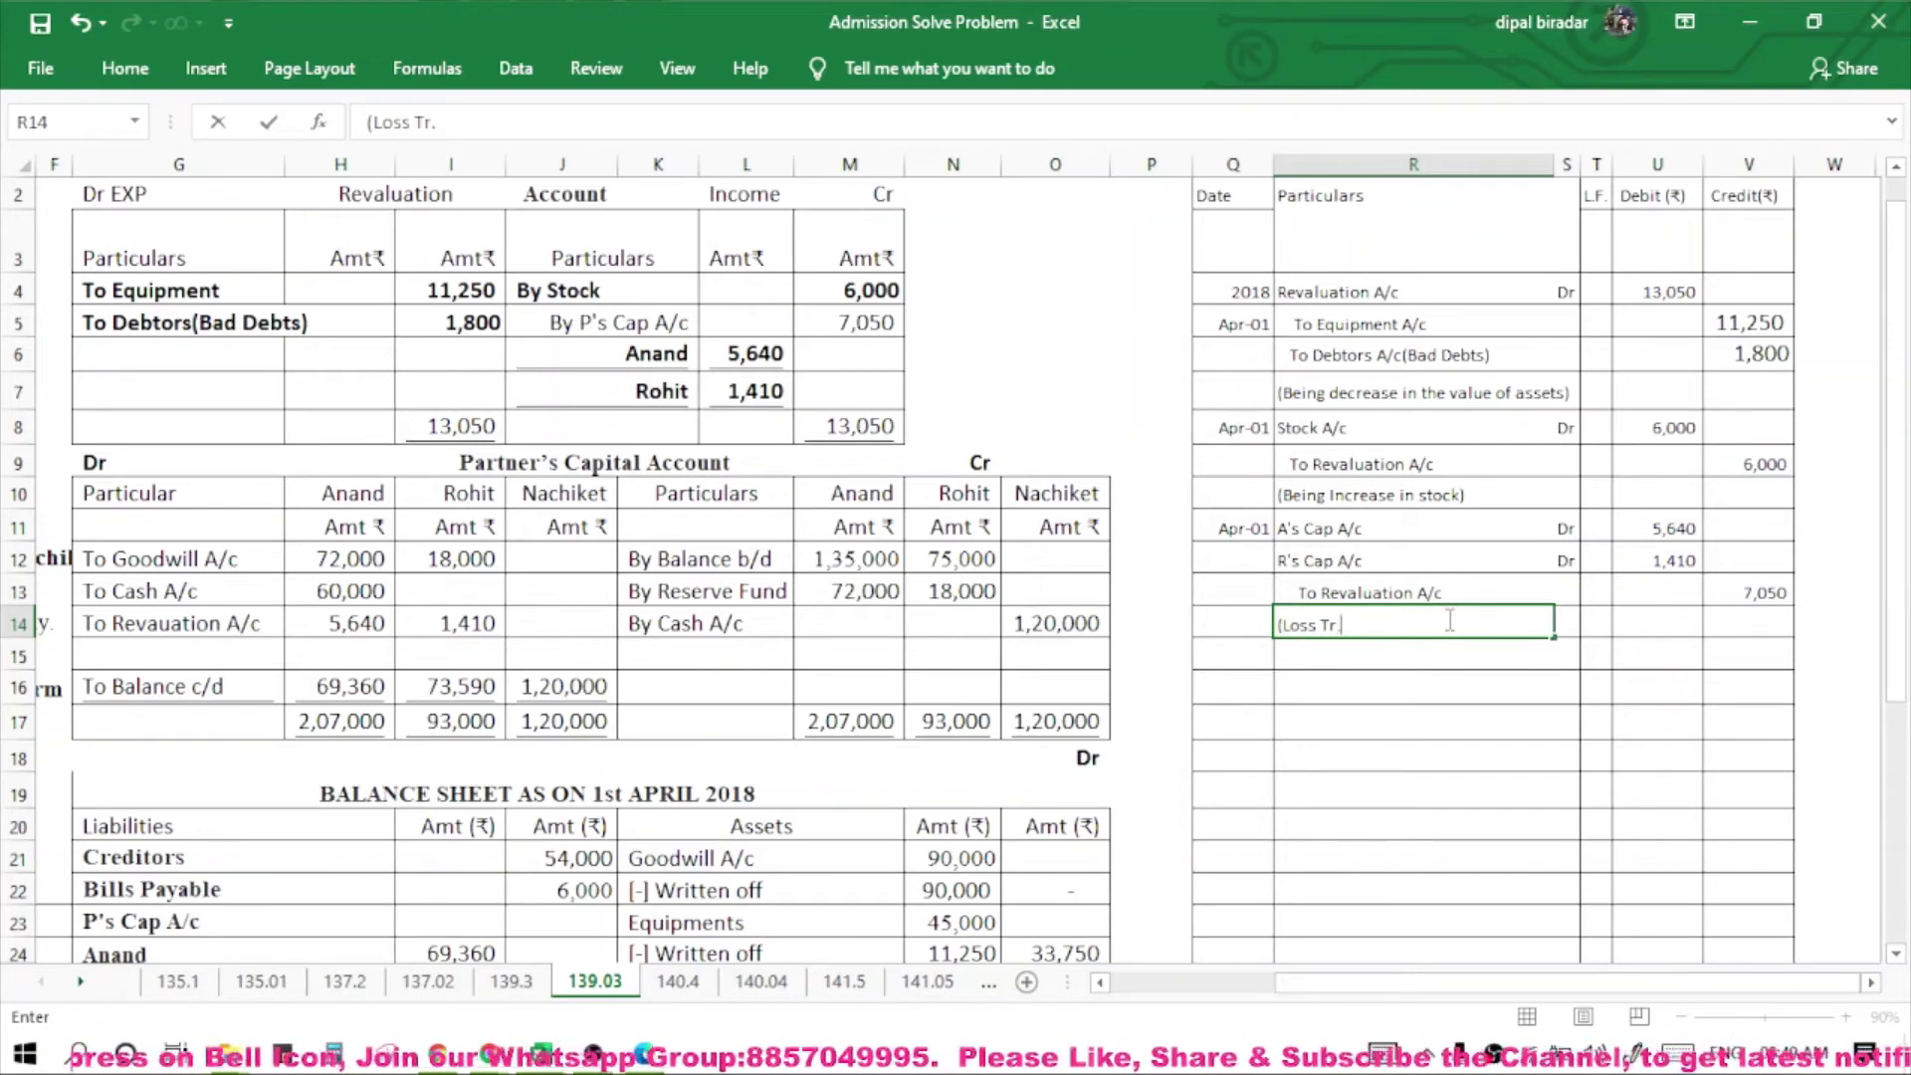
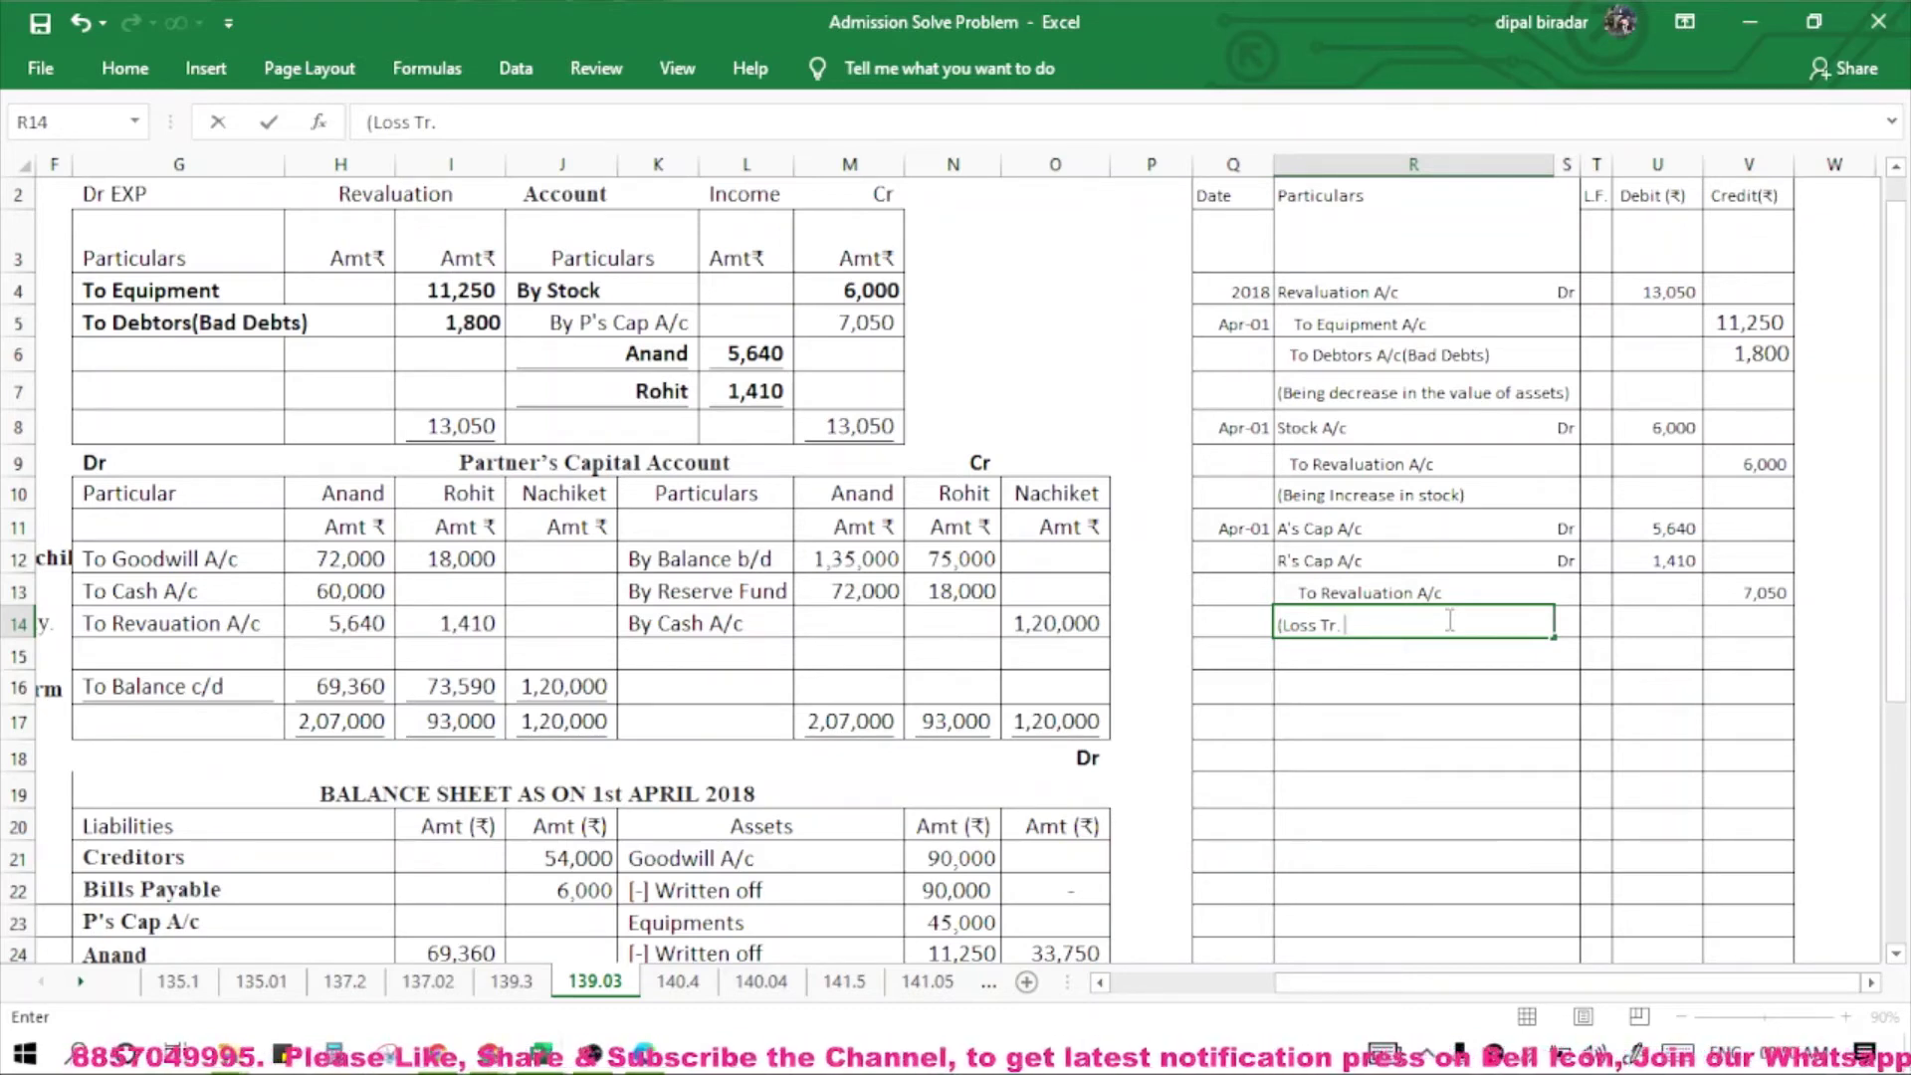
{"action": "type", "text": "To "}
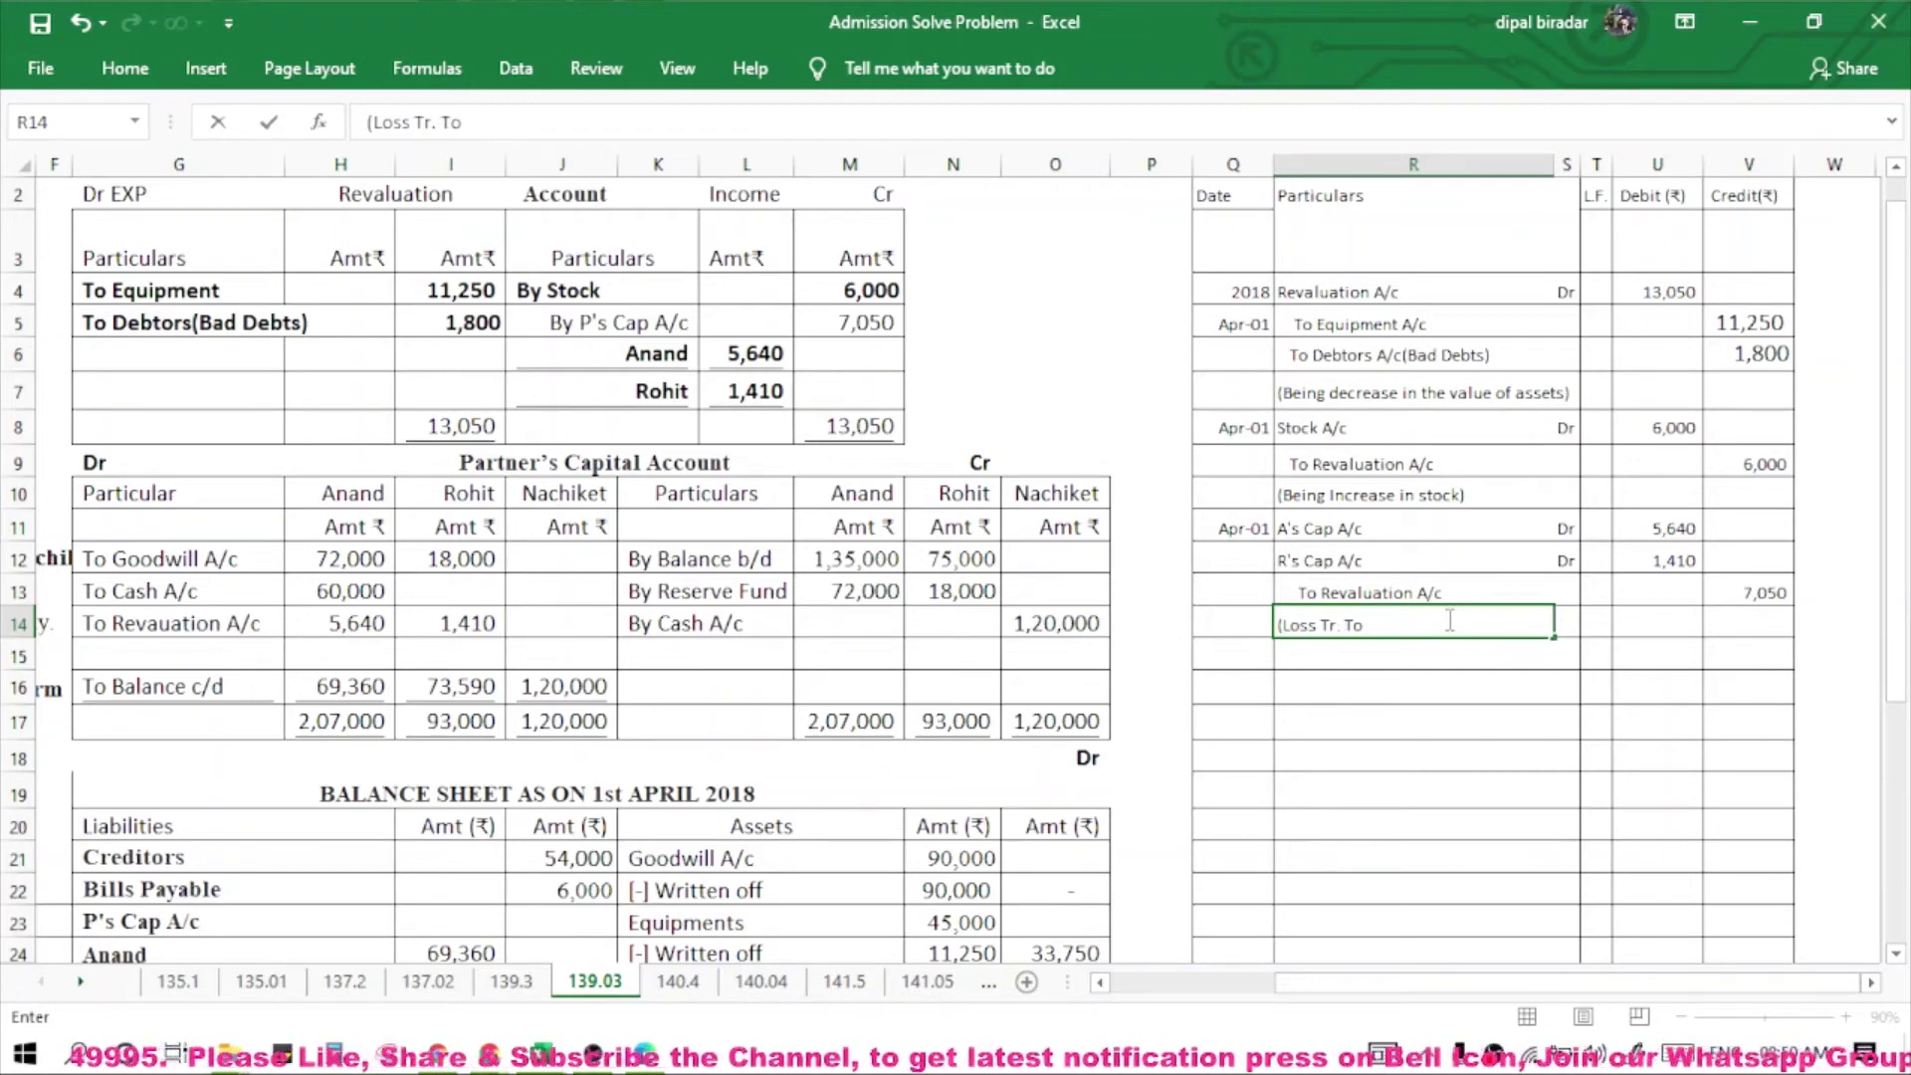
{"action": "type", "text": "P's"}
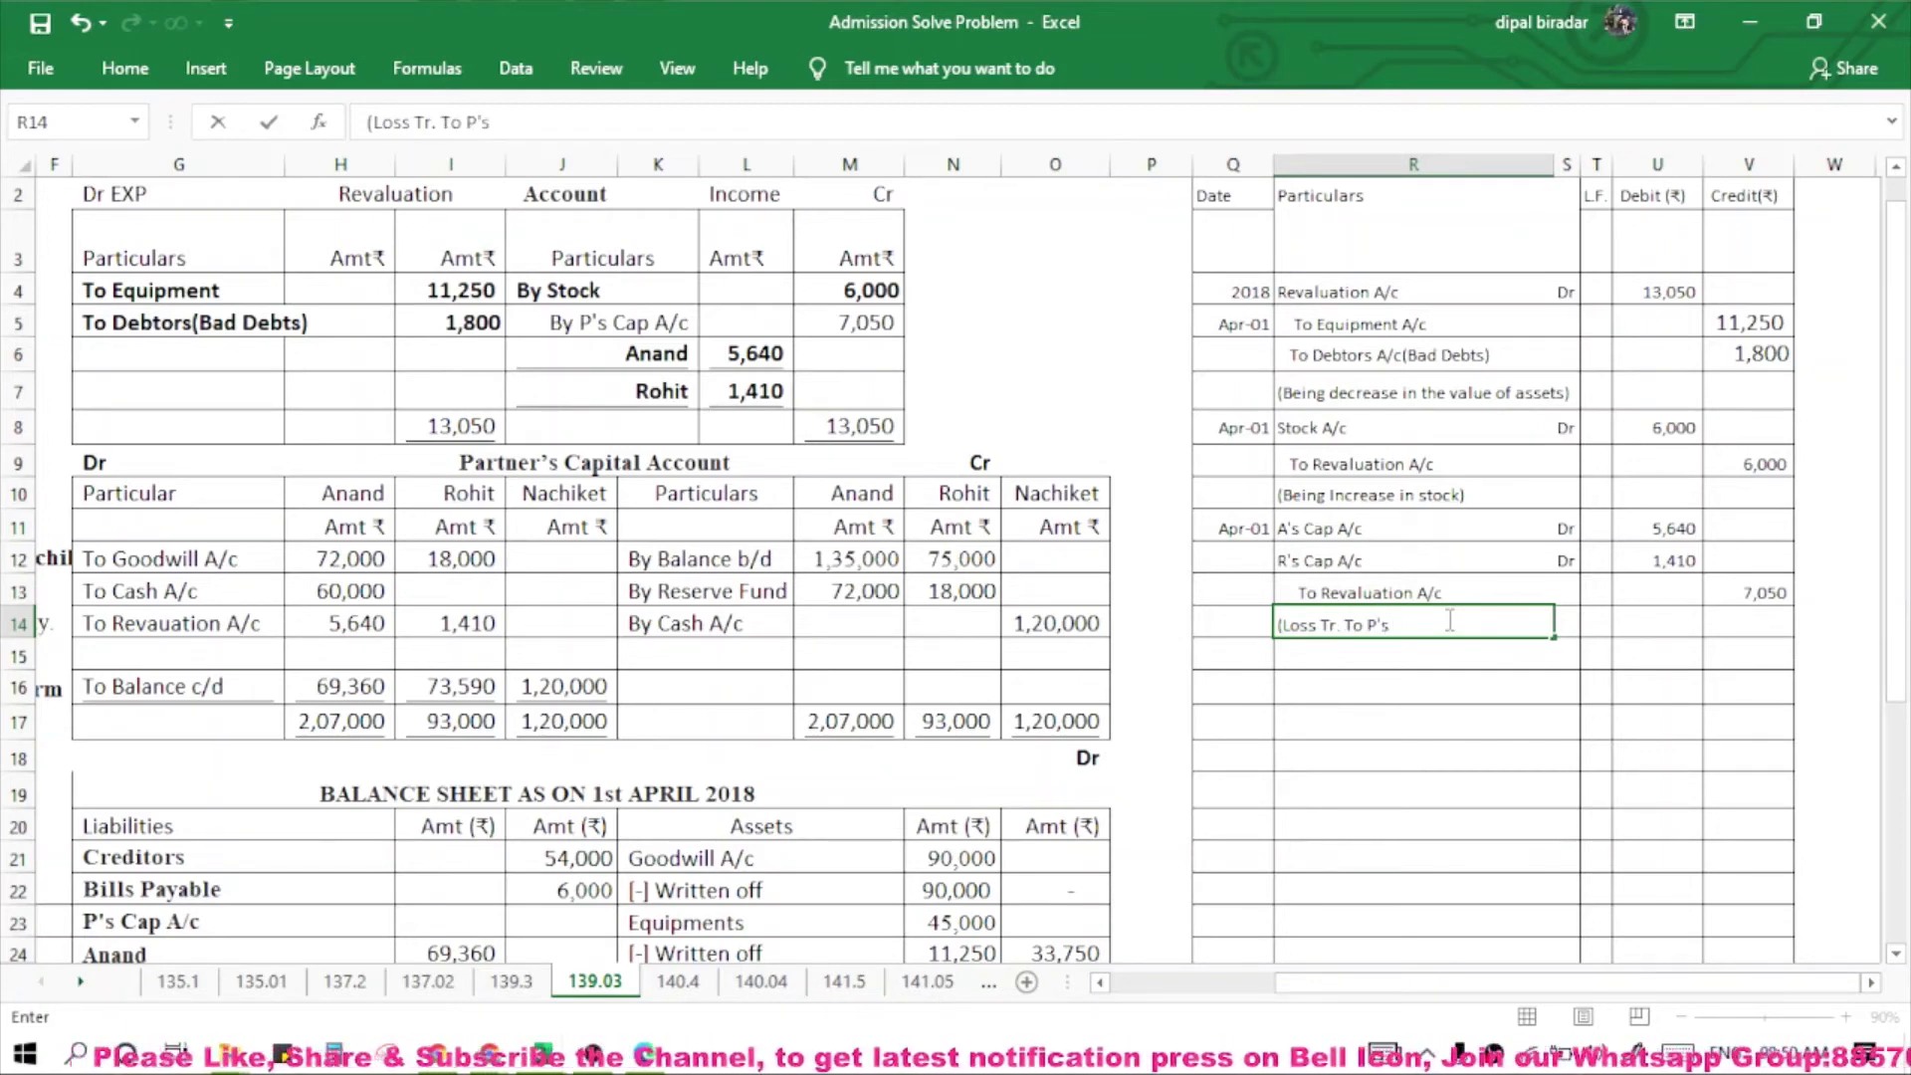
{"action": "type", "text": " Cap A/c"}
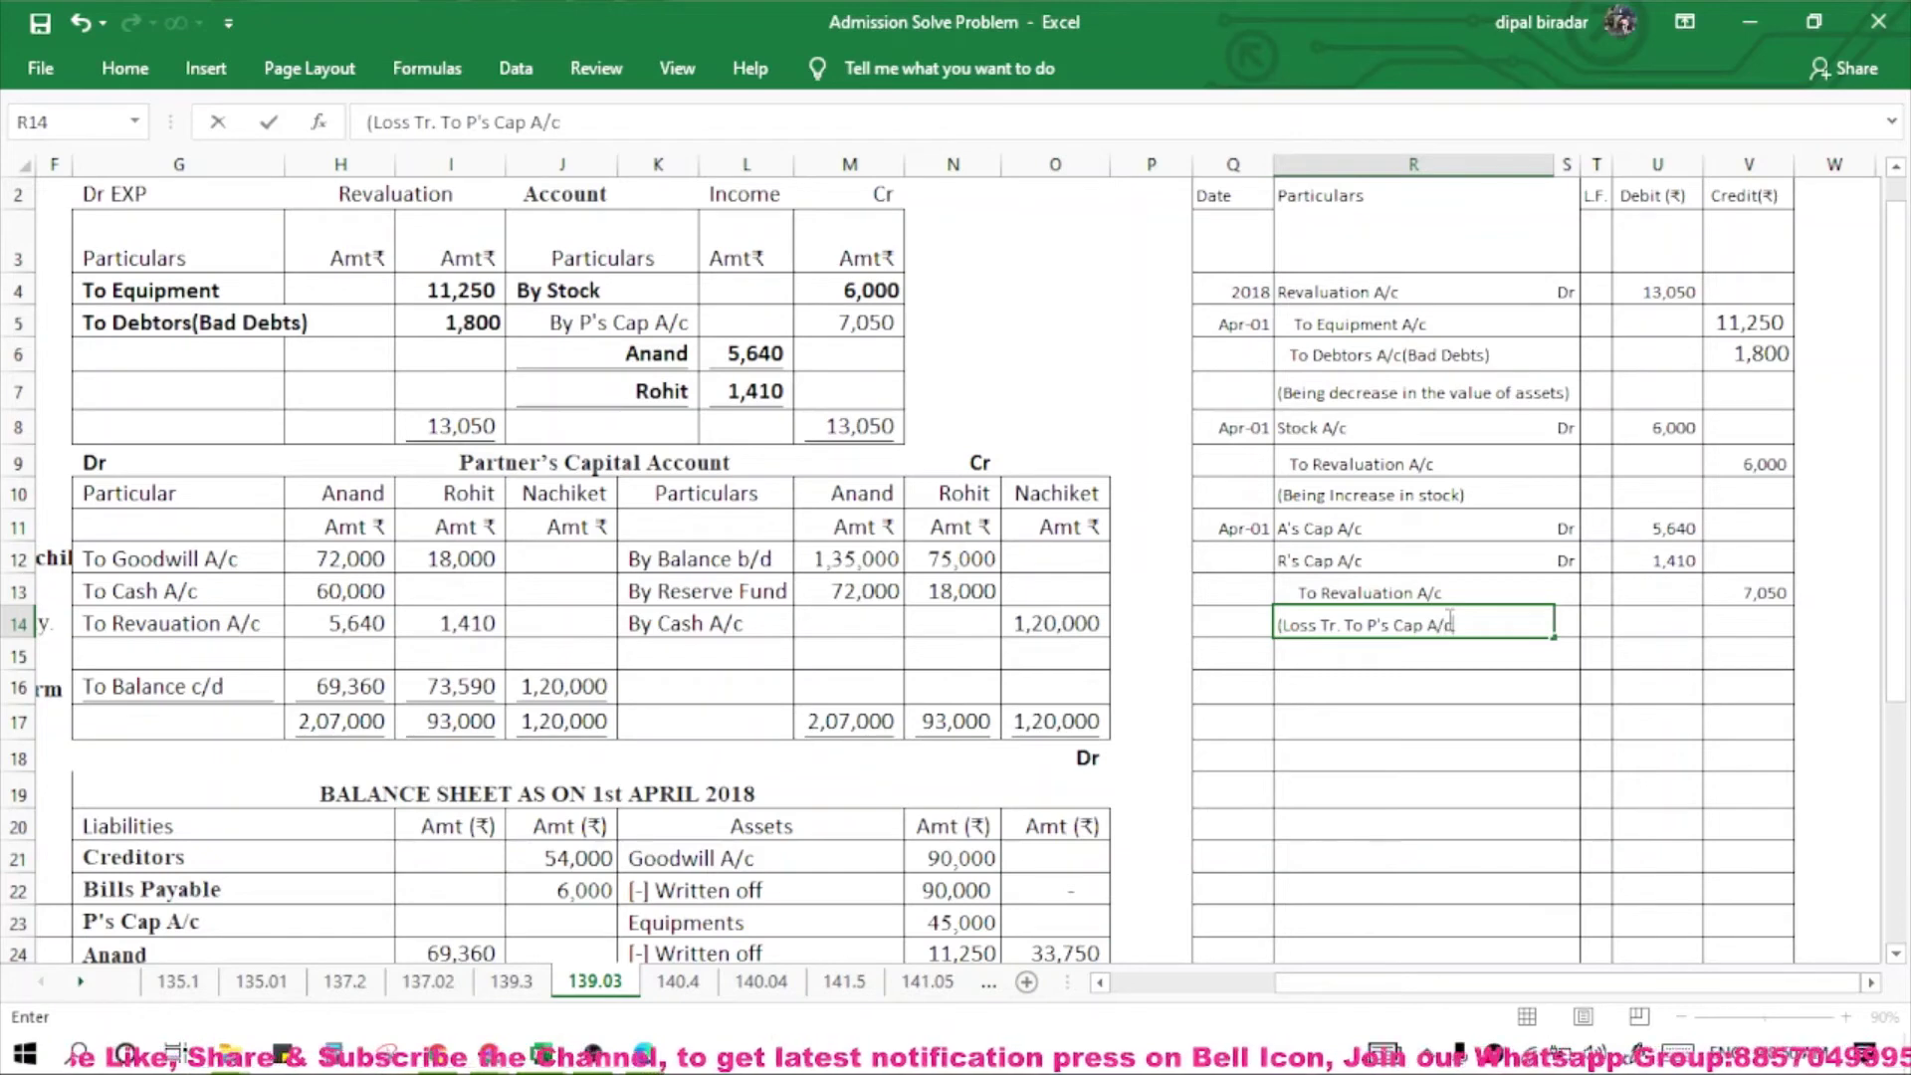
{"action": "type", "text": ")"}
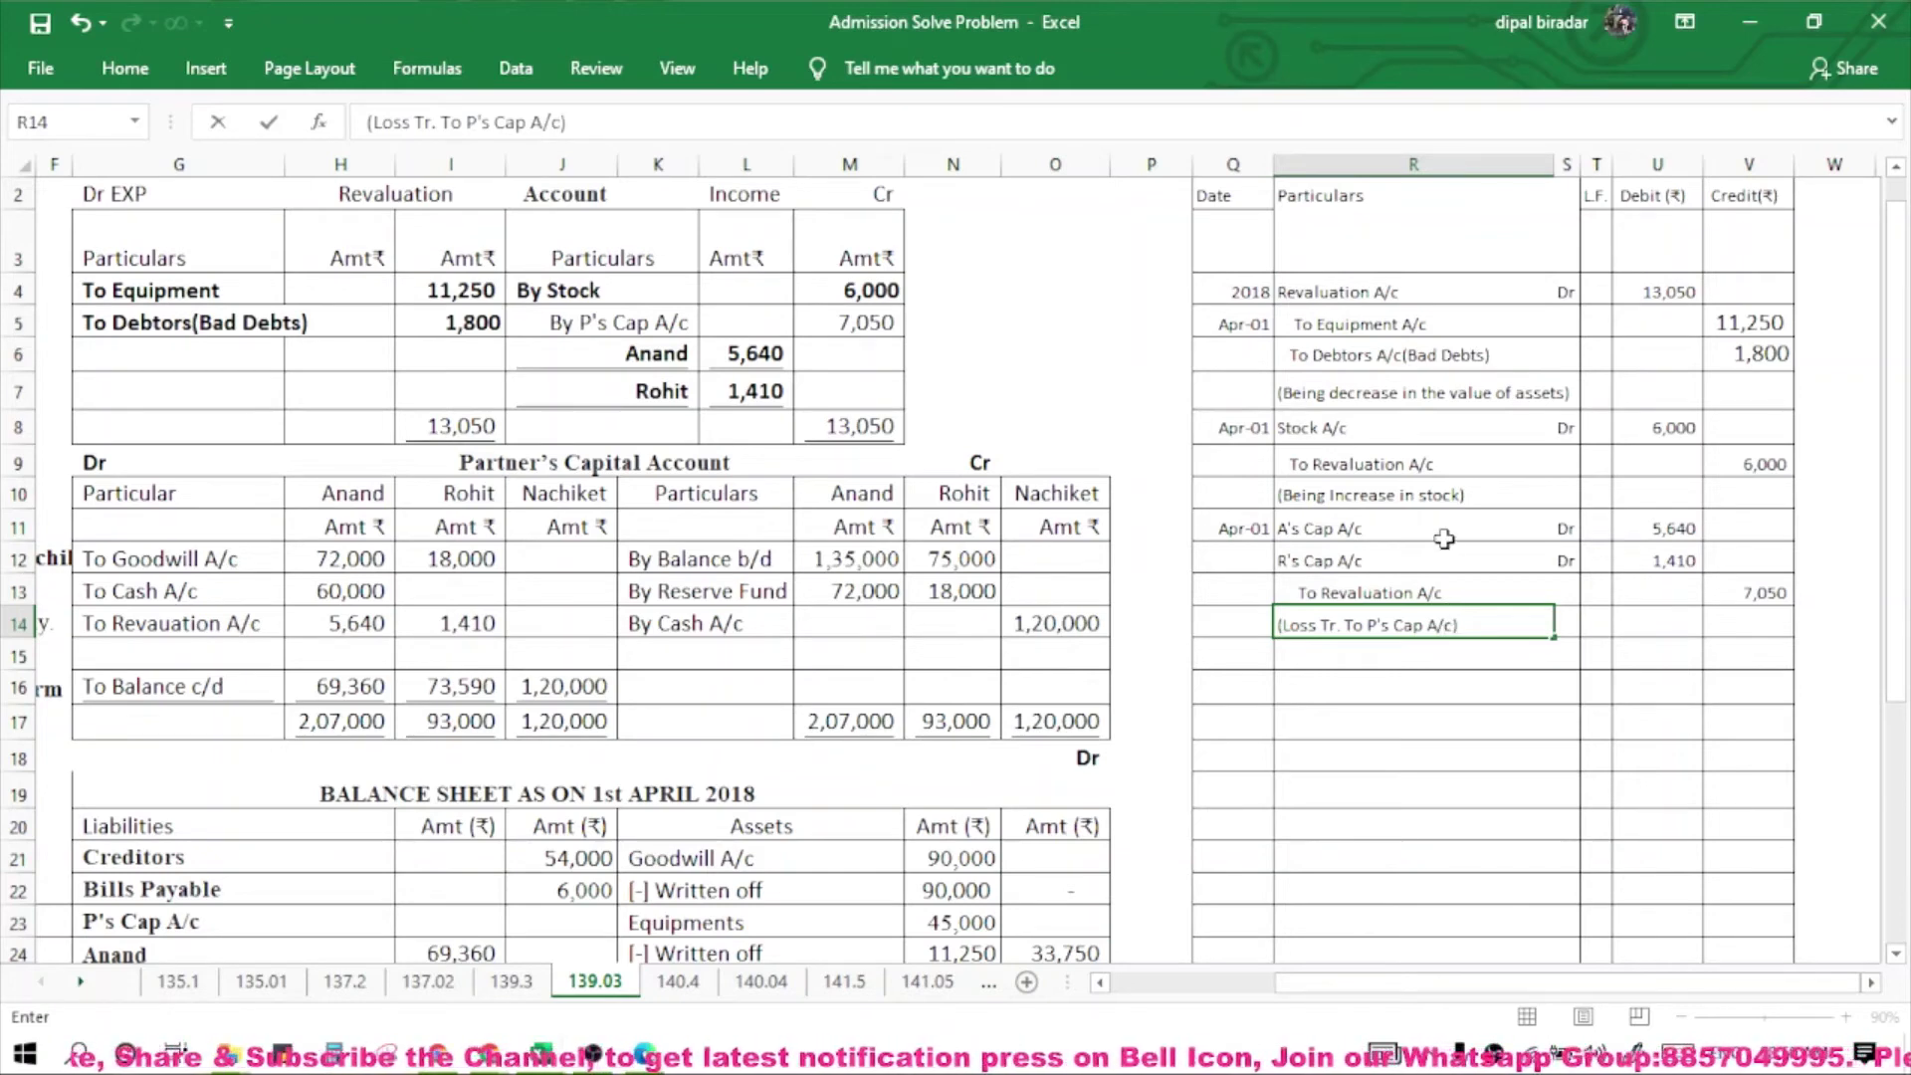
Bold the To Goodwill A/c line and its amounts in G12:I12 of the Partner's Capital Account.
{"action": "left_click", "coordinate": [1415, 735]}
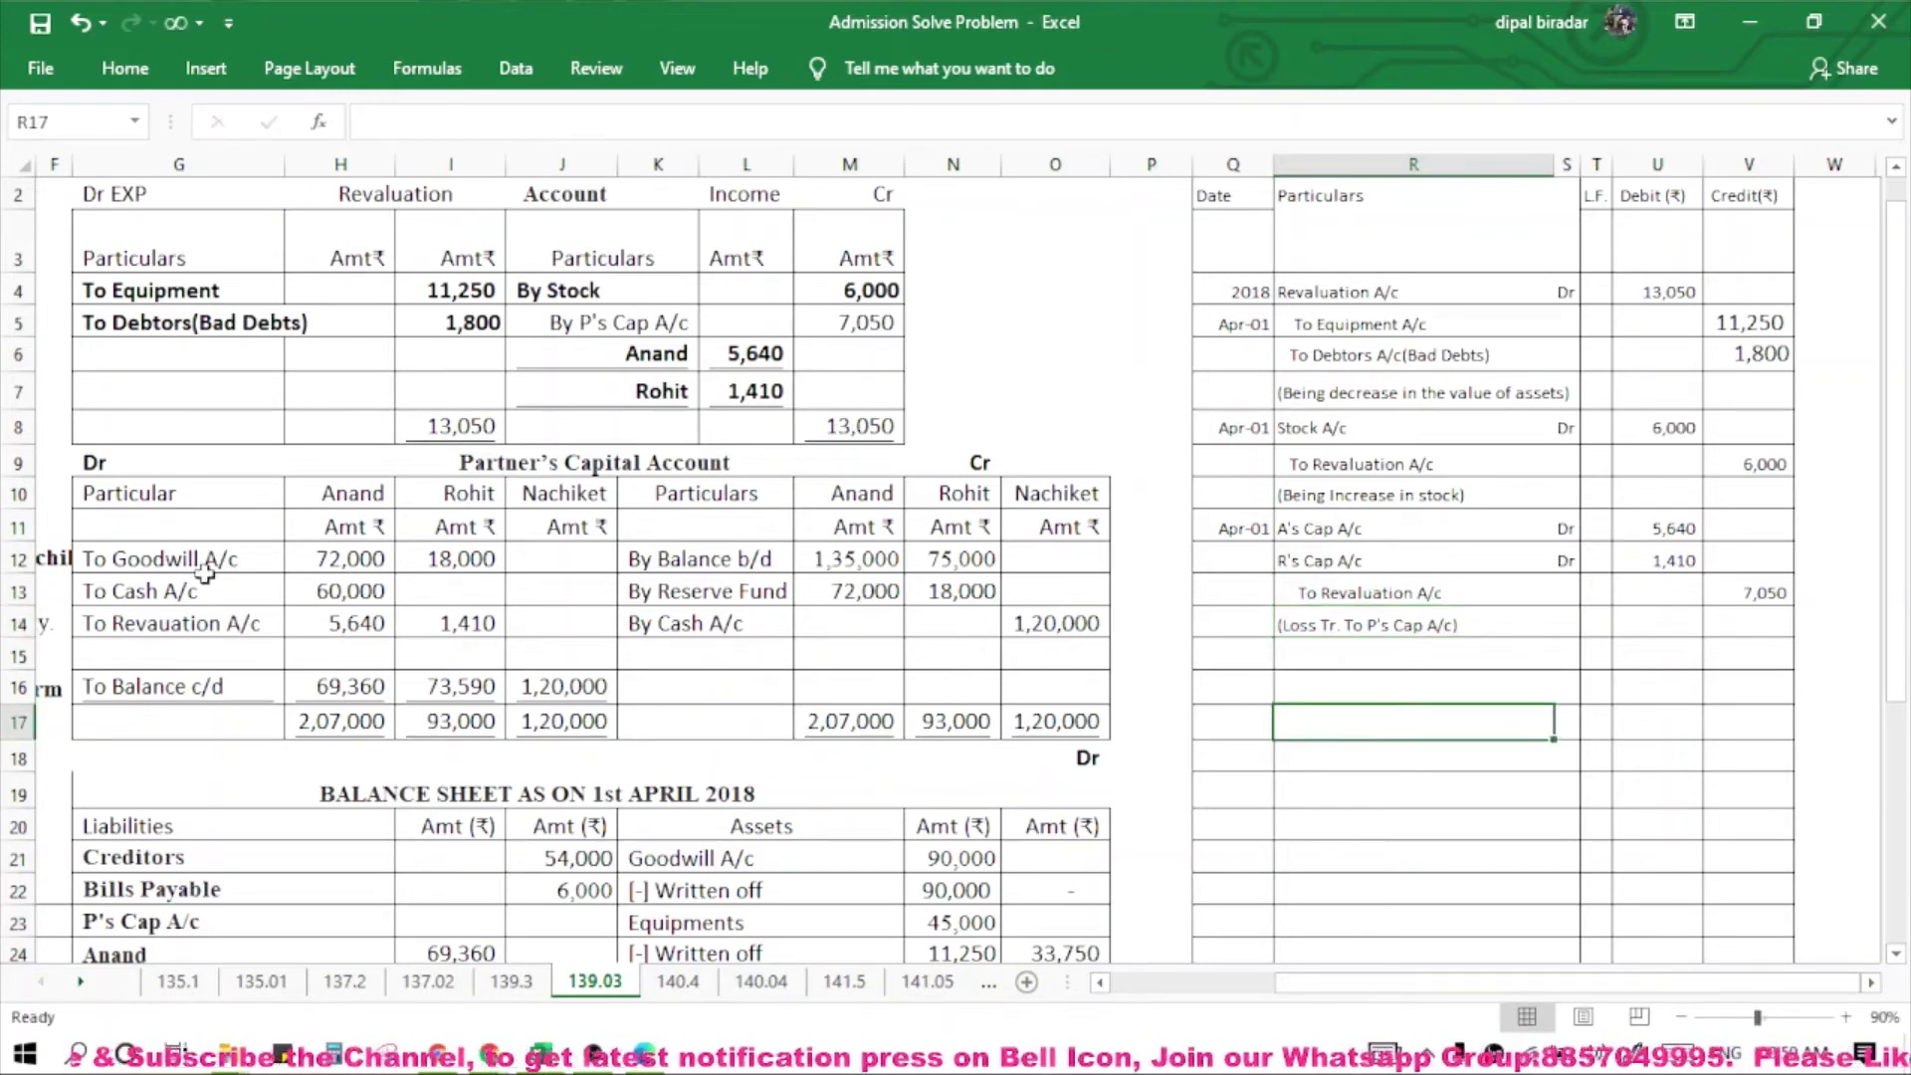
{"action": "left_click_drag", "start_coordinate": [164, 559], "coordinate": [491, 562]}
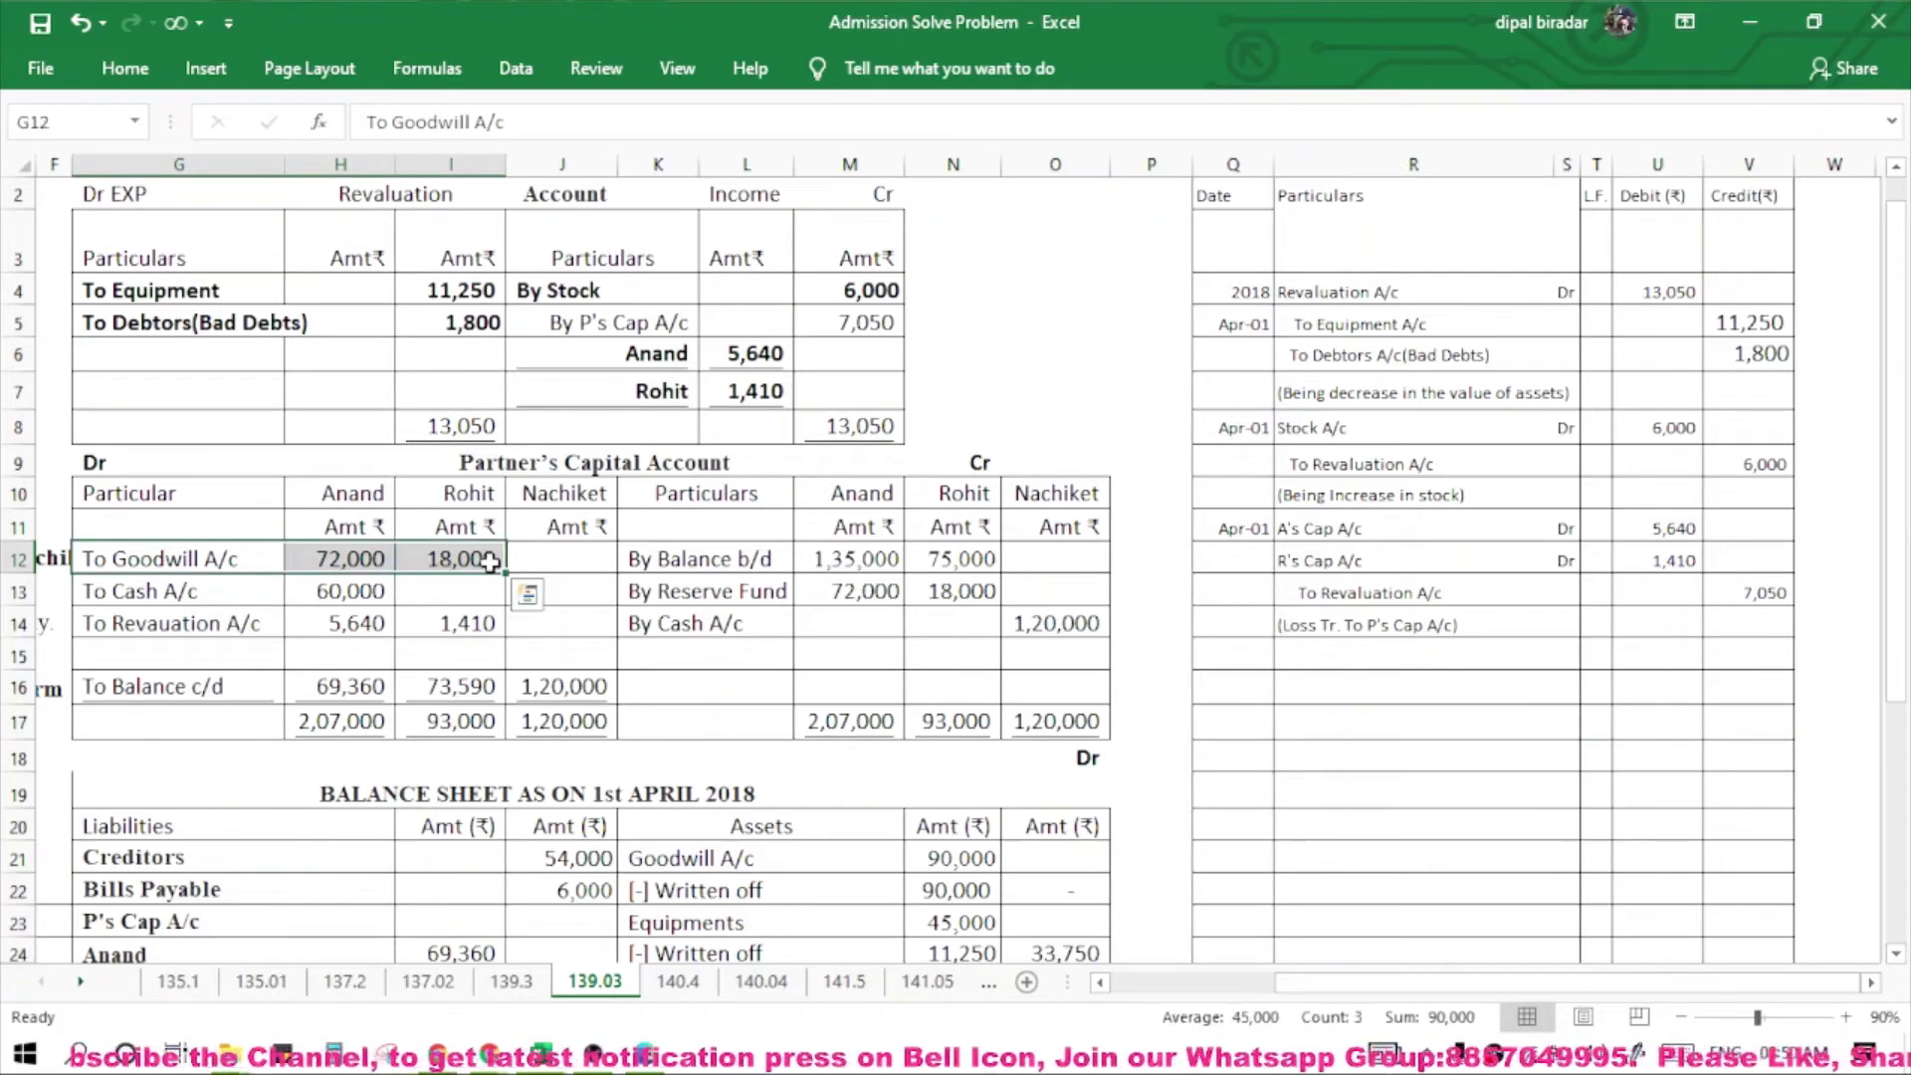
{"action": "key", "text": "ctrl+b"}
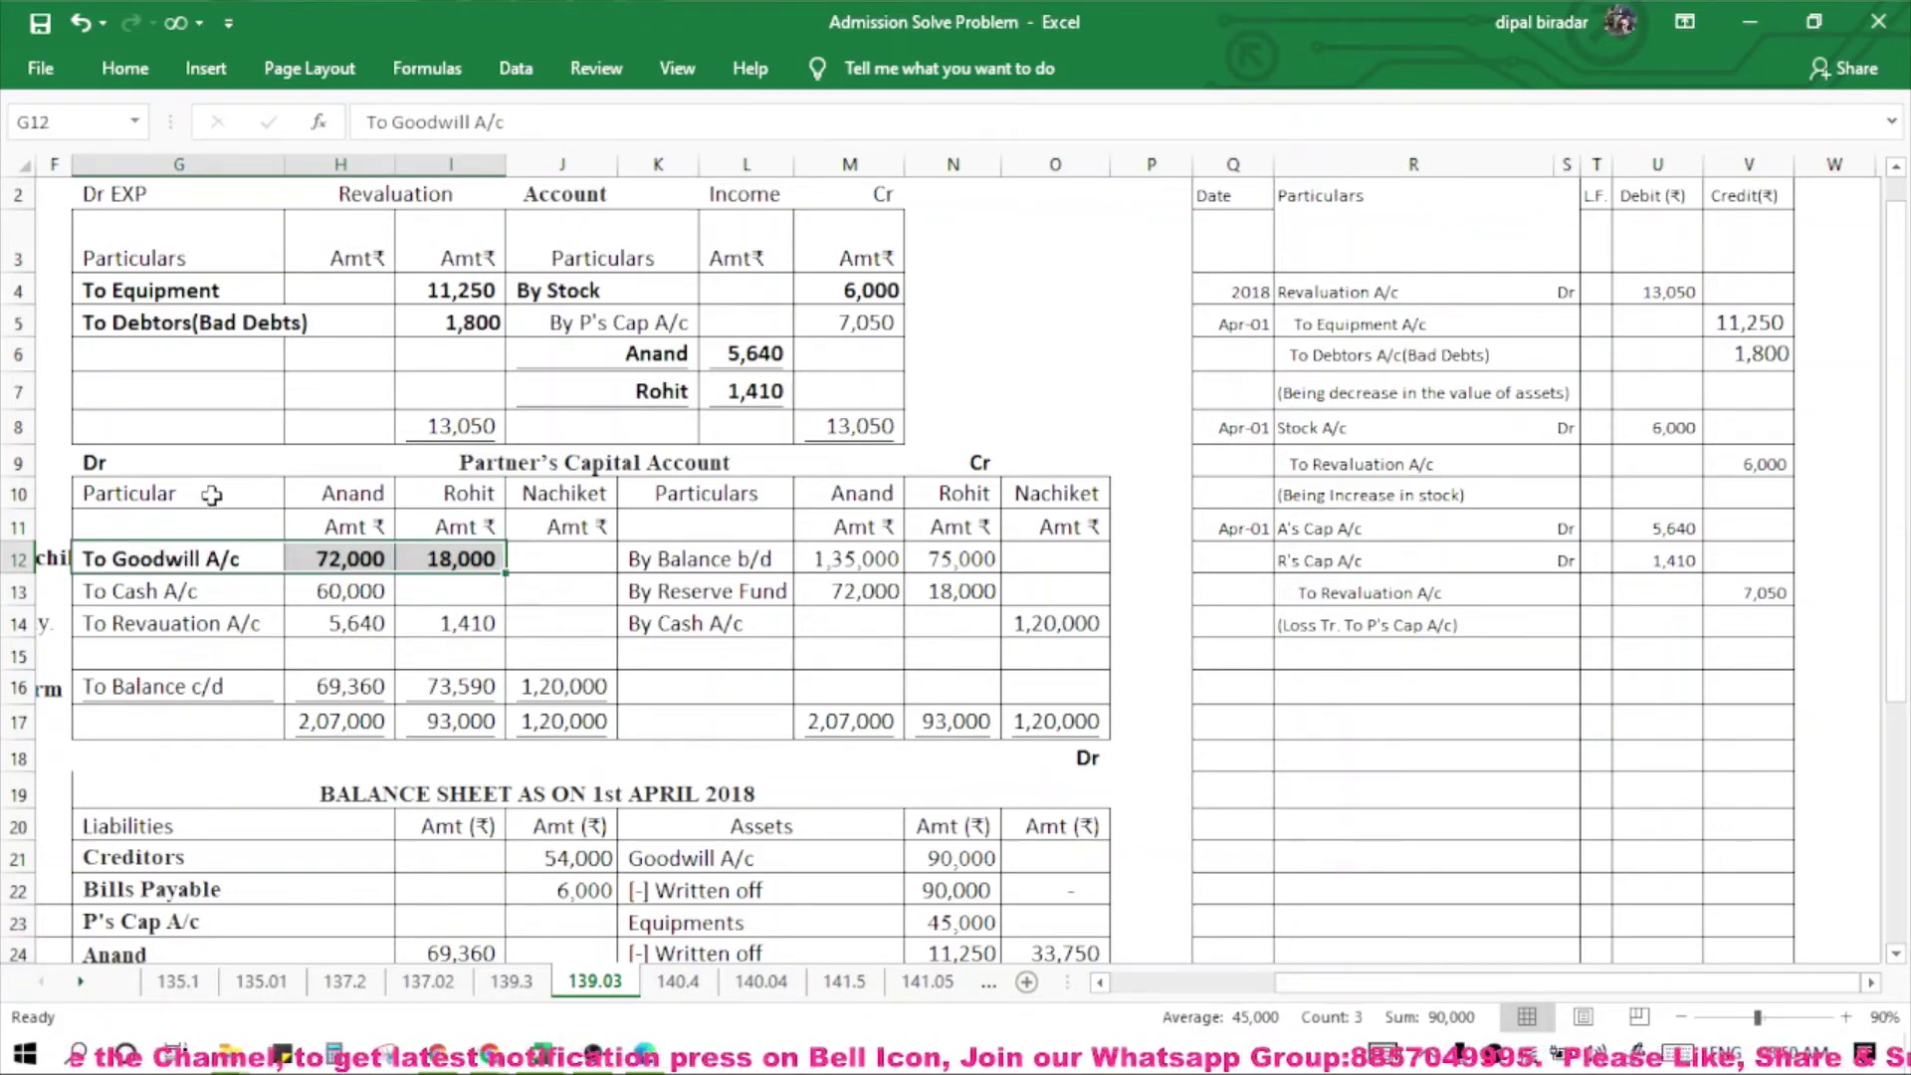
Copy the Apr-01 date from Q11 into Q15 for the goodwill entry.
{"action": "left_click", "coordinate": [1236, 654]}
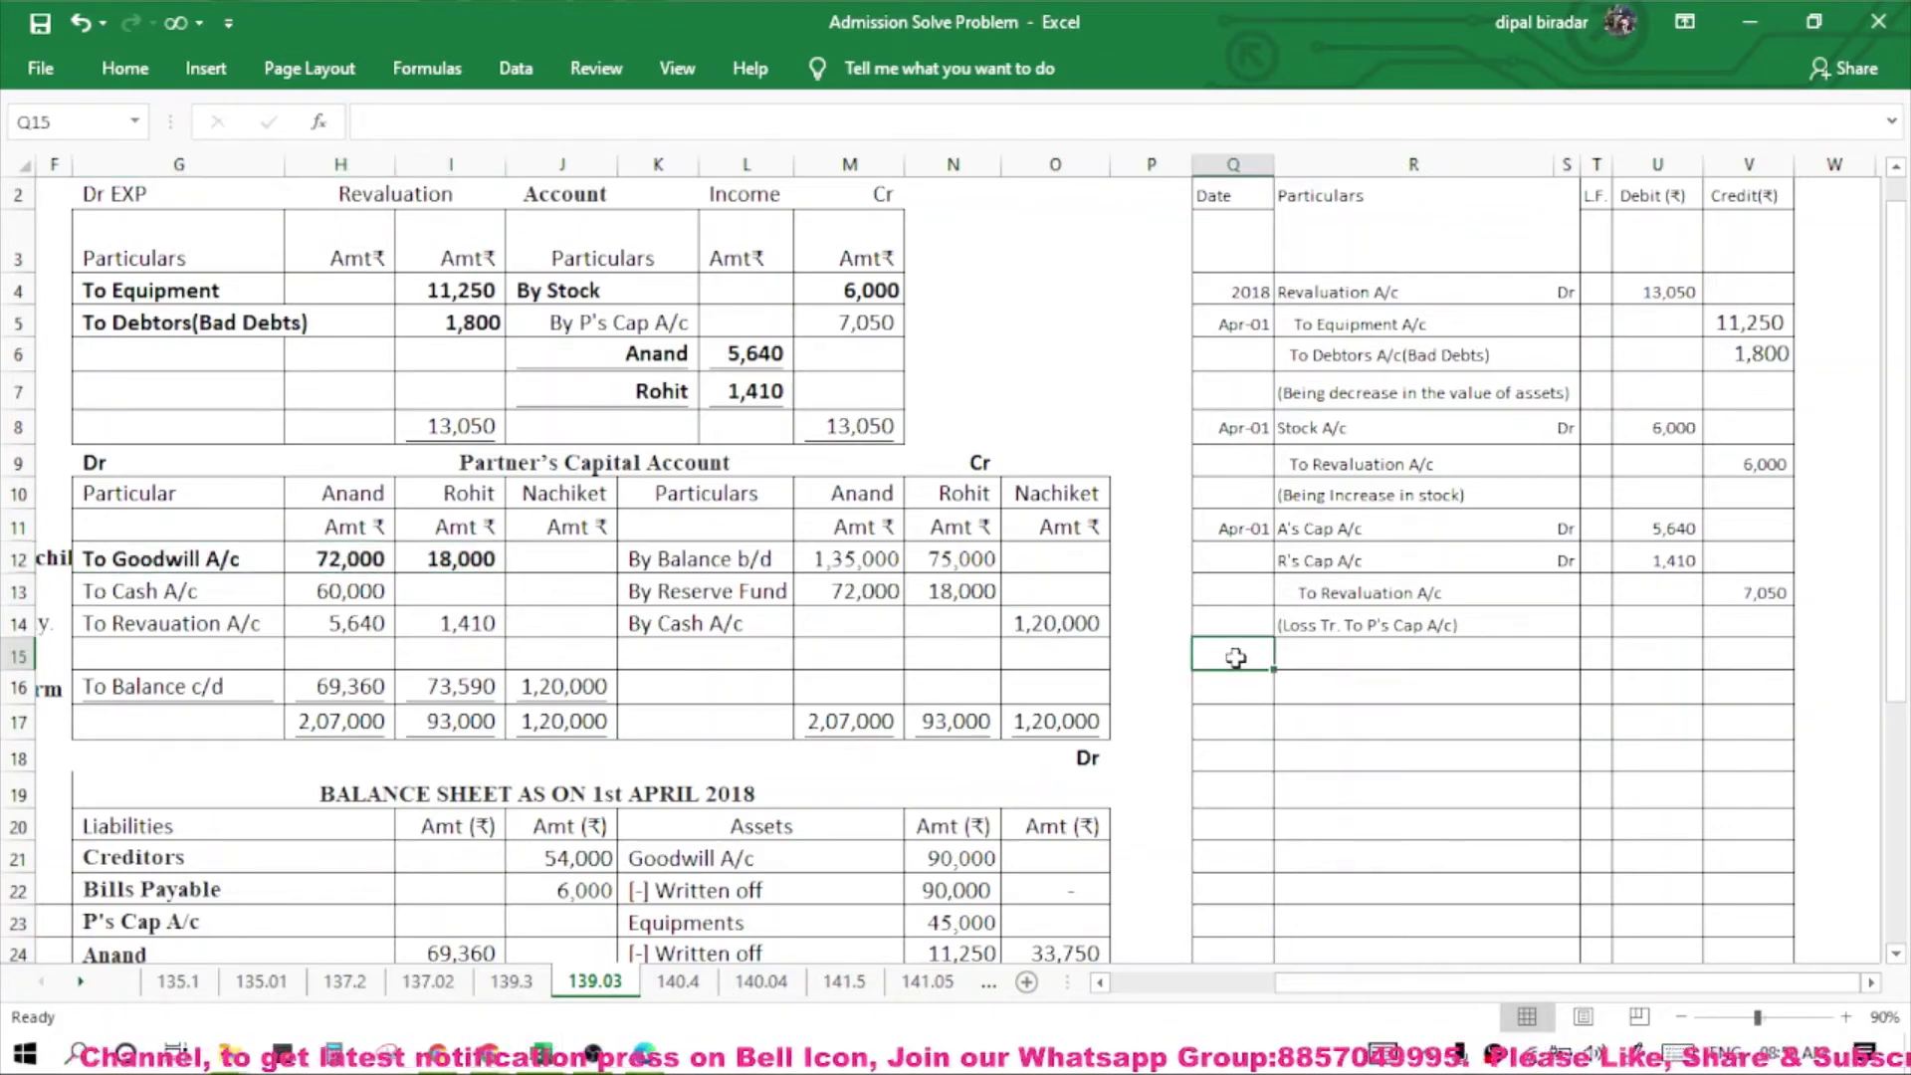
{"action": "left_click", "coordinate": [1257, 538]}
{"action": "key", "text": "ctrl+c"}
{"action": "left_click", "coordinate": [1256, 652]}
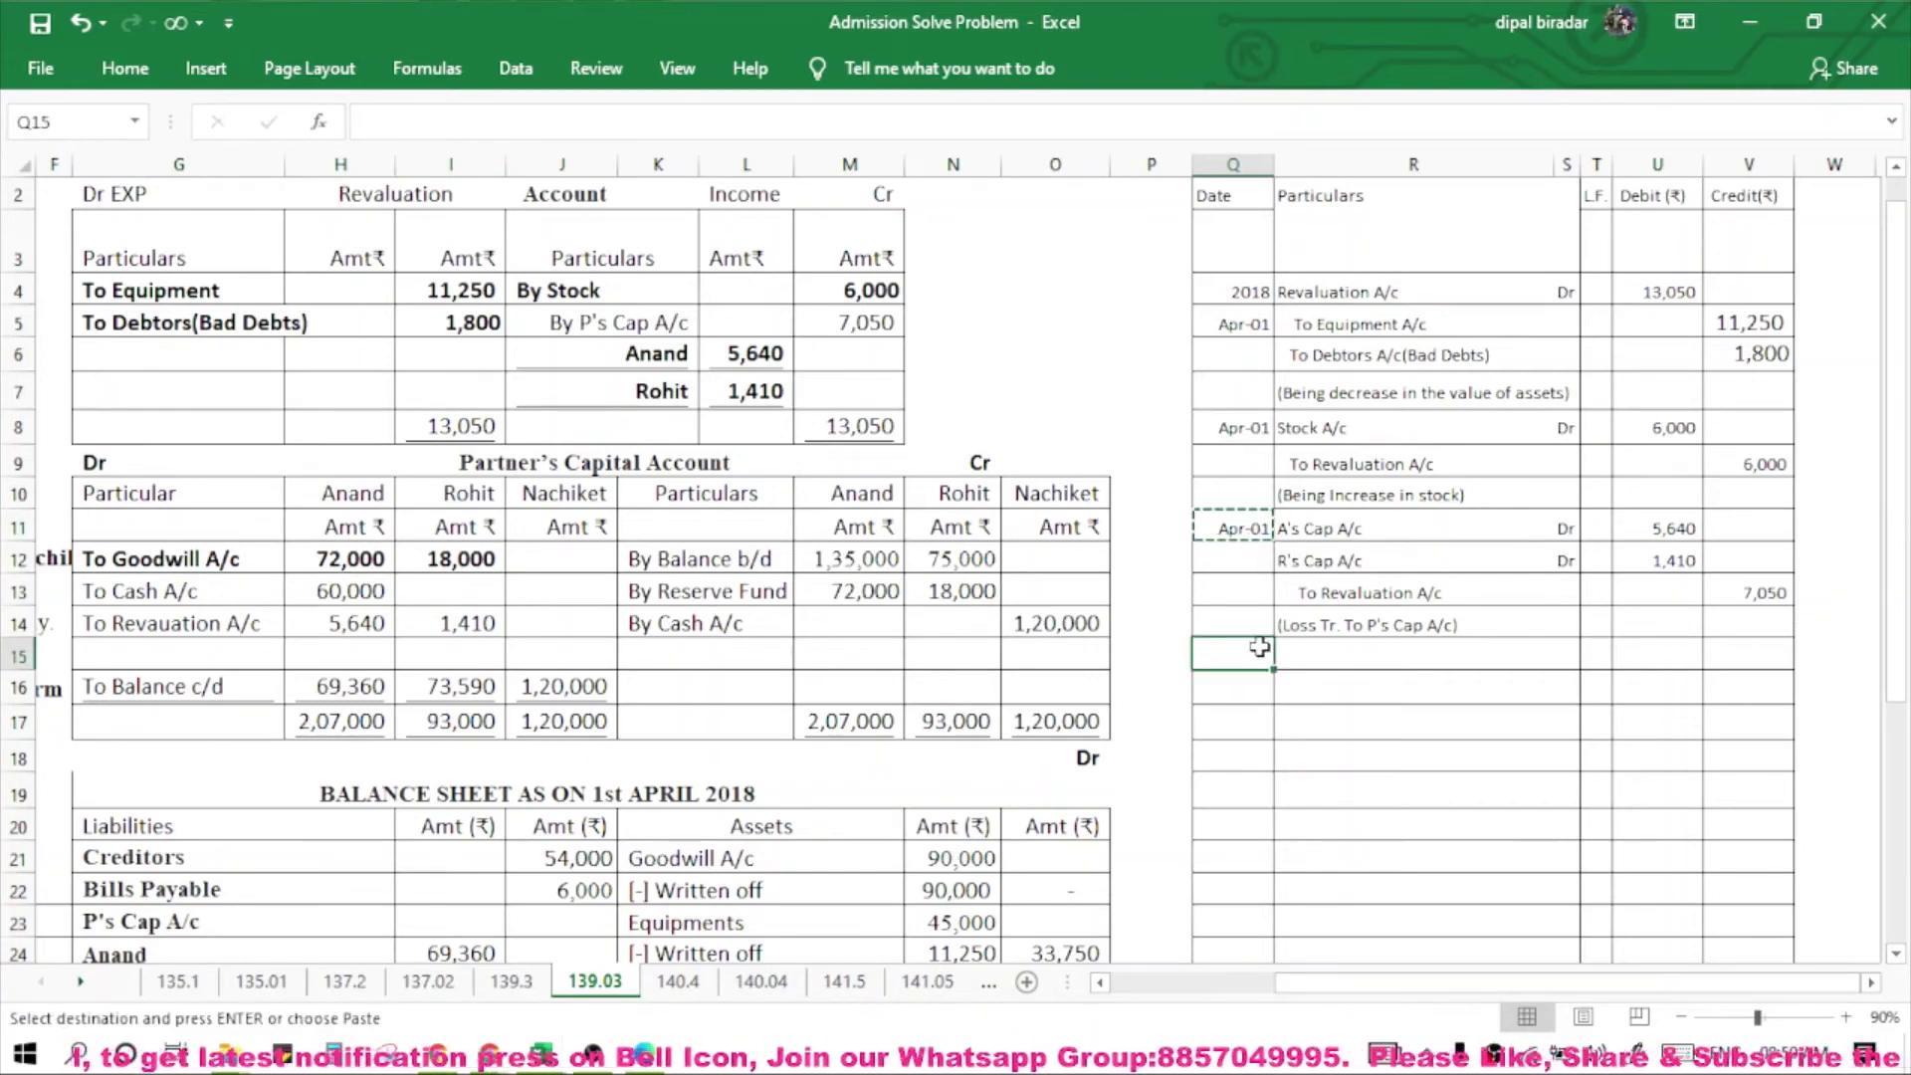
{"action": "key", "text": "ctrl+v"}
Copy the A's Cap A/c and R's Cap A/c lines with their Dr labels from R11:S12 into R15:S16.
{"action": "left_click", "coordinate": [1305, 657]}
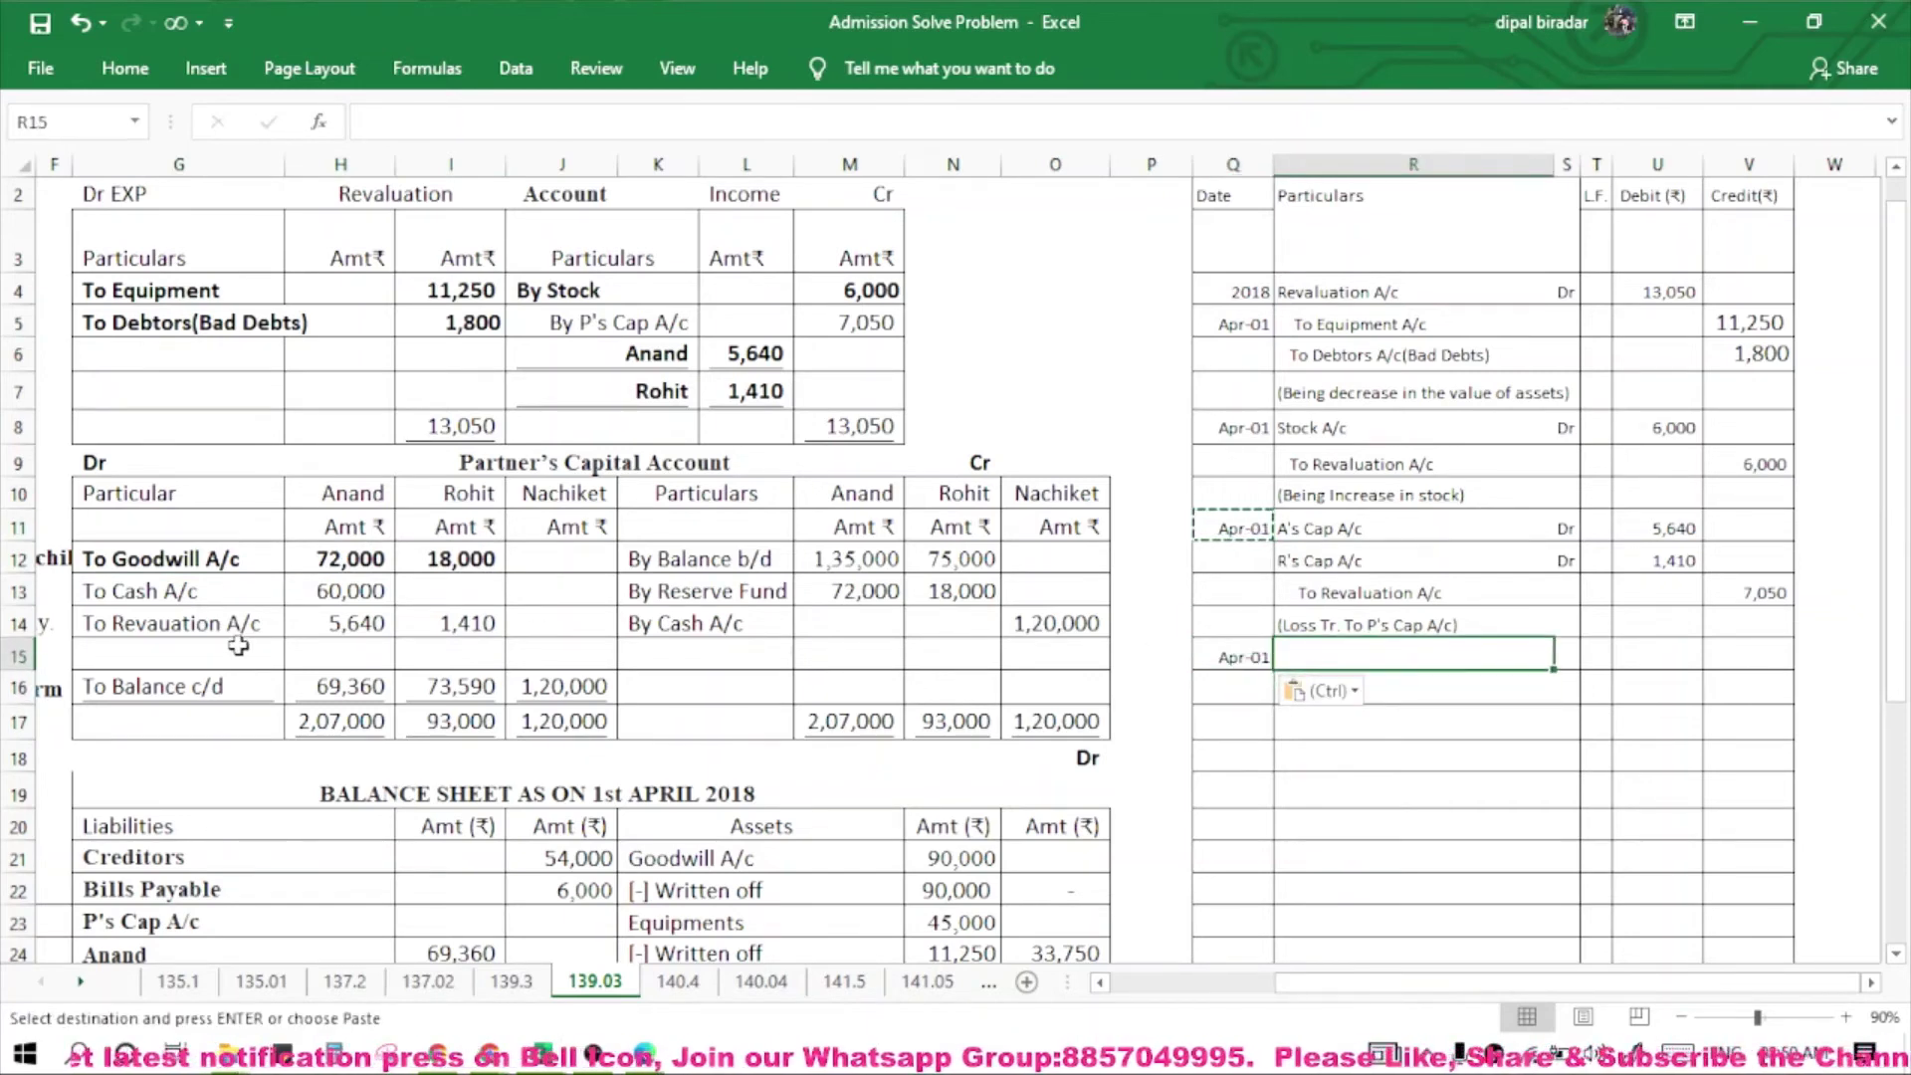
{"action": "left_click_drag", "start_coordinate": [348, 502], "coordinate": [416, 503]}
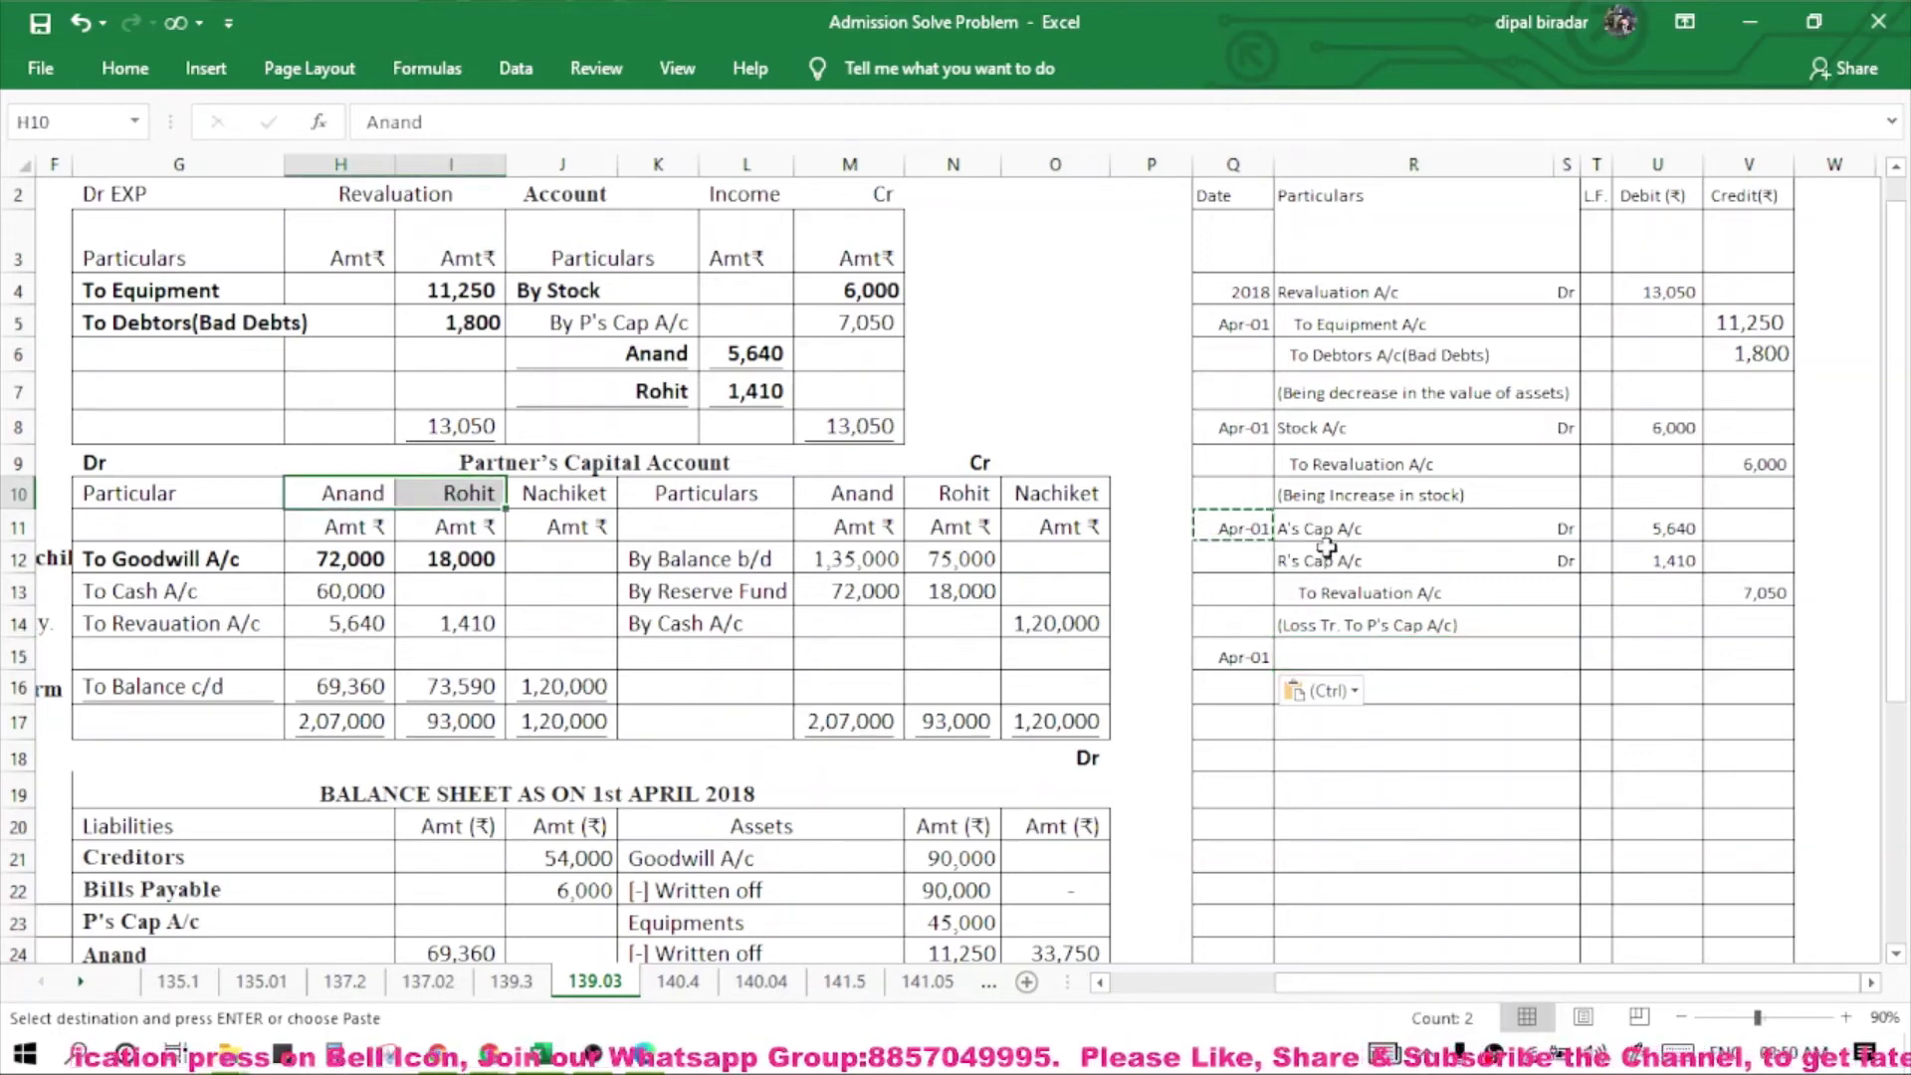
{"action": "left_click_drag", "start_coordinate": [1316, 533], "coordinate": [1567, 563]}
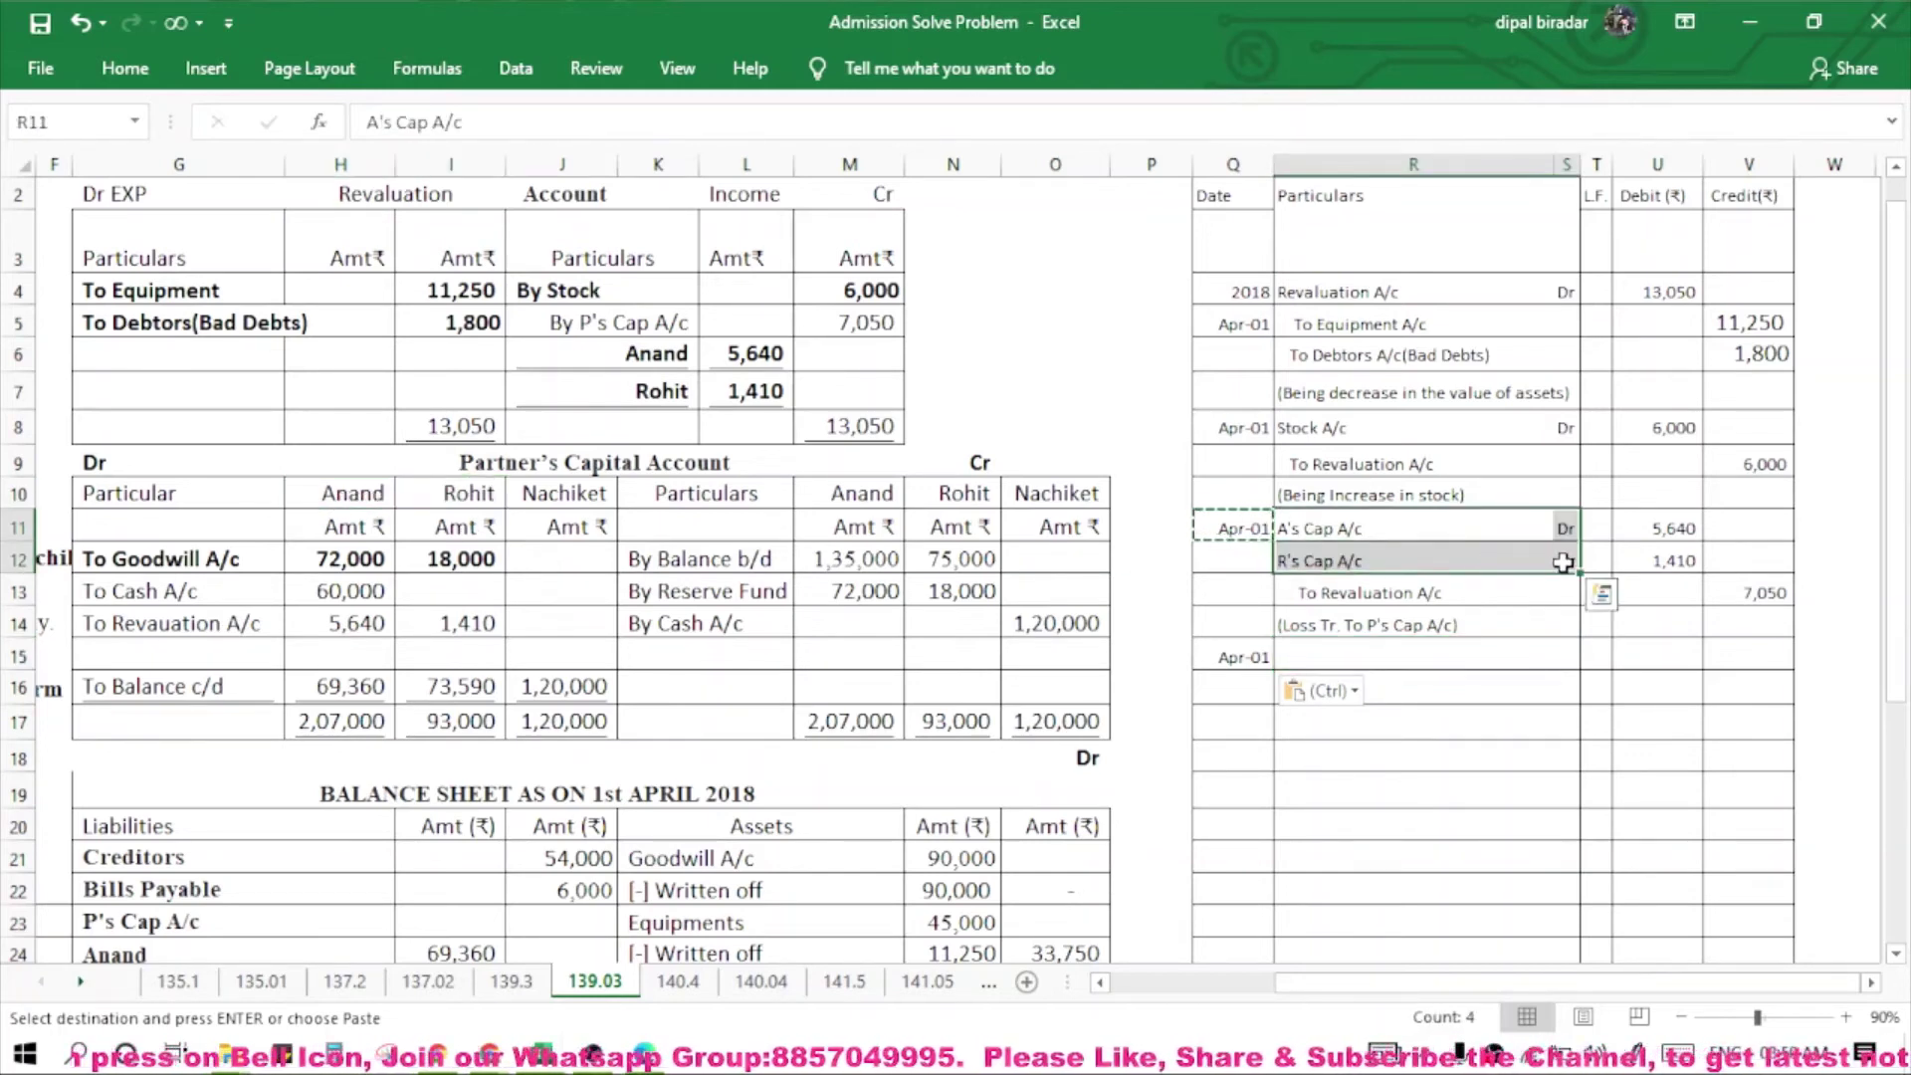
{"action": "key", "text": "ctrl+c"}
{"action": "left_click", "coordinate": [1406, 657]}
{"action": "key", "text": "ctrl+v"}
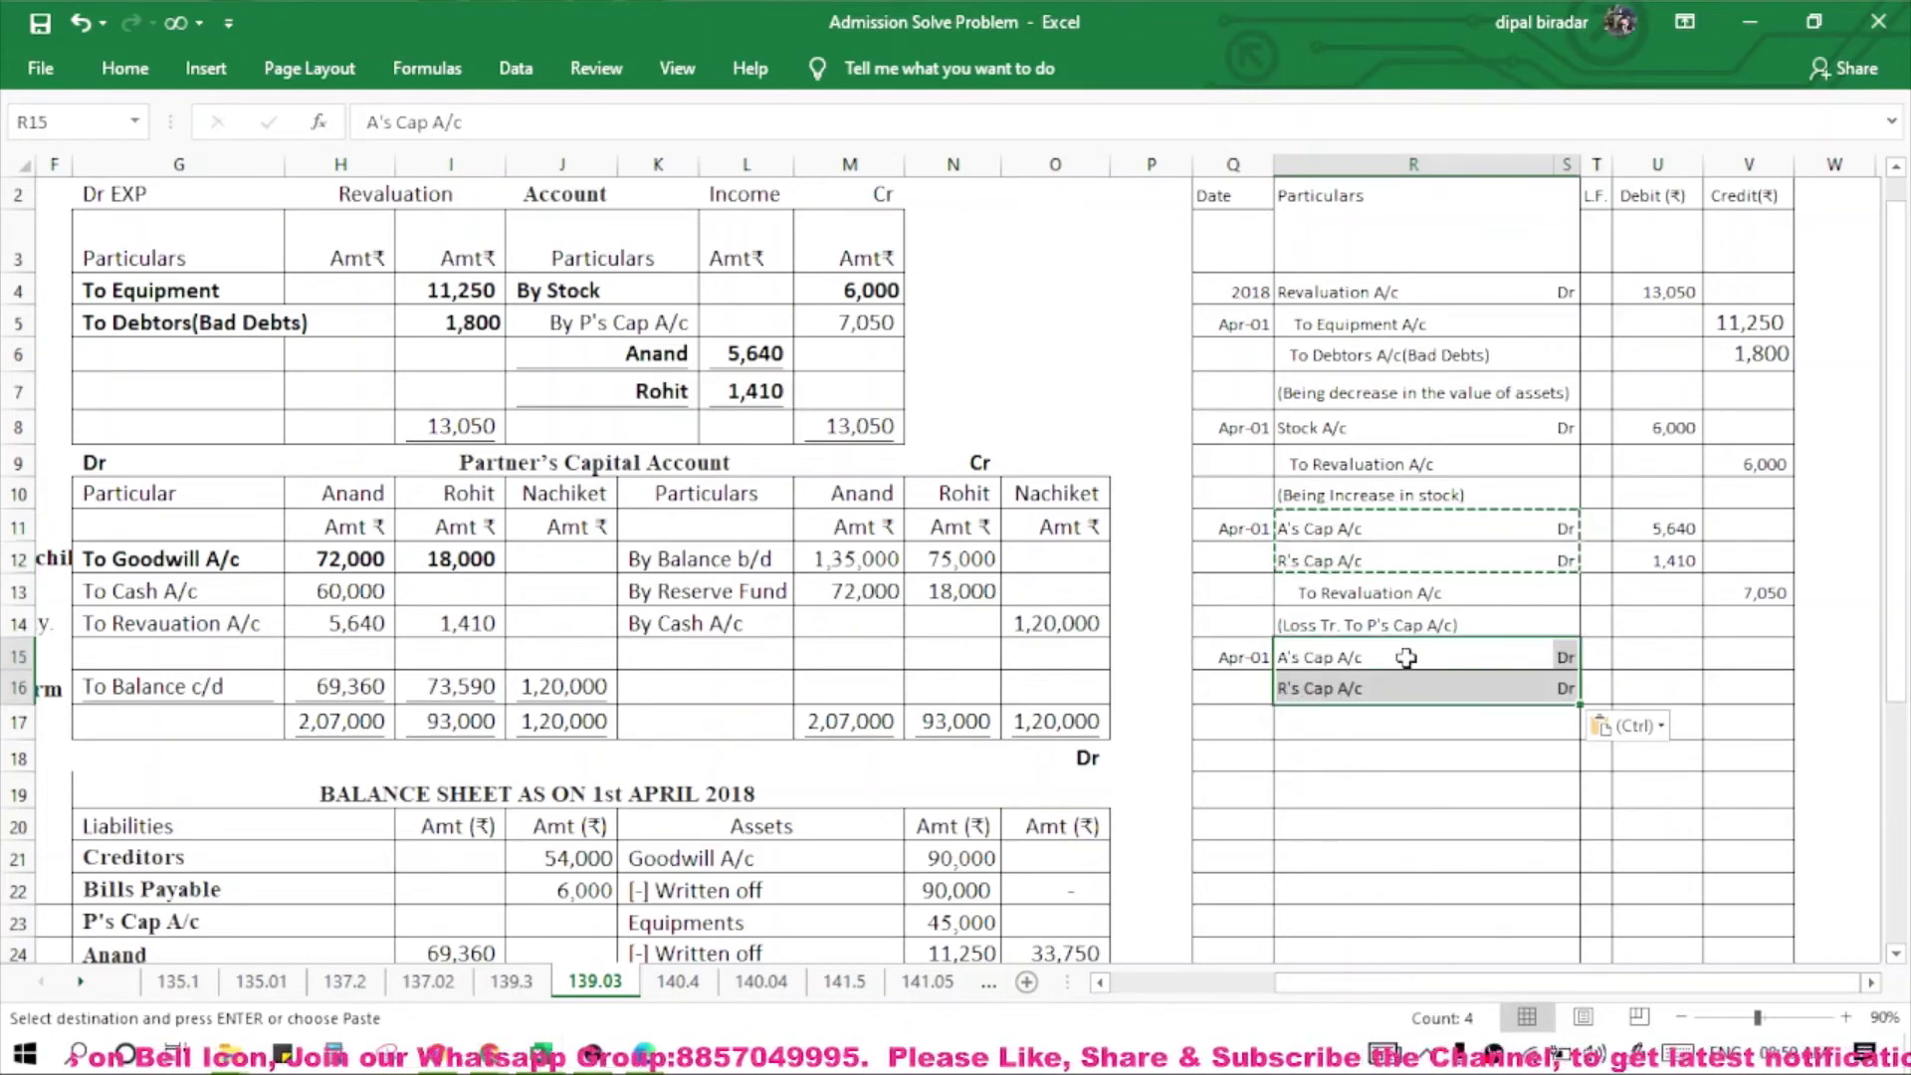
Enter the capital account debits of 72,000 in U15 and 18,000 in U16.
{"action": "left_click", "coordinate": [1666, 652]}
{"action": "double_click", "coordinate": [1667, 653]}
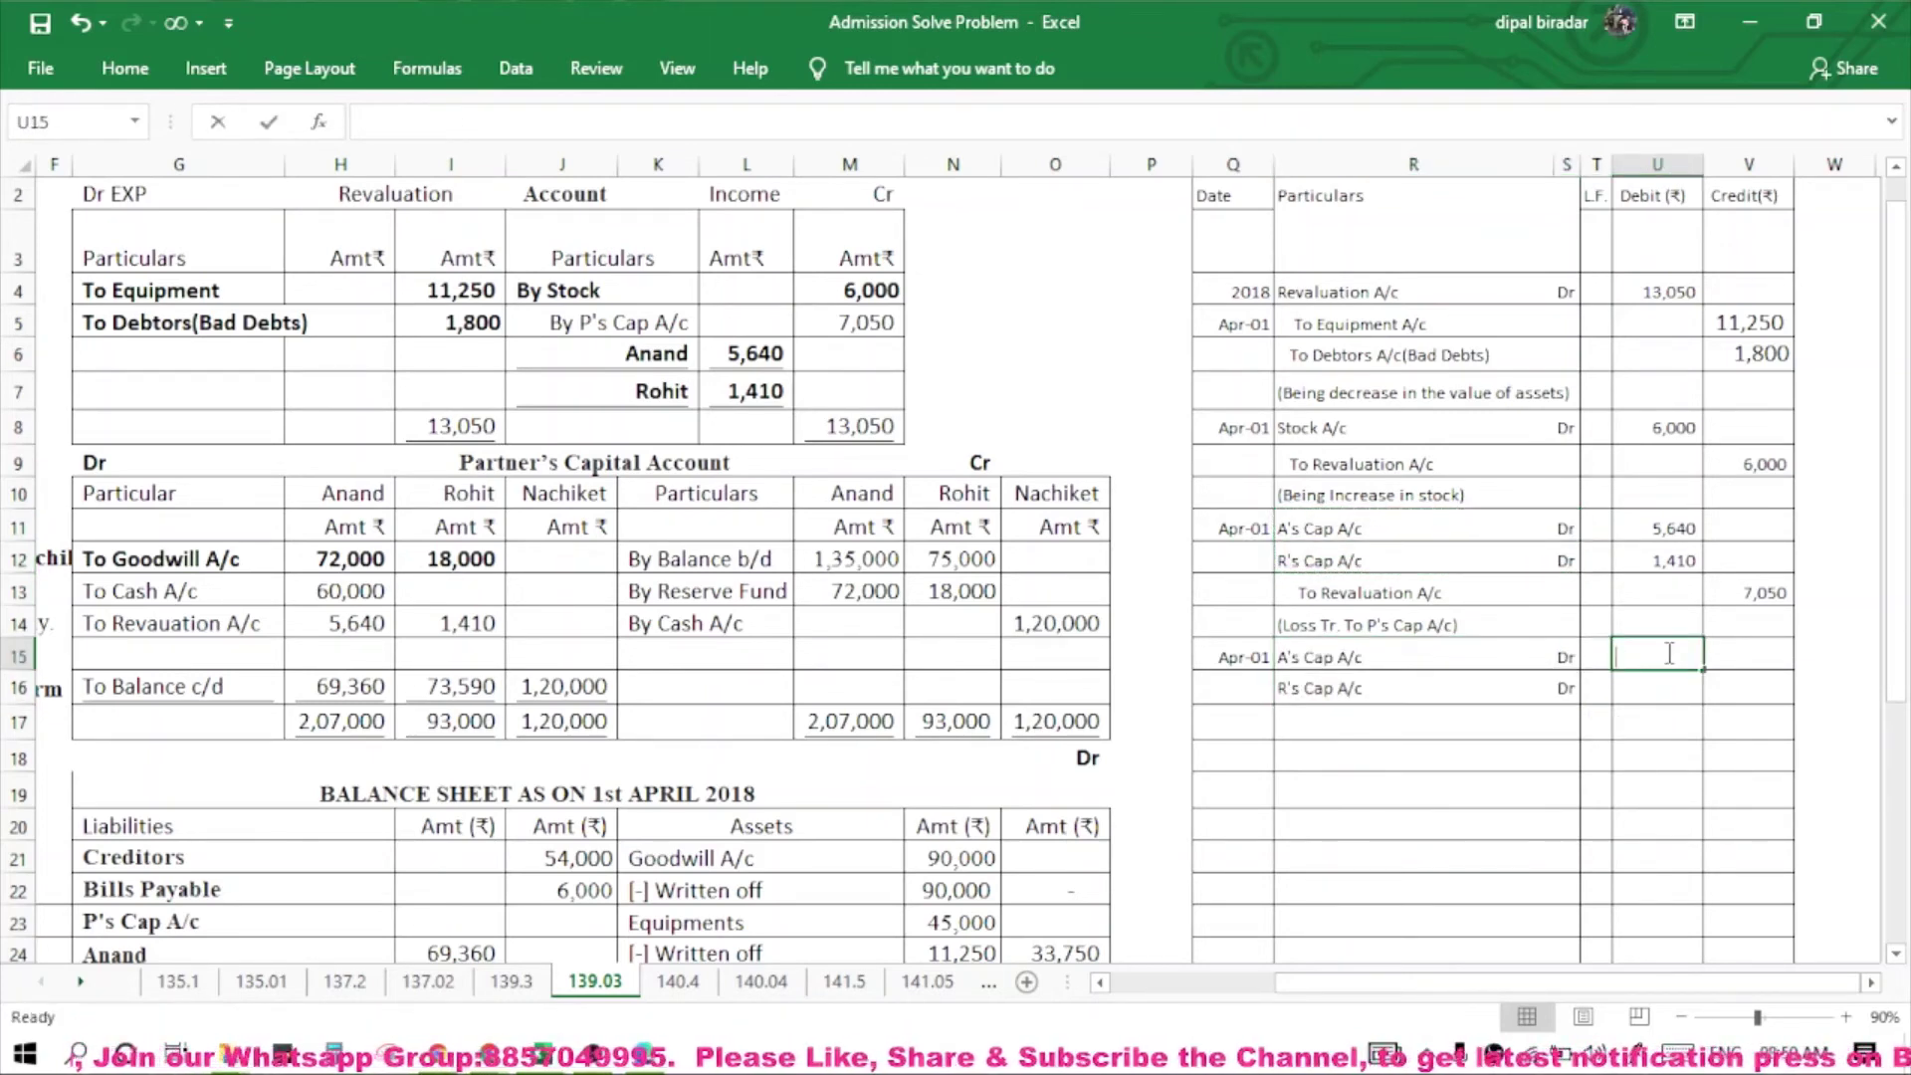
{"action": "type", "text": "727"}
{"action": "key", "text": "BackSpace"}
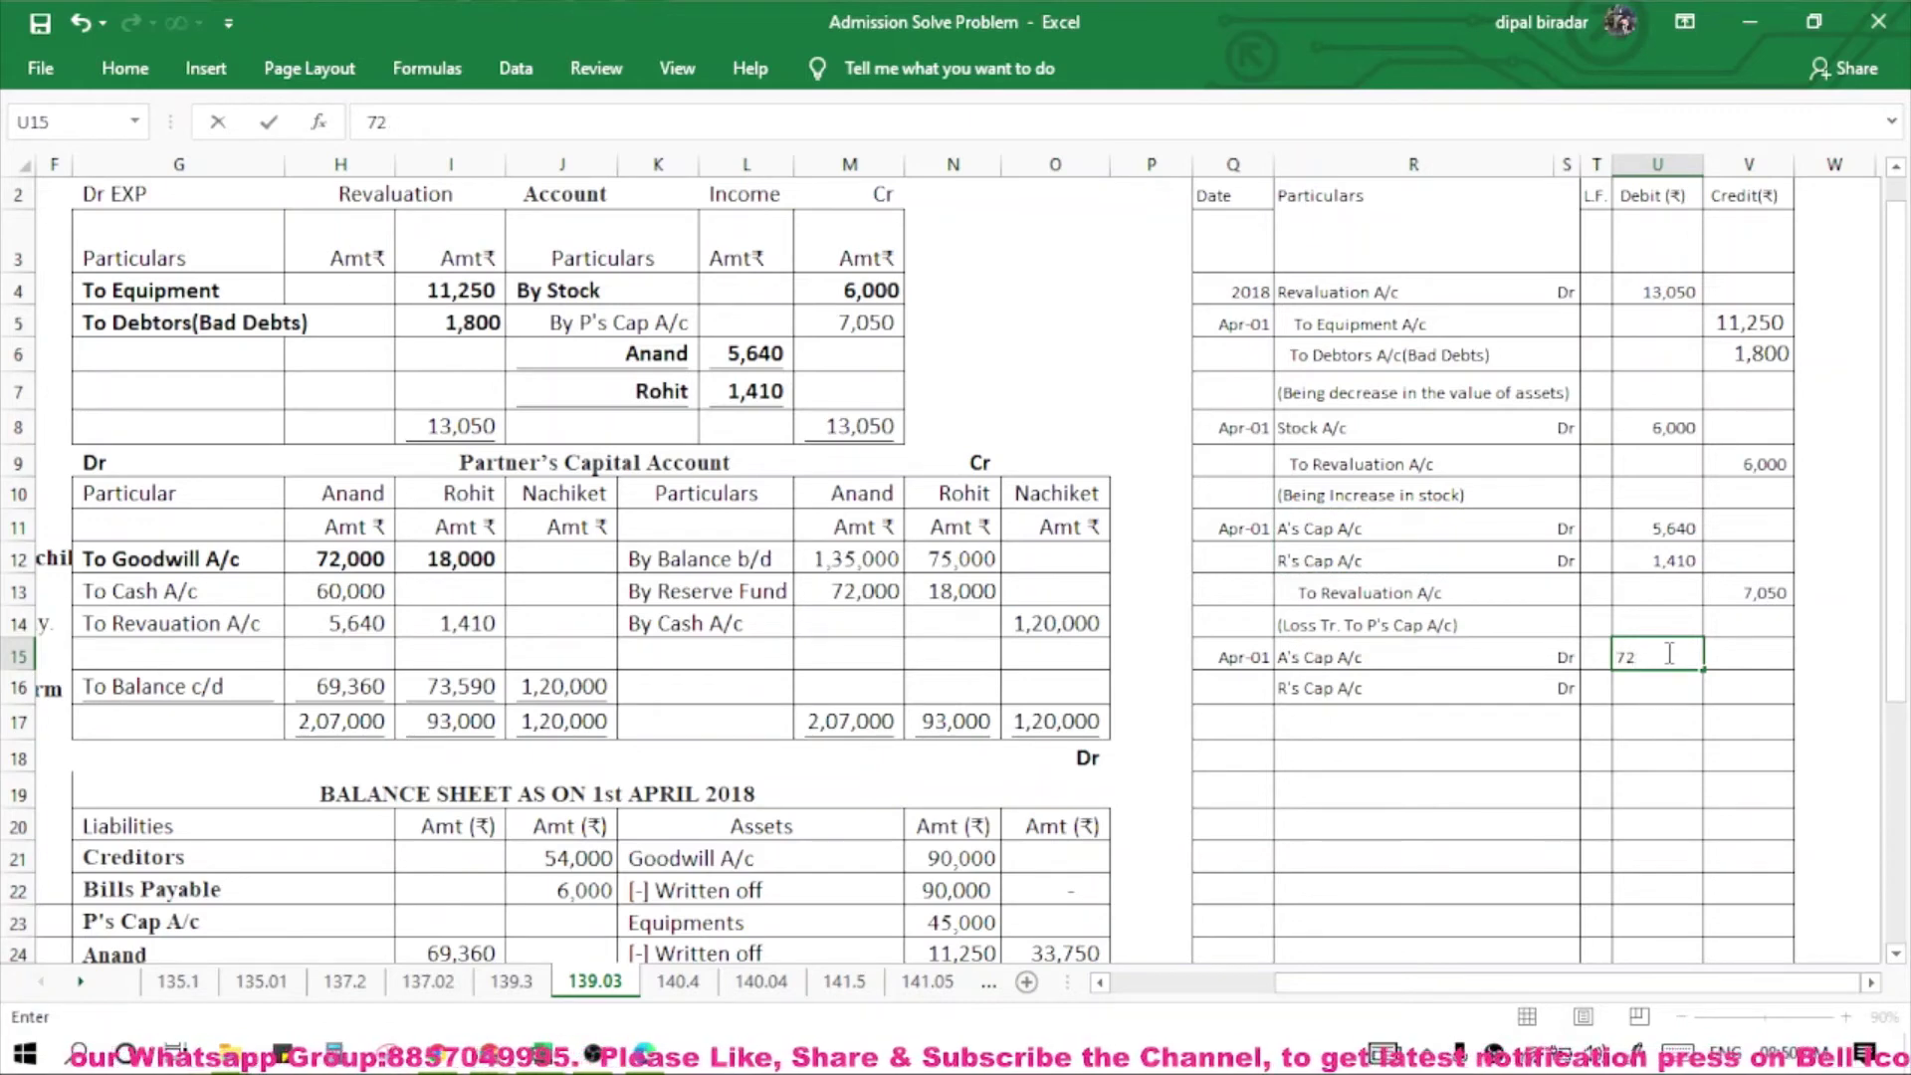
{"action": "type", "text": "000"}
{"action": "key", "text": "Return"}
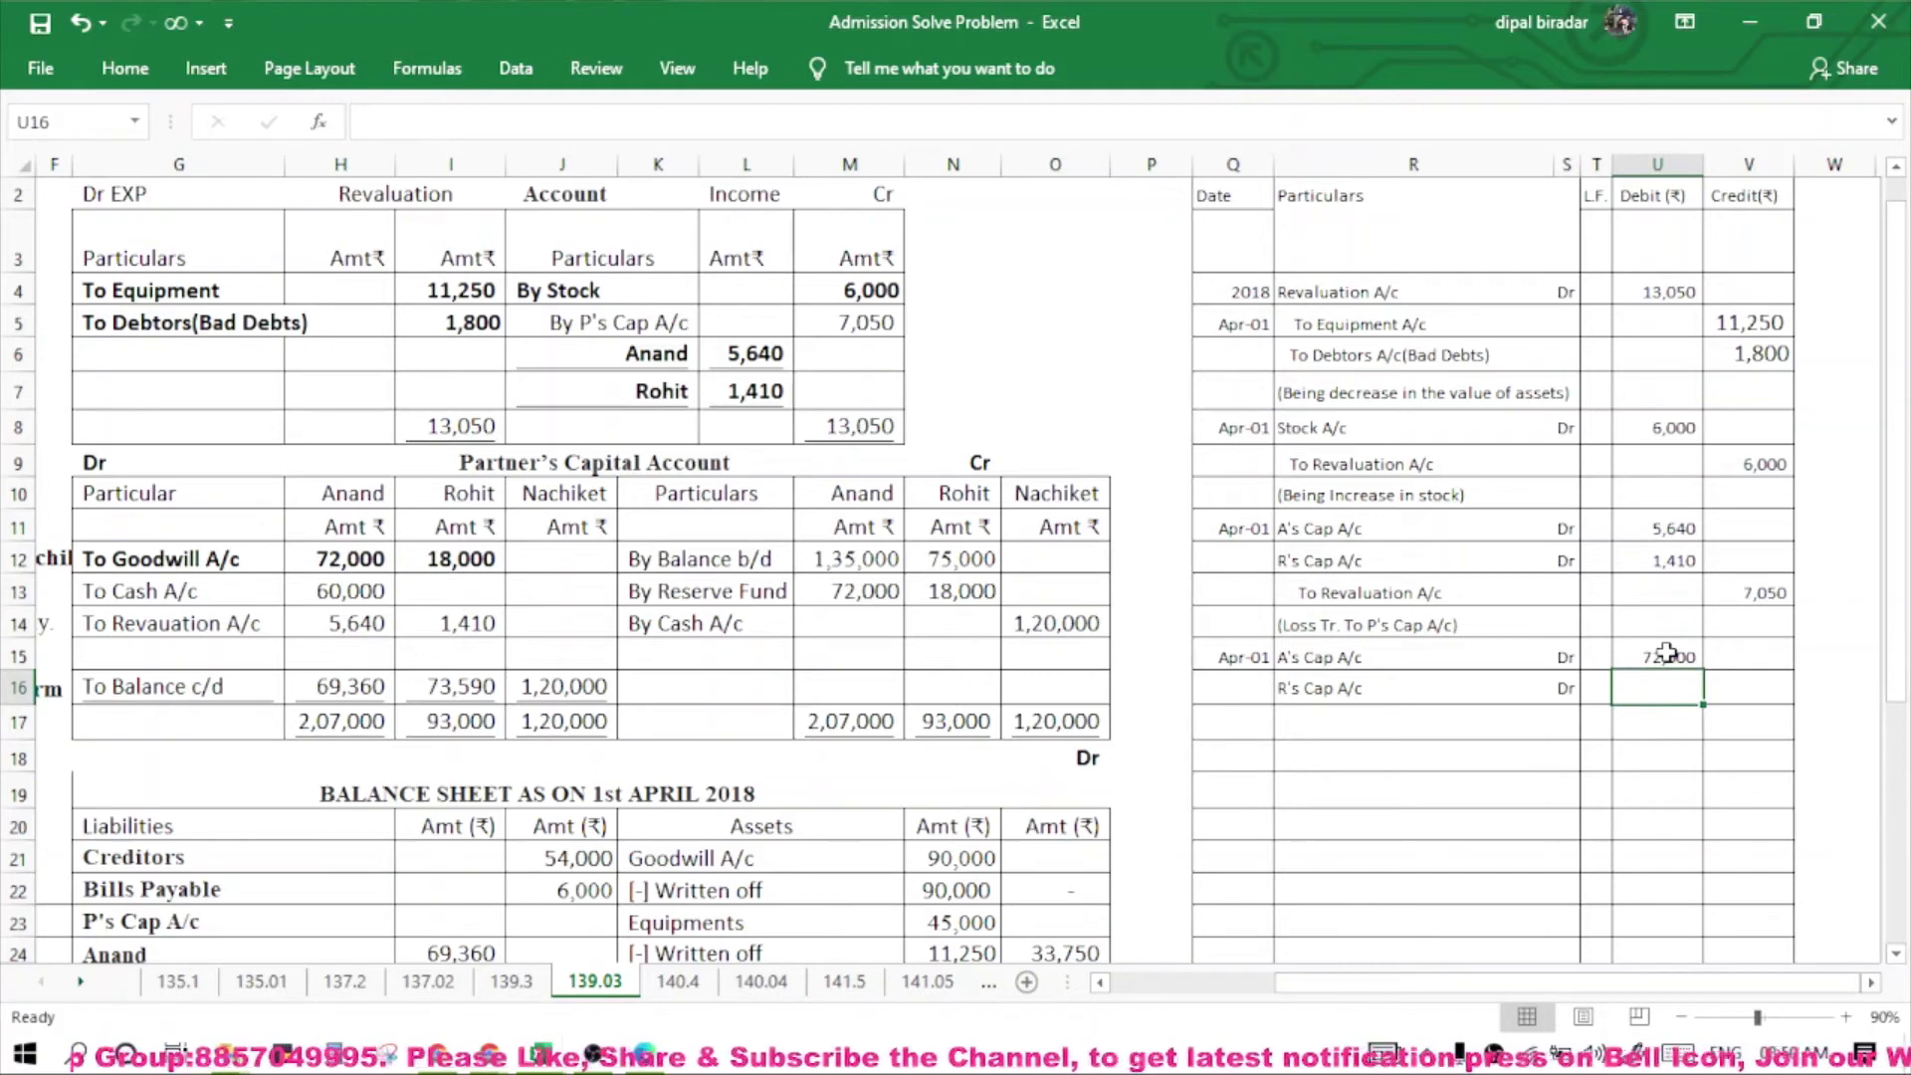
{"action": "type", "text": "18000"}
{"action": "key", "text": "Return"}
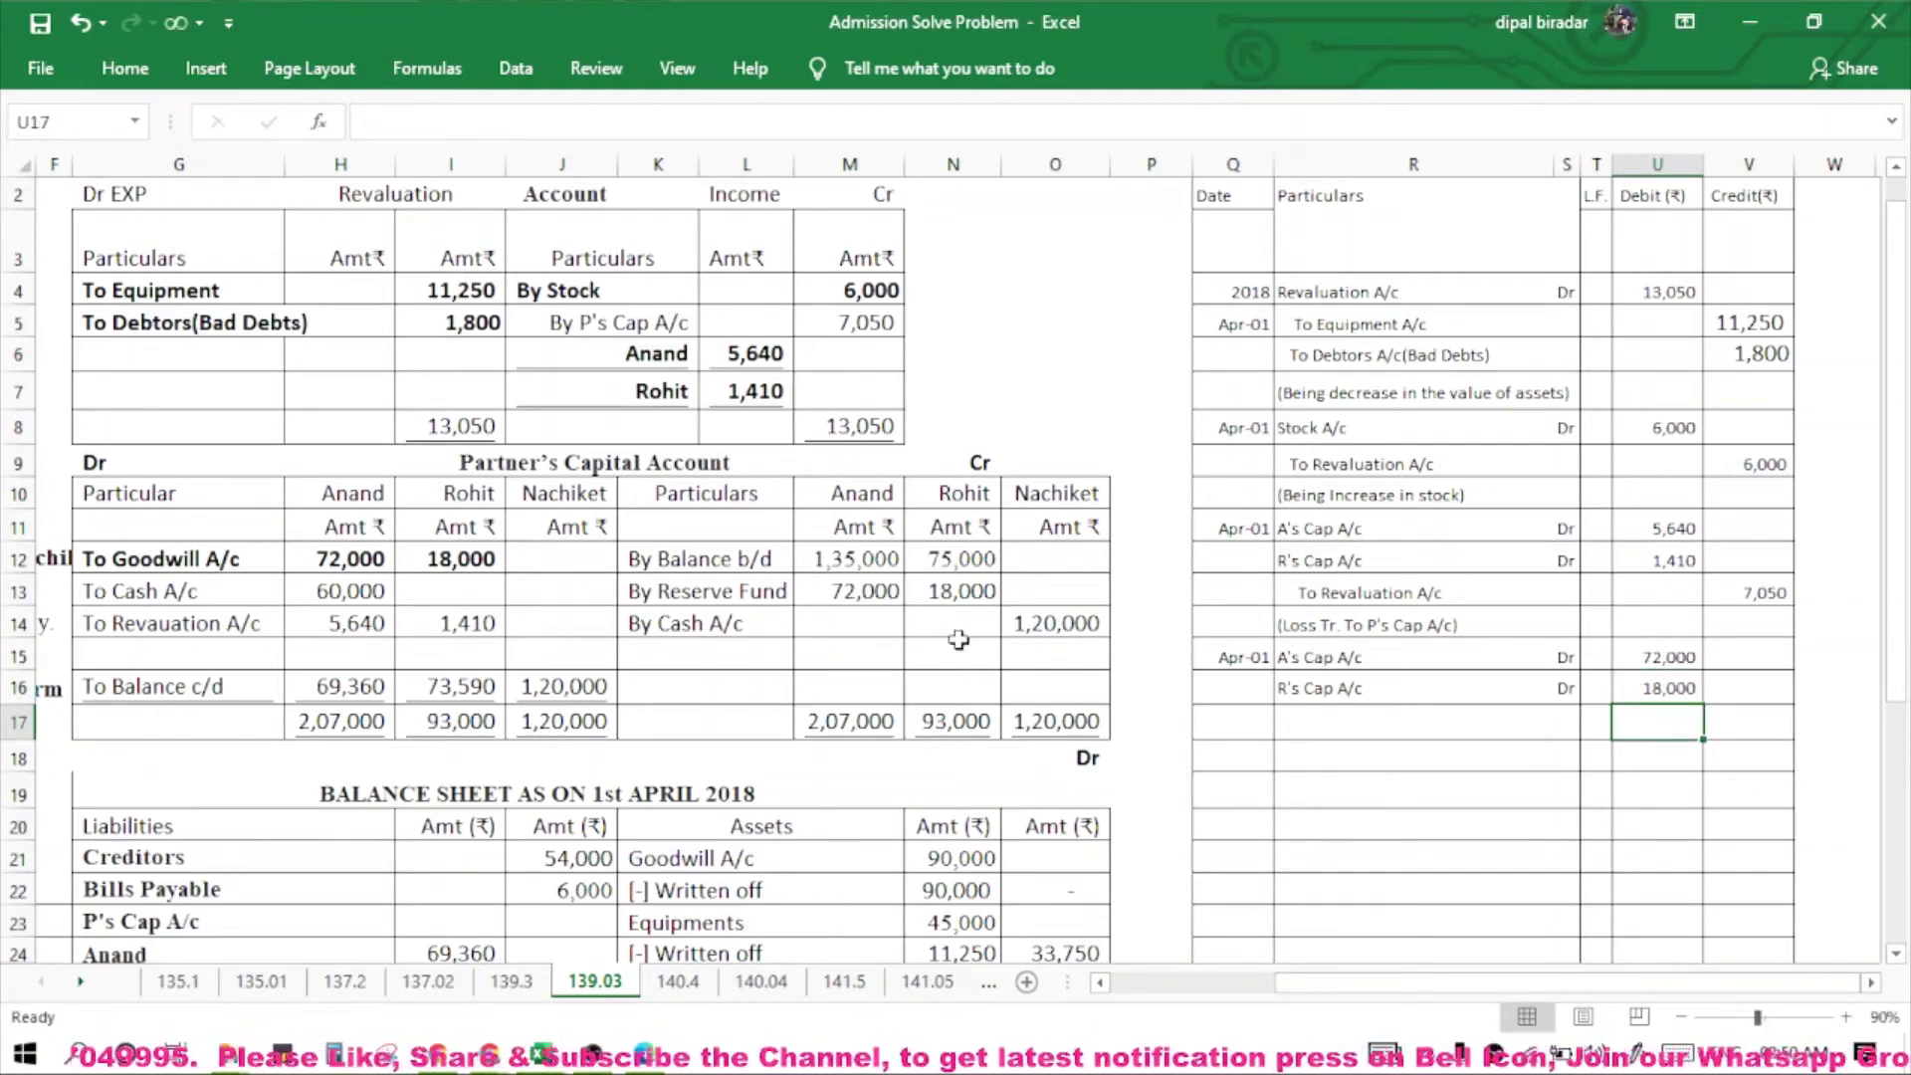
Copy To Goodwill A/c from G12 into R17 and indent it as the credit line.
{"action": "left_click", "coordinate": [1284, 728]}
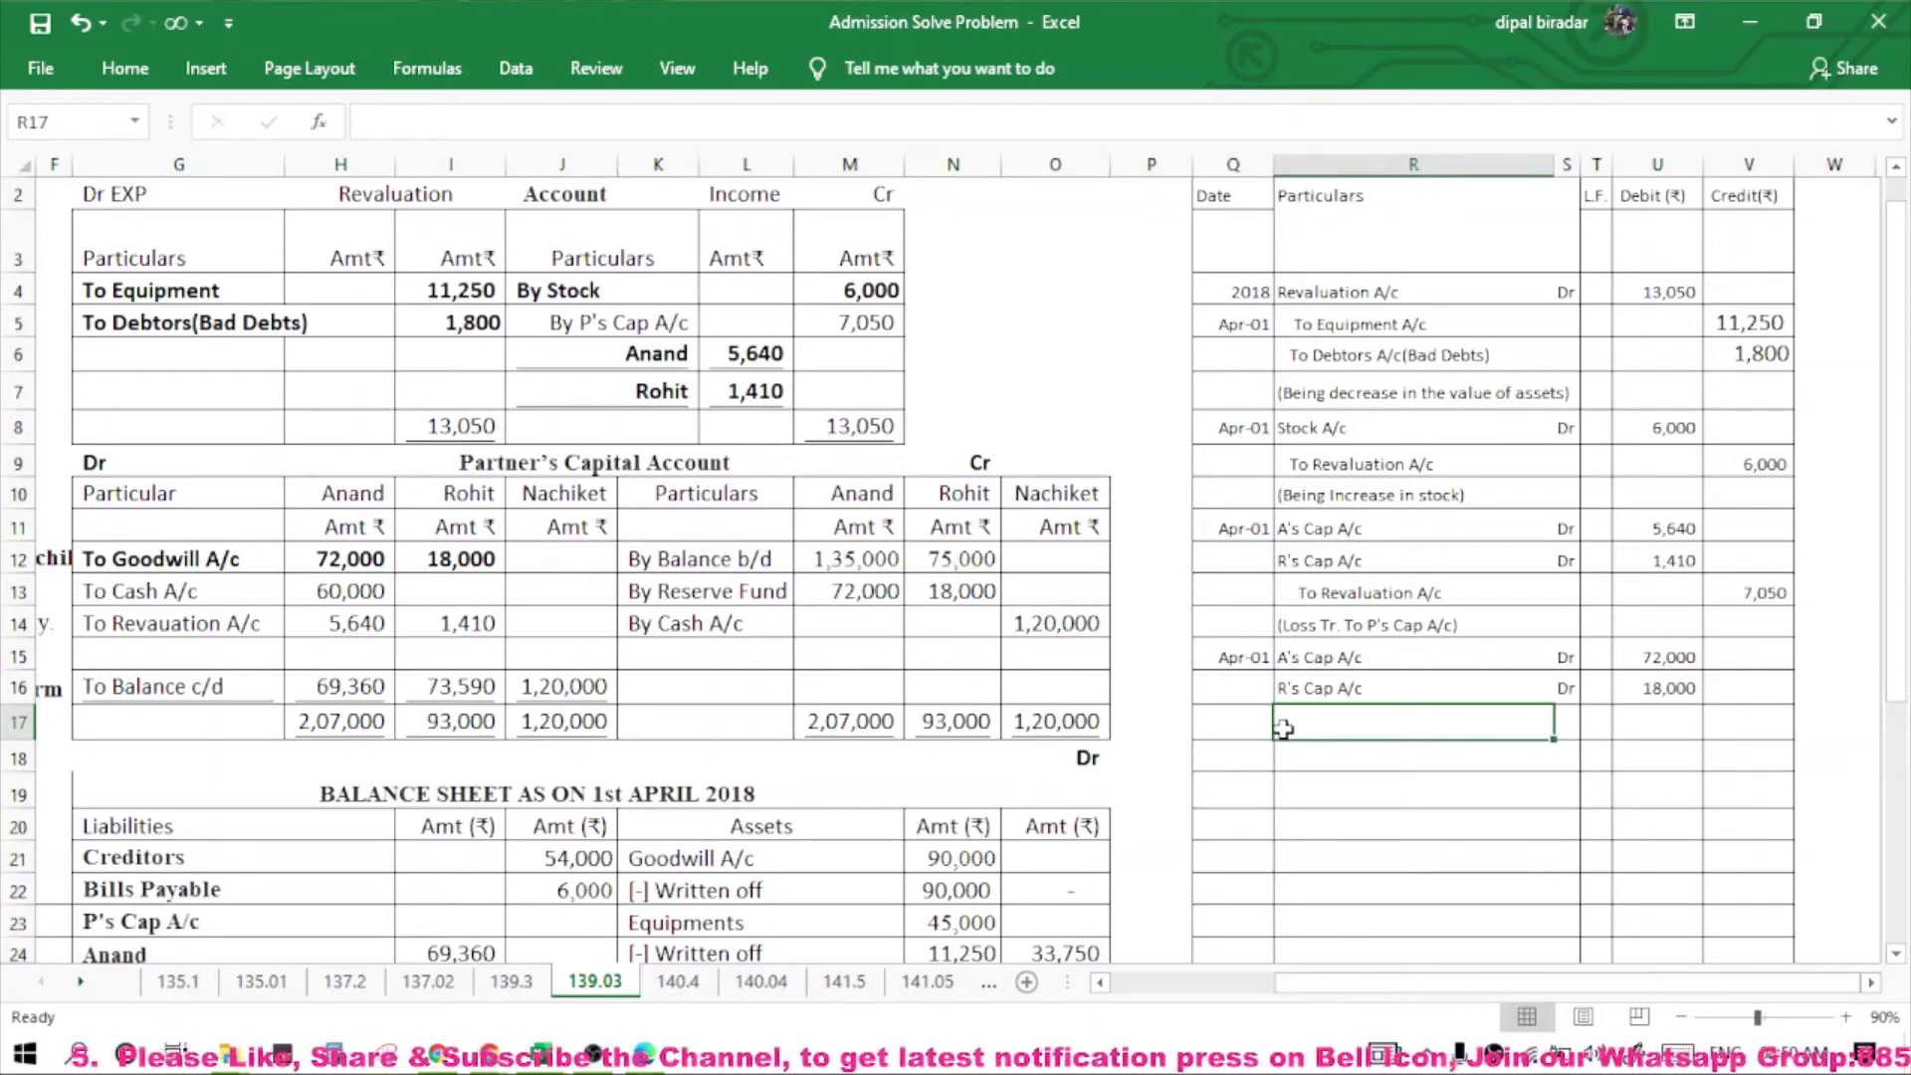
{"action": "left_click", "coordinate": [221, 562]}
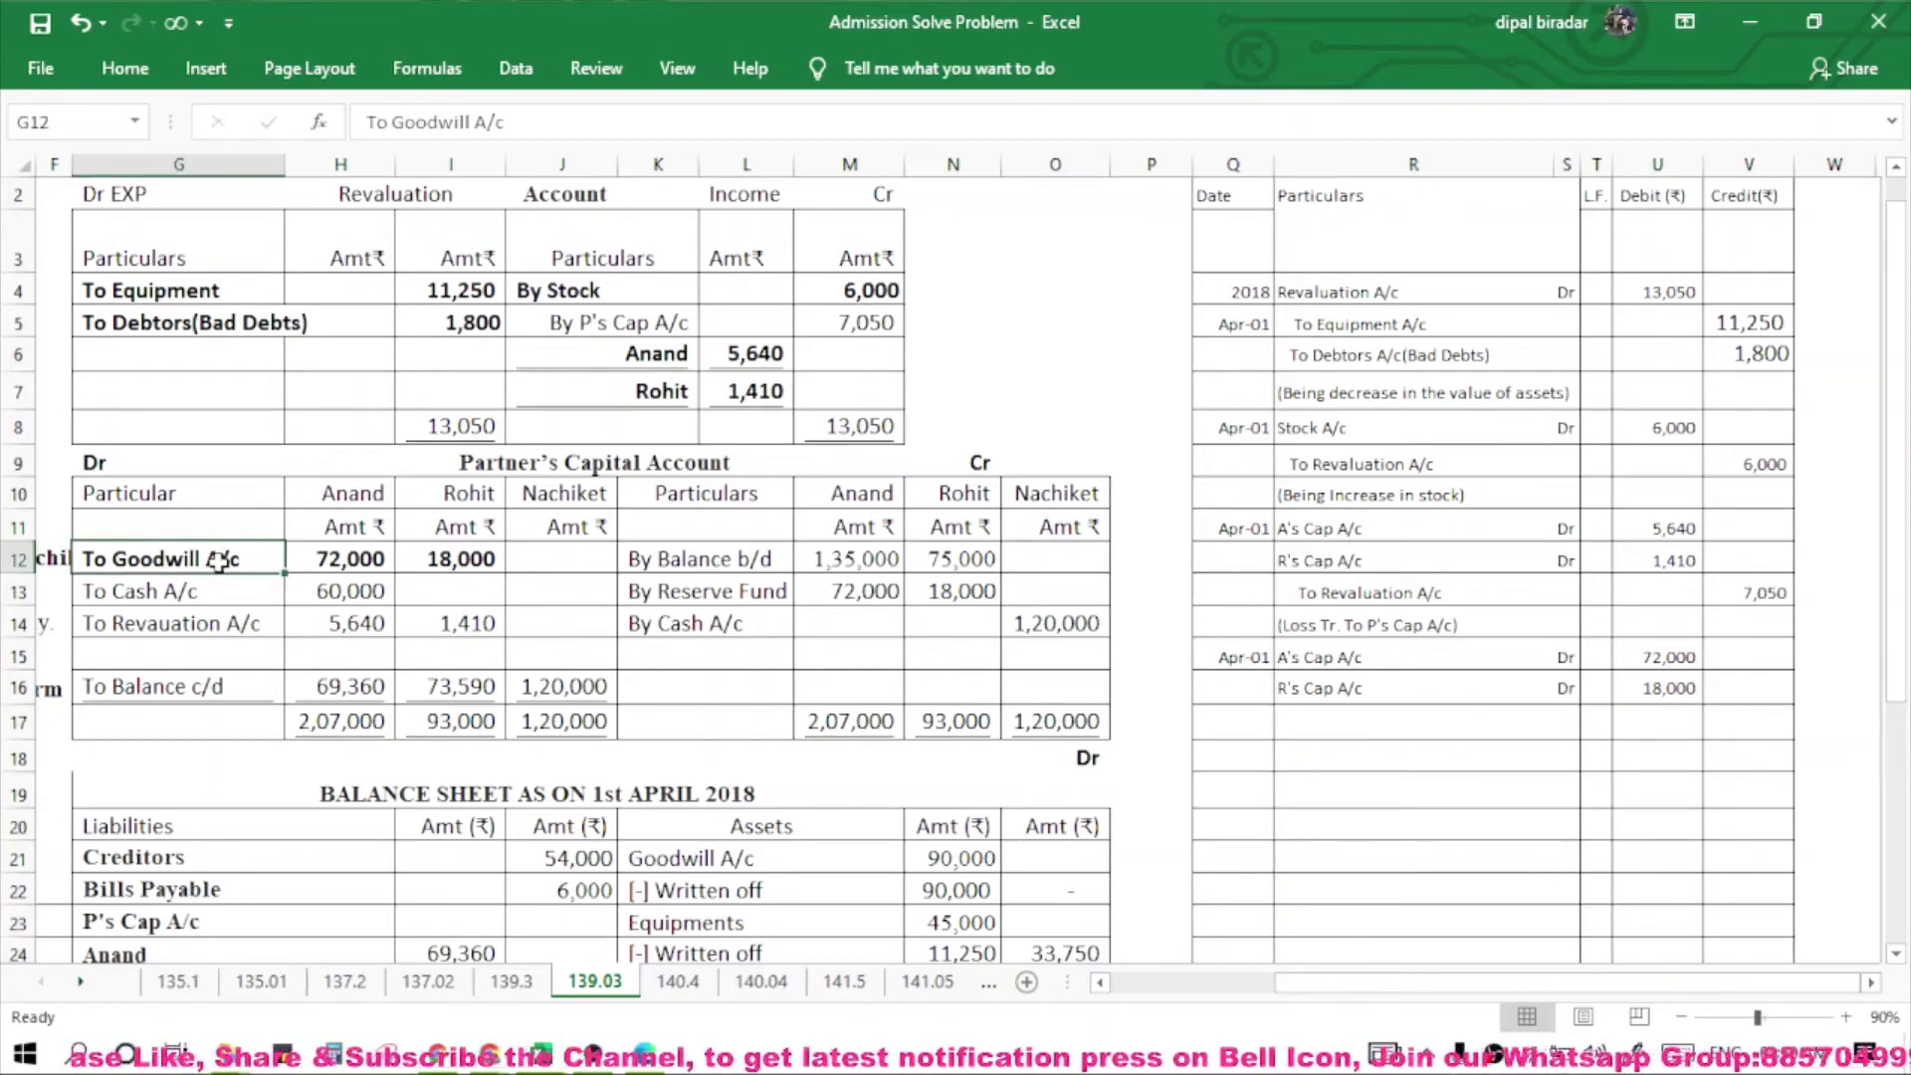
{"action": "key", "text": "ctrl+c"}
{"action": "left_click", "coordinate": [1456, 713]}
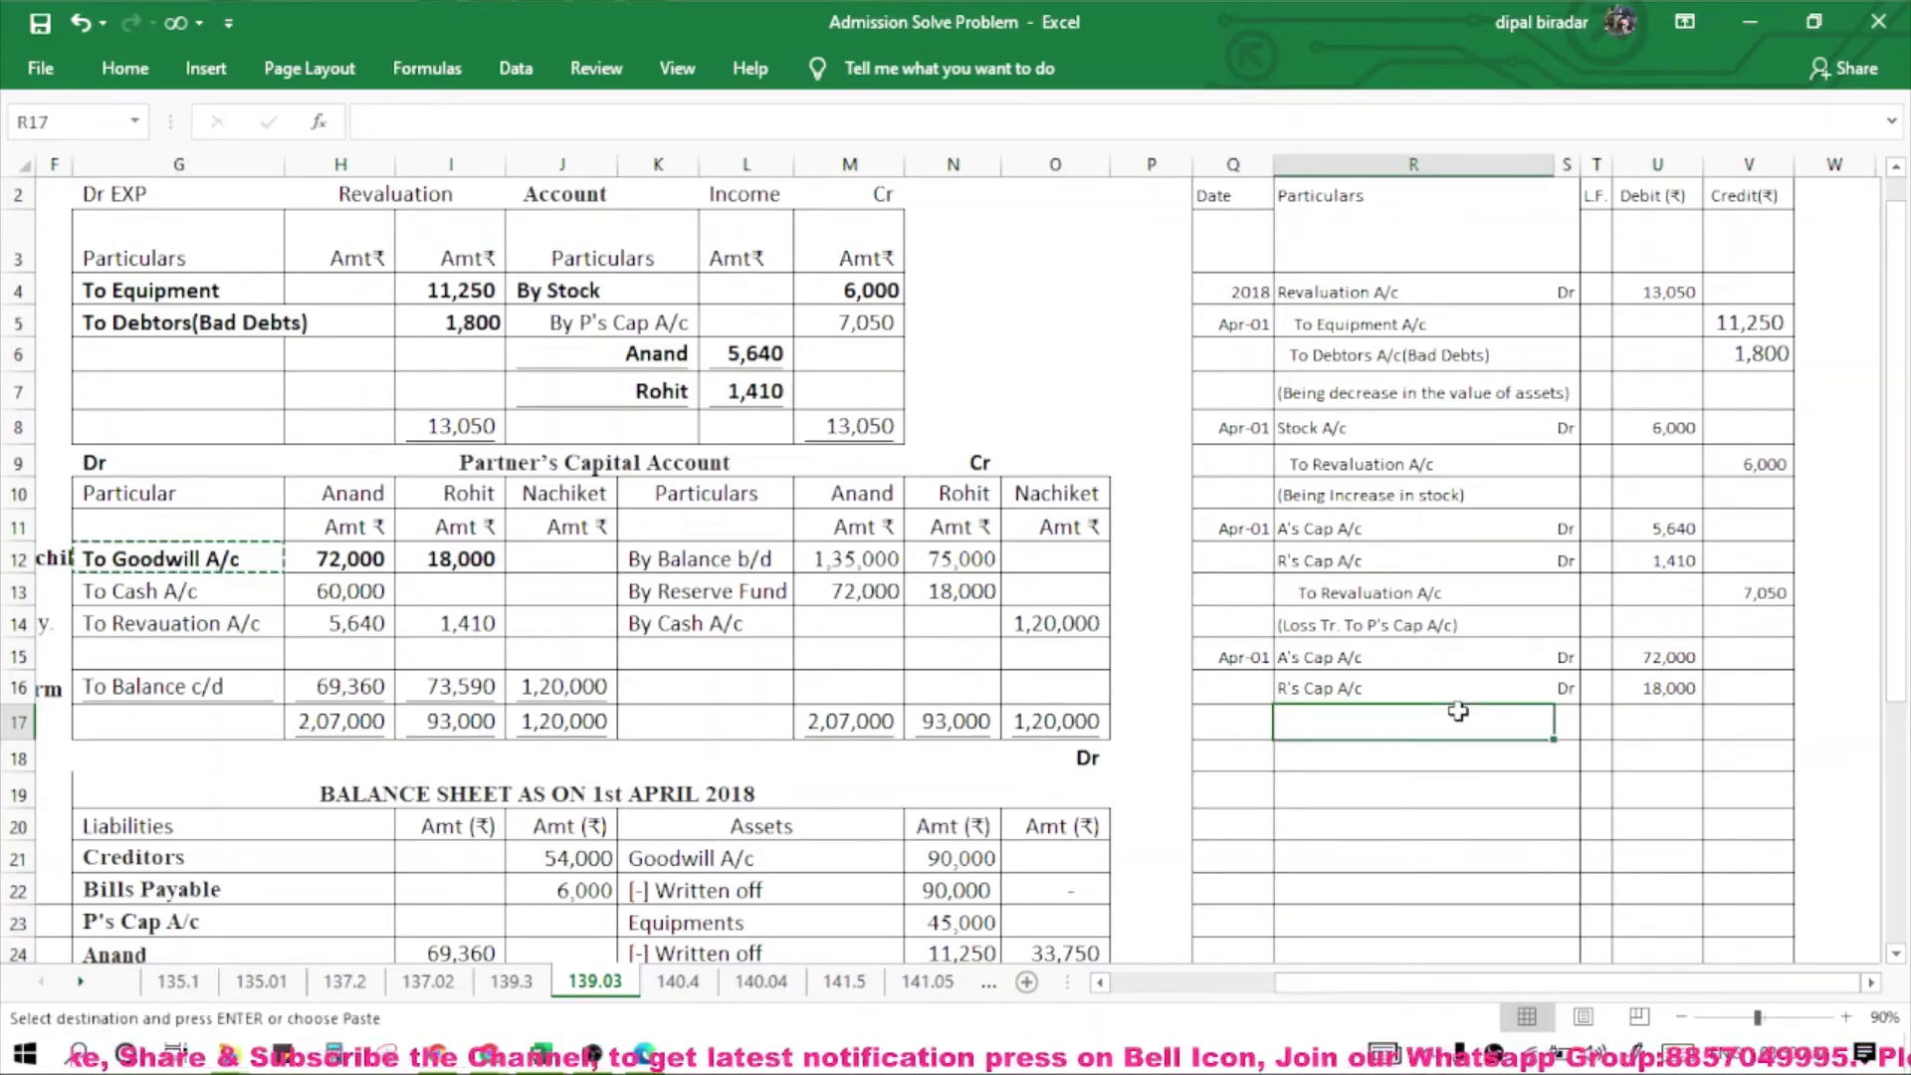
{"action": "key", "text": "ctrl+v"}
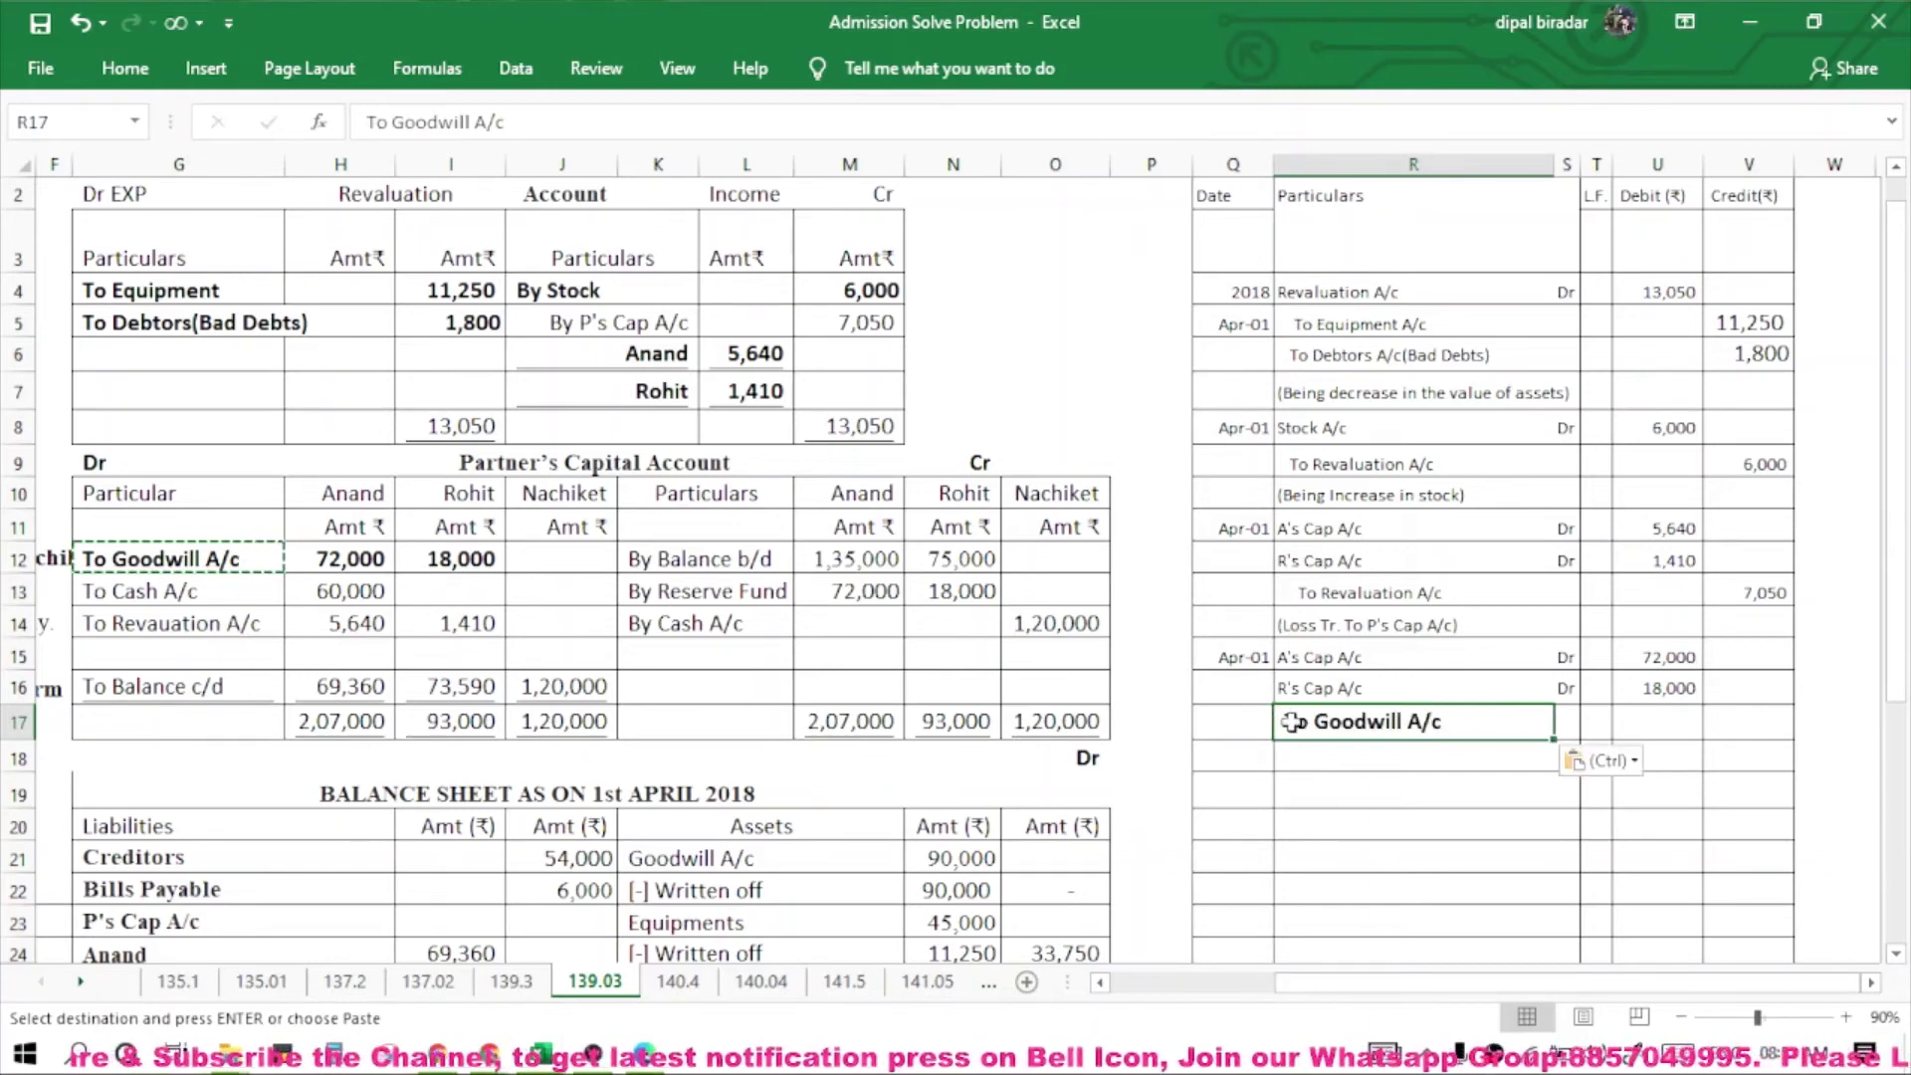
{"action": "double_click", "coordinate": [1291, 721]}
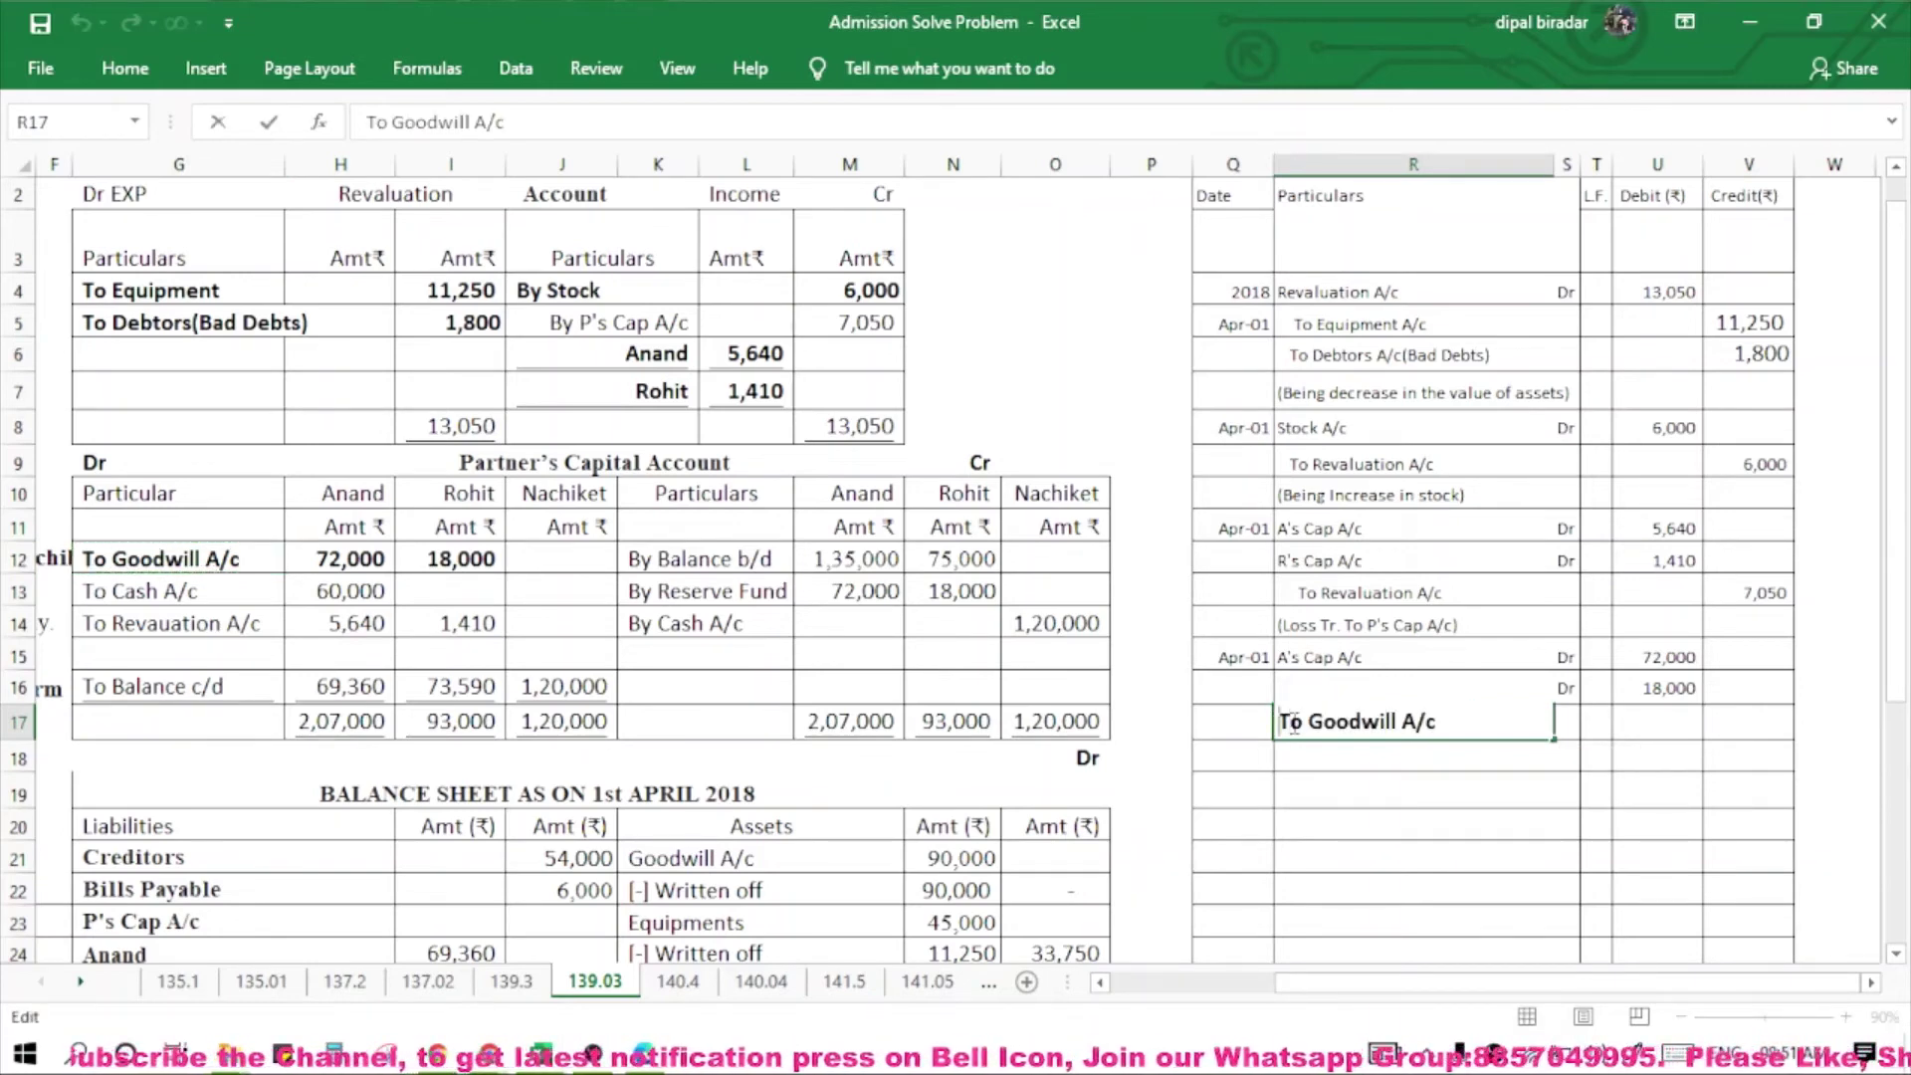
Enter the Goodwill A/c credit of 90,000 in V17.
{"action": "left_click", "coordinate": [1766, 720]}
{"action": "type", "text": "90000"}
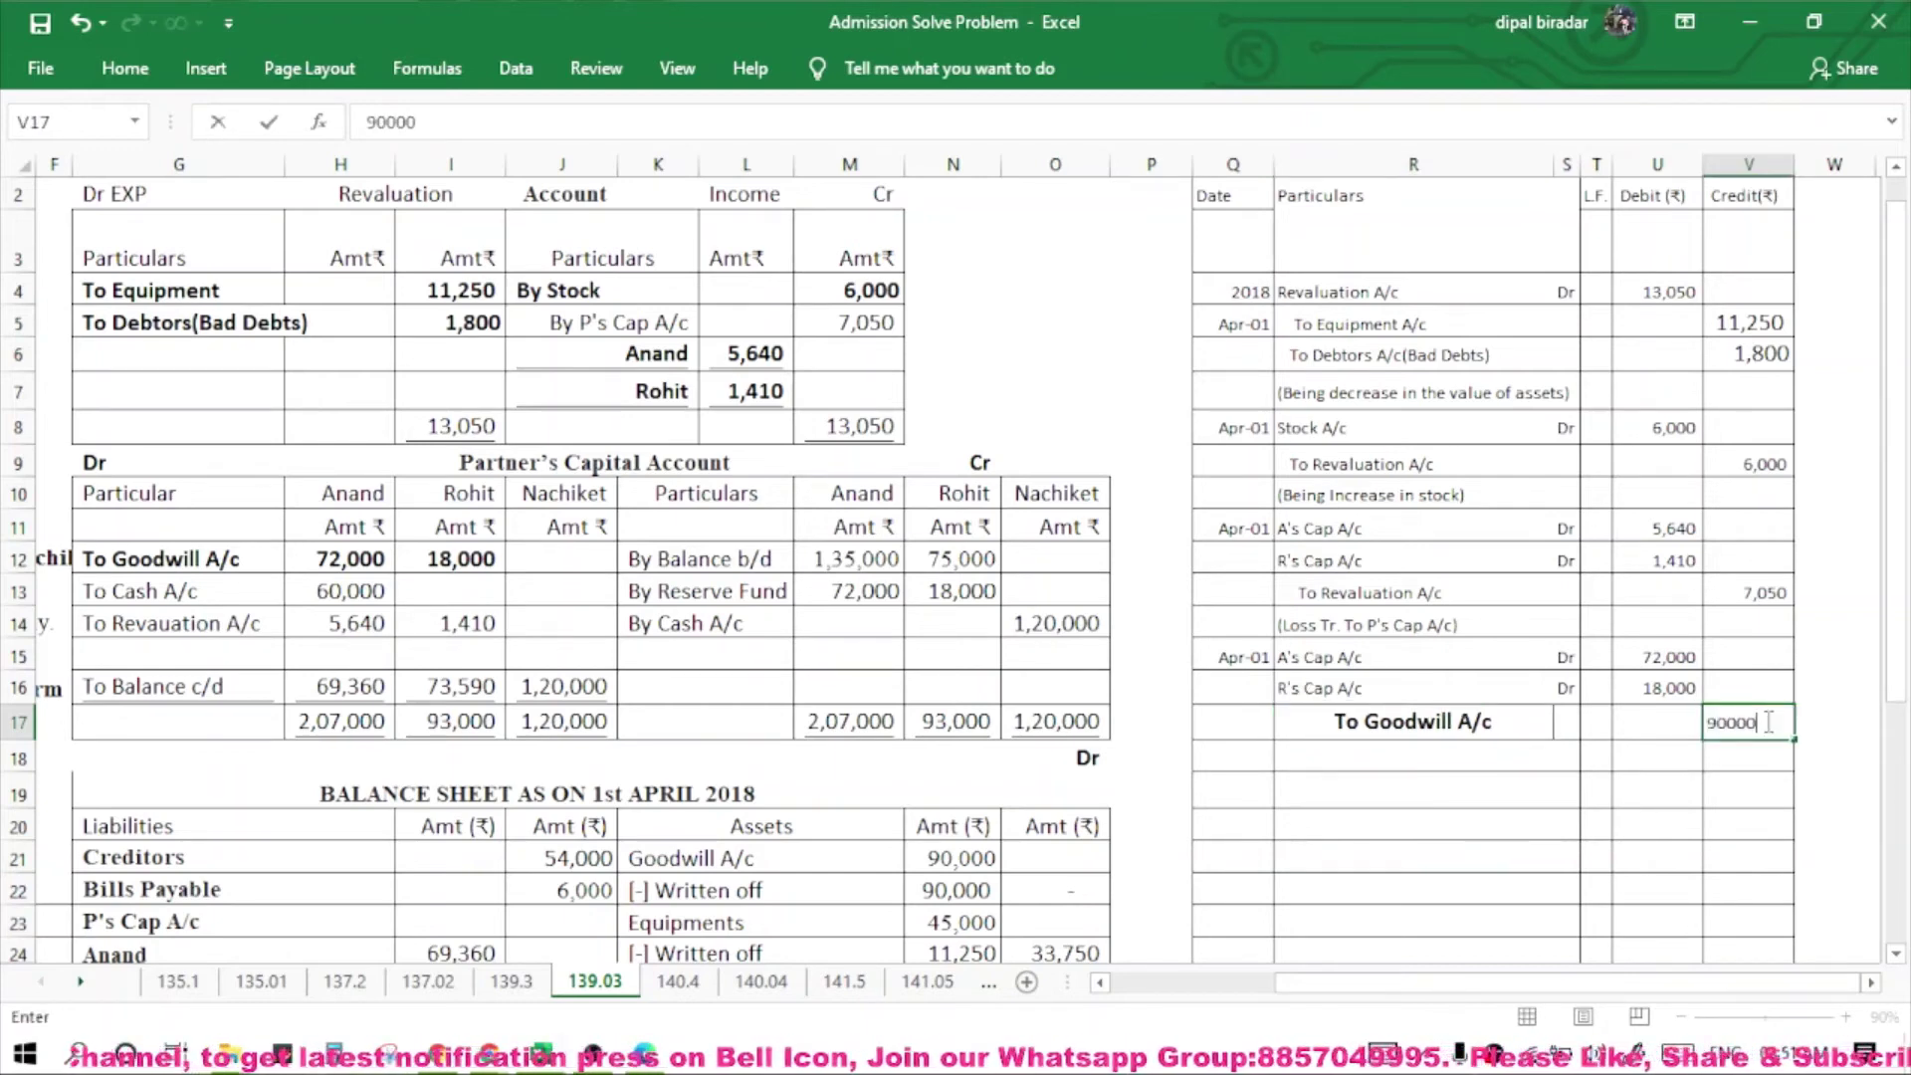
{"action": "key", "text": "Return"}
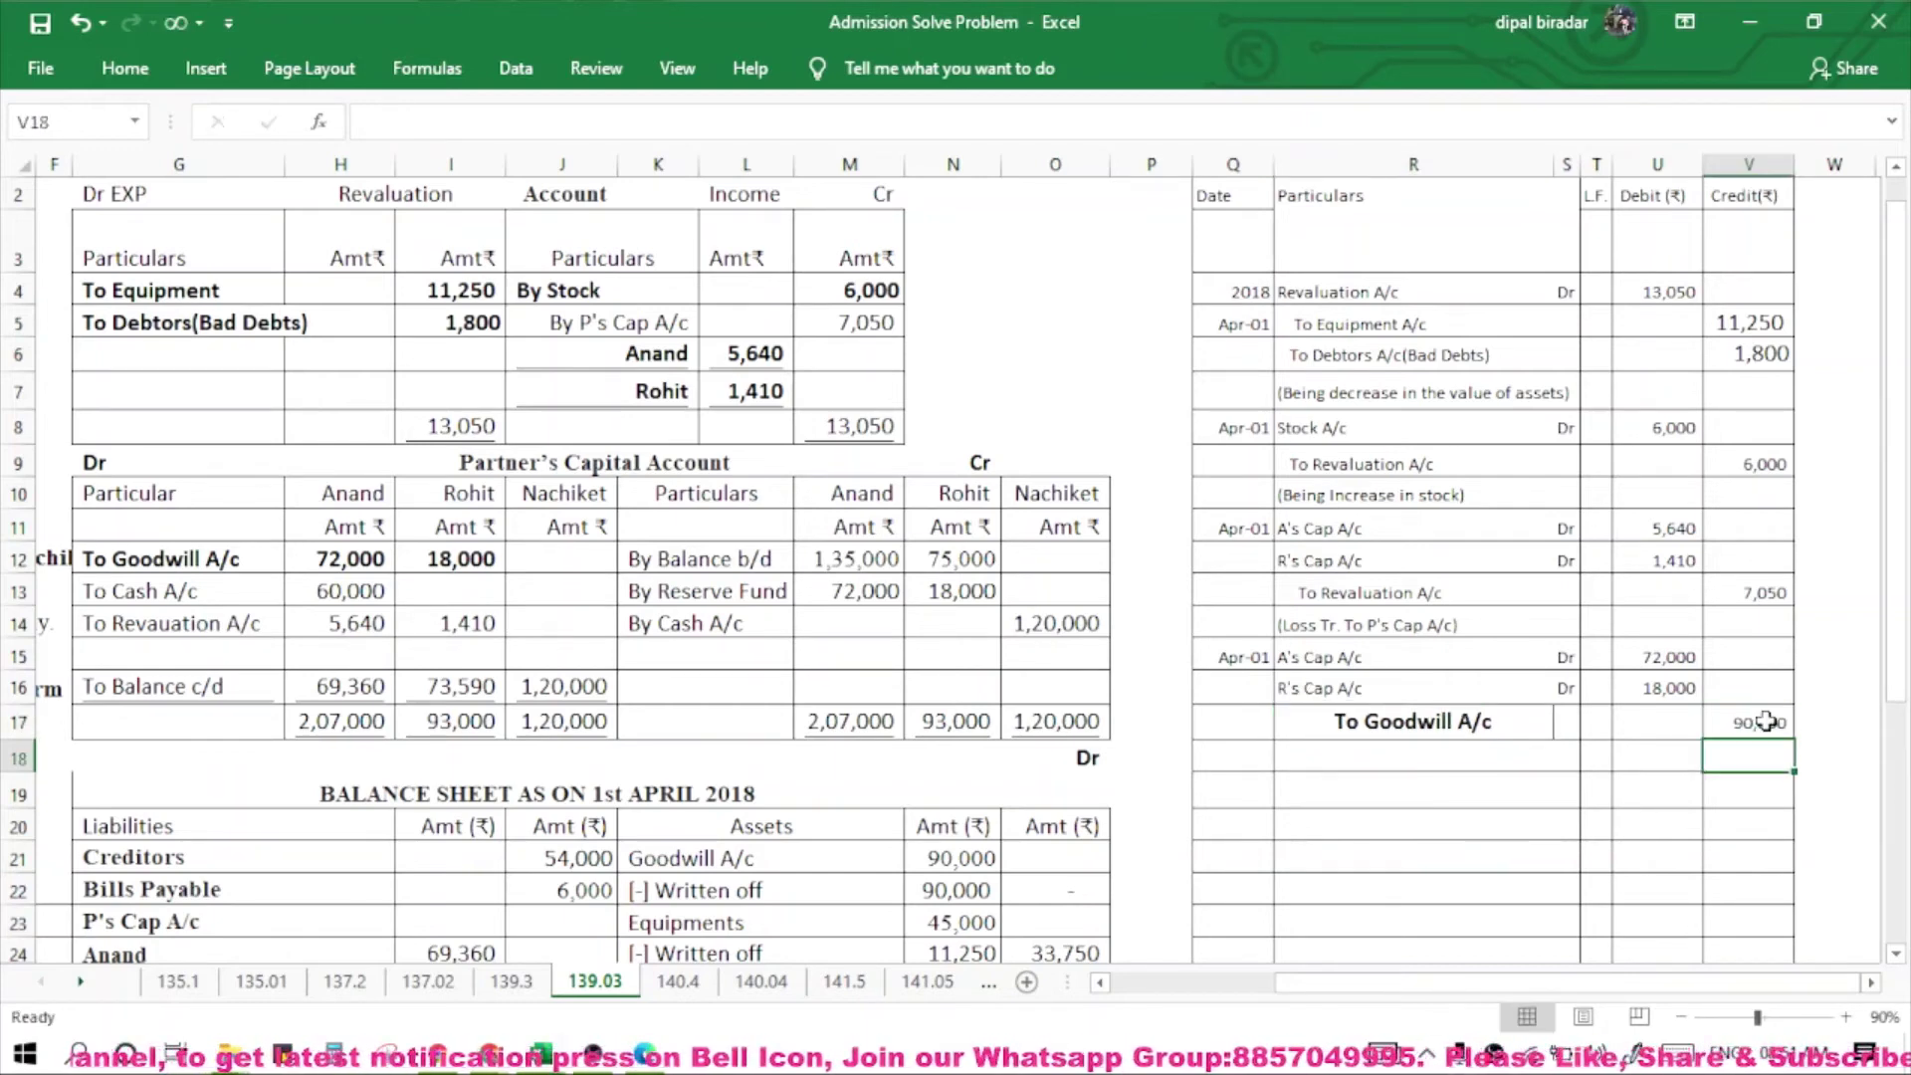
Add the narration (Goodwill Written off) in R18.
{"action": "left_click", "coordinate": [1479, 754]}
{"action": "type", "text": "("}
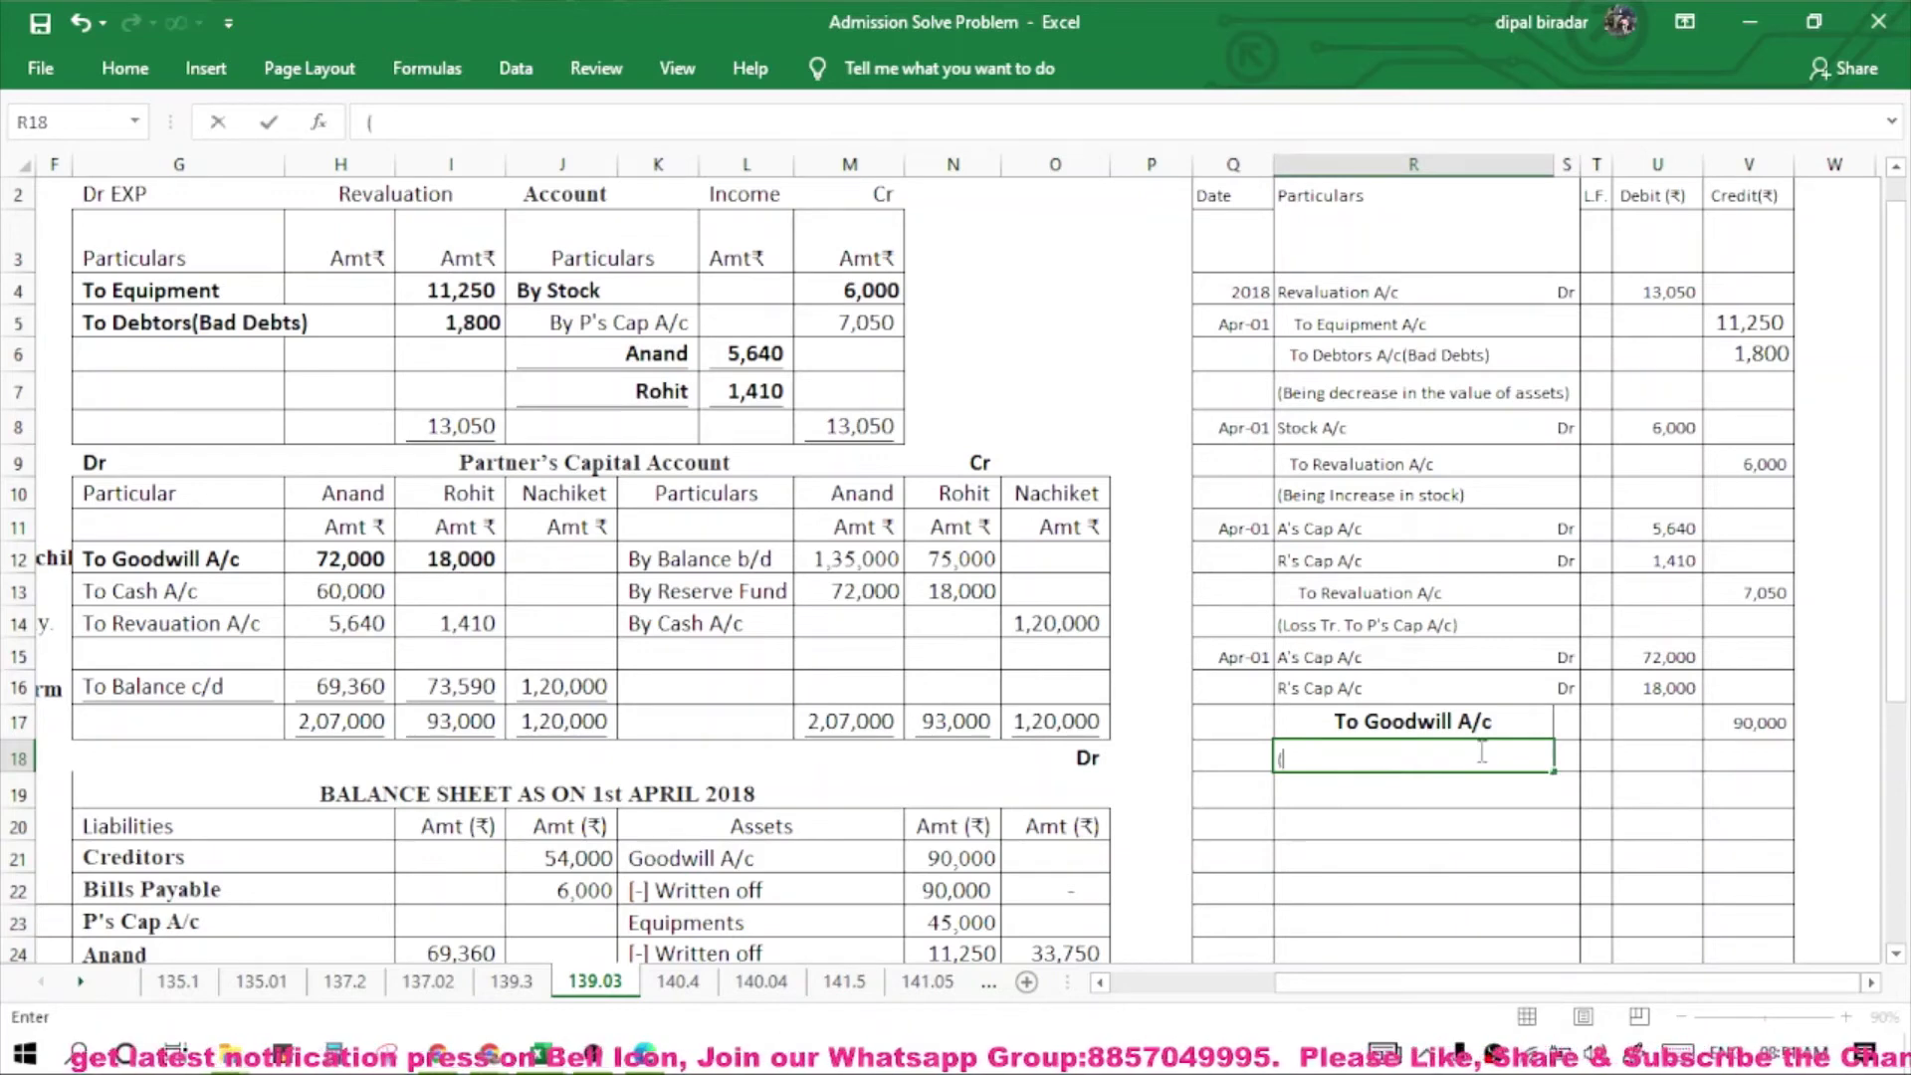
{"action": "type", "text": "G"}
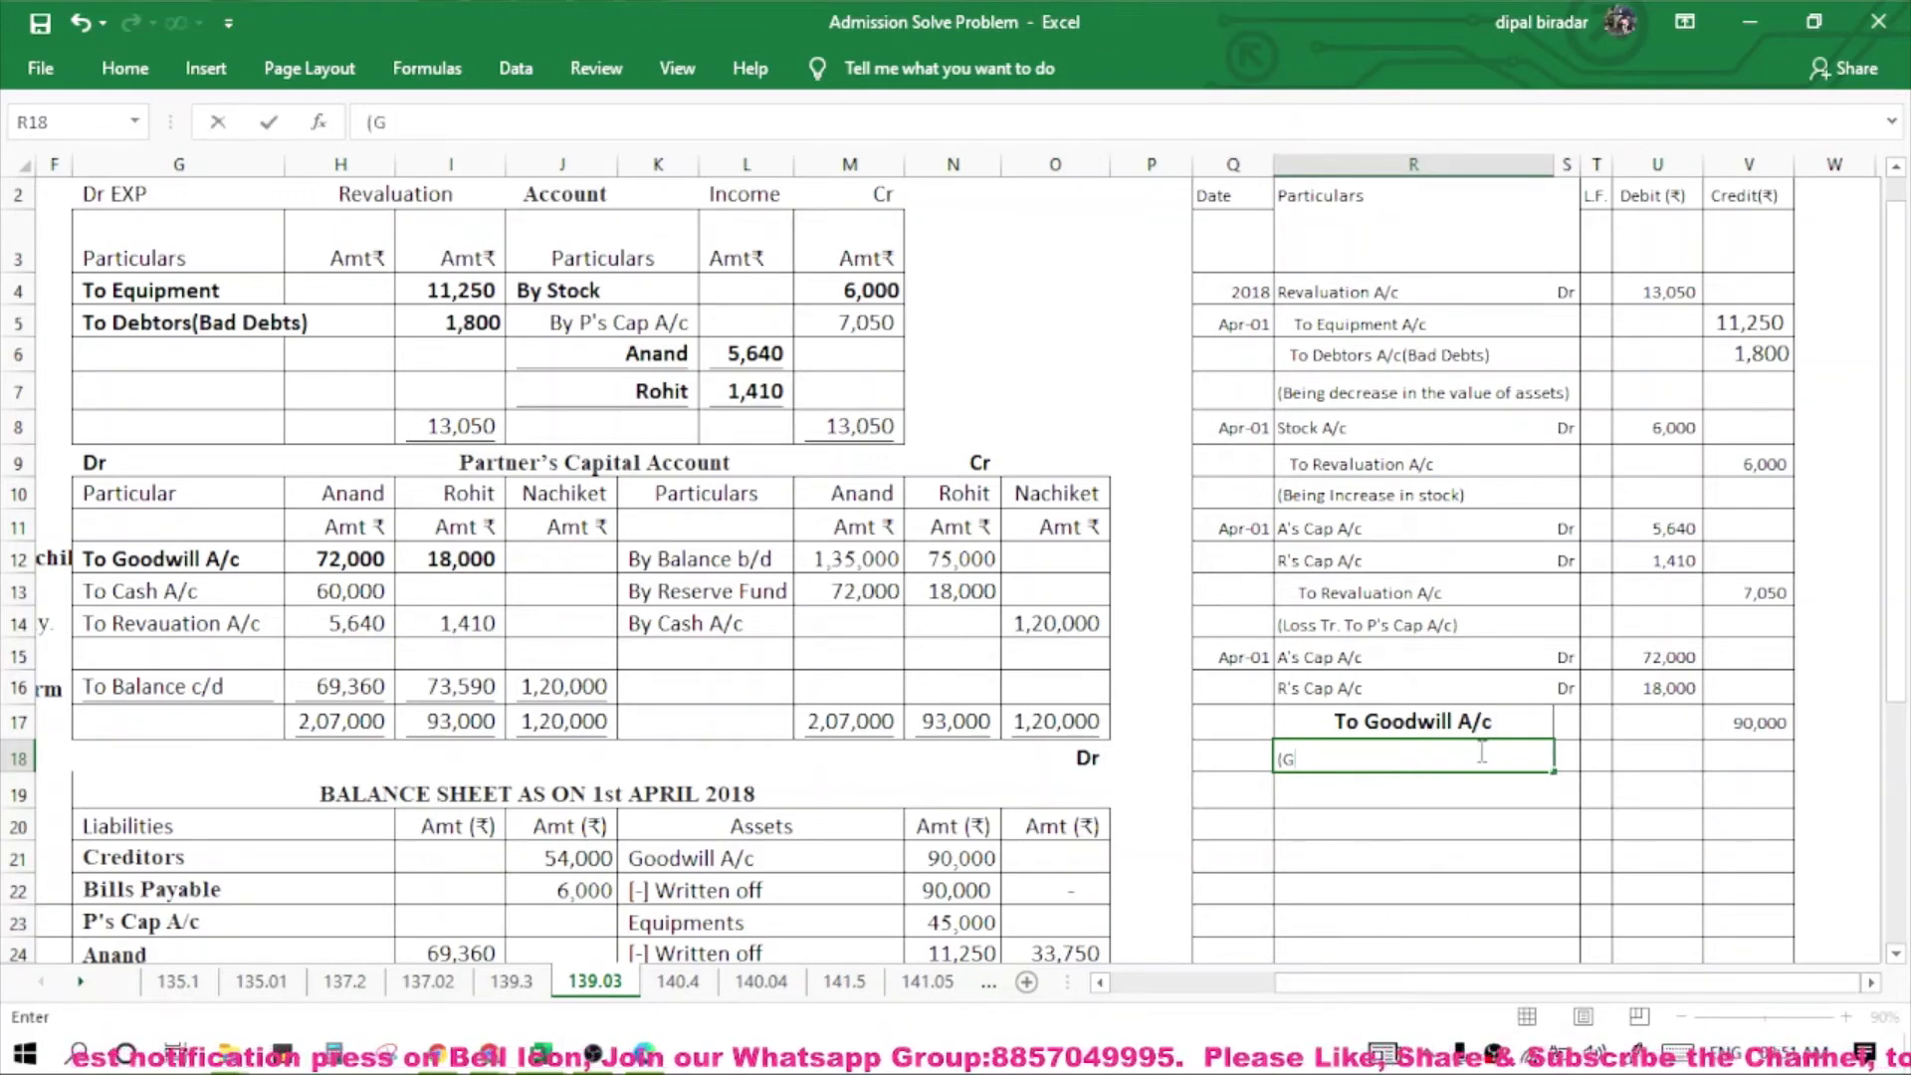
{"action": "type", "text": "ood"}
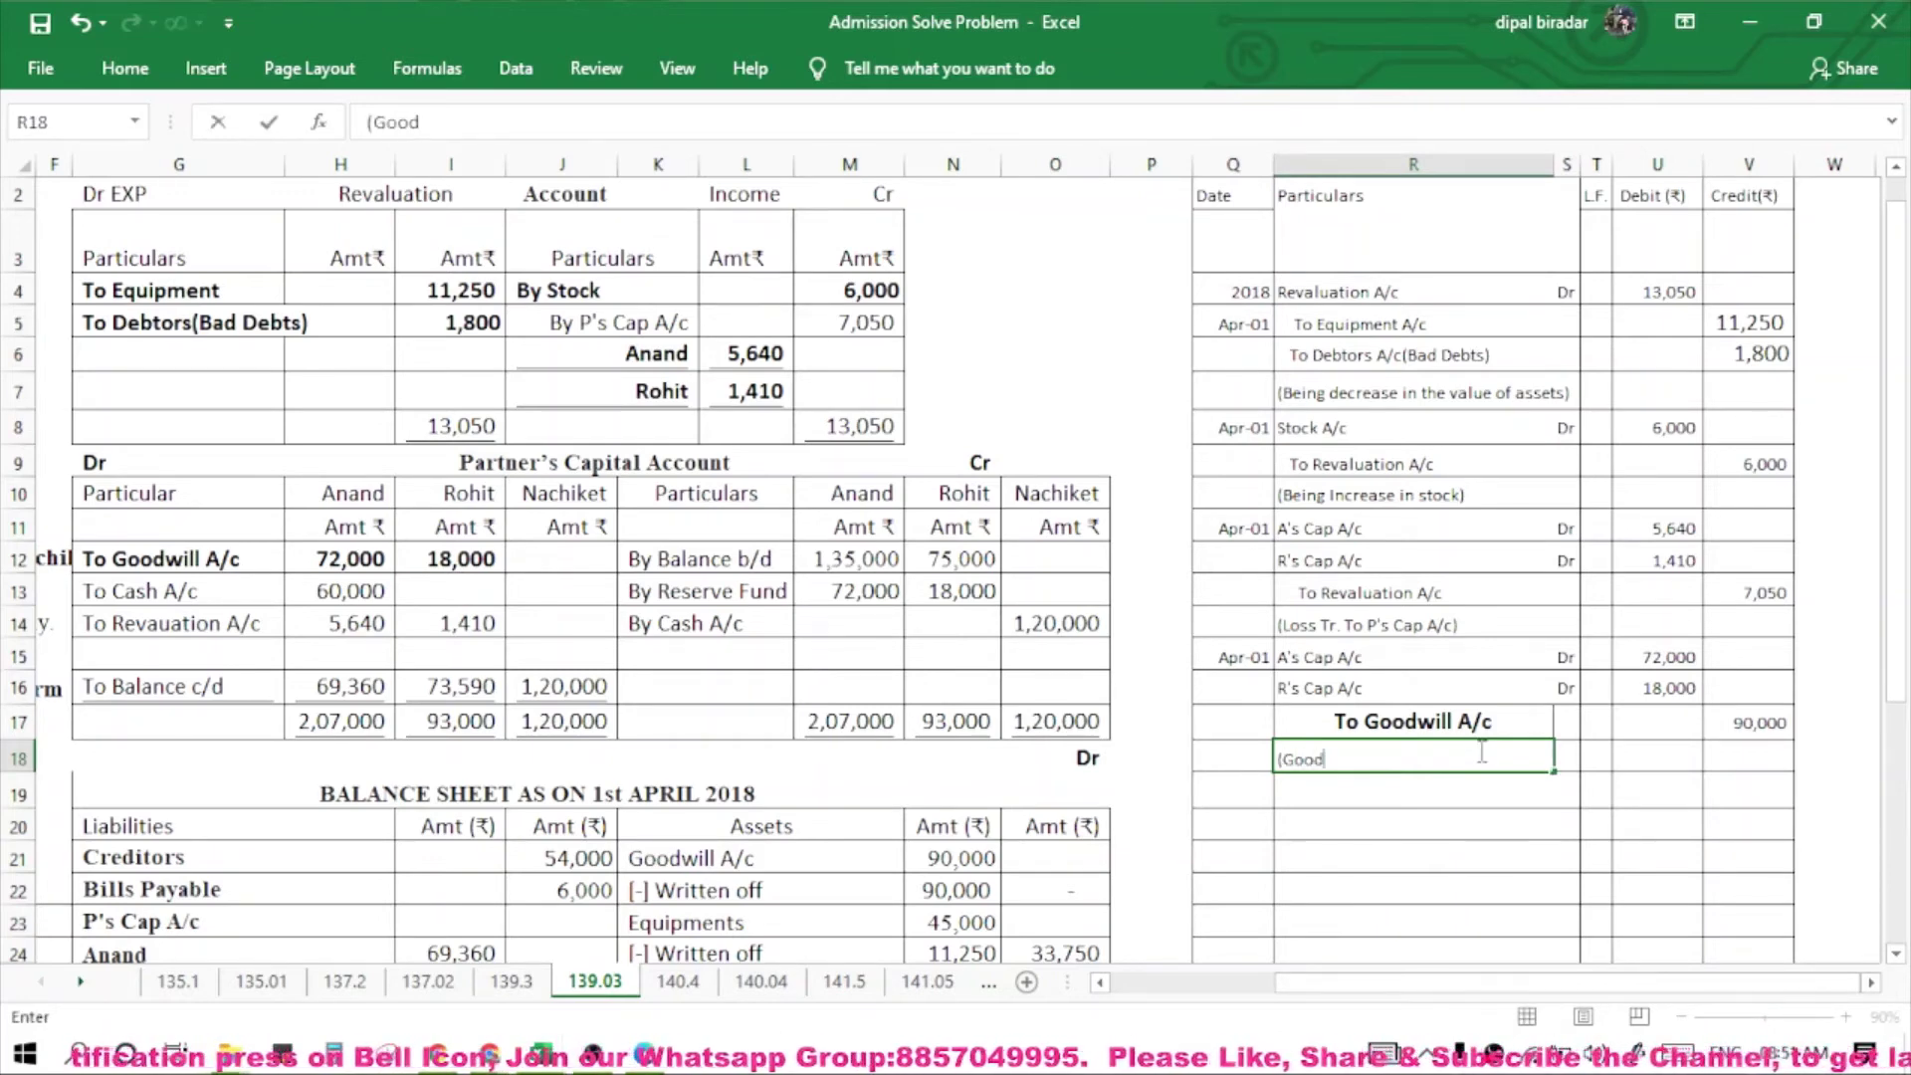
{"action": "type", "text": "will"}
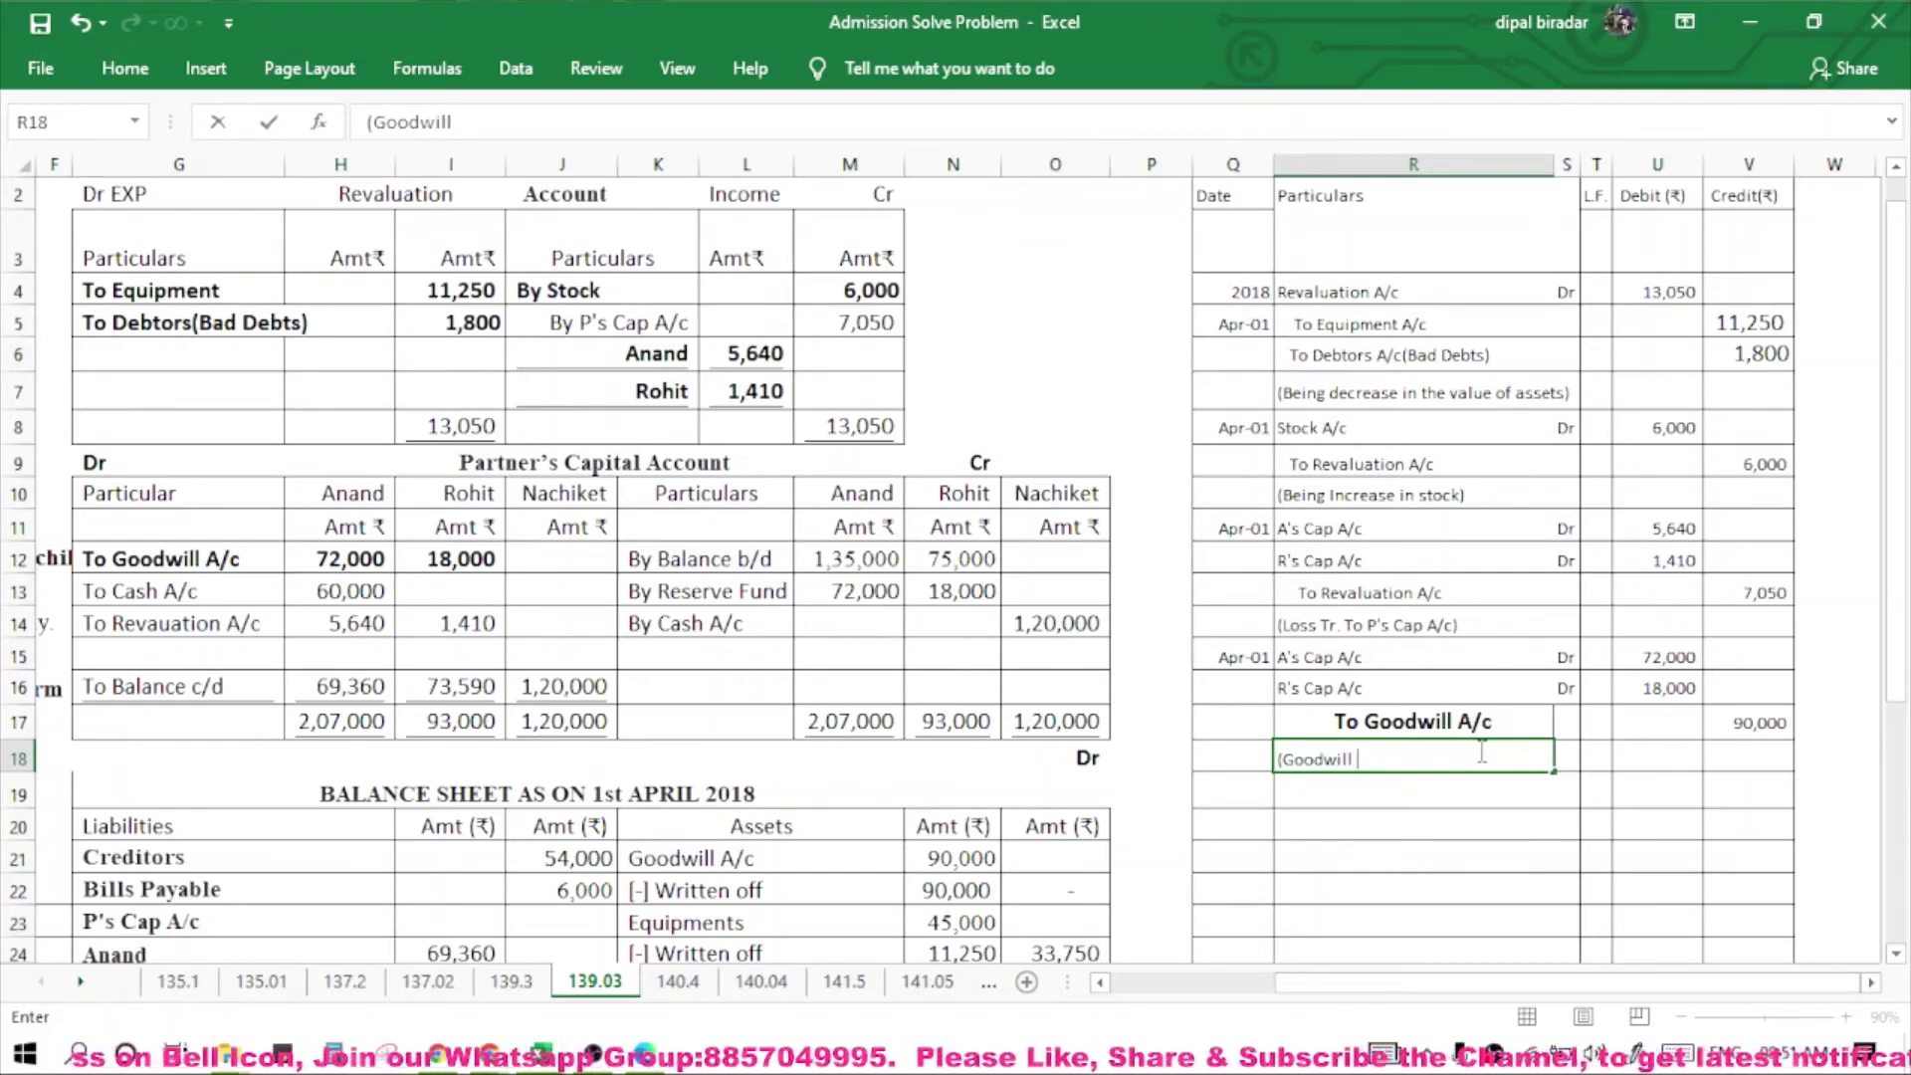
{"action": "type", "text": " Wri"}
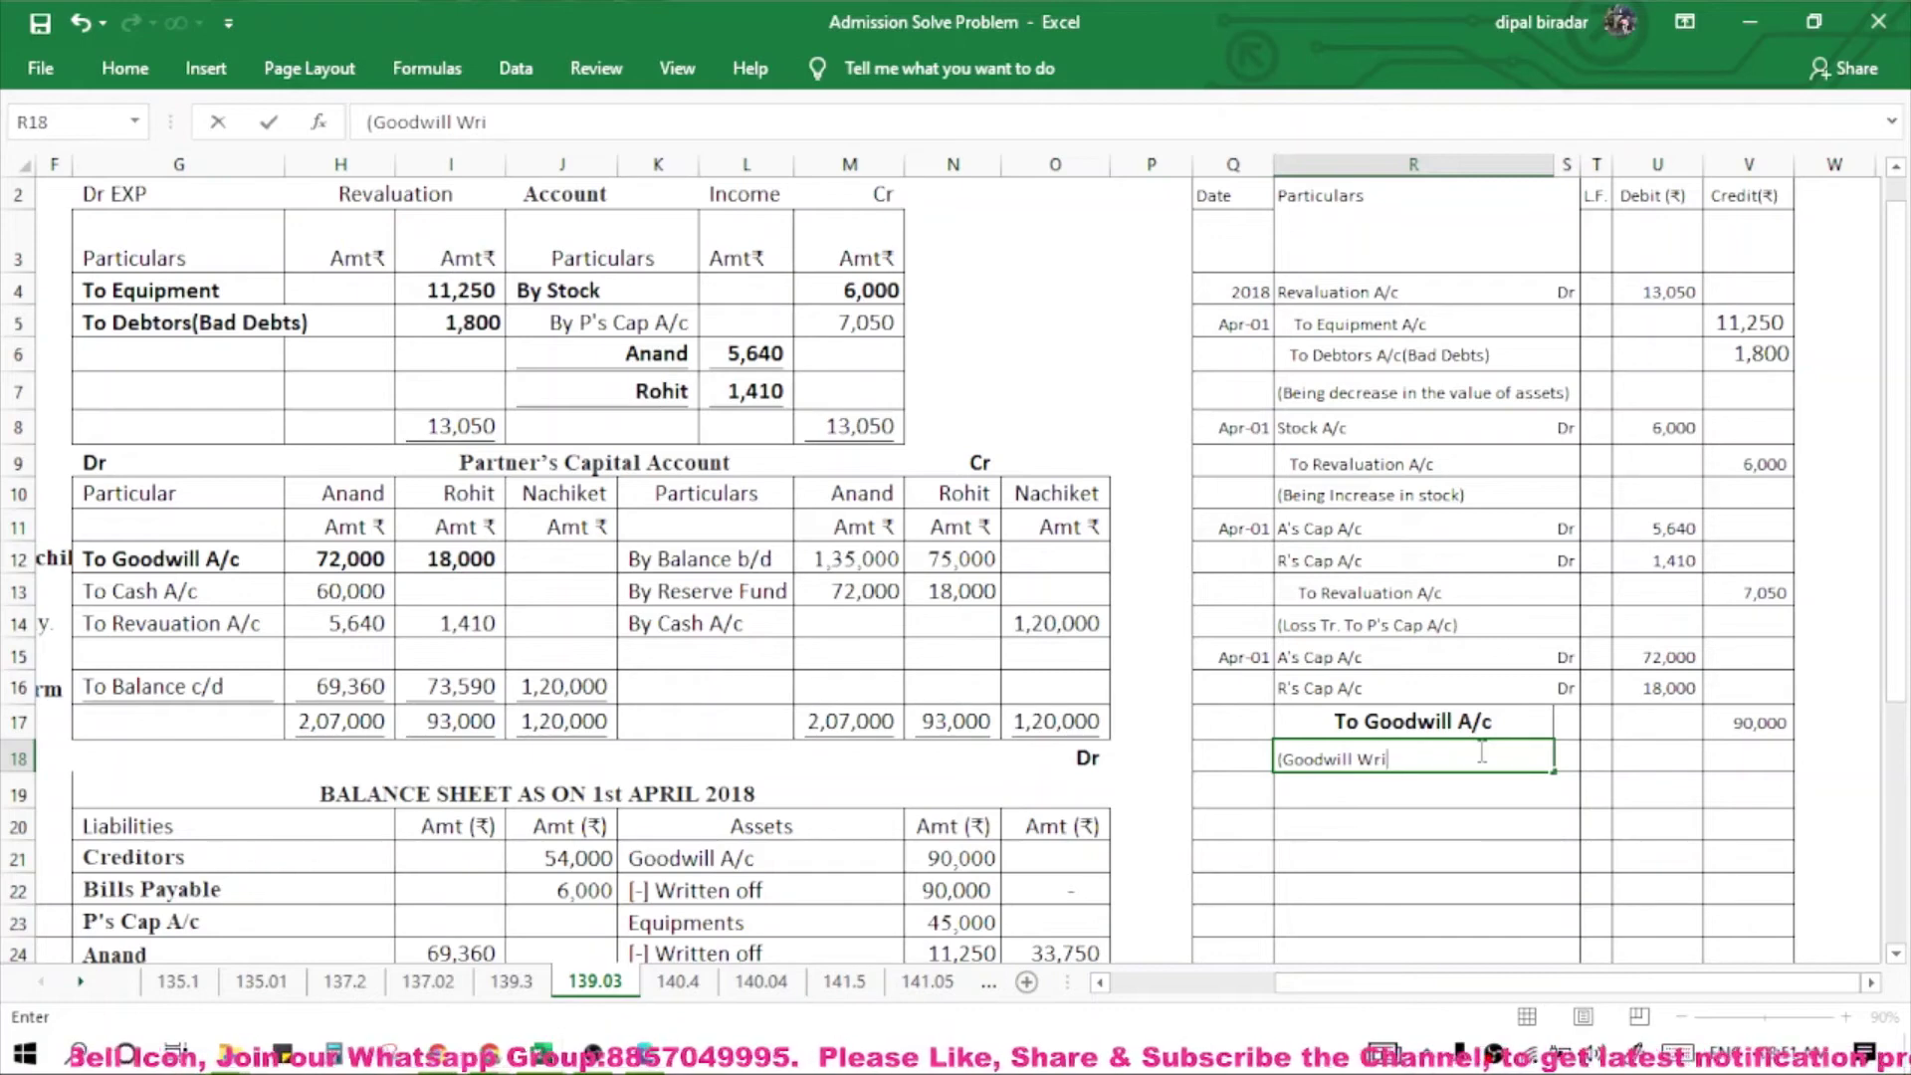
{"action": "type", "text": "tten off"}
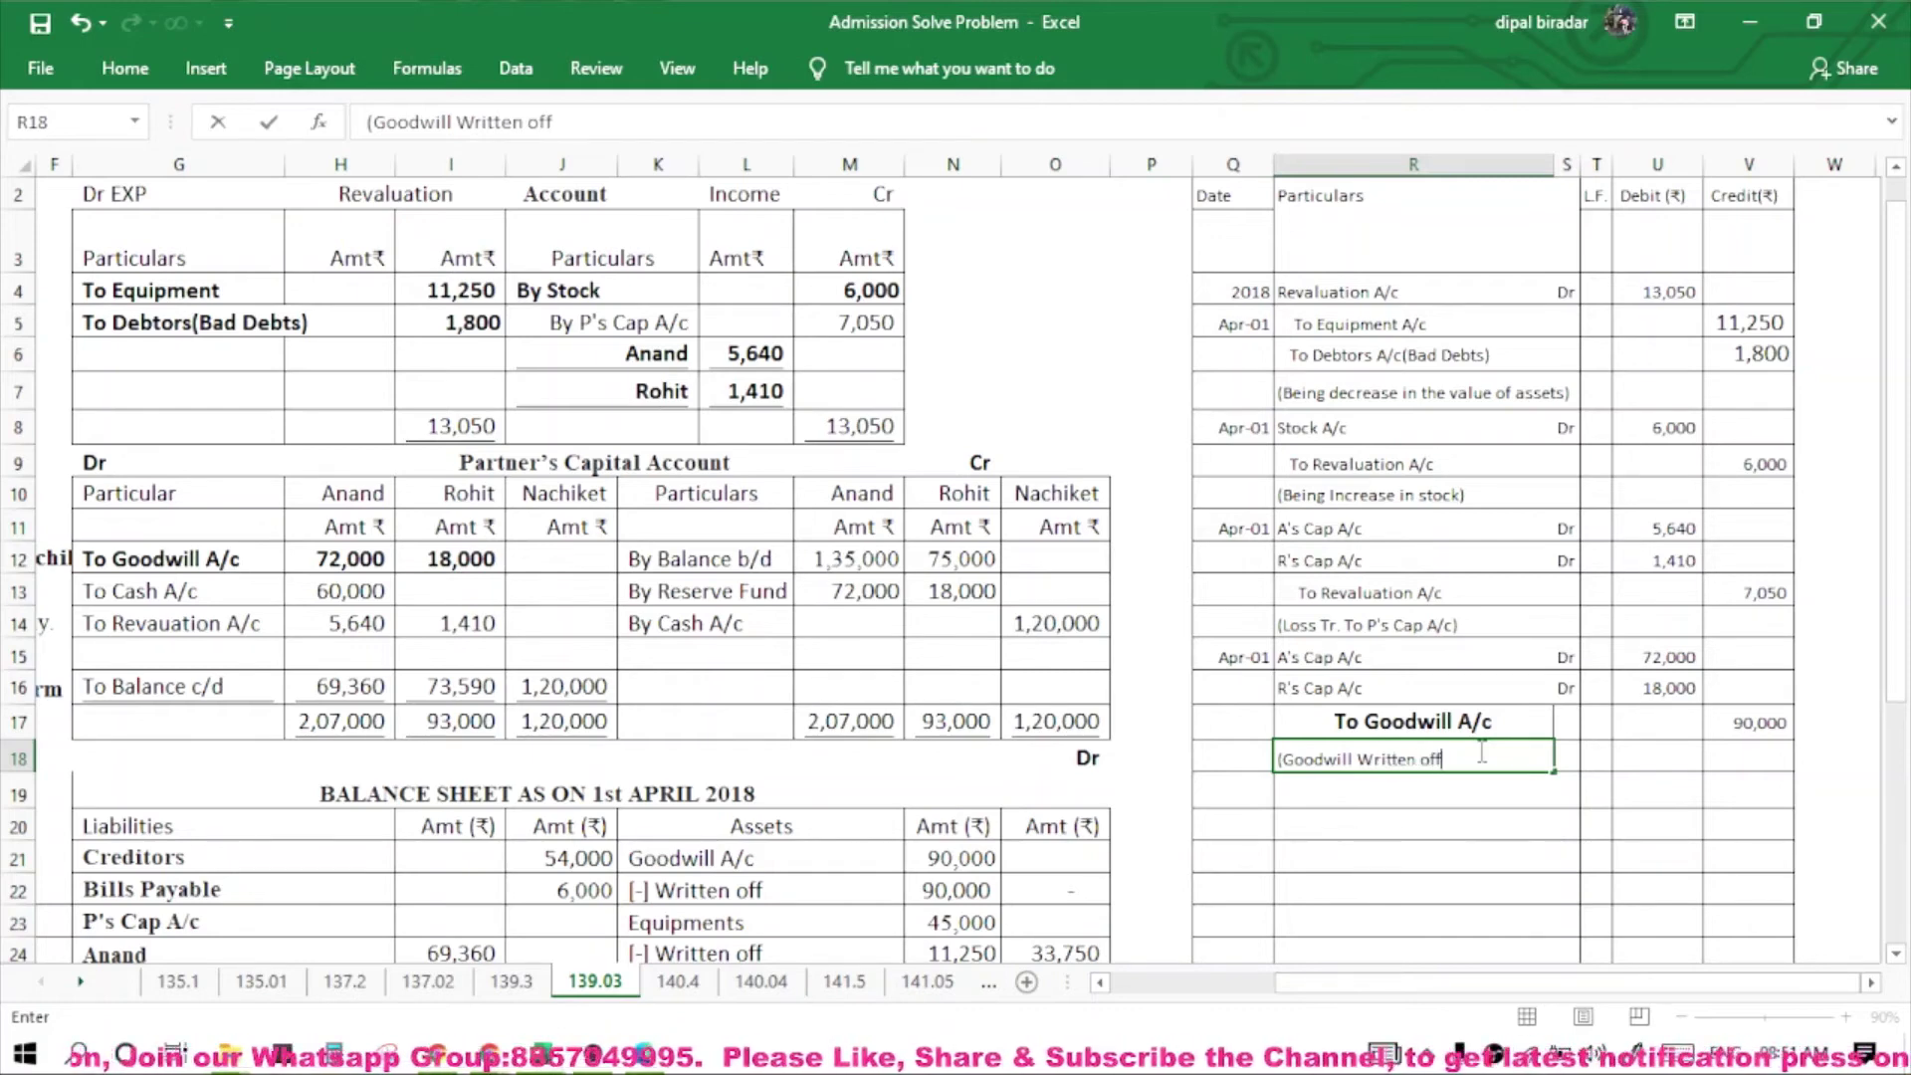
{"action": "type", "text": ")"}
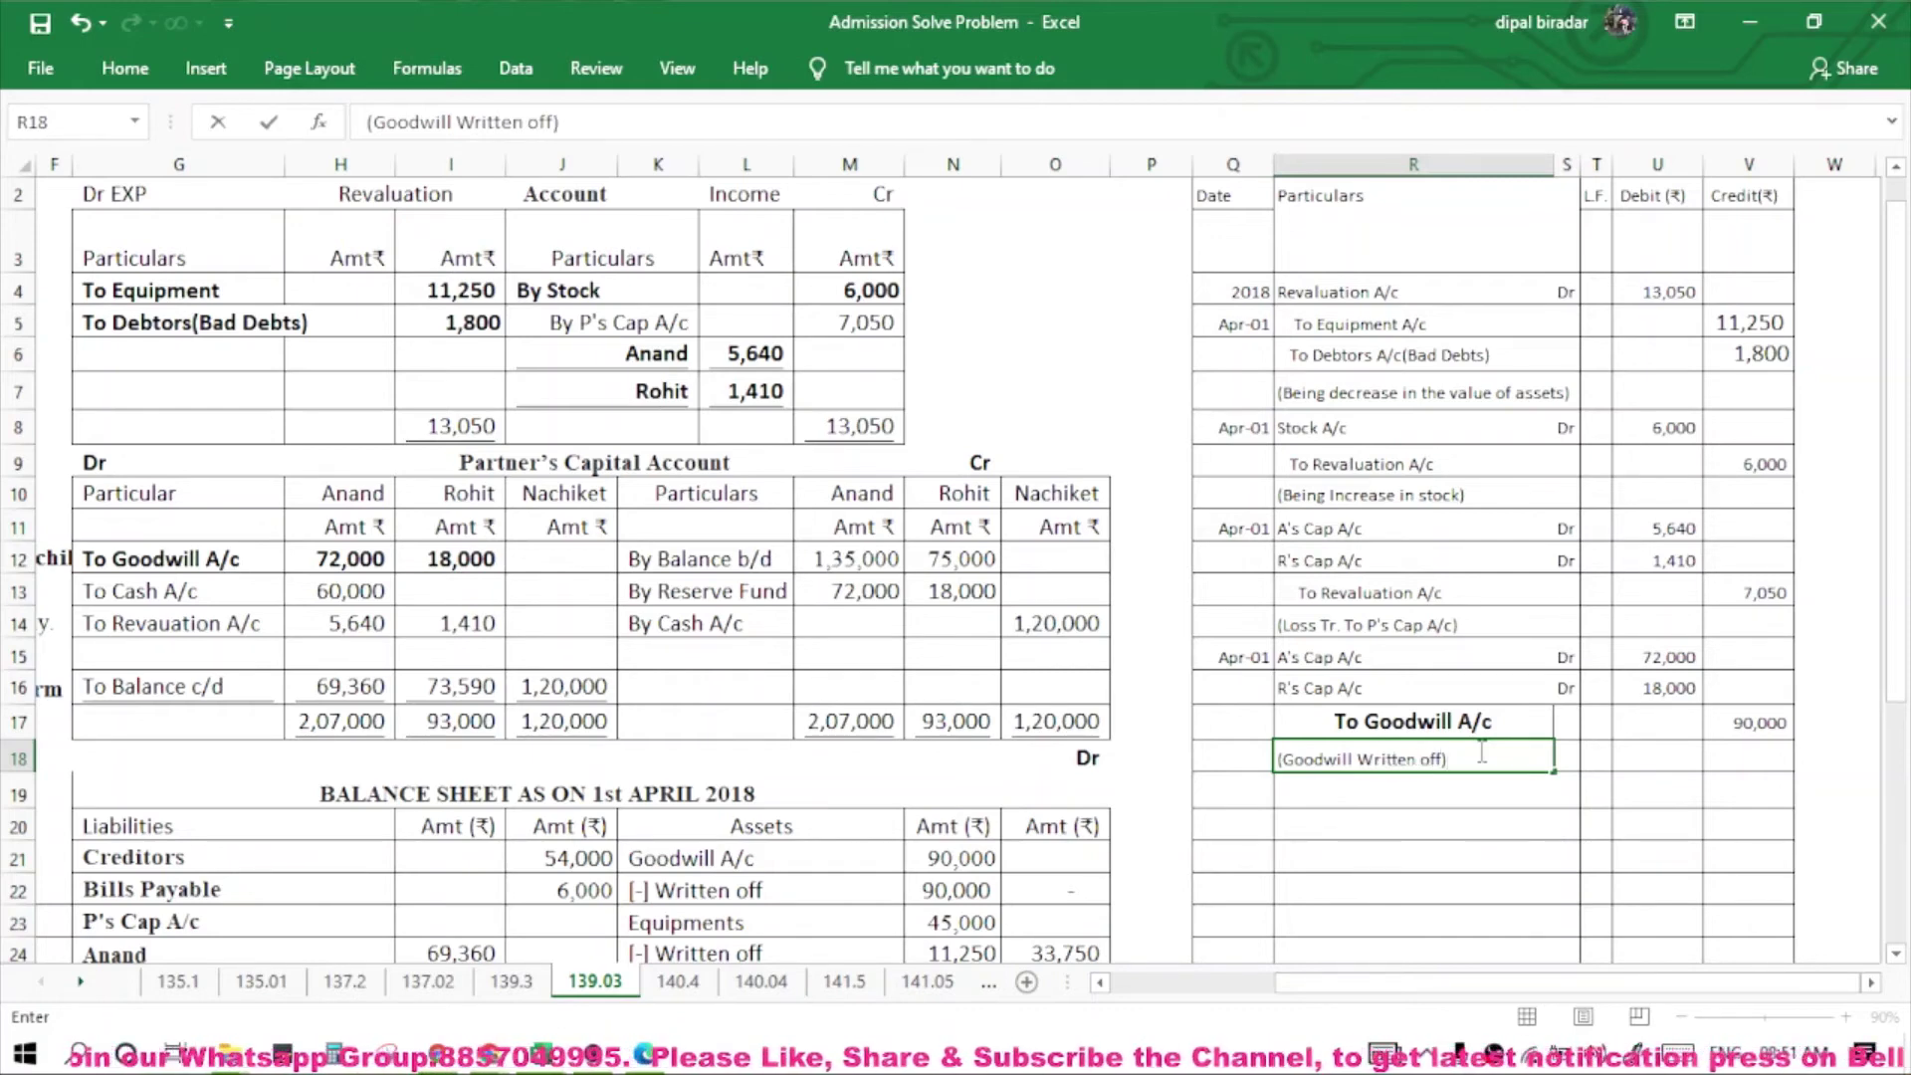
{"action": "left_click", "coordinate": [1458, 821]}
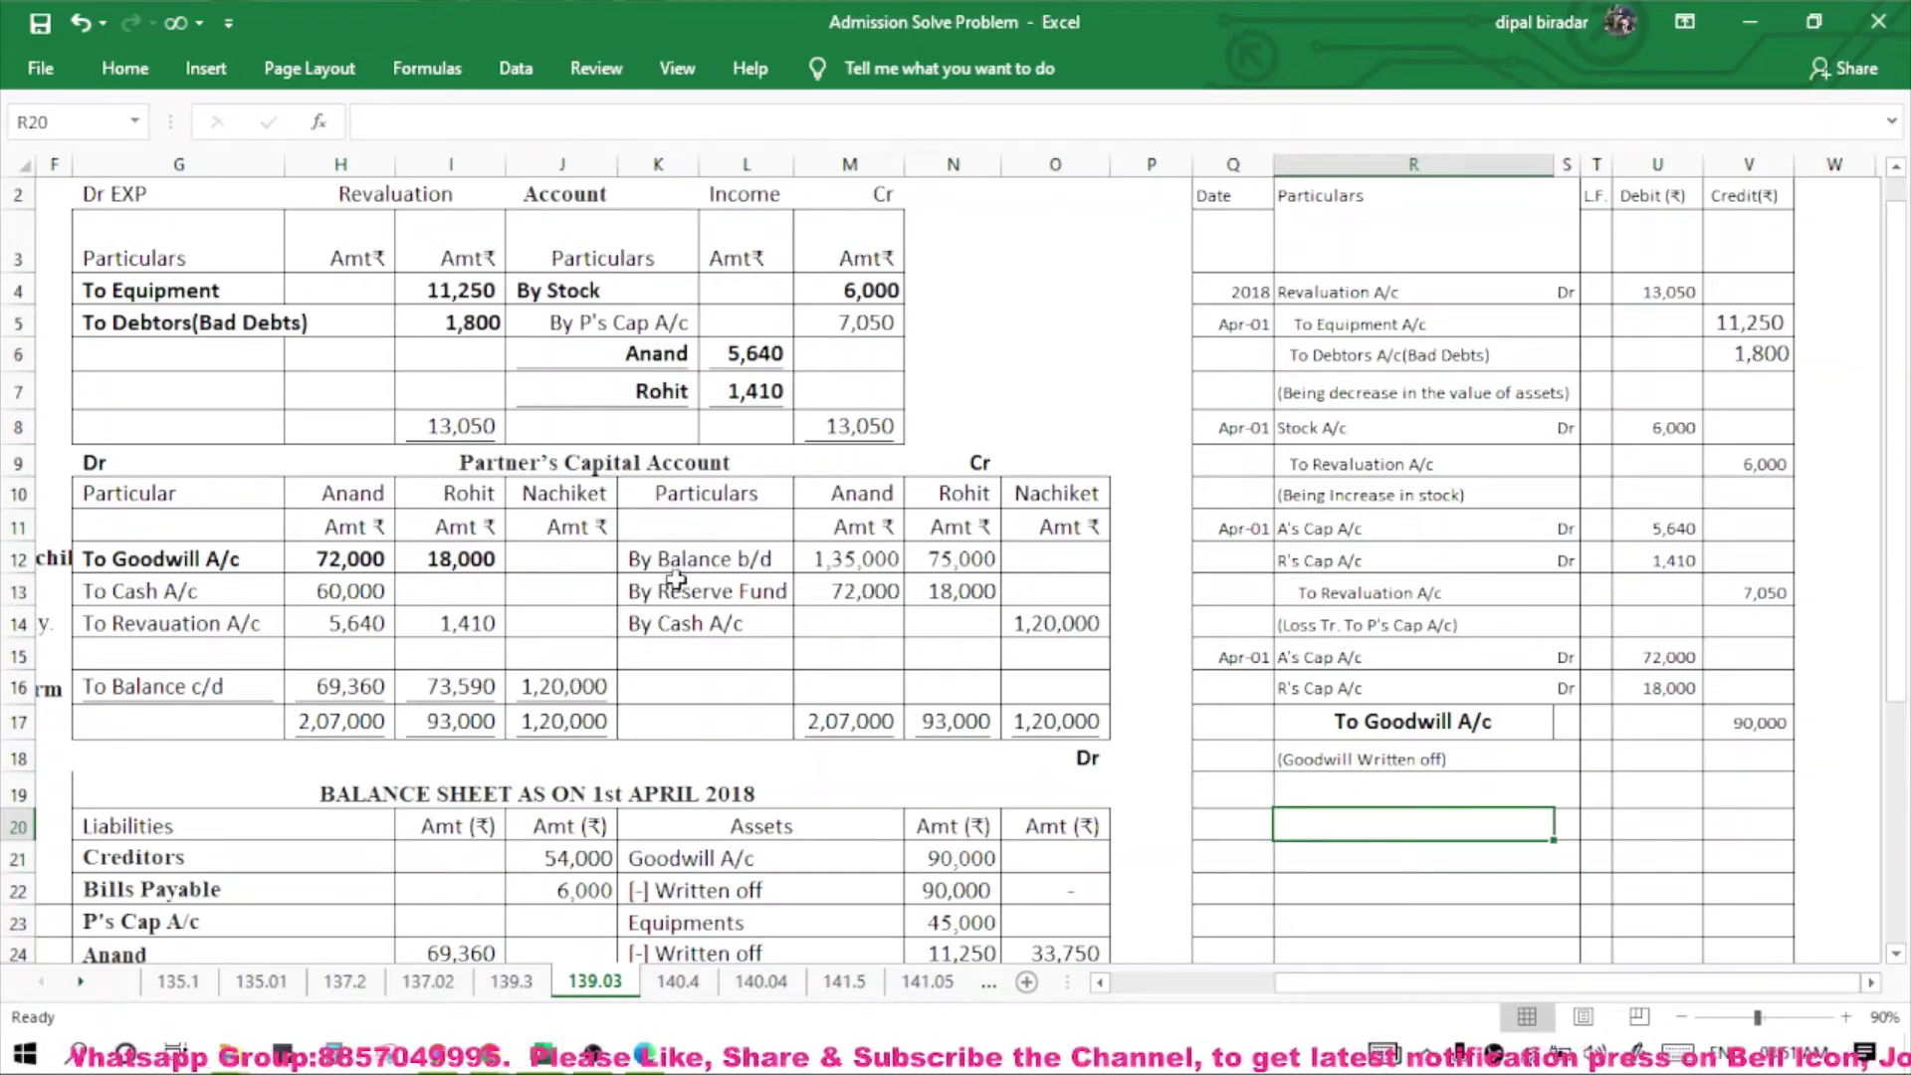
Bold the By Reserve Fund line and its amounts in K13:N13 of the Partner's Capital Account.
{"action": "left_click_drag", "start_coordinate": [660, 591], "coordinate": [821, 587]}
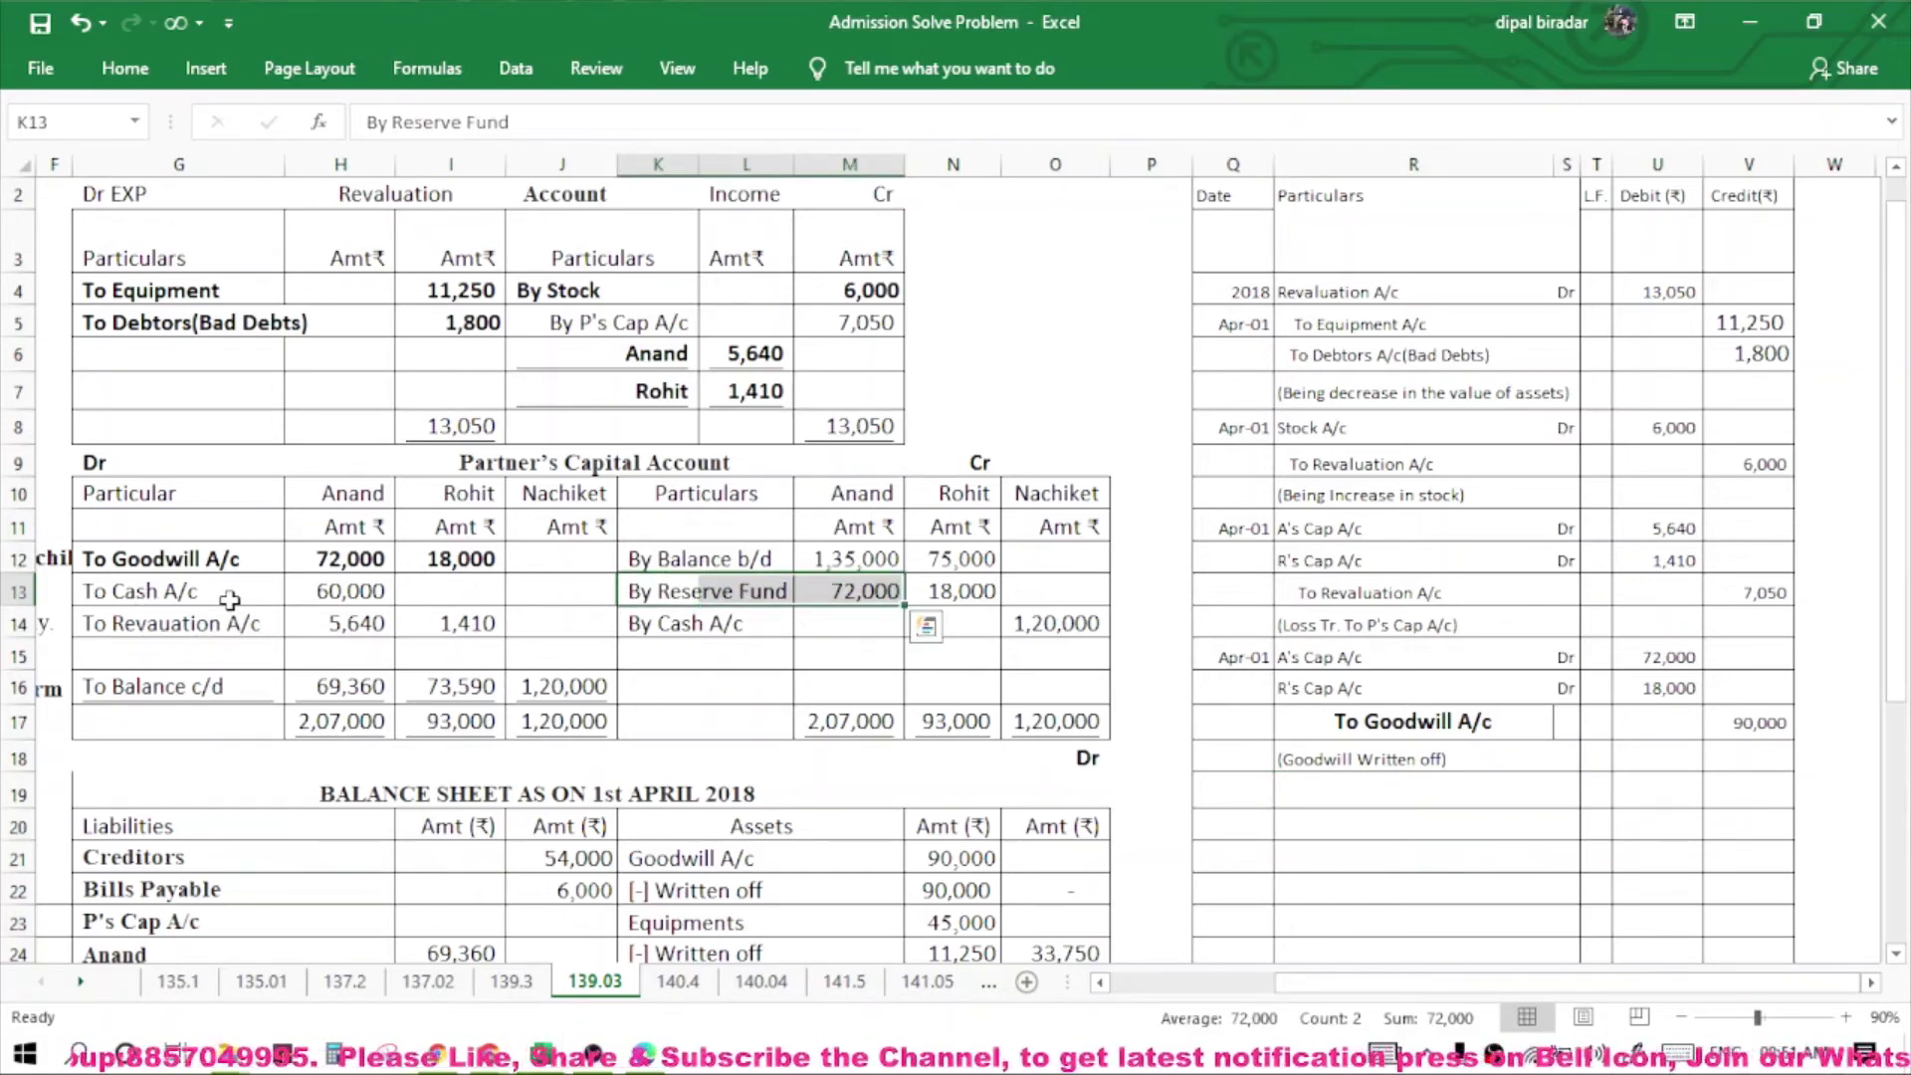
{"action": "left_click", "coordinate": [764, 595]}
{"action": "left_click_drag", "start_coordinate": [764, 595], "coordinate": [957, 595]}
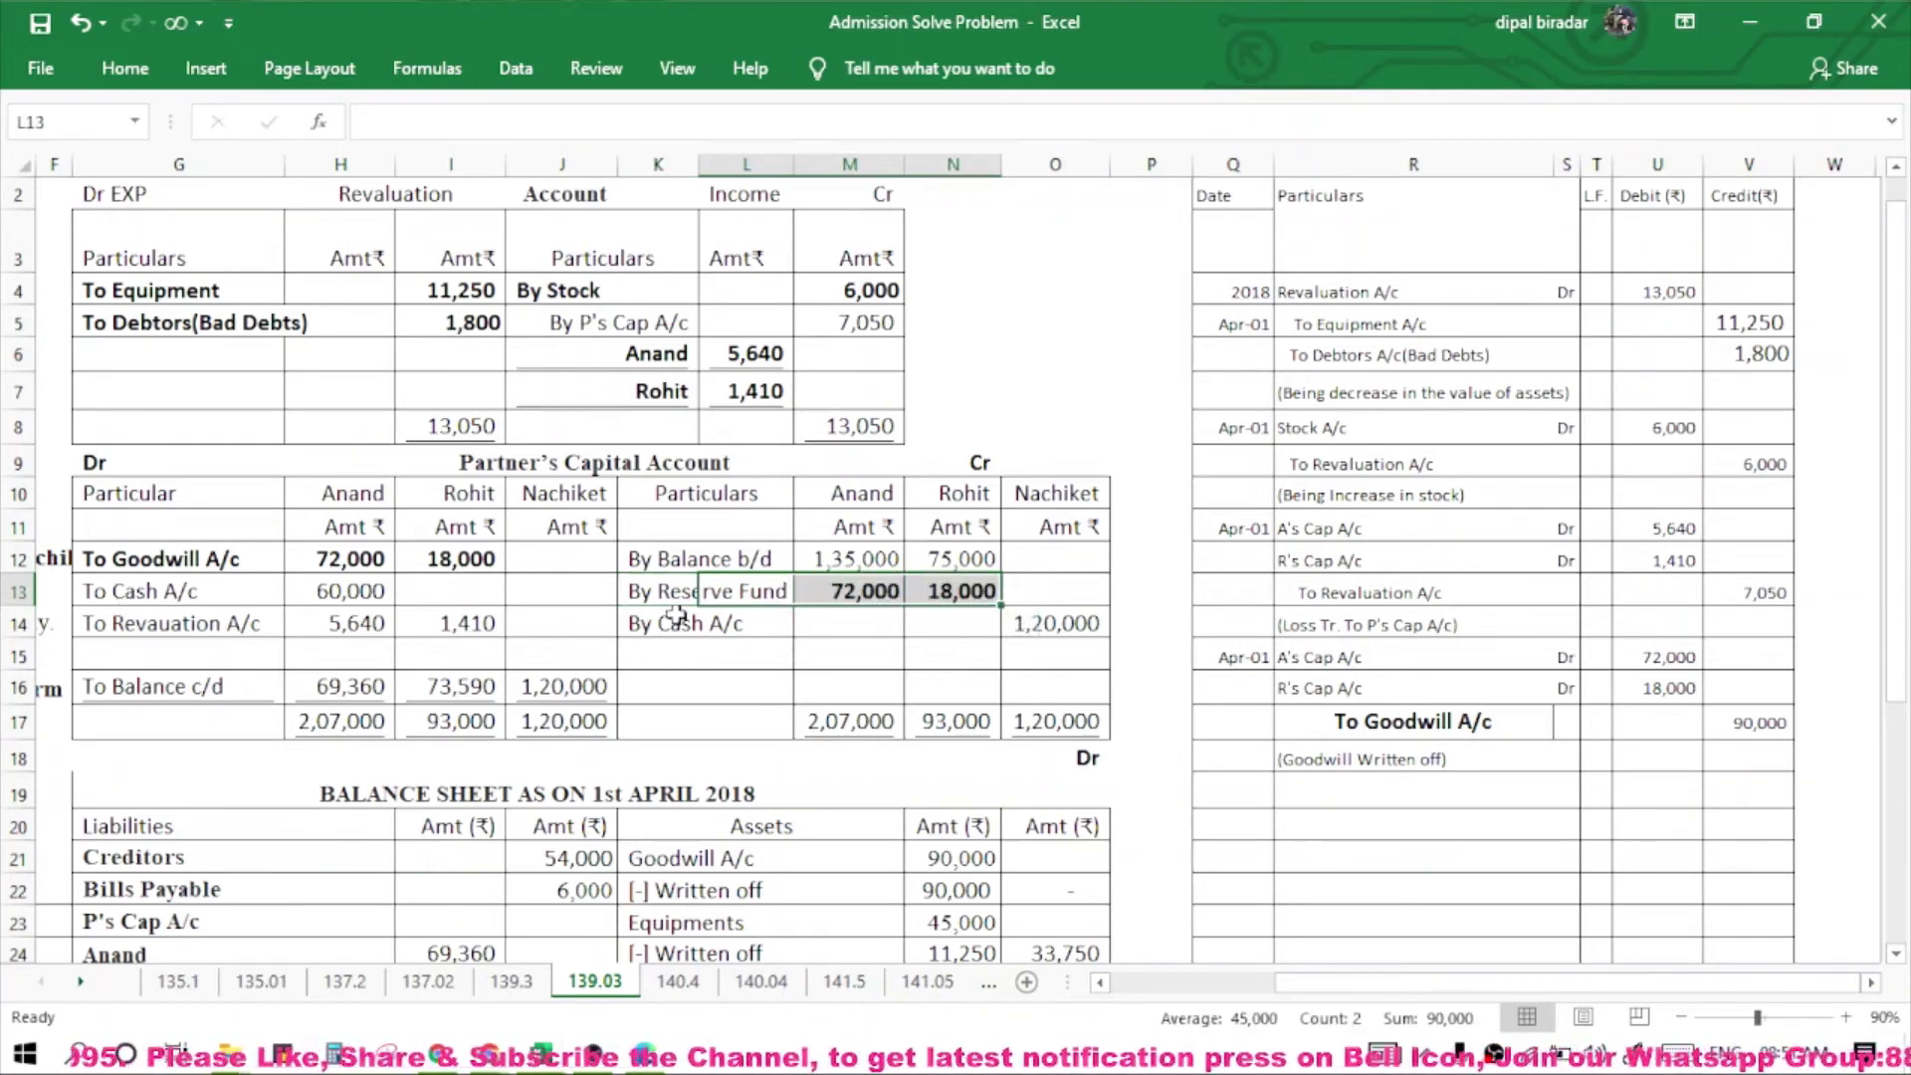
{"action": "left_click_drag", "start_coordinate": [651, 595], "coordinate": [950, 589]}
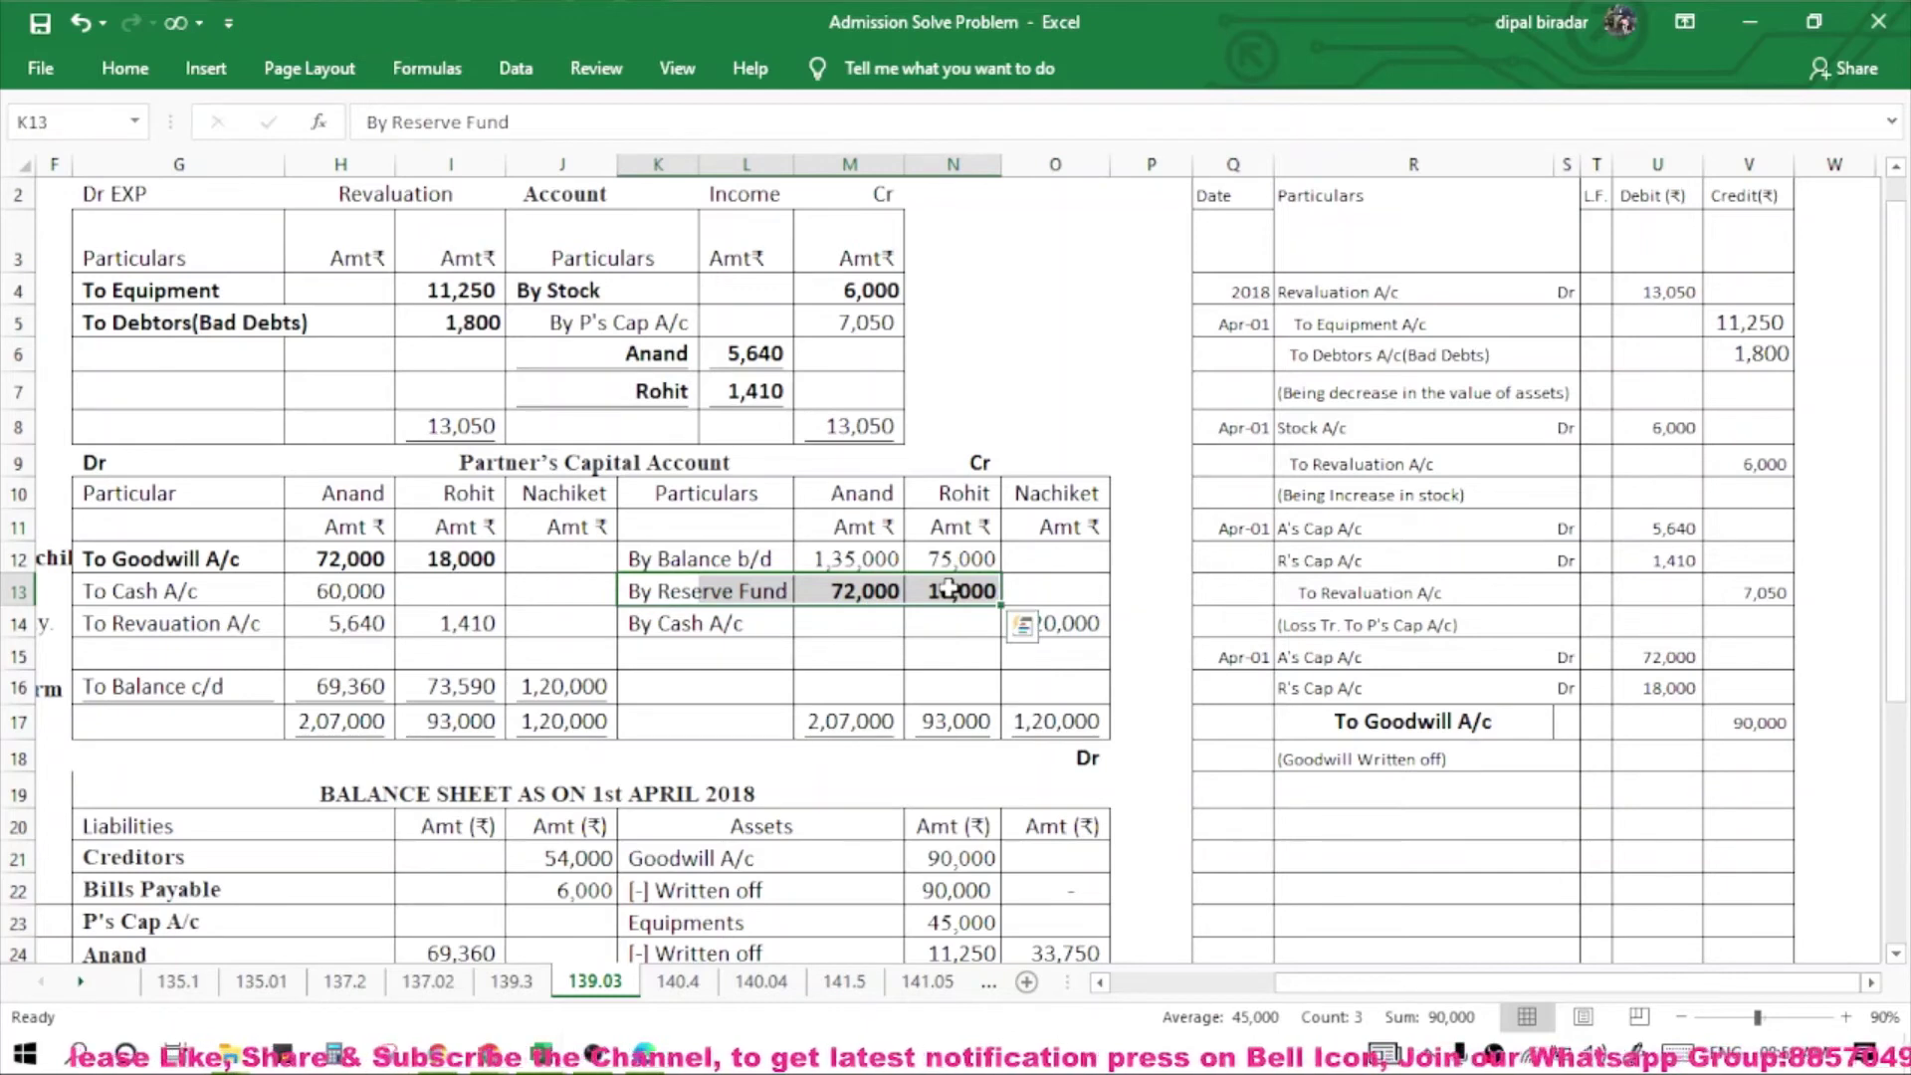
{"action": "key", "text": "ctrl+b"}
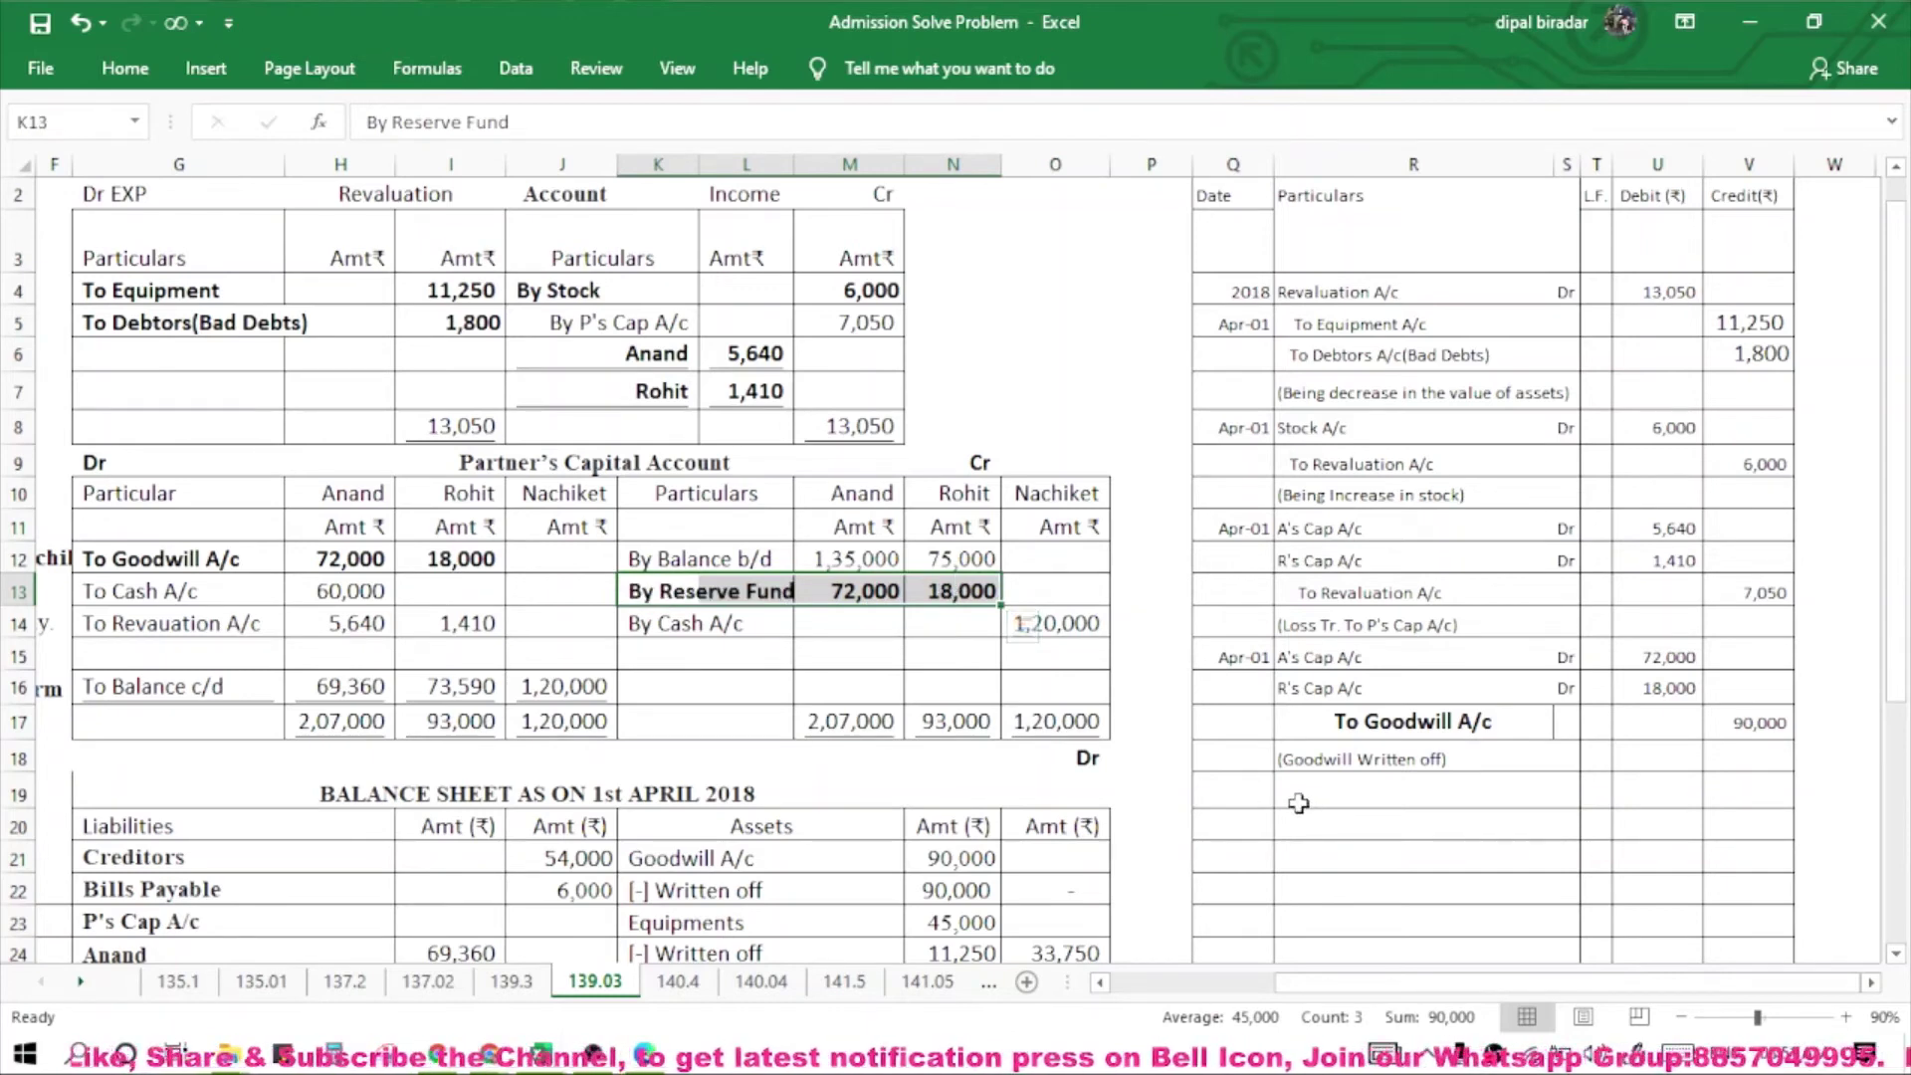
Copy the Apr-01 date from Q15 into Q19 for the reserve fund entry.
{"action": "left_click", "coordinate": [1232, 656]}
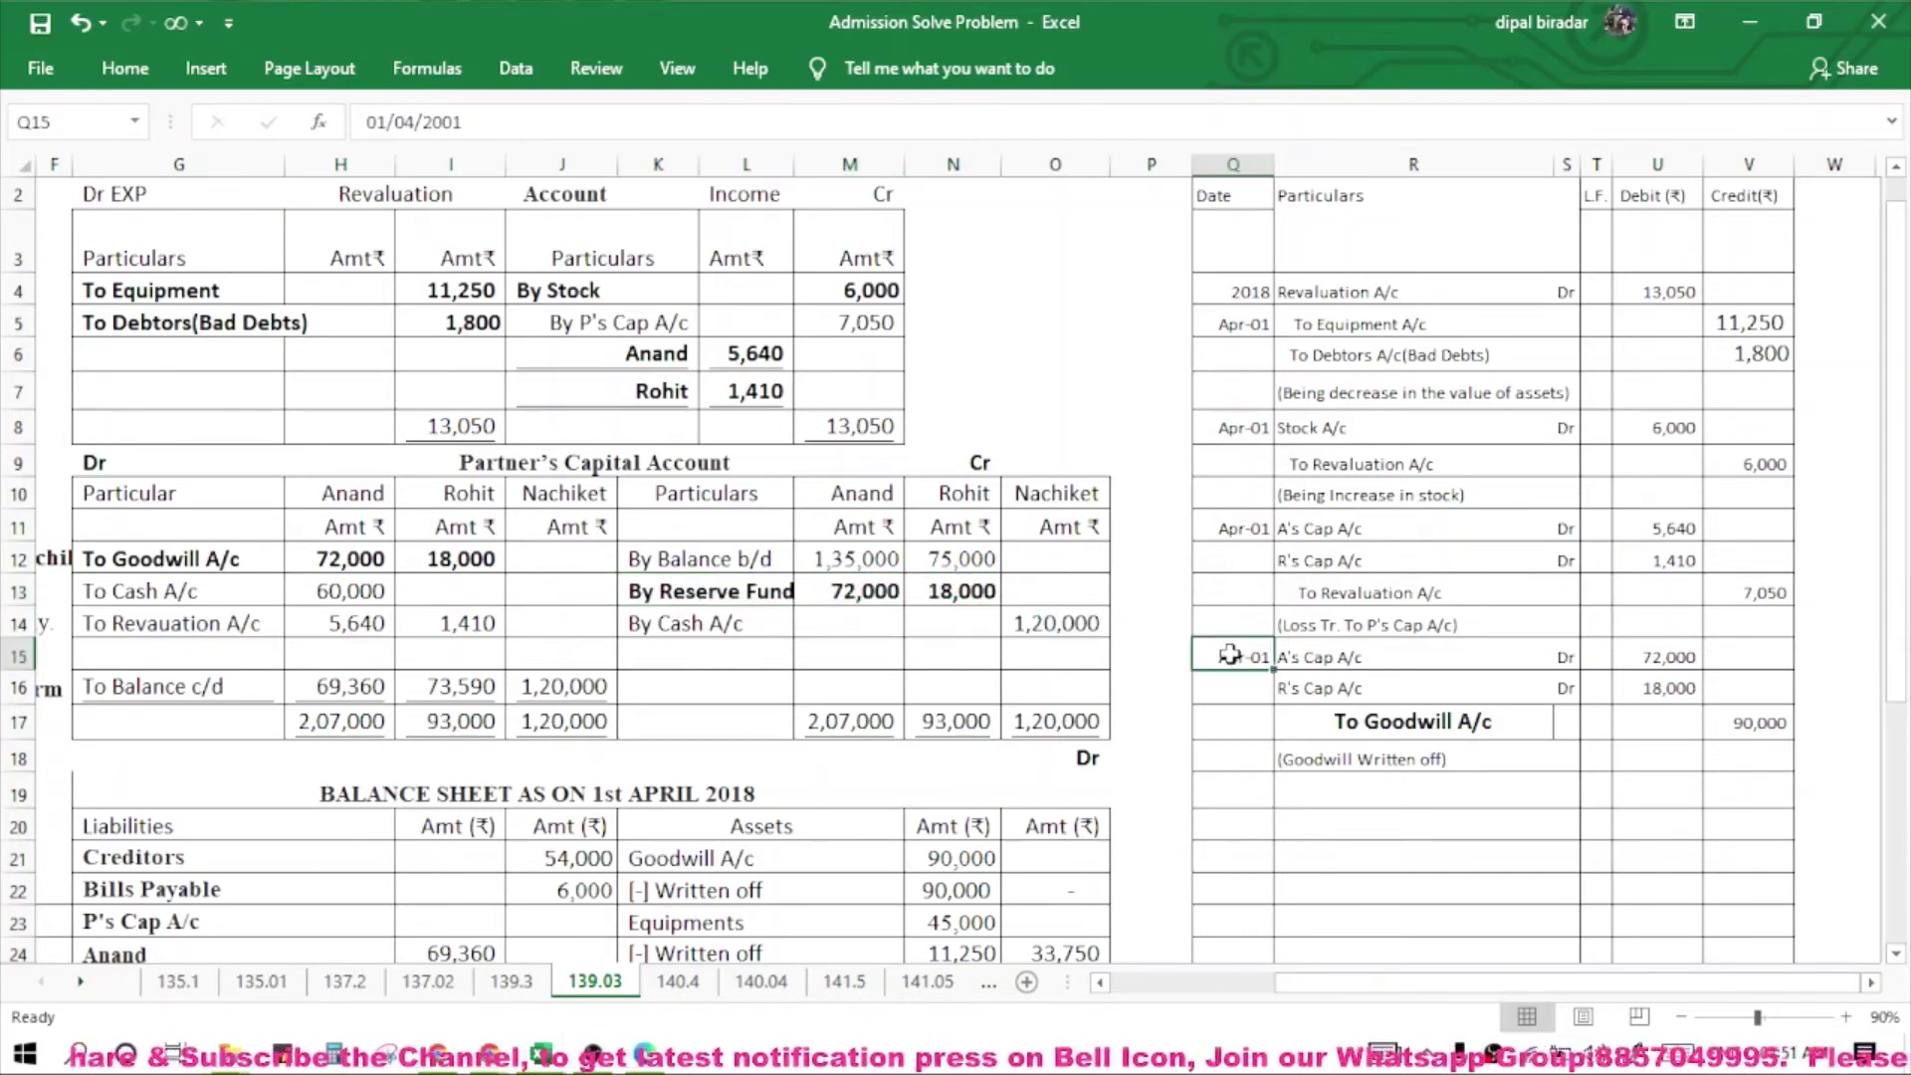
{"action": "key", "text": "ctrl+c"}
{"action": "left_click", "coordinate": [1245, 787]}
{"action": "key", "text": "ctrl+v"}
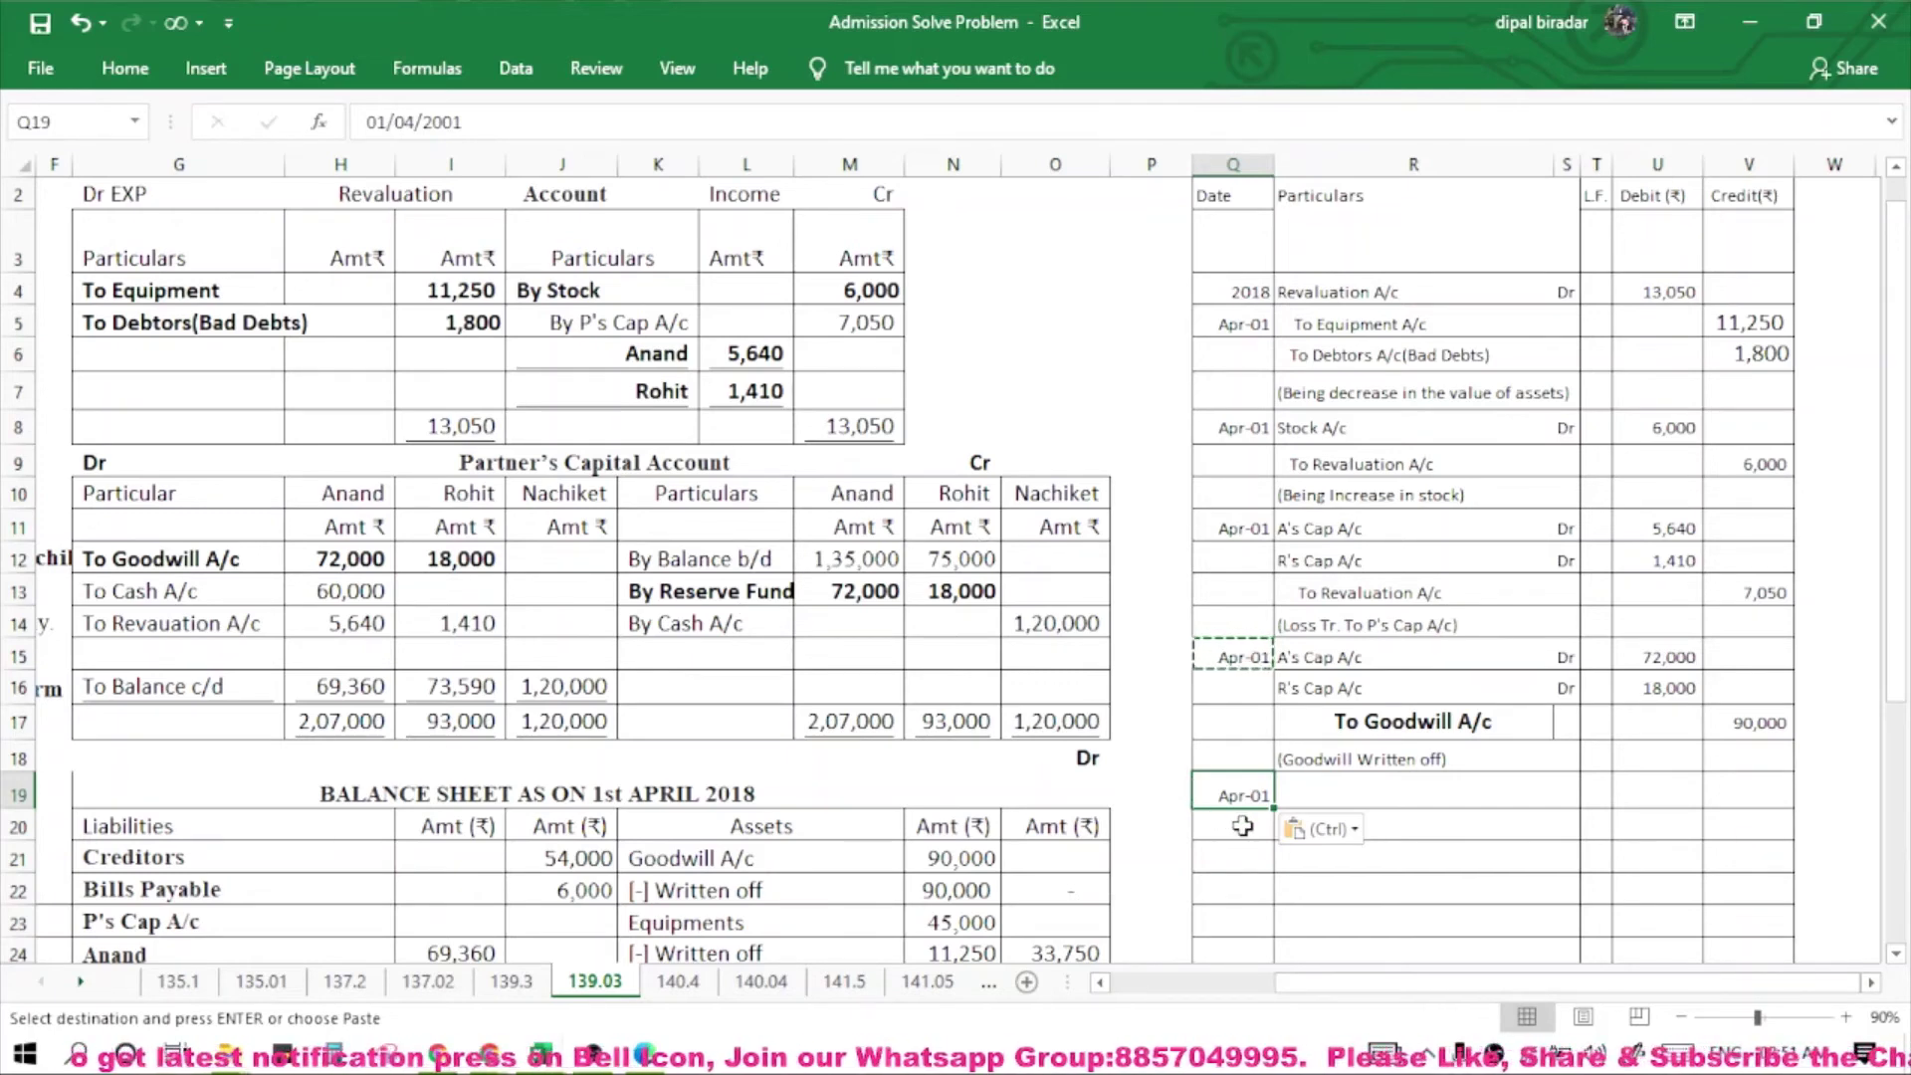
Enter the debit account name Reserve Fund A/c in R19.
{"action": "left_click", "coordinate": [1340, 792]}
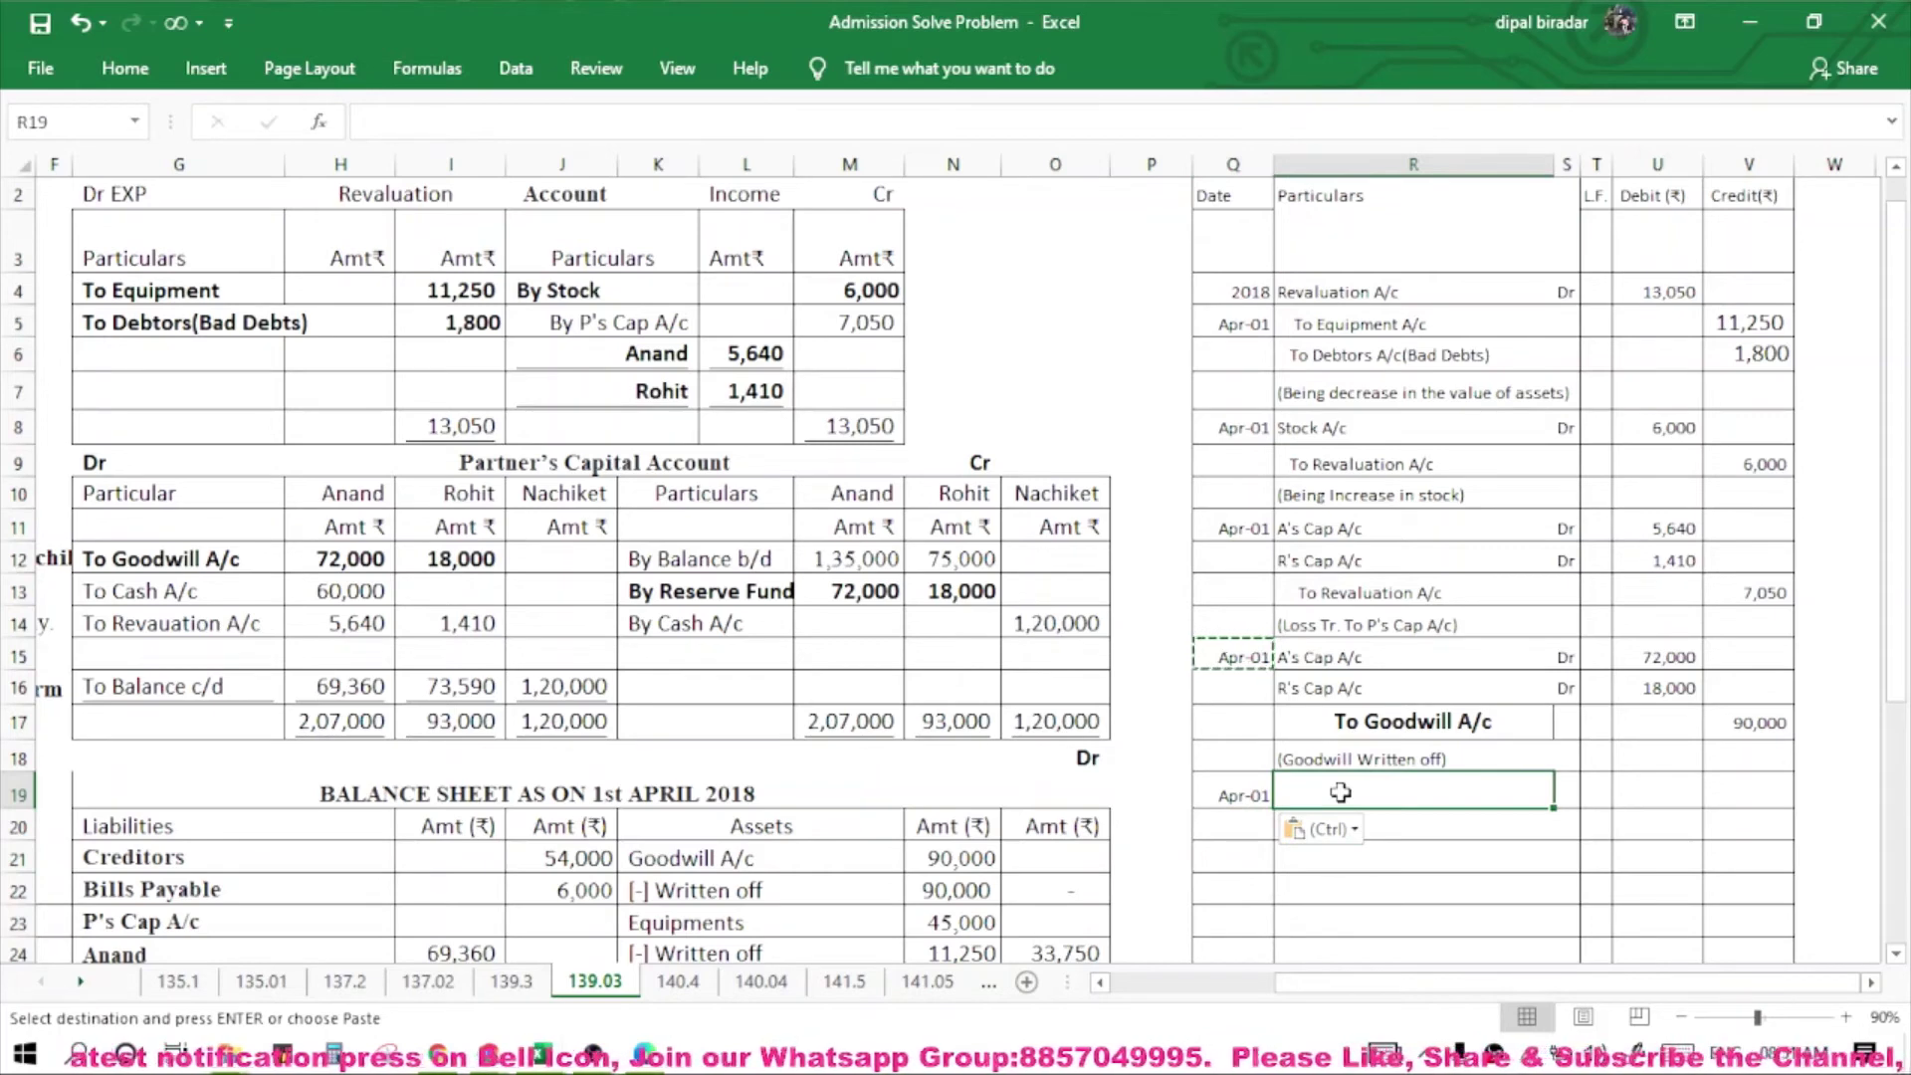
{"action": "type", "text": "Rese"}
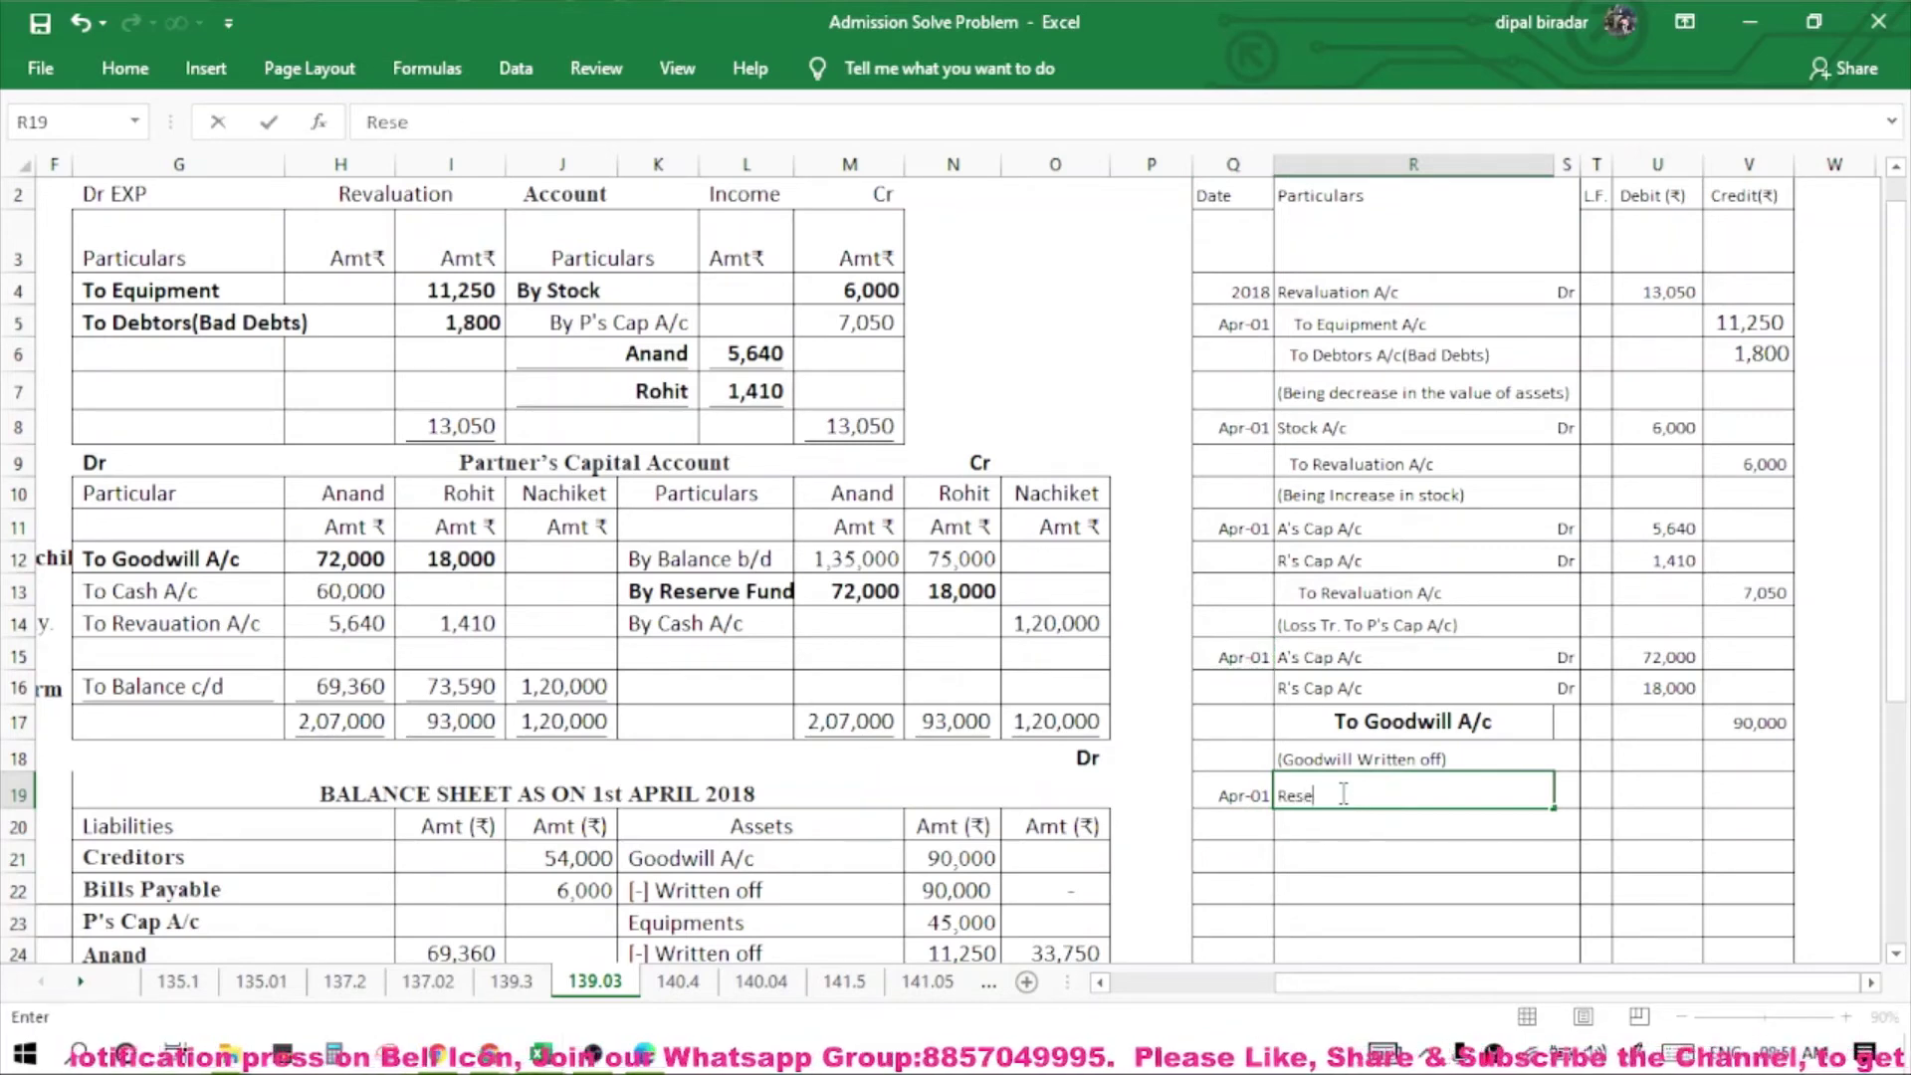
{"action": "type", "text": "rve"}
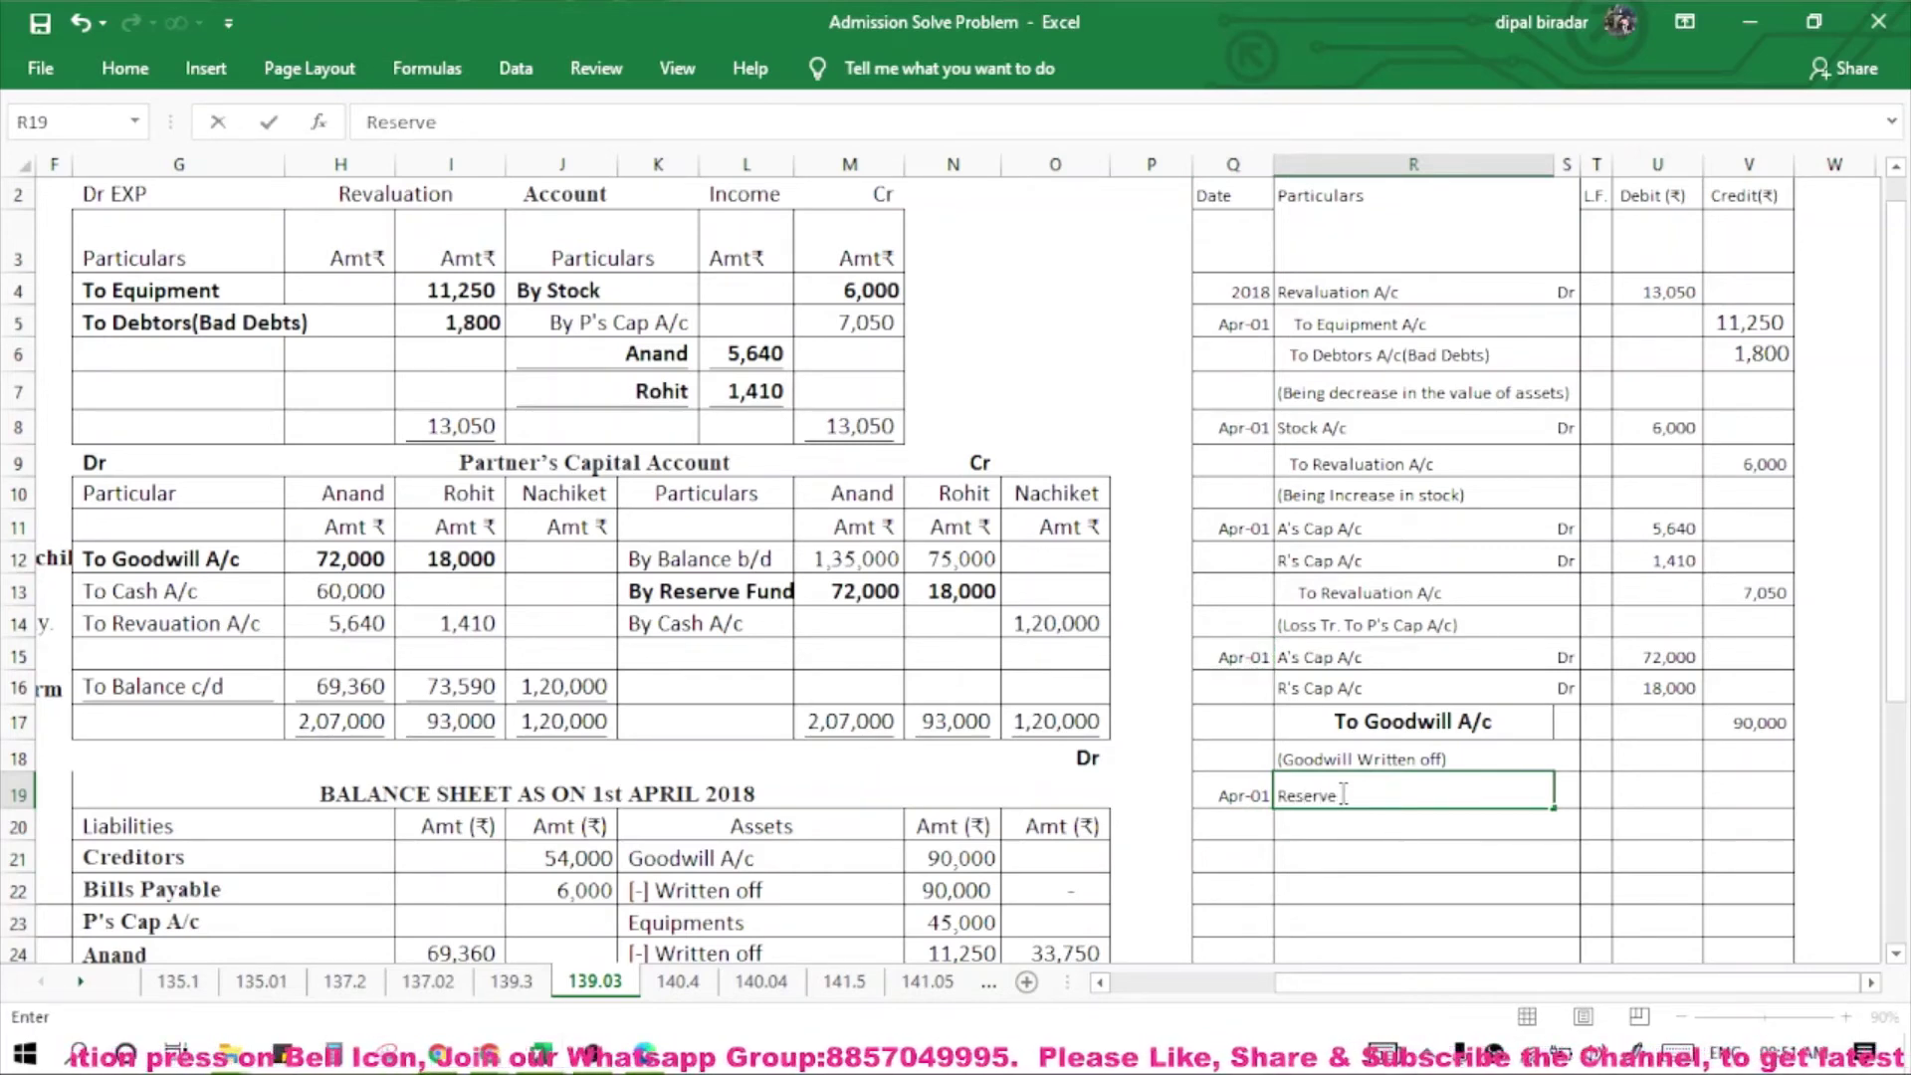
{"action": "type", "text": " Fund A/c"}
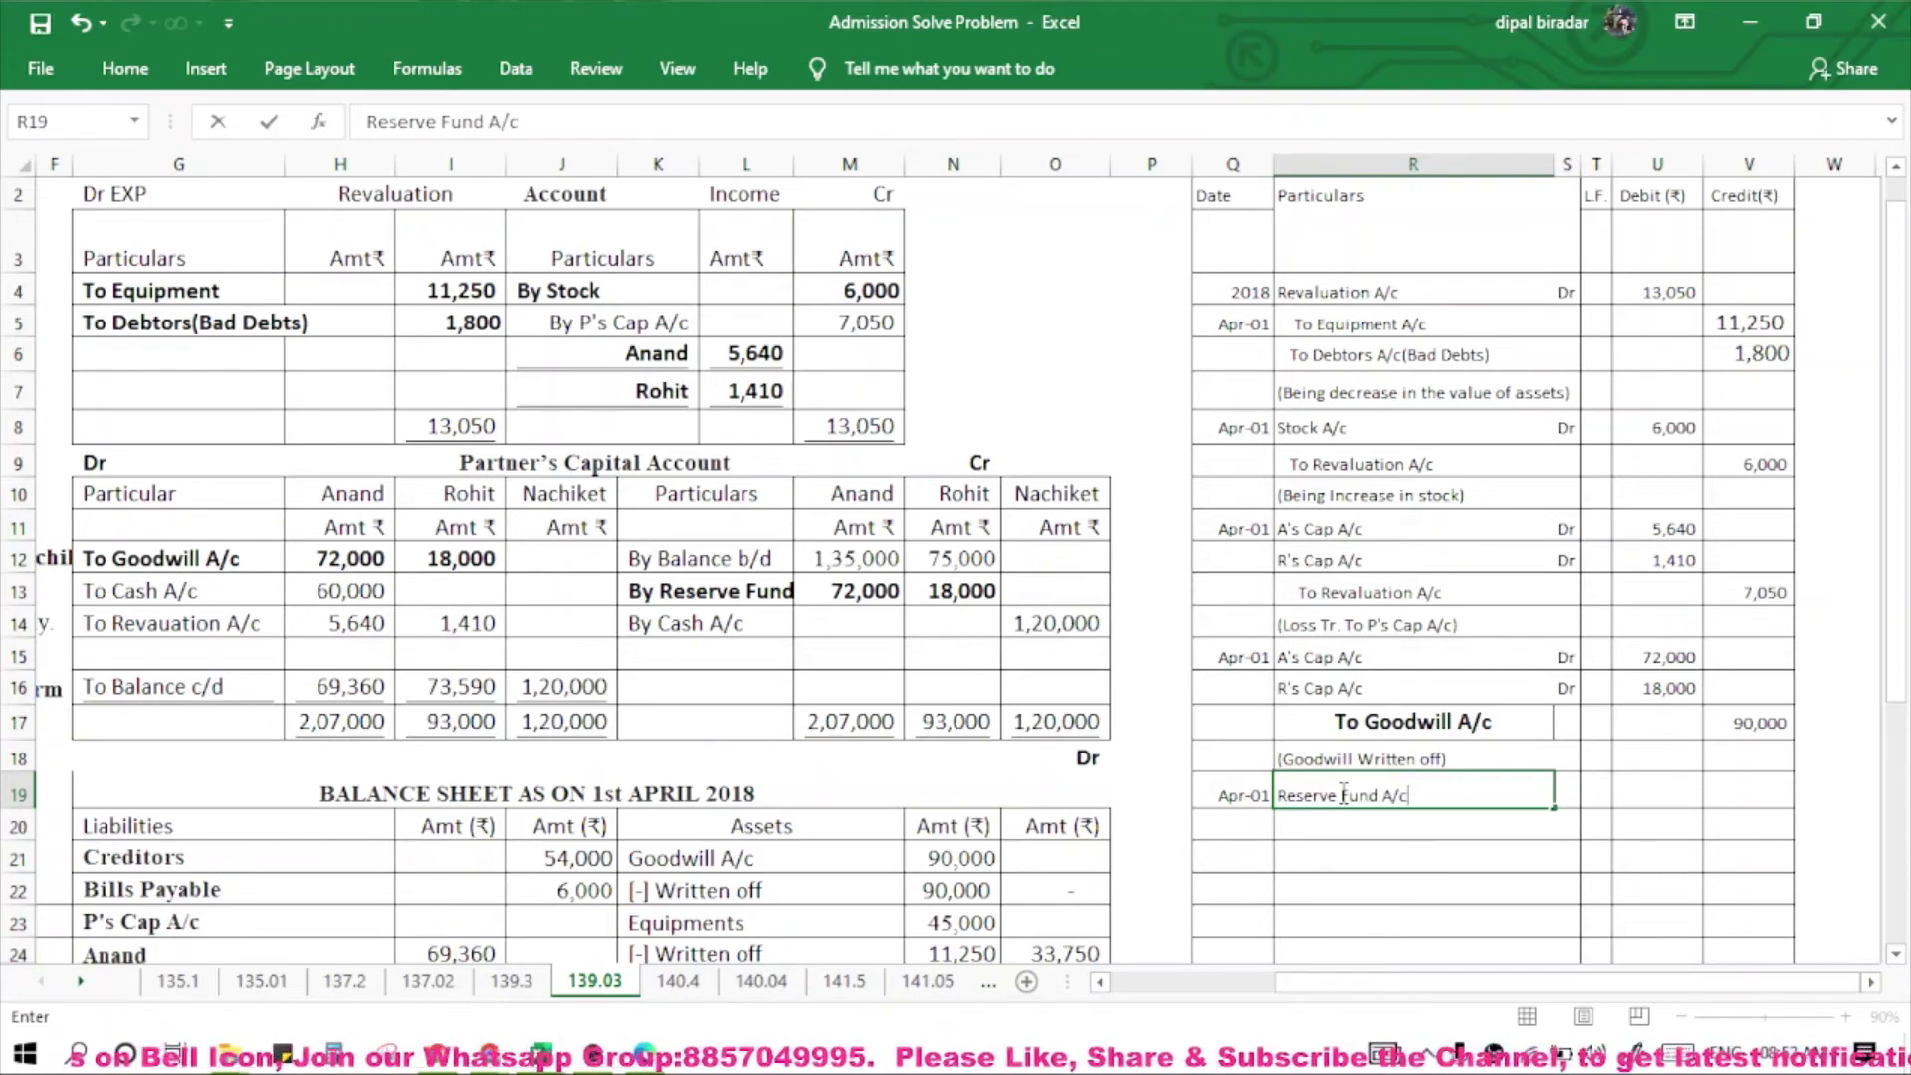
Mark the Reserve Fund A/c line as Dr in S19 and enter the credit line To A's Cap A/c in R20.
{"action": "key", "text": "Tab"}
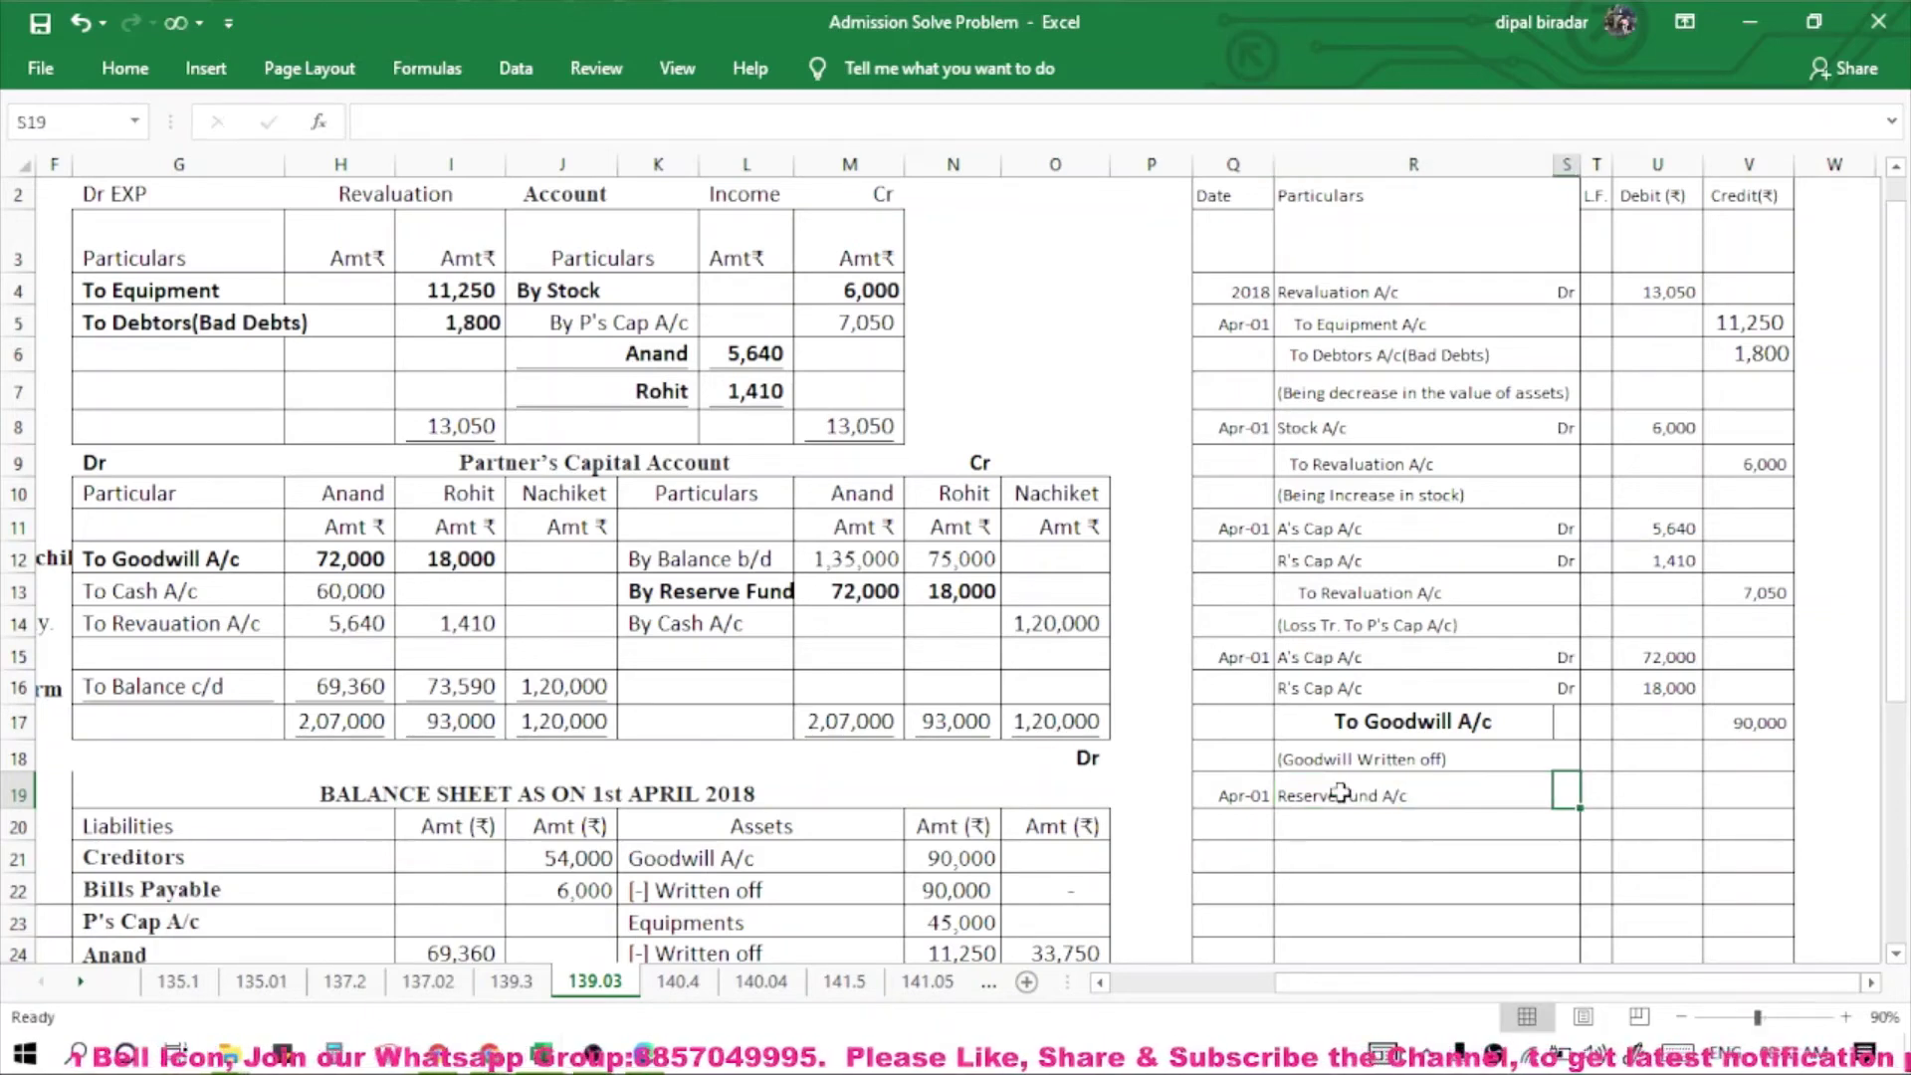
{"action": "type", "text": "Dr"}
{"action": "key", "text": "Return"}
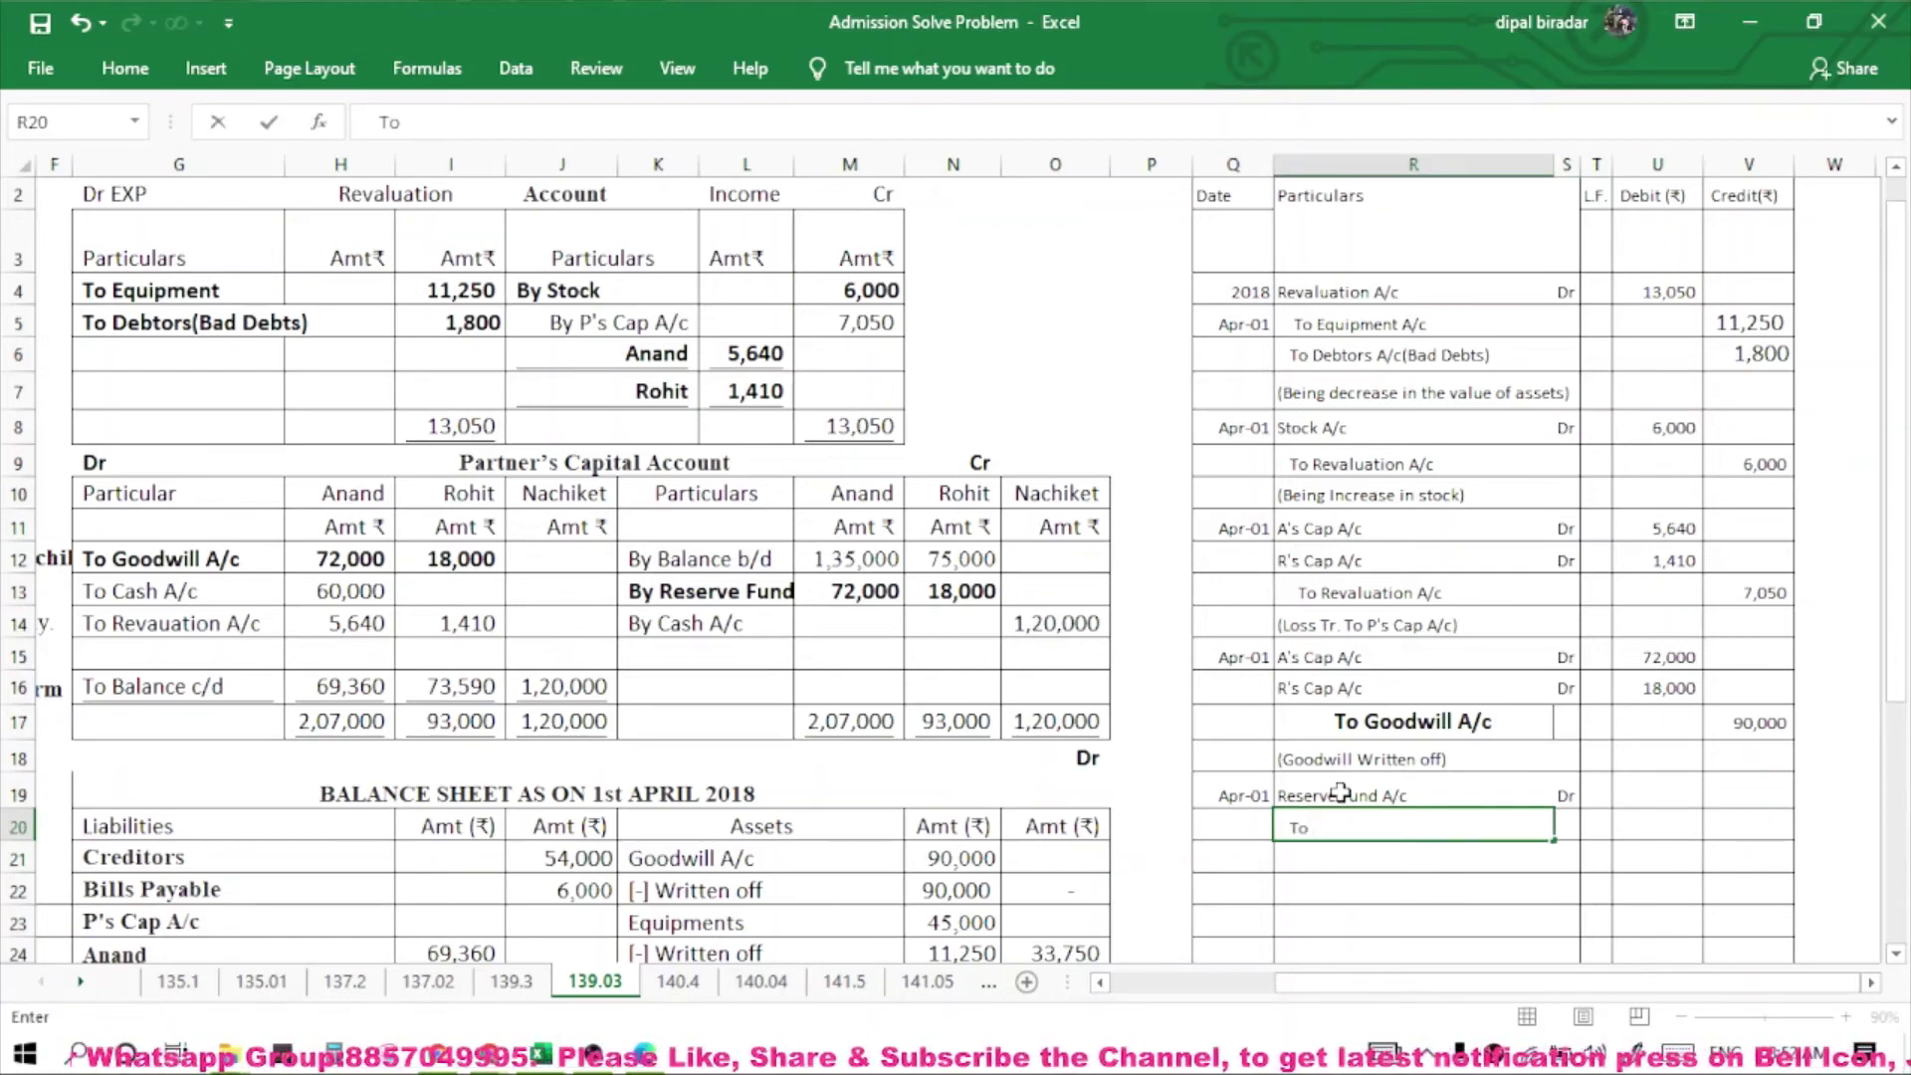
{"action": "type", "text": "To A's "}
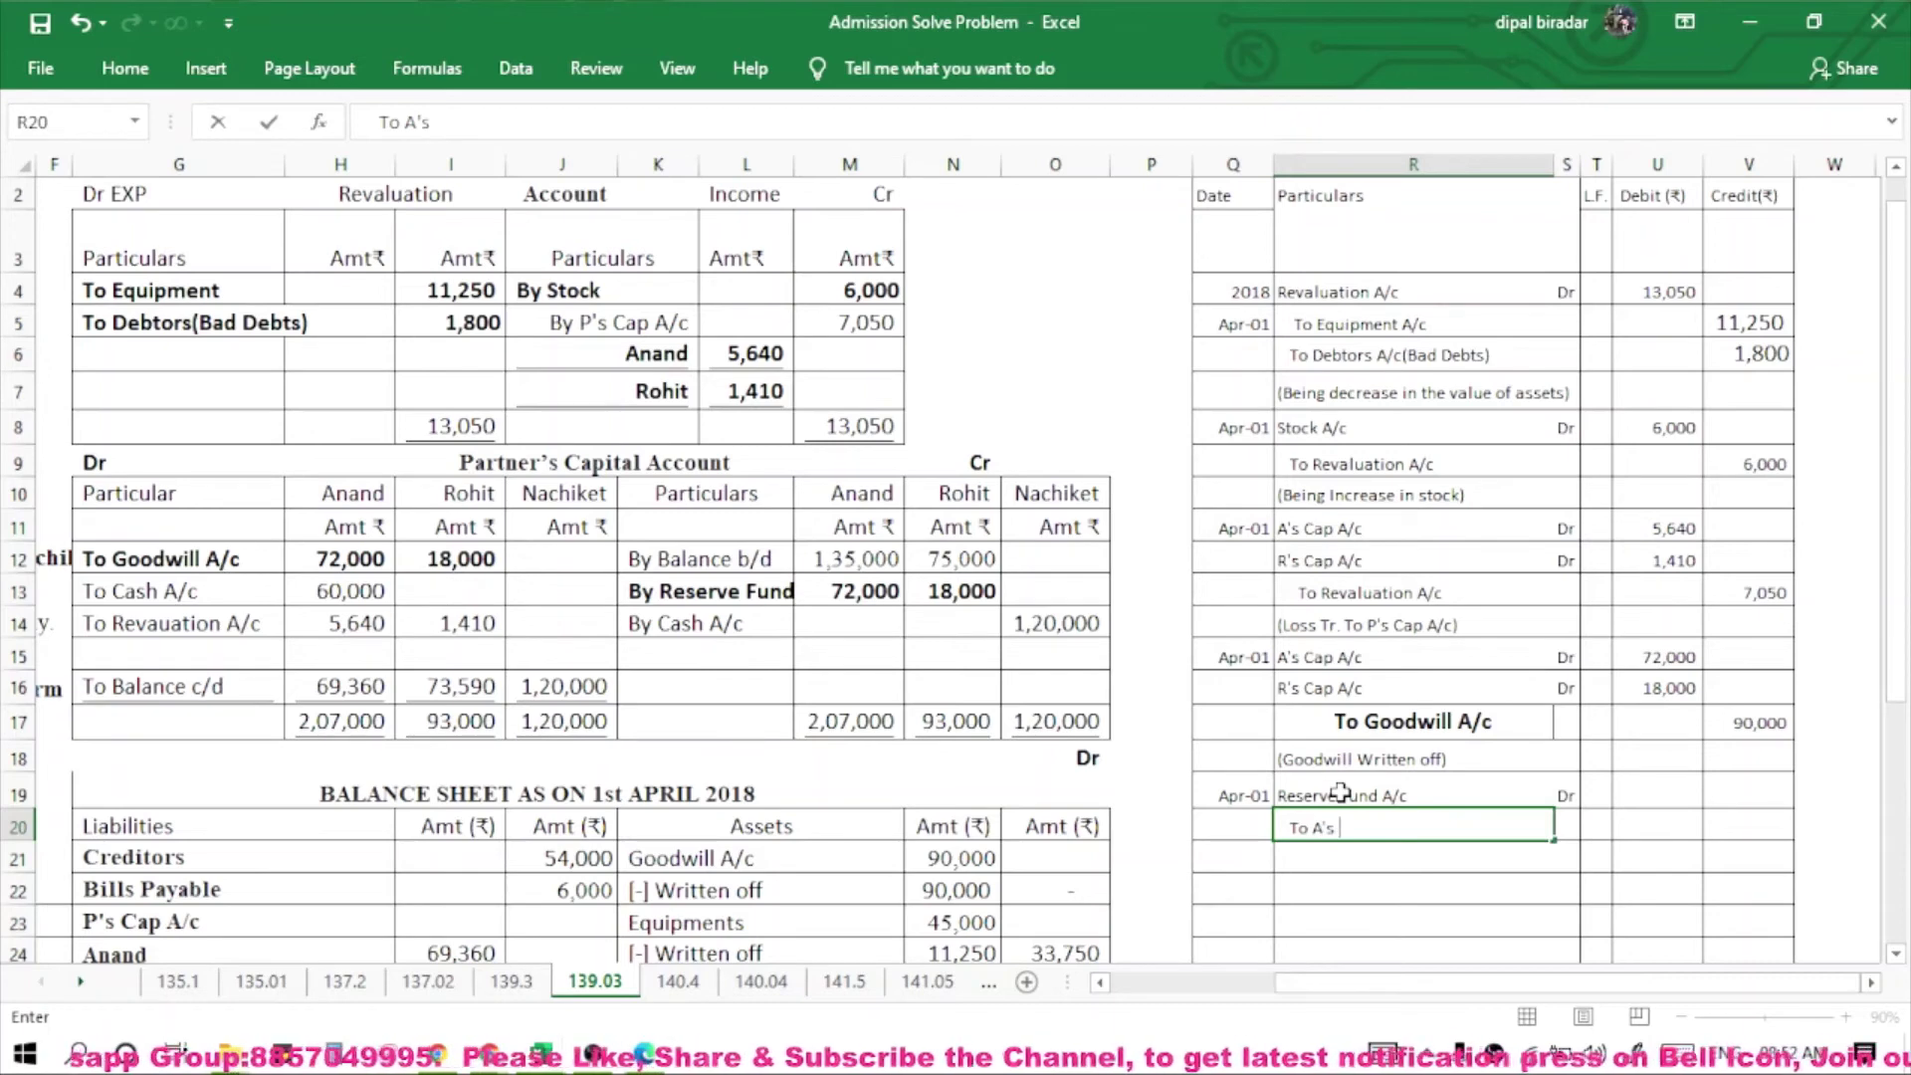
{"action": "type", "text": "Cap A"}
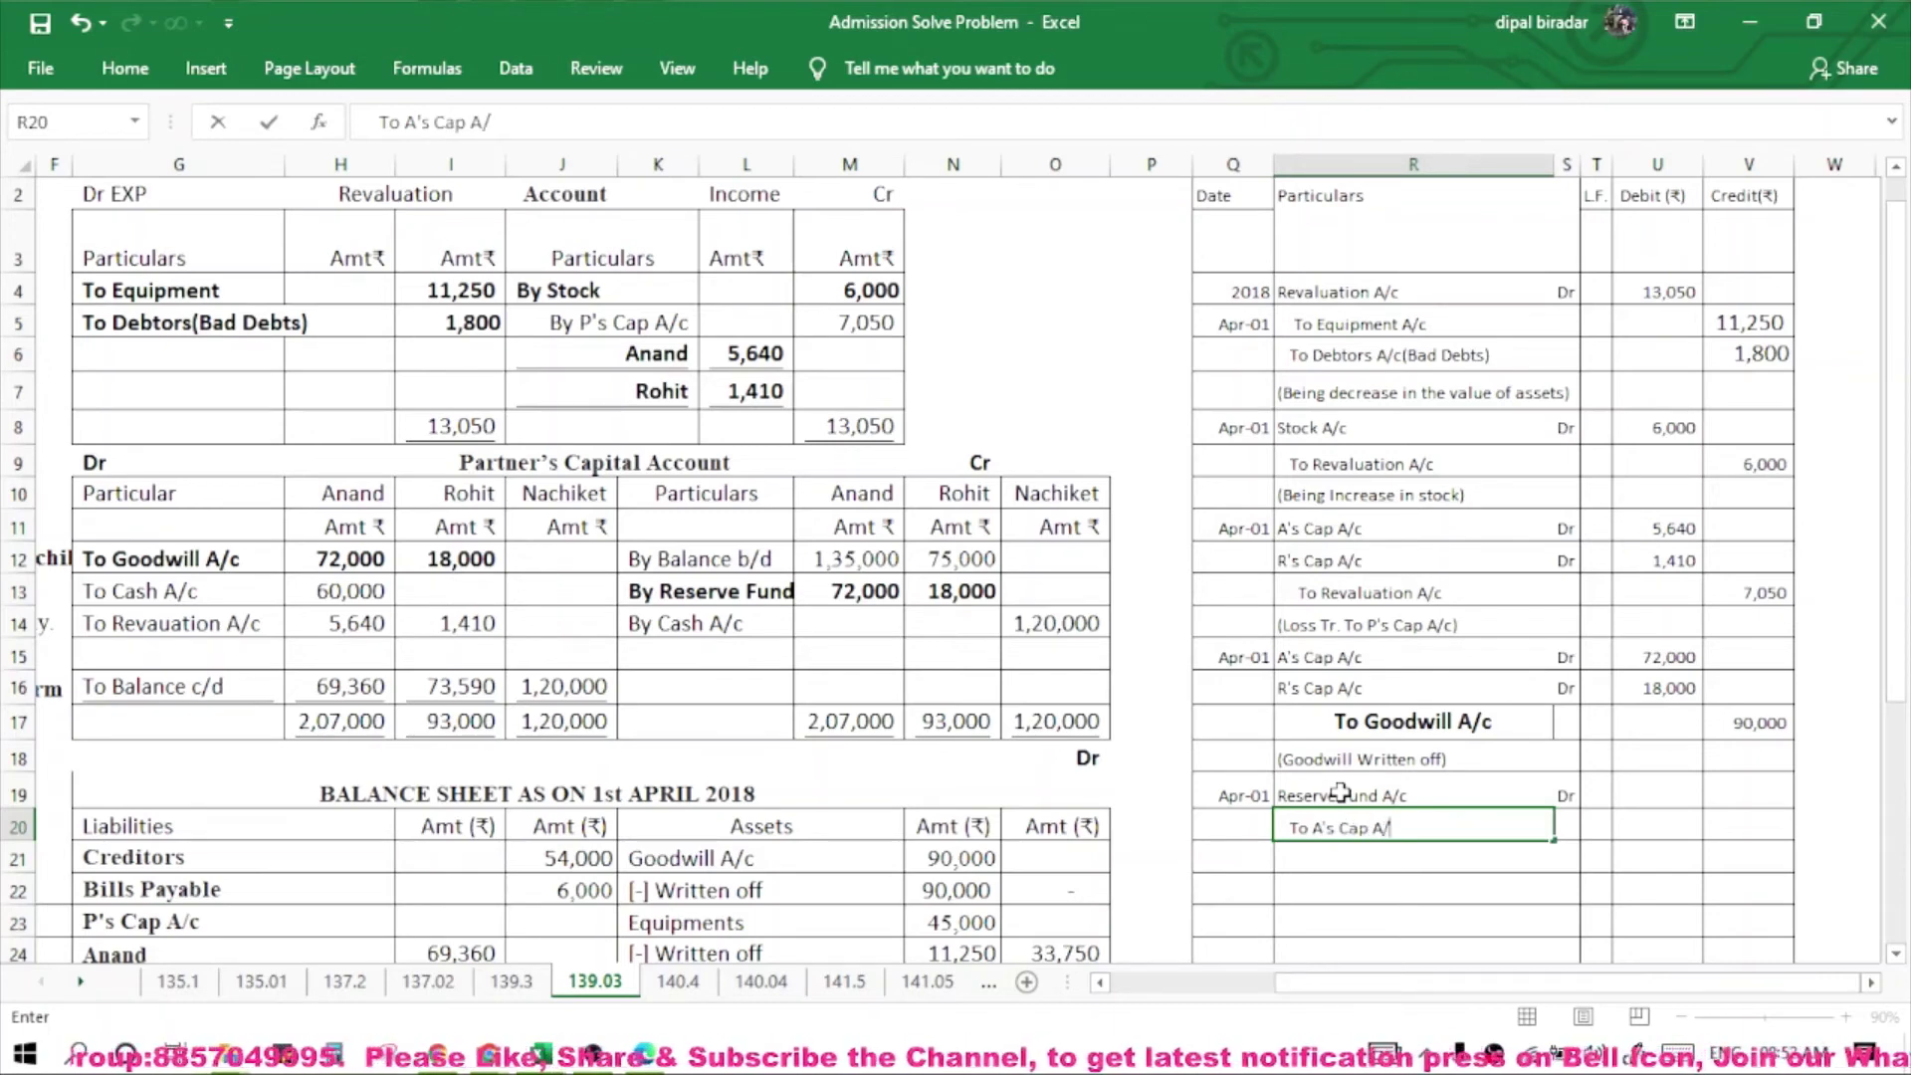
{"action": "type", "text": "/c"}
{"action": "key", "text": "Return"}
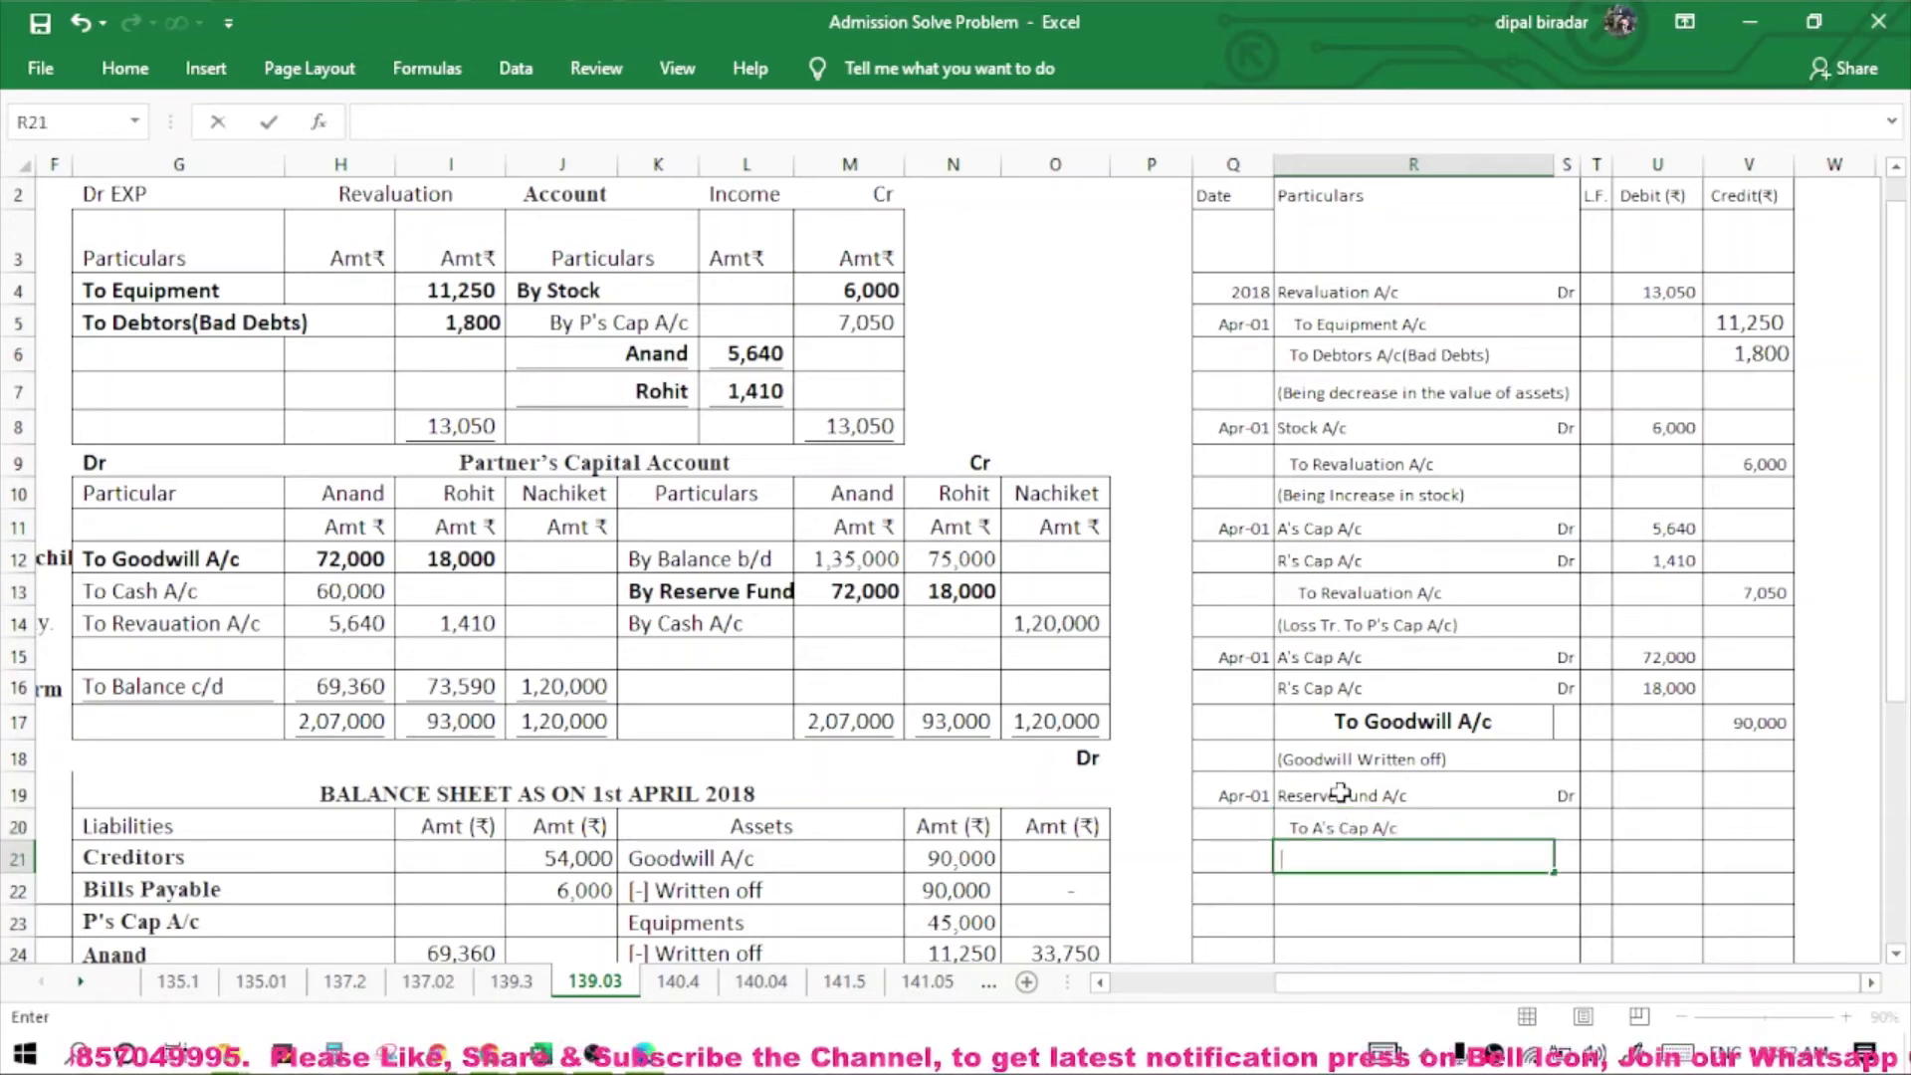
Enter the second credit line To R's Cap A/c in R21.
{"action": "type", "text": "To"}
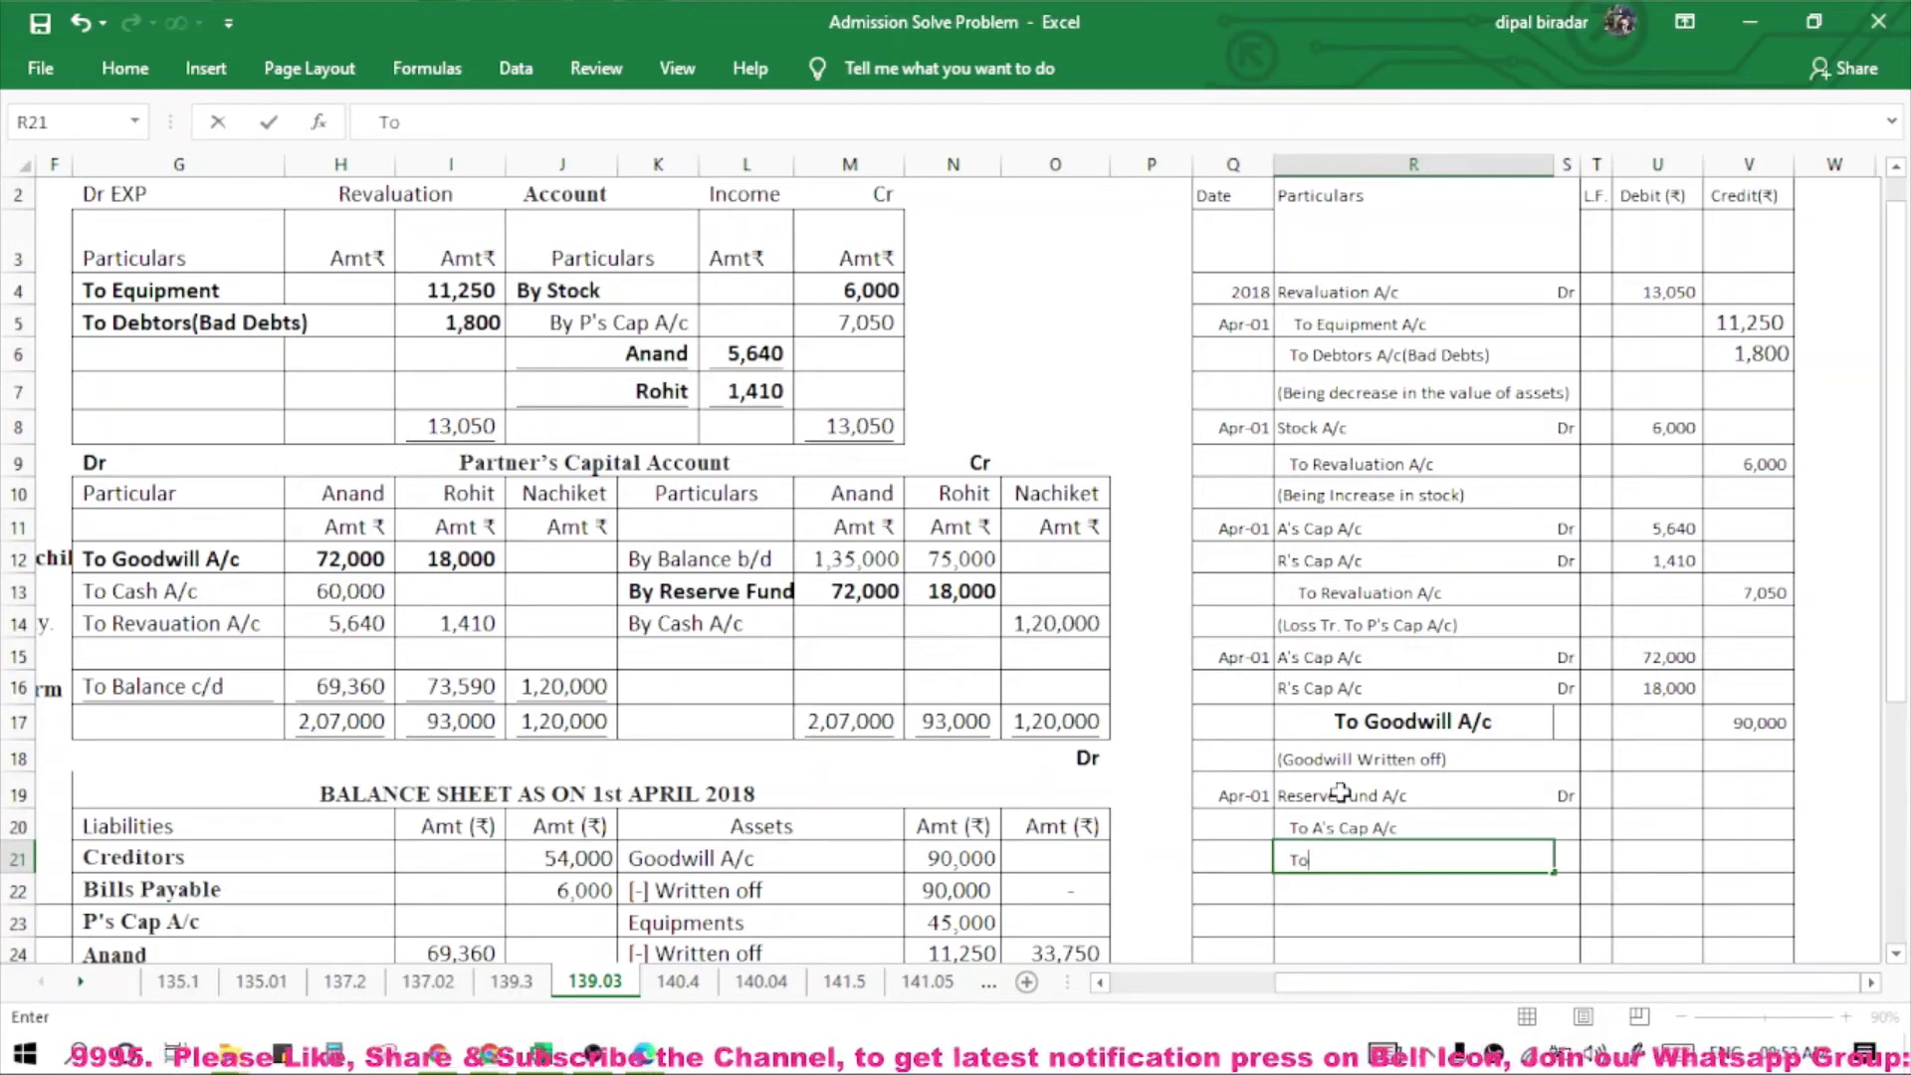
{"action": "type", "text": " R"}
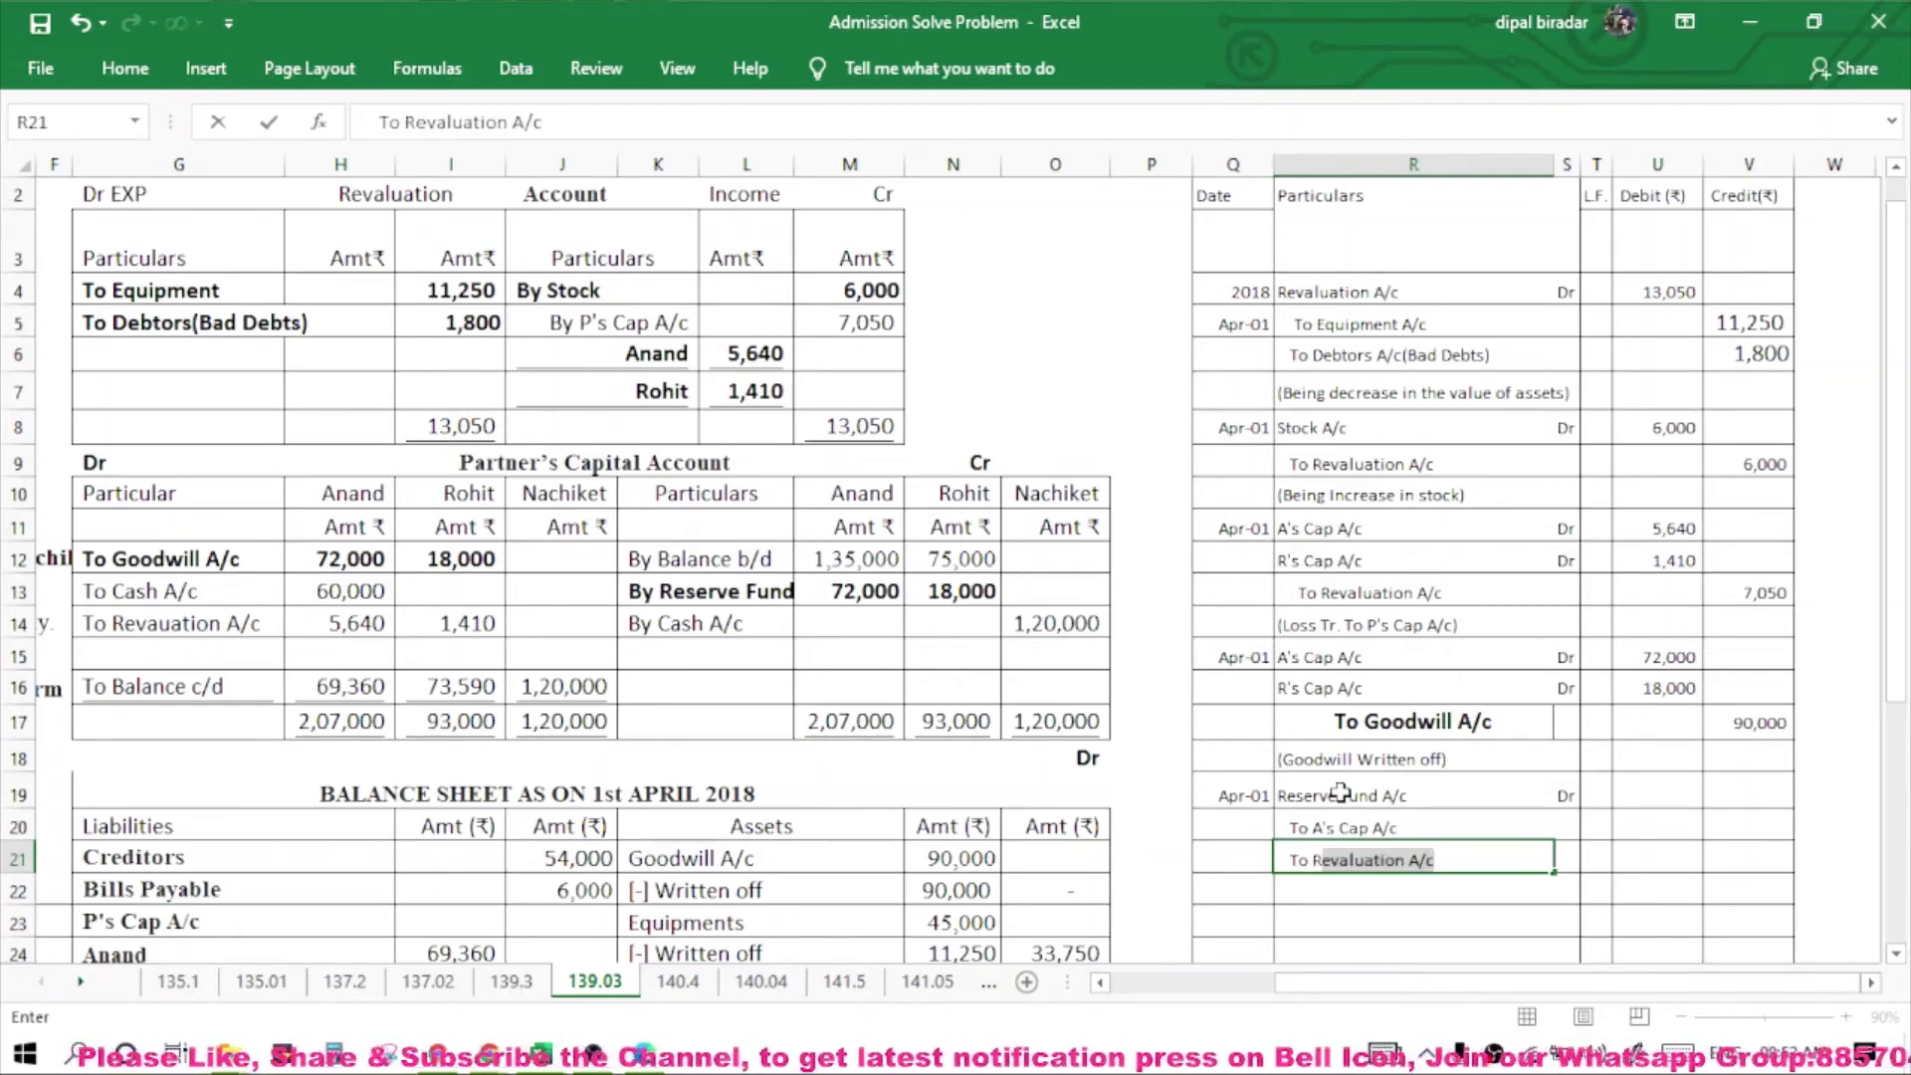
{"action": "type", "text": "'s C"}
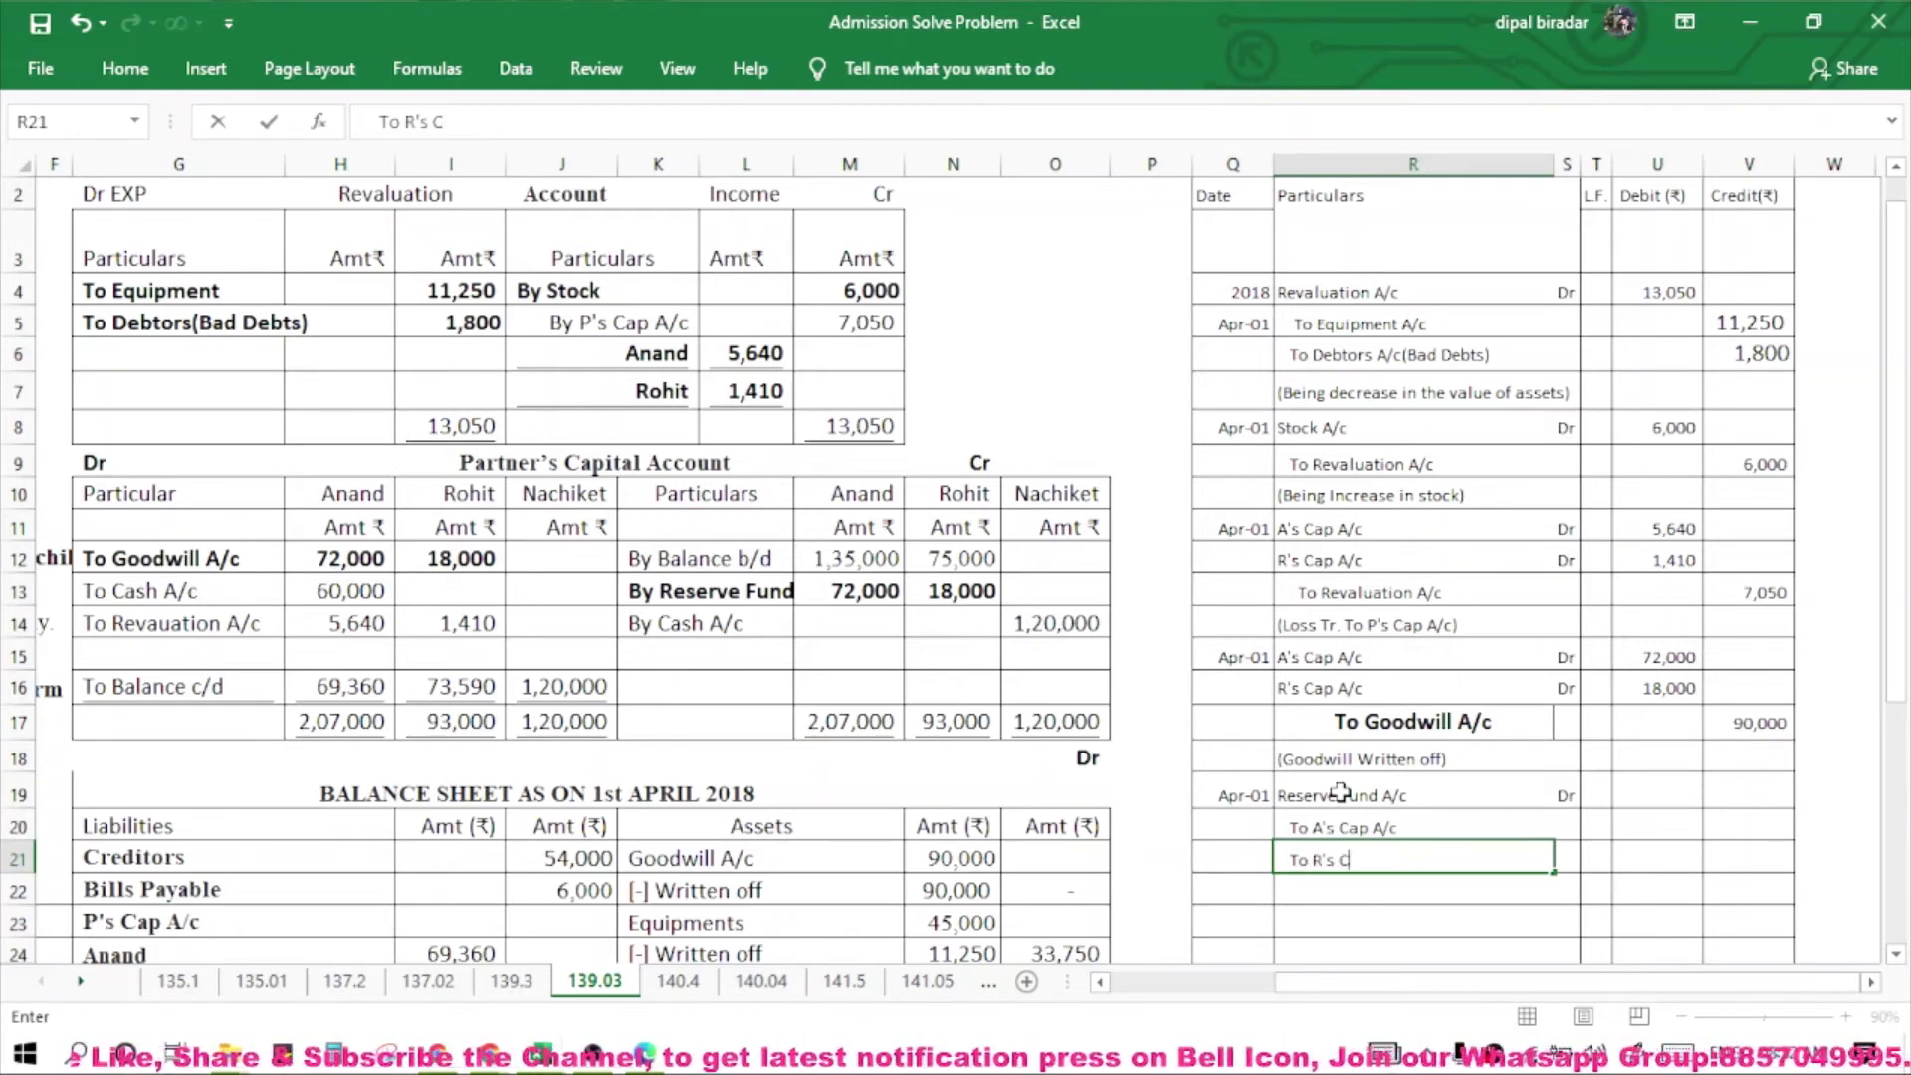
{"action": "type", "text": "Ap A/c"}
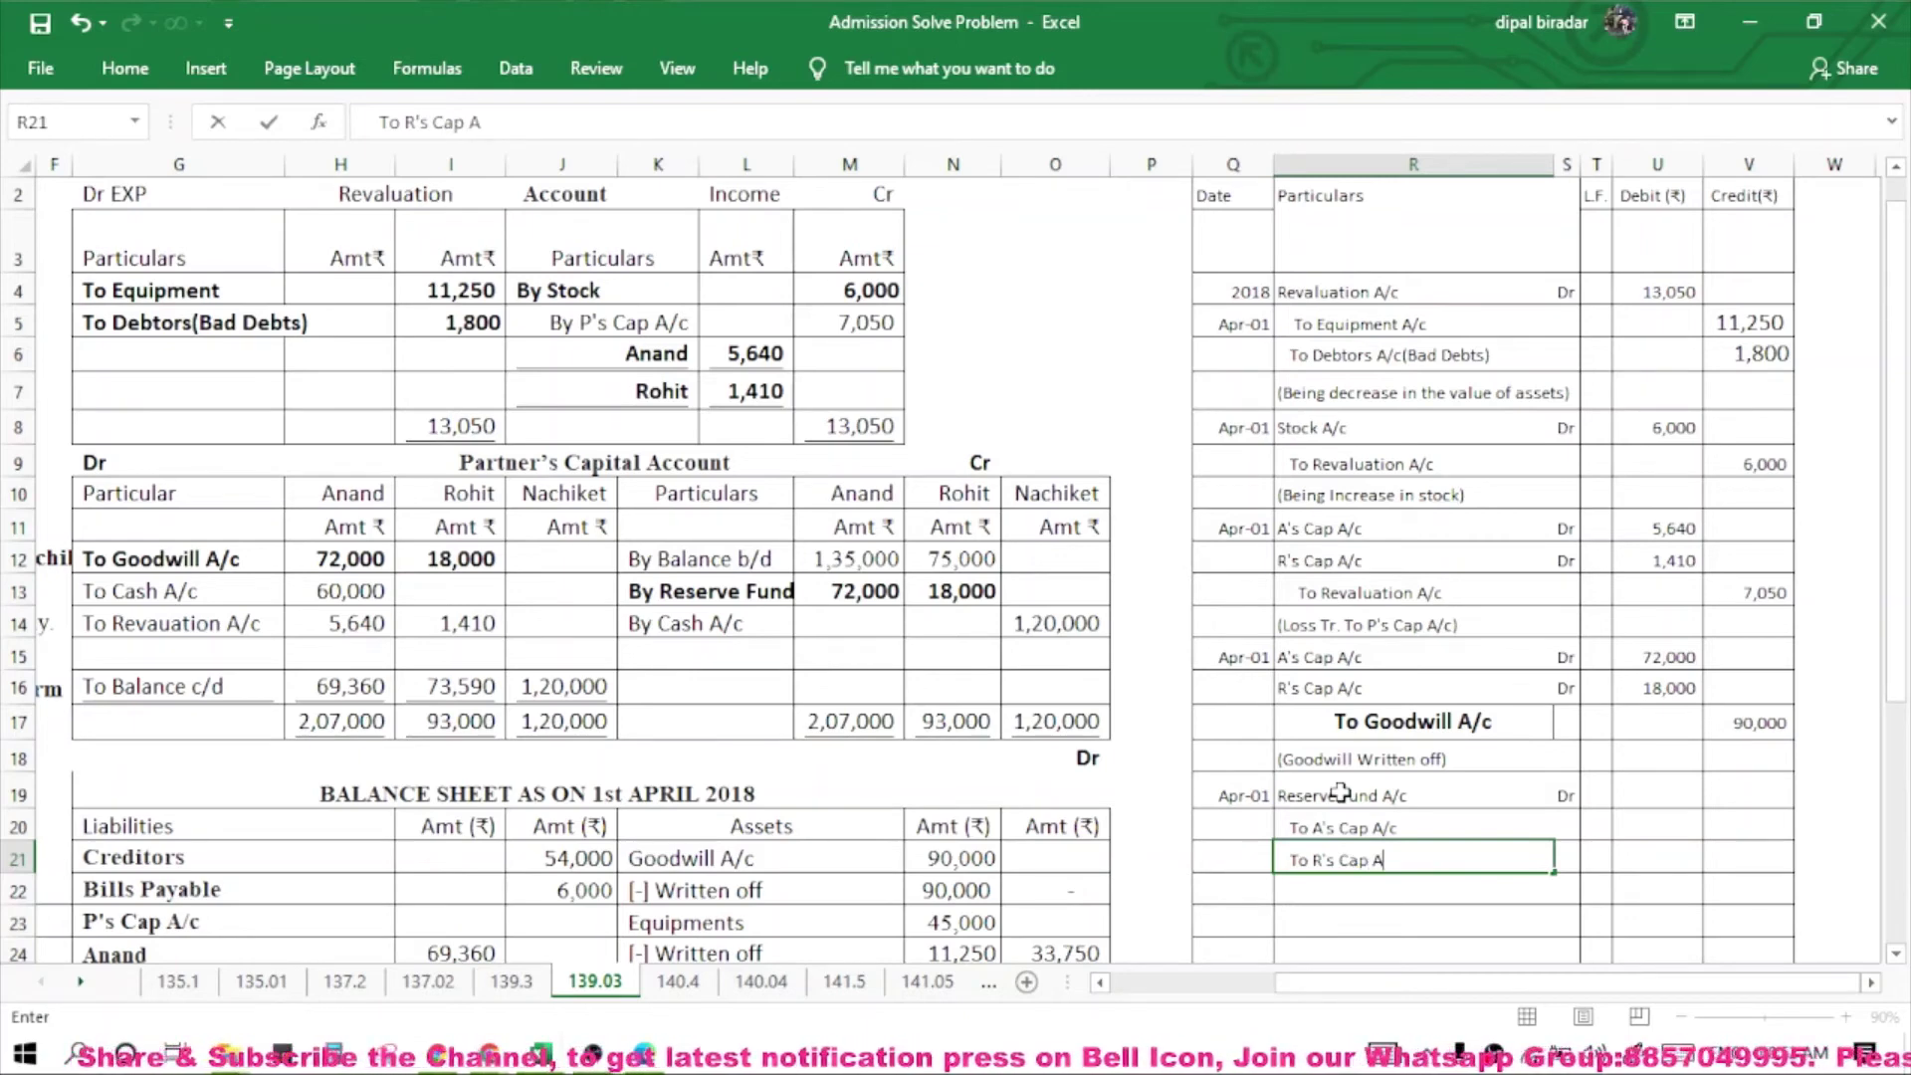
{"action": "key", "text": "Tab"}
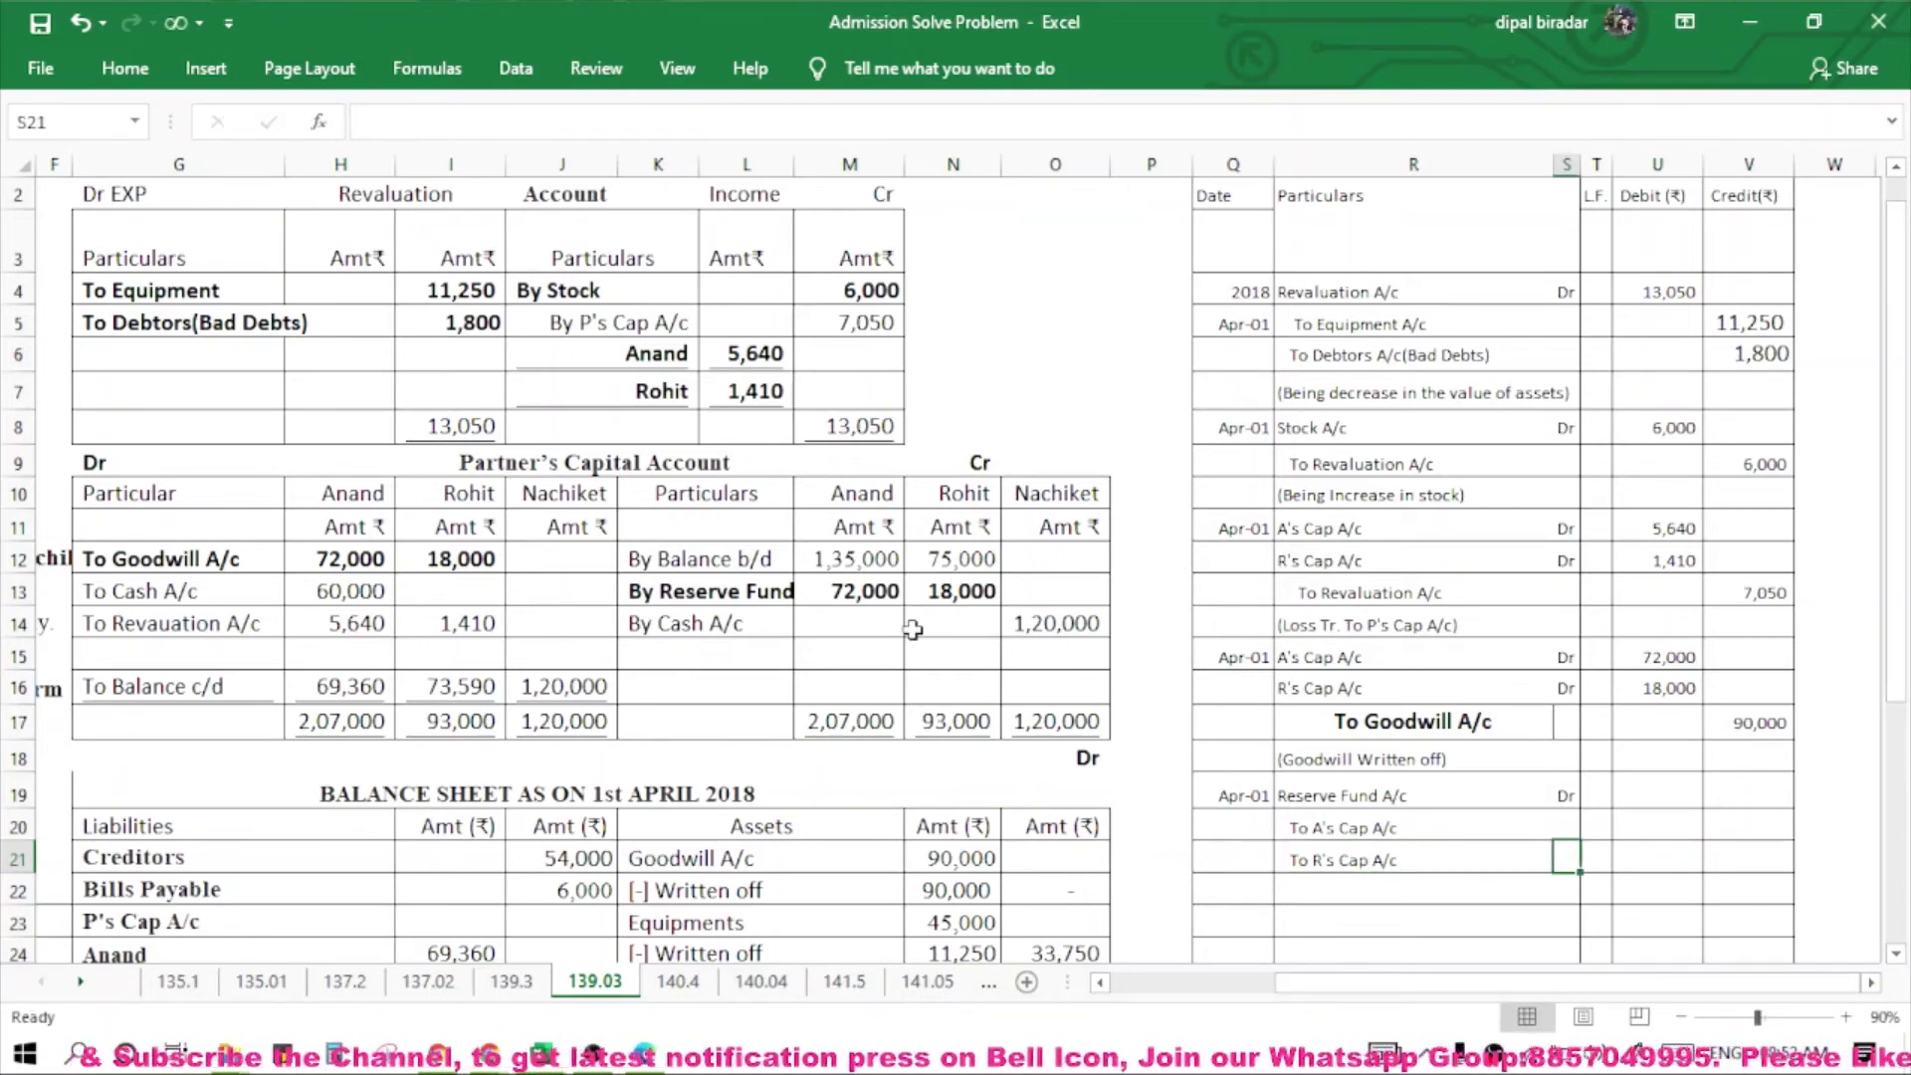
Enter the reserve fund entry's amounts: debit 90000 in U19, and credits 72000 in V20 and 18000 in V21.
{"action": "left_click", "coordinate": [1657, 798]}
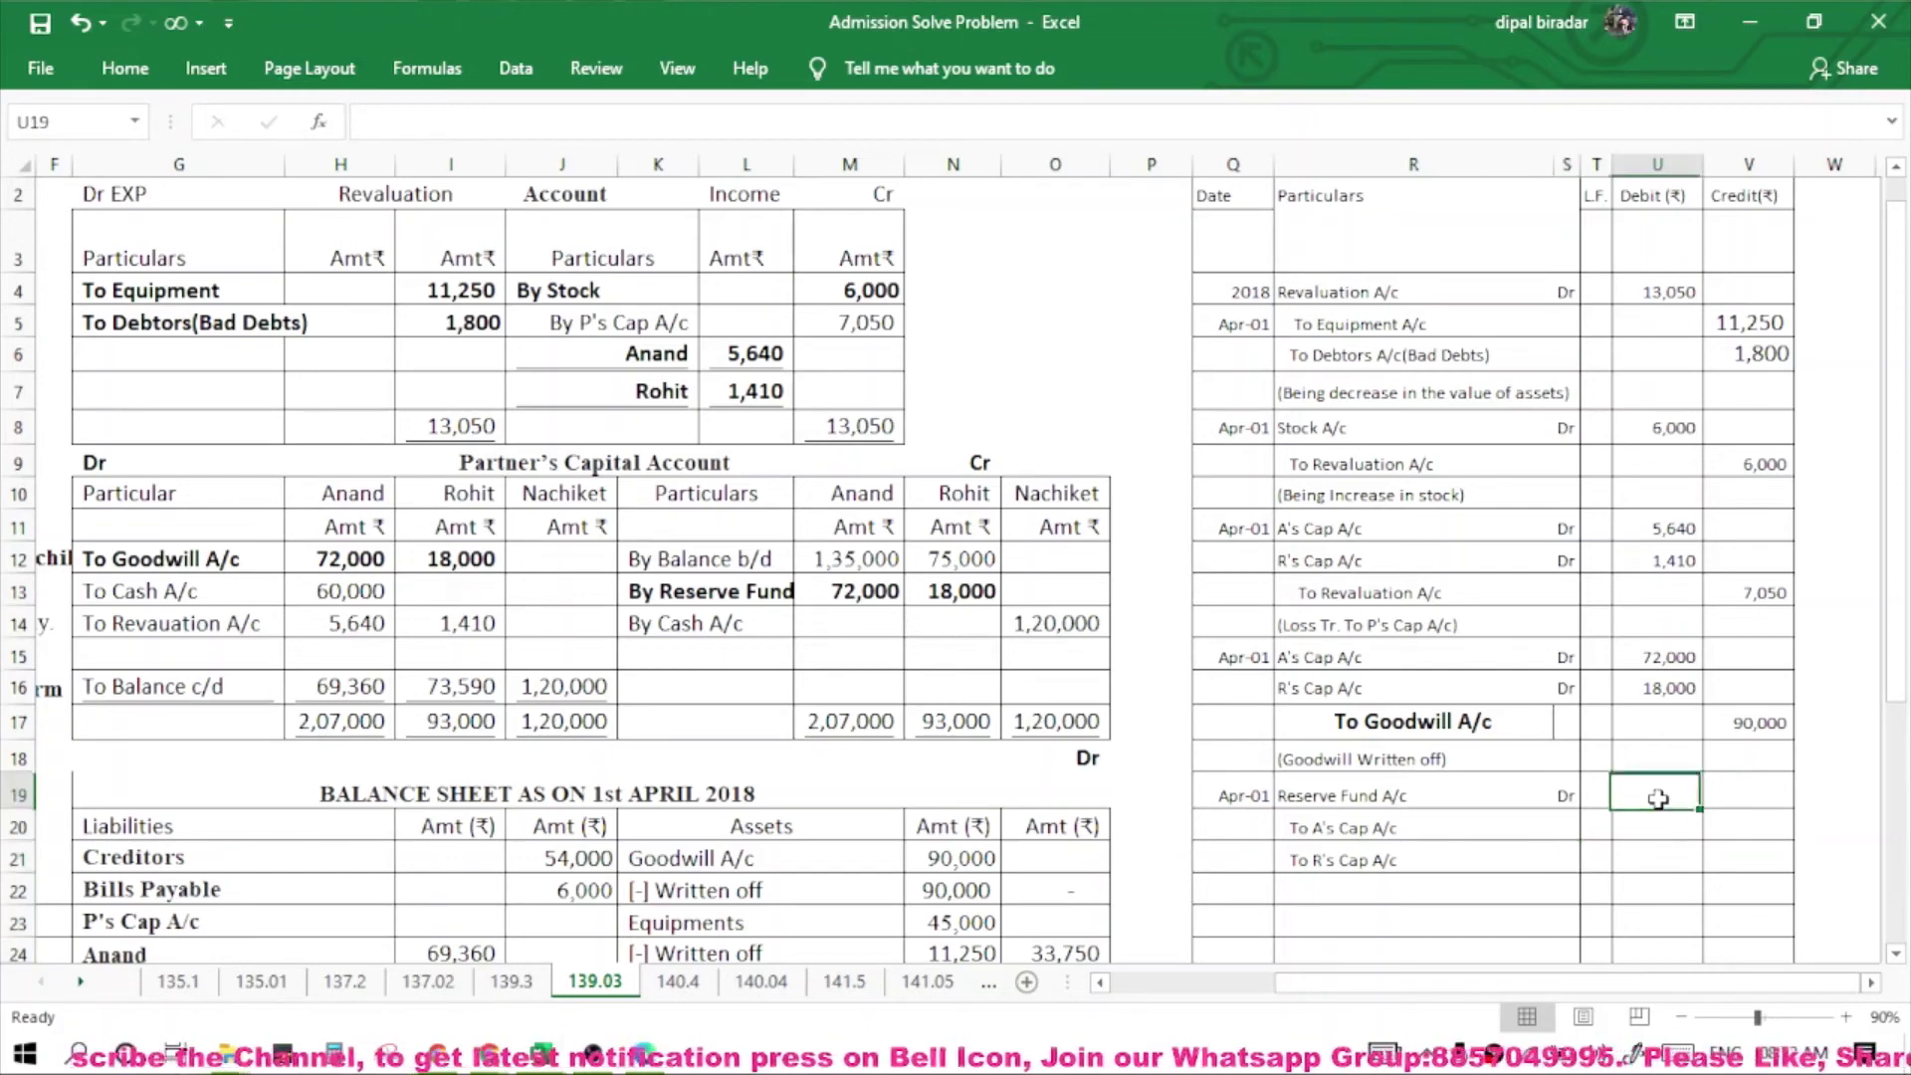
{"action": "type", "text": "90000"}
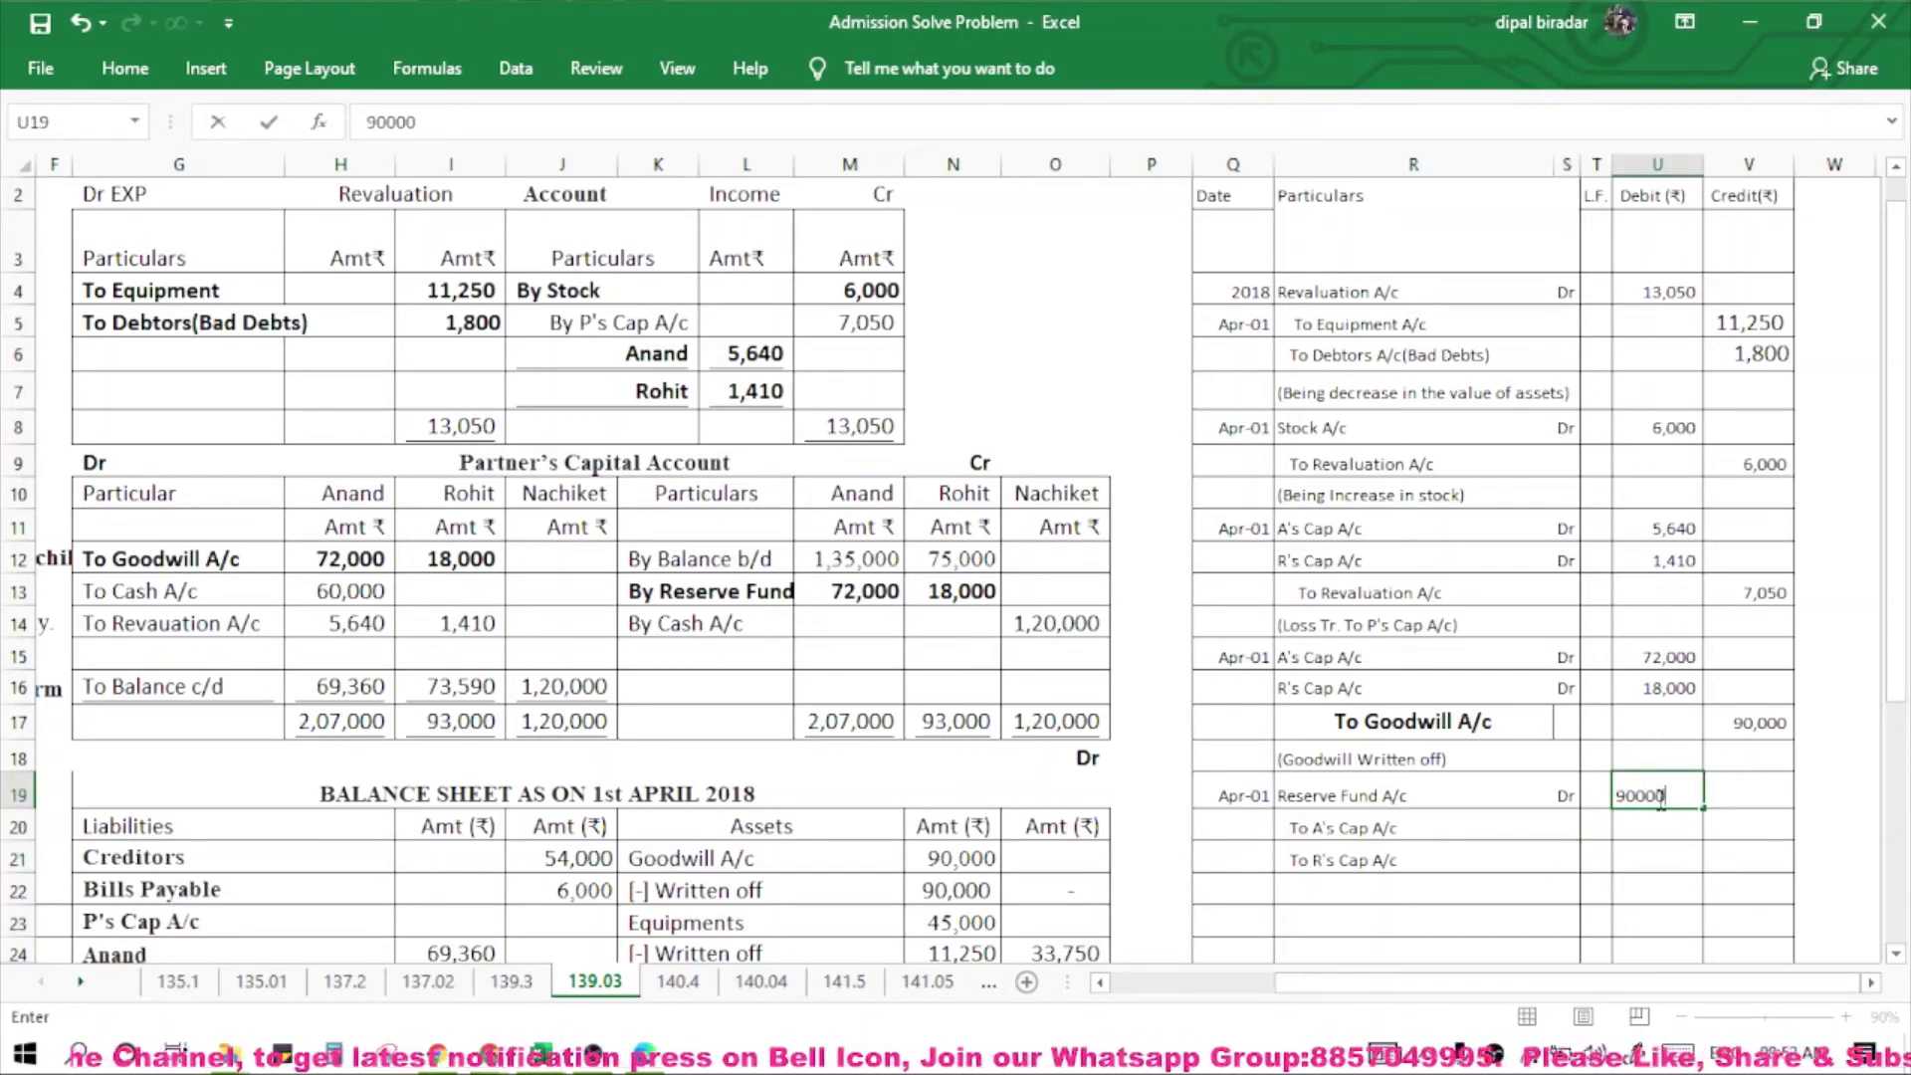
{"action": "key", "text": "Tab"}
{"action": "key", "text": "Down"}
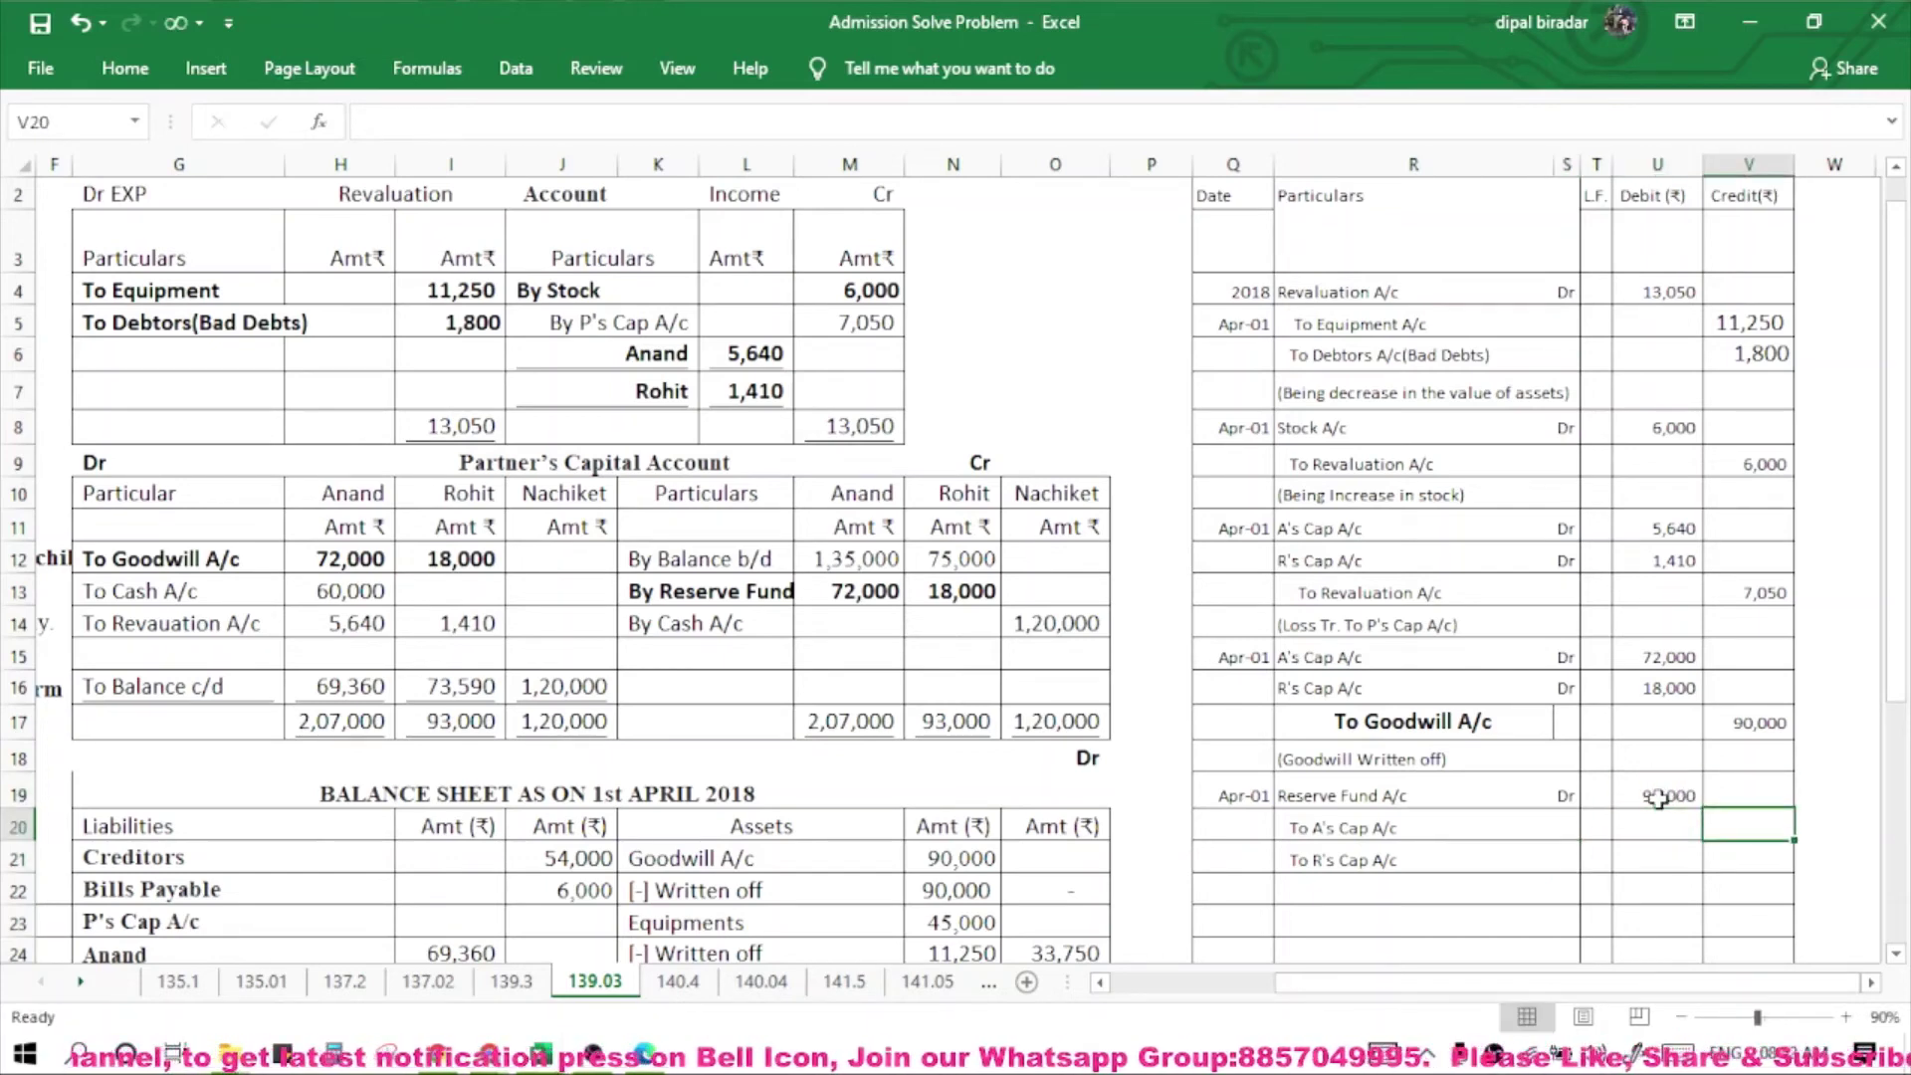
{"action": "type", "text": "72000"}
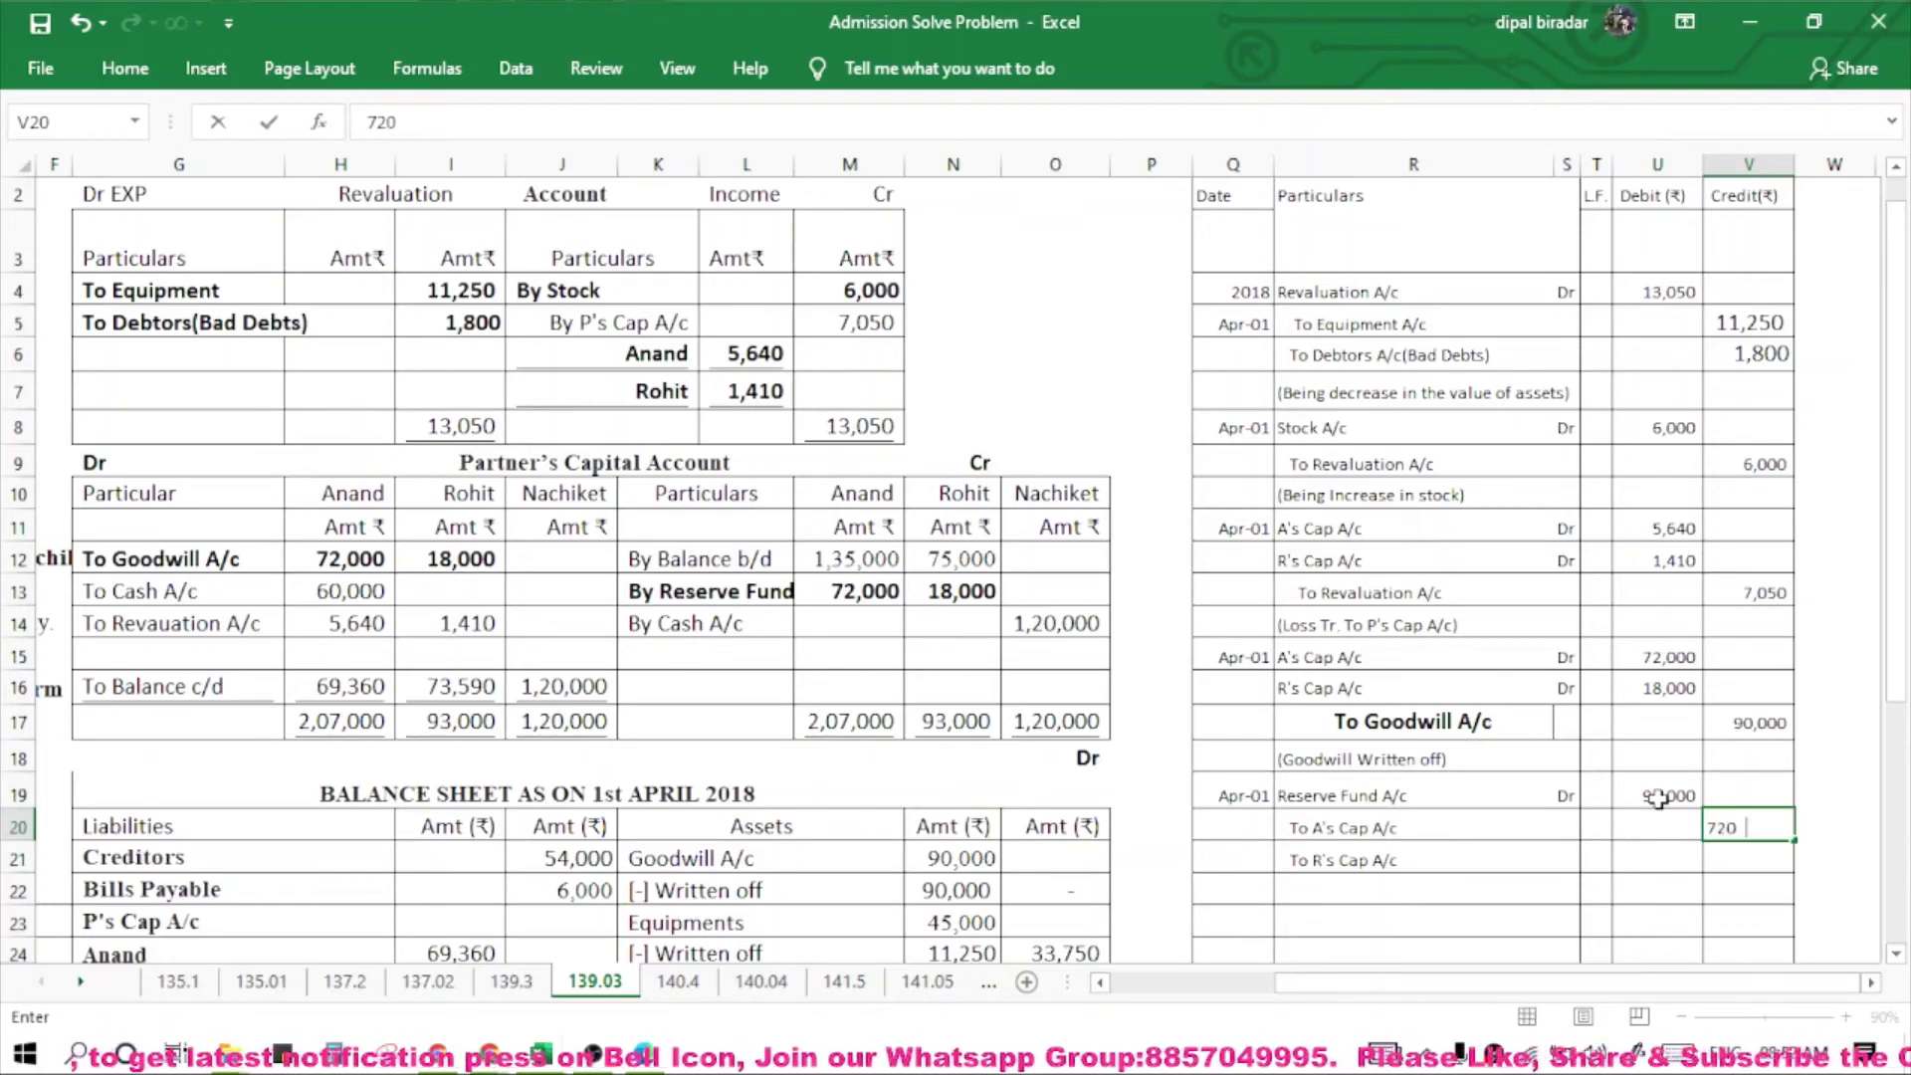
{"action": "key", "text": "Return"}
{"action": "type", "text": "18000"}
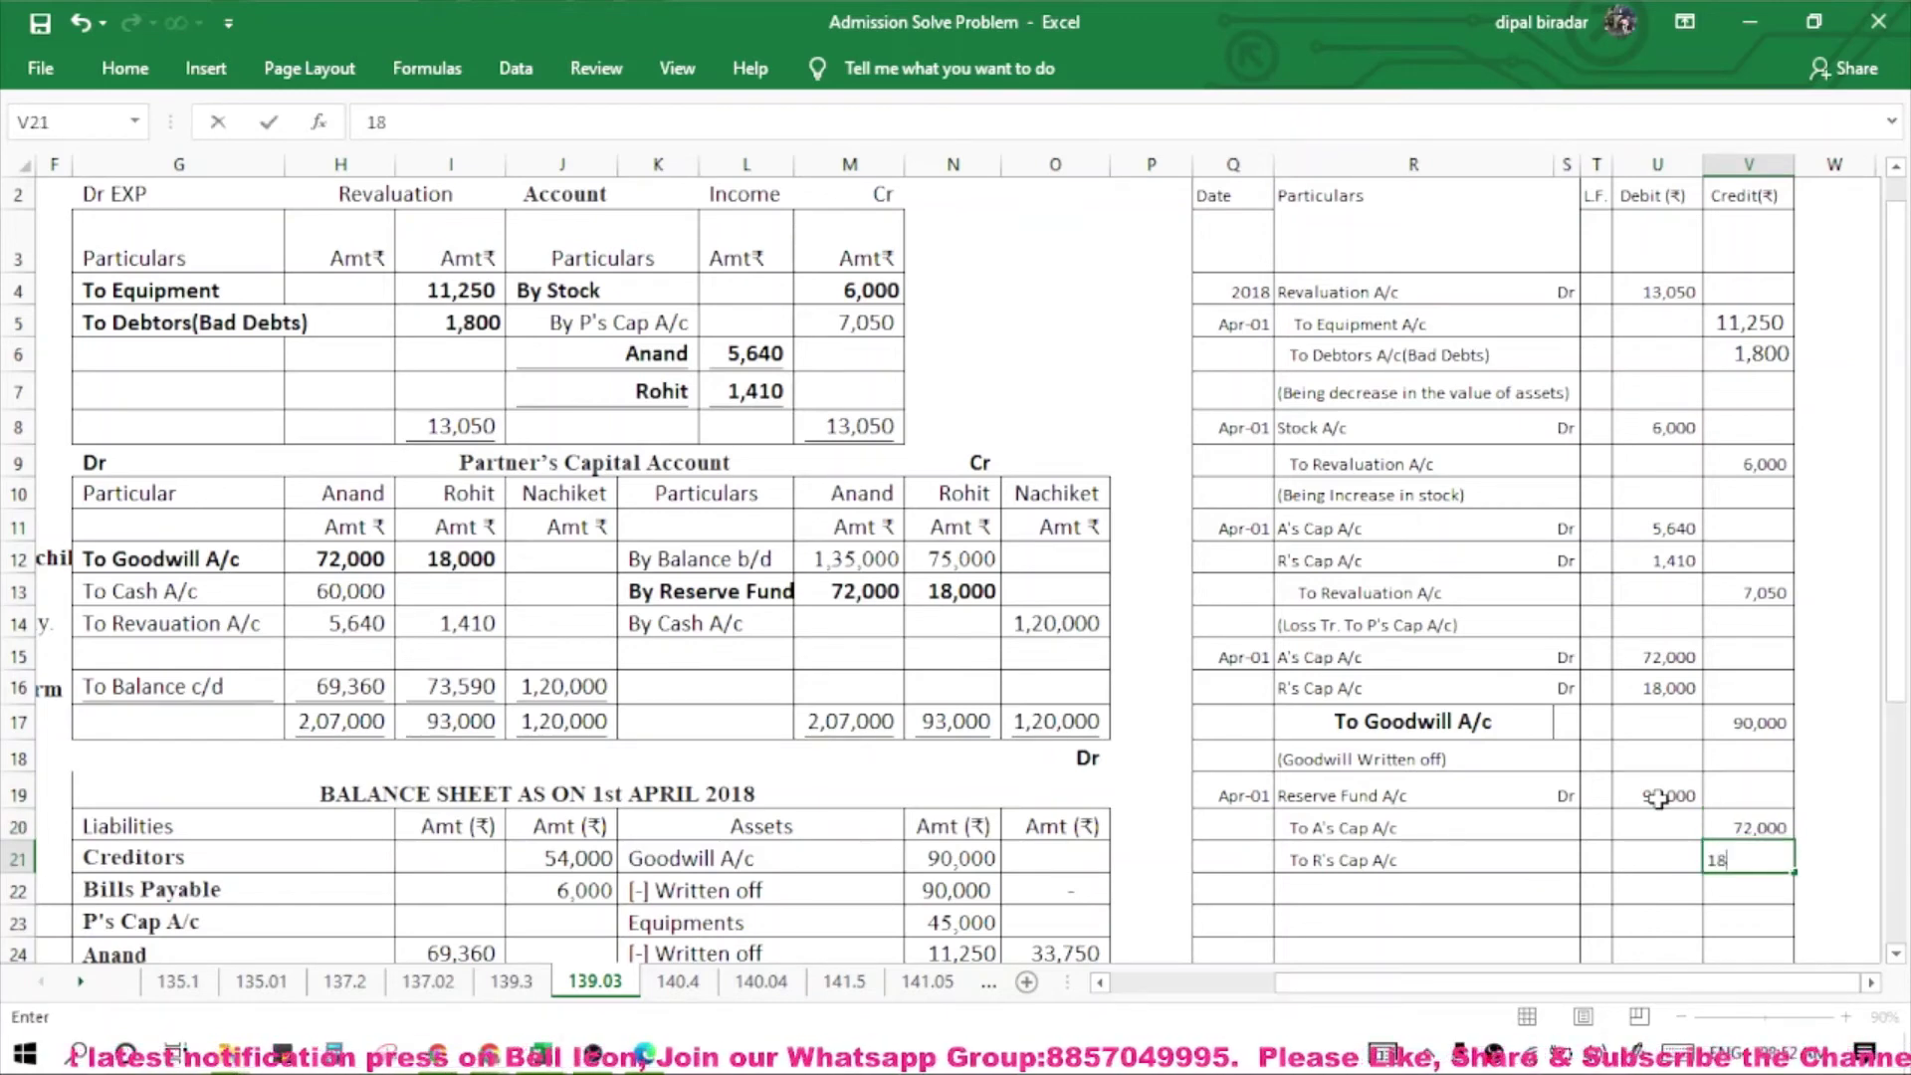
Add the narration (res fund tr to p's Cap A/c) in R22.
{"action": "left_click", "coordinate": [1441, 891]}
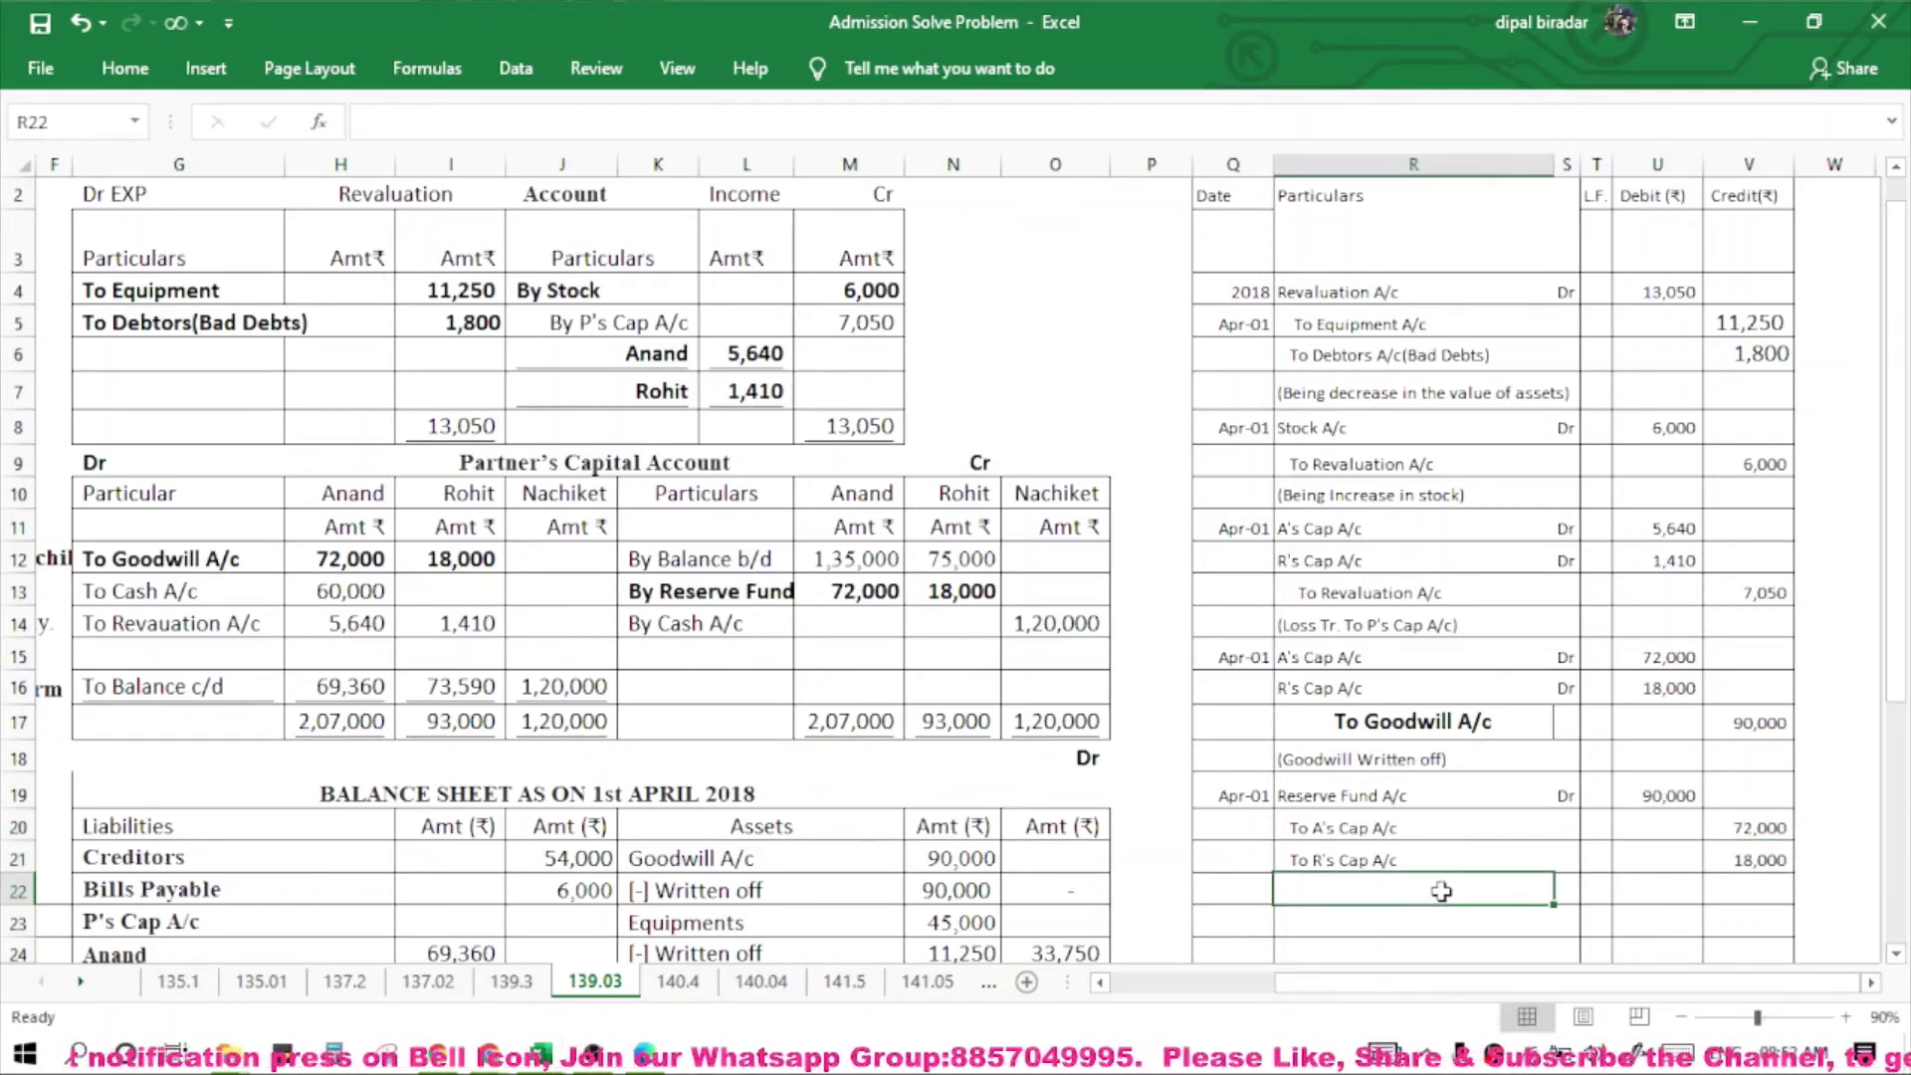
{"action": "type", "text": "("}
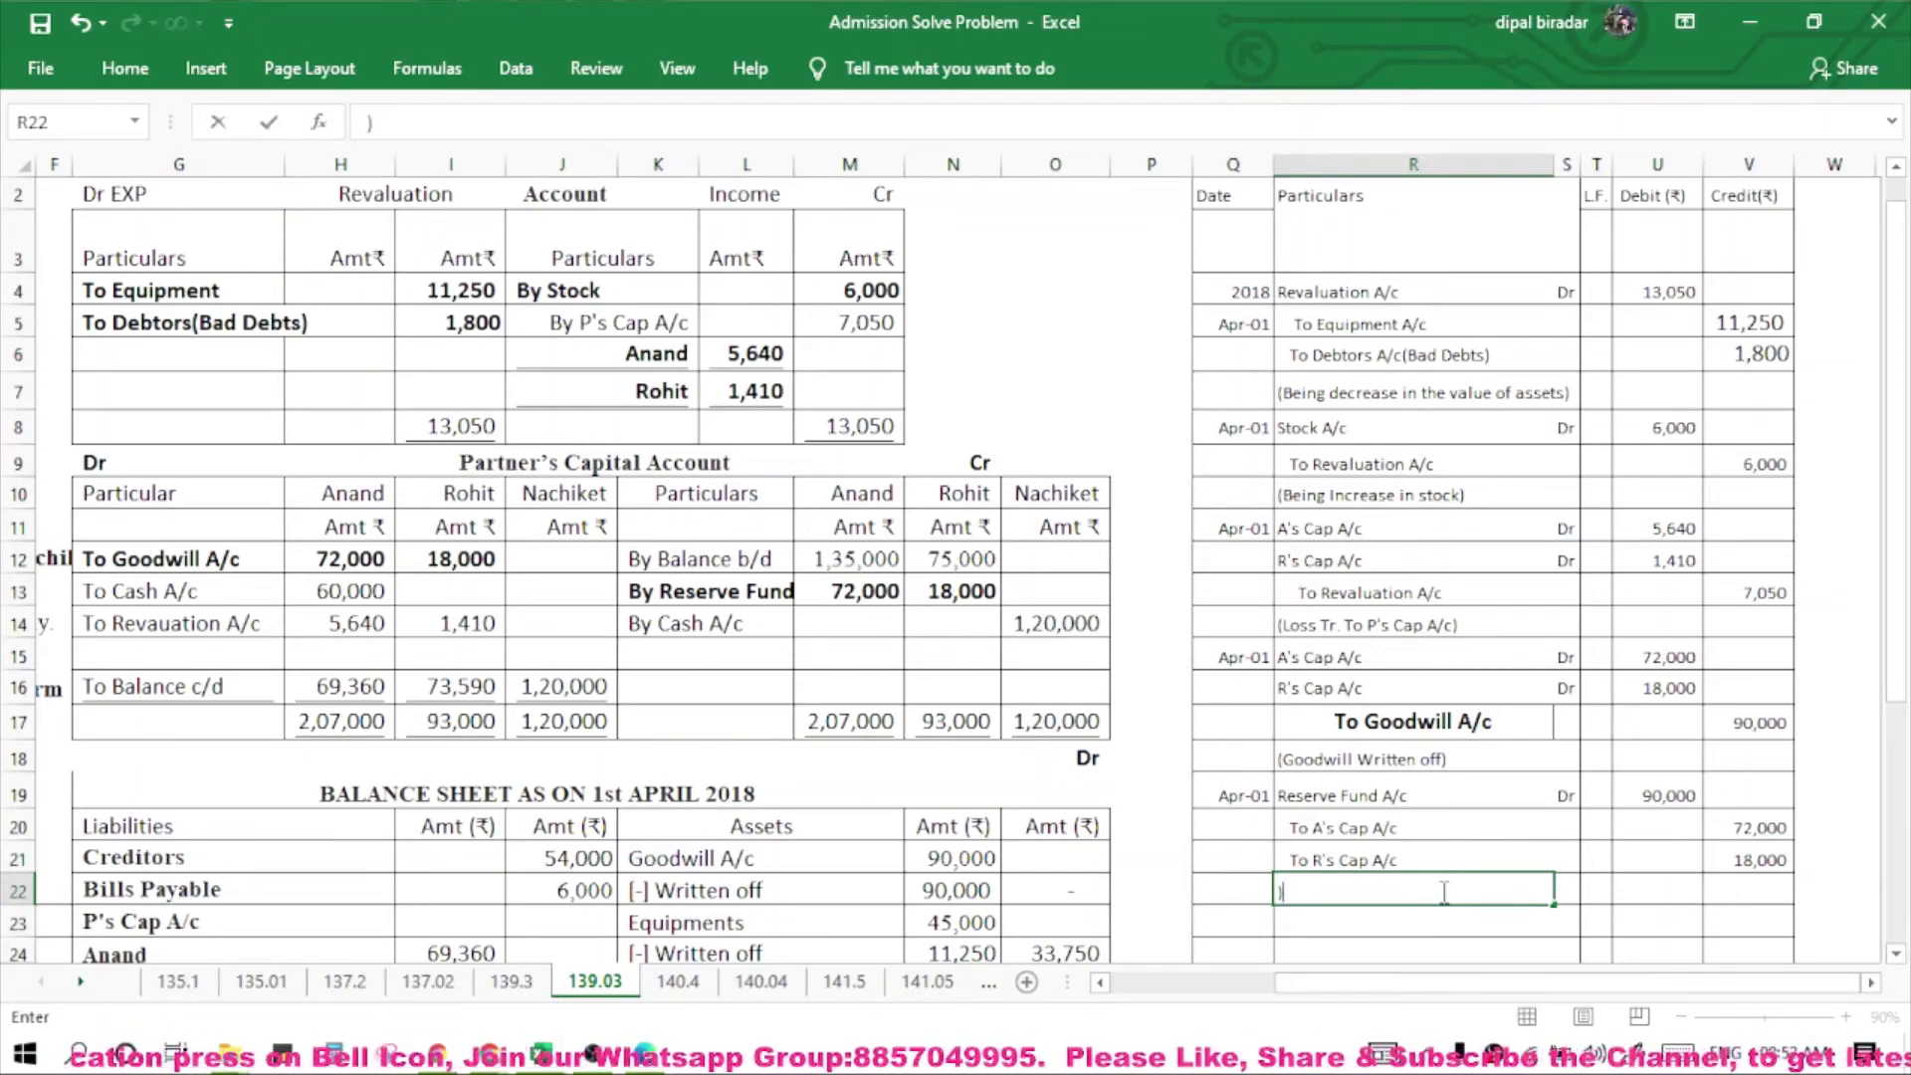
{"action": "type", "text": "Re"}
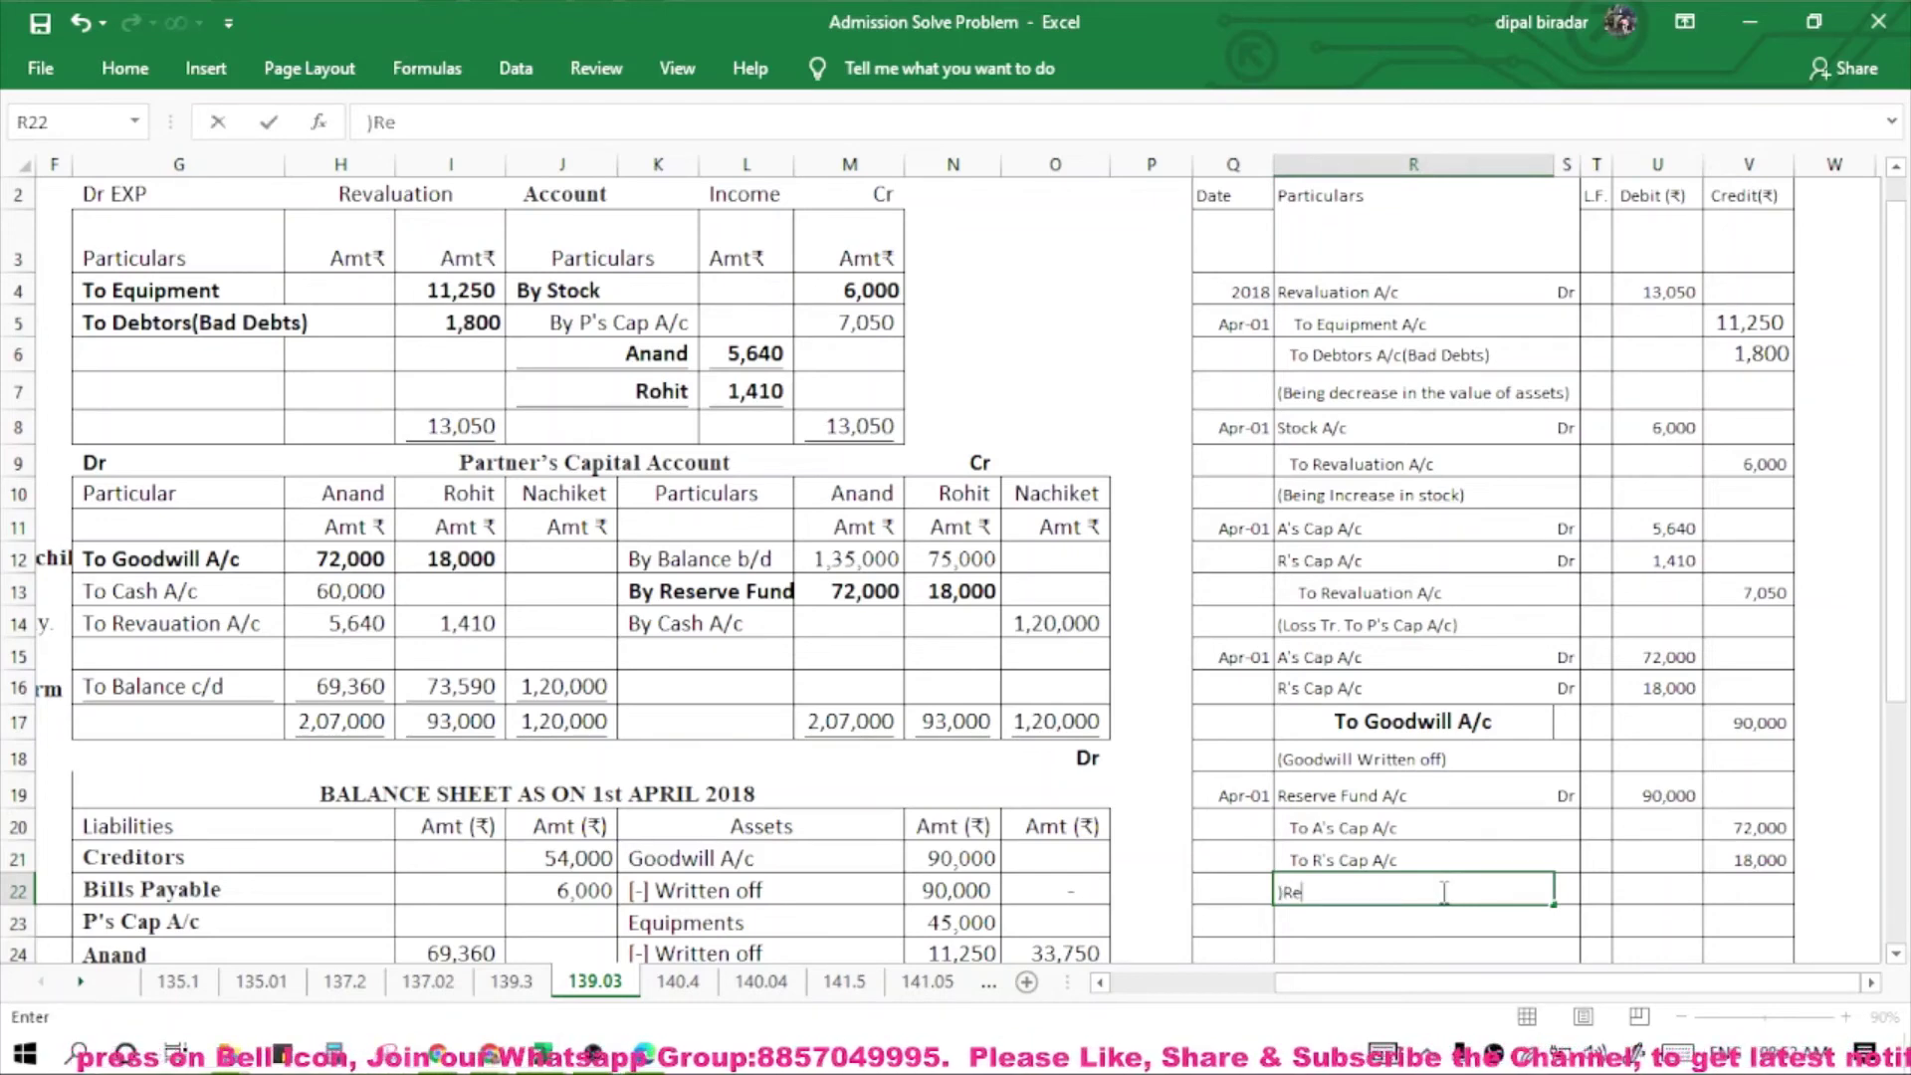
{"action": "key", "text": "BackSpace"}
{"action": "key", "text": "BackSpace"}
{"action": "key", "text": "BackSpace"}
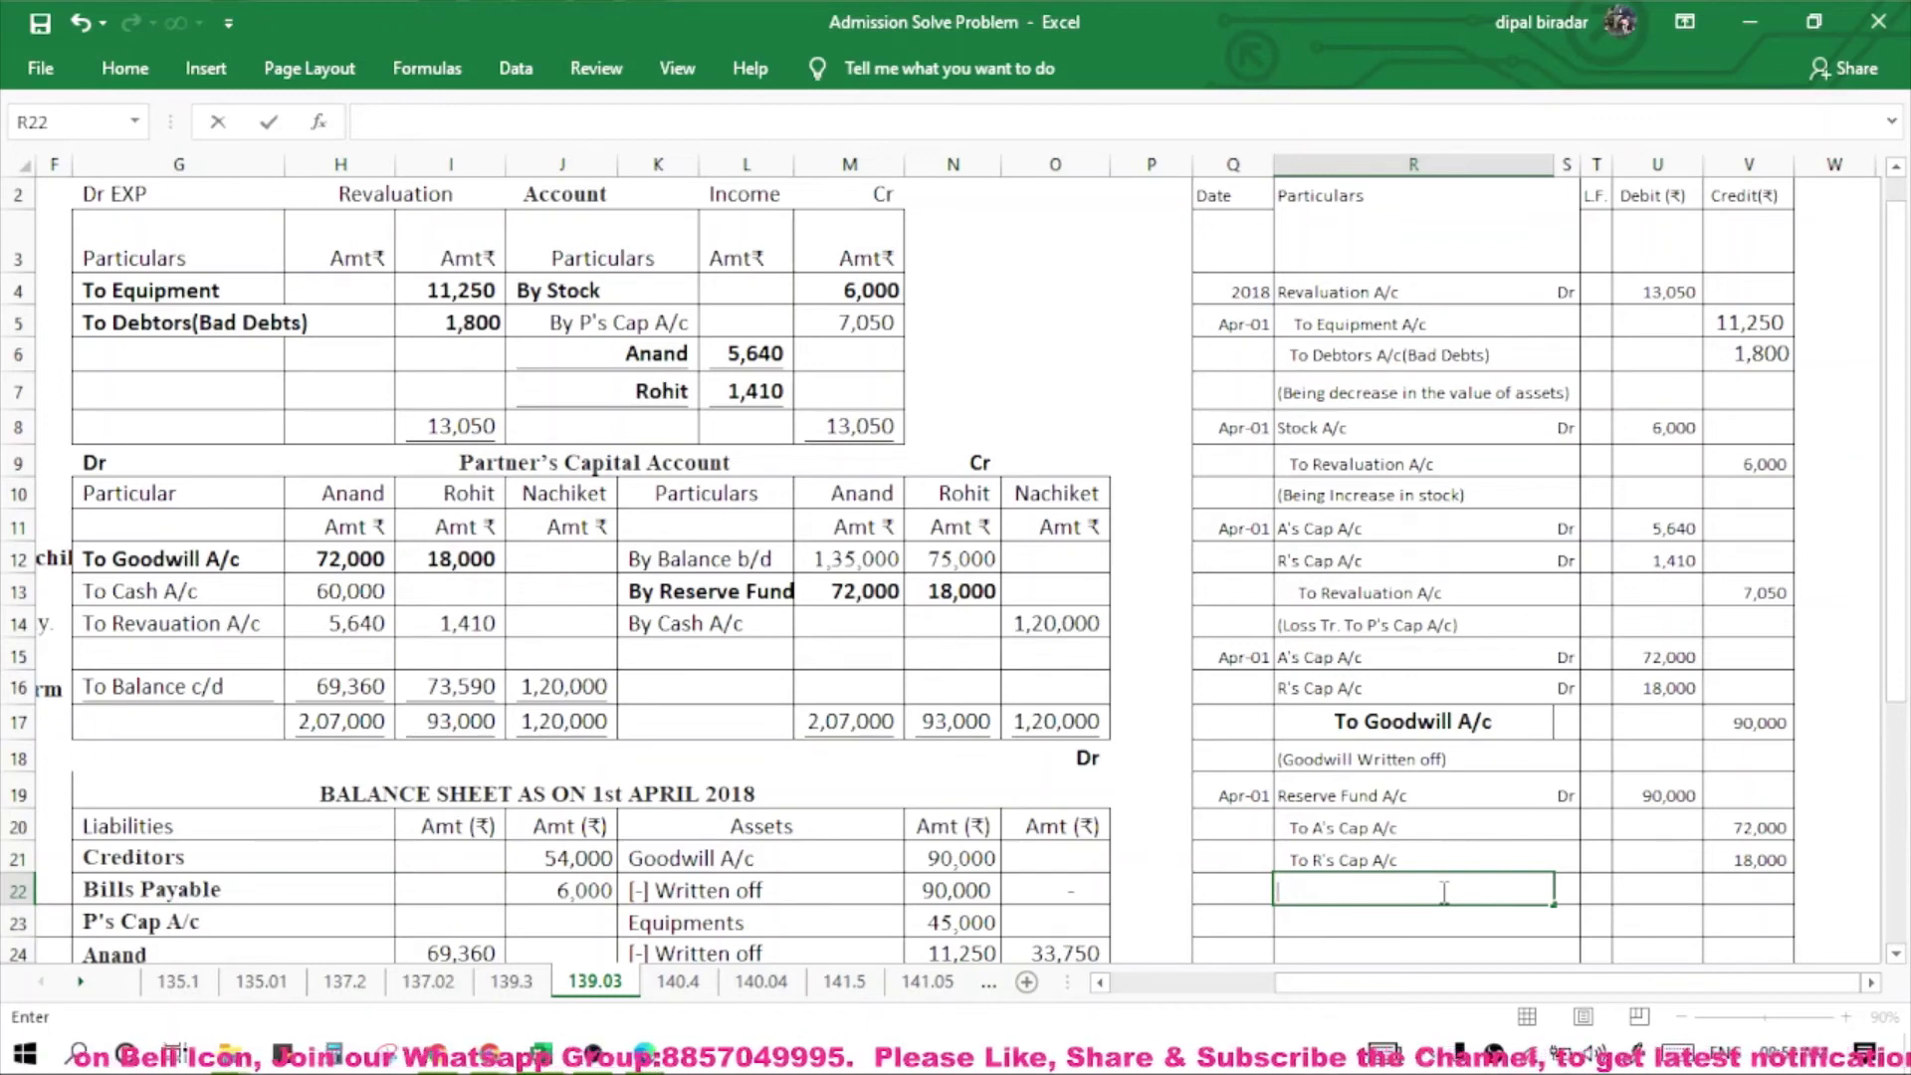
{"action": "type", "text": "(res"}
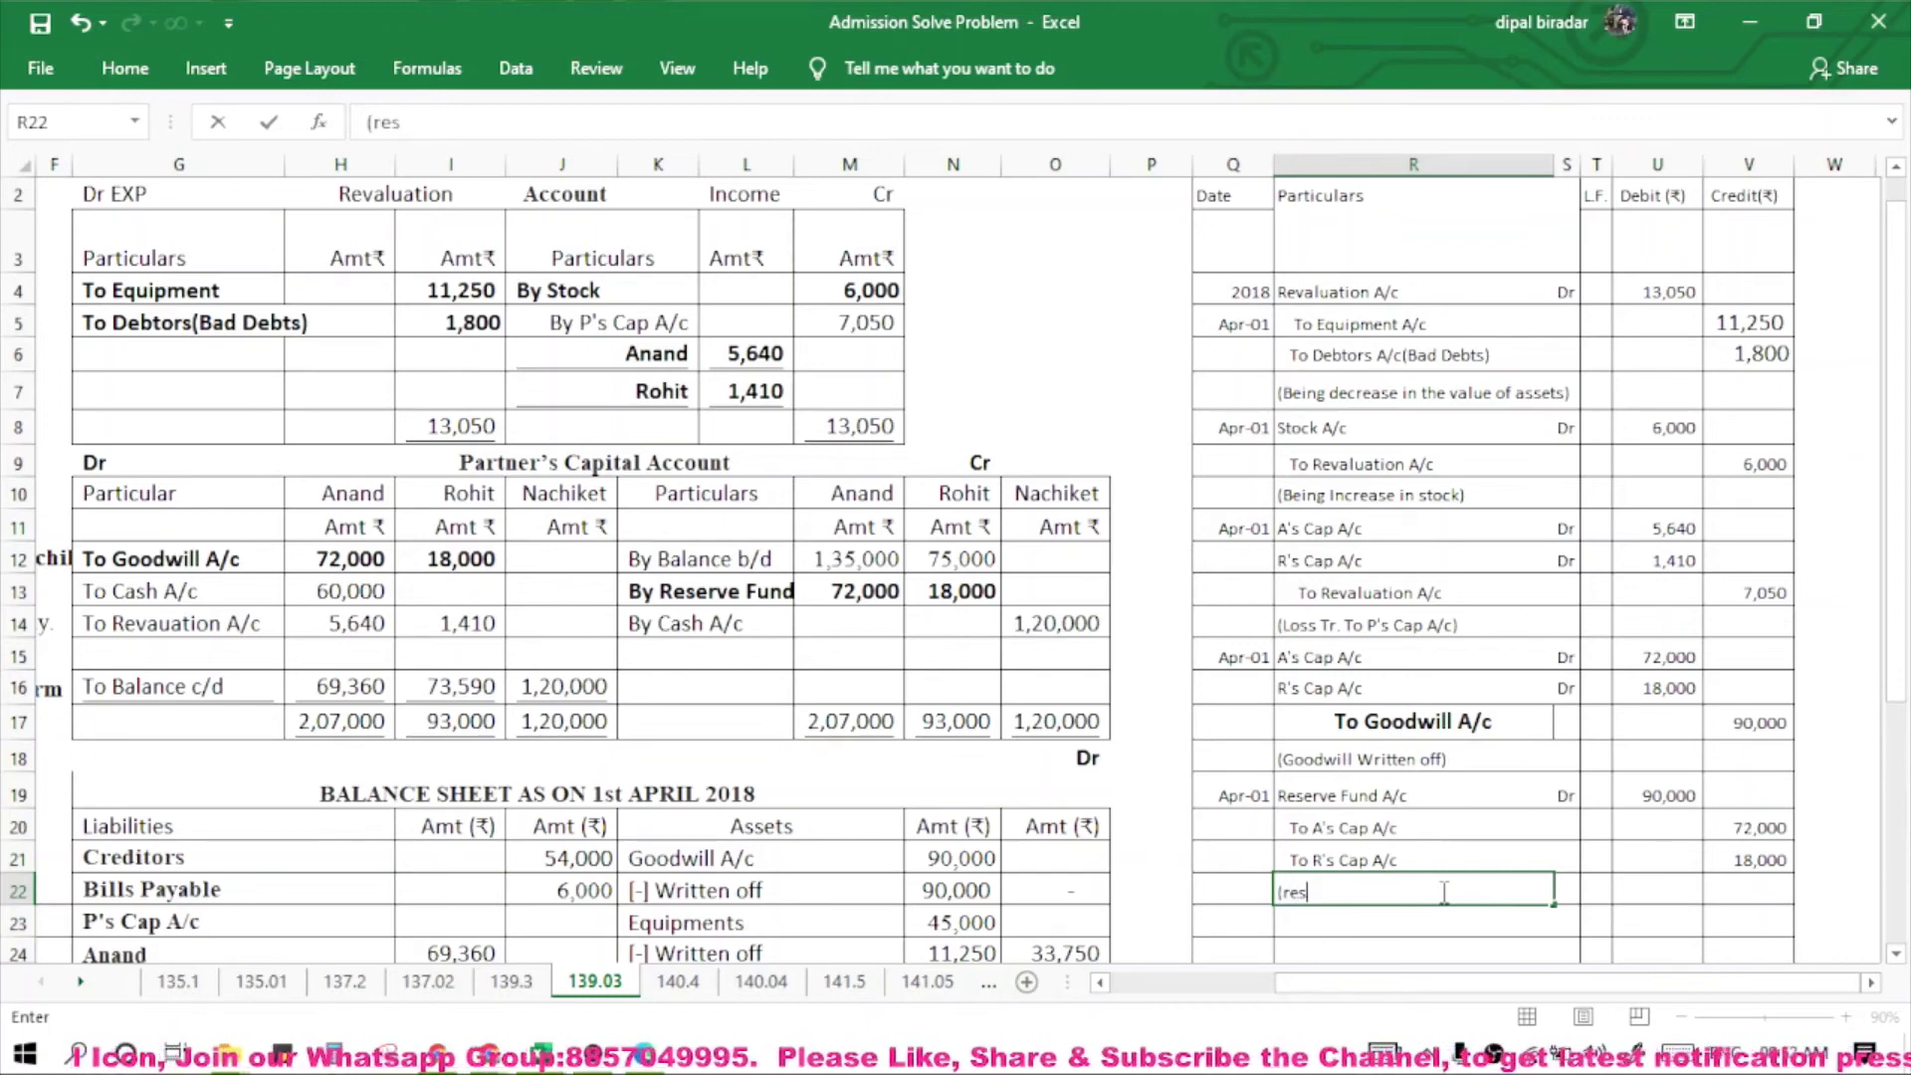
{"action": "type", "text": " fun"}
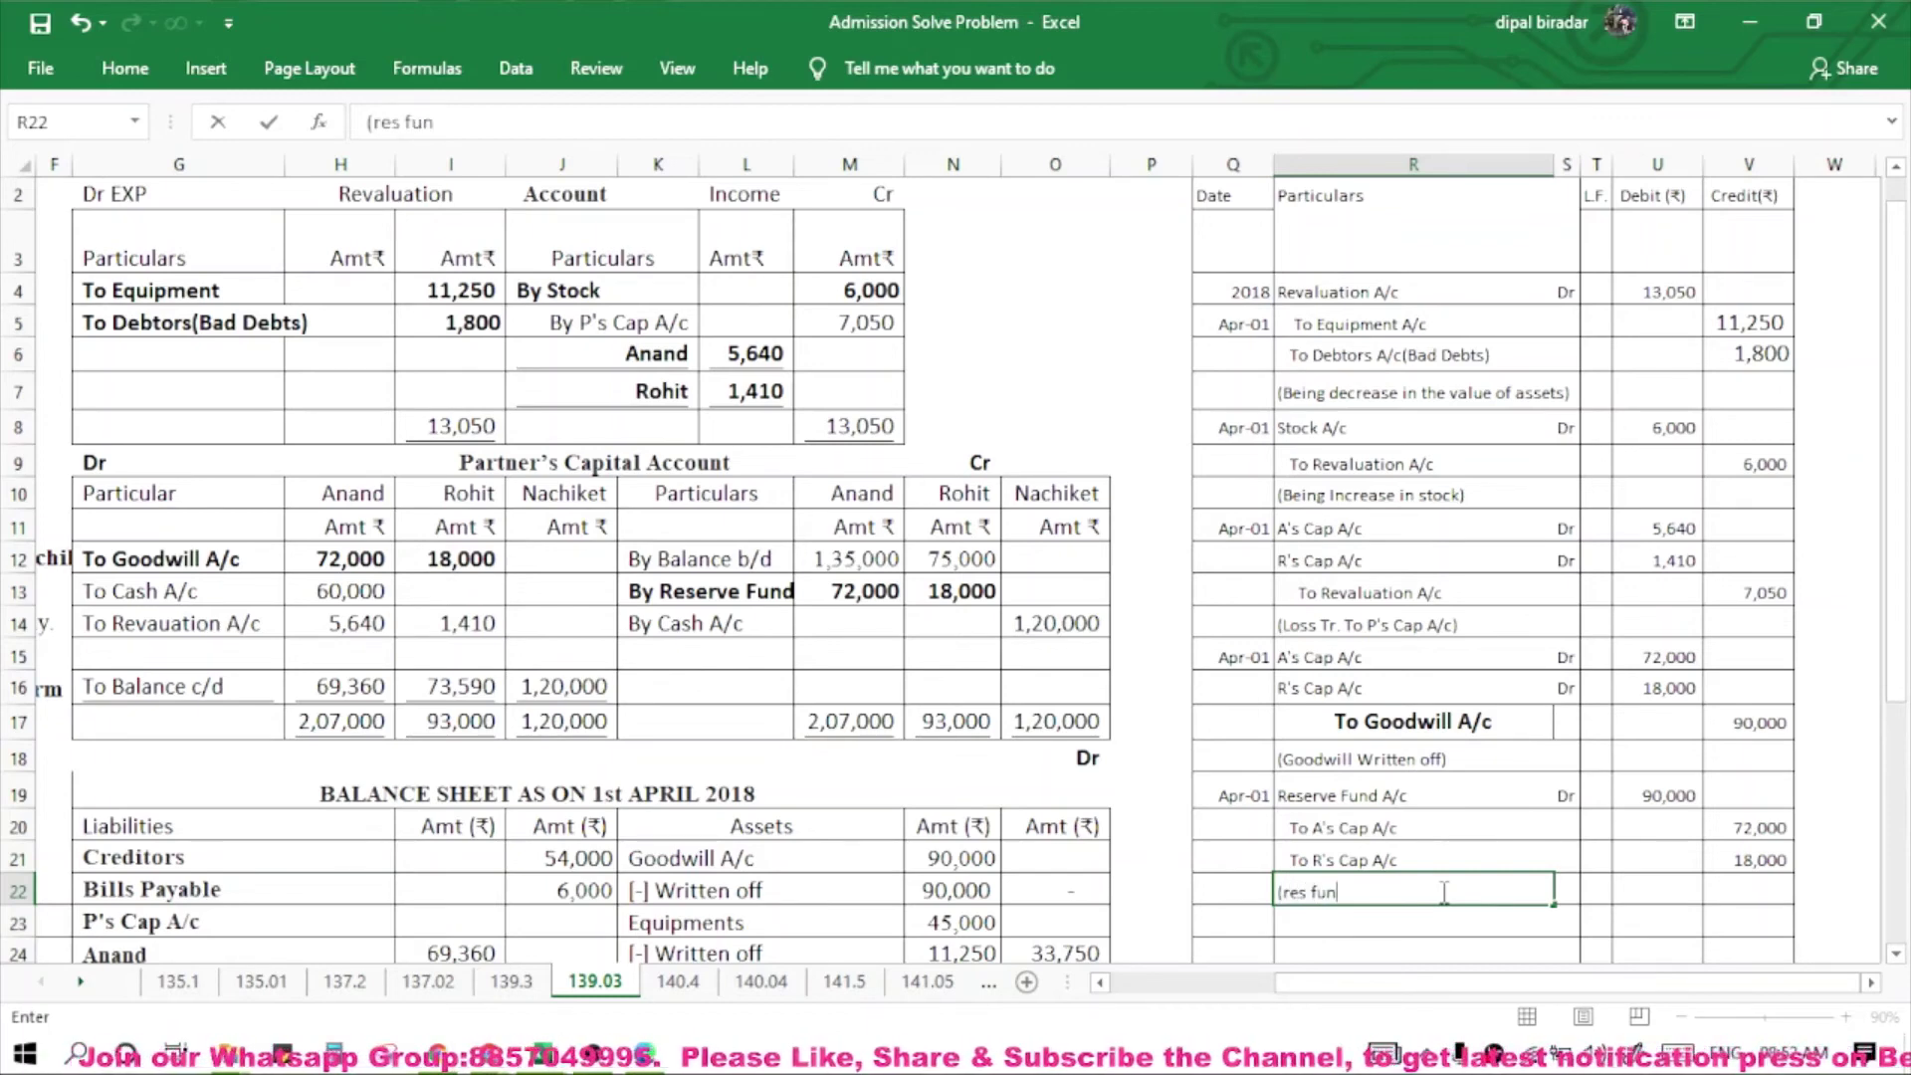
{"action": "type", "text": "d tr"}
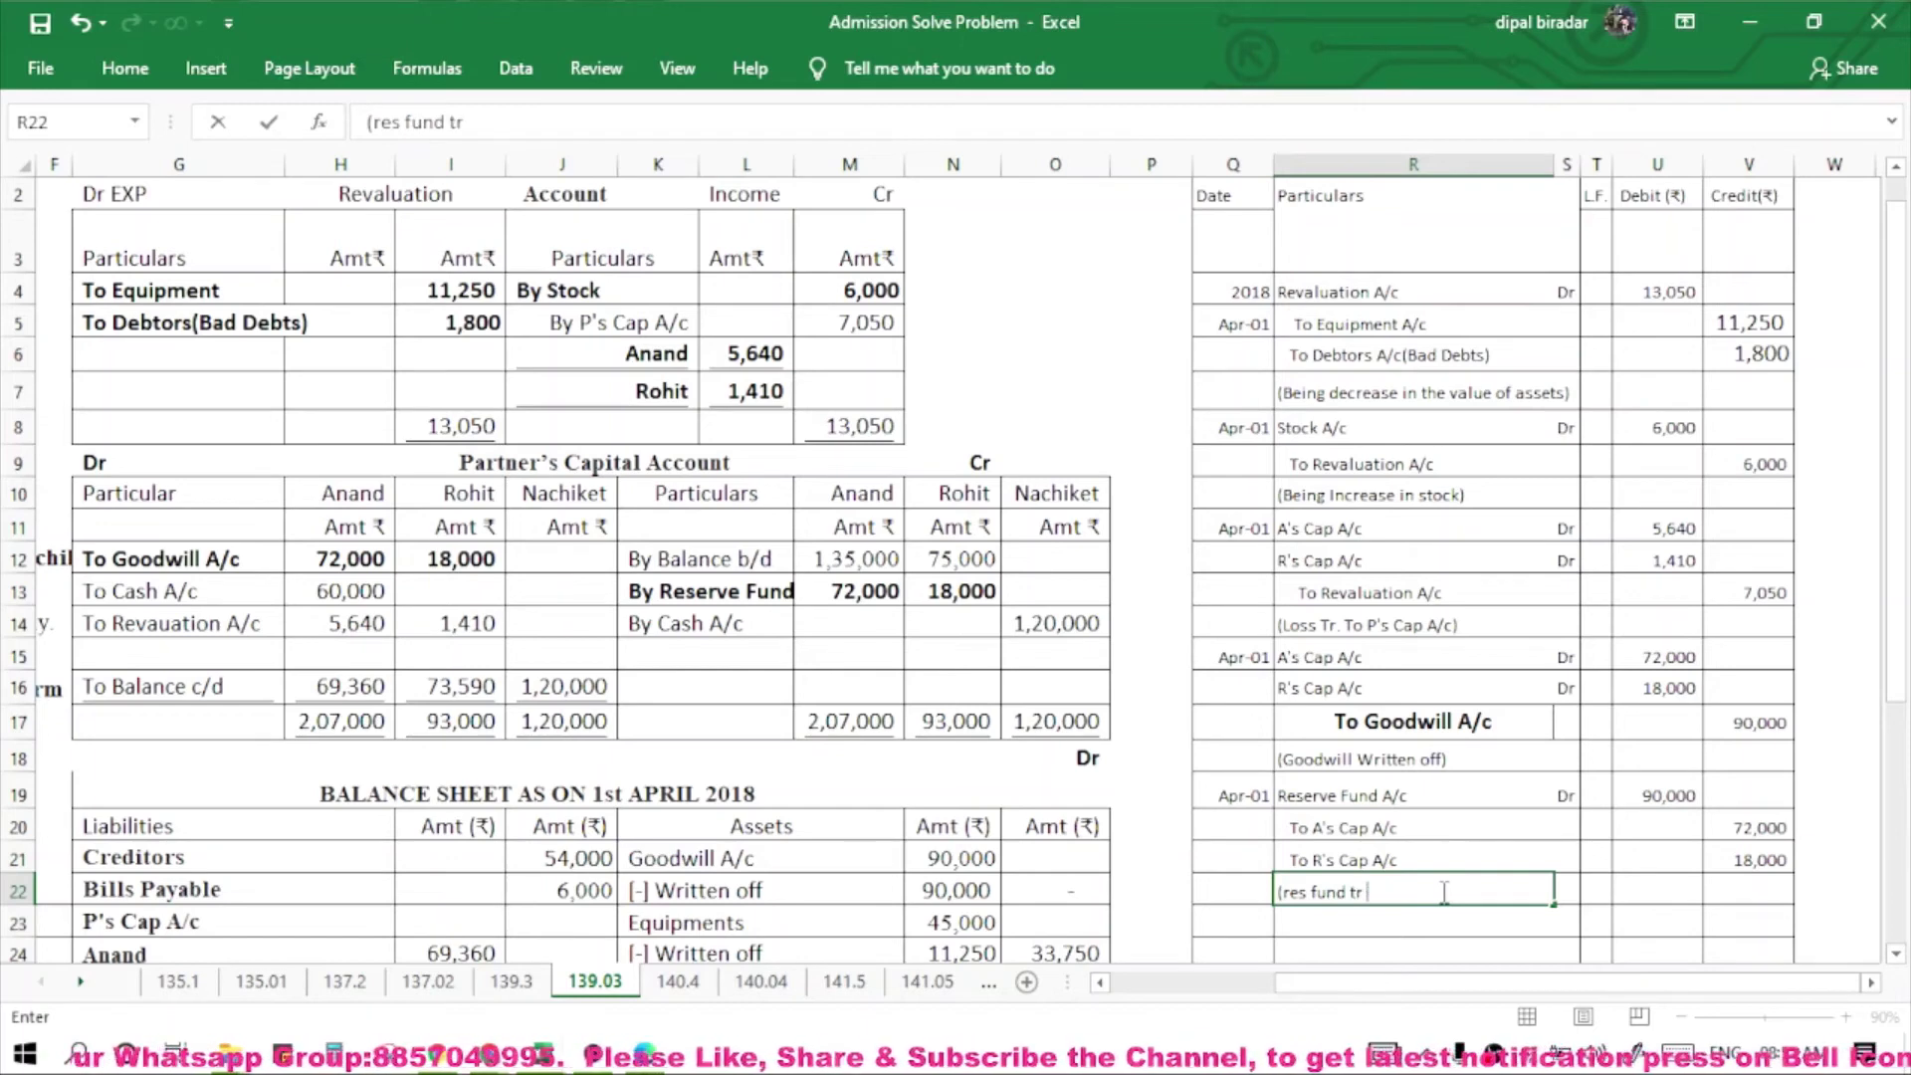
{"action": "type", "text": " to p"}
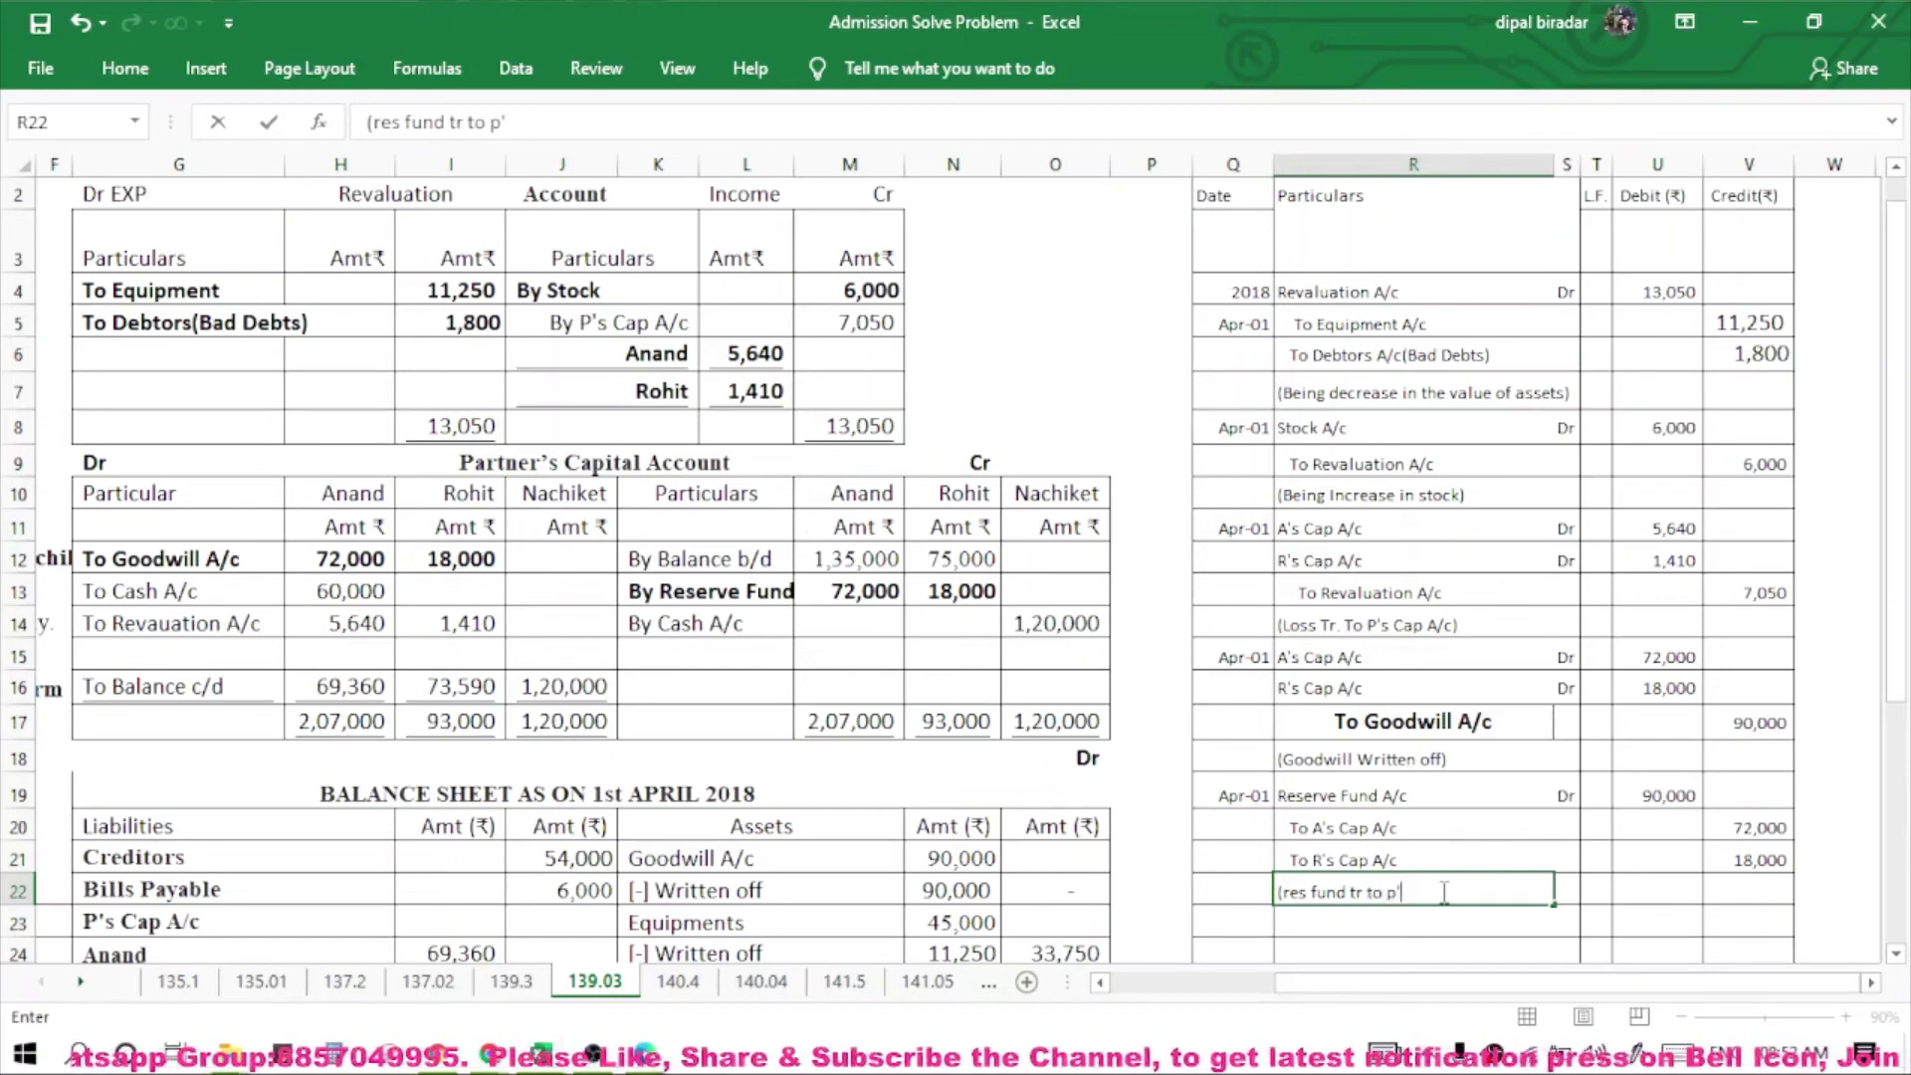
{"action": "type", "text": "'s Cap A/c"}
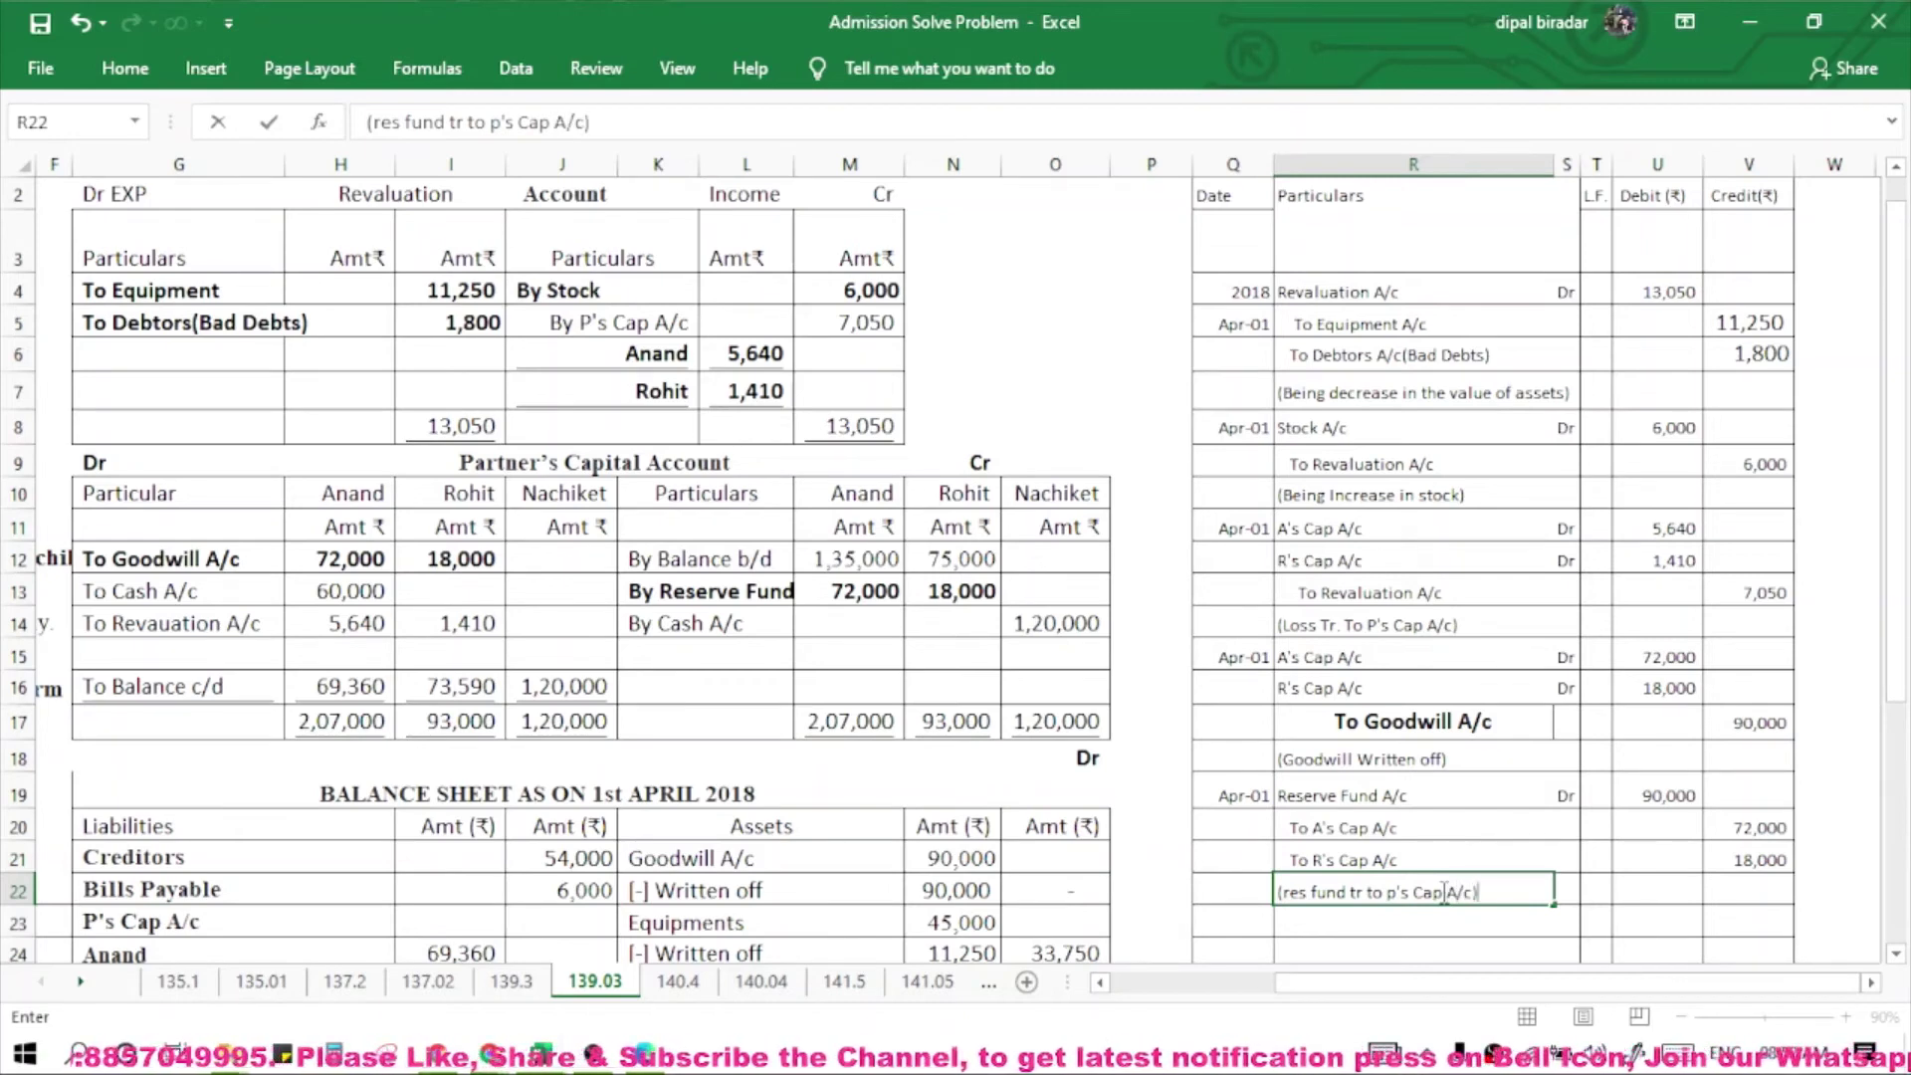
Bold the By Cash A/c line and its amount in K14:O14 of the Partner's Capital Account.
{"action": "left_click", "coordinate": [642, 601]}
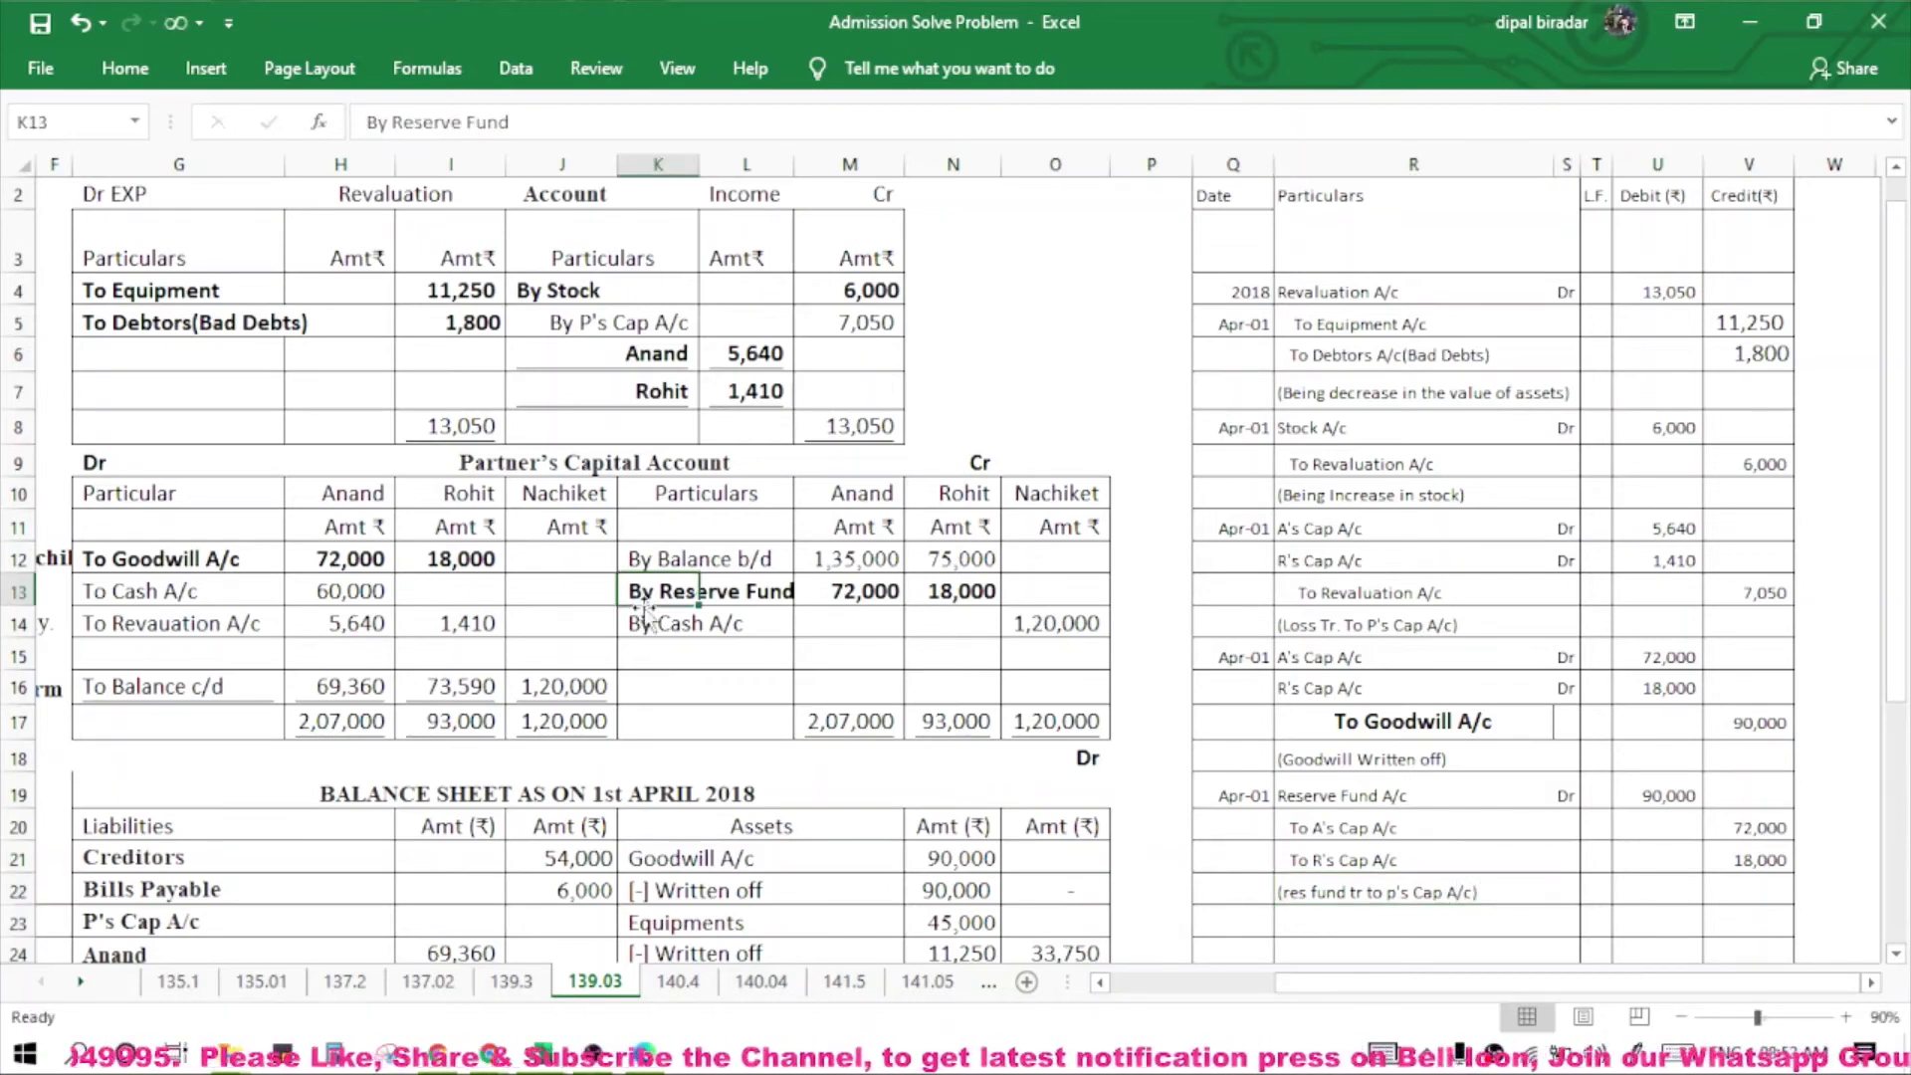
{"action": "left_click", "coordinate": [647, 627]}
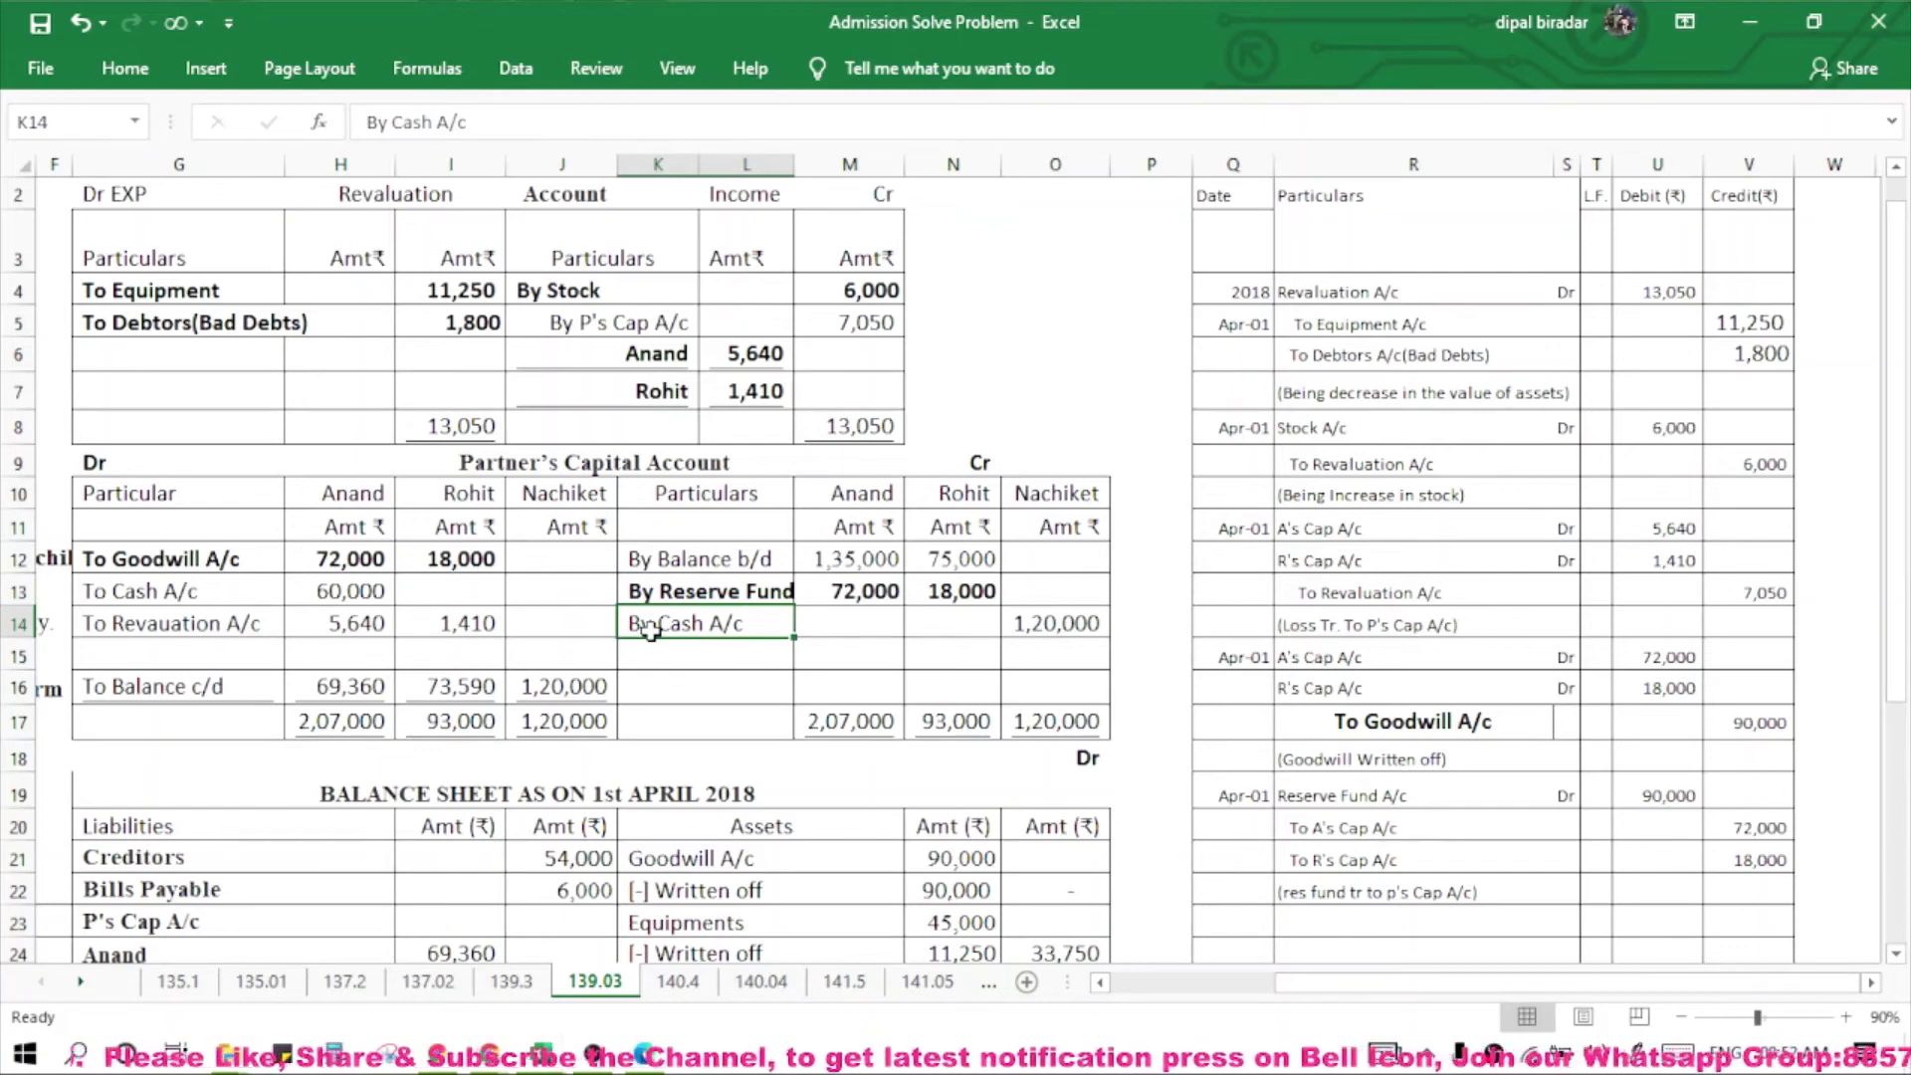
{"action": "left_click_drag", "start_coordinate": [652, 631], "coordinate": [1028, 621]}
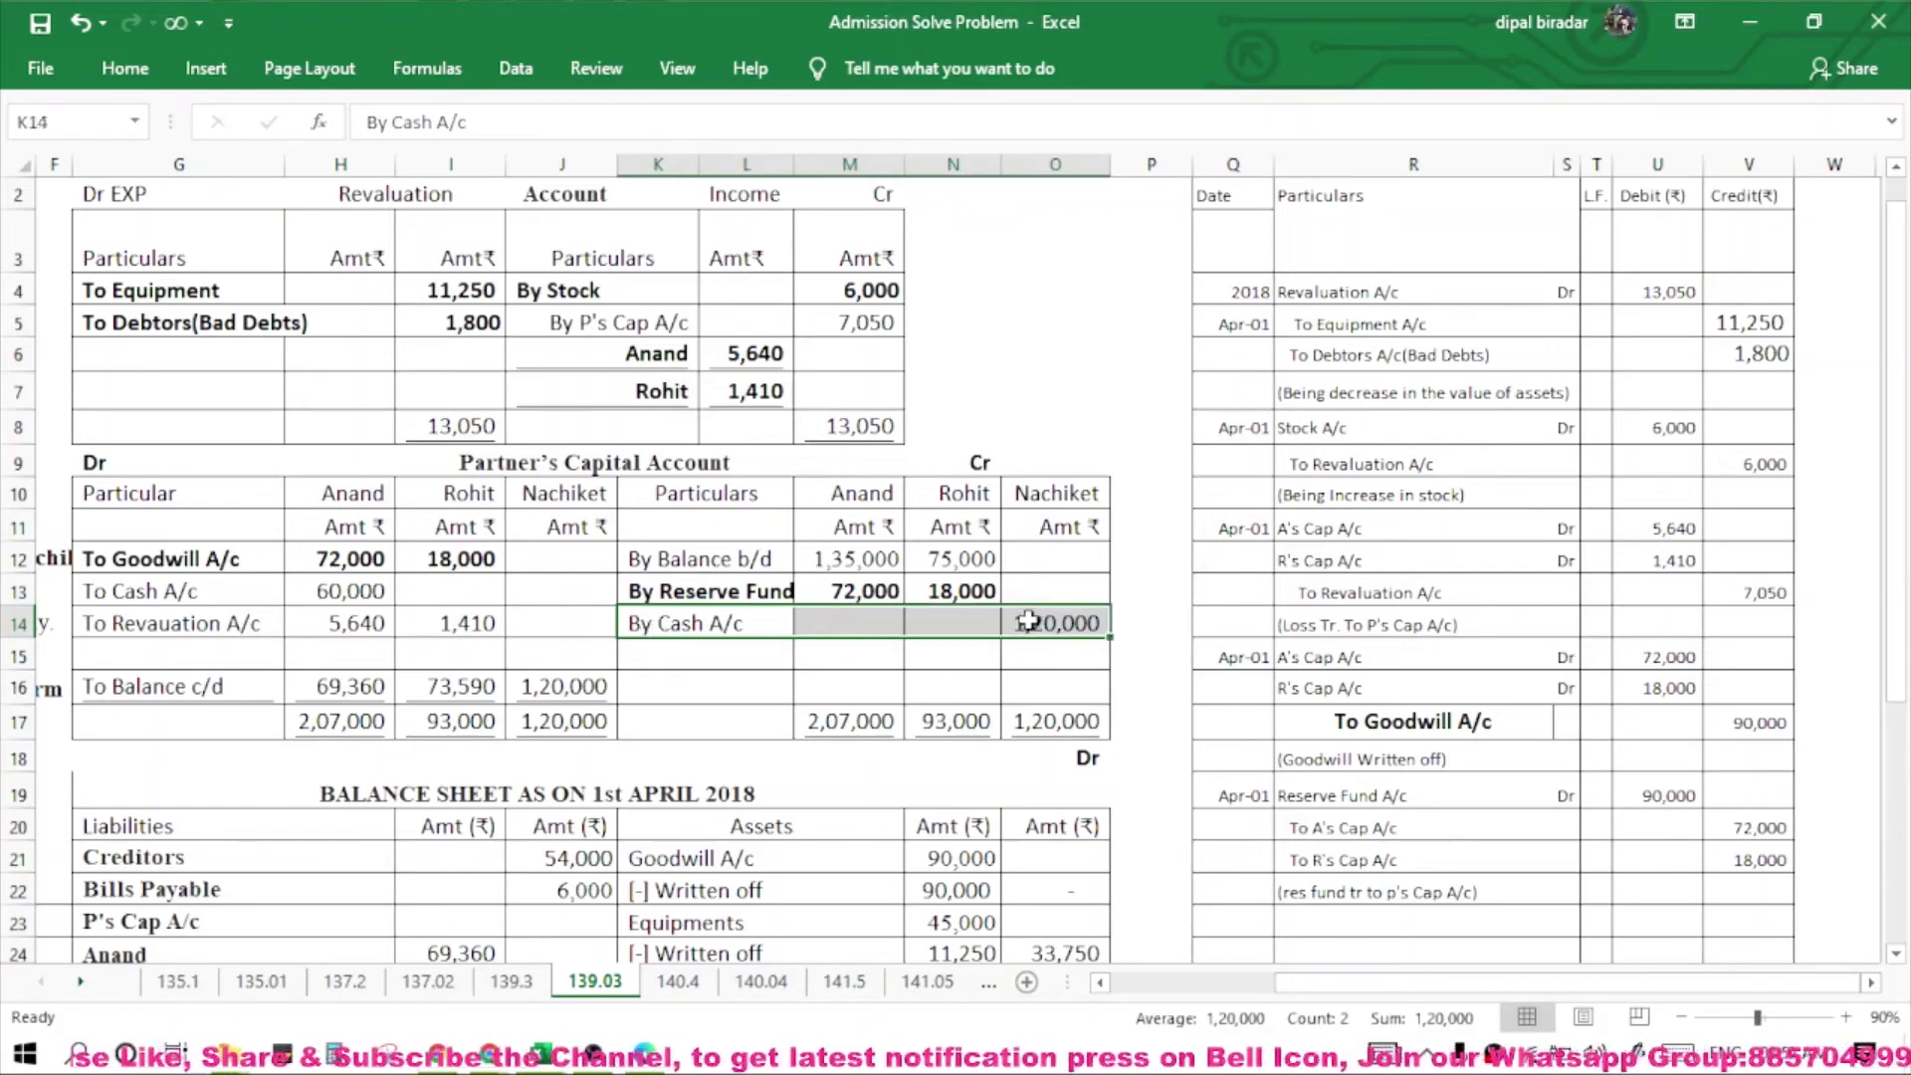
{"action": "key", "text": "ctrl+b"}
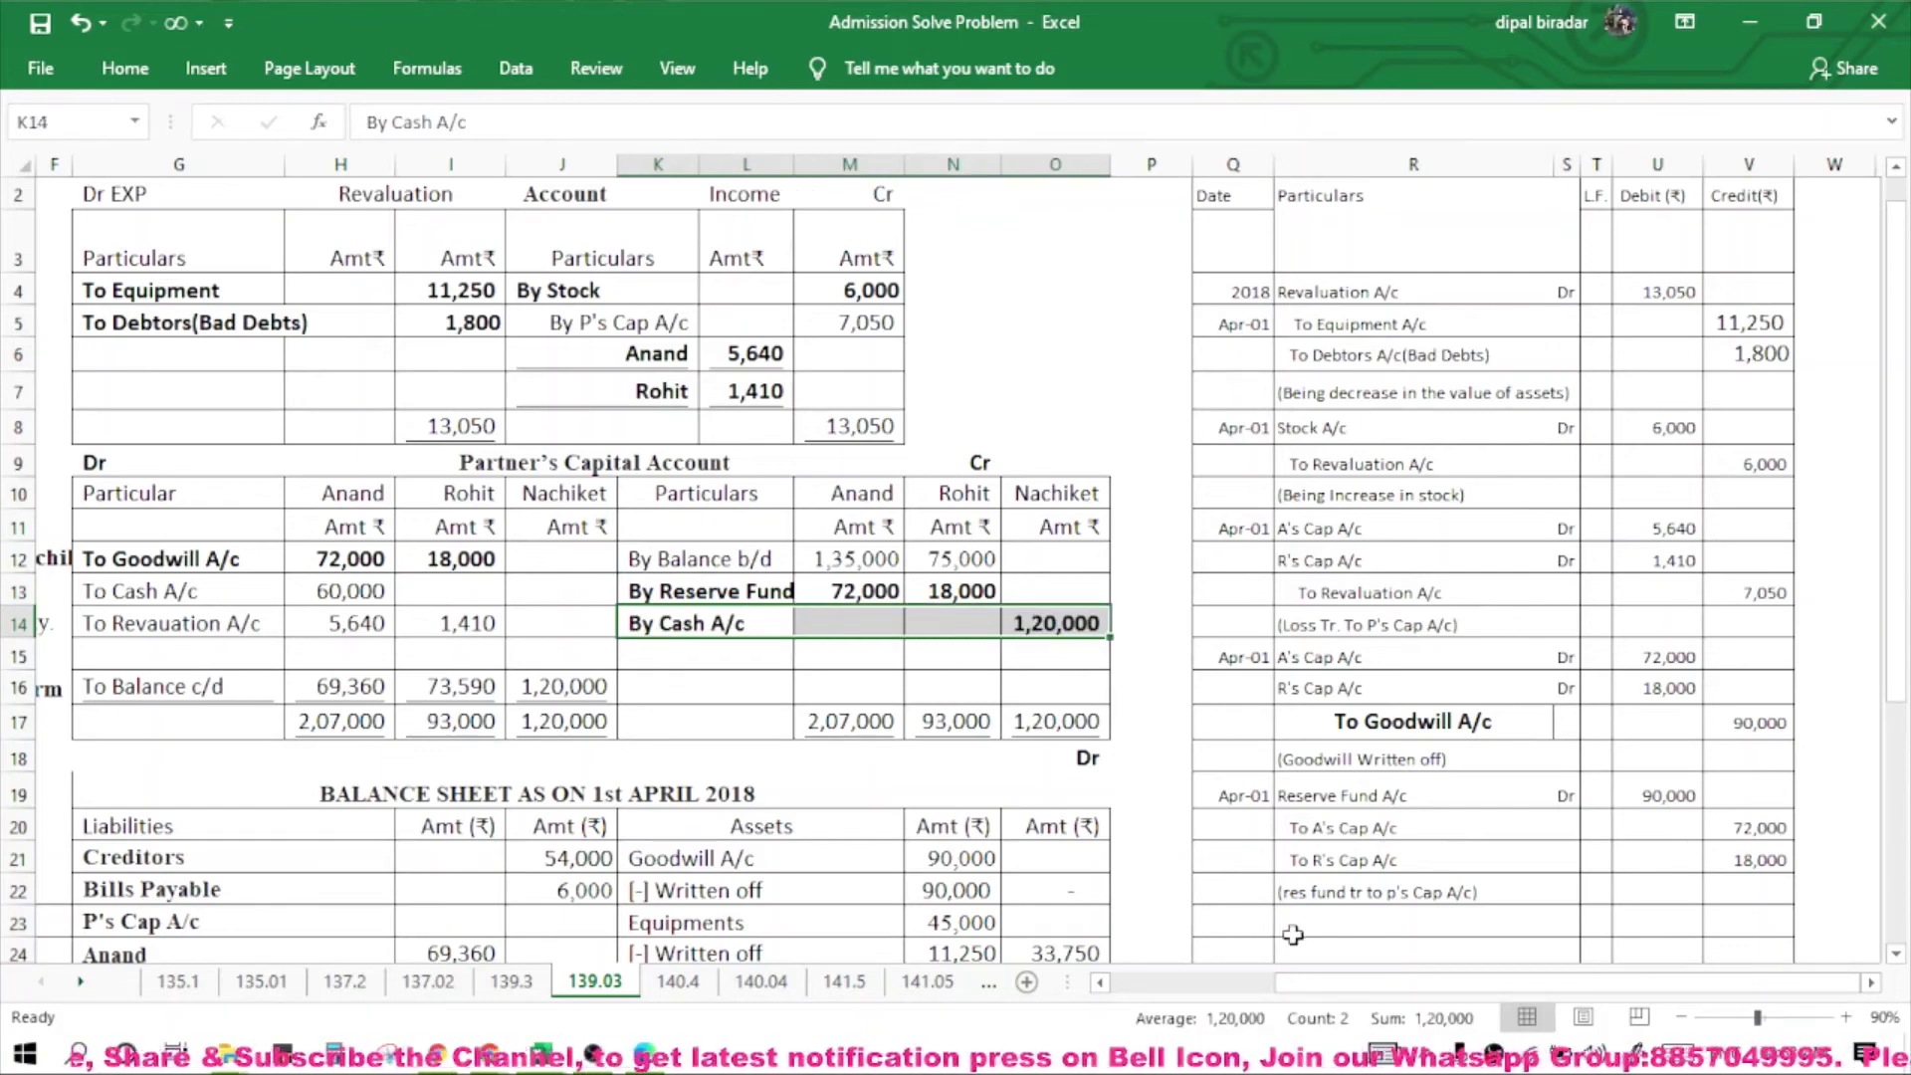
Copy the Apr-01 date from Q19 into Q23 for the cash entry.
{"action": "left_click", "coordinate": [1248, 929]}
{"action": "left_click", "coordinate": [1235, 796]}
{"action": "key", "text": "ctrl+c"}
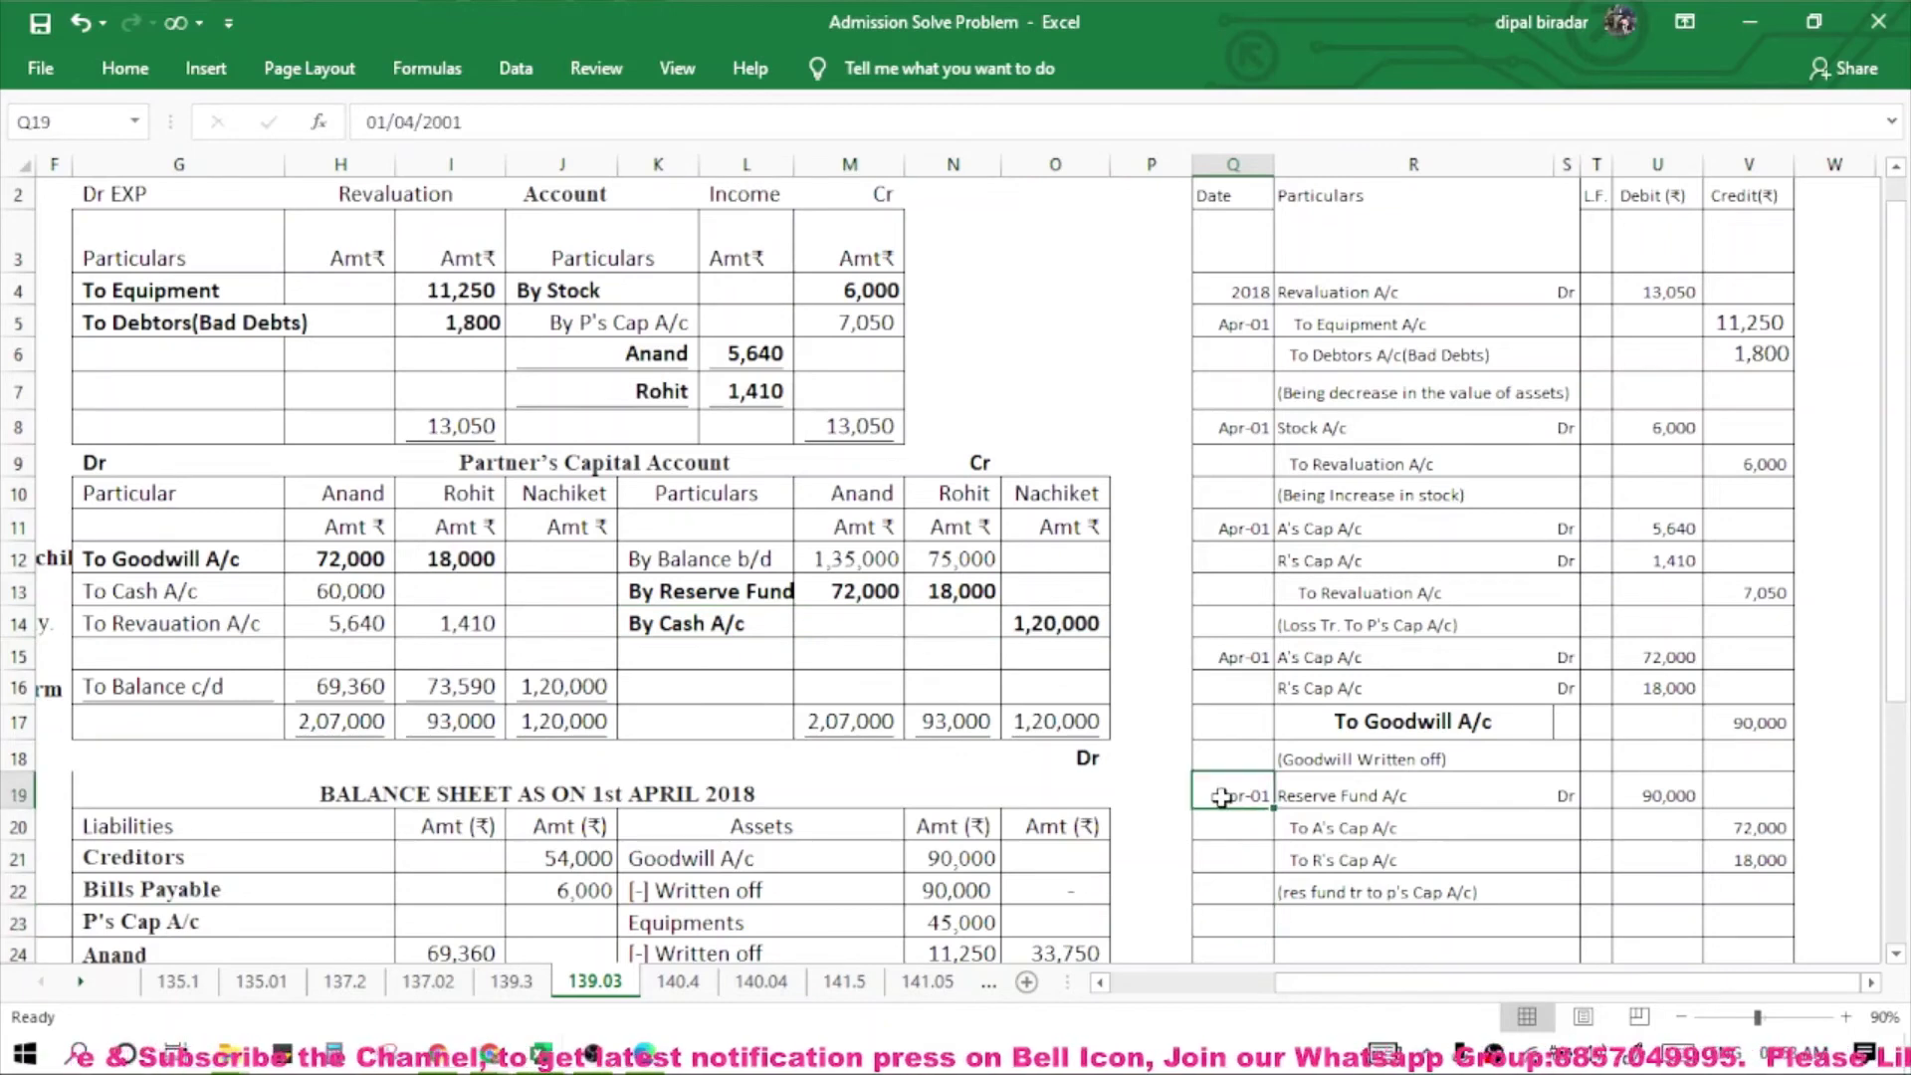
{"action": "left_click", "coordinate": [1235, 910]}
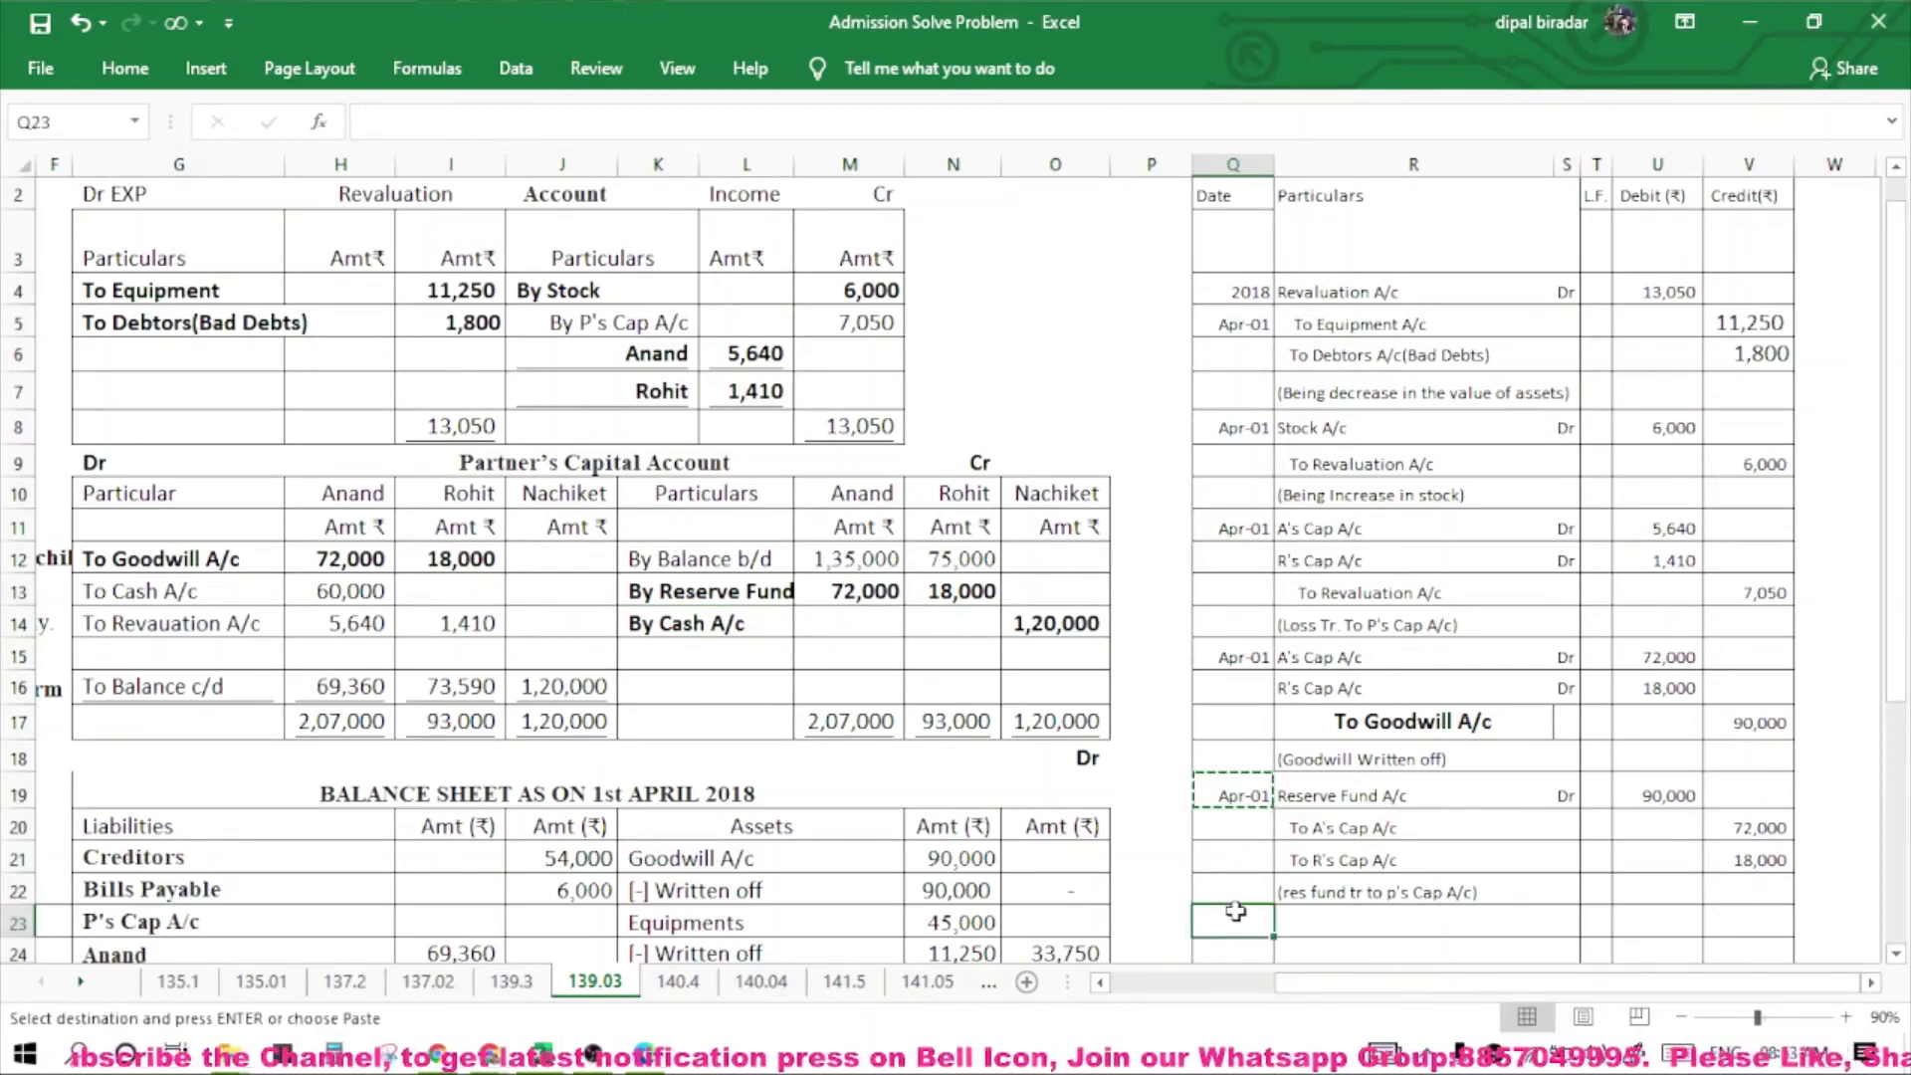
{"action": "key", "text": "ctrl+v"}
{"action": "left_click", "coordinate": [1311, 921]}
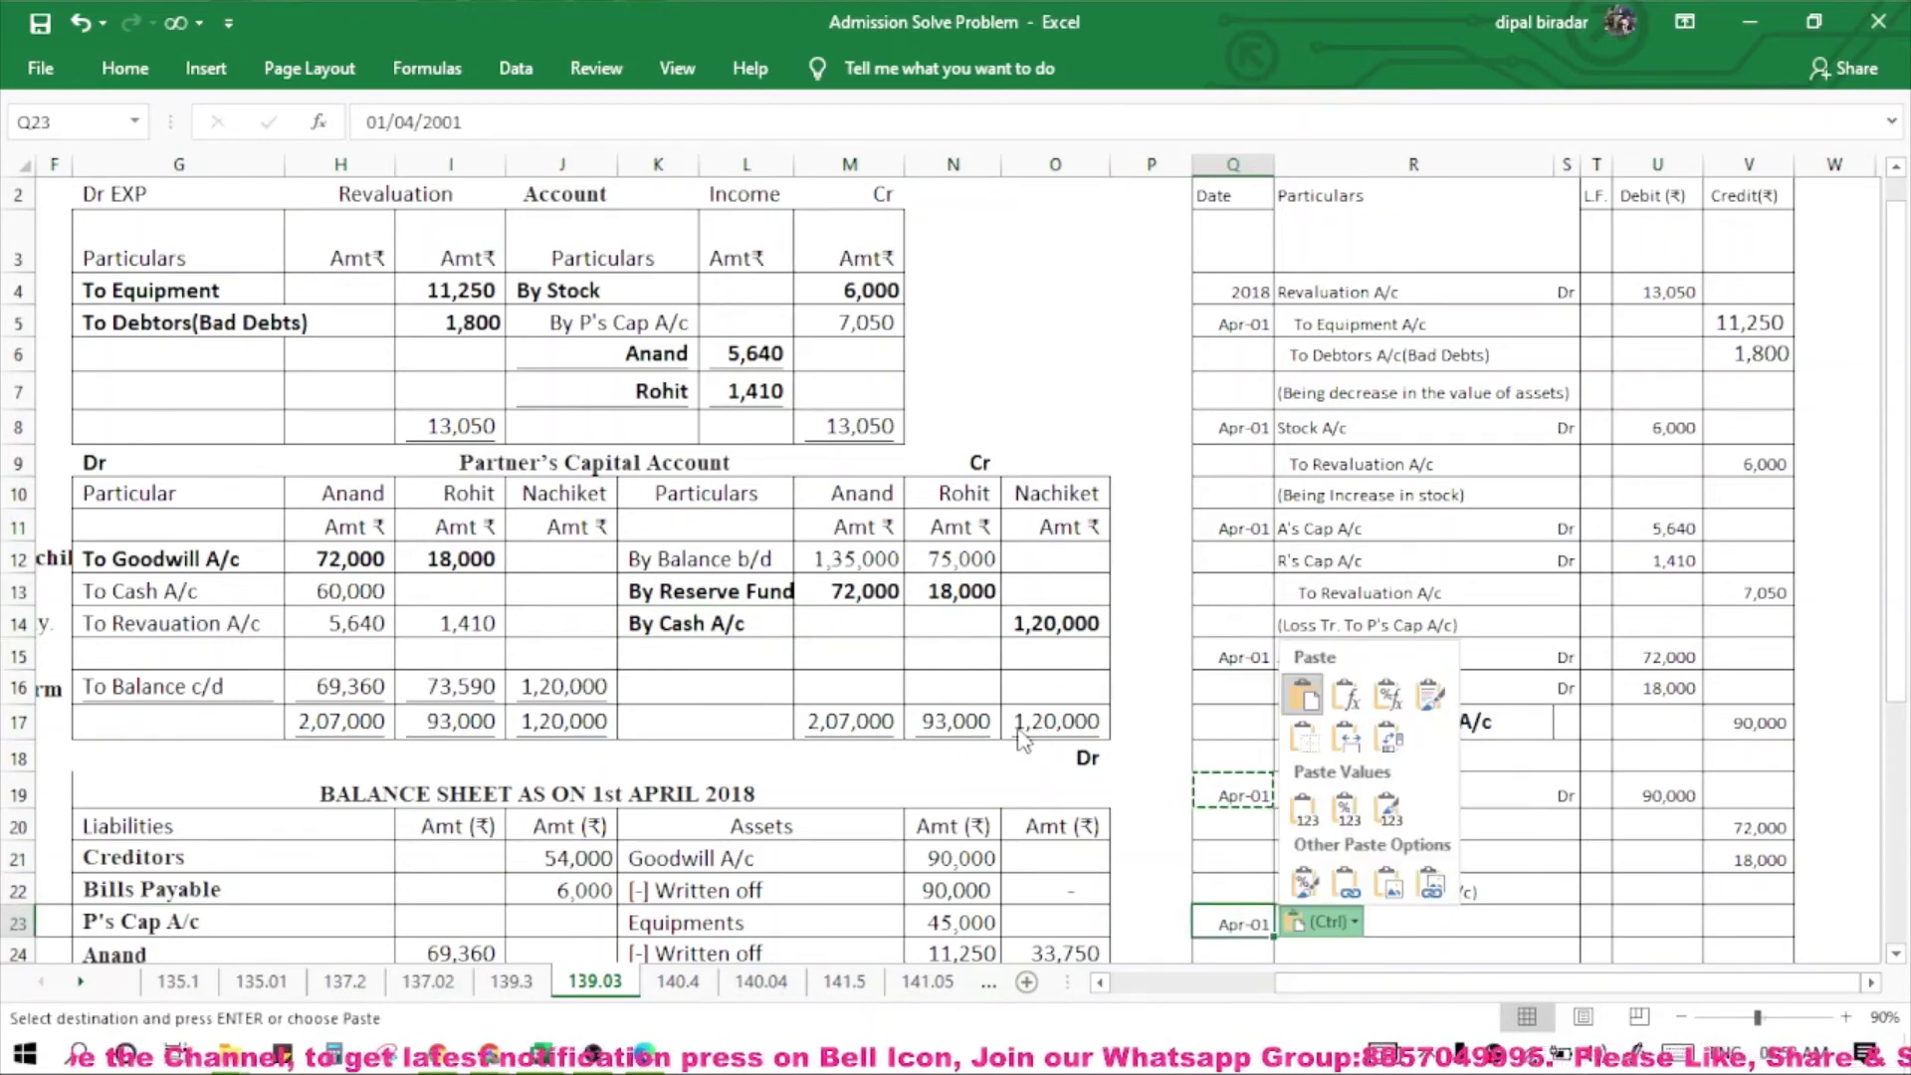
{"action": "scroll", "coordinate": [970, 731], "scroll_direction": "down", "scroll_amount": 1}
{"action": "left_click", "coordinate": [1391, 808]}
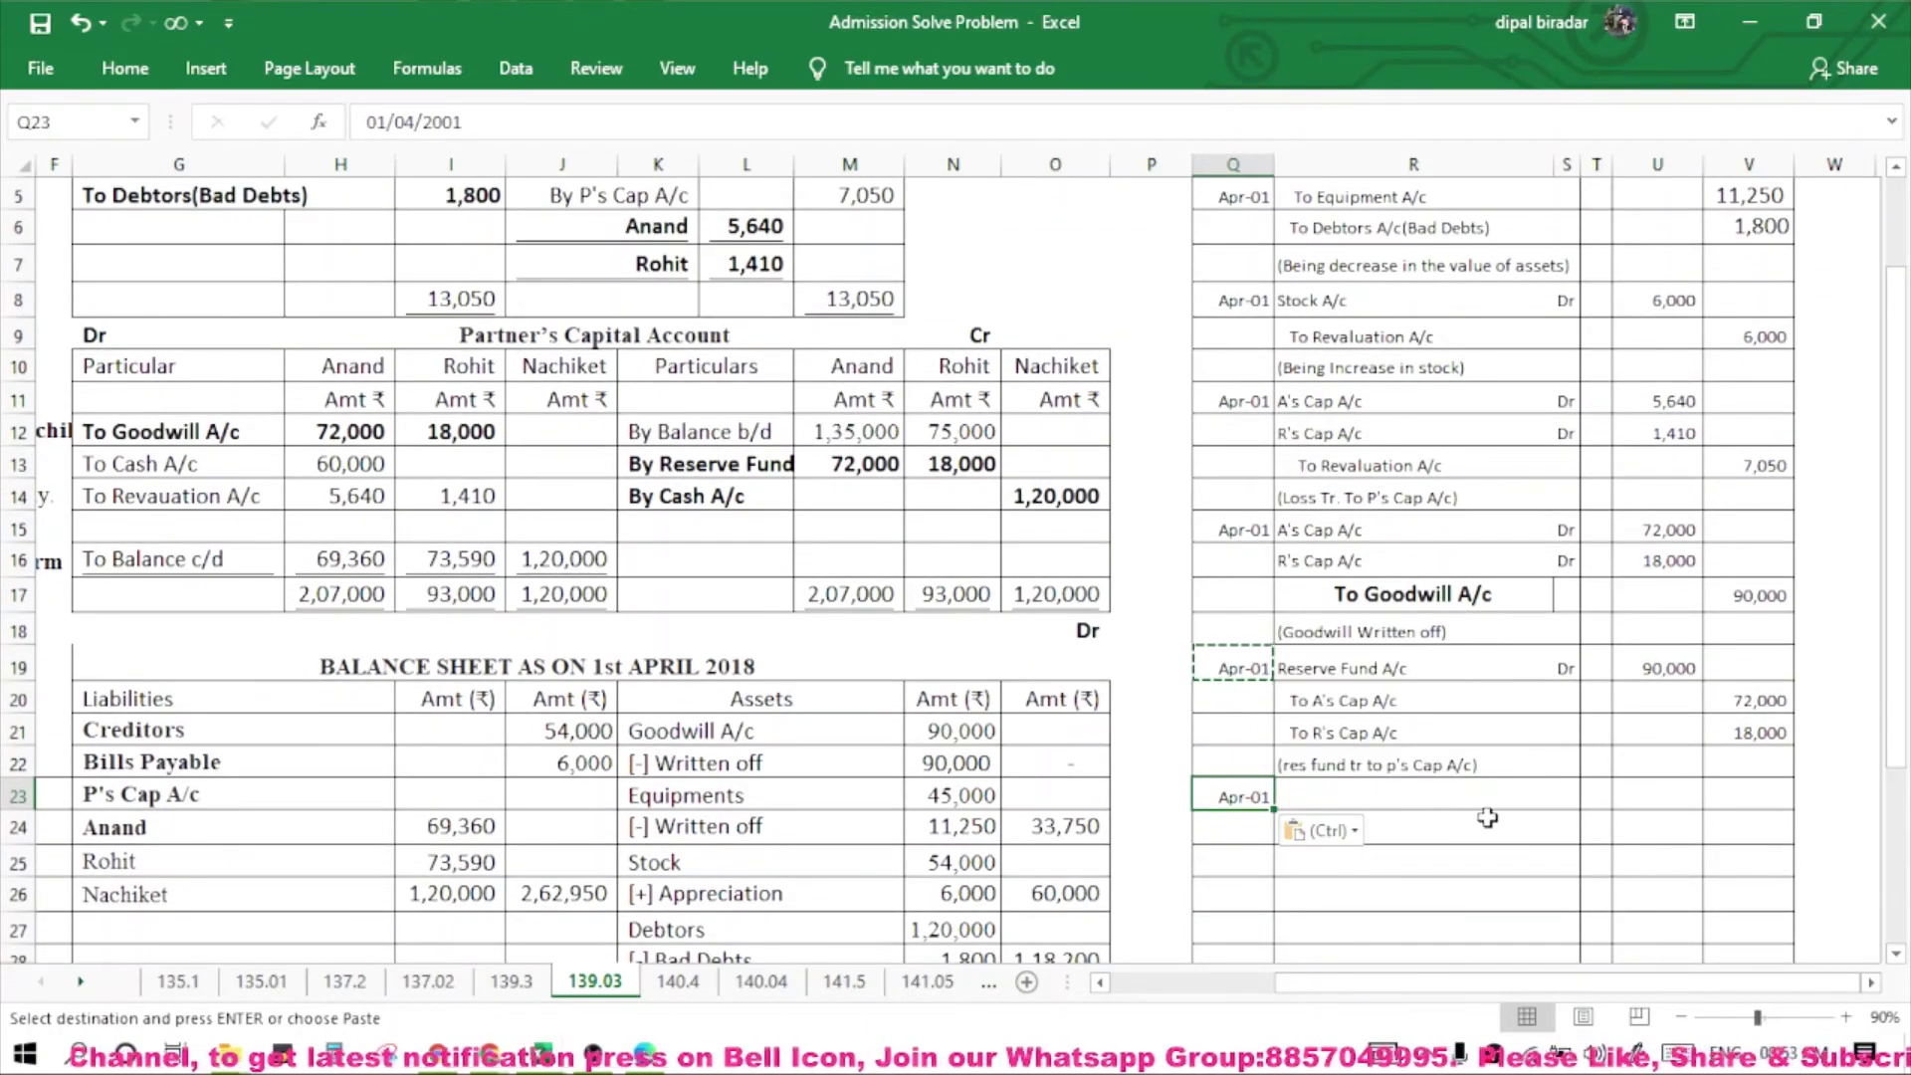
Enter the cash entry's accounts: Cash A/c with Dr in R23:S23 and To N's Cap A/c in R24.
{"action": "left_click", "coordinate": [1051, 499]}
{"action": "left_click", "coordinate": [1072, 364]}
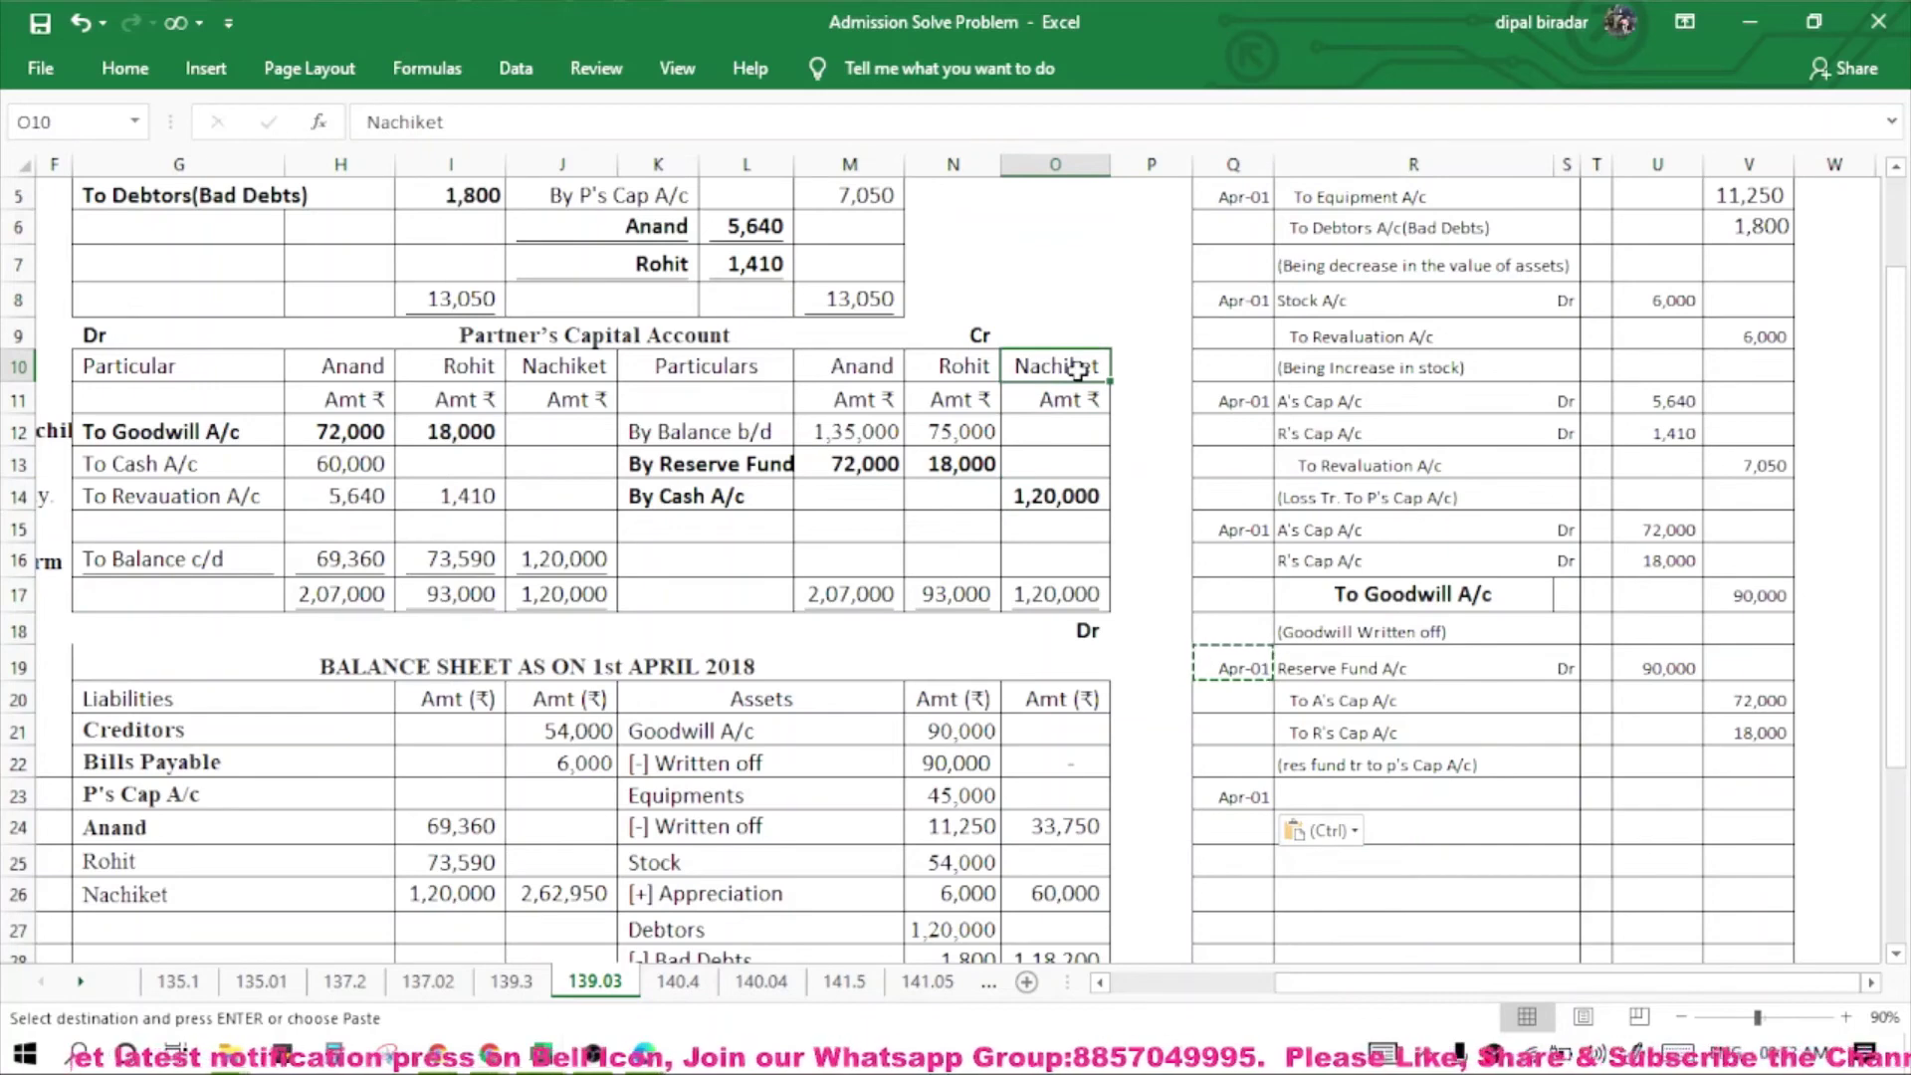
{"action": "left_click", "coordinate": [709, 500]}
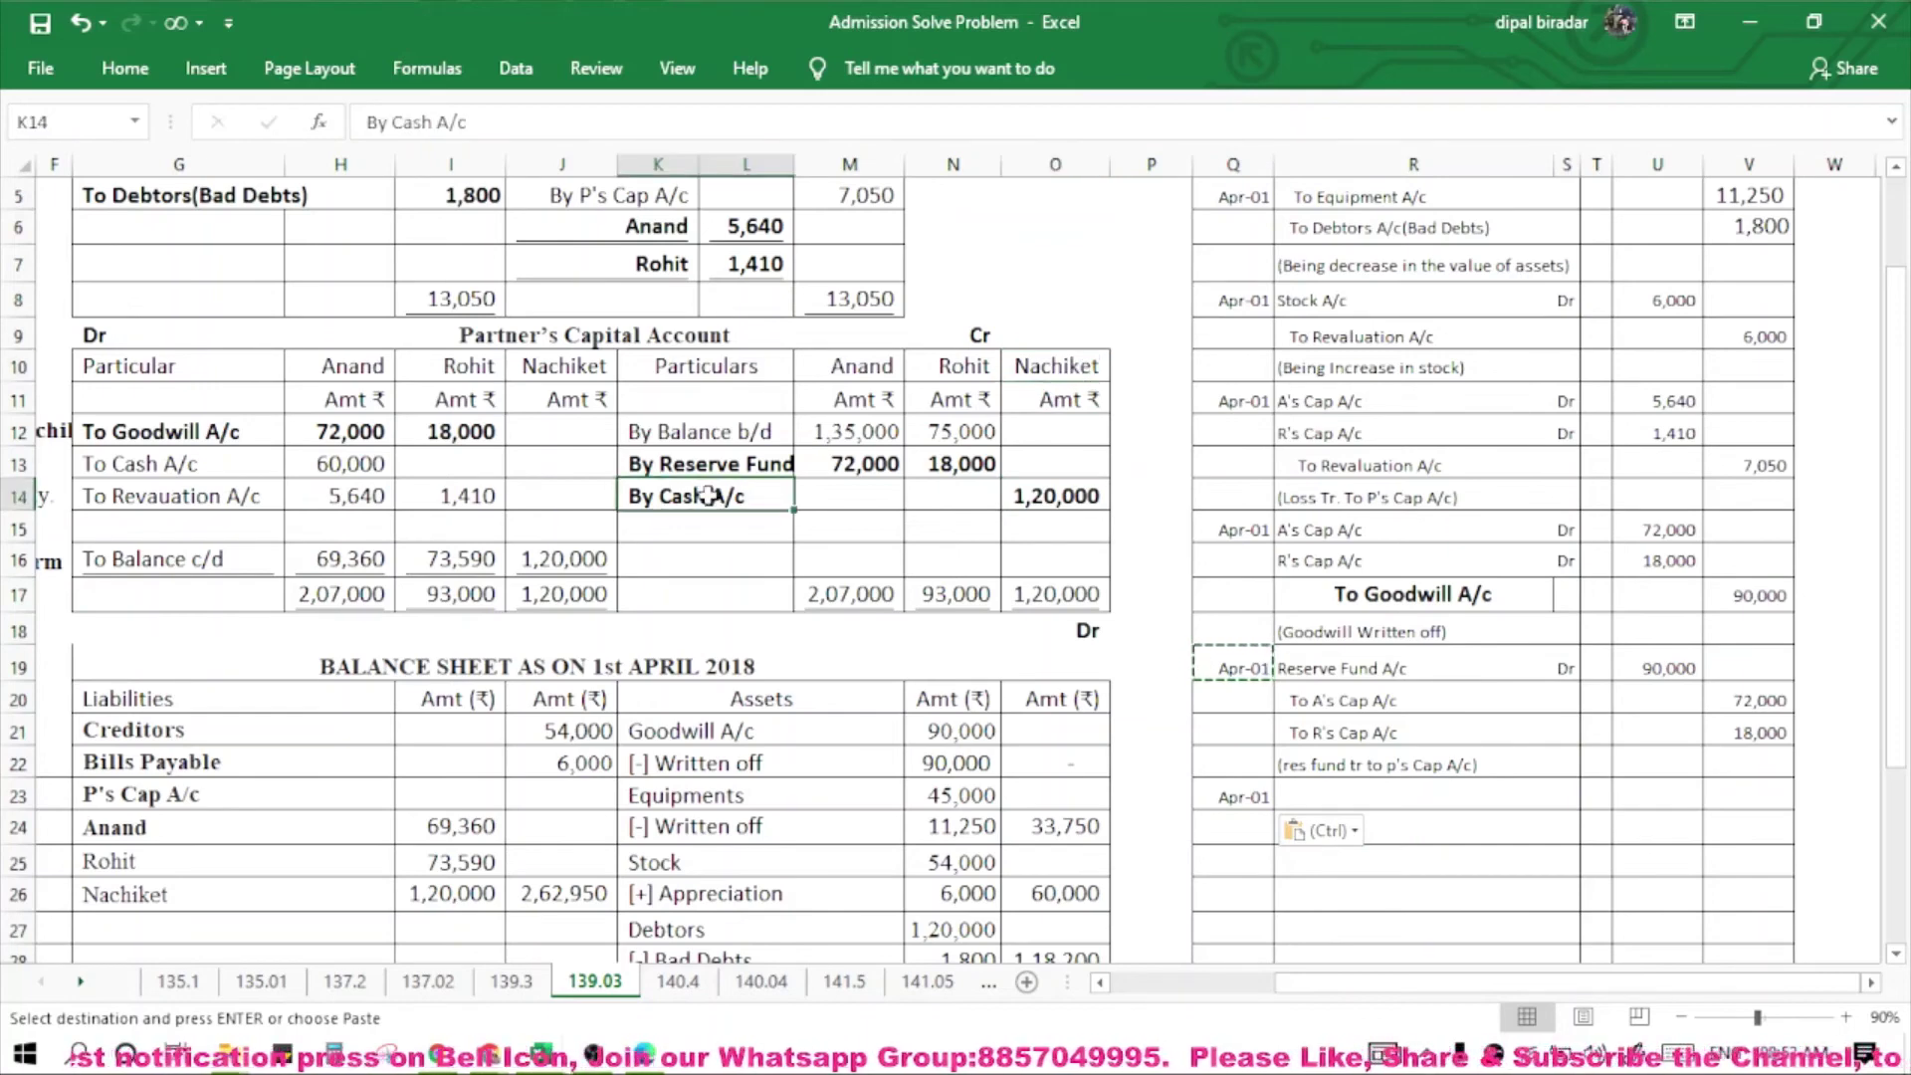
{"action": "key", "text": "Escape"}
{"action": "left_click", "coordinate": [1442, 796]}
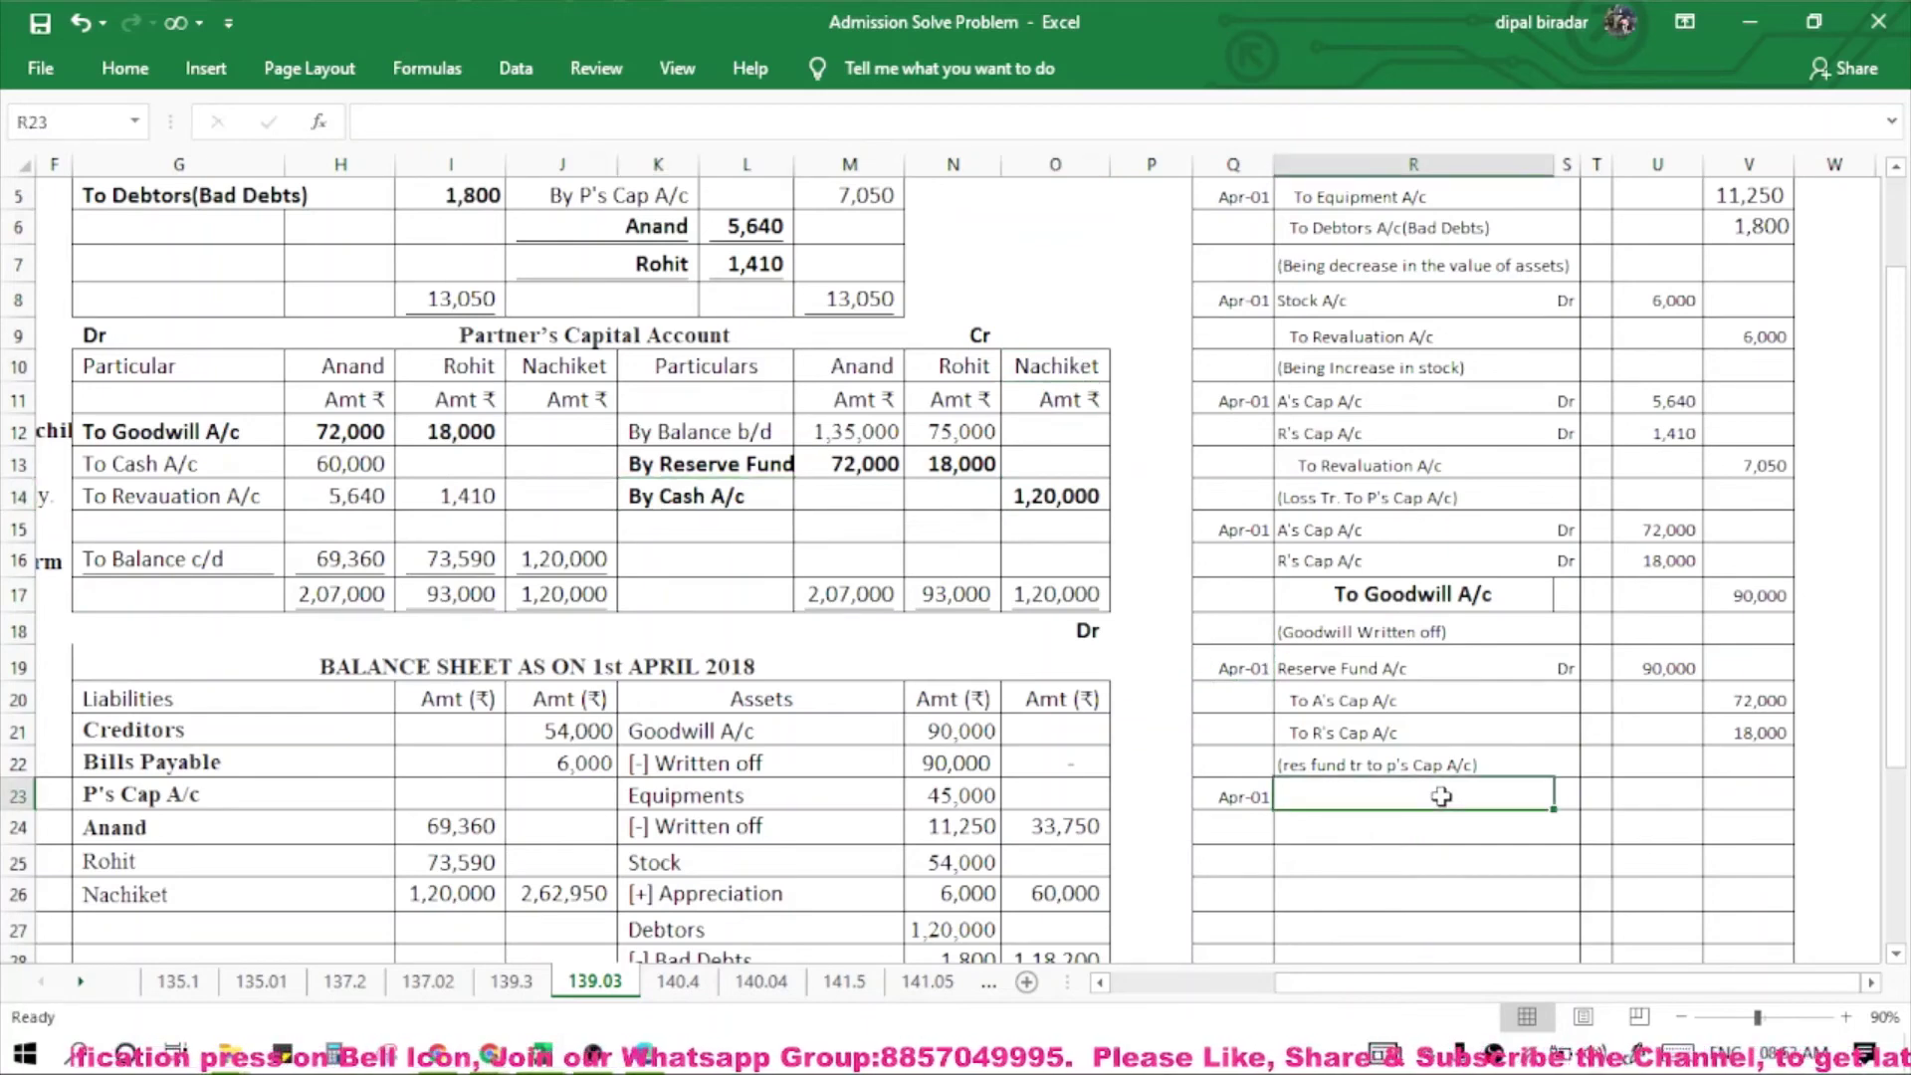
{"action": "type", "text": "Cash A/c"}
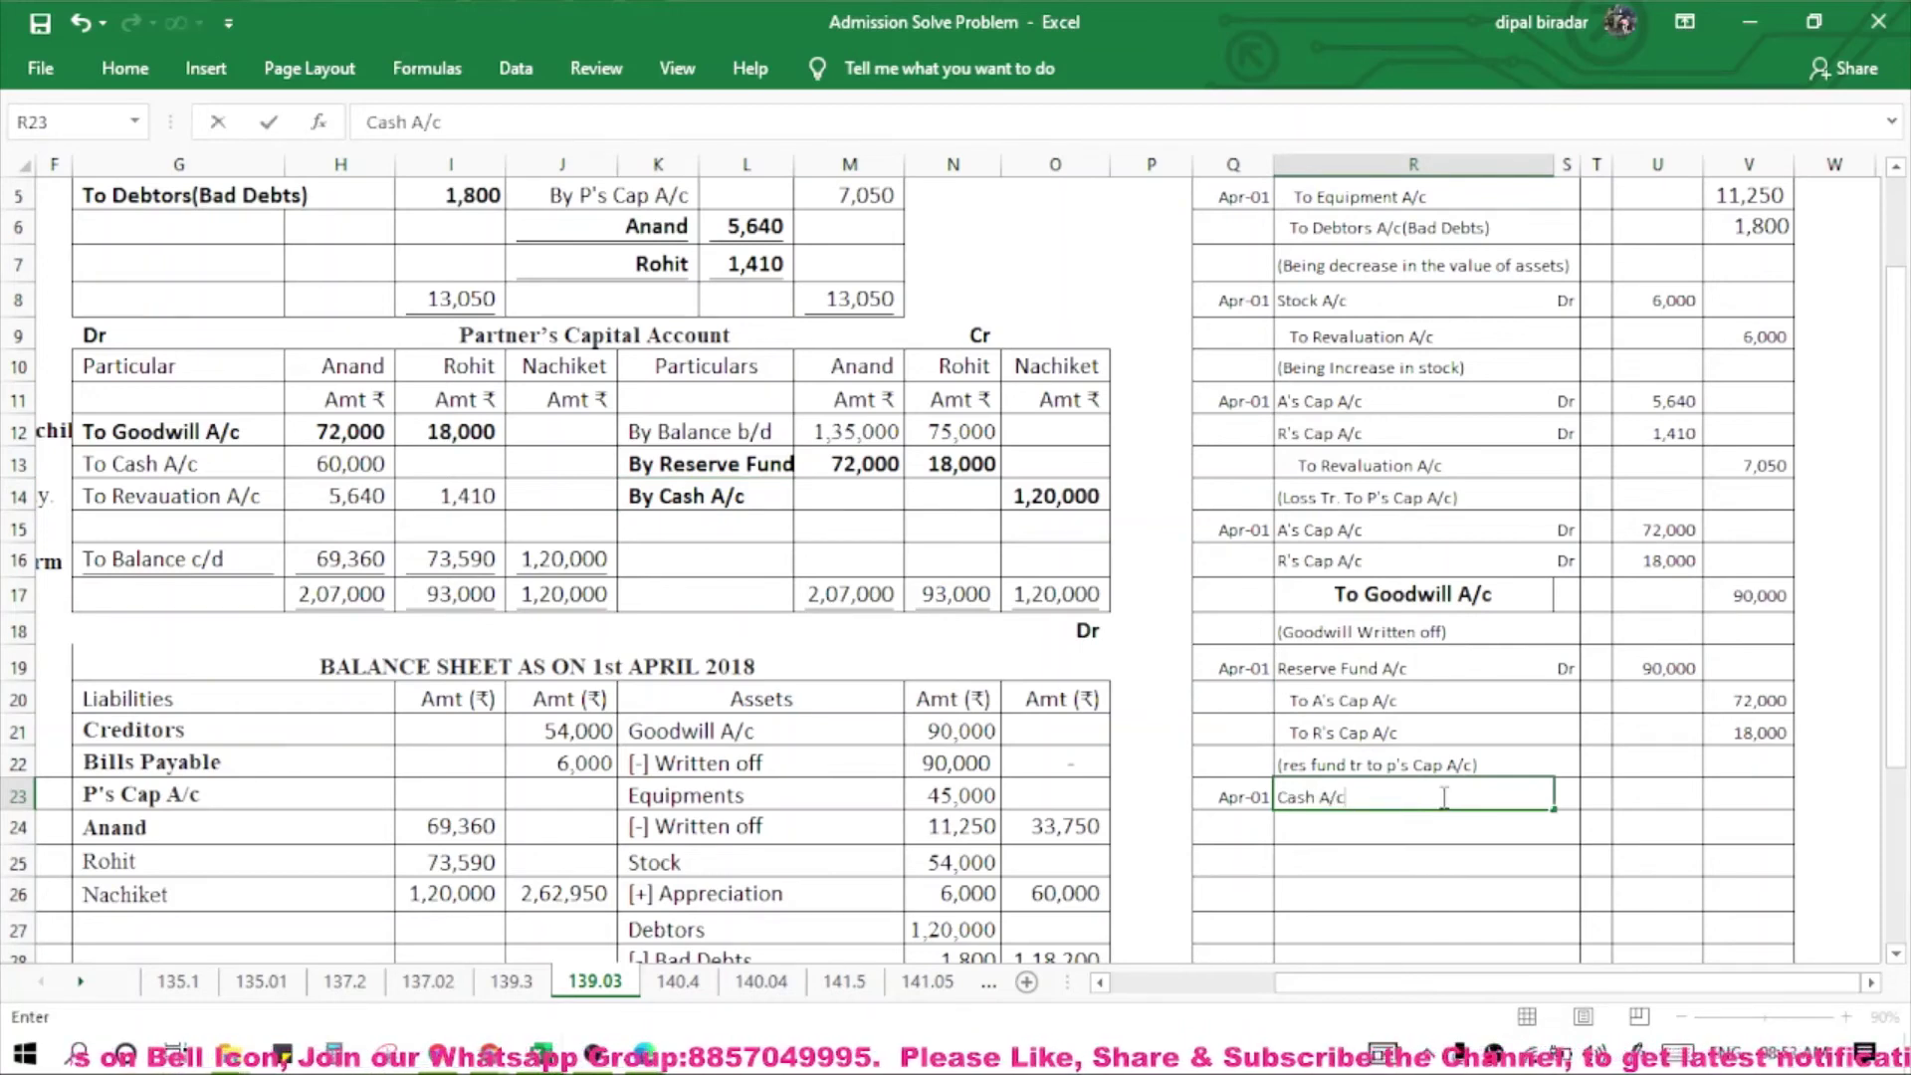
{"action": "key", "text": "Tab"}
{"action": "type", "text": "Dr"}
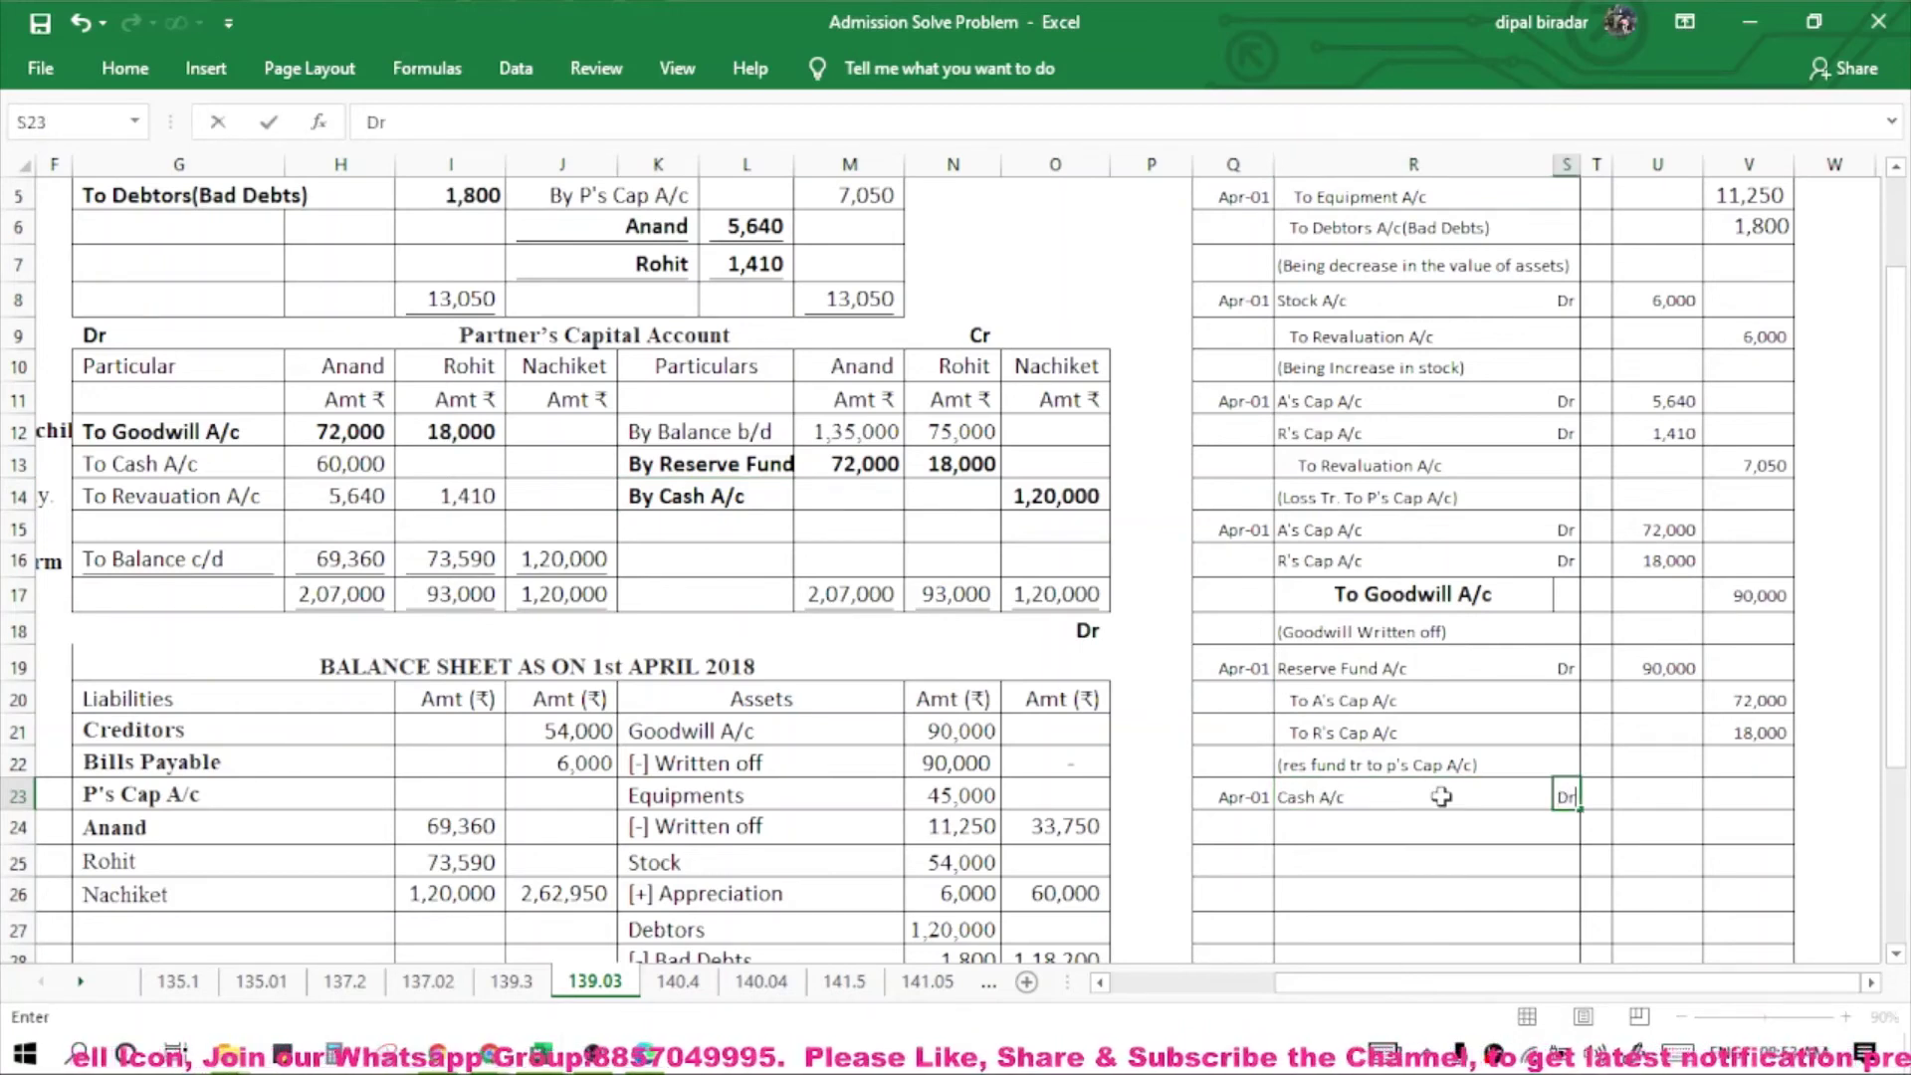
{"action": "key", "text": "Return"}
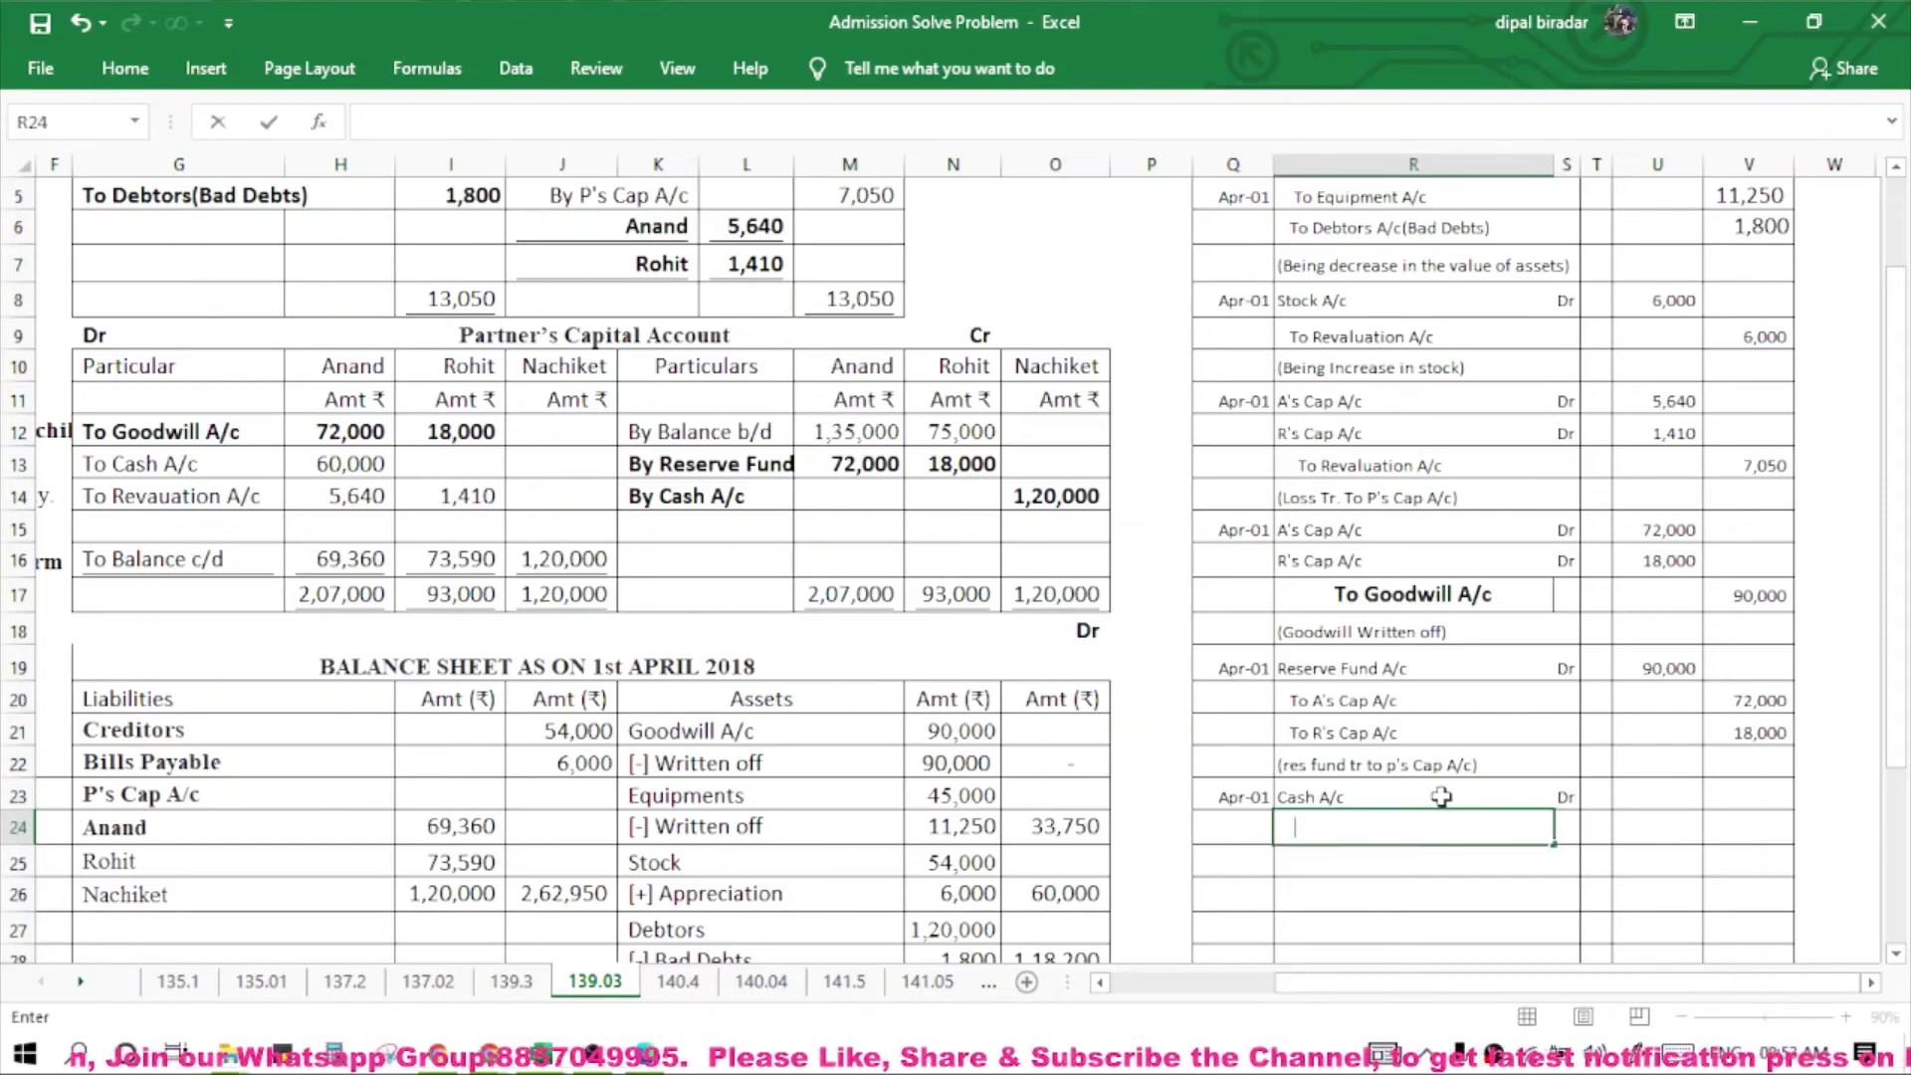
{"action": "type", "text": "To "}
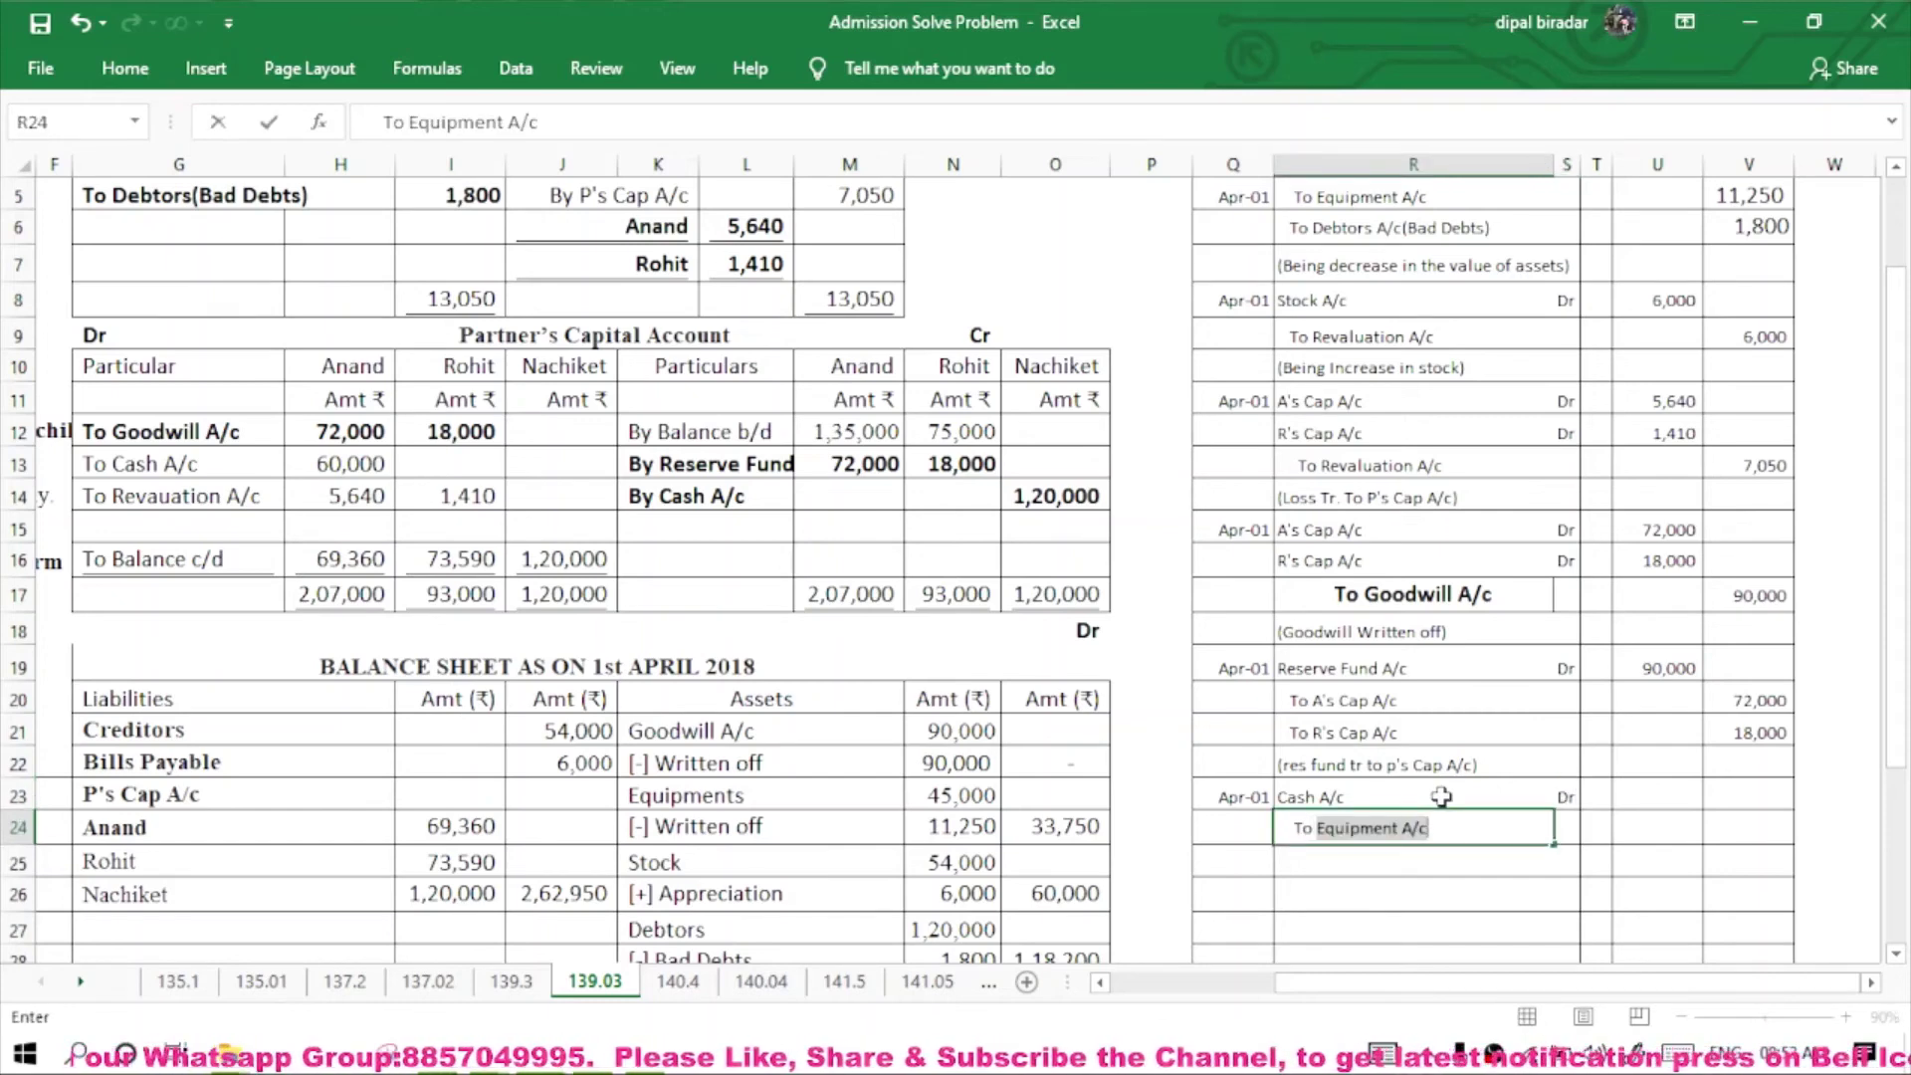
{"action": "type", "text": "N's Cap A/c"}
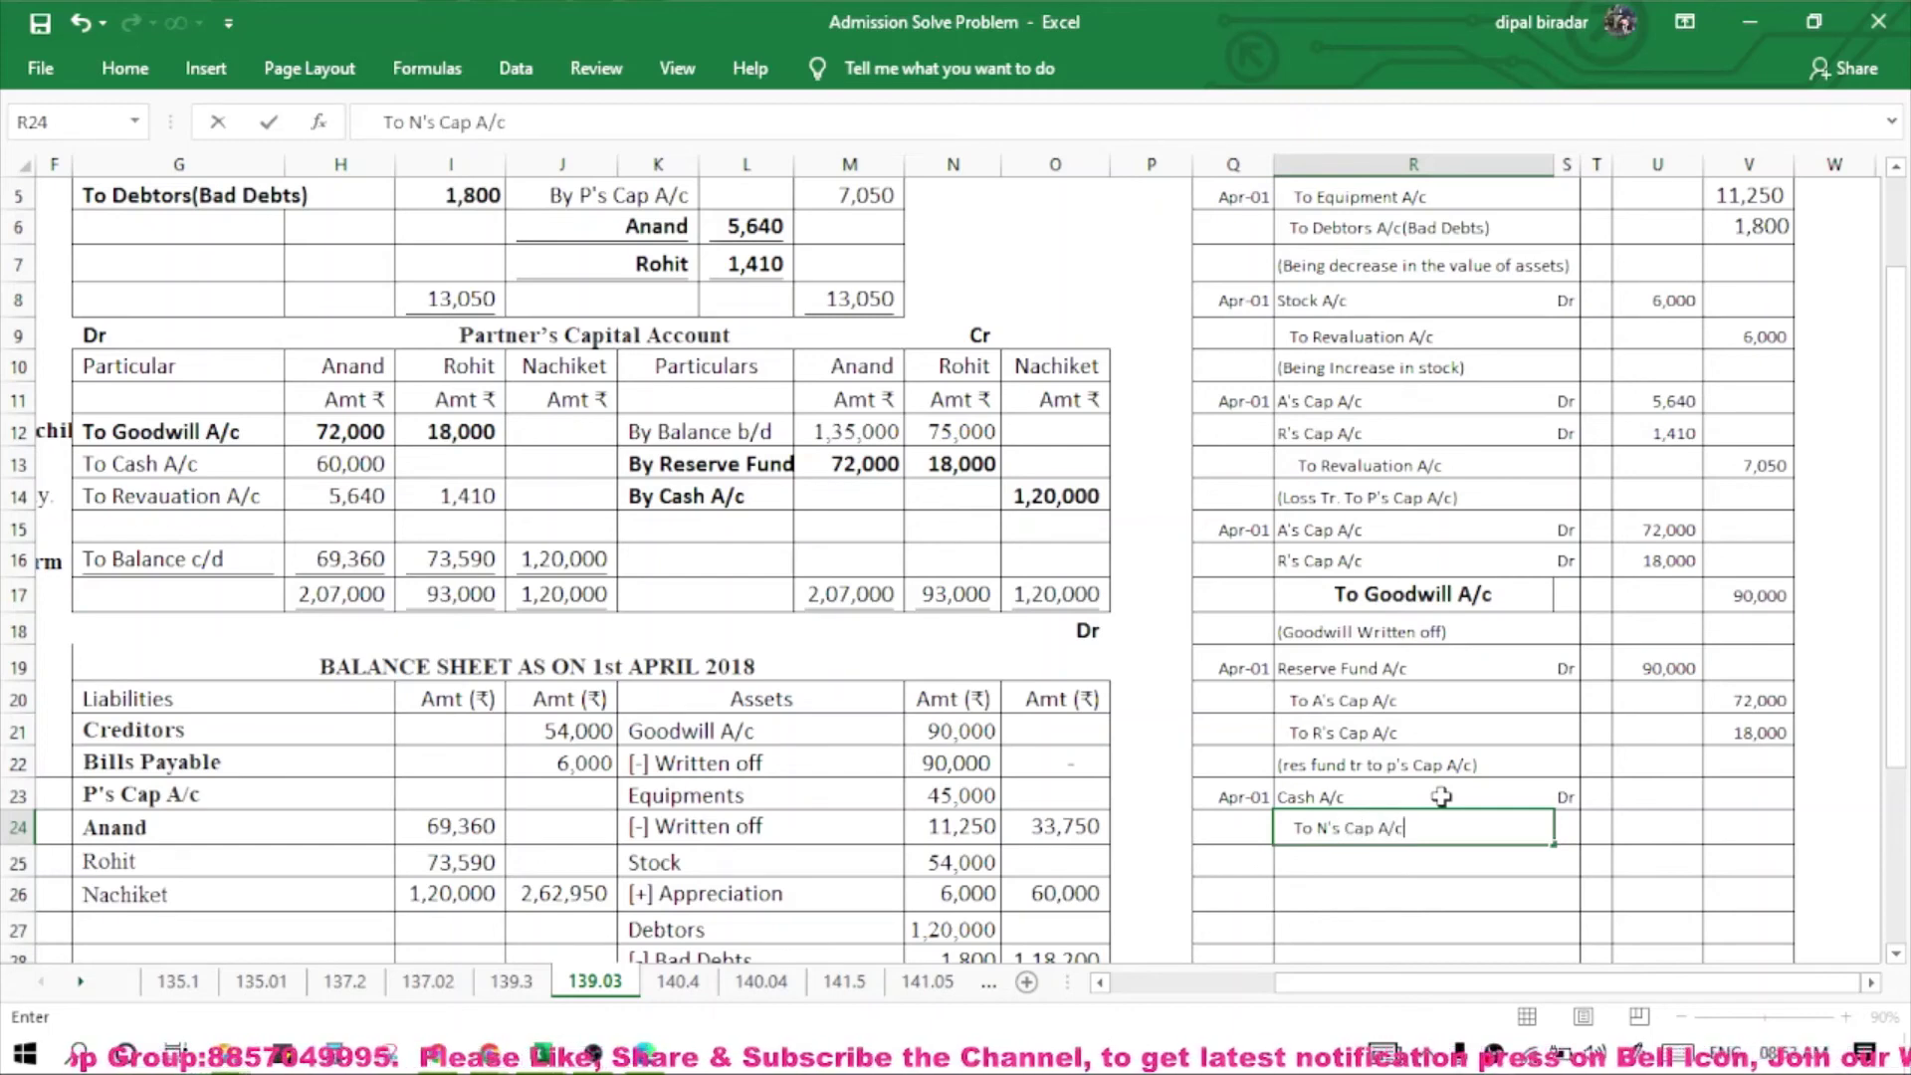
{"action": "key", "text": "Return"}
Add the narration (Cash bought as a capital) in R25 under the cash entry.
{"action": "type", "text": "("}
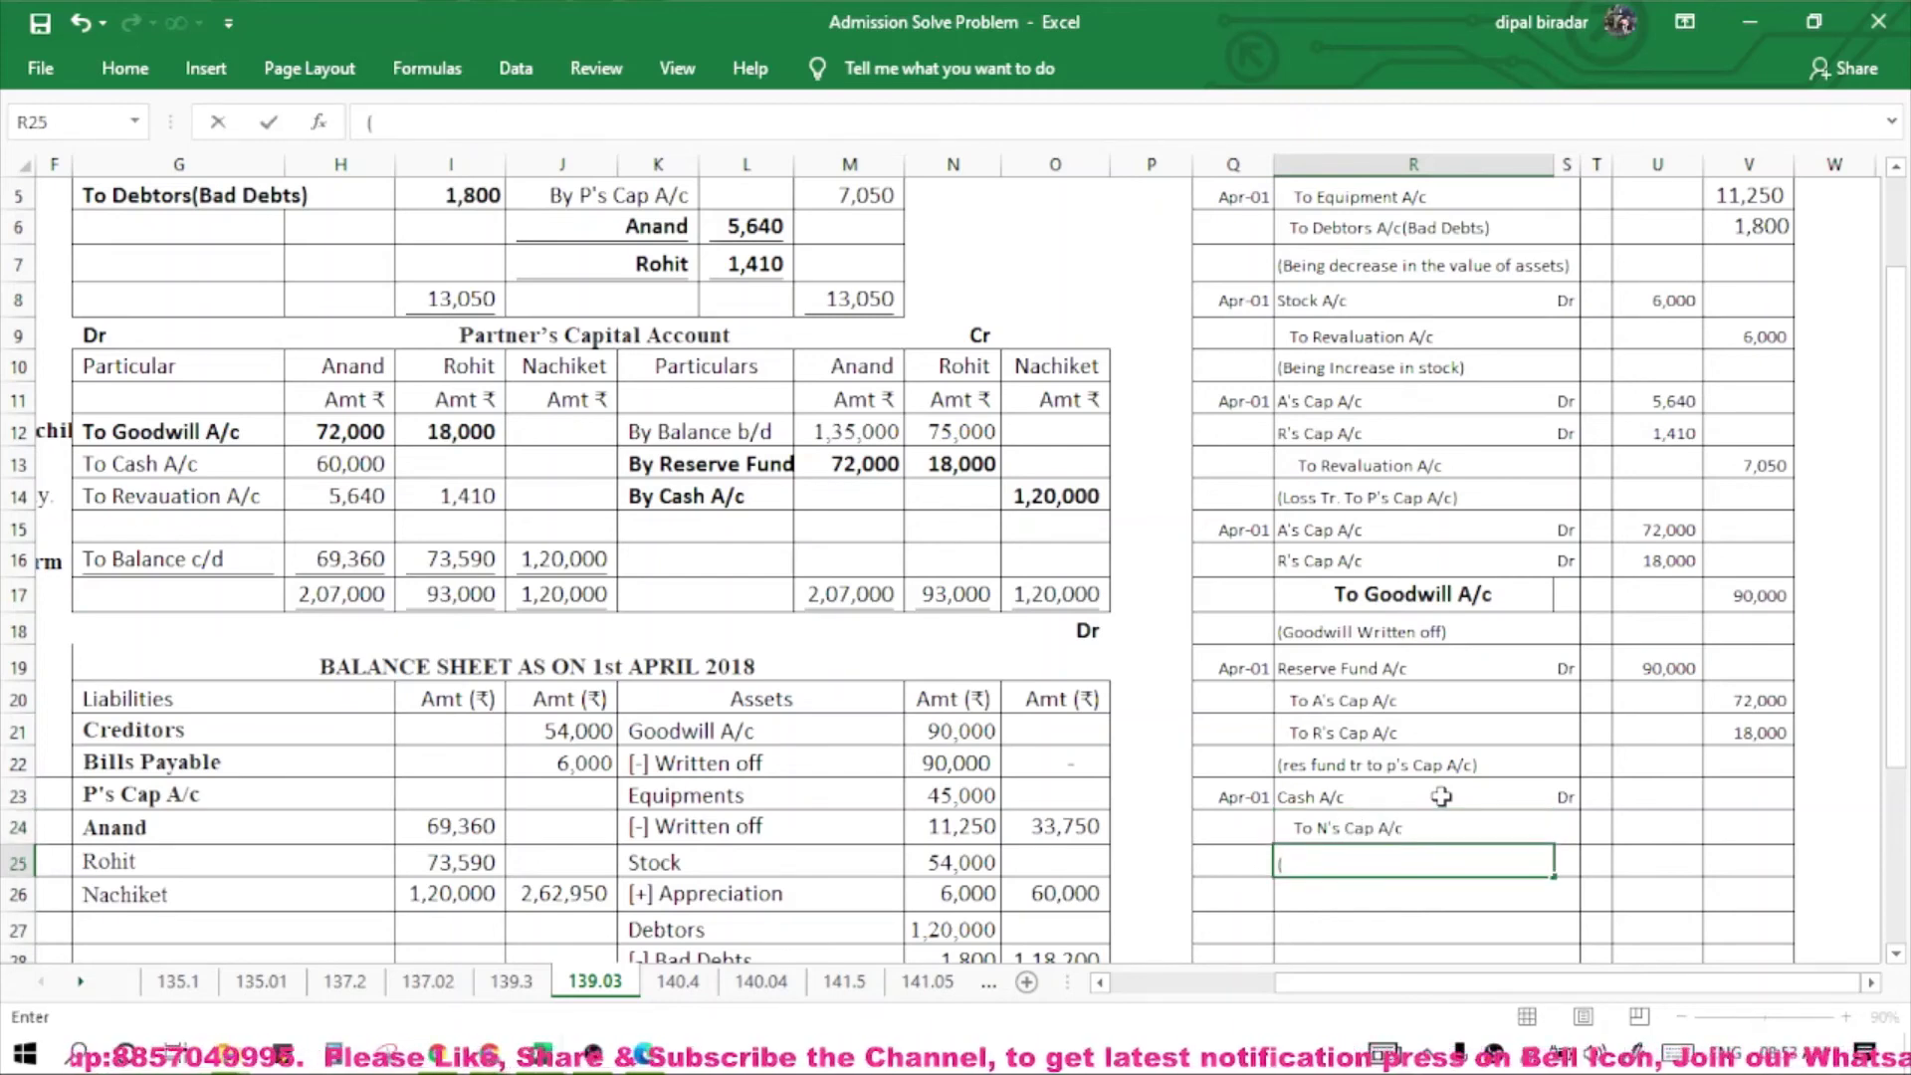
{"action": "type", "text": "Cash"}
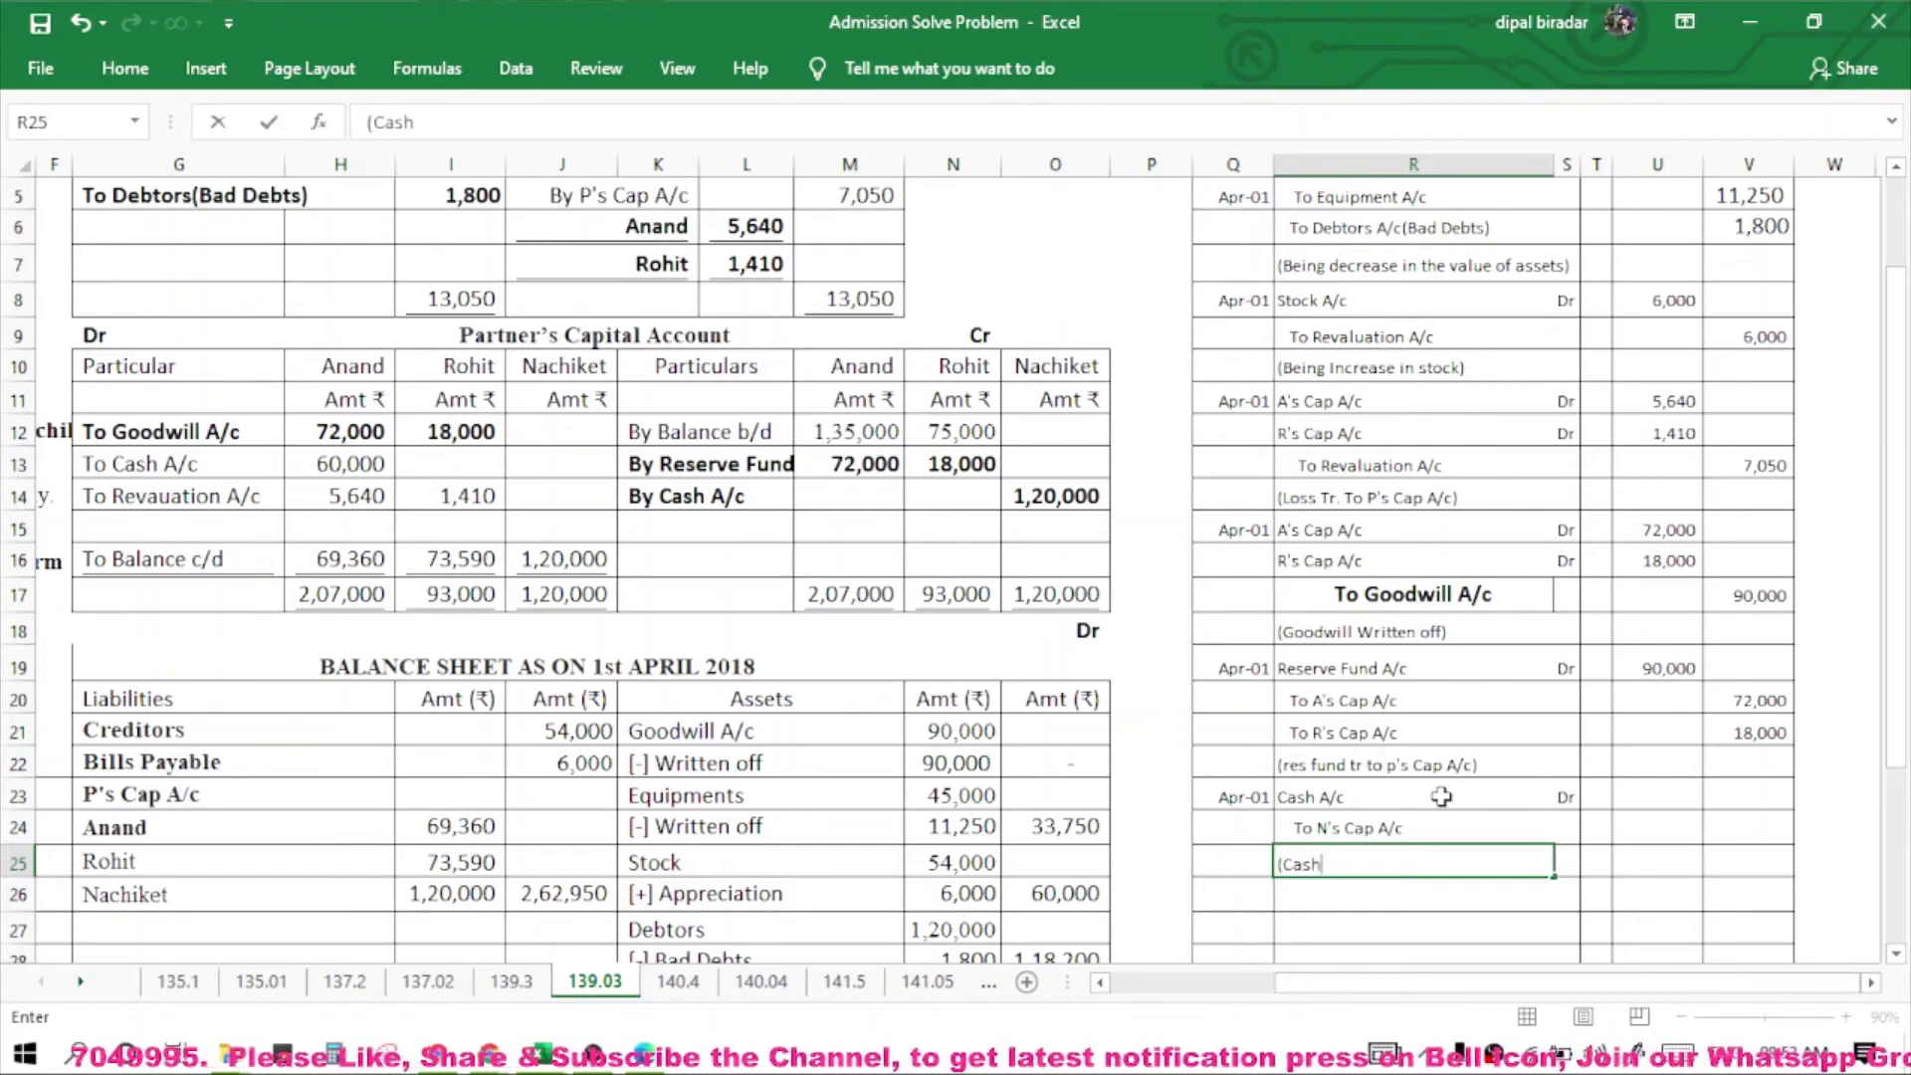
{"action": "type", "text": " bo"}
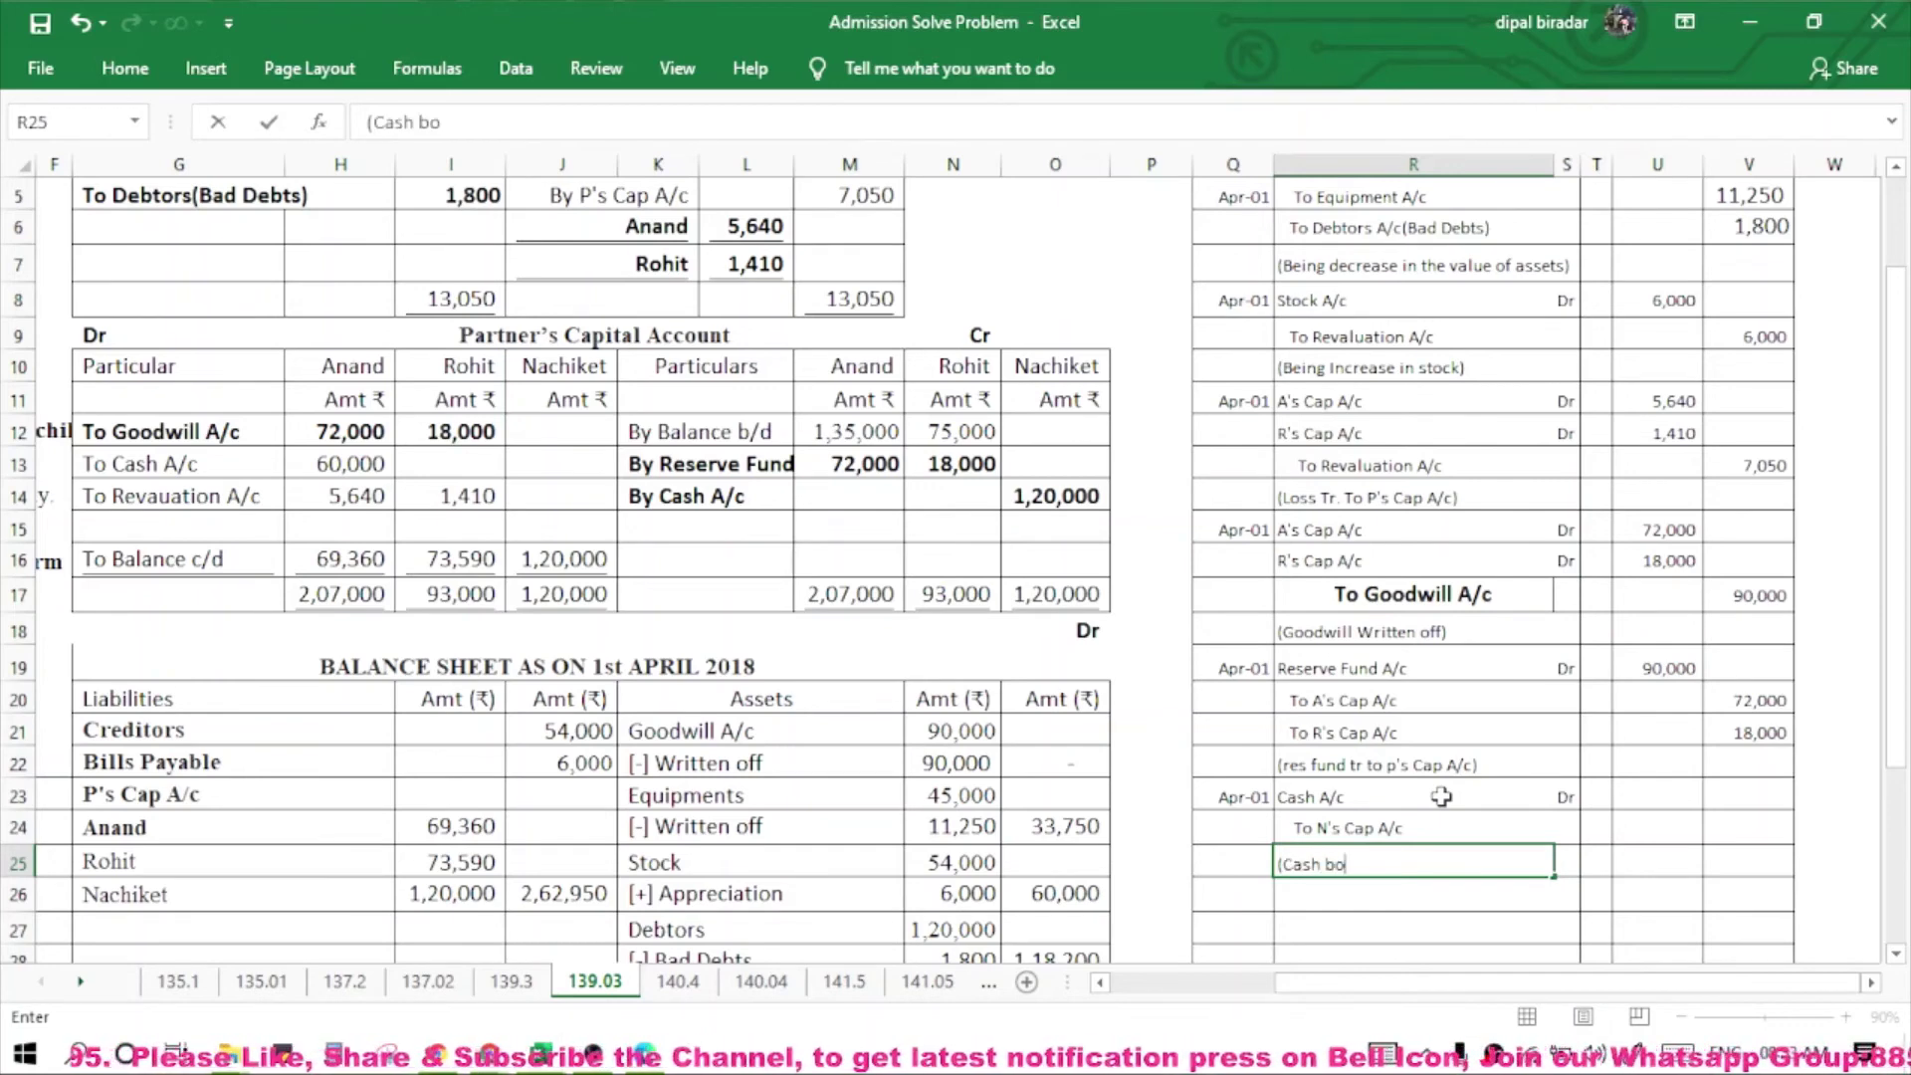
{"action": "type", "text": "ught"}
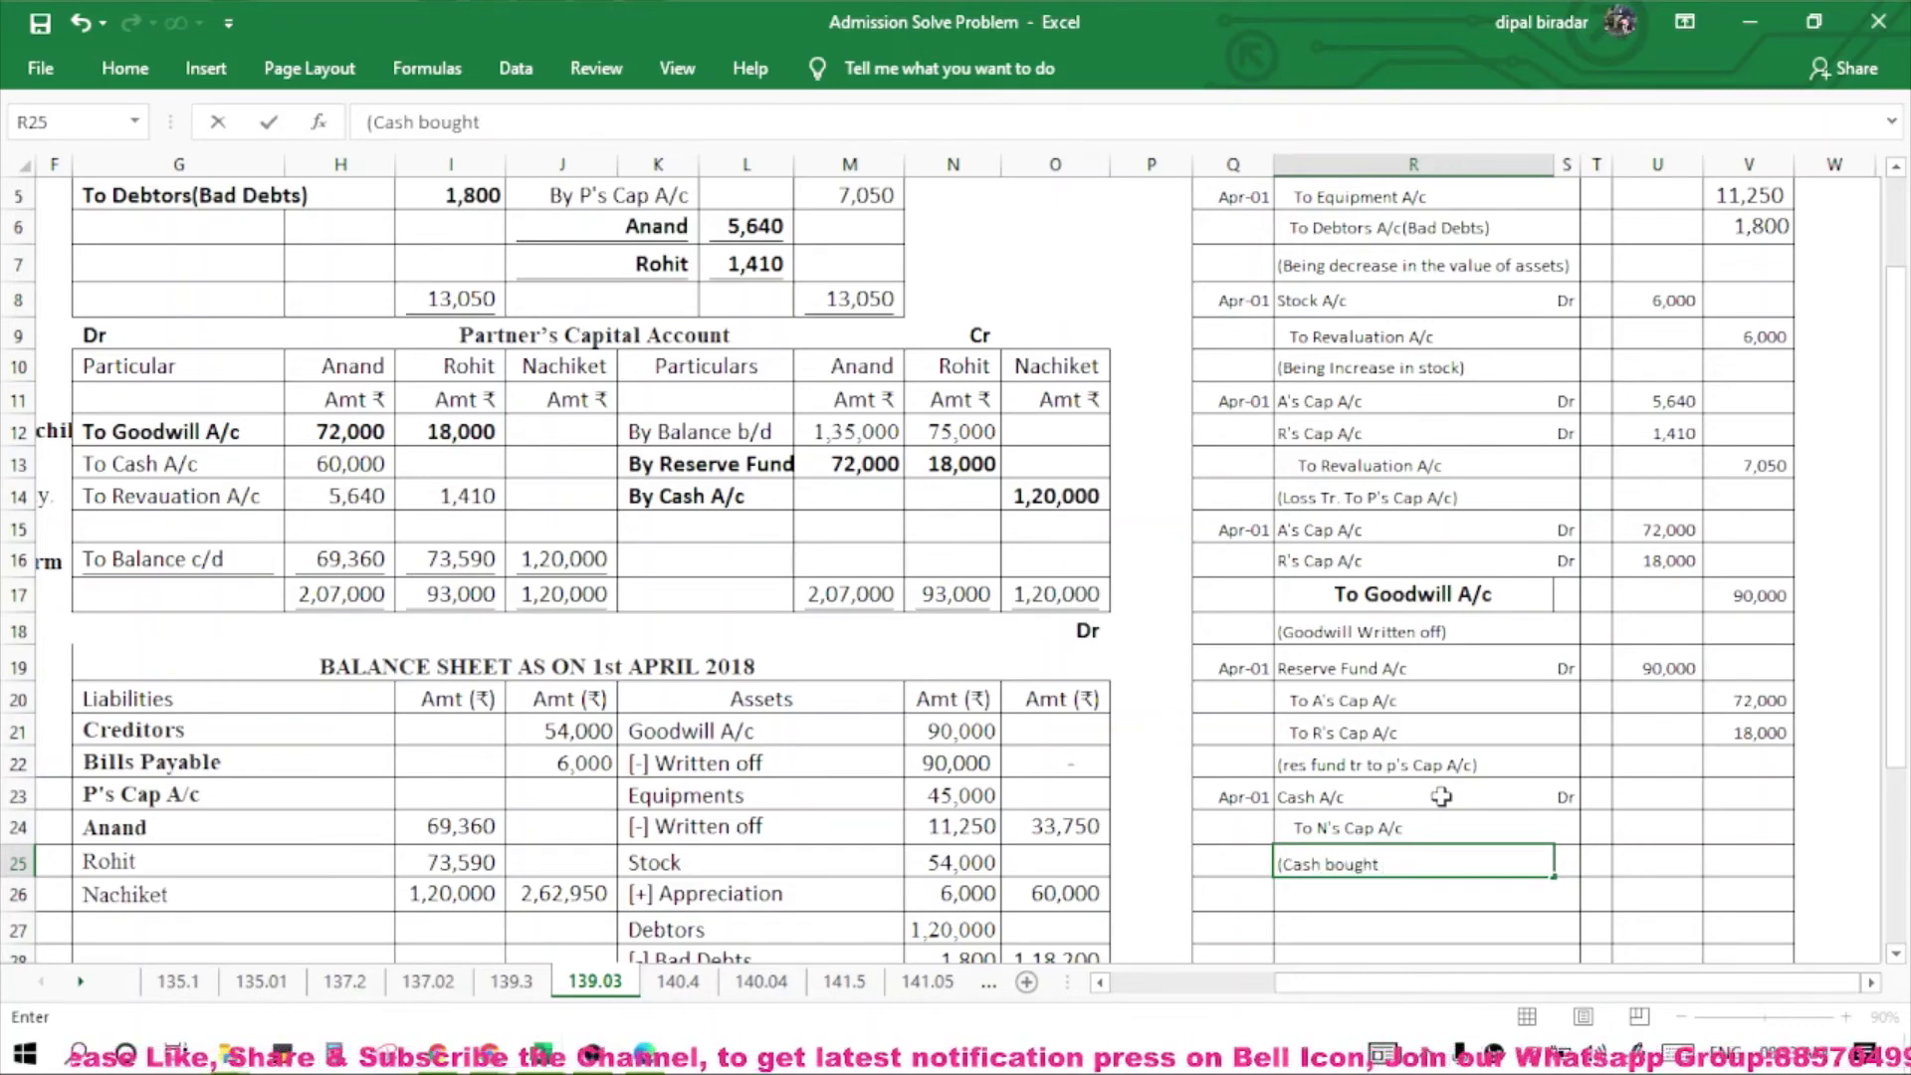
{"action": "type", "text": " by NAchiket"}
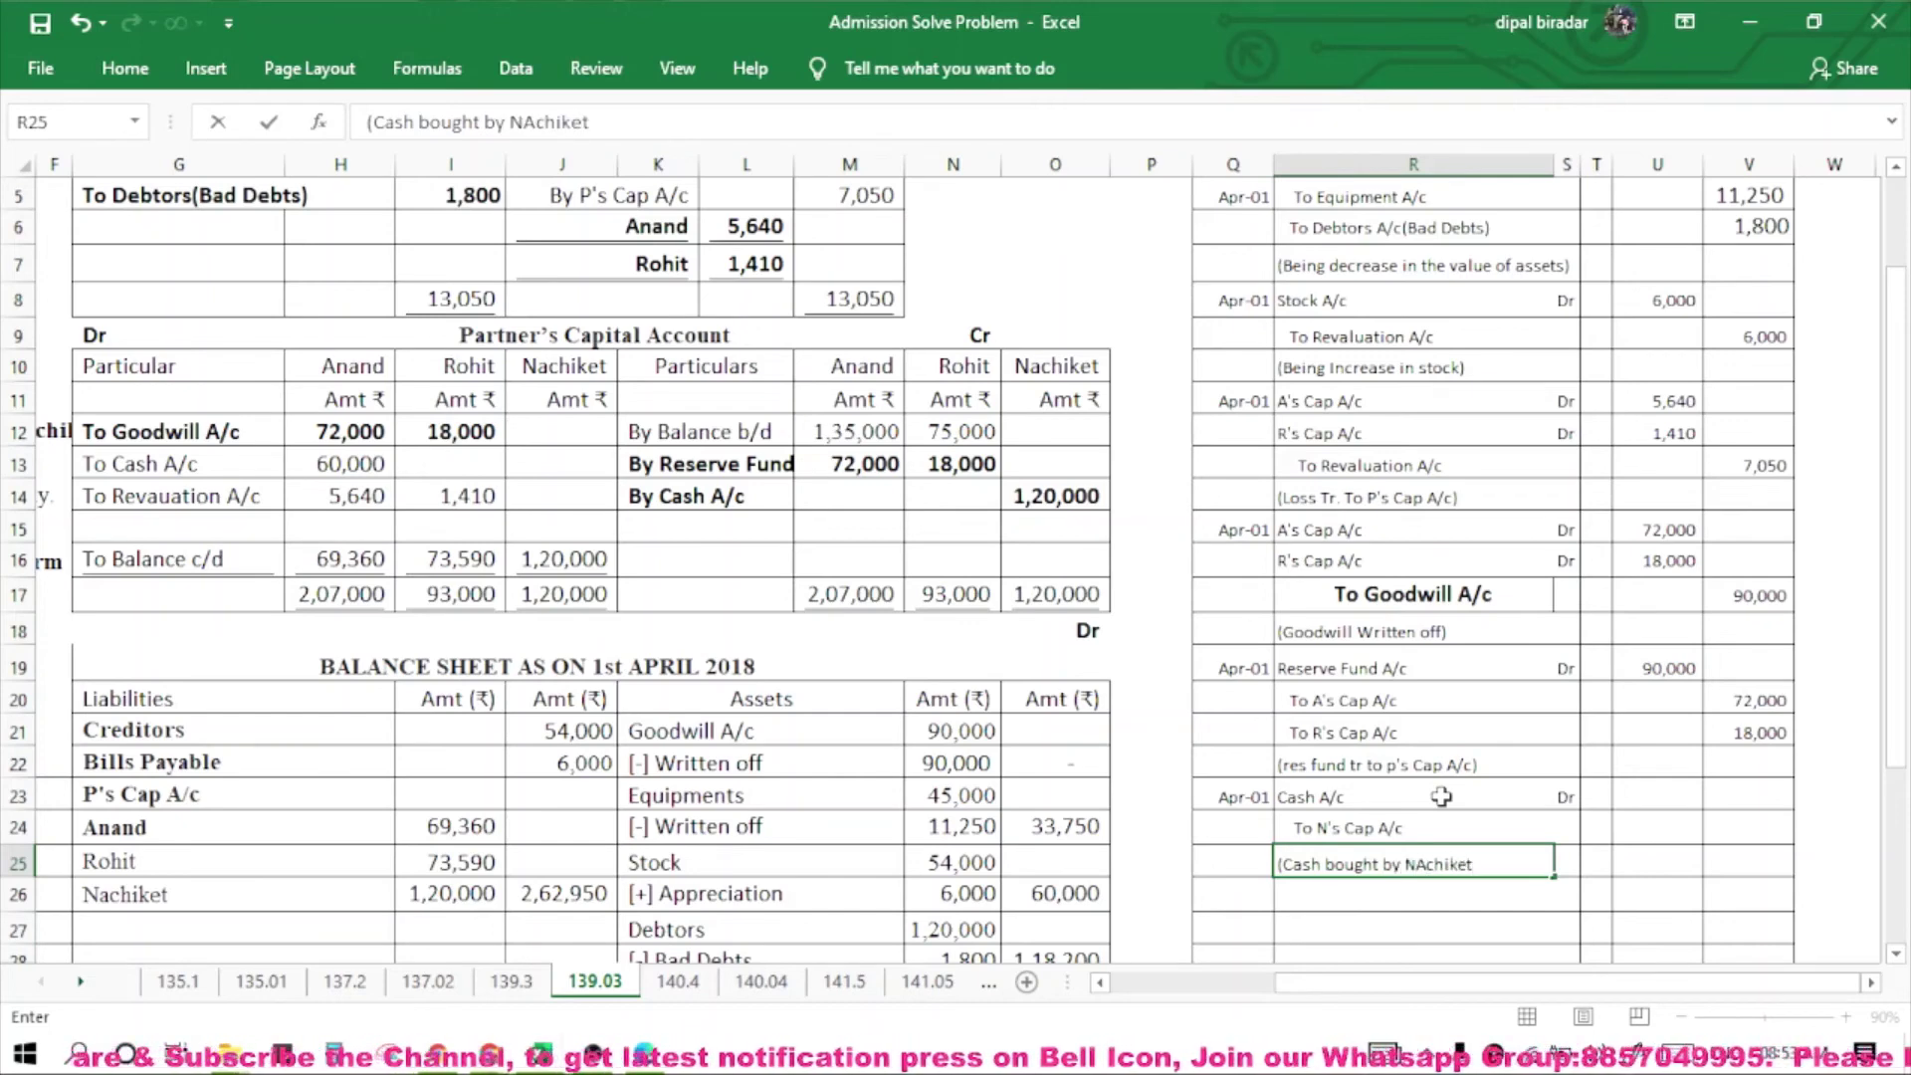
{"action": "key", "text": "BackSpace"}
{"action": "key", "text": "BackSpace"}
{"action": "key", "text": "BackSpace"}
{"action": "key", "text": "BackSpace"}
{"action": "key", "text": "BackSpace"}
{"action": "key", "text": "BackSpace"}
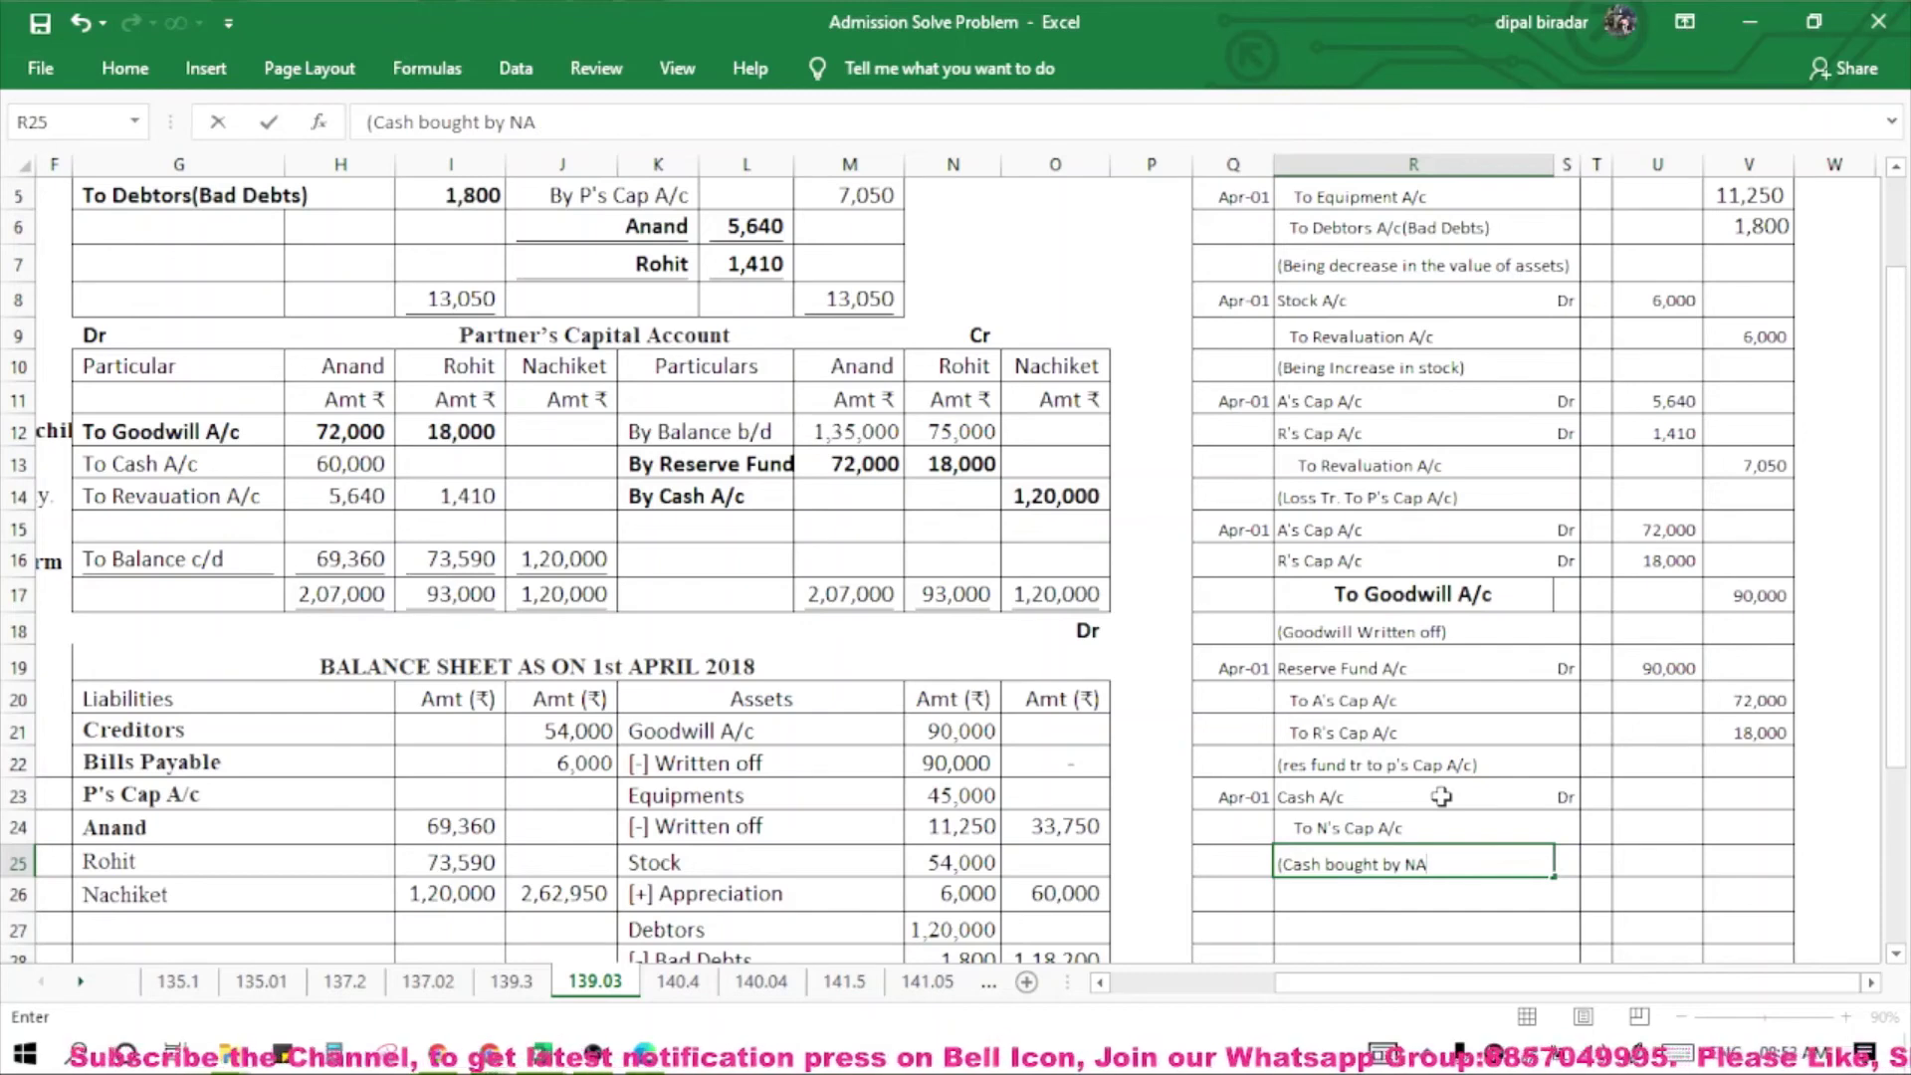
{"action": "key", "text": "BackSpace"}
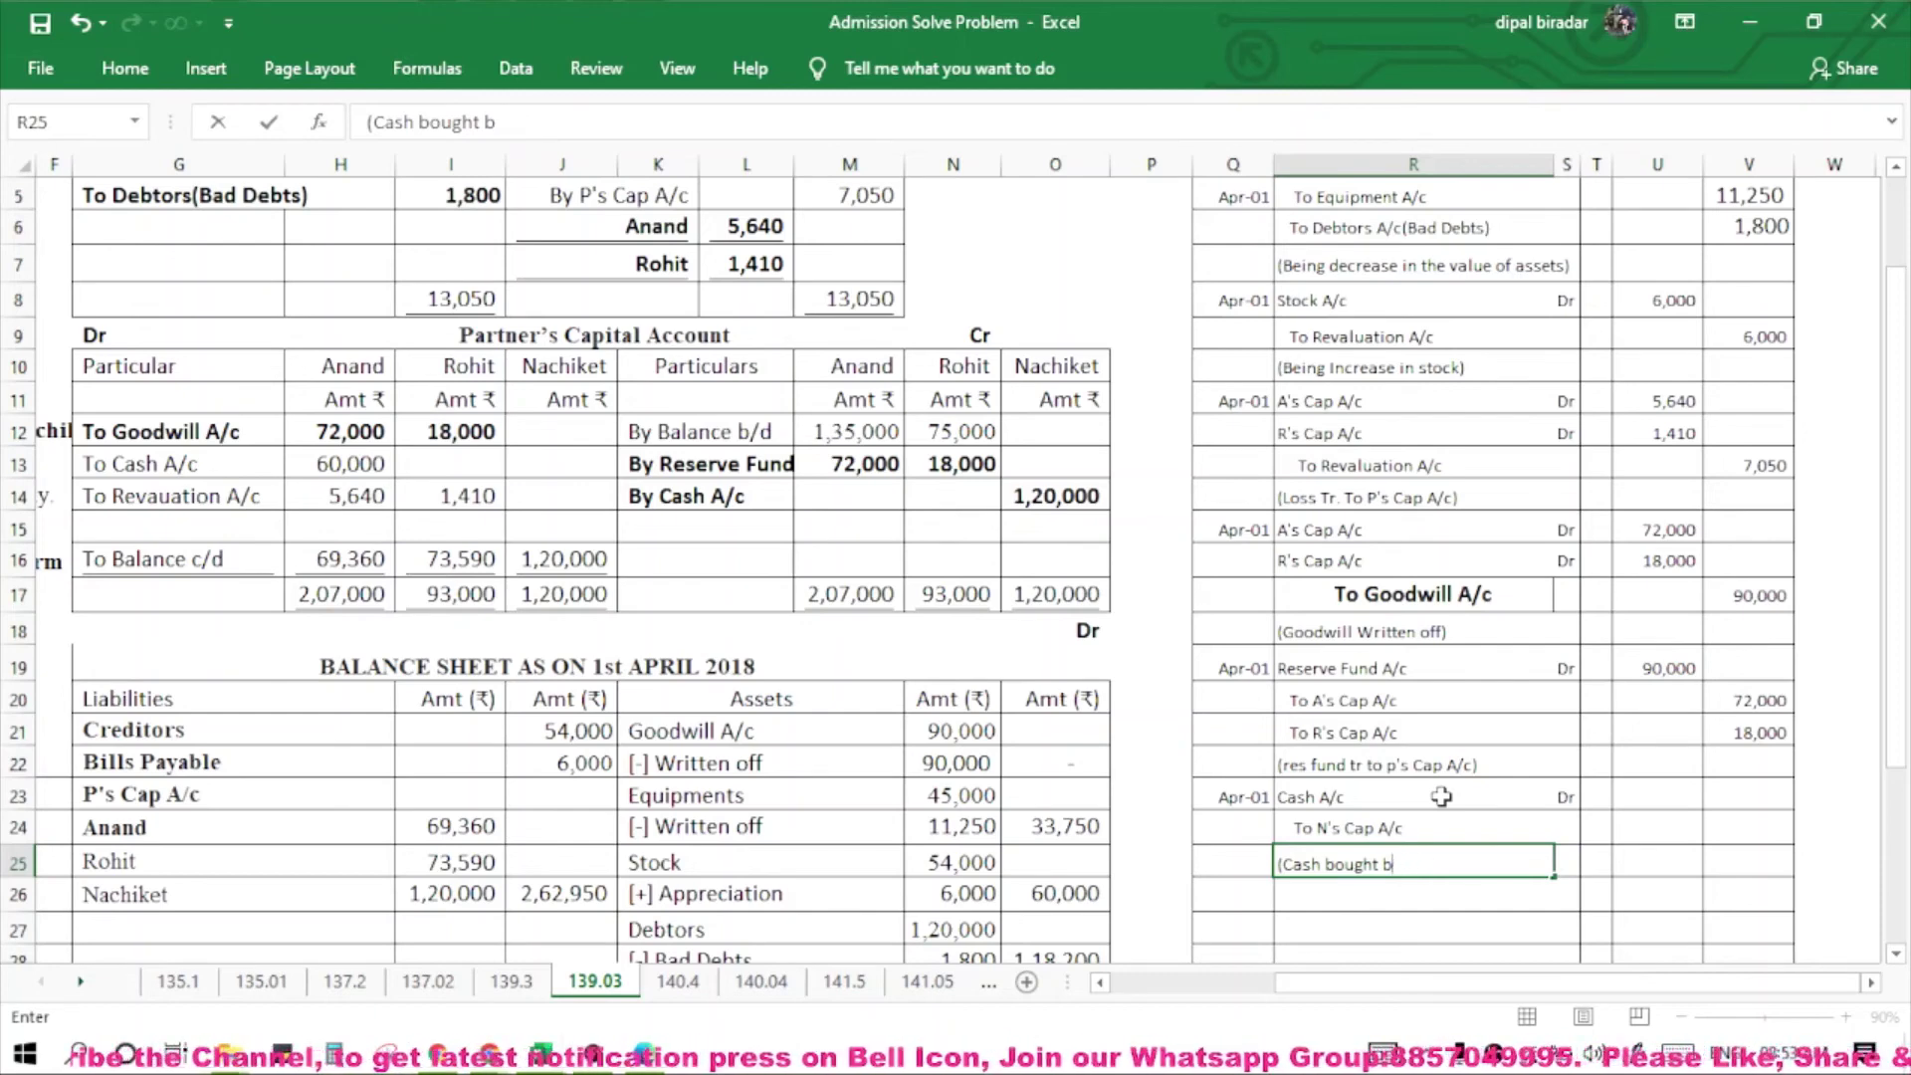
{"action": "key", "text": "BackSpace"}
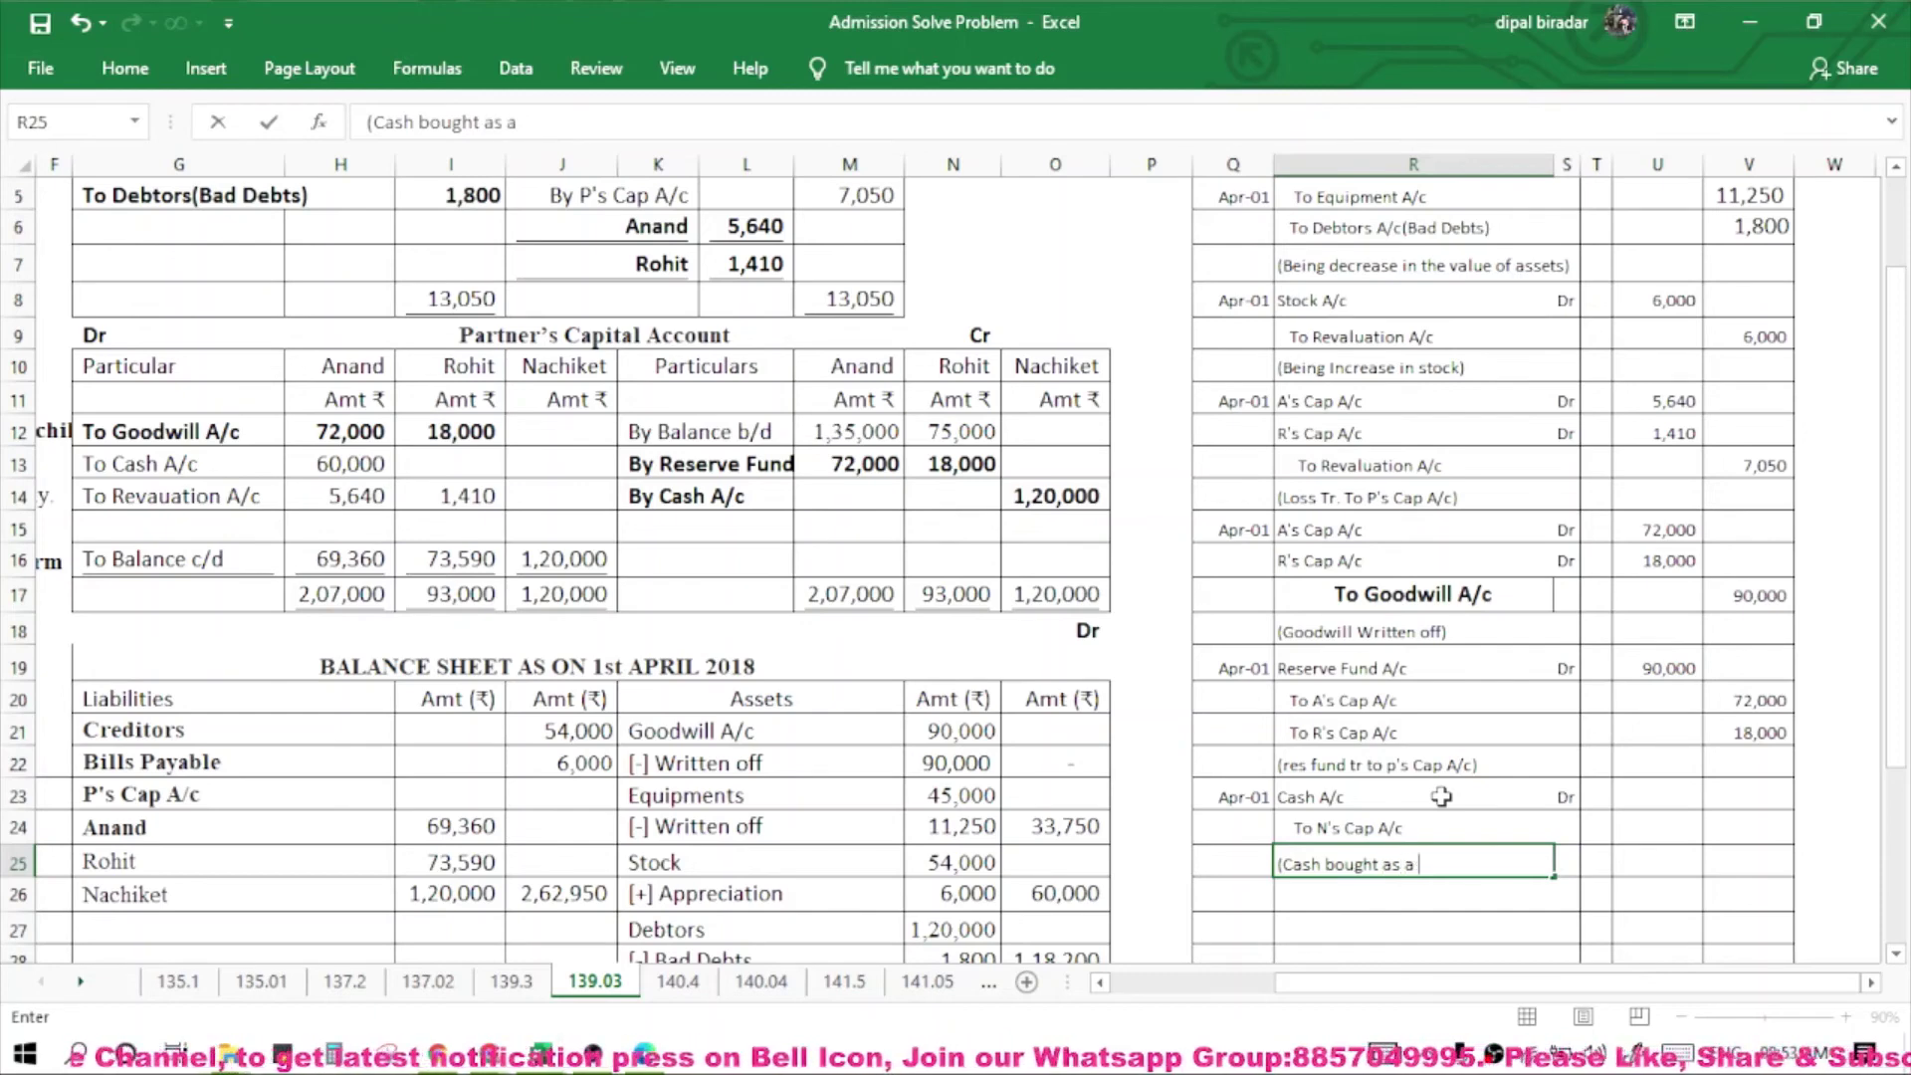
{"action": "type", "text": "as a capital"}
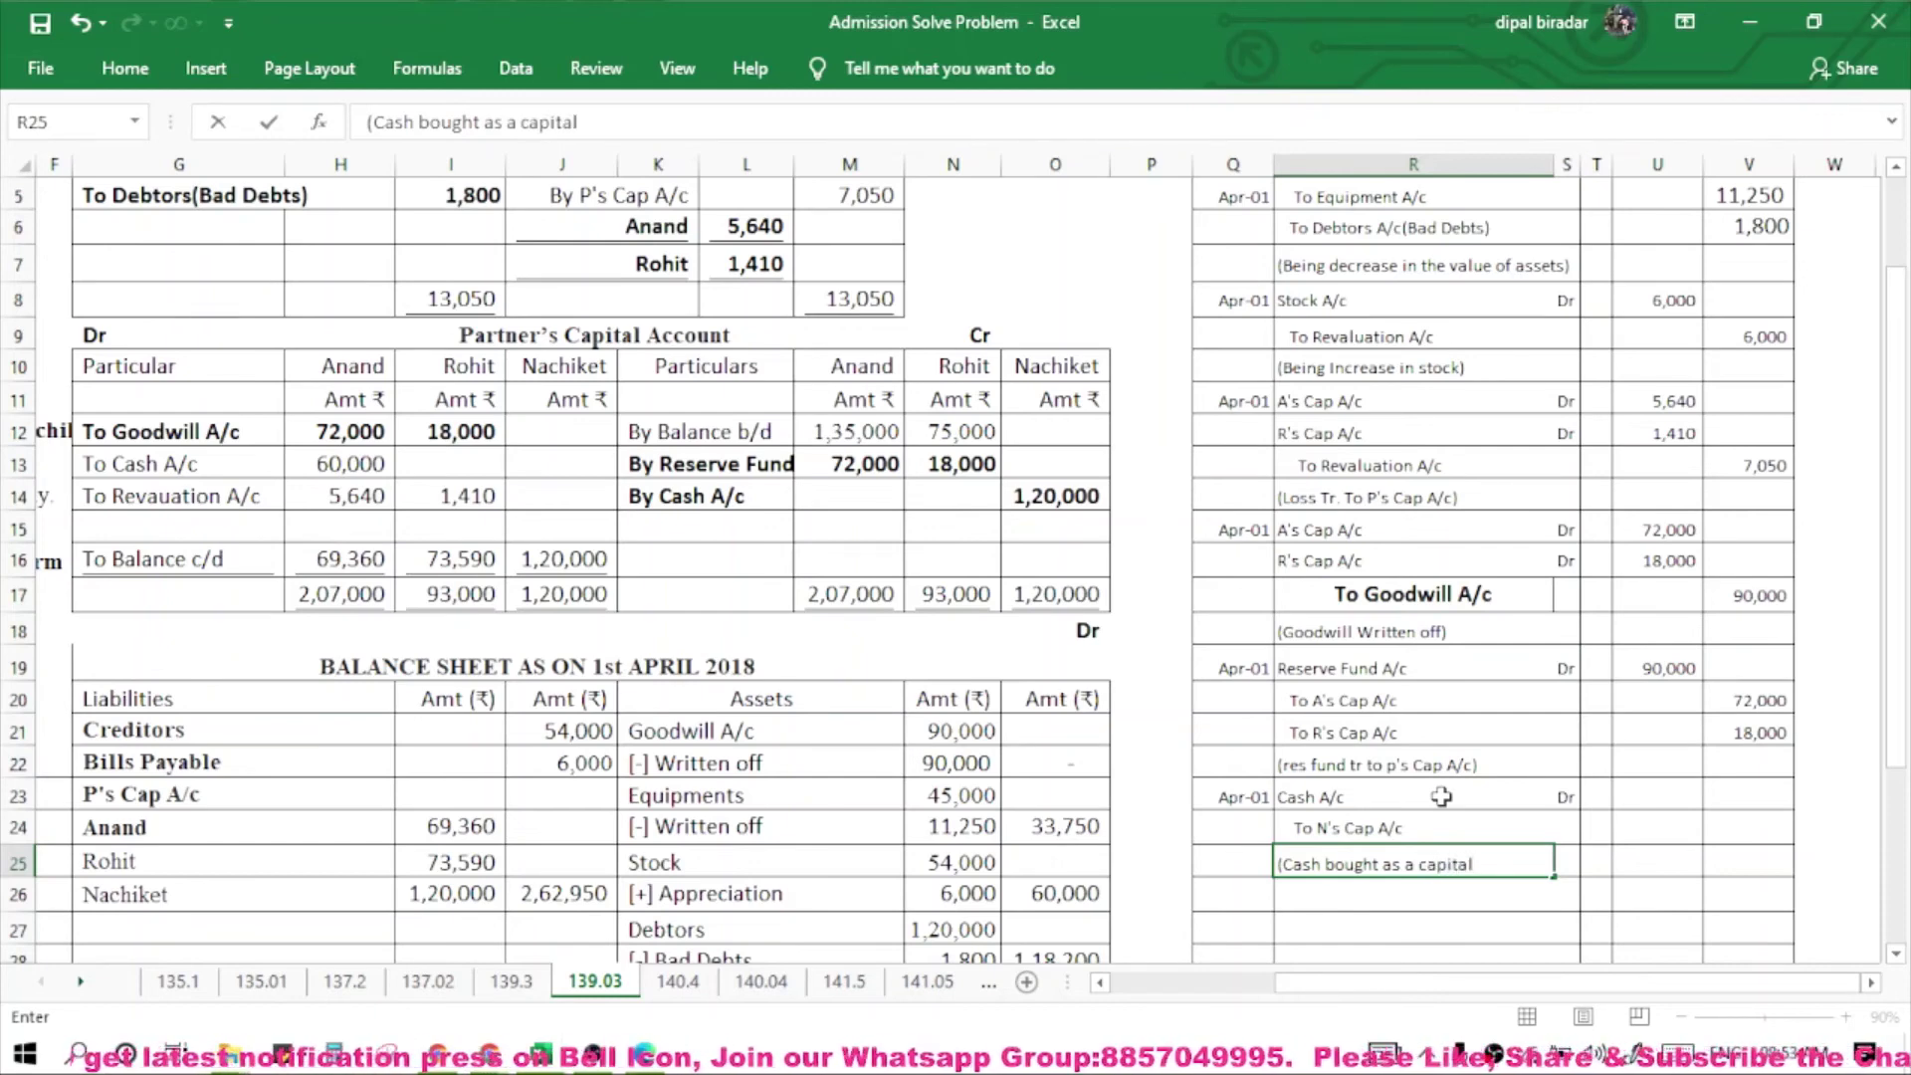
{"action": "type", "text": ")"}
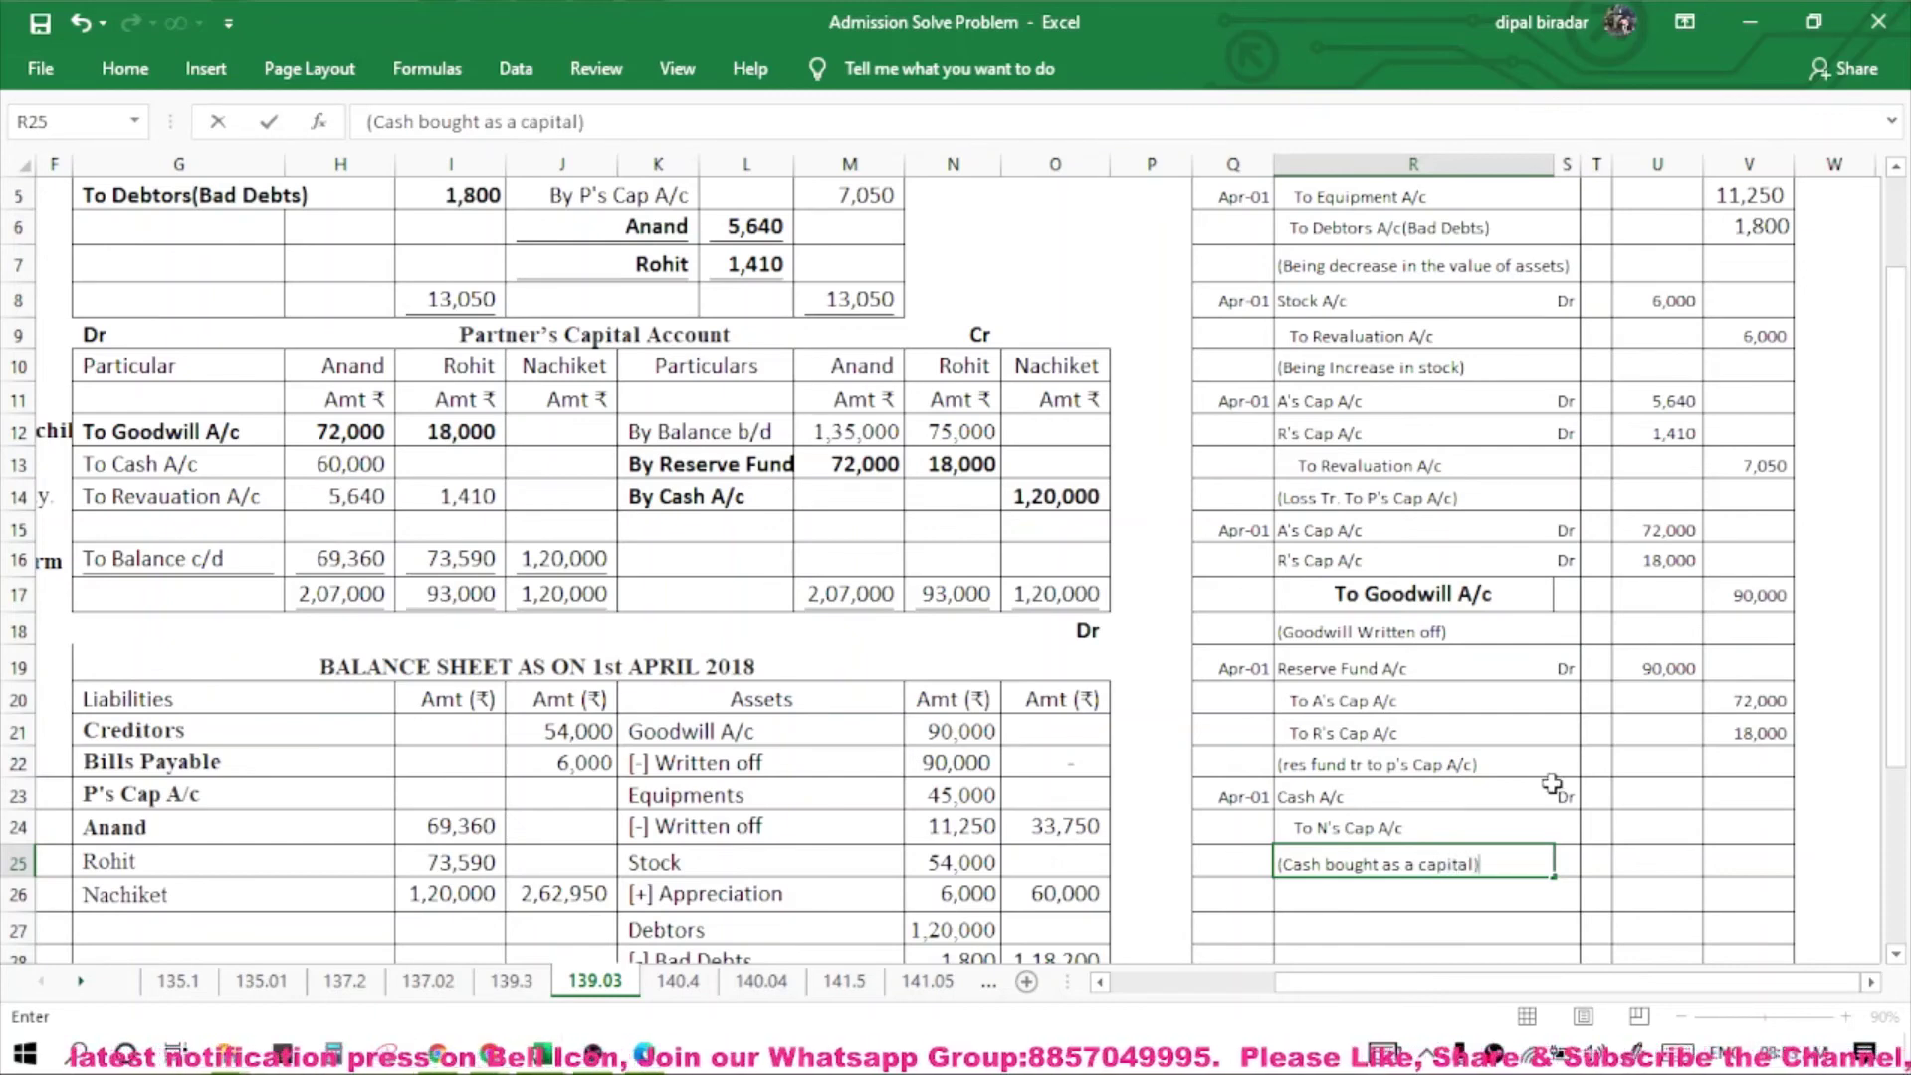
Enter the cash entry's amounts: debit 120000 in U23 and credit 120000 in V24.
{"action": "left_click", "coordinate": [1652, 796]}
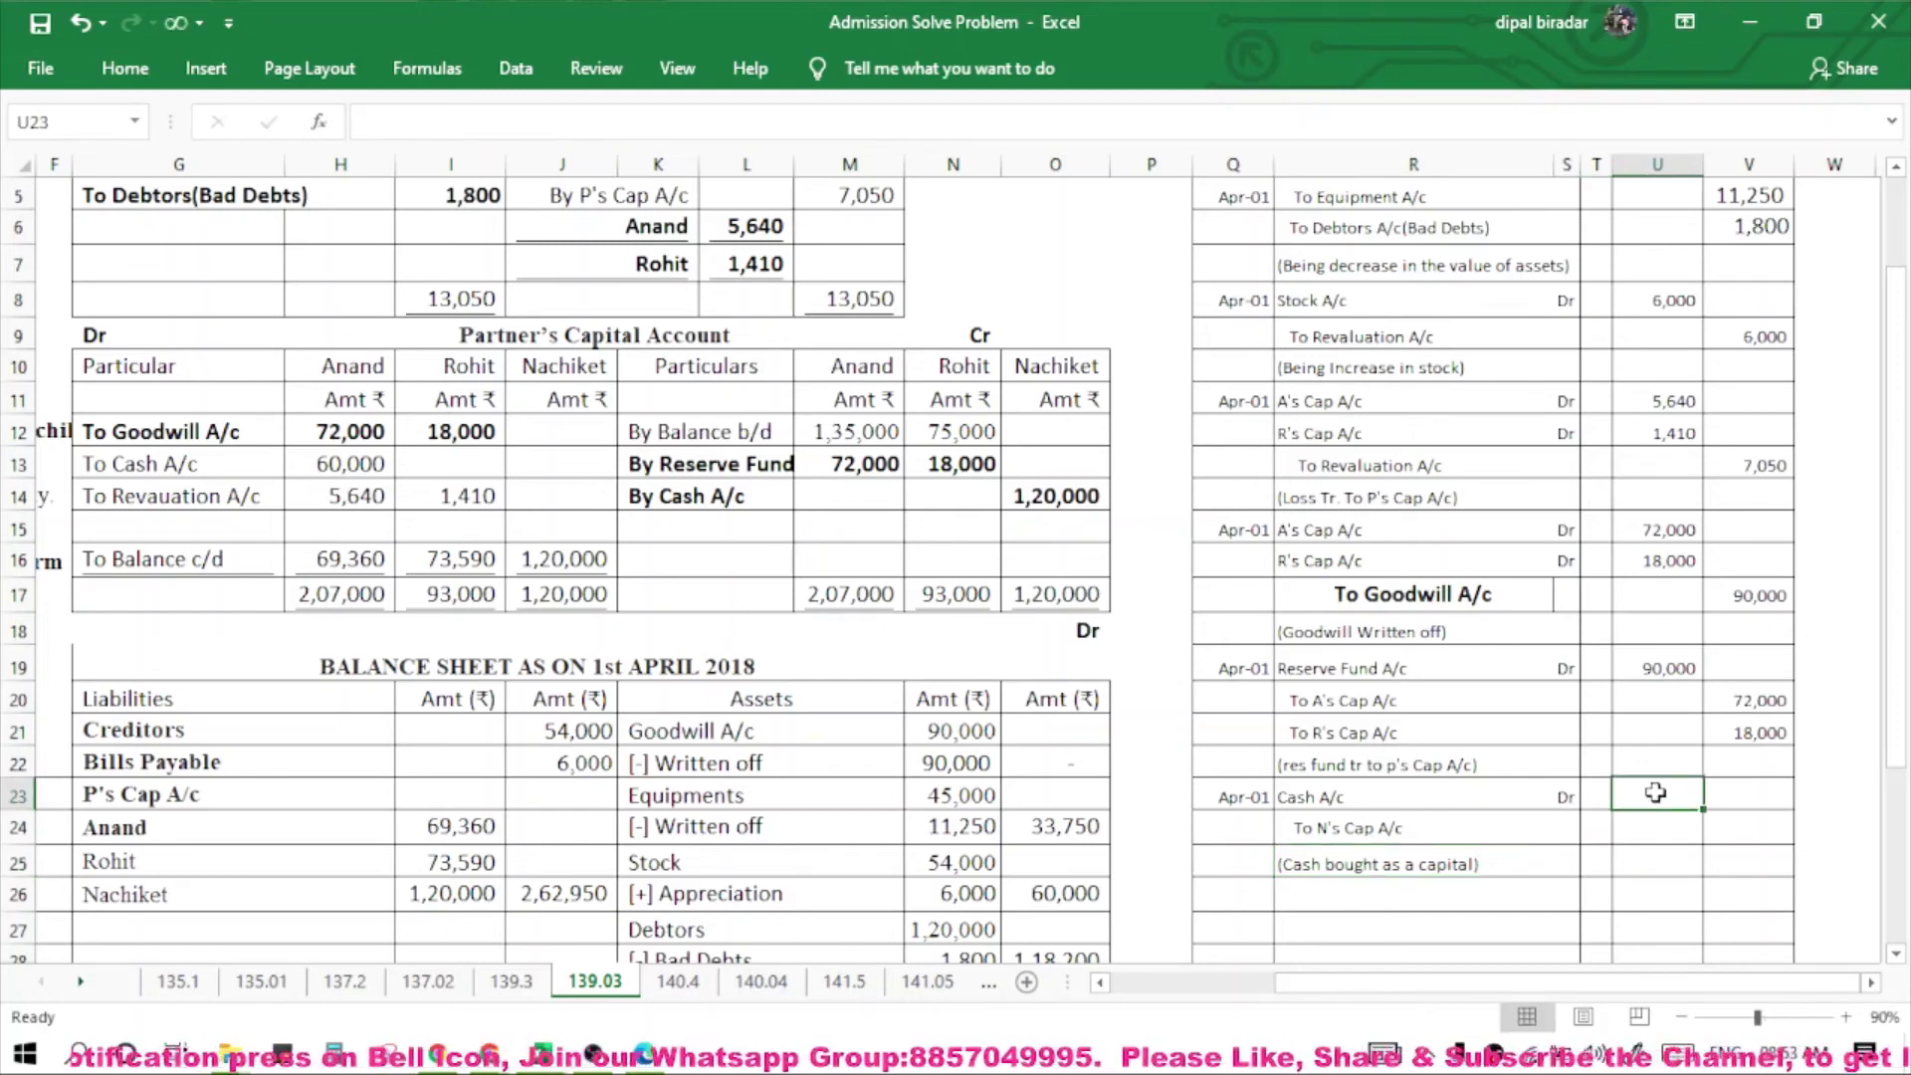
{"action": "type", "text": "12"}
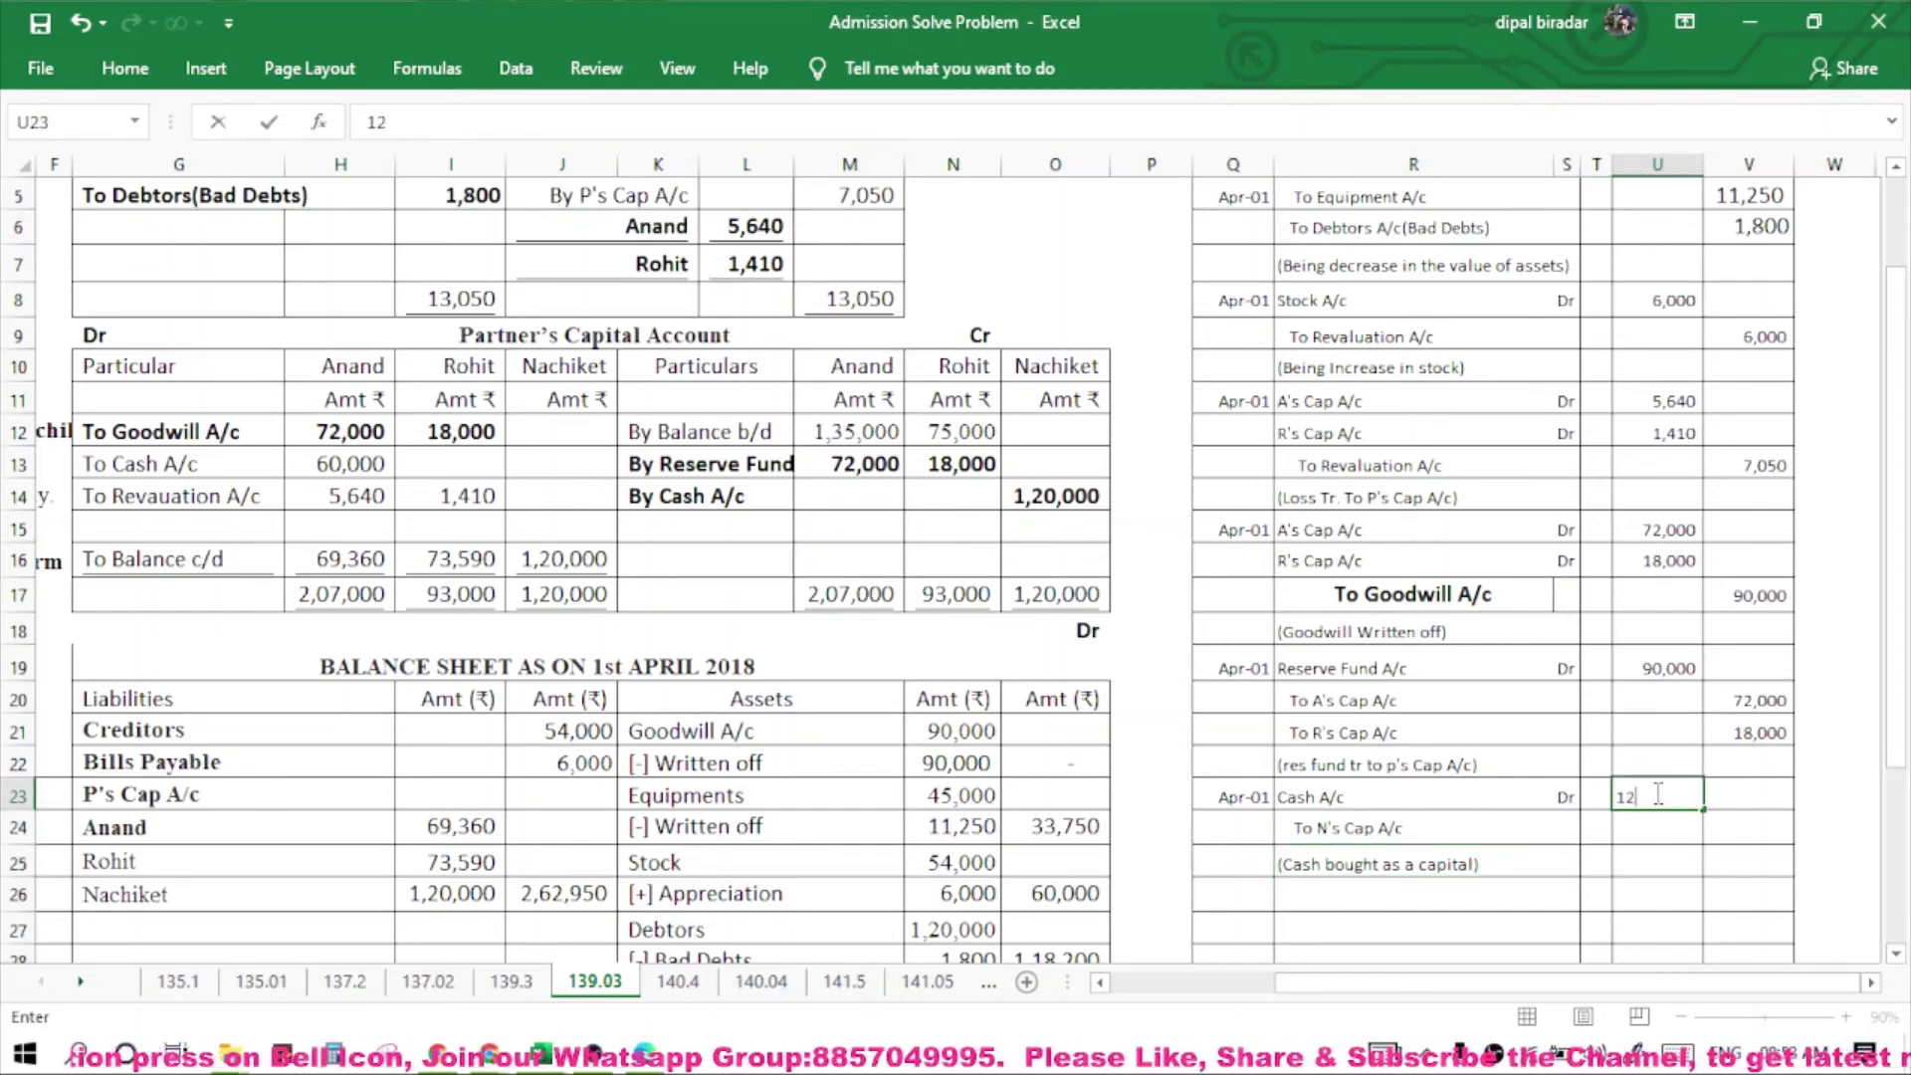
{"action": "type", "text": "0000"}
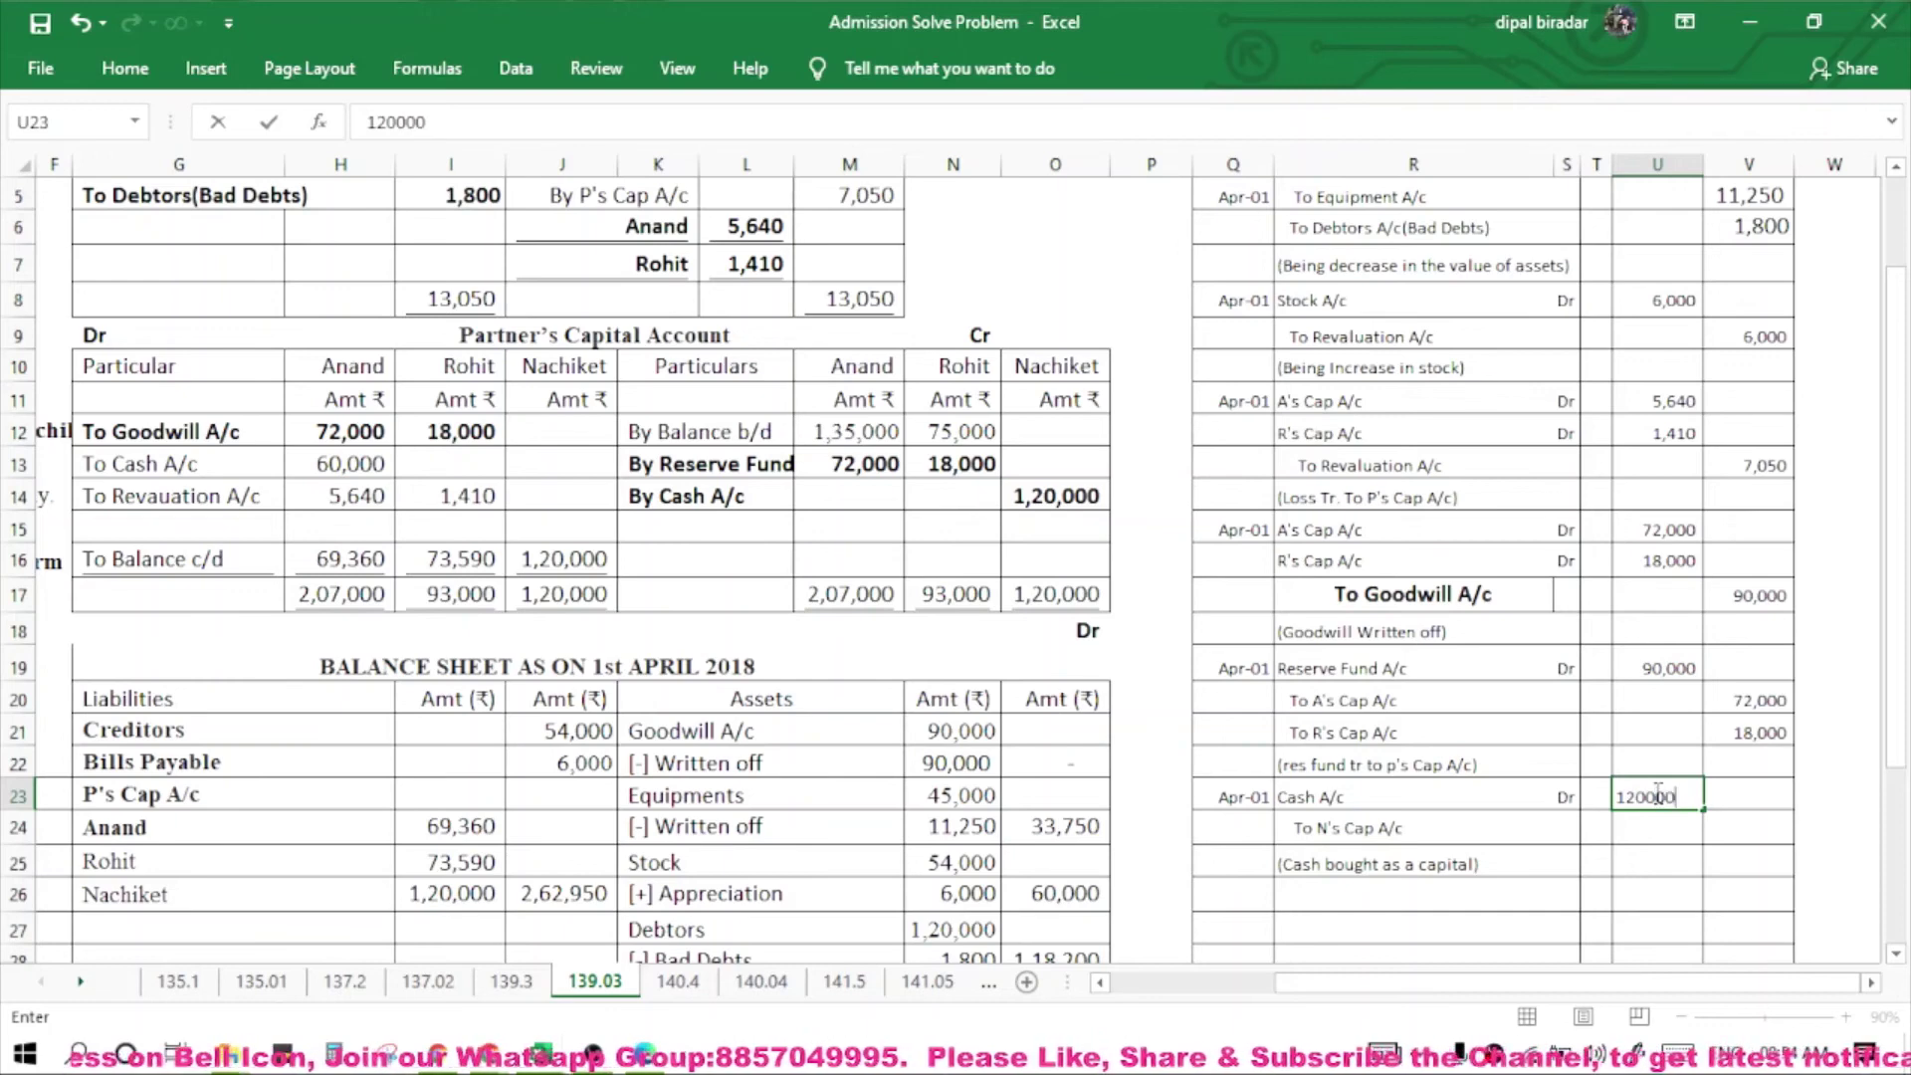
{"action": "key", "text": "Tab"}
{"action": "key", "text": "Down"}
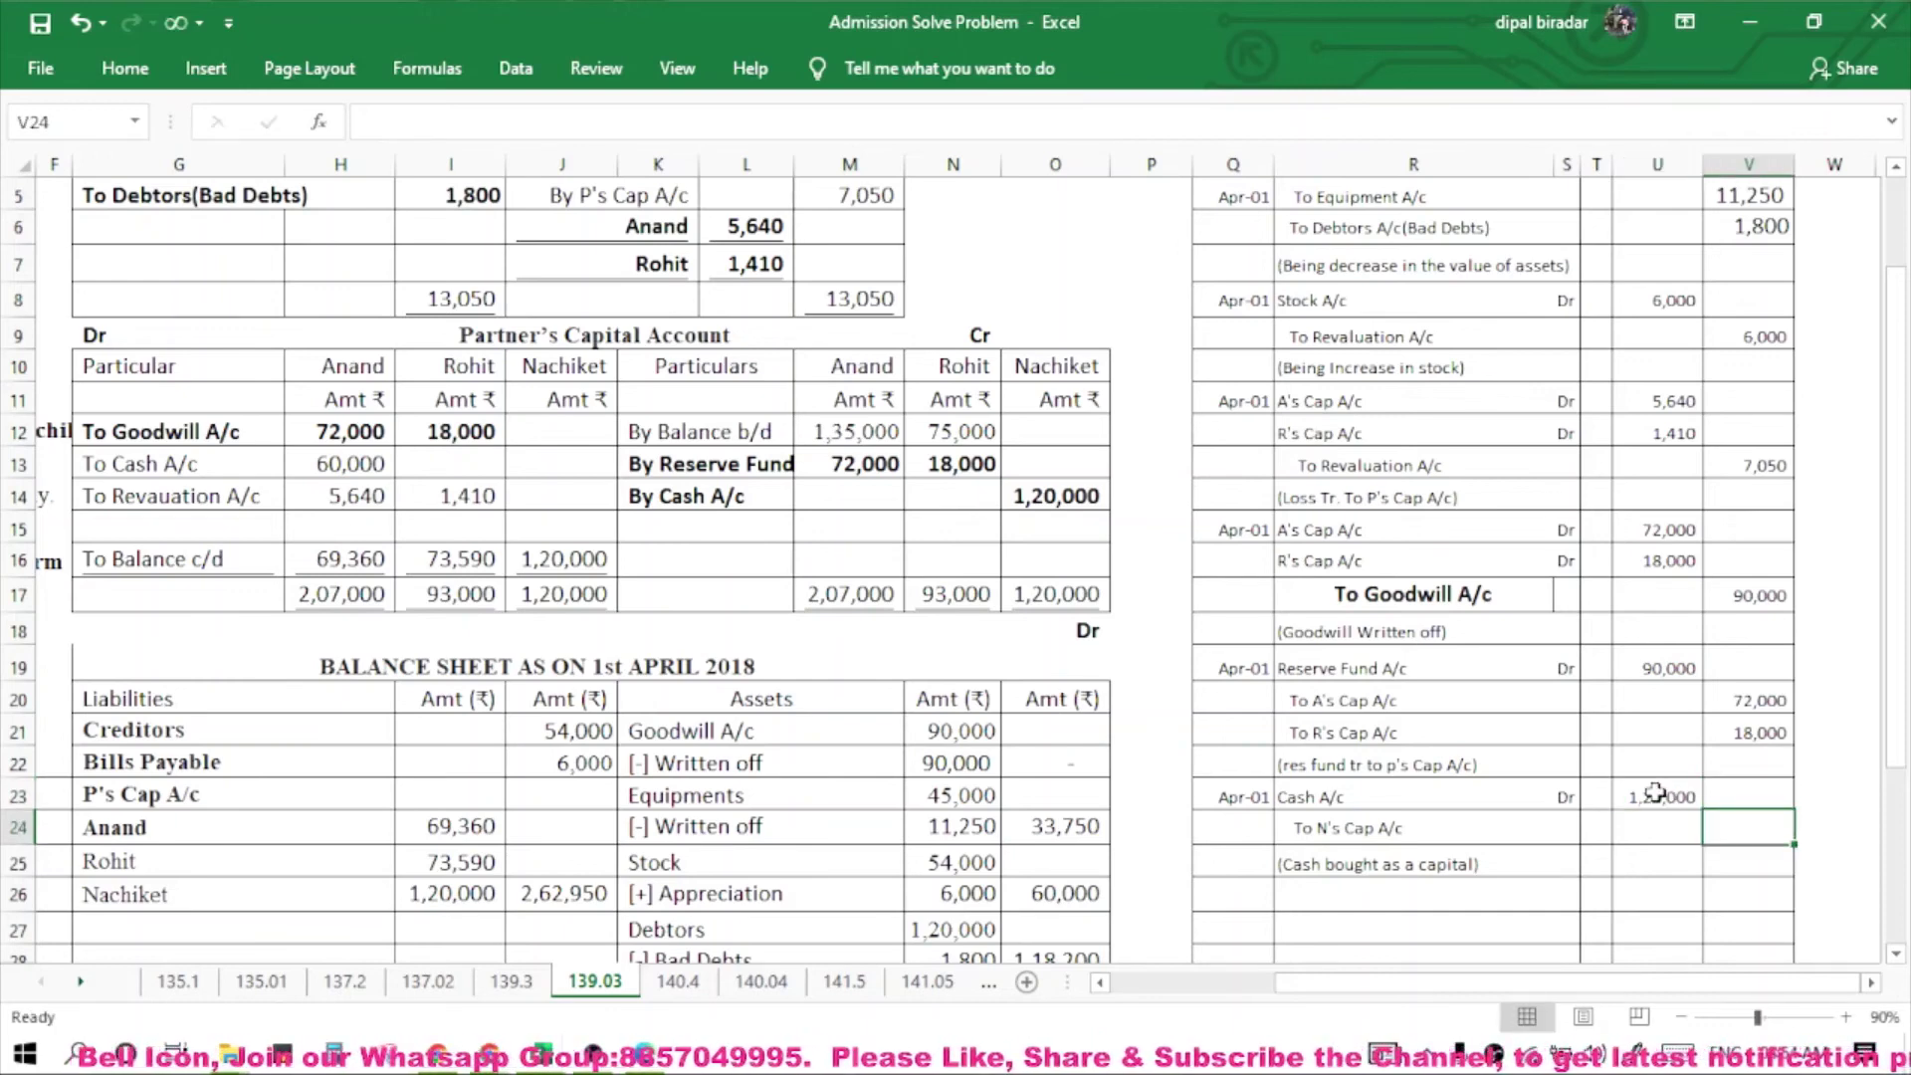
{"action": "type", "text": "120000"}
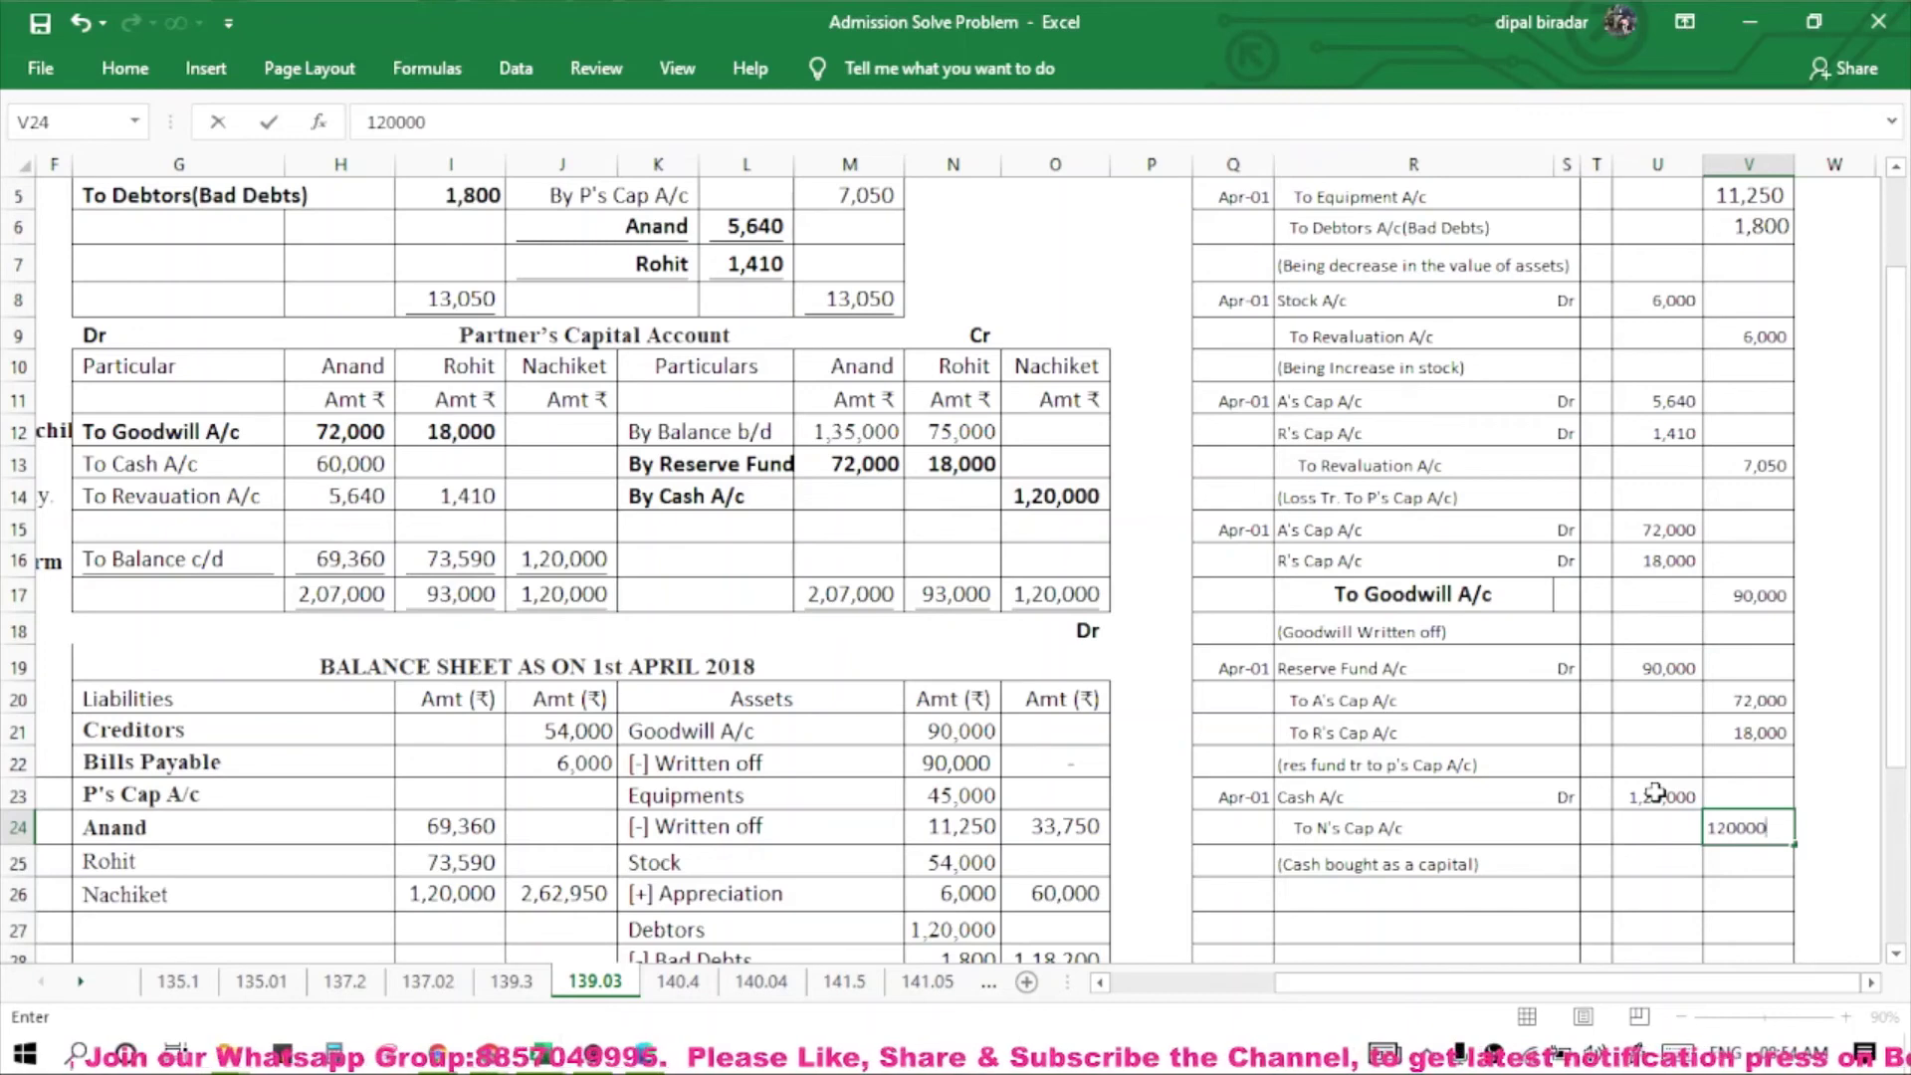
{"action": "key", "text": "ctrl+Return"}
{"action": "key", "text": "Down"}
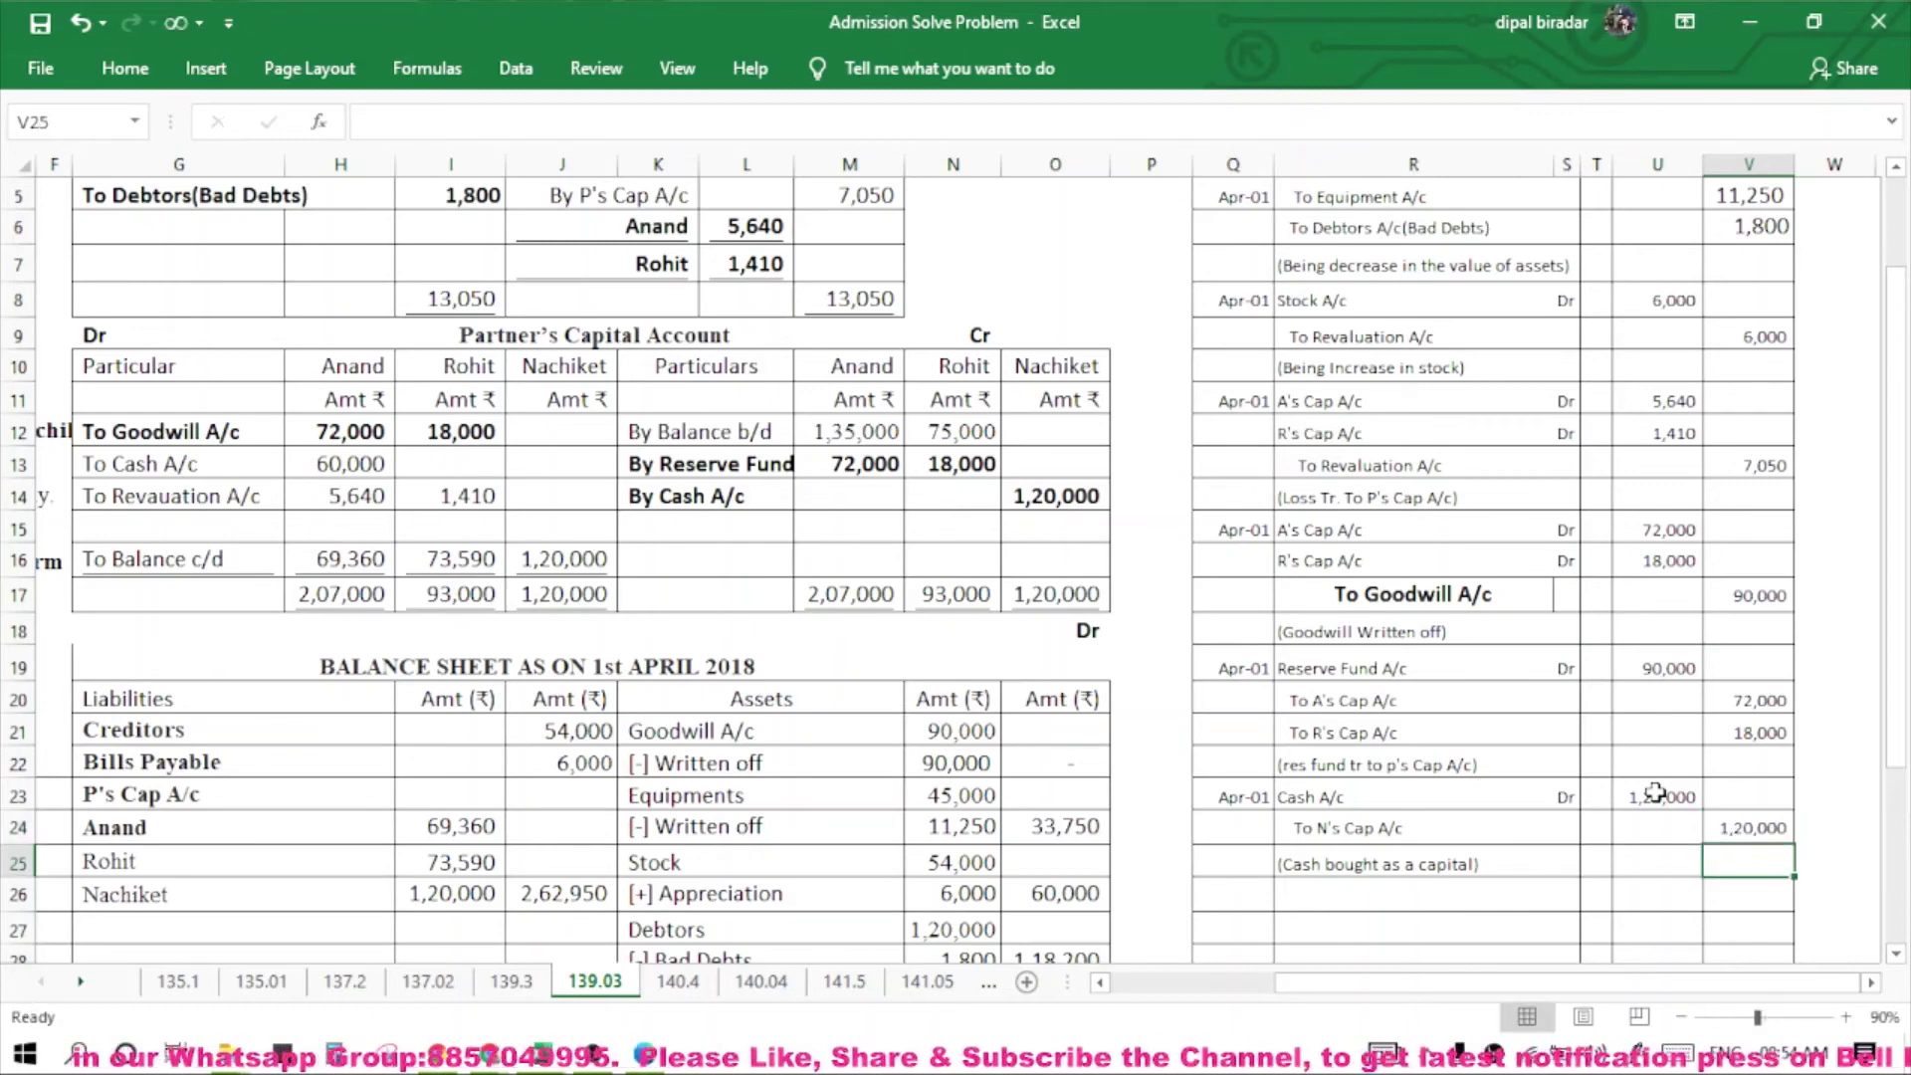
Check the To Cash A/c line against the withdrawal term, and copy the Apr-01 date from Q23 into Q26 for the withdrawal entry.
{"action": "left_click_drag", "start_coordinate": [173, 467], "coordinate": [338, 463]}
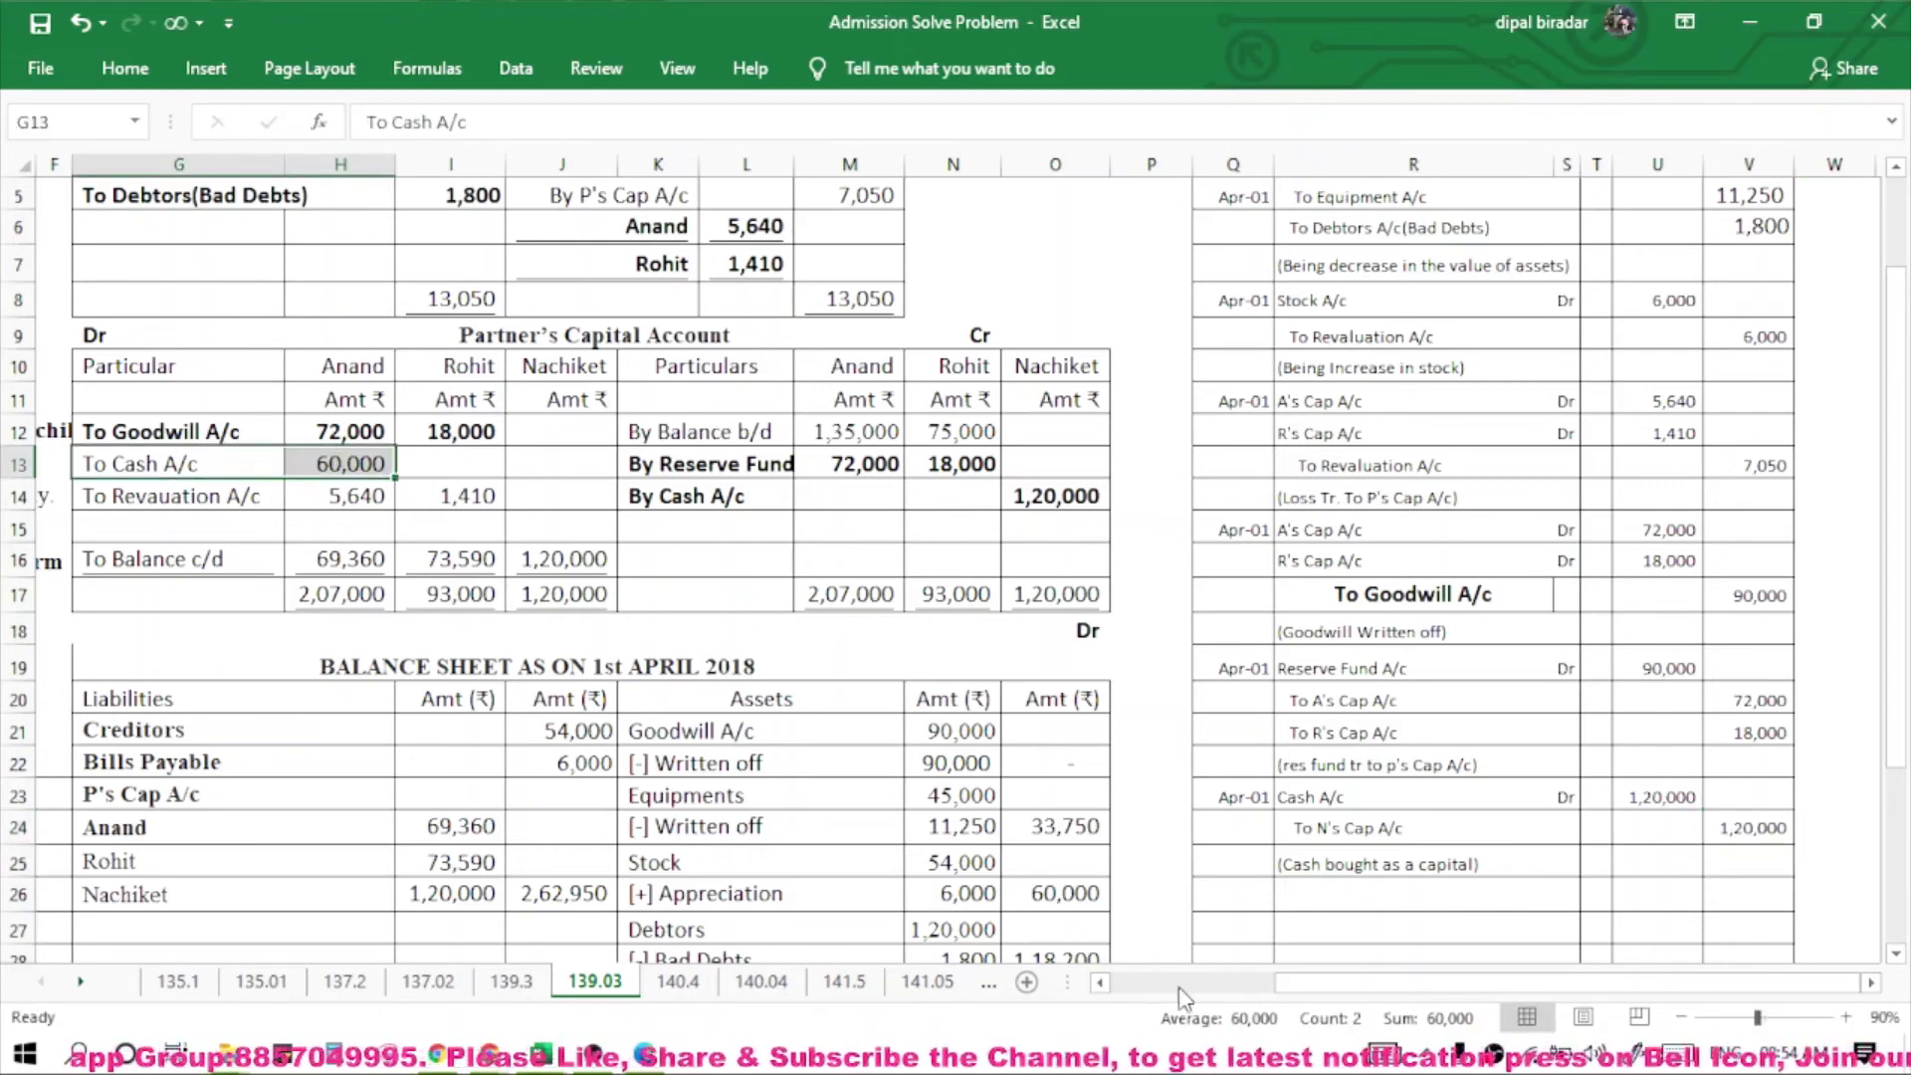
{"action": "scroll", "coordinate": [1334, 945], "scroll_direction": "left", "scroll_amount": 3}
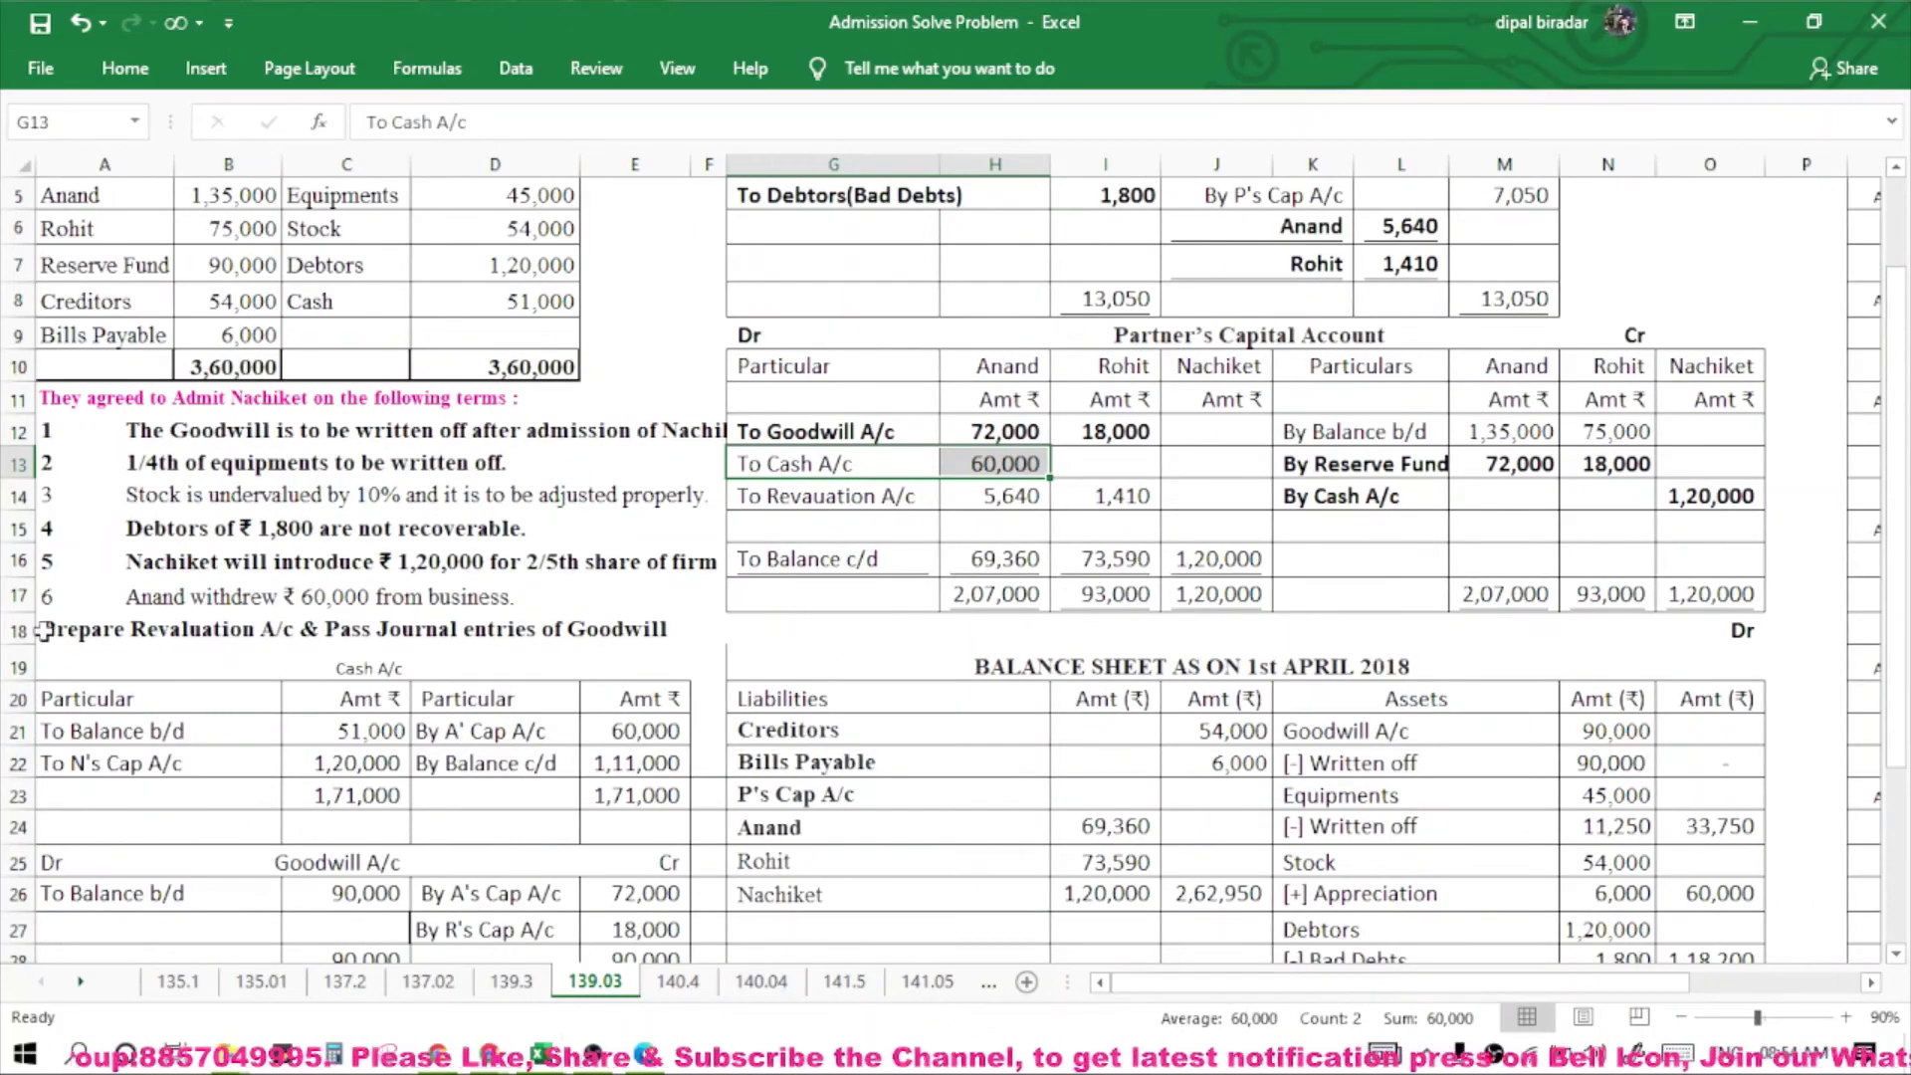
{"action": "left_click", "coordinate": [184, 597]}
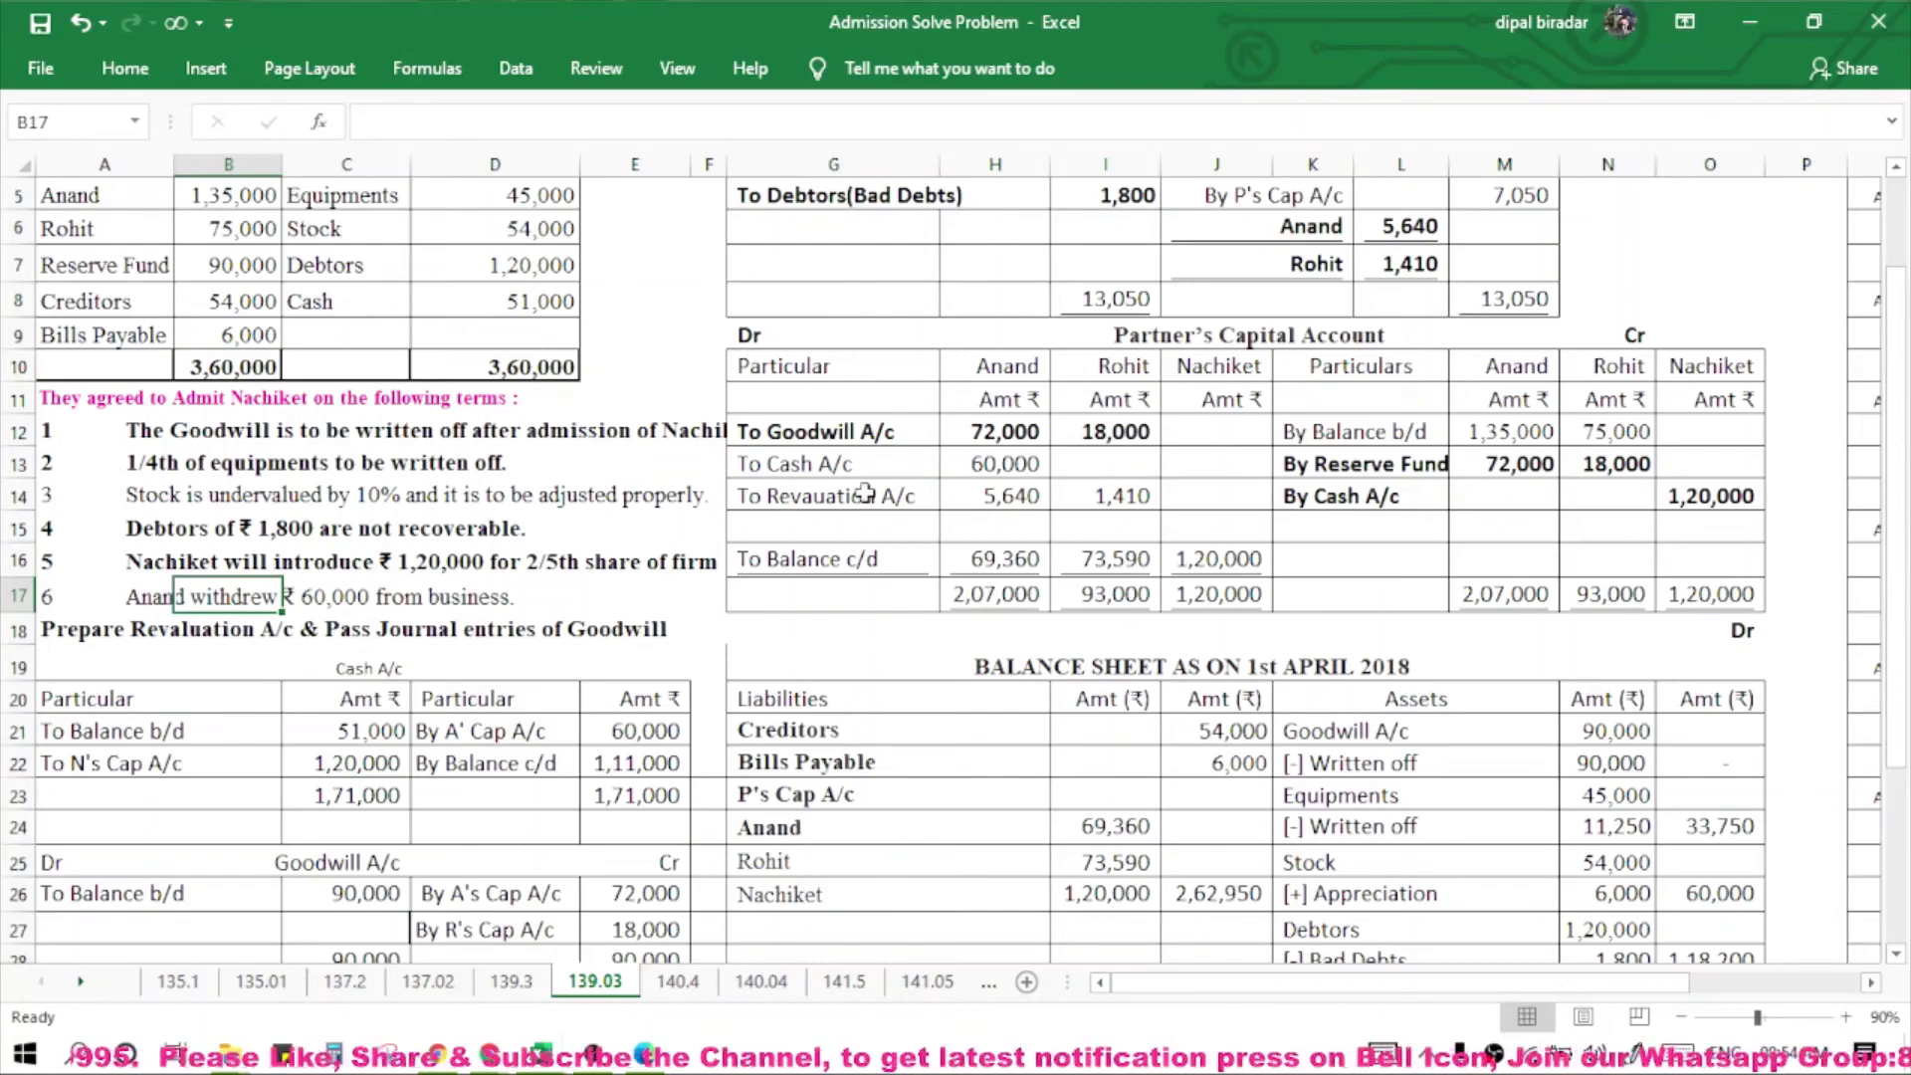
{"action": "left_click", "coordinate": [816, 465]}
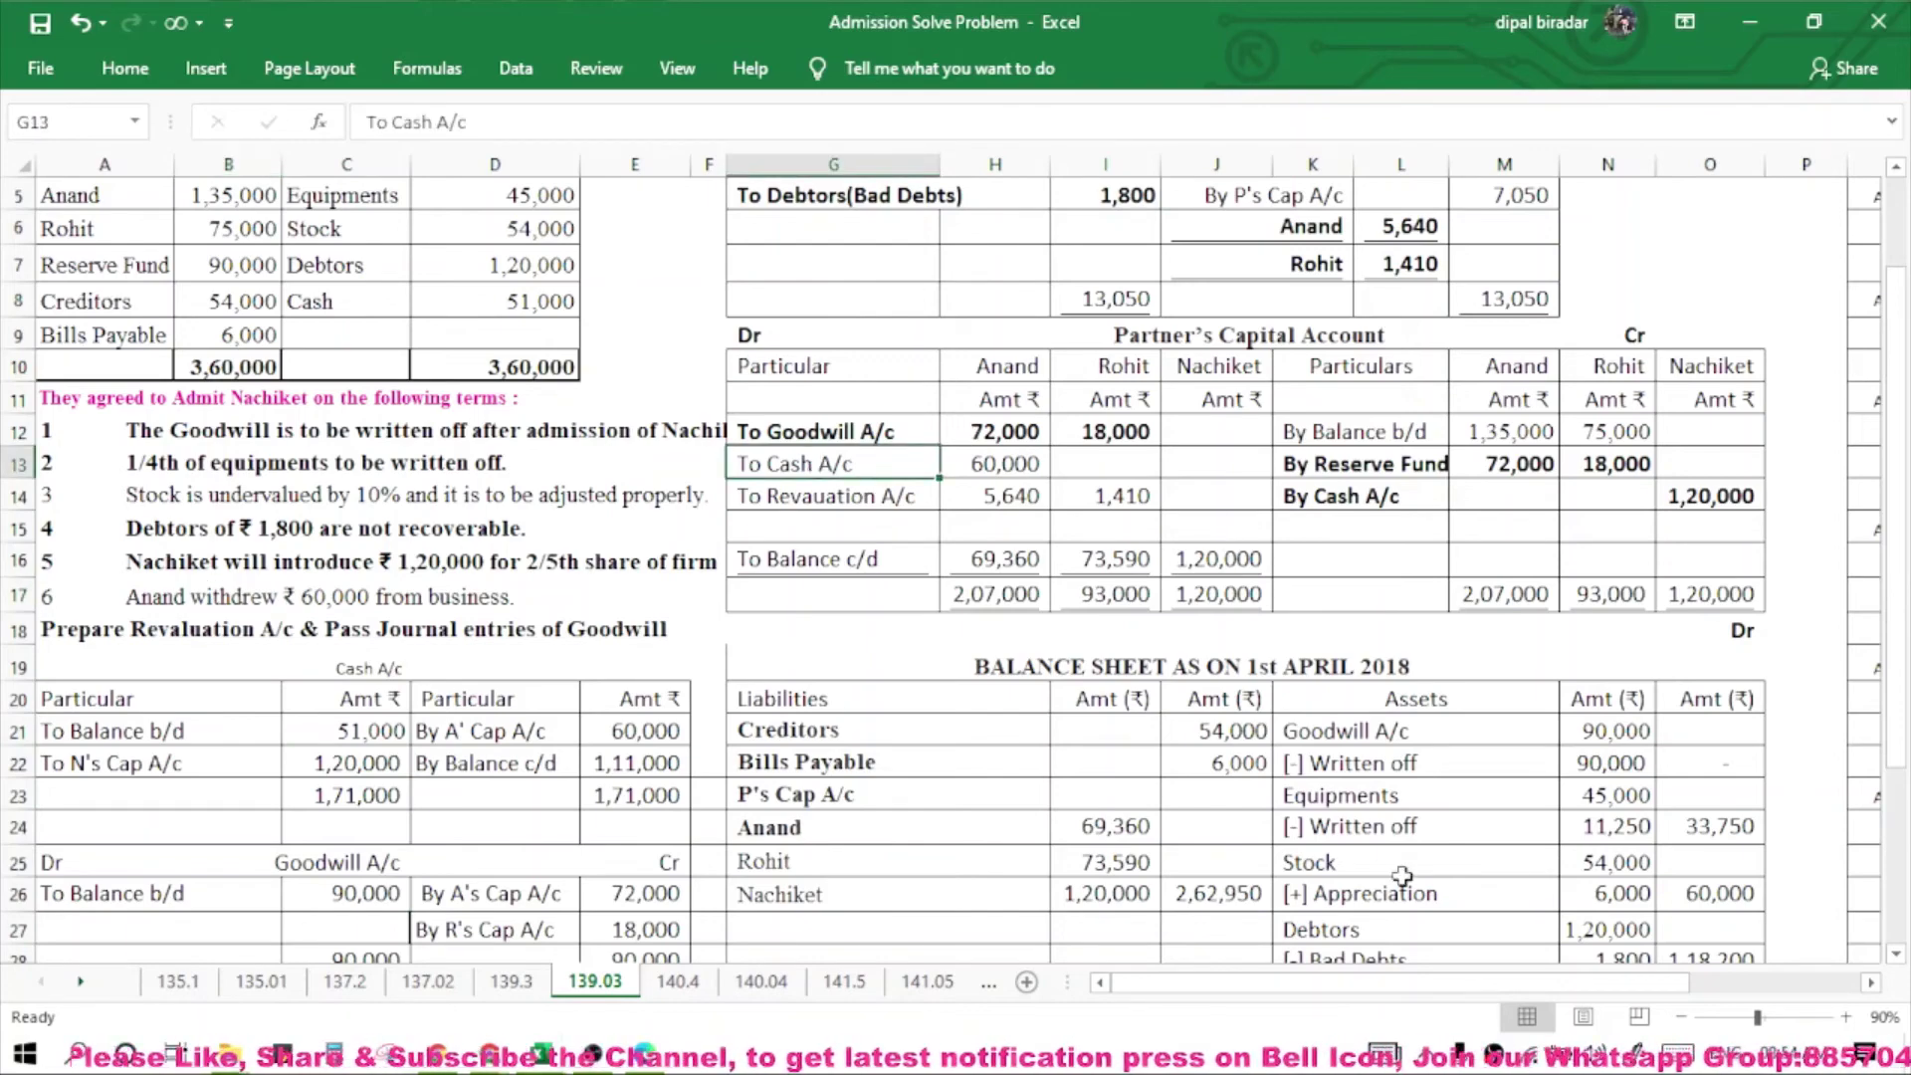
{"action": "scroll", "coordinate": [1463, 988], "scroll_direction": "right", "scroll_amount": 5}
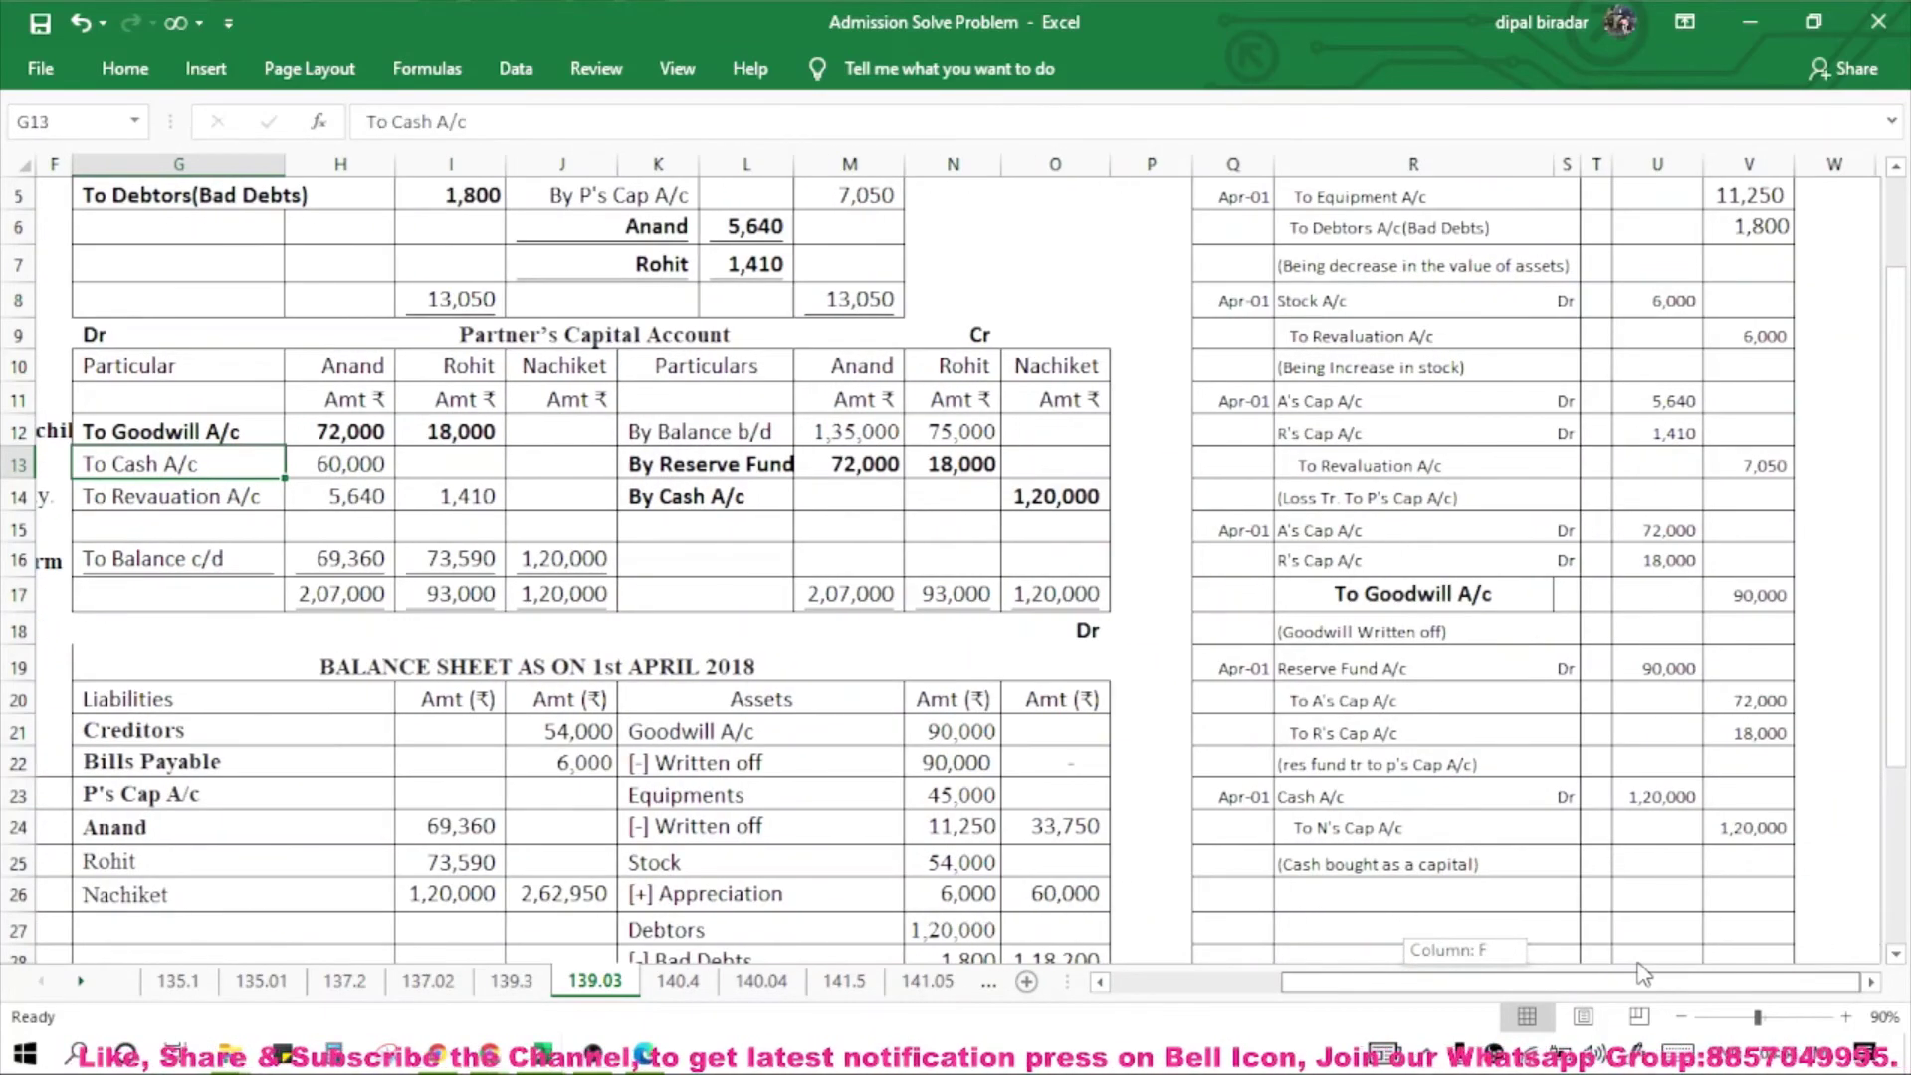
{"action": "scroll", "coordinate": [1394, 797], "scroll_direction": "down", "scroll_amount": 2}
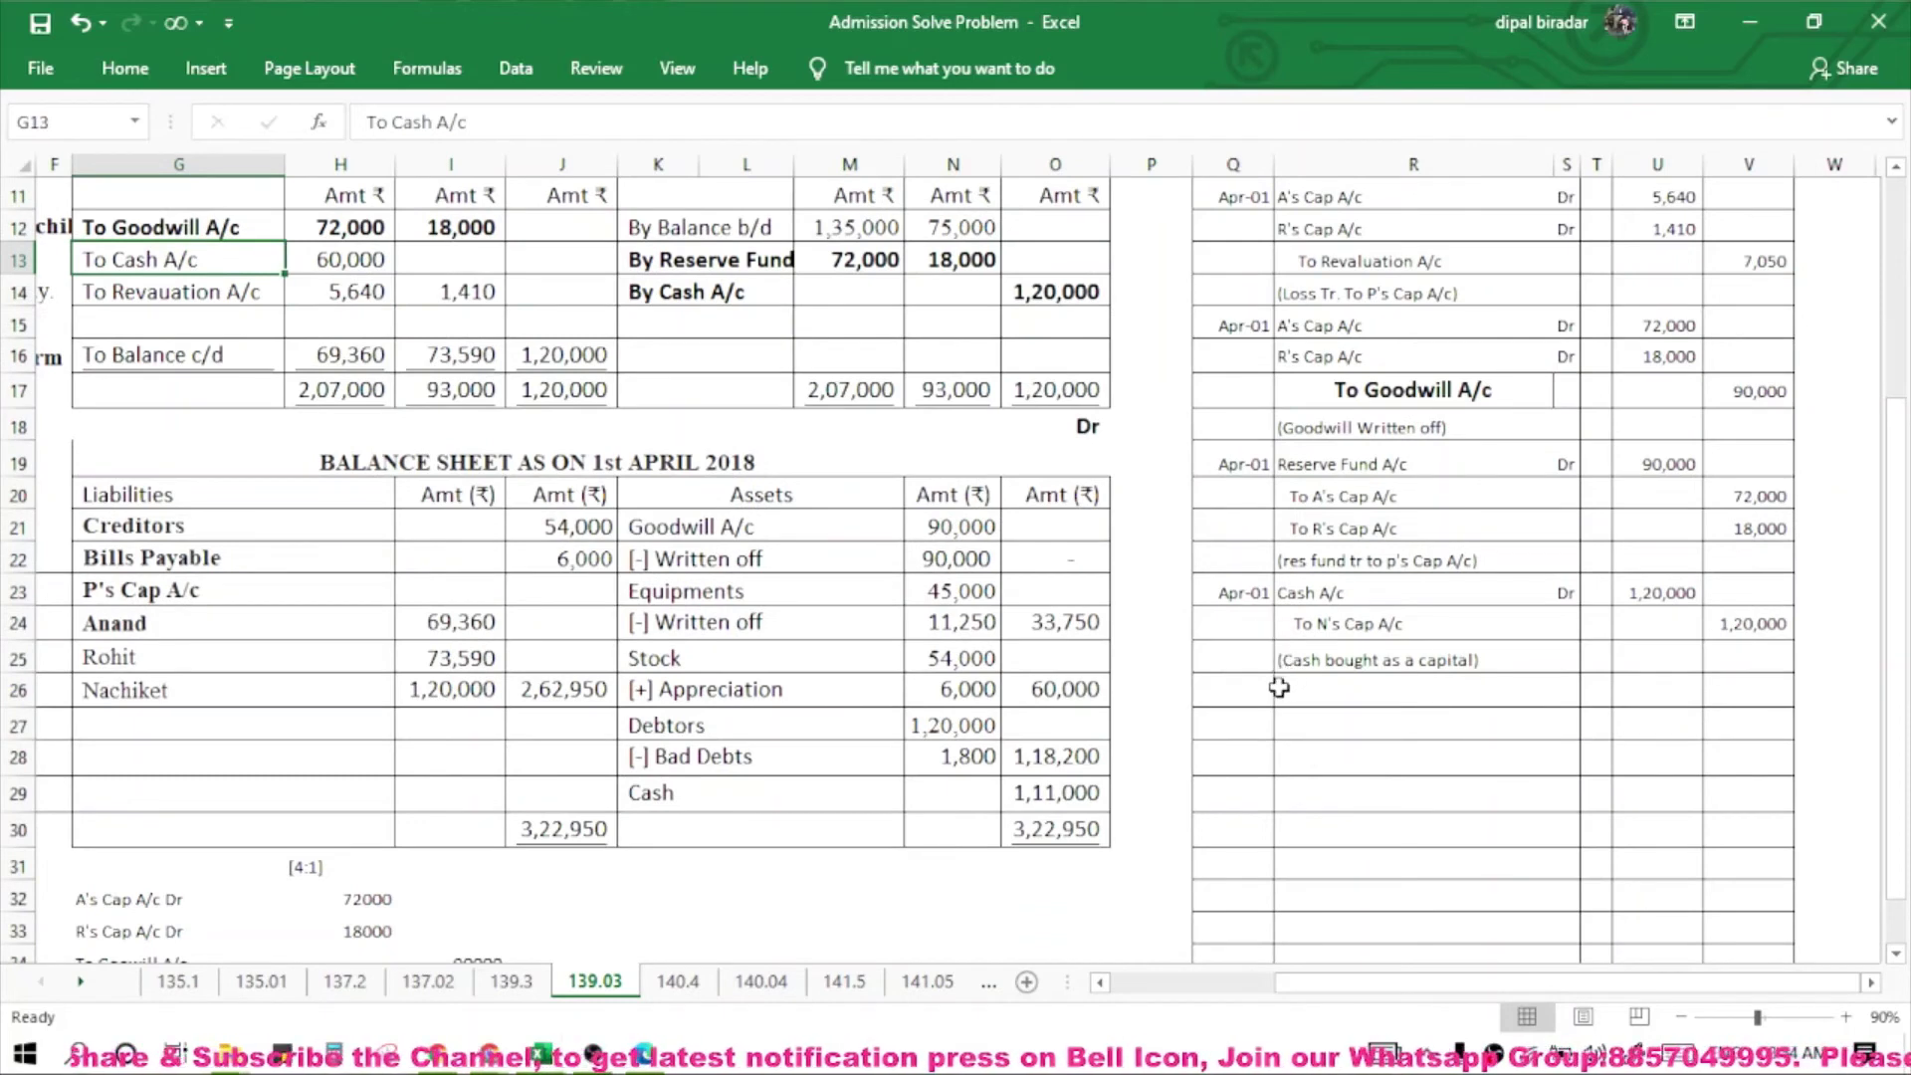
{"action": "left_click", "coordinate": [1225, 697]}
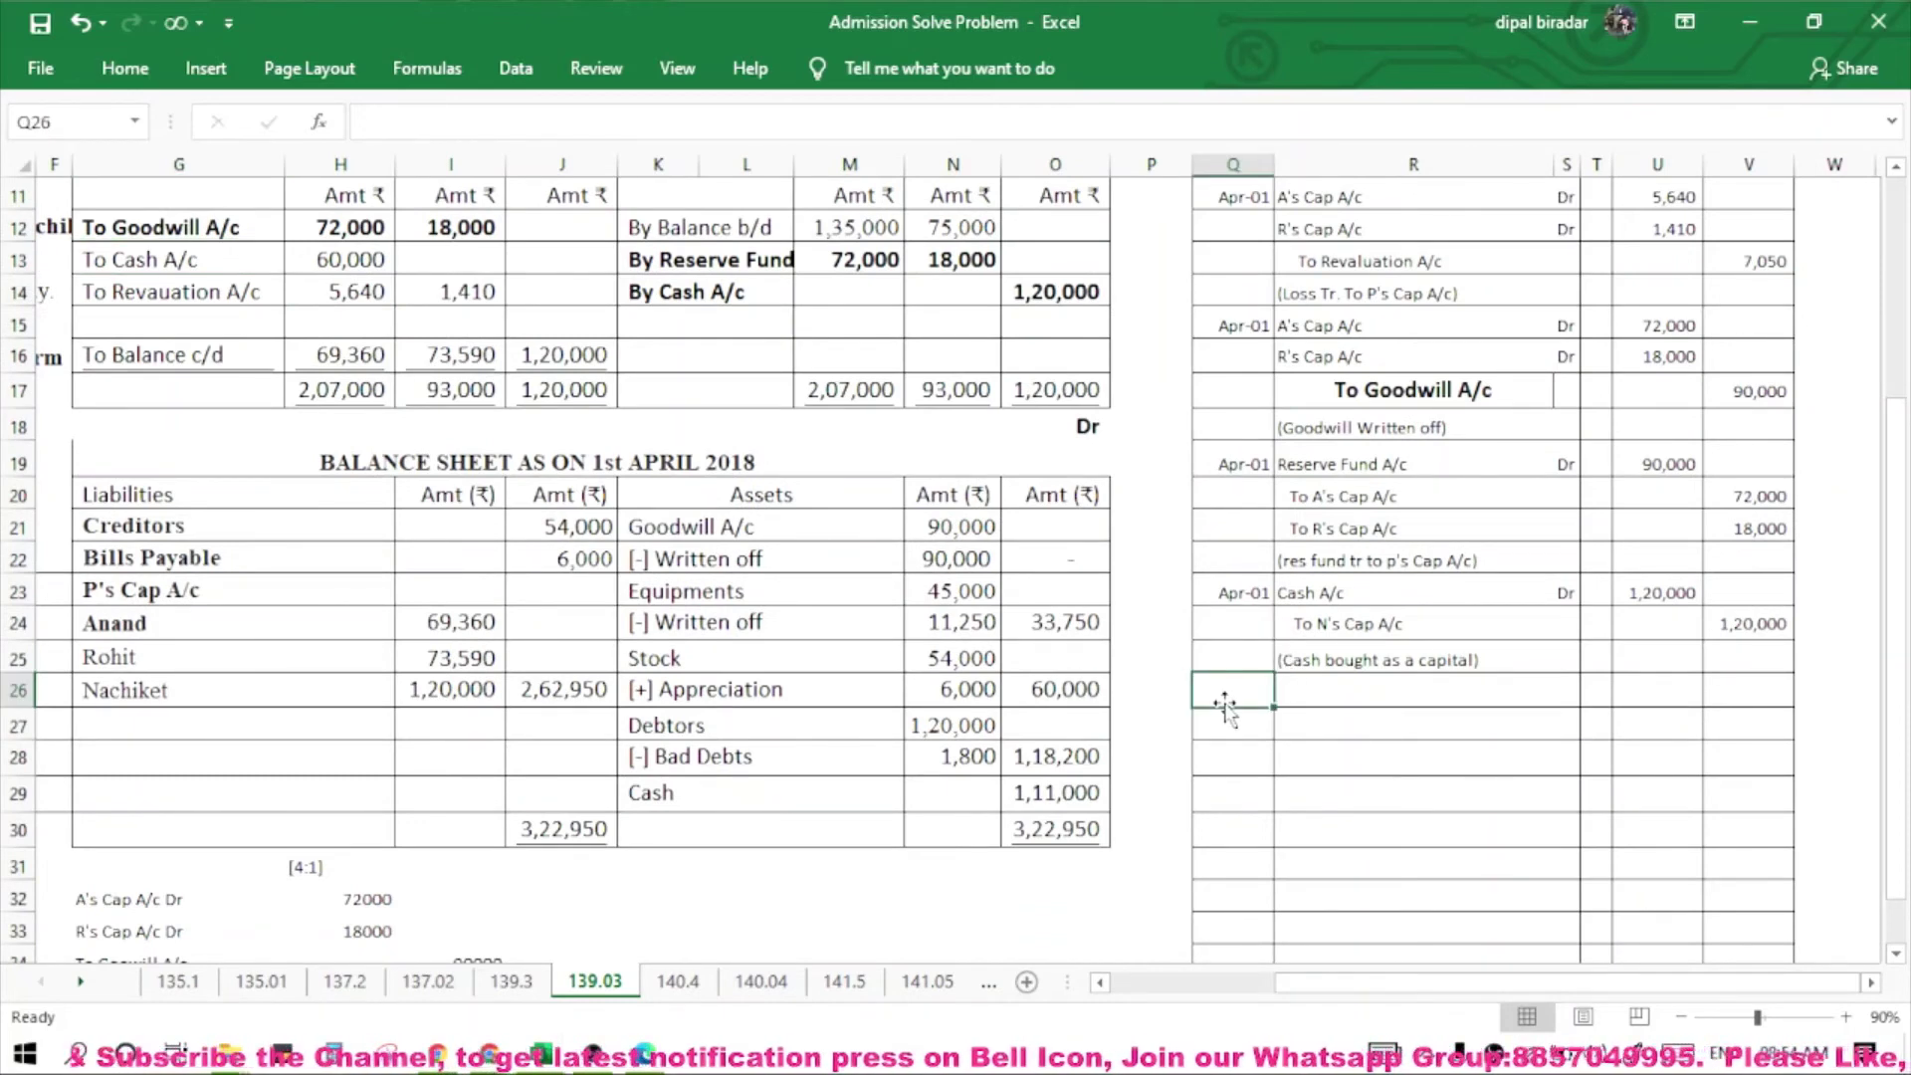
{"action": "type", "text": "a"}
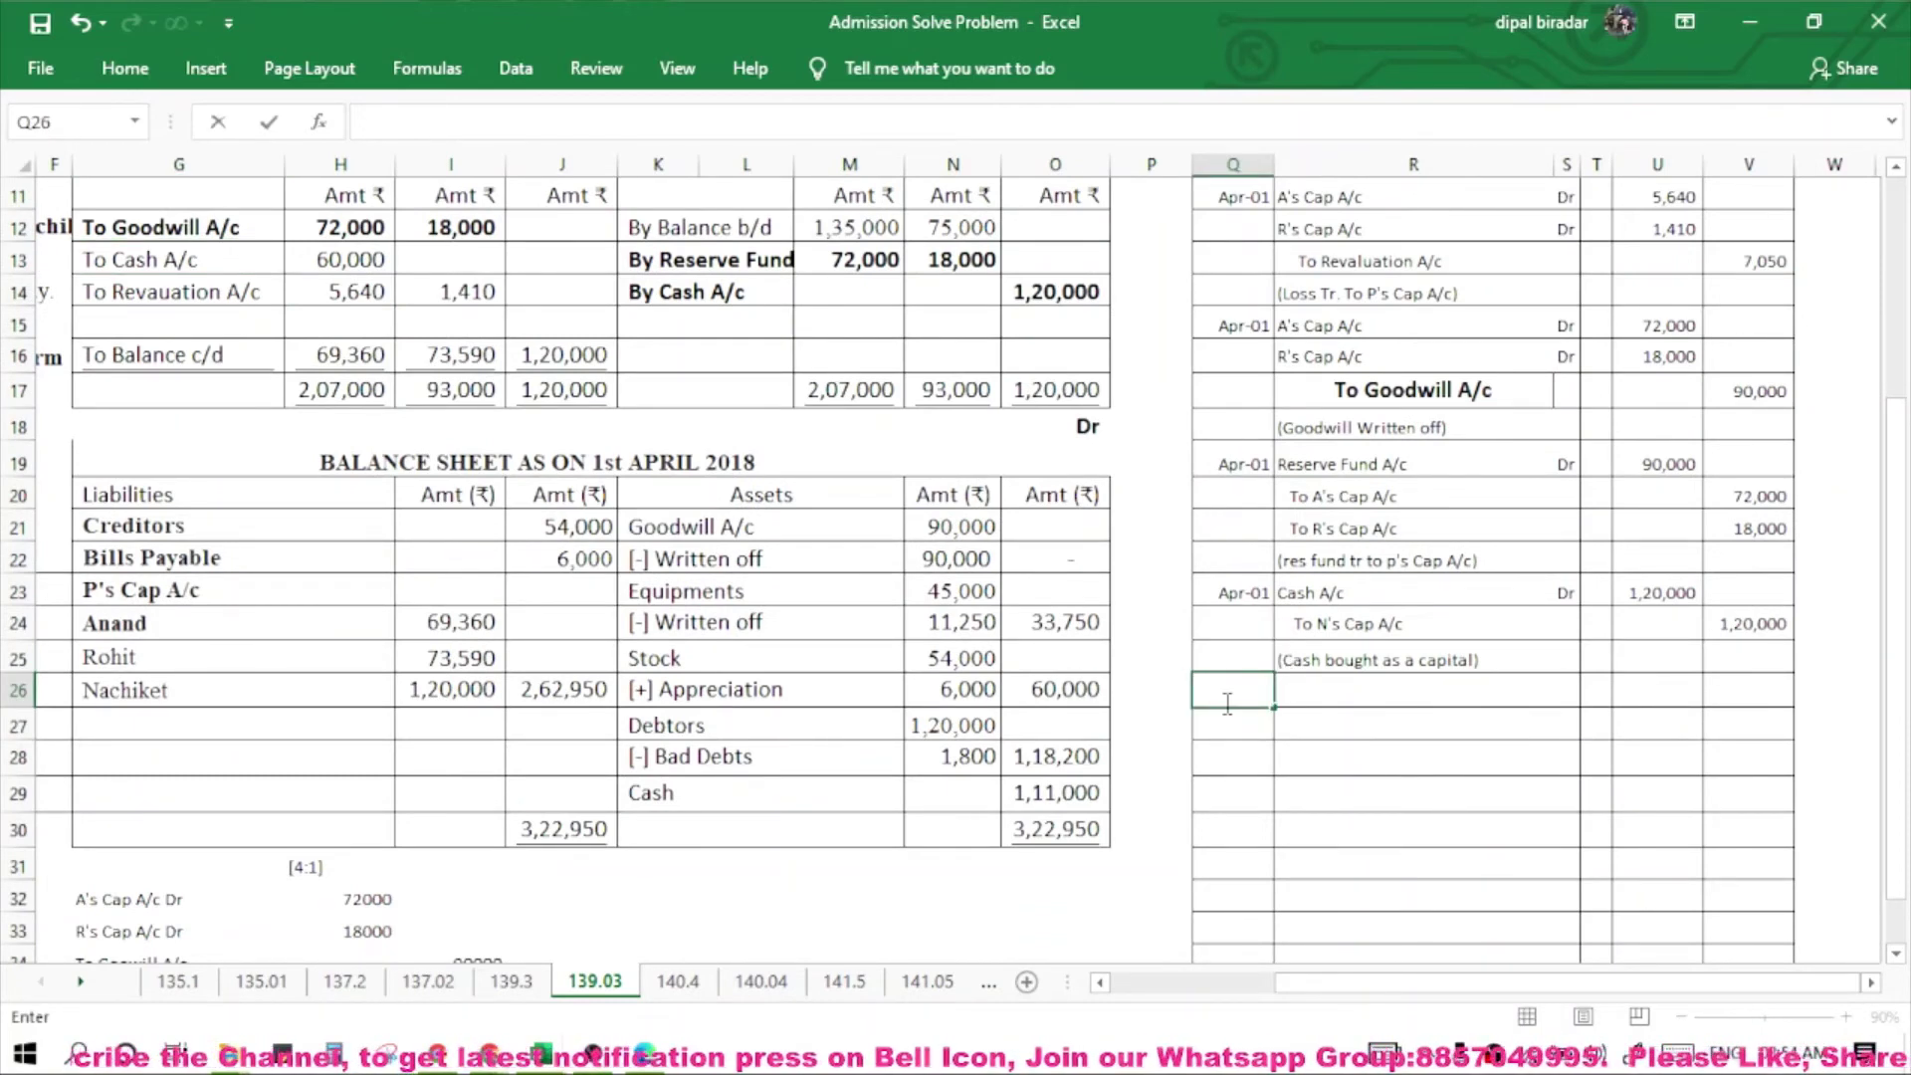
{"action": "left_click", "coordinate": [1228, 588]}
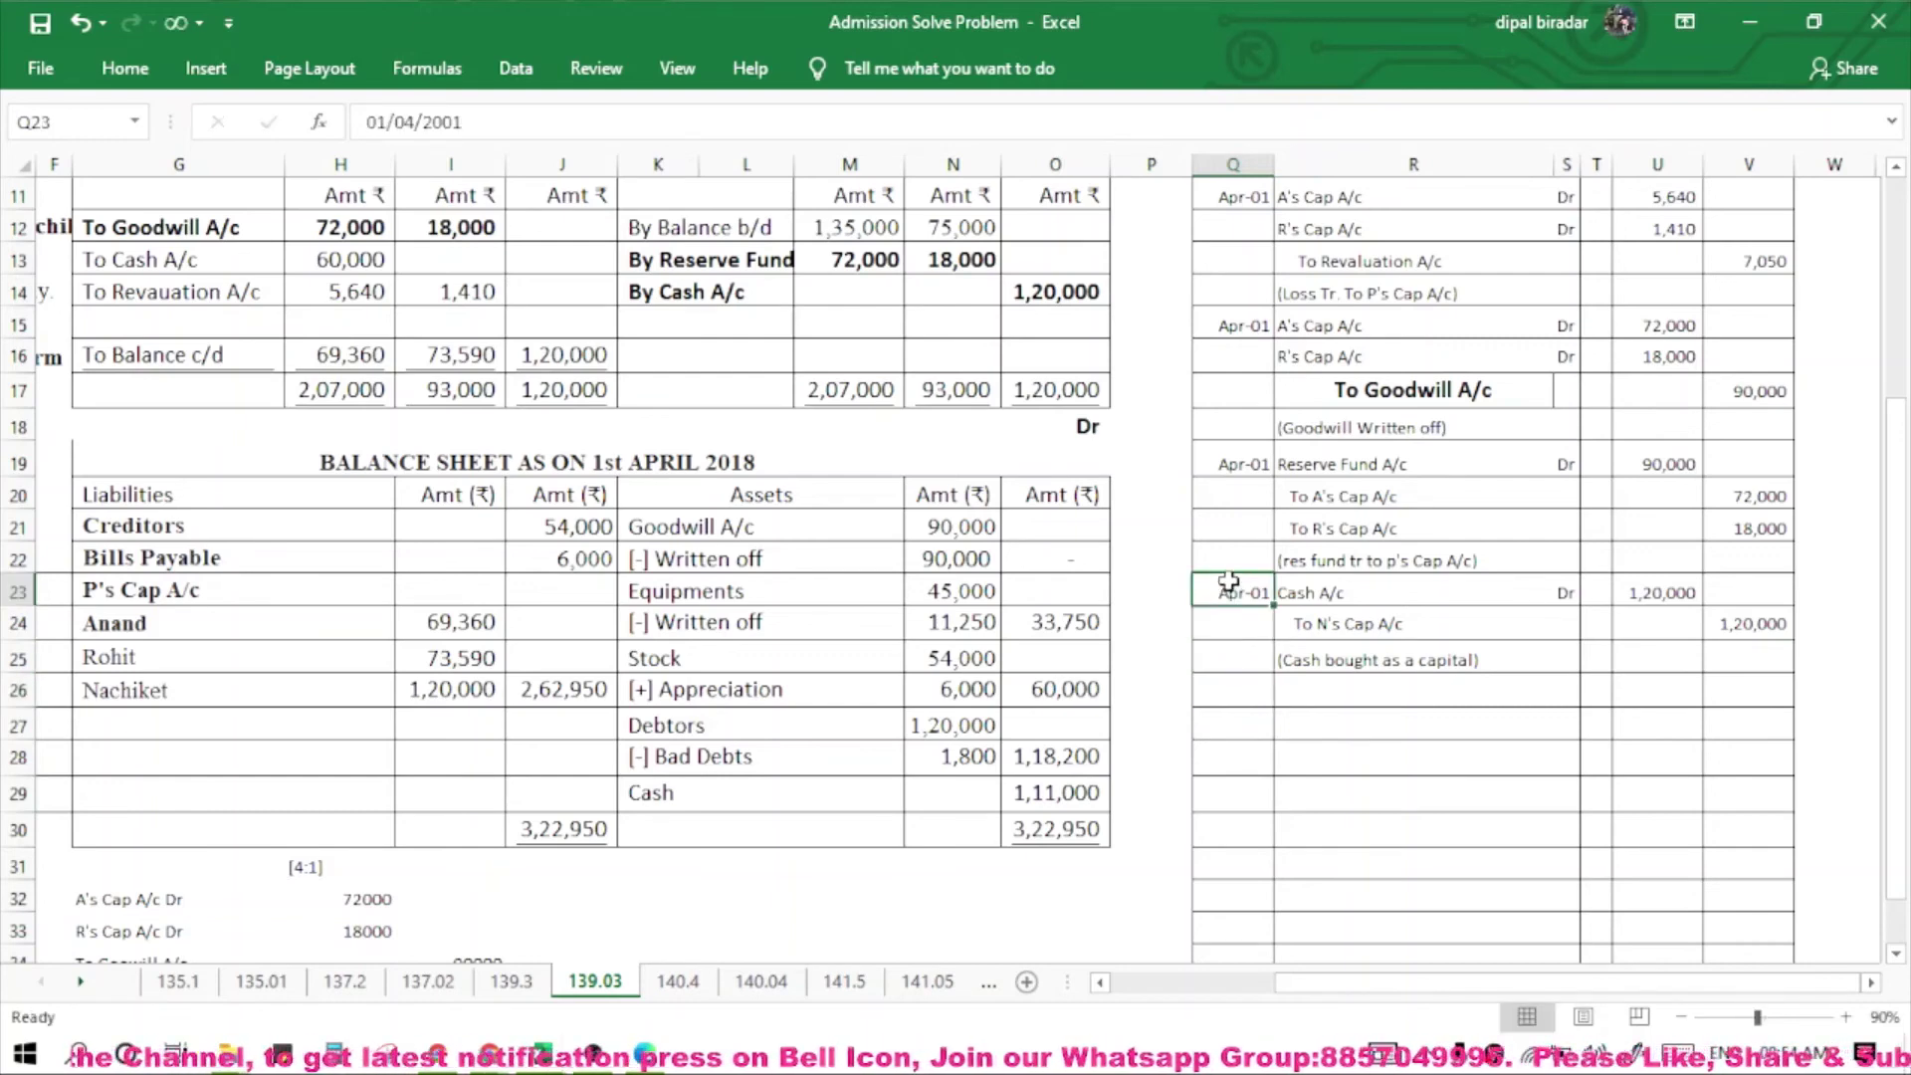
{"action": "key", "text": "ctrl+c"}
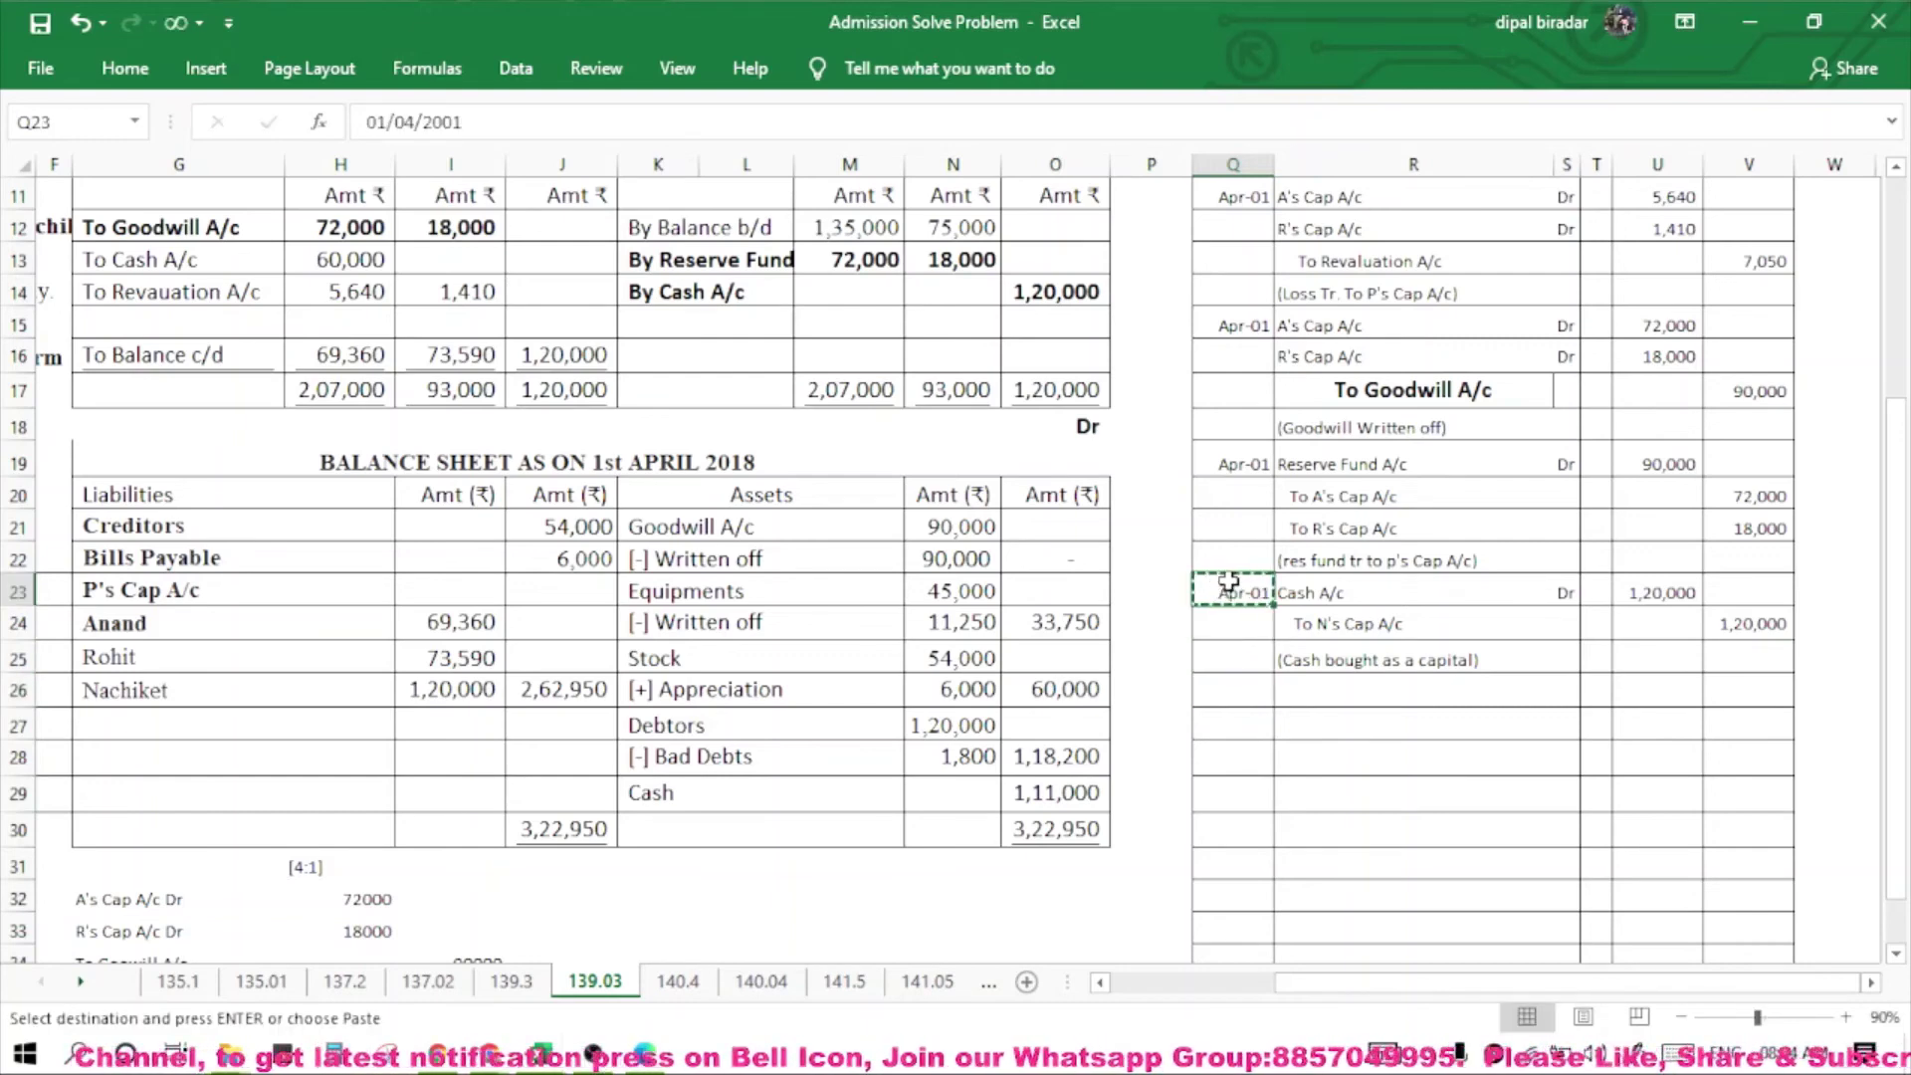
{"action": "left_click", "coordinate": [1252, 689]}
{"action": "key", "text": "ctrl+v"}
{"action": "left_click", "coordinate": [1329, 694]}
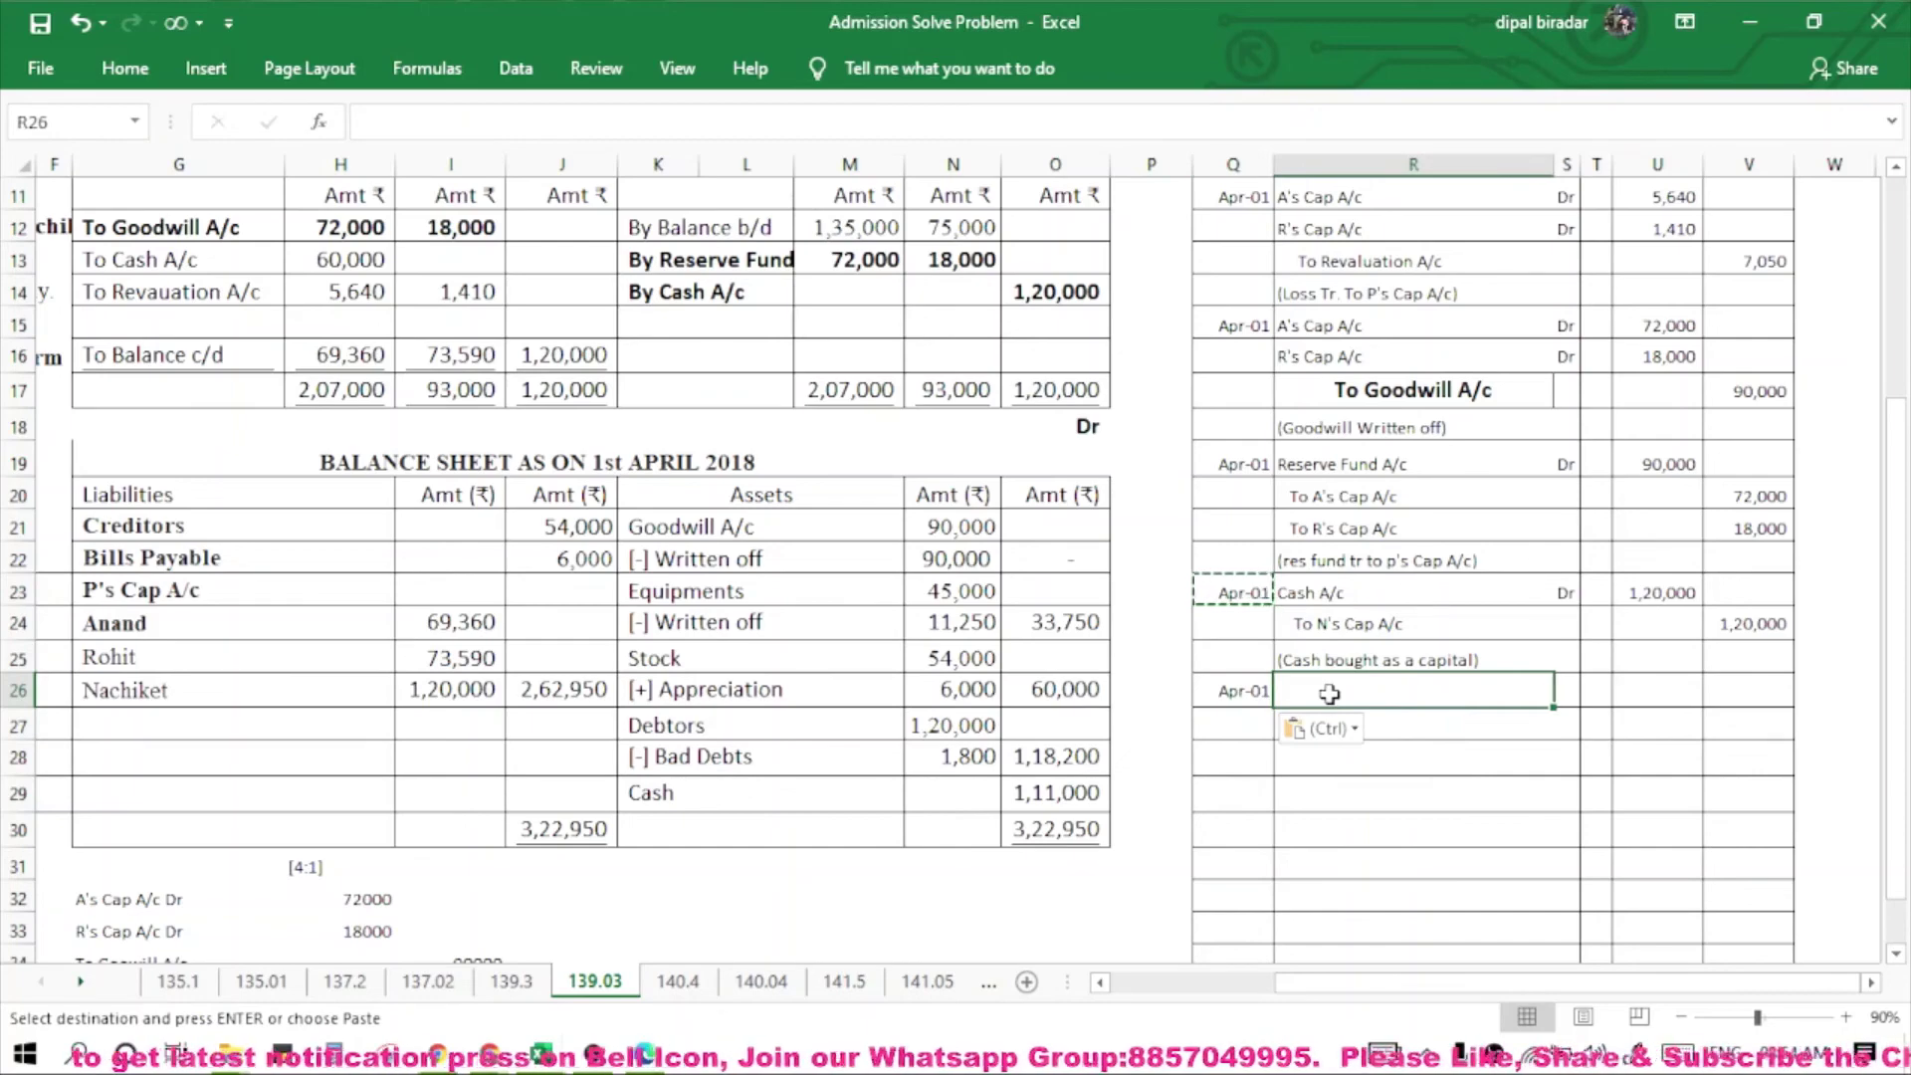
Enter the withdrawal entry's accounts: A's Cap A/c with Dr in R26:S26 and To Cash A/c in R27.
{"action": "scroll", "coordinate": [359, 267], "scroll_direction": "up", "scroll_amount": 2}
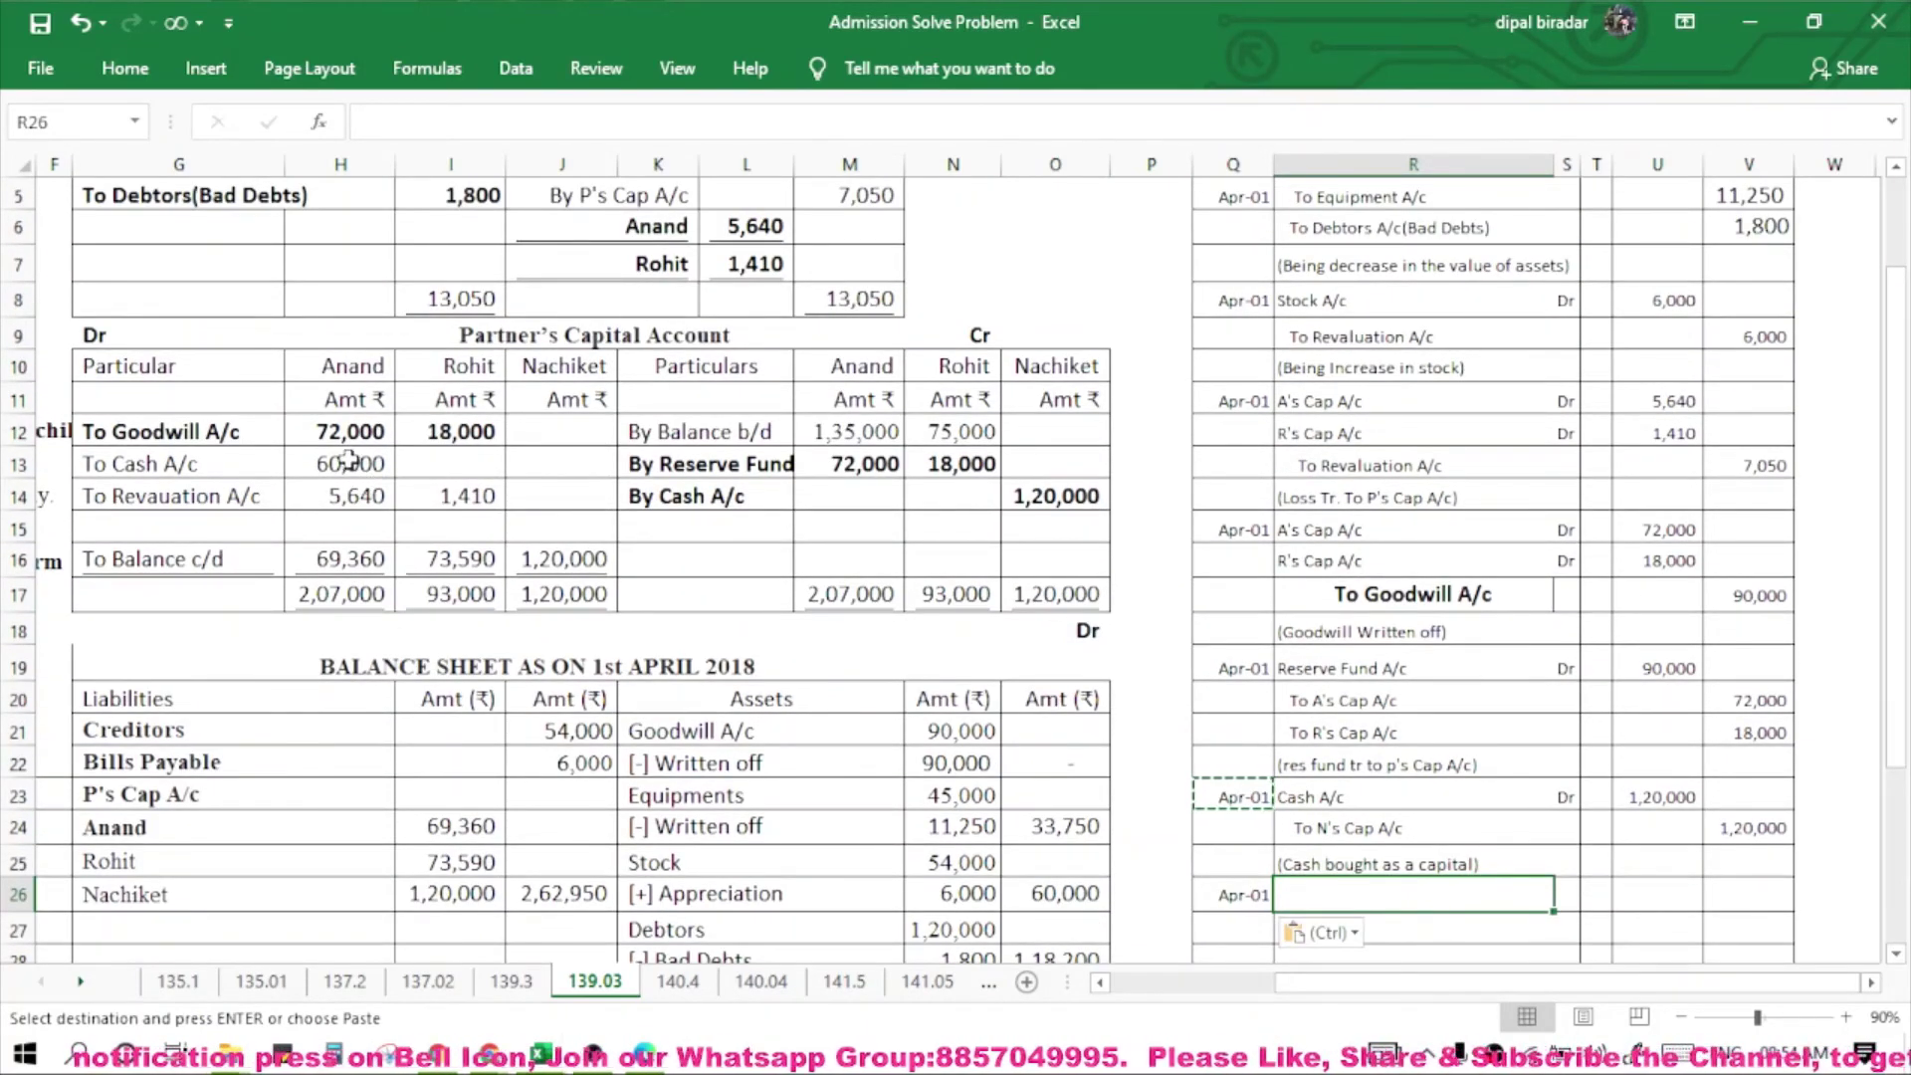
{"action": "scroll", "coordinate": [1314, 876], "scroll_direction": "down", "scroll_amount": 1}
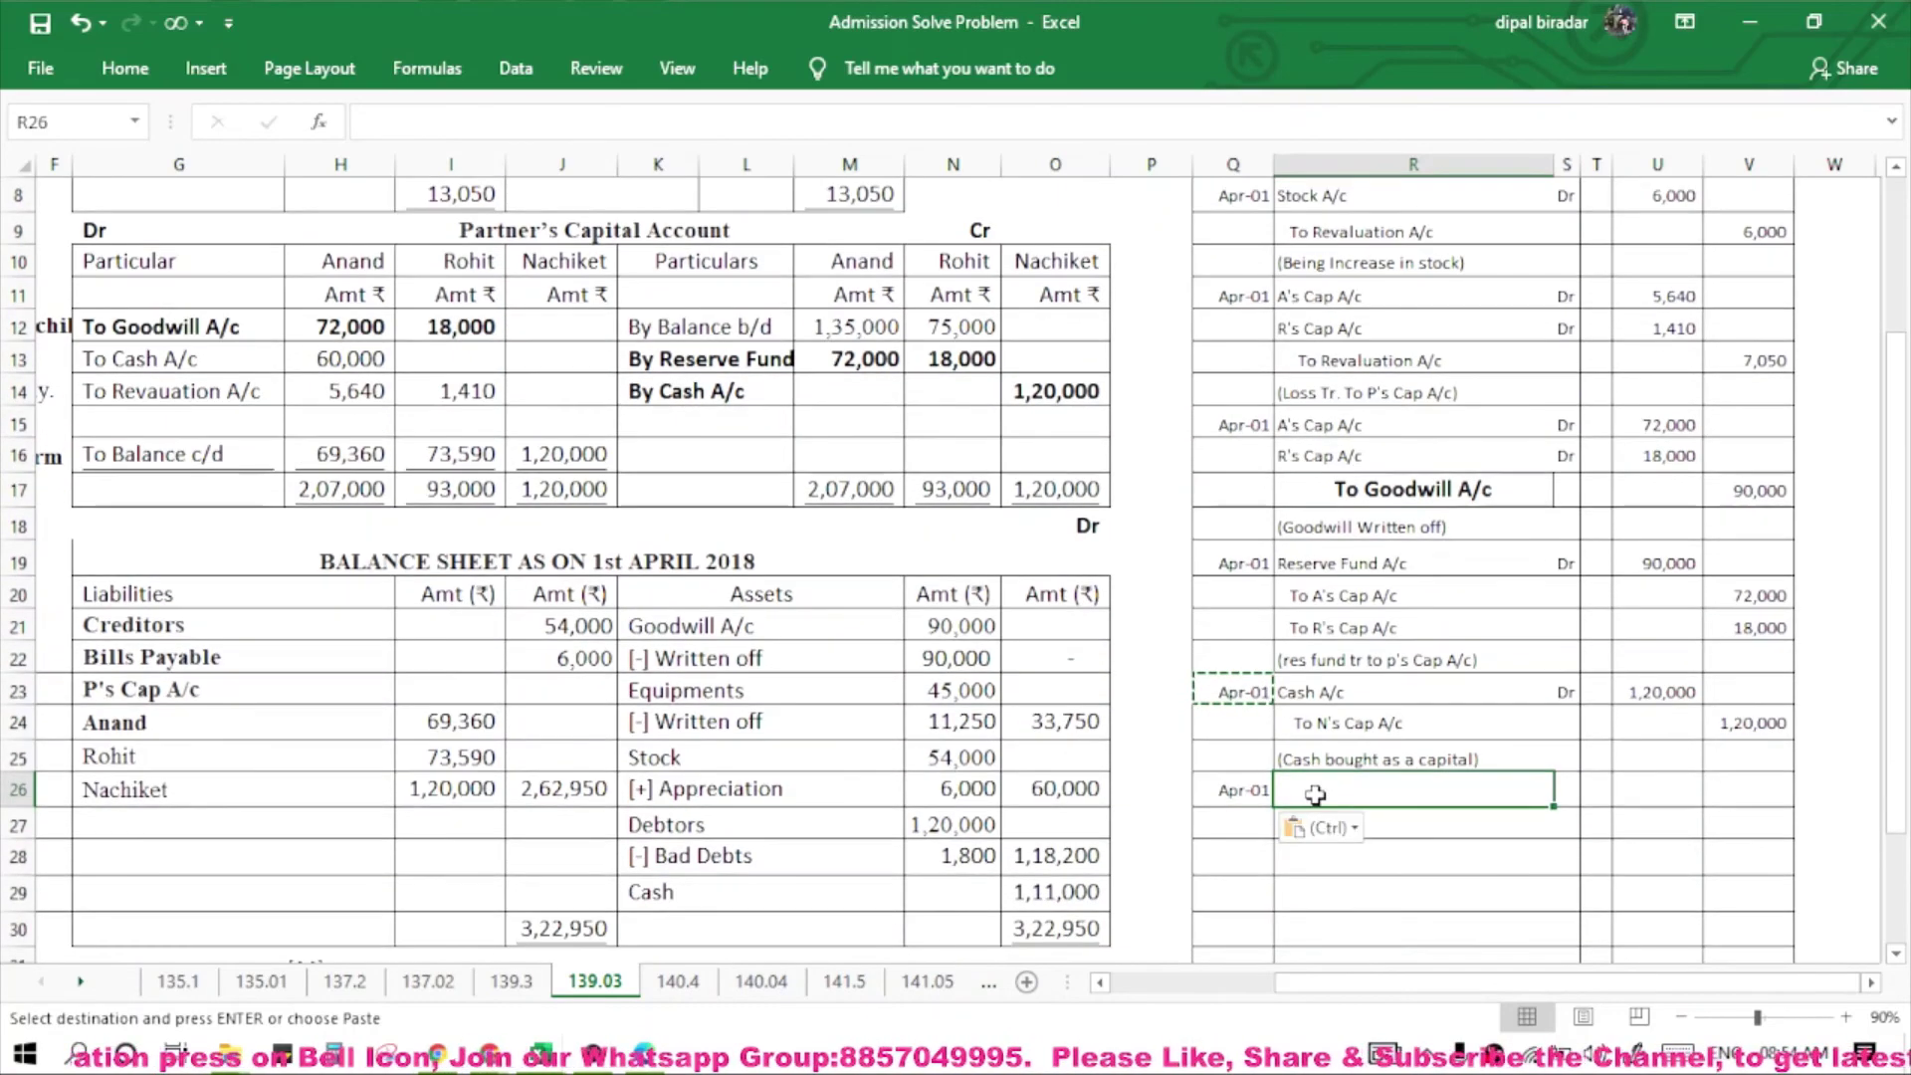
{"action": "type", "text": "A"}
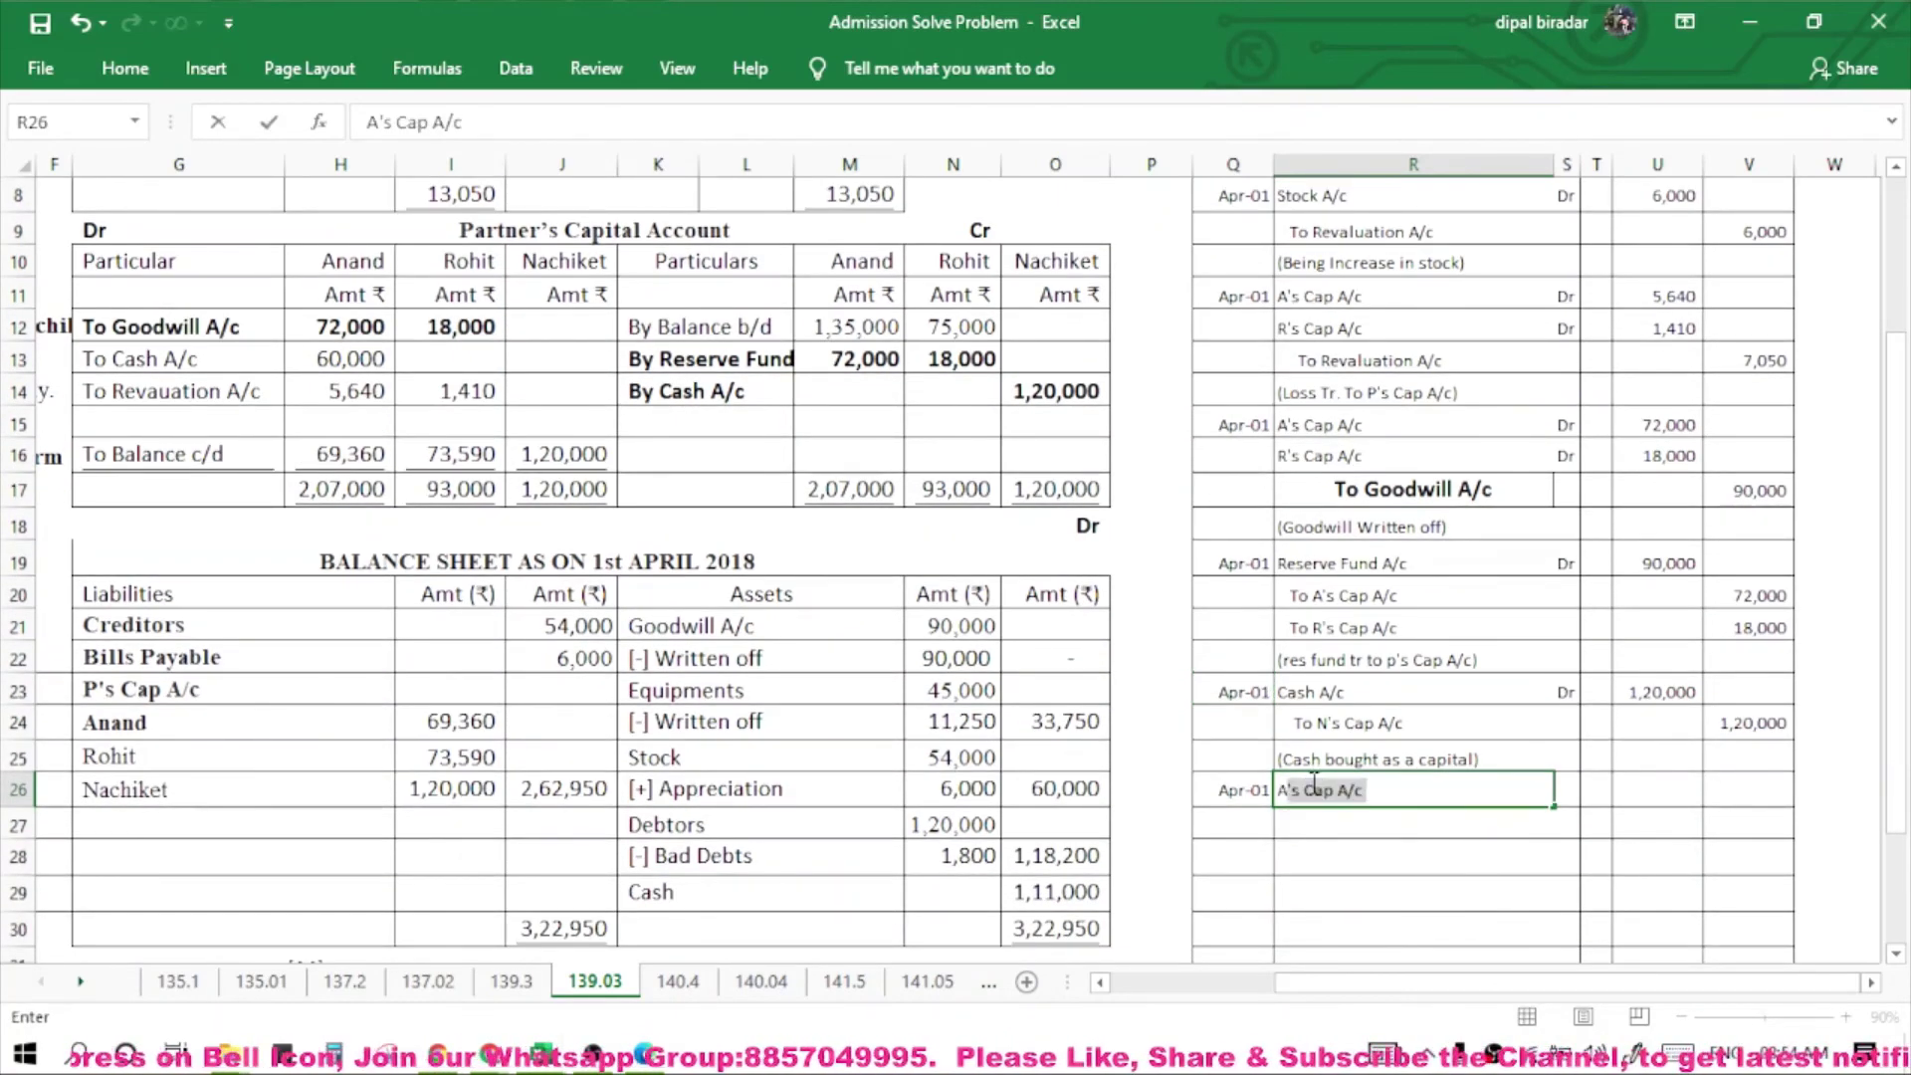
{"action": "type", "text": "'s"}
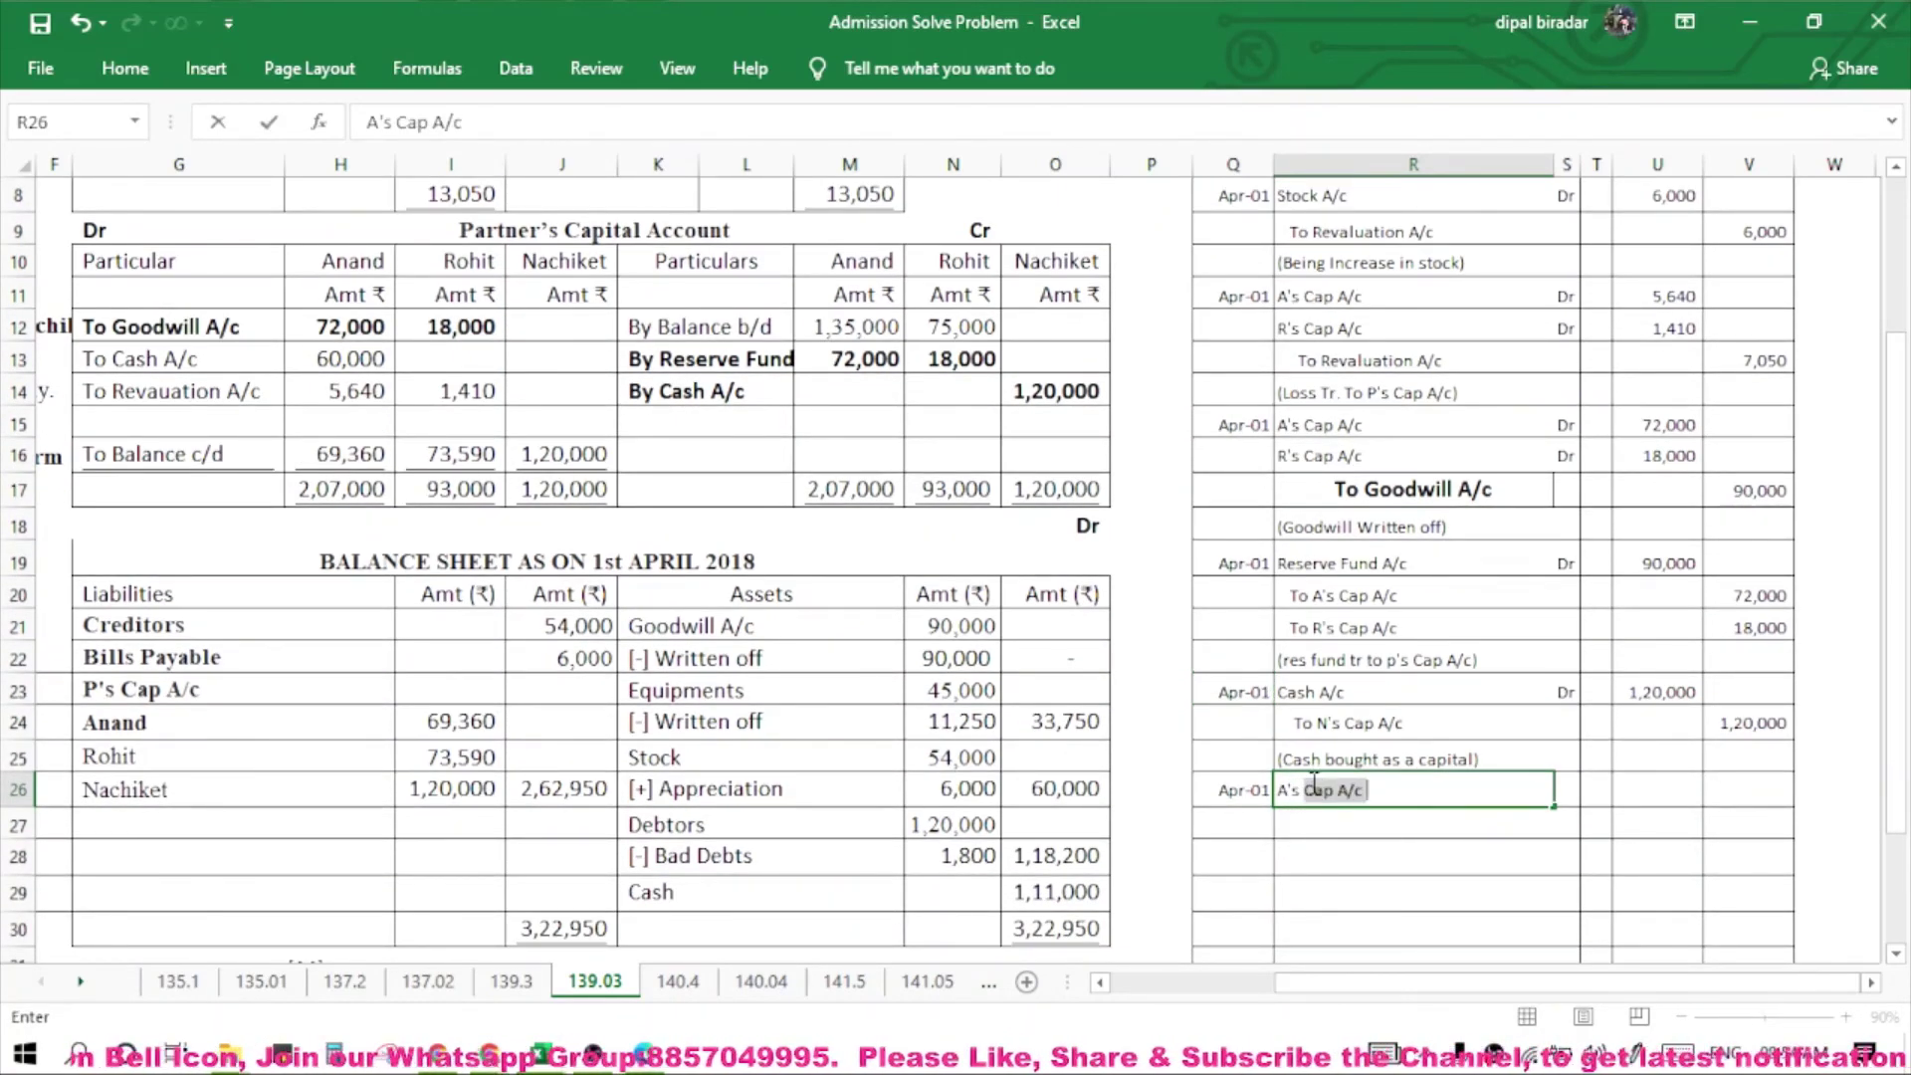
{"action": "key", "text": "Tab"}
{"action": "type", "text": "dr"}
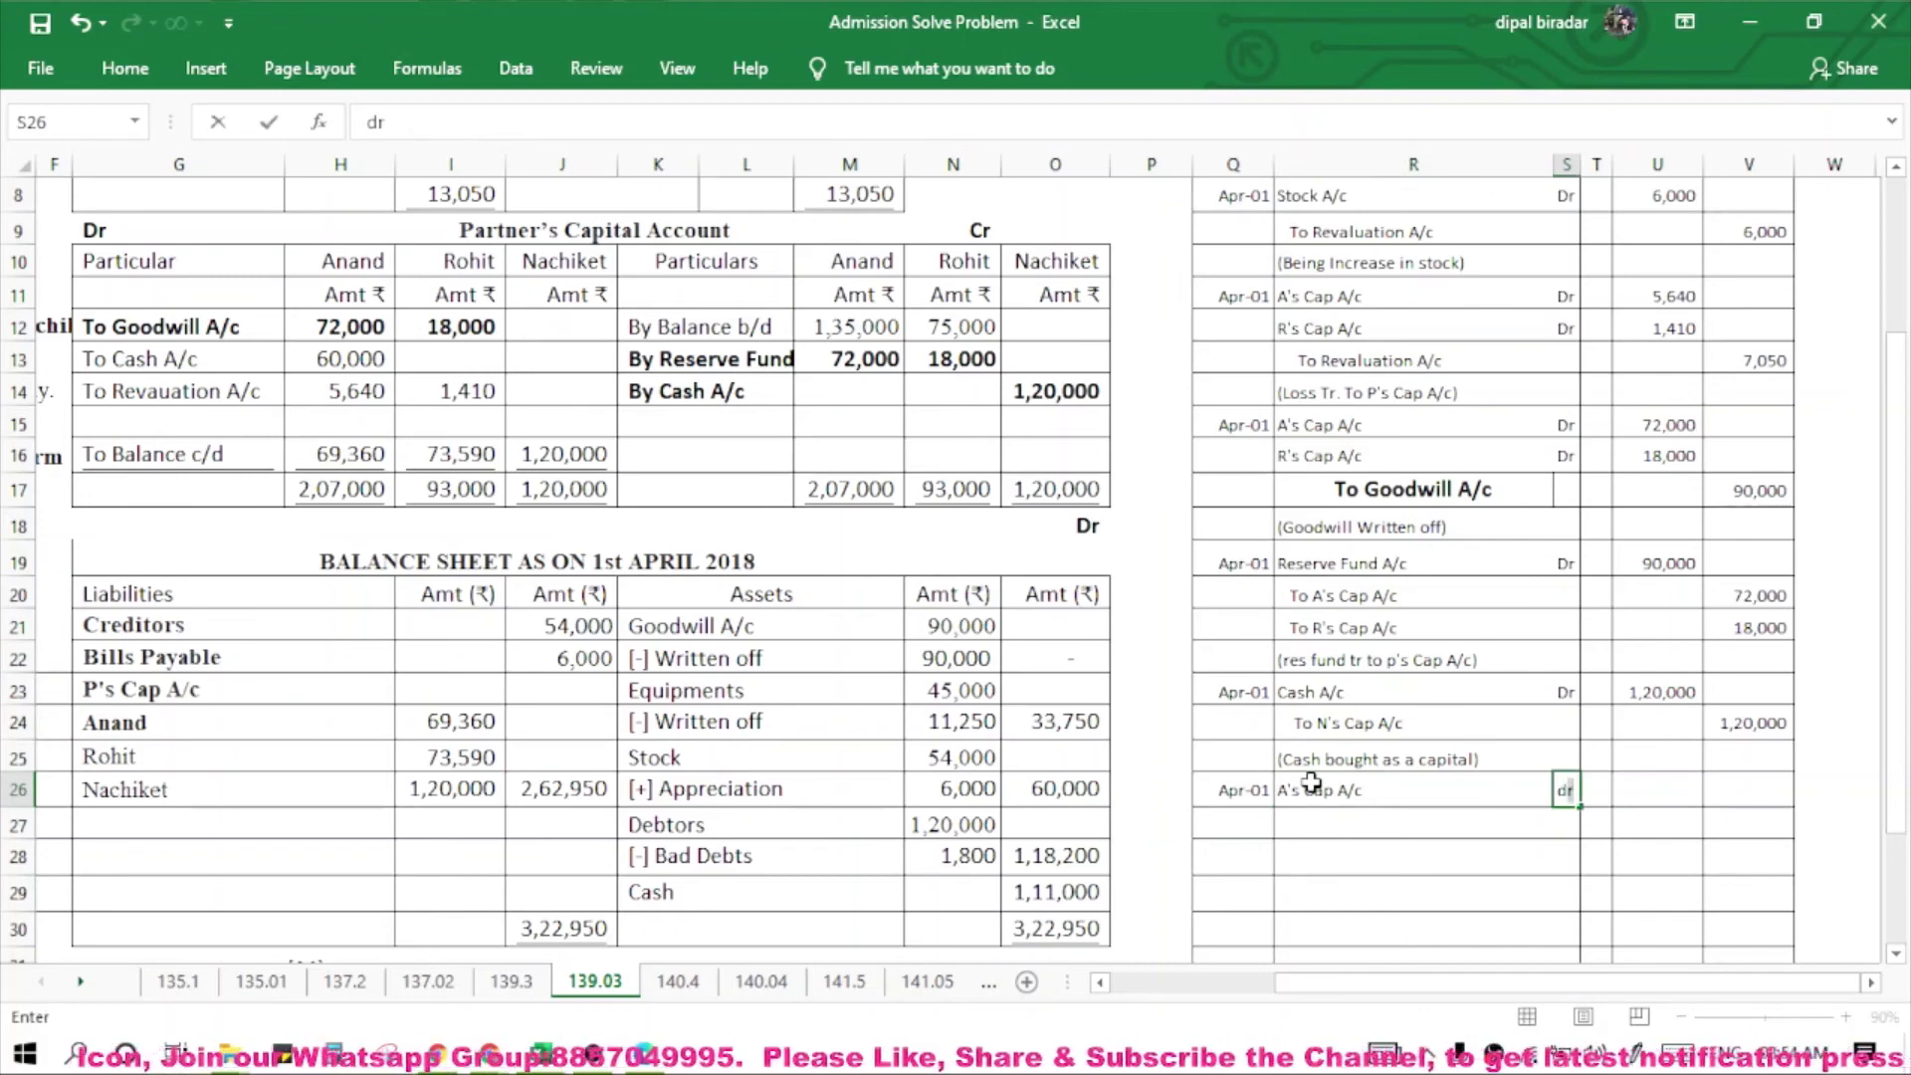
{"action": "key", "text": "Return"}
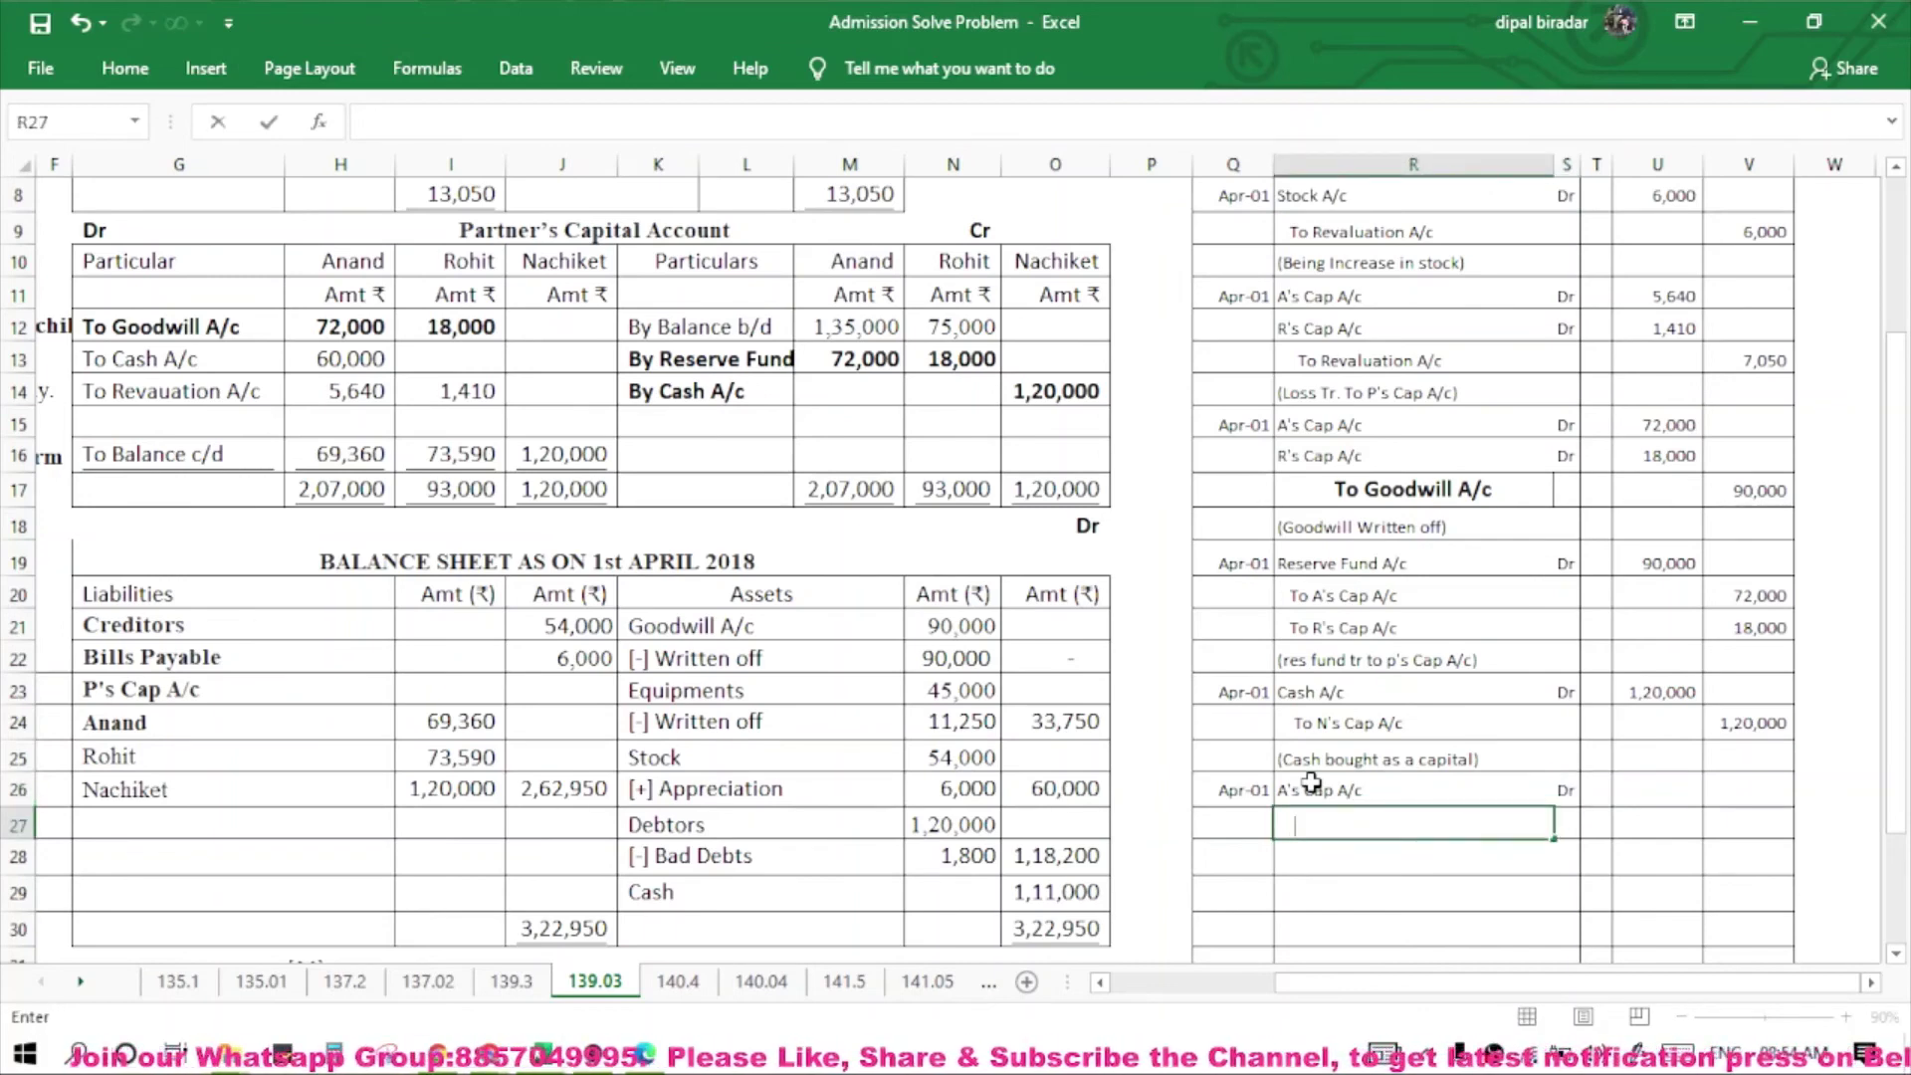
{"action": "type", "text": "CA"}
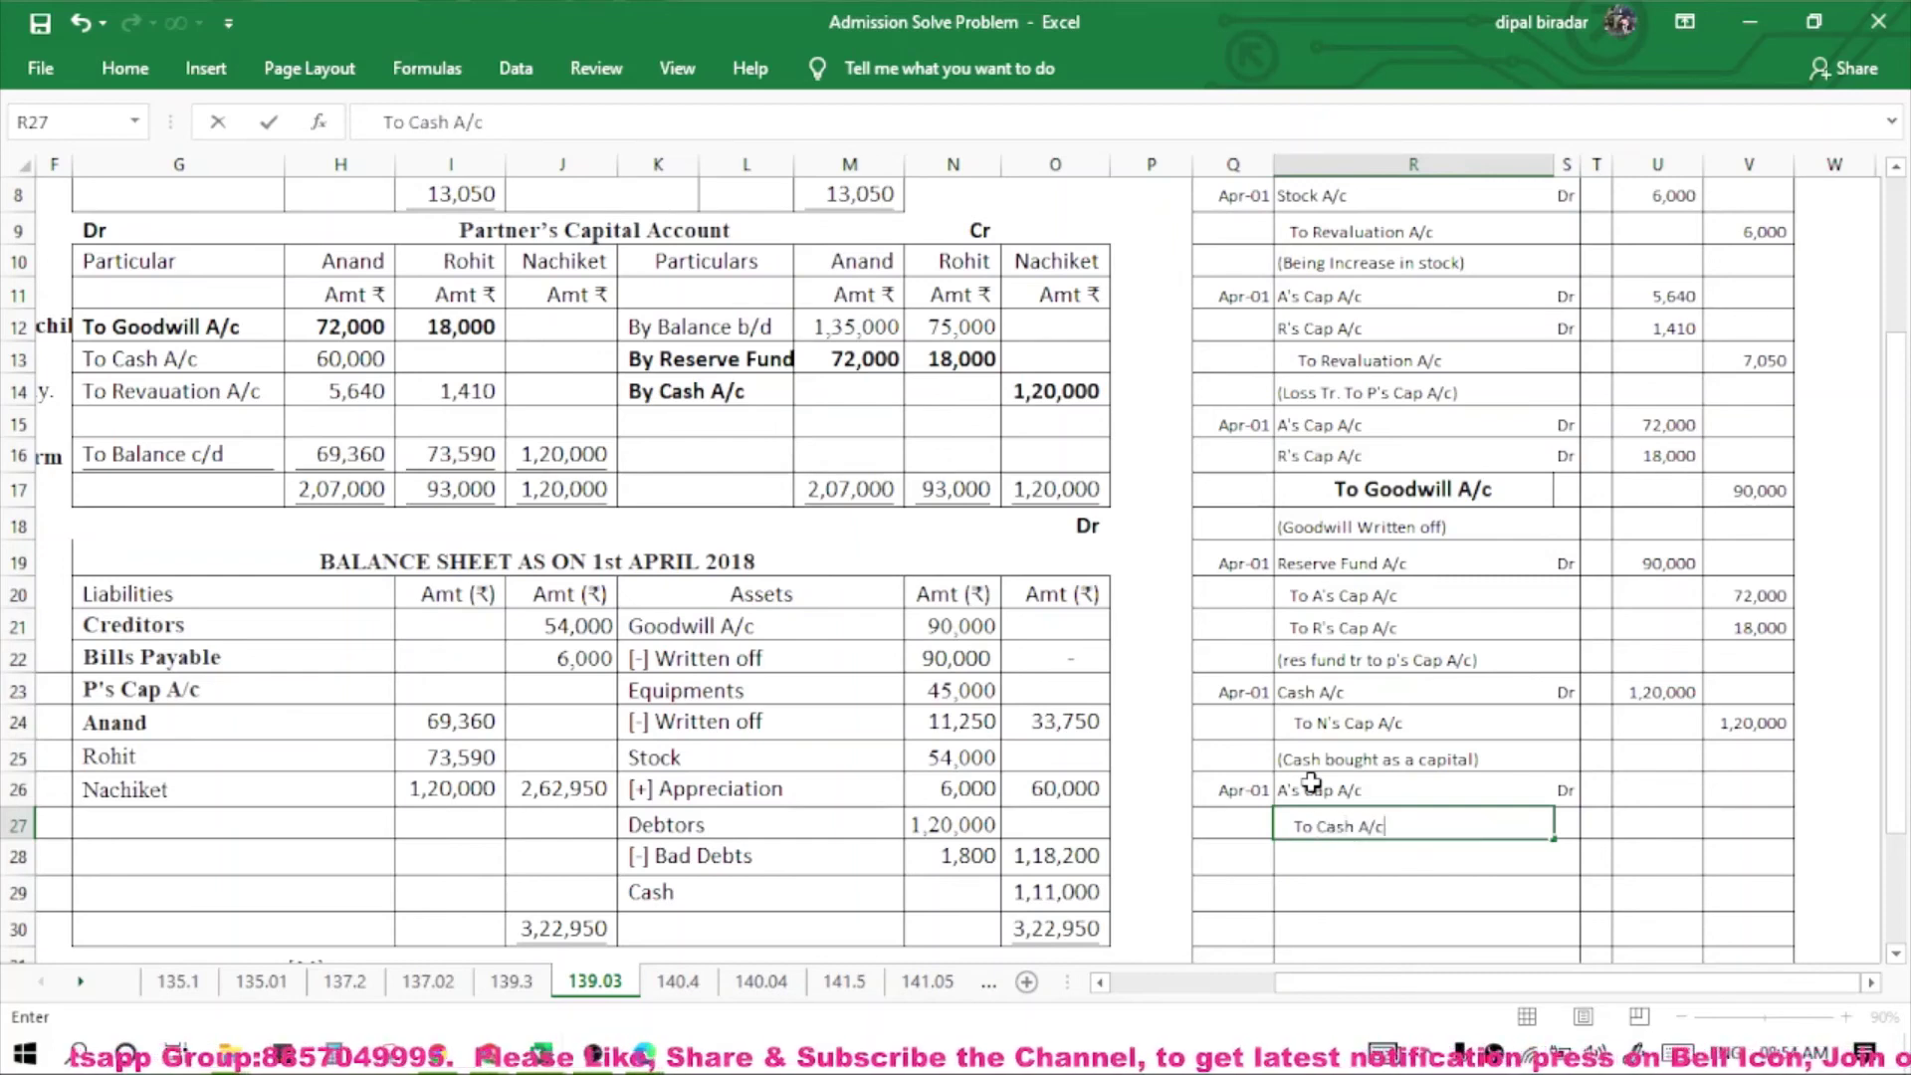
{"action": "key", "text": "Return"}
Add the narration (Withdrew cash from Business) in R28 under the withdrawal entry.
{"action": "type", "text": "("}
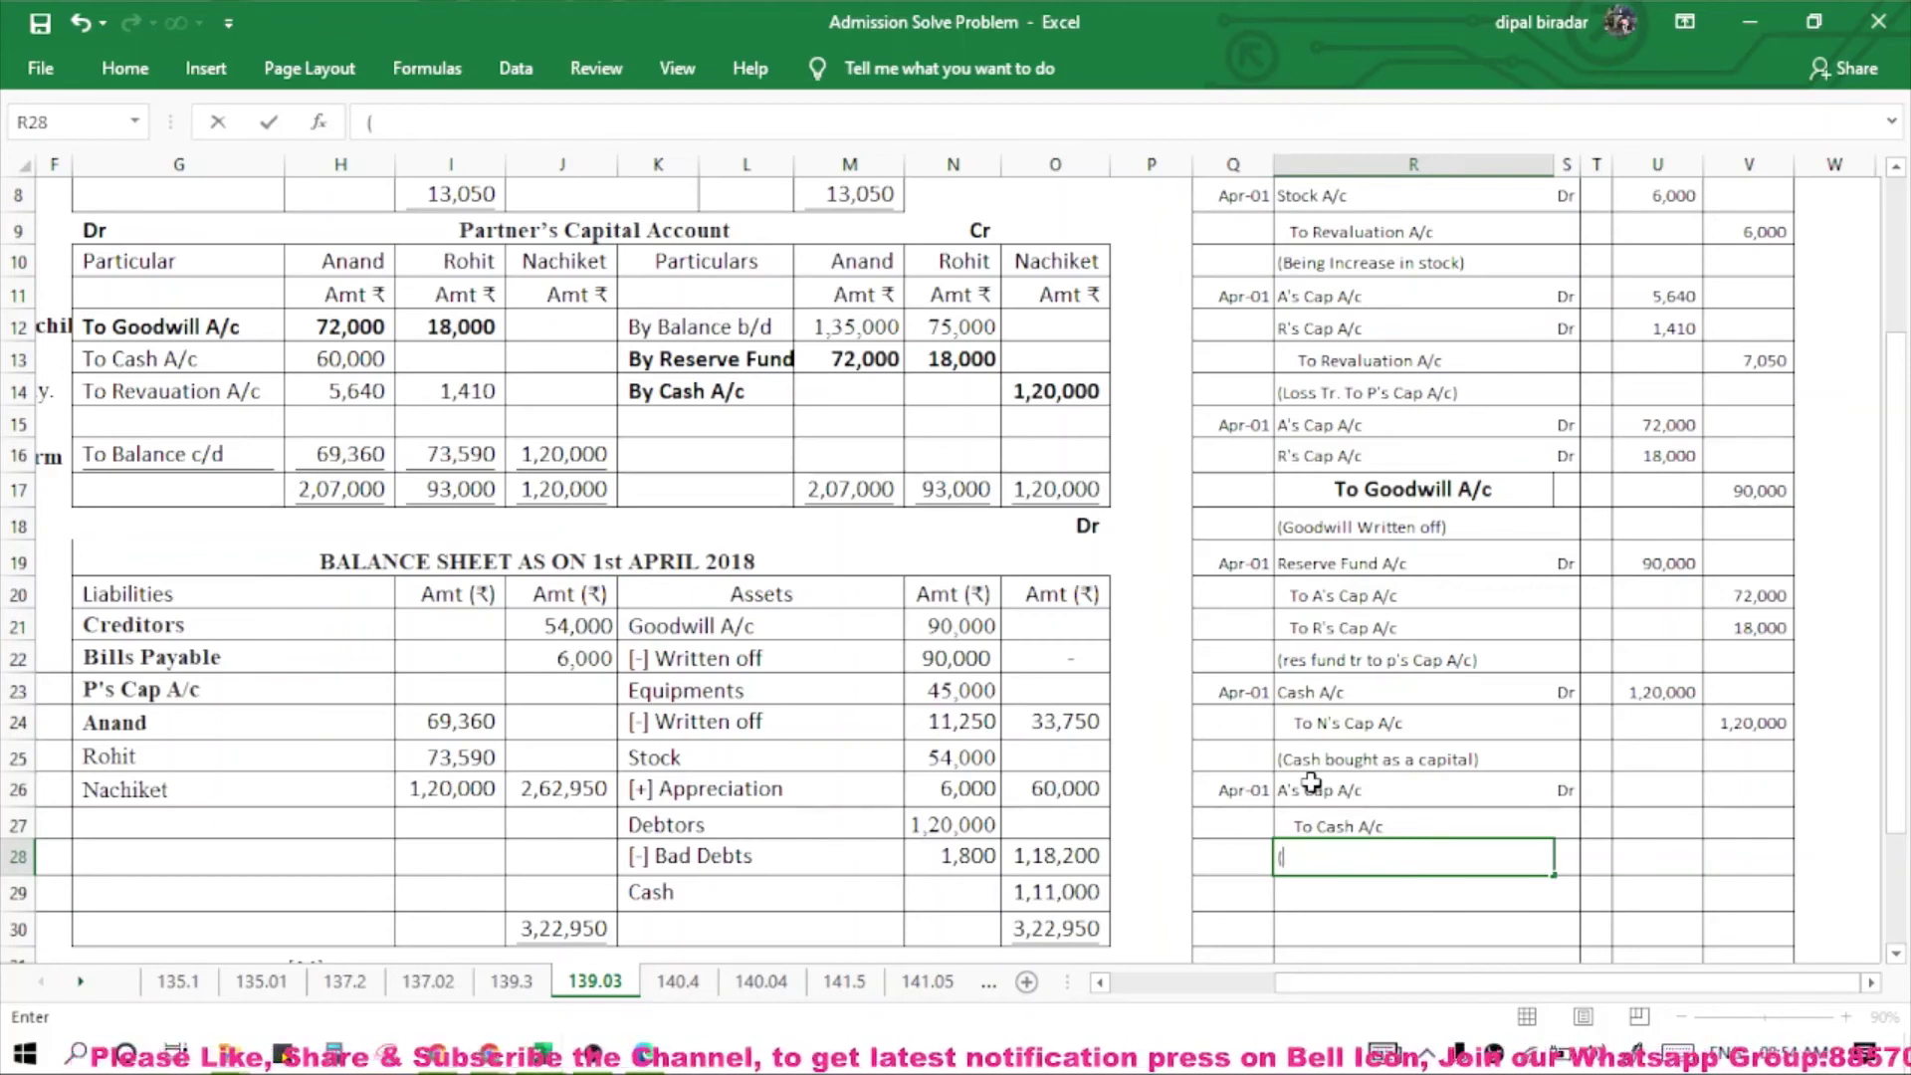
{"action": "type", "text": "Withdrew cash fr"}
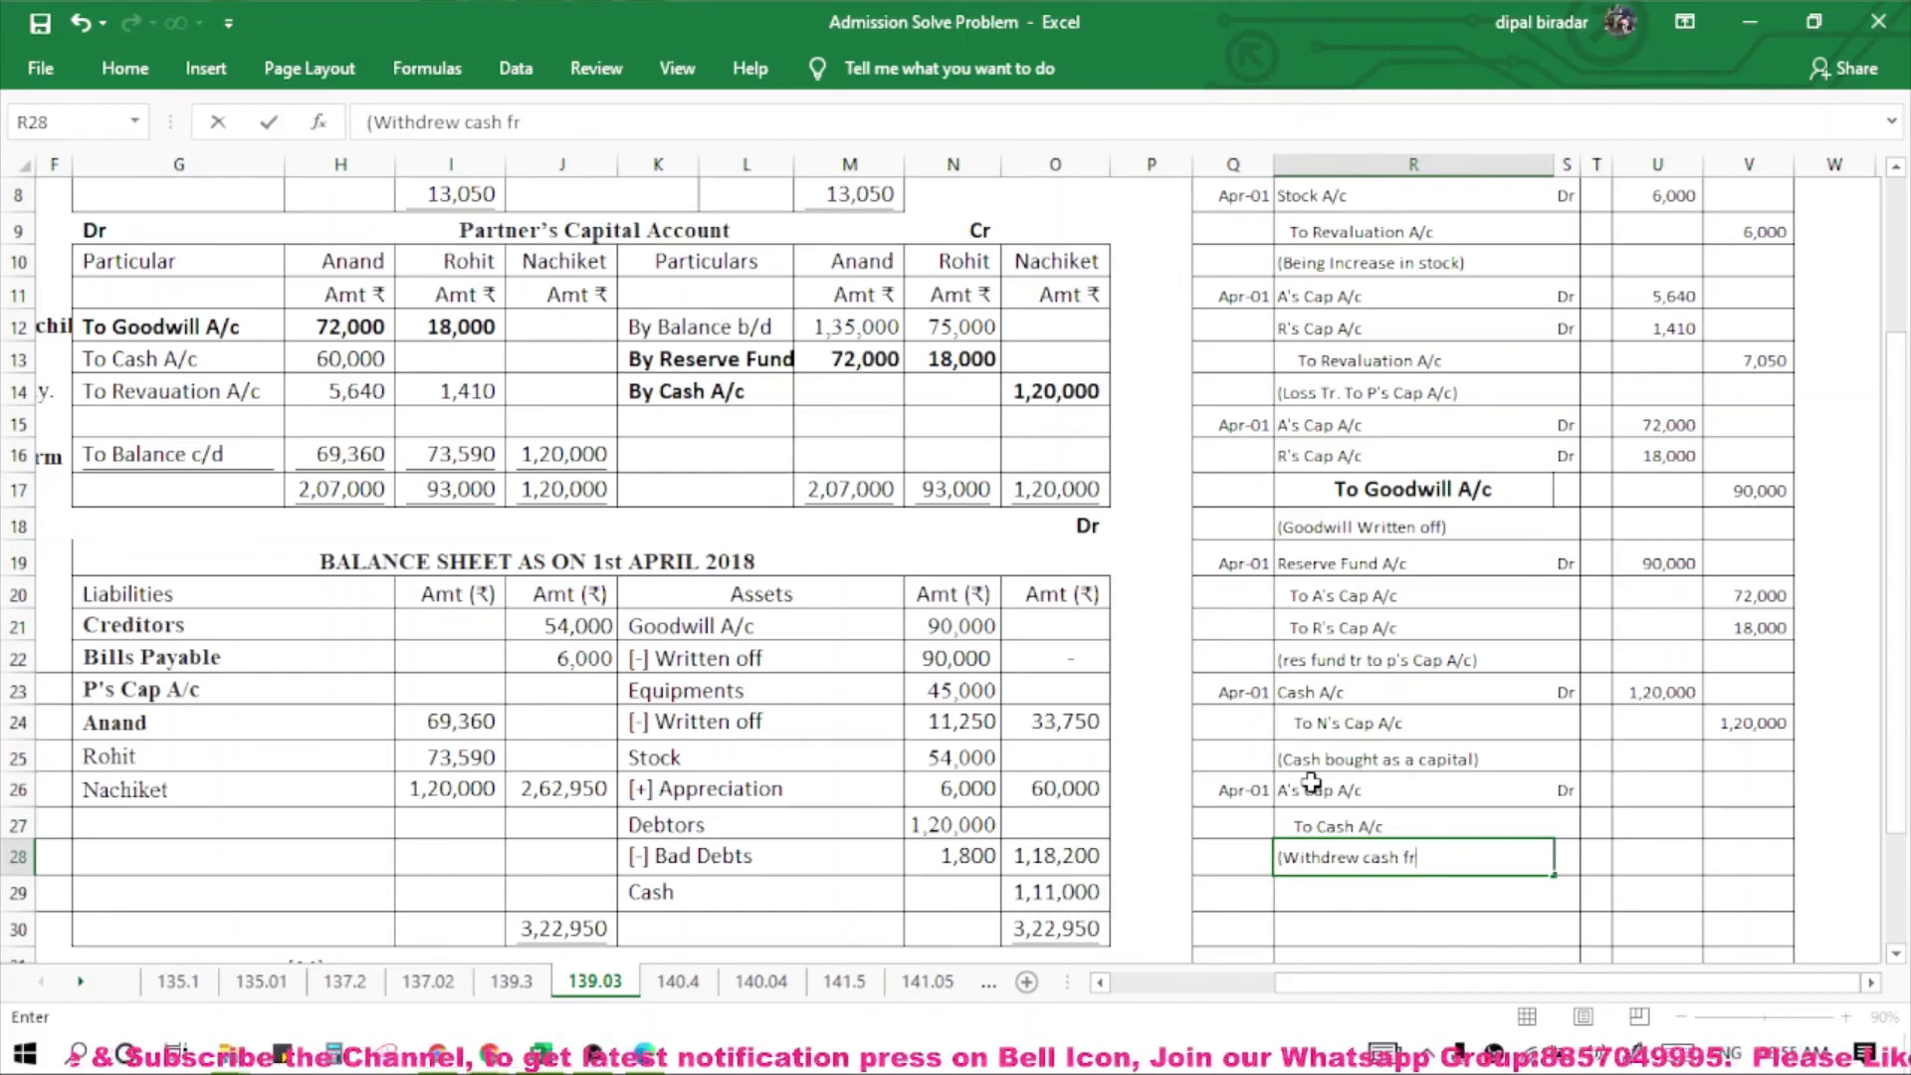
{"action": "type", "text": "uis"}
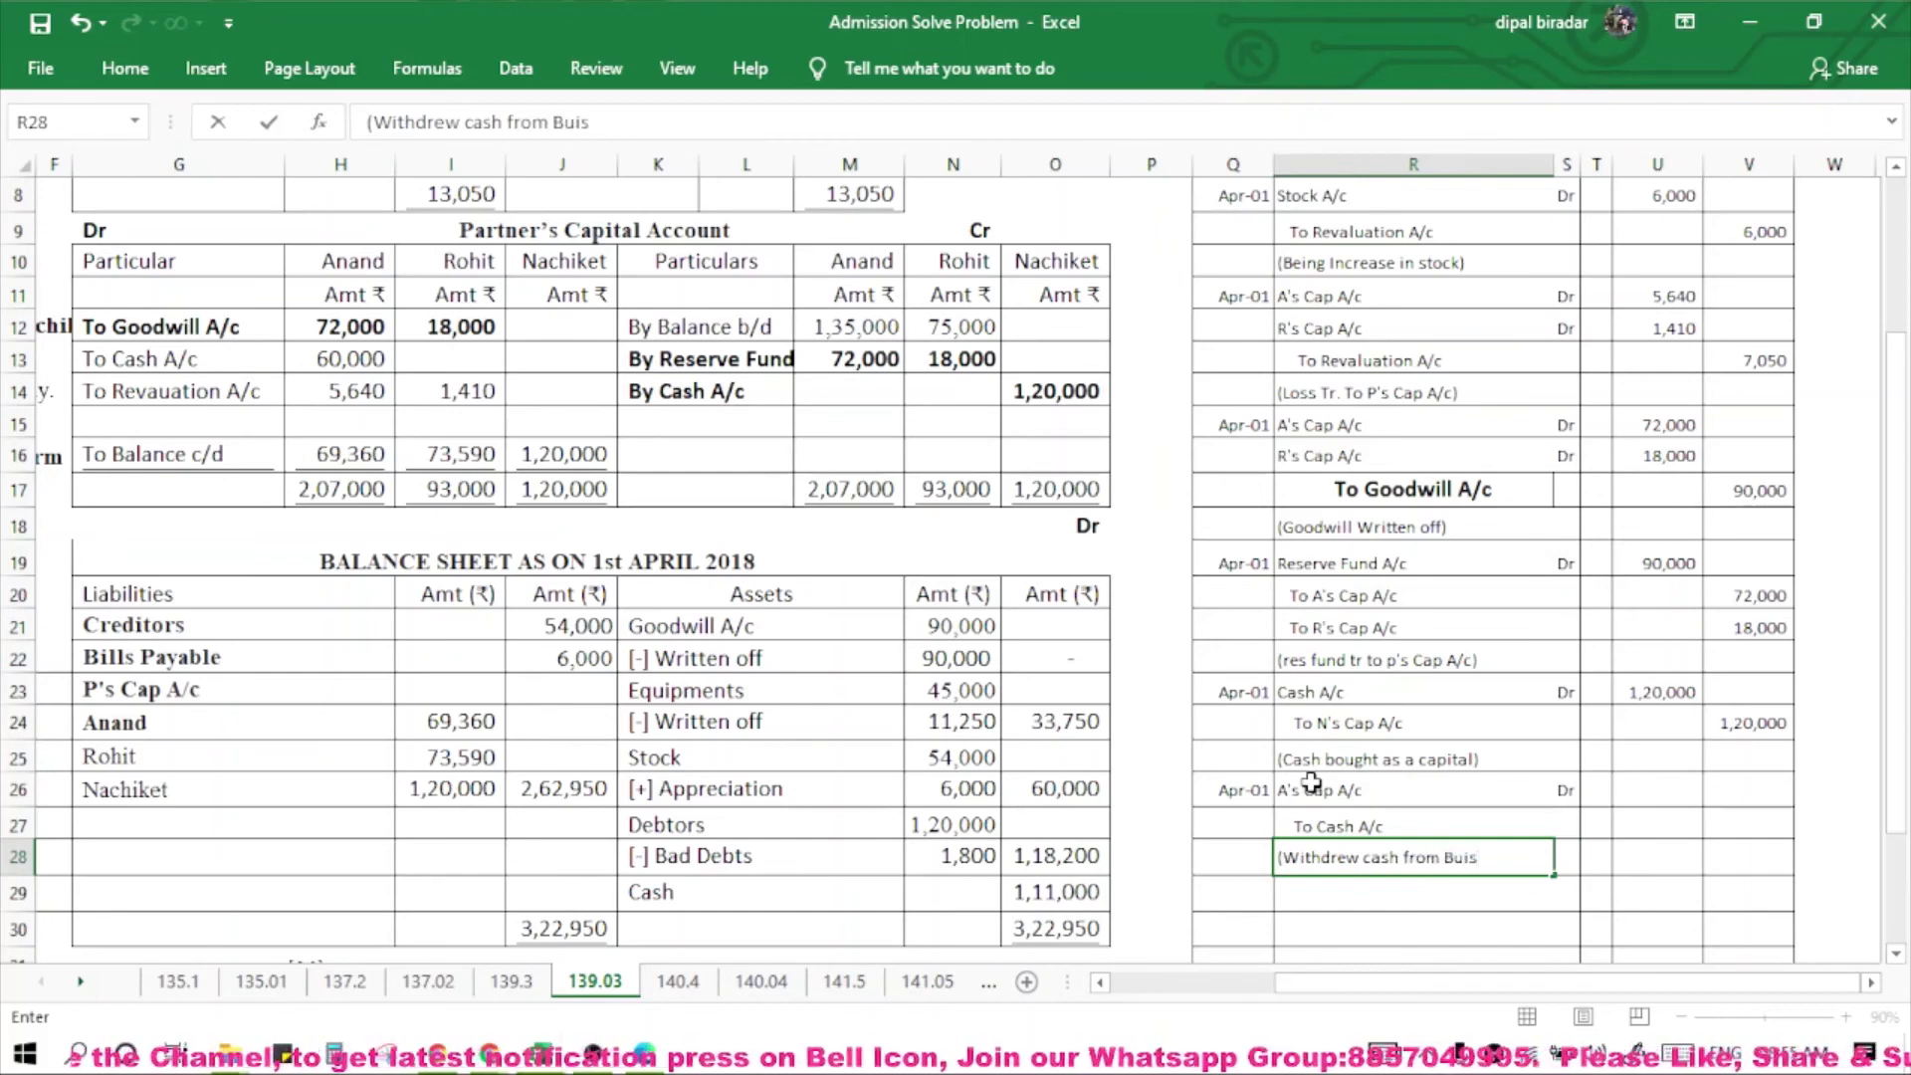
{"action": "key", "text": "BackSpace"}
{"action": "key", "text": "BackSpace"}
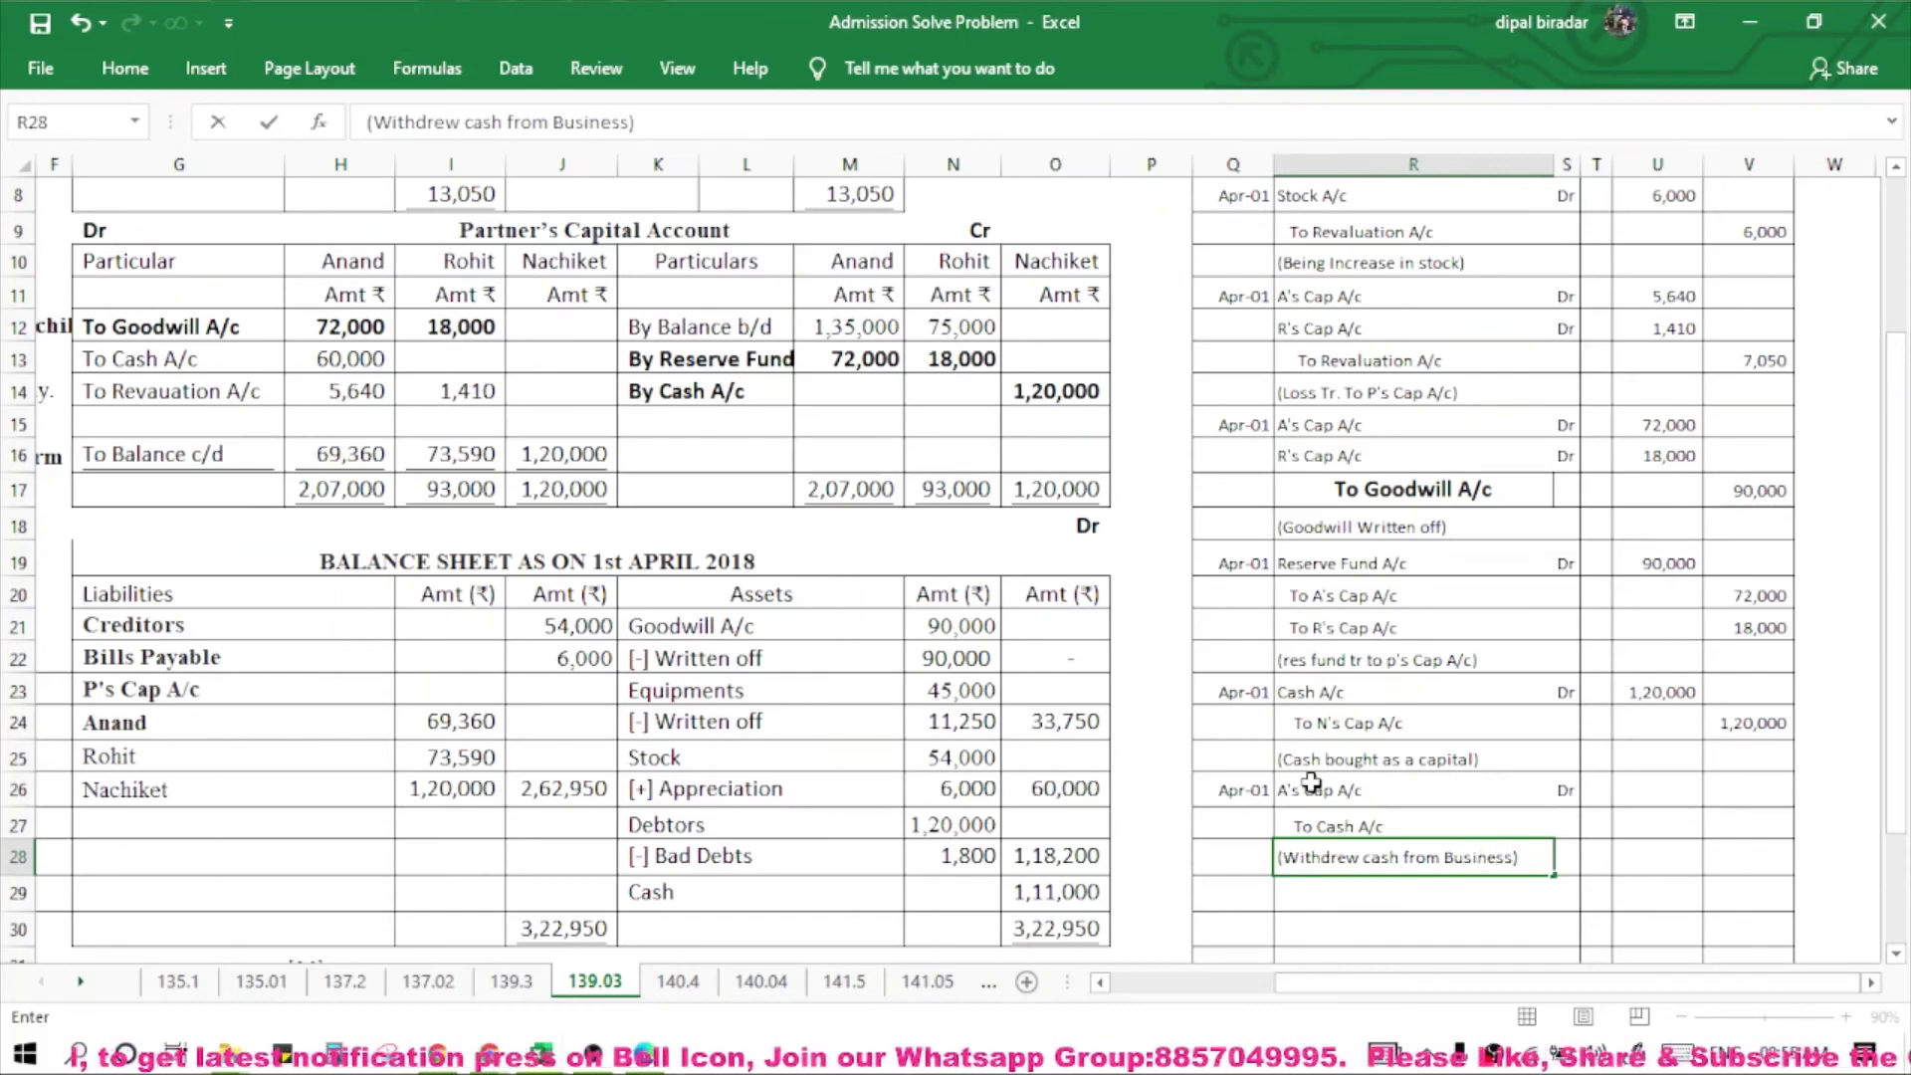
Copy the 60,000 To Cash A/c amount from H13 into the withdrawal entry's debit in U26 and credit in V27.
{"action": "left_click", "coordinate": [1639, 805]}
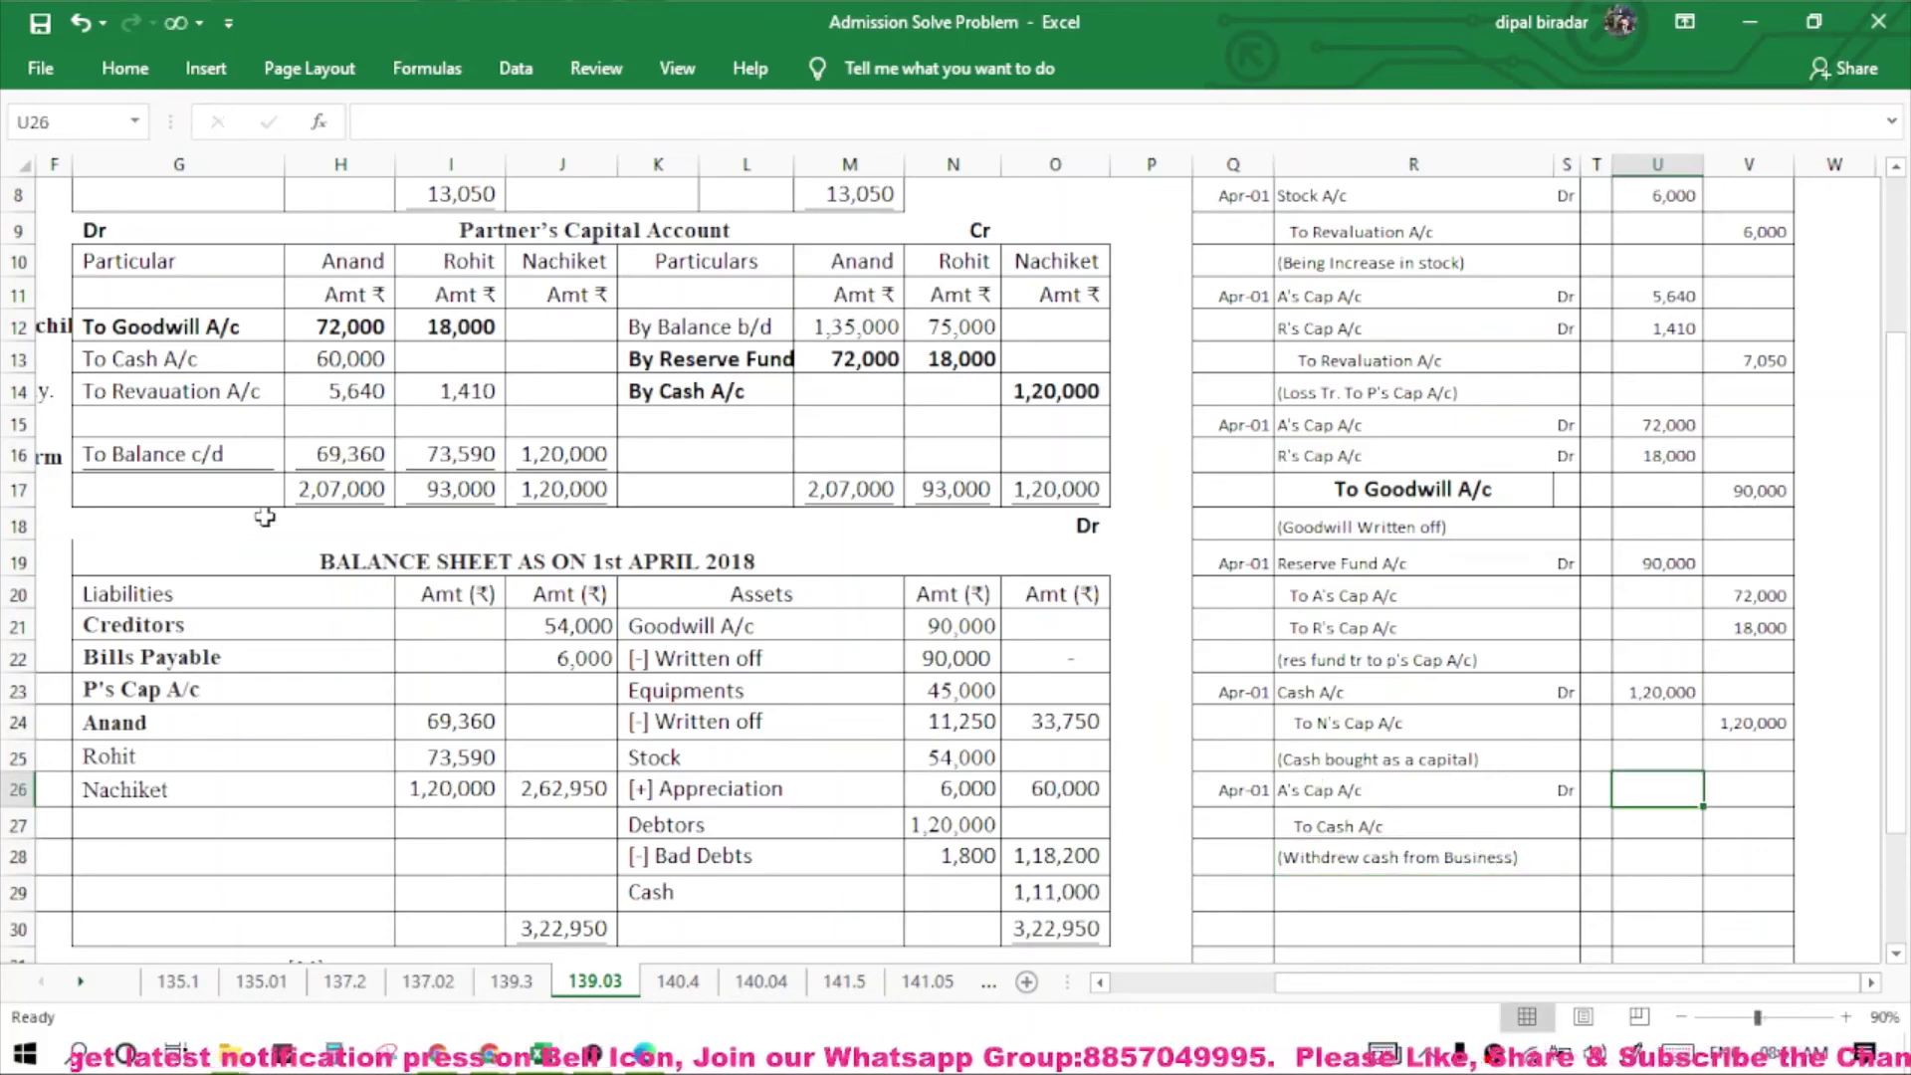
{"action": "left_click", "coordinate": [334, 368]}
{"action": "key", "text": "ctrl+c"}
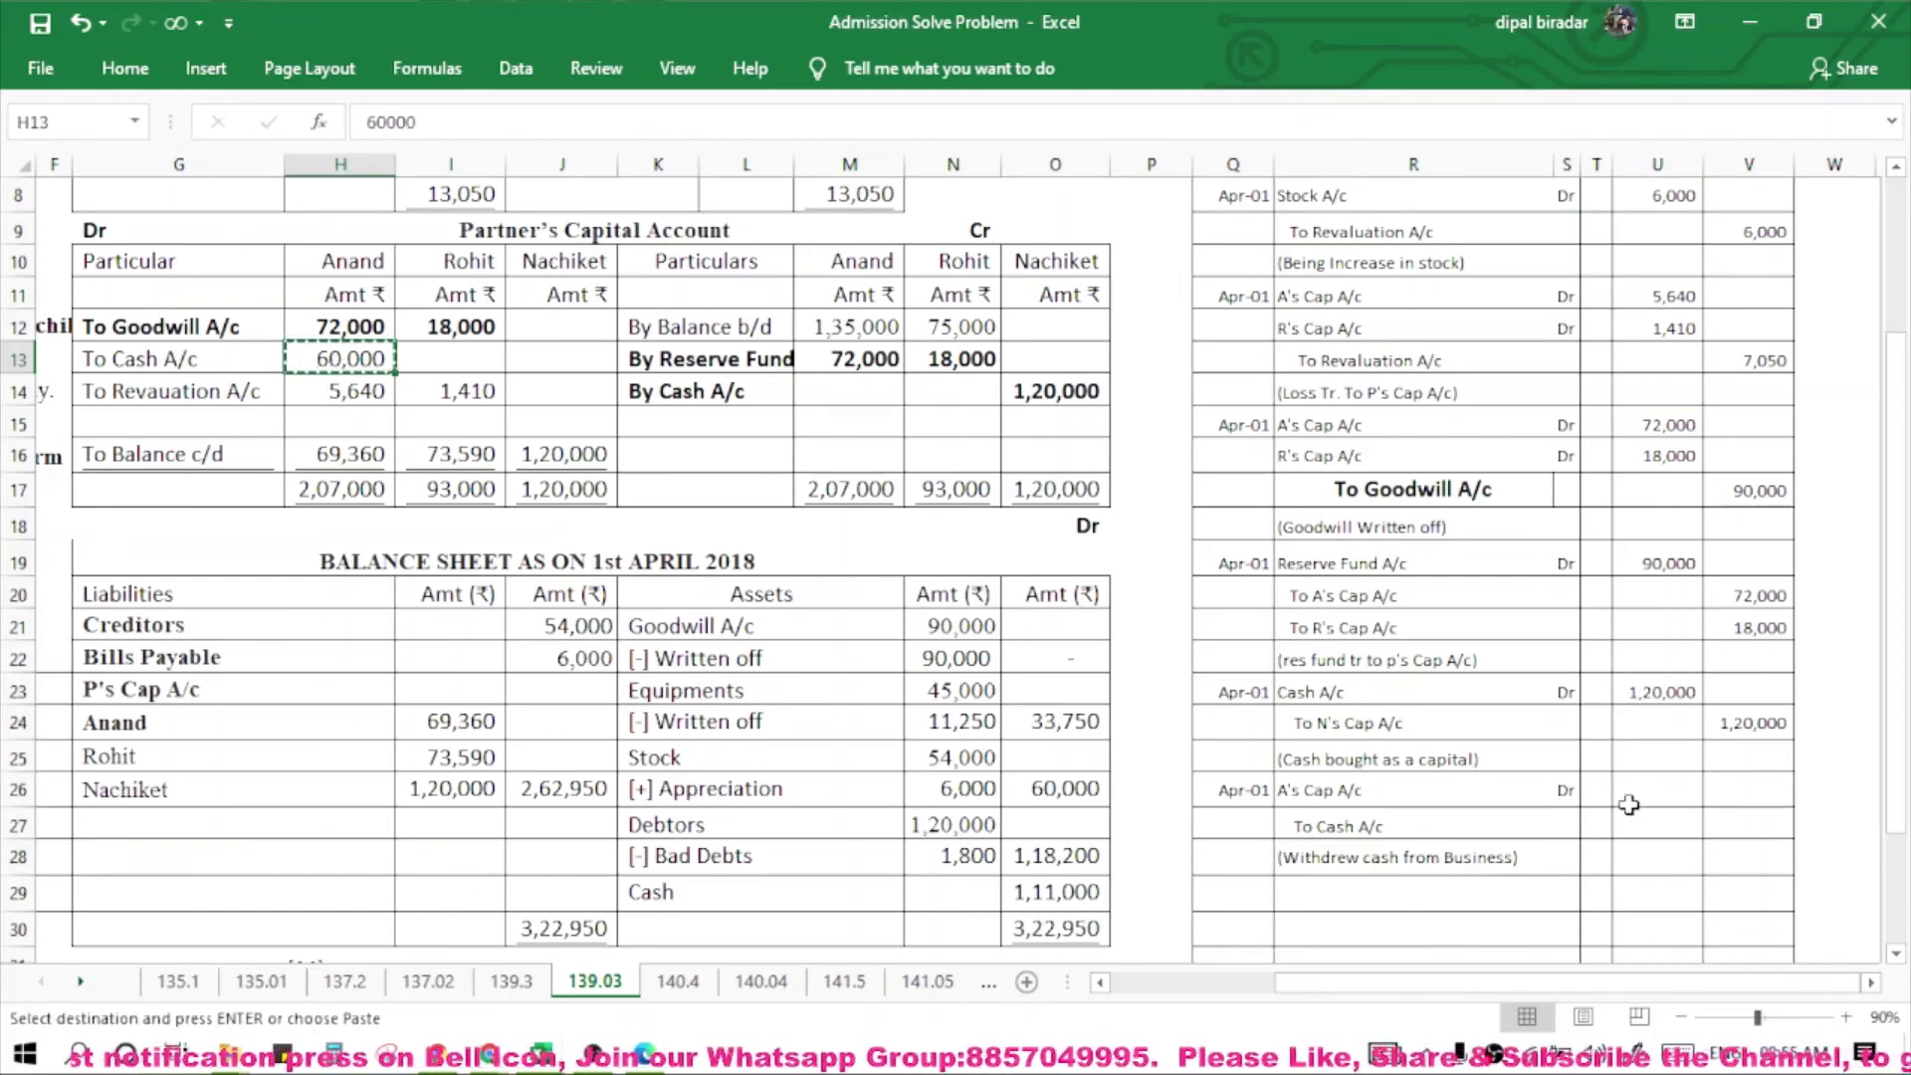
{"action": "left_click", "coordinate": [1628, 801]}
{"action": "key", "text": "ctrl+v"}
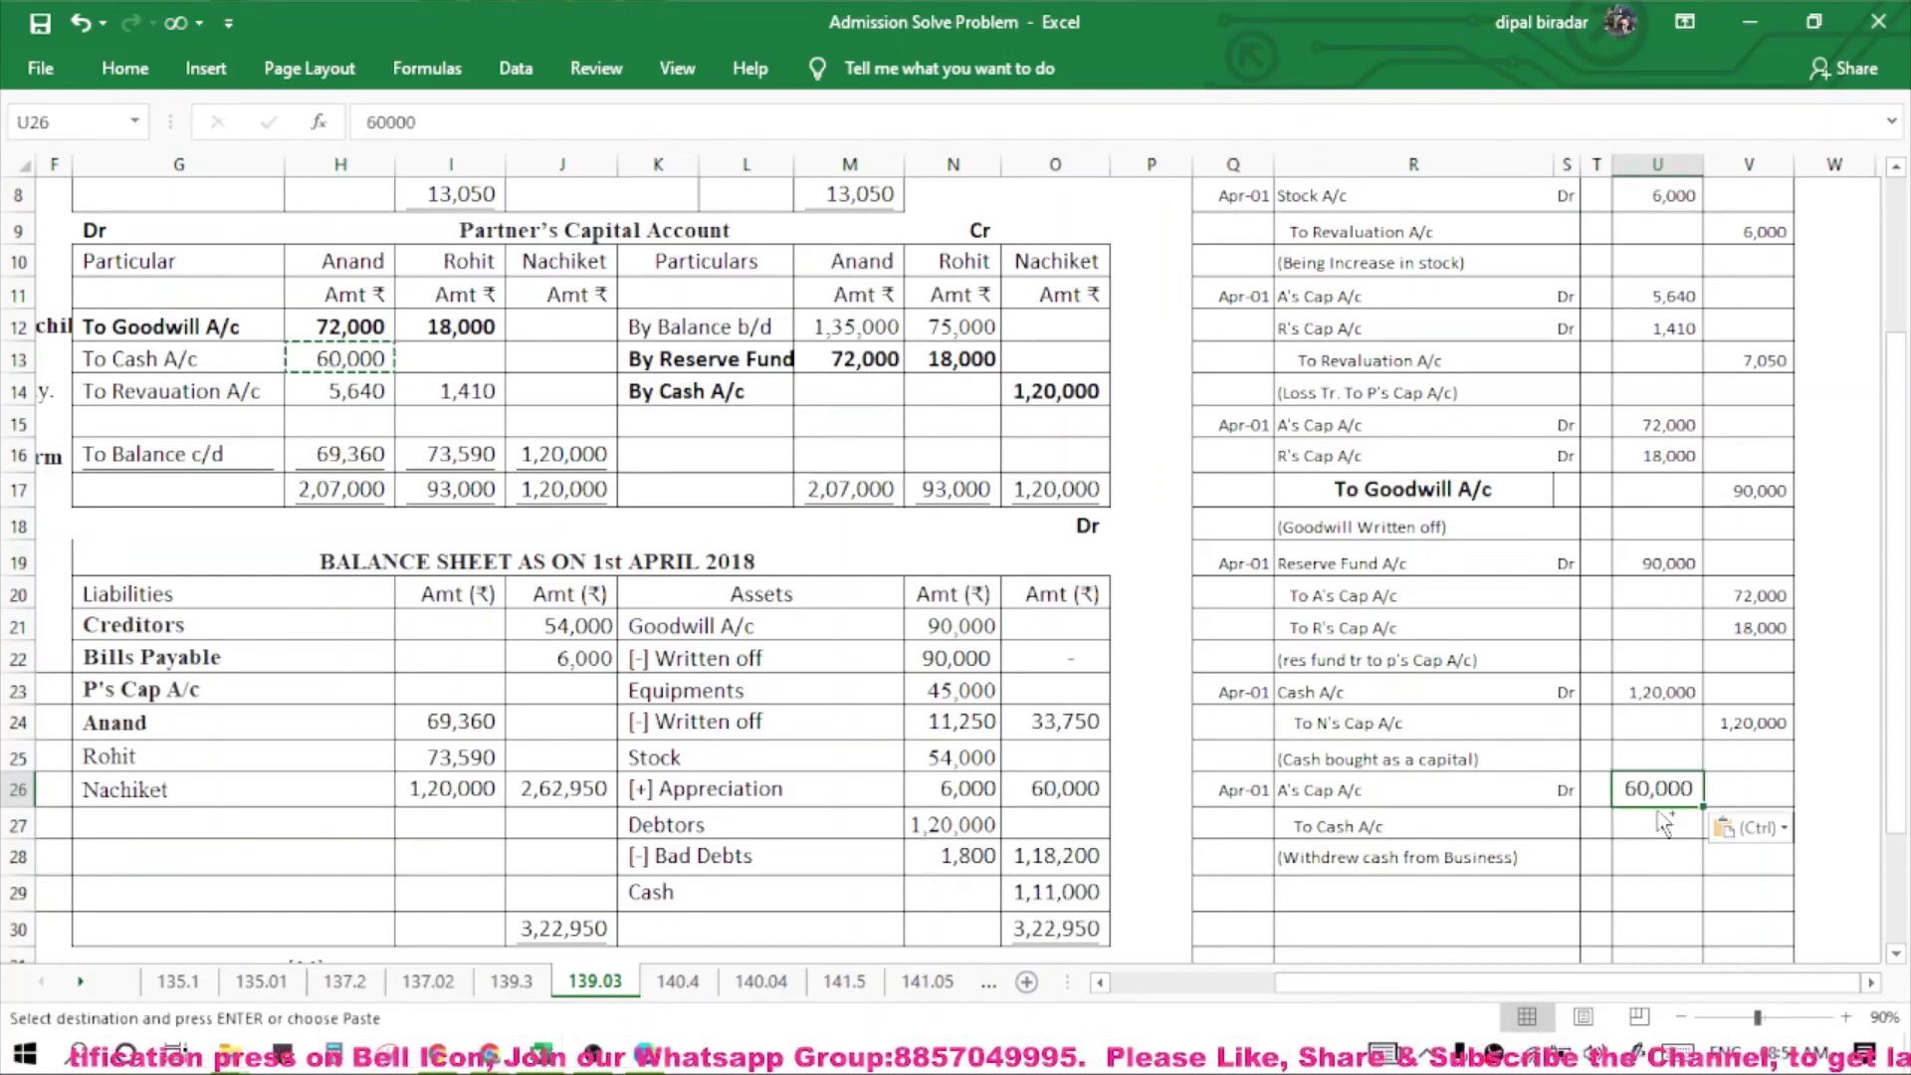
{"action": "left_click", "coordinate": [1745, 828]}
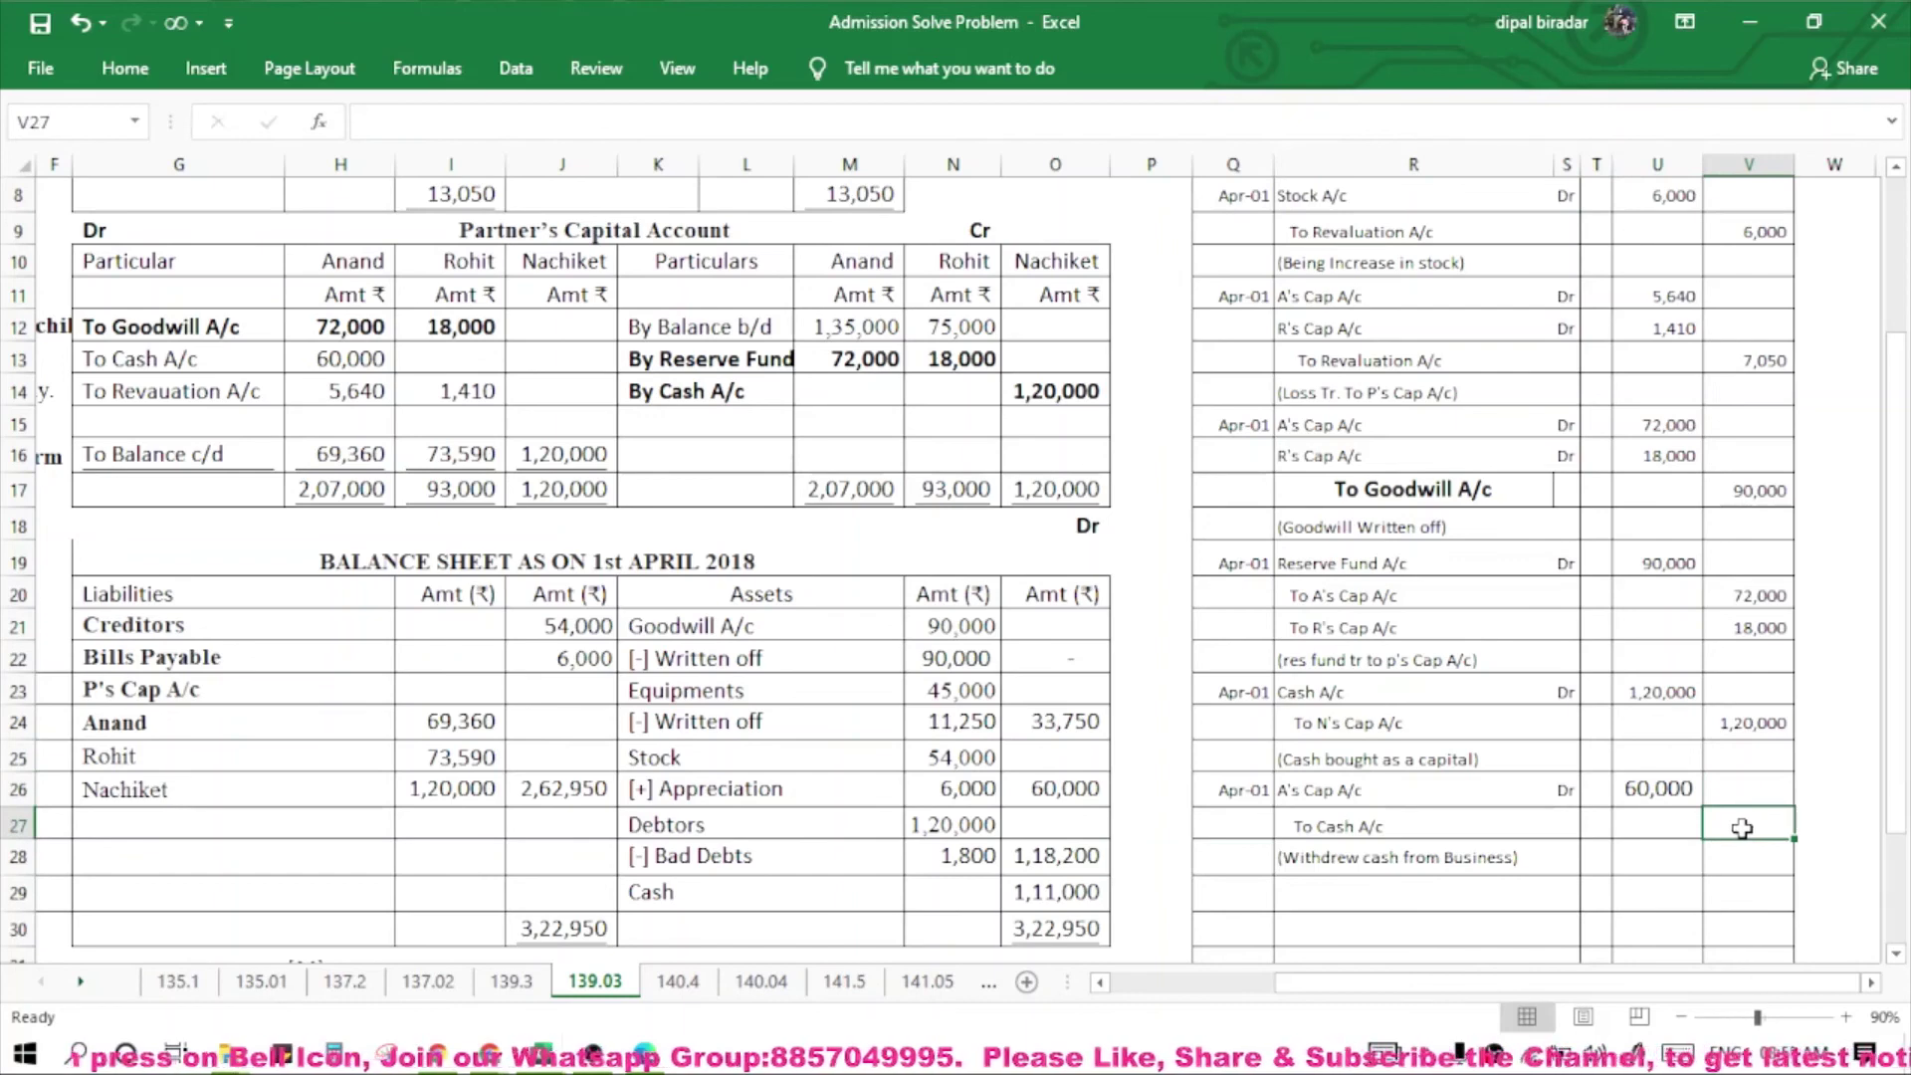
{"action": "left_click", "coordinate": [1658, 791]}
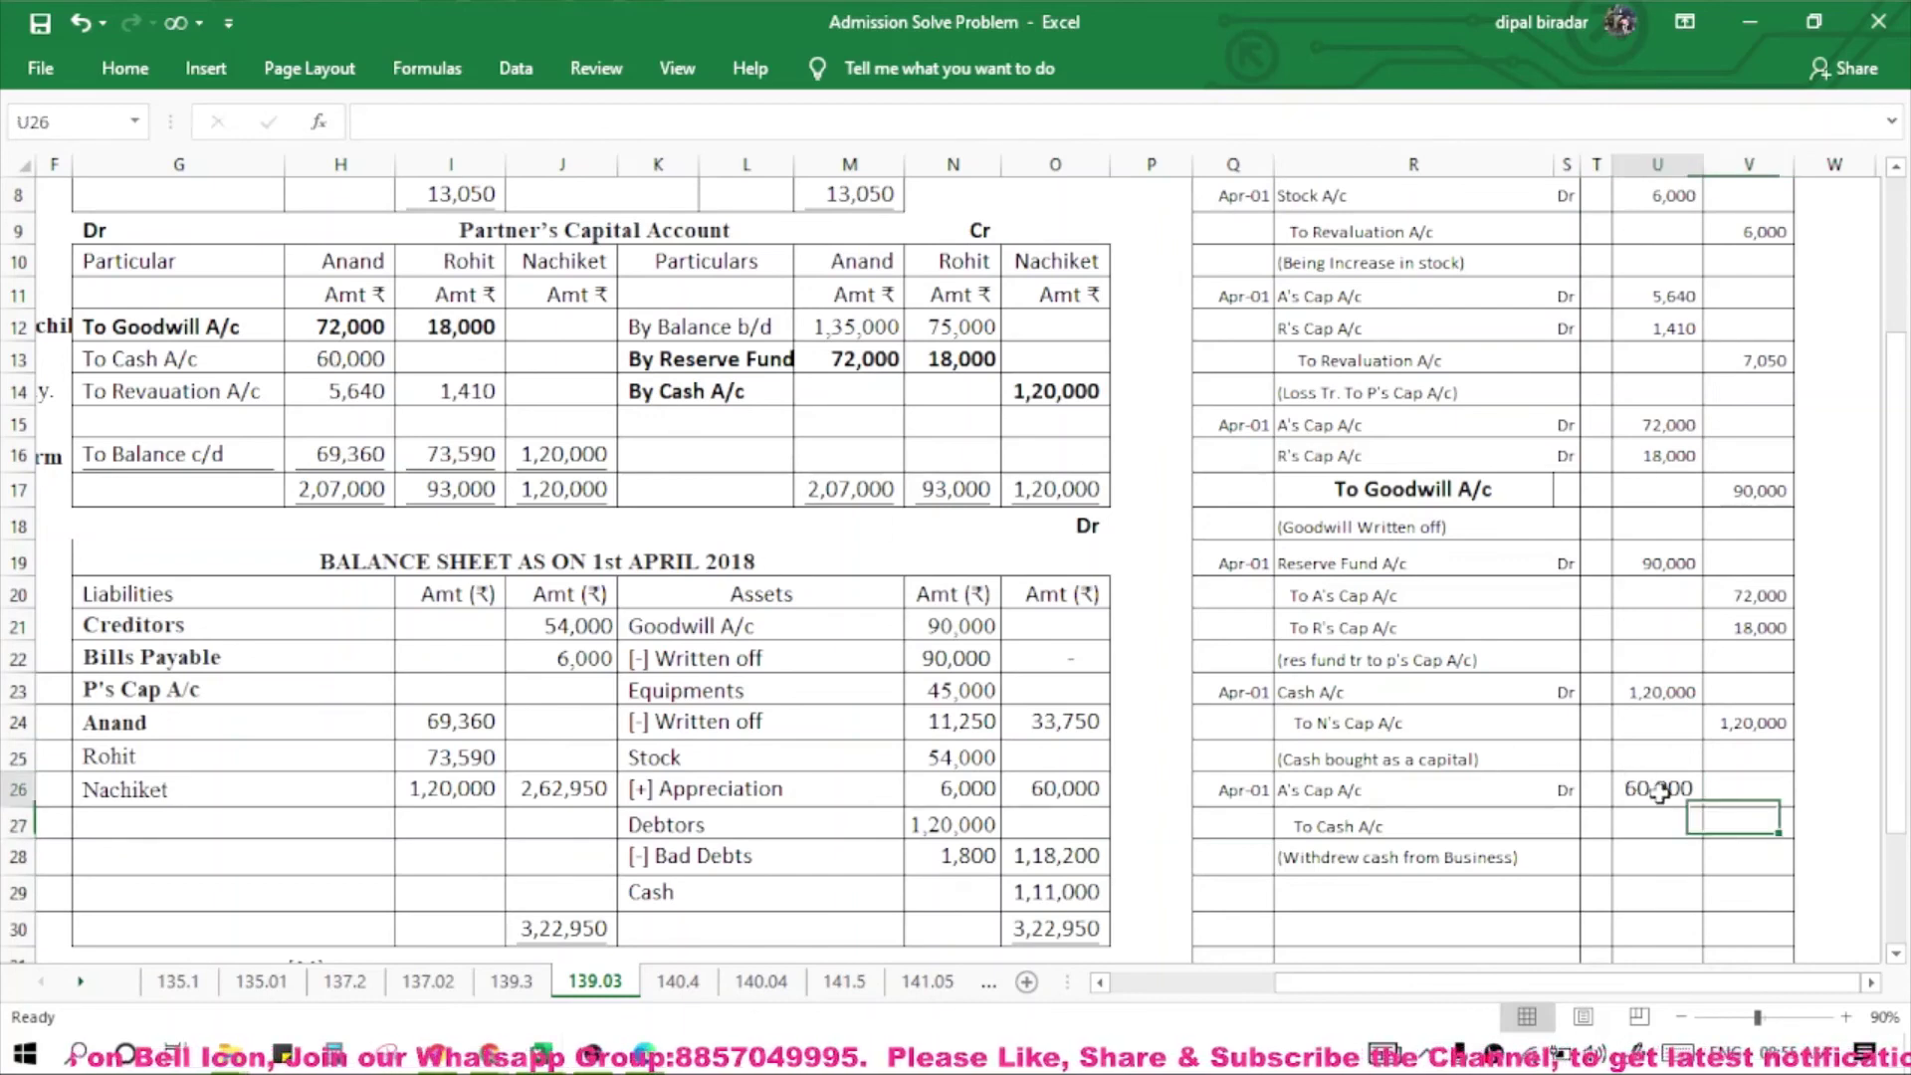
{"action": "key", "text": "ctrl+c"}
{"action": "left_click", "coordinate": [1744, 827]}
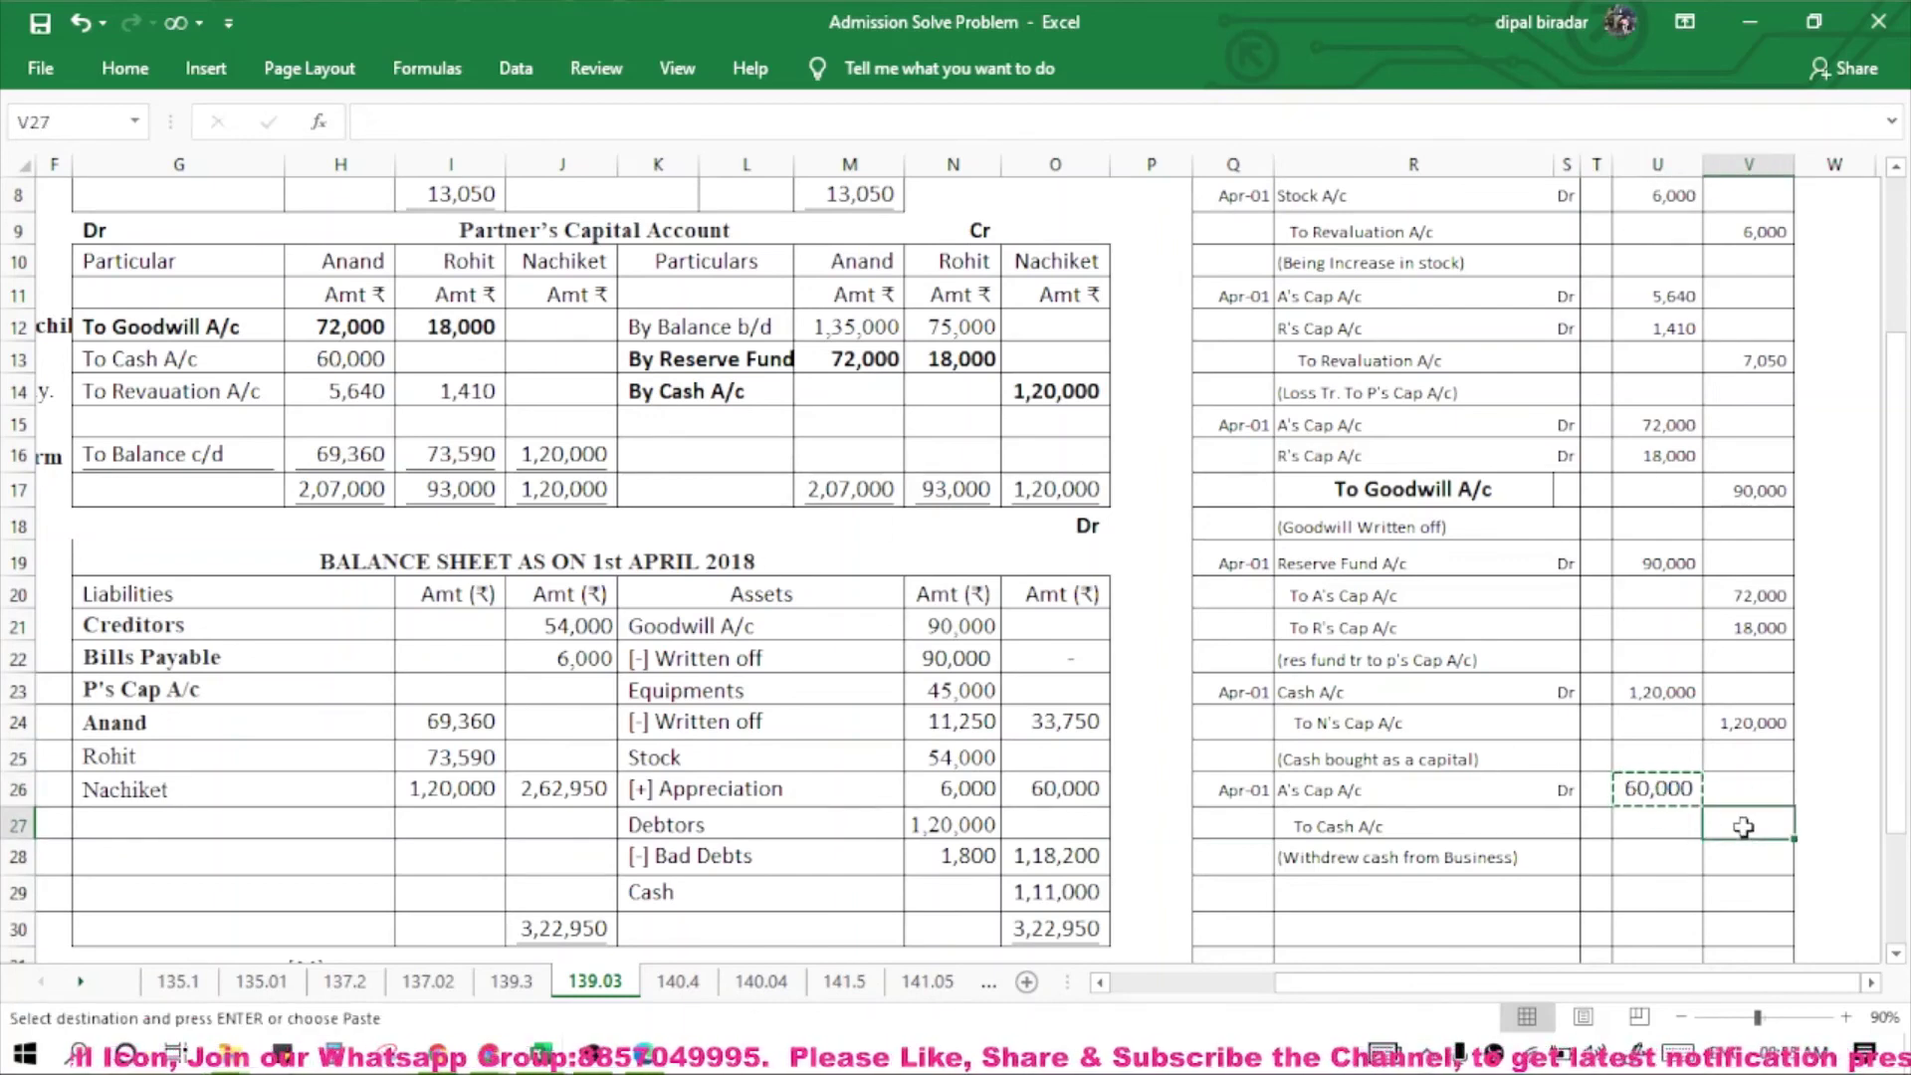
{"action": "key", "text": "ctrl+v"}
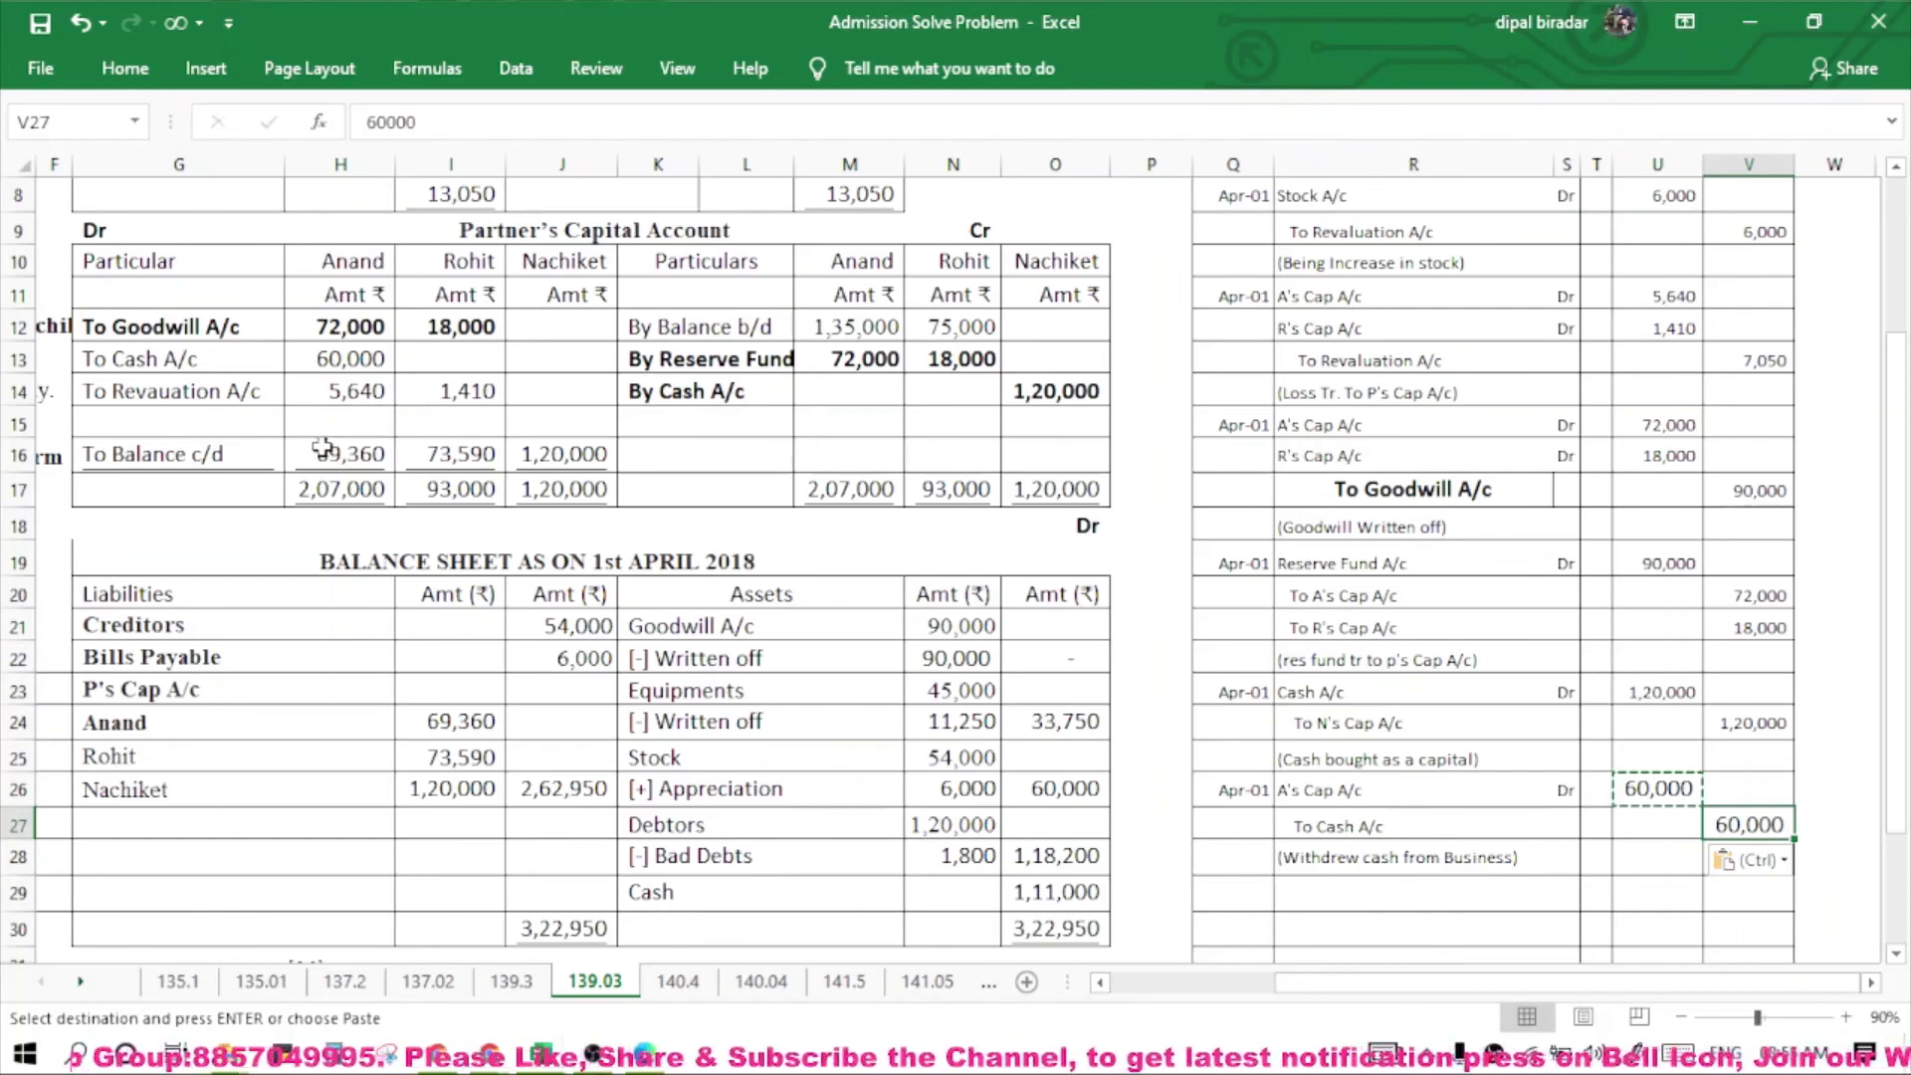
Bold the To Cash A/c and To Revaluation A/c lines with their amounts, G13:H13 and G14:I14, in the Partner's Capital Account.
{"action": "left_click_drag", "start_coordinate": [159, 371], "coordinate": [371, 359]}
{"action": "key", "text": "ctrl+b"}
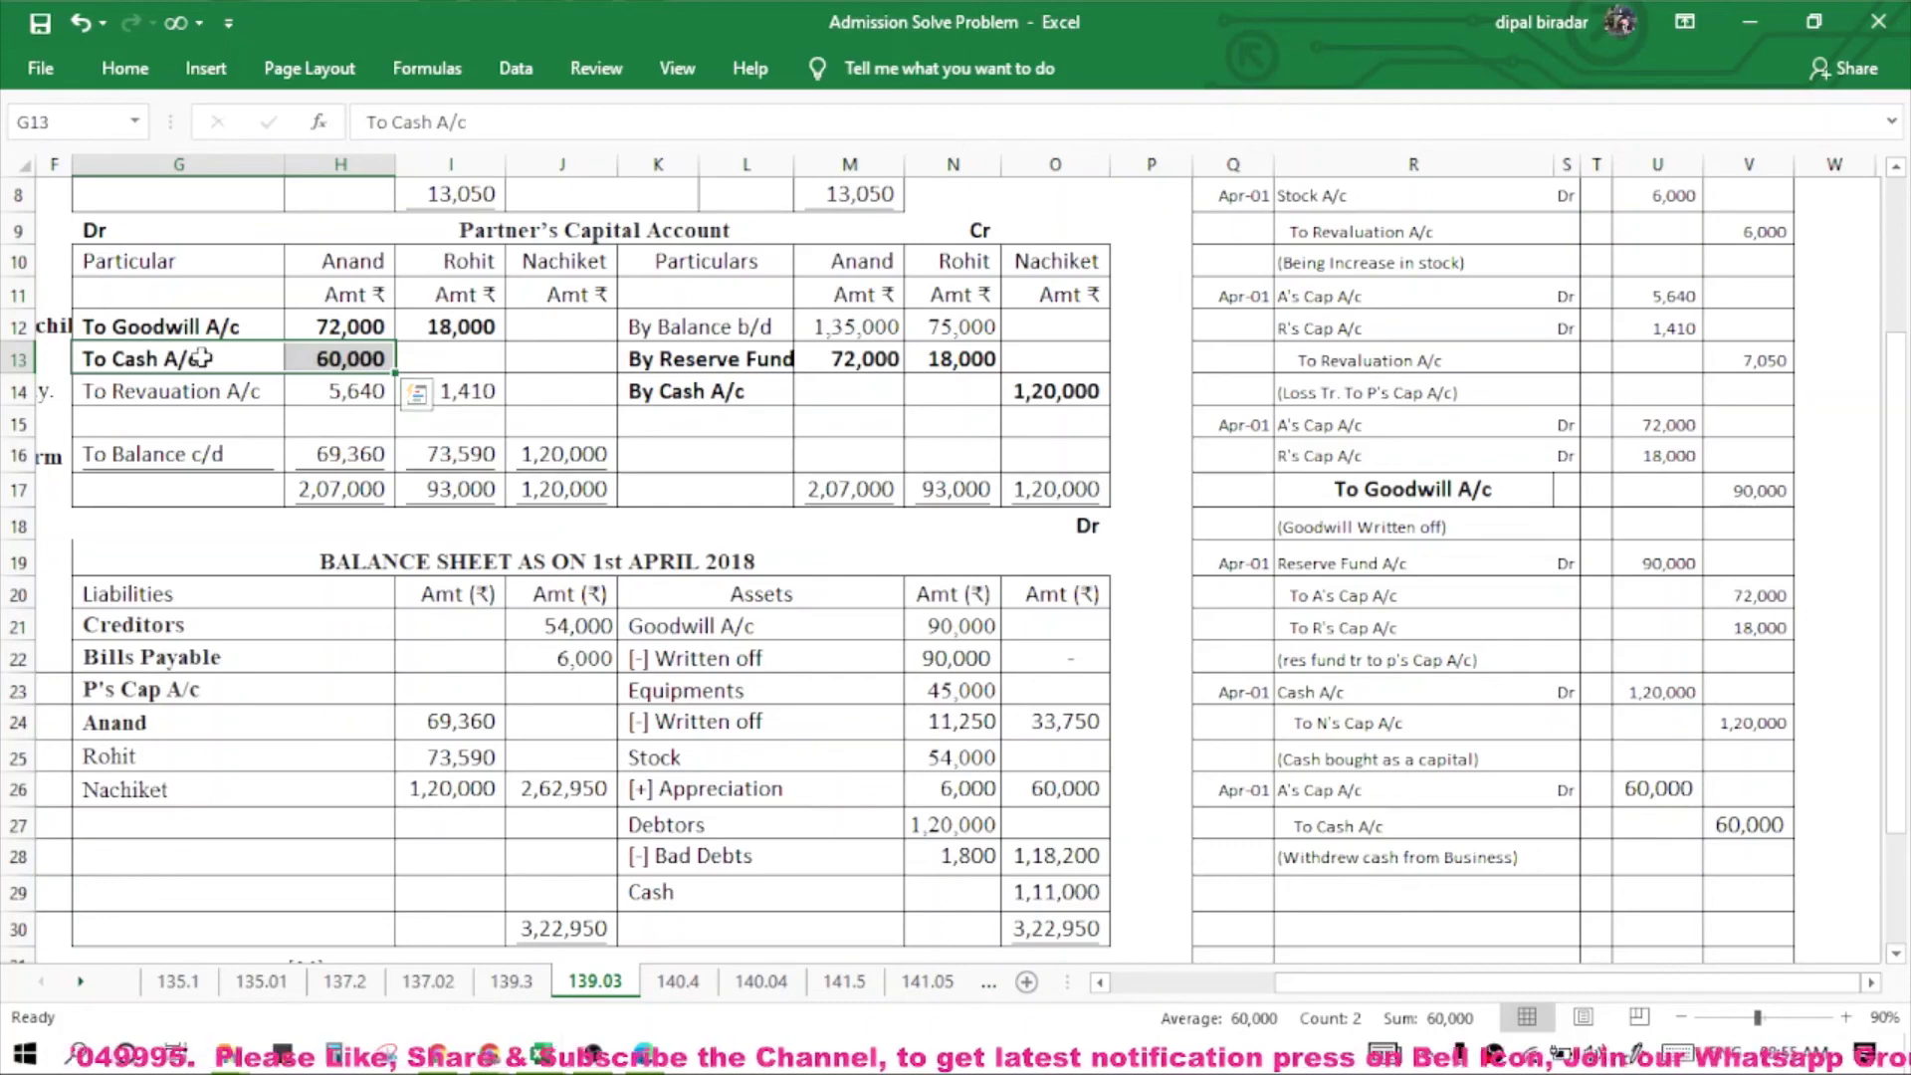
{"action": "left_click", "coordinate": [199, 392]}
{"action": "scroll", "coordinate": [400, 460], "scroll_direction": "up", "scroll_amount": 1}
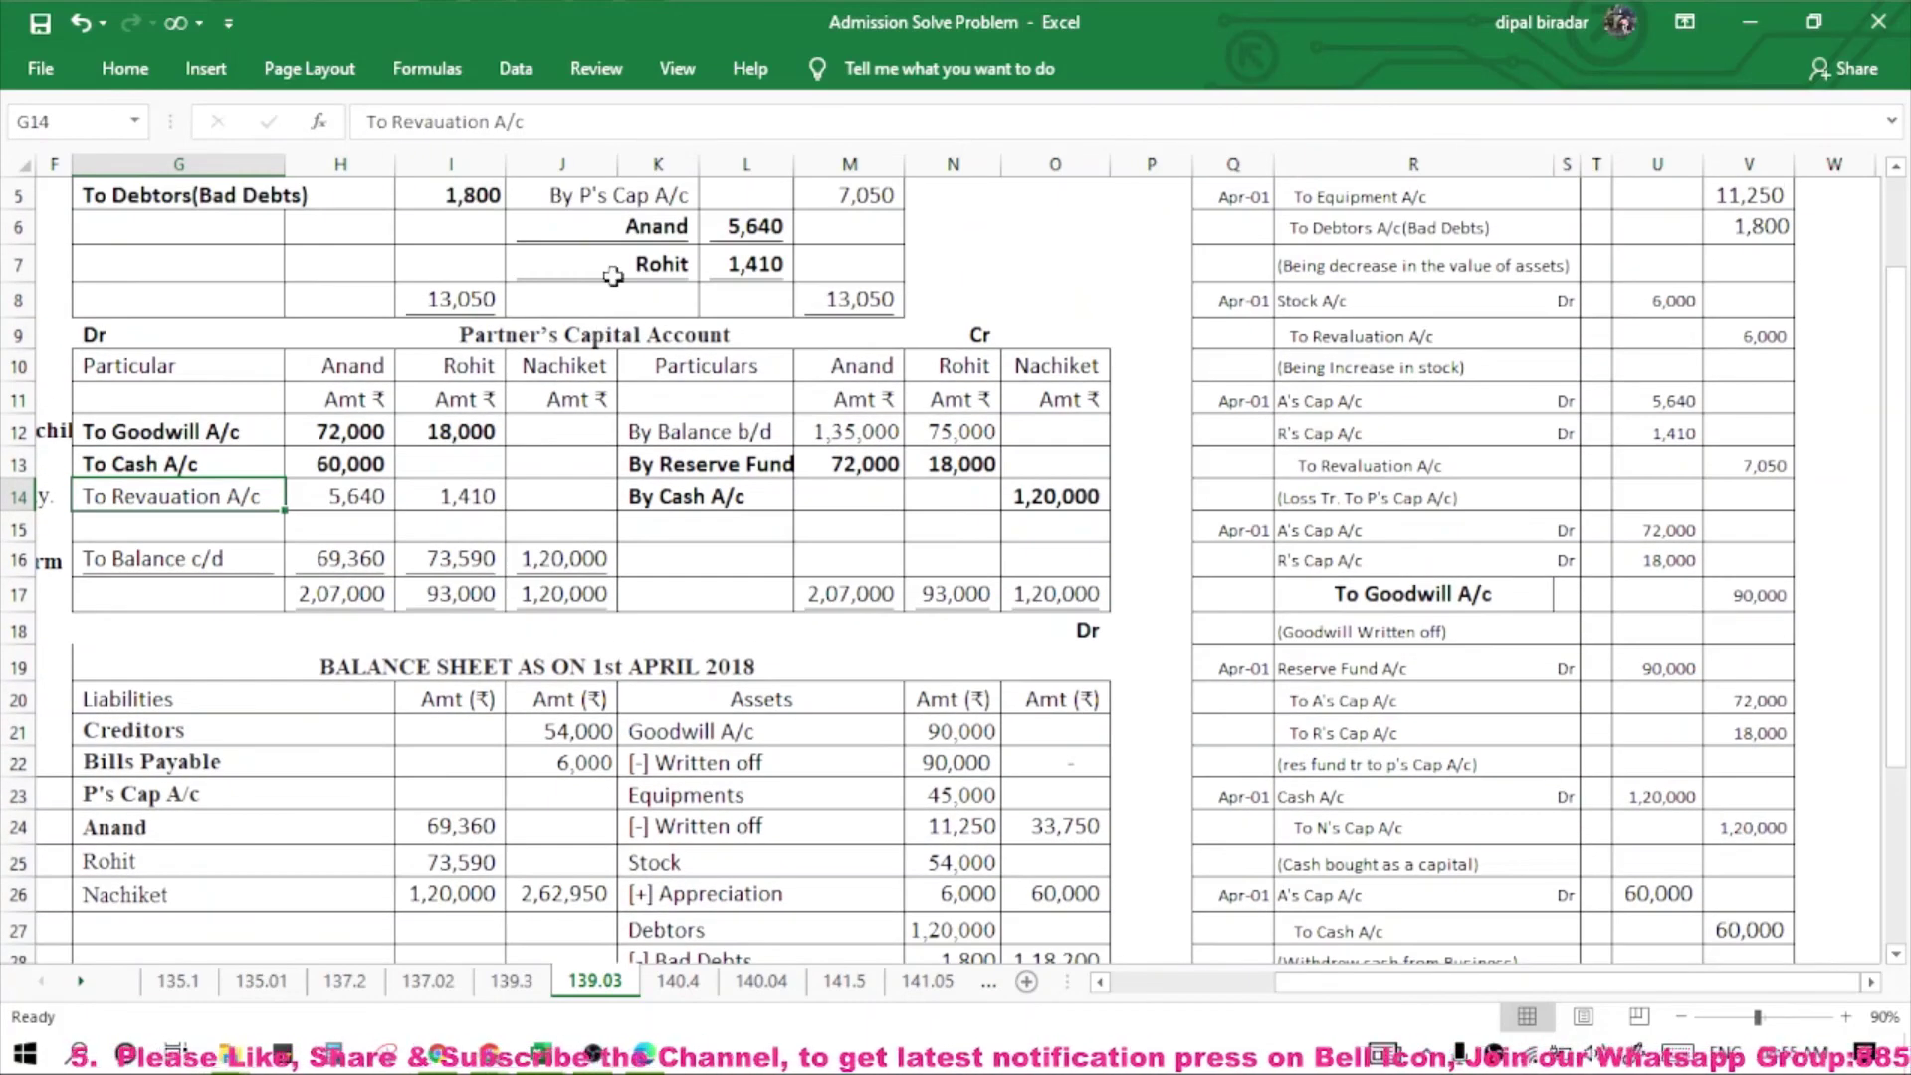
{"action": "left_click_drag", "start_coordinate": [99, 496], "coordinate": [486, 484]}
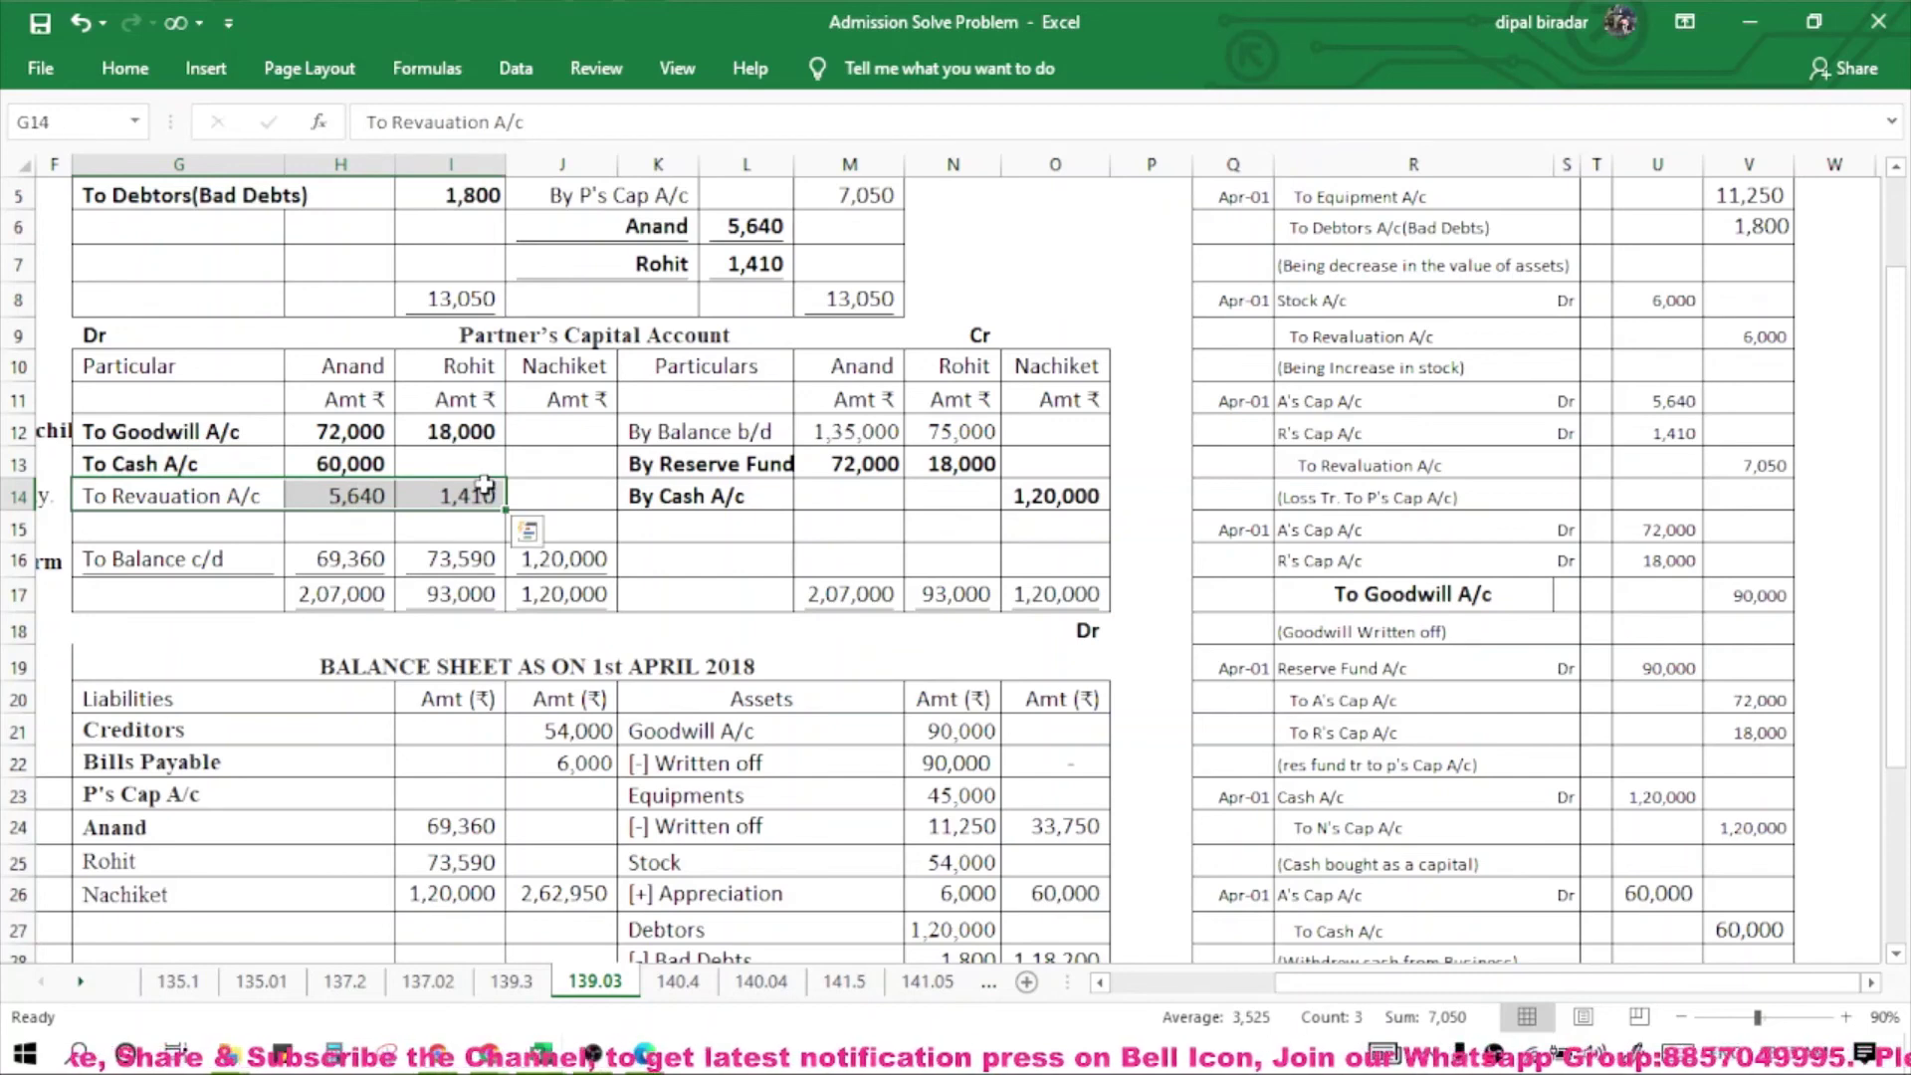
{"action": "key", "text": "ctrl+b"}
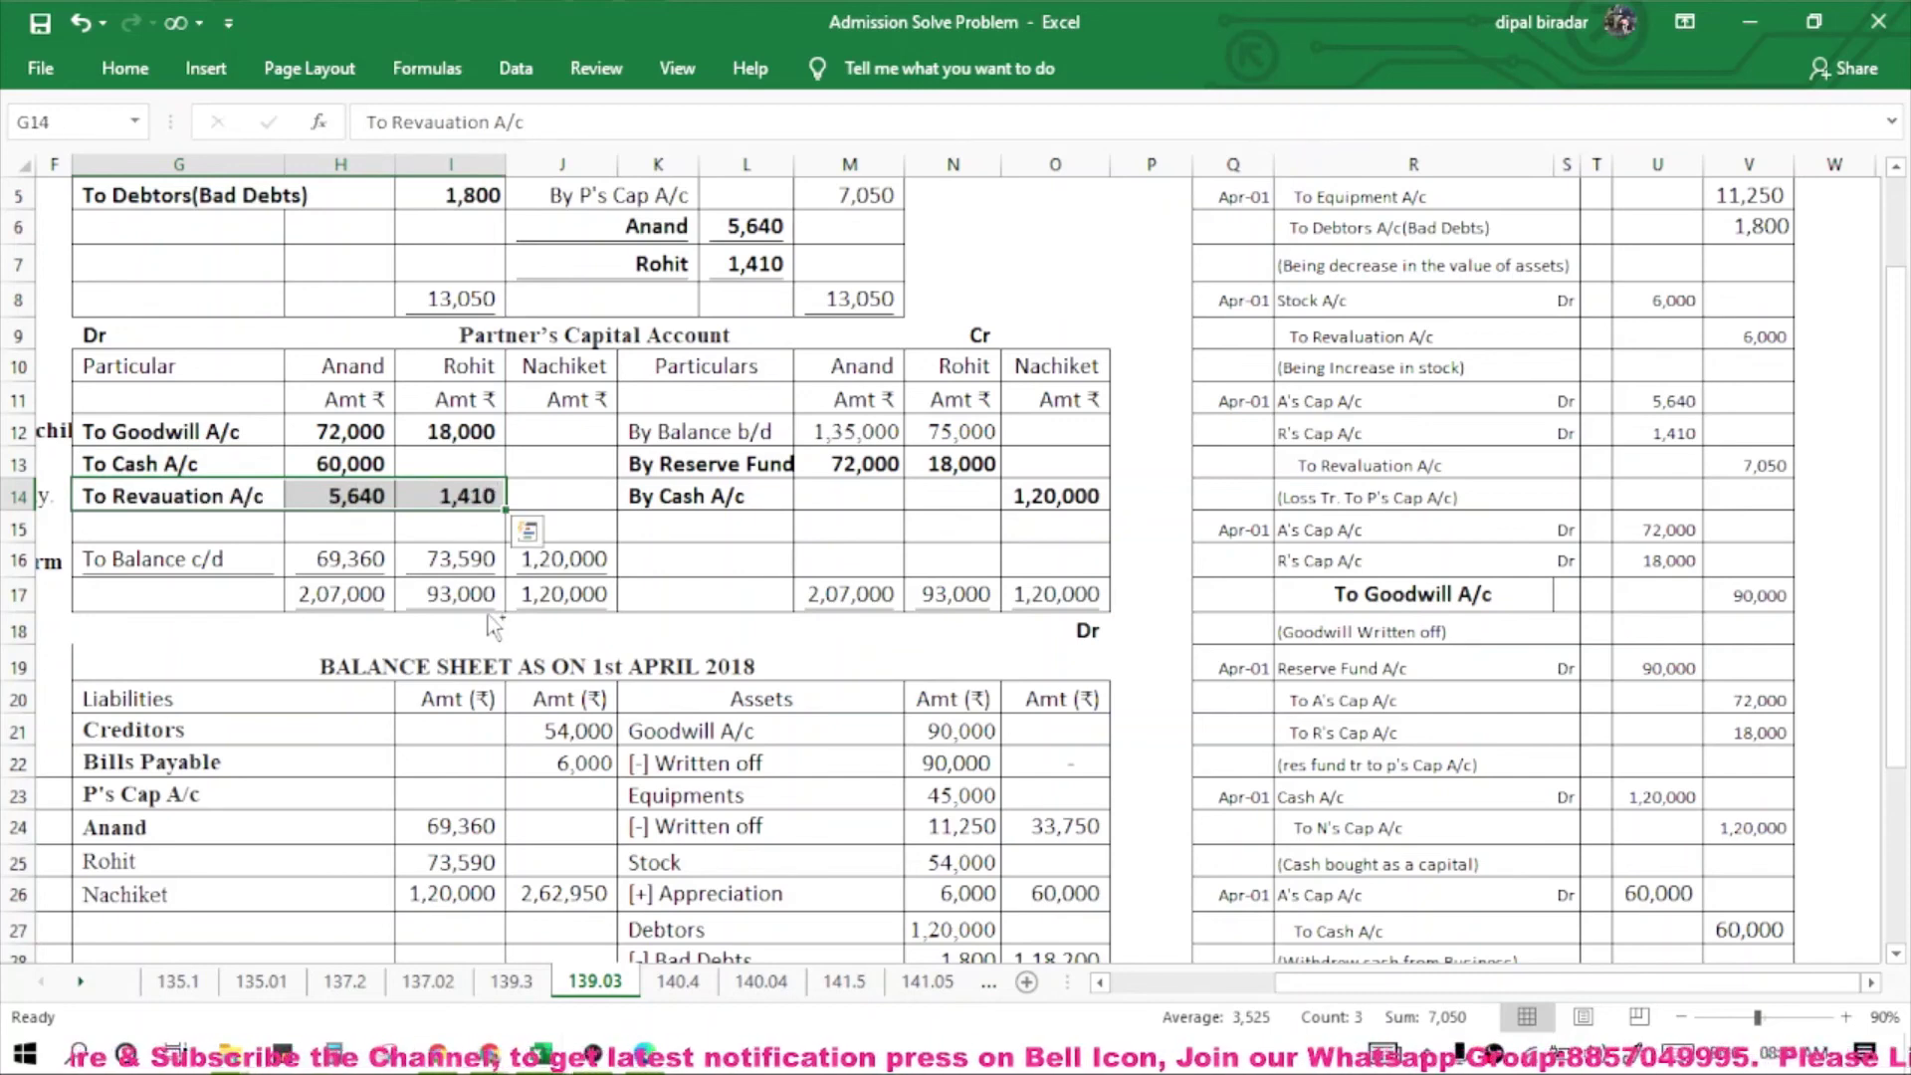
Review the admission terms and opening balance sheet alongside the completed accounts and journal entries.
{"action": "key", "text": "ctrl+q"}
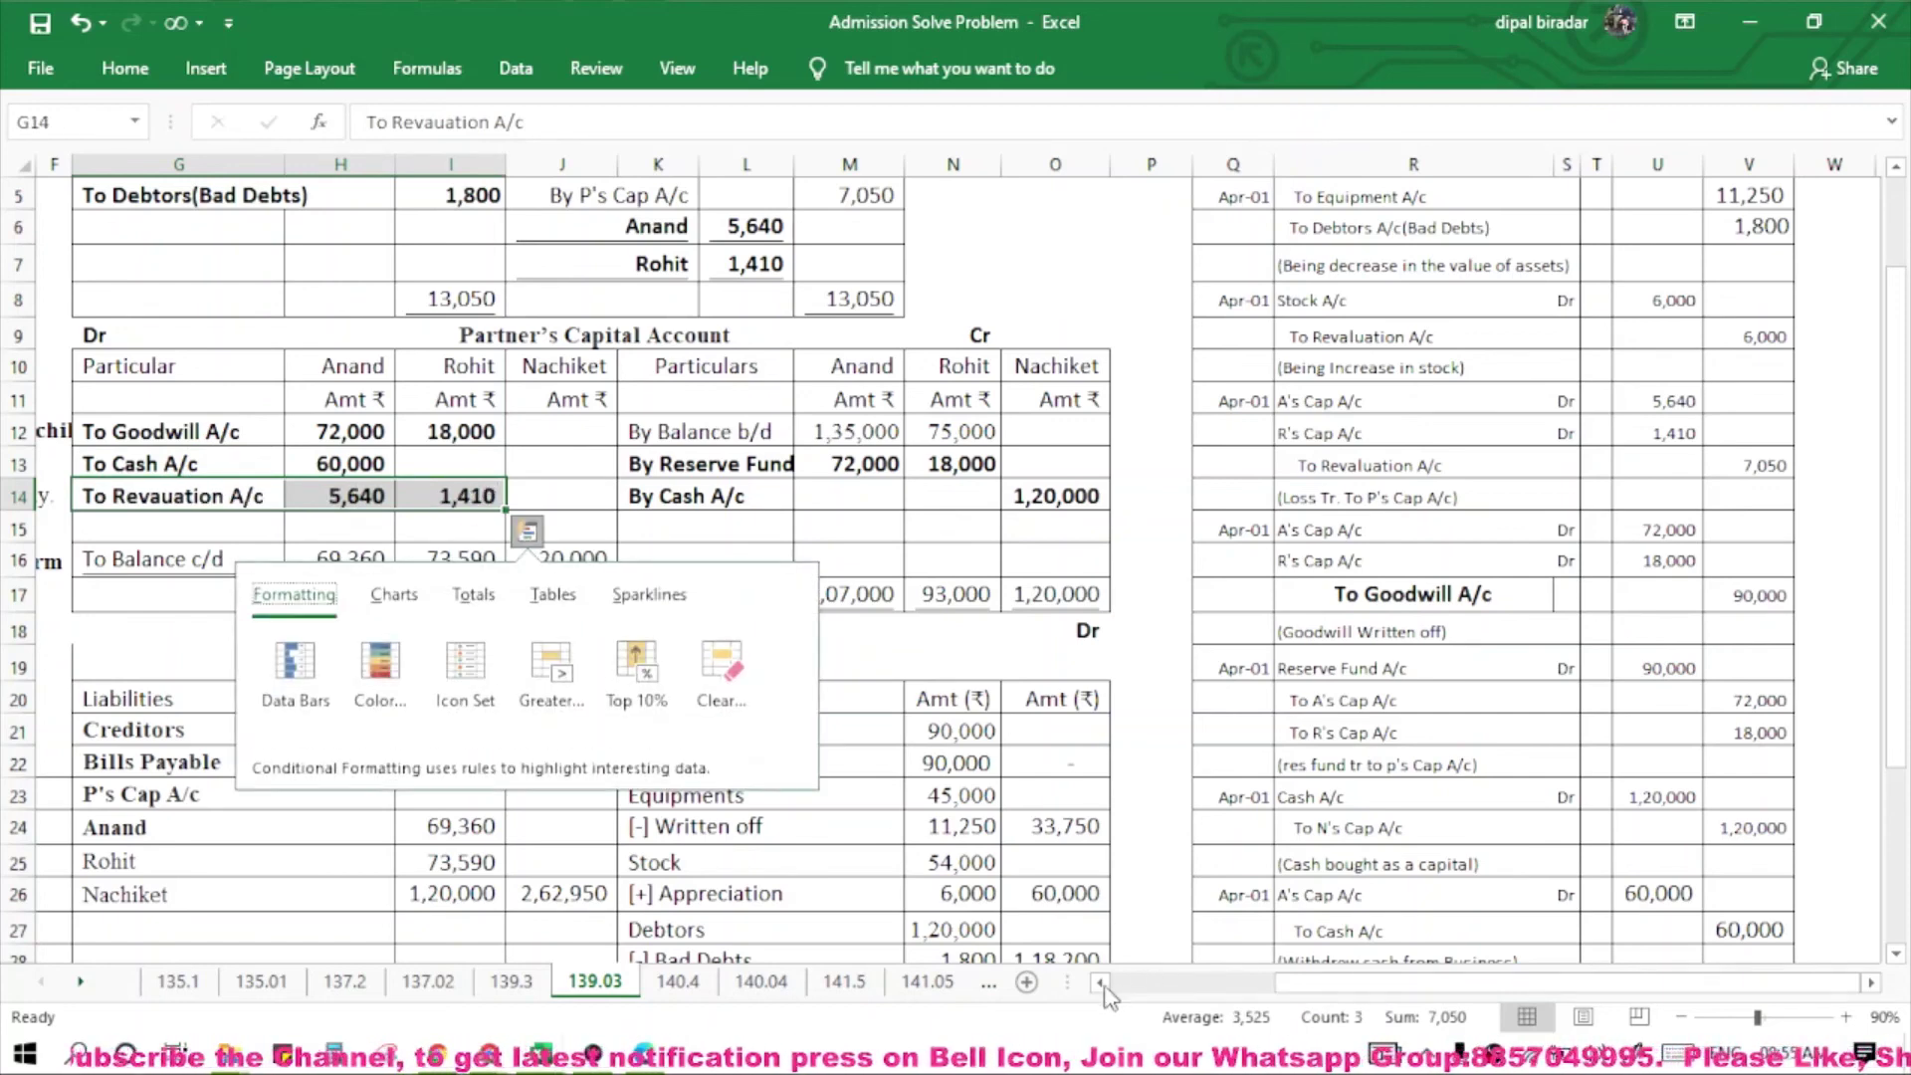
{"action": "left_click", "coordinate": [1101, 983]}
{"action": "left_click", "coordinate": [1101, 983]}
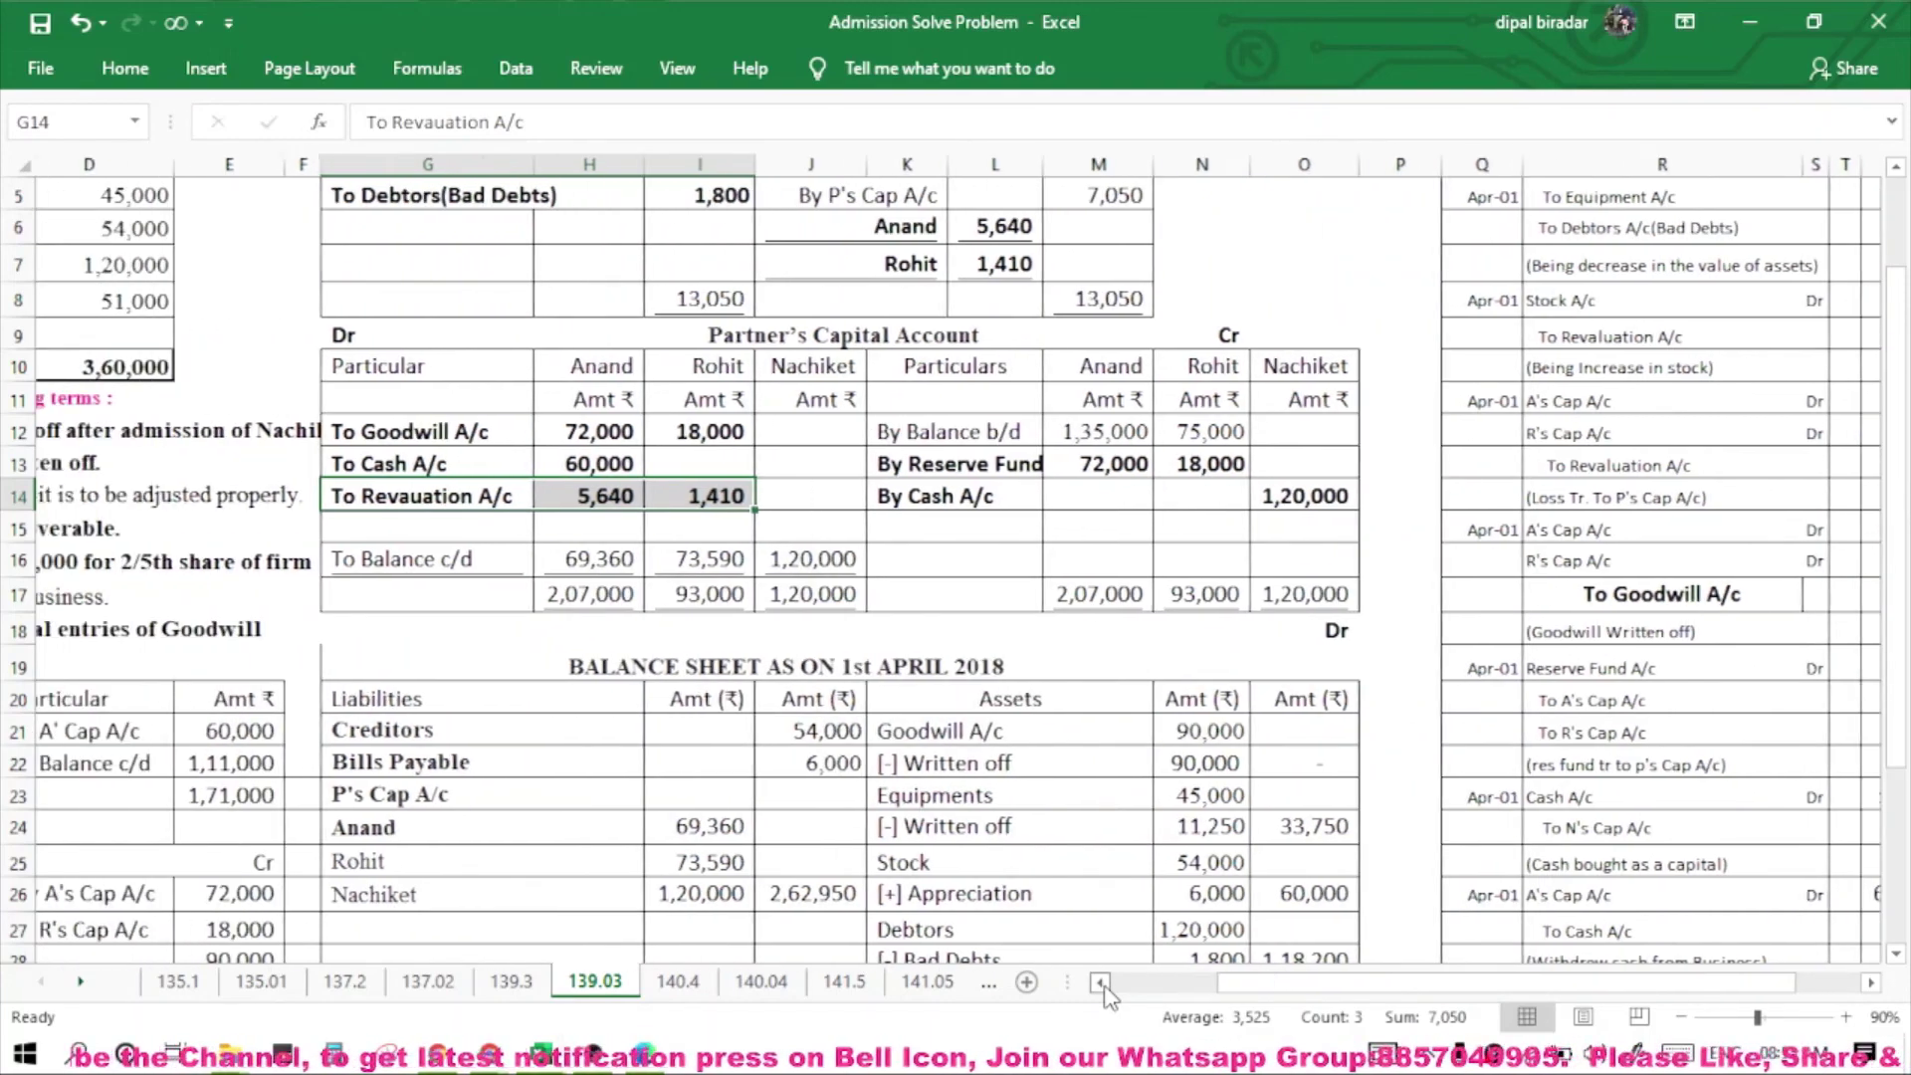
{"action": "left_click", "coordinate": [1101, 983]}
{"action": "left_click", "coordinate": [1101, 983]}
{"action": "left_click", "coordinate": [1101, 983]}
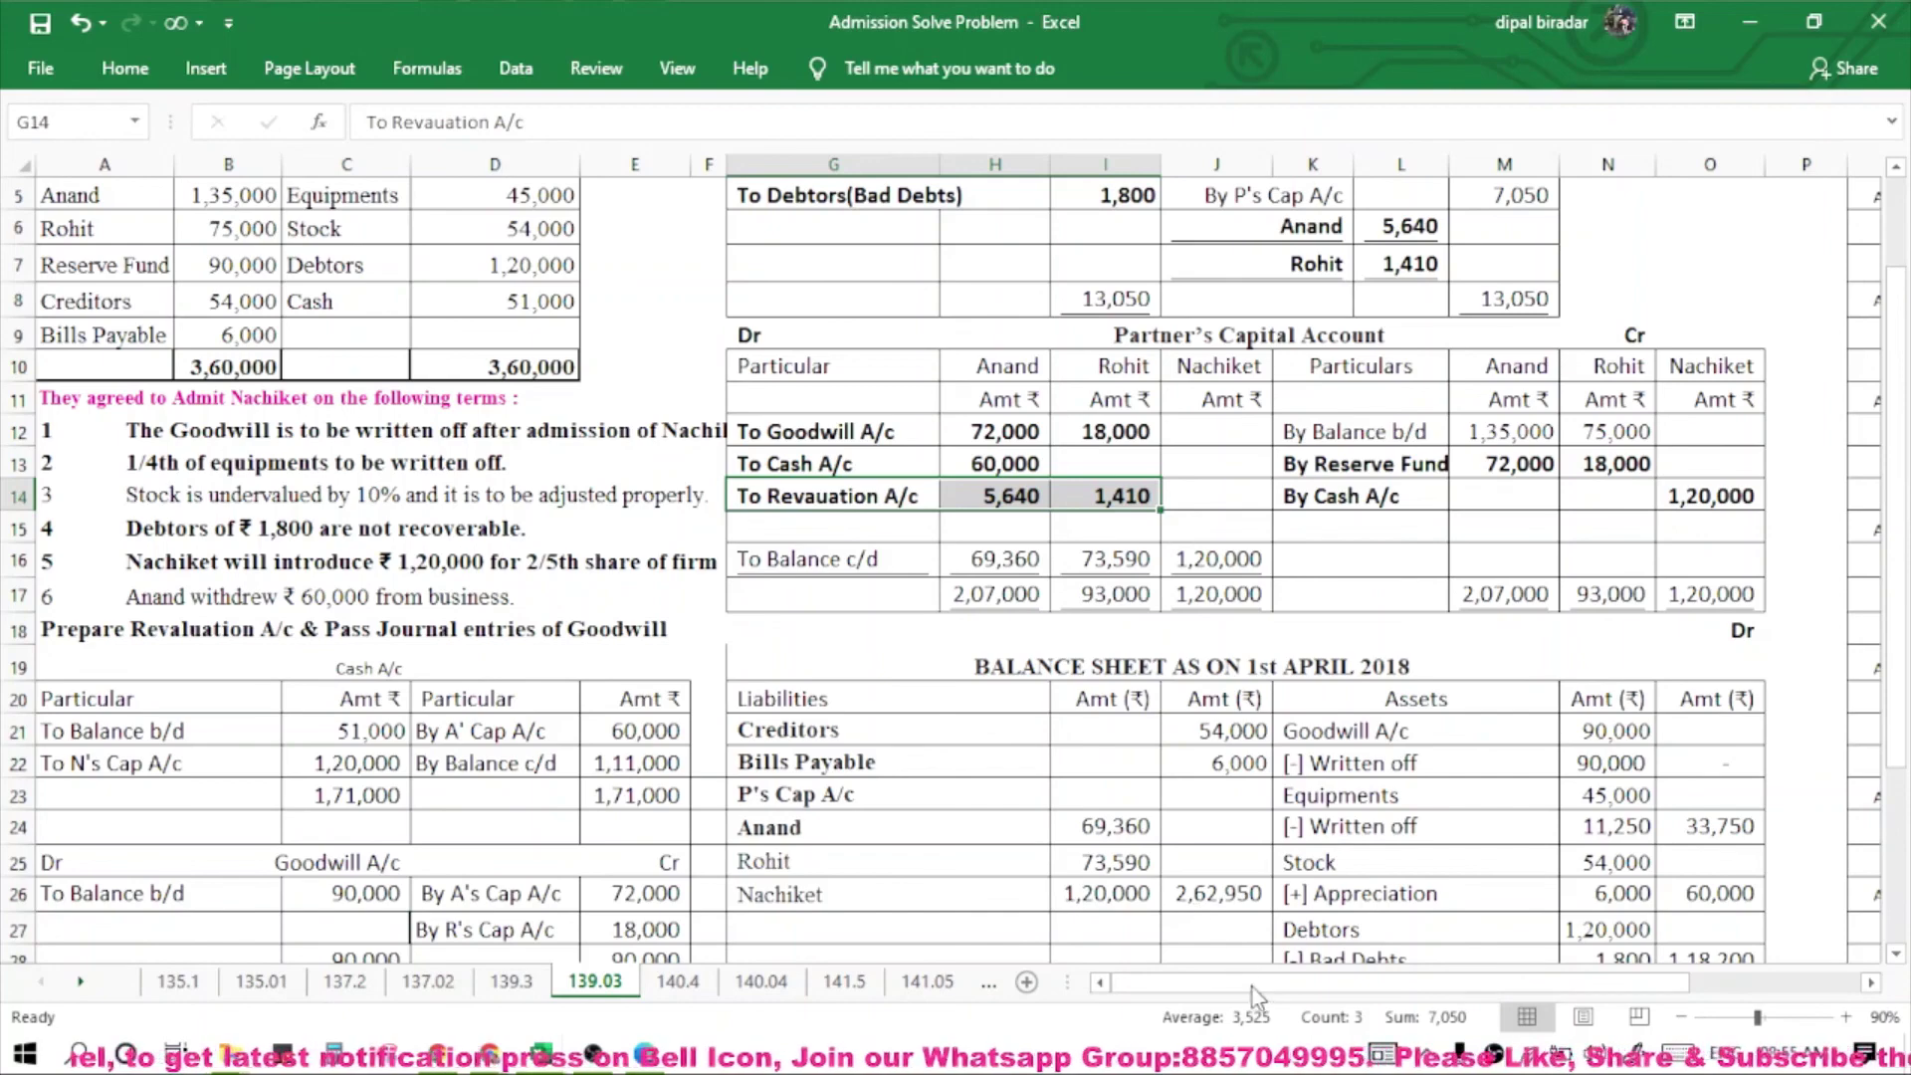
{"action": "scroll", "coordinate": [1339, 692], "scroll_direction": "right", "scroll_amount": 5}
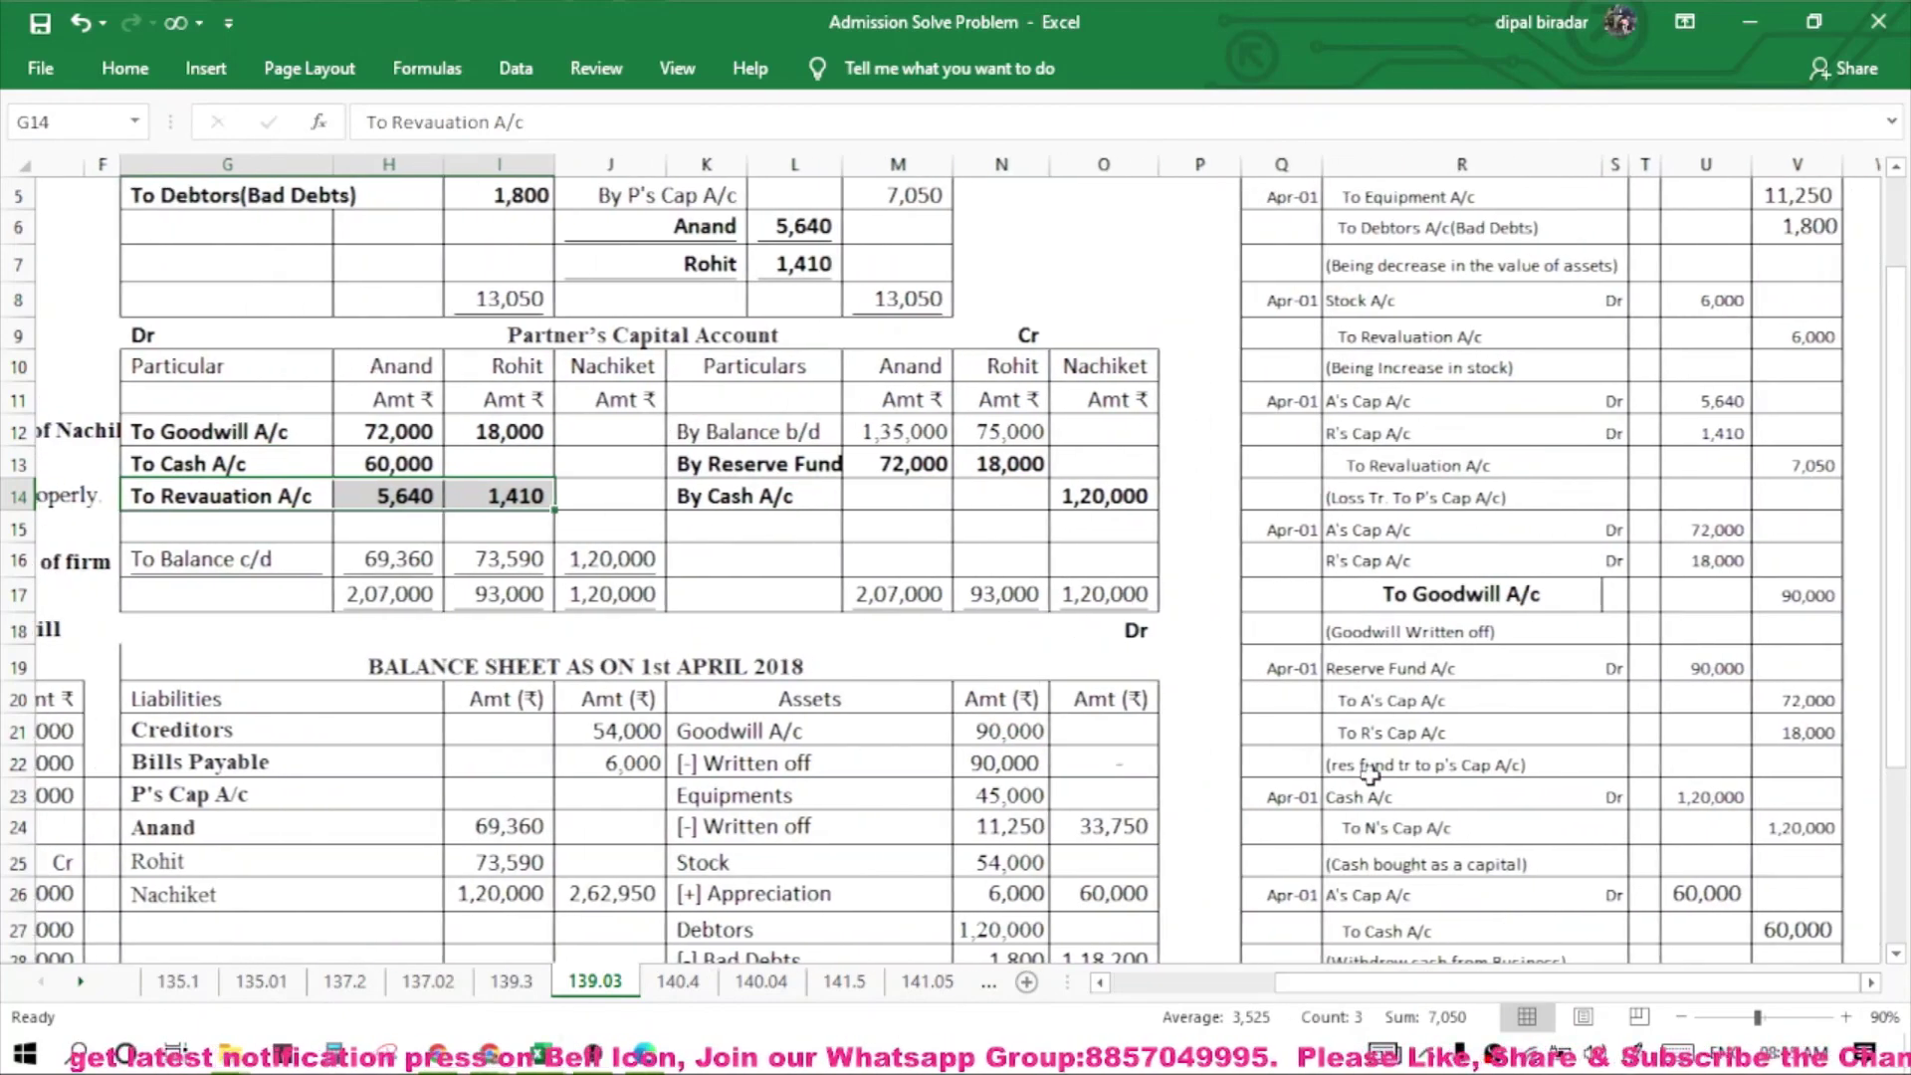
{"action": "scroll", "coordinate": [1339, 691], "scroll_direction": "down", "scroll_amount": 1}
{"action": "scroll", "coordinate": [1339, 692], "scroll_direction": "down", "scroll_amount": 2}
{"action": "scroll", "coordinate": [1340, 692], "scroll_direction": "up", "scroll_amount": 5}
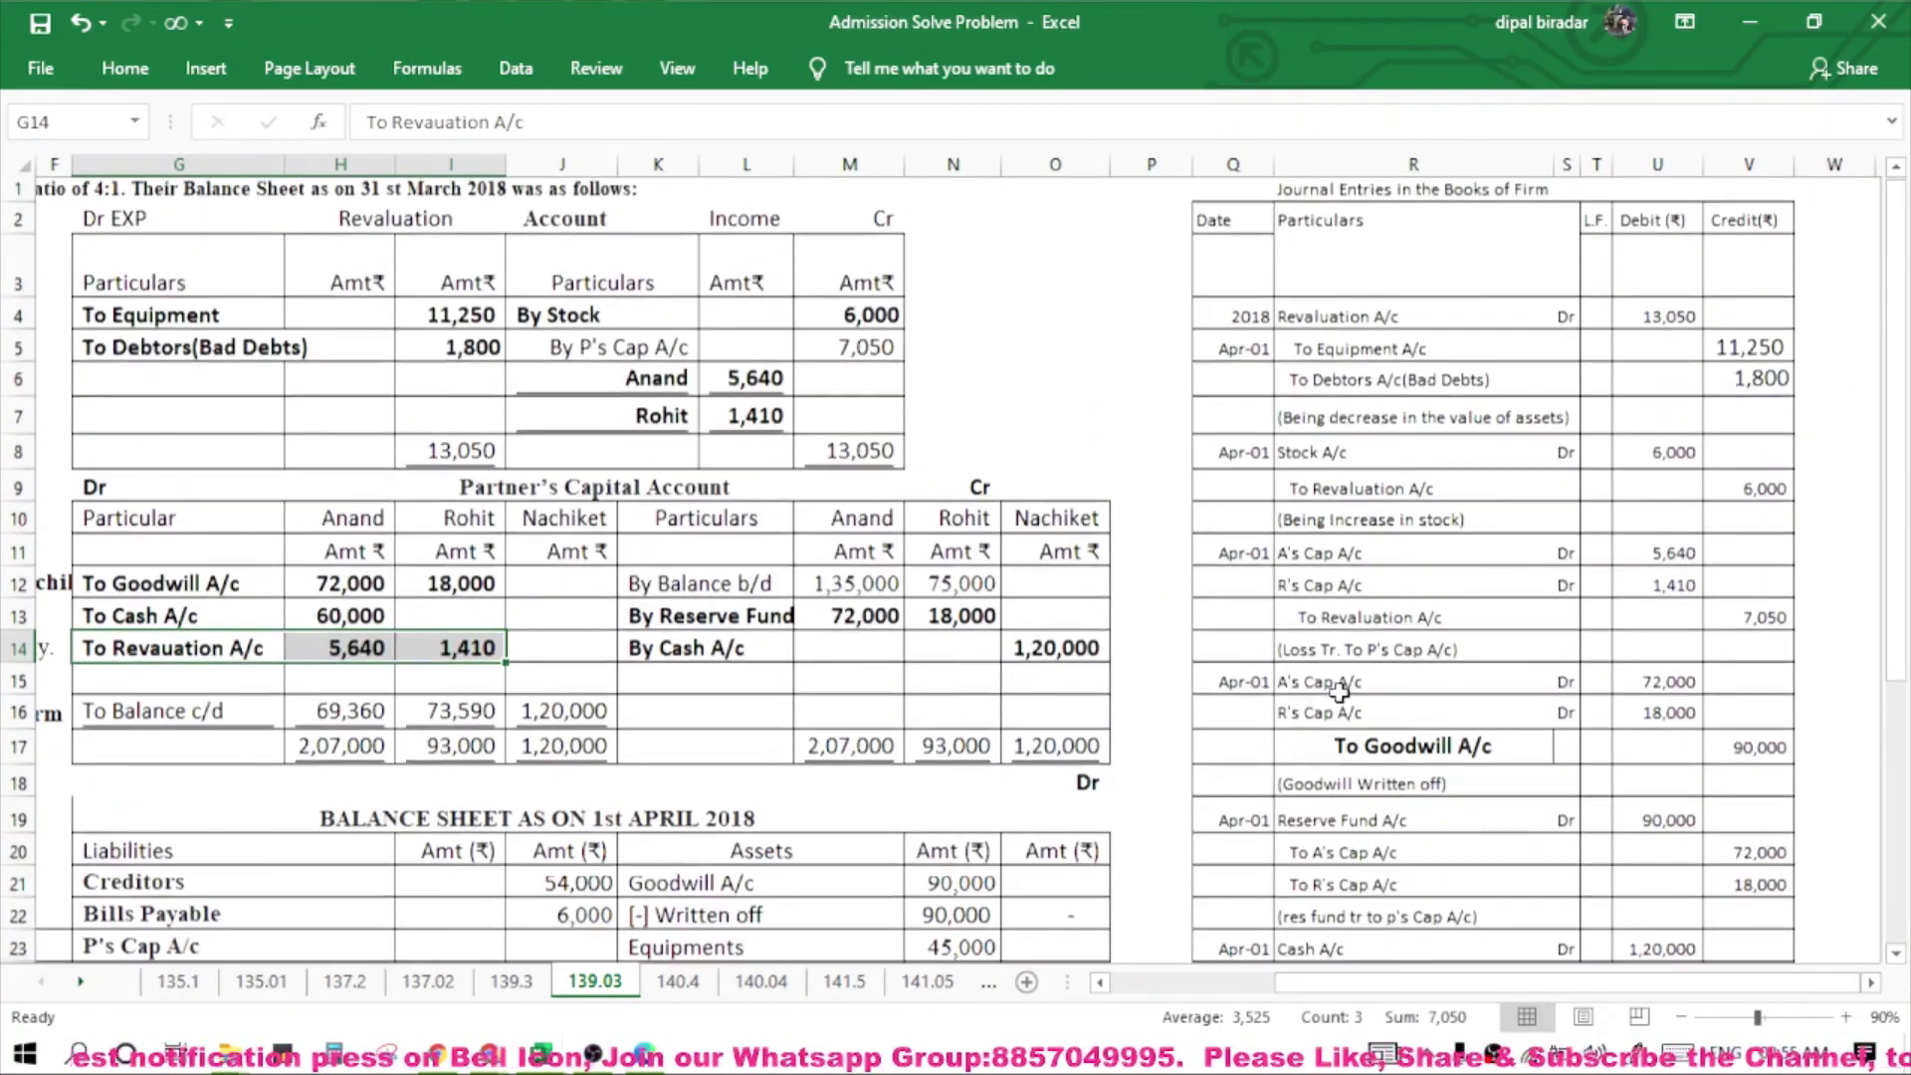
Apply thick outside borders around the first revaluation journal entry, Q4:V7.
{"action": "left_click_drag", "start_coordinate": [1244, 319], "coordinate": [1753, 424]}
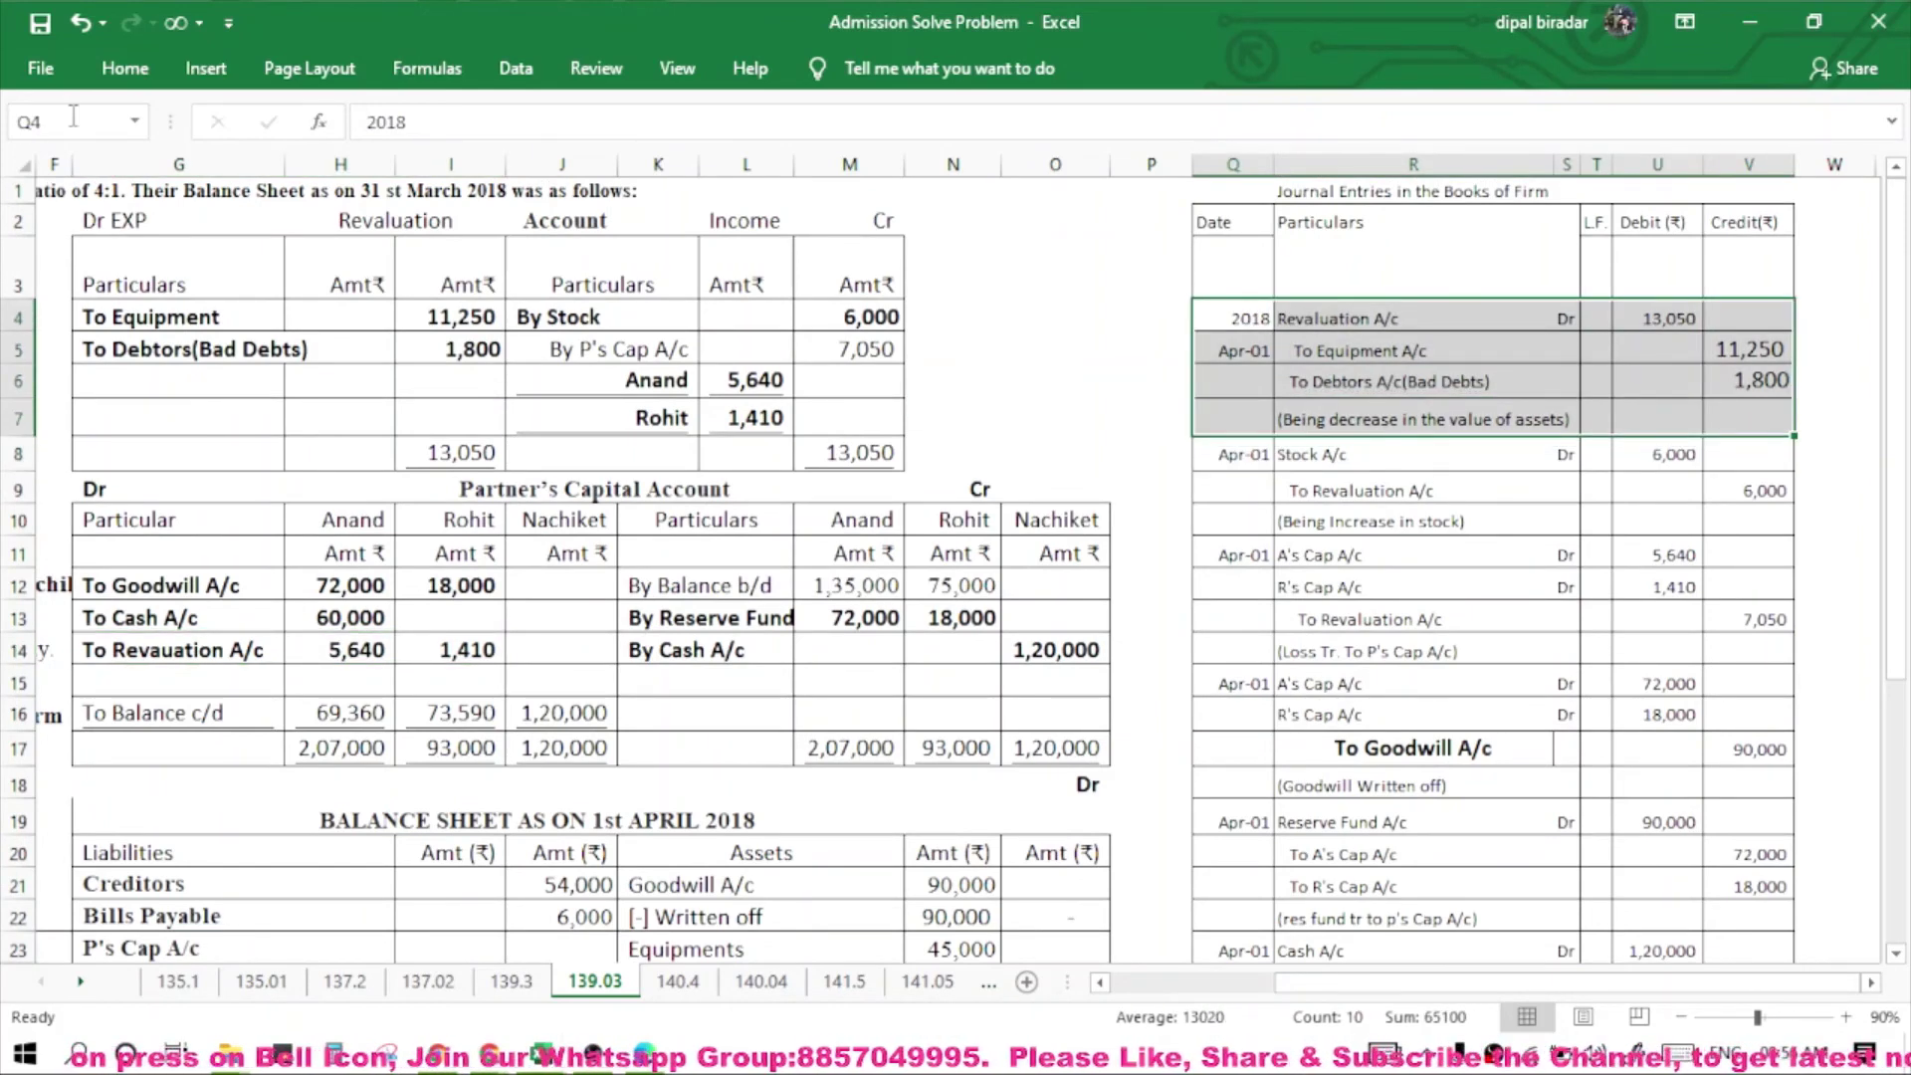
{"action": "left_click", "coordinate": [105, 74]}
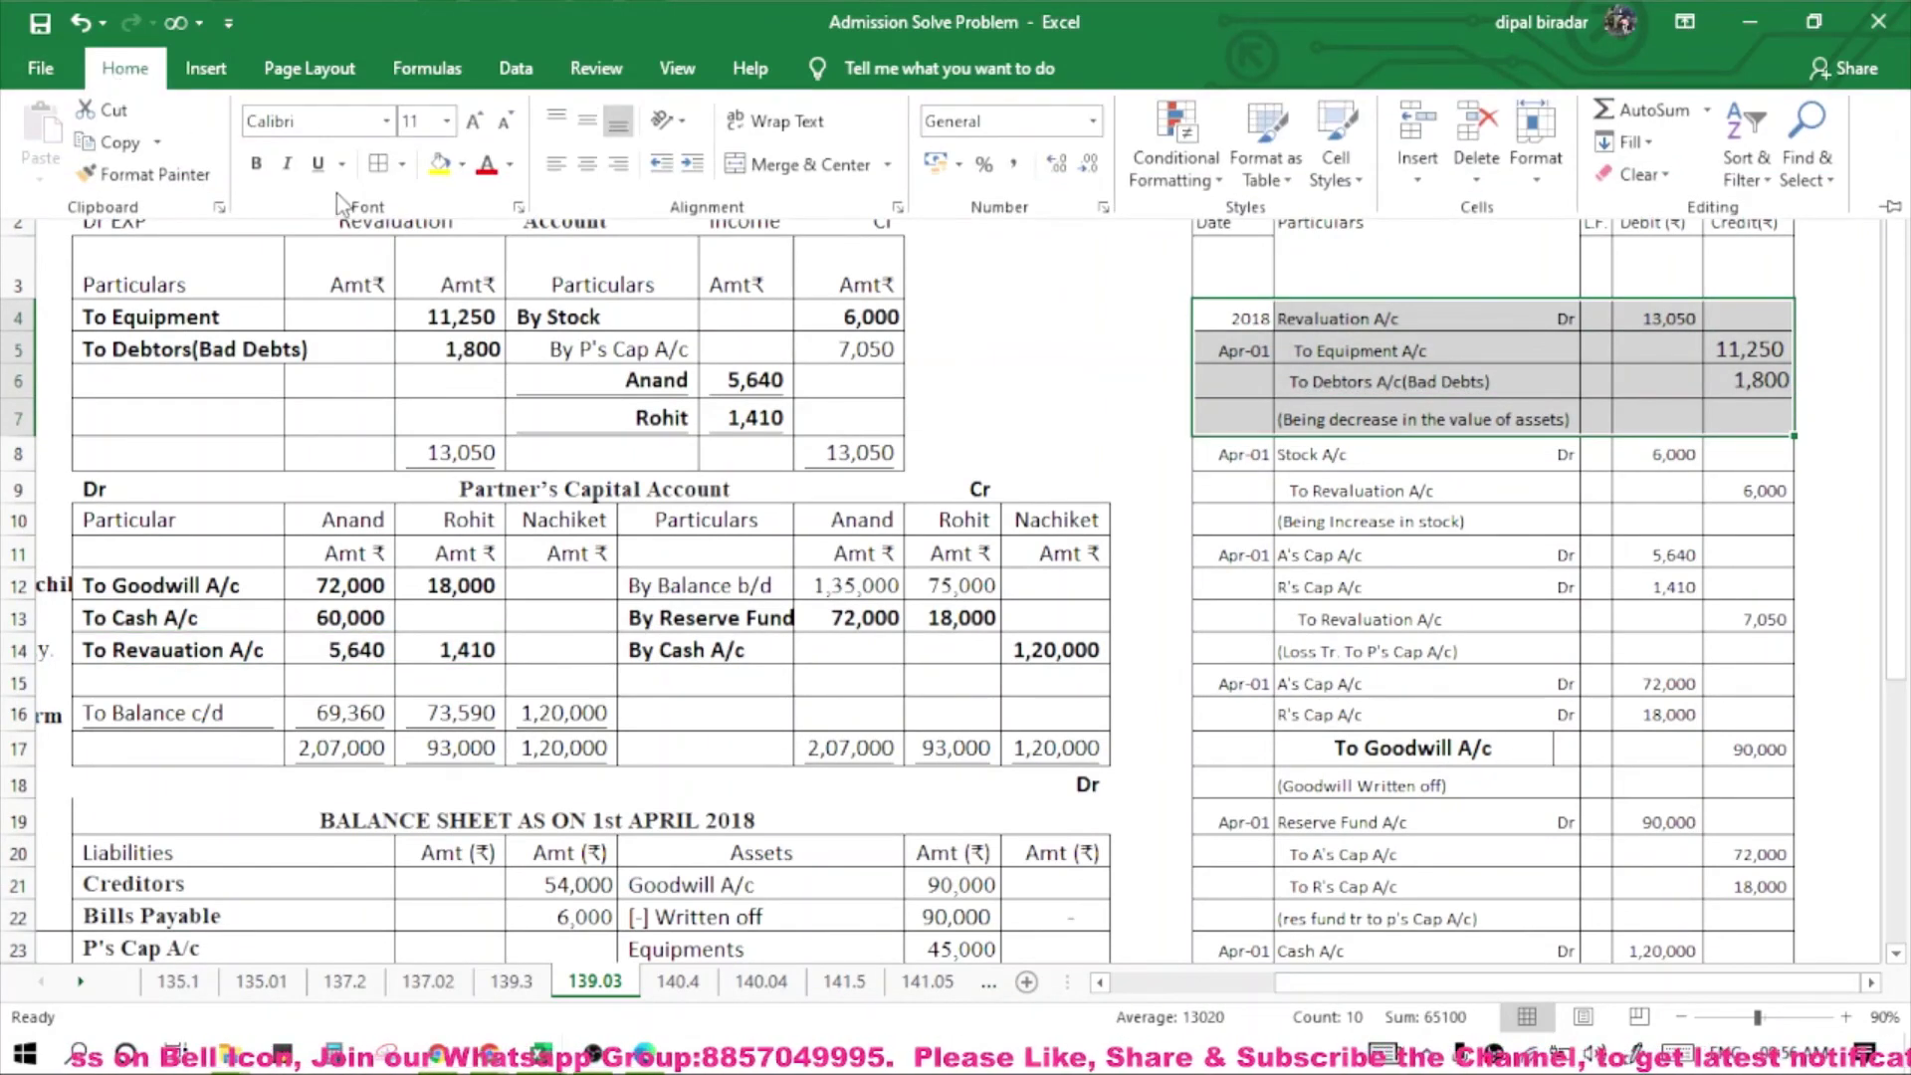
{"action": "left_click", "coordinate": [402, 164]}
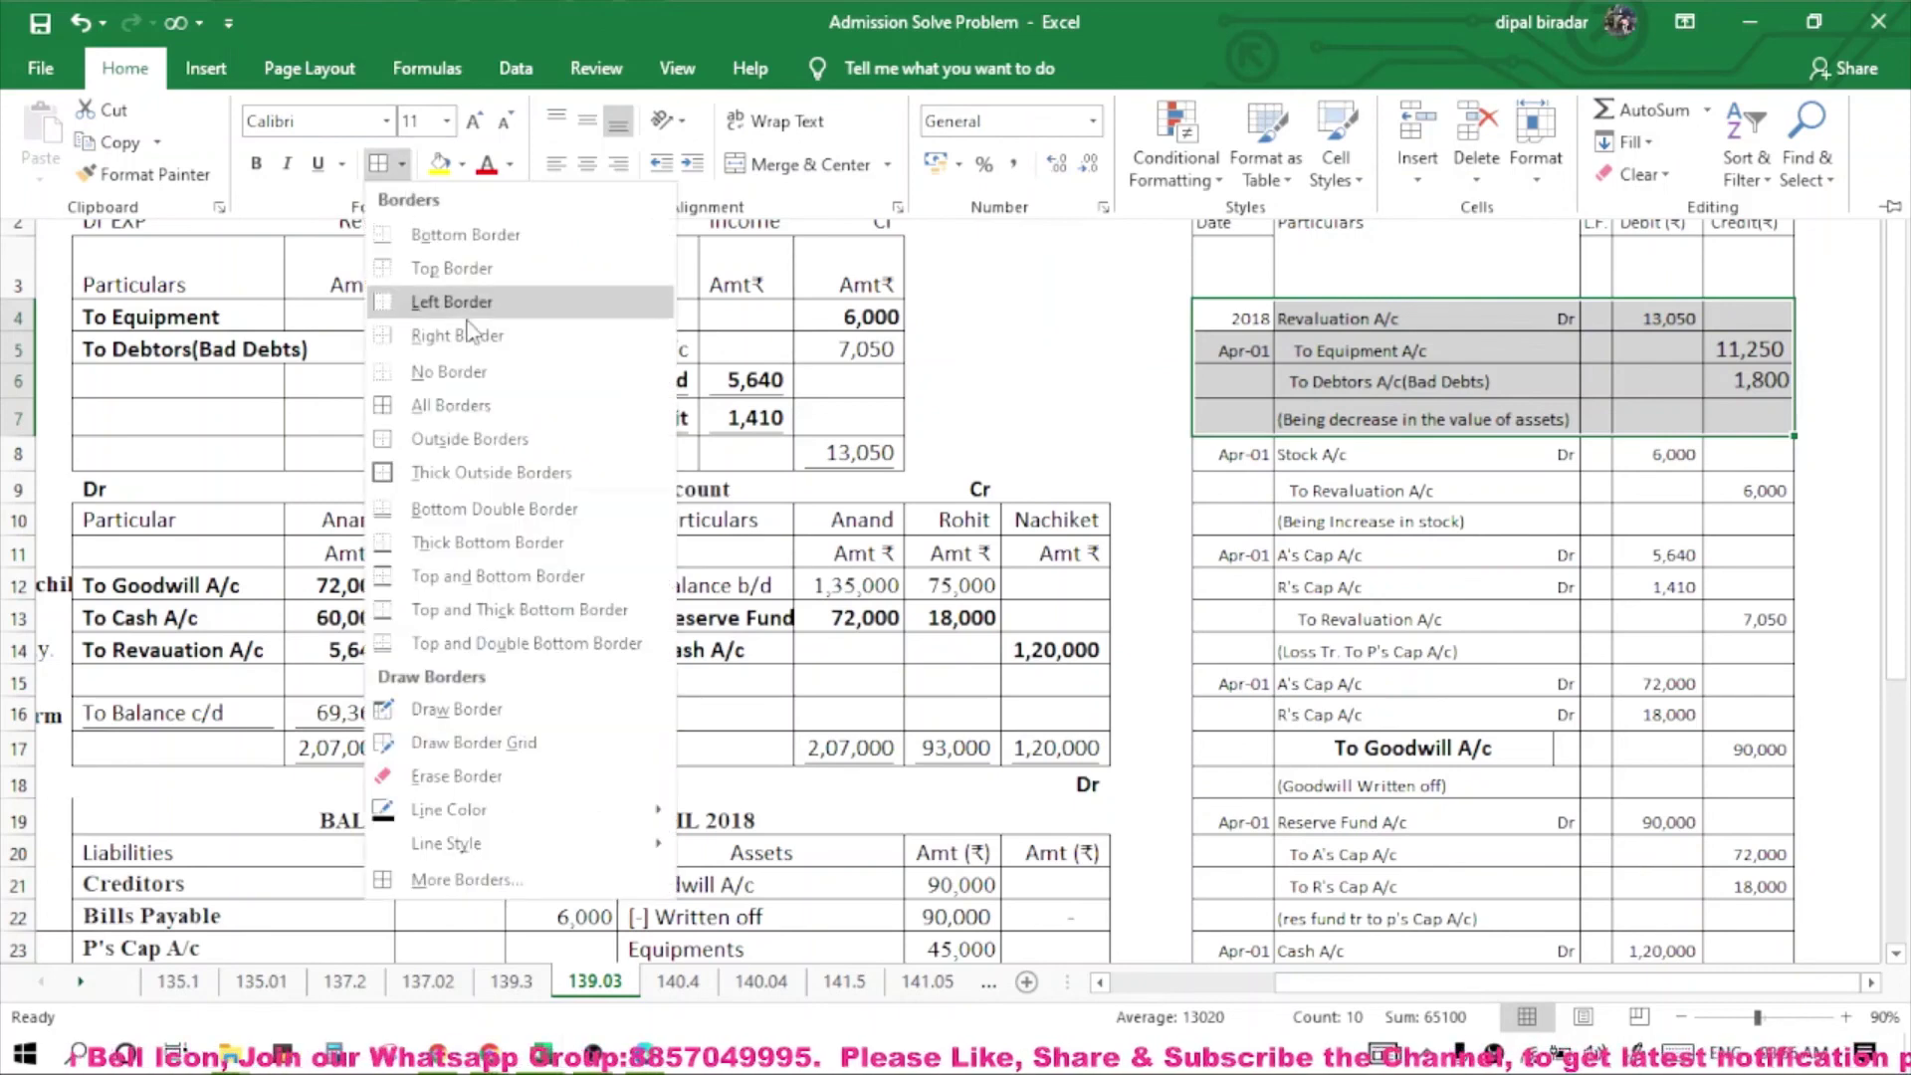
{"action": "left_click", "coordinate": [508, 471]}
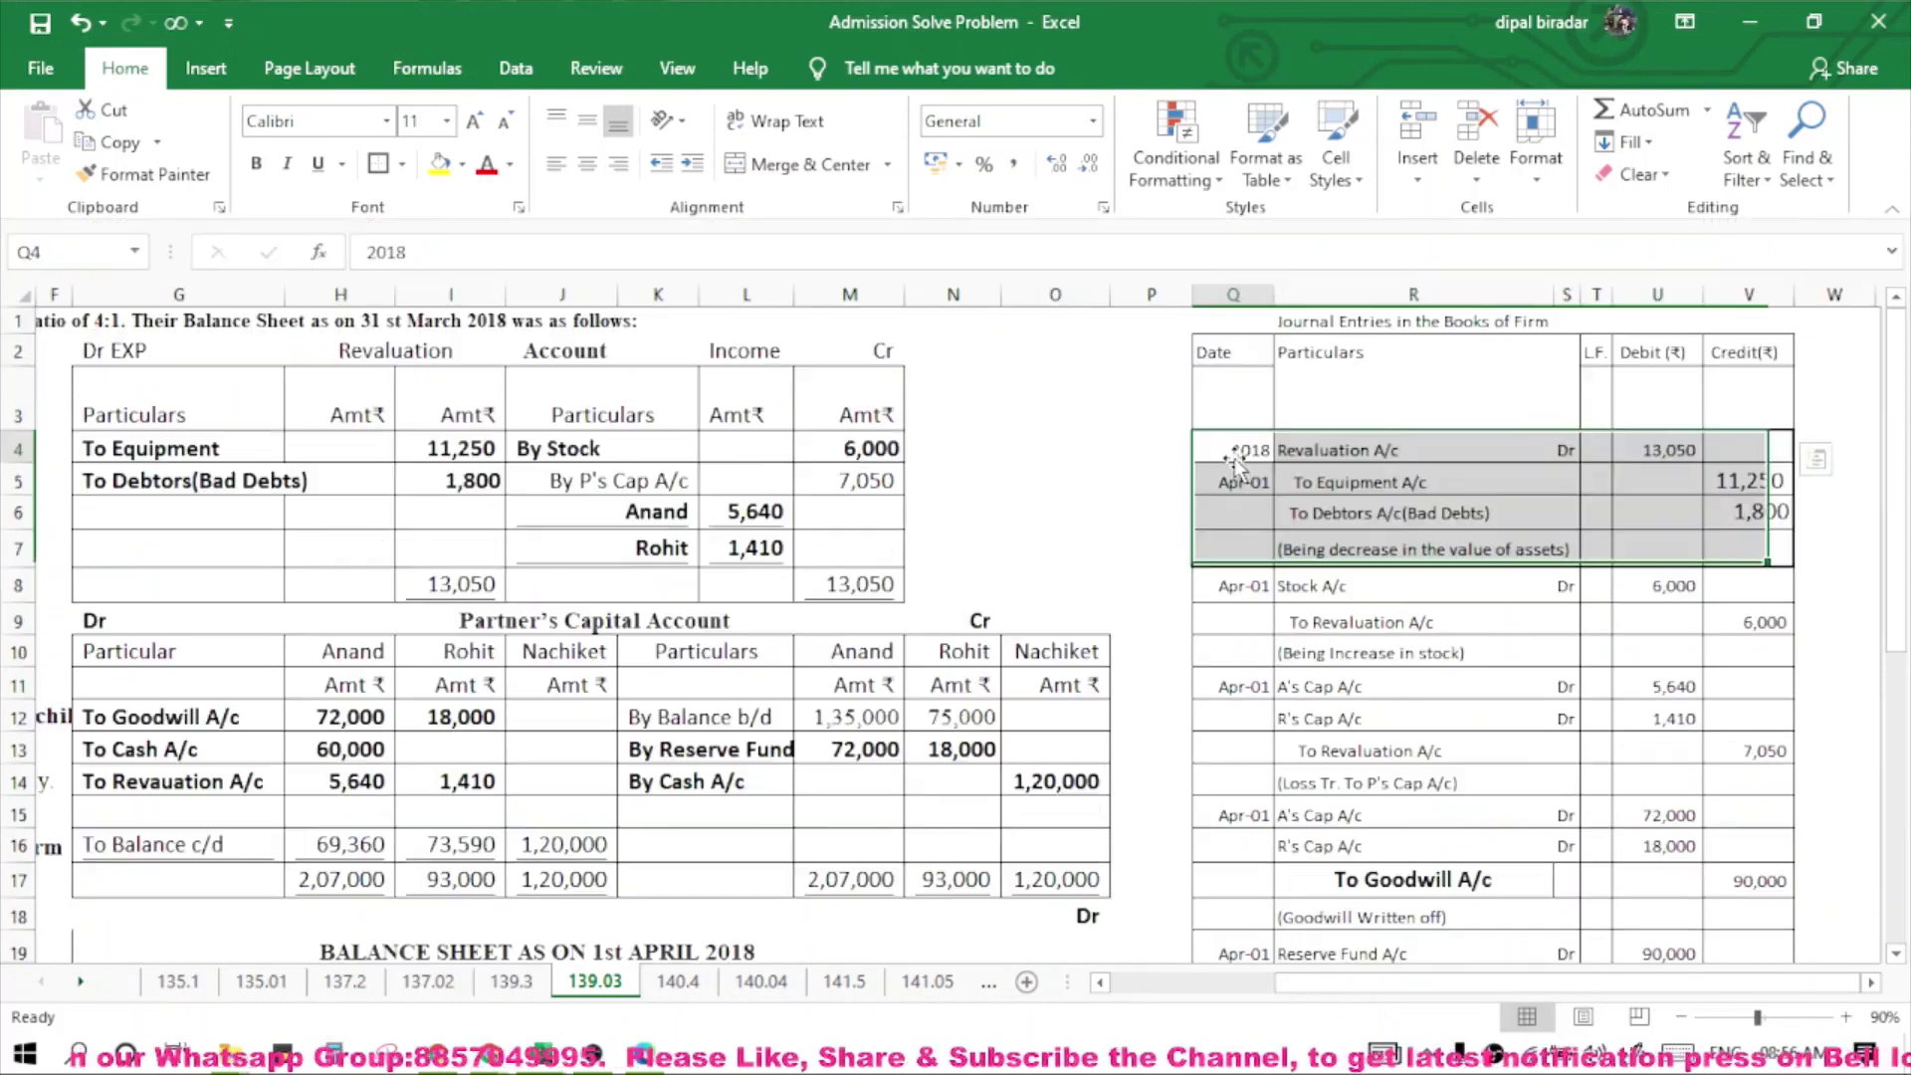
Apply thick outside borders around the stock revaluation entry, Q8:V10, and the revaluation loss transfer entry, Q11:V14.
{"action": "left_click", "coordinate": [1238, 466]}
{"action": "left_click_drag", "start_coordinate": [1233, 585], "coordinate": [1752, 652]}
{"action": "key", "text": "ctrl+v"}
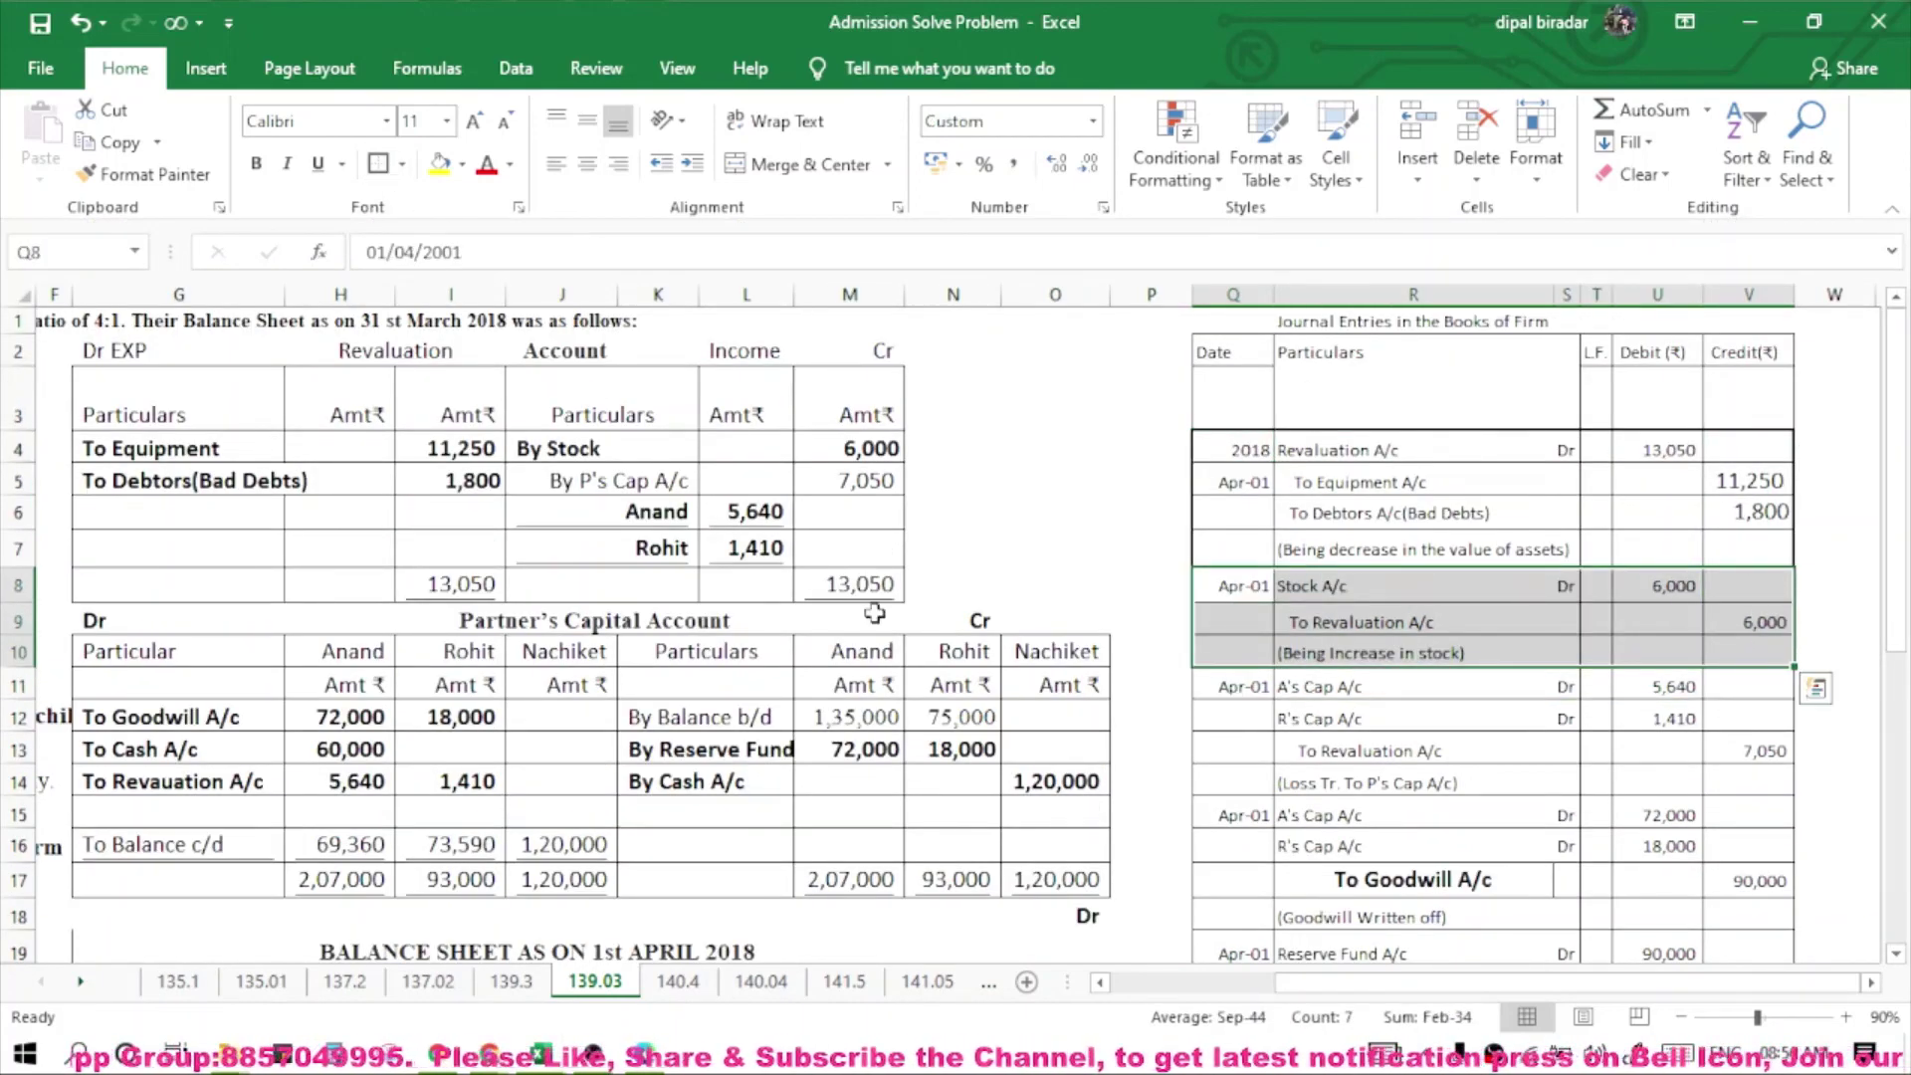
{"action": "left_click_drag", "start_coordinate": [1232, 688], "coordinate": [1732, 779]}
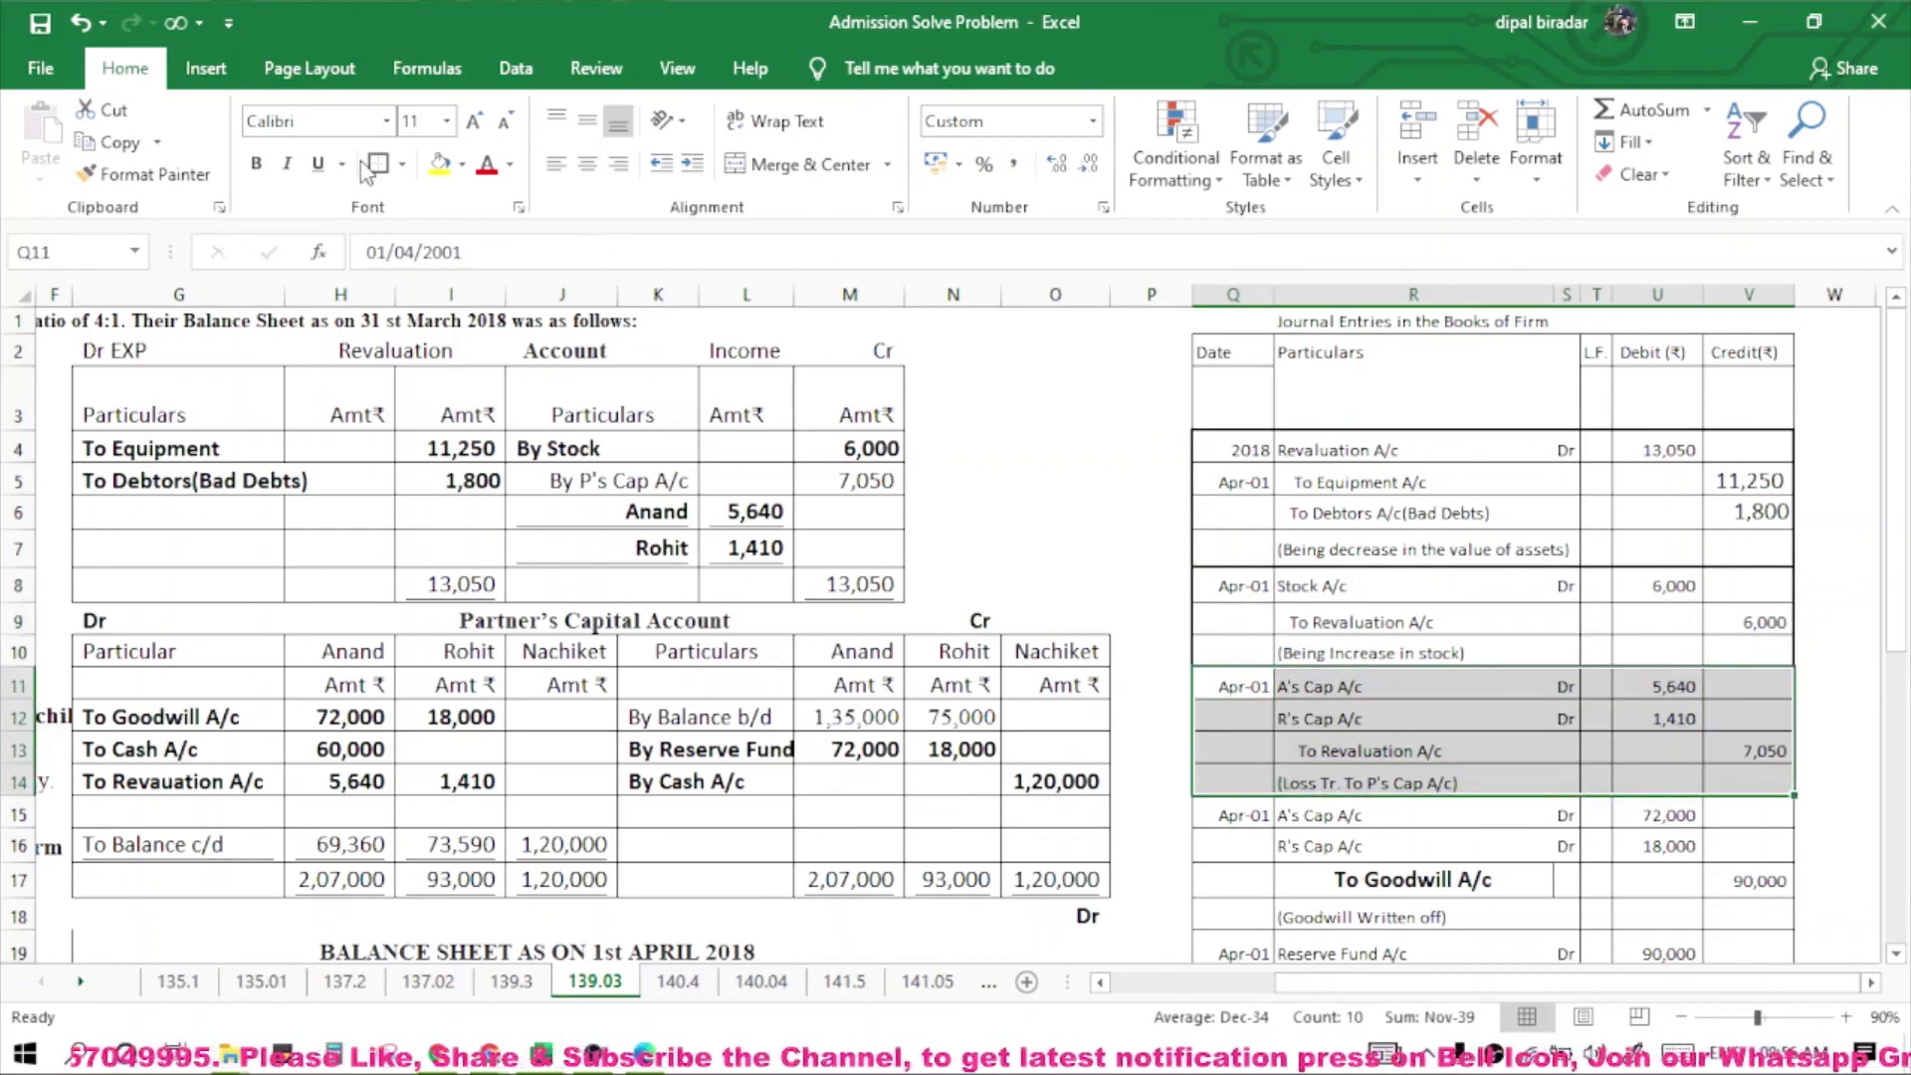
Apply thick outside borders around the goodwill written-off entry, Q15:V18, and the reserve fund transfer entry, Q19:V22.
{"action": "scroll", "coordinate": [1249, 687], "scroll_direction": "down", "scroll_amount": 2}
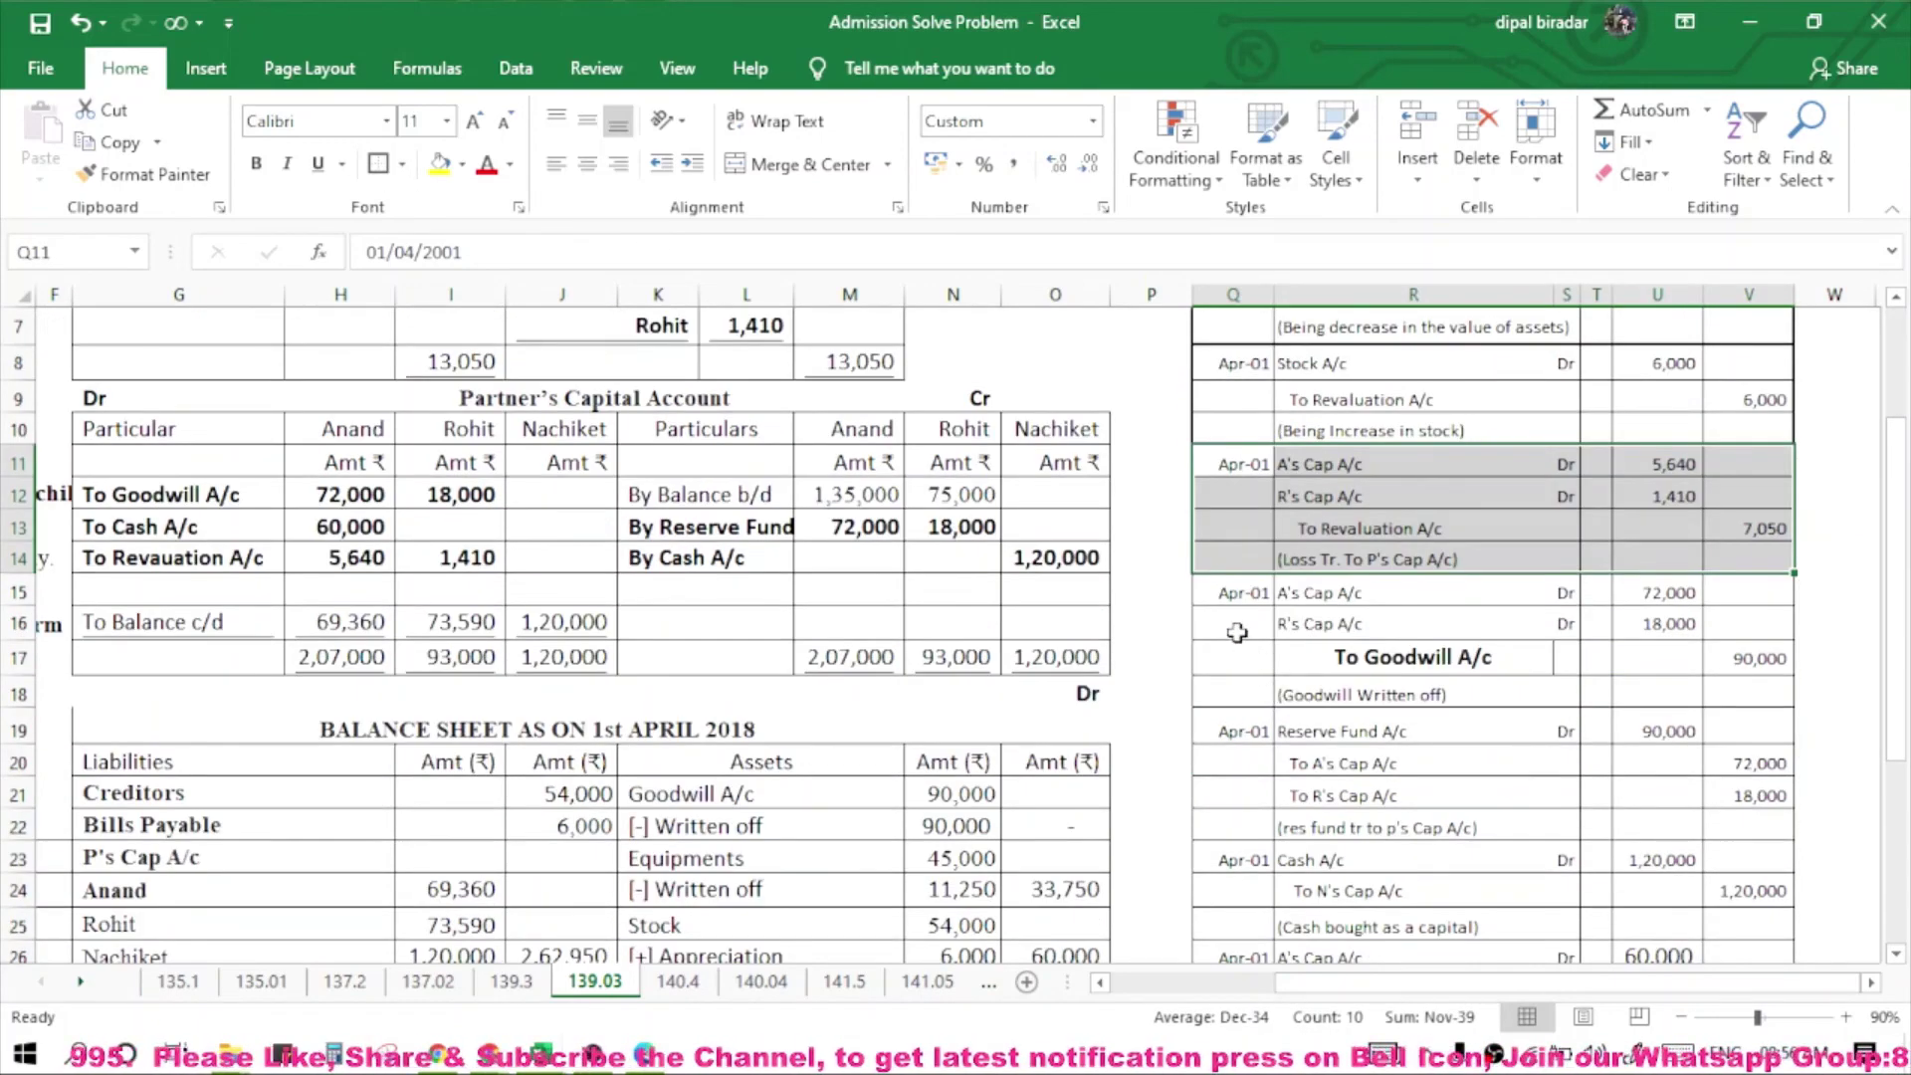
{"action": "left_click_drag", "start_coordinate": [1226, 597], "coordinate": [1743, 685]}
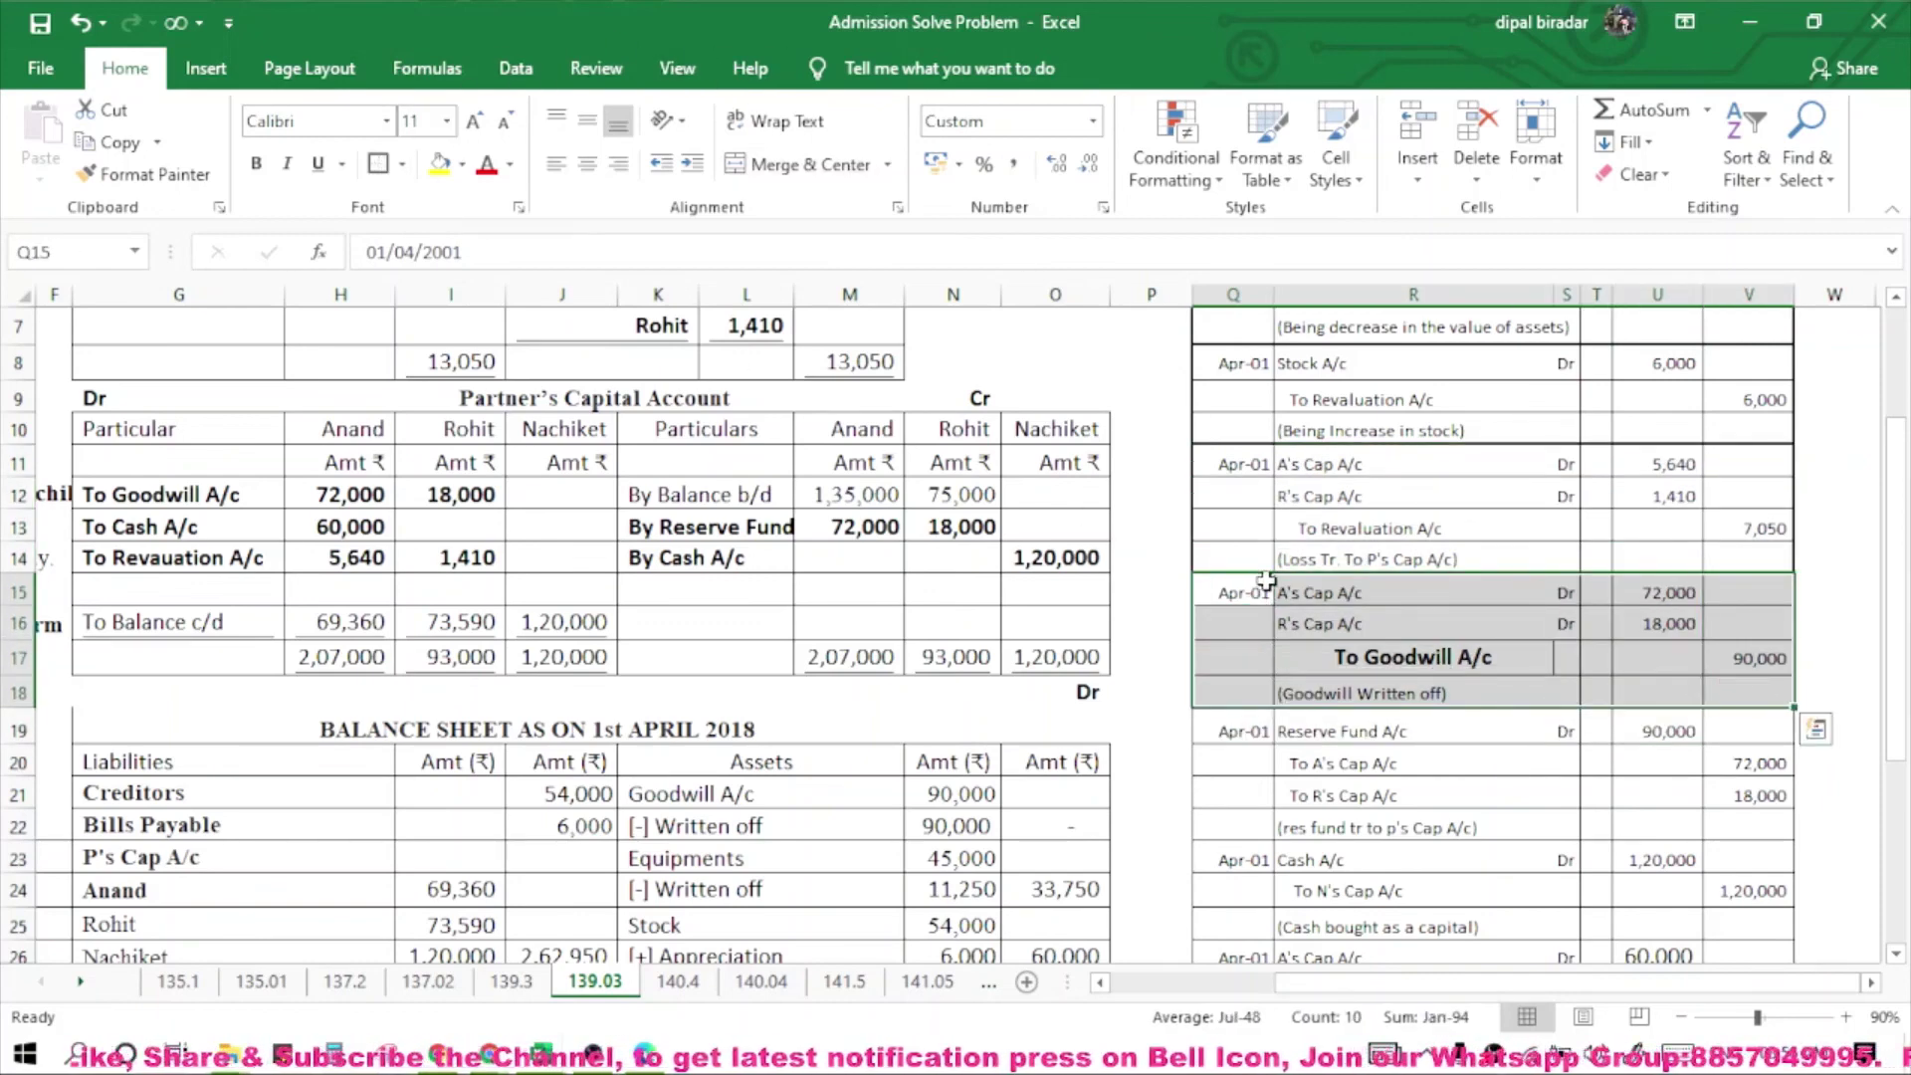
{"action": "left_click_drag", "start_coordinate": [1249, 729], "coordinate": [1756, 827]}
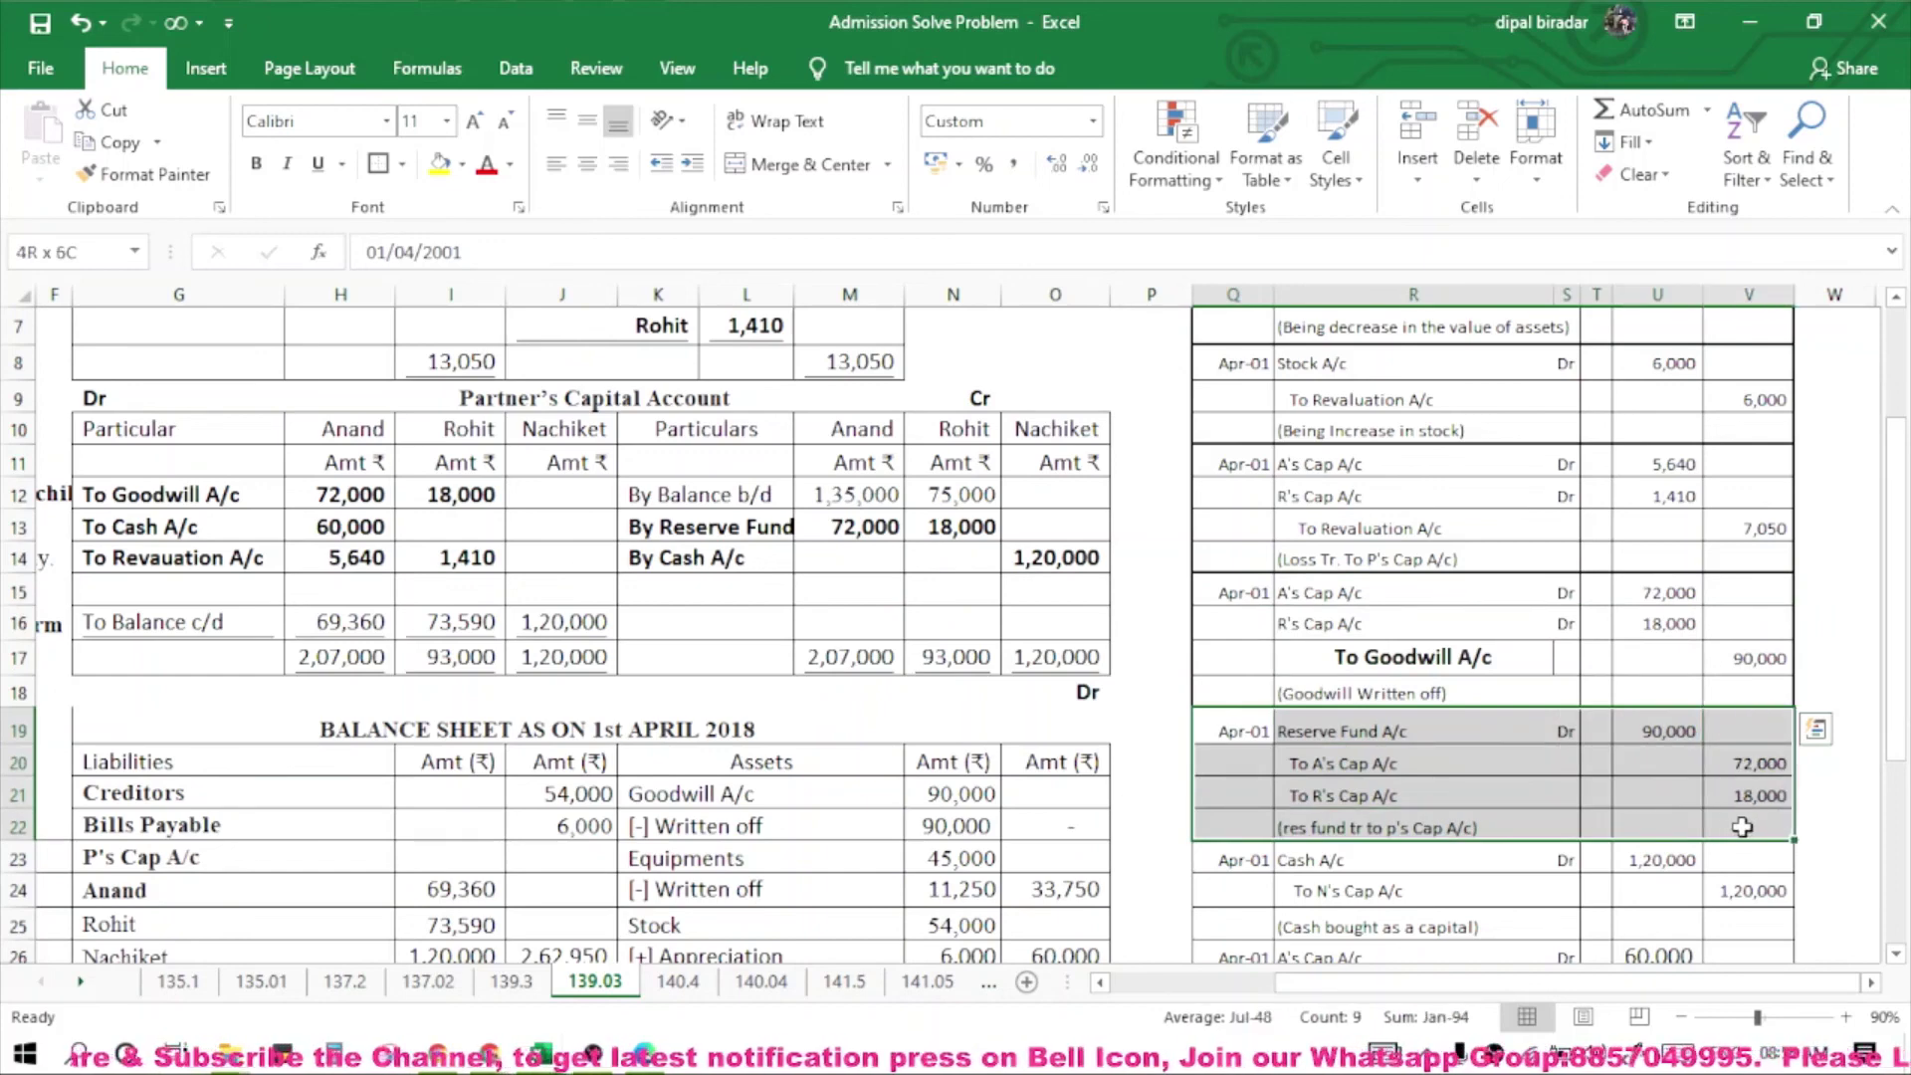
{"action": "left_click", "coordinate": [379, 169]}
Apply thick outside borders around the capital brought in cash entry, Q23:V25, and the cash withdrawal entry, Q26:V28.
{"action": "left_click_drag", "start_coordinate": [1209, 861], "coordinate": [1729, 923]}
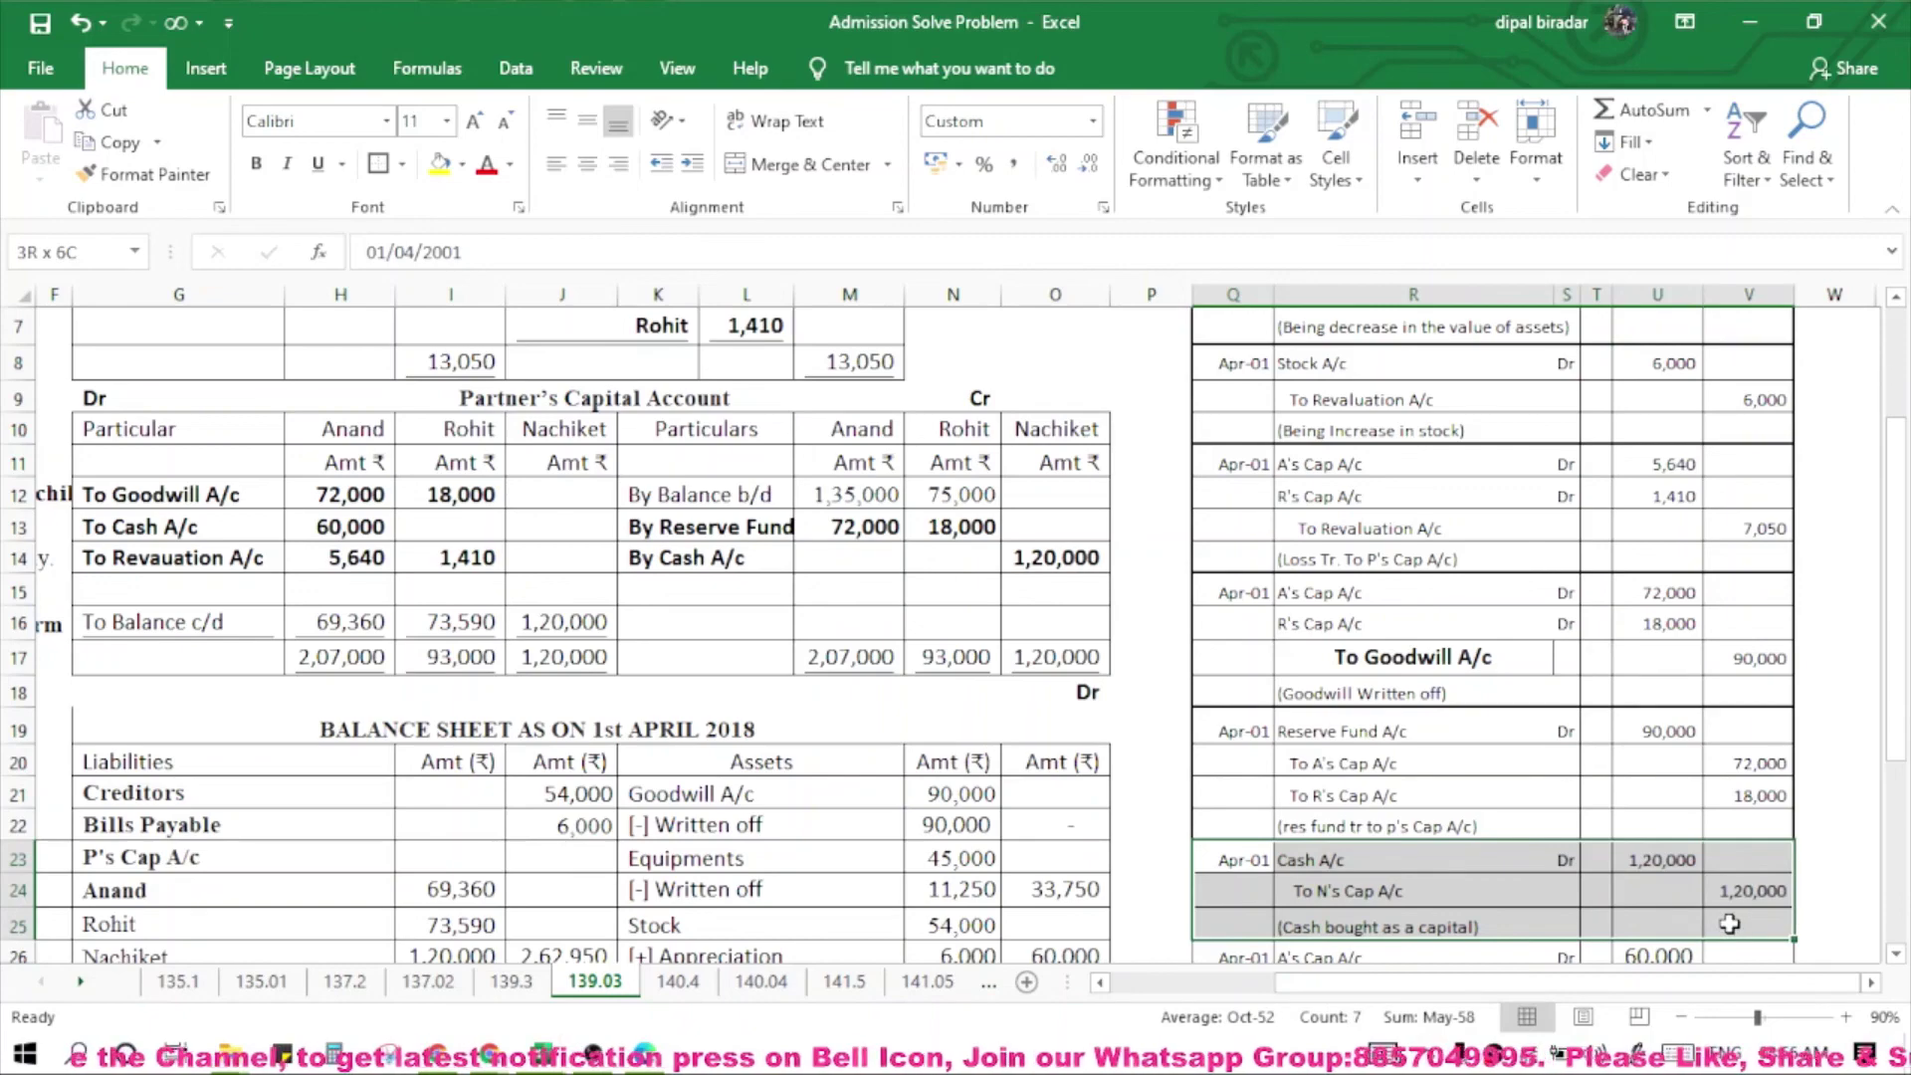
{"action": "left_click", "coordinate": [366, 165]}
{"action": "scroll", "coordinate": [1351, 630], "scroll_direction": "down", "scroll_amount": 3}
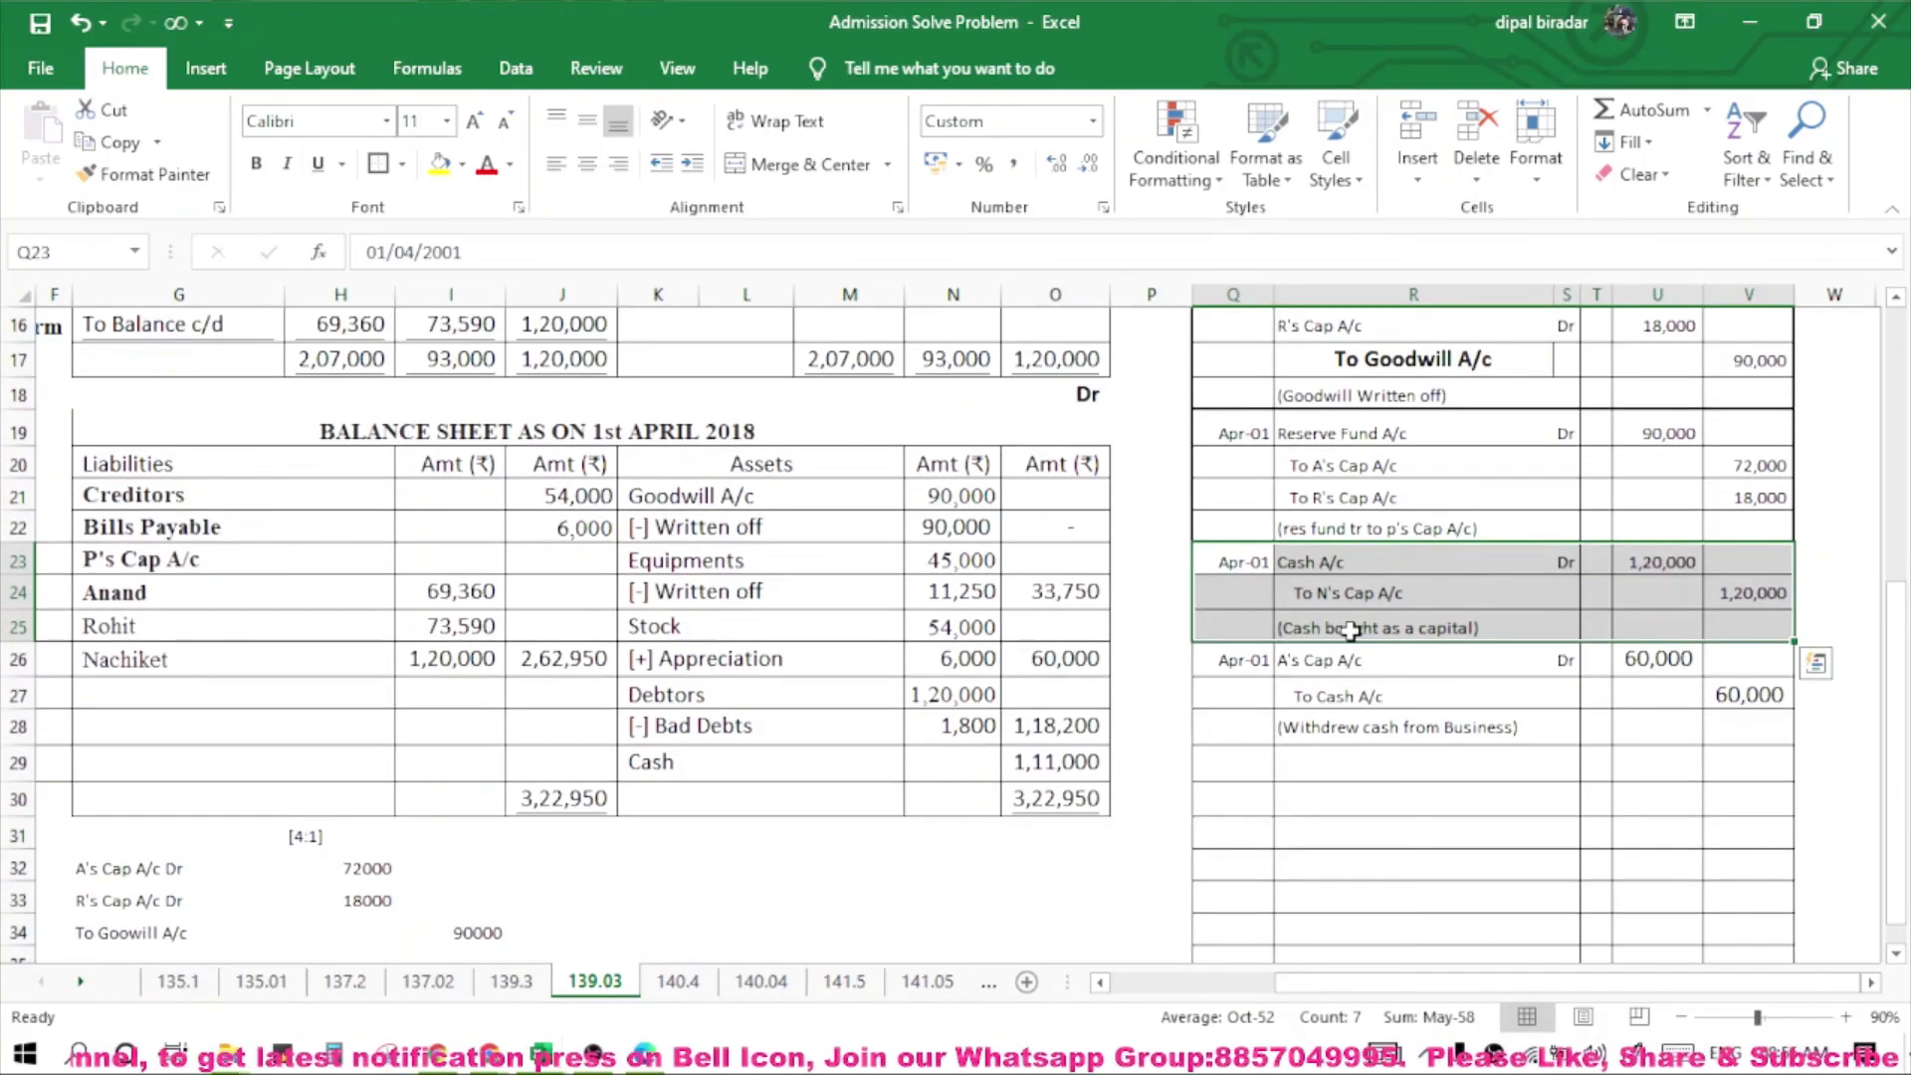
{"action": "left_click_drag", "start_coordinate": [1252, 662], "coordinate": [1732, 730]}
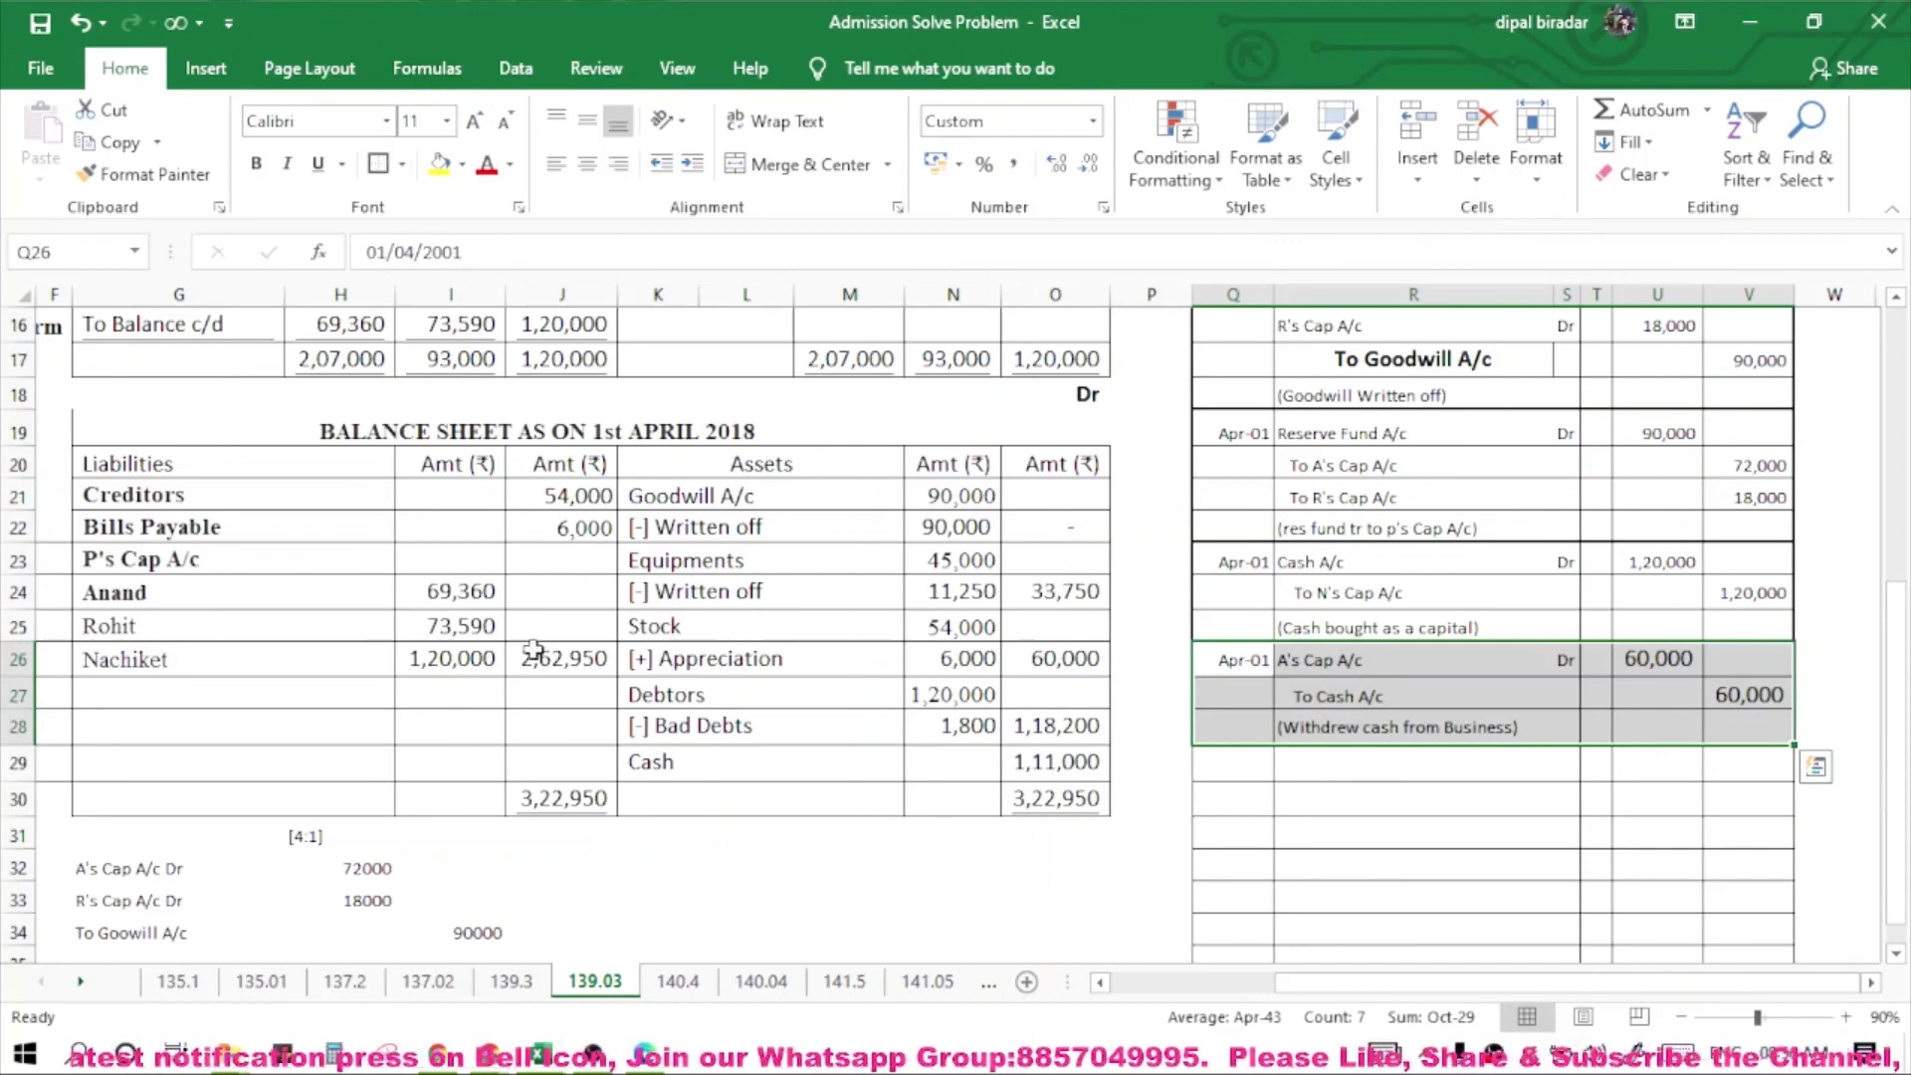
Review the Revaluation Account, Partner's Capital Account and 1st April 2018 balance sheet alongside the bordered journal entries.
{"action": "scroll", "coordinate": [582, 711], "scroll_direction": "up", "scroll_amount": 3}
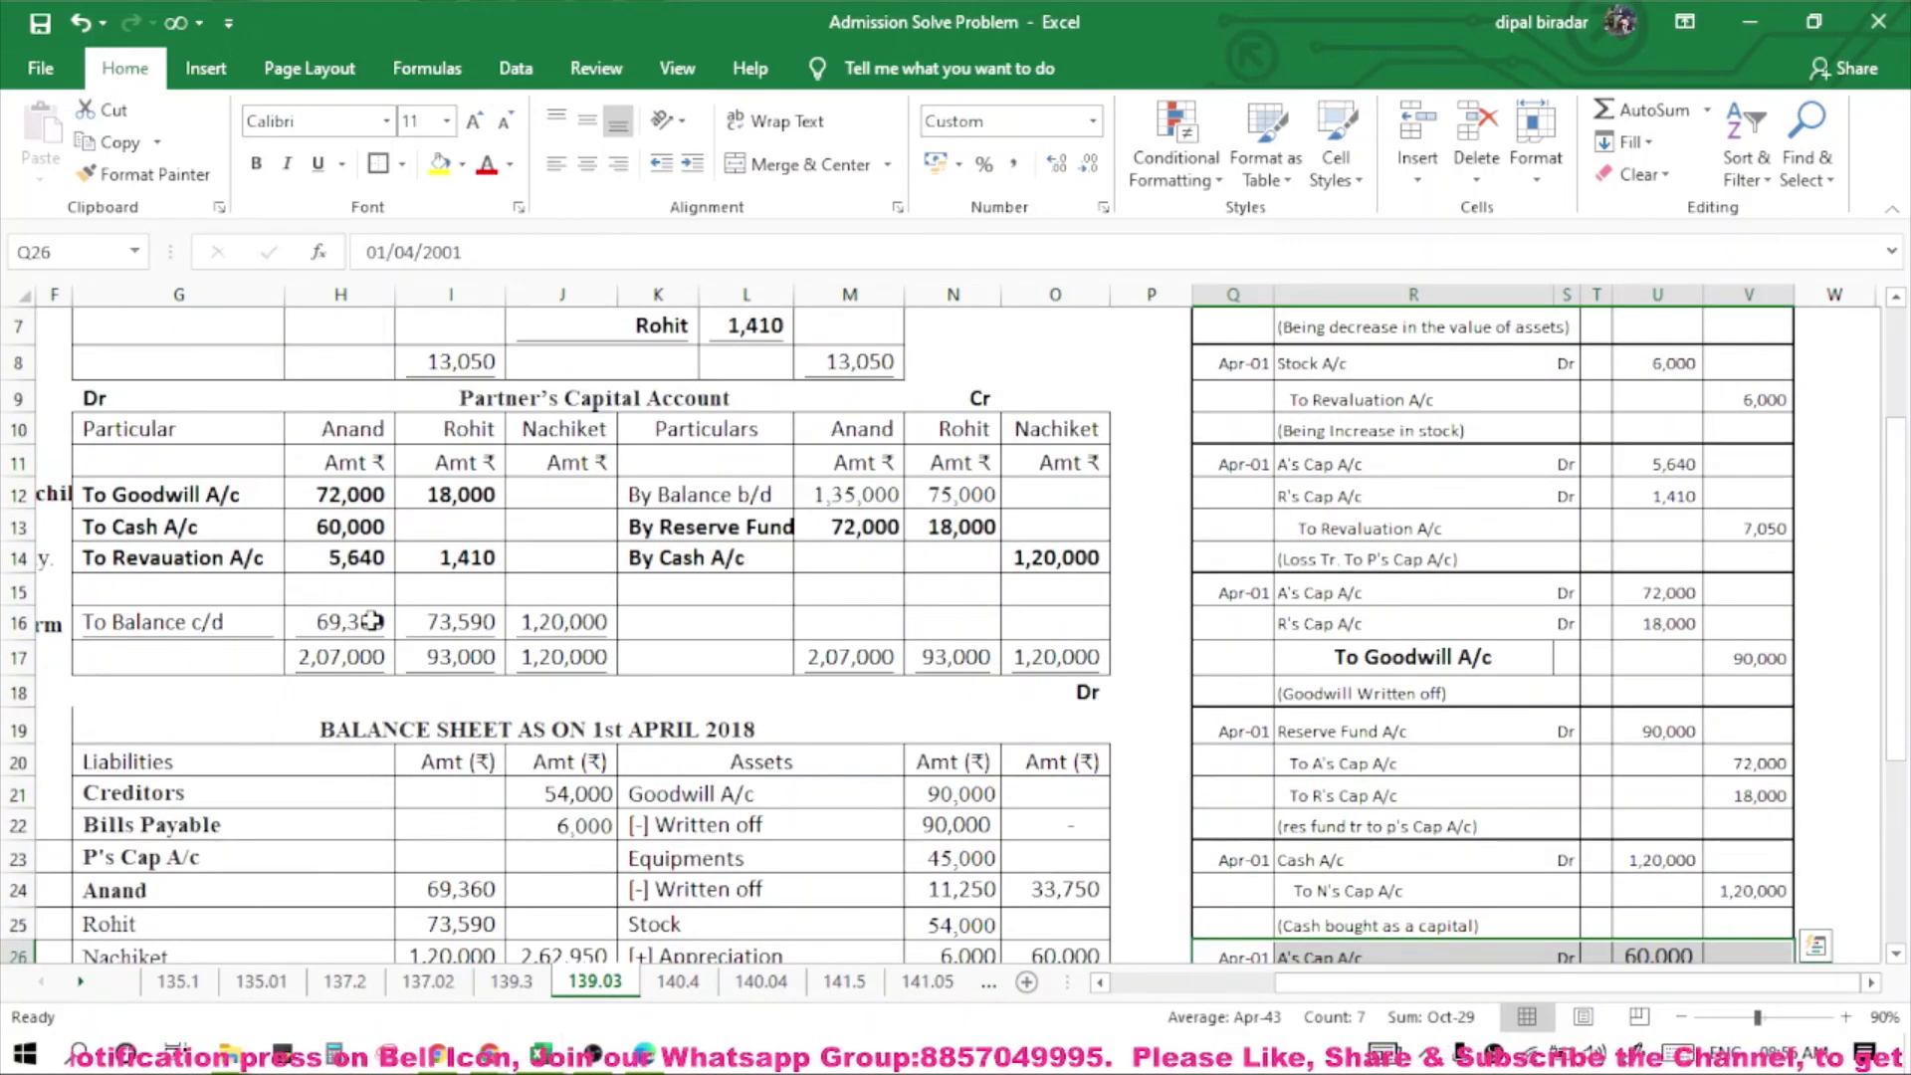
{"action": "left_click", "coordinate": [699, 507]}
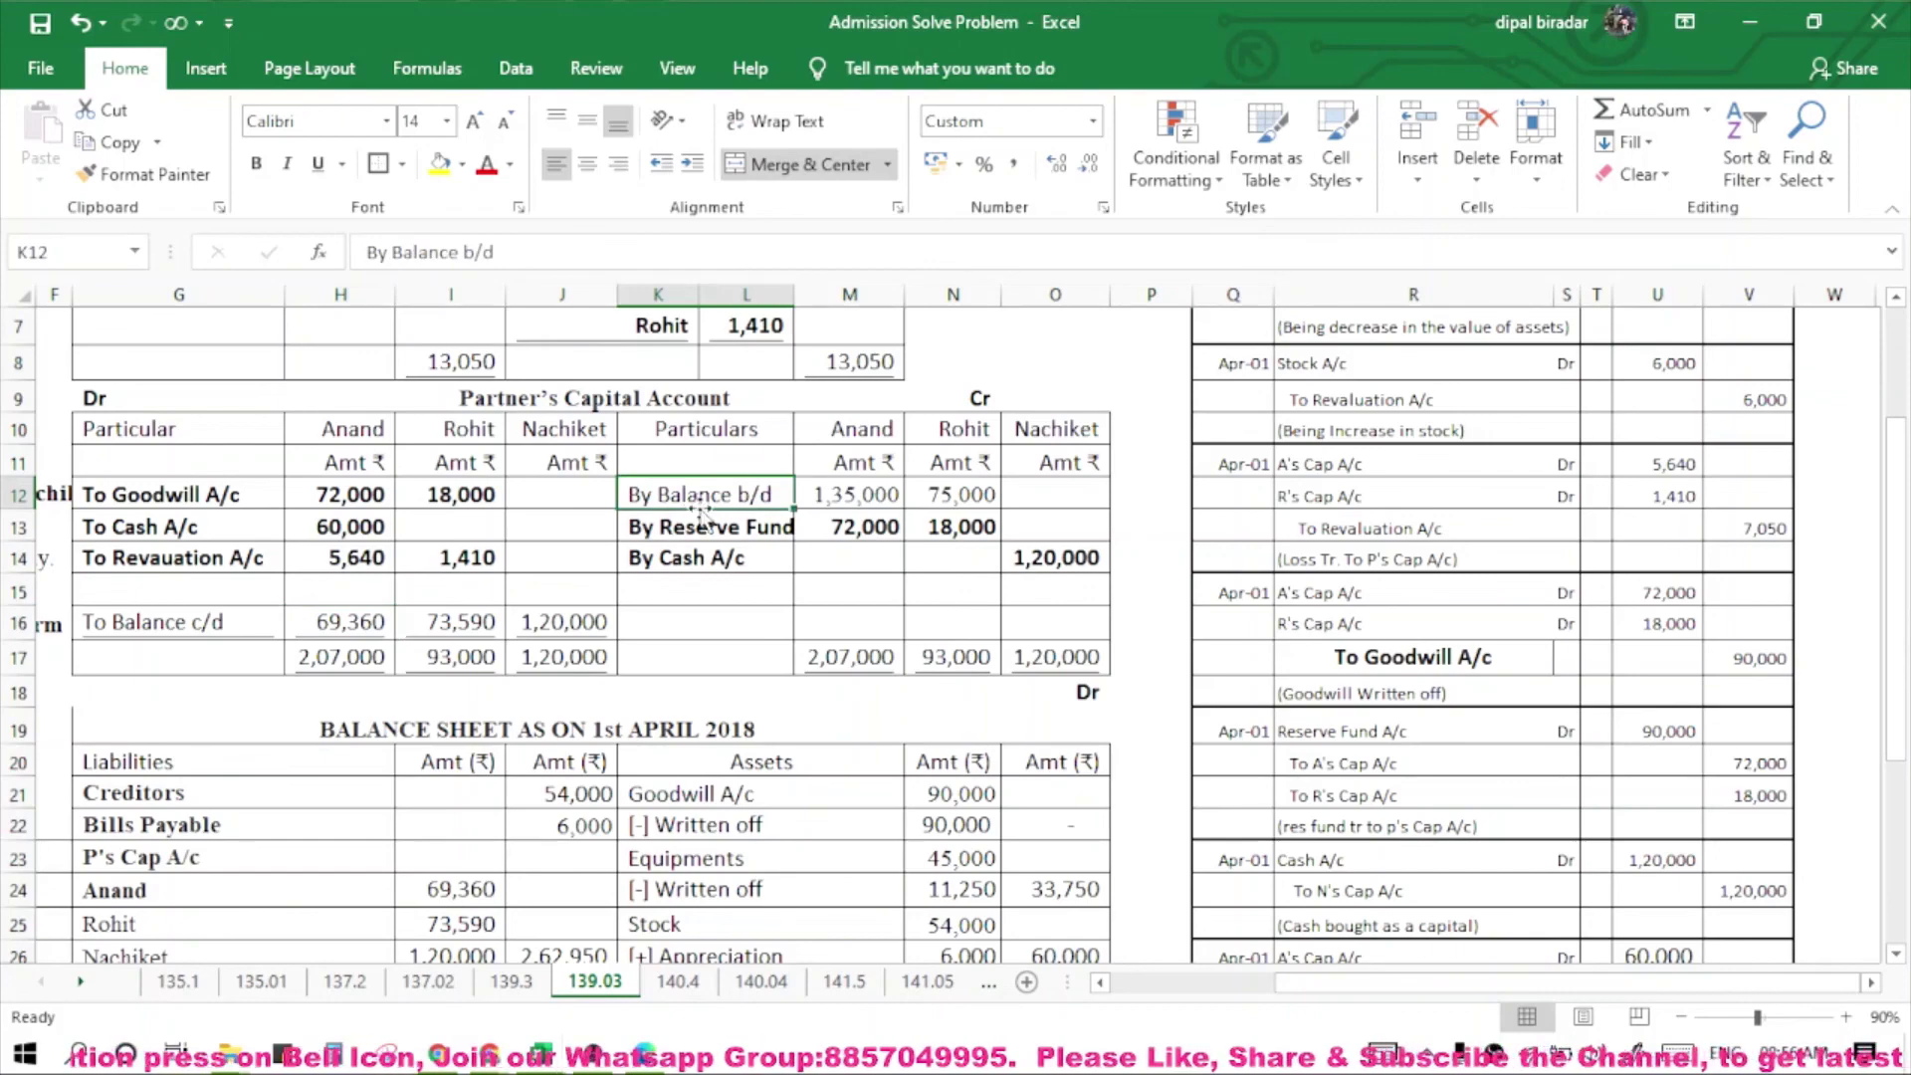
{"action": "scroll", "coordinate": [702, 512], "scroll_direction": "up", "scroll_amount": 2}
{"action": "scroll", "coordinate": [647, 704], "scroll_direction": "down", "scroll_amount": 4}
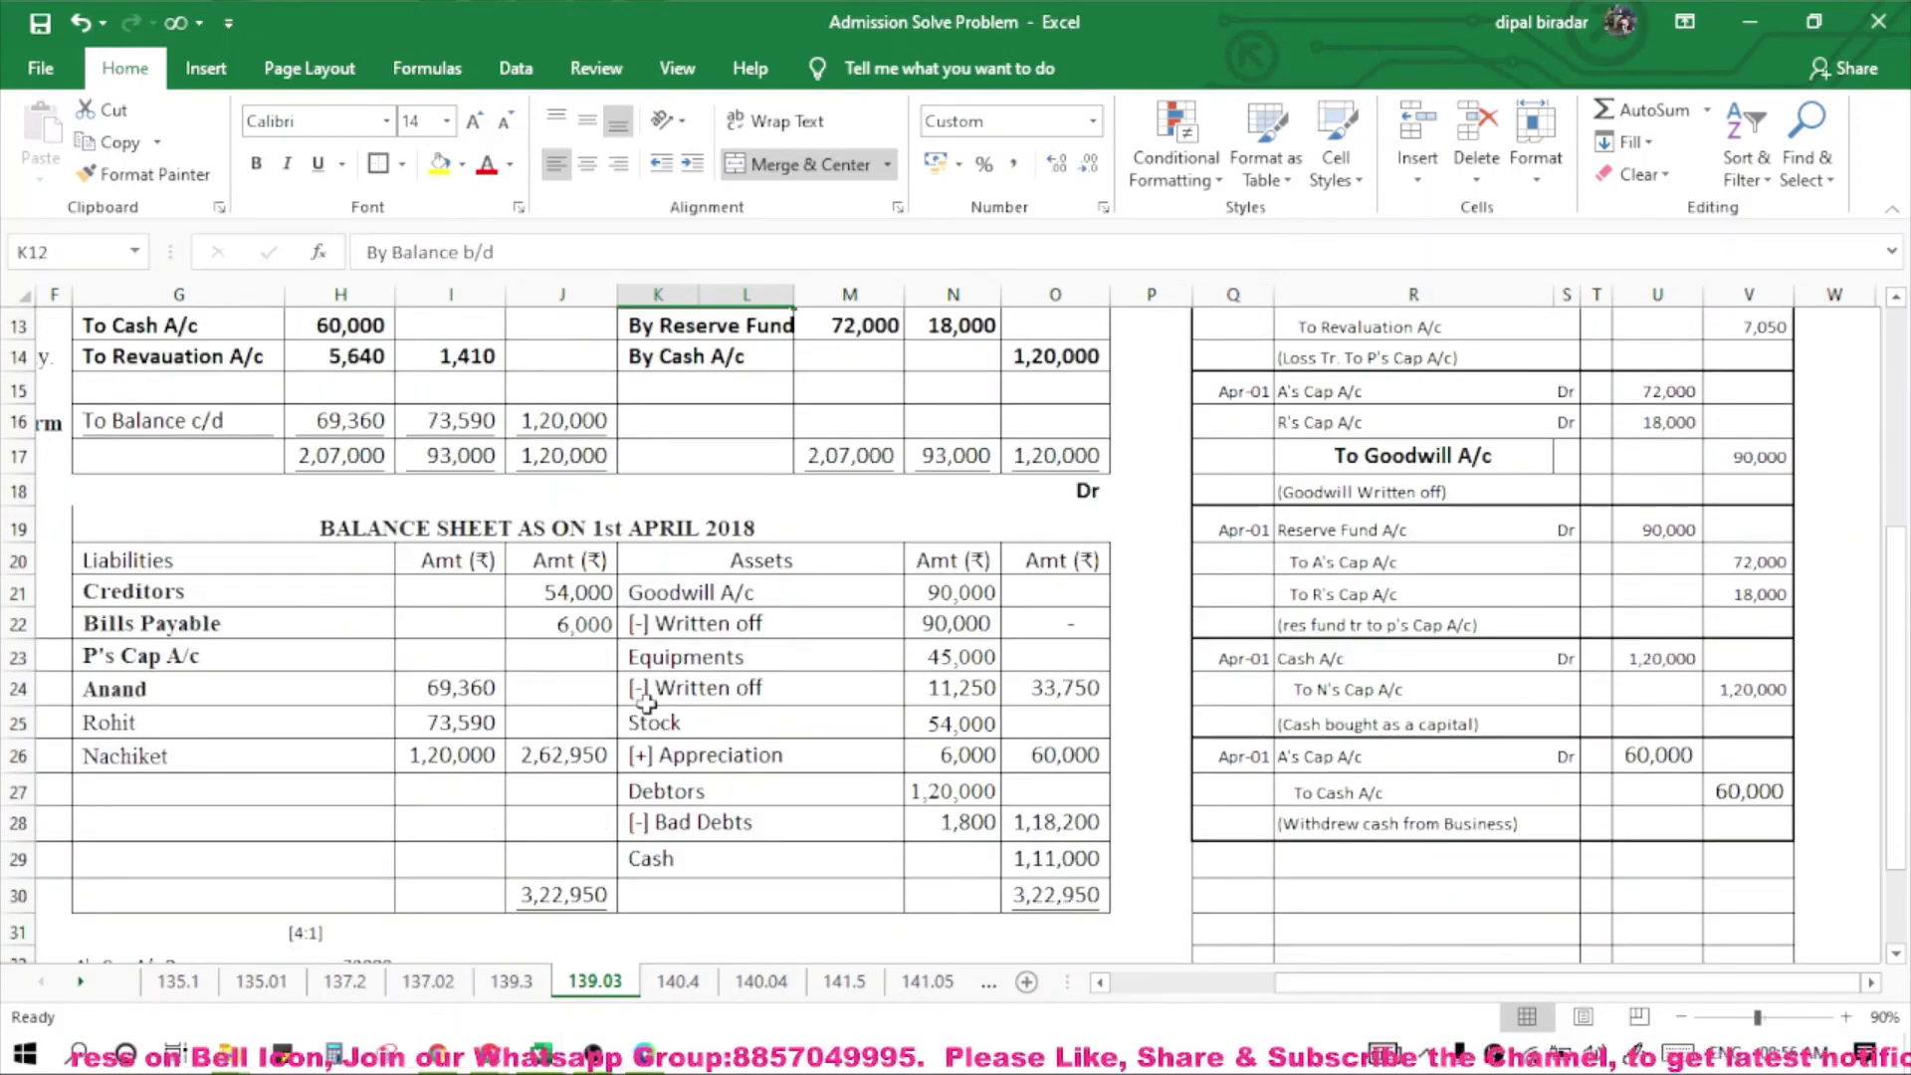
{"action": "scroll", "coordinate": [642, 696], "scroll_direction": "down", "scroll_amount": 3}
{"action": "scroll", "coordinate": [641, 696], "scroll_direction": "up", "scroll_amount": 3}
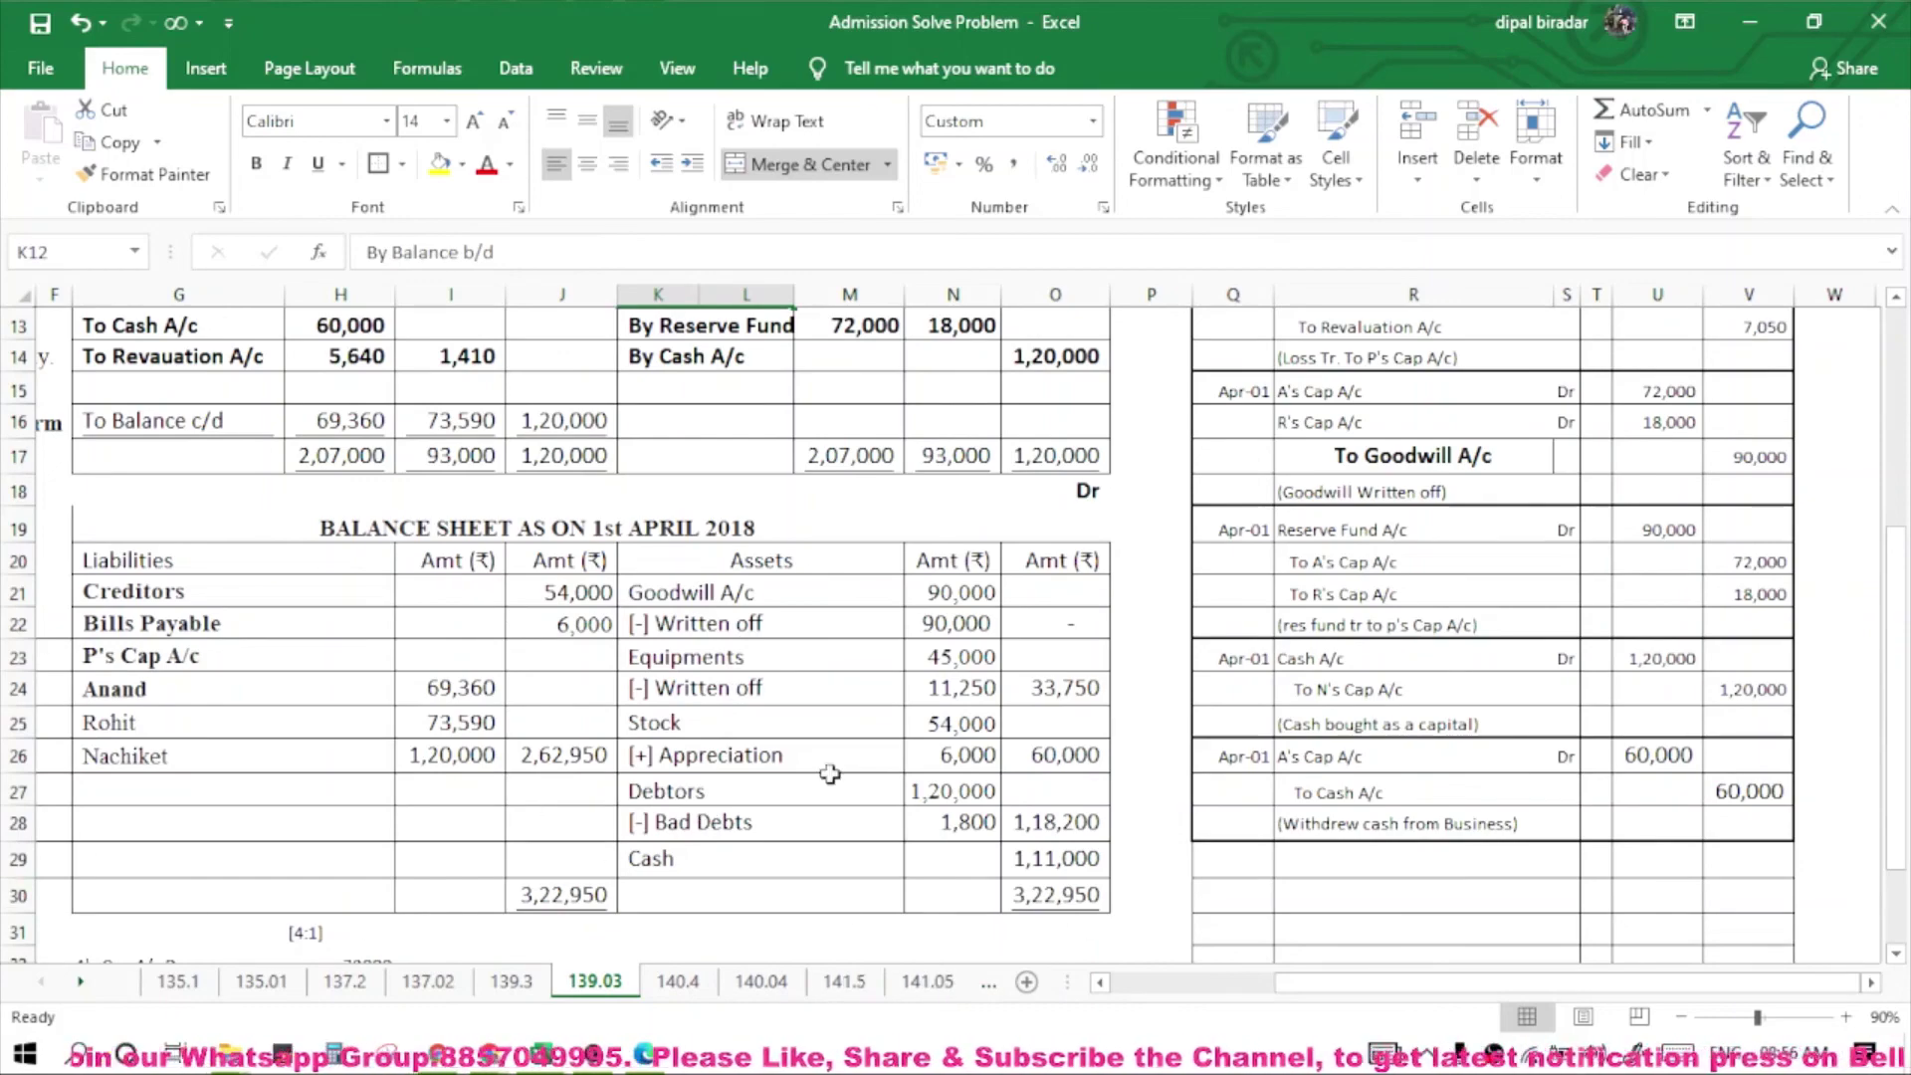
{"action": "scroll", "coordinate": [617, 597], "scroll_direction": "up", "scroll_amount": 4}
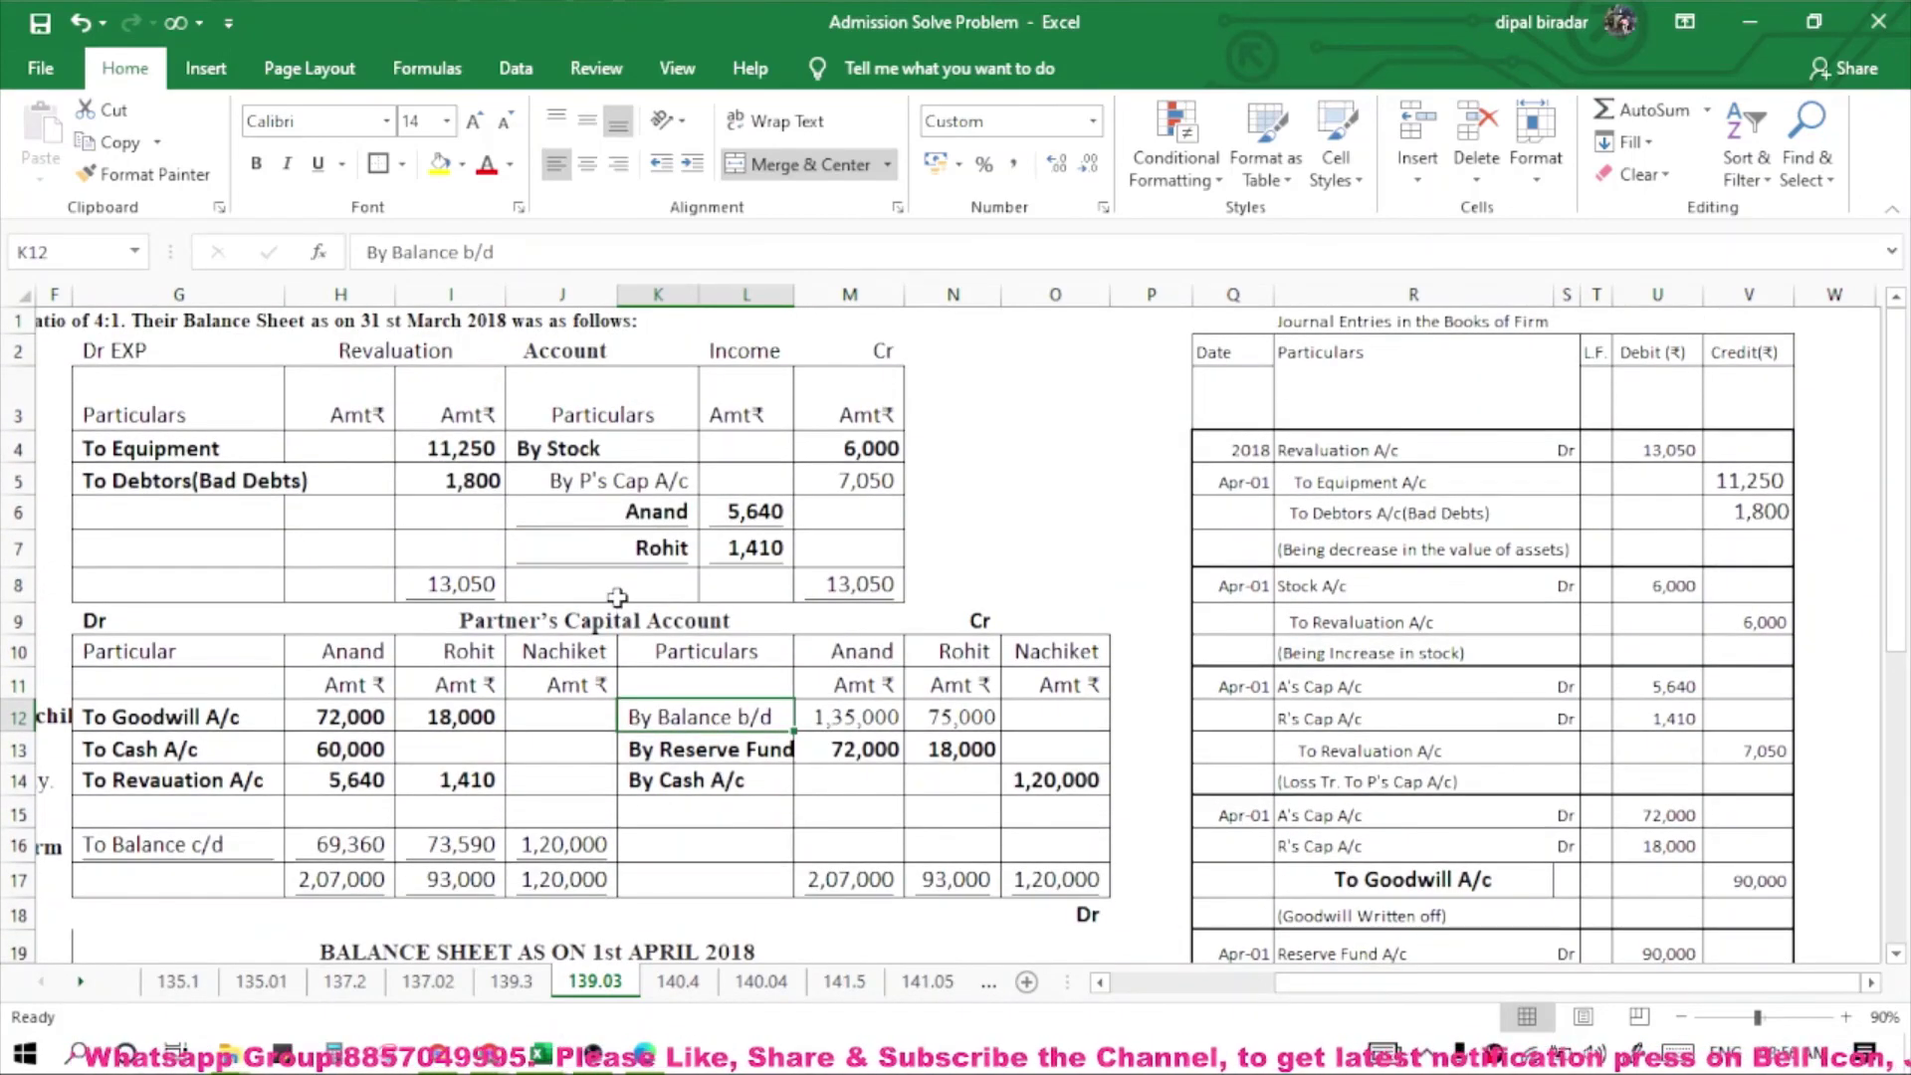